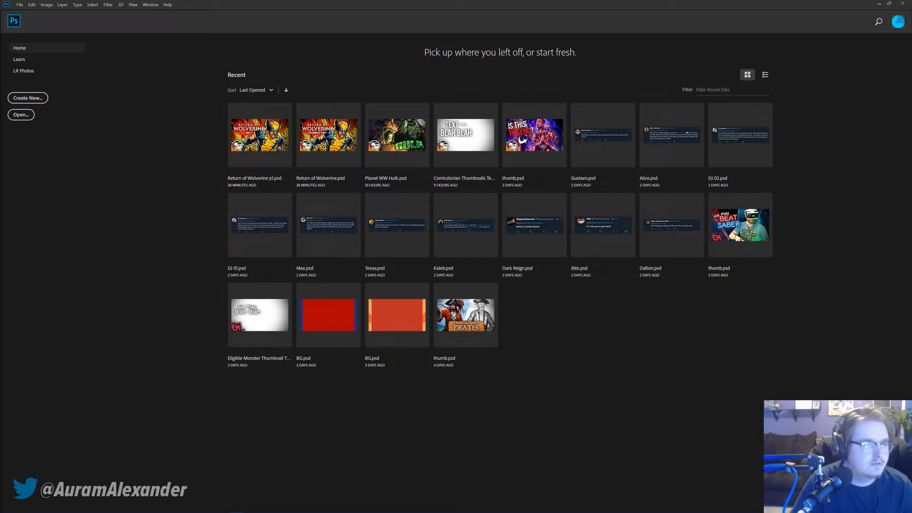
# Step: Switch to Premiere Pro and choose the Hamiltunes - April 2019 folder as the project's save location
pyautogui.moveTo(0, 2); pyautogui.dragTo(118, 0)
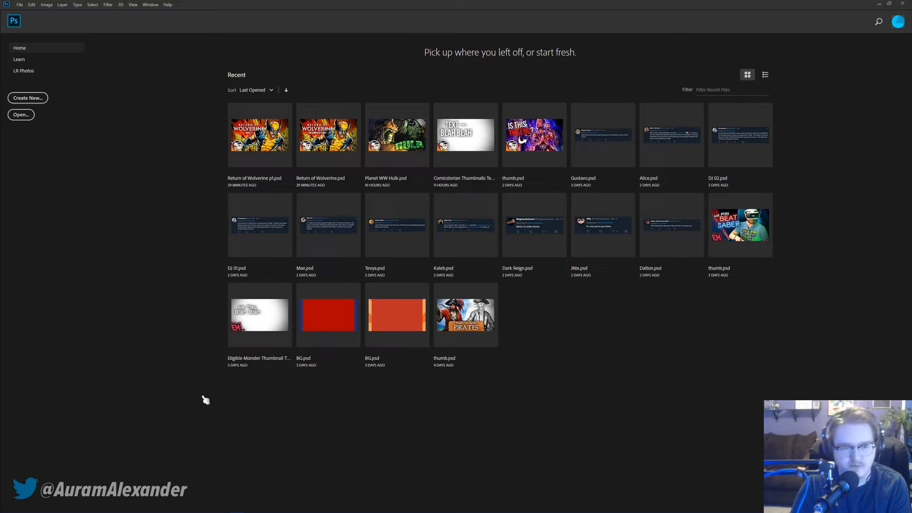
pyautogui.click(209, 508)
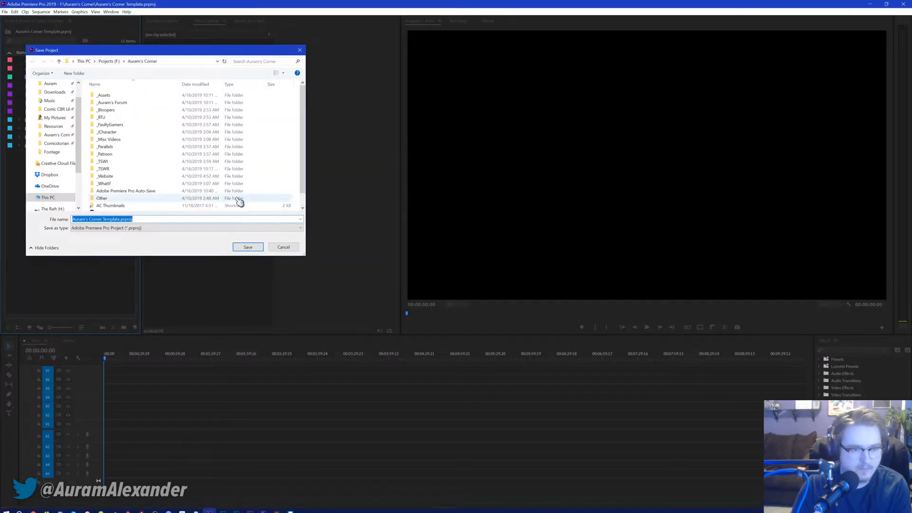
pyautogui.moveTo(147, 49); pyautogui.dragTo(206, 69)
pyautogui.click(116, 164)
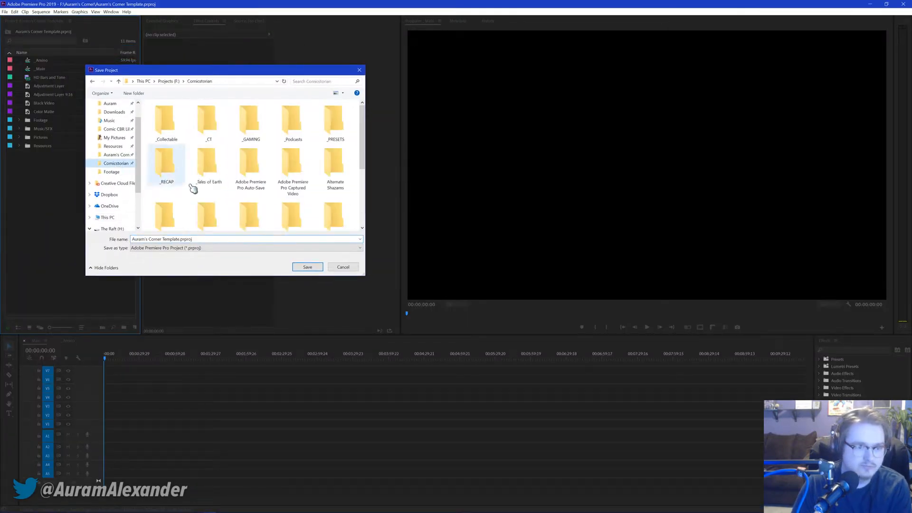
pyautogui.scroll(3, 289, 209)
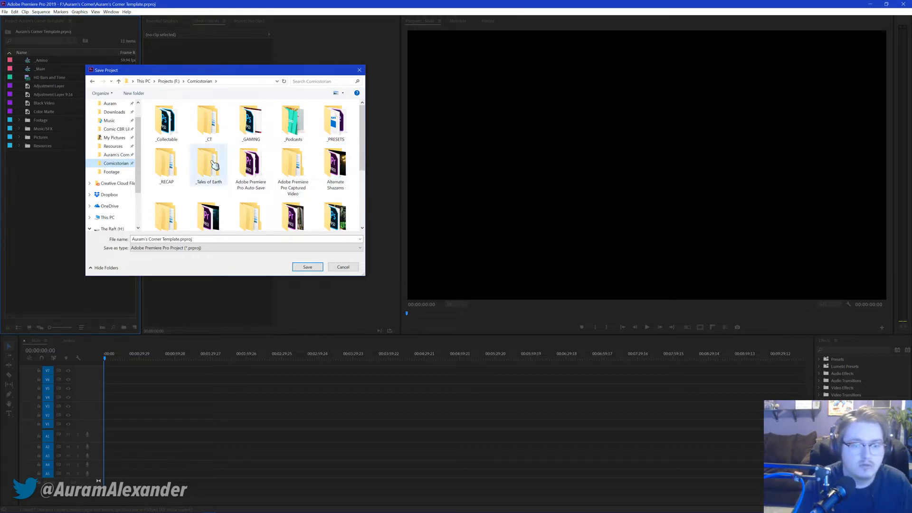
pyautogui.click(107, 172)
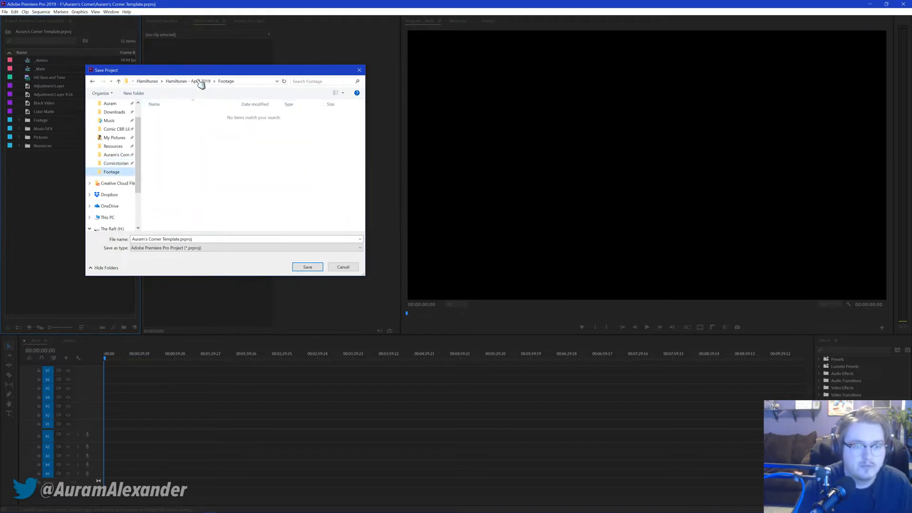
pyautogui.click(204, 81)
# Step: Name the project Hamiltunes-April2019 and save it
pyautogui.click(212, 239)
pyautogui.write('Ham')
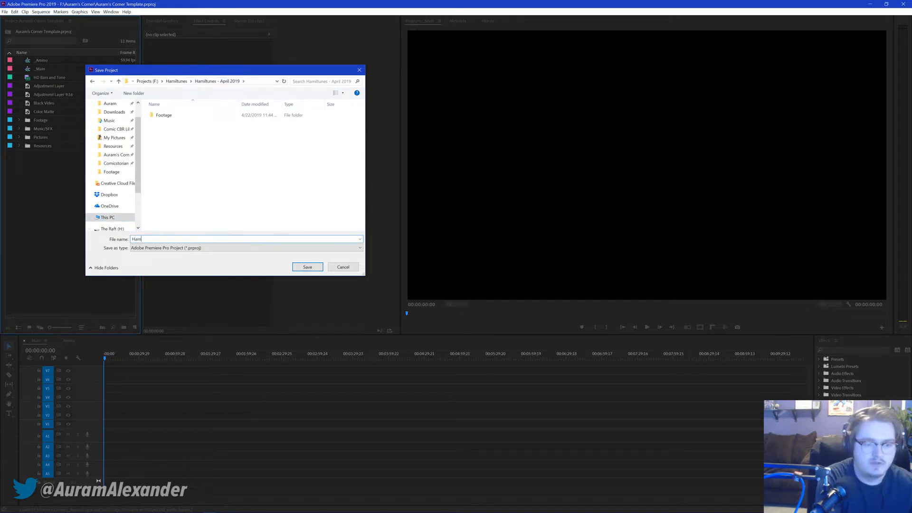
pyautogui.write('iltunes-April2019')
pyautogui.press('Return')
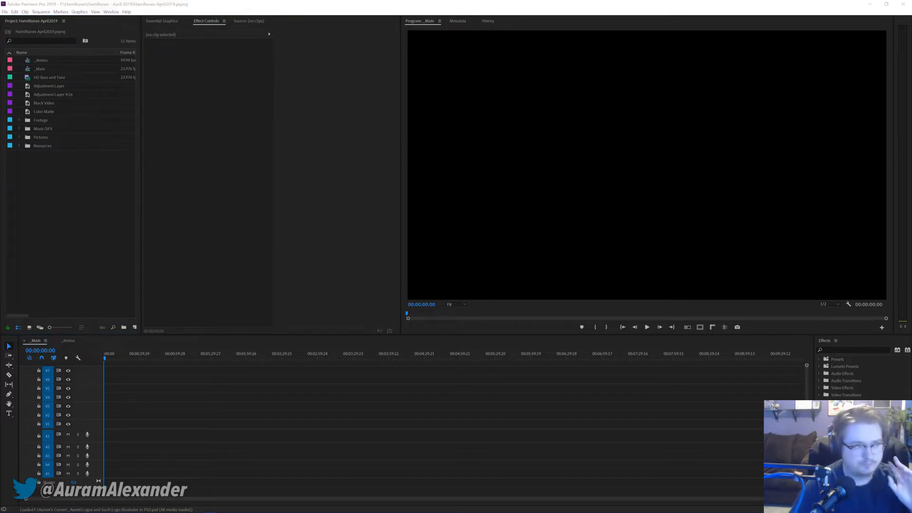
# Step: Switch to the Chrome browser, open a new tab and move it into its own window
pyautogui.click(33, 507)
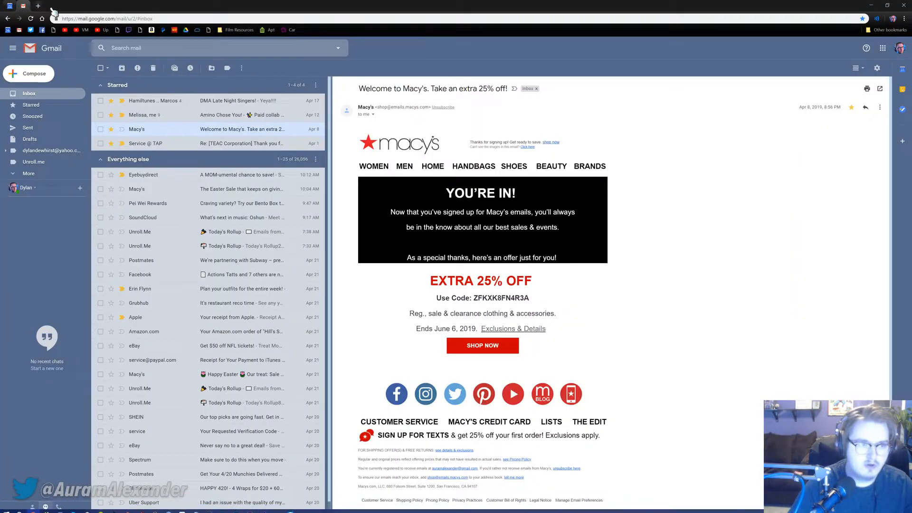
pyautogui.hotkey('ctrl', 't')
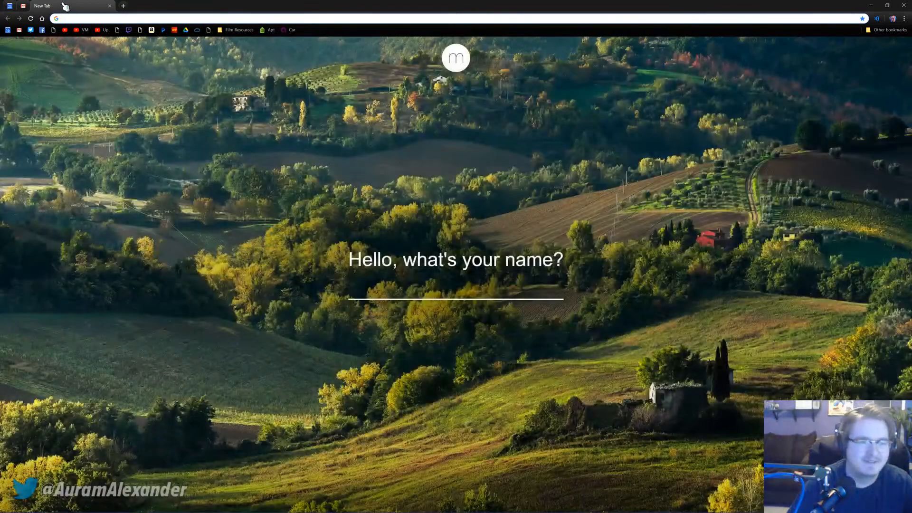
pyautogui.moveTo(66, 6); pyautogui.dragTo(271, 163)
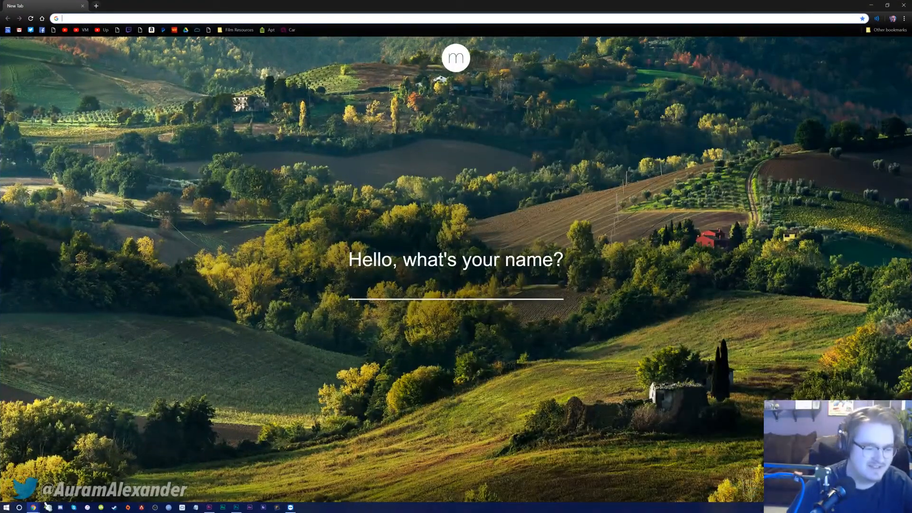
pyautogui.click(33, 507)
pyautogui.click(268, 181)
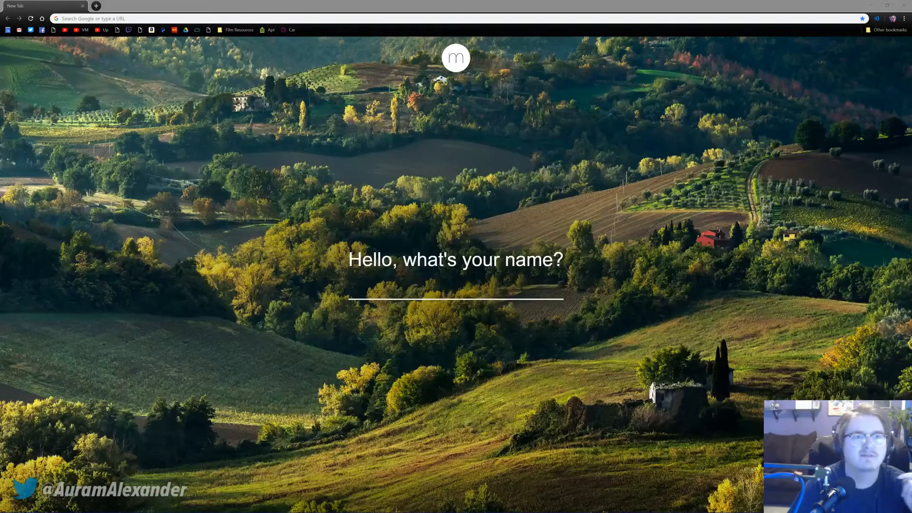
pyautogui.click(153, 222)
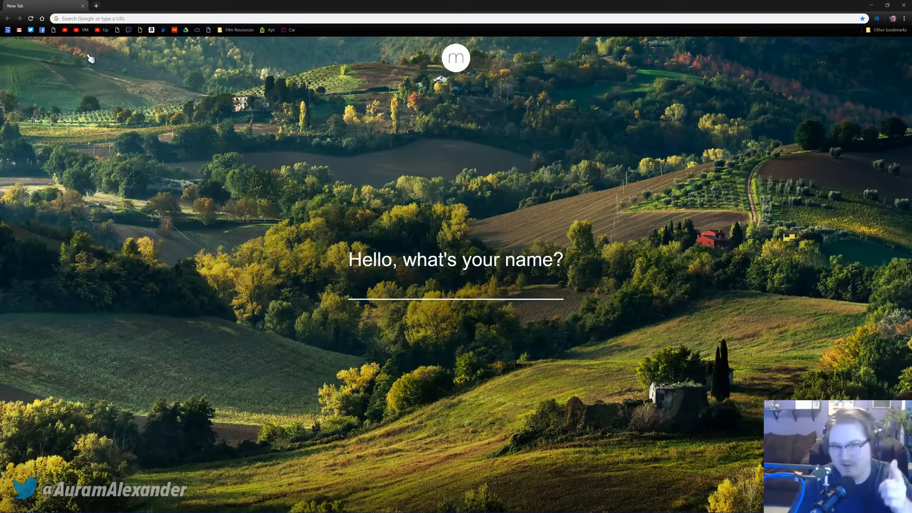
# Step: Open the Comicstorian channel on YouTube and show its list of uploaded videos
pyautogui.click(121, 19)
pyautogui.write('yo')
pyautogui.press('Down')
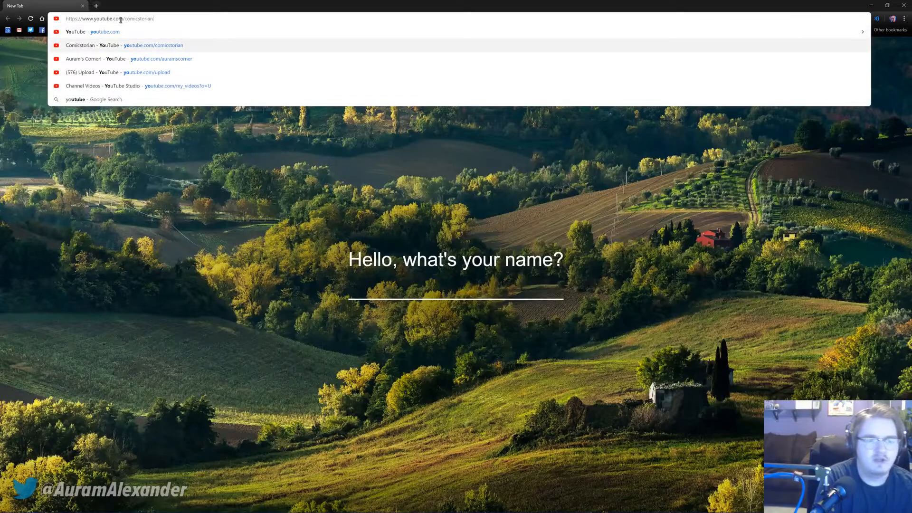
pyautogui.press('Return')
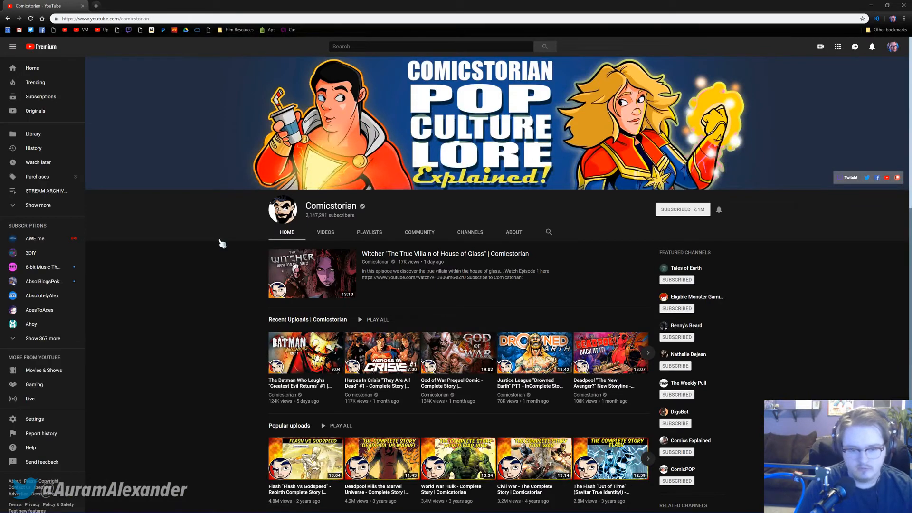
pyautogui.click(326, 233)
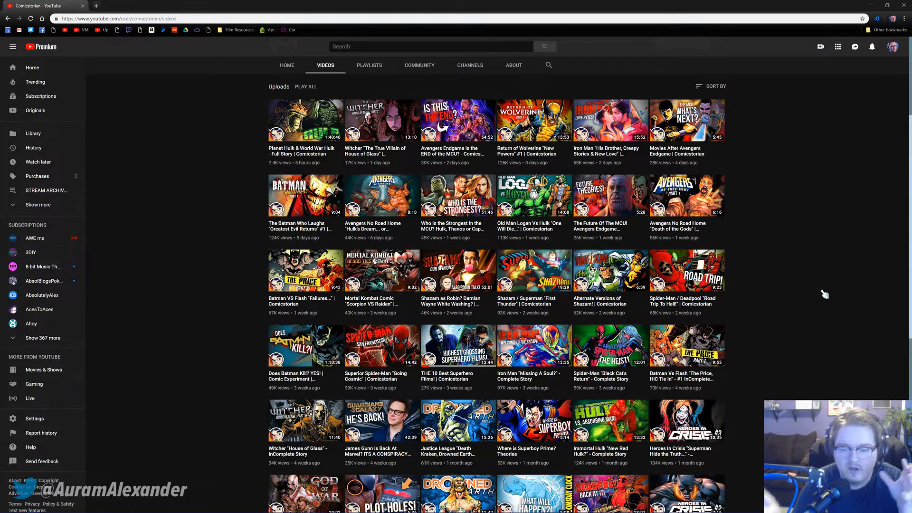
# Step: Look through the thumbnails of the Comicstorian channel's uploads and return to the newest videos
pyautogui.scroll(-7, 824, 295)
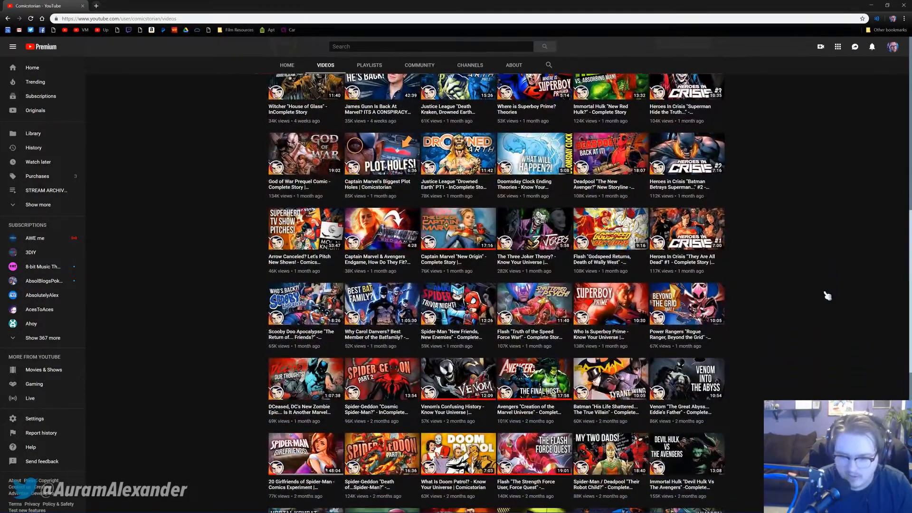
pyautogui.scroll(-1, 827, 295)
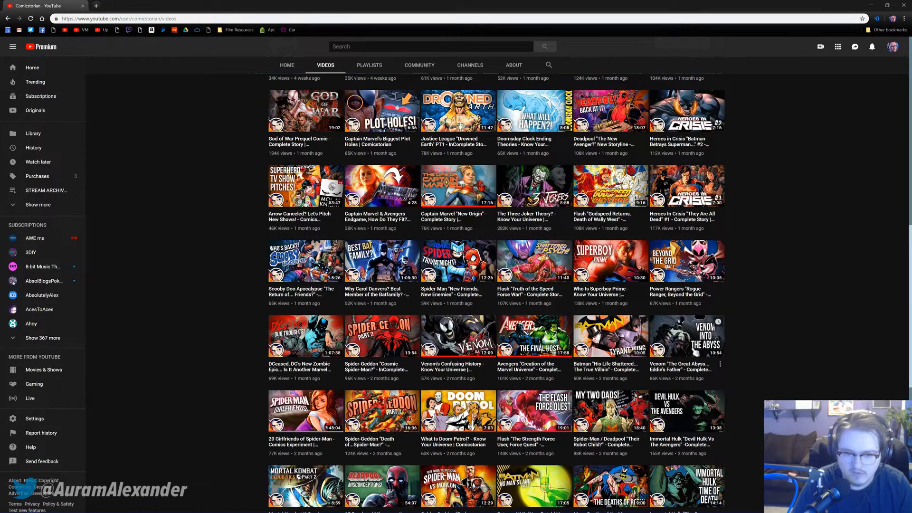
pyautogui.scroll(10, 687, 337)
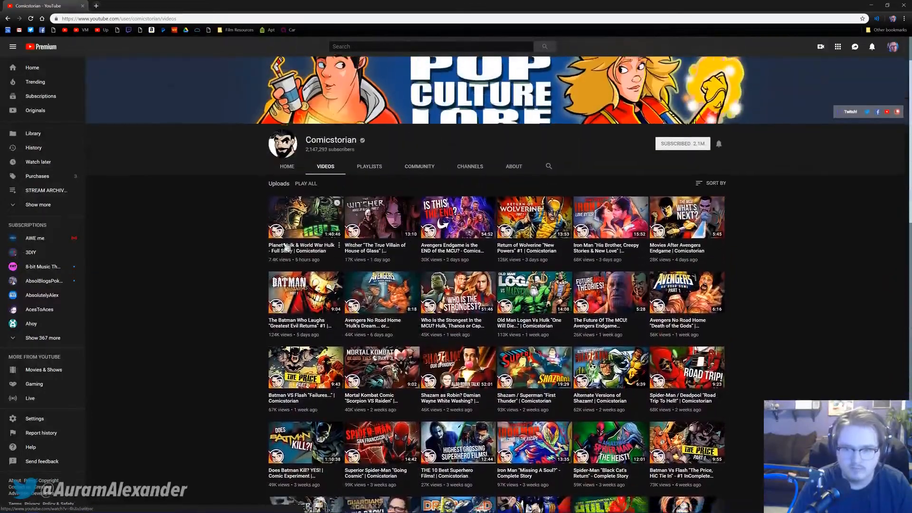
pyautogui.scroll(-15, 238, 244)
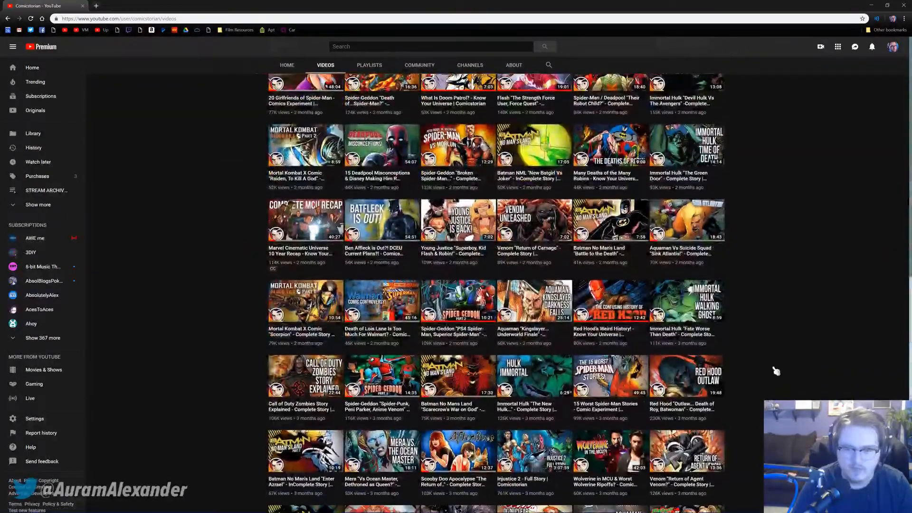
pyautogui.scroll(1, 777, 375)
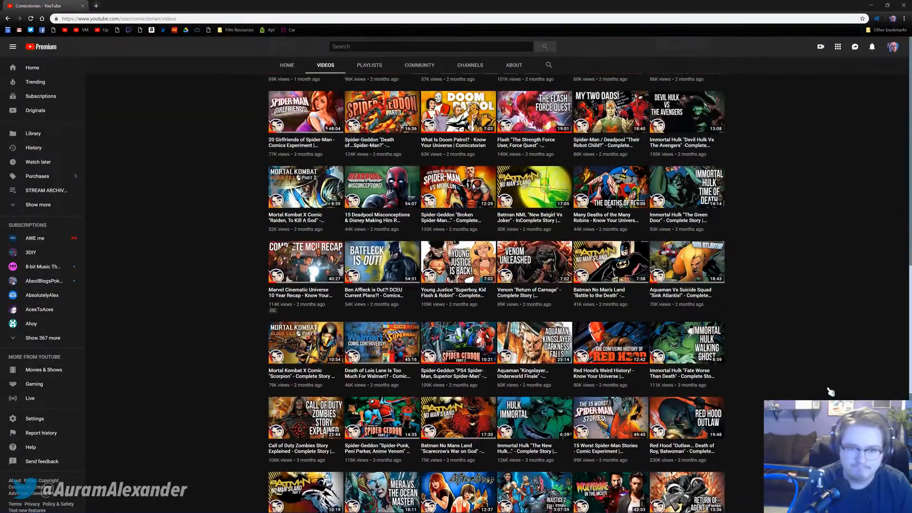
pyautogui.scroll(7, 817, 391)
pyautogui.scroll(15, 802, 391)
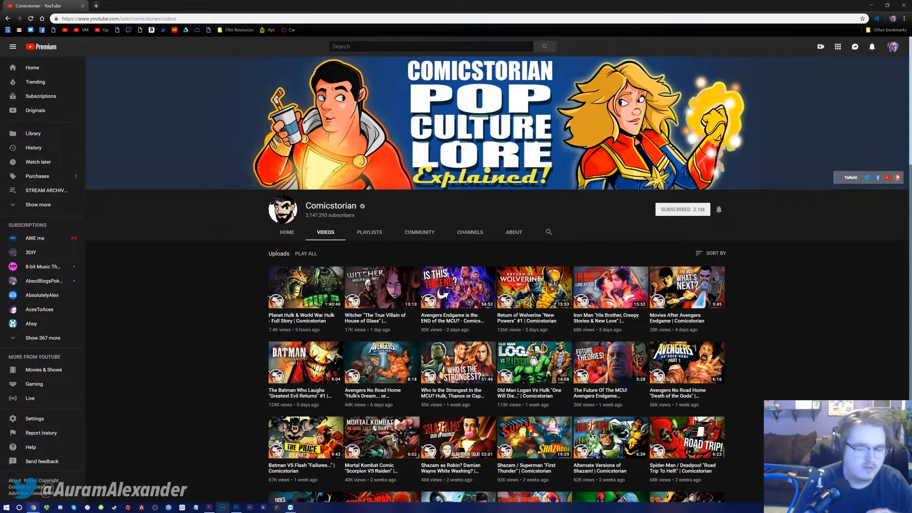
# Step: Switch back to Premiere Pro, import the MP4 clips and TASCAM WAV recordings into the Footage bin, and save the project
pyautogui.click(209, 508)
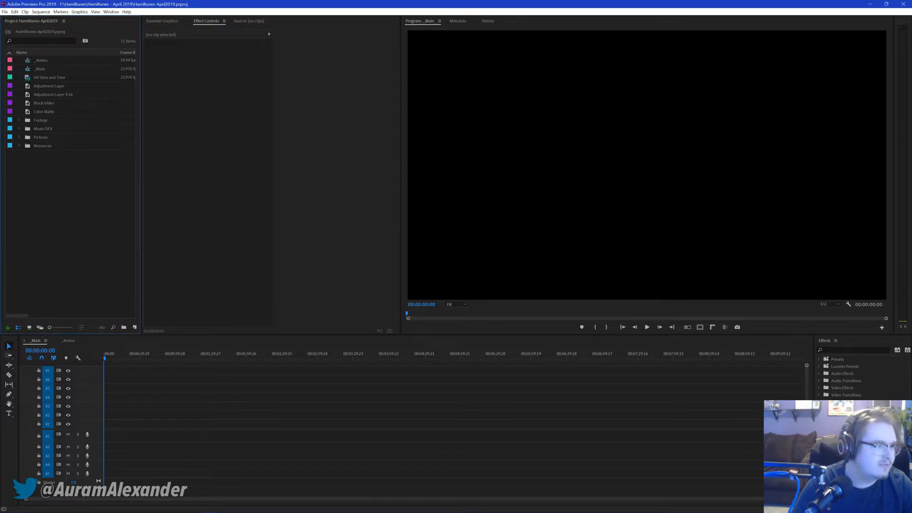
pyautogui.moveTo(0, 138); pyautogui.dragTo(45, 122)
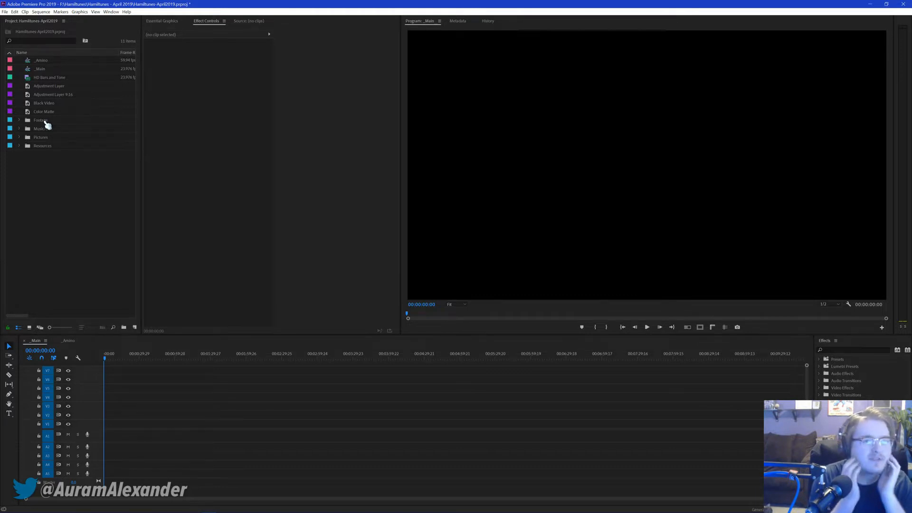
pyautogui.click(83, 224)
pyautogui.hotkey('ctrl', 's')
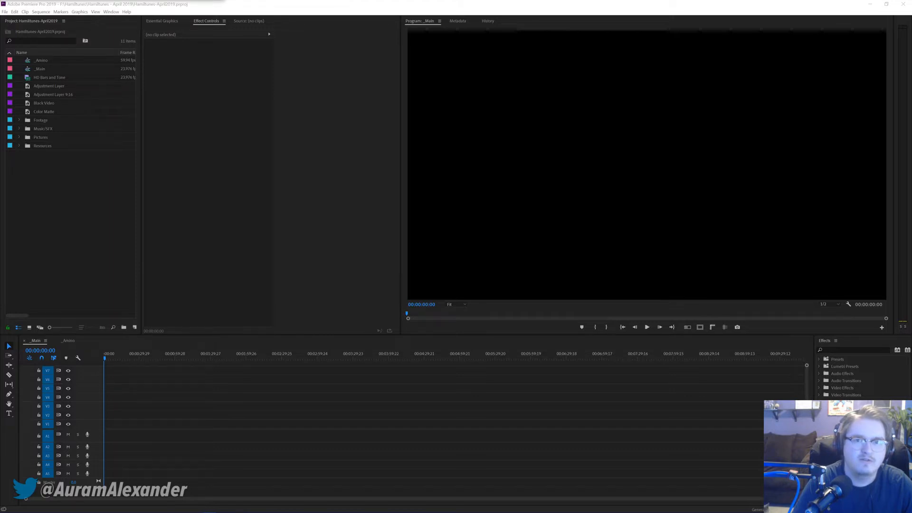
# Step: Place the first MP4 clip from the Footage bin at the start of the _Main sequence on tracks V1 and A1
pyautogui.click(62, 270)
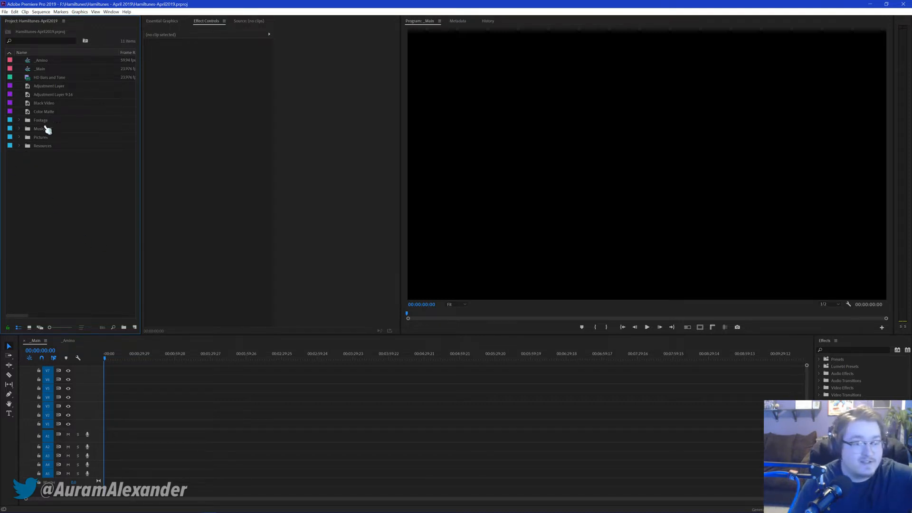
pyautogui.click(19, 120)
pyautogui.moveTo(36, 129); pyautogui.dragTo(104, 430)
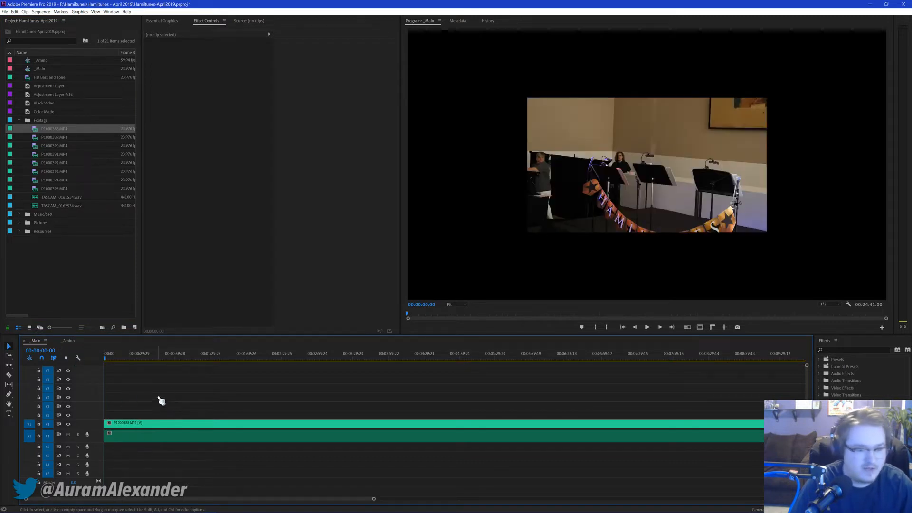
# Step: Set the _Main sequence's frame size to 1920 by 1080 and its timebase to 29.97 frames/second
pyautogui.rightClick(39, 68)
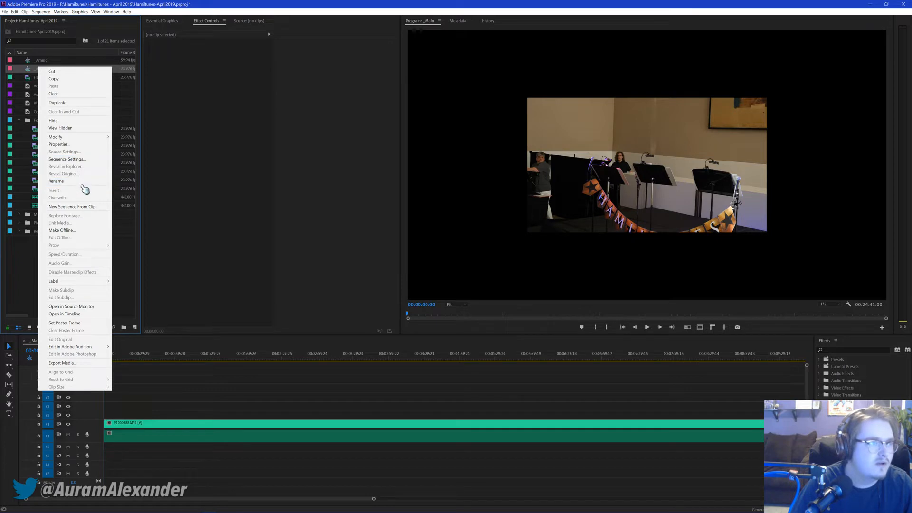
pyautogui.click(74, 159)
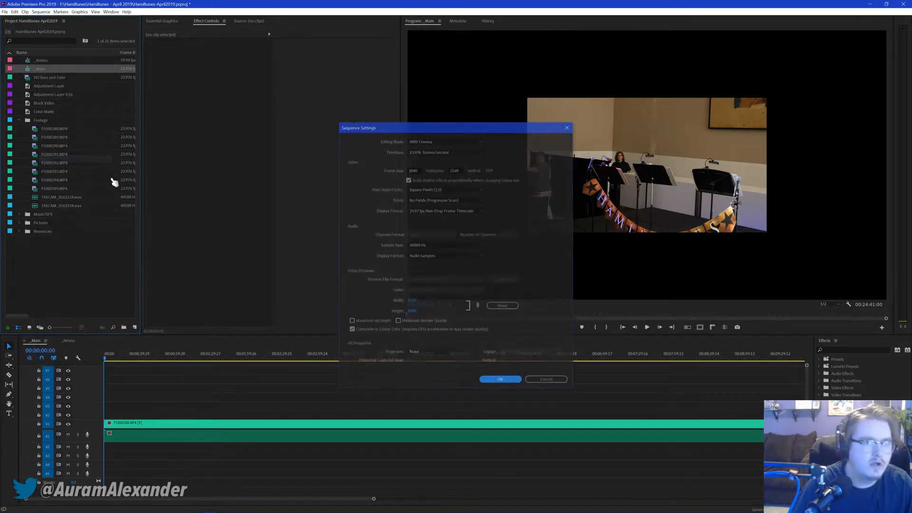
pyautogui.doubleClick(414, 170)
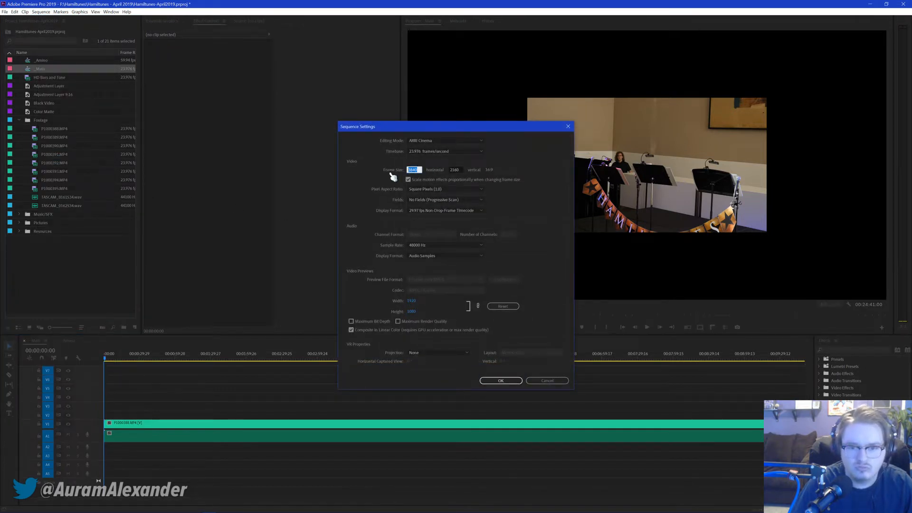
pyautogui.write('1920')
pyautogui.press('Tab')
pyautogui.write('10')
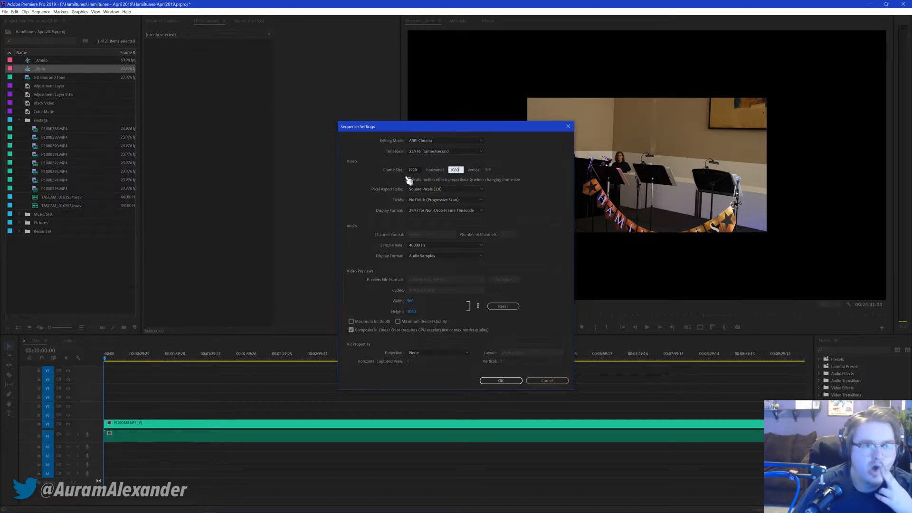
pyautogui.click(445, 151)
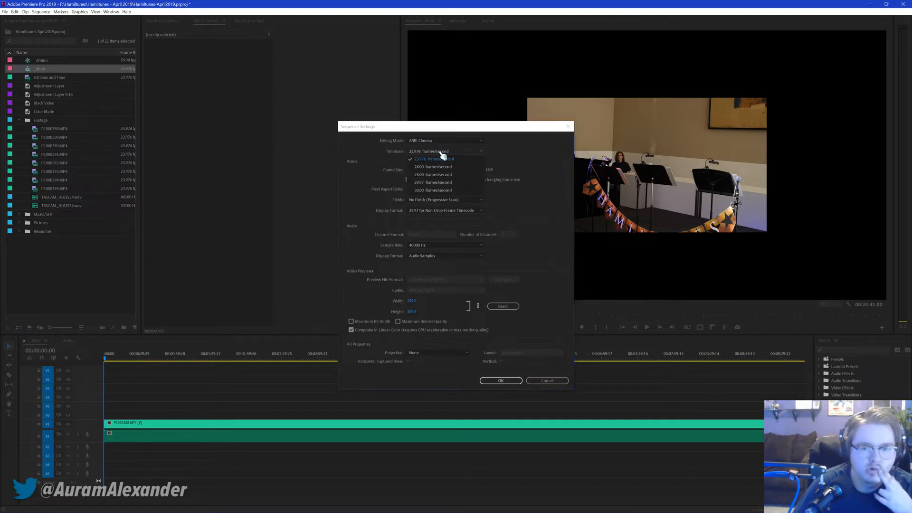
pyautogui.click(435, 184)
pyautogui.click(506, 380)
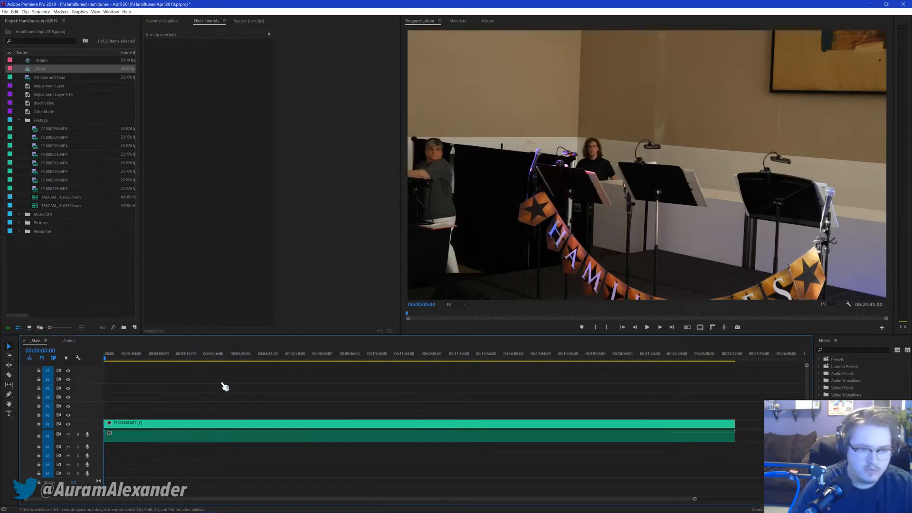
# Step: Place the first TASCAM WAV recording on track A2 at the sequence start and synchronize it with the video clip
pyautogui.moveTo(47, 197); pyautogui.dragTo(114, 448)
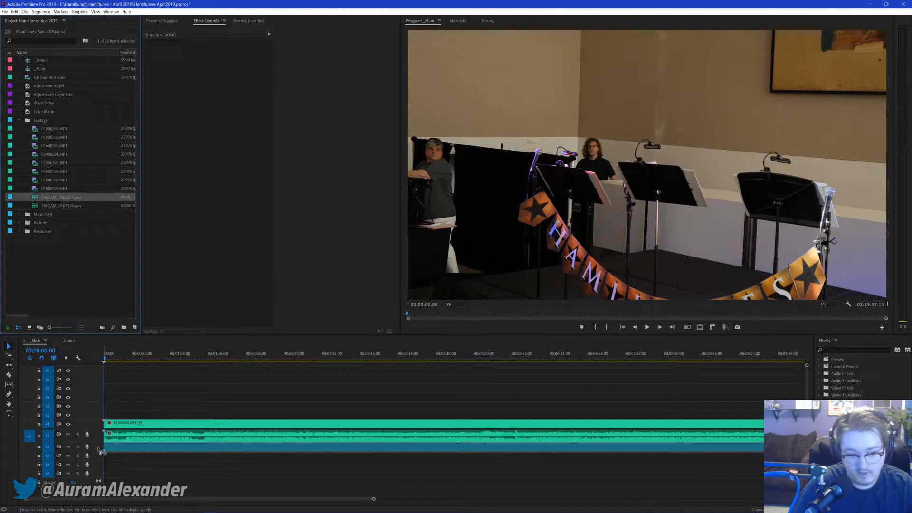
pyautogui.moveTo(216, 459); pyautogui.dragTo(197, 418)
pyautogui.rightClick(196, 437)
pyautogui.click(238, 257)
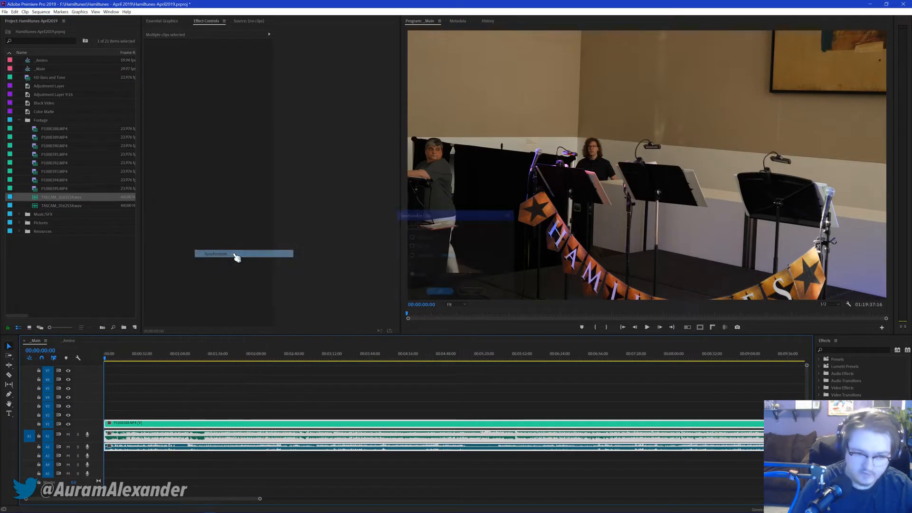
pyautogui.click(439, 293)
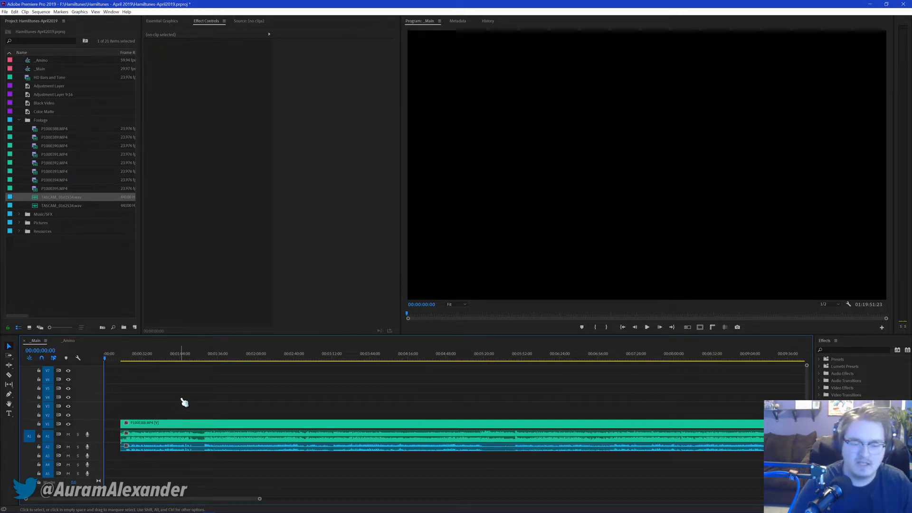
# Step: Remove the first clip's camera audio from track A1 and move the synchronized TASCAM recording up to A1
pyautogui.hotkey('ctrl', 'z')
pyautogui.hotkey('ctrl', 'z')
pyautogui.hotkey('ctrl', 'z')
pyautogui.hotkey('ctrl', 'z')
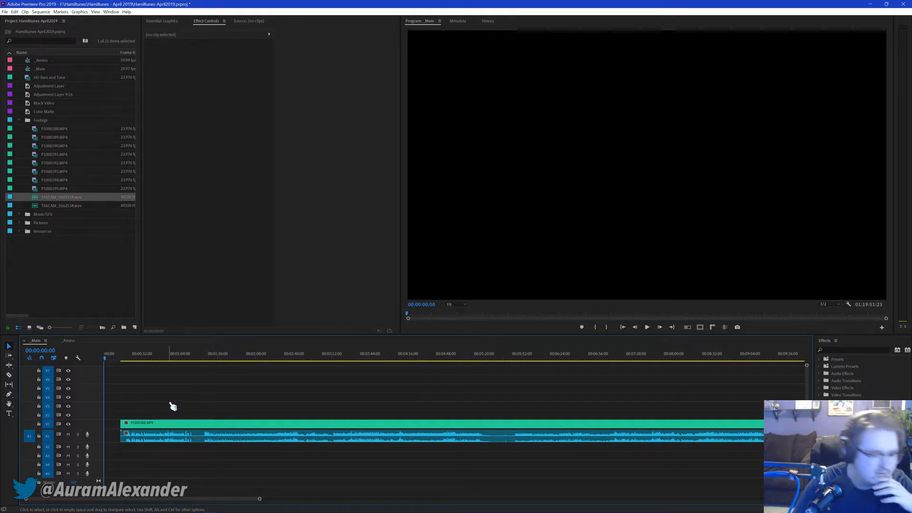
pyautogui.press('\\')
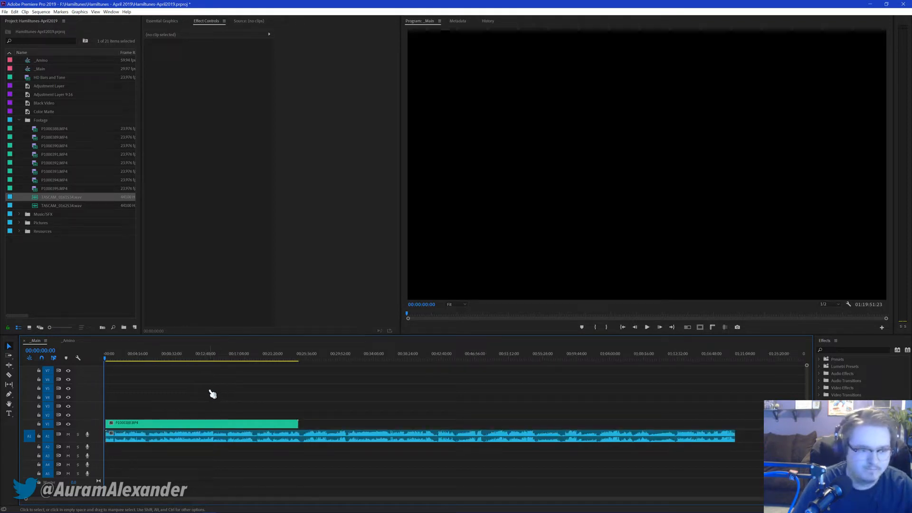
pyautogui.press('\\')
pyautogui.press('\\')
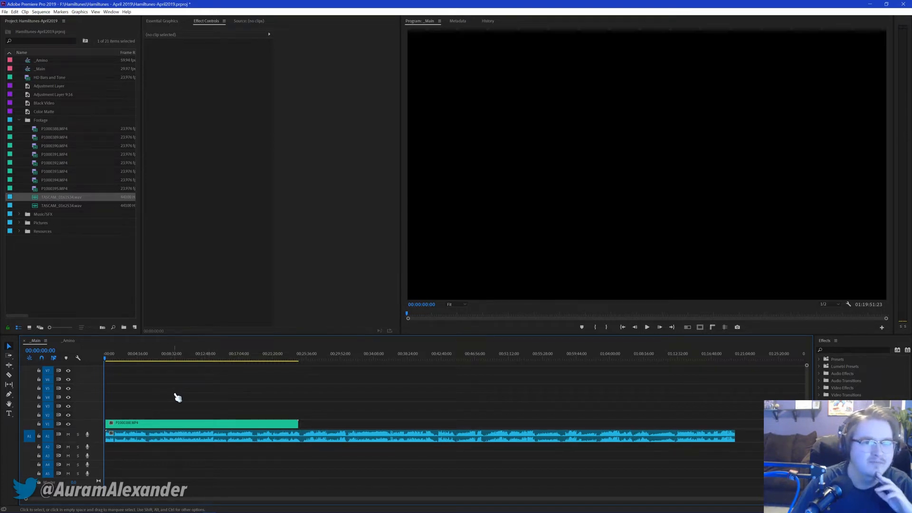
pyautogui.press('\\')
pyautogui.press('\\')
pyautogui.press('\\')
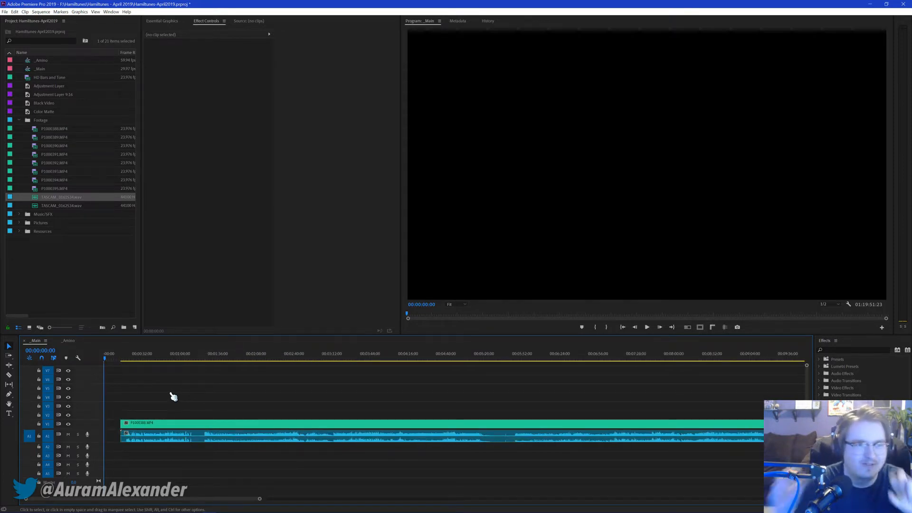
pyautogui.press('\\')
pyautogui.press('\\')
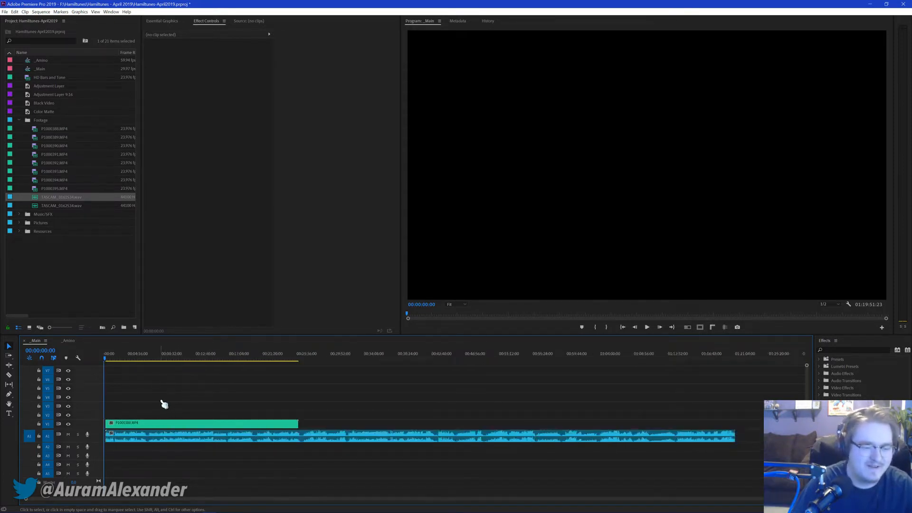
# Step: Place only the video of the second, third and fourth MP4 clips end to end after the first clip on V1
pyautogui.click(38, 137)
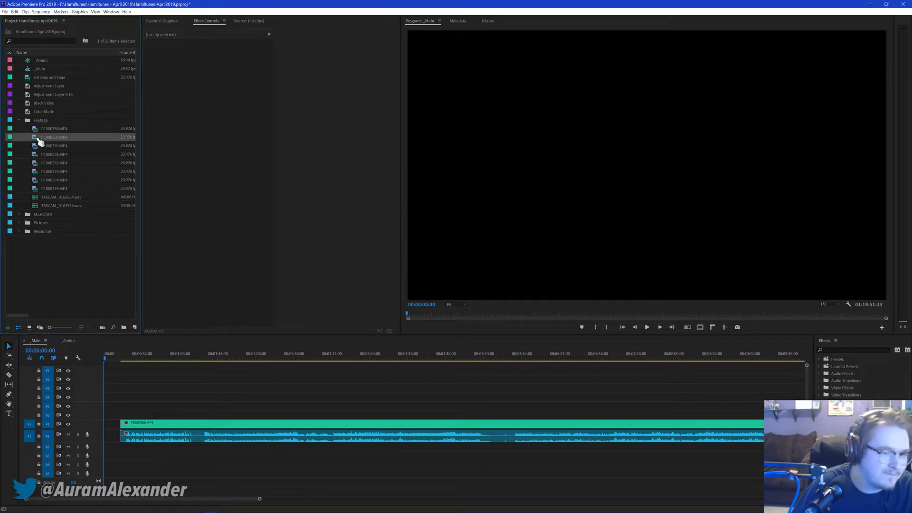
pyautogui.press('\\')
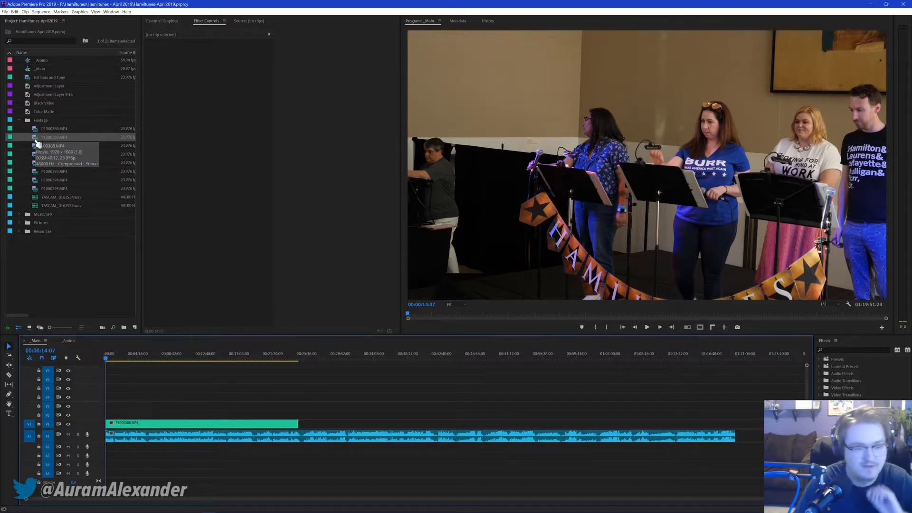
pyautogui.click(242, 21)
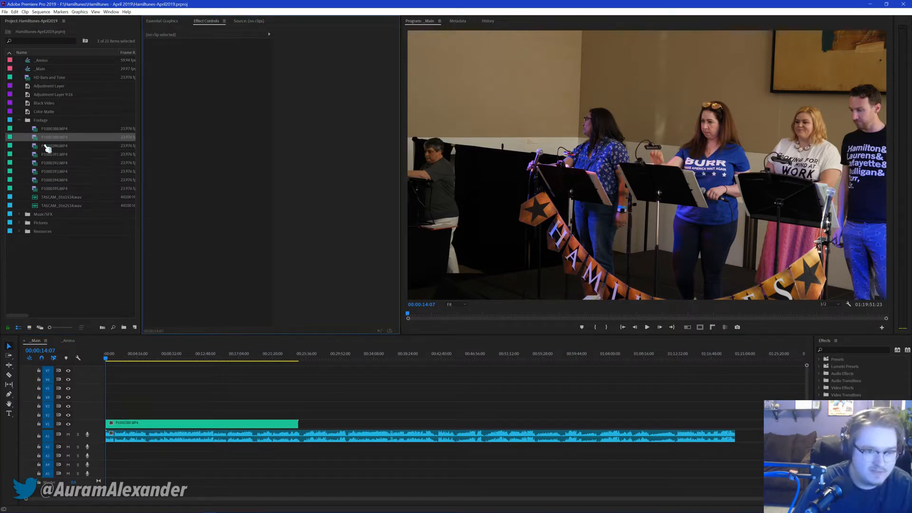
pyautogui.press('`')
pyautogui.press('`')
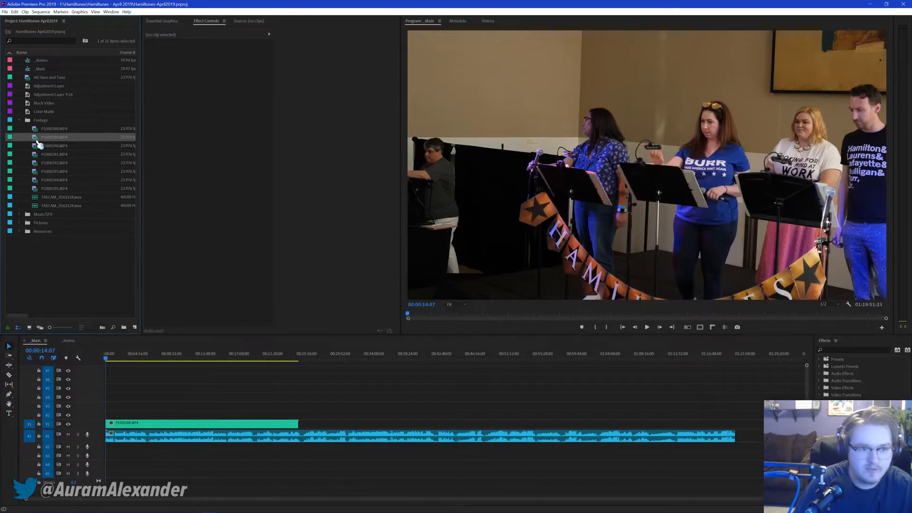
pyautogui.doubleClick(37, 141)
pyautogui.moveTo(37, 141); pyautogui.dragTo(494, 425)
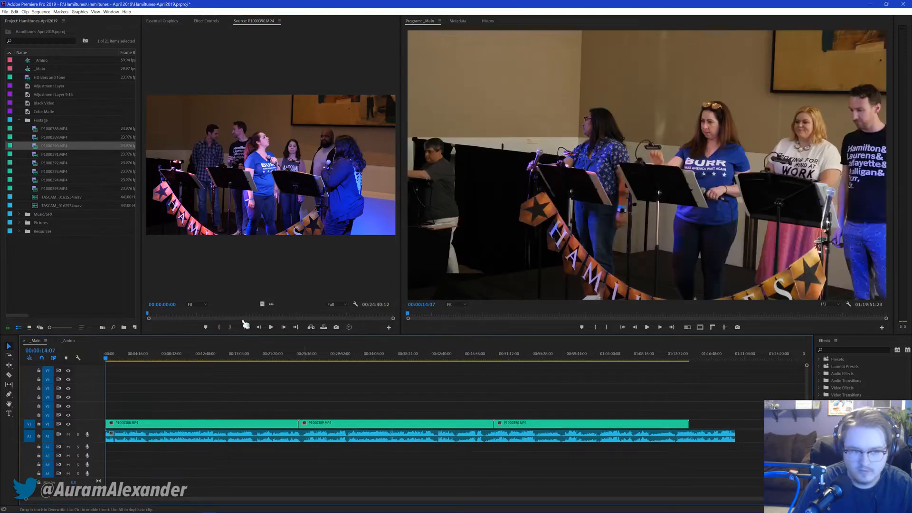
pyautogui.moveTo(45, 155); pyautogui.dragTo(560, 387)
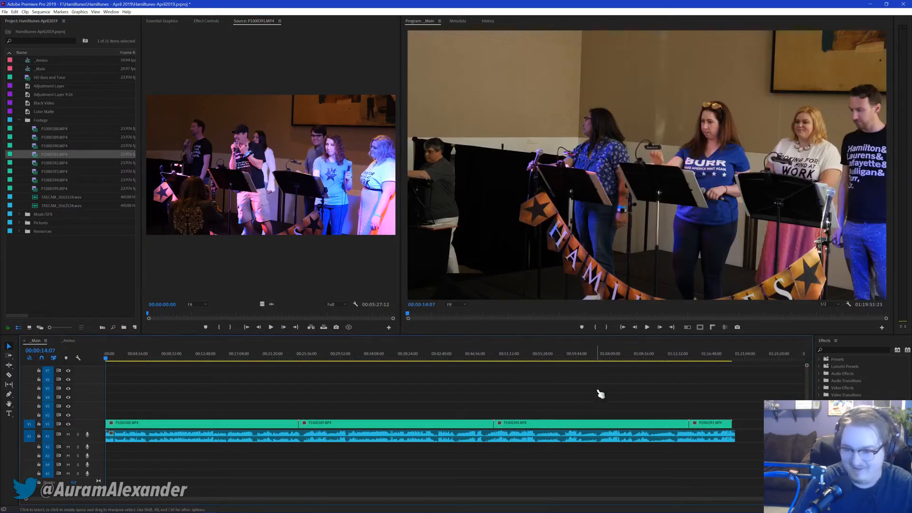
# Step: Examine the assembled clips from the start of the sequence and view the fifth MP4 clip from the Footage bin
pyautogui.press('Home')
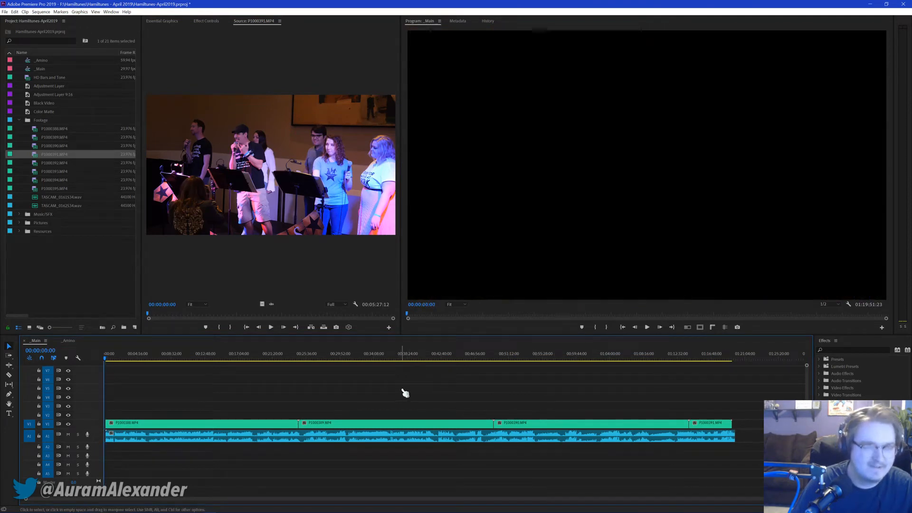
pyautogui.press('=')
pyautogui.press('=')
pyautogui.press('=')
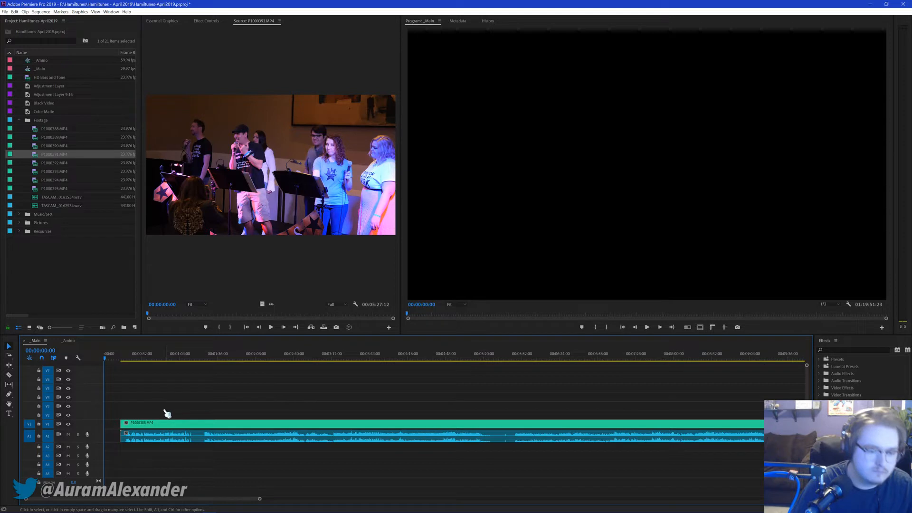
pyautogui.press('-')
pyautogui.press('-')
pyautogui.press('-')
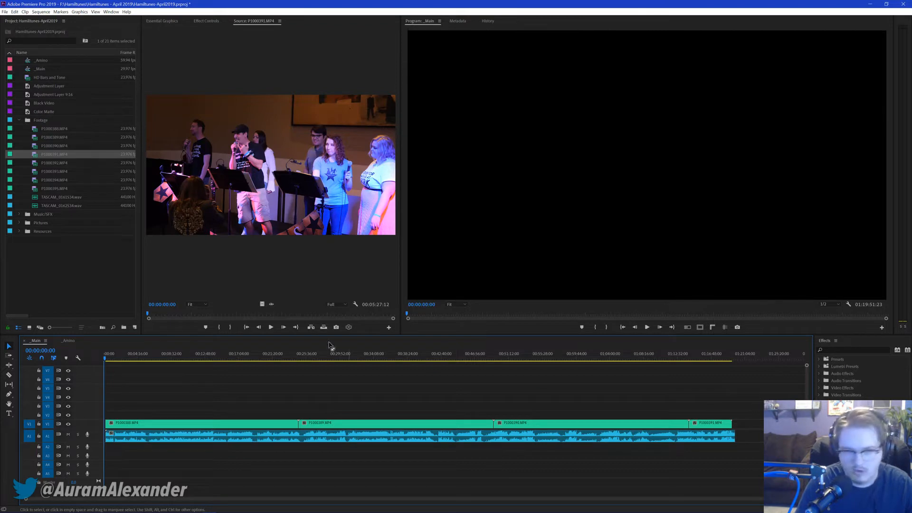
pyautogui.doubleClick(41, 163)
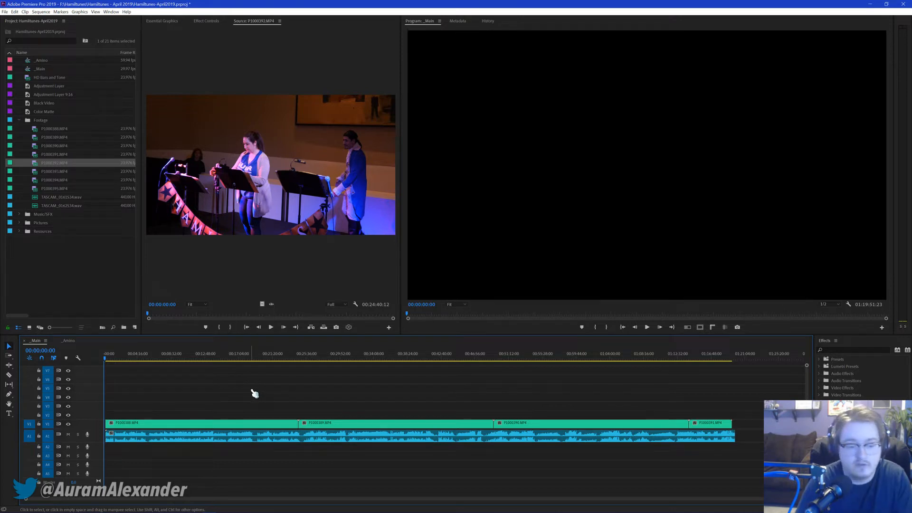
pyautogui.click(139, 356)
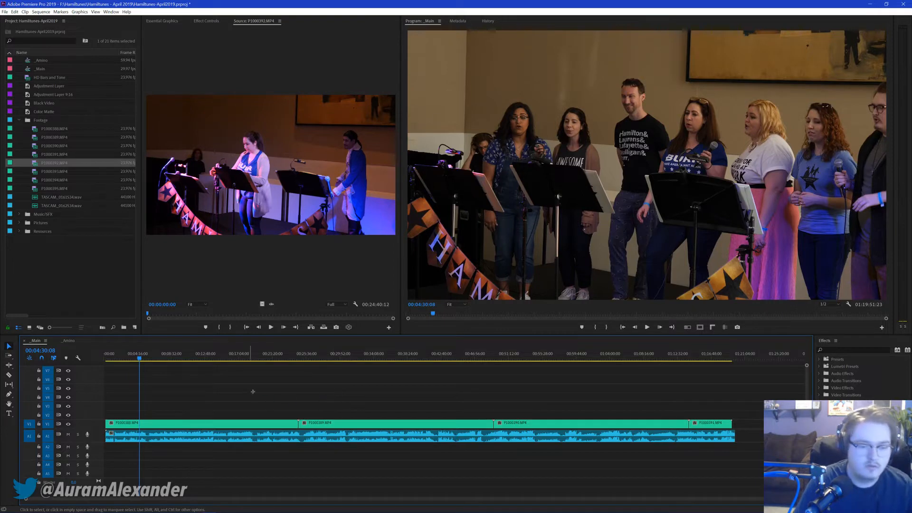
# Step: Nest all the video clips and the TASCAM recording as "Act 1" and close the gap at the sequence start
pyautogui.moveTo(260, 392); pyautogui.dragTo(691, 427)
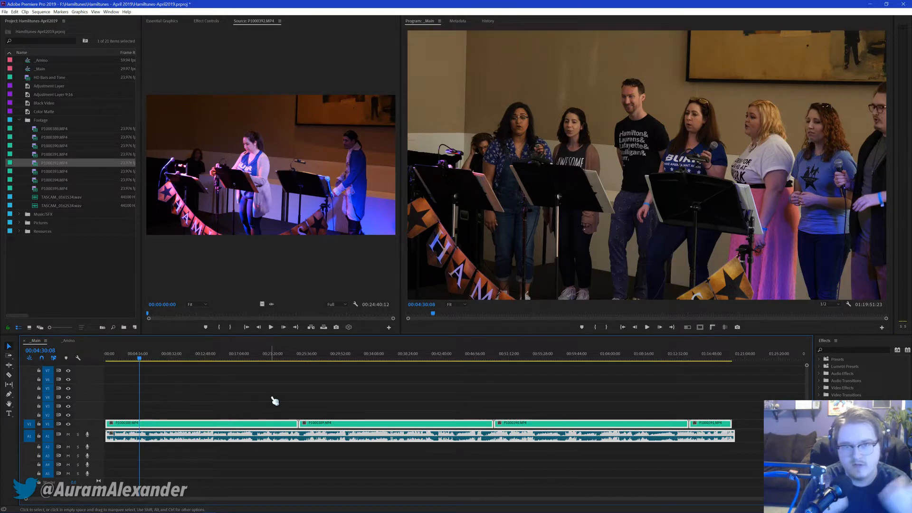
pyautogui.click(278, 396)
pyautogui.moveTo(209, 394); pyautogui.dragTo(707, 480)
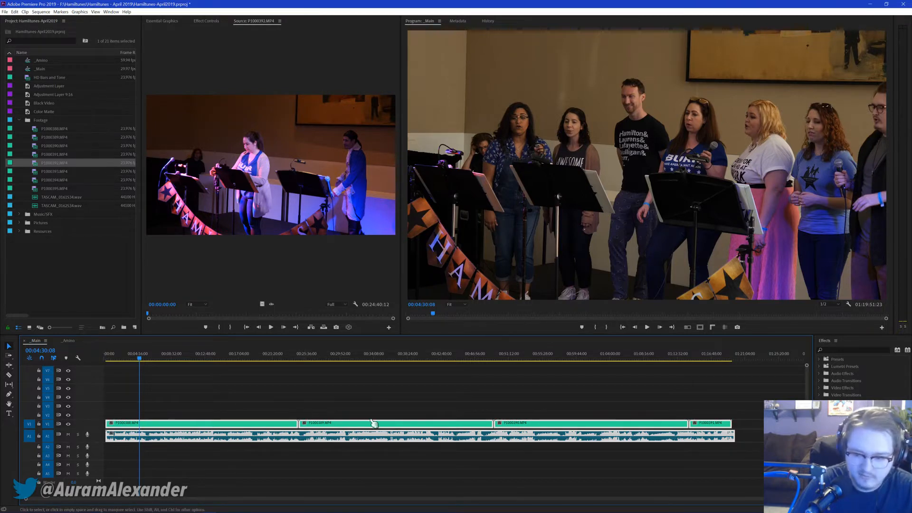
pyautogui.hotkey('alt', 'n')
pyautogui.write('Act 1')
pyautogui.press('Return')
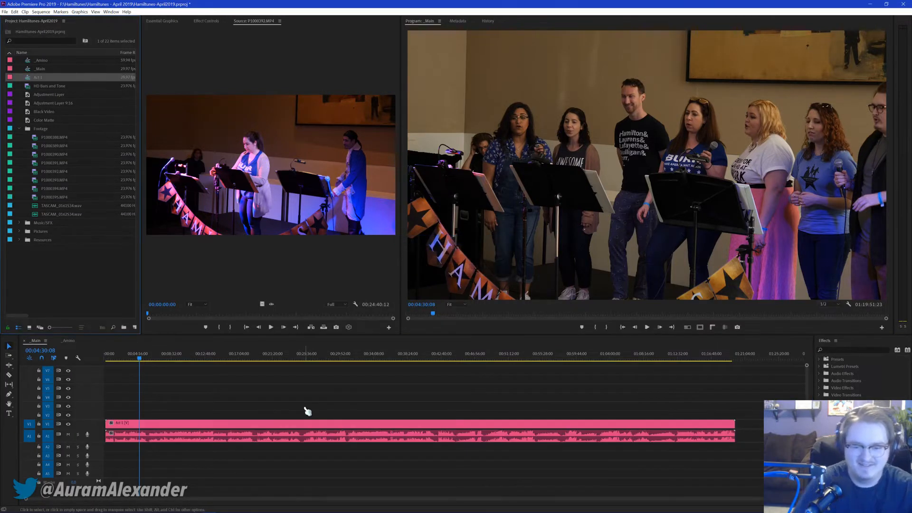
pyautogui.press('Home')
pyautogui.press('Delete')
# Step: Set the Act 1 nest's label color to Violet and save the project
pyautogui.rightClick(227, 428)
pyautogui.moveTo(304, 269)
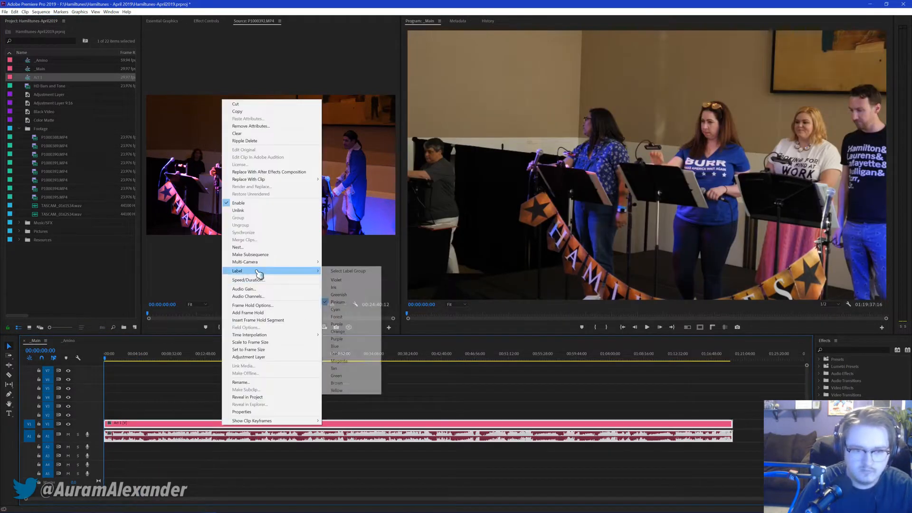
pyautogui.click(347, 284)
pyautogui.click(336, 384)
pyautogui.hotkey('ctrl', 's')
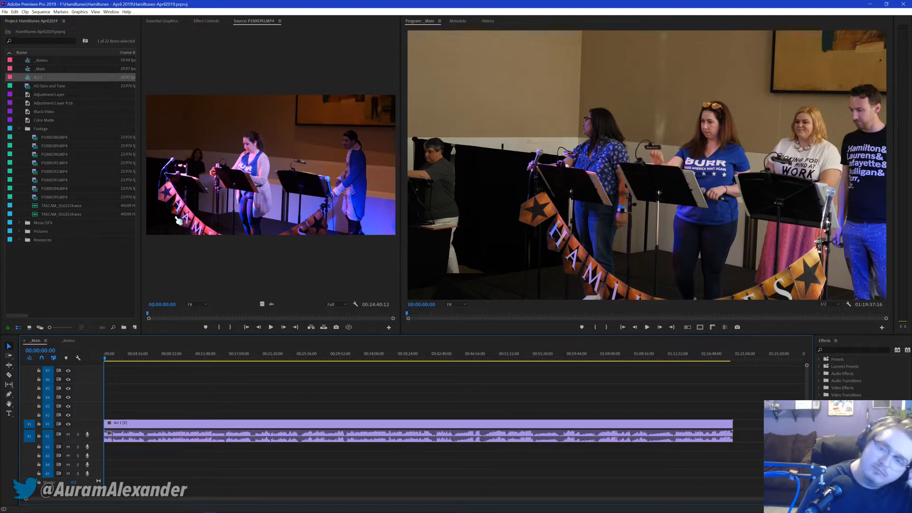
# Step: Place the second TASCAM WAV recording on track A1, just after the end of the Act 1 nest
pyautogui.click(352, 355)
pyautogui.click(257, 355)
pyautogui.click(134, 356)
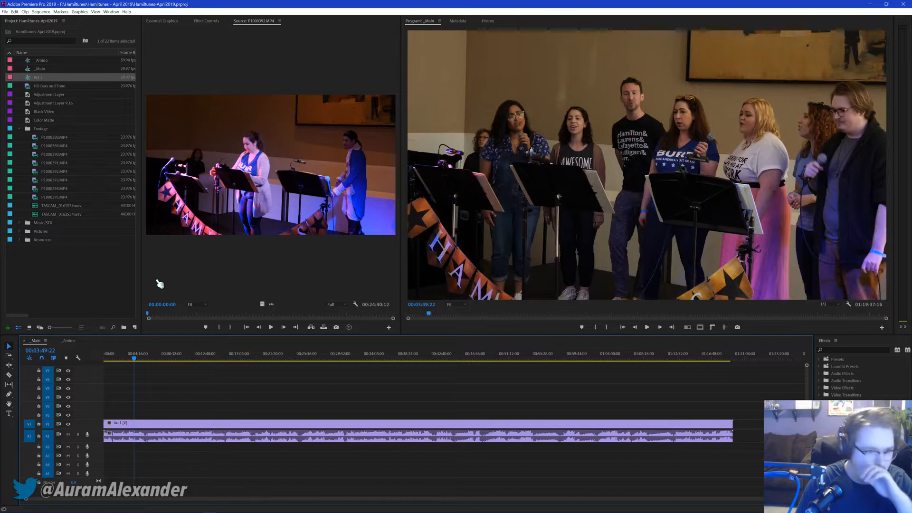
pyautogui.doubleClick(50, 171)
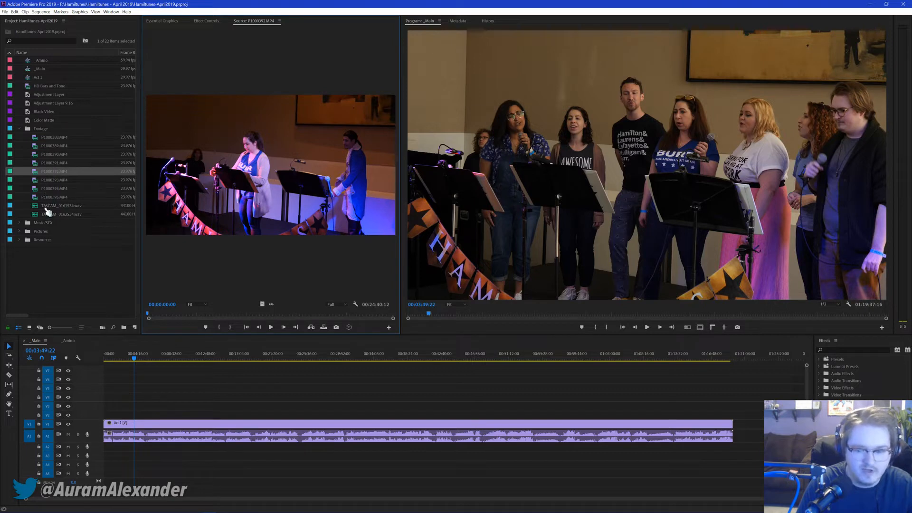
pyautogui.moveTo(42, 215); pyautogui.dragTo(739, 419)
pyautogui.press('\\')
pyautogui.press('\\')
pyautogui.scroll(-5, 743, 387)
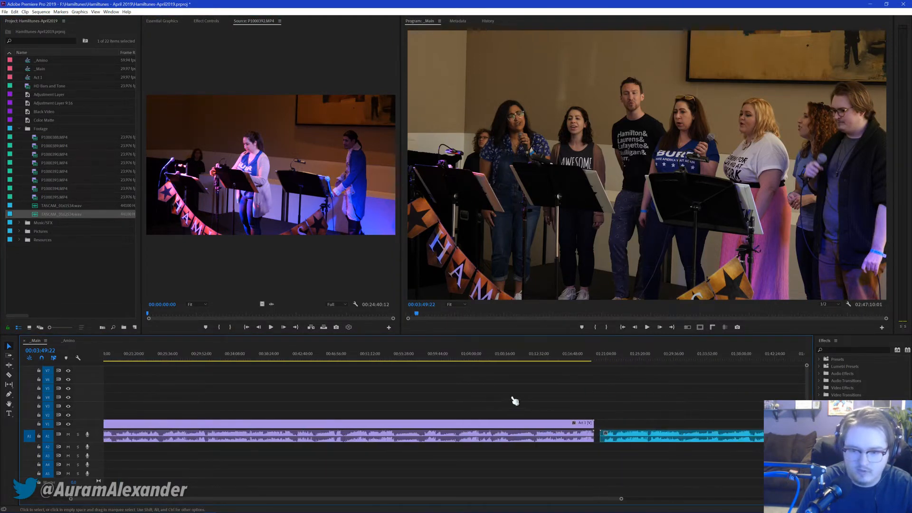
pyautogui.click(602, 357)
pyautogui.click(540, 357)
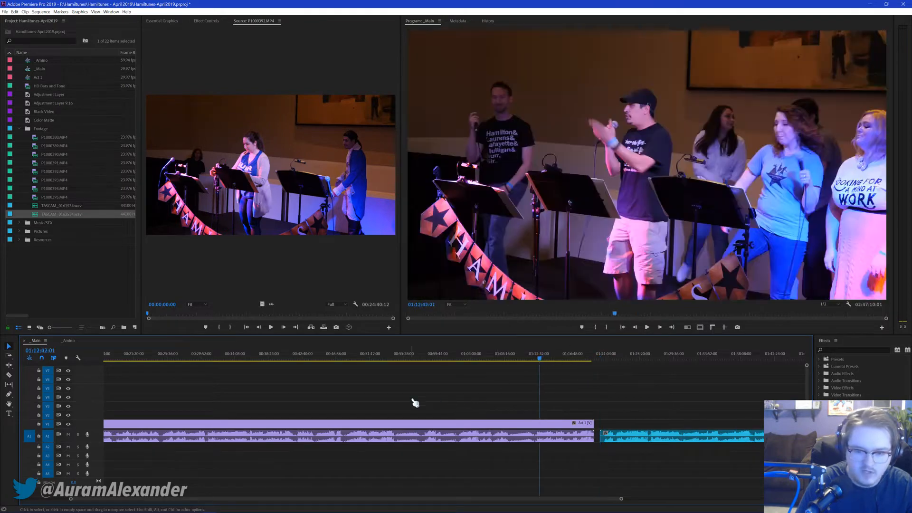
# Step: Undo back to the un-nested clips to preview playback at two spots, and restore the Act 1 nest and second recording
pyautogui.hotkey('ctrl', 'z')
pyautogui.hotkey('ctrl', 'z')
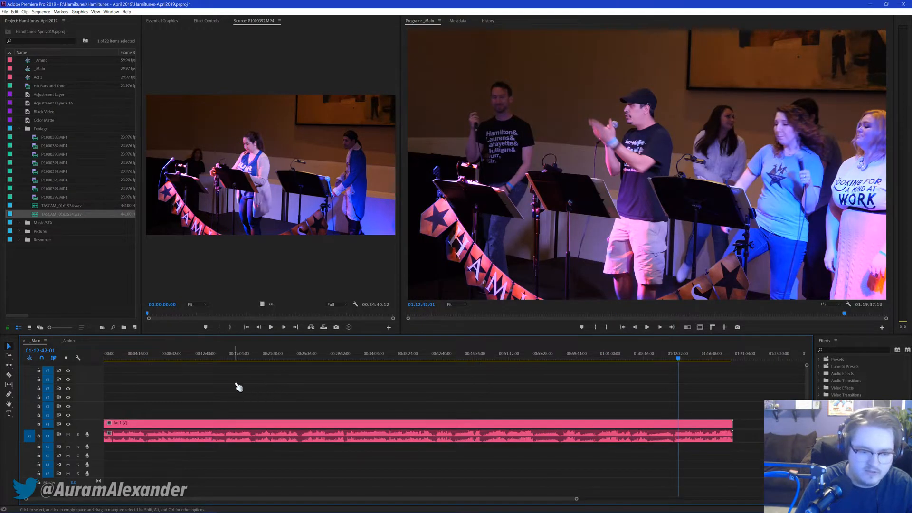
pyautogui.hotkey('ctrl', 'z')
pyautogui.click(142, 358)
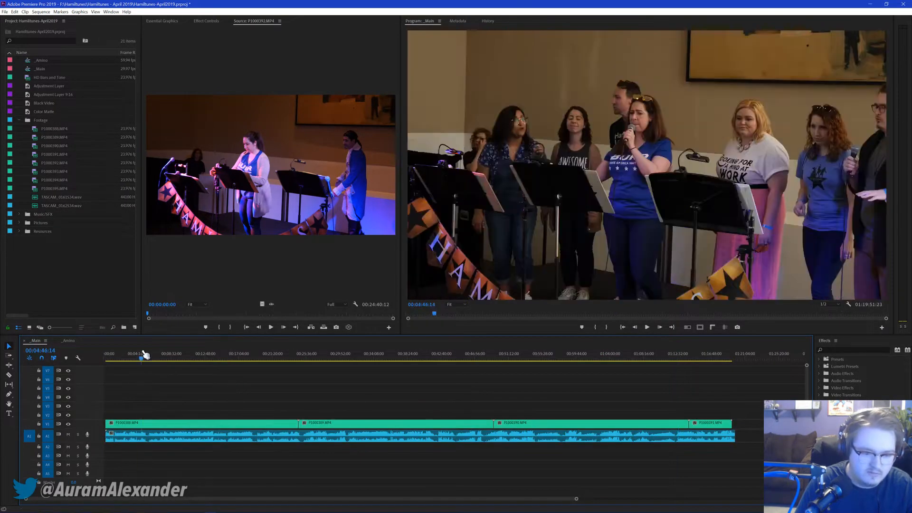
pyautogui.press('space')
pyautogui.press('space')
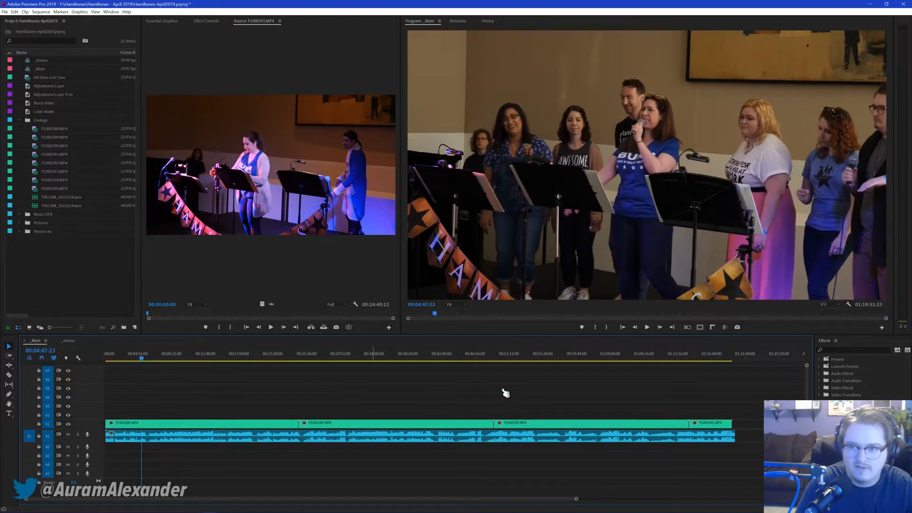
pyautogui.click(357, 358)
pyautogui.press('space')
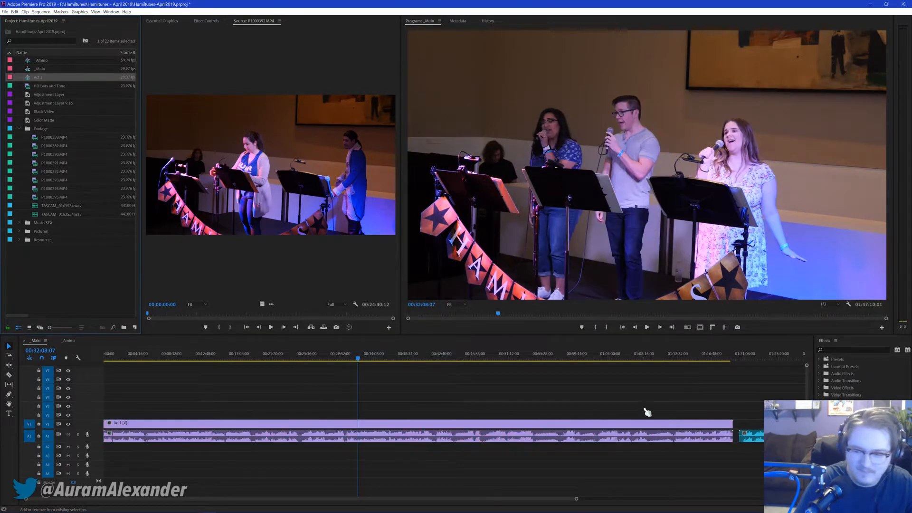
# Step: Position the playhead at the start of the second TASCAM recording, at 01:20:18:24
pyautogui.scroll(-2, 656, 414)
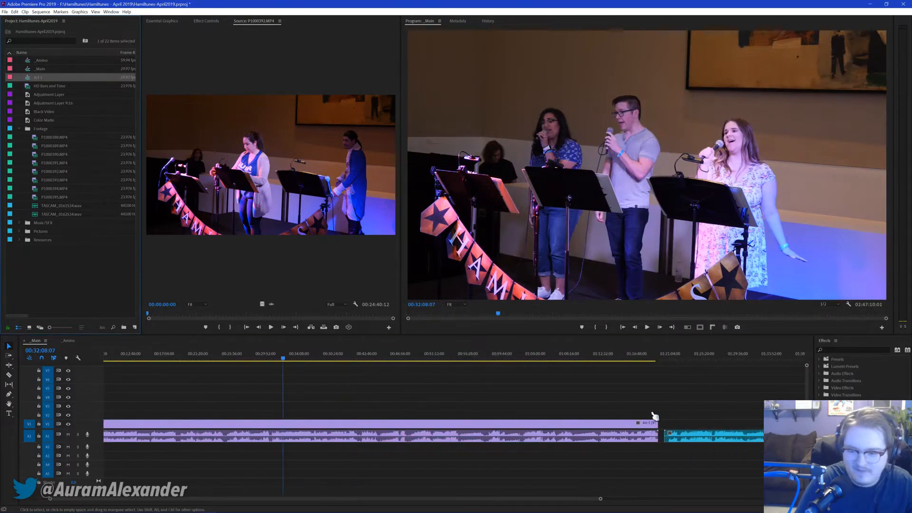
pyautogui.scroll(-4, 661, 416)
pyautogui.click(566, 356)
pyautogui.moveTo(567, 356); pyautogui.dragTo(558, 357)
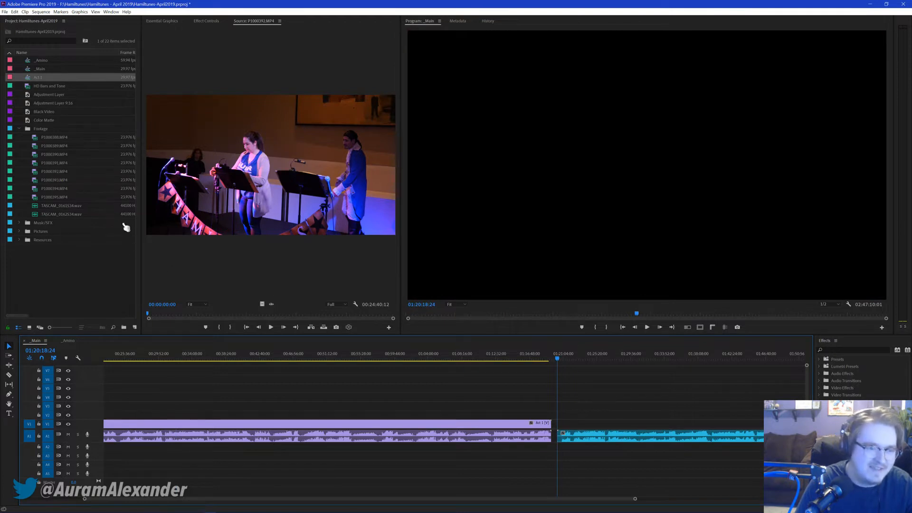
# Step: Close the _Amino sequence and inspect the contents of the Act 1 nest before returning to _Main
pyautogui.click(69, 341)
pyautogui.click(57, 341)
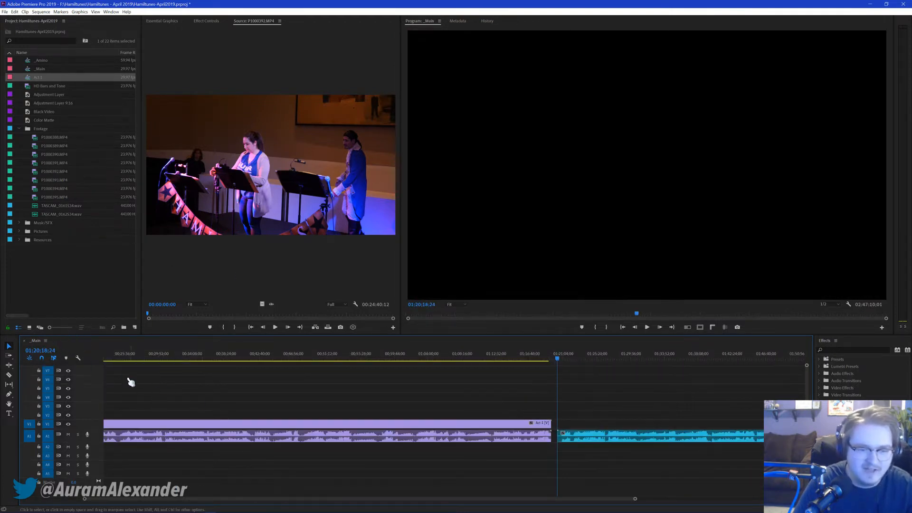
pyautogui.doubleClick(235, 432)
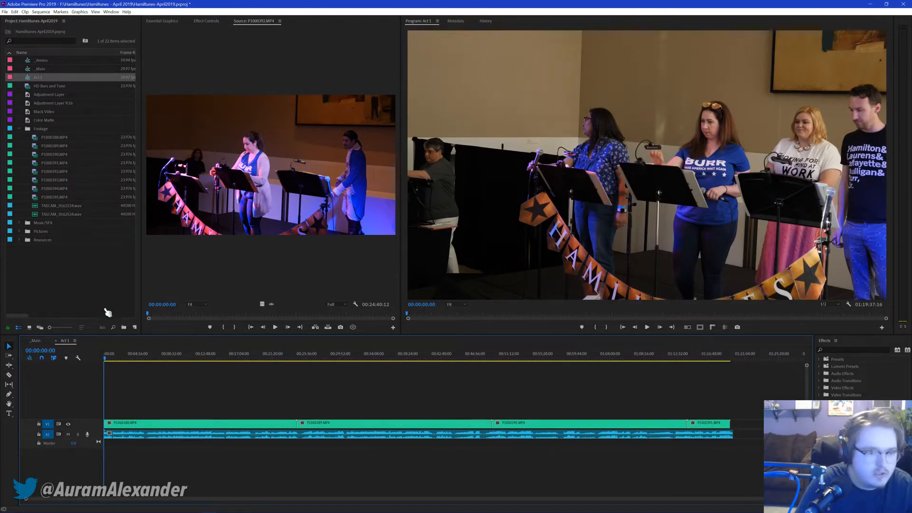
pyautogui.click(36, 341)
# Step: Place the fifth MP4 clip on V1 and A1 above the second TASCAM recording and synchronize them by audio, track channel 1
pyautogui.moveTo(37, 173); pyautogui.dragTo(582, 420)
pyautogui.rightClick(591, 436)
pyautogui.click(618, 241)
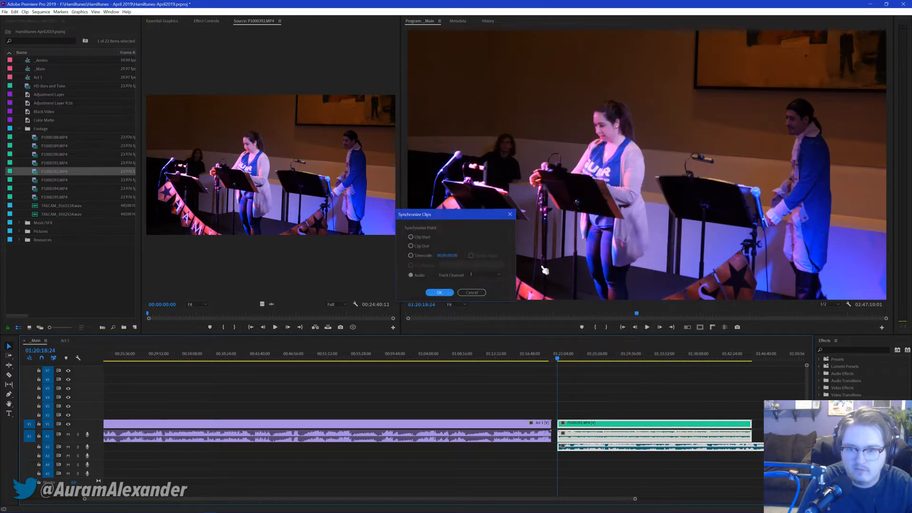
pyautogui.click(435, 293)
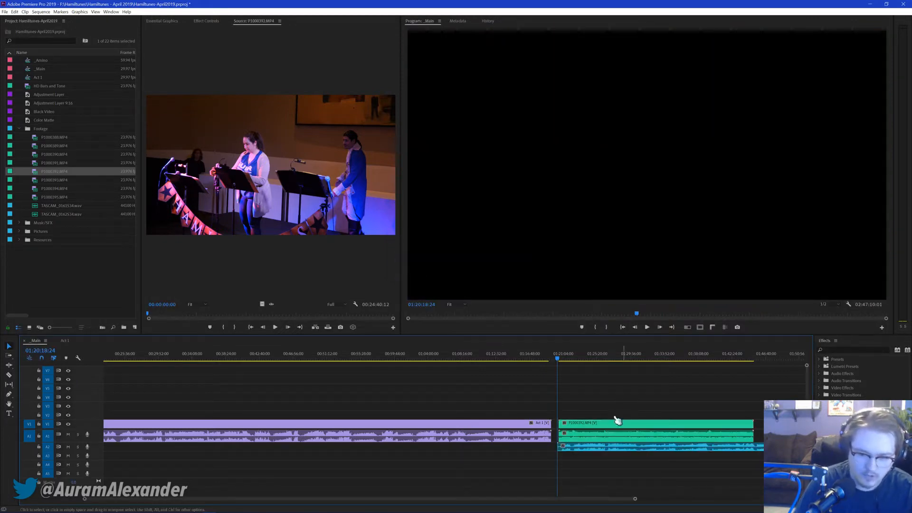
# Step: Remove the camera audio of the synced fifth MP4 clip and move the second TASCAM recording up to A1
pyautogui.scroll(-3, 597, 456)
pyautogui.moveTo(497, 447); pyautogui.dragTo(498, 440)
pyautogui.scroll(-3, 511, 394)
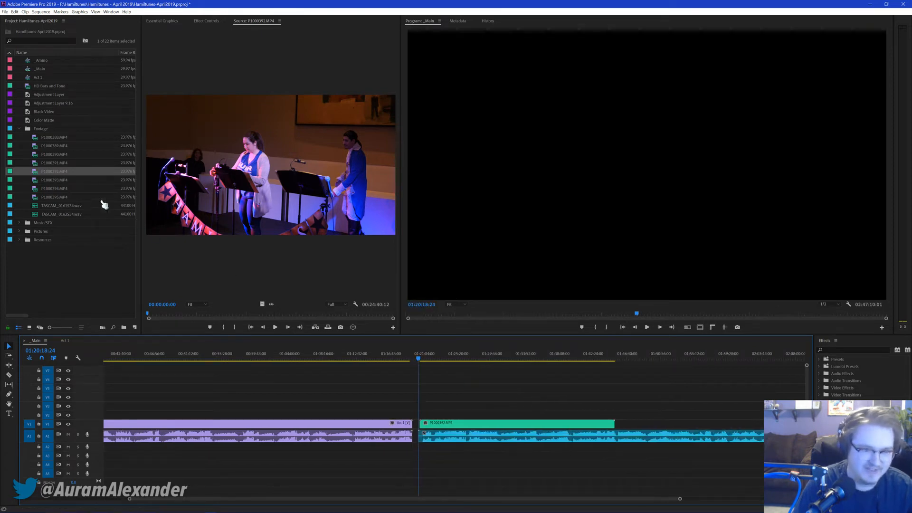
# Step: Append the video only of the three remaining MP4 clips end to end on V1 and check the picture around 02:31:15
pyautogui.doubleClick(34, 181)
pyautogui.moveTo(262, 303); pyautogui.dragTo(613, 428)
pyautogui.scroll(5, 570, 412)
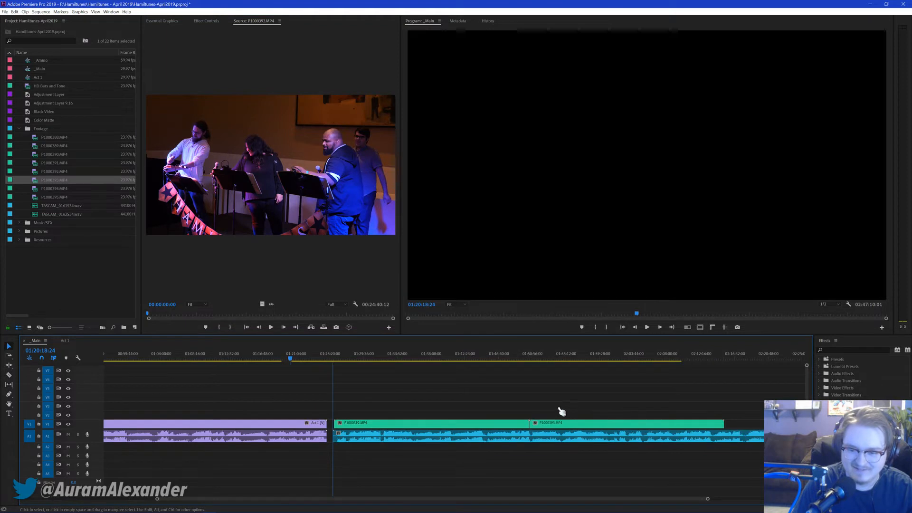
pyautogui.click(38, 190)
pyautogui.doubleClick(38, 190)
pyautogui.moveTo(263, 303); pyautogui.dragTo(674, 421)
pyautogui.scroll(-10, 542, 422)
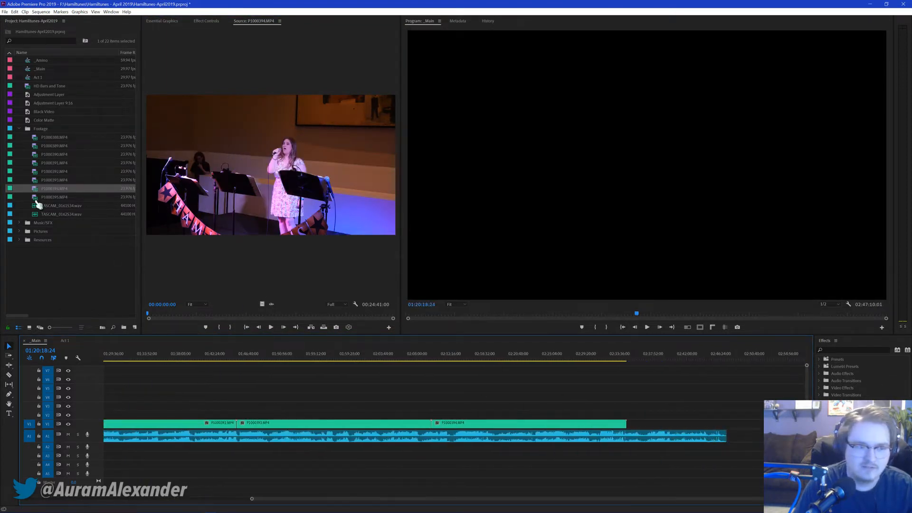
pyautogui.click(34, 198)
pyautogui.doubleClick(38, 197)
pyautogui.moveTo(262, 304); pyautogui.dragTo(630, 428)
pyautogui.moveTo(686, 358); pyautogui.dragTo(601, 360)
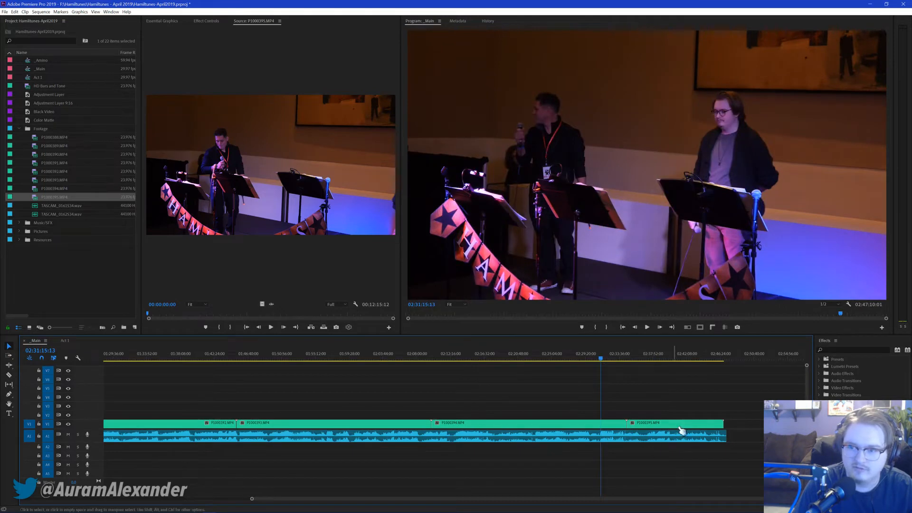
# Step: Nest the four video clips after Act 1 together with the second TASCAM recording as "Act 2"
pyautogui.press('\\')
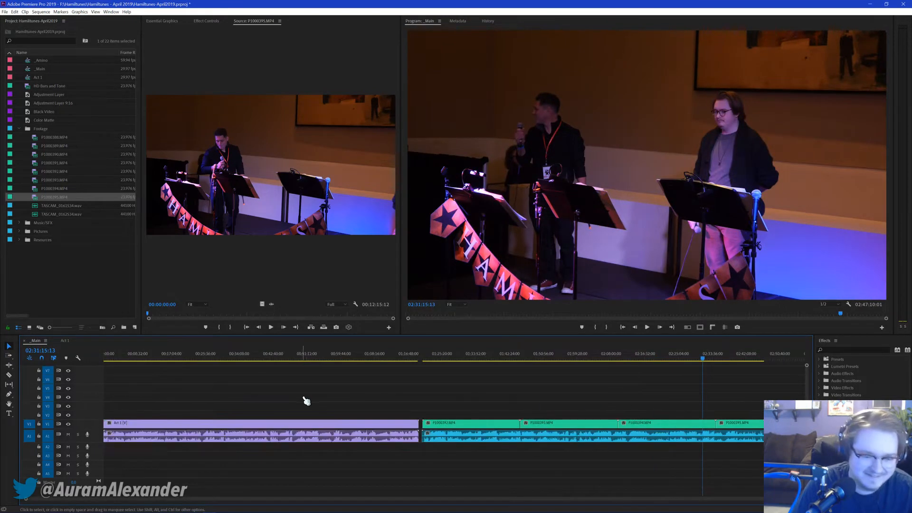
pyautogui.moveTo(459, 391); pyautogui.dragTo(746, 456)
pyautogui.hotkey('alt', 'n')
pyautogui.write('Act')
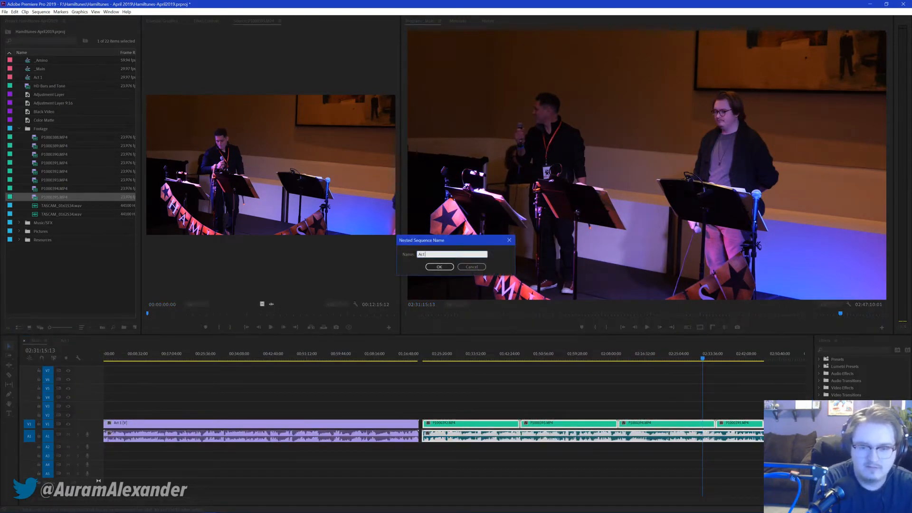
pyautogui.write(' 2')
pyautogui.press('Return')
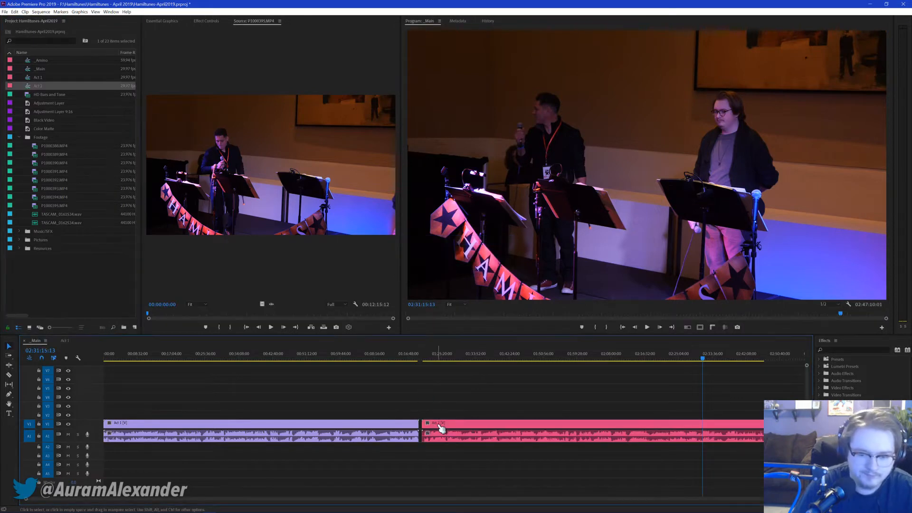
# Step: Change the Act 2 nest's label colour to match Act 1 and close the gap between the two nests
pyautogui.rightClick(436, 424)
pyautogui.click(565, 301)
pyautogui.press('Up')
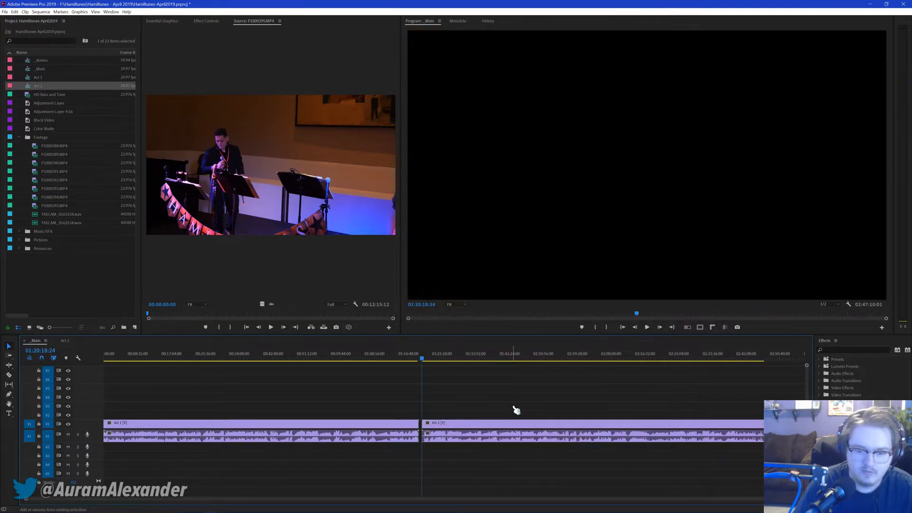
pyautogui.press('=')
pyautogui.press('Home')
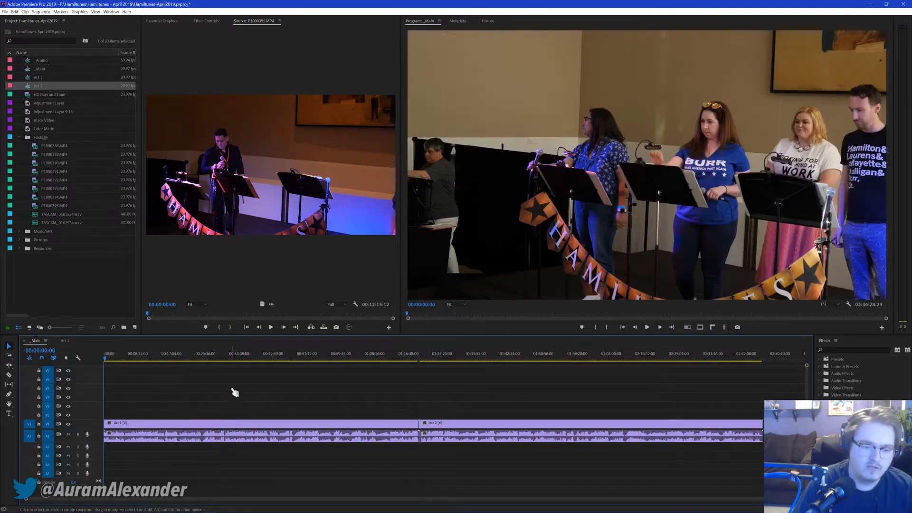
pyautogui.press('-')
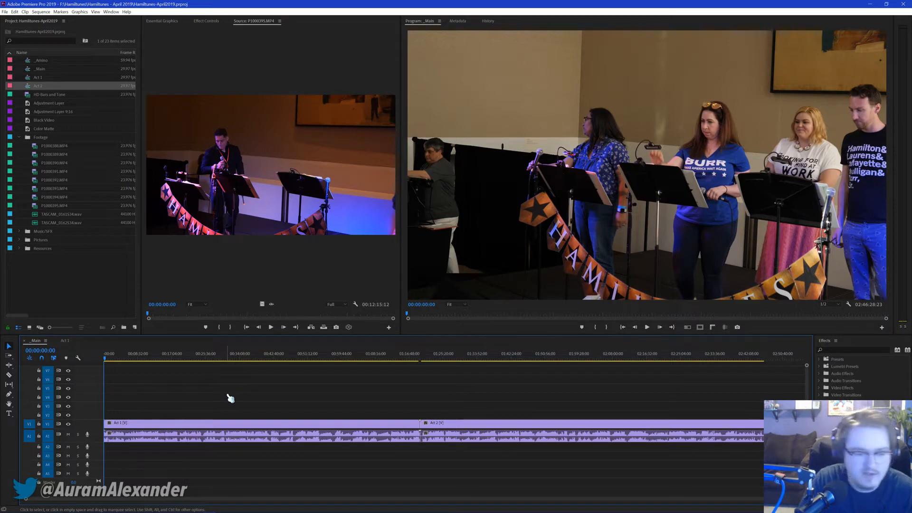
# Step: Zoom in on the start of Act 1 in the timeline and collapse the Footage bin
pyautogui.press('=')
pyautogui.press('=')
pyautogui.press('=')
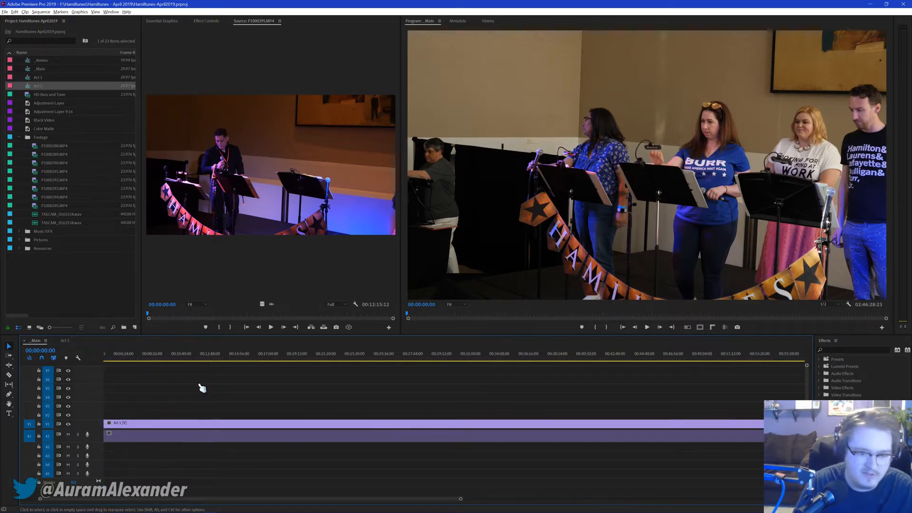
pyautogui.press('=')
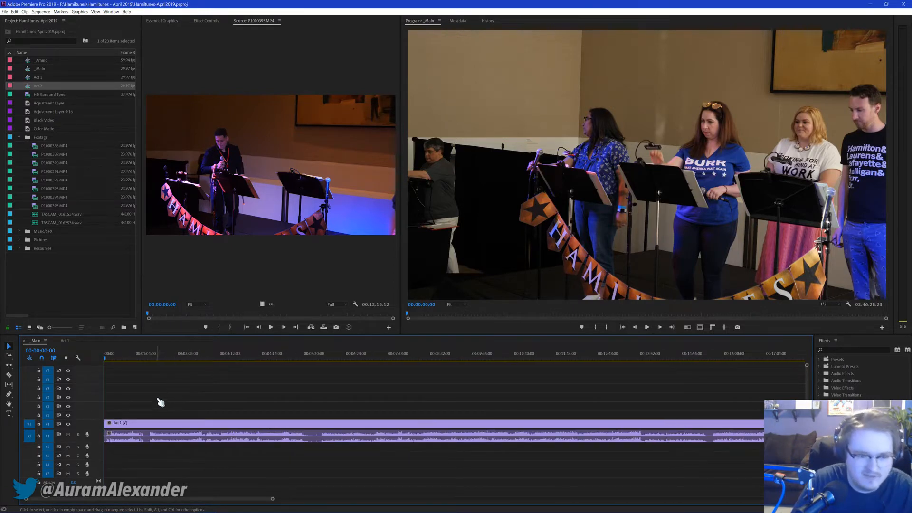
pyautogui.press('=')
pyautogui.scroll(2, 207, 388)
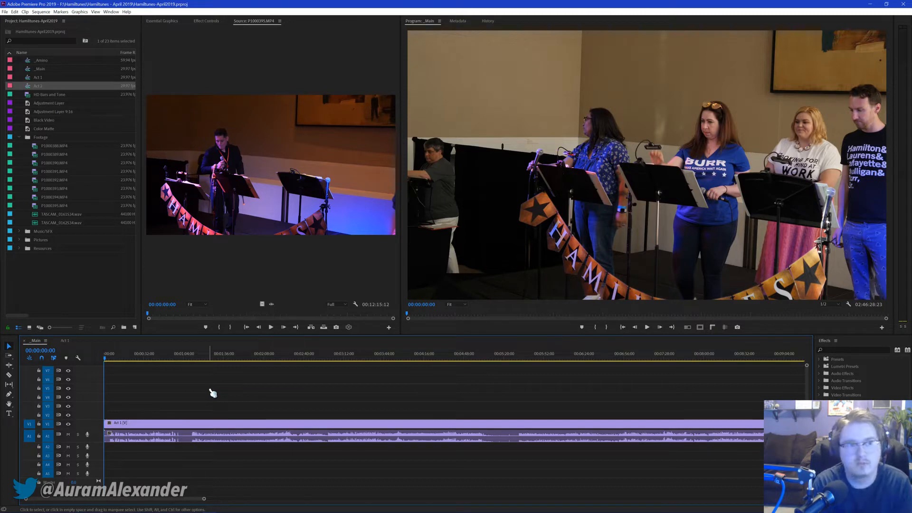
pyautogui.click(67, 294)
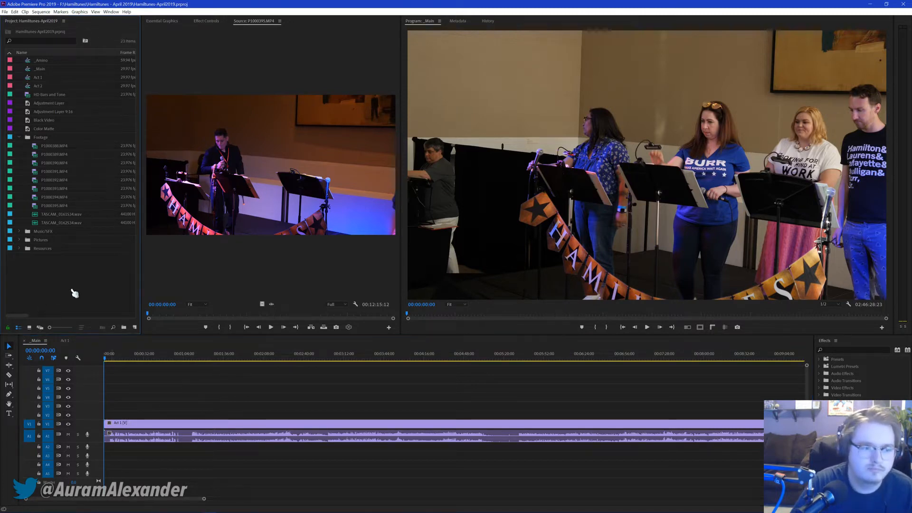
pyautogui.click(20, 137)
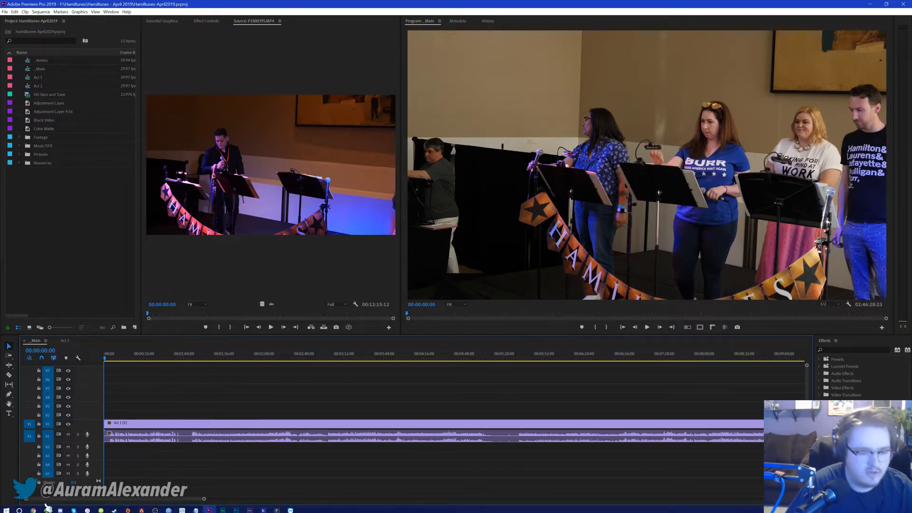
# Step: Switch to Chrome, view the Hamiltunes Dallas Facebook page, close it, and return to Premiere Pro
pyautogui.click(33, 507)
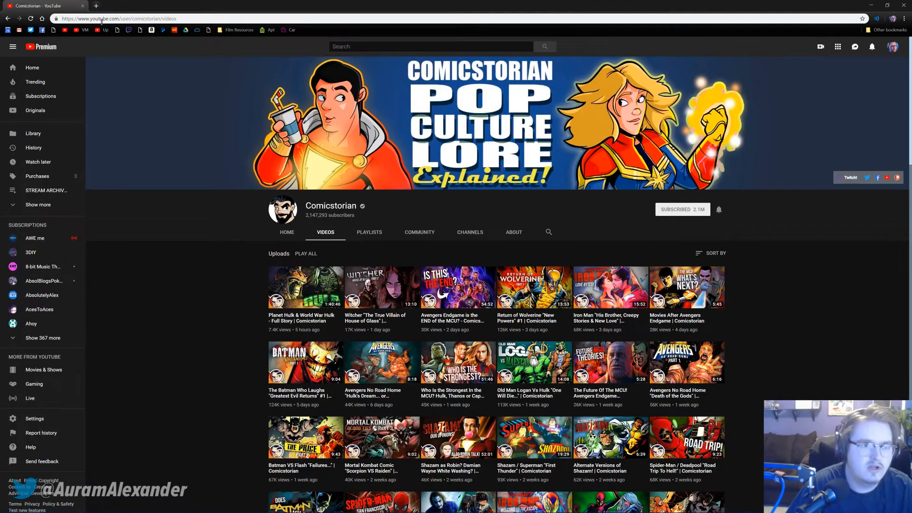
pyautogui.hotkey('ctrl', 't')
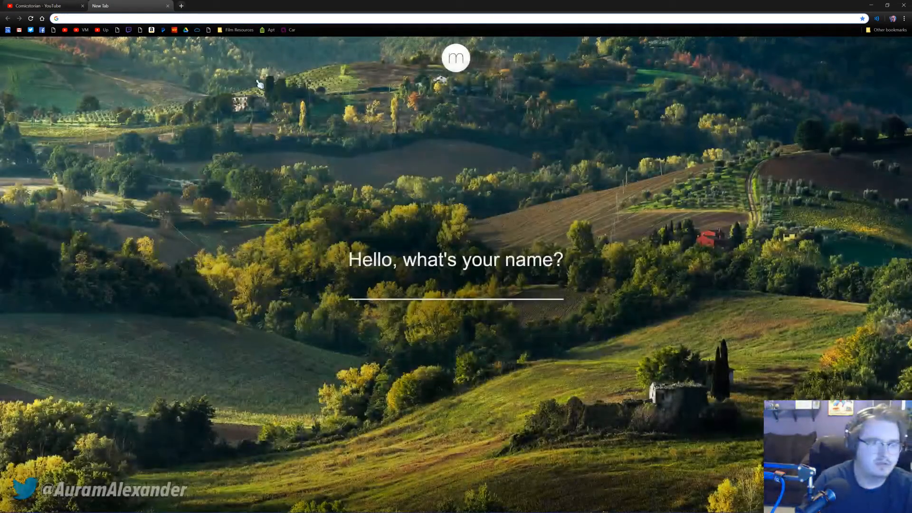
pyautogui.click(167, 7)
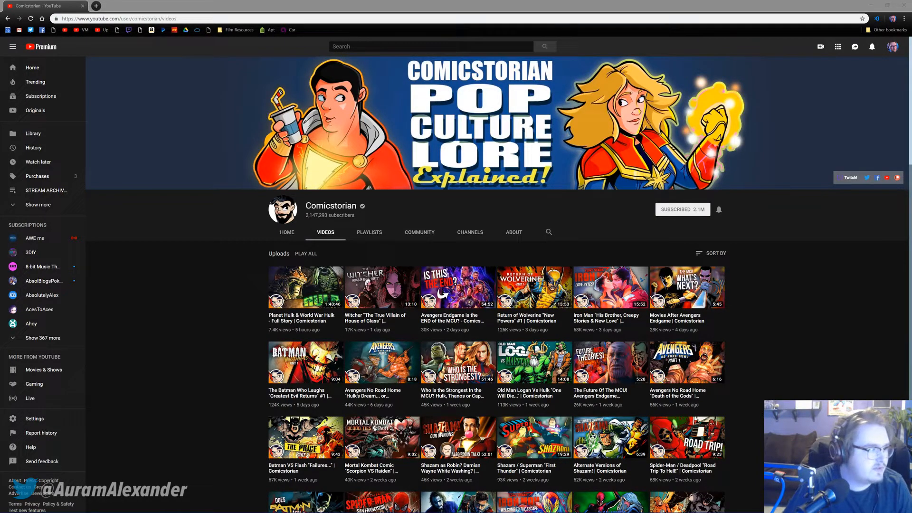
pyautogui.moveTo(228, 28); pyautogui.dragTo(126, 6)
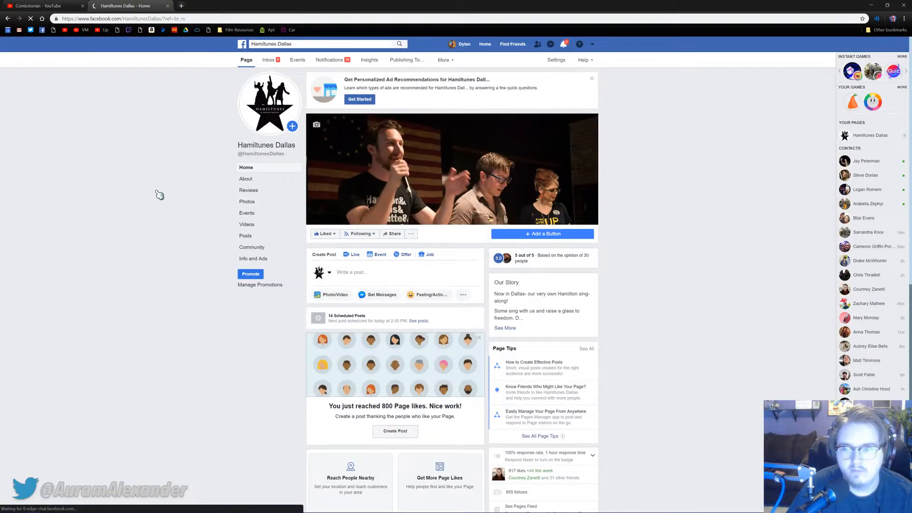
pyautogui.moveTo(427, 15); pyautogui.dragTo(812, 14)
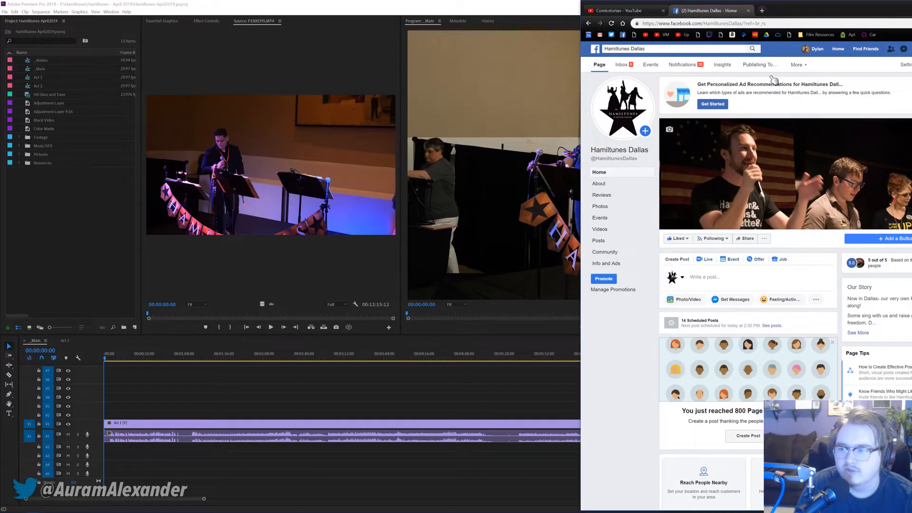
pyautogui.middleClick(732, 11)
pyautogui.doubleClick(763, 10)
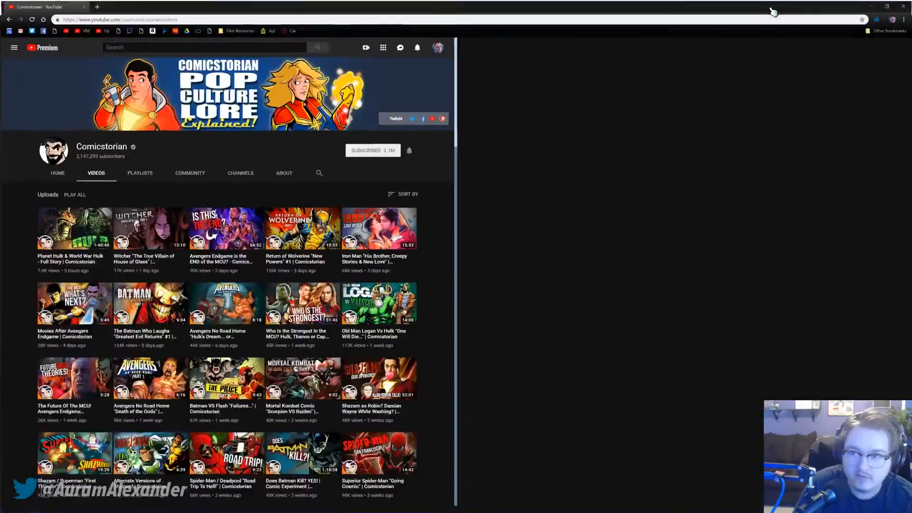
pyautogui.click(873, 5)
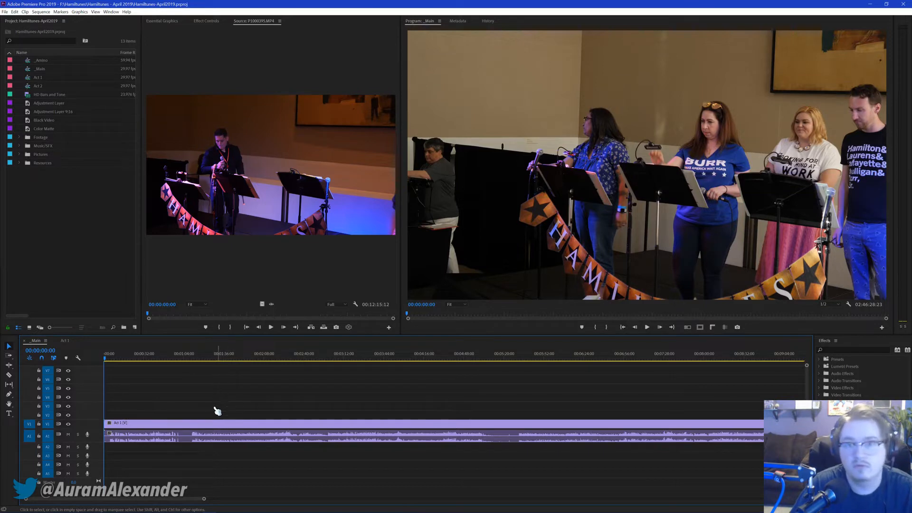
# Step: Ripple-trim the opening of the Act 1 nest up to about 00:01:10
pyautogui.click(193, 360)
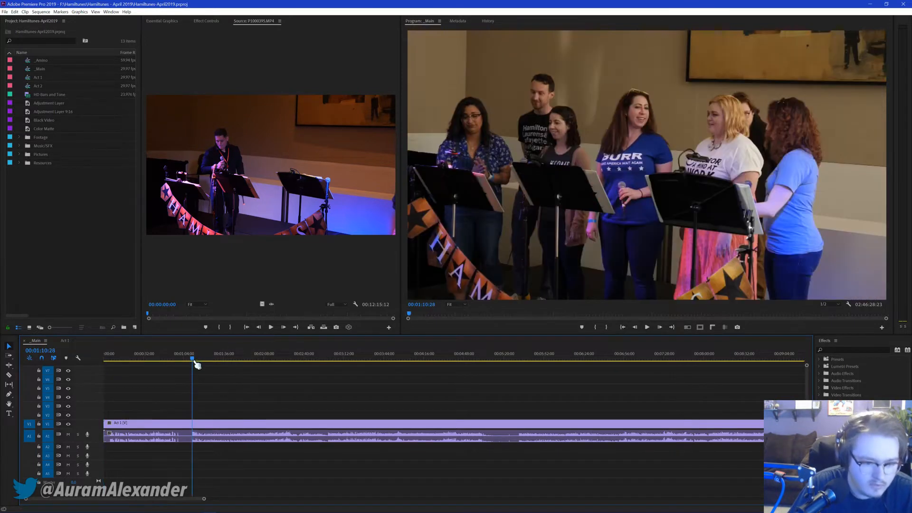
pyautogui.press('q')
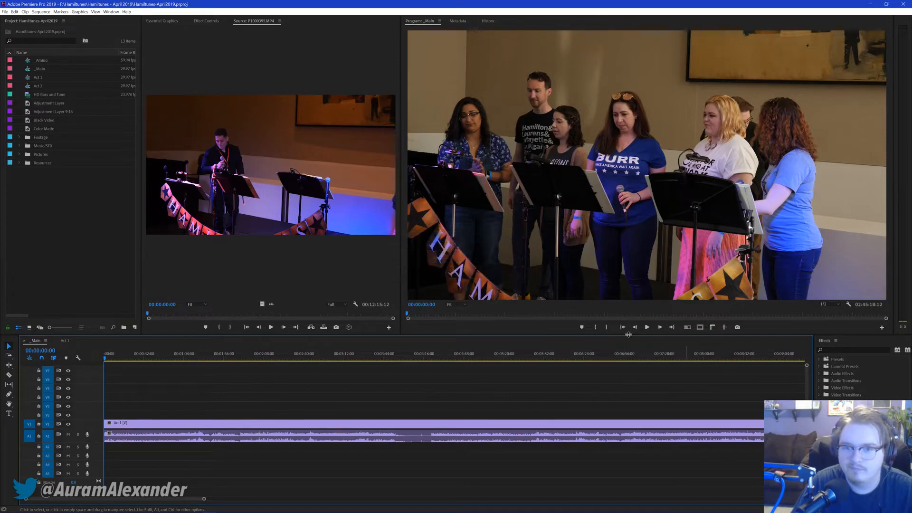
# Step: Search the effects for "cs" and preview playback at the sequence start and around 00:30:36
pyautogui.click(839, 351)
pyautogui.write('cs')
pyautogui.click(618, 409)
pyautogui.press('space')
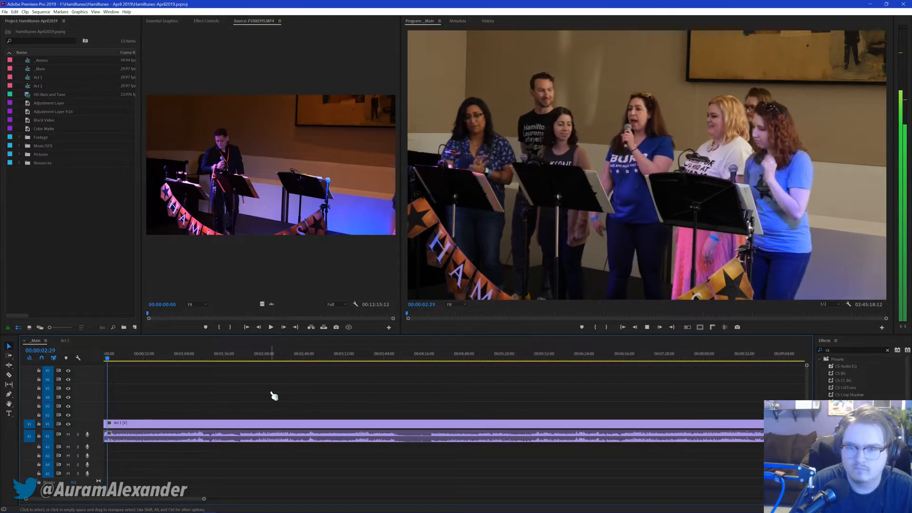
pyautogui.press('space')
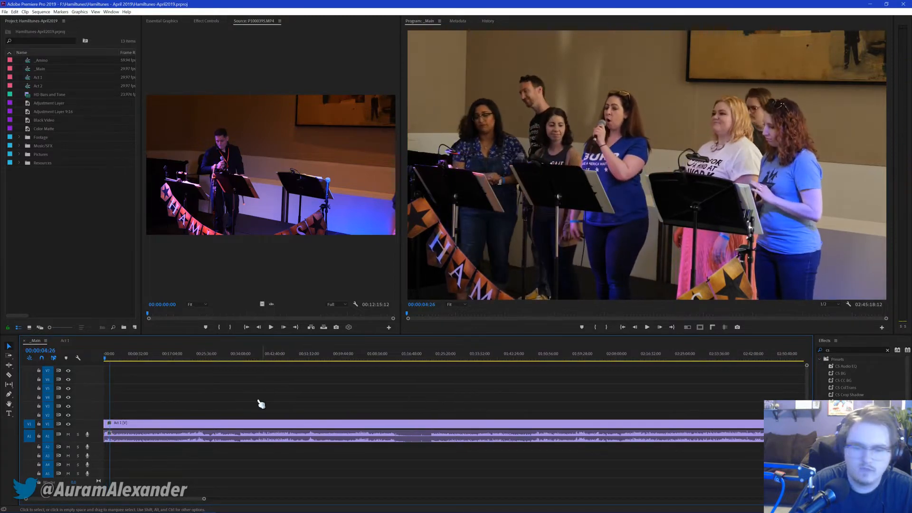
pyautogui.click(226, 360)
pyautogui.press('space')
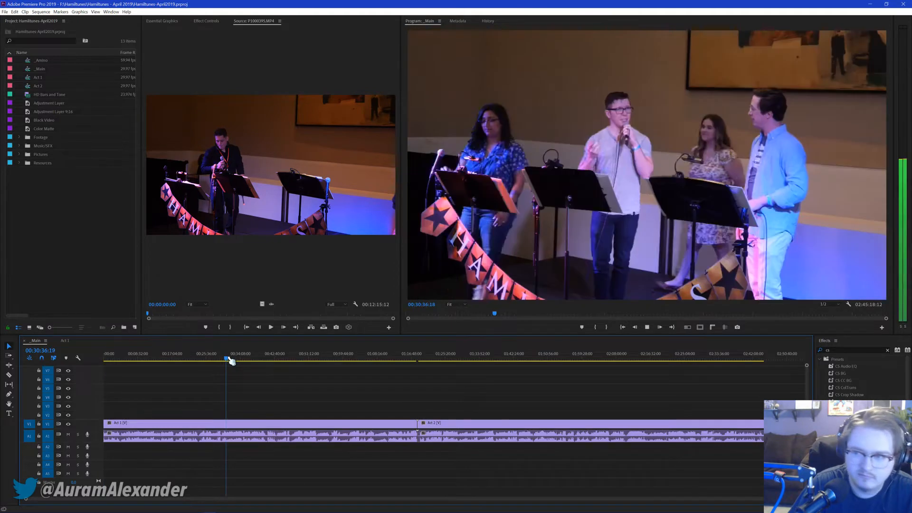
pyautogui.moveTo(228, 360); pyautogui.dragTo(60, 363)
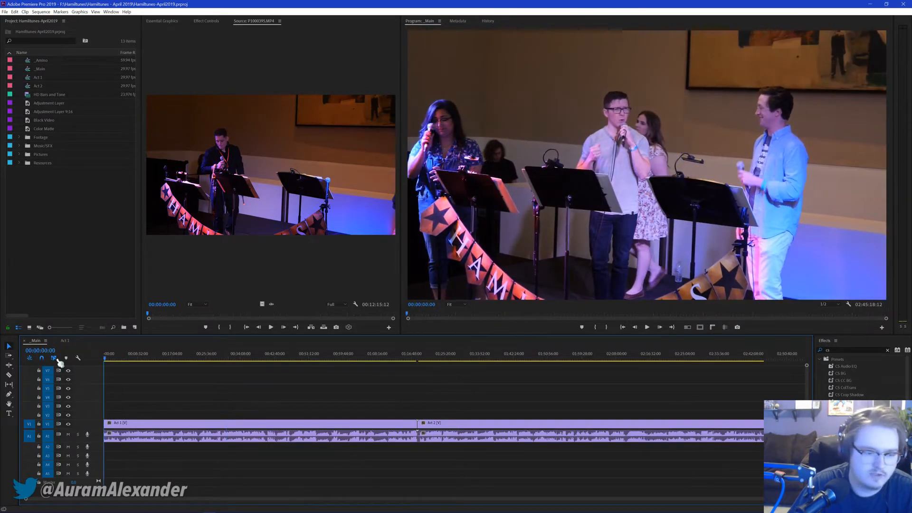
# Step: Find the Fill Right with Left audio effect, apply it to Act 1's audio, and preview the sound from the start
pyautogui.scroll(5, 631, 403)
pyautogui.doubleClick(829, 350)
pyautogui.write('fill')
pyautogui.moveTo(850, 387); pyautogui.dragTo(470, 435)
pyautogui.press('space')
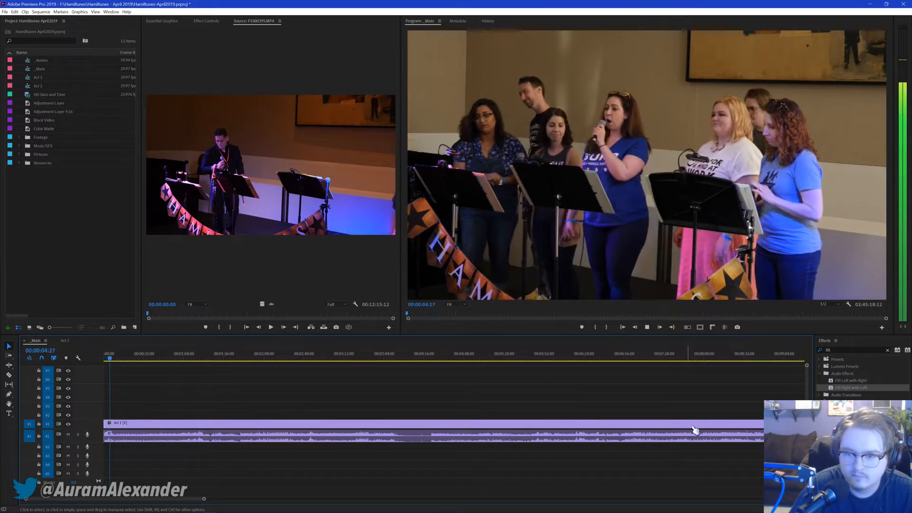
pyautogui.press('space')
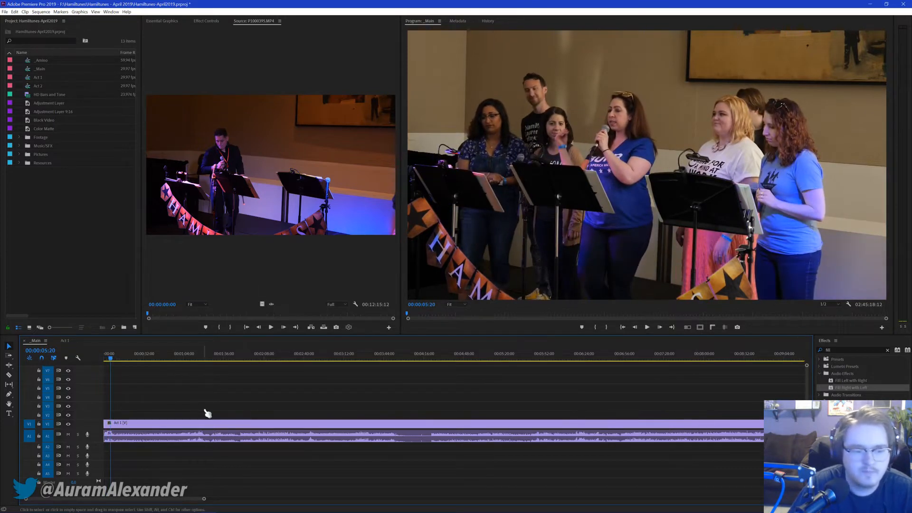
# Step: Copy the Fill Right with Left effect from Act 1's audio to Act 2's audio
pyautogui.click(187, 437)
pyautogui.click(206, 22)
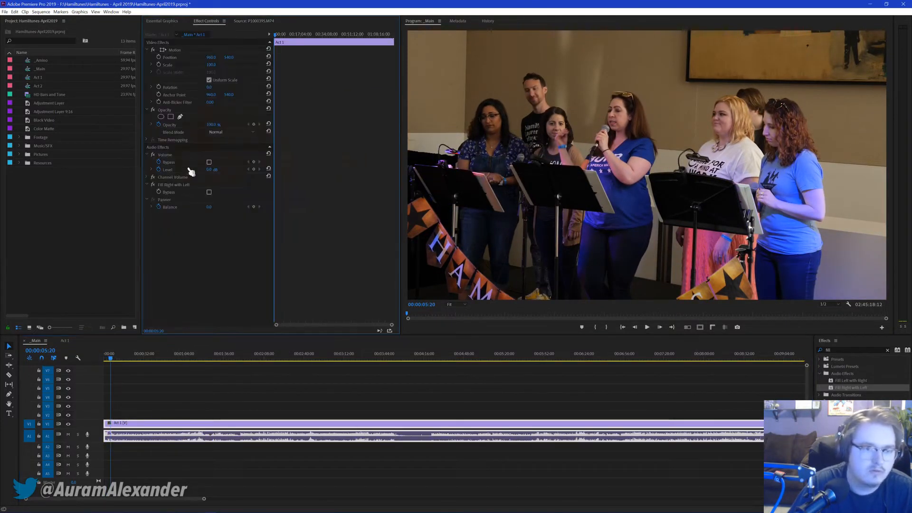
pyautogui.click(178, 185)
pyautogui.press('\\')
pyautogui.click(556, 447)
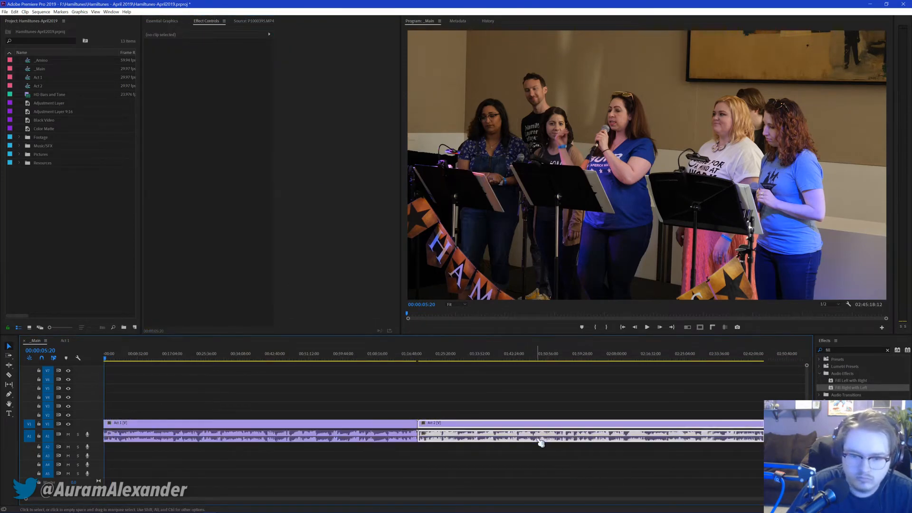
# Step: Play Act 1 from the start of the sequence and ripple-trim its first few frames
pyautogui.press('\\')
pyautogui.scroll(5, 147, 398)
pyautogui.press('Home')
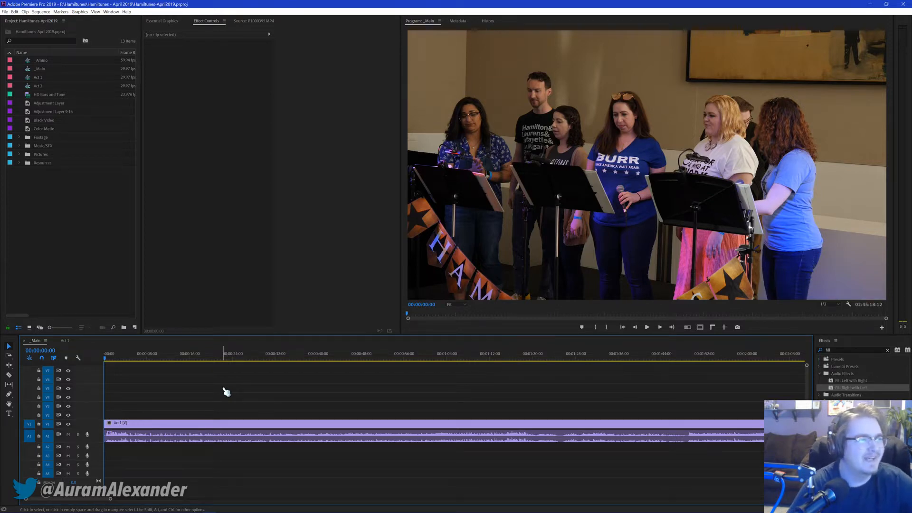
pyautogui.scroll(2, 193, 393)
pyautogui.scroll(1, 195, 393)
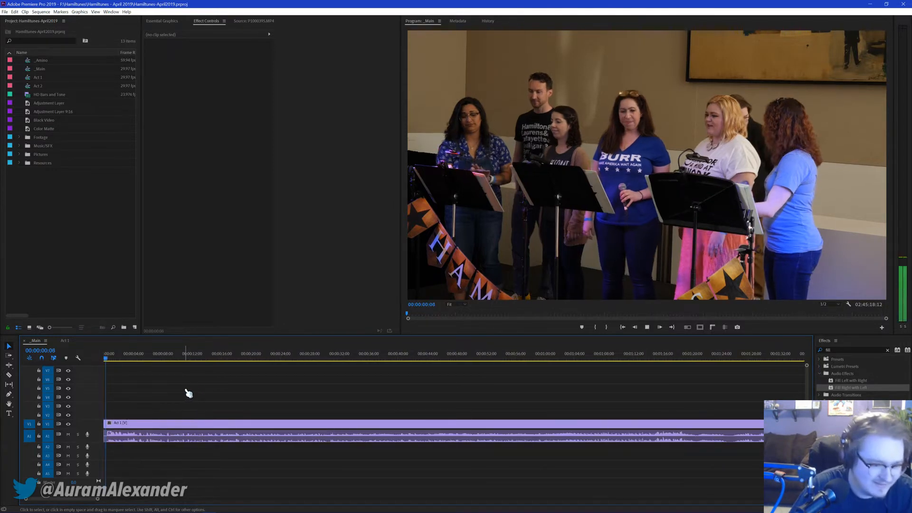
pyautogui.press('space')
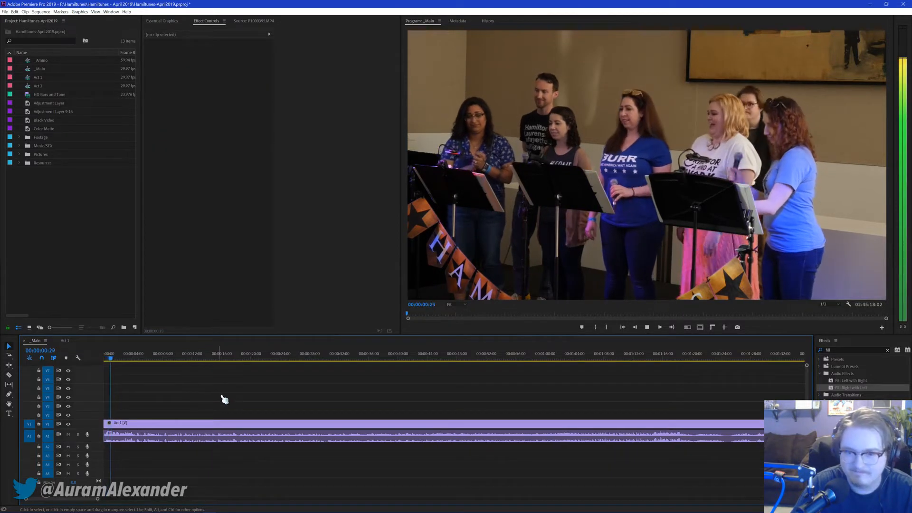
# Step: Save the project and preview Act 1 from about 00:01:14 to 00:01:20
pyautogui.press('space')
pyautogui.hotkey('ctrl', 's')
pyautogui.press('-')
pyautogui.click(483, 362)
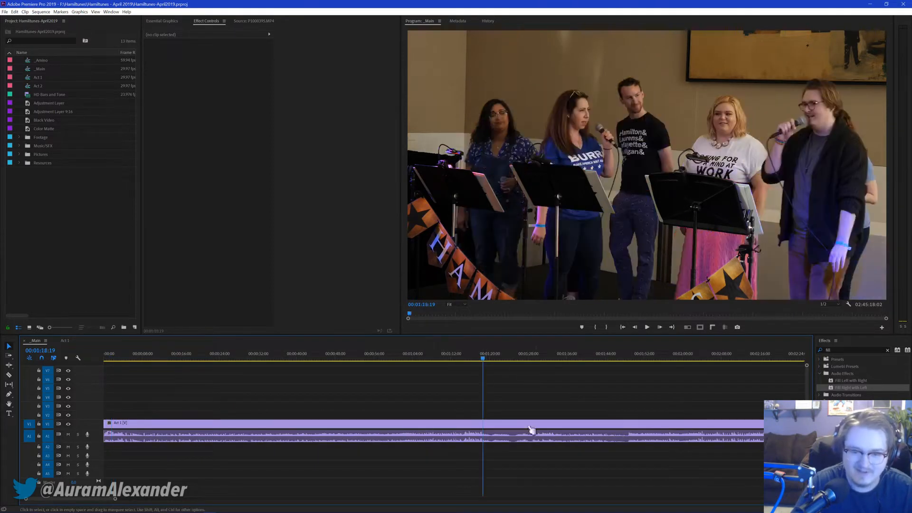
pyautogui.click(466, 361)
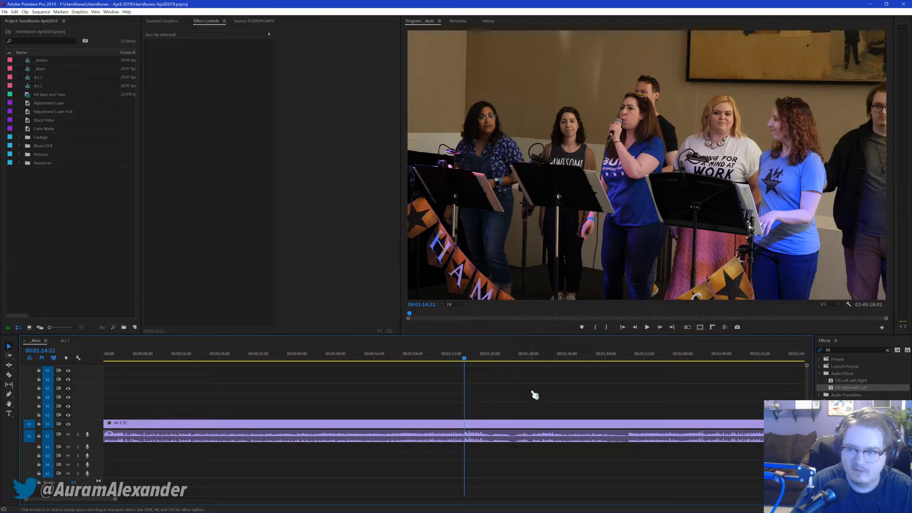
pyautogui.press('space')
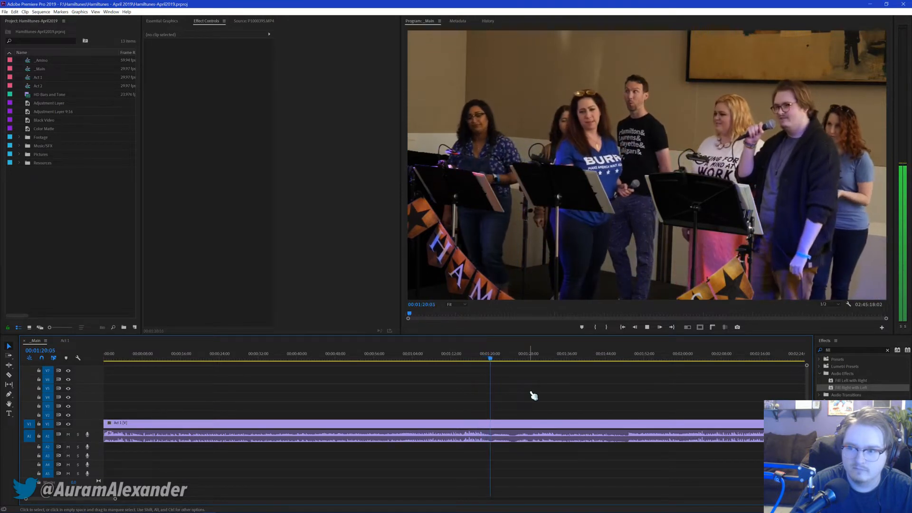
pyautogui.press('space')
# Step: Split Act 1 at the song break around 00:03:54 and ripple-delete the quiet gap before the next song
pyautogui.scroll(-2, 525, 412)
pyautogui.click(613, 362)
pyautogui.scroll(-3, 656, 387)
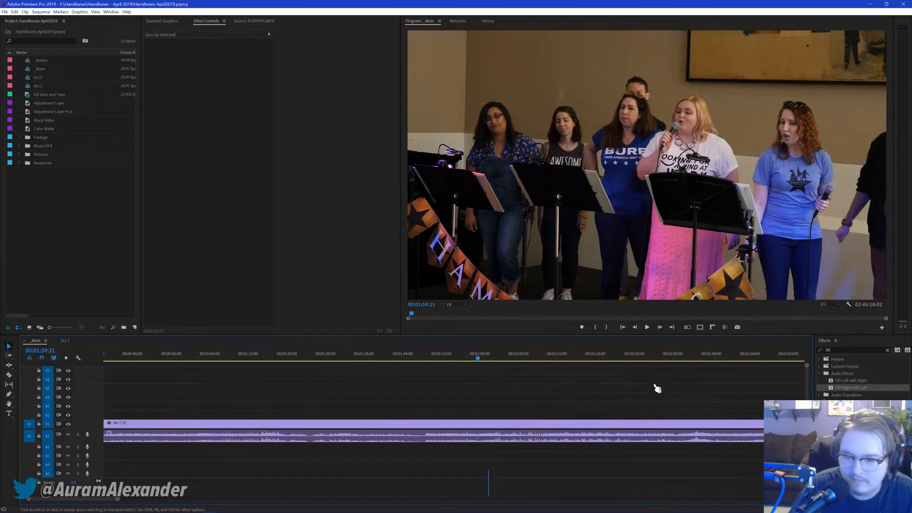
pyautogui.click(753, 356)
pyautogui.scroll(-3, 638, 401)
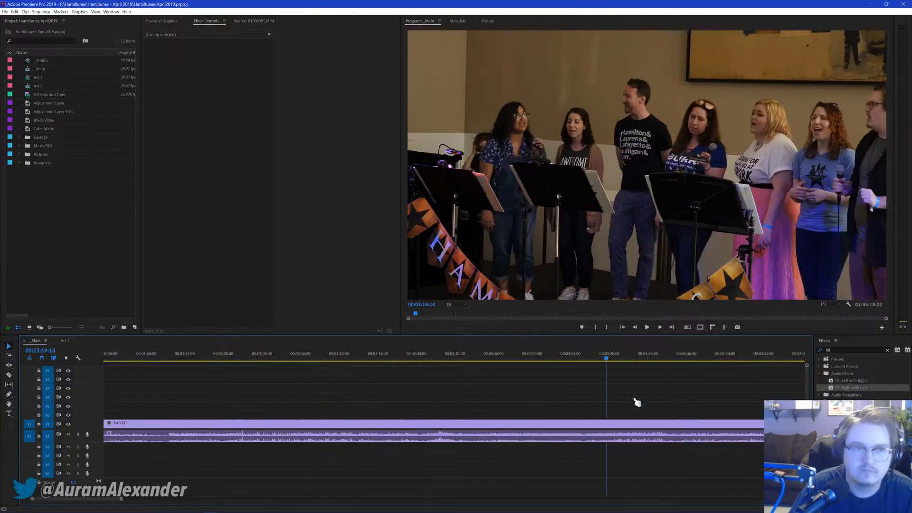
pyautogui.scroll(-3, 525, 403)
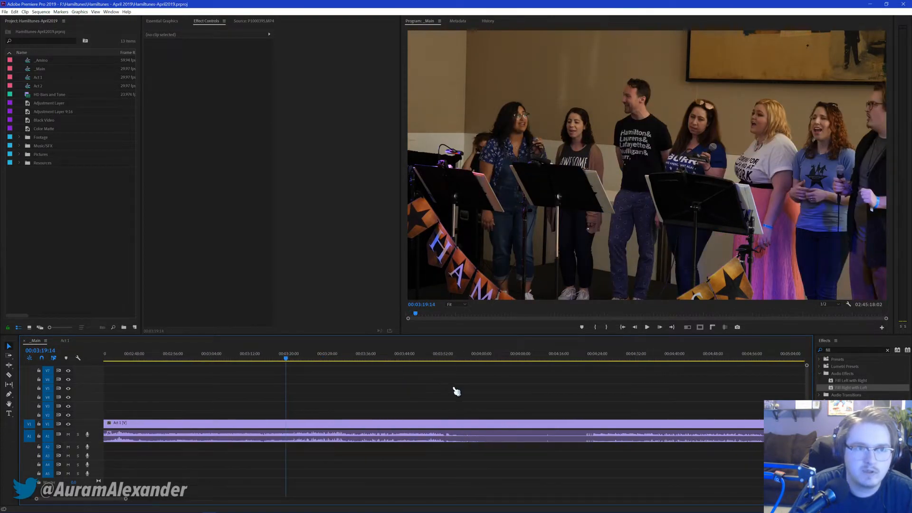
pyautogui.click(446, 360)
pyautogui.press('space')
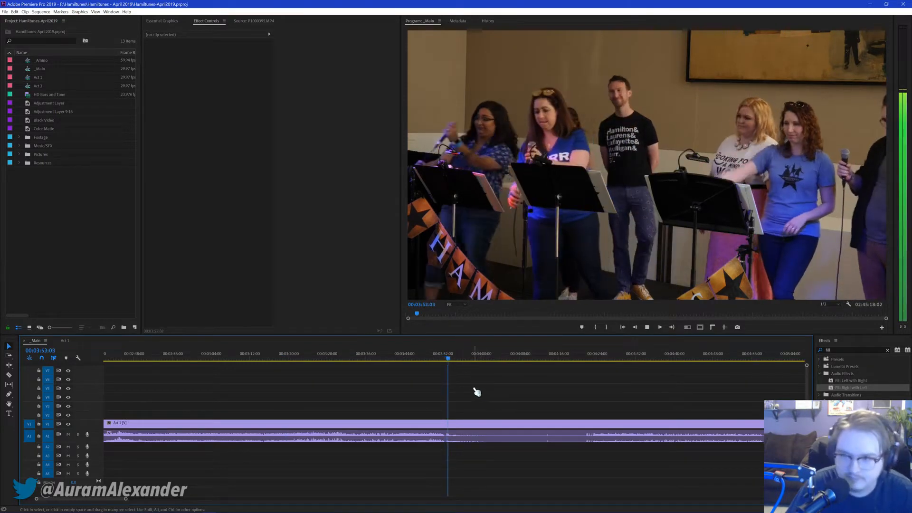
pyautogui.press('space')
pyautogui.hotkey('ctrl', 'k')
pyautogui.moveTo(604, 360); pyautogui.dragTo(586, 362)
pyautogui.click(466, 423)
pyautogui.moveTo(452, 361); pyautogui.dragTo(439, 361)
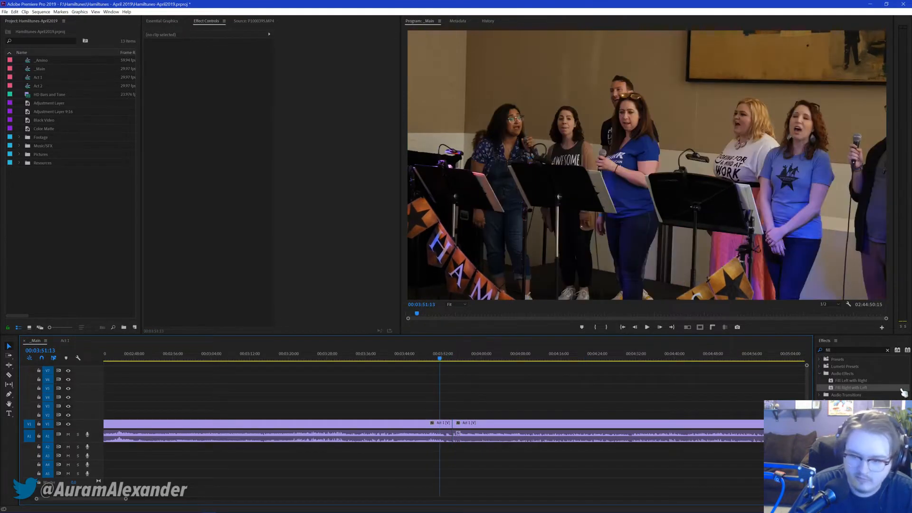
# Step: Search the effects for "cs", add a transition at the cut around 00:03:54, and play across it
pyautogui.click(851, 350)
pyautogui.write('cs')
pyautogui.moveTo(846, 395); pyautogui.dragTo(655, 449)
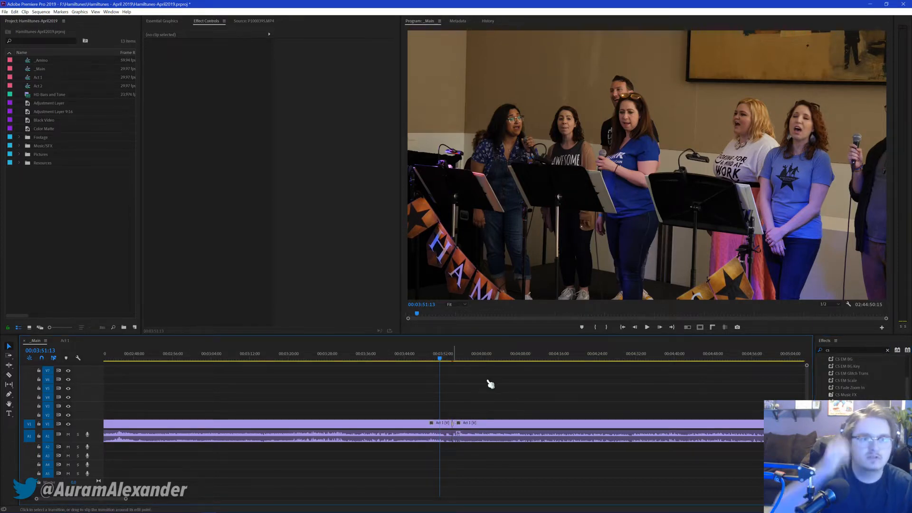
pyautogui.press('space')
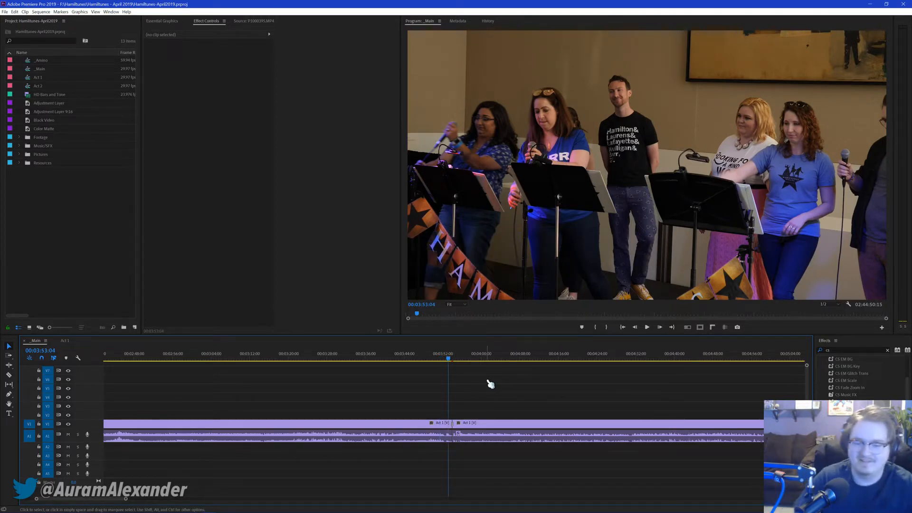
pyautogui.press('space')
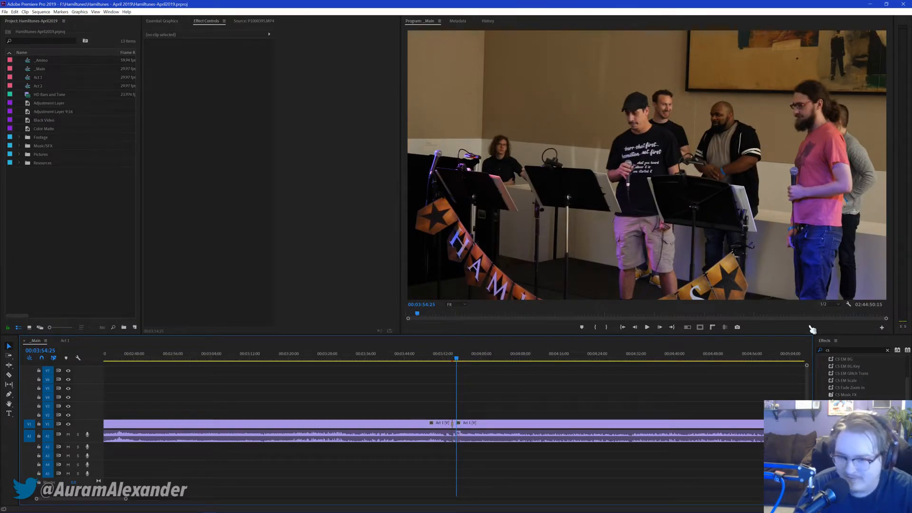
# Step: Find the next song break in Act 1's waveform and split the clip at about 00:13:36
pyautogui.scroll(-4, 572, 394)
pyautogui.scroll(-9, 575, 398)
pyautogui.scroll(-6, 552, 393)
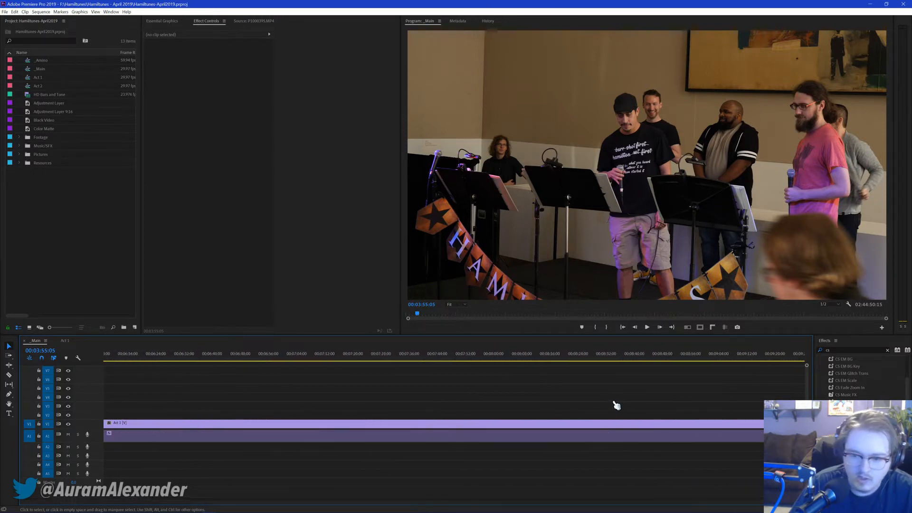
pyautogui.press('\\')
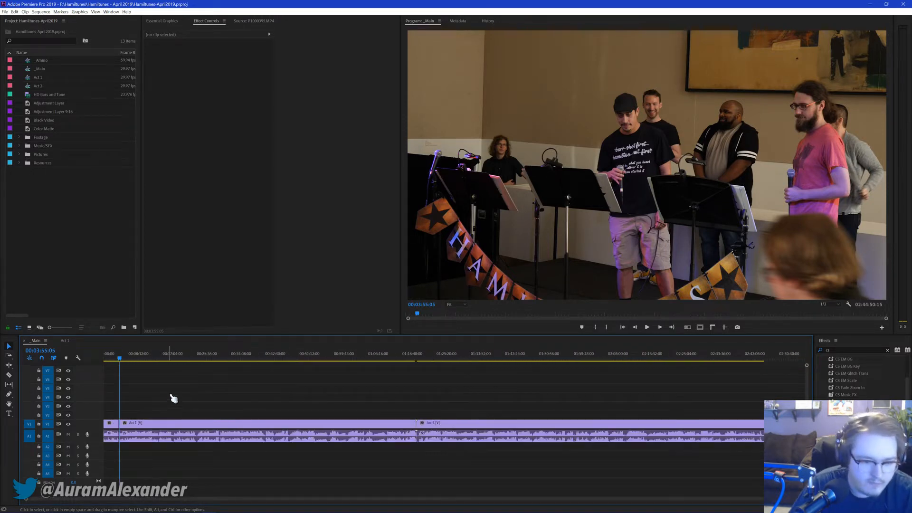
pyautogui.scroll(10, 460, 399)
pyautogui.scroll(-5, 610, 403)
pyautogui.click(622, 359)
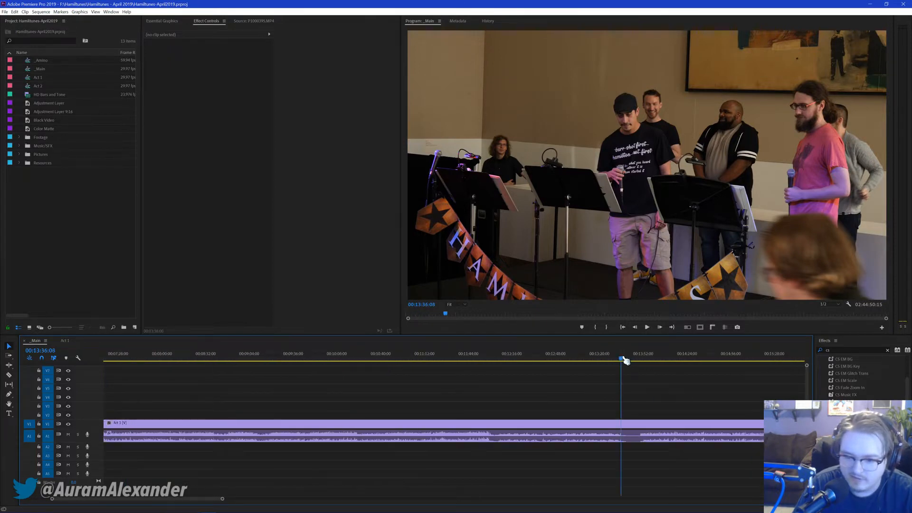
pyautogui.moveTo(627, 361); pyautogui.dragTo(622, 360)
pyautogui.press('j')
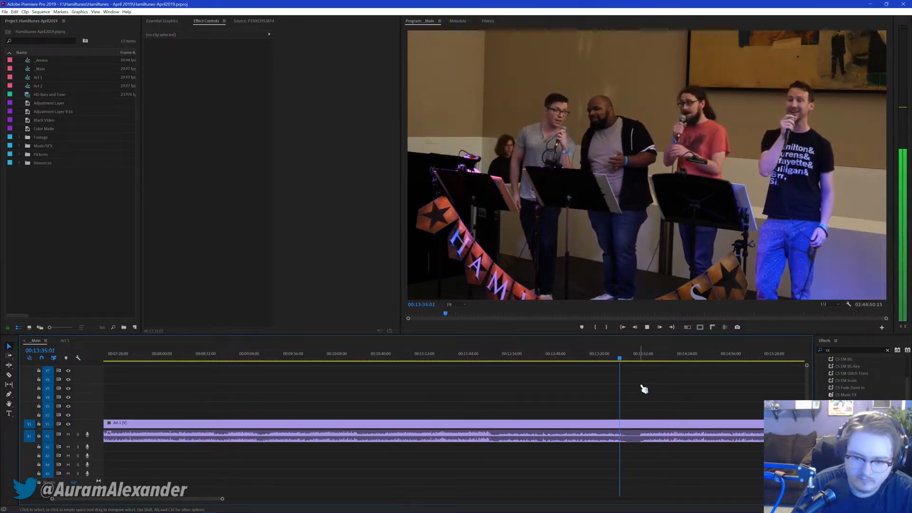
pyautogui.press('k')
pyautogui.hotkey('ctrl', 'k')
# Step: Ripple-delete the gap in Act 1 up to about 00:13:51, add a transition at the cut, and save the project
pyautogui.click(642, 358)
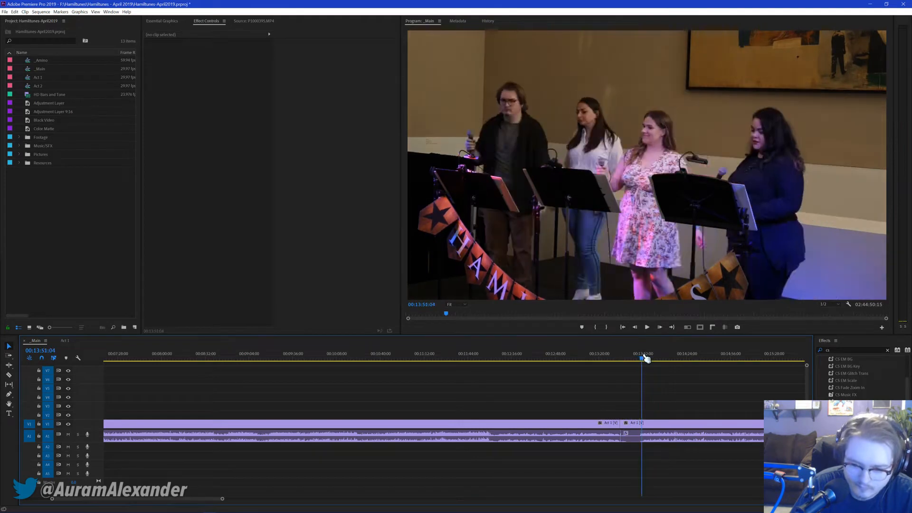
pyautogui.click(661, 423)
pyautogui.click(618, 423)
pyautogui.press('l')
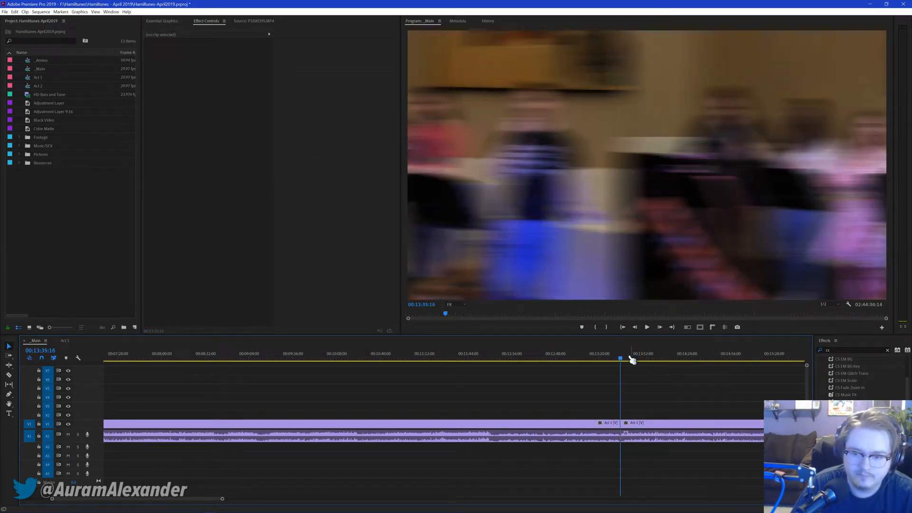
pyautogui.press('k')
pyautogui.hotkey('ctrl', 's')
pyautogui.scroll(-4, 656, 386)
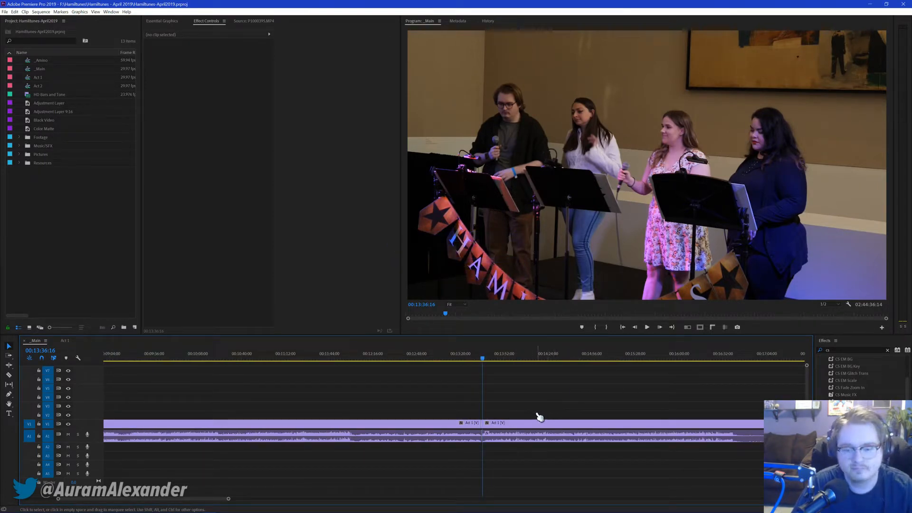
# Step: Play across the transition near 00:13:36 and tighten the cut by ripple-trimming less than a second
pyautogui.press('j')
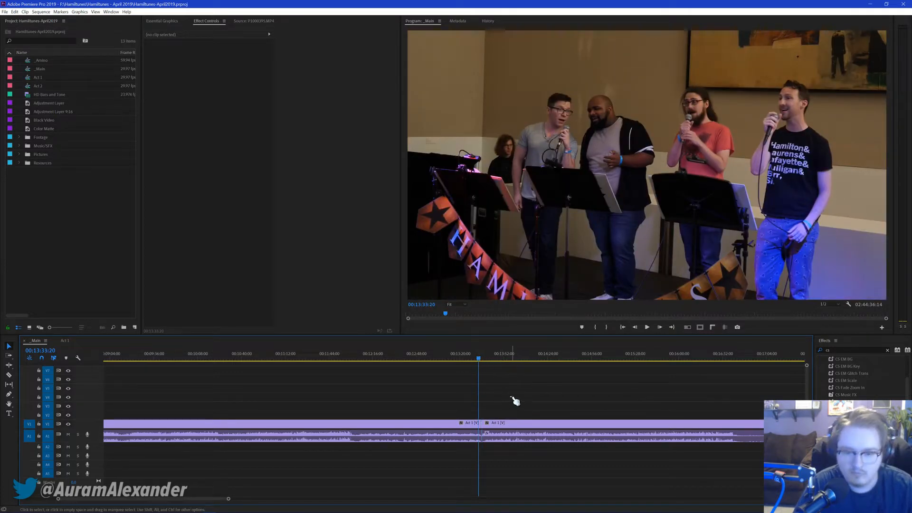
pyautogui.press('space')
pyautogui.scroll(1, 509, 415)
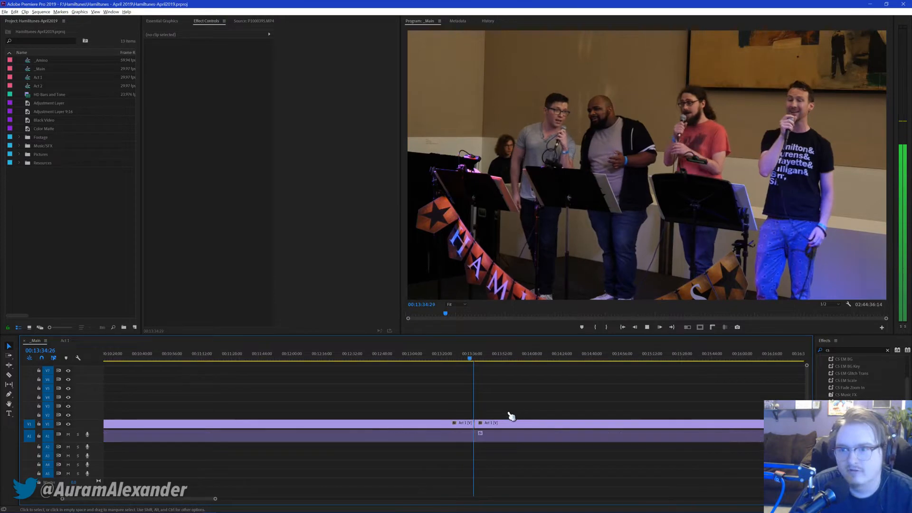
pyautogui.scroll(2, 507, 414)
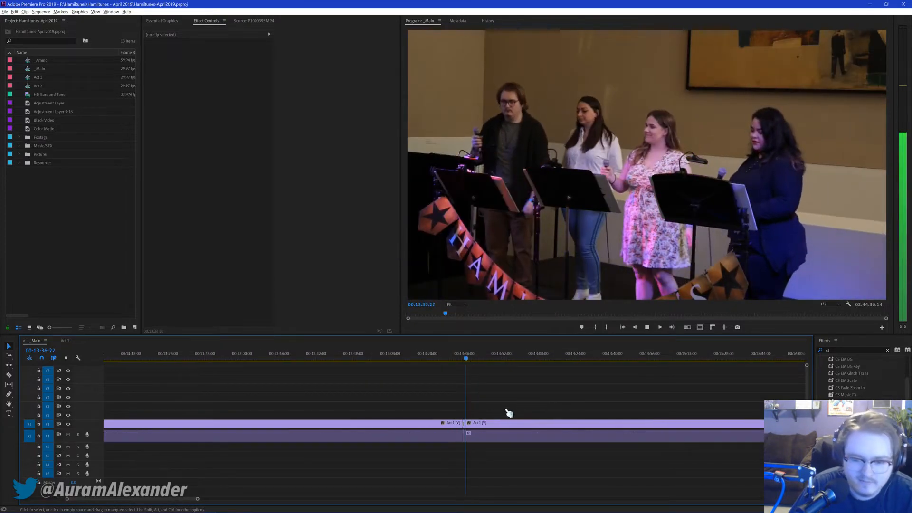
pyautogui.scroll(1, 457, 402)
pyautogui.moveTo(431, 364); pyautogui.dragTo(434, 363)
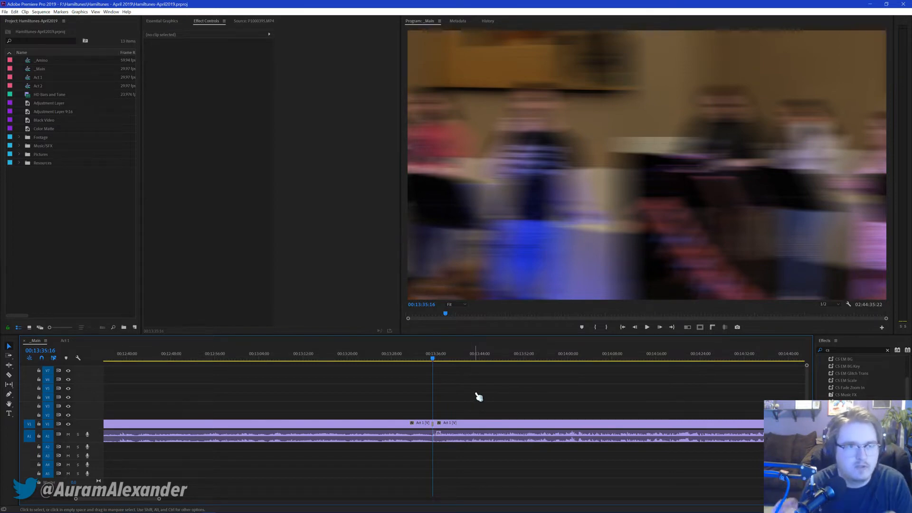
# Step: Scan Act 1 from about 00:13:41 to 00:15:42 for the end of the current song
pyautogui.scroll(-2, 495, 424)
pyautogui.click(432, 358)
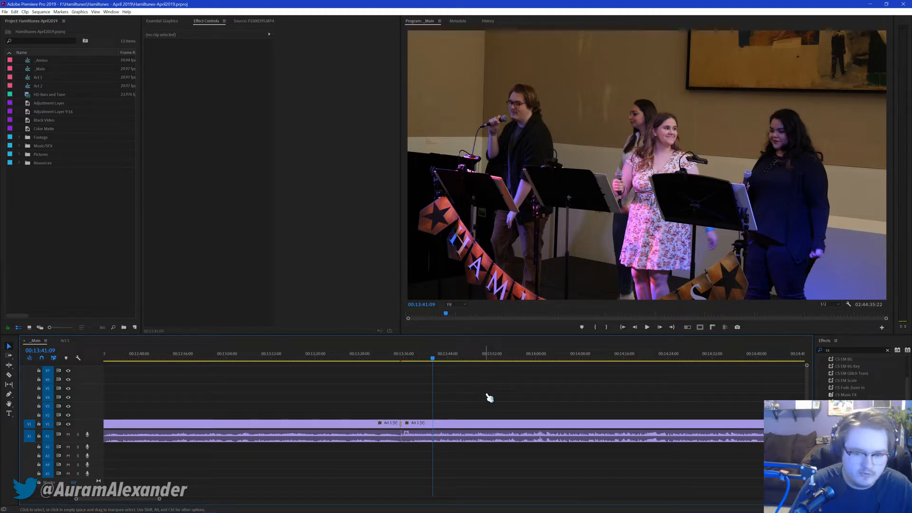
pyautogui.scroll(-2, 475, 410)
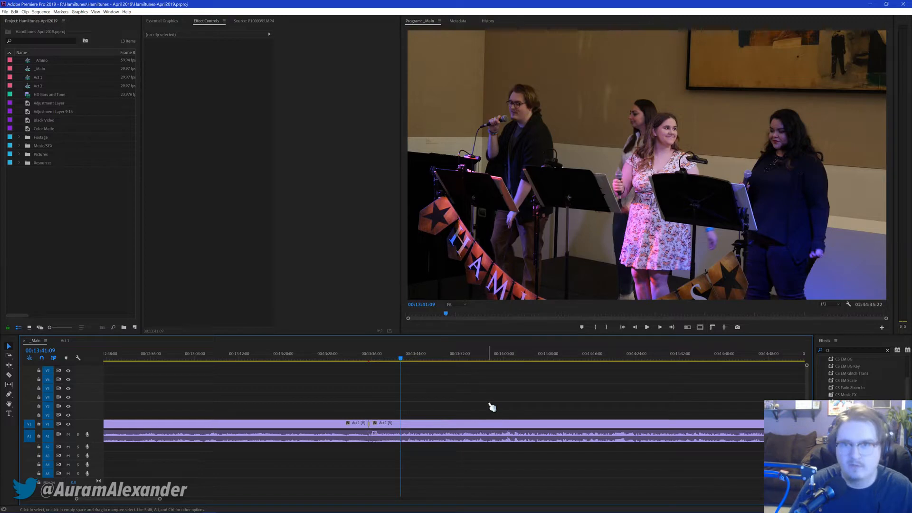
pyautogui.scroll(-8, 475, 405)
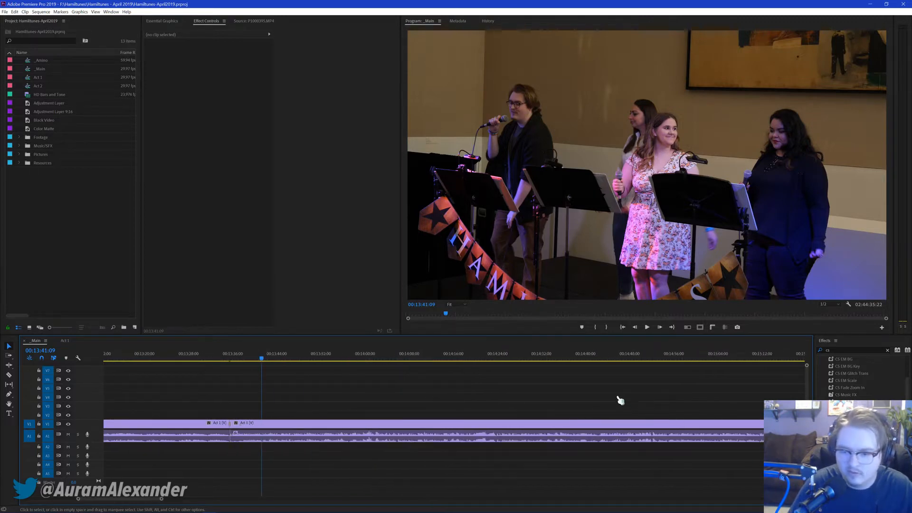
pyautogui.click(533, 357)
pyautogui.scroll(-4, 579, 383)
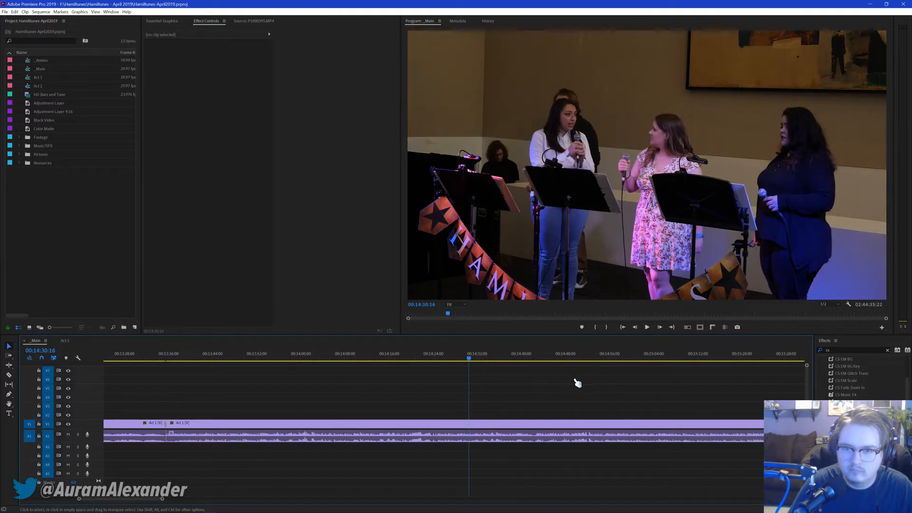
pyautogui.click(630, 362)
pyautogui.scroll(-3, 663, 380)
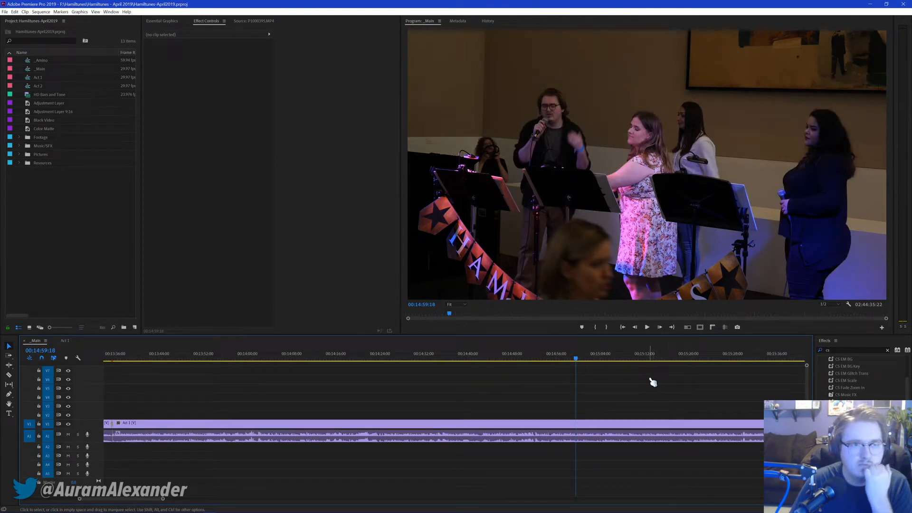
pyautogui.scroll(-11, 642, 386)
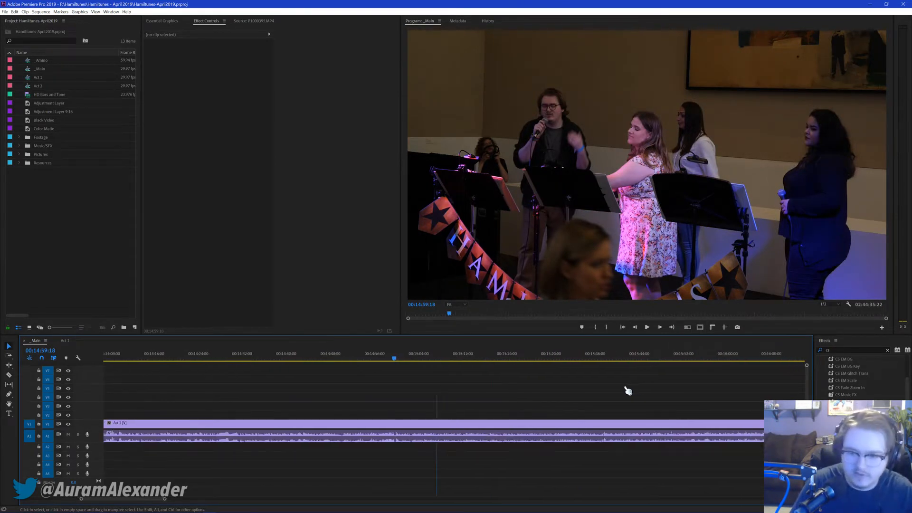
pyautogui.click(616, 357)
pyautogui.press('space')
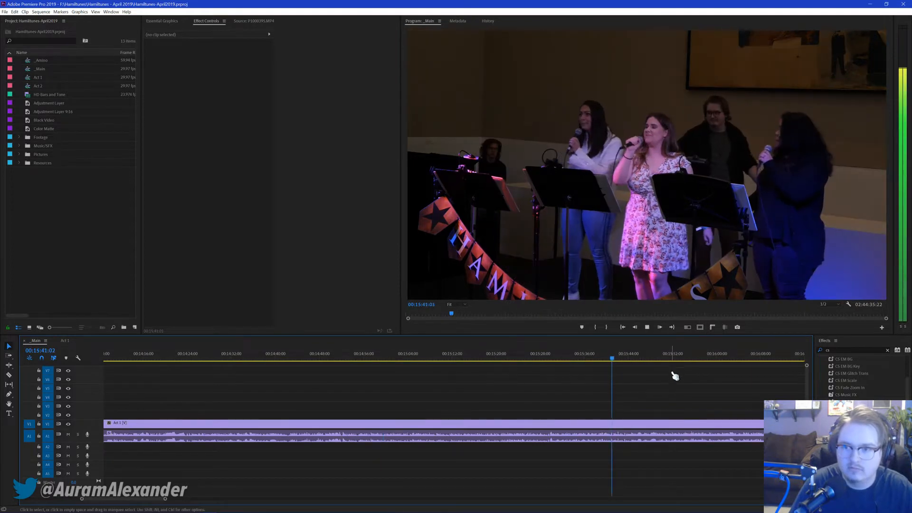
pyautogui.scroll(-3, 665, 375)
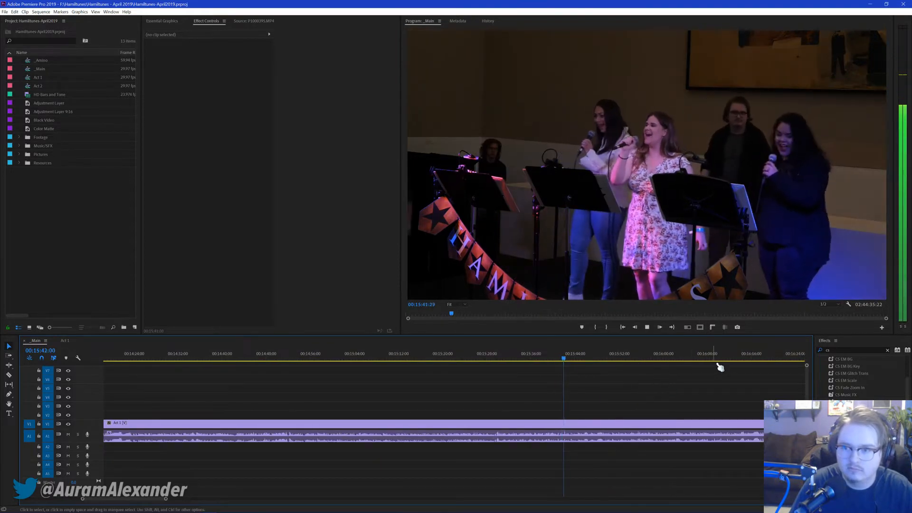
# Step: Split Act 1 at the song's end around 00:16:38 and play on from the cut
pyautogui.click(764, 354)
pyautogui.scroll(-15, 664, 375)
pyautogui.click(586, 358)
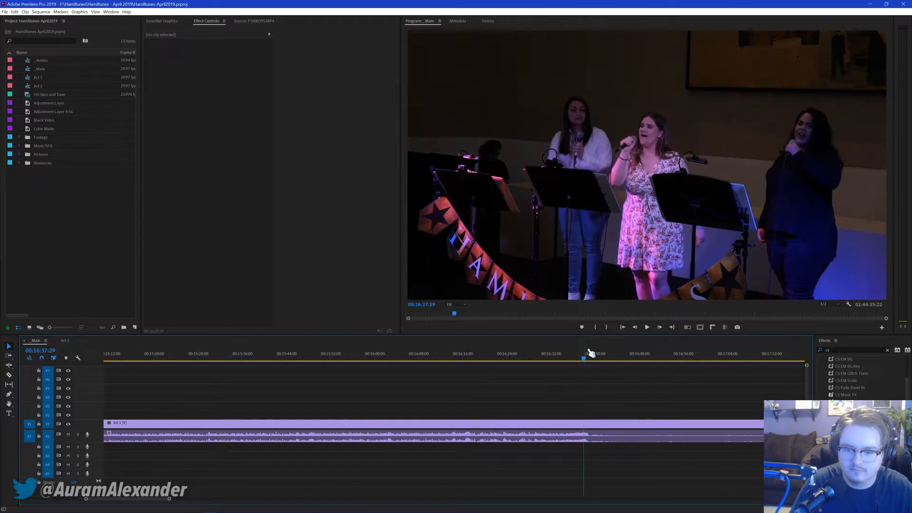
pyautogui.click(590, 357)
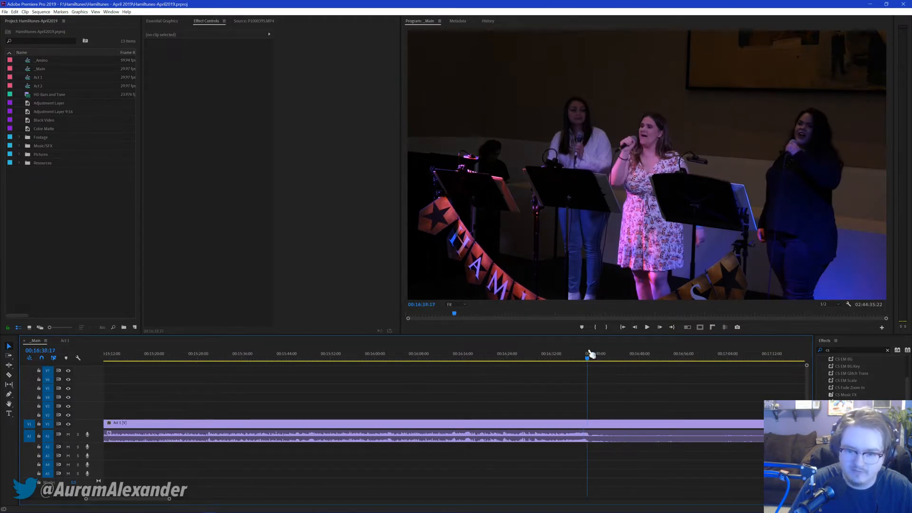
pyautogui.click(591, 354)
pyautogui.hotkey('ctrl', 'k')
pyautogui.scroll(-3, 618, 384)
pyautogui.press('space')
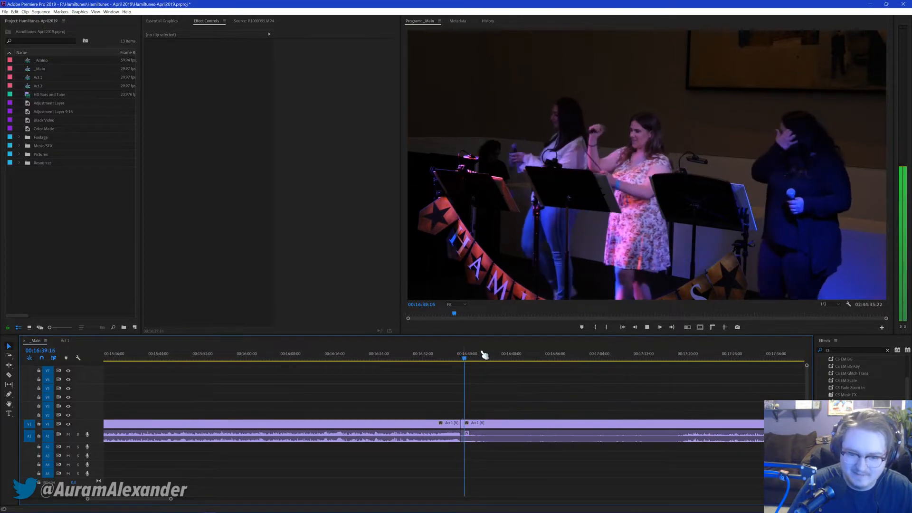
# Step: Split Act 1 again at about 00:17:18, ripple-delete the gap before it, and play across the join with a transition
pyautogui.click(677, 358)
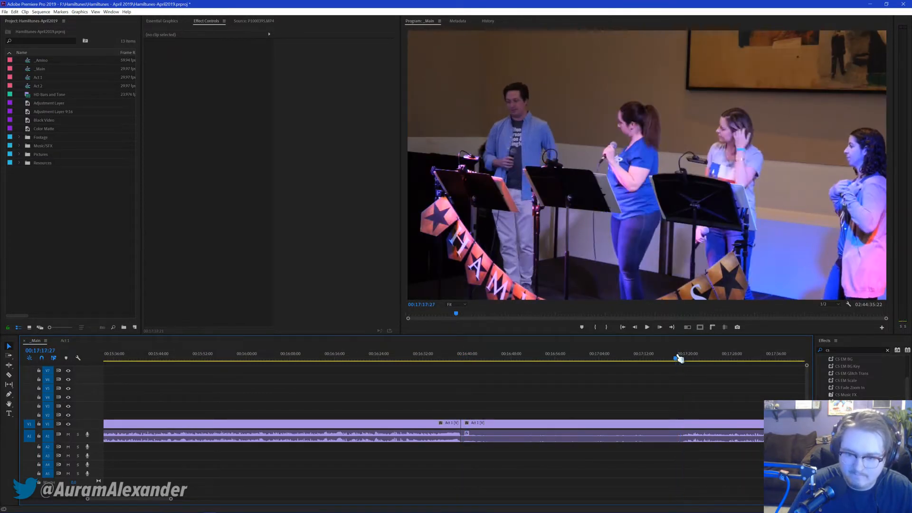
pyautogui.hotkey('ctrl', 'k')
pyautogui.moveTo(678, 359); pyautogui.dragTo(659, 357)
pyautogui.click(523, 422)
pyautogui.hotkey('shift', 'Delete')
pyautogui.press('space')
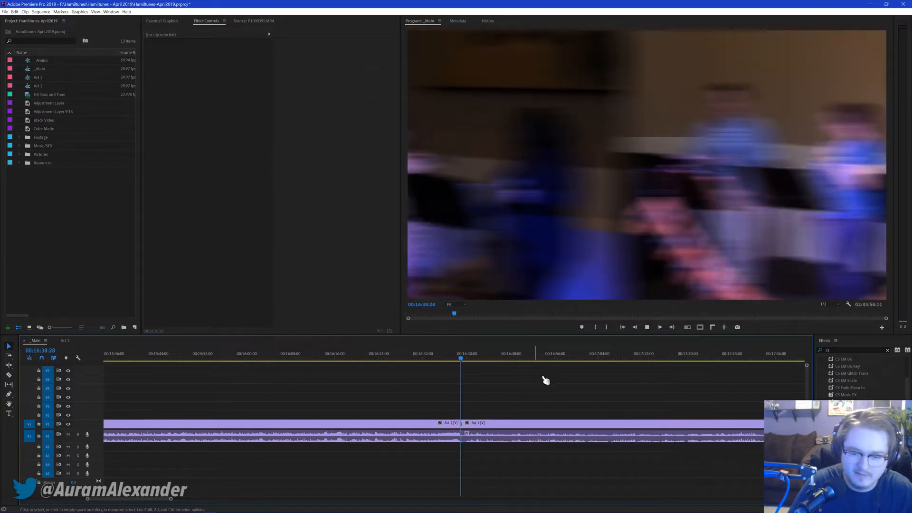
# Step: Skim Act 1 from about 00:17:32 to 00:18:48, playing briefly near 00:18:29, and save the project
pyautogui.click(689, 356)
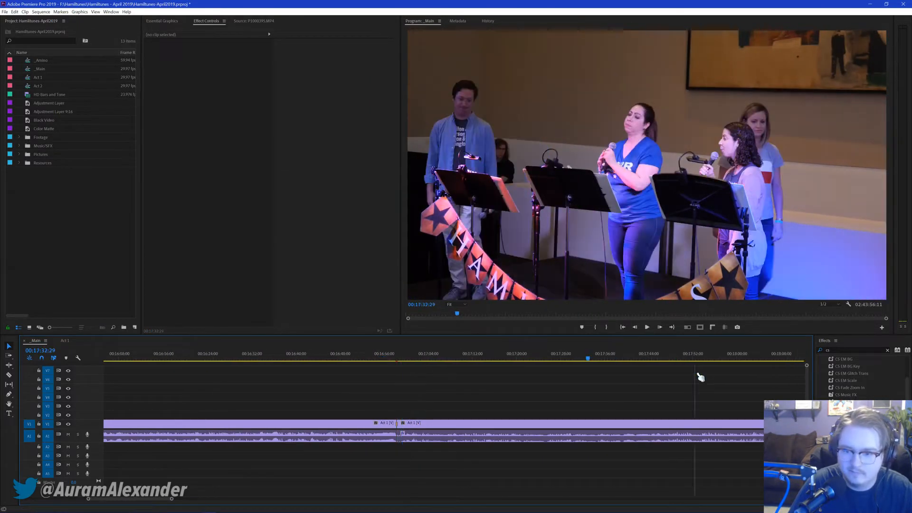
pyautogui.click(561, 356)
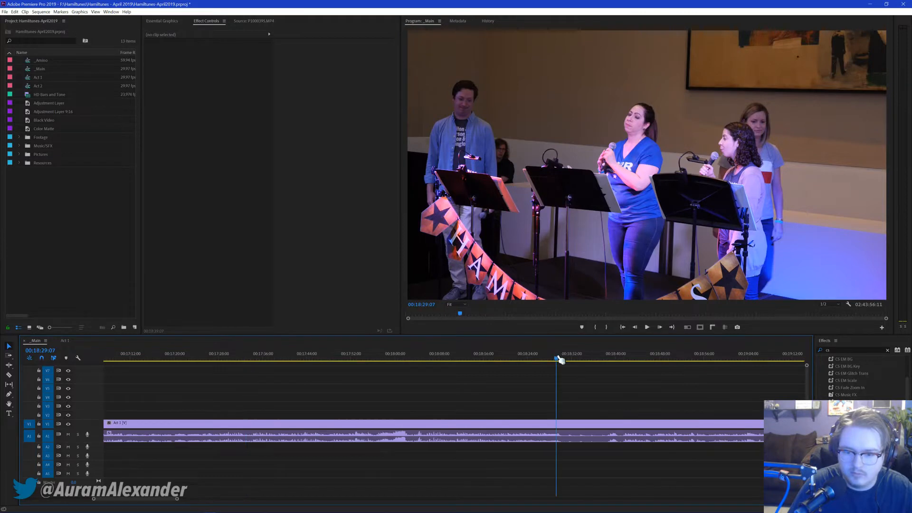
pyautogui.press('space')
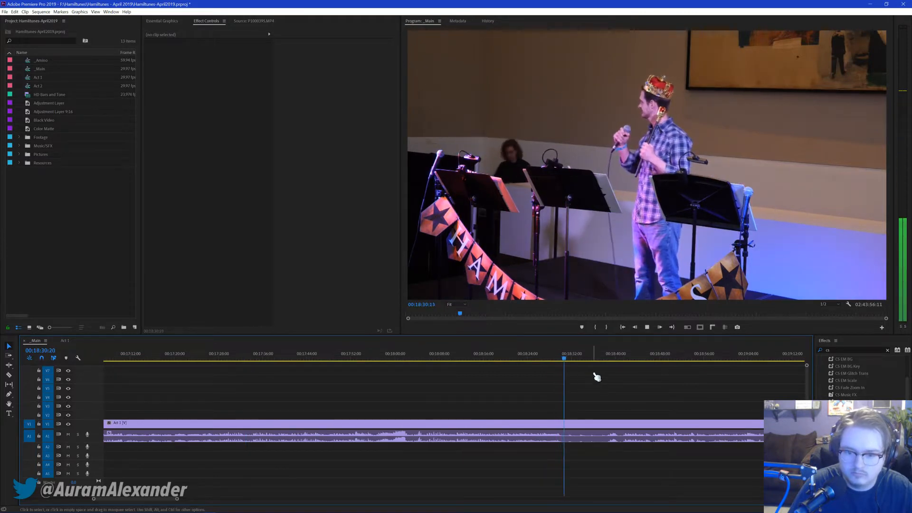
pyautogui.press('space')
pyautogui.click(662, 360)
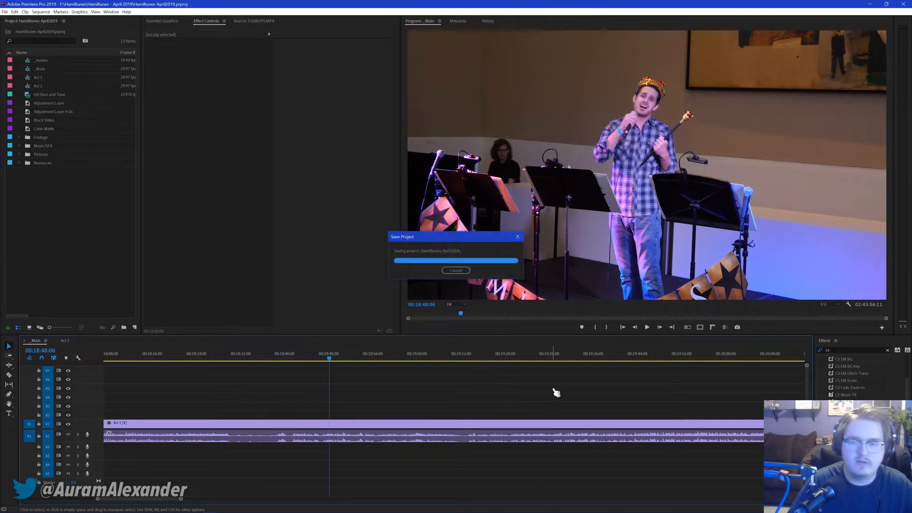
pyautogui.scroll(-2, 556, 409)
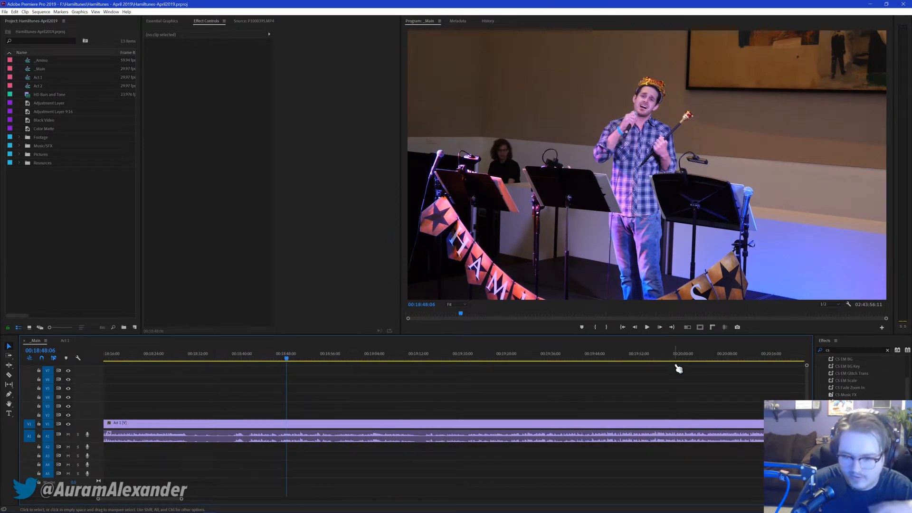
# Step: Scan Act 1 from about 00:19:57 to 00:21:53 for the end of the crowned singer's song
pyautogui.click(668, 360)
pyautogui.scroll(-10, 637, 397)
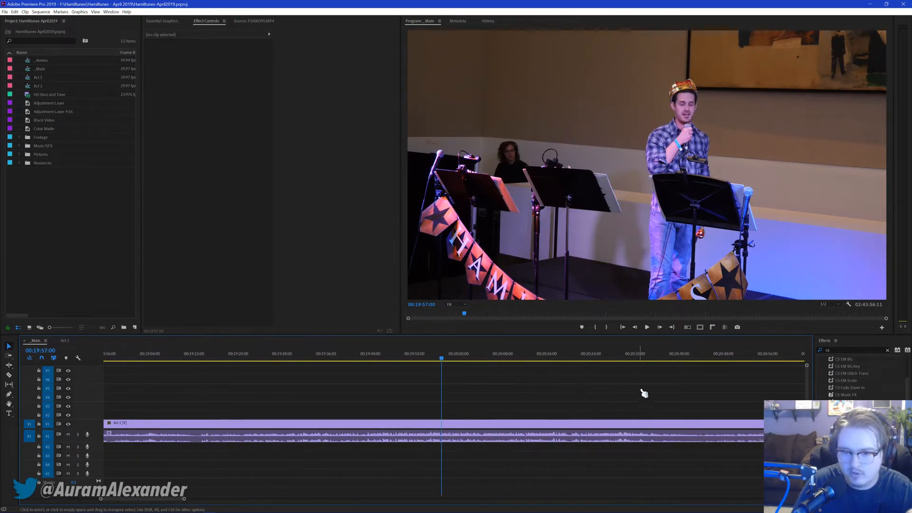
pyautogui.click(635, 363)
pyautogui.scroll(-10, 619, 387)
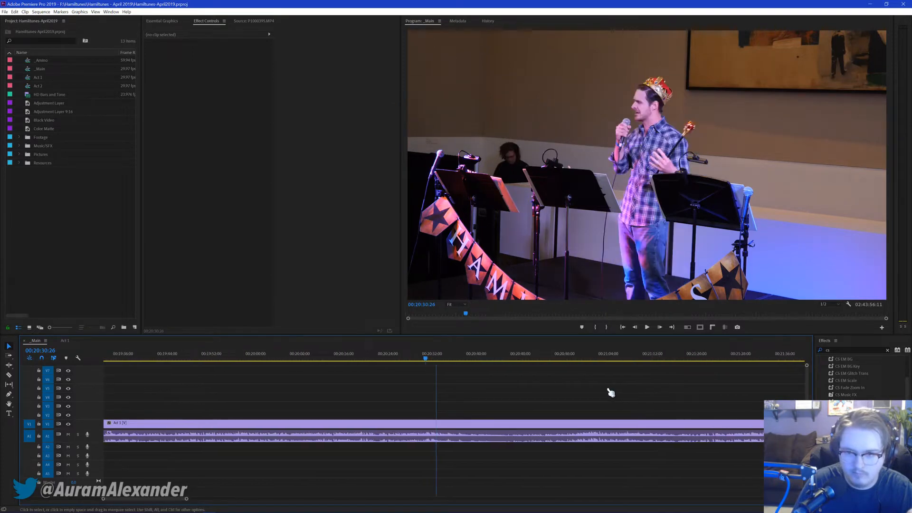
pyautogui.click(498, 359)
pyautogui.scroll(-3, 549, 398)
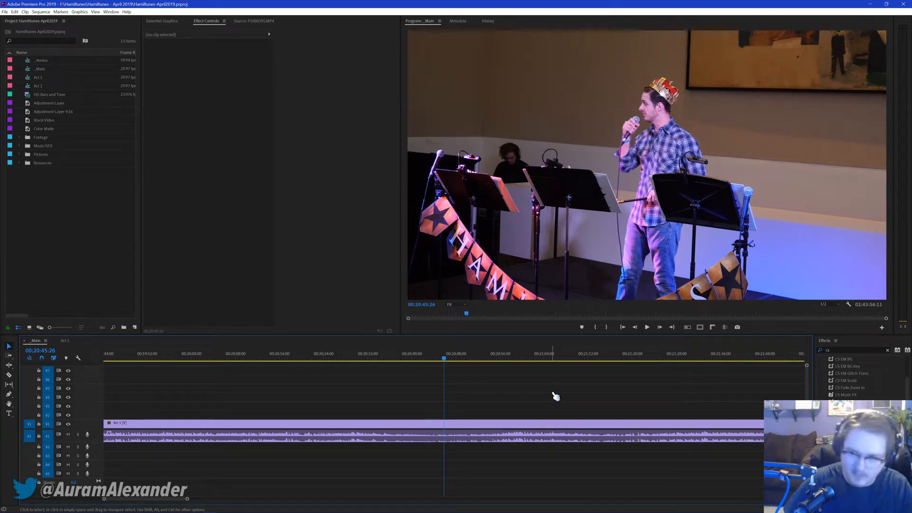
pyautogui.scroll(-7, 512, 397)
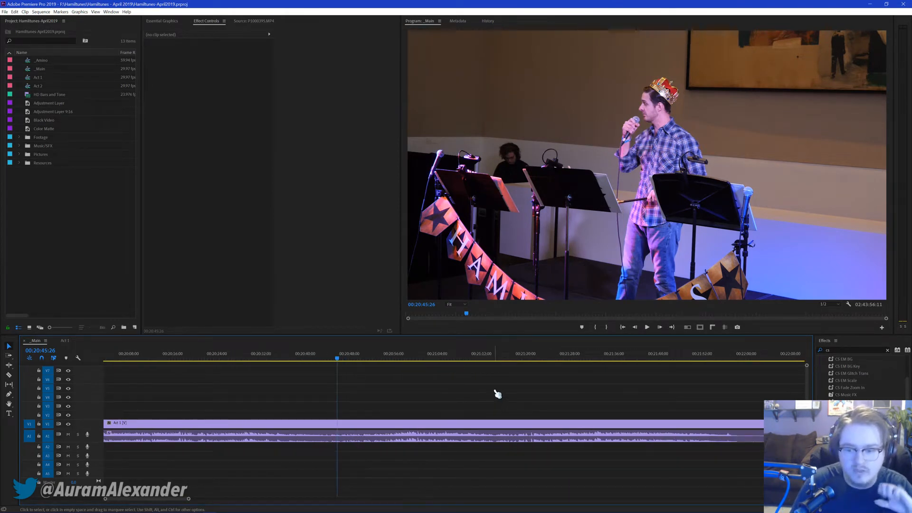
pyautogui.click(694, 362)
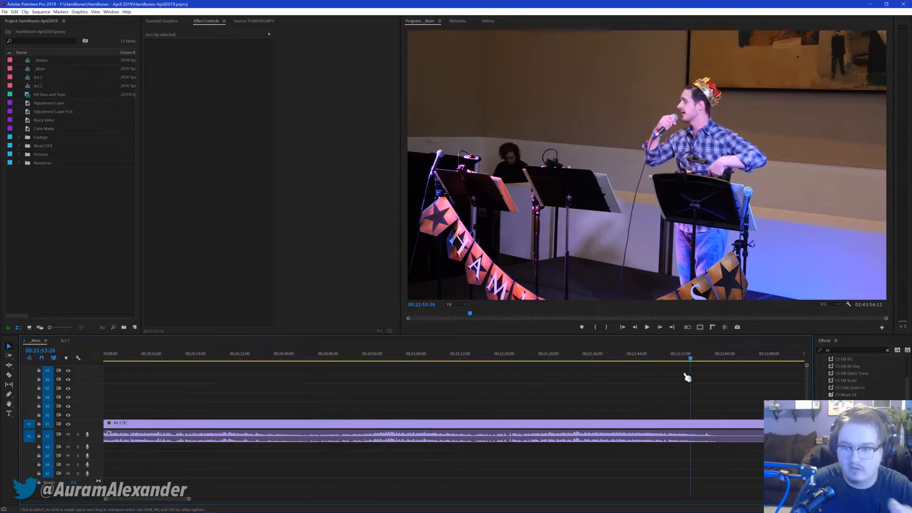
pyautogui.scroll(-5, 666, 375)
# Step: Play the end of the crowned singer's song and split Act 1 at 00:21:57:20
pyautogui.click(615, 361)
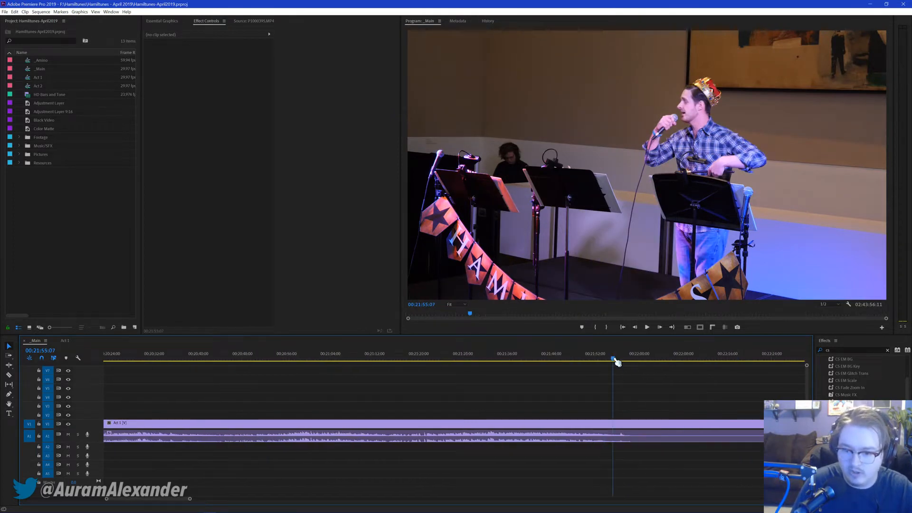
pyautogui.click(621, 360)
pyautogui.press('space')
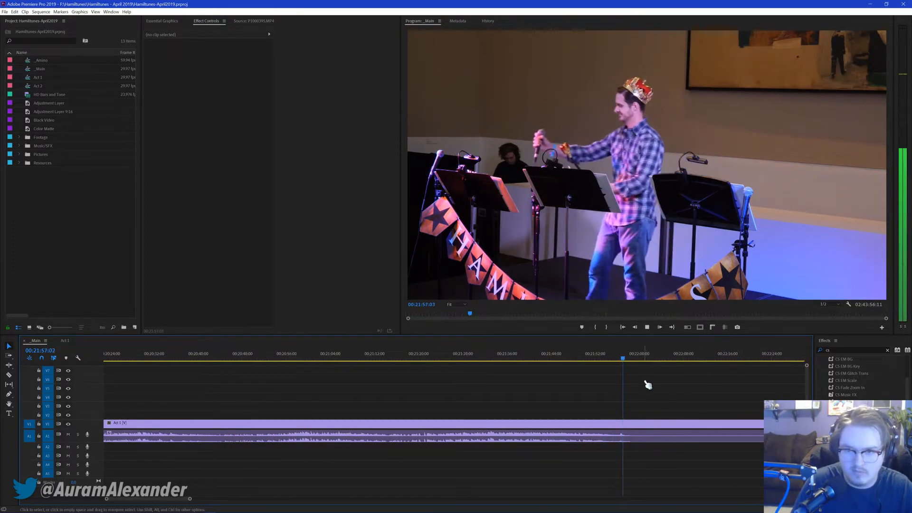
pyautogui.press('space')
pyautogui.hotkey('ctrl', 'k')
# Step: Split Act 1 again at about 00:22:31, ripple-delete the gap back to the previous cut, and play across the join
pyautogui.scroll(-10, 666, 397)
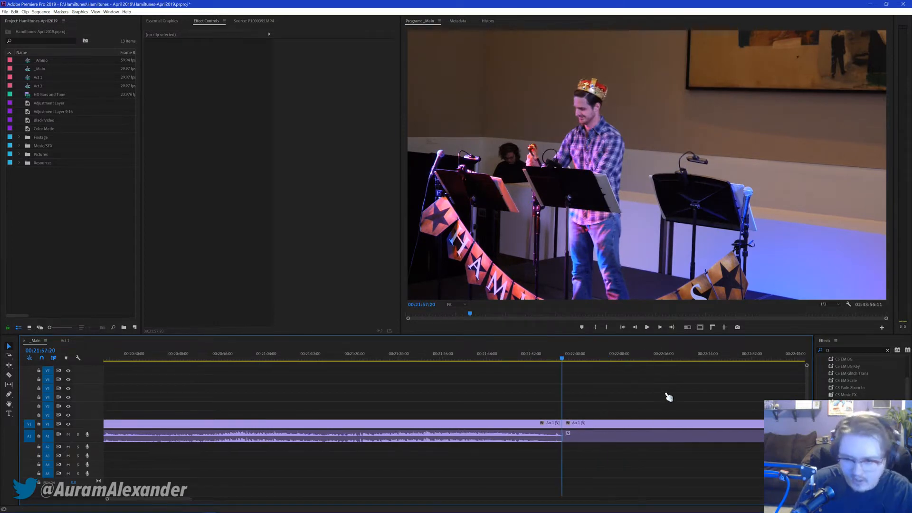
pyautogui.click(634, 361)
pyautogui.press('Left')
pyautogui.press('Left')
pyautogui.press('Left')
pyautogui.press('Left')
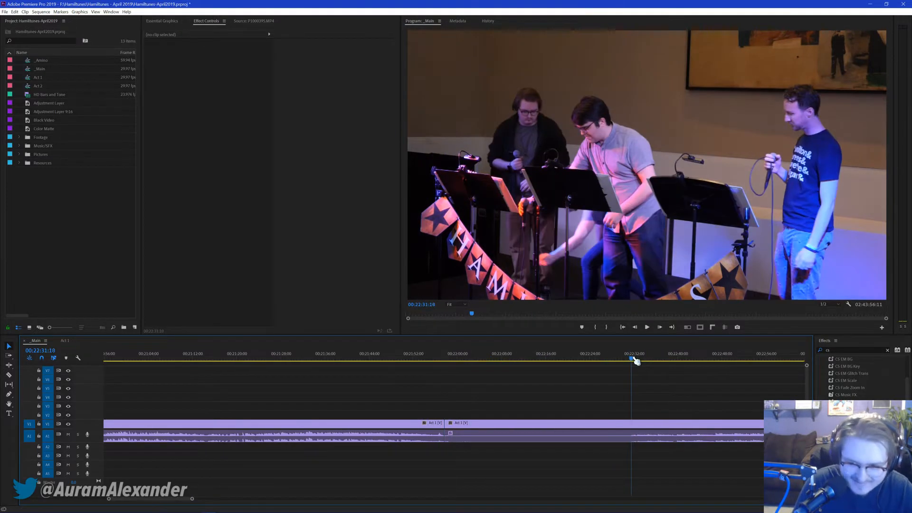
pyautogui.hotkey('ctrl', 'k')
pyautogui.click(532, 423)
pyautogui.hotkey('shift', 'Delete')
pyautogui.press('Up')
pyautogui.press('space')
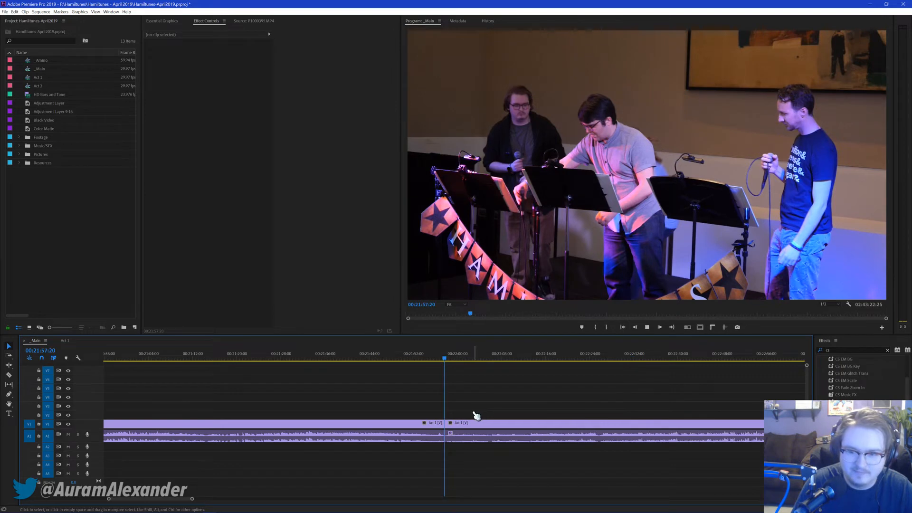
# Step: Play Act 1 near 00:22:29 and check the song further on, to about 00:23:29
pyautogui.scroll(-2, 537, 392)
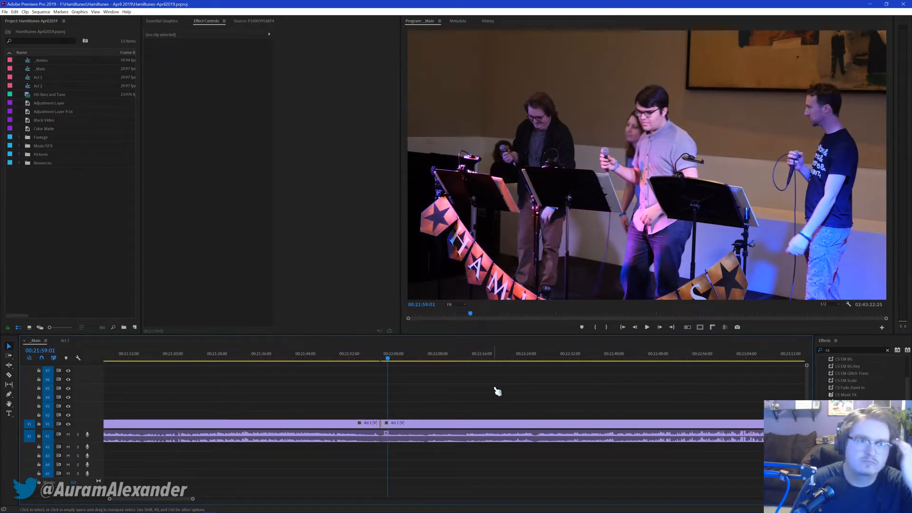
pyautogui.scroll(-1, 494, 391)
pyautogui.scroll(-1, 489, 392)
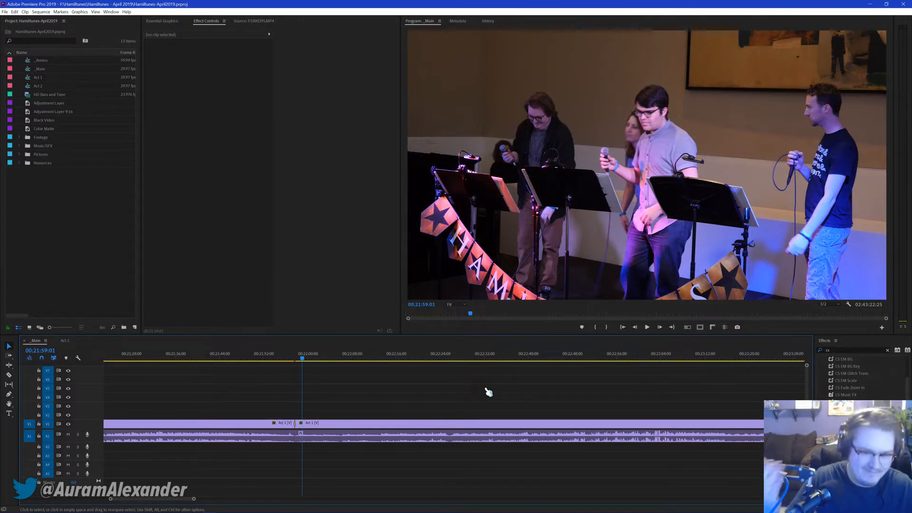
pyautogui.click(468, 360)
pyautogui.scroll(-1, 489, 391)
pyautogui.press('space')
pyautogui.scroll(-1, 523, 394)
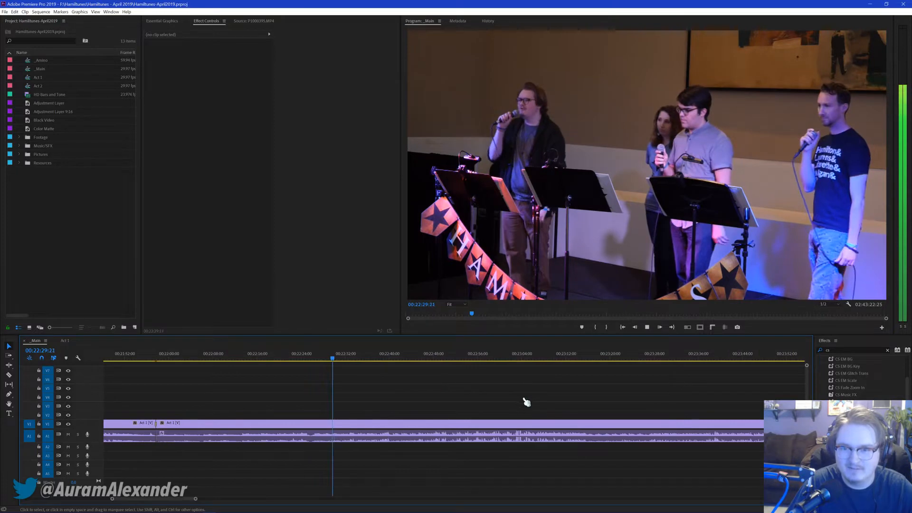
pyautogui.click(663, 358)
pyautogui.scroll(-4, 627, 395)
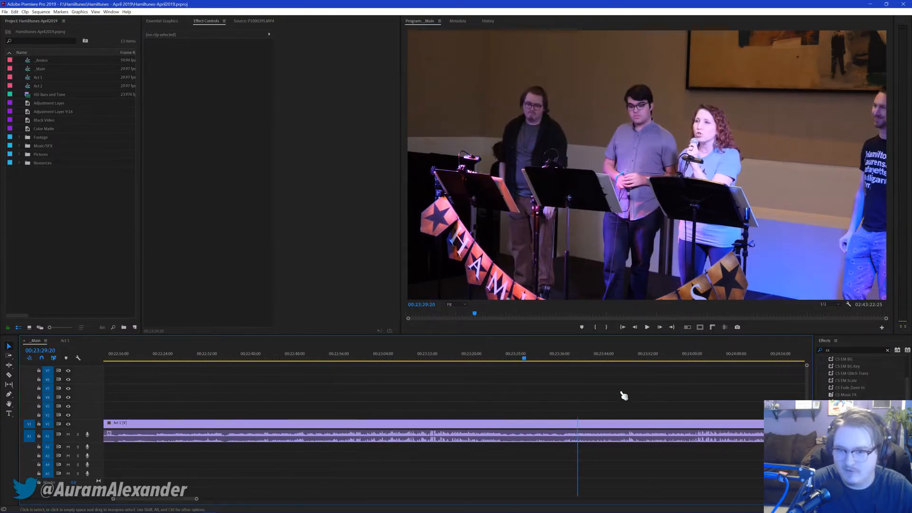
# Step: Scan Act 1 from about 00:24:37 to 00:26:38 for the end of the group song, with short playbacks
pyautogui.scroll(-1, 636, 386)
pyautogui.click(678, 357)
pyautogui.scroll(-2, 639, 396)
pyautogui.scroll(-4, 650, 390)
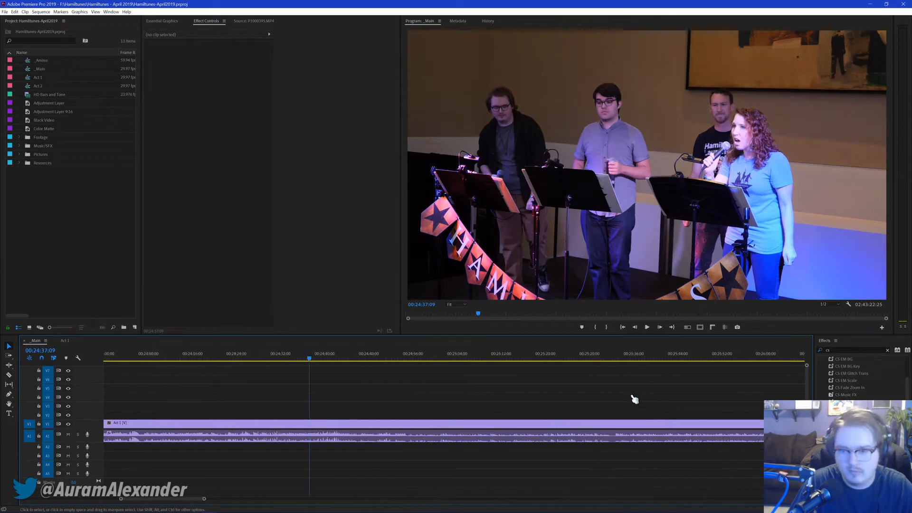
pyautogui.click(624, 357)
pyautogui.scroll(-2, 647, 381)
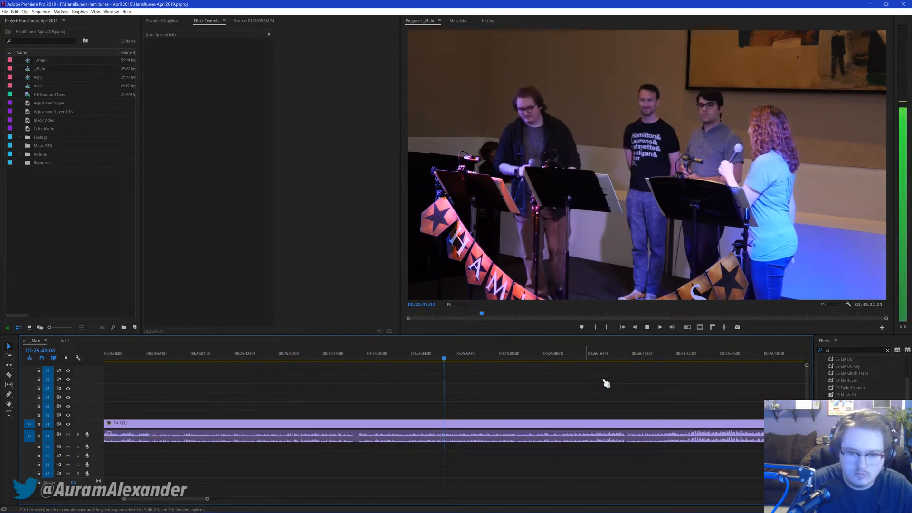
pyautogui.click(720, 358)
pyautogui.scroll(-1, 700, 386)
pyautogui.press('space')
pyautogui.scroll(-2, 660, 397)
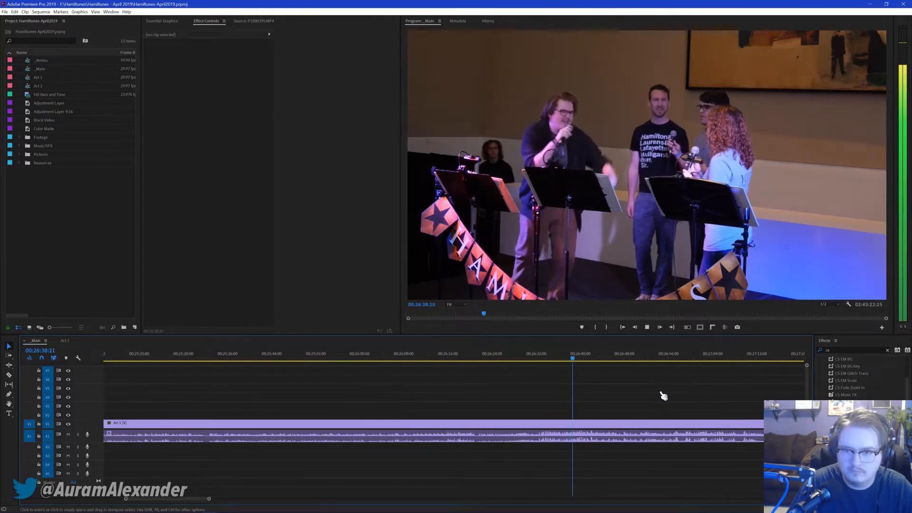
# Step: Play Act 1 from about 00:27:14 and split it at the song's end near 00:27:16
pyautogui.click(660, 357)
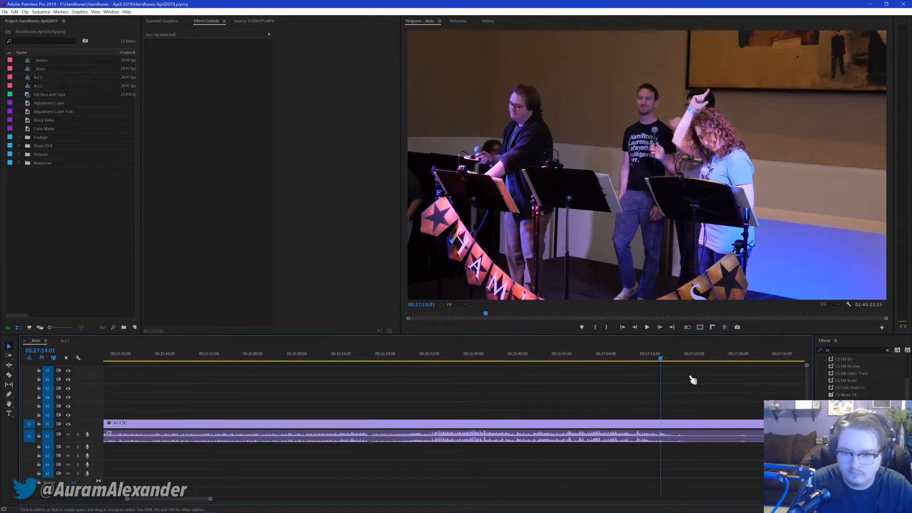
pyautogui.scroll(-1, 680, 389)
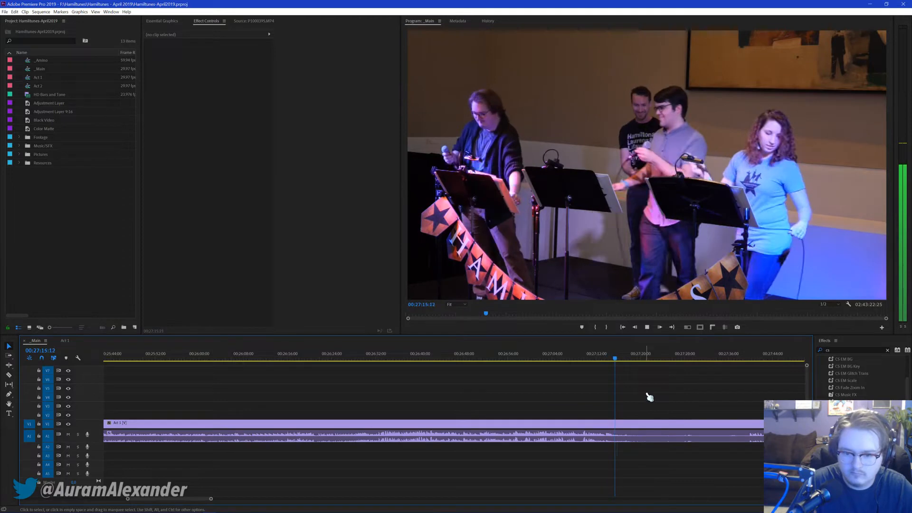
pyautogui.press('space')
pyautogui.hotkey('ctrl', 'k')
# Step: Cut out the gap in Act 1 up to about 00:27:39 with a ripple delete, check the join, and save the project
pyautogui.click(743, 357)
pyautogui.press('space')
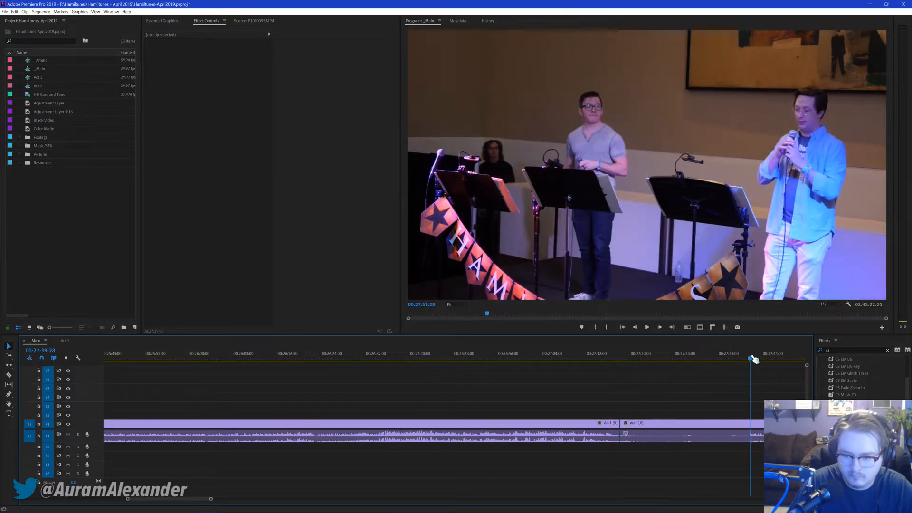
pyautogui.press('Up')
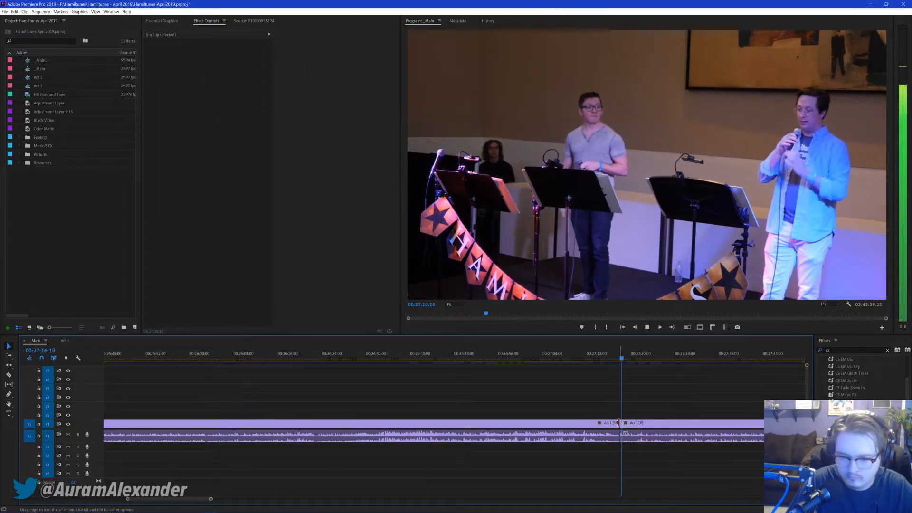
pyautogui.scroll(-2, 662, 396)
pyautogui.scroll(-2, 595, 398)
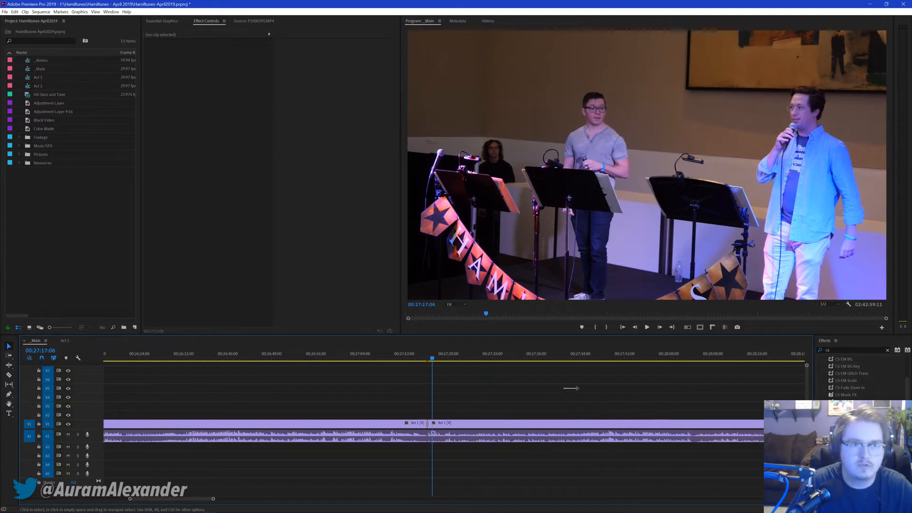
pyautogui.hotkey('ctrl', 's')
# Step: Scan Act 1 from about 00:28:29 to 00:30:44 for the end of the new song
pyautogui.scroll(-5, 595, 392)
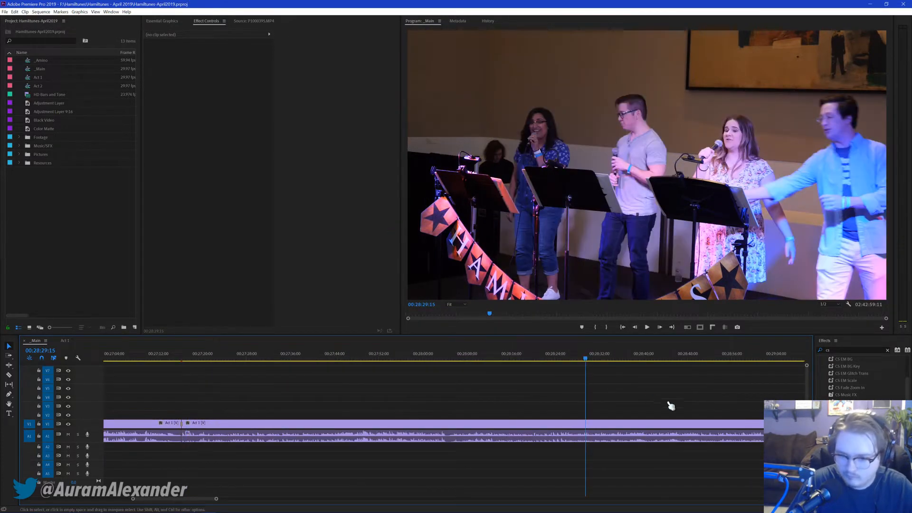
pyautogui.scroll(-3, 574, 397)
pyautogui.click(648, 377)
pyautogui.scroll(-3, 545, 396)
pyautogui.scroll(-2, 545, 397)
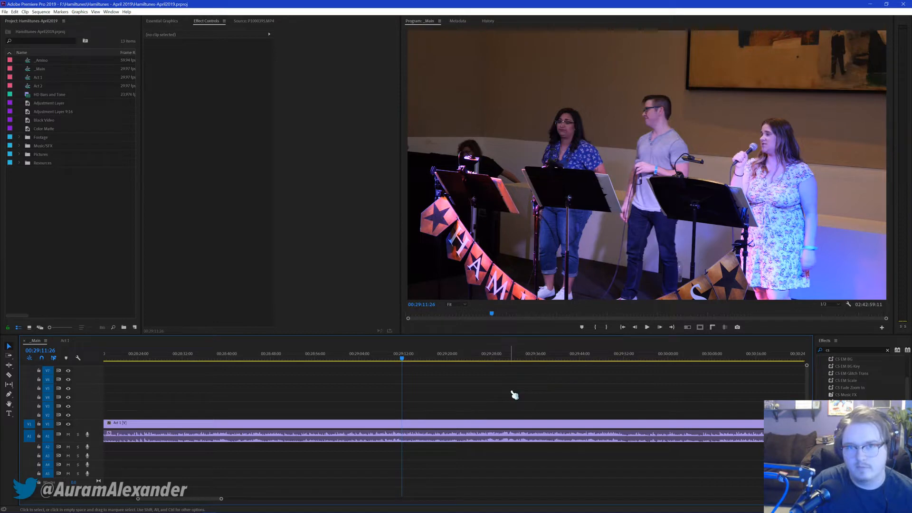
pyautogui.scroll(-1, 562, 399)
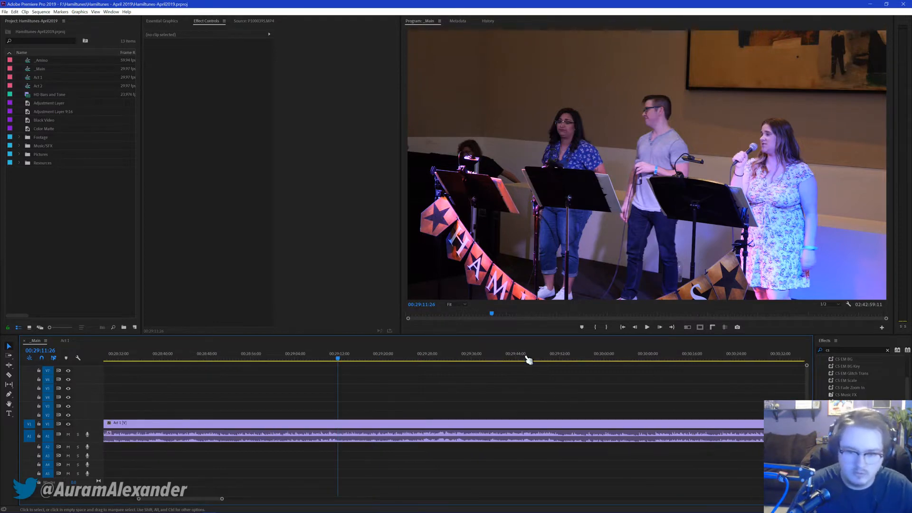
pyautogui.click(608, 357)
pyautogui.scroll(-4, 587, 396)
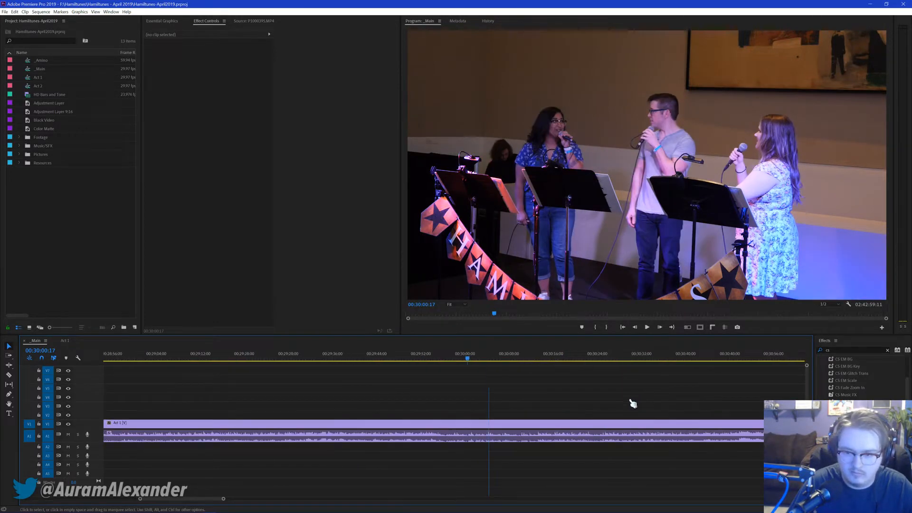
pyautogui.click(617, 358)
pyautogui.scroll(-2, 629, 386)
pyautogui.scroll(-1, 621, 388)
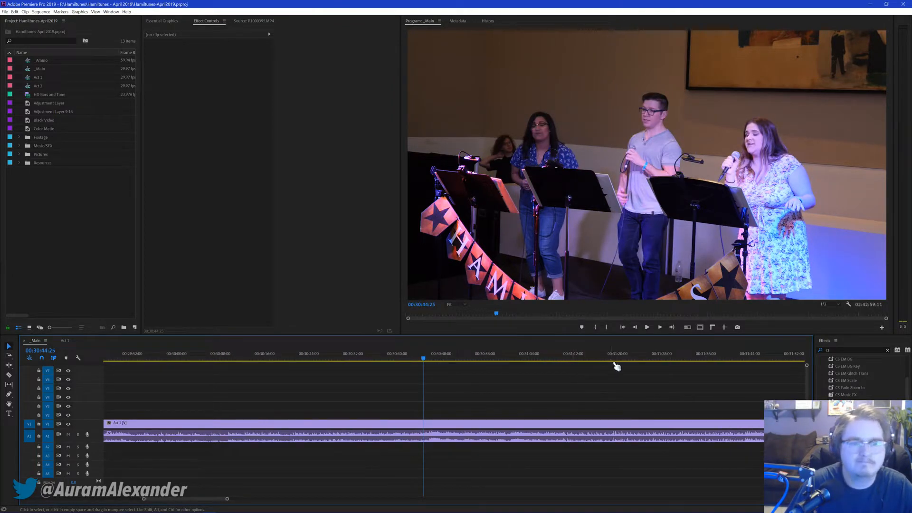
# Step: Continue searching Act 1 for the song's end from about 00:31:26 to 00:35:42, playing a short passage
pyautogui.click(656, 360)
pyautogui.press('space')
pyautogui.scroll(-3, 637, 408)
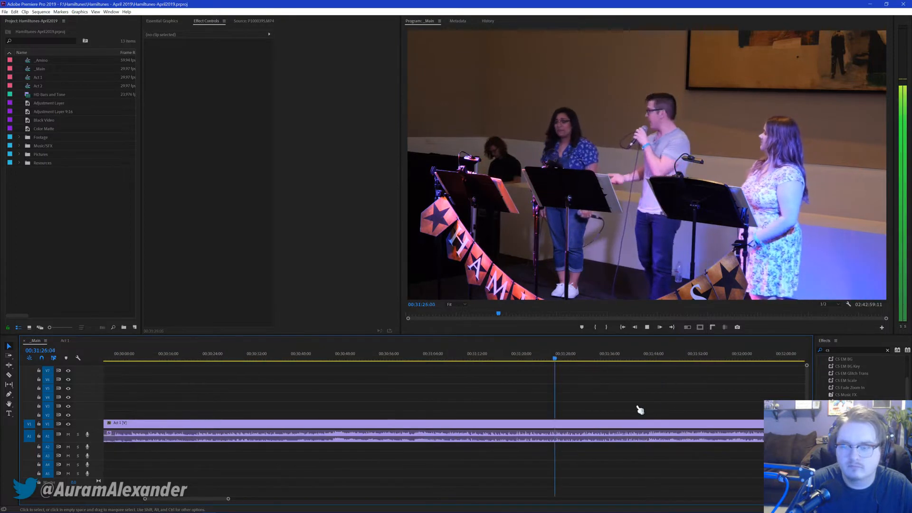
pyautogui.click(737, 360)
pyautogui.scroll(-5, 713, 383)
pyautogui.scroll(-6, 624, 386)
pyautogui.scroll(-5, 618, 413)
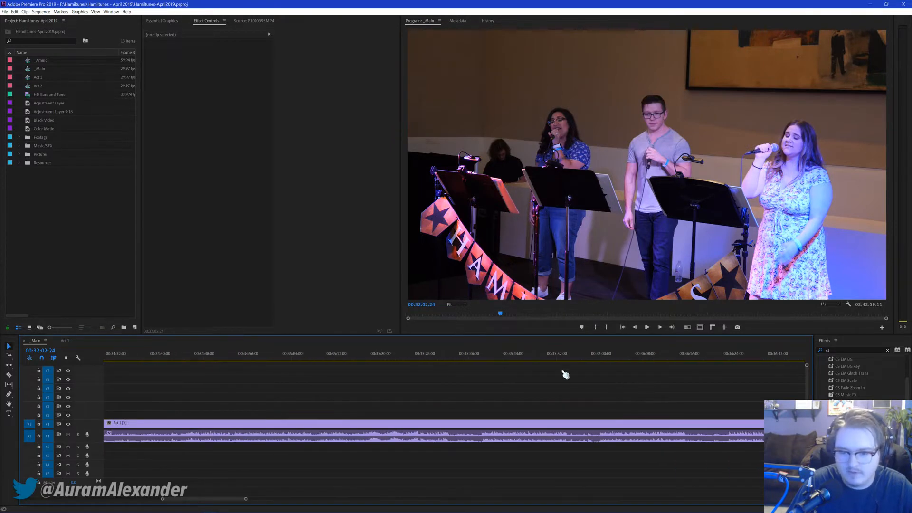
pyautogui.click(504, 357)
pyautogui.scroll(-3, 546, 375)
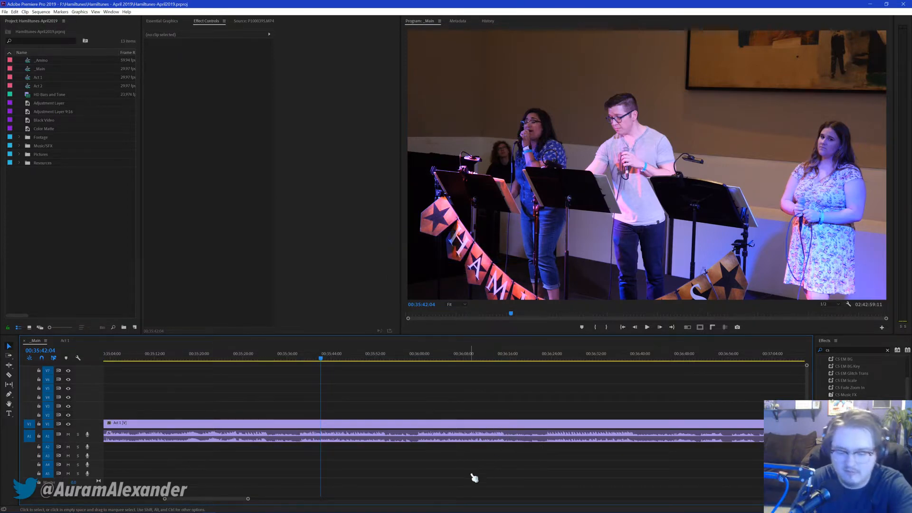
# Step: Continue scanning Act 1 from about 00:36:20 to 00:36:58 for the song's end, playing a short passage
pyautogui.hscroll(2, 475, 435)
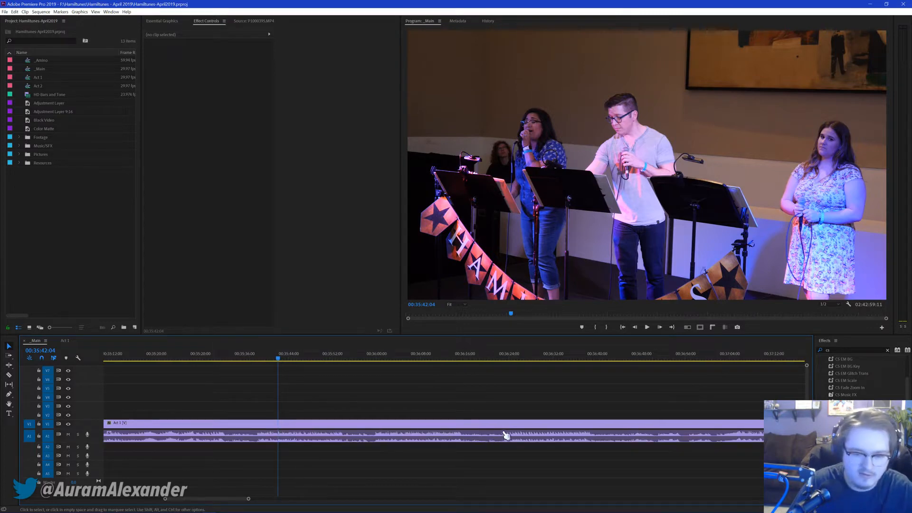
pyautogui.click(492, 356)
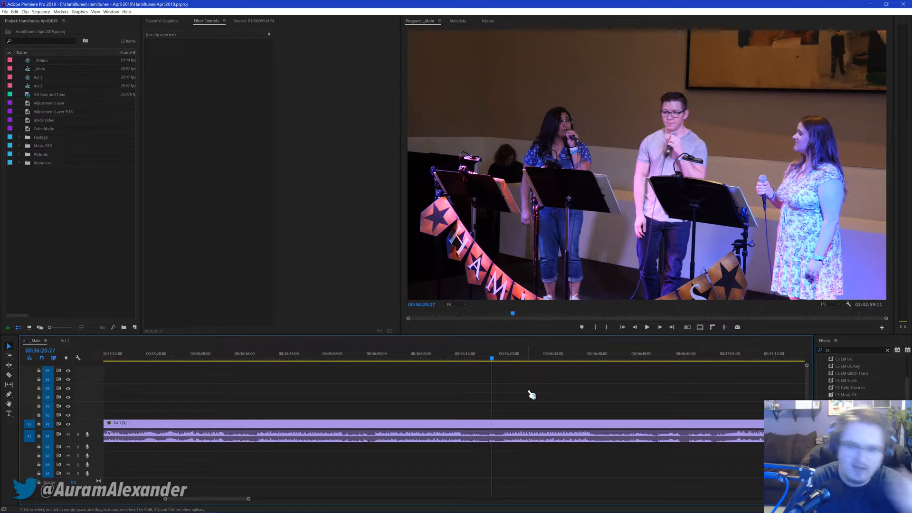
pyautogui.hscroll(5, 527, 393)
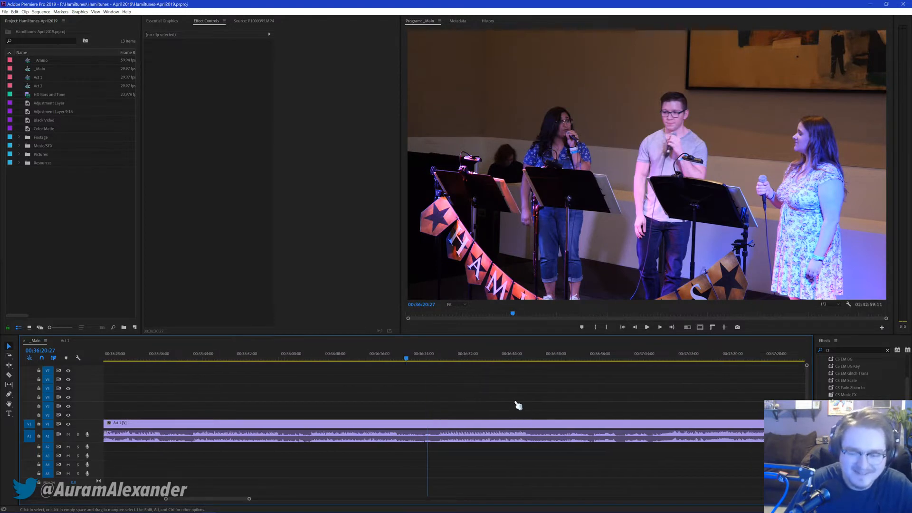
pyautogui.click(587, 358)
pyautogui.press('space')
pyautogui.hscroll(3, 623, 394)
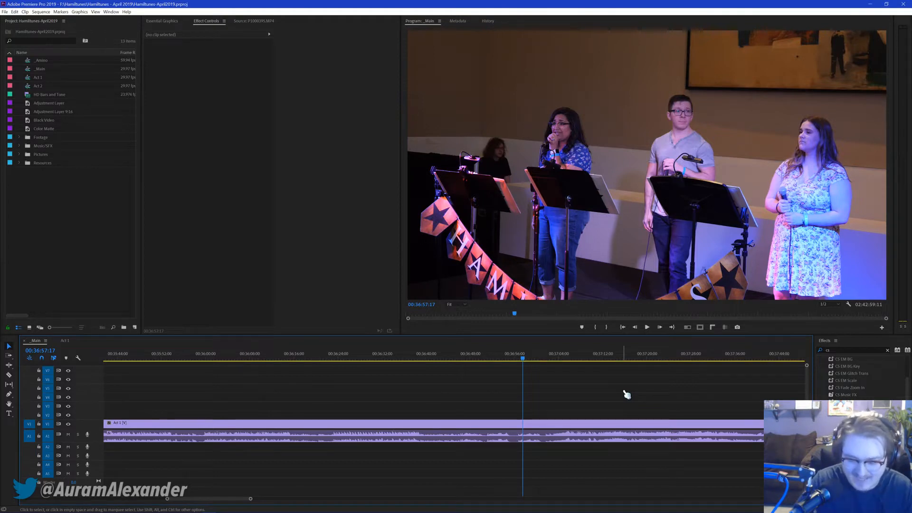
pyautogui.hscroll(4, 625, 393)
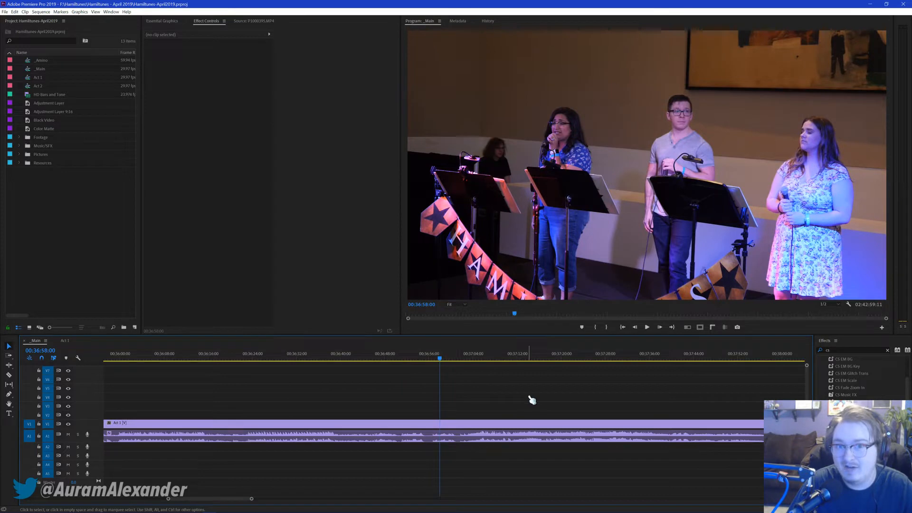
pyautogui.hscroll(4, 529, 400)
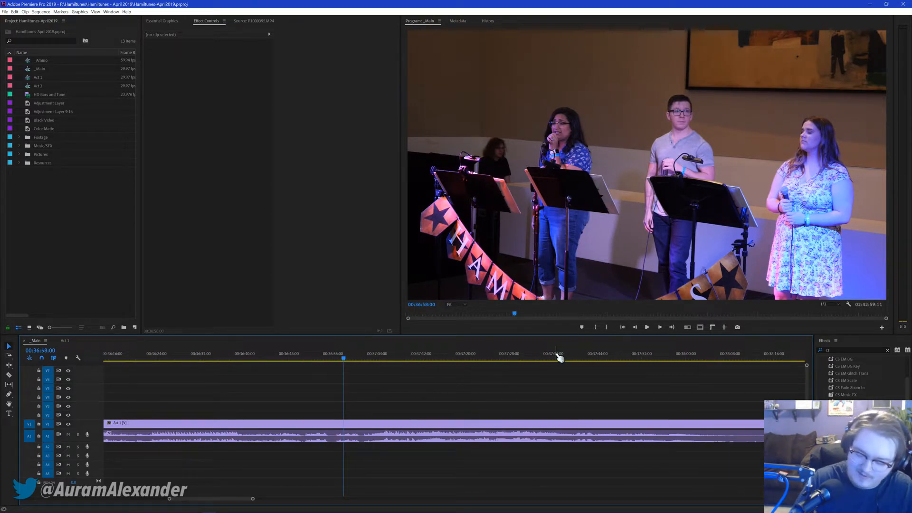
pyautogui.hscroll(2, 560, 415)
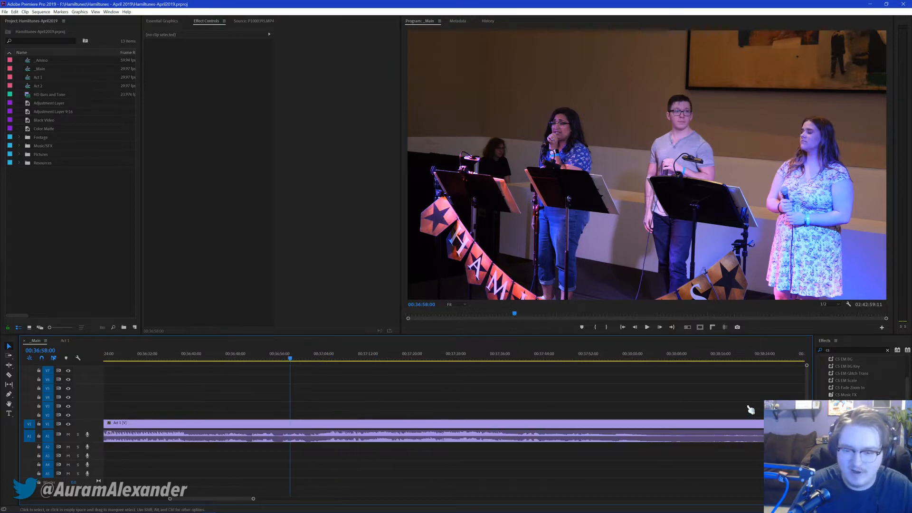
# Step: Play the quiet passage of Act 1 after the song and split the clip near 00:38:03
pyautogui.click(616, 357)
pyautogui.press('space')
pyautogui.hscroll(2, 647, 399)
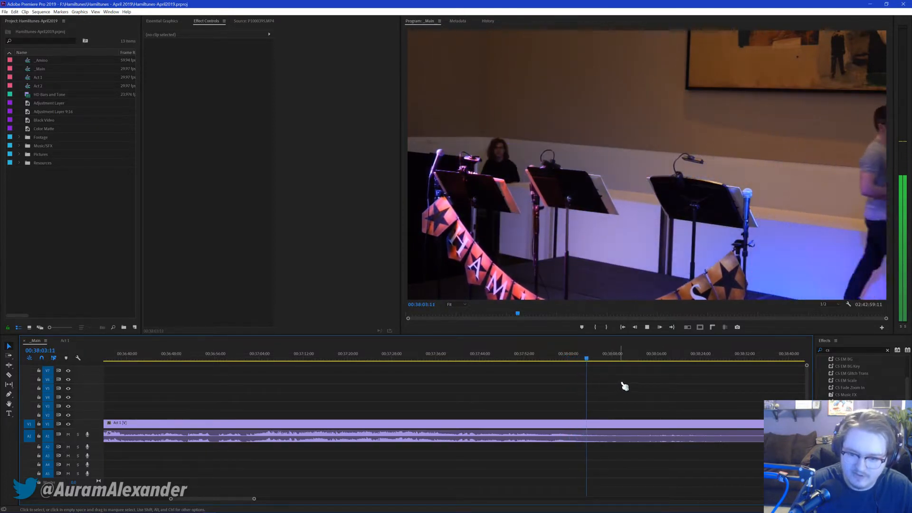
pyautogui.press('space')
pyautogui.hotkey('ctrl', 'k')
# Step: Cut out the gap in Act 1 up to about 00:38:36 with a transition at the join, and save the project
pyautogui.click(766, 359)
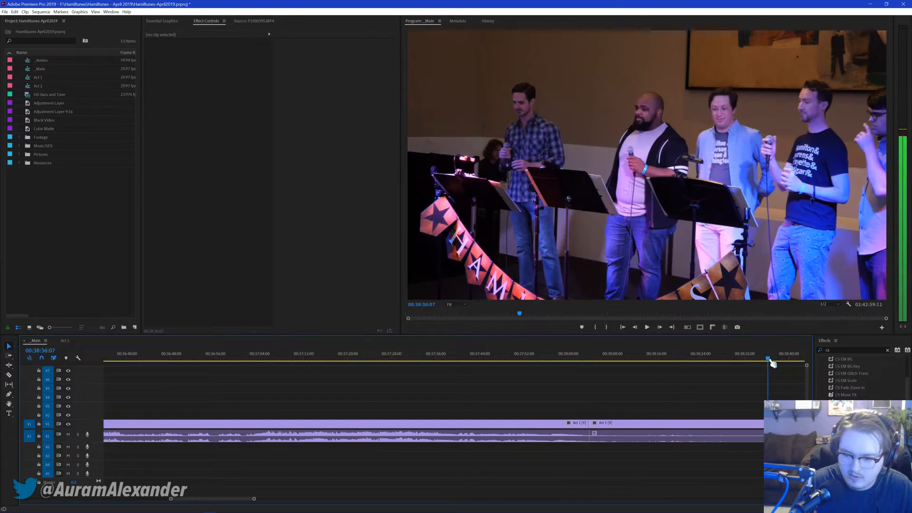
pyautogui.press('Up')
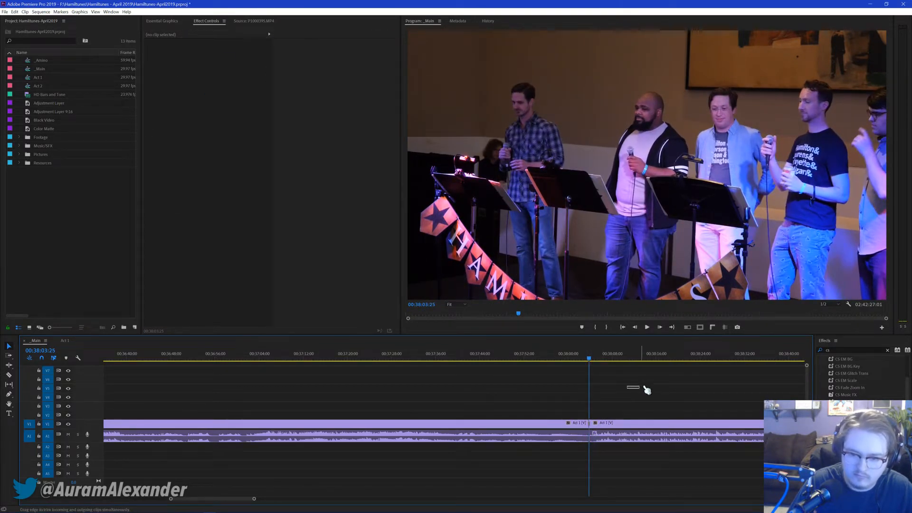
pyautogui.hotkey('ctrl', 's')
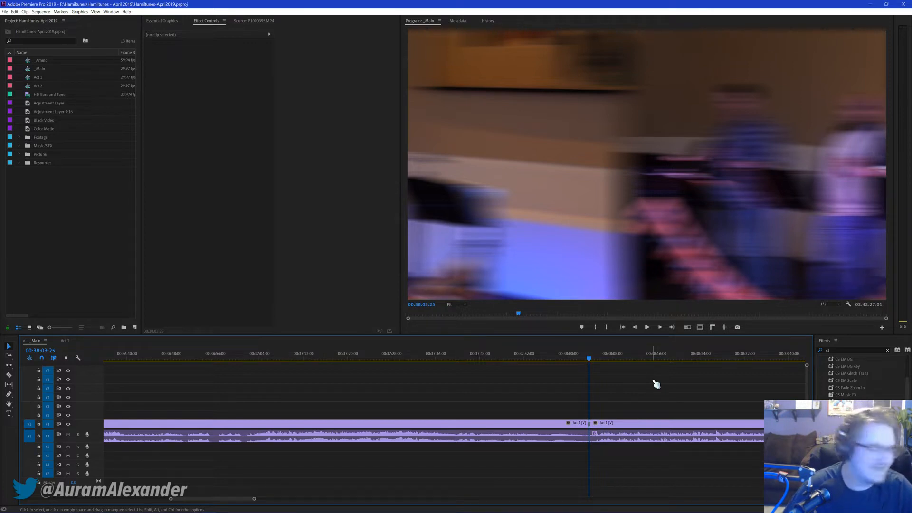
# Step: Scan the next song in Act 1 from the new join past about 00:39:11, looking for its end
pyautogui.scroll(-5, 656, 384)
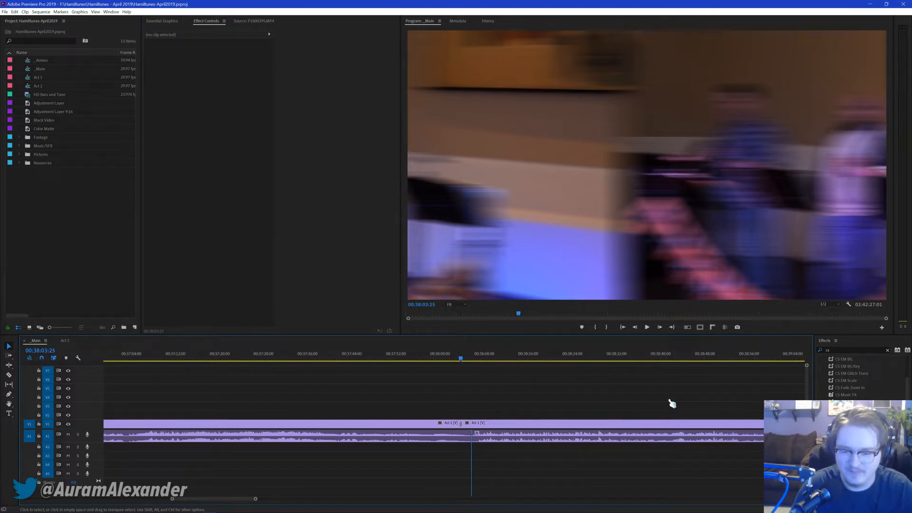
pyautogui.scroll(-2, 698, 397)
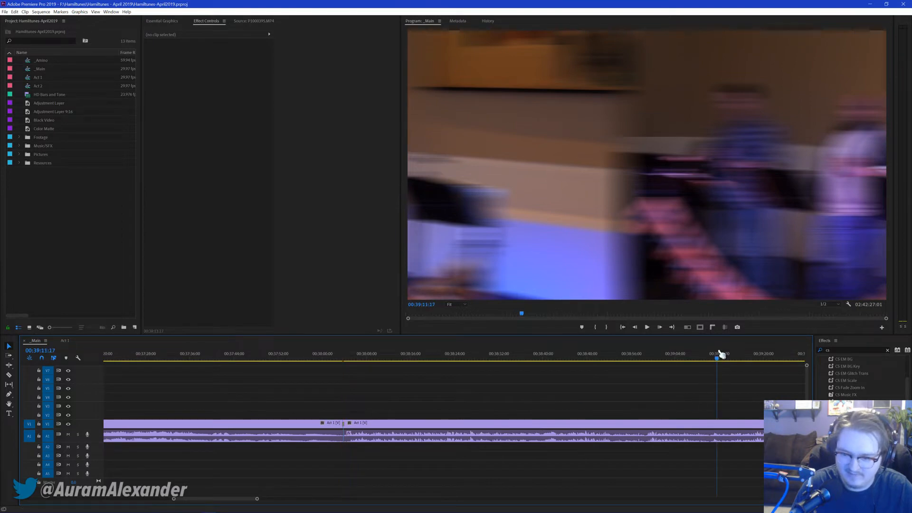
pyautogui.click(713, 356)
pyautogui.scroll(-2, 714, 391)
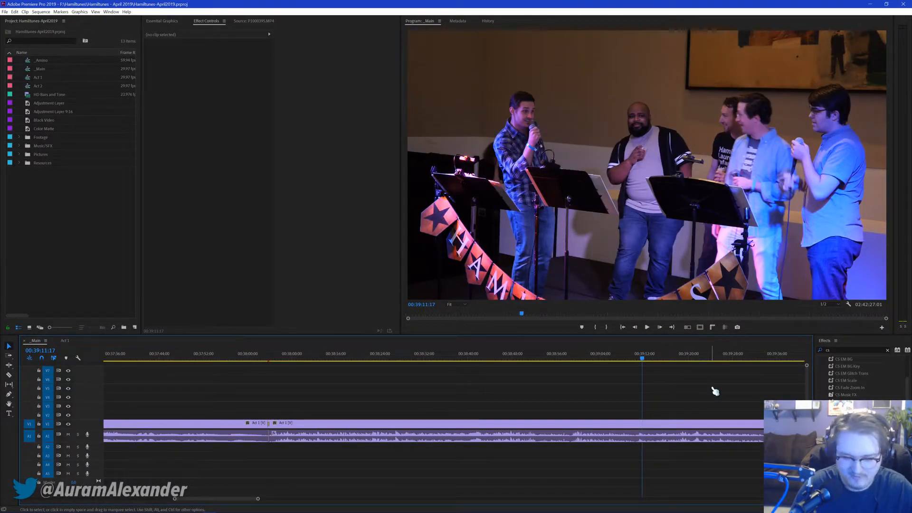
pyautogui.scroll(-1, 711, 392)
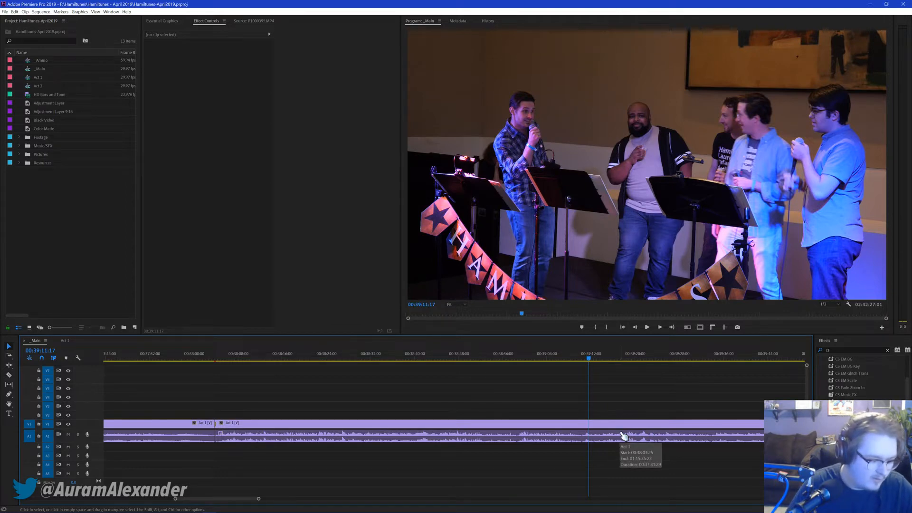
pyautogui.scroll(-4, 613, 420)
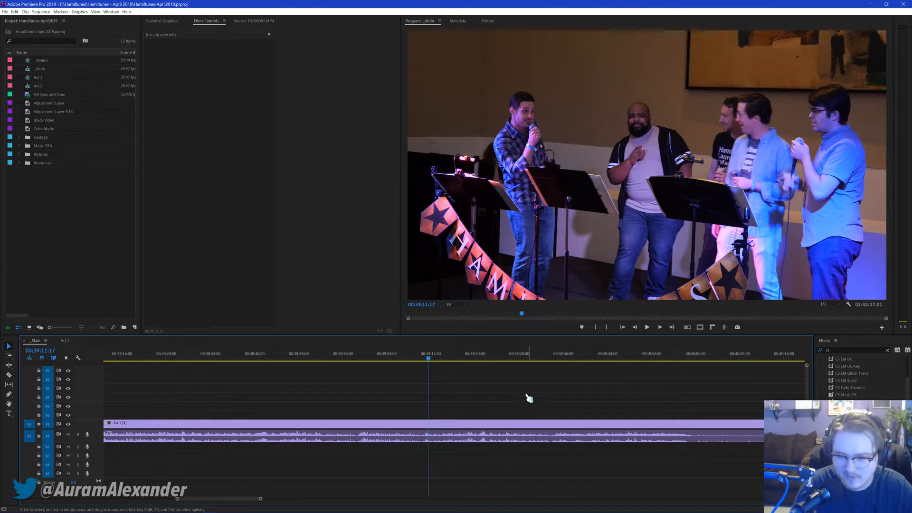
# Step: Play Act 1 from about 00:39:57, split it near 00:39:59, and cut out the gap with a transition at the join
pyautogui.click(686, 359)
pyautogui.scroll(-1, 690, 401)
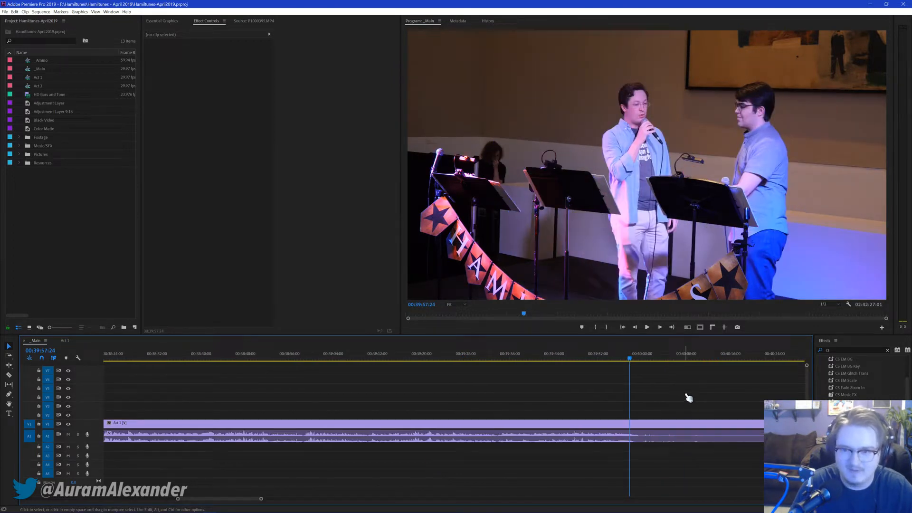
pyautogui.press('space')
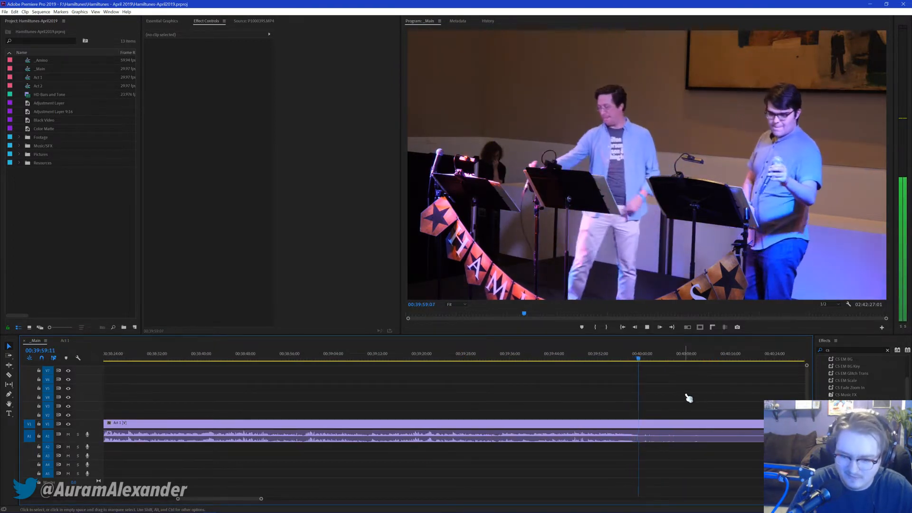
pyautogui.press('space')
pyautogui.scroll(-5, 689, 398)
pyautogui.hotkey('ctrl', 'k')
pyautogui.moveTo(630, 363); pyautogui.dragTo(460, 440)
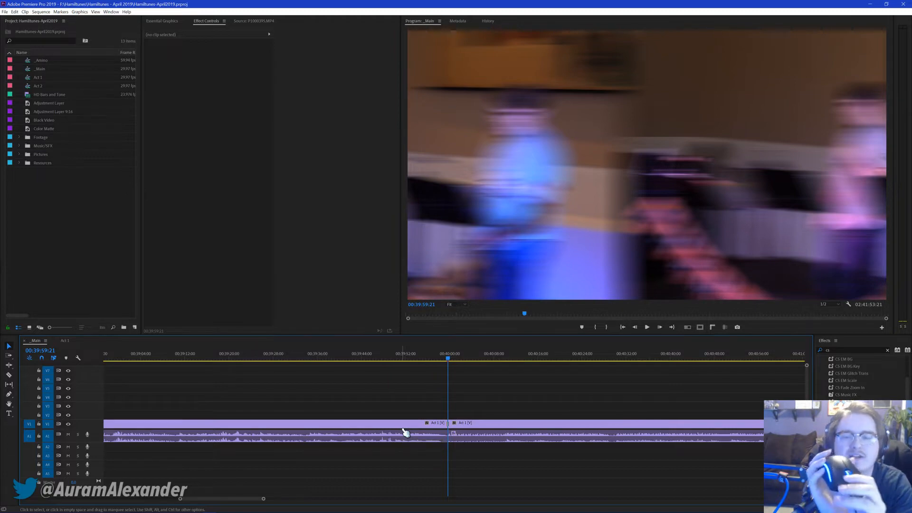
pyautogui.scroll(-1, 406, 432)
pyautogui.scroll(1, 405, 432)
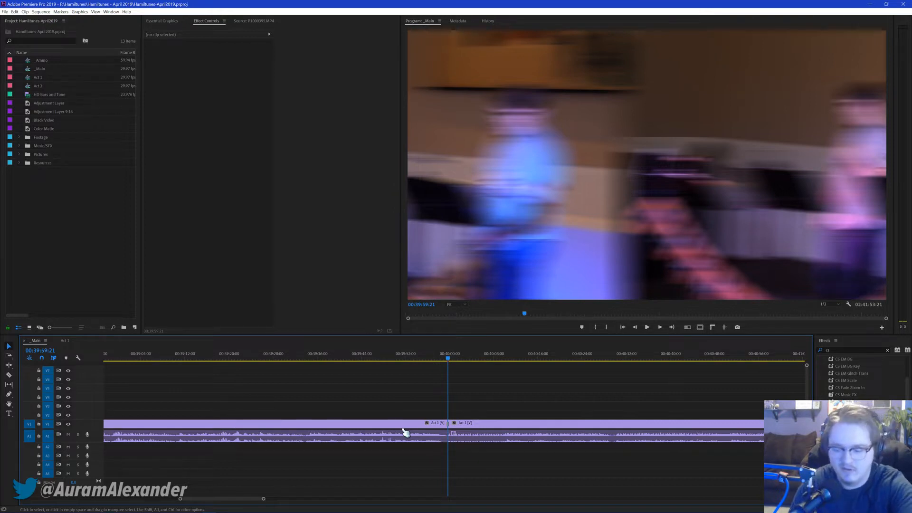
pyautogui.scroll(1, 522, 382)
pyautogui.scroll(-2, 521, 383)
pyautogui.scroll(1, 517, 384)
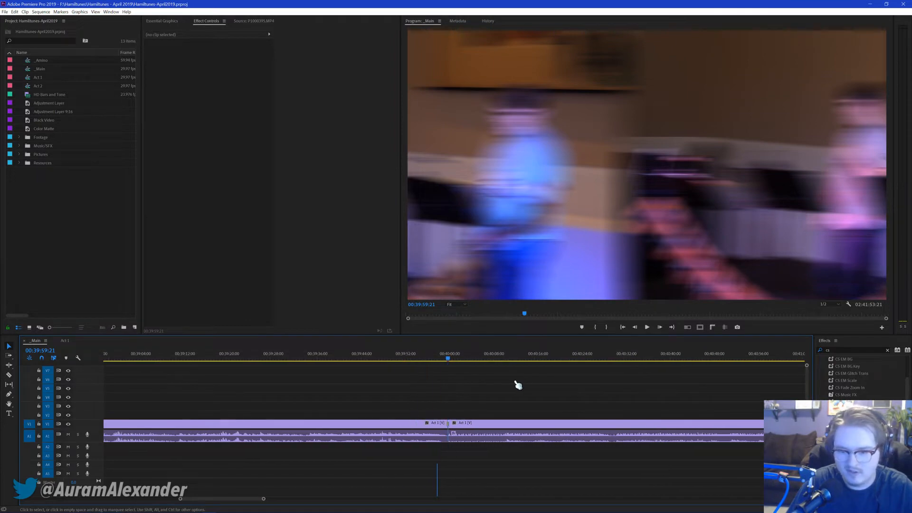
# Step: Search Act 1 beyond the join at 00:39:59 for the next song's end, playing from about 00:41:25 to 00:41:32
pyautogui.scroll(-1, 515, 383)
pyautogui.scroll(-4, 513, 385)
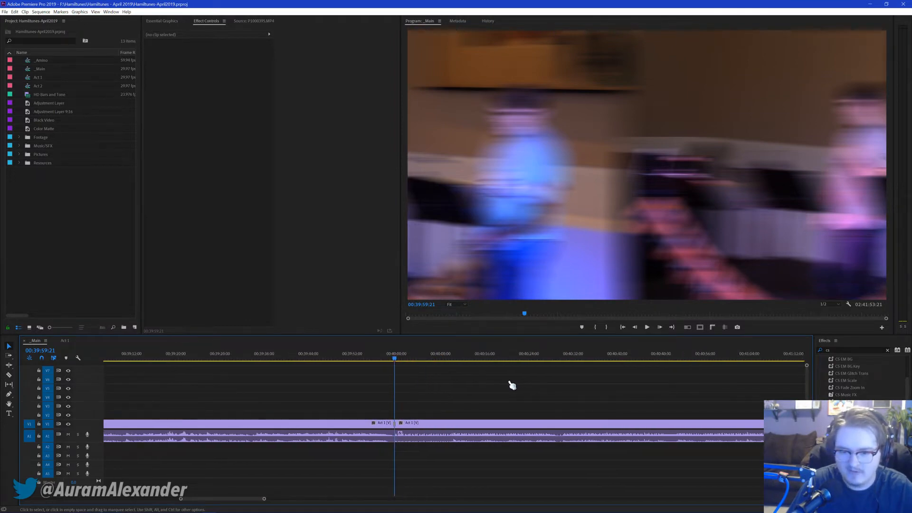
pyautogui.scroll(-1, 509, 386)
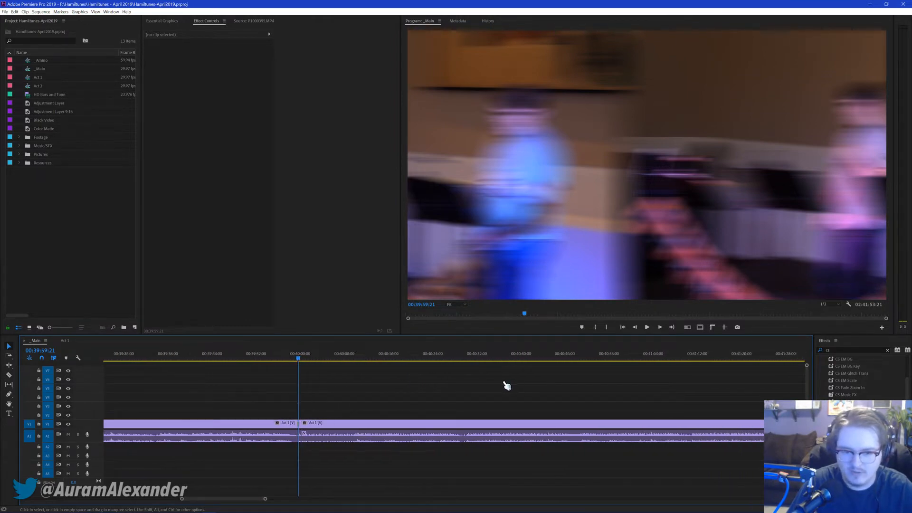
pyautogui.scroll(3, 504, 386)
pyautogui.scroll(-6, 503, 386)
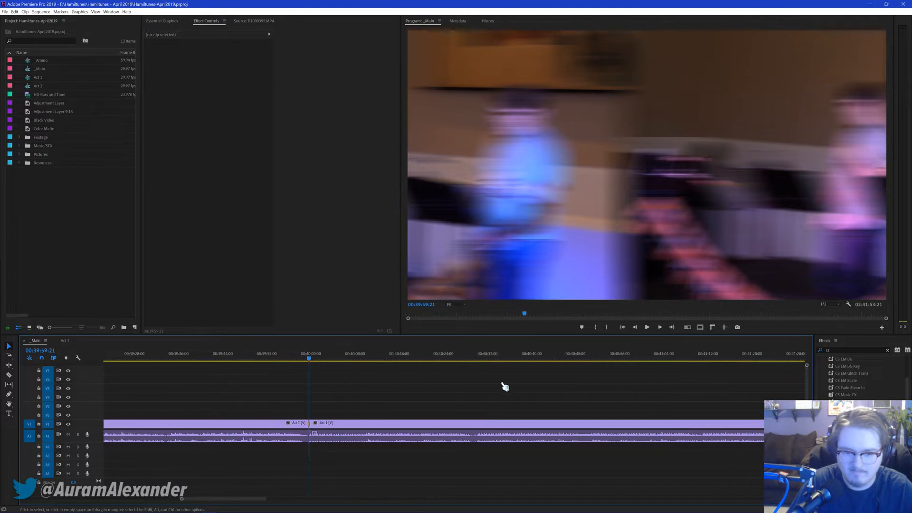
pyautogui.scroll(-1, 499, 387)
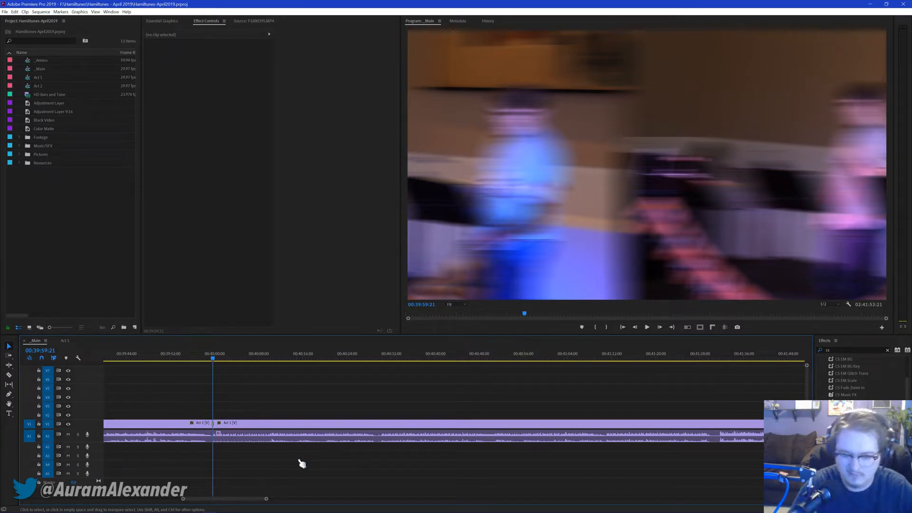
pyautogui.click(690, 364)
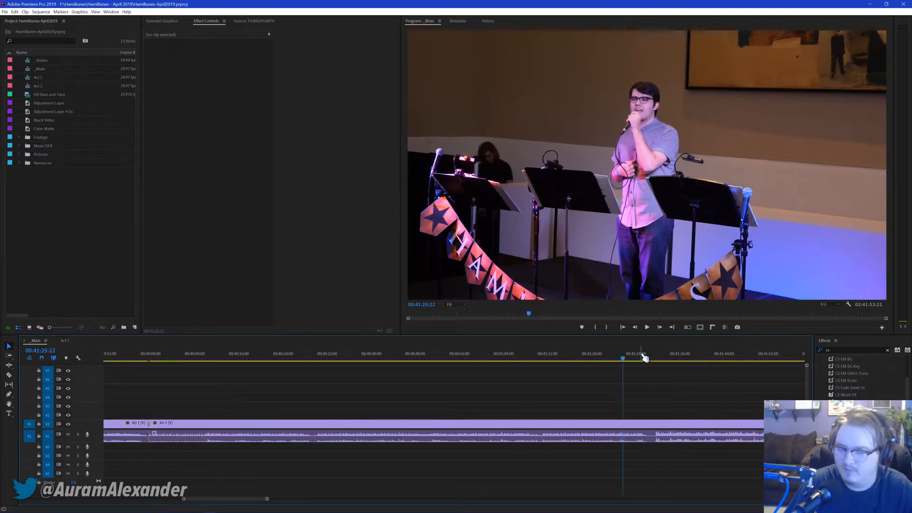
pyautogui.press('space')
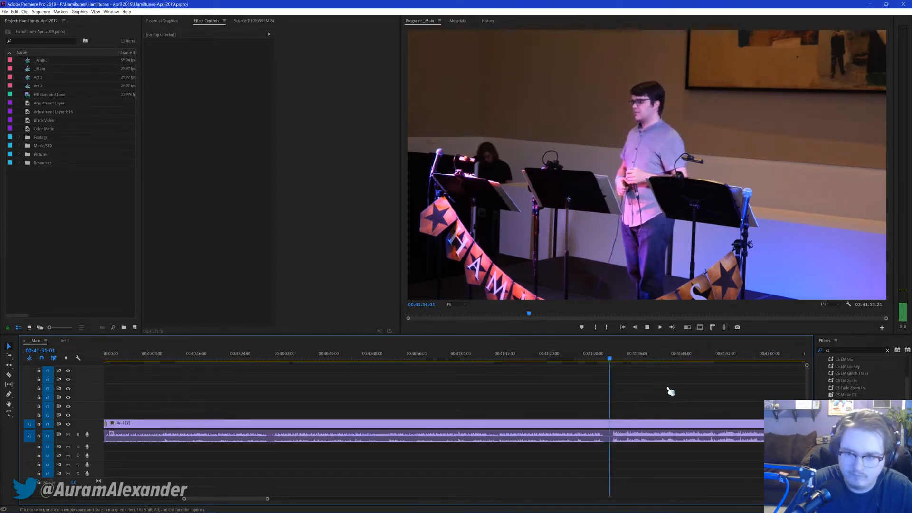
pyautogui.scroll(-10, 665, 391)
pyautogui.press('space')
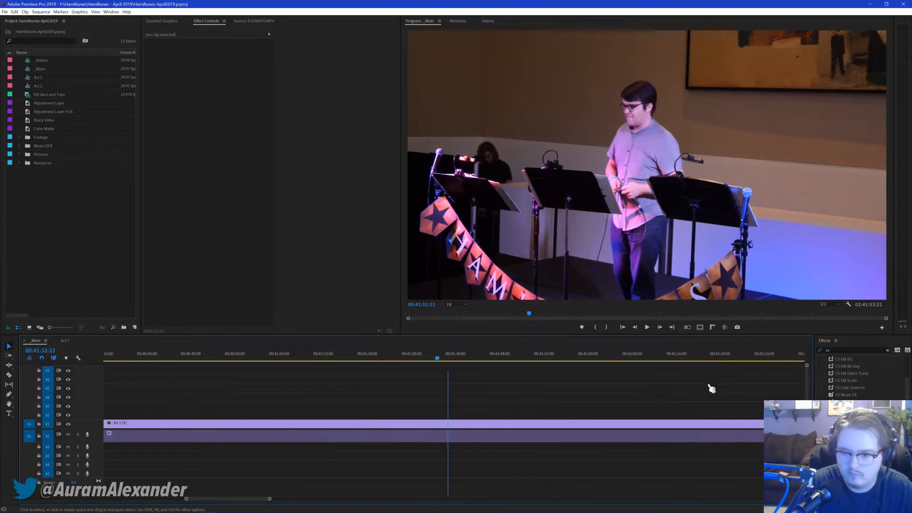
# Step: Play passages of Act 1 from about 00:42:16 onward and split the clip at about 00:43:10, once the singer has left
pyautogui.click(551, 364)
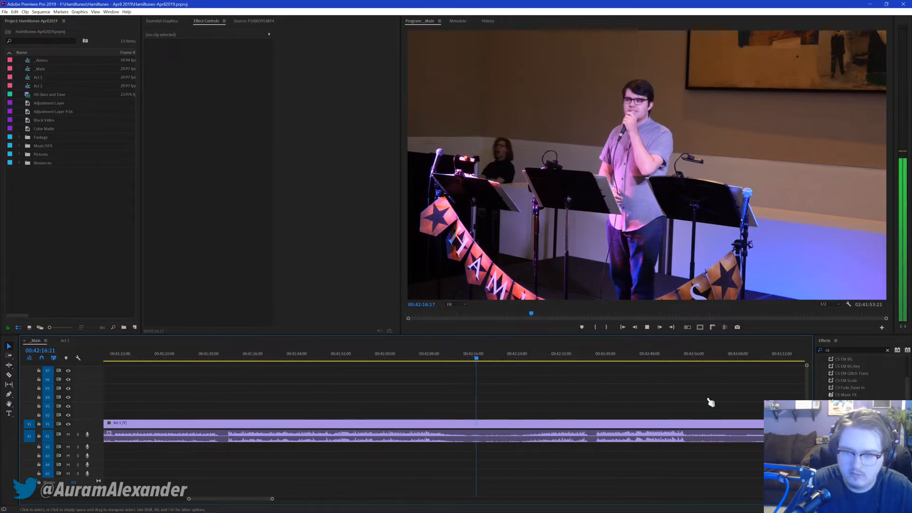
pyautogui.scroll(-2, 665, 389)
pyautogui.press('space')
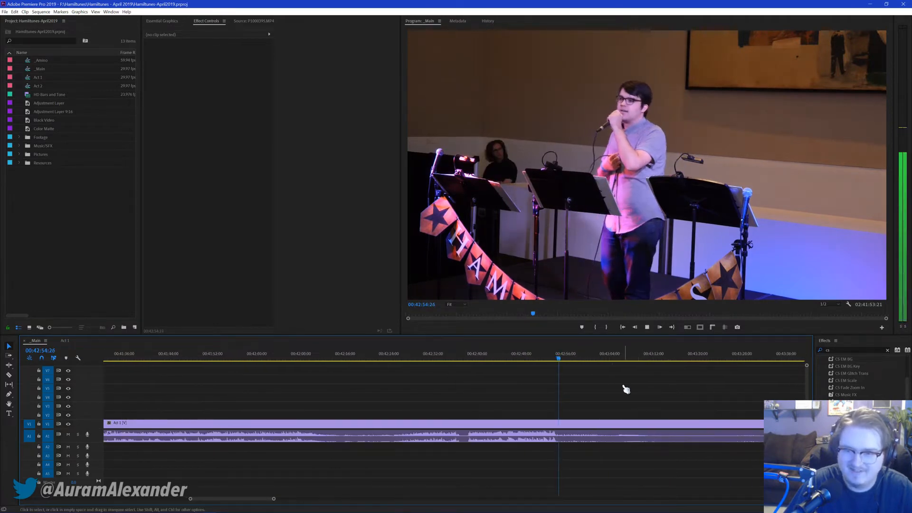
pyautogui.click(603, 360)
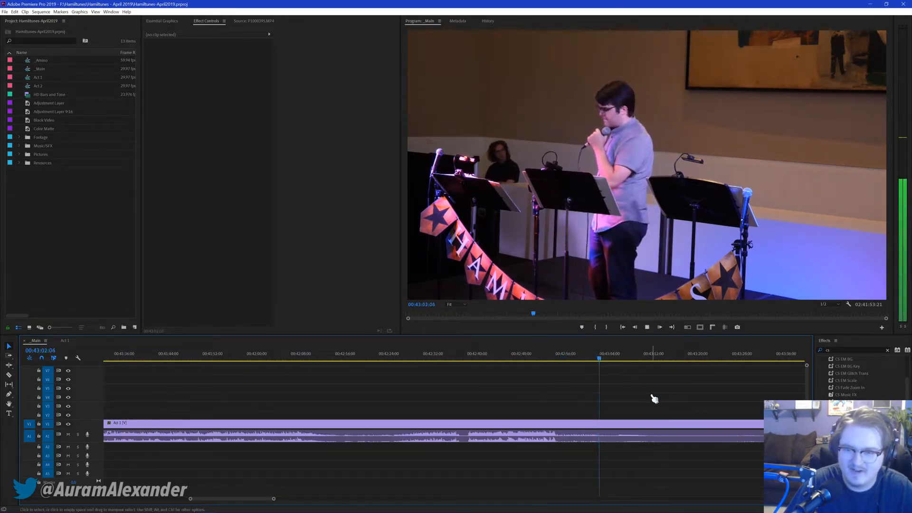
pyautogui.scroll(-2, 623, 391)
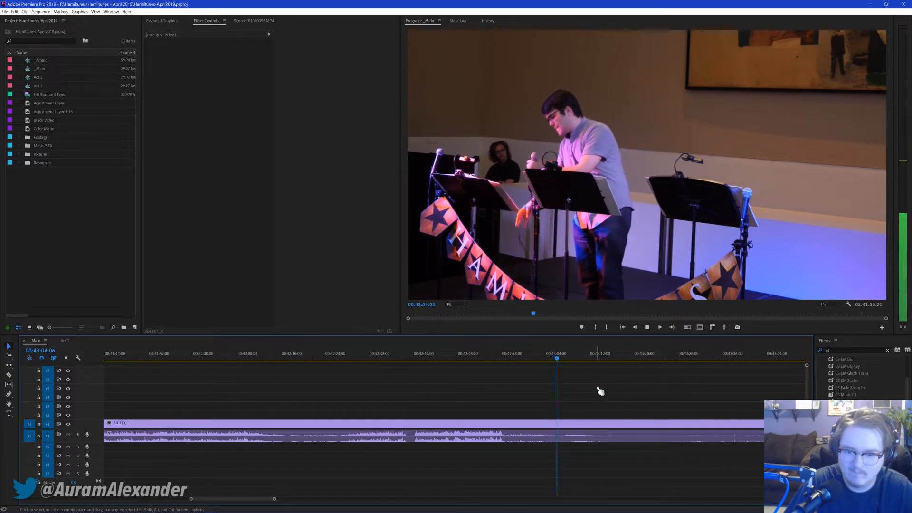
pyautogui.click(586, 361)
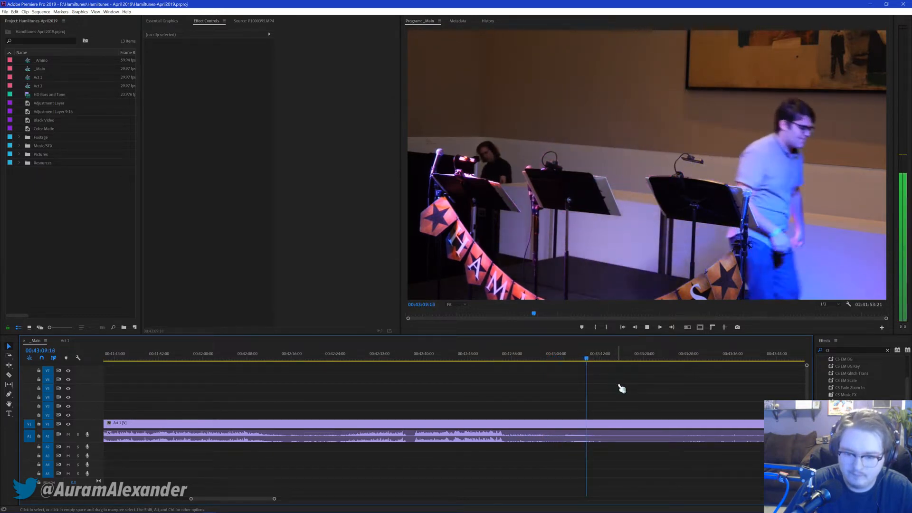
pyautogui.hotkey('ctrl', 'k')
pyautogui.scroll(-2, 753, 369)
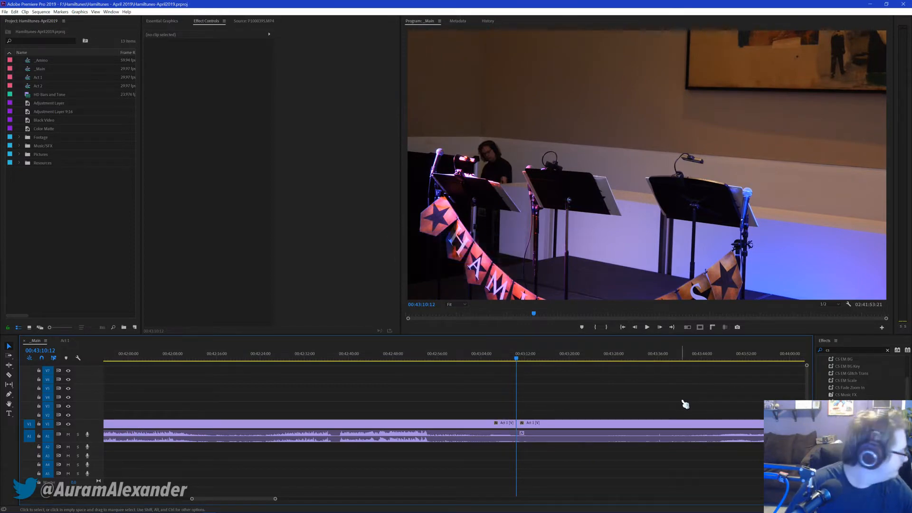
pyautogui.scroll(-4, 686, 405)
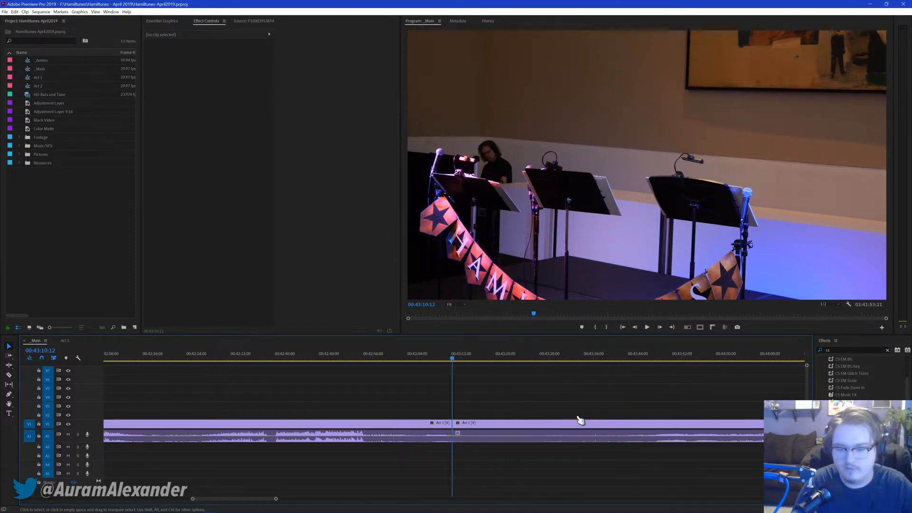
# Step: Play Act 1 up to about 00:43:42, then cut out the gap back to 00:43:10 with a transition at the join
pyautogui.click(545, 361)
pyautogui.press('space')
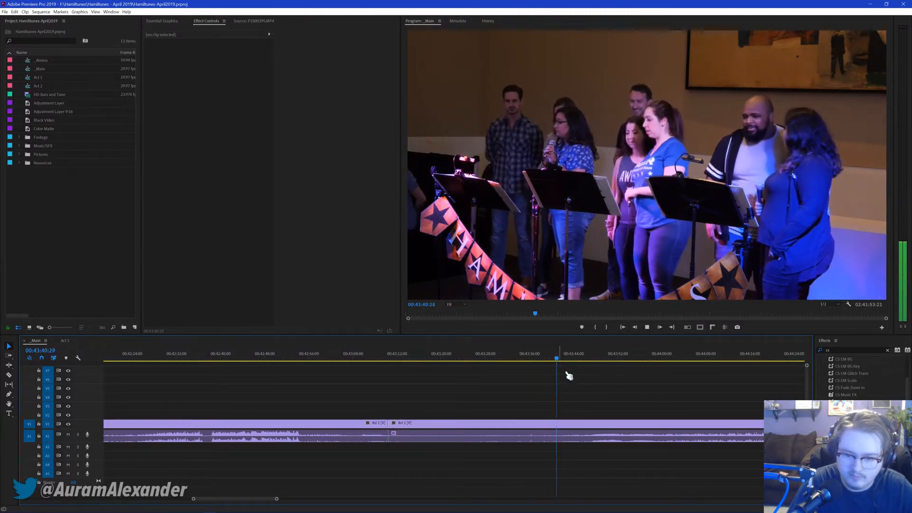
pyautogui.scroll(-2, 552, 406)
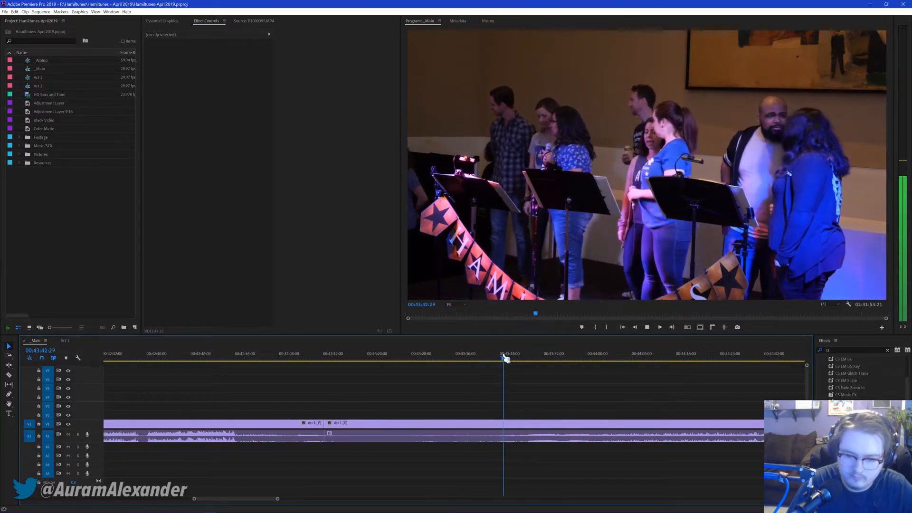
pyautogui.click(375, 424)
pyautogui.click(307, 454)
pyautogui.press('Up')
pyautogui.scroll(-2, 521, 407)
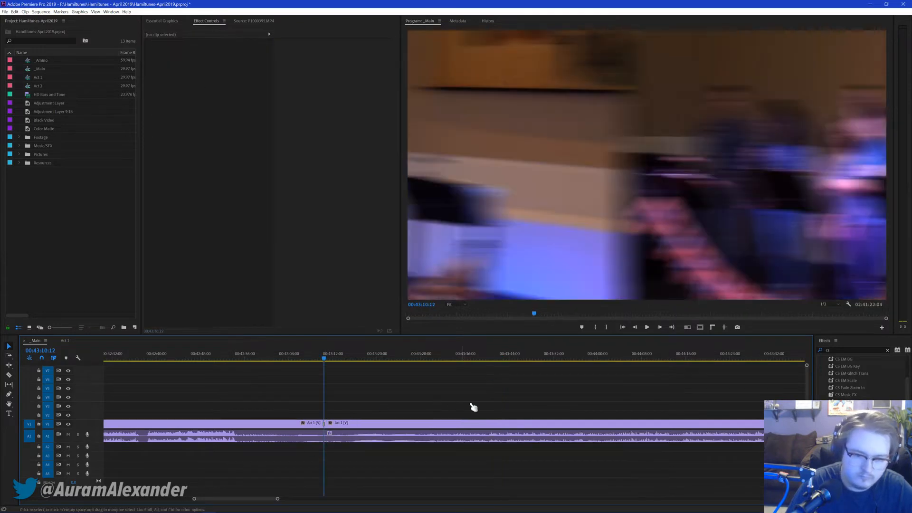
# Step: Scan Act 1 beyond the join at 00:43:10 for the next song's end, playing from about 00:45:46
pyautogui.scroll(6, 483, 401)
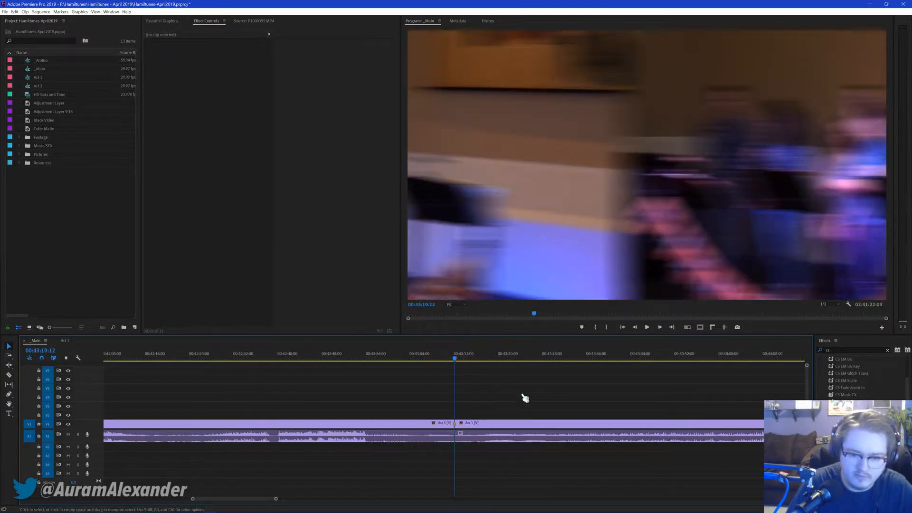
pyautogui.scroll(-4, 607, 397)
pyautogui.scroll(-1, 647, 396)
pyautogui.click(643, 356)
pyautogui.scroll(-3, 648, 372)
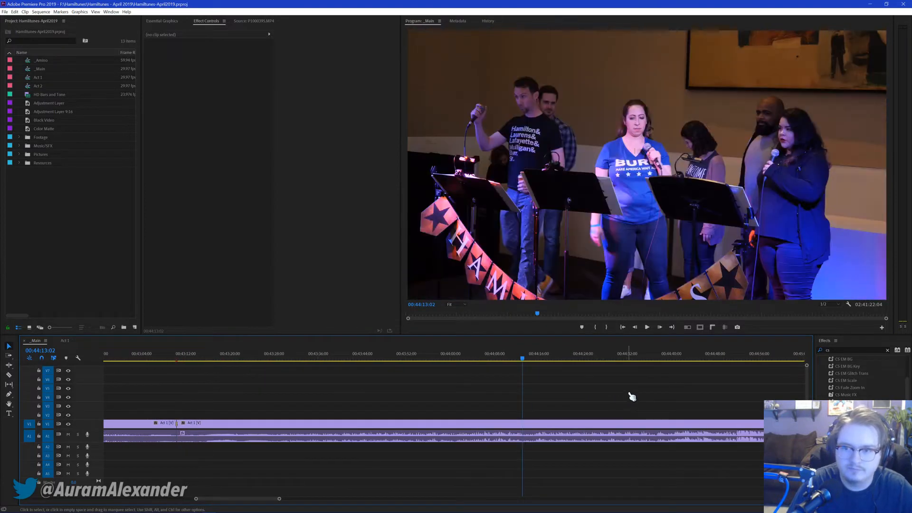
pyautogui.scroll(-3, 572, 405)
pyautogui.click(665, 357)
pyautogui.scroll(-2, 671, 399)
pyautogui.scroll(-5, 578, 413)
pyautogui.scroll(-1, 515, 413)
pyautogui.click(515, 360)
pyautogui.press('space')
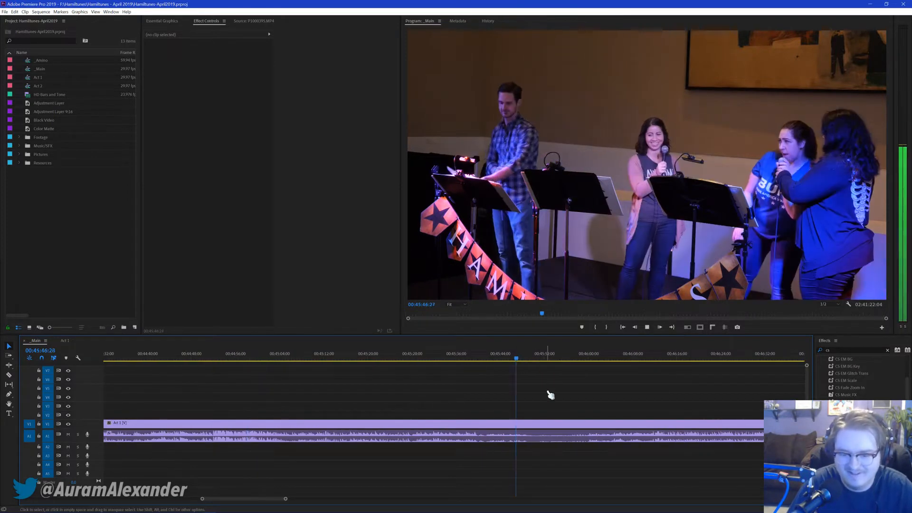
# Step: Check further passages of Act 1 between about 00:45:51 and 00:46:49 for a break between songs
pyautogui.scroll(-1, 546, 394)
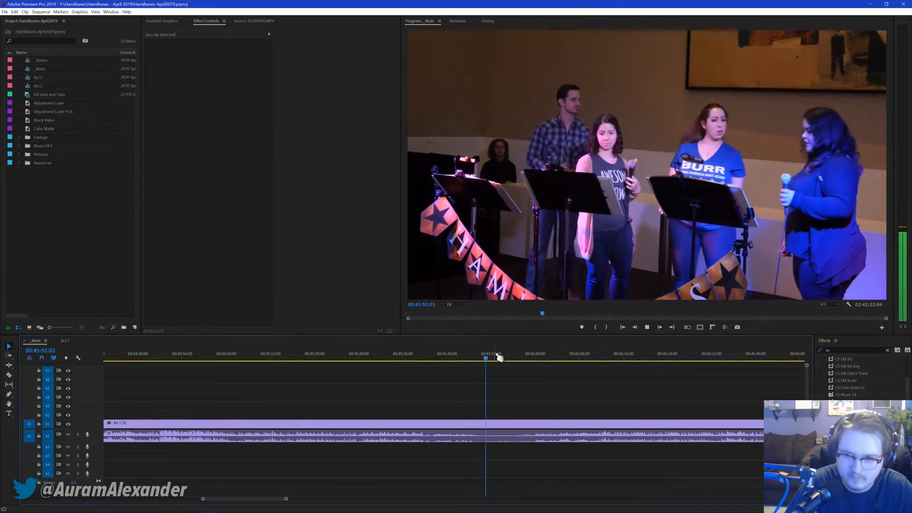
pyautogui.click(533, 360)
pyautogui.scroll(-1, 535, 378)
pyautogui.press('space')
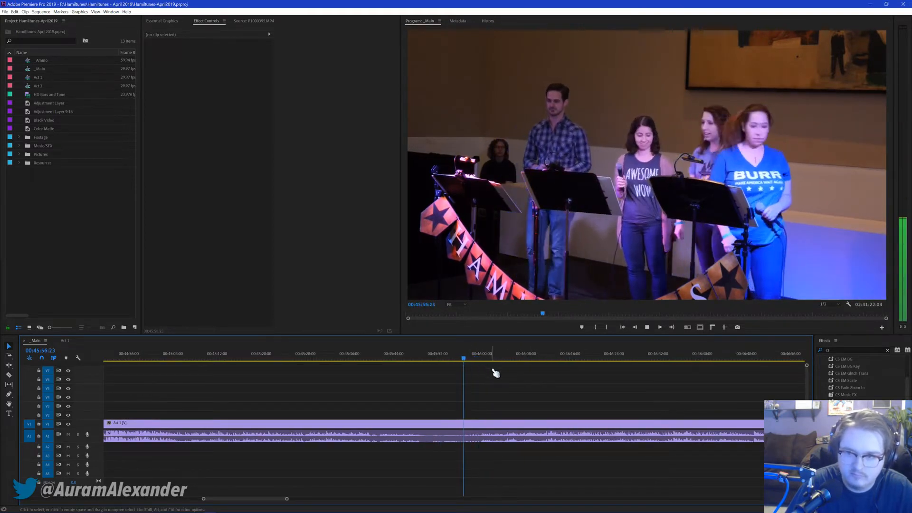
pyautogui.scroll(-1, 508, 379)
pyautogui.click(685, 357)
pyautogui.press('space')
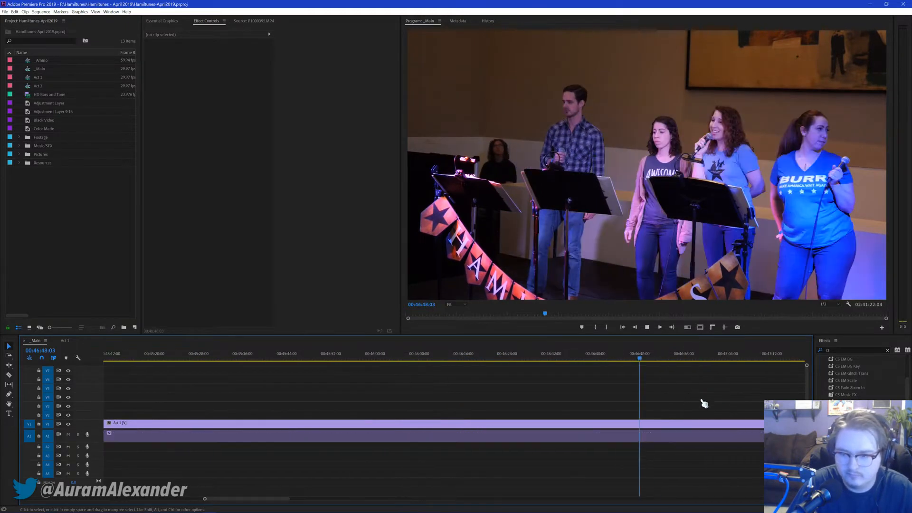
pyautogui.scroll(-4, 667, 413)
pyautogui.press('space')
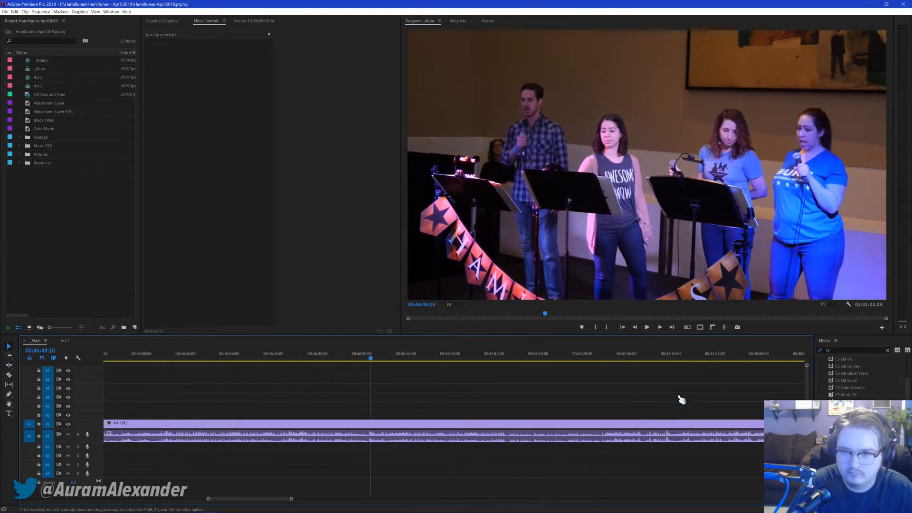
# Step: Play Act 1 from about 00:48:54 through the song's end and split the clip near 00:49:06
pyautogui.scroll(-8, 644, 394)
pyautogui.scroll(-1, 604, 401)
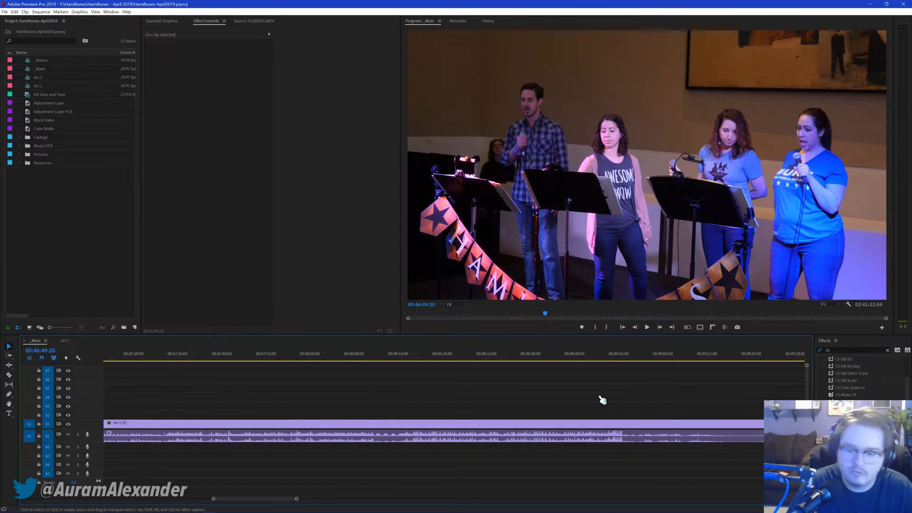
pyautogui.click(574, 358)
pyautogui.press('space')
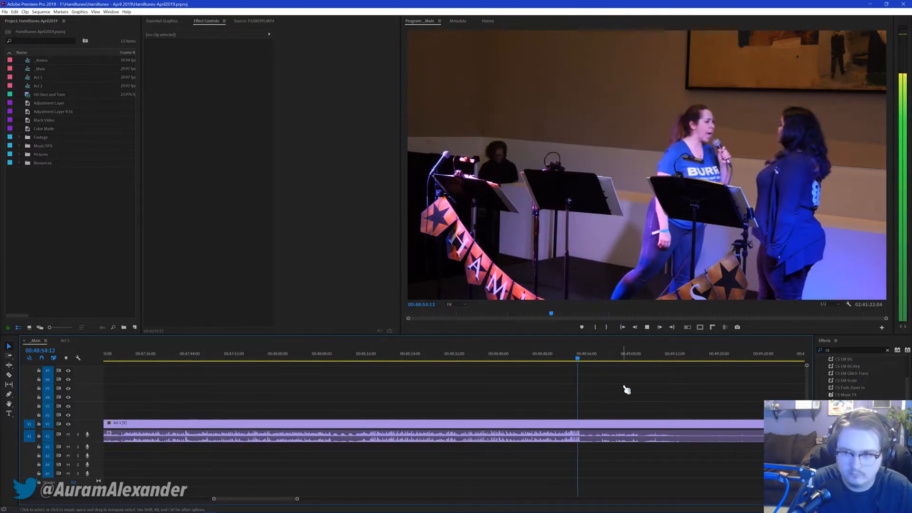
pyautogui.press('space')
pyautogui.press('space')
pyautogui.scroll(-2, 660, 391)
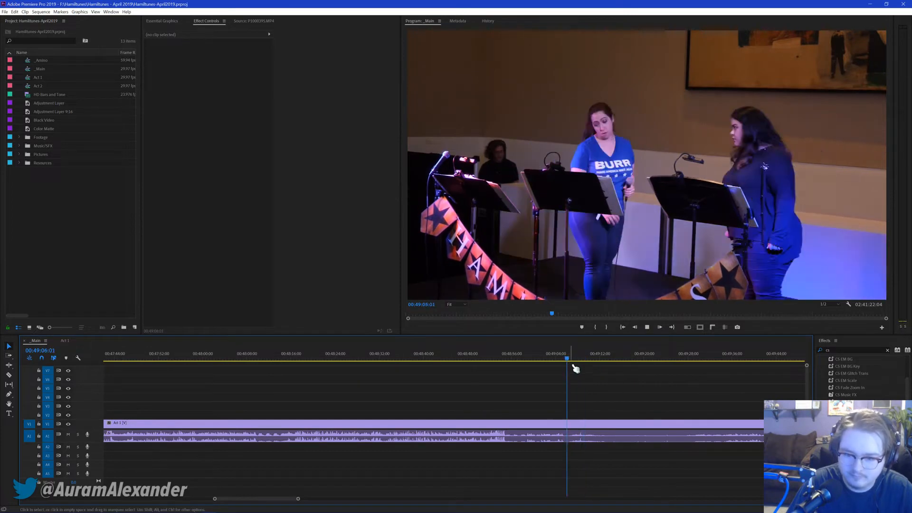
pyautogui.click(557, 360)
pyautogui.press('space')
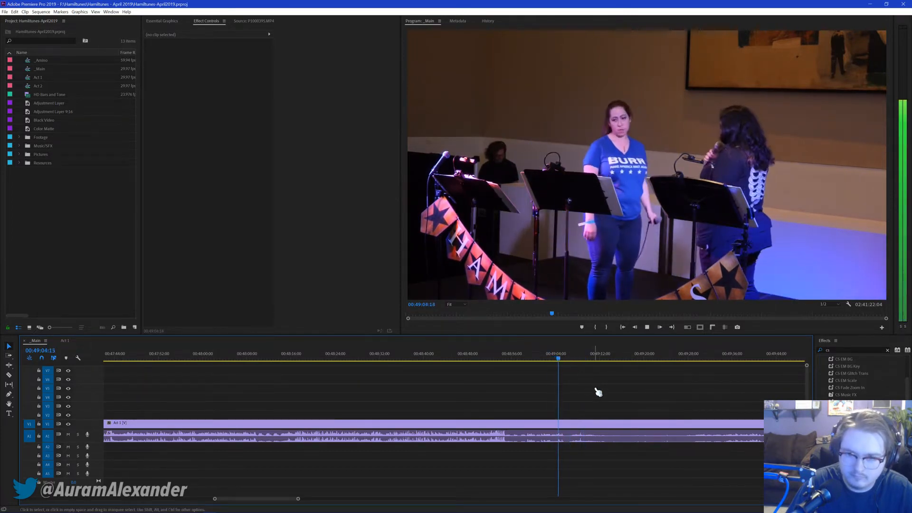
pyautogui.press('space')
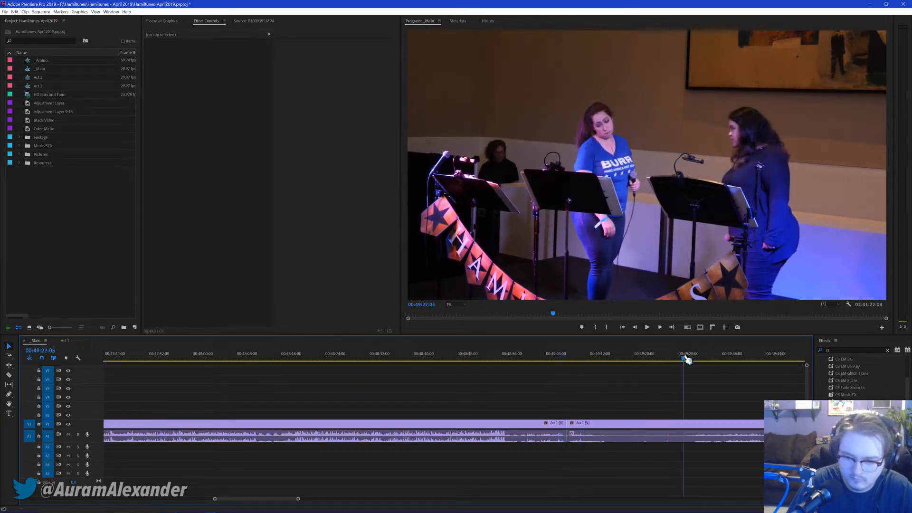
# Step: Cut out the gap from the split near 00:49:06 to about 00:49:27 with a transition at the join, and save the project
pyautogui.press('Up')
pyautogui.click(606, 414)
pyautogui.click(570, 422)
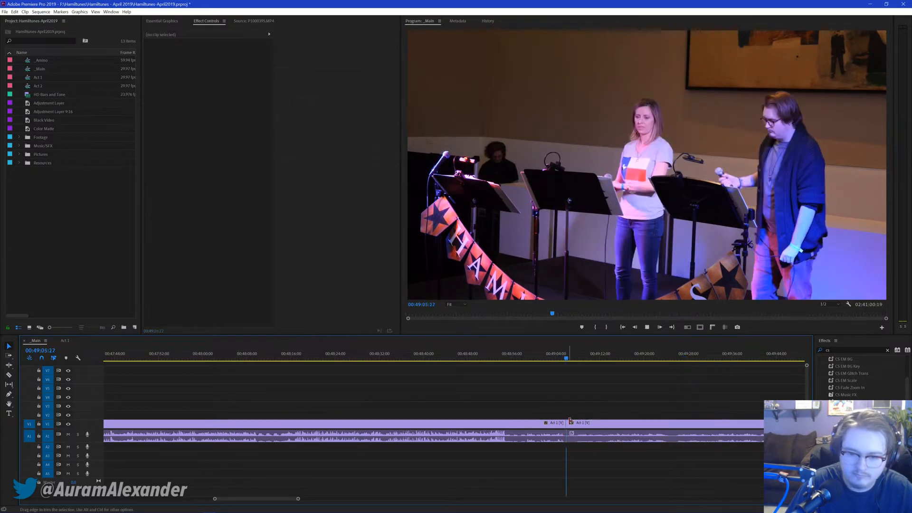
pyautogui.press('space')
pyautogui.scroll(-5, 651, 401)
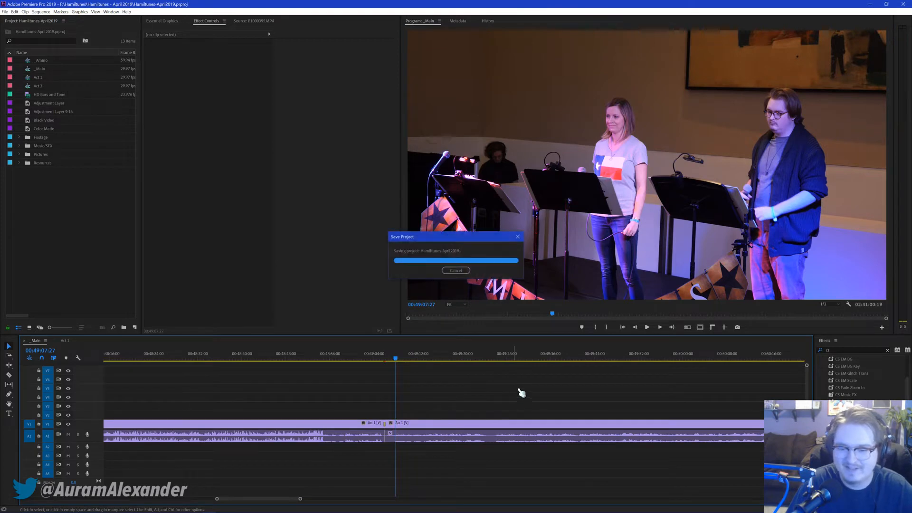
# Step: Scan the next song in Act 1 from the join near 00:49:06 past about 00:51:39, looking for its end
pyautogui.scroll(-4, 513, 396)
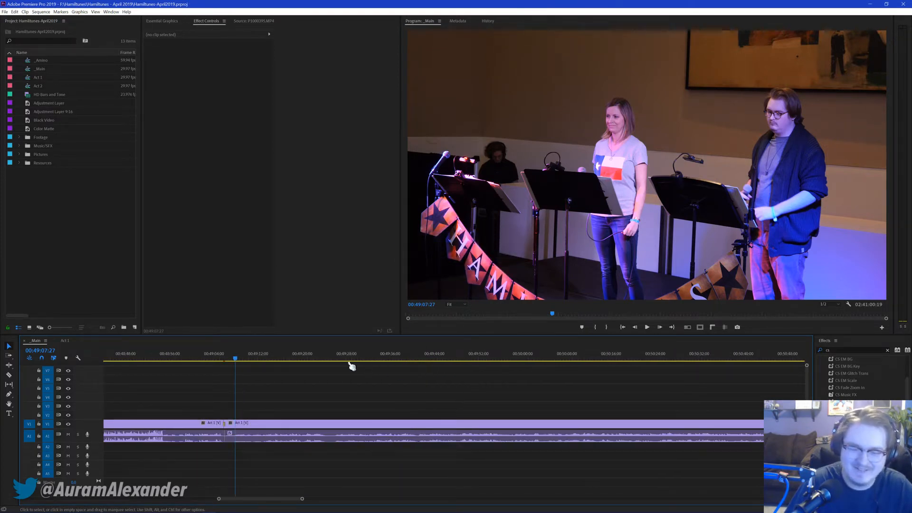
pyautogui.click(325, 360)
pyautogui.click(370, 361)
pyautogui.scroll(-2, 442, 401)
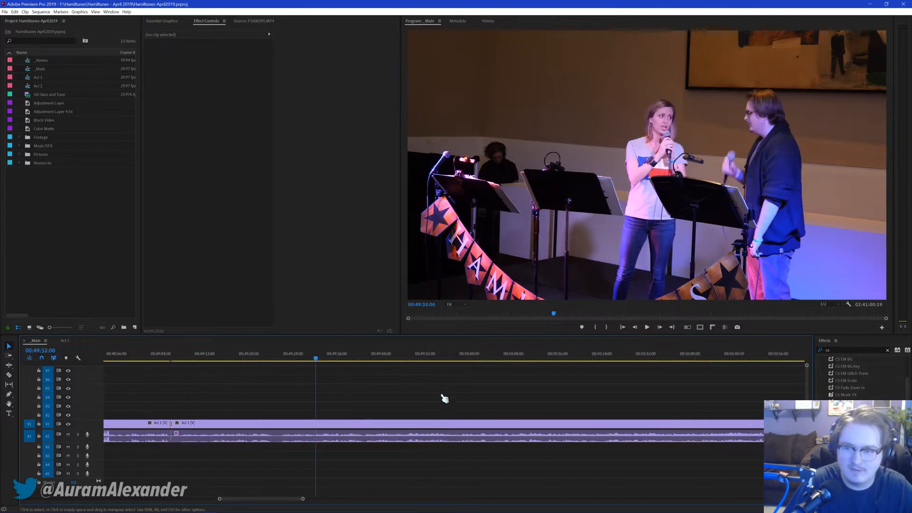
pyautogui.click(493, 361)
pyautogui.scroll(-1, 494, 362)
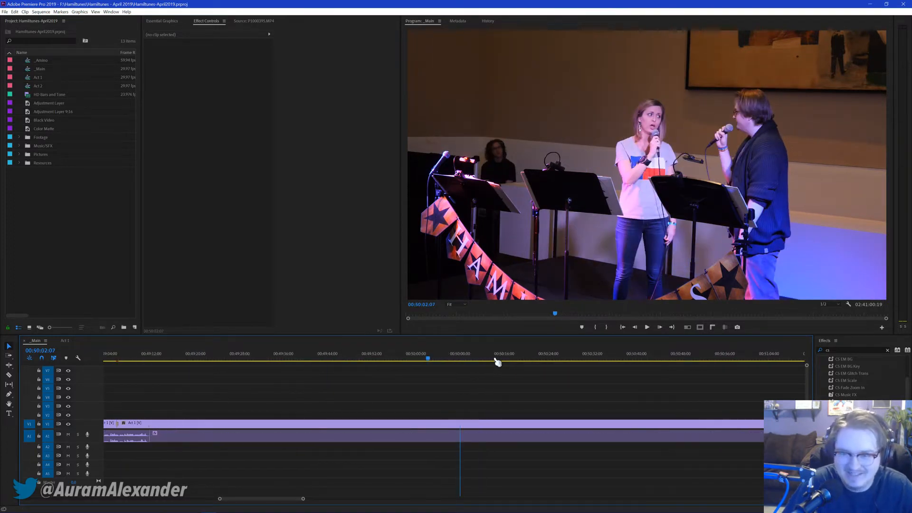
pyautogui.click(577, 358)
pyautogui.scroll(-2, 604, 371)
pyautogui.scroll(-2, 622, 383)
pyautogui.scroll(-1, 630, 361)
pyautogui.click(653, 359)
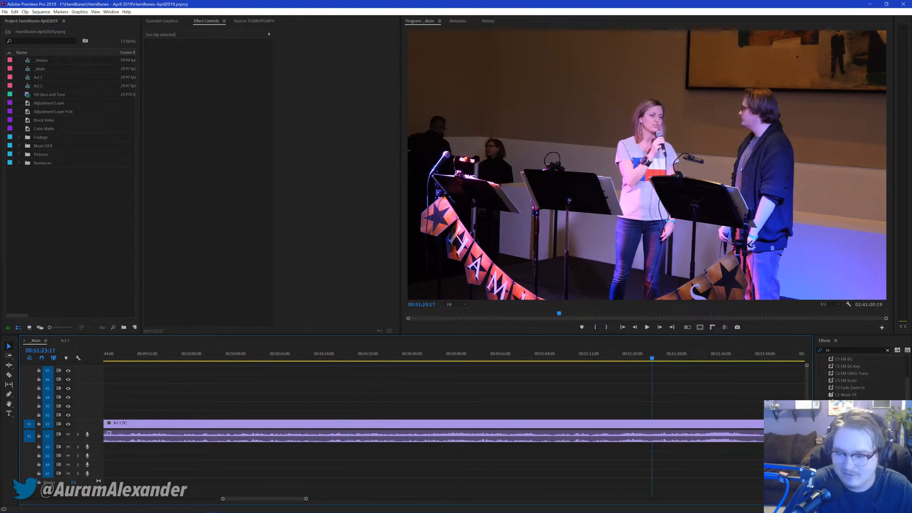
pyautogui.scroll(-2, 660, 395)
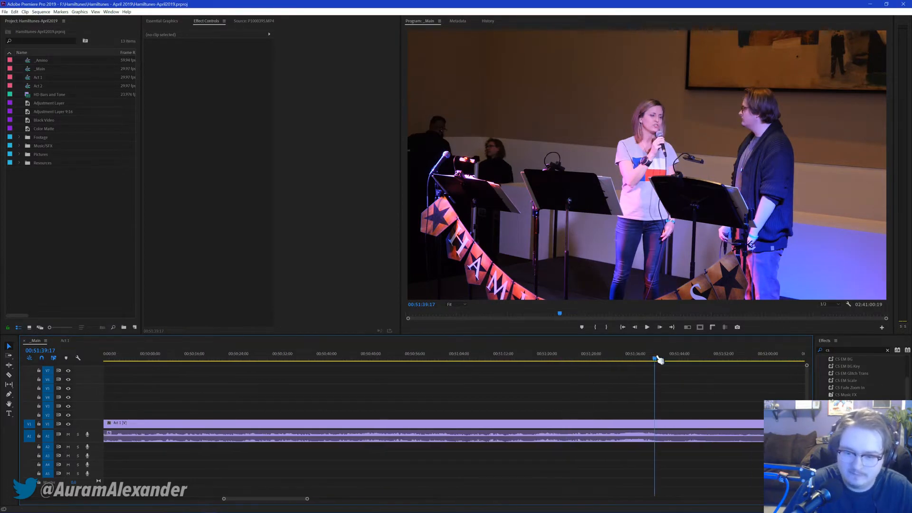
pyautogui.click(725, 359)
pyautogui.scroll(-2, 710, 424)
pyautogui.scroll(-1, 569, 366)
# Step: Play Act 1 from about 00:52:00, split it near 00:52:01, and cut the gap up to about 00:52:42 with a transition at the join
pyautogui.click(556, 359)
pyautogui.press('space')
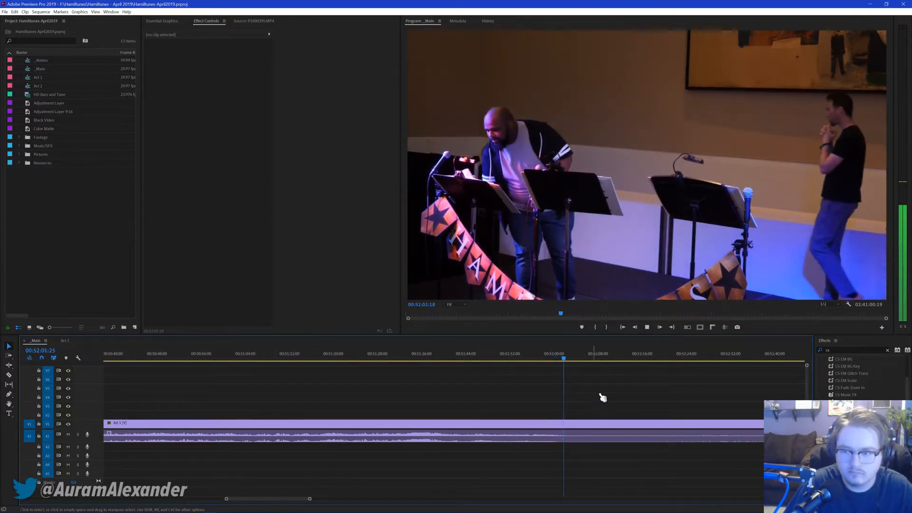
pyautogui.click(759, 357)
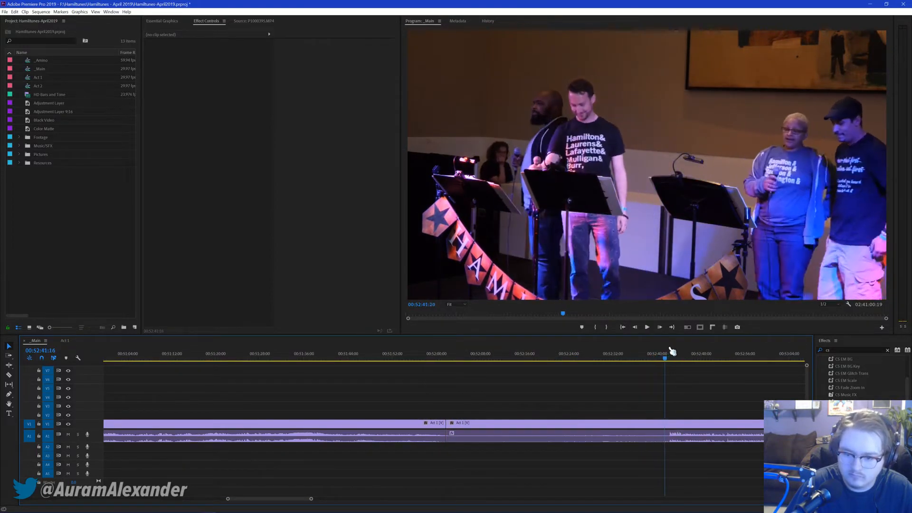
pyautogui.press('space')
pyautogui.click(480, 422)
pyautogui.press('q')
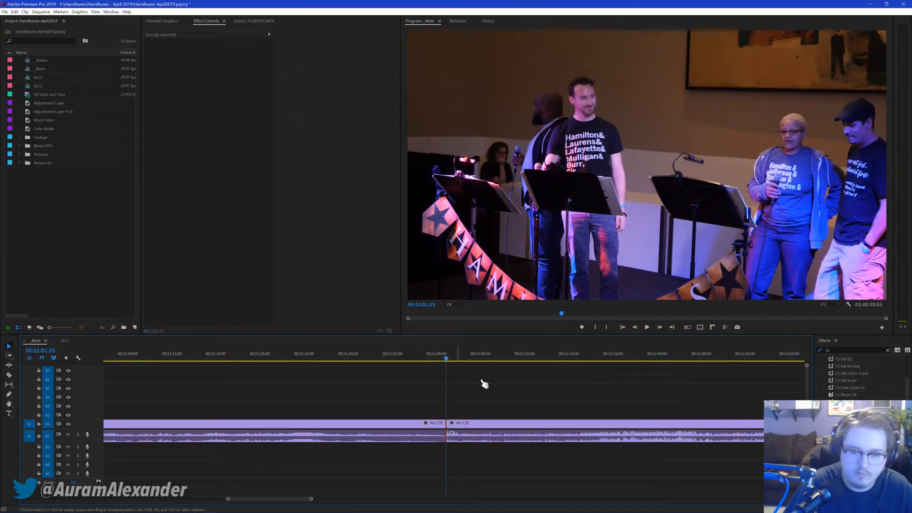
pyautogui.hotkey('ctrl', 'd')
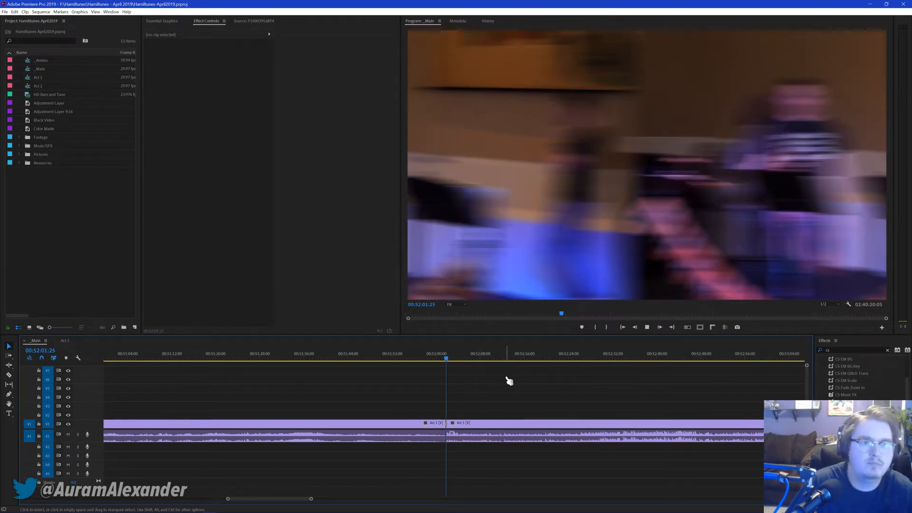
pyautogui.press('space')
pyautogui.press('space')
# Step: Search Act 1 beyond the join at 00:52:01 for the next song's end, playing from about 00:53:21
pyautogui.scroll(-5, 511, 409)
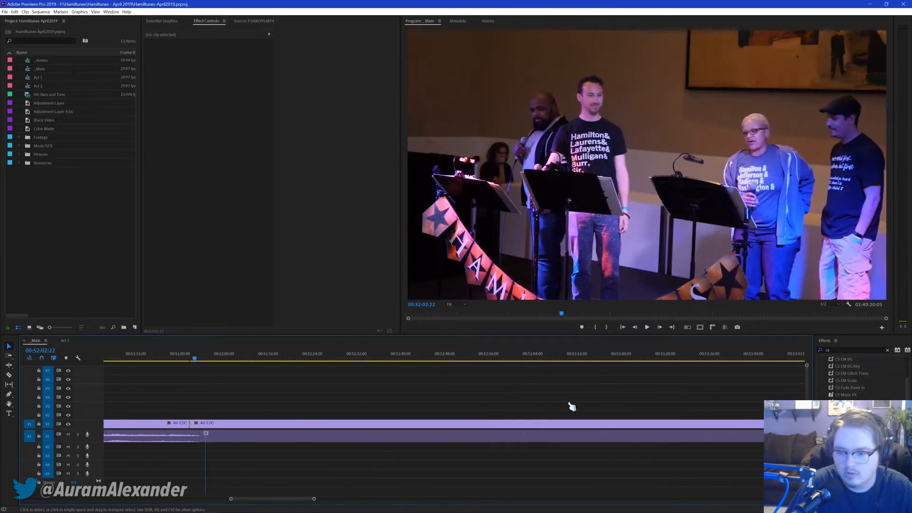
pyautogui.click(631, 354)
pyautogui.press('space')
pyautogui.scroll(-1, 675, 399)
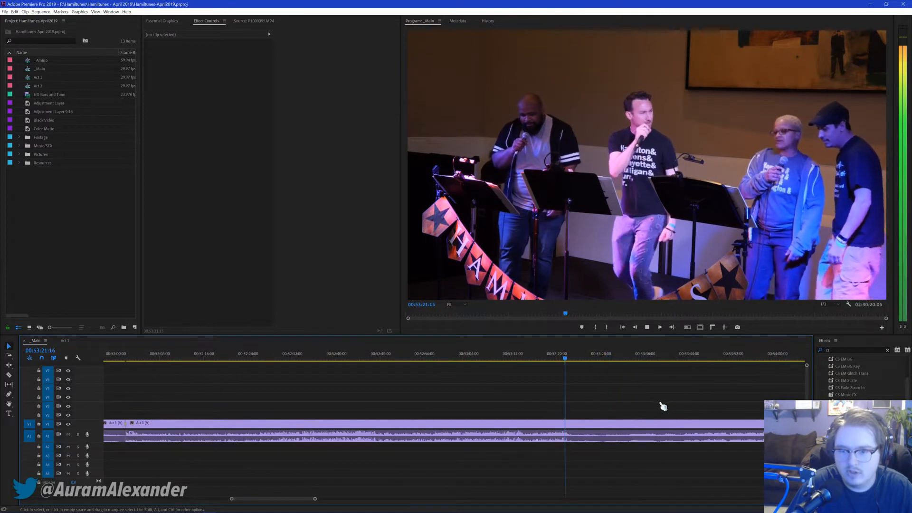
pyautogui.press('space')
pyautogui.scroll(-3, 615, 408)
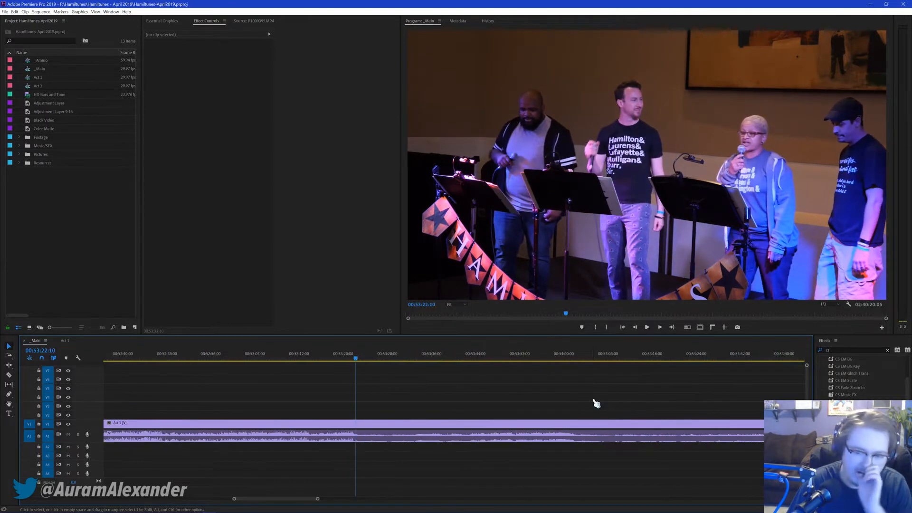
pyautogui.scroll(-1, 596, 403)
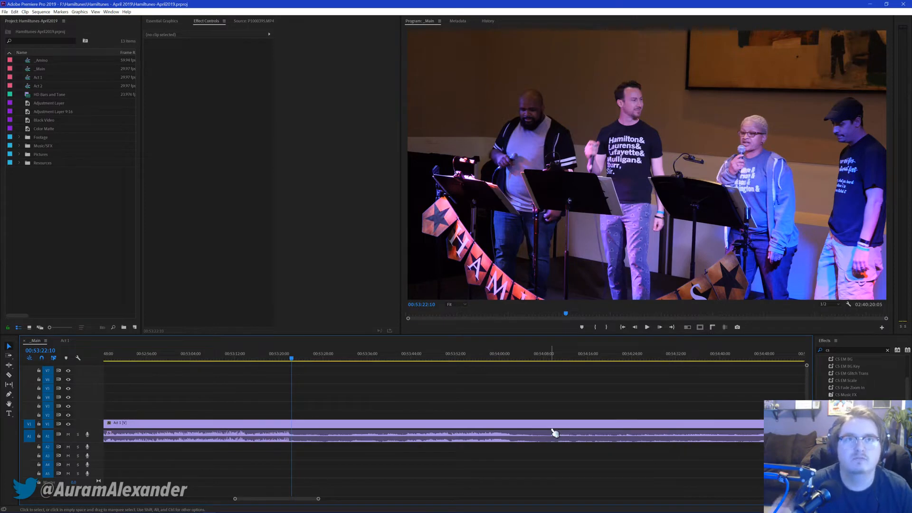
pyautogui.scroll(-2, 522, 471)
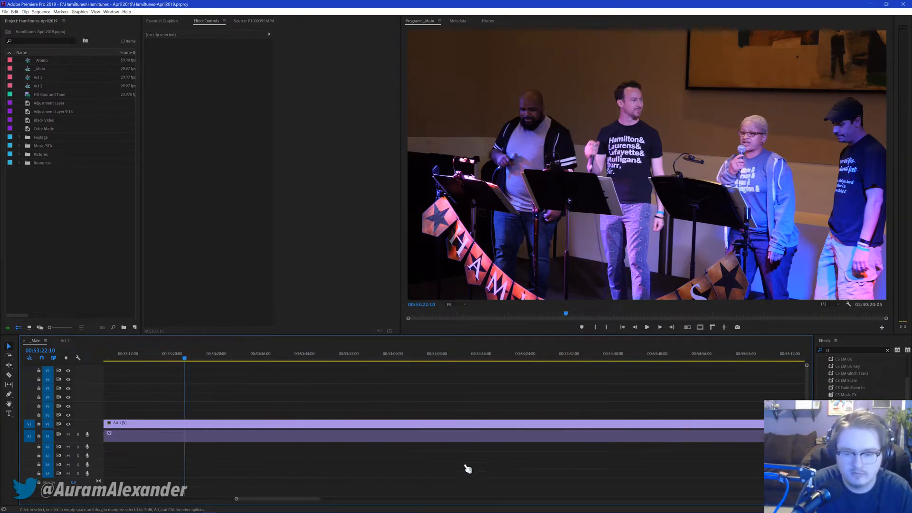
# Step: Scan Act 1 from about 00:53:22 past 00:54:41 to about 00:55:52, looking for the song's end
pyautogui.click(570, 361)
pyautogui.scroll(-2, 532, 378)
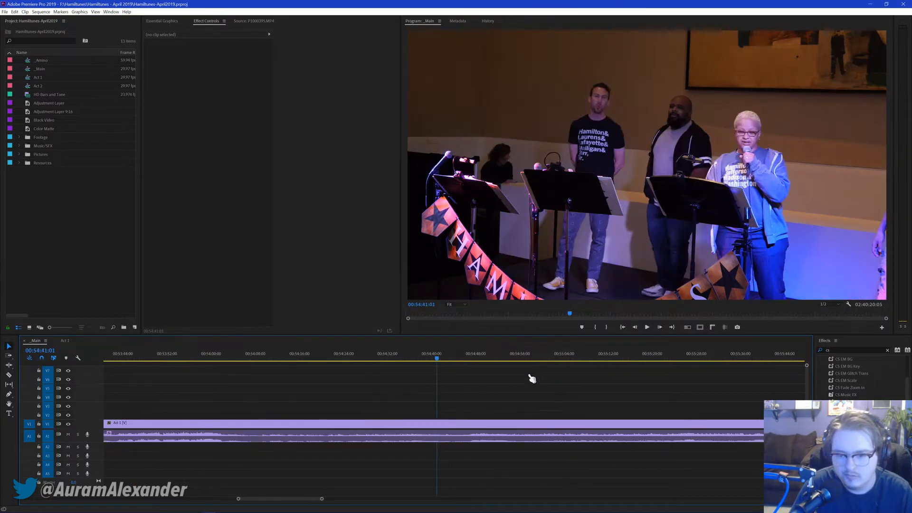
pyautogui.scroll(-3, 498, 398)
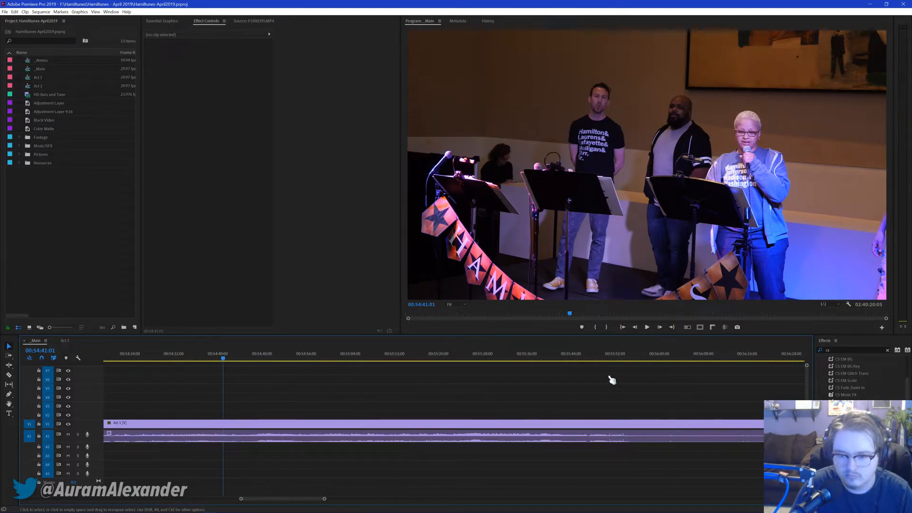
pyautogui.click(602, 361)
pyautogui.press('space')
pyautogui.scroll(-1, 596, 389)
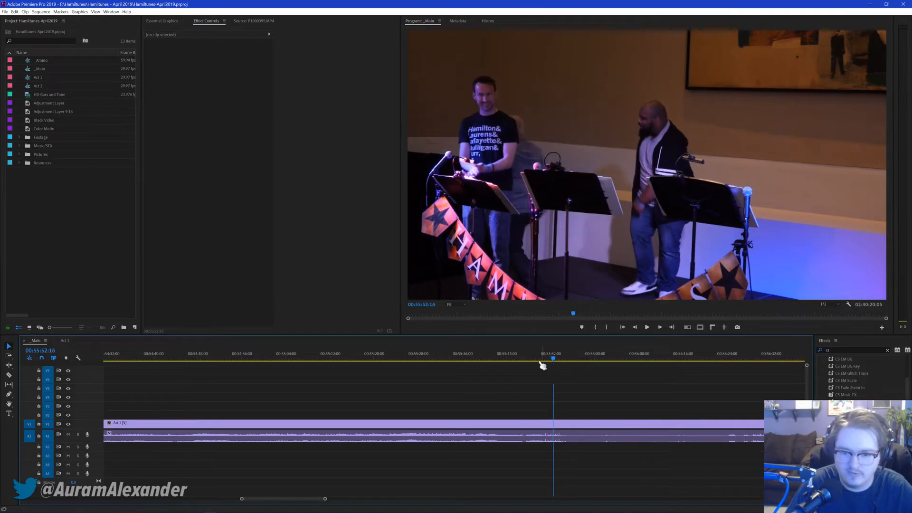
# Step: Play the song's ending, split Act 1 at 00:55:51:00, and ripple-delete the section back to a second split at 00:55:47:06
pyautogui.click(532, 355)
pyautogui.press('space')
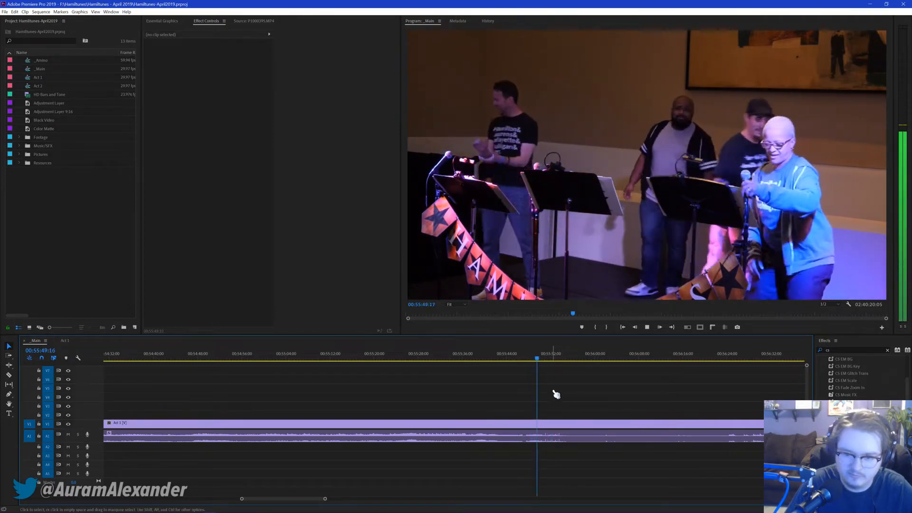
pyautogui.press('space')
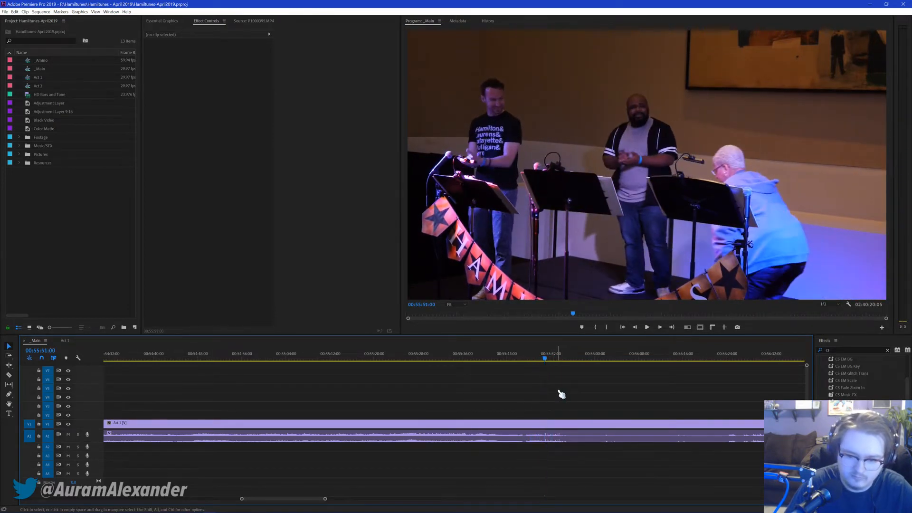
pyautogui.click(524, 356)
pyautogui.press('space')
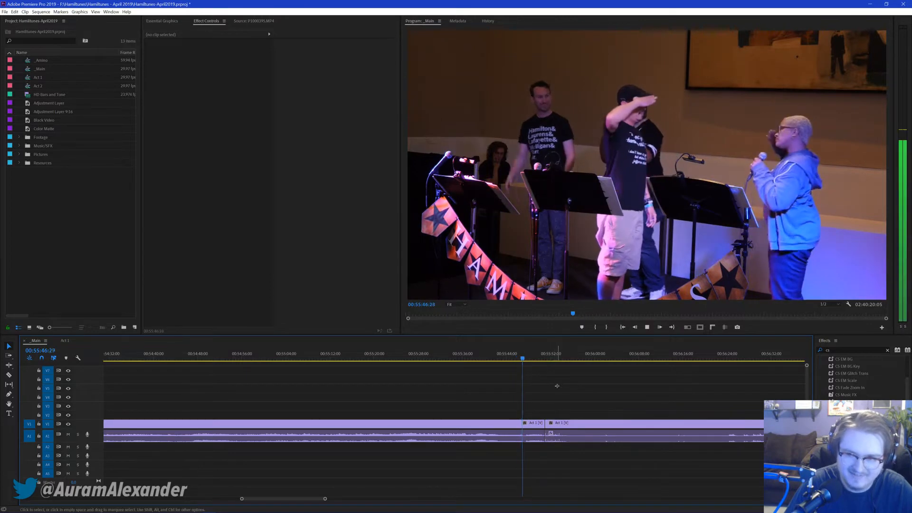
pyautogui.click(524, 356)
pyautogui.press('space')
pyautogui.click(536, 439)
pyautogui.hotkey('shift', 'Delete')
# Step: Cut the gap from the split near 00:55:47 to about 00:56:20 with a transition at the join, and save the project
pyautogui.scroll(-2, 653, 390)
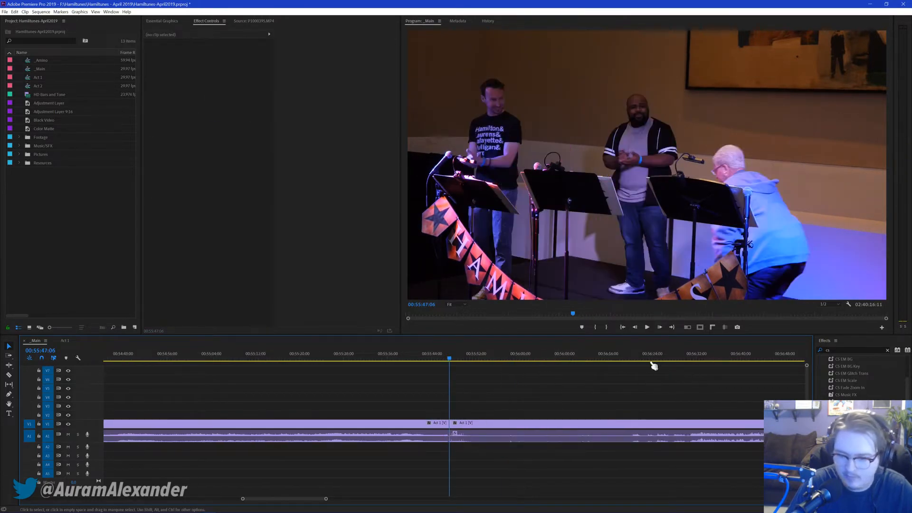
pyautogui.scroll(-2, 646, 376)
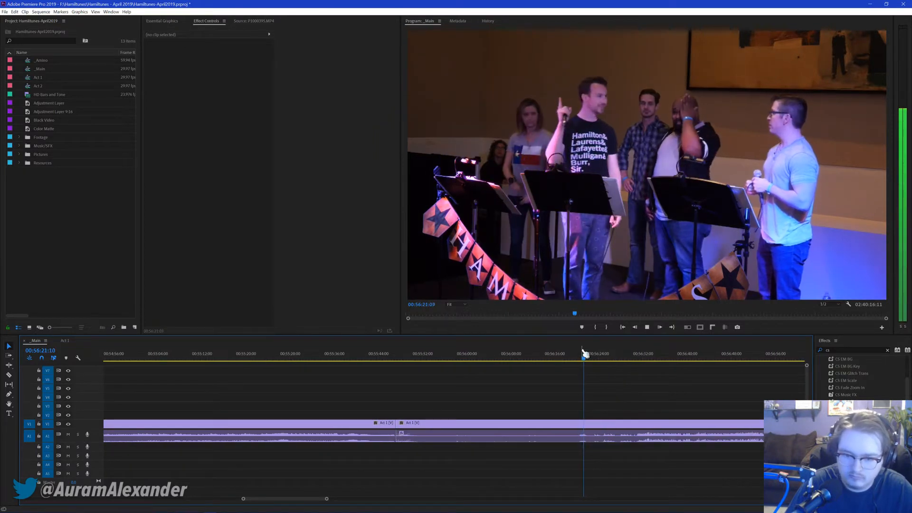
pyautogui.press('Up')
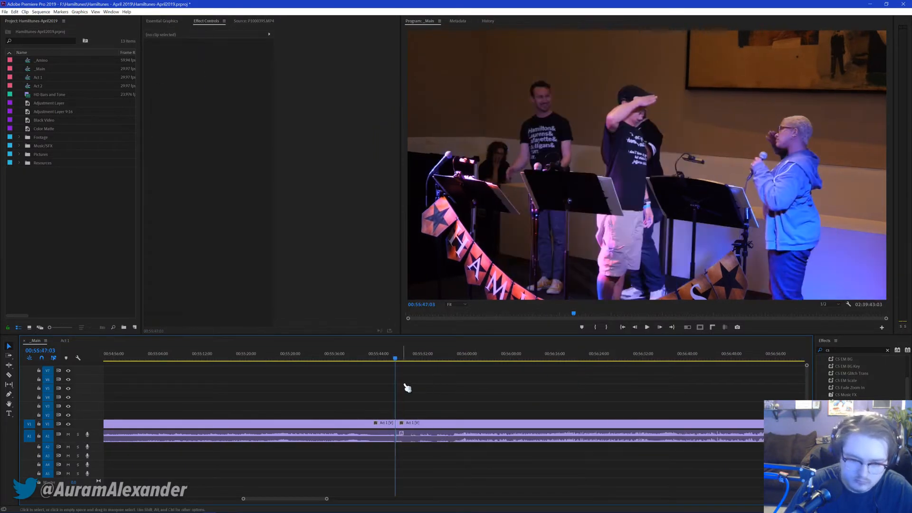
pyautogui.press('w')
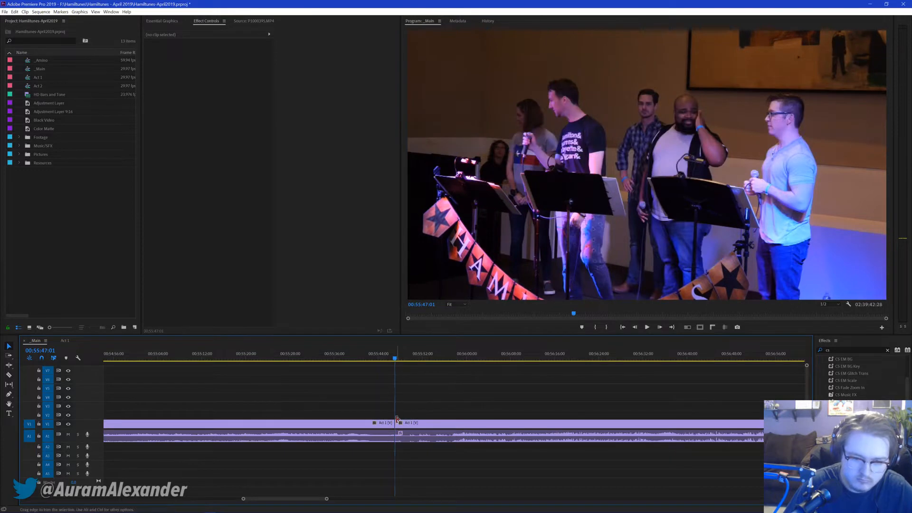
pyautogui.hotkey('ctrl', 's')
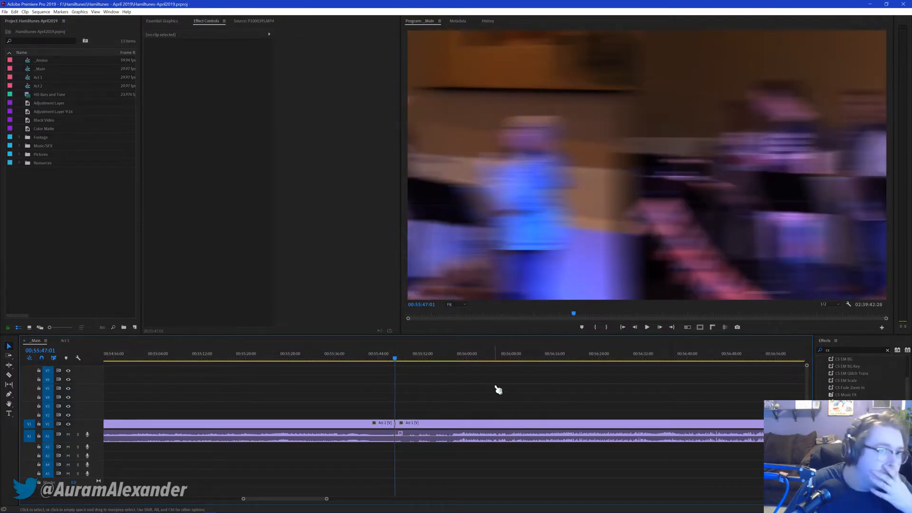
# Step: Search Act 1 beyond the join near 00:55:47 for the next song's end, checking around 00:56:35, 00:57:58 and 00:59:04
pyautogui.press('space')
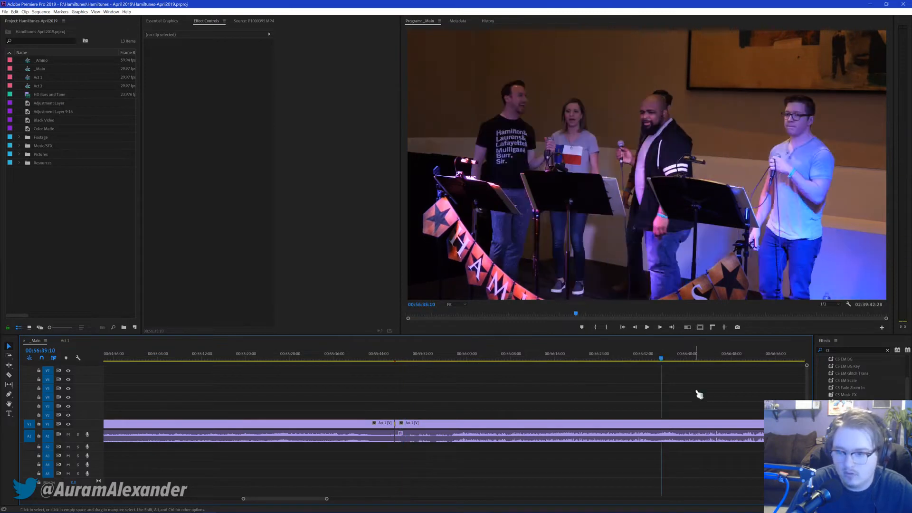
pyautogui.hscroll(5, 694, 393)
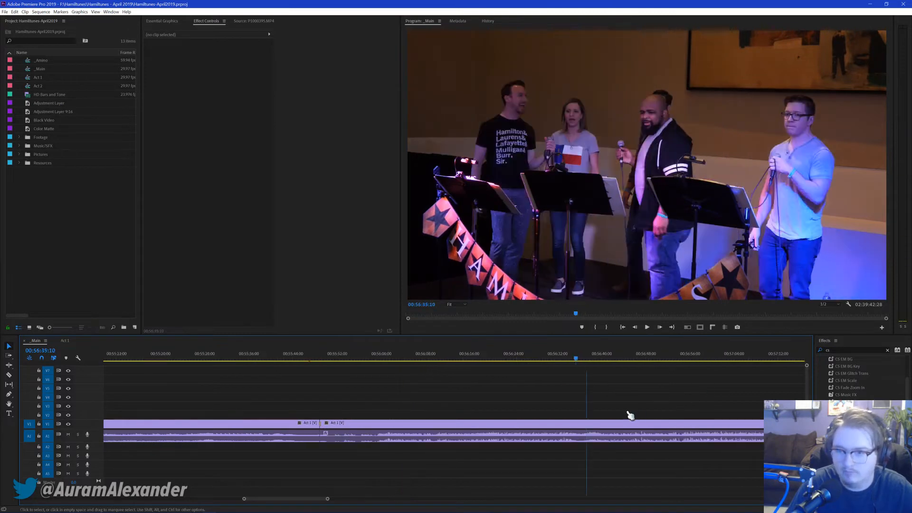
pyautogui.hscroll(3, 576, 411)
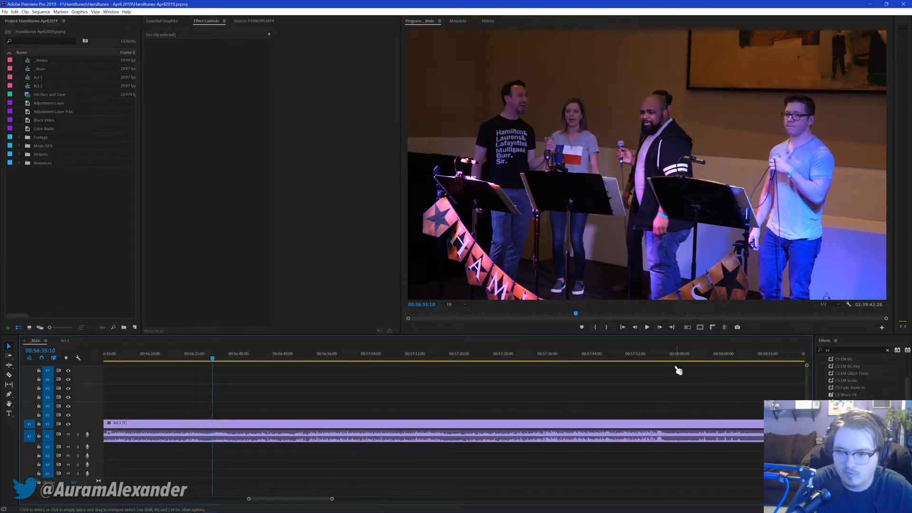
pyautogui.click(672, 374)
pyautogui.hscroll(2, 663, 388)
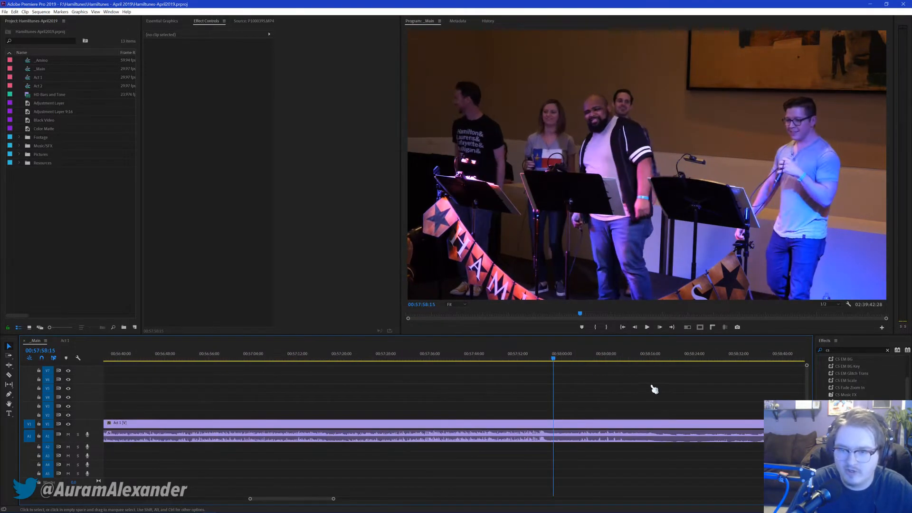
pyautogui.hscroll(2, 661, 391)
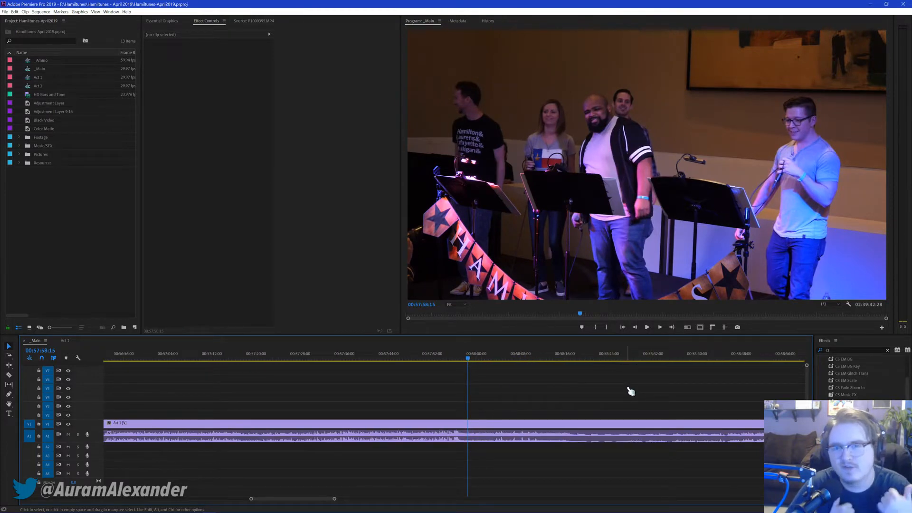
pyautogui.hscroll(4, 580, 432)
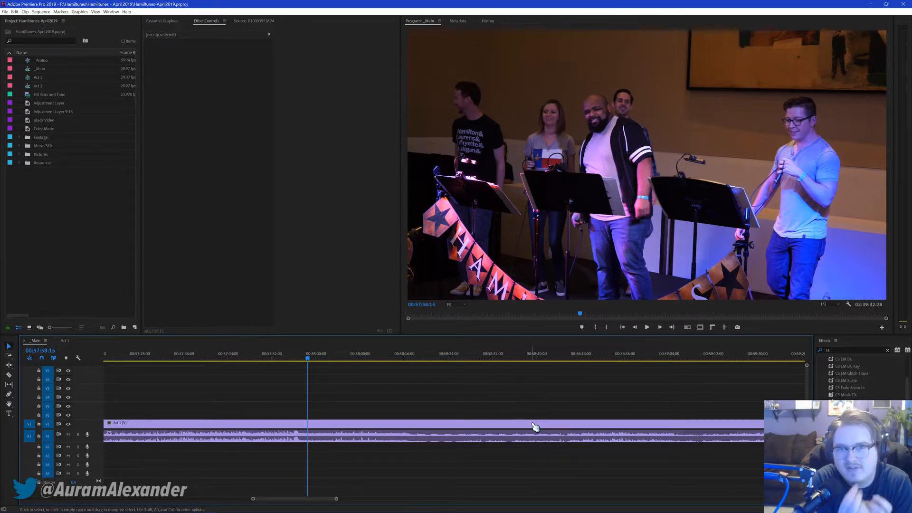
pyautogui.scroll(-3, 573, 426)
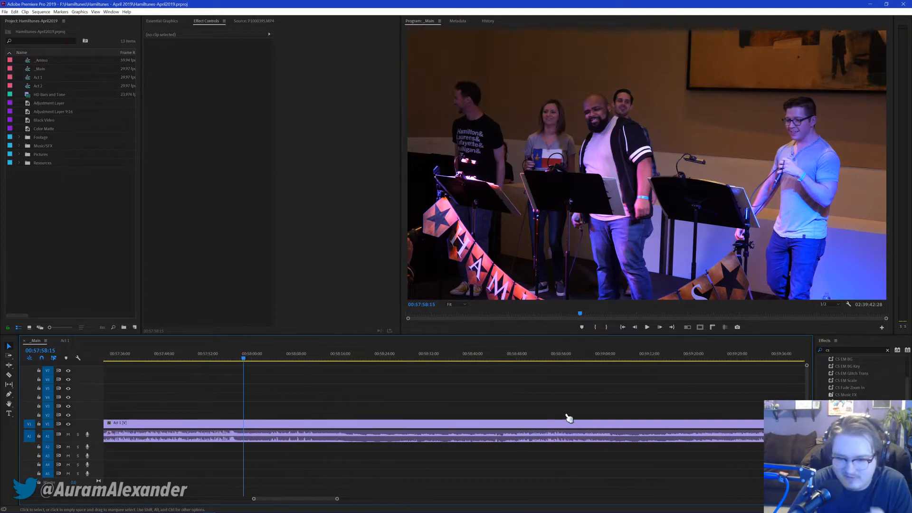
pyautogui.click(612, 360)
pyautogui.scroll(-3, 637, 387)
pyautogui.press('space')
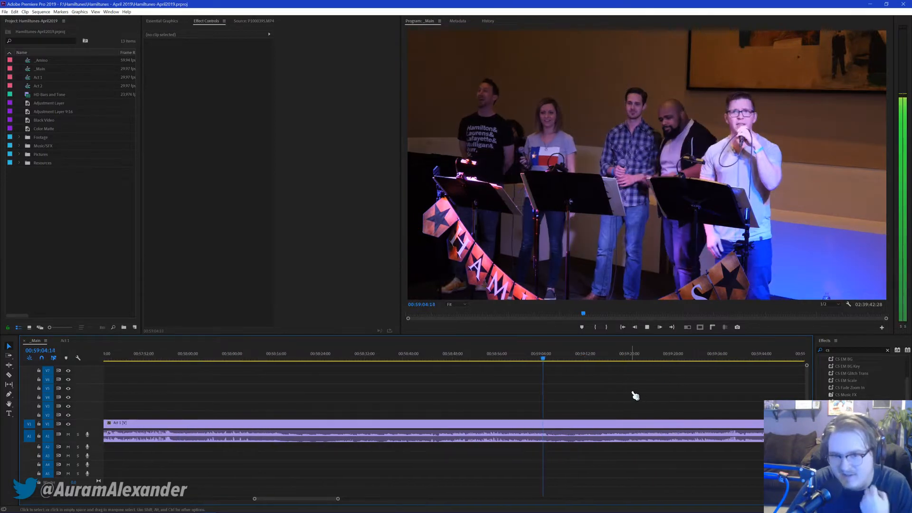
pyautogui.press('space')
pyautogui.scroll(-3, 636, 394)
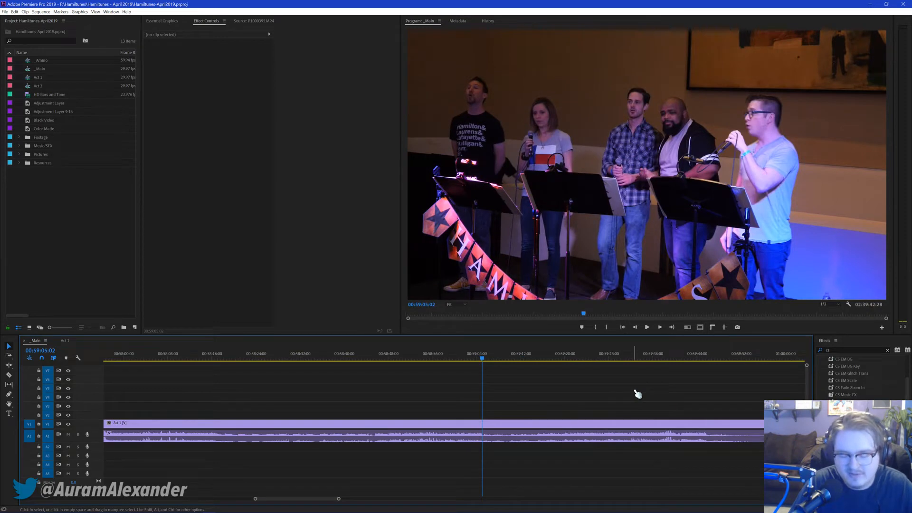
pyautogui.scroll(-4, 636, 389)
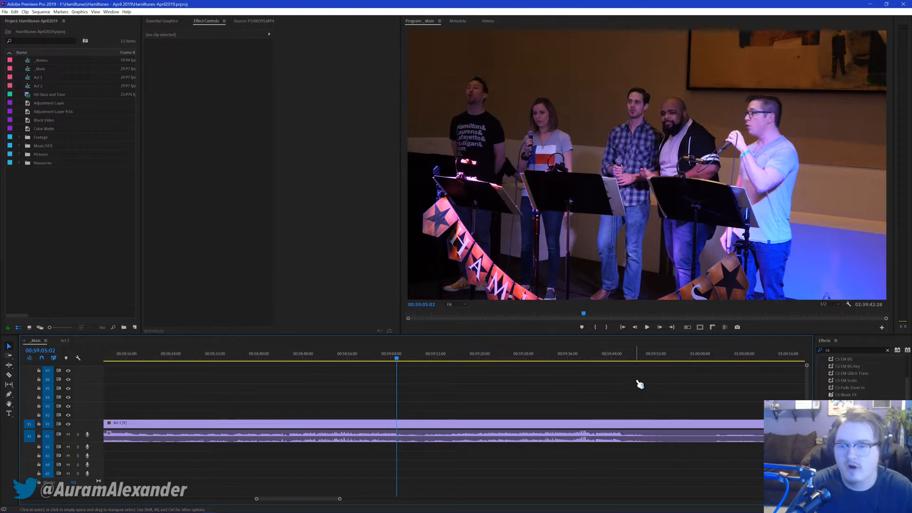
# Step: Play the song's ending from about 00:59:45 and split Act 1 at 00:59:45:29
pyautogui.click(619, 358)
pyautogui.press('space')
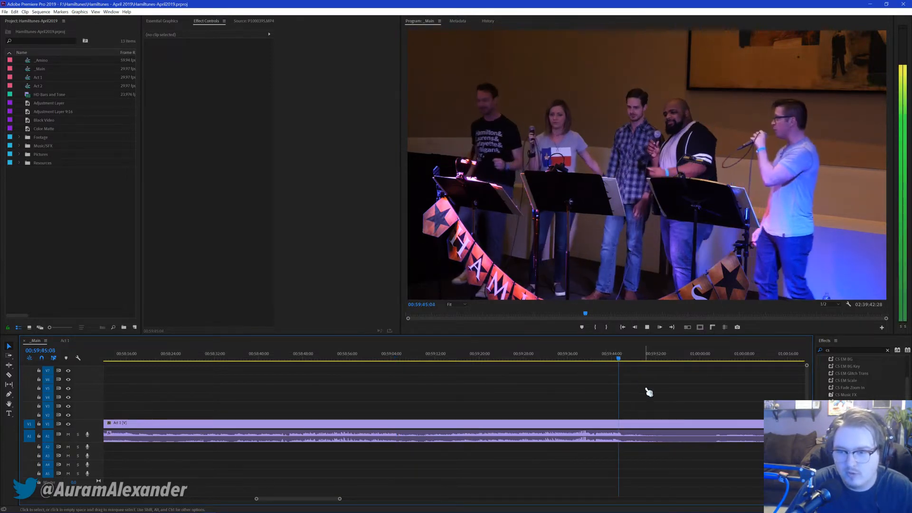
pyautogui.scroll(-3, 621, 404)
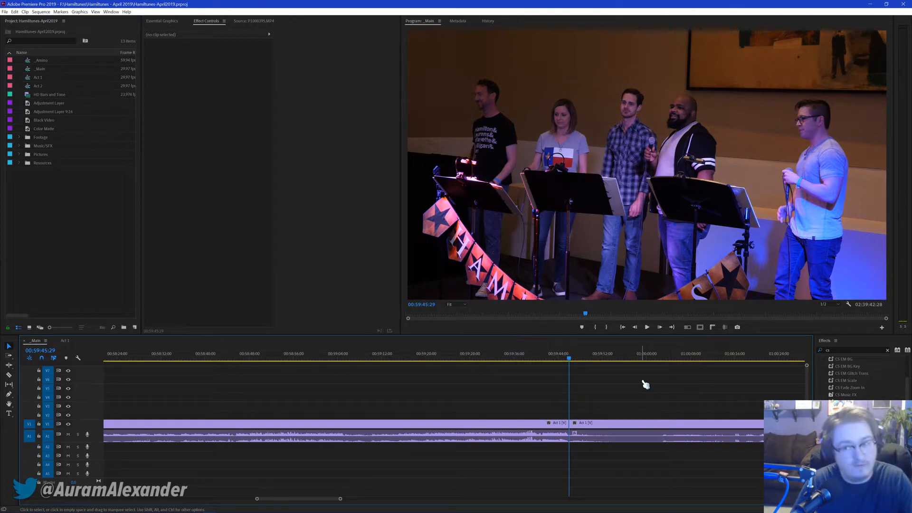
# Step: Find the next song's start at 01:00:18:00 and cut the gap from the 00:59:45:29 split up to it, with a transition at the join
pyautogui.scroll(-5, 607, 414)
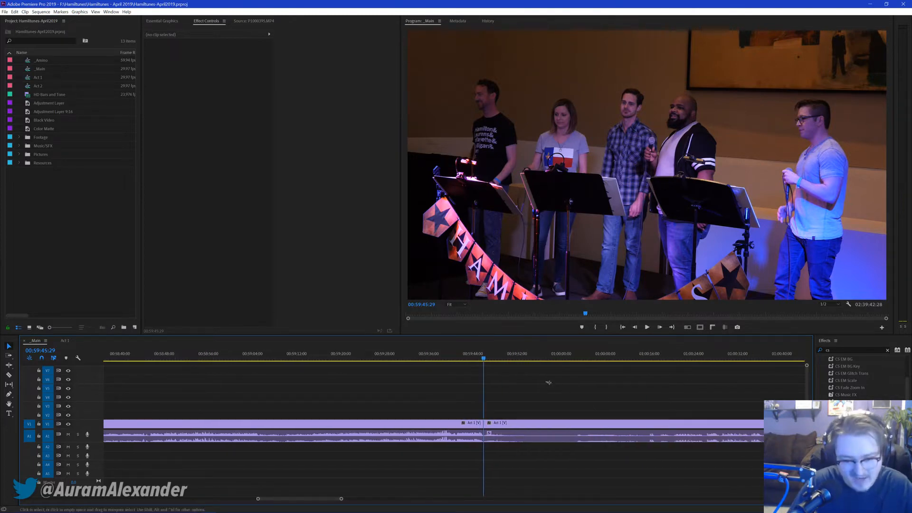
pyautogui.click(526, 357)
pyautogui.press('space')
pyautogui.click(580, 358)
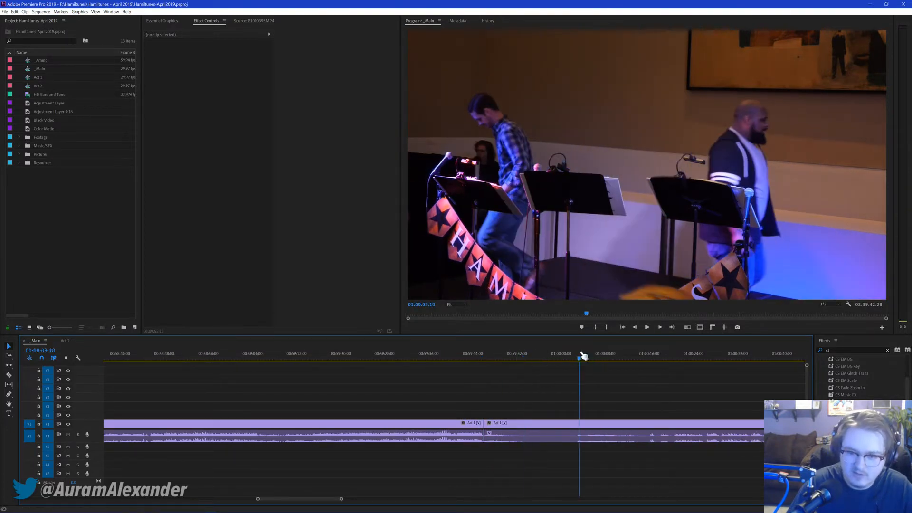
pyautogui.click(644, 355)
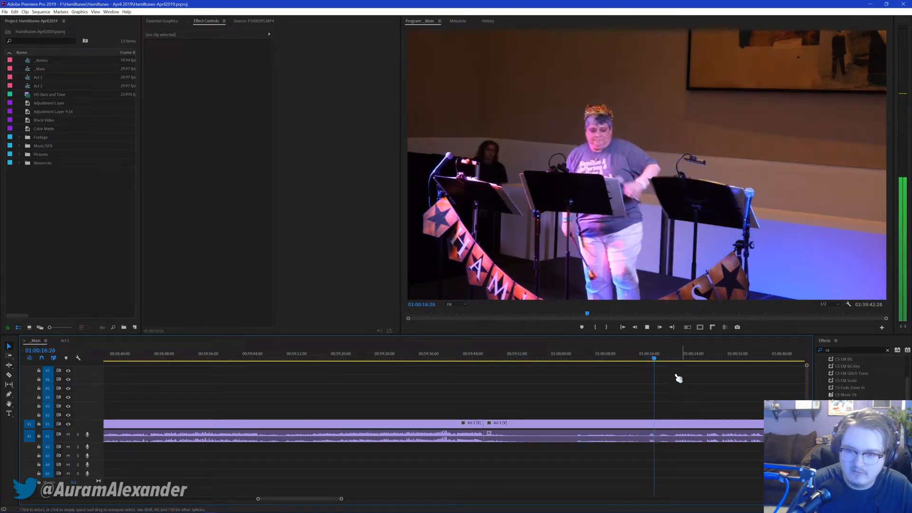
pyautogui.press('space')
pyautogui.scroll(-2, 682, 375)
pyautogui.click(621, 355)
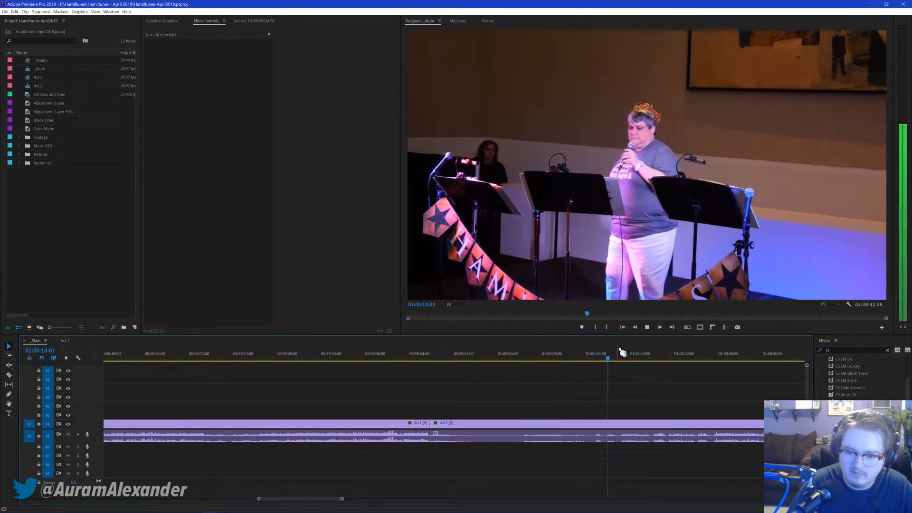
pyautogui.moveTo(619, 355); pyautogui.dragTo(606, 361)
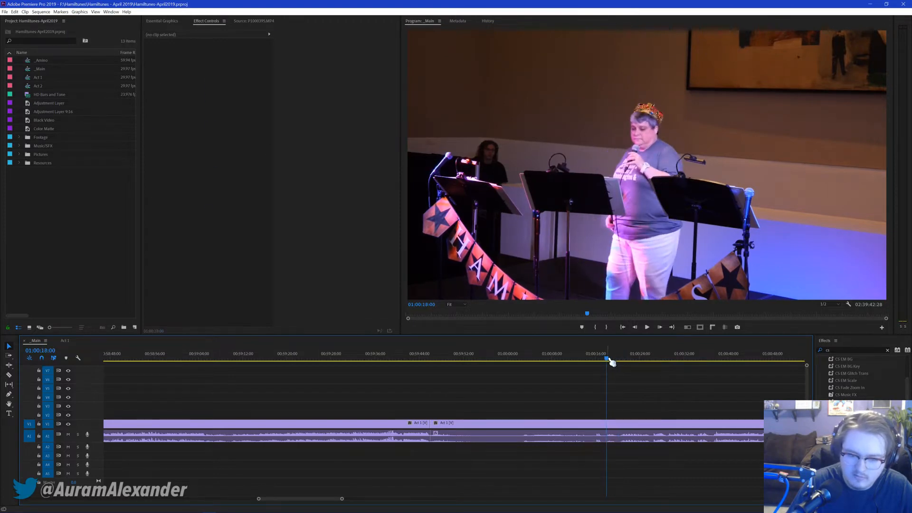
pyautogui.press('q')
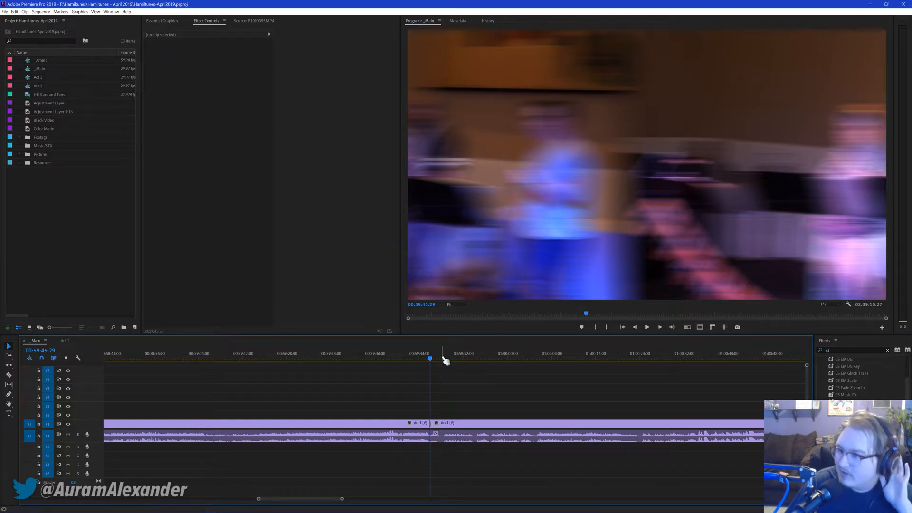
# Step: Play the join near 00:59:46, move the following Act 1 clip later, and extend the preceding clip's end to about 00:59:54
pyautogui.click(426, 360)
pyautogui.press('space')
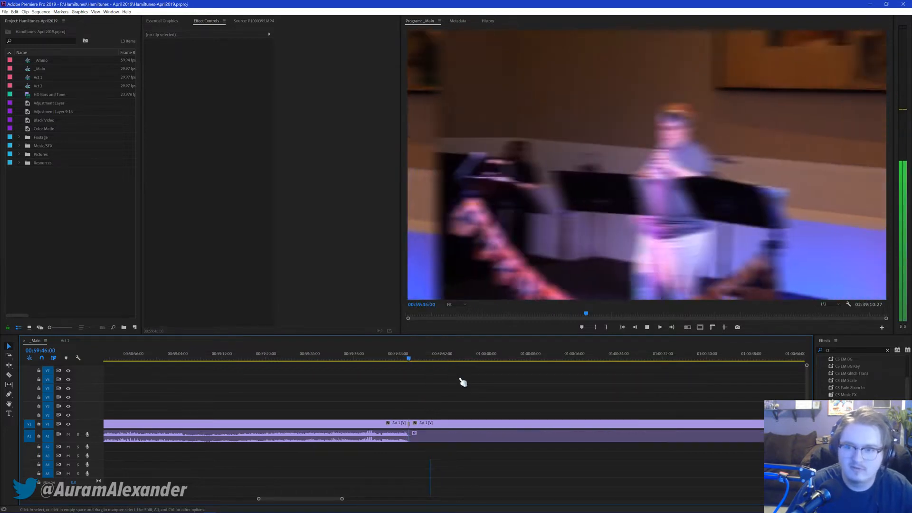
pyautogui.press('=')
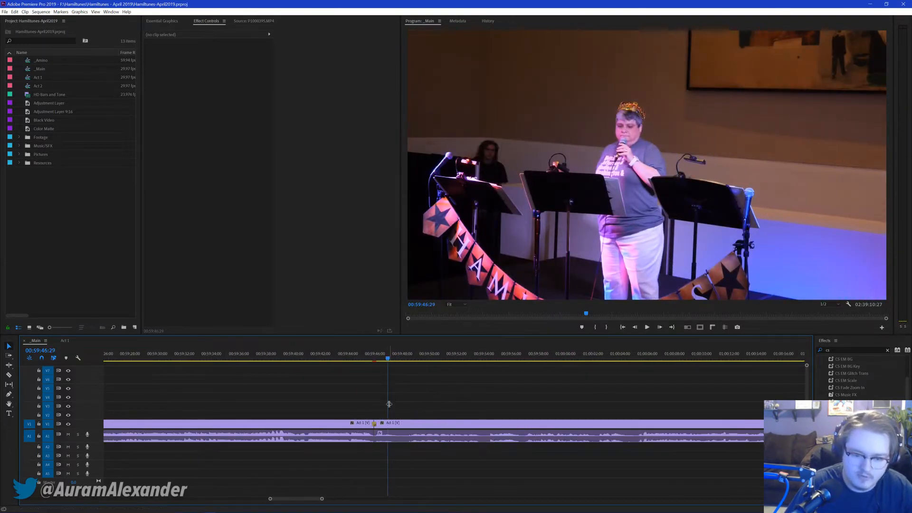
pyautogui.click(422, 428)
pyautogui.moveTo(422, 428); pyautogui.dragTo(450, 428)
pyautogui.moveTo(375, 430); pyautogui.dragTo(525, 440)
pyautogui.press('space')
pyautogui.click(440, 440)
pyautogui.moveTo(399, 423); pyautogui.dragTo(481, 423)
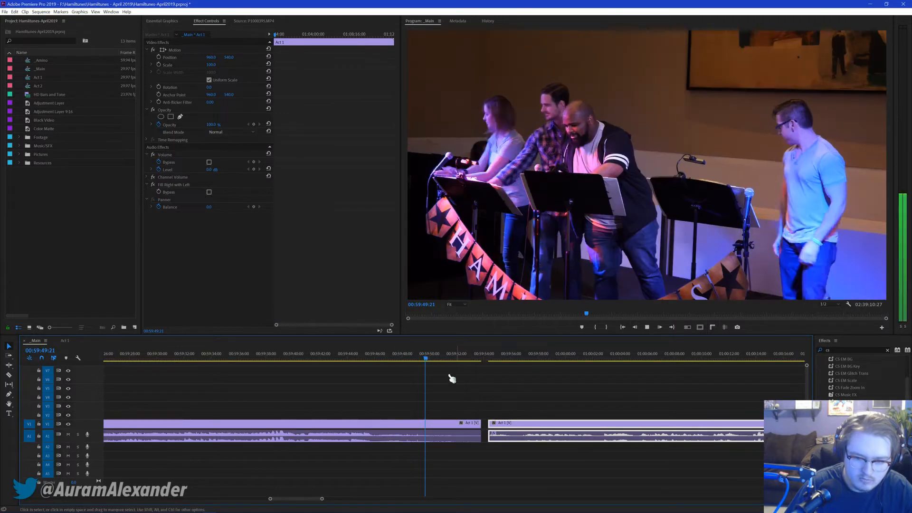
# Step: Trim the extended clip's end to about 00:59:50:24, close the gap with a transition at the join, and save the project
pyautogui.press('w')
pyautogui.hotkey('shift', 'Left')
pyautogui.hotkey('shift', 'Left')
pyautogui.hotkey('shift', 'Left')
pyautogui.hotkey('shift', 'Left')
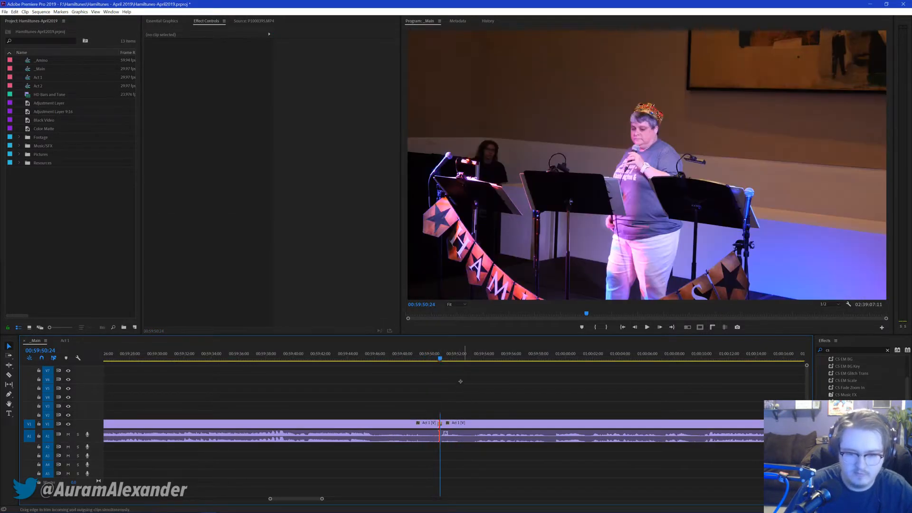
pyautogui.hotkey('ctrl', 's')
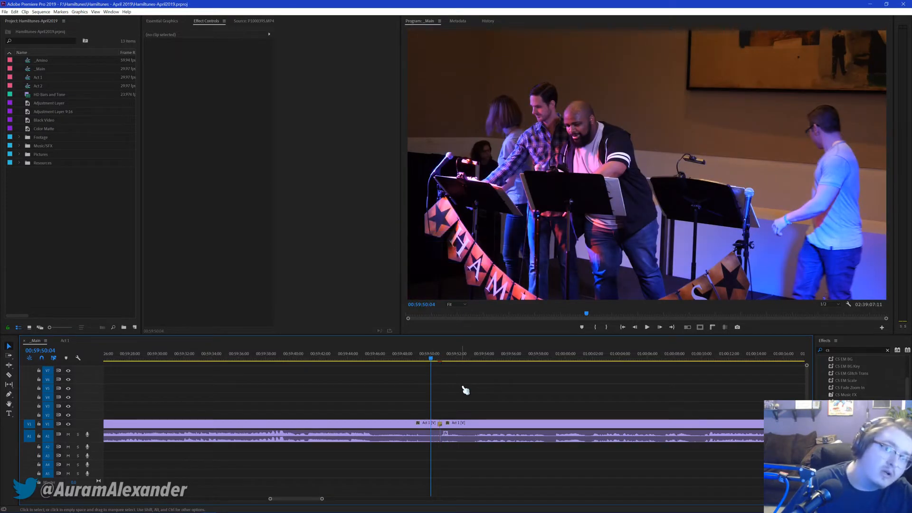
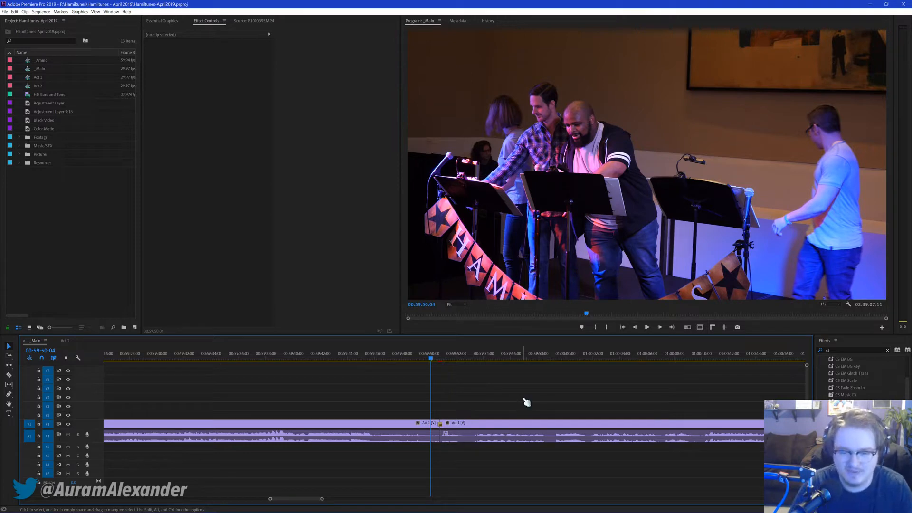
# Step: Play the Act 1 join near 00:59:50 to check the transition
pyautogui.moveTo(459, 357); pyautogui.dragTo(449, 357)
pyautogui.press('space')
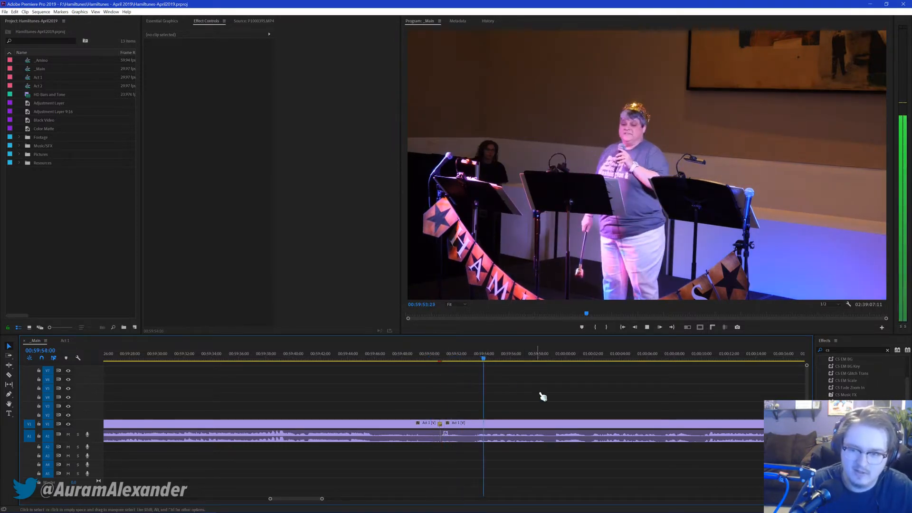
pyautogui.press('space')
pyautogui.scroll(-5, 602, 408)
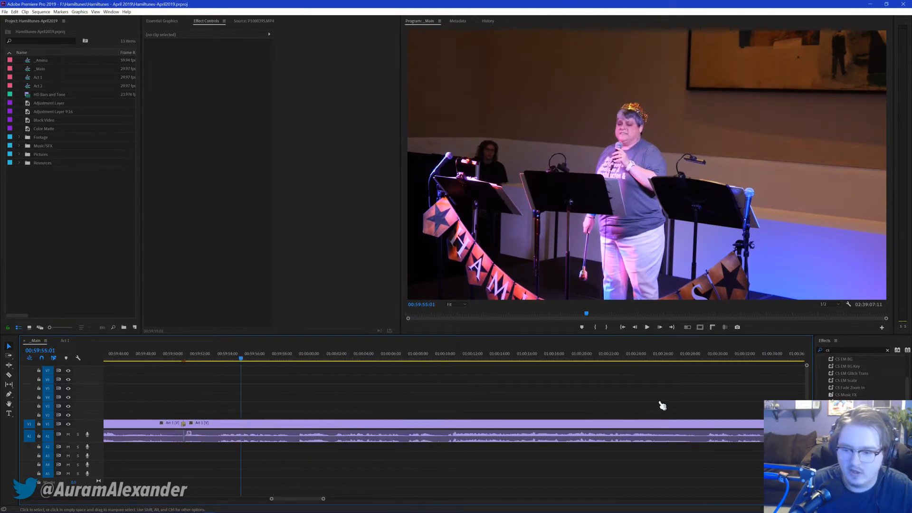
# Step: Skim the current song in Act 1 from about 01:00:28 onward, sampling playback to locate its ending
pyautogui.click(689, 361)
pyautogui.press('space')
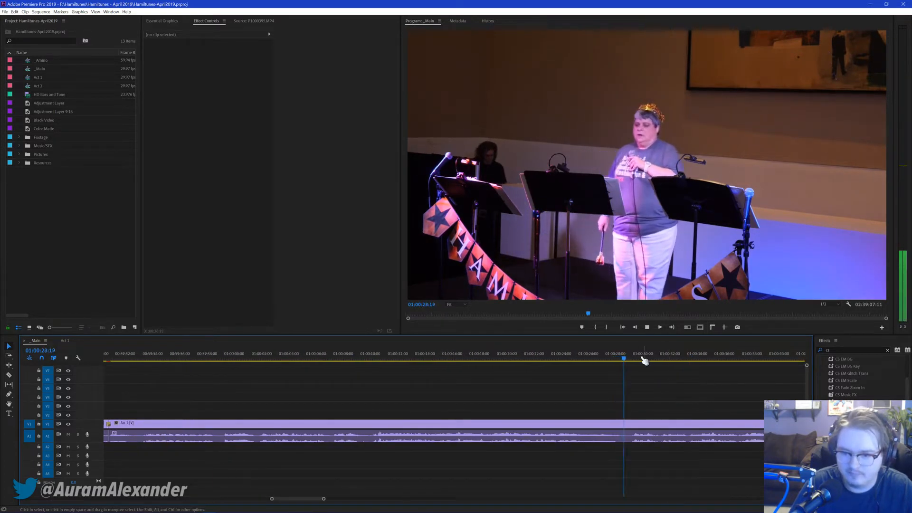
pyautogui.press('space')
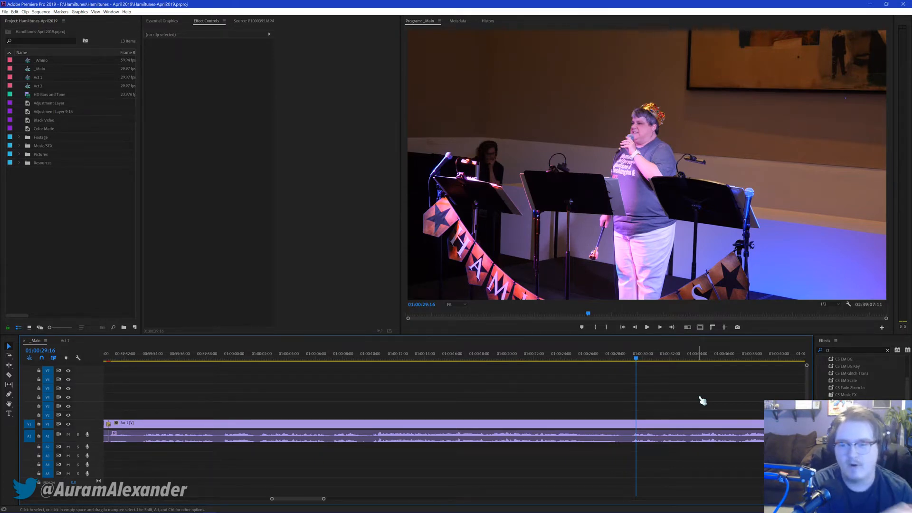
pyautogui.scroll(-4, 703, 401)
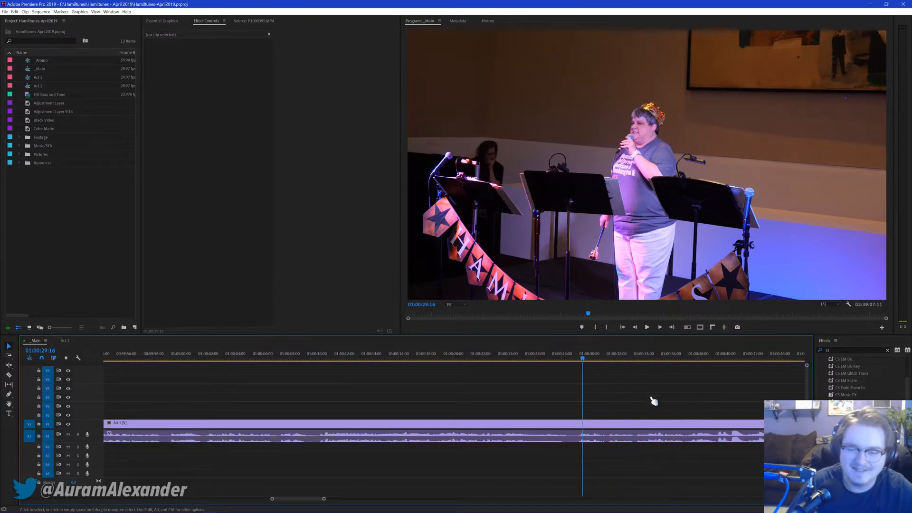
pyautogui.click(637, 355)
pyautogui.scroll(-6, 665, 381)
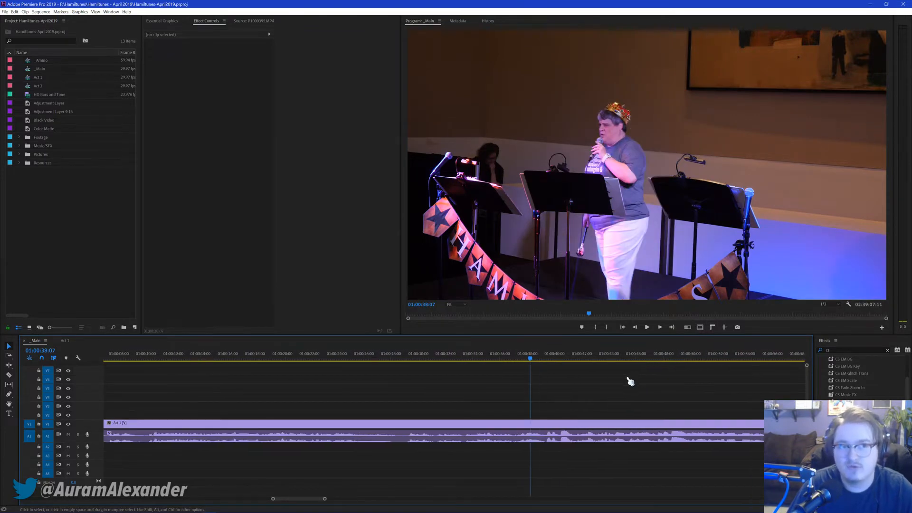
pyautogui.scroll(-2, 550, 395)
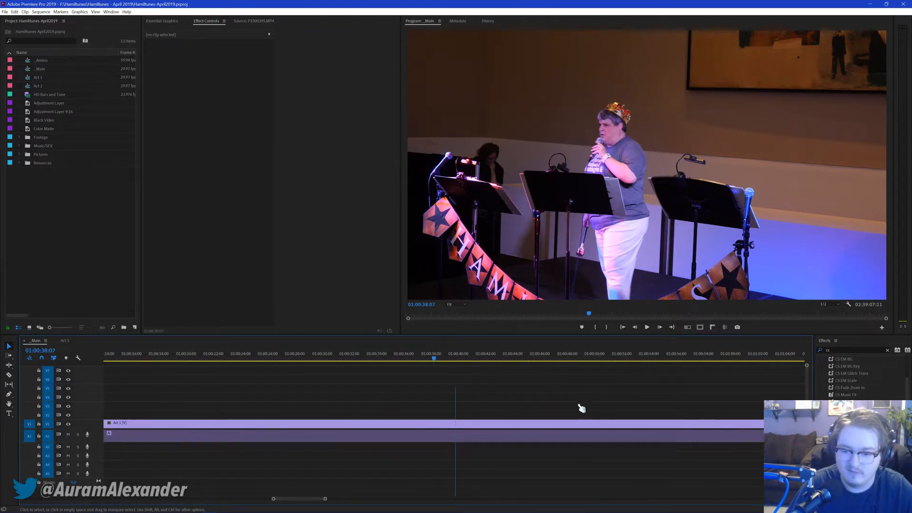
pyautogui.press('space')
pyautogui.click(573, 356)
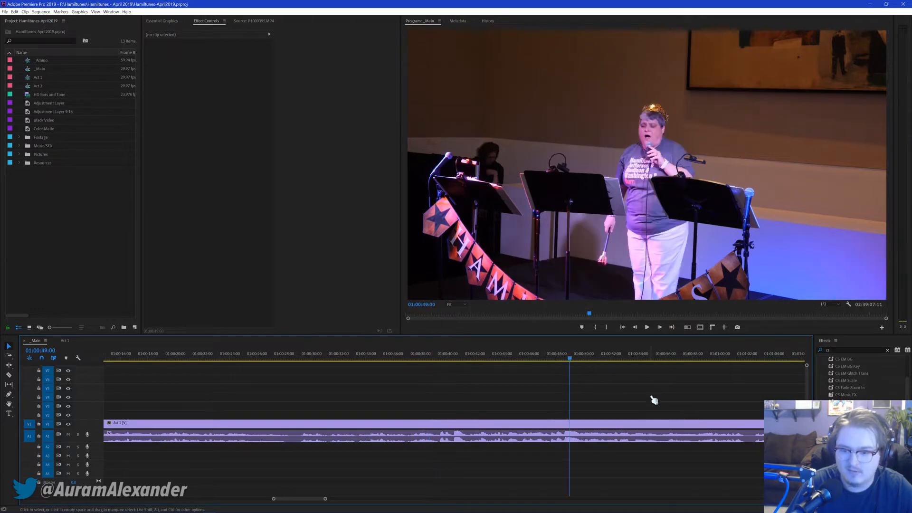
pyautogui.scroll(-2, 646, 400)
pyautogui.scroll(-2, 637, 394)
pyautogui.click(627, 357)
pyautogui.scroll(-10, 650, 390)
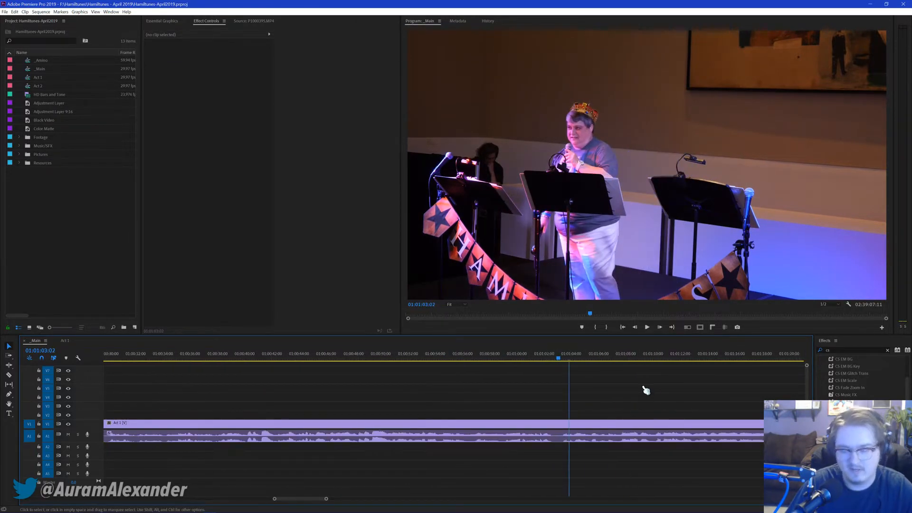
pyautogui.click(649, 358)
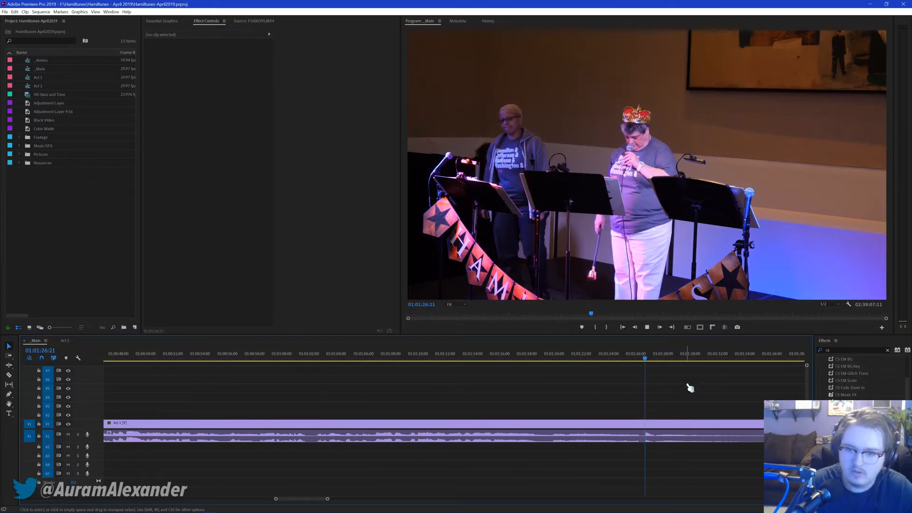
# Step: Play the song's ending near 01:01:27, split Act 1 at 01:01:27:13, and save the project
pyautogui.press('space')
pyautogui.scroll(-2, 666, 403)
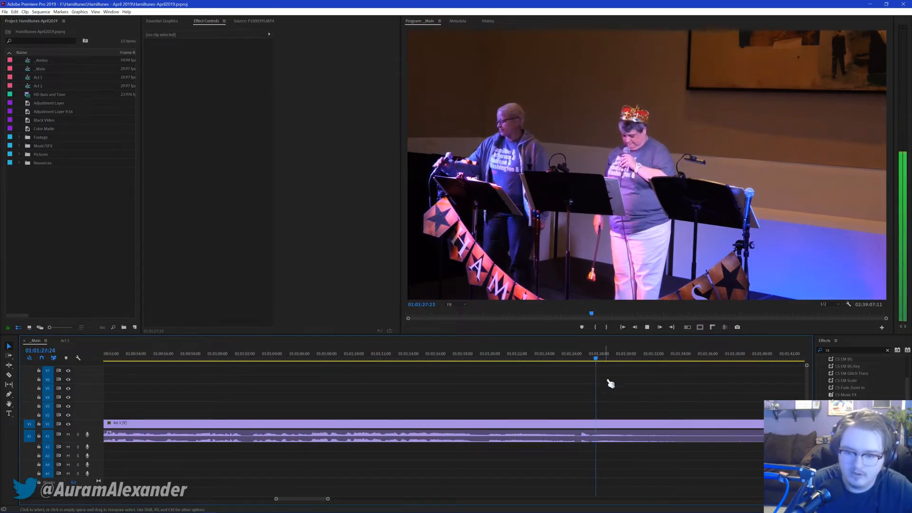
pyautogui.click(585, 356)
pyautogui.press('space')
pyautogui.press('space')
pyautogui.hotkey('ctrl', 'k')
pyautogui.hotkey('ctrl', 's')
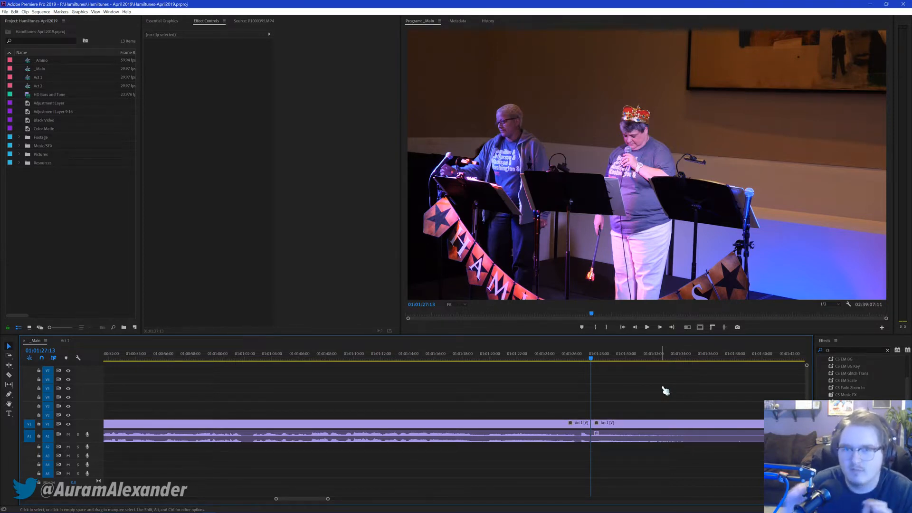
# Step: Find the next song's start at 01:01:42:10, cut the gap from the 01:01:27:13 split with a transition at the join, and save
pyautogui.scroll(-5, 618, 404)
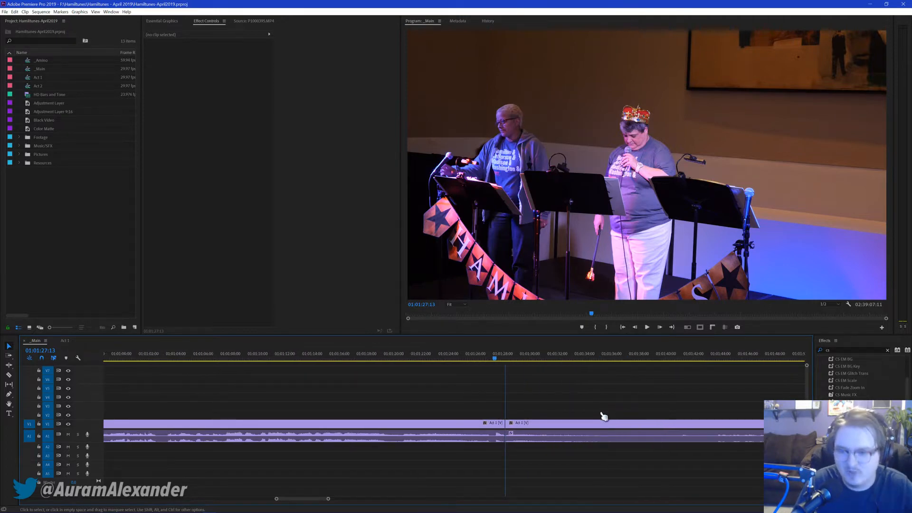
pyautogui.scroll(-2, 584, 415)
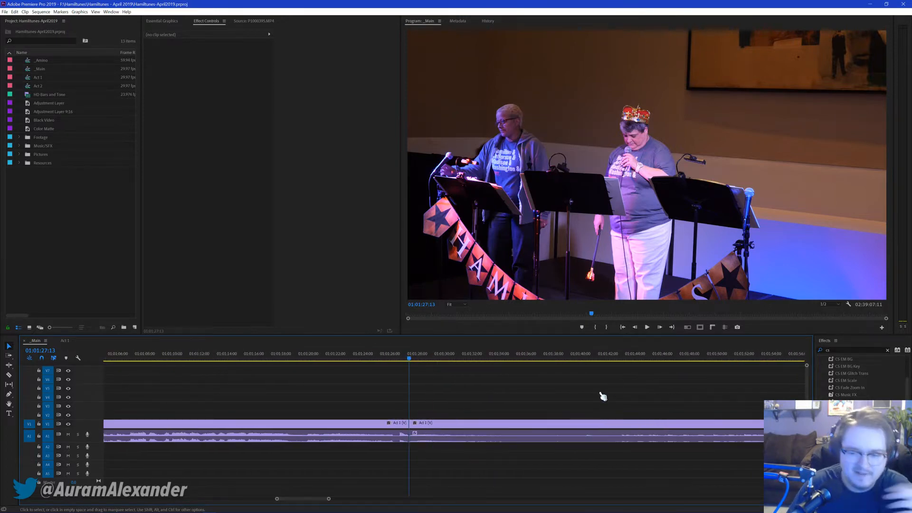
pyautogui.click(626, 356)
pyautogui.press('space')
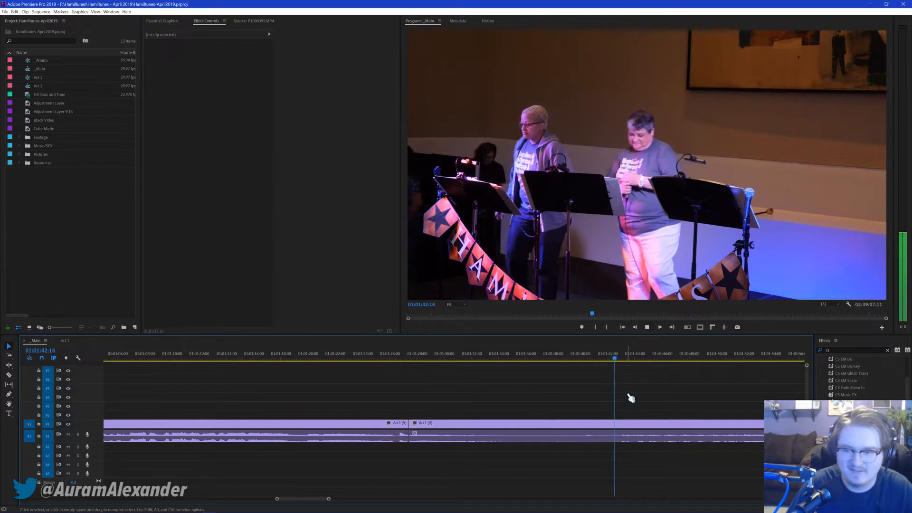
pyautogui.scroll(-2, 611, 403)
pyautogui.press('space')
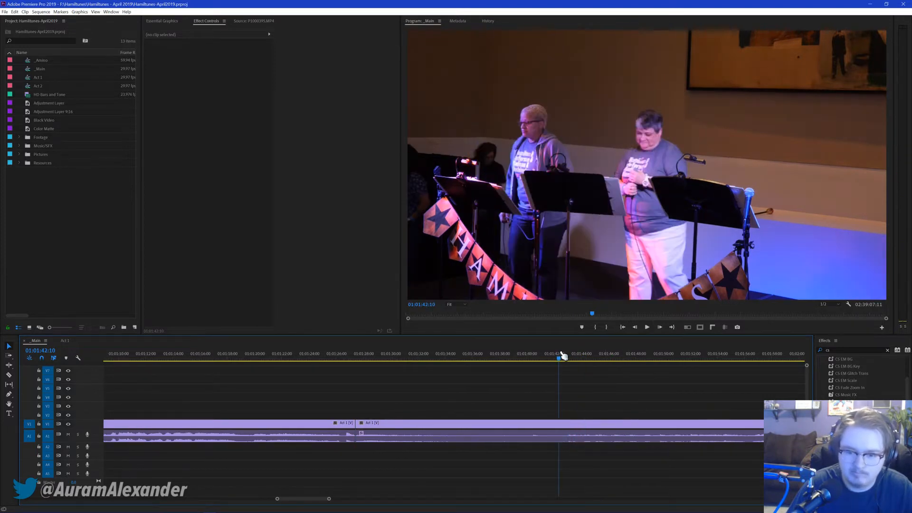
pyautogui.press('d')
pyautogui.press('t')
pyautogui.hotkey('ctrl', 's')
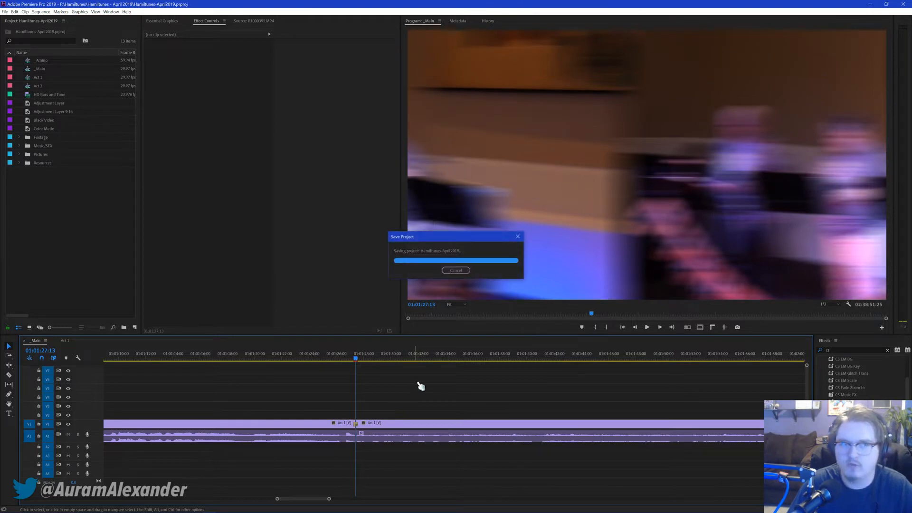
# Step: Play the join near 01:01:27 from 01:01:26:25 and save the project
pyautogui.moveTo(352, 359); pyautogui.dragTo(347, 358)
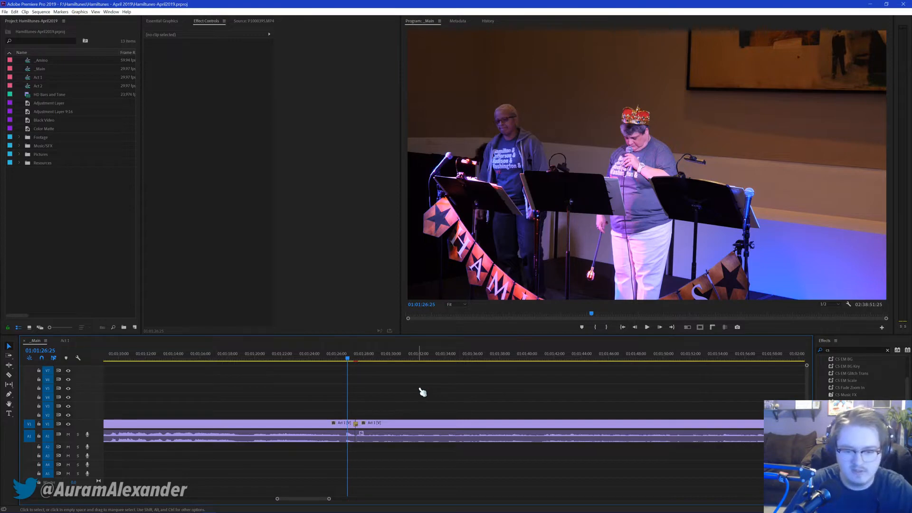
pyautogui.press('space')
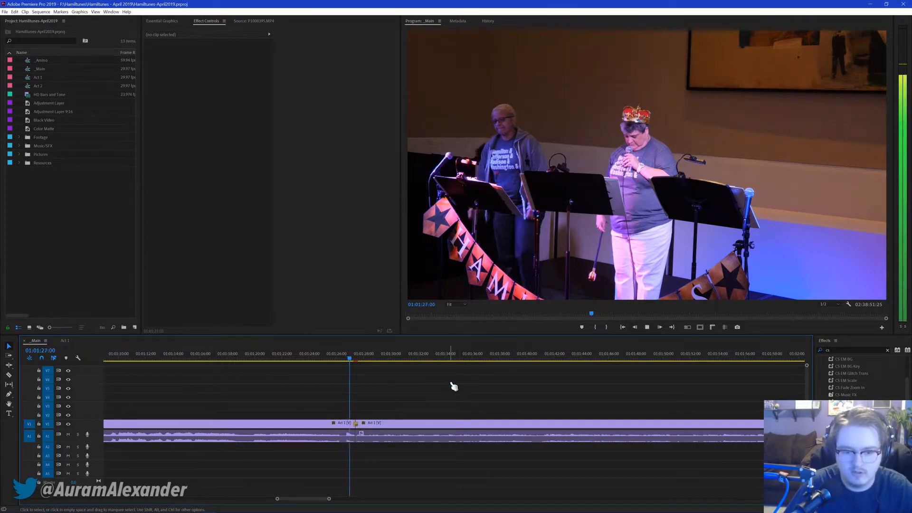
pyautogui.press('space')
pyautogui.scroll(-2, 602, 396)
pyautogui.scroll(-3, 589, 402)
pyautogui.hotkey('ctrl', 's')
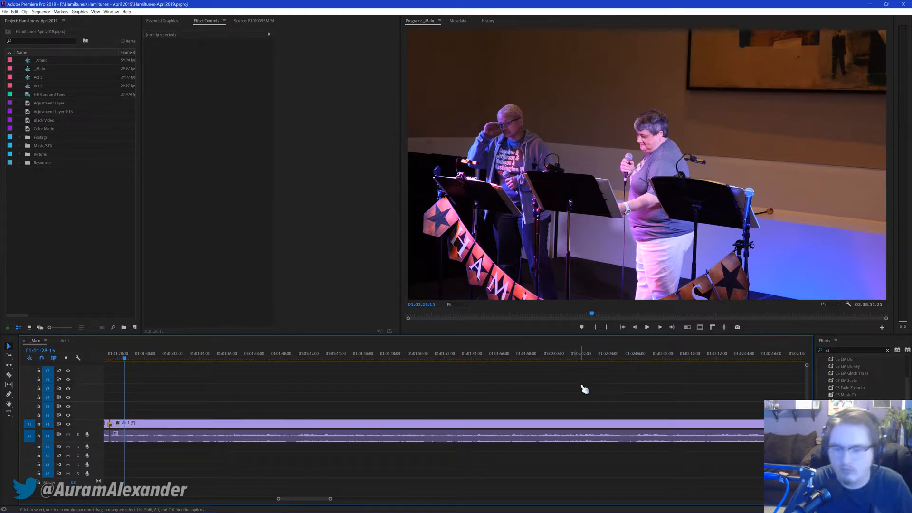
# Step: Skim the following song in Act 1 up to about 01:04:12, sampling frames and playback to locate its ending
pyautogui.click(525, 375)
pyautogui.hscroll(3, 570, 384)
pyautogui.click(616, 356)
pyautogui.press('space')
pyautogui.hscroll(6, 617, 397)
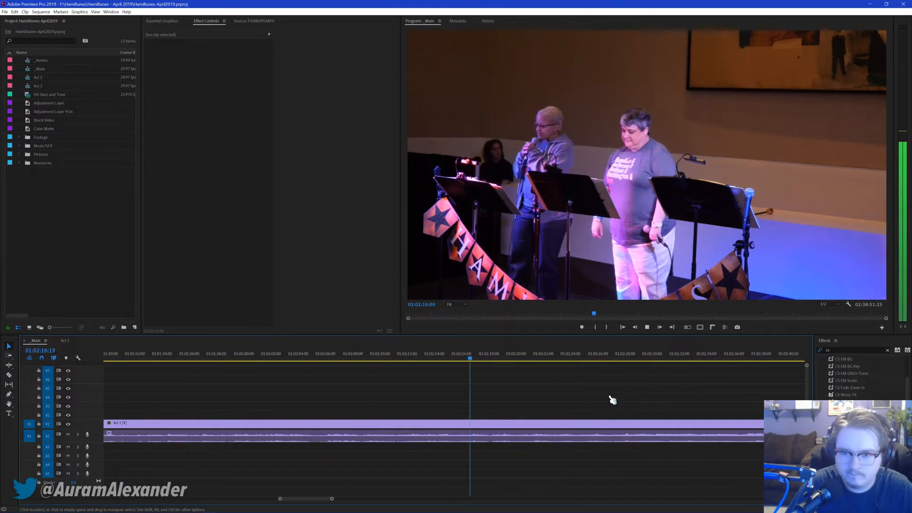
pyautogui.press('space')
pyautogui.hscroll(13, 609, 391)
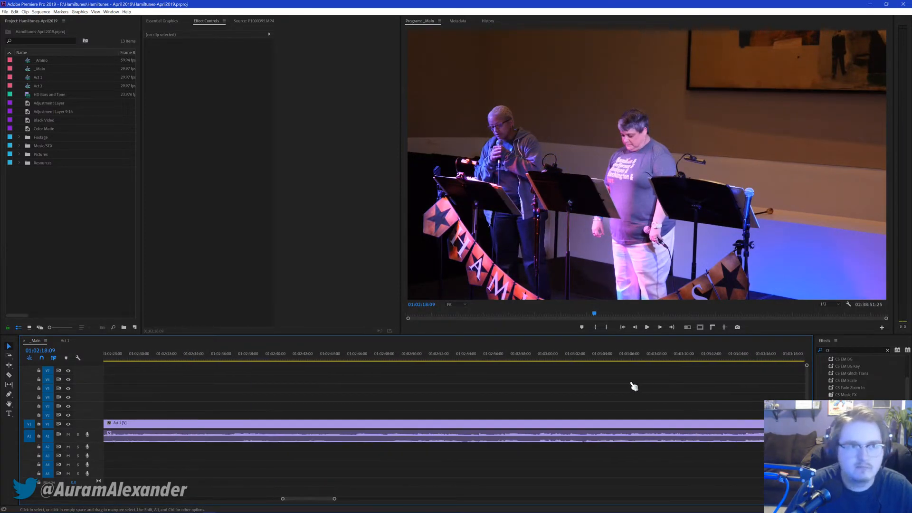
pyautogui.hscroll(3, 610, 392)
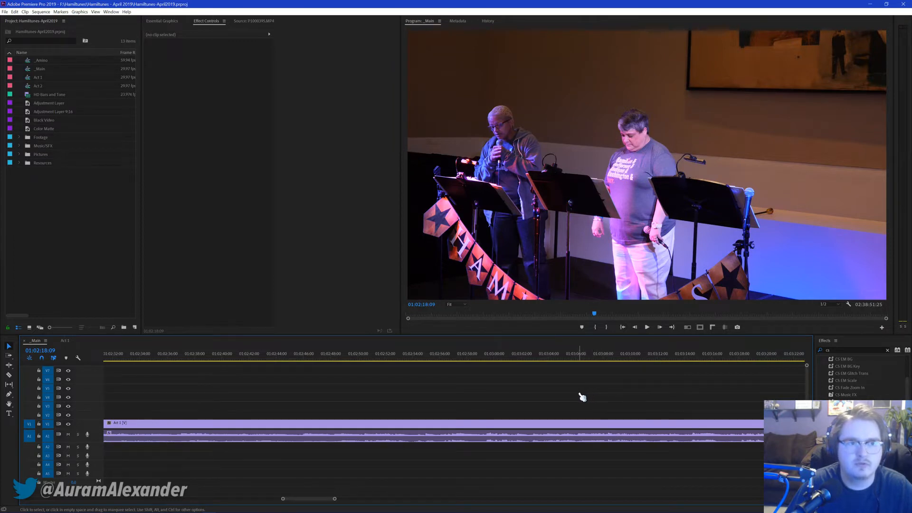
pyautogui.scroll(-5, 547, 411)
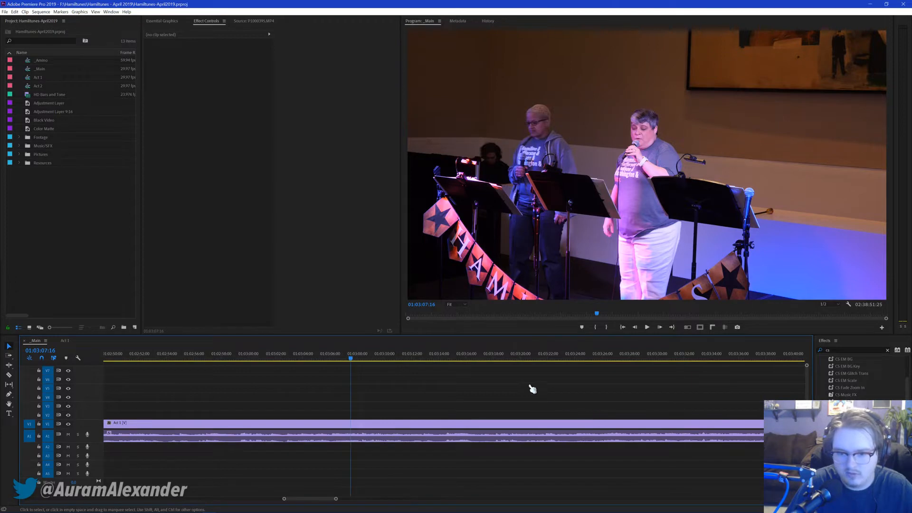
pyautogui.click(533, 358)
pyautogui.scroll(-2, 546, 394)
pyautogui.scroll(-4, 546, 399)
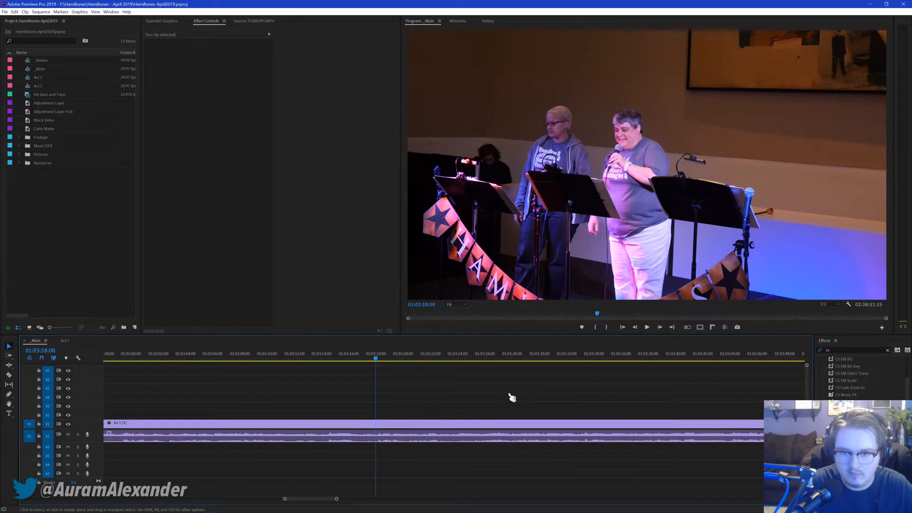
pyautogui.press('space')
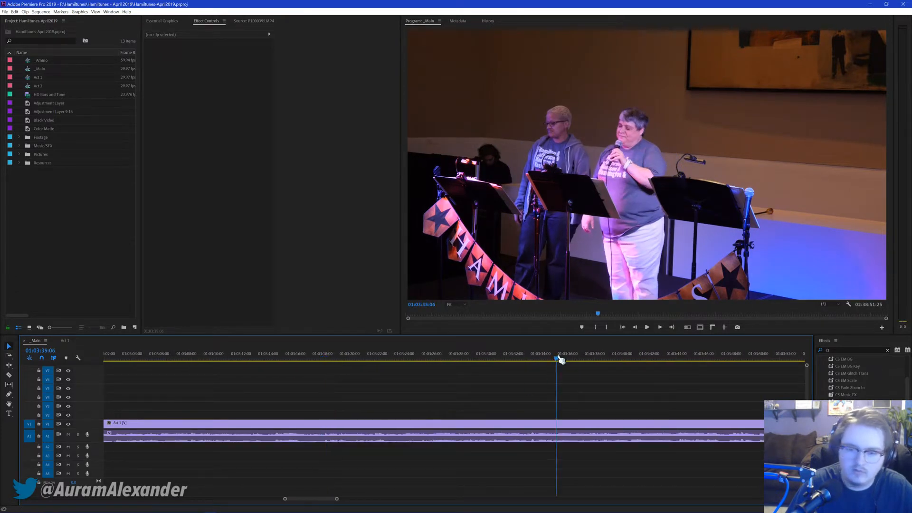
pyautogui.click(554, 358)
pyautogui.scroll(-8, 606, 401)
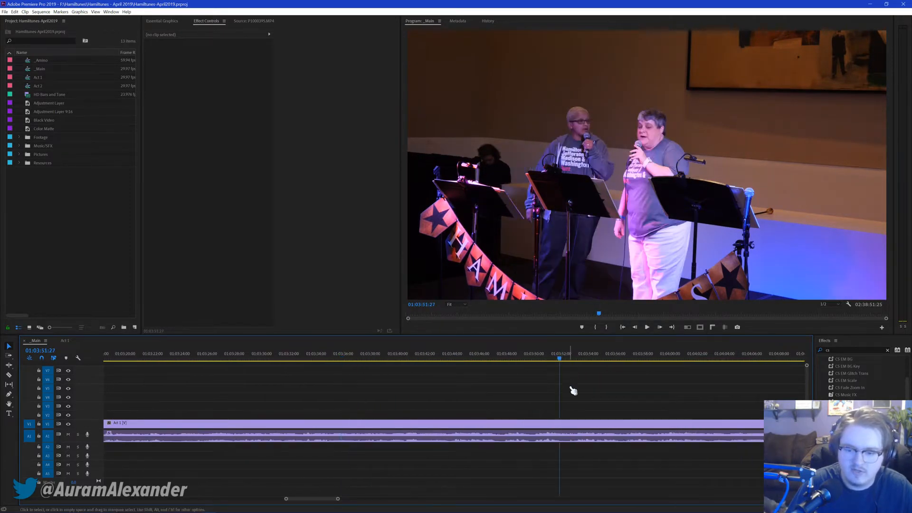
pyautogui.scroll(-5, 570, 389)
pyautogui.scroll(-4, 498, 399)
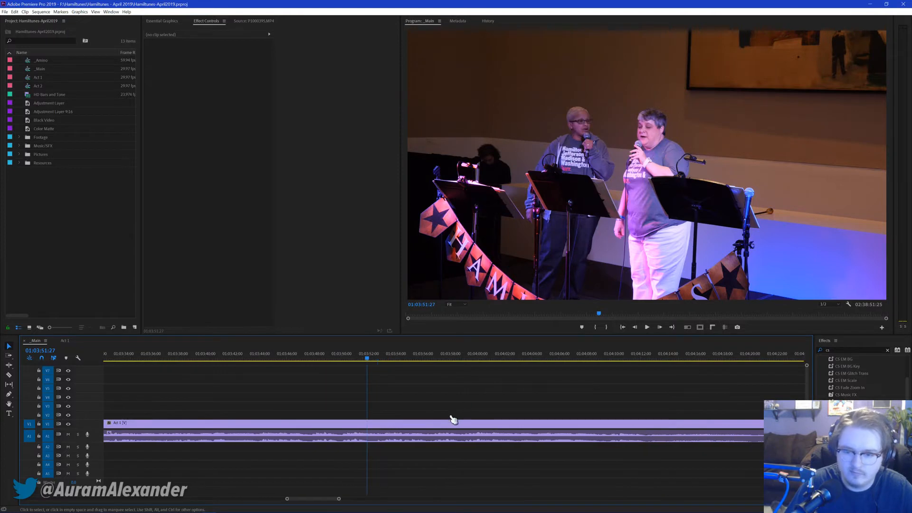
pyautogui.click(601, 360)
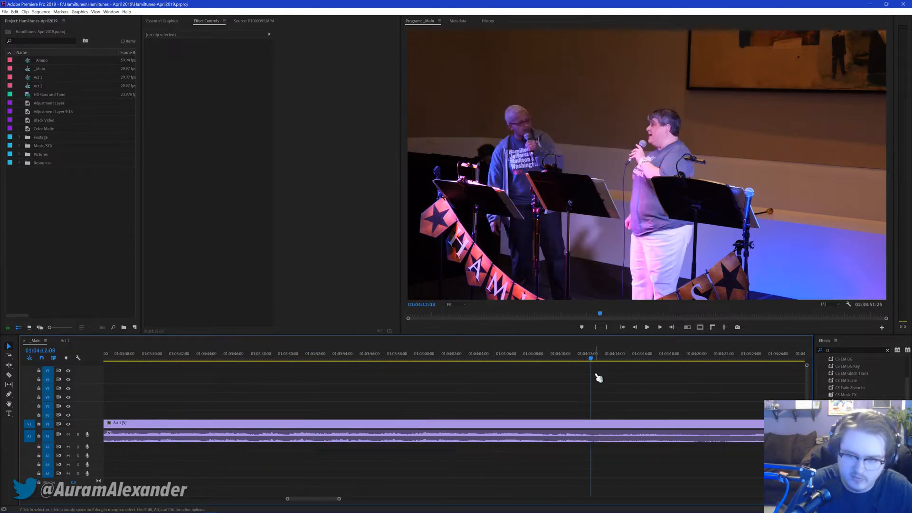
pyautogui.scroll(-4, 526, 398)
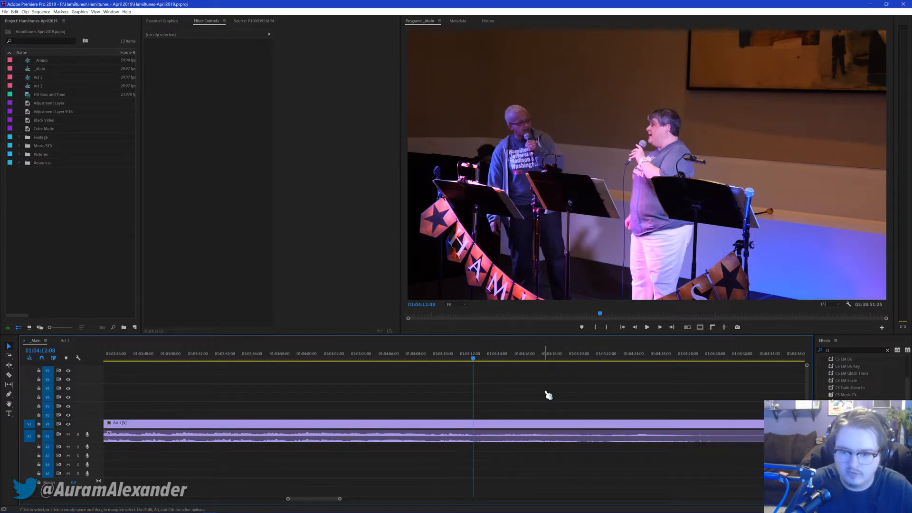
# Step: Play the song's ending from about 01:04:12, split Act 1 at 01:04:28:19, and cut the gap up to the next song
pyautogui.press('space')
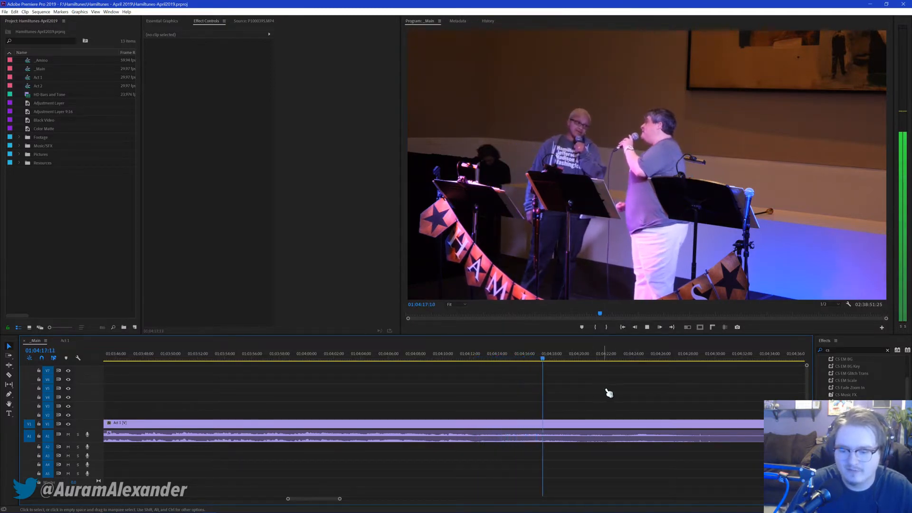
pyautogui.click(602, 357)
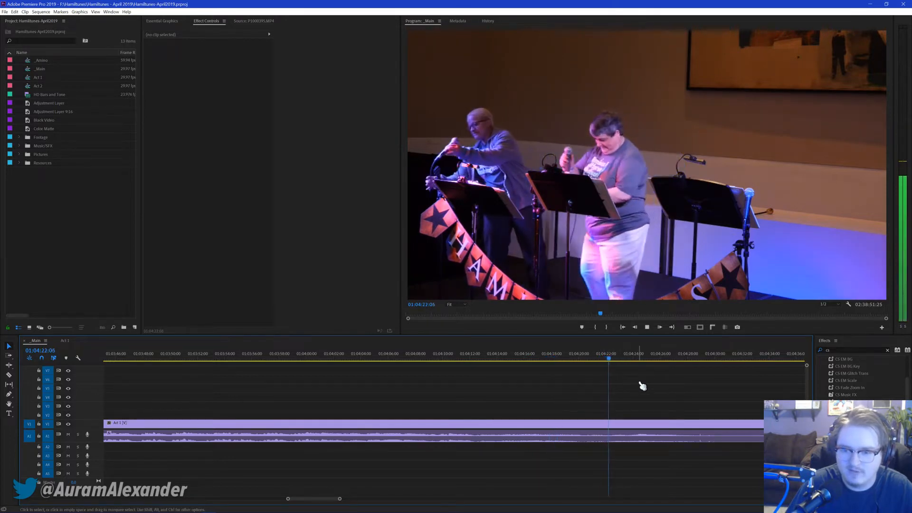
pyautogui.press('space')
pyautogui.click(642, 357)
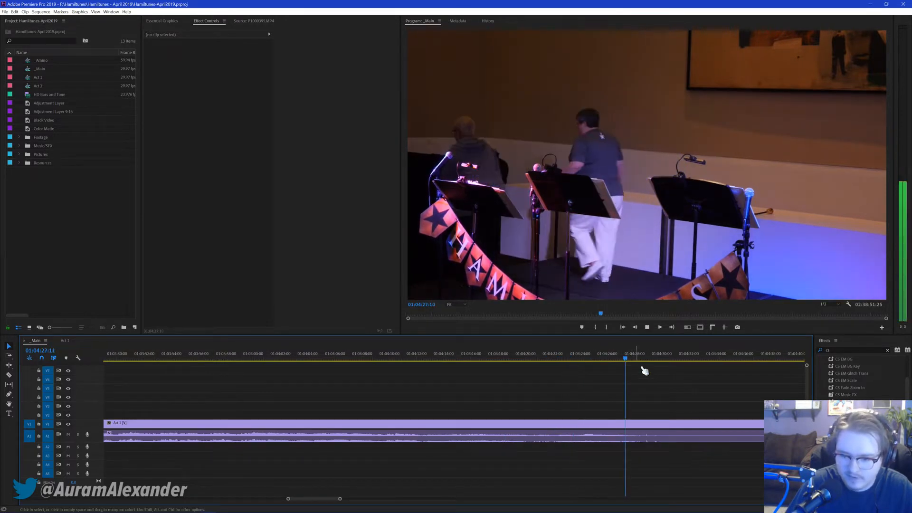
pyautogui.hotkey('ctrl', 'k')
pyautogui.scroll(-6, 663, 393)
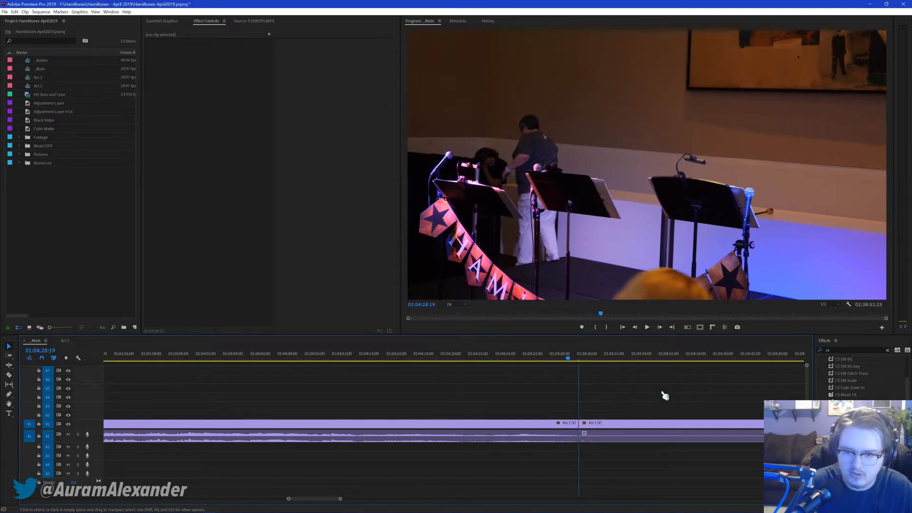
pyautogui.press('space')
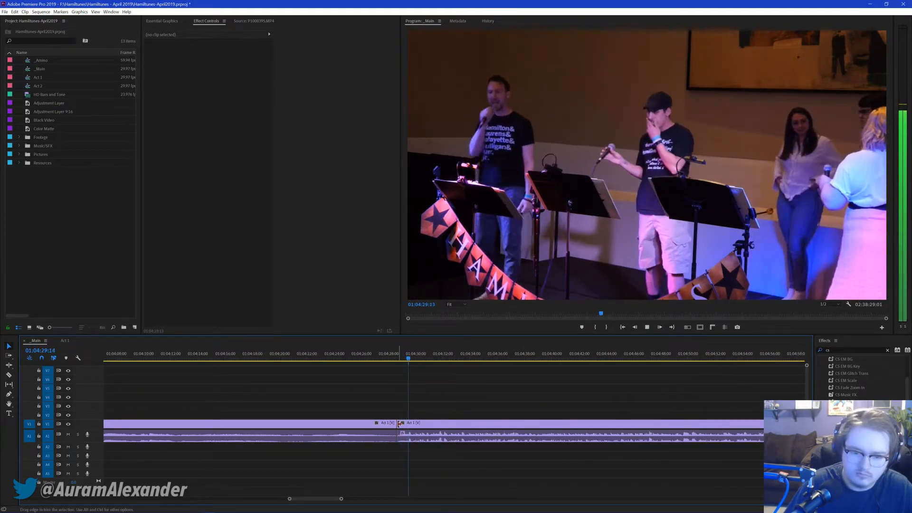
# Step: Save the project and view the next song in Act 1 at about 01:04:59
pyautogui.hotkey('ctrl', 's')
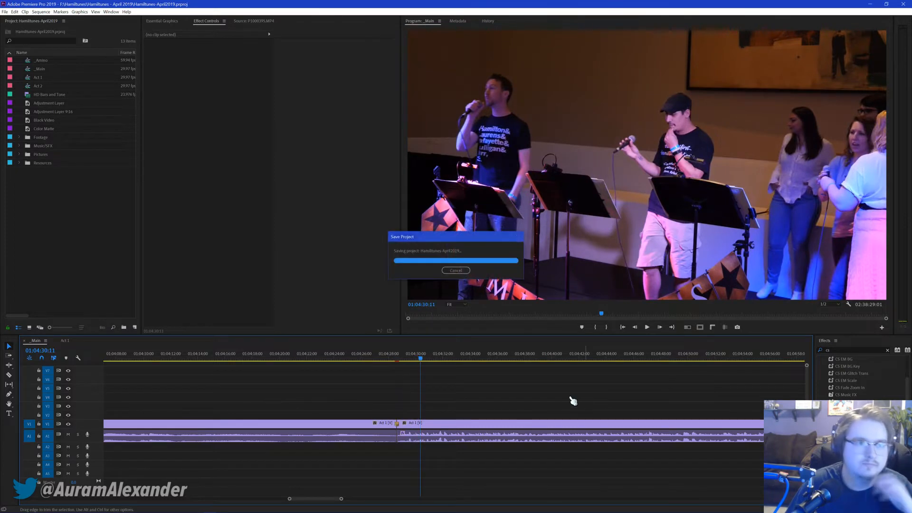
pyautogui.scroll(-6, 573, 399)
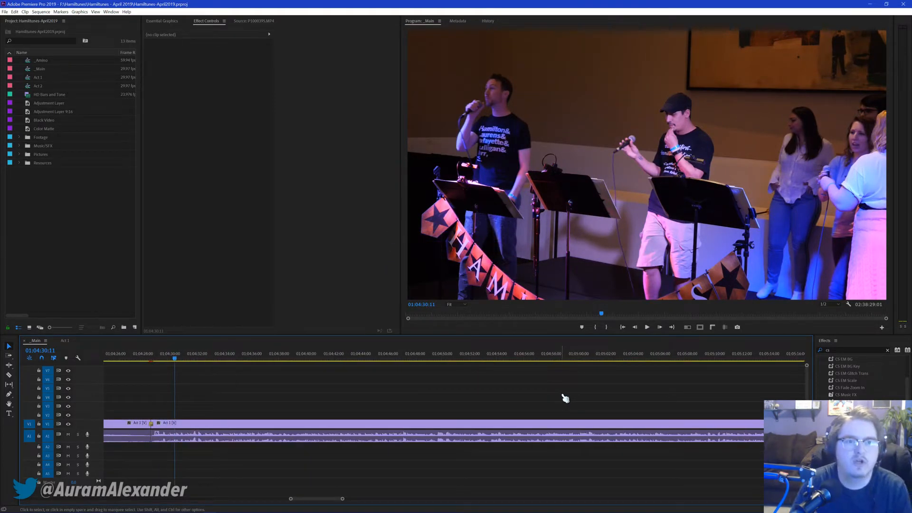
pyautogui.click(574, 361)
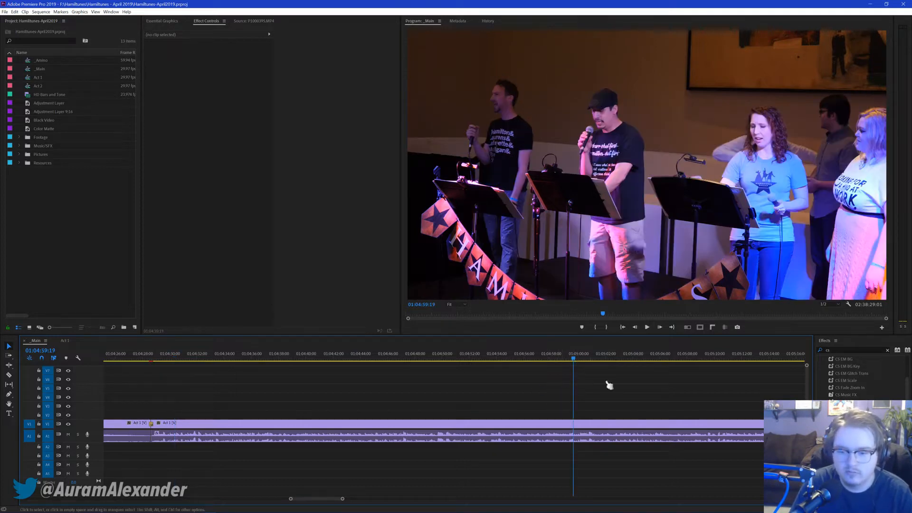
pyautogui.scroll(-1, 613, 392)
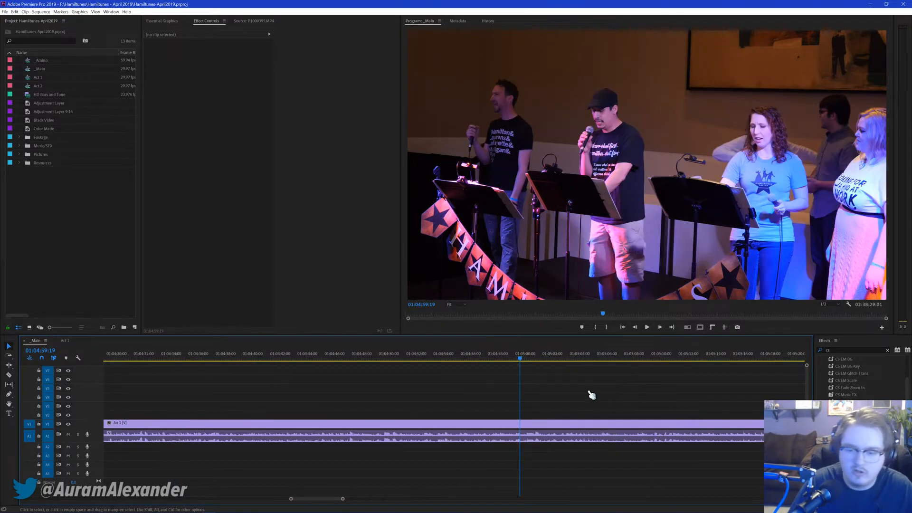
pyautogui.scroll(-3, 614, 392)
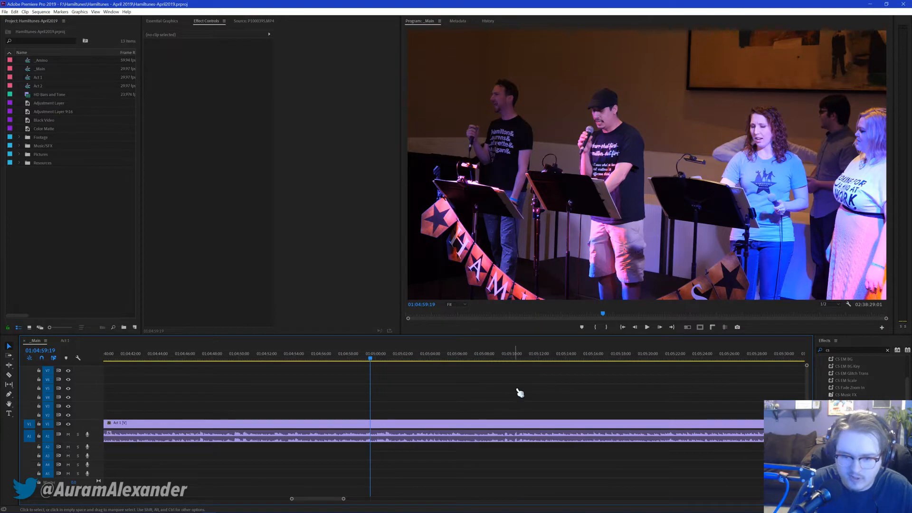
# Step: Skim the song in Act 1 from about 01:05:10 to 01:06:26, sampling frames to look for its ending
pyautogui.click(519, 358)
pyautogui.scroll(-2, 564, 407)
pyautogui.scroll(-1, 546, 397)
pyautogui.click(615, 356)
pyautogui.scroll(-2, 581, 402)
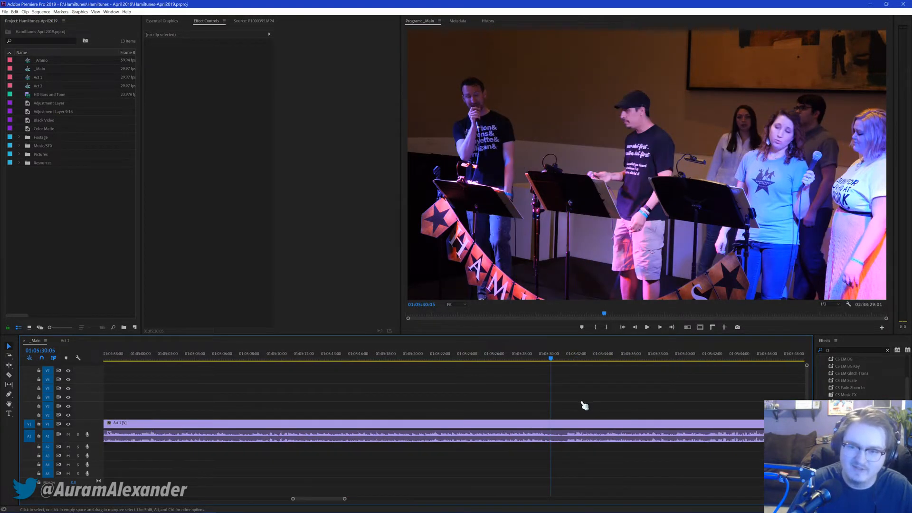
pyautogui.click(670, 358)
pyautogui.scroll(-4, 666, 393)
pyautogui.scroll(-1, 565, 395)
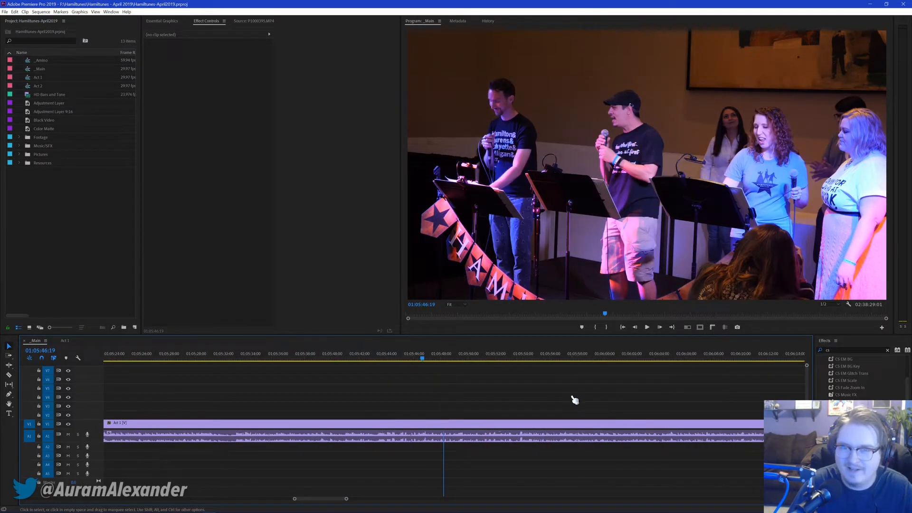
pyautogui.click(589, 357)
pyautogui.scroll(-3, 551, 380)
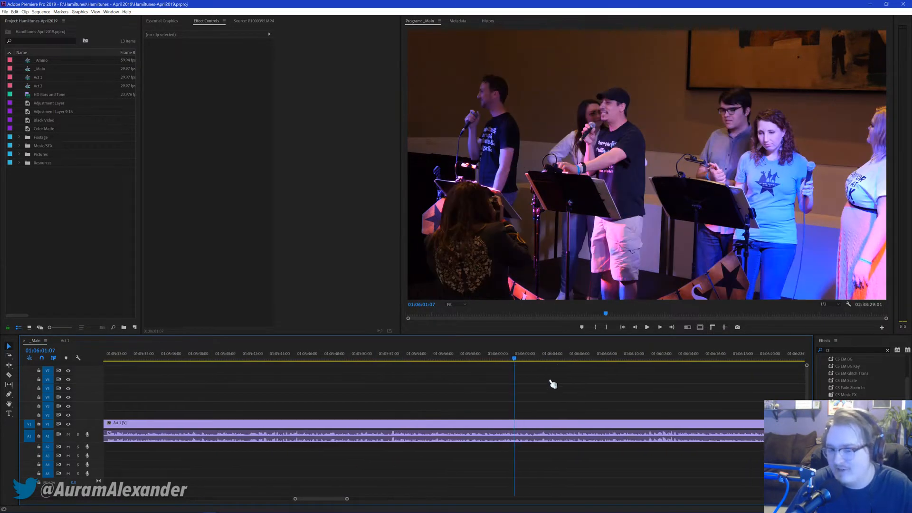
pyautogui.scroll(-2, 570, 380)
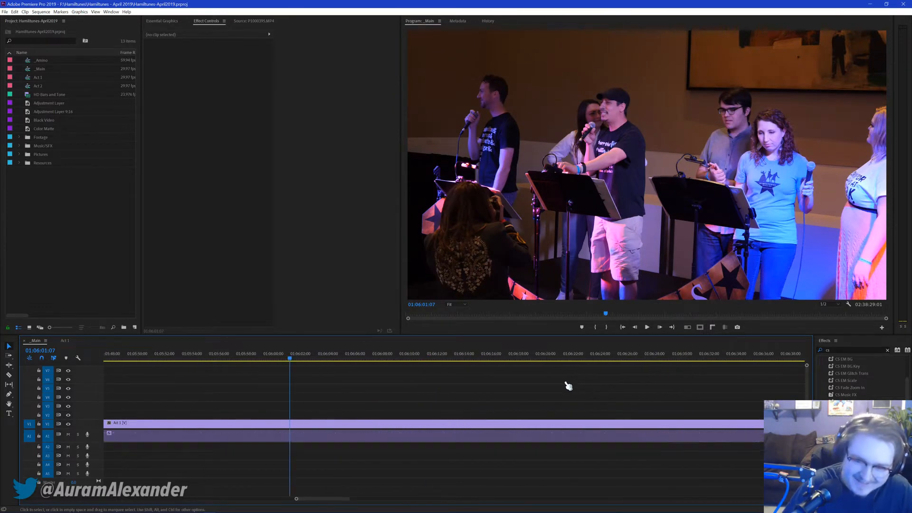
pyautogui.click(636, 357)
# Step: Play a short stretch from about 01:06:32 and check the frame near 01:06:42 for the song's ending
pyautogui.scroll(-1, 626, 409)
pyautogui.scroll(-2, 632, 394)
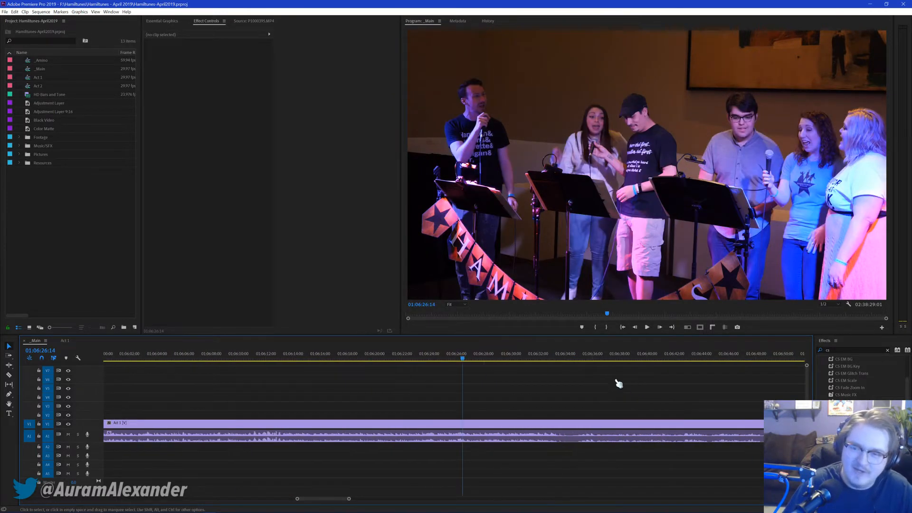
pyautogui.click(552, 357)
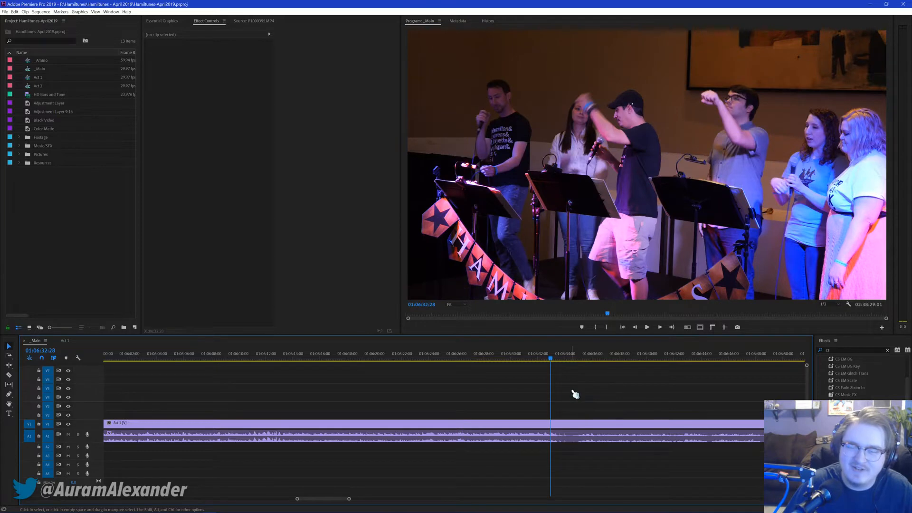
pyautogui.press('space')
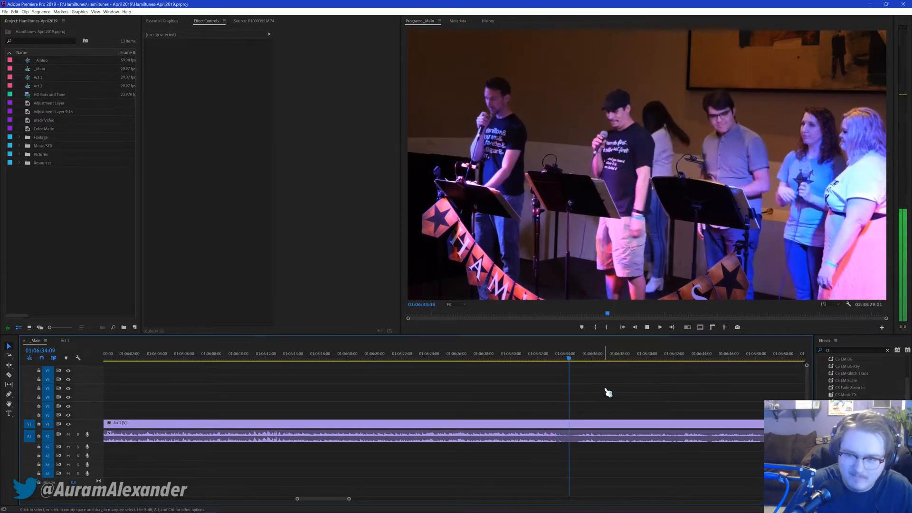
pyautogui.press('space')
pyautogui.scroll(-1, 594, 395)
pyautogui.scroll(-1, 577, 393)
pyautogui.click(551, 358)
pyautogui.scroll(-3, 581, 403)
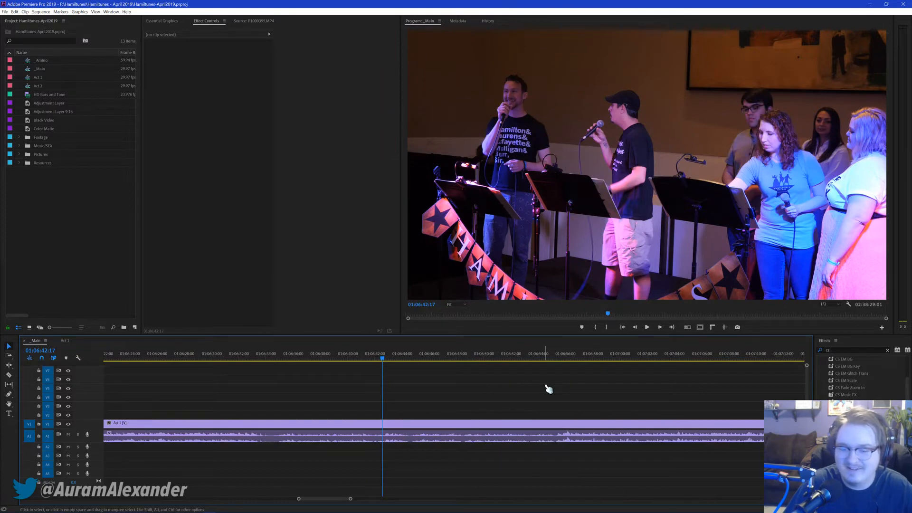
# Step: Sample frames of Act 1 from about 01:06:58 to 01:07:30, and play the passage from about 01:07:55
pyautogui.scroll(-1, 546, 389)
pyautogui.click(545, 357)
pyautogui.scroll(-1, 522, 408)
pyautogui.scroll(-3, 597, 385)
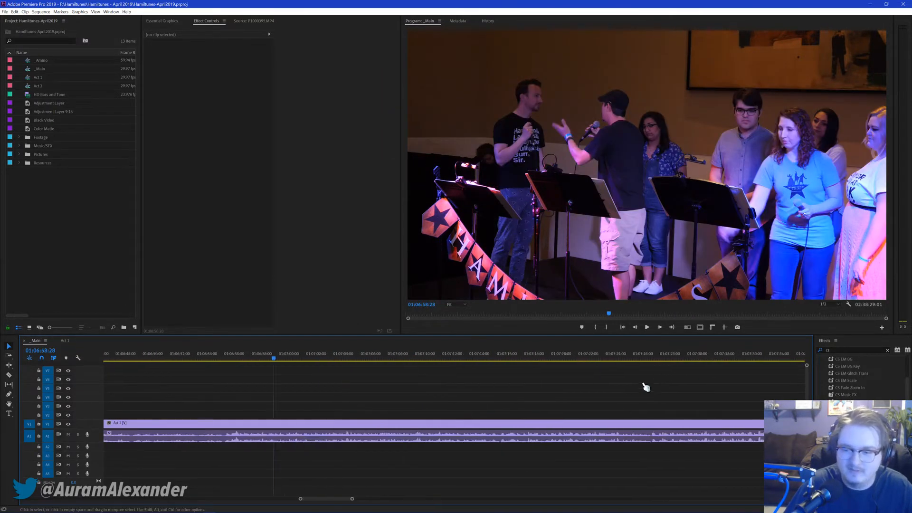
pyautogui.click(667, 358)
pyautogui.scroll(-5, 638, 413)
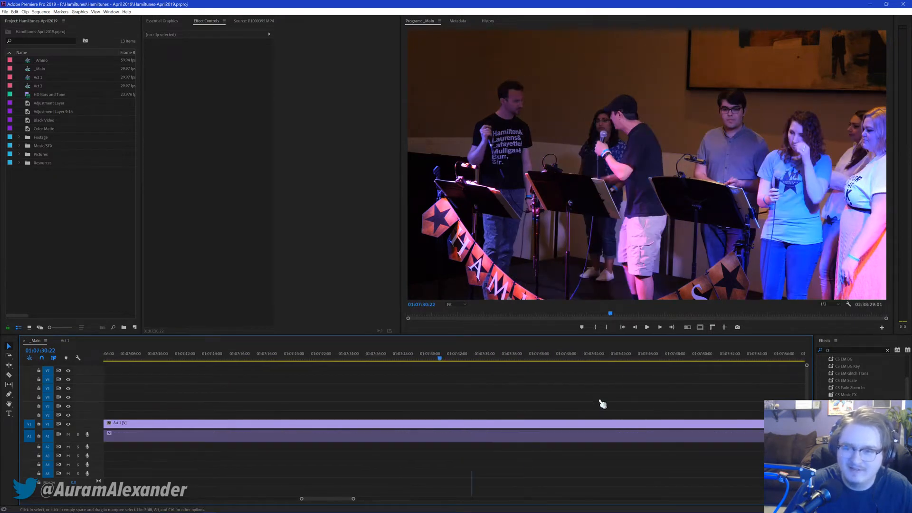
pyautogui.scroll(-2, 666, 404)
pyautogui.click(608, 358)
pyautogui.press('space')
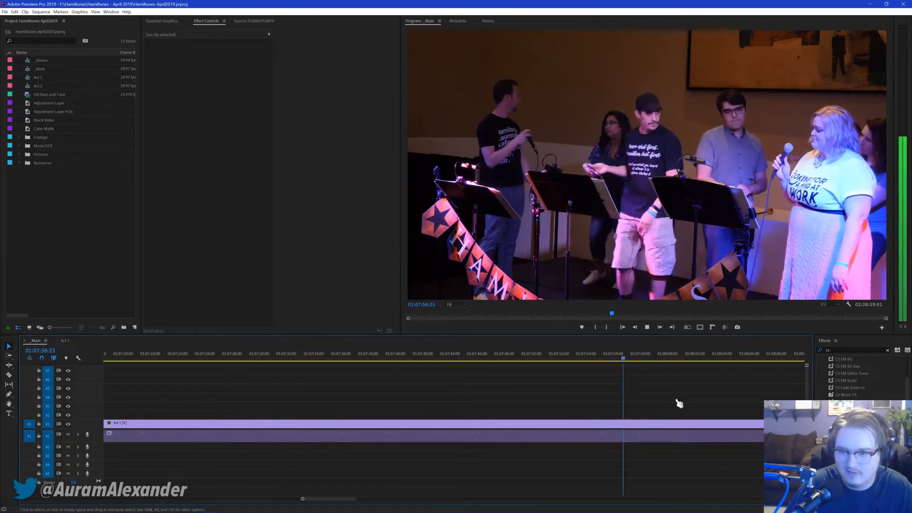
pyautogui.scroll(-1, 679, 385)
pyautogui.scroll(-1, 684, 390)
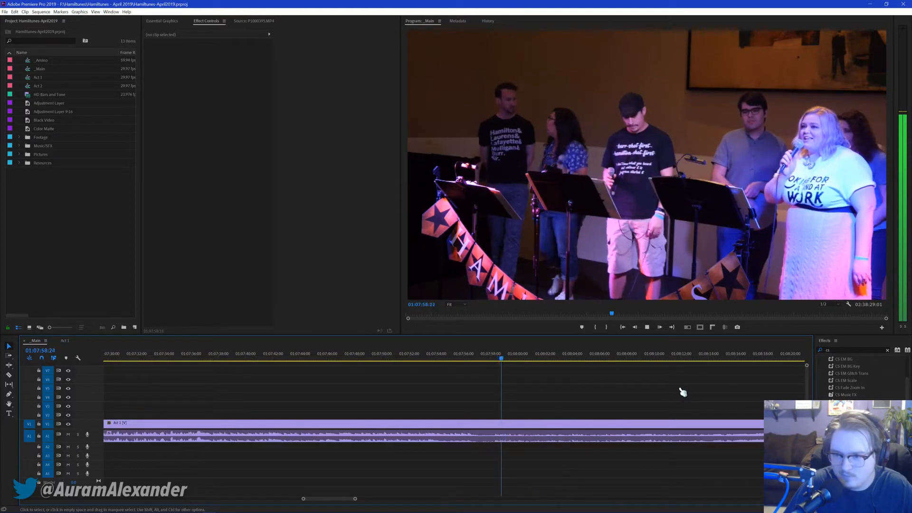
# Step: Continue skimming Act 1 from about 01:08:15 to 01:09:01, playing the passage around 01:08:45 to 01:08:49
pyautogui.click(721, 358)
pyautogui.scroll(-6, 662, 418)
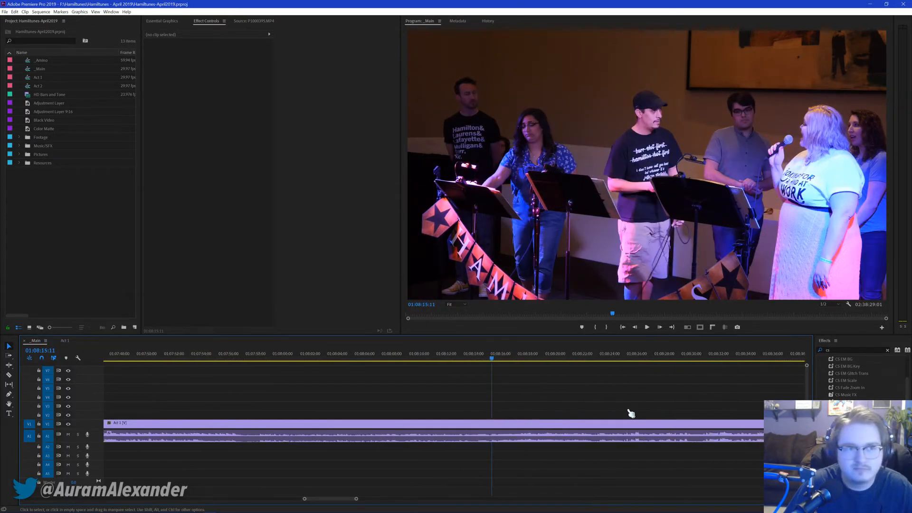
pyautogui.scroll(-1, 582, 403)
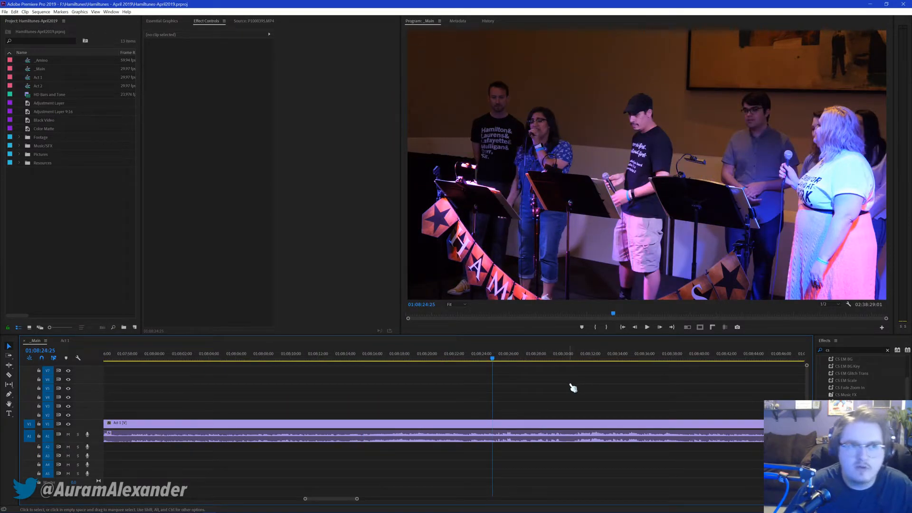
pyautogui.scroll(-2, 573, 388)
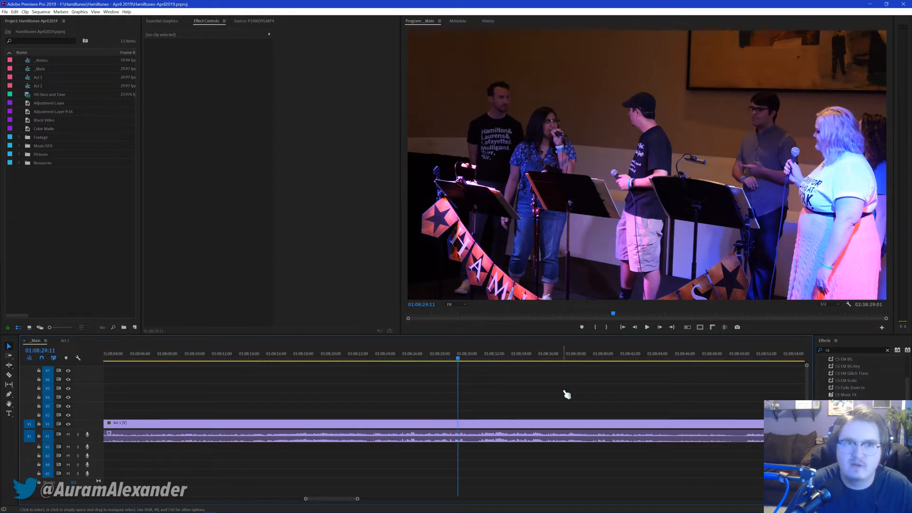
pyautogui.scroll(-6, 567, 395)
pyautogui.click(551, 357)
pyautogui.press('space')
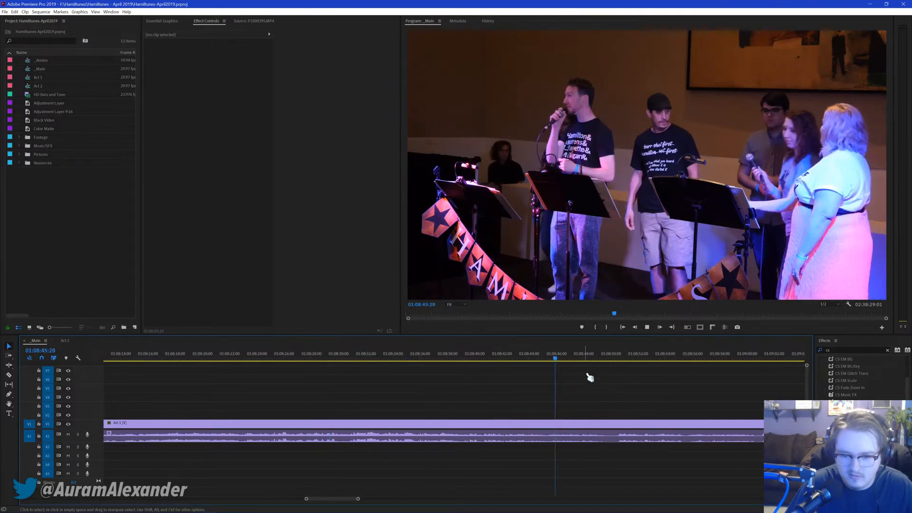
pyautogui.scroll(-3, 590, 377)
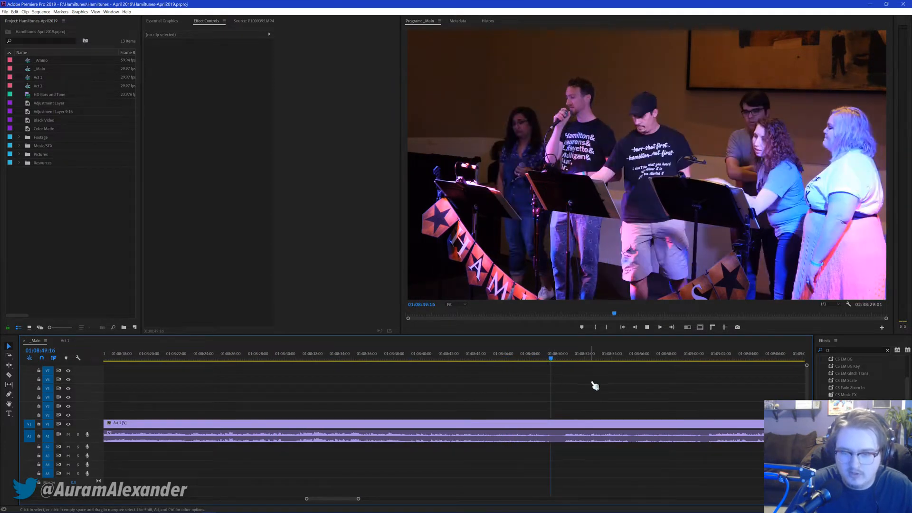
pyautogui.scroll(-3, 608, 395)
pyautogui.scroll(-3, 589, 394)
pyautogui.press('space')
pyautogui.scroll(-3, 581, 395)
pyautogui.click(531, 357)
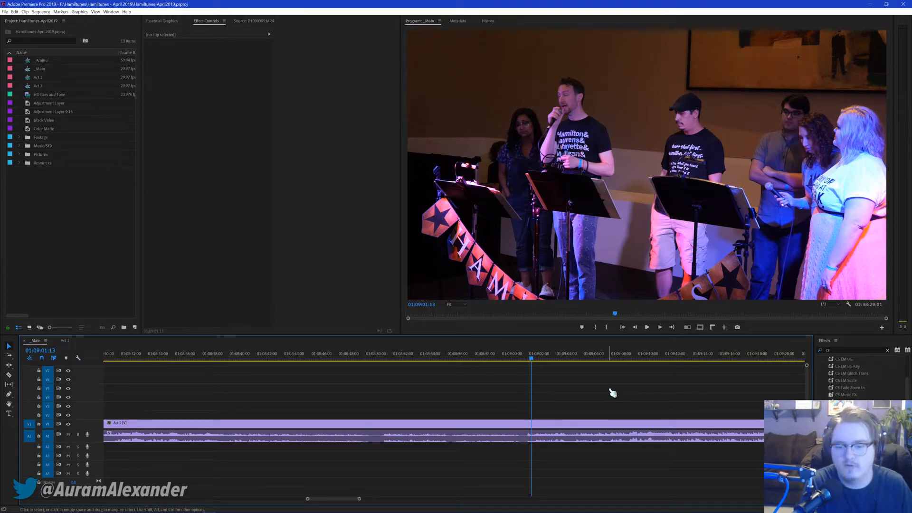
# Step: Skim Act 1 through about 01:09:33 and play short stretches between 01:09:50 and 01:09:53
pyautogui.scroll(-3, 613, 393)
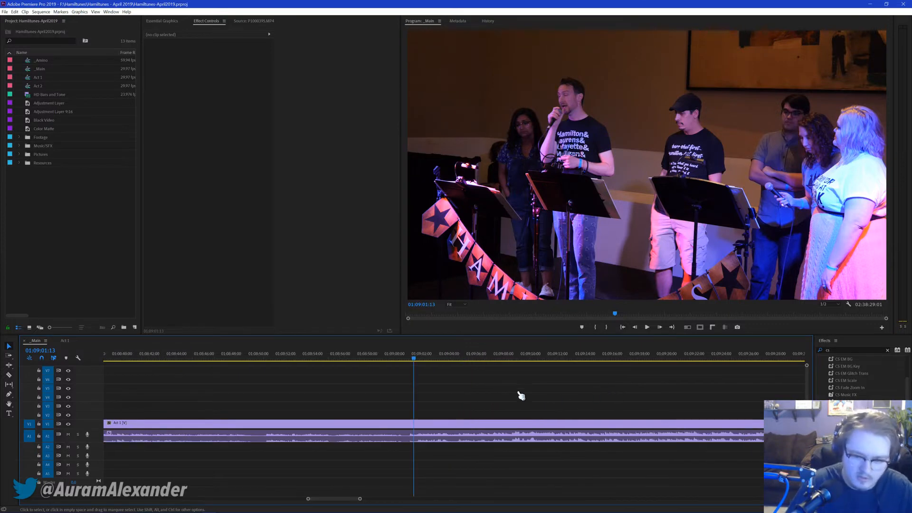
pyautogui.scroll(-2, 509, 391)
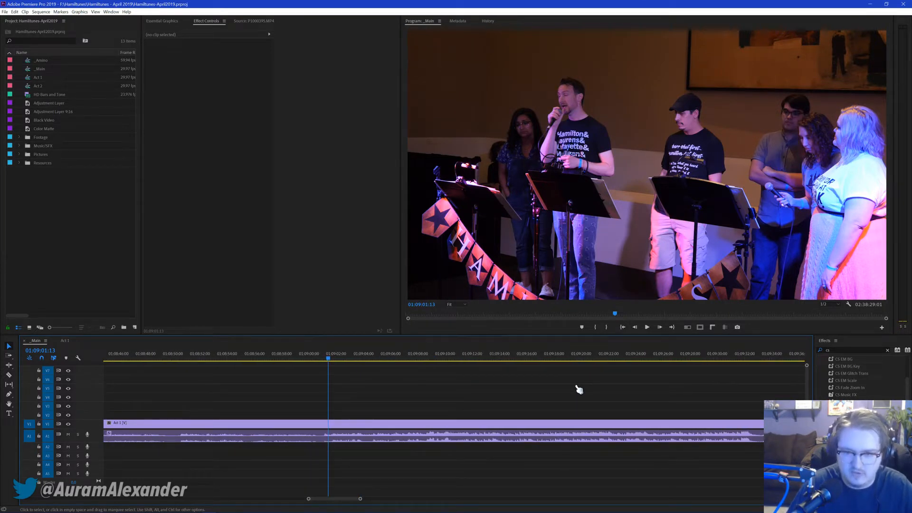
pyautogui.click(603, 355)
pyautogui.scroll(-1, 599, 404)
pyautogui.click(706, 355)
pyautogui.scroll(-4, 693, 404)
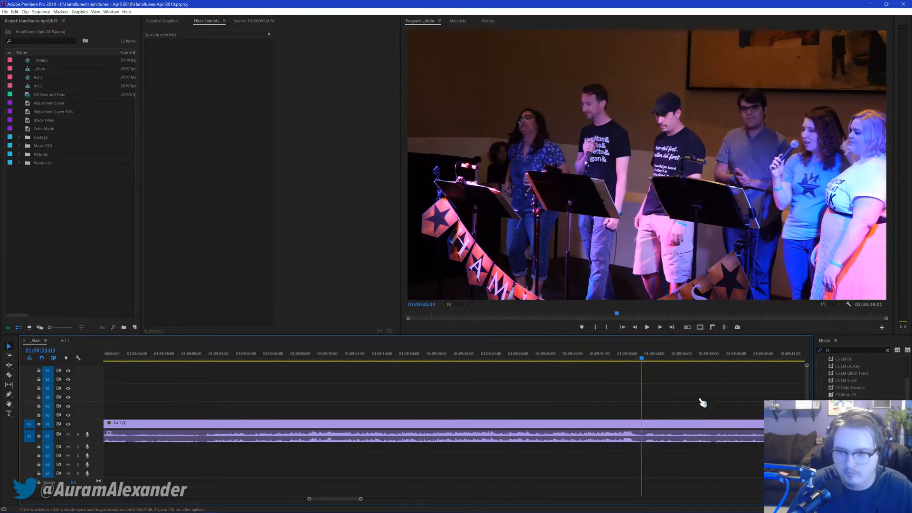
pyautogui.scroll(-3, 665, 412)
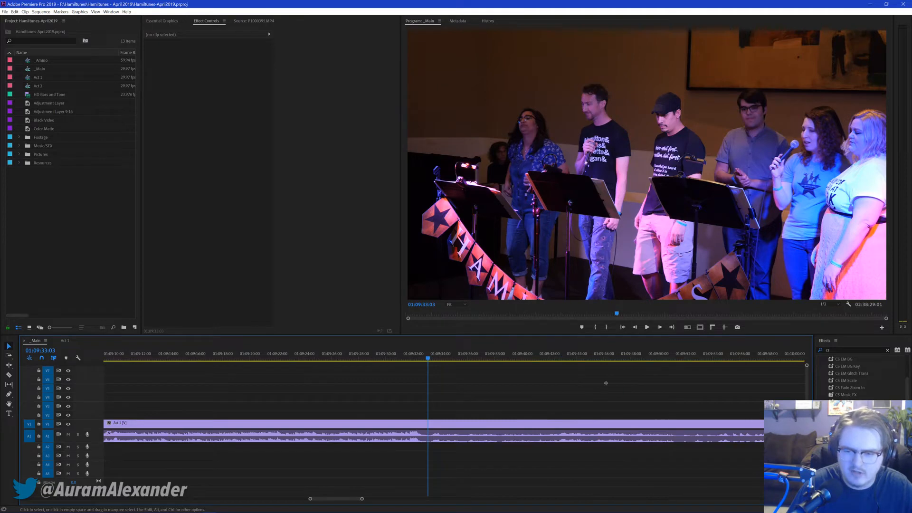
pyautogui.click(667, 356)
pyautogui.press('space')
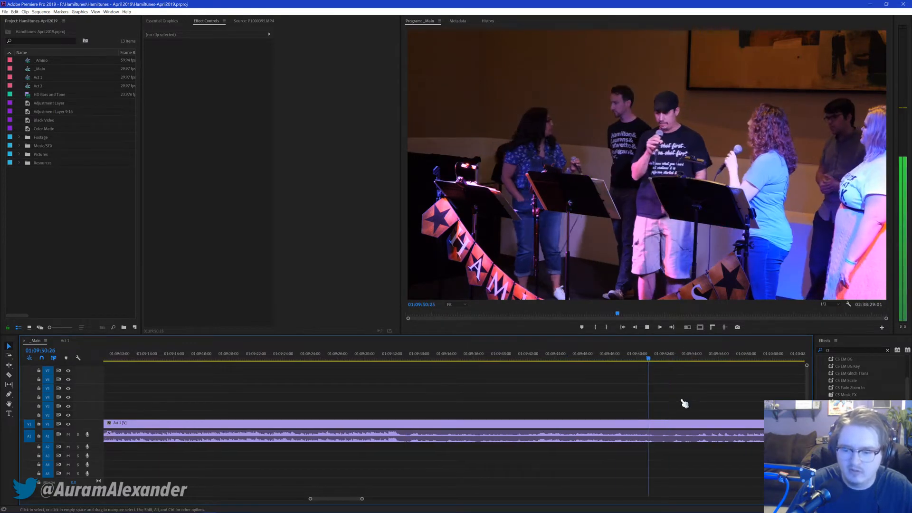
pyautogui.press('space')
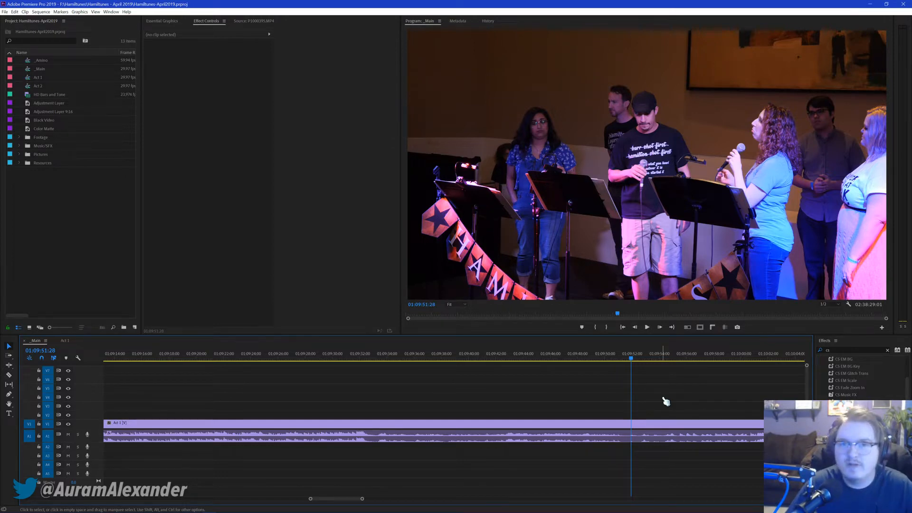
pyautogui.moveTo(662, 401); pyautogui.dragTo(605, 401)
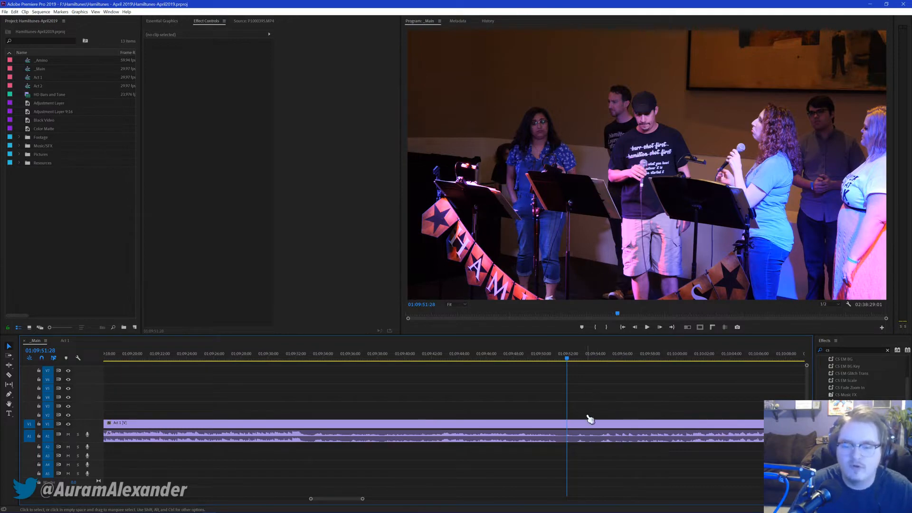
pyautogui.press('space')
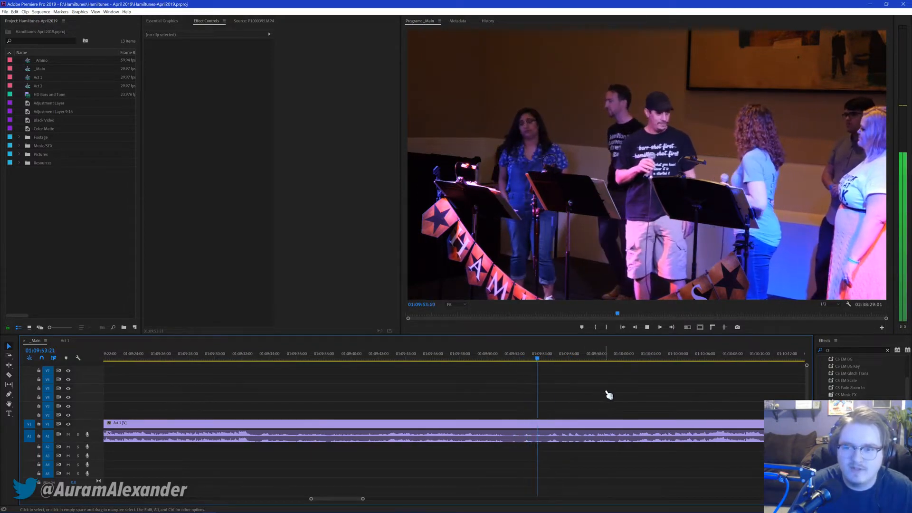
pyautogui.press('space')
# Step: Find the song's ending in Act 1 near 01:10:52 and split the clip at about 01:10:53:03
pyautogui.scroll(-10, 613, 395)
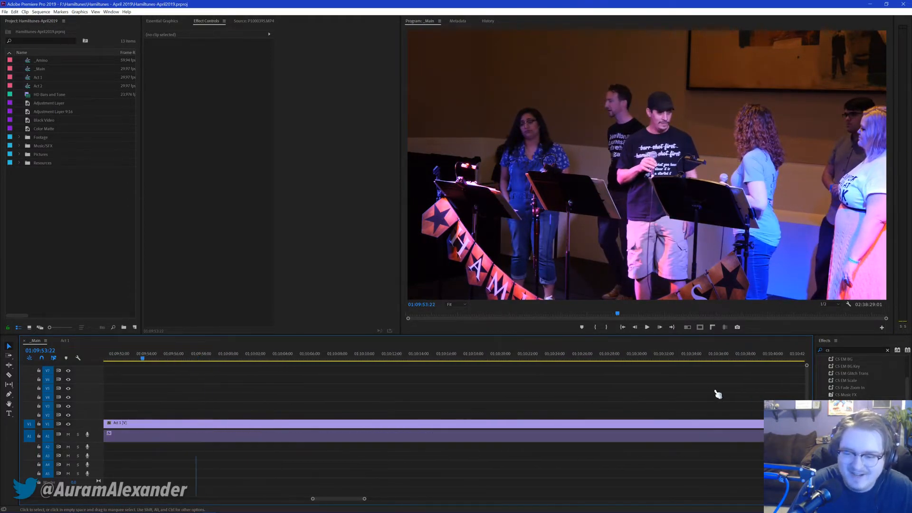
pyautogui.scroll(-5, 703, 390)
pyautogui.click(699, 375)
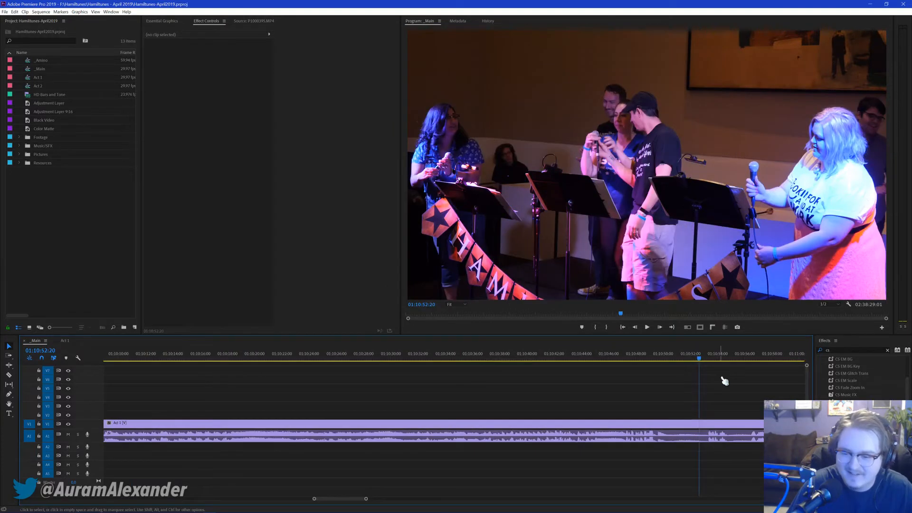
pyautogui.scroll(-1, 713, 385)
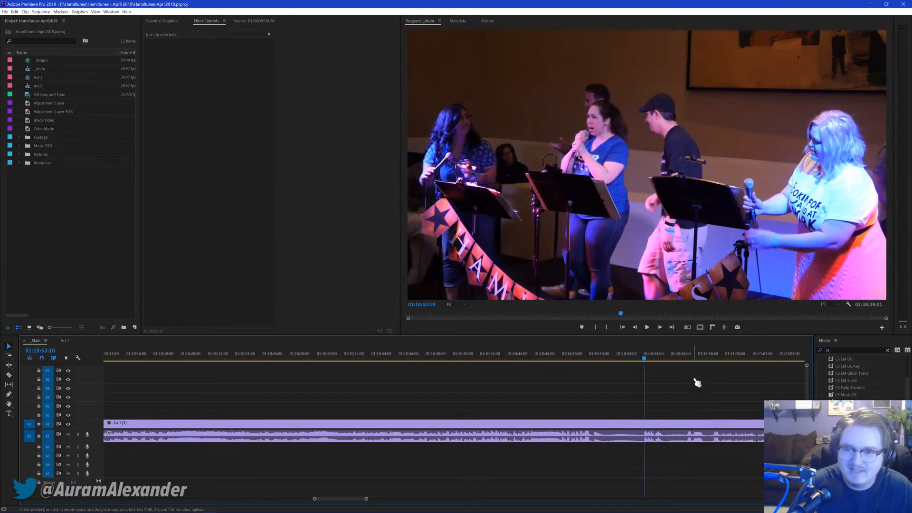
pyautogui.click(597, 360)
pyautogui.press('space')
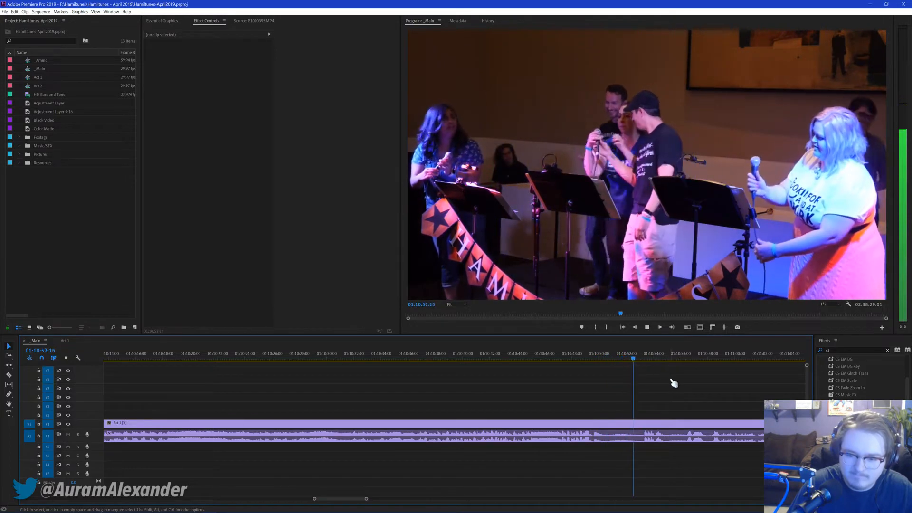
pyautogui.press('space')
pyautogui.hotkey('ctrl', 'k')
pyautogui.press('space')
pyautogui.scroll(-2, 683, 389)
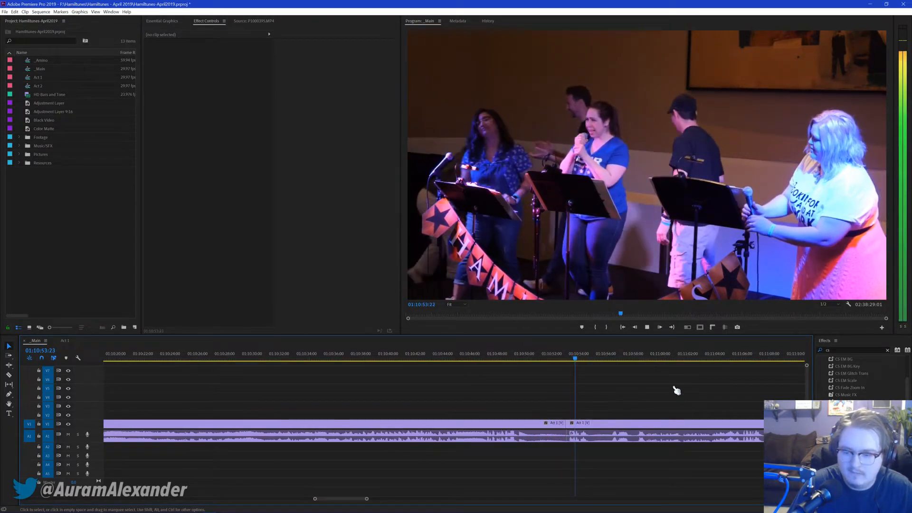
# Step: Check the remainder of Act 1 past the cut through the start of Act 2 near 01:12:14, and save the project
pyautogui.scroll(-2, 713, 384)
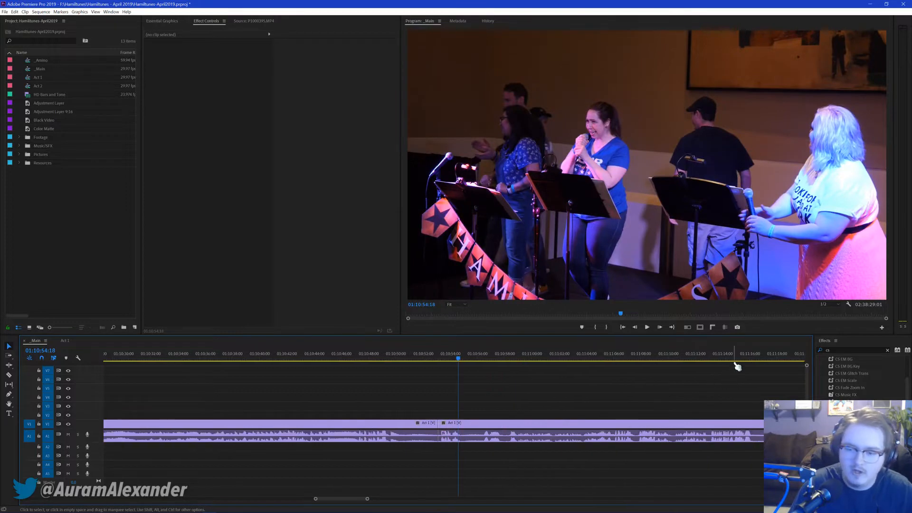
pyautogui.click(735, 359)
pyautogui.scroll(-2, 723, 396)
pyautogui.scroll(-6, 682, 404)
pyautogui.click(711, 360)
pyautogui.scroll(-6, 689, 403)
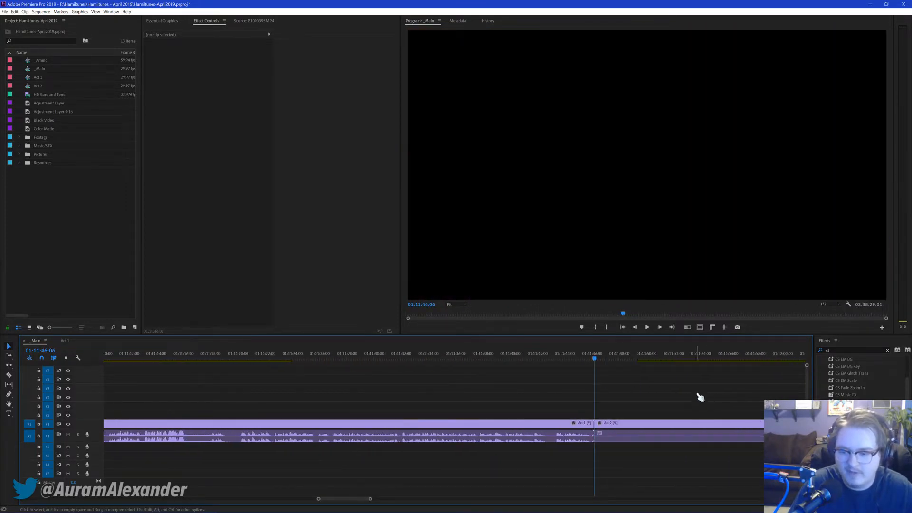
pyautogui.click(685, 359)
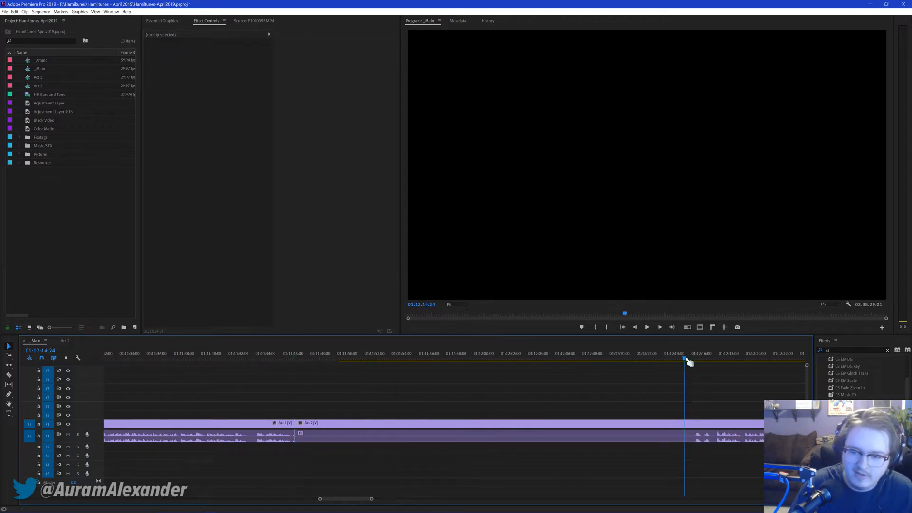
pyautogui.hotkey('ctrl', 's')
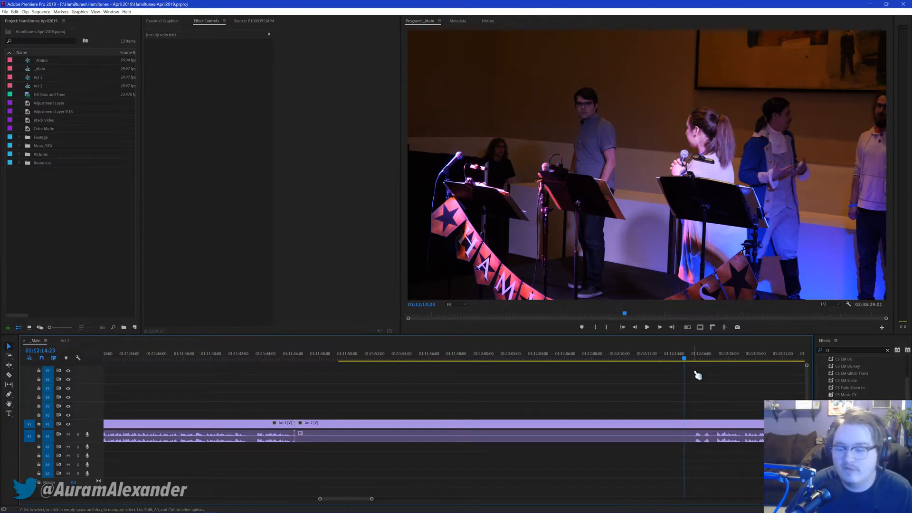
# Step: Play the opening of Act 2 from 01:12:14:23 and sample its frames through about 01:12:25
pyautogui.scroll(-3, 713, 380)
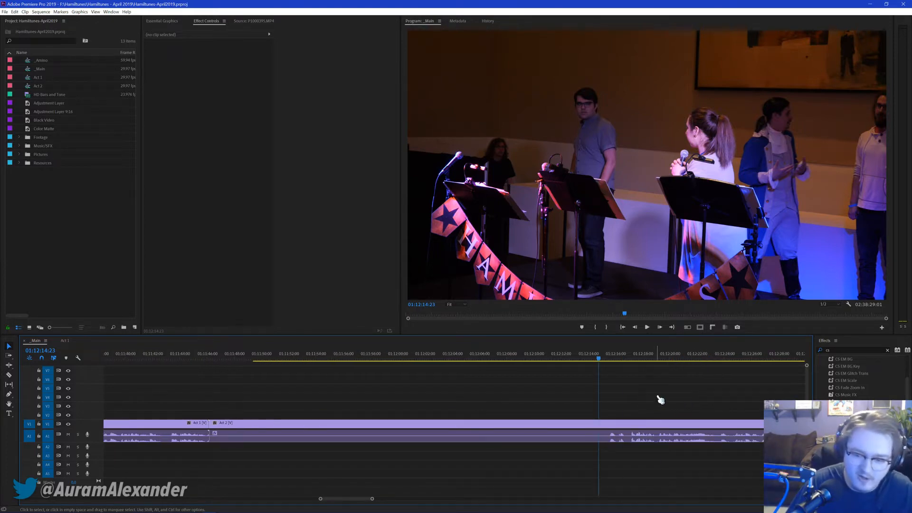
pyautogui.scroll(-1, 605, 393)
pyautogui.press('space')
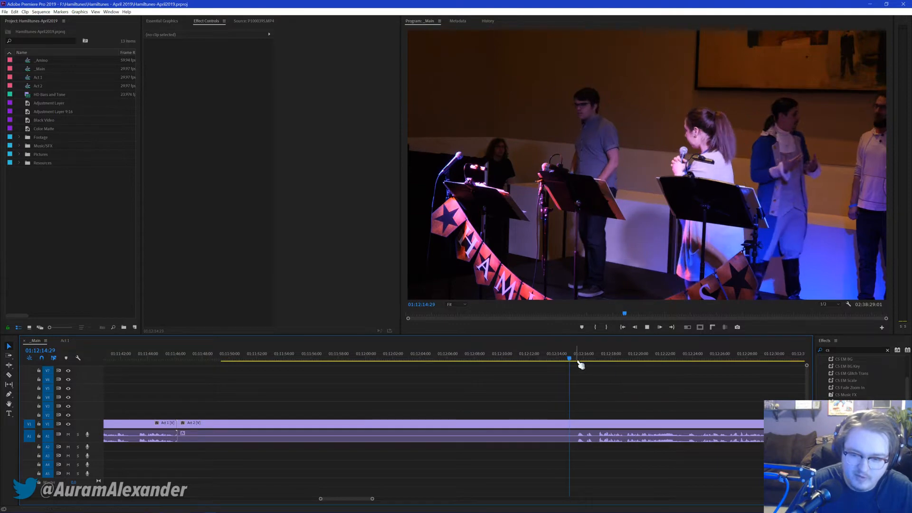
pyautogui.press('space')
pyautogui.moveTo(597, 354); pyautogui.dragTo(601, 354)
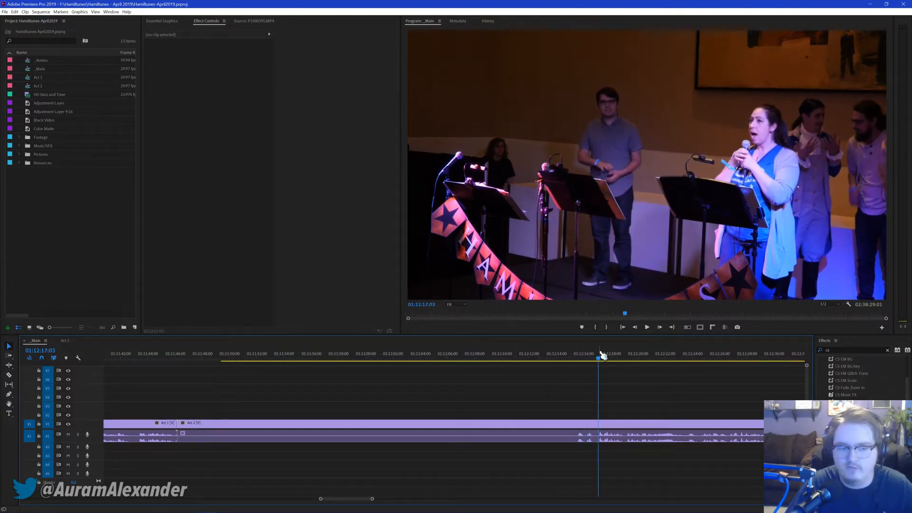
pyautogui.scroll(-5, 629, 377)
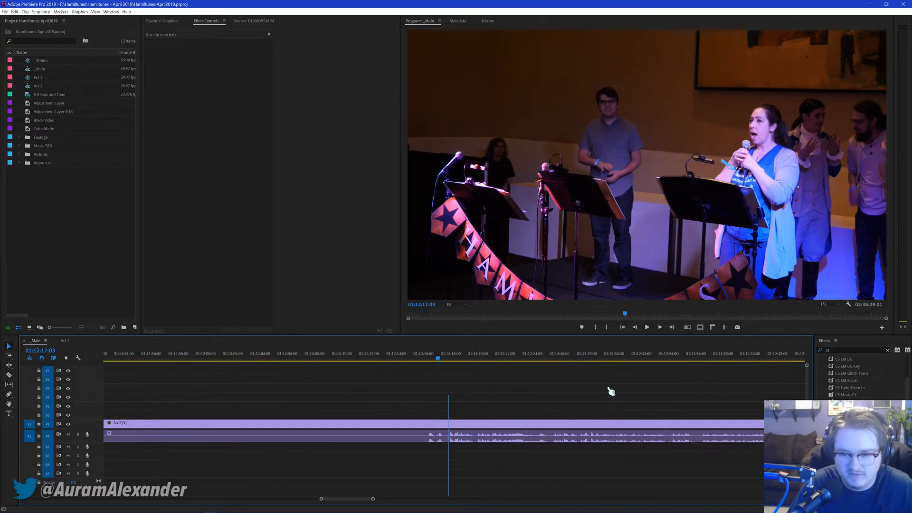
pyautogui.click(427, 357)
pyautogui.moveTo(429, 357); pyautogui.dragTo(489, 357)
pyautogui.press('space')
pyautogui.hotkey('ctrl', 's')
pyautogui.scroll(-3, 528, 387)
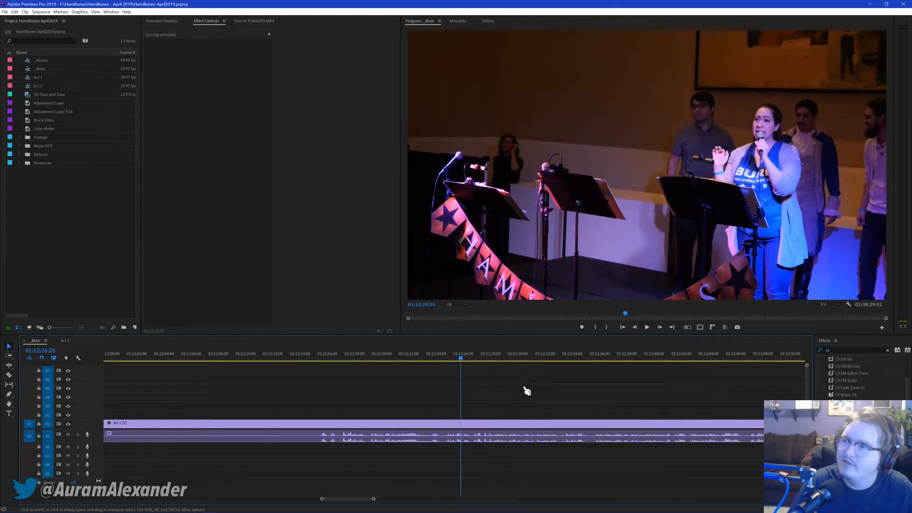
# Step: Skim Act 2 for the start of its first song and ripple-trim away everything in Act 2 before that point
pyautogui.scroll(-2, 580, 375)
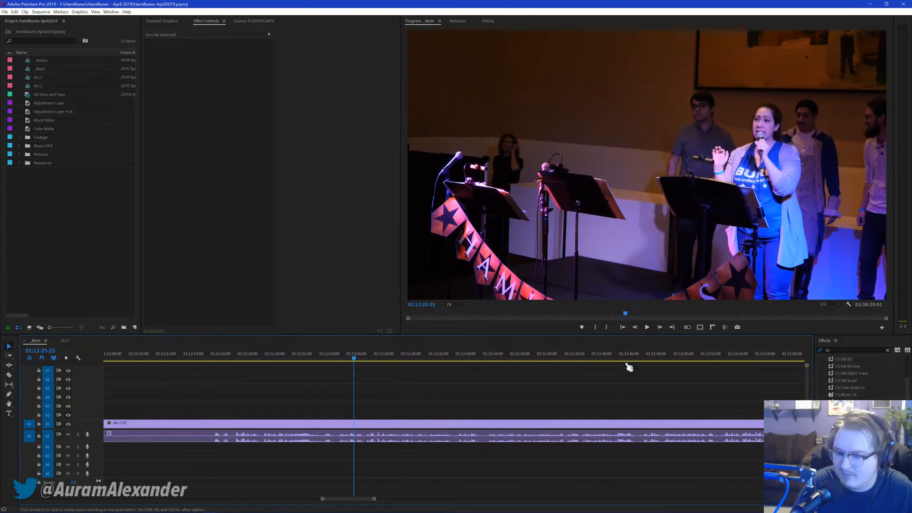
pyautogui.click(643, 357)
pyautogui.scroll(-5, 678, 381)
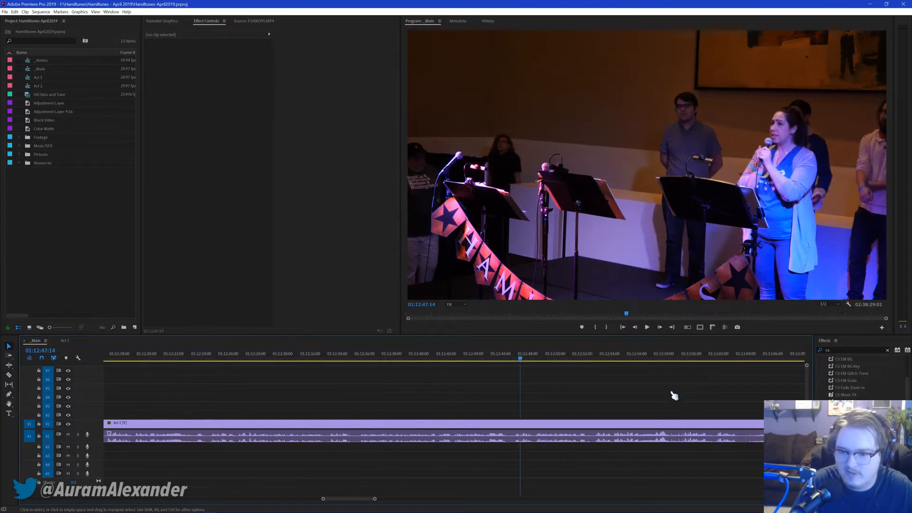
pyautogui.scroll(-8, 653, 382)
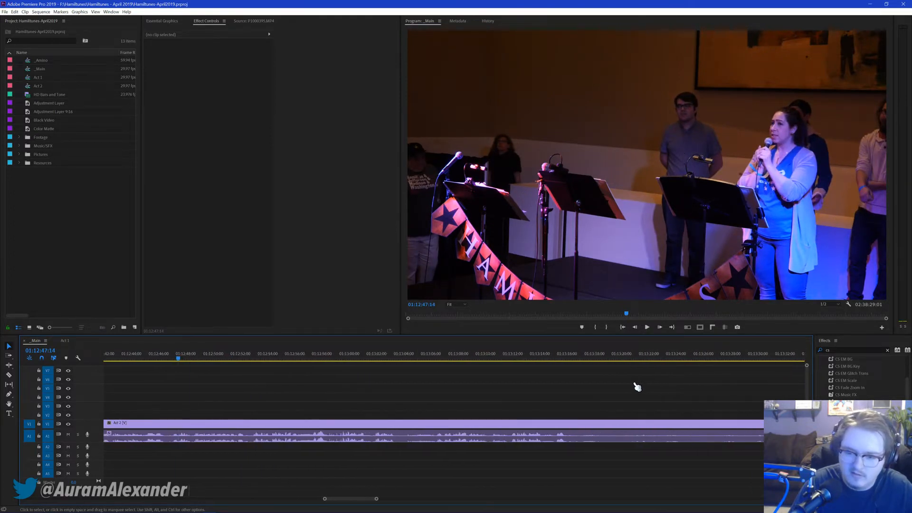
pyautogui.scroll(-4, 618, 392)
pyautogui.click(534, 356)
pyautogui.press('space')
pyautogui.moveTo(504, 354); pyautogui.dragTo(532, 361)
pyautogui.press('q')
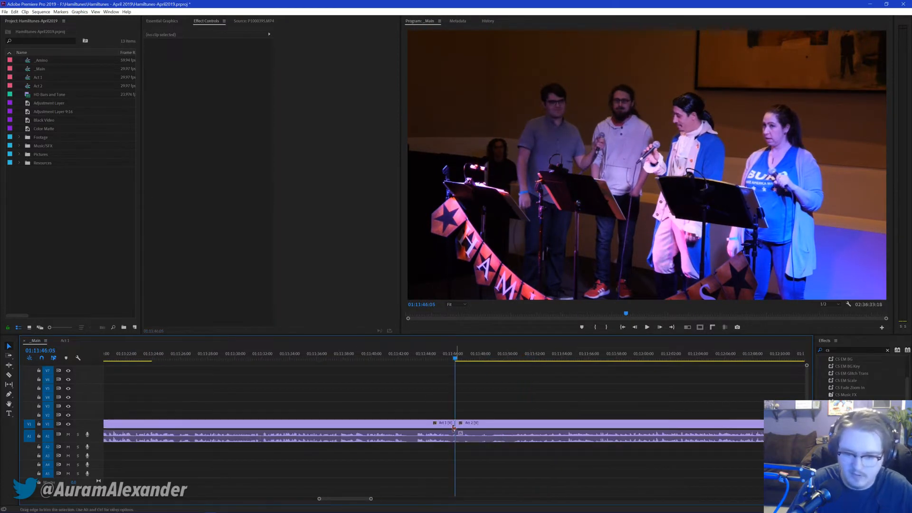
# Step: Preview the Act 1 to Act 2 join near 01:11:46 and ripple-trim the rest of Act 1 after the 01:10:53:03 cut
pyautogui.press('space')
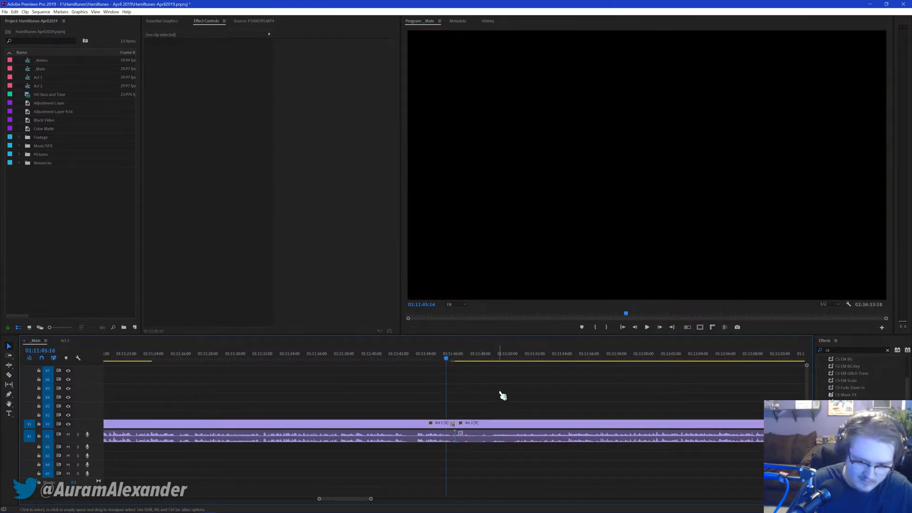
pyautogui.press('space')
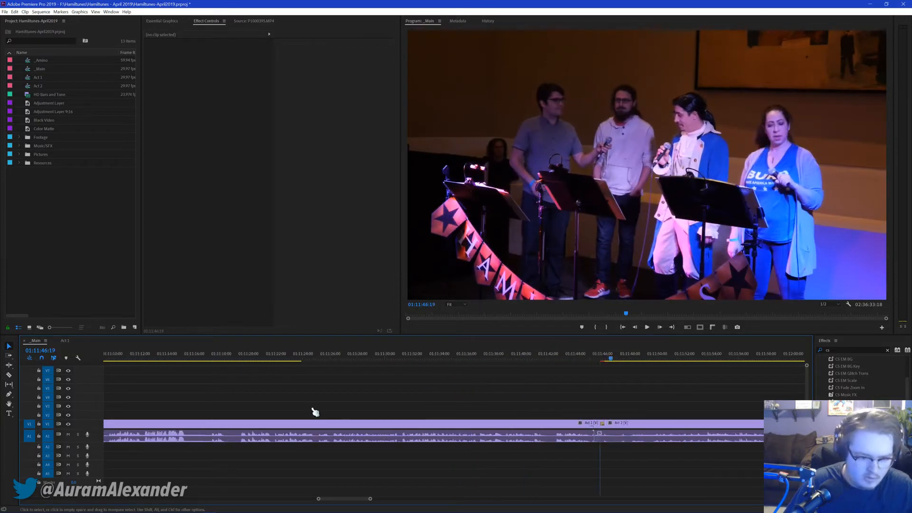
pyautogui.press('Up')
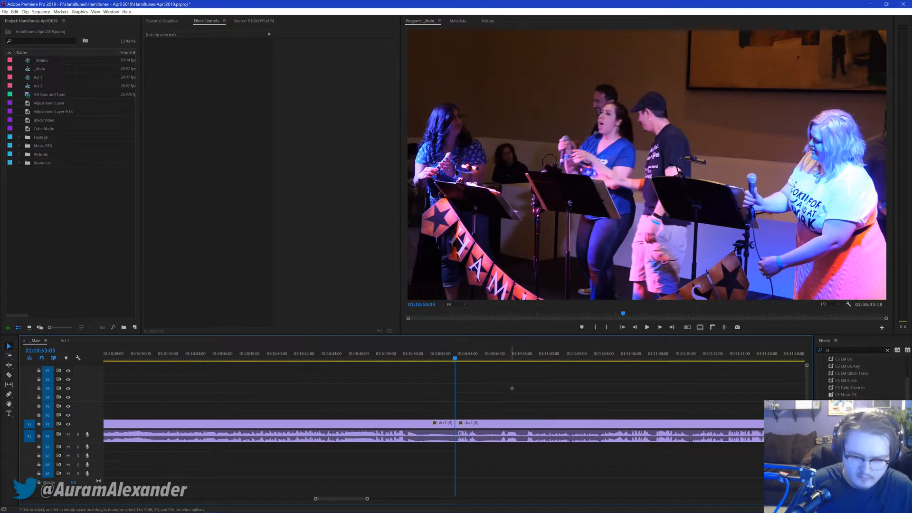
pyautogui.press('w')
# Step: Apply the default transition at the Act 1 and Act 2 join near 01:10:53 and play across it from 01:10:52:07
pyautogui.hotkey('shift', 'Left')
pyautogui.hotkey('shift', 'Left')
pyautogui.hotkey('shift', 'Left')
pyautogui.hotkey('shift', 'Left')
pyautogui.hotkey('shift', 'Left')
pyautogui.click(534, 435)
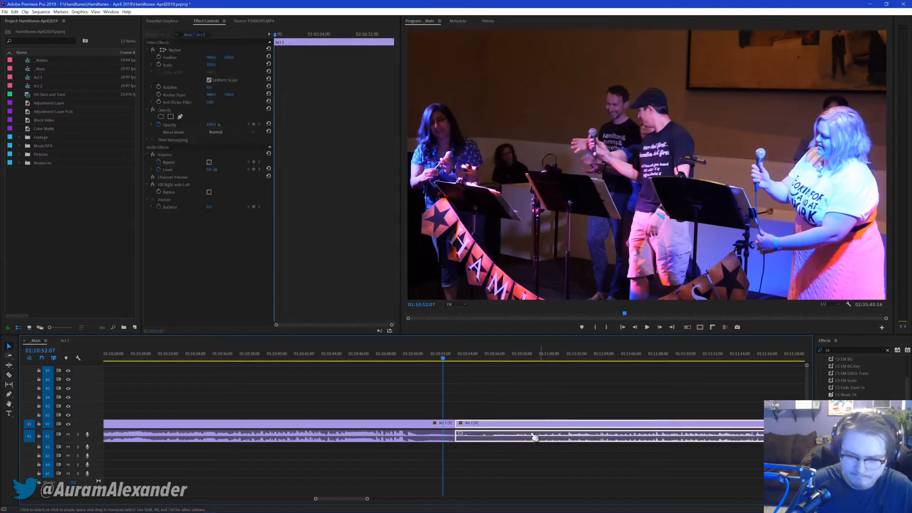
pyautogui.hotkey('shift', 'd')
pyautogui.click(497, 397)
pyautogui.press('space')
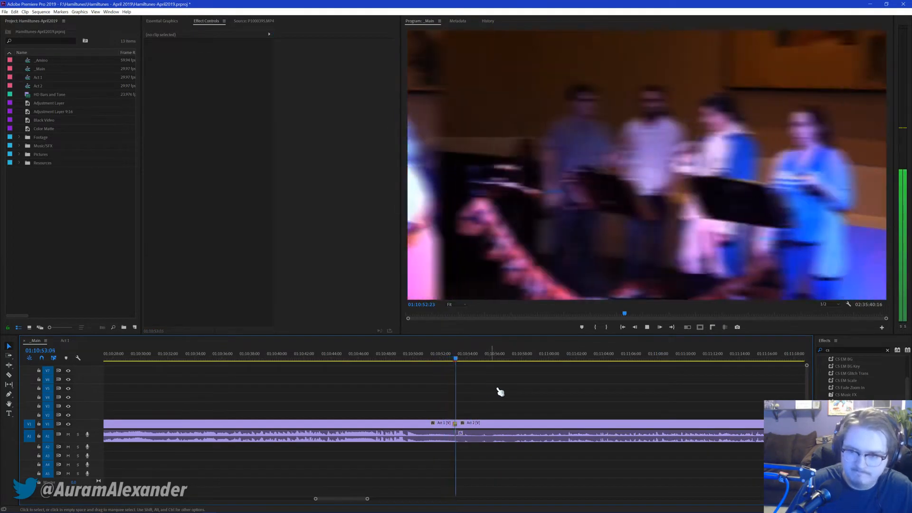
pyautogui.press('space')
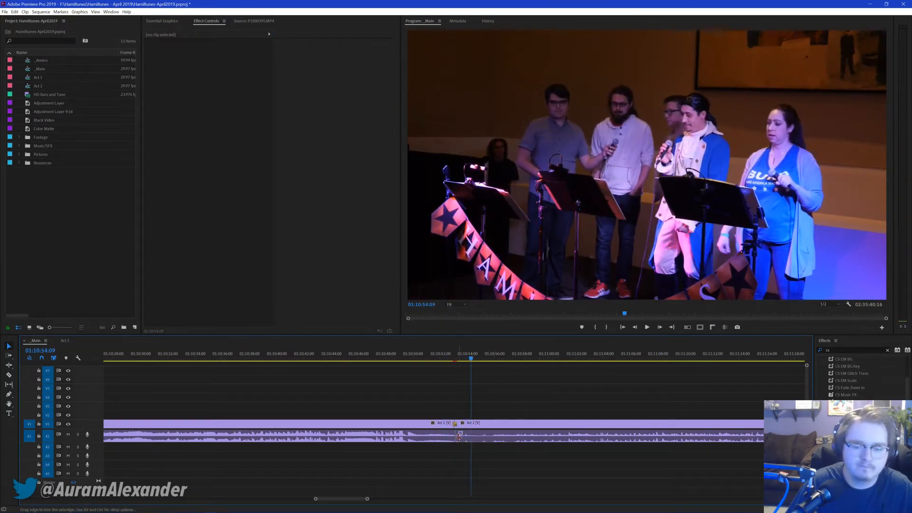
# Step: Add a Constant Power audio crossfade at the join, shift it slightly earlier, replay the transition and save the project
pyautogui.click(449, 355)
pyautogui.press('space')
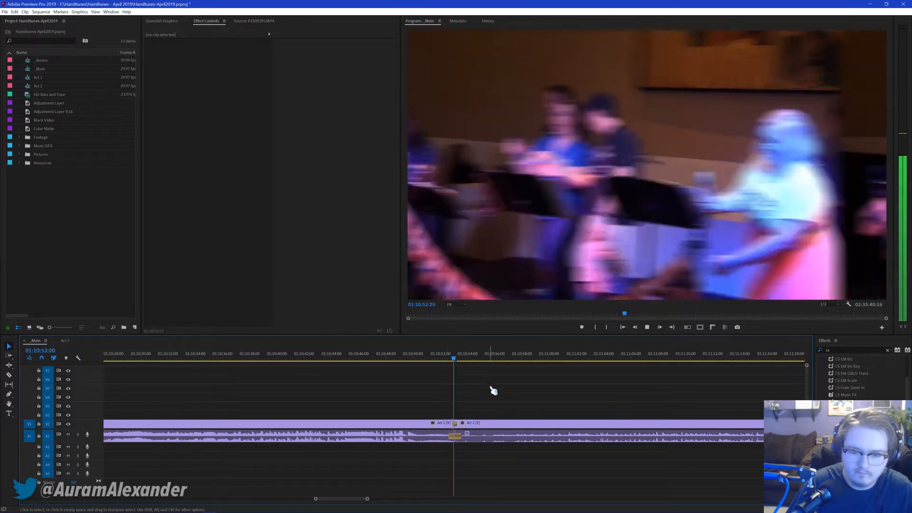
pyautogui.press('space')
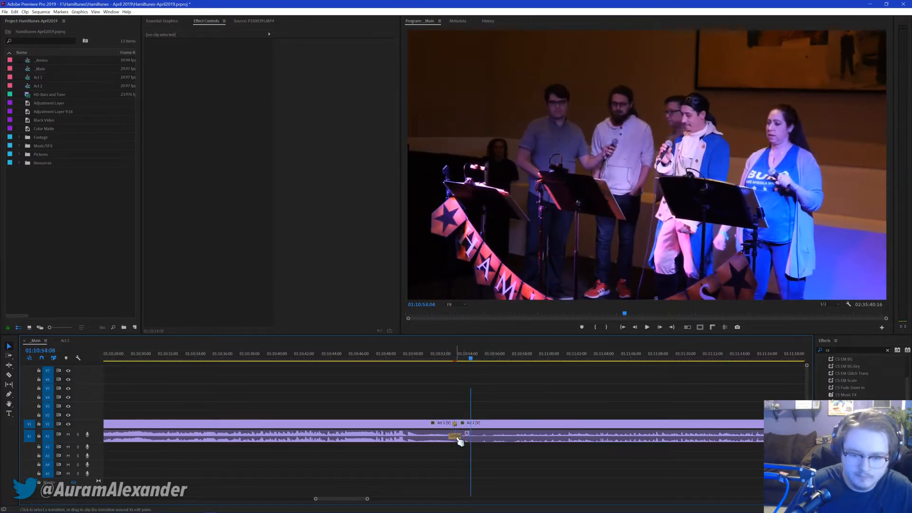
pyautogui.click(448, 356)
pyautogui.press('space')
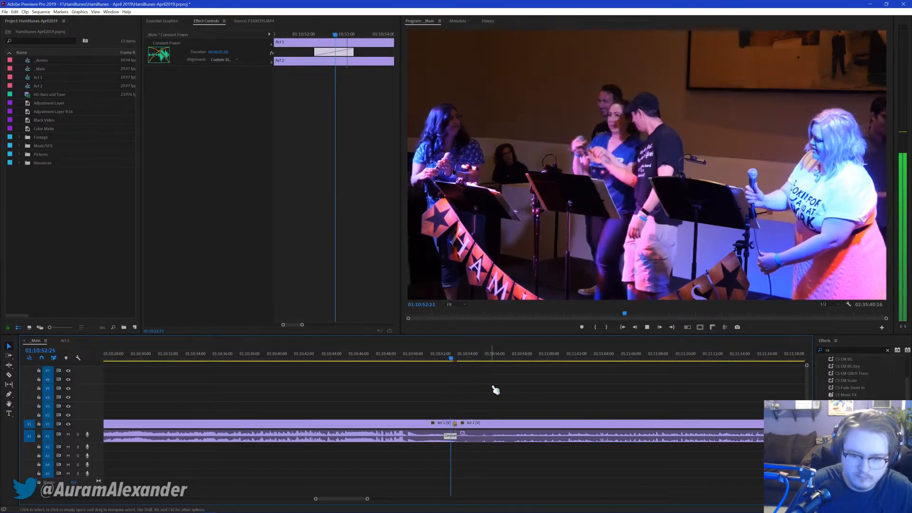
pyautogui.press('space')
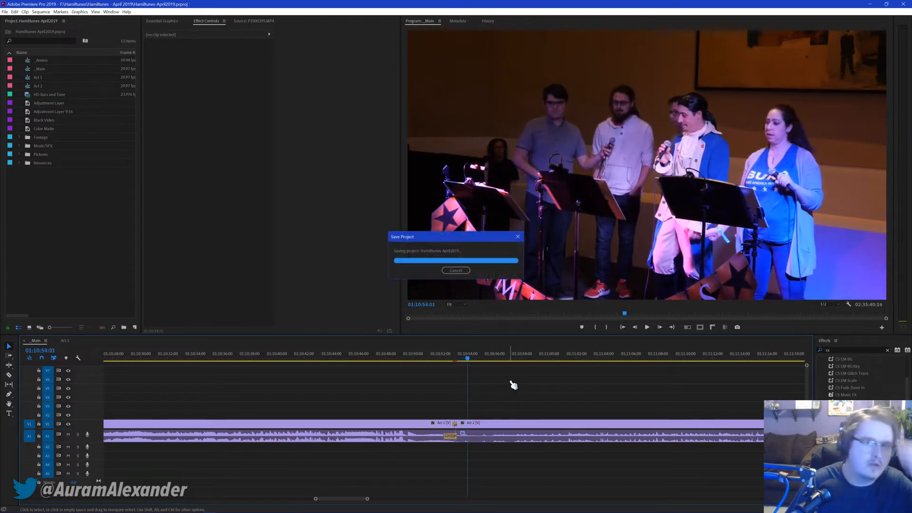
# Step: Skim Act 2 from the join at about 01:10:54 to 01:11:59, checking frames and waveform for the next gap between songs
pyautogui.scroll(-2, 512, 390)
pyautogui.scroll(-2, 513, 390)
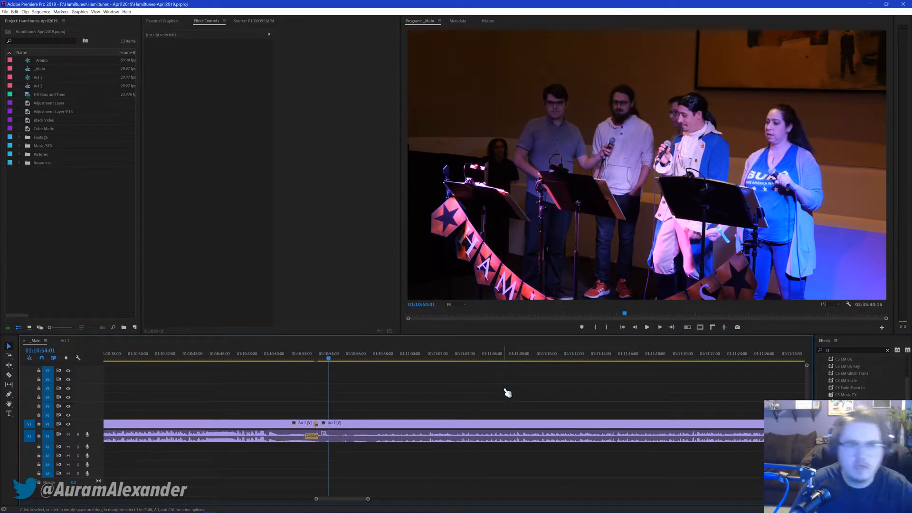
pyautogui.scroll(-2, 428, 389)
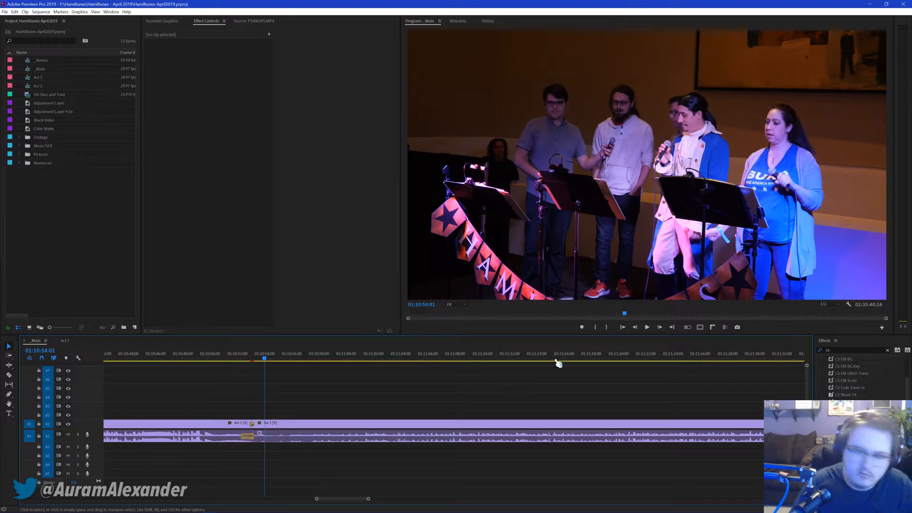
pyautogui.click(372, 358)
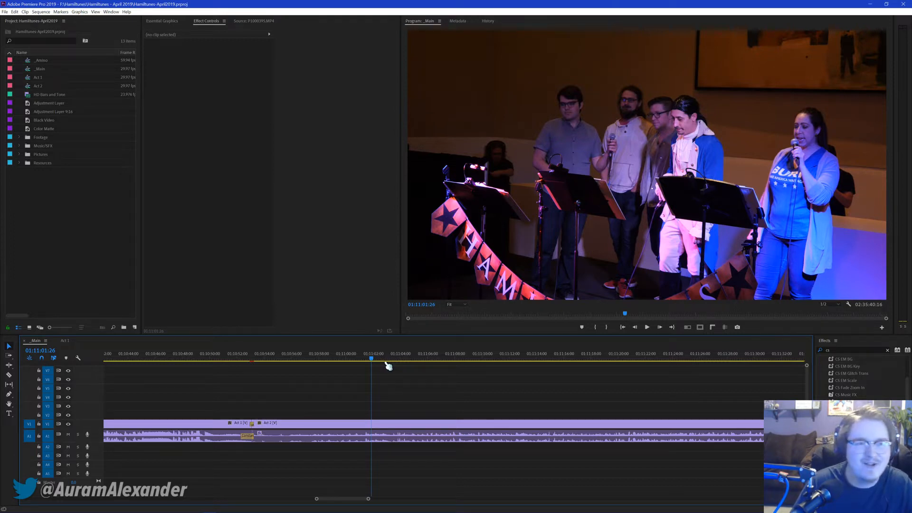
pyautogui.hscroll(2, 425, 389)
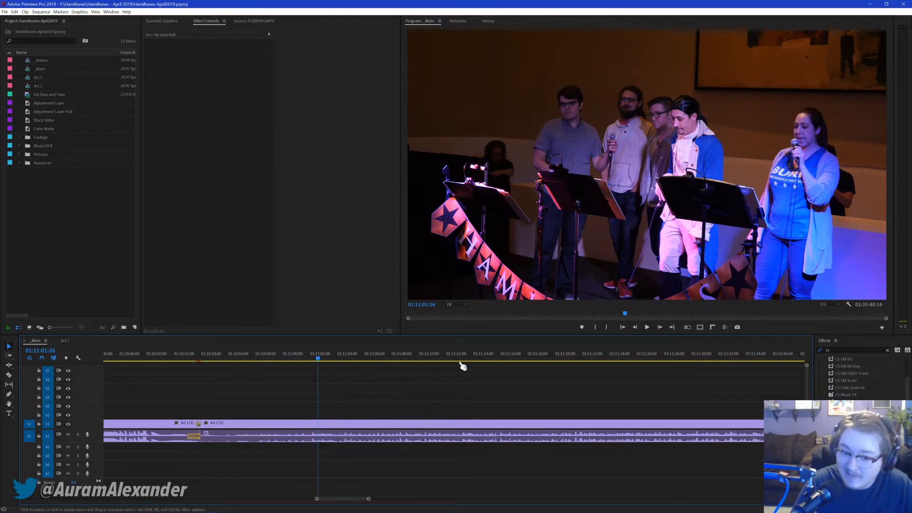
pyautogui.click(454, 360)
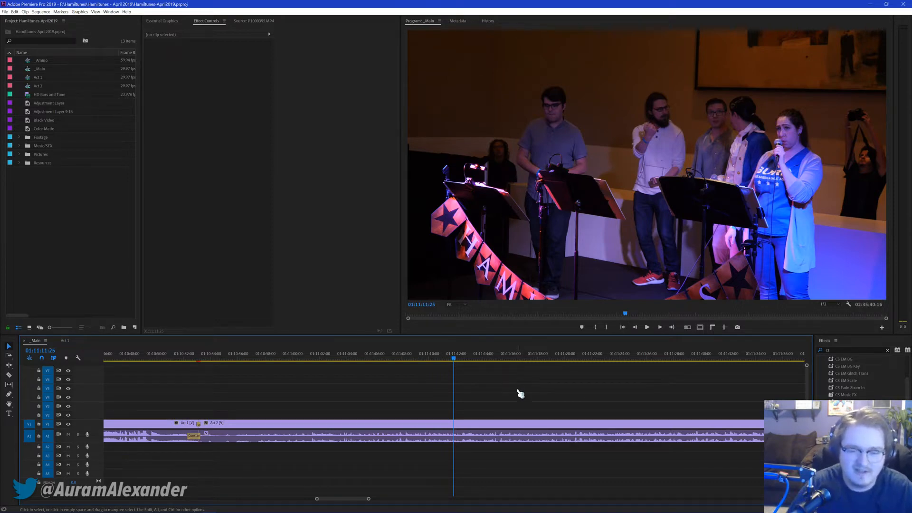
pyautogui.scroll(-2, 518, 395)
pyautogui.scroll(-10, 598, 409)
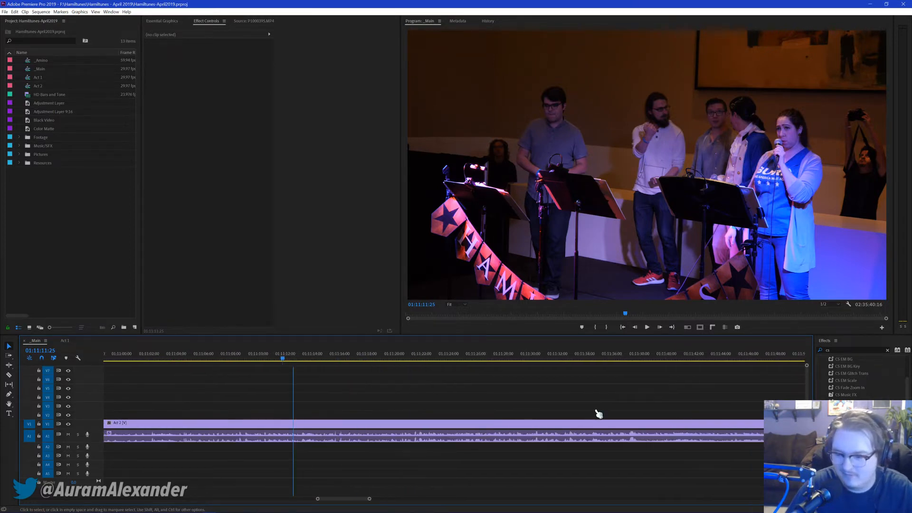
pyautogui.click(713, 359)
pyautogui.scroll(-11, 637, 412)
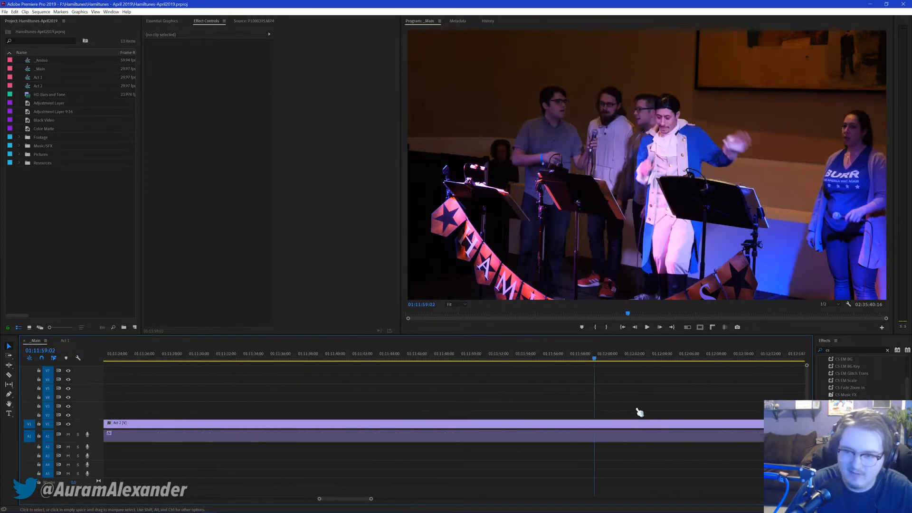
# Step: Play short samples of Act 2 between about 01:12:00 and 01:12:31 to check whether the song is still running
pyautogui.scroll(-2, 603, 385)
pyautogui.click(606, 360)
pyautogui.scroll(-4, 618, 381)
pyautogui.press('space')
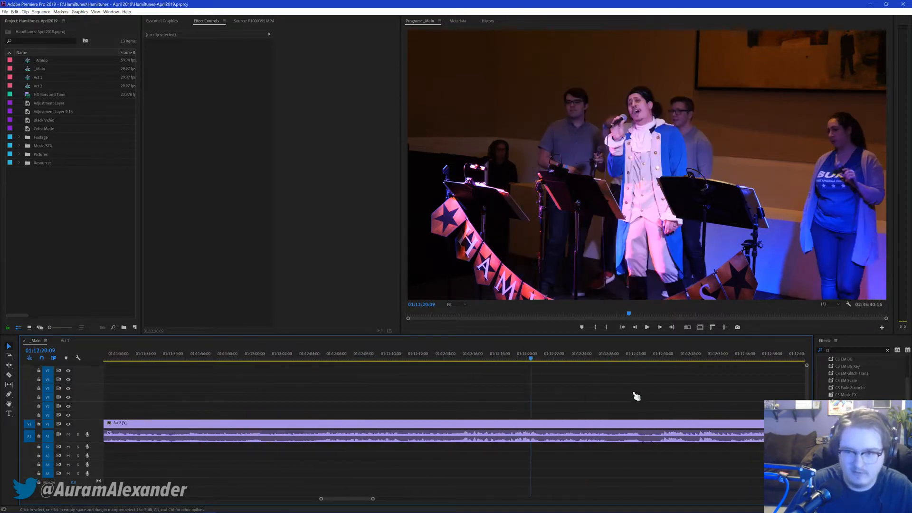
pyautogui.press('space')
pyautogui.scroll(-8, 642, 392)
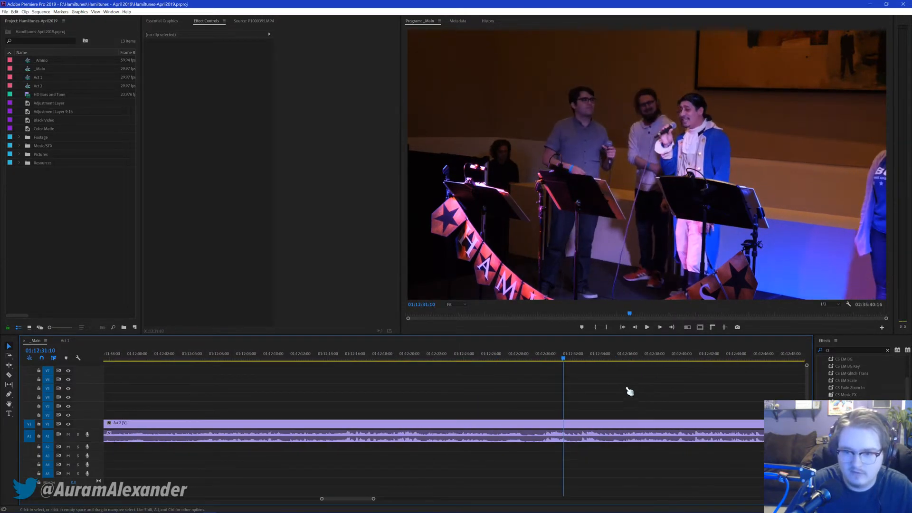
# Step: Scan the Act 2 waveform from 01:12:31 for the song's end and check the frame at 01:14:45:07
pyautogui.scroll(-10, 627, 396)
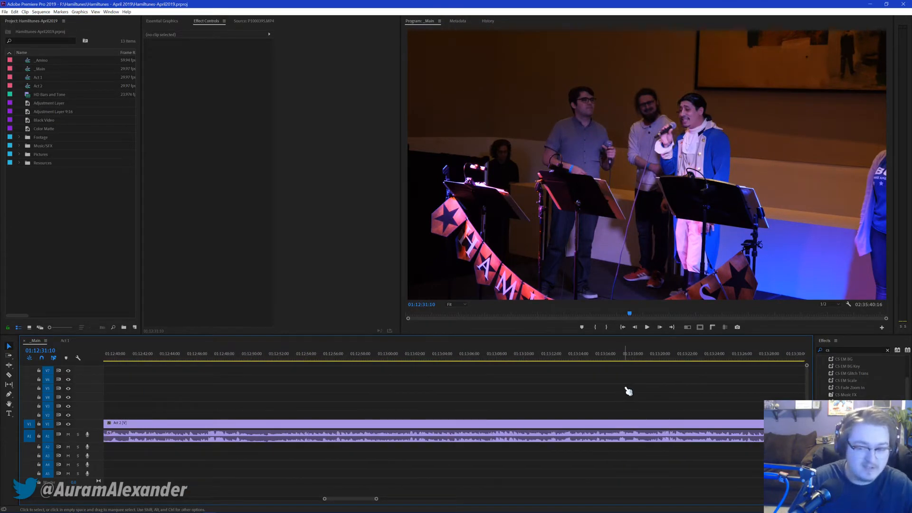
pyautogui.scroll(-1, 614, 388)
pyautogui.scroll(-8, 615, 388)
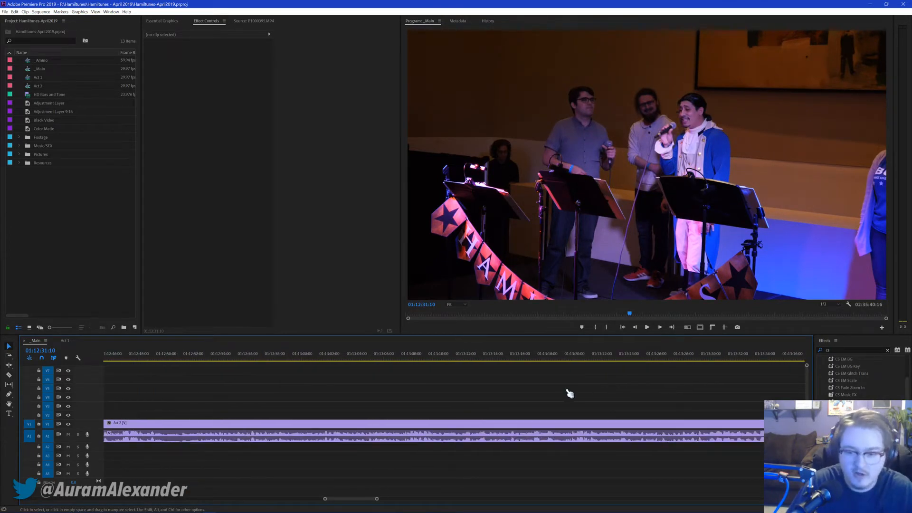
pyautogui.scroll(-13, 627, 414)
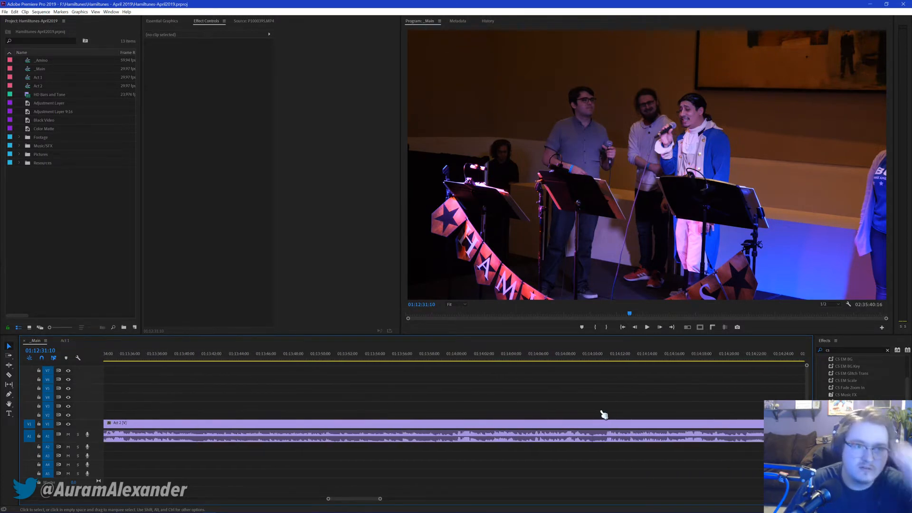
pyautogui.scroll(-1, 574, 415)
pyautogui.scroll(-3, 566, 407)
pyautogui.scroll(-7, 566, 407)
pyautogui.scroll(-4, 684, 401)
pyautogui.click(667, 359)
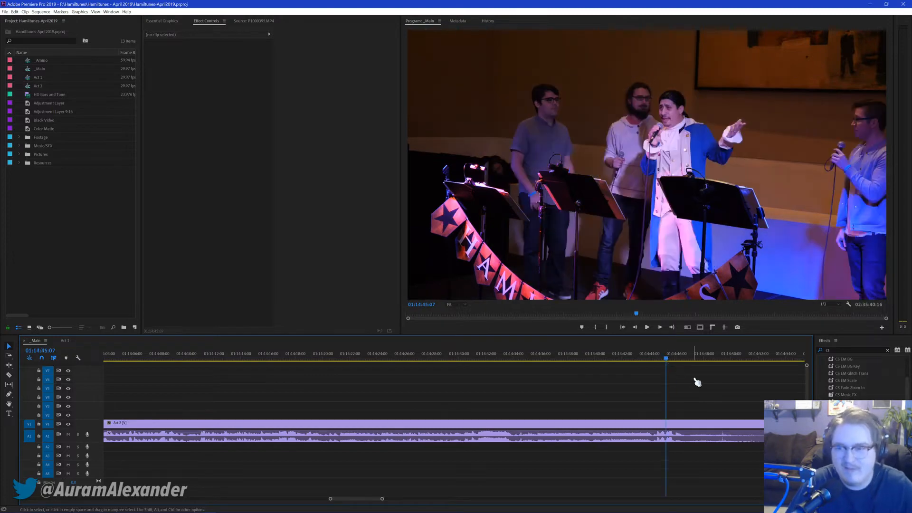
# Step: Find the end of the song and split the Act 2 clip at 01:14:46:25
pyautogui.click(673, 358)
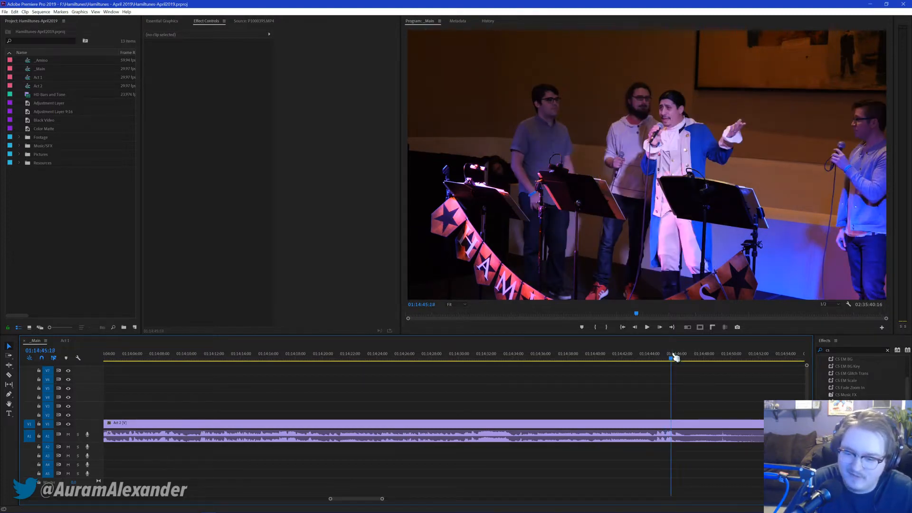
pyautogui.click(675, 358)
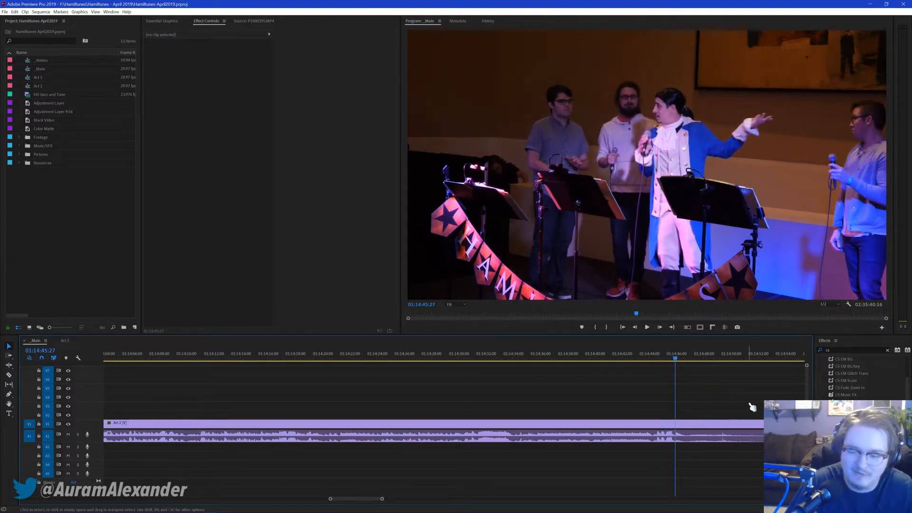
pyautogui.press('space')
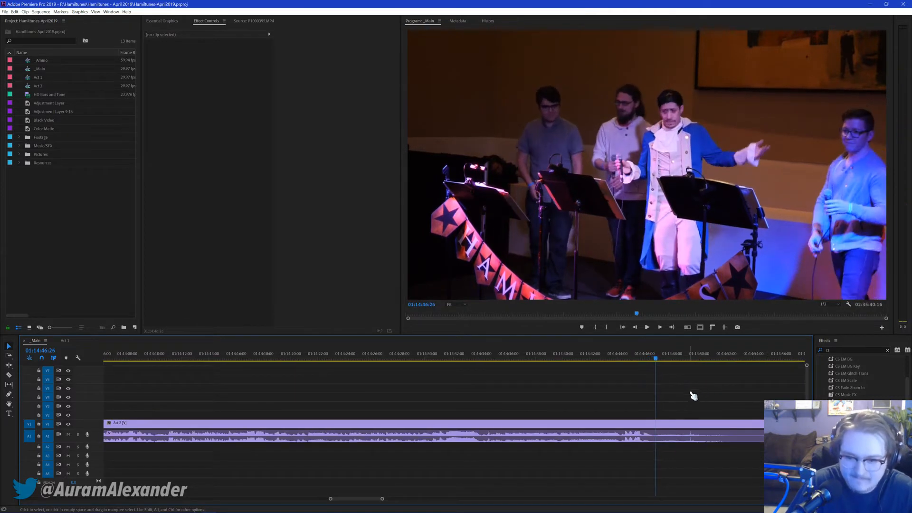
pyautogui.hotkey('ctrl', 'k')
# Step: Ripple-delete the break from the cut to 01:15:17:11, bridging the join with the default video transition, and save the project
pyautogui.scroll(-5, 665, 398)
pyautogui.click(678, 359)
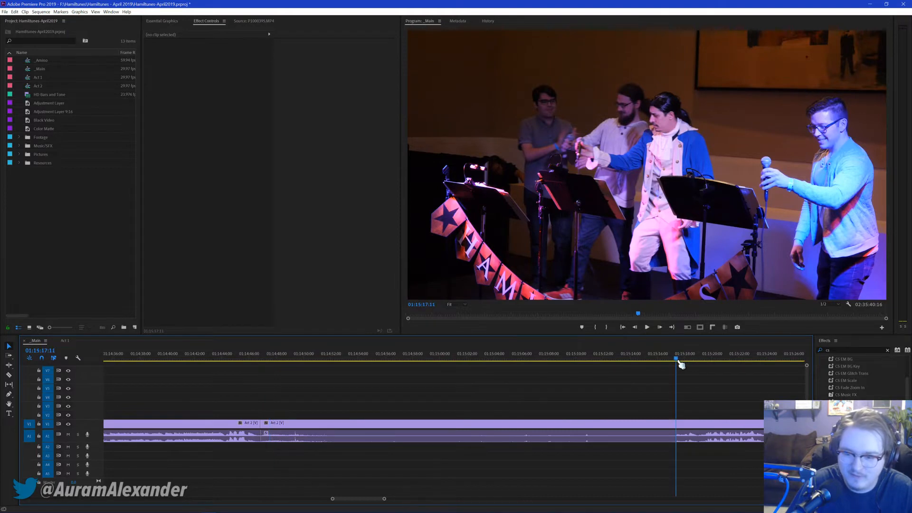
pyautogui.press('Up')
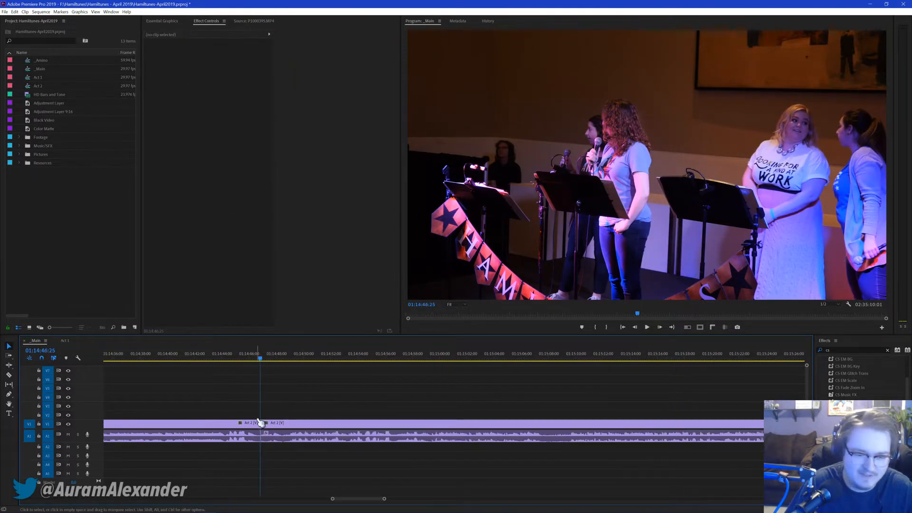
pyautogui.press('space')
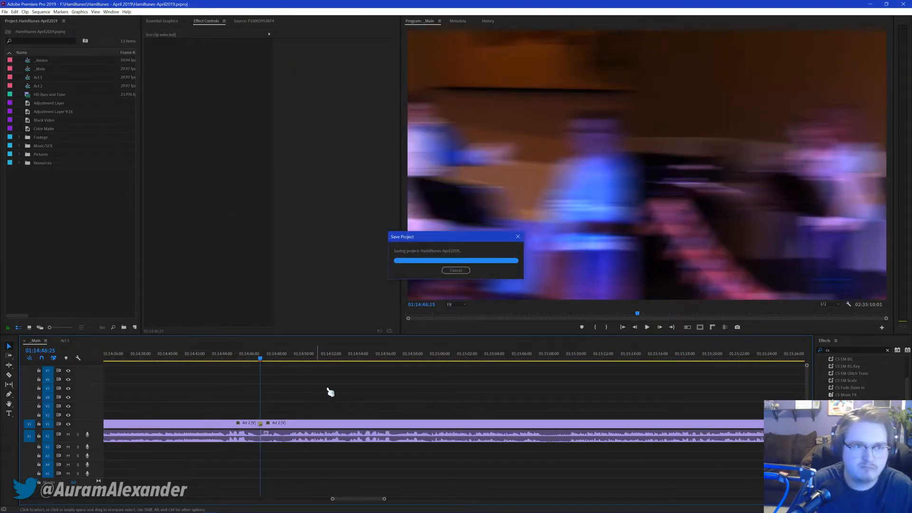
# Step: Skim the next song from the join to about 01:17:53, checking the footage and waveform for where it ends
pyautogui.scroll(-5, 361, 401)
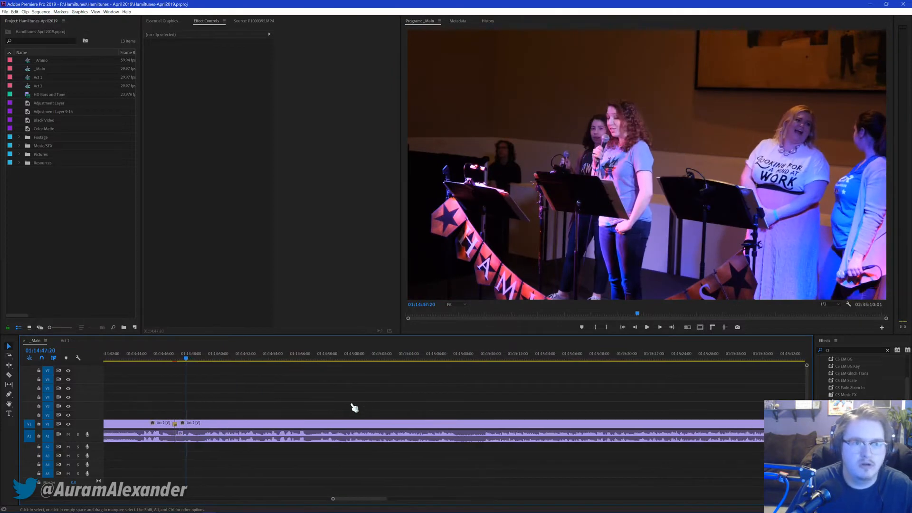
pyautogui.click(394, 357)
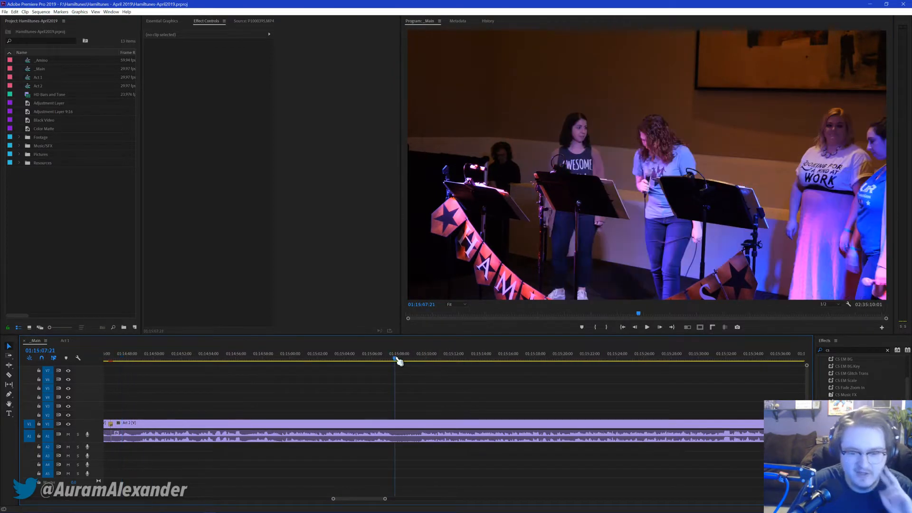
pyautogui.scroll(-1, 456, 387)
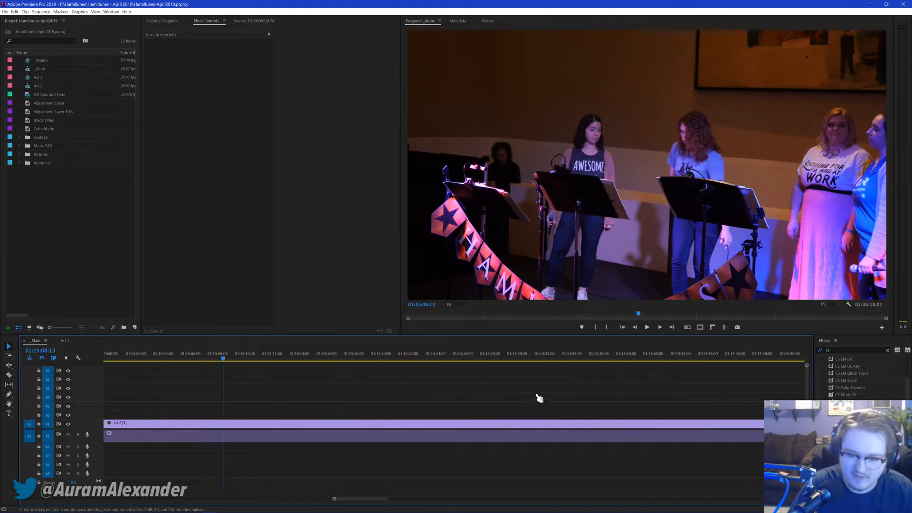
pyautogui.click(598, 355)
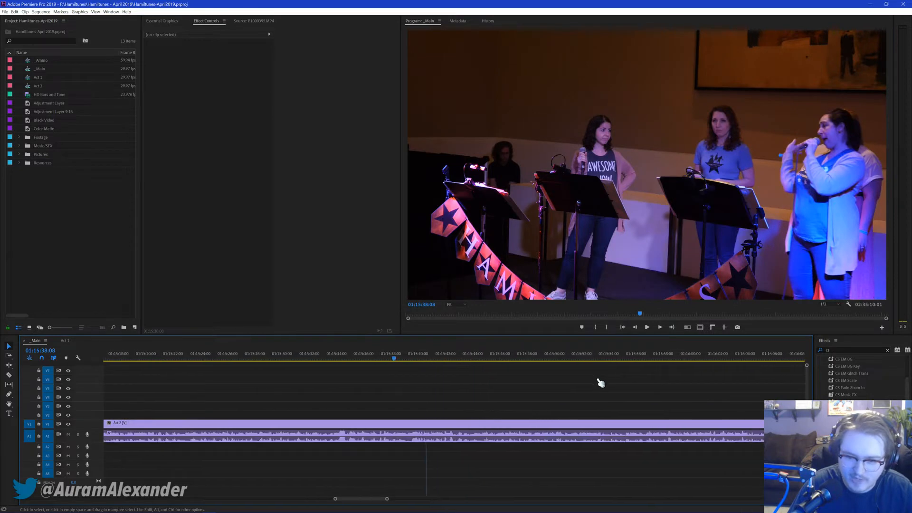
pyautogui.click(694, 371)
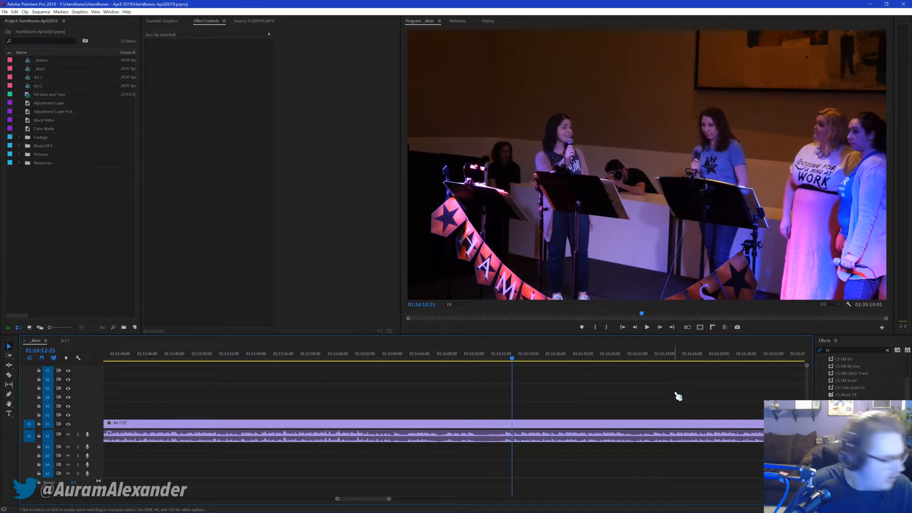
pyautogui.scroll(-5, 641, 393)
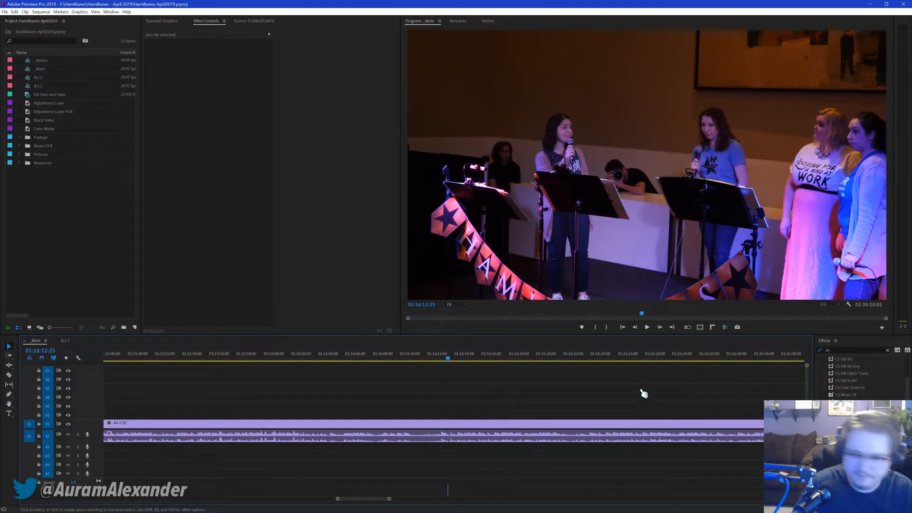
pyautogui.click(619, 356)
pyautogui.scroll(-5, 632, 389)
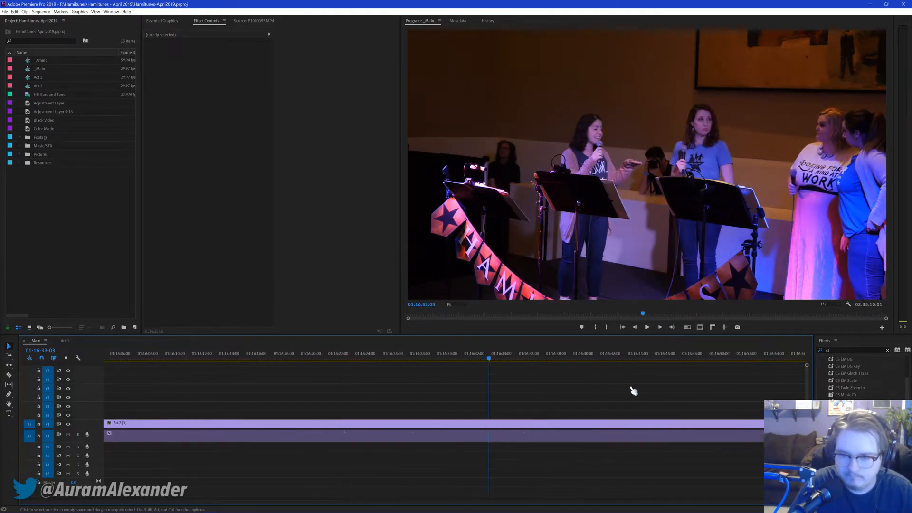
pyautogui.scroll(-5, 655, 386)
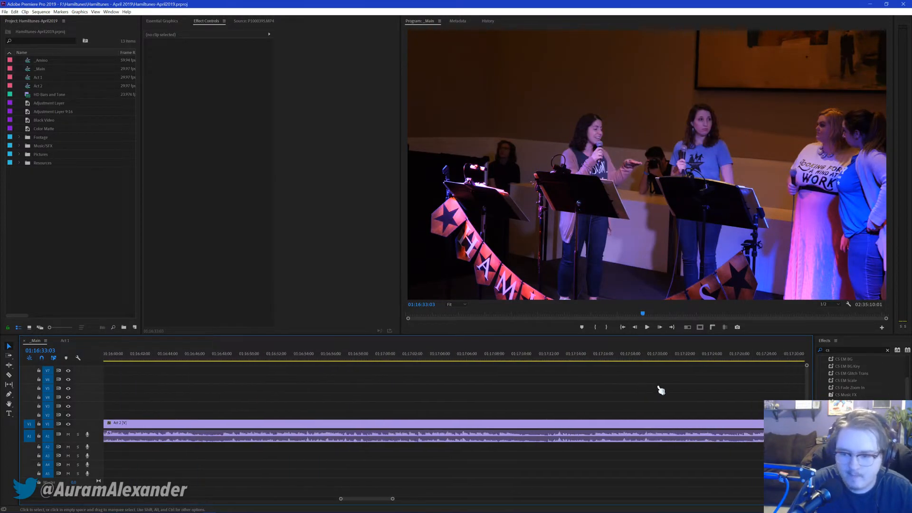
pyautogui.click(633, 354)
pyautogui.press('space')
pyautogui.scroll(-1, 651, 407)
pyautogui.click(728, 359)
pyautogui.scroll(-5, 735, 366)
pyautogui.scroll(-2, 554, 385)
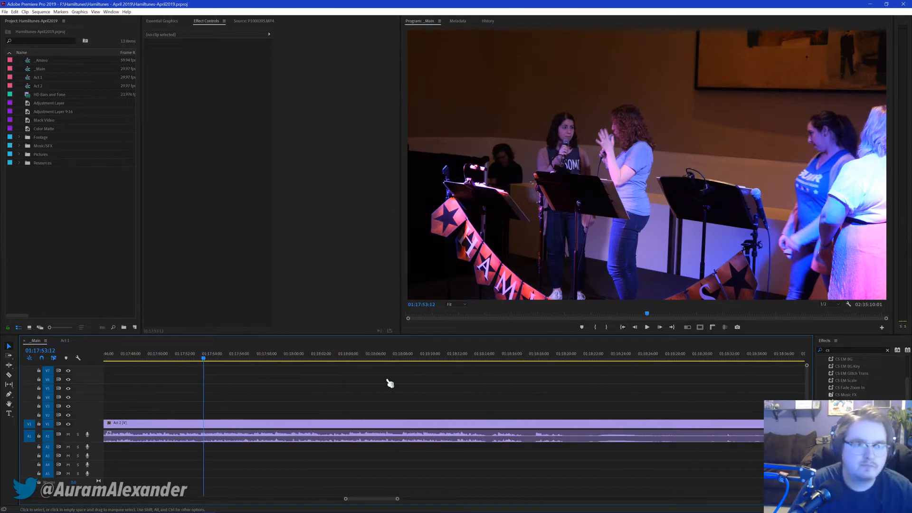
# Step: Play the closing moments of the song and split the Act 2 clip at 01:18:20:05
pyautogui.click(465, 358)
pyautogui.press('space')
pyautogui.click(519, 360)
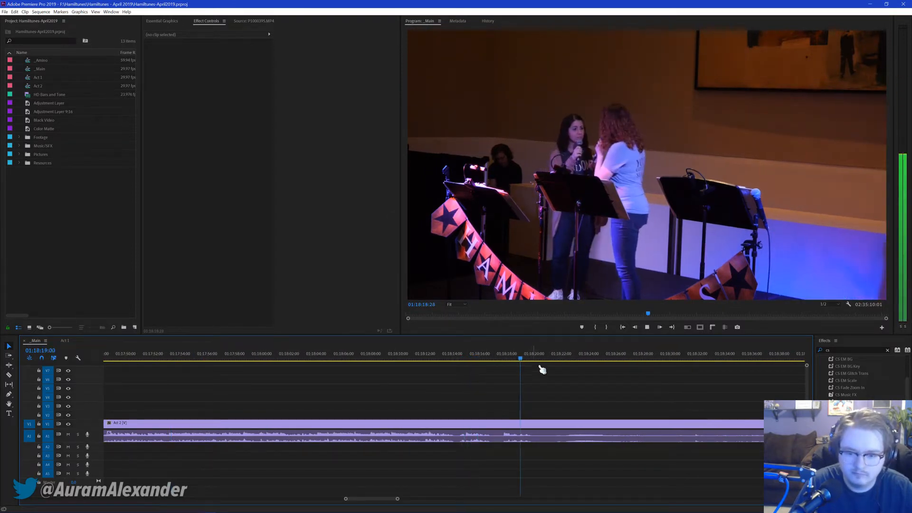
pyautogui.press('space')
pyautogui.hotkey('ctrl', 'k')
pyautogui.press('space')
# Step: Ripple-delete the break from the new cut to about 01:18:47, bridging the join with the default video transition, and save the project
pyautogui.scroll(-4, 601, 386)
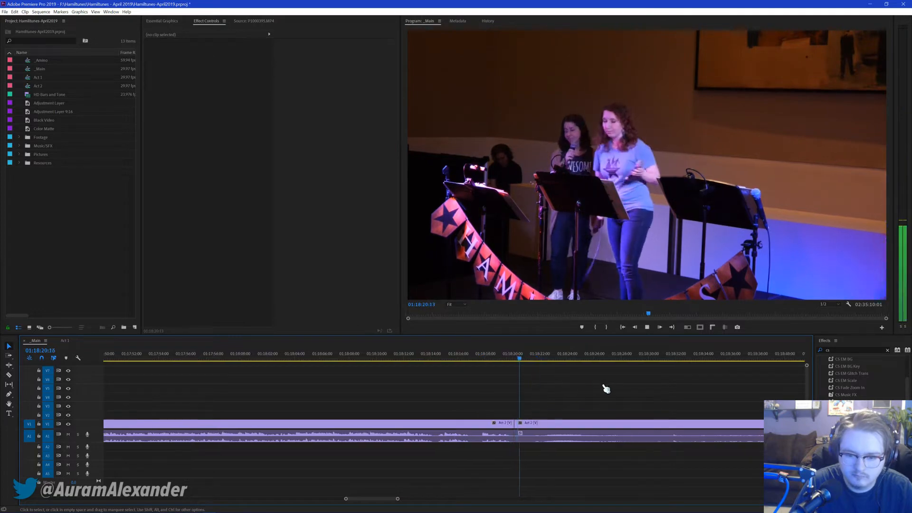
pyautogui.press('space')
pyautogui.scroll(-4, 691, 392)
pyautogui.click(589, 360)
pyautogui.press('space')
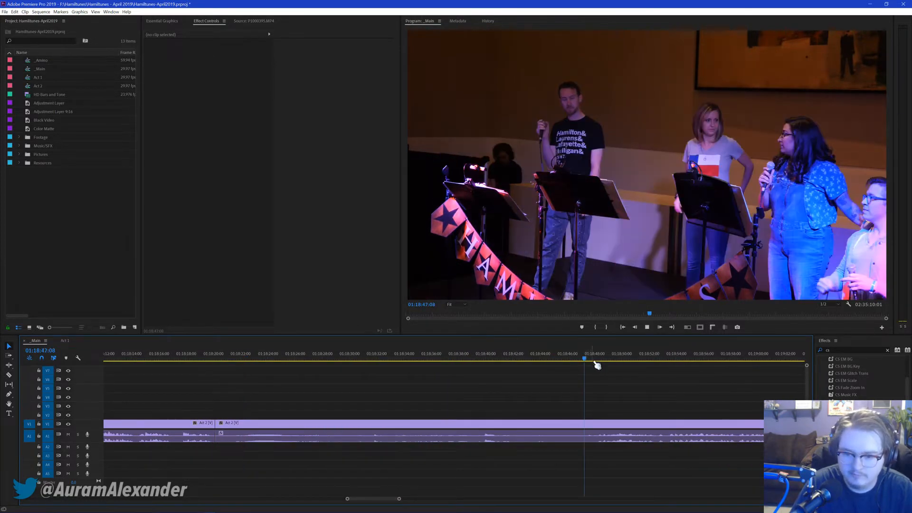
pyautogui.click(380, 428)
pyautogui.click(217, 424)
pyautogui.hotkey('ctrl', 'd')
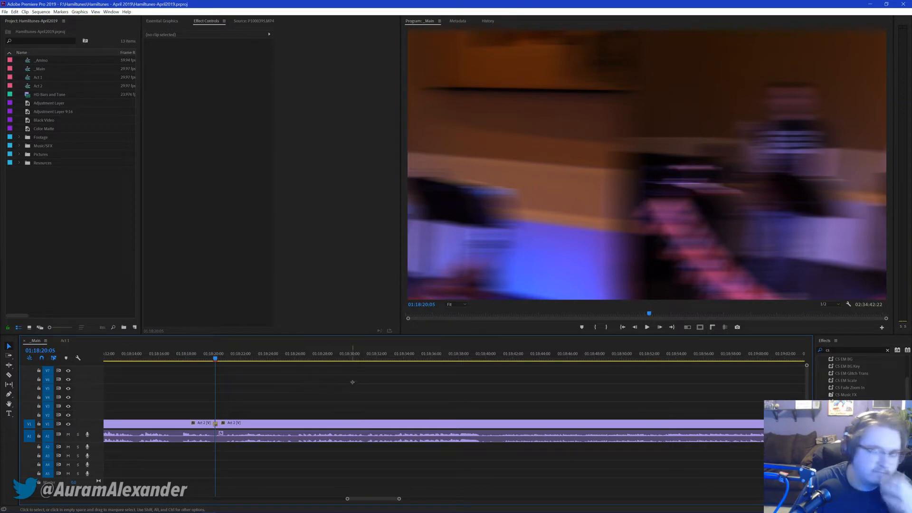
# Step: Skim the following song from about 01:18:45 past 01:22:12, checking the footage and waveform for where it ends
pyautogui.click(557, 359)
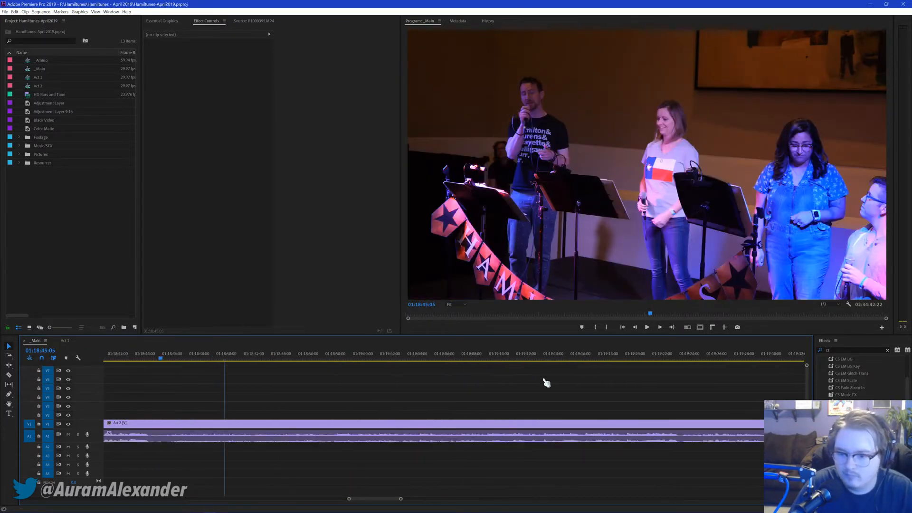
pyautogui.scroll(-5, 594, 394)
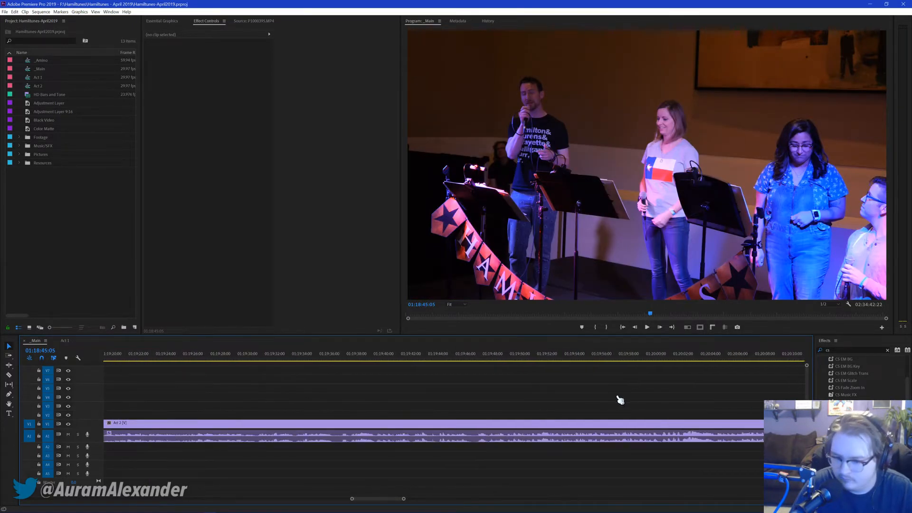
pyautogui.scroll(-3, 585, 408)
pyautogui.scroll(-3, 584, 407)
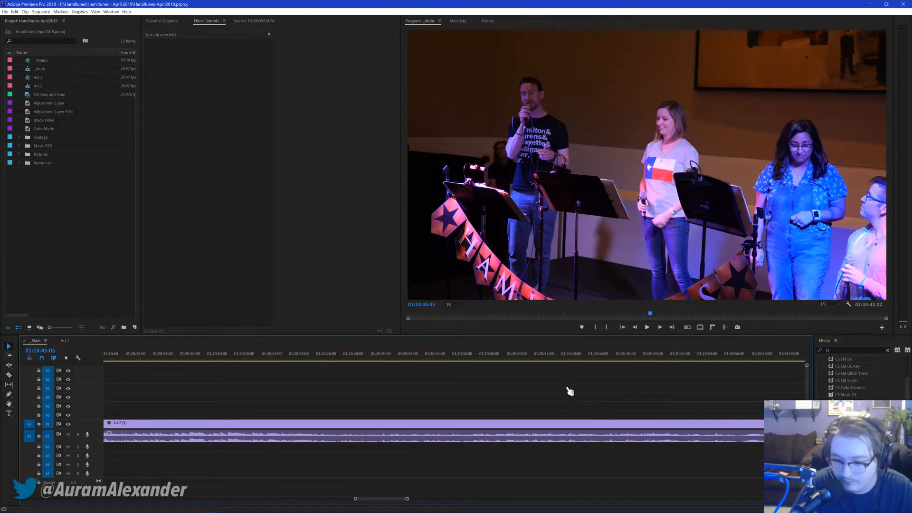
pyautogui.click(599, 364)
pyautogui.scroll(-1, 583, 396)
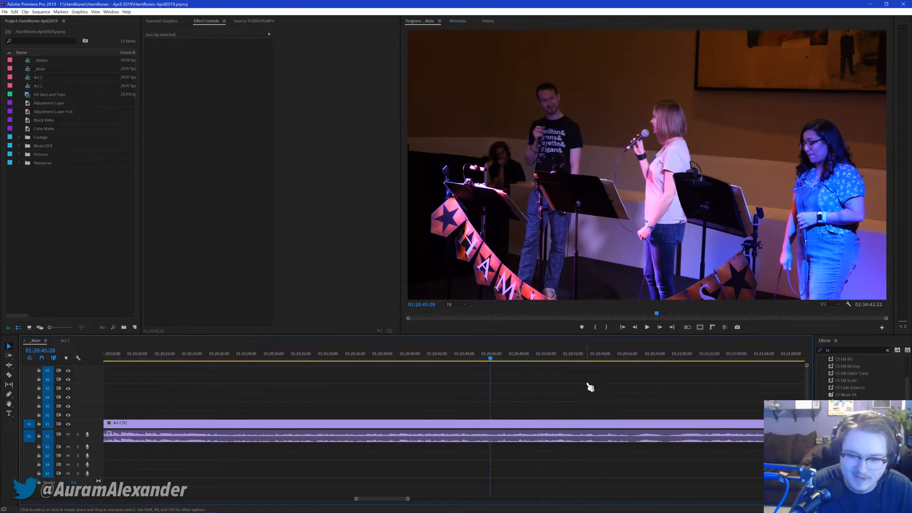
pyautogui.scroll(-1, 568, 391)
pyautogui.scroll(-1, 503, 392)
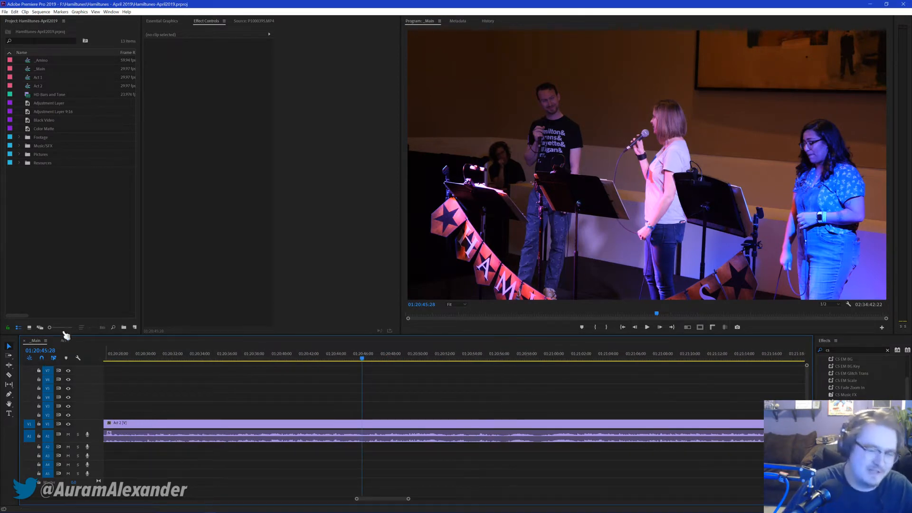
pyautogui.scroll(-4, 592, 387)
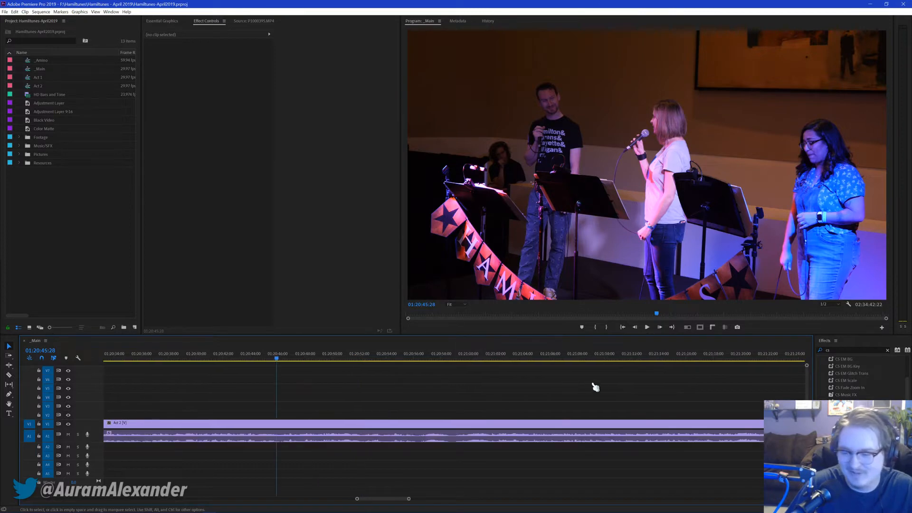
pyautogui.click(697, 360)
pyautogui.scroll(-3, 683, 414)
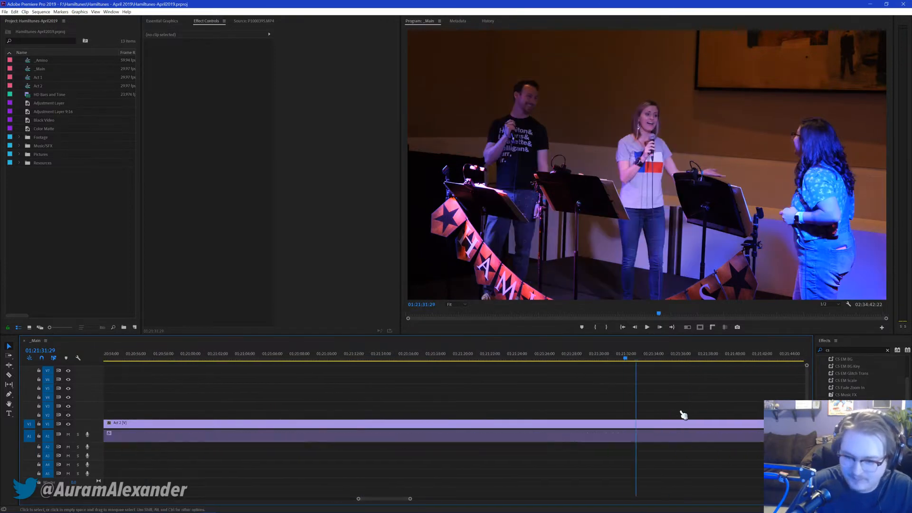
pyautogui.scroll(-1, 595, 398)
pyautogui.scroll(-1, 593, 399)
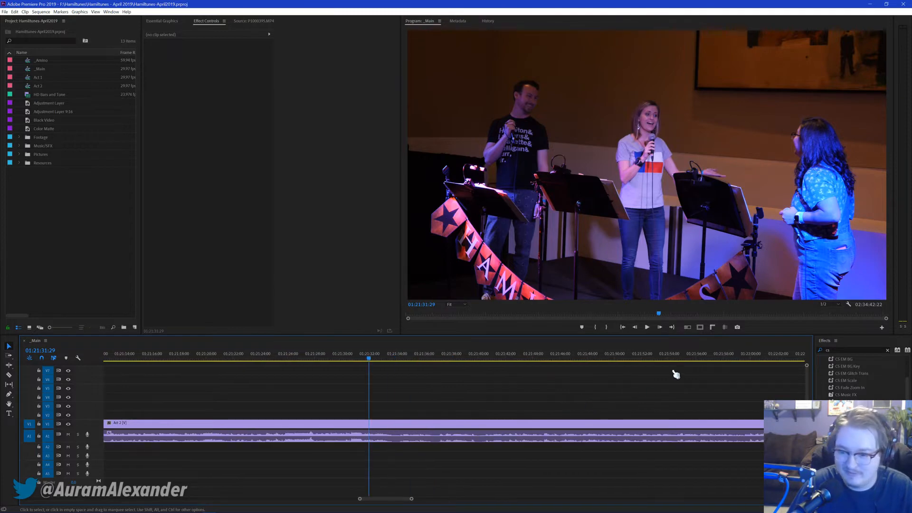
pyautogui.click(697, 360)
pyautogui.scroll(-4, 643, 409)
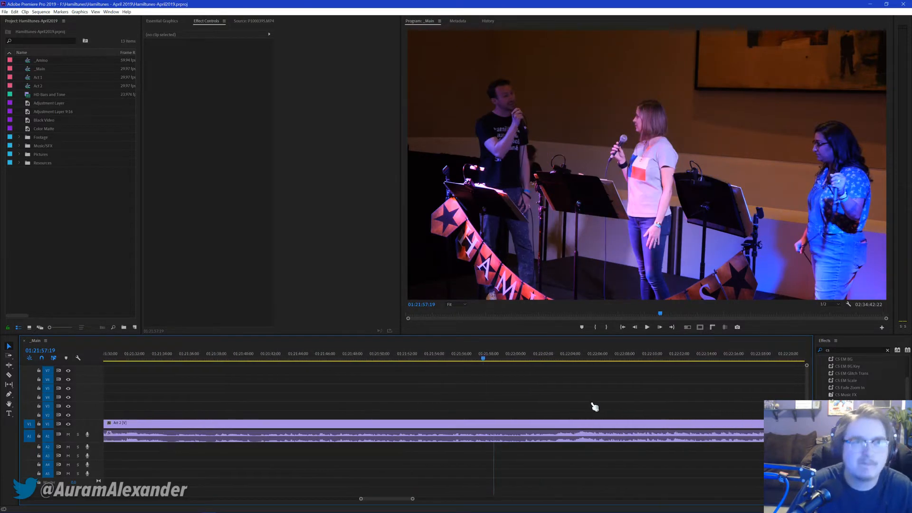
pyautogui.scroll(-1, 498, 386)
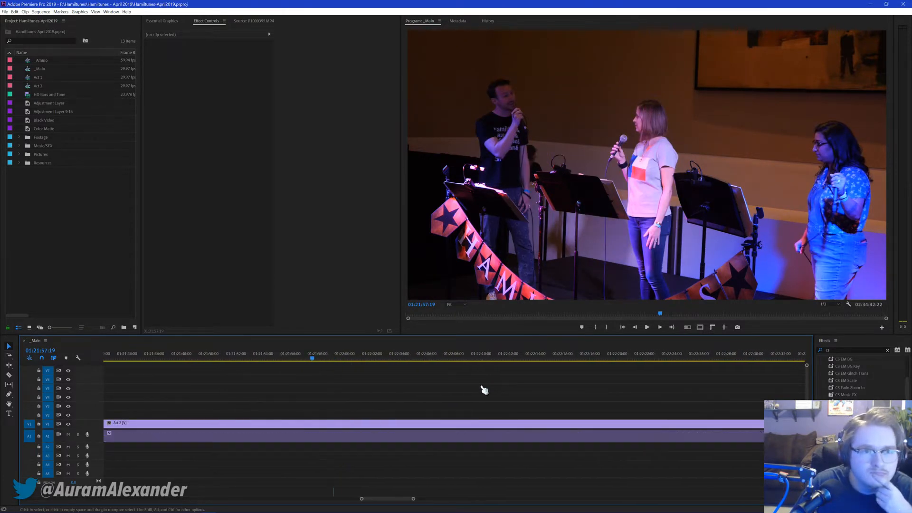
pyautogui.click(497, 370)
pyautogui.scroll(-2, 507, 377)
pyautogui.scroll(-1, 458, 375)
pyautogui.scroll(-3, 570, 401)
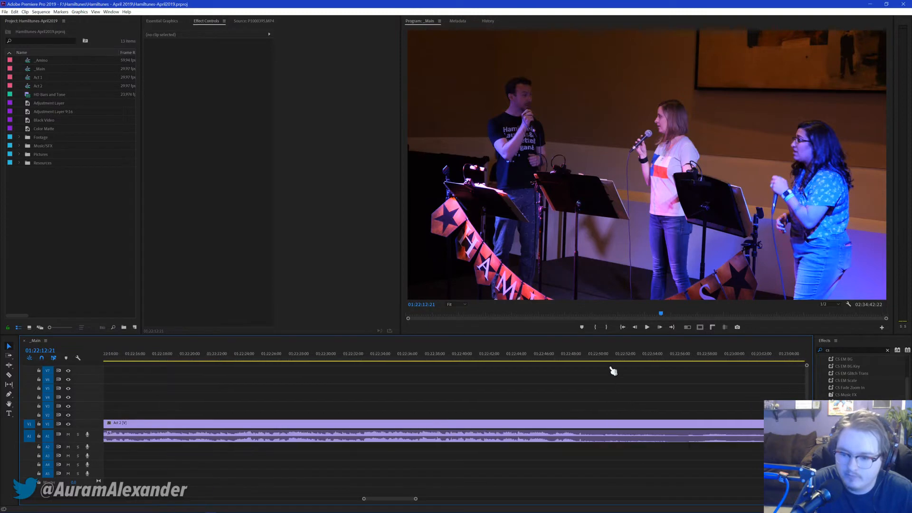
# Step: Play through the performer changeover between about 01:22:56 and 01:23:10 to locate the end of one number and the start of the next
pyautogui.press('space')
pyautogui.scroll(-1, 668, 380)
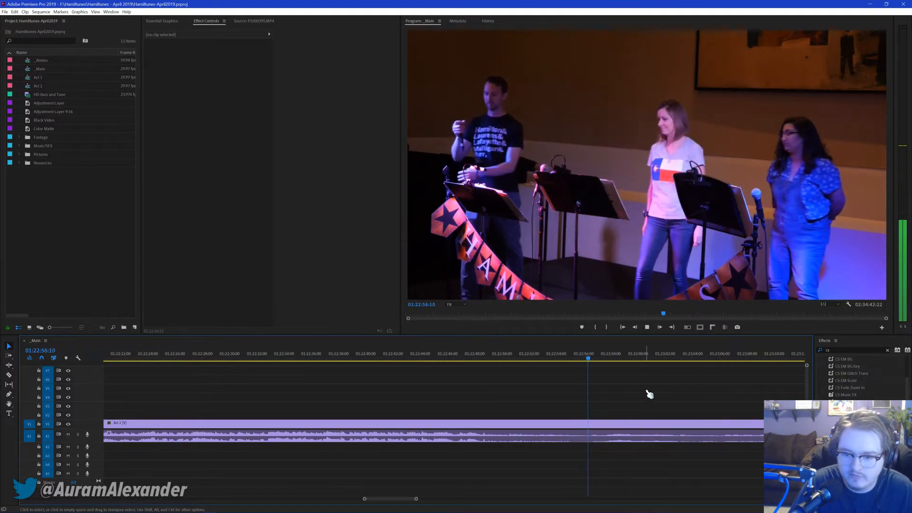
pyautogui.scroll(-5, 608, 391)
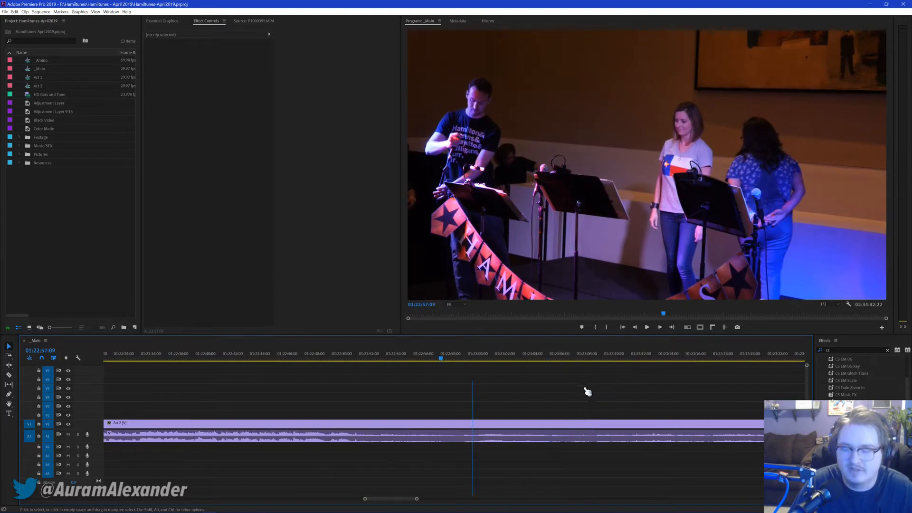
pyautogui.click(592, 359)
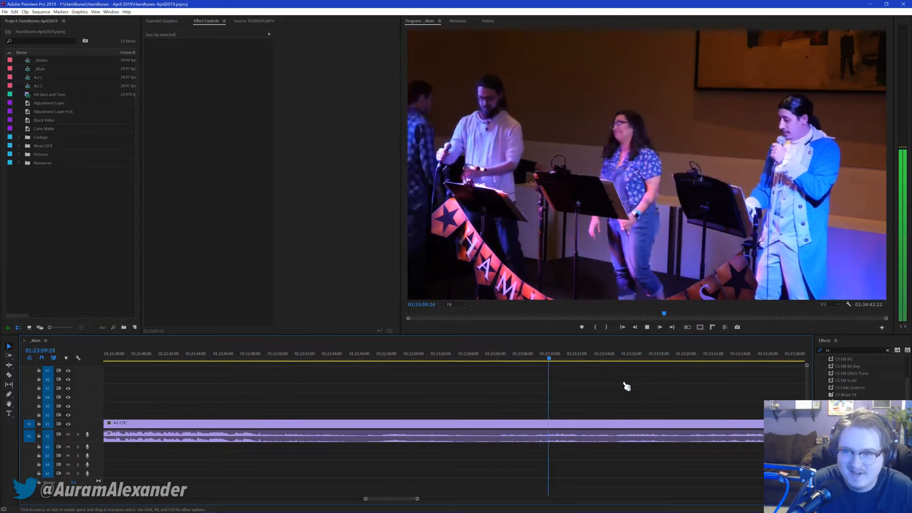
pyautogui.press('space')
pyautogui.scroll(-2, 615, 386)
pyautogui.scroll(-2, 587, 378)
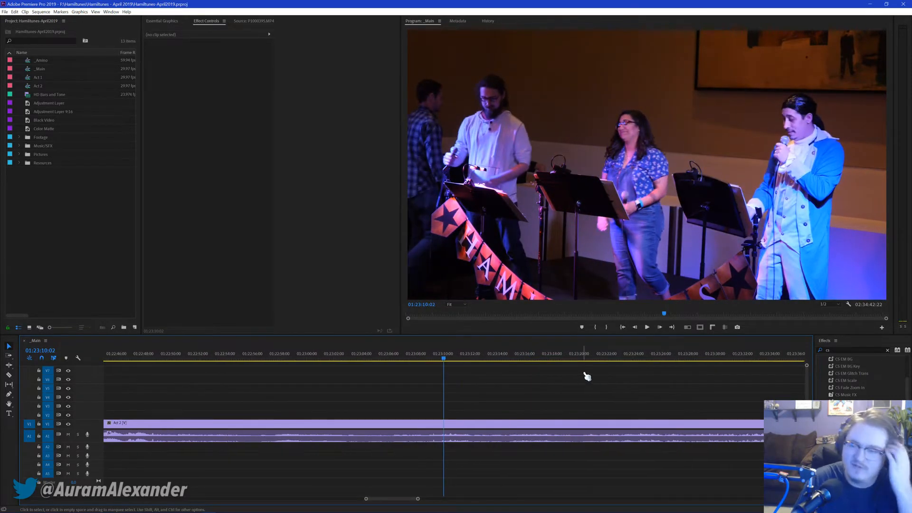
pyautogui.scroll(-7, 589, 380)
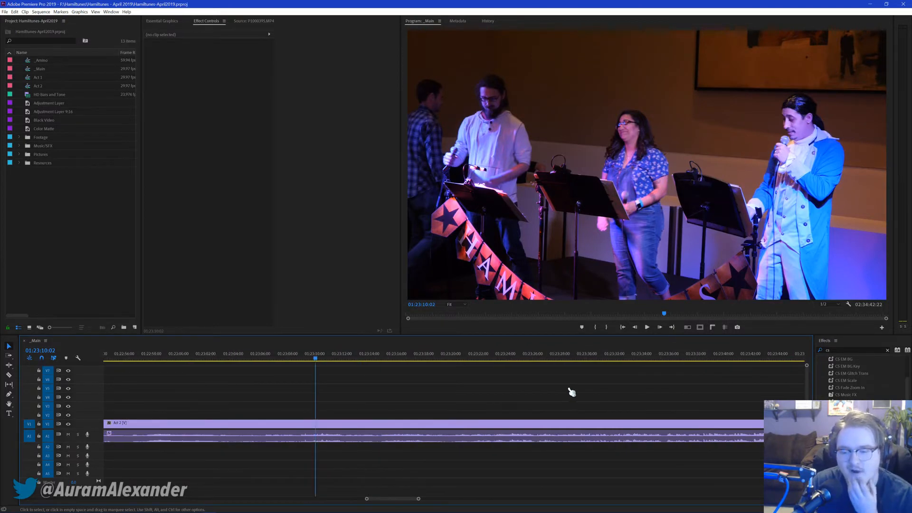
# Step: Skim the next song in the Act 2 clip from 01:23:10 to about 01:24:27, checking footage and waveform for its end
pyautogui.scroll(-2, 511, 413)
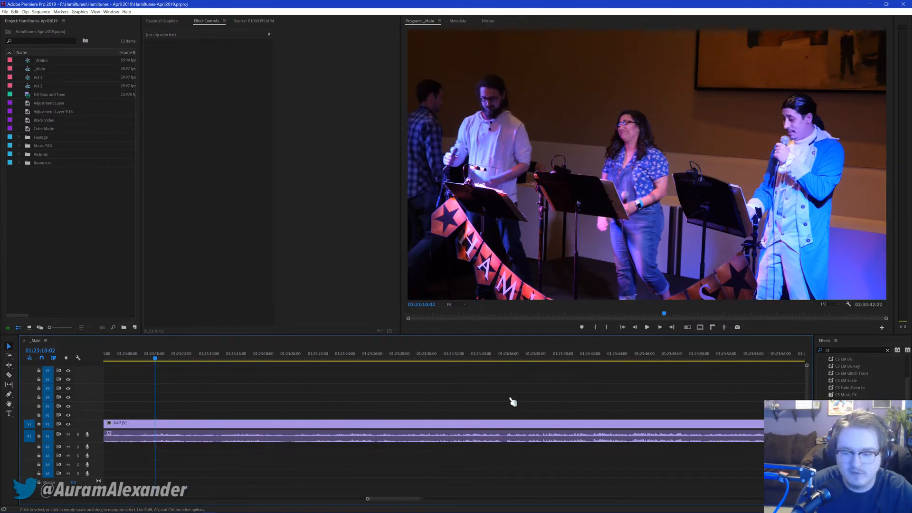
pyautogui.click(595, 362)
pyautogui.scroll(-2, 601, 366)
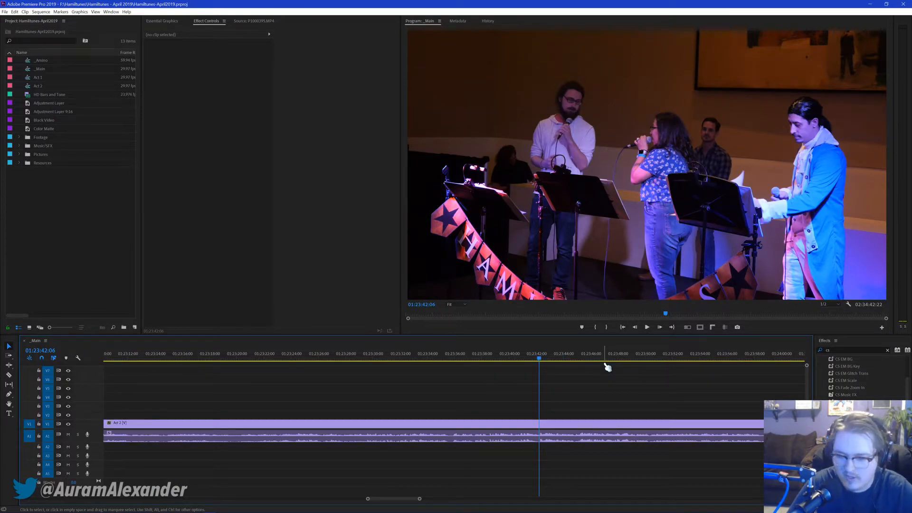
pyautogui.scroll(-2, 608, 366)
pyautogui.scroll(-2, 571, 382)
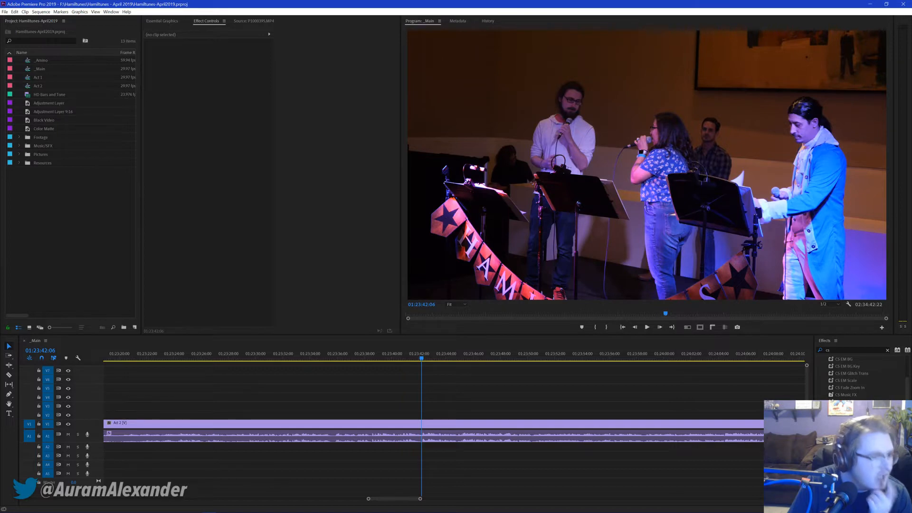
pyautogui.click(629, 417)
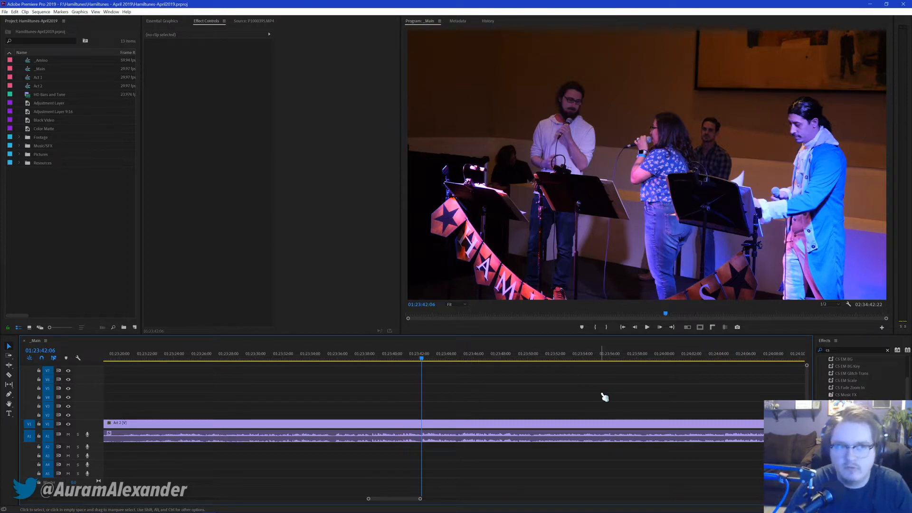
pyautogui.hscroll(3, 551, 387)
pyautogui.hscroll(5, 532, 401)
pyautogui.hscroll(2, 466, 385)
pyautogui.click(464, 357)
pyautogui.hscroll(1, 535, 387)
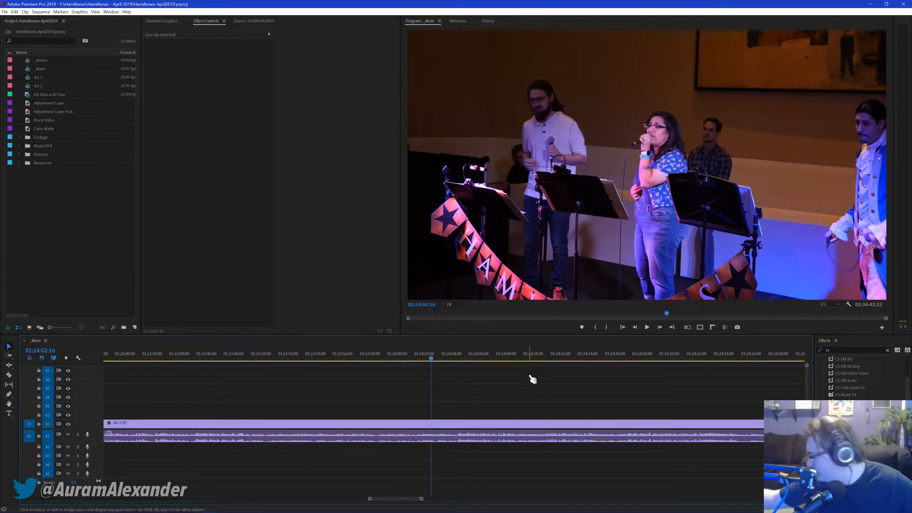
pyautogui.hscroll(3, 534, 383)
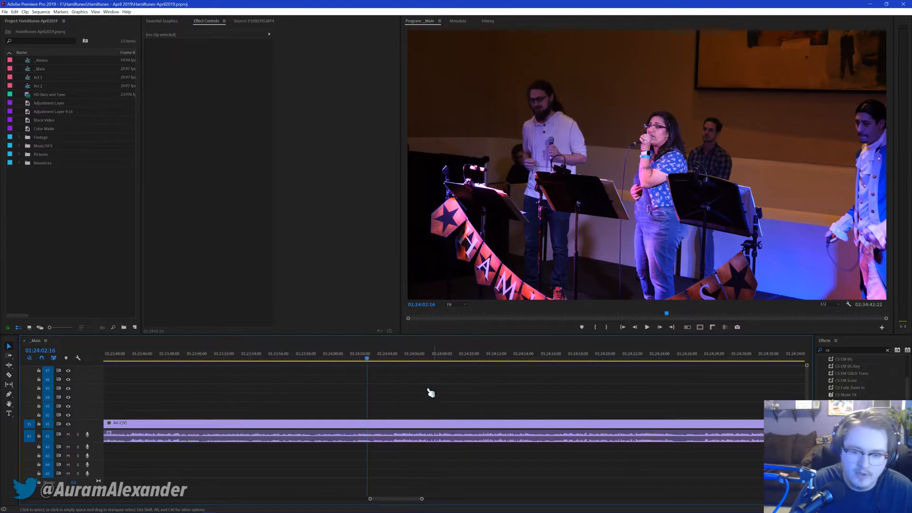
pyautogui.hscroll(5, 507, 383)
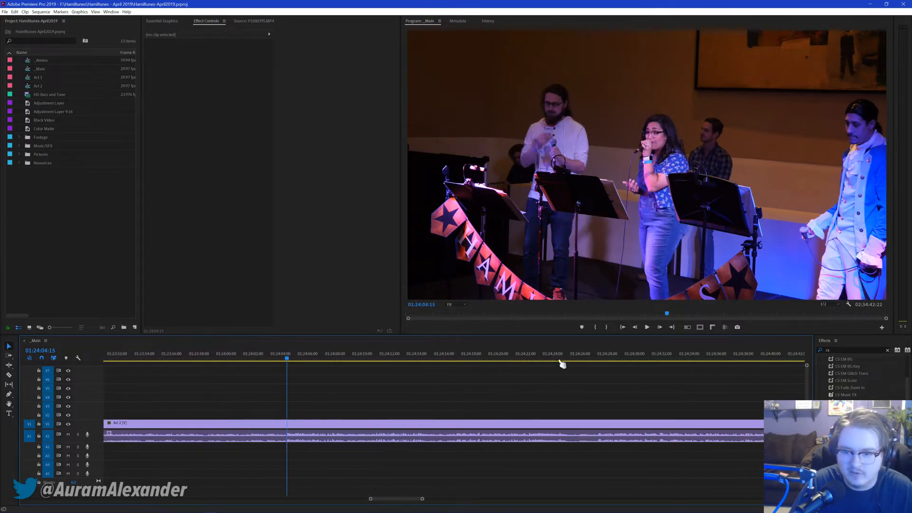
pyautogui.click(598, 361)
pyautogui.hscroll(2, 616, 389)
pyautogui.hscroll(4, 637, 395)
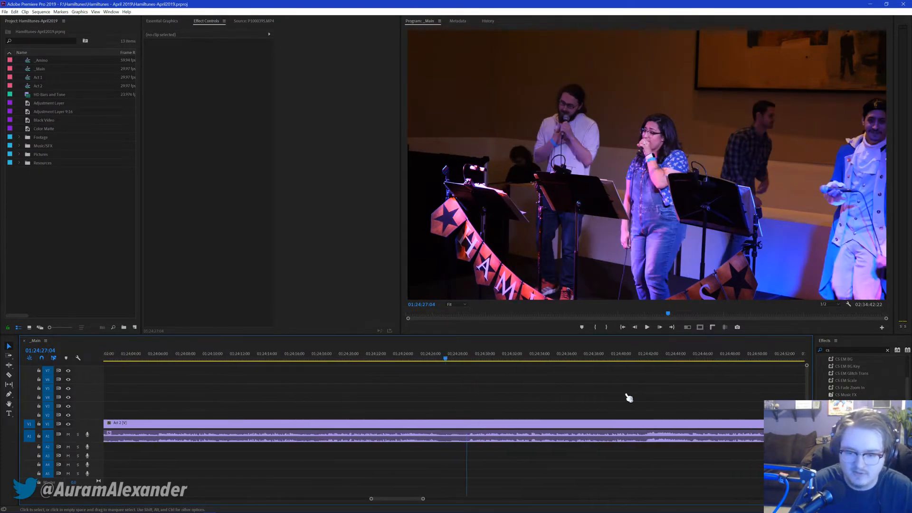
pyautogui.hscroll(2, 572, 386)
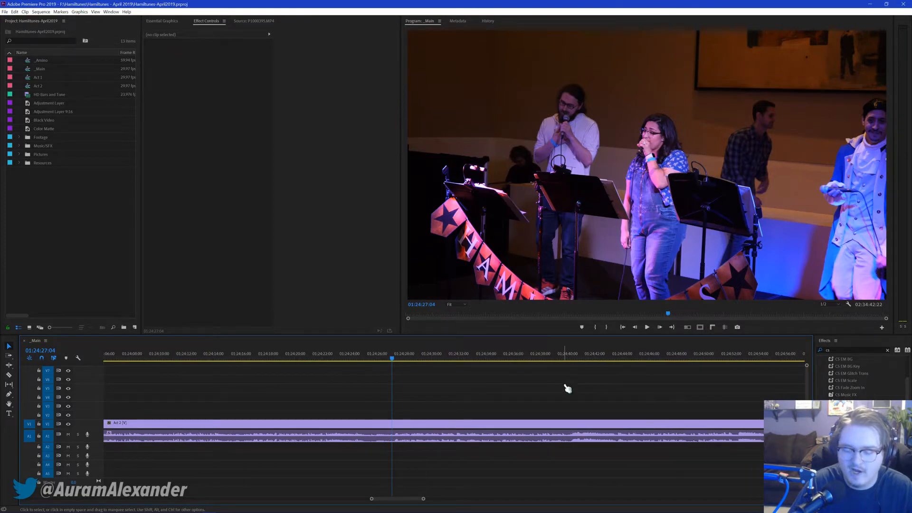
# Step: Continue skimming the Act 2 clip from about 01:24:40 to 01:26:51 to find where the song finishes
pyautogui.click(575, 384)
pyautogui.hscroll(12, 607, 381)
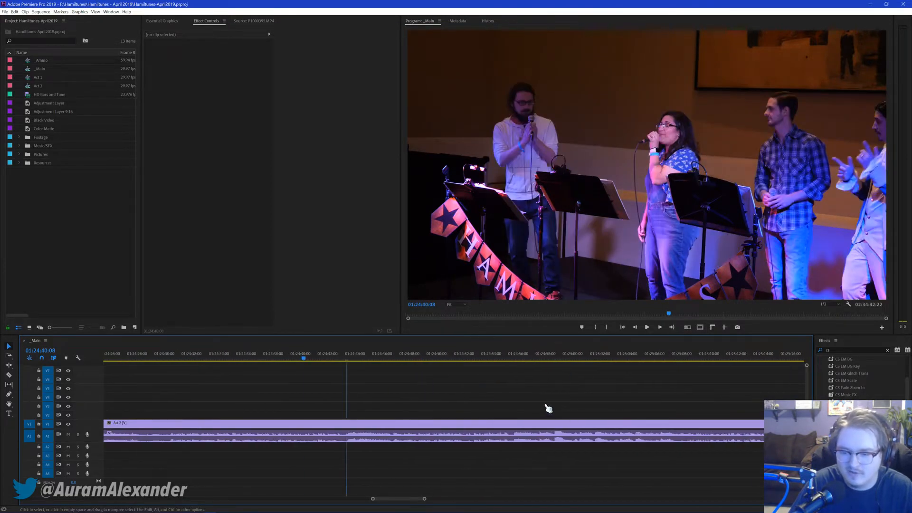
pyautogui.hscroll(18, 506, 398)
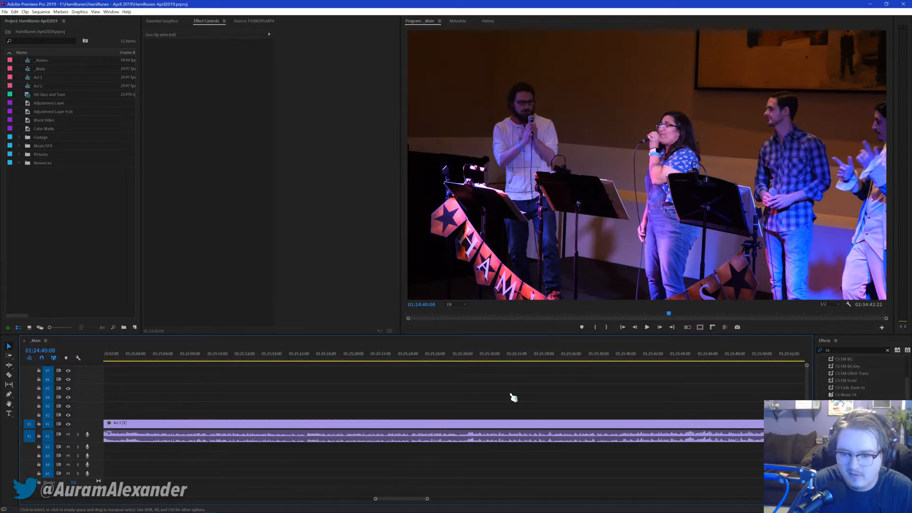
pyautogui.click(666, 363)
pyautogui.hscroll(9, 668, 378)
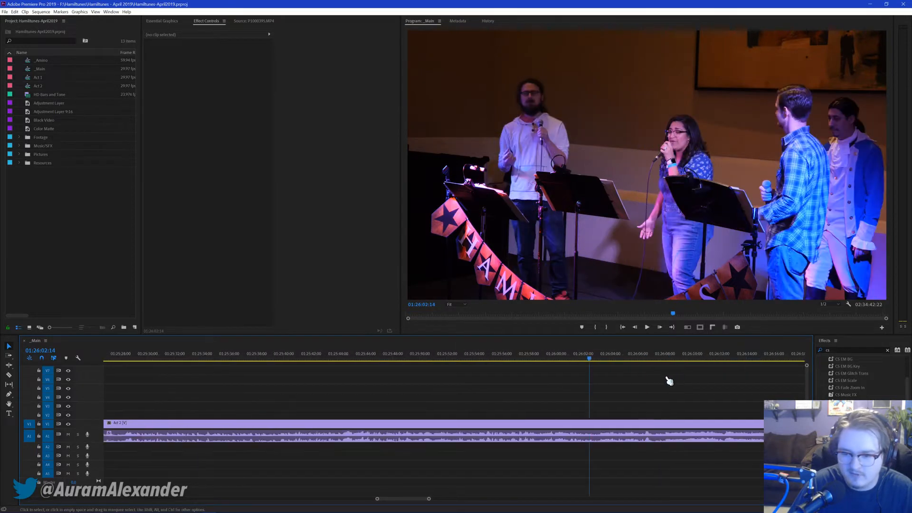
pyautogui.hscroll(2, 549, 384)
pyautogui.hscroll(2, 549, 383)
pyautogui.hscroll(5, 631, 376)
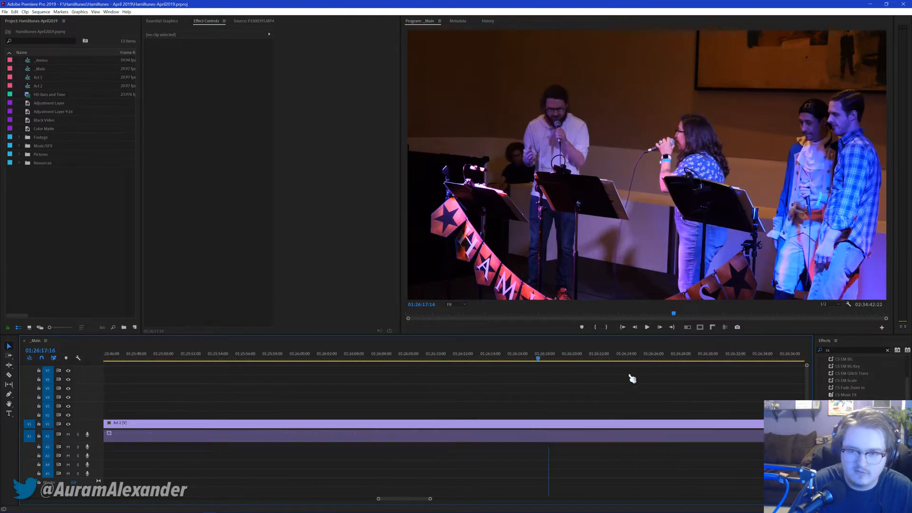
pyautogui.hscroll(9, 603, 376)
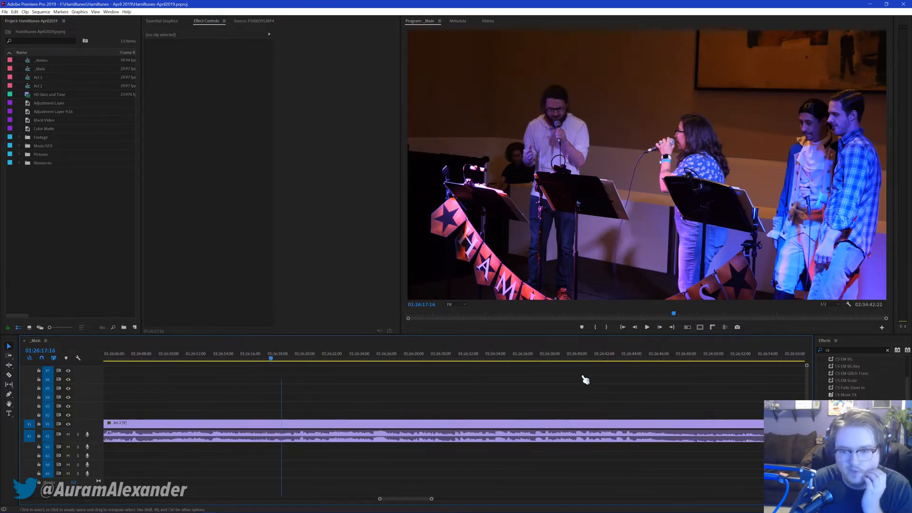
pyautogui.click(679, 357)
pyautogui.hscroll(2, 675, 404)
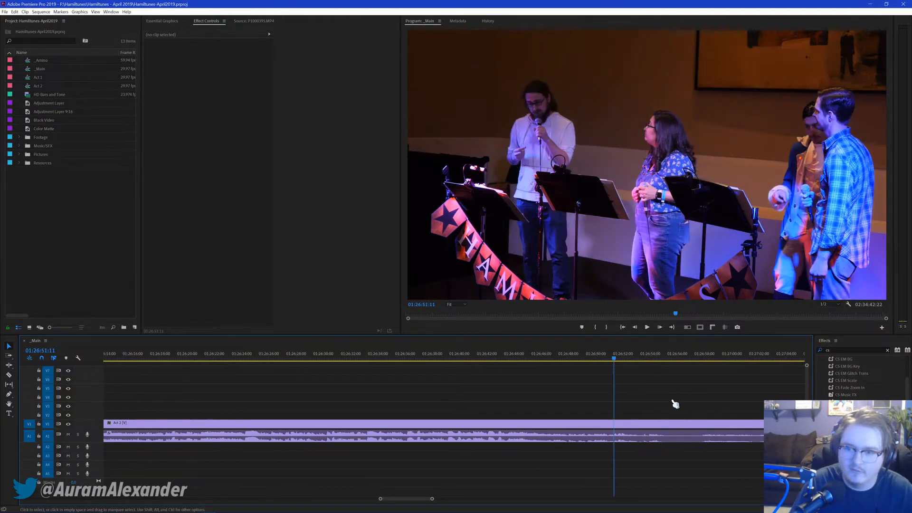
# Step: Play through the performers' exit between about 01:26:51 and 01:27:07 to find a suitable cut point
pyautogui.press('space')
pyautogui.hscroll(1, 651, 385)
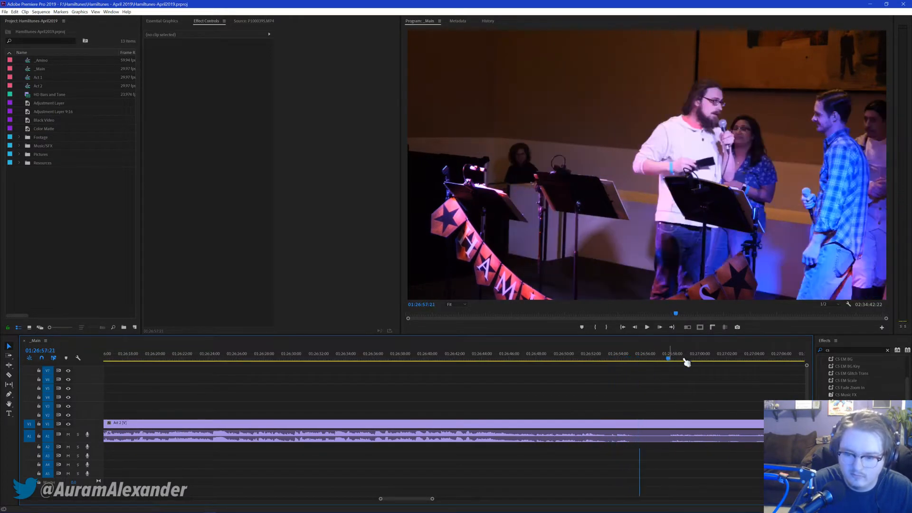
pyautogui.hscroll(2, 705, 390)
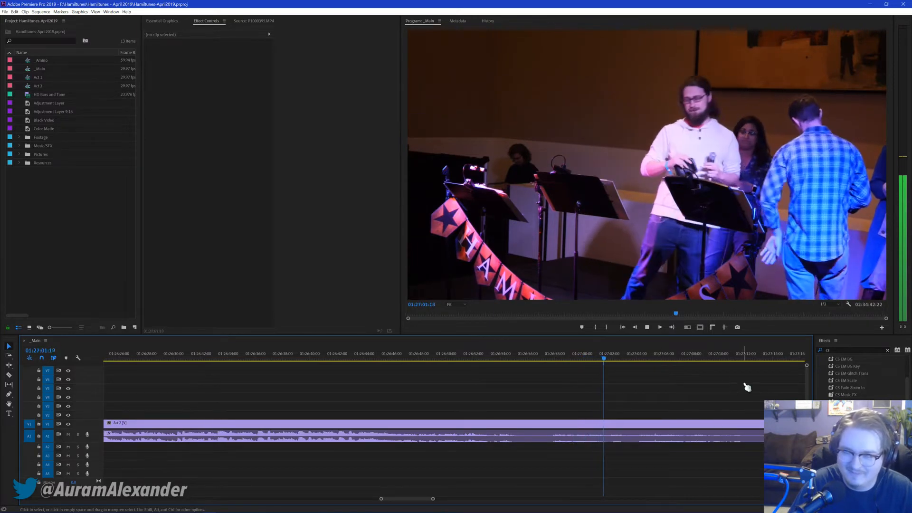
pyautogui.click(724, 355)
pyautogui.moveTo(683, 360); pyautogui.dragTo(601, 360)
pyautogui.press('space')
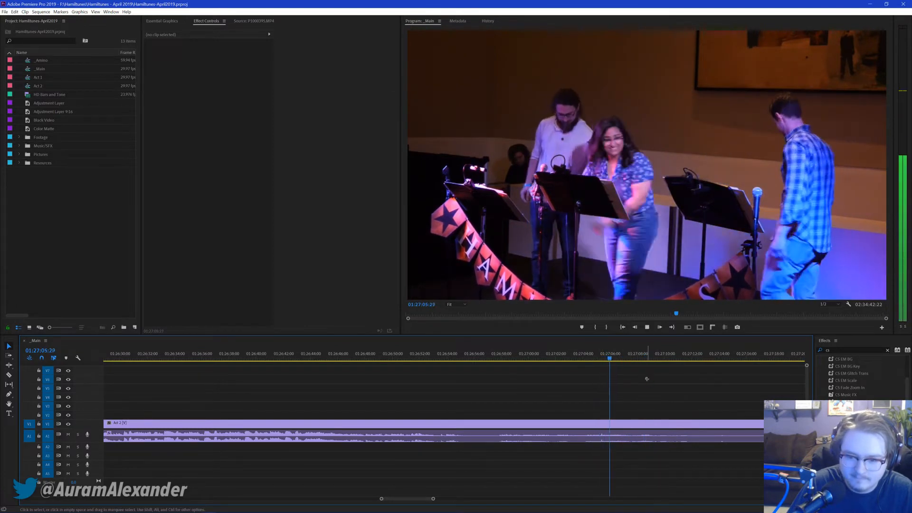
# Step: Split the Act 2 clip at 01:27:07:22 and save the project
pyautogui.click(635, 364)
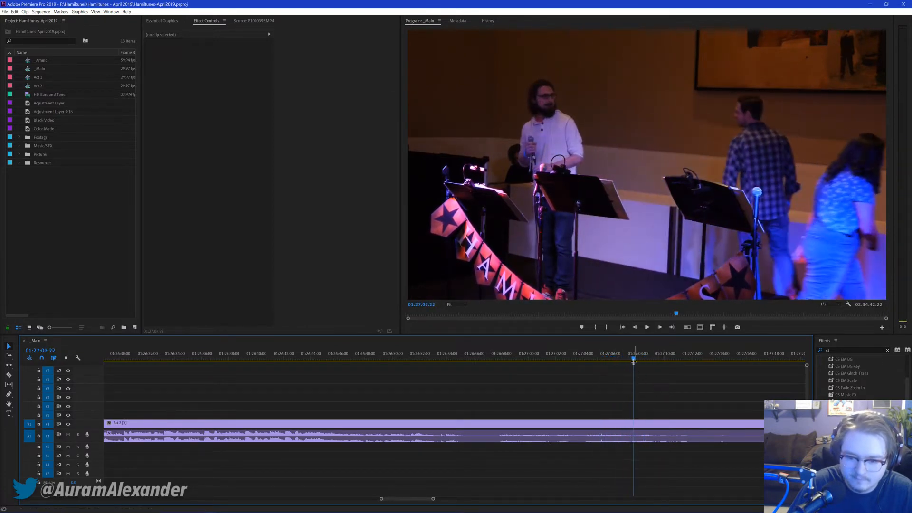
pyautogui.scroll(-5, 665, 375)
pyautogui.hotkey('ctrl', 'k')
pyautogui.hotkey('ctrl', 's')
# Step: Ripple-delete the break from the new cut to about 01:27:25:12 and bridge the join with the default video transition
pyautogui.scroll(-4, 594, 390)
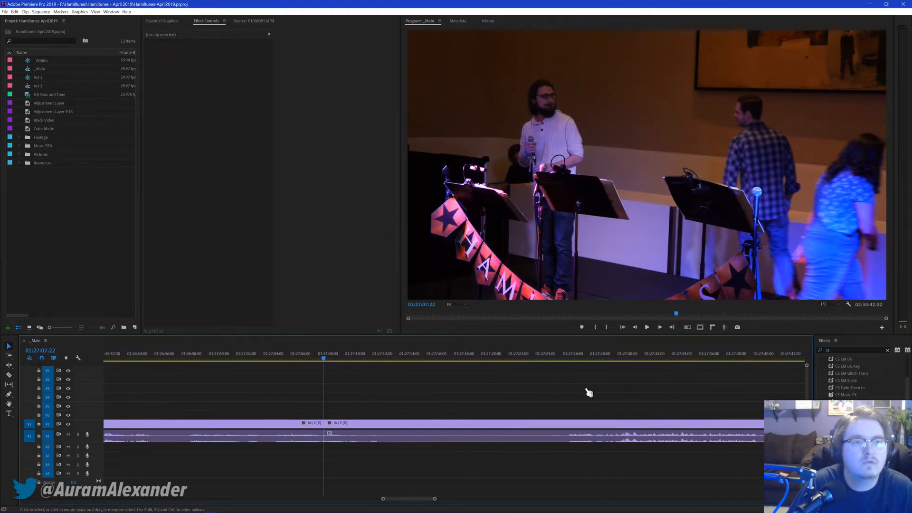
pyautogui.scroll(-1, 594, 394)
pyautogui.click(472, 358)
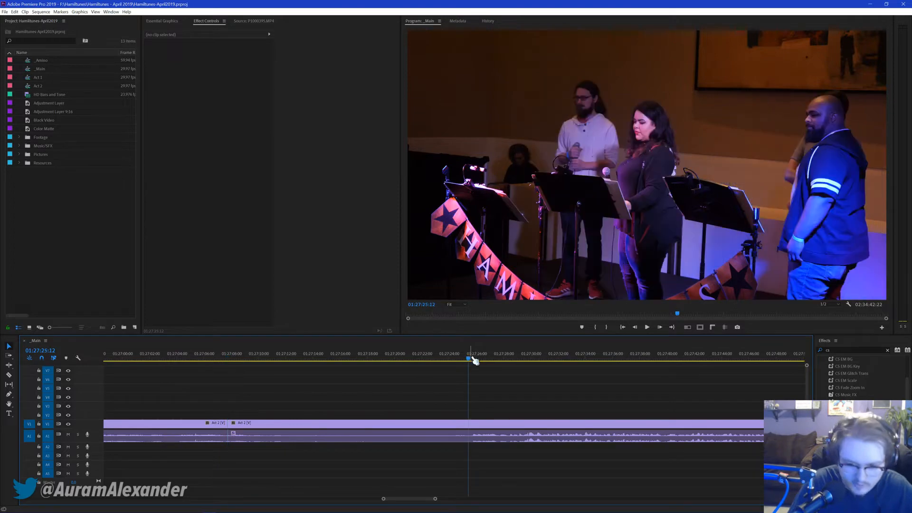
pyautogui.click(451, 424)
pyautogui.press('Up')
# Step: Play back the transition at the new join and check the following song at about 01:27:44
pyautogui.moveTo(236, 424); pyautogui.dragTo(234, 361)
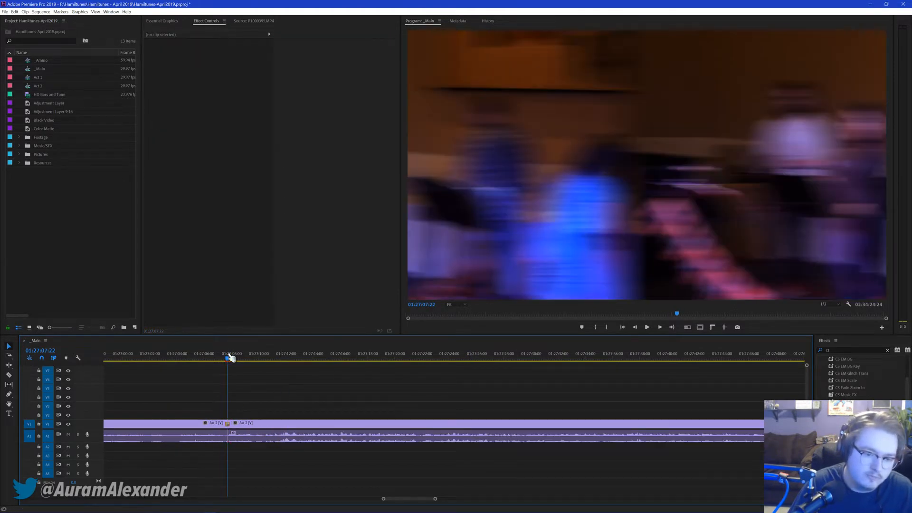
pyautogui.press('space')
pyautogui.scroll(-2, 316, 395)
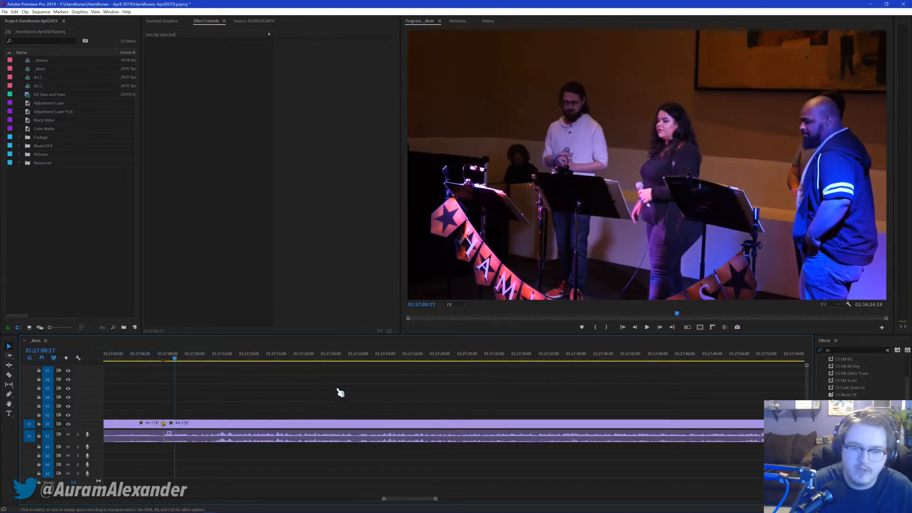
pyautogui.click(664, 360)
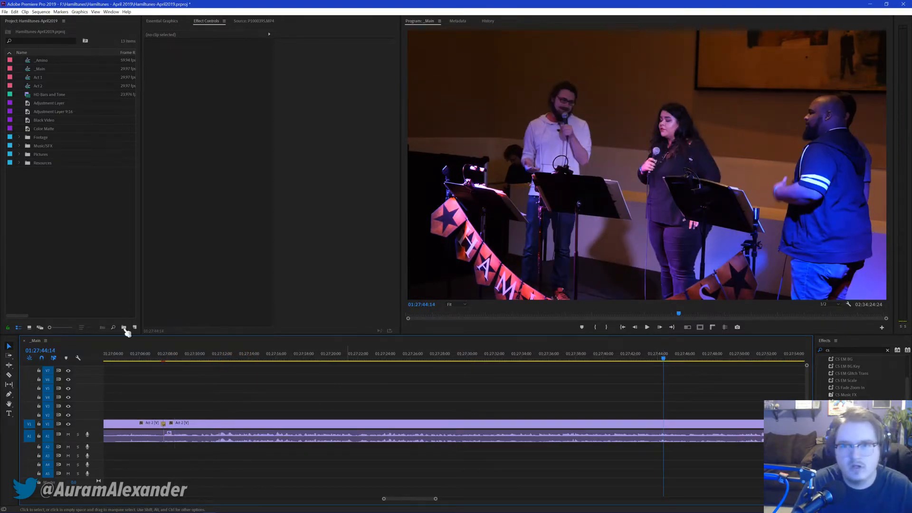
# Step: Switch to YouTube in the browser and search for "the show with issues"
pyautogui.click(116, 475)
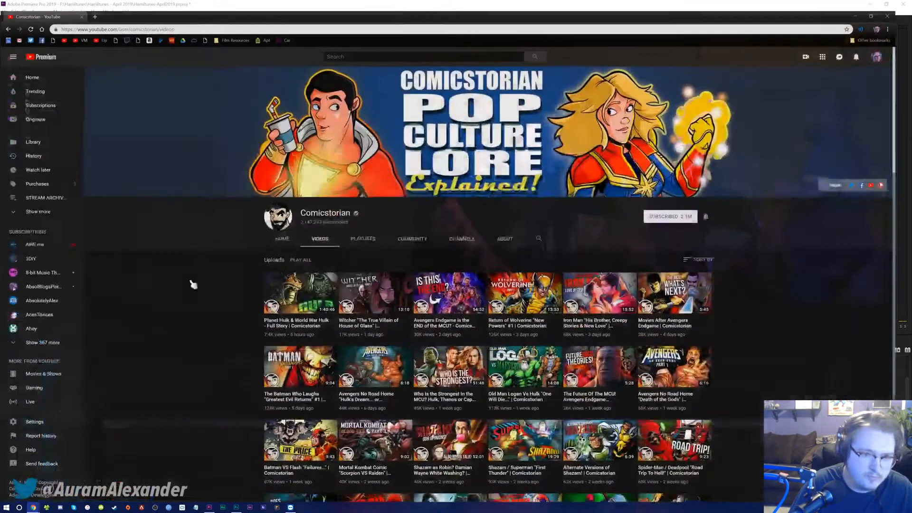
pyautogui.click(372, 46)
pyautogui.write('the show with issues')
pyautogui.press('Return')
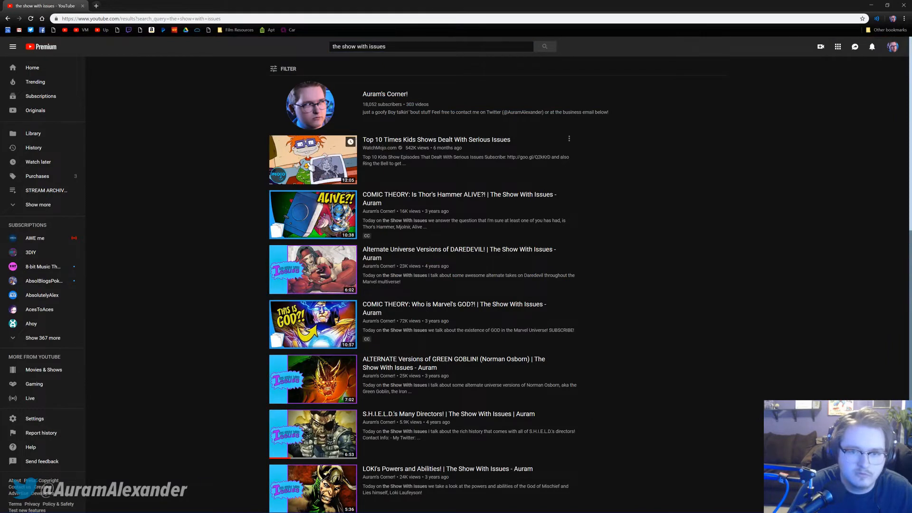
pyautogui.middleClick(209, 209)
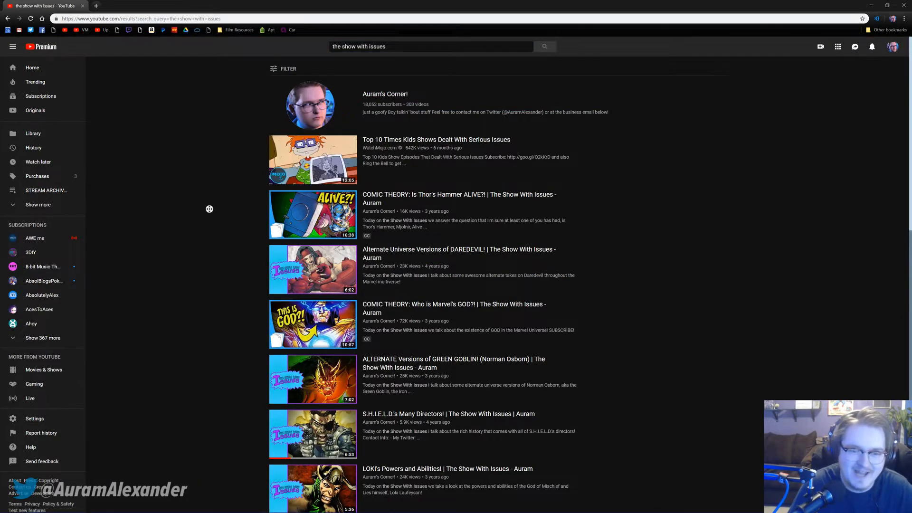
# Step: Look through the Auram's Corner! channel and open its video "Spider-Gwen: a lesson in world building!" in a separate tab
pyautogui.click(310, 105)
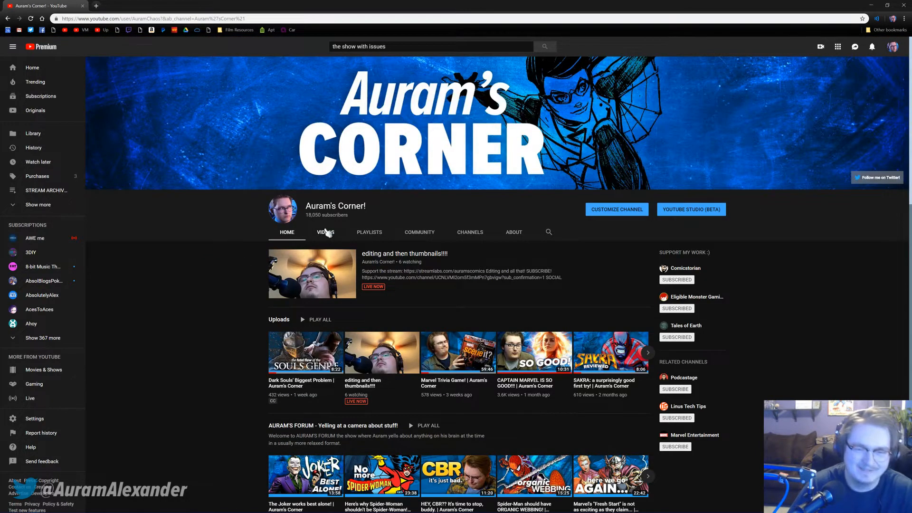
pyautogui.scroll(-2, 238, 300)
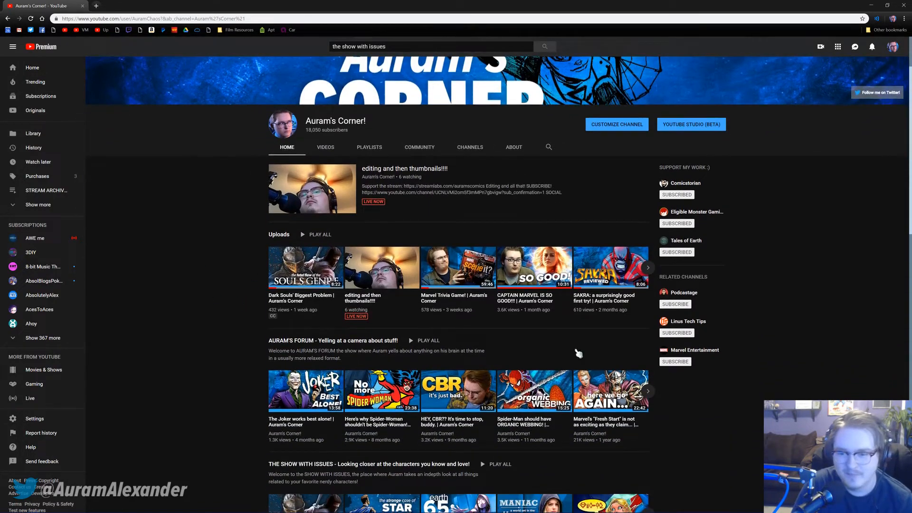
pyautogui.scroll(-5, 176, 242)
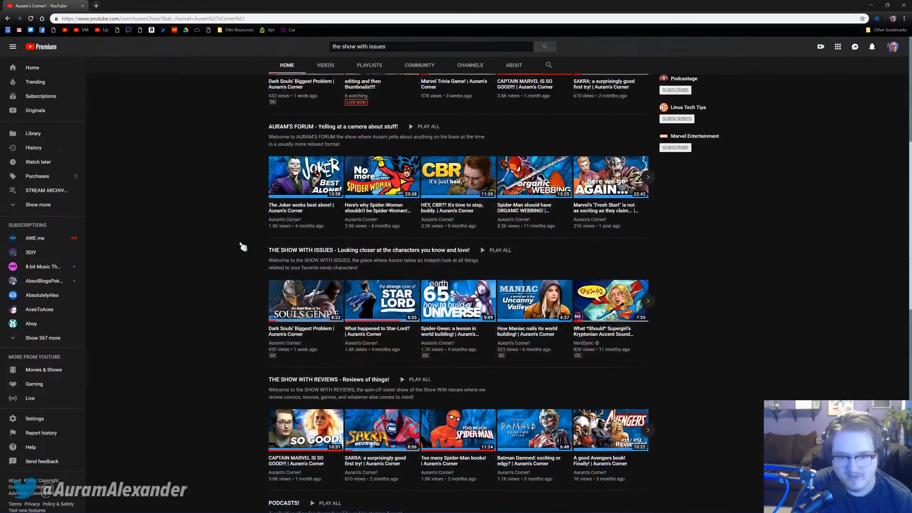
pyautogui.middleClick(458, 259)
pyautogui.click(126, 5)
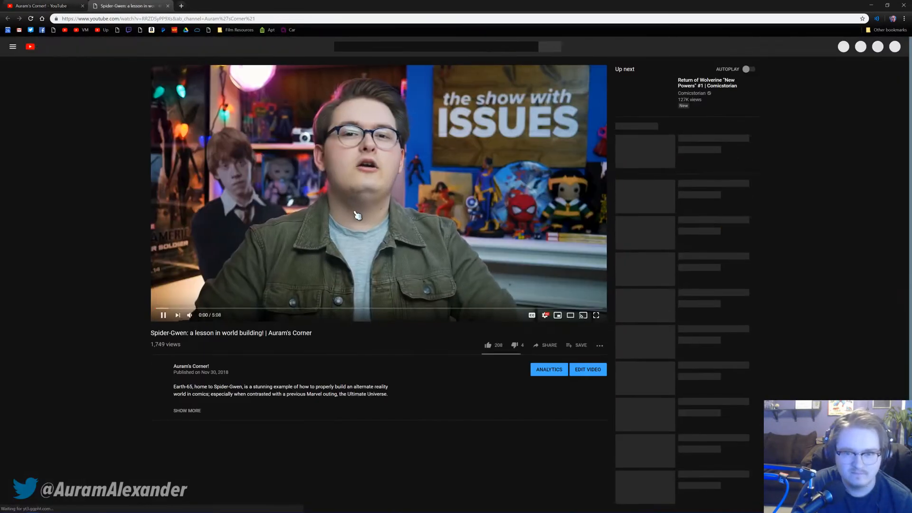
pyautogui.click(354, 213)
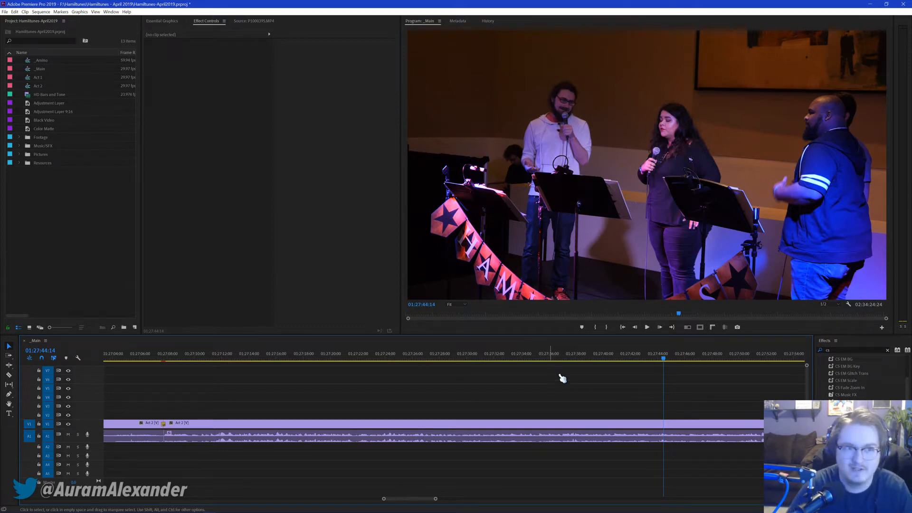
# Step: Skim the footage from about 01:27:44 to 01:28:18 for a break between songs and save the project
pyautogui.scroll(-6, 685, 376)
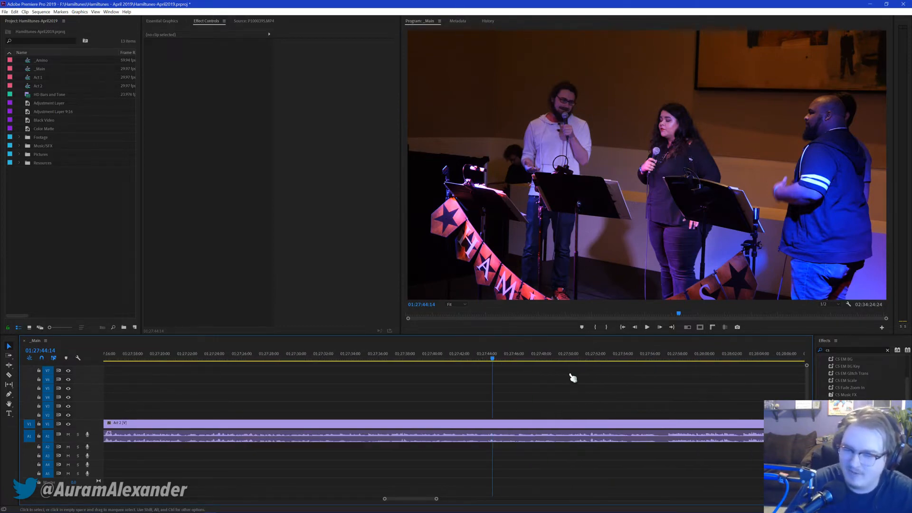
pyautogui.click(581, 357)
pyautogui.scroll(-3, 603, 377)
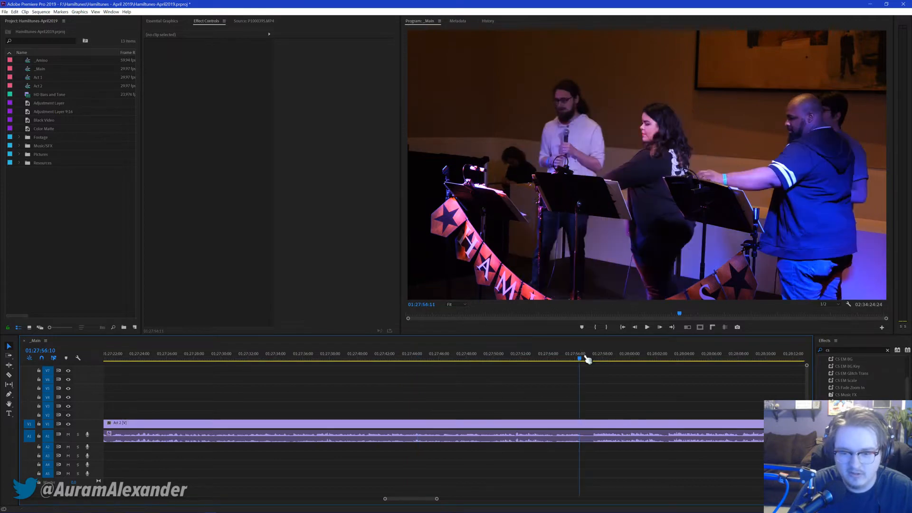
pyautogui.click(575, 357)
pyautogui.scroll(-3, 577, 383)
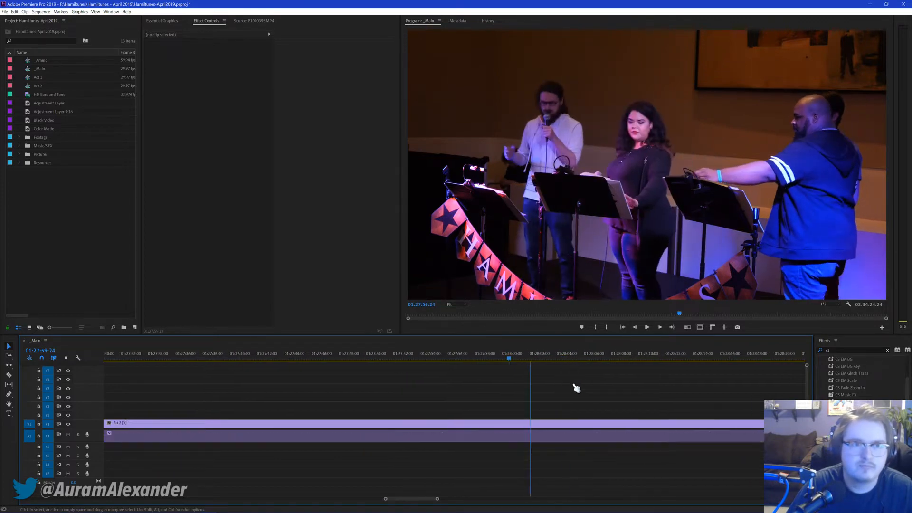
pyautogui.scroll(-2, 523, 383)
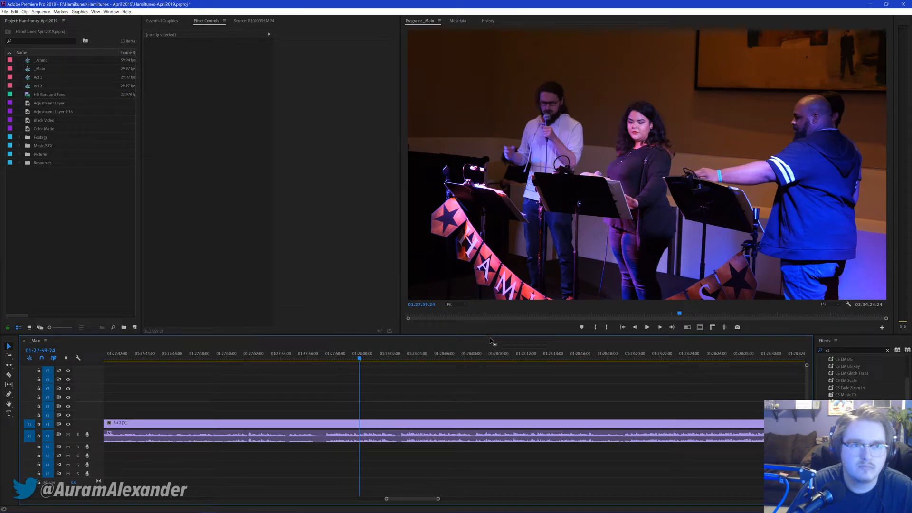
pyautogui.click(523, 355)
pyautogui.scroll(-1, 662, 430)
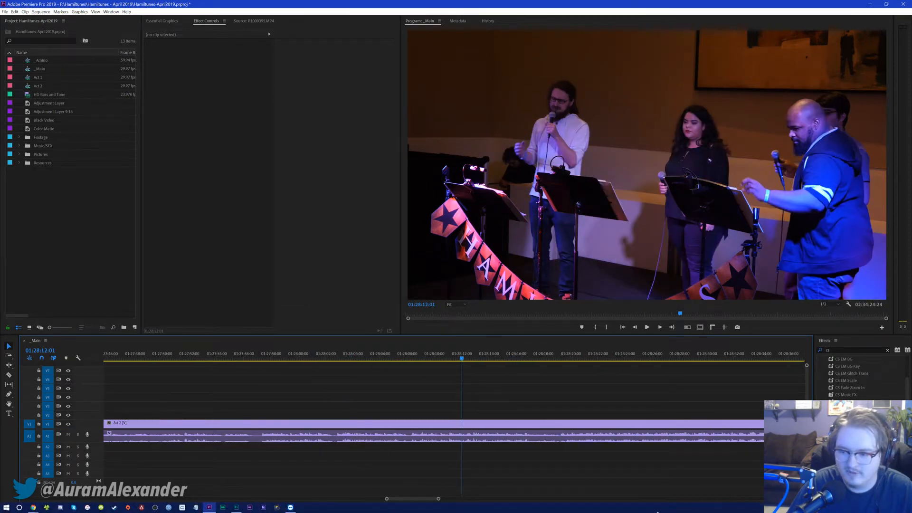
pyautogui.scroll(-2, 547, 404)
pyautogui.click(487, 357)
pyautogui.scroll(-2, 514, 375)
pyautogui.press('Return')
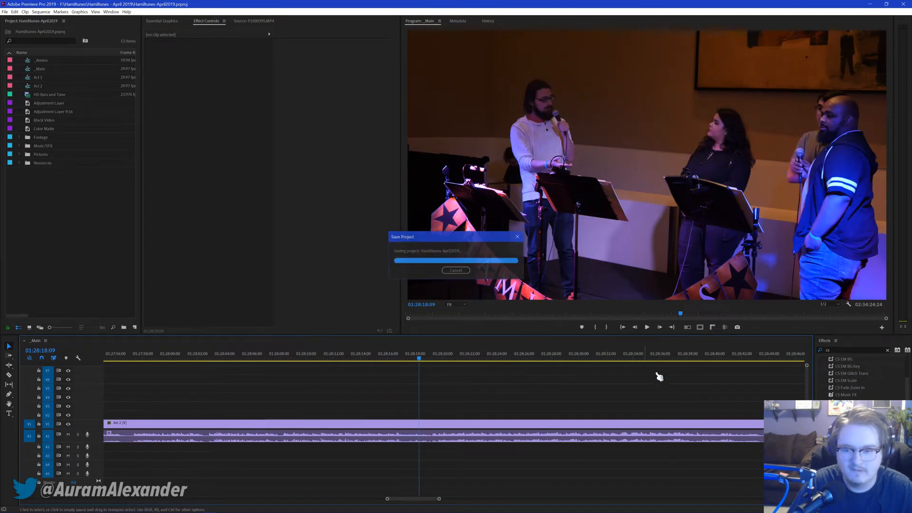
# Step: Play back the quiet spot in the audio at about 01:28:41 to check for a break between songs
pyautogui.scroll(-1, 564, 381)
pyautogui.click(627, 356)
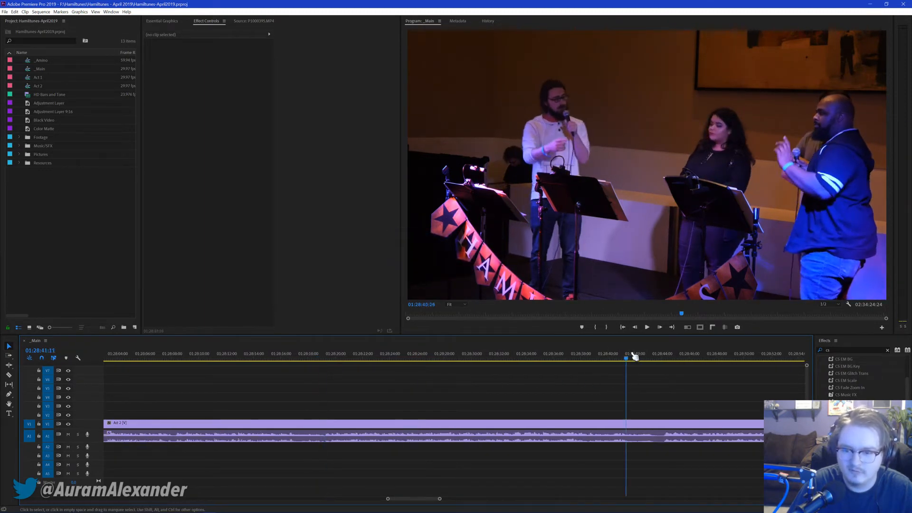
pyautogui.scroll(-1, 660, 397)
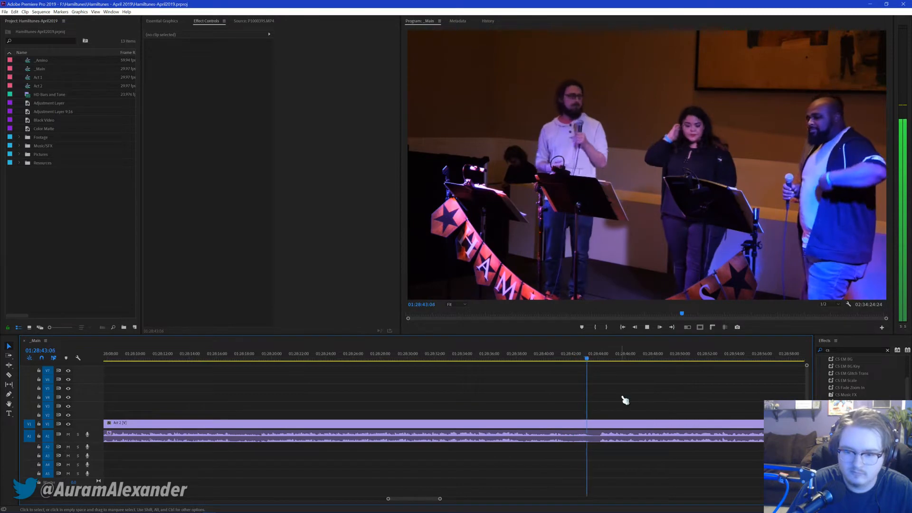
pyautogui.scroll(-5, 636, 397)
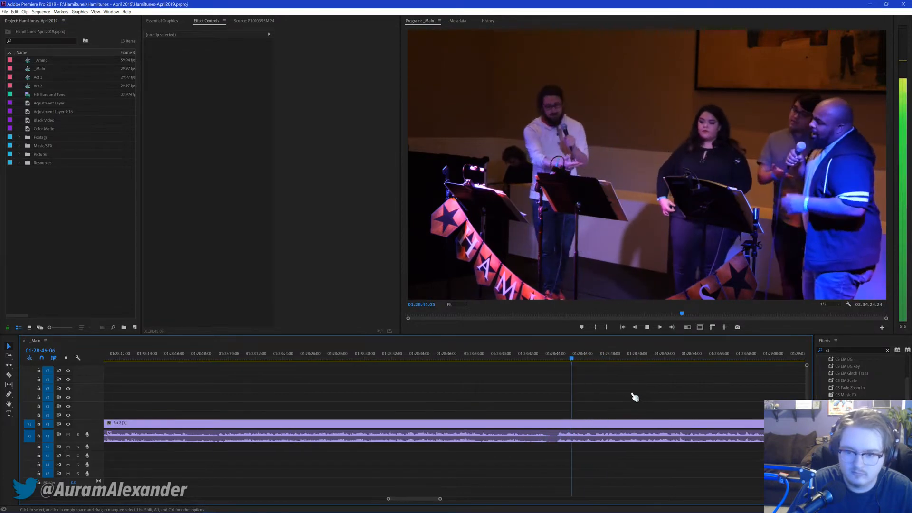
pyautogui.press('space')
pyautogui.scroll(-2, 618, 399)
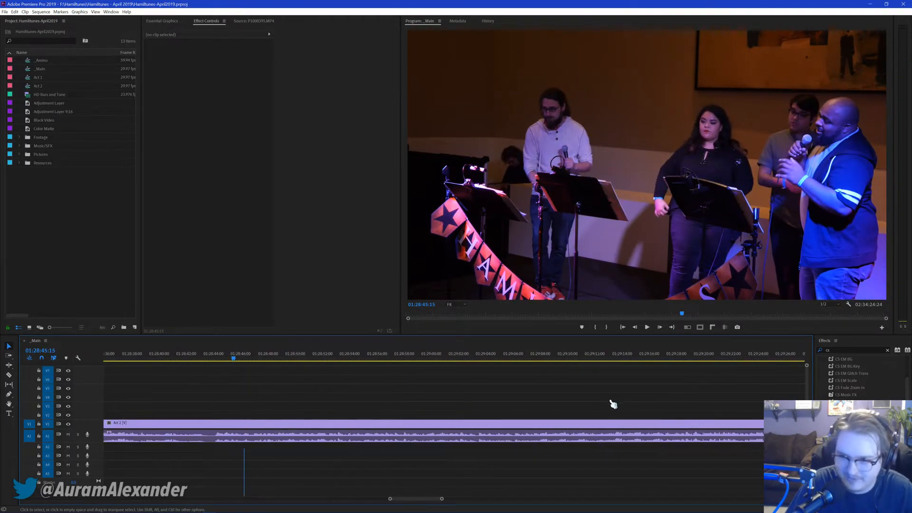
# Step: Skim the Act 2 clip from about 01:29:23 to 01:31:42 for the next break between songs
pyautogui.click(706, 356)
pyautogui.scroll(-3, 680, 406)
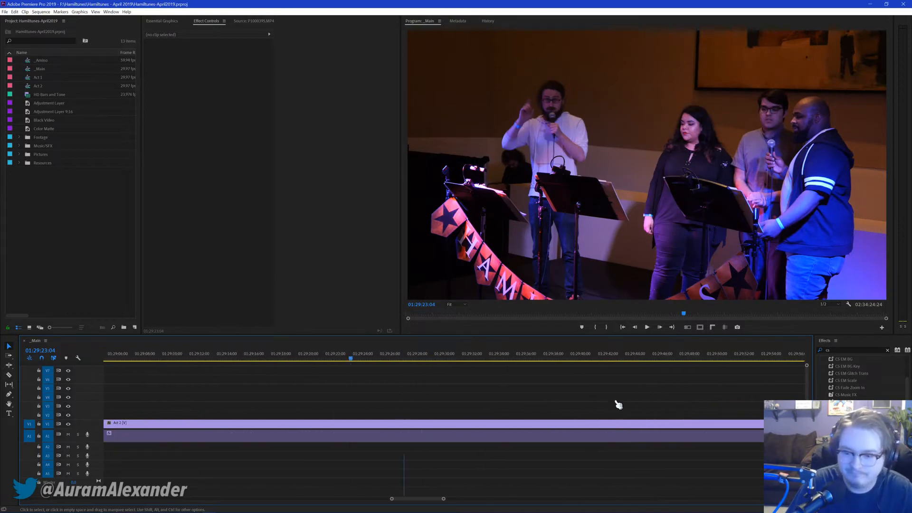
pyautogui.scroll(-6, 583, 400)
pyautogui.scroll(-4, 613, 370)
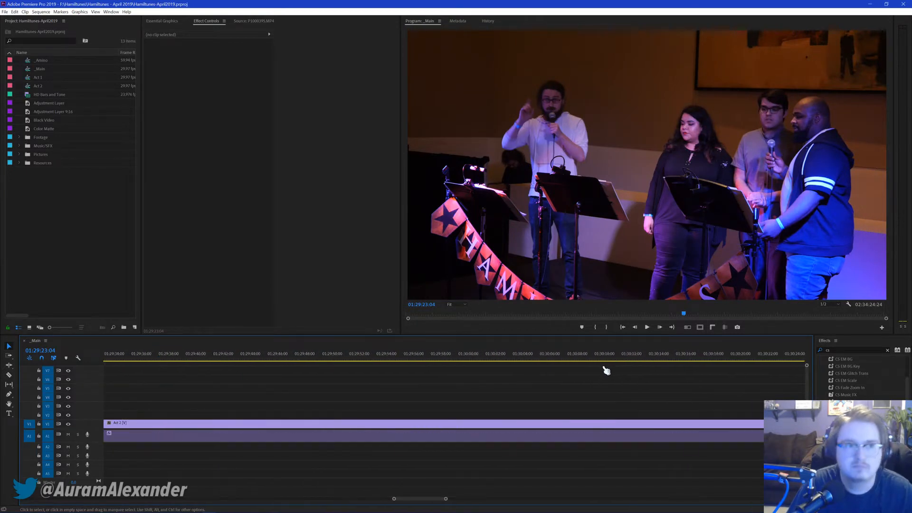
pyautogui.scroll(-6, 593, 375)
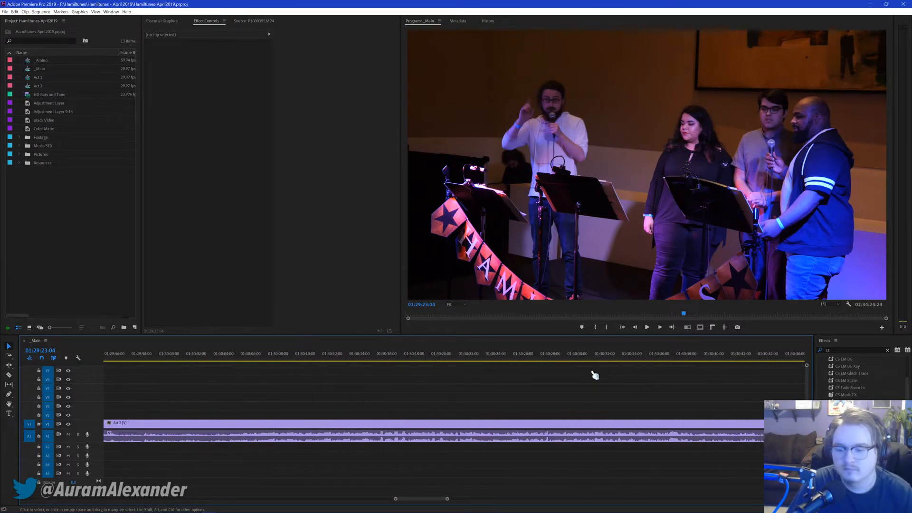
pyautogui.scroll(-6, 589, 390)
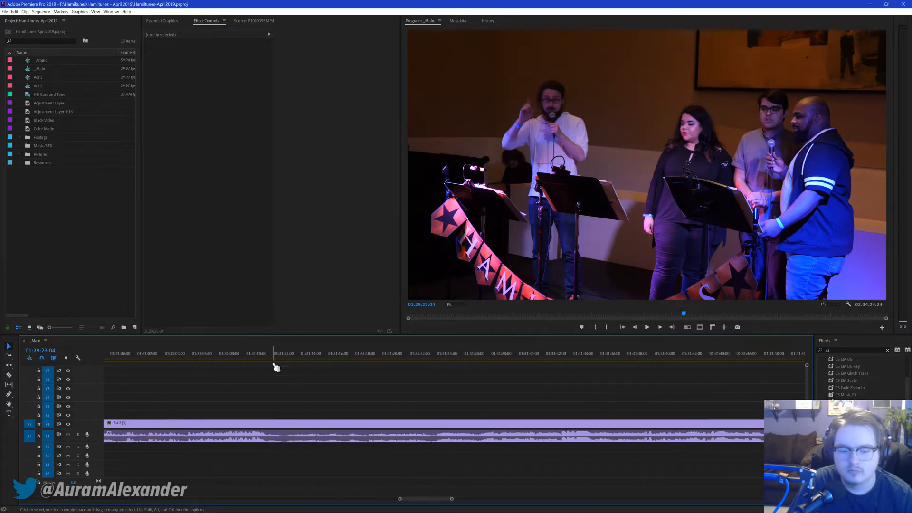
pyautogui.click(274, 363)
pyautogui.press('space')
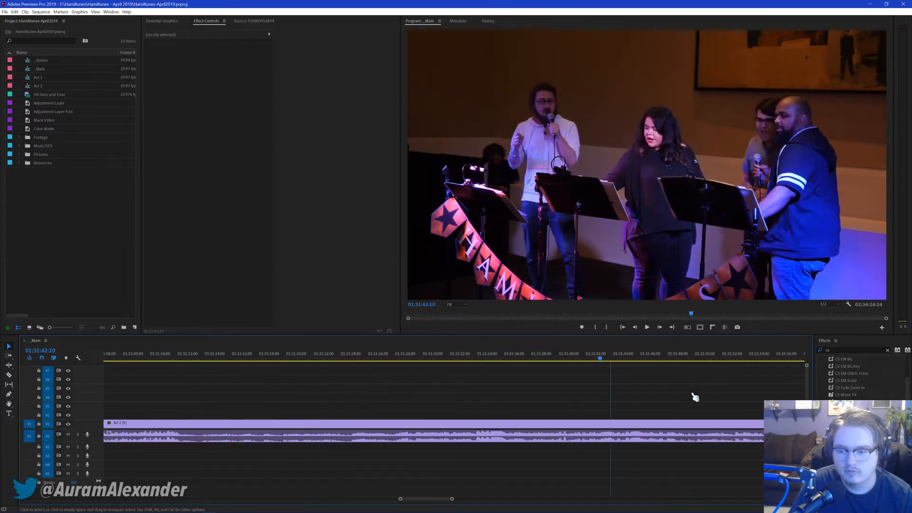
# Step: Play through the end of the song and split the Act 2 clip at 01:32:25:16
pyautogui.scroll(-7, 684, 399)
pyautogui.scroll(-2, 678, 428)
pyautogui.moveTo(504, 357); pyautogui.dragTo(473, 358)
pyautogui.press('space')
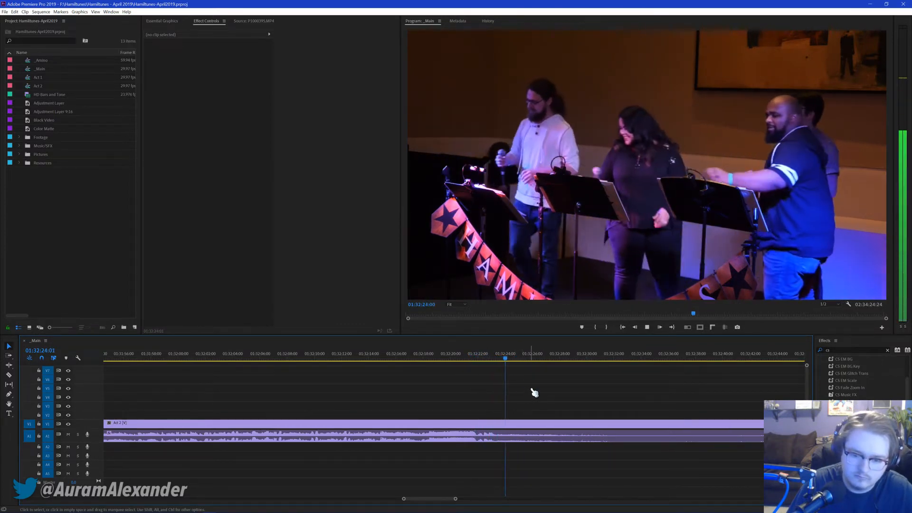
pyautogui.press('space')
pyautogui.hotkey('ctrl', 'k')
pyautogui.hscroll(10, 625, 389)
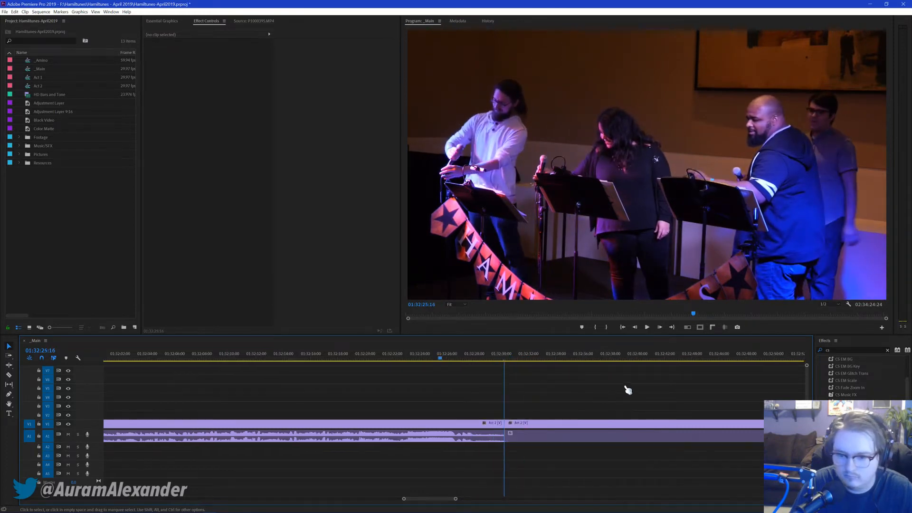
# Step: Ripple-delete the break from the new cut to about 01:32:52:01 and bridge the join with the default video transition
pyautogui.click(664, 357)
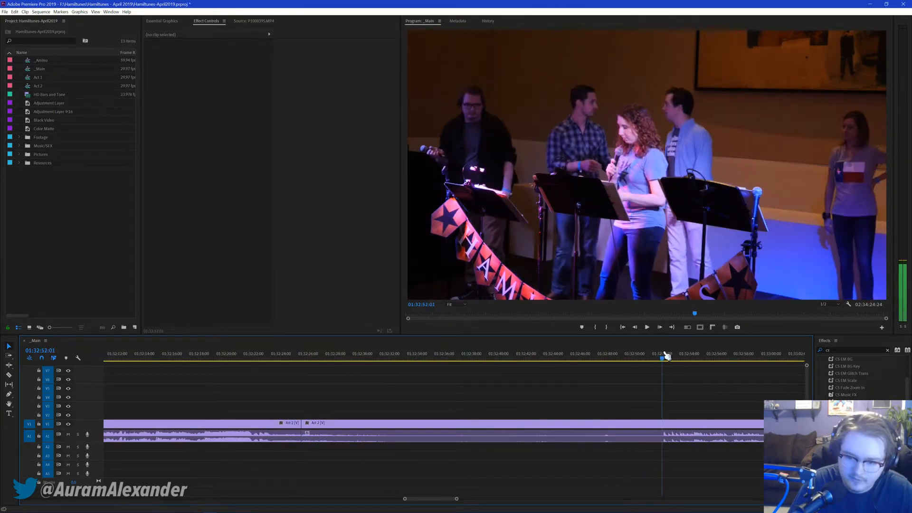
pyautogui.click(399, 418)
pyautogui.click(399, 416)
pyautogui.click(301, 358)
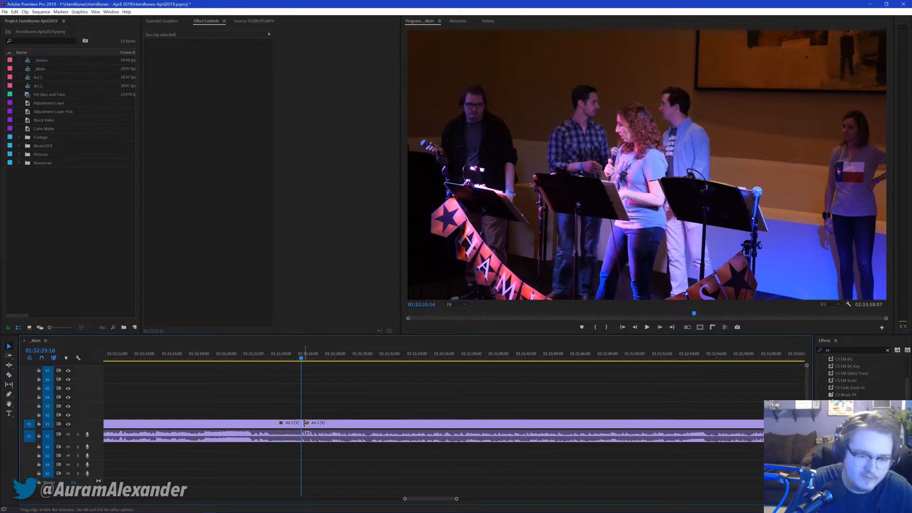
pyautogui.click(299, 358)
pyautogui.press('space')
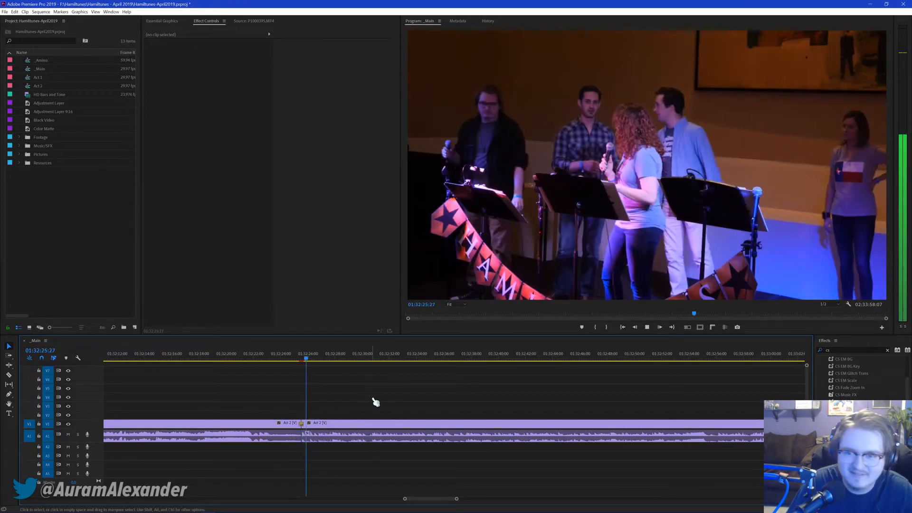
pyautogui.press('space')
# Step: Add a Constant Power audio transition at the 01:32:25:16 join, shift it slightly earlier and play back the result
pyautogui.click(303, 436)
pyautogui.hotkey('ctrl', 'shift', 'd')
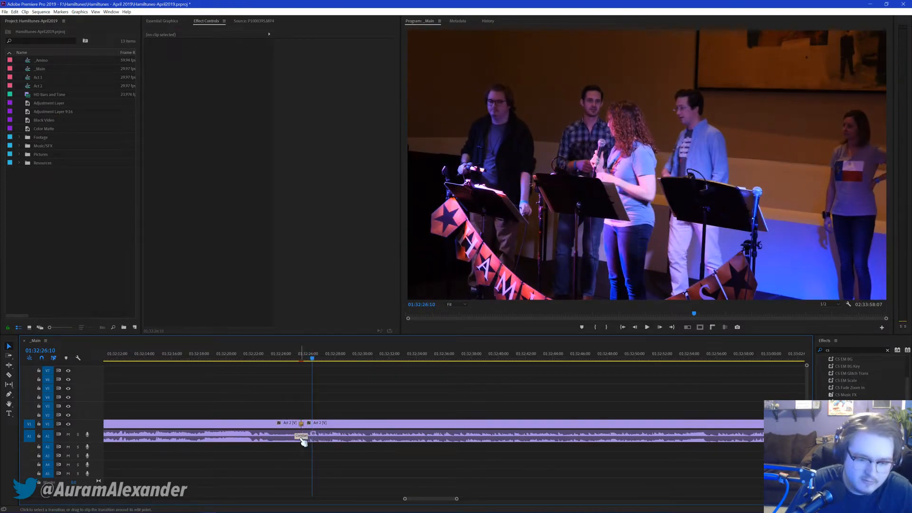
pyautogui.click(302, 435)
pyautogui.click(292, 359)
pyautogui.press('space')
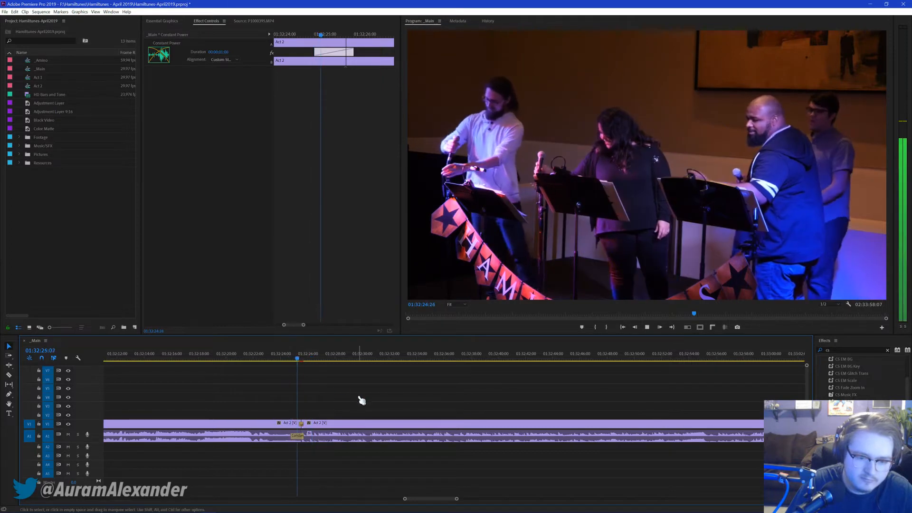
pyautogui.click(361, 400)
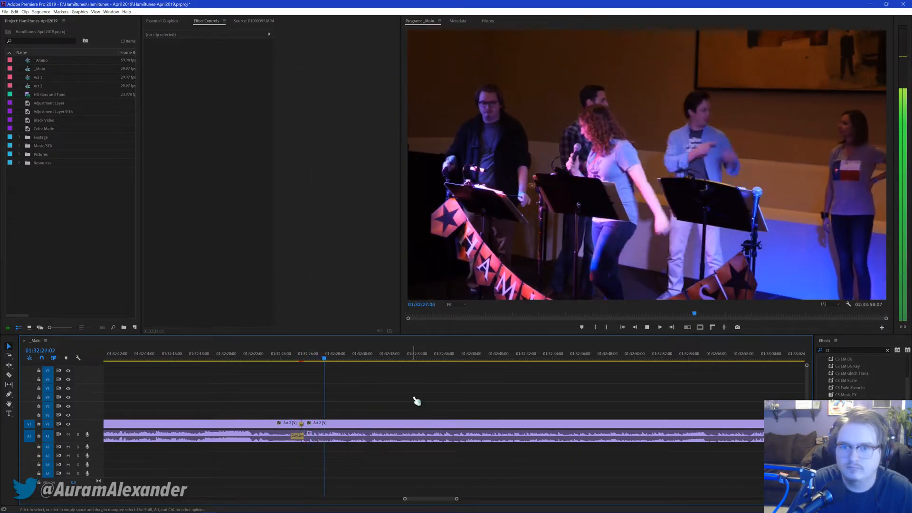
pyautogui.press('space')
# Step: Skim the Act 2 clip from about 01:32:28 to 01:34:41 for the next break between songs
pyautogui.scroll(-2, 550, 412)
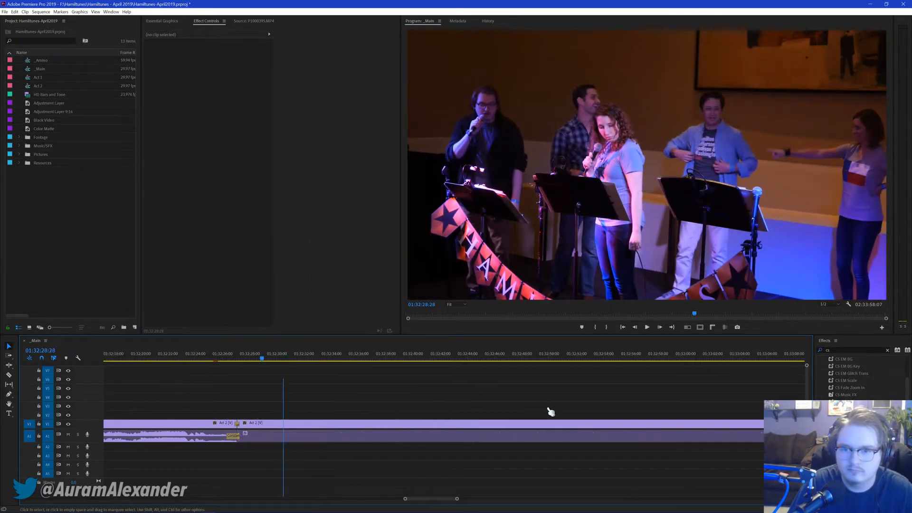
pyautogui.scroll(-5, 550, 411)
pyautogui.click(672, 357)
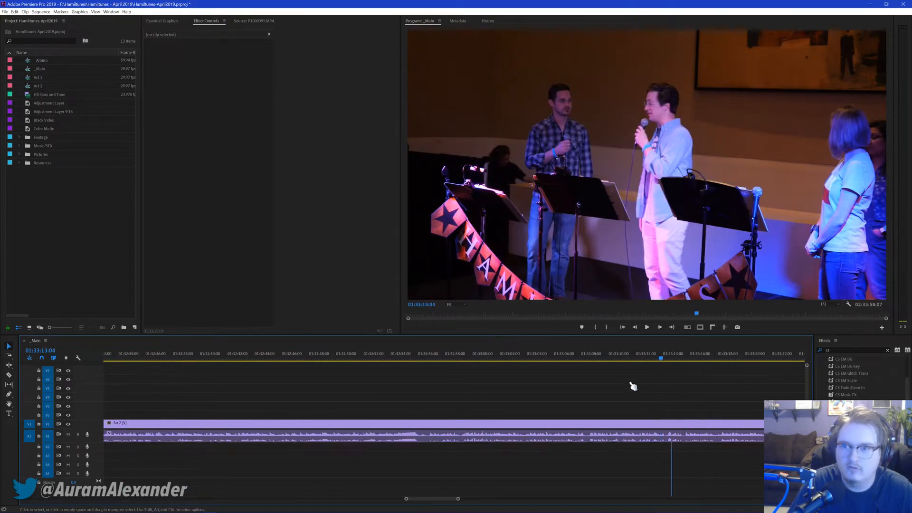
pyautogui.scroll(-3, 587, 418)
pyautogui.scroll(-6, 566, 440)
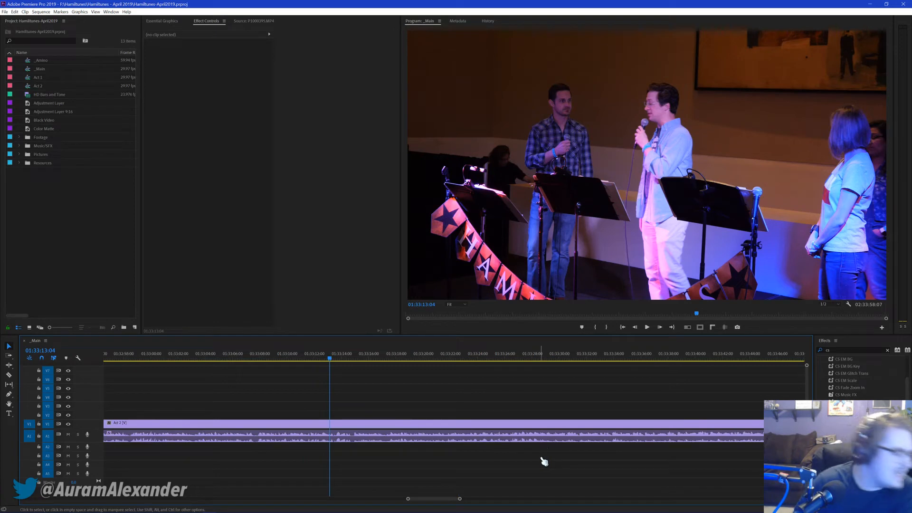
pyautogui.scroll(-3, 544, 461)
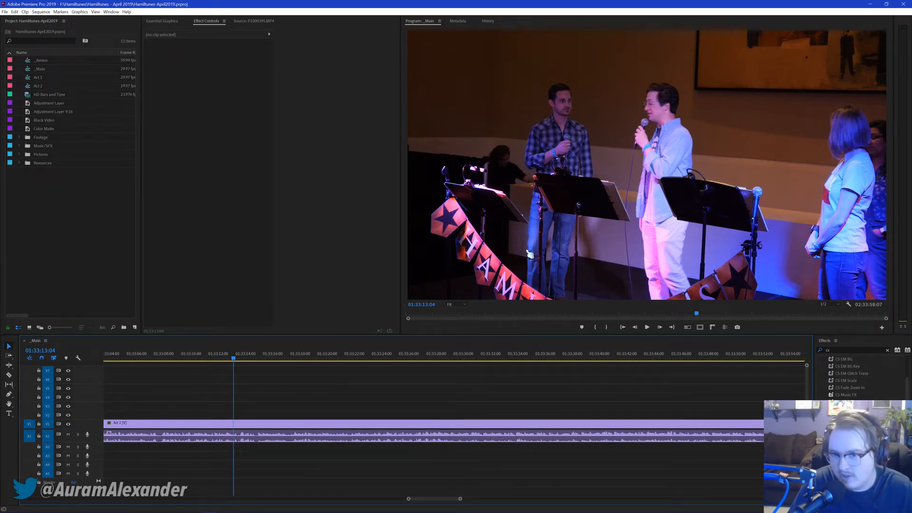
pyautogui.click(664, 357)
pyautogui.scroll(-5, 617, 409)
pyautogui.scroll(-3, 570, 390)
pyautogui.click(591, 358)
pyautogui.scroll(-2, 639, 382)
pyautogui.scroll(-5, 631, 391)
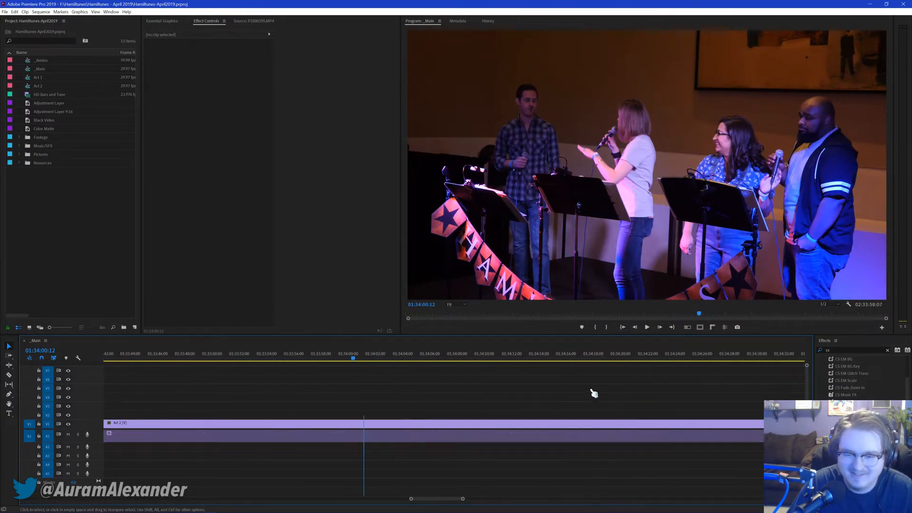
pyautogui.click(613, 357)
pyautogui.scroll(-5, 621, 403)
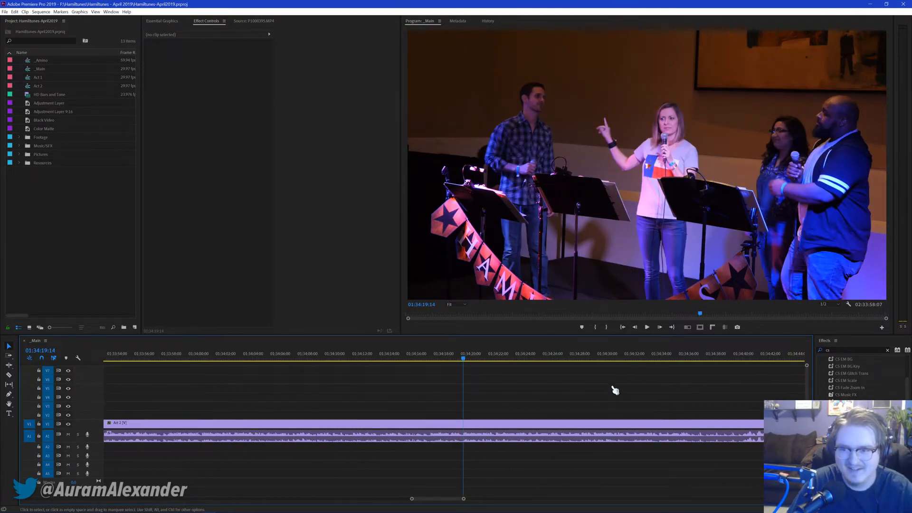
pyautogui.scroll(-3, 618, 404)
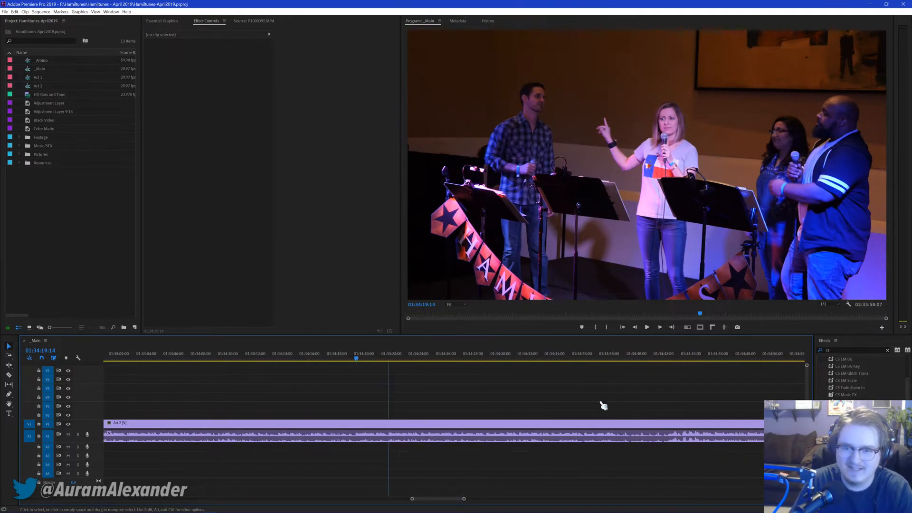
pyautogui.click(658, 359)
pyautogui.scroll(-5, 674, 406)
pyautogui.scroll(-10, 623, 389)
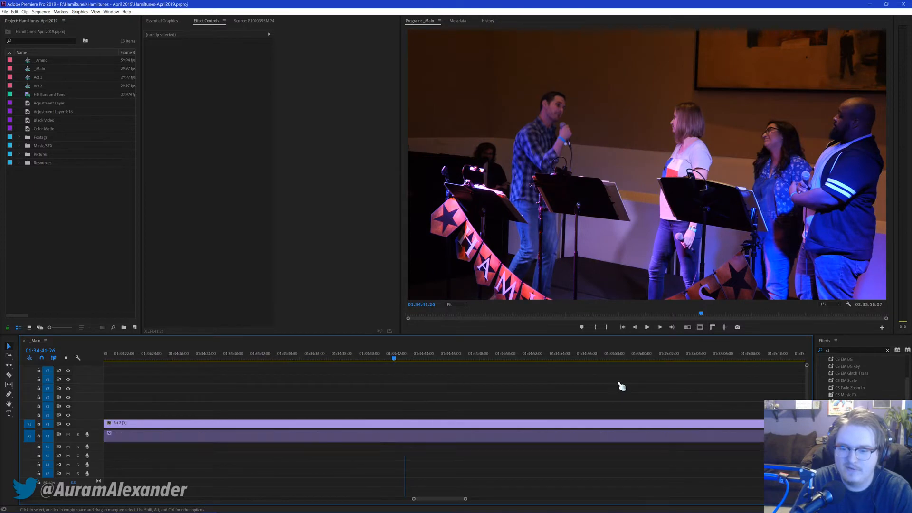
# Step: Skim forward through the Act 2 clip to the end of the current song and split it at 01:35:50:13
pyautogui.click(683, 359)
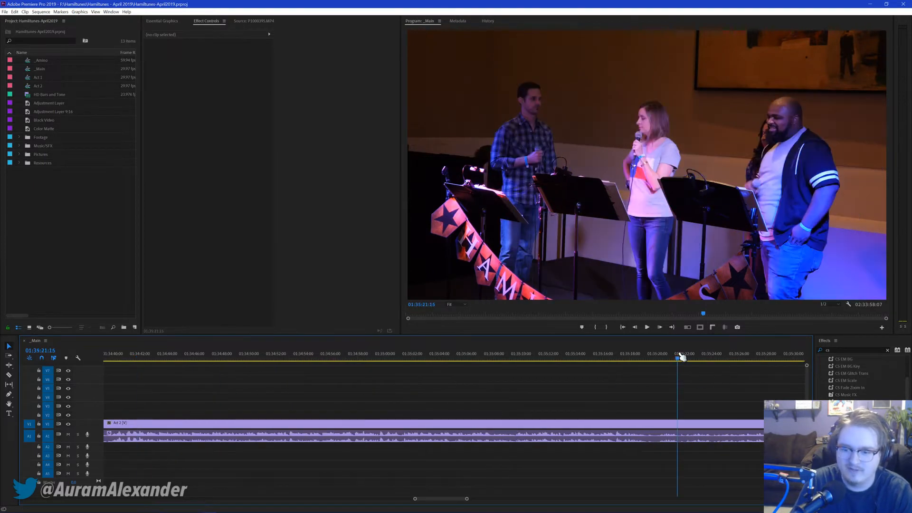
pyautogui.click(651, 358)
pyautogui.press('space')
pyautogui.click(652, 358)
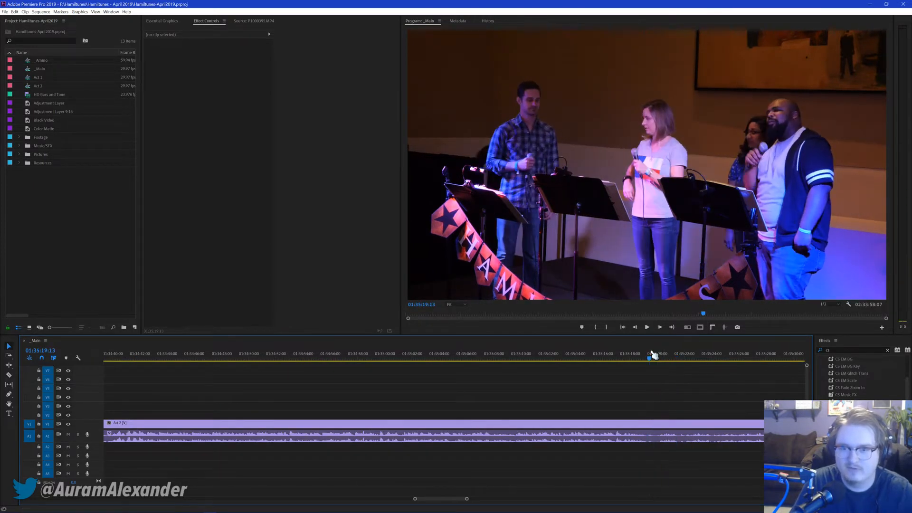
pyautogui.scroll(-2, 689, 378)
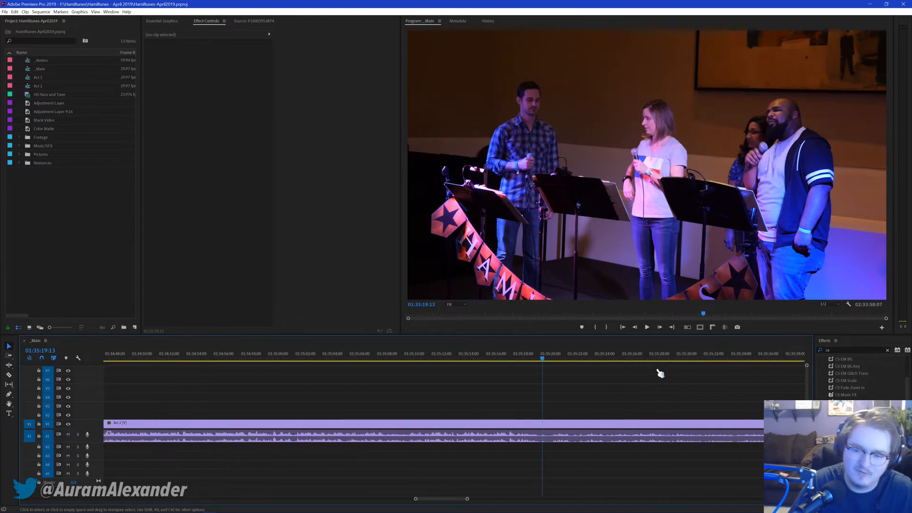
pyautogui.click(671, 358)
pyautogui.scroll(-4, 684, 373)
pyautogui.scroll(-2, 651, 379)
pyautogui.scroll(-2, 651, 378)
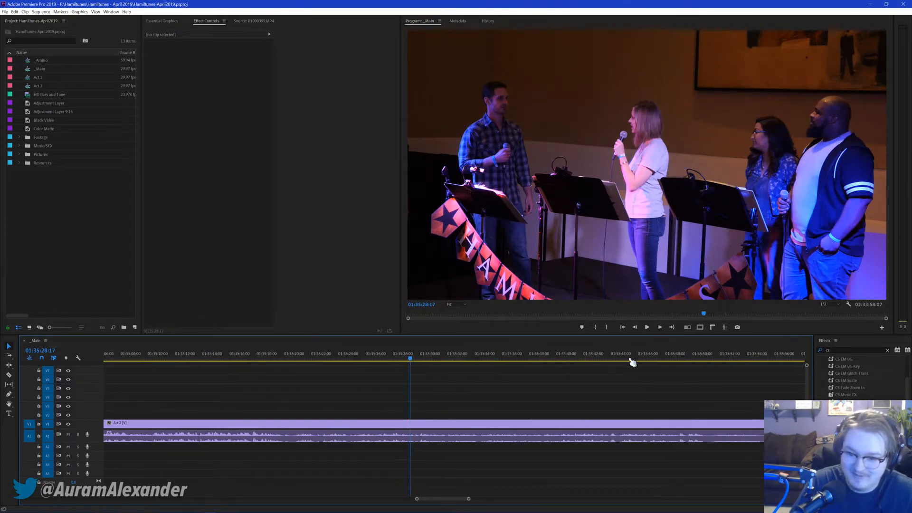
pyautogui.click(691, 359)
pyautogui.press('space')
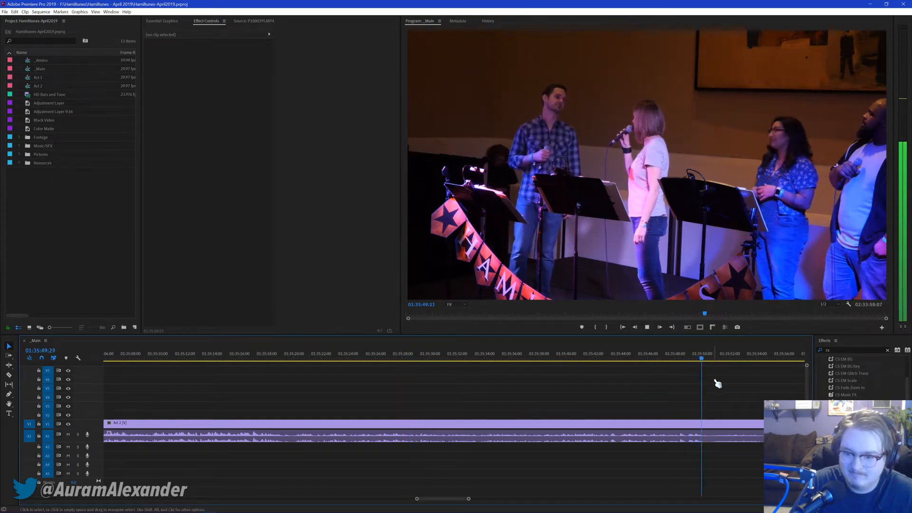
pyautogui.hotkey('ctrl', 'k')
# Step: Ripple-delete the roughly 18-second break following the 01:35:50:13 cut and play across the join
pyautogui.scroll(-10, 747, 383)
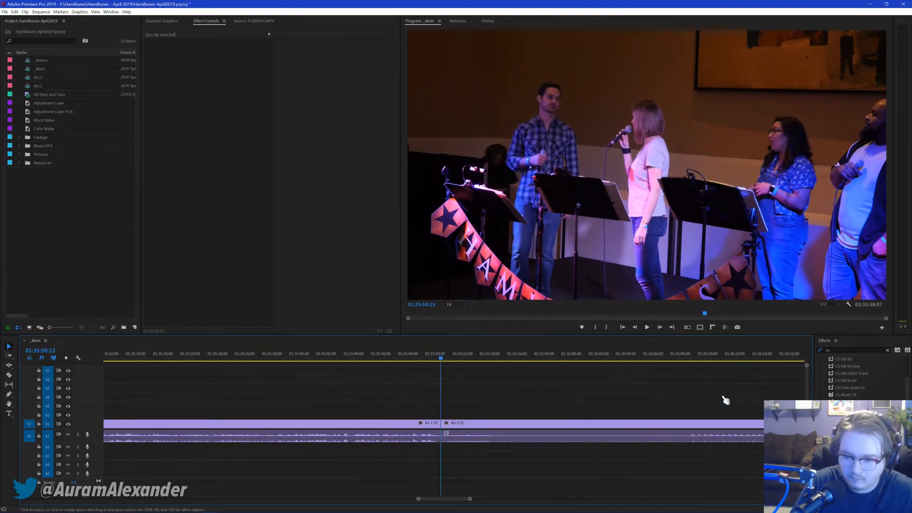
pyautogui.click(639, 356)
pyautogui.press('Up')
pyautogui.press('space')
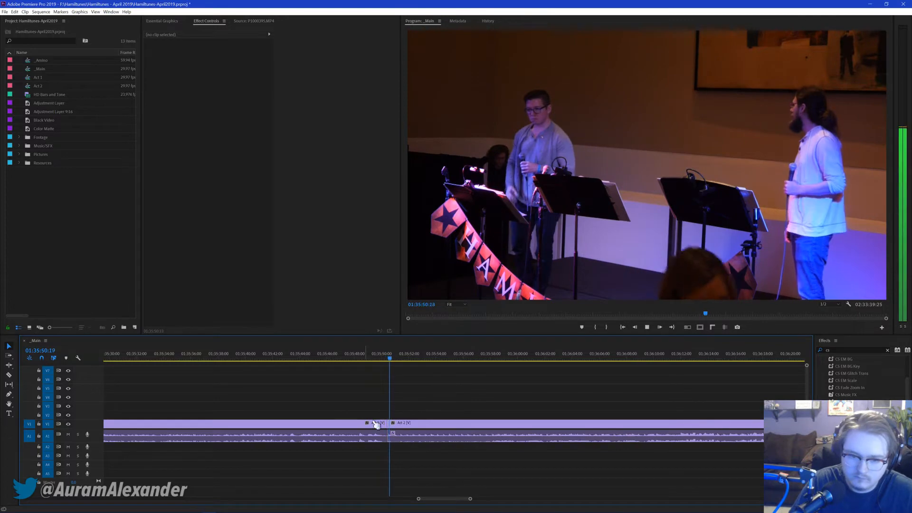
# Step: Apply the default video transition at the 01:35:50:13 join, play it back and save the project
pyautogui.press('Up')
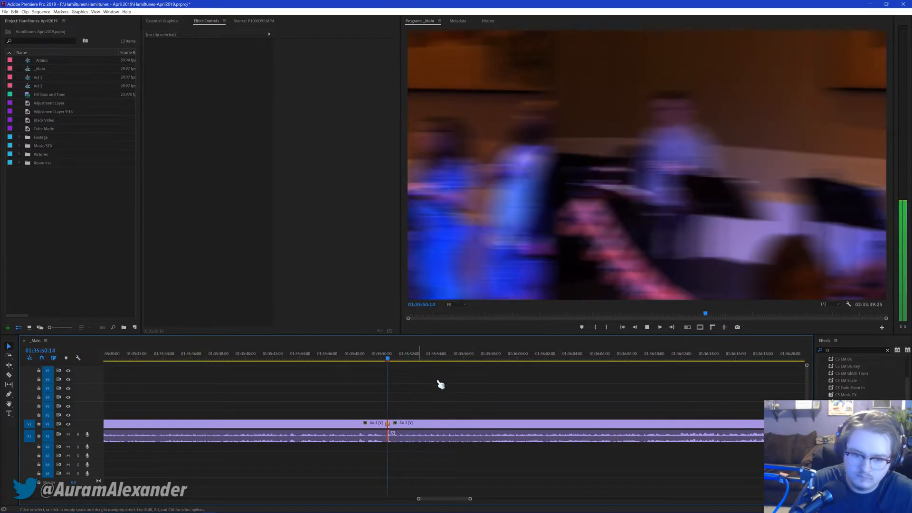
pyautogui.press('space')
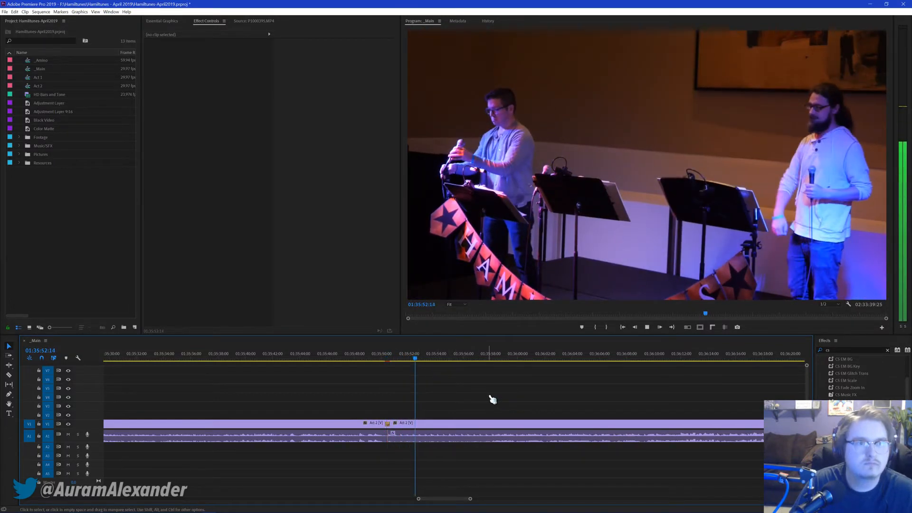
pyautogui.scroll(-1, 460, 389)
pyautogui.hotkey('ctrl', 's')
# Step: Skim the Act 2 clip from about 01:35:52 to 01:37:50 for the next break between songs
pyautogui.scroll(-5, 490, 404)
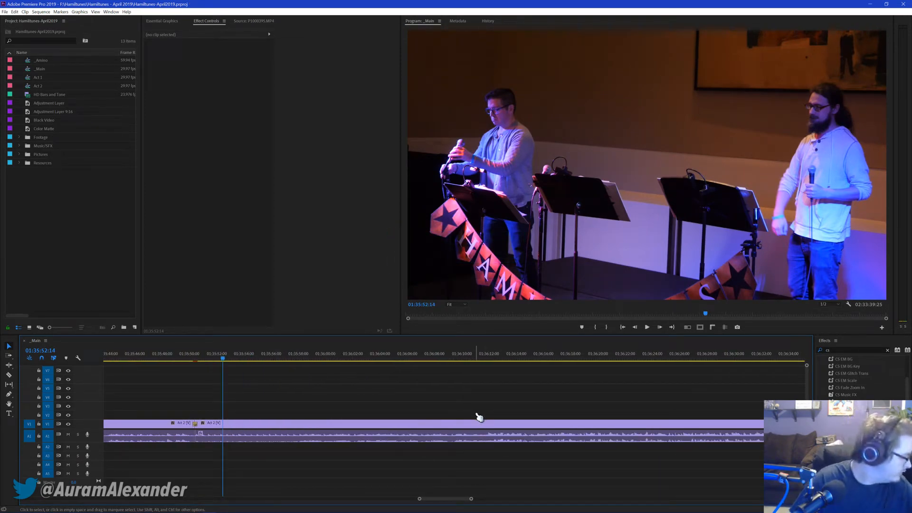
pyautogui.scroll(-2, 551, 444)
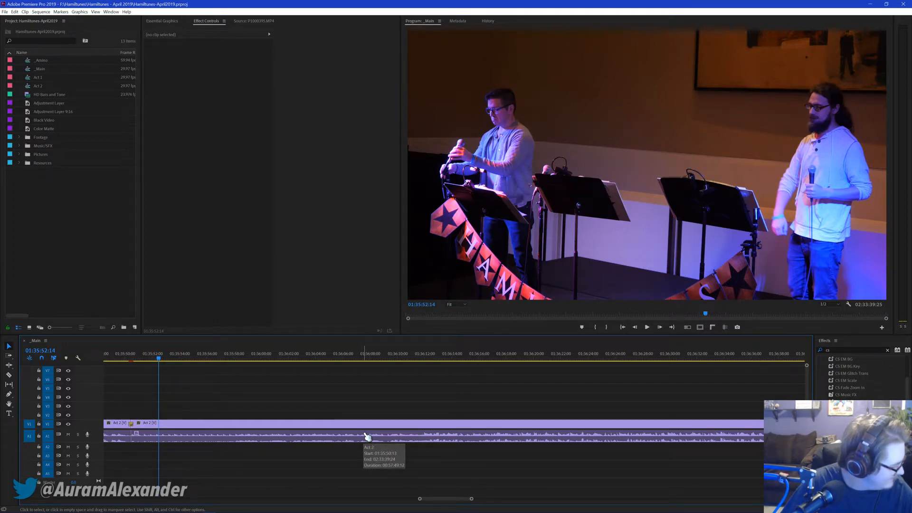
pyautogui.scroll(-10, 356, 421)
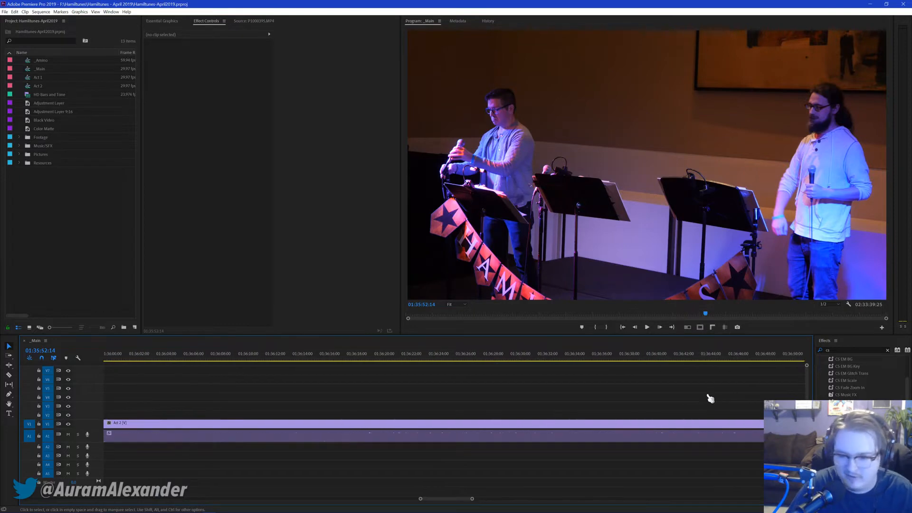
pyautogui.scroll(-10, 665, 412)
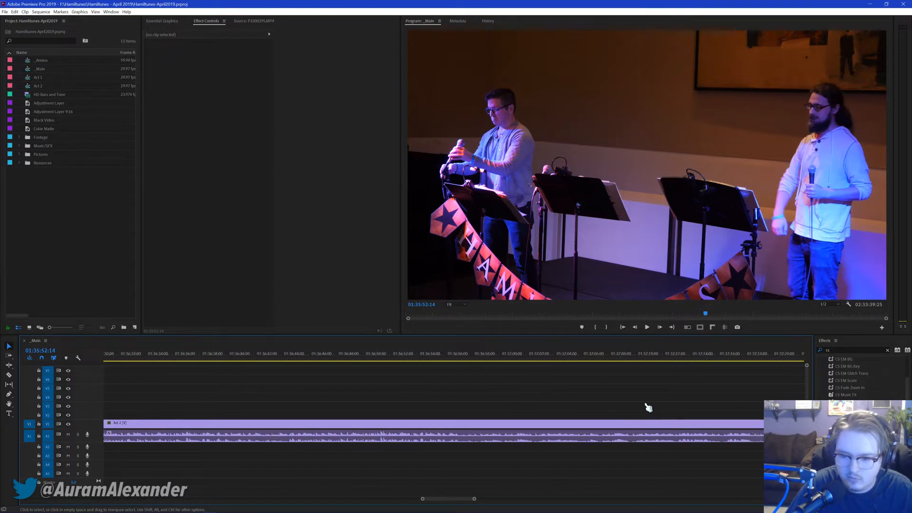
pyautogui.scroll(-5, 617, 411)
pyautogui.click(649, 357)
pyautogui.scroll(-4, 677, 380)
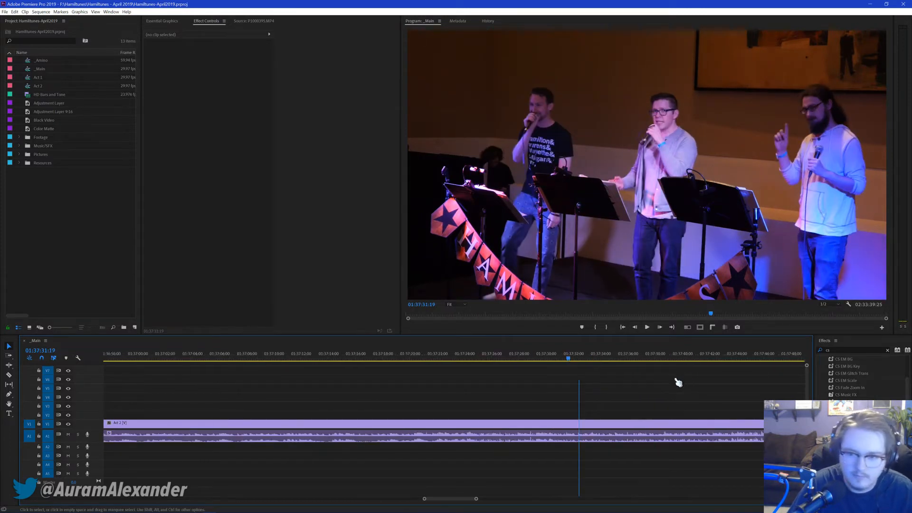
pyautogui.scroll(-2, 630, 378)
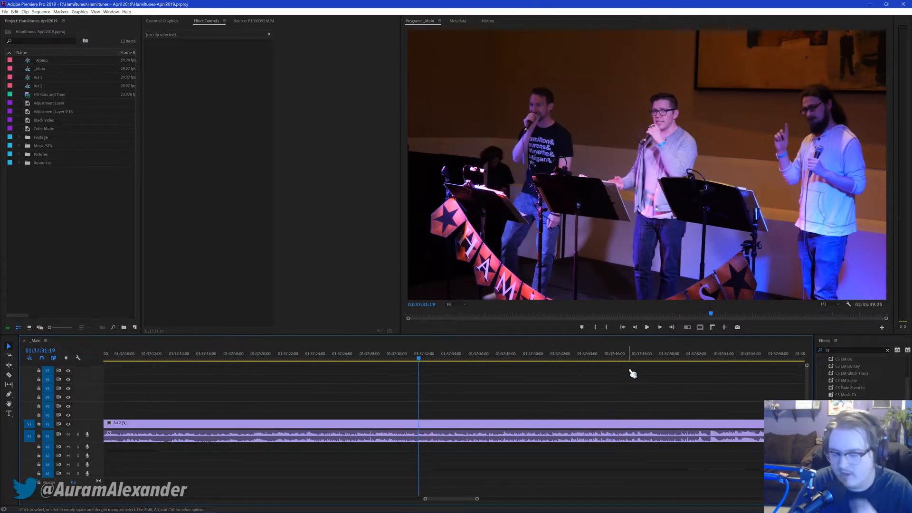
pyautogui.scroll(-2, 570, 380)
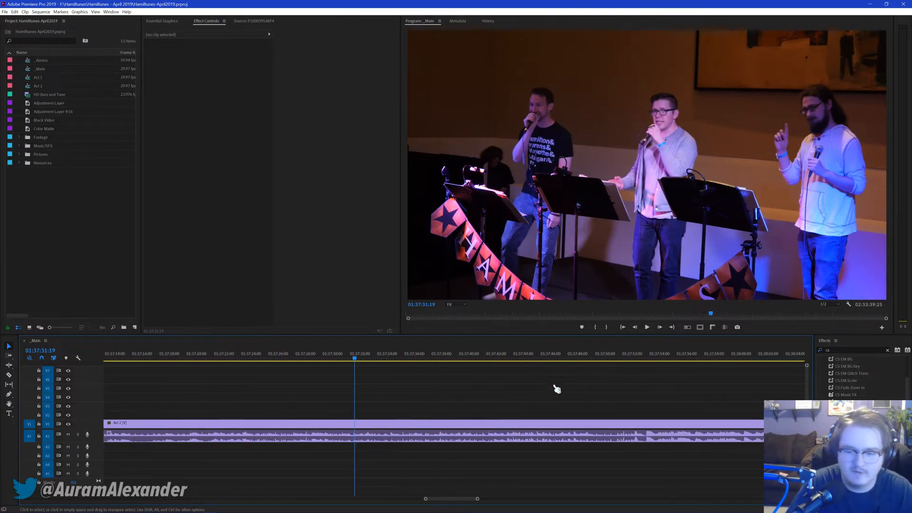
pyautogui.click(612, 357)
pyautogui.scroll(-3, 651, 409)
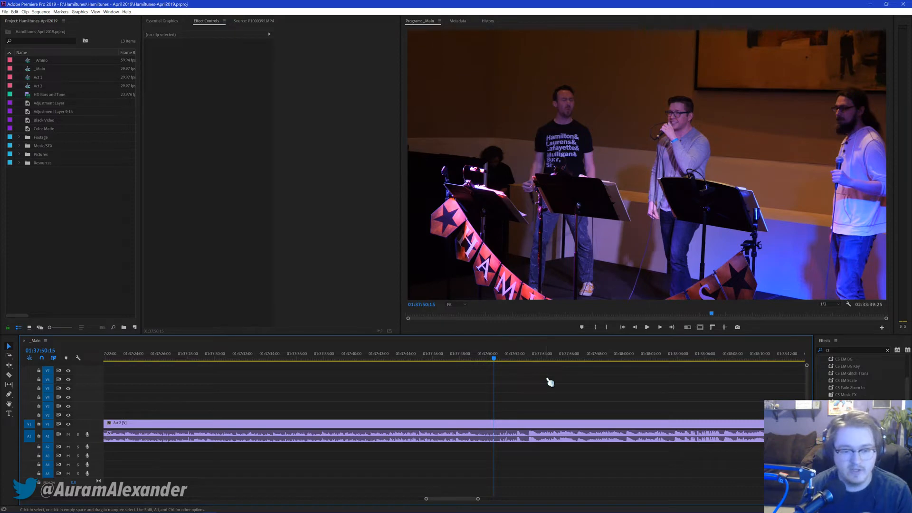
# Step: Switch to Adobe Audition and record a few seconds of speech into a new audio file
pyautogui.hotkey('alt', 'Tab')
pyautogui.click(345, 389)
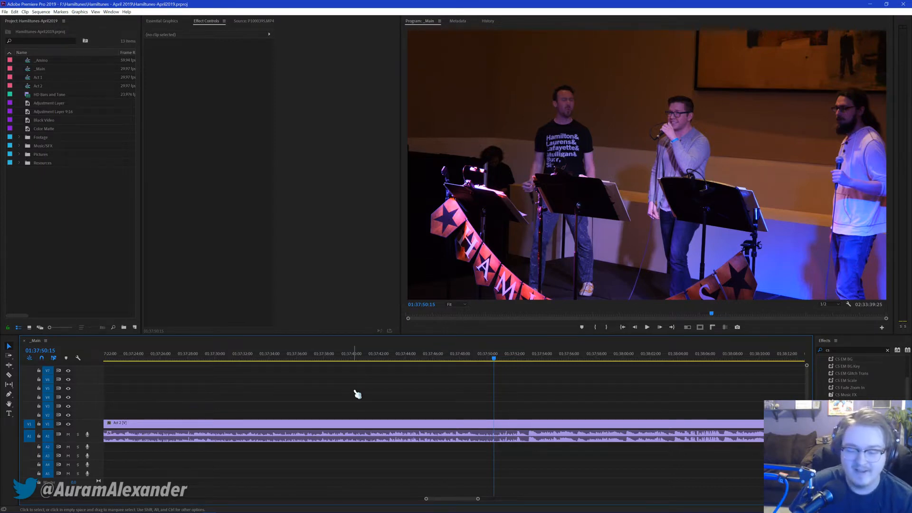
pyautogui.moveTo(258, 510)
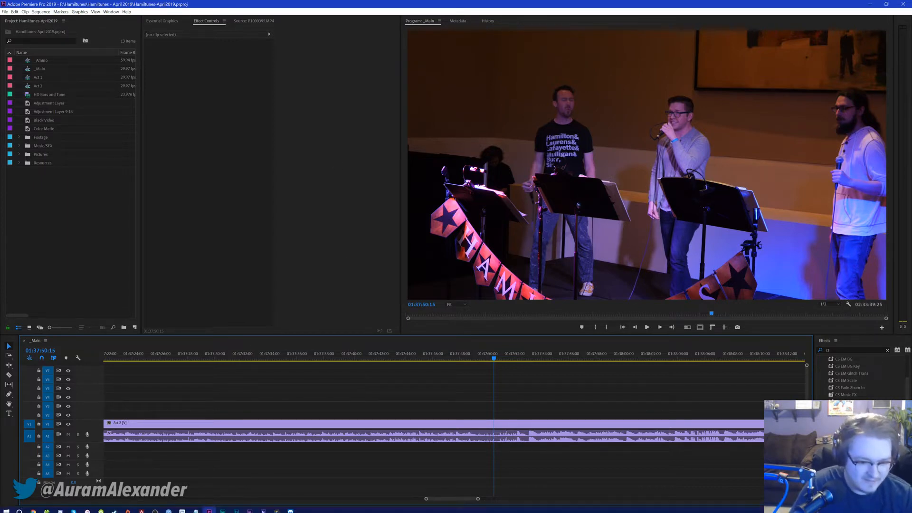
pyautogui.click(223, 508)
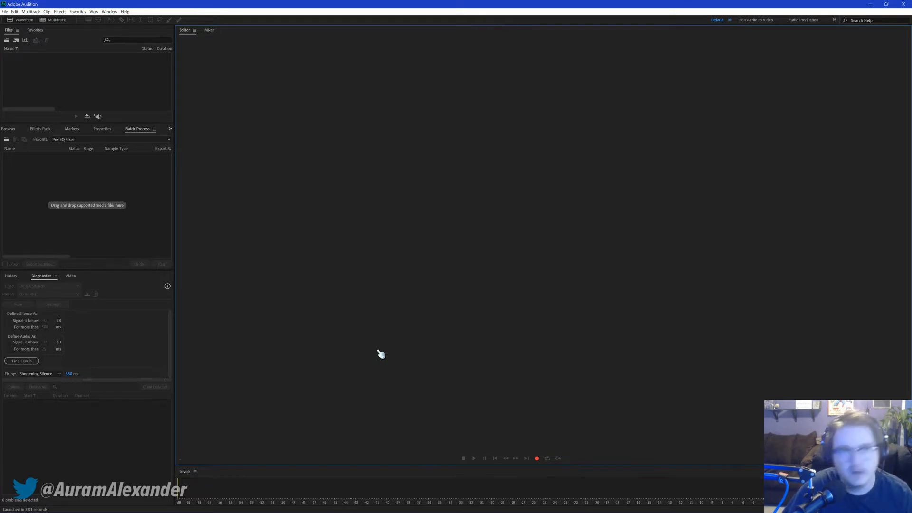
pyautogui.click(537, 459)
pyautogui.click(456, 283)
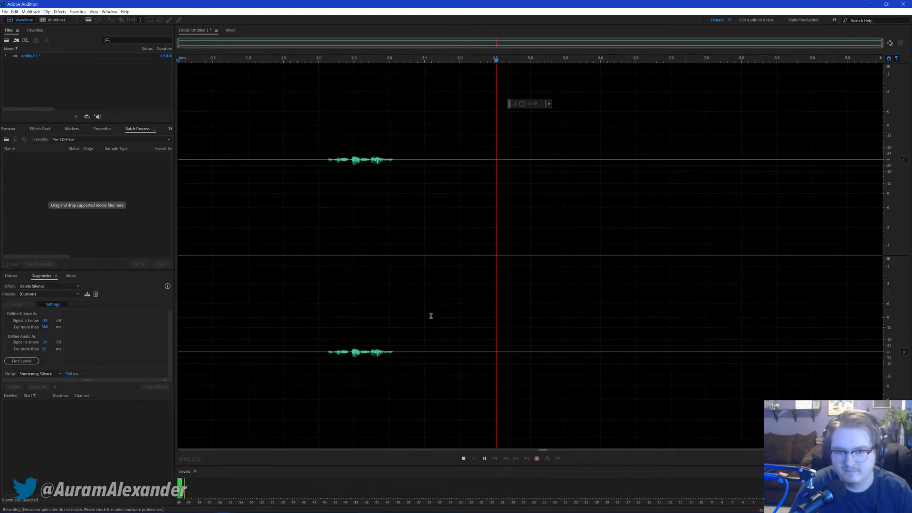
pyautogui.click(537, 459)
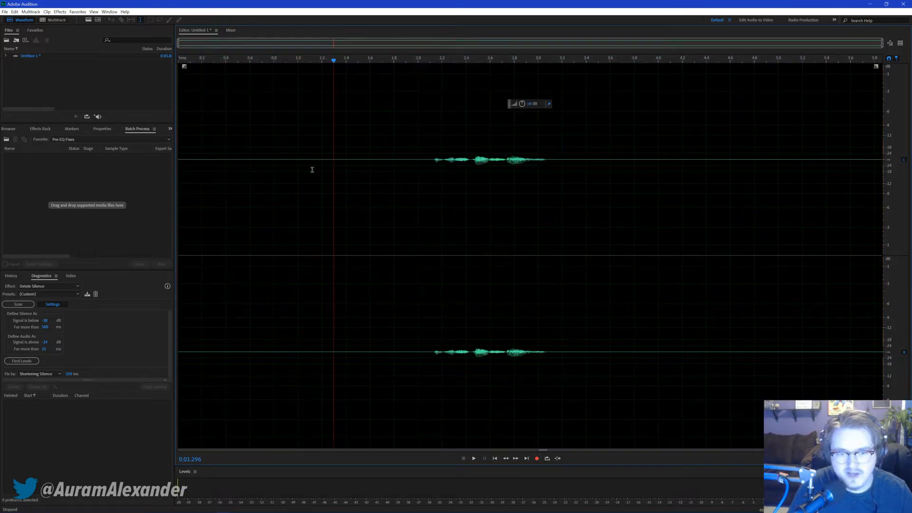
# Step: Amplify the silent section before the speech by about 11 dB, then play back both the silence and the speech
pyautogui.moveTo(197, 163); pyautogui.dragTo(393, 163)
pyautogui.moveTo(522, 103); pyautogui.dragTo(703, 105)
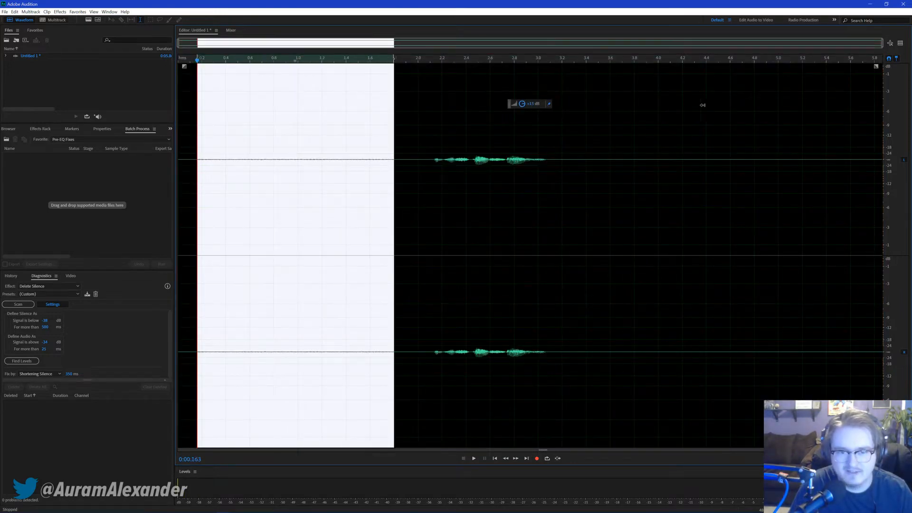
pyautogui.click(230, 162)
pyautogui.press('space')
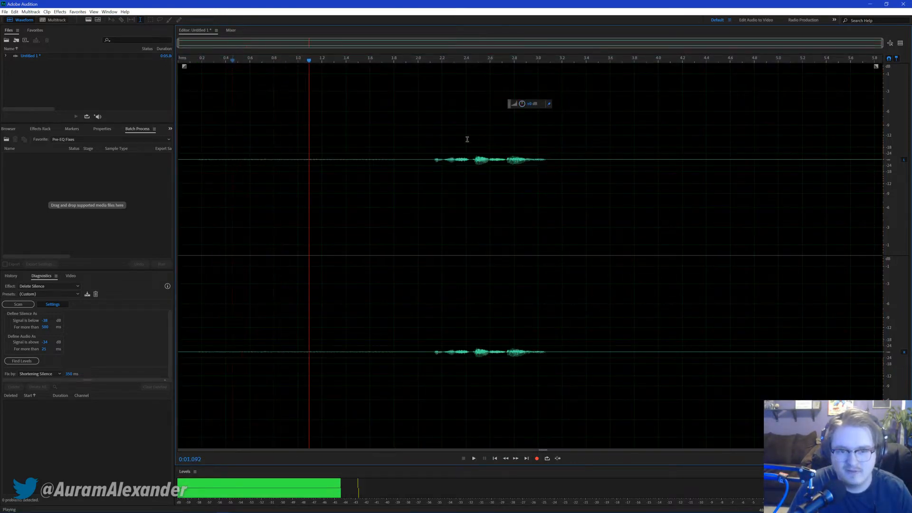
pyautogui.click(261, 172)
pyautogui.click(429, 65)
pyautogui.press('space')
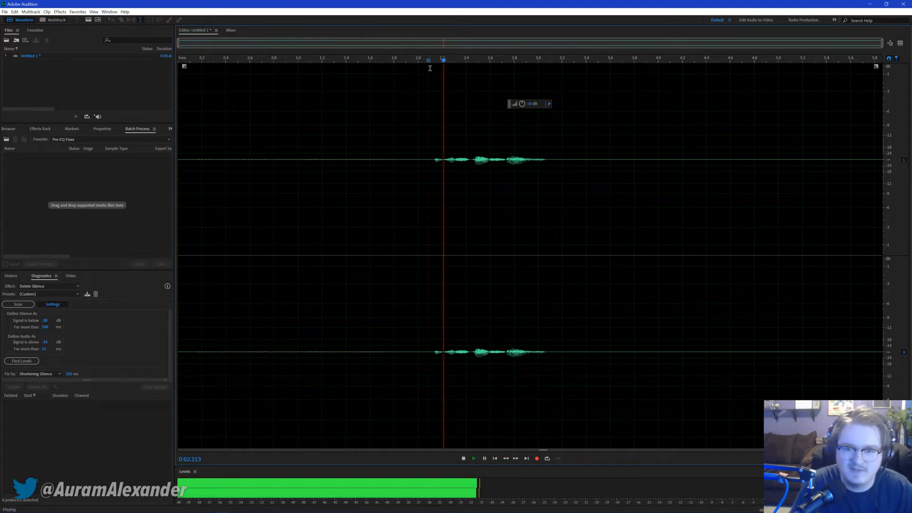
pyautogui.press('space')
# Step: Check the default output and master clock devices in the Audio Hardware preferences
pyautogui.click(14, 12)
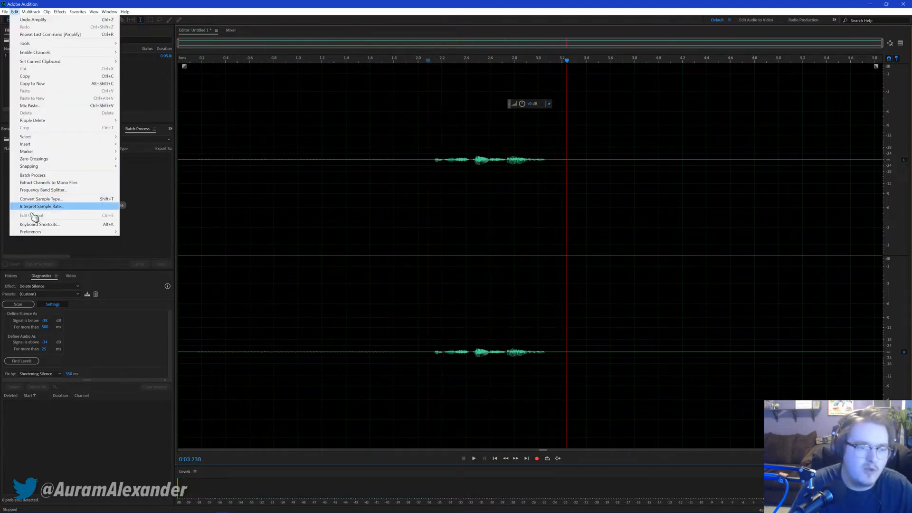
pyautogui.moveTo(28, 233)
pyautogui.click(143, 256)
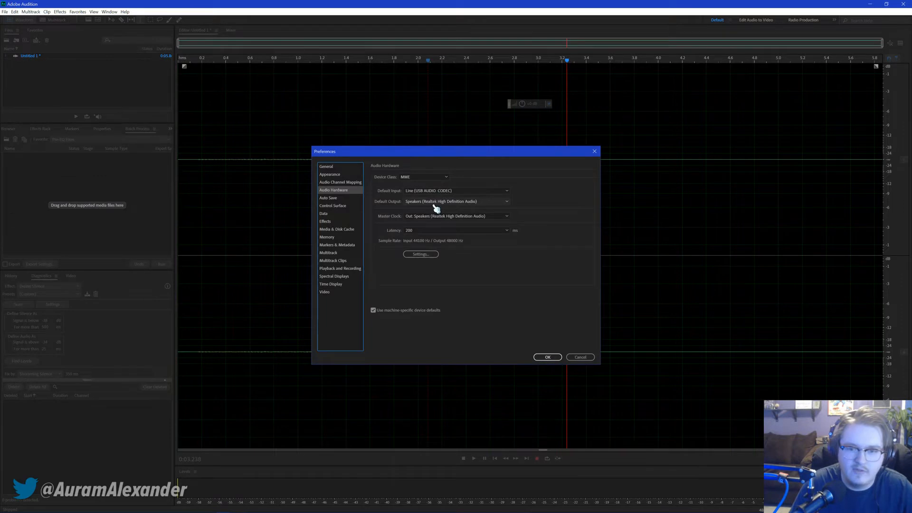
pyautogui.click(434, 201)
pyautogui.click(444, 216)
pyautogui.click(547, 357)
pyautogui.moveTo(202, 162); pyautogui.dragTo(361, 161)
pyautogui.click(386, 161)
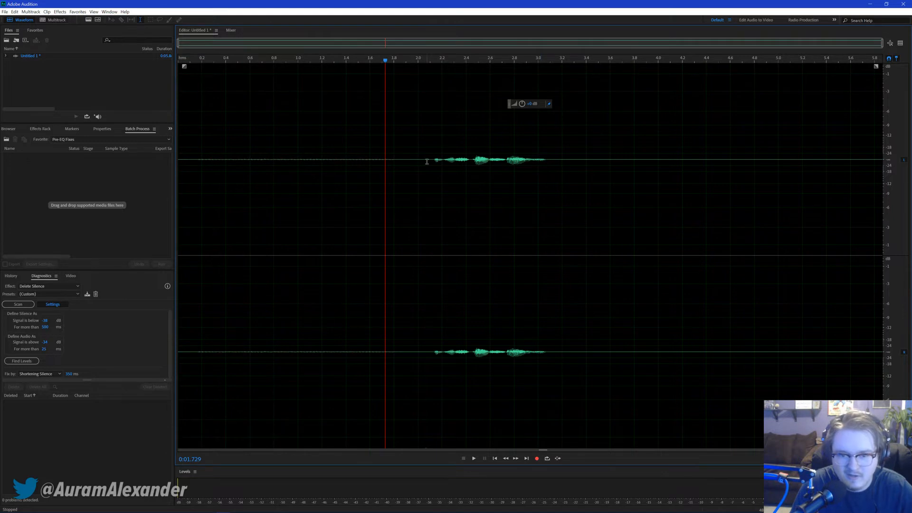
pyautogui.click(324, 212)
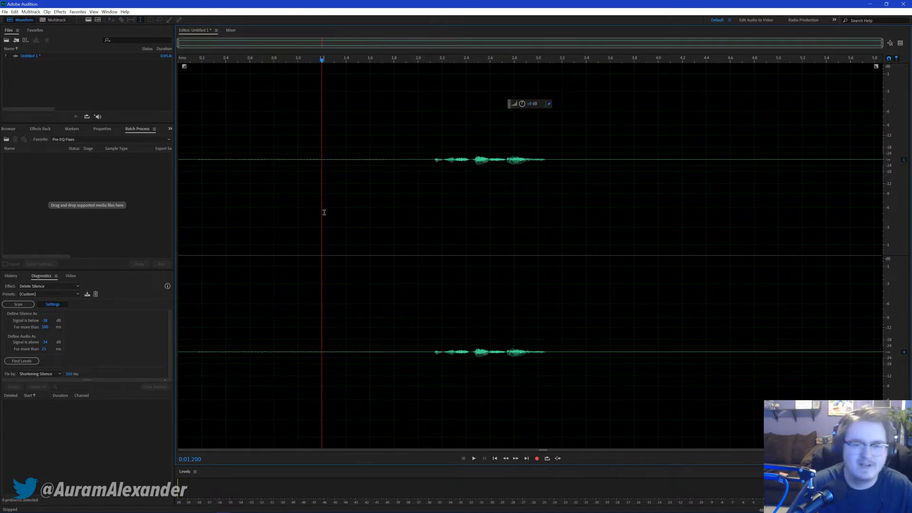
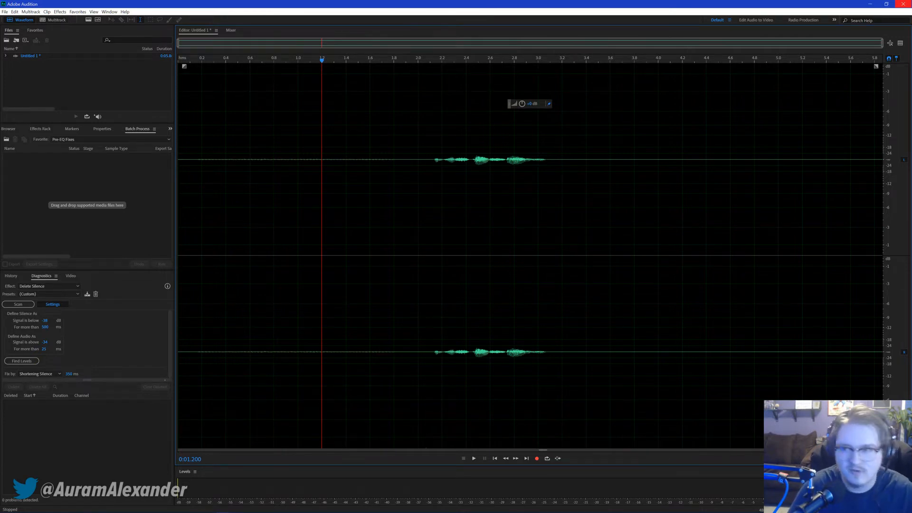
# Step: Close the untitled test recording without saving it and return to the _Main sequence in Premiere Pro
pyautogui.click(55, 86)
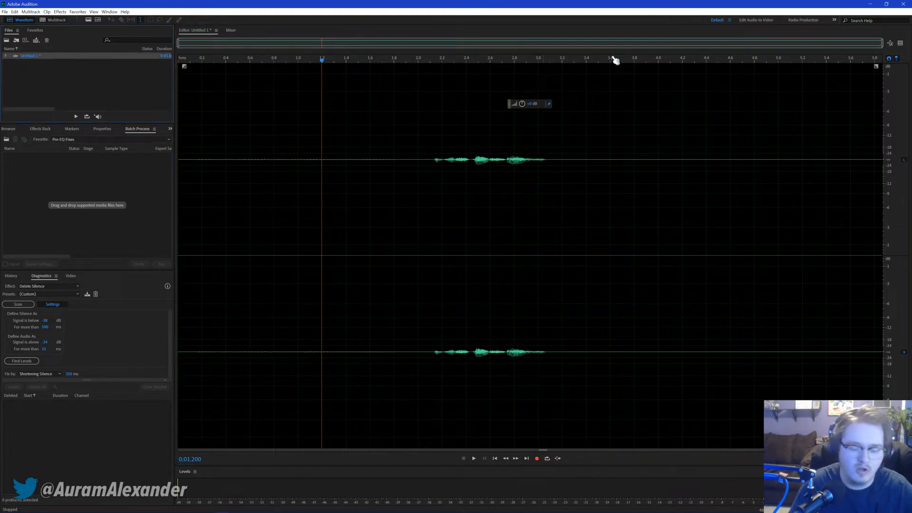
pyautogui.hotkey('ctrl', 'w')
pyautogui.click(461, 267)
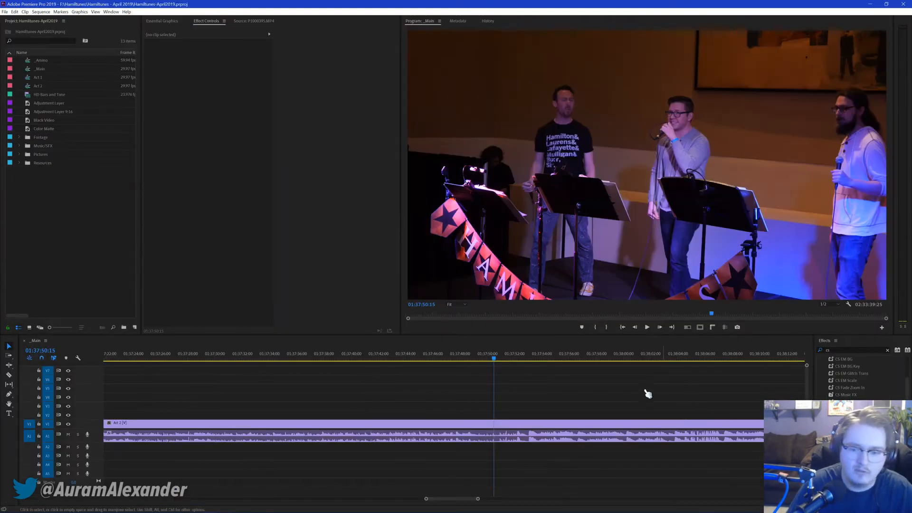
# Step: Skim the Act 2 footage from 01:37:50 to about 01:38:13 for the end of the current song
pyautogui.scroll(-3, 626, 411)
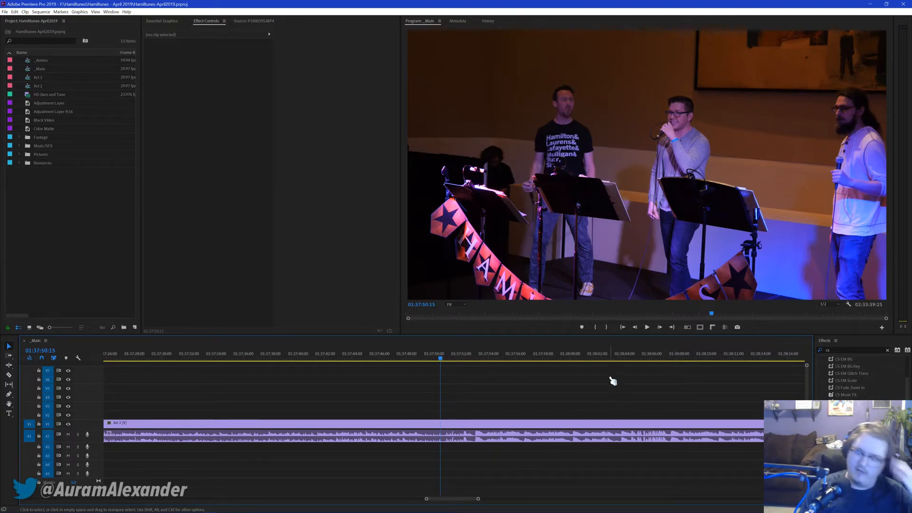
pyautogui.scroll(-1, 527, 393)
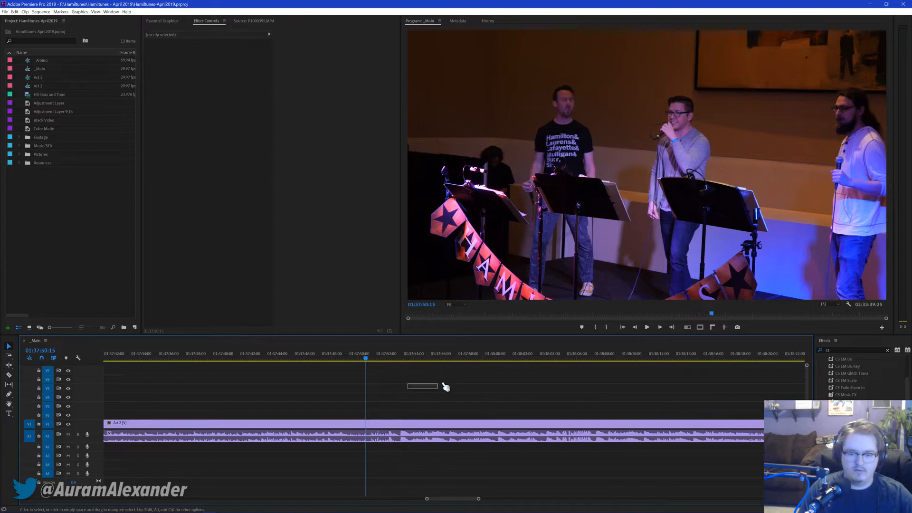
pyautogui.click(440, 356)
pyautogui.scroll(-4, 413, 399)
pyautogui.scroll(-2, 505, 417)
pyautogui.click(543, 358)
pyautogui.scroll(-2, 579, 378)
pyautogui.scroll(-10, 579, 378)
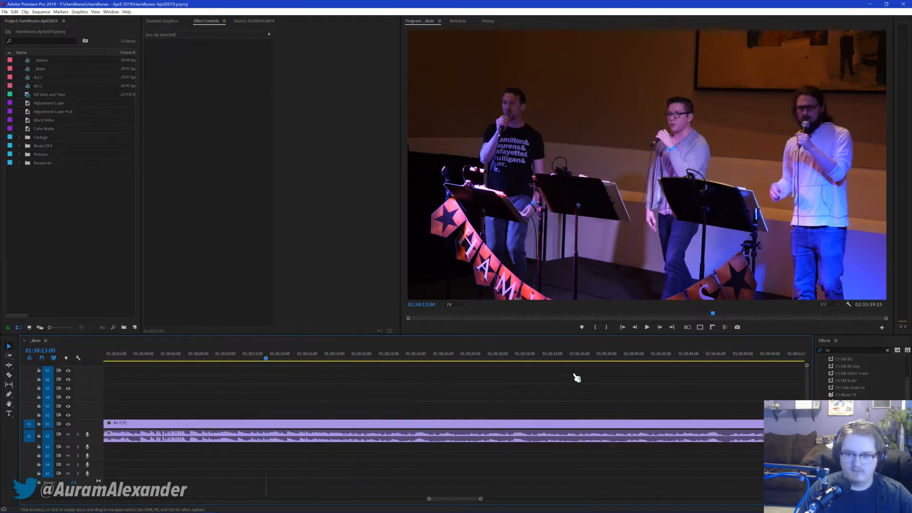
# Step: Split the Act 2 clip at about 01:38:51, at the end of the song
pyautogui.click(671, 358)
pyautogui.press('space')
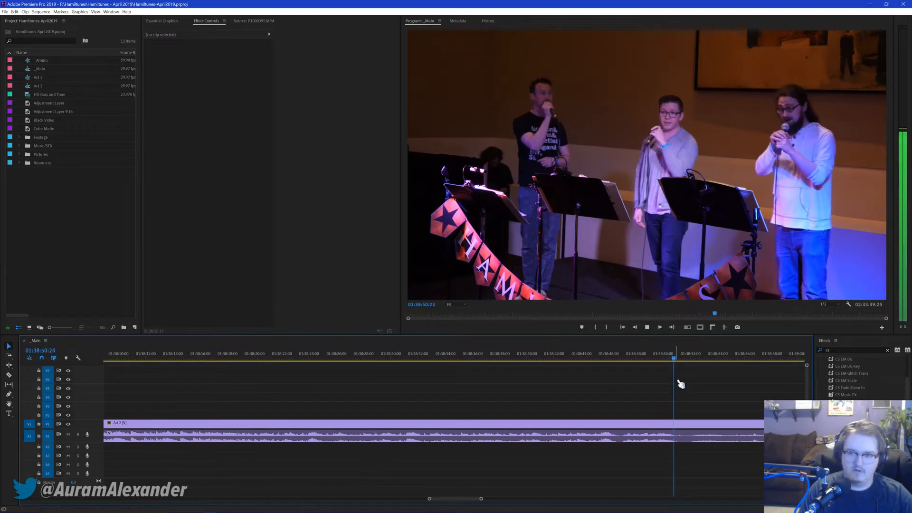
pyautogui.scroll(-2, 666, 379)
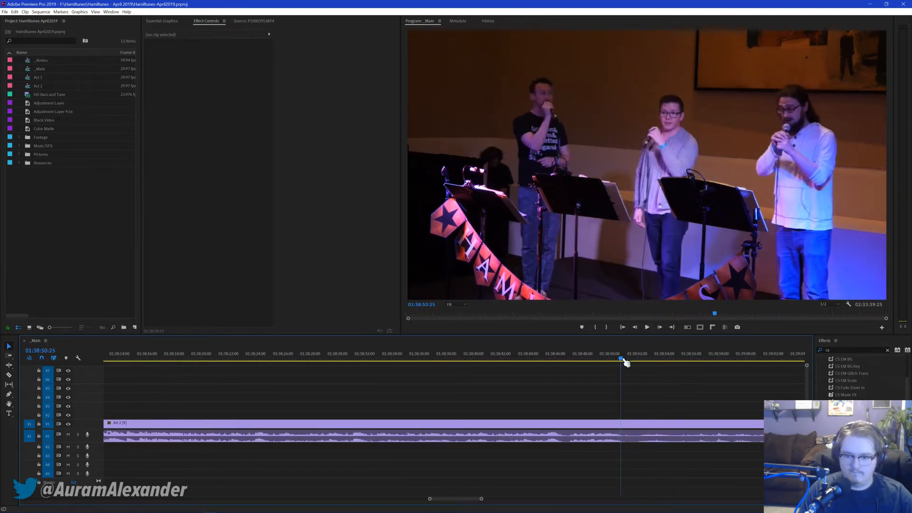
pyautogui.click(625, 360)
pyautogui.hotkey('ctrl', 'k')
pyautogui.press('space')
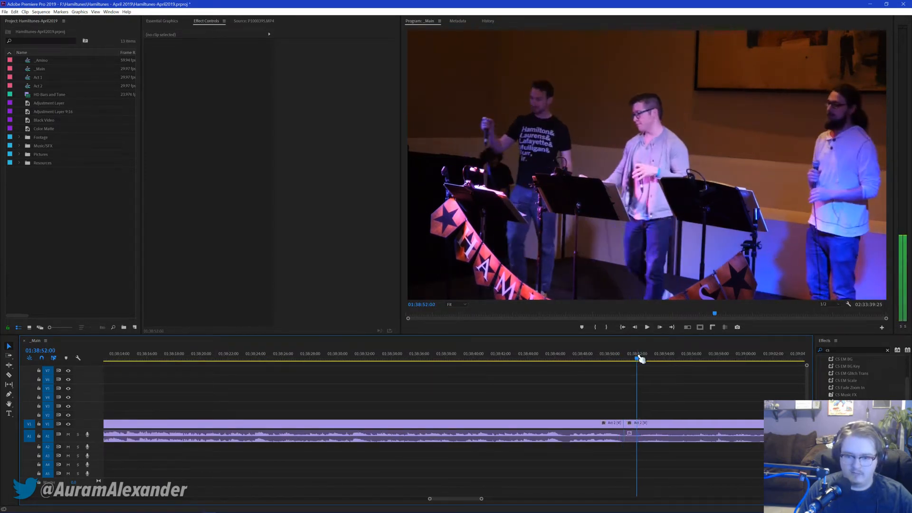
# Step: Cut about 4 seconds of the break after the 01:38:51 split, closing the gap, and add a video transition at the join
pyautogui.scroll(-3, 673, 386)
pyautogui.scroll(-1, 673, 378)
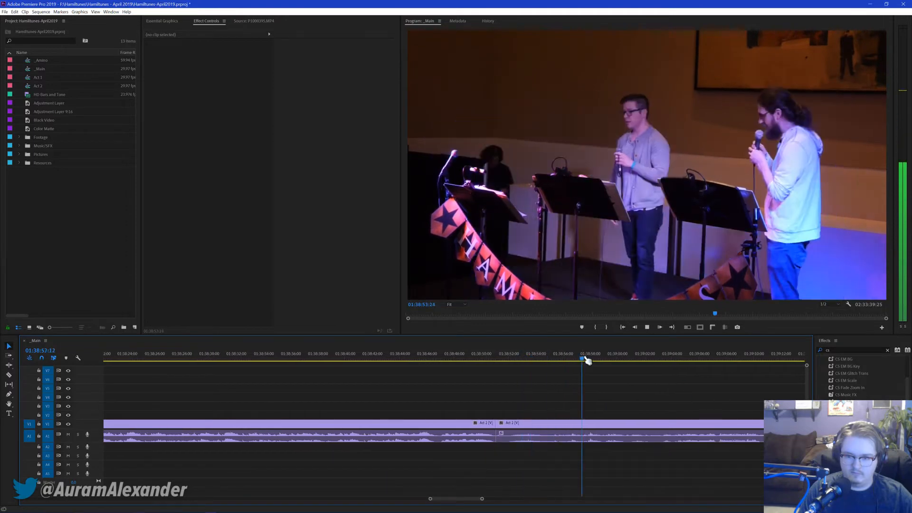
pyautogui.click(555, 353)
pyautogui.press('space')
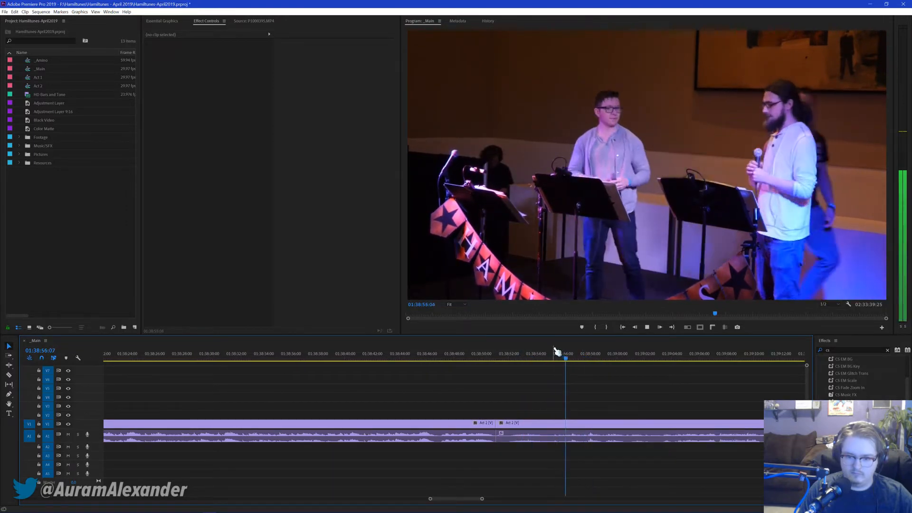
pyautogui.press('space')
pyautogui.moveTo(558, 361); pyautogui.dragTo(553, 360)
pyautogui.press('Up')
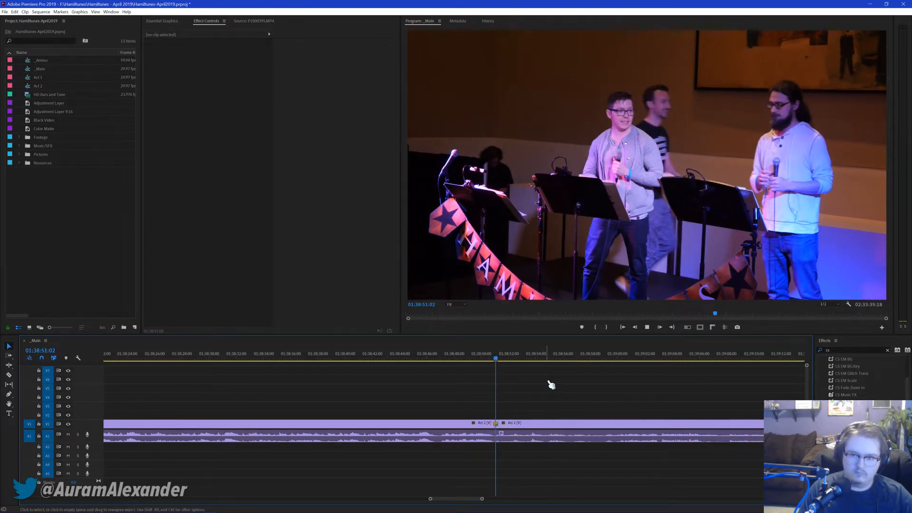
# Step: Play through the join at 01:38:51 to check the transition, then save the project
pyautogui.press('space')
pyautogui.scroll(-2, 544, 395)
pyautogui.press('space')
pyautogui.scroll(-5, 629, 383)
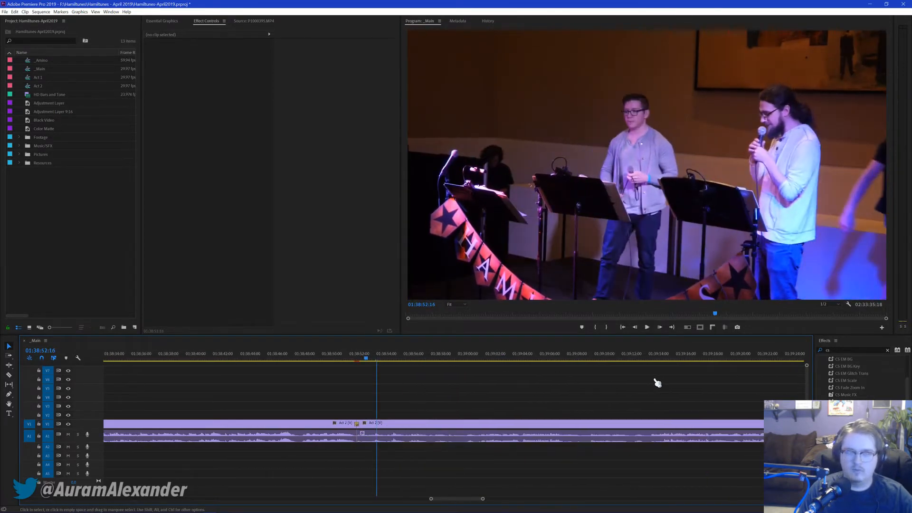
pyautogui.hotkey('ctrl', 's')
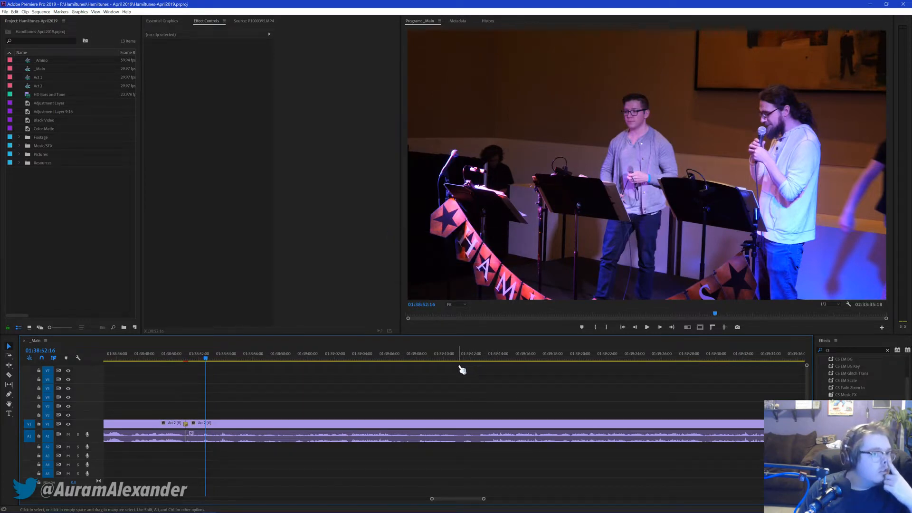
# Step: Skim the Act 2 footage from about 01:39:28 to 01:40:10 for the next break between songs
pyautogui.click(633, 360)
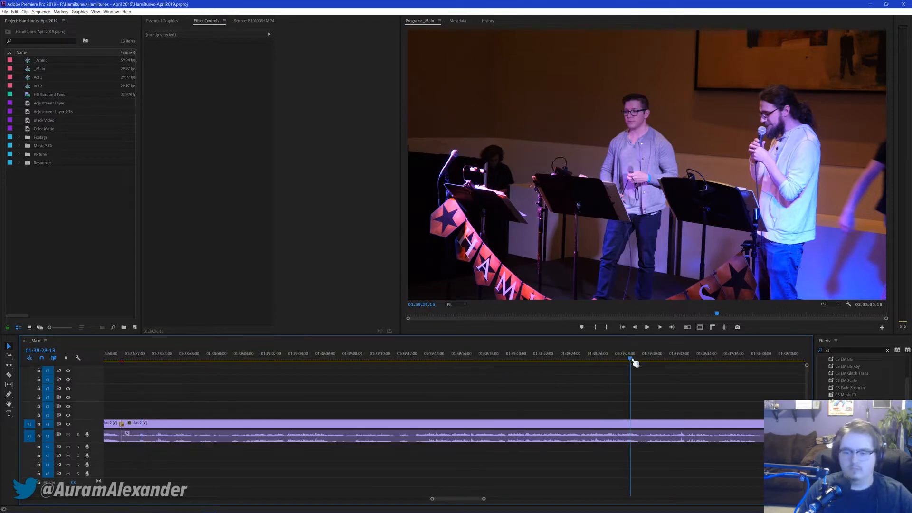
pyautogui.scroll(-3, 637, 398)
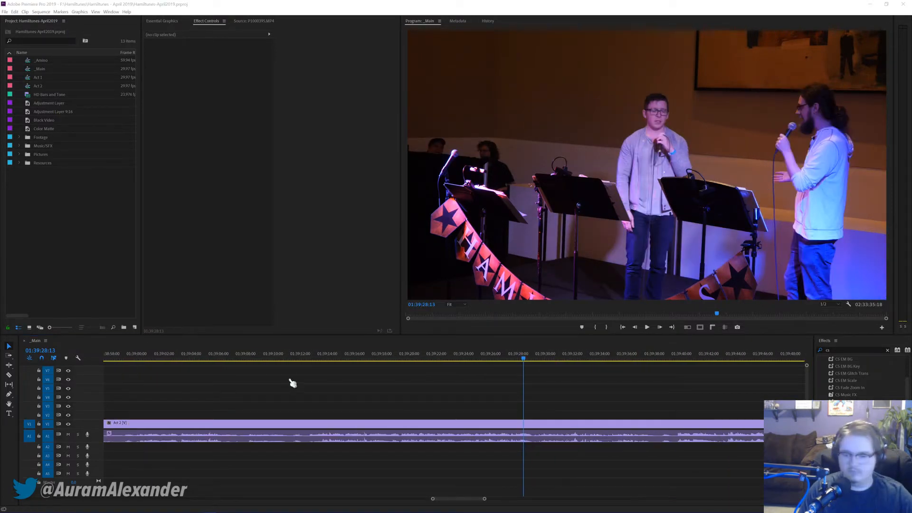
pyautogui.click(626, 403)
pyautogui.scroll(-3, 603, 407)
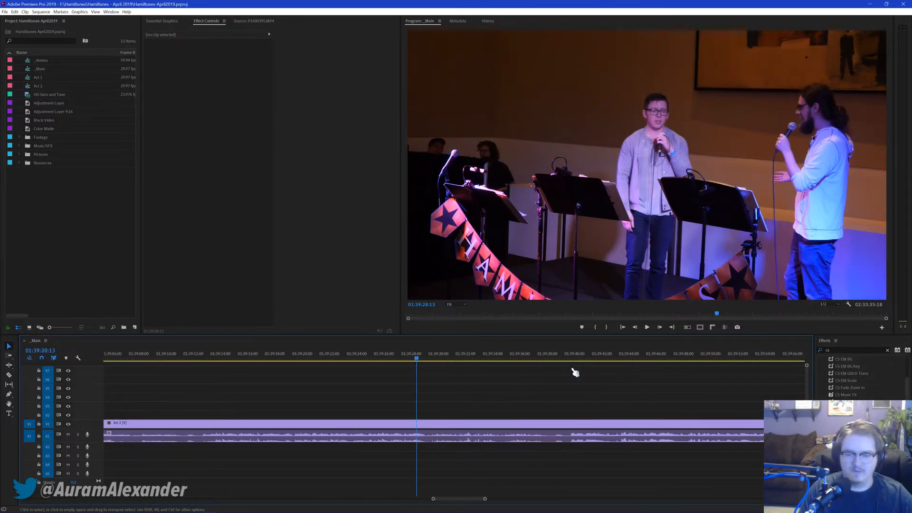
pyautogui.click(547, 360)
pyautogui.press('space')
pyautogui.scroll(-1, 584, 376)
pyautogui.scroll(-8, 694, 386)
pyautogui.click(654, 360)
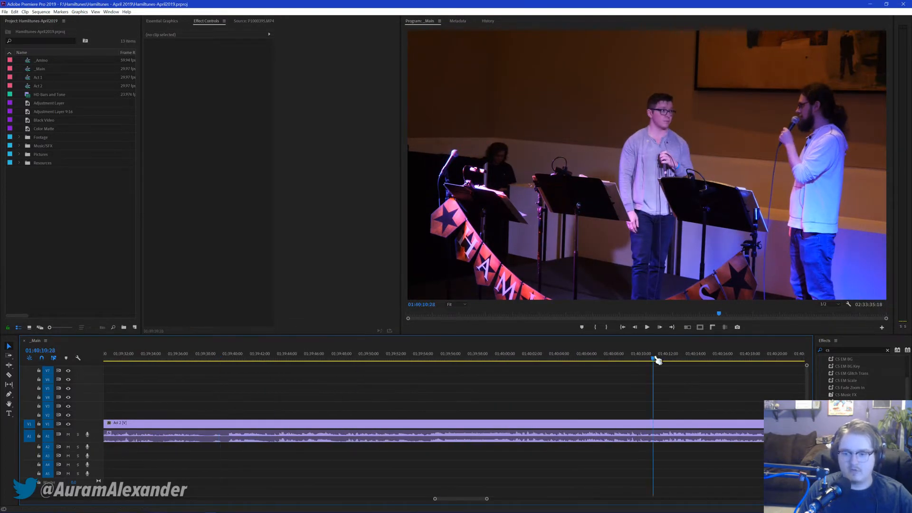
pyautogui.scroll(-3, 674, 392)
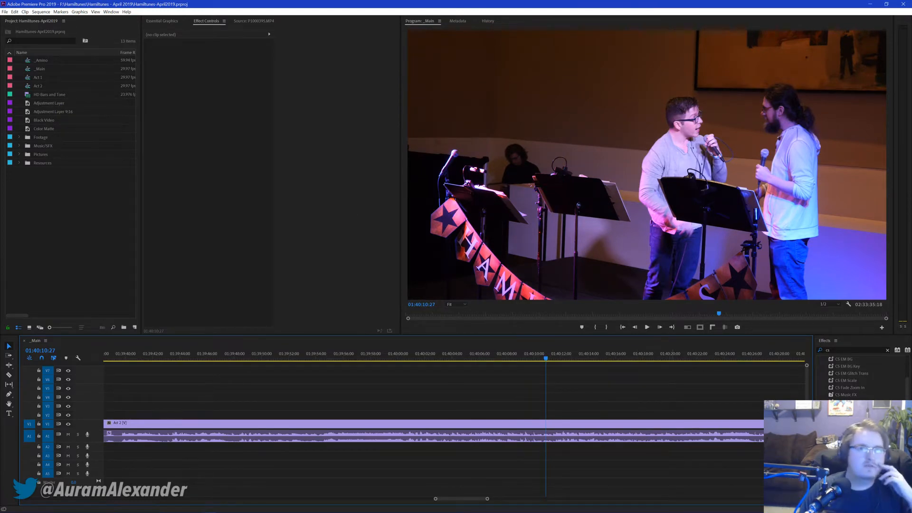
# Step: Check the footage from 01:40:23 to about 01:41:08 for a break, playing a short stretch at the end
pyautogui.scroll(-3, 608, 402)
pyautogui.click(593, 359)
pyautogui.scroll(-4, 645, 373)
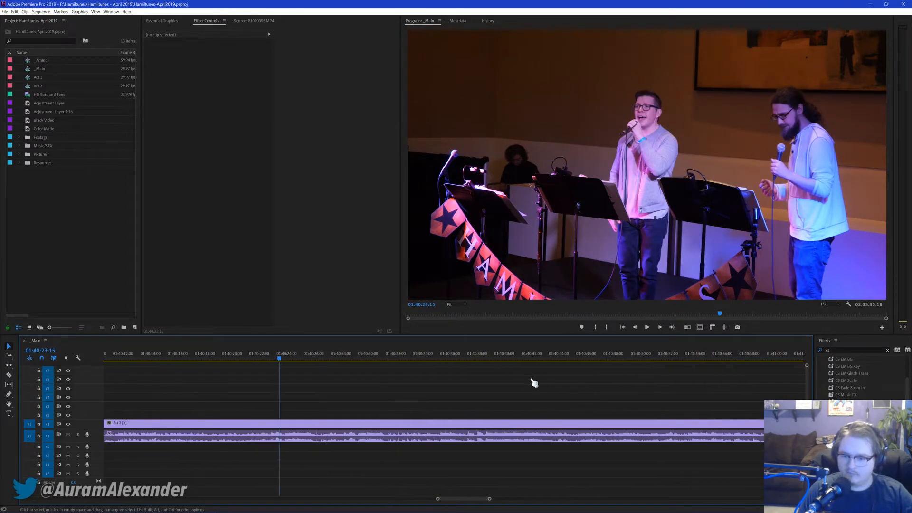
pyautogui.scroll(-2, 622, 391)
pyautogui.click(693, 359)
pyautogui.press('space')
pyautogui.scroll(-3, 719, 383)
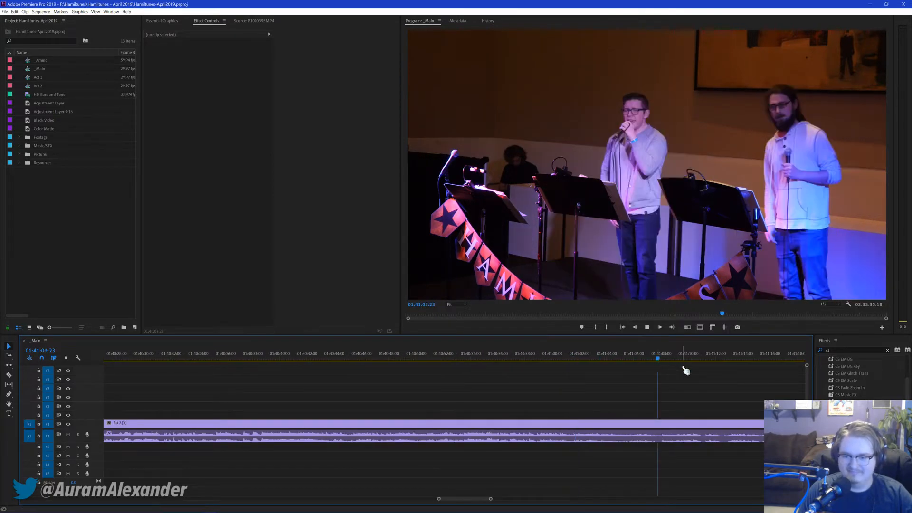
pyautogui.press('space')
pyautogui.scroll(-2, 665, 389)
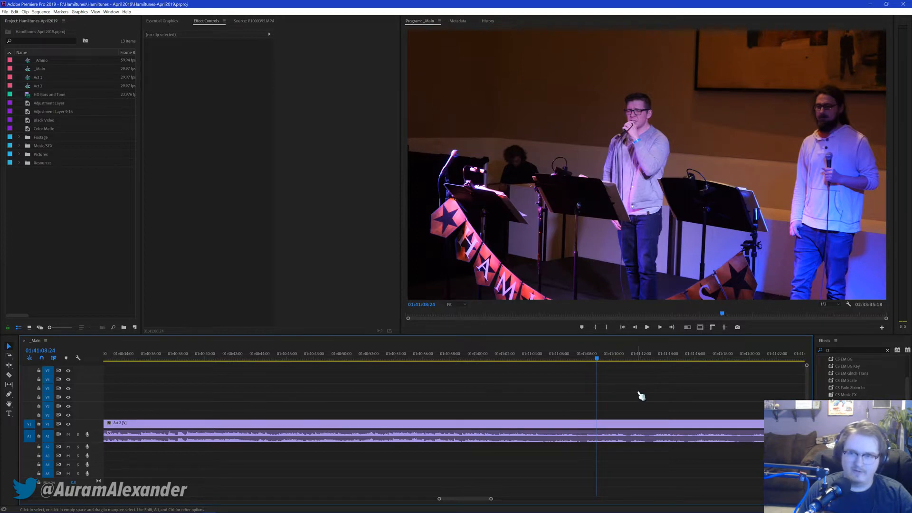
# Step: Sample the footage up to about 01:41:48, playing briefly around 01:41:33, to look for the song's end
pyautogui.scroll(-3, 592, 385)
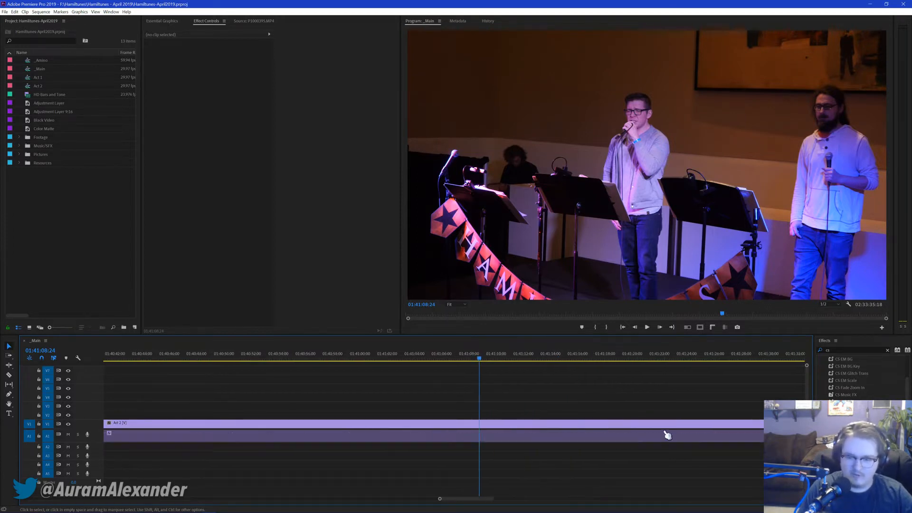
pyautogui.click(593, 363)
pyautogui.scroll(-3, 603, 383)
pyautogui.click(590, 364)
pyautogui.press('space')
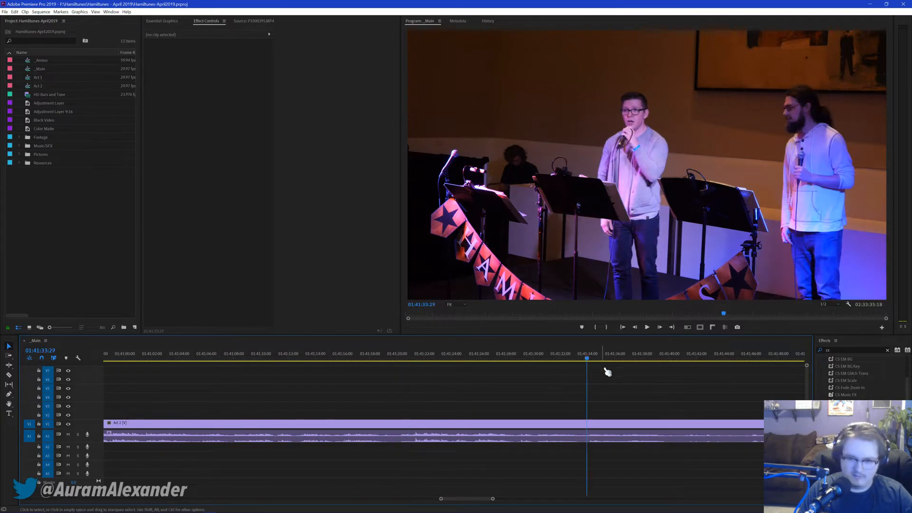
pyautogui.press('space')
pyautogui.click(637, 362)
pyautogui.scroll(-2, 668, 405)
pyautogui.click(581, 356)
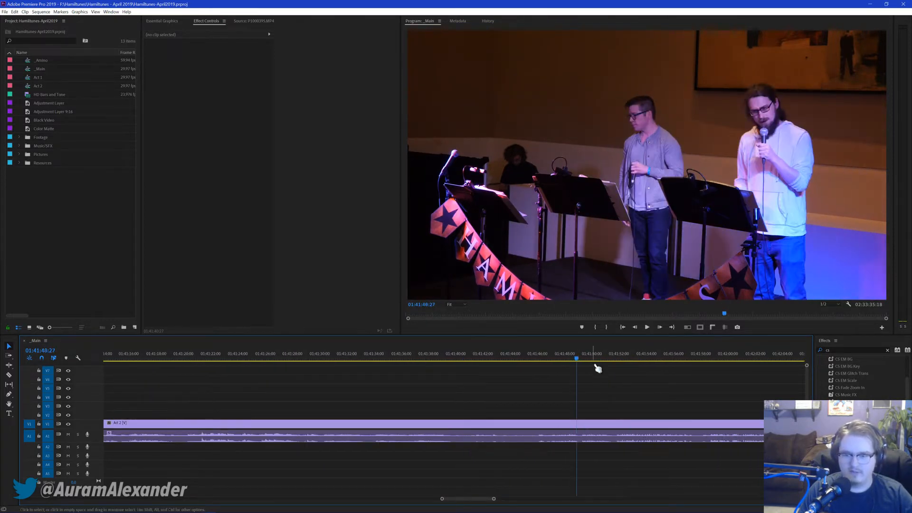
# Step: Examine the quieter passages between 01:42:09 and 01:42:49 for a break between songs
pyautogui.scroll(-5, 646, 396)
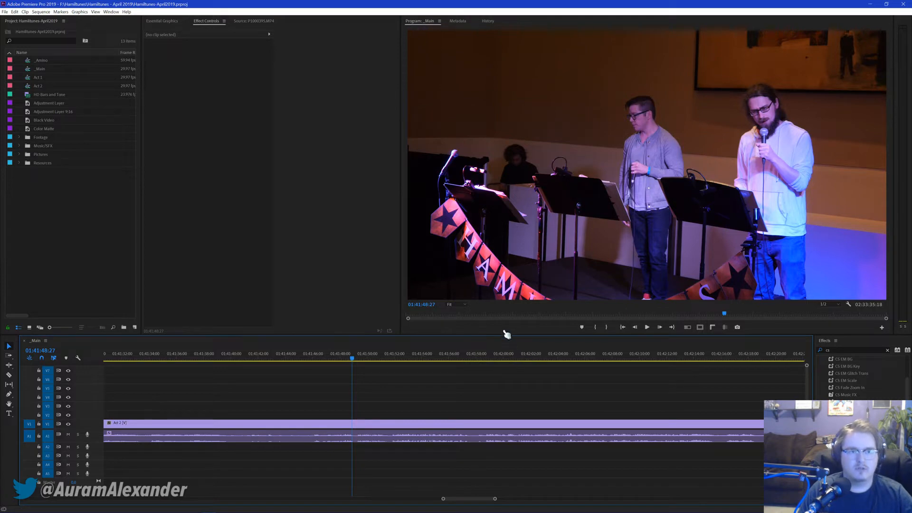
pyautogui.click(633, 359)
pyautogui.scroll(-2, 636, 432)
pyautogui.scroll(-7, 636, 431)
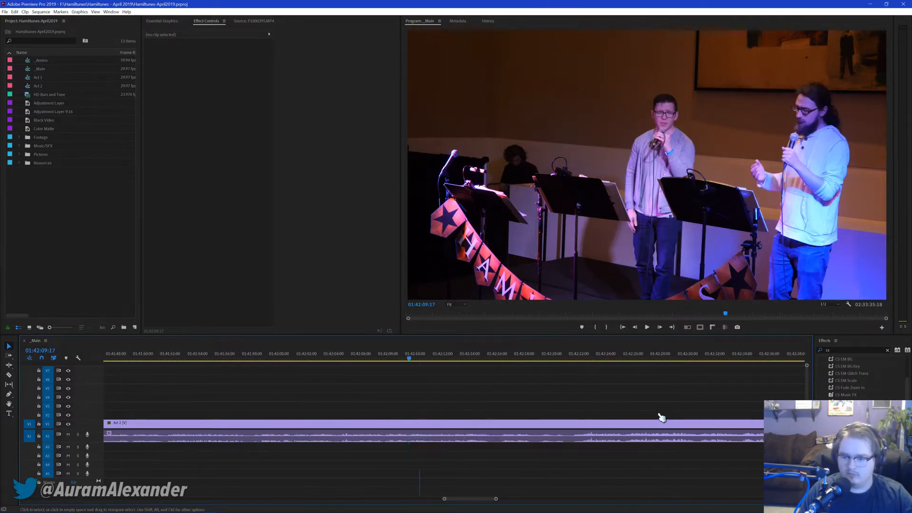
pyautogui.click(566, 358)
pyautogui.scroll(-2, 612, 387)
pyautogui.scroll(-1, 615, 384)
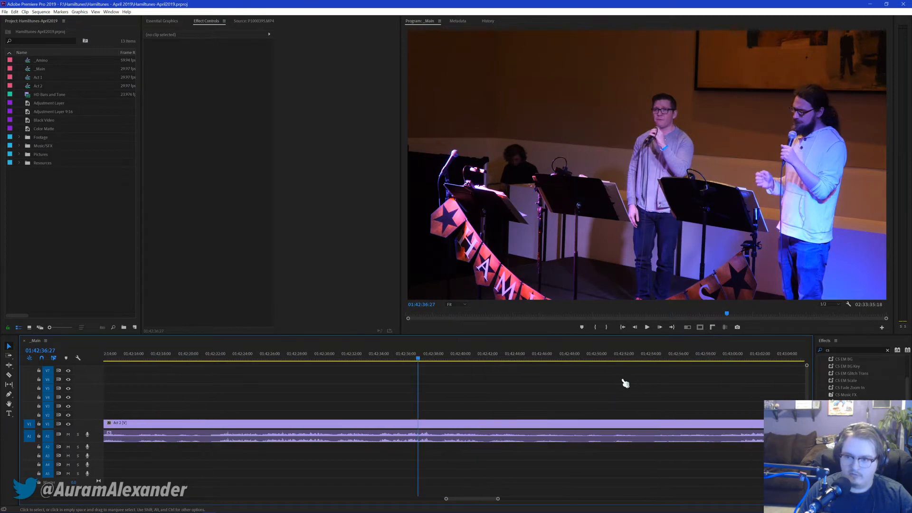
pyautogui.click(585, 357)
pyautogui.scroll(-1, 618, 394)
pyautogui.press('space')
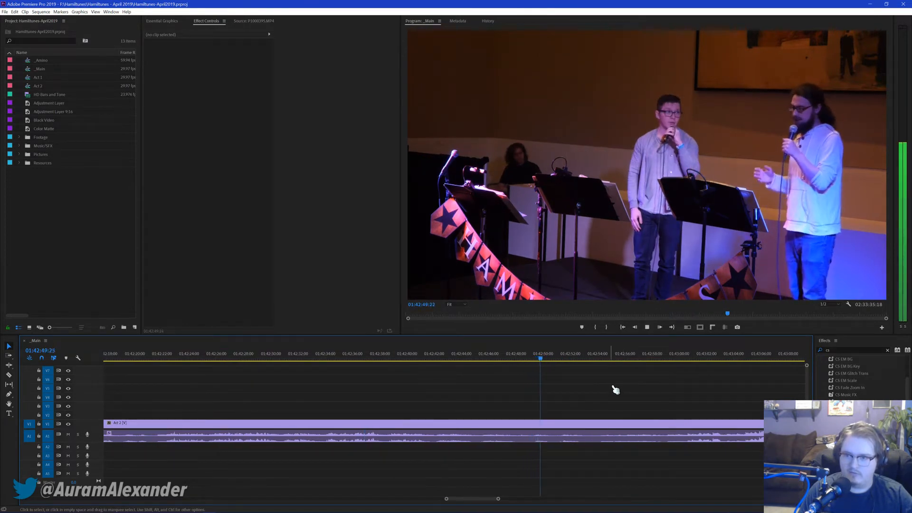
# Step: Check the footage at about 01:43:00 and 01:43:13 for the end of the song
pyautogui.press('space')
pyautogui.scroll(-2, 623, 393)
pyautogui.click(600, 359)
pyautogui.press('space')
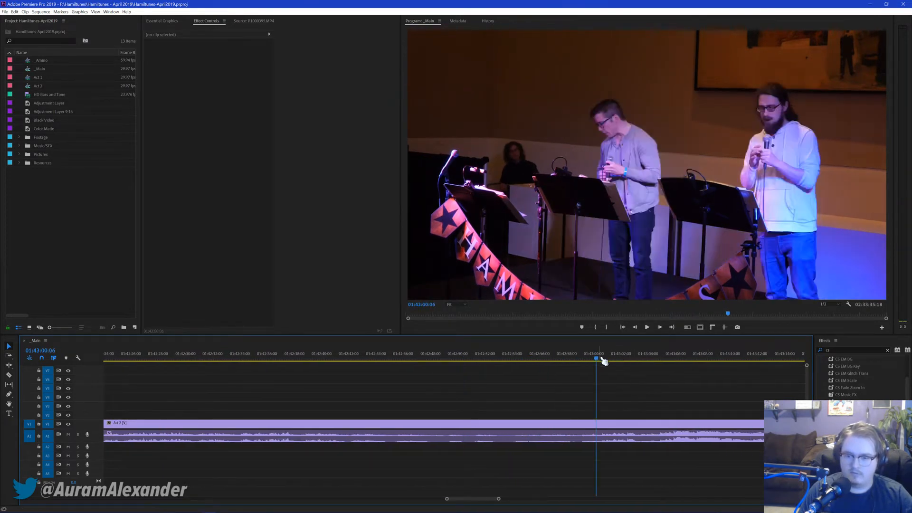
pyautogui.scroll(-2, 712, 385)
pyautogui.click(709, 358)
pyautogui.scroll(-3, 709, 376)
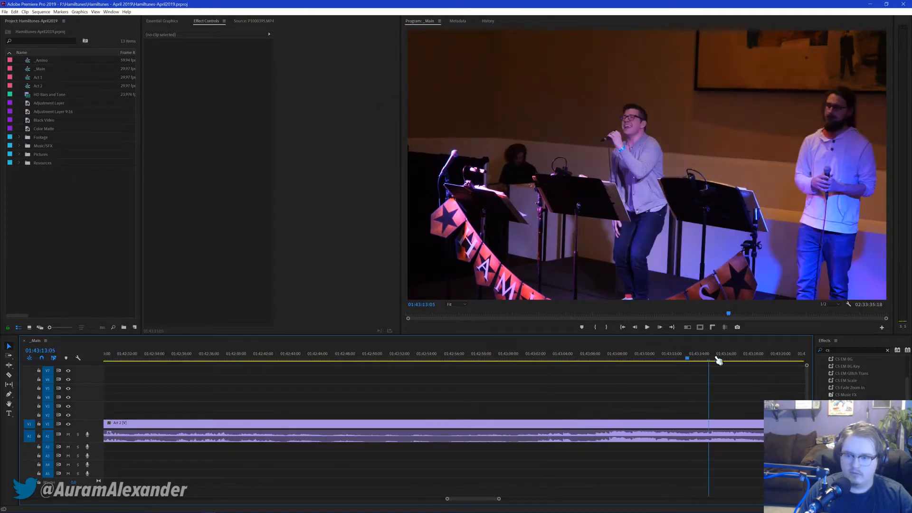
pyautogui.scroll(-3, 685, 383)
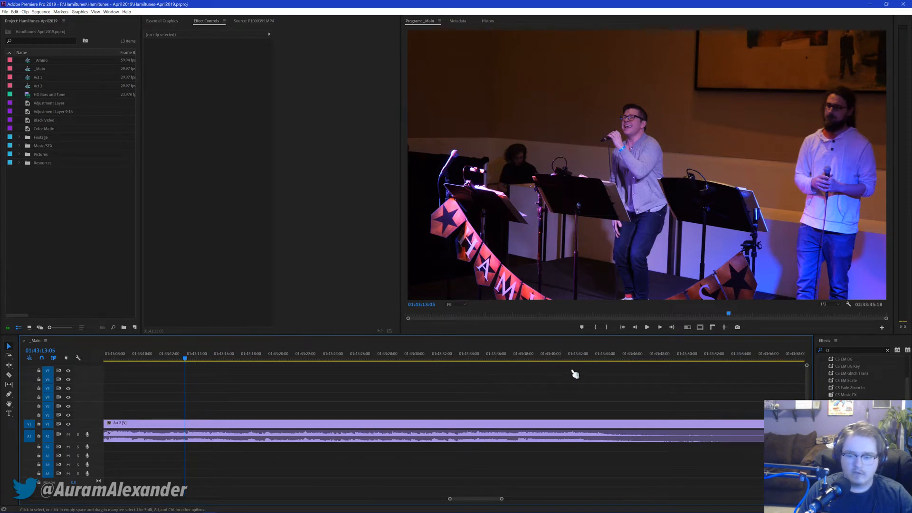
# Step: Play the song's ending from 01:43:42 and split the Act 2 clip at about 01:43:46
pyautogui.click(587, 359)
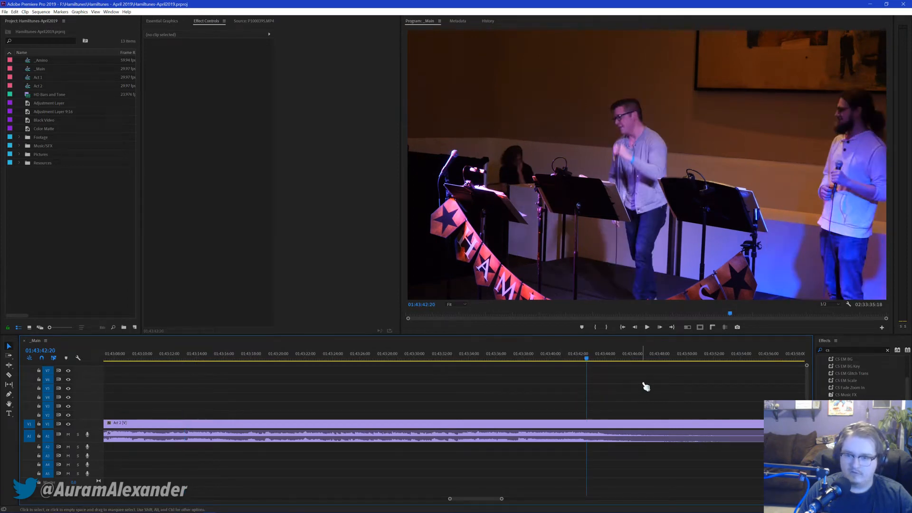
pyautogui.press('space')
pyautogui.scroll(-1, 623, 387)
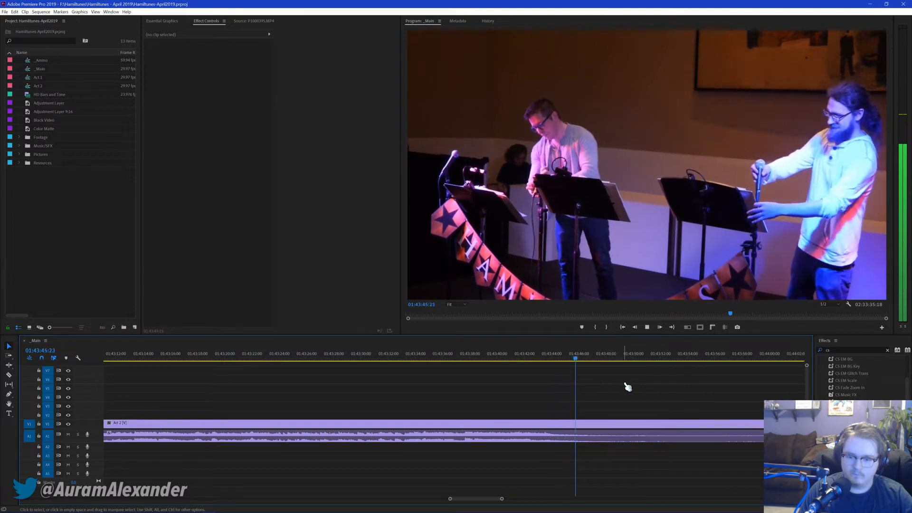
pyautogui.press('space')
pyautogui.hotkey('ctrl', 'k')
# Step: Cut about 24 seconds of the break after the 01:43:46 split, closing the gap, and add a video transition at the join
pyautogui.scroll(-5, 640, 395)
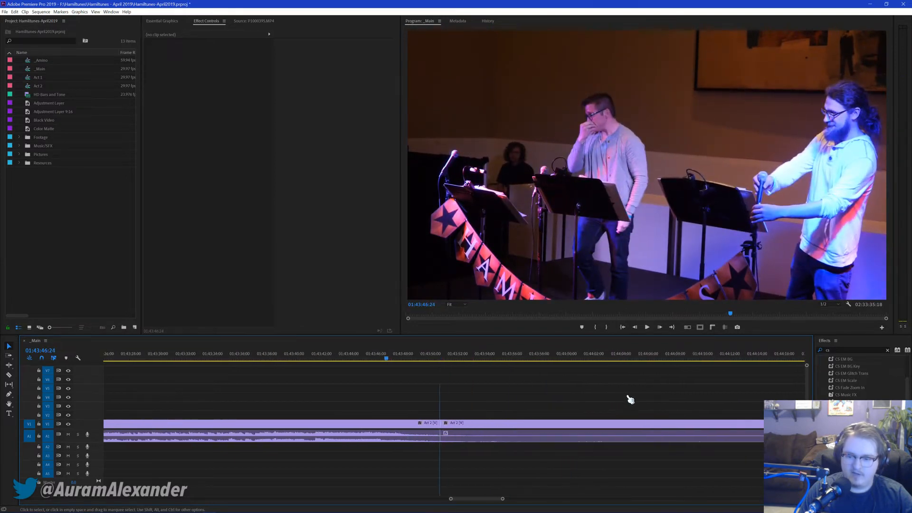
pyautogui.click(647, 357)
pyautogui.scroll(-1, 672, 384)
pyautogui.press('Up')
pyautogui.hotkey('ctrl', 'd')
# Step: Adjust the Constant Power audio transition at the 01:43:46 join to last about 1 second, starting before the cut
pyautogui.click(273, 358)
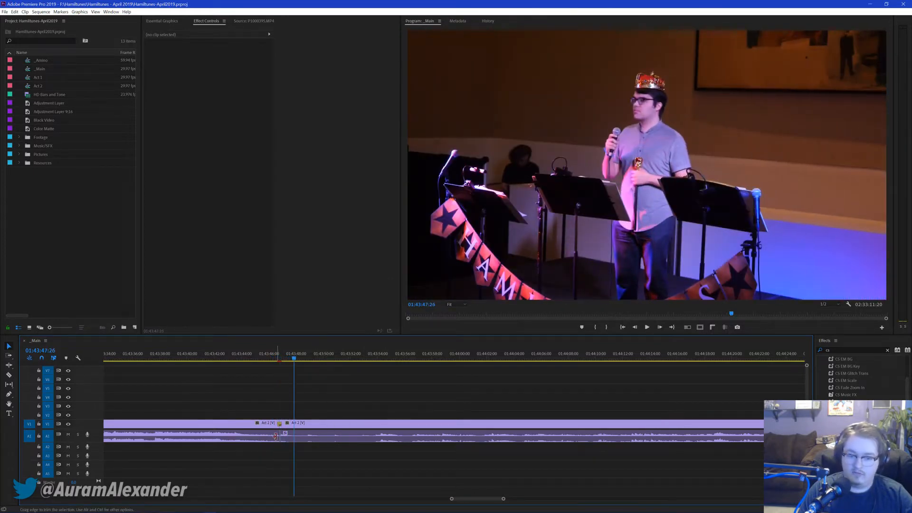
pyautogui.scroll(-2, 437, 392)
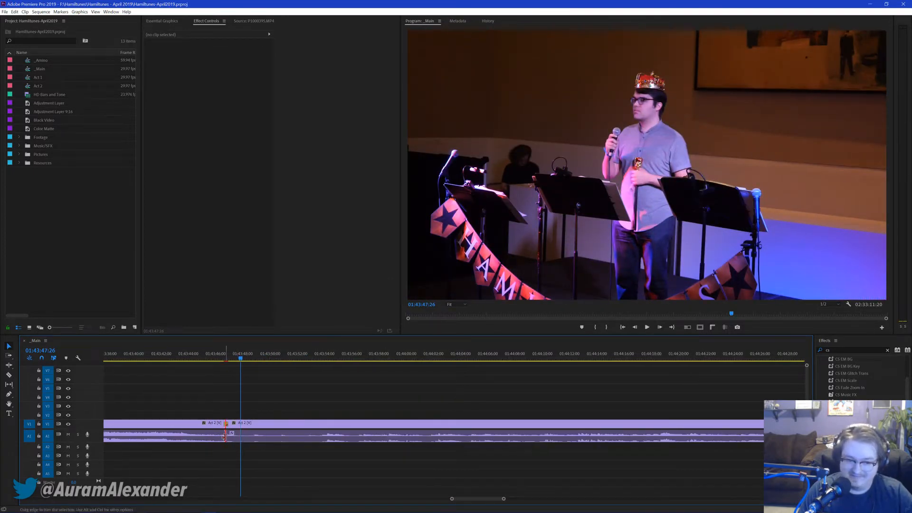
pyautogui.moveTo(225, 441); pyautogui.dragTo(220, 432)
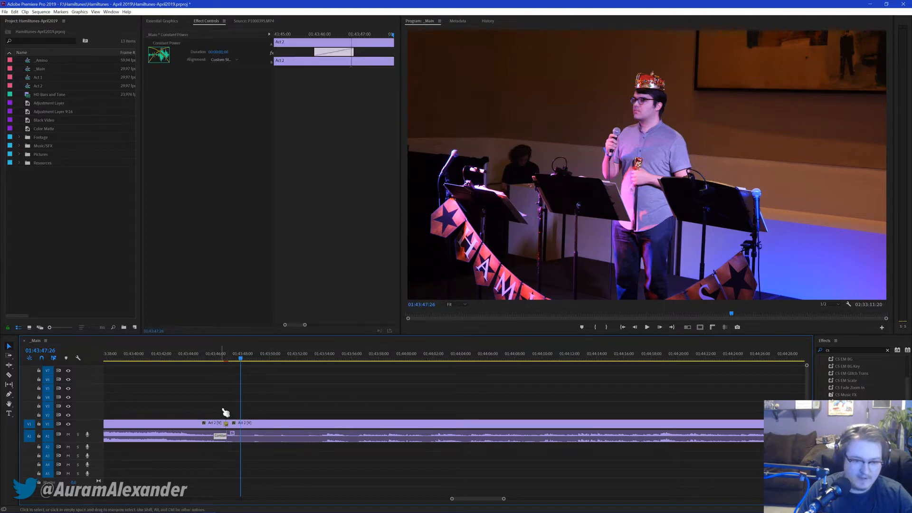
# Step: Play across the 01:43:46 join to check its video and audio transitions
pyautogui.click(220, 359)
pyautogui.press('space')
pyautogui.press('space')
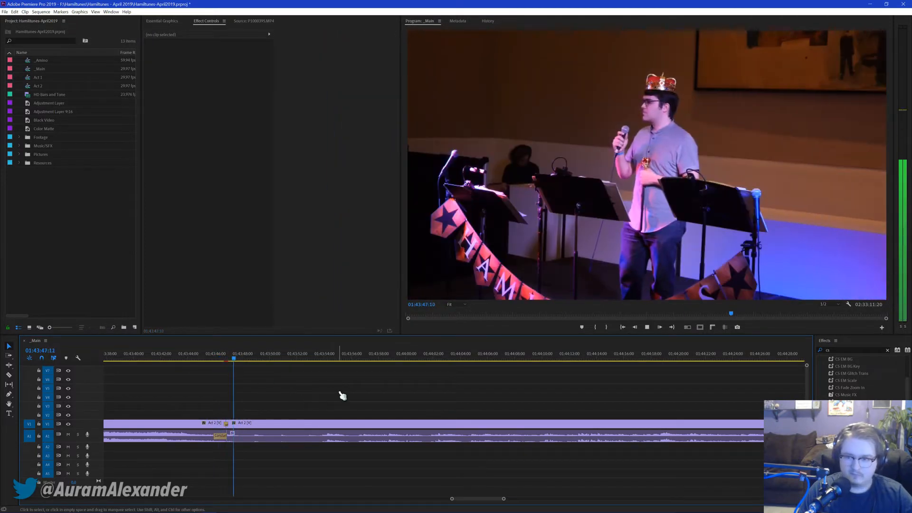
pyautogui.scroll(-1, 380, 407)
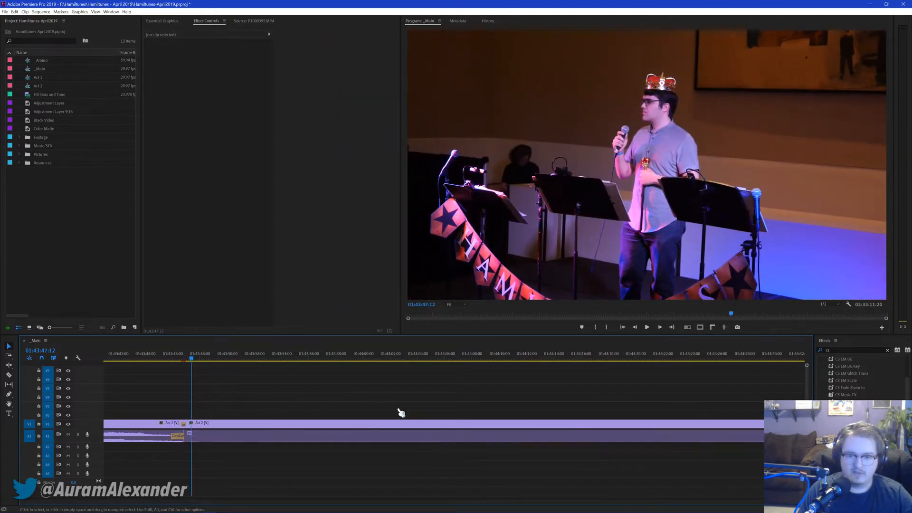
# Step: Skim the Act 2 footage from about 01:43:53 to 01:45:05 to look for the end of the song
pyautogui.click(277, 355)
pyautogui.scroll(-2, 523, 404)
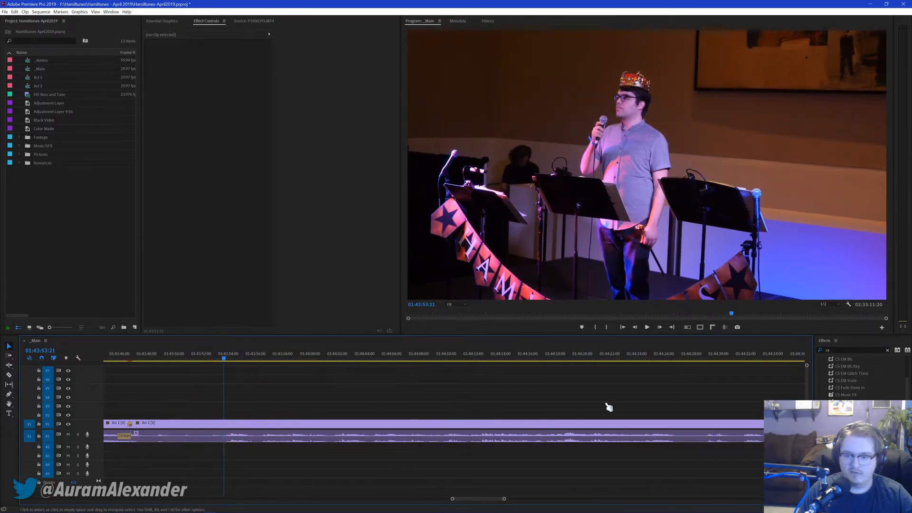
pyautogui.click(604, 359)
pyautogui.scroll(-4, 584, 404)
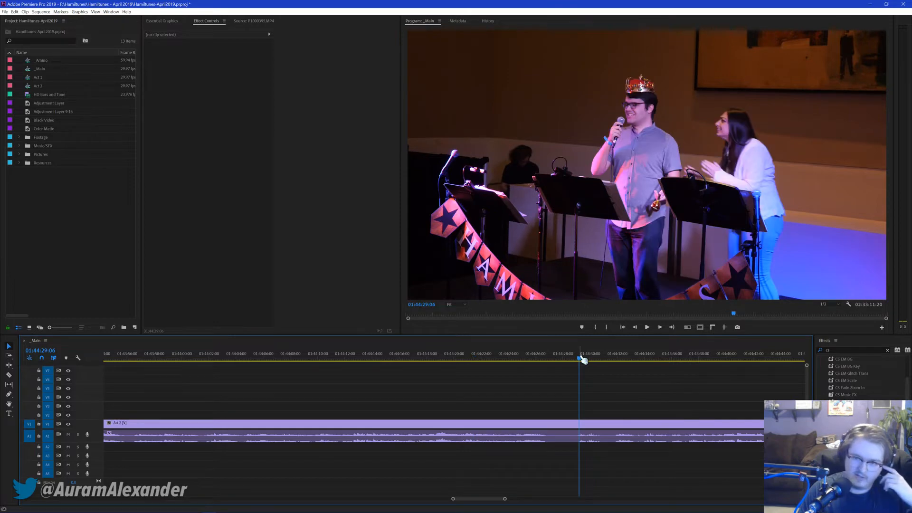
pyautogui.click(614, 360)
pyautogui.scroll(-6, 620, 381)
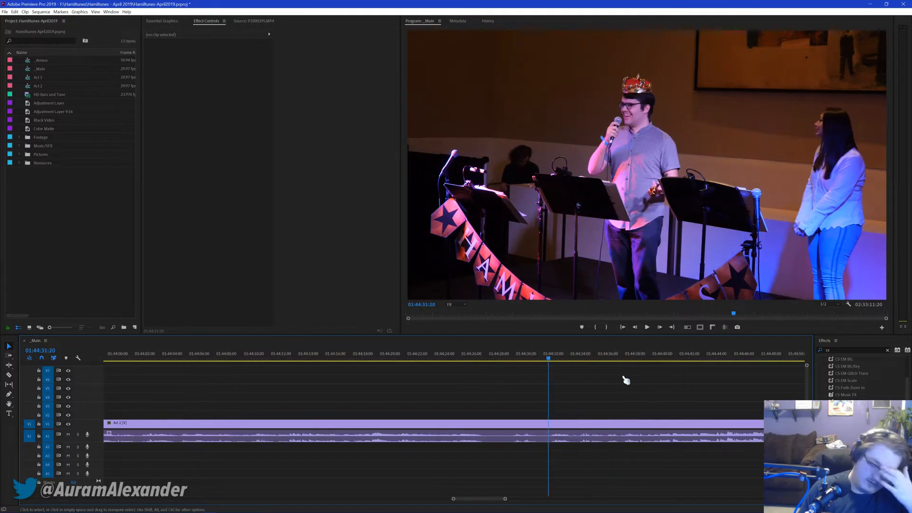
pyautogui.scroll(-1, 615, 394)
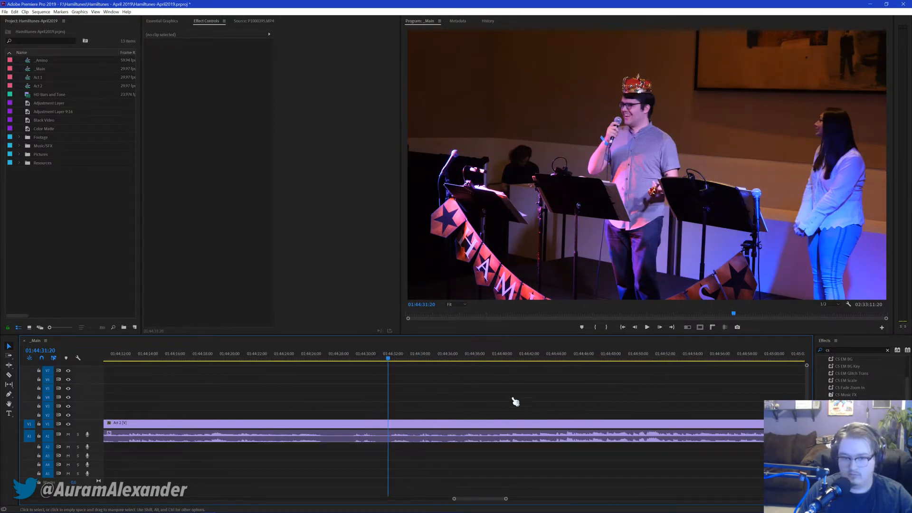
pyautogui.click(593, 360)
pyautogui.scroll(-5, 606, 397)
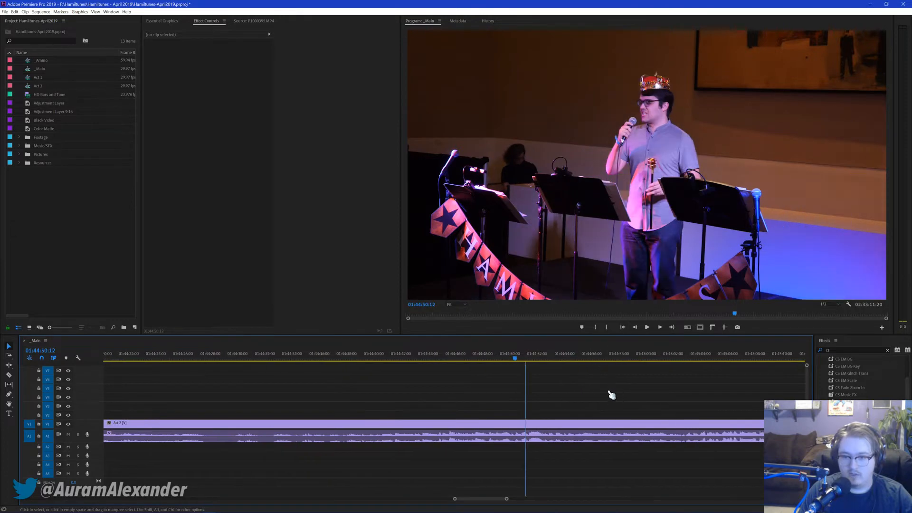
pyautogui.scroll(-2, 609, 396)
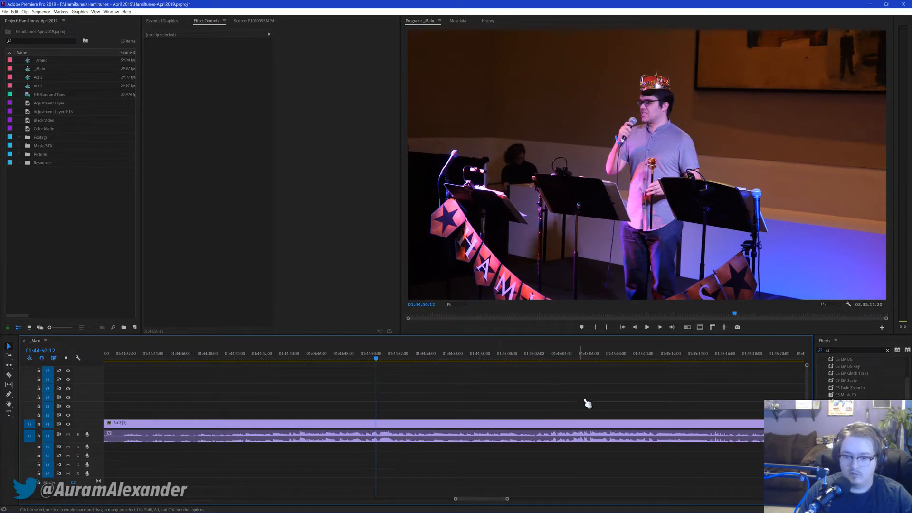
pyautogui.press('space')
pyautogui.scroll(-4, 627, 393)
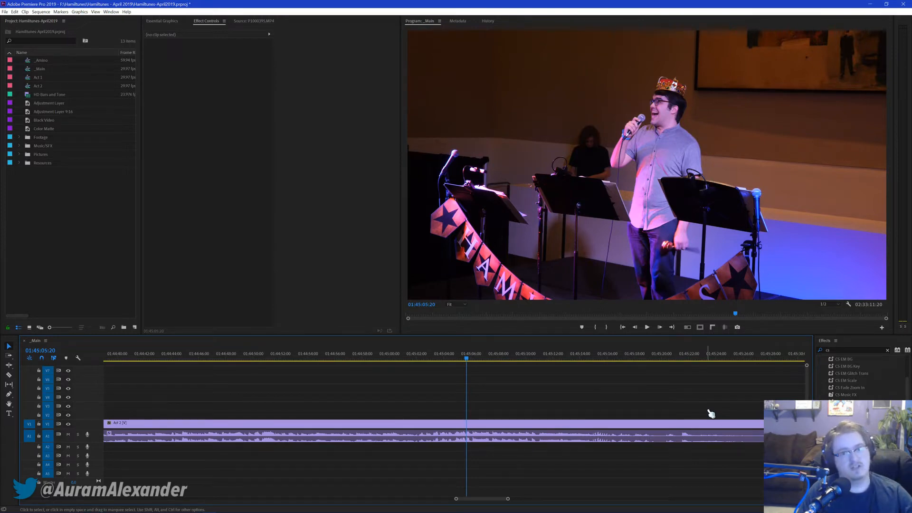
pyautogui.scroll(-2, 634, 409)
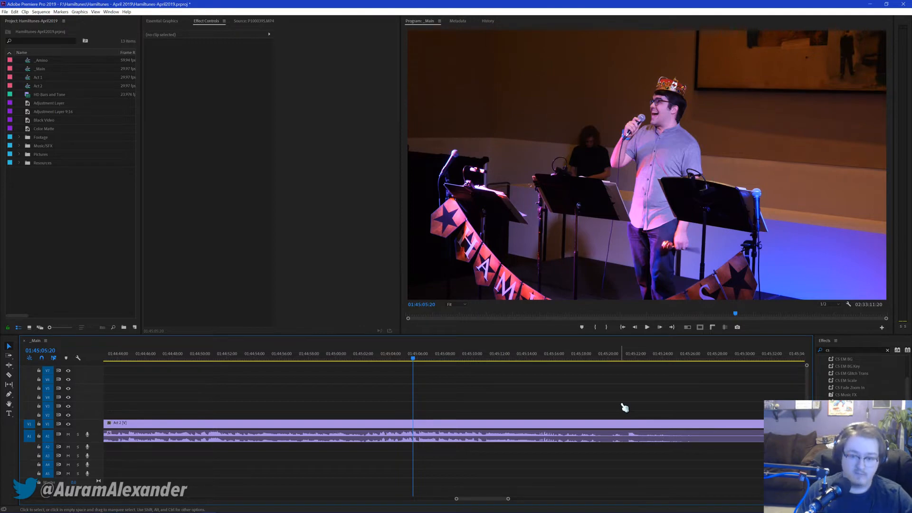
# Step: Play the song's ending from about 01:45:20 and split the Act 2 clip at 01:45:22:07
pyautogui.click(587, 361)
pyautogui.press('space')
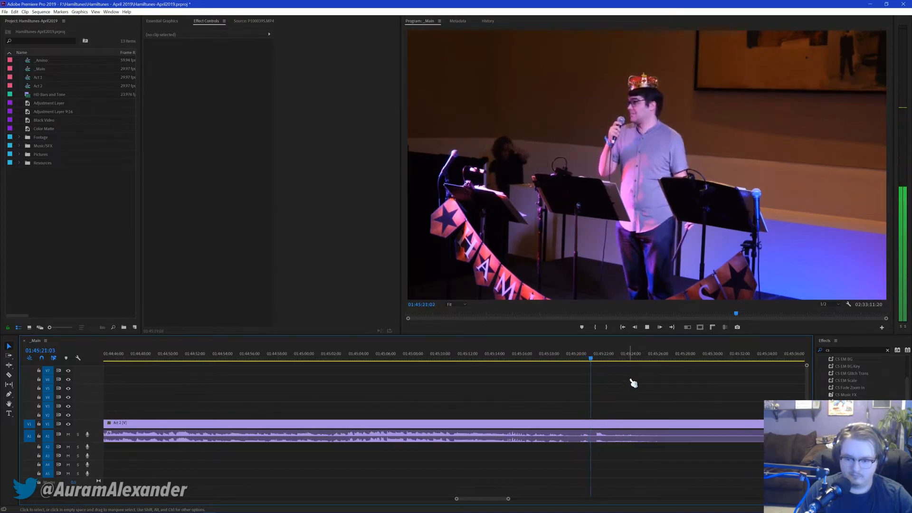
pyautogui.press('space')
# Step: Cut the break between the 01:45:22:07 split and the next song's start at 01:46:05:29, closing the gap
pyautogui.scroll(-8, 623, 384)
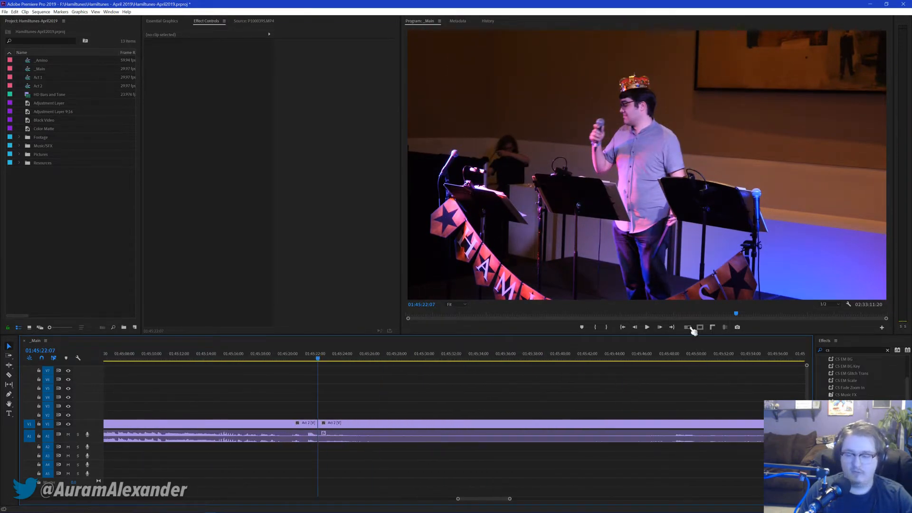
pyautogui.click(680, 354)
pyautogui.press('space')
pyautogui.press('space')
pyautogui.scroll(-4, 715, 397)
pyautogui.scroll(-2, 727, 402)
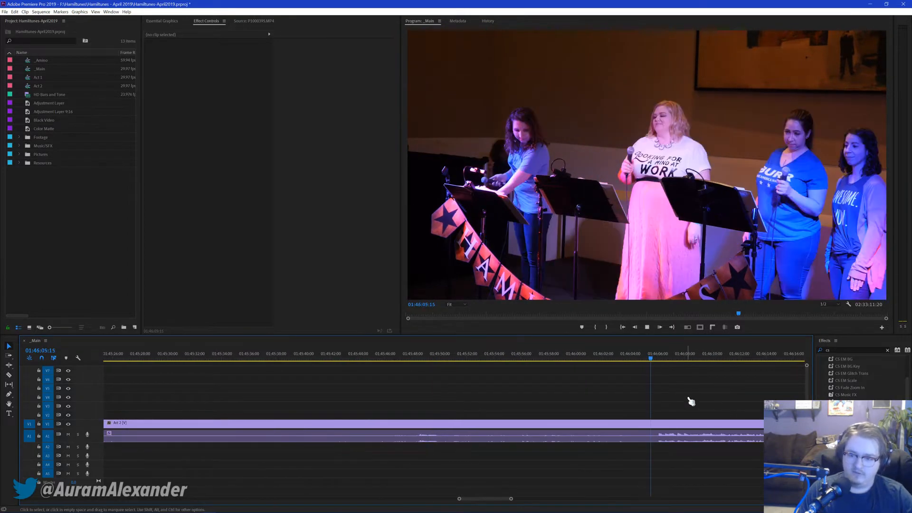
pyautogui.press('space')
pyautogui.scroll(-1, 688, 401)
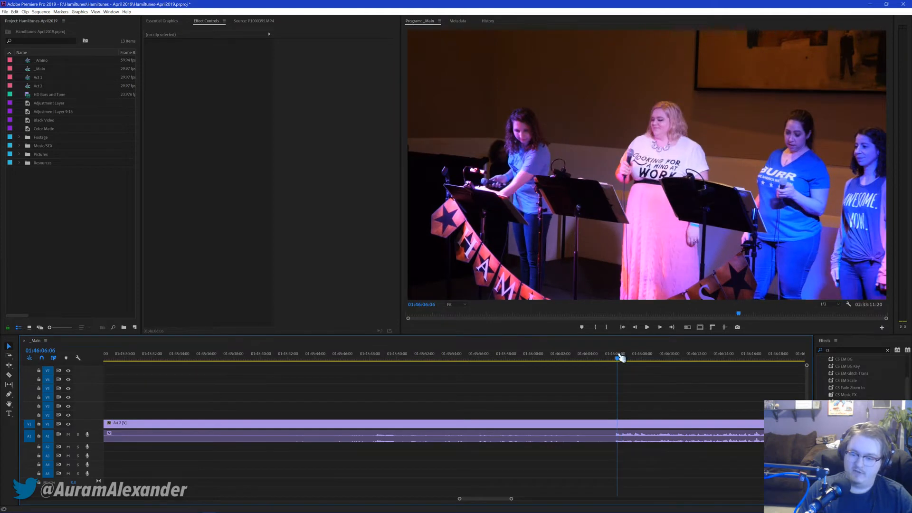
pyautogui.click(616, 357)
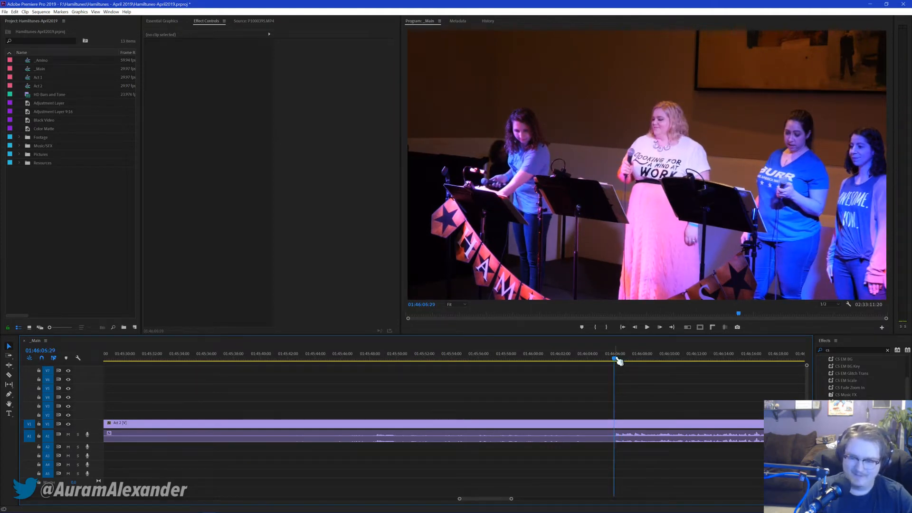
pyautogui.press('Up')
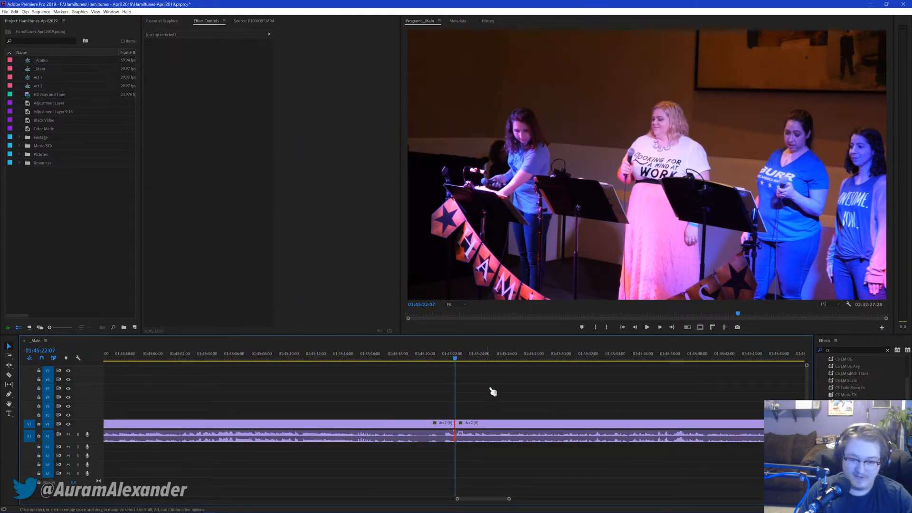
# Step: Add a video transition at the 01:45:22:07 join, play it back and save the project
pyautogui.hotkey('ctrl', 'd')
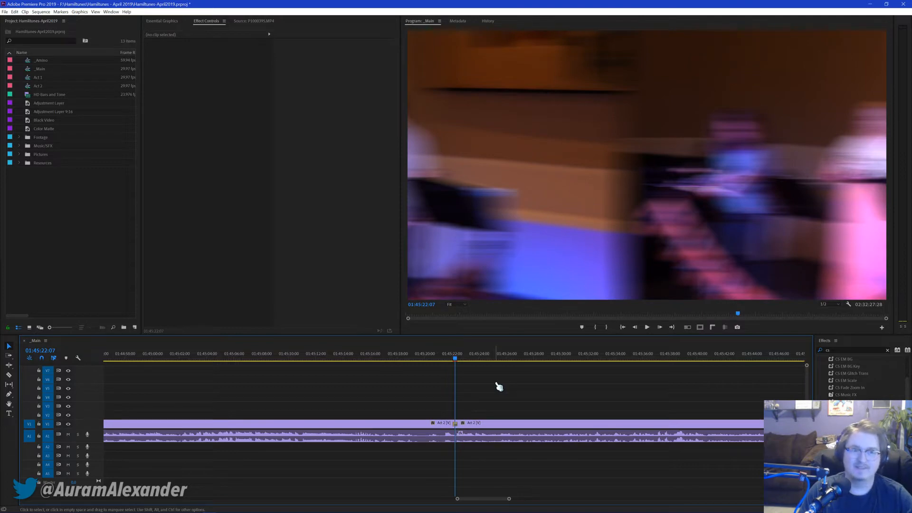
pyautogui.press('space')
pyautogui.press('space')
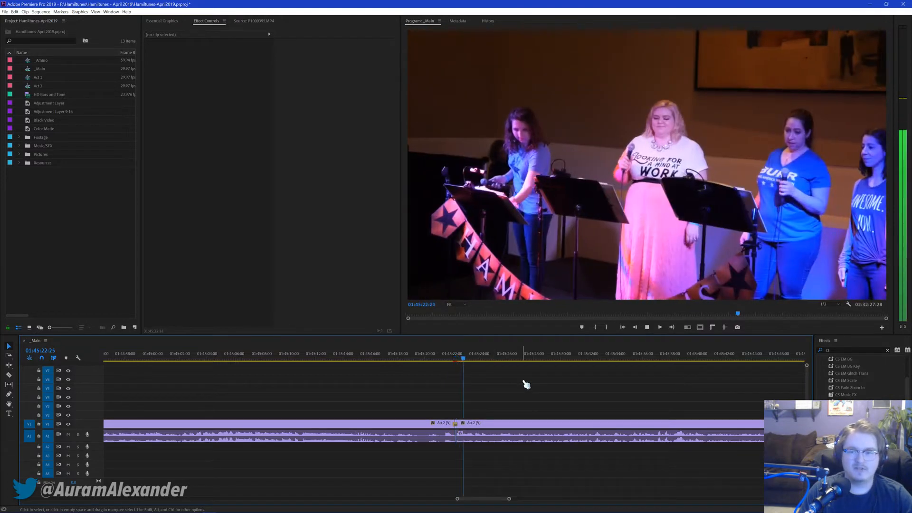
pyautogui.hotkey('ctrl', 's')
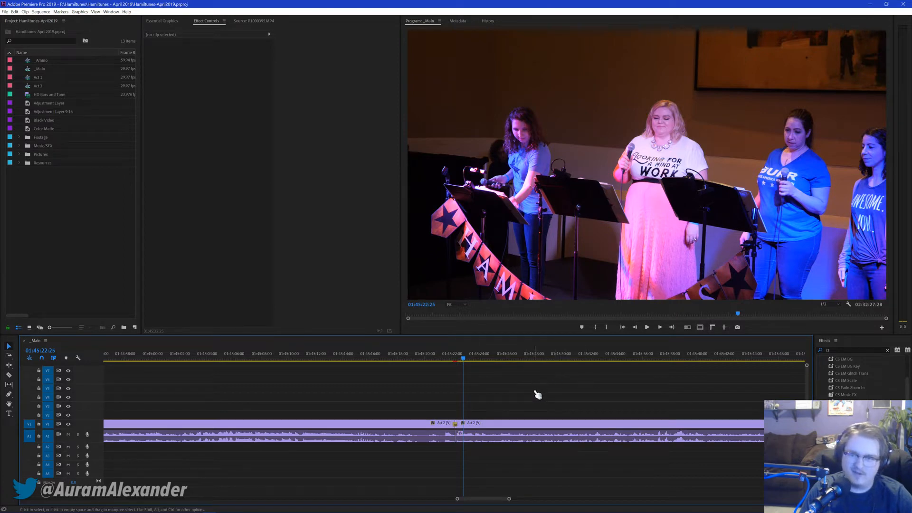
# Step: Skim the next song from 01:45:22 to about 01:46:59 to look for its end
pyautogui.scroll(-2, 536, 395)
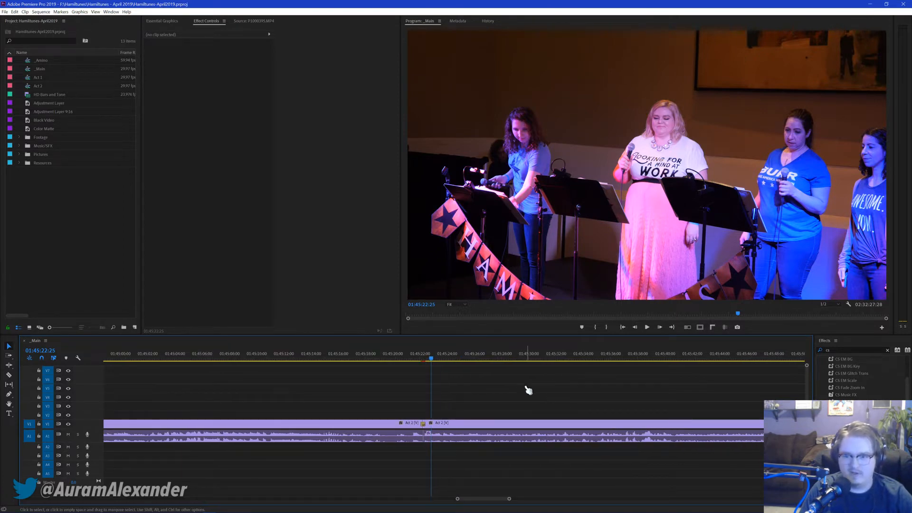
pyautogui.press('l')
pyautogui.press('l')
pyautogui.press('l')
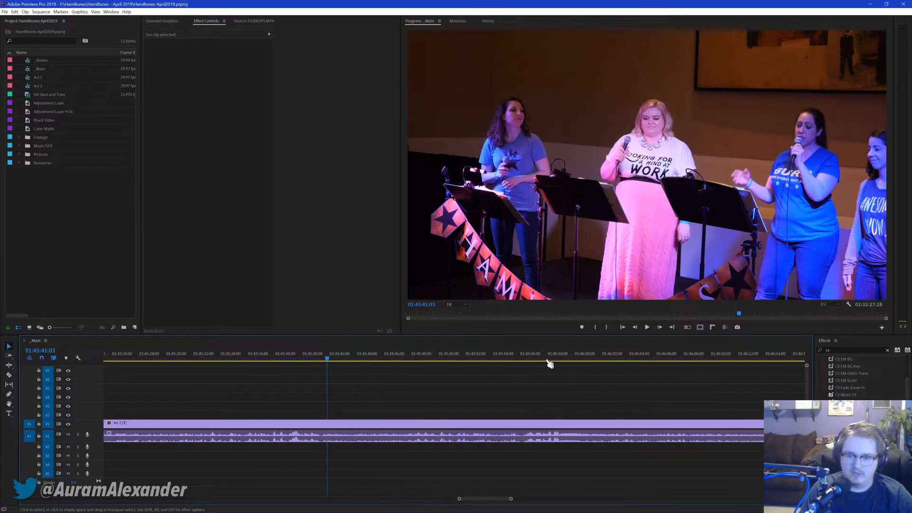
pyautogui.scroll(-7, 558, 398)
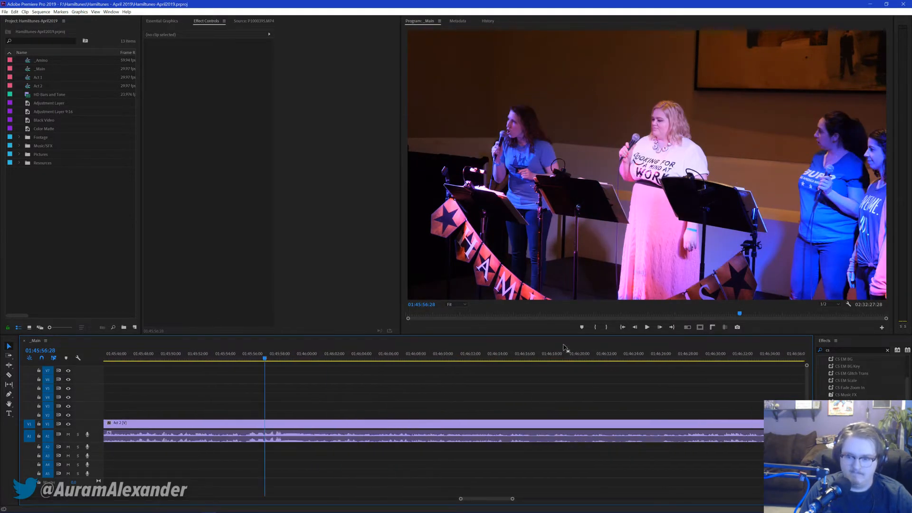
pyautogui.click(578, 356)
pyautogui.scroll(-10, 618, 387)
pyautogui.scroll(-9, 610, 399)
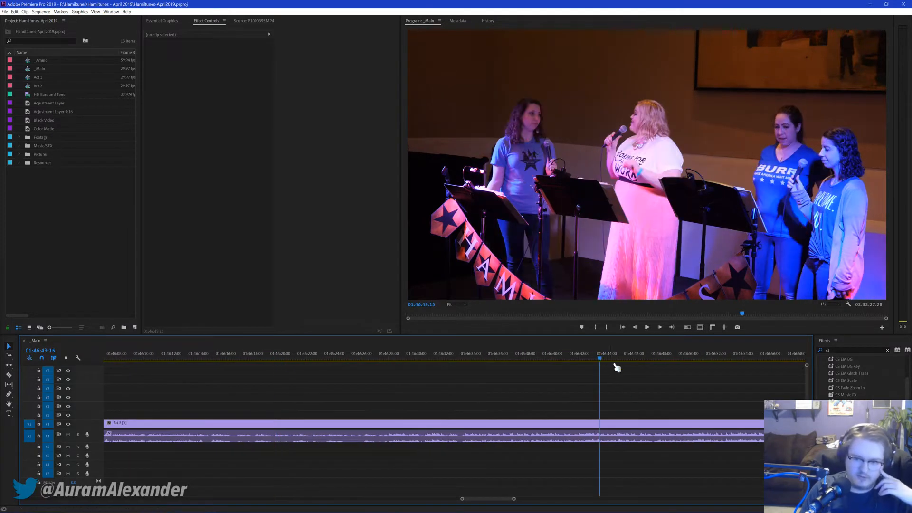
pyautogui.scroll(-10, 602, 405)
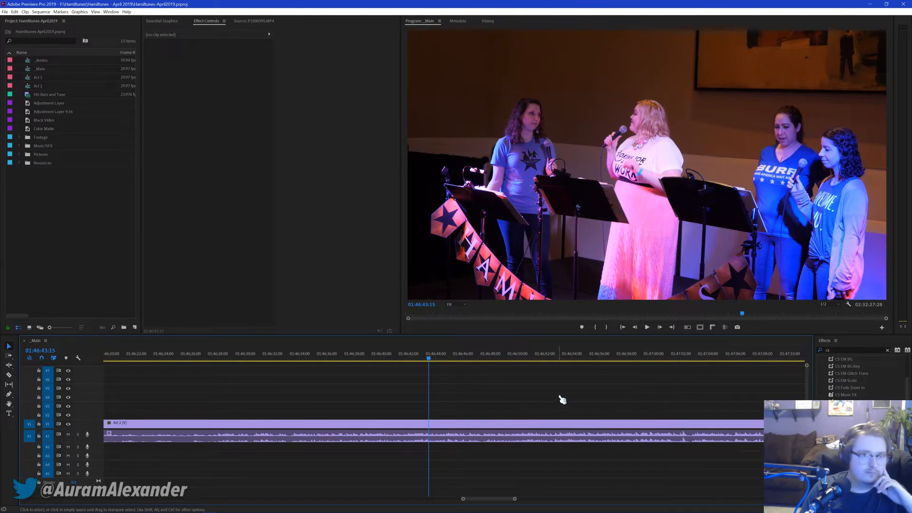
pyautogui.scroll(-3, 542, 392)
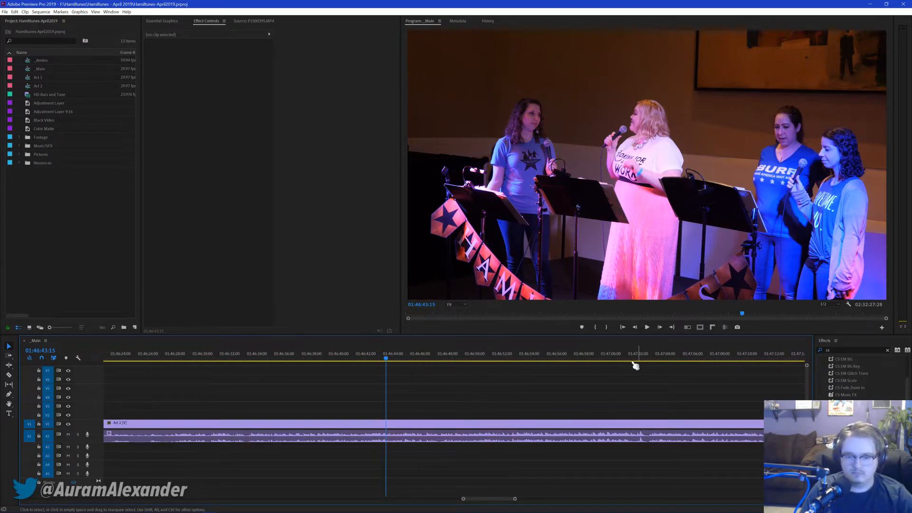
pyautogui.press('Down')
pyautogui.scroll(-5, 559, 390)
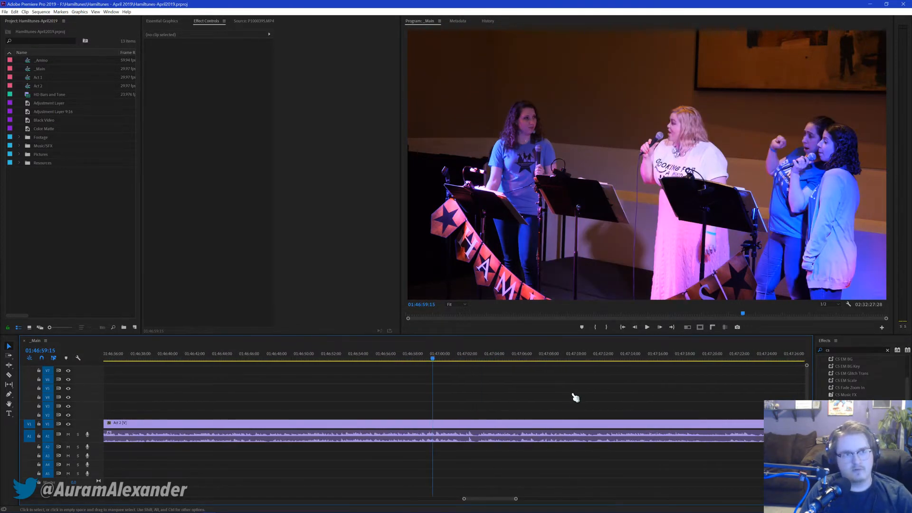
# Step: Check the footage between 01:47:01 and about 01:48:23 for the end of the song
pyautogui.click(422, 358)
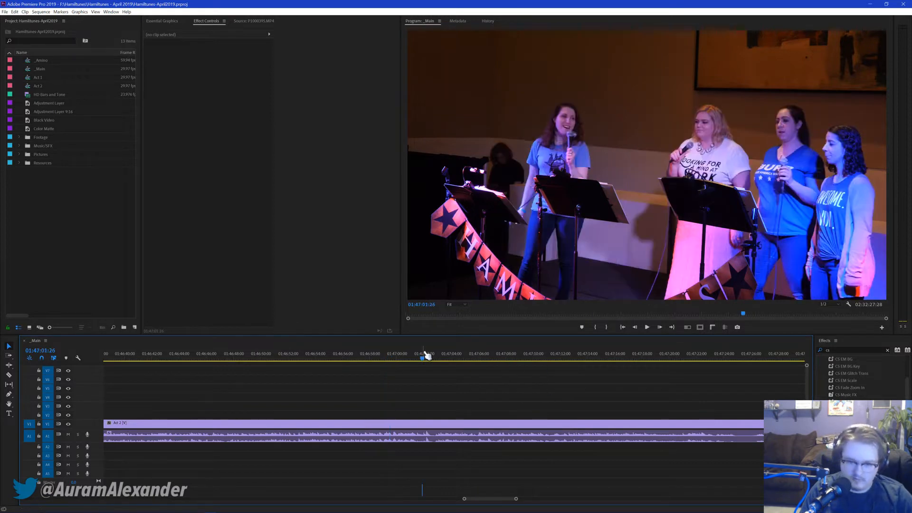
pyautogui.scroll(-6, 521, 398)
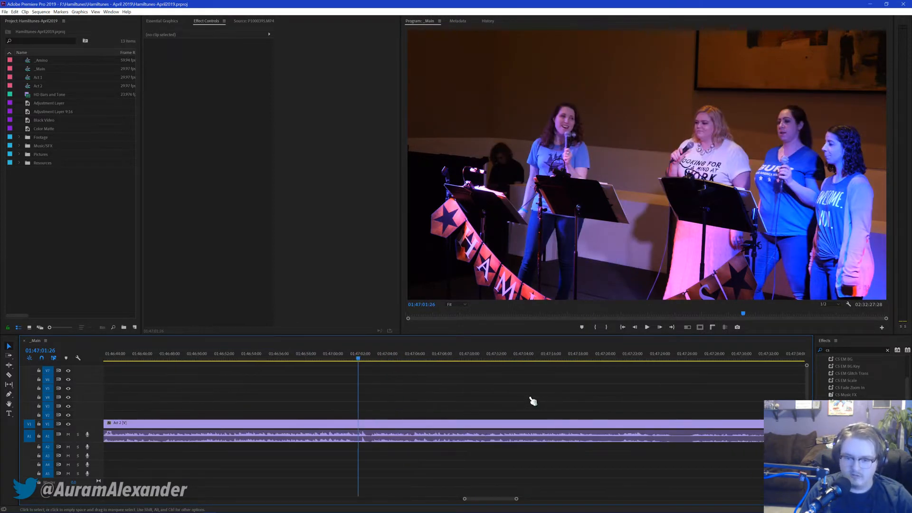
pyautogui.press('space')
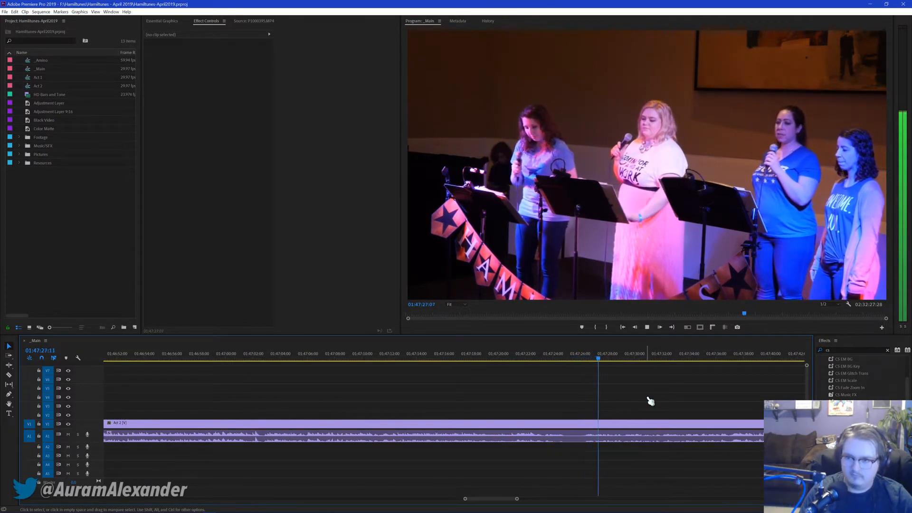
pyautogui.press('space')
pyautogui.scroll(-15, 665, 405)
pyautogui.scroll(-2, 586, 387)
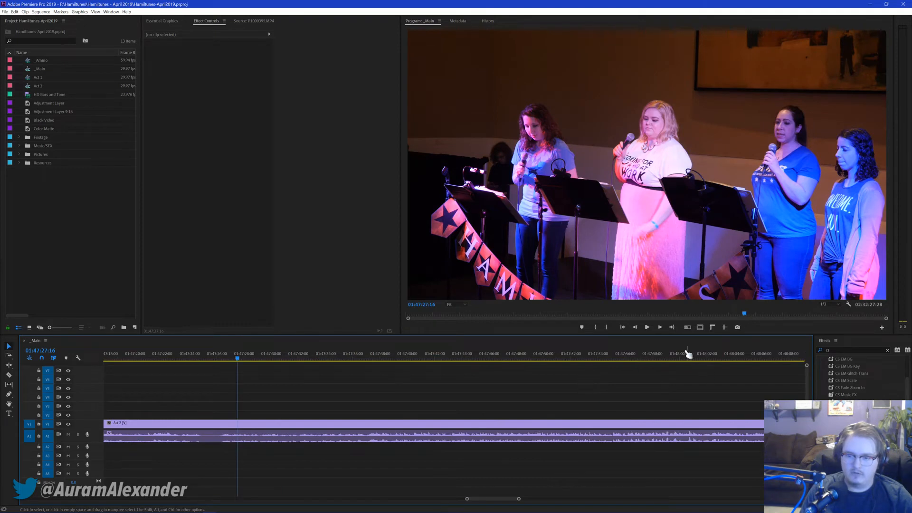
pyautogui.click(684, 356)
pyautogui.scroll(12, 642, 391)
pyautogui.scroll(-3, 589, 371)
pyautogui.click(627, 360)
pyautogui.scroll(-5, 651, 395)
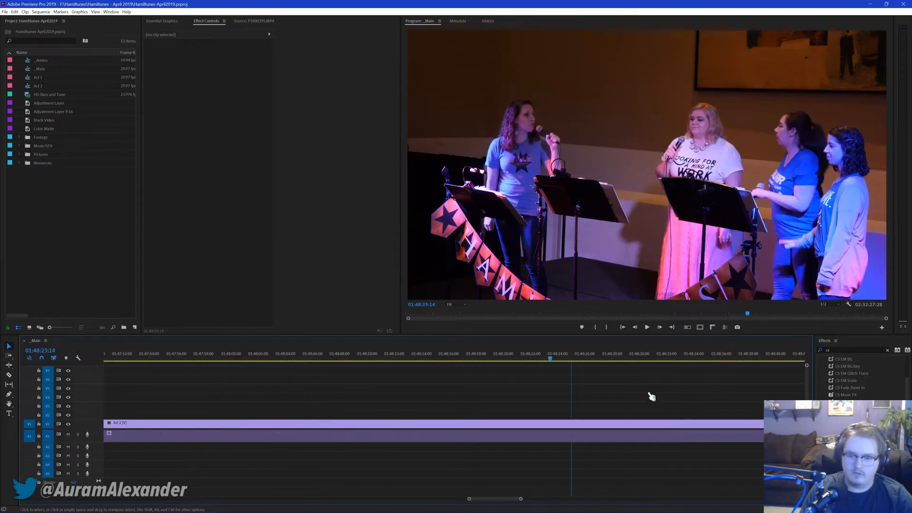
# Step: Play the footage from about 01:48:28 to 01:48:36 in short passes to locate the end of the song
pyautogui.click(617, 357)
pyautogui.press('space')
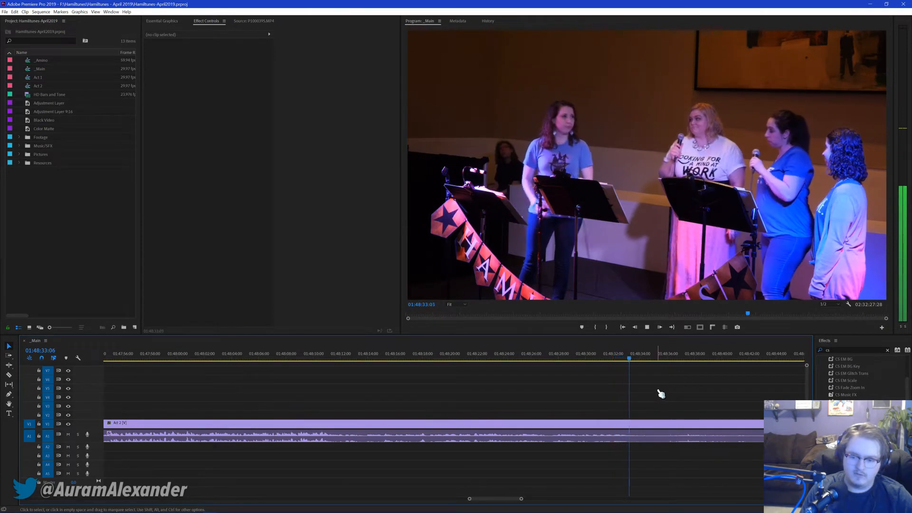
pyautogui.press('space')
pyautogui.scroll(-1, 659, 399)
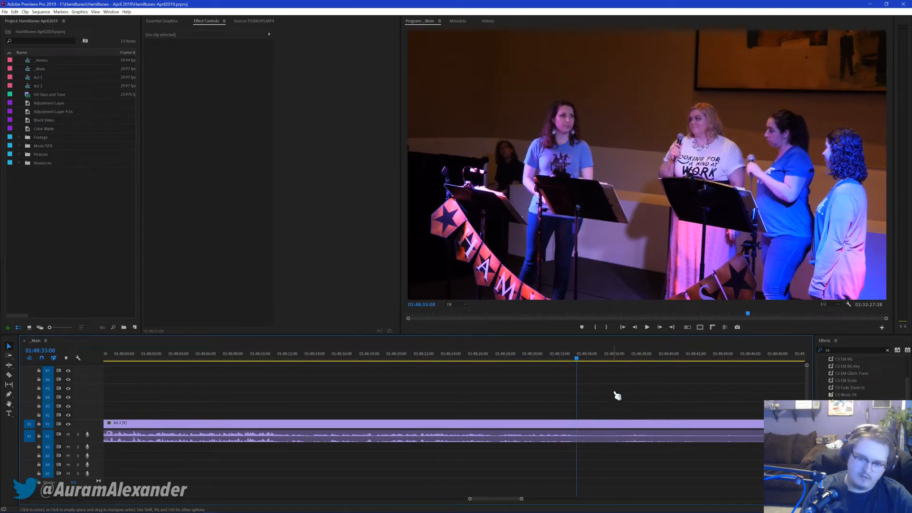
pyautogui.press('space')
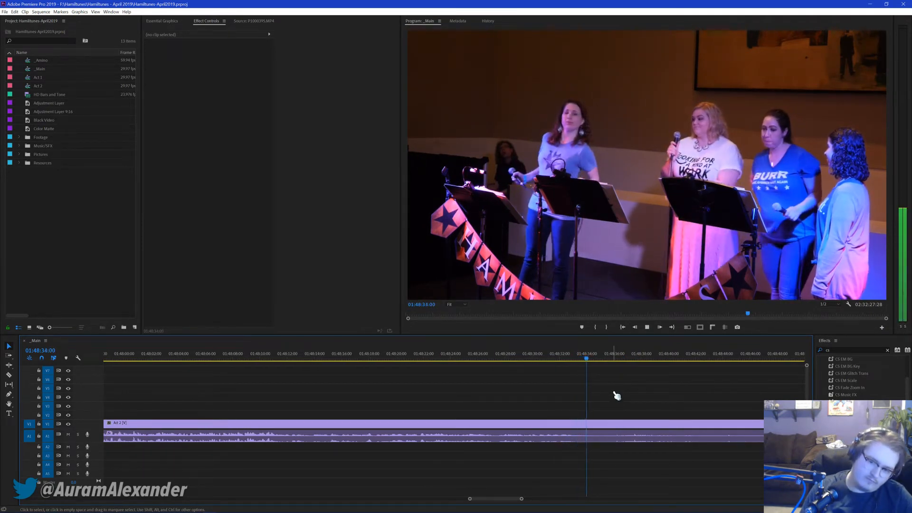
pyautogui.press('space')
pyautogui.press('space')
pyautogui.press('space')
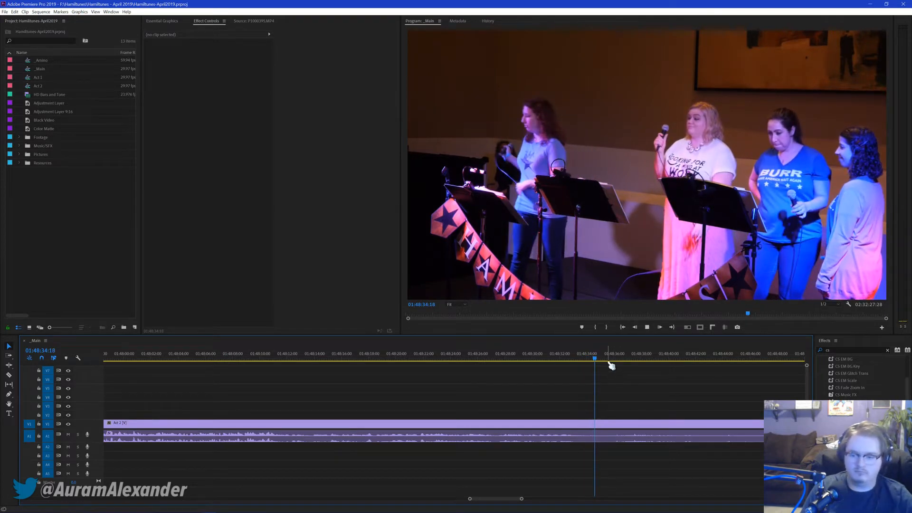
pyautogui.press('space')
pyautogui.scroll(-1, 629, 399)
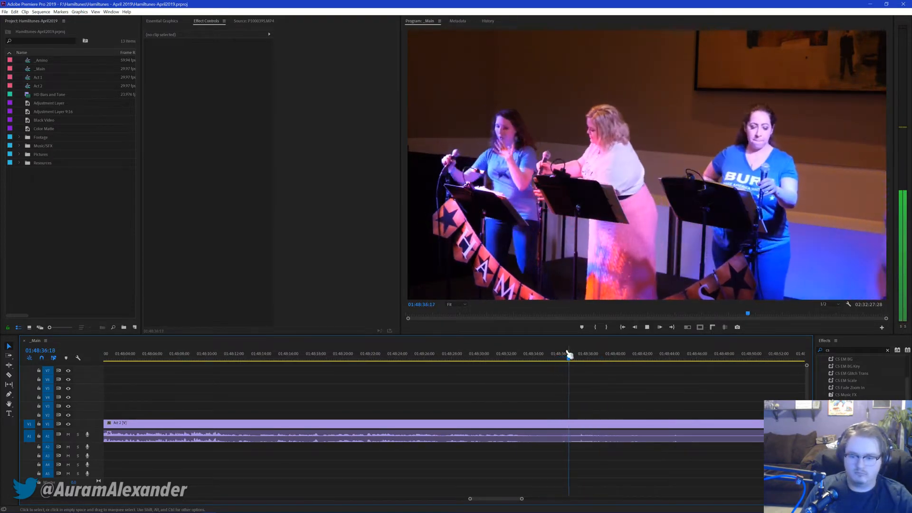
# Step: Cut about 15 seconds of break after the song's end near 01:48:36, up to the next song's start, and close the gap
pyautogui.moveTo(571, 355); pyautogui.dragTo(561, 361)
pyautogui.scroll(-1, 670, 395)
pyautogui.click(692, 362)
pyautogui.press('space')
pyautogui.moveTo(698, 361)
pyautogui.mouseDown()
pyautogui.moveTo(688, 362)
pyautogui.moveTo(696, 367)
pyautogui.mouseUp()
pyautogui.click(495, 436)
# Step: Add a video transition at the join near 01:48:36, play it back and save the project
pyautogui.press('Up')
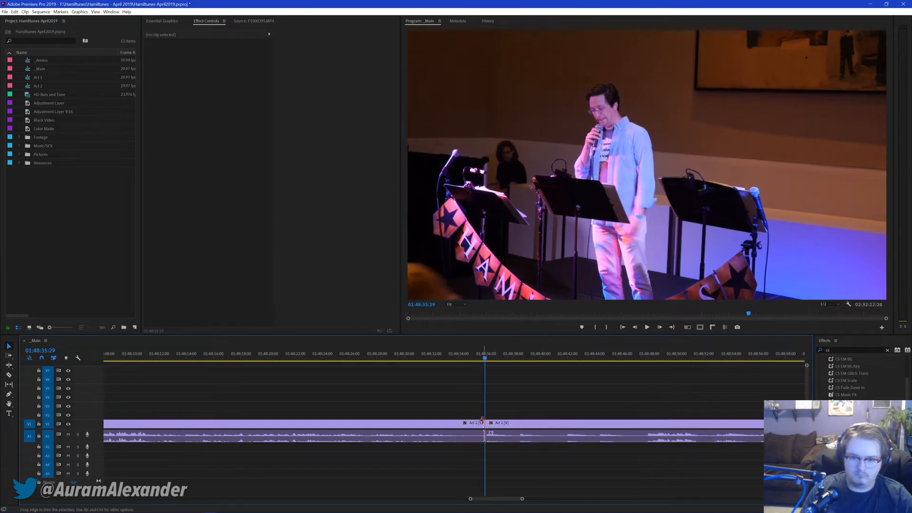
pyautogui.press('space')
pyautogui.hotkey('ctrl', 's')
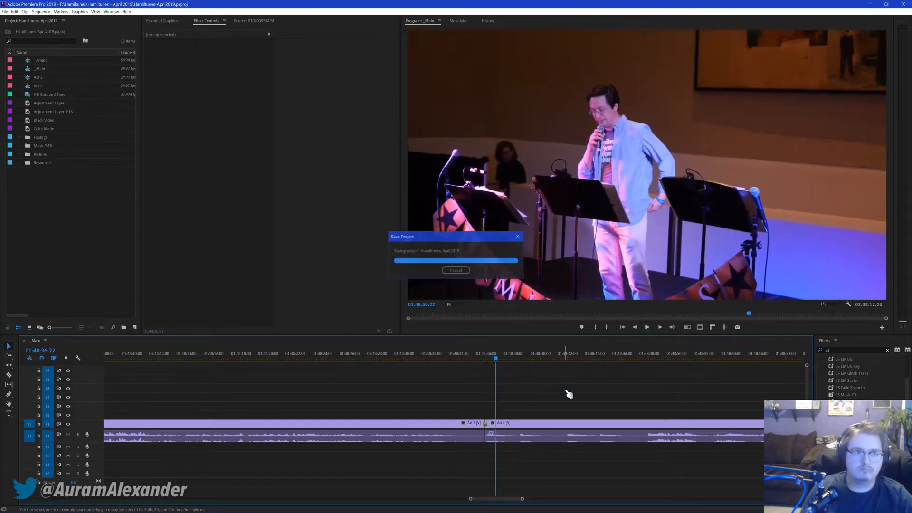
# Step: Skim the next song from 01:48:36 to about 01:49:31 and check the waveform ahead for its end
pyautogui.scroll(-5, 568, 394)
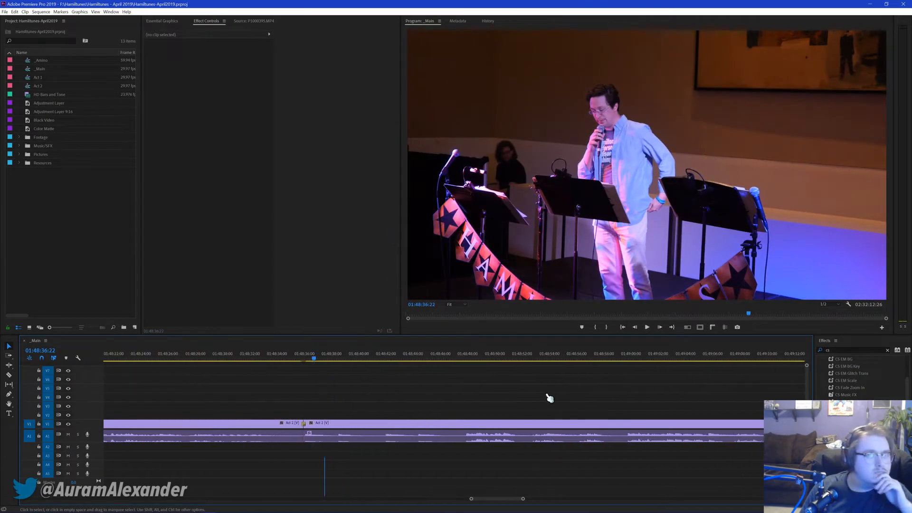
pyautogui.scroll(-2, 546, 398)
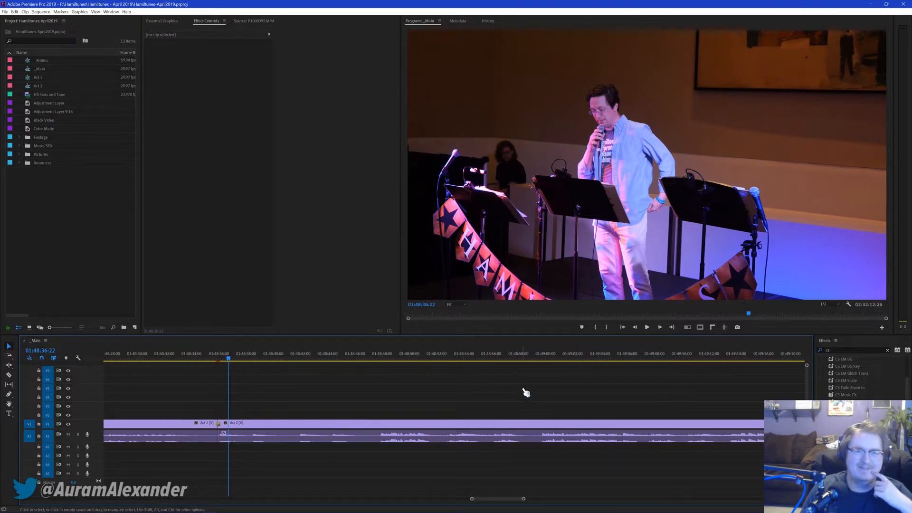
pyautogui.scroll(-2, 506, 392)
pyautogui.click(546, 355)
pyautogui.scroll(-10, 601, 390)
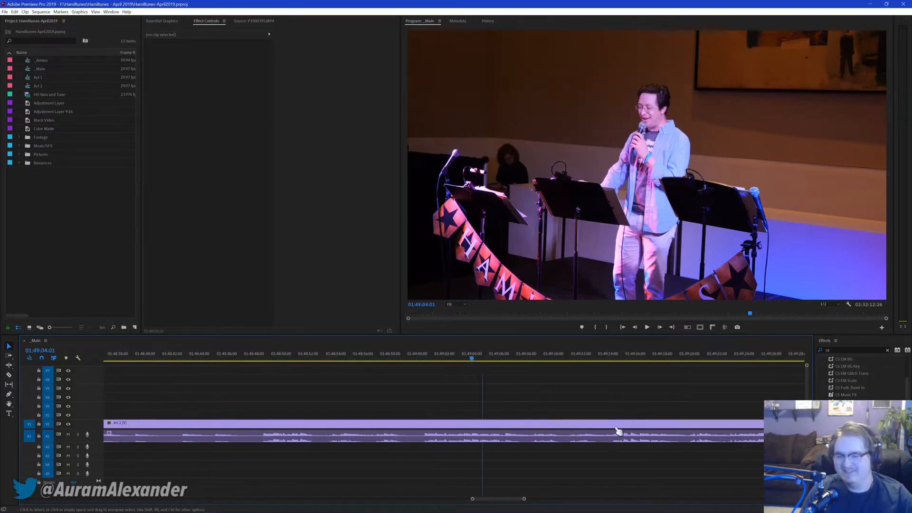
pyautogui.click(652, 357)
pyautogui.scroll(-6, 650, 371)
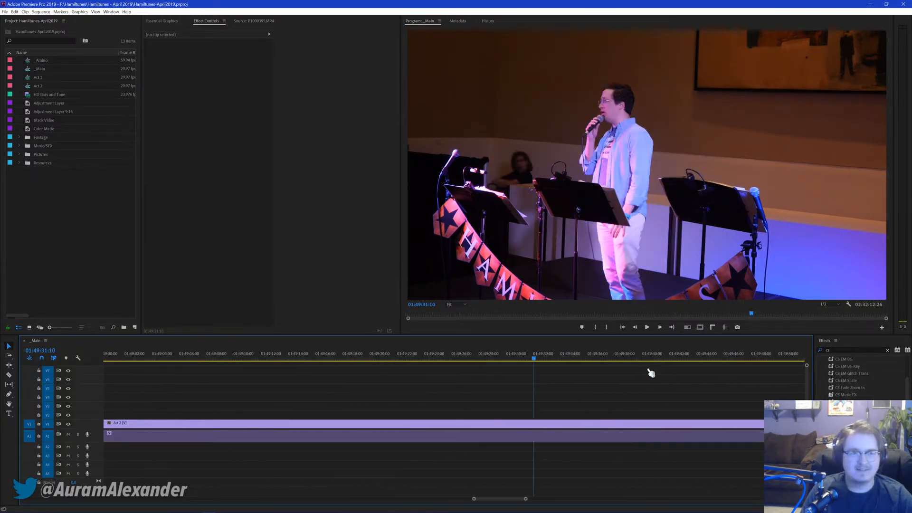
pyautogui.scroll(-2, 613, 375)
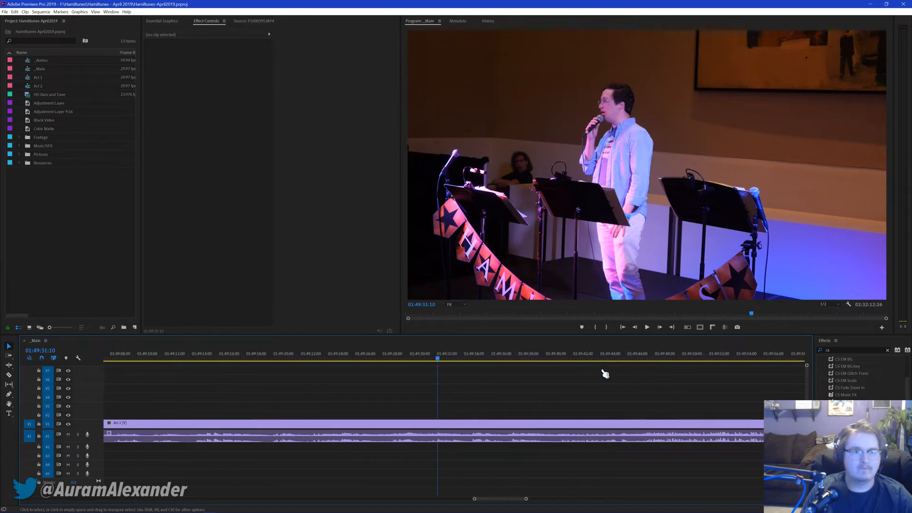
pyautogui.scroll(-2, 605, 374)
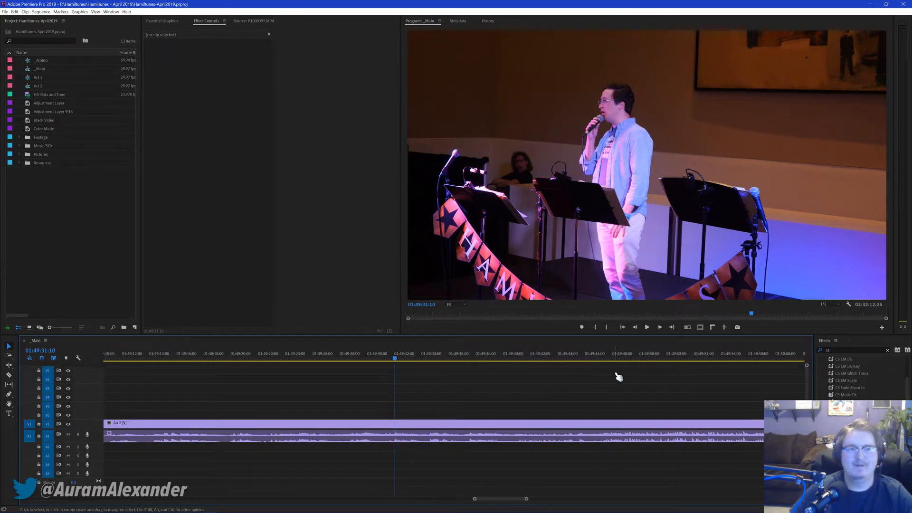
pyautogui.scroll(-6, 618, 377)
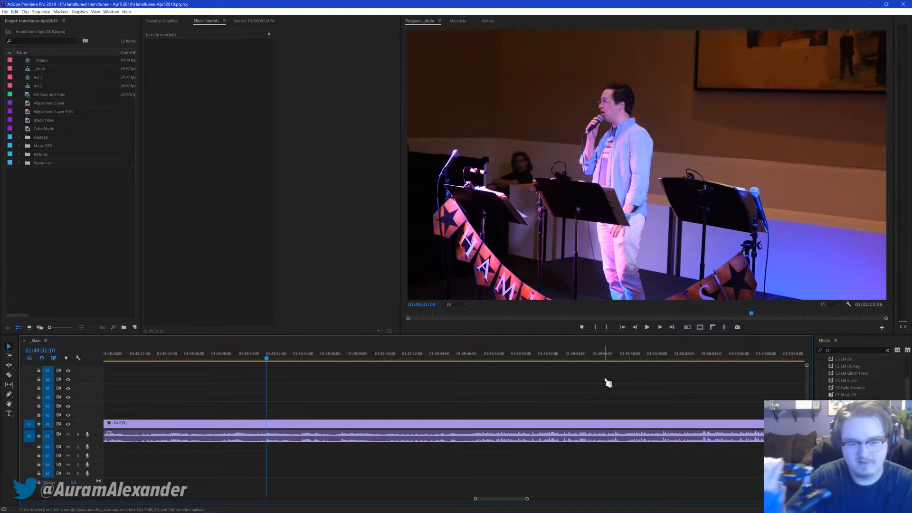
pyautogui.scroll(-5, 492, 388)
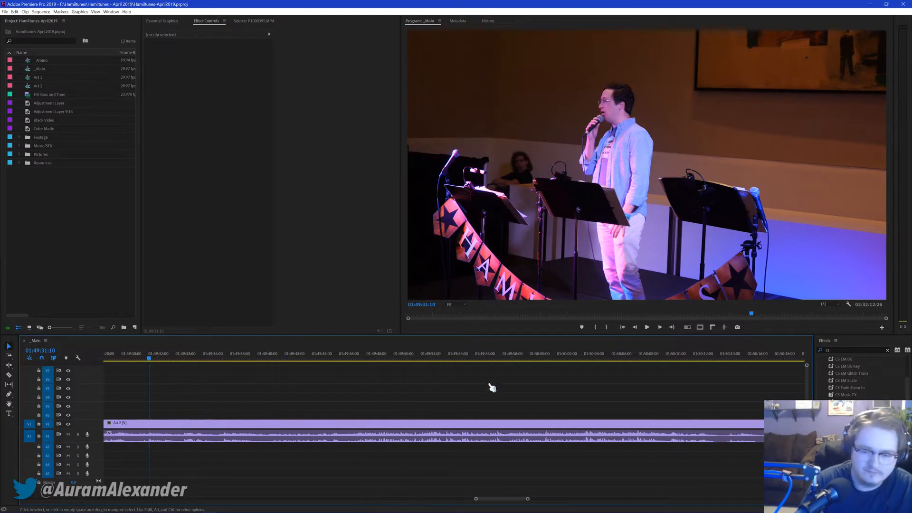
# Step: Check the footage between 01:50:00 and about 01:50:59 for the end of the song
pyautogui.click(550, 363)
pyautogui.scroll(-13, 586, 374)
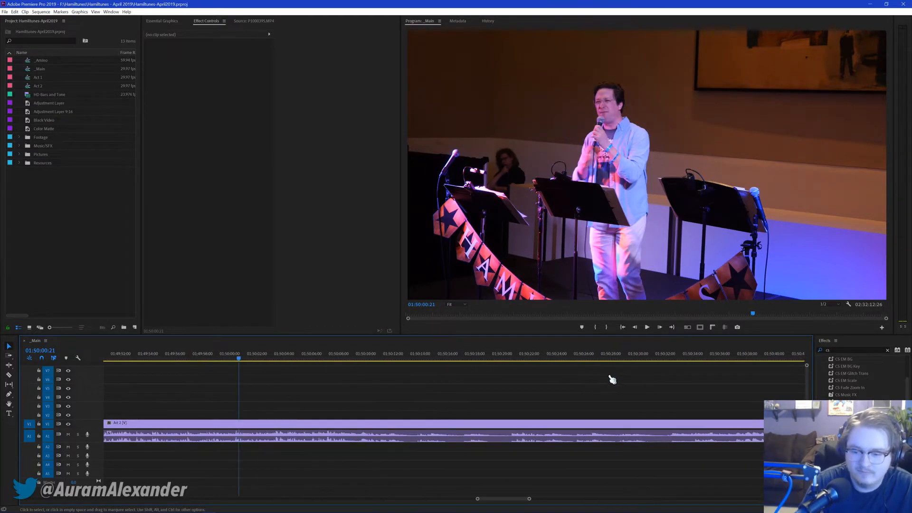
pyautogui.press('space')
pyautogui.scroll(-8, 698, 383)
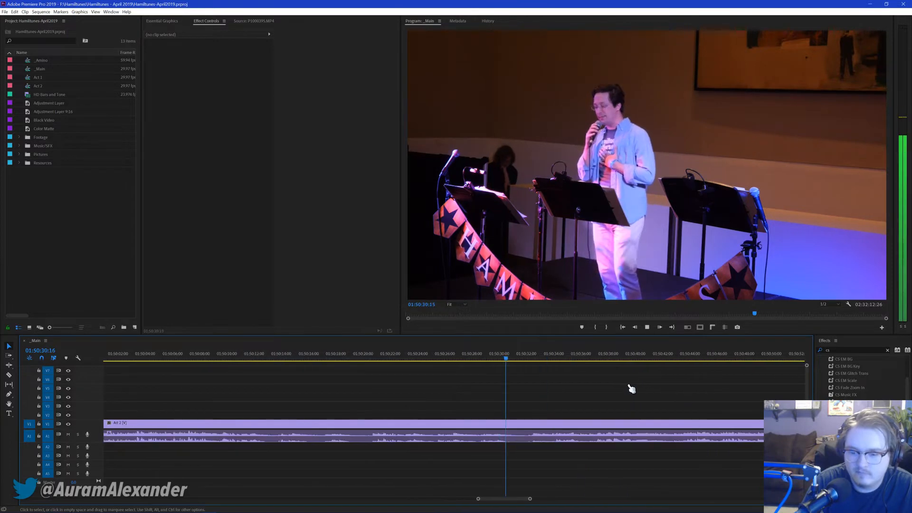
pyautogui.scroll(-3, 601, 391)
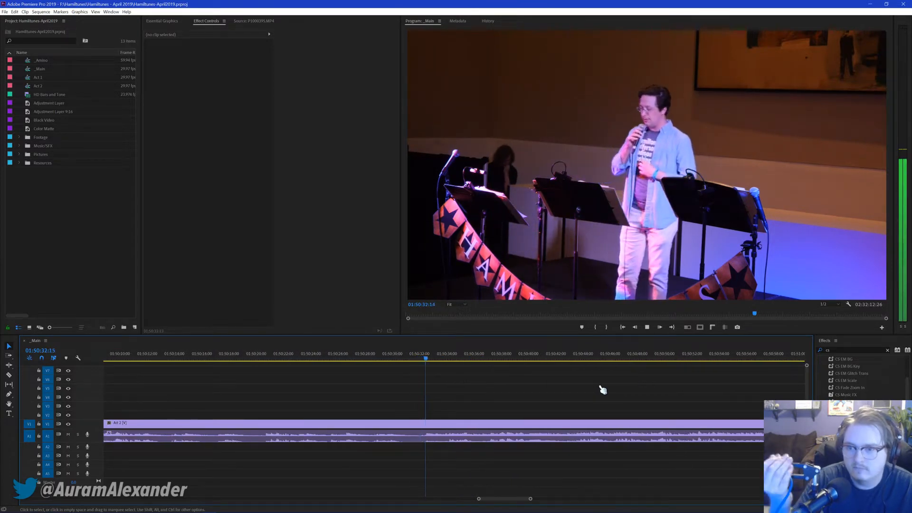
pyautogui.scroll(-3, 618, 395)
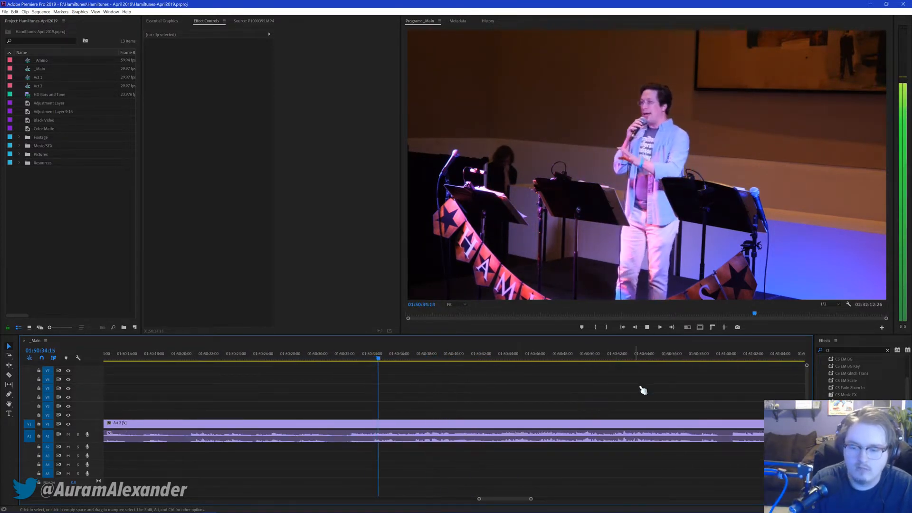
pyautogui.scroll(-3, 713, 375)
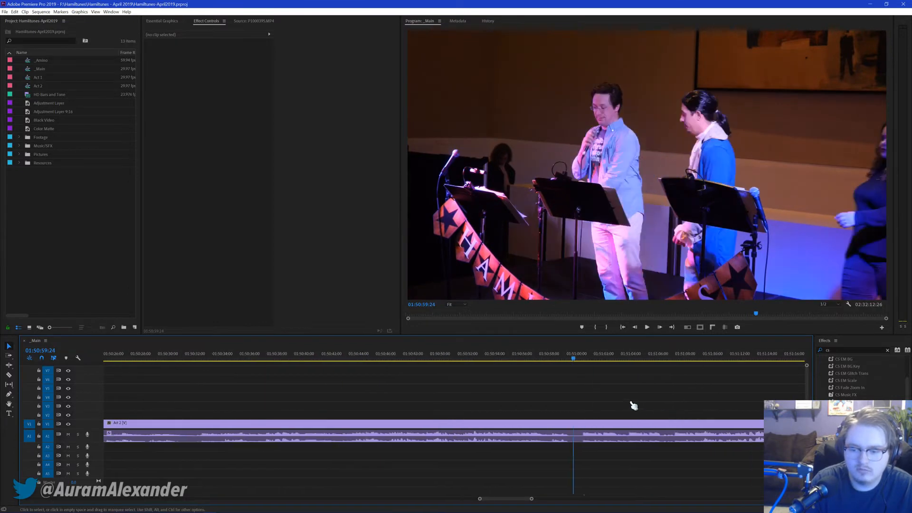
pyautogui.scroll(-3, 616, 414)
pyautogui.scroll(-6, 616, 414)
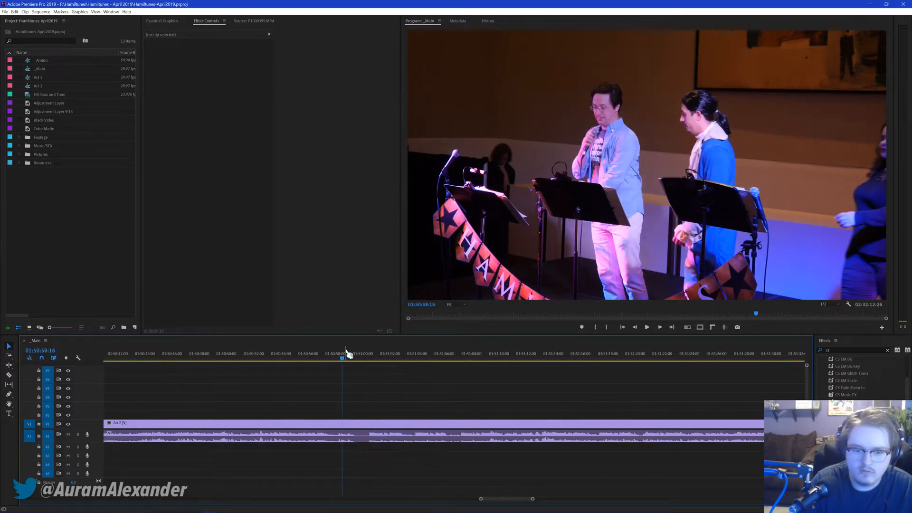
# Step: Cut the one-second break near 01:50:59 between the songs, close the gap and add a video transition at the join
pyautogui.press('space')
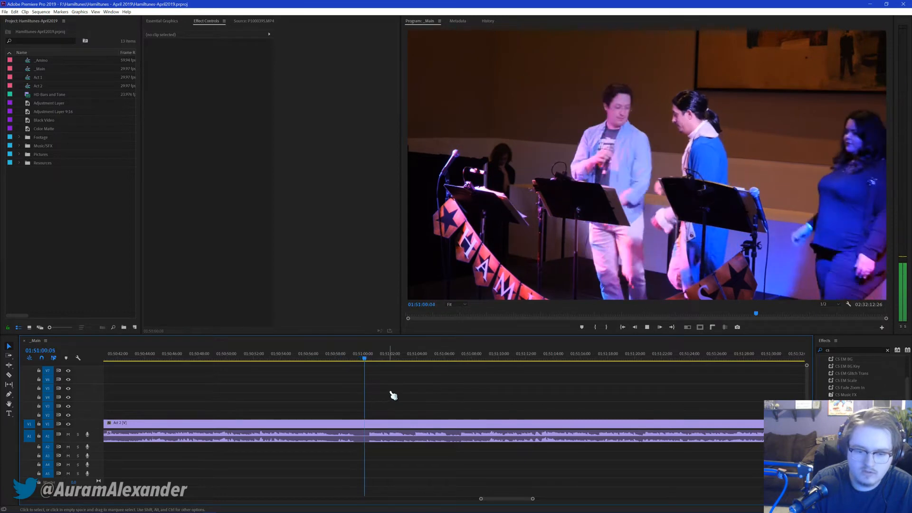
pyautogui.click(350, 354)
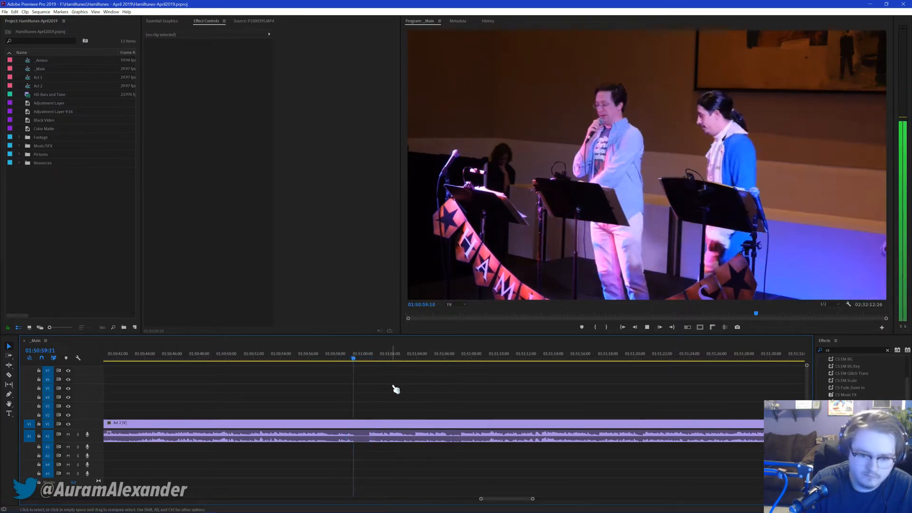
pyautogui.click(356, 359)
pyautogui.hotkey('ctrl', 'k')
pyautogui.moveTo(364, 354); pyautogui.dragTo(356, 358)
pyautogui.press('space')
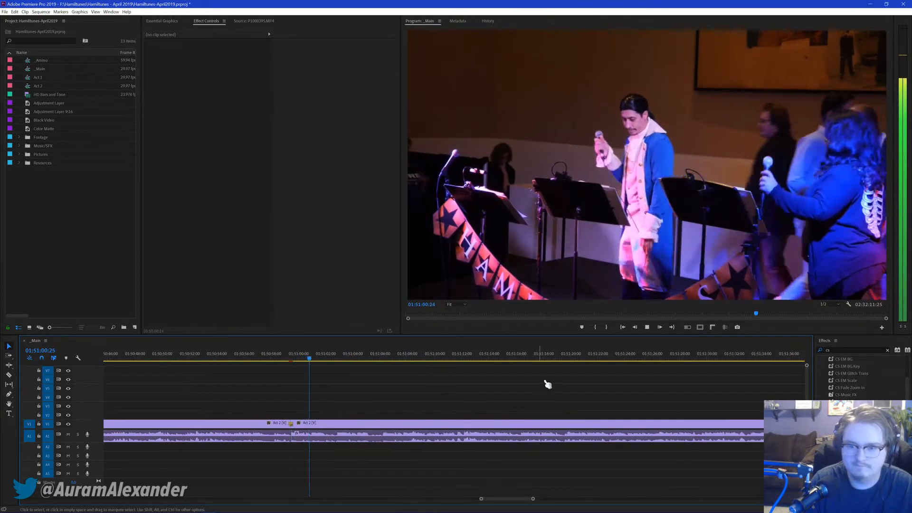
pyautogui.press('space')
# Step: Check the opening of the next song up to 01:51:35:11 and save the project
pyautogui.scroll(-3, 617, 393)
pyautogui.moveTo(223, 358); pyautogui.dragTo(253, 359)
pyautogui.scroll(-1, 629, 378)
pyautogui.scroll(-1, 570, 357)
pyautogui.click(589, 359)
pyautogui.scroll(-2, 603, 418)
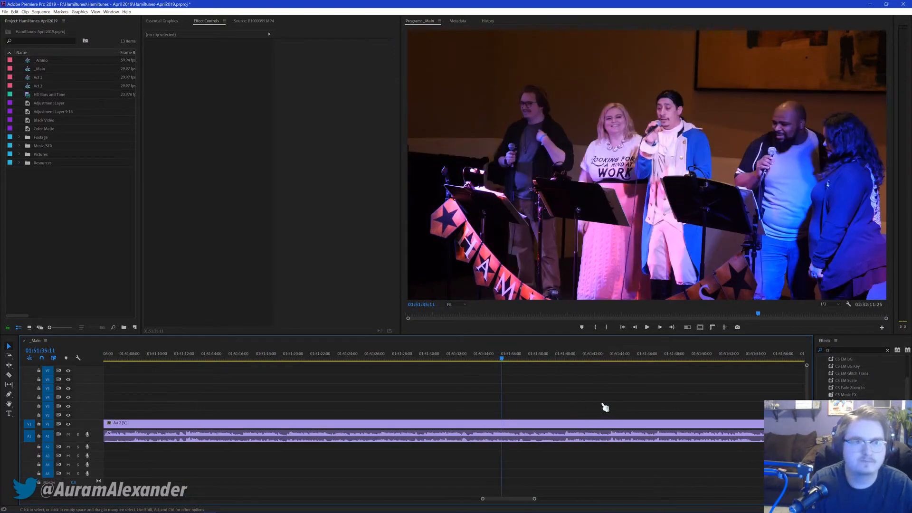
pyautogui.hotkey('ctrl', 's')
# Step: Skim the song from 01:51:35 to about 01:52:58 to look for its end
pyautogui.scroll(-2, 603, 402)
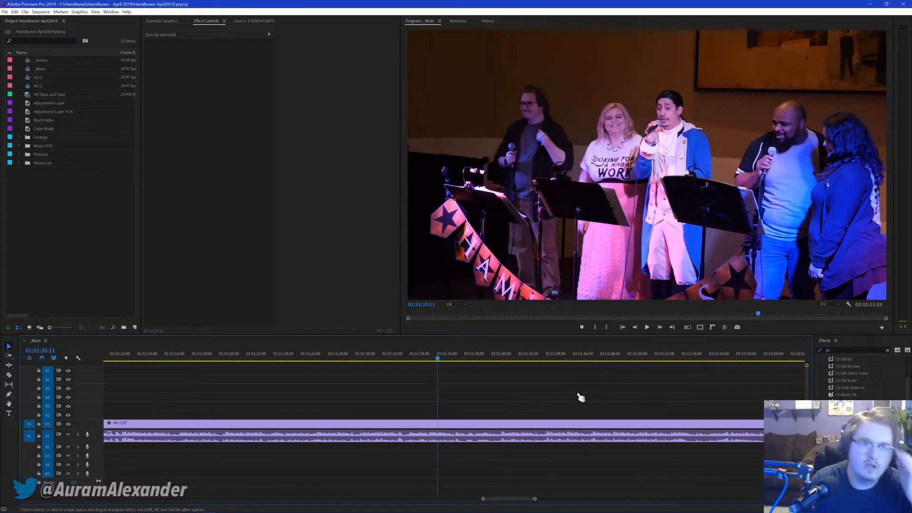
pyautogui.scroll(-3, 618, 394)
pyautogui.click(714, 359)
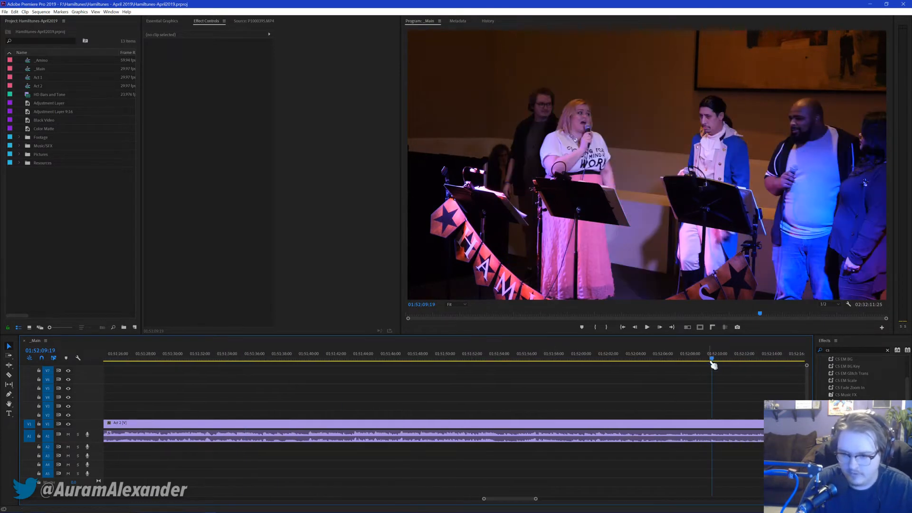
pyautogui.scroll(-6, 589, 400)
pyautogui.scroll(-2, 590, 400)
pyautogui.click(711, 361)
pyautogui.scroll(-3, 679, 392)
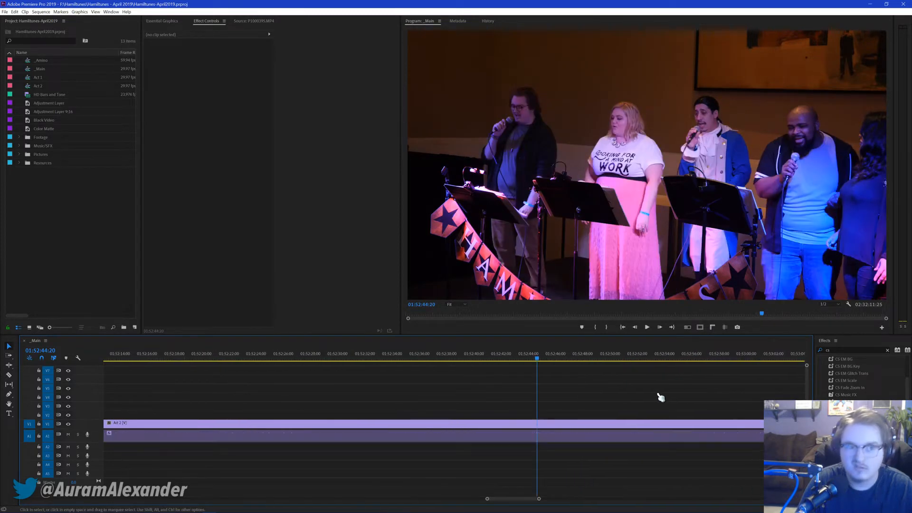
pyautogui.scroll(-2, 661, 397)
pyautogui.click(624, 361)
pyautogui.scroll(-1, 653, 376)
pyautogui.scroll(-2, 662, 387)
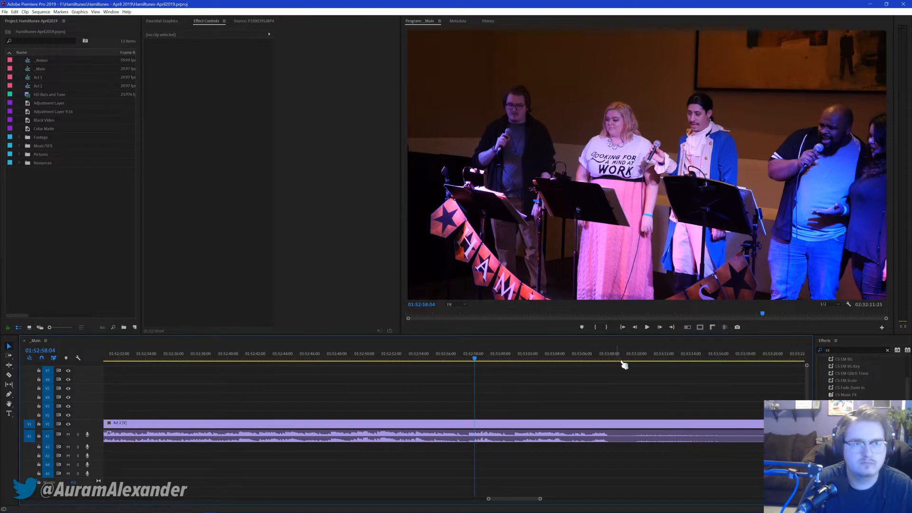
# Step: Cut the break between the song's end at 01:53:08:01 and the next song's start near 01:53:28, closing the gap
pyautogui.click(600, 360)
pyautogui.press('space')
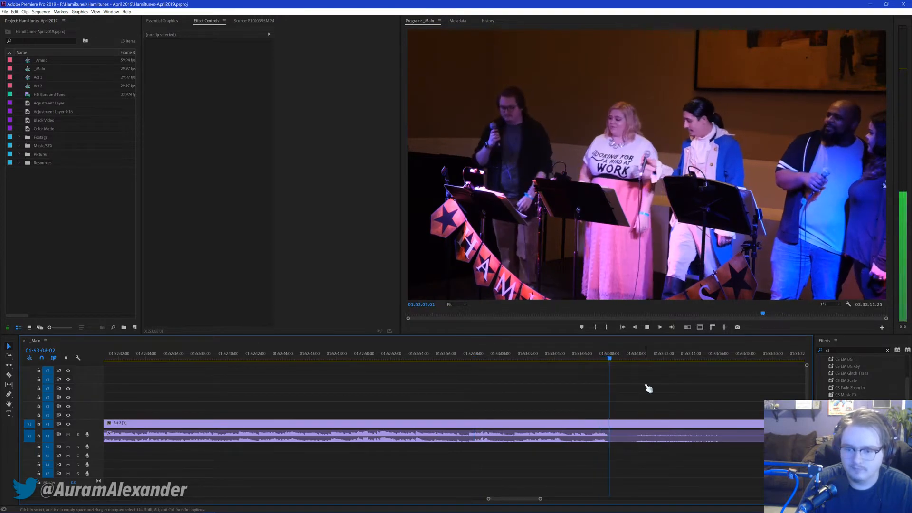
pyautogui.hotkey('ctrl', 'k')
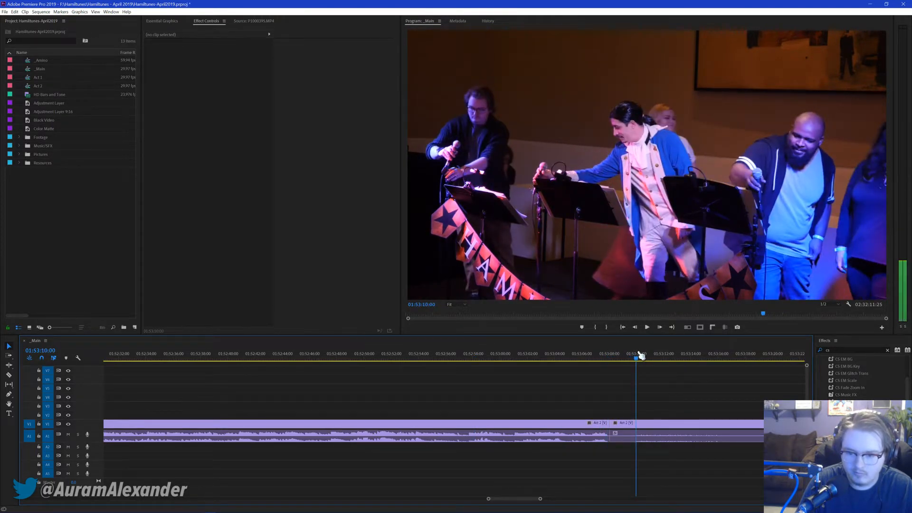
pyautogui.click(721, 355)
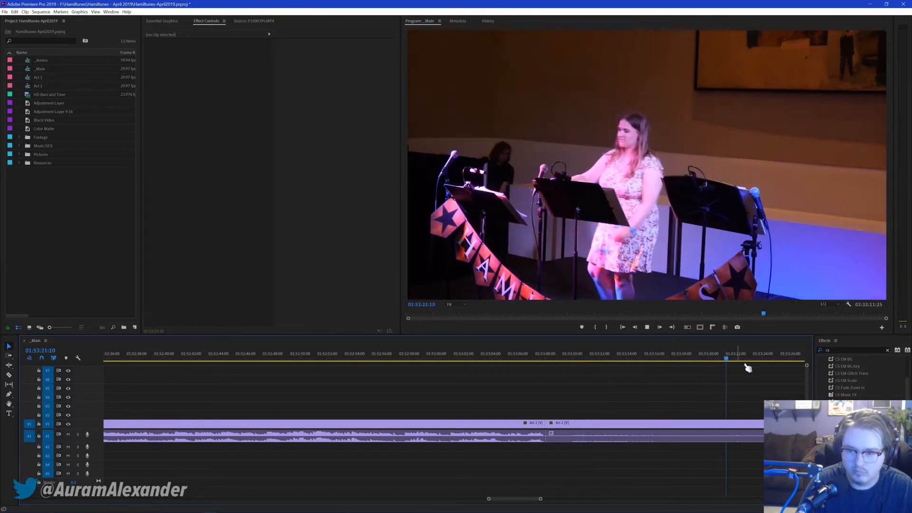
pyautogui.moveTo(710, 359); pyautogui.dragTo(642, 366)
pyautogui.press('space')
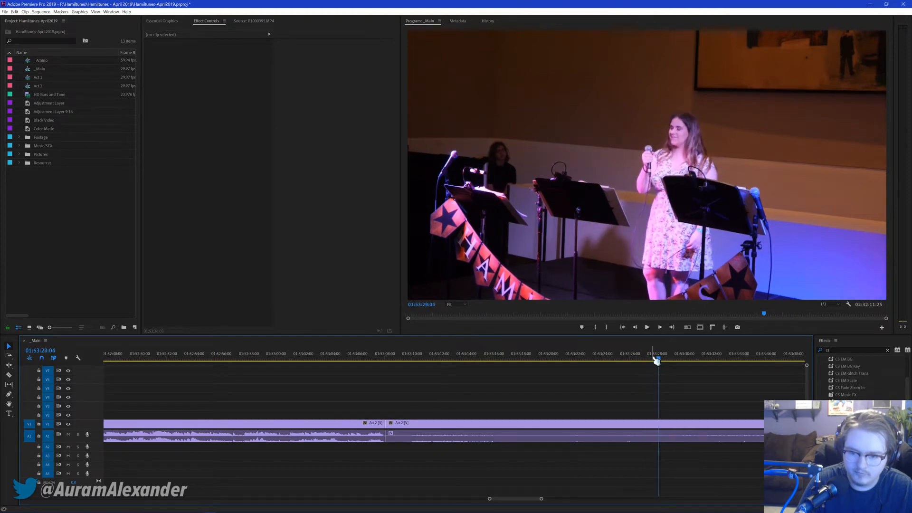
pyautogui.click(509, 422)
# Step: Add a video transition at the 01:53:08:01 join and play it back
pyautogui.click(387, 423)
pyautogui.hotkey('ctrl', 'd')
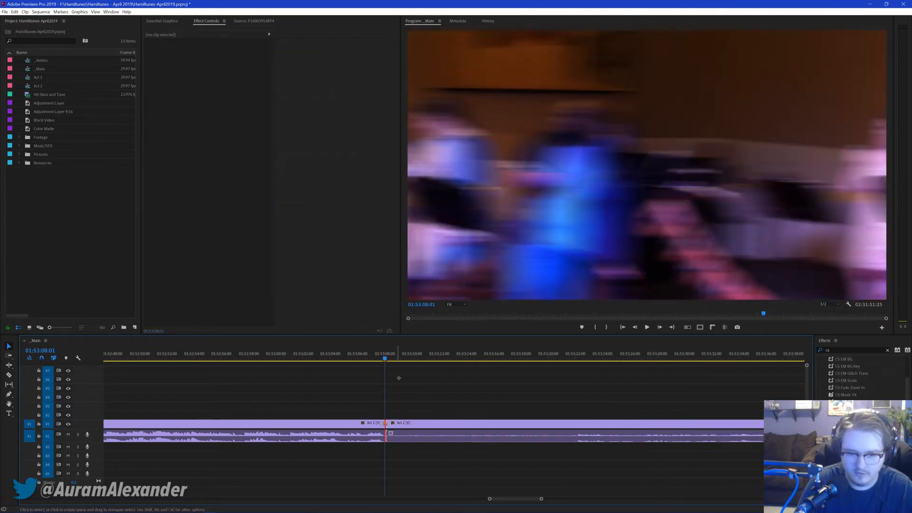
pyautogui.press('space')
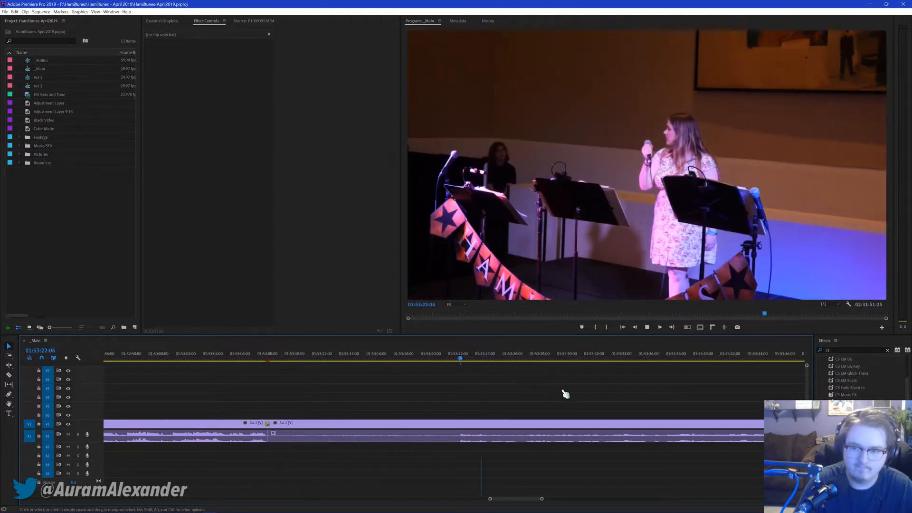
# Step: Skim the song from 01:53:23 to about 01:56:06 to look for its end
pyautogui.press('space')
pyautogui.scroll(-5, 650, 432)
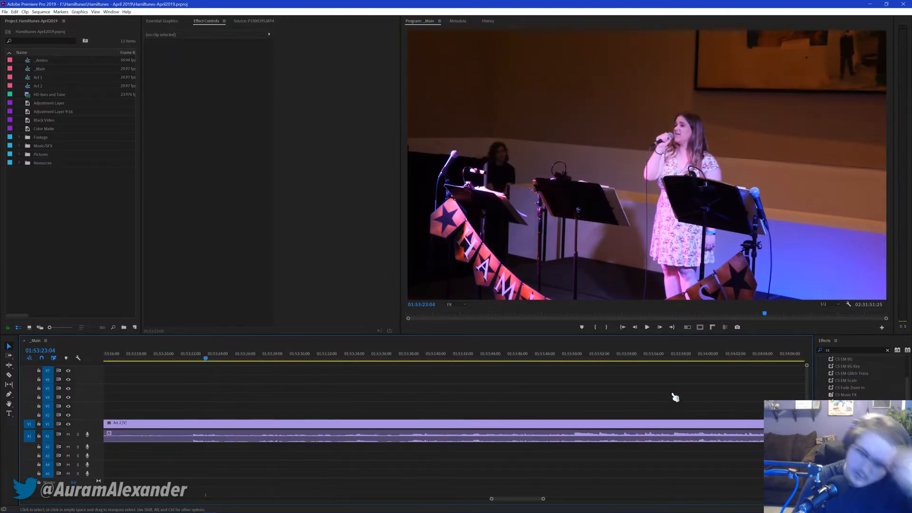
pyautogui.scroll(-2, 674, 389)
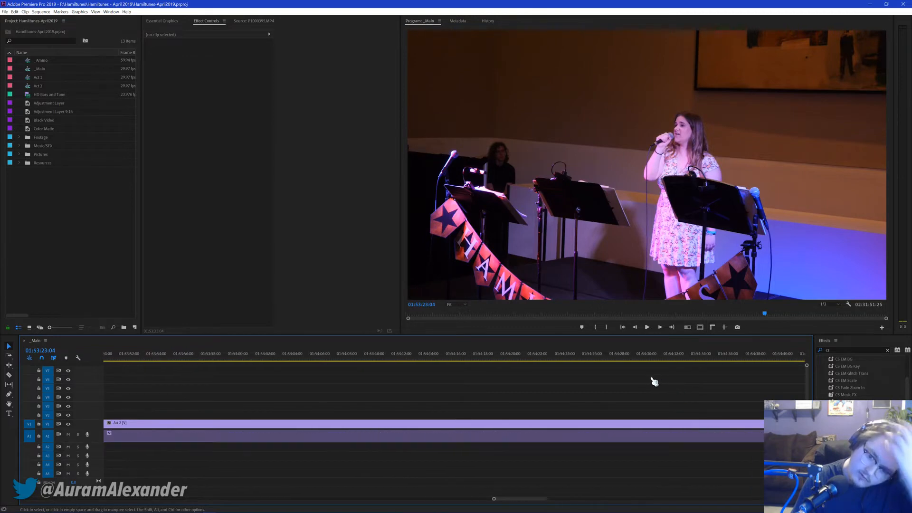
pyautogui.click(717, 361)
pyautogui.scroll(-6, 682, 408)
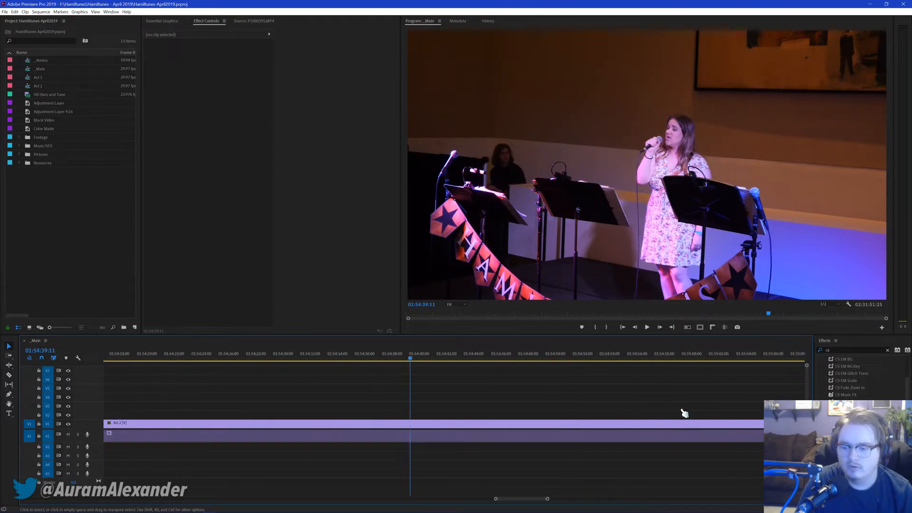
pyautogui.click(715, 361)
pyautogui.press('space')
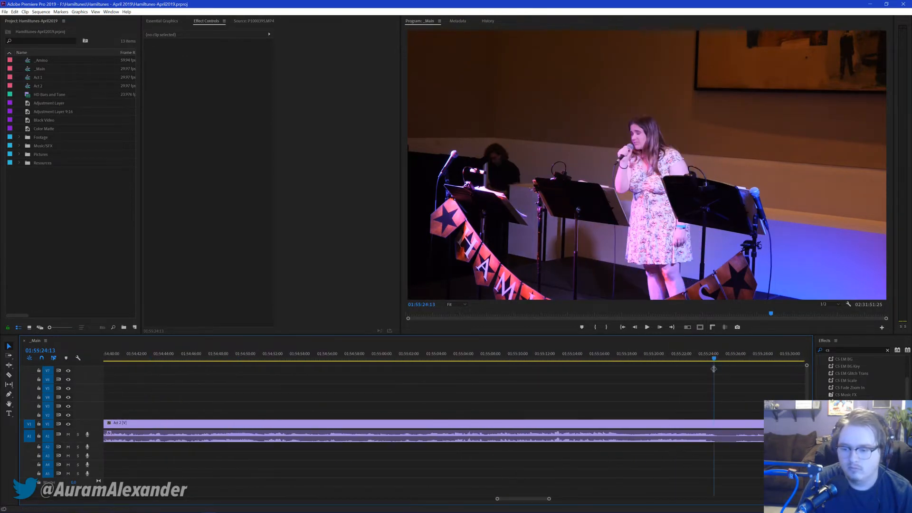
pyautogui.press('space')
pyautogui.scroll(-3, 727, 378)
pyautogui.scroll(-3, 712, 394)
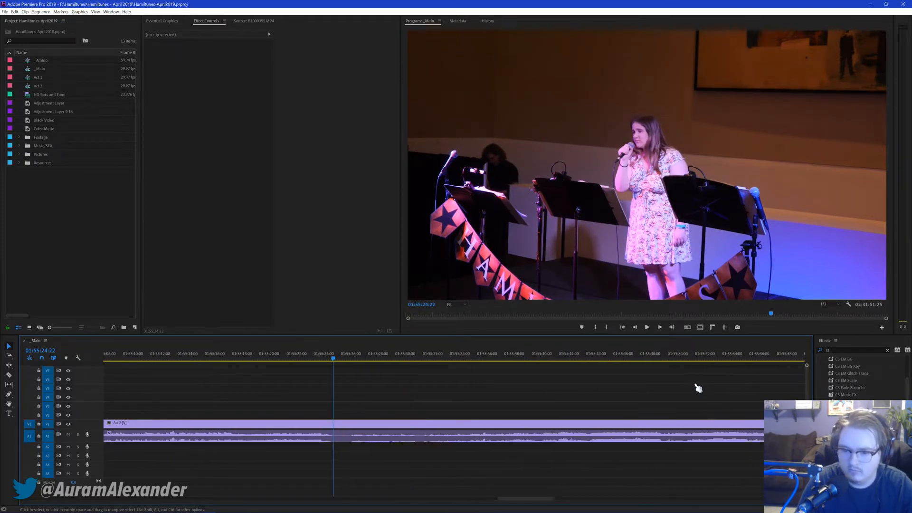
pyautogui.click(732, 361)
pyautogui.scroll(-2, 617, 387)
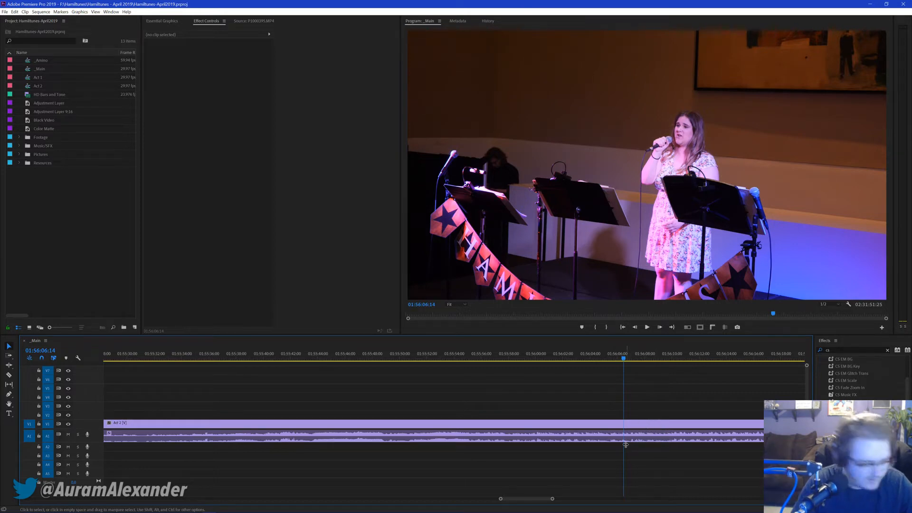
pyautogui.scroll(-4, 624, 443)
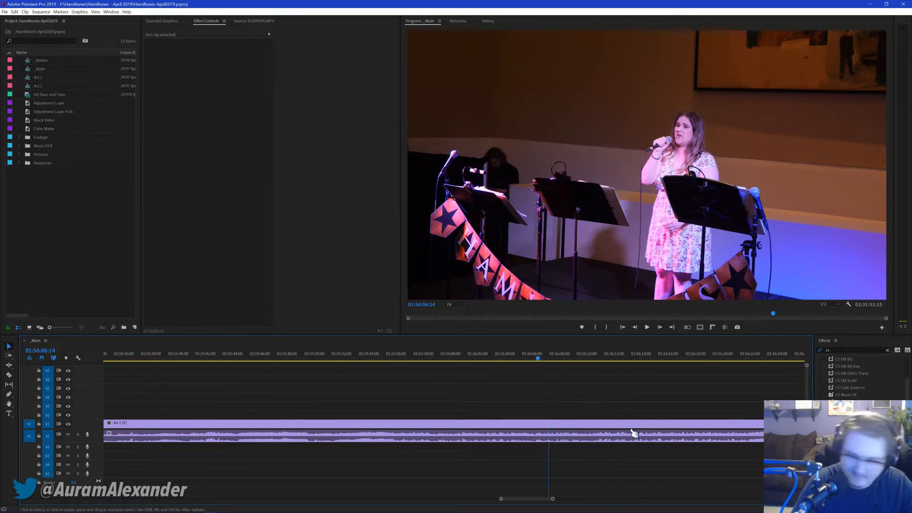
# Step: Play through the song's ending, split the Act 2 clip at 01:56:52:03 and save the project
pyautogui.press('space')
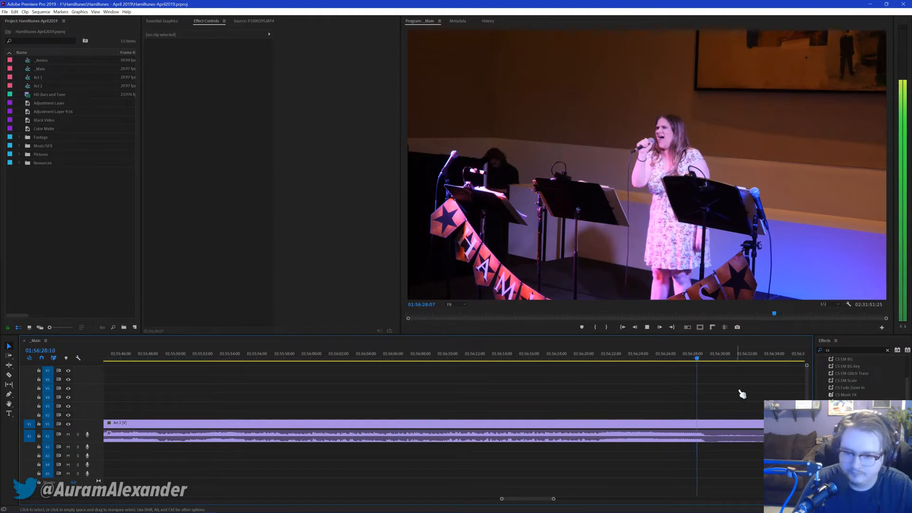
pyautogui.scroll(-5, 713, 398)
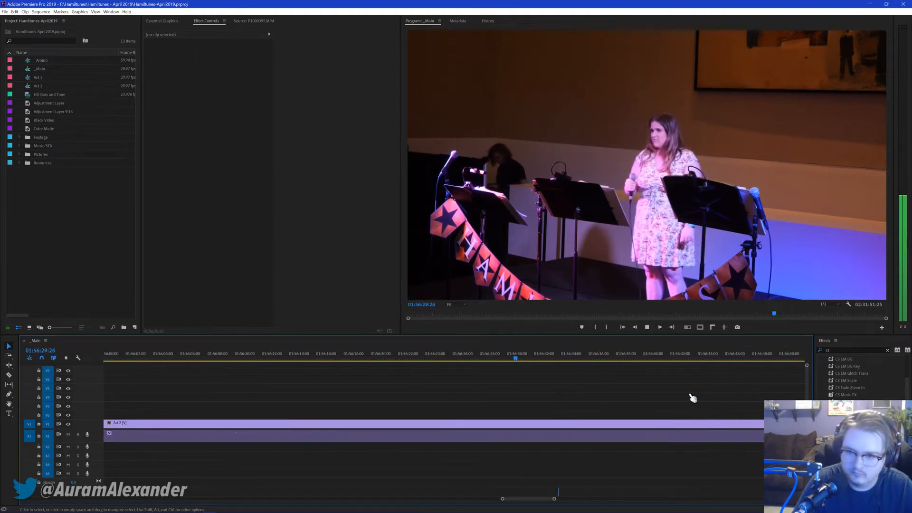
pyautogui.scroll(-1, 679, 398)
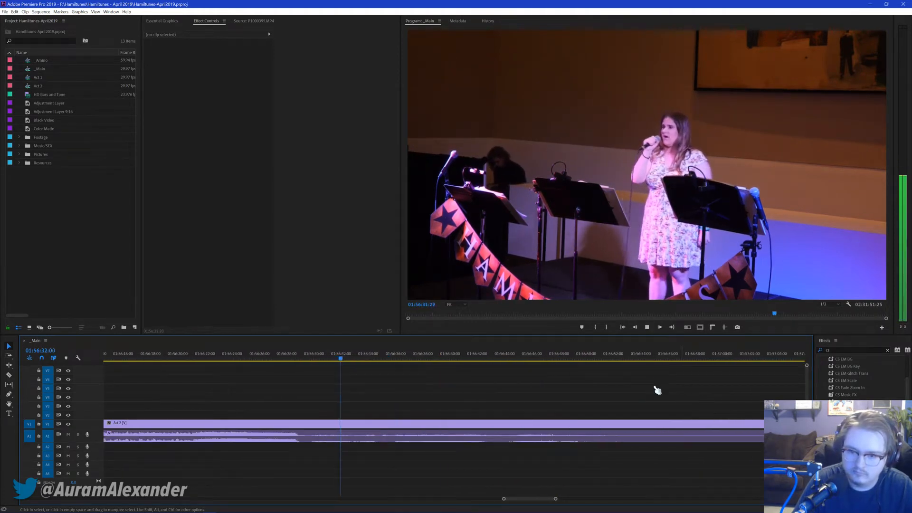
pyautogui.click(545, 354)
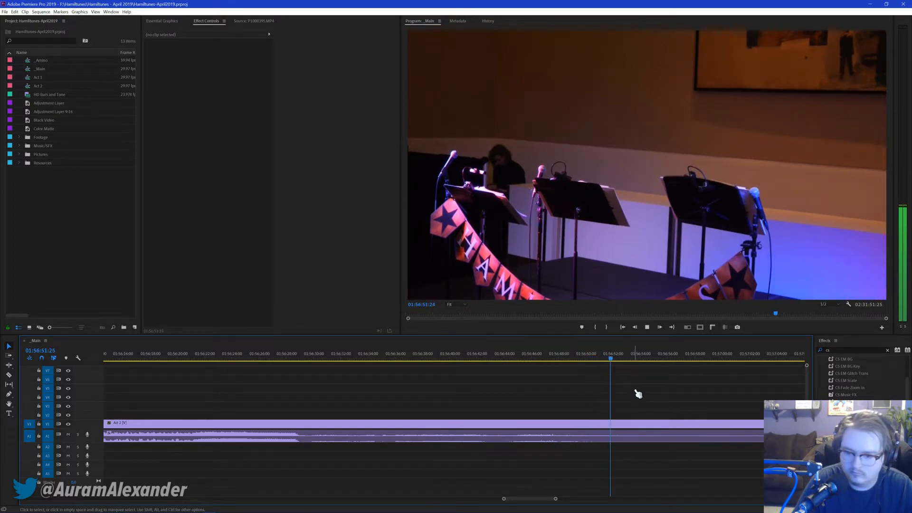
pyautogui.hotkey('ctrl', 'k')
pyautogui.scroll(-5, 636, 392)
pyautogui.hotkey('ctrl', 's')
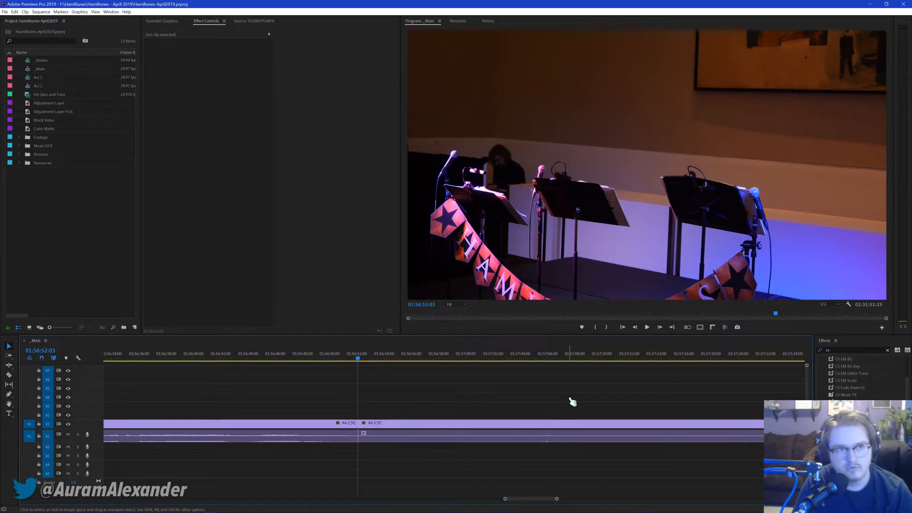
# Step: Remove the break from the 01:56:52:03 split to the next song's start at 01:57:36:07, closing the gap, and add a video transition at the join
pyautogui.scroll(-1, 554, 403)
pyautogui.scroll(-1, 545, 407)
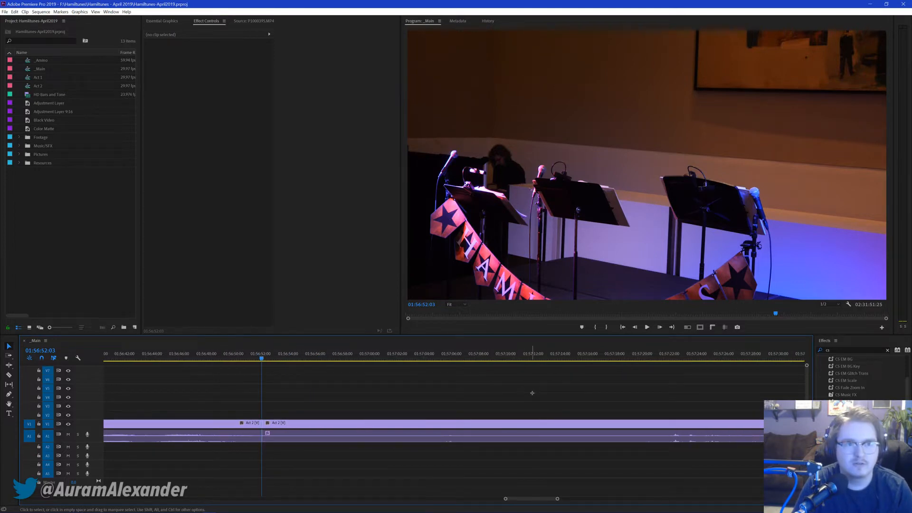
pyautogui.click(670, 360)
pyautogui.press('space')
pyautogui.scroll(-1, 667, 366)
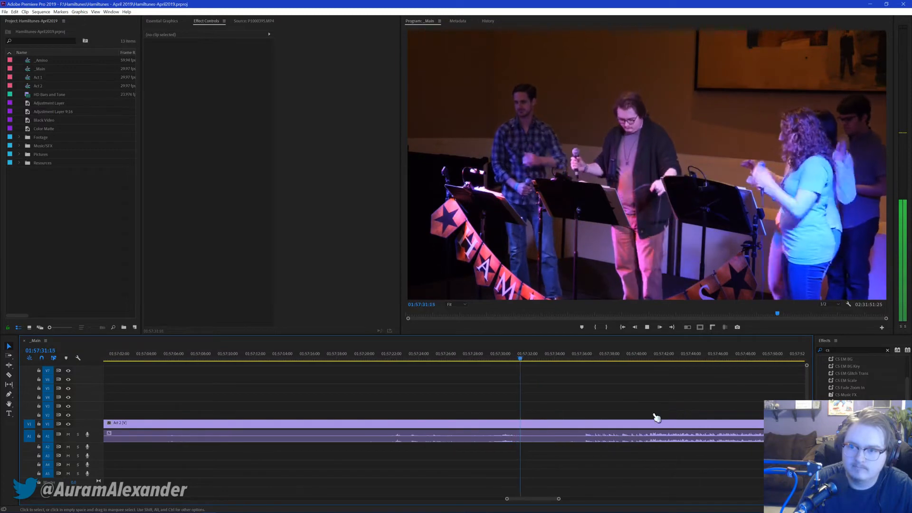
pyautogui.press('space')
pyautogui.moveTo(554, 359); pyautogui.dragTo(545, 359)
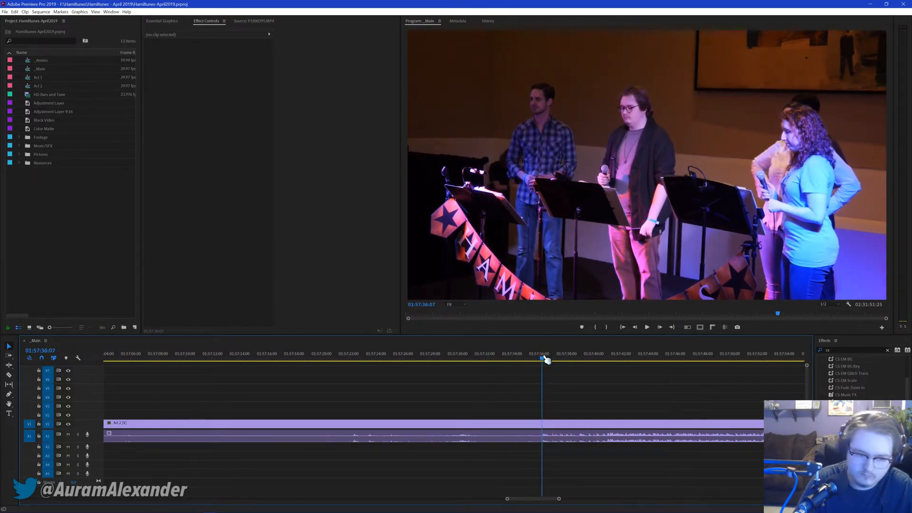
pyautogui.press('q')
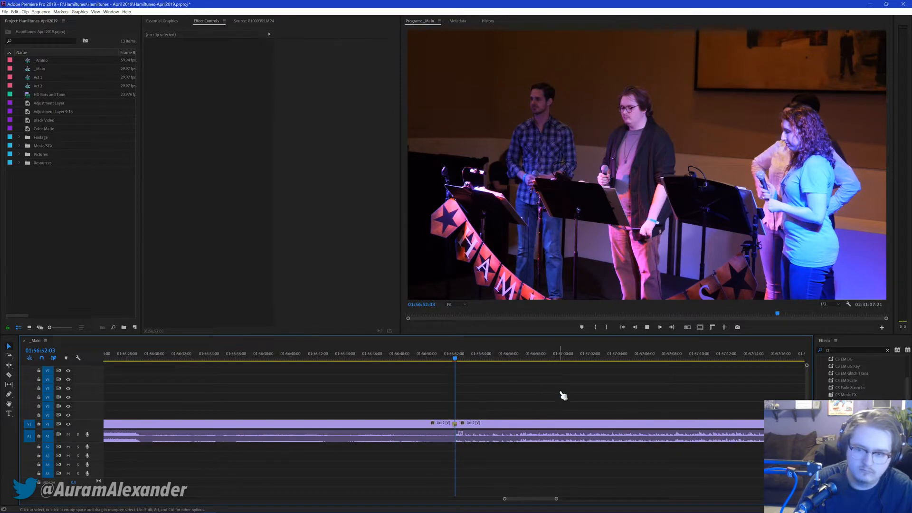
# Step: Play back the 01:56:52:03 join, check the song at 01:57:35:08 and save the project
pyautogui.press('space')
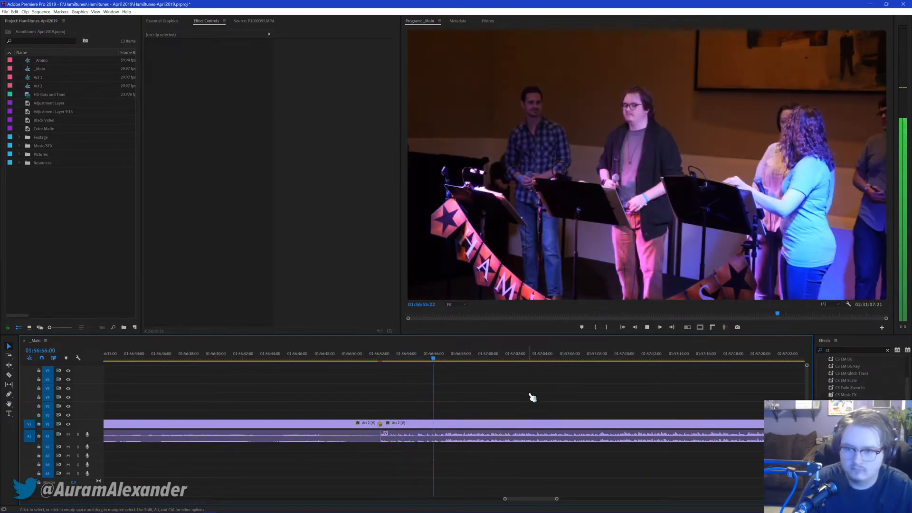
pyautogui.press('space')
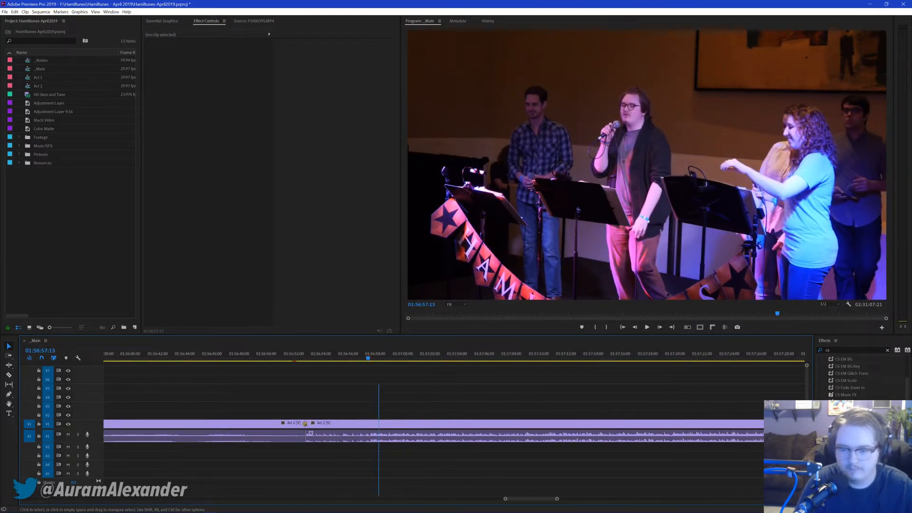
pyautogui.click(737, 356)
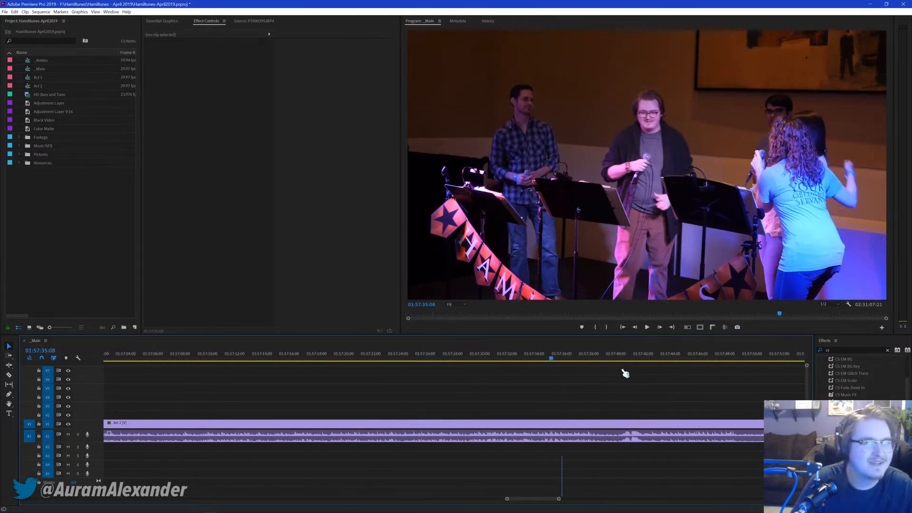
pyautogui.hotkey('ctrl', 's')
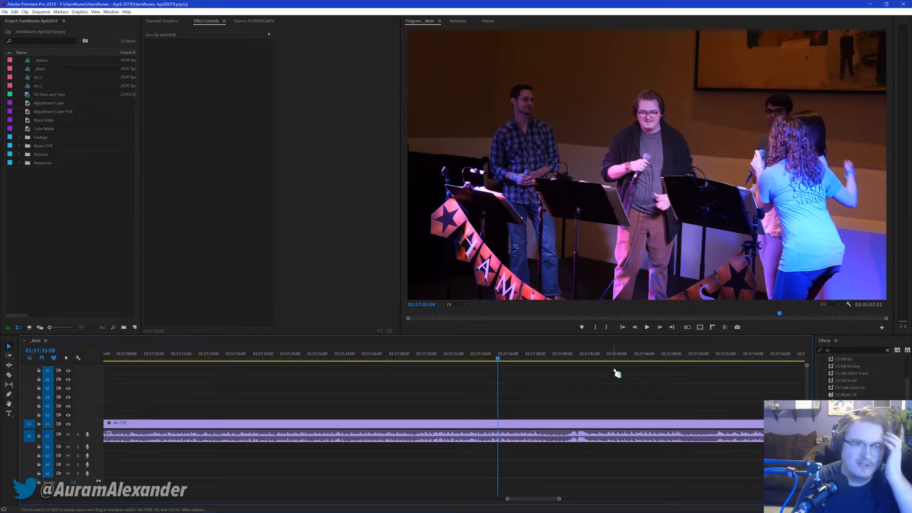
# Step: Skim the group song from 01:57:35 to about 01:59:02, sampling the playback near 01:58:31
pyautogui.scroll(-2, 536, 412)
pyautogui.scroll(-1, 533, 413)
pyautogui.click(589, 360)
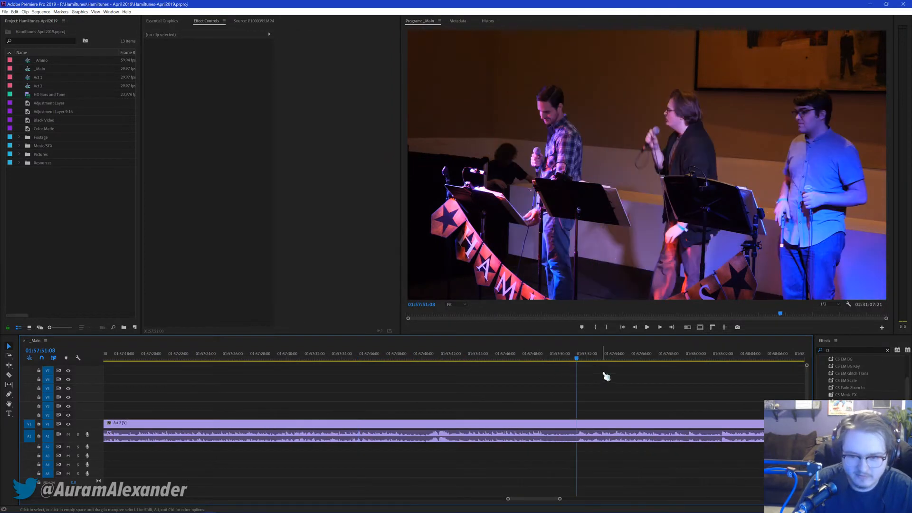
pyautogui.scroll(-4, 617, 387)
pyautogui.scroll(-1, 581, 389)
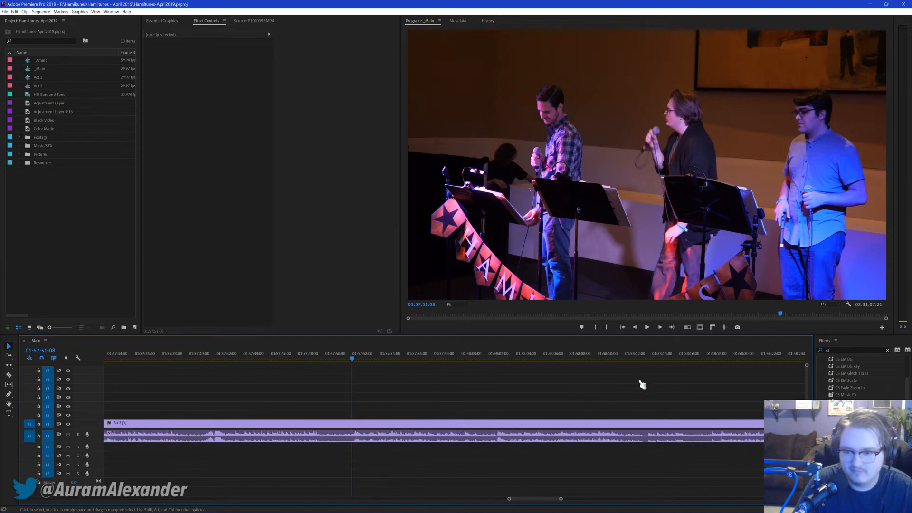
pyautogui.click(674, 356)
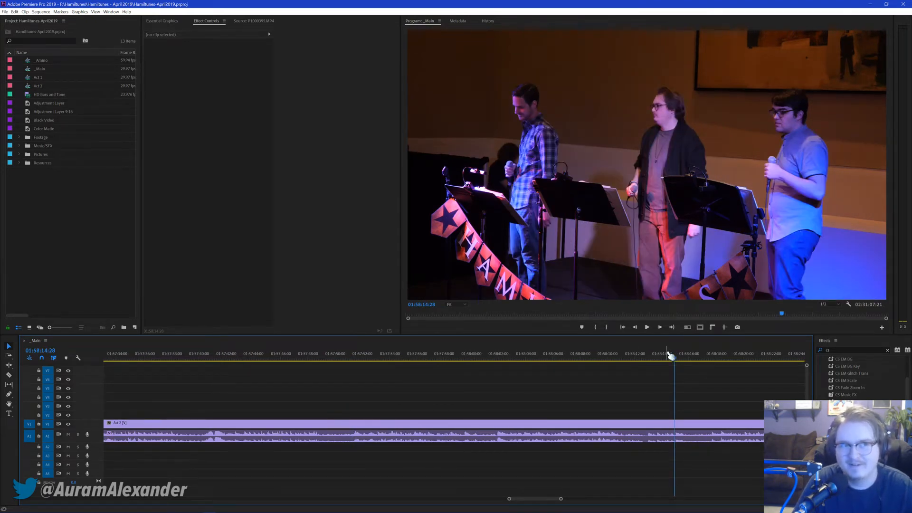
pyautogui.scroll(-3, 665, 368)
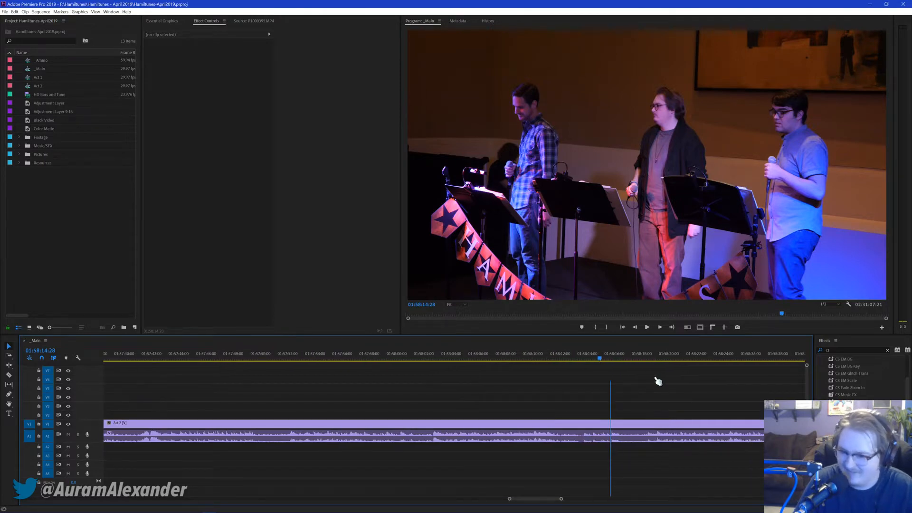
pyautogui.scroll(-1, 665, 376)
pyautogui.click(677, 356)
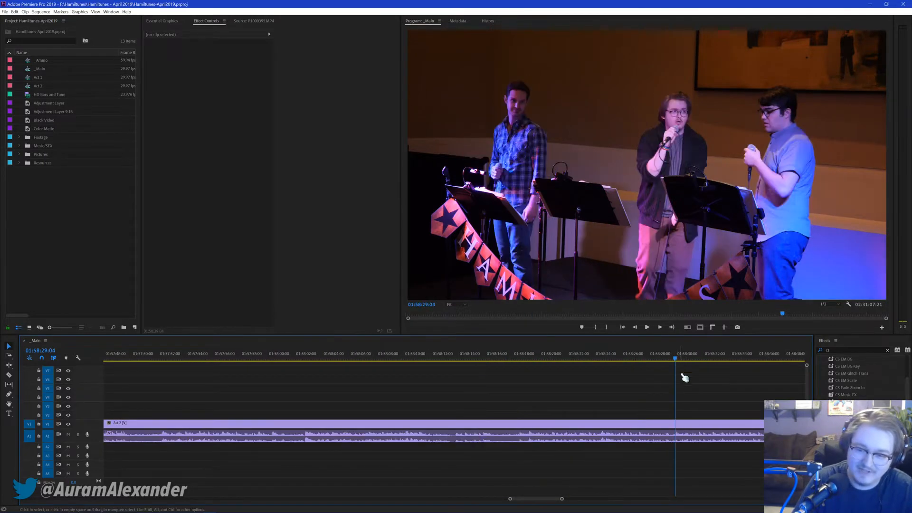
pyautogui.scroll(-4, 660, 375)
pyautogui.press('space')
pyautogui.scroll(-3, 654, 380)
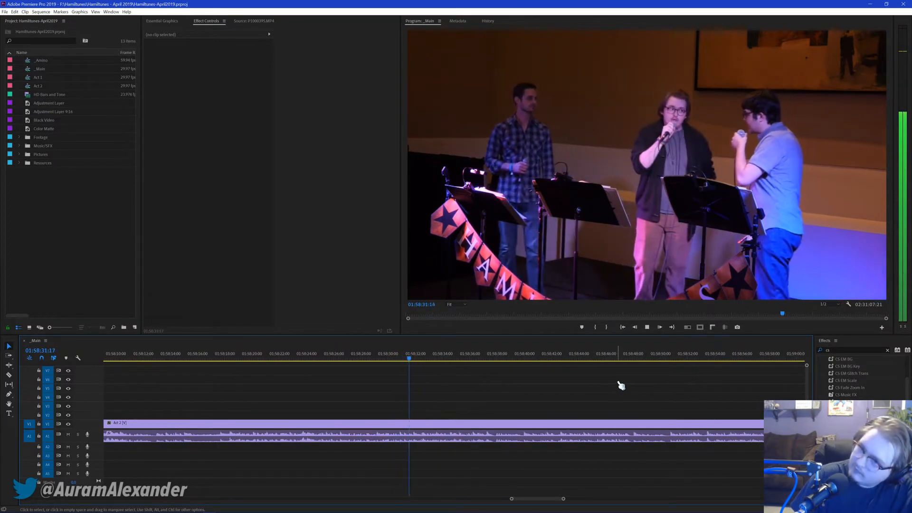
pyautogui.scroll(-1, 621, 387)
pyautogui.scroll(-1, 613, 385)
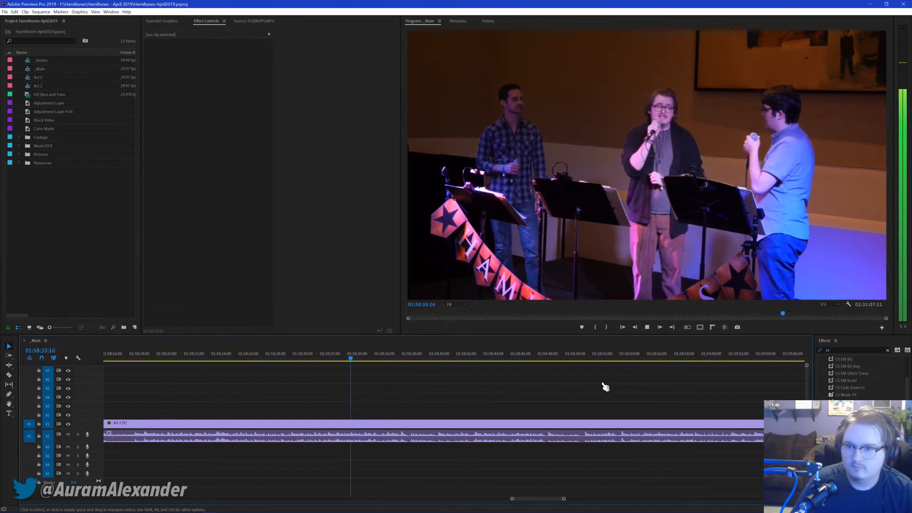
pyautogui.press('space')
pyautogui.click(746, 357)
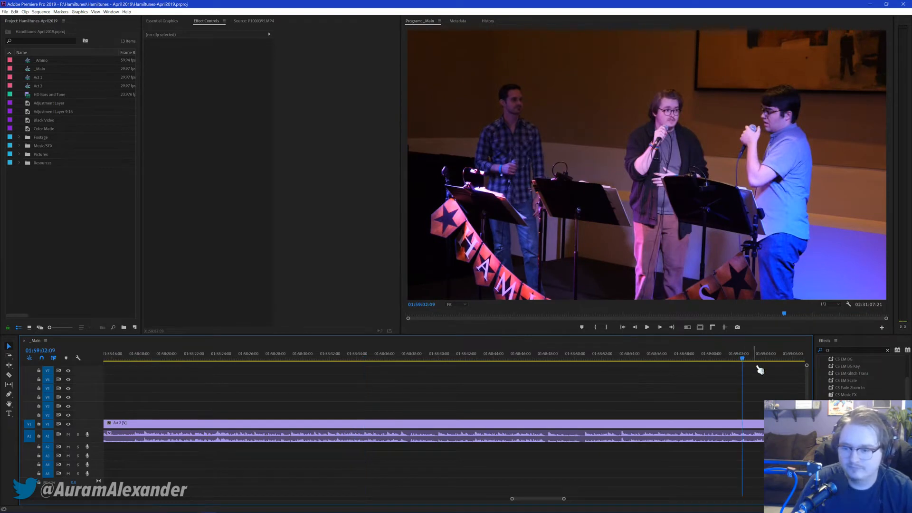
# Step: Skim the group song from 01:59:02 to about 02:00:02, checking the picture at several points along the way
pyautogui.scroll(-6, 735, 375)
pyautogui.click(610, 356)
pyautogui.scroll(-3, 672, 401)
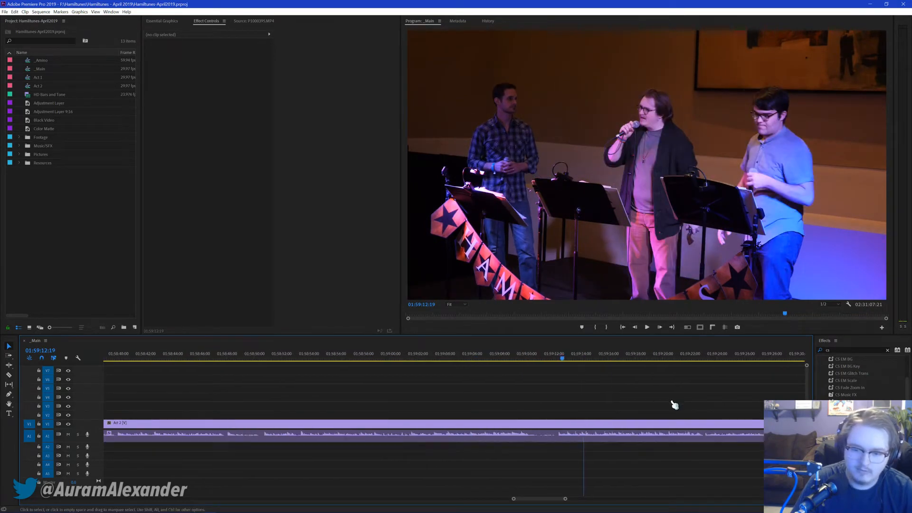
pyautogui.click(656, 358)
pyautogui.scroll(-5, 688, 383)
pyautogui.scroll(-1, 512, 391)
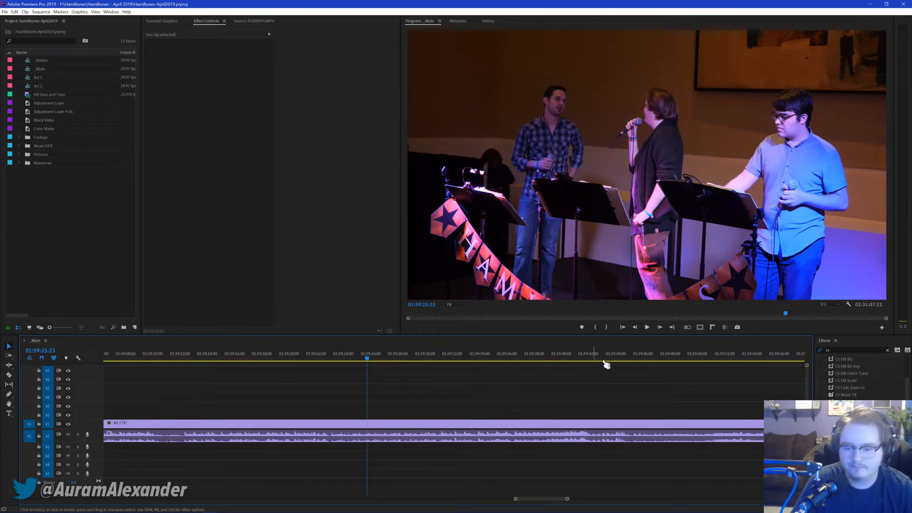
pyautogui.scroll(-2, 656, 378)
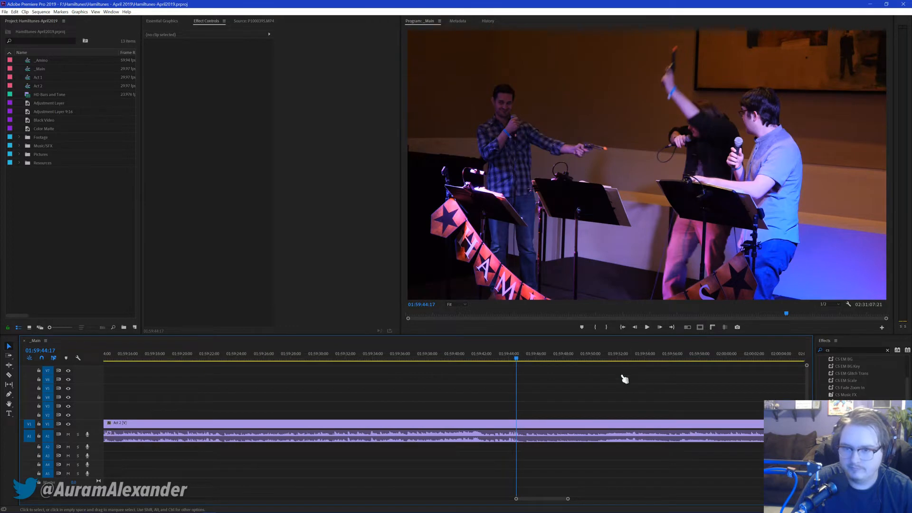
pyautogui.scroll(-2, 648, 377)
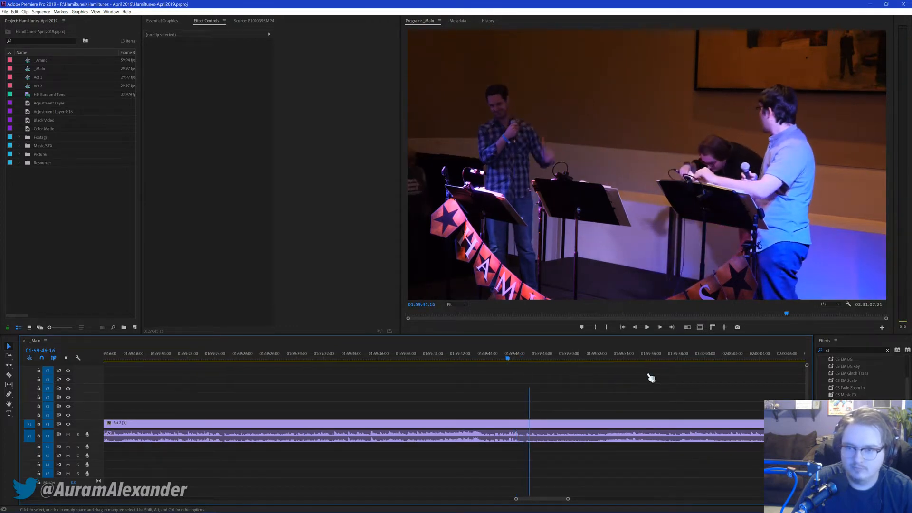
pyautogui.click(633, 355)
# Step: Continue skimming the song from 02:00:02 to about 02:00:45, sampling the playback near the louder passage
pyautogui.scroll(-2, 668, 397)
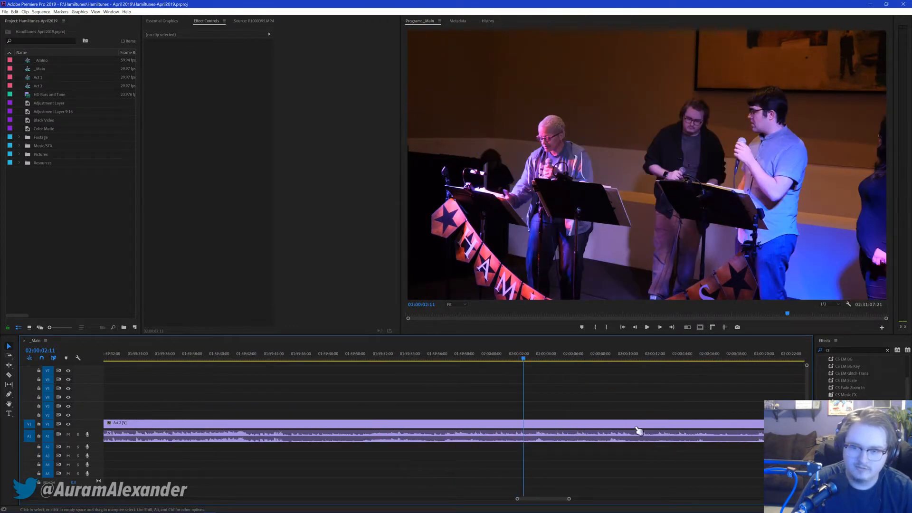
pyautogui.scroll(-1, 620, 402)
pyautogui.scroll(-1, 508, 392)
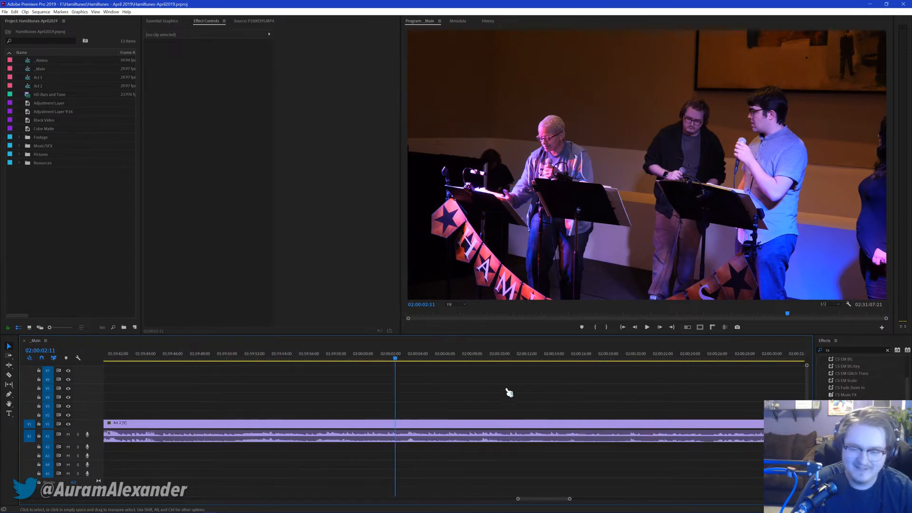
pyautogui.click(552, 355)
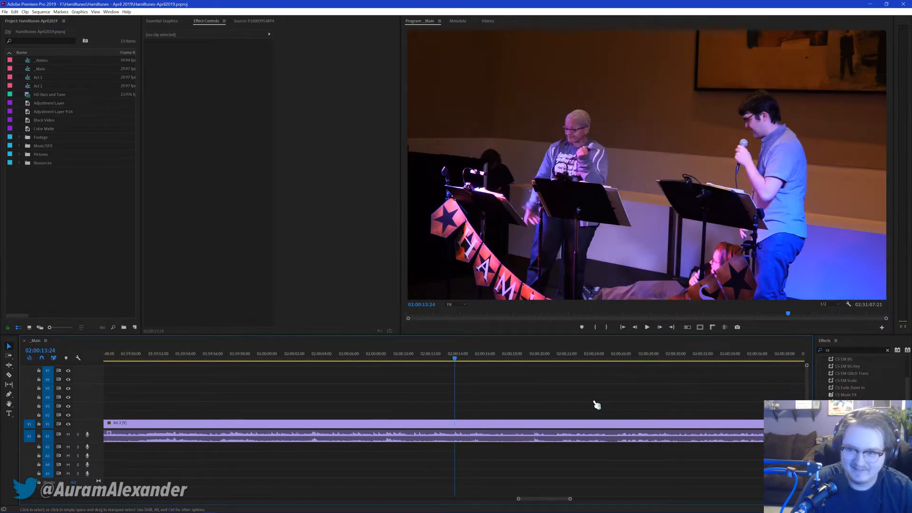
pyautogui.click(598, 355)
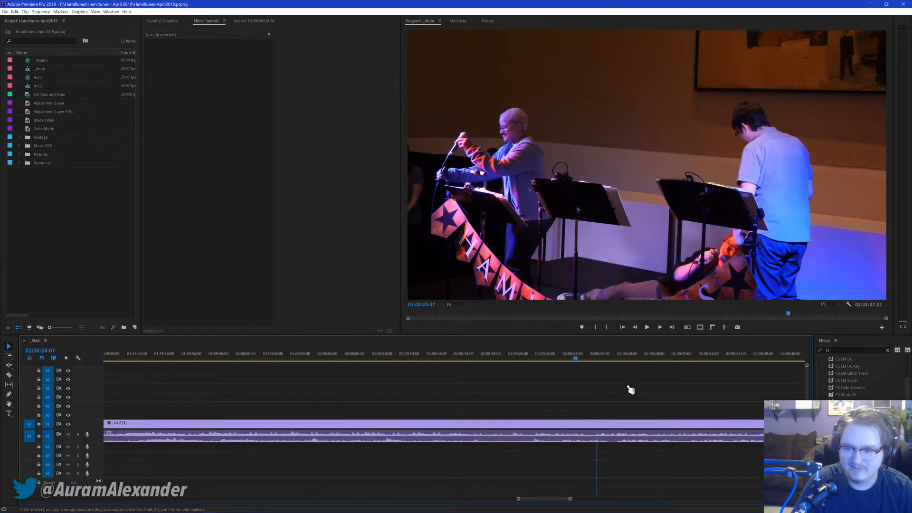
pyautogui.click(627, 356)
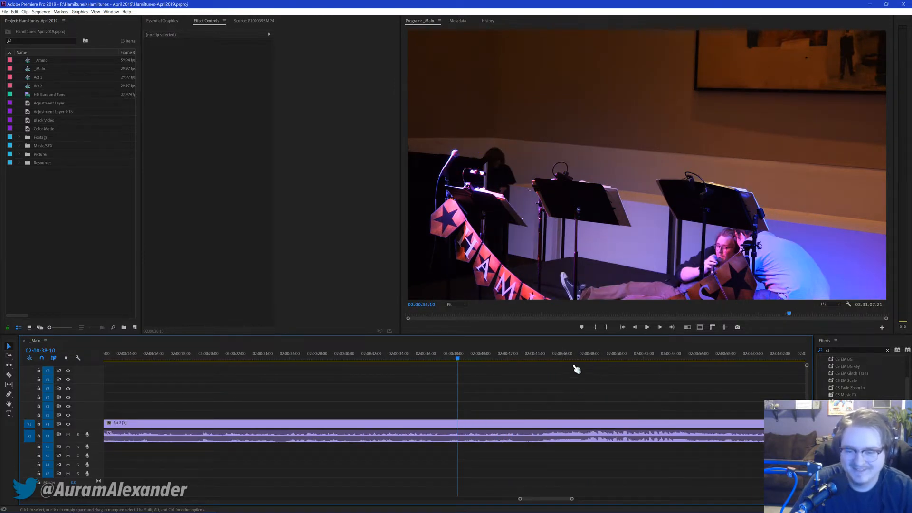
pyautogui.click(543, 356)
pyautogui.press('space')
pyautogui.press('space')
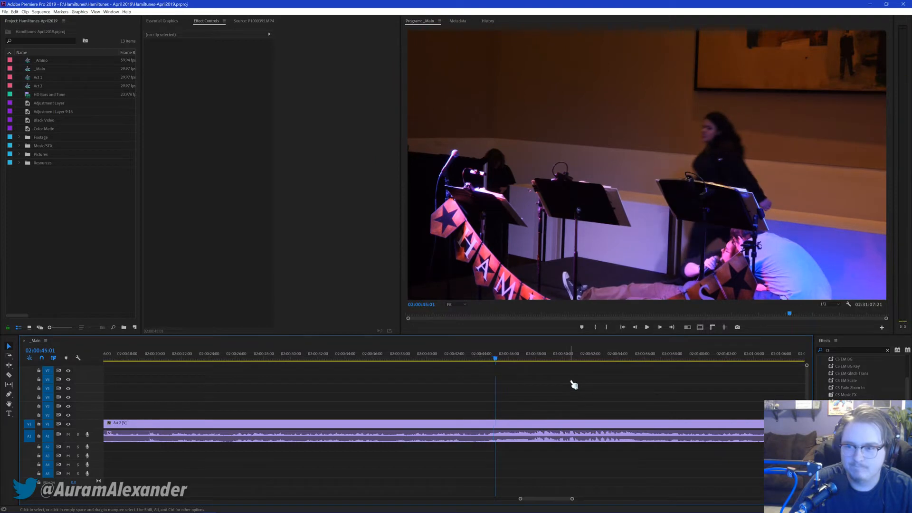
# Step: Look for the song's ending from 02:00:45 onward, playing back the stretch around 02:01:37
pyautogui.scroll(-10, 631, 398)
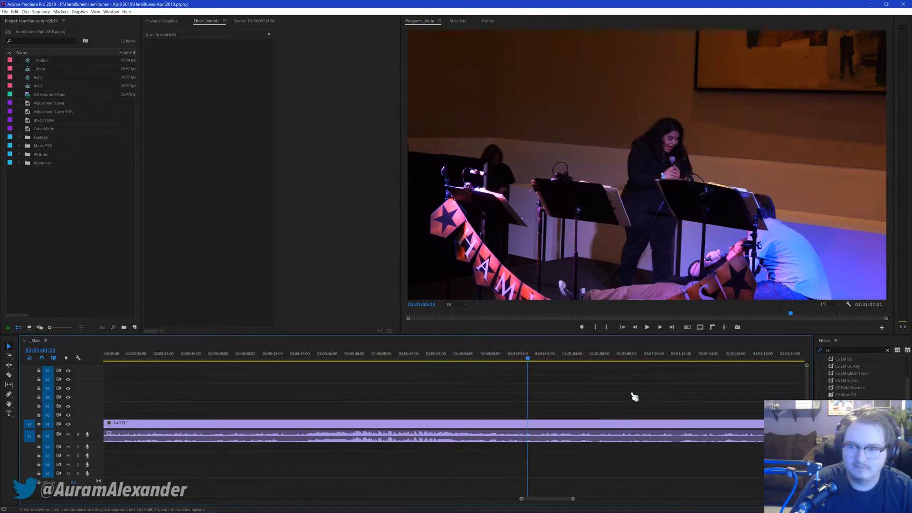
pyautogui.moveTo(570, 360); pyautogui.dragTo(617, 359)
pyautogui.press('space')
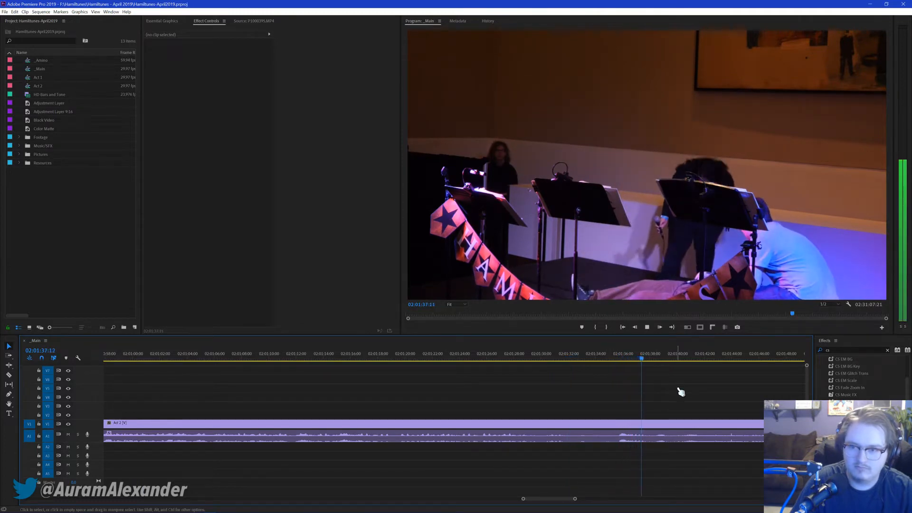
pyautogui.press('space')
pyautogui.scroll(-2, 636, 384)
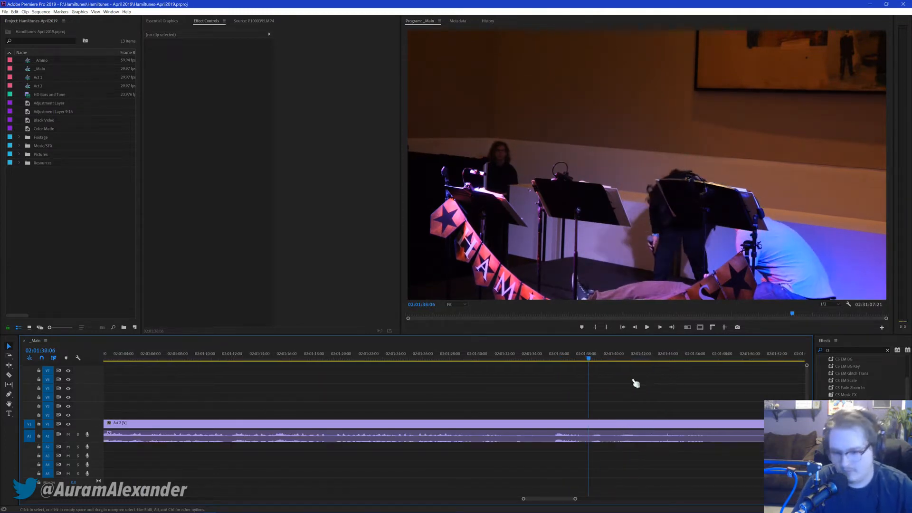
# Step: Check the song's last moments from 02:01:36:08 and split the Act 2 clip at 02:01:38:05
pyautogui.click(564, 362)
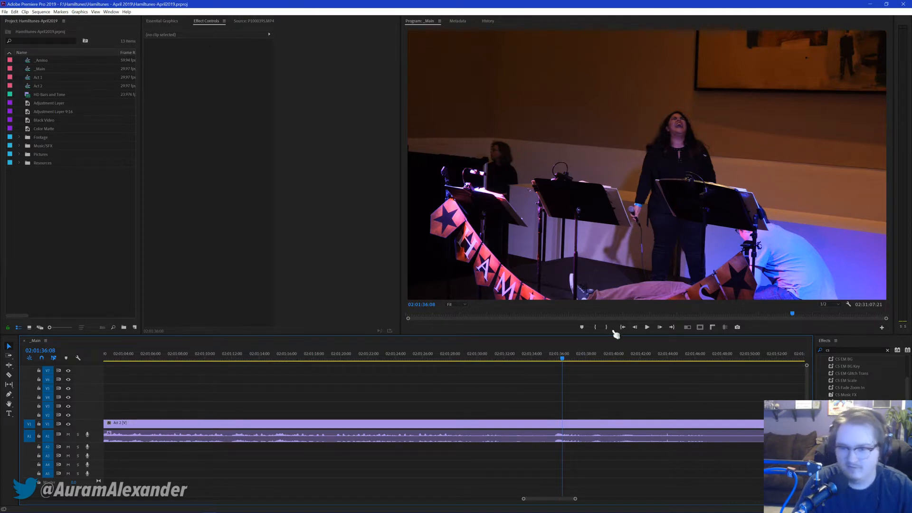
pyautogui.click(593, 360)
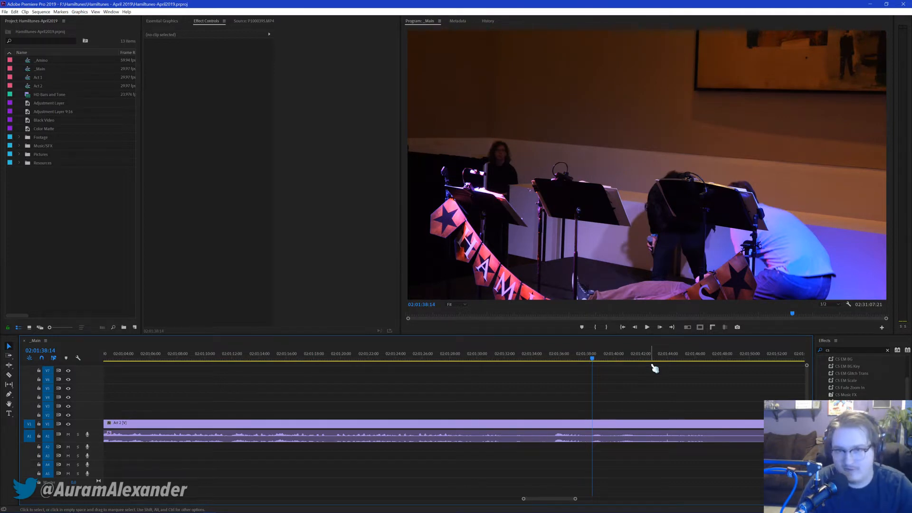
pyautogui.scroll(-2, 621, 413)
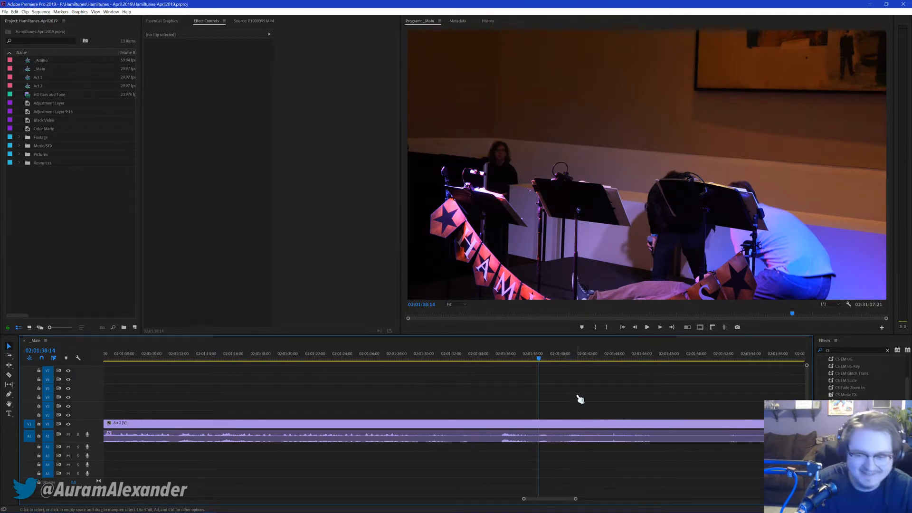
pyautogui.press('space')
pyautogui.scroll(-2, 564, 391)
pyautogui.click(471, 355)
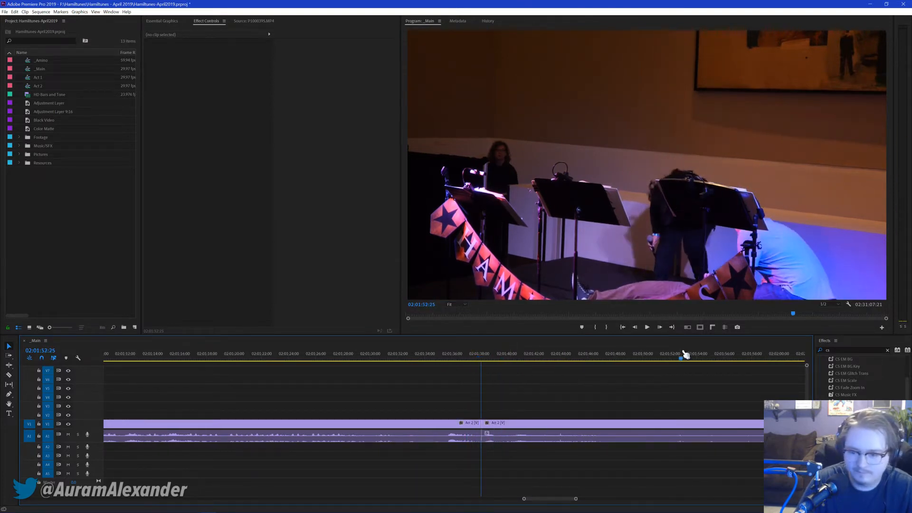
# Step: Save the project and look for the next song's start, sampling the playback near 02:01:54 and moving to 02:02:14:01
pyautogui.press('space')
pyautogui.scroll(-5, 644, 397)
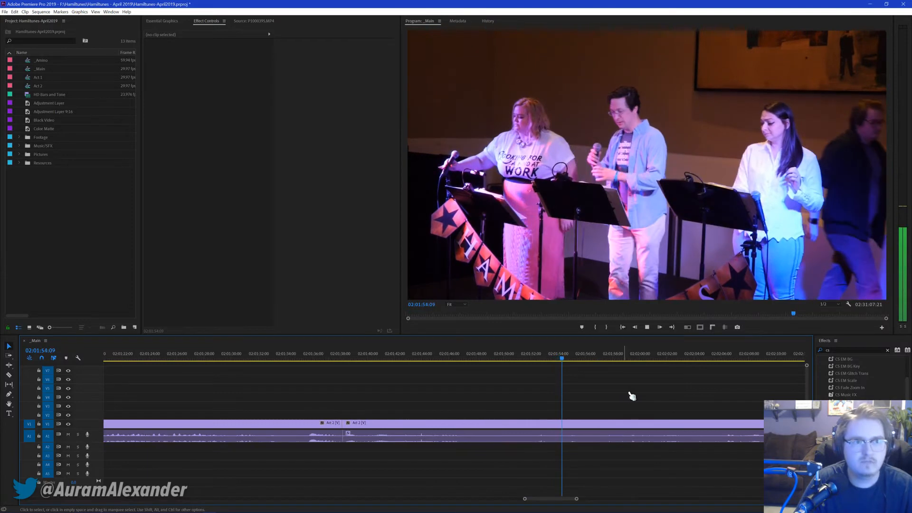
pyautogui.press('space')
pyautogui.scroll(-2, 630, 398)
pyautogui.scroll(-1, 629, 398)
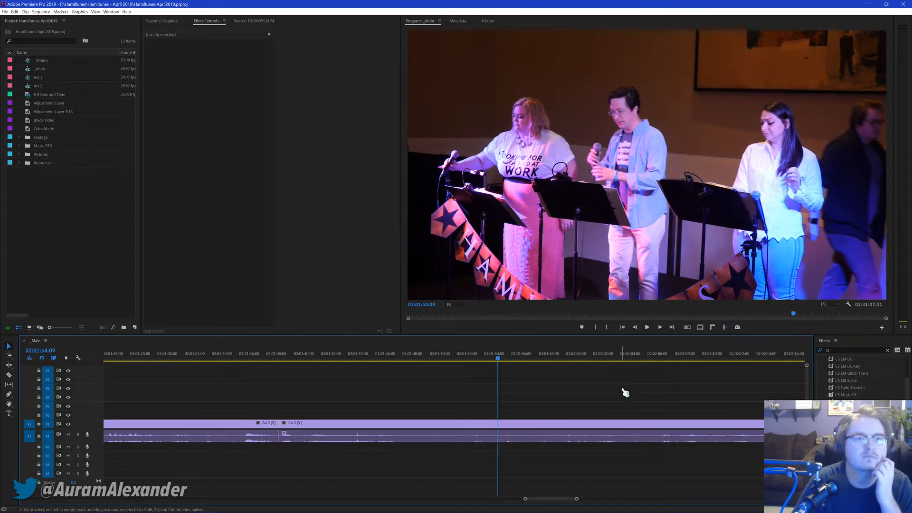
pyautogui.scroll(-3, 625, 394)
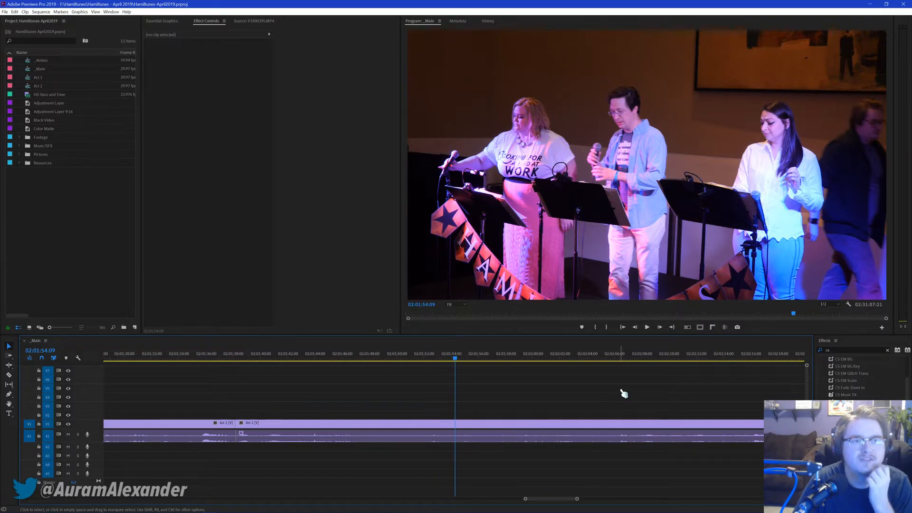
pyautogui.scroll(-4, 623, 394)
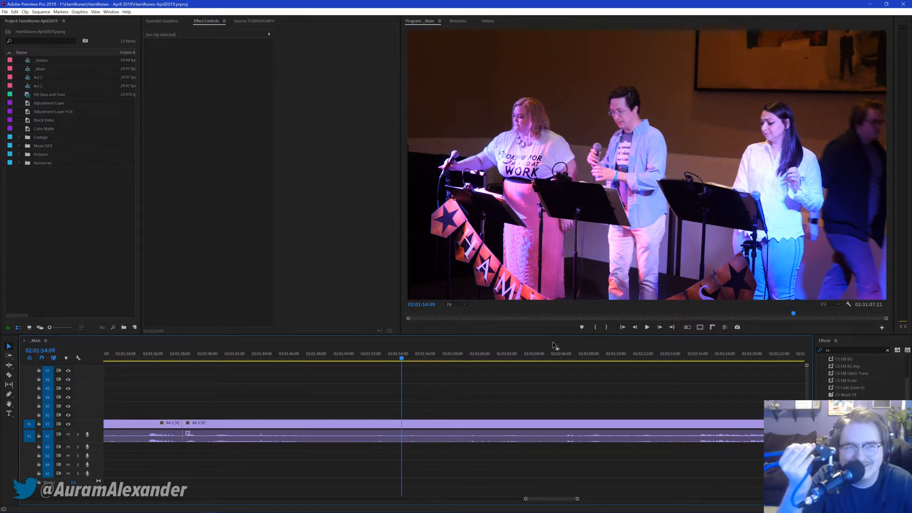
pyautogui.scroll(-3, 571, 387)
pyautogui.click(606, 360)
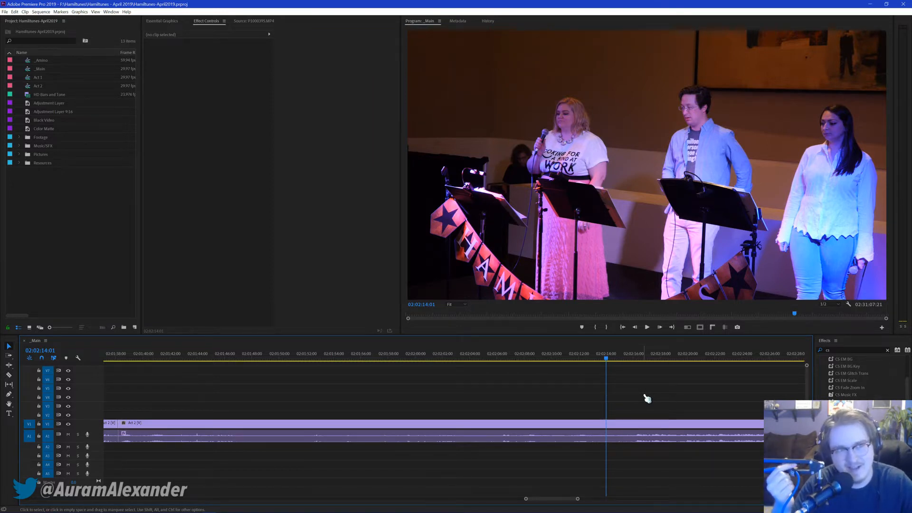
# Step: Remove the break from the 02:01:38:05 split to the next song's start at about 02:02:07, closing the gap
pyautogui.press('\\')
pyautogui.press('\\')
pyautogui.press('space')
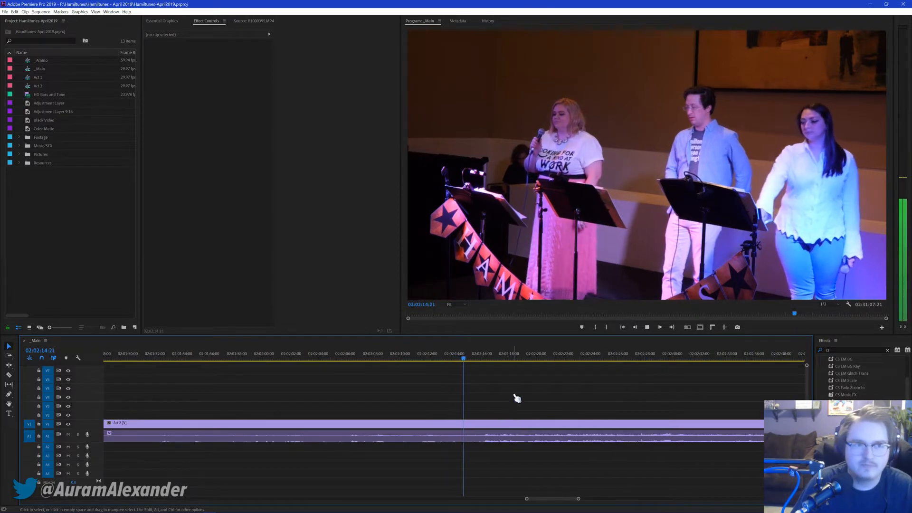
pyautogui.press('space')
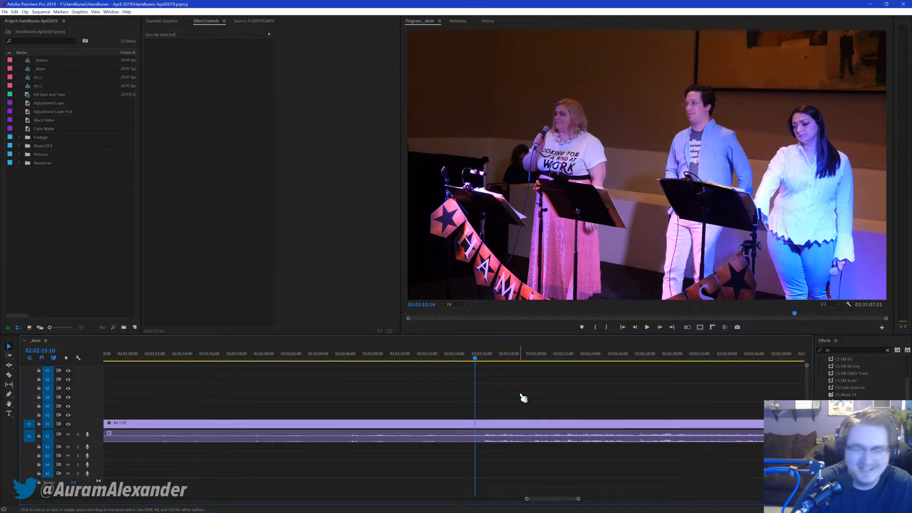
pyautogui.press('space')
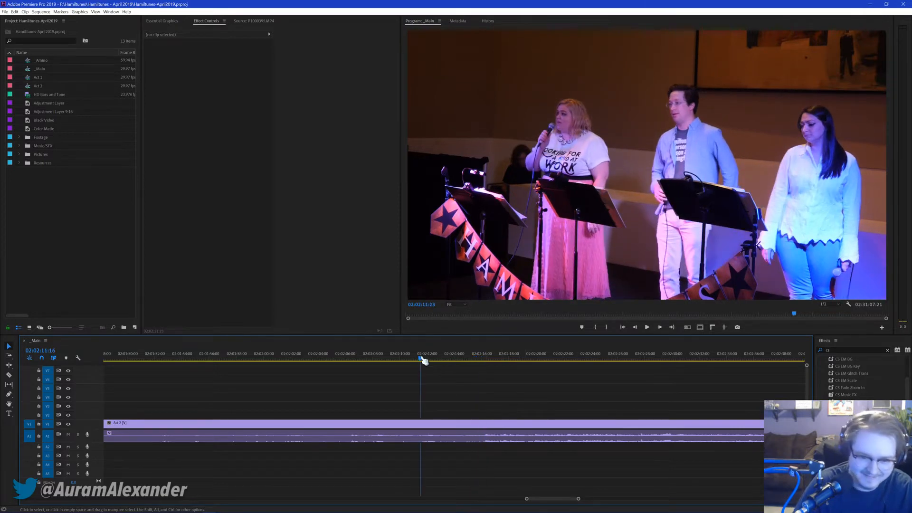
pyautogui.click(418, 356)
pyautogui.click(384, 359)
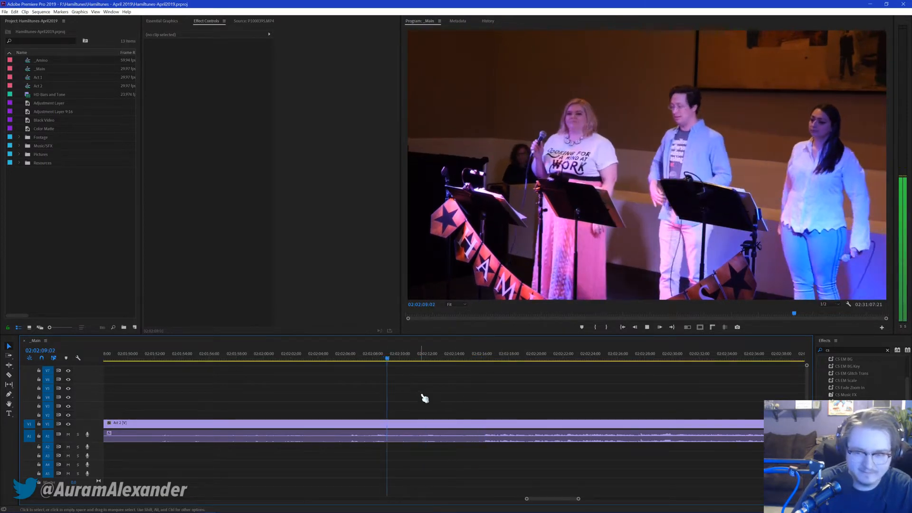
pyautogui.click(350, 359)
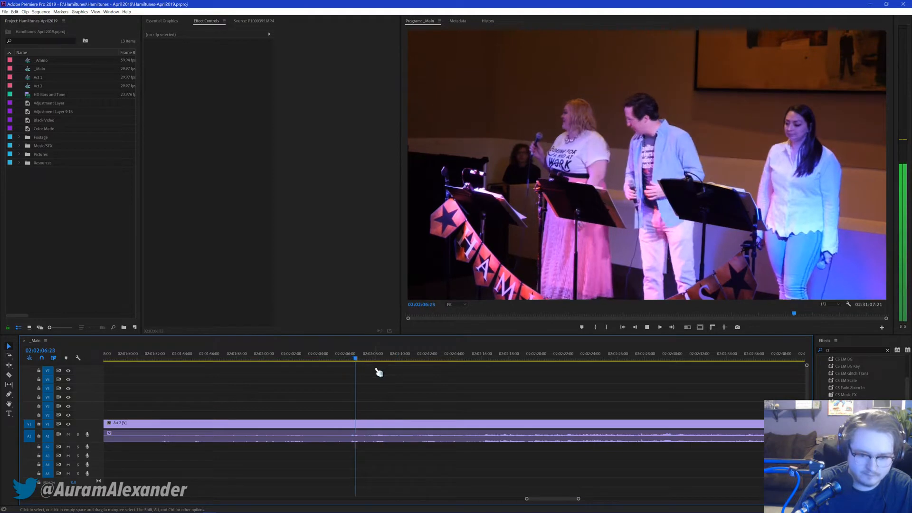
pyautogui.moveTo(369, 356); pyautogui.dragTo(364, 364)
pyautogui.press('q')
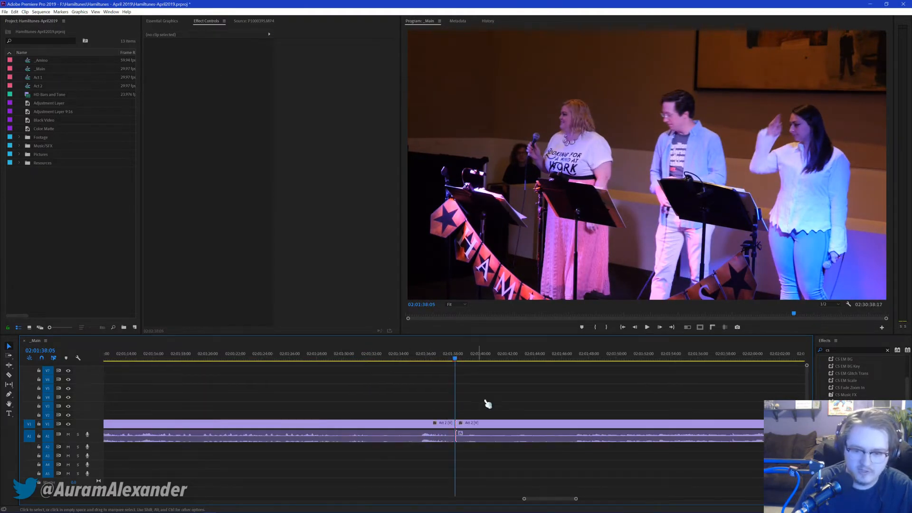
# Step: Add a video transition at the 02:01:38:05 join, play it back and save the project
pyautogui.hotkey('ctrl', 'd')
pyautogui.press('Return')
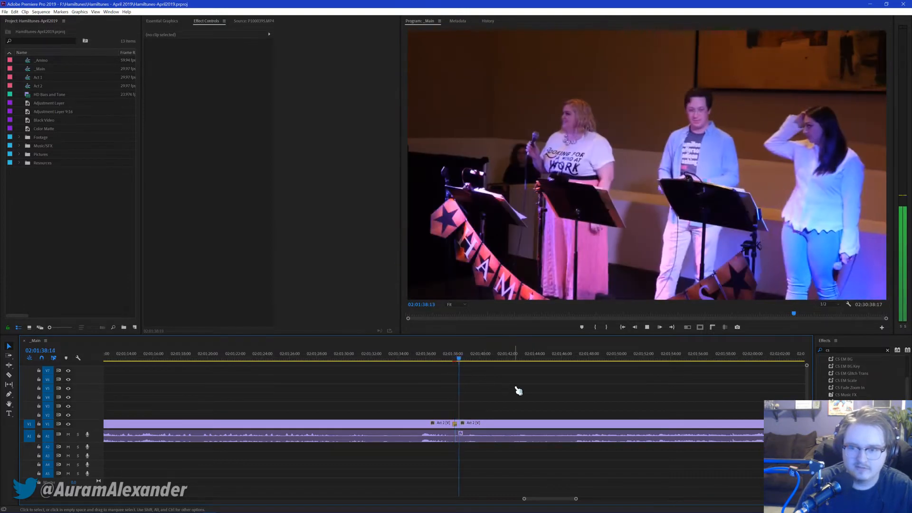
pyautogui.press('space')
# Step: Skim the Act 2 clip after the 02:01:38:05 join, sampling the footage at 02:01:59:26 and 02:02:19:12
pyautogui.scroll(-3, 541, 424)
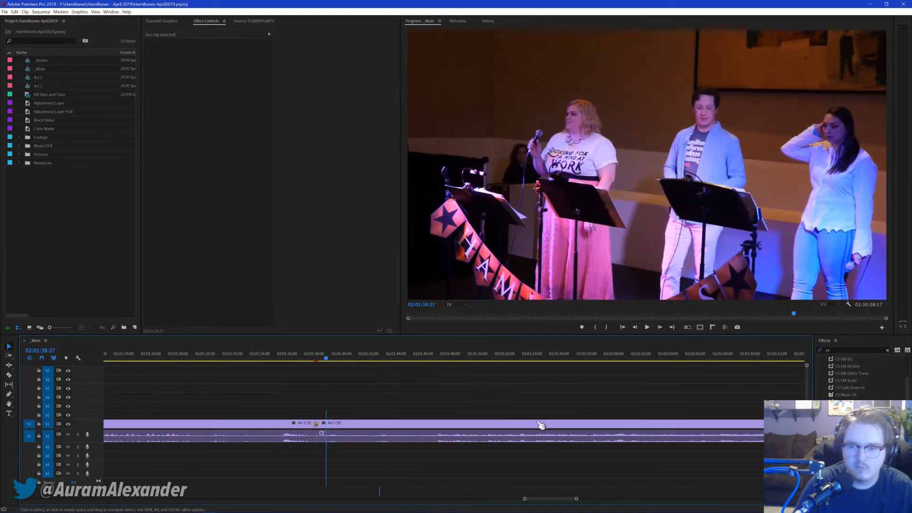
pyautogui.click(614, 366)
pyautogui.scroll(-6, 595, 377)
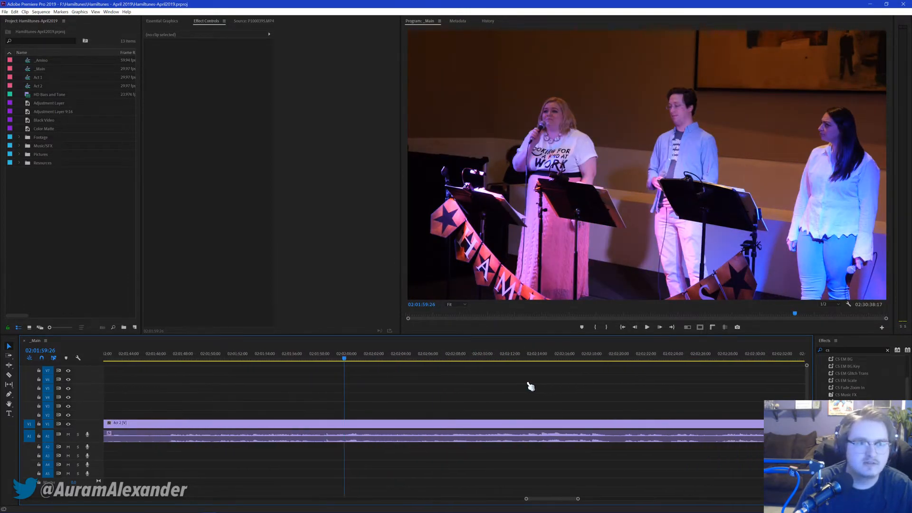
pyautogui.scroll(-1, 493, 382)
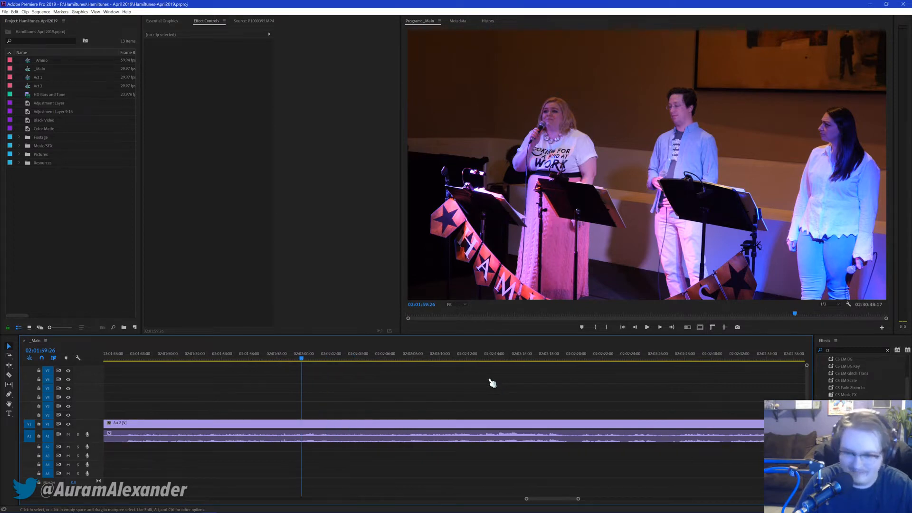
pyautogui.click(568, 364)
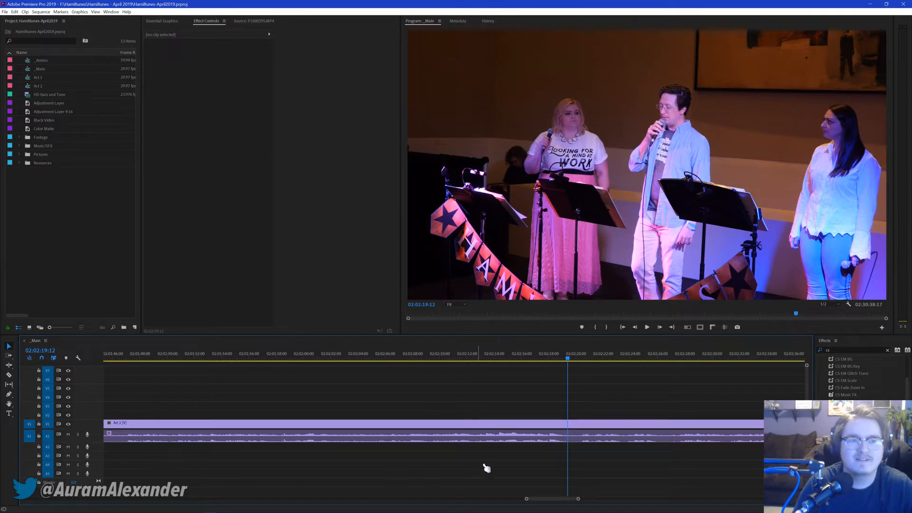
pyautogui.scroll(-3, 615, 380)
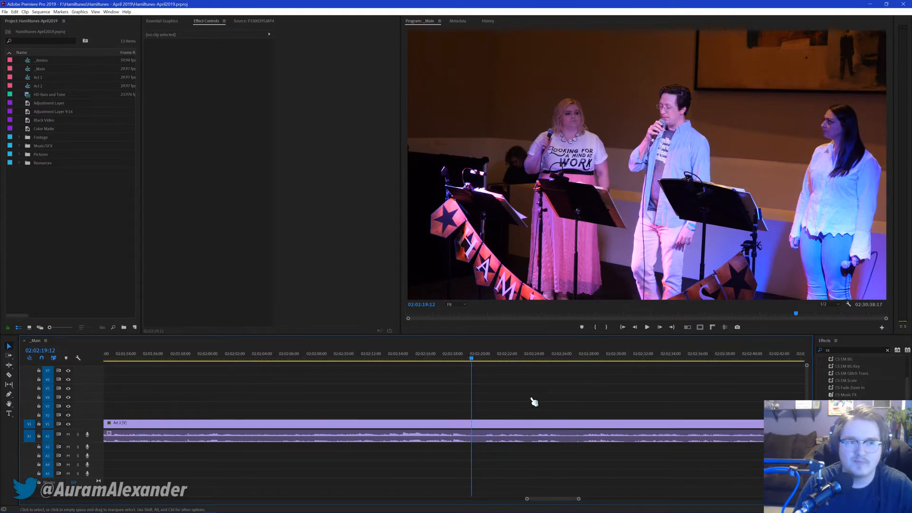
pyautogui.scroll(-2, 534, 388)
pyautogui.scroll(-2, 522, 391)
pyautogui.scroll(-2, 396, 405)
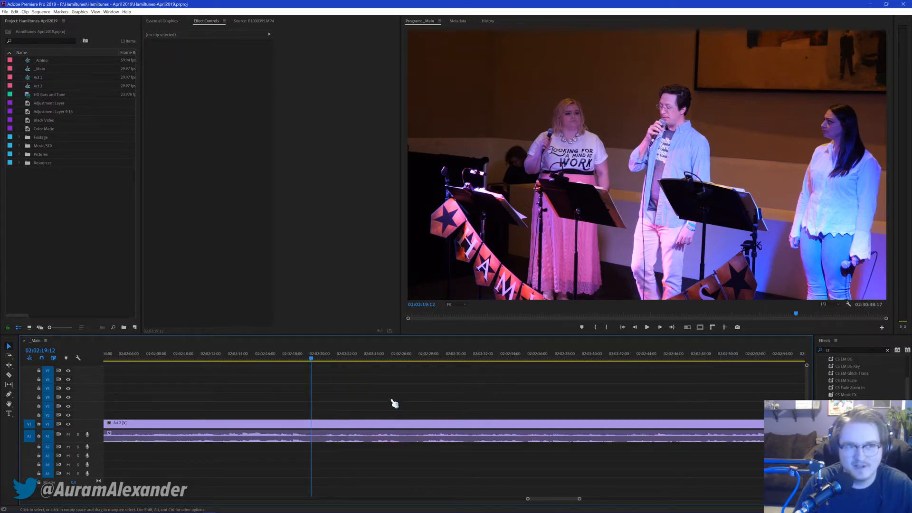
# Step: Continue looking for the song's end, playing briefly from 02:02:55:10 and sampling at 02:03:12:02 and 02:03:41:02
pyautogui.click(618, 356)
pyautogui.scroll(-7, 570, 408)
pyautogui.click(620, 356)
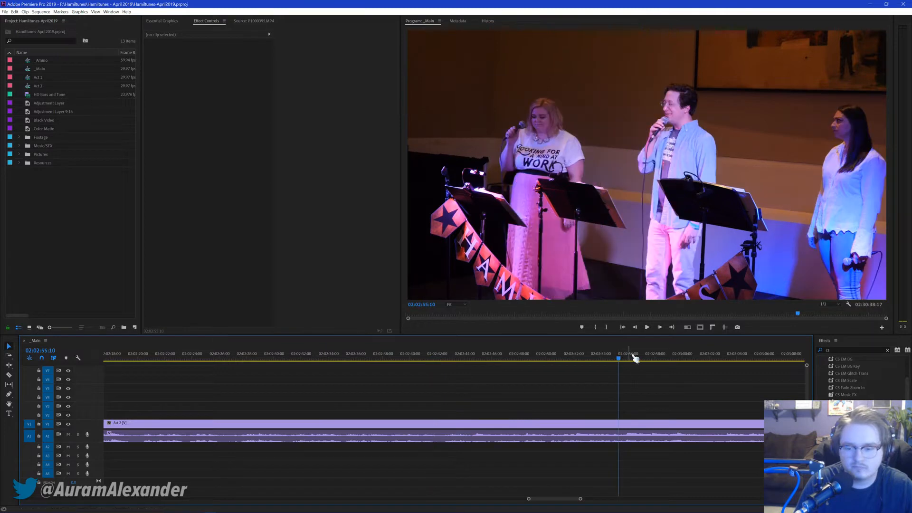
pyautogui.press('space')
pyautogui.scroll(-3, 625, 406)
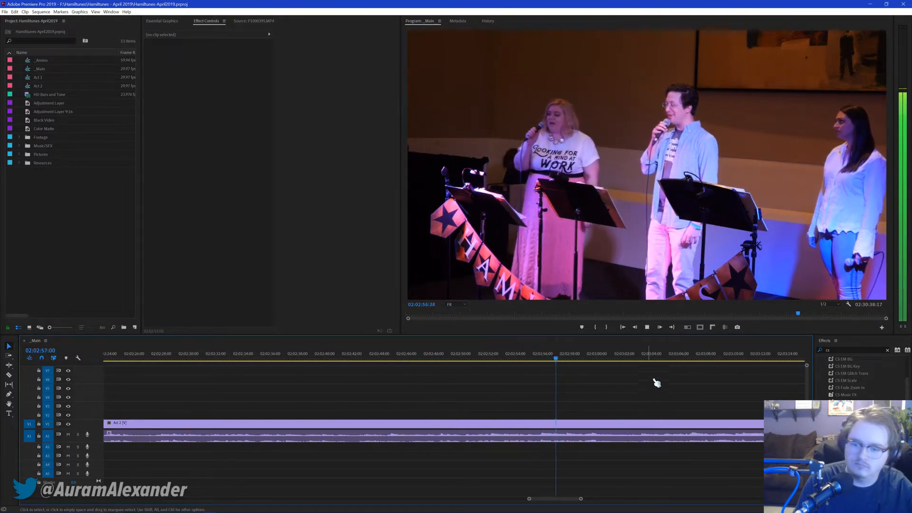
pyautogui.press('space')
pyautogui.scroll(-5, 651, 373)
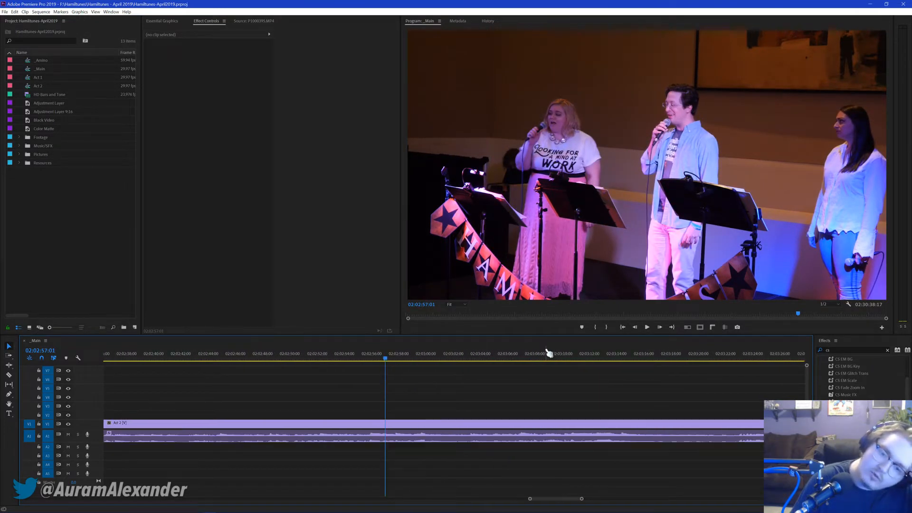
pyautogui.click(632, 356)
pyautogui.scroll(-9, 630, 374)
pyautogui.scroll(-4, 632, 375)
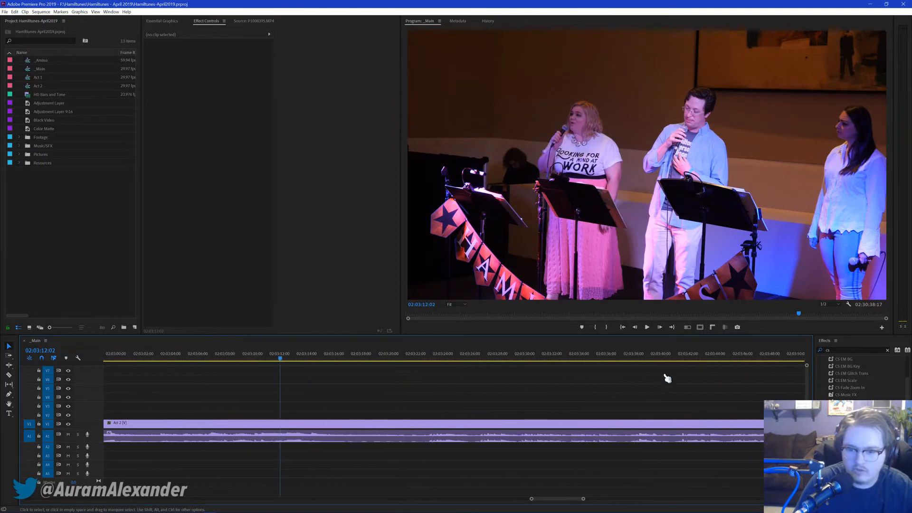
pyautogui.scroll(-12, 710, 370)
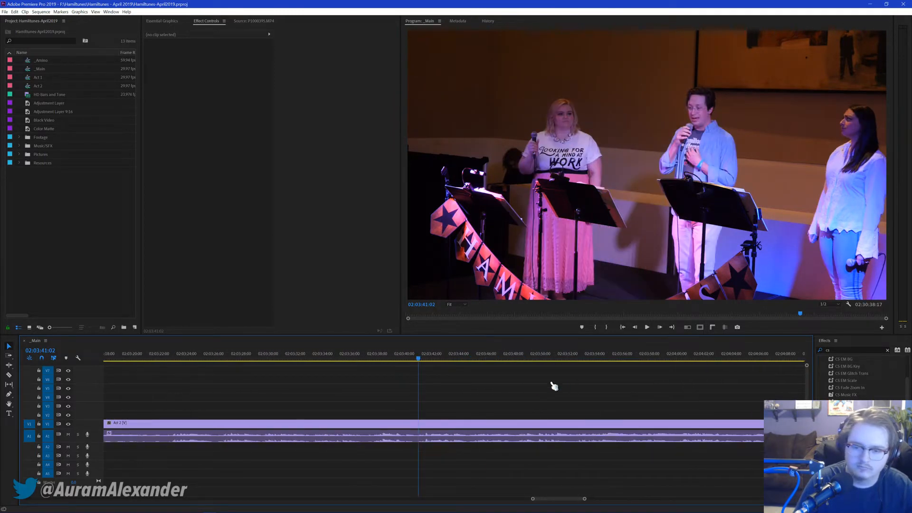
# Step: Check the footage at 02:03:59:21 and play a short passage near 02:05:15 for the song's end
pyautogui.click(612, 360)
pyautogui.scroll(-13, 649, 389)
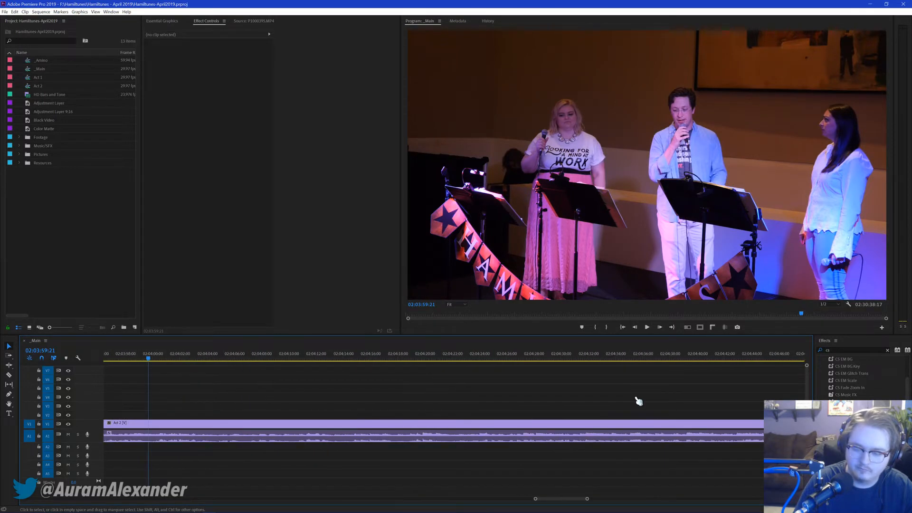
pyautogui.scroll(-13, 725, 389)
pyautogui.scroll(-11, 674, 394)
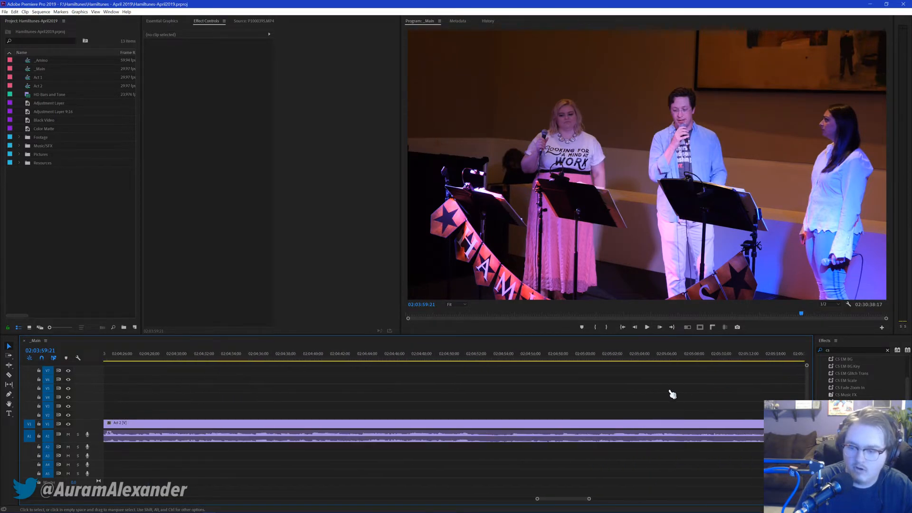
pyautogui.click(630, 357)
pyautogui.press('space')
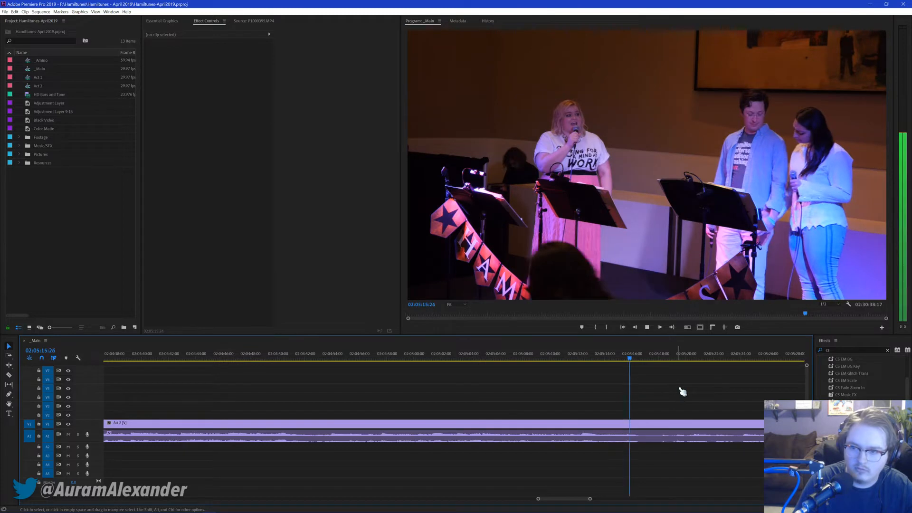
pyautogui.press('space')
pyautogui.scroll(-4, 685, 389)
pyautogui.scroll(-5, 685, 390)
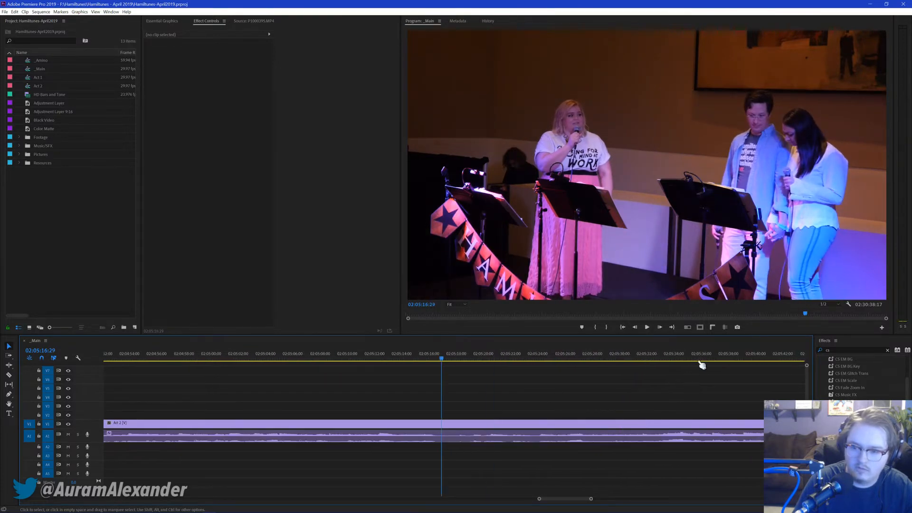
# Step: Locate the song's end past 02:05:36:10 and split the Act 2 clip at about 02:06:05
pyautogui.click(703, 360)
pyautogui.scroll(-10, 694, 361)
pyautogui.scroll(-2, 677, 369)
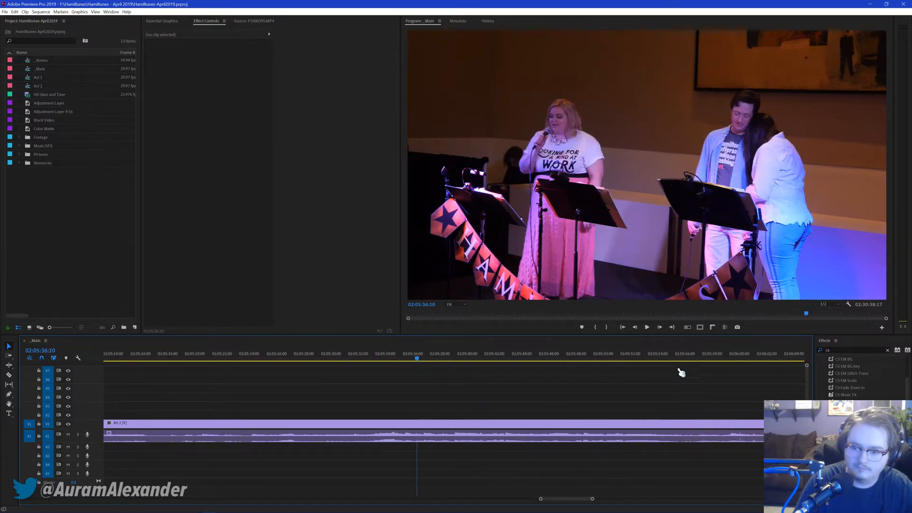
pyautogui.click(668, 358)
pyautogui.scroll(-5, 684, 379)
pyautogui.click(655, 357)
pyautogui.scroll(-3, 674, 375)
pyautogui.scroll(-2, 668, 391)
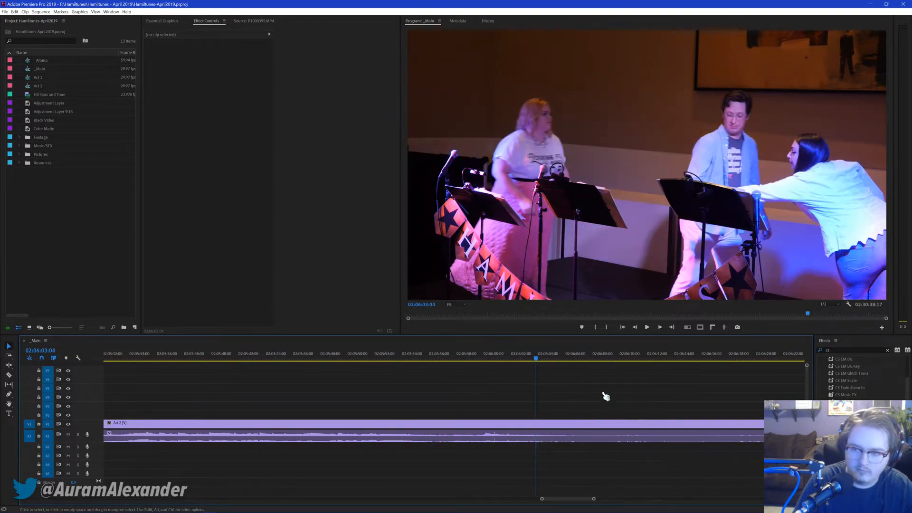
pyautogui.click(515, 355)
pyautogui.press('space')
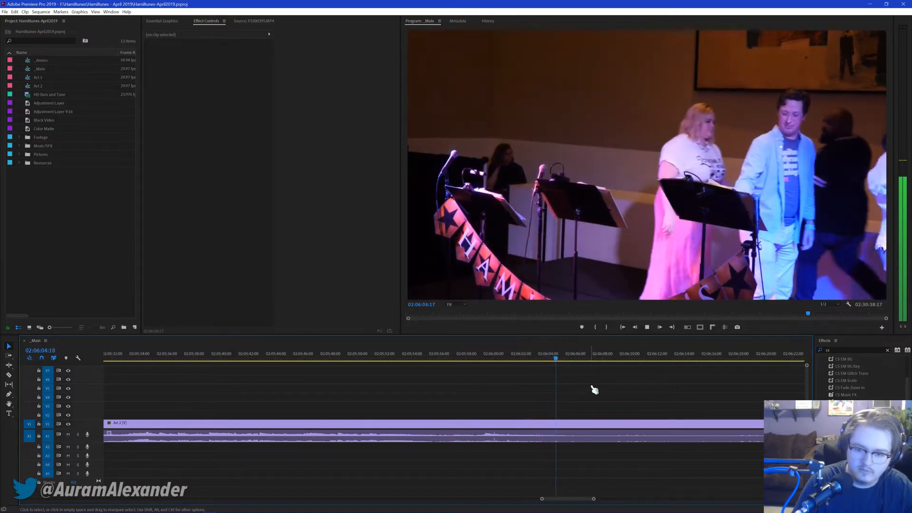
pyautogui.press('space')
pyautogui.hotkey('ctrl', 'k')
# Step: Remove the break from the 02:06:05 split to about 02:06:26:22, closing the gap, and add a video transition at the join
pyautogui.scroll(-3, 580, 394)
pyautogui.scroll(-3, 566, 406)
pyautogui.click(637, 361)
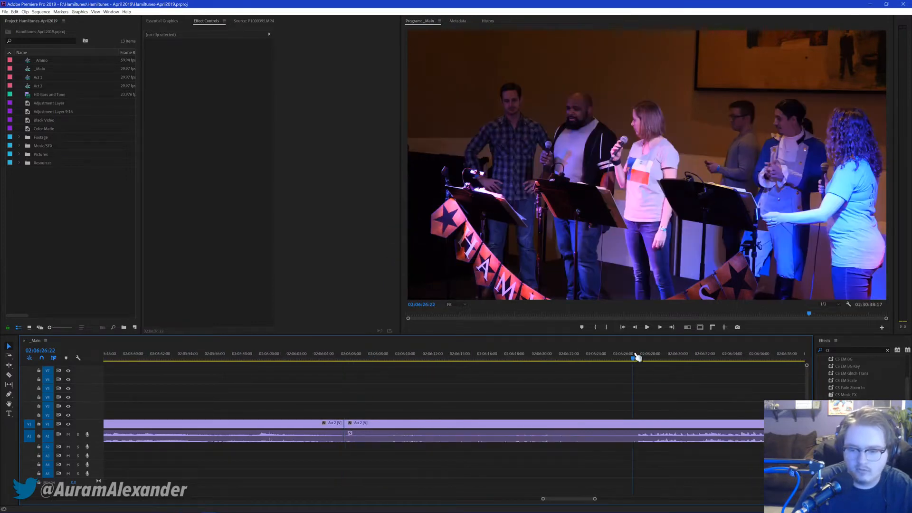
pyautogui.press('Up')
pyautogui.press('space')
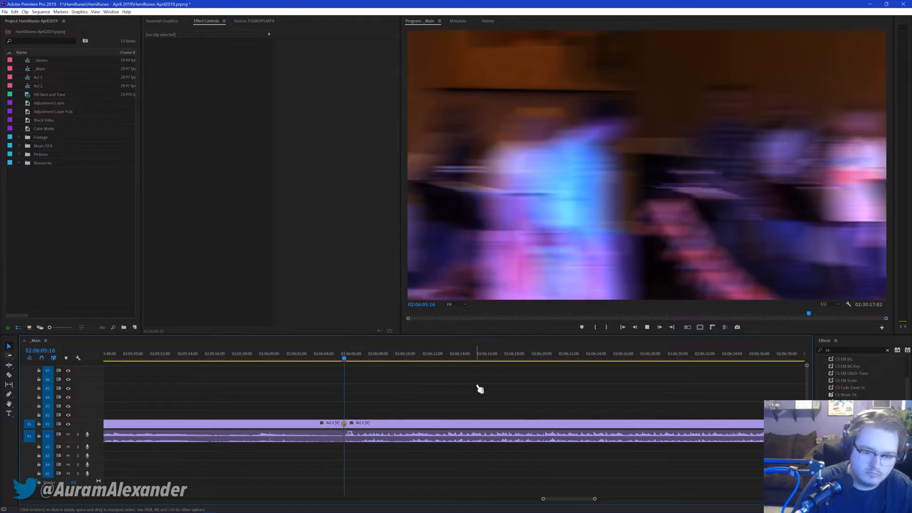
# Step: Save the project and skim the next song past the 02:06:05 join, sampling at 02:07:28:27
pyautogui.scroll(-3, 480, 387)
pyautogui.scroll(-6, 503, 387)
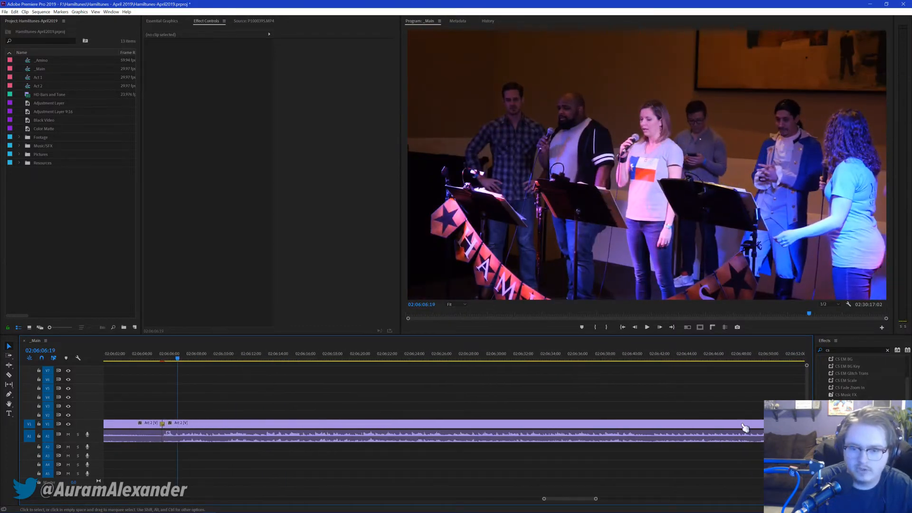
pyautogui.scroll(-4, 732, 382)
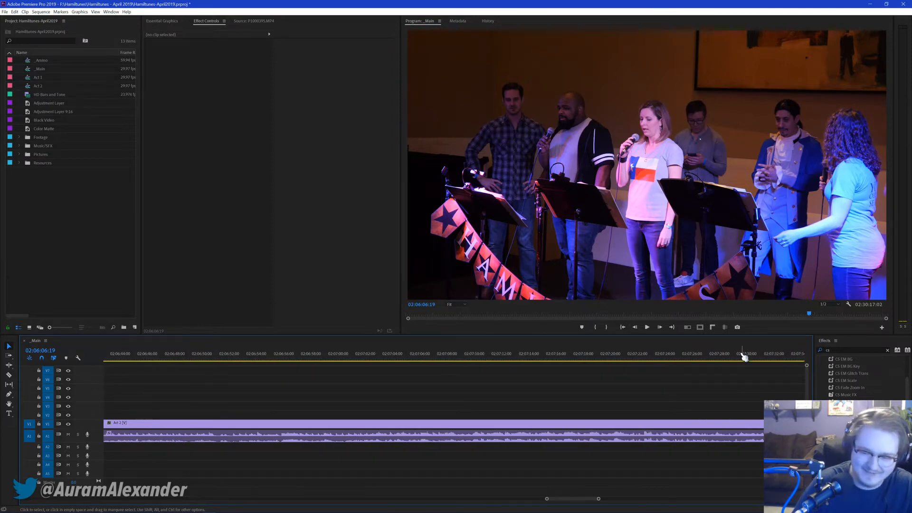
pyautogui.click(732, 357)
pyautogui.scroll(-5, 729, 379)
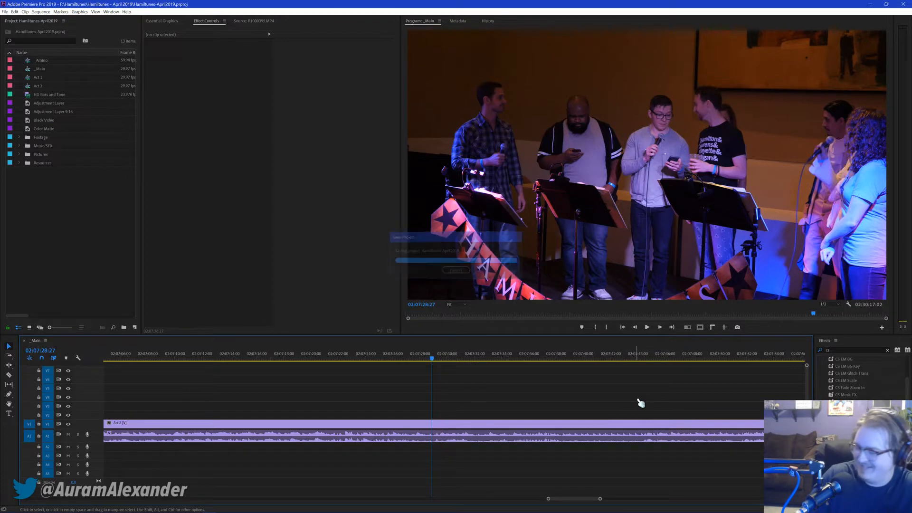
pyautogui.scroll(-1, 630, 414)
pyautogui.scroll(-3, 594, 435)
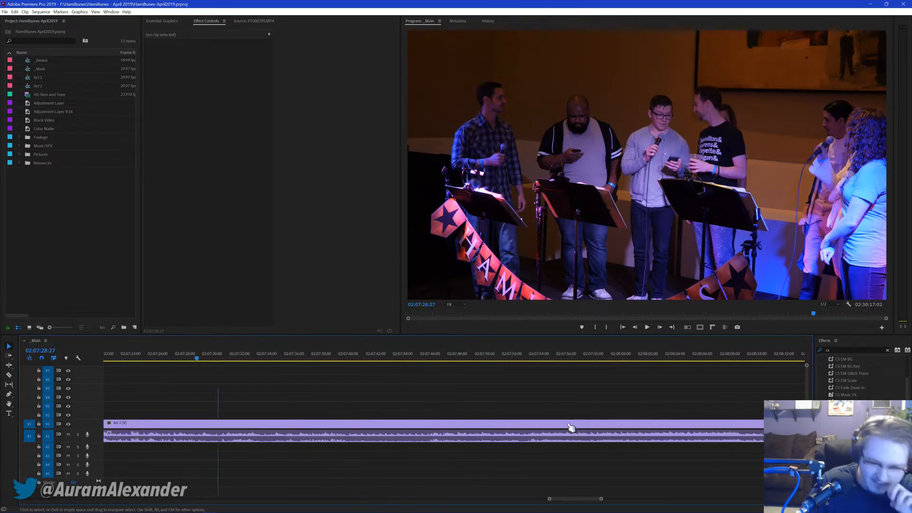
# Step: Check for a break between songs by playing the footage from about 02:08:25 to 02:08:32:11
pyautogui.click(670, 359)
pyautogui.scroll(-1, 572, 418)
pyautogui.scroll(-3, 561, 415)
pyautogui.click(626, 358)
pyautogui.scroll(-2, 668, 386)
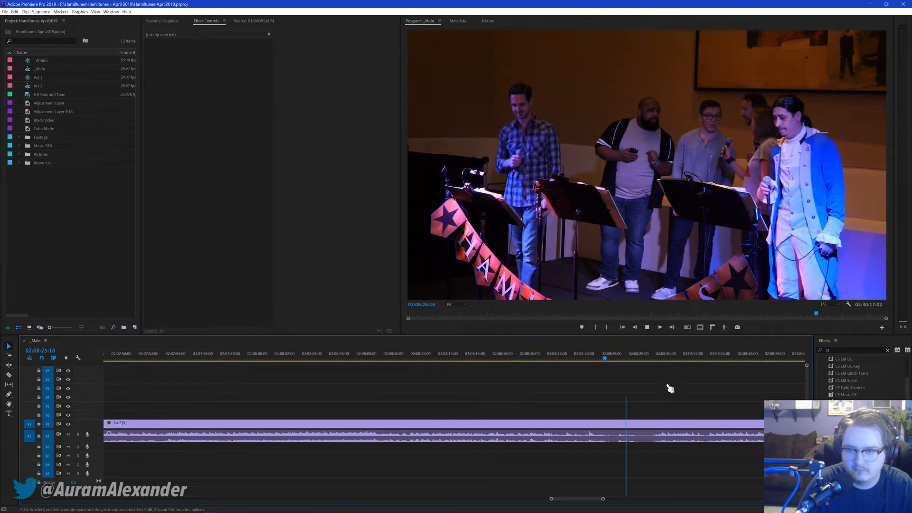
pyautogui.press('space')
pyautogui.scroll(-6, 738, 394)
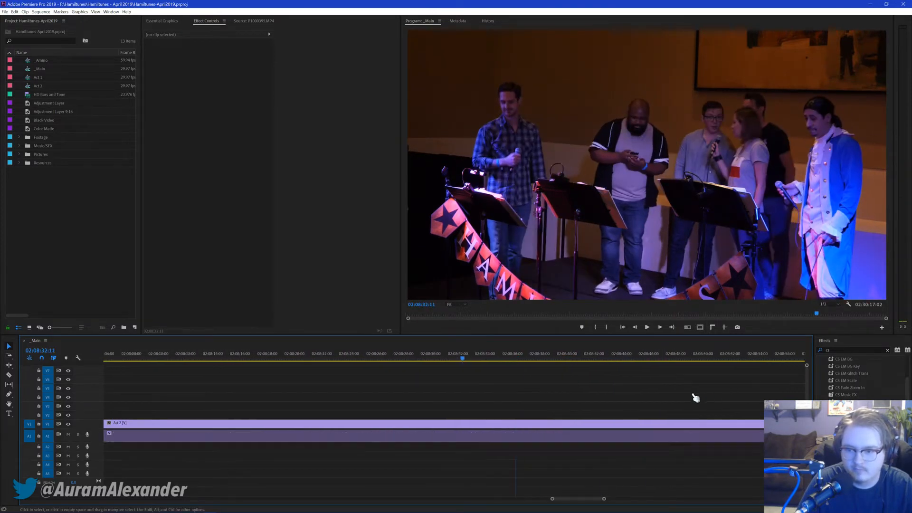
pyautogui.press('space')
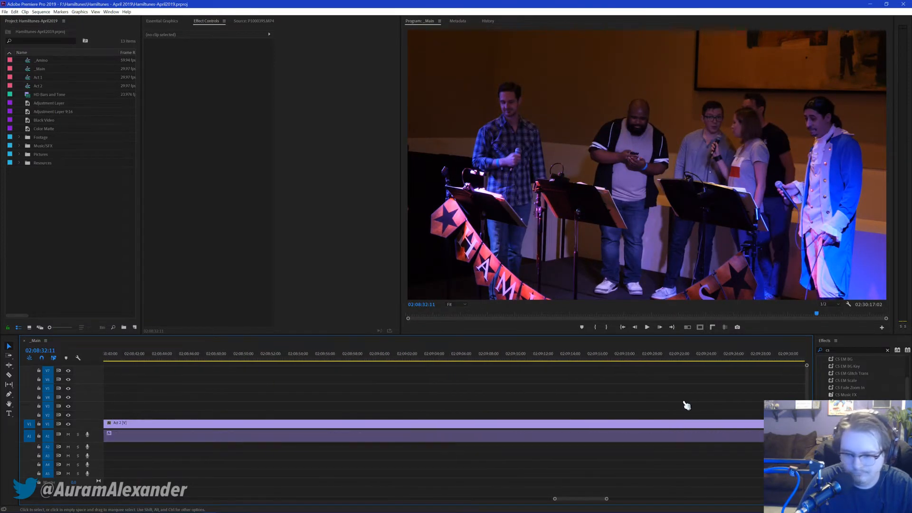
# Step: Look for the song's end beyond 02:08:32:11, sampling at 02:09:40:00 and playing from 02:09:55:06 to 02:09:59:15
pyautogui.scroll(-6, 680, 404)
pyautogui.scroll(-4, 754, 380)
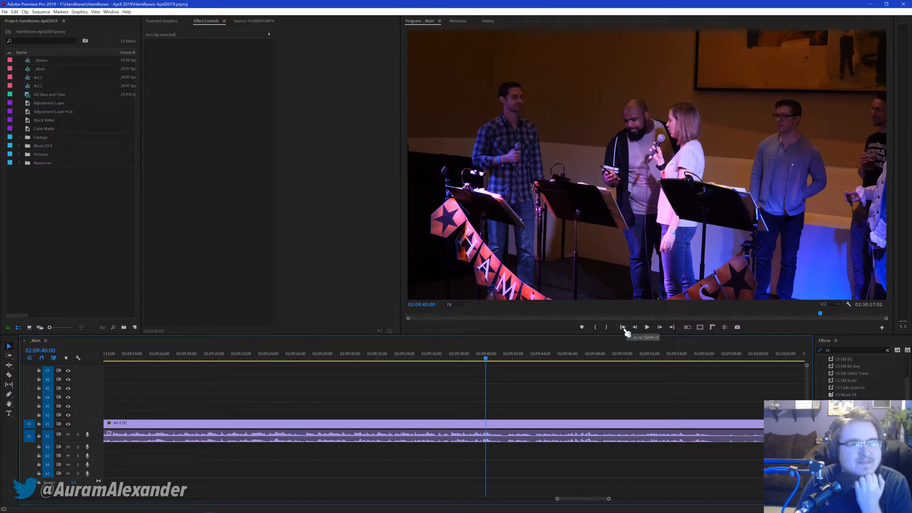
pyautogui.scroll(-1, 593, 410)
pyautogui.scroll(-1, 569, 385)
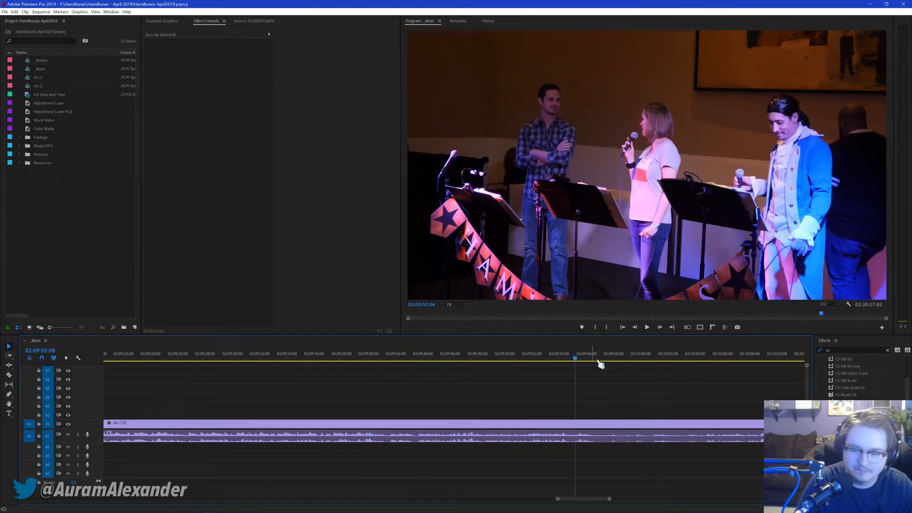
pyautogui.press('space')
pyautogui.scroll(-1, 594, 403)
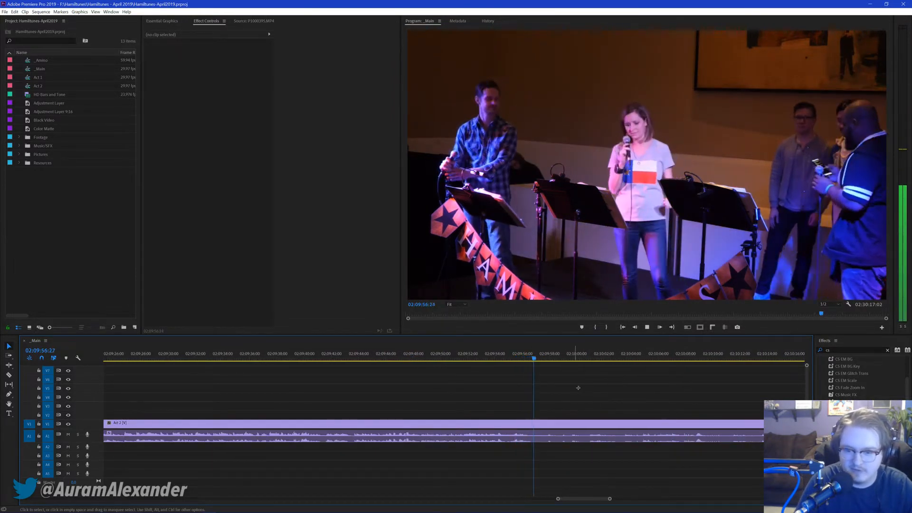
pyautogui.scroll(-1, 574, 387)
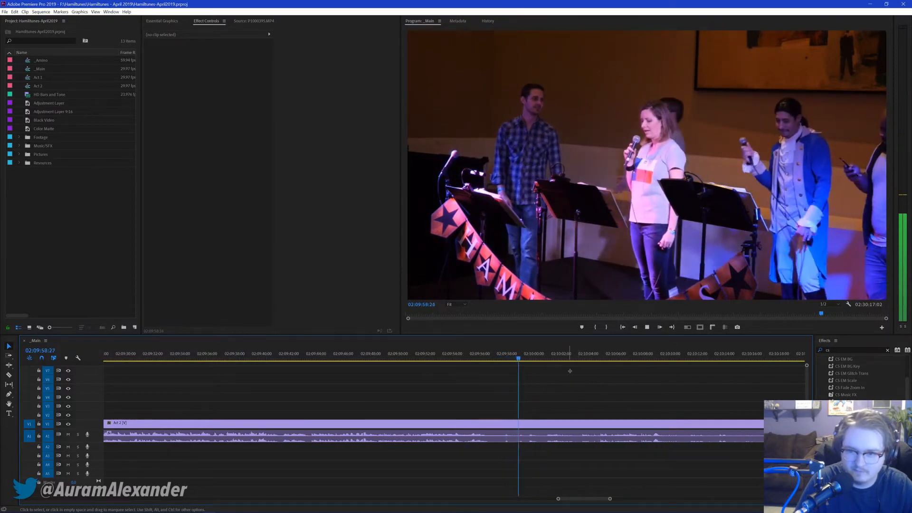
pyautogui.press('space')
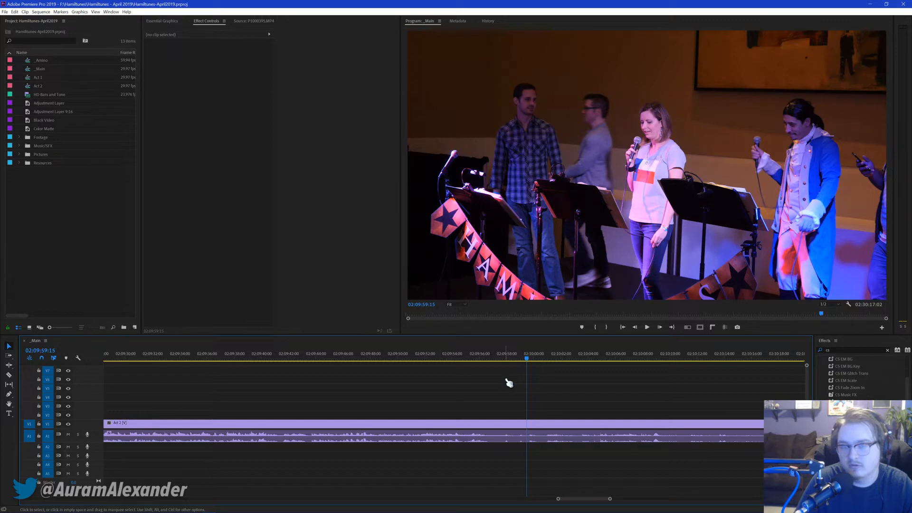
# Step: Play the footage around 02:10:02 to 02:10:11 to find where the song ends, and split the Act 2 clip at 02:10:03:11
pyautogui.scroll(-1, 618, 405)
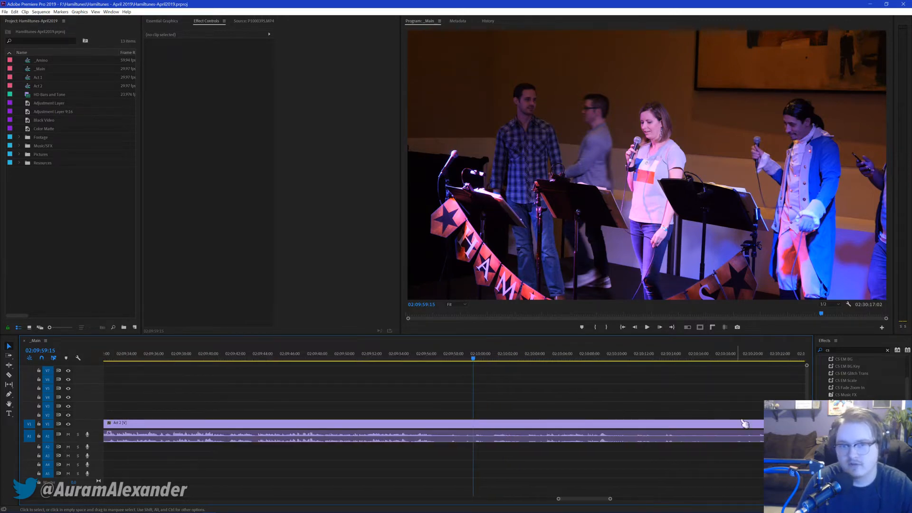
pyautogui.scroll(-1, 591, 407)
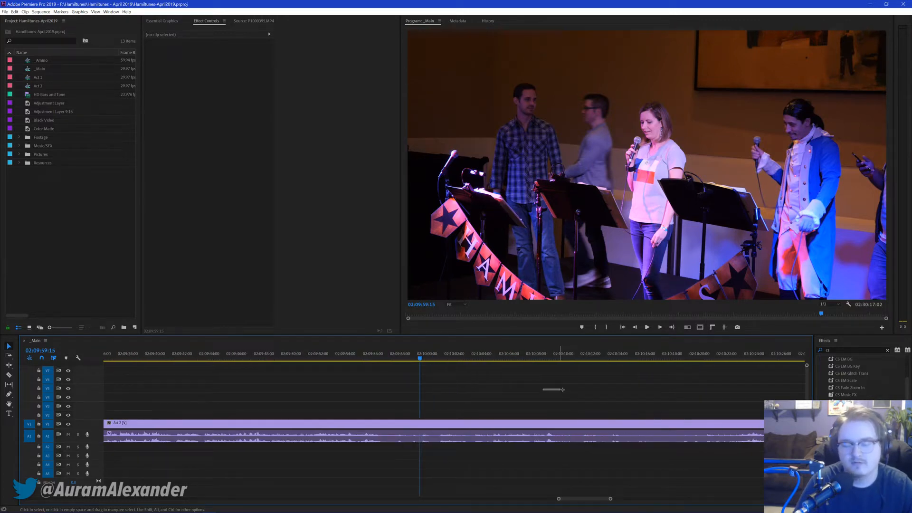
pyautogui.click(498, 361)
pyautogui.press('space')
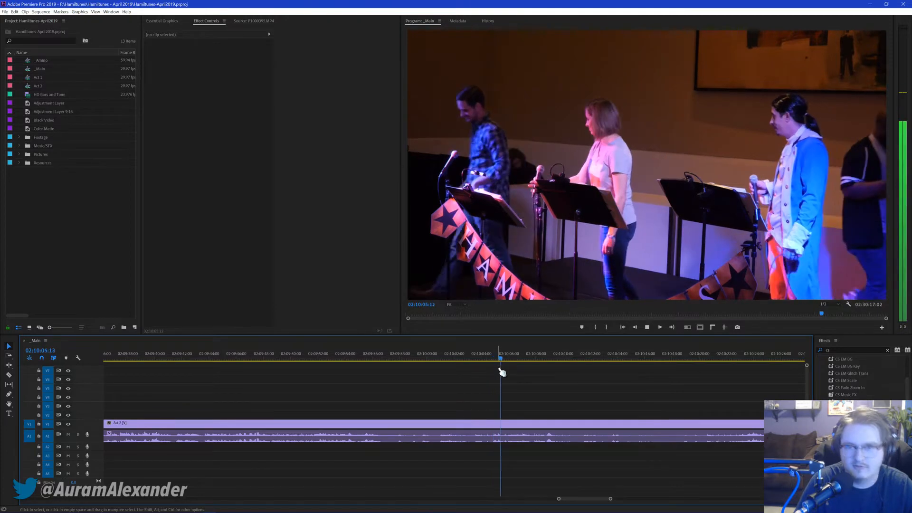
pyautogui.scroll(-1, 565, 397)
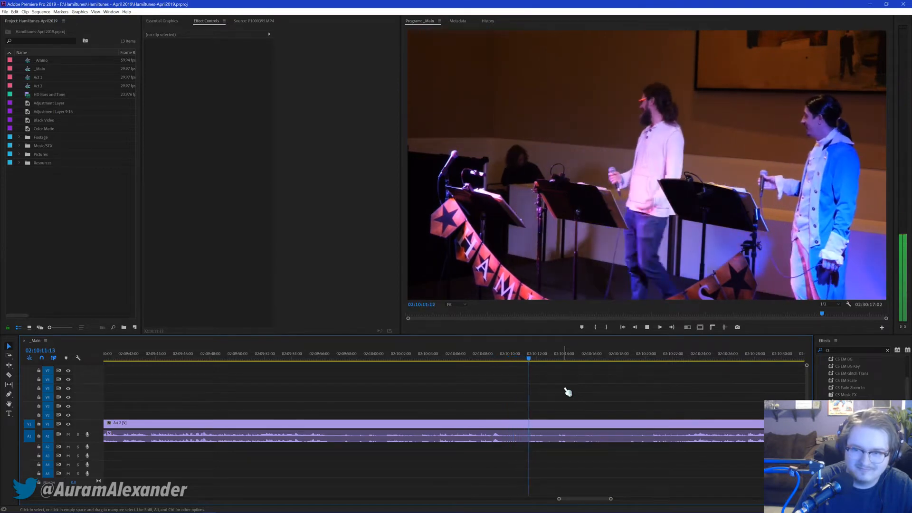
pyautogui.press('space')
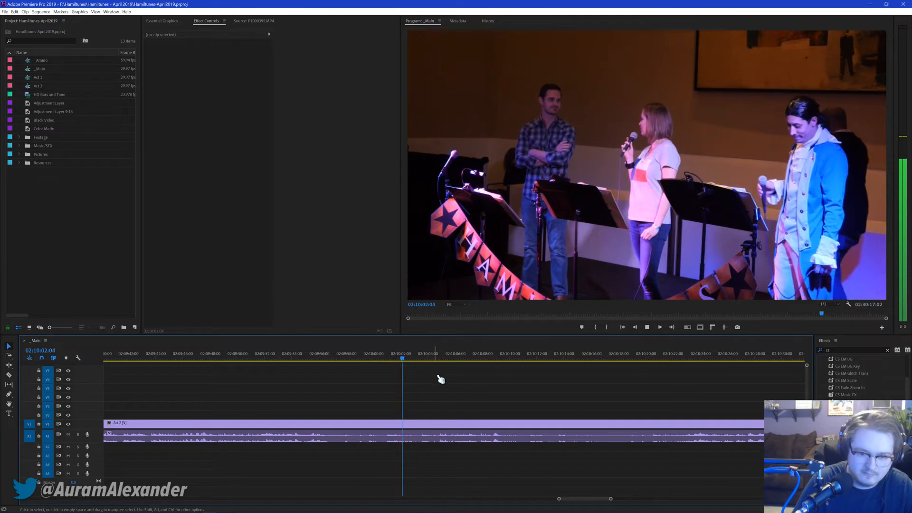
pyautogui.press('space')
pyautogui.hotkey('ctrl', 'k')
pyautogui.press('space')
pyautogui.press('space')
# Step: Remove the break from the 02:10:03:11 split to about 02:10:20, closing the gap, and add a video transition at the join
pyautogui.click(580, 363)
pyautogui.press('space')
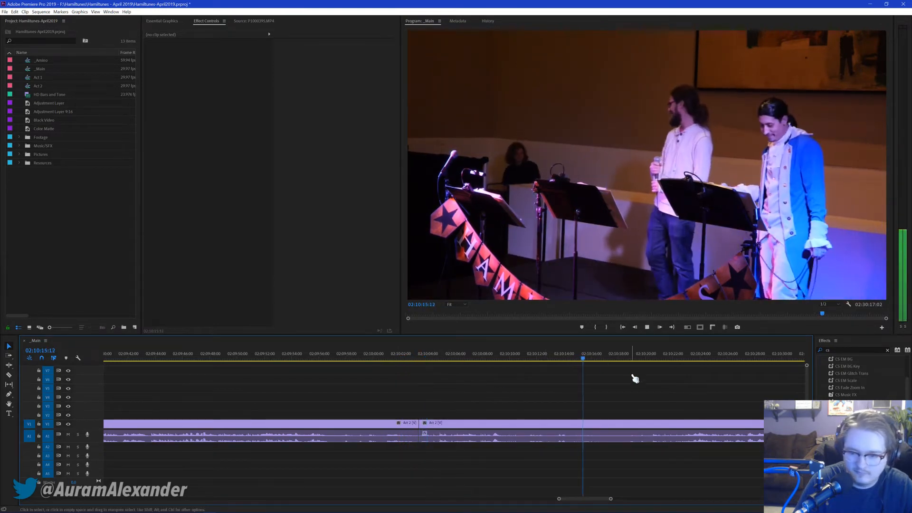
pyautogui.click(653, 360)
pyautogui.moveTo(654, 359); pyautogui.dragTo(653, 360)
pyautogui.press('Up')
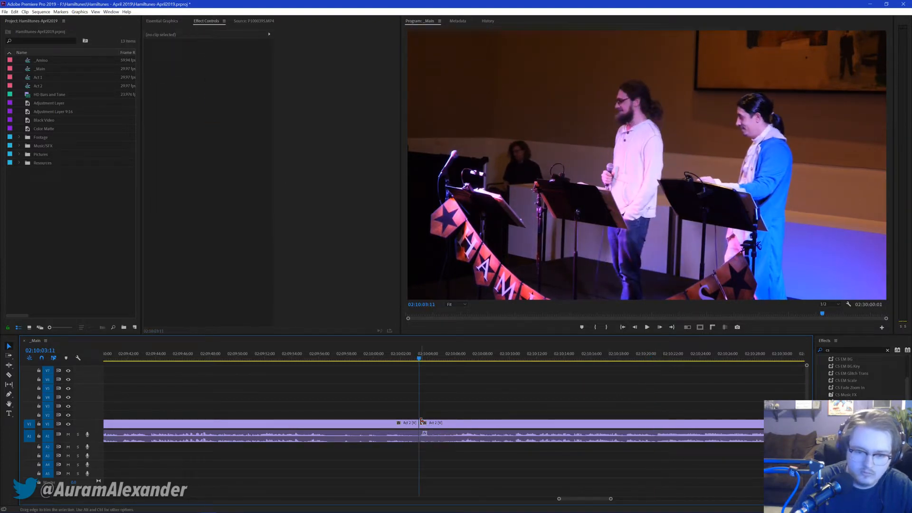
pyautogui.scroll(-2, 479, 397)
pyautogui.scroll(-1, 470, 403)
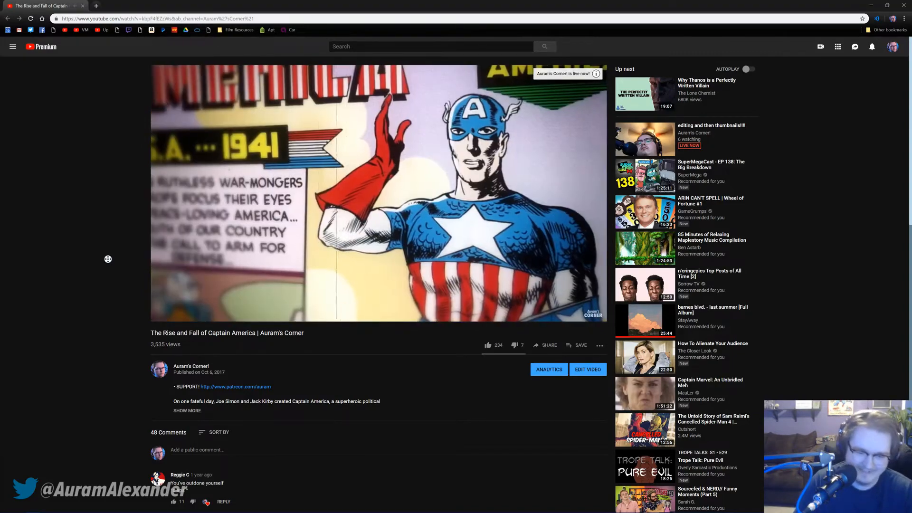
# Step: Read through the comments below the YouTube video The Rise and Fall of Captain America and return to the player
pyautogui.scroll(-5, 151, 276)
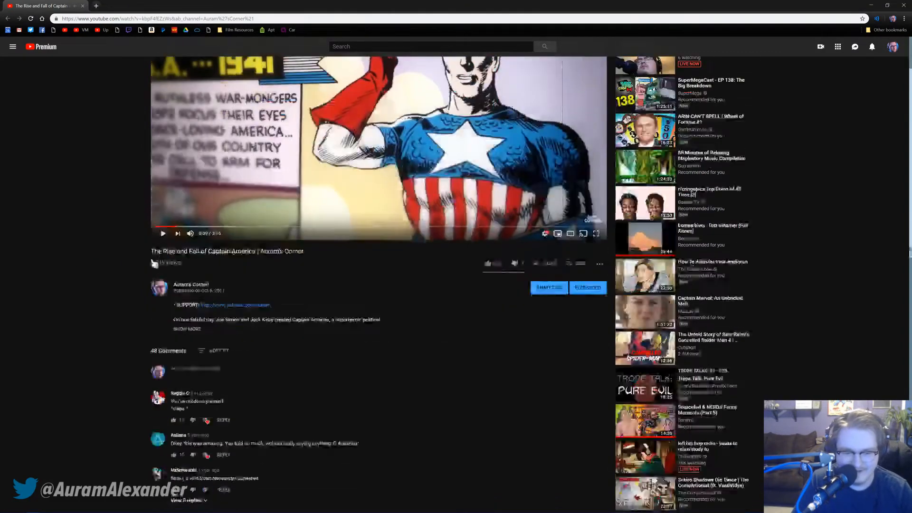
pyautogui.scroll(-7, 122, 162)
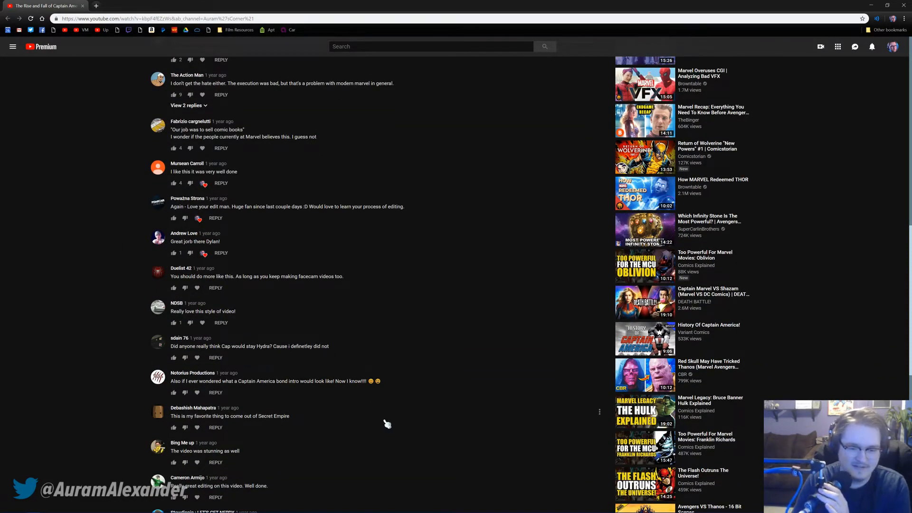
pyautogui.scroll(12, 383, 422)
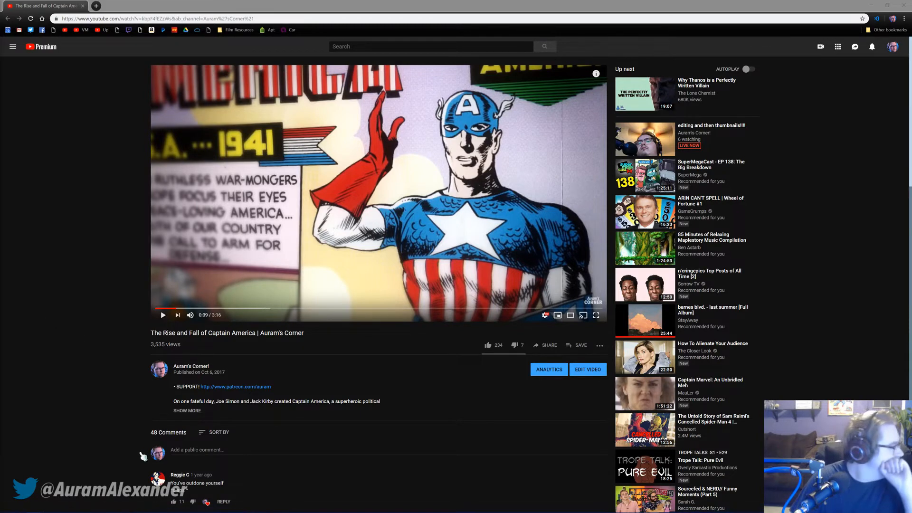
# Step: Play the Captain America video briefly from 0:09, pause it at 0:11, and switch back to Premiere Pro
pyautogui.click(108, 264)
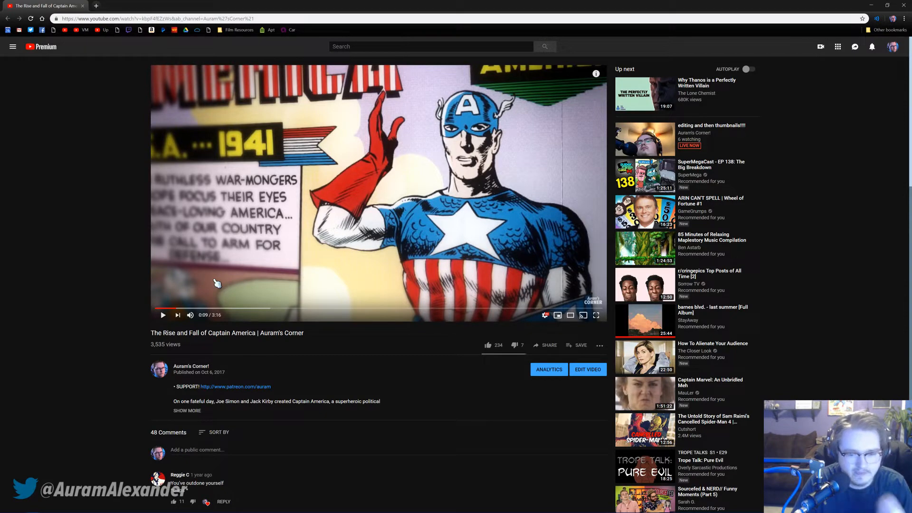
pyautogui.click(184, 269)
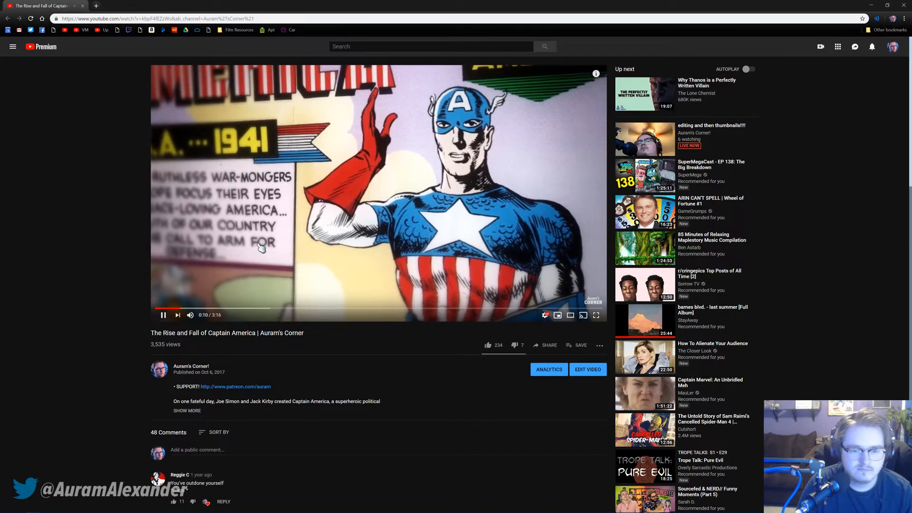
pyautogui.press('space')
pyautogui.moveTo(243, 508)
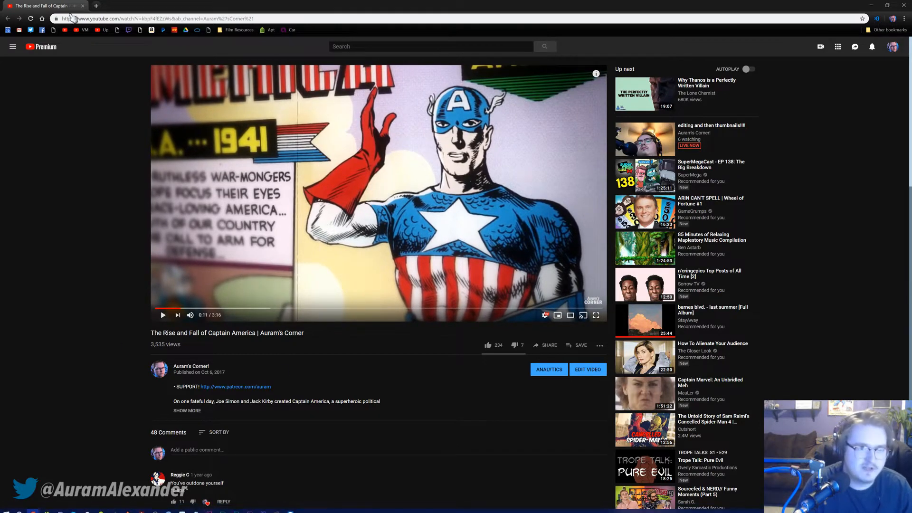
pyautogui.click(248, 508)
pyautogui.click(252, 393)
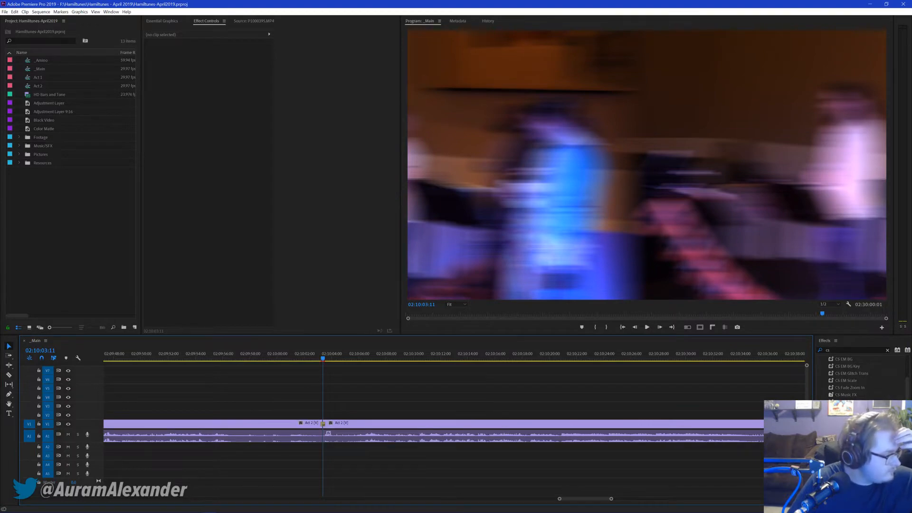
# Step: Preview the transition at the 02:10:03:11 join and skim the following song, sampling at 02:11:44:20 and about 02:12:15
pyautogui.press('space')
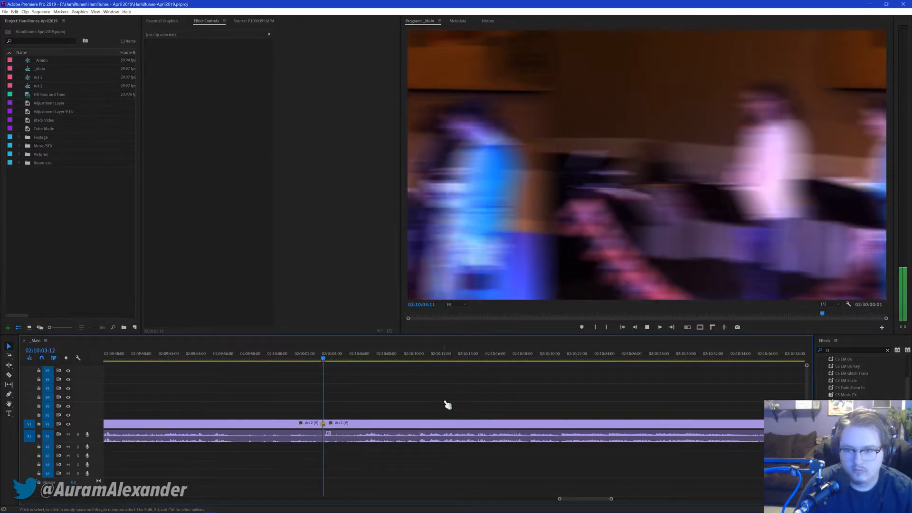
pyautogui.press('space')
pyautogui.scroll(-3, 642, 399)
pyautogui.scroll(-6, 638, 397)
pyautogui.scroll(-6, 686, 407)
pyautogui.click(710, 359)
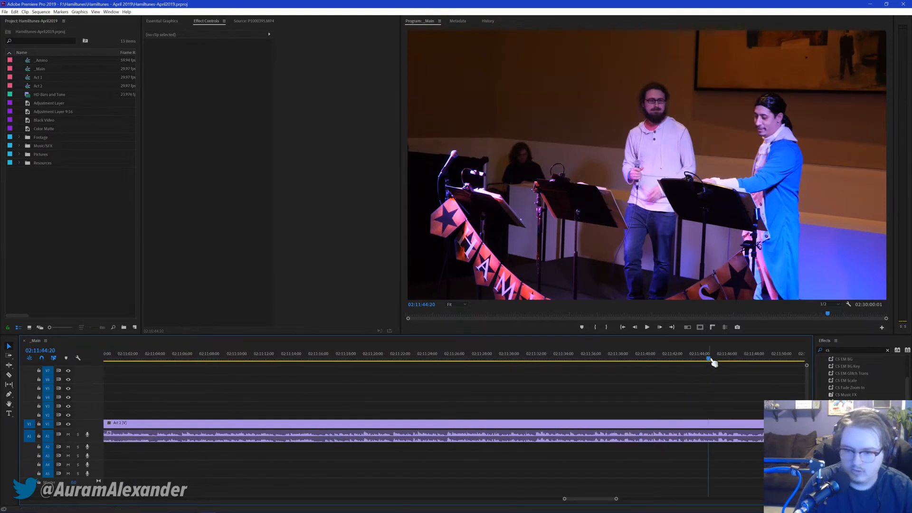
pyautogui.scroll(-6, 683, 397)
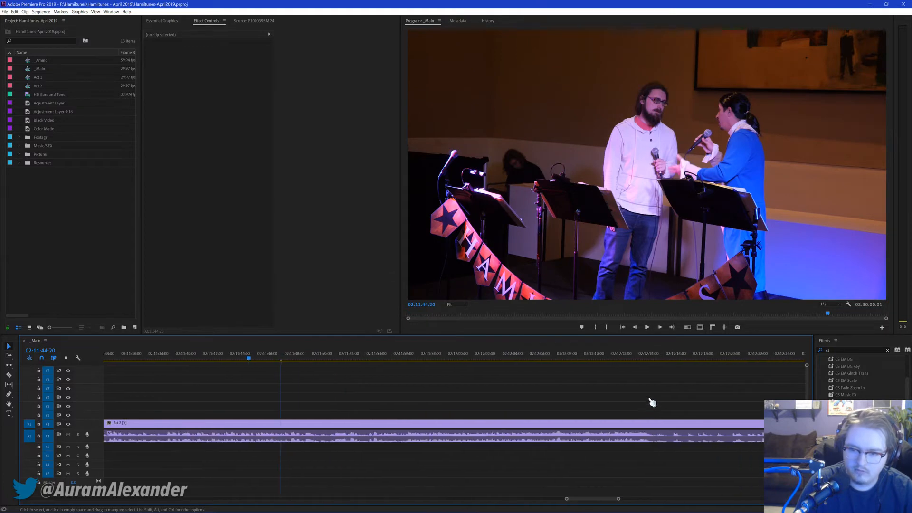
pyautogui.click(670, 356)
pyautogui.scroll(-3, 680, 408)
pyautogui.scroll(-2, 651, 405)
# Step: Play the song's end from 02:12:30:08 and split the Act 2 clip at 02:12:31:04
pyautogui.click(485, 356)
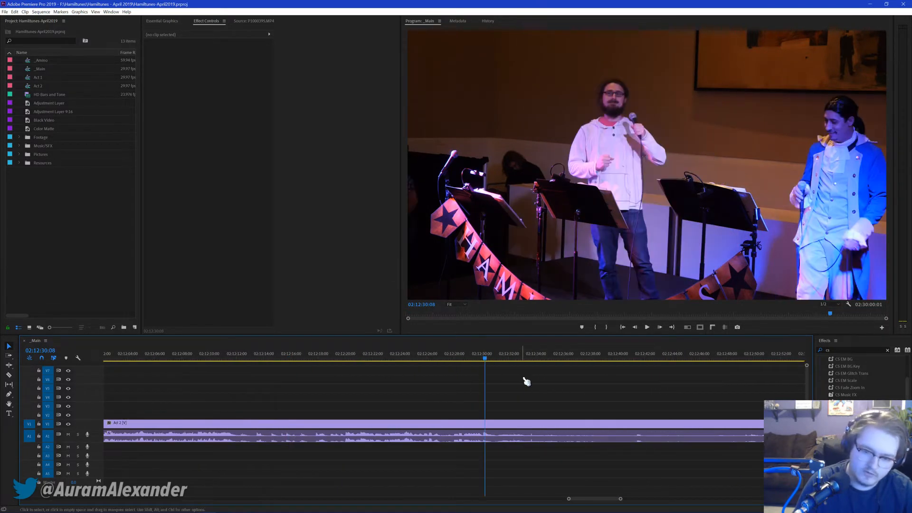
pyautogui.press('space')
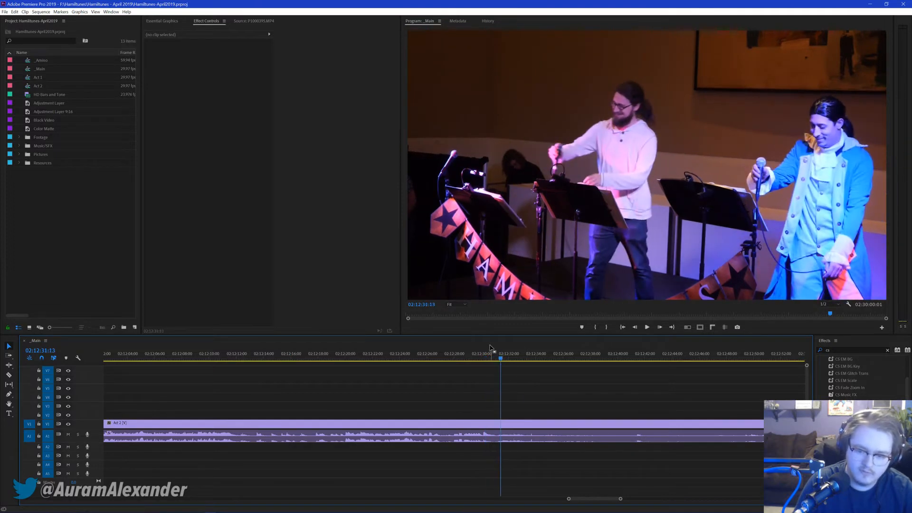
pyautogui.click(497, 357)
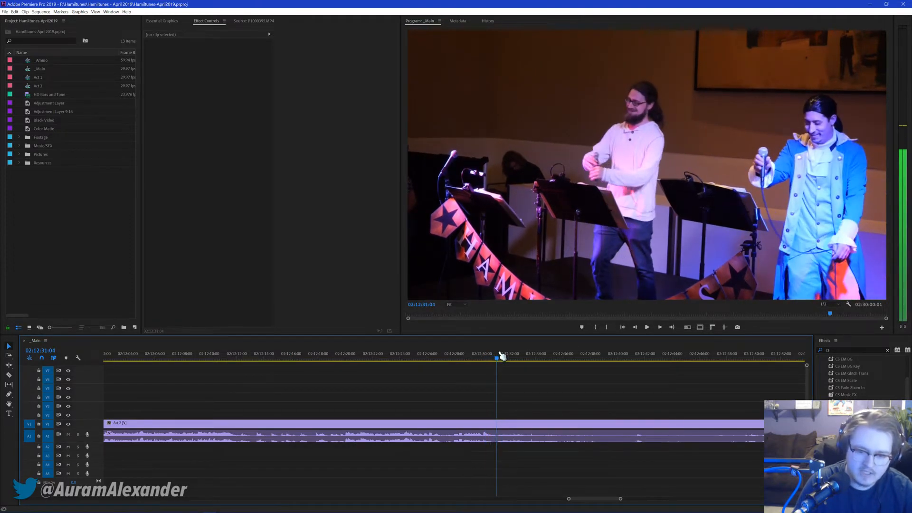
pyautogui.hotkey('ctrl', 'k')
# Step: Remove the break from the 02:12:31:04 split to about 02:12:49, closing the gap, and add a video transition at the join
pyautogui.scroll(-2, 594, 377)
pyautogui.click(627, 357)
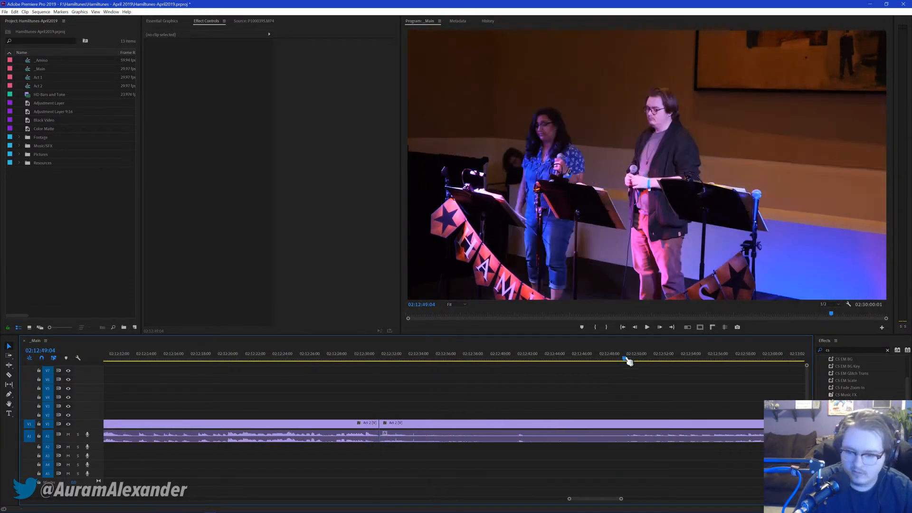
pyautogui.press('space')
pyautogui.press('Up')
pyautogui.hotkey('ctrl', 'd')
# Step: Skim the next section at 02:12:52:17 and 02:13:16:01, play to the end of the song, and split the clip at 02:13:18:18
pyautogui.scroll(-2, 529, 397)
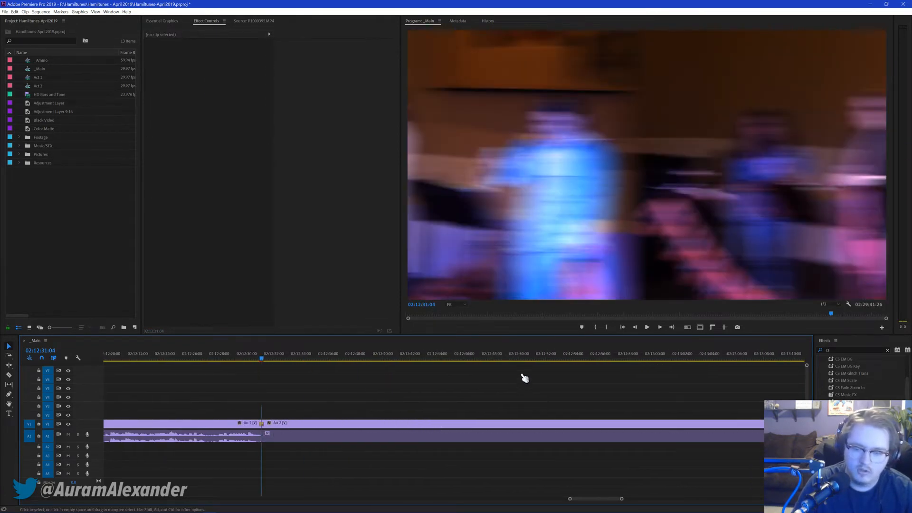
pyautogui.click(562, 357)
pyautogui.scroll(-4, 611, 397)
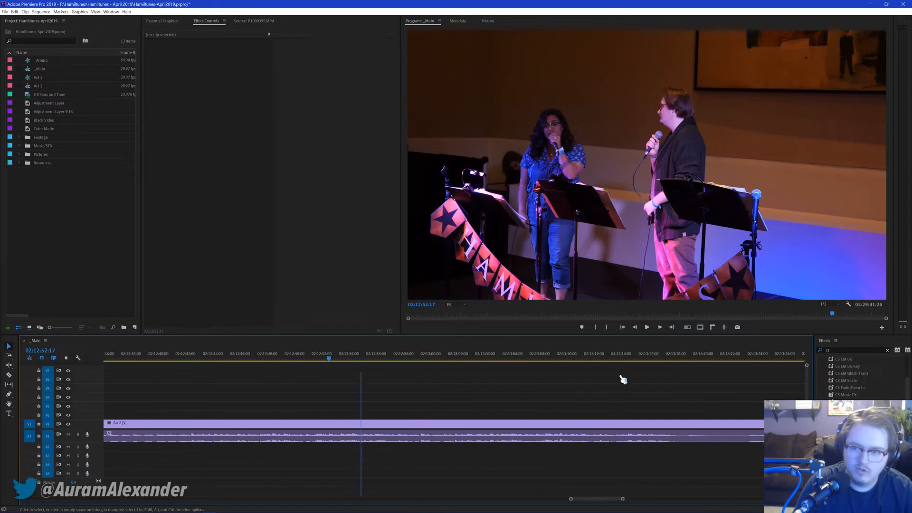
pyautogui.click(638, 357)
pyautogui.scroll(-2, 643, 385)
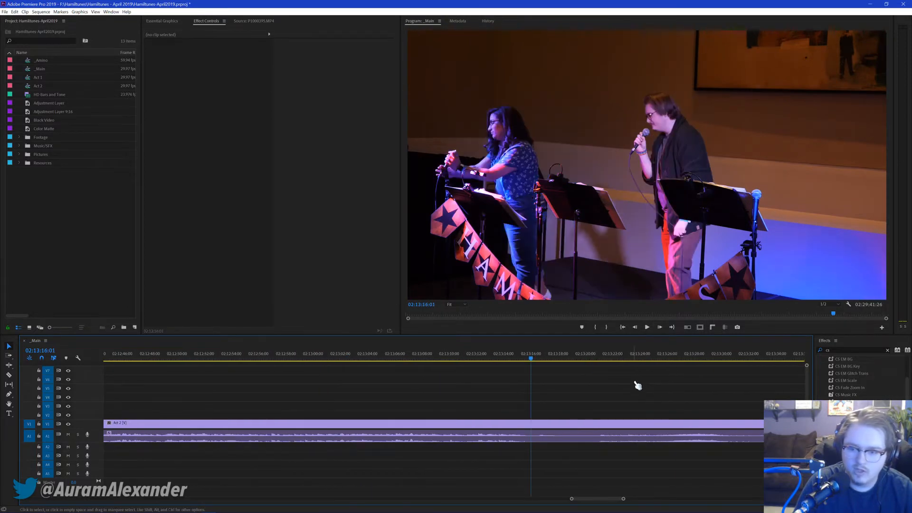
pyautogui.press('space')
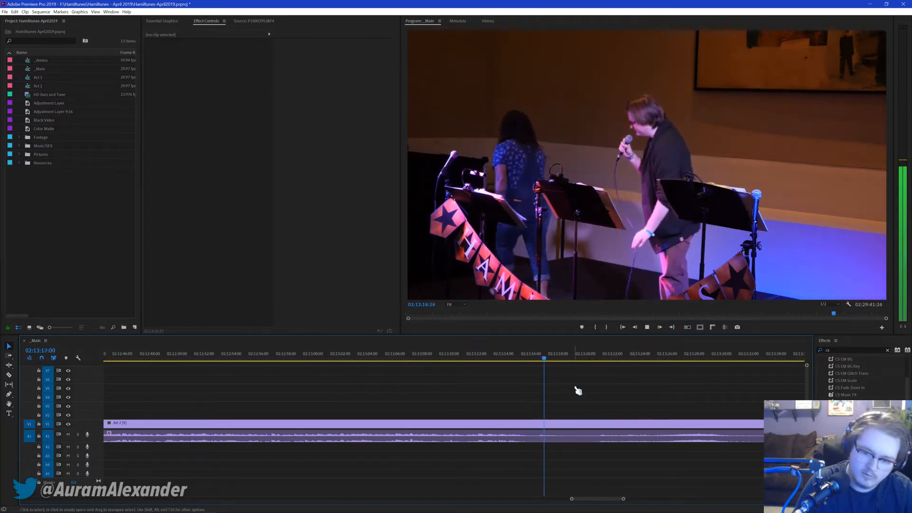
pyautogui.press('space')
pyautogui.hotkey('ctrl', 'k')
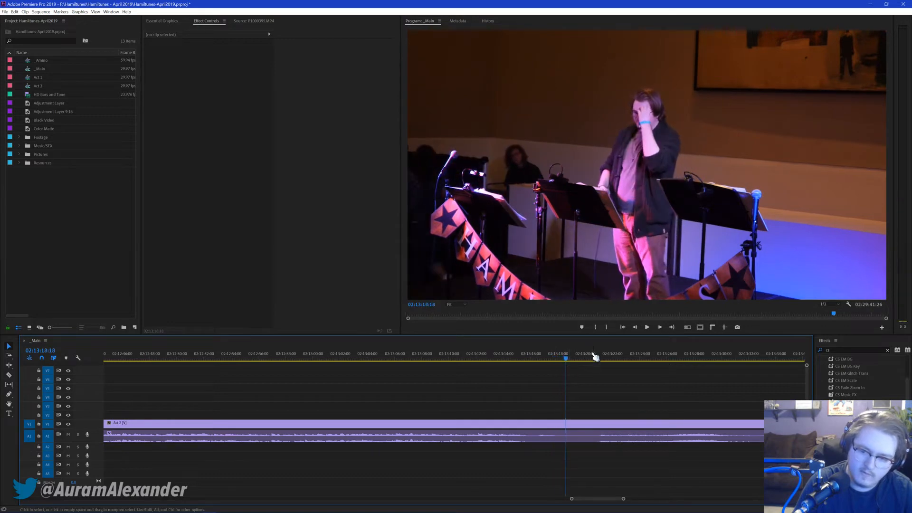
# Step: Remove the break from the 02:13:18:18 split to about 02:13:40, closing the gap, and add a video transition at the join
pyautogui.click(588, 356)
pyautogui.press('space')
pyautogui.press('space')
pyautogui.scroll(-3, 654, 387)
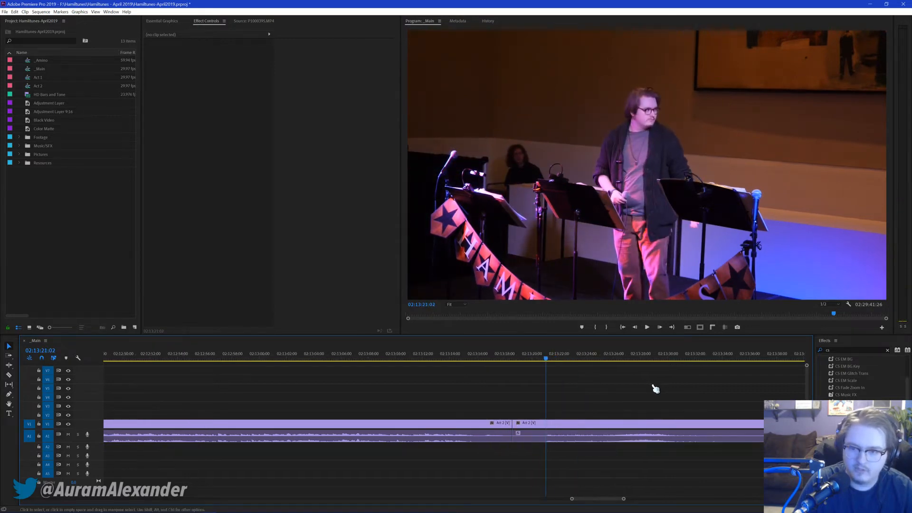
pyautogui.click(693, 356)
pyautogui.press('space')
pyautogui.scroll(-1, 711, 398)
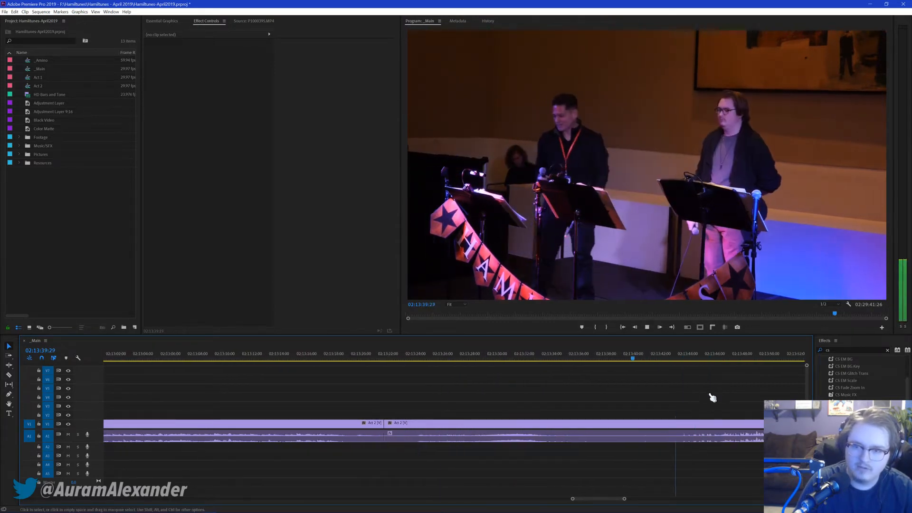
pyautogui.click(639, 360)
pyautogui.press('Up')
pyautogui.press('space')
pyautogui.press('space')
# Step: Skim the Act 2 footage after the new join at 02:13:44:25, 02:14:03:14 and 02:14:21:03
pyautogui.scroll(-2, 456, 387)
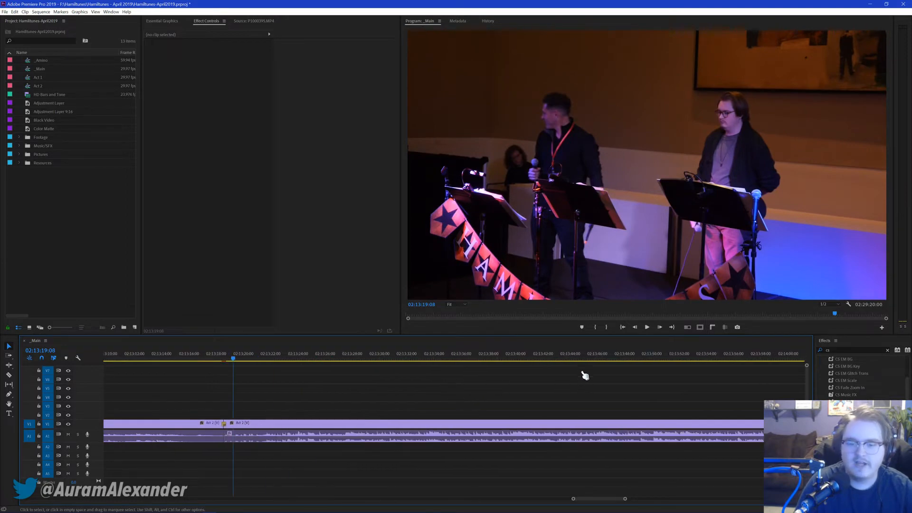
pyautogui.click(563, 357)
pyautogui.press('space')
pyautogui.scroll(-2, 615, 412)
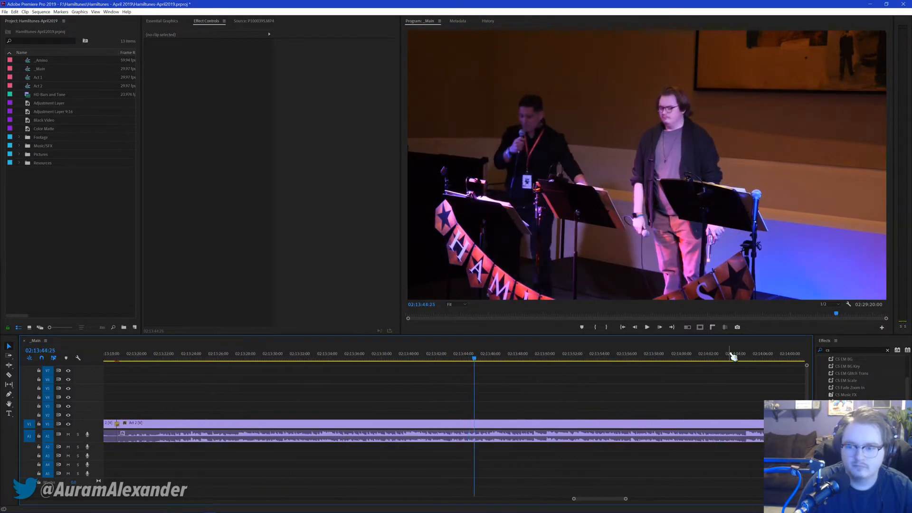
pyautogui.click(734, 357)
pyautogui.scroll(-5, 719, 366)
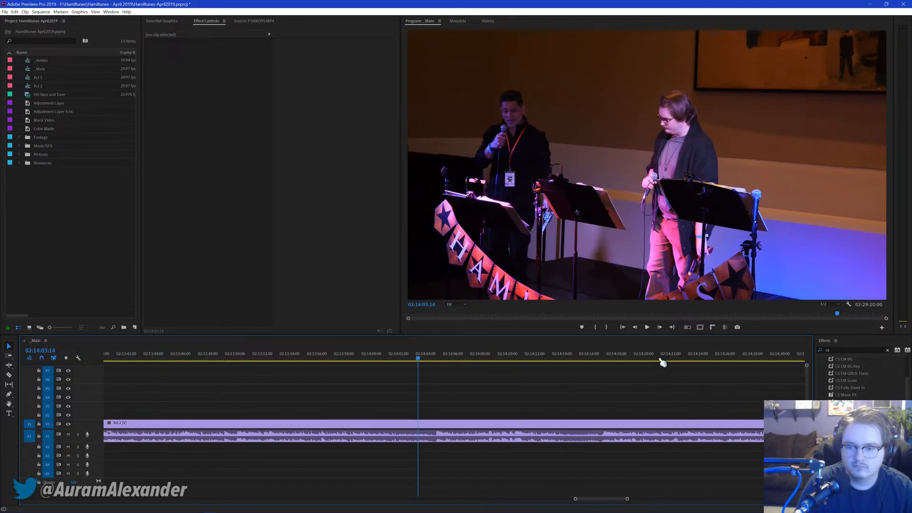
pyautogui.click(661, 363)
pyautogui.scroll(-1, 654, 387)
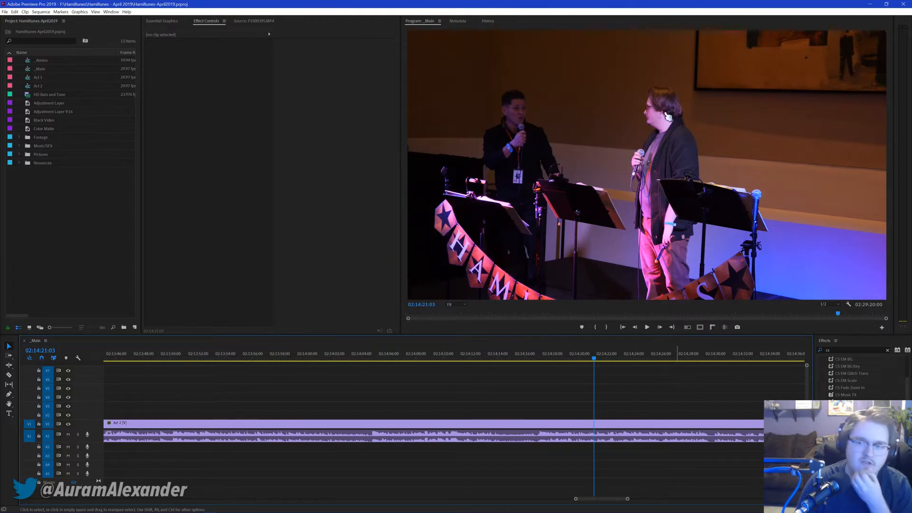
# Step: Continue skimming at 02:14:28:23 and 02:14:48:18, and play the quiet passage from about 02:15:00
pyautogui.scroll(-2, 556, 405)
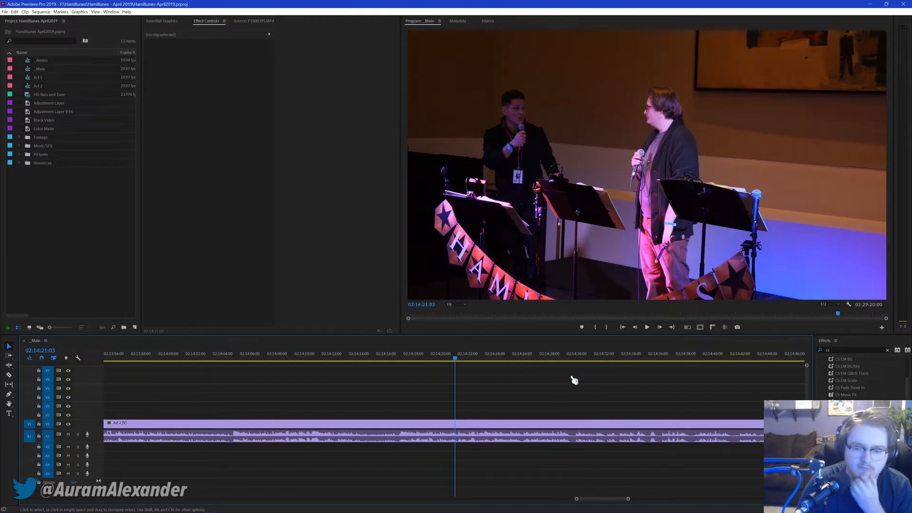
pyautogui.click(563, 363)
pyautogui.scroll(-2, 548, 436)
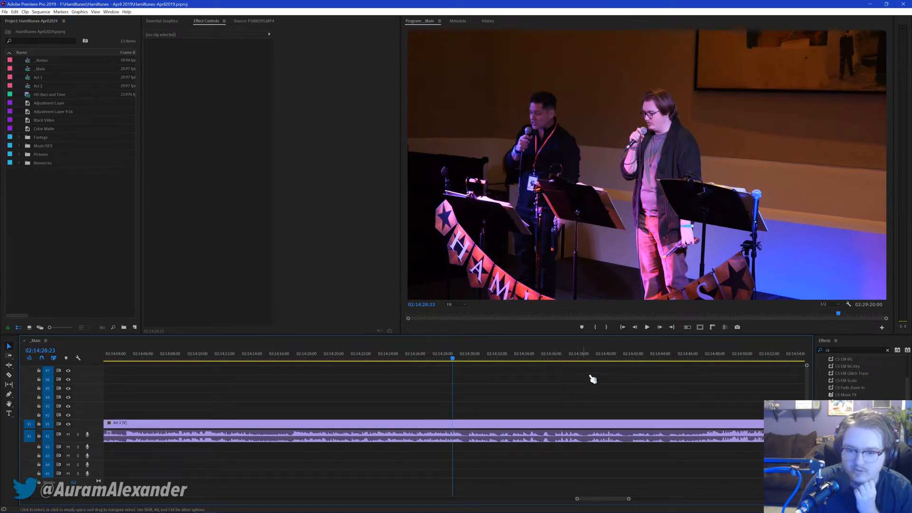
pyautogui.click(587, 361)
pyautogui.click(726, 361)
pyautogui.scroll(-6, 702, 401)
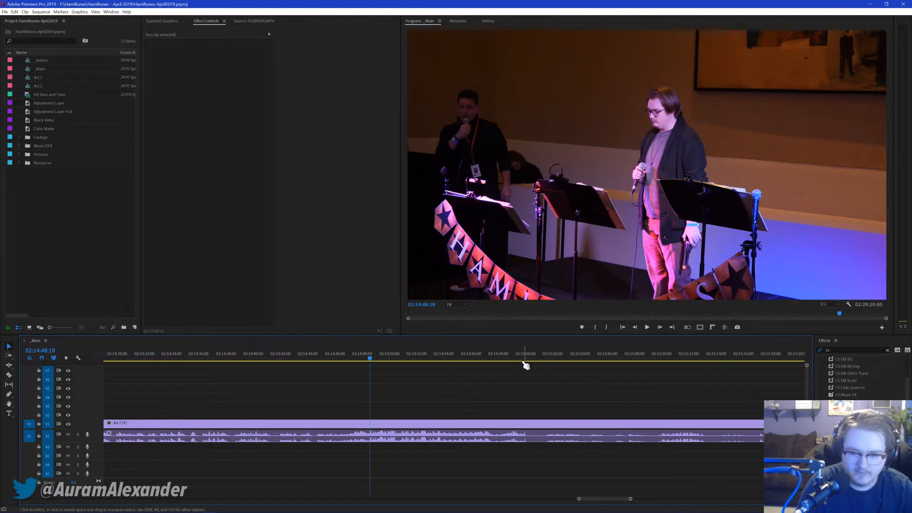
pyautogui.click(527, 362)
pyautogui.press('space')
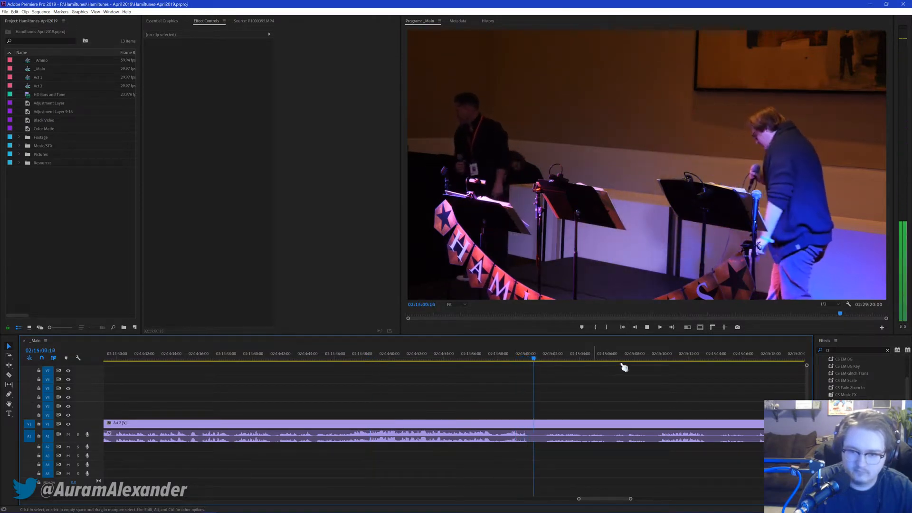
# Step: Skim ahead to 02:16:12:24, play that passage, and check the footage from 02:16:26:04
pyautogui.click(671, 362)
pyautogui.scroll(-8, 714, 403)
pyautogui.scroll(-5, 670, 377)
pyautogui.click(693, 361)
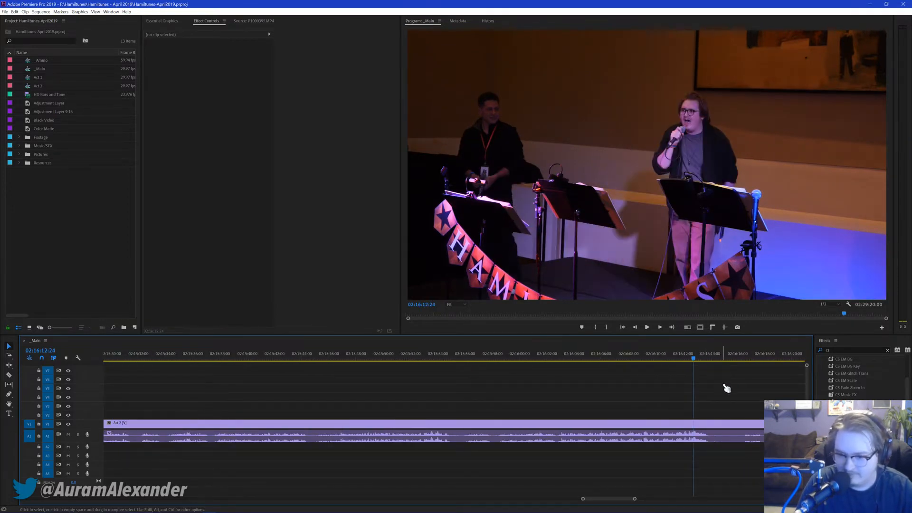
pyautogui.press('space')
pyautogui.scroll(-2, 729, 385)
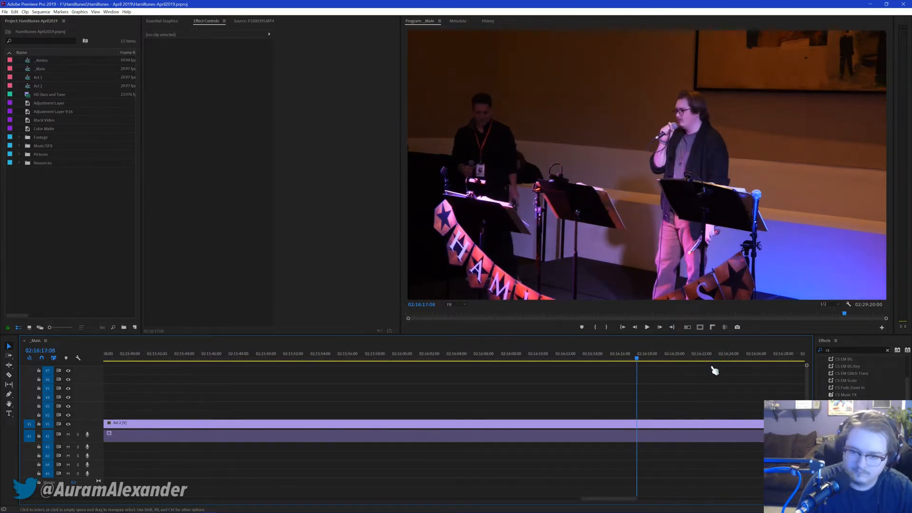
pyautogui.scroll(-7, 658, 380)
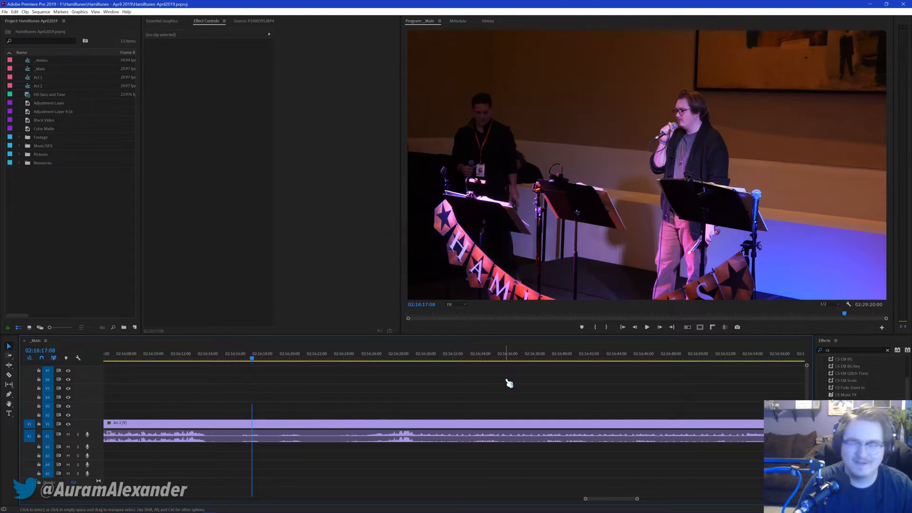
pyautogui.click(372, 357)
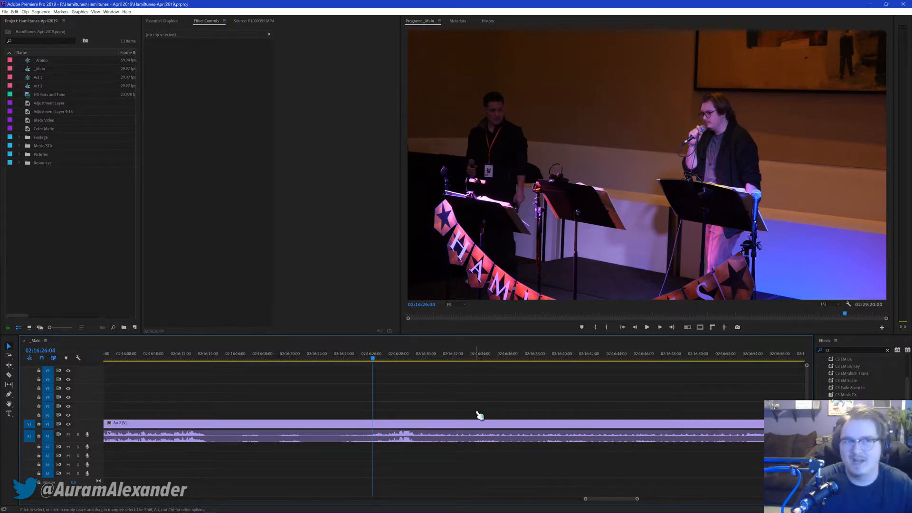
pyautogui.scroll(-2, 480, 417)
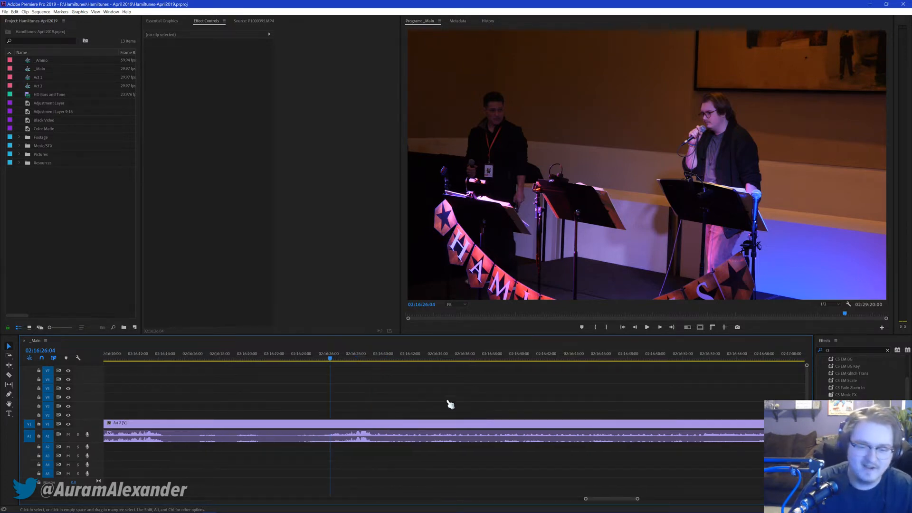
pyautogui.press('space')
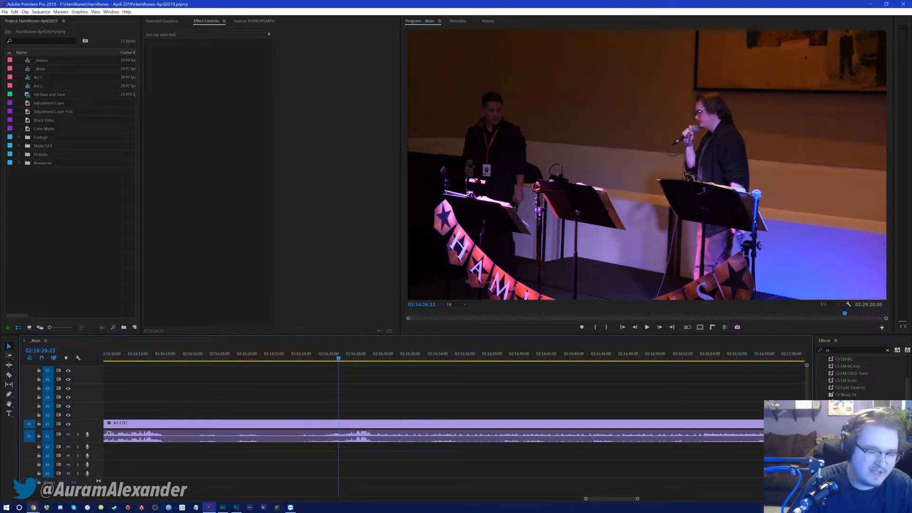
# Step: Switch to the YouTube window in Chrome and search for "auram captian america"
pyautogui.click(33, 508)
pyautogui.click(104, 483)
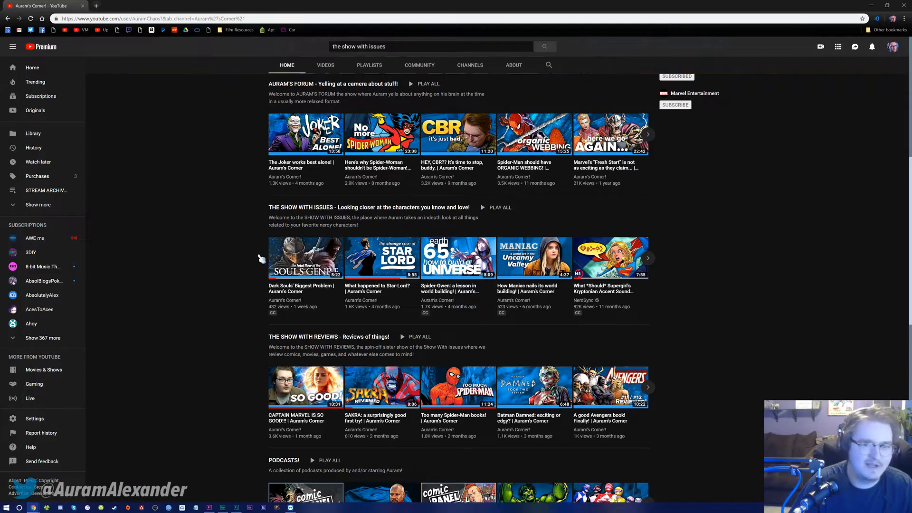
pyautogui.scroll(7, 218, 378)
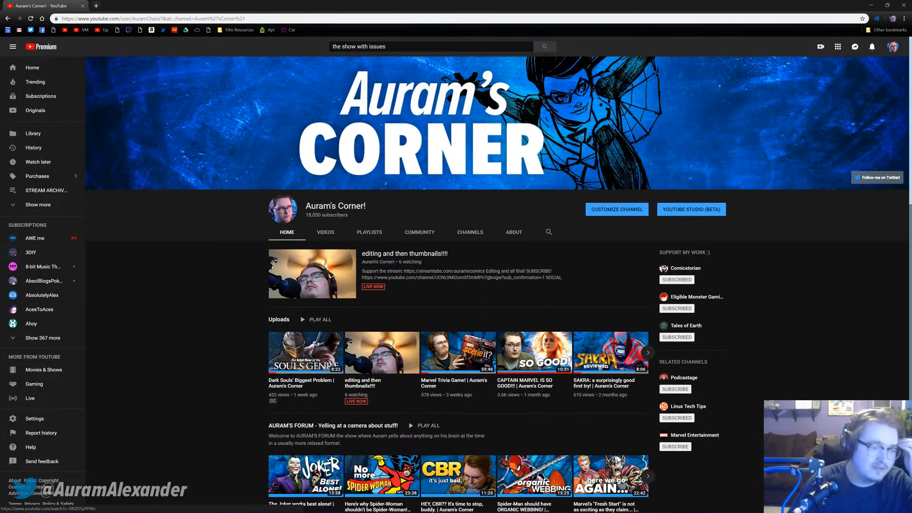
pyautogui.press('/')
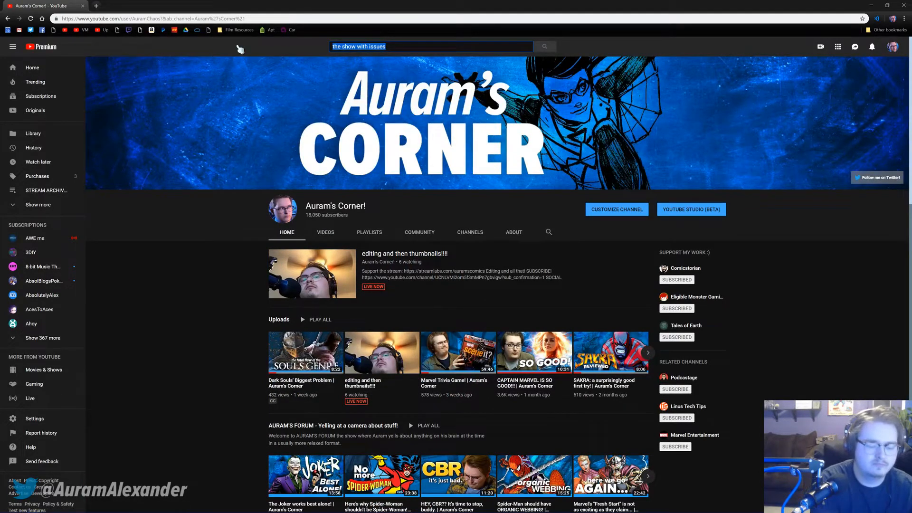
pyautogui.write('auram captian america')
pyautogui.press('Return')
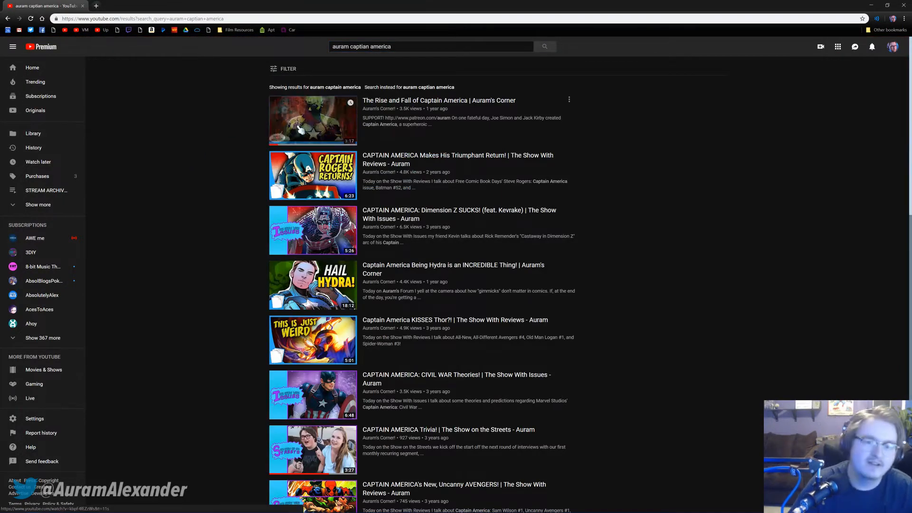
# Step: Open the video "The Rise and Fall of Captain America | Auram's Corner" and skip forward through it in several jumps
pyautogui.click(278, 129)
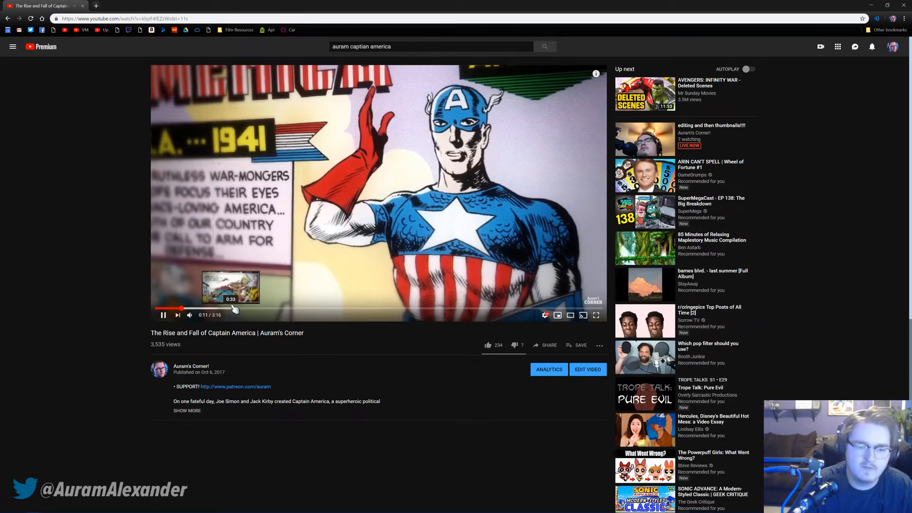
pyautogui.click(266, 309)
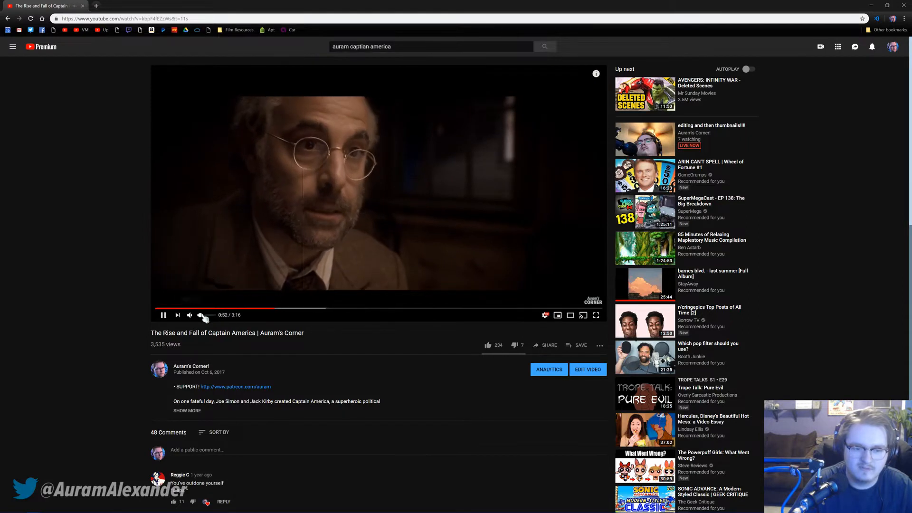
pyautogui.click(338, 311)
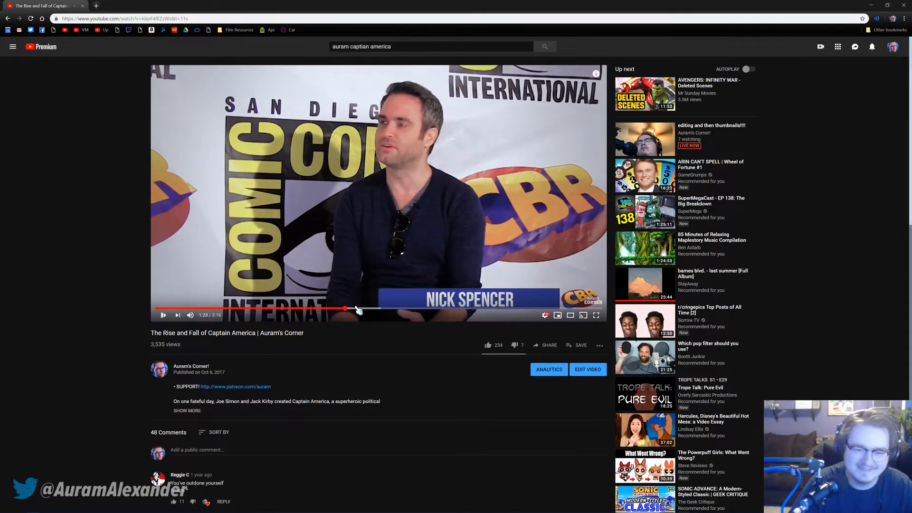
pyautogui.click(364, 309)
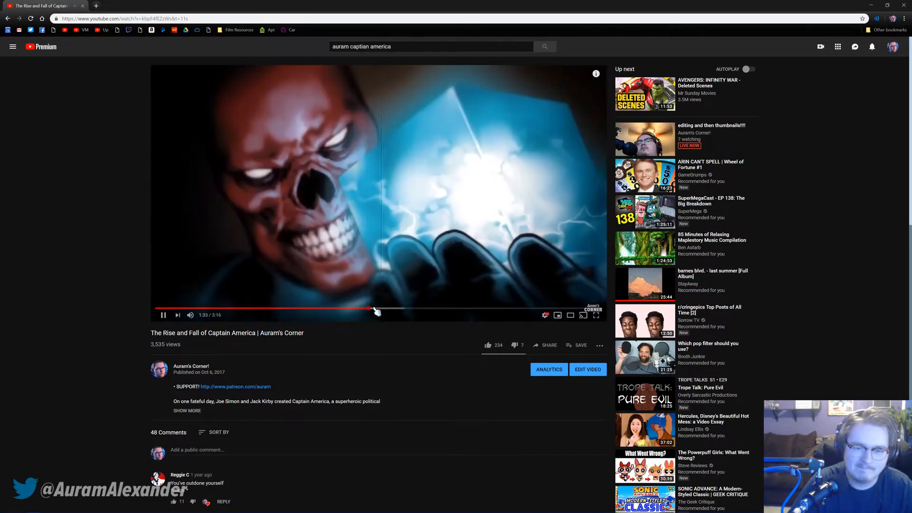
pyautogui.click(396, 310)
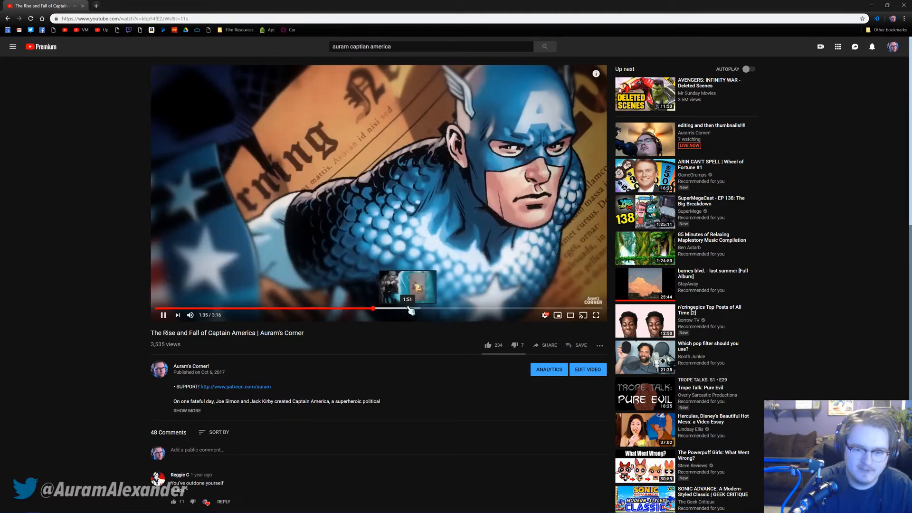
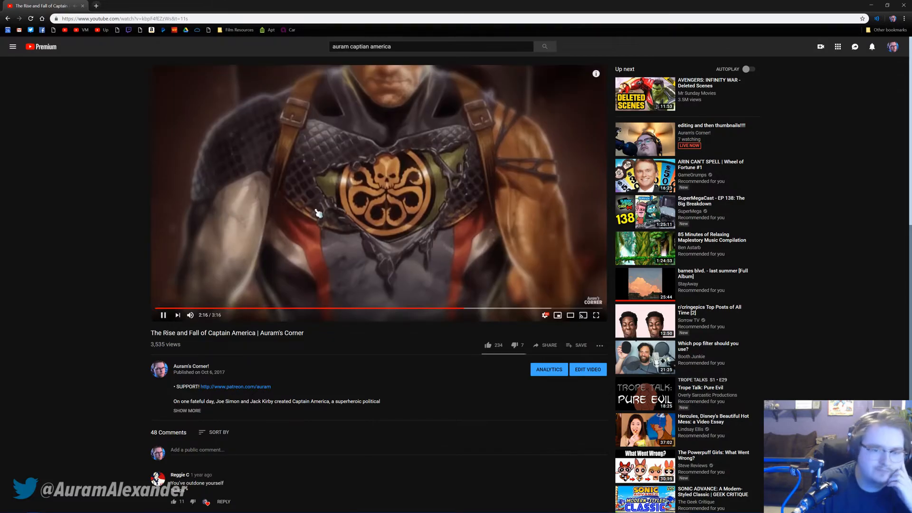
# Step: Return to Premiere Pro, play the Act 2 footage from 02:16:26:23, and skim ahead to 02:17:29:04
pyautogui.hotkey('alt', 'Tab')
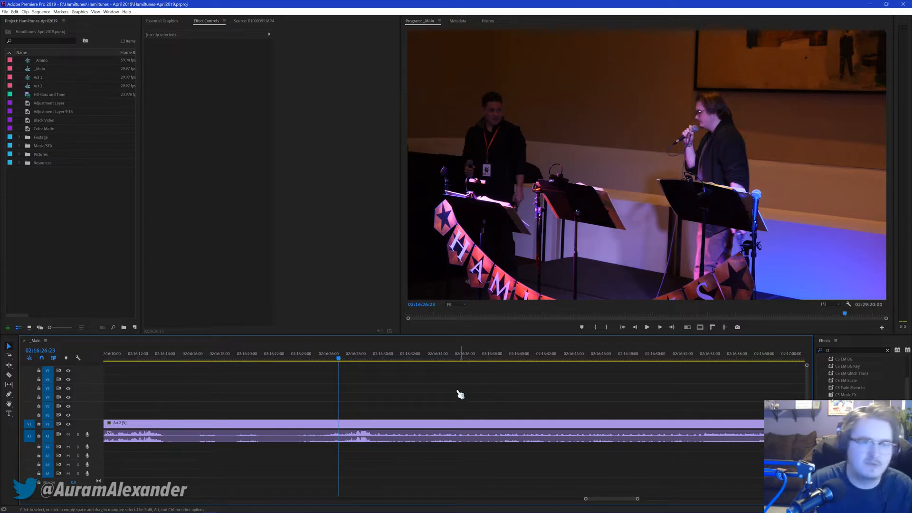
pyautogui.scroll(-3, 430, 395)
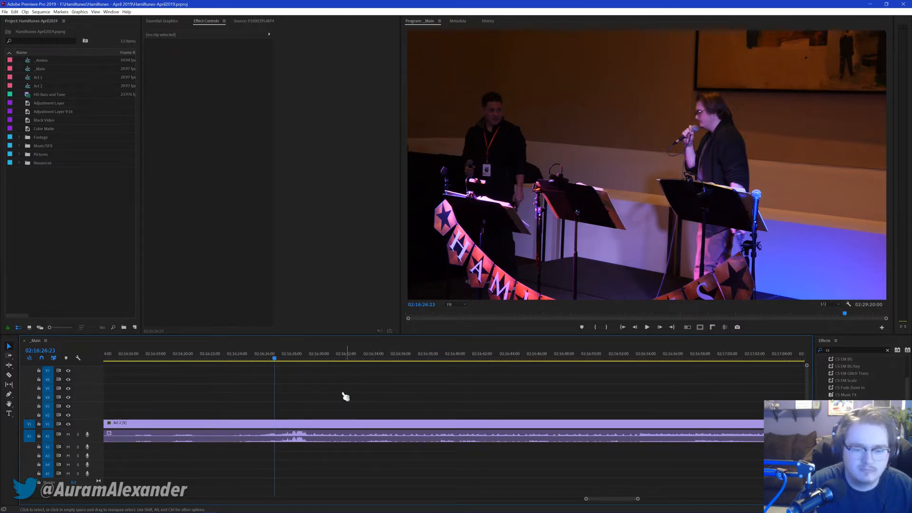
pyautogui.press('space')
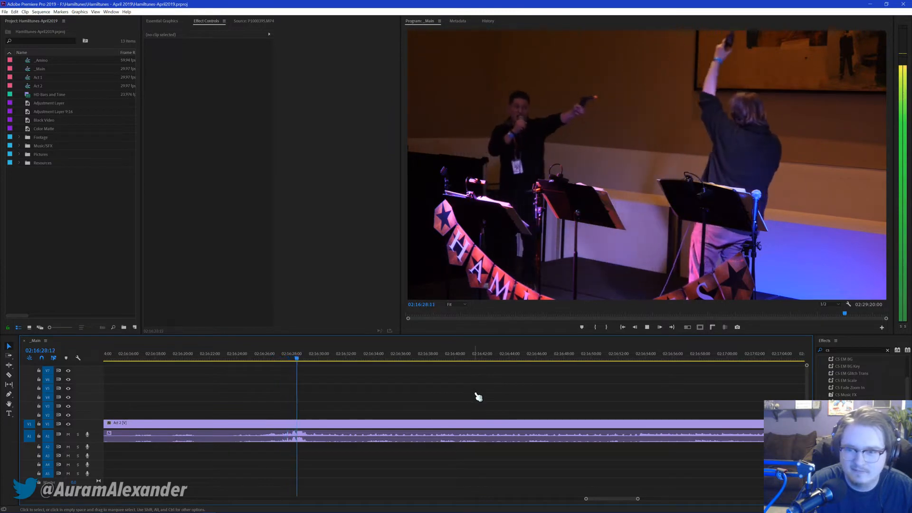
pyautogui.press('space')
pyautogui.scroll(-7, 636, 375)
pyautogui.click(601, 358)
pyautogui.scroll(-7, 598, 383)
pyautogui.scroll(-3, 598, 383)
pyautogui.scroll(-7, 684, 369)
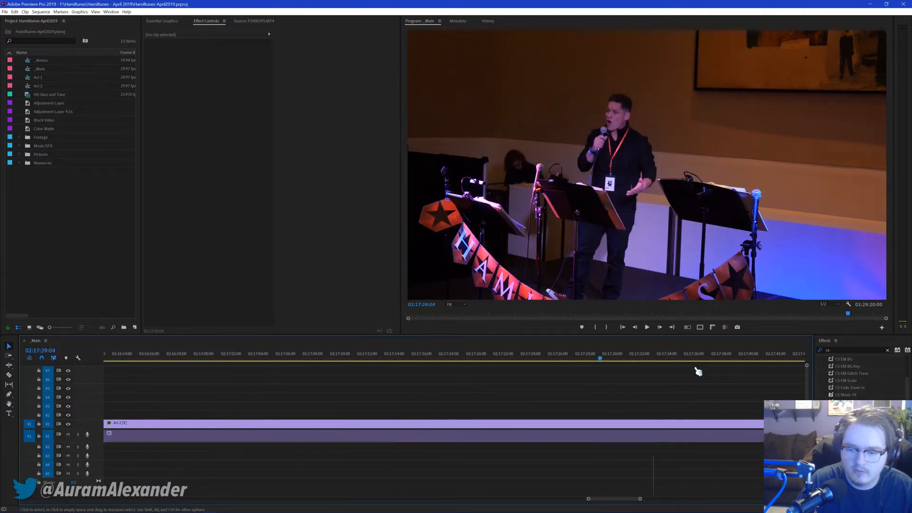
# Step: Look for the end of the song by checking 02:17:42:02, 02:18:16:11 and 02:18:24:29
pyautogui.click(572, 357)
pyautogui.scroll(-4, 665, 388)
pyautogui.scroll(-4, 627, 393)
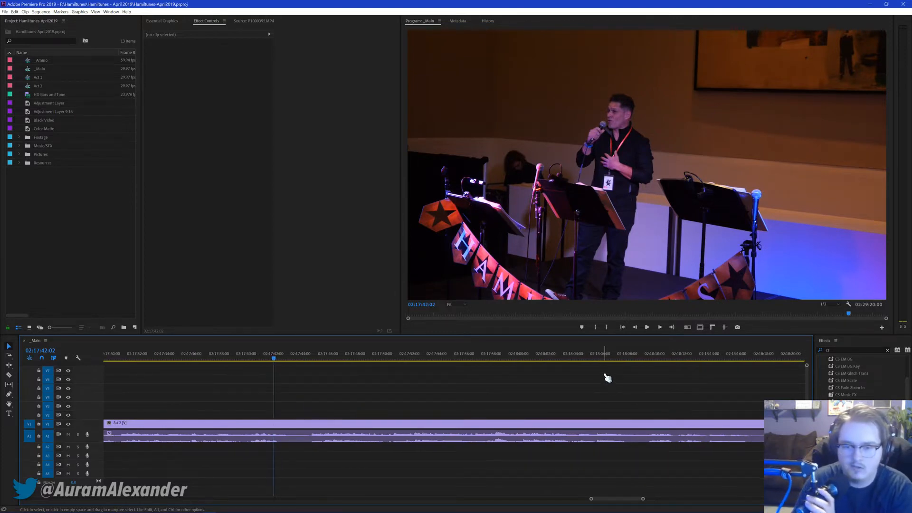
pyautogui.click(637, 355)
pyautogui.scroll(-5, 665, 378)
pyautogui.click(540, 356)
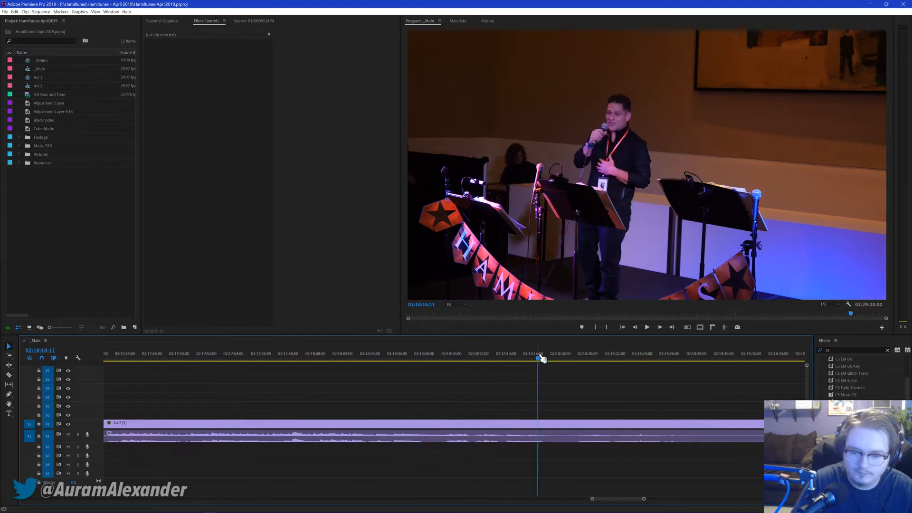
pyautogui.scroll(-2, 562, 386)
pyautogui.click(580, 356)
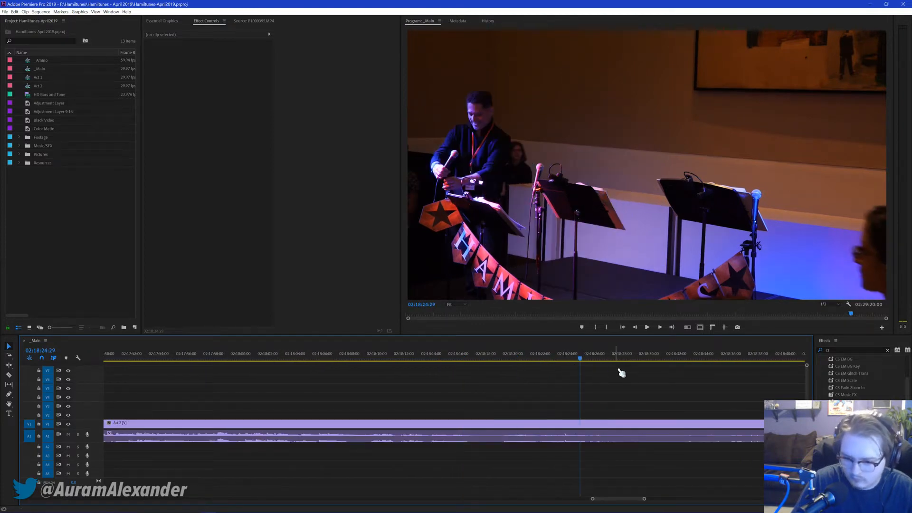
# Step: Play the song's end from about 02:18:17 and split the Act 2 clip at about 02:18:18:15
pyautogui.press('space')
pyautogui.press('space')
pyautogui.click(491, 356)
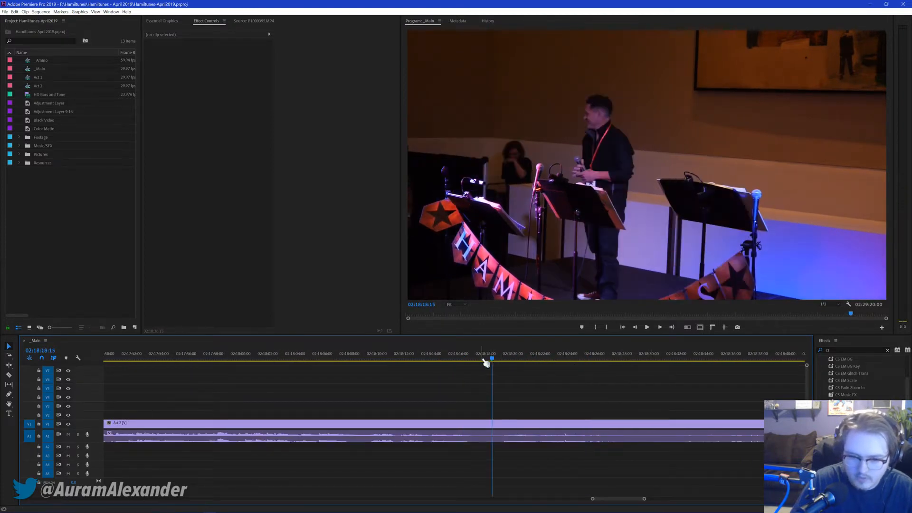
pyautogui.click(471, 357)
pyautogui.press('space')
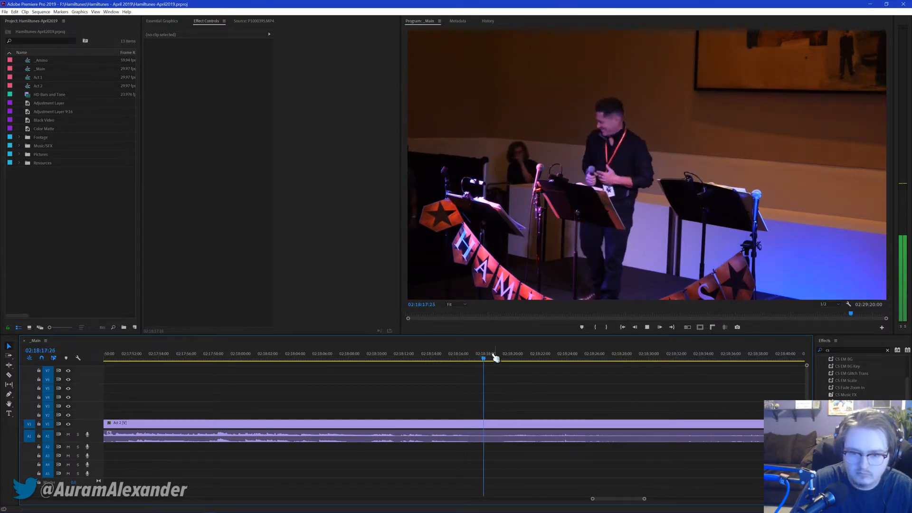
pyautogui.hotkey('ctrl', 'k')
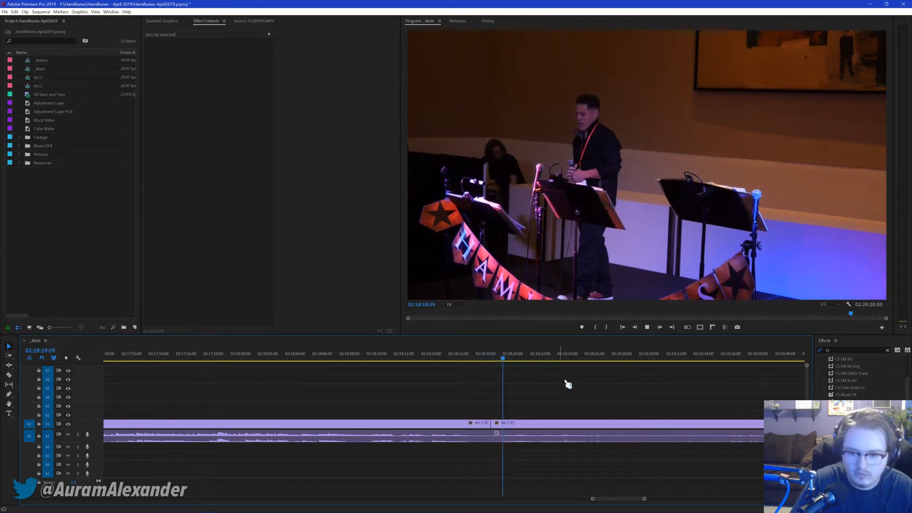
# Step: Stop playback just after the cut near 02:18:19 in the _Main sequence and save the project
pyautogui.scroll(-1, 561, 390)
pyautogui.press('space')
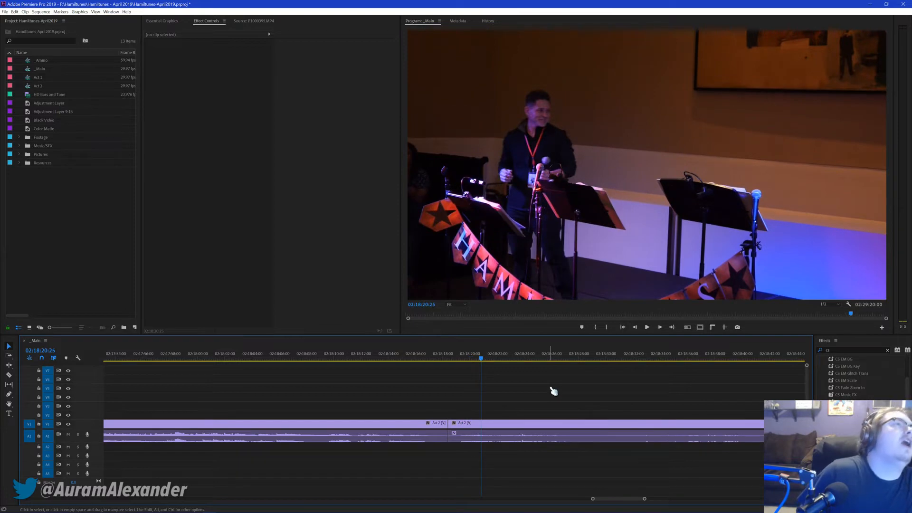
pyautogui.hotkey('ctrl', 's')
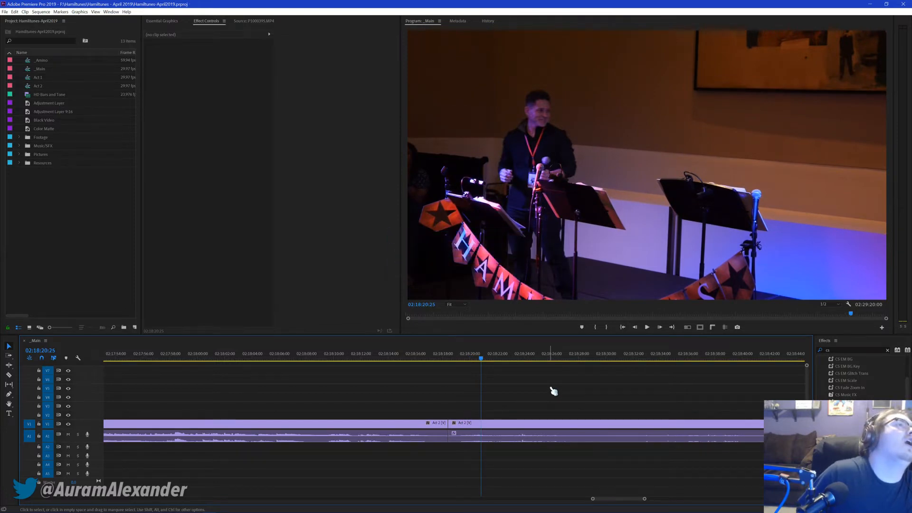
# Step: Skim the Act 2 footage after the cut and play from about 02:18:56 to find where the next segment begins
pyautogui.scroll(-4, 541, 386)
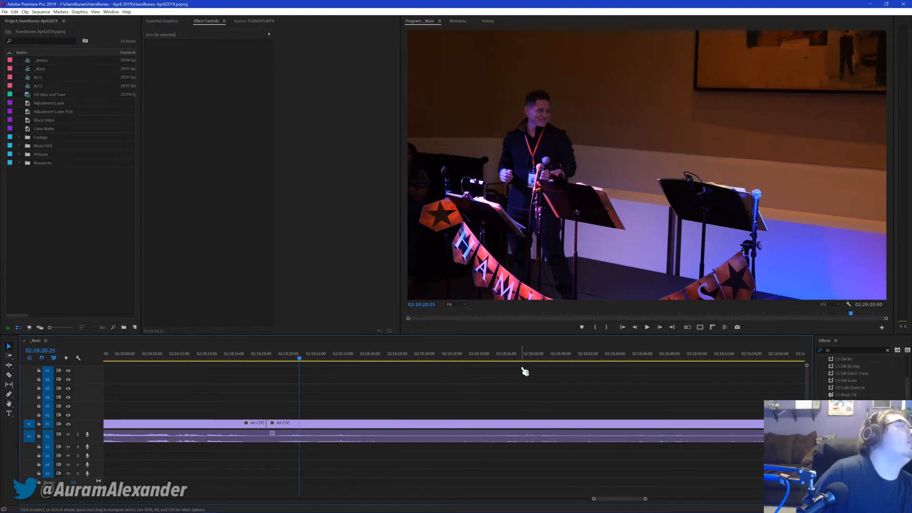
pyautogui.scroll(-2, 494, 372)
pyautogui.click(590, 362)
pyautogui.scroll(-2, 550, 396)
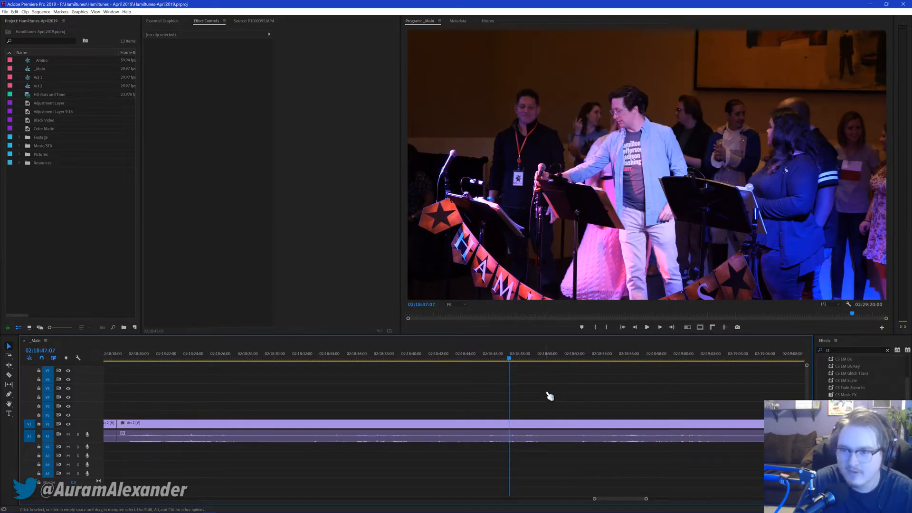
pyautogui.scroll(-1, 562, 409)
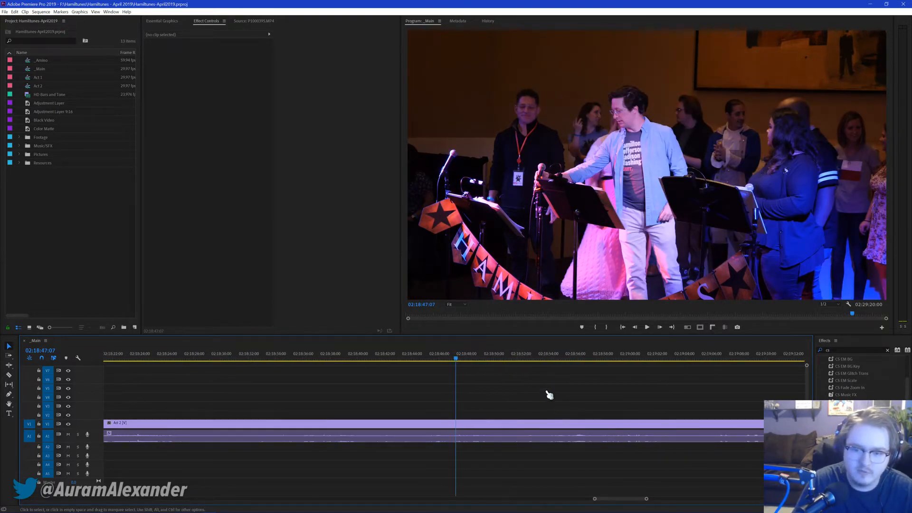
pyautogui.click(577, 358)
pyautogui.scroll(-1, 617, 380)
pyautogui.press('space')
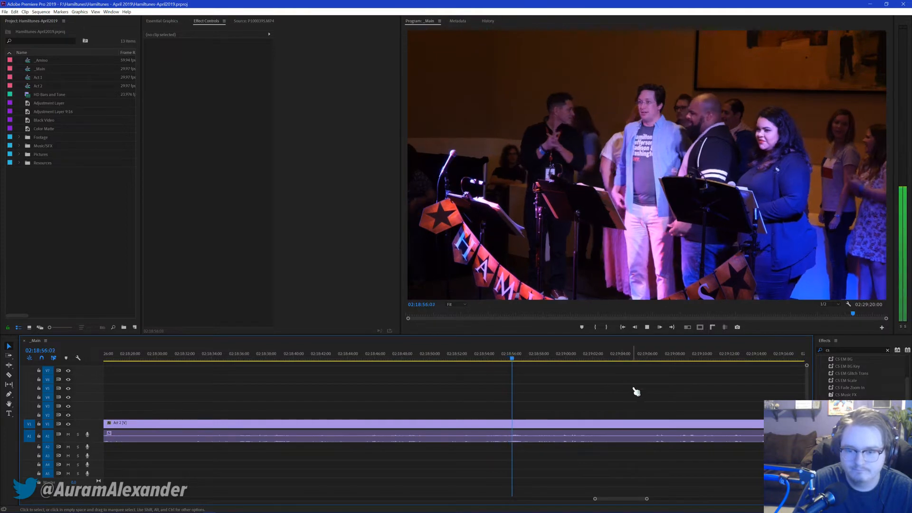
# Step: Locate the next segment's start near 02:19:15 and ripple-remove the idle footage between the earlier cut and that point
pyautogui.click(657, 357)
pyautogui.scroll(-1, 680, 383)
pyautogui.scroll(-1, 670, 378)
pyautogui.click(697, 358)
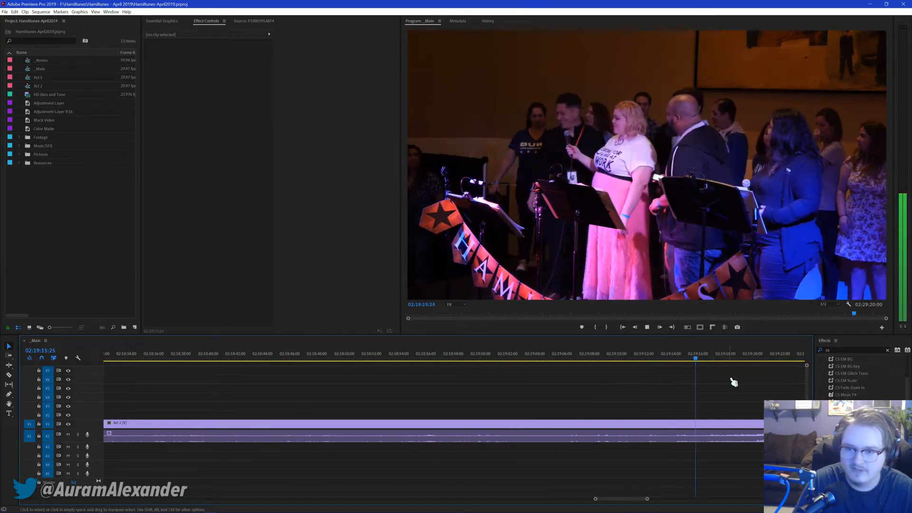
pyautogui.scroll(-3, 727, 384)
pyautogui.click(560, 354)
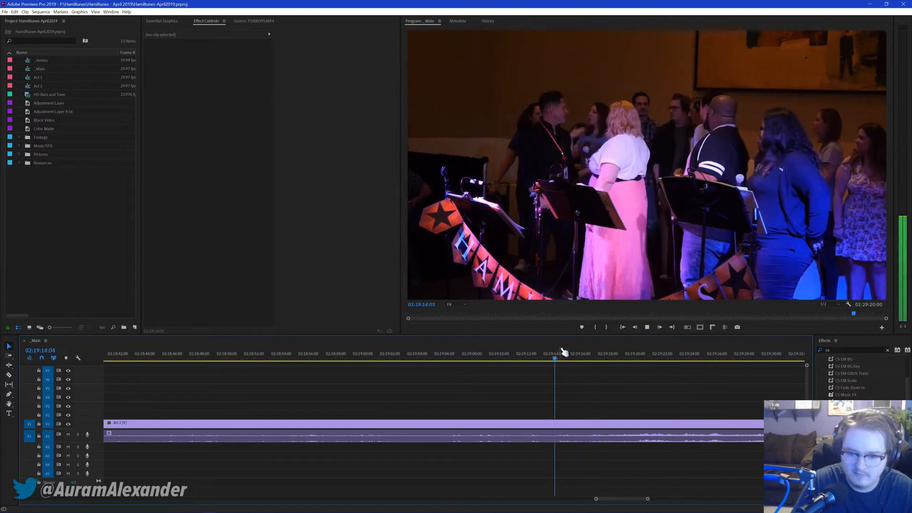
pyautogui.click(560, 356)
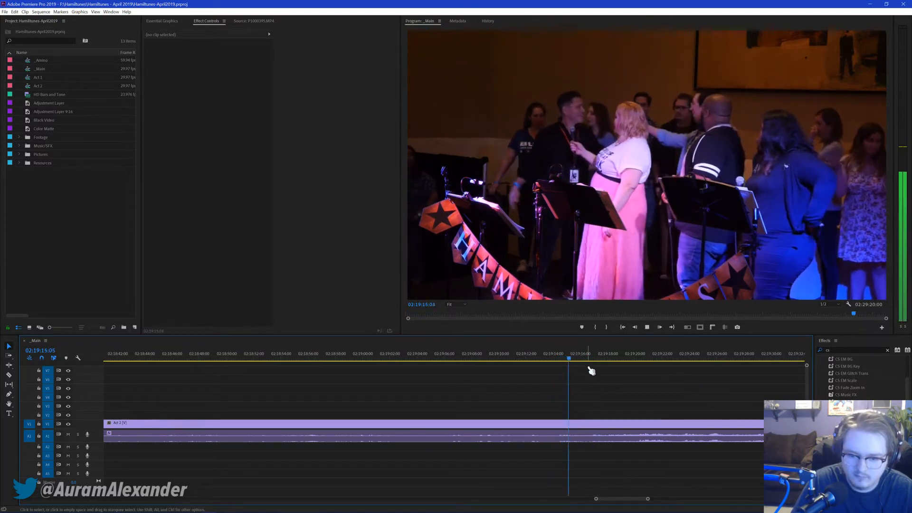
pyautogui.scroll(15, 287, 423)
pyautogui.click(453, 356)
pyautogui.hotkey('ctrl', 'k')
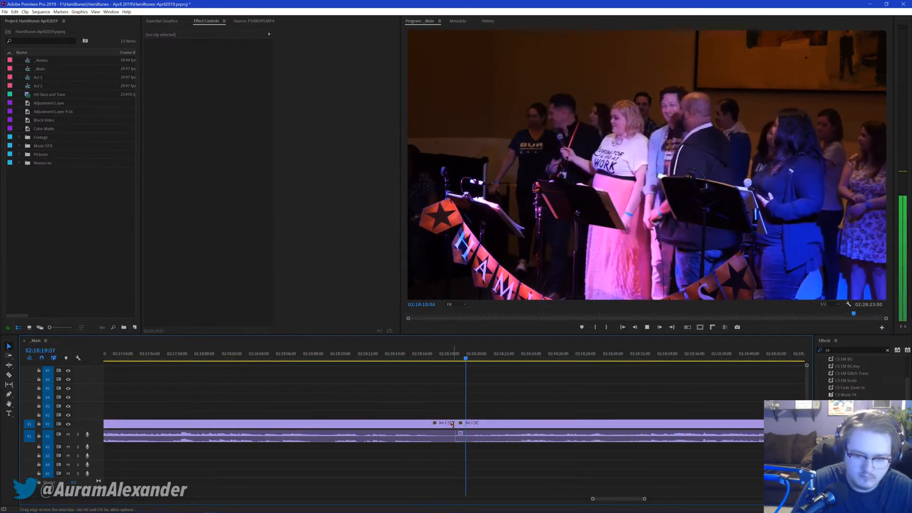
# Step: Trim a little more footage at the Act 2 cut and apply the default video transition across it
pyautogui.click(461, 356)
pyautogui.click(455, 356)
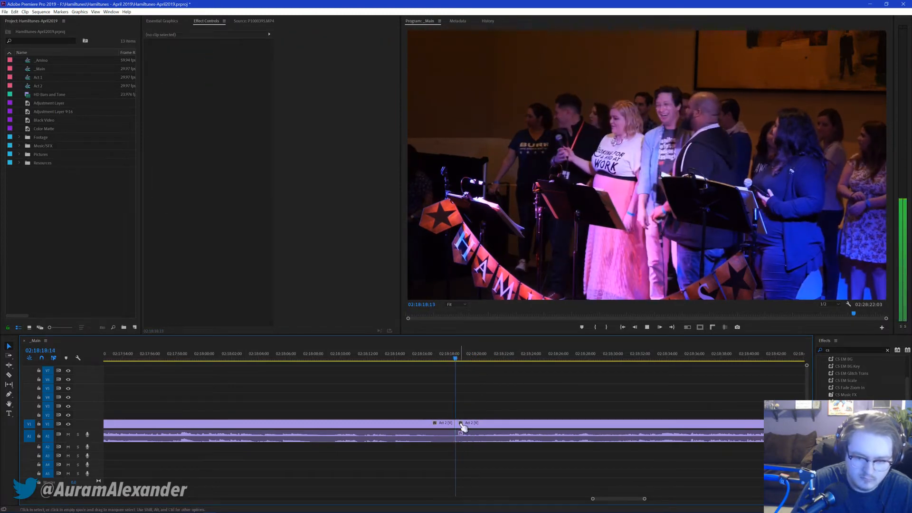
pyautogui.hotkey('ctrl', 'd')
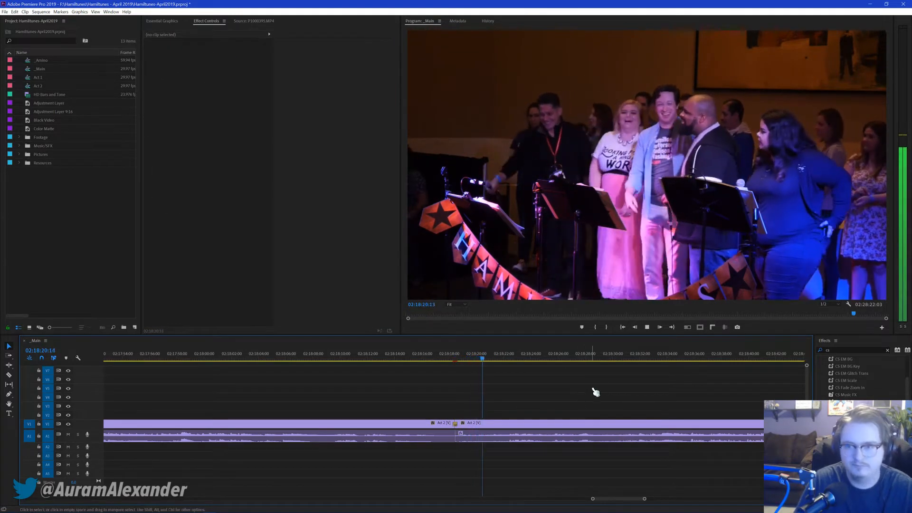
# Step: Play through the transition at the Act 2 cut, stop at about 02:18:22, and save the project
pyautogui.scroll(-2, 589, 393)
pyautogui.scroll(-4, 580, 393)
pyautogui.hotkey('ctrl', 's')
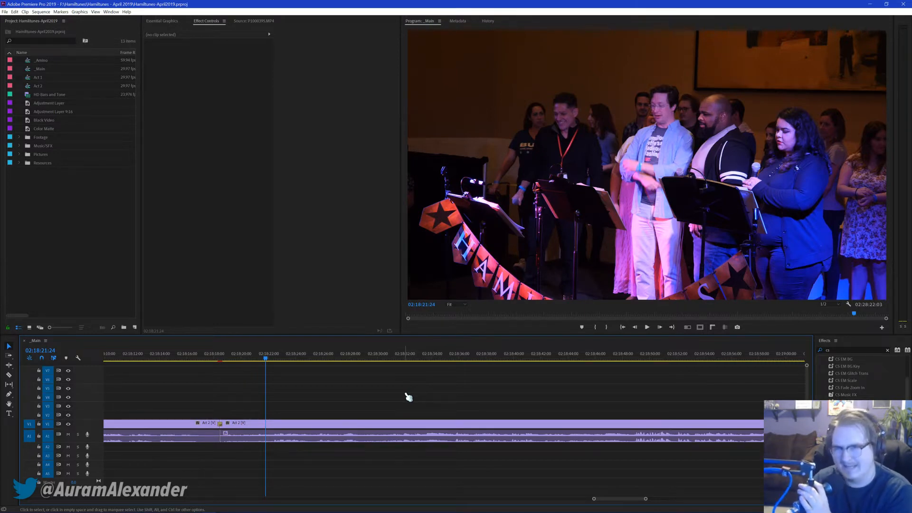
# Step: Skim the Act 2 clip from about 02:18:48 to 02:19:36, examining the picture and the waveform beyond for the song's end
pyautogui.scroll(-2, 406, 398)
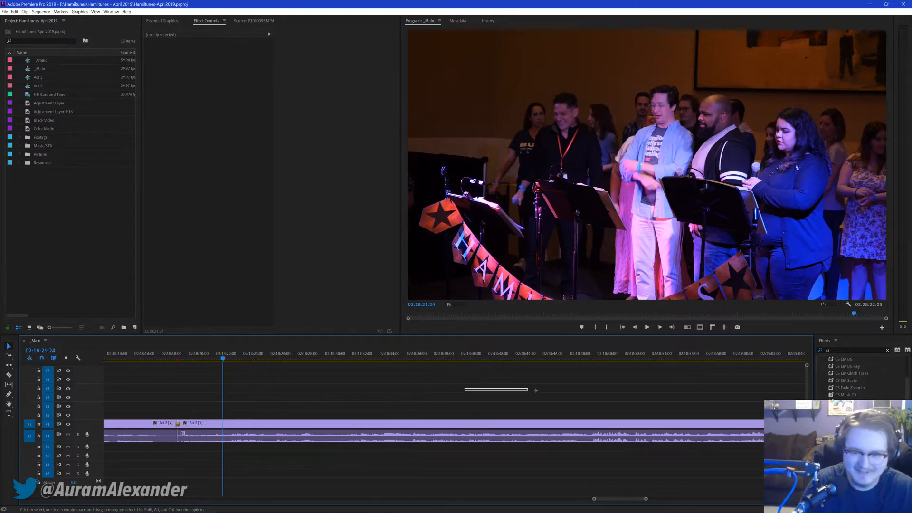
pyautogui.click(590, 362)
pyautogui.scroll(-10, 580, 393)
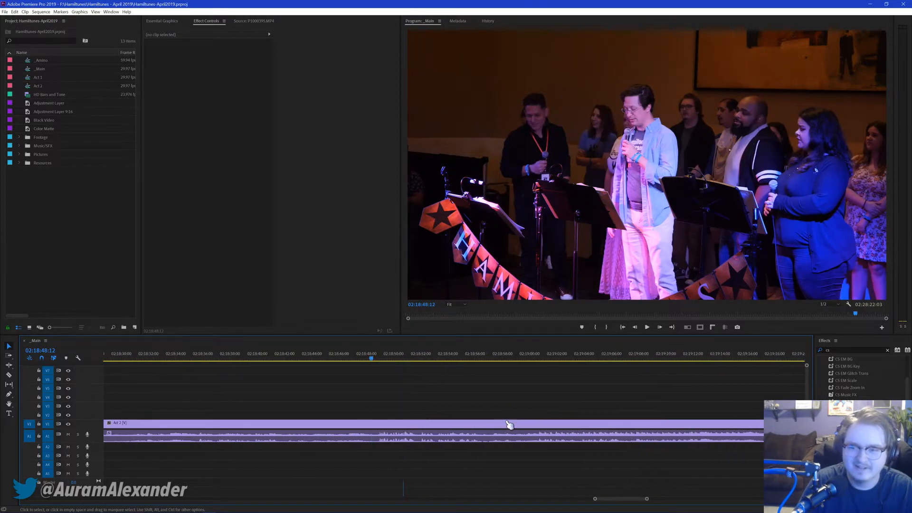
pyautogui.click(551, 361)
pyautogui.scroll(-3, 563, 401)
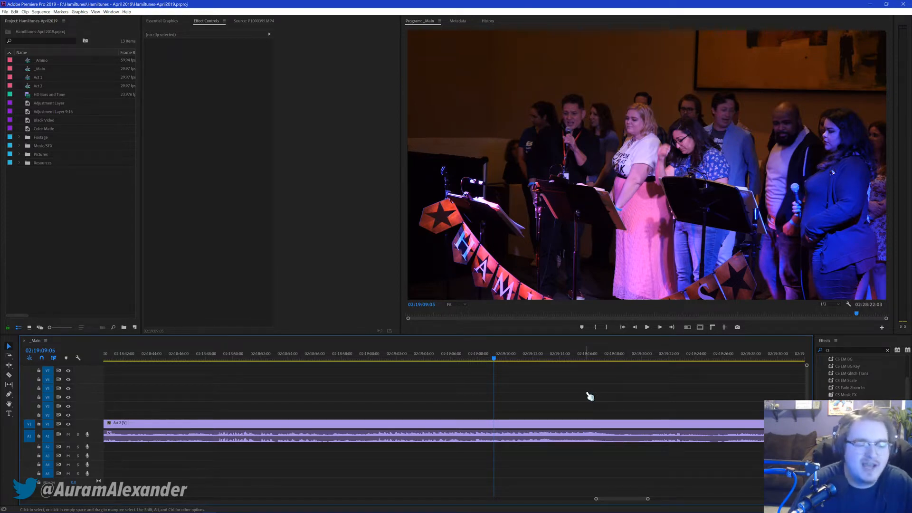
pyautogui.scroll(-2, 556, 387)
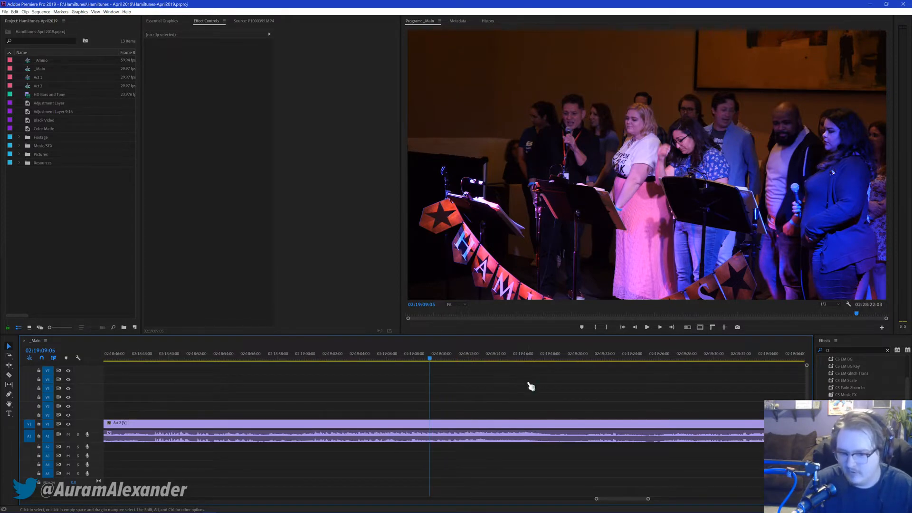
pyautogui.scroll(-5, 531, 387)
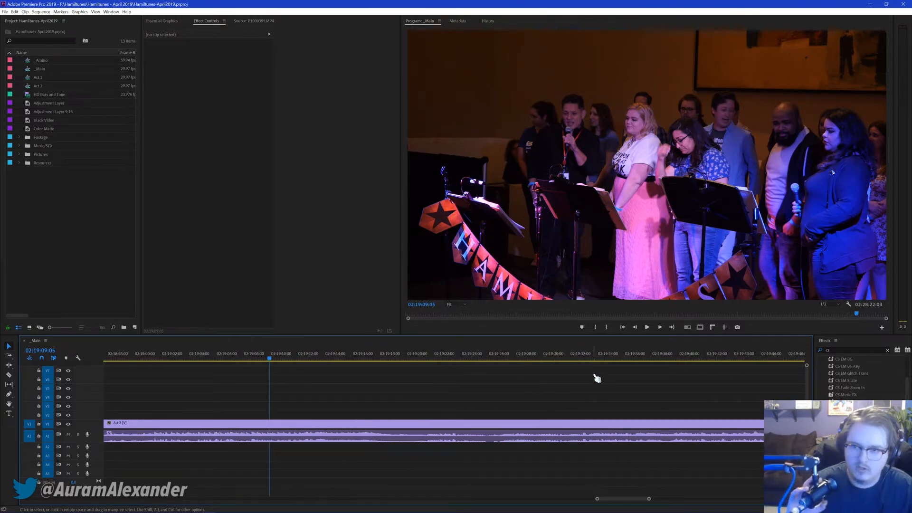
pyautogui.click(645, 359)
pyautogui.scroll(-2, 657, 363)
pyautogui.scroll(-12, 618, 371)
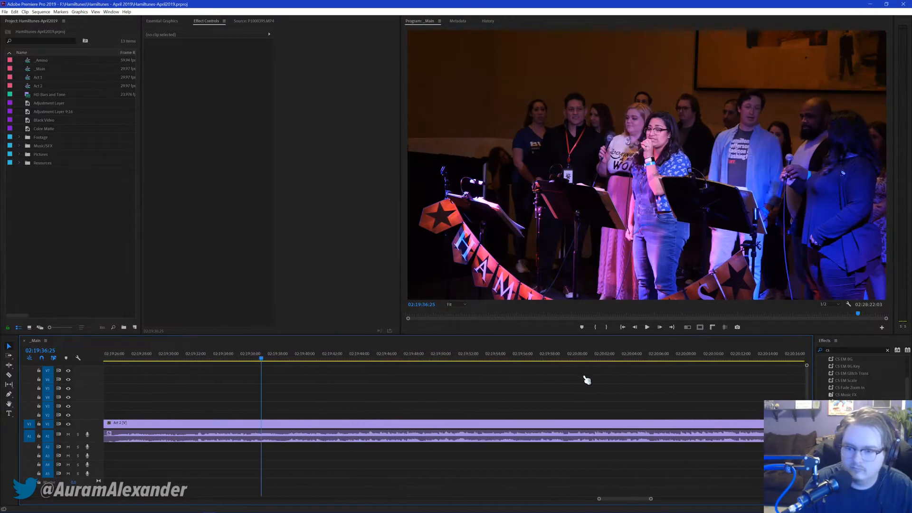
pyautogui.scroll(-8, 582, 378)
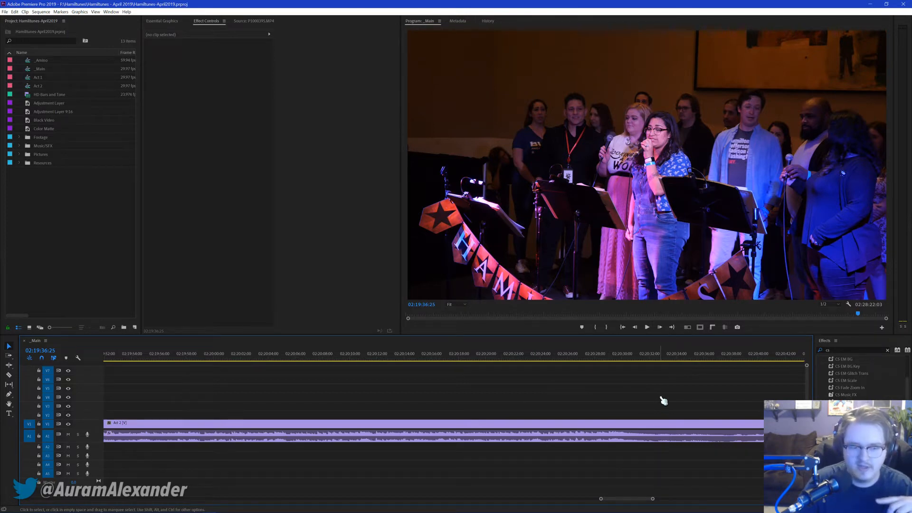
pyautogui.scroll(-9, 664, 401)
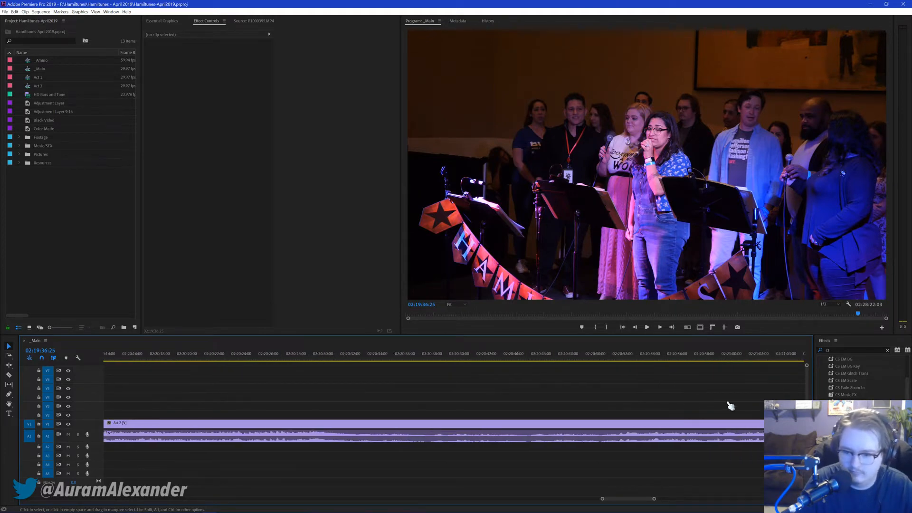
# Step: Sample the song from about 02:21:06 to 02:22:00 to check how far the performance continues
pyautogui.click(730, 355)
pyautogui.scroll(-9, 755, 400)
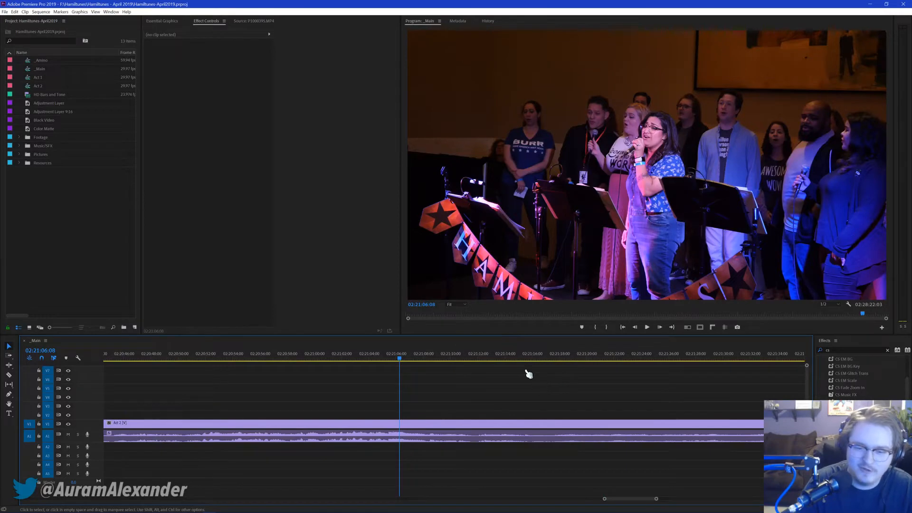
pyautogui.press('Down')
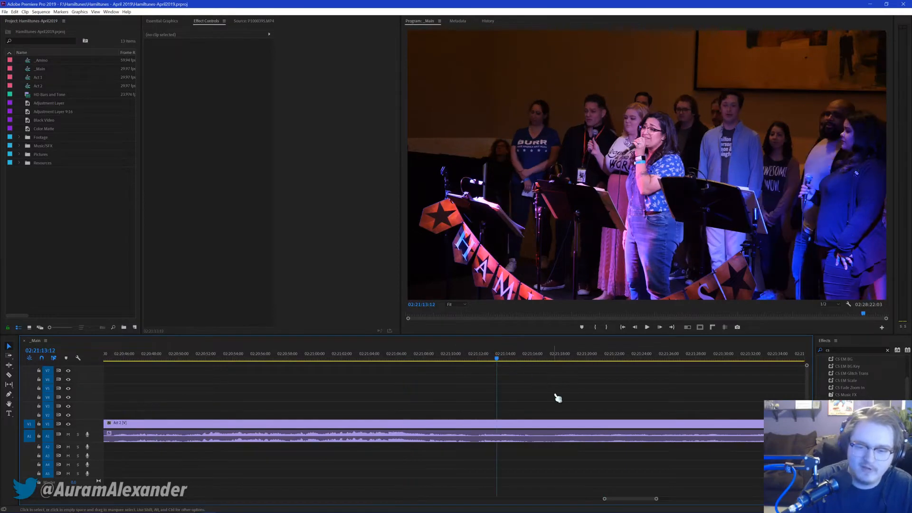
pyautogui.scroll(-4, 553, 397)
pyautogui.scroll(-2, 531, 380)
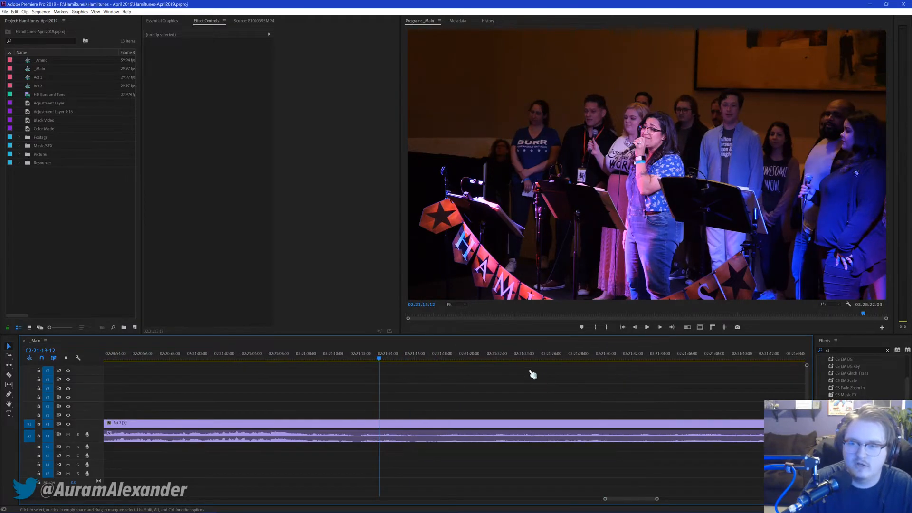
pyautogui.click(528, 359)
pyautogui.scroll(-2, 570, 390)
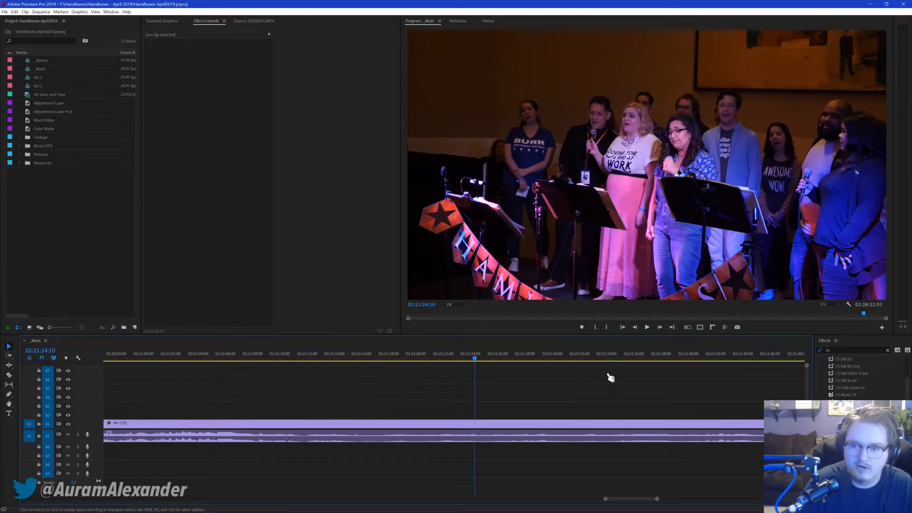
pyautogui.click(607, 357)
pyautogui.scroll(-3, 599, 388)
pyautogui.scroll(-2, 589, 388)
pyautogui.press('Down')
pyautogui.scroll(-4, 584, 390)
pyautogui.scroll(-1, 623, 402)
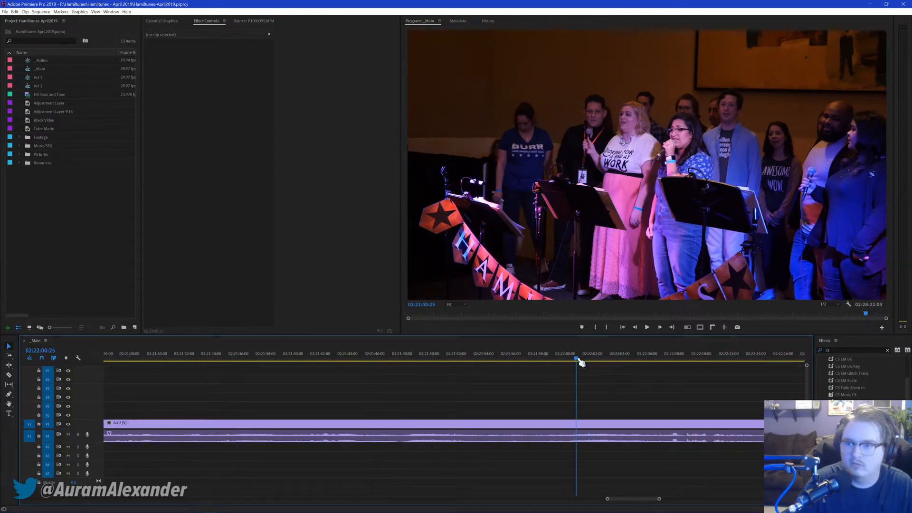
# Step: Check the footage from about 02:22:04 to 02:22:29 for the changeover to the next speaker
pyautogui.click(577, 359)
pyautogui.scroll(-1, 654, 385)
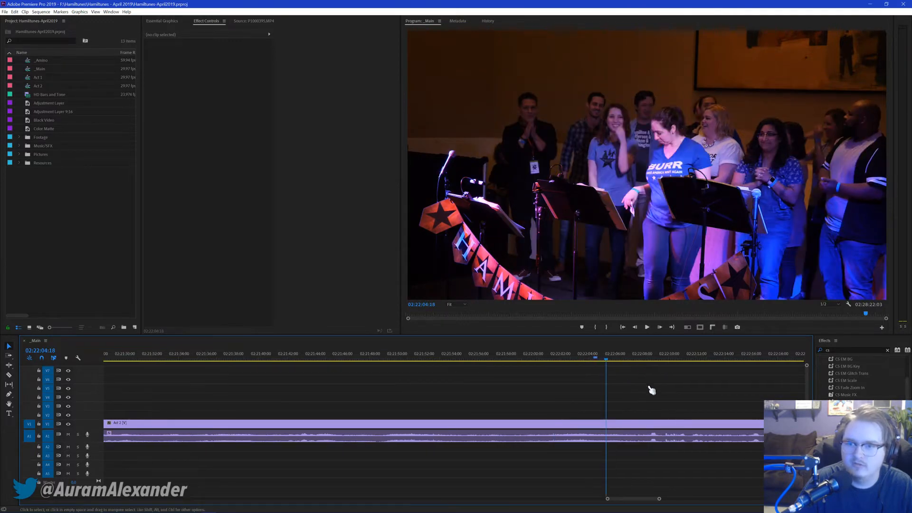
pyautogui.click(657, 357)
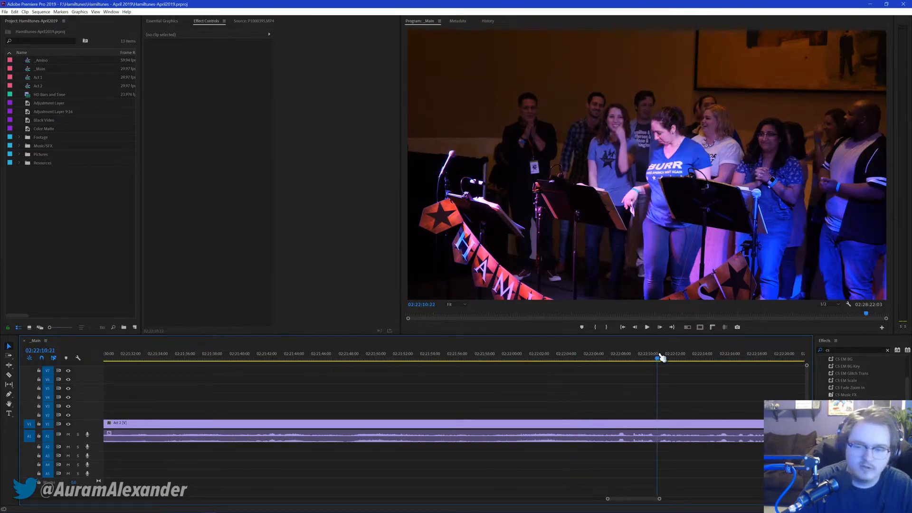
pyautogui.scroll(-7, 670, 414)
pyautogui.scroll(-2, 662, 417)
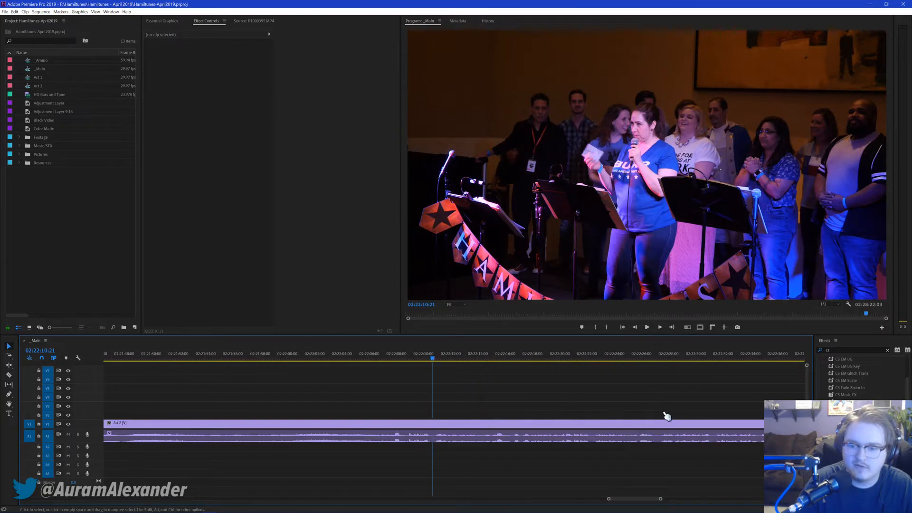
pyautogui.click(683, 359)
pyautogui.scroll(-4, 688, 386)
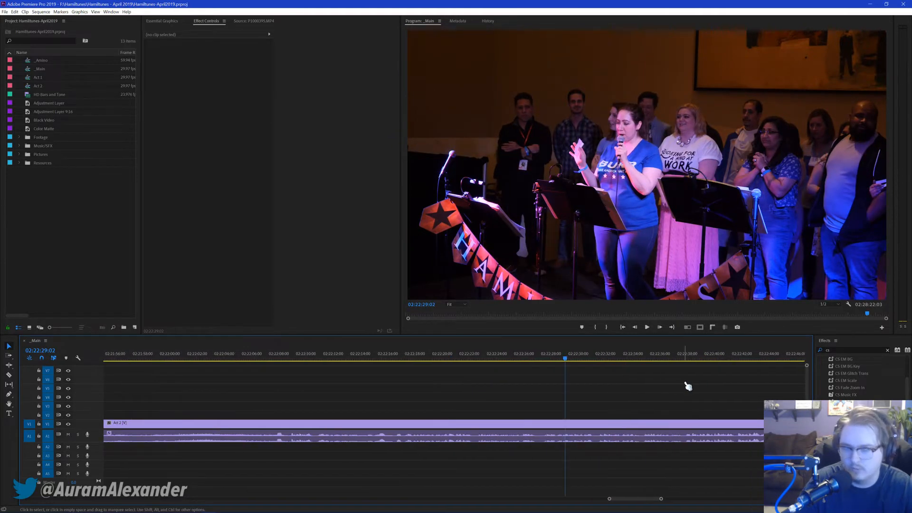
pyautogui.scroll(-10, 688, 386)
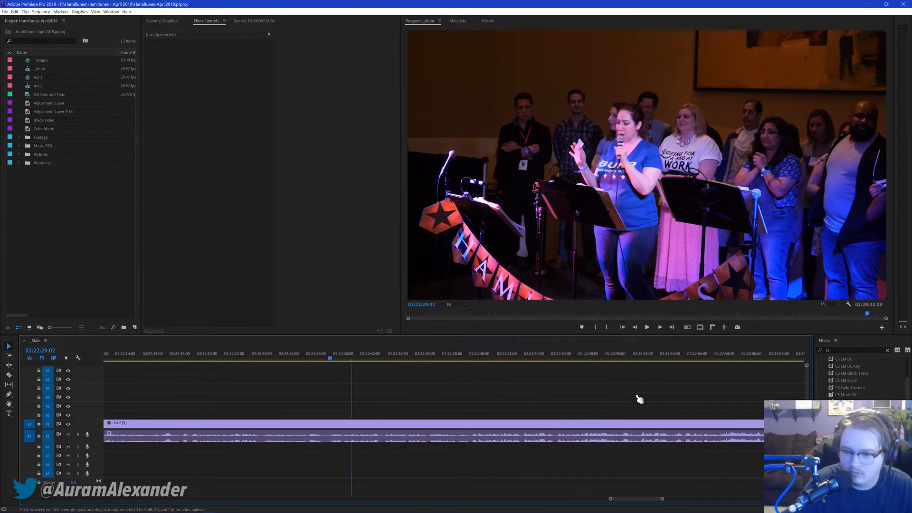
# Step: Sample the Act 2 footage backwards from about 02:22:07 to 02:21:44 to examine the applause after the song
pyautogui.scroll(5, 290, 415)
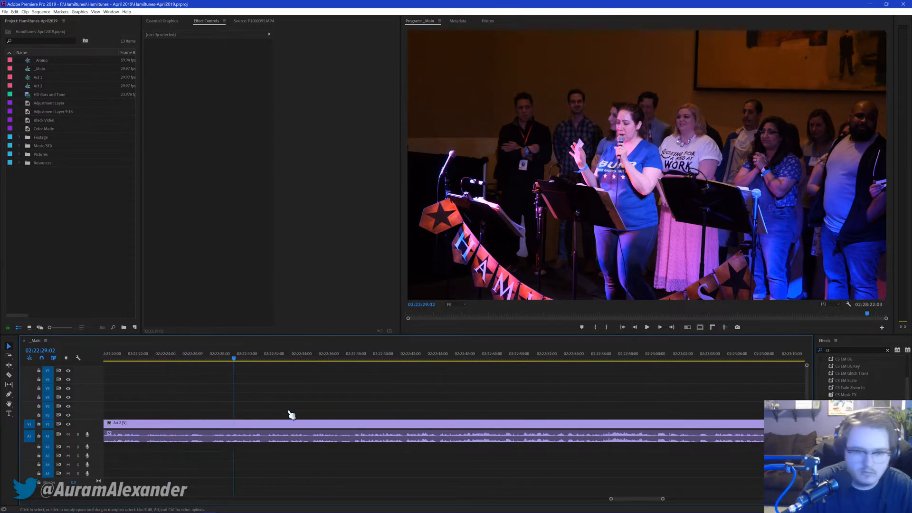
pyautogui.scroll(5, 291, 415)
pyautogui.click(297, 357)
pyautogui.click(230, 357)
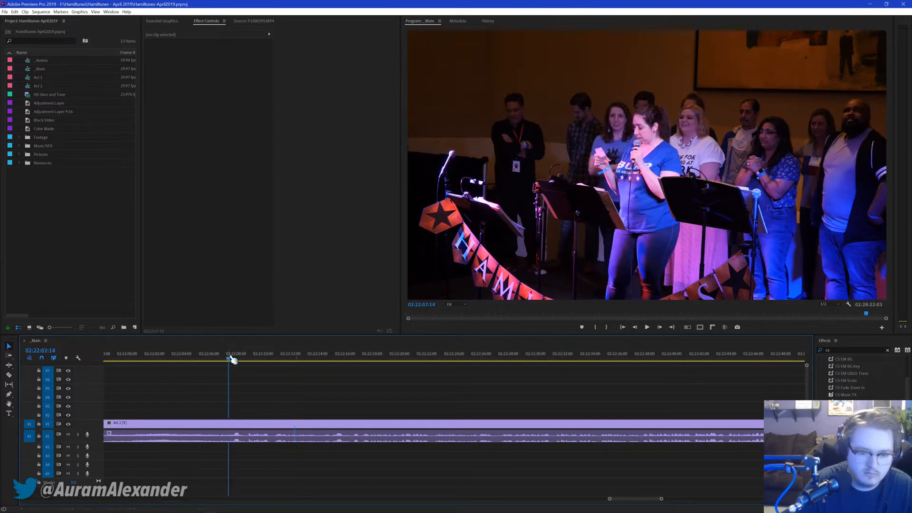
pyautogui.press('space')
pyautogui.scroll(4, 245, 373)
pyautogui.click(232, 357)
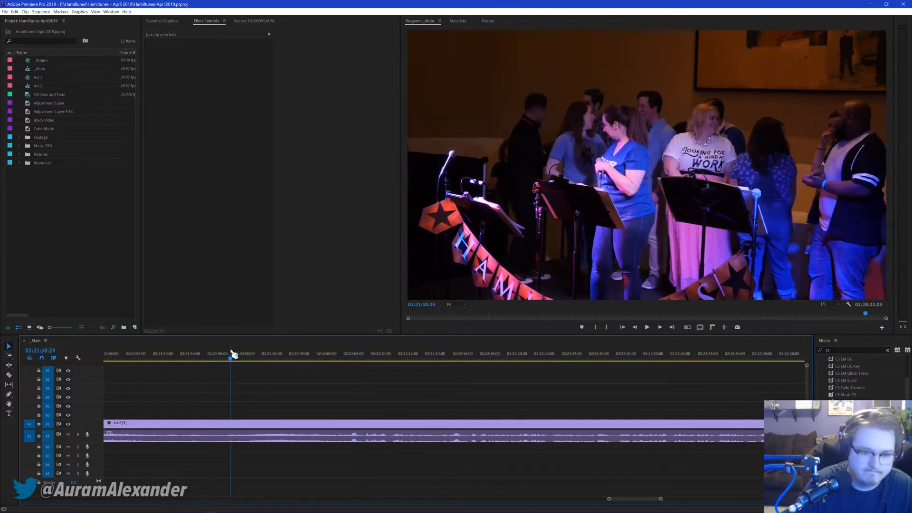
pyautogui.scroll(3, 259, 361)
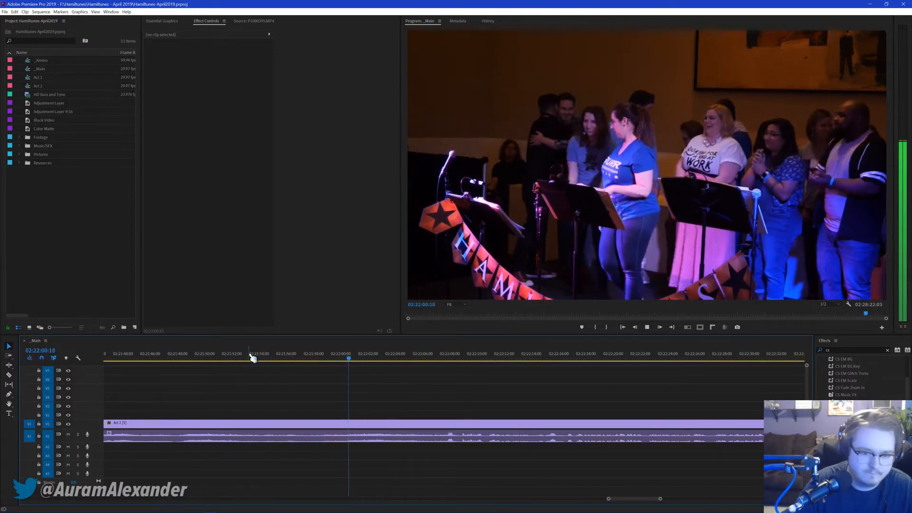
pyautogui.click(247, 357)
pyautogui.scroll(4, 299, 389)
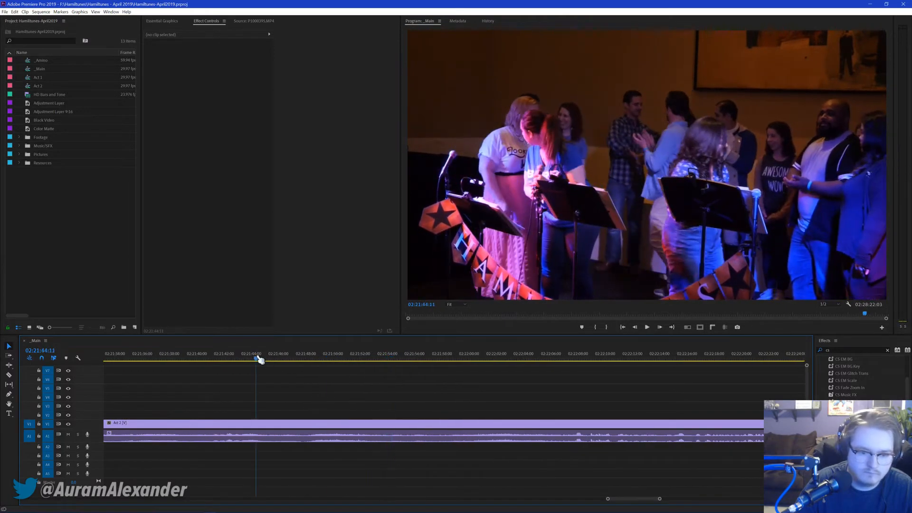
pyautogui.click(257, 357)
pyautogui.scroll(2, 287, 397)
pyautogui.moveTo(387, 387); pyautogui.dragTo(440, 395)
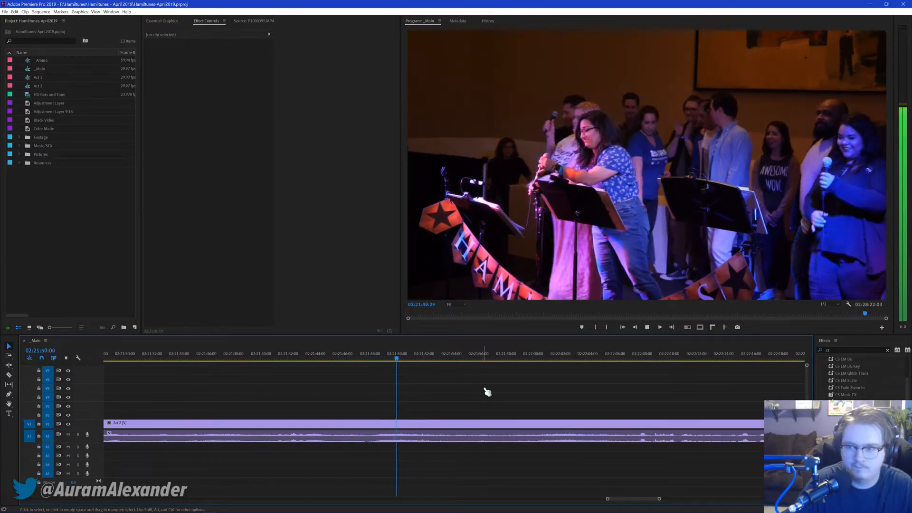
# Step: Split the Act 2 clip at 02:21:55:20, during the applause, and delete everything after the cut
pyautogui.moveTo(452, 356); pyautogui.dragTo(478, 356)
pyautogui.hotkey('ctrl', 'k')
pyautogui.click(488, 432)
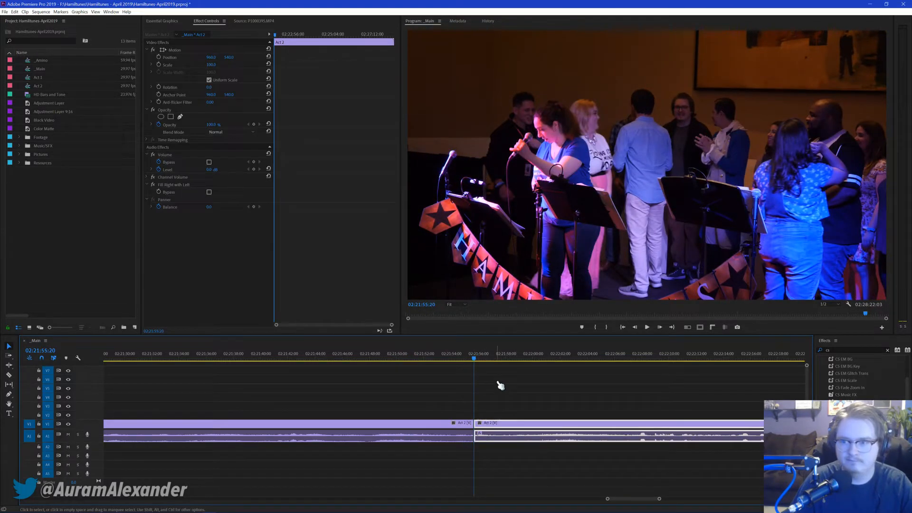
pyautogui.press('Delete')
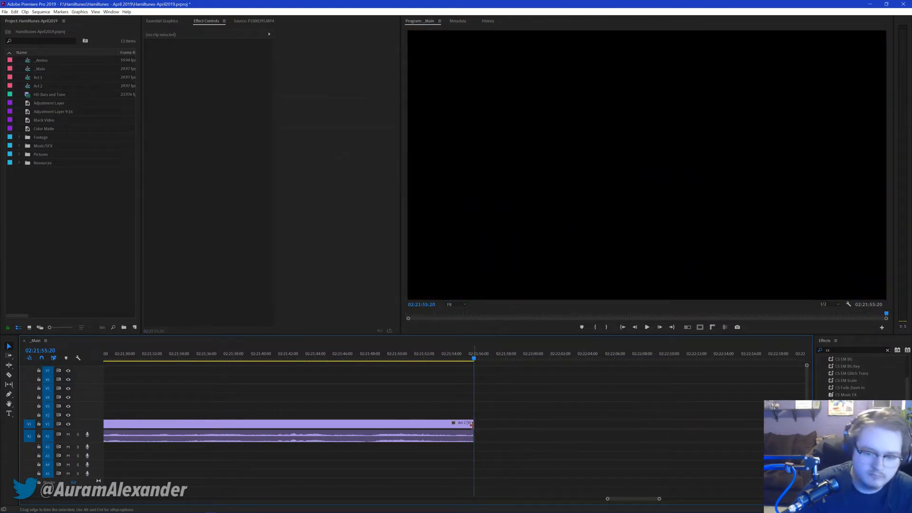
# Step: Add default transitions at the sequence's end, lengthening the Cross Dissolve to about 3.3 seconds and the Constant Power fade to about 3.8 seconds
pyautogui.hotkey('ctrl', 'shift', 'd')
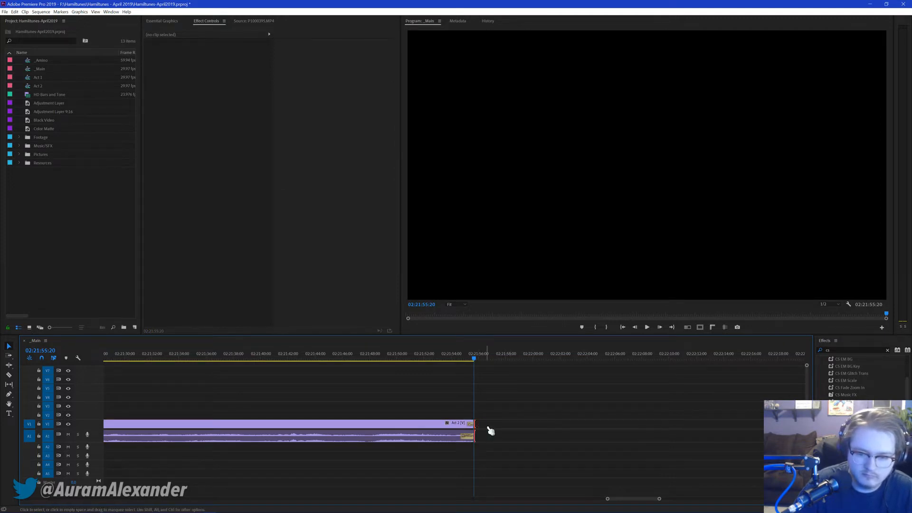
pyautogui.scroll(5, 394, 447)
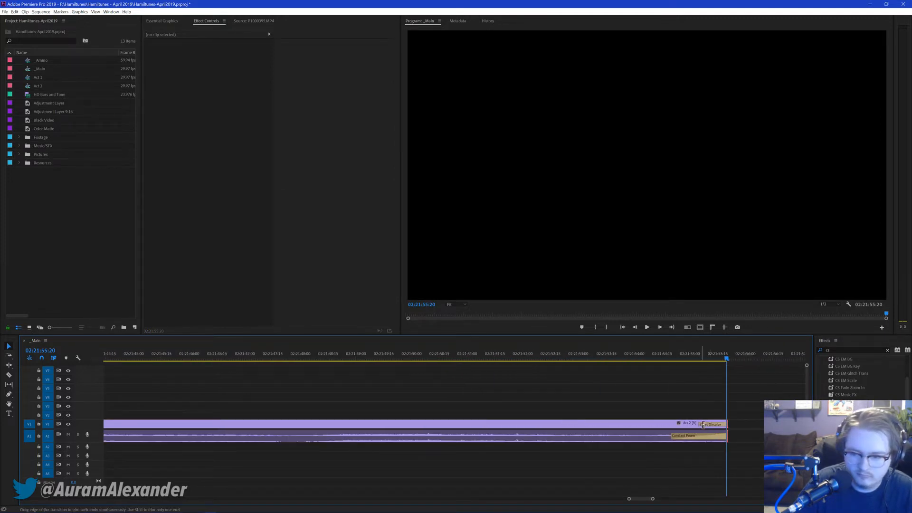
pyautogui.moveTo(704, 425); pyautogui.dragTo(568, 424)
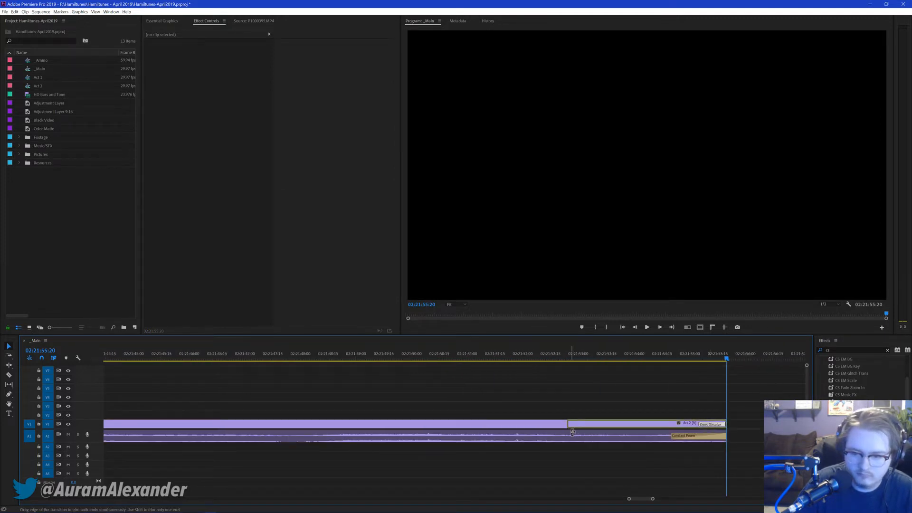
pyautogui.moveTo(673, 437); pyautogui.dragTo(516, 436)
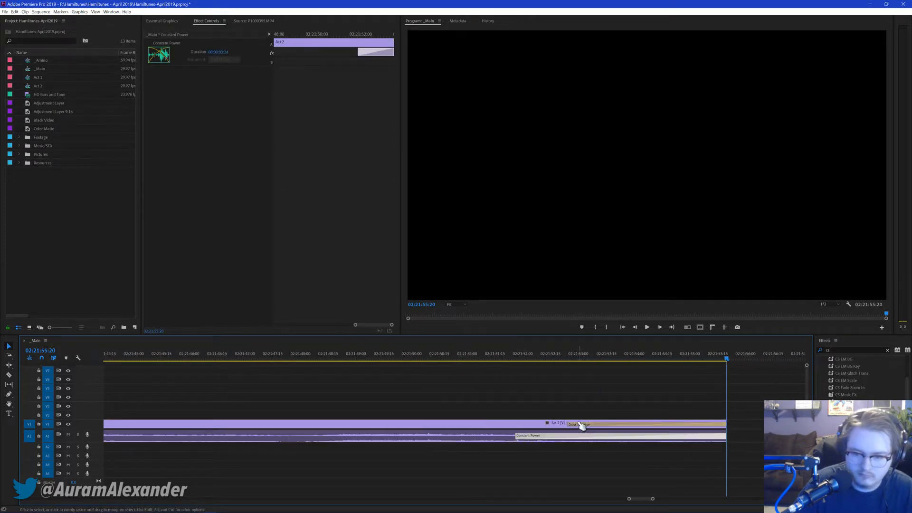
pyautogui.moveTo(568, 425); pyautogui.dragTo(544, 425)
# Step: Play the end of the sequence to check the picture and sound fade-out
pyautogui.click(472, 354)
pyautogui.press('space')
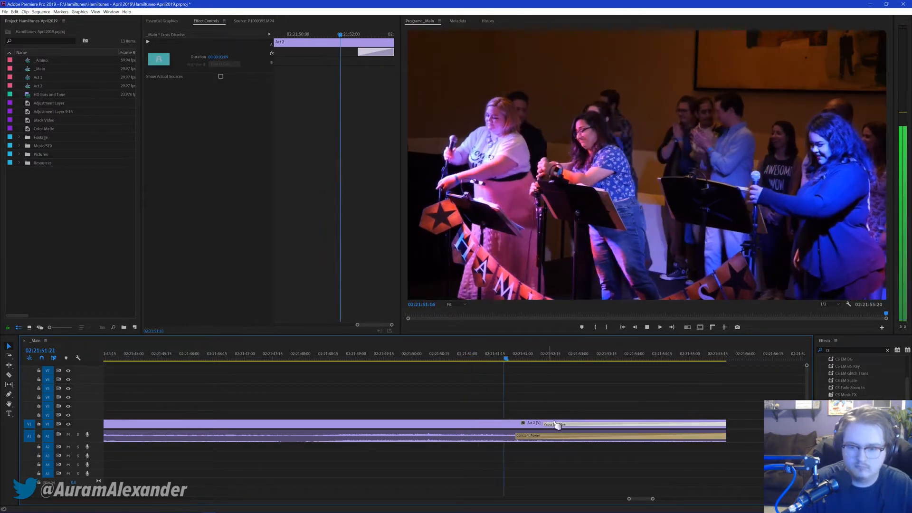
pyautogui.click(588, 400)
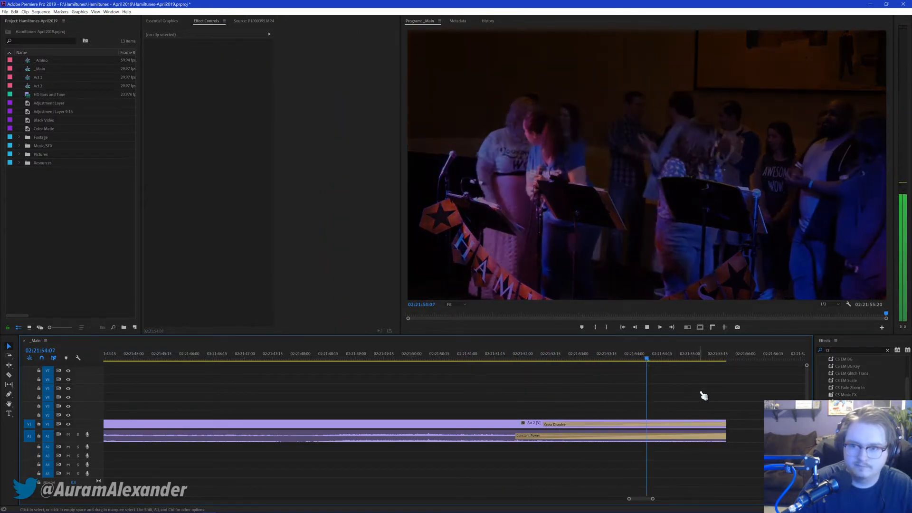
# Step: Show the whole sequence with the playhead near its start, clear the effects search, and save the project
pyautogui.press('\\')
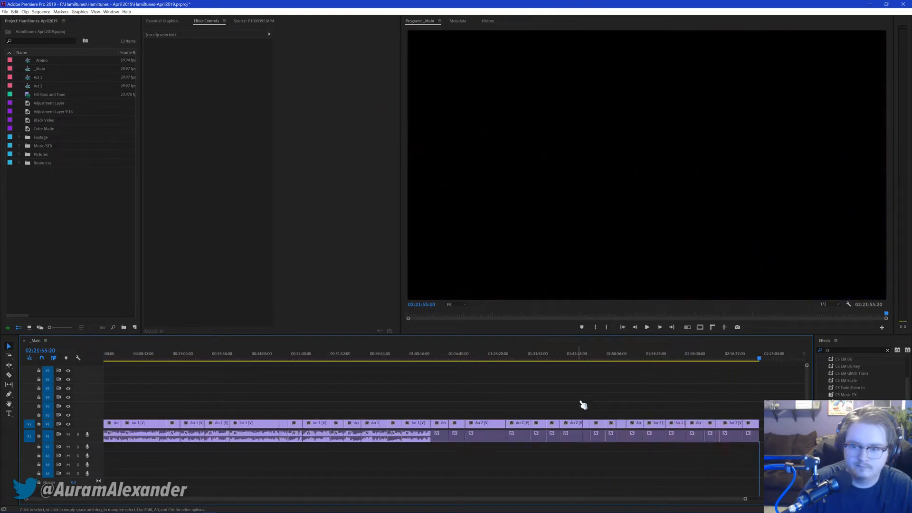
pyautogui.click(888, 352)
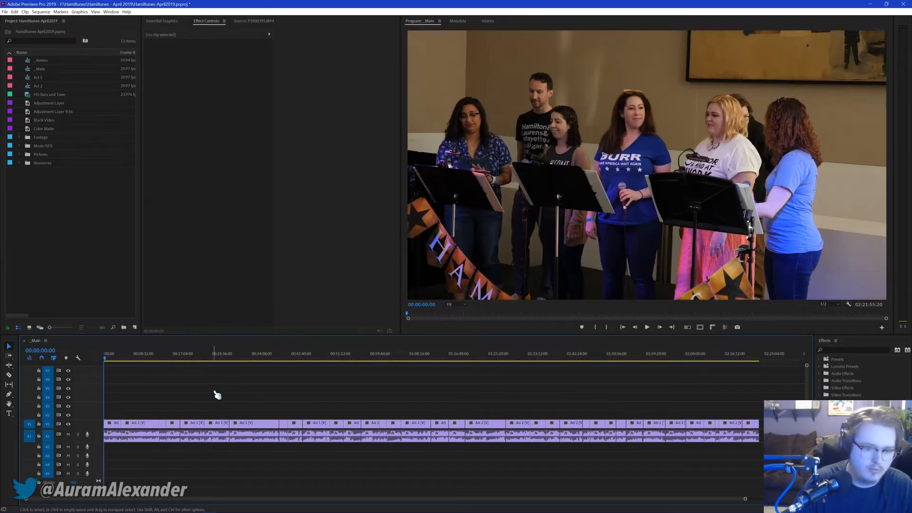
pyautogui.press('space')
pyautogui.hotkey('ctrl', 's')
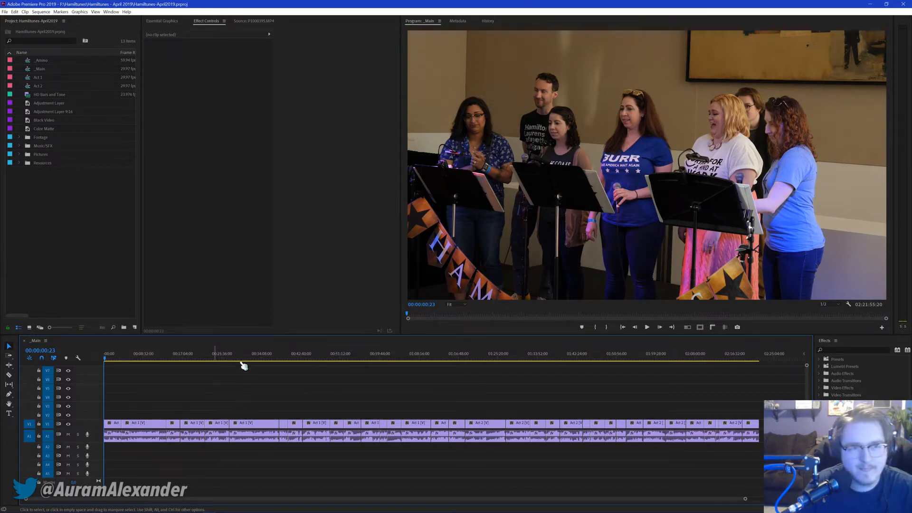
# Step: Set up a media export of the entire sequence in H.264 with the YouTube 1080p Full HD preset
pyautogui.hotkey('ctrl', 'm')
pyautogui.click(375, 394)
pyautogui.click(373, 394)
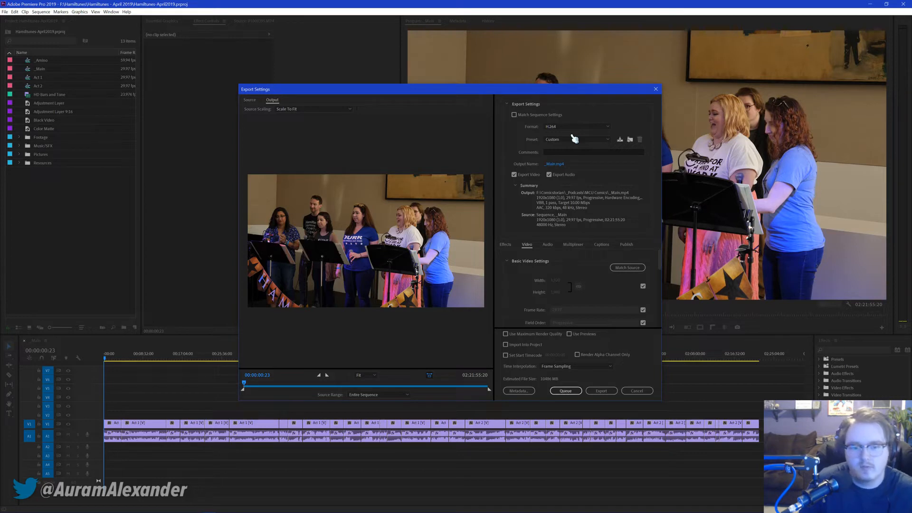
pyautogui.click(551, 141)
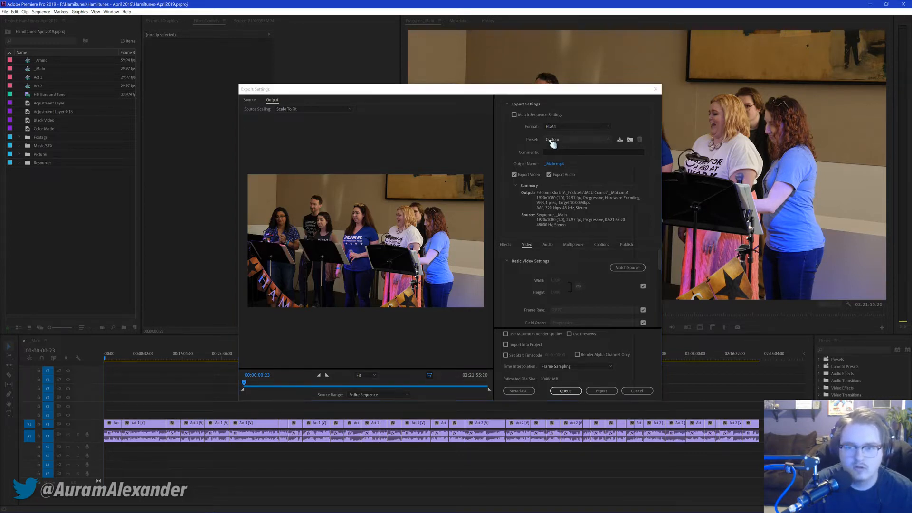
pyautogui.click(572, 424)
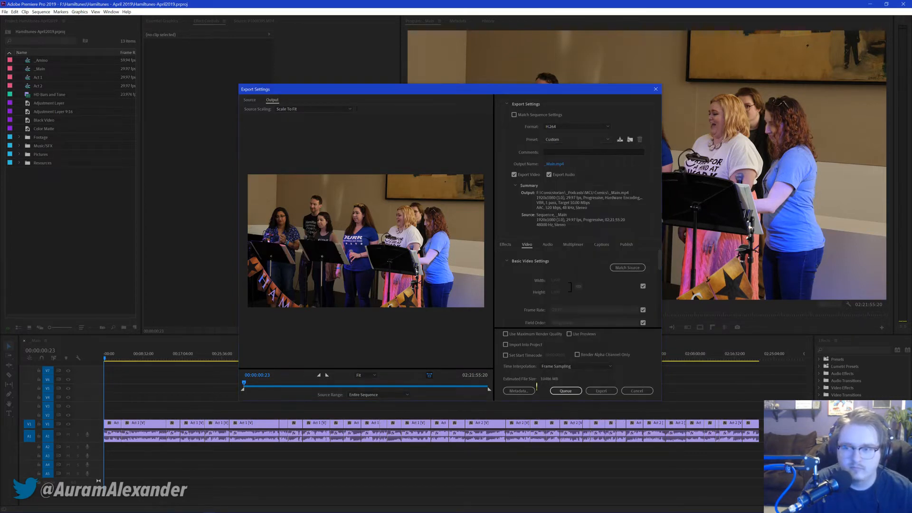
# Step: Set the export destination to the Hamiltunes - April 2019 folder inside Hamiltunes on the Projects (F:) drive
pyautogui.click(554, 164)
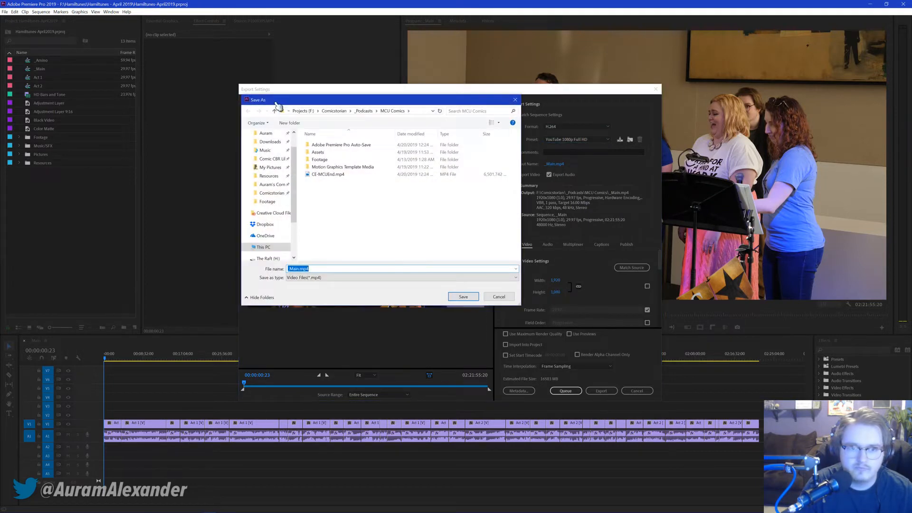
pyautogui.click(278, 202)
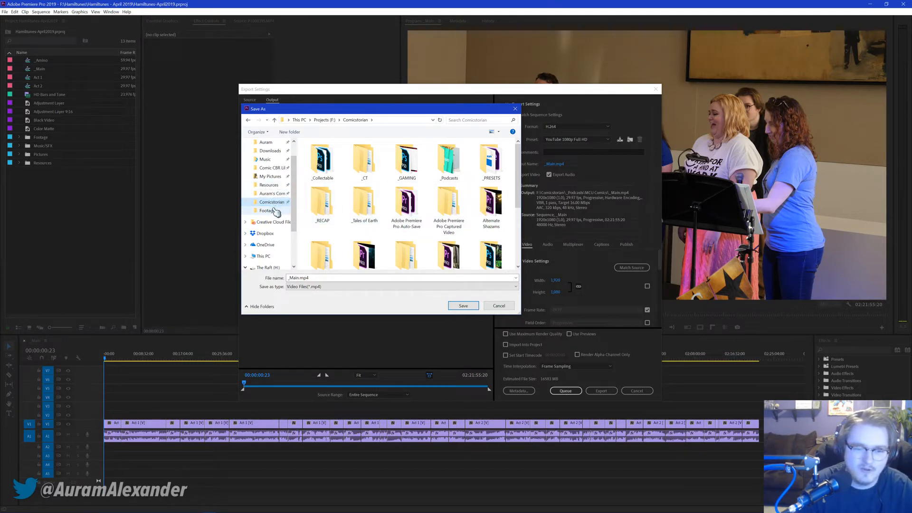
pyautogui.click(269, 257)
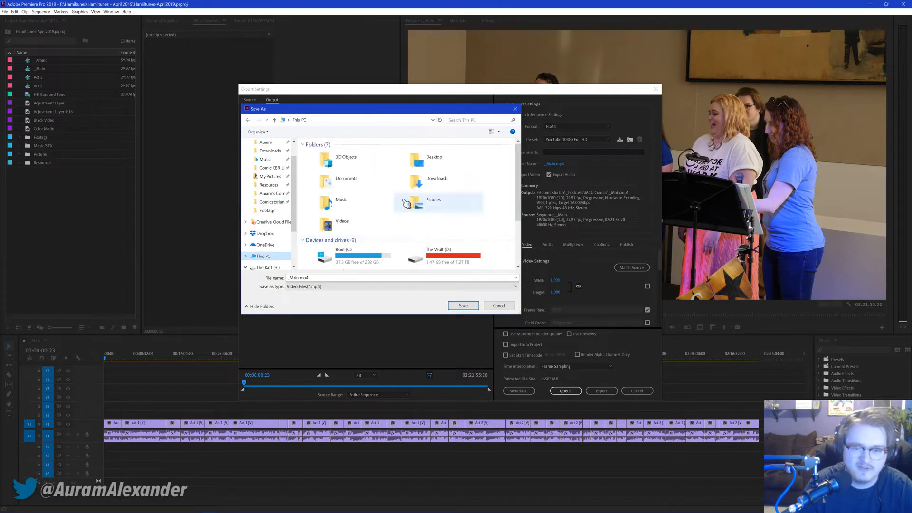
pyautogui.scroll(-3, 364, 242)
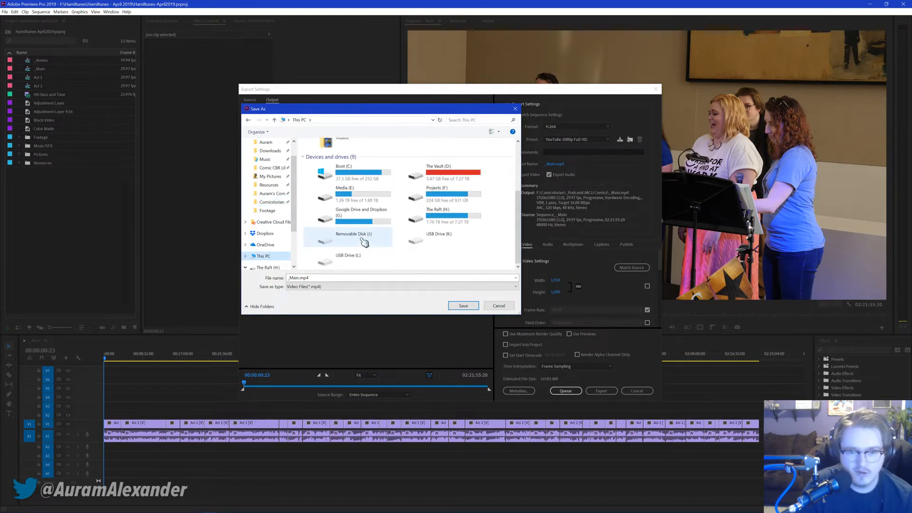
pyautogui.doubleClick(427, 199)
pyautogui.scroll(-5, 315, 260)
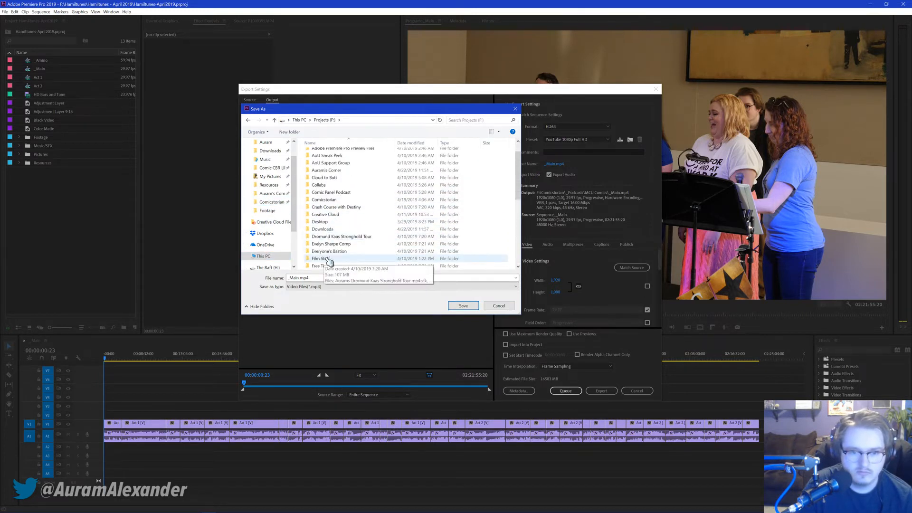
pyautogui.doubleClick(321, 258)
pyautogui.doubleClick(342, 162)
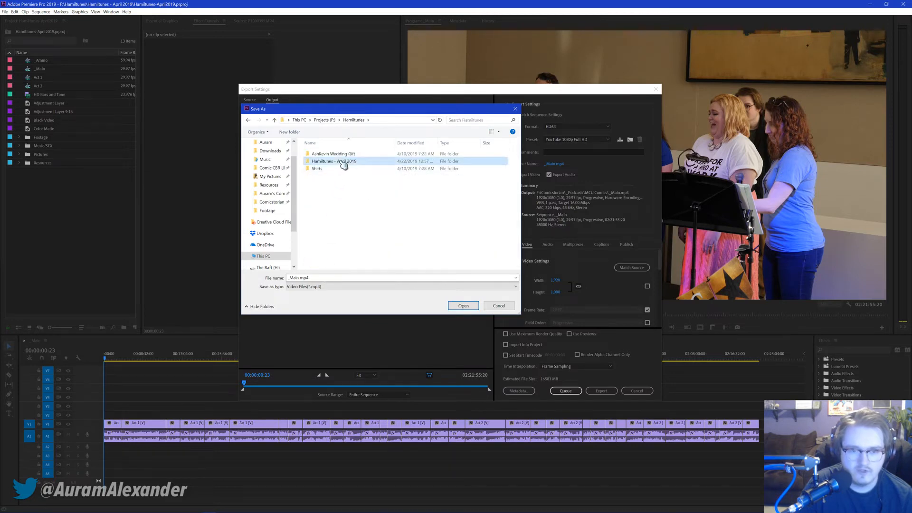
# Step: Name the output file Hamiltunes-April2019 and start the export
pyautogui.doubleClick(338, 278)
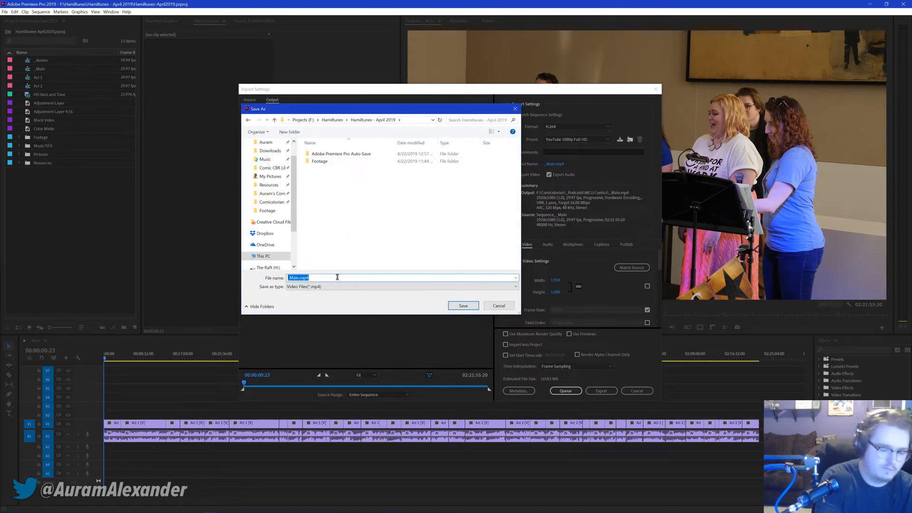
pyautogui.write('Hamiltunes-April2019.prp')
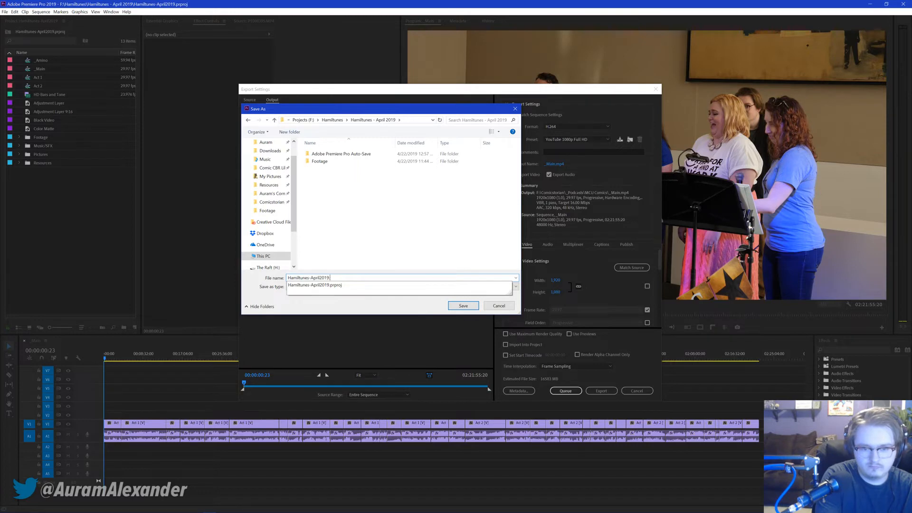
pyautogui.press('Return')
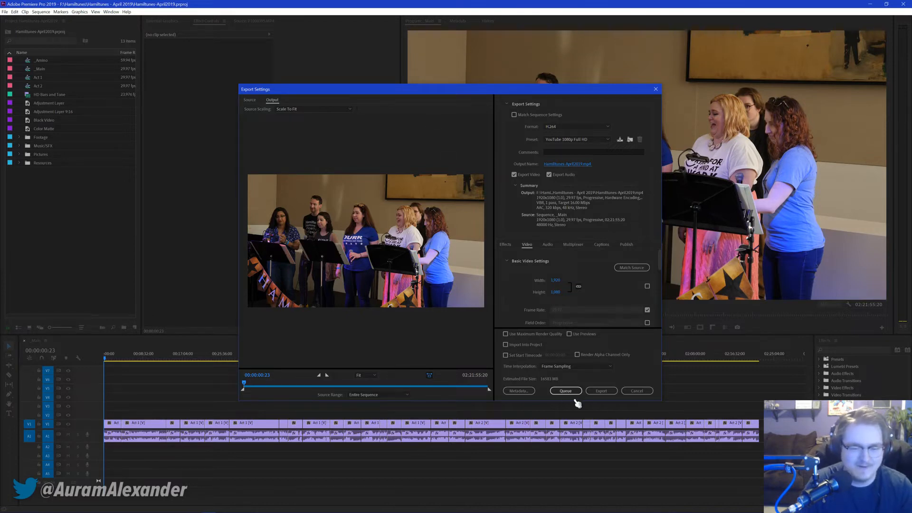
pyautogui.click(600, 390)
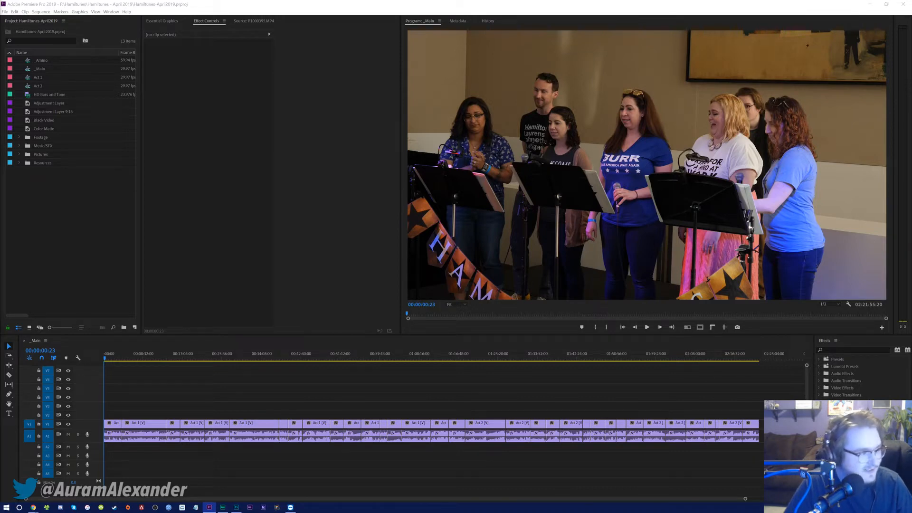
pyautogui.click(219, 400)
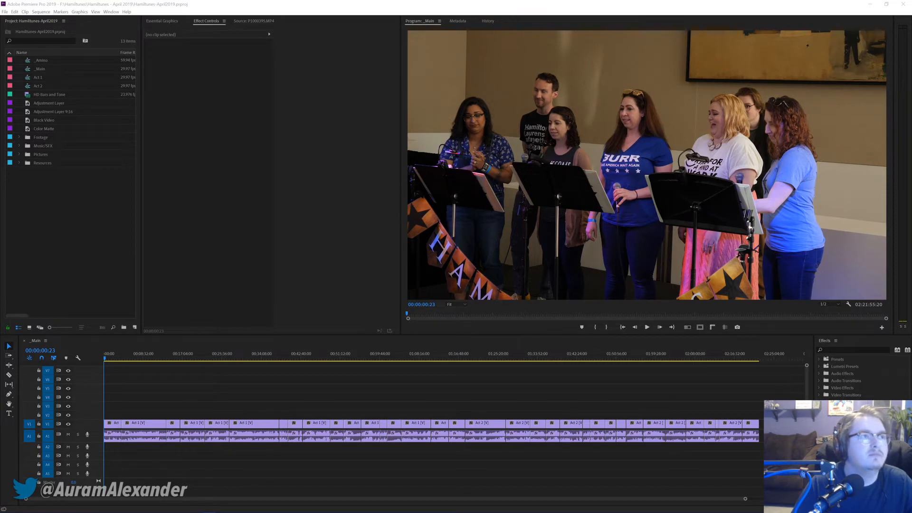
pyautogui.click(86, 284)
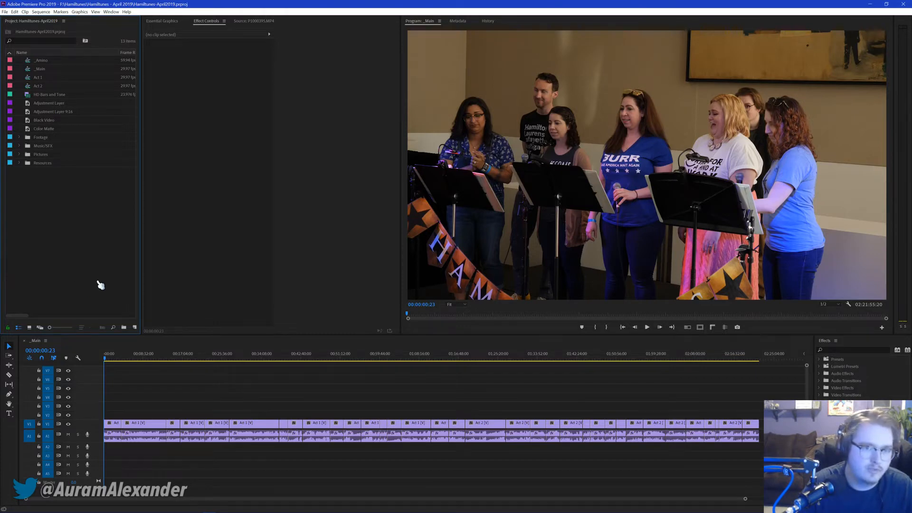
# Step: Switch to Photoshop and open Comicstorian Thumbnails Template v2.psd from the Comicstorian folder on the Projects (F:) drive
pyautogui.hotkey('alt', 'Tab')
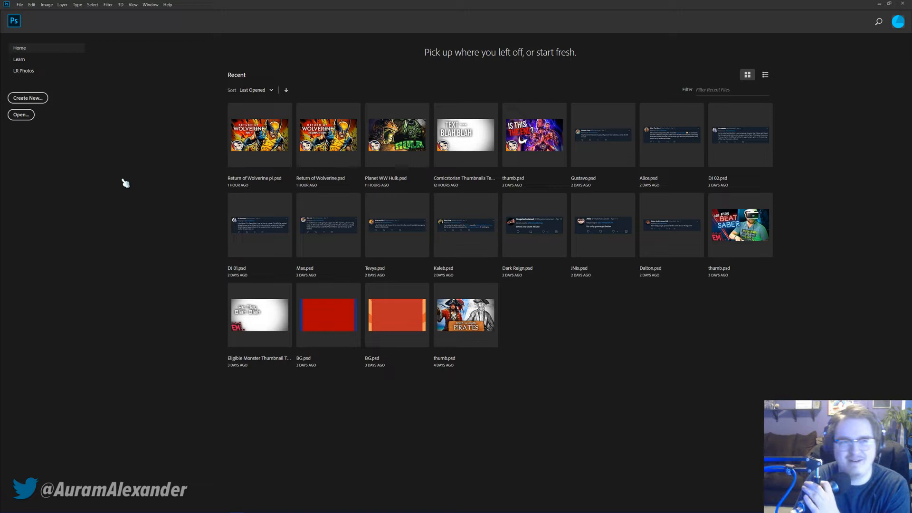
pyautogui.click(22, 116)
pyautogui.moveTo(140, 19); pyautogui.dragTo(184, 38)
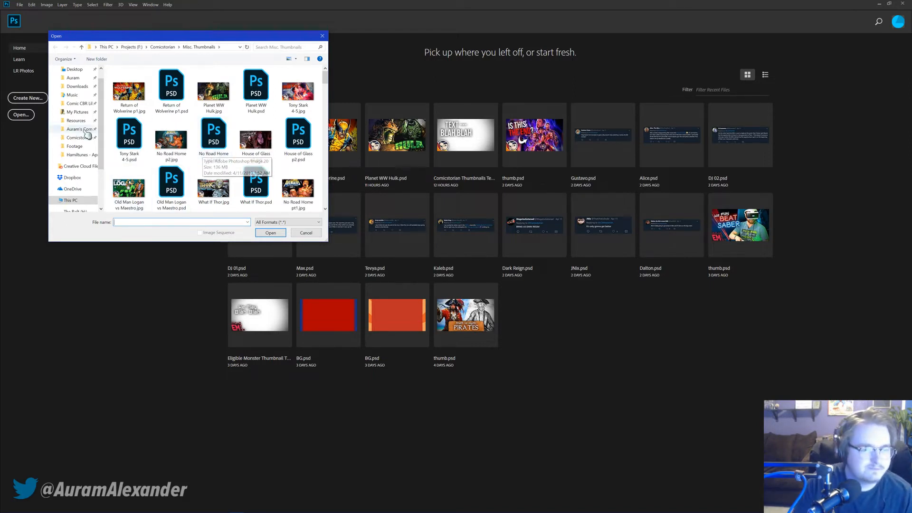
pyautogui.moveTo(87, 38); pyautogui.dragTo(148, 75)
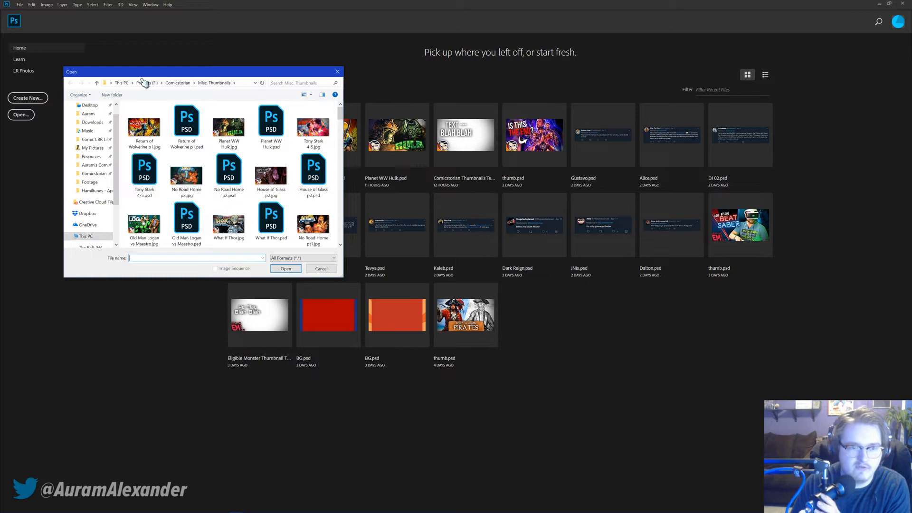
pyautogui.click(178, 84)
pyautogui.scroll(-5, 256, 223)
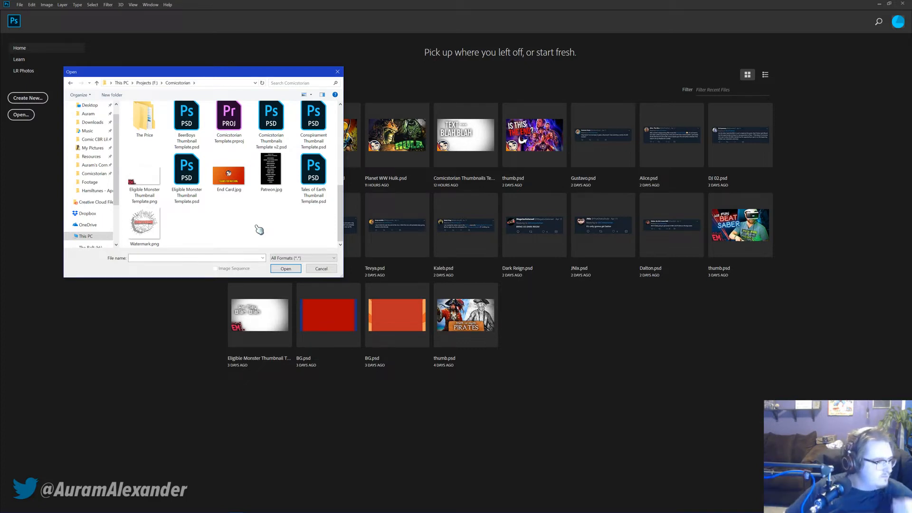
pyautogui.scroll(1, 267, 242)
pyautogui.scroll(-1, 267, 241)
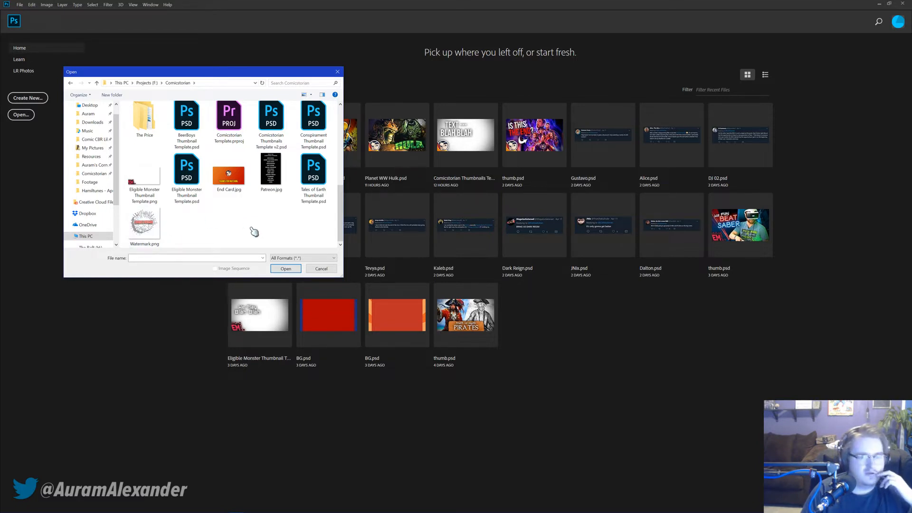
pyautogui.doubleClick(269, 125)
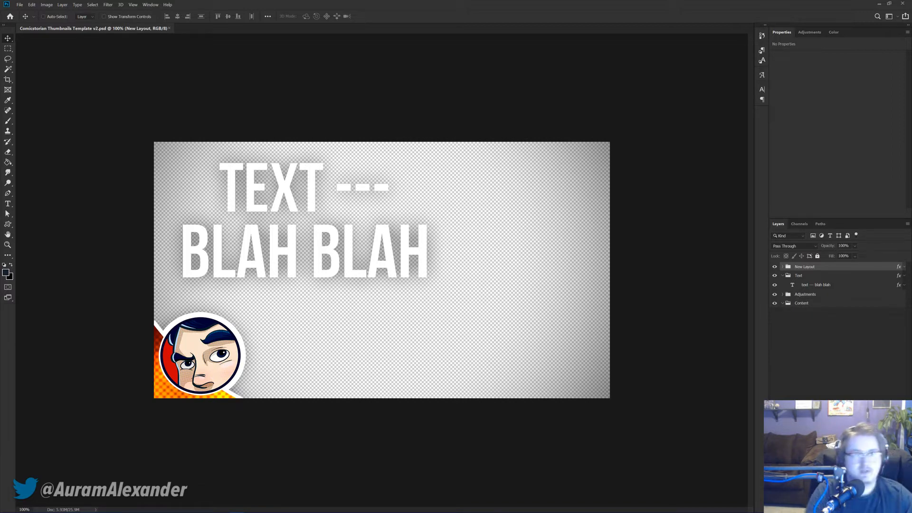
# Step: Save the template as a new Photoshop file named Hulk 11-13 in Comicstorian's Misc. Thumbnails folder
pyautogui.hotkey('ctrl', 'shift', 's')
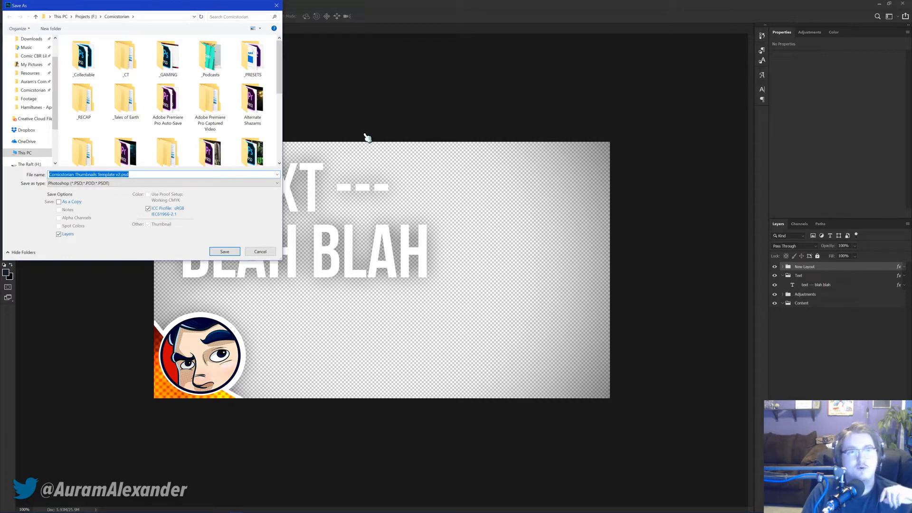
pyautogui.moveTo(139, 8); pyautogui.dragTo(177, 64)
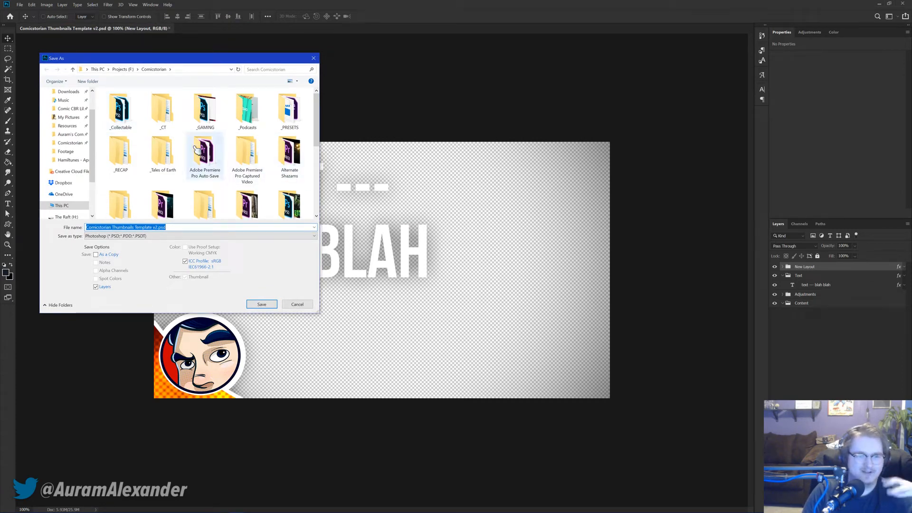
pyautogui.scroll(-1, 240, 188)
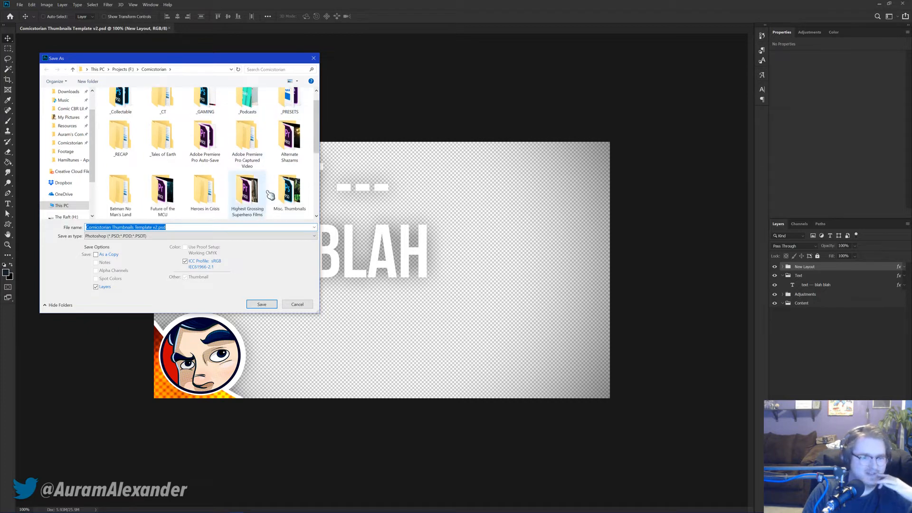
pyautogui.doubleClick(295, 199)
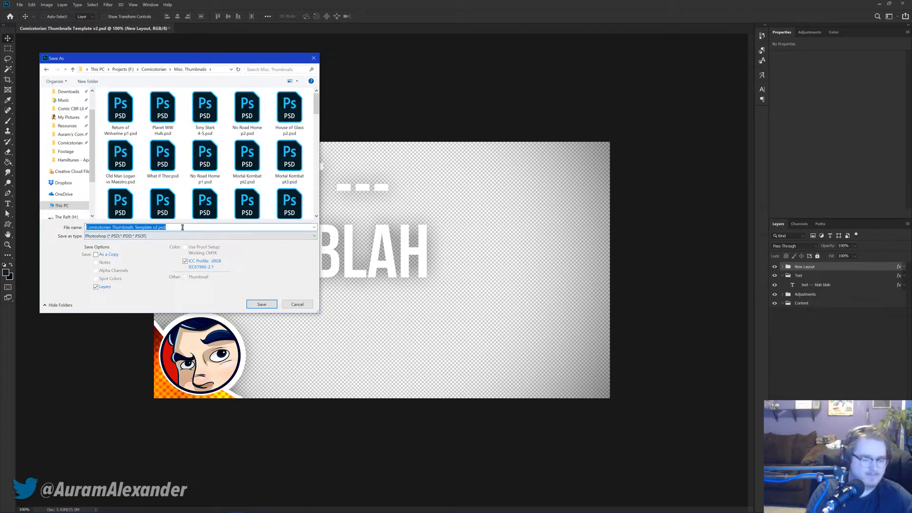
pyautogui.write('Hulk 11-13')
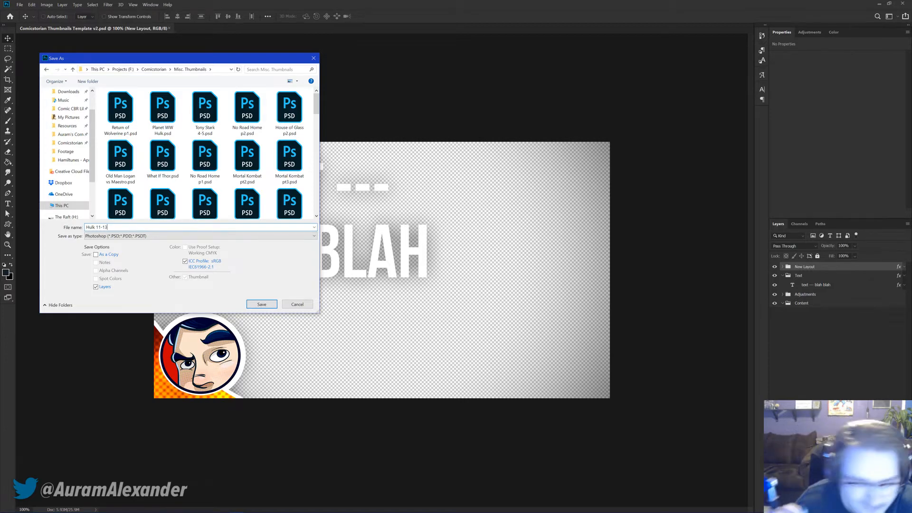
pyautogui.press('Return')
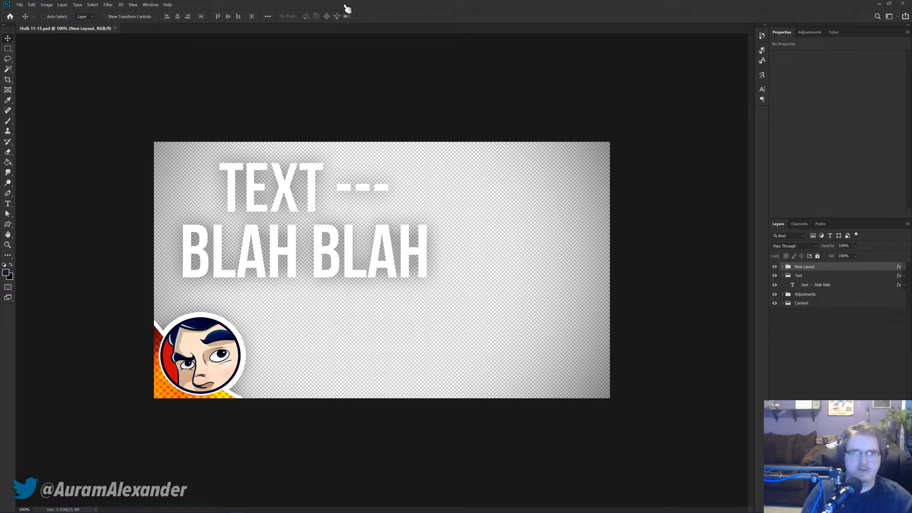
# Step: Paste the copied comic cover, move its layer into the Content group, and convert it to a smart object
pyautogui.hotkey('ctrl', 'shift', 'alt', 'n')
pyautogui.hotkey('ctrl', 'v')
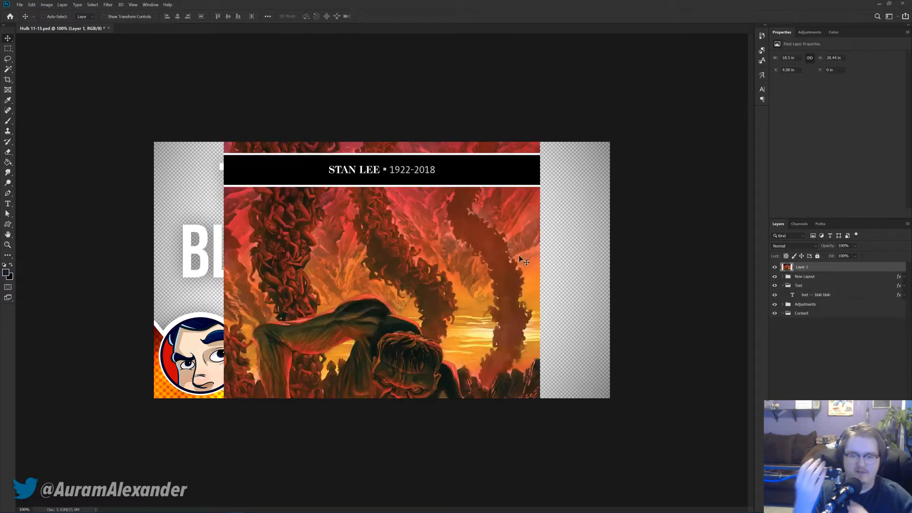
pyautogui.moveTo(809, 267); pyautogui.dragTo(806, 328)
pyautogui.rightClick(817, 314)
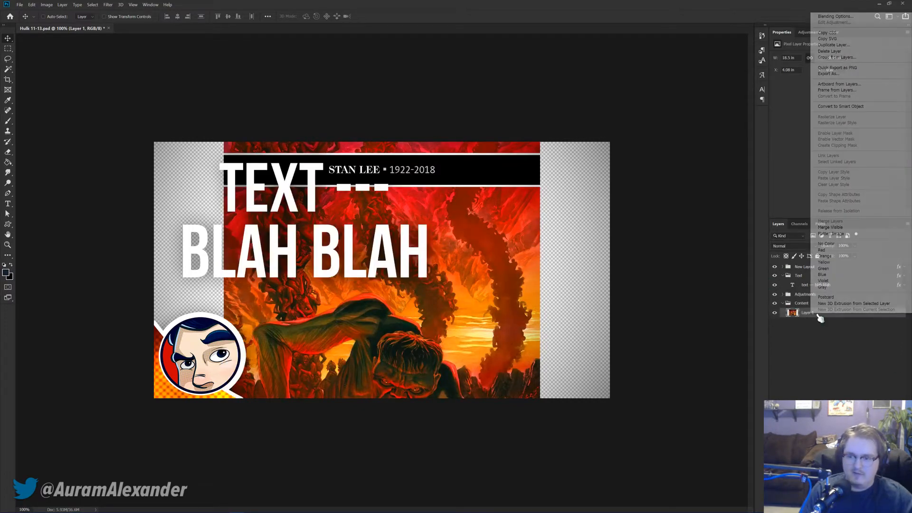
pyautogui.click(841, 106)
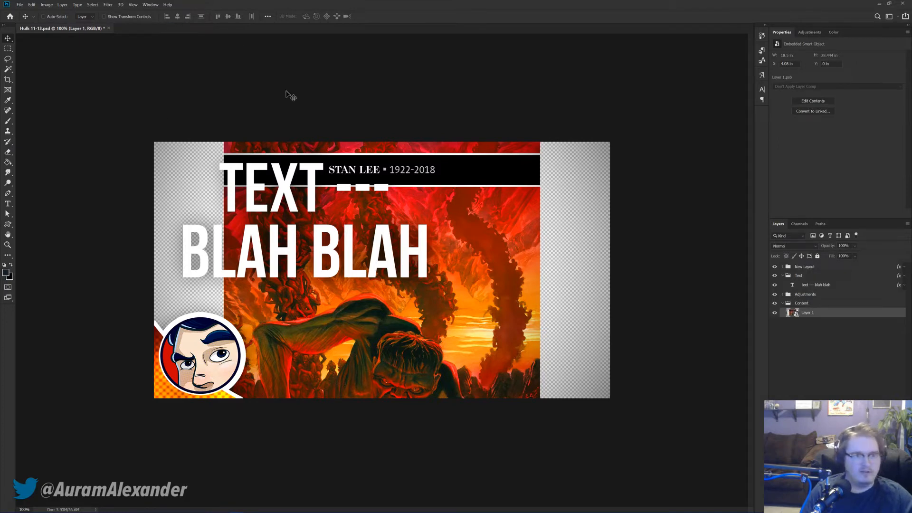
# Step: Look through Misc. Thumbnails and the Comicstorian folder on The Raft (H:) for an earlier Hulk thumbnail file to open
pyautogui.hotkey('ctrl', 'o')
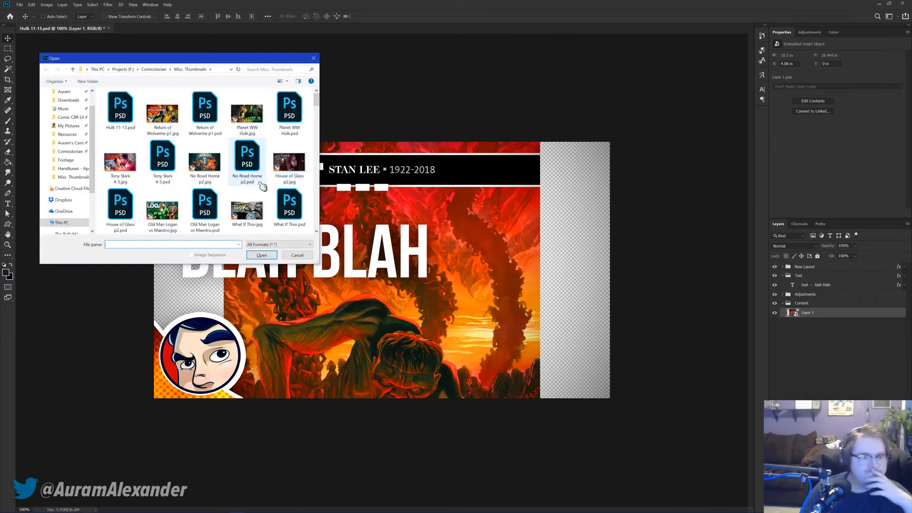
pyautogui.scroll(-1, 266, 189)
pyautogui.scroll(-3, 273, 198)
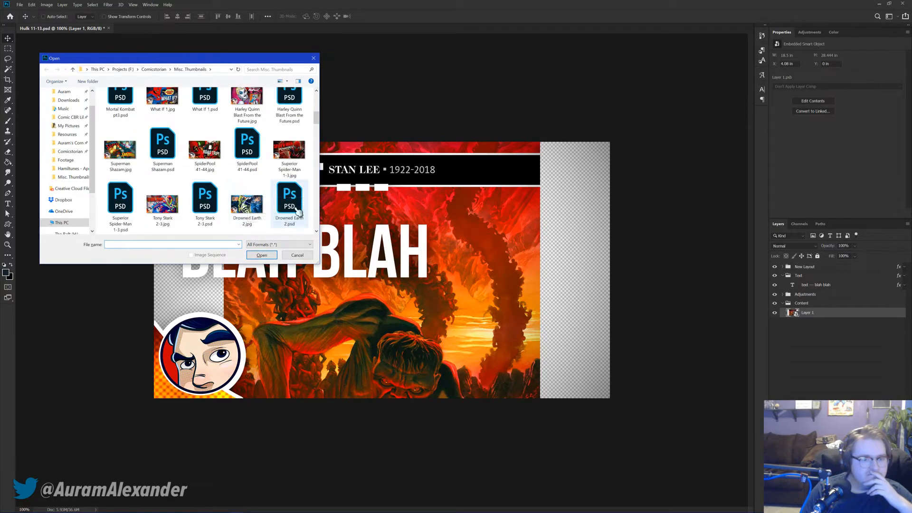
pyautogui.scroll(-3, 285, 201)
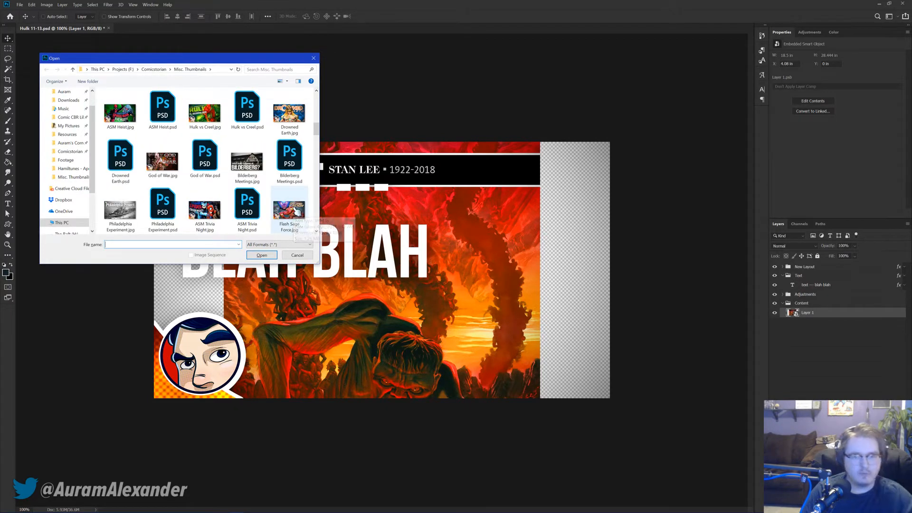
pyautogui.scroll(-4, 295, 216)
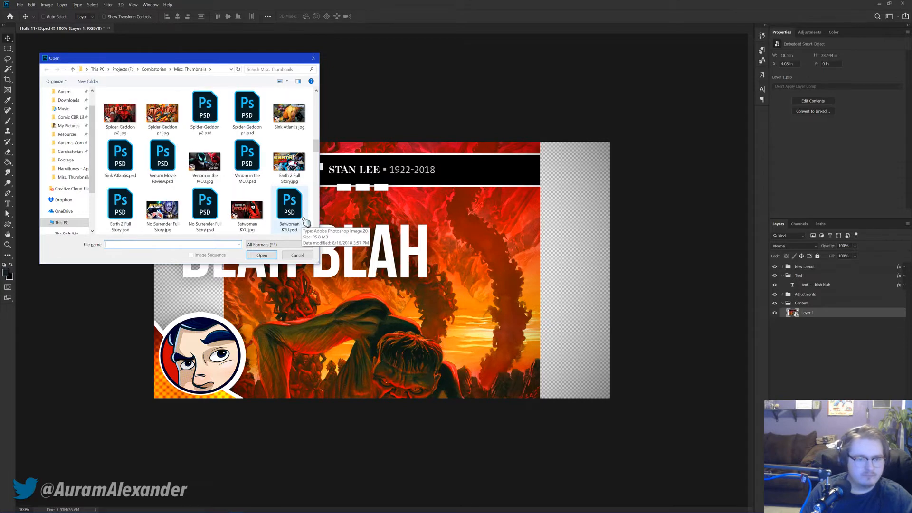
pyautogui.scroll(-3, 304, 222)
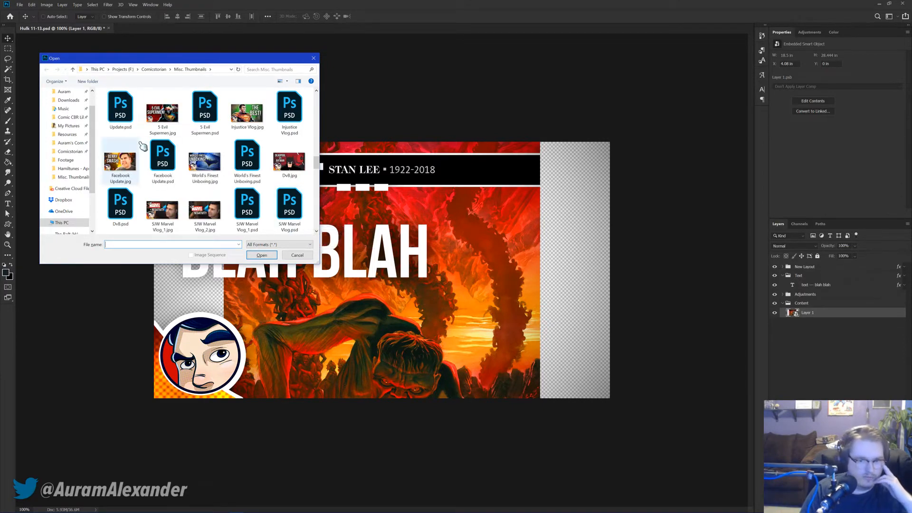
pyautogui.scroll(-1, 83, 185)
pyautogui.scroll(-1, 78, 214)
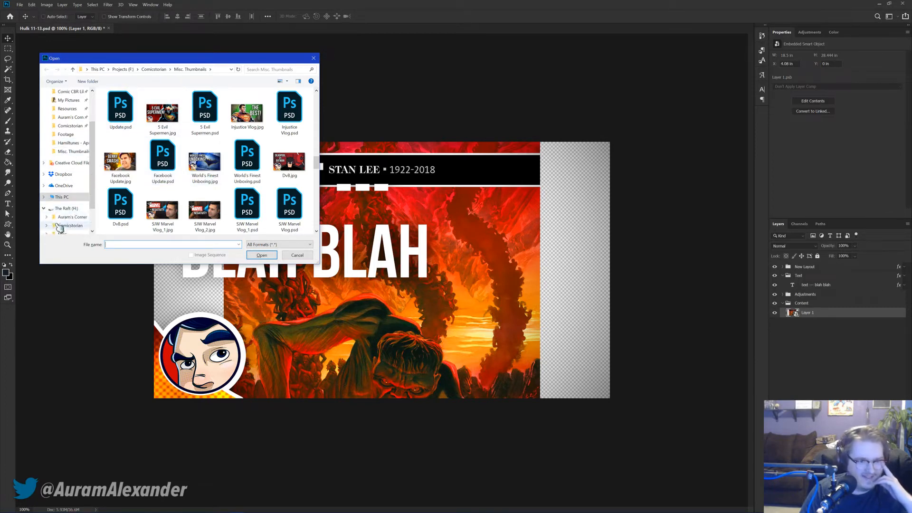
pyautogui.click(68, 225)
pyautogui.scroll(-10, 161, 185)
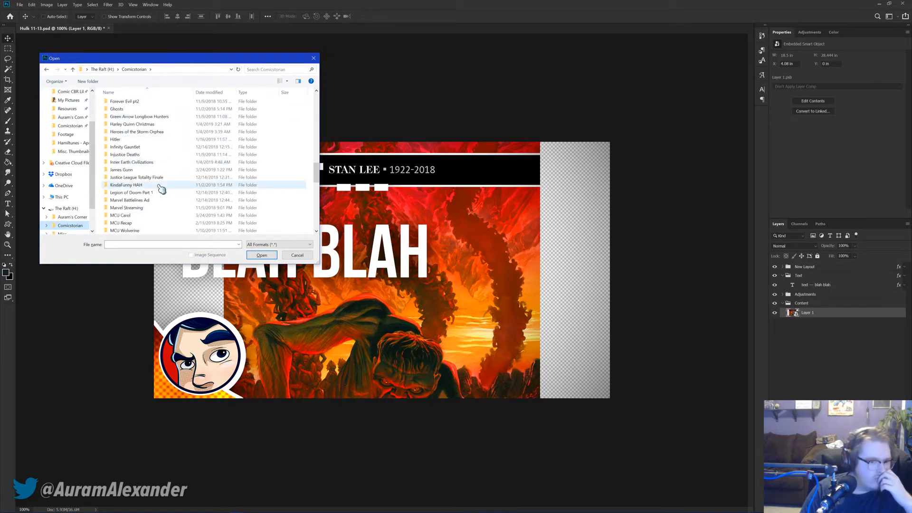
pyautogui.scroll(-12, 160, 189)
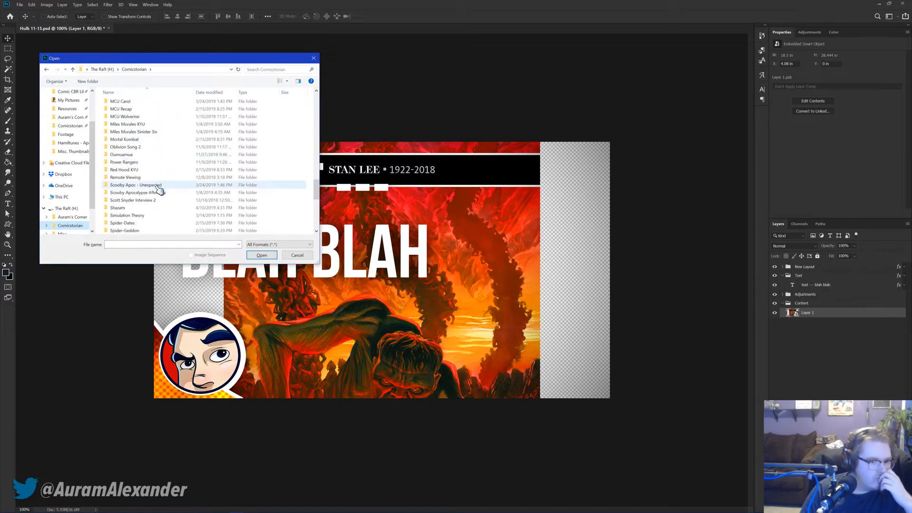
pyautogui.scroll(-3, 158, 191)
# Step: Switch to the YouTube window in Chrome and search for "comicstorian immortal hulk" to check the earlier thumbnails
pyautogui.moveTo(33, 507)
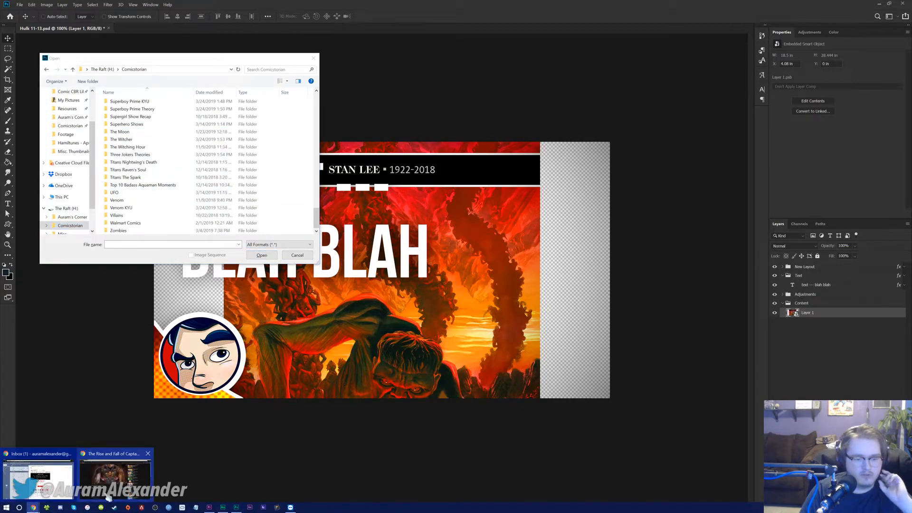
pyautogui.click(116, 473)
pyautogui.moveTo(418, 48); pyautogui.dragTo(310, 46)
pyautogui.write('co')
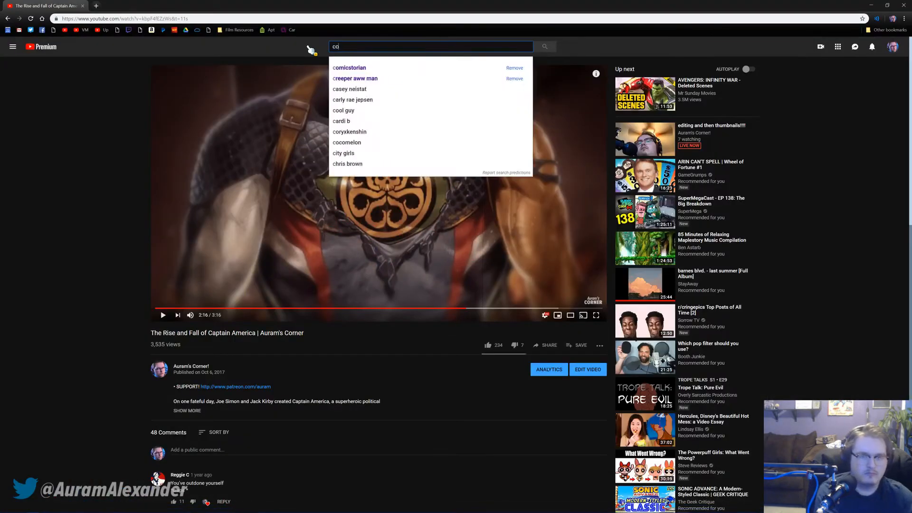
pyautogui.write('micstorian immortal hulk')
pyautogui.press('Return')
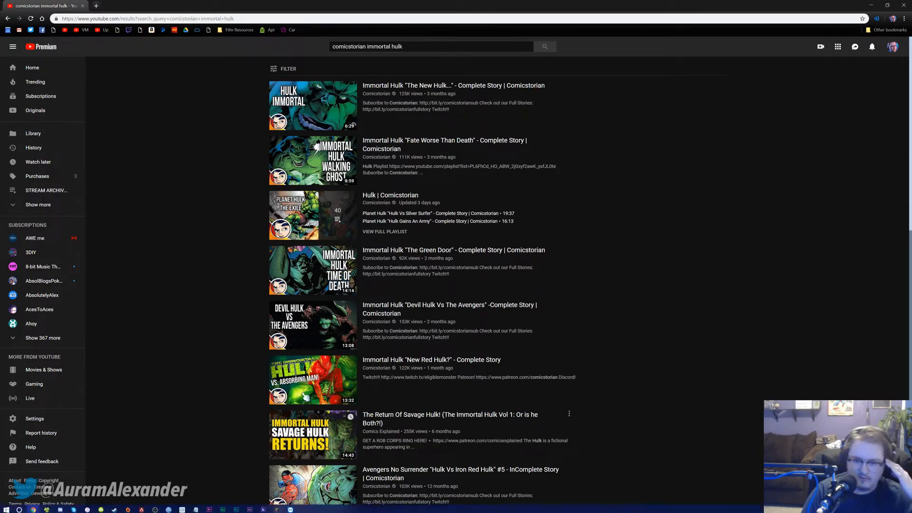
# Step: Return to Photoshop and open Hulk vs Creel.psd from the Misc. Thumbnails folder
pyautogui.click(252, 507)
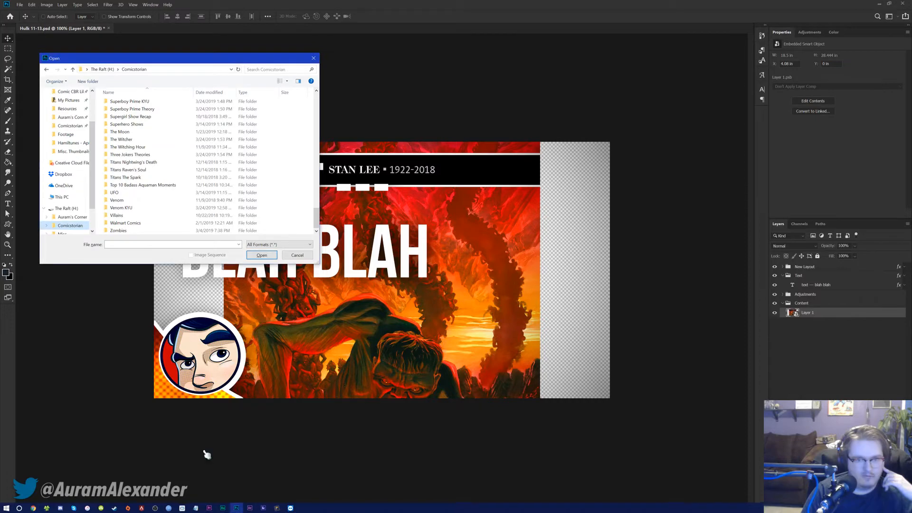
pyautogui.click(73, 152)
pyautogui.scroll(-1, 233, 188)
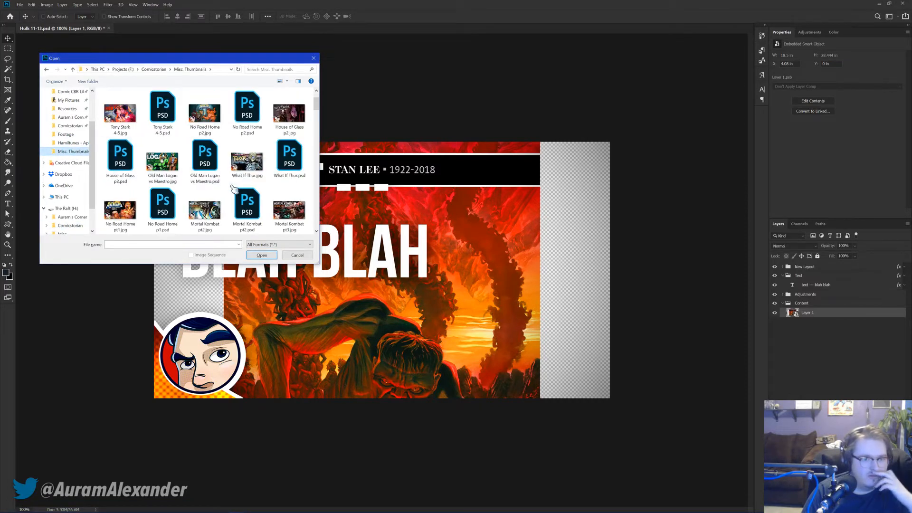
pyautogui.scroll(-2, 233, 188)
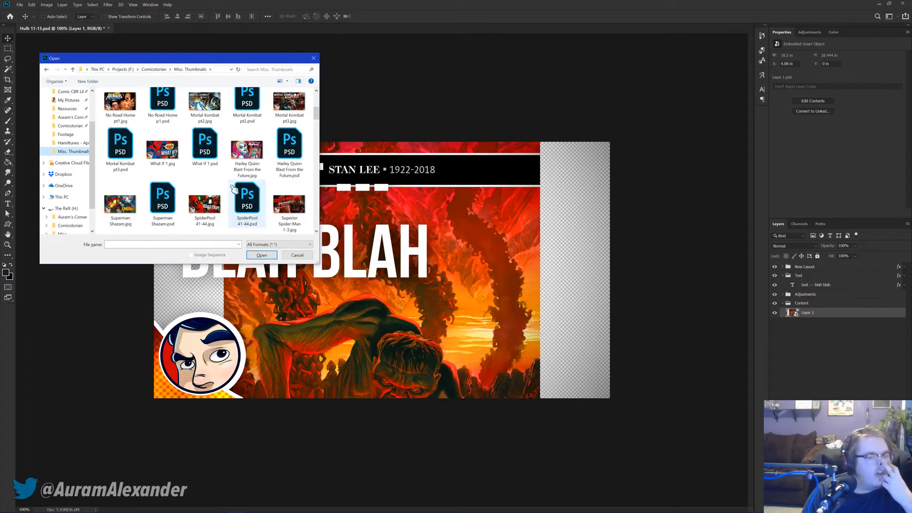
pyautogui.scroll(-1, 234, 189)
pyautogui.scroll(-1, 234, 190)
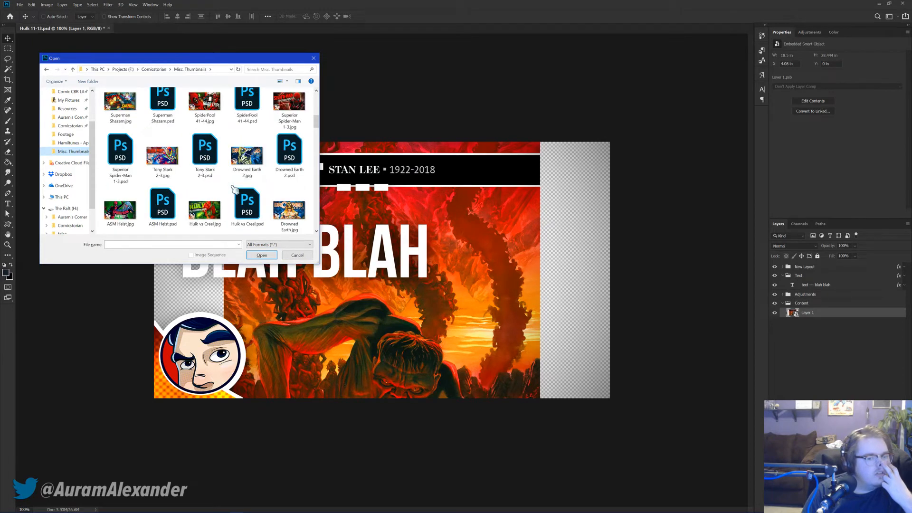
pyautogui.doubleClick(249, 209)
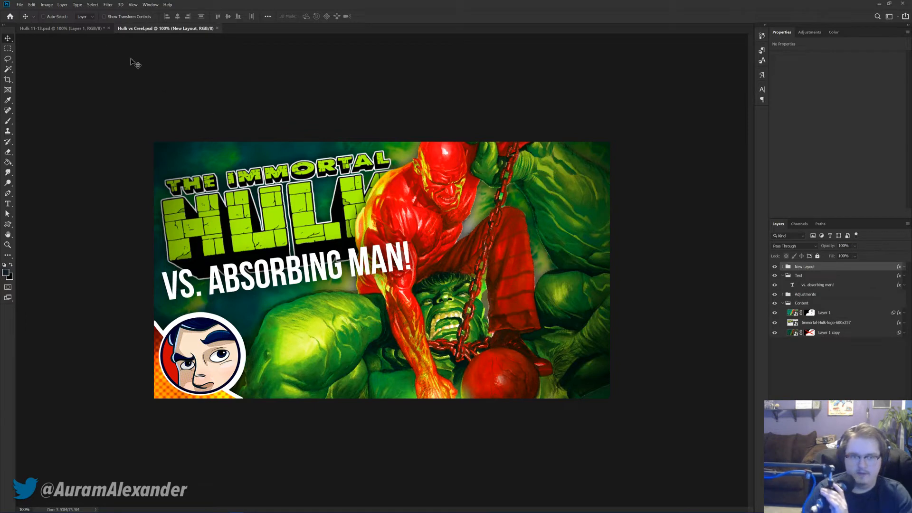
# Step: Hide the placeholder text layer in Hulk 11-13.psd, scale the cover art to about 146%, and move it up to frame the Hulk
pyautogui.click(78, 29)
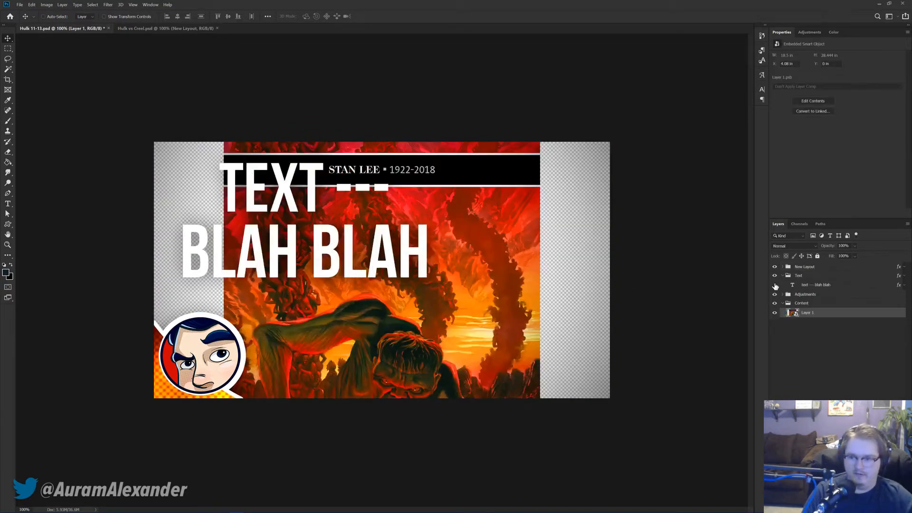
pyautogui.click(775, 285)
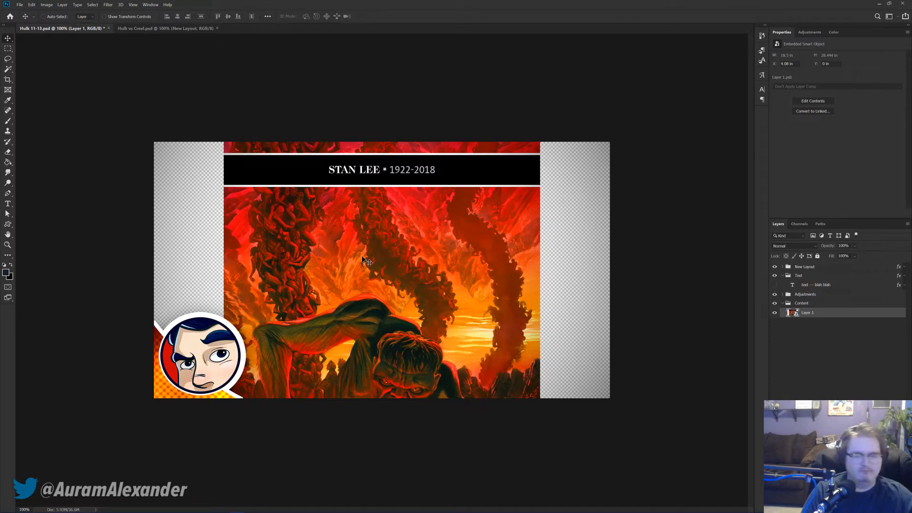
pyautogui.hotkey('ctrl', 't')
pyautogui.hotkey('ctrl', '0')
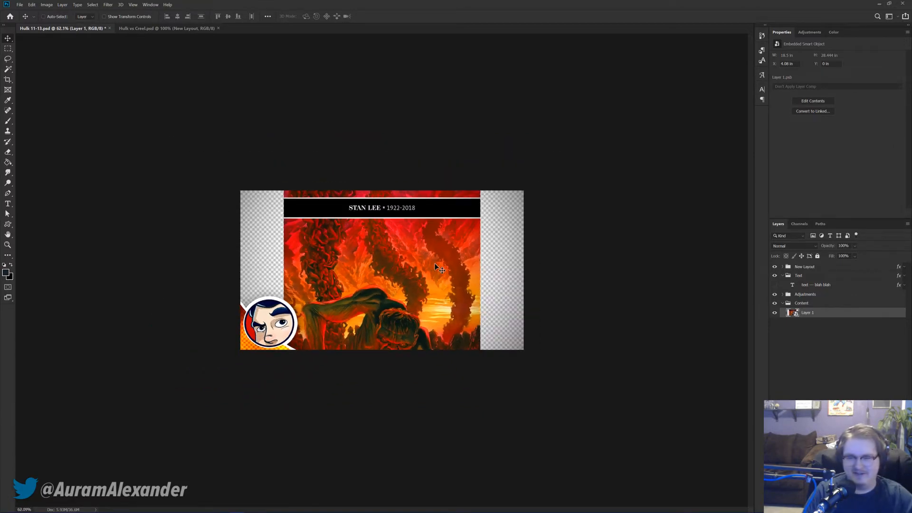
pyautogui.moveTo(480, 190); pyautogui.dragTo(525, 116)
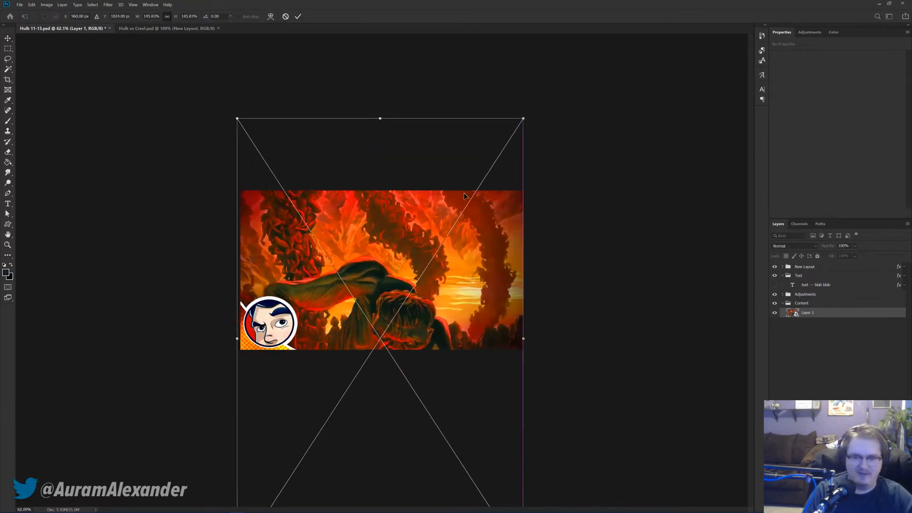
pyautogui.moveTo(462, 233); pyautogui.dragTo(474, 150)
# Step: Enlarge the cover art further and reposition it so the Hulk's face fills the area right of centre
pyautogui.hotkey('ctrl', '-')
pyautogui.hotkey('ctrl', '-')
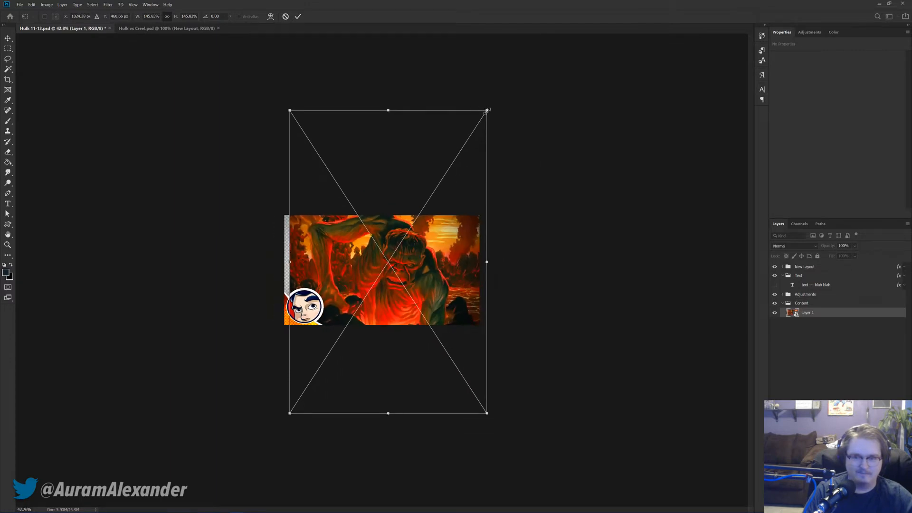
pyautogui.moveTo(487, 110); pyautogui.dragTo(546, 77)
pyautogui.moveTo(497, 138); pyautogui.dragTo(510, 128)
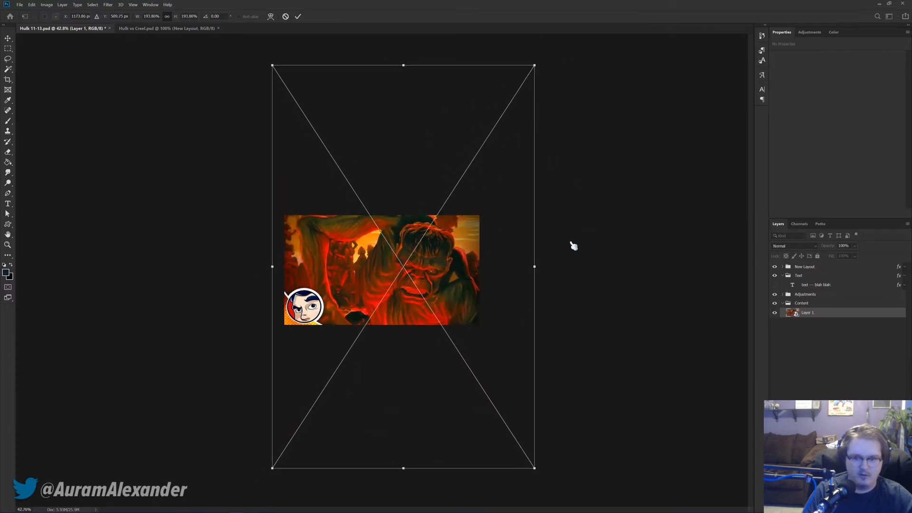
pyautogui.moveTo(549, 256); pyautogui.dragTo(550, 241)
pyautogui.moveTo(460, 235); pyautogui.dragTo(461, 235)
pyautogui.press('Return')
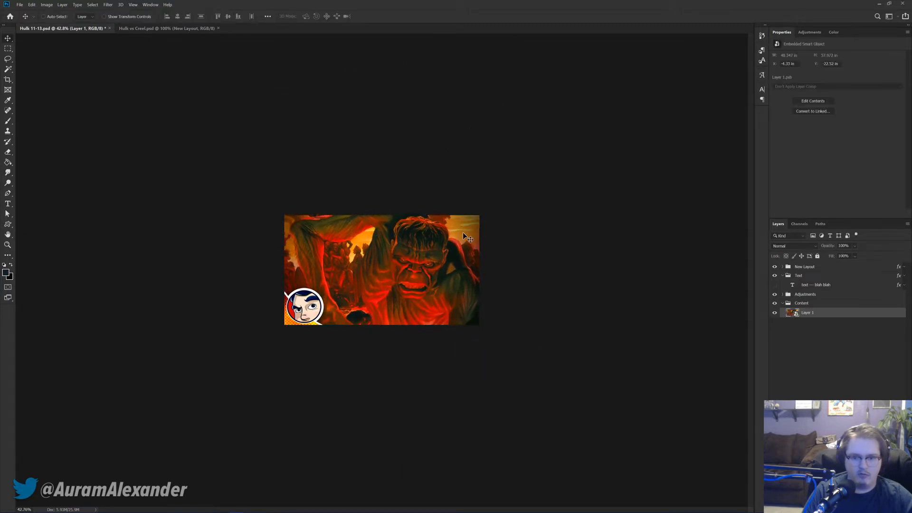
pyautogui.scroll(3, 418, 287)
pyautogui.scroll(1, 399, 301)
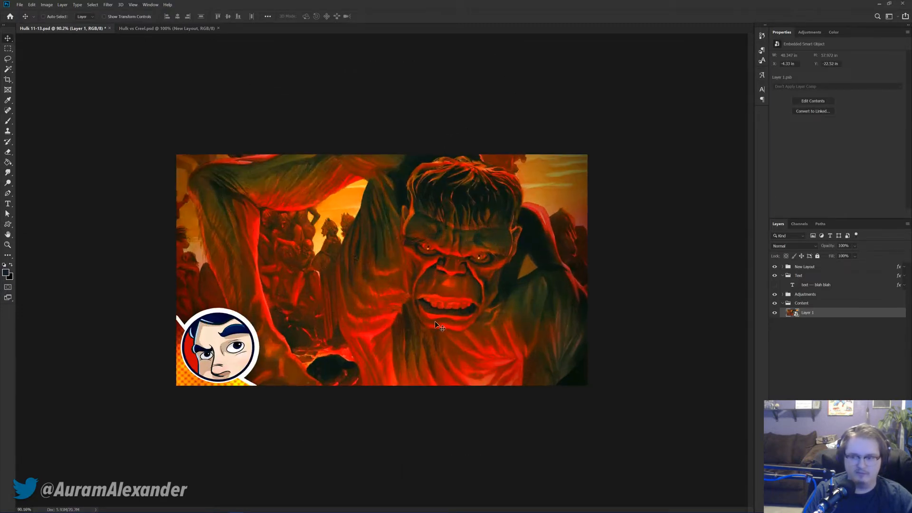
# Step: Check the earlier Comicstorian Immortal Hulk thumbnails in the YouTube search results and return to Photoshop
pyautogui.click(774, 295)
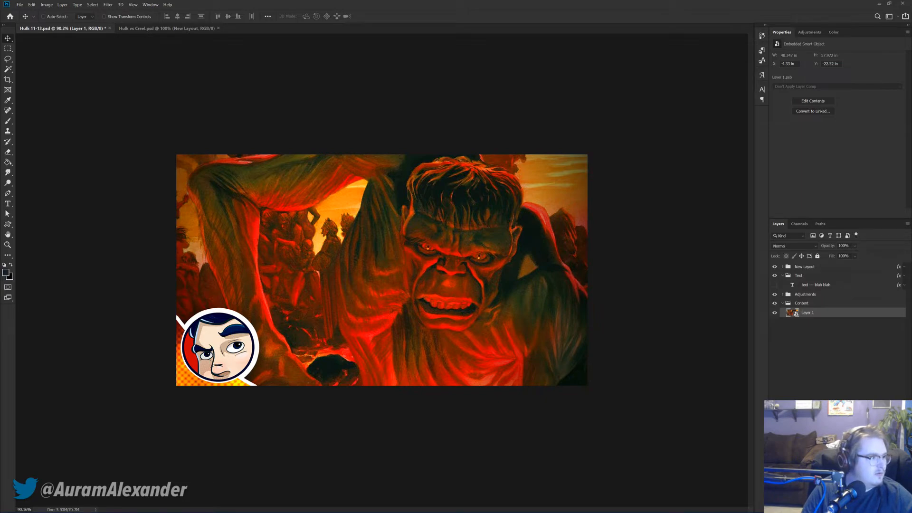
pyautogui.doubleClick(419, 9)
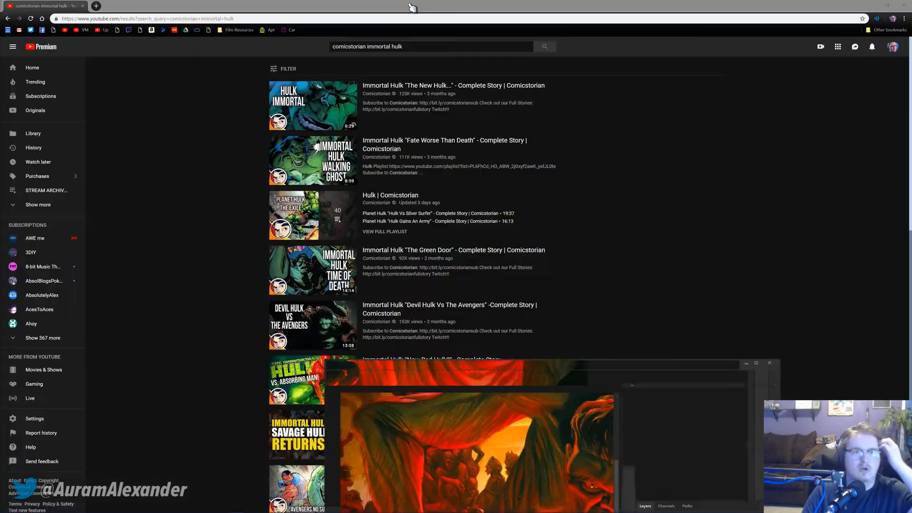
pyautogui.click(757, 364)
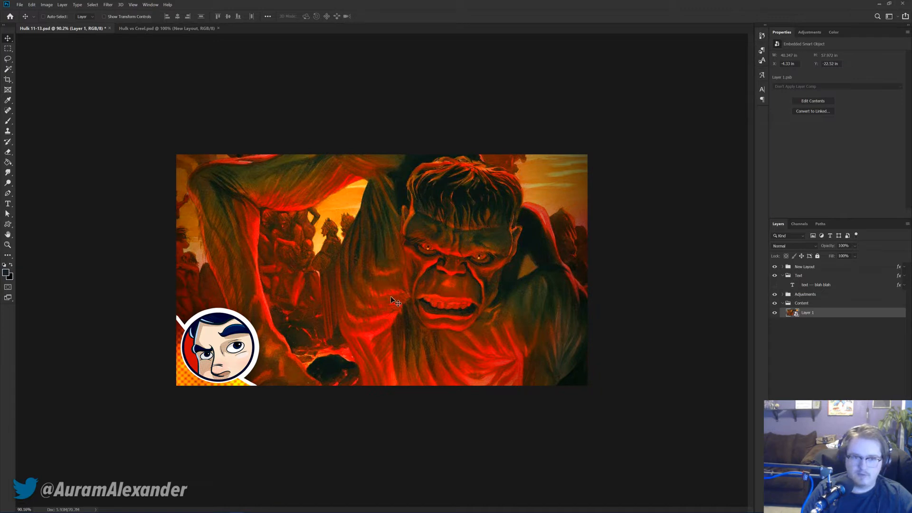
# Step: Start a Color Balance adjustment on the cover layer, setting the midtones to -20 cyan/red and -10 magenta/green
pyautogui.scroll(2, 442, 300)
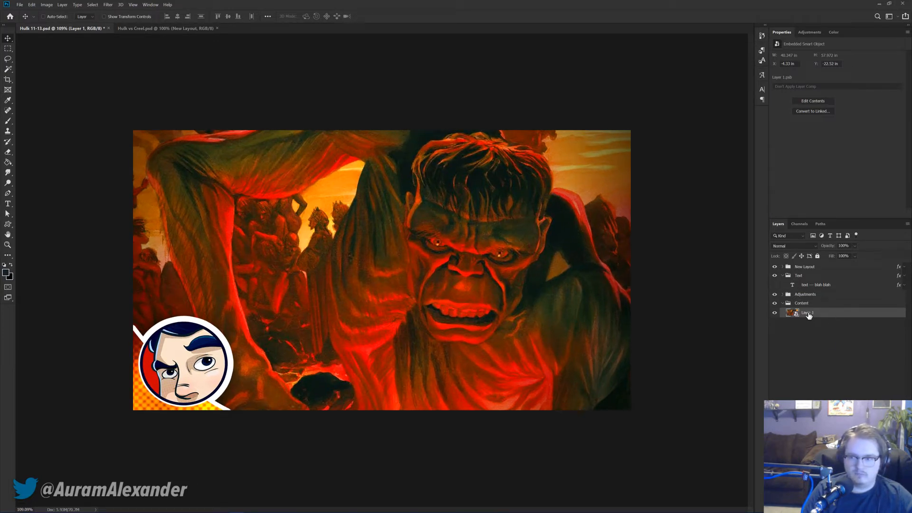
pyautogui.hotkey('ctrl', 'b')
pyautogui.moveTo(454, 127); pyautogui.dragTo(612, 116)
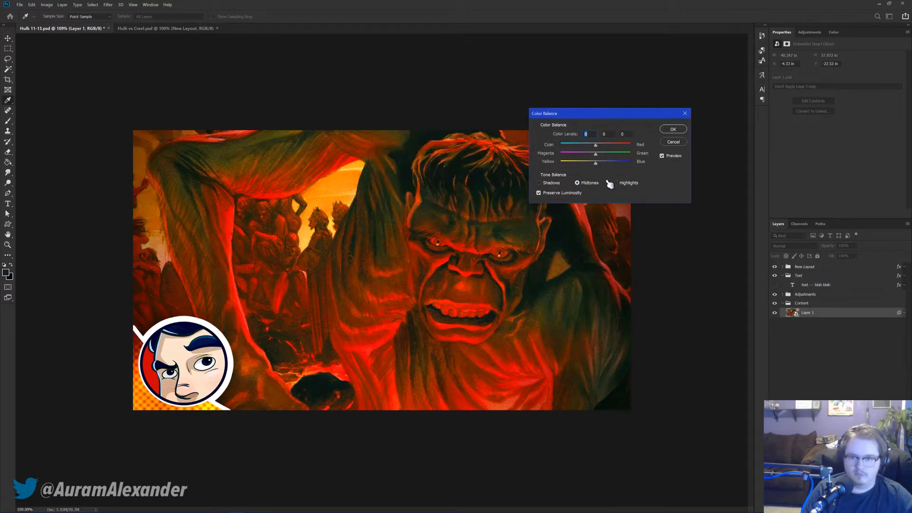
pyautogui.moveTo(593, 149); pyautogui.dragTo(593, 150)
pyautogui.click(593, 154)
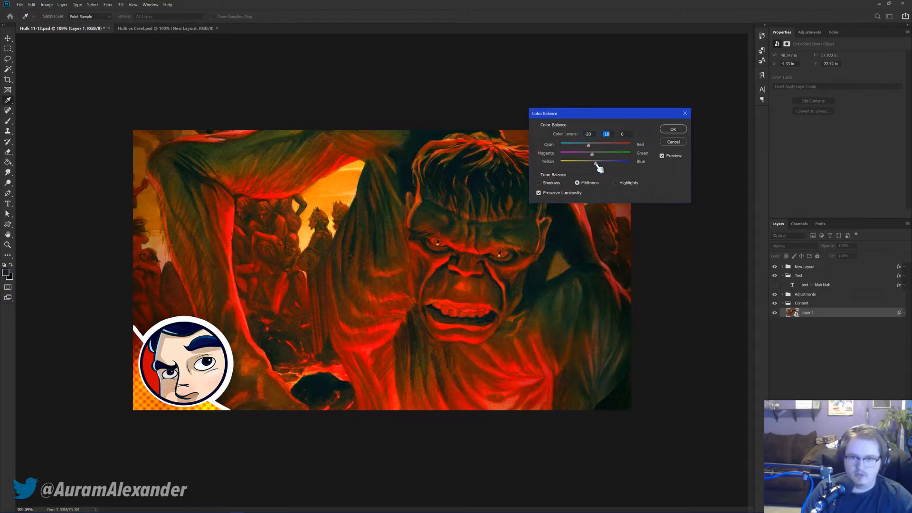
pyautogui.click(603, 168)
# Step: Set the Color Balance highlights to -15, +9 and +7, adjust the shadows, compare with the original, and apply it
pyautogui.click(615, 183)
pyautogui.moveTo(597, 147); pyautogui.dragTo(600, 164)
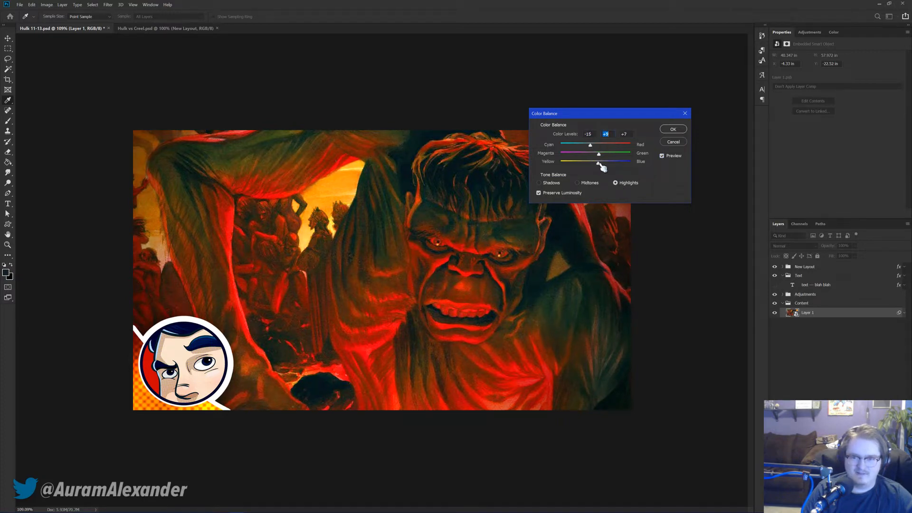
pyautogui.click(550, 184)
pyautogui.moveTo(596, 150); pyautogui.dragTo(602, 165)
pyautogui.click(663, 158)
pyautogui.click(663, 157)
pyautogui.click(673, 129)
# Step: Apply Levels to the cover layer with midtones 0.92 and white input 189, and collapse its smart filter list
pyautogui.hotkey('ctrl', 'l')
pyautogui.moveTo(481, 122); pyautogui.dragTo(666, 98)
pyautogui.moveTo(643, 181); pyautogui.dragTo(669, 186)
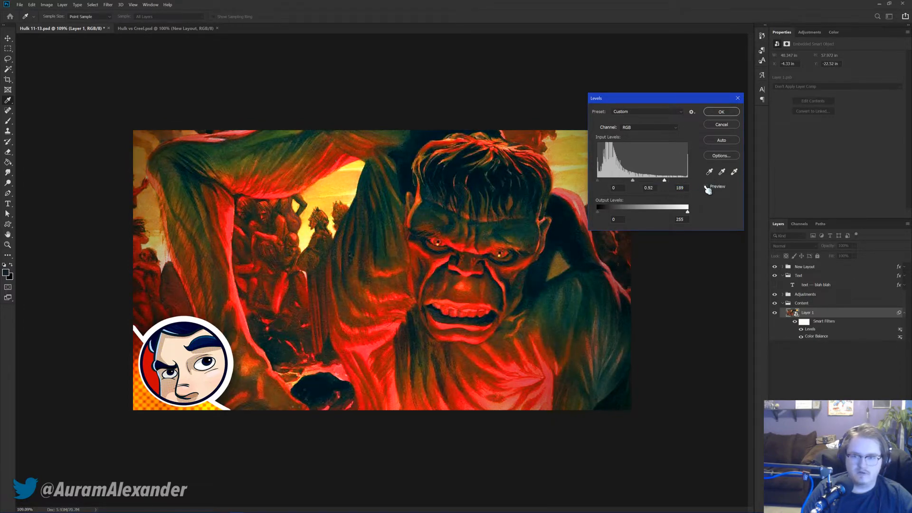
pyautogui.click(722, 114)
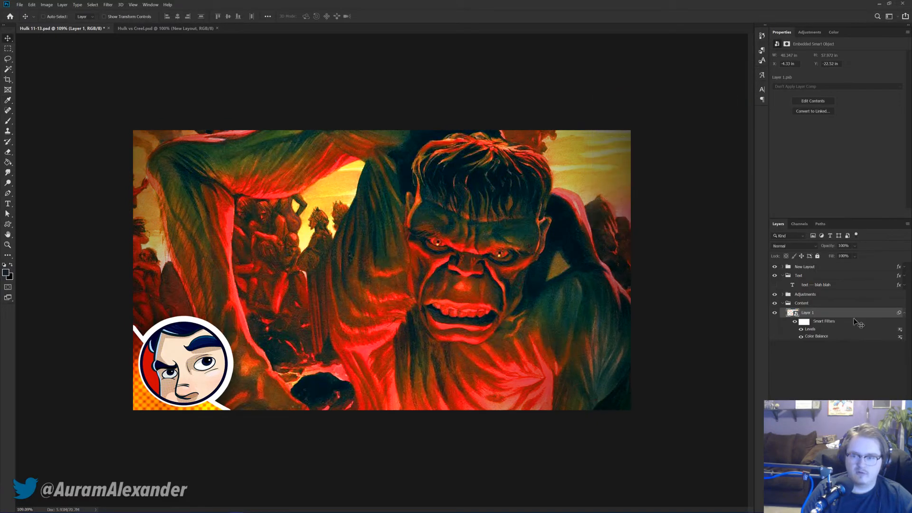
pyautogui.click(905, 313)
pyautogui.click(804, 346)
# Step: Check how the corrected cover art reads at thumbnail size and save Hulk 11-13.psd
pyautogui.scroll(-4, 251, 220)
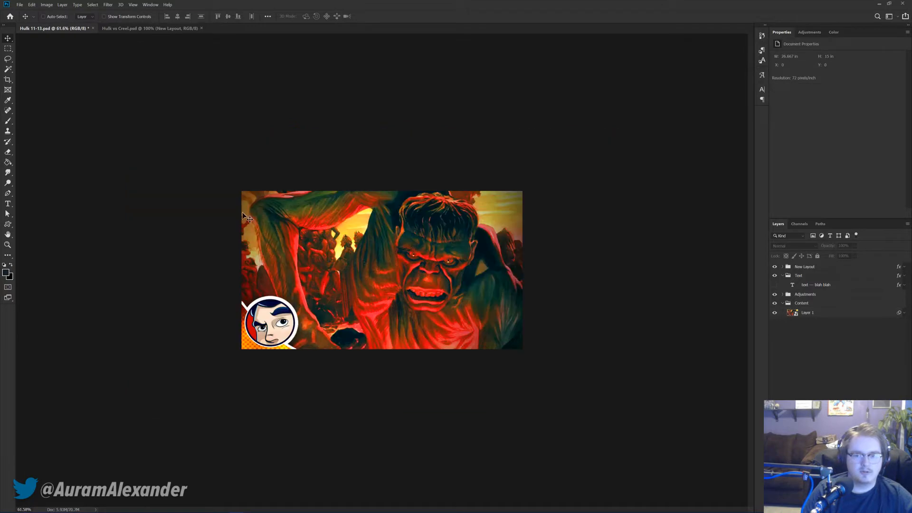
pyautogui.scroll(2, 383, 272)
pyautogui.scroll(-4, 382, 273)
pyautogui.scroll(2, 434, 306)
pyautogui.scroll(2, 430, 311)
pyautogui.scroll(-4, 414, 280)
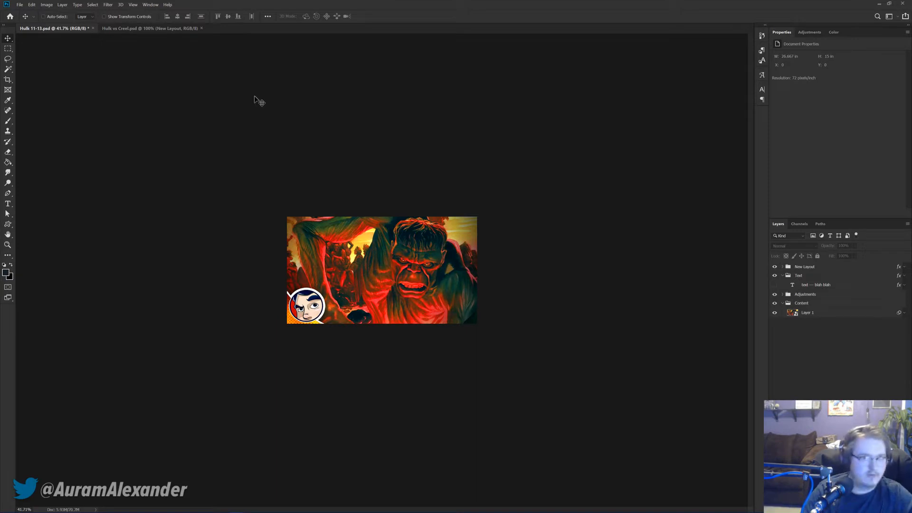
pyautogui.hotkey('ctrl', 's')
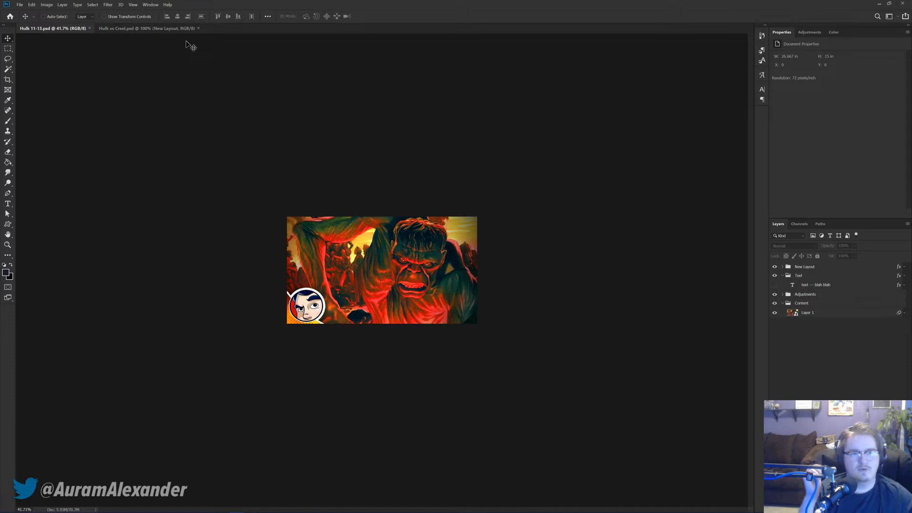
# Step: Copy the Immortal Hulk logo layer from Hulk vs Creel.psd into Hulk 11-13.psd, straighten it, and place it beside the Hulk's face
pyautogui.click(164, 28)
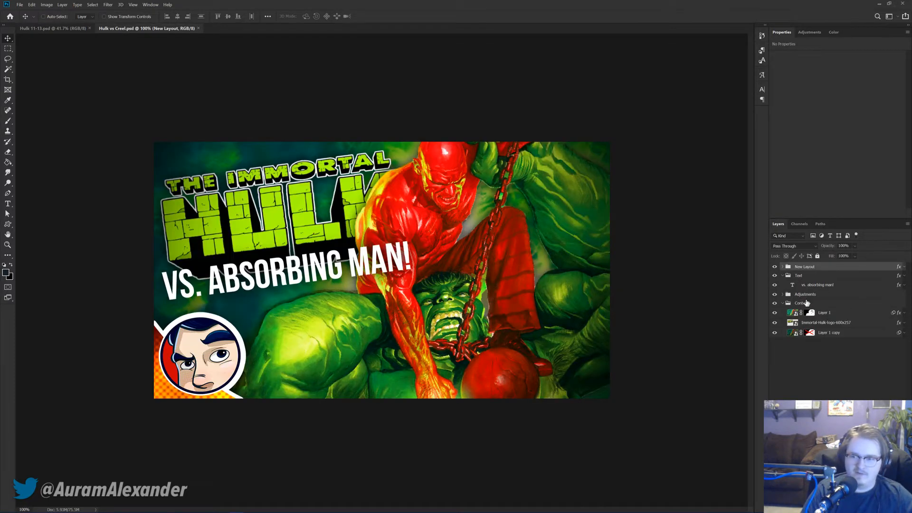
pyautogui.click(820, 323)
pyautogui.moveTo(271, 179); pyautogui.dragTo(361, 244)
pyautogui.hotkey('ctrl', 't')
pyautogui.scroll(3, 423, 278)
pyautogui.press('Return')
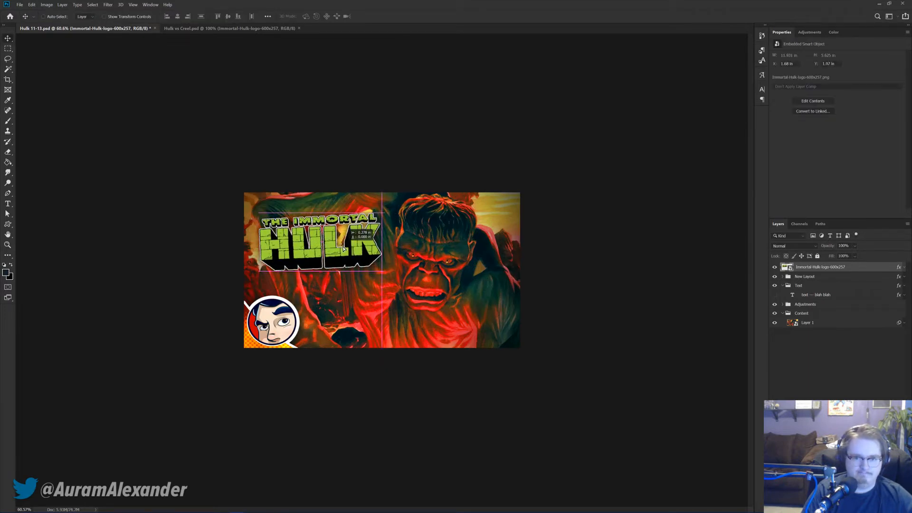
pyautogui.press('Right')
pyautogui.press('Right')
pyautogui.press('Right')
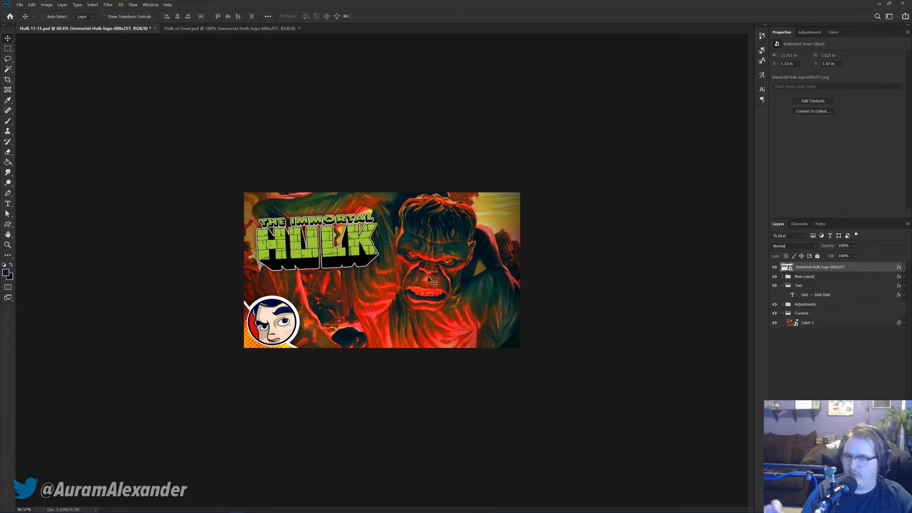
# Step: Enlarge the Immortal Hulk logo to fill the space beside the face and move its layer into the Text group
pyautogui.scroll(1, 418, 274)
pyautogui.hotkey('ctrl', 't')
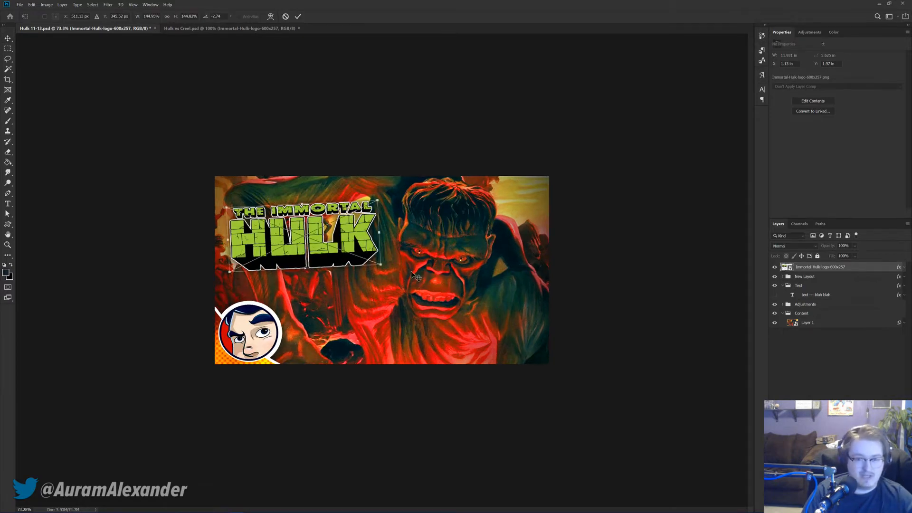
pyautogui.scroll(2, 409, 268)
pyautogui.moveTo(375, 174); pyautogui.dragTo(379, 178)
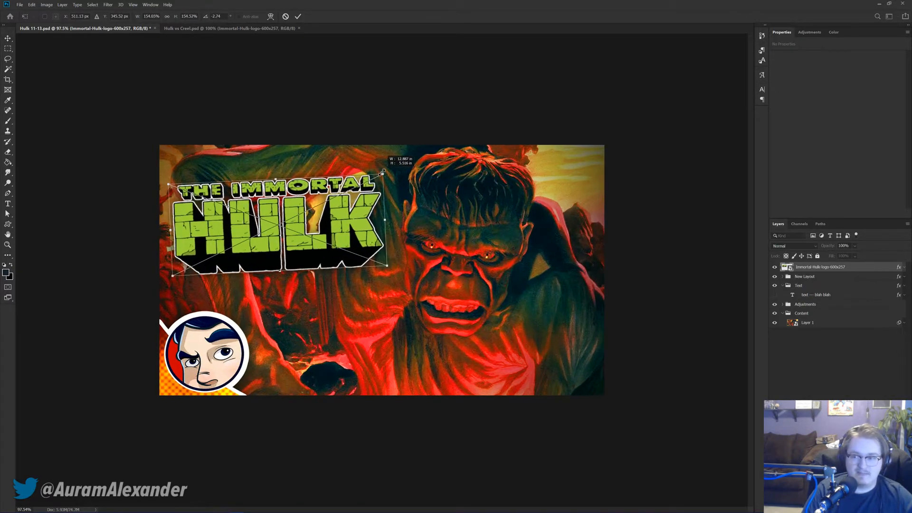
pyautogui.press('Return')
pyautogui.moveTo(811, 270); pyautogui.dragTo(807, 289)
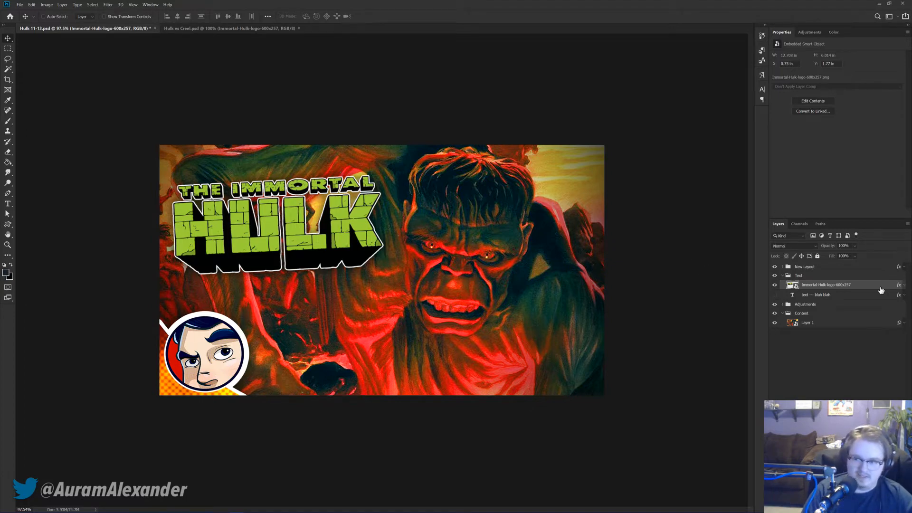
# Step: Recolour the logo a muted green using Hue/Saturation with Colorize, hue about 136 and saturation about 35, and collapse its effects list
pyautogui.hotkey('ctrl', 'u')
pyautogui.click(503, 216)
pyautogui.moveTo(434, 122); pyautogui.dragTo(545, 106)
pyautogui.moveTo(553, 157); pyautogui.dragTo(550, 198)
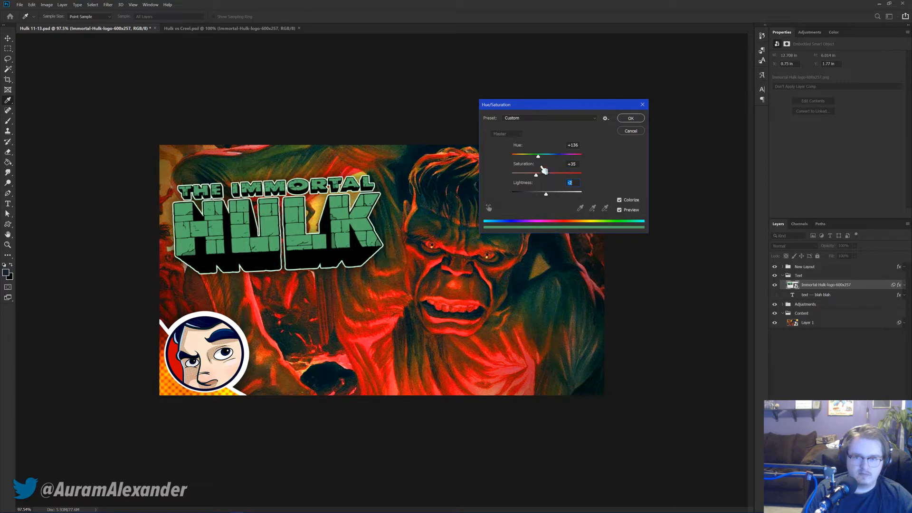
pyautogui.moveTo(539, 158); pyautogui.dragTo(542, 163)
pyautogui.click(622, 212)
pyautogui.click(623, 213)
pyautogui.click(631, 118)
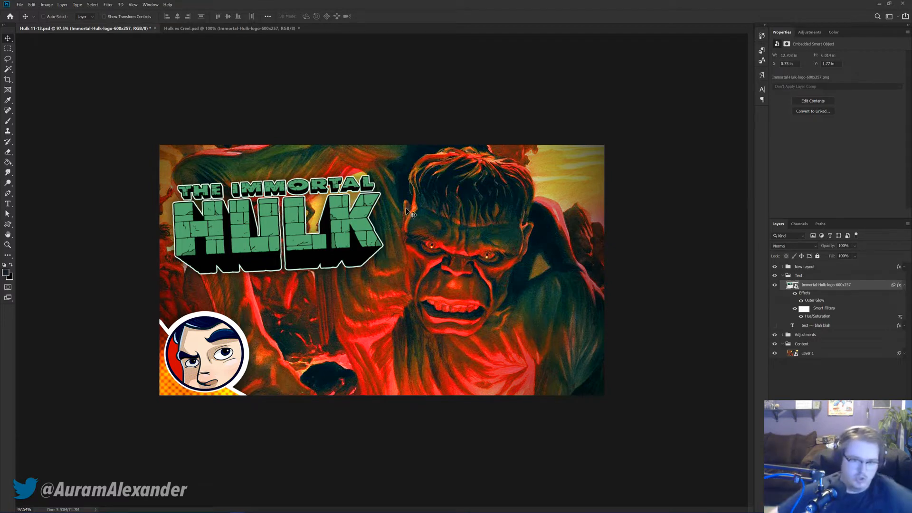
pyautogui.click(904, 286)
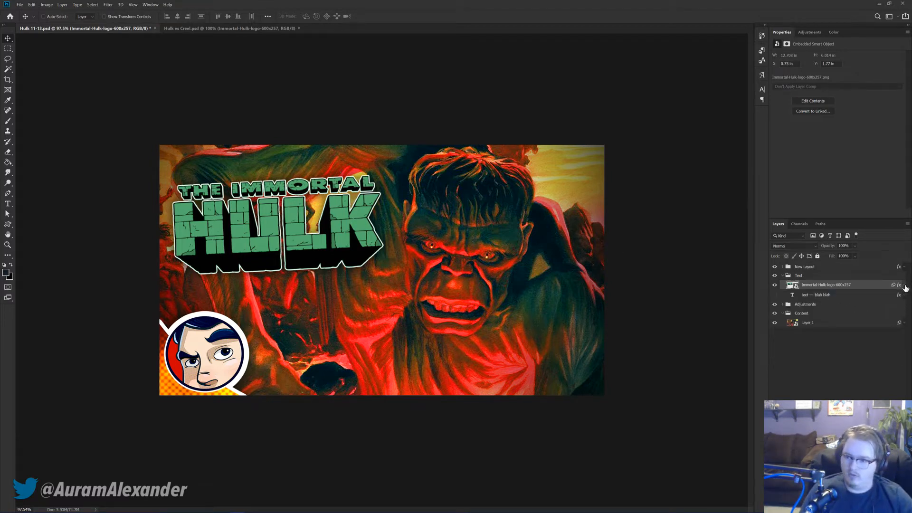
# Step: Show the placeholder text layer, move it below its old position, and replace its text with "welcome to hell!"
pyautogui.click(775, 295)
pyautogui.click(818, 295)
pyautogui.moveTo(400, 319); pyautogui.dragTo(473, 408)
pyautogui.doubleClick(383, 284)
pyautogui.hotkey('ctrl', 'a')
pyautogui.press('BackSpace')
pyautogui.write('welcome')
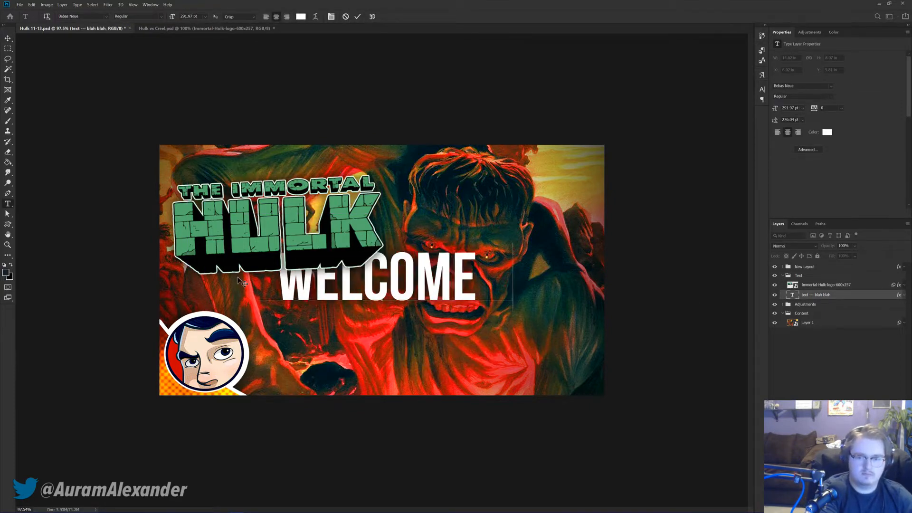
pyautogui.write(' to hell!')
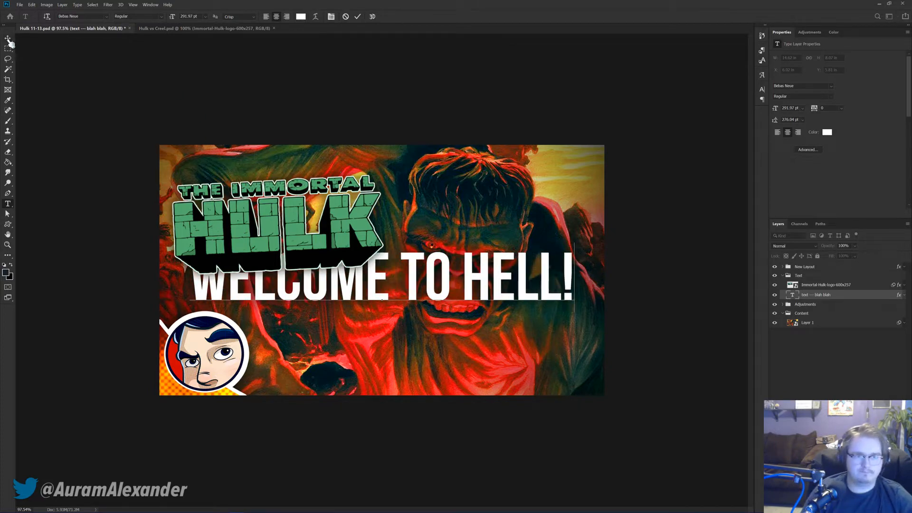
# Step: Bring the "welcome to hell!" layer above the logo, scale it down, tilt it about -4°, and place it under the logo
pyautogui.click(8, 39)
pyautogui.hotkey('ctrl', ']')
pyautogui.hotkey('ctrl', 't')
pyautogui.moveTo(576, 242); pyautogui.dragTo(522, 231)
pyautogui.moveTo(450, 277); pyautogui.dragTo(367, 294)
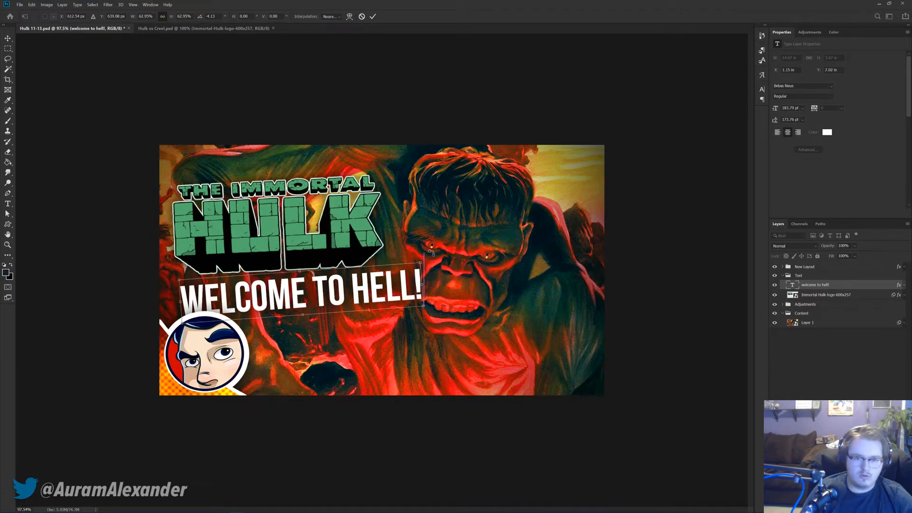
pyautogui.moveTo(433, 255); pyautogui.dragTo(394, 274)
pyautogui.press('Return')
# Step: Shrink the "welcome to hell!" text to about 135 pt and nudge it up and left, close beneath the logo
pyautogui.hotkey('ctrl', 't')
pyautogui.moveTo(418, 262); pyautogui.dragTo(386, 269)
pyautogui.press('Return')
pyautogui.press('Up')
pyautogui.press('Up')
pyautogui.press('Up')
pyautogui.press('Up')
pyautogui.press('Up')
pyautogui.press('Up')
pyautogui.press('Up')
pyautogui.press('Up')
pyautogui.press('Up')
pyautogui.press('Up')
pyautogui.press('Up')
pyautogui.press('Up')
pyautogui.press('Up')
pyautogui.press('Up')
pyautogui.press('Up')
pyautogui.press('Up')
pyautogui.press('Left')
pyautogui.press('Left')
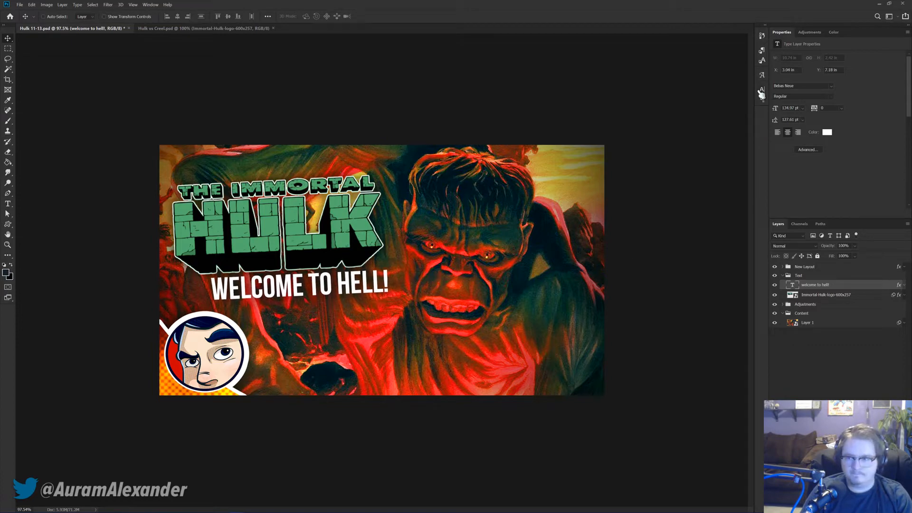
# Step: Apply faux italic to the "welcome to hell!" text
pyautogui.click(762, 91)
pyautogui.click(689, 147)
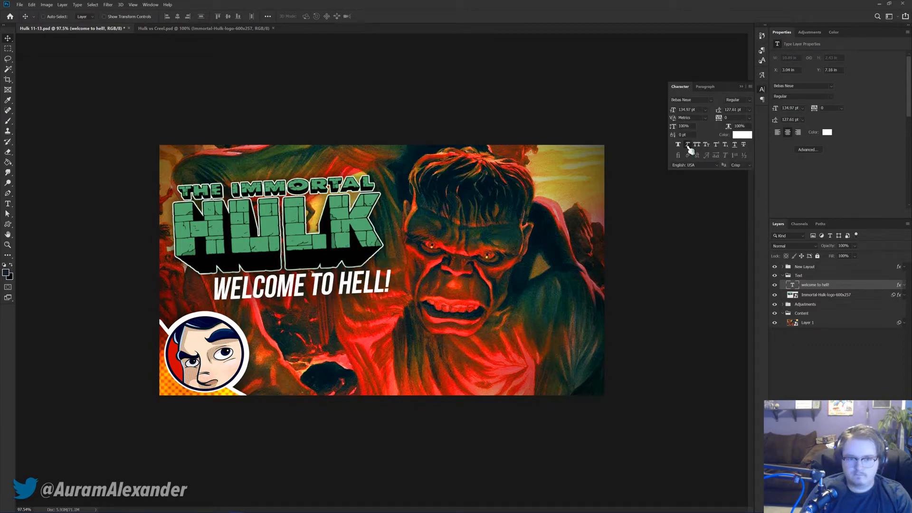
pyautogui.click(762, 91)
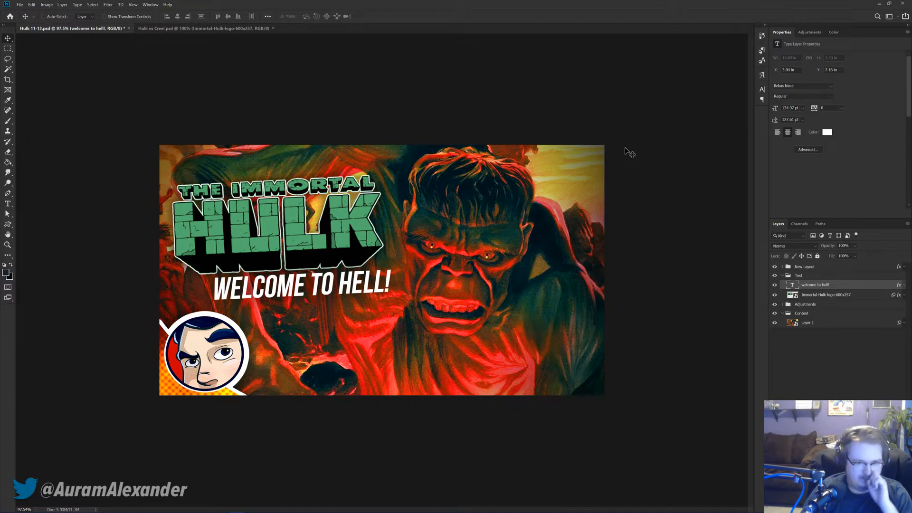
# Step: Hide the Text group so only the cover art and frame show, and save the document
pyautogui.scroll(-3, 519, 238)
pyautogui.scroll(1, 522, 239)
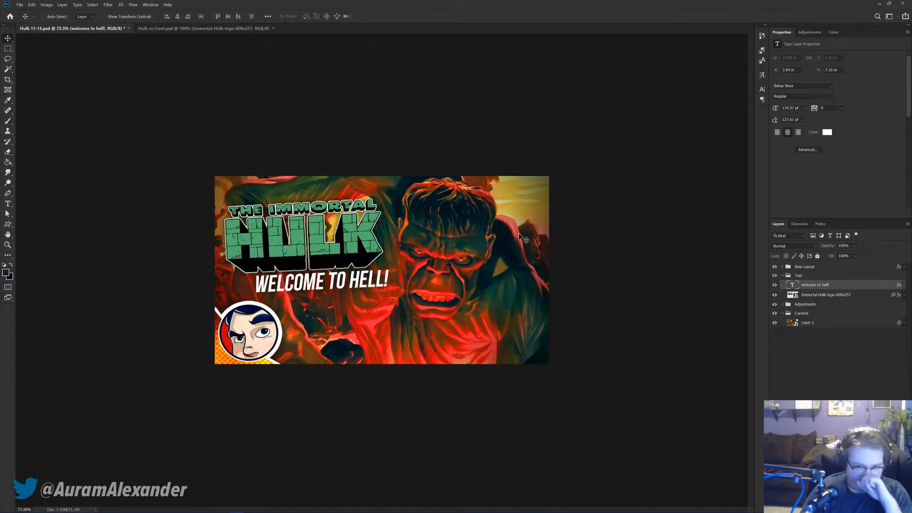
pyautogui.scroll(2, 522, 237)
pyautogui.click(775, 275)
pyautogui.hotkey('ctrl', 's')
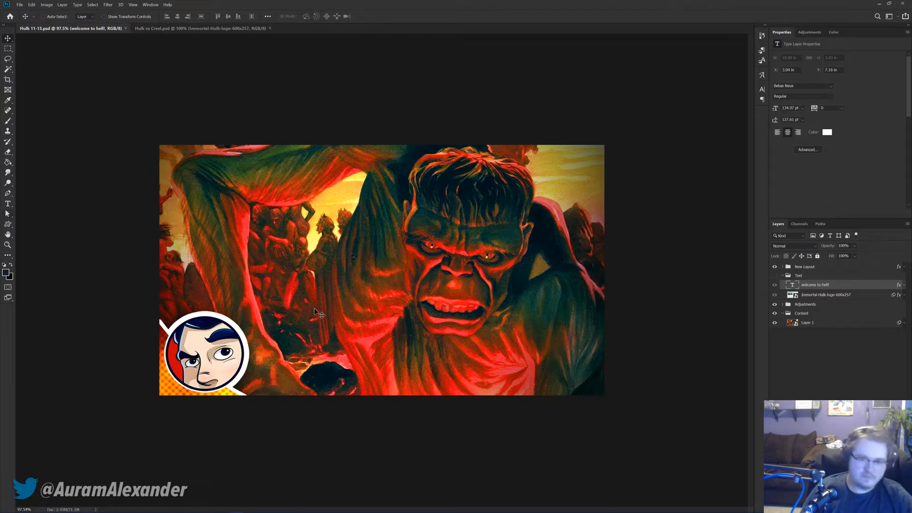
# Step: Select the Hulk figure on Layer 1 with the Quick Selection tool, including his head, arms and torso
pyautogui.scroll(1, 315, 312)
pyautogui.press('w')
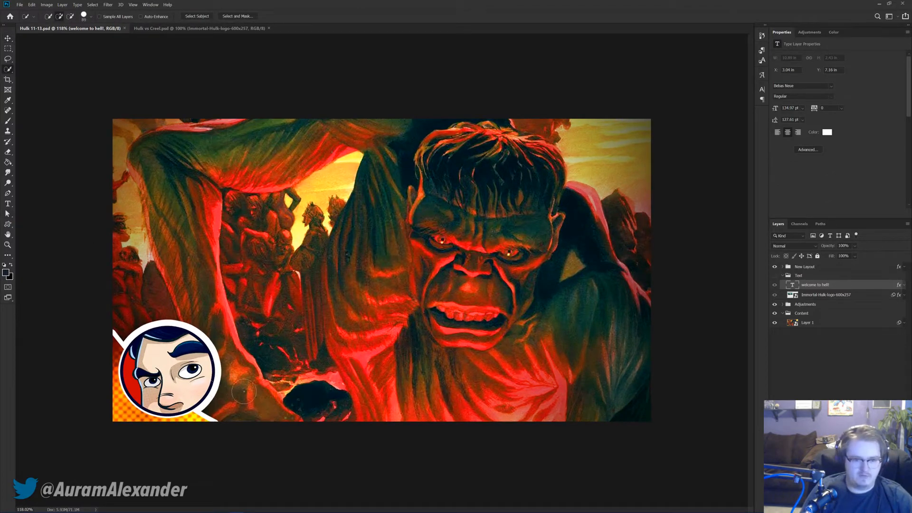
pyautogui.click(803, 324)
pyautogui.click(223, 399)
pyautogui.hotkey('ctrl', 'd')
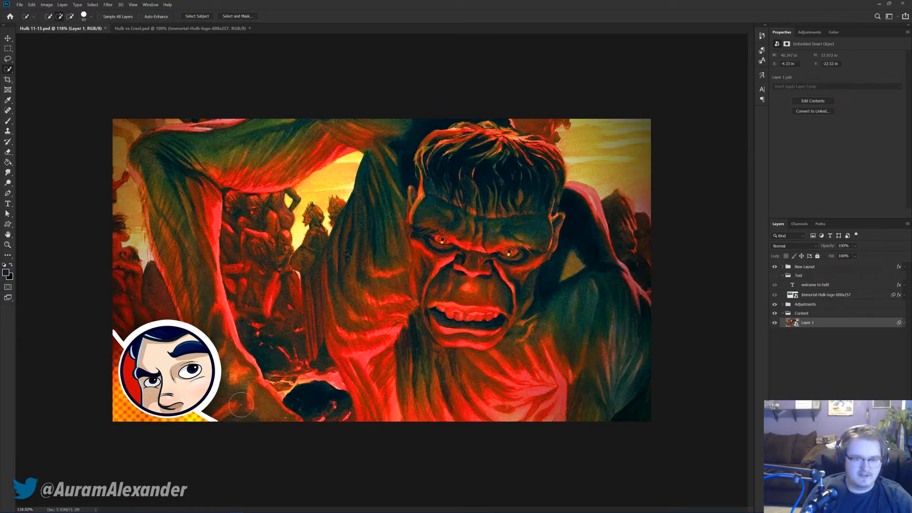
pyautogui.moveTo(320, 437); pyautogui.dragTo(206, 320)
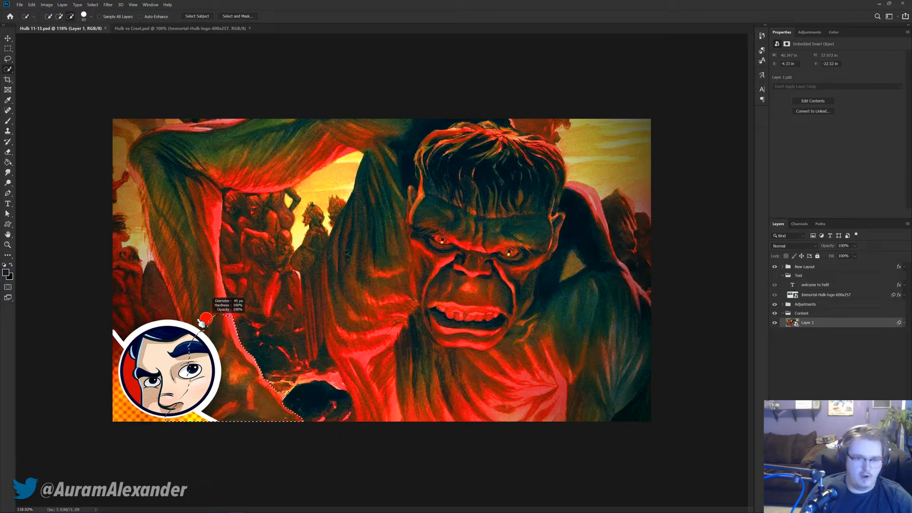
pyautogui.moveTo(172, 179)
pyautogui.mouseDown()
pyautogui.moveTo(244, 134)
pyautogui.moveTo(282, 143)
pyautogui.moveTo(363, 125)
pyautogui.moveTo(398, 129)
pyautogui.moveTo(448, 175)
pyautogui.moveTo(421, 255)
pyautogui.moveTo(373, 213)
pyautogui.moveTo(368, 226)
pyautogui.moveTo(344, 327)
pyautogui.moveTo(386, 391)
pyautogui.moveTo(471, 403)
pyautogui.moveTo(621, 353)
pyautogui.moveTo(645, 331)
pyautogui.mouseUp()
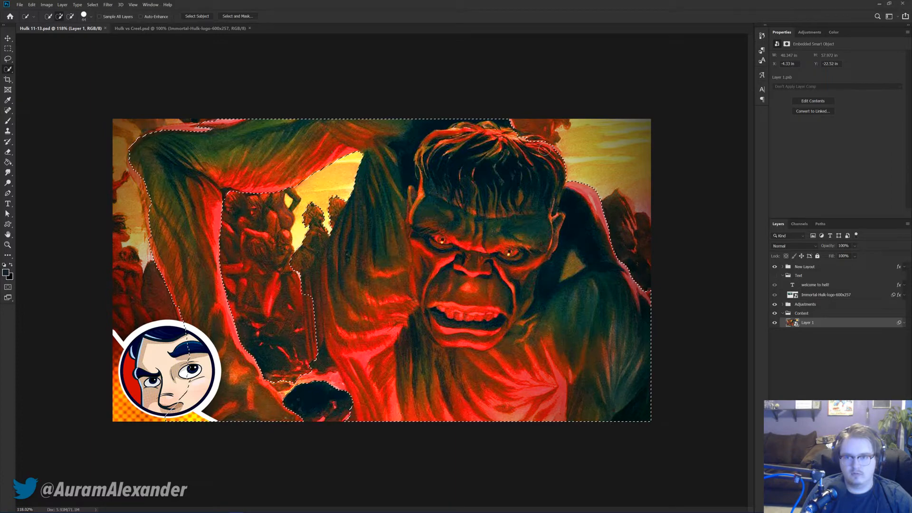
# Step: Subtract the background areas around the raised arm and torso from the selection, and add it as a layer mask on Layer 1
pyautogui.press('alt')
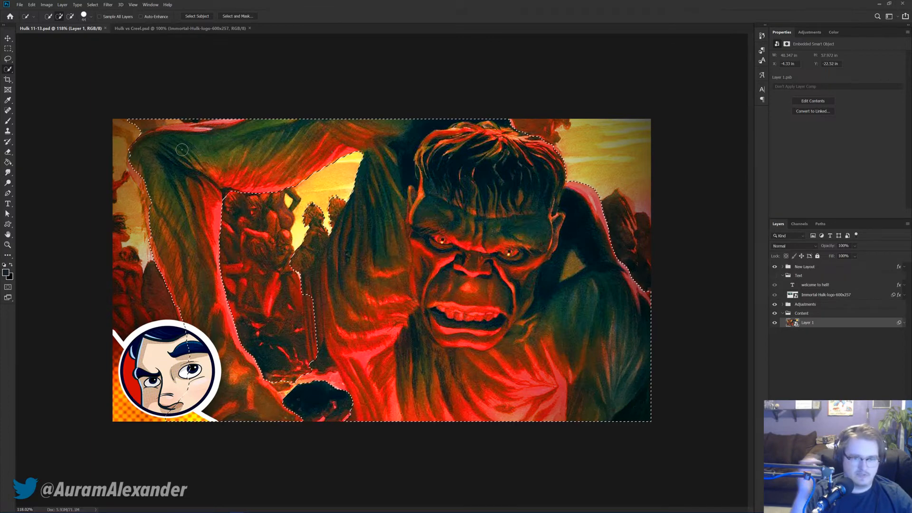
pyautogui.keyDown('alt'); pyautogui.click(142, 122); pyautogui.keyUp('alt')
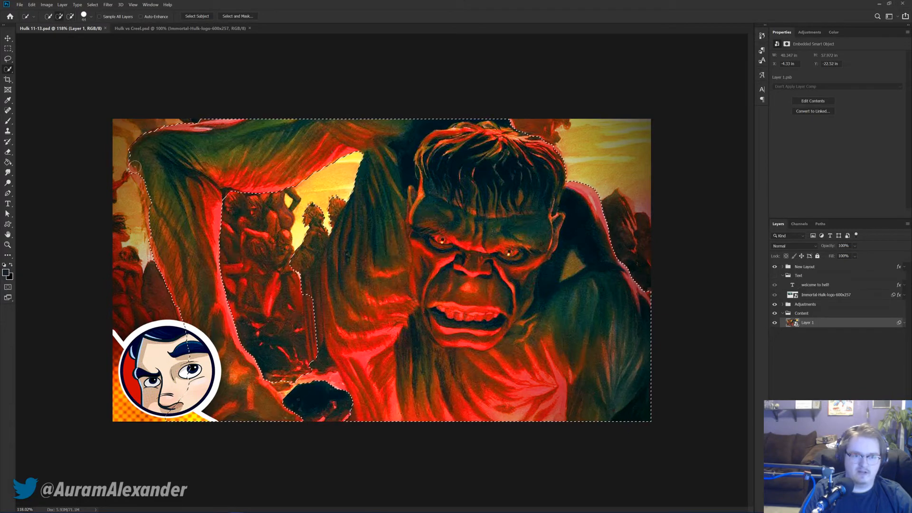
pyautogui.press('alt')
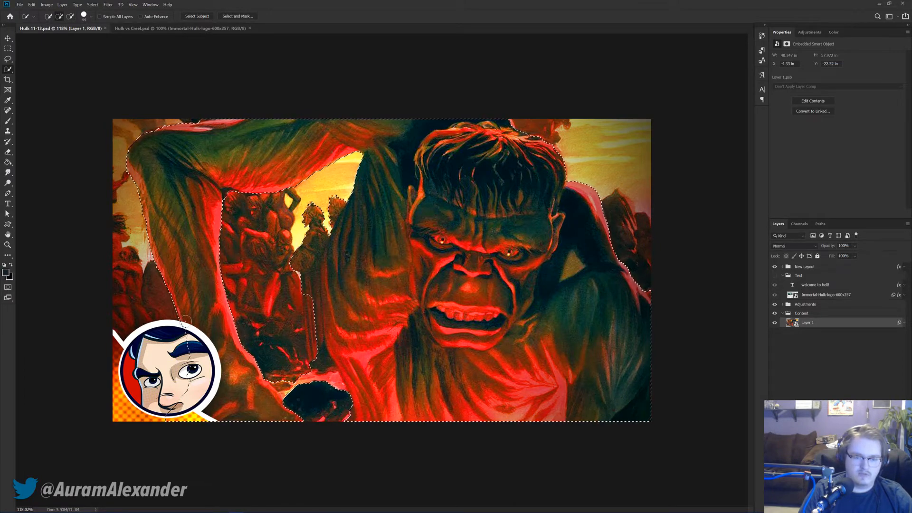
pyautogui.keyDown('alt'); pyautogui.click(288, 376); pyautogui.keyUp('alt')
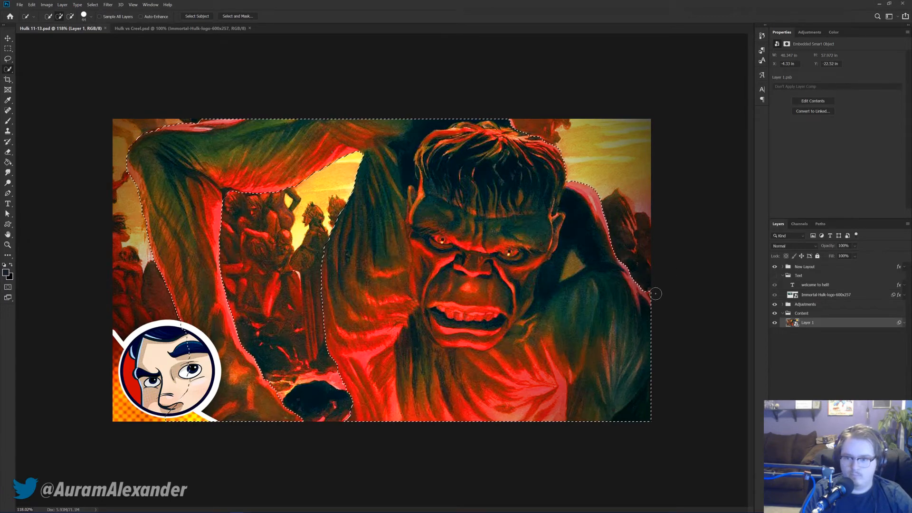
pyautogui.press('alt')
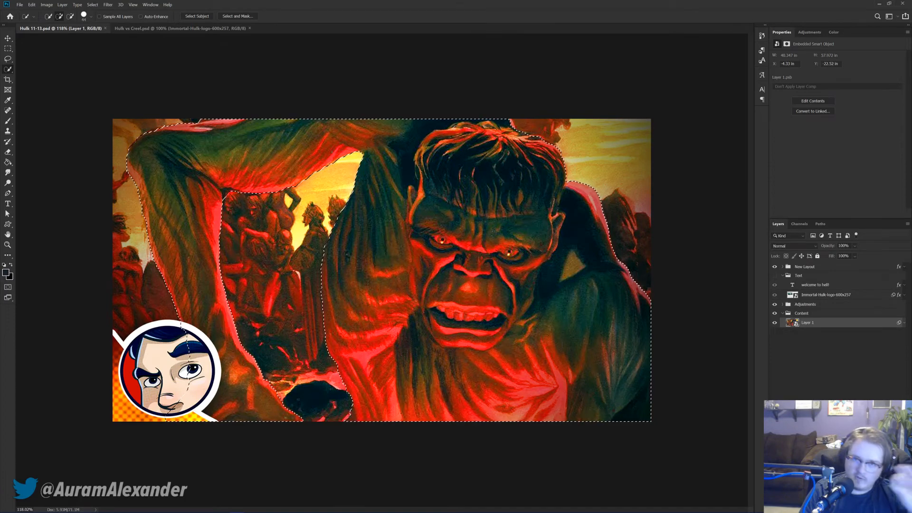
pyautogui.click(850, 504)
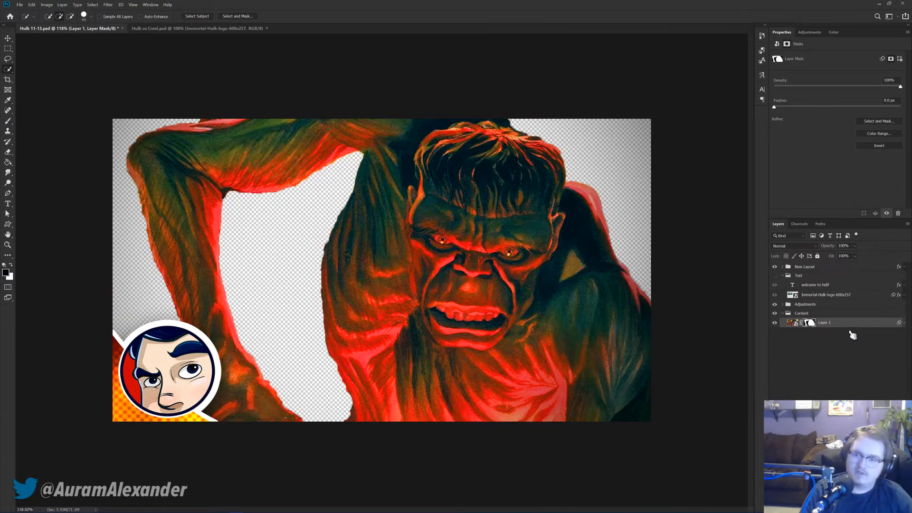
# Step: Smooth the Layer 1 mask edge to 43 in Select and Mask, and place a duplicate of the layer beneath it
pyautogui.doubleClick(810, 324)
pyautogui.moveTo(806, 210); pyautogui.dragTo(832, 212)
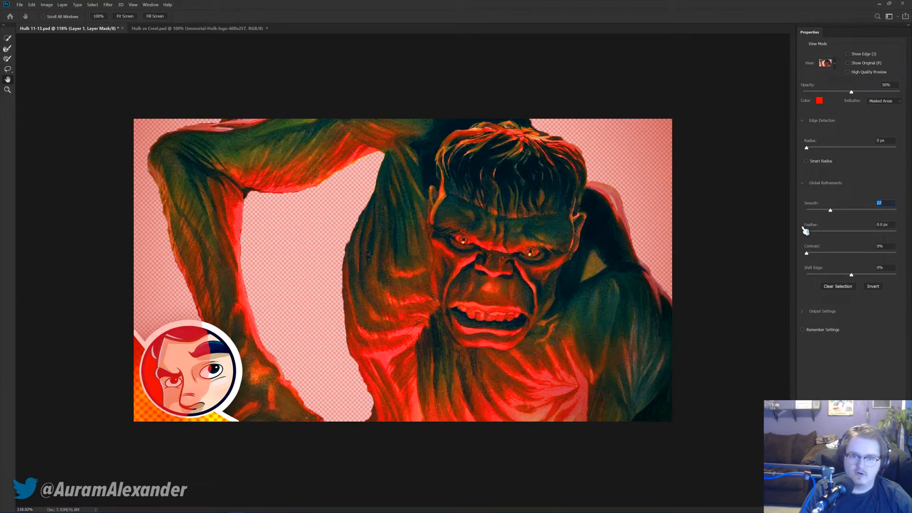
pyautogui.click(846, 210)
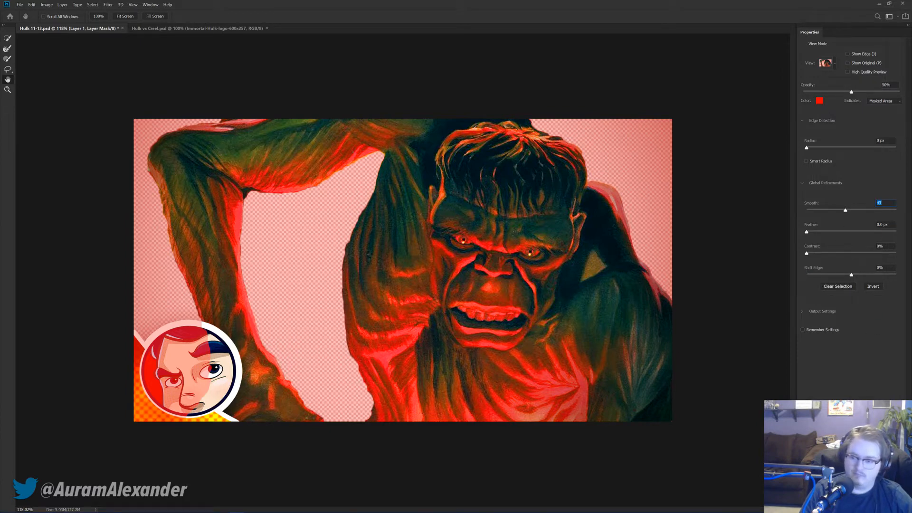
pyautogui.press('Return')
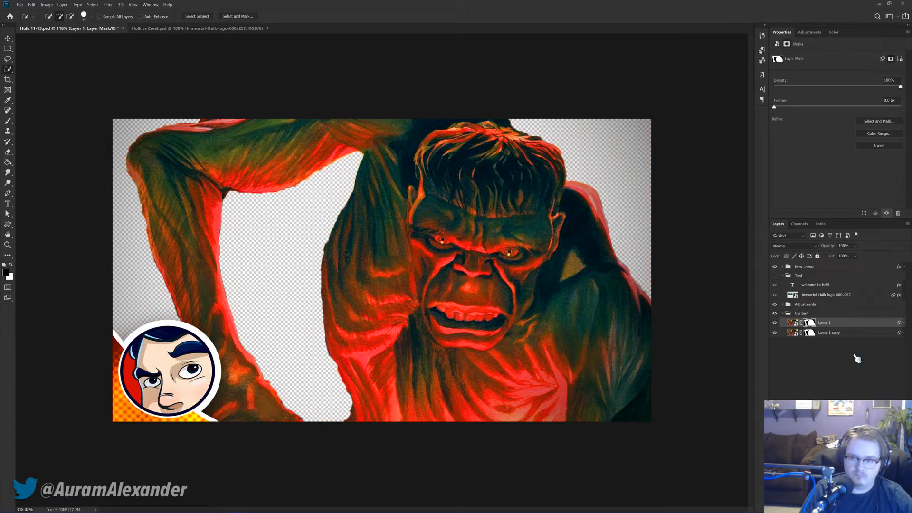
# Step: Disable the layer mask on Layer 1 copy and apply a 4.0-pixel Gaussian Blur to it
pyautogui.keyDown('shift'); pyautogui.click(809, 332); pyautogui.keyUp('shift')
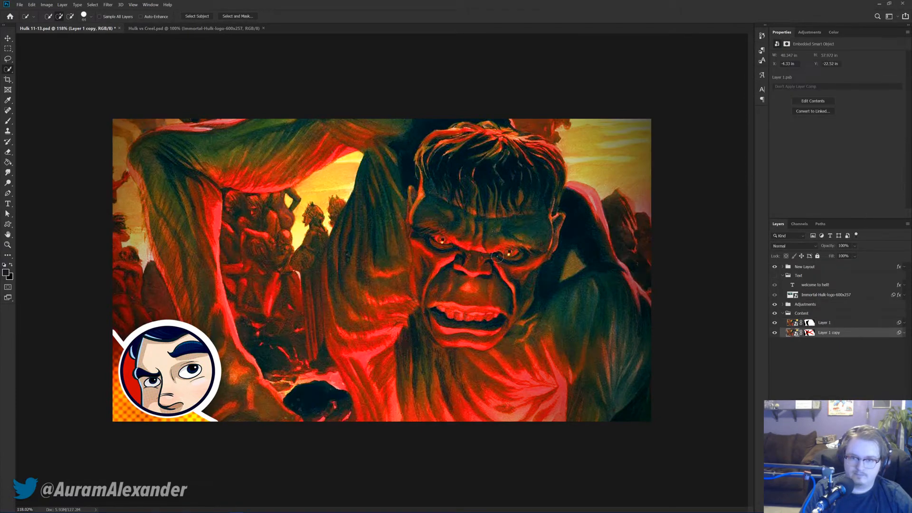
pyautogui.click(108, 5)
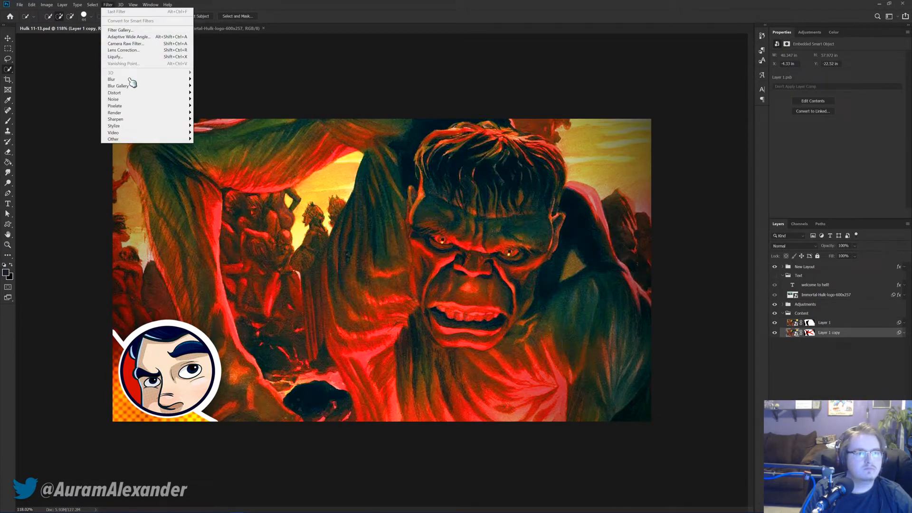
pyautogui.moveTo(143, 80)
pyautogui.click(213, 106)
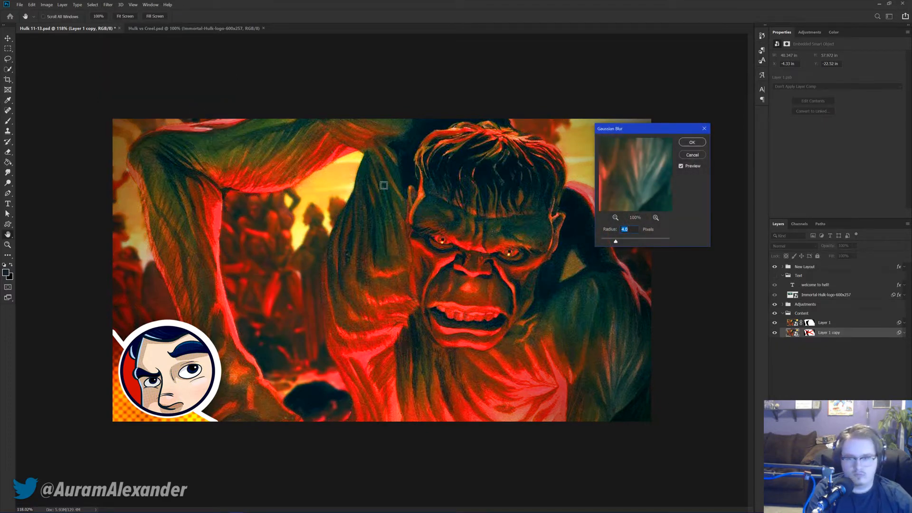
pyautogui.press('Return')
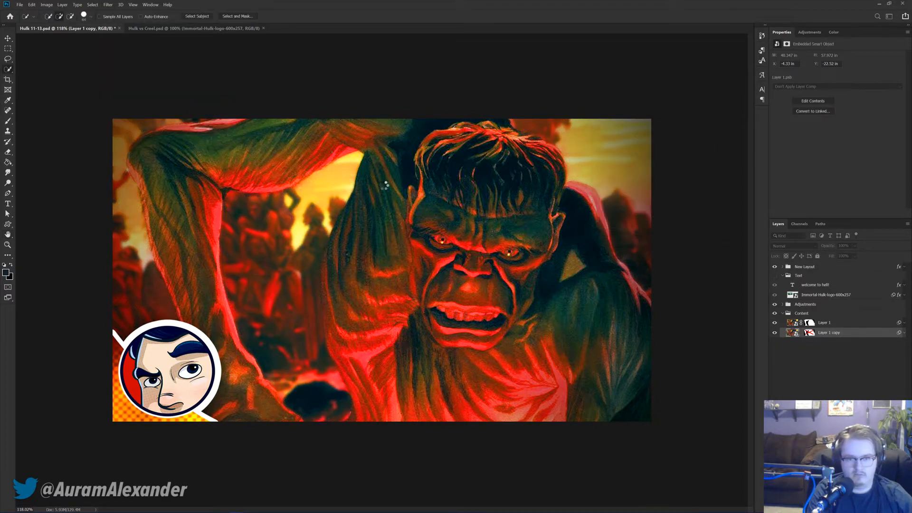
# Step: Add a black Outer Glow to Layer 1 at 36% opacity and 65 px size, and show the Text group again
pyautogui.press('v')
pyautogui.rightClick(885, 324)
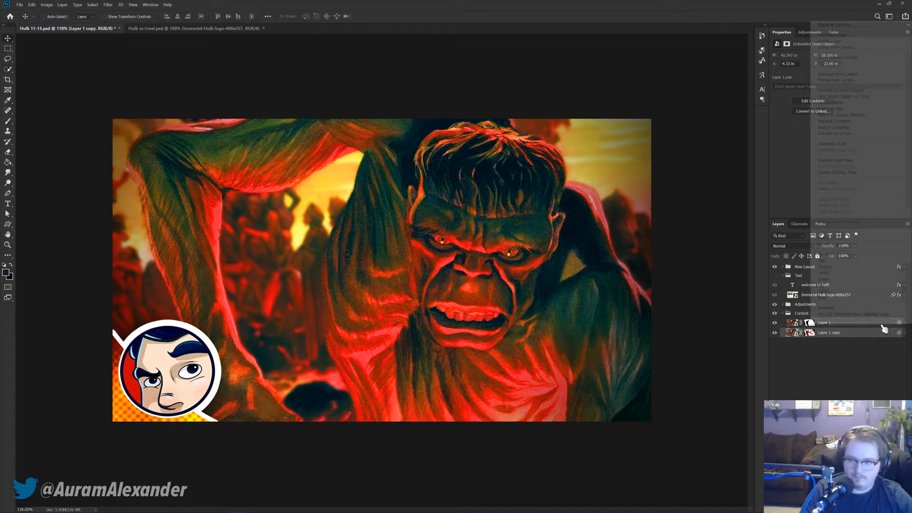
pyautogui.click(836, 25)
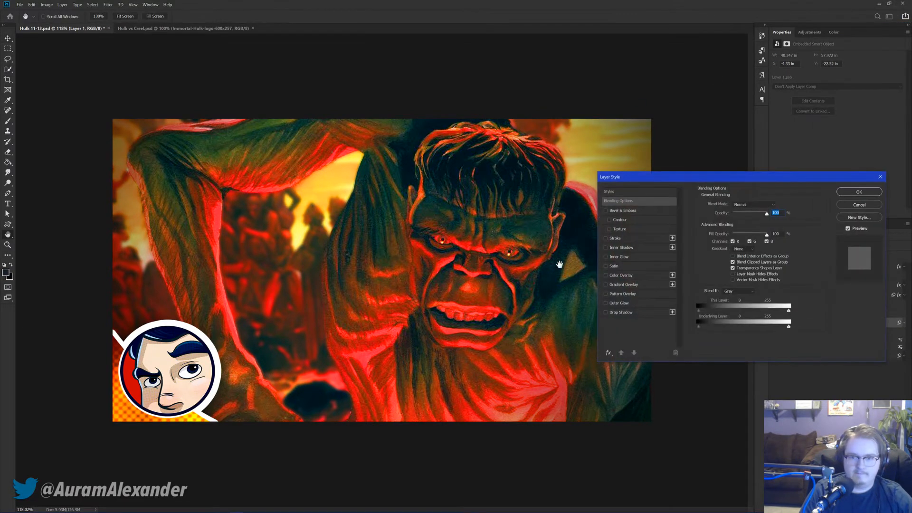
pyautogui.click(620, 303)
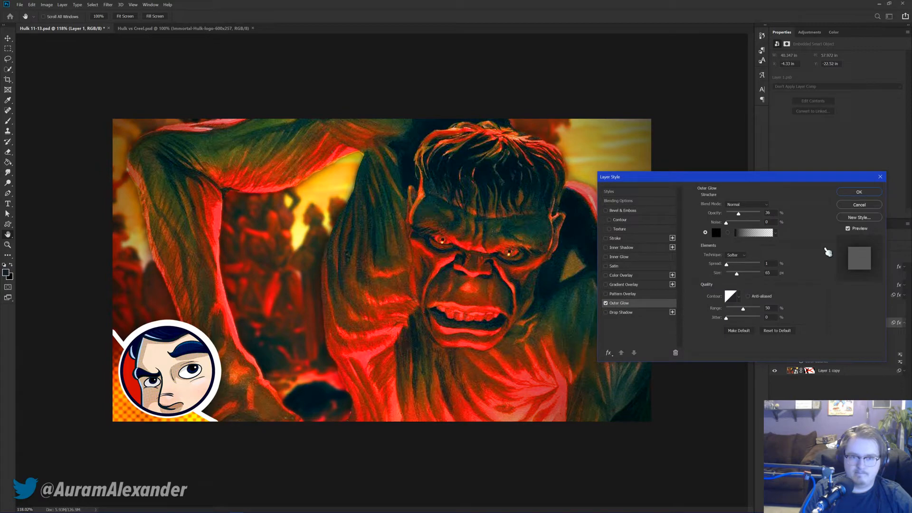
pyautogui.click(852, 194)
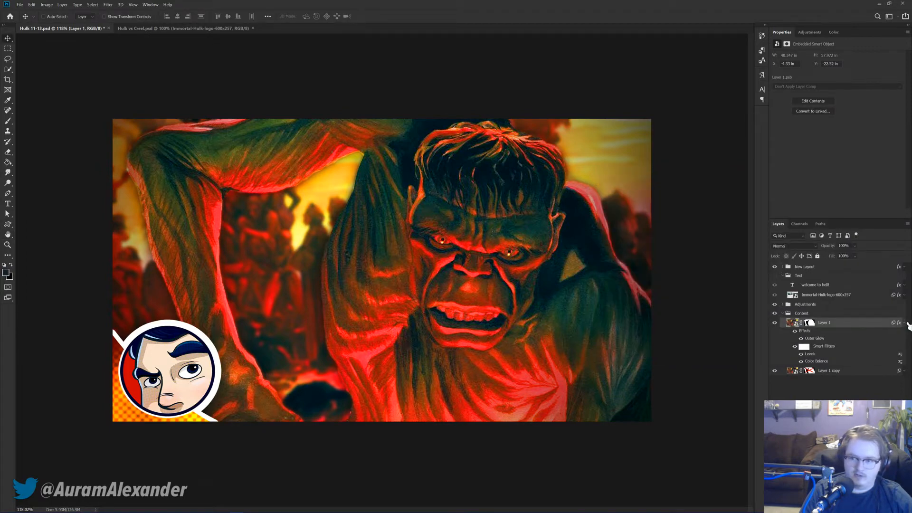
pyautogui.click(904, 323)
pyautogui.click(775, 276)
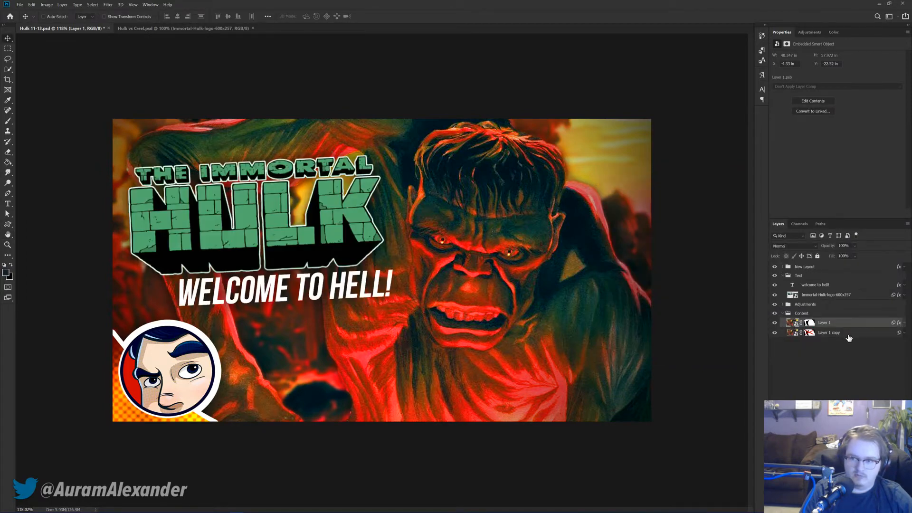
# Step: Add a gradient fill layer directly above Layer 1 copy and open its gradient for editing, clear of the artwork
pyautogui.click(847, 336)
pyautogui.scroll(-5, 482, 347)
pyautogui.click(861, 506)
pyautogui.click(866, 388)
pyautogui.click(536, 160)
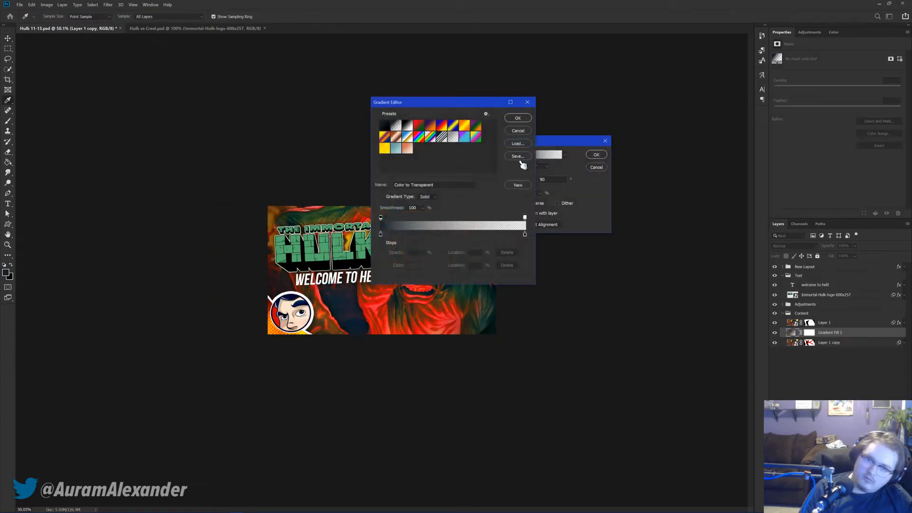
pyautogui.moveTo(434, 108); pyautogui.dragTo(625, 154)
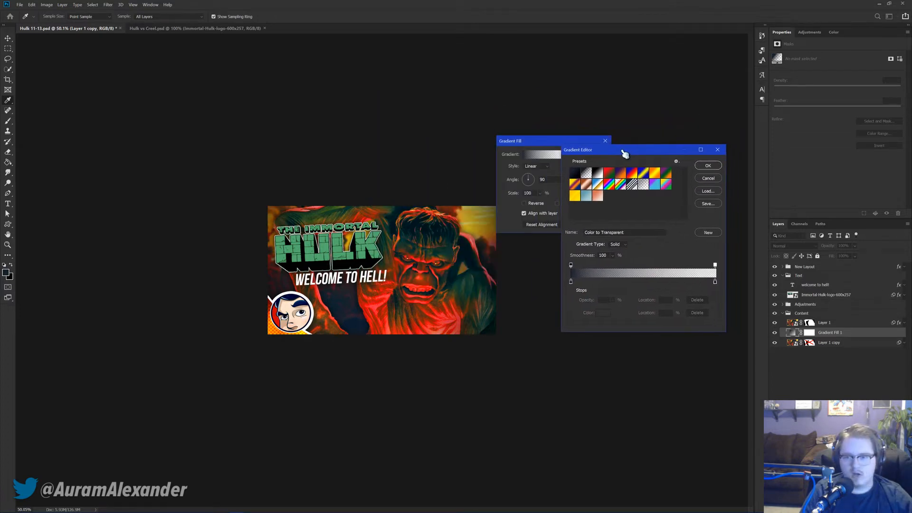
# Step: Change the gradient's opaque colour stop to bright green #1beb42 and apply the gradient fill
pyautogui.doubleClick(571, 283)
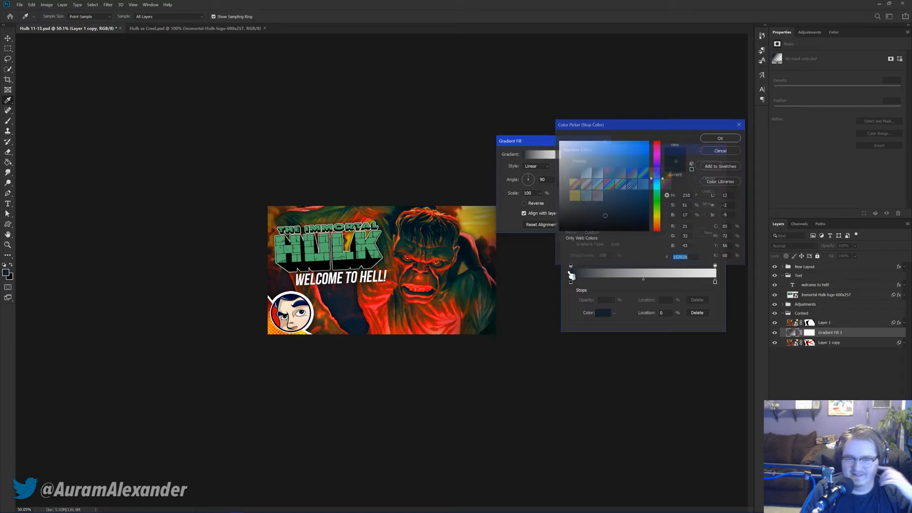
pyautogui.click(658, 199)
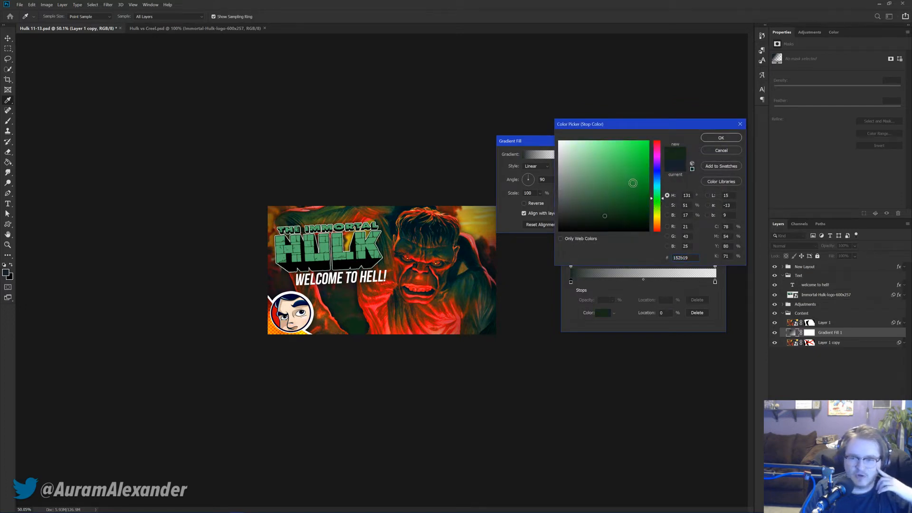
pyautogui.click(633, 176)
pyautogui.click(641, 182)
pyautogui.click(641, 157)
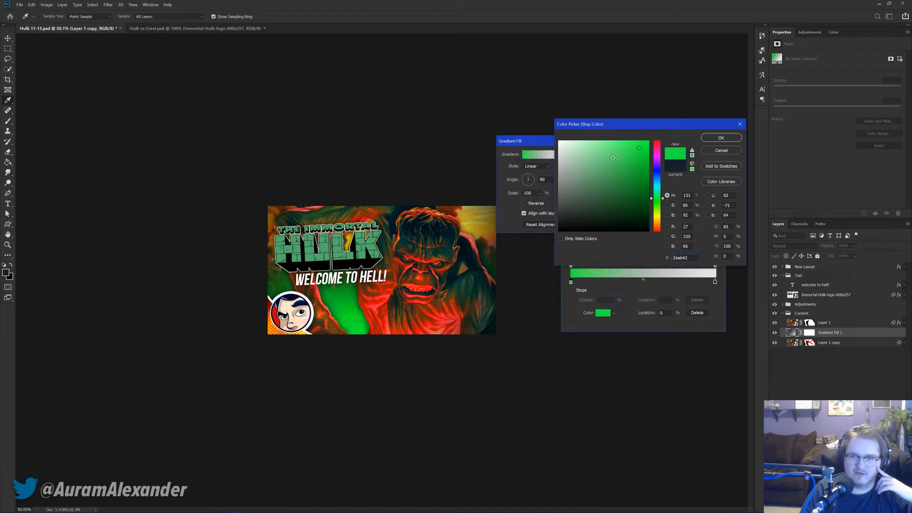
pyautogui.click(721, 137)
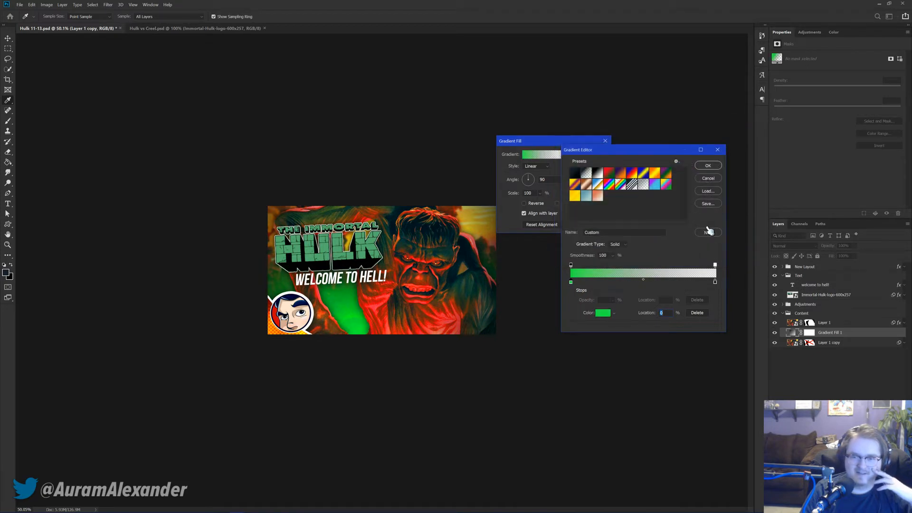
pyautogui.click(708, 165)
pyautogui.click(596, 155)
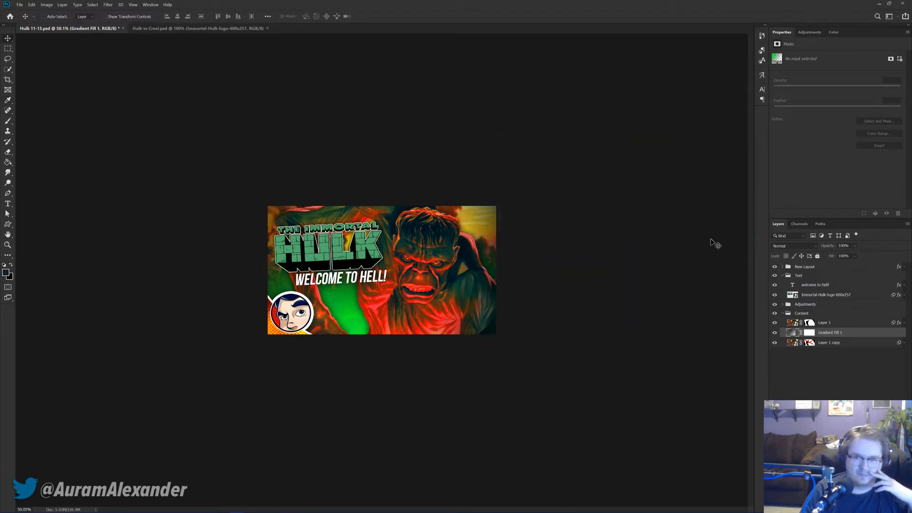
# Step: Set the gradient fill layer's blend mode to Overlay and toggle its visibility to compare the effect
pyautogui.click(796, 246)
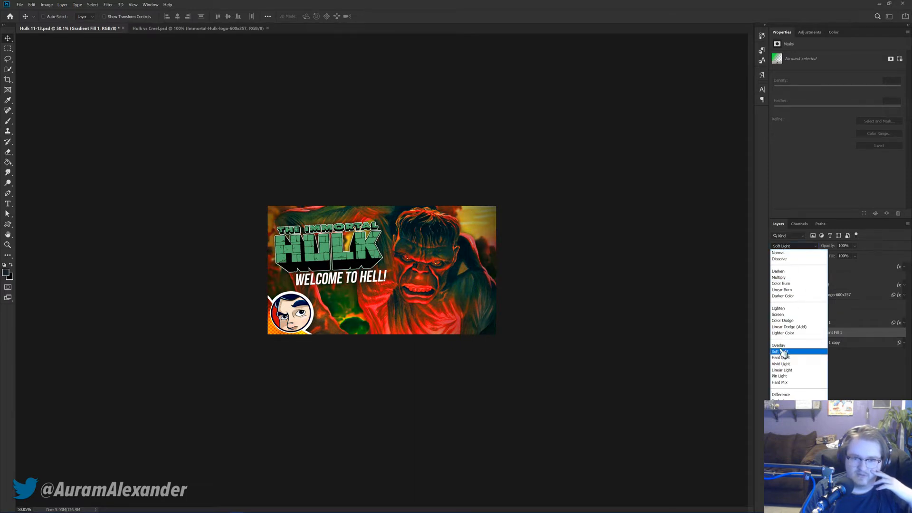
pyautogui.click(783, 353)
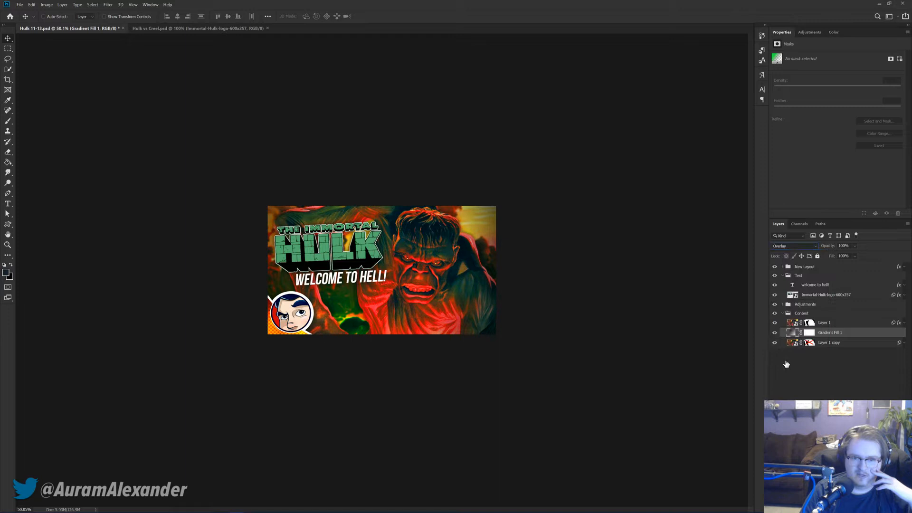
pyautogui.click(775, 332)
pyautogui.click(775, 333)
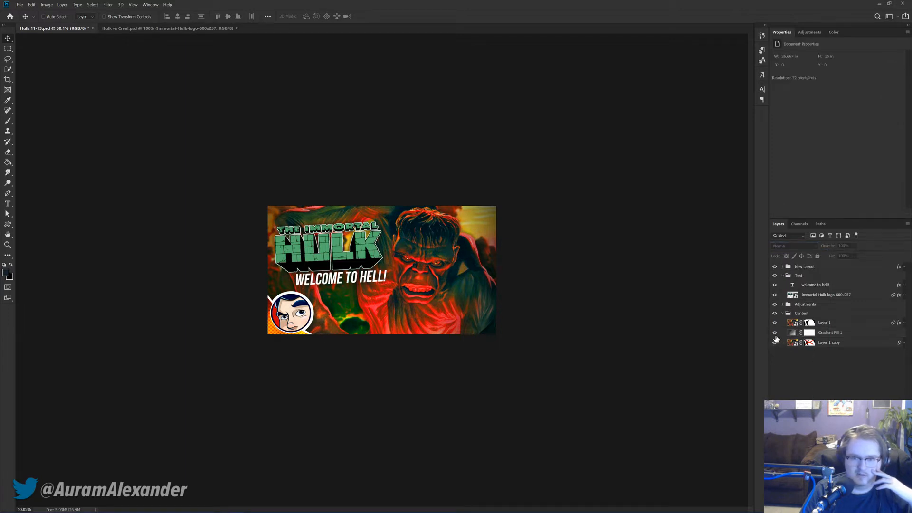
# Step: Try reversing the direction of the green gradient in the gradient fill layer
pyautogui.click(791, 333)
pyautogui.doubleClick(791, 334)
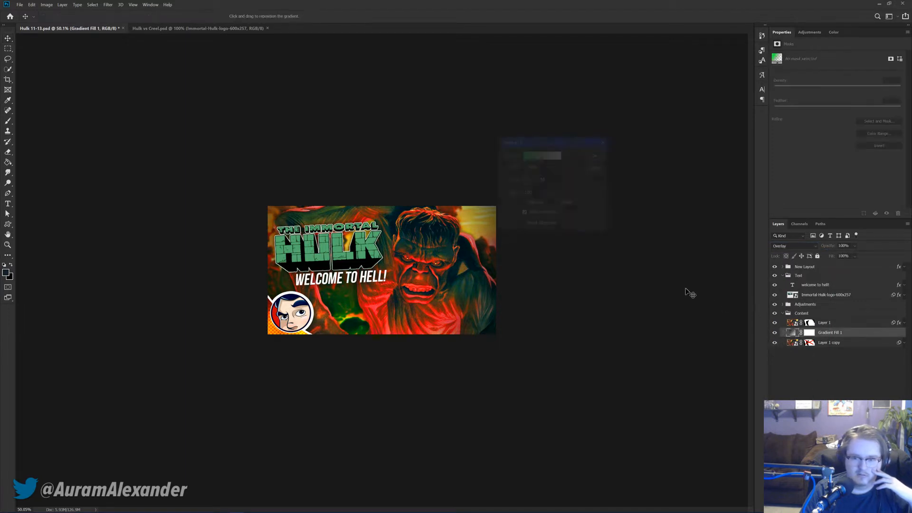
pyautogui.click(533, 204)
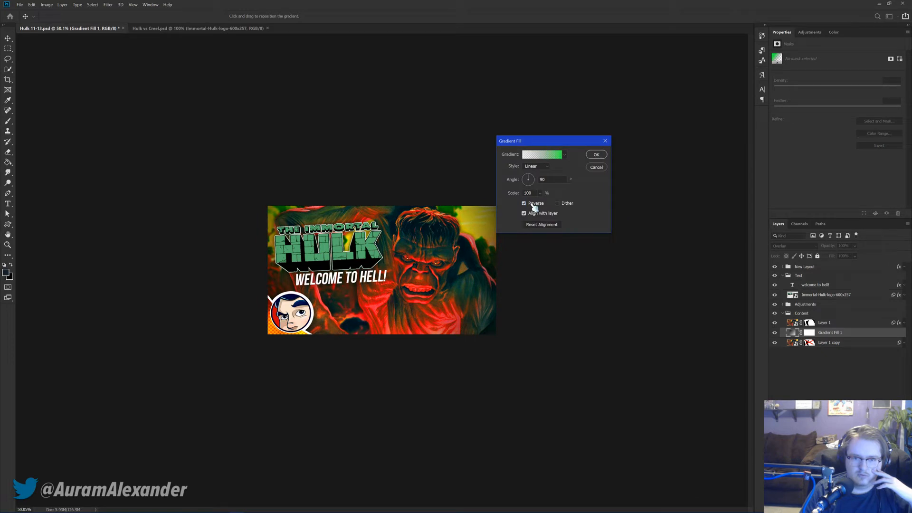
pyautogui.click(595, 155)
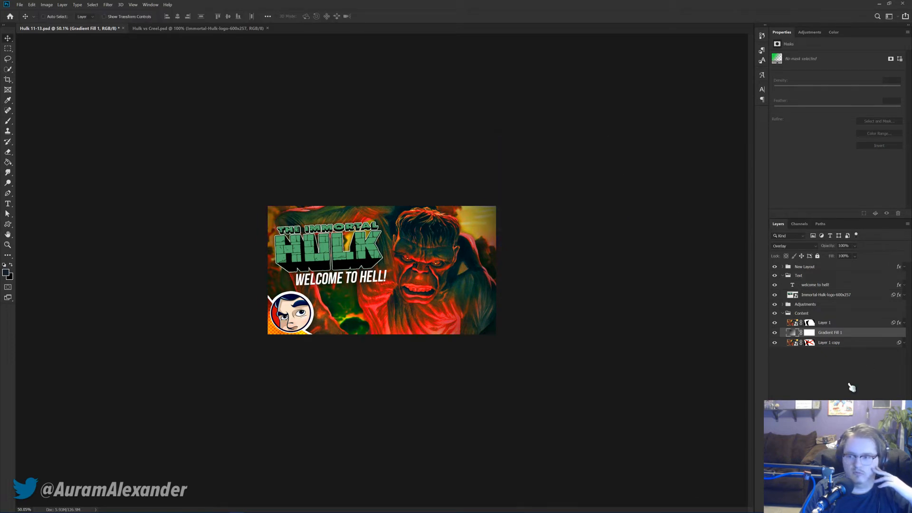
pyautogui.click(850, 388)
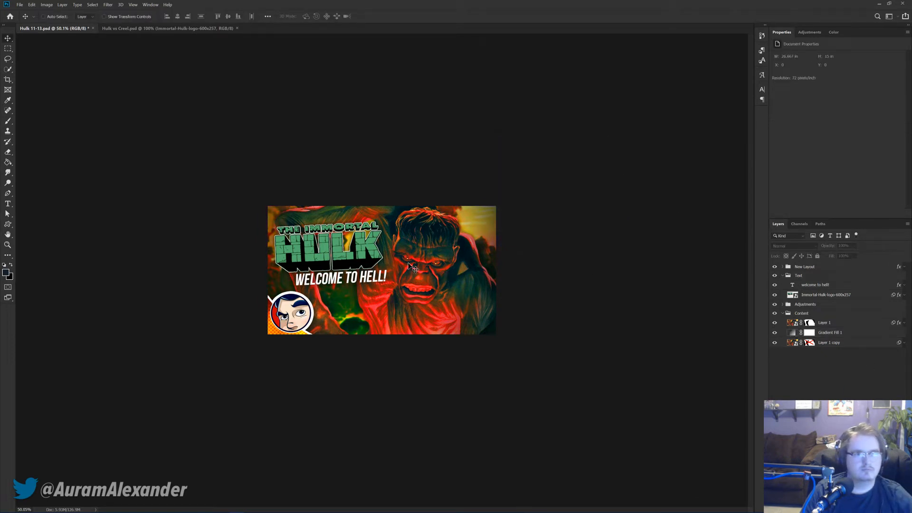
# Step: Examine the Hulk artwork and its masked edges against the tinted background at different magnifications
pyautogui.scroll(4, 412, 268)
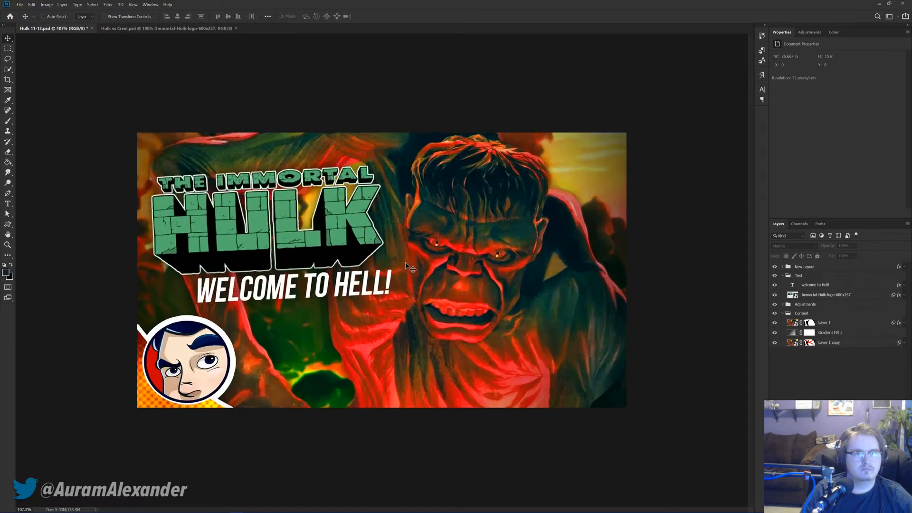
pyautogui.scroll(-1, 406, 265)
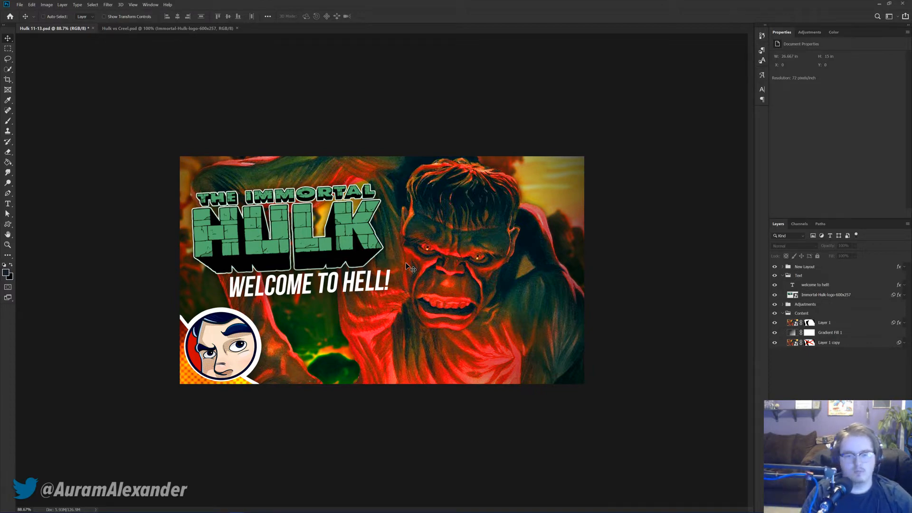
pyautogui.scroll(2, 491, 272)
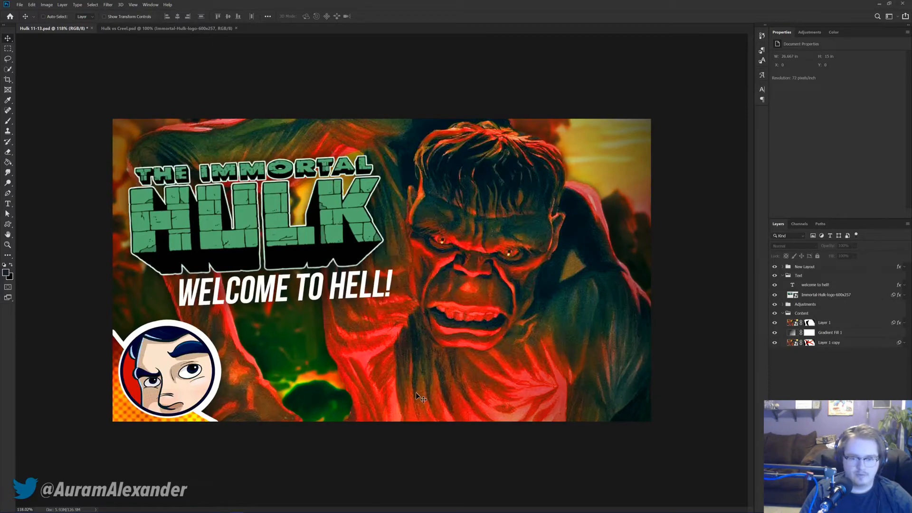
pyautogui.click(810, 323)
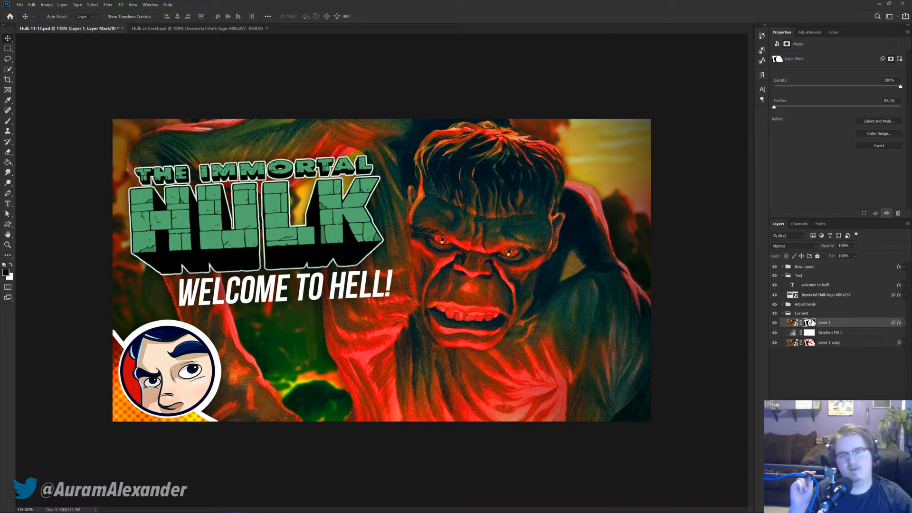
pyautogui.hotkey('ctrl', '-')
pyautogui.hotkey('ctrl', '-')
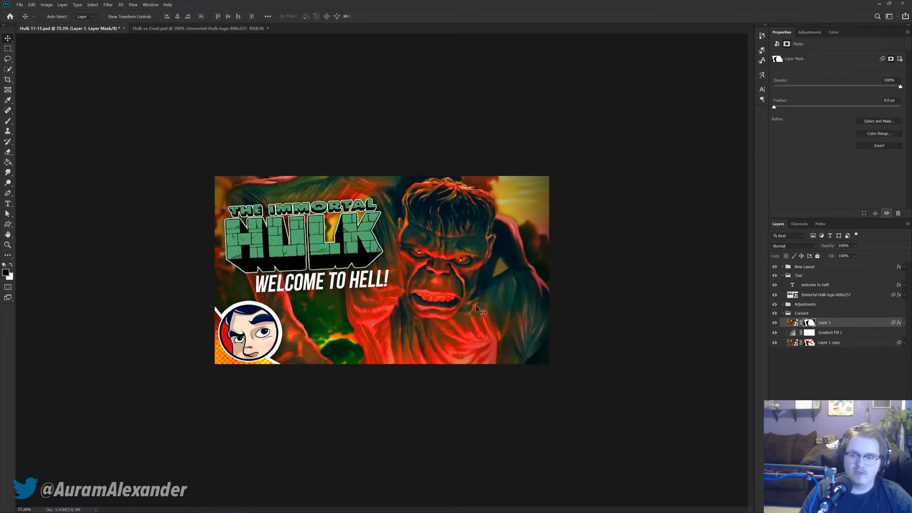
pyautogui.scroll(2, 458, 310)
# Step: Open the Exposure adjustment for Layer 1's artwork and preview exposure values of 2 and 1
pyautogui.click(790, 322)
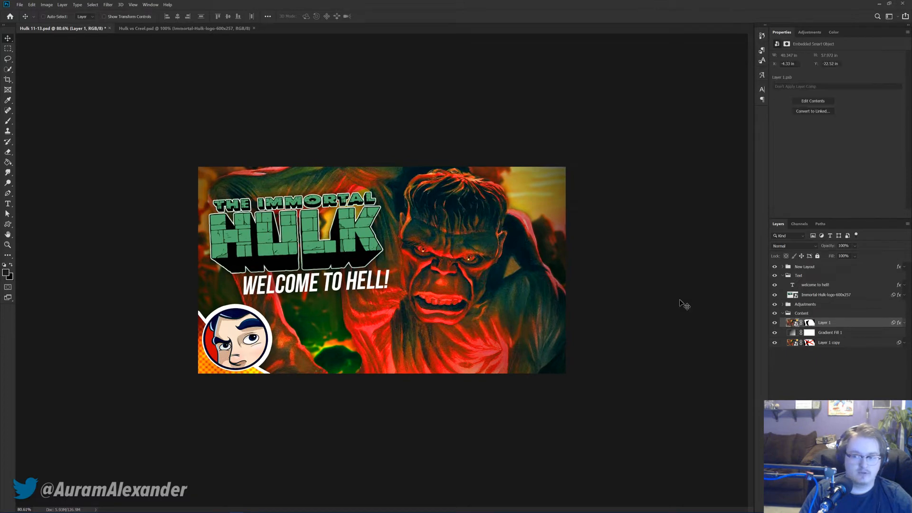
pyautogui.click(46, 4)
pyautogui.moveTo(99, 22)
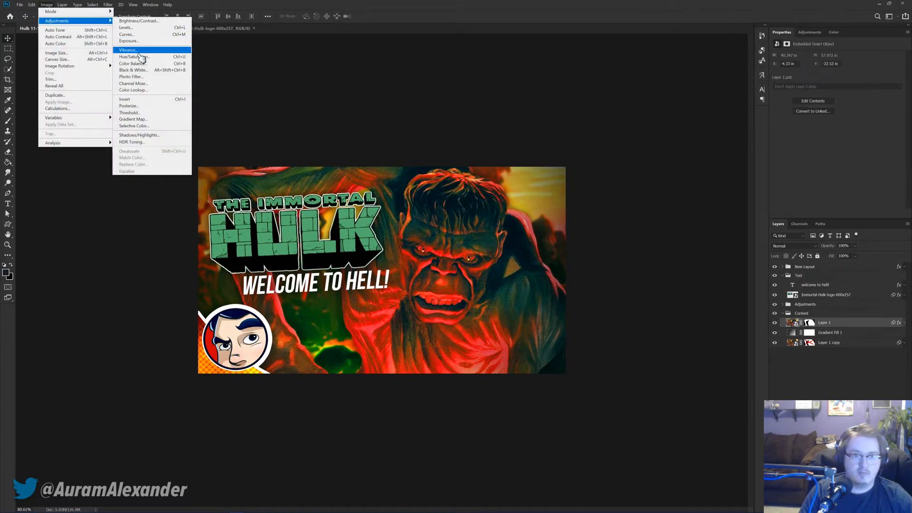
pyautogui.click(133, 41)
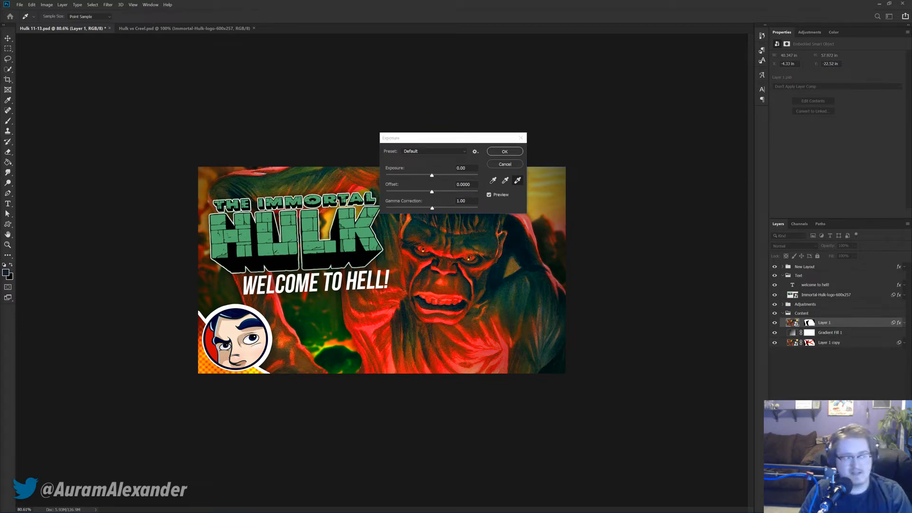
pyautogui.click(457, 141)
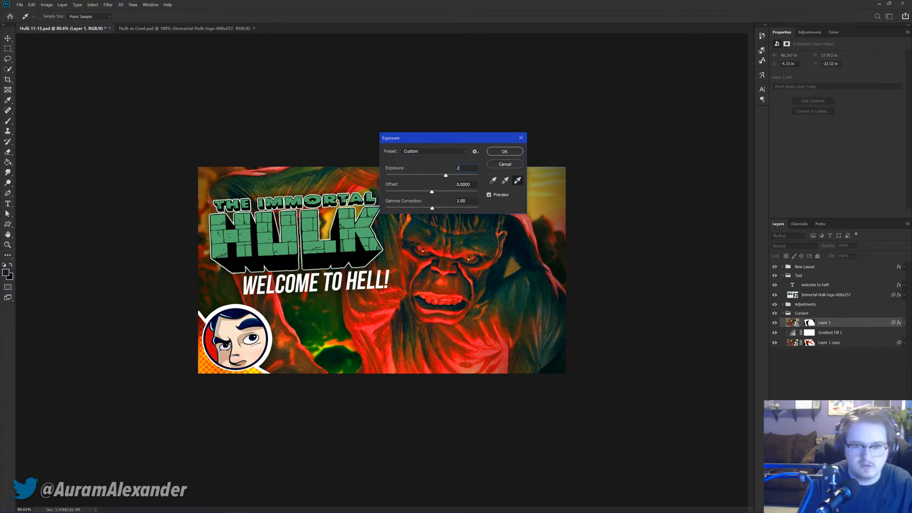
pyautogui.click(445, 175)
pyautogui.press('Return')
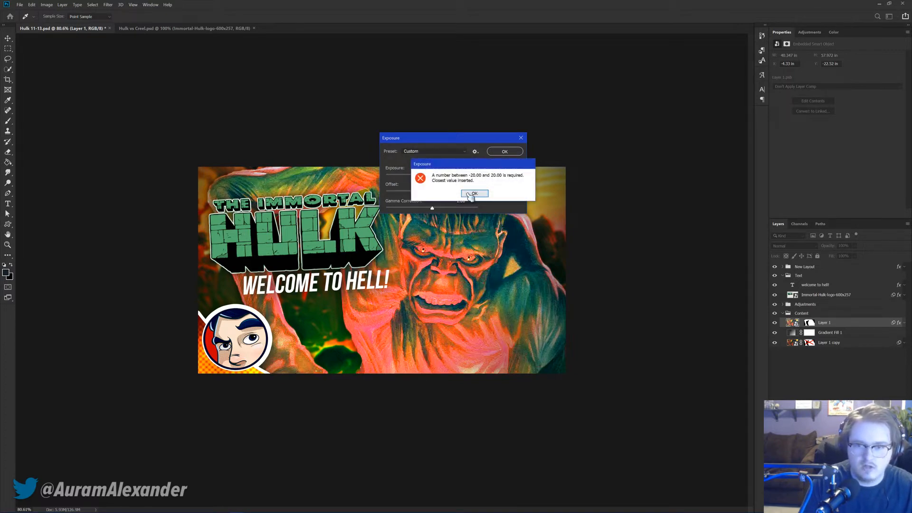
pyautogui.press('Return')
pyautogui.write('1')
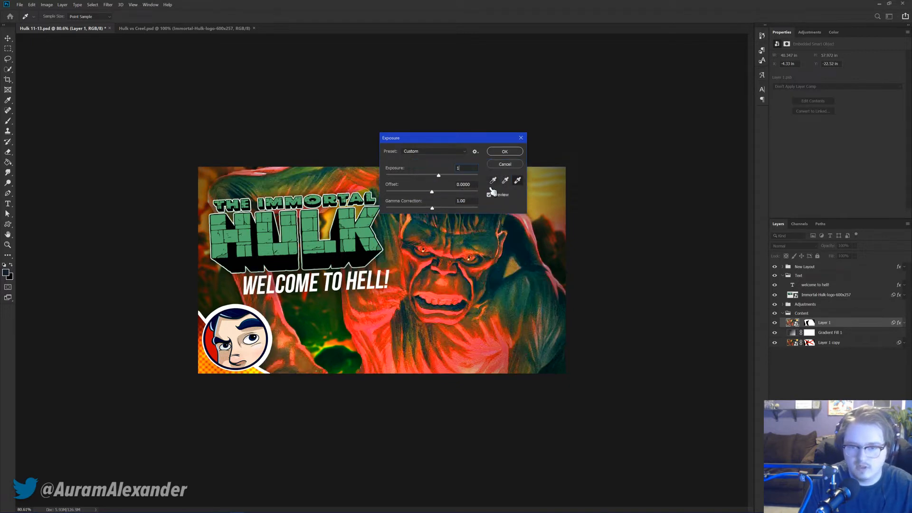
pyautogui.click(489, 195)
# Step: Apply an exposure of 0.5 to Layer 1 after comparing the preview, and save the document
pyautogui.press('BackSpace')
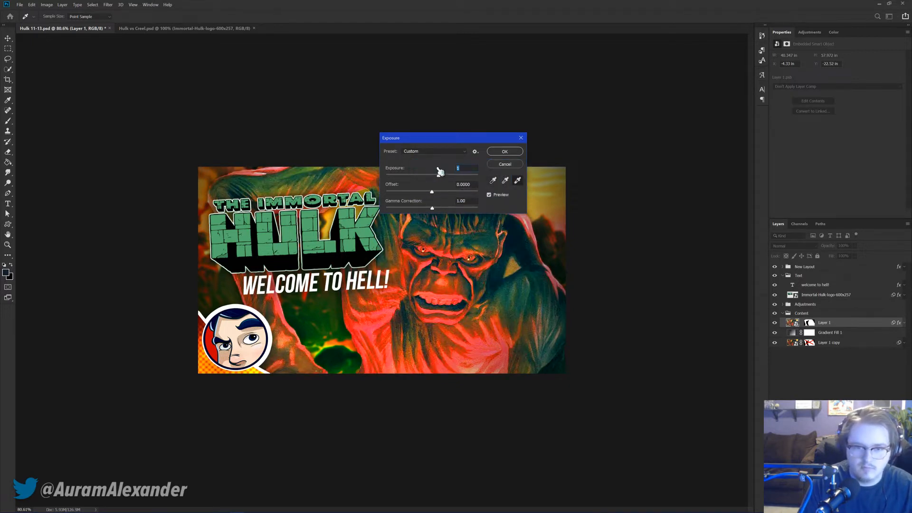
pyautogui.write('.5')
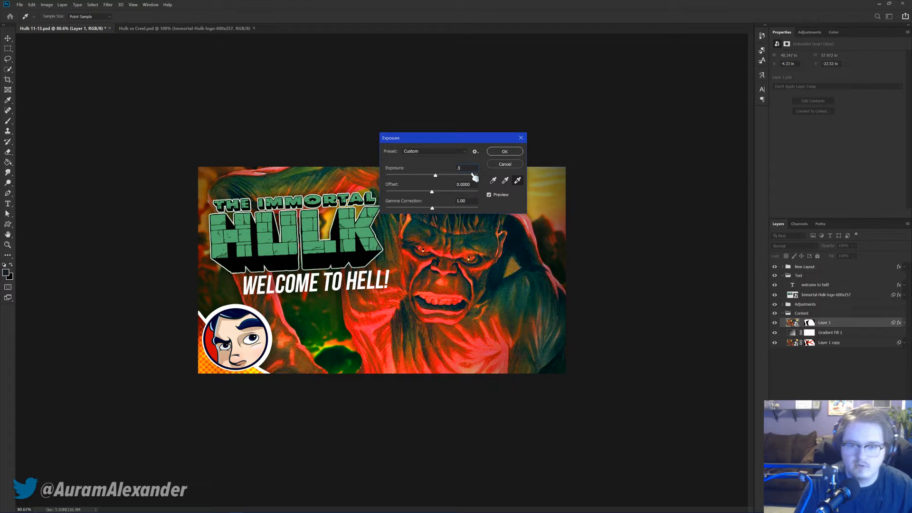
pyautogui.click(492, 196)
pyautogui.click(492, 196)
pyautogui.click(505, 152)
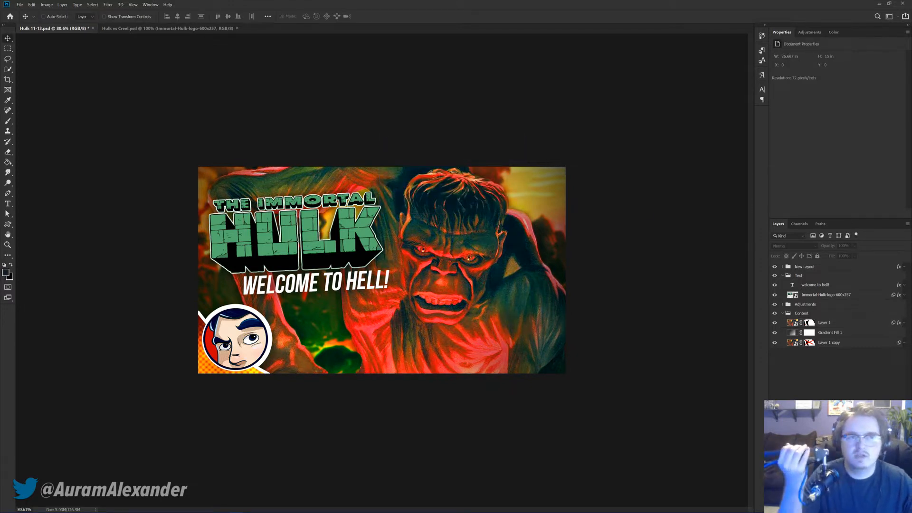
pyautogui.hotkey('ctrl', 's')
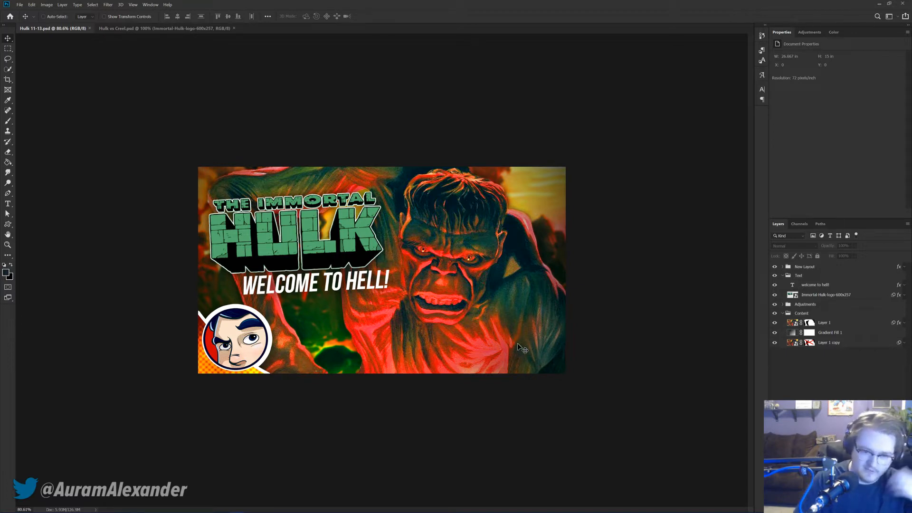
# Step: Review the finished Immortal Hulk thumbnail at small and large sizes, checking the composition and text legibility
pyautogui.hotkey('ctrl', '-')
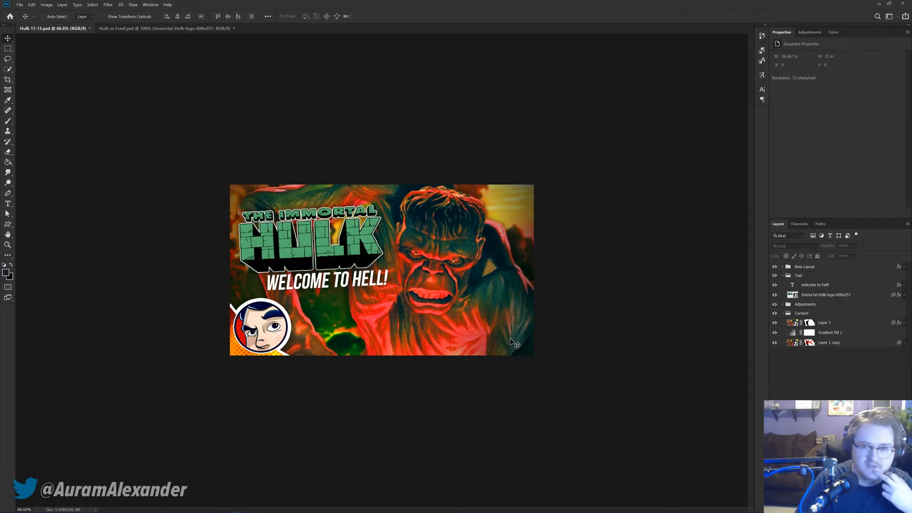
pyautogui.hotkey('ctrl', '+')
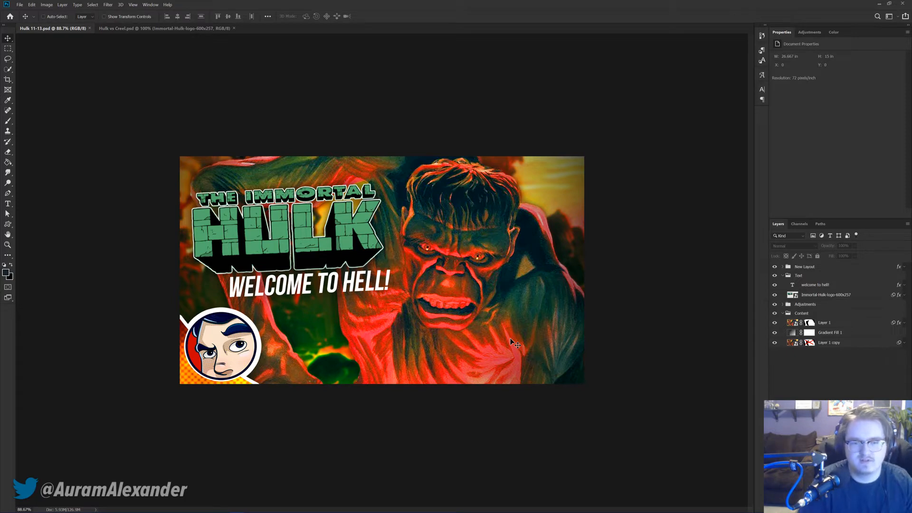
pyautogui.hotkey('ctrl', '-')
pyautogui.hotkey('ctrl', '+')
pyautogui.hotkey('ctrl', '+')
pyautogui.scroll(2, 405, 273)
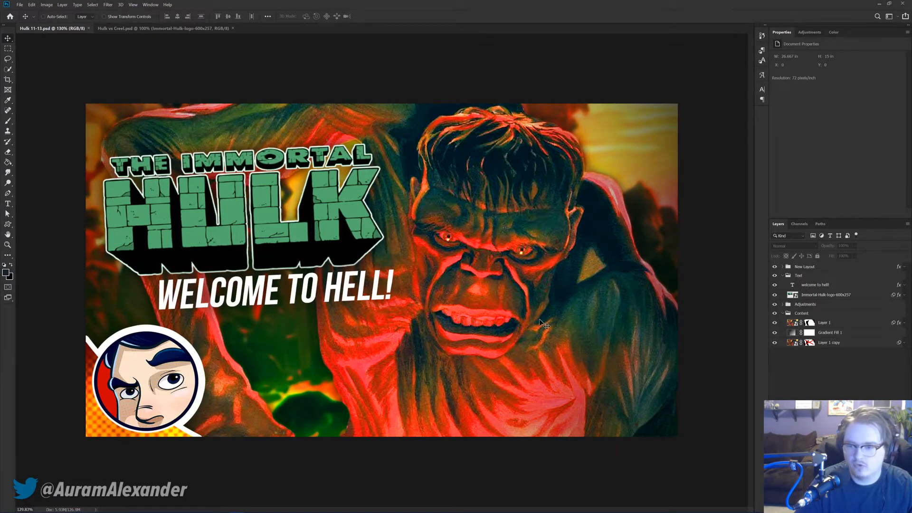
pyautogui.scroll(-2, 537, 322)
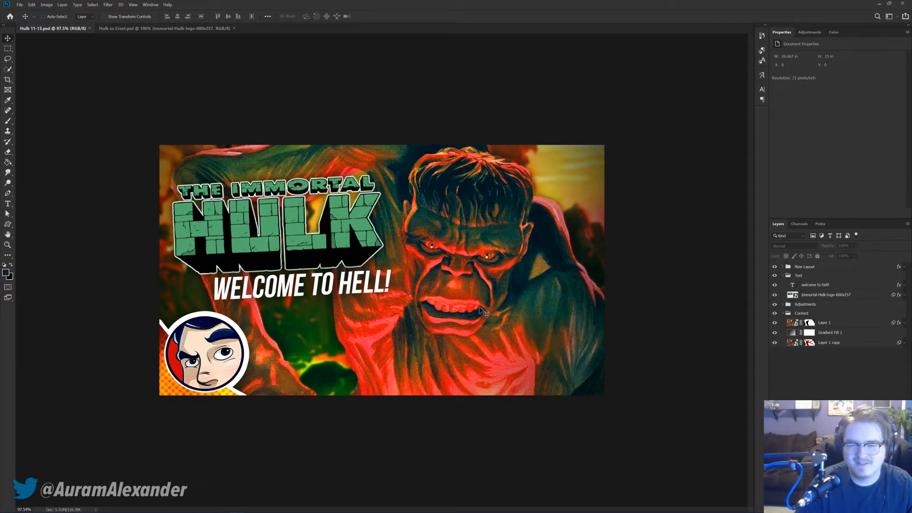
pyautogui.scroll(-1, 480, 306)
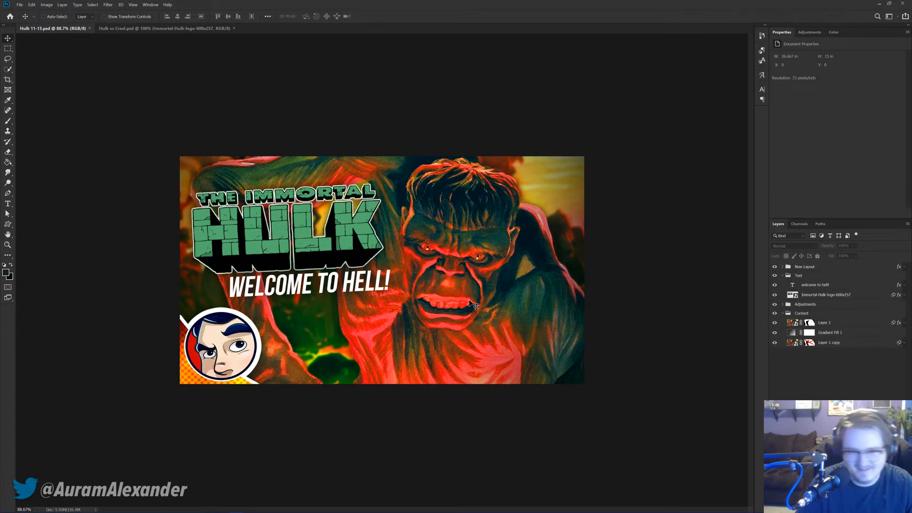
pyautogui.scroll(-1, 466, 300)
# Step: Save the Hulk 11-13 thumbnail as a JPEG in the Misc. Thumbnails folder at Maximum quality 12
pyautogui.hotkey('ctrl', 'shift', 's')
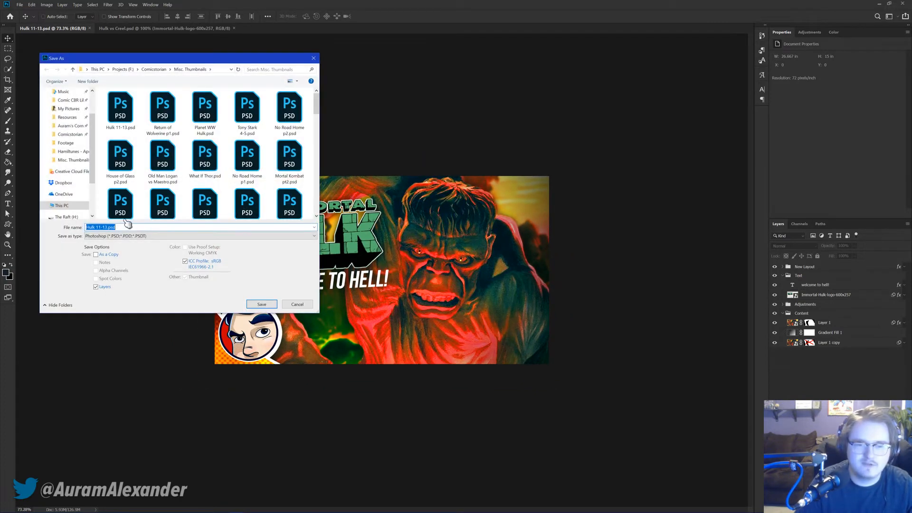
pyautogui.click(117, 236)
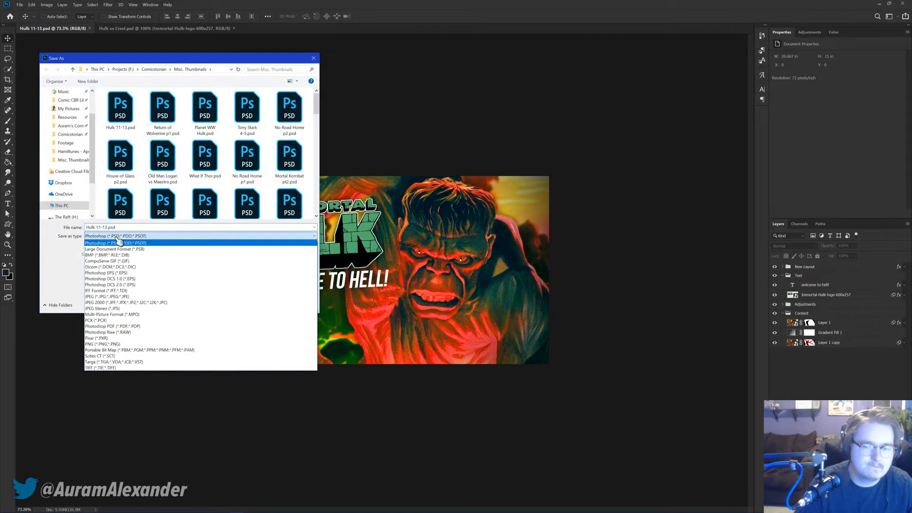
pyautogui.click(119, 297)
pyautogui.click(265, 309)
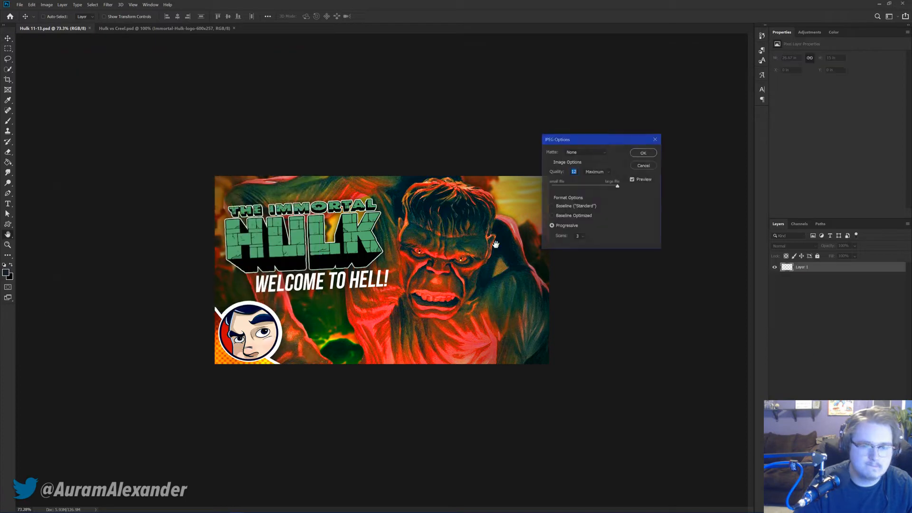
pyautogui.click(643, 152)
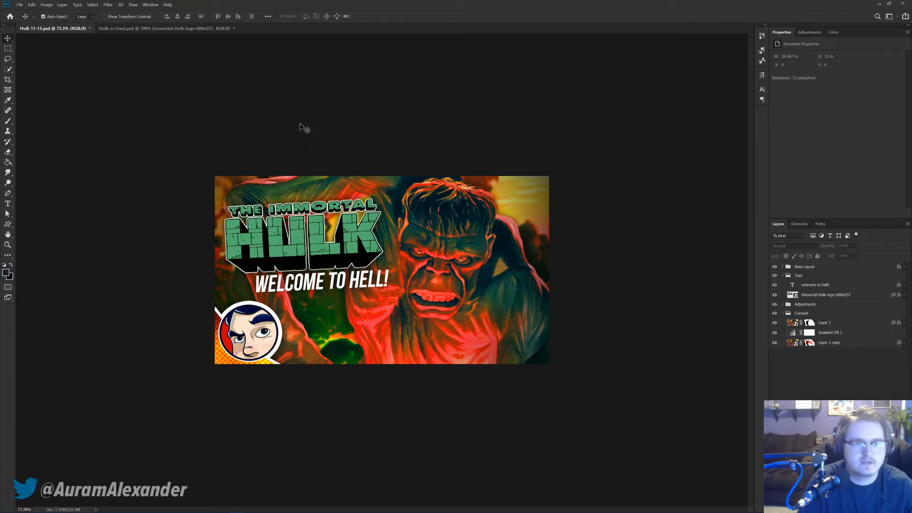
# Step: Close the Hulk 11-13 and Hulk vs Creel documents and open the recent Comicstorian Thumbnails Template v2.psd
pyautogui.hotkey('ctrl', 'w')
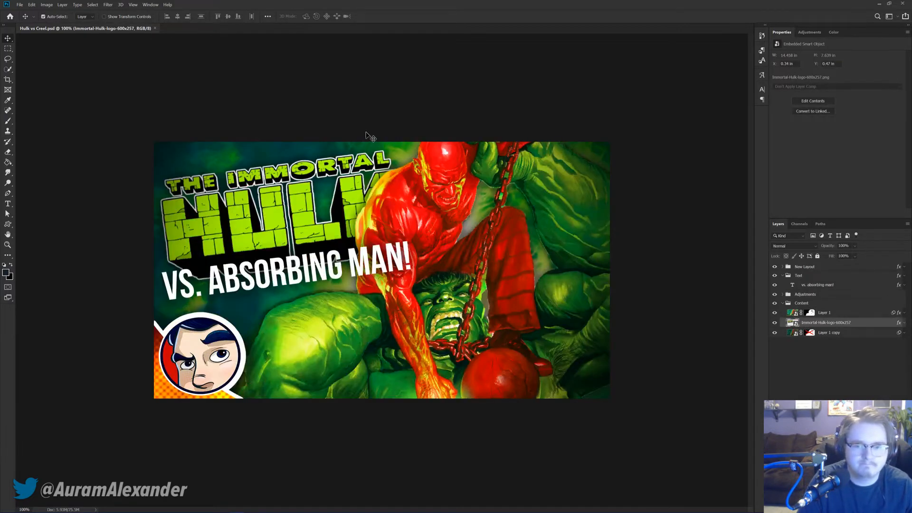
pyautogui.hotkey('ctrl', 'w')
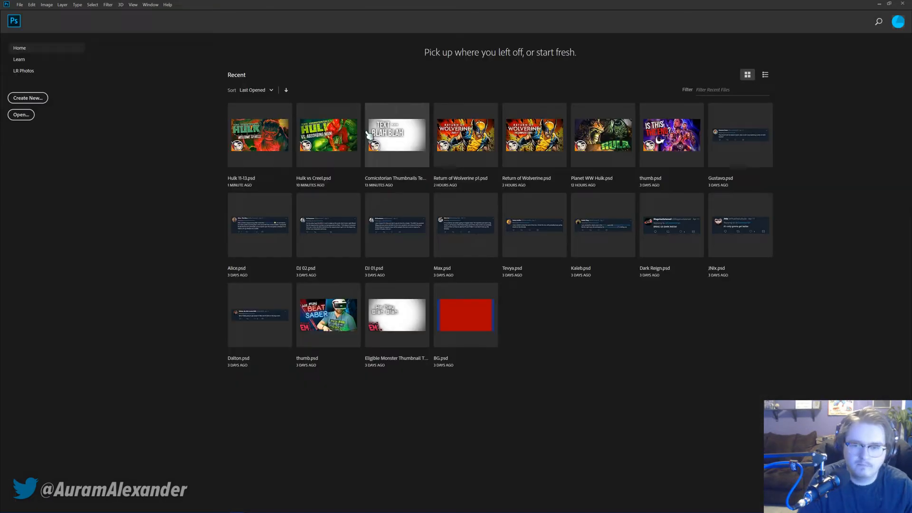
pyautogui.click(397, 145)
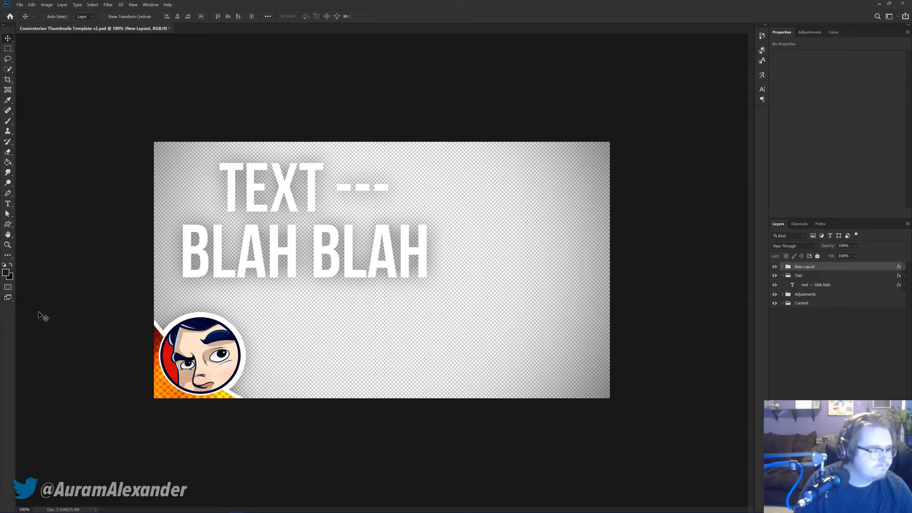
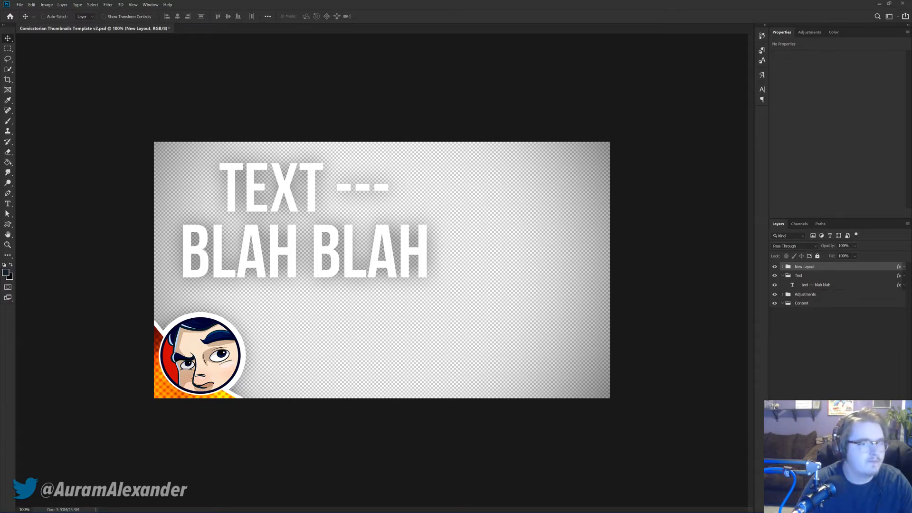
# Step: Switch to the web browser and load the Marvel Database page marvel.wikia.com/Infinity_Wars
pyautogui.hotkey('alt', 'Tab')
pyautogui.write('mar')
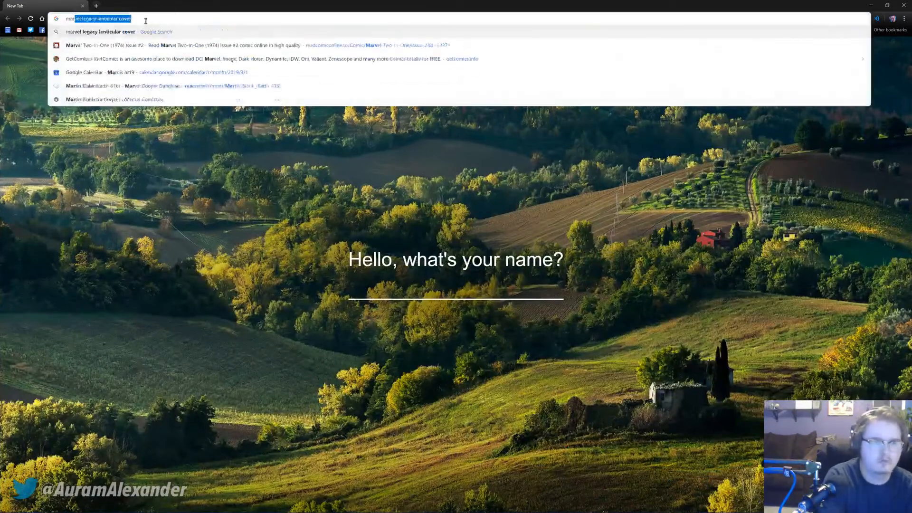
pyautogui.write('vel.wikia.com/In')
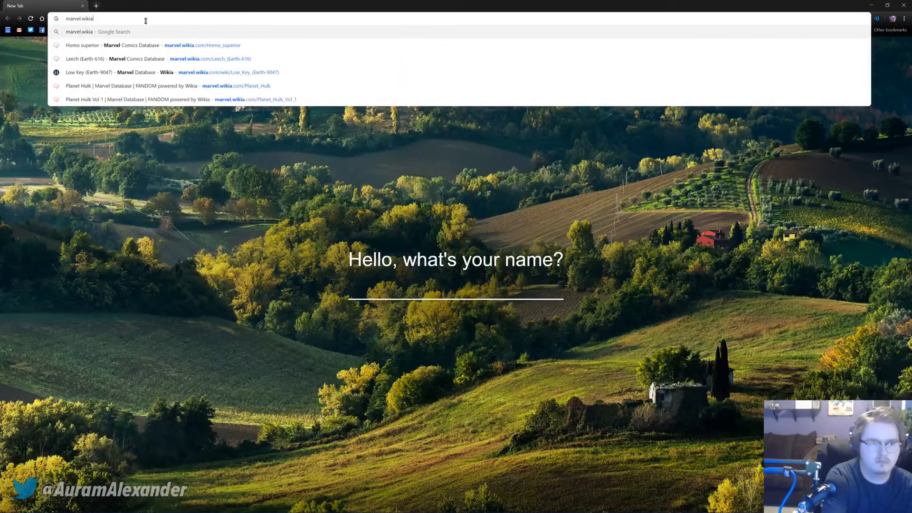
pyautogui.write('finity_Wars')
pyautogui.press('Return')
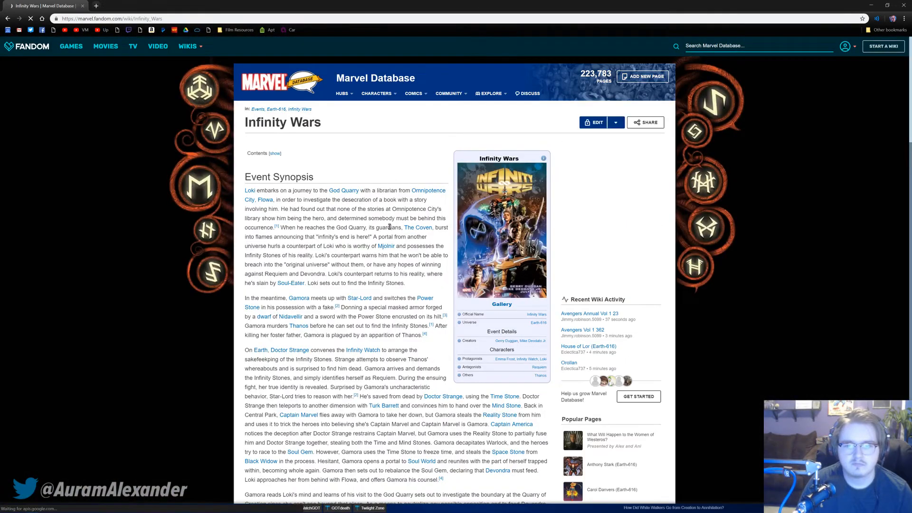
# Step: Open the Infinity Wars Part 1 issue page from the event page and expand its alternate covers
pyautogui.scroll(-10, 342, 263)
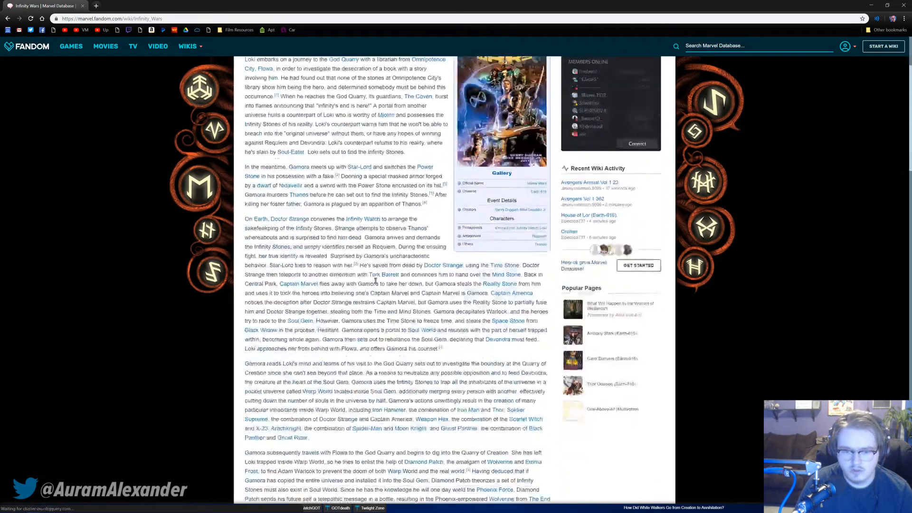
pyautogui.scroll(-10, 342, 263)
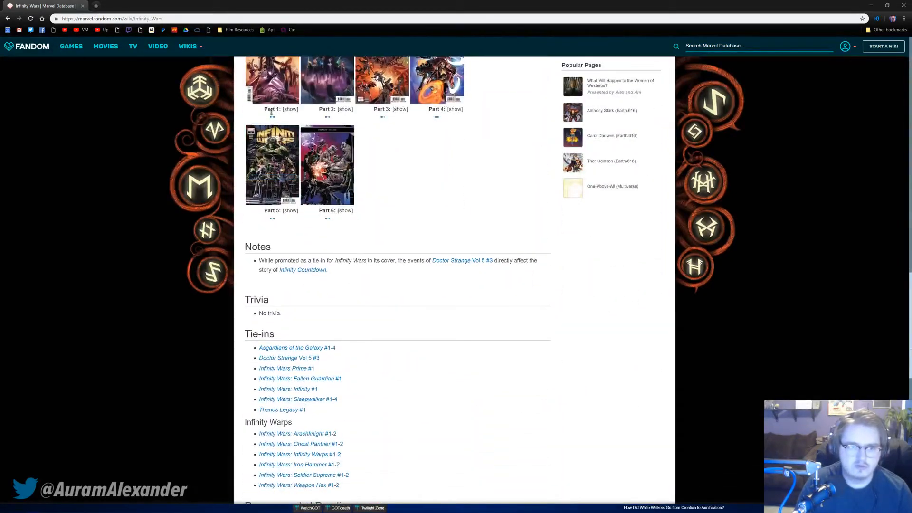
pyautogui.click(274, 117)
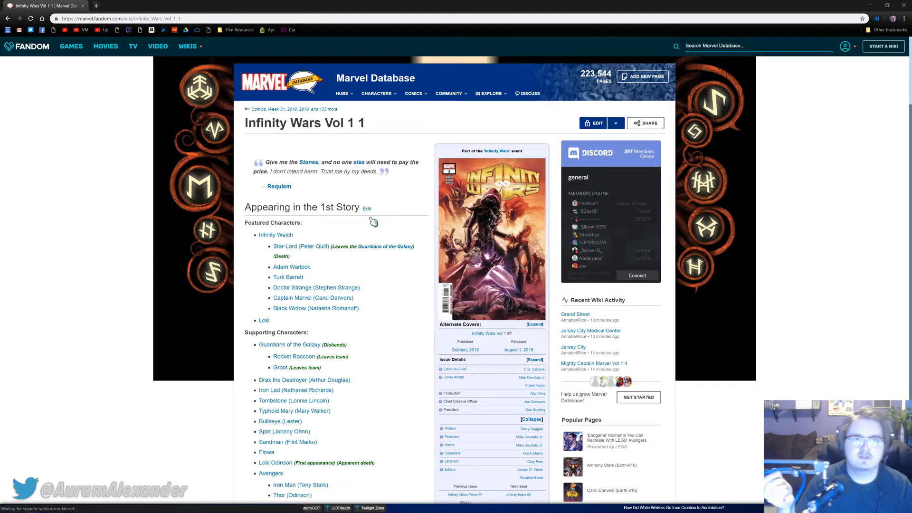
pyautogui.click(535, 326)
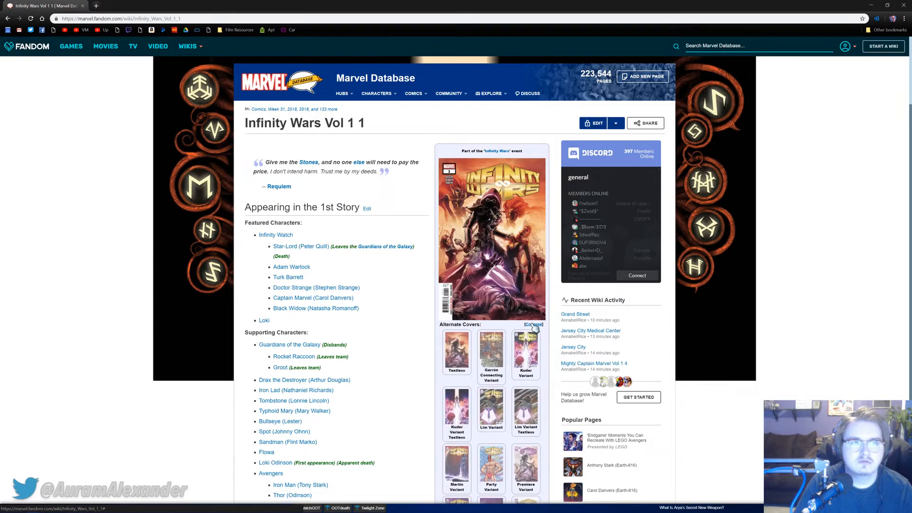
pyautogui.scroll(-3, 418, 345)
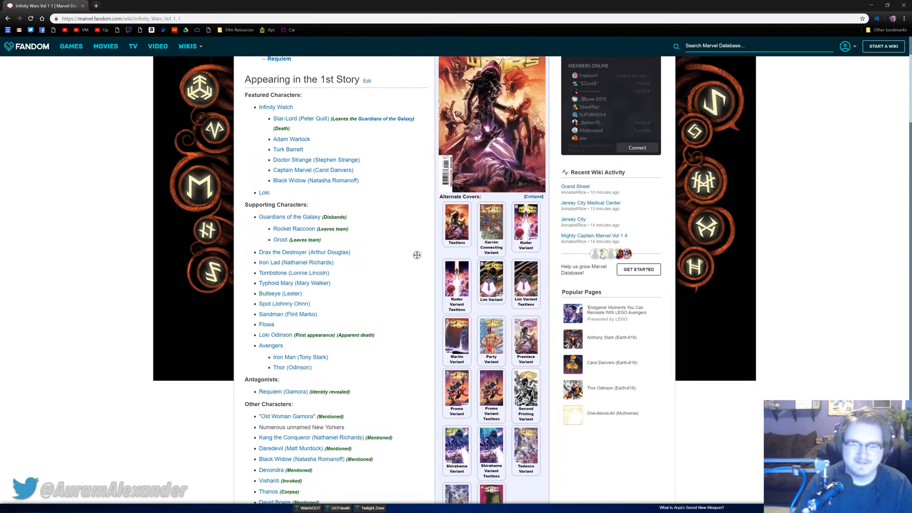
# Step: Open a new browser tab, fill in the first name on its welcome page, and choose to stay logged out
pyautogui.hotkey('ctrl', 't')
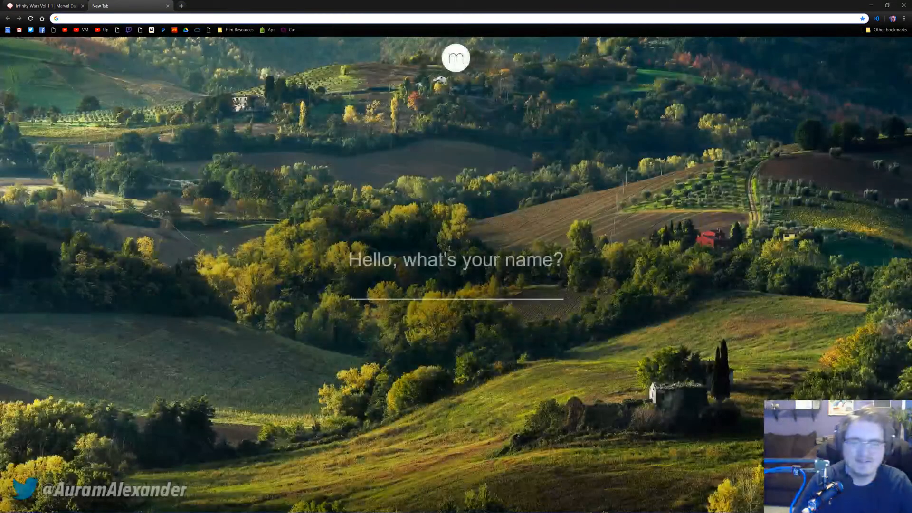
pyautogui.write('Dylan')
pyautogui.press('Return')
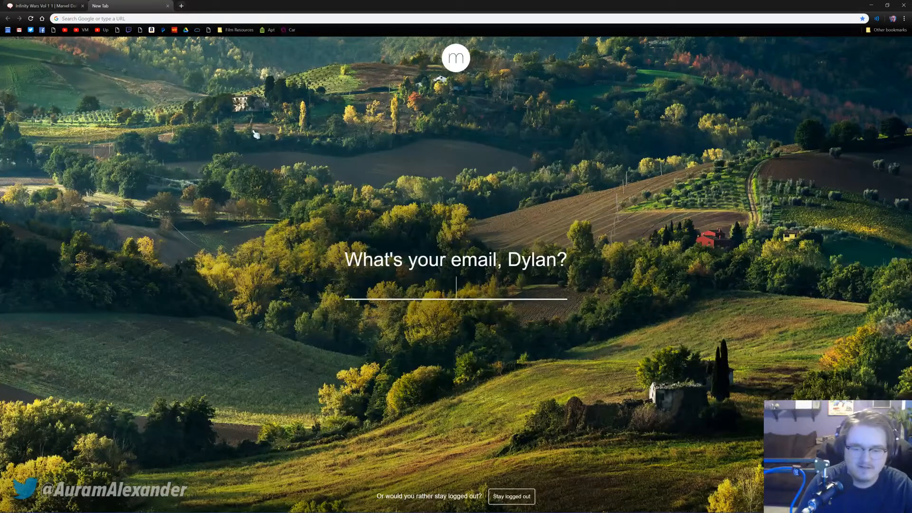
pyautogui.click(520, 498)
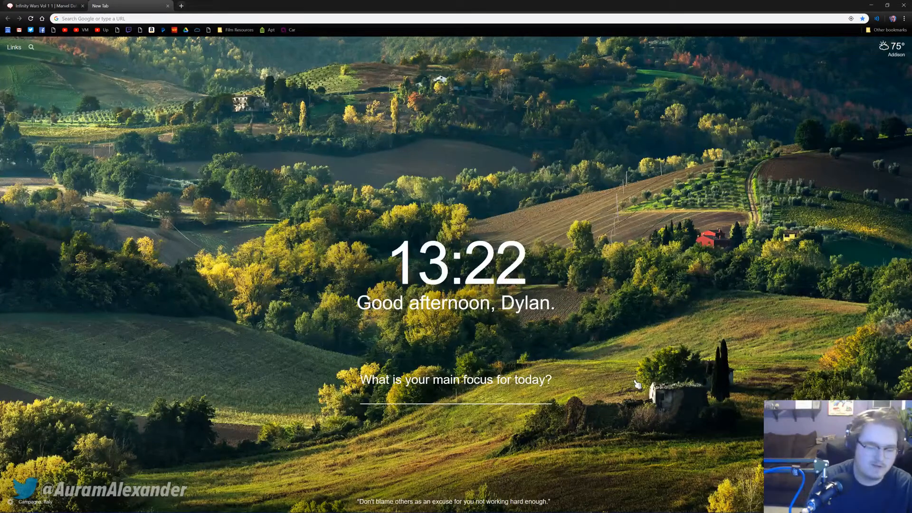
# Step: Set today's main focus to "Thumbnails", mark it as done, and close the new tab page
pyautogui.write('umbna')
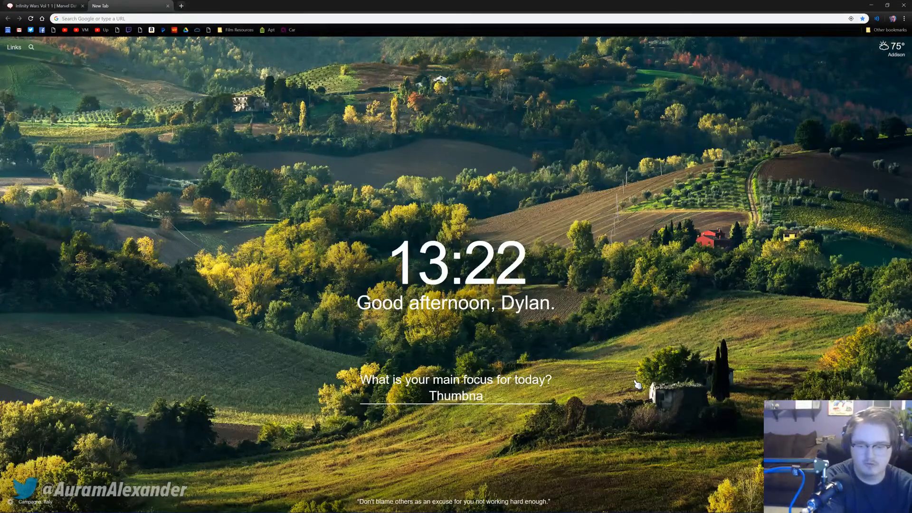
pyautogui.write('ils')
pyautogui.press('Return')
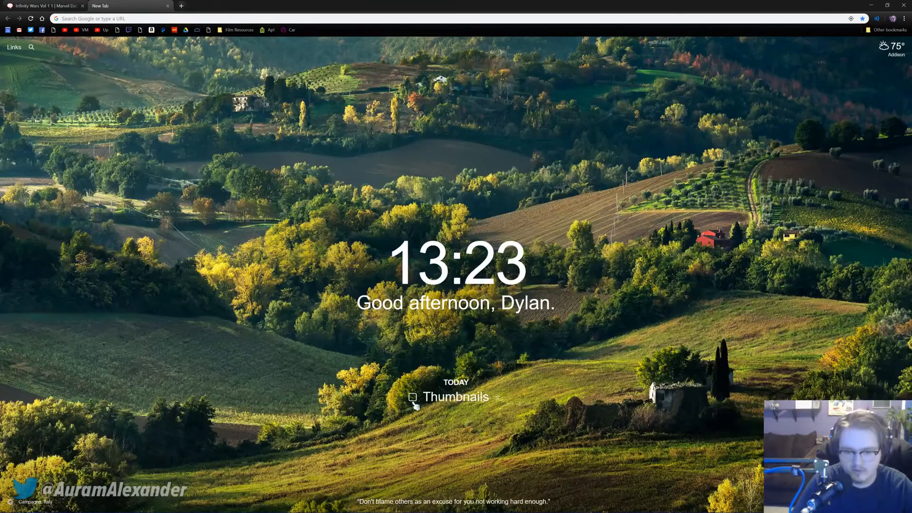
pyautogui.click(414, 397)
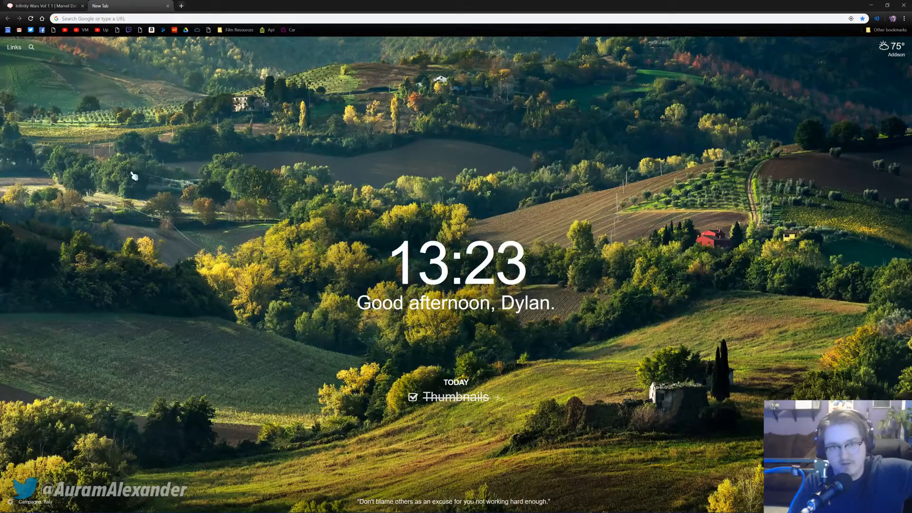
pyautogui.middleClick(139, 7)
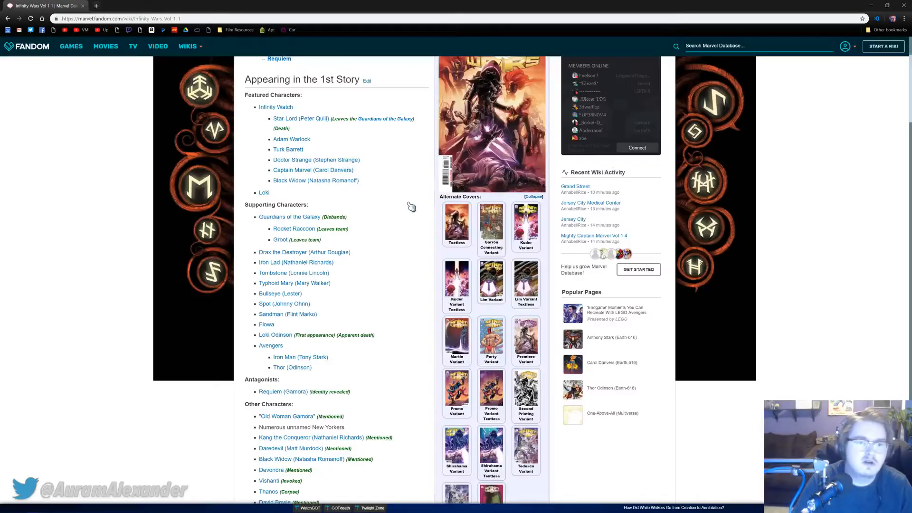
# Step: Open the textless Infinity Wars #1 cover, run a Google reverse image search on it, and list the large sizes
pyautogui.middleClick(457, 231)
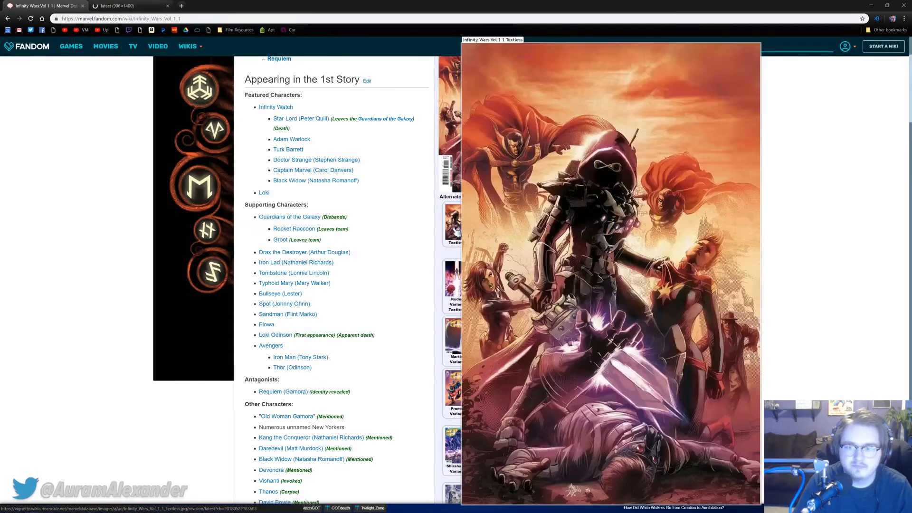
pyautogui.click(135, 7)
pyautogui.rightClick(376, 242)
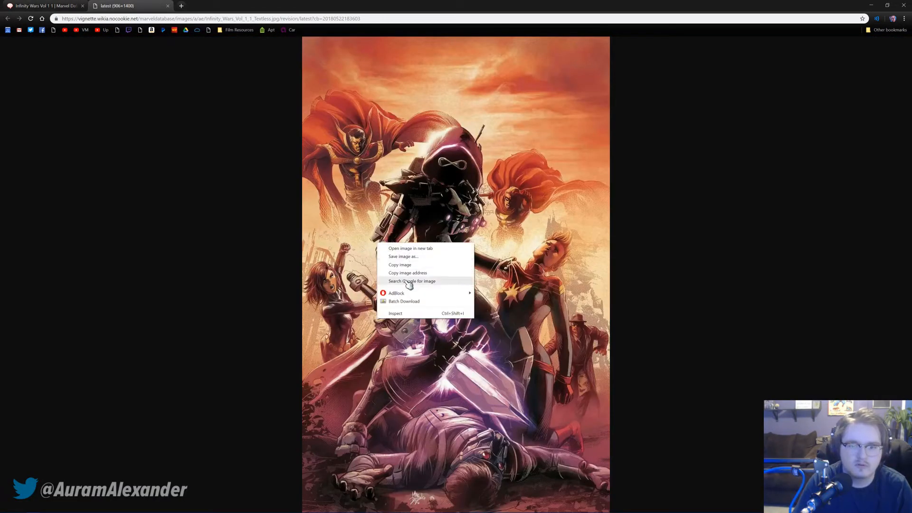
pyautogui.click(409, 281)
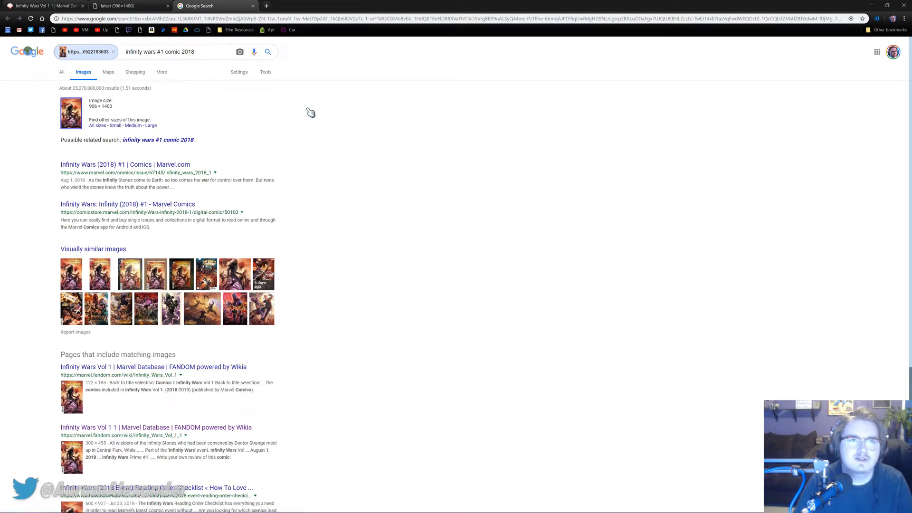
pyautogui.click(152, 125)
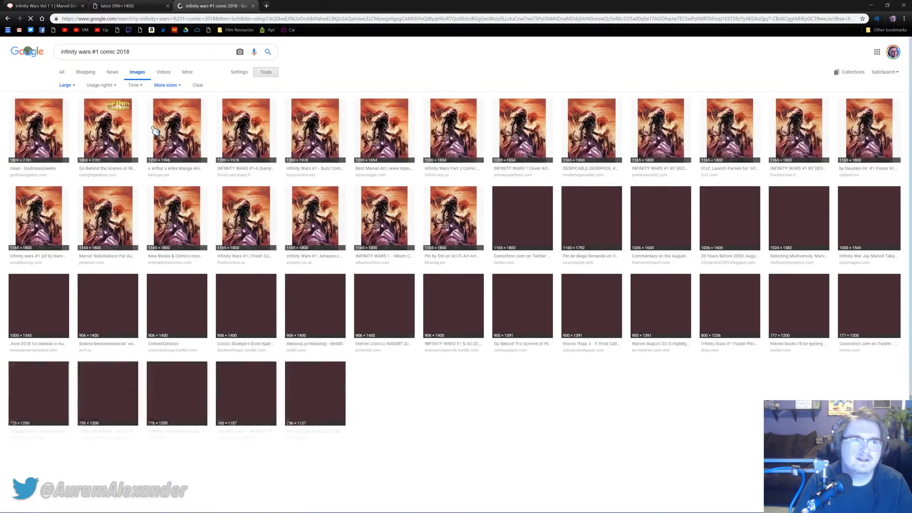
# Step: Copy the 1800 × 2781 textless cover and paste it into the Photoshop thumbnail template, placing its layer inside the Content group
pyautogui.click(51, 132)
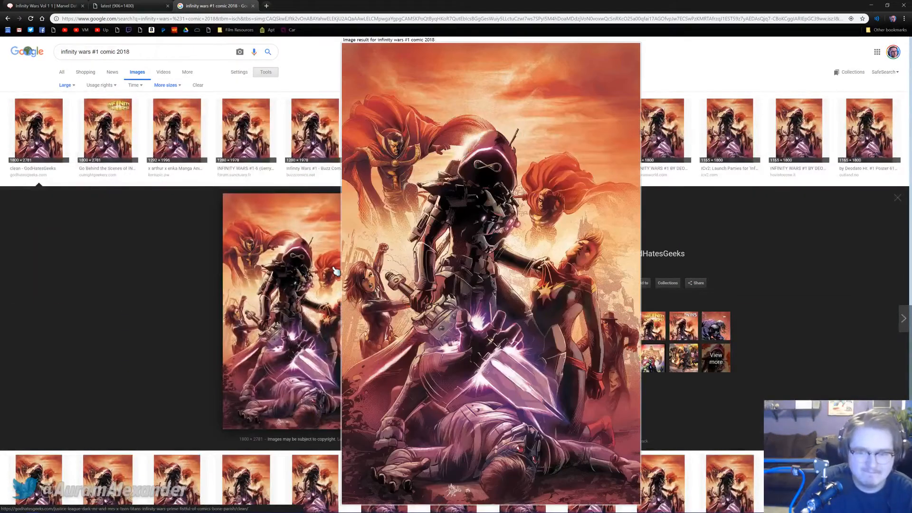
pyautogui.rightClick(297, 263)
pyautogui.click(318, 330)
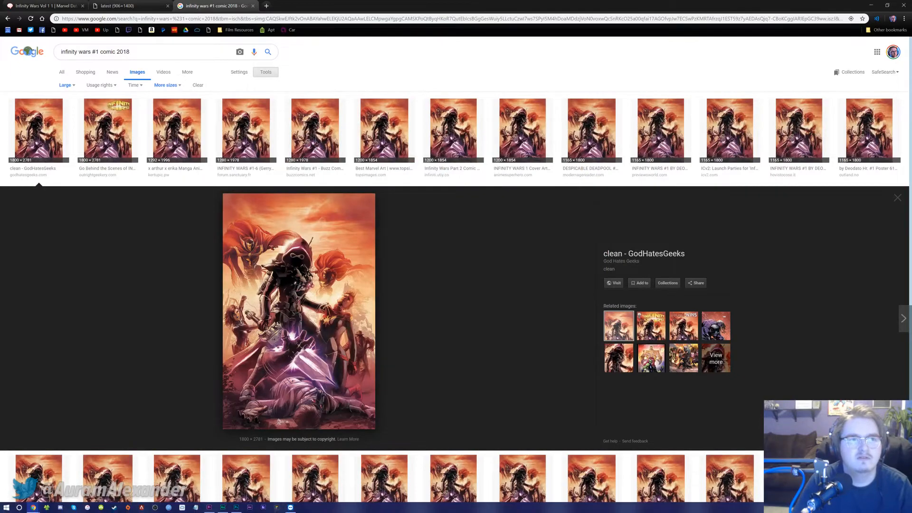
pyautogui.click(236, 507)
pyautogui.hotkey('ctrl', 'v')
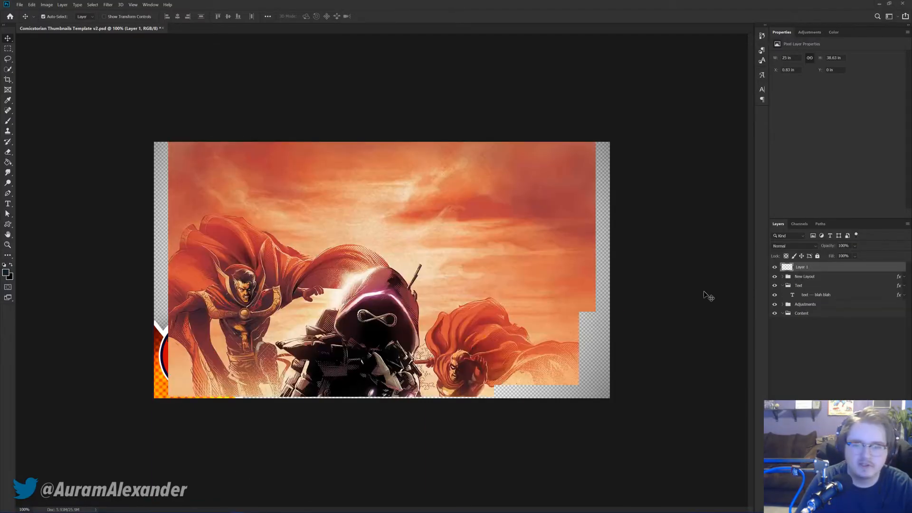
pyautogui.moveTo(815, 269); pyautogui.dragTo(803, 315)
# Step: Convert the cover layer to a smart object and enlarge it to about 39.2 in wide, with the hooded figure in the right half
pyautogui.moveTo(19, 511)
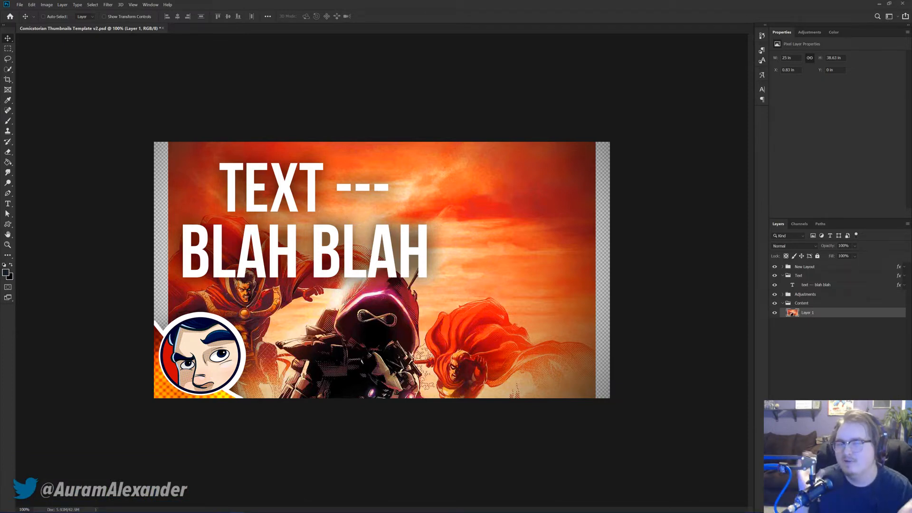
pyautogui.rightClick(814, 318)
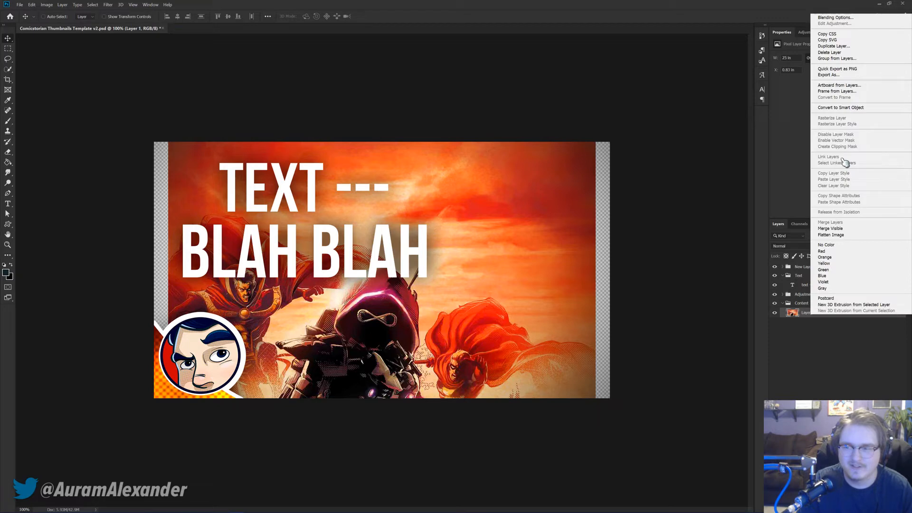
pyautogui.click(836, 117)
pyautogui.hotkey('ctrl', 't')
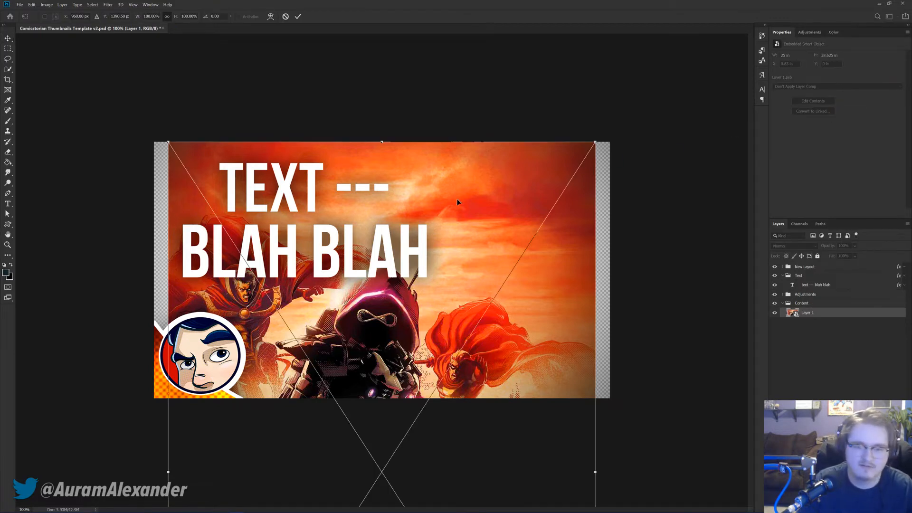
pyautogui.hotkey('ctrl', '0')
pyautogui.moveTo(474, 213); pyautogui.dragTo(553, 143)
pyautogui.moveTo(460, 198); pyautogui.dragTo(513, 198)
pyautogui.press('Return')
pyautogui.scroll(2, 529, 259)
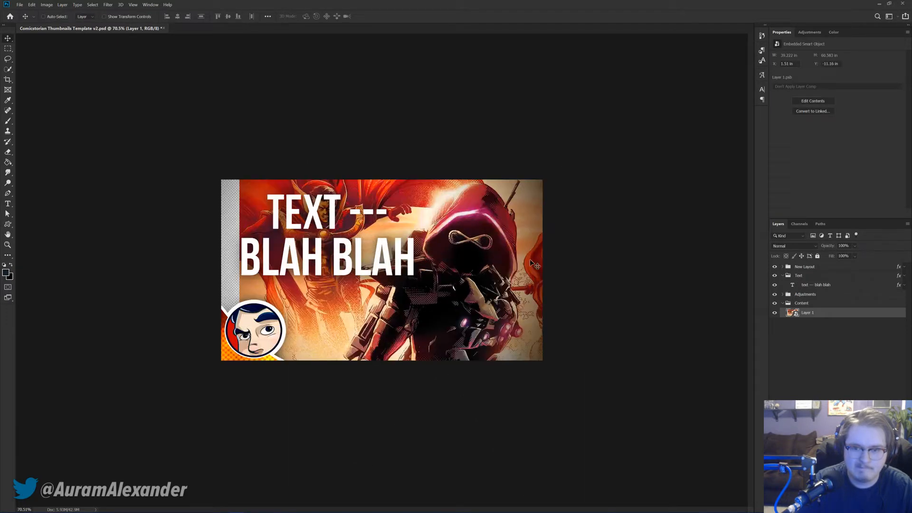
# Step: Nudge the cover art slightly right to X 1.56 in and hide the "text --- blah blah" layer
pyautogui.moveTo(517, 246); pyautogui.dragTo(518, 246)
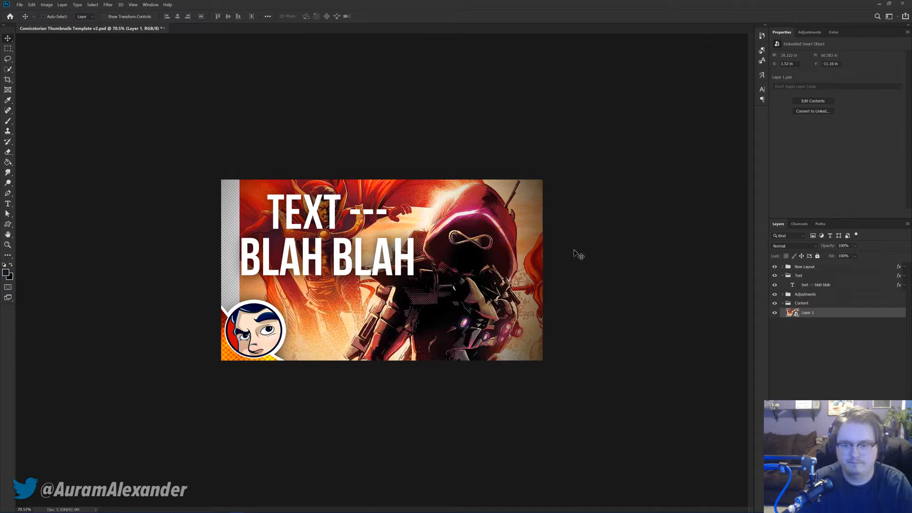
pyautogui.moveTo(574, 254); pyautogui.dragTo(575, 254)
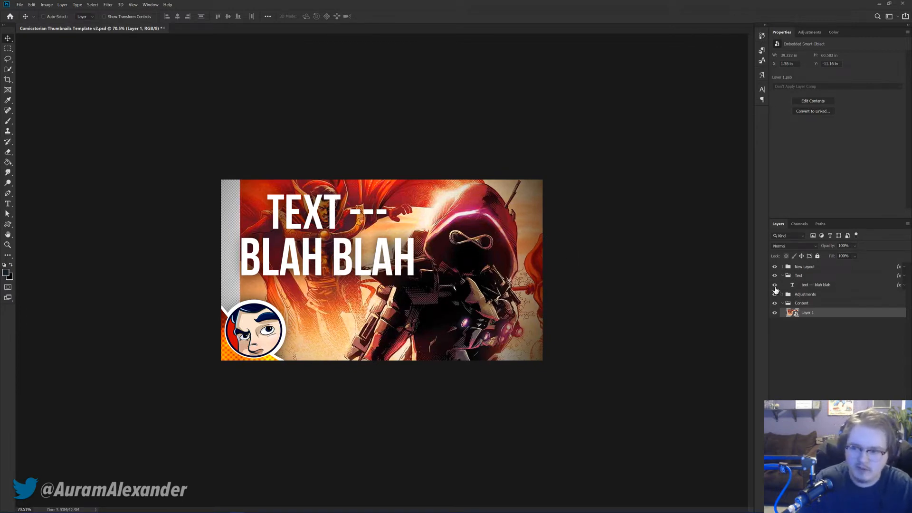
pyautogui.click(775, 286)
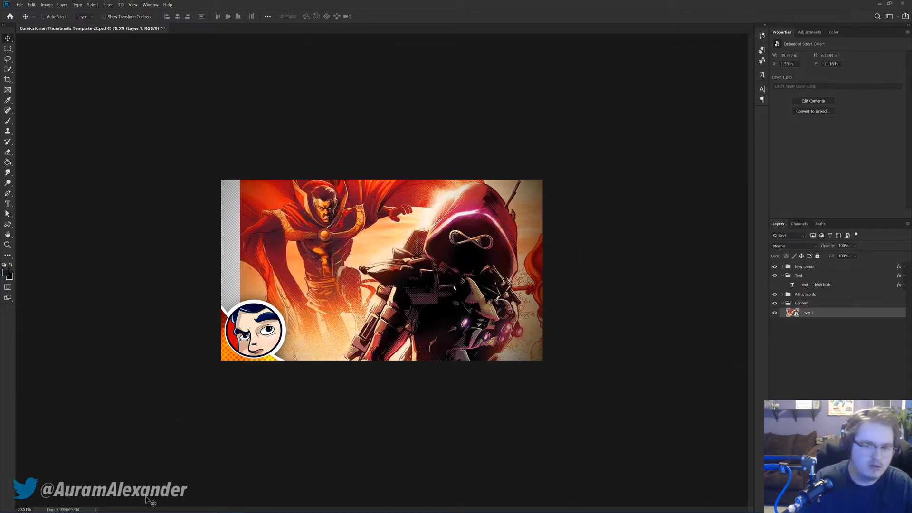
pyautogui.hotkey('ctrl', '+')
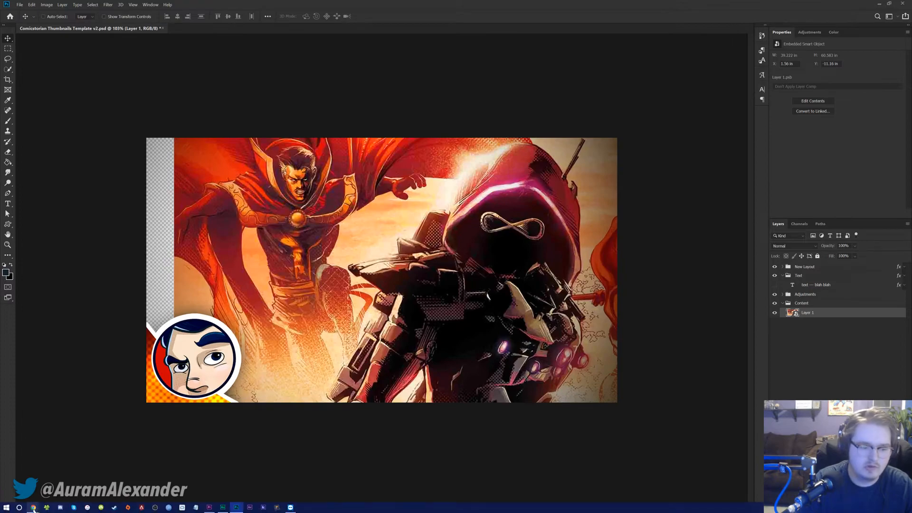
# Step: Bring the Infinity Wars #2 cover from the browser into the Photoshop thumbnail as a new layer in the Content group and hide it
pyautogui.moveTo(97, 509)
pyautogui.click(190, 477)
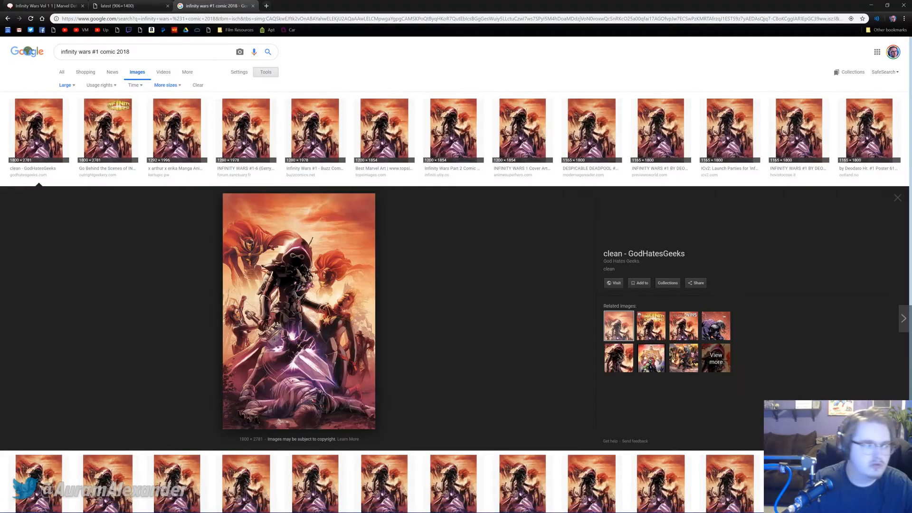
pyautogui.click(138, 6)
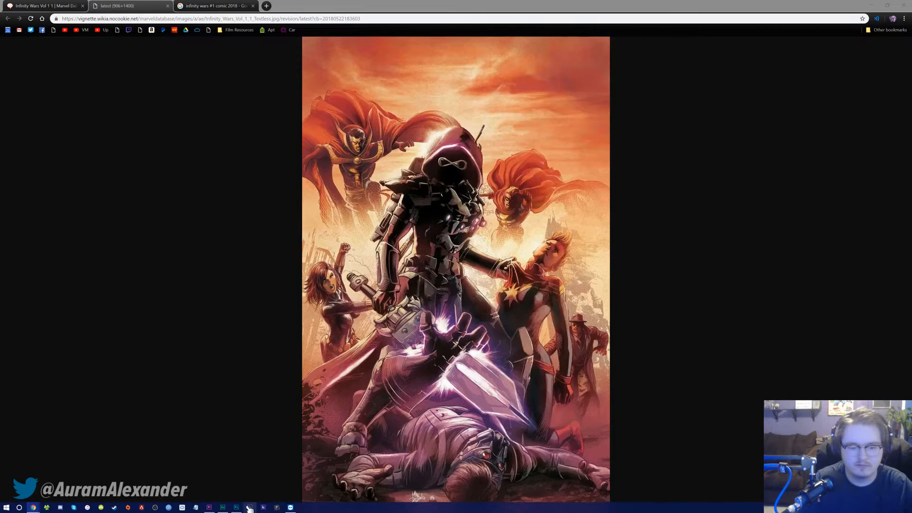
pyautogui.click(250, 507)
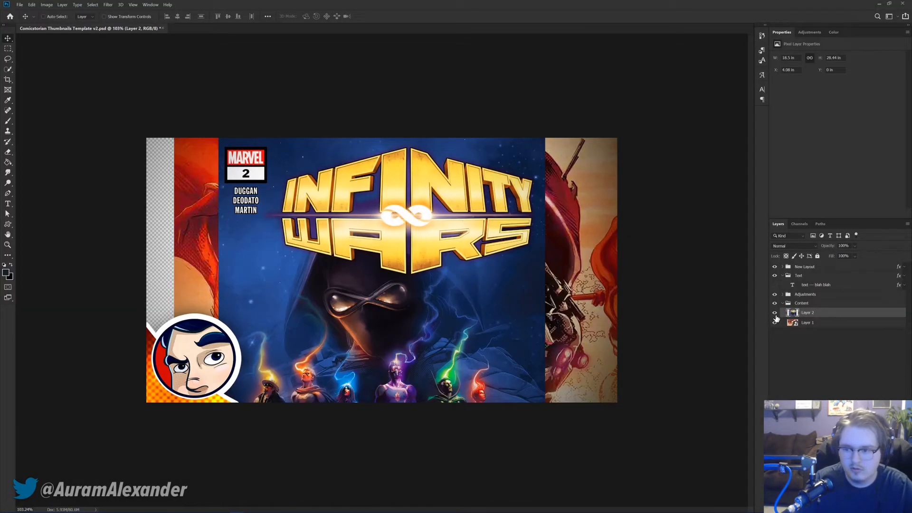
pyautogui.click(775, 312)
# Step: Select the hooded figure's body, arms, shoulders and hood on Layer 1 with the Quick Selection tool
pyautogui.click(808, 323)
pyautogui.press('w')
pyautogui.scroll(3, 389, 292)
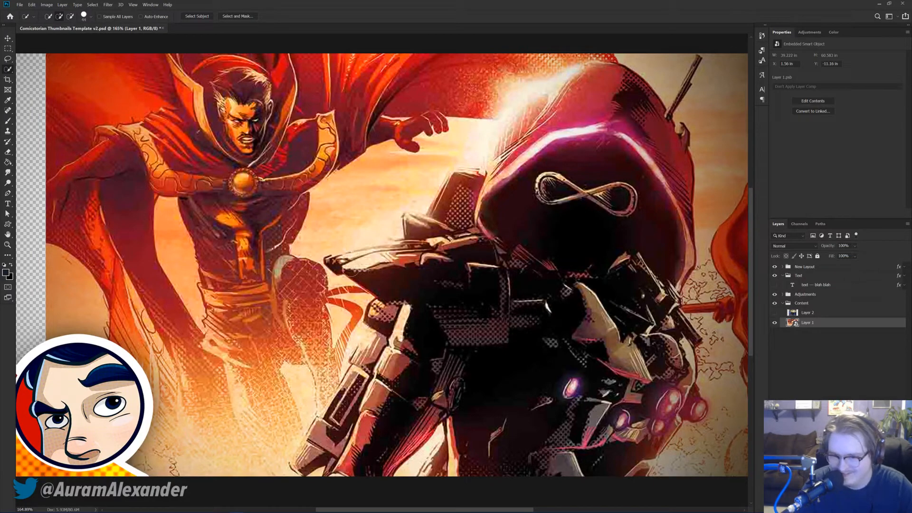
pyautogui.moveTo(342, 264)
pyautogui.mouseDown()
pyautogui.moveTo(391, 278)
pyautogui.moveTo(447, 339)
pyautogui.moveTo(324, 449)
pyautogui.moveTo(354, 353)
pyautogui.moveTo(328, 421)
pyautogui.moveTo(309, 444)
pyautogui.moveTo(311, 428)
pyautogui.moveTo(300, 458)
pyautogui.moveTo(328, 470)
pyautogui.moveTo(428, 447)
pyautogui.moveTo(497, 387)
pyautogui.moveTo(604, 442)
pyautogui.moveTo(648, 428)
pyautogui.moveTo(556, 437)
pyautogui.mouseUp()
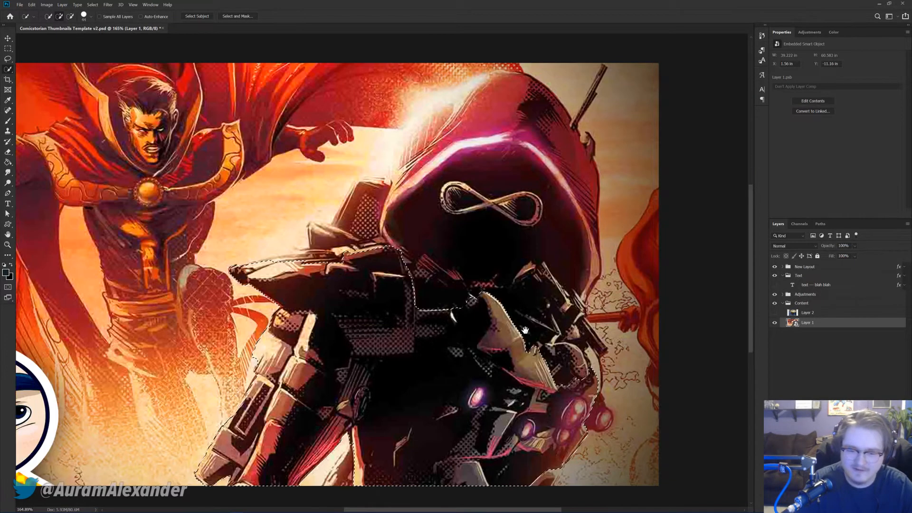
pyautogui.moveTo(563, 376)
pyautogui.mouseDown()
pyautogui.moveTo(594, 414)
pyautogui.moveTo(576, 372)
pyautogui.moveTo(579, 320)
pyautogui.moveTo(586, 323)
pyautogui.mouseUp()
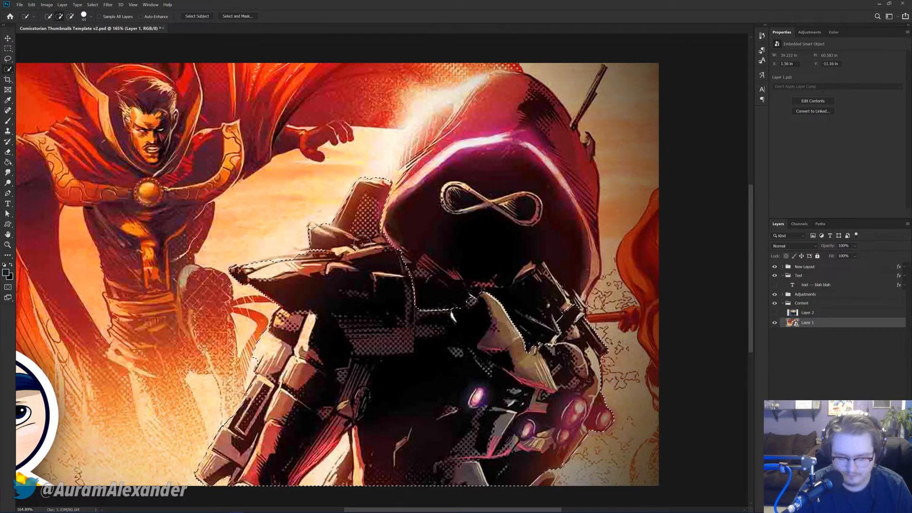
pyautogui.moveTo(418, 237)
pyautogui.mouseDown()
pyautogui.moveTo(451, 175)
pyautogui.moveTo(430, 173)
pyautogui.moveTo(463, 129)
pyautogui.moveTo(505, 104)
pyautogui.moveTo(580, 192)
pyautogui.mouseUp()
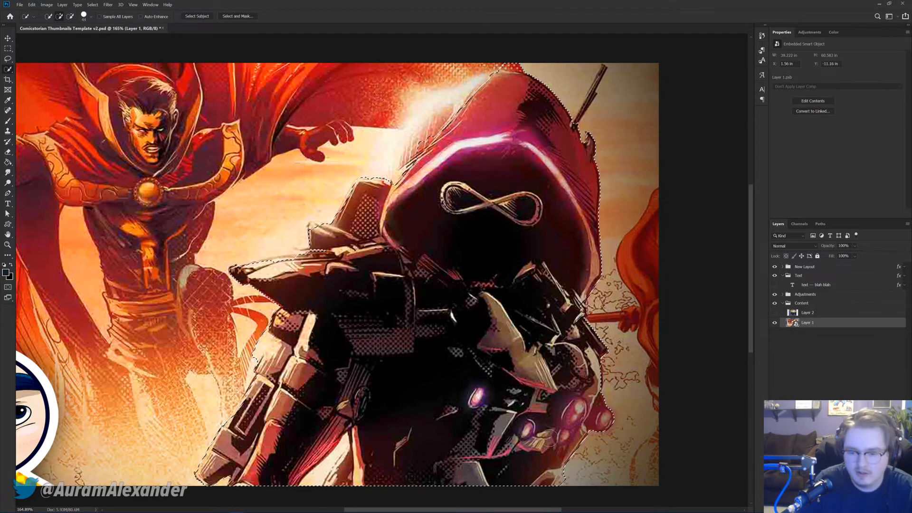
# Step: Refine the selection along the glowing edge of the hood, subtracting the bright background and adding the missing red fabric
pyautogui.press('alt')
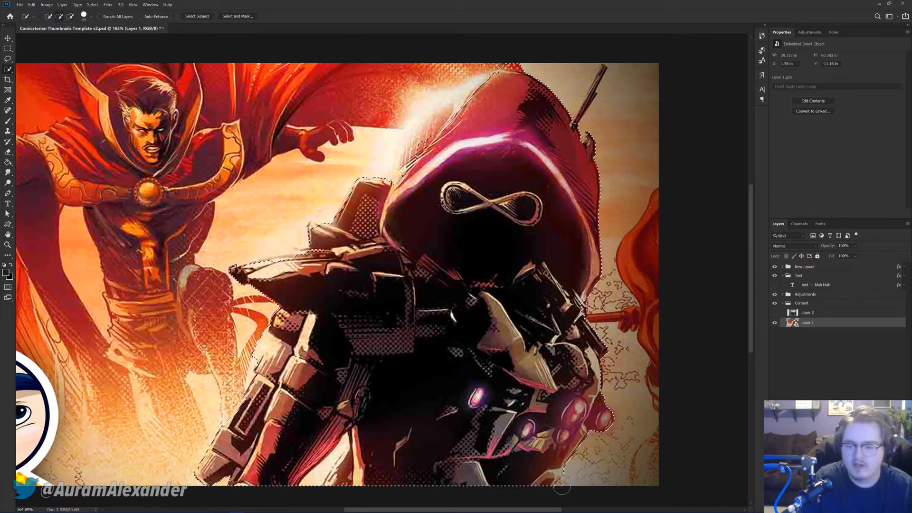
pyautogui.moveTo(329, 239); pyautogui.dragTo(322, 243)
pyautogui.moveTo(266, 199); pyautogui.dragTo(400, 85)
pyautogui.moveTo(233, 187); pyautogui.dragTo(270, 162)
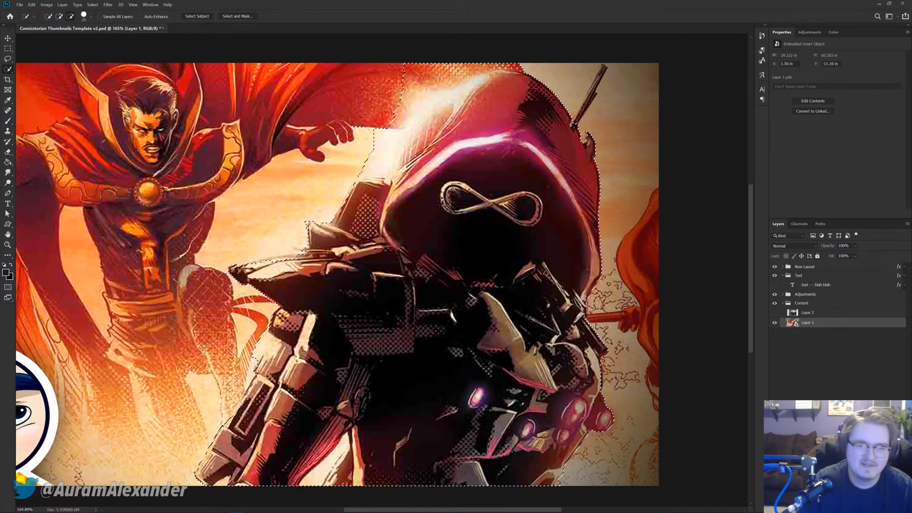
pyautogui.moveTo(373, 126); pyautogui.dragTo(368, 136)
pyautogui.moveTo(430, 133); pyautogui.dragTo(441, 120)
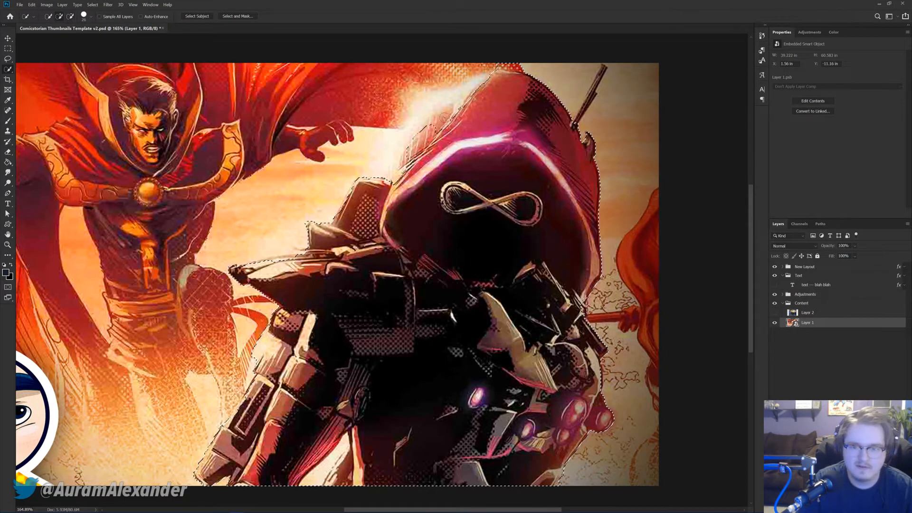
pyautogui.moveTo(468, 66); pyautogui.dragTo(490, 59)
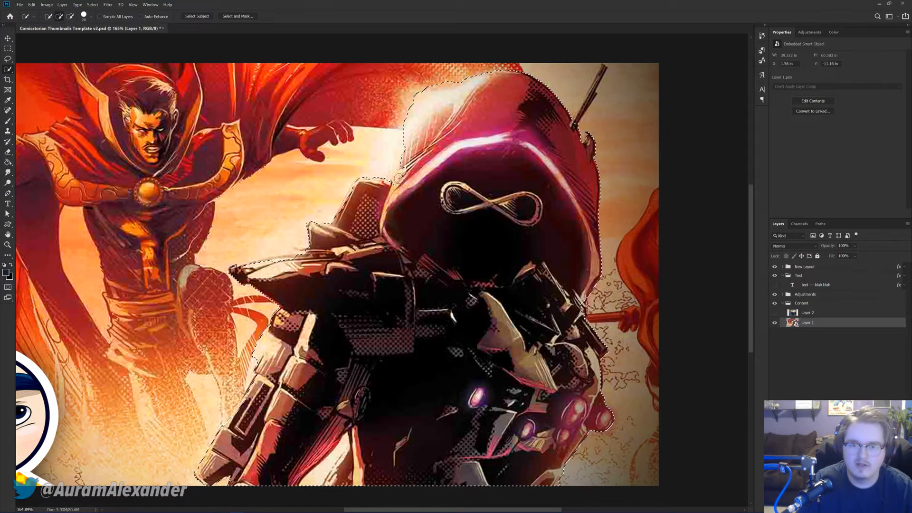
pyautogui.press('alt')
pyautogui.moveTo(413, 101)
pyautogui.mouseDown()
pyautogui.moveTo(392, 123)
pyautogui.moveTo(428, 117)
pyautogui.moveTo(437, 90)
pyautogui.mouseUp()
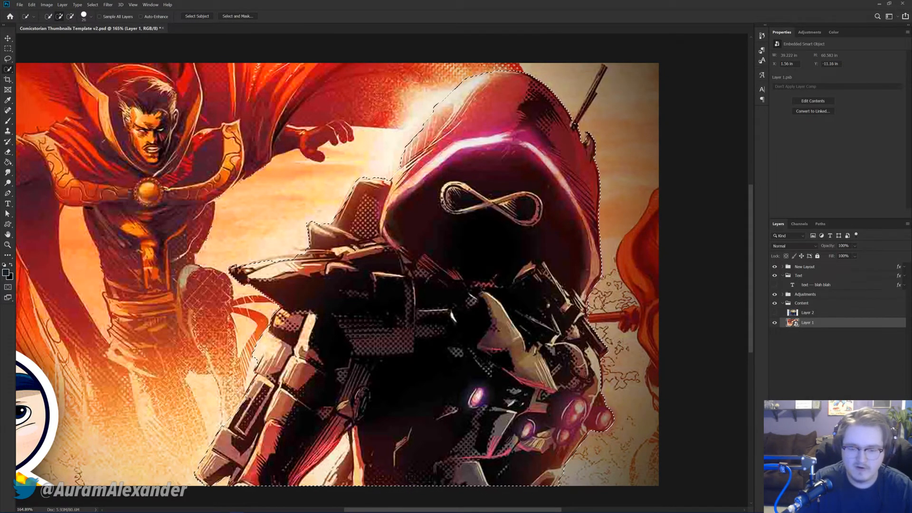
# Step: Clean up the selection edges around the figure's raised arm and shoulder armor, removing stray background
pyautogui.scroll(2, 321, 475)
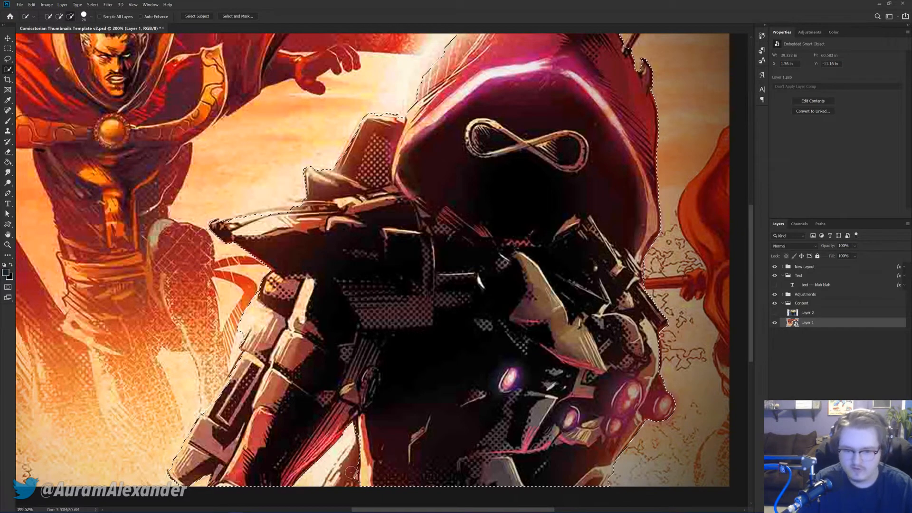
pyautogui.press('alt')
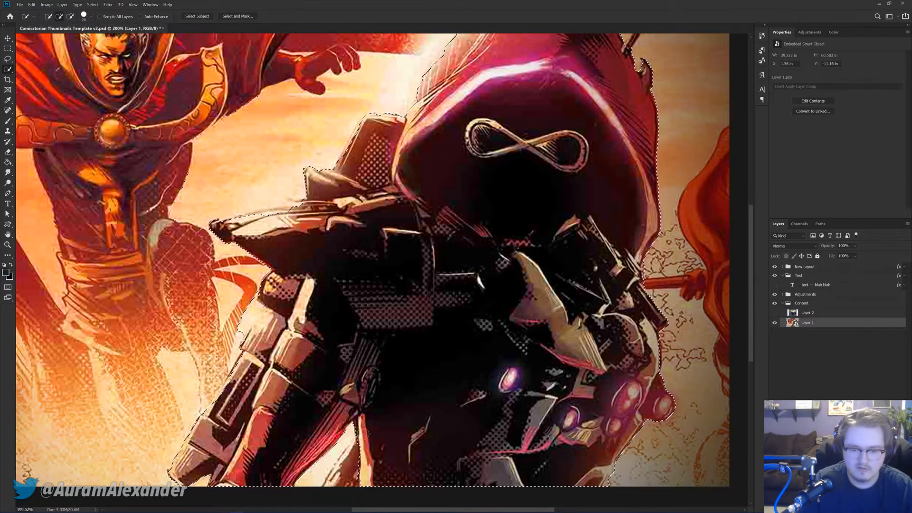
pyautogui.press('alt')
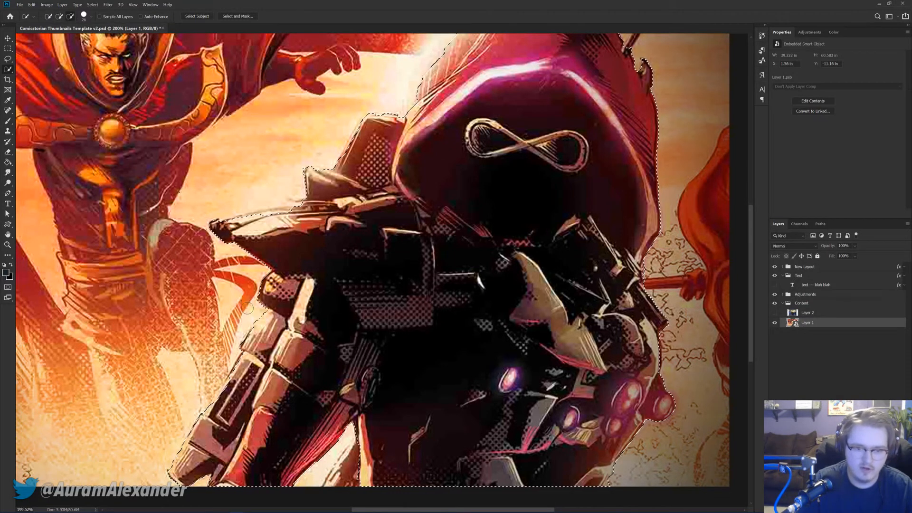
pyautogui.press('alt')
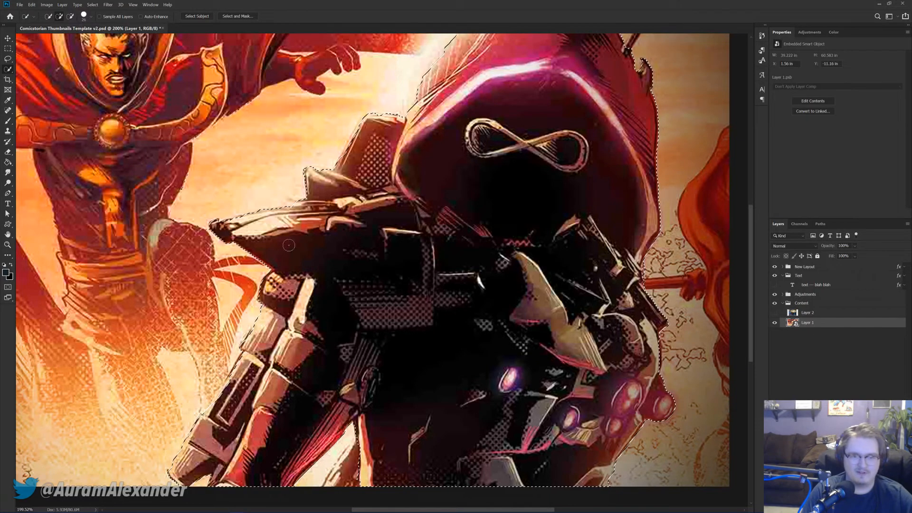
pyautogui.press('alt')
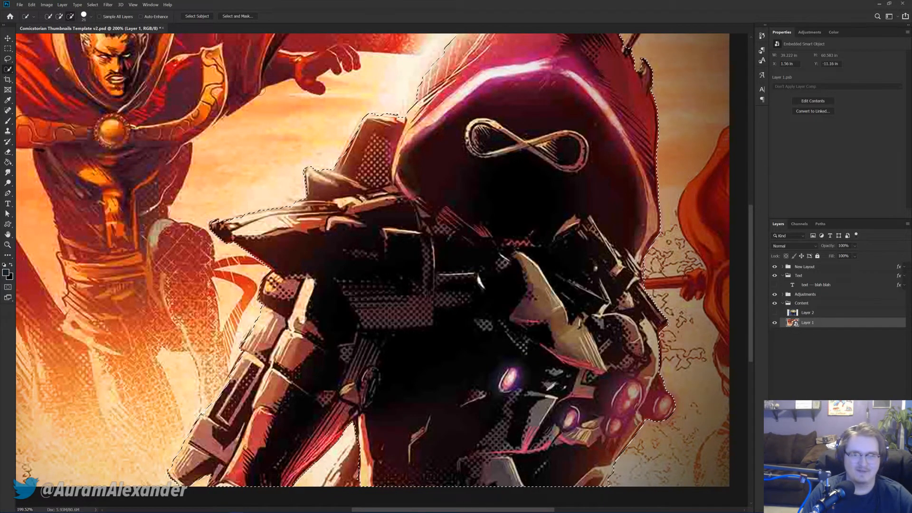
pyautogui.moveTo(358, 138); pyautogui.dragTo(307, 204)
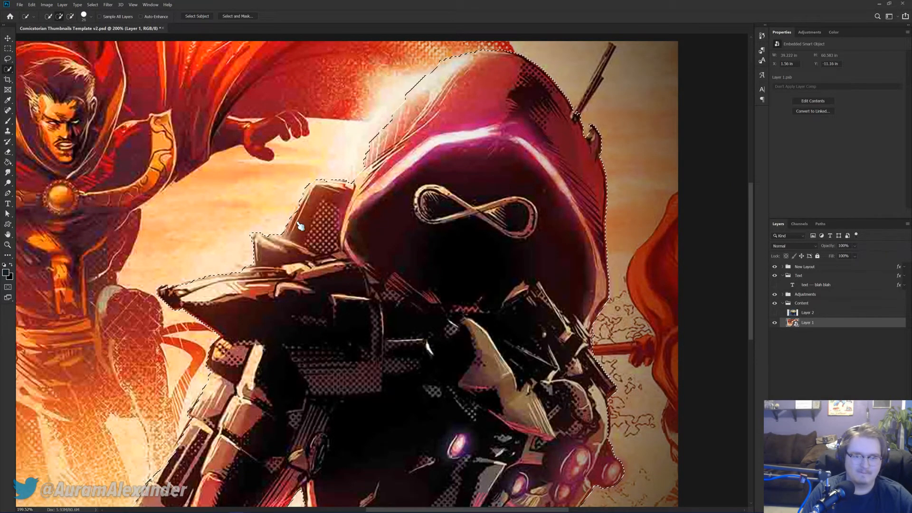
# Step: Turn the selection into a layer mask on Layer 1 so only the hooded figure is kept
pyautogui.scroll(-1, 496, 336)
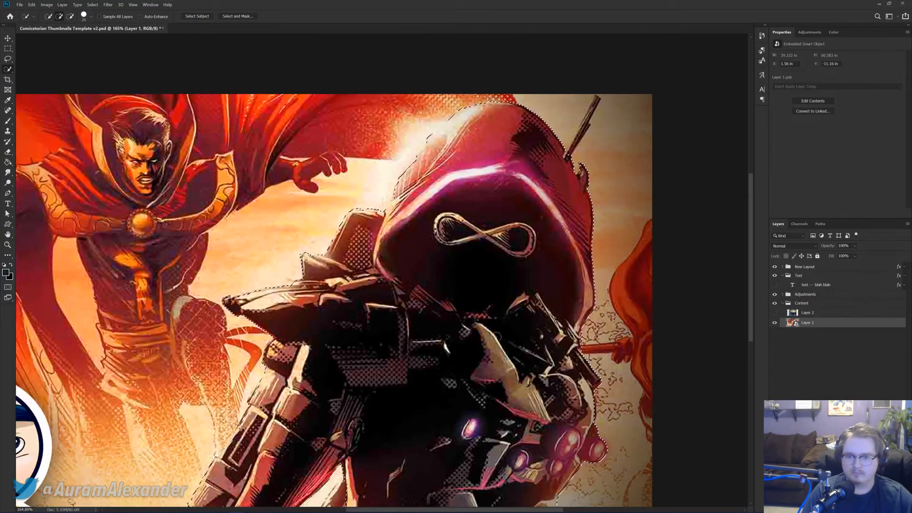
pyautogui.scroll(-1, 496, 336)
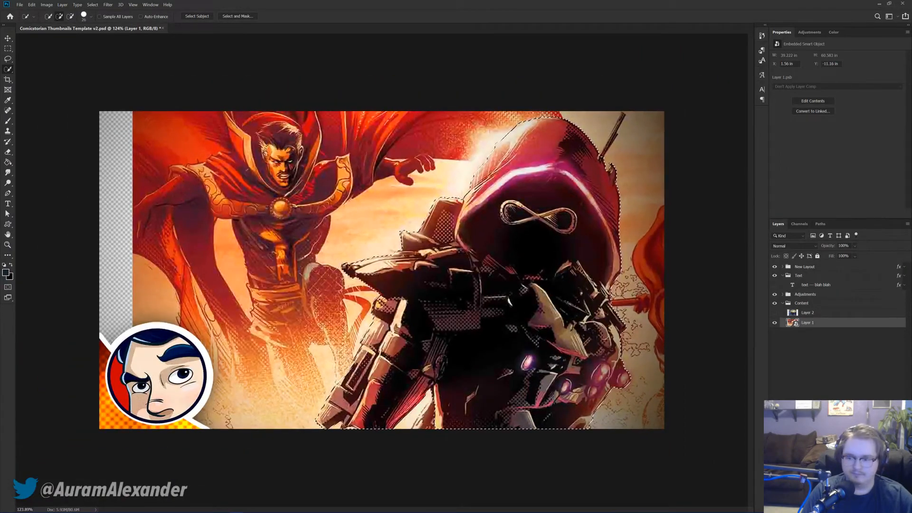
pyautogui.hotkey('ctrl', 'shift', 'm')
pyautogui.press('v')
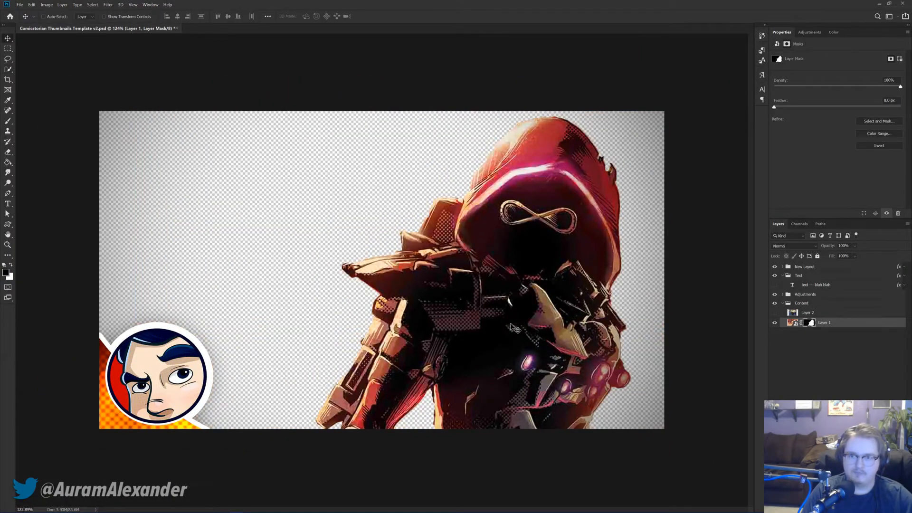
pyautogui.scroll(-2, 437, 285)
pyautogui.scroll(1, 449, 368)
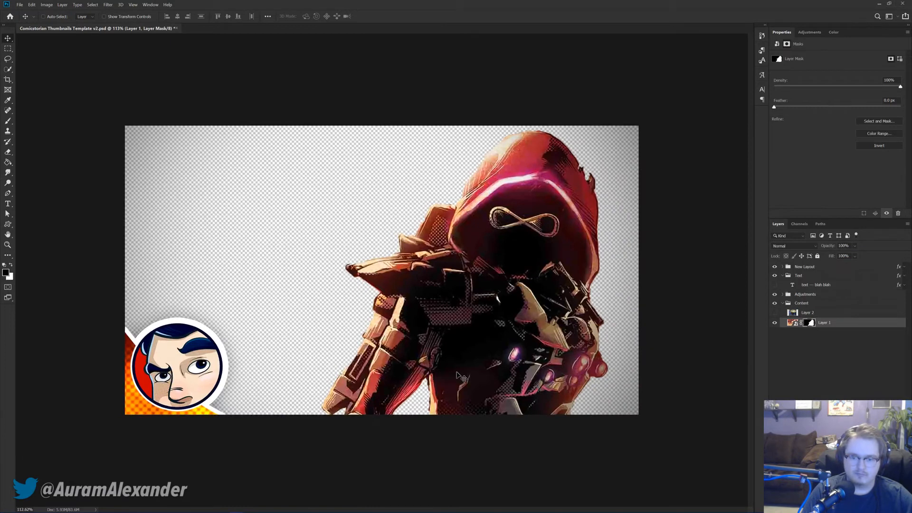
# Step: Enlarge the masked hooded figure to about 40.9 in wide and nudge it down to Y -12.23 in
pyautogui.click(792, 323)
pyautogui.hotkey('ctrl', 't')
pyautogui.scroll(-4, 375, 207)
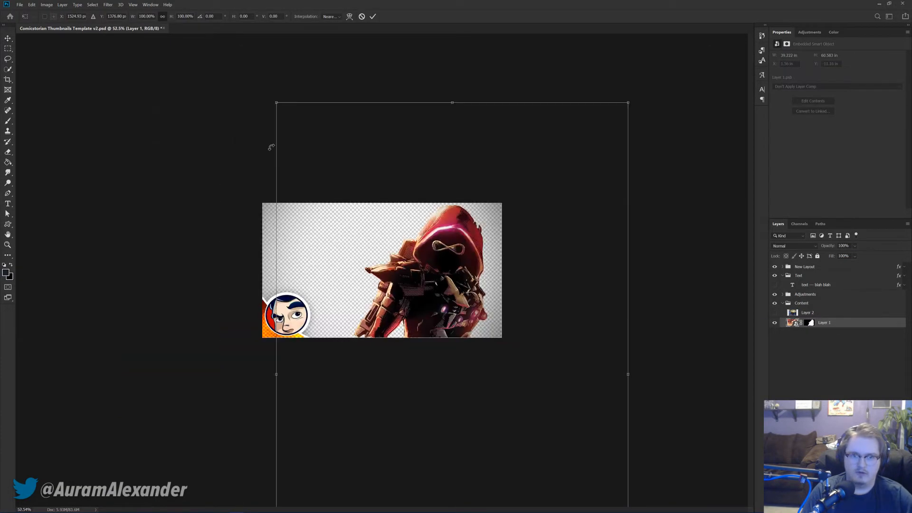
pyautogui.moveTo(275, 102)
pyautogui.mouseDown()
pyautogui.moveTo(261, 94)
pyautogui.moveTo(268, 91)
pyautogui.mouseUp()
pyautogui.press('Return')
pyautogui.press('Down')
pyautogui.press('Down')
pyautogui.press('Down')
pyautogui.press('Down')
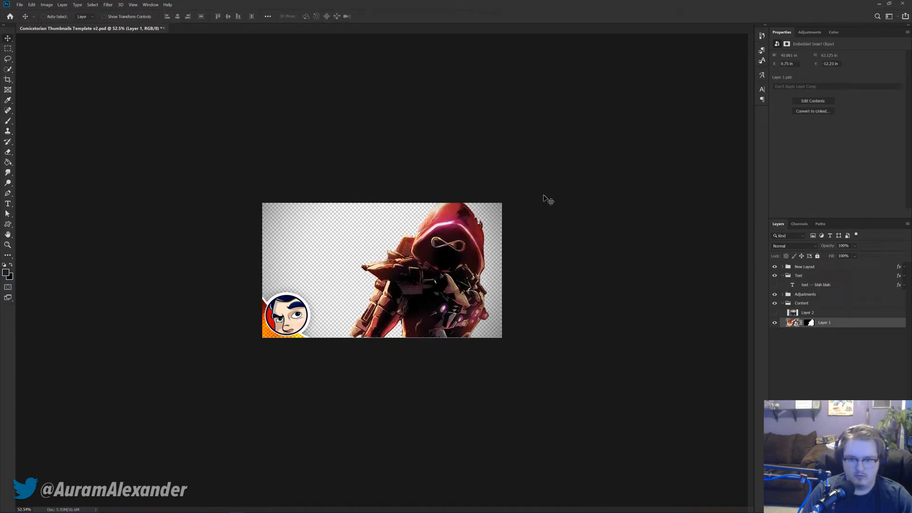
pyautogui.scroll(4, 544, 259)
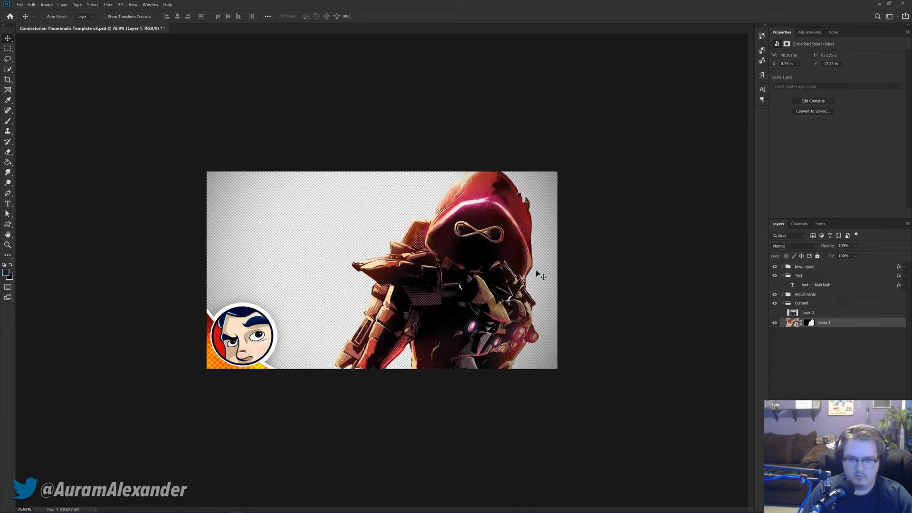
# Step: Show the Infinity Wars #2 cover layer, move it below the hooded figure and convert it to a smart object
pyautogui.click(775, 312)
pyautogui.click(808, 313)
pyautogui.moveTo(813, 322); pyautogui.dragTo(813, 327)
pyautogui.rightClick(812, 327)
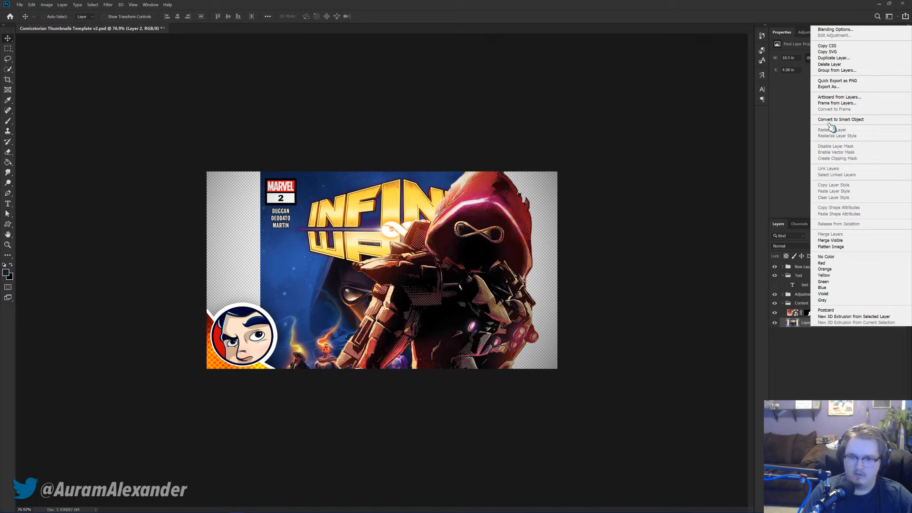
pyautogui.click(834, 120)
# Step: Try the Infinity Wars #2 cover as background, scaled to about 184% with its row of glowing characters behind the hooded figure
pyautogui.hotkey('ctrl', 't')
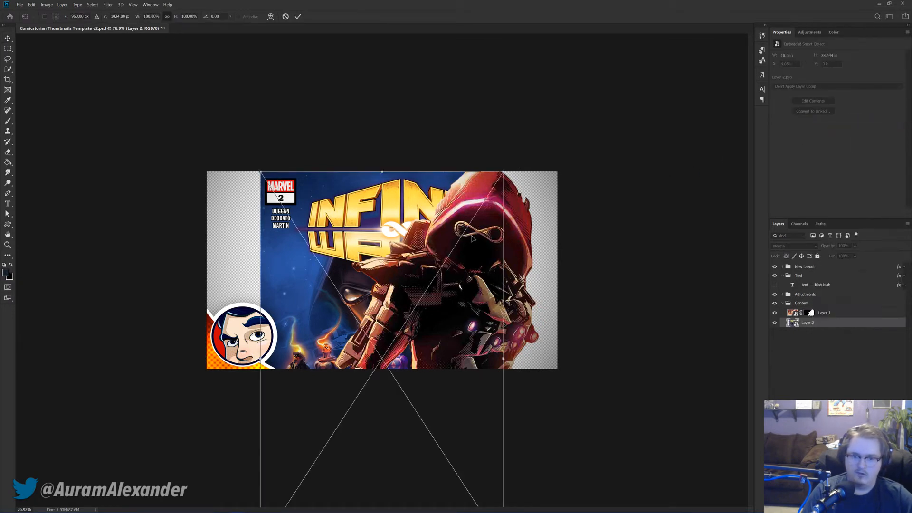
pyautogui.hotkey('ctrl', '-')
pyautogui.moveTo(461, 202); pyautogui.dragTo(479, 144)
pyautogui.hotkey('ctrl', '+')
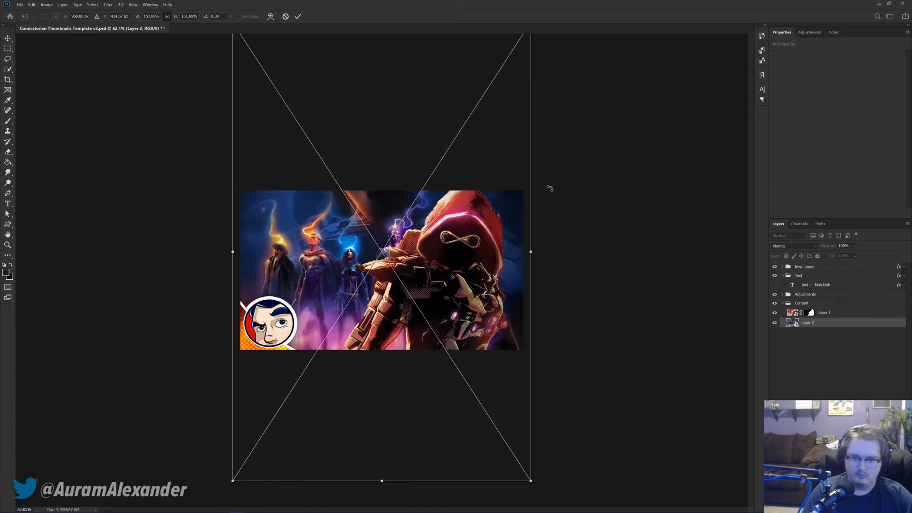
pyautogui.hotkey('ctrl', '-')
pyautogui.moveTo(519, 105); pyautogui.dragTo(475, 137)
pyautogui.press('Return')
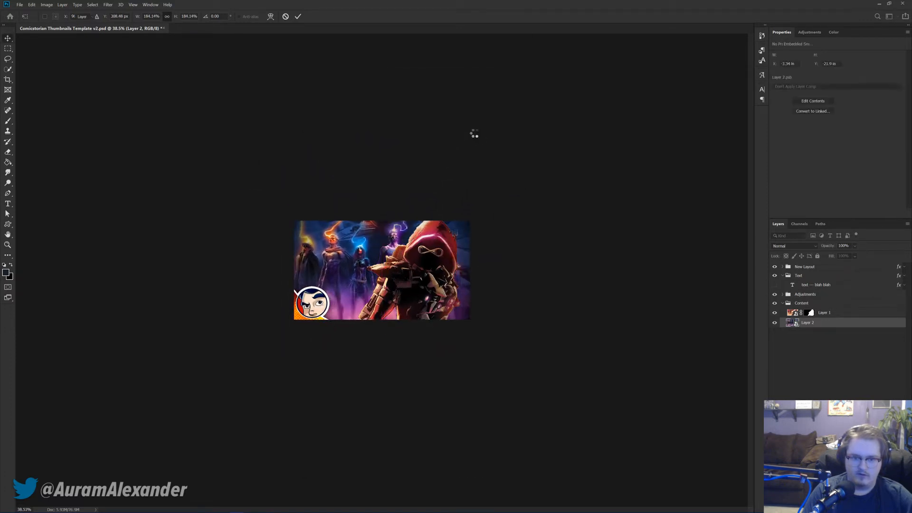
# Step: Delete the Infinity Wars #2 cover layer from the Content group
pyautogui.press('Delete')
pyautogui.hotkey('ctrl', '0')
pyautogui.scroll(3, 411, 268)
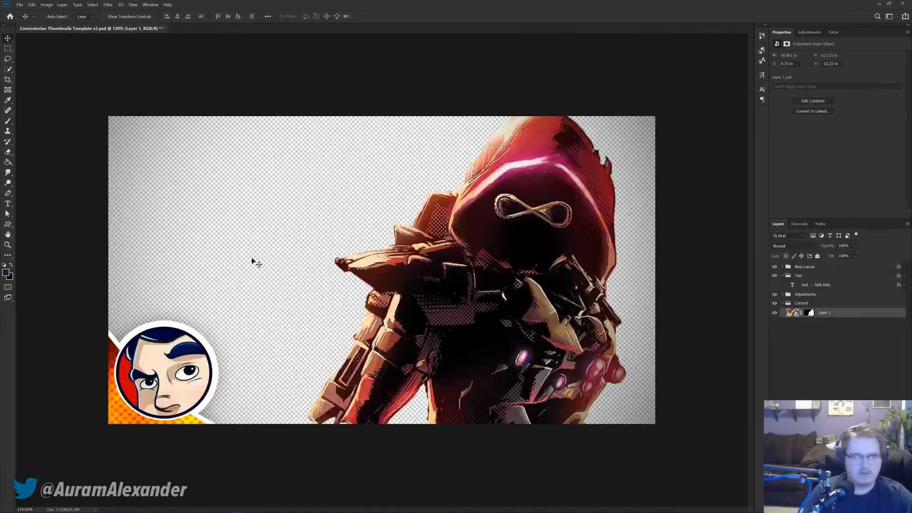
# Step: Switch to the Chrome window with the cover art and close its image tabs, keeping the Marvel Database page
pyautogui.moveTo(33, 507)
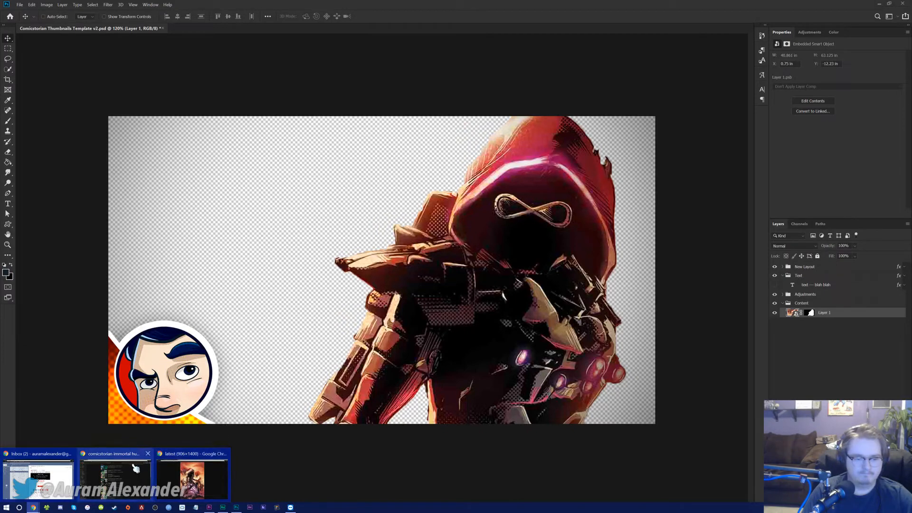
pyautogui.click(193, 477)
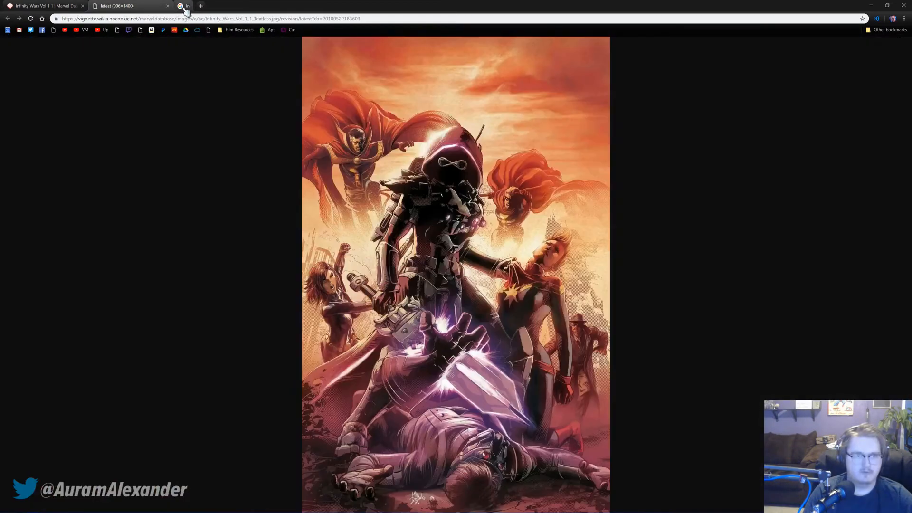
pyautogui.middleClick(186, 9)
pyautogui.click(167, 5)
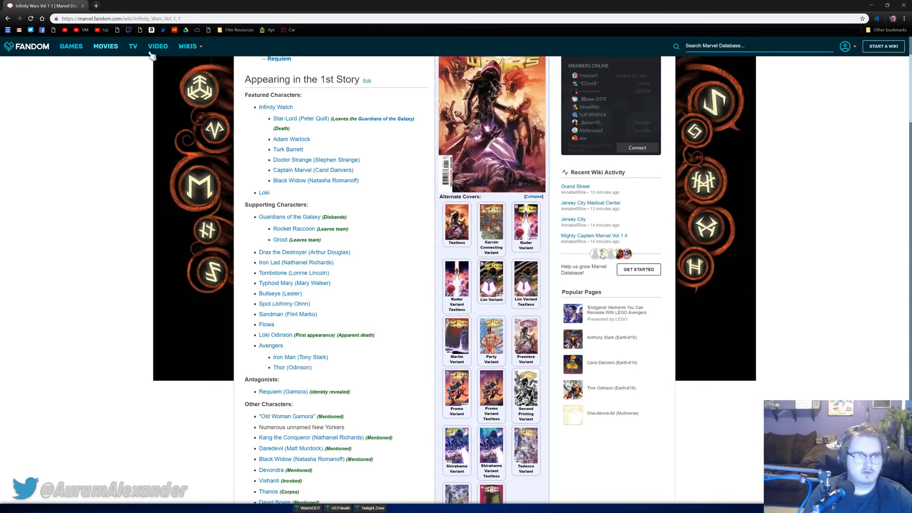
# Step: Search Google Images for "infinity wars logo"
pyautogui.click(183, 19)
pyautogui.scroll(-4, 358, 265)
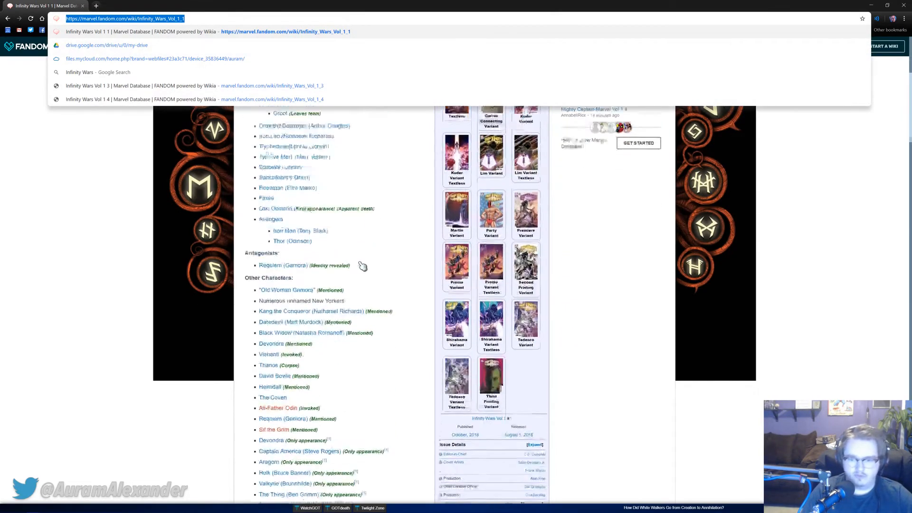
pyautogui.scroll(3, 427, 299)
pyautogui.write('infinity wars logo')
pyautogui.press('Return')
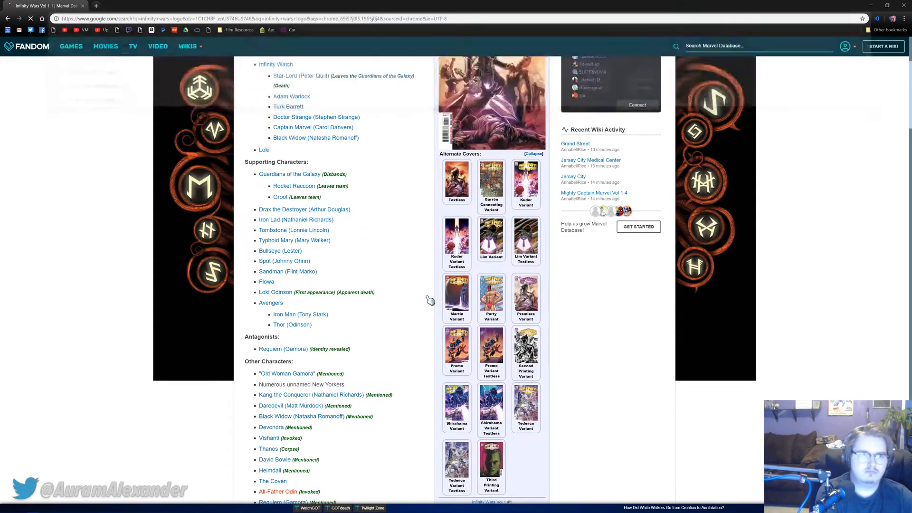
pyautogui.click(85, 73)
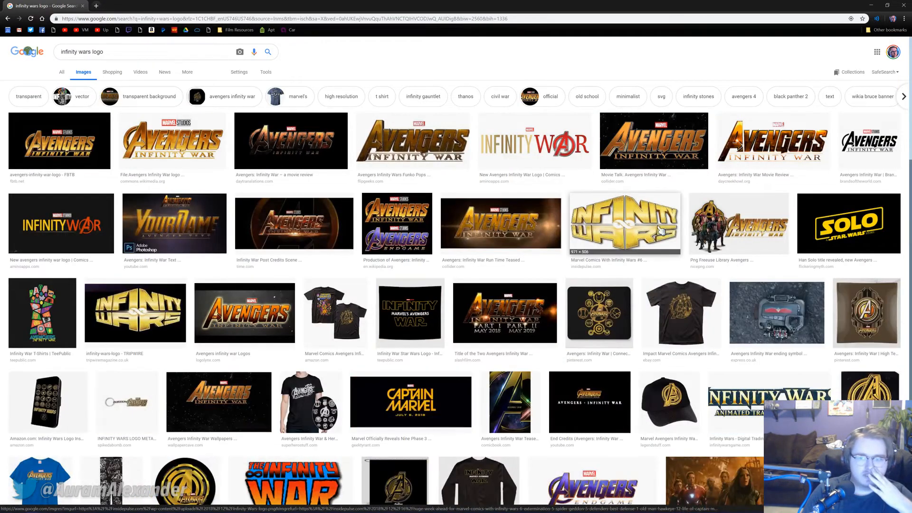
# Step: Save the gold Infinity Wars logo from the image results as Infinity-Wars-logo.png in the Resources folder
pyautogui.click(658, 229)
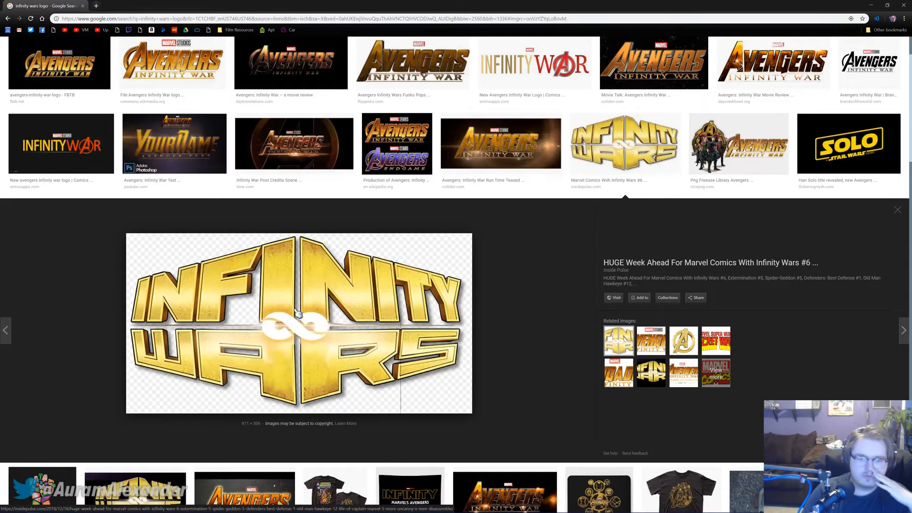
pyautogui.rightClick(298, 314)
pyautogui.click(317, 376)
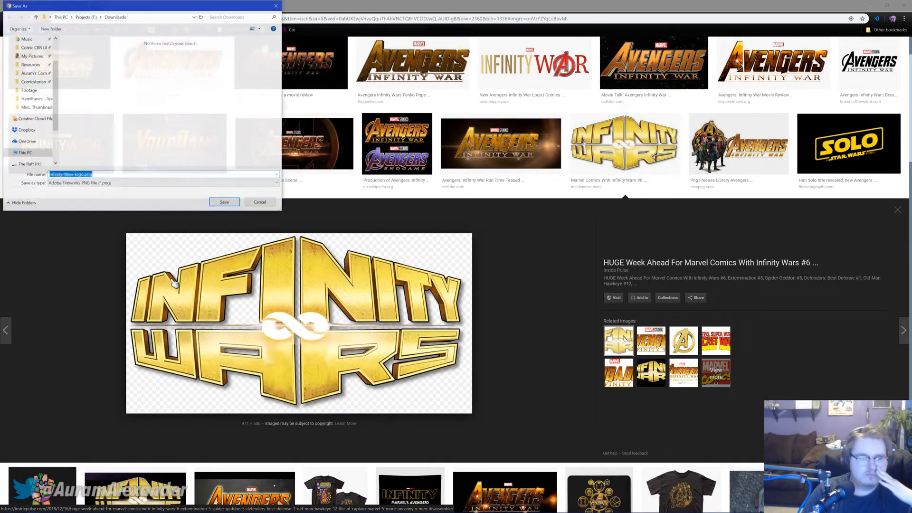
pyautogui.click(30, 65)
pyautogui.click(225, 202)
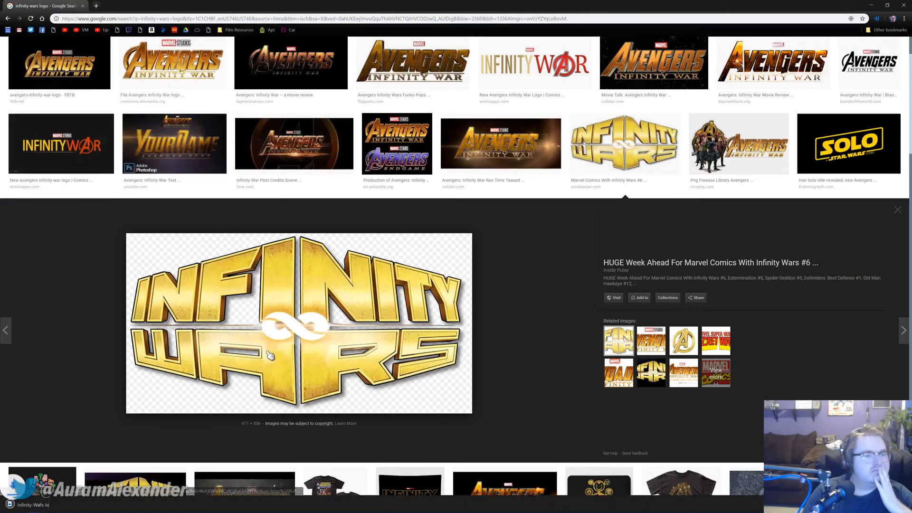
# Step: Switch to Photoshop, place the Infinity-Wars-logo image in the thumbnail and move its layer into the Text group
pyautogui.hotkey('alt', 'Tab')
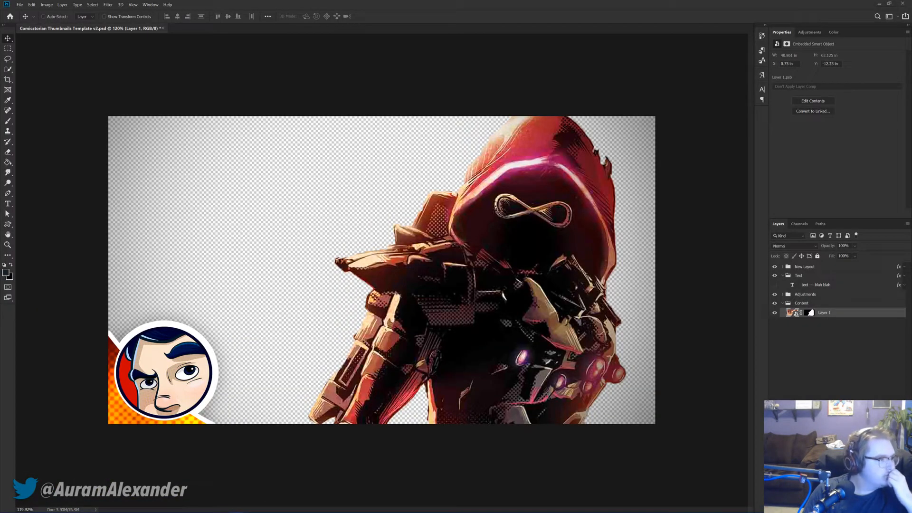
pyautogui.moveTo(283, 282); pyautogui.dragTo(275, 279)
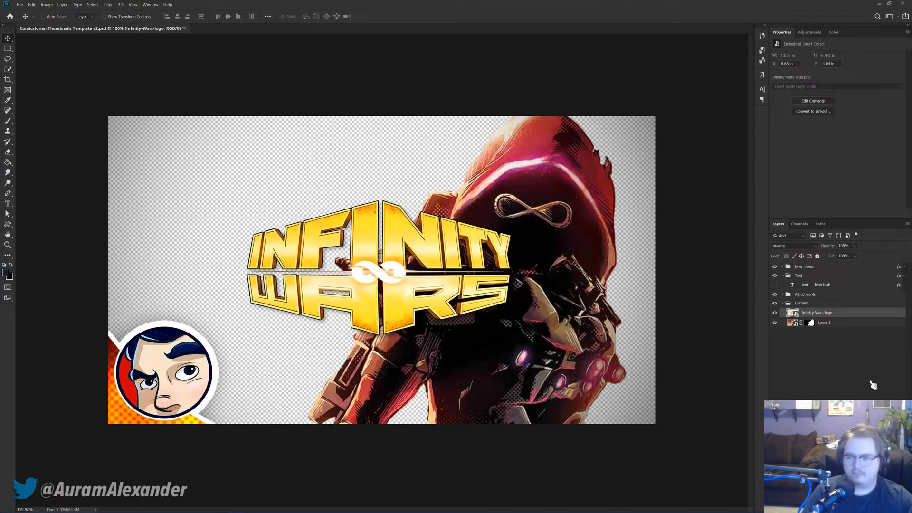
pyautogui.moveTo(821, 313); pyautogui.dragTo(818, 287)
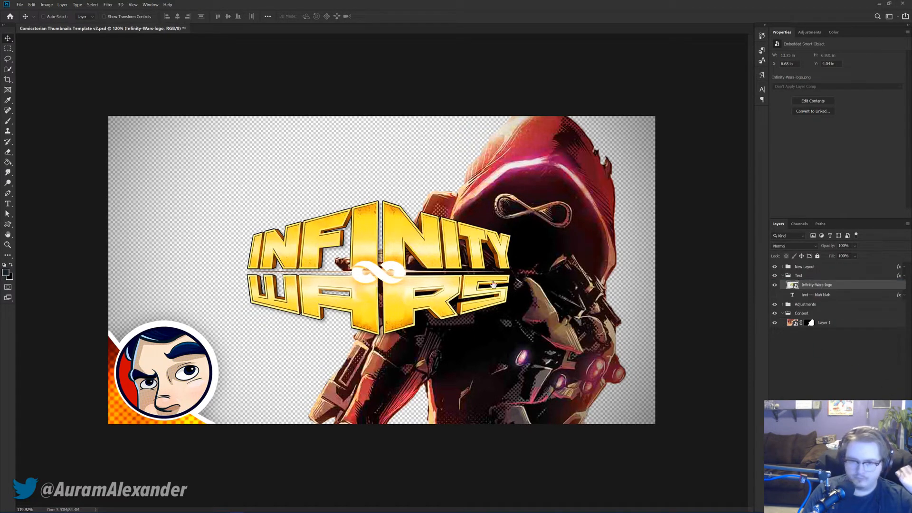
# Step: Move the Infinity Wars logo to the canvas's upper-left area and enlarge it to about 14 in wide
pyautogui.moveTo(322, 232); pyautogui.dragTo(209, 162)
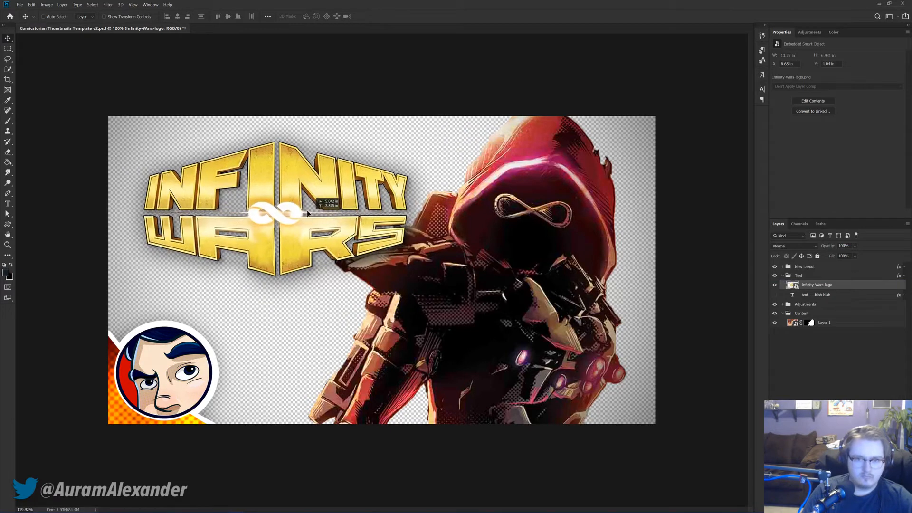
pyautogui.scroll(-4, 380, 253)
pyautogui.hotkey('ctrl', 't')
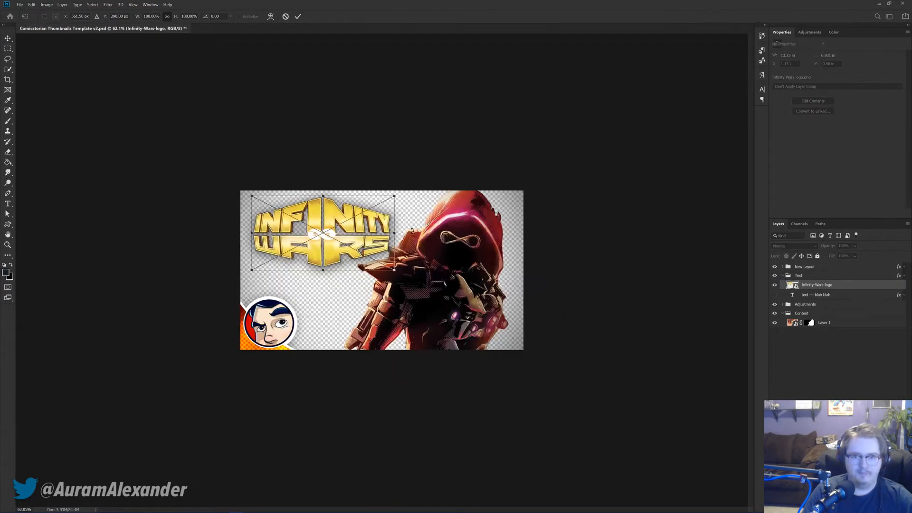
pyautogui.moveTo(366, 220); pyautogui.dragTo(398, 200)
pyautogui.press('Return')
pyautogui.hotkey('ctrl', 't')
pyautogui.press('Return')
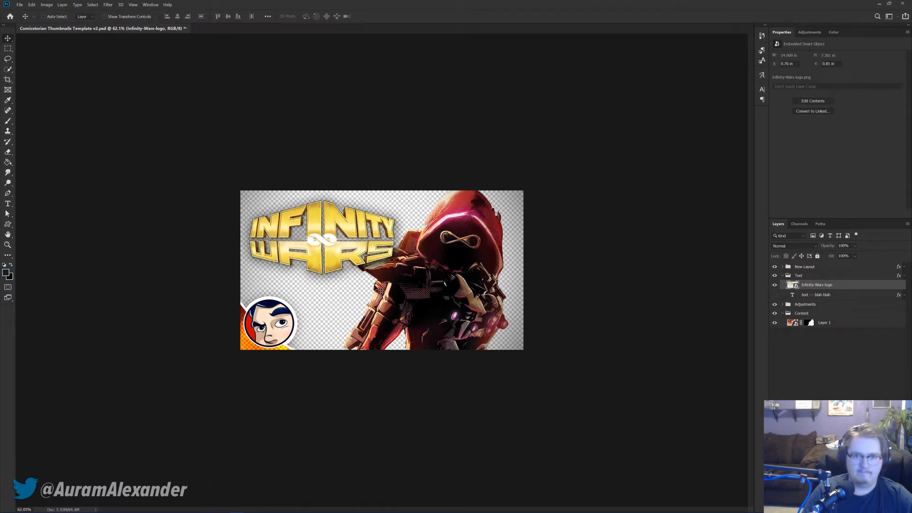
# Step: Move the placeholder text layer down below the logo and replace its text with "PART 1"
pyautogui.moveTo(365, 284); pyautogui.dragTo(674, 336)
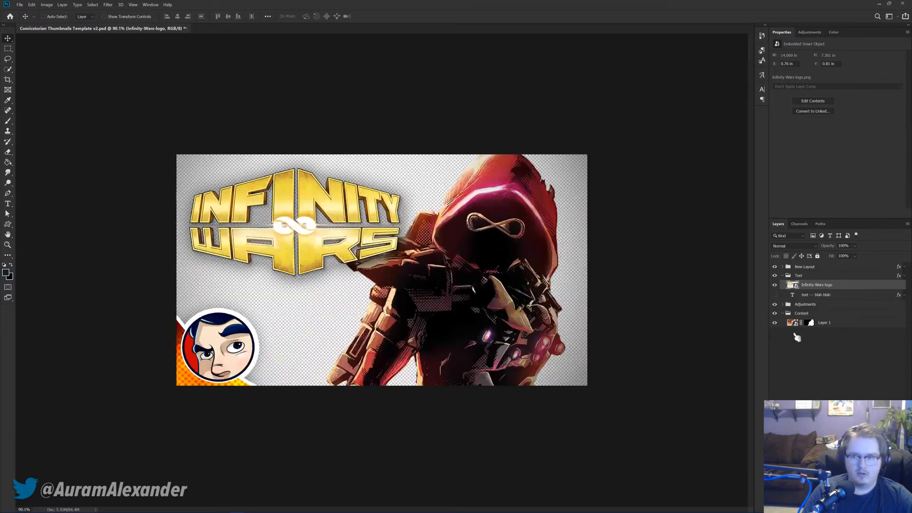
pyautogui.hotkey('alt', '[')
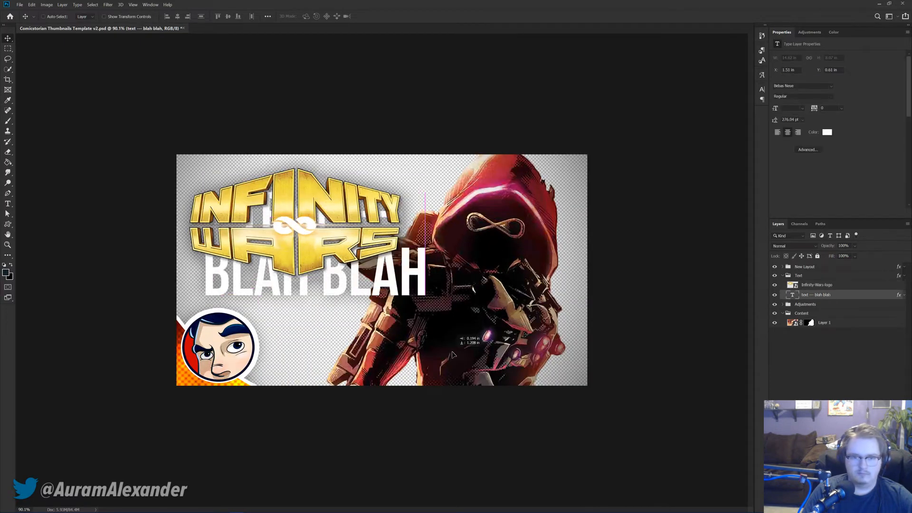
pyautogui.press('t')
pyautogui.click(508, 352)
pyautogui.hotkey('ctrl', 'a')
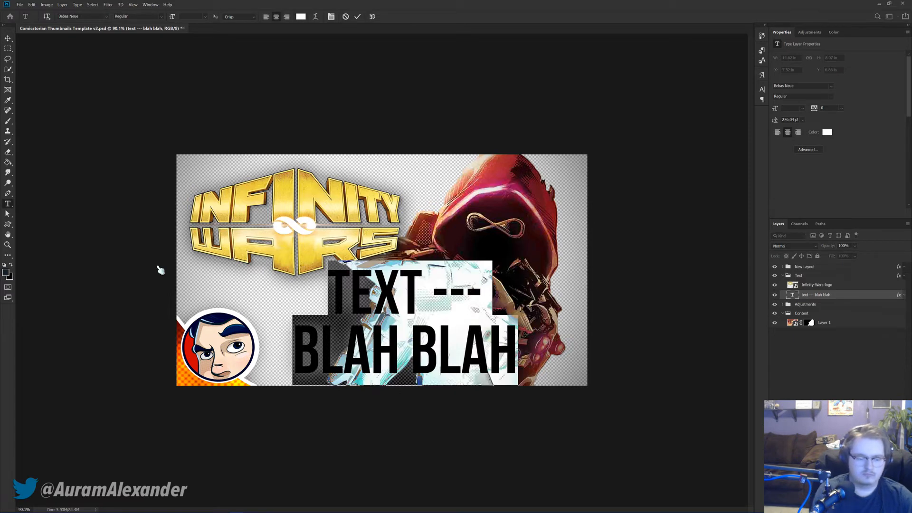
pyautogui.write('PART 1')
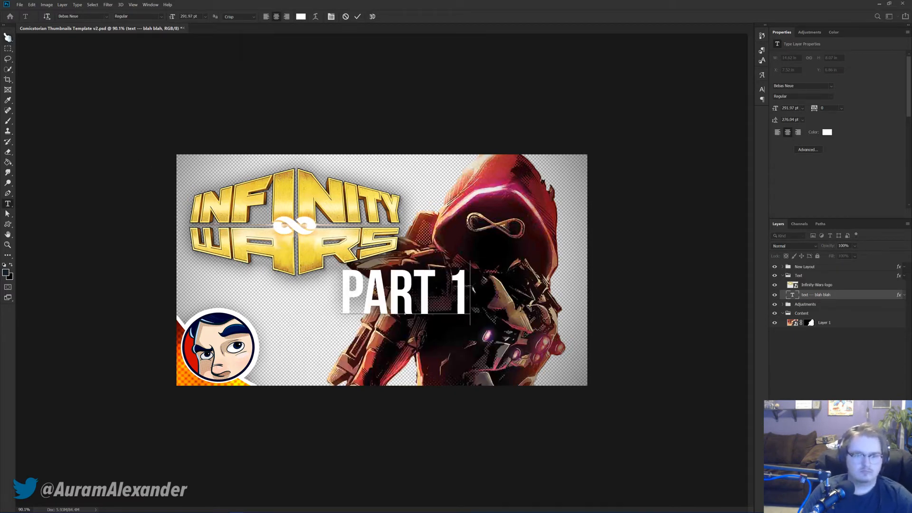
pyautogui.click(8, 38)
# Step: Save the document as "Infinity Wars p1" in Photoshop format in the Misc. Thumbnails folder
pyautogui.hotkey('ctrl', 'shift', 's')
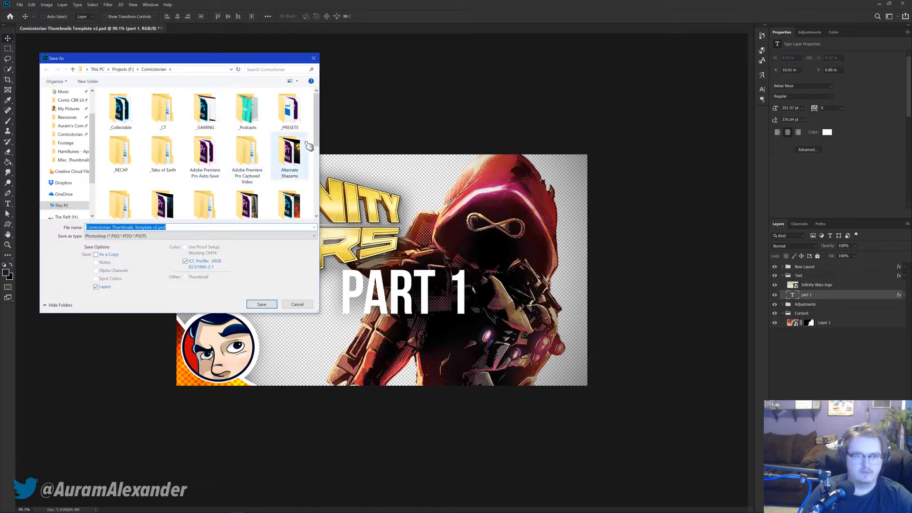
pyautogui.scroll(-2, 271, 152)
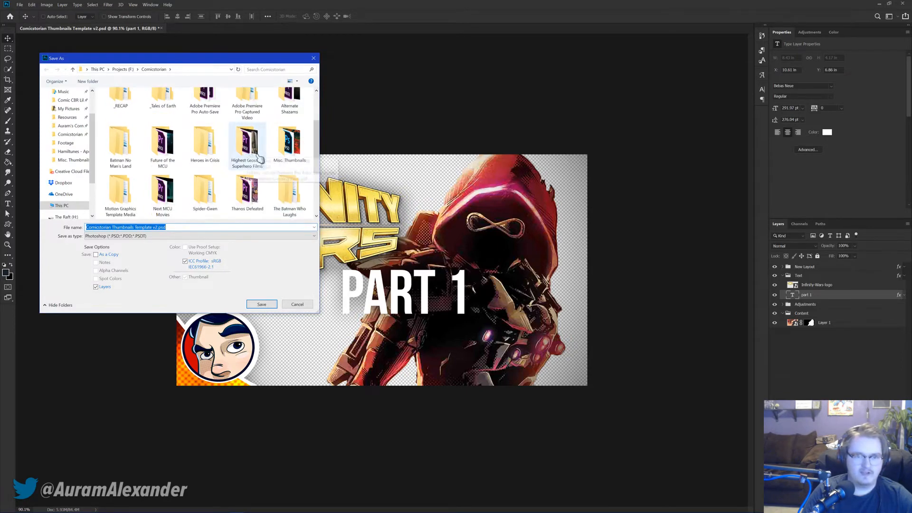
pyautogui.doubleClick(290, 143)
pyautogui.click(244, 226)
pyautogui.write('Infini')
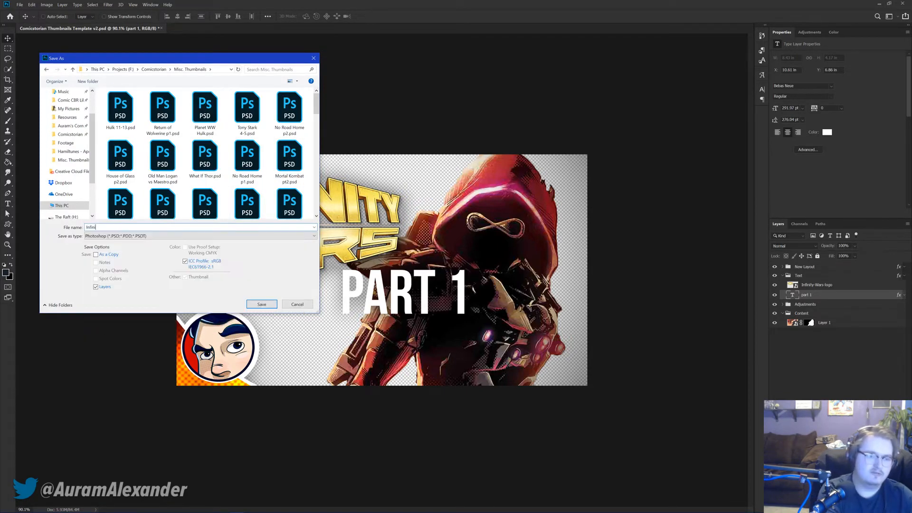
pyautogui.write('ty Wars p1')
pyautogui.press('Return')
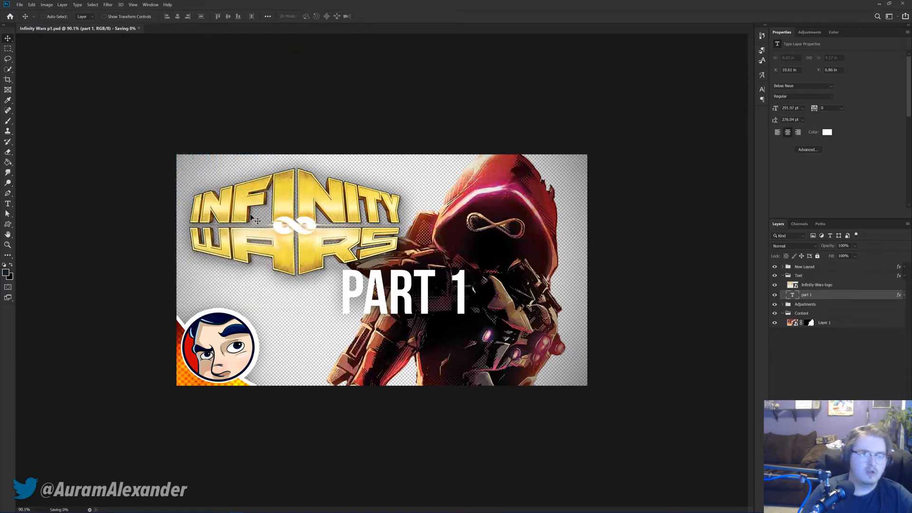
# Step: Shift the PART 1 text slightly left and down beneath the logo and save the document
pyautogui.moveTo(388, 294); pyautogui.dragTo(350, 301)
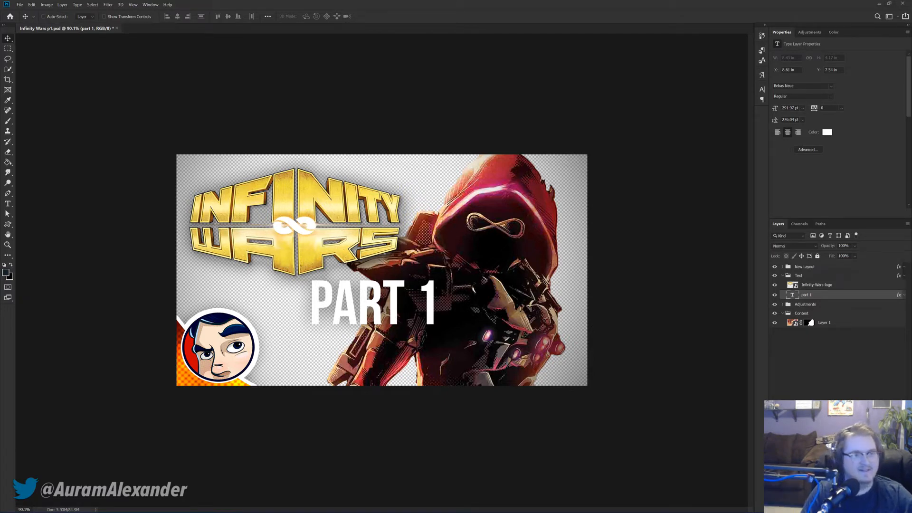
pyautogui.hotkey('ctrl', 's')
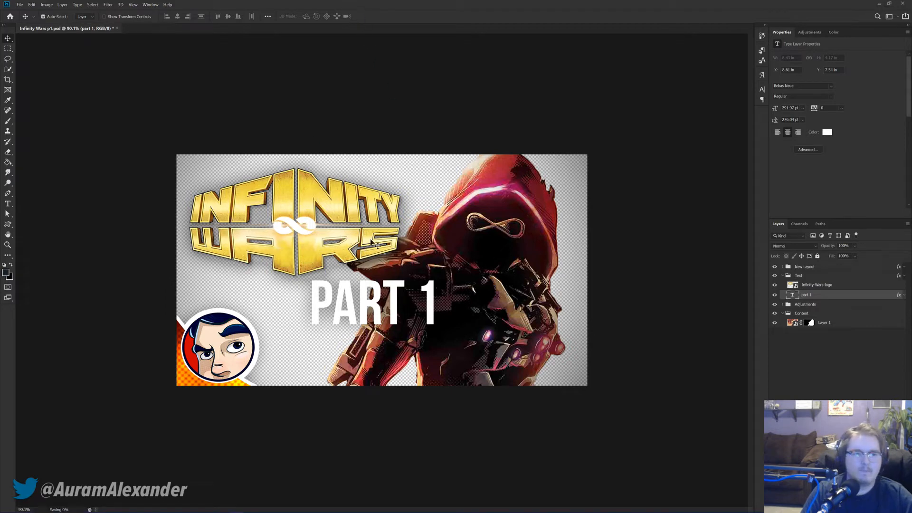
pyautogui.hotkey('ctrl', 't')
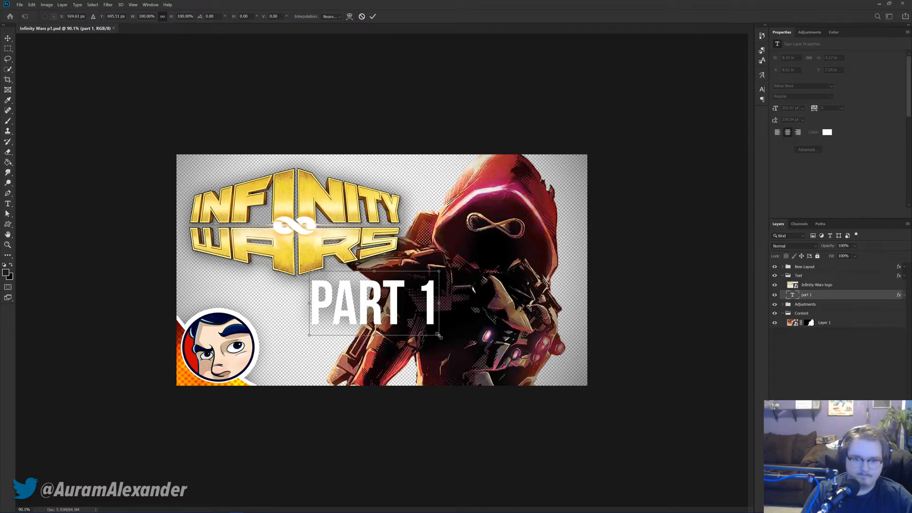
pyautogui.moveTo(441, 339); pyautogui.dragTo(396, 255)
pyautogui.press('Escape')
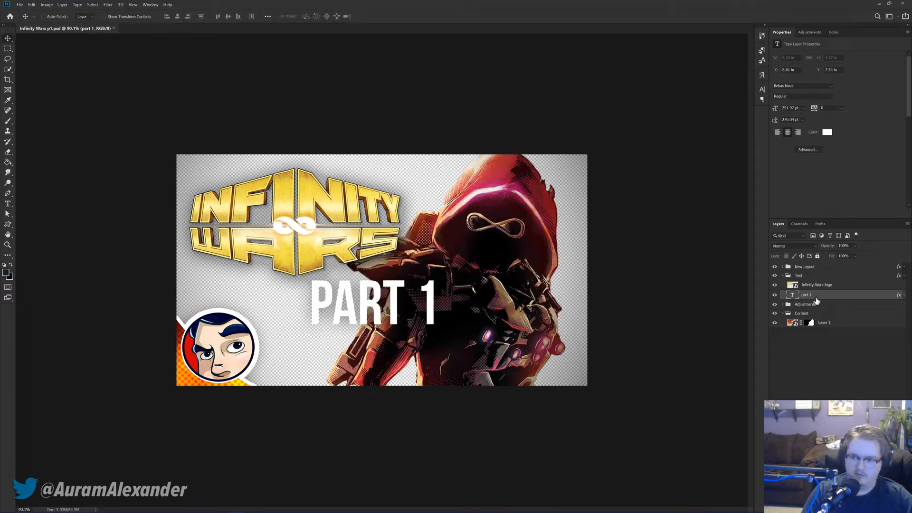
# Step: Convert the PART 1 text layer to a smart object
pyautogui.rightClick(819, 300)
pyautogui.click(753, 275)
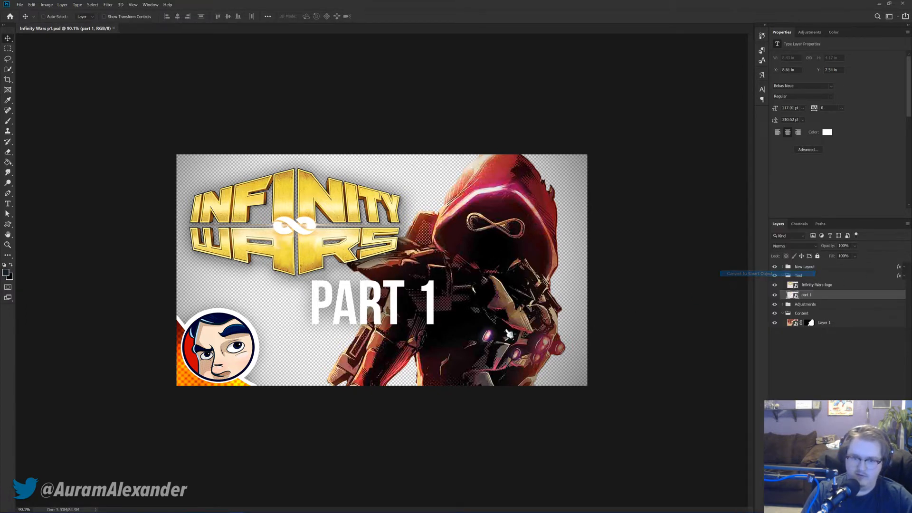
# Step: Try distorting the PART 1 text into a small slanted perspective shape tapering toward the 1 below the logo
pyautogui.hotkey('ctrl', 't')
pyautogui.moveTo(434, 281); pyautogui.dragTo(398, 256)
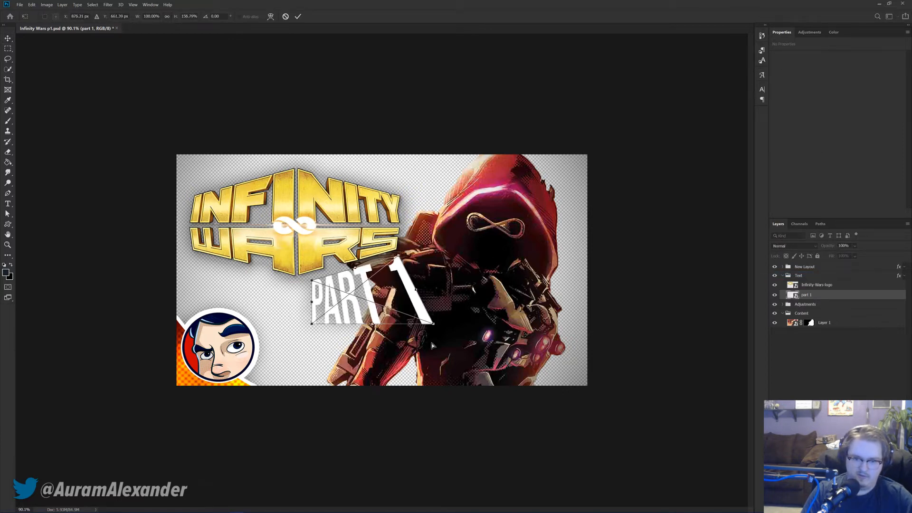
pyautogui.moveTo(433, 327); pyautogui.dragTo(402, 276)
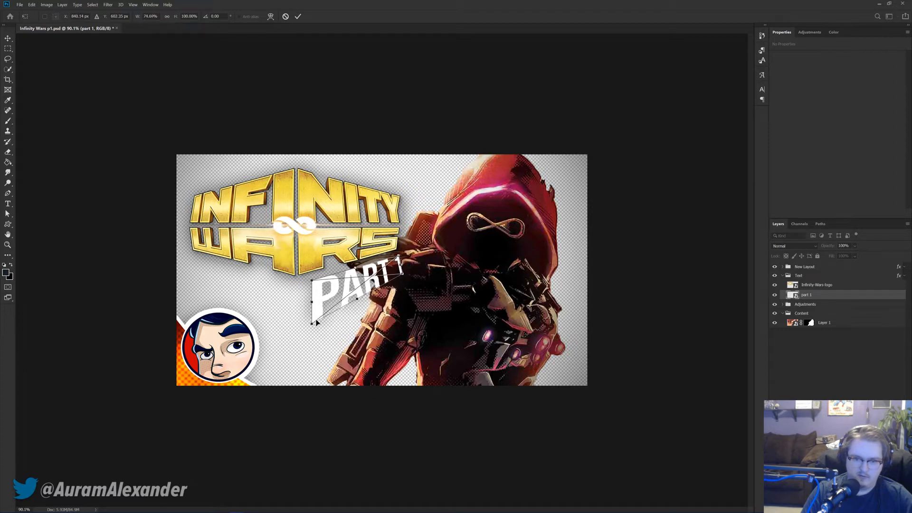
pyautogui.moveTo(313, 325); pyautogui.dragTo(313, 305)
pyautogui.moveTo(405, 282); pyautogui.dragTo(399, 262)
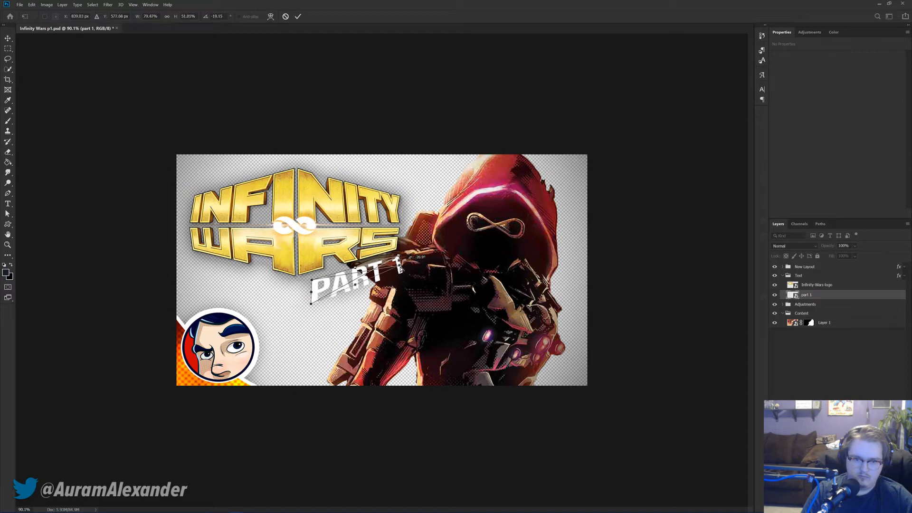
pyautogui.moveTo(311, 281); pyautogui.dragTo(308, 270)
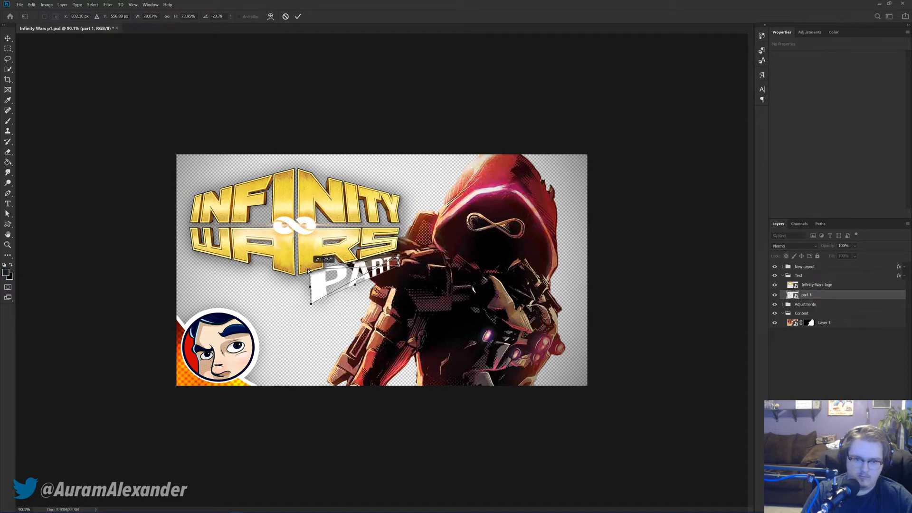
pyautogui.press('Return')
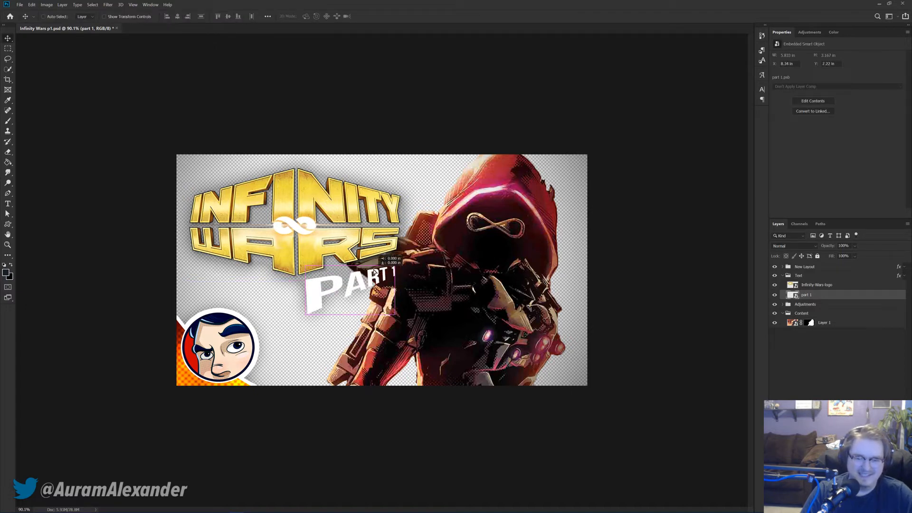
# Step: Try fitting the distorted PART 1 text closer under the logo's lower edge, and undo its move and distortion
pyautogui.press('Up')
pyautogui.press('Up')
pyautogui.press('Up')
pyautogui.press('Up')
pyautogui.press('Up')
pyautogui.press('Up')
pyautogui.press('Up')
pyautogui.press('Up')
pyautogui.press('Up')
pyautogui.press('Up')
pyautogui.press('Up')
pyautogui.press('Up')
pyautogui.press('Up')
pyautogui.press('Up')
pyautogui.press('Up')
pyautogui.moveTo(465, 300); pyautogui.dragTo(471, 294)
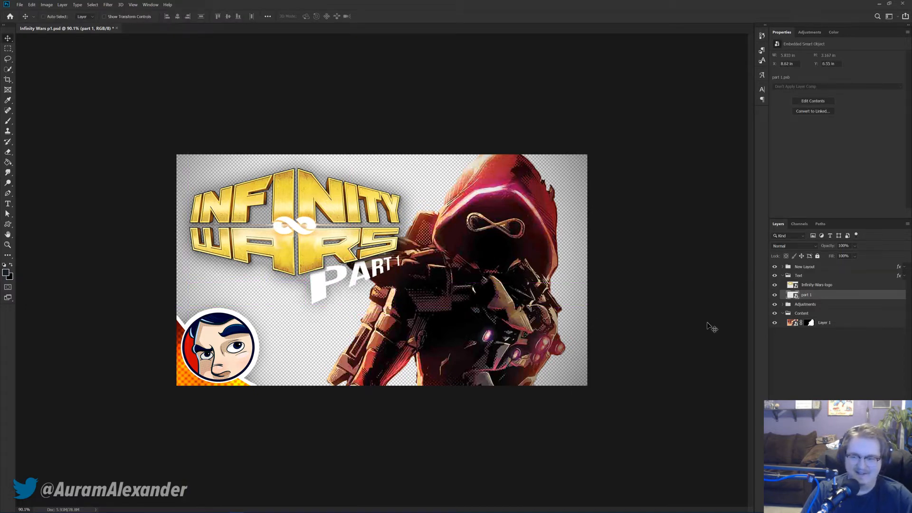
pyautogui.hotkey('ctrl', 'z')
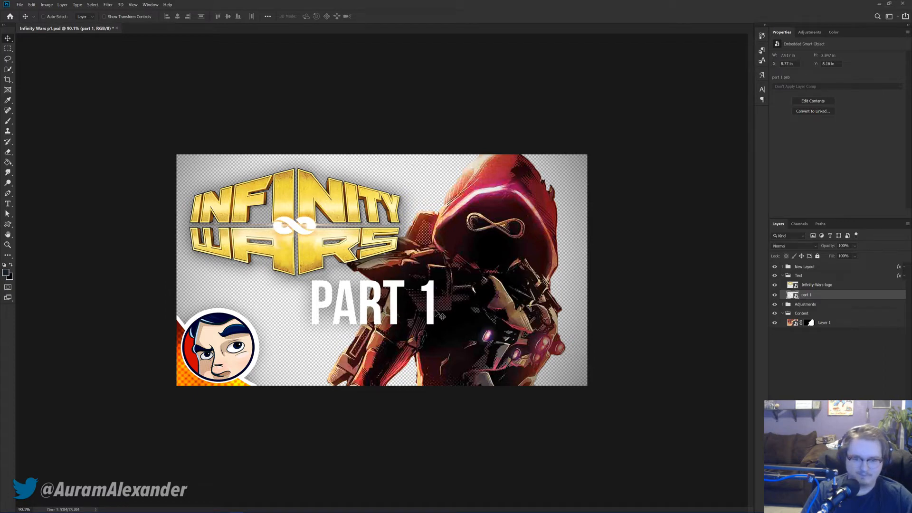
# Step: Distort the PART 1 smart object so it slants upward along the lower-right edge of the Infinity Wars logo
pyautogui.scroll(2, 410, 324)
pyautogui.hotkey('ctrl', 't')
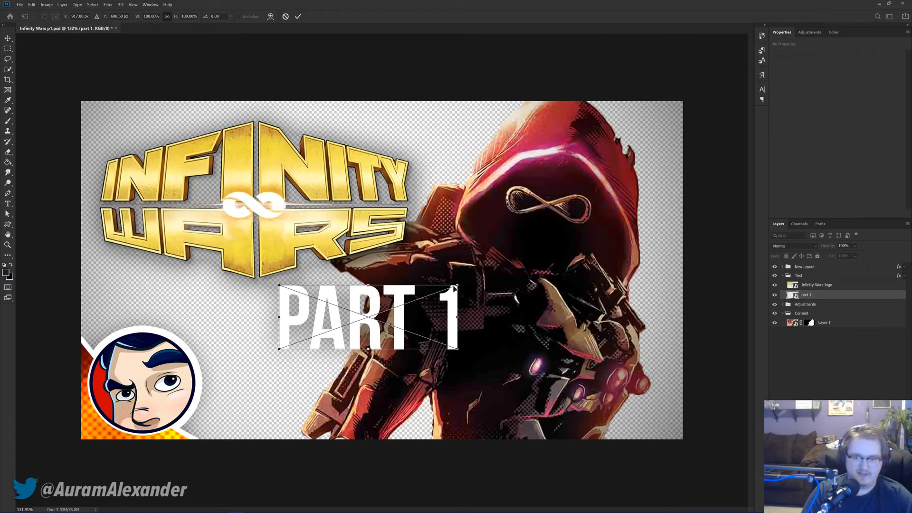
pyautogui.moveTo(458, 286); pyautogui.dragTo(422, 268)
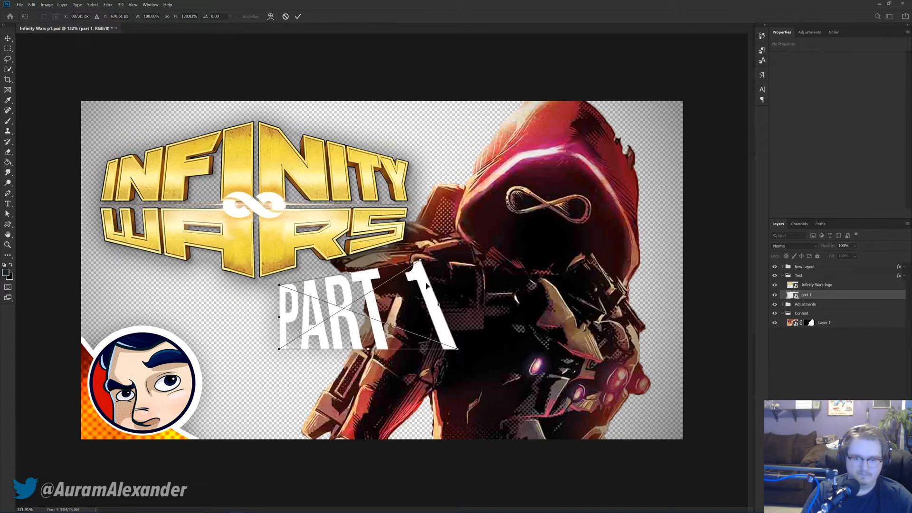
pyautogui.moveTo(452, 351); pyautogui.dragTo(397, 320)
pyautogui.hotkey('ctrl', 'z')
pyautogui.moveTo(420, 262); pyautogui.dragTo(405, 256)
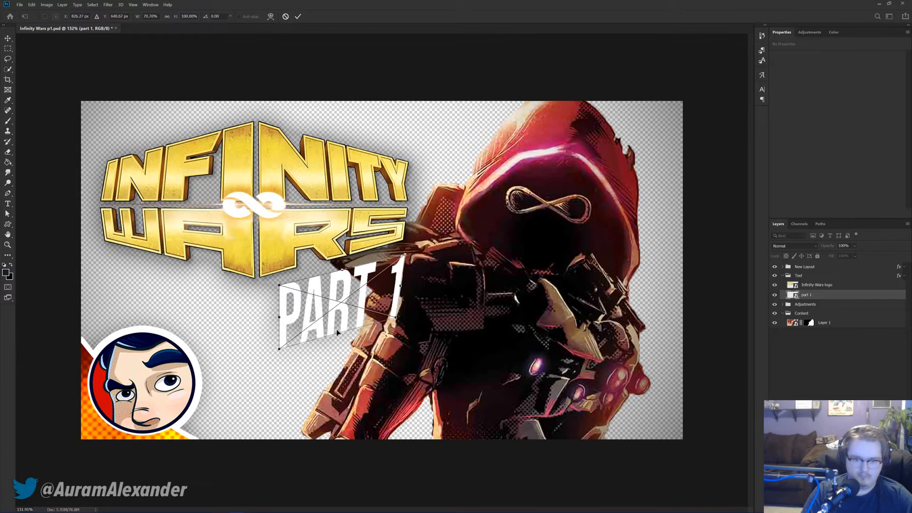
pyautogui.moveTo(338, 336)
pyautogui.mouseDown()
pyautogui.moveTo(348, 330)
pyautogui.moveTo(336, 330)
pyautogui.mouseUp()
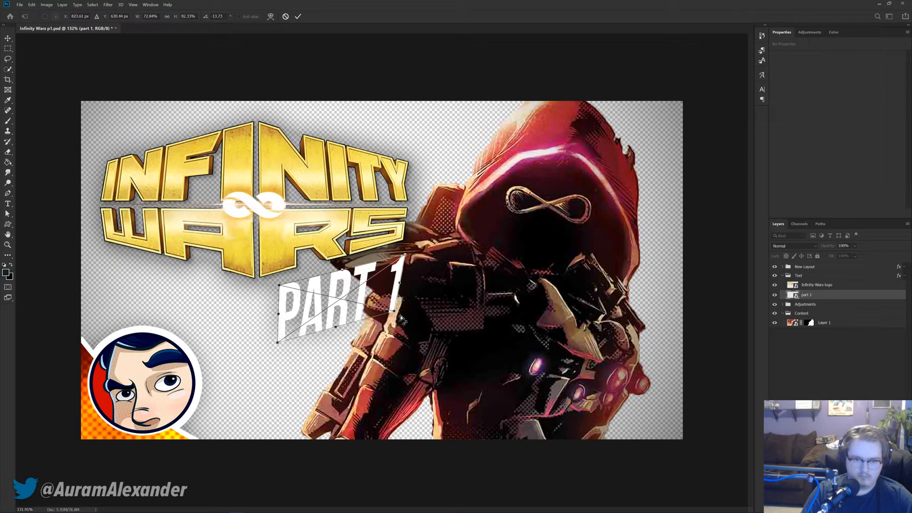
pyautogui.moveTo(396, 314); pyautogui.dragTo(388, 305)
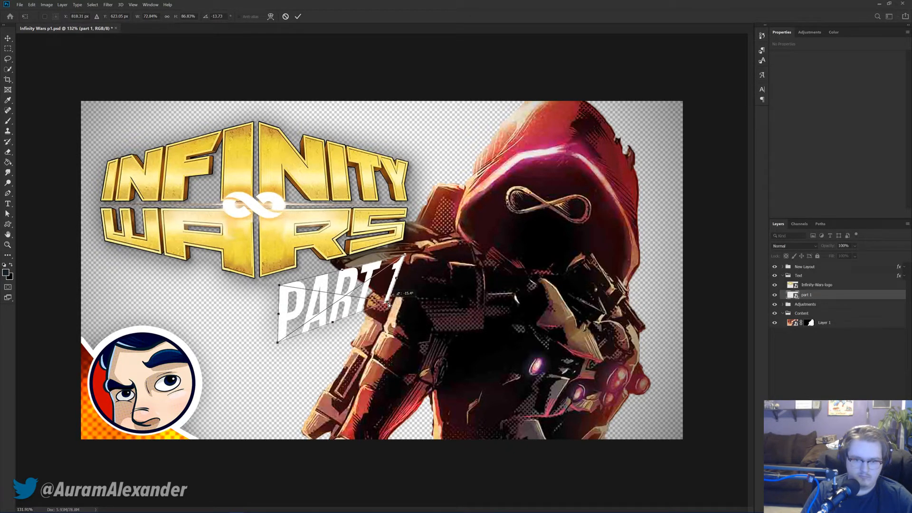
pyautogui.press('Return')
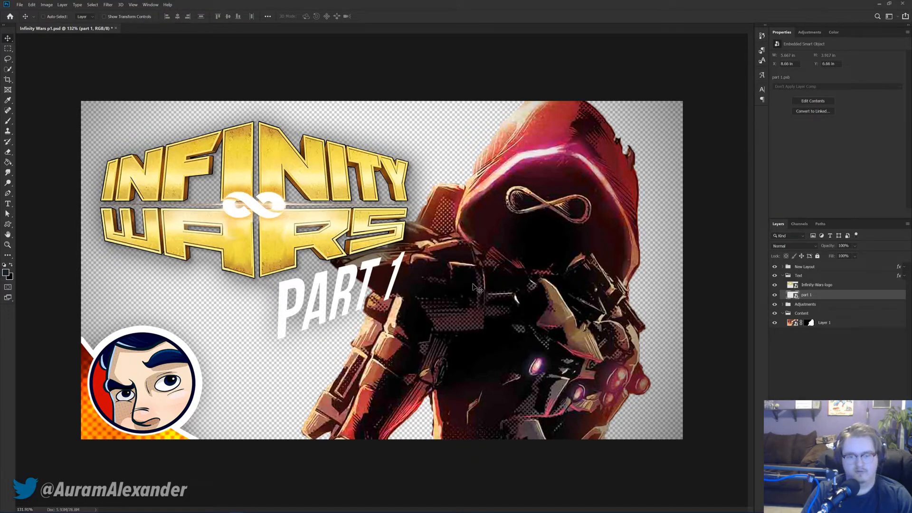
# Step: Nudge the PART 1 text up and left so it sits closer under the Infinity Wars logo
pyautogui.scroll(-2, 490, 292)
pyautogui.press('Up')
pyautogui.press('Up')
pyautogui.press('Up')
pyautogui.press('Up')
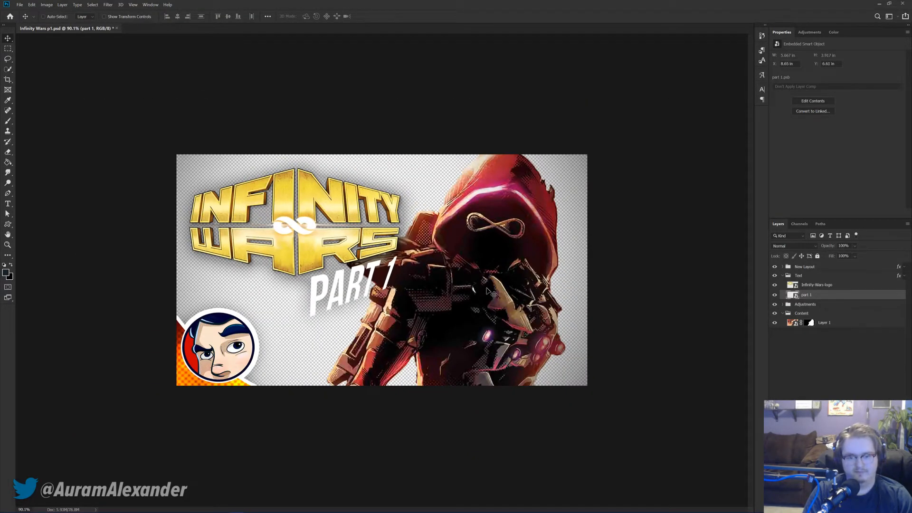
pyautogui.press('Left')
pyautogui.press('Left')
pyautogui.press('Left')
pyautogui.press('Left')
pyautogui.press('Left')
pyautogui.press('Left')
pyautogui.press('Left')
pyautogui.press('Left')
pyautogui.press('Up')
pyautogui.press('Up')
# Step: Check the whole thumbnail at small and larger sizes and save the document
pyautogui.scroll(-3, 485, 295)
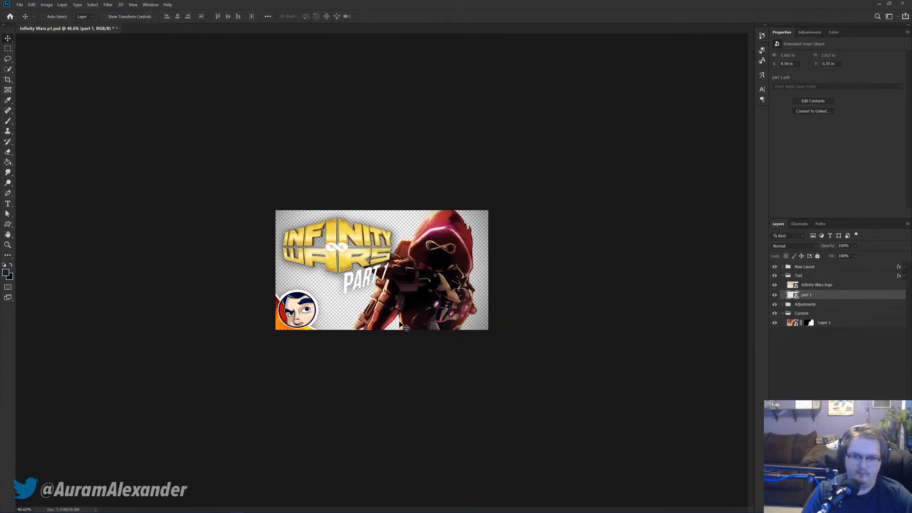
pyautogui.scroll(2, 406, 327)
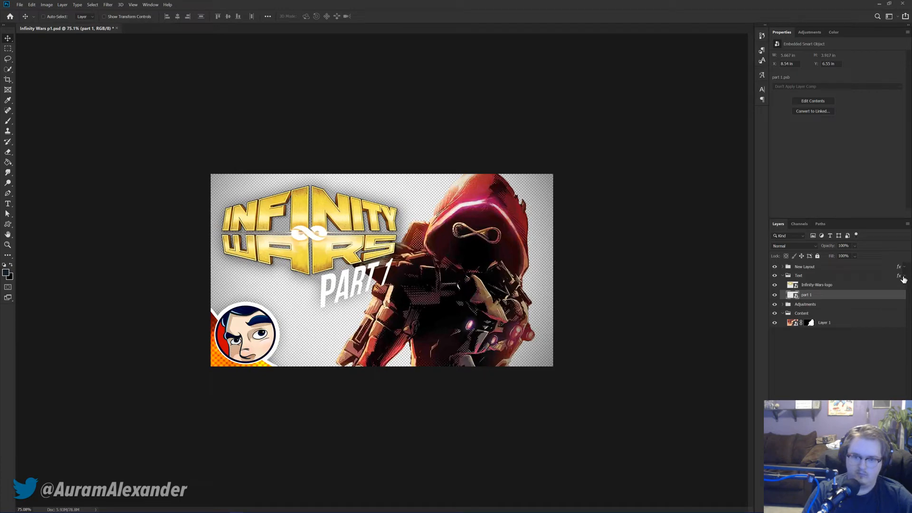
pyautogui.scroll(-4, 473, 286)
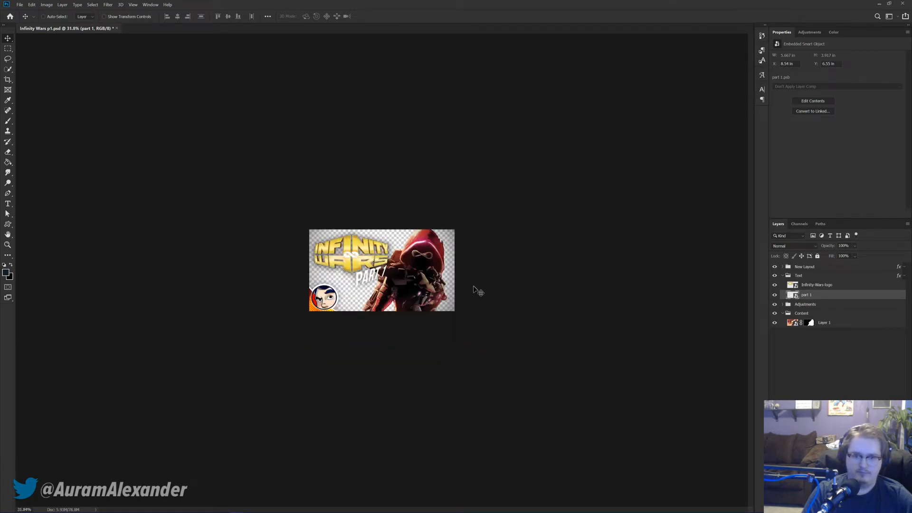
pyautogui.scroll(2, 457, 285)
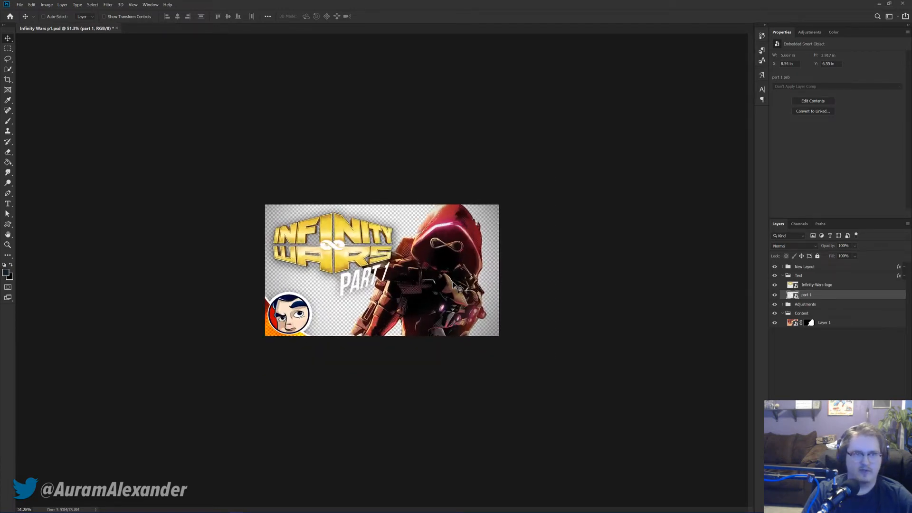
pyautogui.scroll(2, 453, 283)
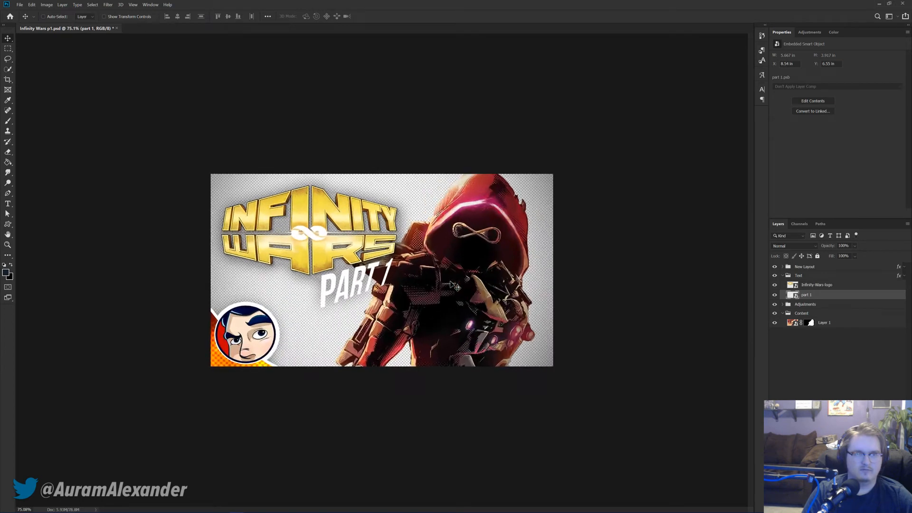
pyautogui.scroll(1, 451, 284)
pyautogui.hotkey('ctrl', 's')
pyautogui.scroll(-2, 434, 285)
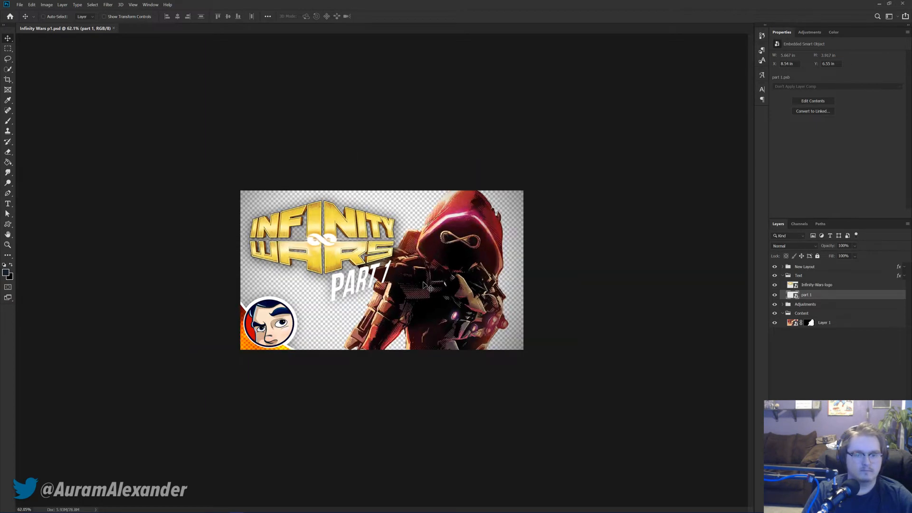
# Step: Squash the PART 1 text slightly by transforming its lower edge upward
pyautogui.scroll(-1, 427, 287)
pyautogui.scroll(2, 418, 290)
pyautogui.scroll(1, 409, 292)
pyautogui.scroll(-1, 398, 296)
pyautogui.hotkey('ctrl', 't')
pyautogui.moveTo(355, 294); pyautogui.dragTo(355, 289)
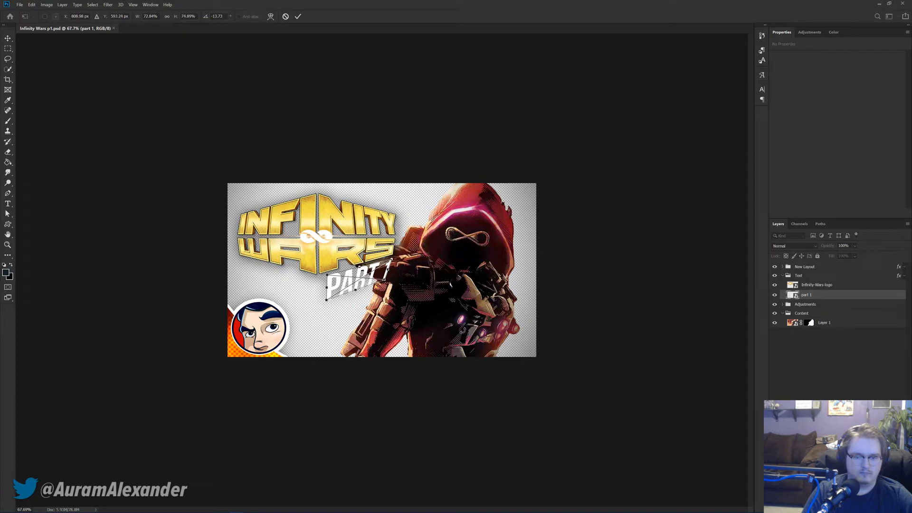
pyautogui.press('Return')
pyautogui.scroll(-3, 428, 336)
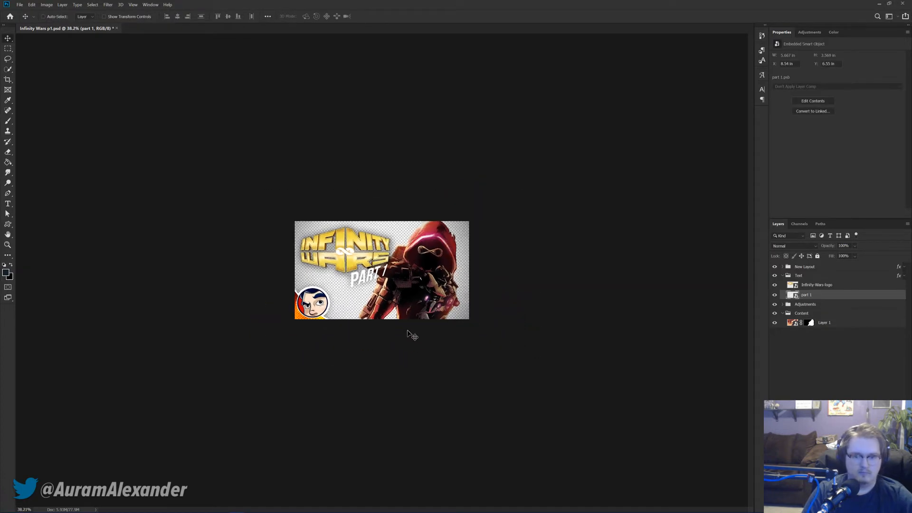
pyautogui.scroll(2, 418, 334)
pyautogui.scroll(4, 551, 333)
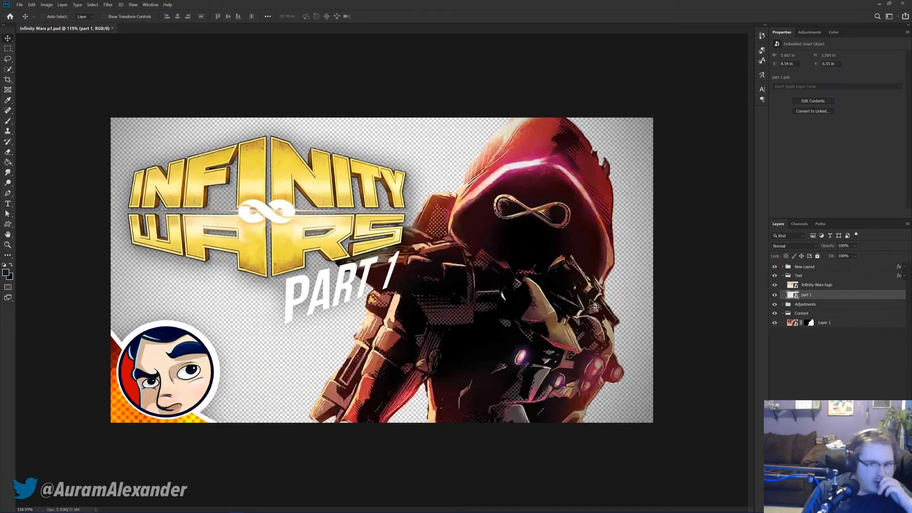
# Step: Clean up the Layer 1 mask with the Brush along the torn outer edge of the hood, and save the document
pyautogui.scroll(1, 593, 304)
pyautogui.click(808, 323)
pyautogui.press('b')
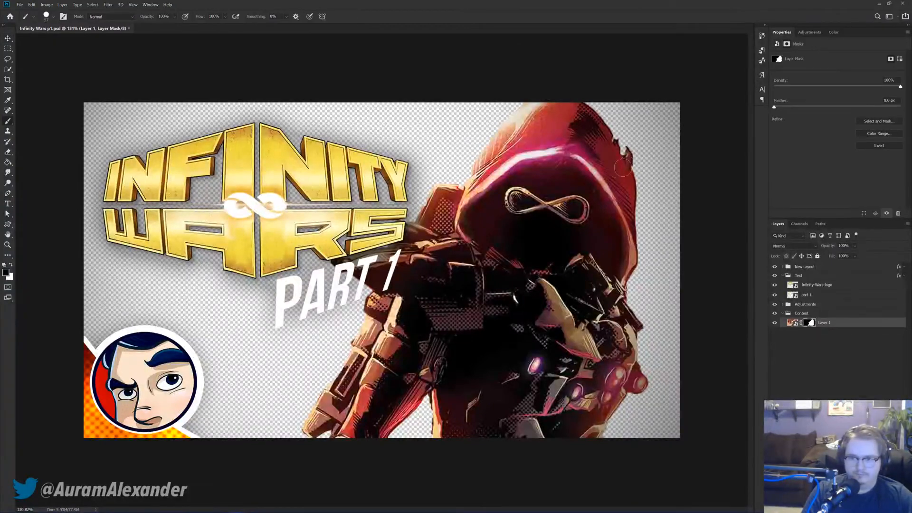
pyautogui.scroll(5, 445, 236)
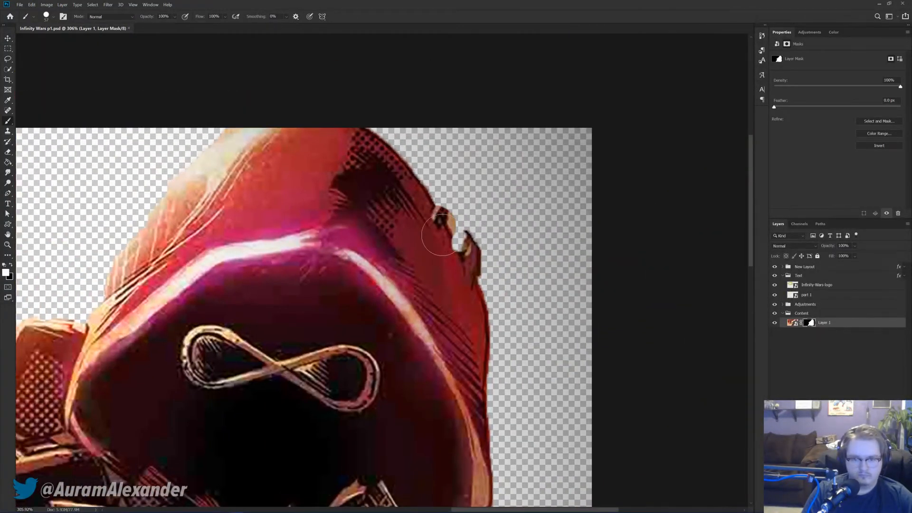
pyautogui.moveTo(454, 230); pyautogui.dragTo(458, 240)
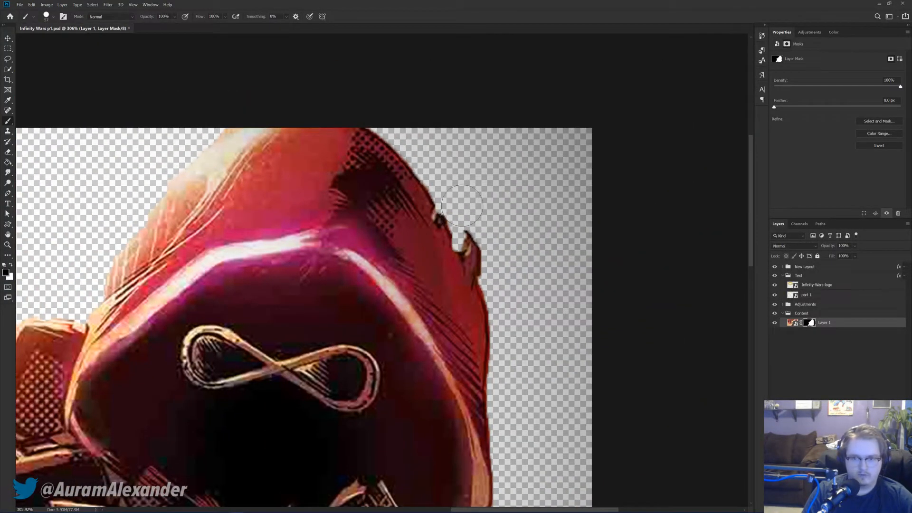
pyautogui.scroll(-3, 542, 248)
pyautogui.scroll(-5, 519, 270)
pyautogui.press('v')
pyautogui.hotkey('ctrl', 's')
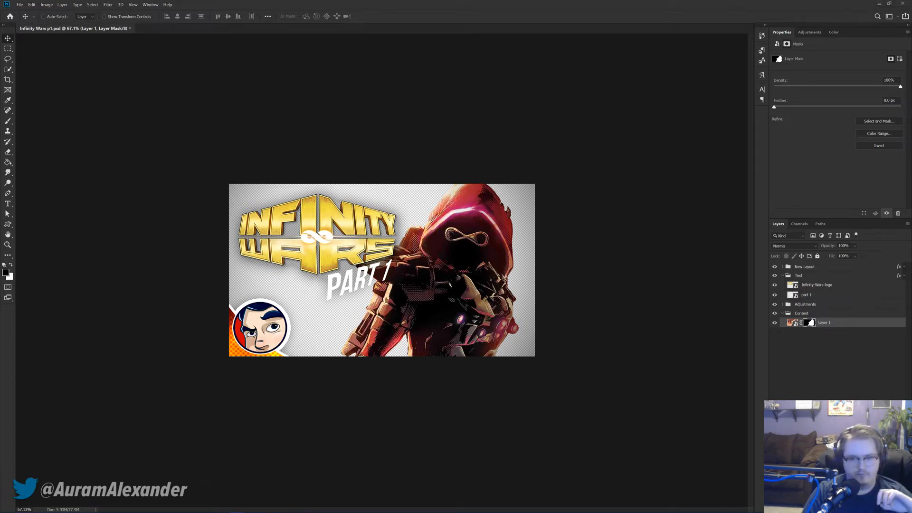
# Step: Try a duplicate of Layer 1 with its mask disabled as the background, undo it and save the document
pyautogui.moveTo(836, 325); pyautogui.dragTo(810, 334)
pyautogui.keyDown('shift'); pyautogui.click(810, 334); pyautogui.keyUp('shift')
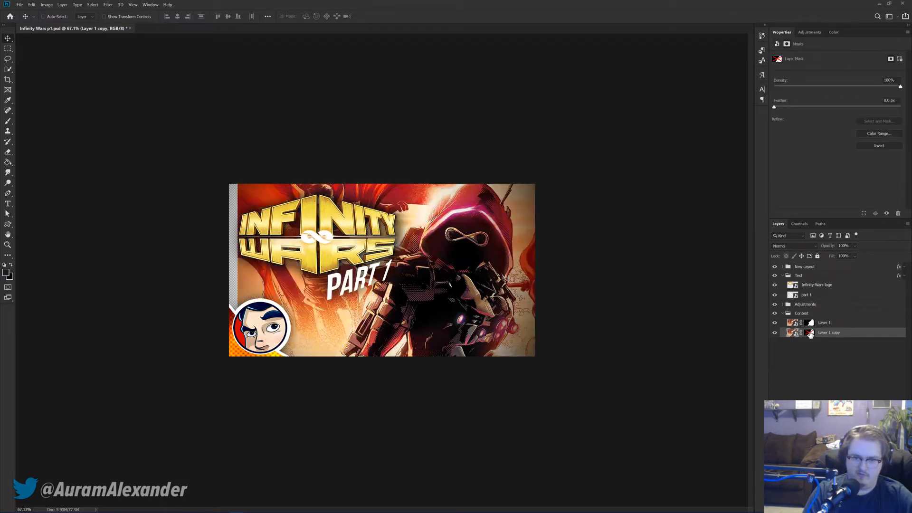
pyautogui.hotkey('ctrl', 'z')
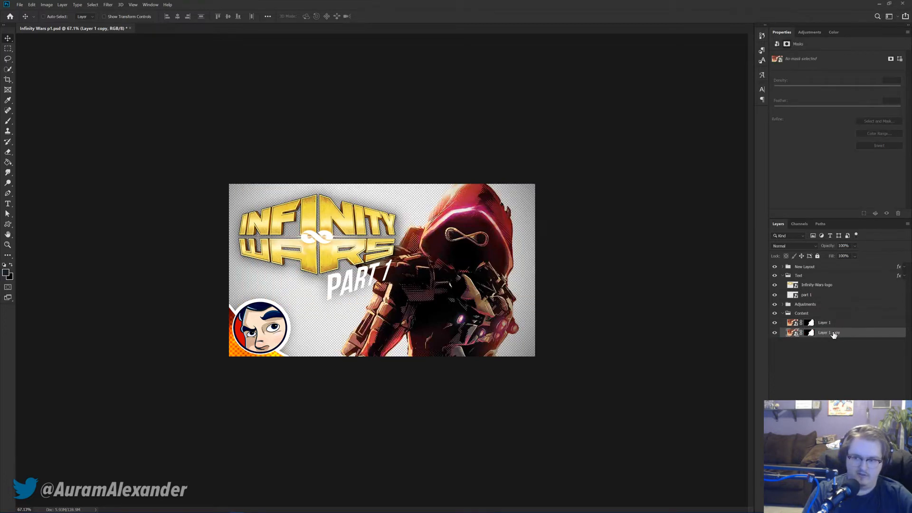
pyautogui.hotkey('ctrl', 'z')
pyautogui.hotkey('ctrl', 's')
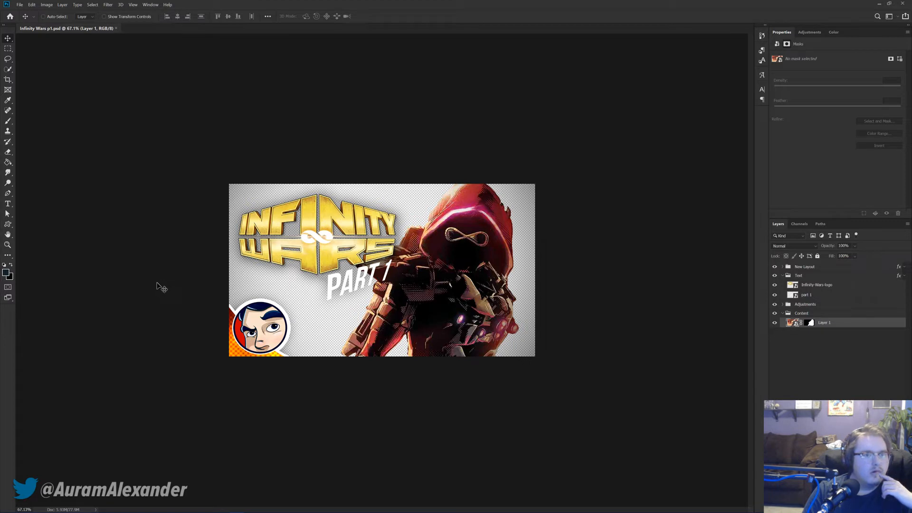
# Step: Add a dark purple solid color fill (#22152b) beneath Layer 1 in the Content group as the background
pyautogui.scroll(1, 162, 292)
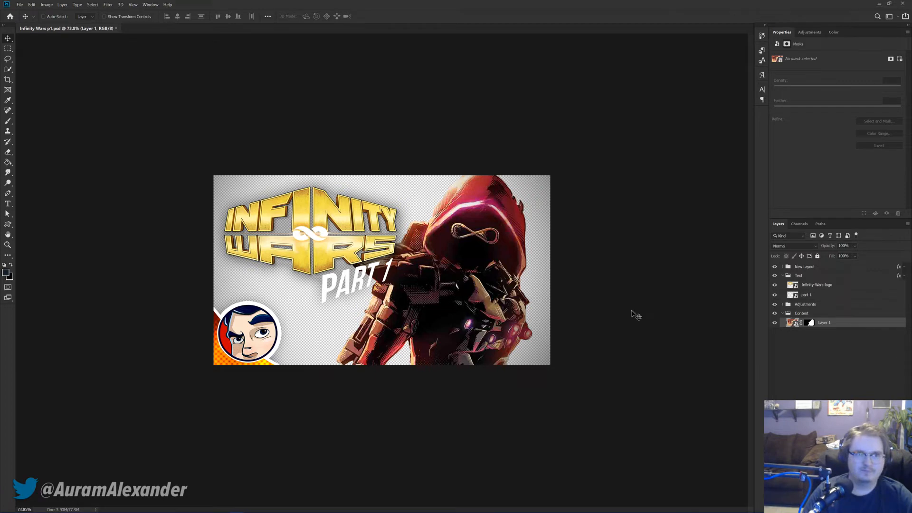
pyautogui.scroll(2, 634, 314)
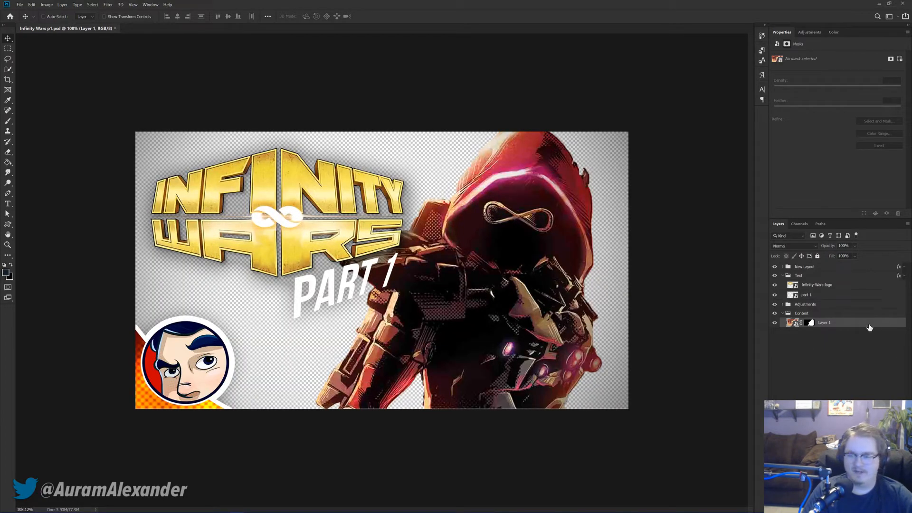
pyautogui.click(855, 326)
pyautogui.hotkey('ctrl', 'shift', 'n')
pyautogui.press('Return')
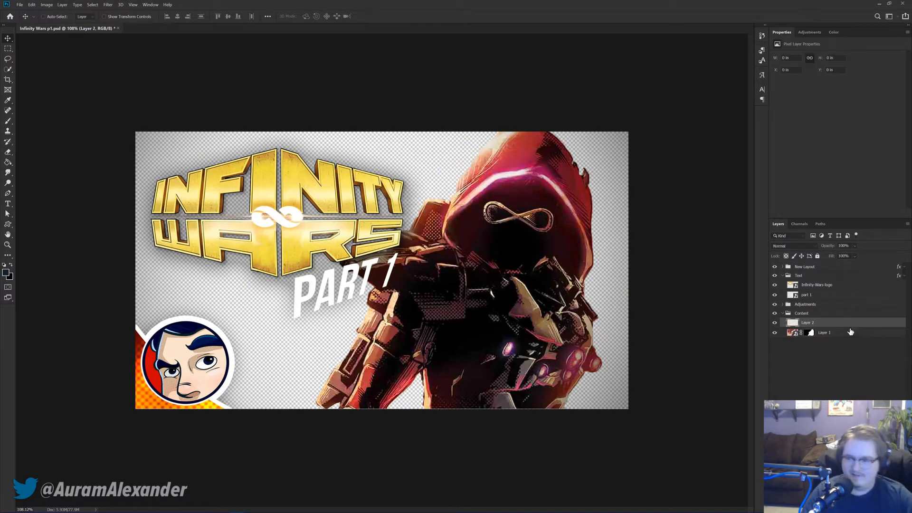
pyautogui.moveTo(821, 333); pyautogui.dragTo(821, 340)
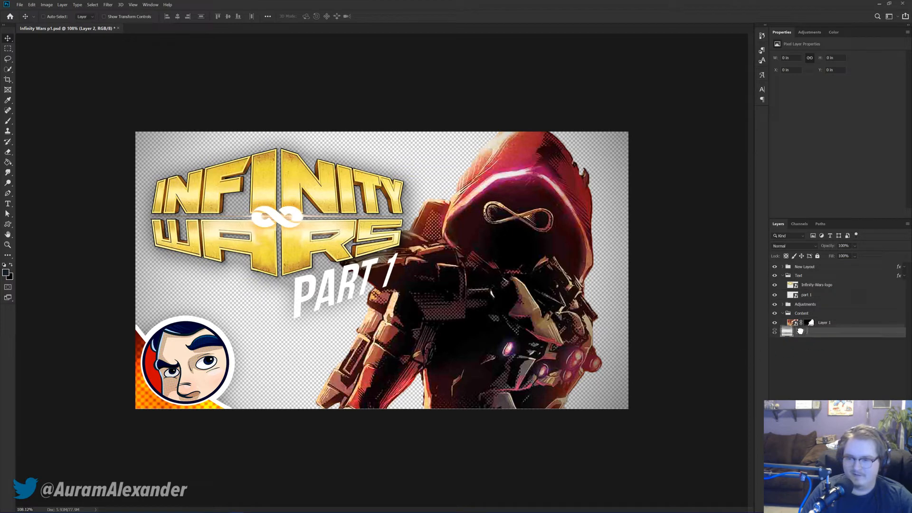
pyautogui.click(856, 504)
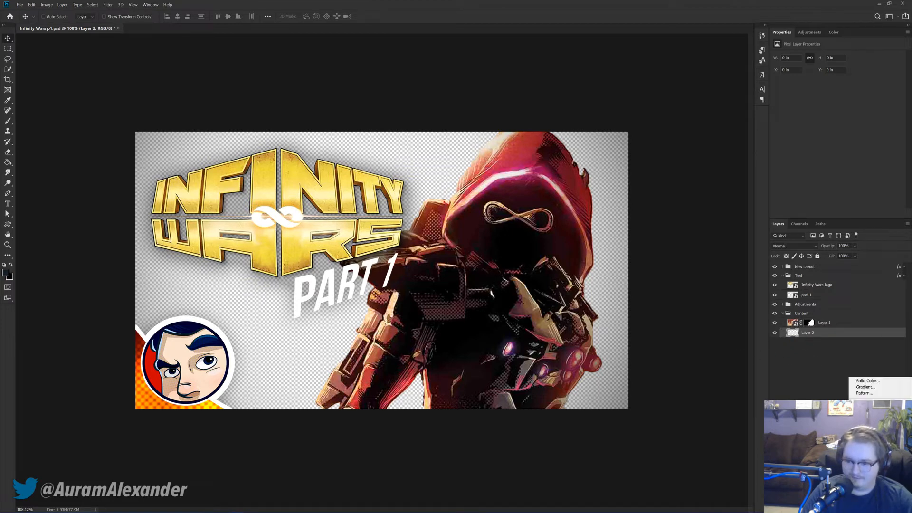
pyautogui.click(870, 382)
pyautogui.click(658, 164)
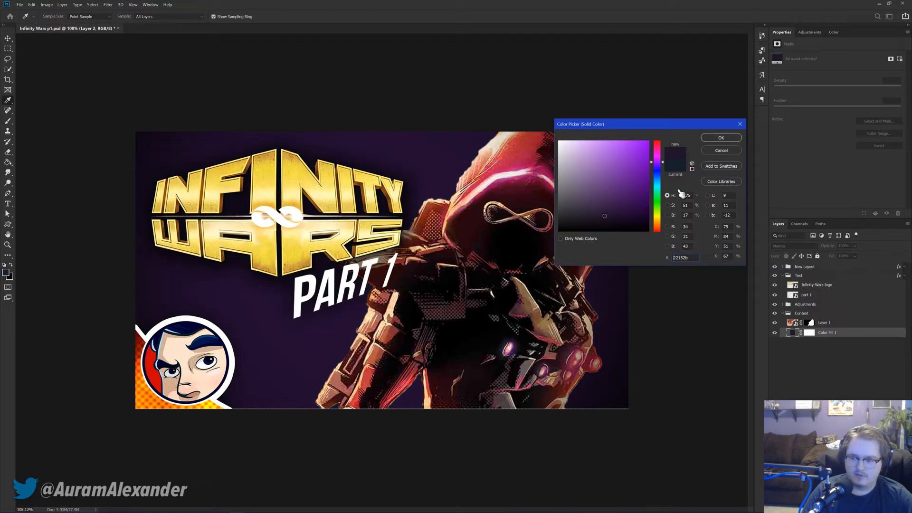
pyautogui.click(717, 139)
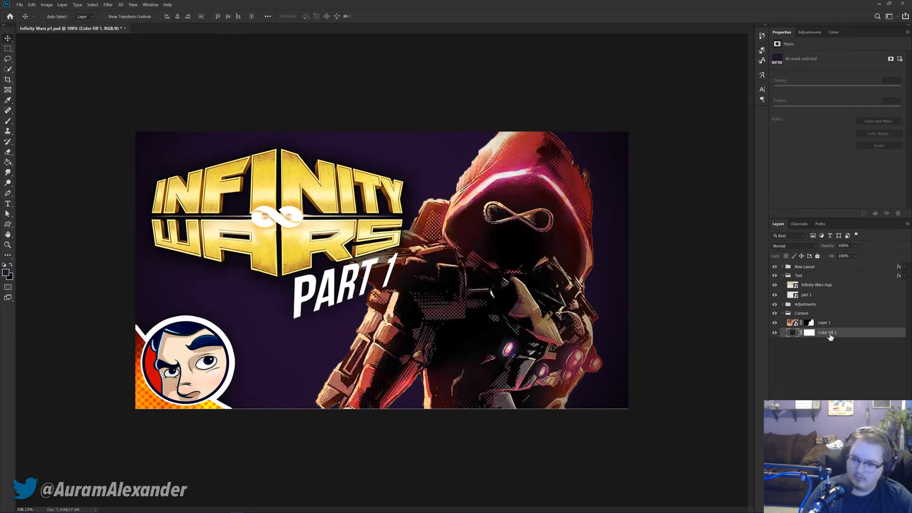
# Step: Add an empty layer between the color fill and Layer 1 and switch to the Brush tool
pyautogui.hotkey('ctrl', 'shift', 'n')
pyautogui.press('Return')
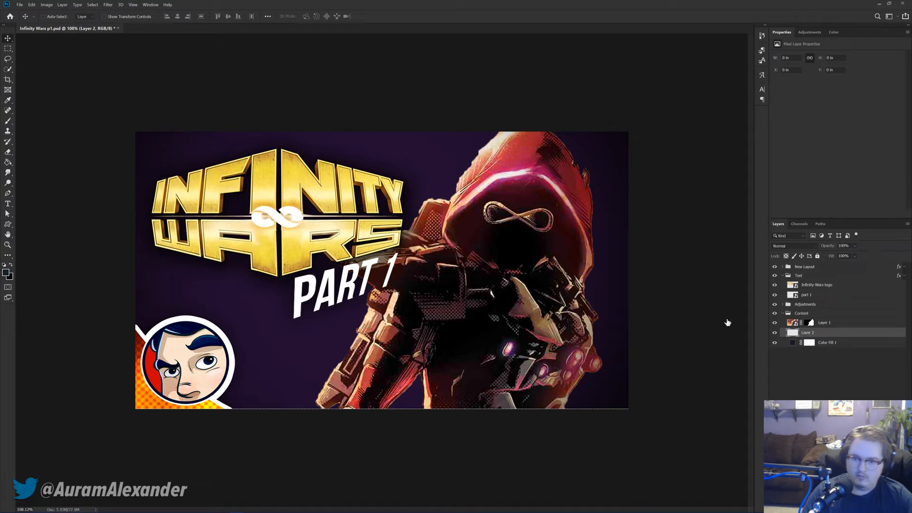
pyautogui.press('b')
pyautogui.rightClick(482, 361)
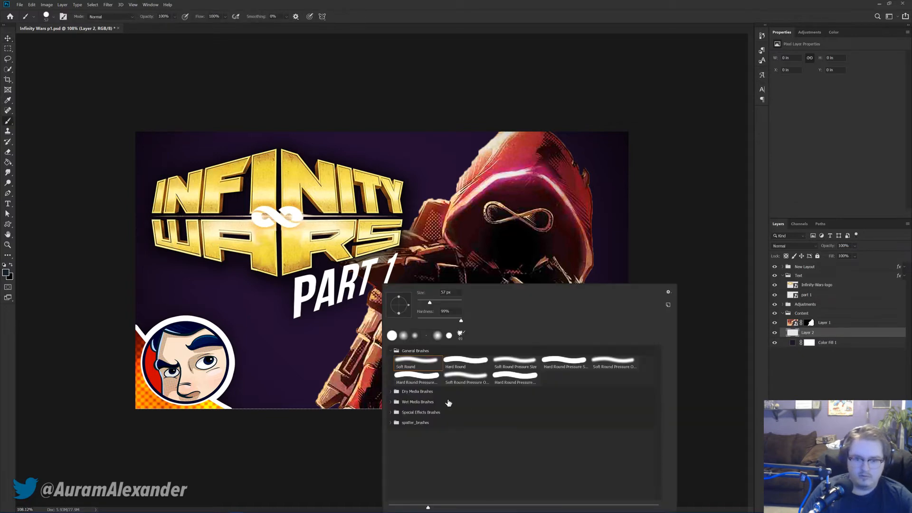
pyautogui.click(669, 292)
pyautogui.click(712, 389)
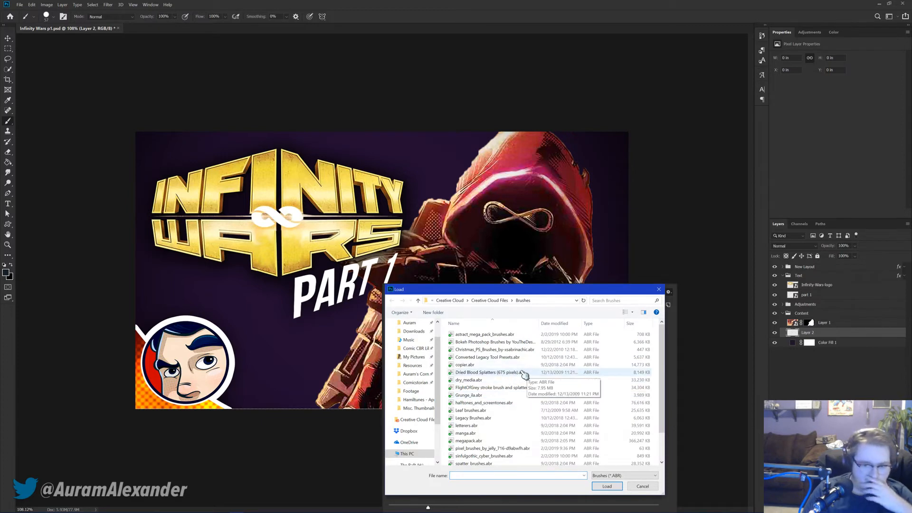
pyautogui.scroll(-1, 521, 403)
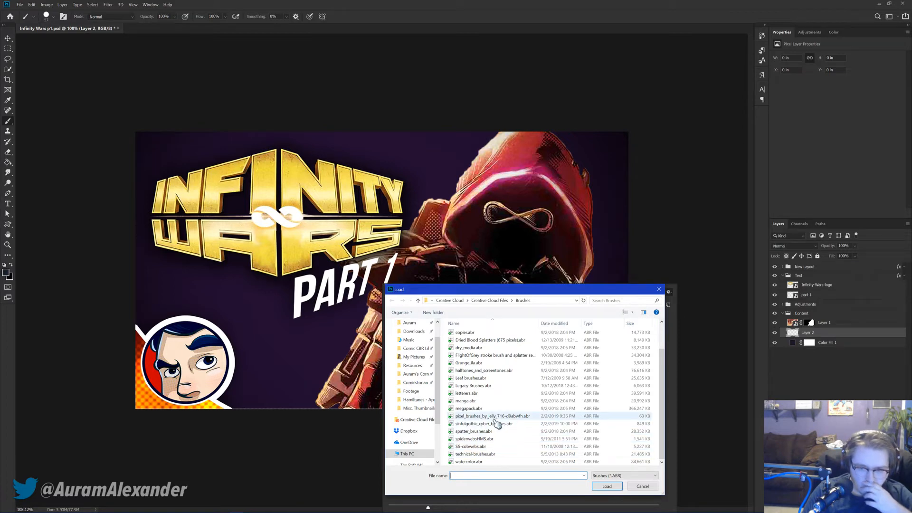
pyautogui.scroll(2, 511, 406)
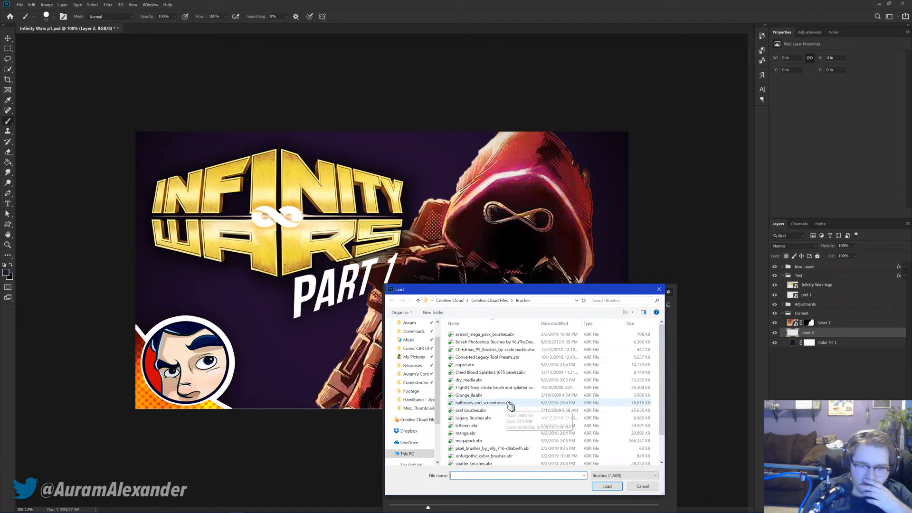
pyautogui.click(642, 487)
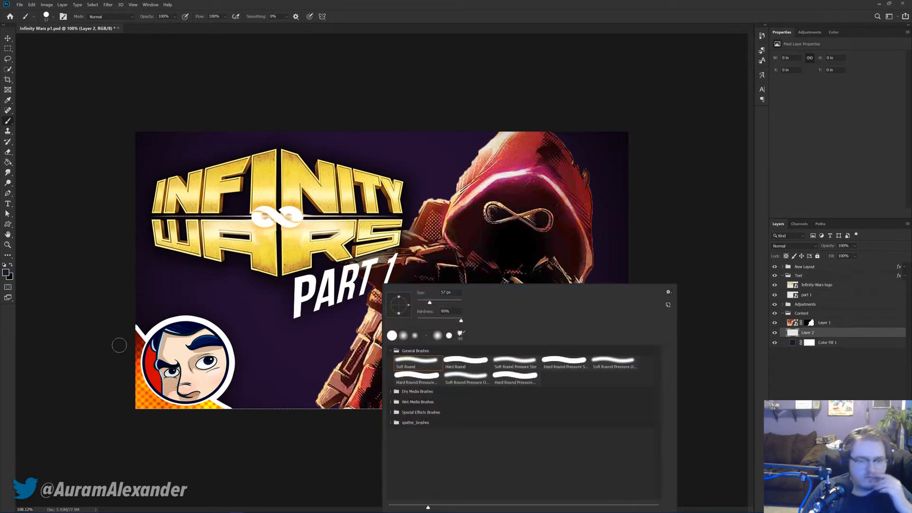
pyautogui.press('Escape')
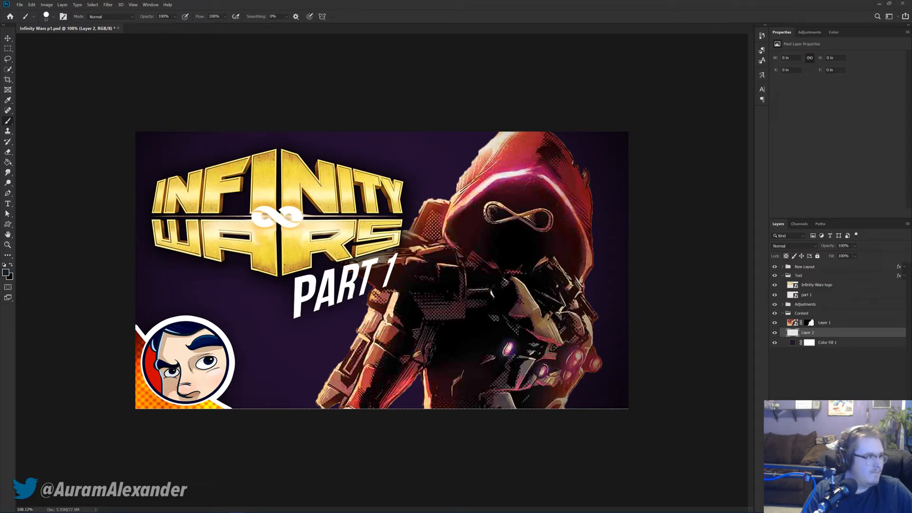
# Step: Import the Space Collection brush set from the Creative Cloud Brushes folder
pyautogui.moveTo(143, 511)
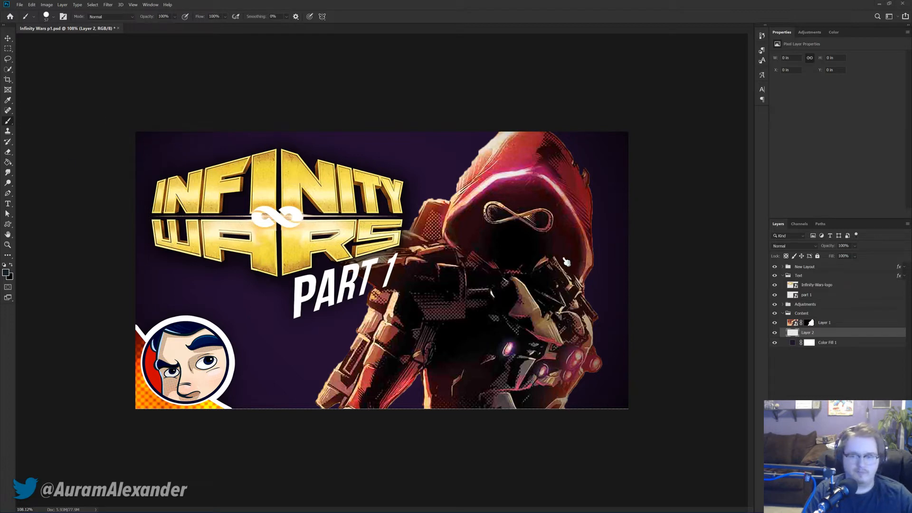
pyautogui.rightClick(511, 248)
pyautogui.click(798, 257)
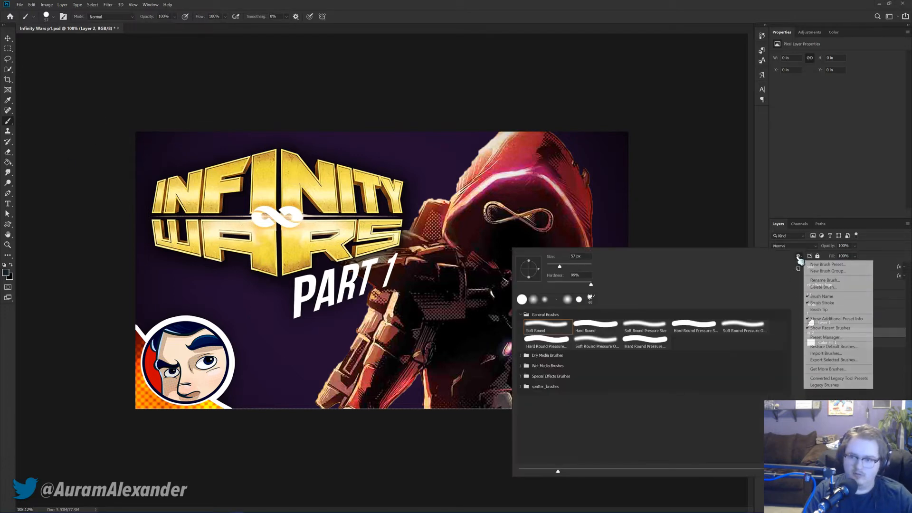
pyautogui.click(829, 354)
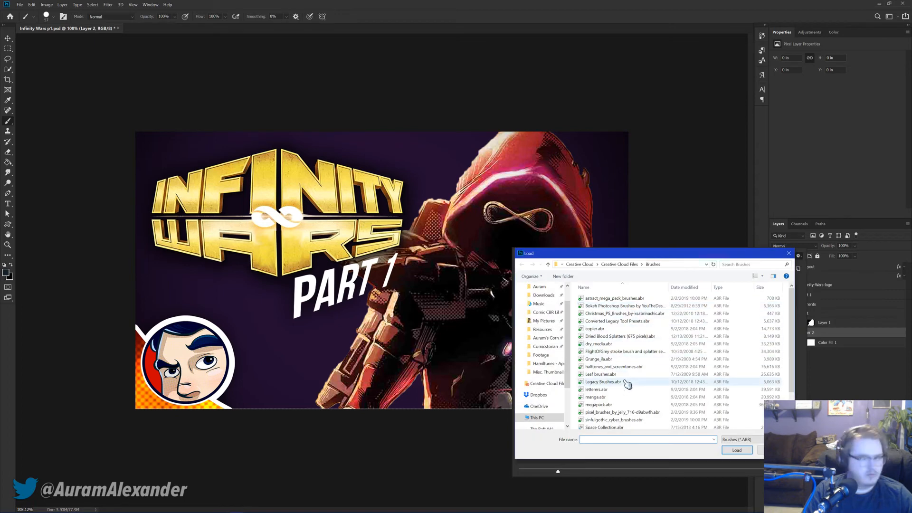
pyautogui.scroll(-2, 617, 397)
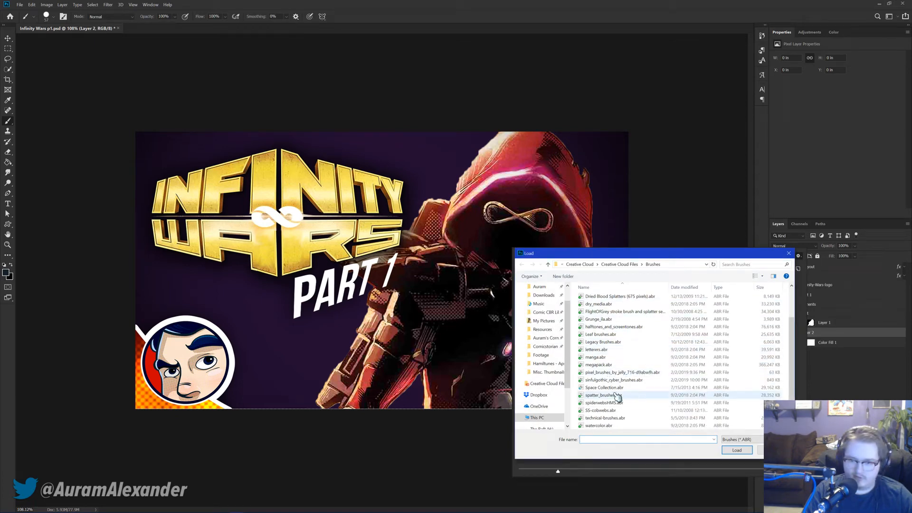
pyautogui.doubleClick(608, 391)
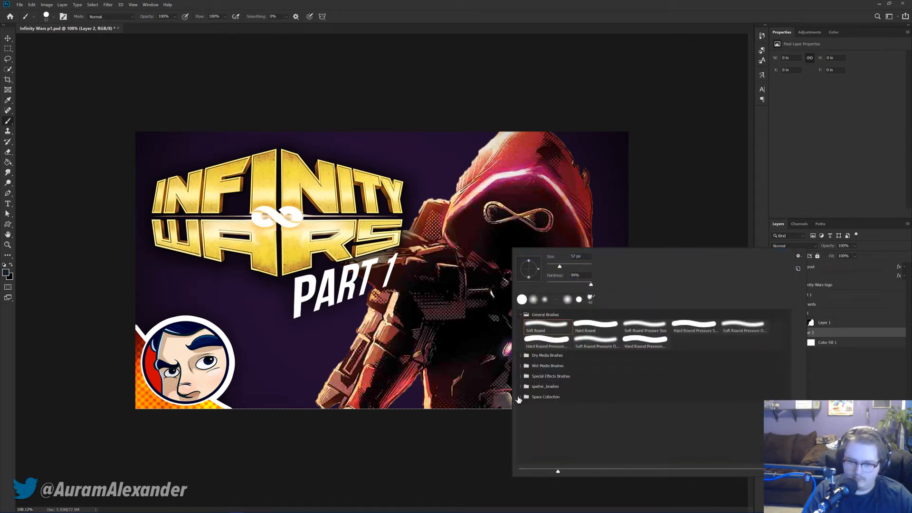
# Step: Pick the Dense Star Sprayer brush from the Space Collection set
pyautogui.click(520, 397)
pyautogui.scroll(-2, 642, 404)
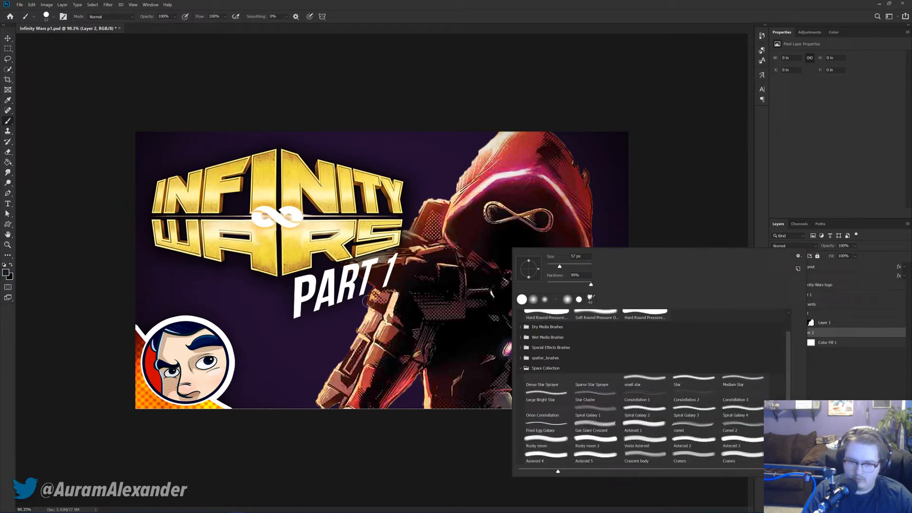
pyautogui.scroll(-3, 367, 300)
pyautogui.scroll(-3, 597, 401)
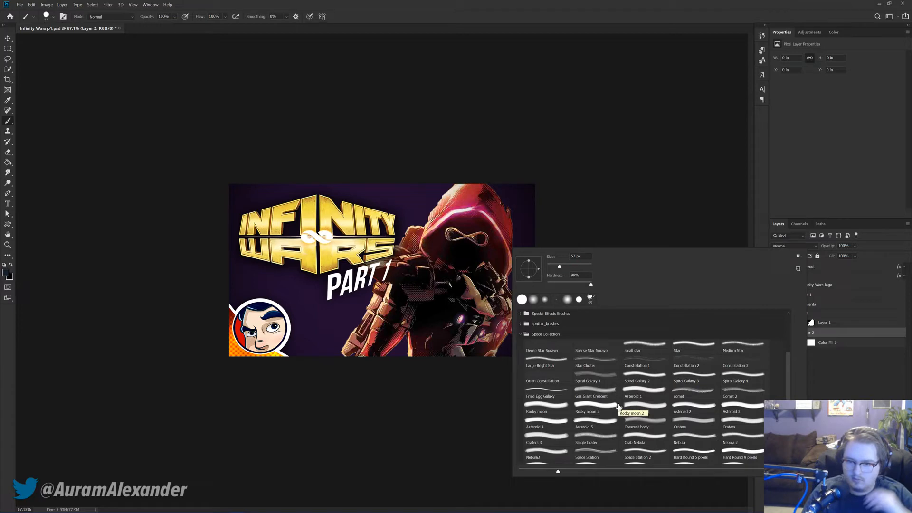
pyautogui.click(553, 351)
pyautogui.press('Return')
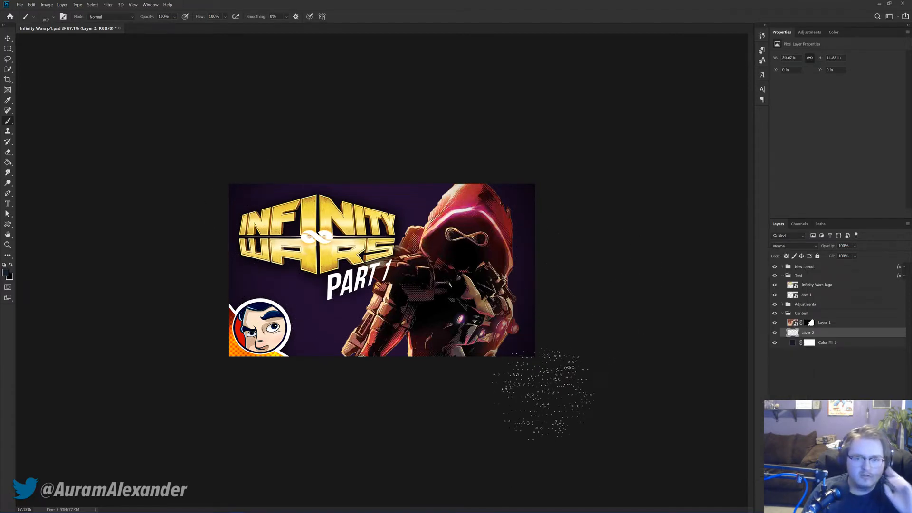
# Step: Set the foreground color to a bright purple and spray small stars across the background on Layer 2
pyautogui.scroll(3, 579, 376)
pyautogui.press('d')
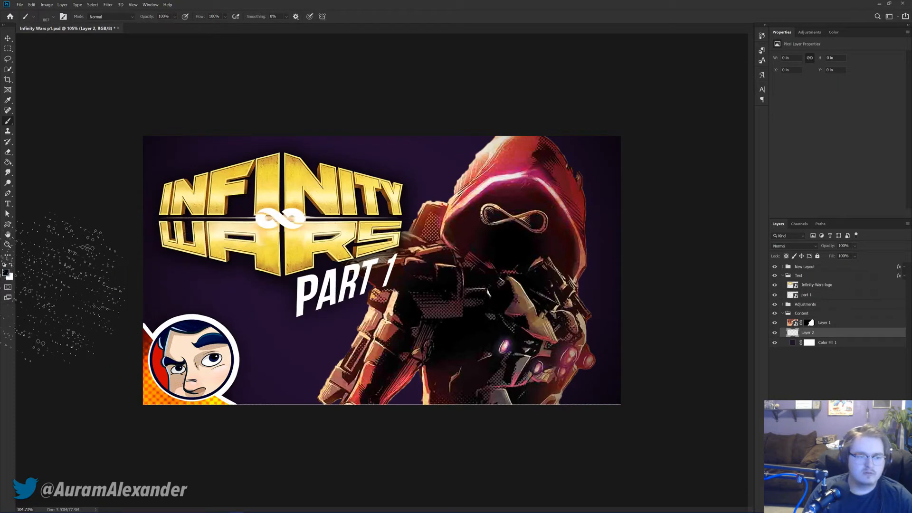
pyautogui.click(6, 273)
pyautogui.moveTo(661, 193); pyautogui.dragTo(662, 164)
pyautogui.click(598, 137)
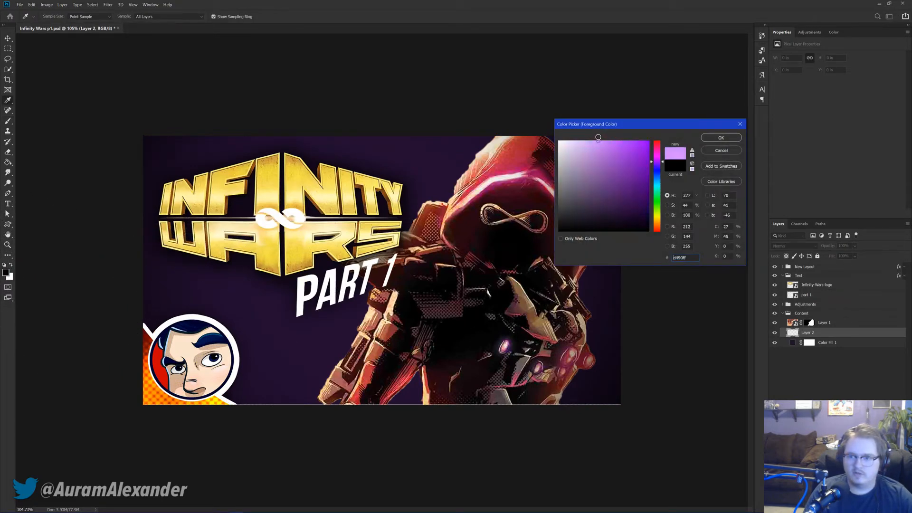
pyautogui.click(730, 138)
pyautogui.moveTo(304, 335)
pyautogui.mouseDown()
pyautogui.moveTo(675, 393)
pyautogui.moveTo(616, 442)
pyautogui.moveTo(344, 430)
pyautogui.moveTo(451, 421)
pyautogui.moveTo(696, 449)
pyautogui.mouseUp()
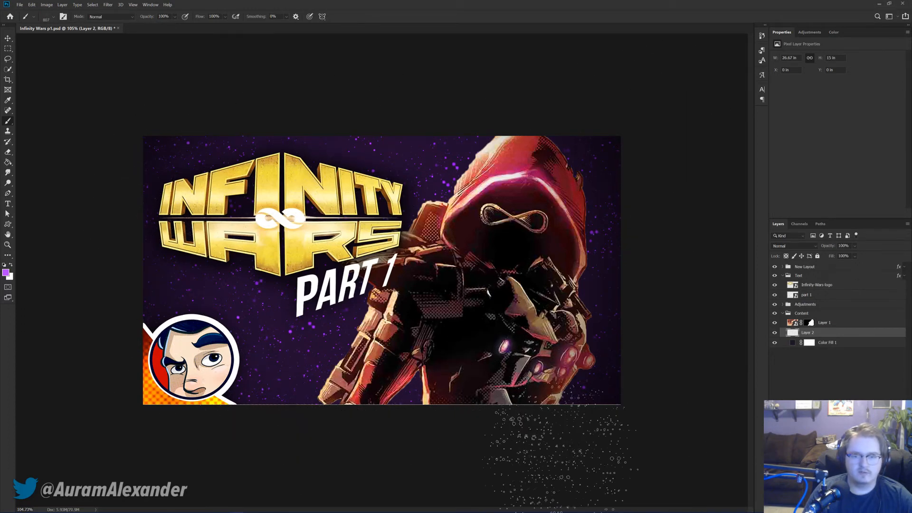
# Step: Try the Star Cluster brush on the starry background
pyautogui.rightClick(437, 304)
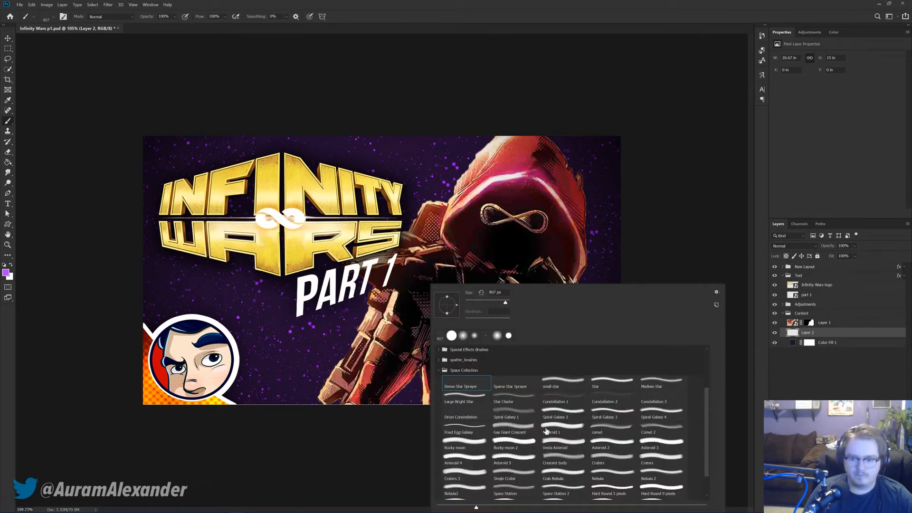
pyautogui.click(503, 401)
pyautogui.press('Return')
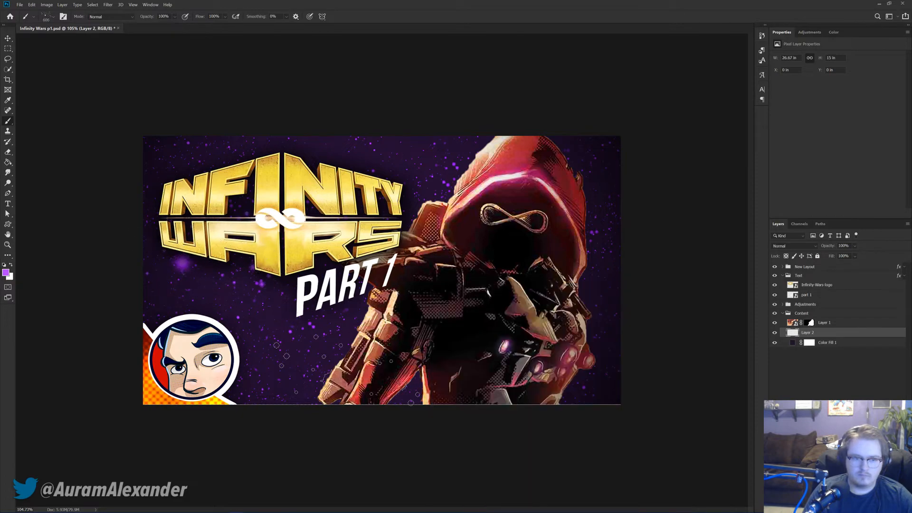
# Step: Try a purple stamp of the Craters brush behind the logo and undo it
pyautogui.rightClick(309, 333)
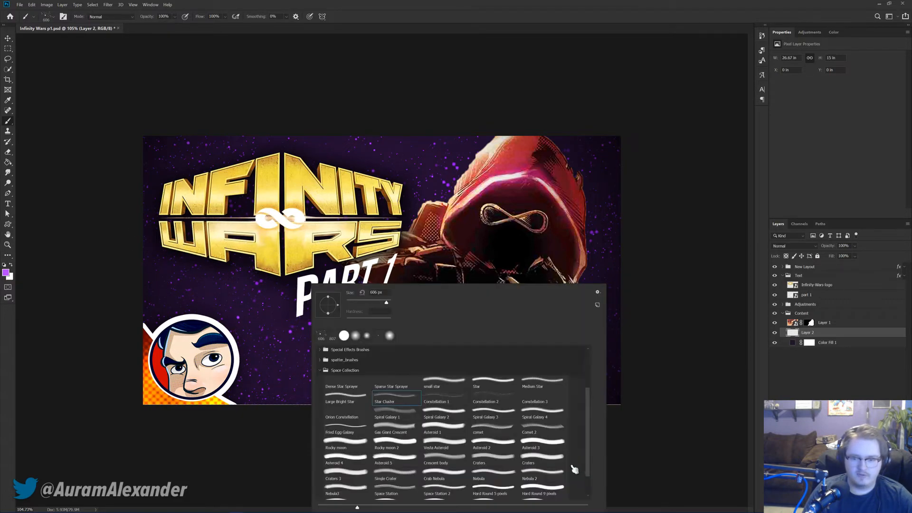
pyautogui.click(537, 460)
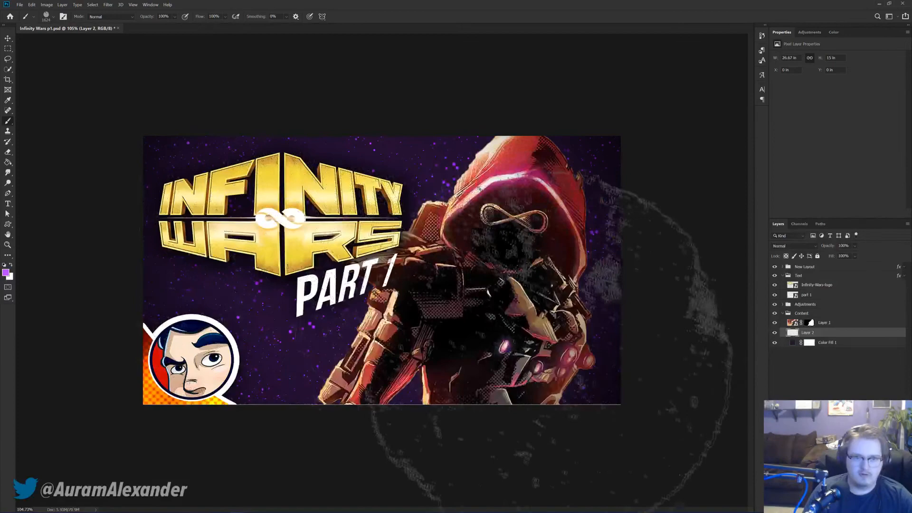
pyautogui.moveTo(349, 217); pyautogui.dragTo(376, 217)
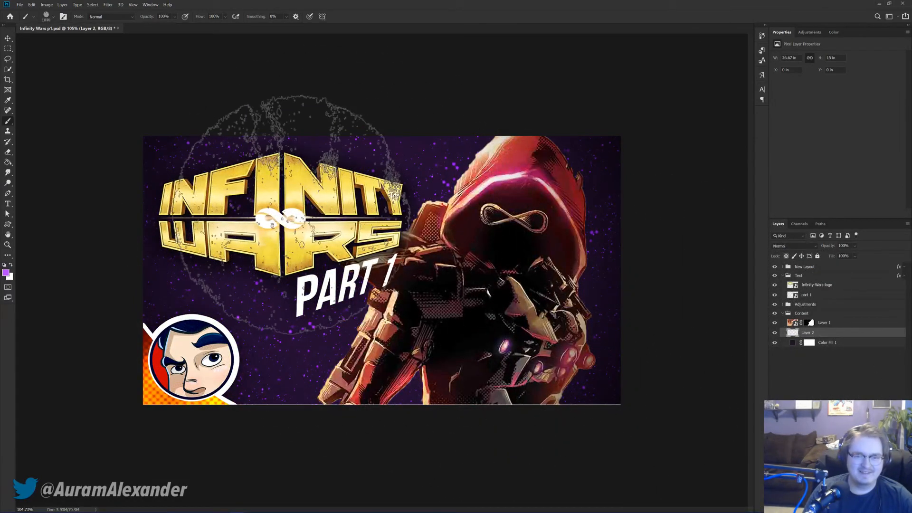
pyautogui.click(274, 214)
pyautogui.scroll(-3, 274, 213)
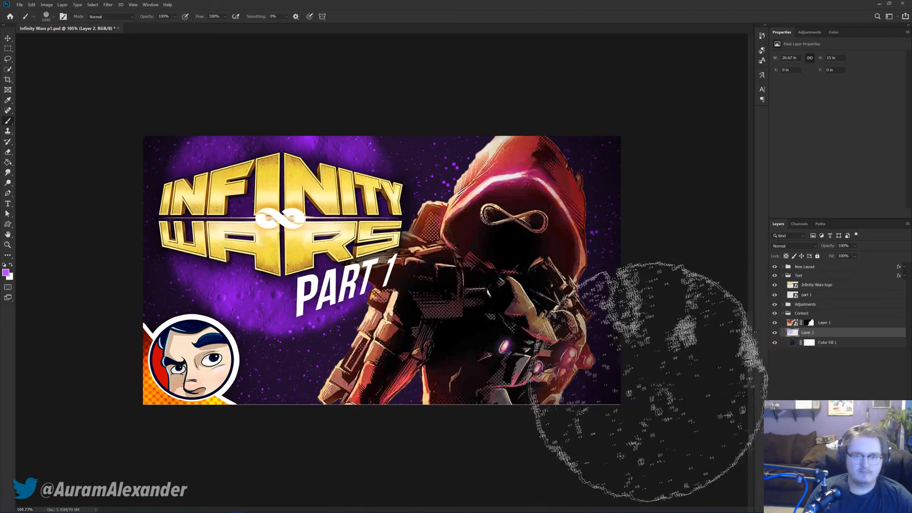
pyautogui.hotkey('ctrl', 'z')
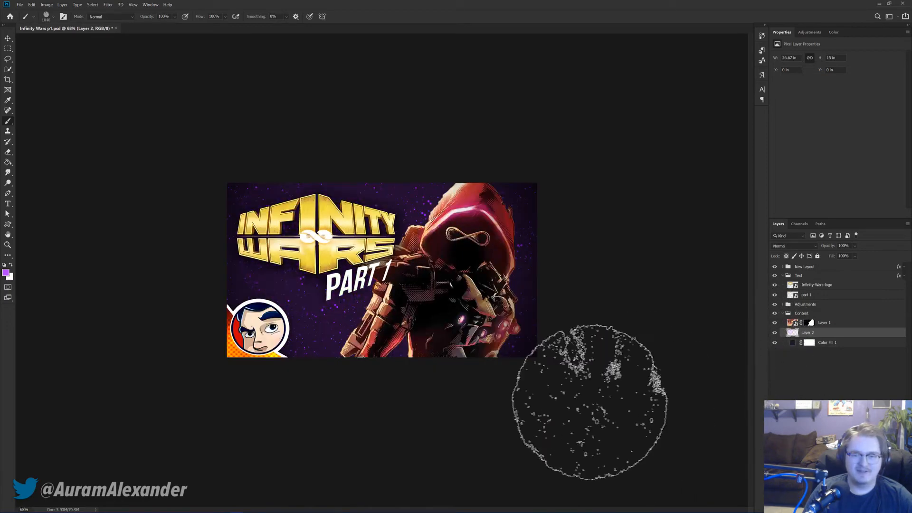
# Step: Enlarge the Craters brush to about 2216 px and try one purple crater stamp across most of the background
pyautogui.moveTo(343, 295); pyautogui.dragTo(471, 296)
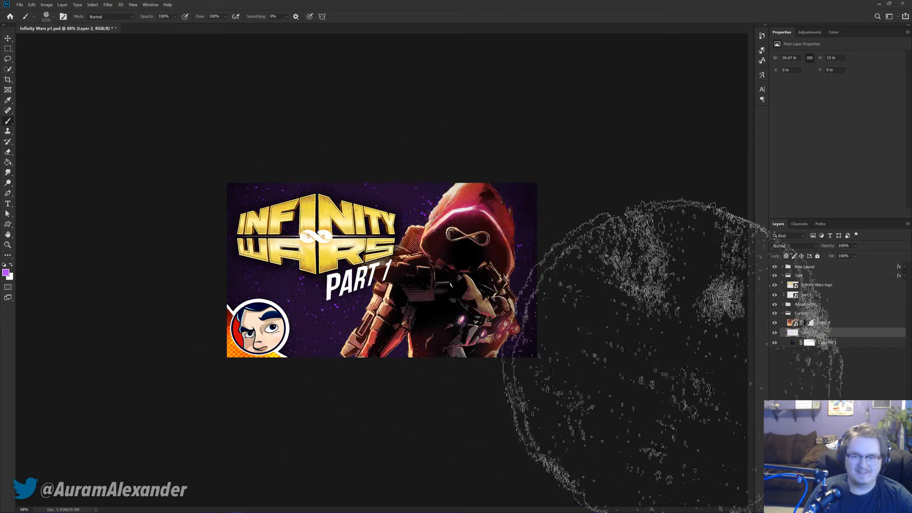
pyautogui.click(637, 328)
pyautogui.press('v')
pyautogui.scroll(-3, 581, 326)
pyautogui.scroll(4, 580, 329)
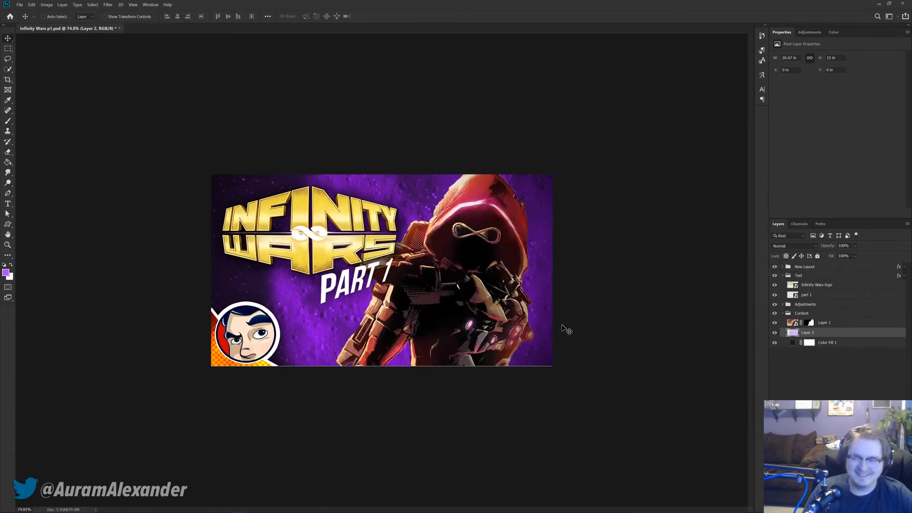
# Step: Examine the thumbnail with the purple crater background at several zoom levels
pyautogui.hotkey('ctrl', '1')
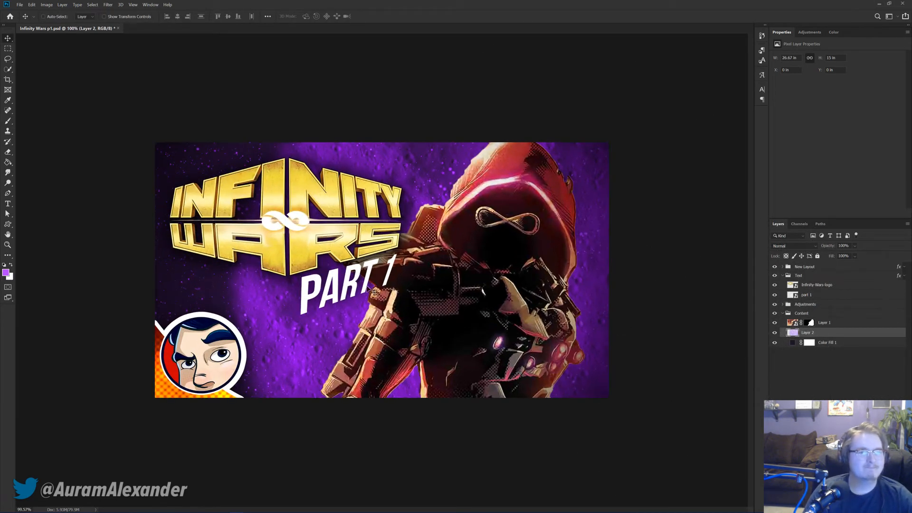
pyautogui.scroll(-2, 373, 292)
pyautogui.scroll(2, 371, 293)
pyautogui.scroll(-2, 366, 294)
pyautogui.scroll(1, 366, 293)
pyautogui.scroll(-2, 371, 295)
pyautogui.scroll(1, 390, 304)
pyautogui.scroll(1, 475, 332)
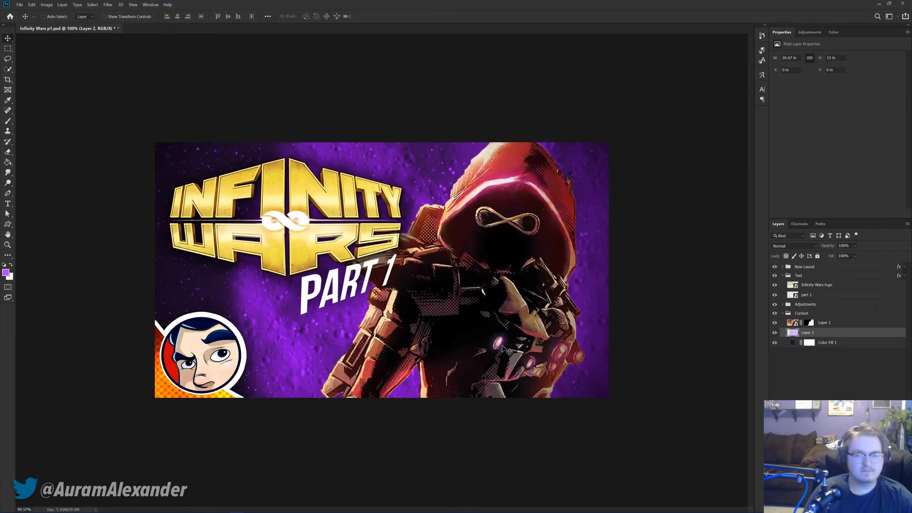
pyautogui.scroll(-3, 551, 359)
pyautogui.scroll(1, 513, 349)
pyautogui.scroll(1, 506, 346)
pyautogui.scroll(4, 454, 323)
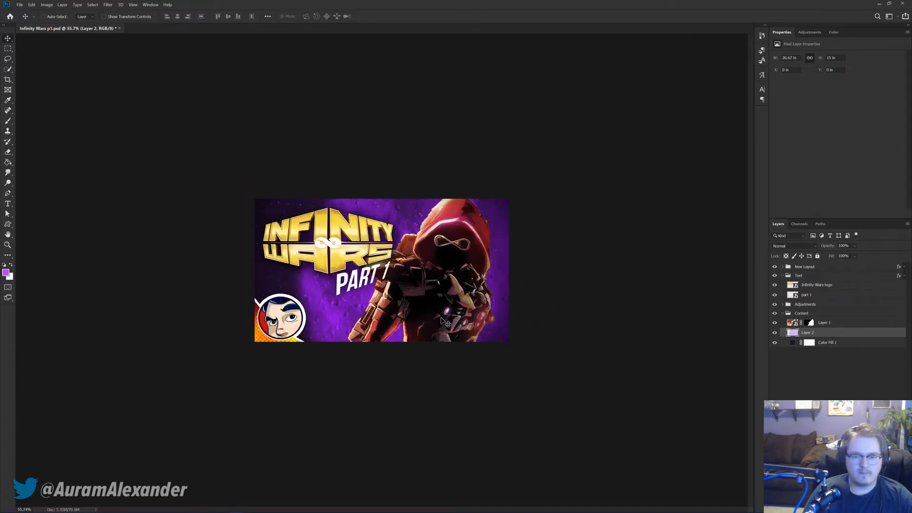
pyautogui.scroll(-5, 380, 304)
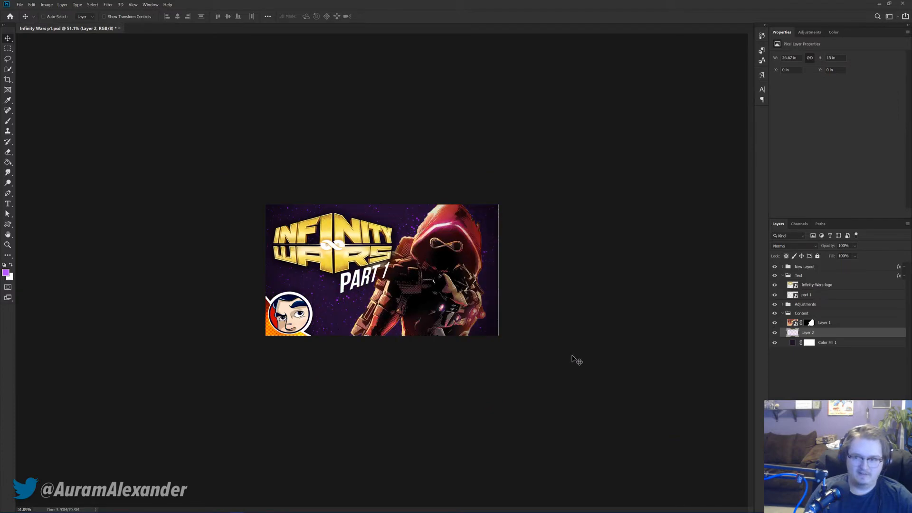
# Step: Add an empty layer above Layer 2, try a crater stamp at reduced layer opacity on it, and undo the stamp
pyautogui.press('b')
pyautogui.click(428, 275)
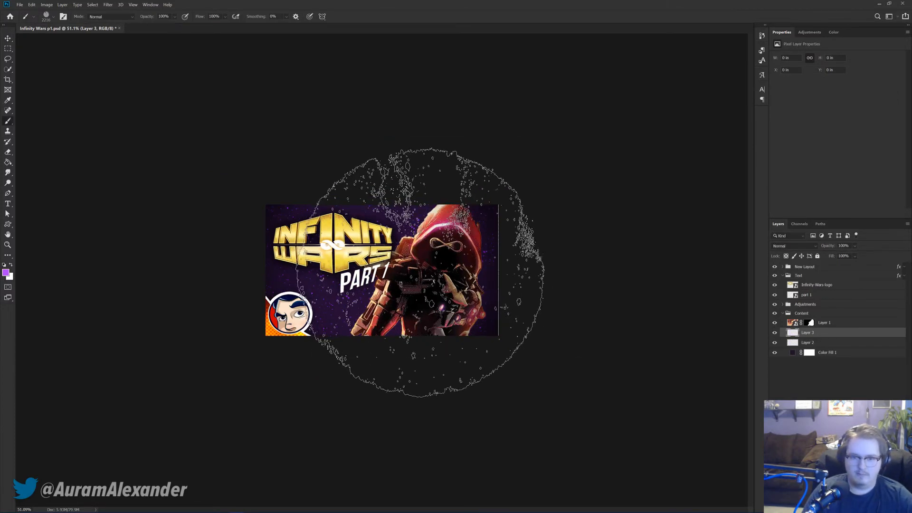
pyautogui.press('v')
pyautogui.moveTo(812, 247)
pyautogui.mouseDown()
pyautogui.moveTo(802, 248)
pyautogui.moveTo(819, 246)
pyautogui.mouseUp()
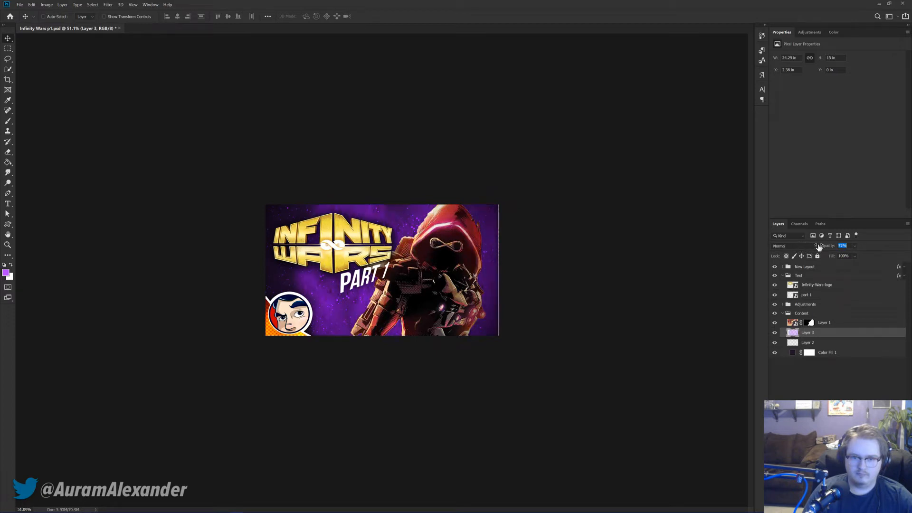
pyautogui.hotkey('ctrl', 'z')
pyautogui.hotkey('ctrl', 'z')
pyautogui.hotkey('ctrl', 'z')
# Step: Pick the Nebula brush from the Space Collection set for painting on Layer 3
pyautogui.press('b')
pyautogui.rightClick(415, 314)
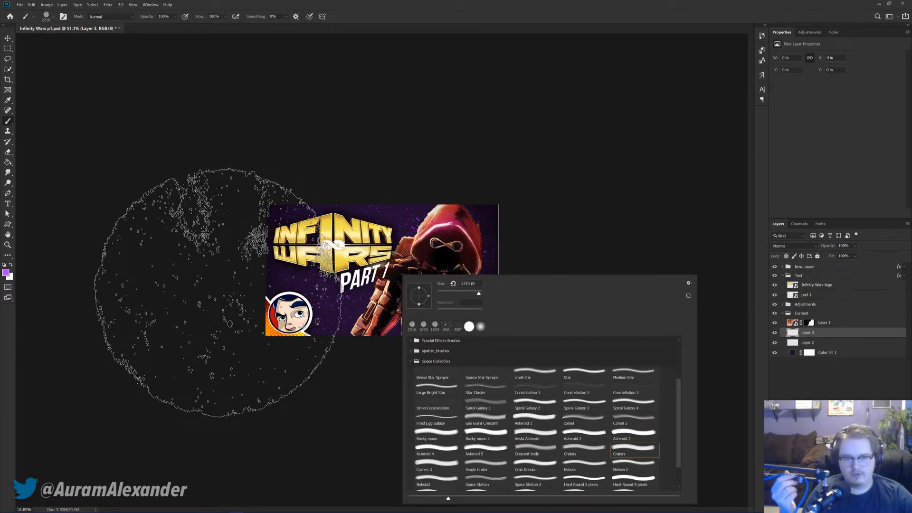
pyautogui.scroll(-1, 622, 464)
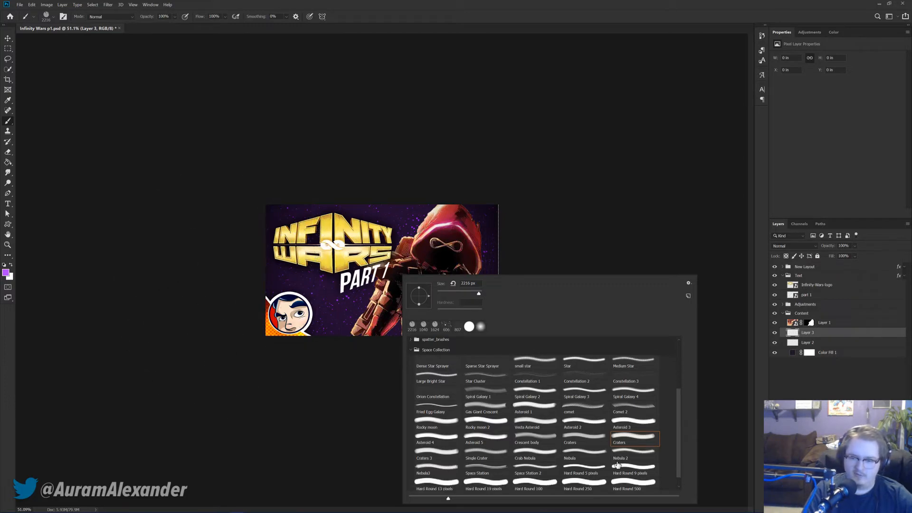
pyautogui.scroll(-1, 540, 433)
pyautogui.click(587, 445)
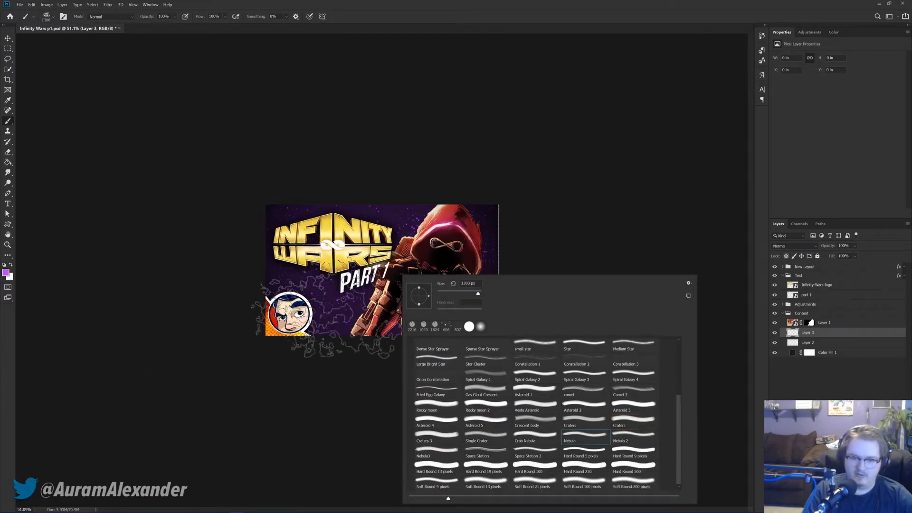
pyautogui.click(313, 294)
pyautogui.click(333, 240)
pyautogui.scroll(4, 546, 375)
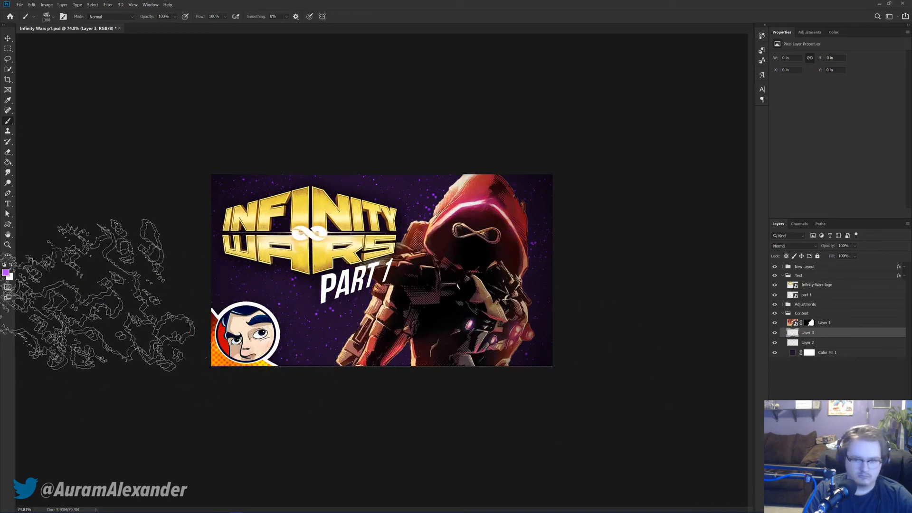
# Step: Set the foreground color to orange (#ff8441) and stamp nebula clouds behind the Infinity Wars logo on Layer 3
pyautogui.click(7, 274)
pyautogui.moveTo(657, 203); pyautogui.dragTo(657, 231)
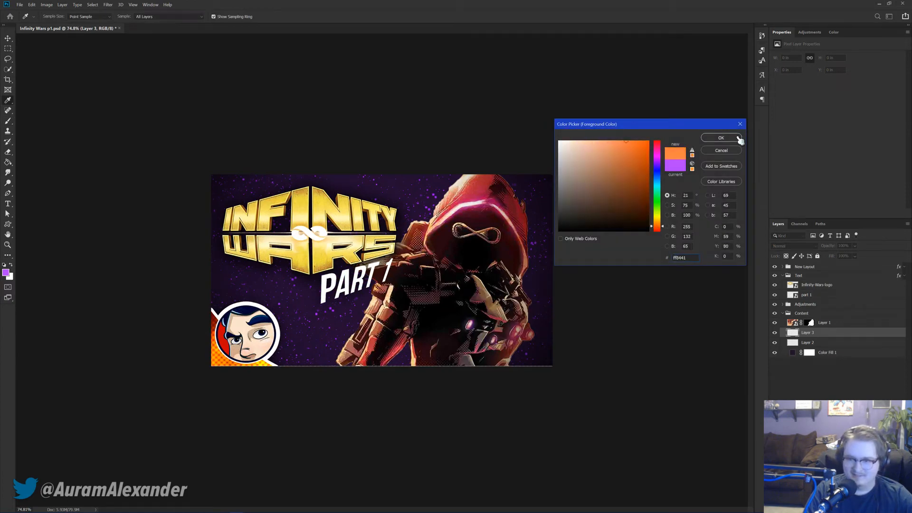
pyautogui.click(722, 138)
pyautogui.click(304, 205)
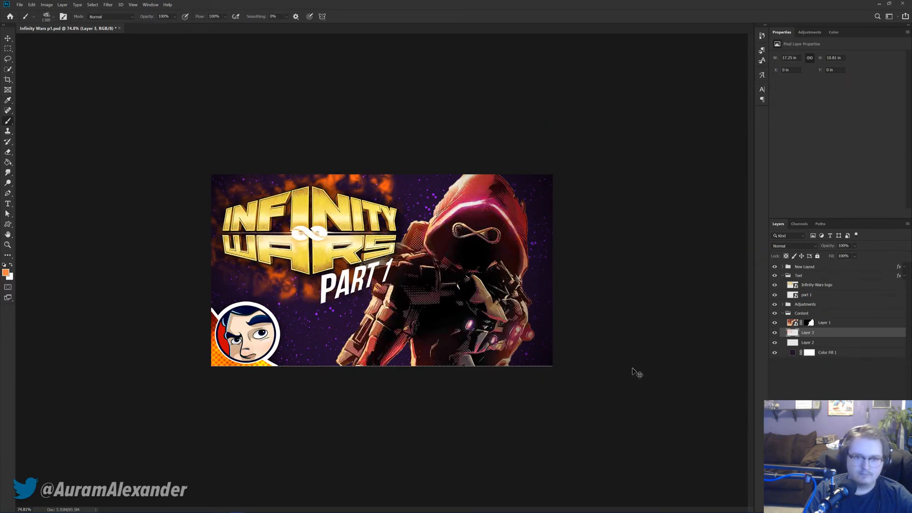
pyautogui.hotkey('ctrl', 'z')
pyautogui.hotkey('ctrl', 'shift', 'z')
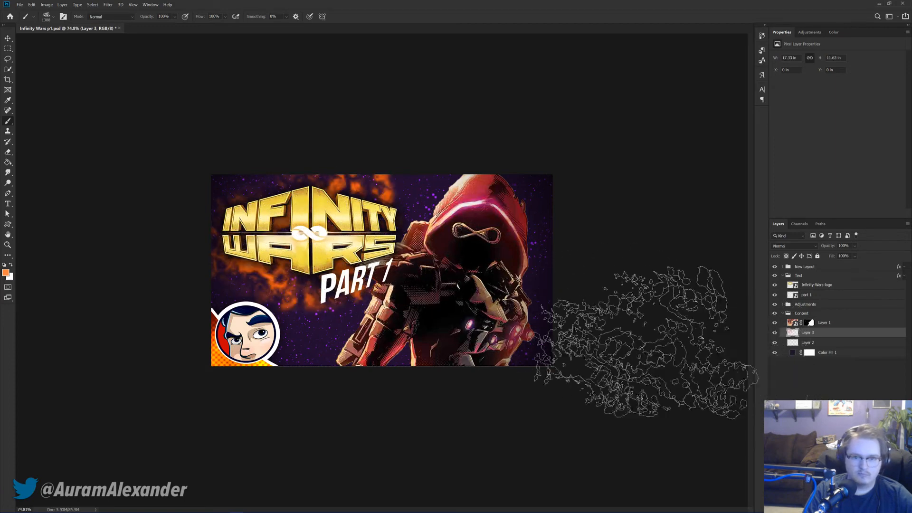
# Step: Set the blend mode of Layer 3 with the nebula clouds to Vivid Light
pyautogui.press('v')
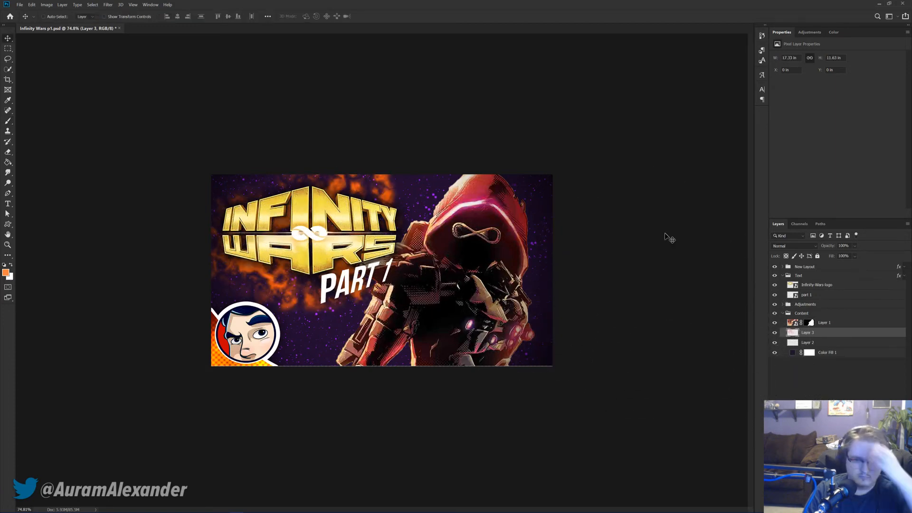
pyautogui.click(803, 245)
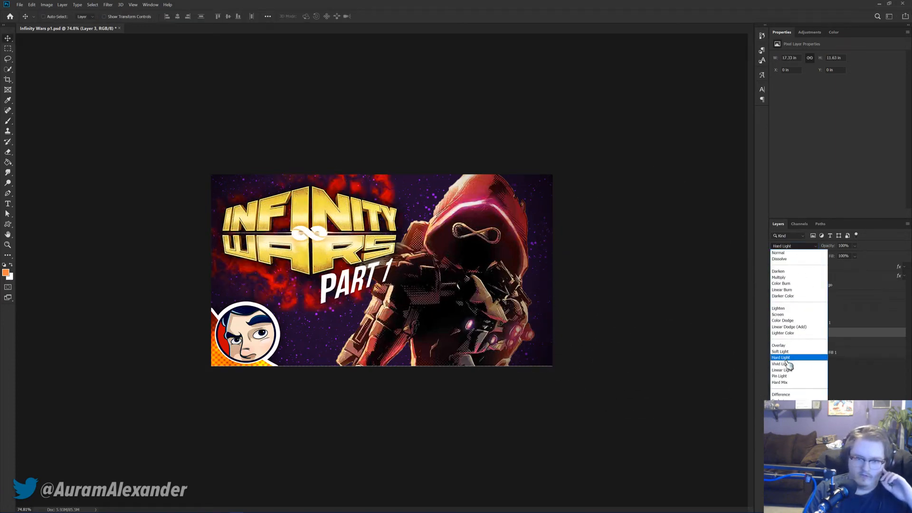
pyautogui.click(784, 363)
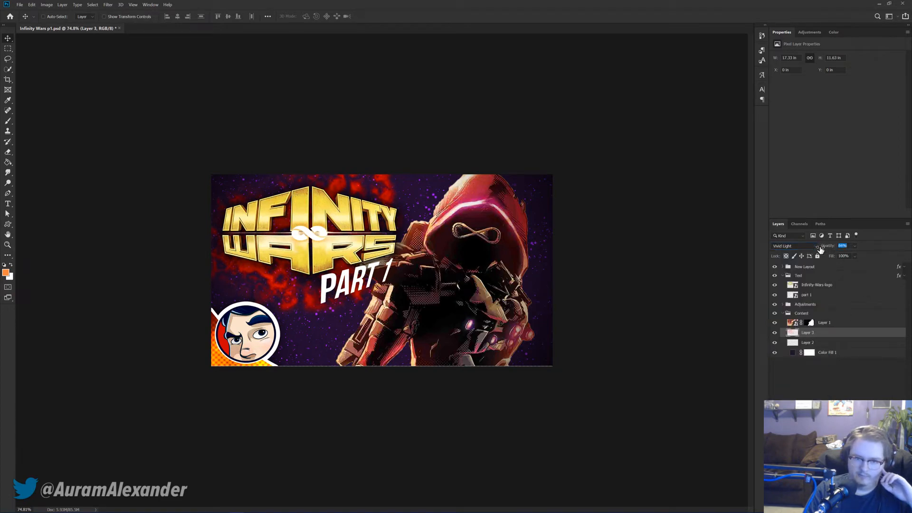
# Step: Try a duplicate of Layer 1 directly above Color Fill 1, and undo it
pyautogui.keyDown('ctrl'); pyautogui.click(822, 331); pyautogui.keyUp('ctrl')
pyautogui.moveTo(833, 342); pyautogui.dragTo(831, 355)
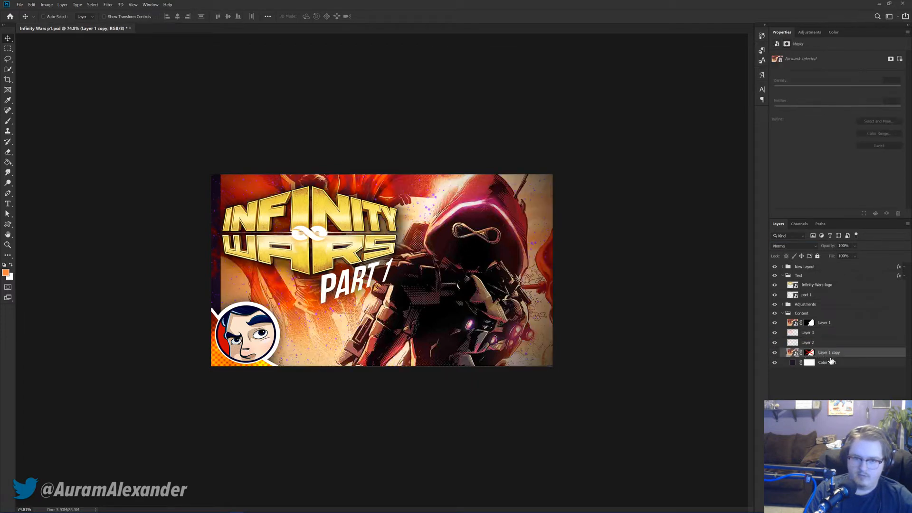
pyautogui.hotkey('ctrl', 'z')
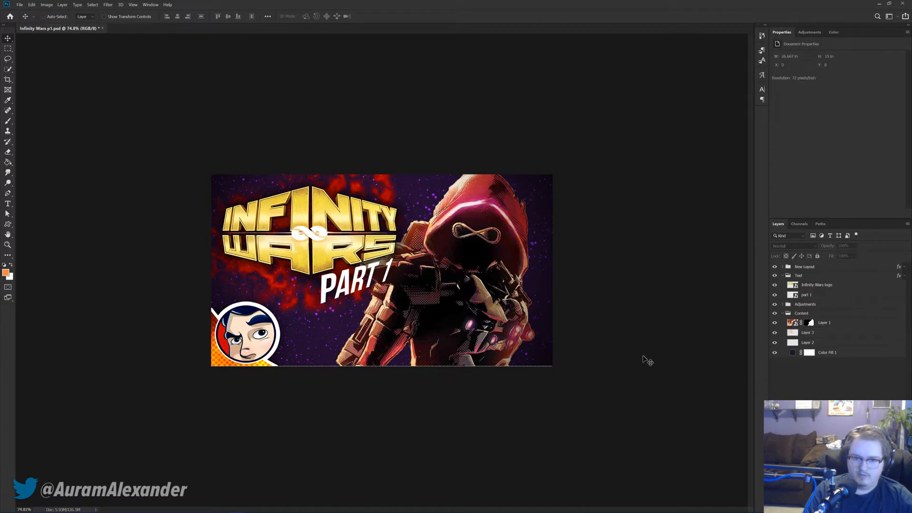
# Step: Add an empty layer directly above Color Fill 1 and pick a round brush for painting on it
pyautogui.hotkey('ctrl', '+')
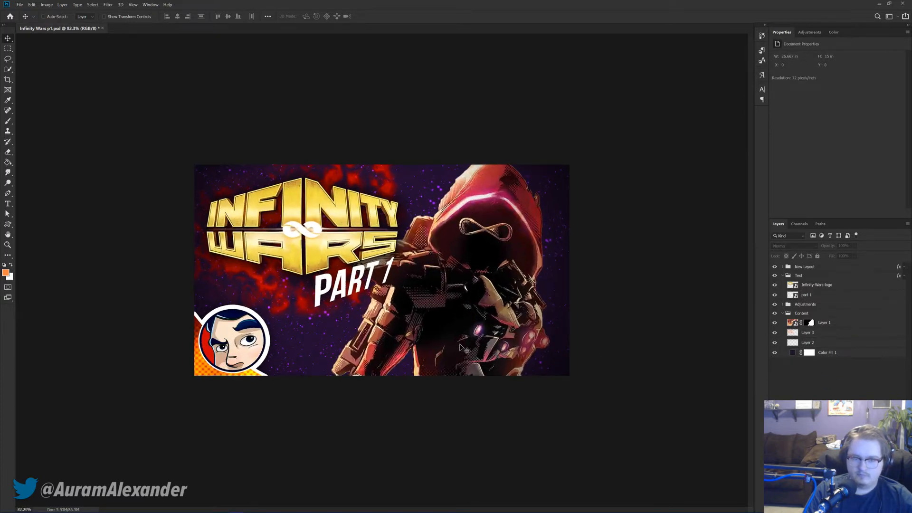
pyautogui.click(835, 358)
pyautogui.hotkey('ctrl', 'shift', 'alt', 'n')
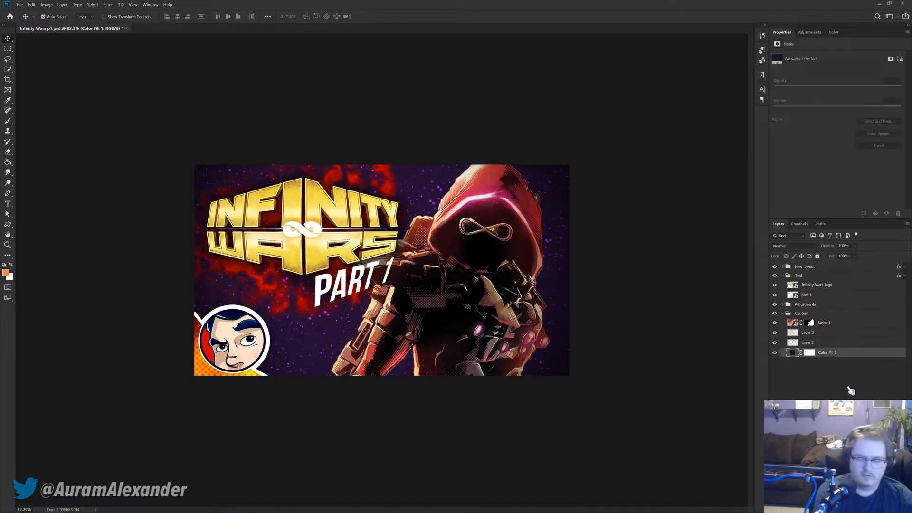
pyautogui.press('b')
pyautogui.rightClick(373, 287)
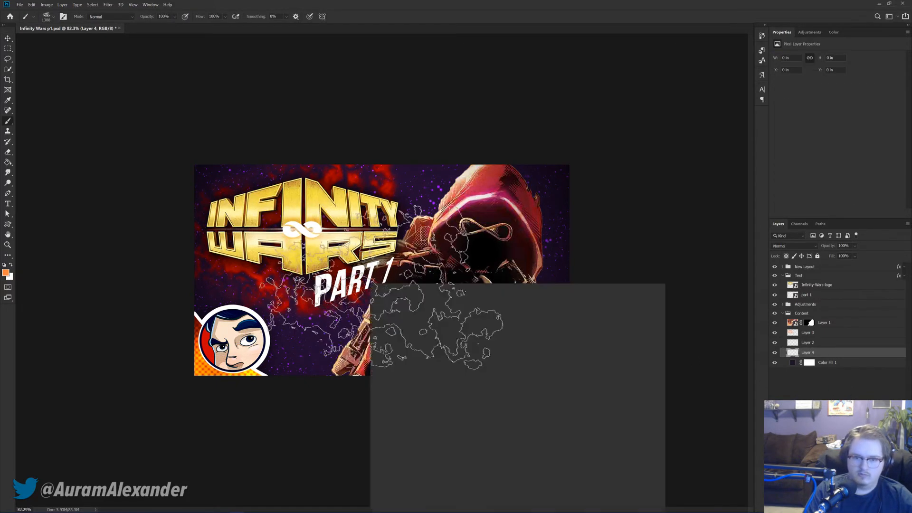
pyautogui.doubleClick(448, 336)
# Step: Shrink and soften the round brush, and paint black shading across the thumbnail's lower edge and right side on Layer 4
pyautogui.moveTo(276, 255)
pyautogui.mouseDown()
pyautogui.moveTo(267, 273)
pyautogui.moveTo(149, 262)
pyautogui.mouseUp()
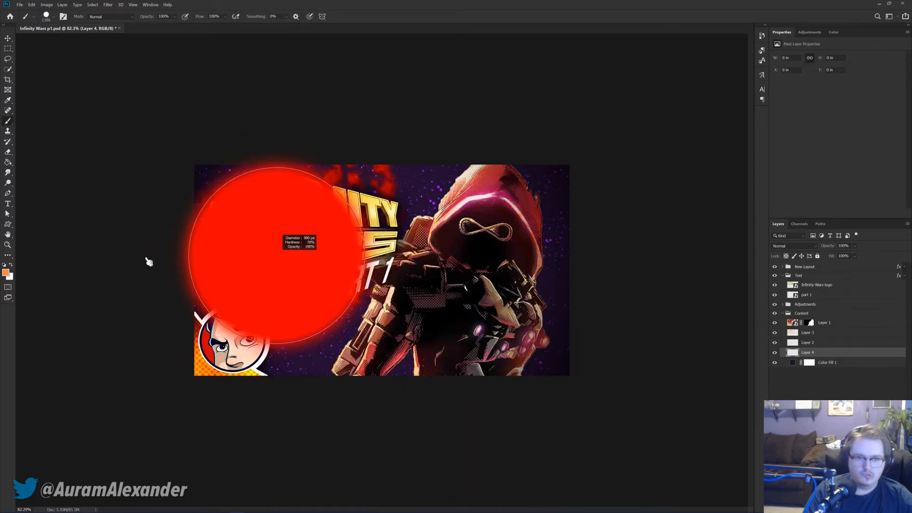
pyautogui.moveTo(276, 255); pyautogui.dragTo(277, 255)
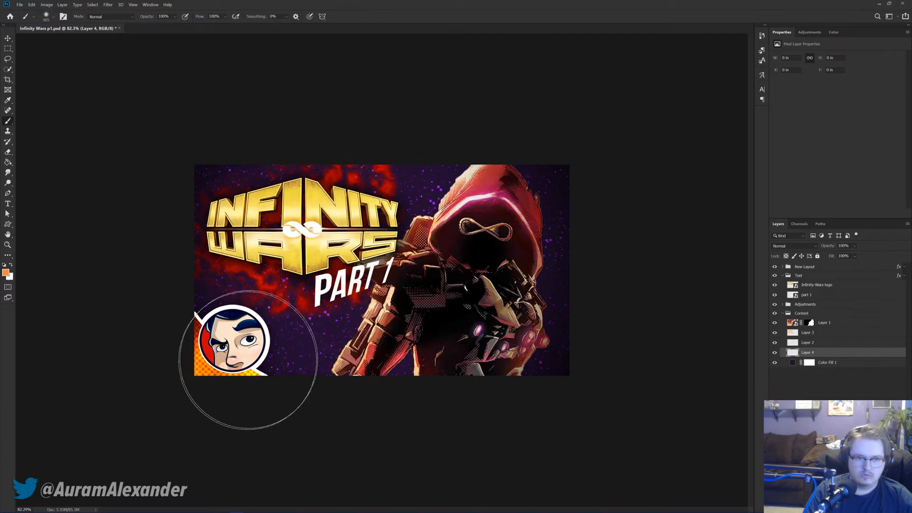
pyautogui.moveTo(163, 387)
pyautogui.mouseDown()
pyautogui.moveTo(549, 326)
pyautogui.moveTo(678, 264)
pyautogui.mouseUp()
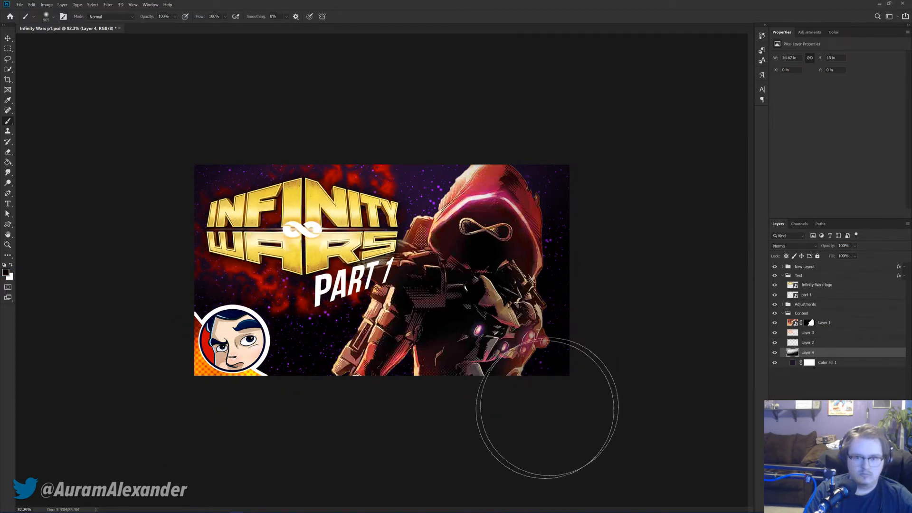
# Step: Try the Difference blend mode on Layer 4 and compare the background with the layer hidden
pyautogui.press('v')
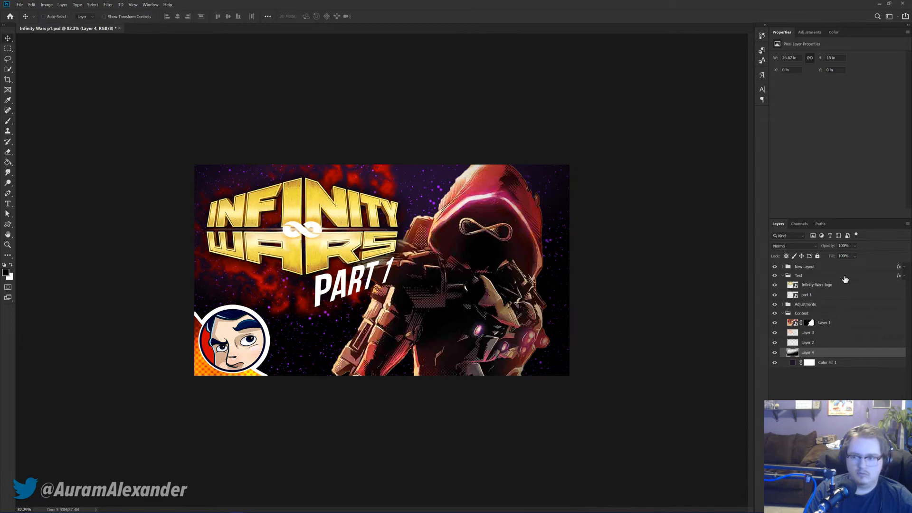
pyautogui.click(798, 247)
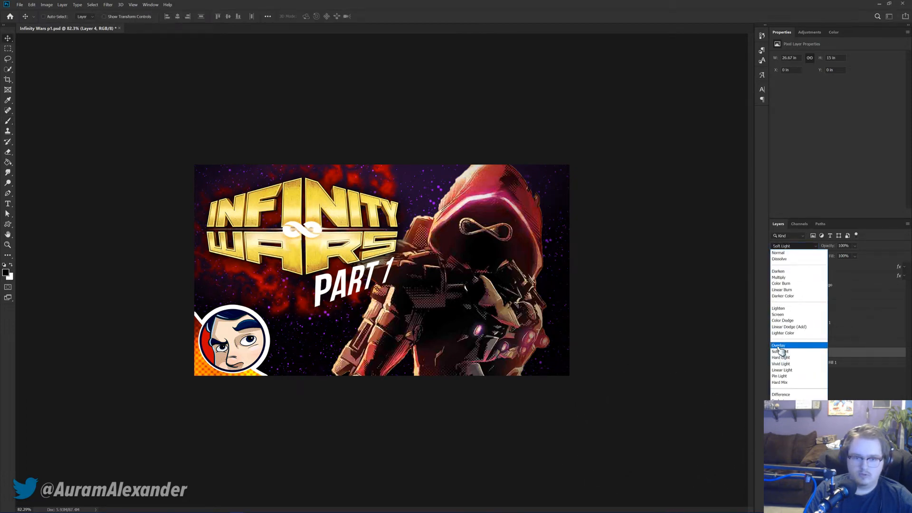
pyautogui.click(784, 394)
pyautogui.click(789, 248)
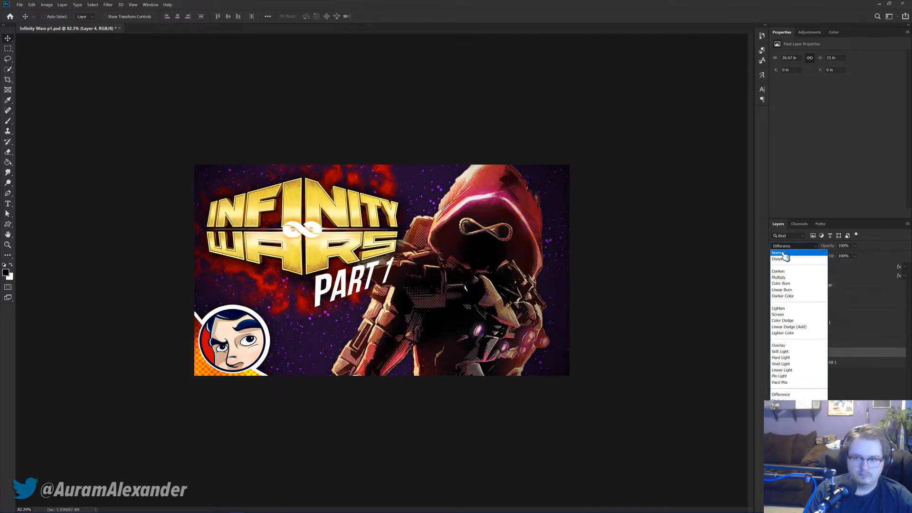
pyautogui.click(836, 382)
pyautogui.click(836, 383)
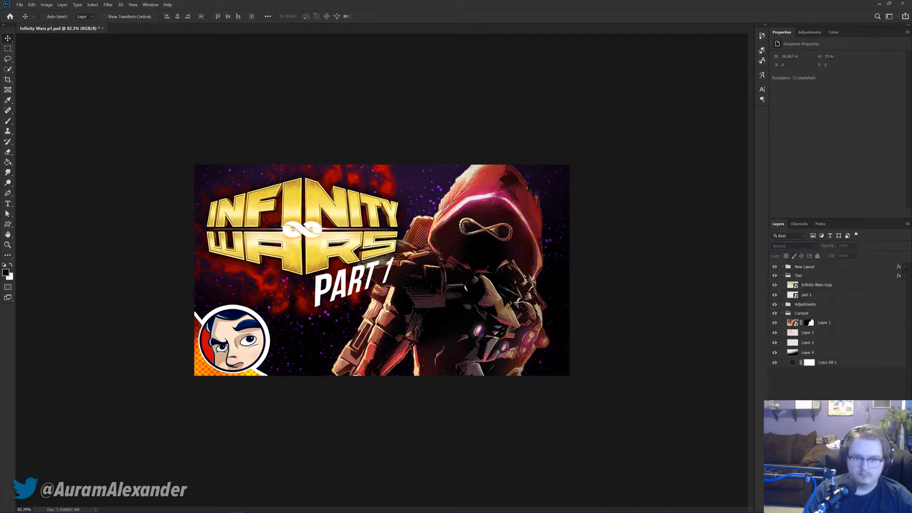
pyautogui.click(824, 354)
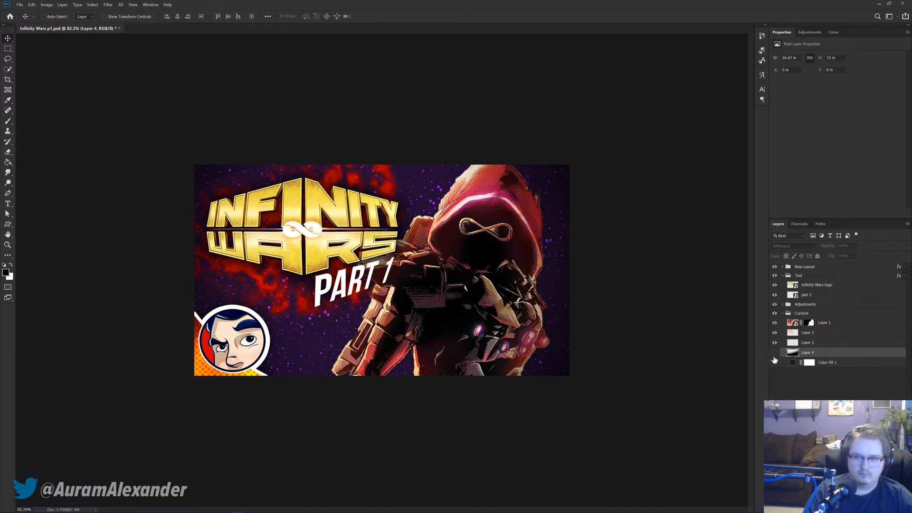
# Step: Set Layer 4 to Normal blend mode with 17% opacity, and compare the thumbnail with and without the layer
pyautogui.click(802, 246)
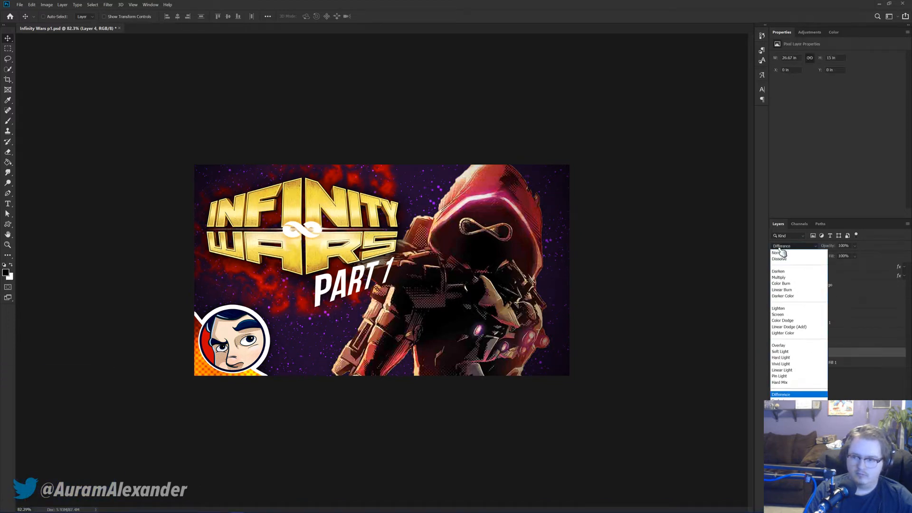
pyautogui.click(822, 251)
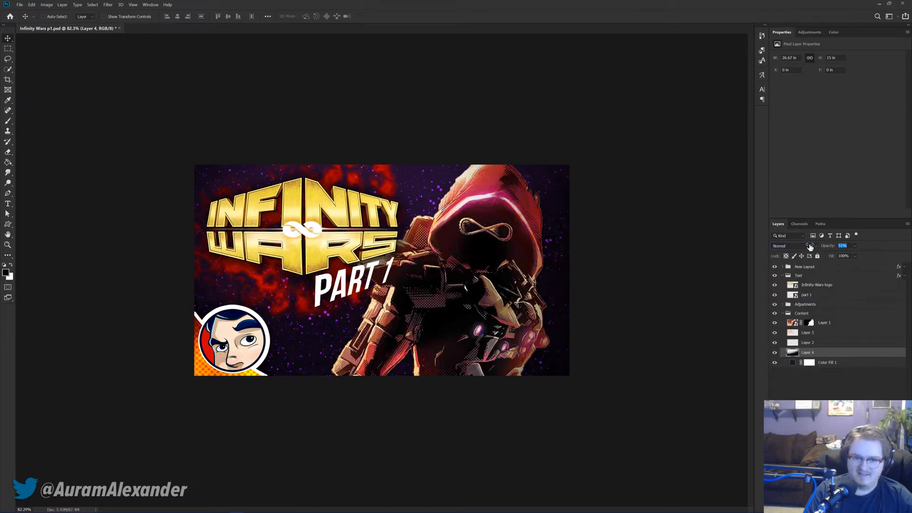
pyautogui.click(772, 357)
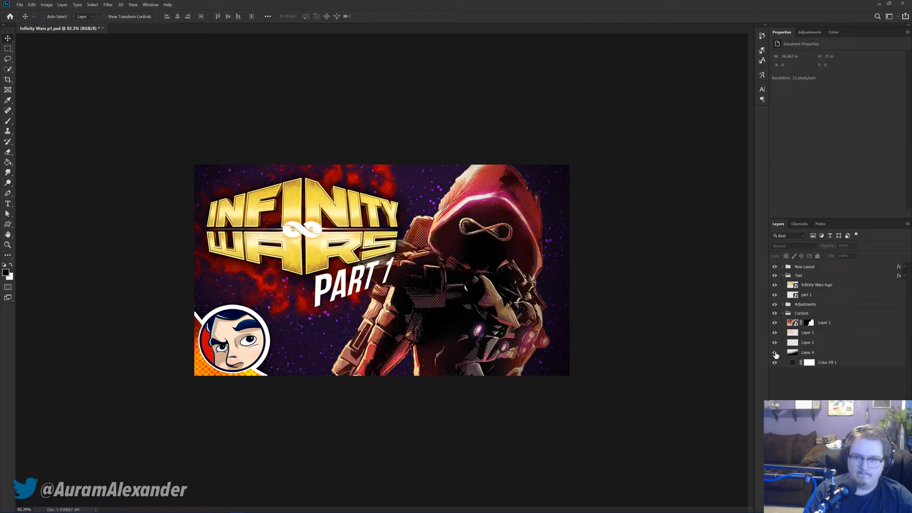
pyautogui.click(886, 357)
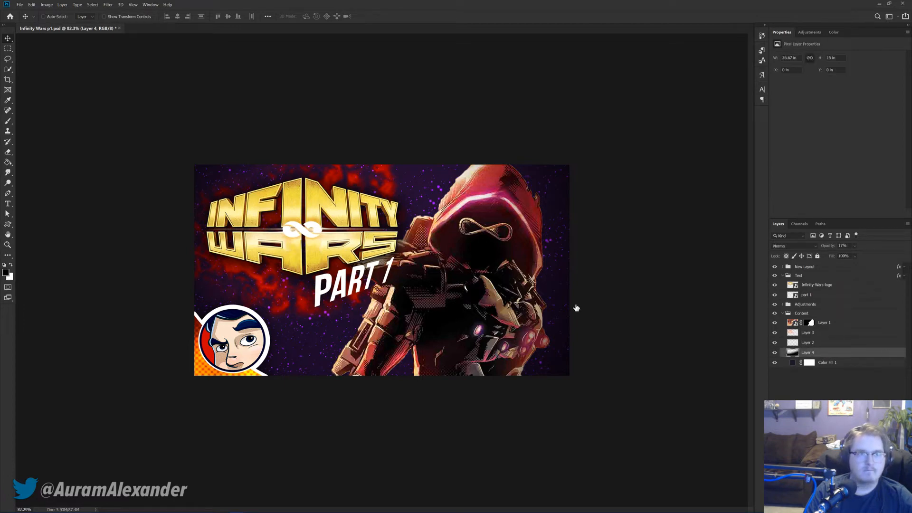
# Step: Add a Color Overlay effect to Layer 4 and set its color to crimson #9f0031
pyautogui.click(627, 277)
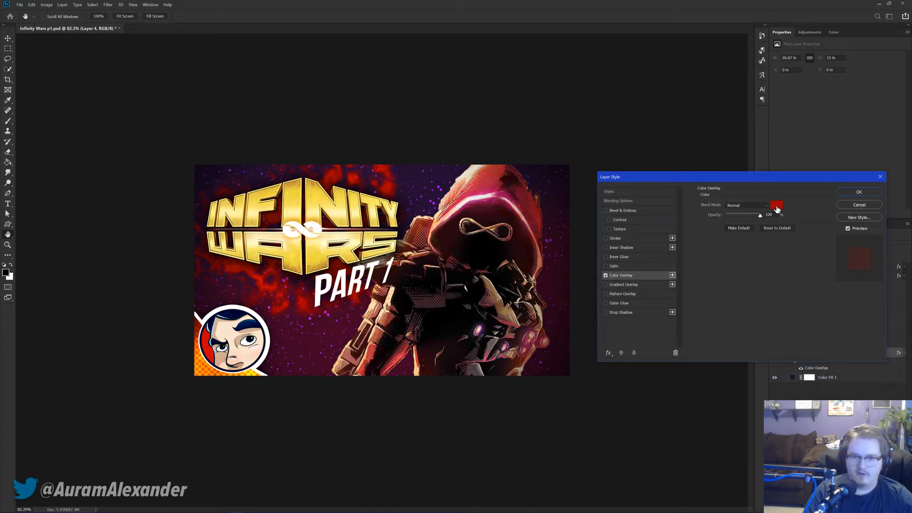
pyautogui.click(777, 207)
pyautogui.moveTo(655, 124); pyautogui.dragTo(684, 112)
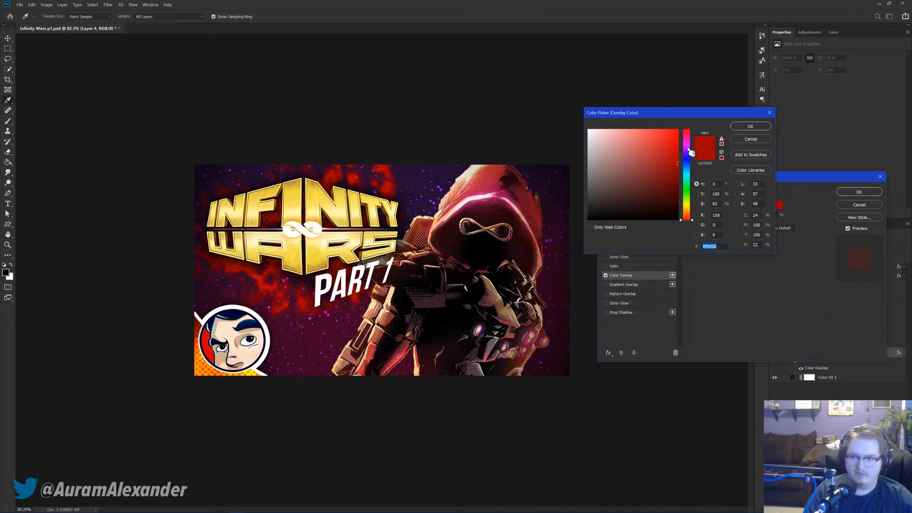
pyautogui.moveTo(691, 152); pyautogui.dragTo(691, 145)
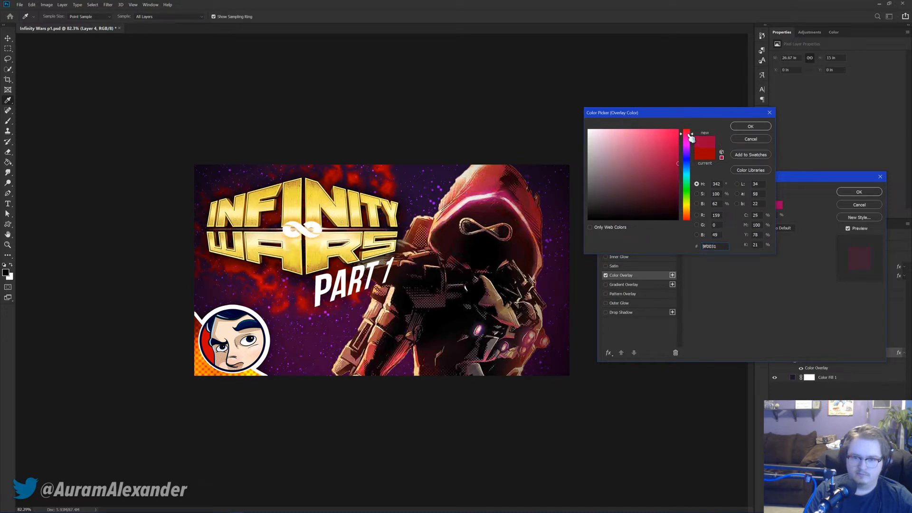
pyautogui.click(745, 127)
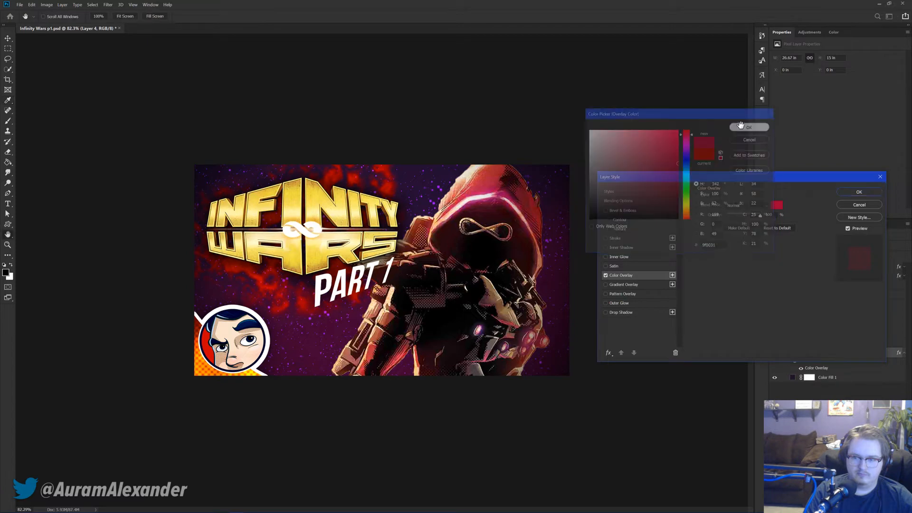
# Step: Accept Layer 4's red color overlay, then try the Soft Light and Hard Light blend modes on it at 100% opacity
pyautogui.click(859, 192)
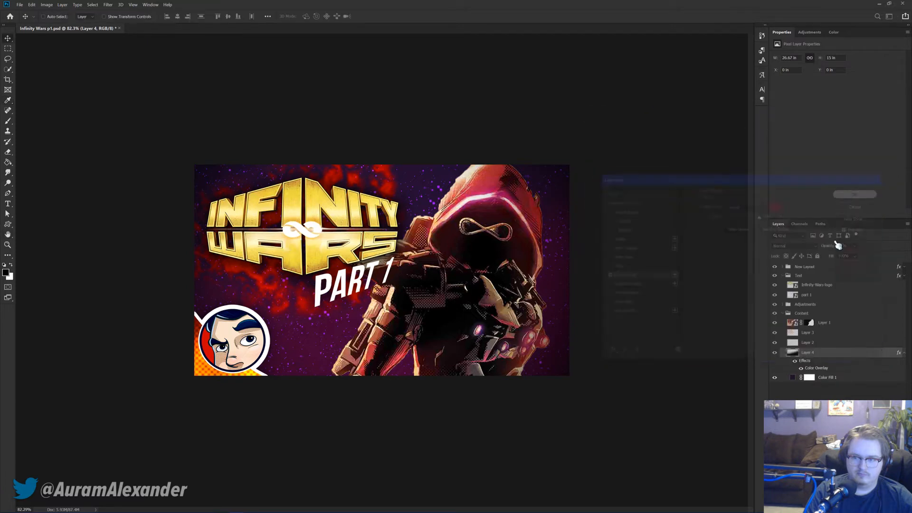
pyautogui.click(905, 353)
pyautogui.scroll(-3, 490, 272)
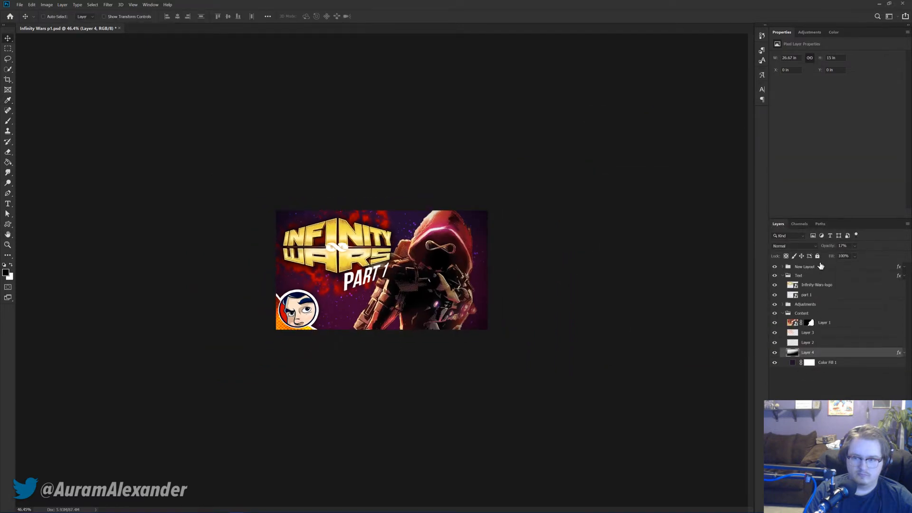
pyautogui.click(794, 246)
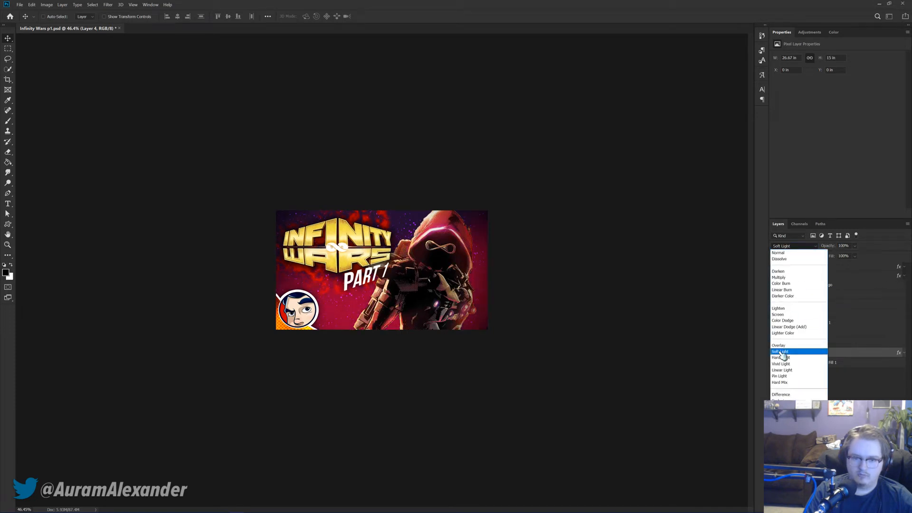
pyautogui.click(781, 352)
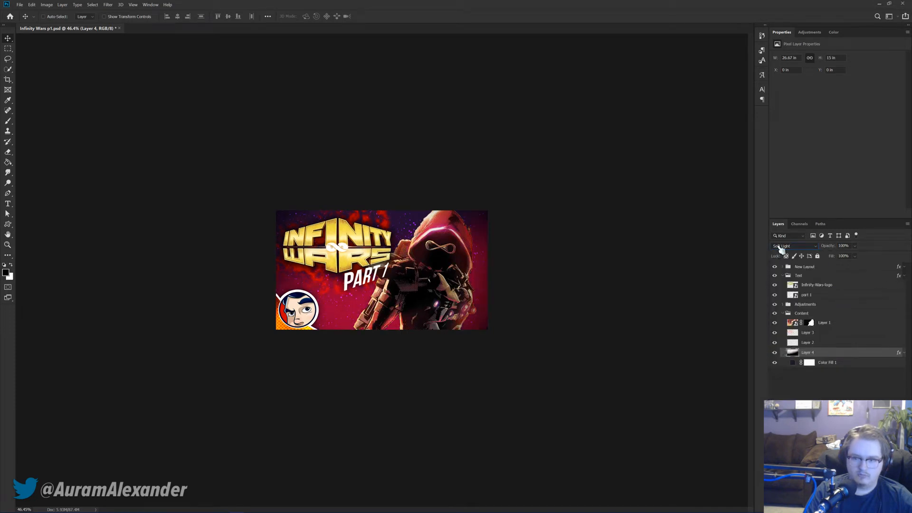
pyautogui.click(782, 248)
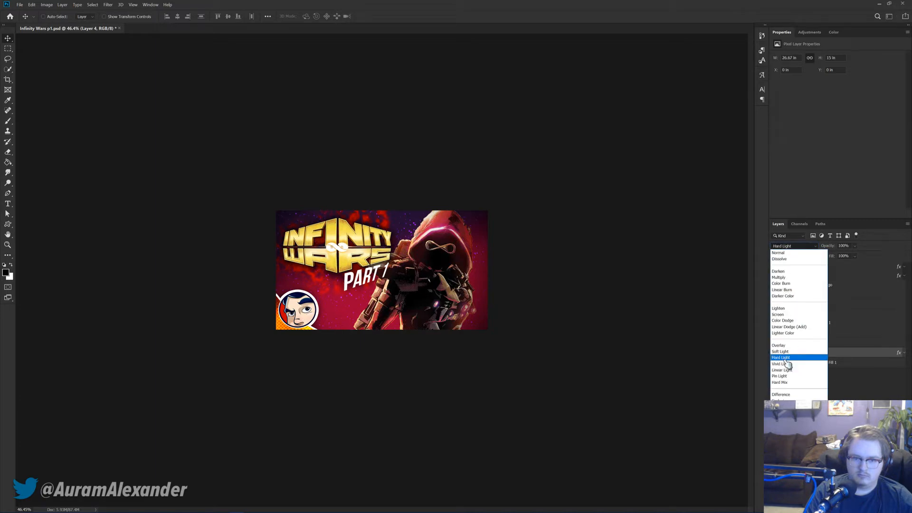
pyautogui.click(788, 246)
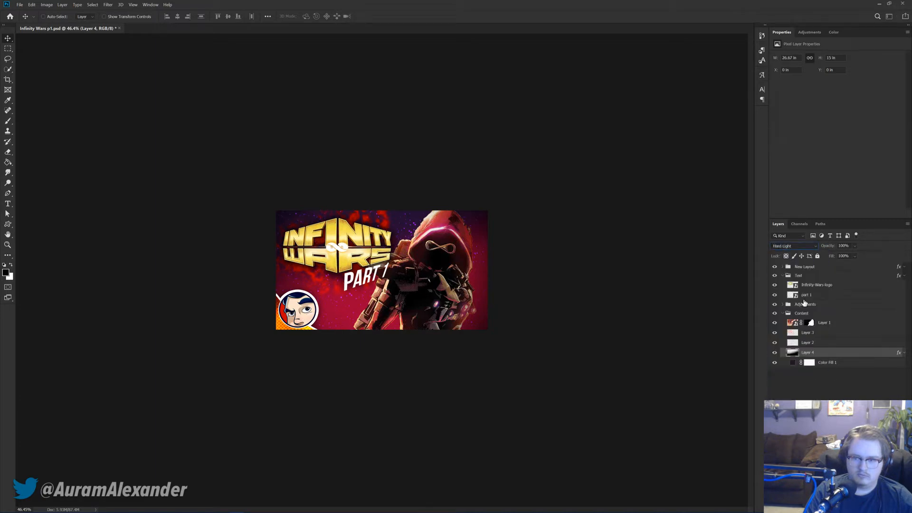
# Step: Delete Layer 4 with its color overlay from the Content group
pyautogui.keyDown('ctrl'); pyautogui.click(842, 354); pyautogui.keyUp('ctrl')
pyautogui.click(843, 353)
pyautogui.press('Delete')
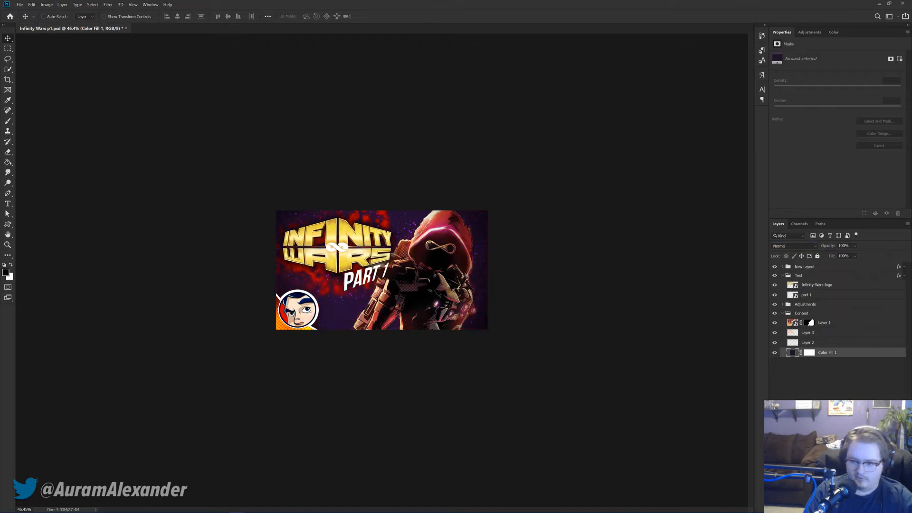
# Step: Add a hot pink solid color fill layer directly above the dark background fill layer
pyautogui.click(864, 506)
pyautogui.click(867, 381)
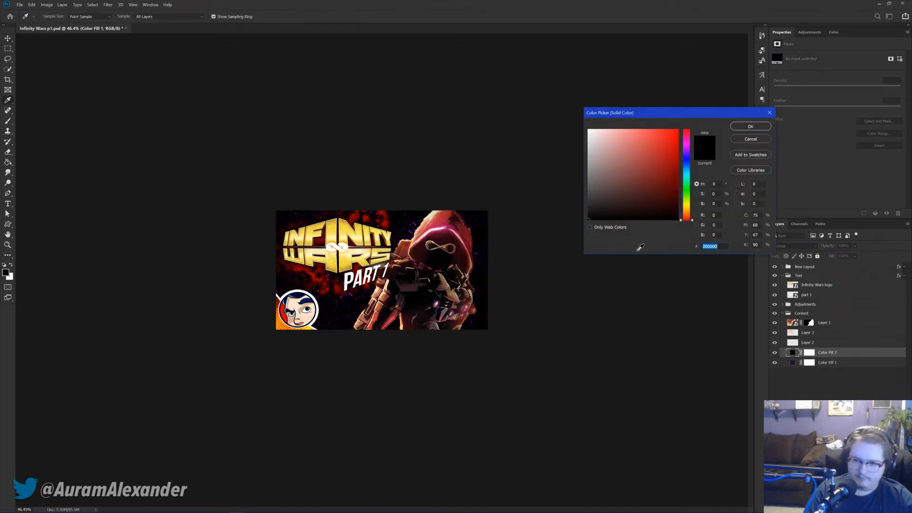
pyautogui.click(687, 146)
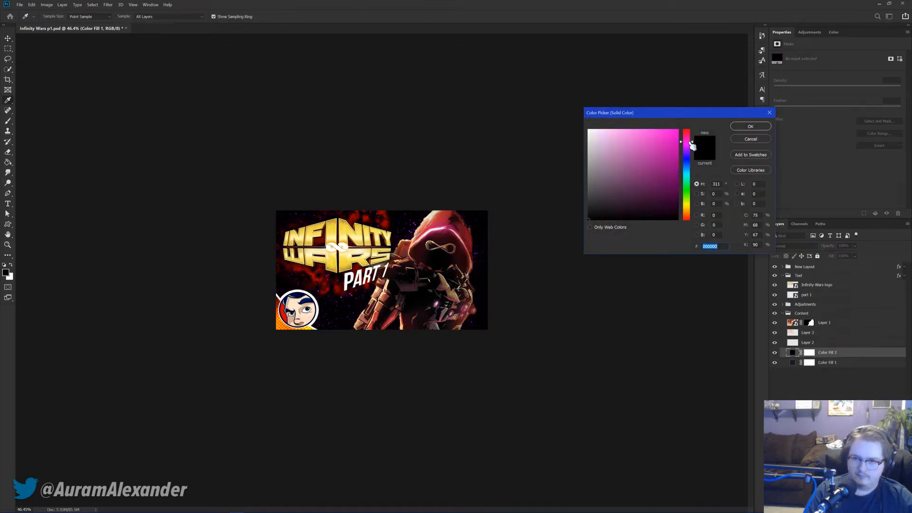
pyautogui.click(668, 130)
pyautogui.click(687, 139)
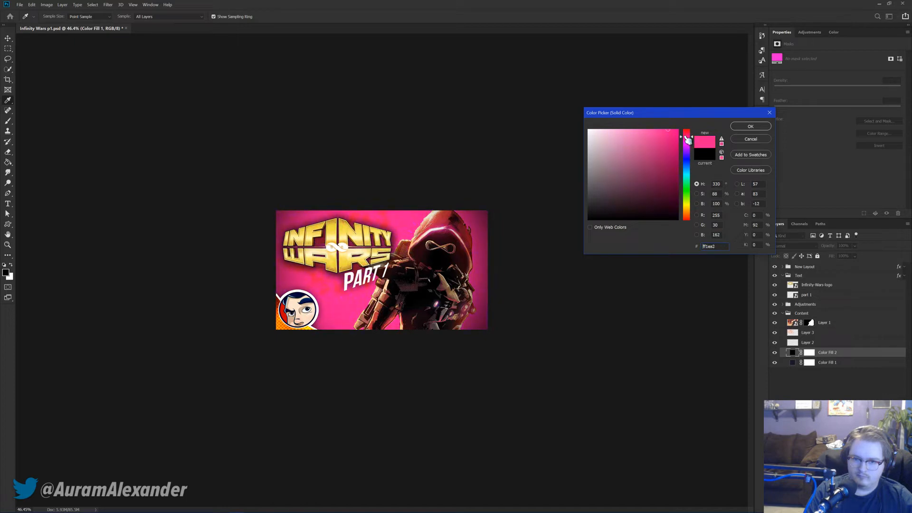
pyautogui.click(749, 128)
# Step: Turn the pink fill layer's mask black and brush white across the lower edge of the thumbnail artwork
pyautogui.click(809, 352)
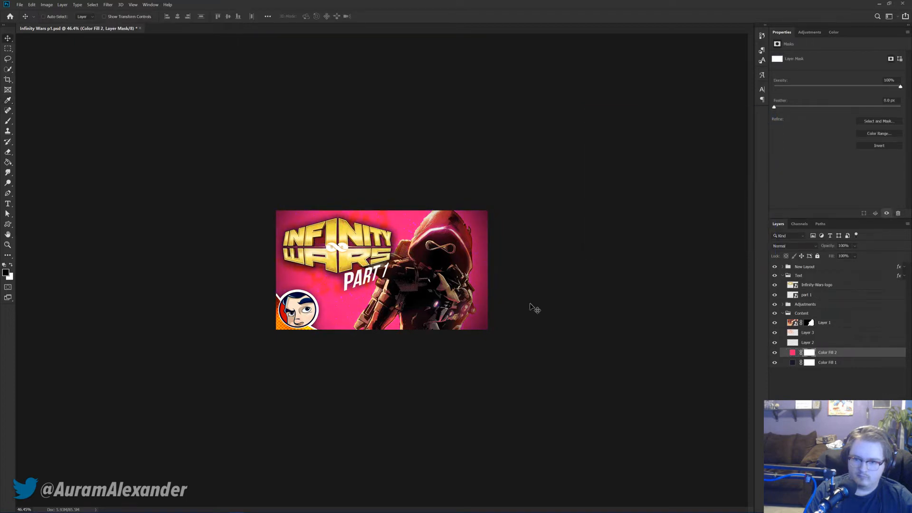
pyautogui.press('b')
pyautogui.press('x')
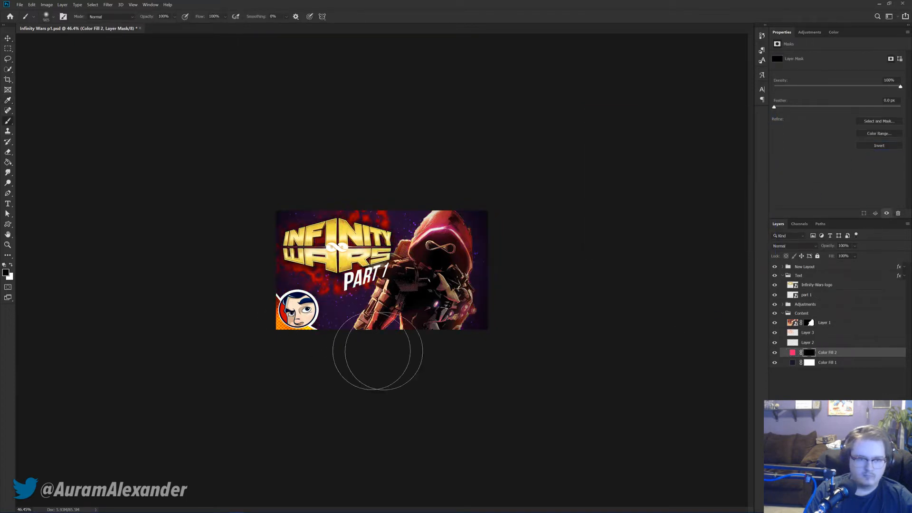
pyautogui.moveTo(235, 336); pyautogui.dragTo(594, 275)
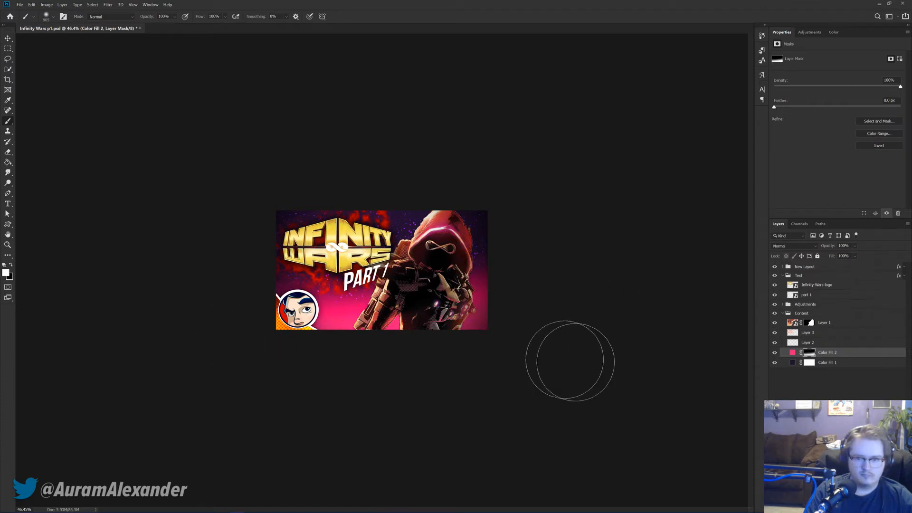
# Step: Set the pink fill layer's blend mode to Soft Light and its opacity to 58%
pyautogui.press('v')
pyautogui.click(795, 247)
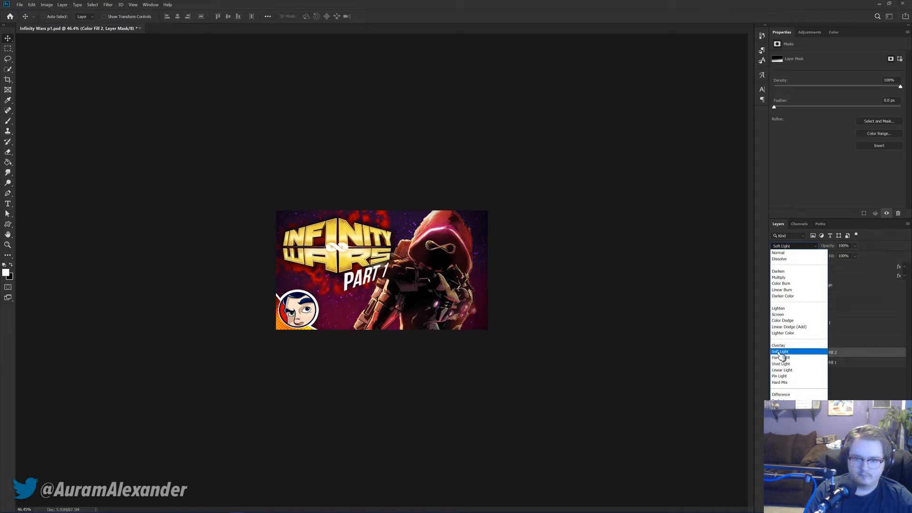
pyautogui.click(779, 354)
pyautogui.click(831, 352)
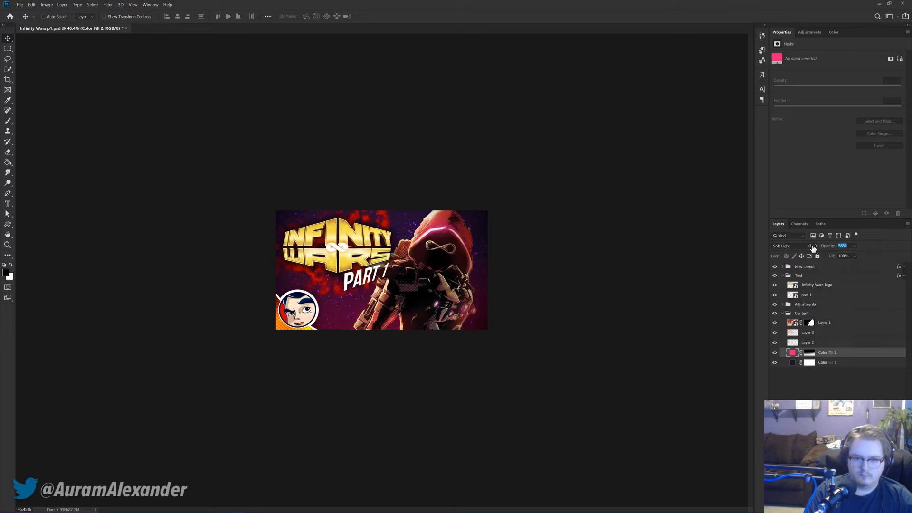
pyautogui.click(809, 352)
pyautogui.press('b')
pyautogui.press('x')
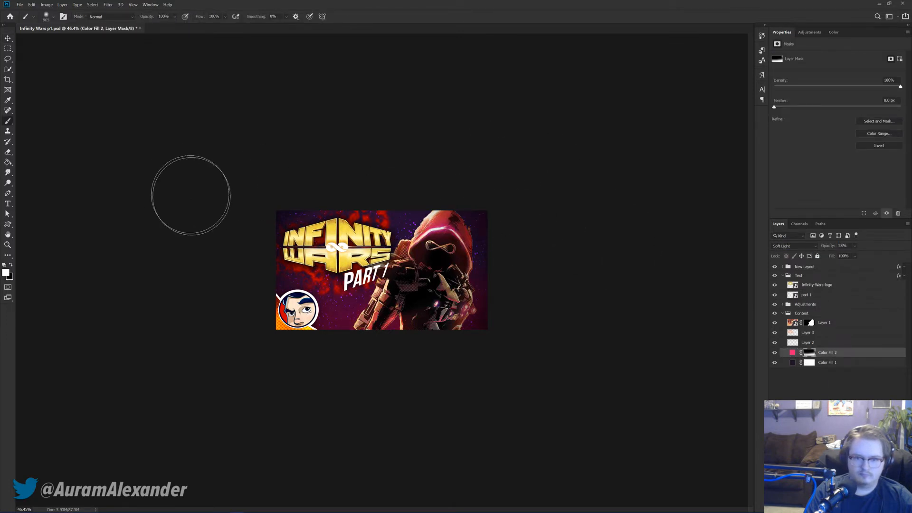
pyautogui.hotkey('alt', 'v')
pyautogui.click(855, 390)
pyautogui.click(854, 387)
pyautogui.press('super')
pyautogui.press('super')
pyautogui.press('v')
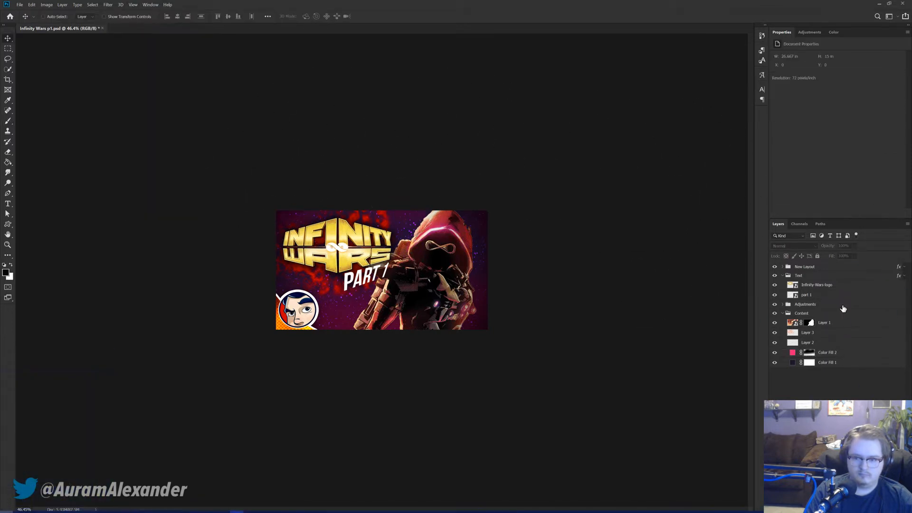
# Step: Lower the pink fill layer's opacity to 40% and deselect the layer
pyautogui.click(831, 354)
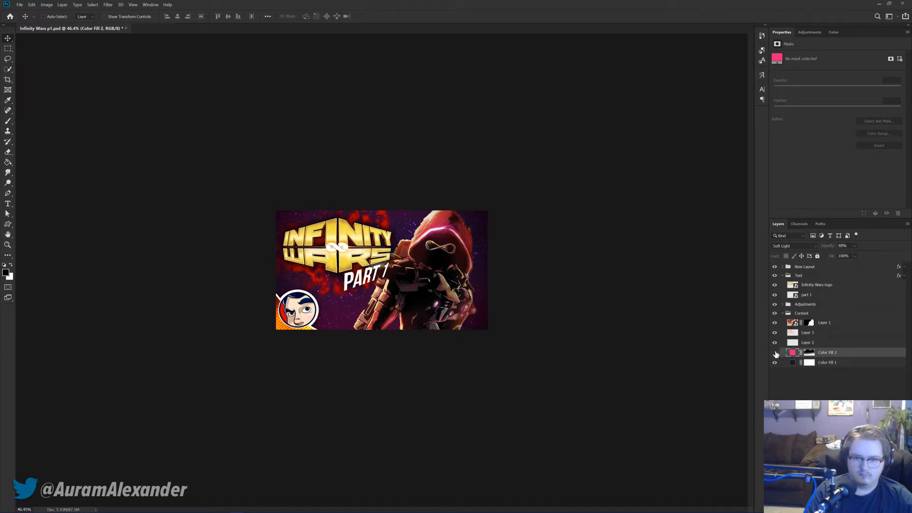
pyautogui.click(902, 327)
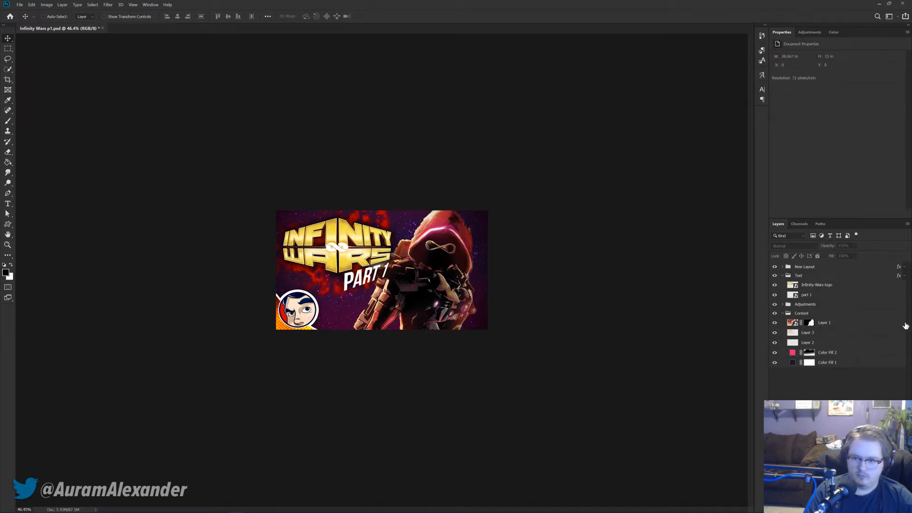
# Step: Add an Outer Glow effect to the hooded figure on Layer 1
pyautogui.doubleClick(895, 327)
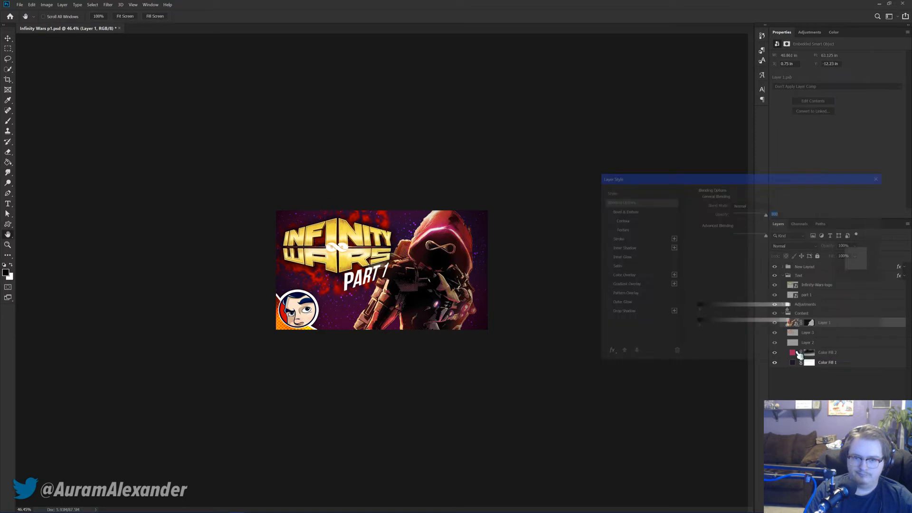
pyautogui.click(624, 304)
pyautogui.click(848, 195)
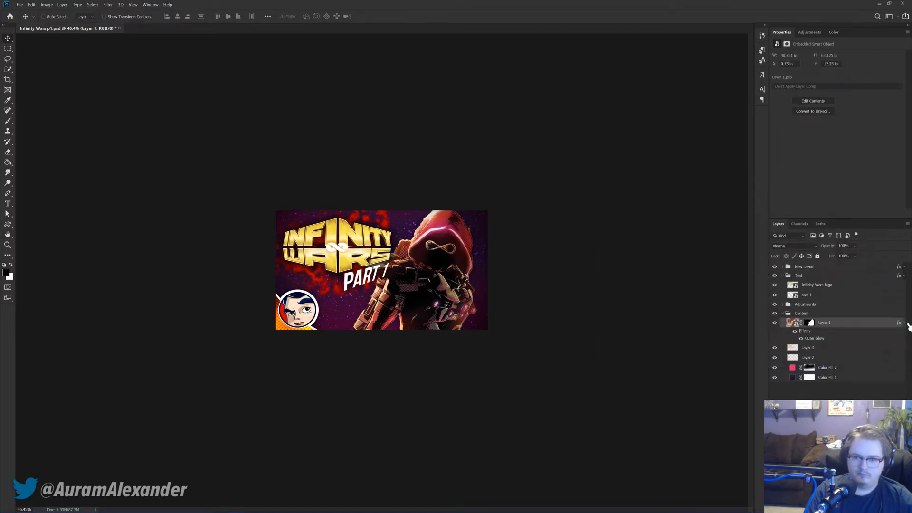
pyautogui.click(843, 387)
# Step: Reduce the opacity of Layer 2 slightly and collapse the effects list of Layer 1
pyautogui.click(829, 357)
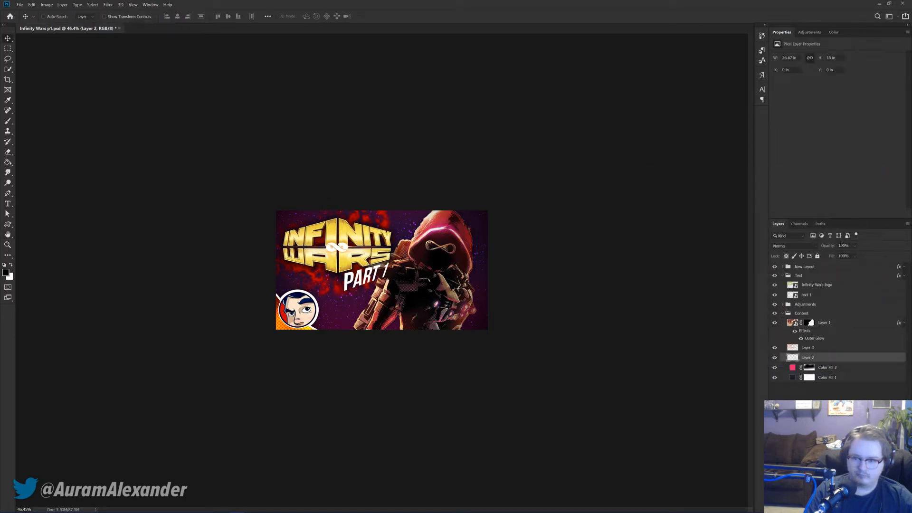
pyautogui.moveTo(829, 247); pyautogui.dragTo(822, 247)
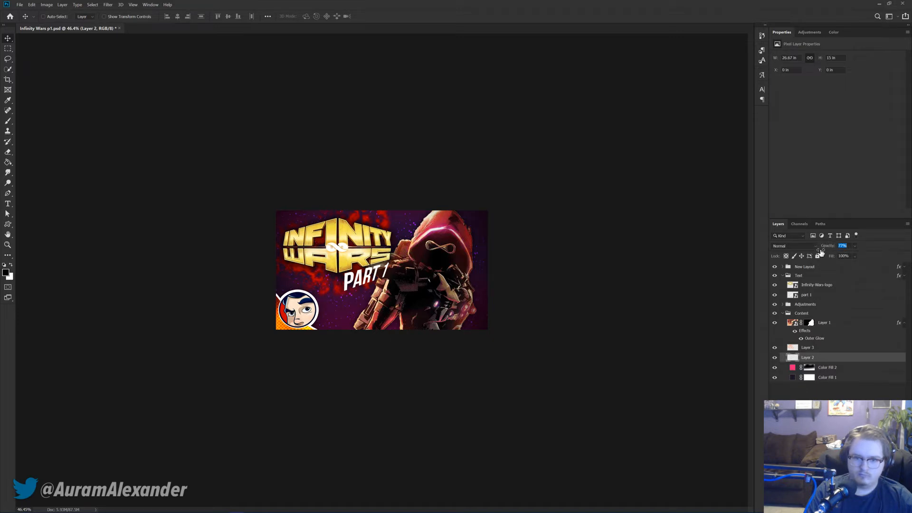
pyautogui.keyDown('ctrl'); pyautogui.click(839, 358); pyautogui.keyUp('ctrl')
pyautogui.click(906, 326)
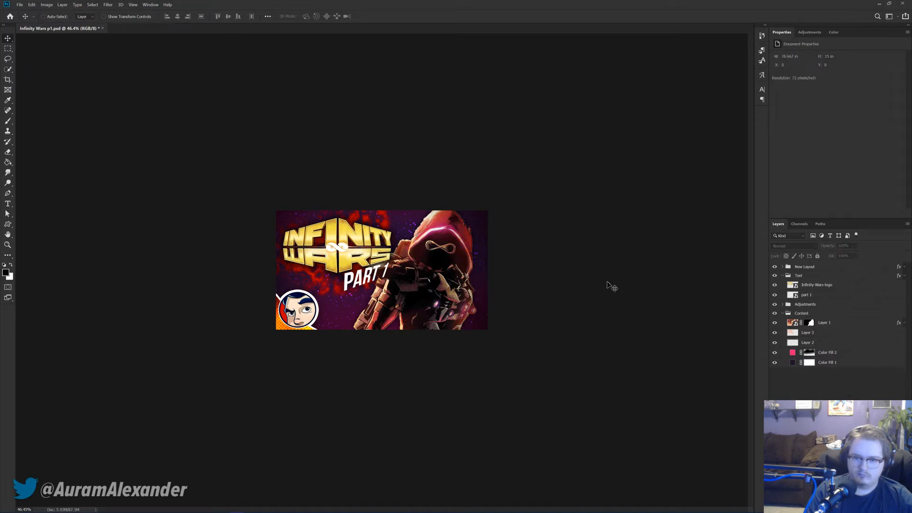
# Step: Refine the hooded figure's layer mask in Select and Mask with Shift Edge at -98%
pyautogui.scroll(-2, 523, 275)
pyautogui.scroll(4, 432, 259)
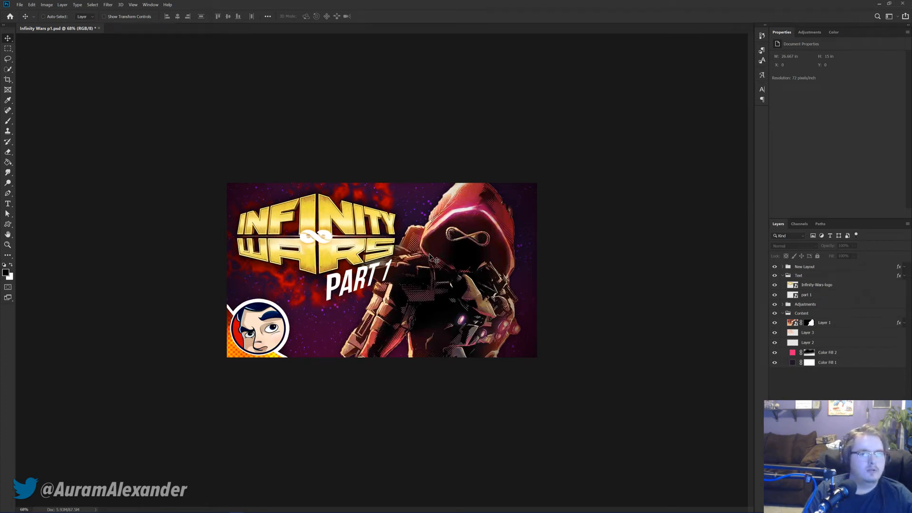
pyautogui.scroll(1, 560, 307)
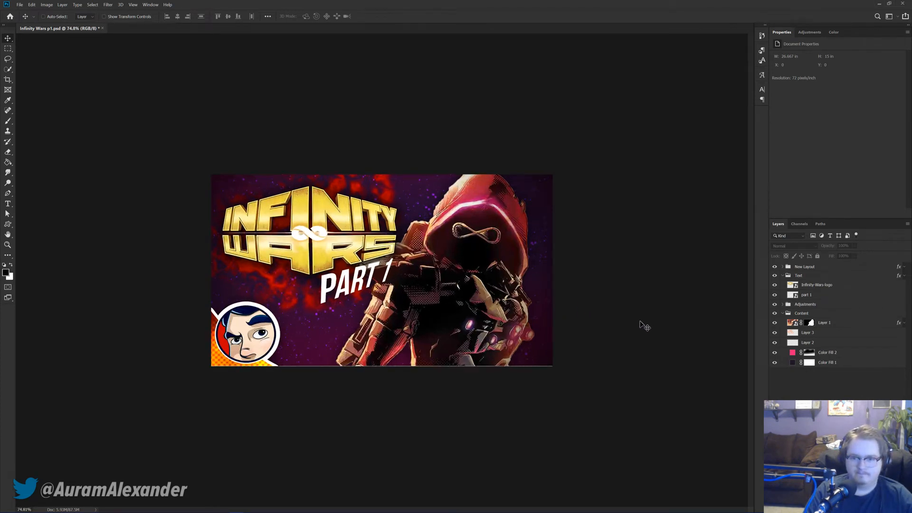
pyautogui.scroll(1, 642, 328)
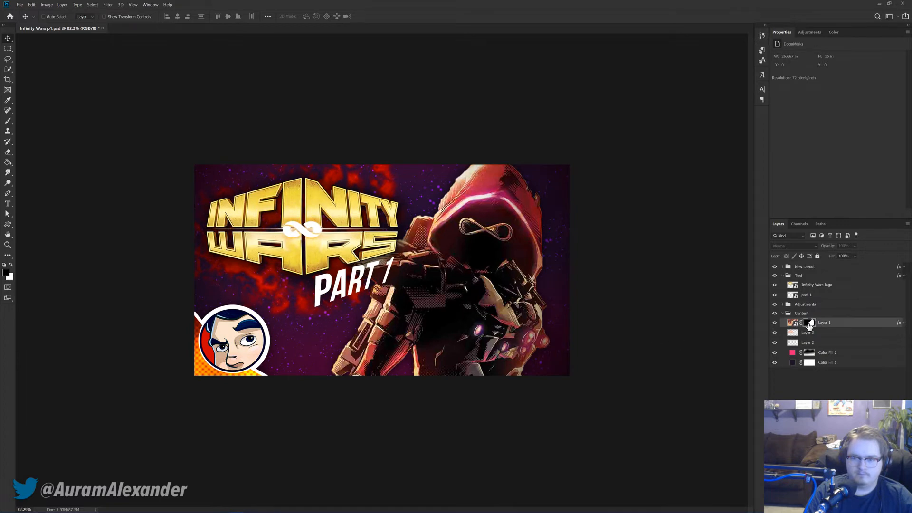
pyautogui.doubleClick(809, 324)
pyautogui.moveTo(841, 275); pyautogui.dragTo(811, 279)
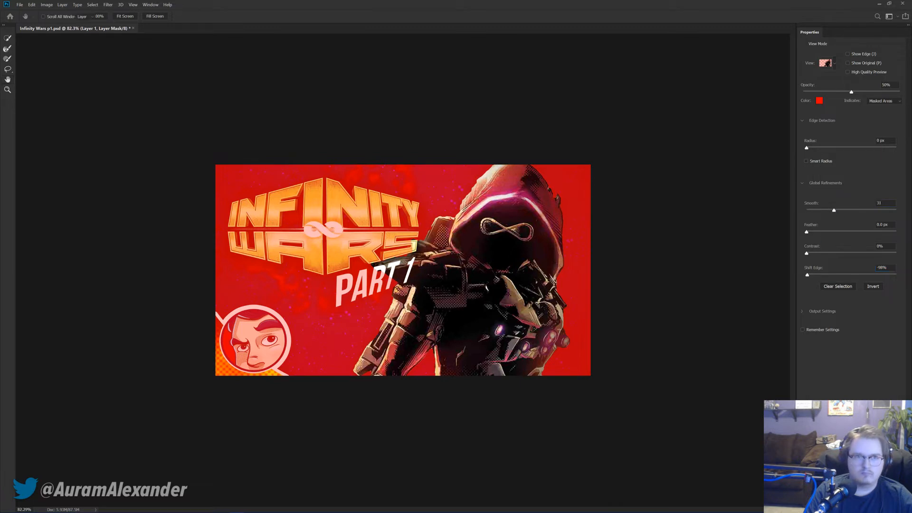
pyautogui.press('Return')
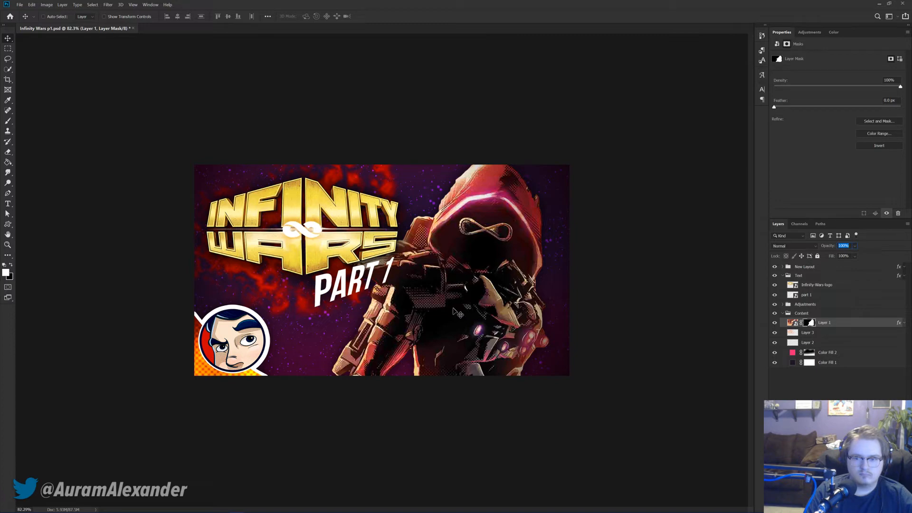
# Step: Apply a Levels adjustment to the hooded figure on Layer 1 with input black at 9 and input white at 222
pyautogui.click(794, 324)
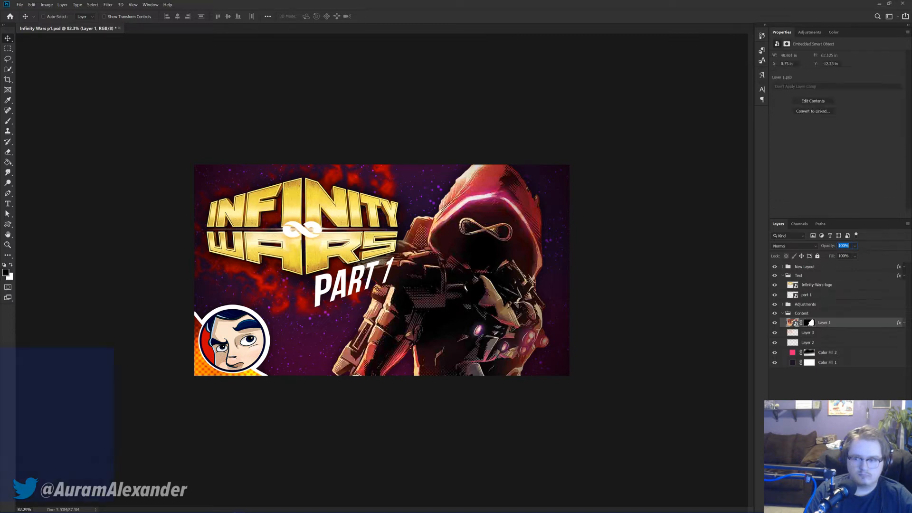
pyautogui.hotkey('ctrl', 'l')
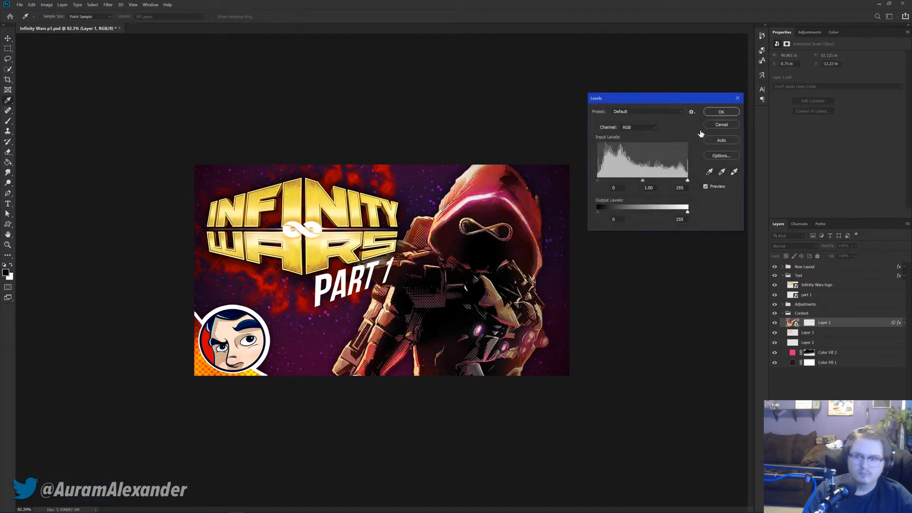
pyautogui.moveTo(688, 97); pyautogui.dragTo(696, 96)
pyautogui.moveTo(702, 181); pyautogui.dragTo(695, 180)
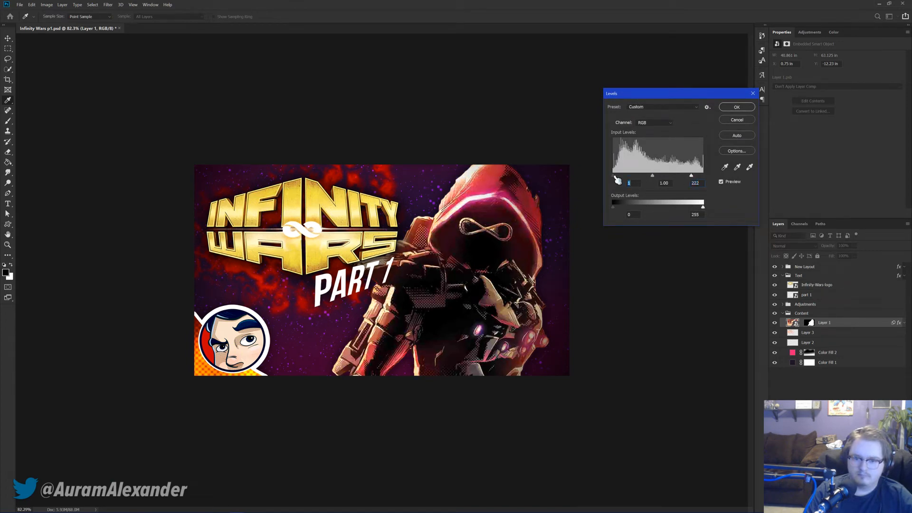
pyautogui.click(722, 183)
pyautogui.click(722, 183)
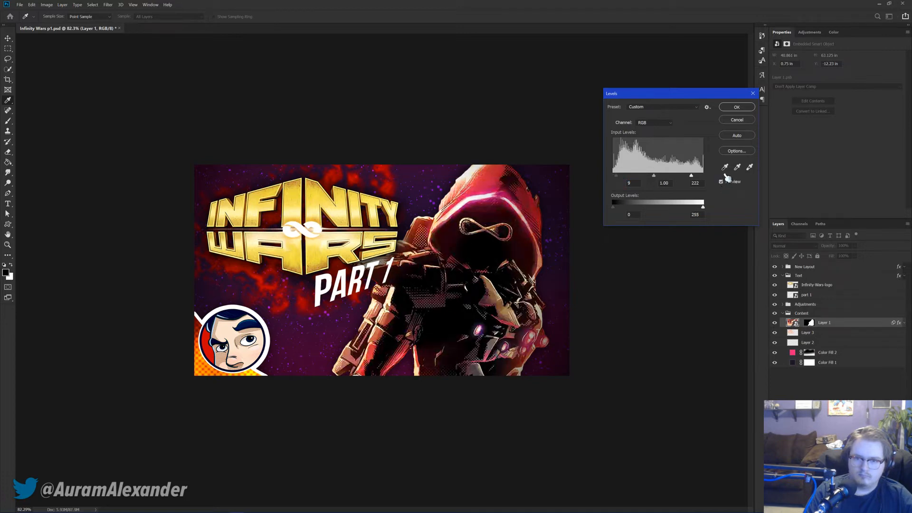
pyautogui.click(732, 105)
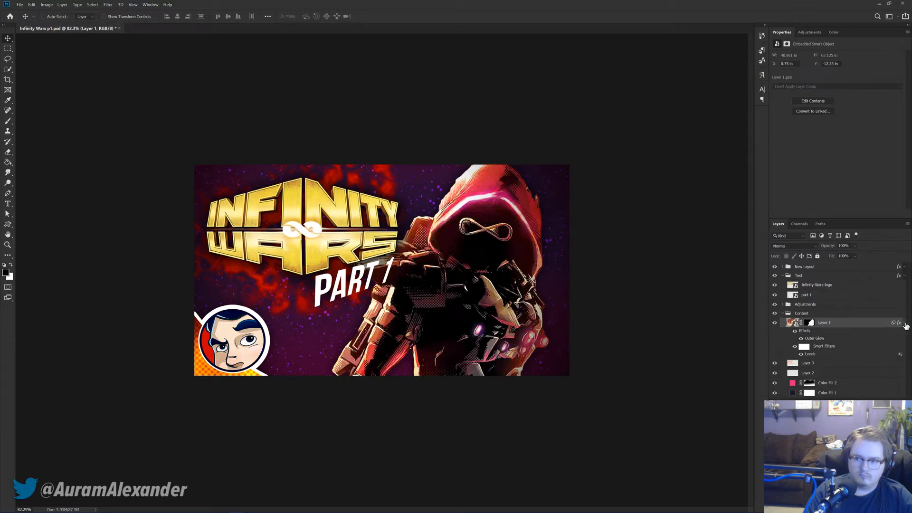
pyautogui.click(804, 378)
pyautogui.scroll(-5, 482, 295)
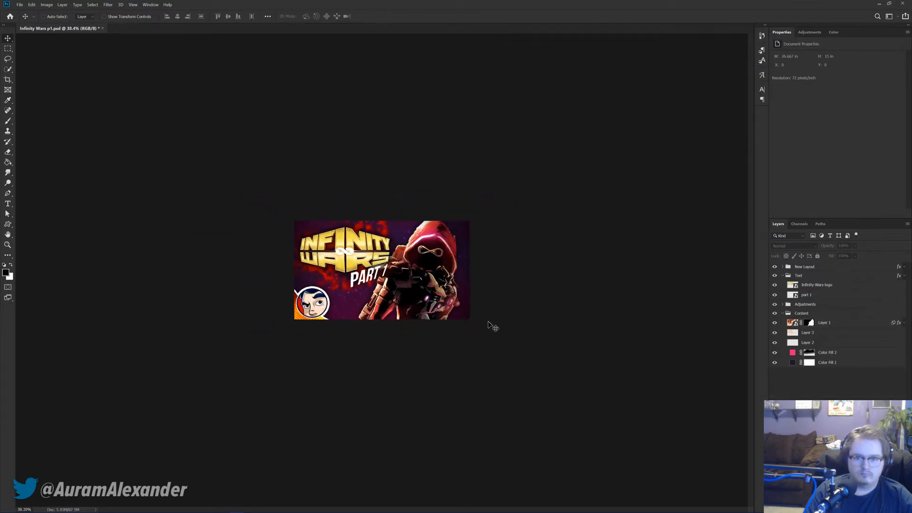
# Step: Check the whole thumbnail at different magnifications and save the Infinity Wars p1.psd document
pyautogui.scroll(3, 494, 325)
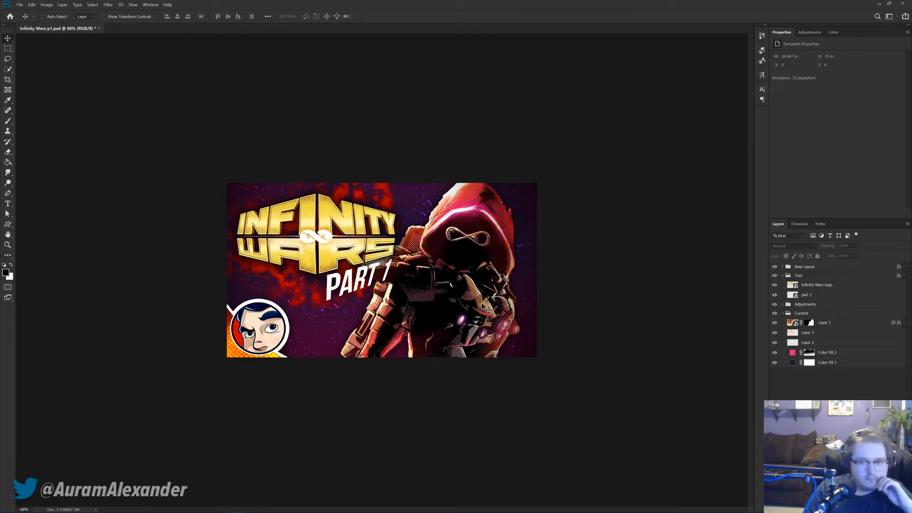
pyautogui.scroll(-1, 475, 308)
pyautogui.scroll(3, 478, 306)
pyautogui.hotkey('ctrl', 's')
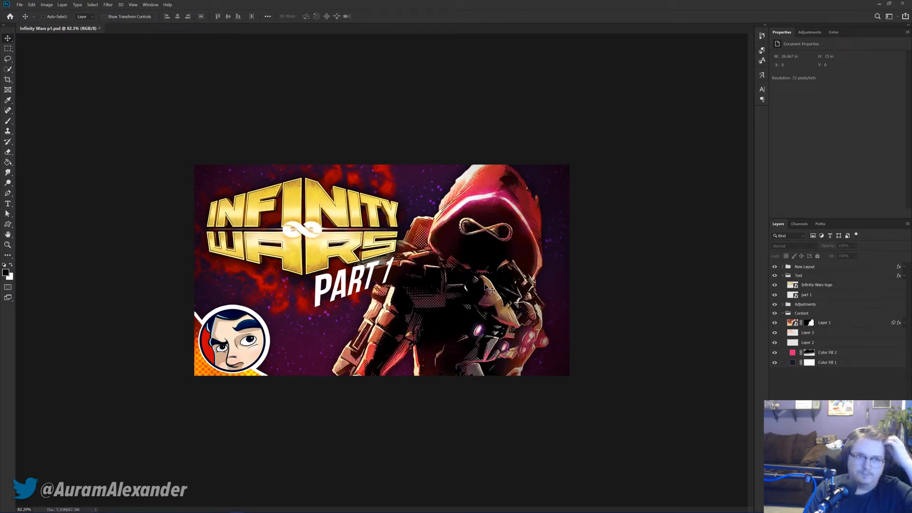
# Step: Save a JPEG version of the thumbnail in the Misc. Thumbnails folder at Maximum quality 12 with the Progressive format
pyautogui.hotkey('ctrl', 'shift', 's')
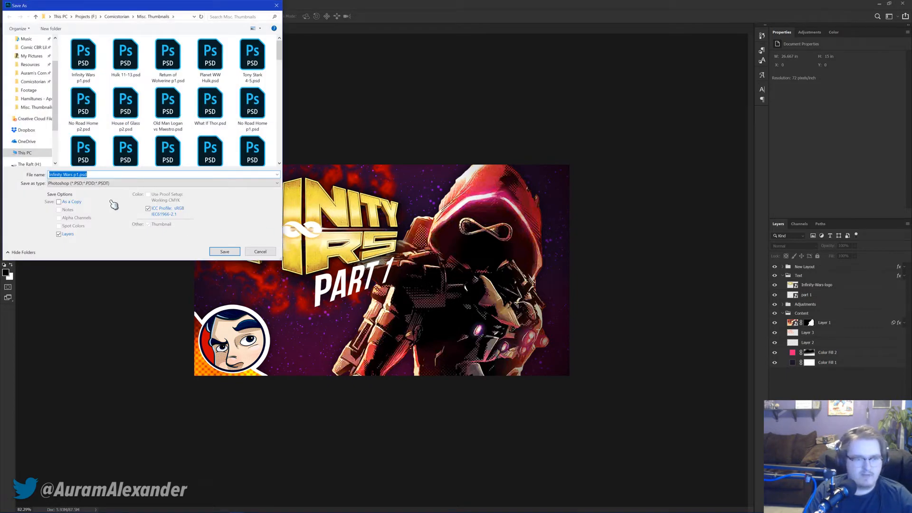
pyautogui.click(78, 185)
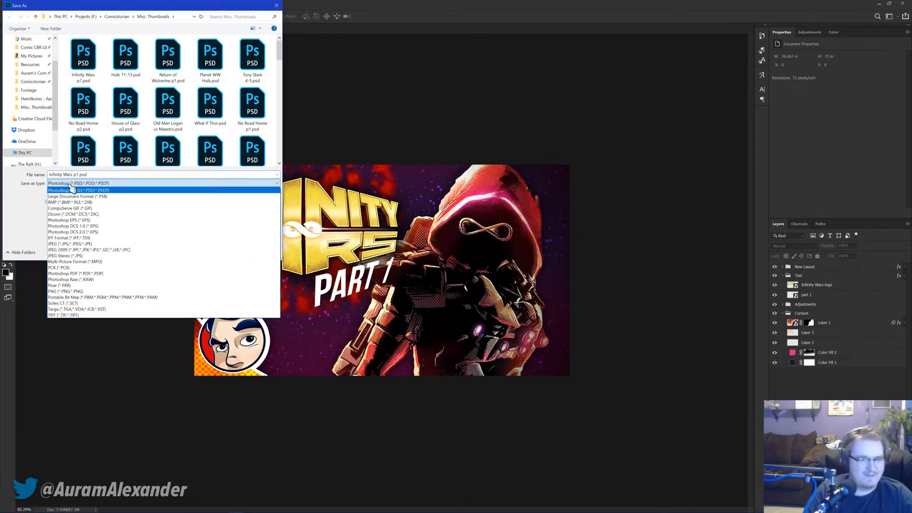
pyautogui.click(78, 245)
pyautogui.click(226, 252)
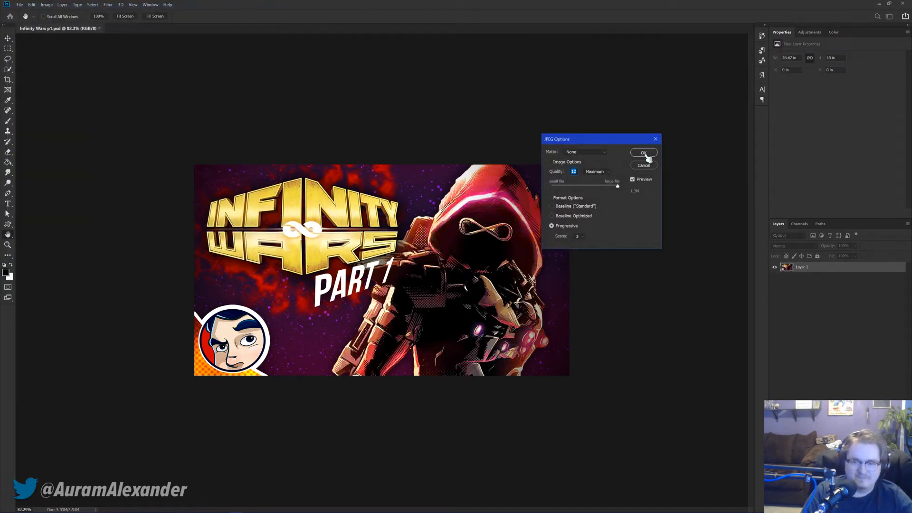
pyautogui.click(645, 153)
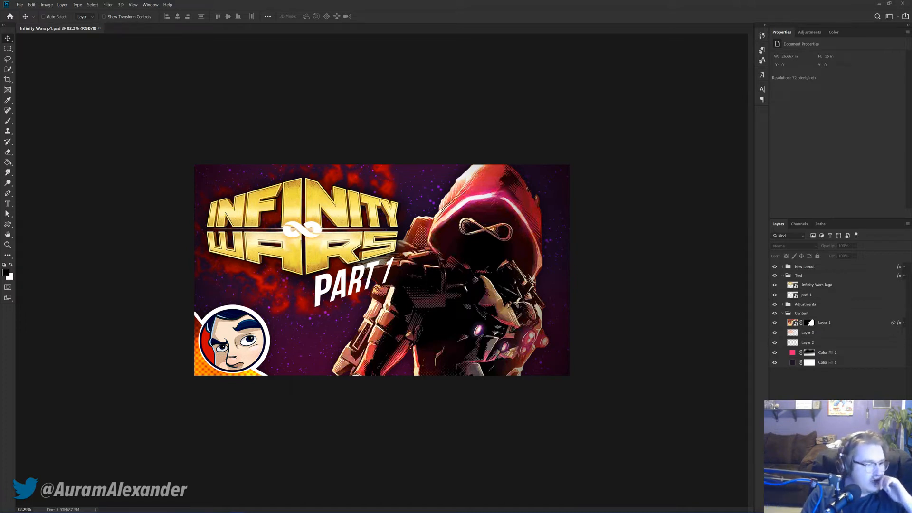
# Step: Switch to the YouTube window in Chrome and search for "comicstorian thanos"
pyautogui.moveTo(33, 507)
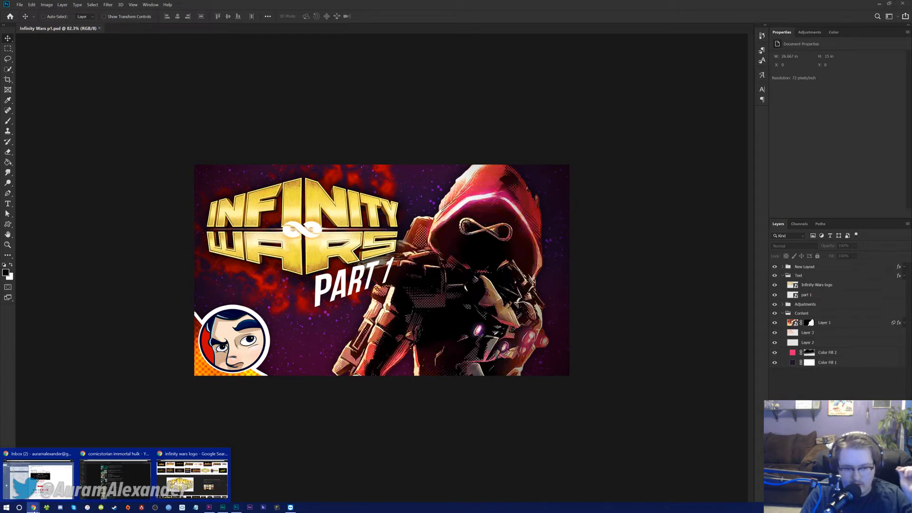
pyautogui.click(115, 475)
pyautogui.moveTo(427, 47); pyautogui.dragTo(358, 48)
pyautogui.write('thanos')
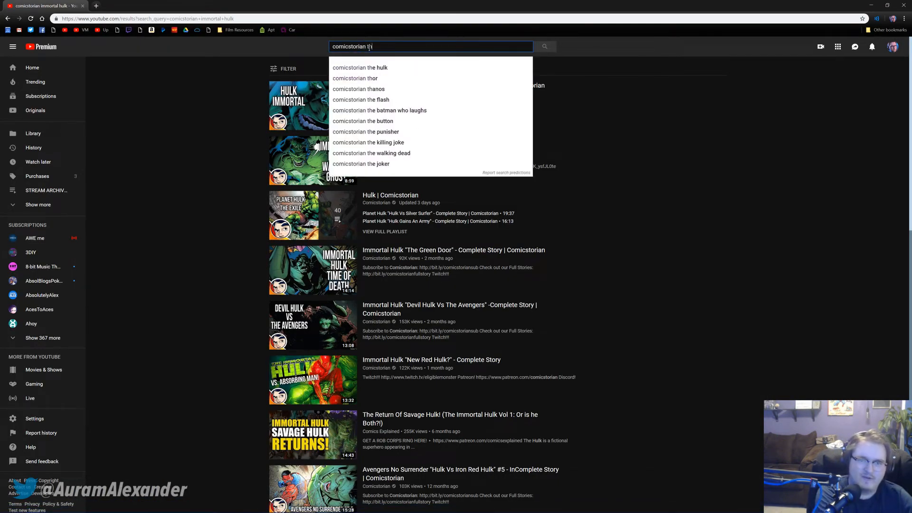
pyautogui.press('Return')
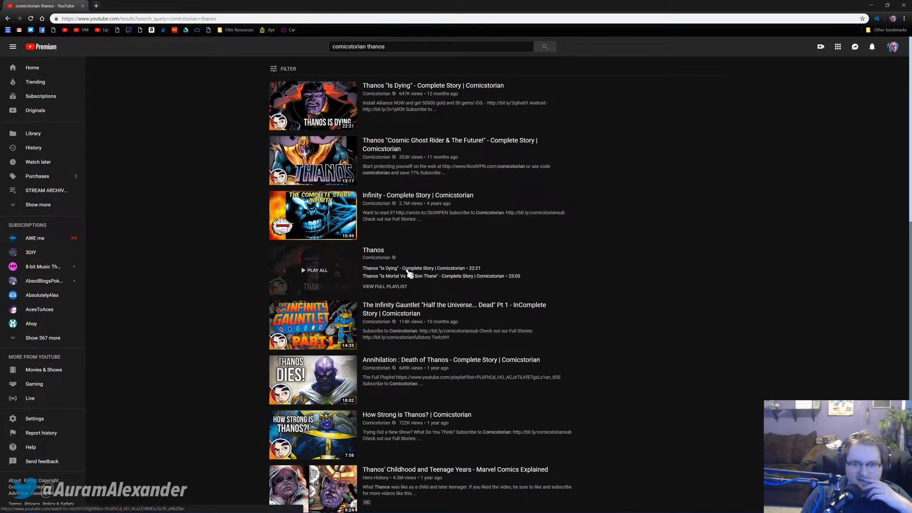
pyautogui.middleClick(226, 221)
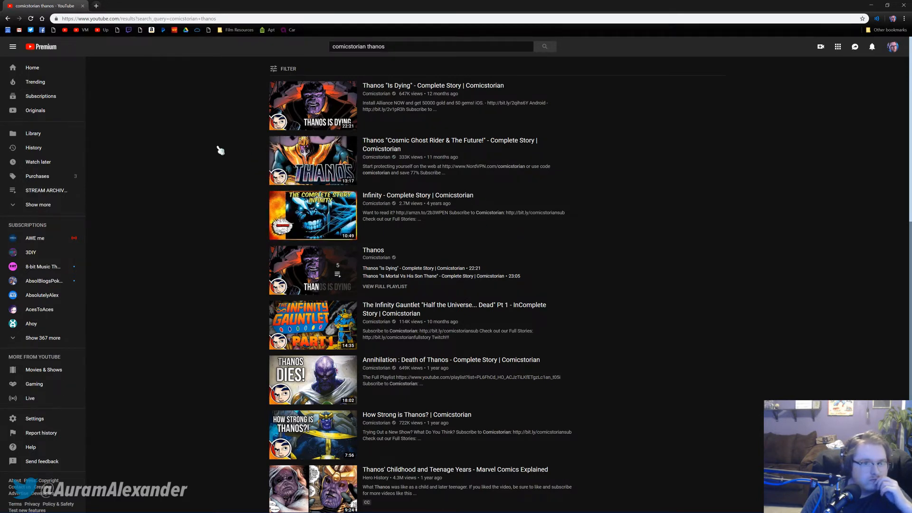
# Step: Open the Comicstorian Thanos playlist and skim the "Is Dying" and "Is Mortal Vs His Son Thane" videos
pyautogui.click(376, 254)
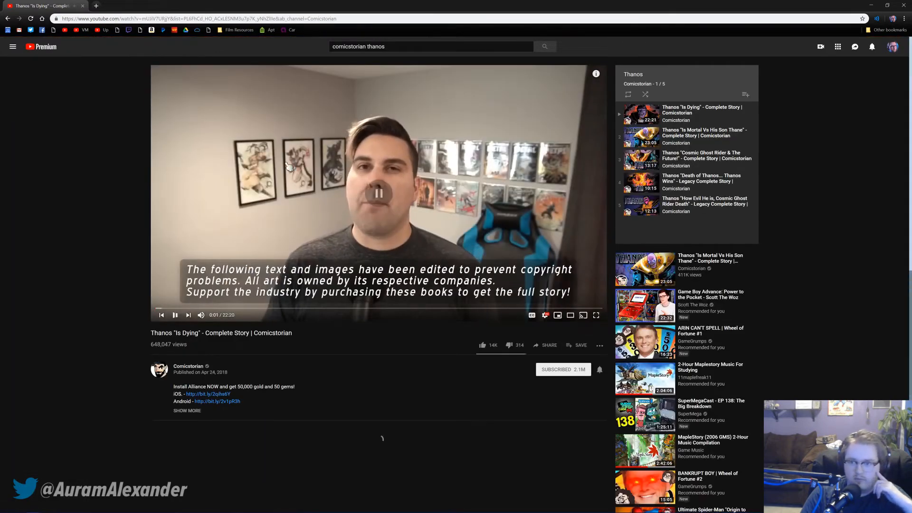
pyautogui.click(289, 166)
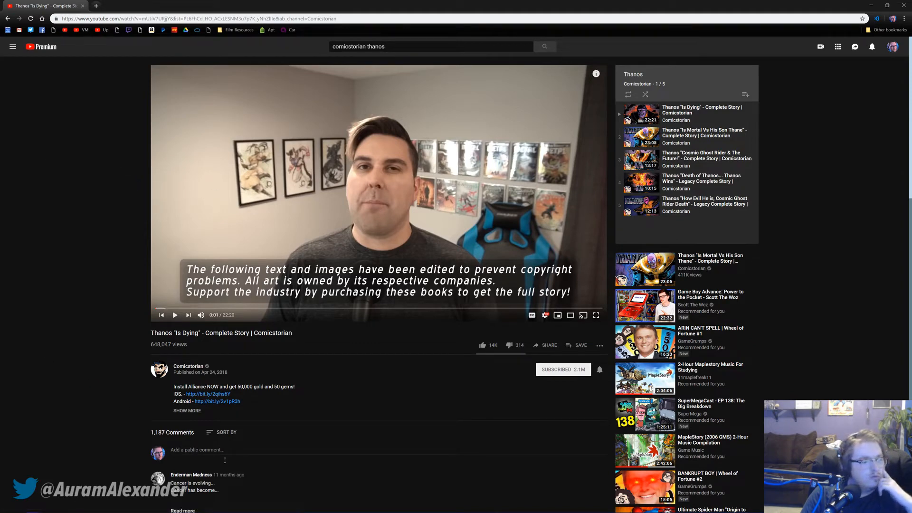
pyautogui.moveTo(171, 511)
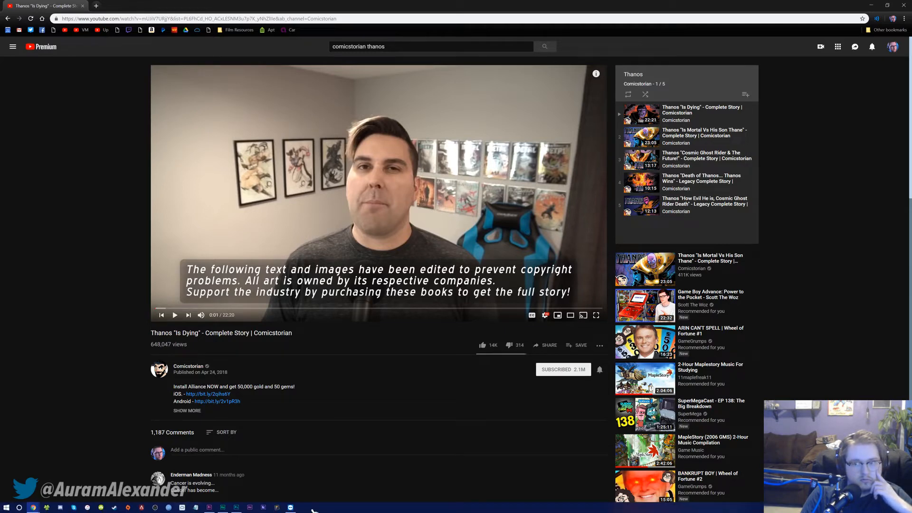
pyautogui.click(677, 135)
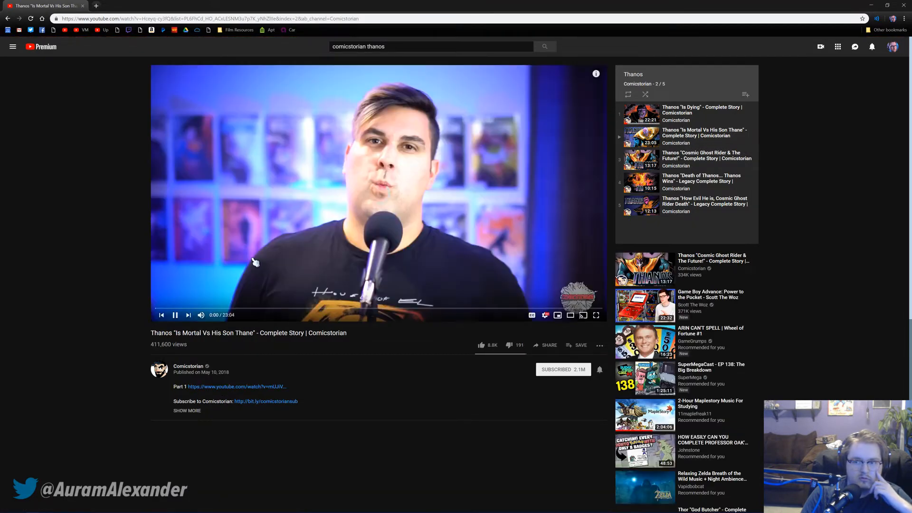
pyautogui.click(232, 309)
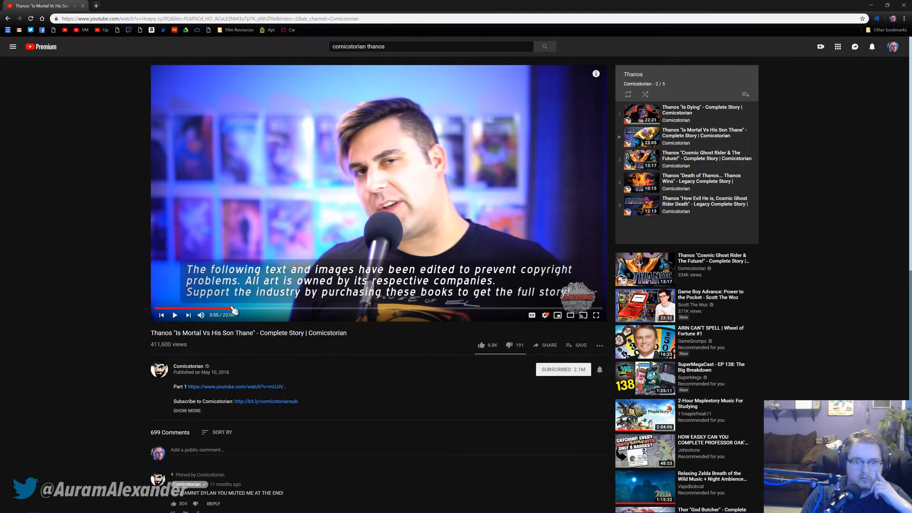
pyautogui.click(245, 309)
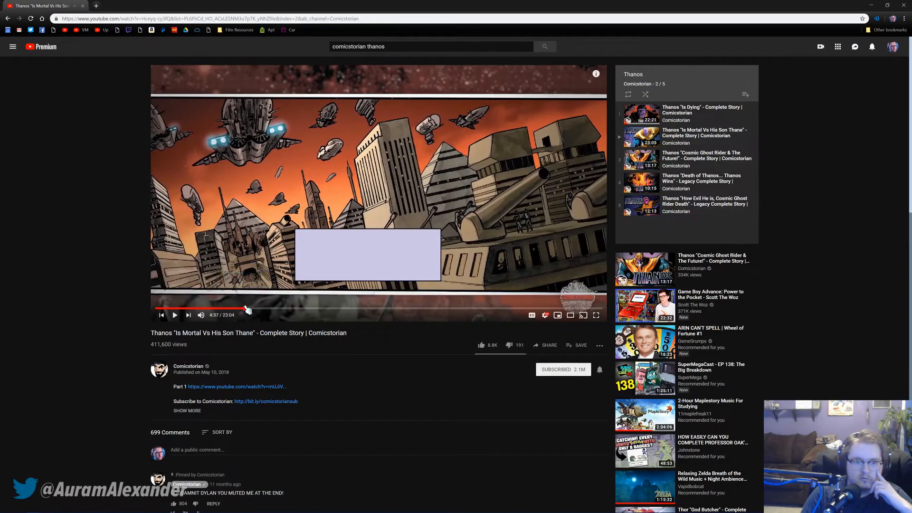
pyautogui.press('space')
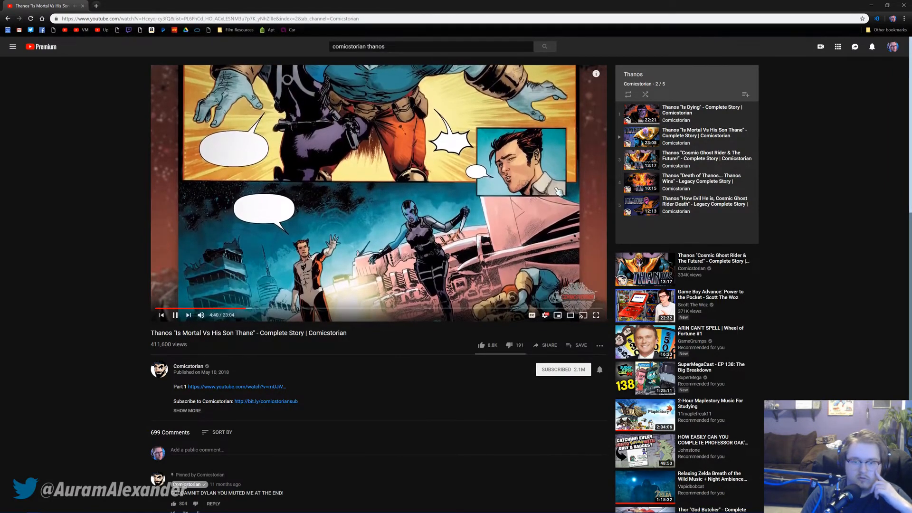
# Step: Look through the remaining Thanos playlist videos, revisit "Is Dying", and open the Comicstorian channel page
pyautogui.click(683, 157)
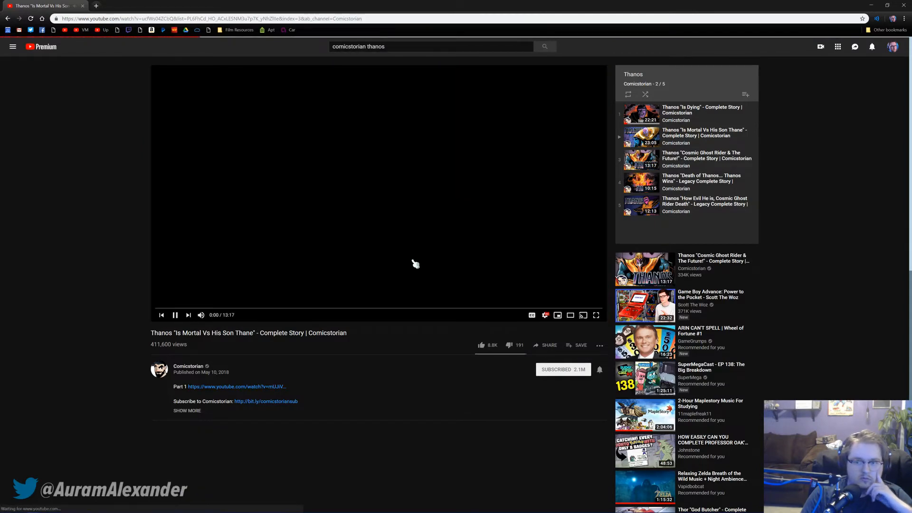
pyautogui.click(684, 185)
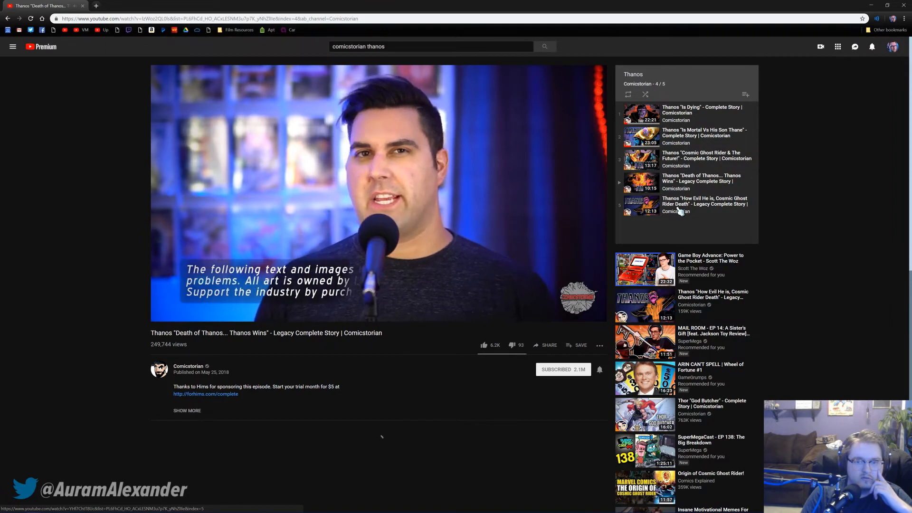
pyautogui.click(681, 212)
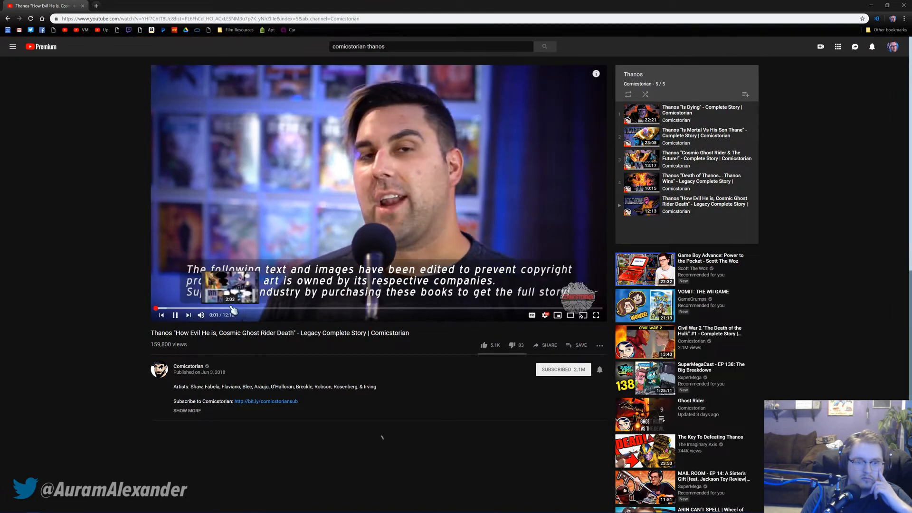
pyautogui.click(232, 309)
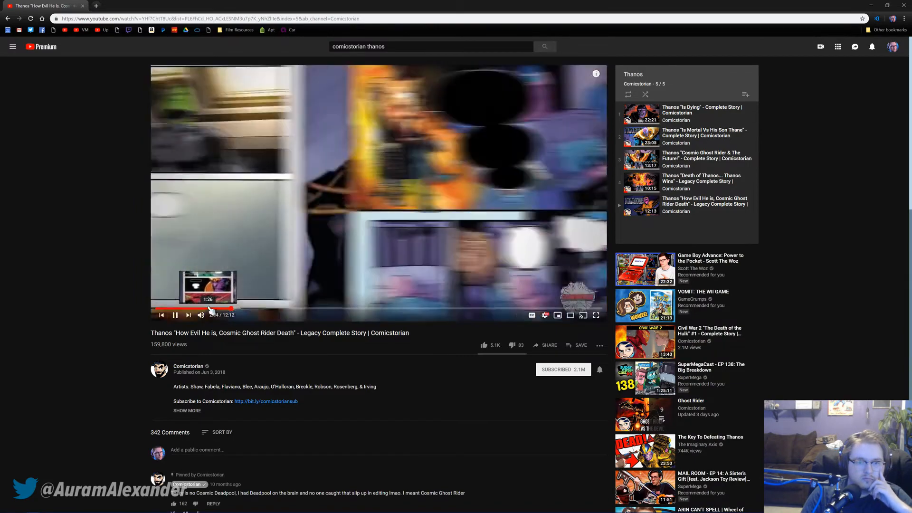
pyautogui.moveTo(159, 309); pyautogui.dragTo(98, 315)
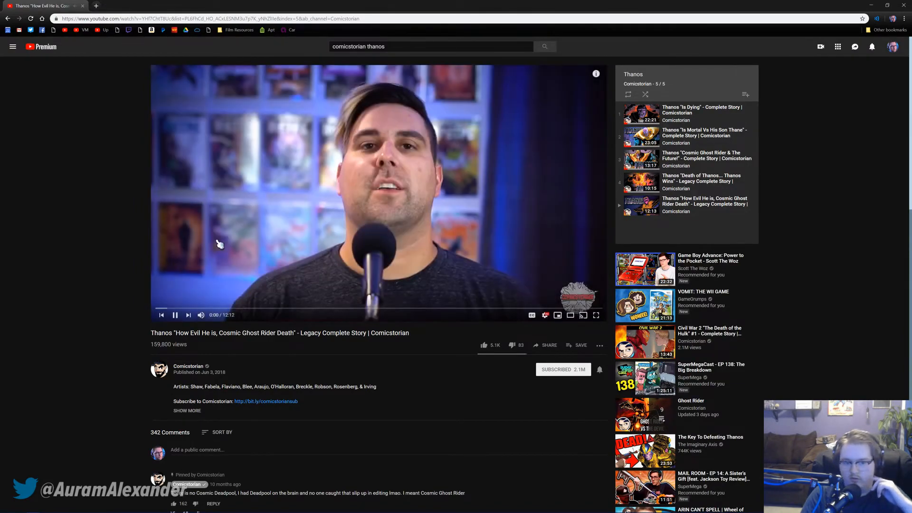
pyautogui.click(663, 110)
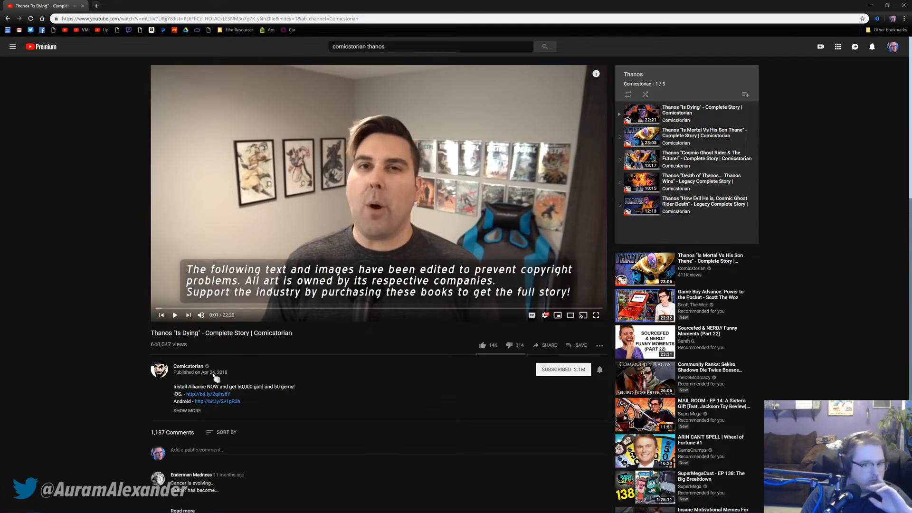
pyautogui.click(189, 366)
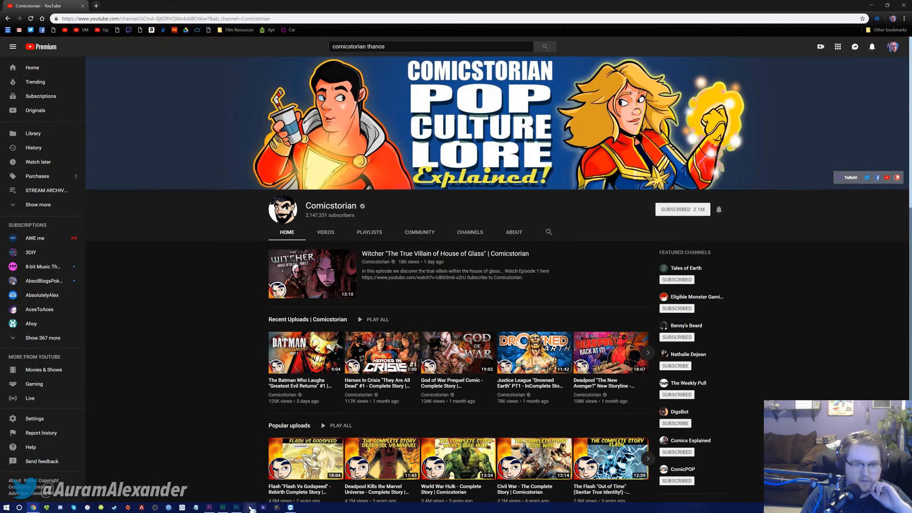
# Step: Return to Photoshop and add a white (ffffff) 2 px outside Stroke to the hooded figure on Layer 1
pyautogui.click(250, 507)
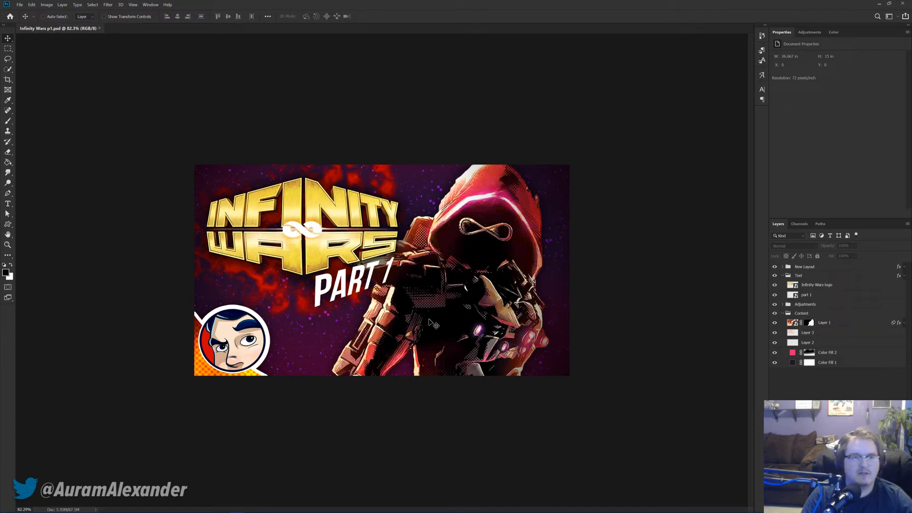
pyautogui.scroll(3, 433, 324)
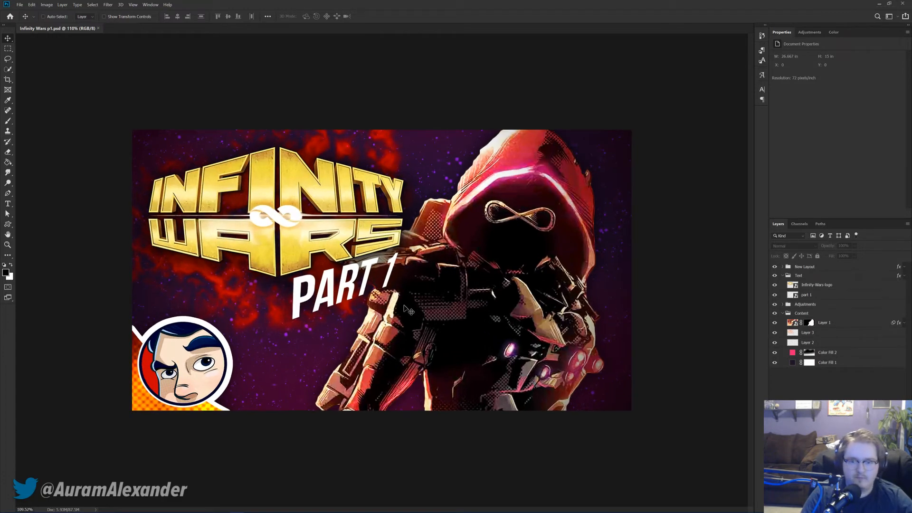
pyautogui.rightClick(886, 323)
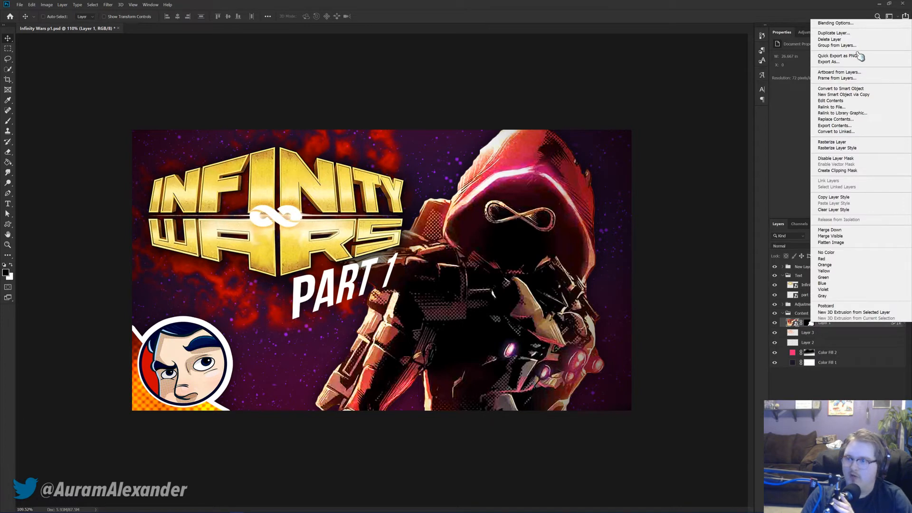
pyautogui.click(536, 187)
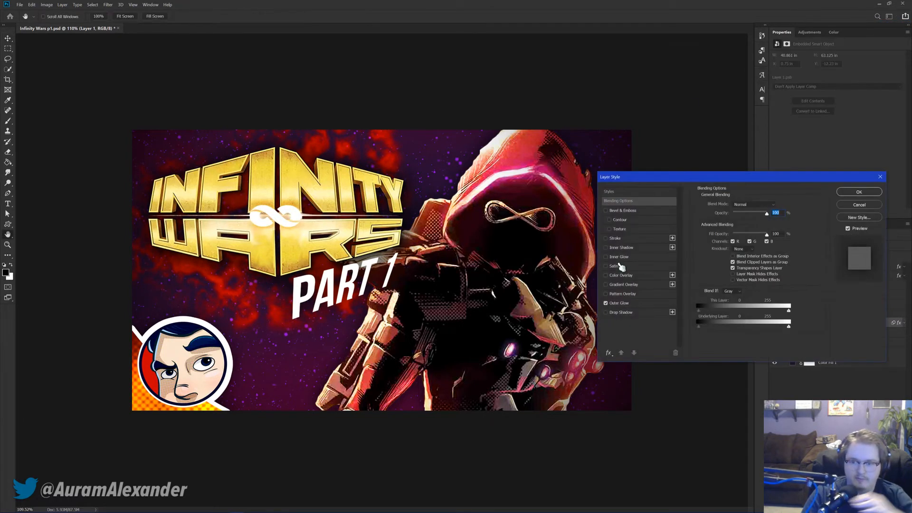
pyautogui.click(611, 238)
pyautogui.click(716, 261)
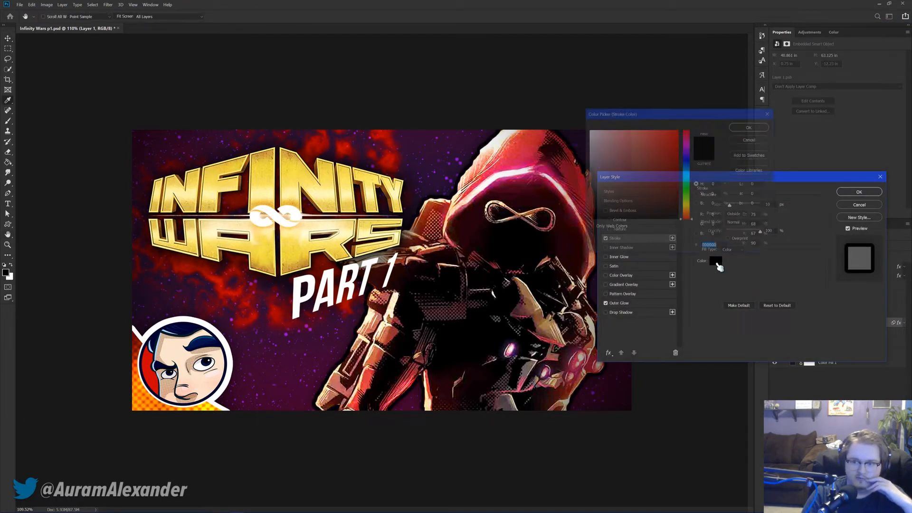
pyautogui.write('ffffff')
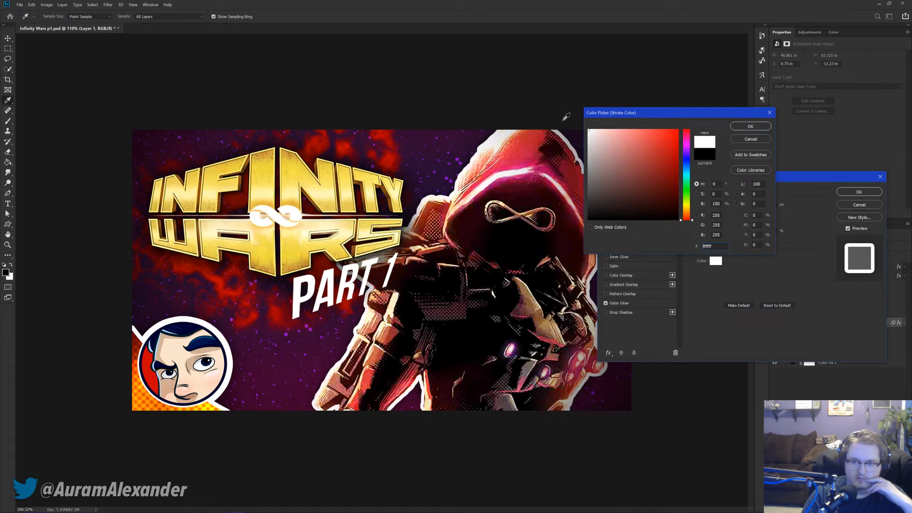
pyautogui.click(749, 129)
pyautogui.moveTo(734, 205); pyautogui.dragTo(730, 209)
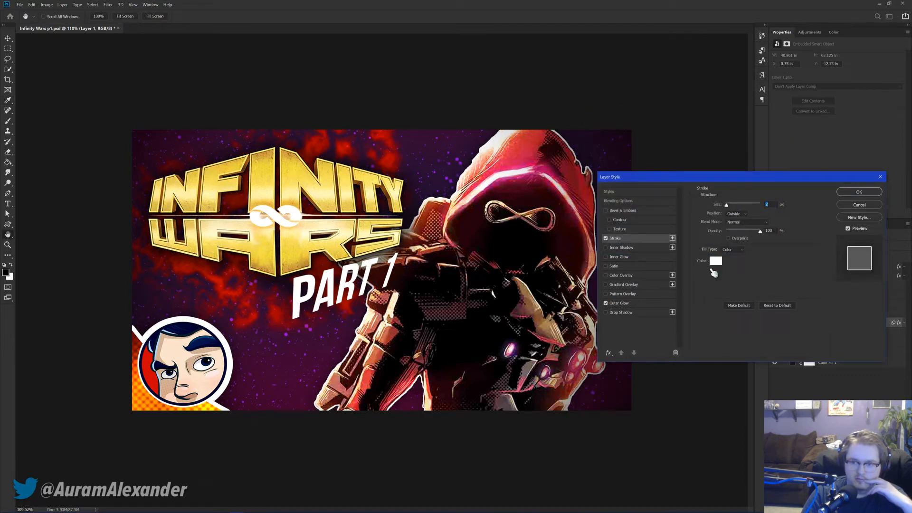
# Step: Try a pale tint for the hooded figure's stroke color and compare the artwork with the effect preview off and on
pyautogui.click(716, 261)
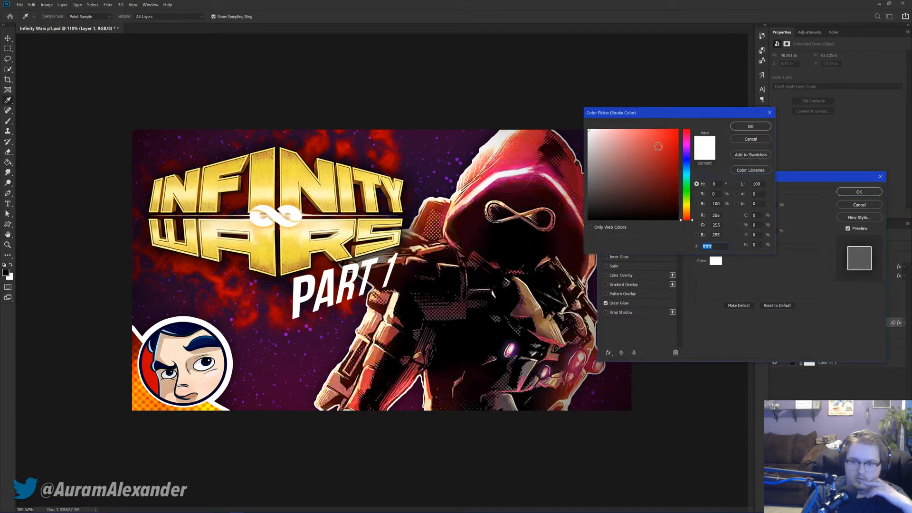
pyautogui.moveTo(689, 163); pyautogui.dragTo(687, 148)
pyautogui.moveTo(603, 134); pyautogui.dragTo(606, 126)
pyautogui.click(722, 143)
pyautogui.click(742, 128)
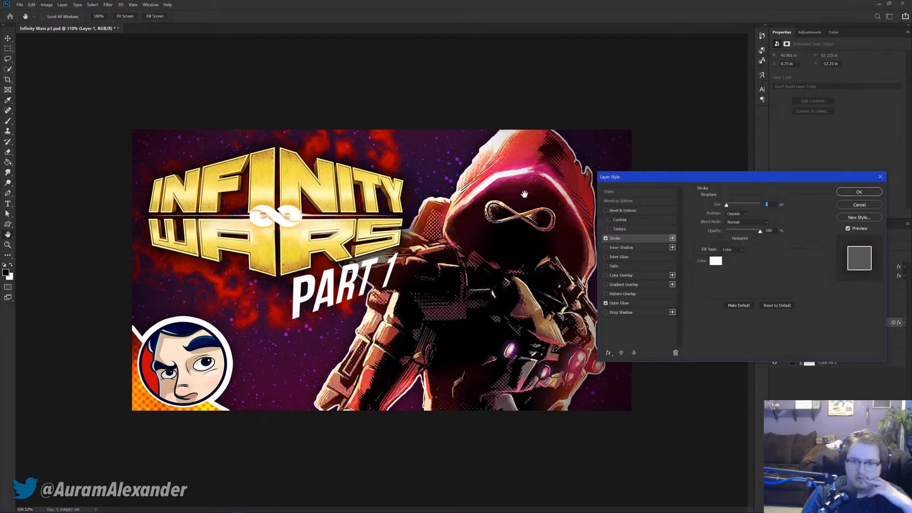
pyautogui.click(851, 229)
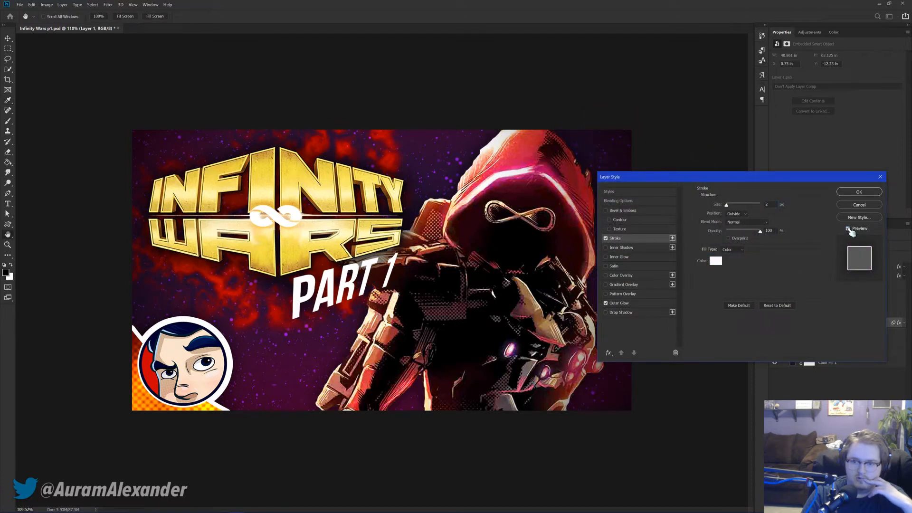
pyautogui.click(850, 229)
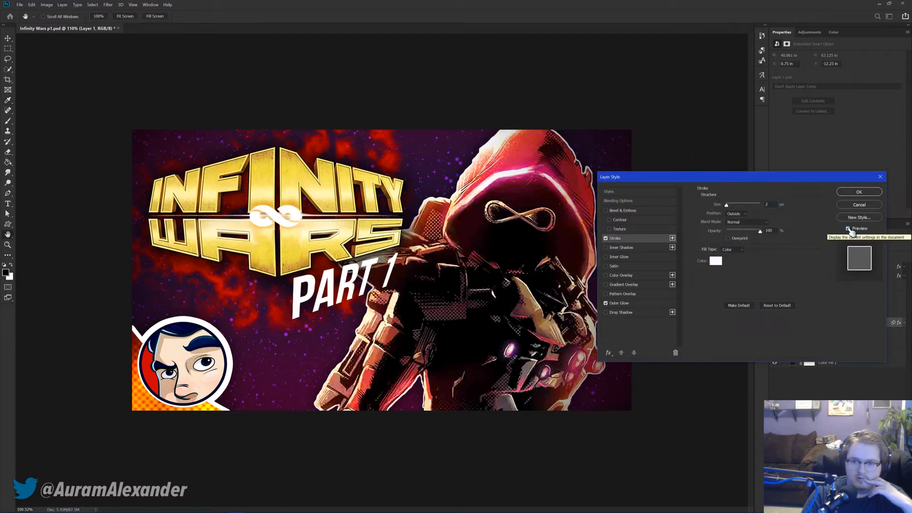
# Step: Discard the pending stroke changes on the hooded figure and close Infinity Wars p1.psd
pyautogui.click(858, 205)
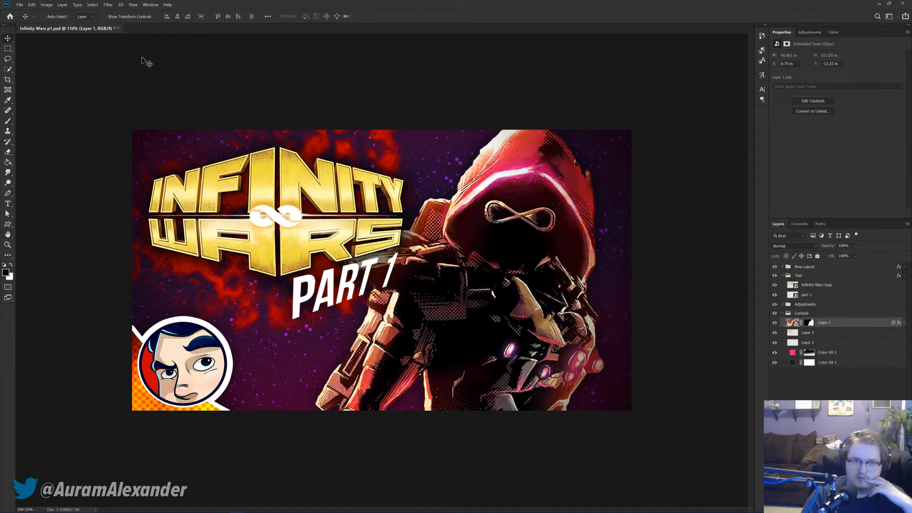
pyautogui.click(118, 29)
pyautogui.click(459, 194)
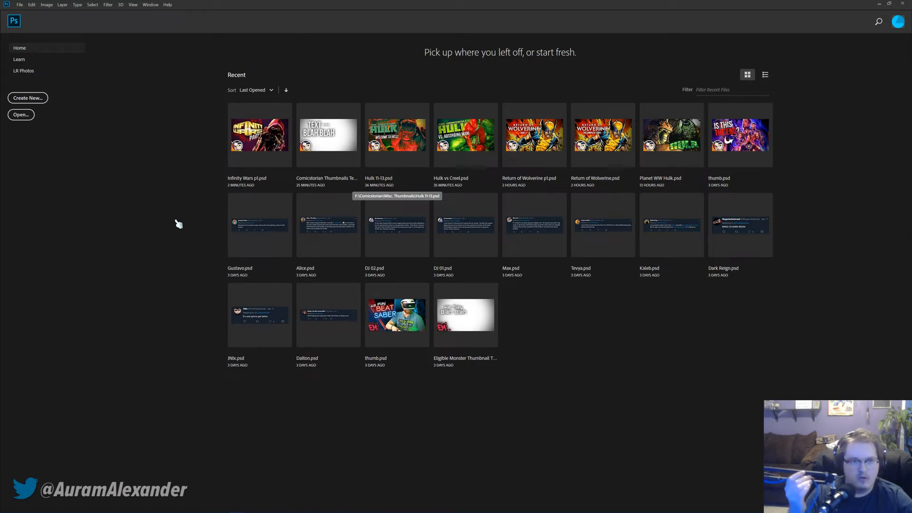
# Step: Open the Comicstorian Thumbnails Template v2 file and save it as "Thanos Full Story" in the Misc. Thumbnails folder
pyautogui.click(329, 135)
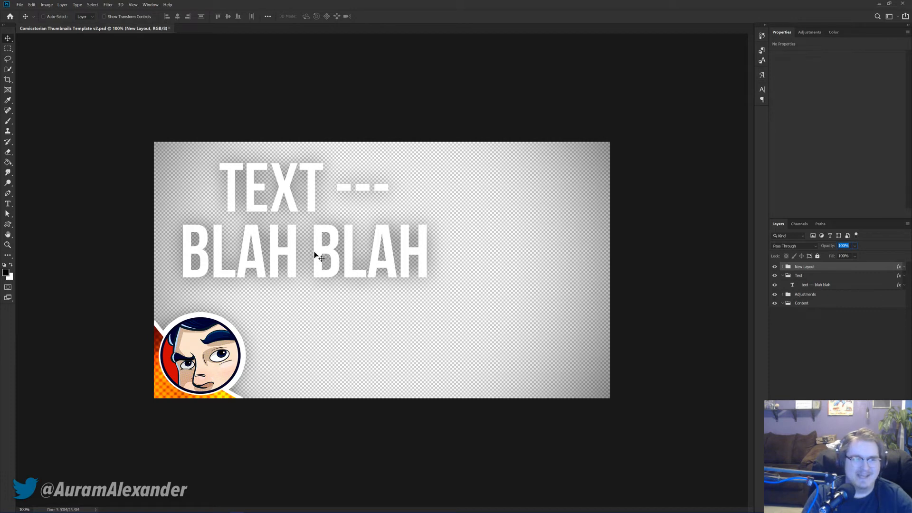
pyautogui.hotkey('ctrl', 'shift', 's')
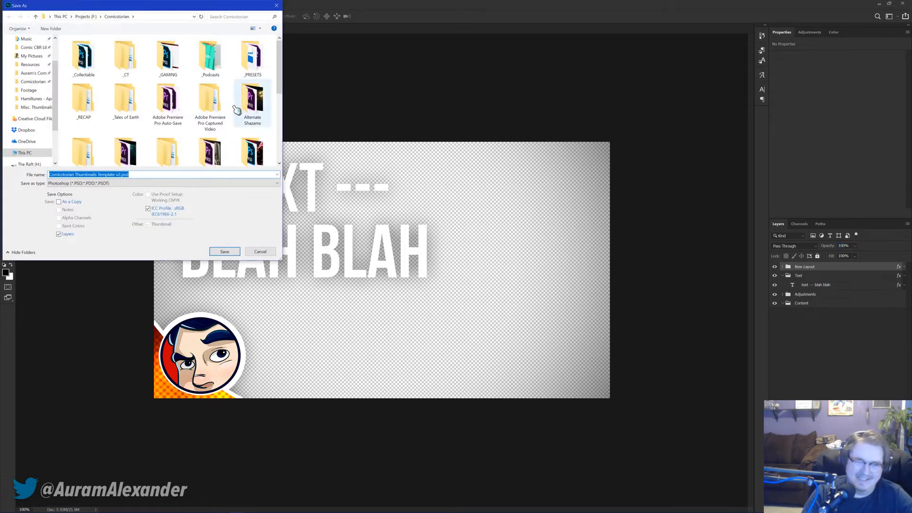
pyautogui.scroll(-1, 237, 119)
pyautogui.doubleClick(253, 143)
pyautogui.click(187, 175)
pyautogui.write('Thanos Fu')
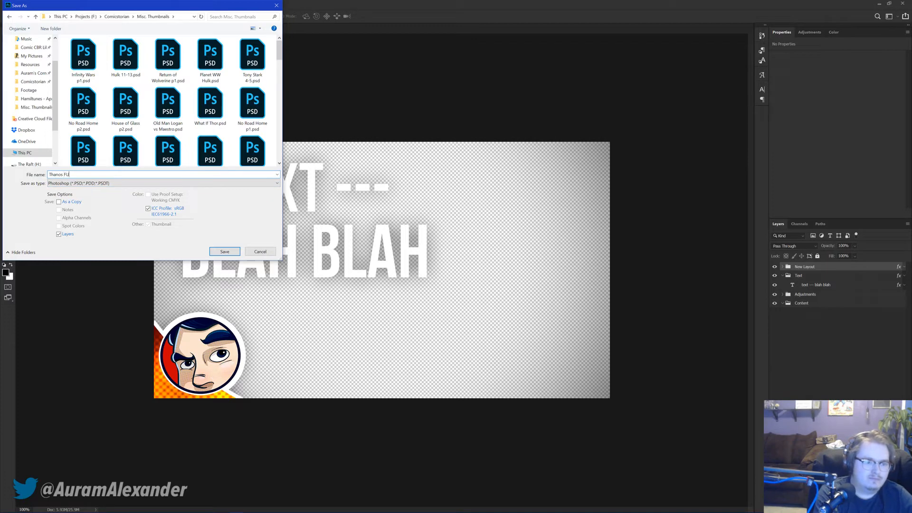
pyautogui.write('ll Story')
pyautogui.press('Return')
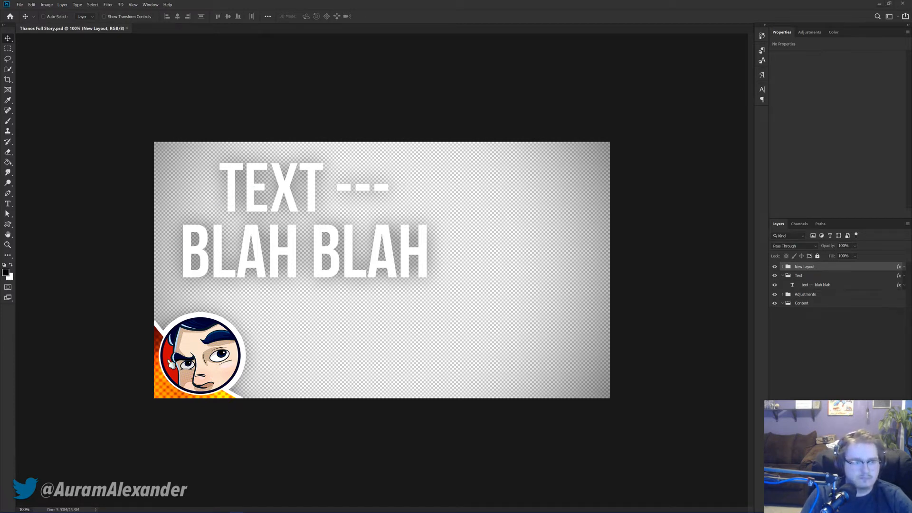
# Step: Look through the Comicstorian project folders on The Raft (H:) drive for Thanos files
pyautogui.moveTo(39, 509)
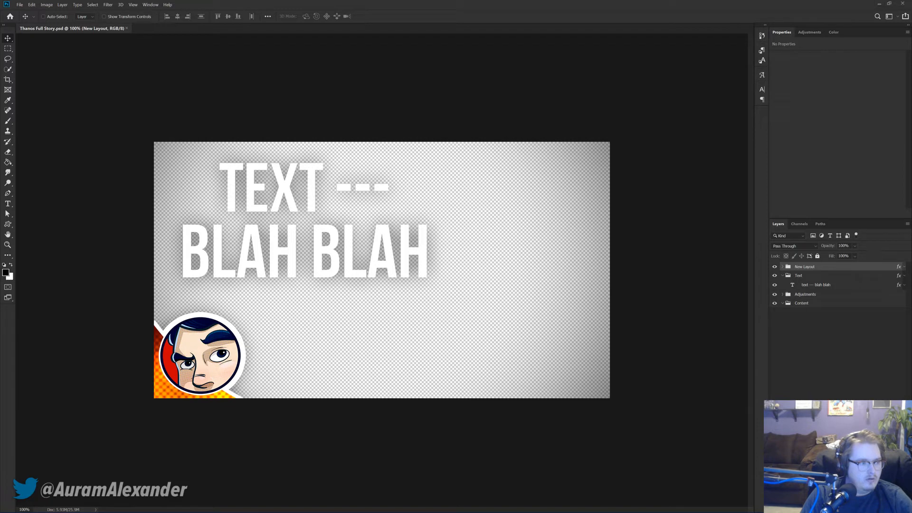
pyautogui.hotkey('ctrl', 'o')
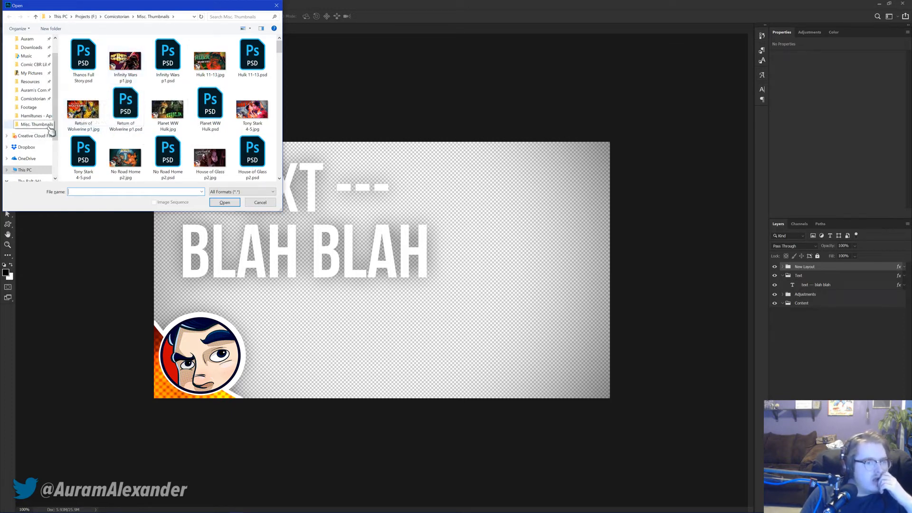
pyautogui.scroll(1, 47, 128)
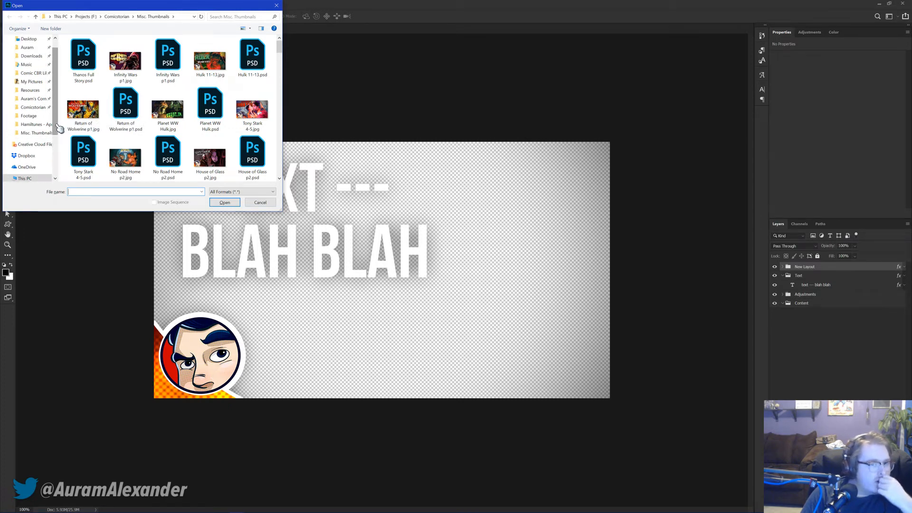
pyautogui.scroll(-5, 38, 125)
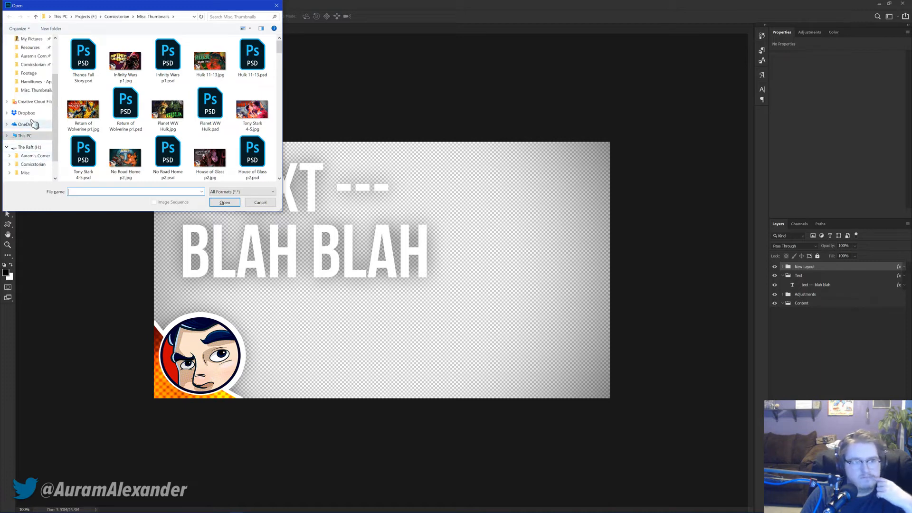
pyautogui.click(33, 163)
pyautogui.scroll(-20, 132, 135)
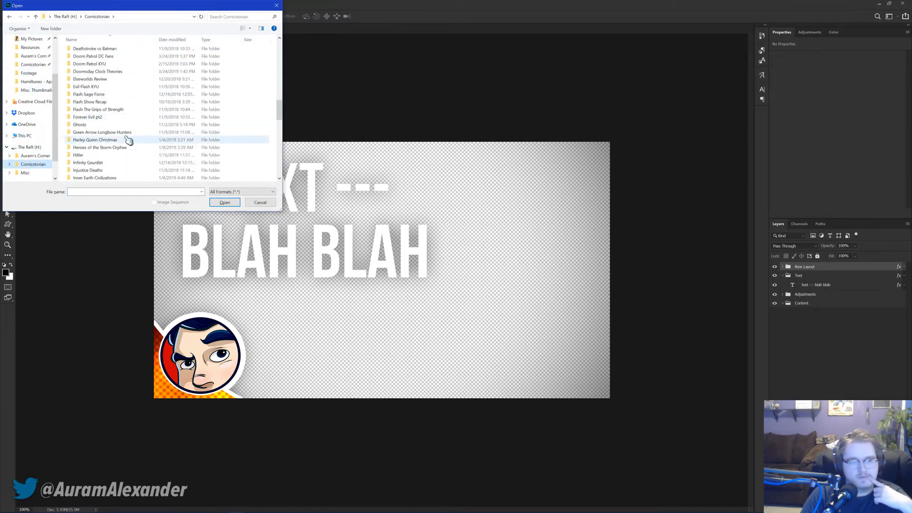
pyautogui.scroll(-14, 123, 140)
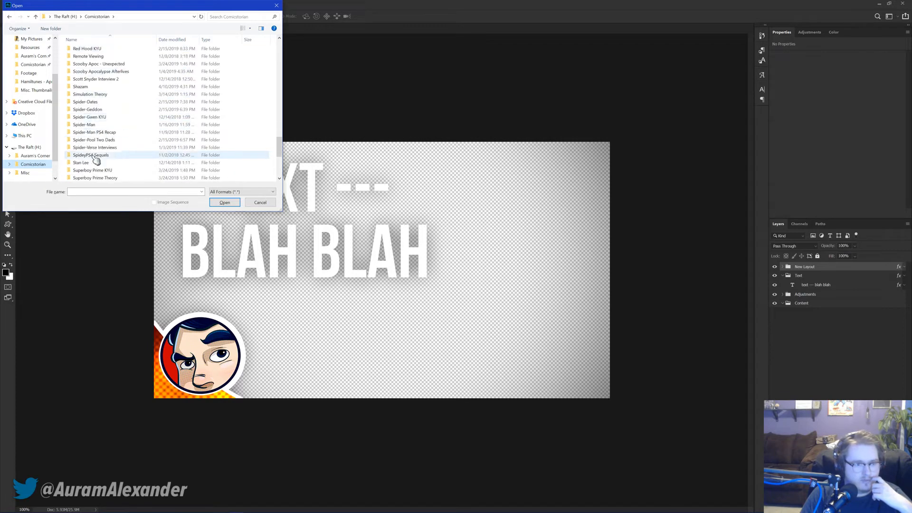
pyautogui.scroll(-2, 117, 164)
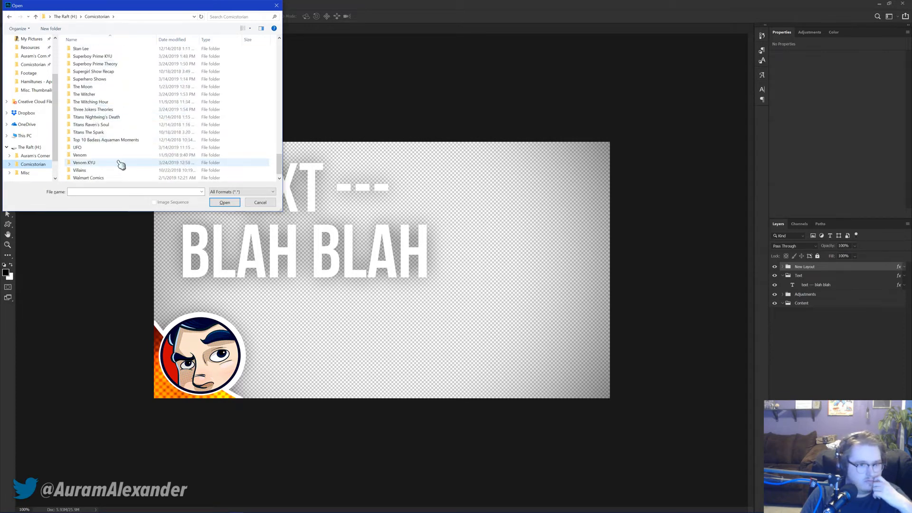
pyautogui.scroll(1, 121, 164)
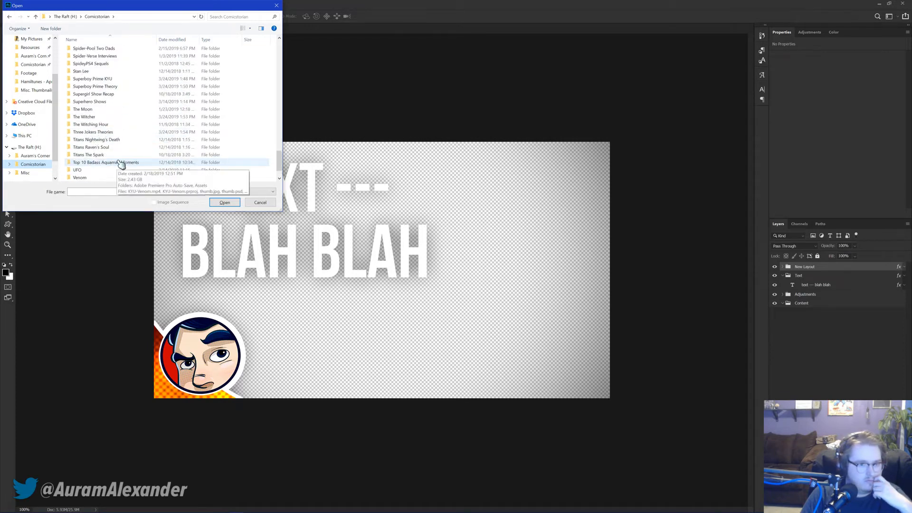
pyautogui.scroll(-1, 29, 157)
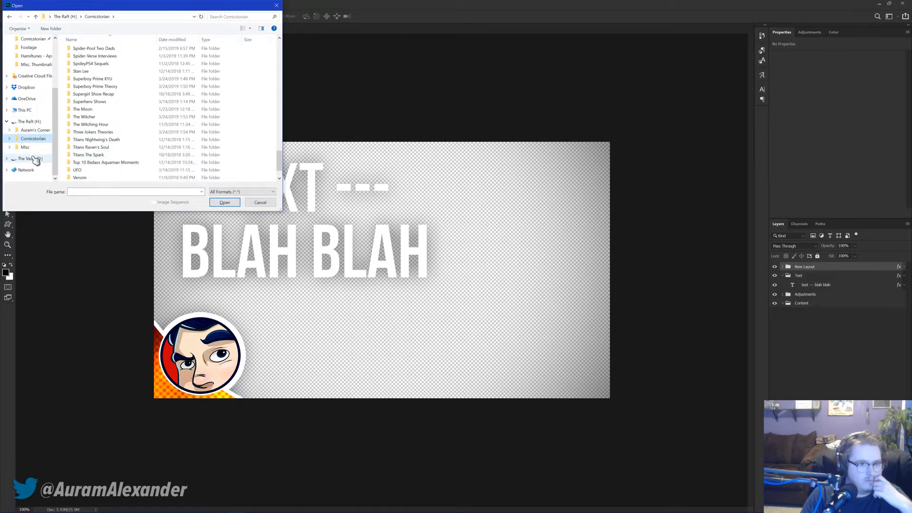
# Step: Open thumb.psd from the Comicstorian > Thanos > Vol. 3 > _p2 folder on The Vault (D:) drive
pyautogui.click(29, 158)
pyautogui.doubleClick(79, 67)
pyautogui.scroll(-4, 123, 136)
pyautogui.scroll(-18, 122, 136)
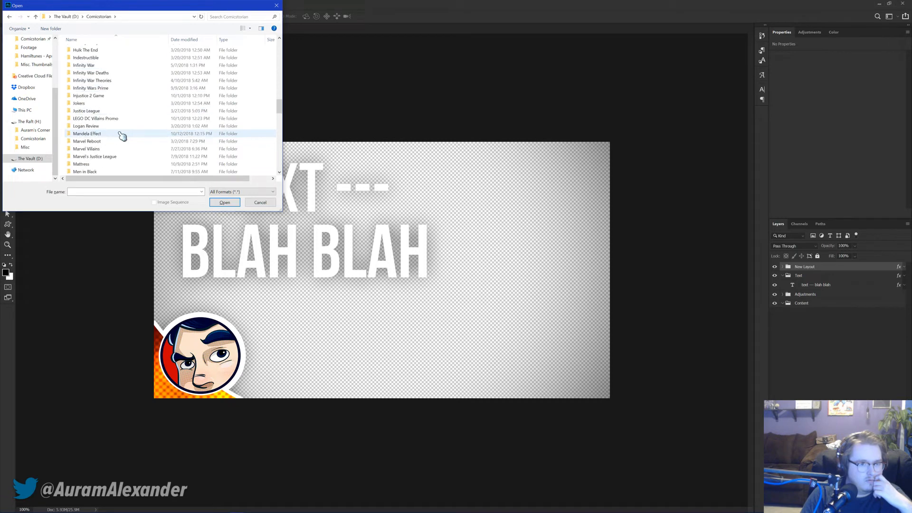
pyautogui.scroll(-9, 122, 137)
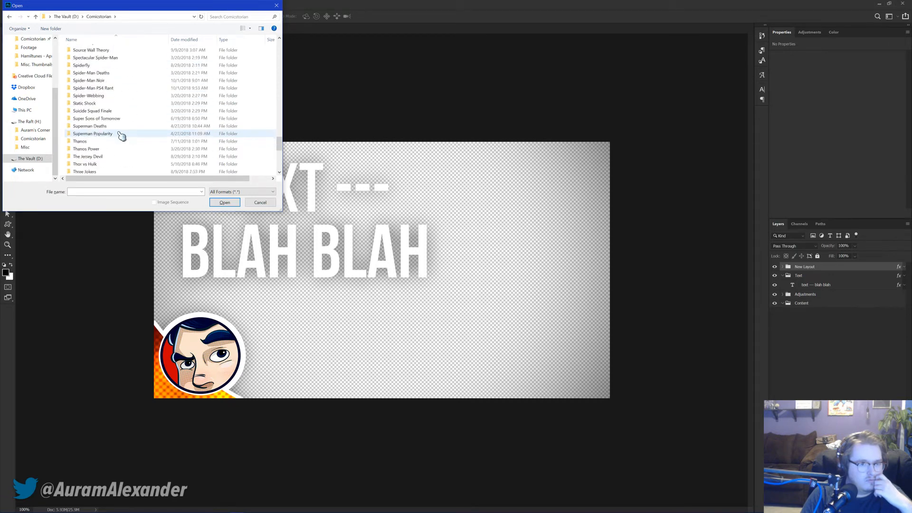
pyautogui.click(81, 96)
pyautogui.doubleClick(81, 96)
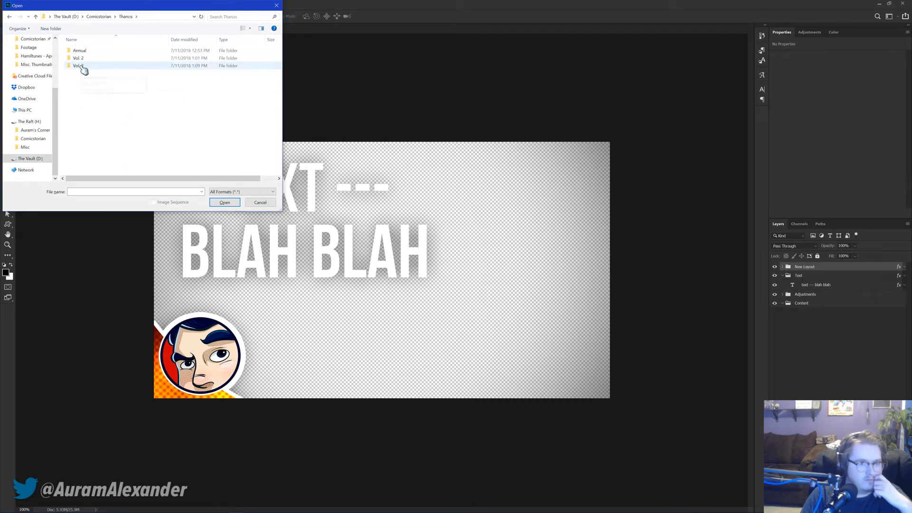
pyautogui.doubleClick(78, 66)
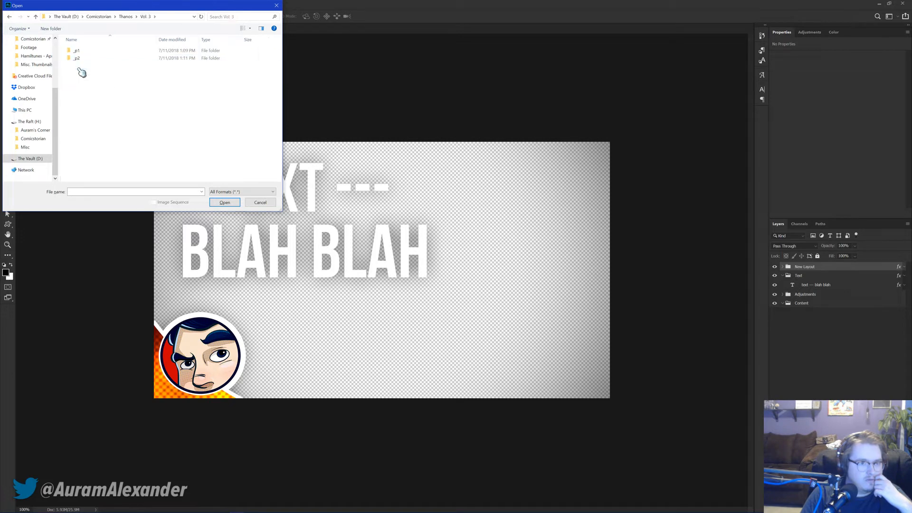
pyautogui.doubleClick(76, 58)
pyautogui.doubleClick(84, 150)
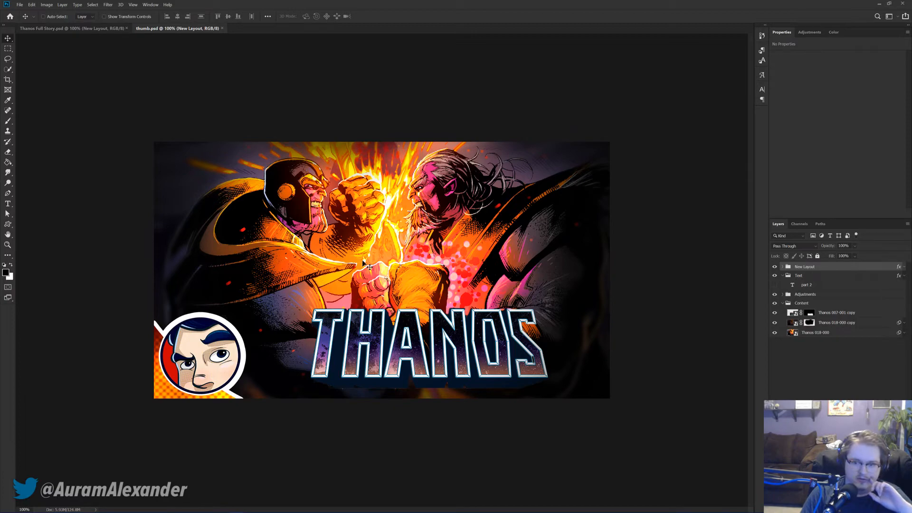
# Step: Paint white on the Thanos 007-001 copy layer mask to fill the dark gap in the S of the THANOS title
pyautogui.hotkey('ctrl', '0')
pyautogui.scroll(5, 583, 387)
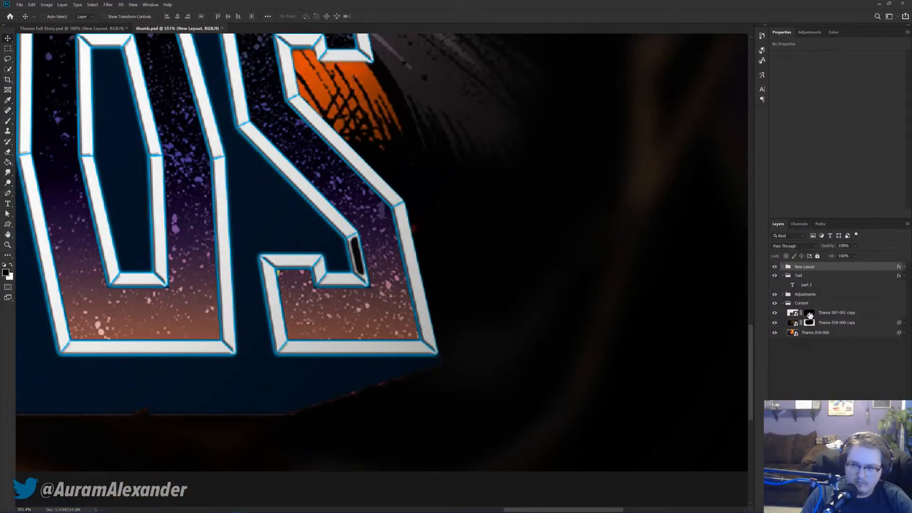
pyautogui.click(809, 315)
pyautogui.press('b')
pyautogui.press('x')
pyautogui.moveTo(373, 255); pyautogui.dragTo(369, 259)
pyautogui.moveTo(586, 240); pyautogui.dragTo(586, 238)
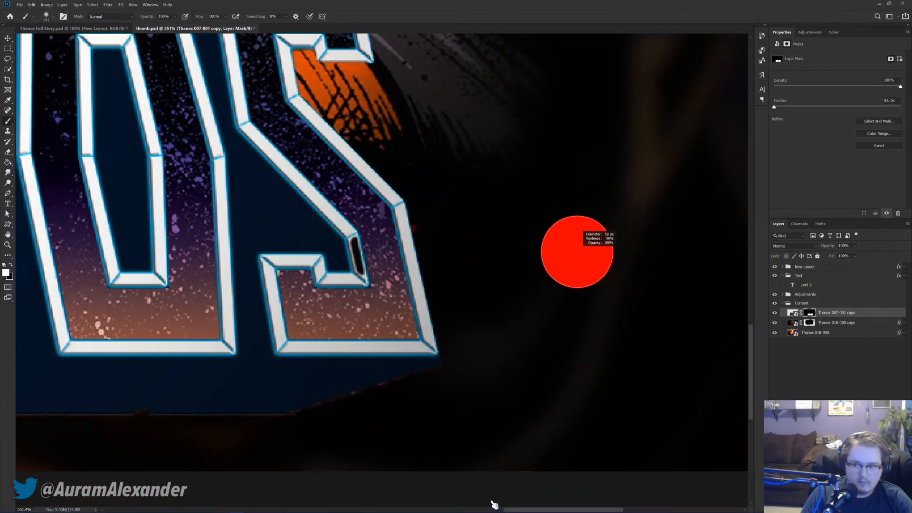
pyautogui.click(366, 255)
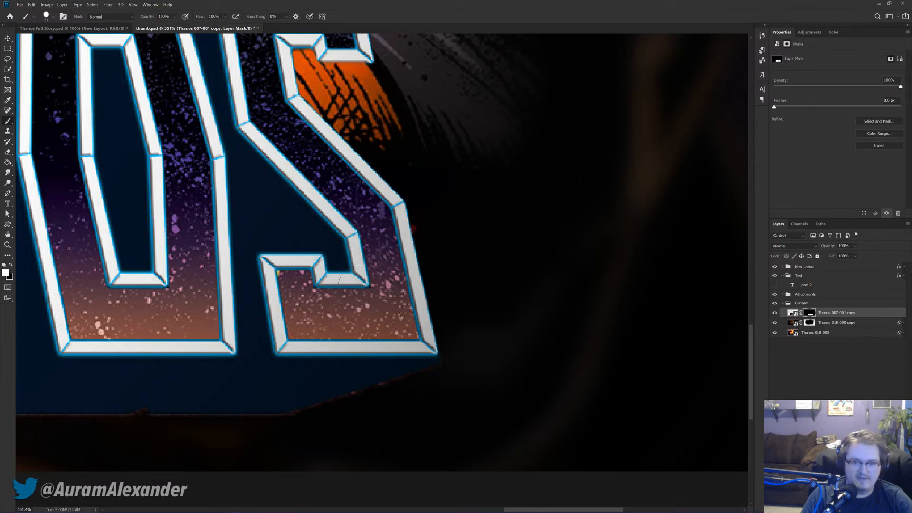
pyautogui.scroll(-2, 313, 264)
pyautogui.hotkey('ctrl', '0')
pyautogui.scroll(-2, 309, 288)
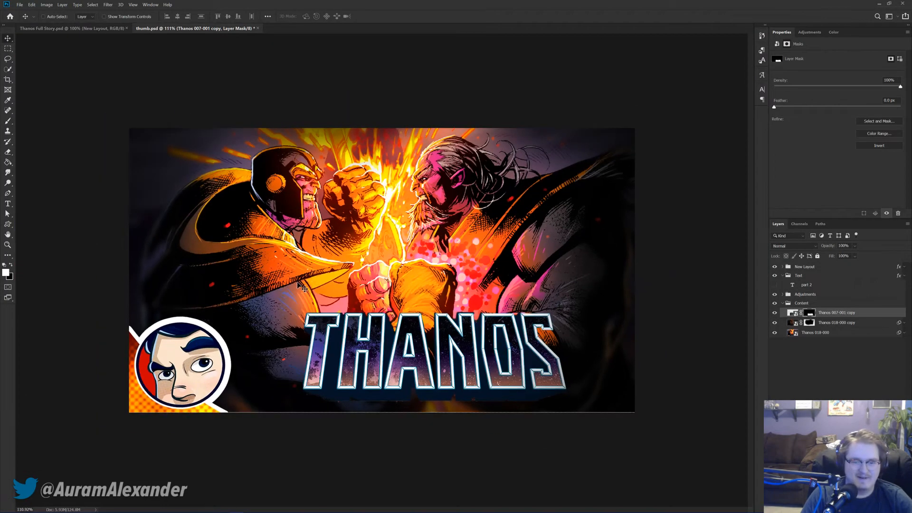
pyautogui.scroll(2, 311, 291)
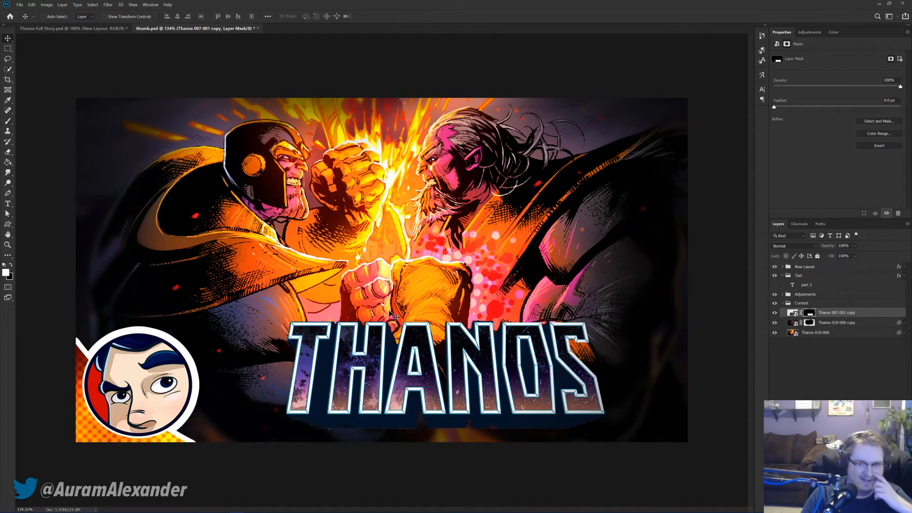
pyautogui.scroll(-1, 390, 315)
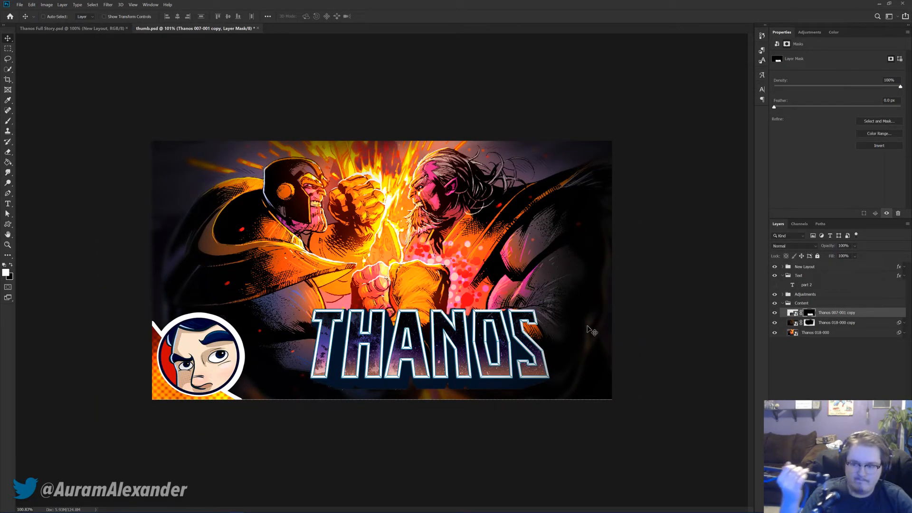
# Step: Compare the artwork with the Thanos 018-000 copy layer hidden and shown, and save thumb.psd
pyautogui.click(775, 332)
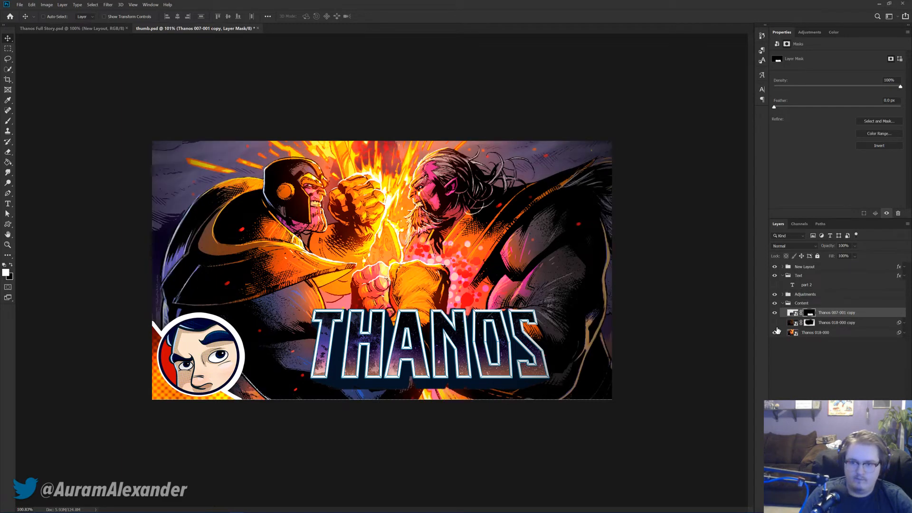
pyautogui.click(776, 332)
pyautogui.click(776, 332)
pyautogui.click(776, 332)
pyautogui.click(808, 387)
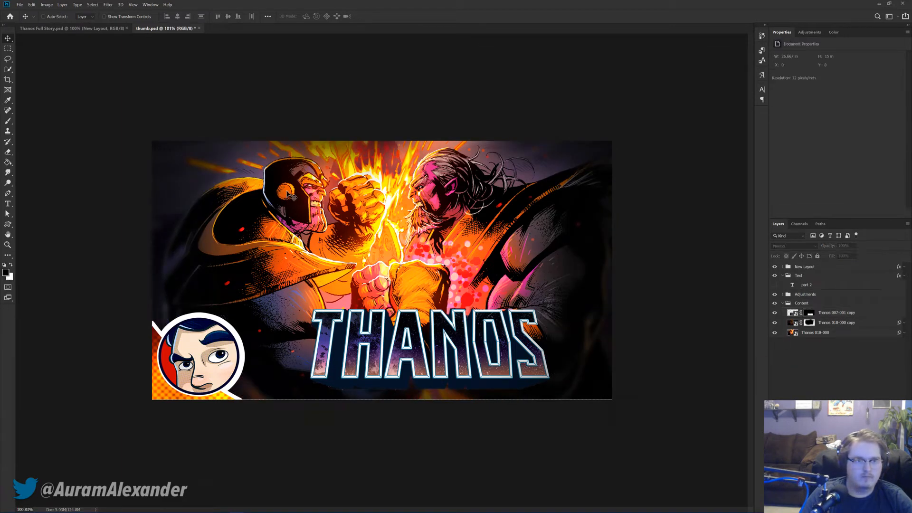
pyautogui.hotkey('ctrl', 's')
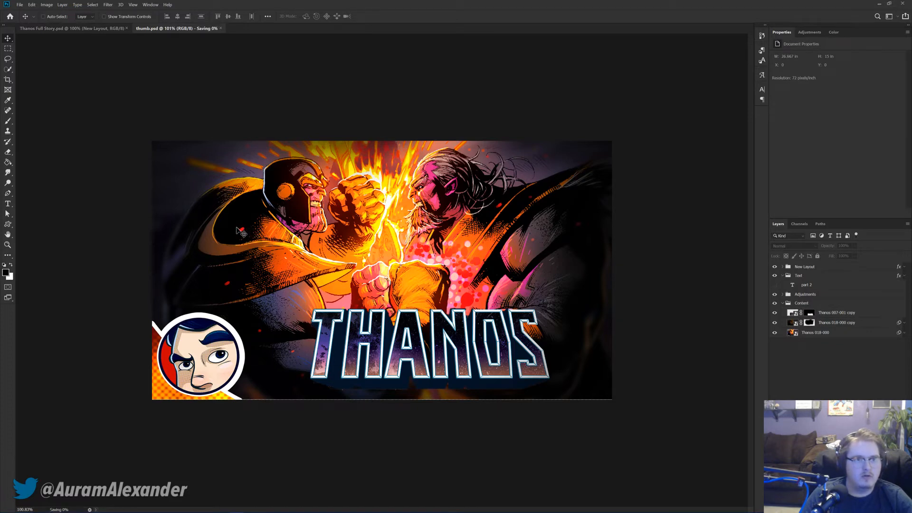
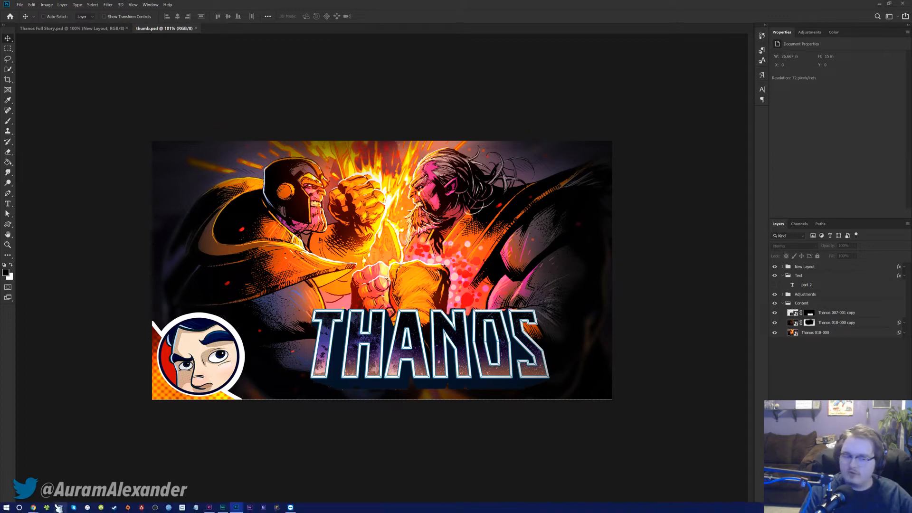
# Step: Switch to the YouTube browser window and search for "auram"
pyautogui.moveTo(31, 509)
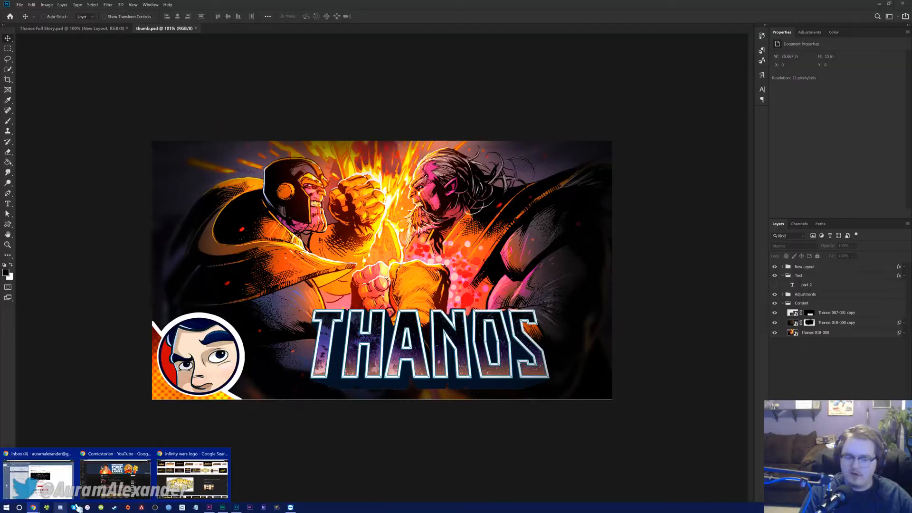
pyautogui.click(116, 475)
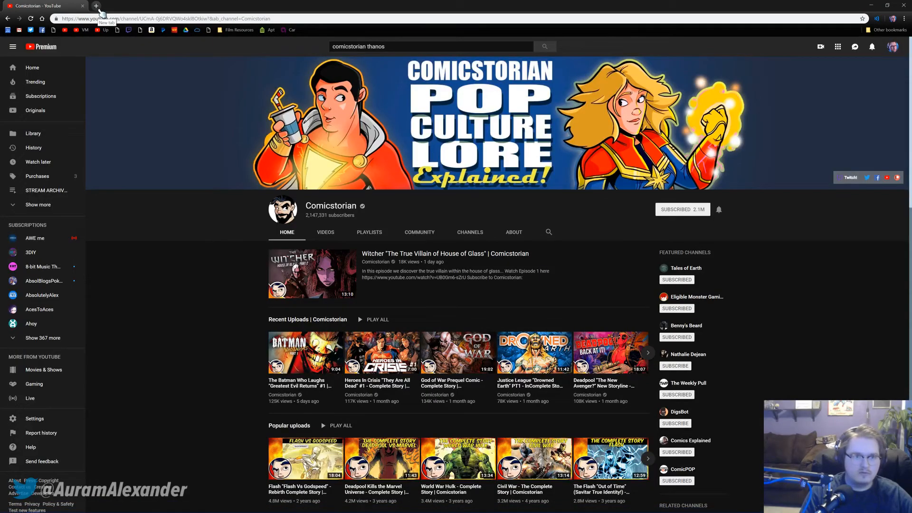
pyautogui.tripleClick(456, 47)
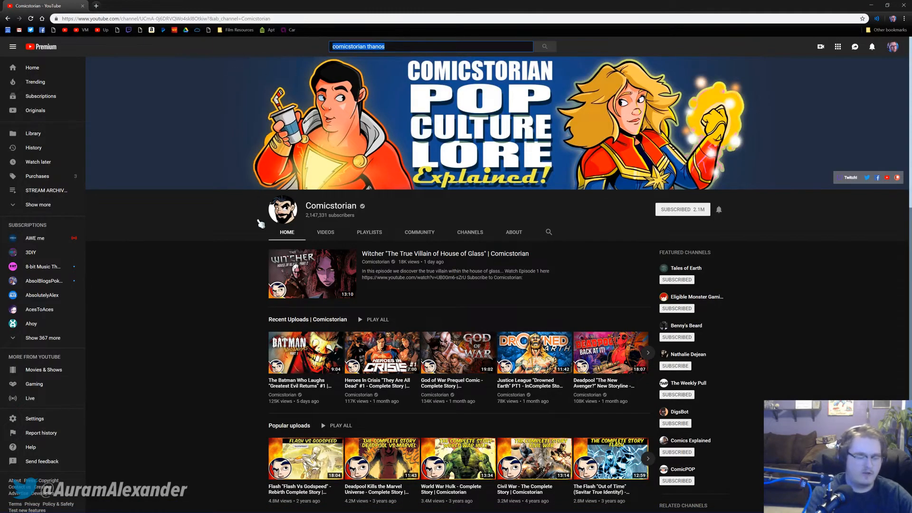
pyautogui.write('yout')
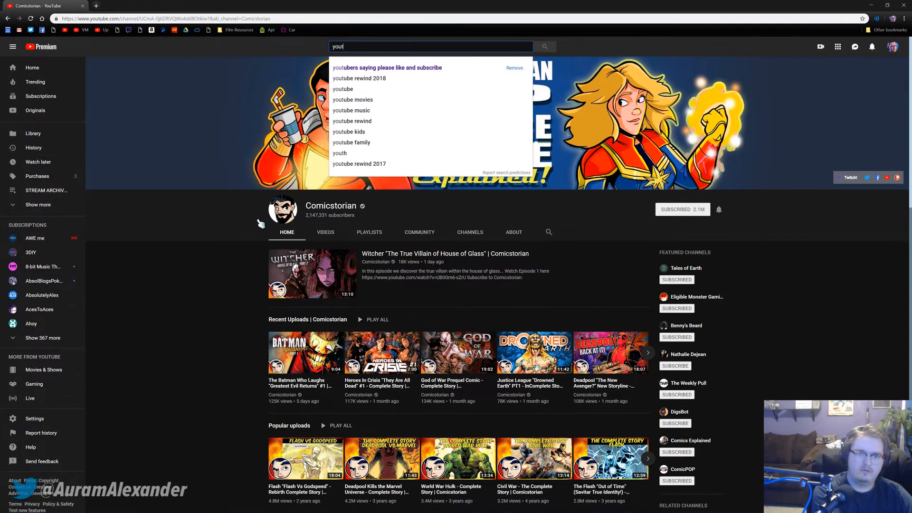
pyautogui.write('uram')
pyautogui.press('Return')
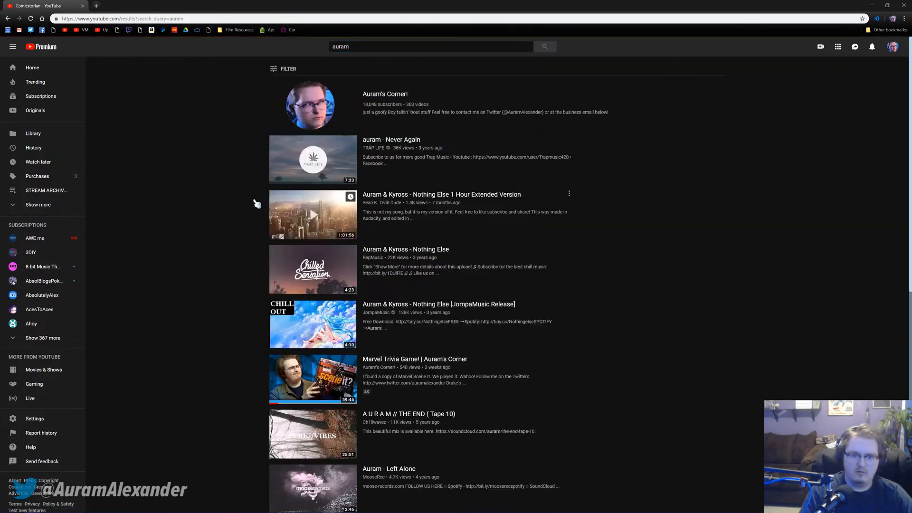
# Step: Open the Auram's Corner! channel and look over its video thumbnails, from the uploads to the reviews row
pyautogui.click(300, 110)
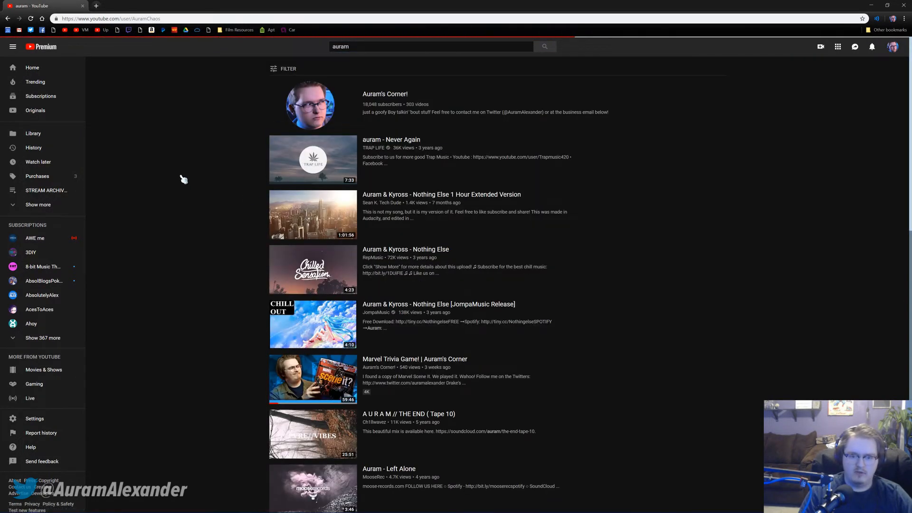
pyautogui.scroll(-2, 179, 272)
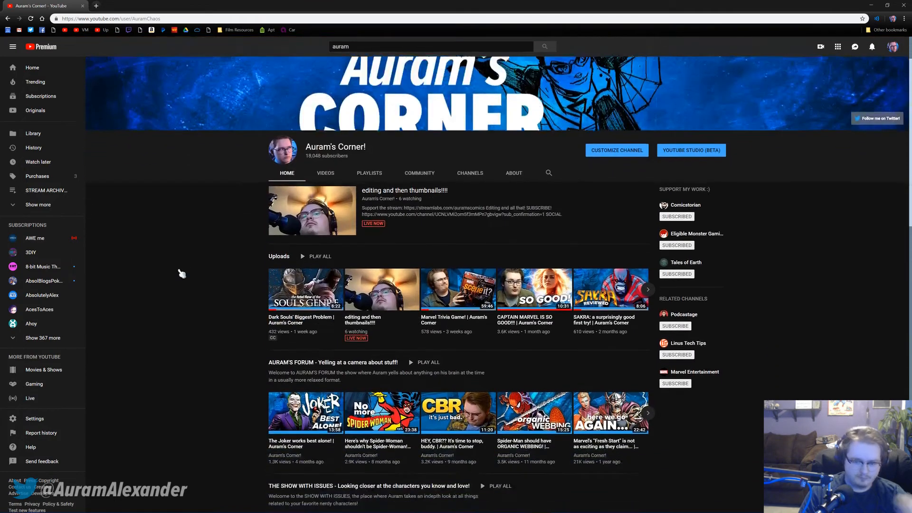
pyautogui.scroll(-3, 181, 275)
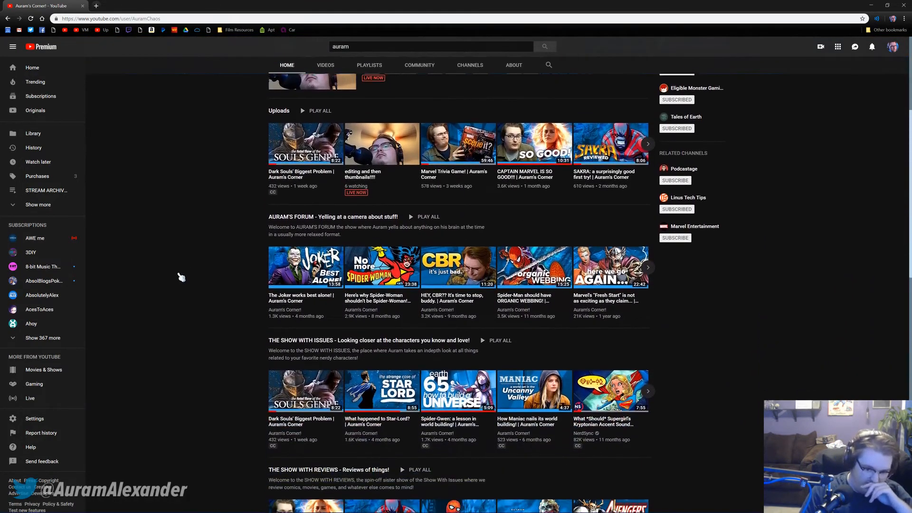
pyautogui.scroll(-2, 181, 277)
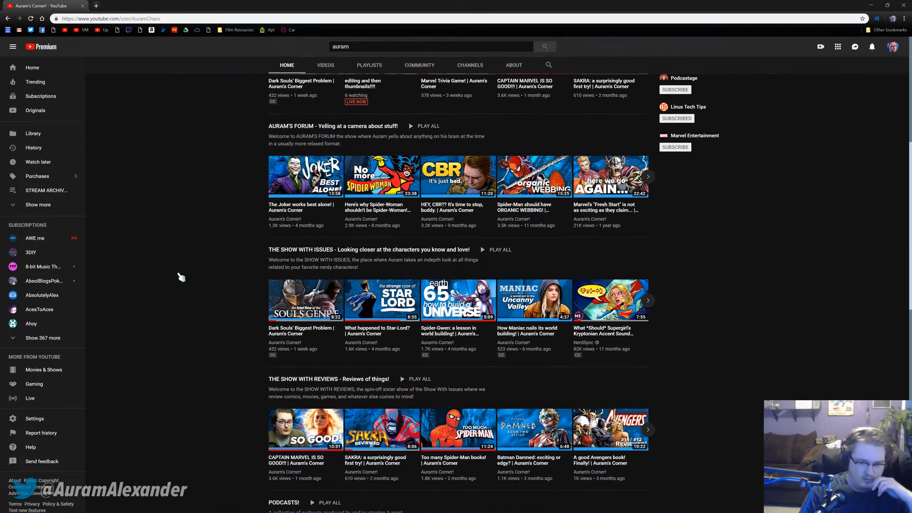
pyautogui.scroll(-1, 182, 274)
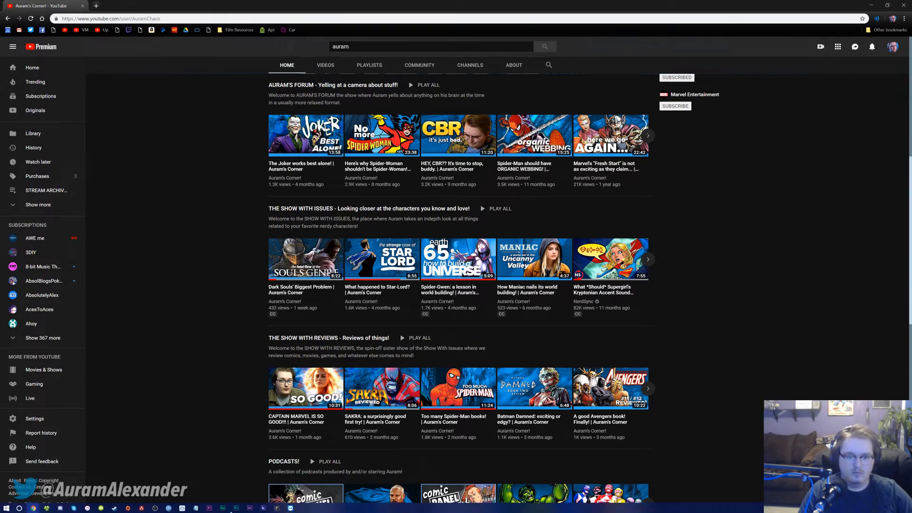
# Step: Switch to Photoshop and bring the Thanos Full Story.psd document to the front
pyautogui.click(210, 508)
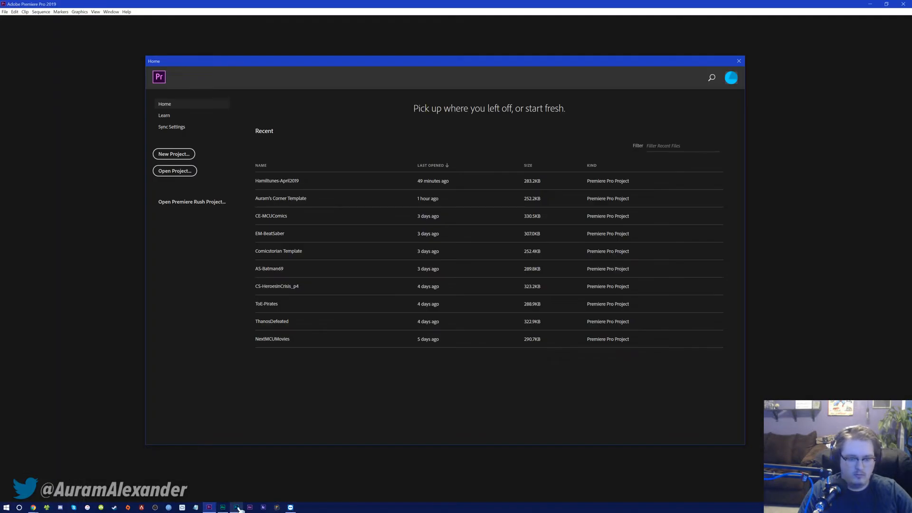
pyautogui.click(238, 509)
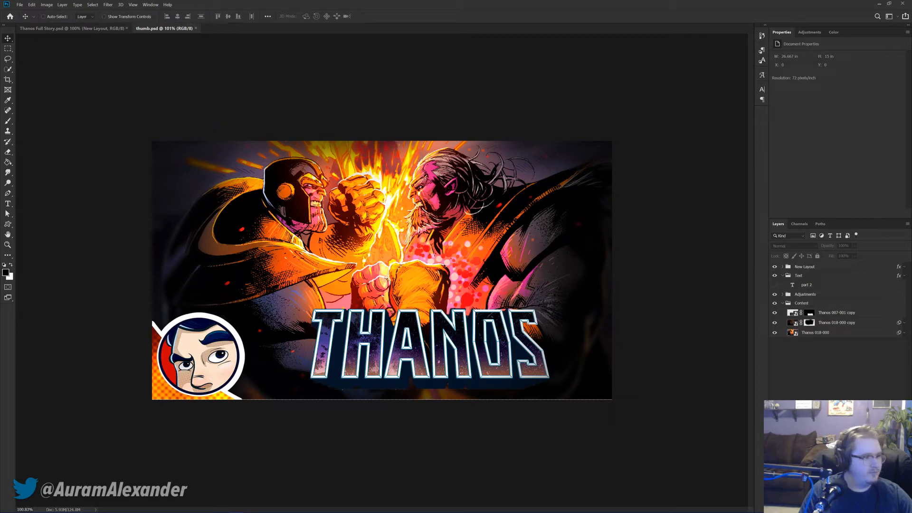
pyautogui.click(95, 29)
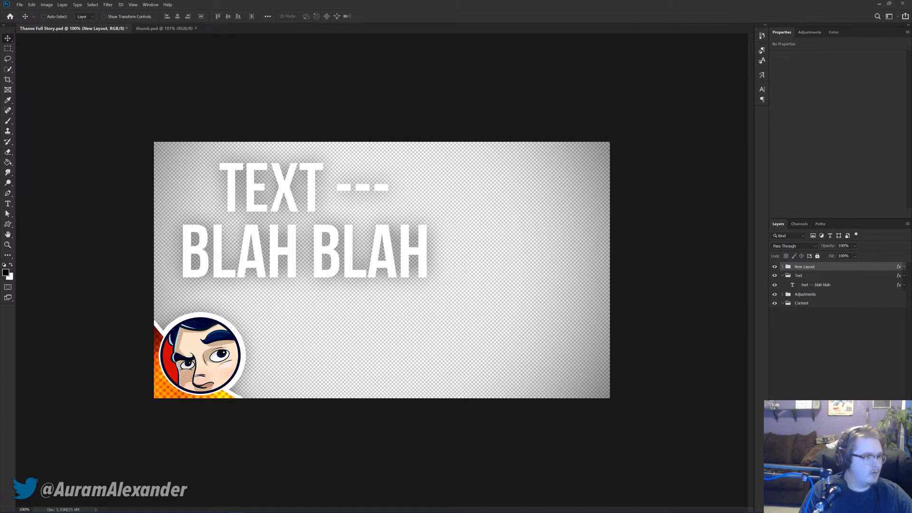
# Step: Return to the YouTube browser window, search for "comicstorian thanos" and open Comicstorian's full Thanos playlist
pyautogui.moveTo(33, 507)
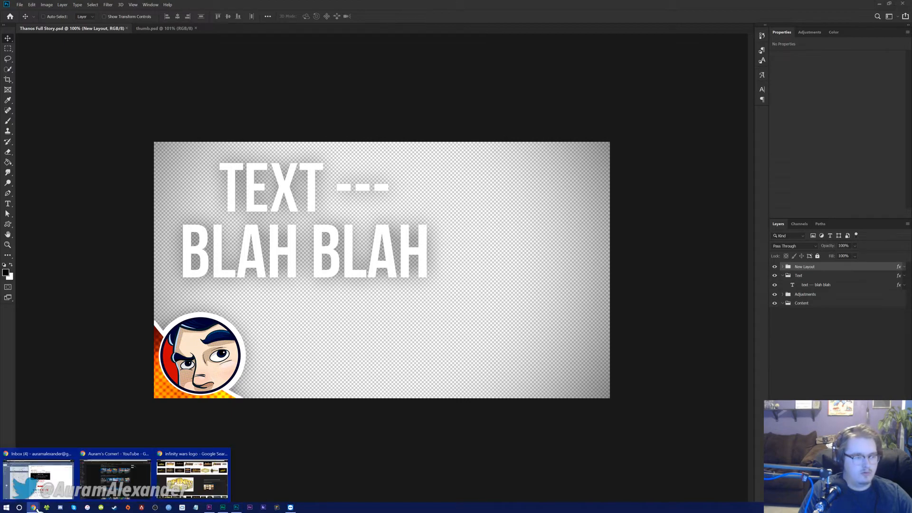
pyautogui.click(119, 478)
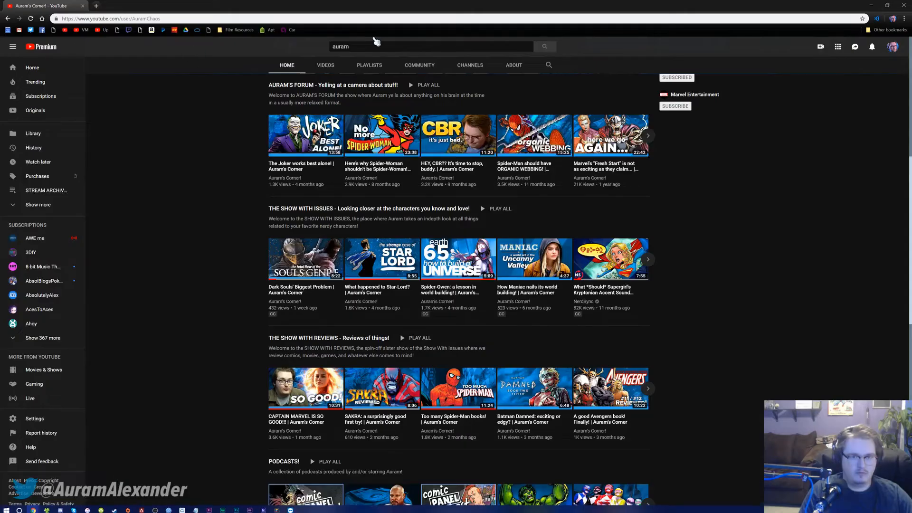
pyautogui.write('comicstorian')
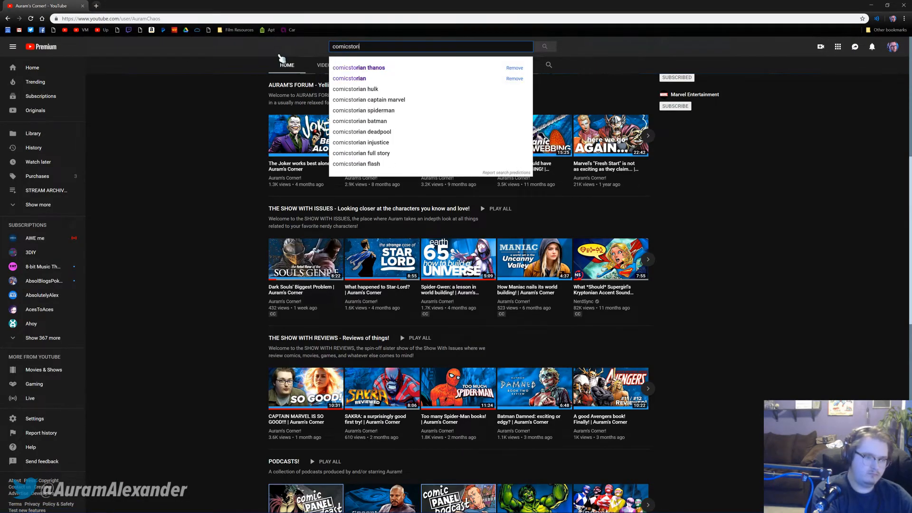
pyautogui.press('Return')
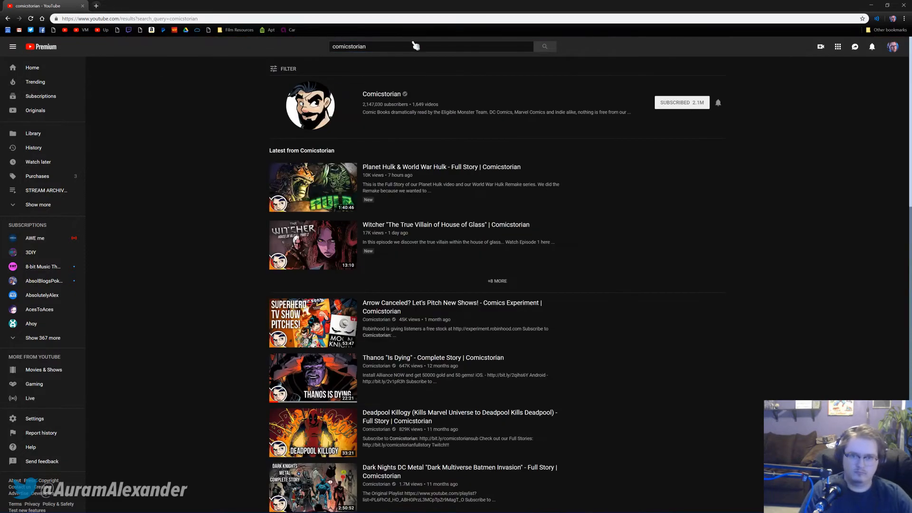
pyautogui.click(409, 44)
pyautogui.write('thanos')
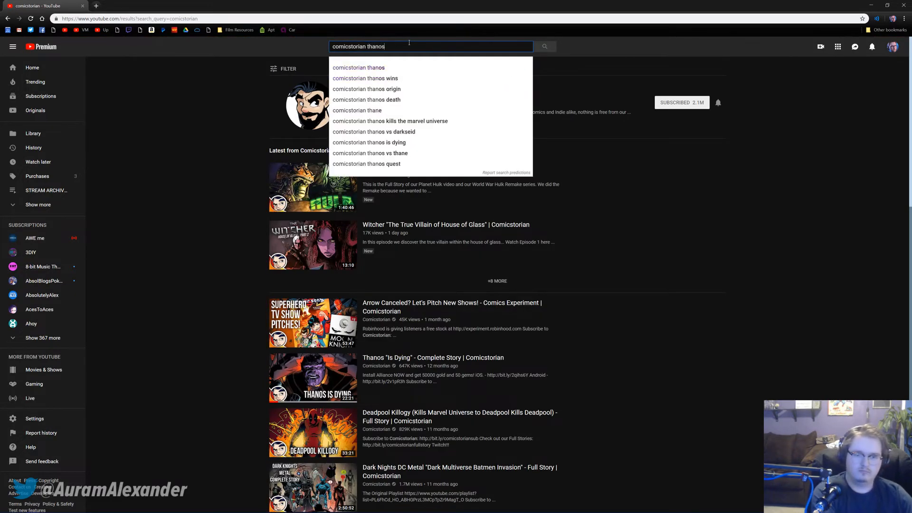
pyautogui.press('Return')
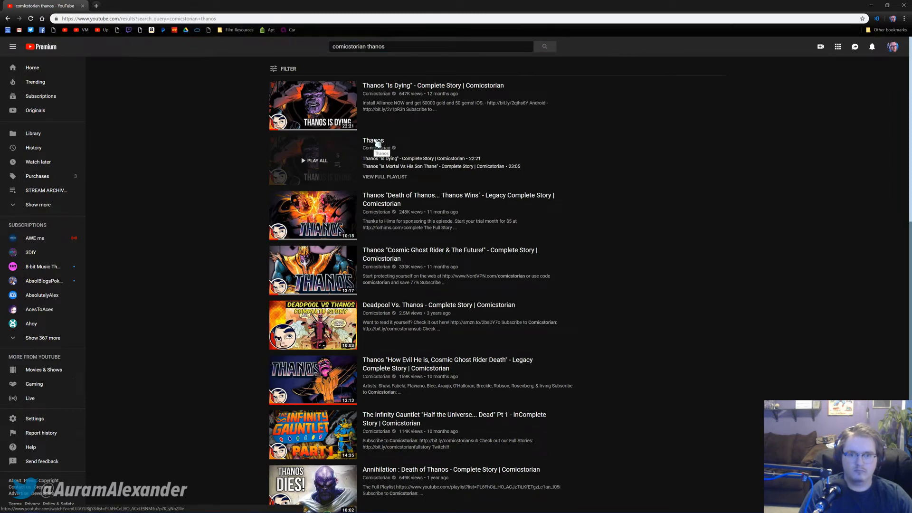
pyautogui.click(379, 179)
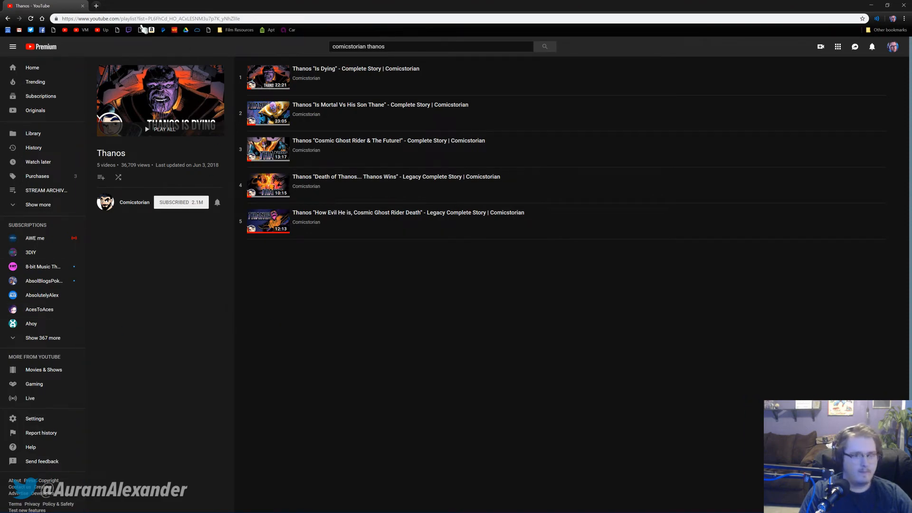
# Step: Load marvel.wikia.com/Thanos in a new browser tab
pyautogui.click(96, 5)
pyautogui.write('marvel.wi')
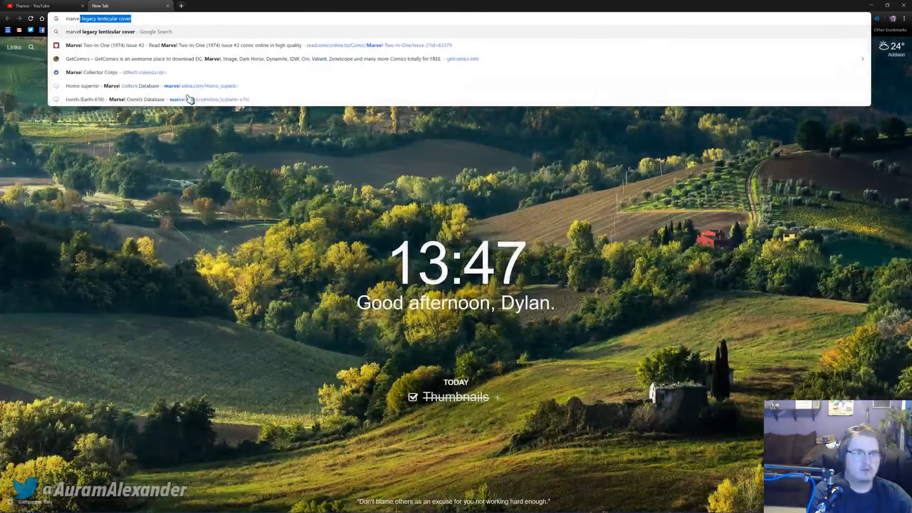
pyautogui.write('kia')
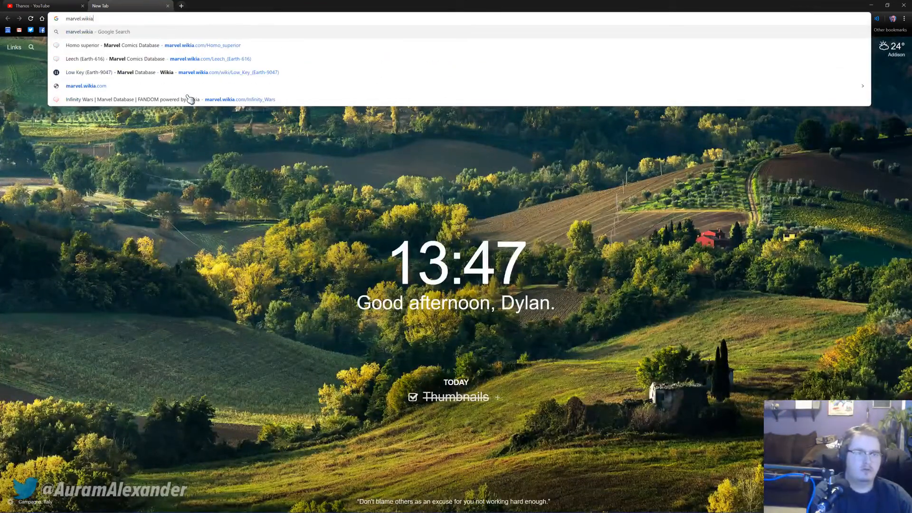
pyautogui.write('.com/')
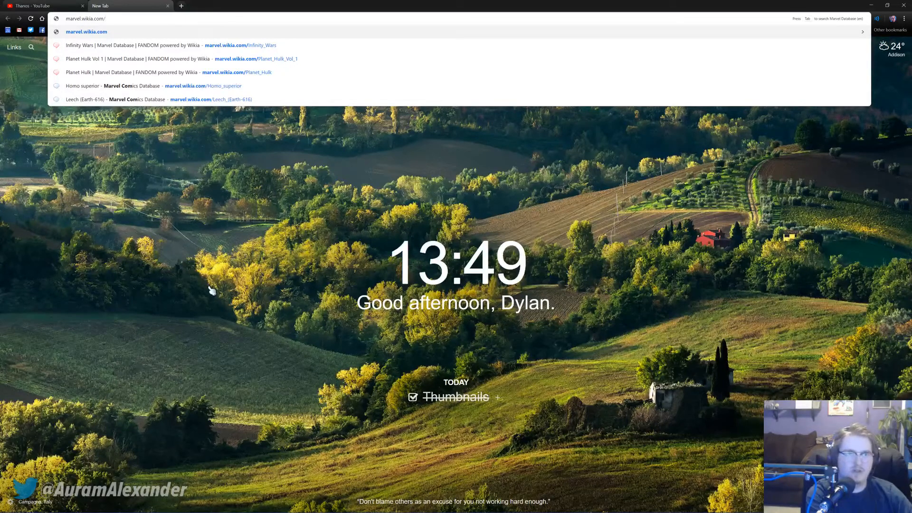
pyautogui.write('Thanos')
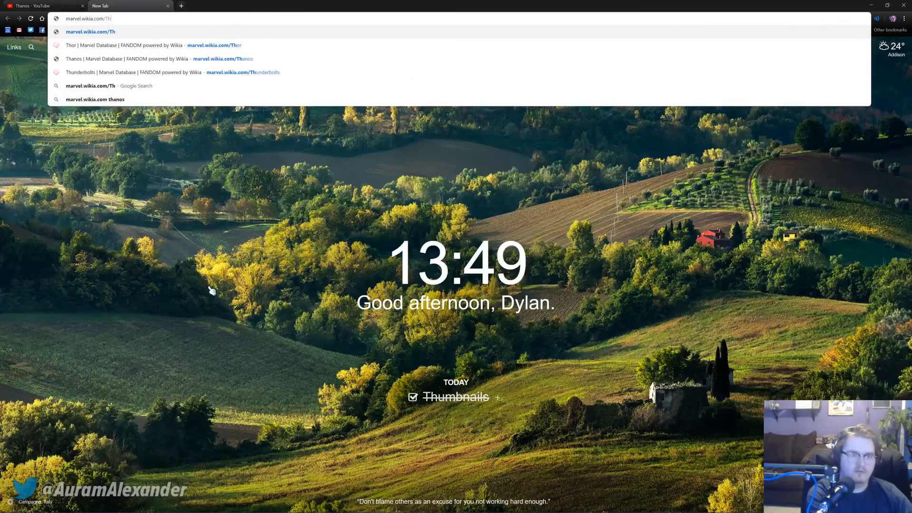
pyautogui.press('Return')
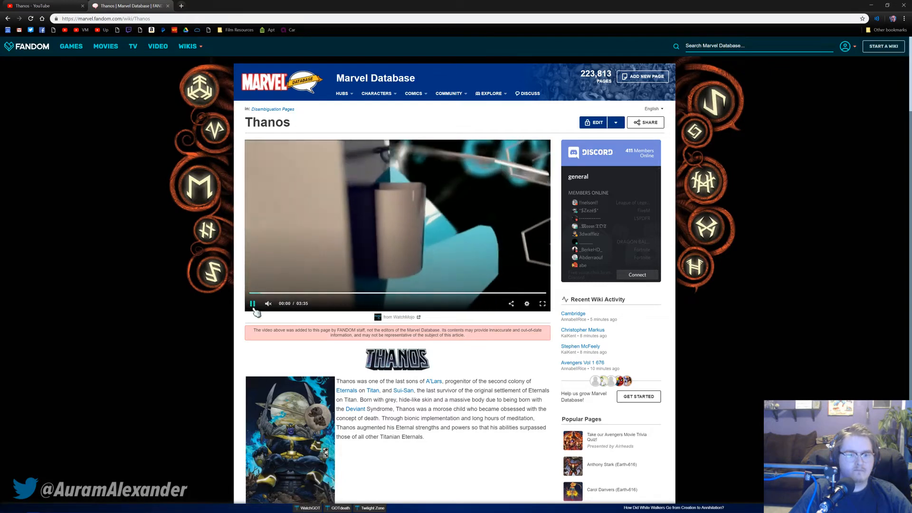
# Step: Pause the Thanos page's video and go through its comics list to the Thanos Vol 2 #1 issue page
pyautogui.click(252, 303)
pyautogui.scroll(-1, 264, 307)
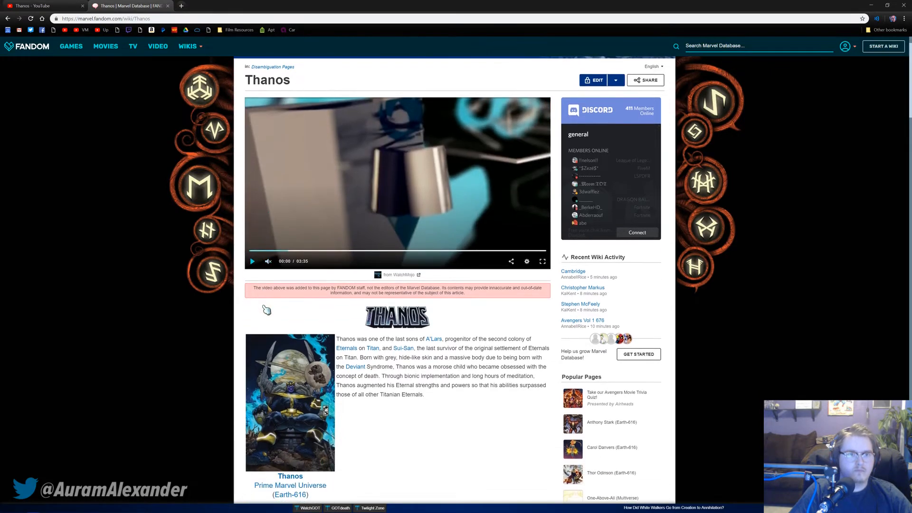
pyautogui.scroll(-1, 265, 310)
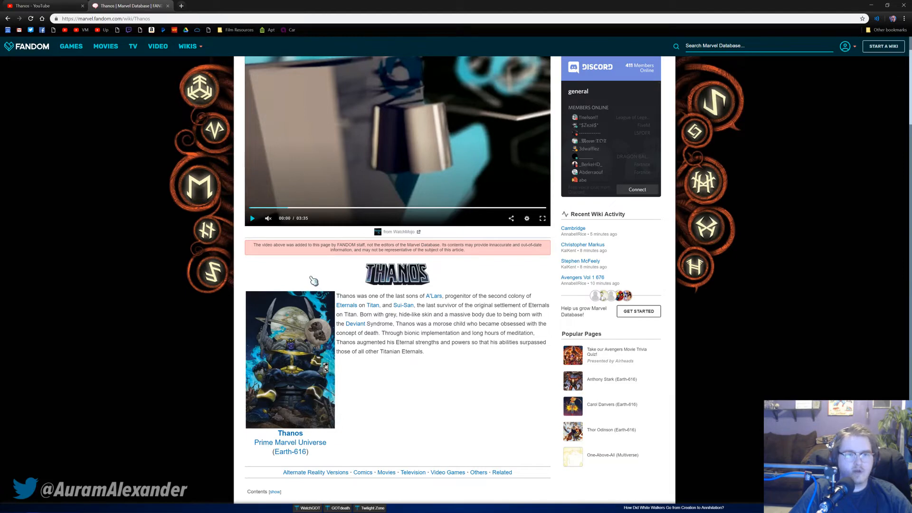
pyautogui.scroll(-2, 398, 329)
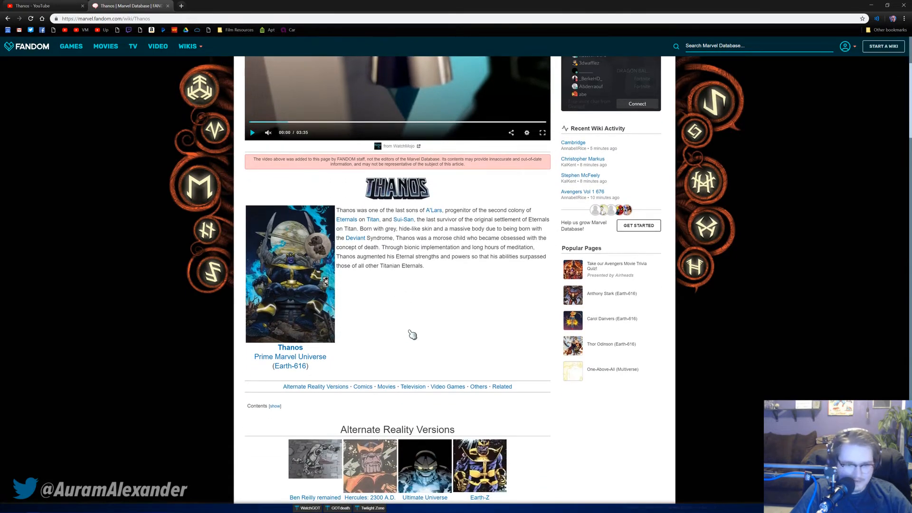
pyautogui.scroll(-1, 404, 353)
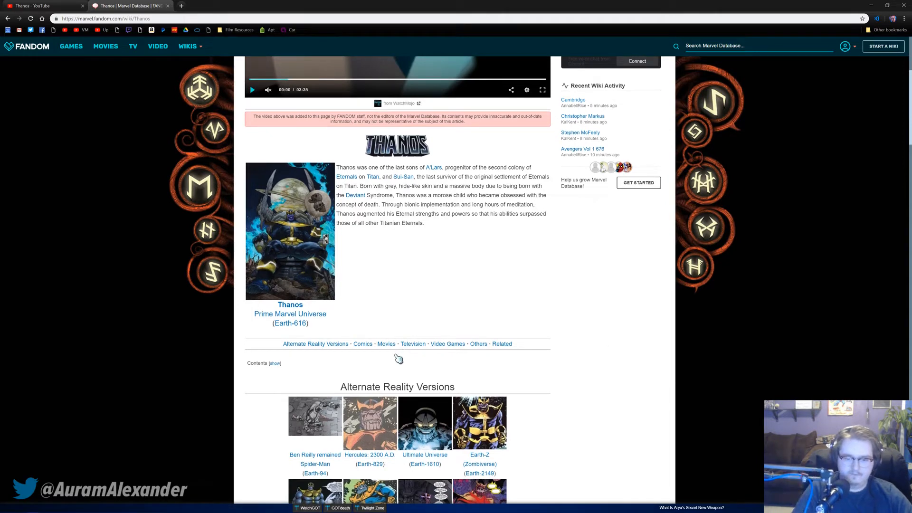
pyautogui.click(365, 345)
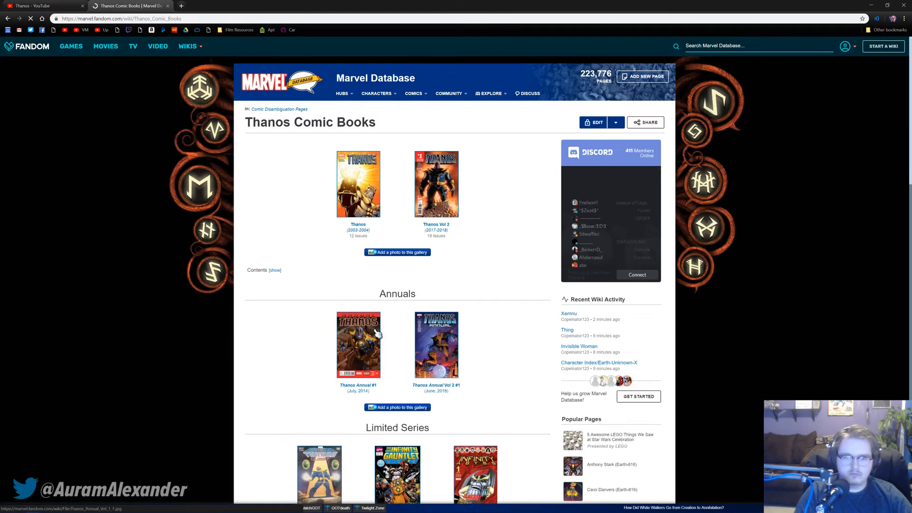
pyautogui.click(434, 223)
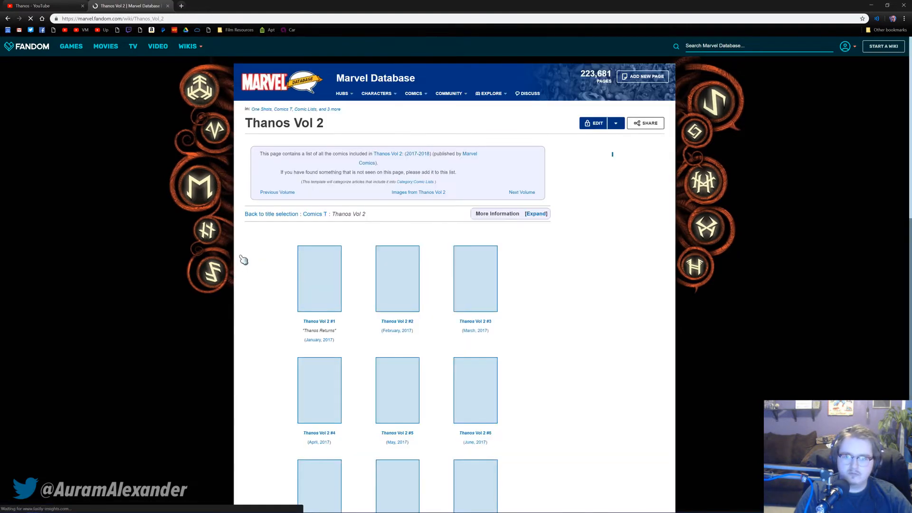
pyautogui.click(323, 320)
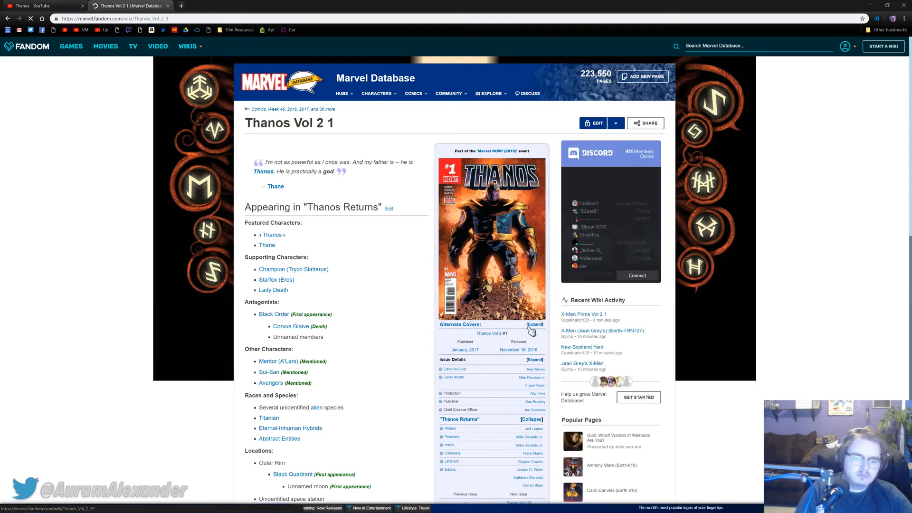
# Step: Expand the alternate covers of Thanos Vol 2 #1 and view the Textless cover in its own tab
pyautogui.click(534, 324)
pyautogui.middleClick(460, 361)
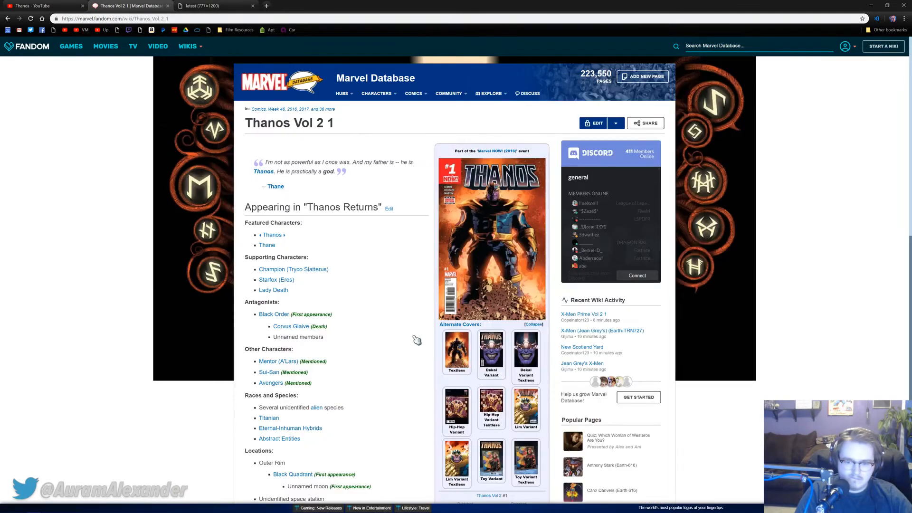
pyautogui.moveTo(462, 461)
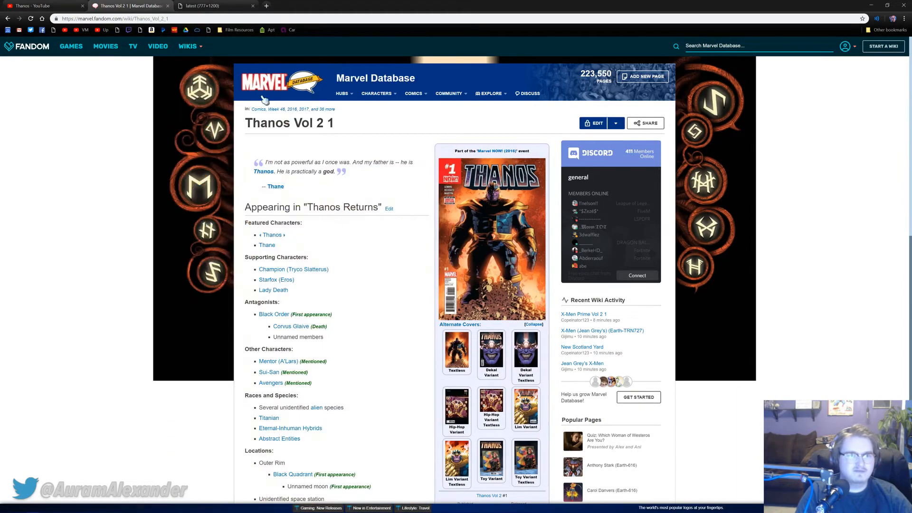
pyautogui.click(206, 10)
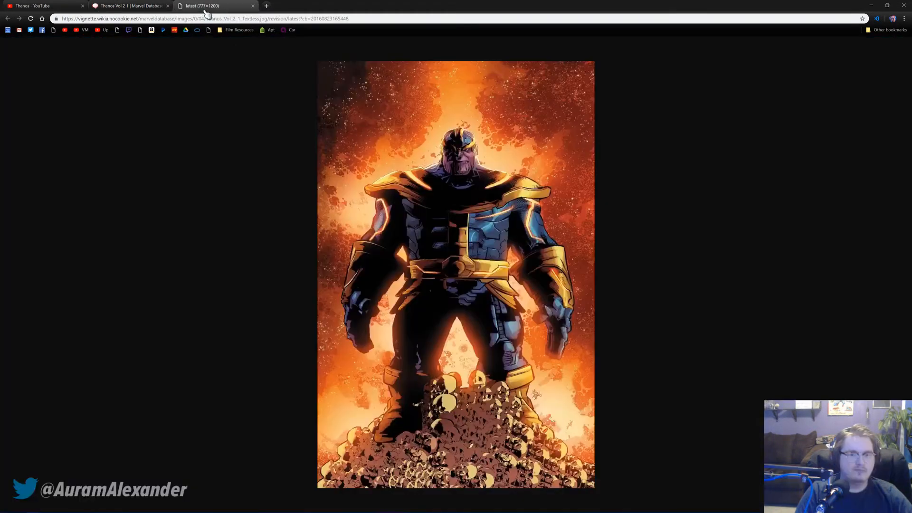
# Step: Run a Google reverse image search on the textless Thanos cover and list its large sizes
pyautogui.rightClick(452, 241)
pyautogui.click(481, 285)
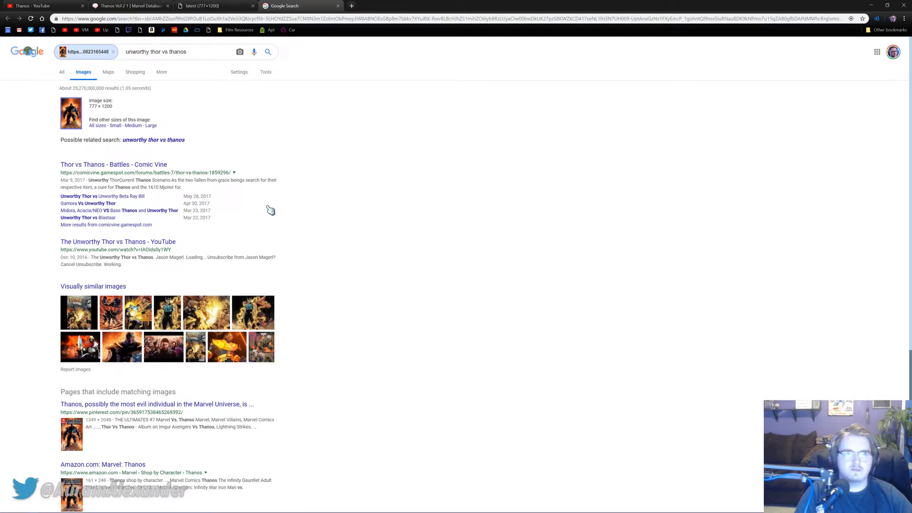
pyautogui.click(156, 127)
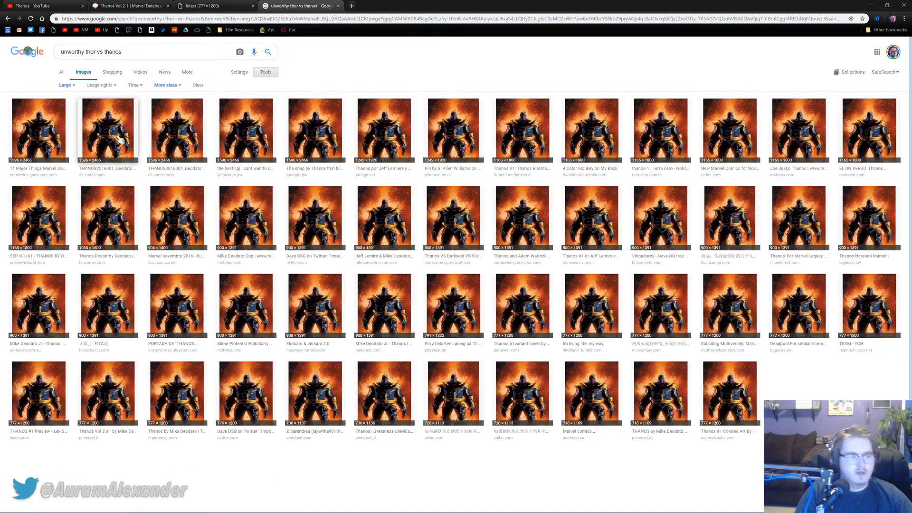
# Step: Copy the 1596 × 2466 textless Thanos cover from the Comic Vine result and paste it into the Thanos Full Story document
pyautogui.click(63, 126)
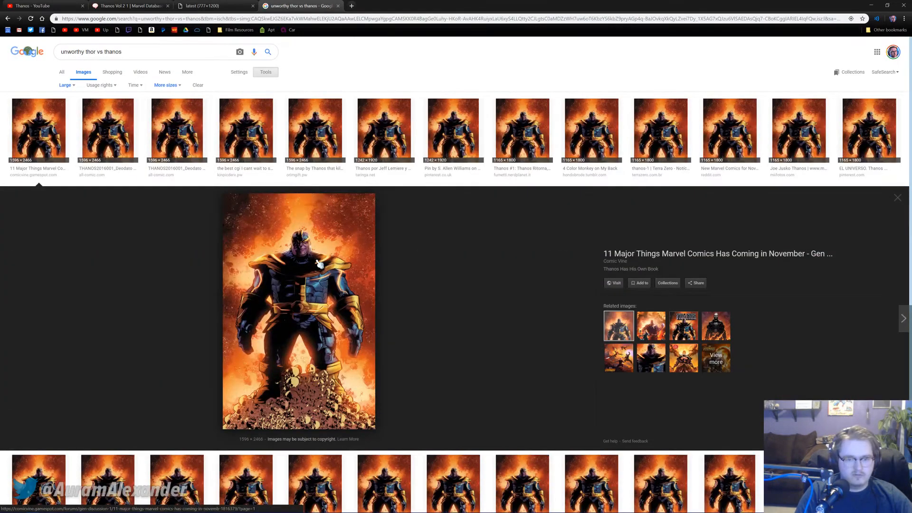
pyautogui.rightClick(287, 258)
pyautogui.click(318, 323)
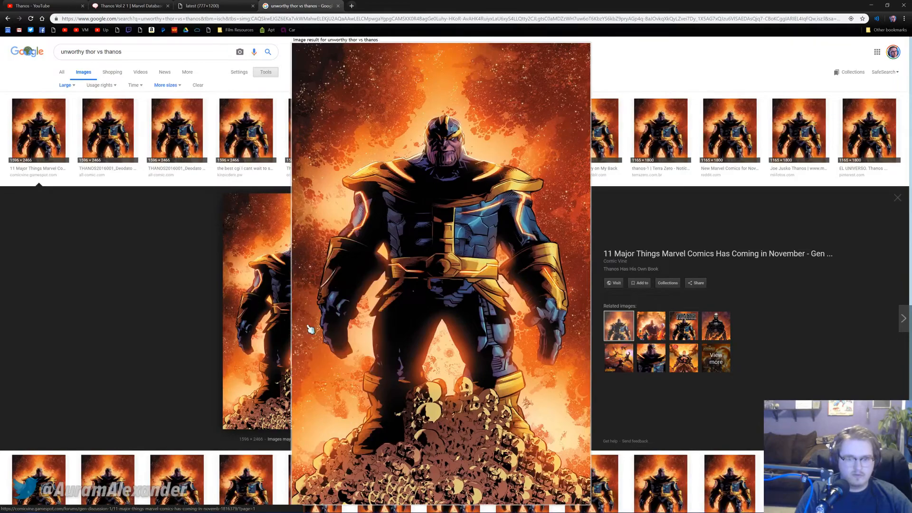
pyautogui.click(236, 507)
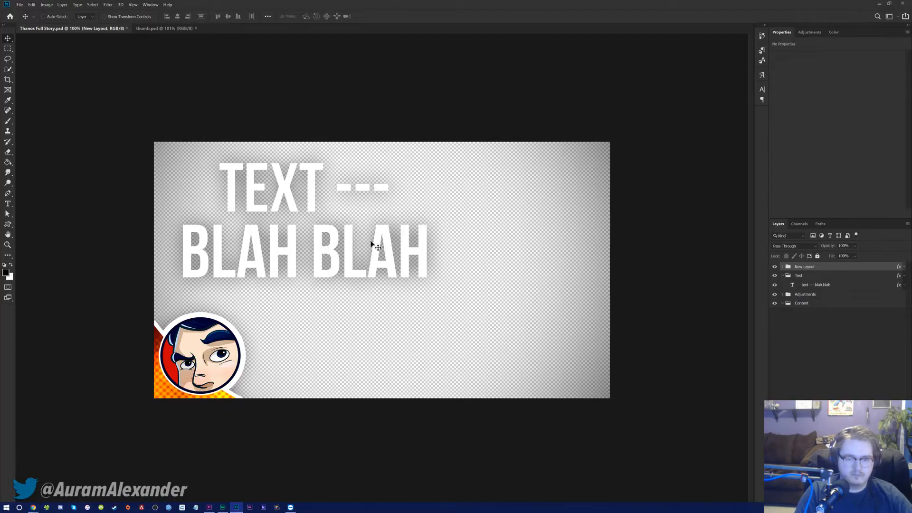
pyautogui.hotkey('ctrl', 'v')
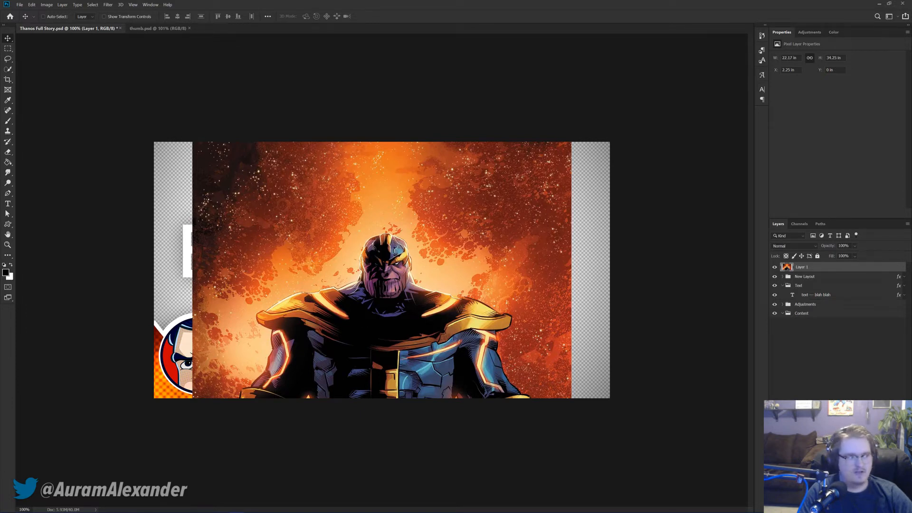
# Step: Place the pasted cover in the Content group, convert it to a smart object, and hide the placeholder text layer
pyautogui.moveTo(818, 273); pyautogui.dragTo(803, 314)
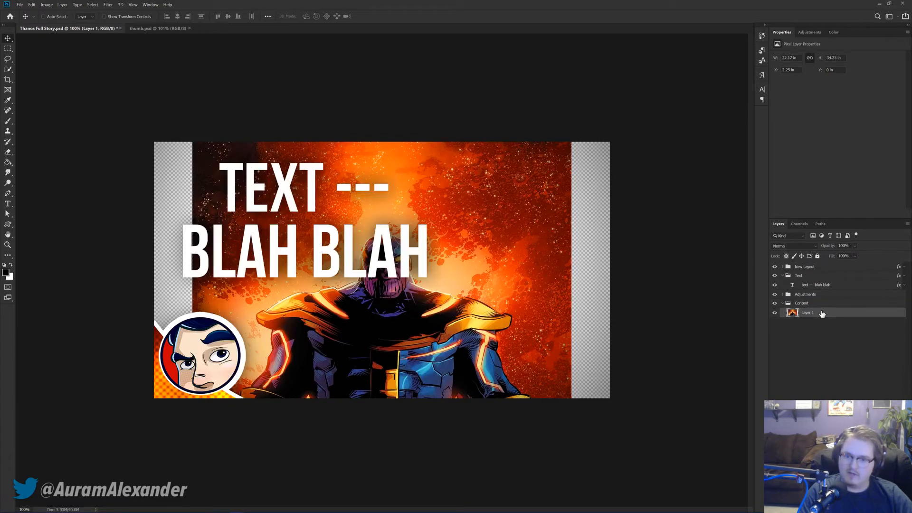
pyautogui.rightClick(822, 314)
pyautogui.click(846, 103)
pyautogui.click(775, 285)
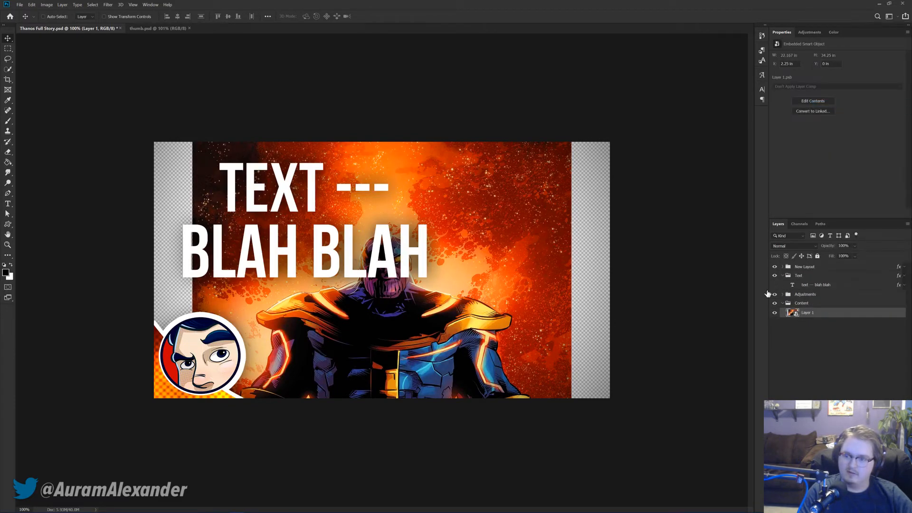
# Step: Scale the Thanos artwork to about 36 in wide so it fills the canvas with his head near the upper edge, and save
pyautogui.hotkey('ctrl', '-')
pyautogui.hotkey('ctrl', 't')
pyautogui.hotkey('ctrl', '-')
pyautogui.moveTo(474, 203)
pyautogui.mouseDown()
pyautogui.moveTo(533, 165)
pyautogui.moveTo(552, 139)
pyautogui.moveTo(480, 214)
pyautogui.mouseUp()
pyautogui.press('Return')
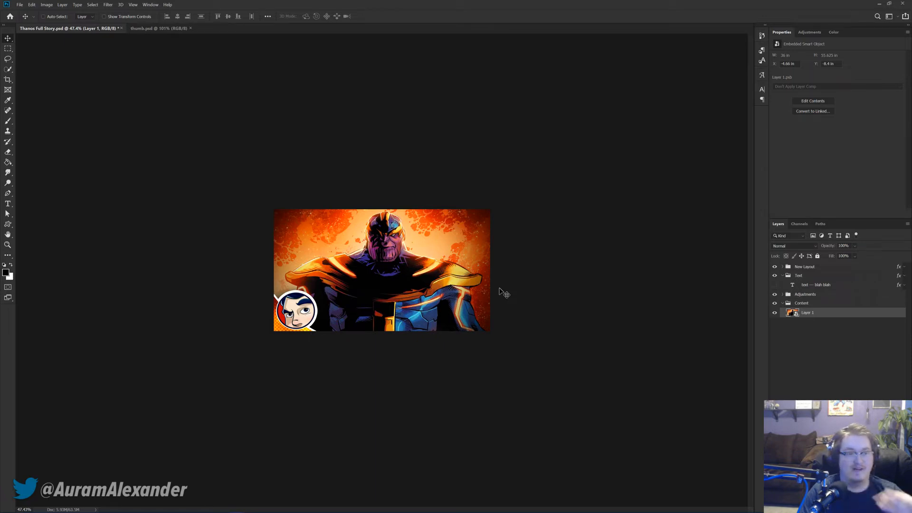
pyautogui.hotkey('ctrl', 's')
# Step: Copy the masked THANOS logo layer, Thanos 007-001 copy, from thumb.psd into the Thanos Full Story document
pyautogui.click(159, 29)
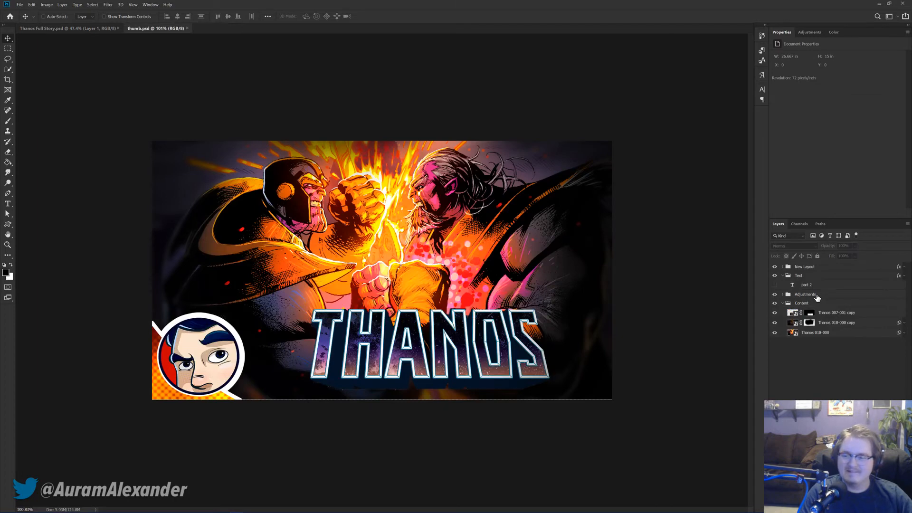
pyautogui.click(821, 313)
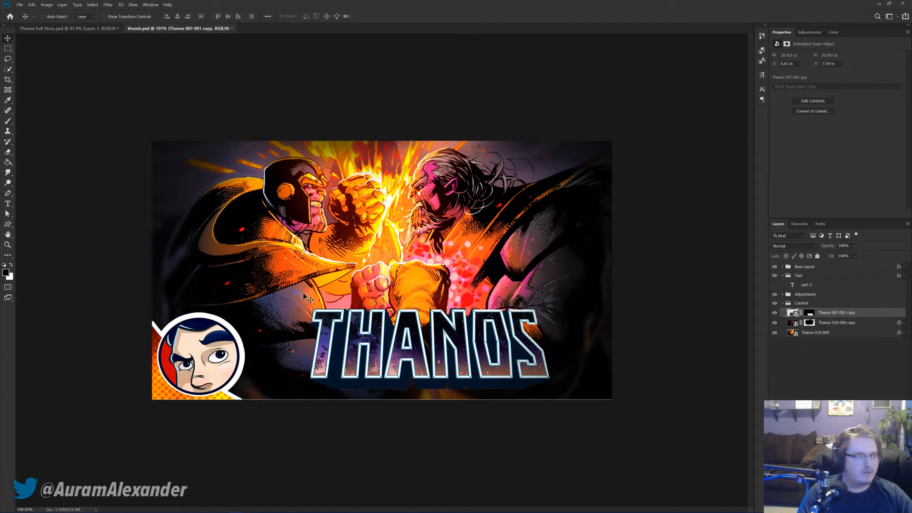
pyautogui.moveTo(438, 338); pyautogui.dragTo(181, 47)
pyautogui.moveTo(98, 33); pyautogui.dragTo(396, 265)
# Step: Scale the THANOS logo to about 152% width and 124% height and position it across the canvas's upper half
pyautogui.hotkey('ctrl', 't')
pyautogui.moveTo(461, 215); pyautogui.dragTo(523, 118)
pyautogui.moveTo(489, 168); pyautogui.dragTo(446, 230)
pyautogui.moveTo(524, 185); pyautogui.dragTo(480, 220)
pyautogui.moveTo(427, 269); pyautogui.dragTo(428, 217)
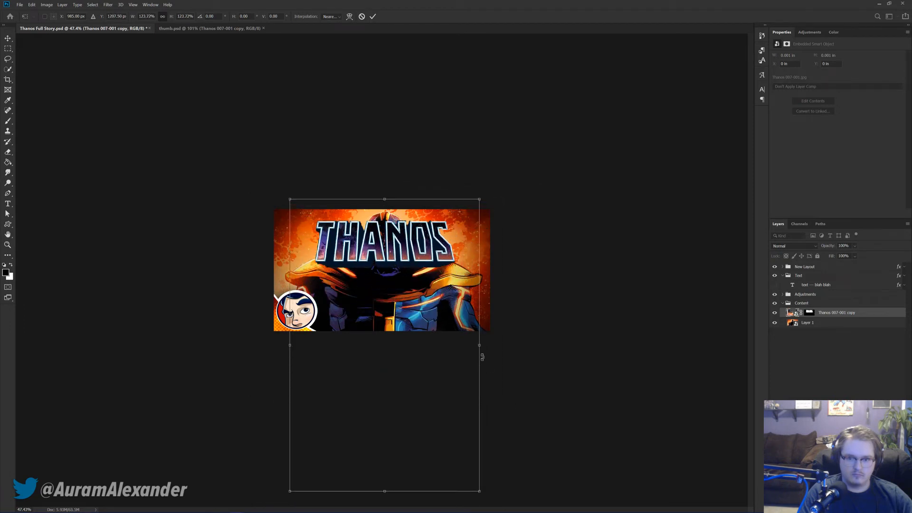
pyautogui.moveTo(485, 344); pyautogui.dragTo(528, 344)
pyautogui.moveTo(442, 241); pyautogui.dragTo(417, 237)
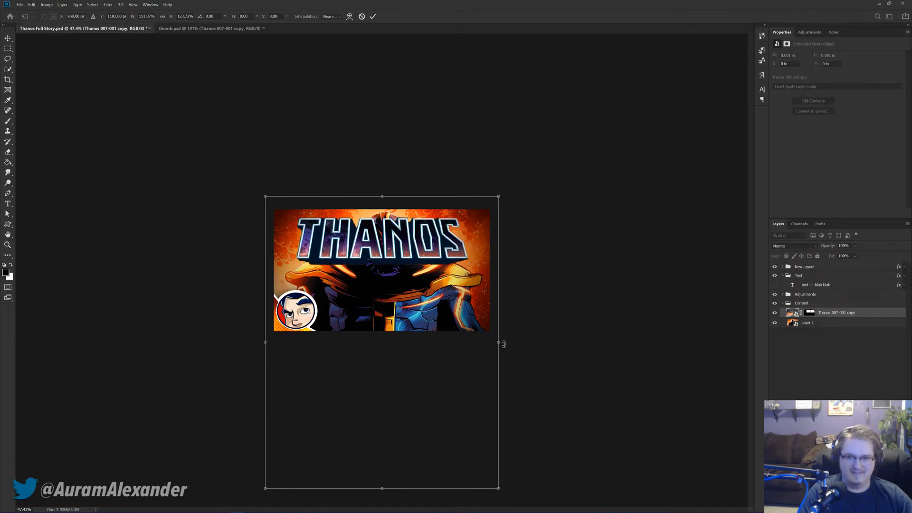
# Step: Enlarge the THANOS logo to about 180% width and 139% height and re-centre it near the canvas's upper edge
pyautogui.moveTo(496, 194); pyautogui.dragTo(513, 178)
pyautogui.moveTo(470, 221); pyautogui.dragTo(469, 245)
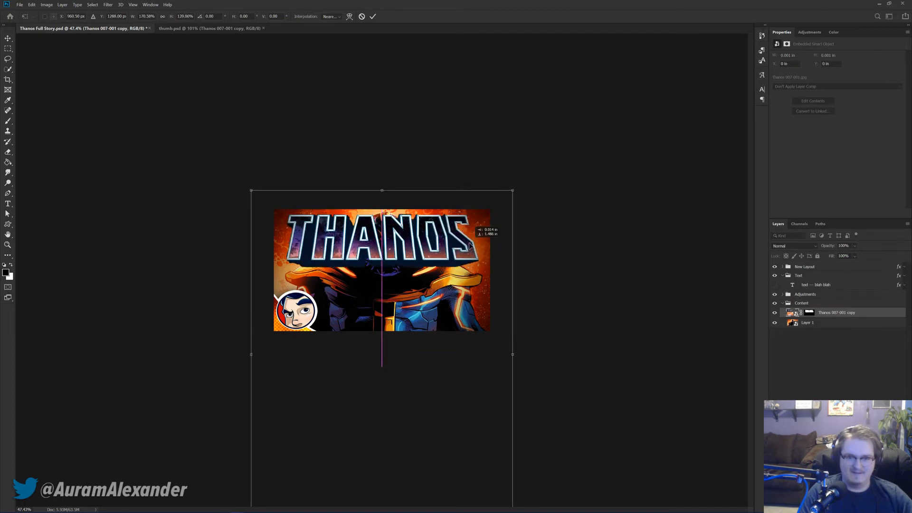
pyautogui.moveTo(514, 356); pyautogui.dragTo(528, 347)
pyautogui.moveTo(471, 272); pyautogui.dragTo(468, 271)
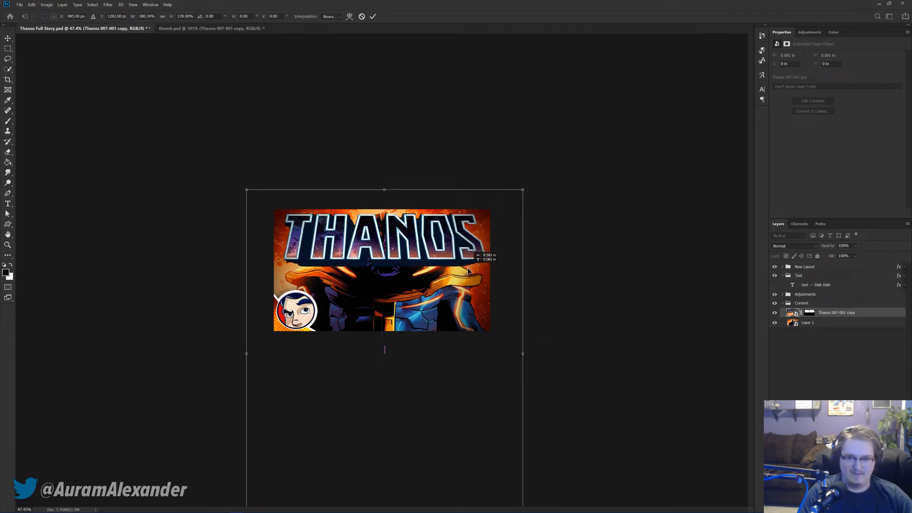
pyautogui.press('Return')
# Step: Widen the THANOS logo layer slightly to about 34.7 in and nudge it right to centre it on the canvas
pyautogui.hotkey('ctrl', 't')
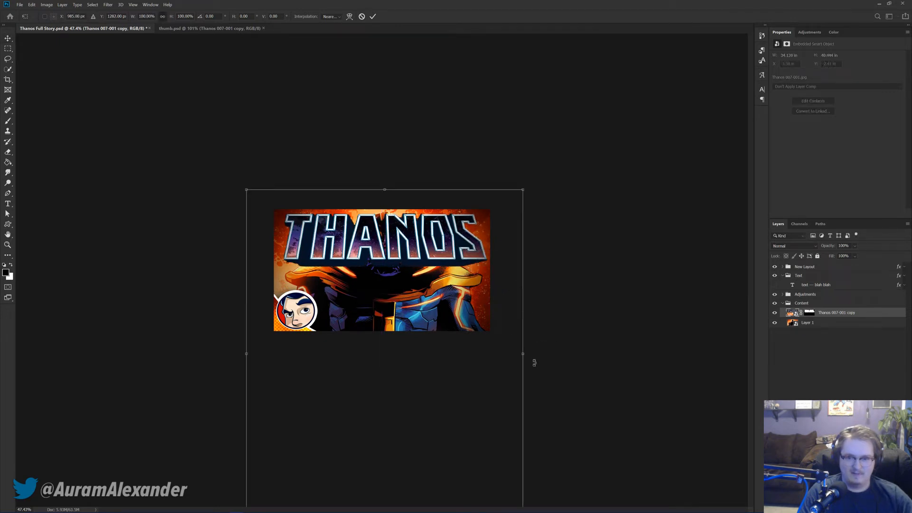
pyautogui.moveTo(526, 350); pyautogui.dragTo(533, 350)
pyautogui.moveTo(445, 257); pyautogui.dragTo(437, 258)
pyautogui.moveTo(524, 356); pyautogui.dragTo(523, 354)
pyautogui.moveTo(456, 300); pyautogui.dragTo(465, 300)
pyautogui.press('Return')
pyautogui.press('Right')
pyautogui.press('Right')
pyautogui.press('Right')
pyautogui.press('Right')
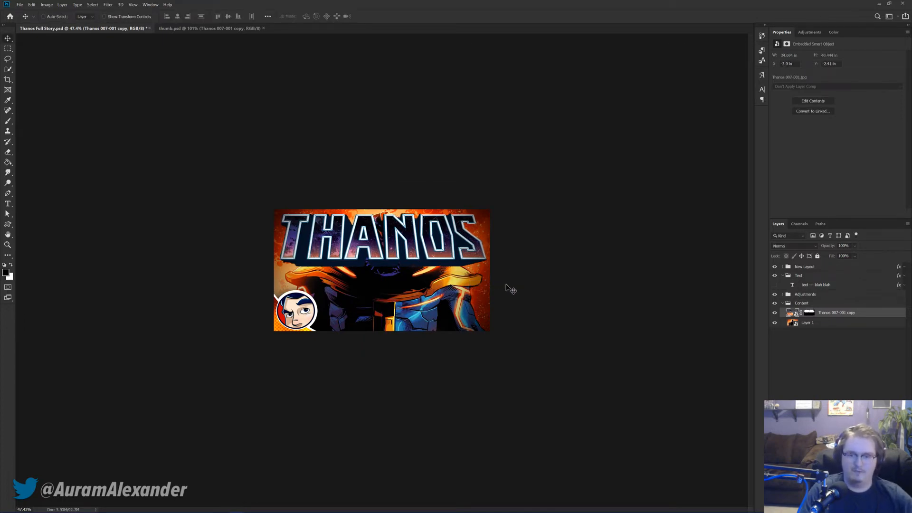
# Step: Hide the THANOS logo layer and roughly select Thanos's head, chest and shoulders on Layer 1 with the Quick Selection tool
pyautogui.scroll(9, 510, 284)
pyautogui.click(775, 313)
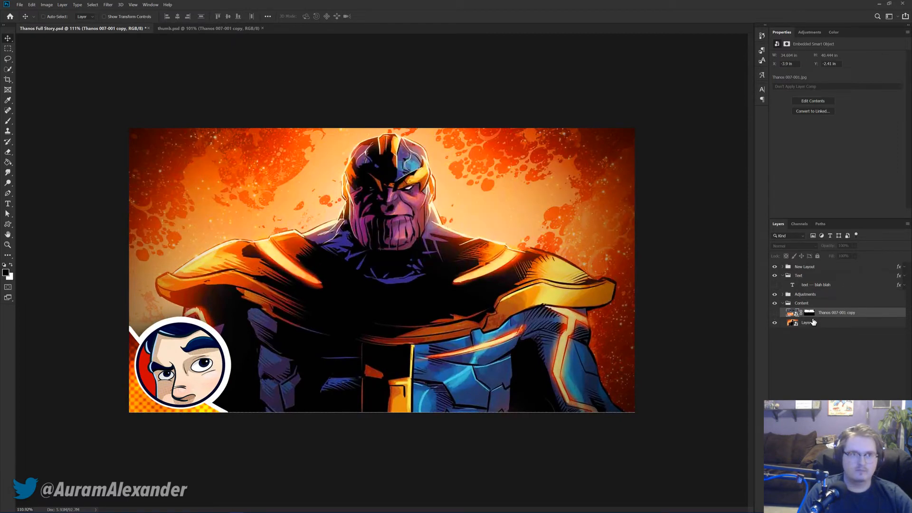
pyautogui.press('w')
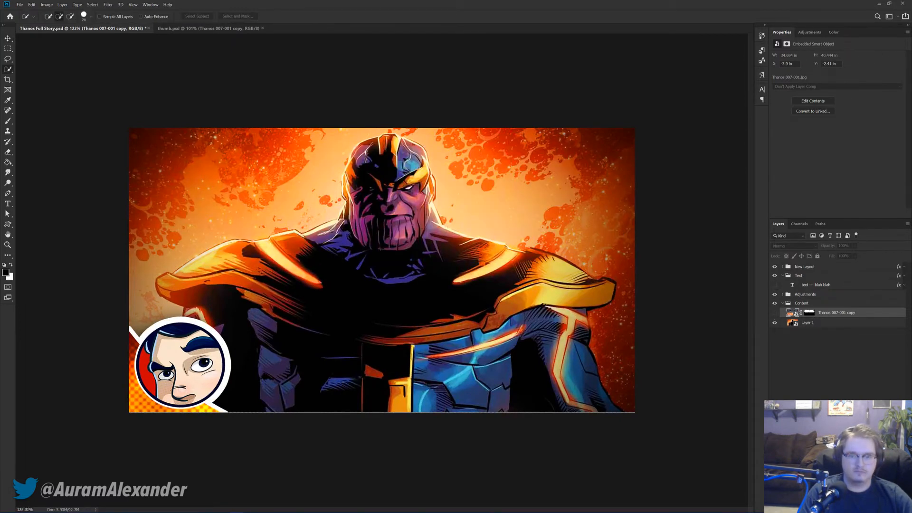
pyautogui.scroll(4, 417, 224)
pyautogui.moveTo(389, 102); pyautogui.dragTo(416, 144)
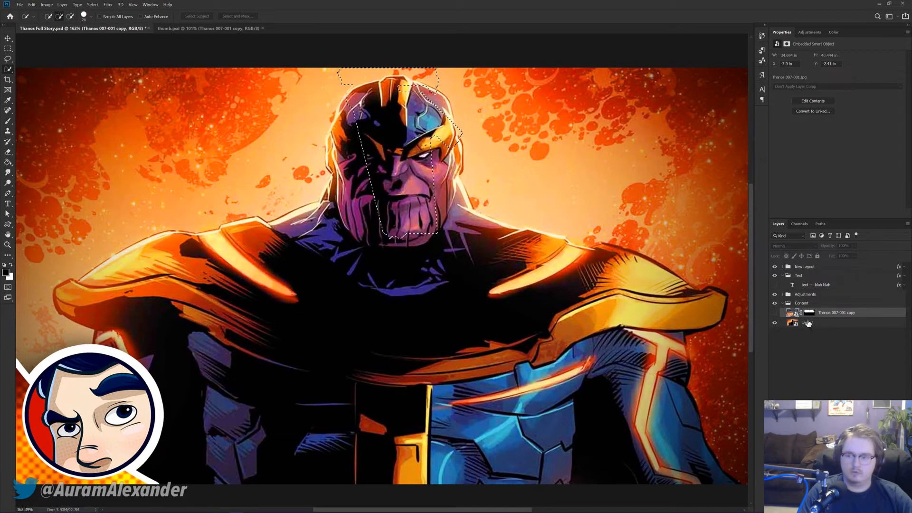
pyautogui.hotkey('alt', '[')
pyautogui.moveTo(376, 251)
pyautogui.mouseDown()
pyautogui.moveTo(273, 314)
pyautogui.moveTo(126, 285)
pyautogui.moveTo(557, 251)
pyautogui.mouseUp()
pyautogui.moveTo(119, 271); pyautogui.dragTo(66, 290)
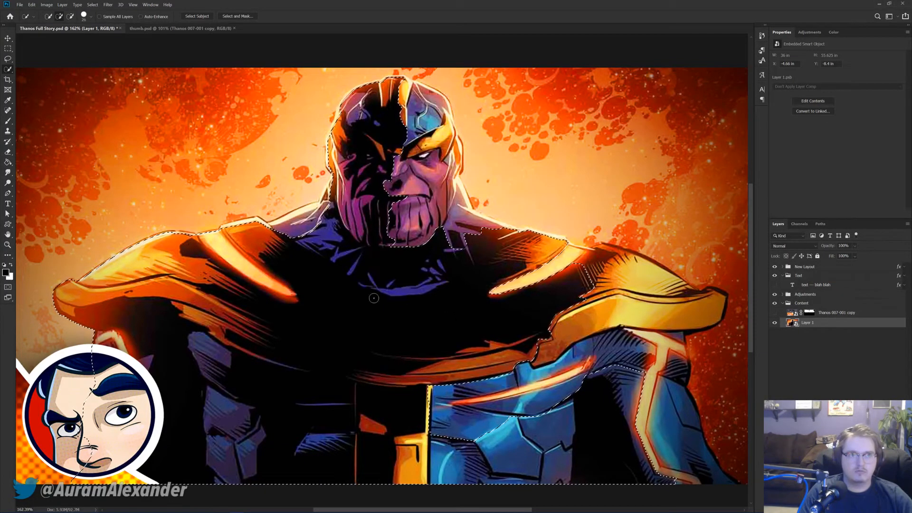
pyautogui.hotkey('ctrl', 'd')
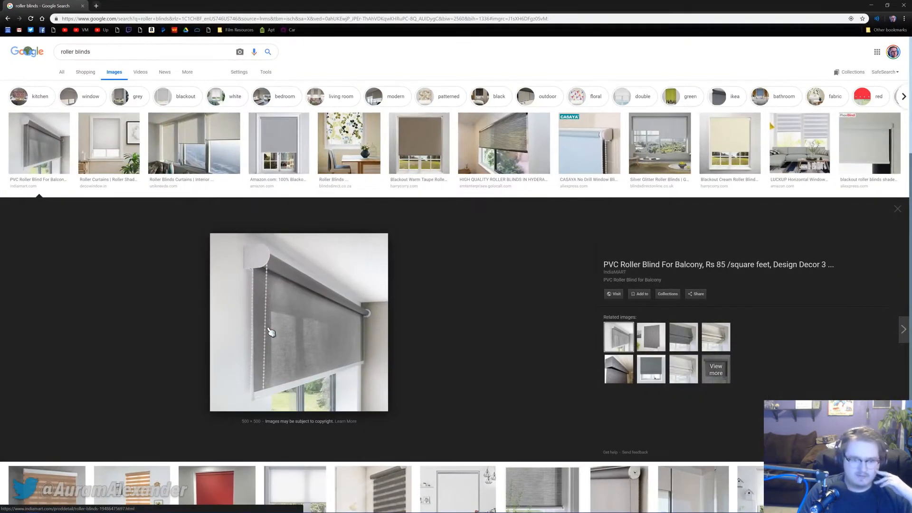
# Step: View several roller blind pictures in the Google Images results, including the blackout shades, and return to the Photoshop document
pyautogui.click(421, 147)
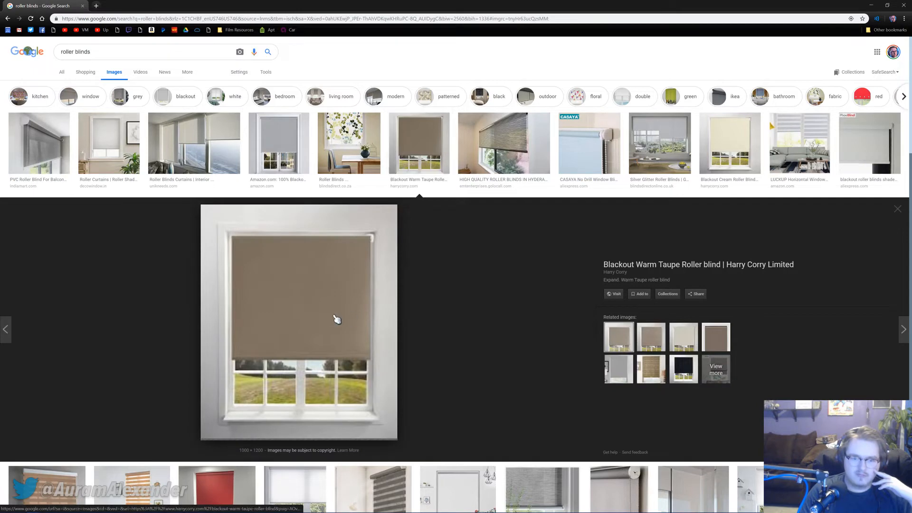
pyautogui.click(346, 170)
pyautogui.click(279, 152)
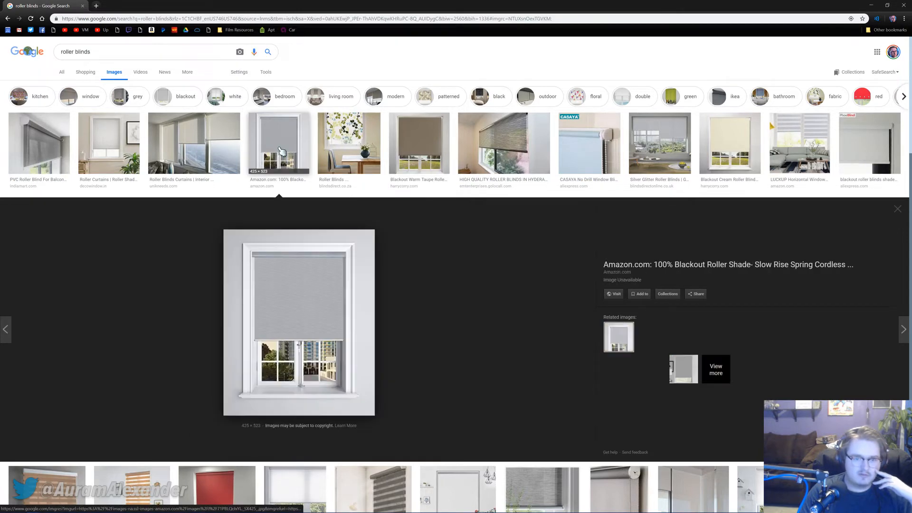
pyautogui.moveTo(301, 331)
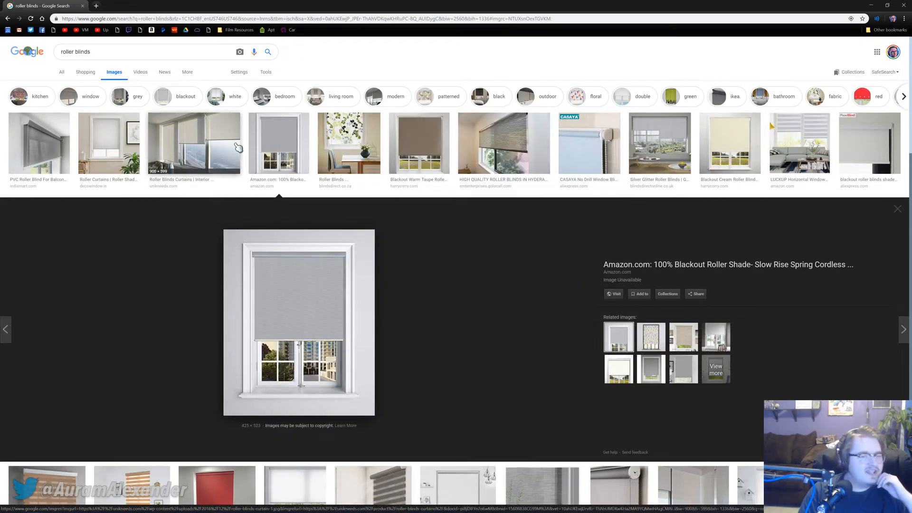
pyautogui.click(237, 148)
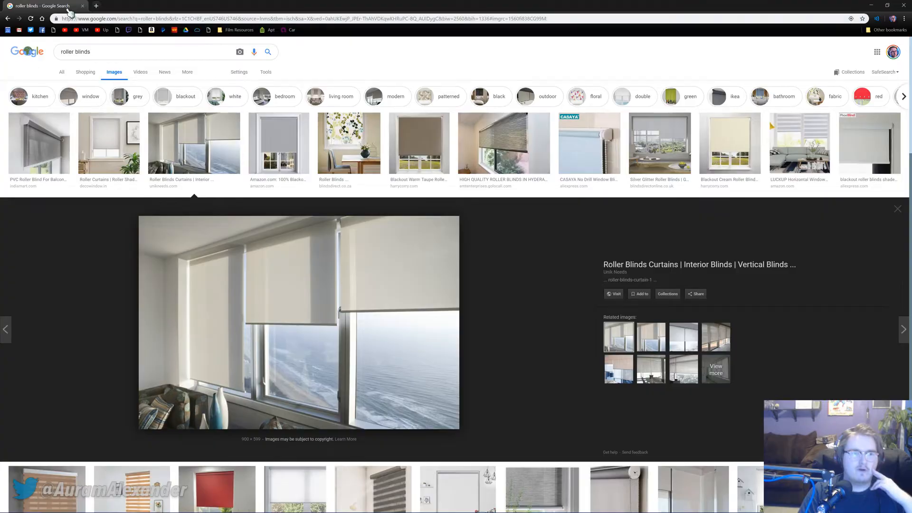
pyautogui.hotkey('alt', 'Tab')
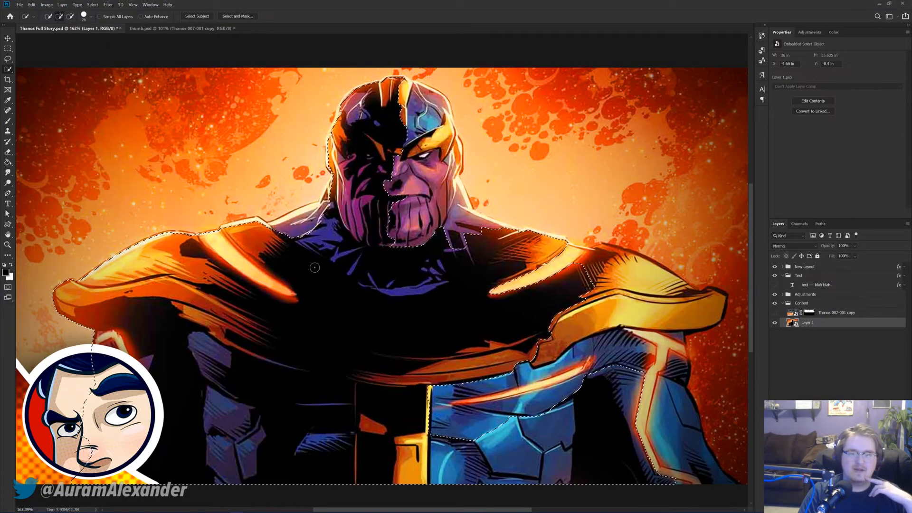
# Step: Subtract the background spill from the selection along the upper edge of Thanos's orange shoulder armor
pyautogui.scroll(2, 302, 211)
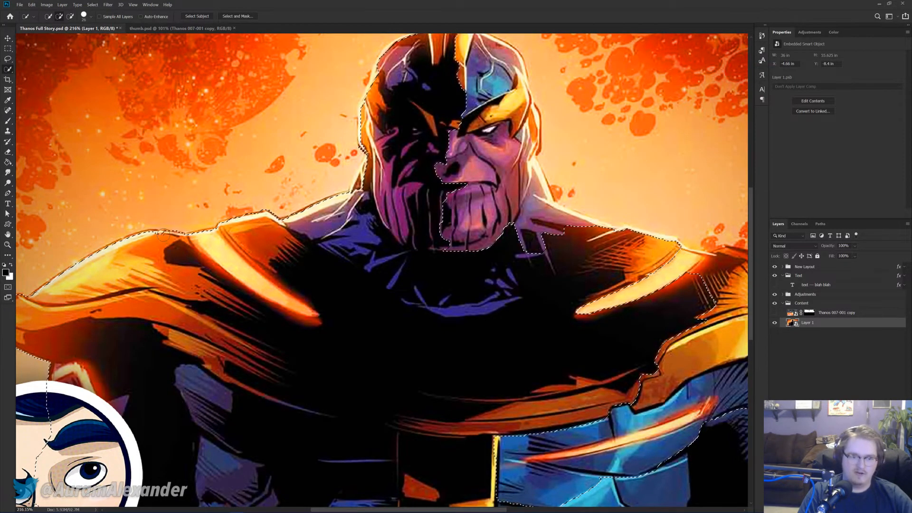
pyautogui.scroll(5, 115, 267)
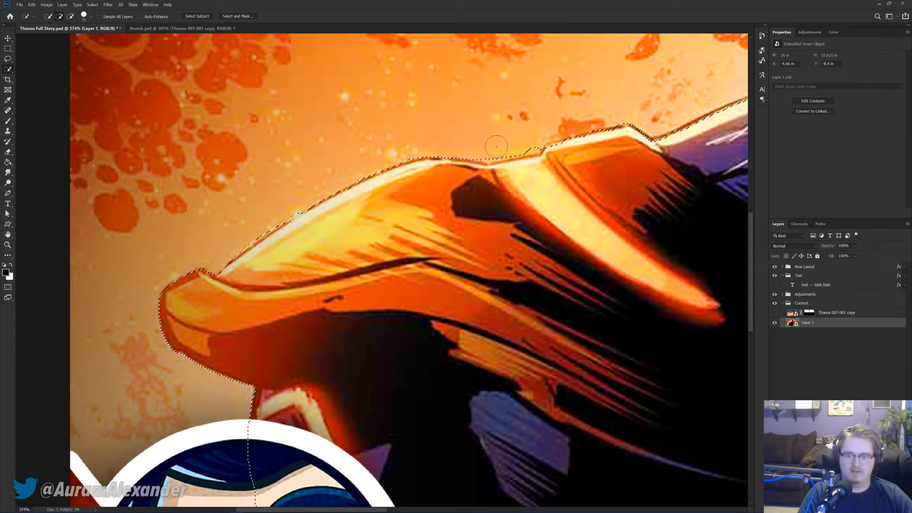
pyautogui.keyDown('alt'); pyautogui.click(528, 142); pyautogui.keyUp('alt')
pyautogui.keyDown('alt'); pyautogui.click(559, 124); pyautogui.keyUp('alt')
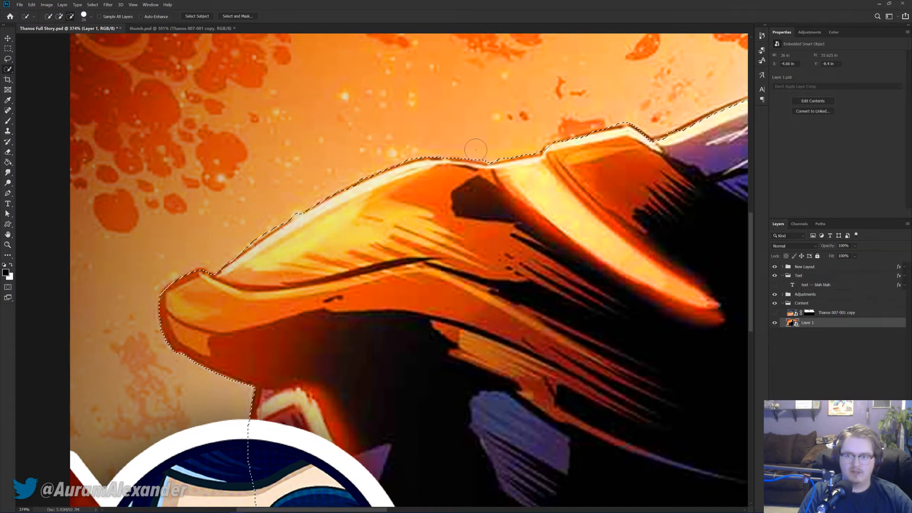
# Step: Refine the selection edge along Thanos's neck and the shadowed side of his helmet
pyautogui.hscroll(5, 221, 251)
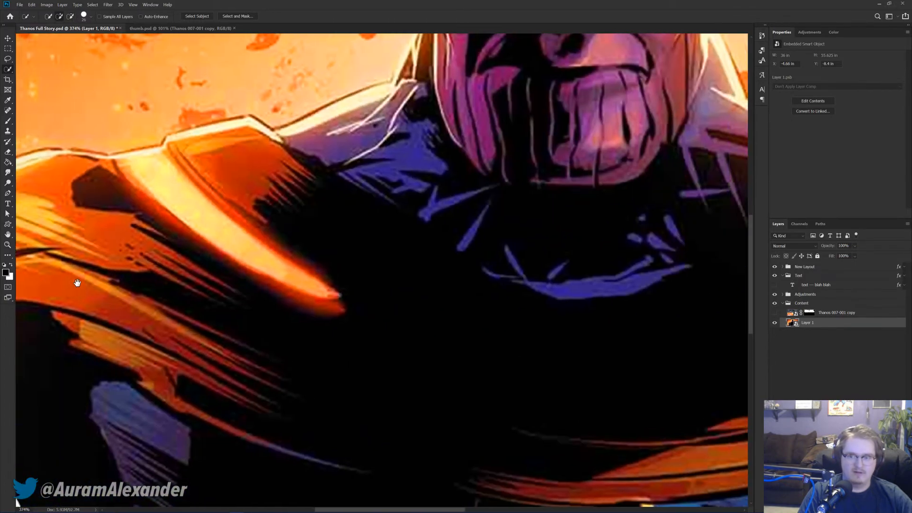
pyautogui.scroll(5, 221, 250)
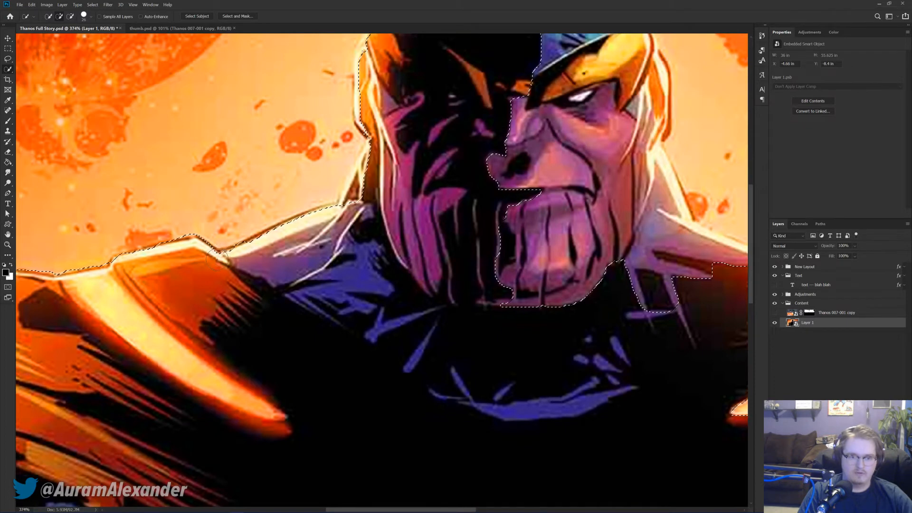
pyautogui.moveTo(292, 229)
pyautogui.mouseDown()
pyautogui.moveTo(326, 218)
pyautogui.moveTo(342, 191)
pyautogui.mouseUp()
pyautogui.moveTo(373, 85); pyautogui.dragTo(331, 214)
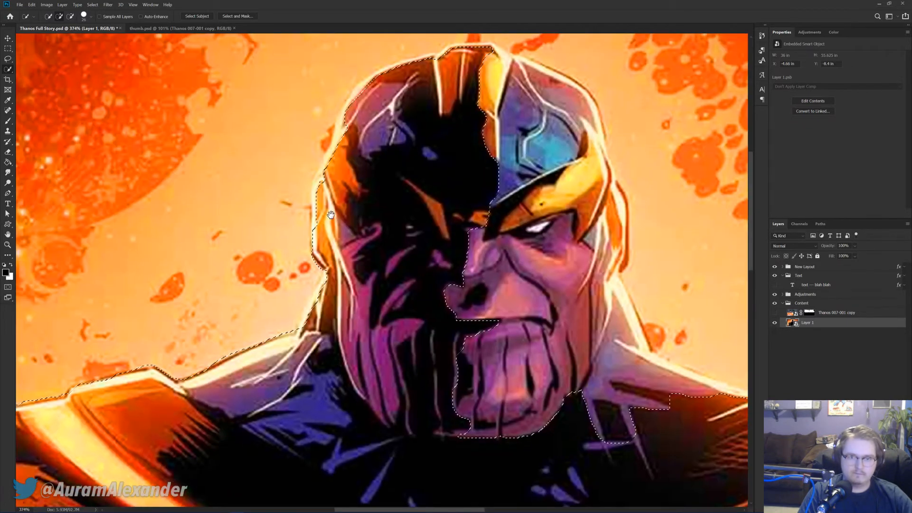
pyautogui.moveTo(328, 214)
pyautogui.mouseDown()
pyautogui.moveTo(319, 203)
pyautogui.moveTo(335, 158)
pyautogui.mouseUp()
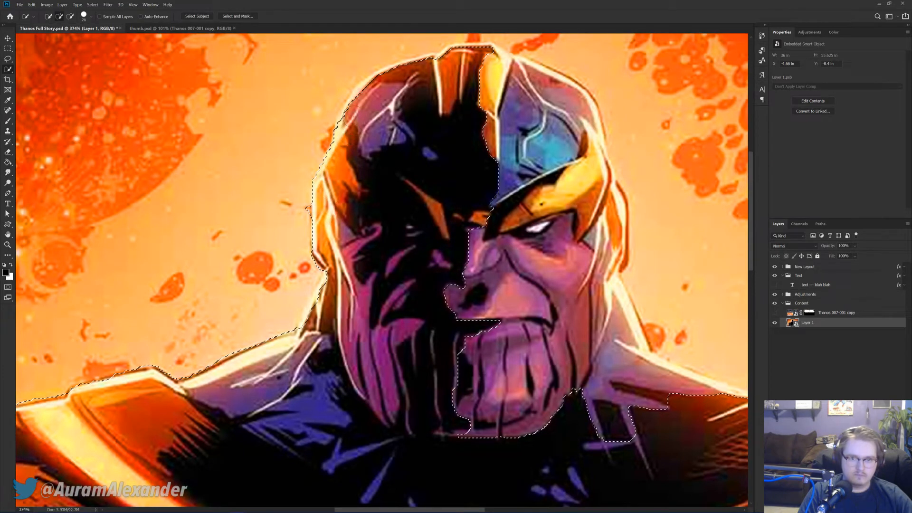
# Step: Add the lit half of Thanos's helmet and face to the selection and subtract the background spill above the helmet
pyautogui.hotkey('ctrl', 'd')
pyautogui.moveTo(463, 104); pyautogui.dragTo(387, 143)
pyautogui.hotkey('ctrl', 'shift', 'd')
pyautogui.click(312, 119)
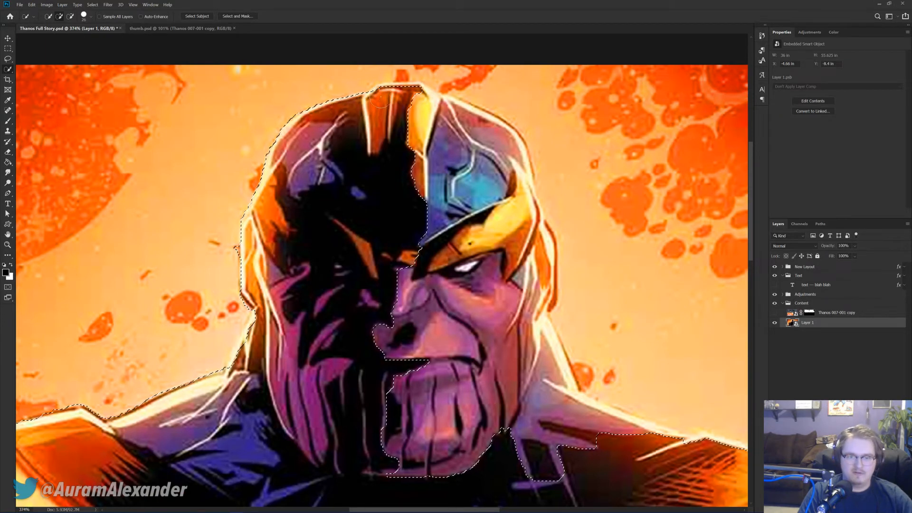
pyautogui.moveTo(380, 101)
pyautogui.mouseDown()
pyautogui.moveTo(416, 95)
pyautogui.moveTo(439, 109)
pyautogui.moveTo(444, 98)
pyautogui.moveTo(473, 107)
pyautogui.moveTo(510, 147)
pyautogui.mouseUp()
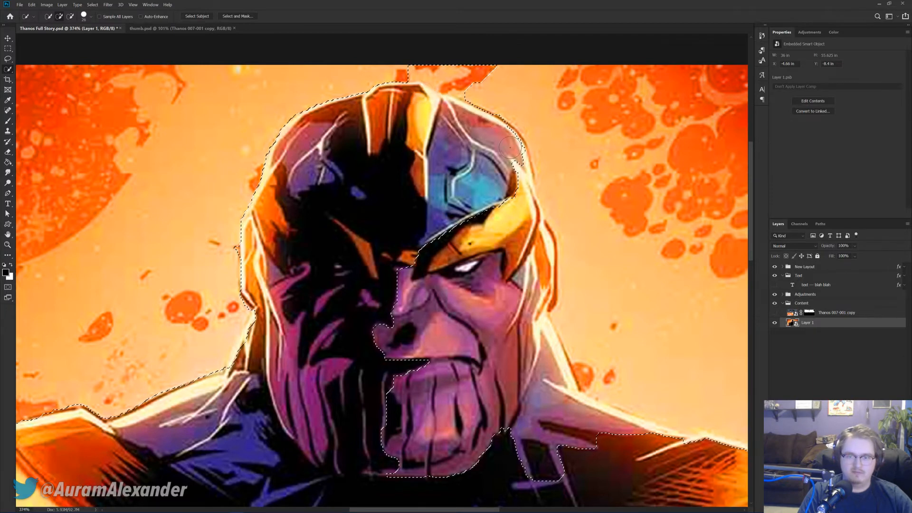
pyautogui.click(517, 151)
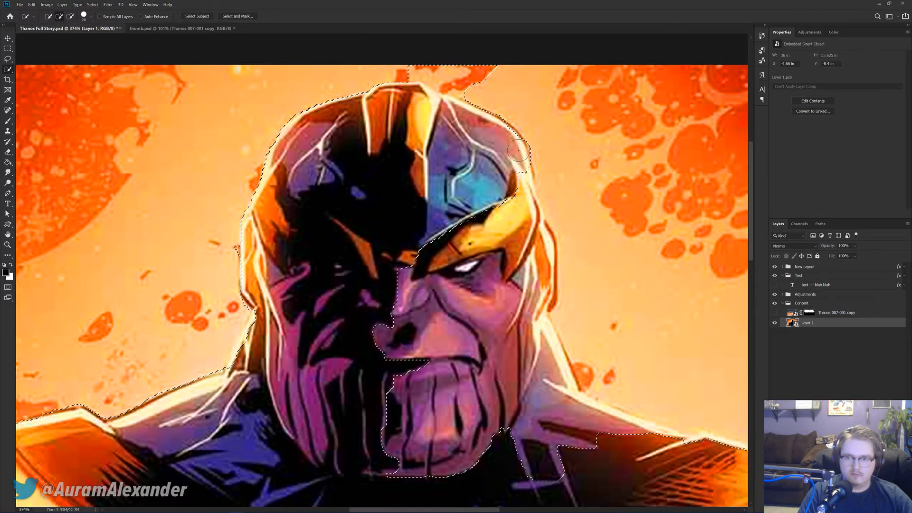
pyautogui.moveTo(494, 96)
pyautogui.keyDown('alt'); pyautogui.mouseDown()
pyautogui.moveTo(434, 62)
pyautogui.moveTo(458, 83)
pyautogui.mouseUp(); pyautogui.keyUp('alt')
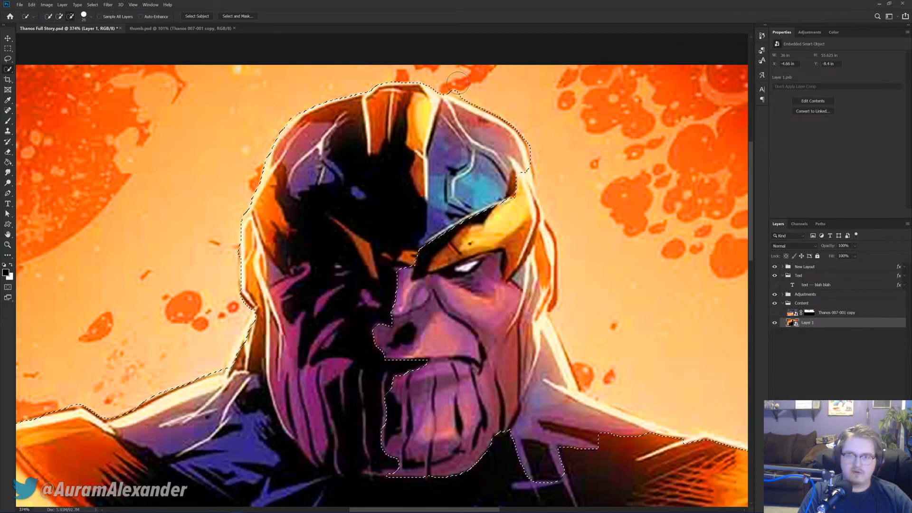
pyautogui.moveTo(494, 109); pyautogui.dragTo(517, 255)
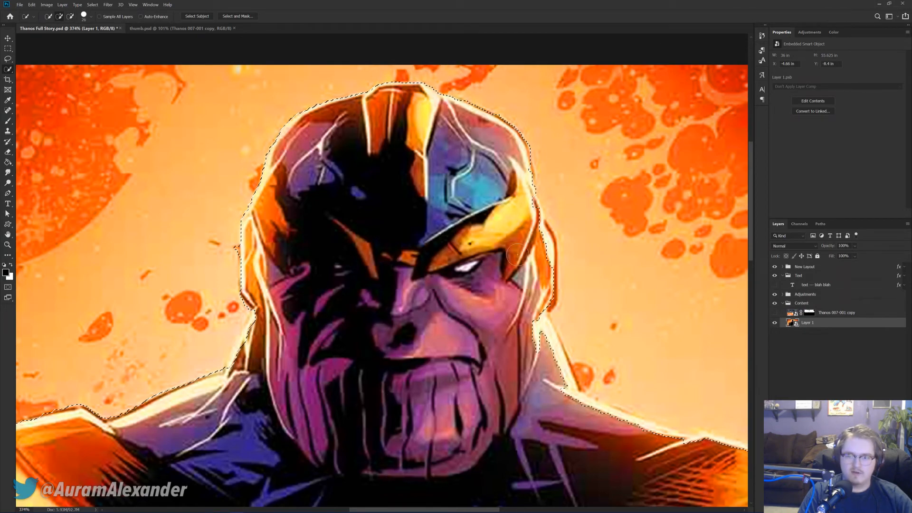
# Step: Add the lit side of Thanos's neck and the adjoining slope toward the shoulder to the selection
pyautogui.moveTo(523, 323); pyautogui.dragTo(440, 233)
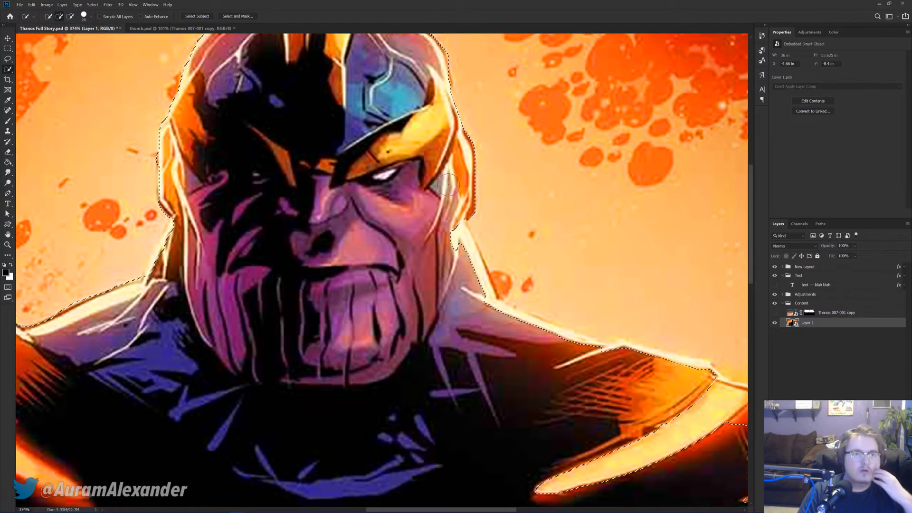
pyautogui.click(468, 256)
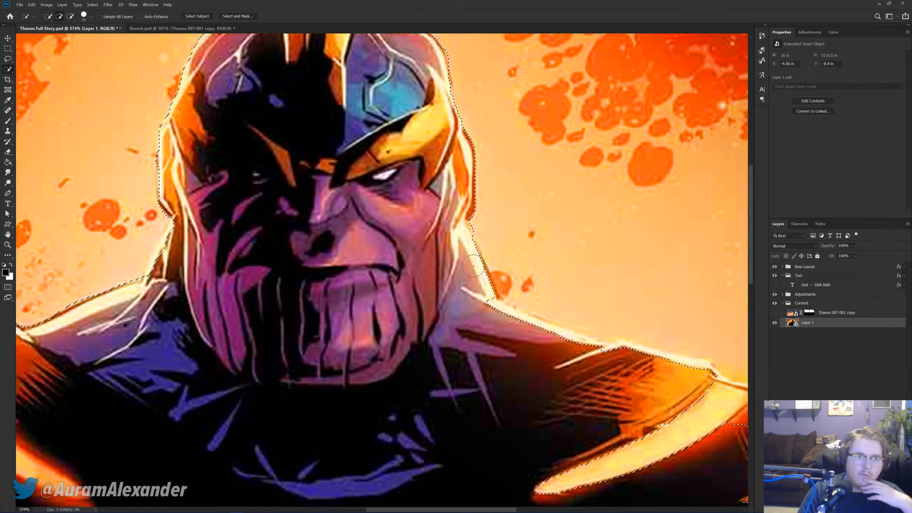
pyautogui.moveTo(536, 265); pyautogui.dragTo(407, 213)
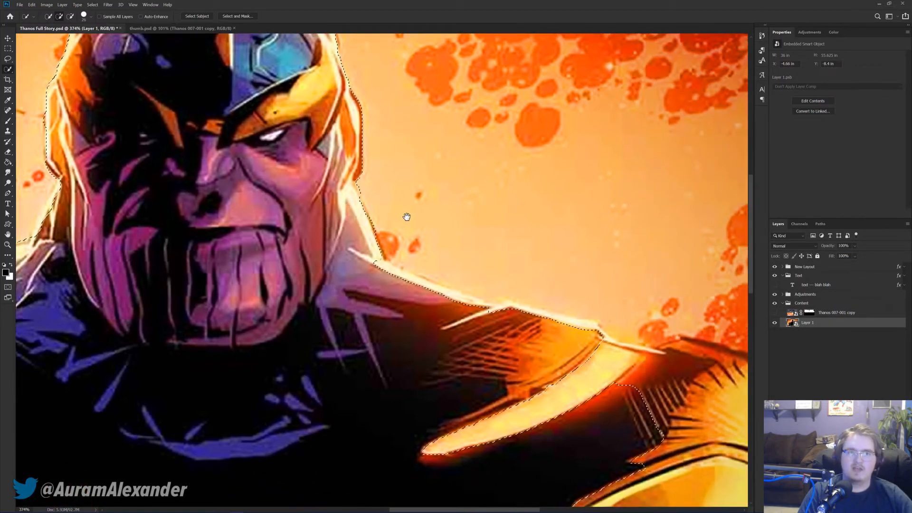
pyautogui.moveTo(375, 271)
pyautogui.mouseDown()
pyautogui.moveTo(441, 297)
pyautogui.moveTo(416, 281)
pyautogui.mouseUp()
# Step: Extend the selection over the glowing shoulder strip and the yellow shoulder armor out to its tip
pyautogui.moveTo(523, 333); pyautogui.dragTo(560, 377)
pyautogui.moveTo(656, 343); pyautogui.dragTo(597, 317)
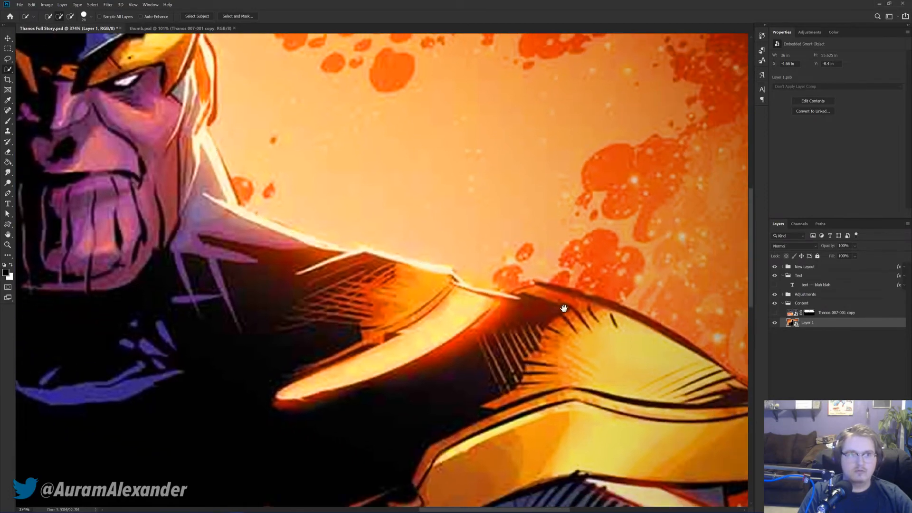
pyautogui.moveTo(553, 306)
pyautogui.mouseDown()
pyautogui.moveTo(538, 309)
pyautogui.moveTo(423, 266)
pyautogui.moveTo(554, 253)
pyautogui.mouseUp()
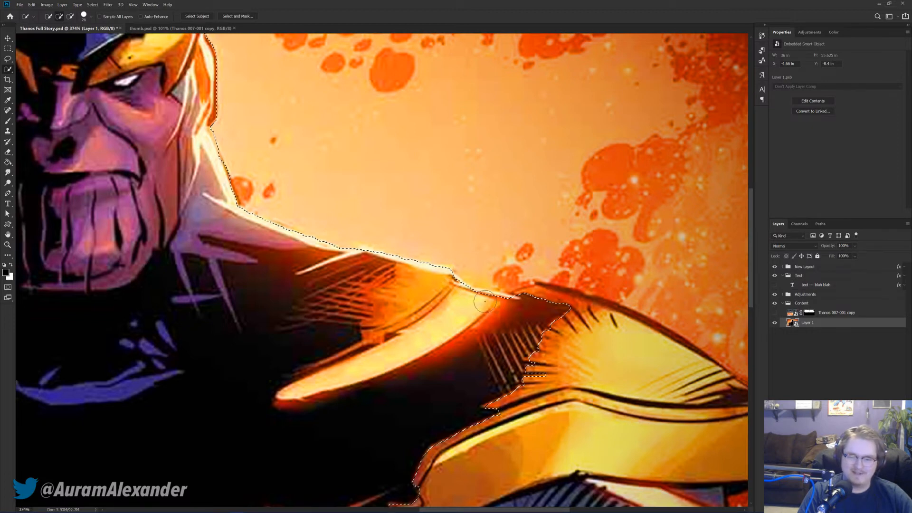
pyautogui.moveTo(551, 304)
pyautogui.mouseDown()
pyautogui.moveTo(689, 361)
pyautogui.moveTo(479, 264)
pyautogui.moveTo(552, 298)
pyautogui.moveTo(610, 297)
pyautogui.moveTo(604, 329)
pyautogui.moveTo(504, 409)
pyautogui.mouseUp()
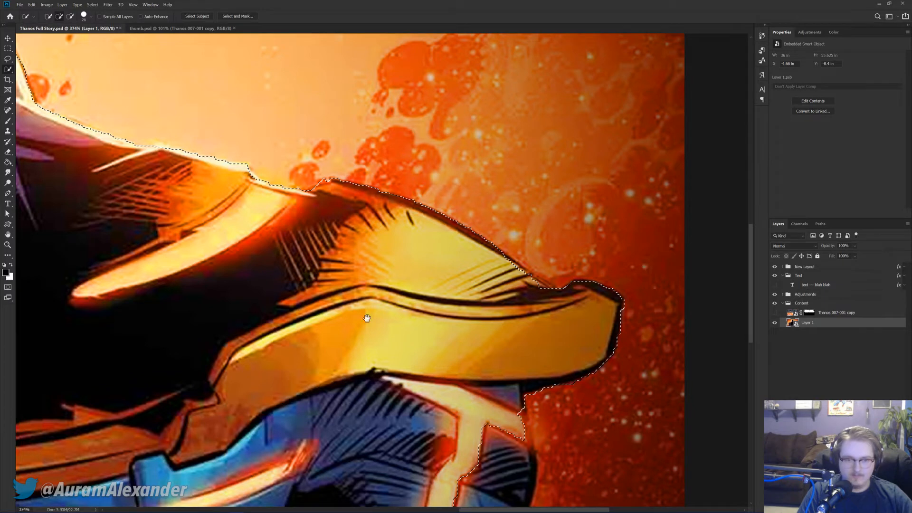
# Step: Add the blue armored arm beneath the yellow shoulder armor to the selection, down to the artwork's lower edge
pyautogui.moveTo(356, 360); pyautogui.dragTo(398, 140)
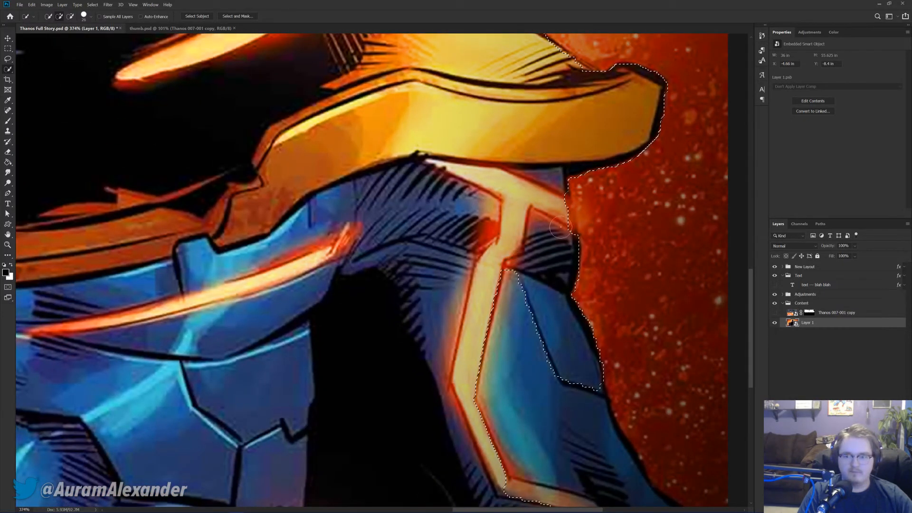
pyautogui.moveTo(557, 202)
pyautogui.mouseDown()
pyautogui.moveTo(565, 373)
pyautogui.moveTo(585, 333)
pyautogui.moveTo(497, 365)
pyautogui.mouseUp()
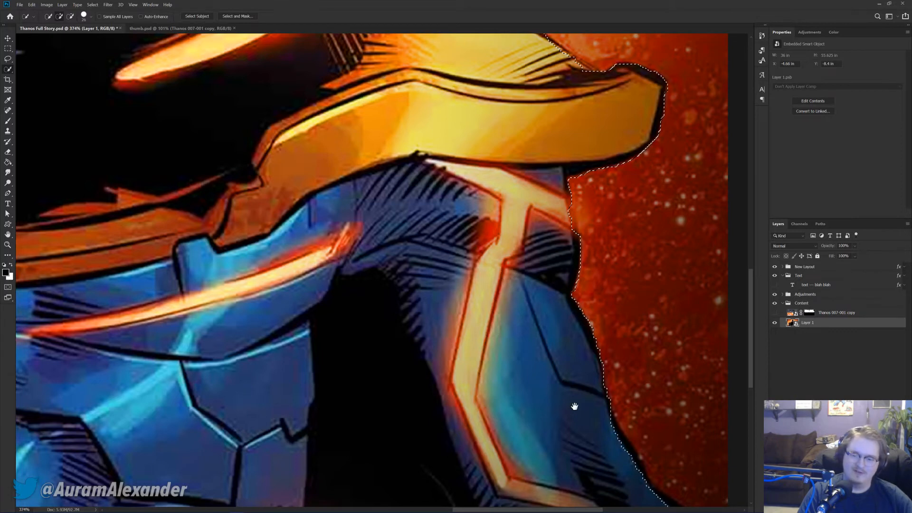
pyautogui.moveTo(574, 406); pyautogui.dragTo(451, 273)
pyautogui.moveTo(491, 319)
pyautogui.mouseDown()
pyautogui.moveTo(488, 305)
pyautogui.moveTo(533, 374)
pyautogui.mouseUp()
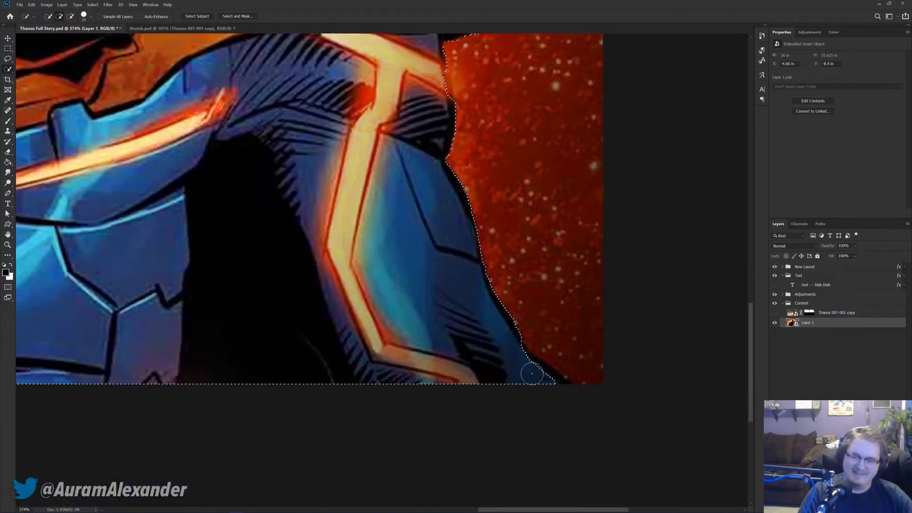
# Step: Refine the selection edge at the dark notch near the tip of the yellow shoulder armor
pyautogui.moveTo(433, 133); pyautogui.dragTo(440, 241)
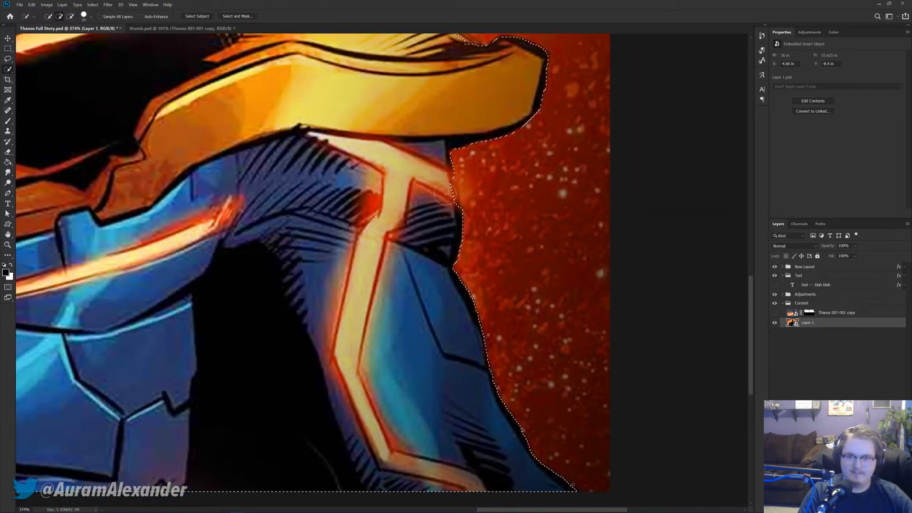
pyautogui.hotkey('ctrl', 'd')
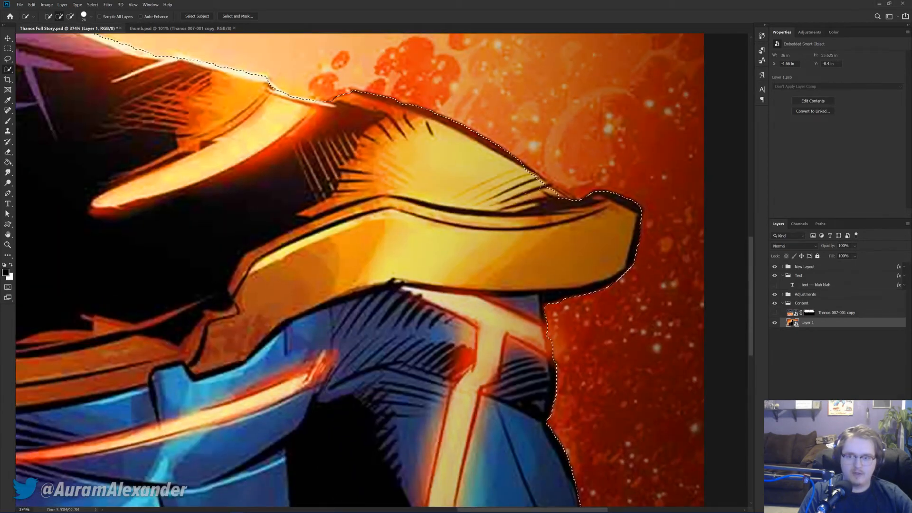
pyautogui.moveTo(548, 202); pyautogui.dragTo(559, 202)
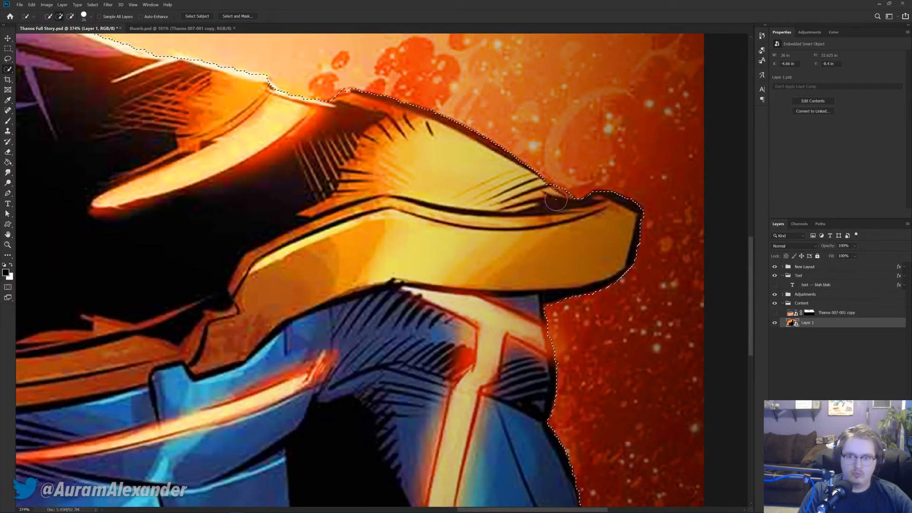
# Step: Inspect the selection outline around Thanos's shoulders, torso, lower edge and helmet for missed areas
pyautogui.scroll(5, 475, 141)
pyautogui.hscroll(-5, 475, 140)
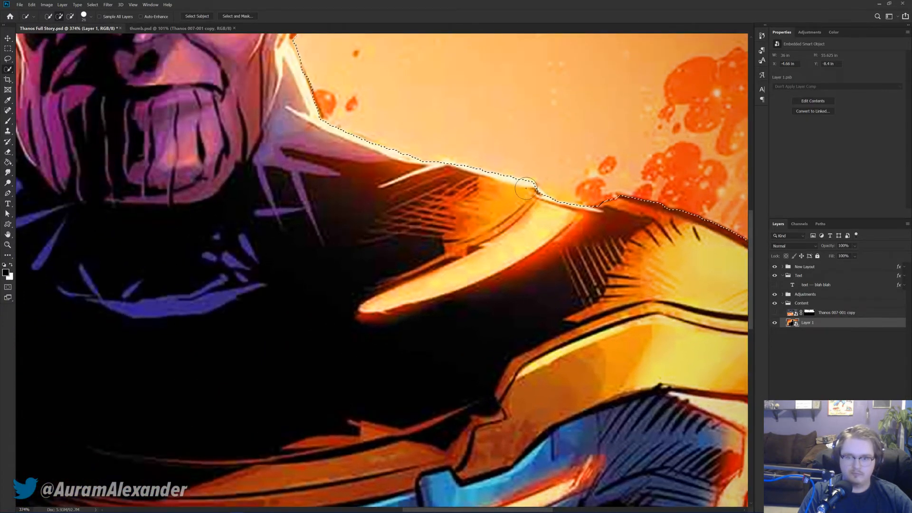
pyautogui.scroll(-3, 460, 292)
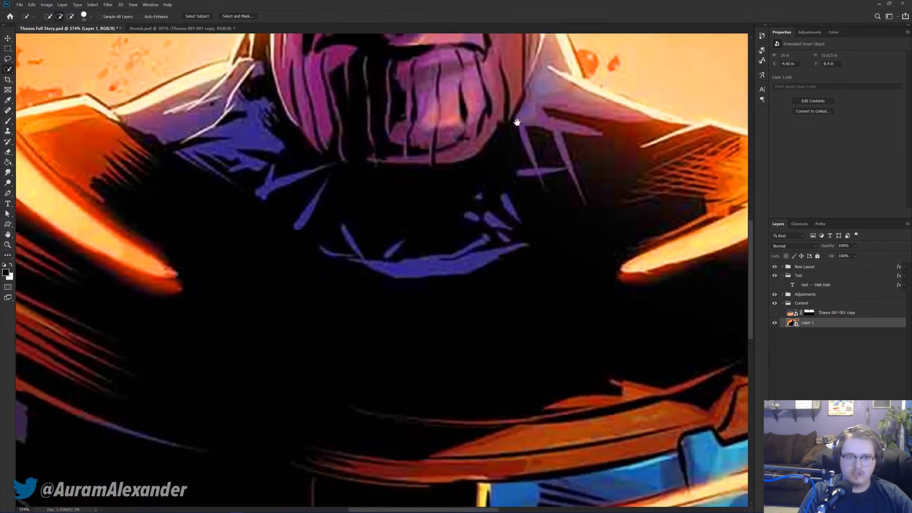
pyautogui.scroll(-10, 401, 128)
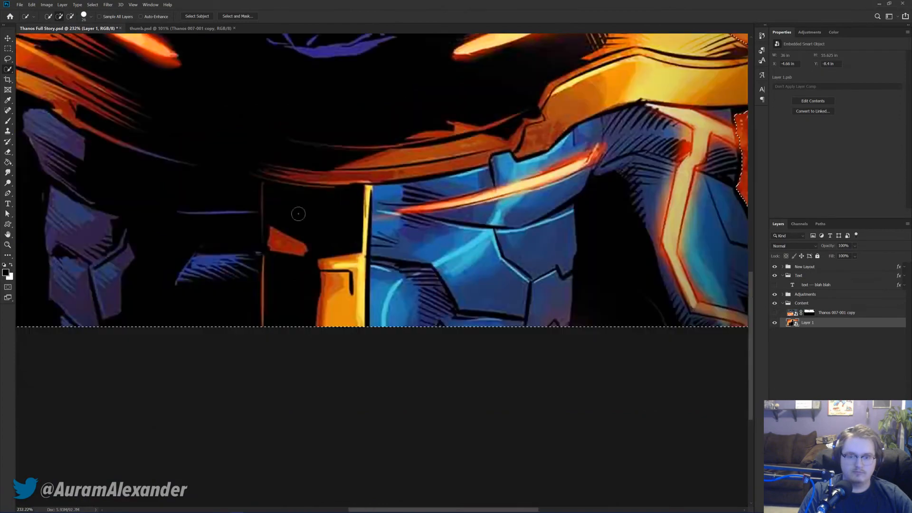
pyautogui.moveTo(298, 213); pyautogui.dragTo(483, 320)
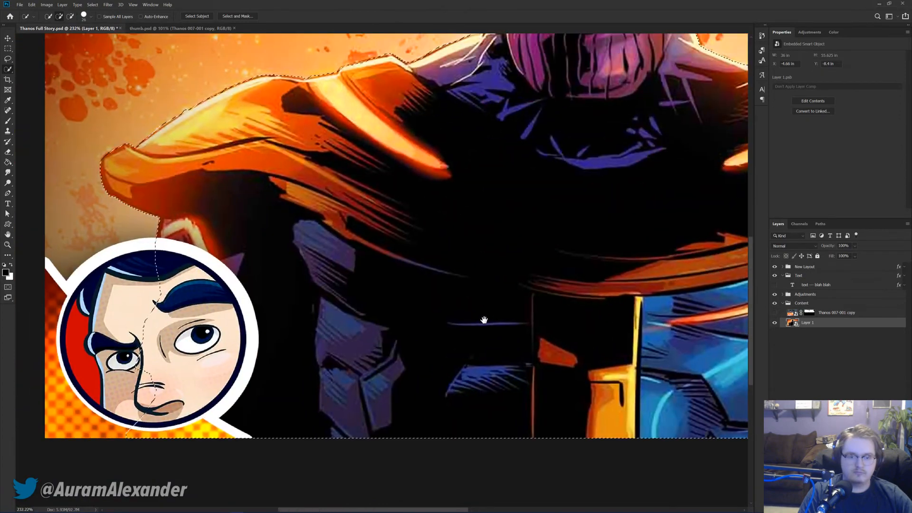
pyautogui.moveTo(350, 209); pyautogui.dragTo(332, 358)
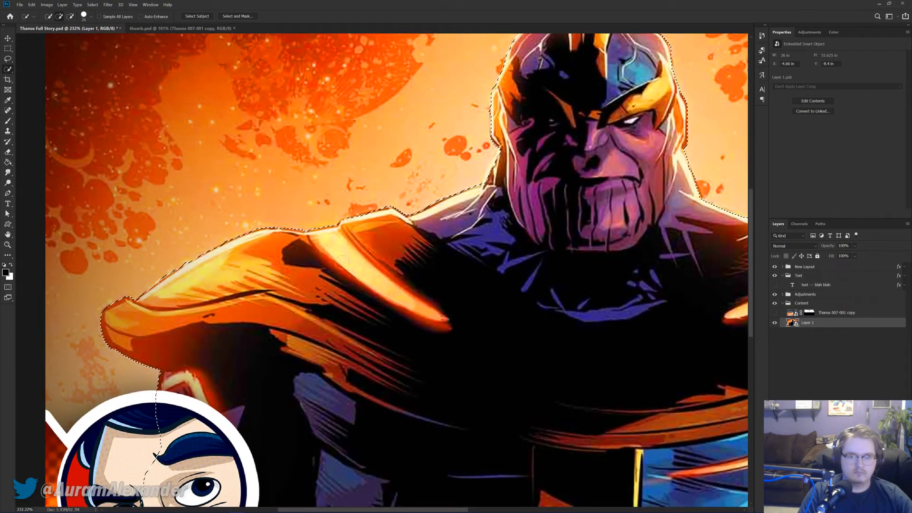
pyautogui.scroll(2, 326, 253)
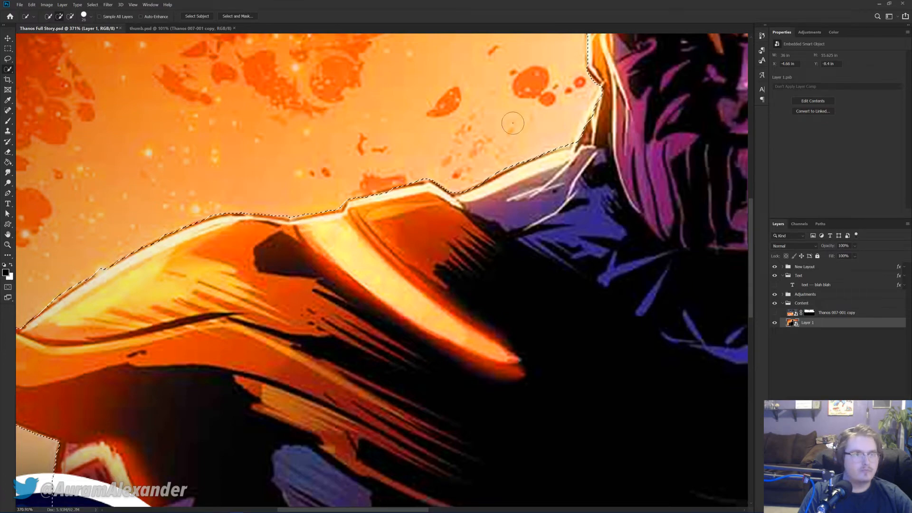
pyautogui.scroll(-2, 387, 285)
pyautogui.scroll(-1, 346, 258)
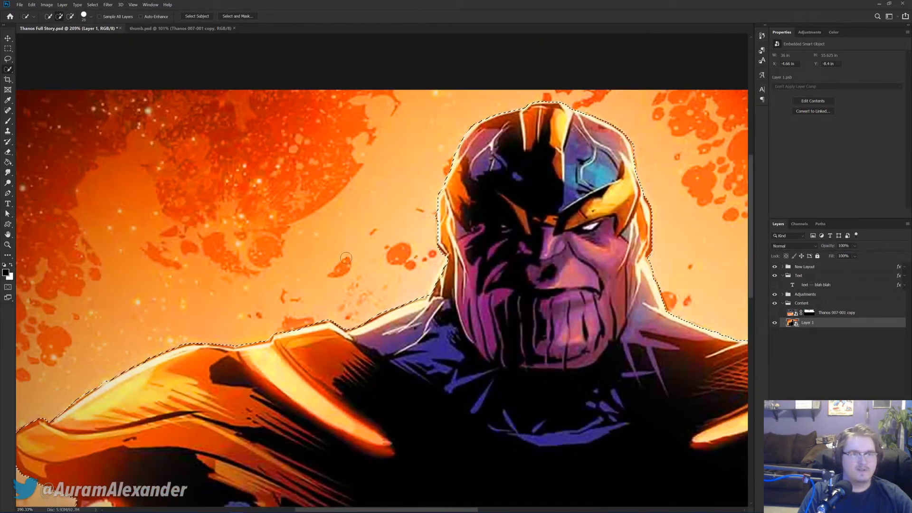
pyautogui.scroll(-1, 347, 258)
pyautogui.scroll(2, 424, 198)
pyautogui.scroll(-2, 424, 199)
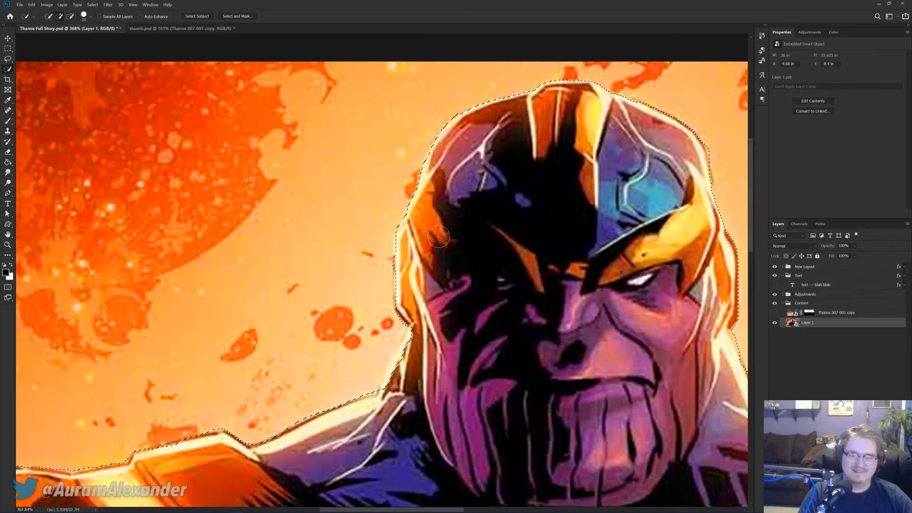
# Step: Touch up the selection along the shadowed side of Thanos's neck, adding the neck edge and subtracting the adjacent background
pyautogui.scroll(3, 440, 302)
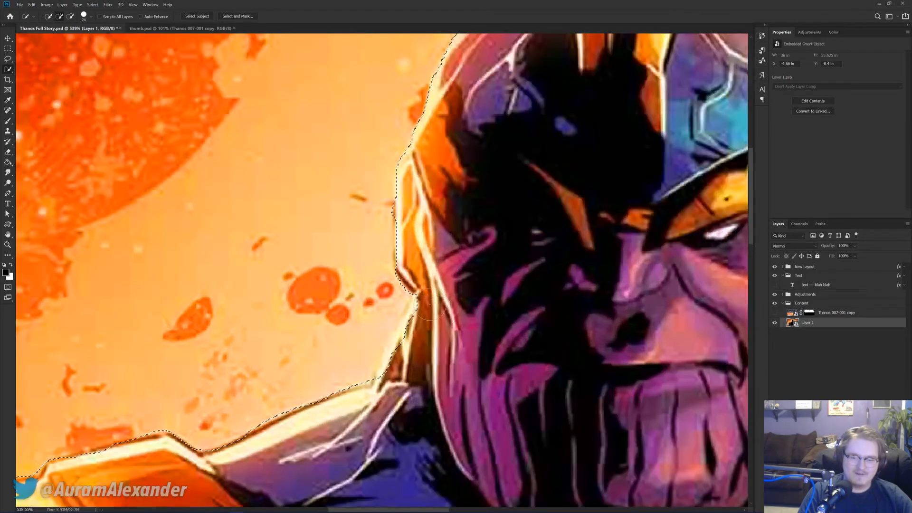
pyautogui.moveTo(419, 329)
pyautogui.mouseDown()
pyautogui.moveTo(403, 372)
pyautogui.moveTo(402, 349)
pyautogui.mouseUp()
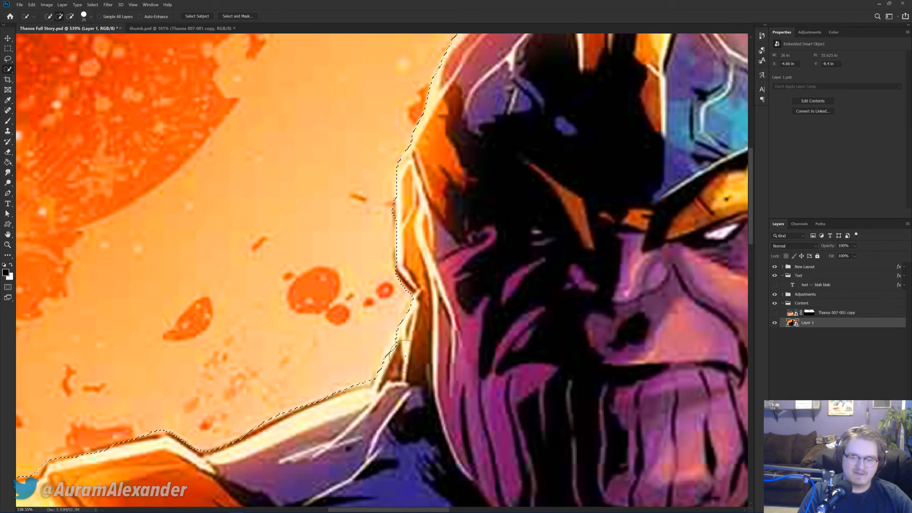
pyautogui.keyDown('alt'); pyautogui.click(366, 347); pyautogui.keyUp('alt')
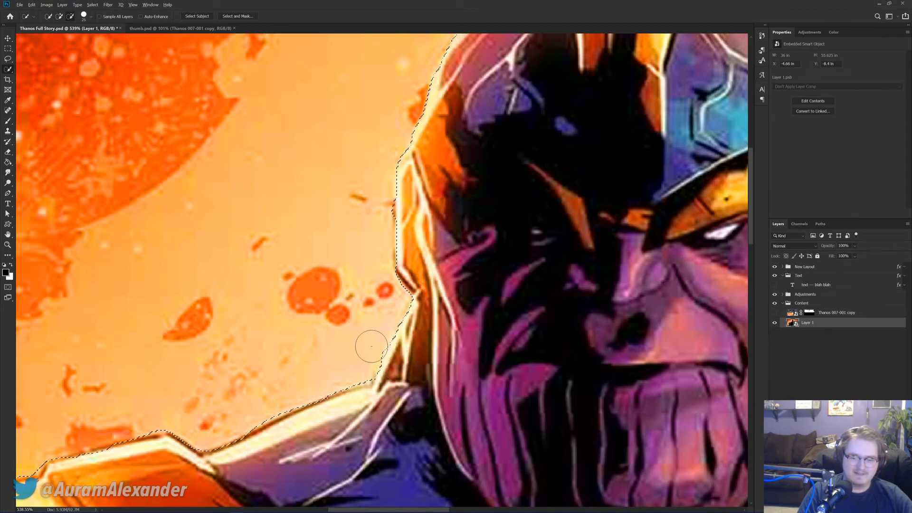
# Step: Add a layer mask to Layer 1 from the selection to isolate Thanos from the background
pyautogui.scroll(-2, 406, 304)
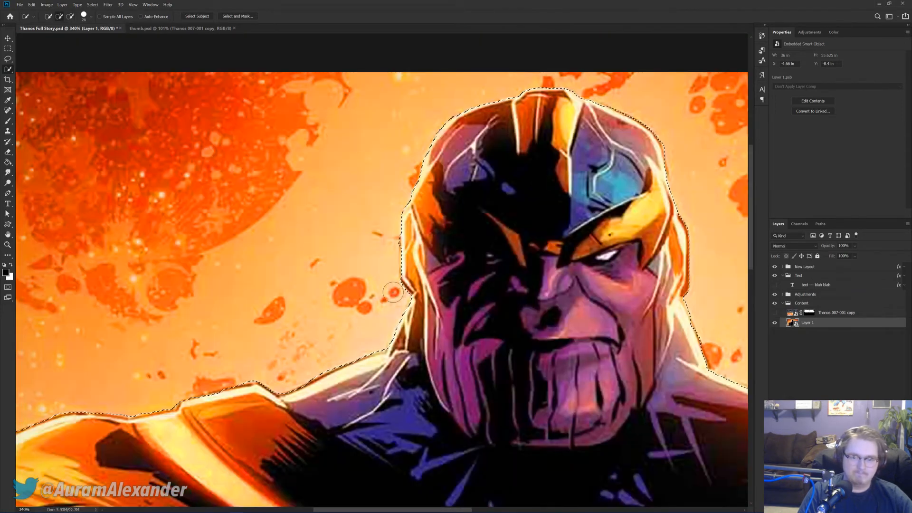
pyautogui.scroll(-1, 666, 337)
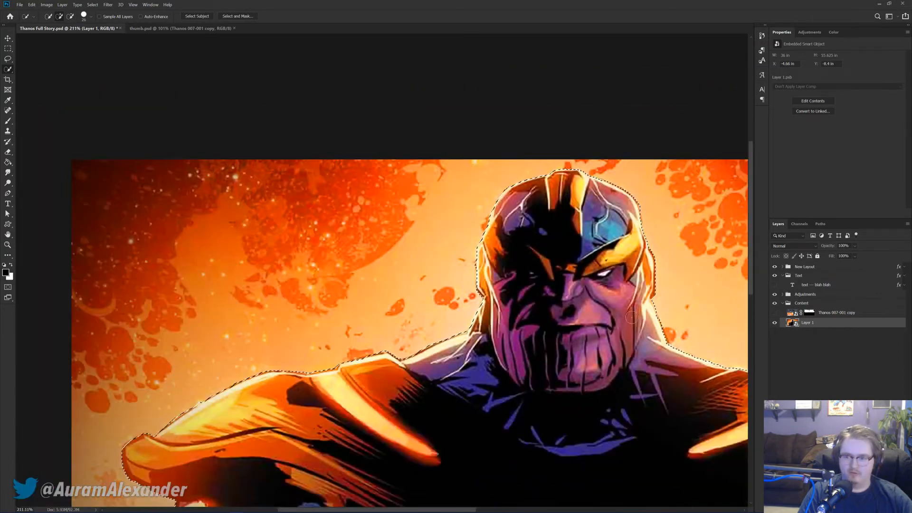
pyautogui.scroll(3, 654, 342)
pyautogui.scroll(1, 654, 342)
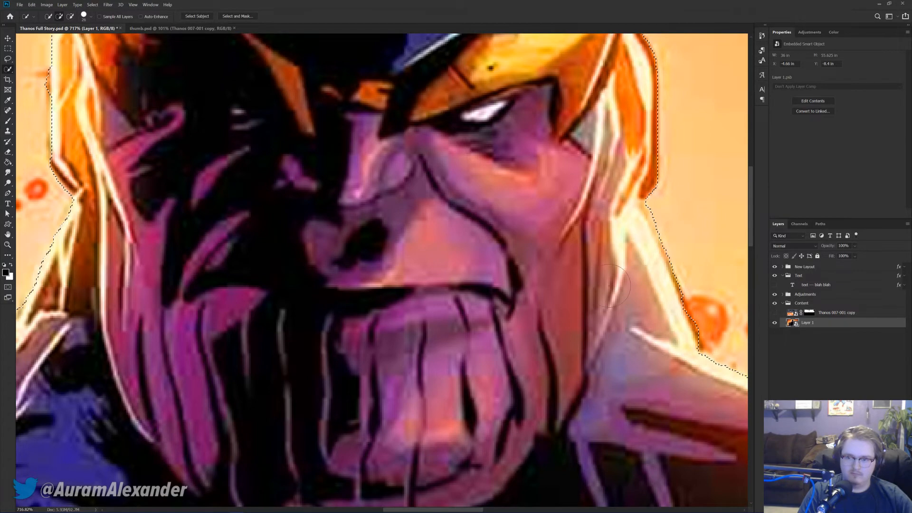
pyautogui.scroll(-4, 357, 267)
pyautogui.scroll(-3, 458, 320)
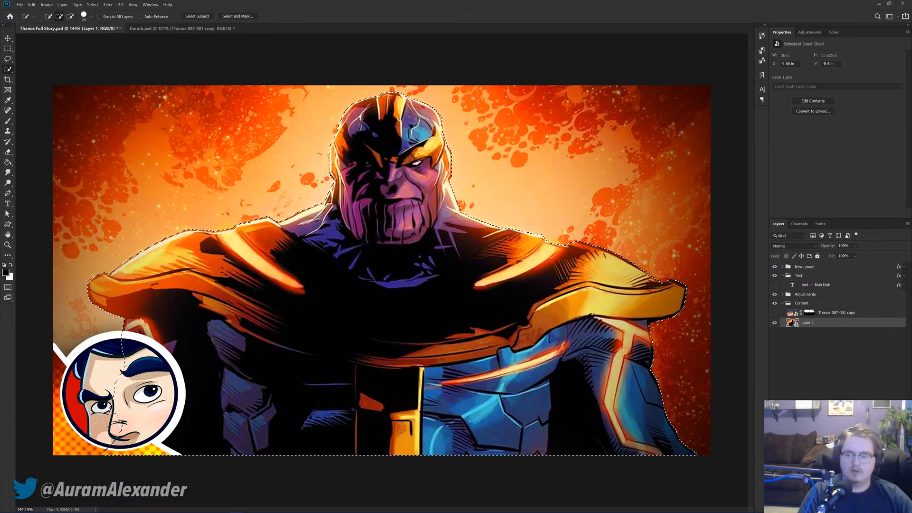
pyautogui.click(825, 505)
pyautogui.press('v')
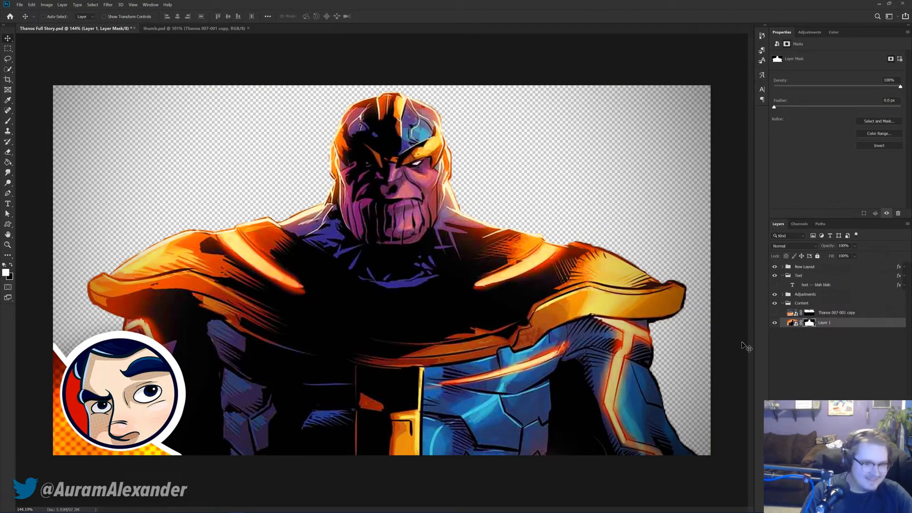
# Step: Sandwich the shown THANOS logo layer between masked Layer 1 above and a duplicate of it below with the mask disabled
pyautogui.moveTo(828, 325); pyautogui.dragTo(808, 332)
pyautogui.click(826, 318)
pyautogui.keyDown('shift'); pyautogui.click(809, 332); pyautogui.keyUp('shift')
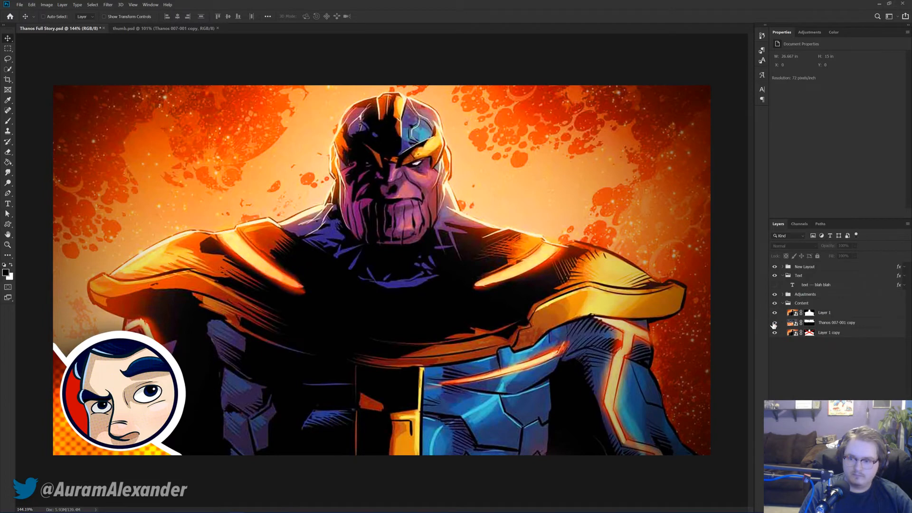
pyautogui.click(774, 324)
pyautogui.scroll(-5, 539, 314)
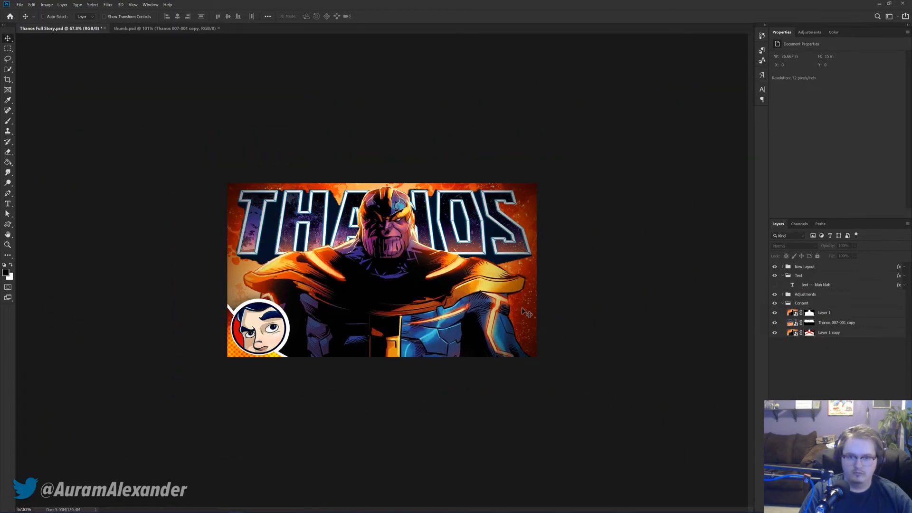
# Step: Nudge the THANOS logo layer horizontally to an X position of -3.98 in
pyautogui.click(828, 325)
pyautogui.press('Left')
pyautogui.press('Left')
pyautogui.press('Left')
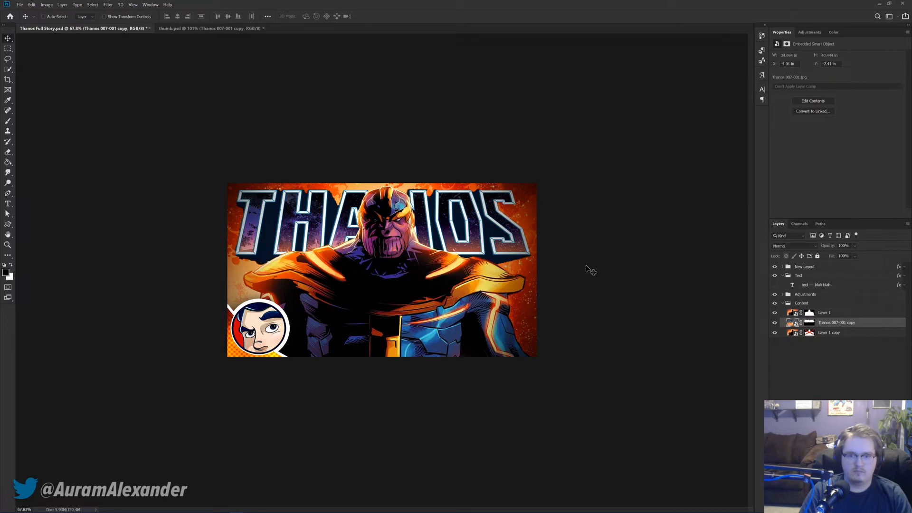
pyautogui.press('Right')
pyautogui.press('Right')
pyautogui.press('Right')
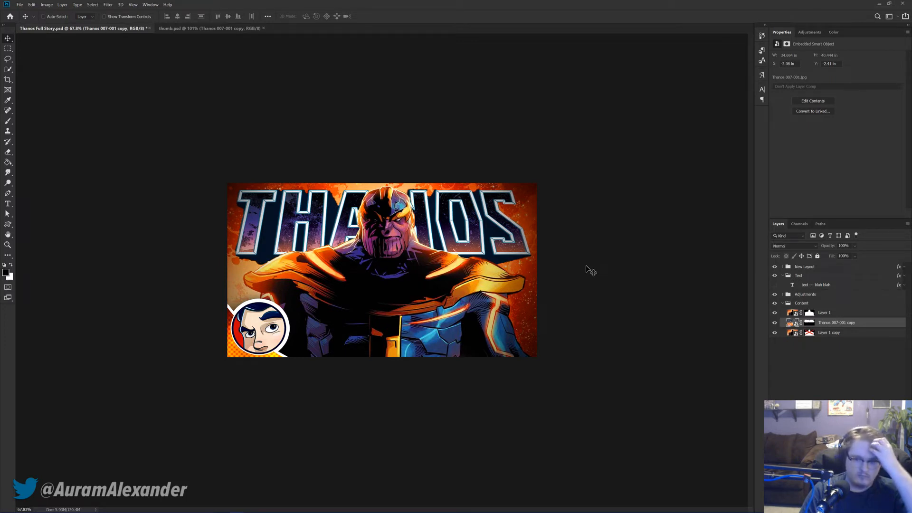
# Step: Add a black Outer Glow at 36% opacity and 65 px size to the cut-out Thanos on Layer 1
pyautogui.hotkey('ctrl', '+')
pyautogui.hotkey('ctrl', '+')
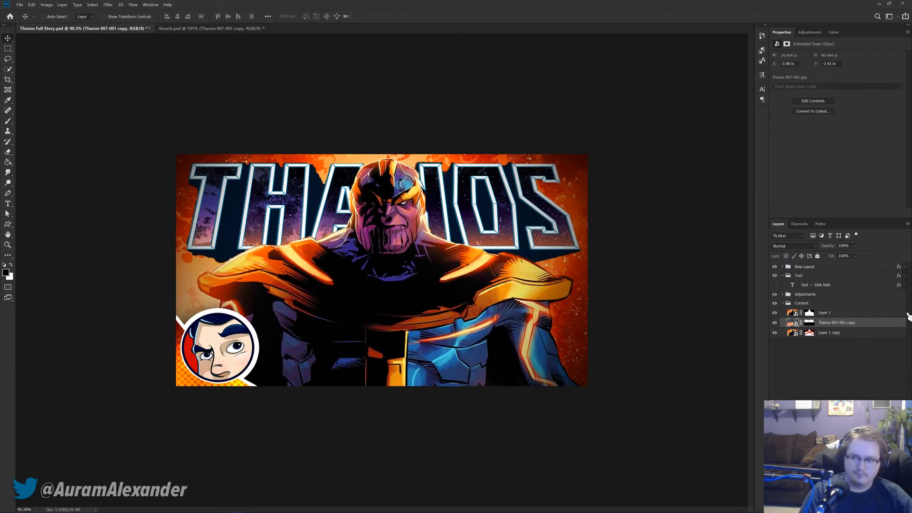
pyautogui.doubleClick(904, 316)
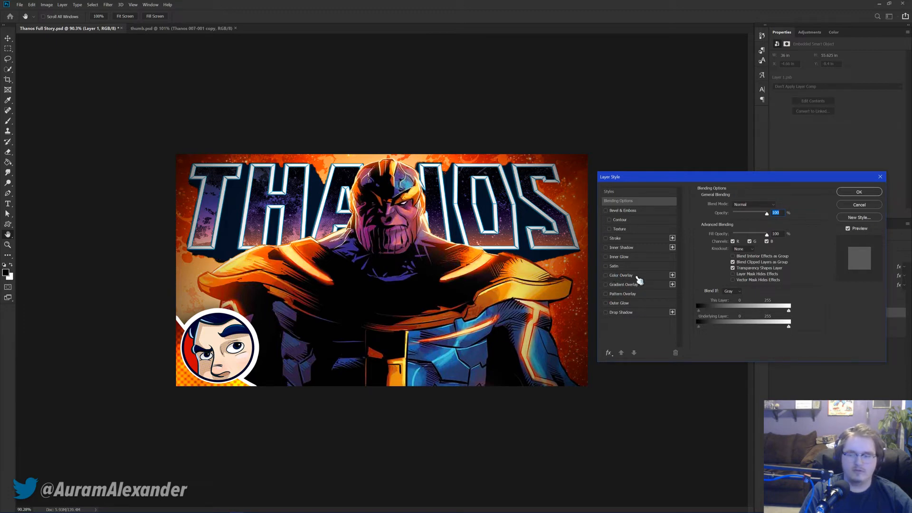
pyautogui.click(625, 305)
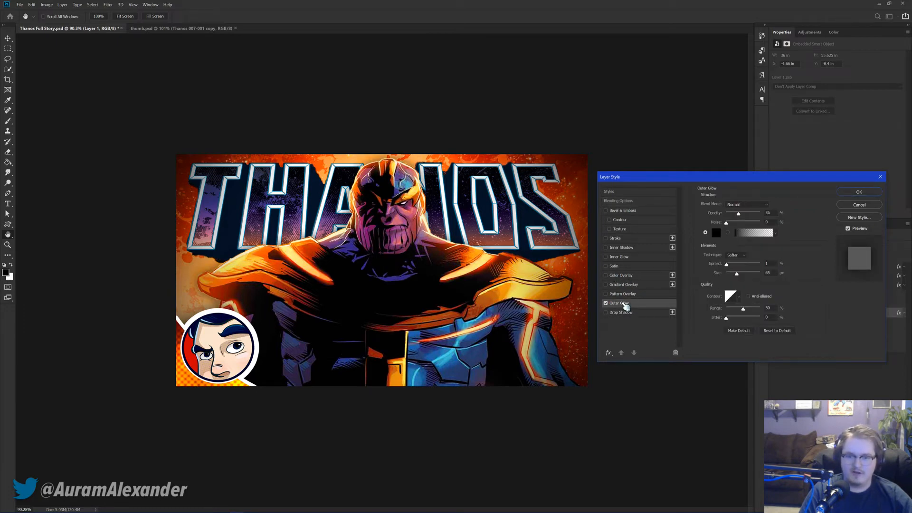
pyautogui.click(859, 193)
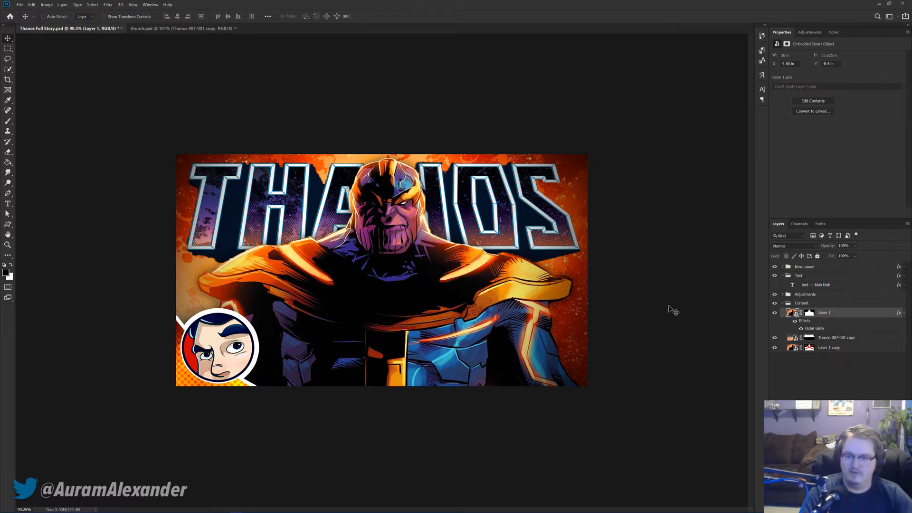
pyautogui.click(904, 314)
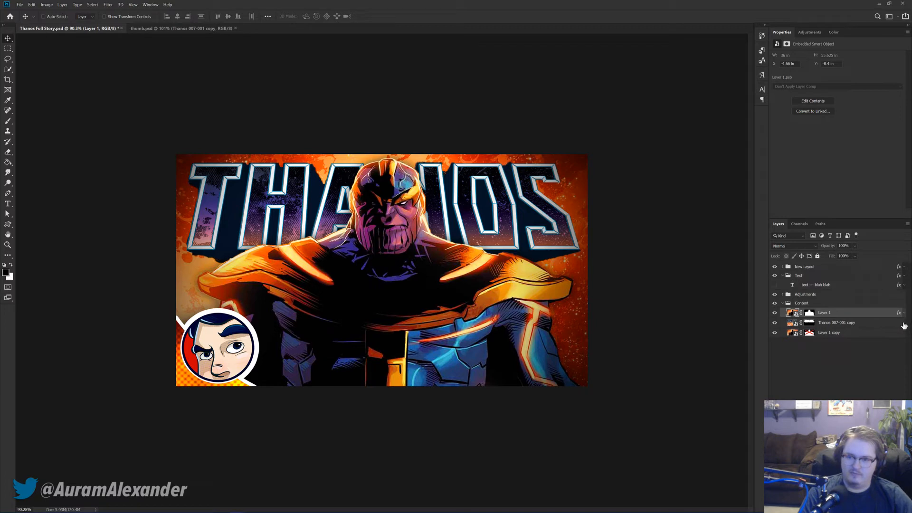
# Step: Give the THANOS logo layer a black Outer Glow at 36% opacity and 65 px size
pyautogui.doubleClick(904, 326)
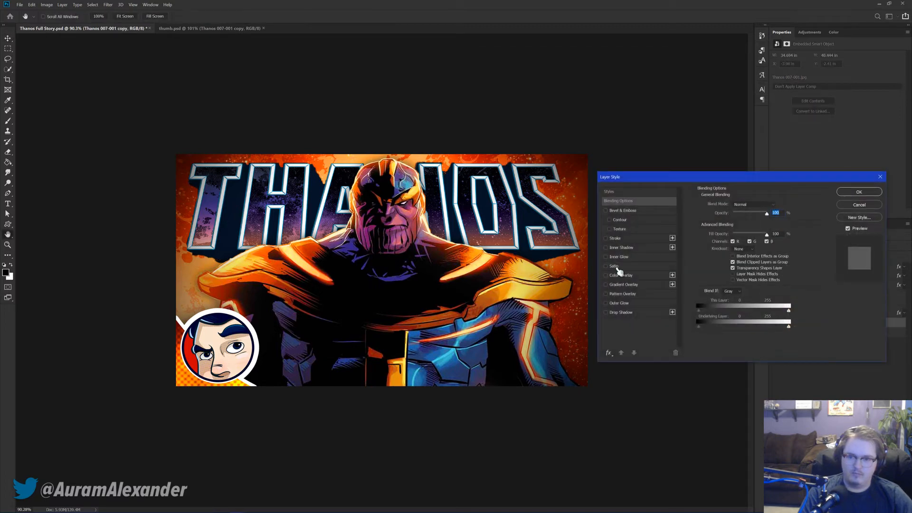
pyautogui.click(617, 303)
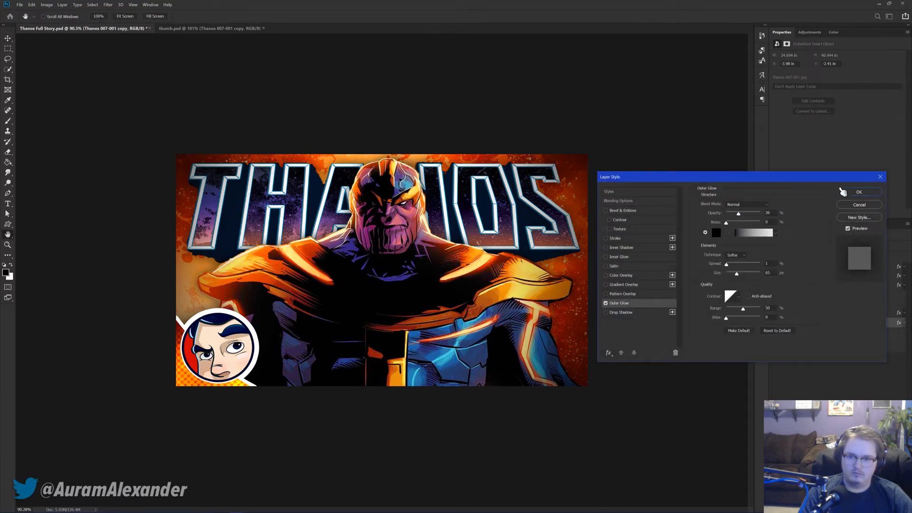
pyautogui.click(858, 193)
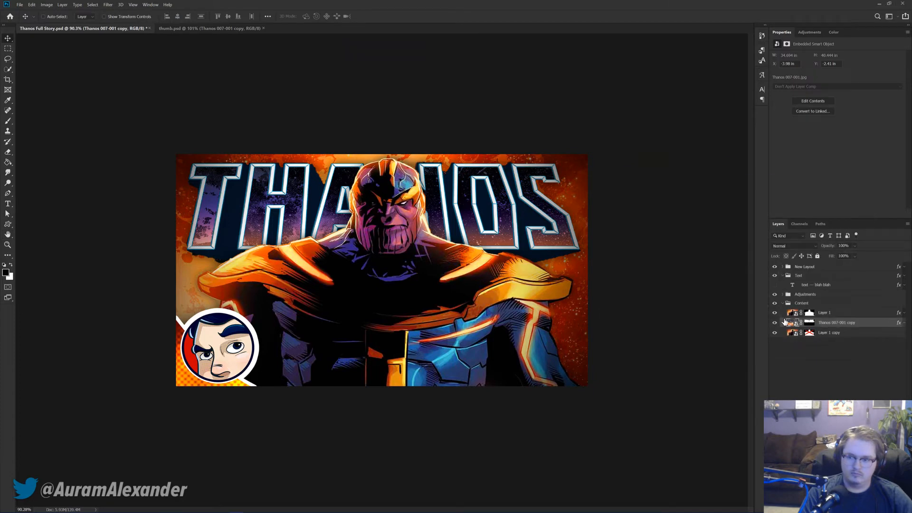
# Step: Close thumb.psd and apply a 2-pixel Gaussian Blur to the background on Layer 1 copy
pyautogui.click(834, 333)
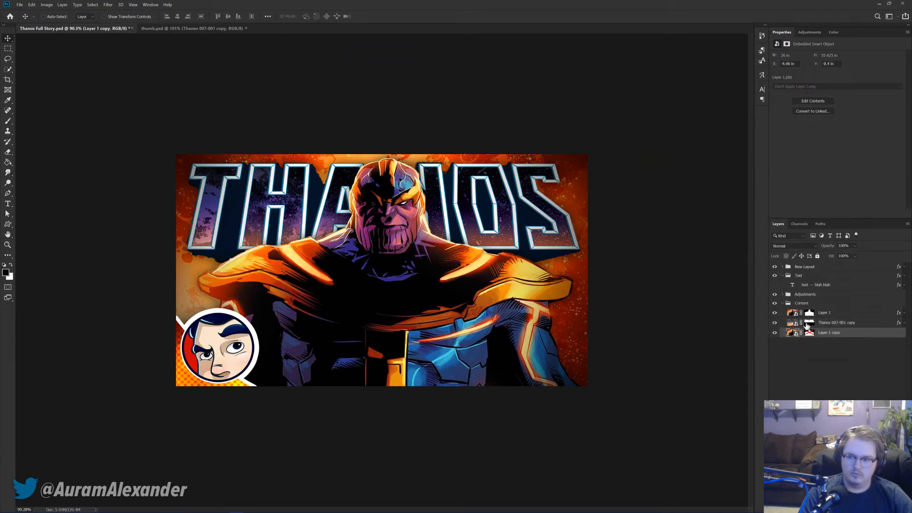
pyautogui.click(243, 29)
pyautogui.click(108, 5)
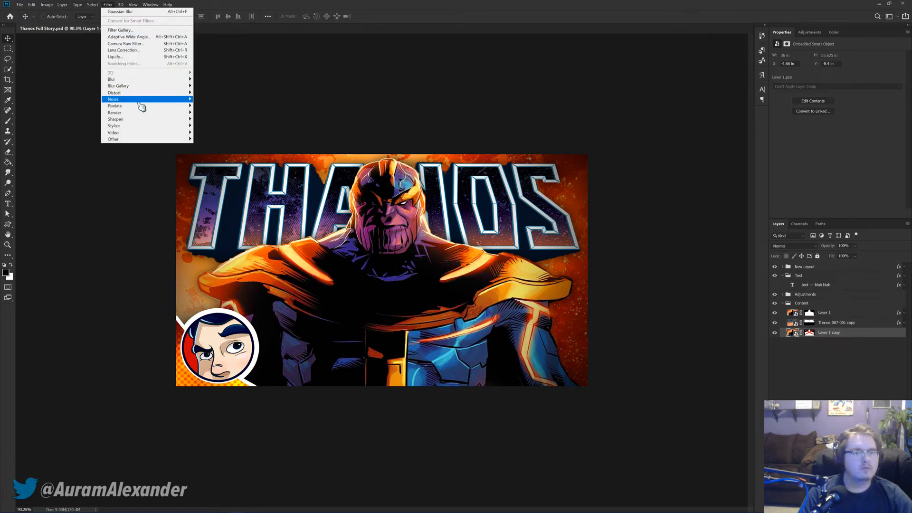
pyautogui.moveTo(125, 79)
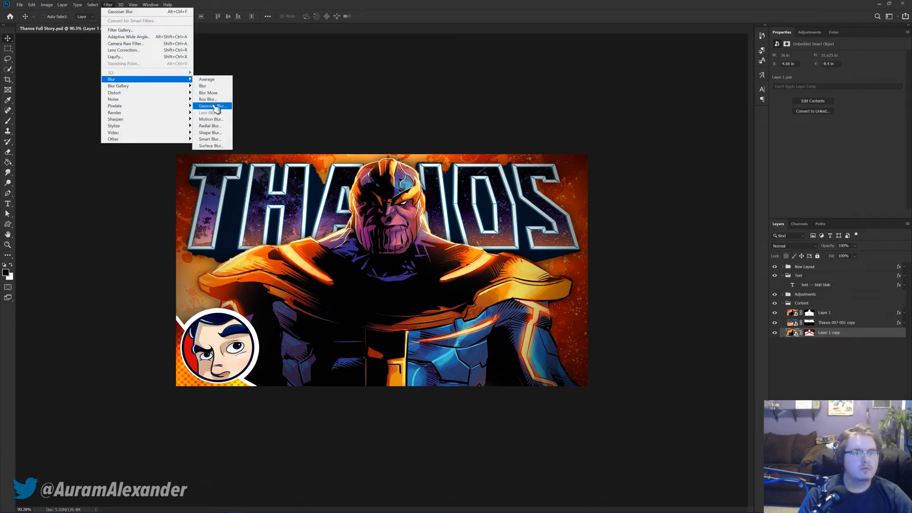
pyautogui.click(214, 106)
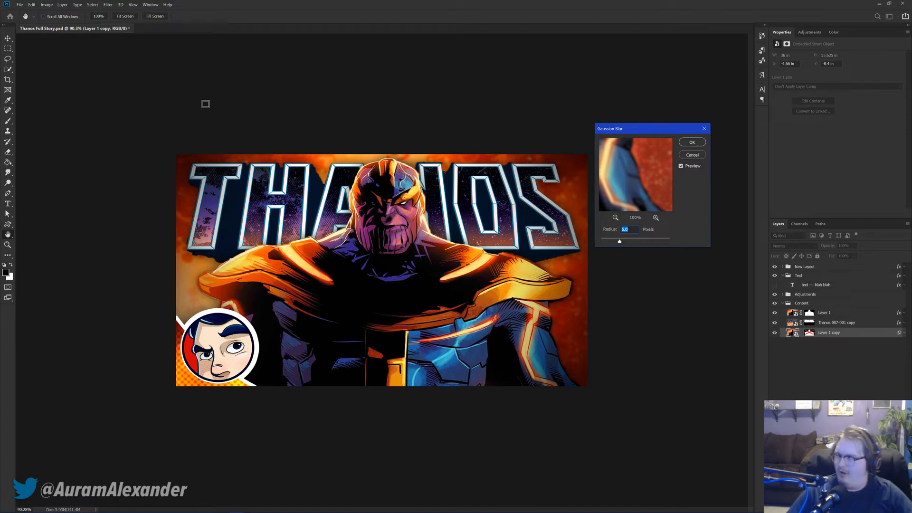
pyautogui.write('2')
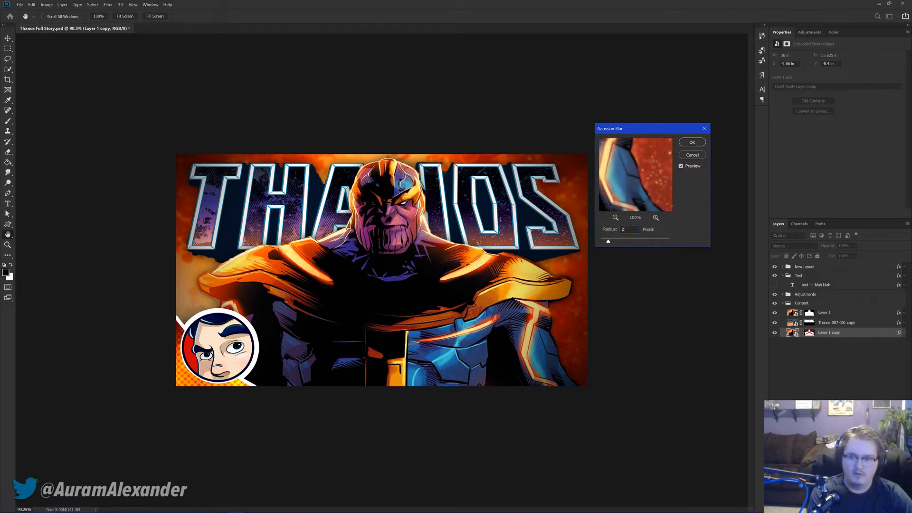
pyautogui.press('Return')
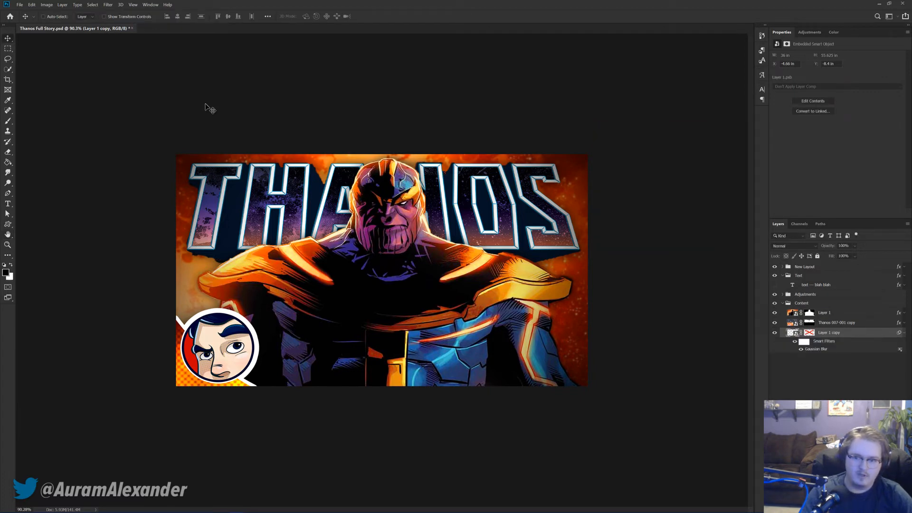
pyautogui.click(904, 333)
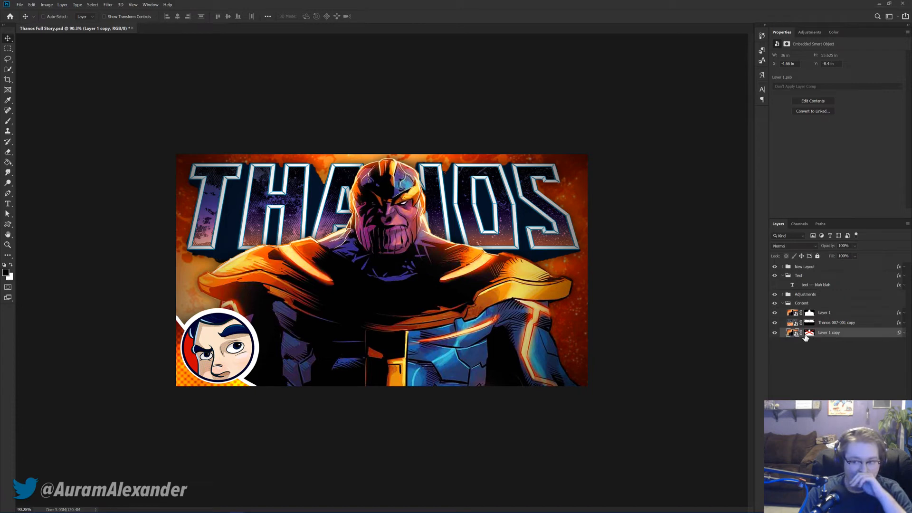
# Step: Preview Layer 1 copy with its layer mask enabled, and disable the mask again
pyautogui.keyDown('shift'); pyautogui.click(808, 334); pyautogui.keyUp('shift')
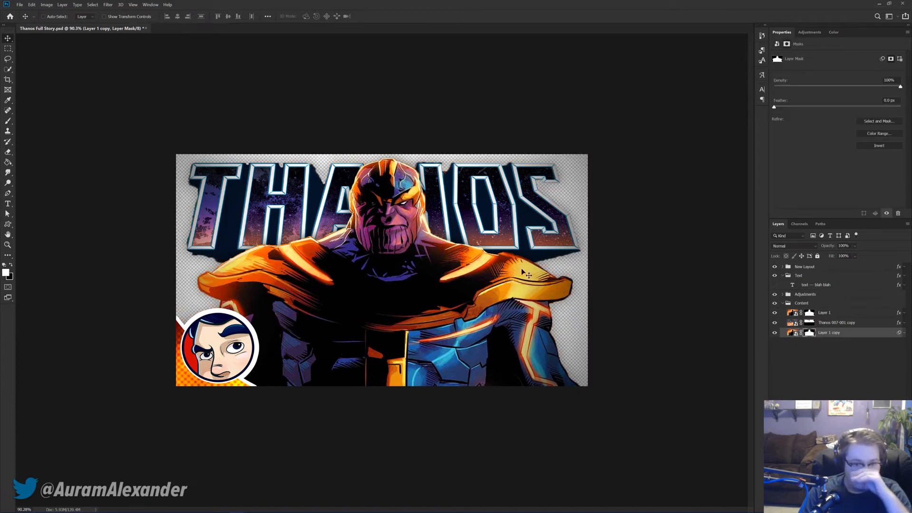
pyautogui.keyDown('shift'); pyautogui.click(810, 335); pyautogui.keyUp('shift')
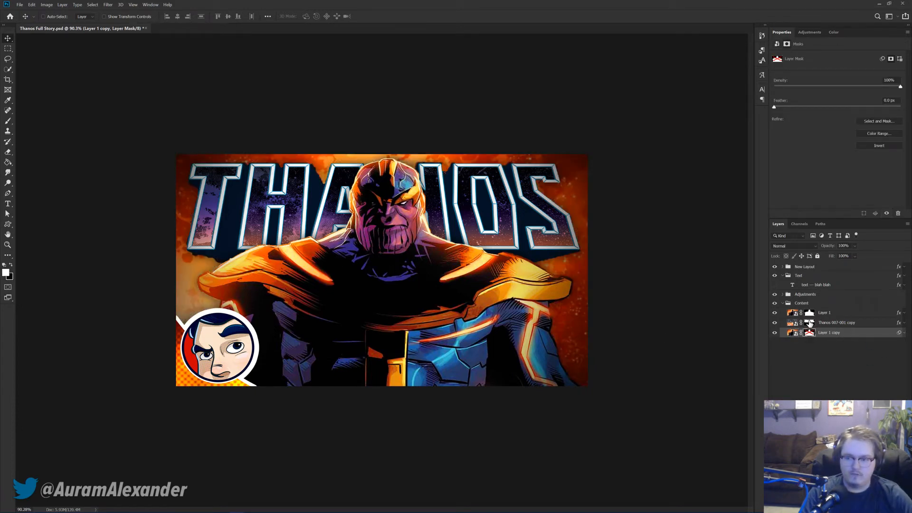
# Step: On the logo's layer mask, select the ragged edge below the T with the Polygonal Lasso and fill it black to hide it
pyautogui.click(810, 323)
pyautogui.scroll(5, 299, 288)
pyautogui.press('b')
pyautogui.scroll(5, 183, 277)
pyautogui.scroll(3, 182, 277)
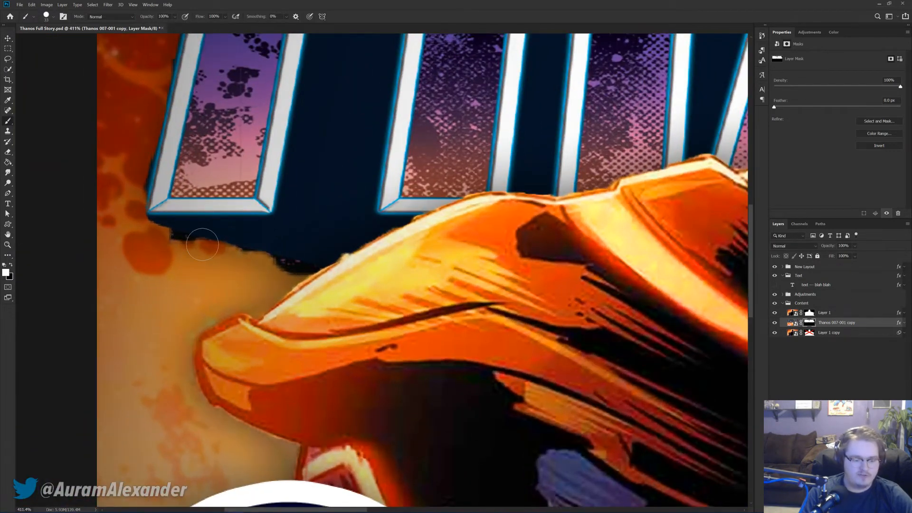
pyautogui.press('l')
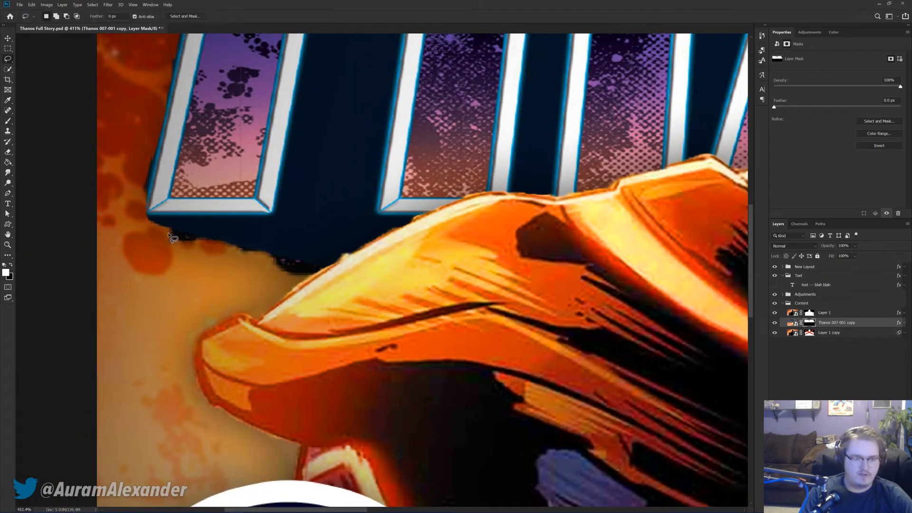
pyautogui.rightClick(8, 62)
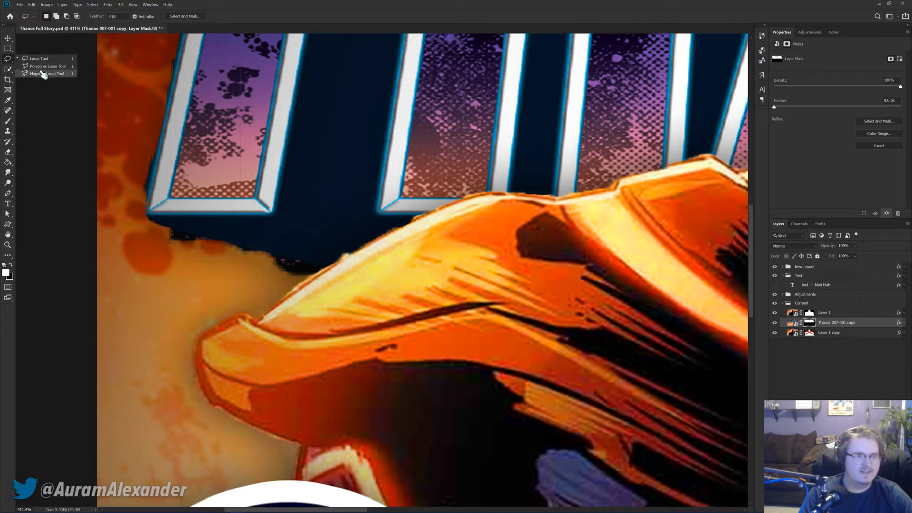
pyautogui.click(41, 70)
pyautogui.click(151, 220)
pyautogui.click(352, 264)
pyautogui.click(343, 310)
pyautogui.doubleClick(131, 285)
pyautogui.press('g')
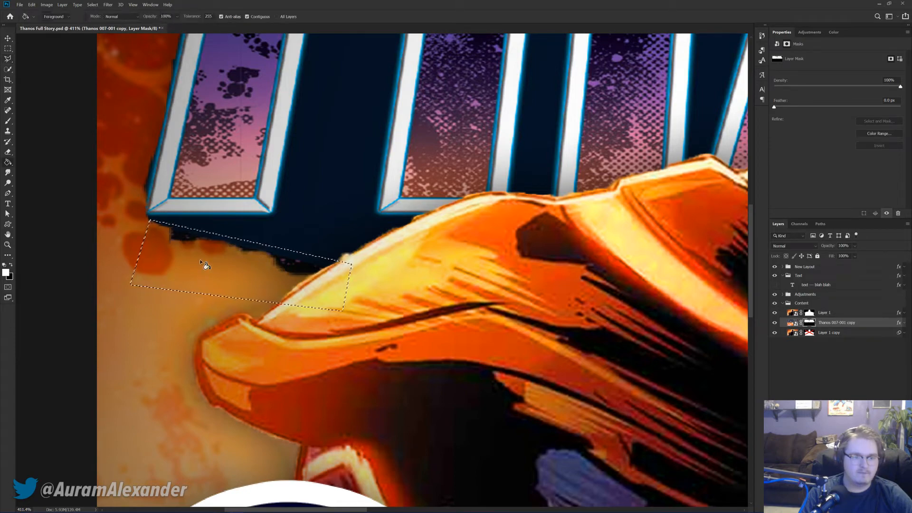
pyautogui.press('x')
pyautogui.click(205, 265)
pyautogui.hotkey('ctrl', 'd')
# Step: Select the ragged area along the outer side of the T's stem and fill it black on the logo's layer mask
pyautogui.moveTo(377, 236); pyautogui.dragTo(408, 346)
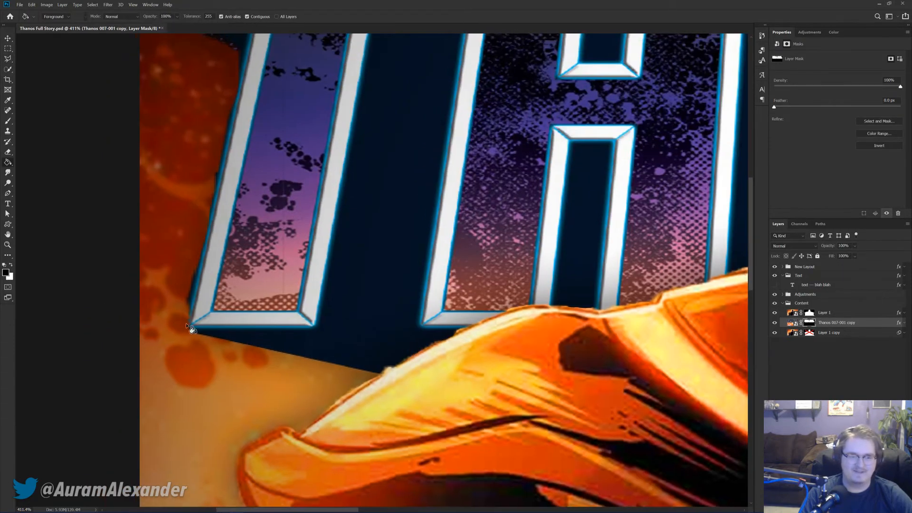
pyautogui.press('b')
pyautogui.moveTo(177, 270); pyautogui.dragTo(174, 293)
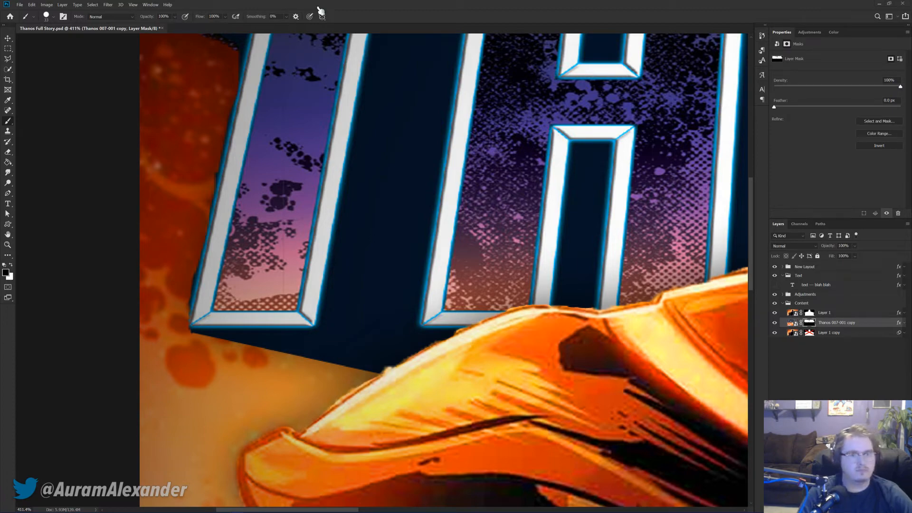
pyautogui.moveTo(236, 98); pyautogui.dragTo(227, 231)
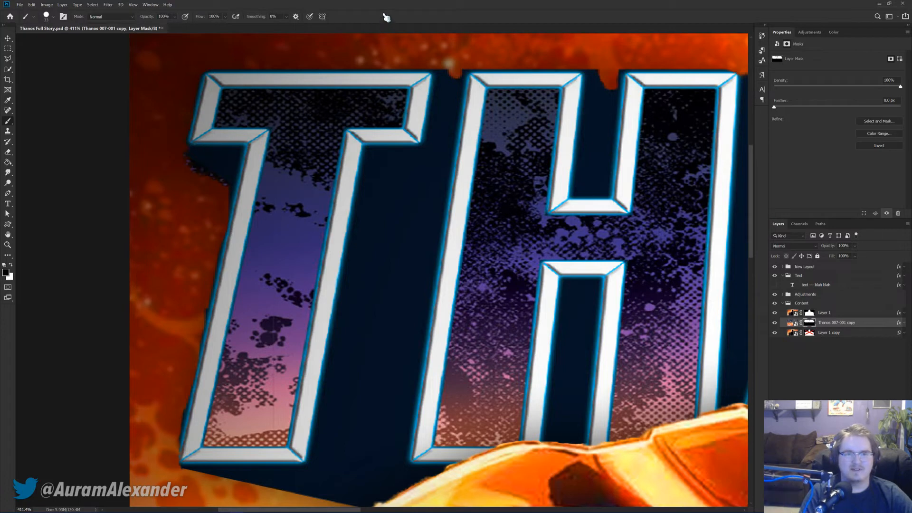
pyautogui.press('l')
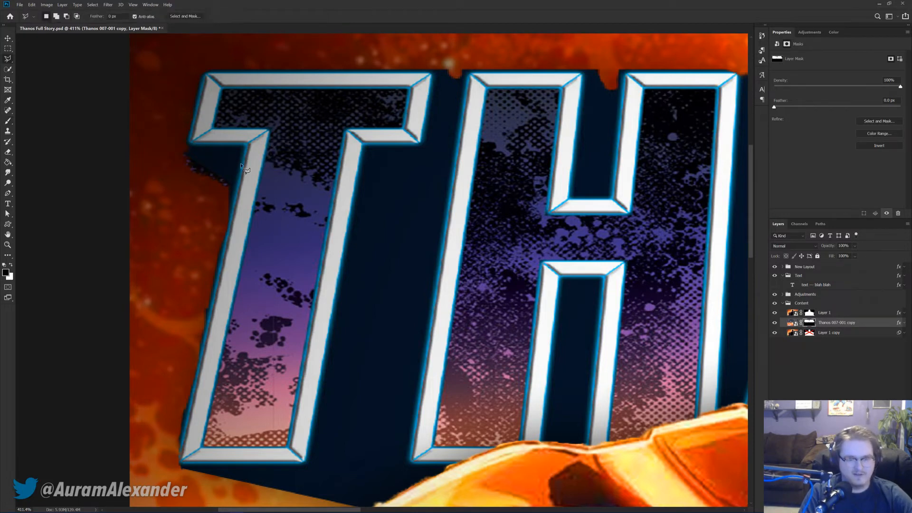
pyautogui.click(185, 148)
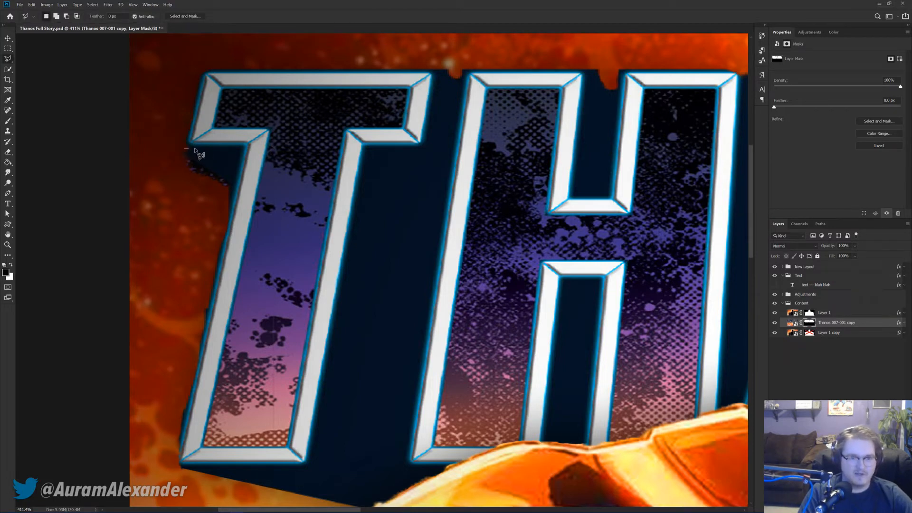
pyautogui.click(236, 152)
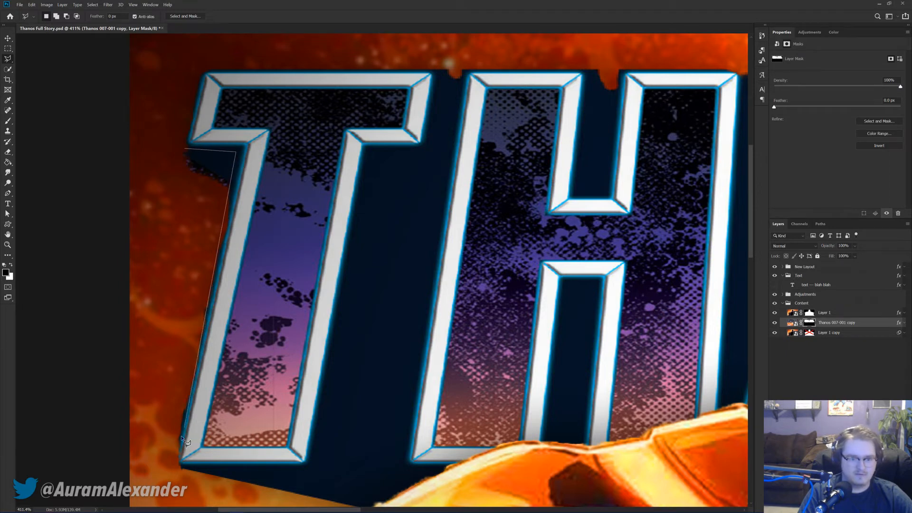
pyautogui.doubleClick(132, 397)
pyautogui.press('g')
pyautogui.click(178, 273)
pyautogui.hotkey('ctrl', 'd')
pyautogui.press('b')
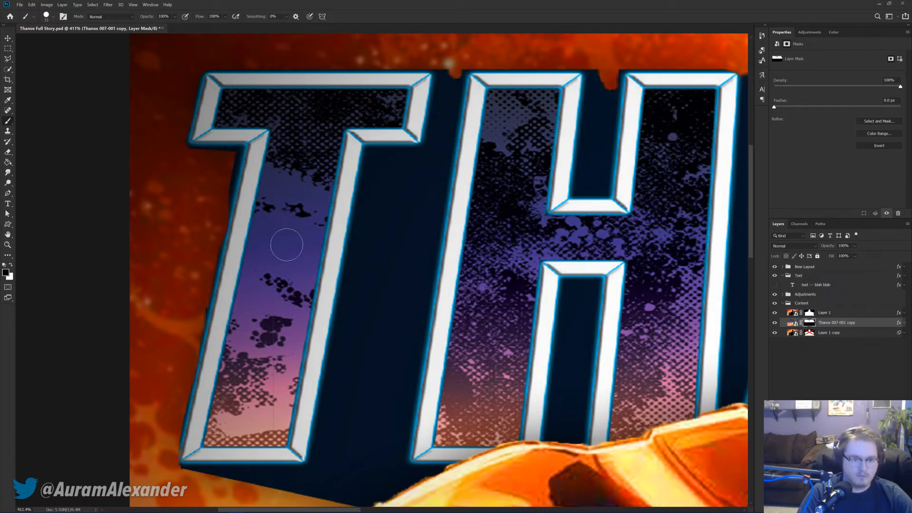
# Step: Select a narrow strip along the T's lower outer edge and fill it white on the mask to restore the dark border
pyautogui.press('l')
pyautogui.click(228, 189)
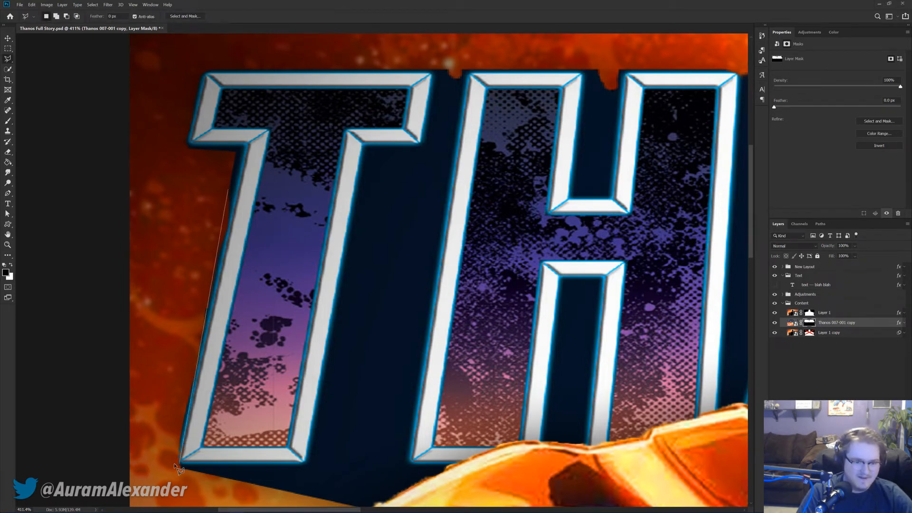
pyautogui.press('Escape')
pyautogui.click(184, 469)
pyautogui.click(188, 441)
pyautogui.click(226, 200)
pyautogui.doubleClick(170, 467)
pyautogui.press('g')
pyautogui.press('x')
pyautogui.click(186, 446)
pyautogui.hotkey('ctrl', 'd')
pyautogui.press('b')
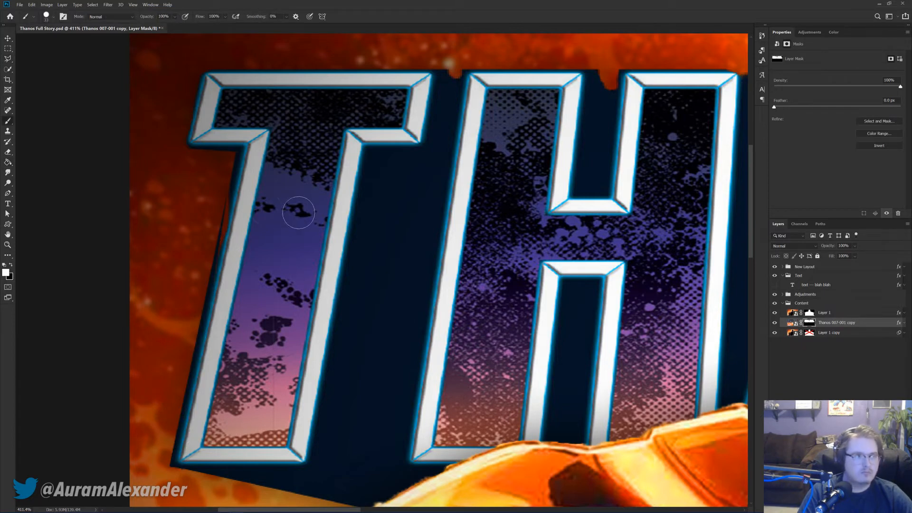
# Step: Select the thin gap beside the T's upper stem and fill it white on the mask to straighten the dark border
pyautogui.press('l')
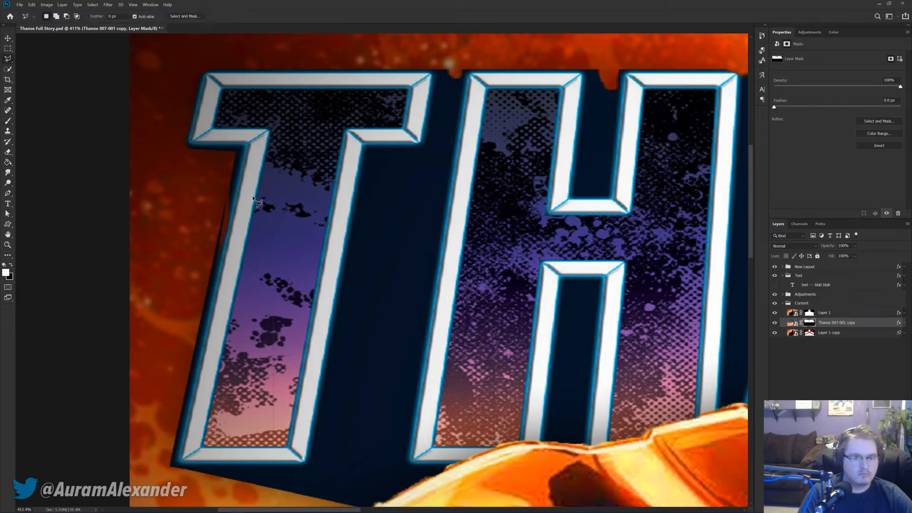
pyautogui.click(229, 189)
pyautogui.click(212, 270)
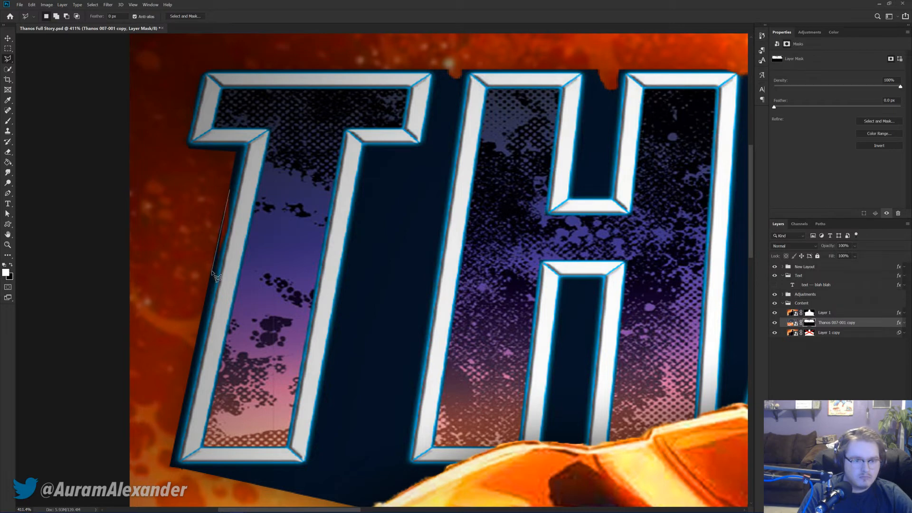
pyautogui.click(216, 282)
pyautogui.click(236, 192)
pyautogui.press('g')
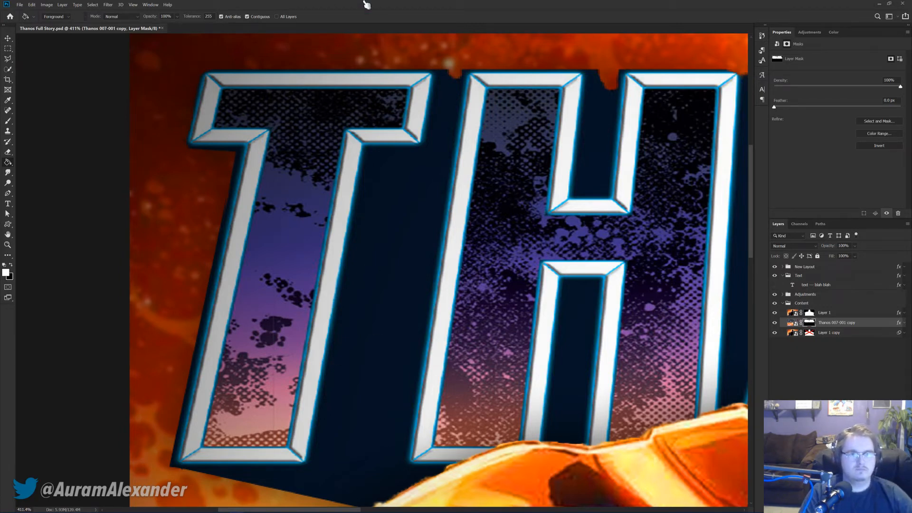
# Step: Brush white on the logo's layer mask over the notches between the T and H and between the H's uprights
pyautogui.press('b')
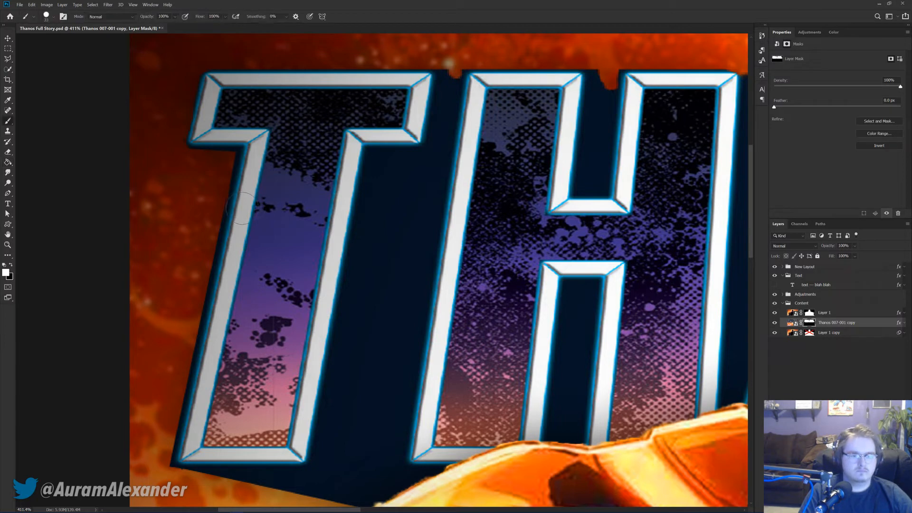
pyautogui.scroll(1, 240, 256)
pyautogui.hscroll(3, 458, 146)
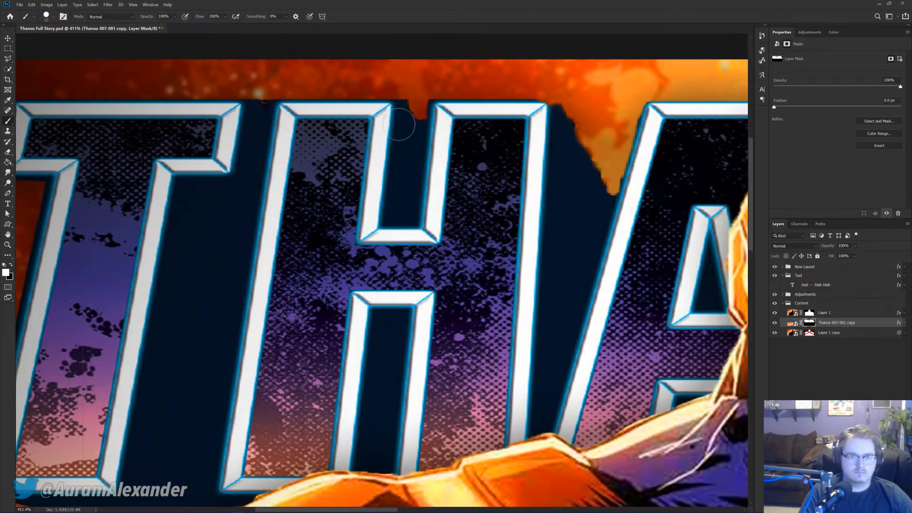
pyautogui.click(262, 118)
pyautogui.moveTo(405, 120)
pyautogui.mouseDown()
pyautogui.moveTo(459, 119)
pyautogui.moveTo(408, 116)
pyautogui.mouseUp()
# Step: Select the ragged edge of the gap between the H and A with the Polygonal Lasso and fill it black on the mask
pyautogui.moveTo(597, 162); pyautogui.dragTo(324, 156)
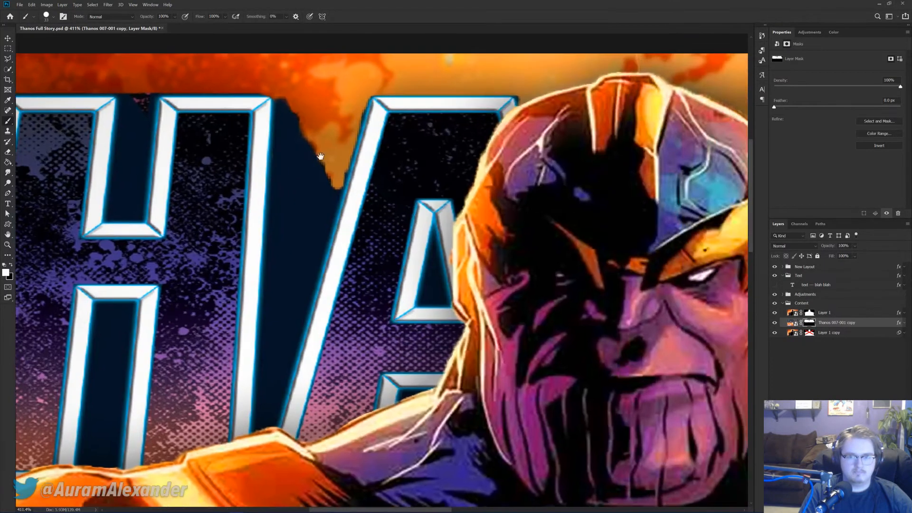
pyautogui.press('l')
pyautogui.click(335, 196)
pyautogui.click(275, 95)
pyautogui.click(304, 79)
pyautogui.doubleClick(343, 102)
pyautogui.press('g')
pyautogui.press('x')
pyautogui.press('Delete')
pyautogui.hotkey('ctrl', 'd')
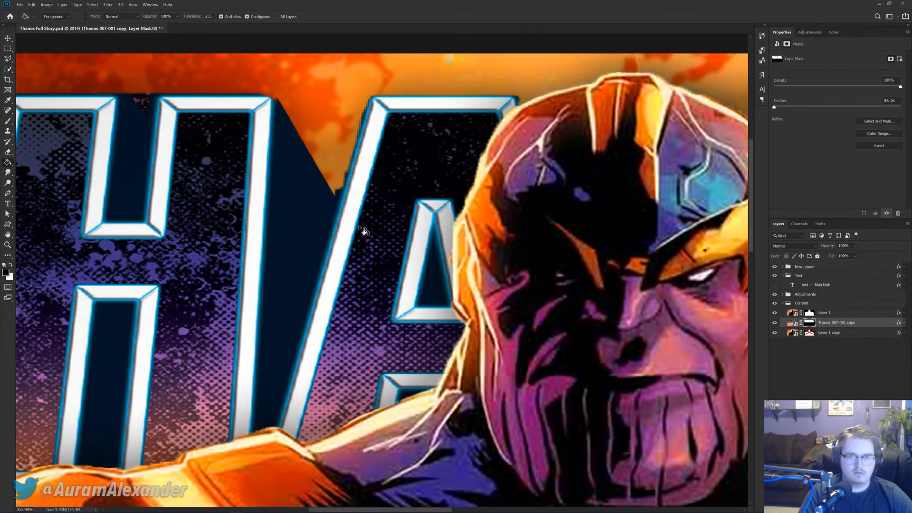
# Step: Select the upper part of the A along its outer edge and fill it white on the mask to restore the dark border
pyautogui.scroll(-5, 364, 232)
pyautogui.scroll(5, 364, 231)
pyautogui.press('l')
pyautogui.click(326, 206)
pyautogui.click(361, 103)
pyautogui.click(505, 104)
pyautogui.click(532, 157)
pyautogui.doubleClick(467, 247)
pyautogui.press('g')
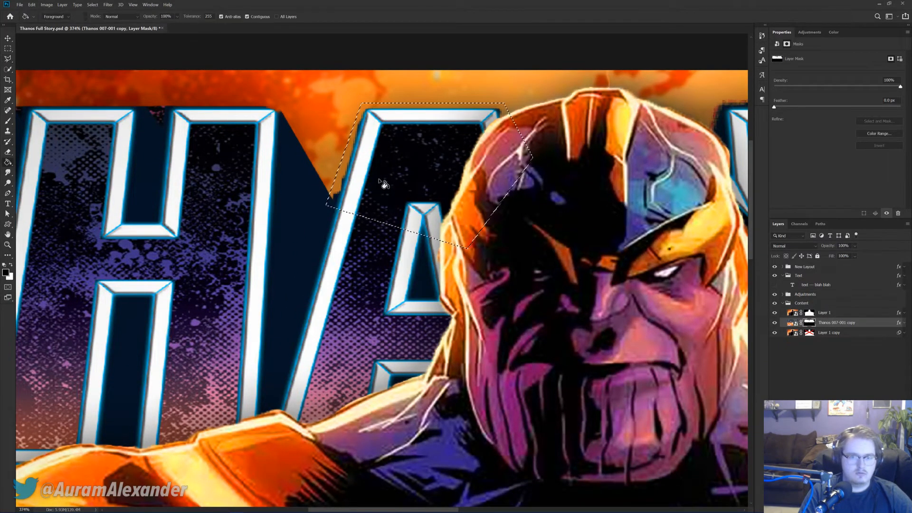
pyautogui.click(384, 184)
pyautogui.hotkey('ctrl', 'd')
pyautogui.press('x')
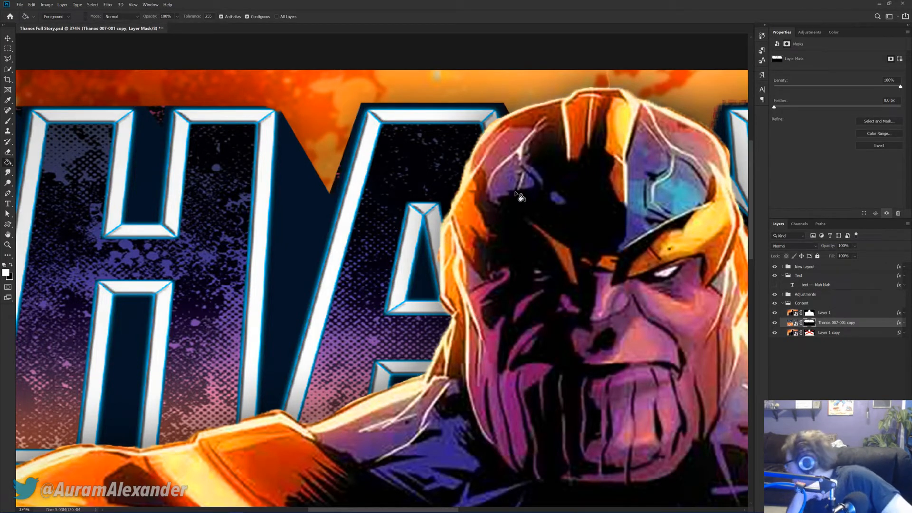
# Step: Select the area around the N's upper part and brush the gap between the N and O white on the mask
pyautogui.press('b')
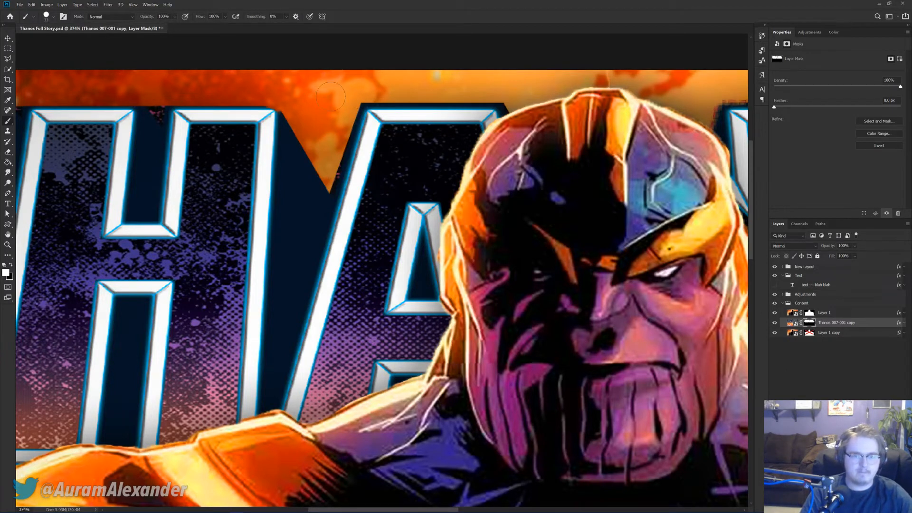
pyautogui.press('x')
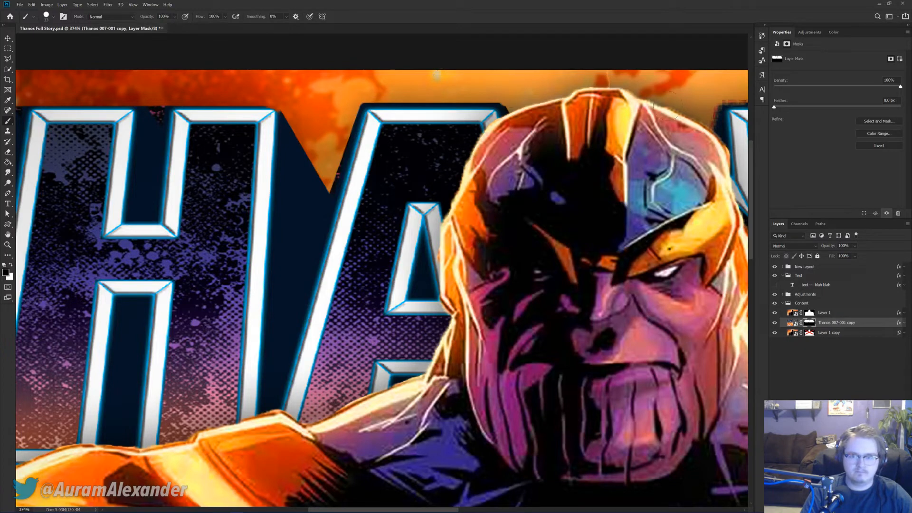
pyautogui.moveTo(670, 108); pyautogui.dragTo(352, 153)
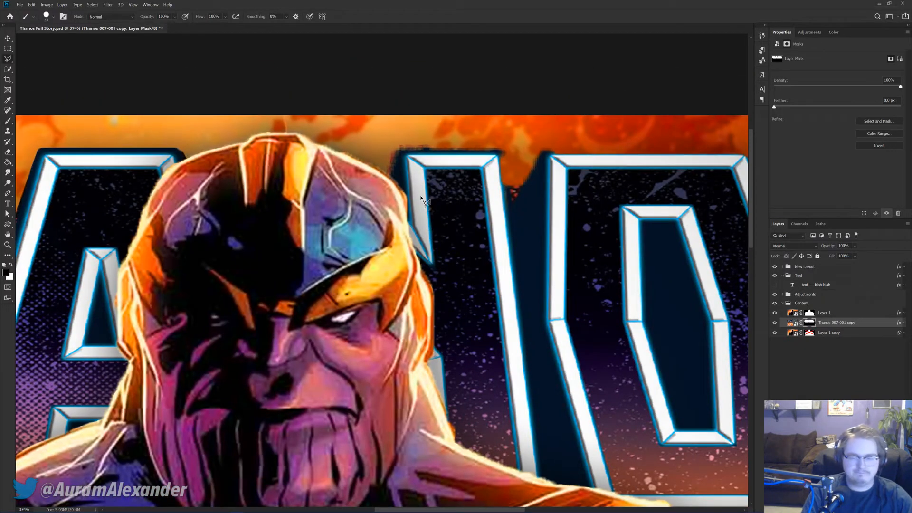
pyautogui.press('l')
pyautogui.click(398, 152)
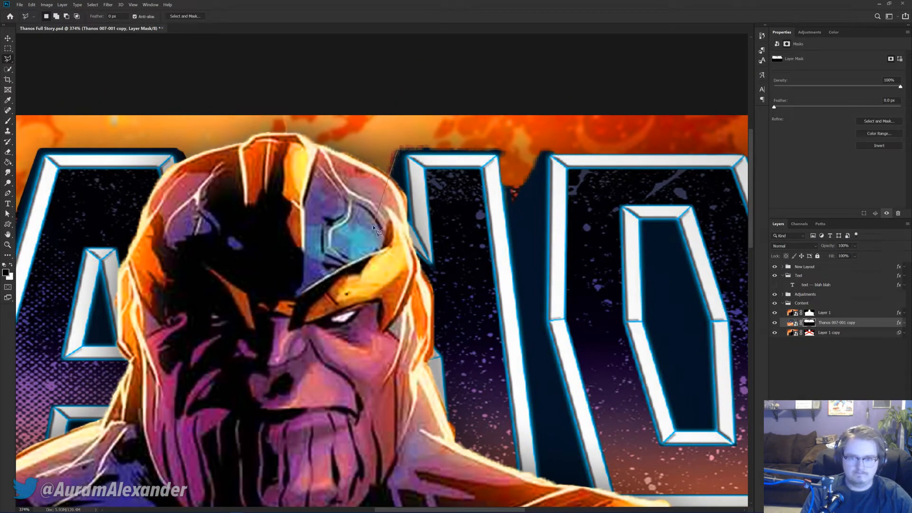
pyautogui.click(371, 231)
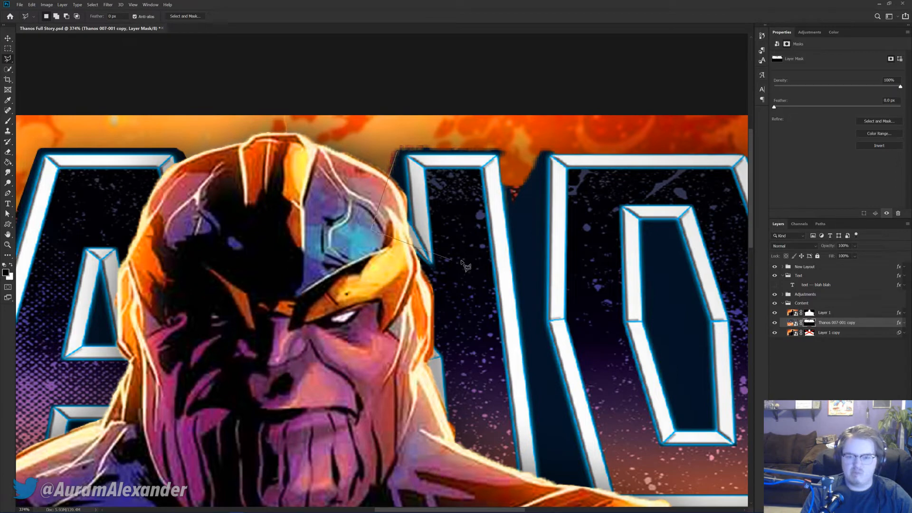
pyautogui.click(499, 241)
pyautogui.click(546, 152)
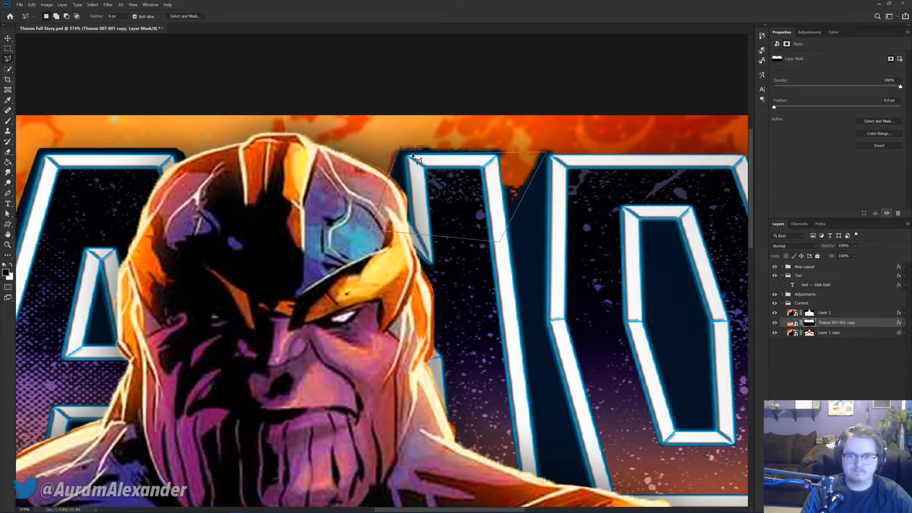
pyautogui.click(399, 153)
pyautogui.press('b')
pyautogui.press('x')
pyautogui.moveTo(528, 142); pyautogui.dragTo(510, 195)
pyautogui.hotkey('ctrl', 'd')
# Step: Select the red dotted patch between the N and O and fill it black on the logo's mask to hide it
pyautogui.press('l')
pyautogui.click(514, 206)
pyautogui.click(502, 148)
pyautogui.click(539, 147)
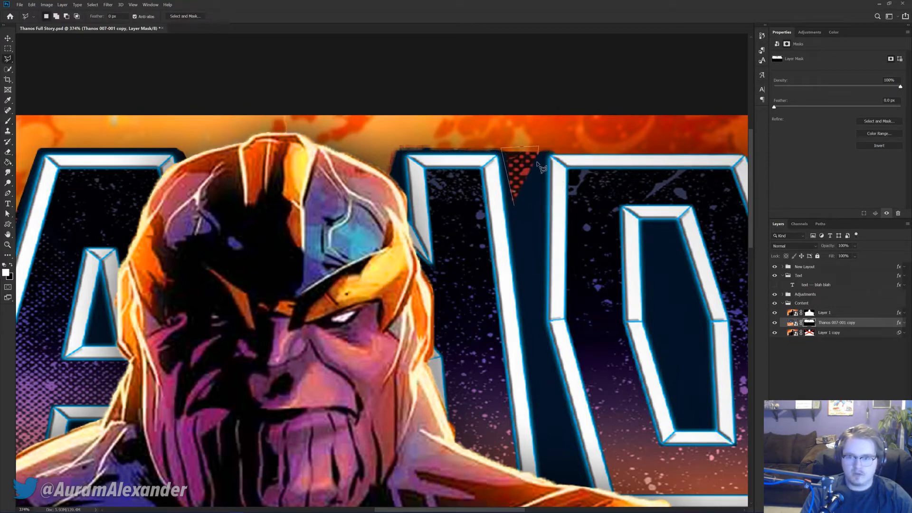
pyautogui.click(533, 191)
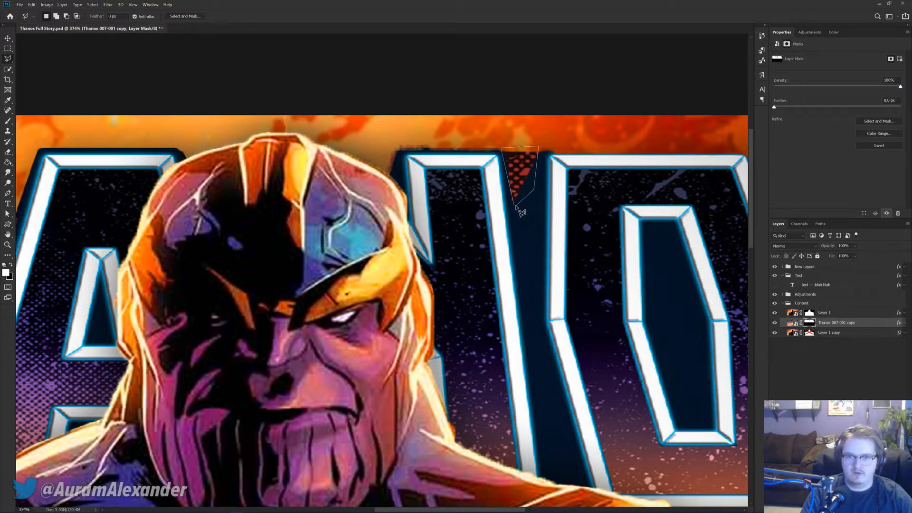
pyautogui.click(514, 207)
pyautogui.press('g')
pyautogui.press('x')
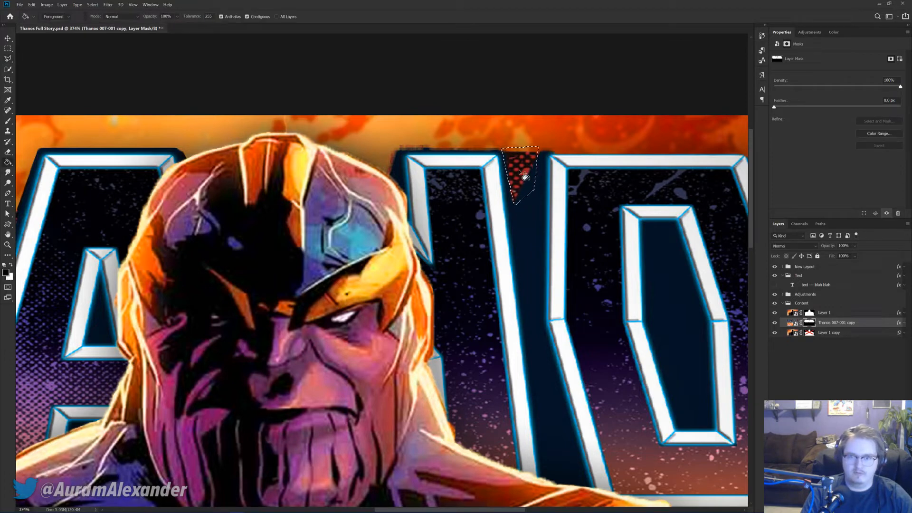
pyautogui.click(520, 159)
pyautogui.hotkey('ctrl', 'd')
# Step: Brush black on the mask along the ragged edge above the N to clean up the logo's upper outline
pyautogui.press('b')
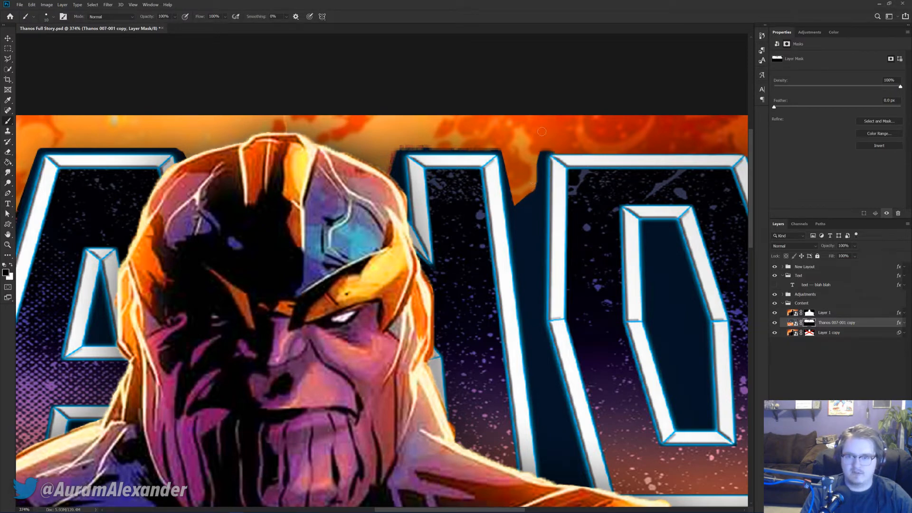
pyautogui.moveTo(501, 145); pyautogui.dragTo(365, 140)
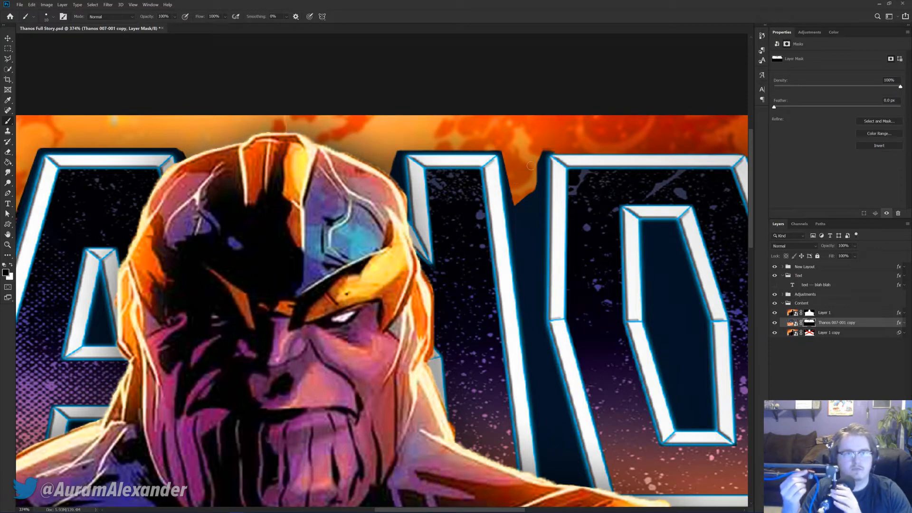
pyautogui.moveTo(531, 165); pyautogui.dragTo(340, 178)
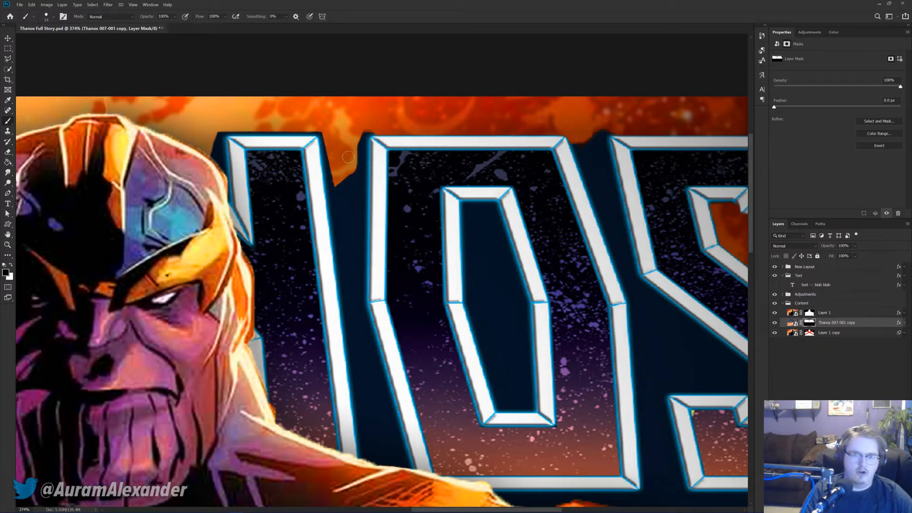
pyautogui.moveTo(351, 158)
pyautogui.mouseDown()
pyautogui.moveTo(364, 109)
pyautogui.moveTo(374, 142)
pyautogui.moveTo(375, 134)
pyautogui.moveTo(634, 143)
pyautogui.mouseUp()
pyautogui.moveTo(620, 110)
pyautogui.mouseDown()
pyautogui.moveTo(411, 134)
pyautogui.moveTo(580, 166)
pyautogui.moveTo(597, 211)
pyautogui.moveTo(580, 240)
pyautogui.moveTo(543, 239)
pyautogui.moveTo(527, 226)
pyautogui.moveTo(522, 273)
pyautogui.moveTo(634, 360)
pyautogui.moveTo(652, 388)
pyautogui.mouseUp()
pyautogui.press('x')
pyautogui.moveTo(635, 402)
pyautogui.mouseDown()
pyautogui.moveTo(424, 167)
pyautogui.moveTo(455, 209)
pyautogui.moveTo(476, 283)
pyautogui.mouseUp()
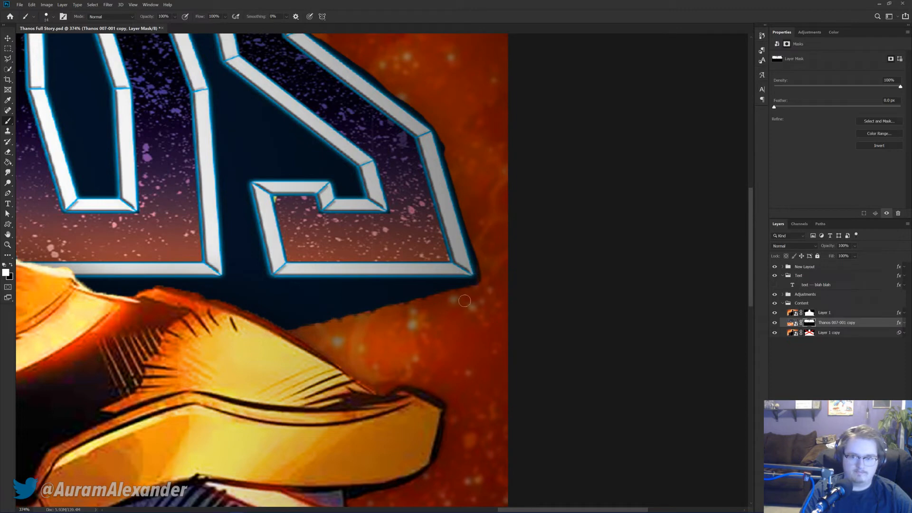
# Step: Select the ragged edge below the S with the Polygonal Lasso and fill it black on the logo's mask
pyautogui.press('x')
pyautogui.press('l')
pyautogui.click(477, 283)
pyautogui.click(264, 333)
pyautogui.click(272, 348)
pyautogui.click(477, 283)
pyautogui.press('g')
pyautogui.click(417, 317)
pyautogui.hotkey('ctrl', 'd')
# Step: Touch up the logo's mask with the brush around the S to smooth its dark outer border
pyautogui.press('b')
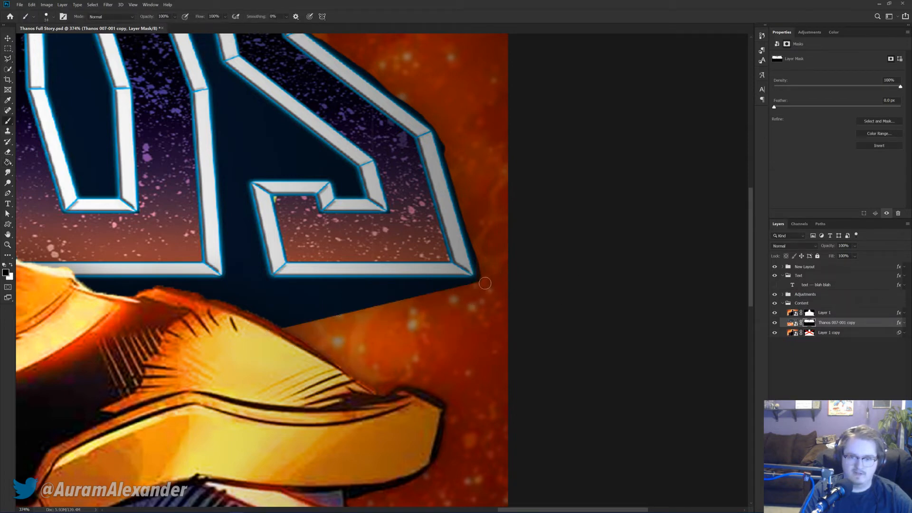
pyautogui.press('x')
pyautogui.press('x')
pyautogui.scroll(3, 450, 146)
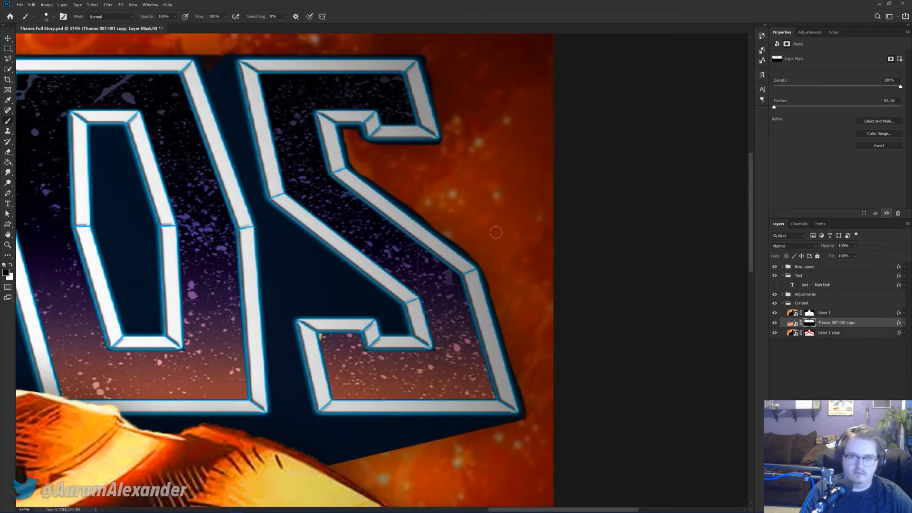
pyautogui.press('x')
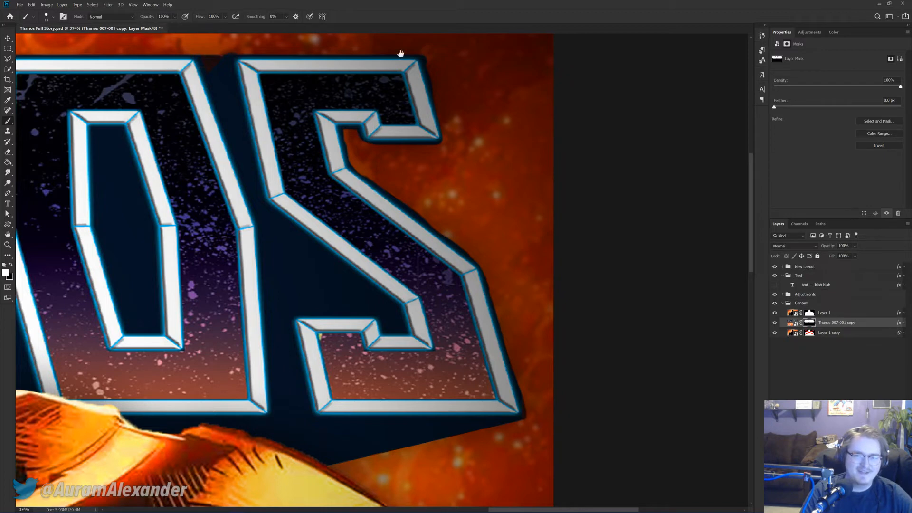
pyautogui.moveTo(416, 60); pyautogui.dragTo(431, 139)
pyautogui.press('x')
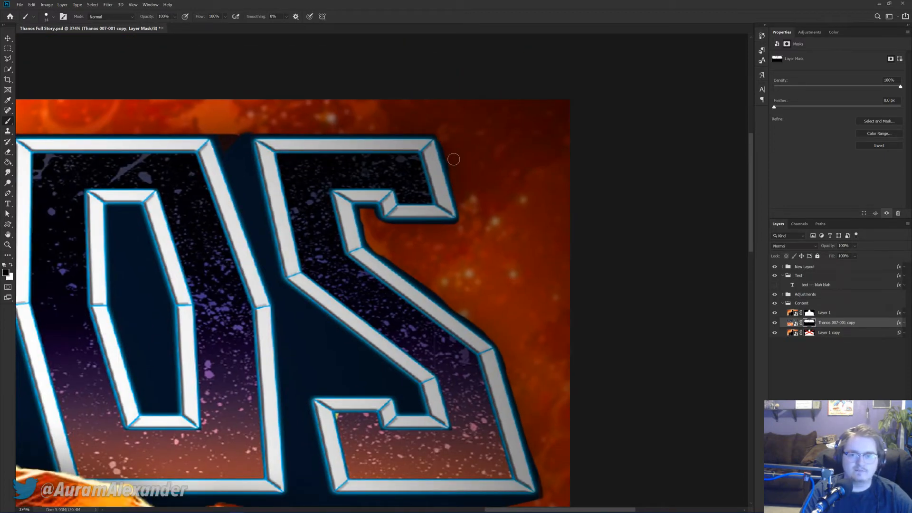
pyautogui.moveTo(245, 117); pyautogui.dragTo(327, 174)
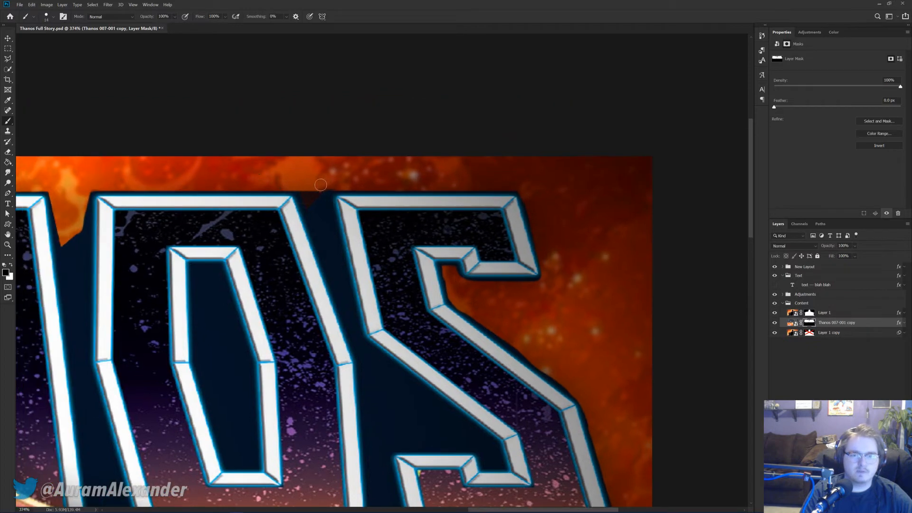
pyautogui.moveTo(58, 193); pyautogui.dragTo(269, 191)
pyautogui.moveTo(297, 268); pyautogui.dragTo(286, 233)
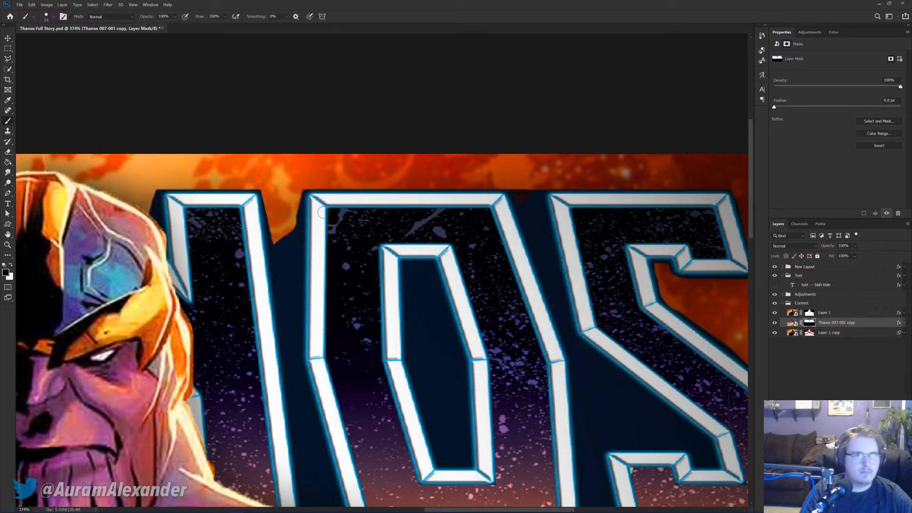
# Step: Touch up the notch above the H on the logo's mask with a black brush and save the document
pyautogui.scroll(-6, 322, 213)
pyautogui.press('v')
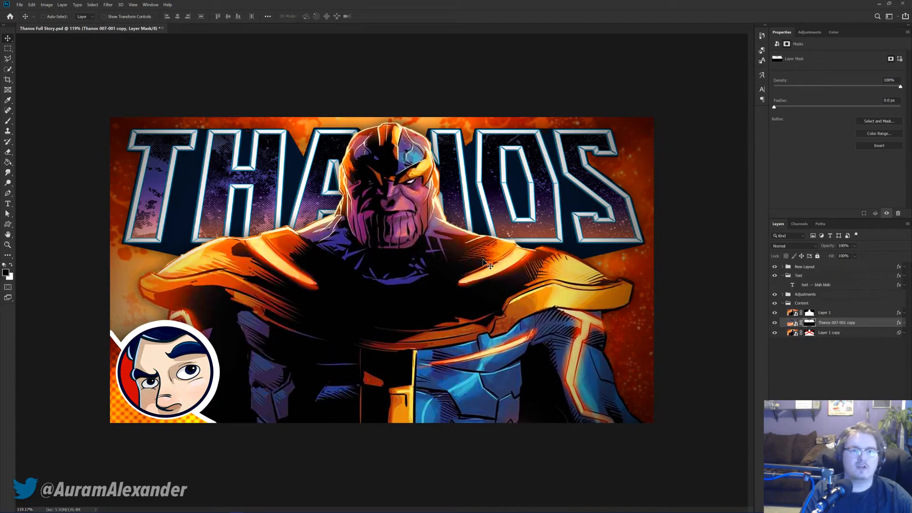
pyautogui.scroll(5, 488, 265)
pyautogui.press('b')
pyautogui.scroll(3, 488, 265)
pyautogui.scroll(3, 224, 188)
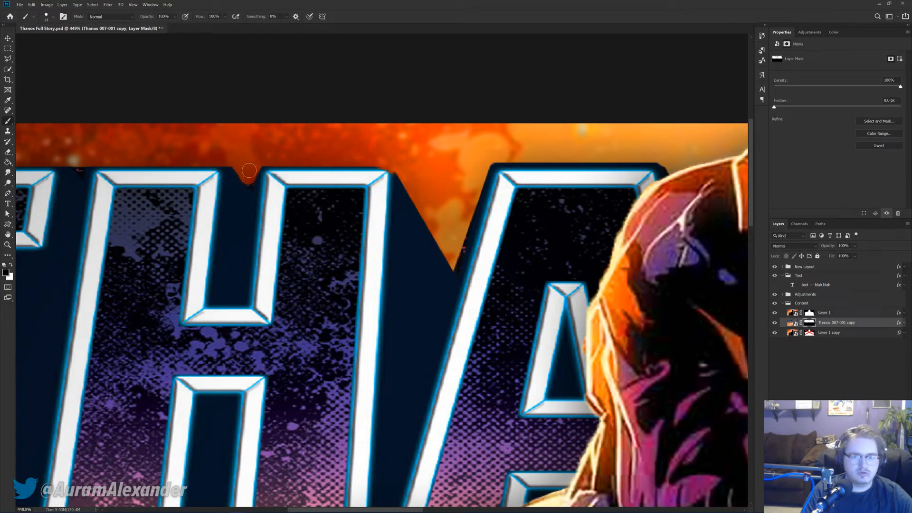
pyautogui.scroll(-10, 249, 170)
pyautogui.press('v')
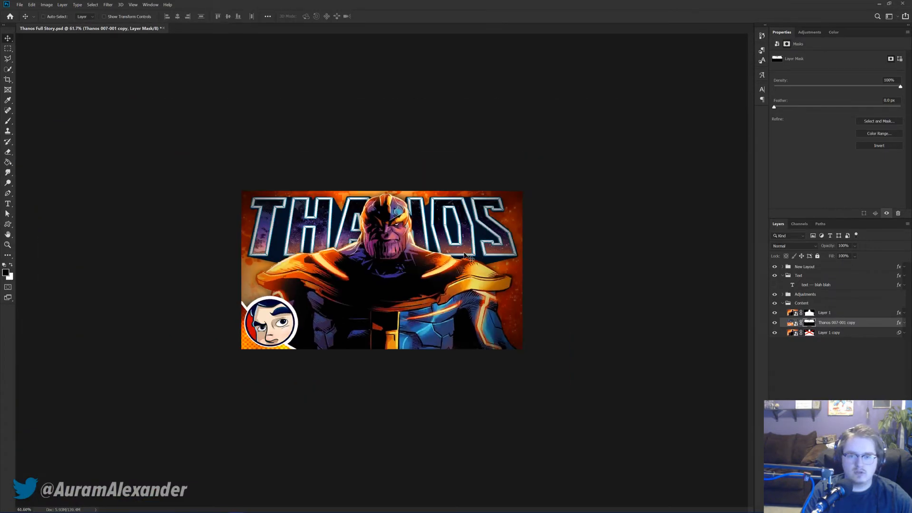
pyautogui.hotkey('ctrl', 's')
pyautogui.scroll(4, 471, 261)
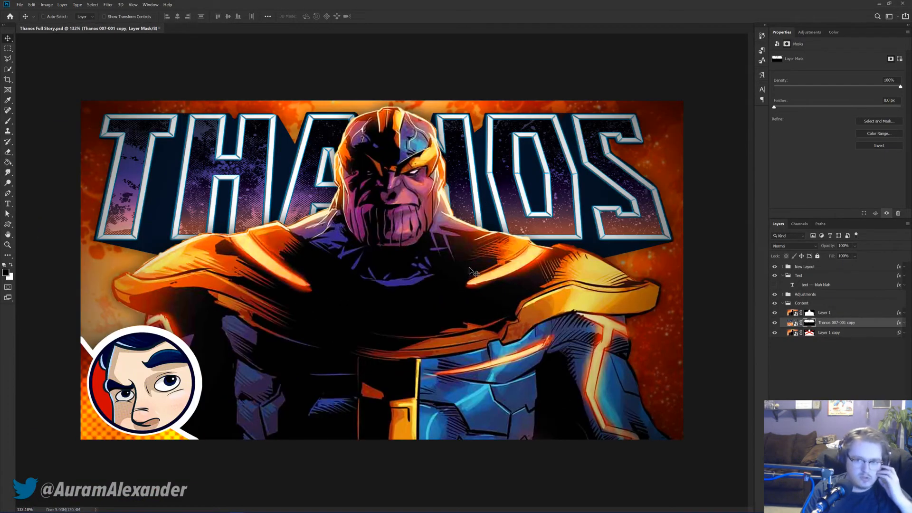
pyautogui.scroll(-3, 474, 272)
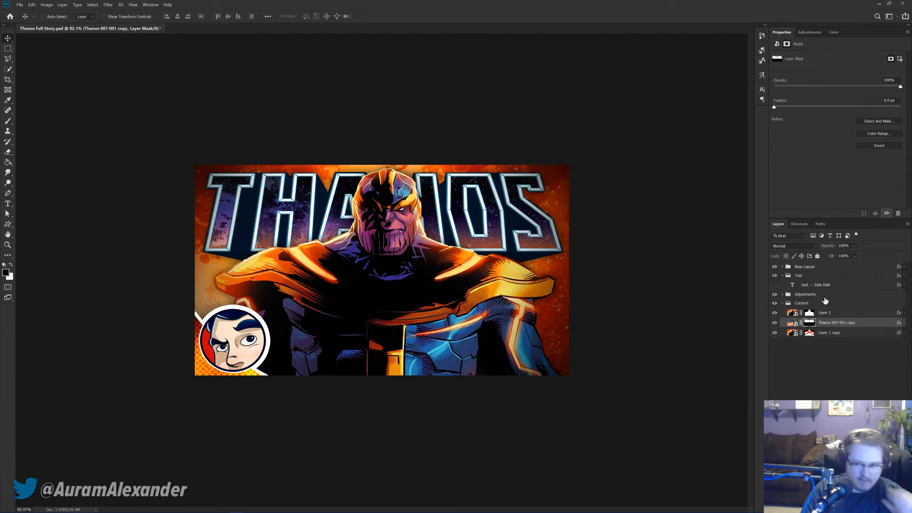
# Step: Show the hidden placeholder text layer and replace its text with "- THE COMPLETE STORY -"
pyautogui.click(815, 285)
pyautogui.click(774, 285)
pyautogui.press('t')
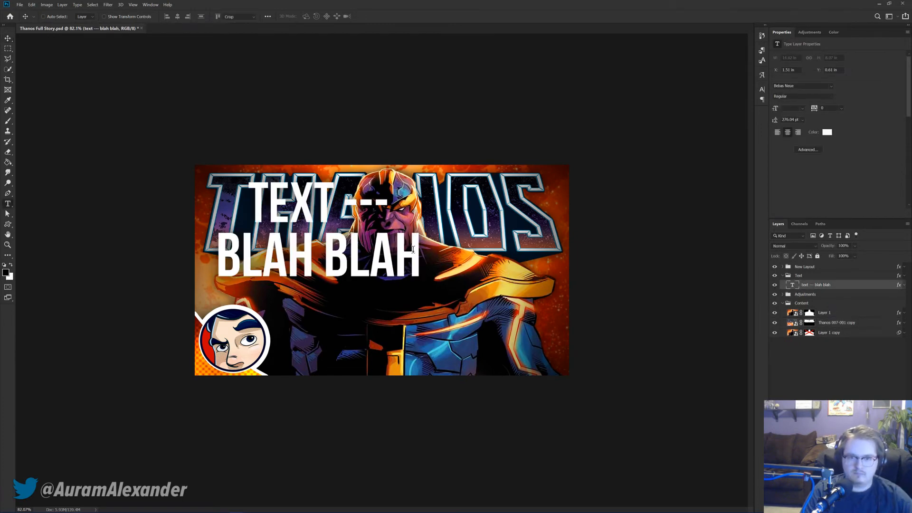
pyautogui.write('- TH')
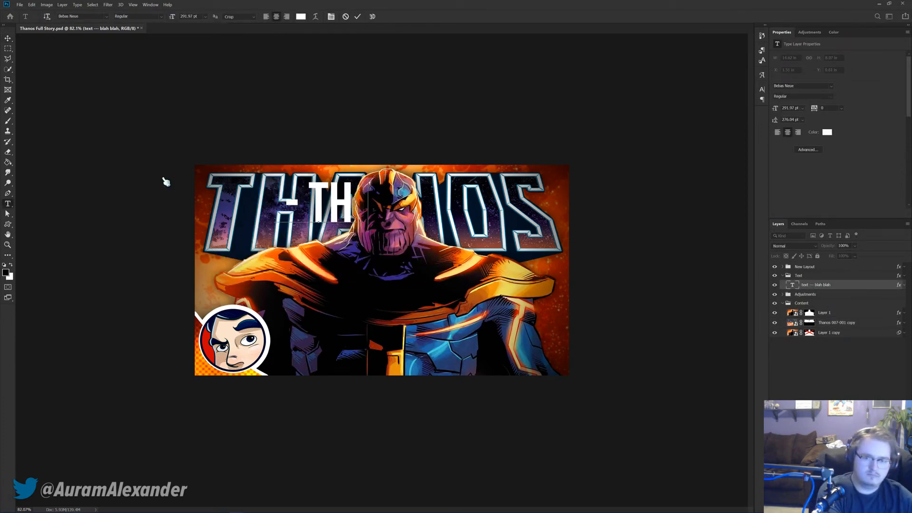
pyautogui.write('E COMPLETE STORY -')
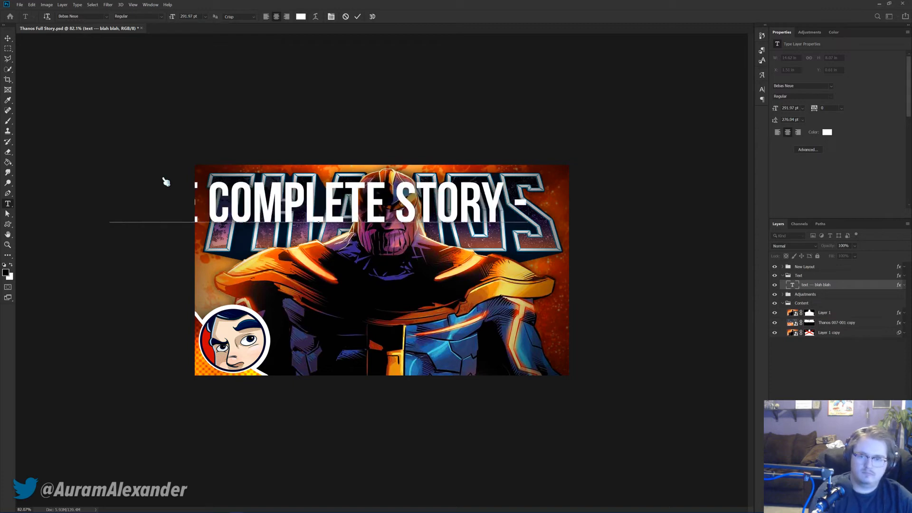
pyautogui.click(8, 40)
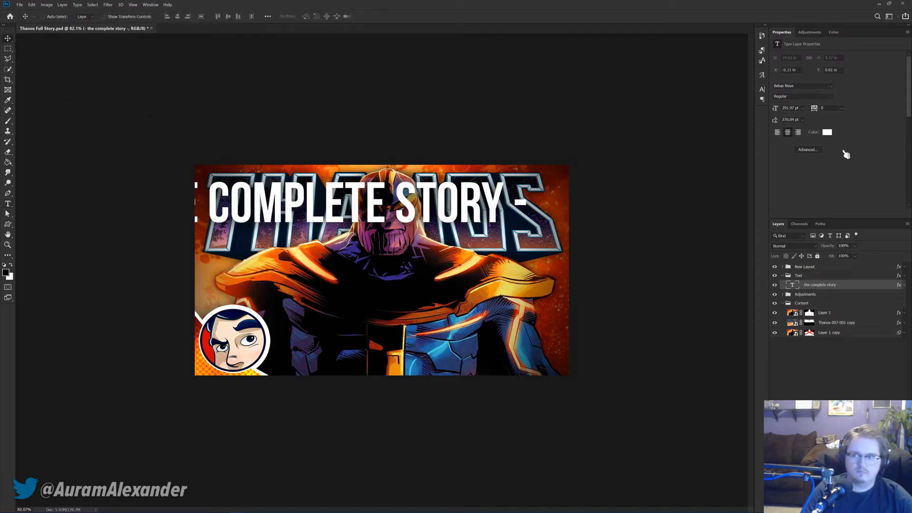
# Step: Apply Faux Italic to the "- THE COMPLETE STORY -" caption
pyautogui.click(763, 89)
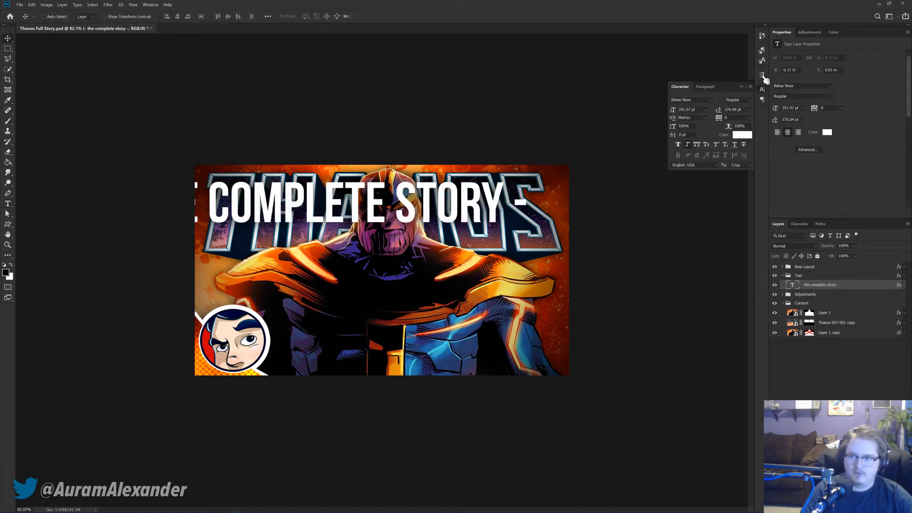
pyautogui.click(689, 146)
pyautogui.click(763, 89)
# Step: Scale the caption to about 237 pt across the thumbnail's lower edge, and show the New Layout group over it
pyautogui.hotkey('ctrl', 't')
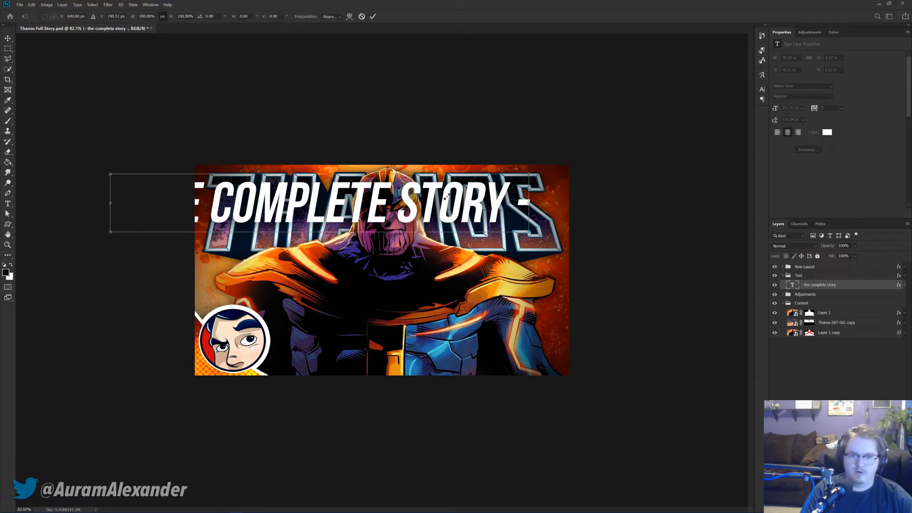
pyautogui.moveTo(529, 175); pyautogui.dragTo(446, 185)
pyautogui.press('Return')
pyautogui.moveTo(404, 211); pyautogui.dragTo(456, 282)
pyautogui.hotkey('ctrl', 't')
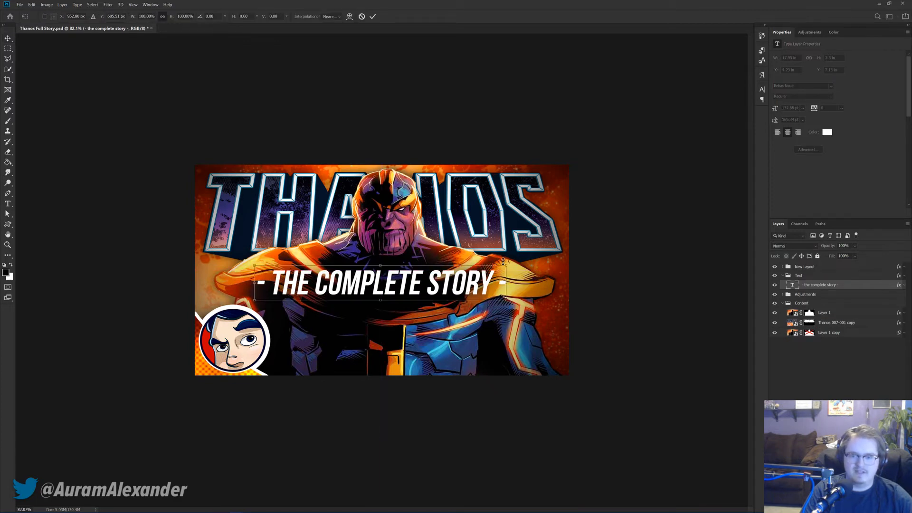
pyautogui.moveTo(509, 264); pyautogui.dragTo(547, 255)
pyautogui.press('Return')
pyautogui.moveTo(496, 291); pyautogui.dragTo(496, 355)
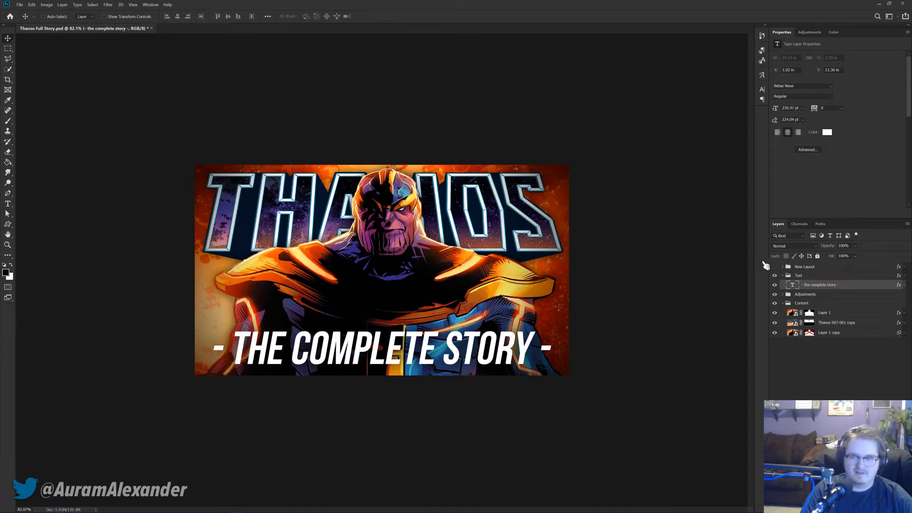
pyautogui.click(775, 267)
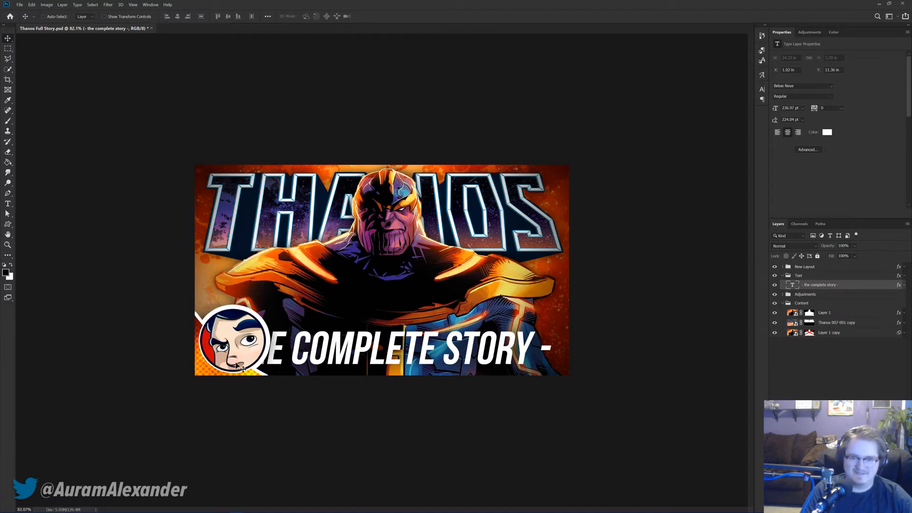
# Step: Try to shrink the caption to about 180 pt and fit it in the lower right beside the cartoon face badge
pyautogui.hotkey('ctrl', 't')
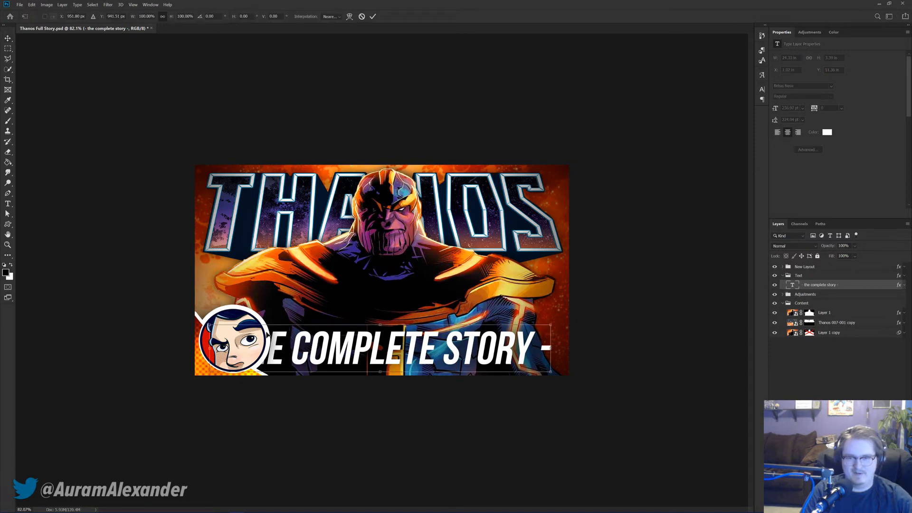
pyautogui.moveTo(219, 374); pyautogui.dragTo(280, 361)
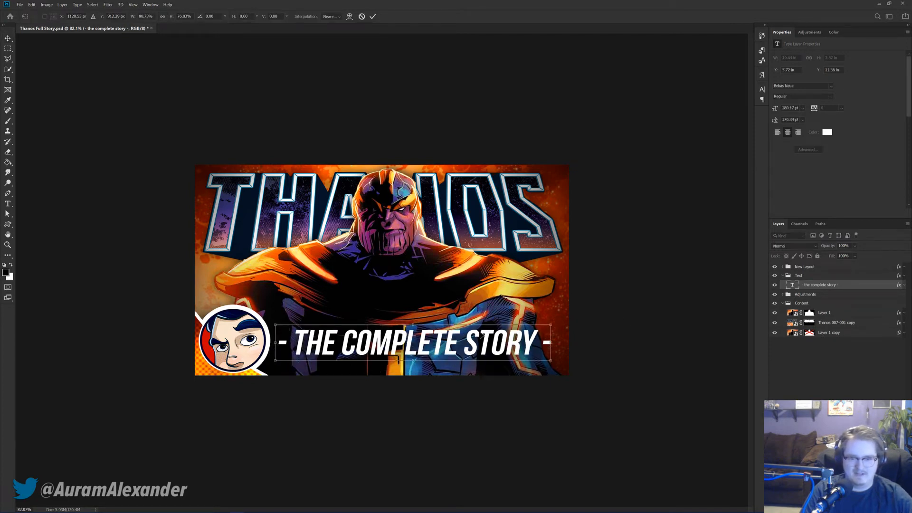
pyautogui.moveTo(477, 338); pyautogui.dragTo(488, 350)
pyautogui.press('Return')
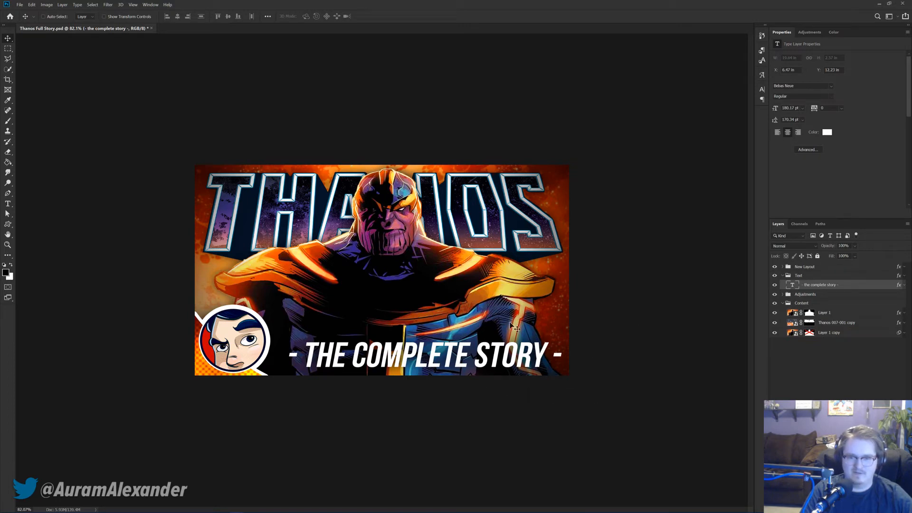
pyautogui.hotkey('ctrl', 'shift', '.')
pyautogui.hotkey('ctrl', 'shift', '.')
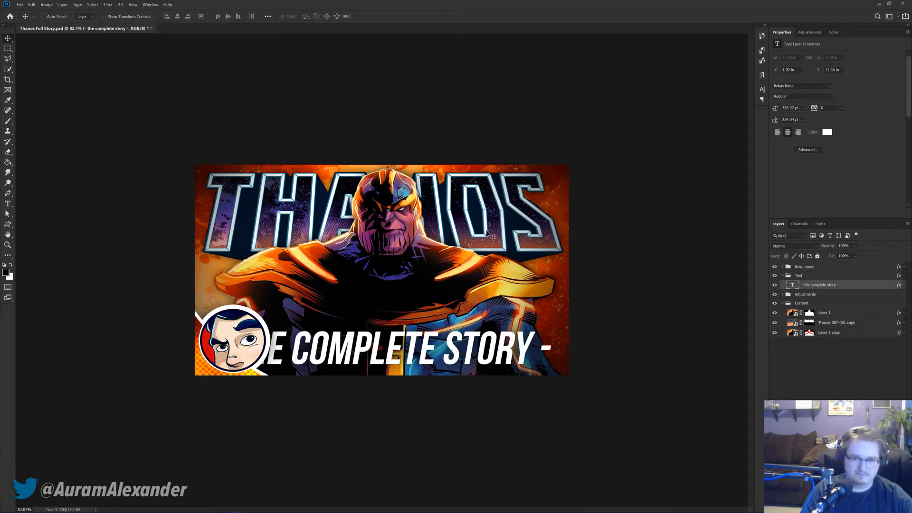
# Step: Scale the caption down to about 206 pt and move it up across Thanos's chest
pyautogui.hotkey('ctrl', 't')
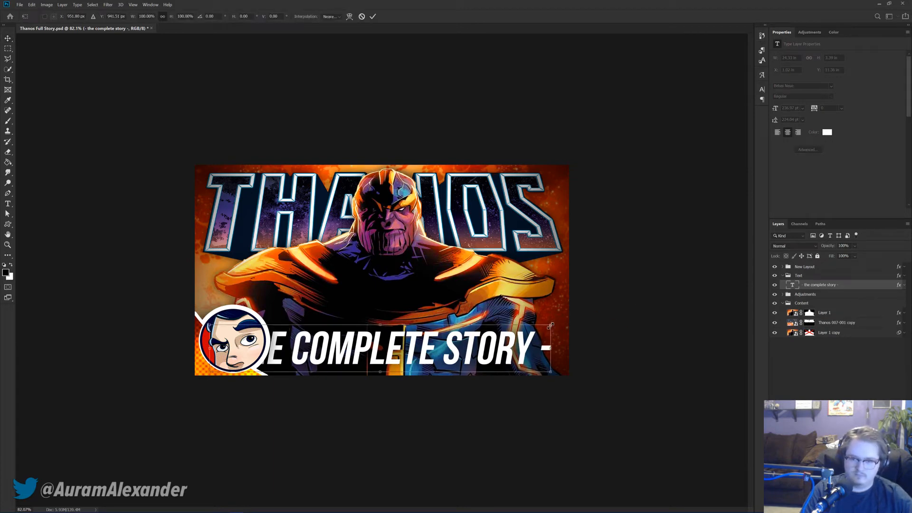
pyautogui.moveTo(550, 325); pyautogui.dragTo(537, 332)
pyautogui.press('Return')
pyautogui.moveTo(461, 356); pyautogui.dragTo(445, 284)
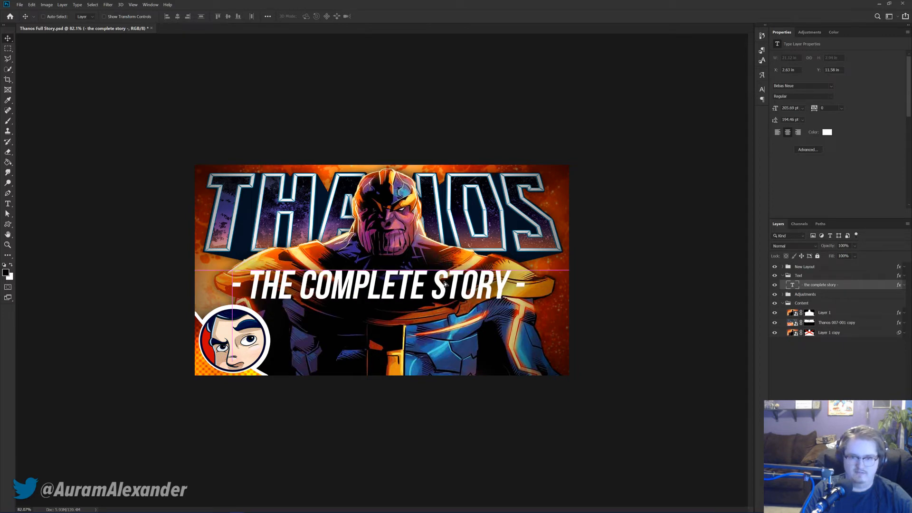
# Step: Nudge the caption into a centred position on Thanos's chest and compare the thumbnail with and without it
pyautogui.scroll(-5, 445, 284)
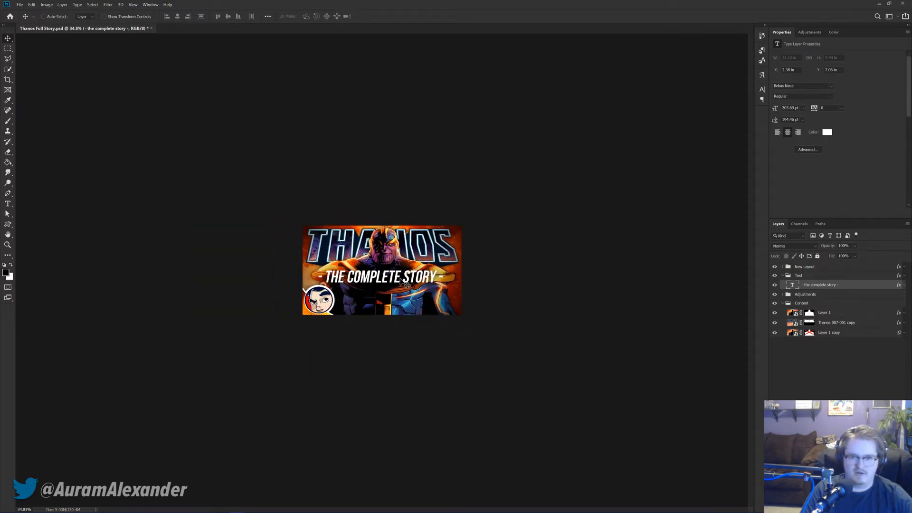
pyautogui.scroll(-1, 468, 295)
pyautogui.press('Right')
pyautogui.press('Right')
pyautogui.press('Right')
pyautogui.press('Right')
pyautogui.press('Right')
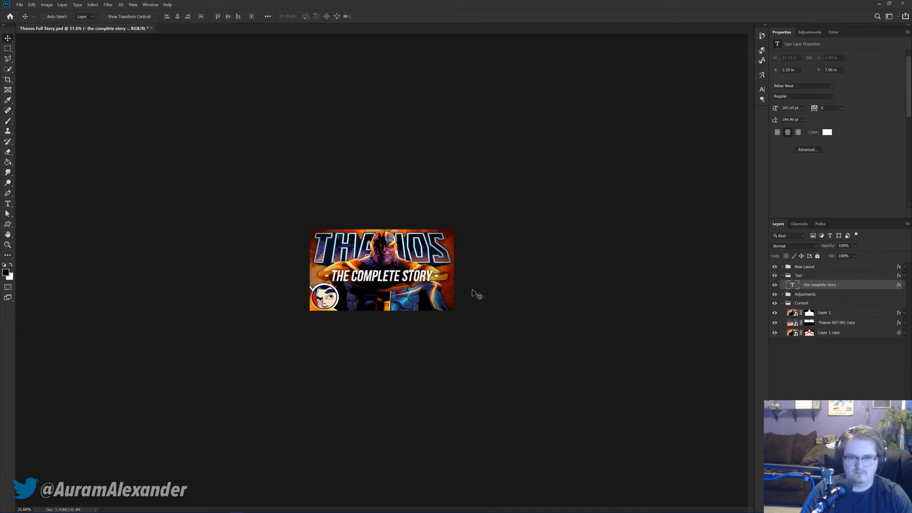
pyautogui.press('Up')
pyautogui.press('Up')
pyautogui.press('Up')
pyautogui.press('Up')
pyautogui.press('Up')
pyautogui.press('Up')
pyautogui.press('Up')
pyautogui.press('Up')
pyautogui.press('Right')
pyautogui.press('Right')
pyautogui.press('Down')
pyautogui.press('Down')
pyautogui.click(776, 286)
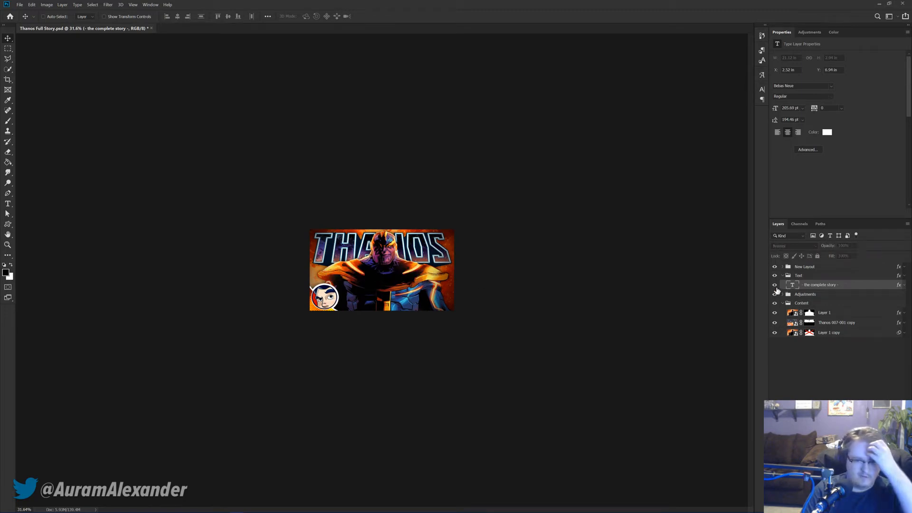
pyautogui.click(775, 286)
pyautogui.scroll(-2, 460, 275)
pyautogui.scroll(3, 472, 289)
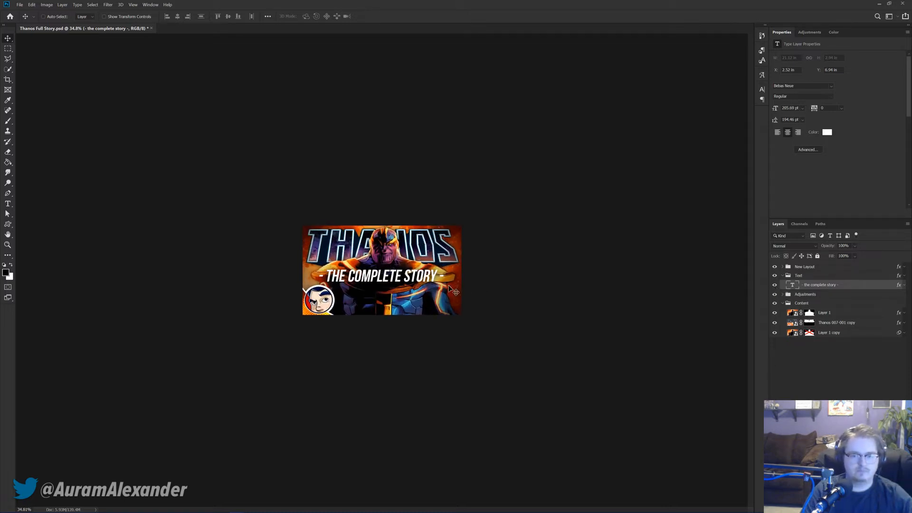
# Step: Replace the word COMPLETE in the caption with FULL and check its readability at thumbnail size
pyautogui.press('t')
pyautogui.click(398, 277)
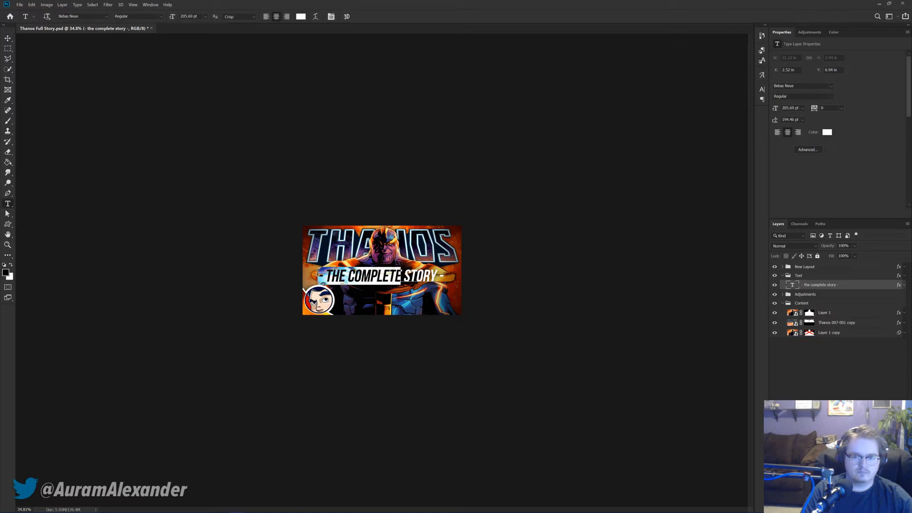
pyautogui.doubleClick(372, 282)
pyautogui.write('FULL')
pyautogui.click(7, 38)
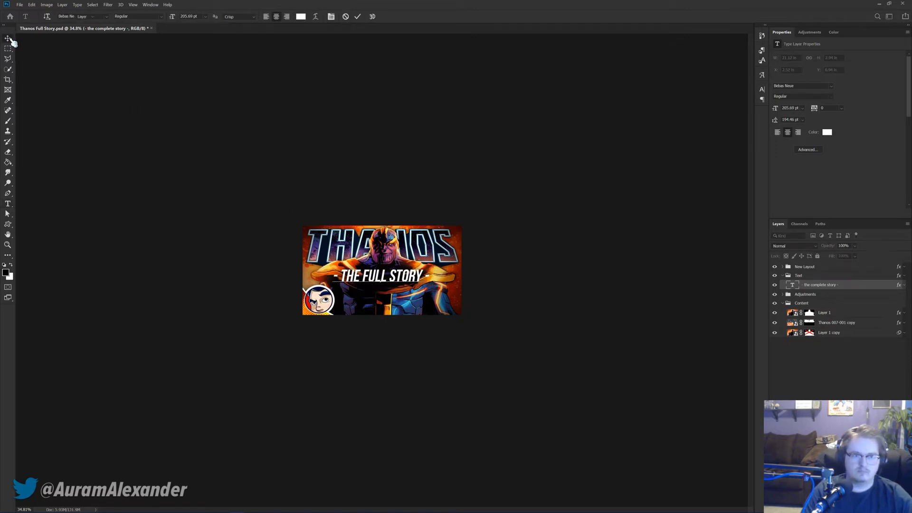
pyautogui.scroll(-2, 504, 234)
pyautogui.scroll(-1, 570, 251)
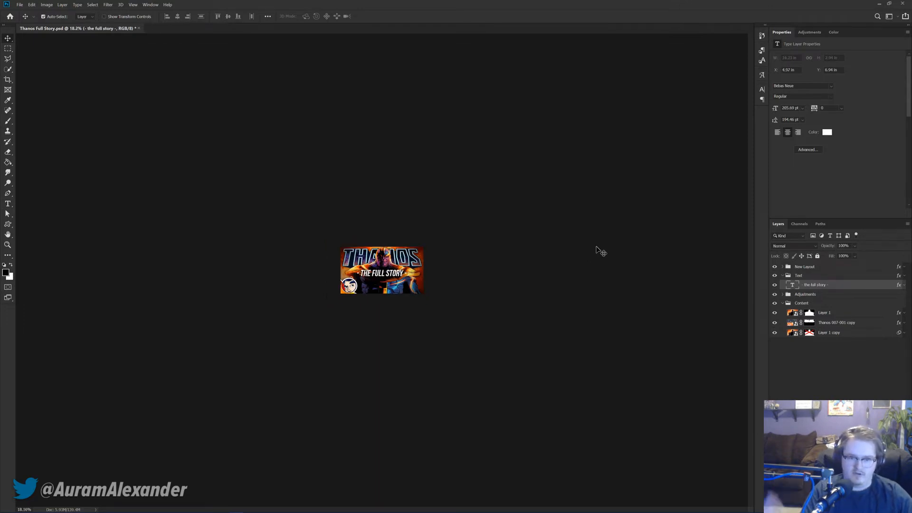
pyautogui.scroll(3, 471, 323)
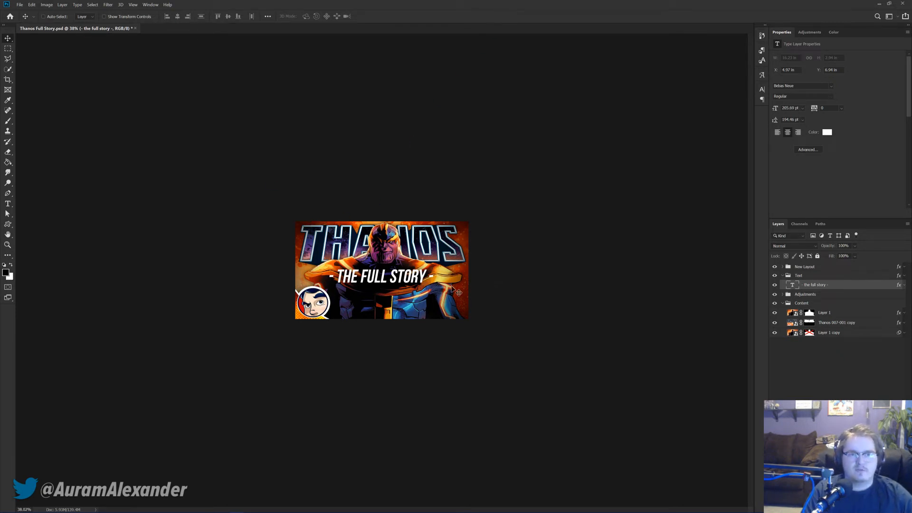
pyautogui.scroll(3, 403, 332)
pyautogui.scroll(-3, 407, 333)
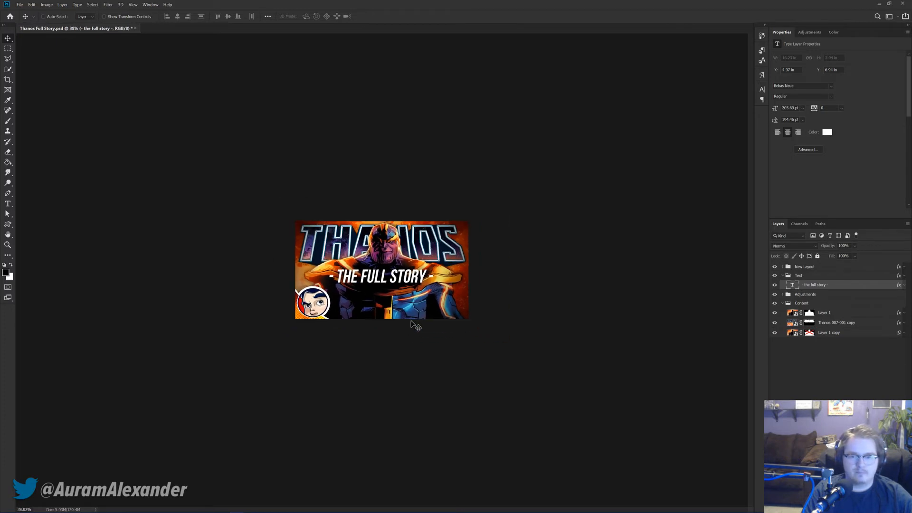
# Step: Brighten the cut-out Thanos on Layer 1 with Levels, setting the input black point to 2 and white point to 200
pyautogui.scroll(3, 420, 327)
pyautogui.click(793, 314)
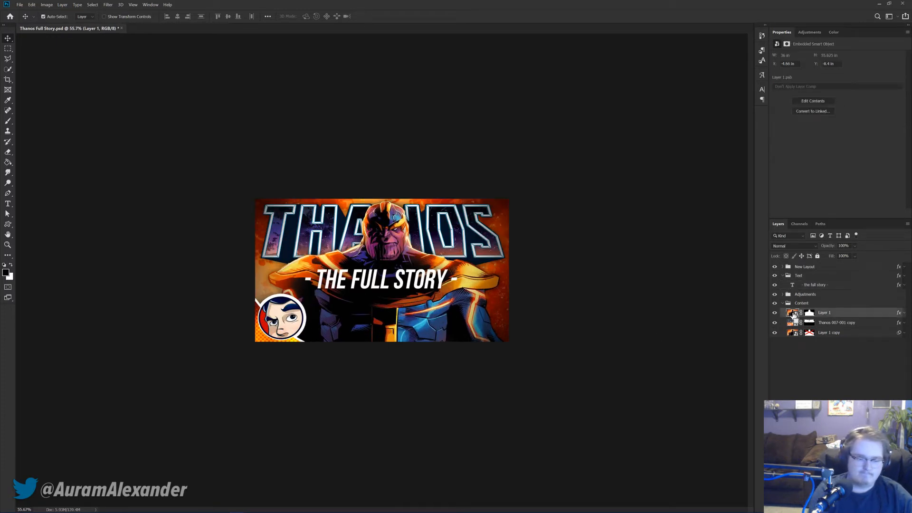
pyautogui.hotkey('ctrl', 'l')
pyautogui.moveTo(703, 92); pyautogui.dragTo(694, 91)
pyautogui.moveTo(697, 178); pyautogui.dragTo(693, 179)
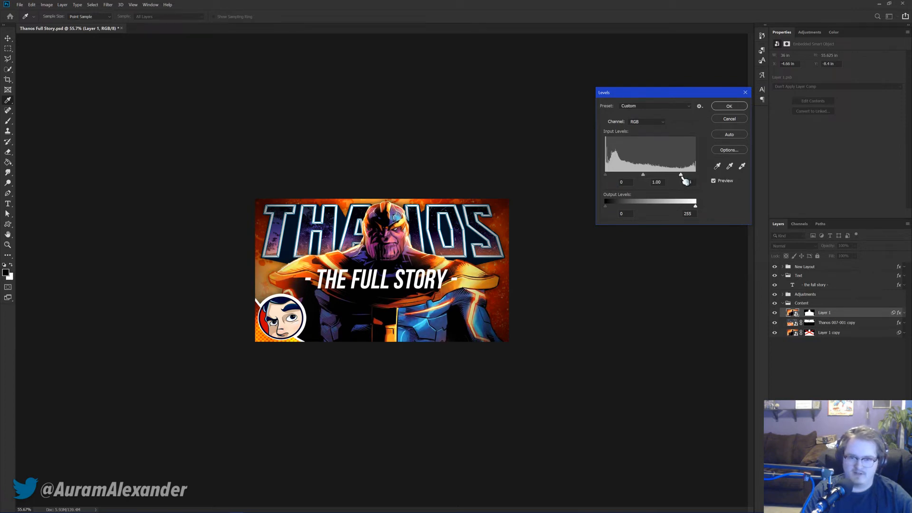
pyautogui.moveTo(683, 181); pyautogui.dragTo(681, 181)
pyautogui.click(611, 179)
pyautogui.click(718, 184)
pyautogui.click(718, 184)
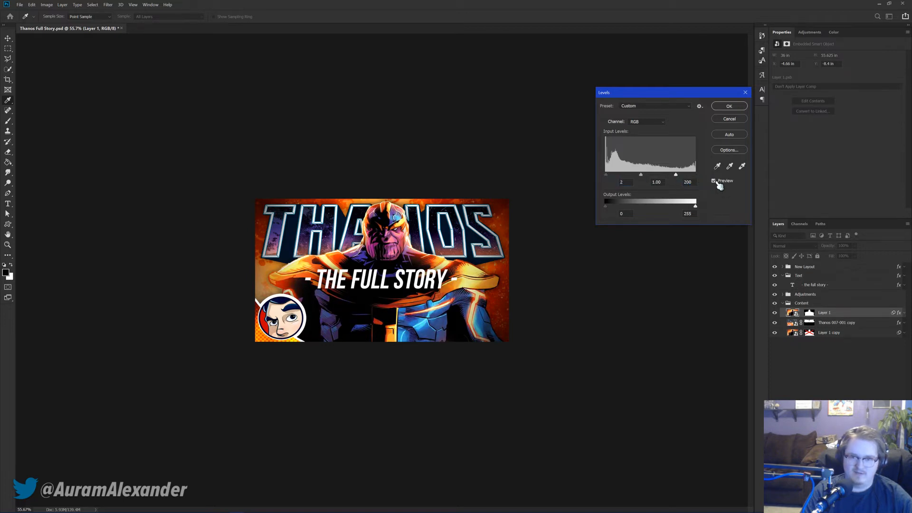
pyautogui.click(729, 107)
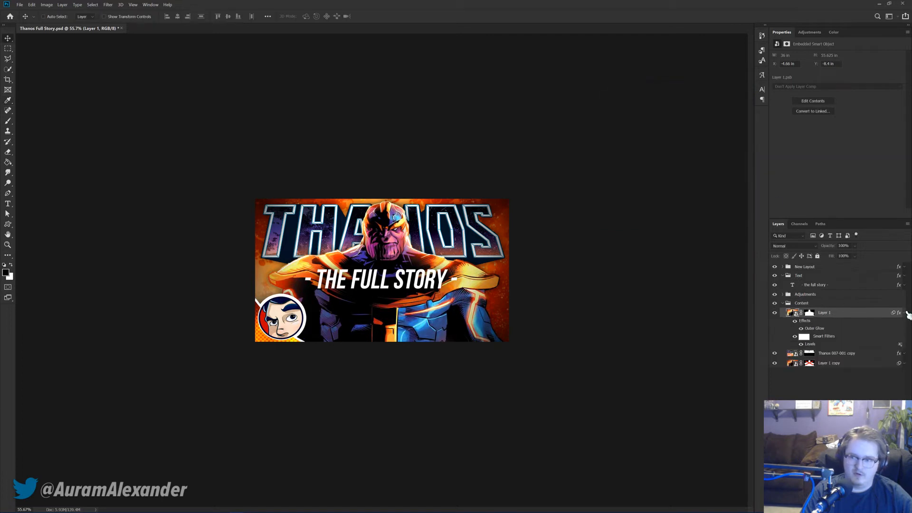
# Step: Darken the background on Layer 1 copy with Levels, setting the midtones to 0.66 and the output white to 218
pyautogui.click(803, 335)
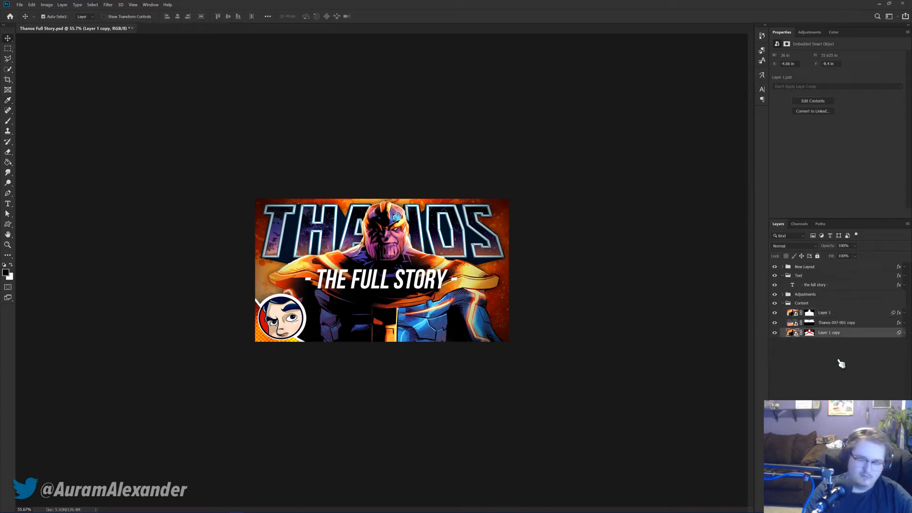
pyautogui.hotkey('ctrl', 'l')
pyautogui.moveTo(689, 214)
pyautogui.mouseDown()
pyautogui.moveTo(678, 212)
pyautogui.moveTo(695, 213)
pyautogui.moveTo(688, 207)
pyautogui.mouseUp()
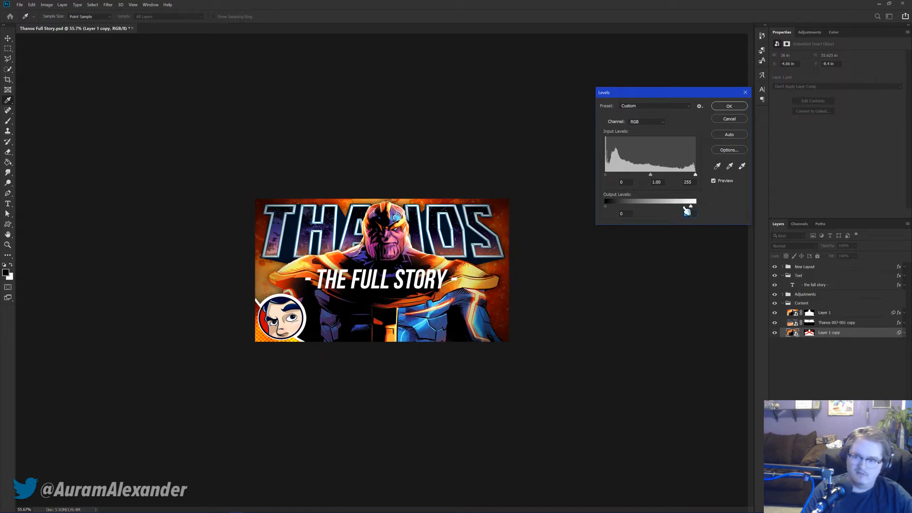
pyautogui.moveTo(651, 175); pyautogui.dragTo(667, 178)
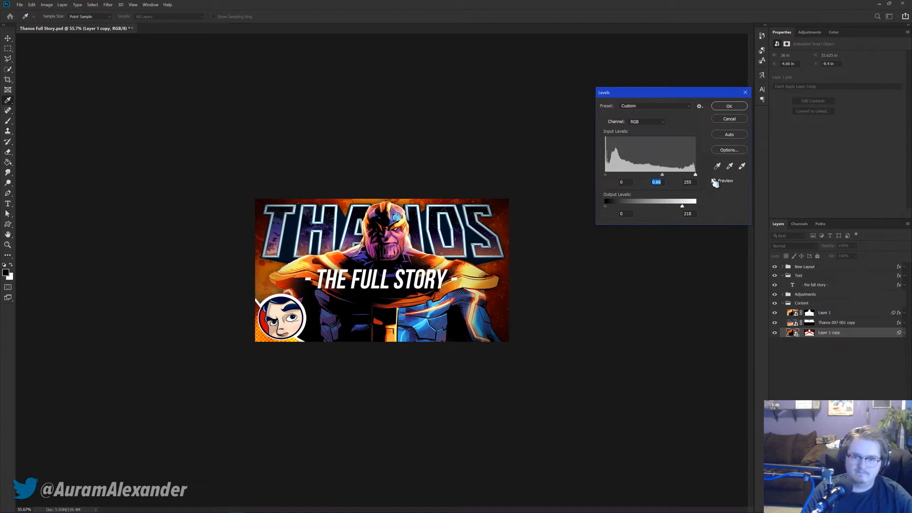
pyautogui.click(717, 181)
pyautogui.click(717, 181)
pyautogui.click(731, 106)
# Step: Create a new layer above Layer 1 copy and choose the Sparse Star Sprayer brush from the Space Collection
pyautogui.hotkey('ctrl', 'shift', 'n')
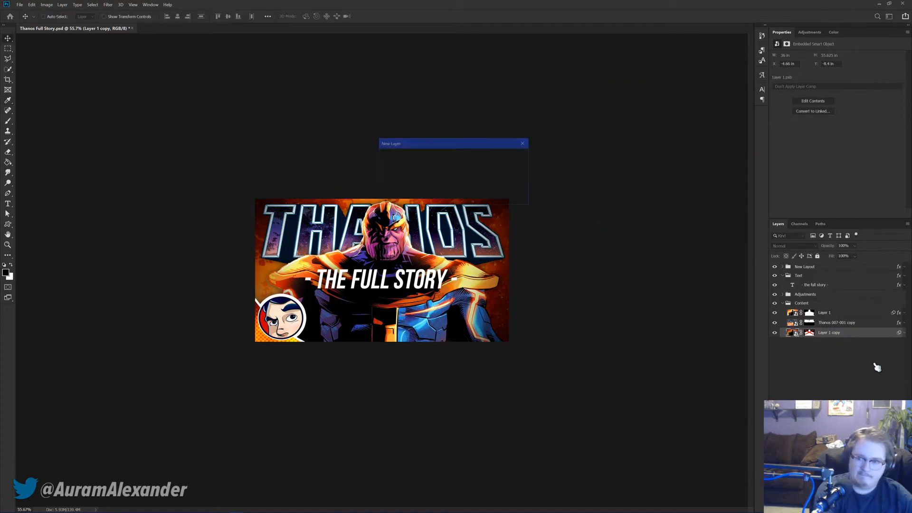
pyautogui.press('Return')
pyautogui.press('b')
pyautogui.rightClick(485, 331)
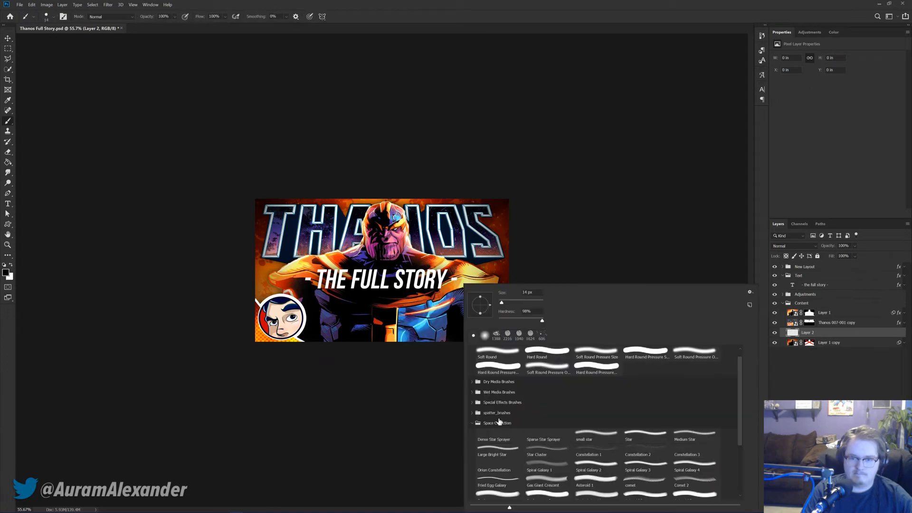
pyautogui.scroll(1, 489, 373)
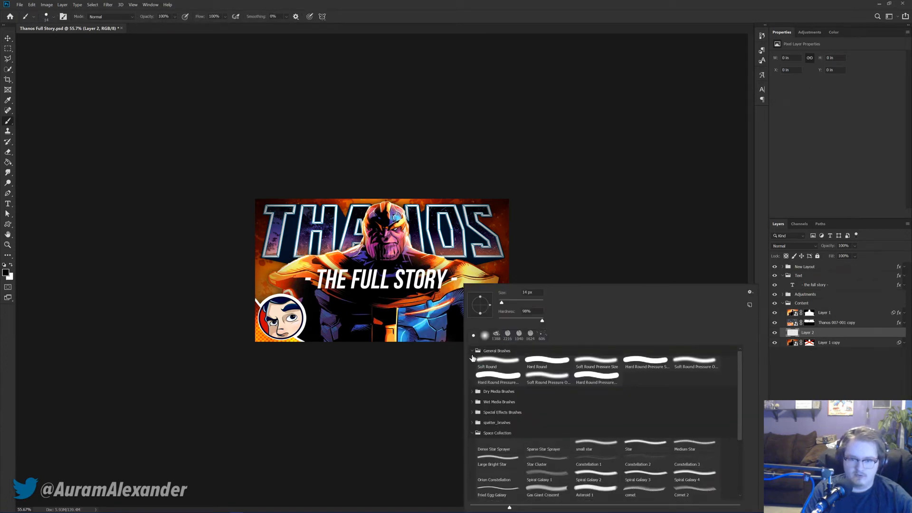
pyautogui.click(471, 351)
pyautogui.scroll(-3, 610, 432)
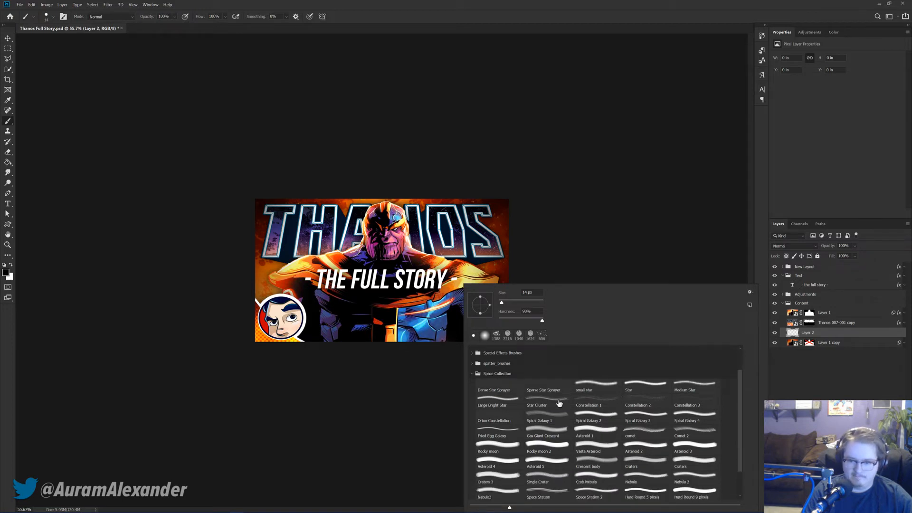
pyautogui.click(545, 390)
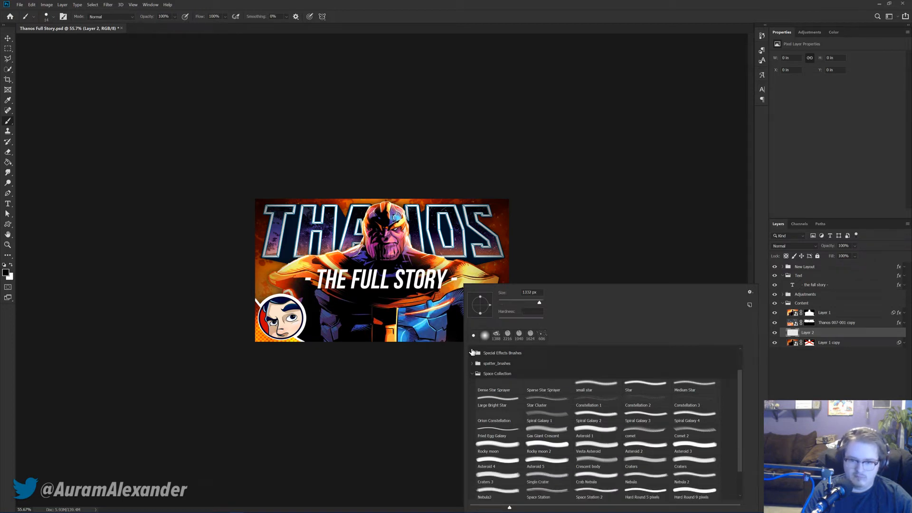
# Step: Sample purple from the THANOS logo as the brush colour, test the Sparse Star Sprayer on Layer 2 and clear its strokes
pyautogui.keyDown('alt'); pyautogui.click(335, 236); pyautogui.keyUp('alt')
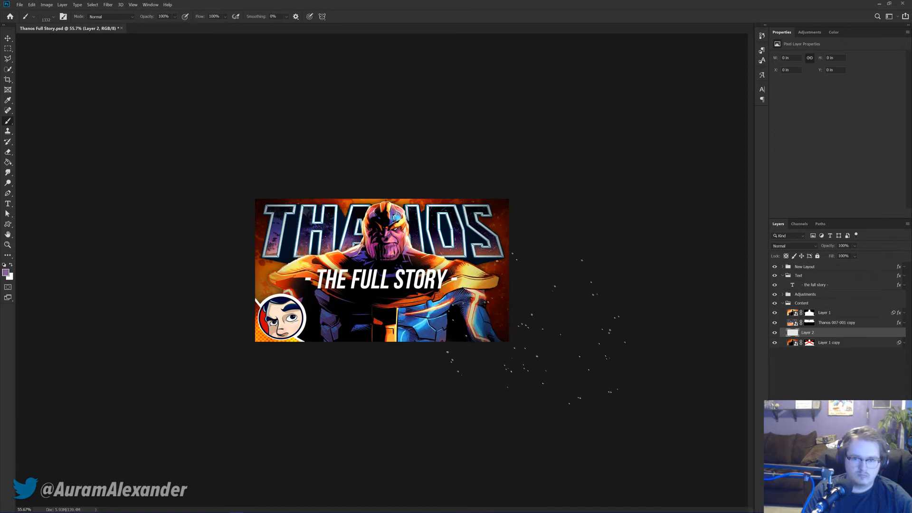
pyautogui.click(475, 357)
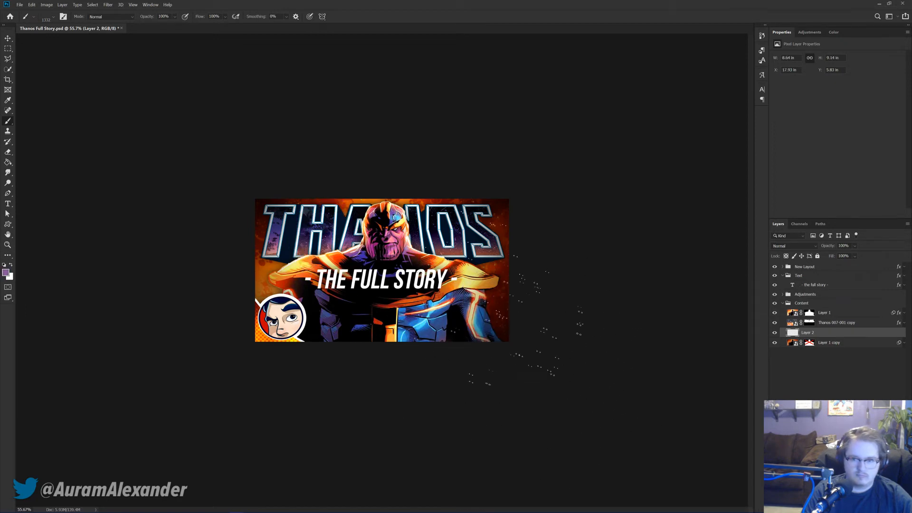
pyautogui.scroll(4, 377, 394)
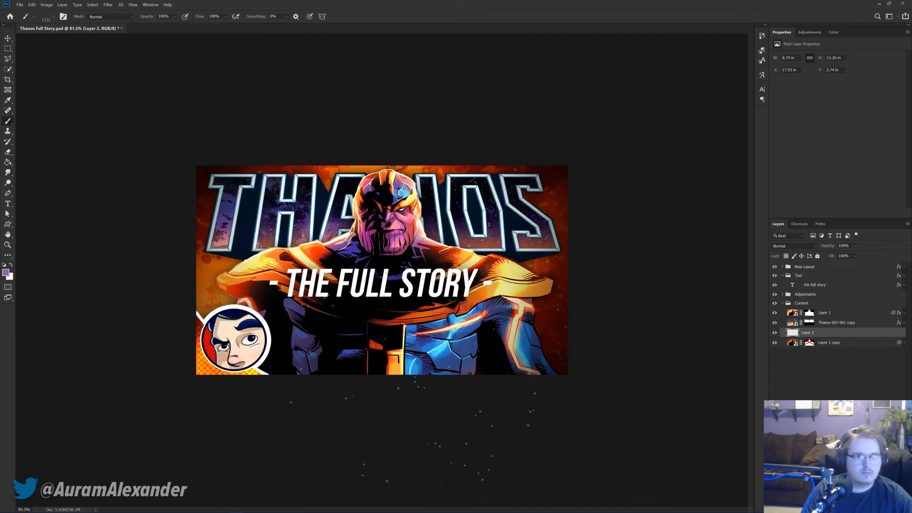
pyautogui.scroll(2, 260, 319)
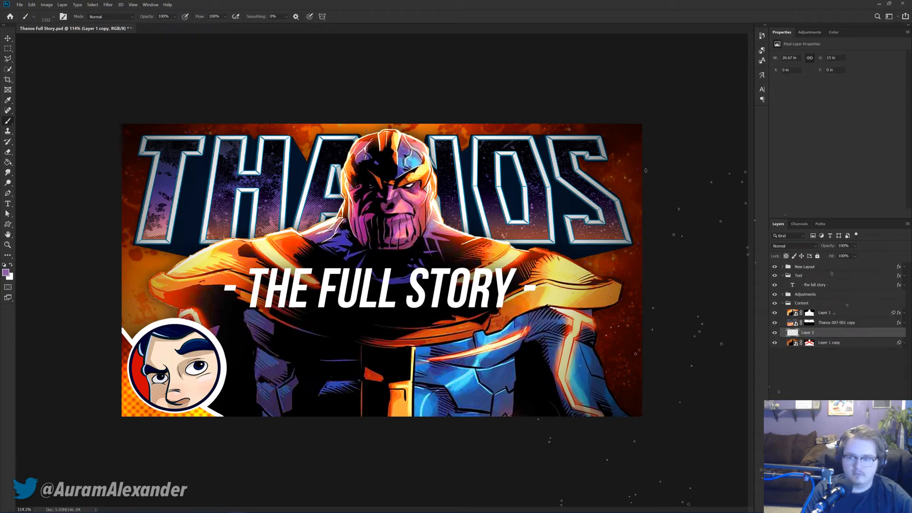
pyautogui.press('v')
pyautogui.hotkey('ctrl', 'a')
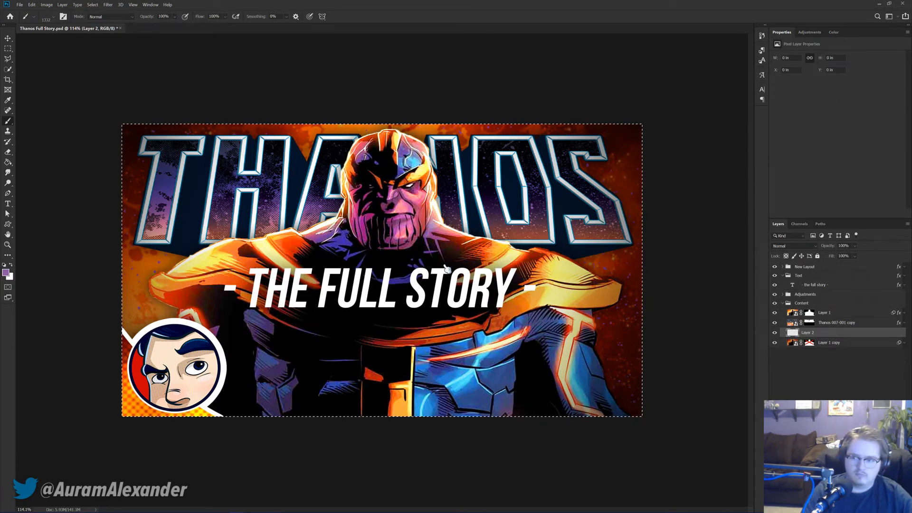
pyautogui.hotkey('ctrl', 'd')
# Step: Try the Spiral Galaxy 1 and Hard Round 100 brushes on Layer 2 and undo the test stroke
pyautogui.press('b')
pyautogui.rightClick(454, 301)
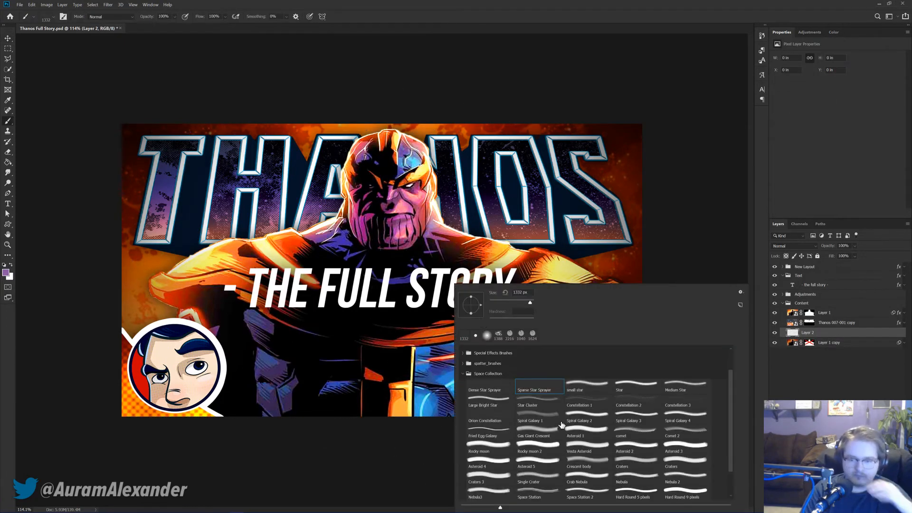
pyautogui.press('Return')
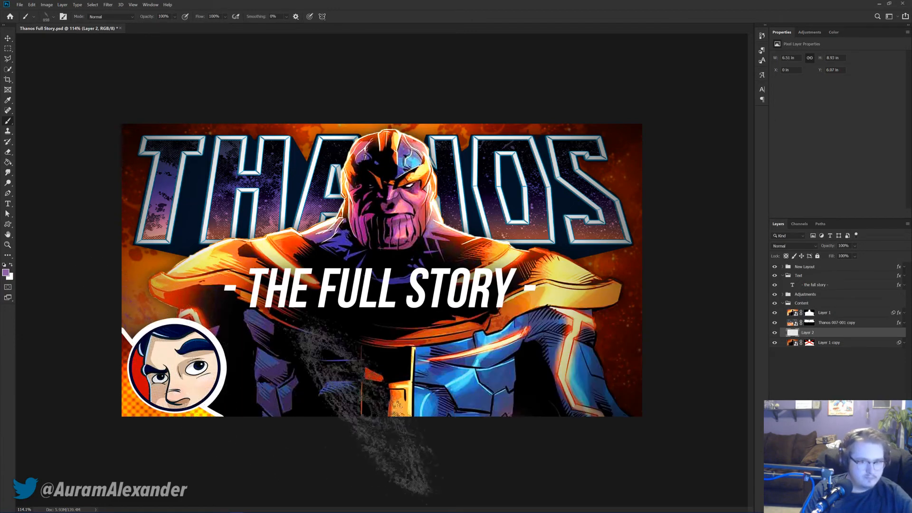
pyautogui.rightClick(404, 332)
pyautogui.scroll(-3, 541, 473)
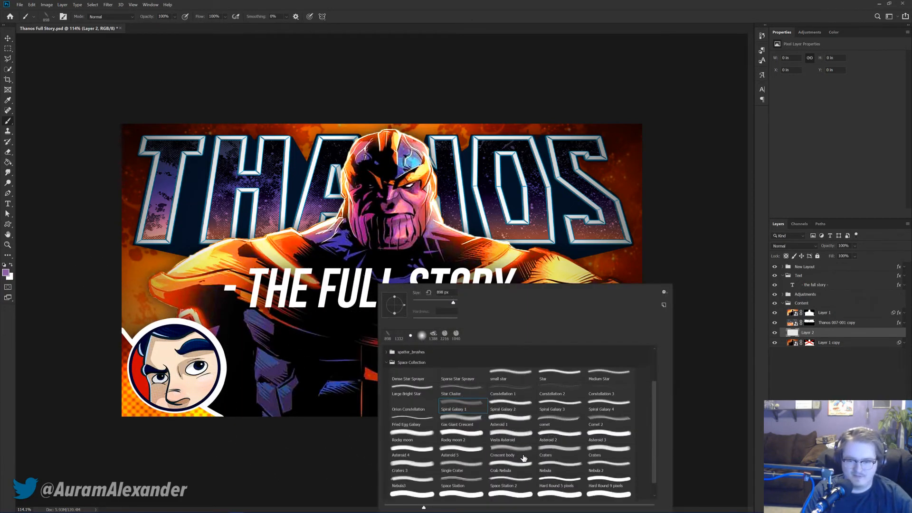
pyautogui.click(498, 471)
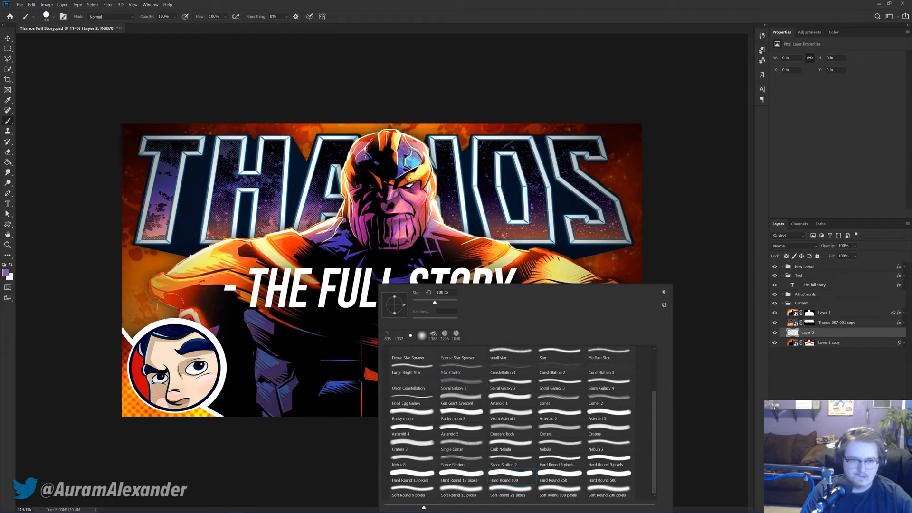
pyautogui.press('Return')
pyautogui.moveTo(141, 297)
pyautogui.mouseDown()
pyautogui.moveTo(163, 304)
pyautogui.moveTo(124, 262)
pyautogui.moveTo(151, 264)
pyautogui.mouseUp()
pyautogui.hotkey('ctrl', 'z')
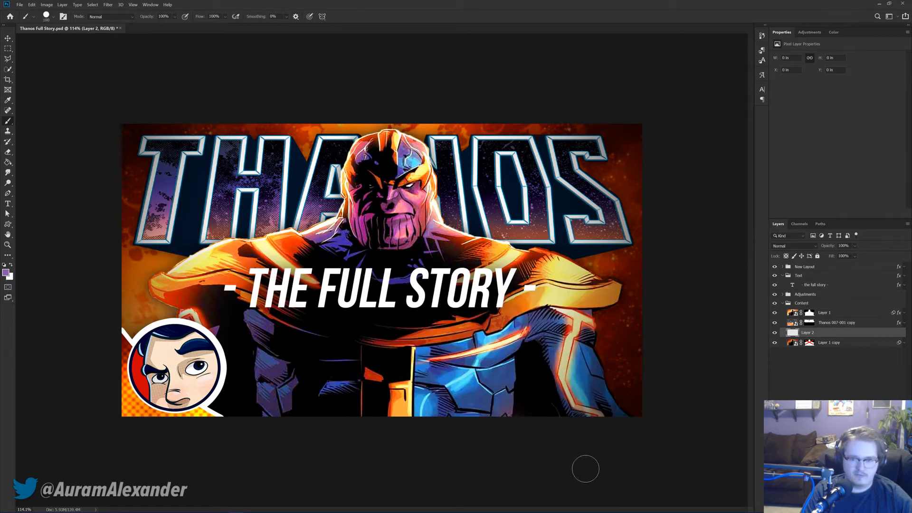
# Step: Choose a large dense spatter brush from the spatter_brushes group in place of the space brushes
pyautogui.rightClick(491, 406)
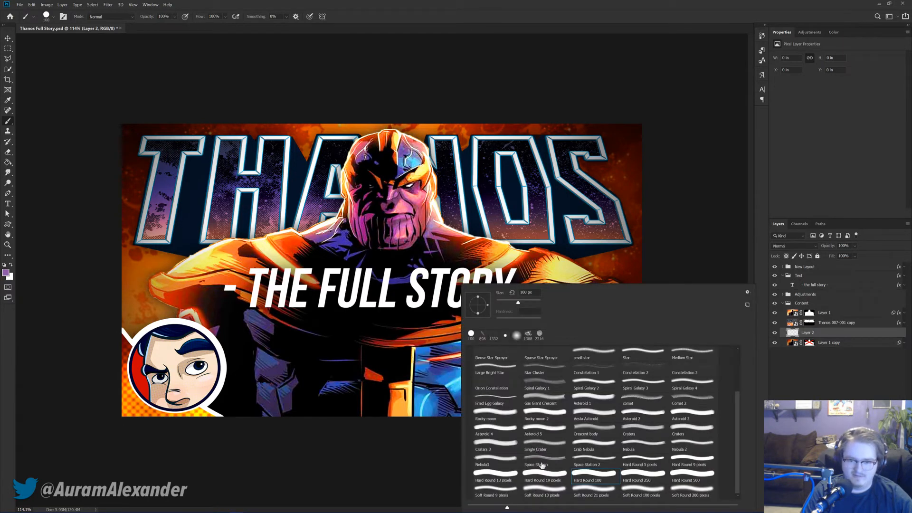
pyautogui.scroll(1, 627, 465)
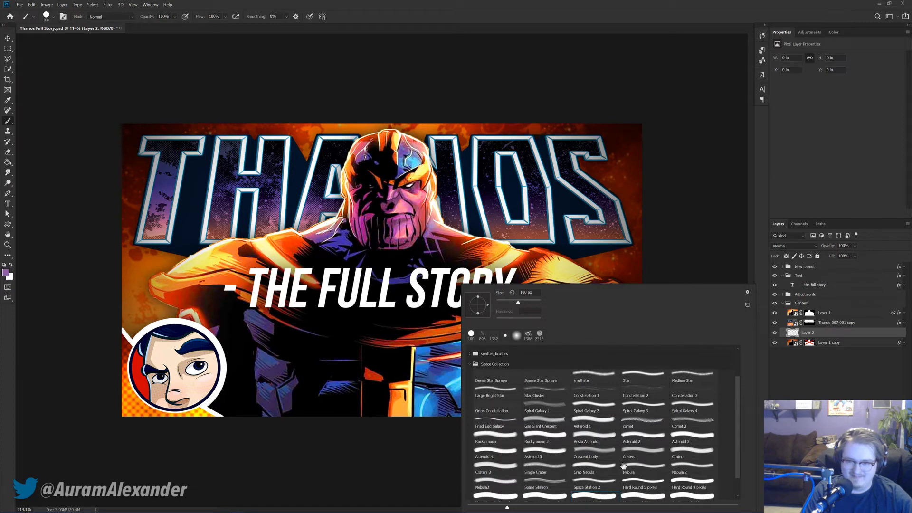
pyautogui.scroll(-1, 606, 457)
pyautogui.scroll(3, 503, 415)
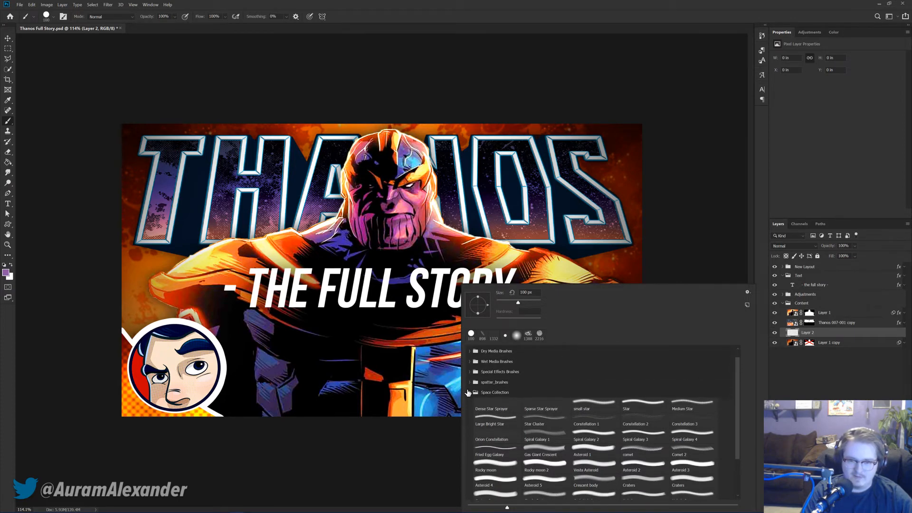
pyautogui.click(470, 393)
pyautogui.click(471, 394)
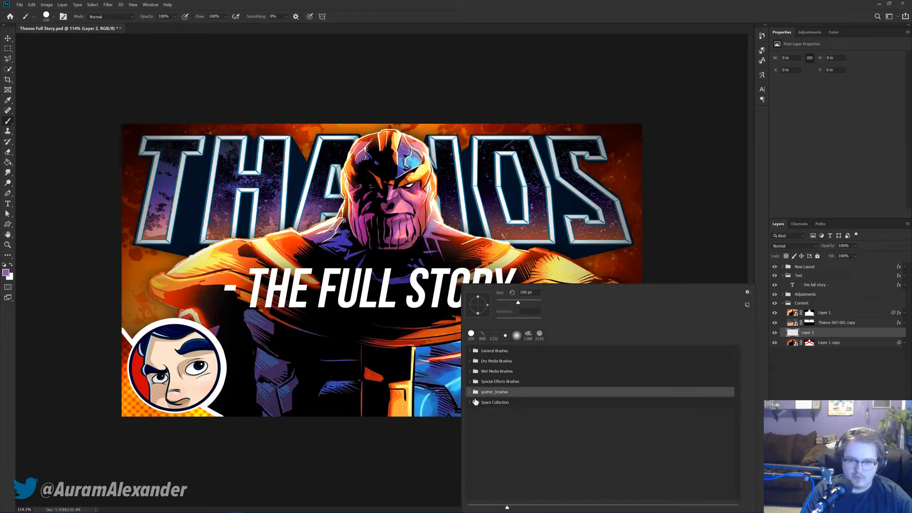
pyautogui.click(469, 394)
pyautogui.scroll(-2, 593, 418)
pyautogui.click(595, 403)
pyautogui.click(339, 342)
pyautogui.rightClick(411, 329)
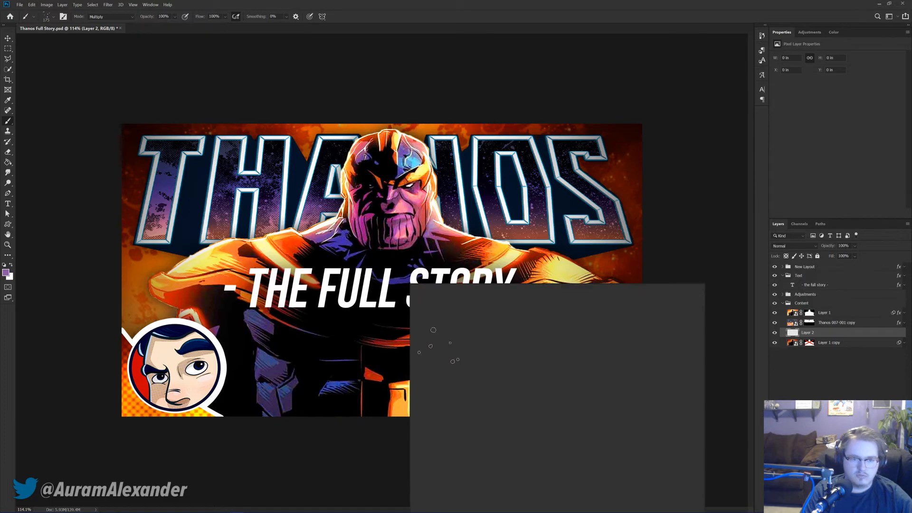
pyautogui.click(544, 449)
pyautogui.press('Return')
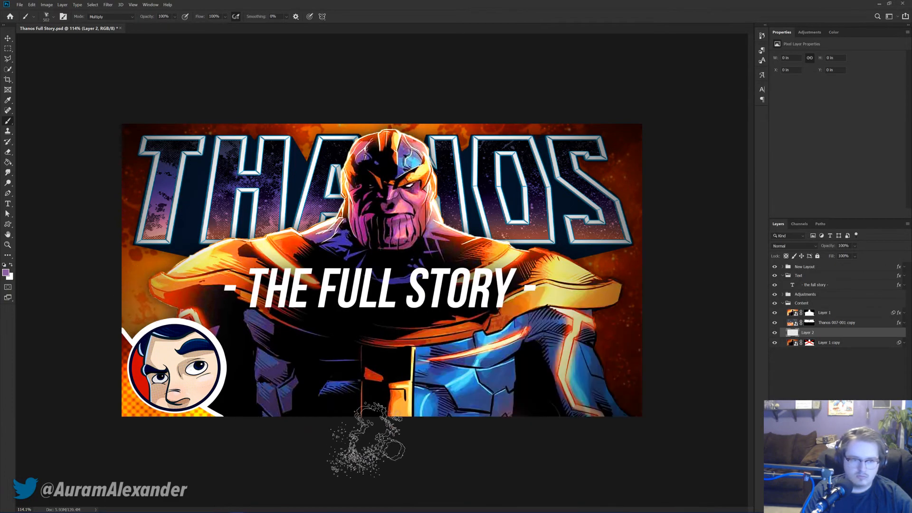
# Step: Paint purple spatter on Layer 2 along both sides of the background and set the layer's blend mode to Screen
pyautogui.click(606, 430)
pyautogui.click(96, 314)
pyautogui.press('v')
pyautogui.click(791, 246)
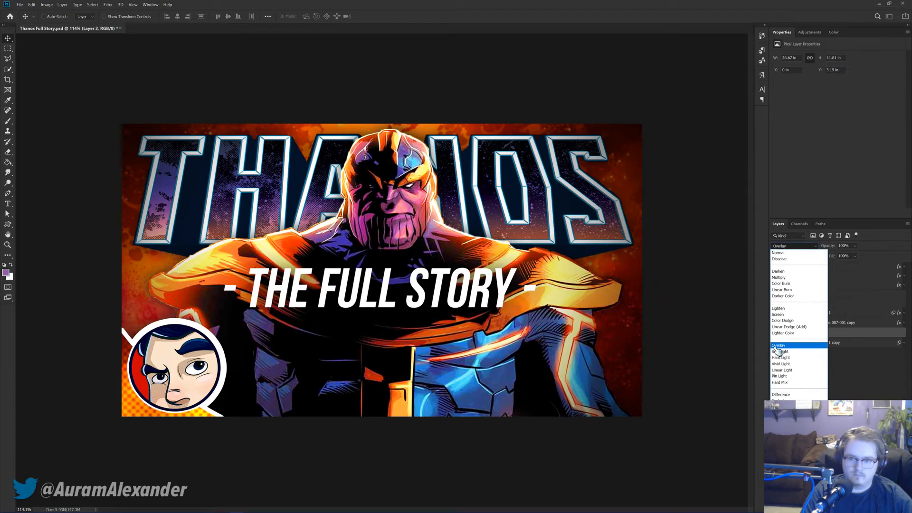
pyautogui.click(778, 314)
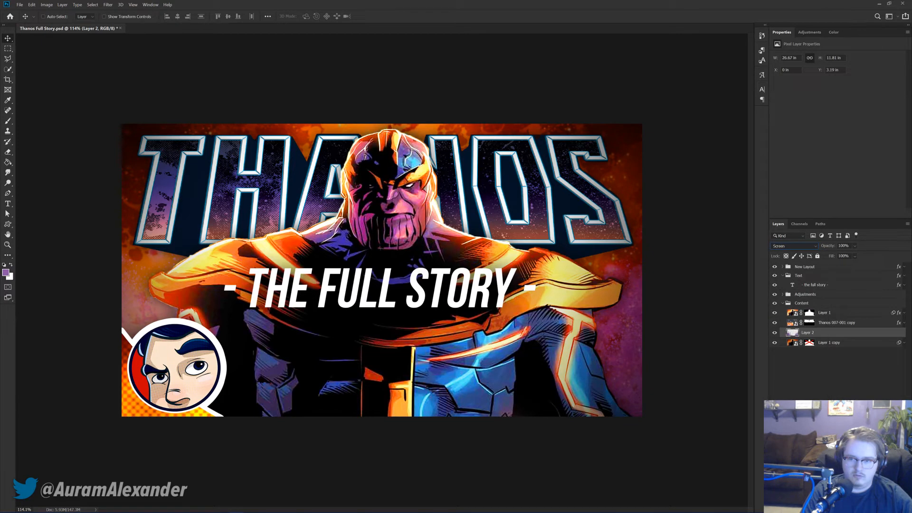
# Step: Review the composition at thumbnail size, with and without the New Layout group, and save the document
pyautogui.click(837, 375)
pyautogui.hotkey('ctrl', '0')
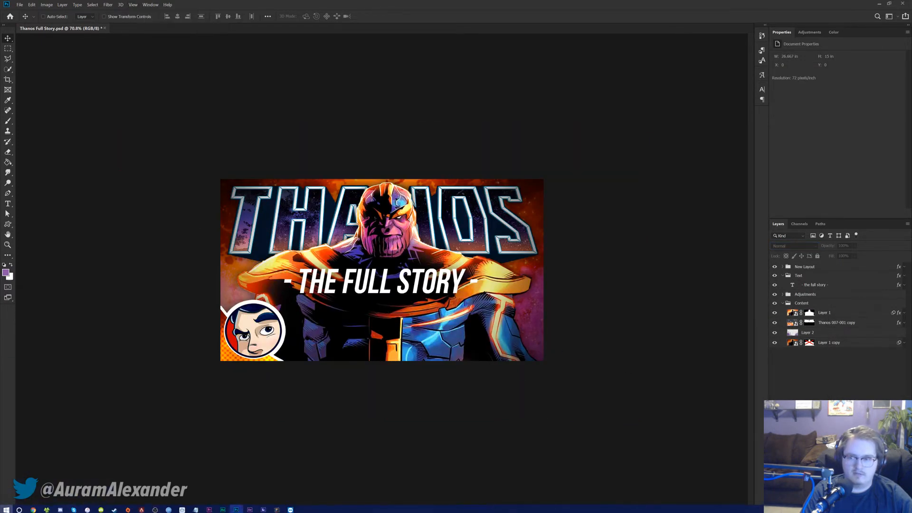
pyautogui.scroll(-3, 476, 314)
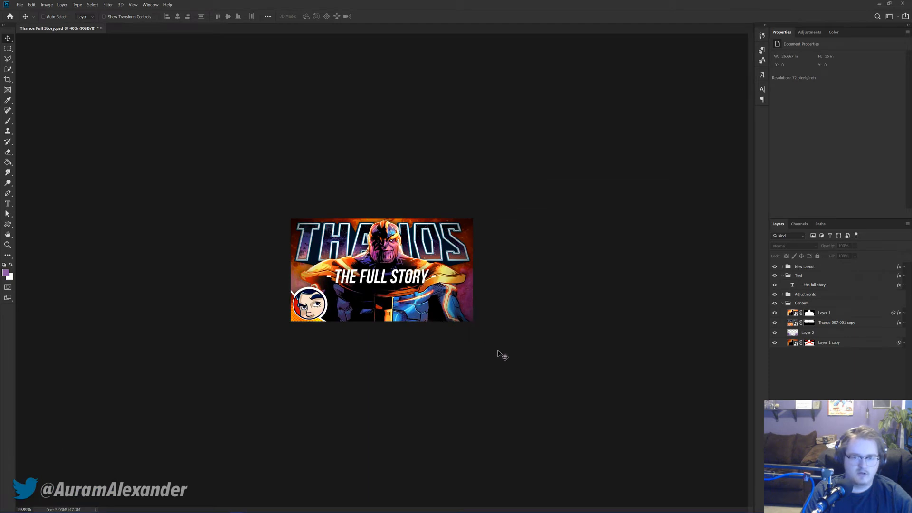
pyautogui.scroll(1, 494, 354)
pyautogui.hotkey('ctrl', 's')
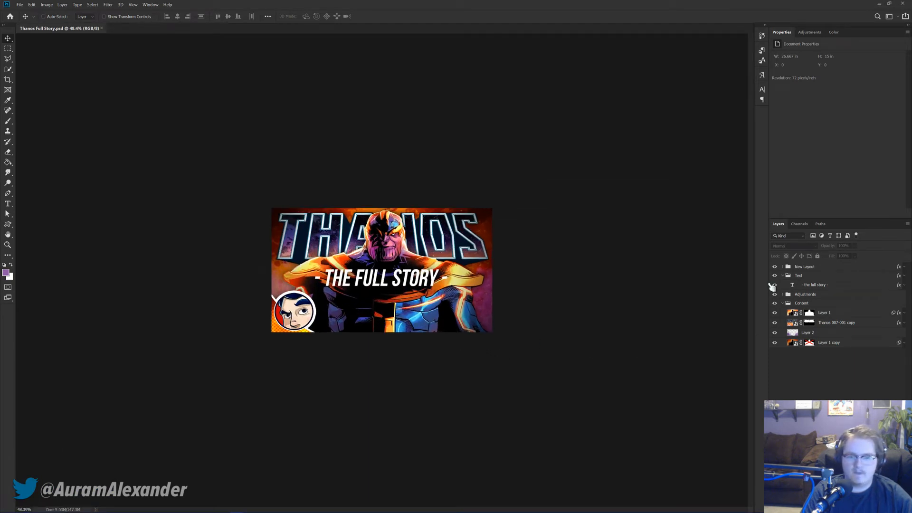
pyautogui.click(774, 267)
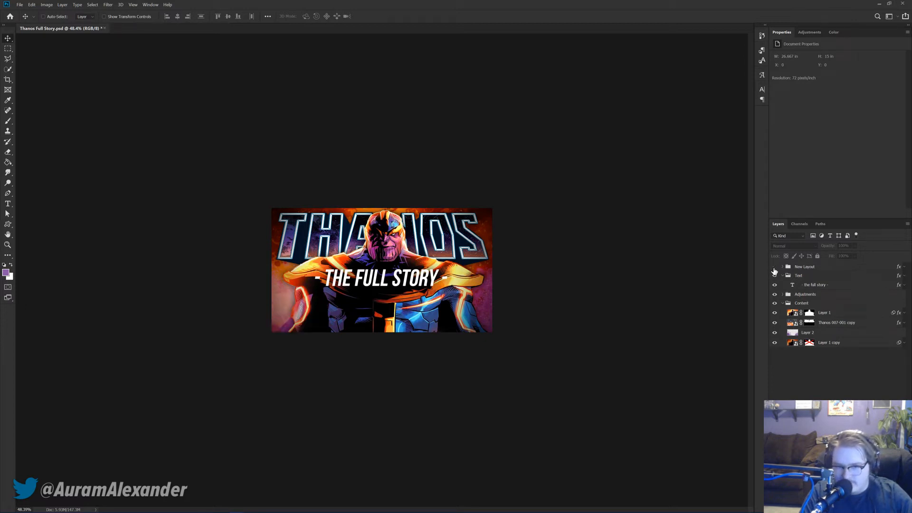
pyautogui.click(775, 268)
pyautogui.hotkey('ctrl', 's')
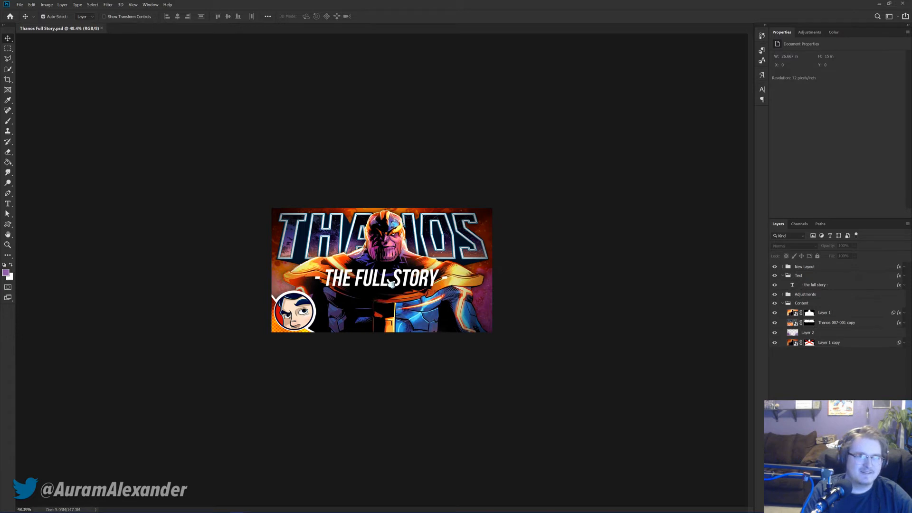
# Step: Save a JPEG version of the Thanos Full Story thumbnail with the default JPEG options
pyautogui.hotkey('ctrl', 'shift', 's')
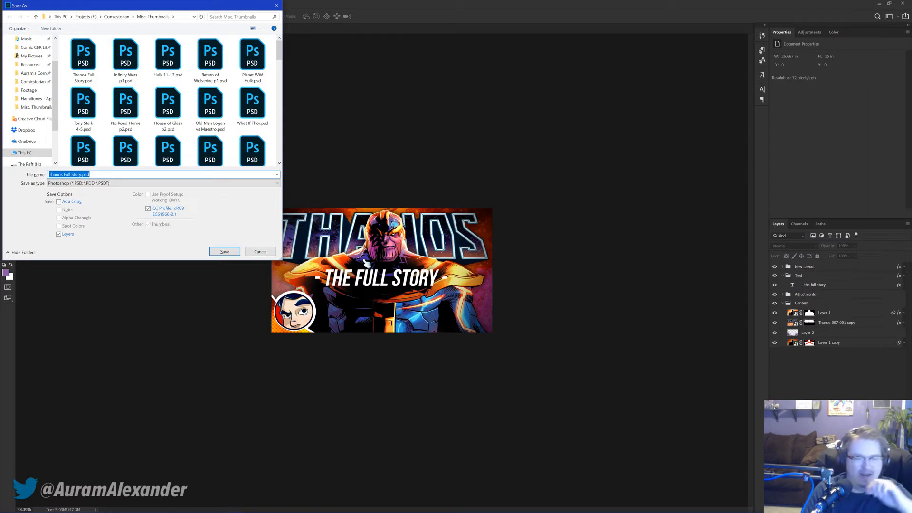
pyautogui.click(101, 183)
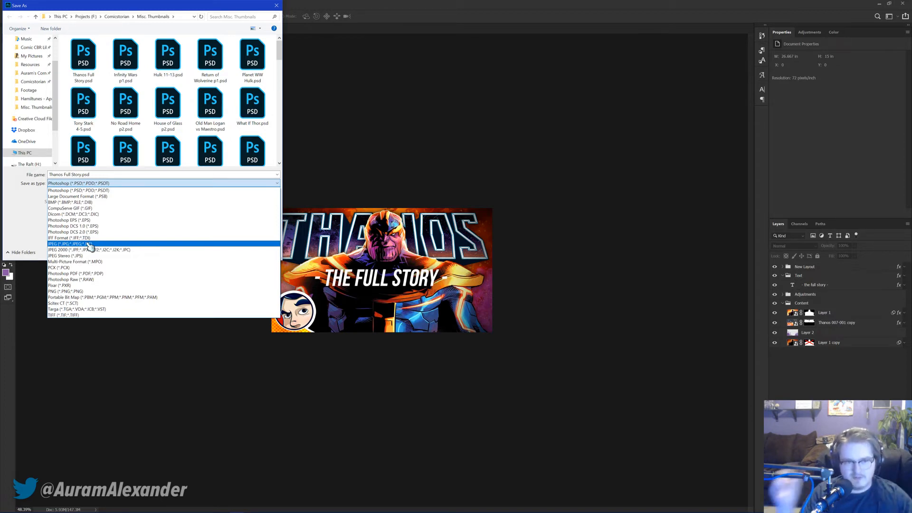
pyautogui.click(90, 245)
pyautogui.click(225, 255)
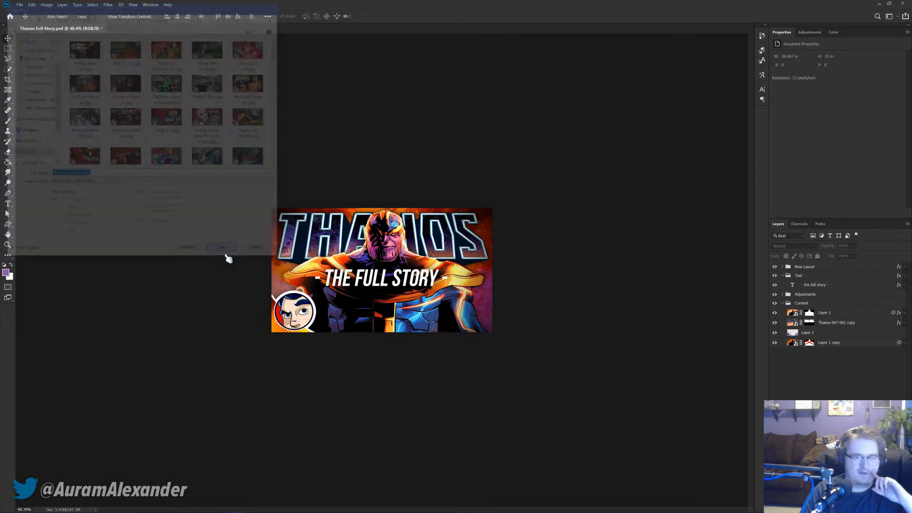
pyautogui.click(644, 153)
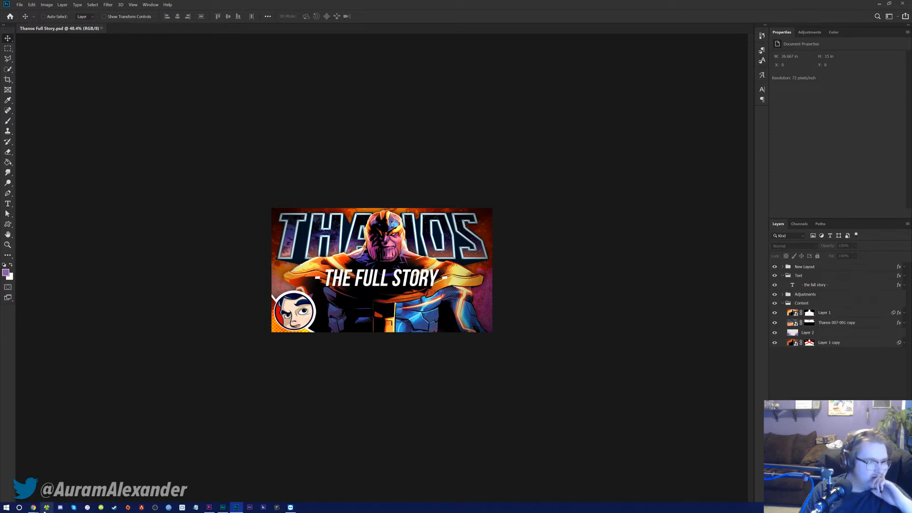
# Step: Examine the Color Fill 1 layer in AC Thumbnail Template v5.psd and close the template
pyautogui.moveTo(33, 508)
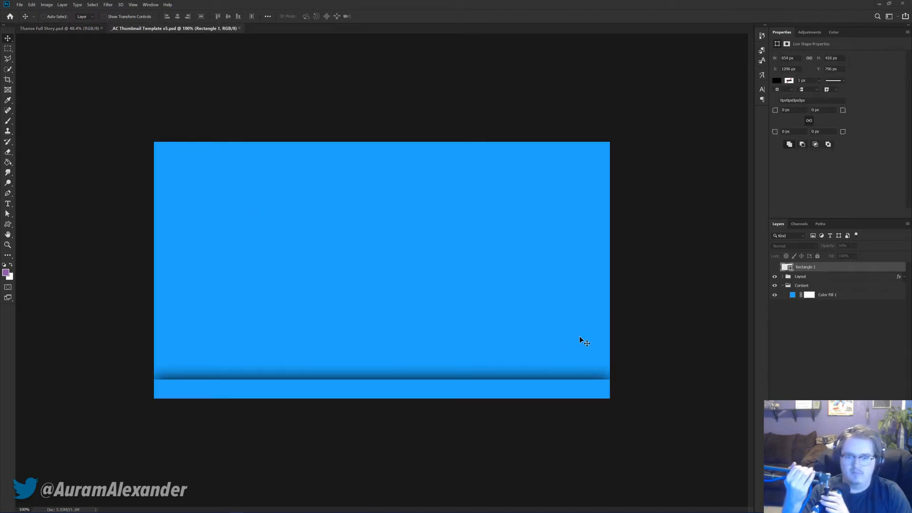
pyautogui.click(826, 297)
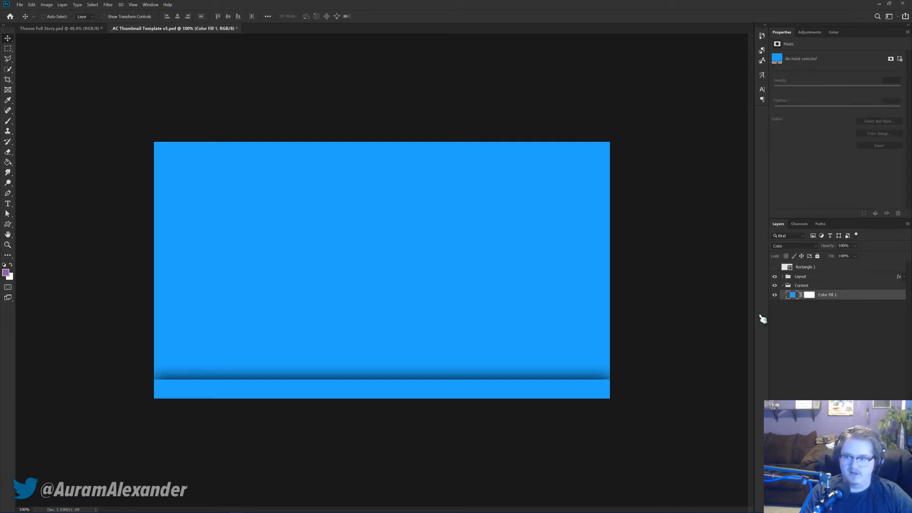
pyautogui.click(839, 340)
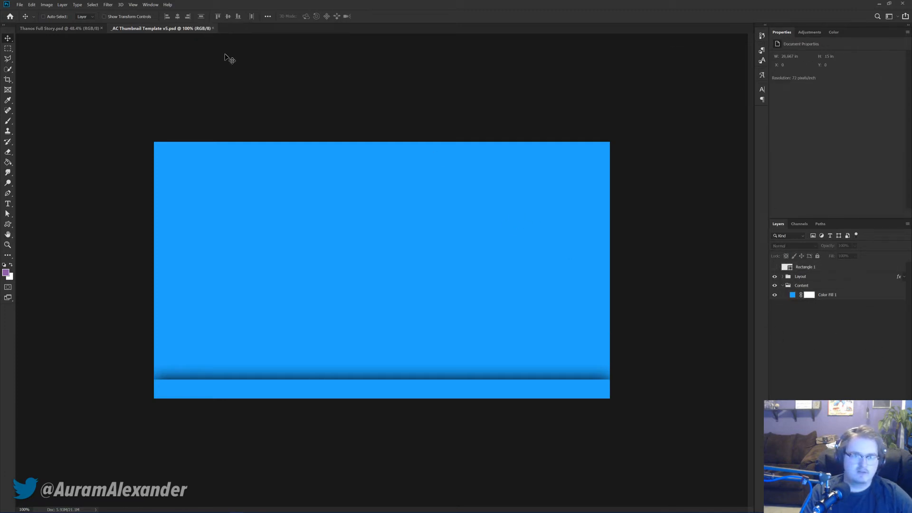
pyautogui.hotkey('ctrl', 'w')
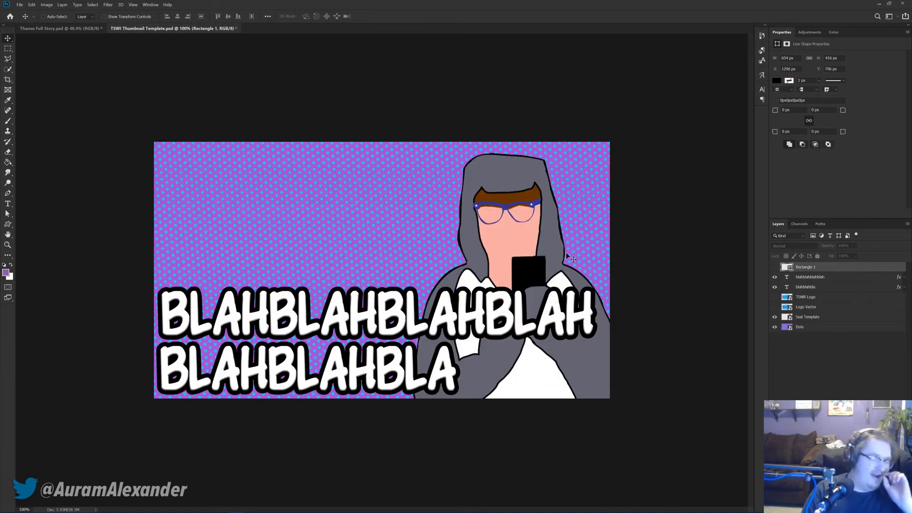
# Step: Look over TSWI Thumbnail Template.psd and view the finished Episode 1.5 and Episode 1 thumbnails full screen in Photos
pyautogui.scroll(-1, 342, 243)
pyautogui.scroll(2, 341, 242)
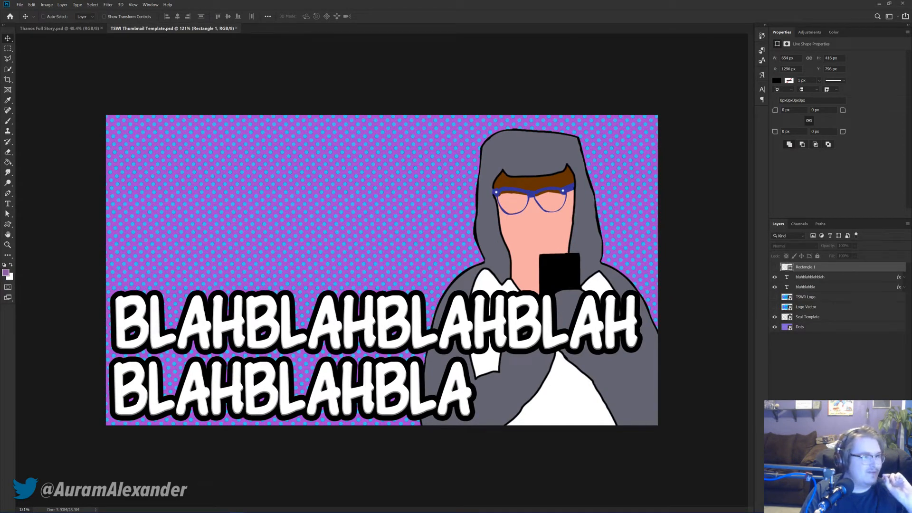
pyautogui.moveTo(0, 157); pyautogui.dragTo(481, 91)
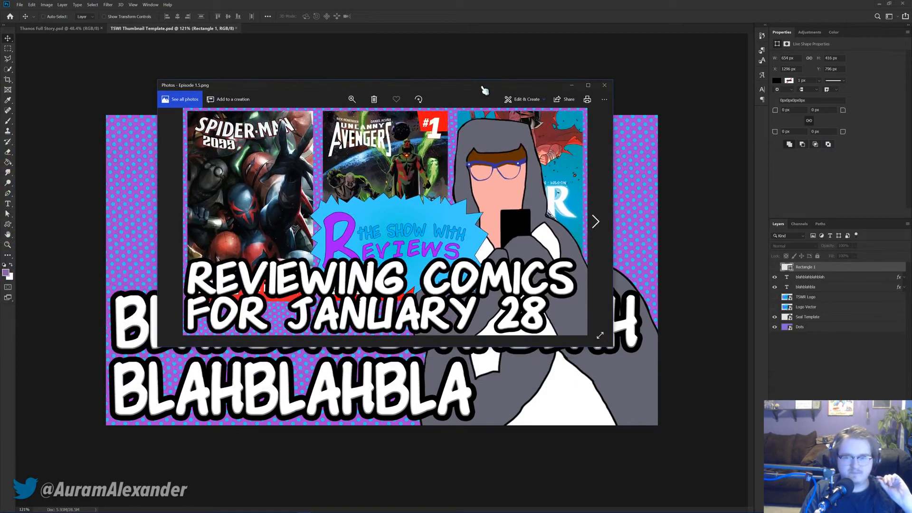
pyautogui.click(590, 86)
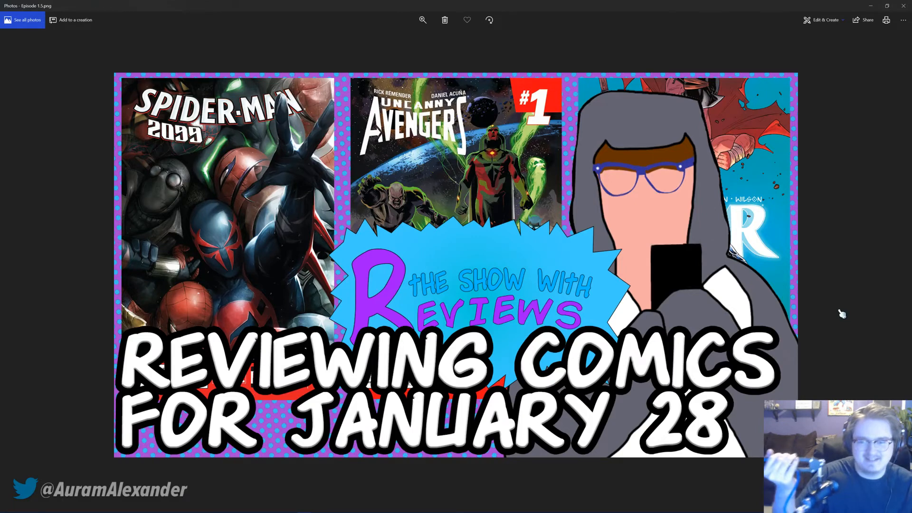
pyautogui.press('Left')
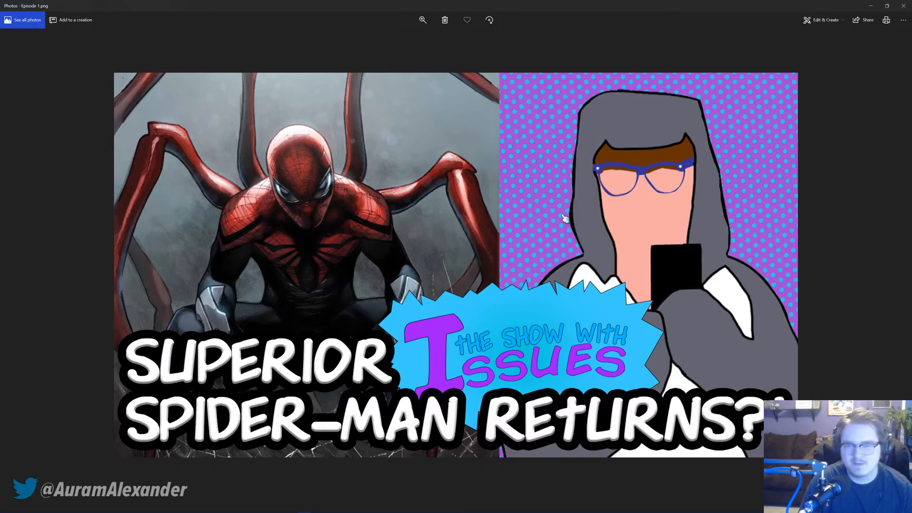
# Step: Check TSWI Thumbnail Template.psd in Photoshop against the finished Episode 1 and neighbouring thumbnails in Photos
pyautogui.click(871, 6)
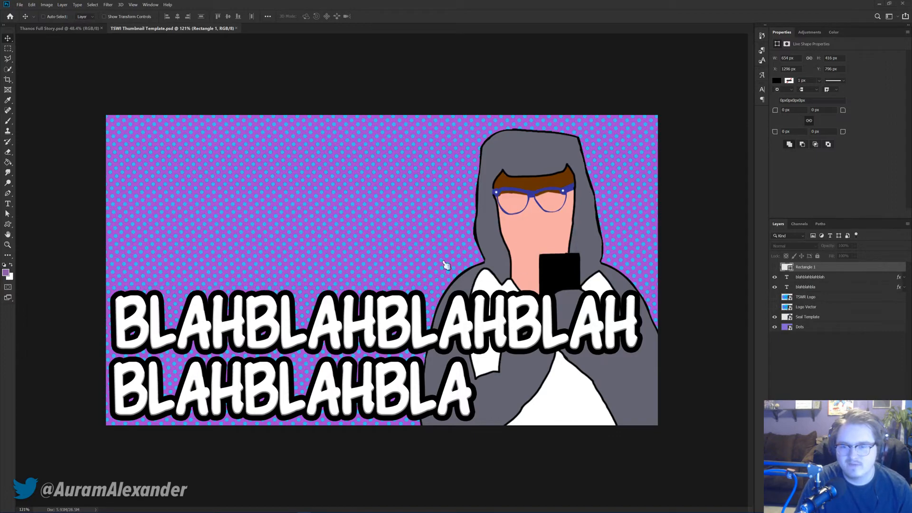
pyautogui.moveTo(83, 508)
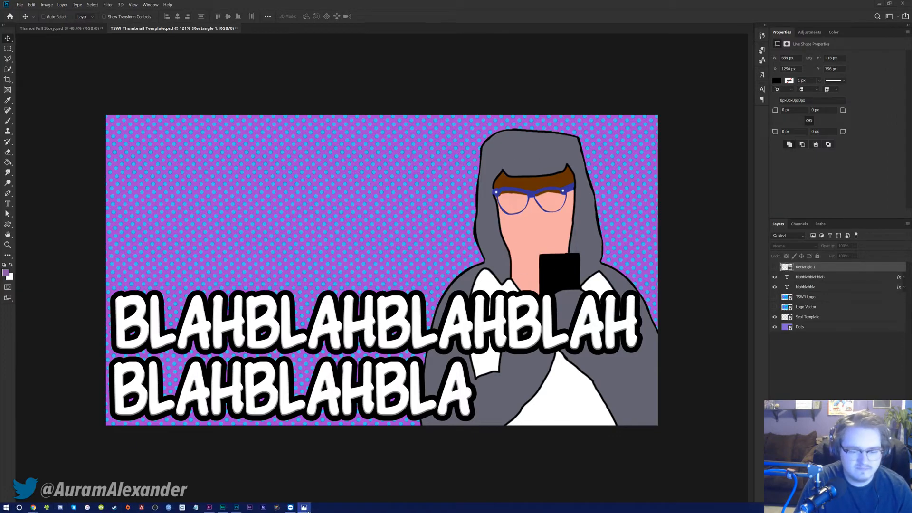
pyautogui.click(303, 508)
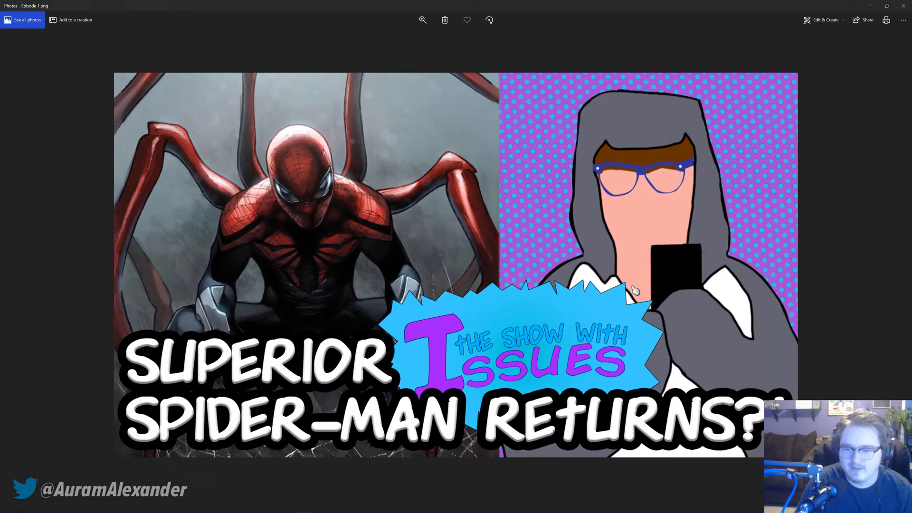
pyautogui.press('Right')
pyautogui.press('Left')
pyautogui.press('Right')
pyautogui.press('Left')
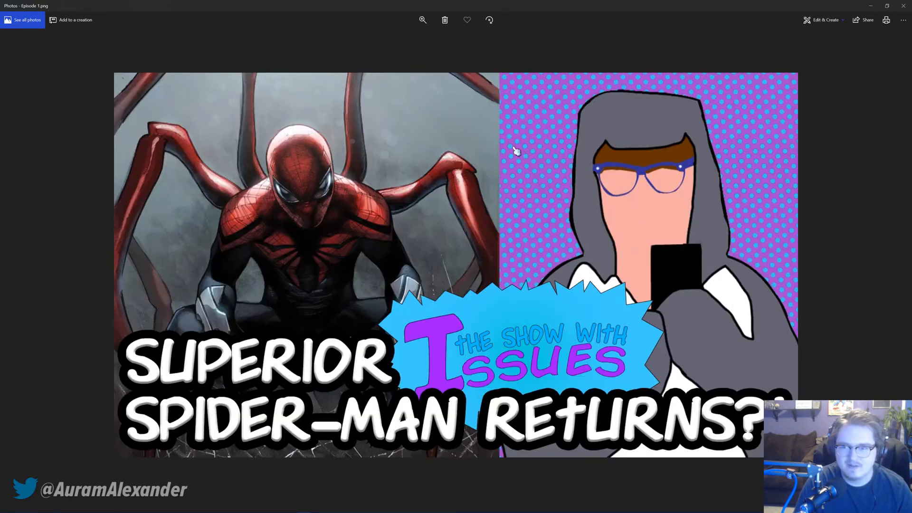
# Step: Compare the layouts of the finished Episode 1, Episode 1.5 and Episode 2.5 PNG thumbnails
pyautogui.press('Right')
pyautogui.press('Right')
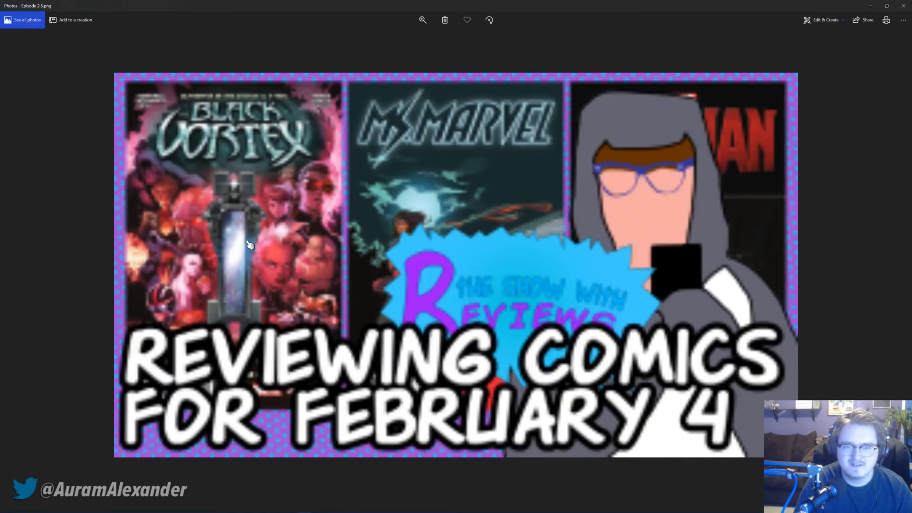
pyautogui.press('Right')
pyautogui.press('Left')
pyautogui.press('Left')
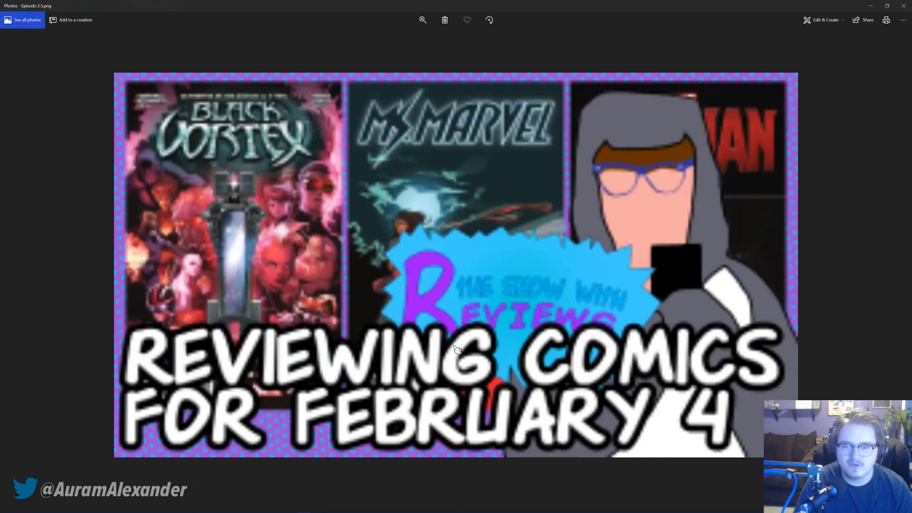
pyautogui.press('Left')
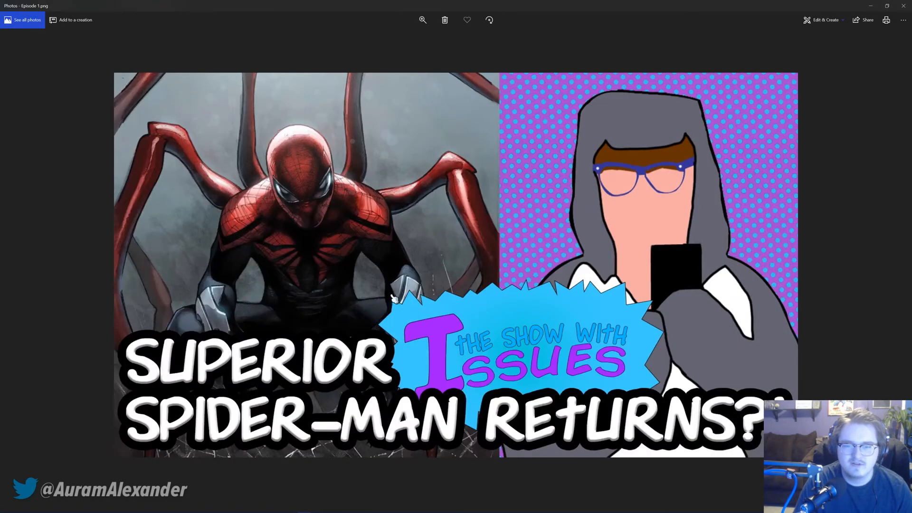
pyautogui.press('Right')
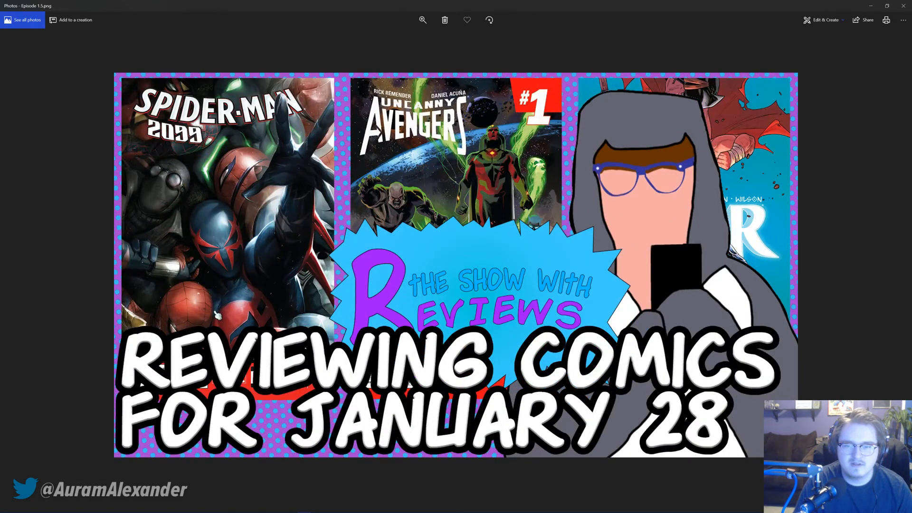
pyautogui.press('Right')
pyautogui.press('Right')
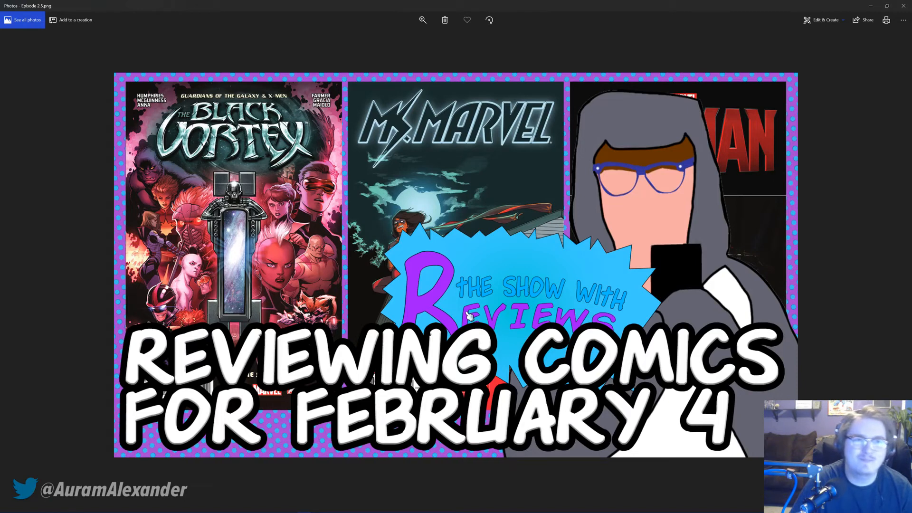
pyautogui.press('Left')
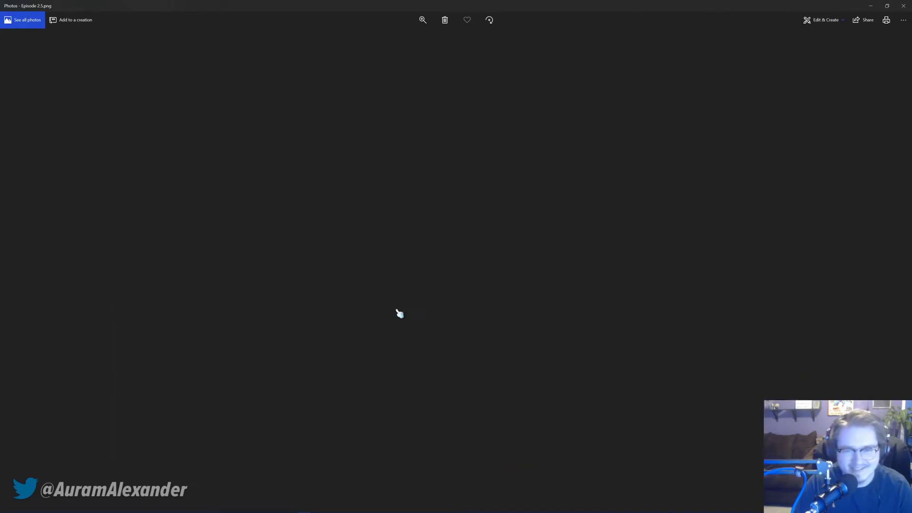
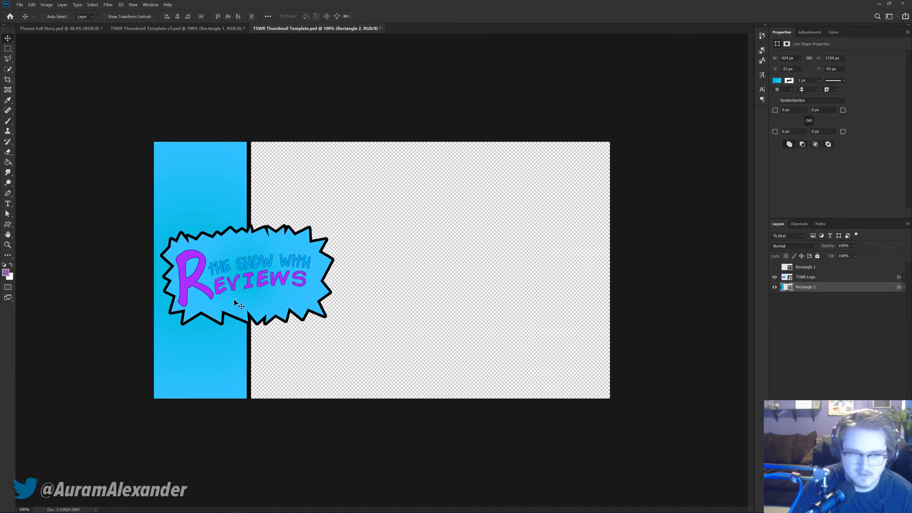
# Step: Compare the TSWR Thumbnail Template, TSWR v3 and TSWI v4 documents in Photoshop and view the finished Episode 1.jpg in Photos
pyautogui.click(380, 28)
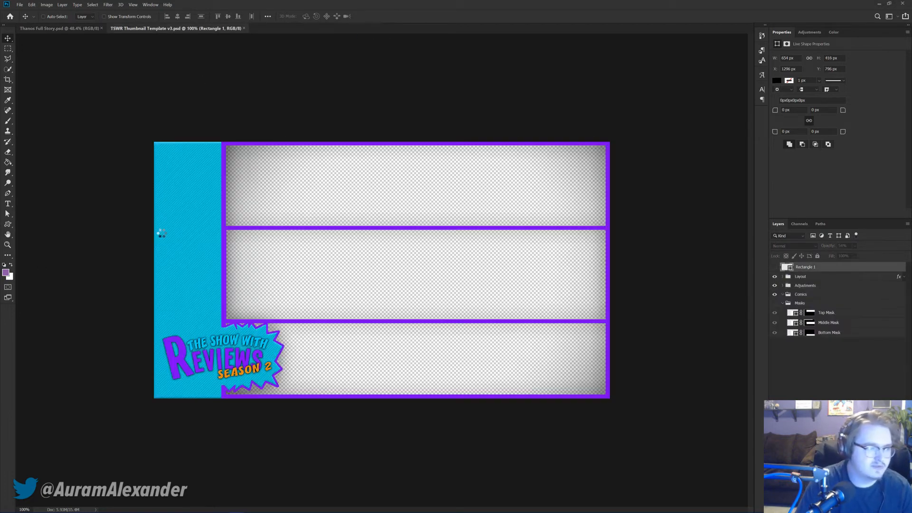
pyautogui.click(391, 29)
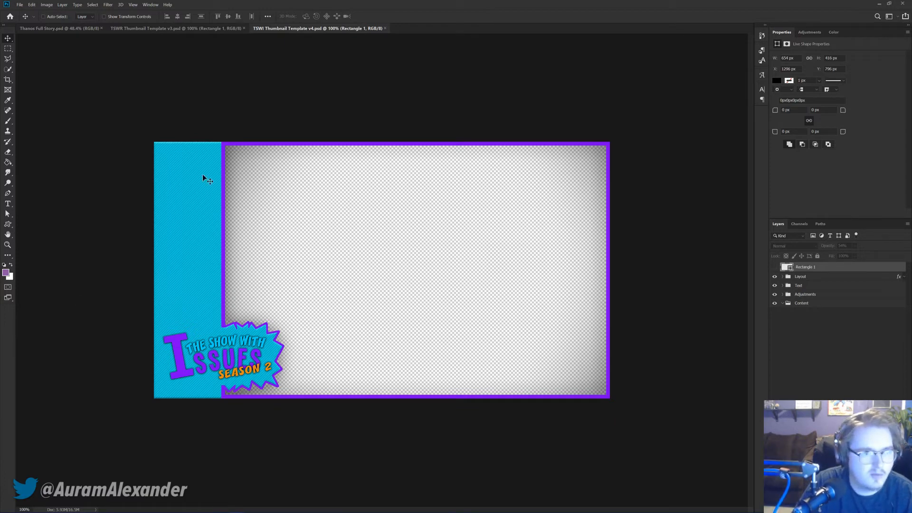
pyautogui.click(200, 30)
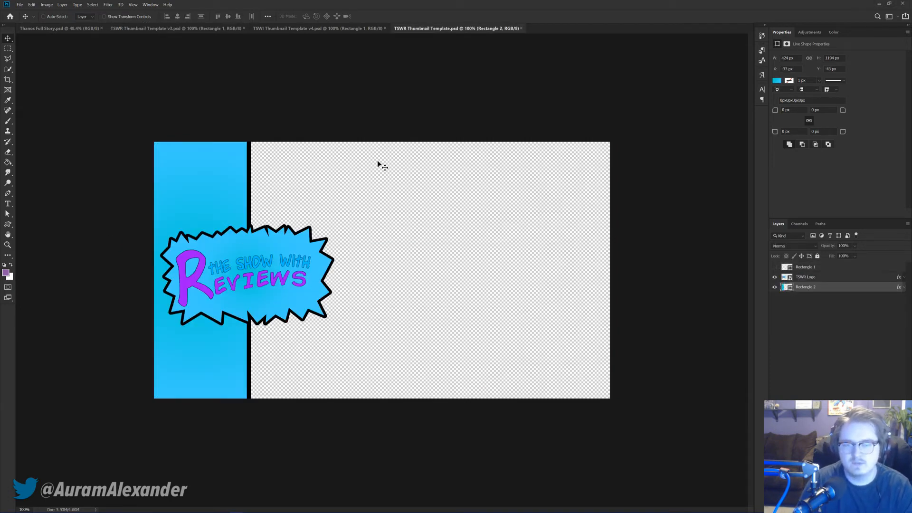
pyautogui.click(310, 29)
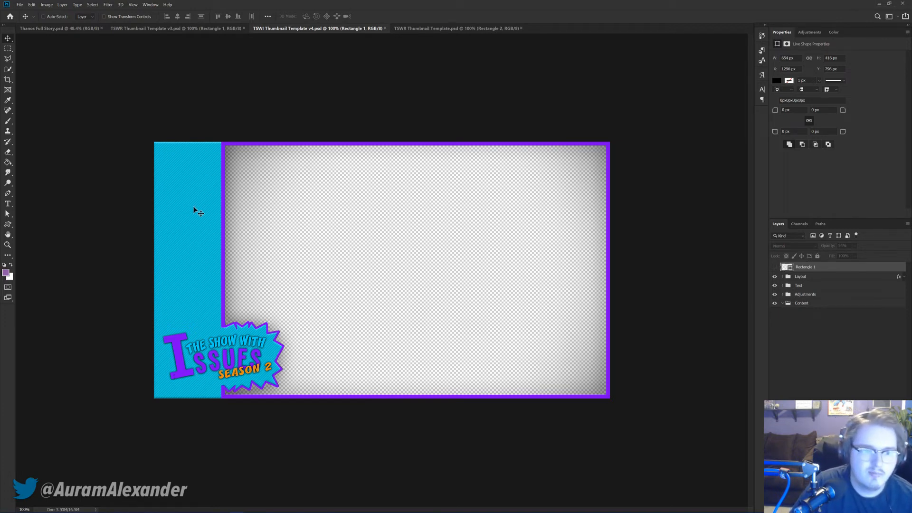
pyautogui.click(222, 28)
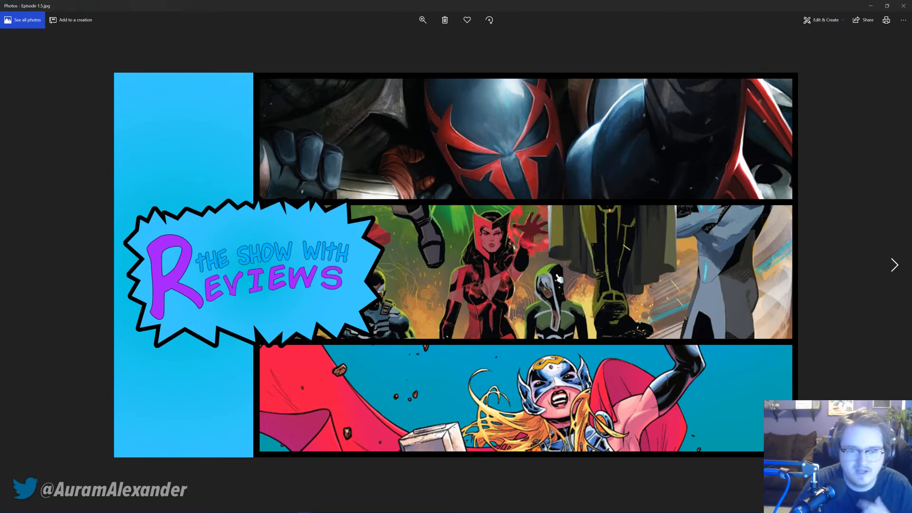
pyautogui.press('Left')
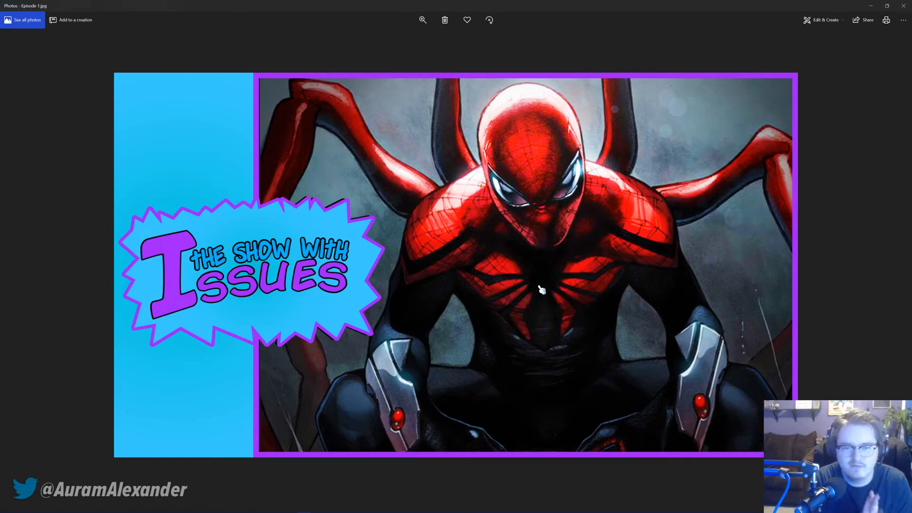
# Step: Switch to Chrome and close the Thanos image search, latest image and Marvel Database pages, leaving the YouTube playlist open
pyautogui.moveTo(32, 508)
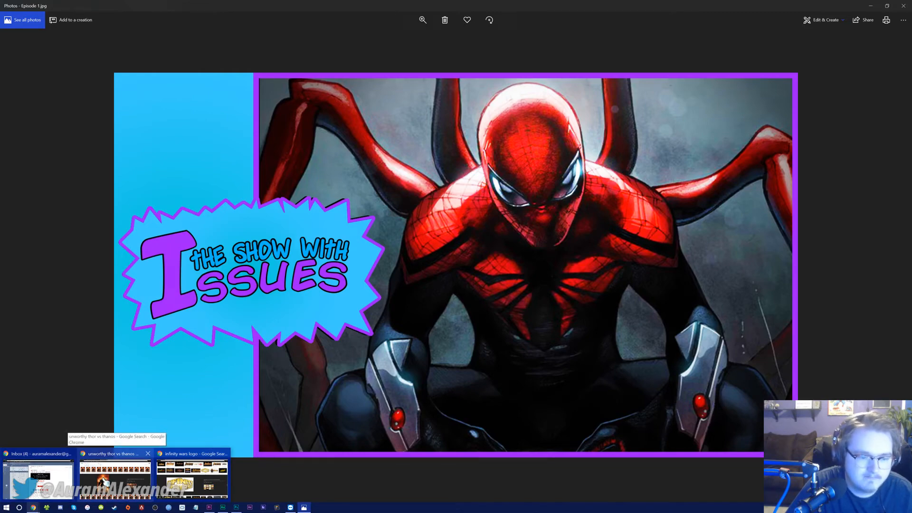
pyautogui.click(105, 479)
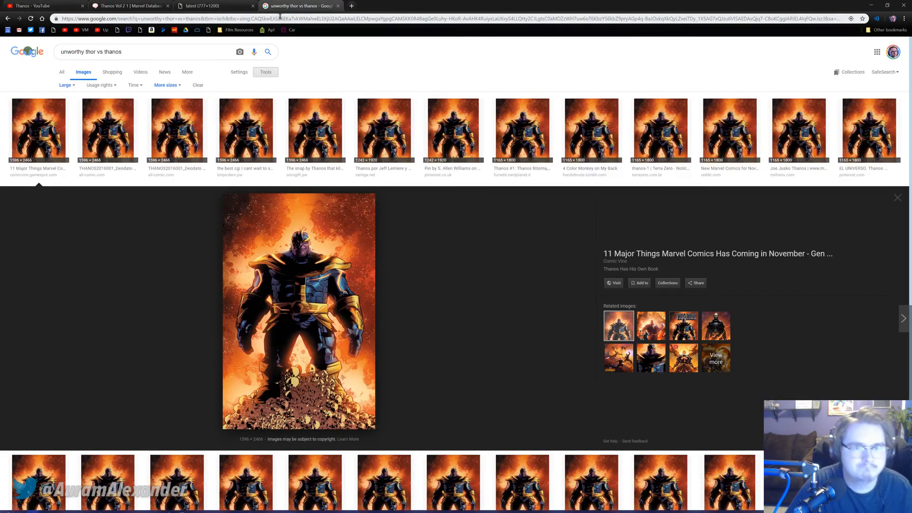
pyautogui.hotkey('ctrl', 'w')
pyautogui.hotkey('ctrl', 'w')
pyautogui.hotkey('ctrl', 'w')
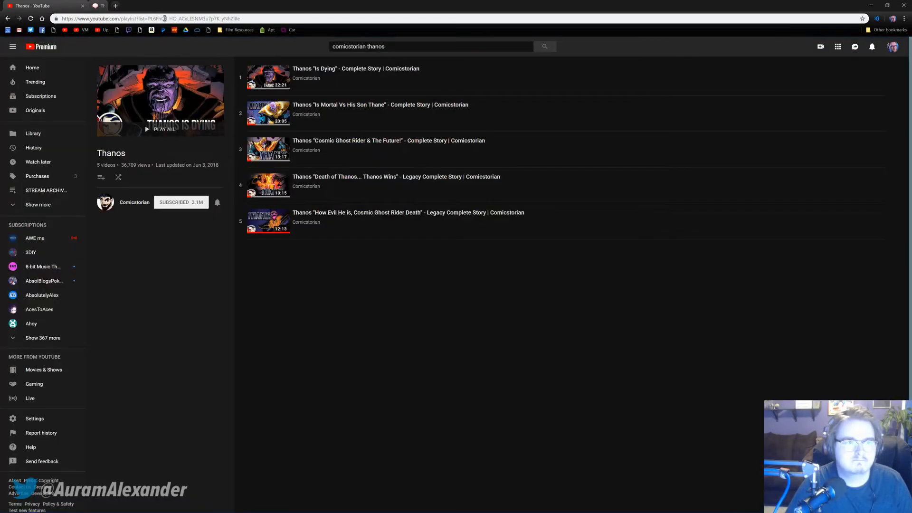
# Step: Search YouTube for "auram"
pyautogui.press('/')
pyautogui.write('auram')
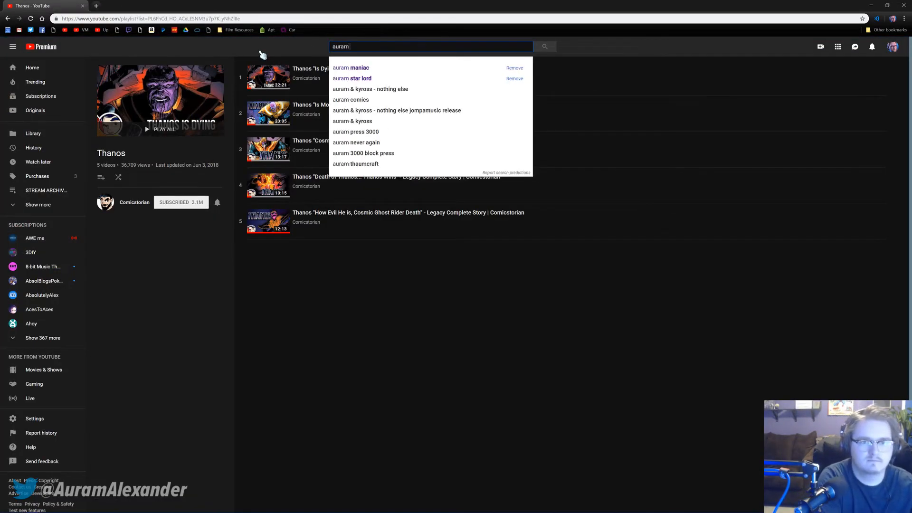
pyautogui.press('Return')
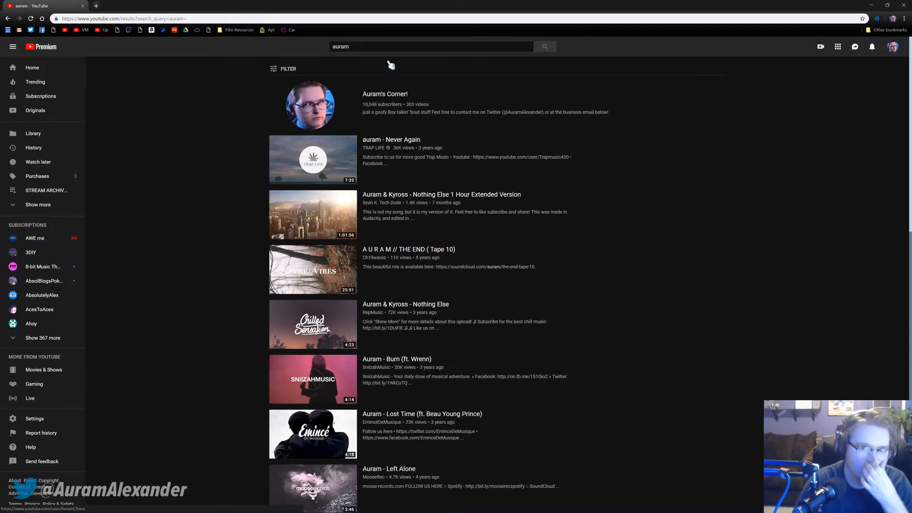
# Step: Search YouTube for "the show with issues" and look through the published episode thumbnails in the results
pyautogui.press('/')
pyautogui.write('the show with ')
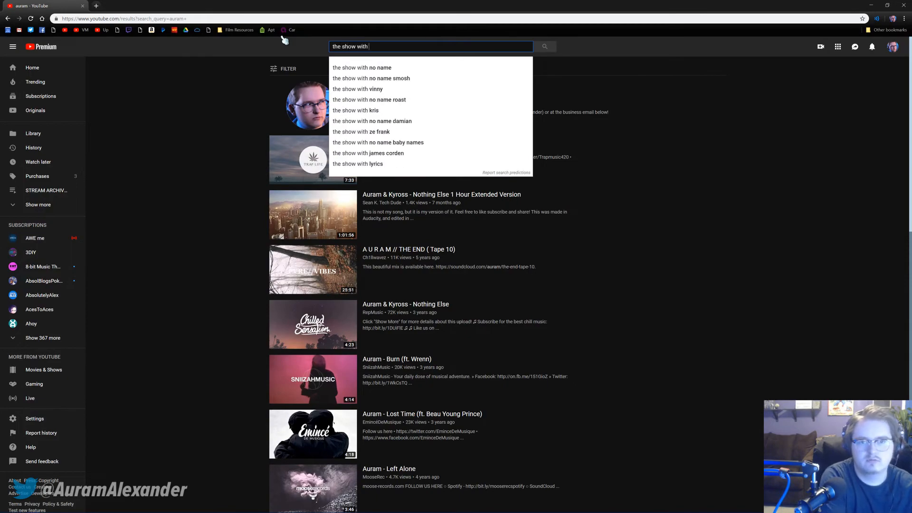
pyautogui.write('issues')
pyautogui.press('Return')
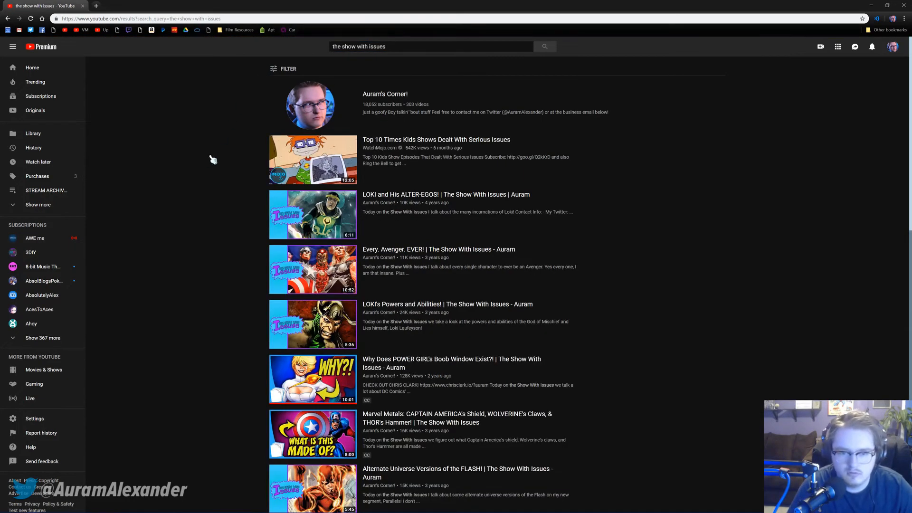
pyautogui.scroll(-12, 209, 157)
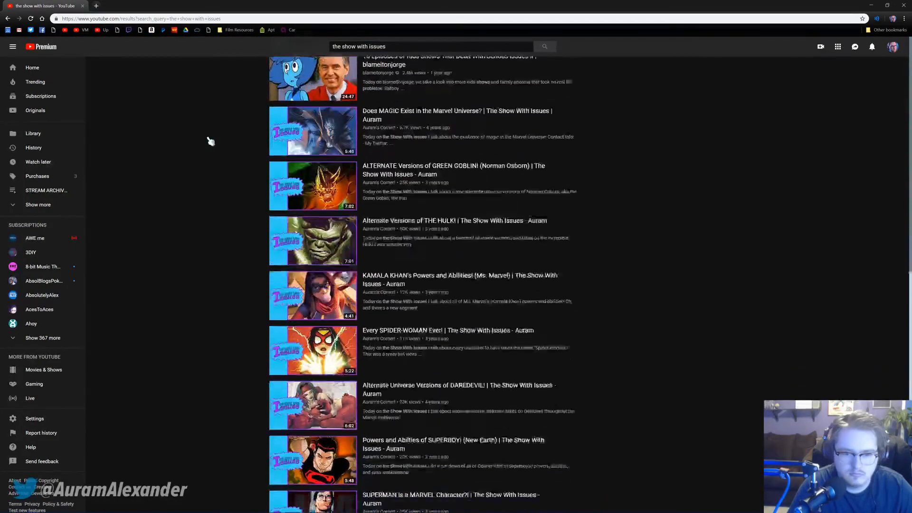
pyautogui.scroll(-5, 213, 157)
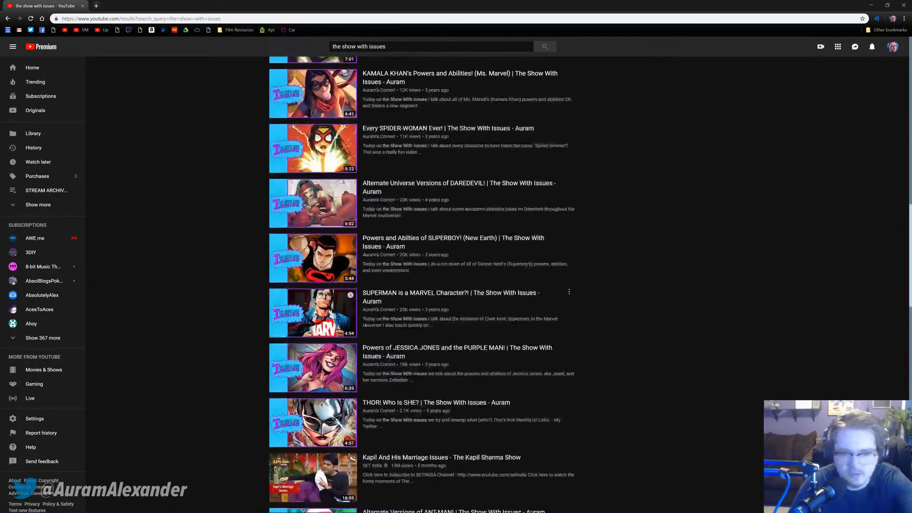
pyautogui.scroll(3, 361, 327)
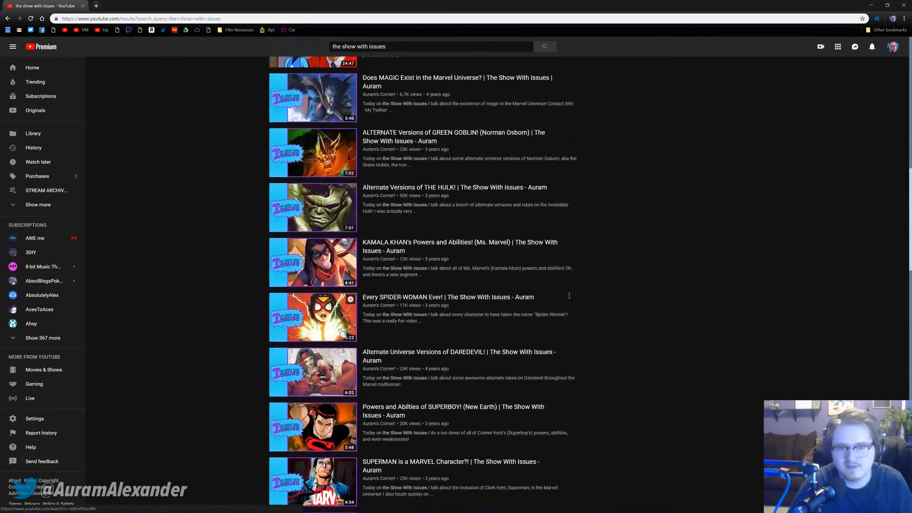
pyautogui.scroll(2, 254, 316)
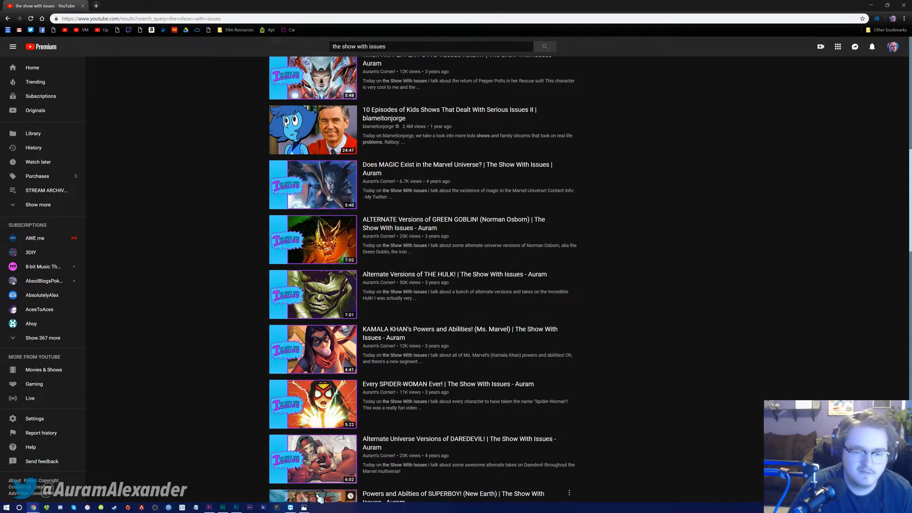
# Step: Return to Photos and compare the Episode 1, 2.5, 2, 3.5 and 3 JPEG thumbnails of both shows
pyautogui.click(304, 507)
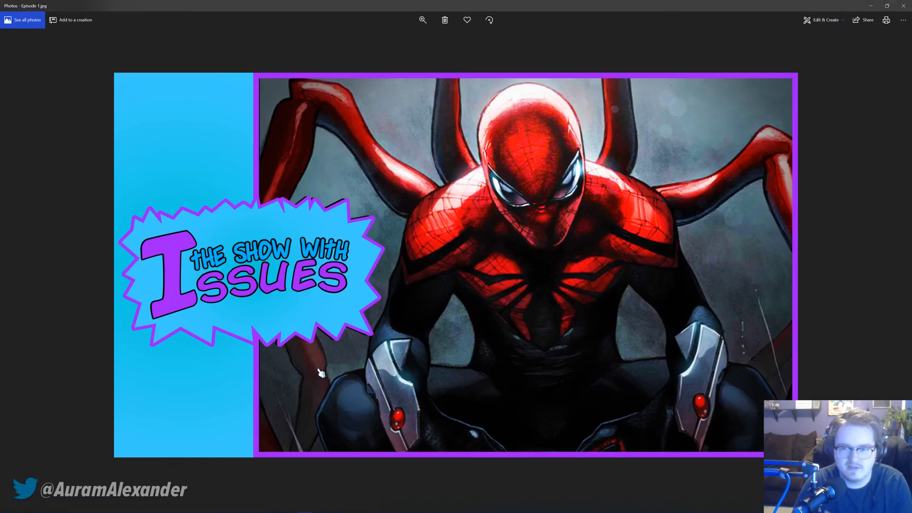
pyautogui.press('Right')
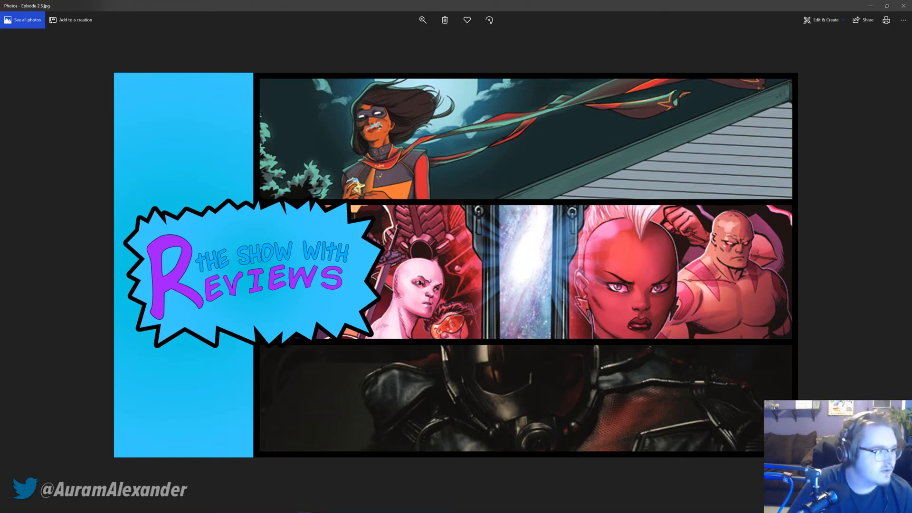
pyautogui.click(402, 252)
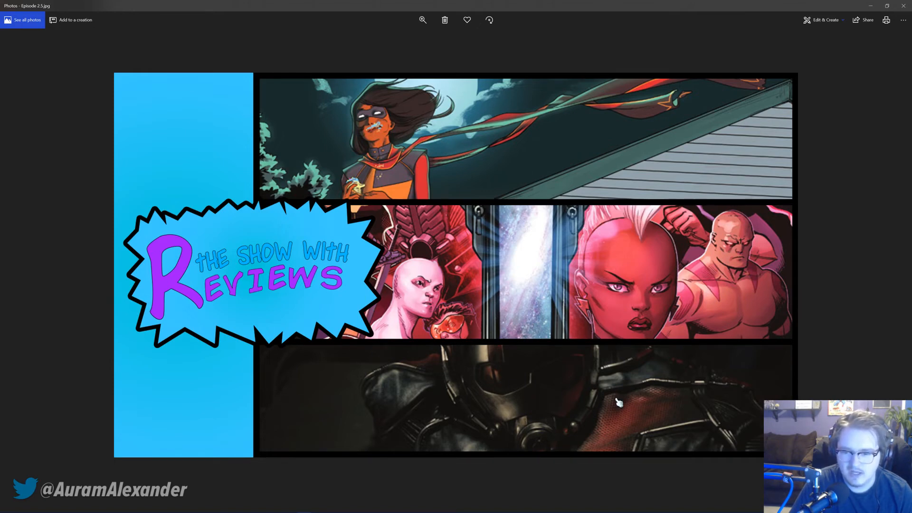
pyautogui.press('Left')
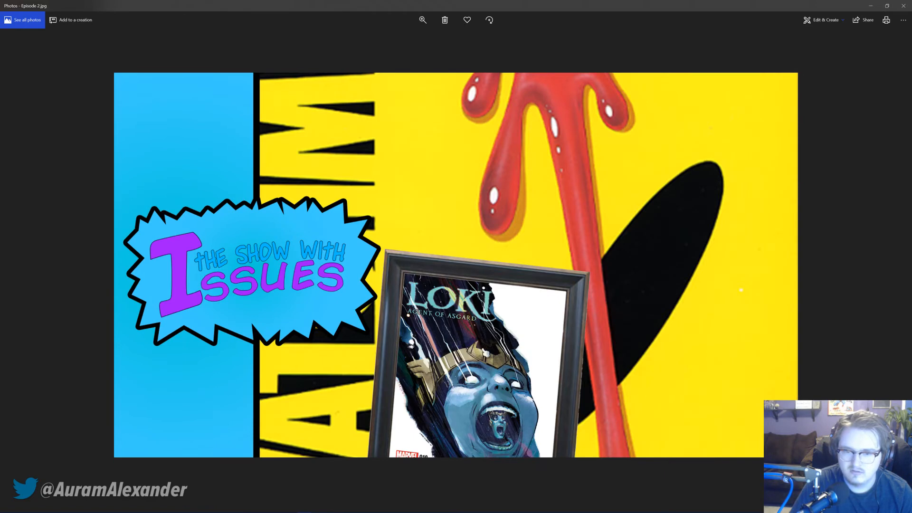
pyautogui.press('Left')
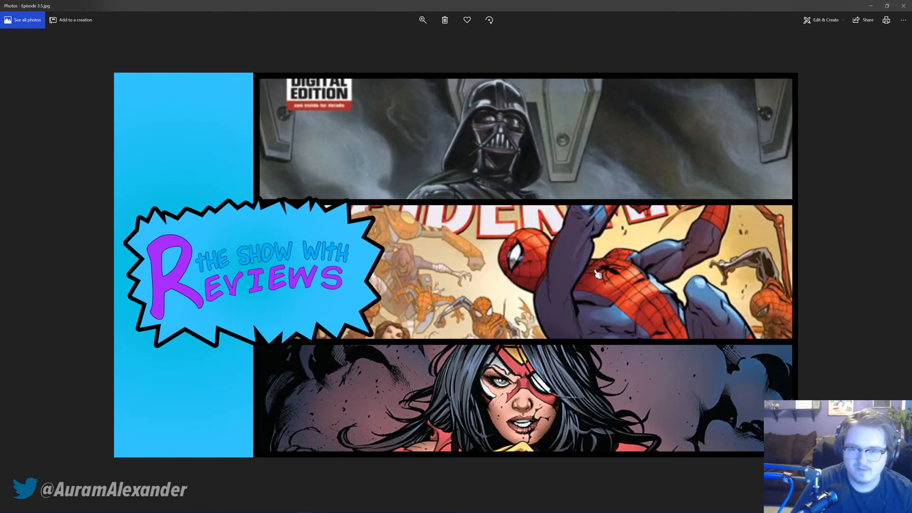
pyautogui.press('Left')
pyautogui.press('Right')
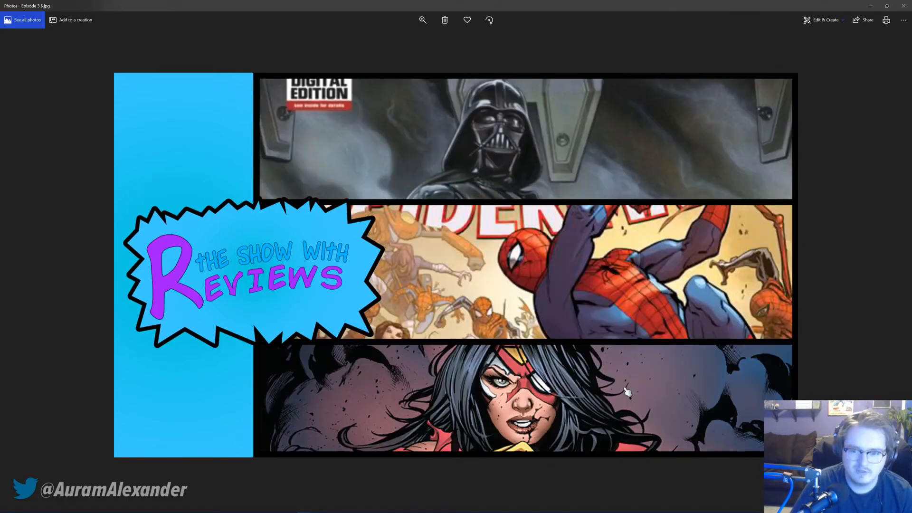
pyautogui.press('Left')
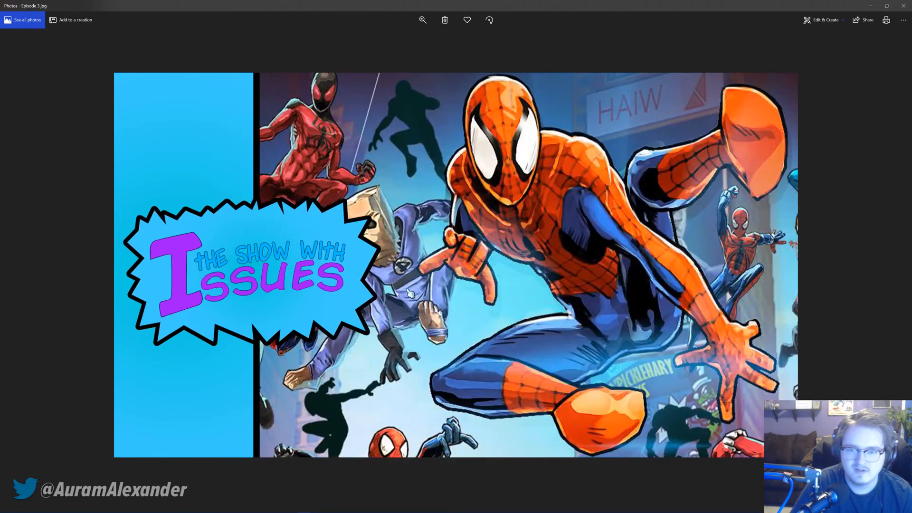
# Step: Look through the episode thumbnails after Episode 3 up to Episode 8.5, and close the Photos viewer
pyautogui.press('Right')
pyautogui.press('Right')
pyautogui.press('Right')
pyautogui.press('Right')
pyautogui.press('Right')
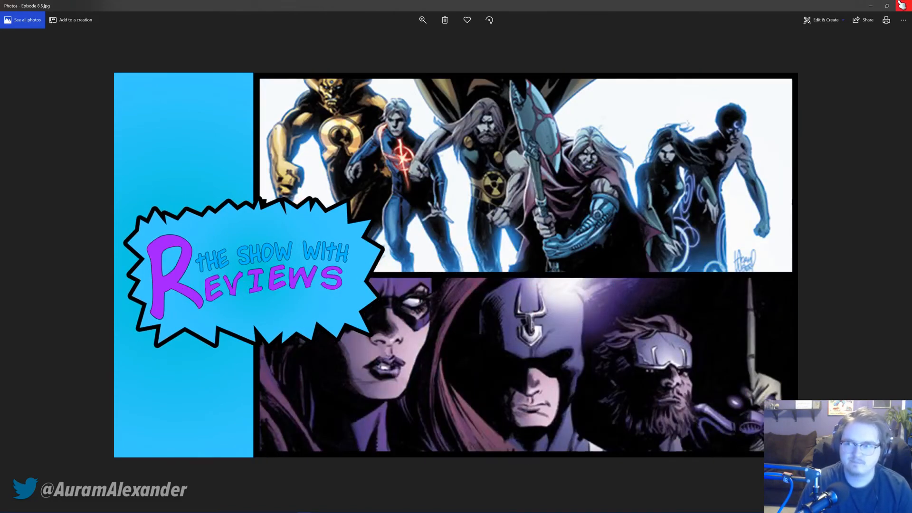
pyautogui.click(902, 6)
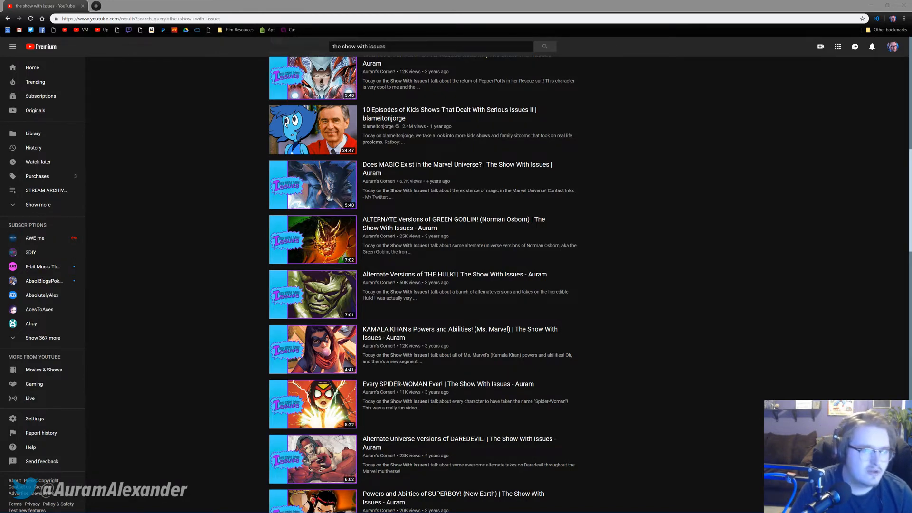
# Step: Switch to Photoshop and bring up the TSWI Thumbnail Template v4 document
pyautogui.click(237, 511)
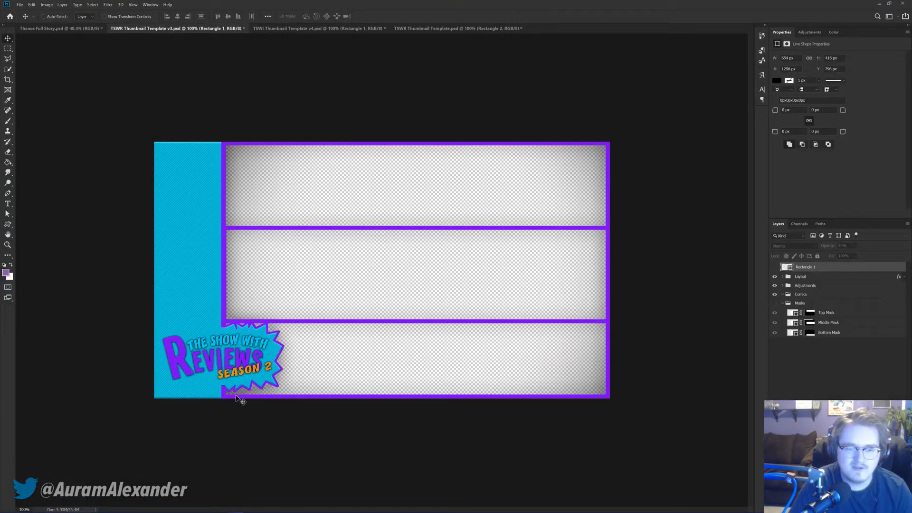
pyautogui.click(306, 29)
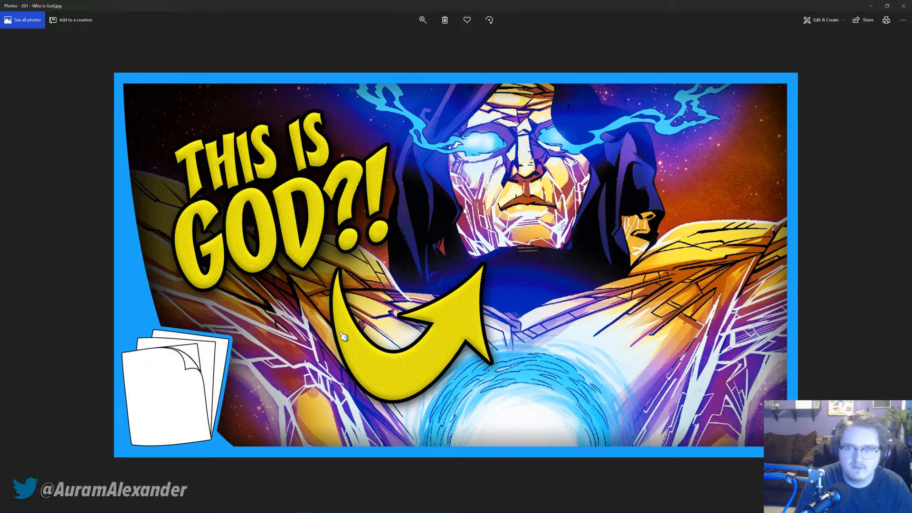
# Step: Compare the finished thumbnails 201 - Who is God, 202 - Deadpool Parallels and 203 - Fictional Metals in Photos
pyautogui.press('Right')
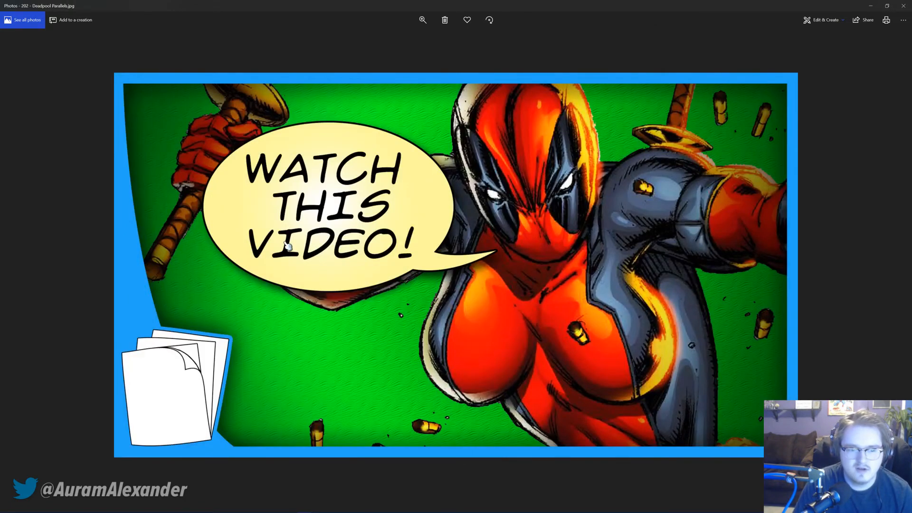
pyautogui.press('Right')
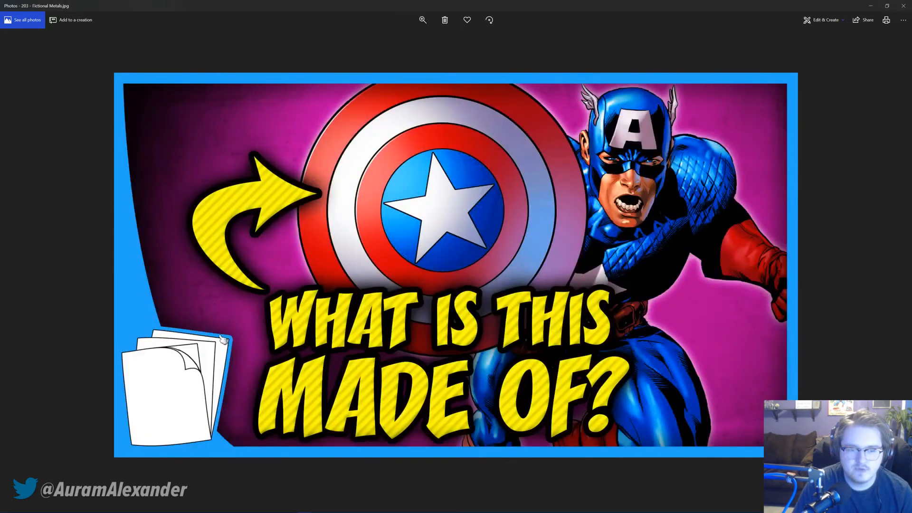
pyautogui.press('Right')
pyautogui.press('Left')
pyautogui.press('Left')
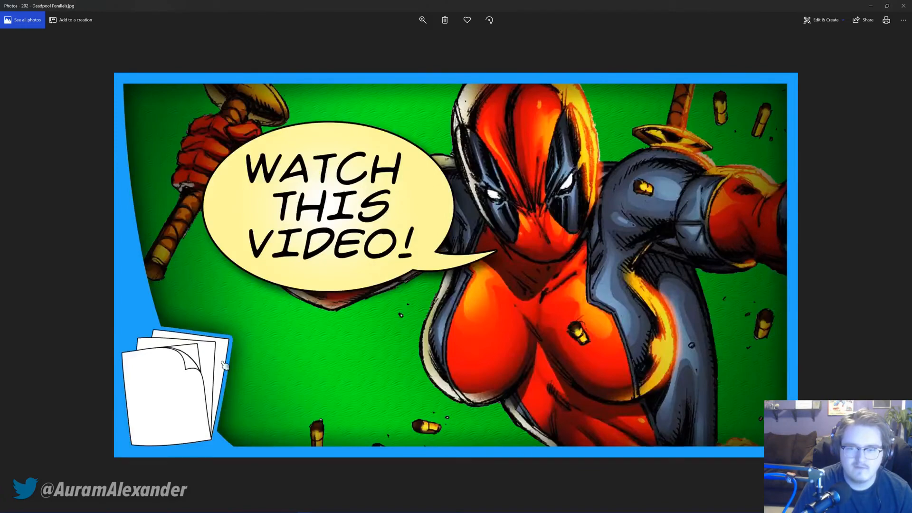
pyautogui.press('Left')
pyautogui.press('Right')
pyautogui.press('Right')
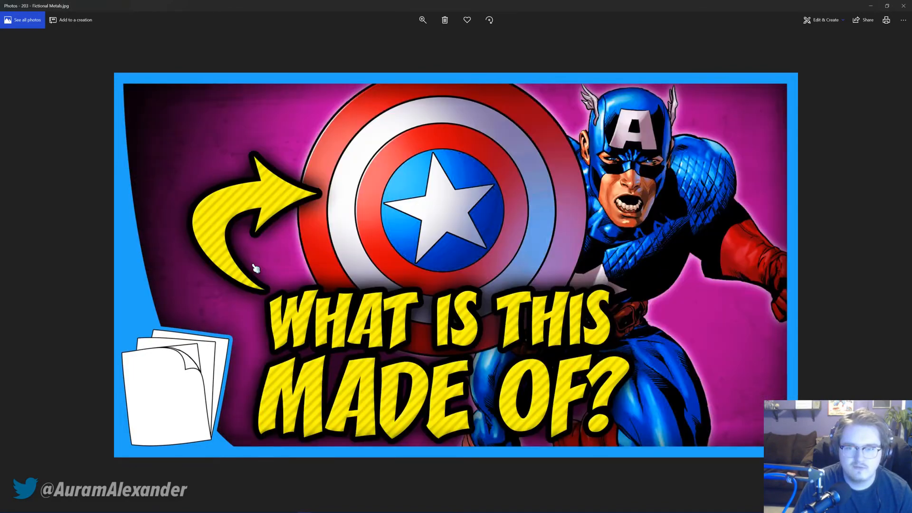
# Step: Browse the thumbnails from Fictional Metals past the Batman origins image to the first version of The Trial of Jean Grey
pyautogui.press('Right')
pyautogui.press('Right')
pyautogui.press('Right')
pyautogui.press('Right')
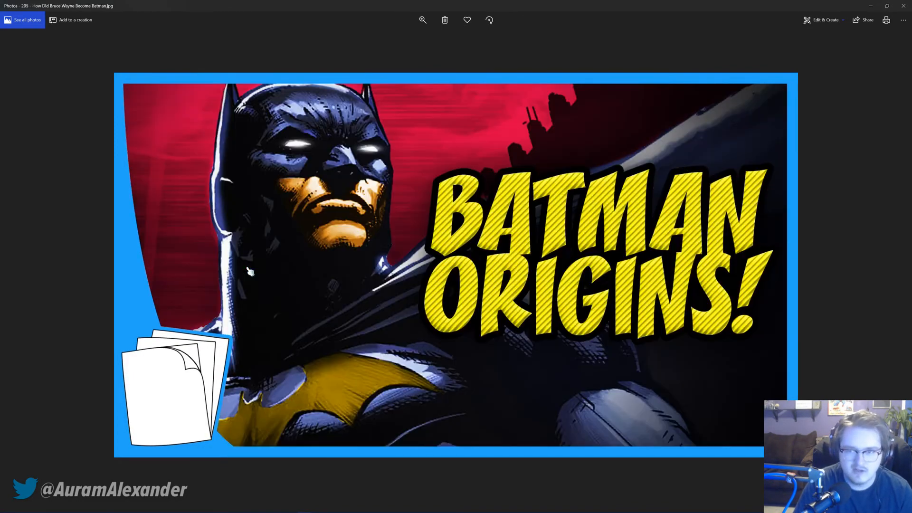
pyautogui.press('Right')
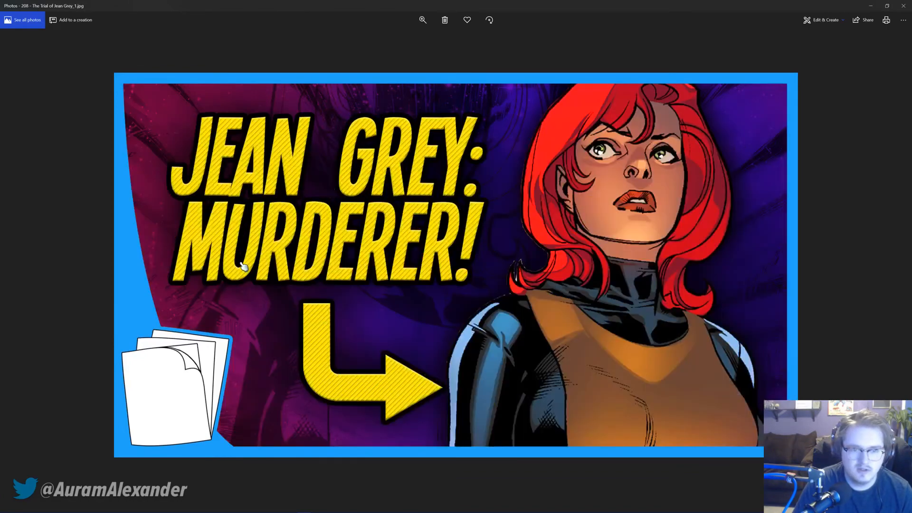
# Step: Compare the three thumbnail versions of The Trial of Jean Grey, looking at the character art, text and arrow
pyautogui.press('Right')
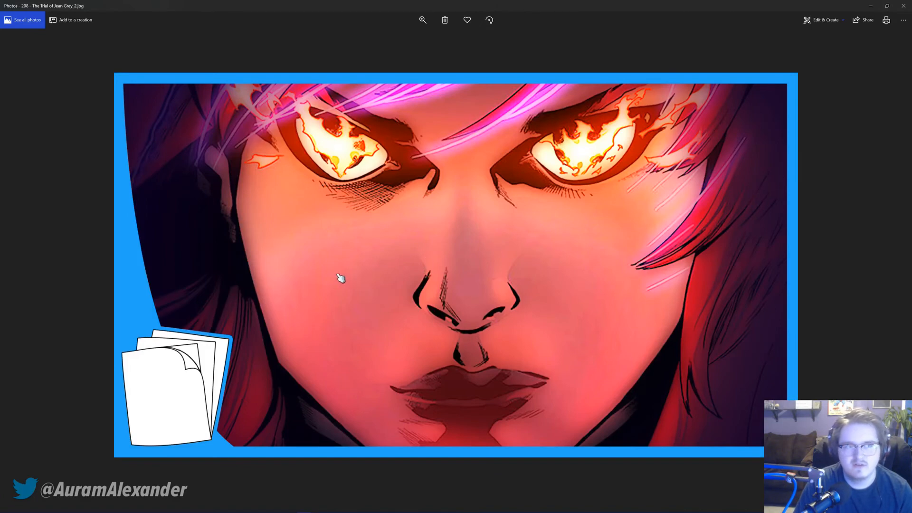
pyautogui.press('Right')
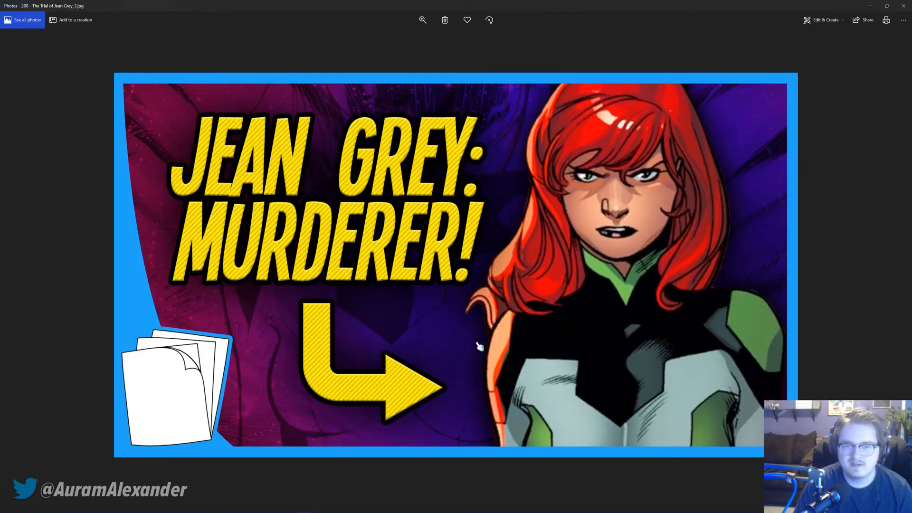
pyautogui.press('Left')
pyautogui.press('Left')
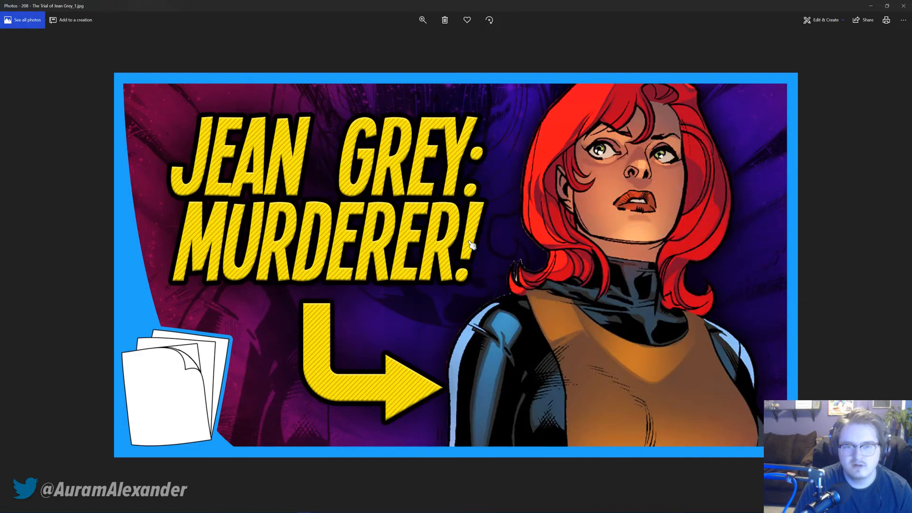
pyautogui.press('Right')
pyautogui.press('Right')
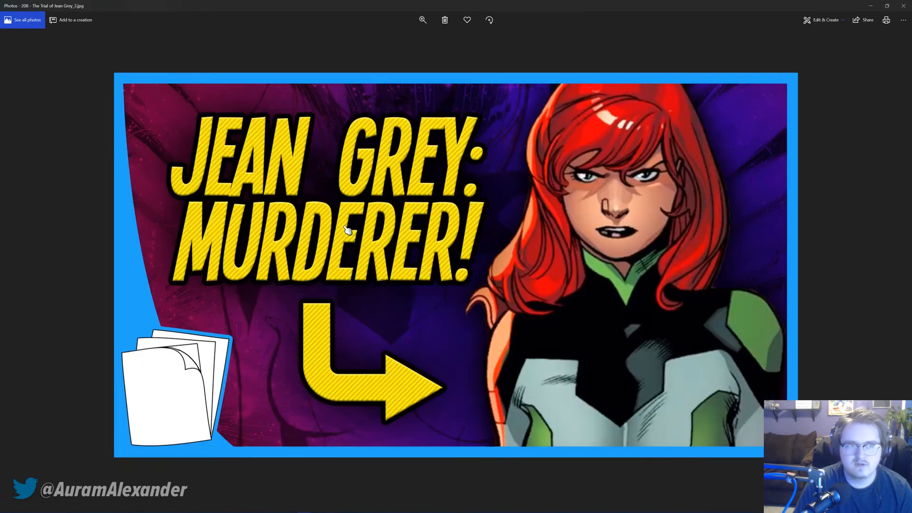
pyautogui.press('Left')
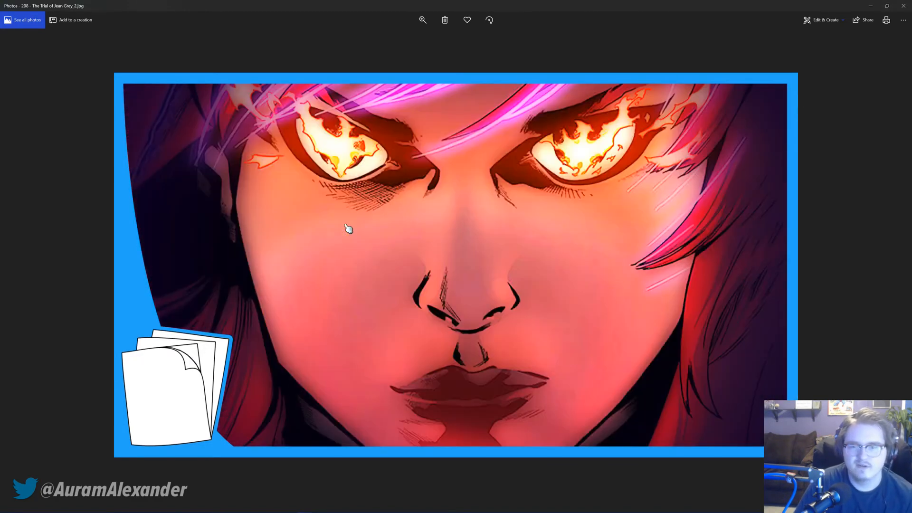
pyautogui.press('Left')
pyautogui.press('Right')
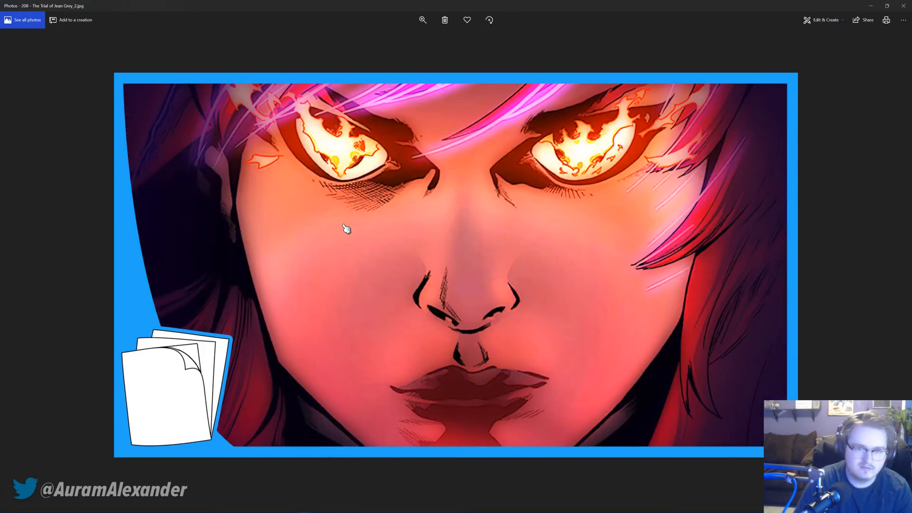
pyautogui.press('Left')
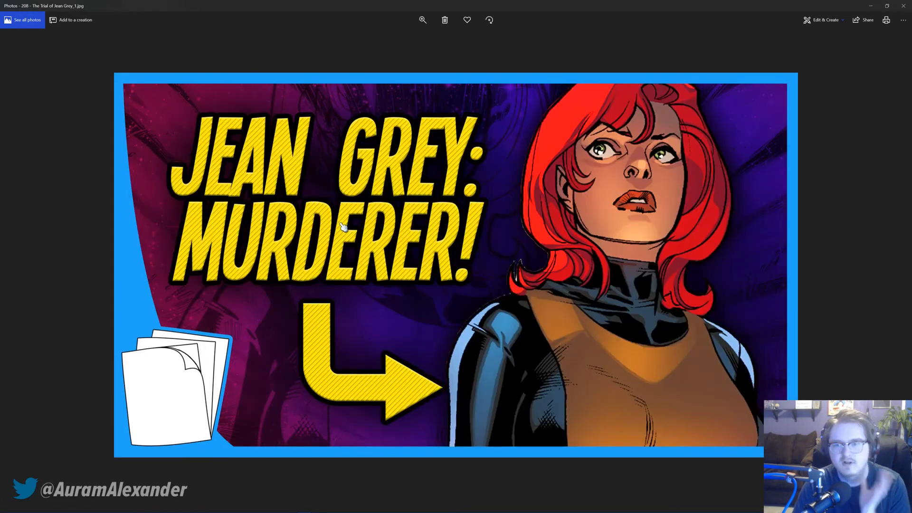
pyautogui.press('Right')
pyautogui.press('Right')
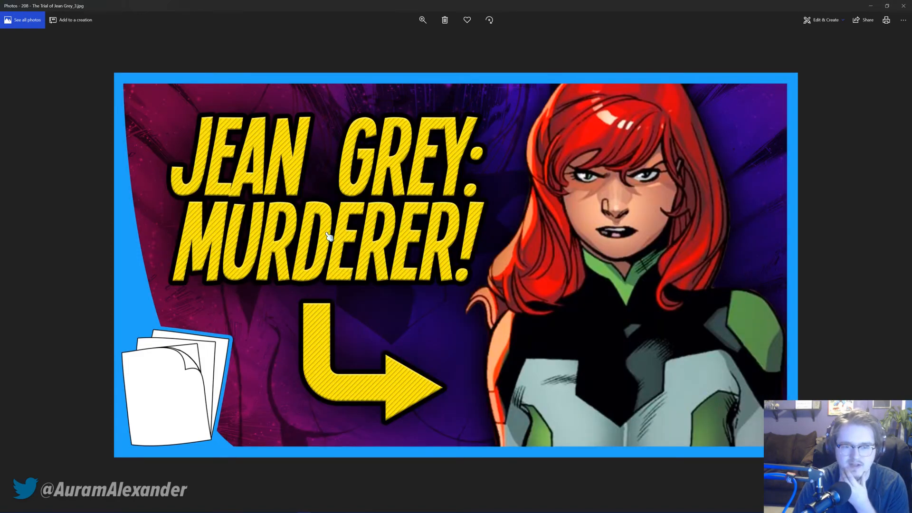
pyautogui.press('Left')
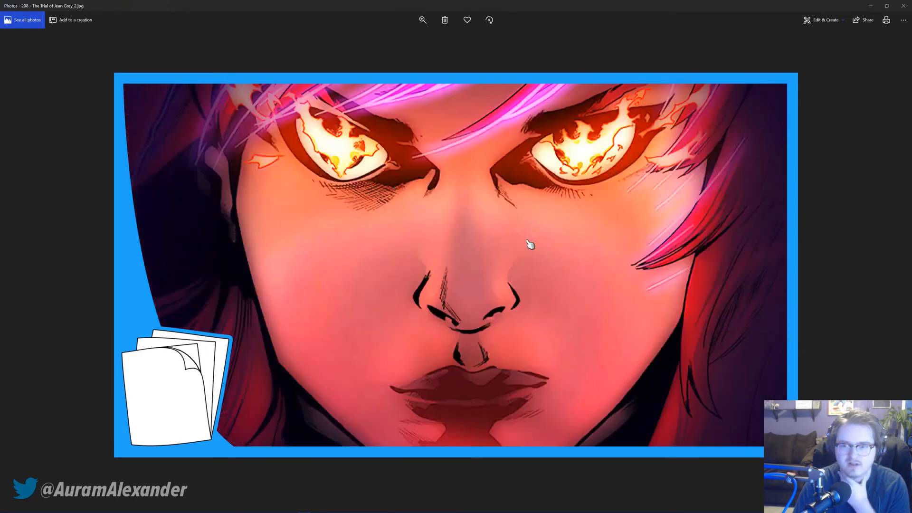
pyautogui.press('Right')
pyautogui.press('Left')
pyautogui.press('Right')
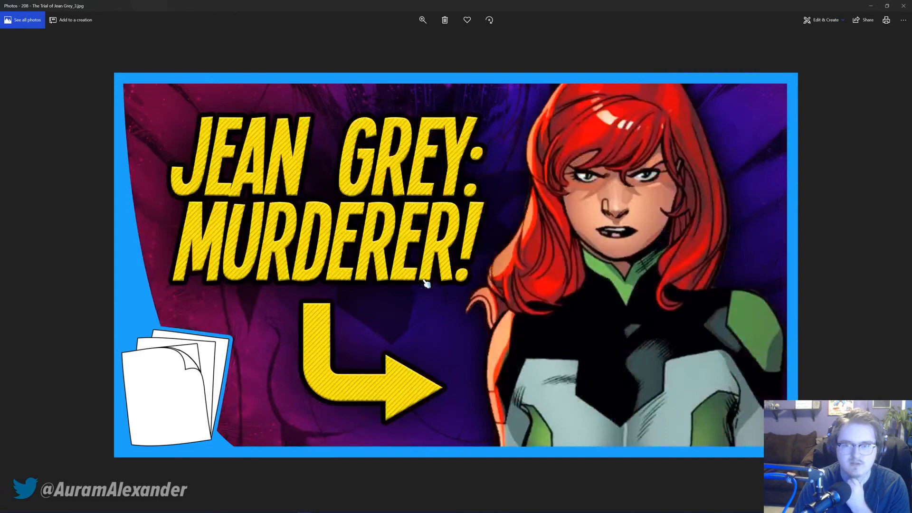
# Step: Compare the two Power Girl thumbnail versions with the "WHY?!" text
pyautogui.press('Right')
pyautogui.press('Right')
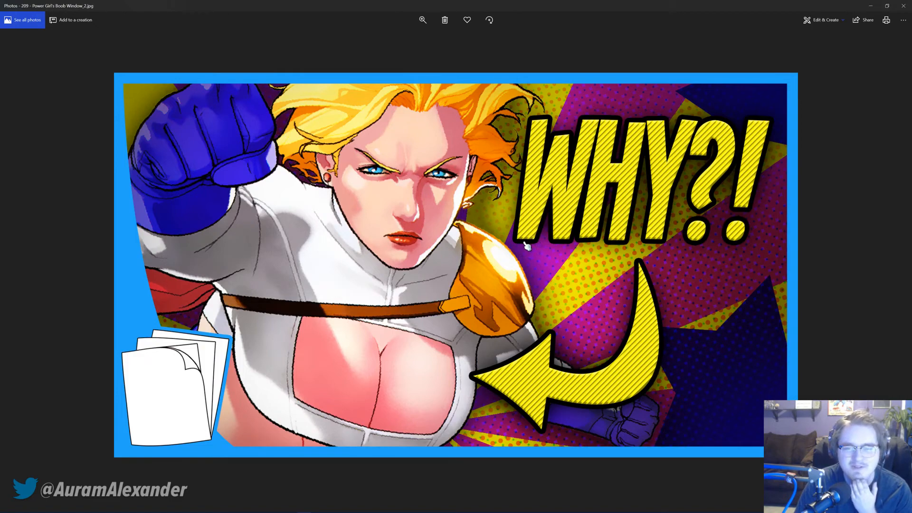
pyautogui.press('Left')
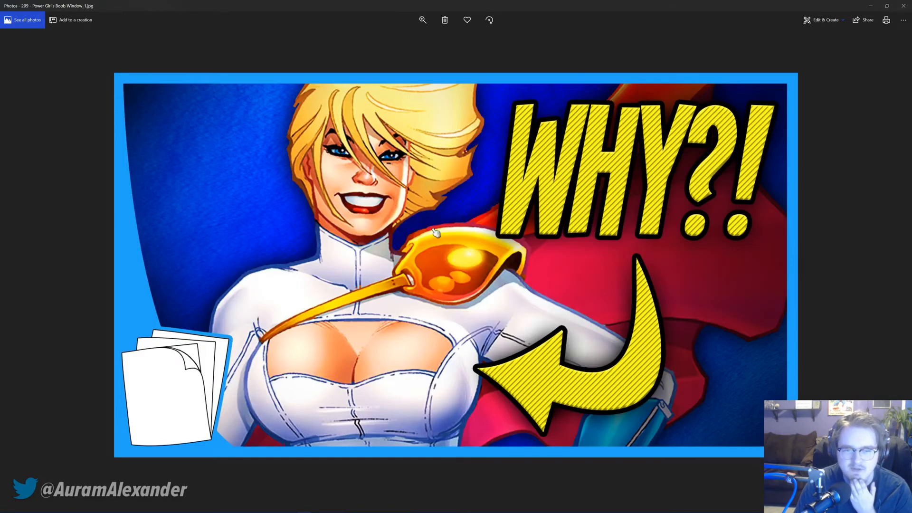
pyautogui.press('Right')
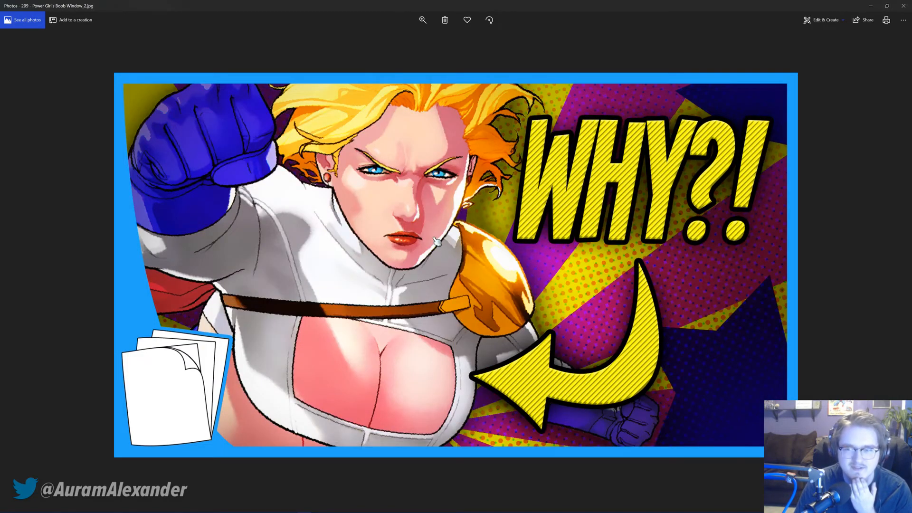
# Step: Compare the two Vision and the Uncanny Valley thumbnails, the family portrait and the "ARE YOU SCARED?" version
pyautogui.press('Right')
pyautogui.press('Right')
pyautogui.press('Right')
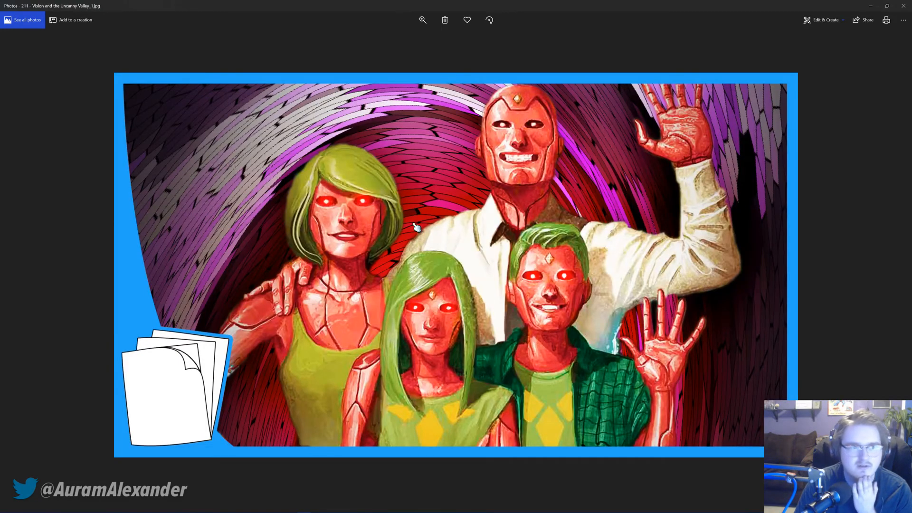
pyautogui.press('Right')
pyautogui.press('Left')
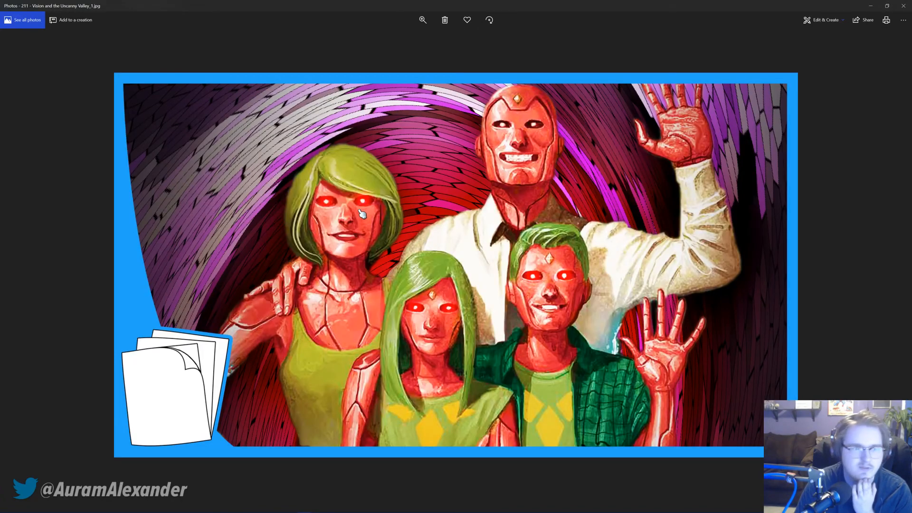
pyautogui.press('Right')
pyautogui.press('Left')
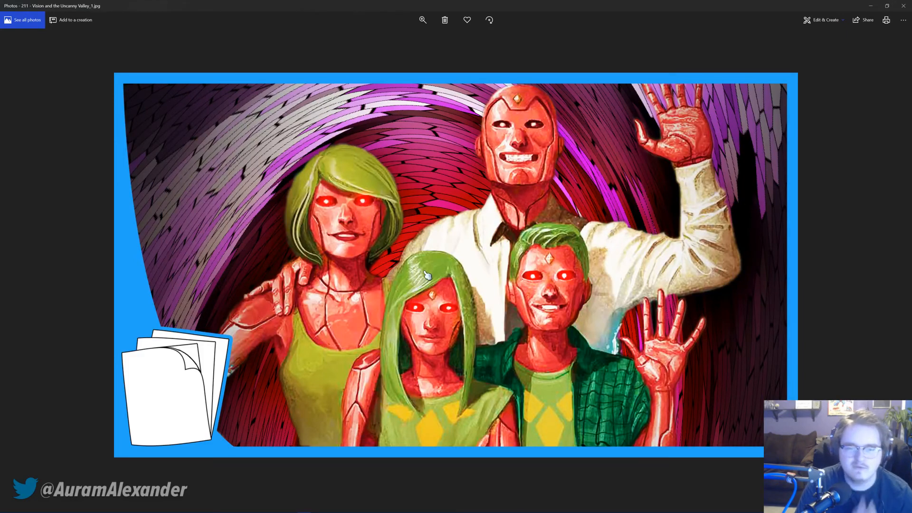
pyautogui.press('Right')
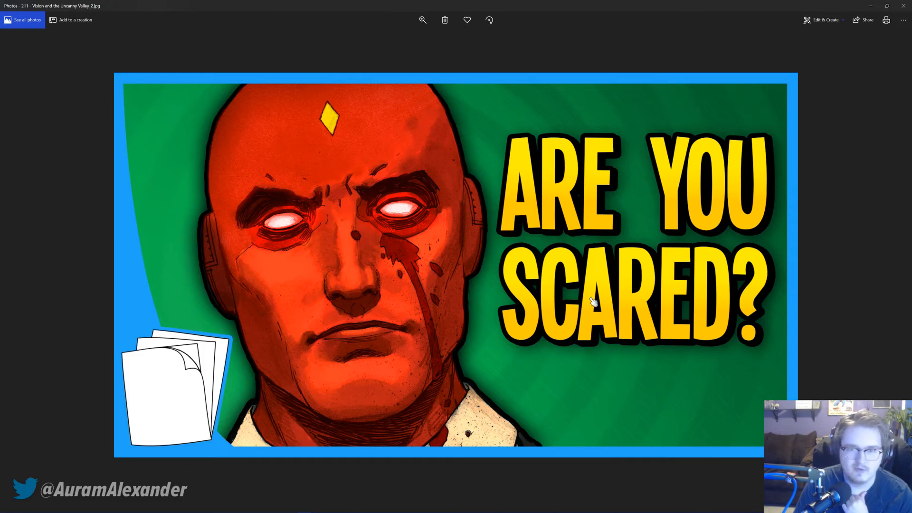
pyautogui.press('Right')
pyautogui.press('Left')
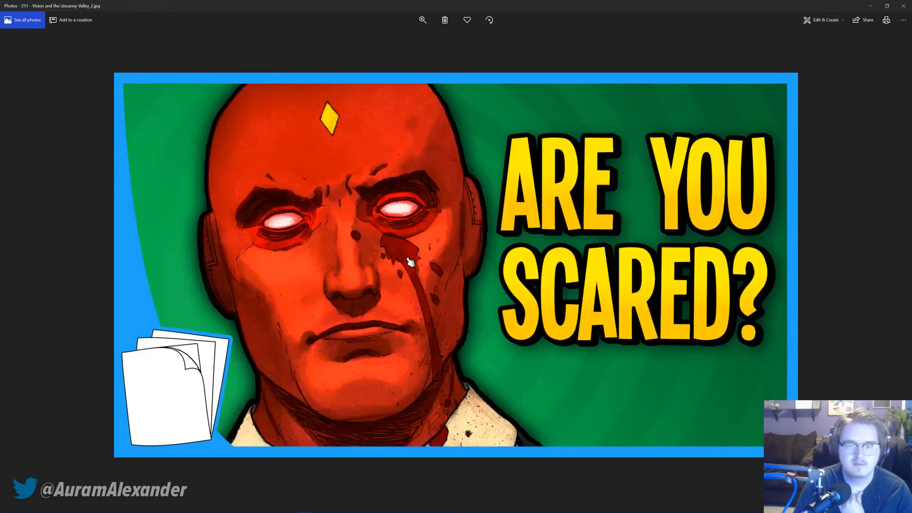
pyautogui.press('Right')
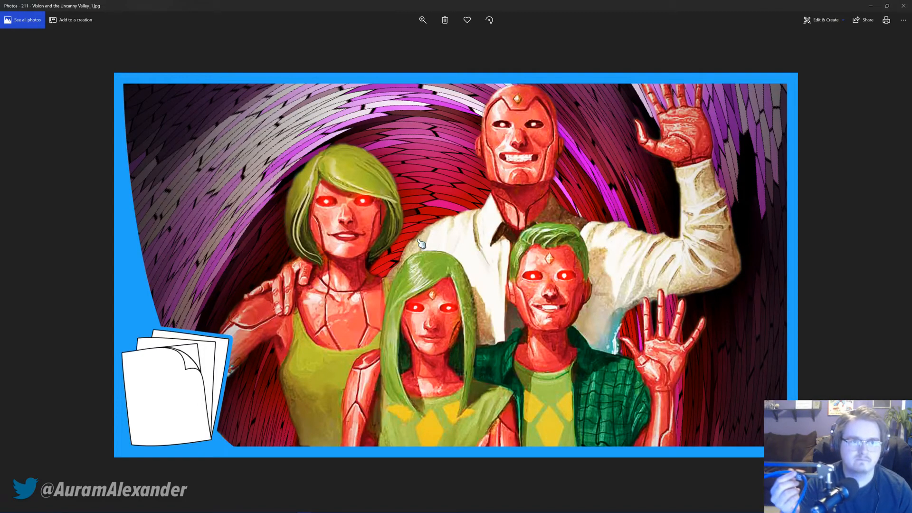
pyautogui.press('Right')
pyautogui.press('Right')
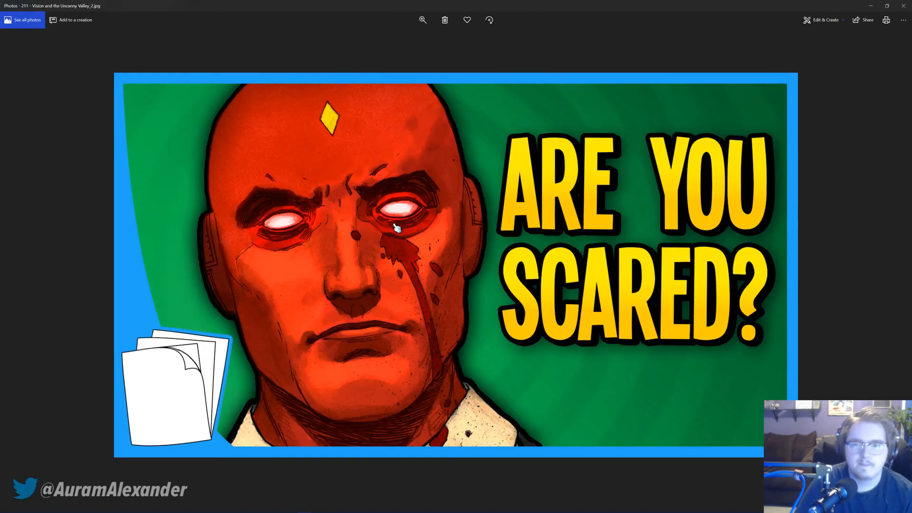
# Step: View the thumbnails for SHIELD's eagle mascot, Loki and the zombie Captain America
pyautogui.press('Right')
pyautogui.press('Left')
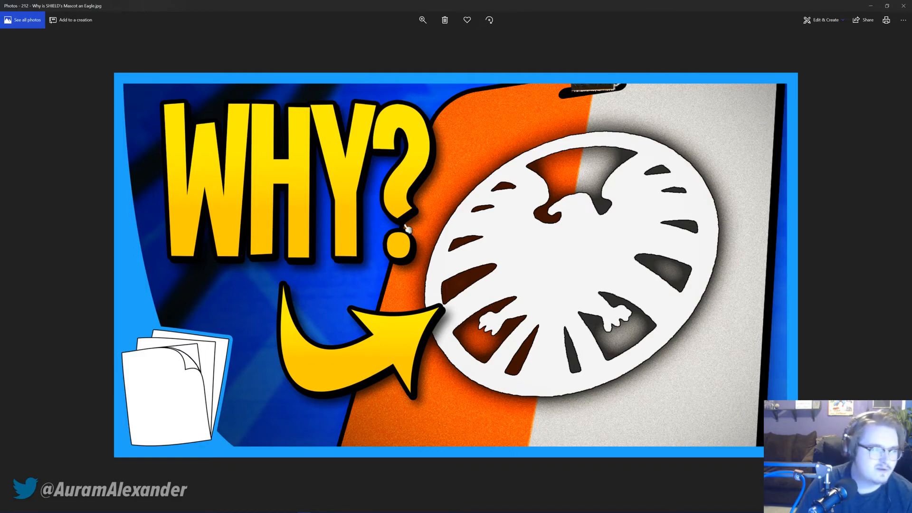
pyautogui.press('Right')
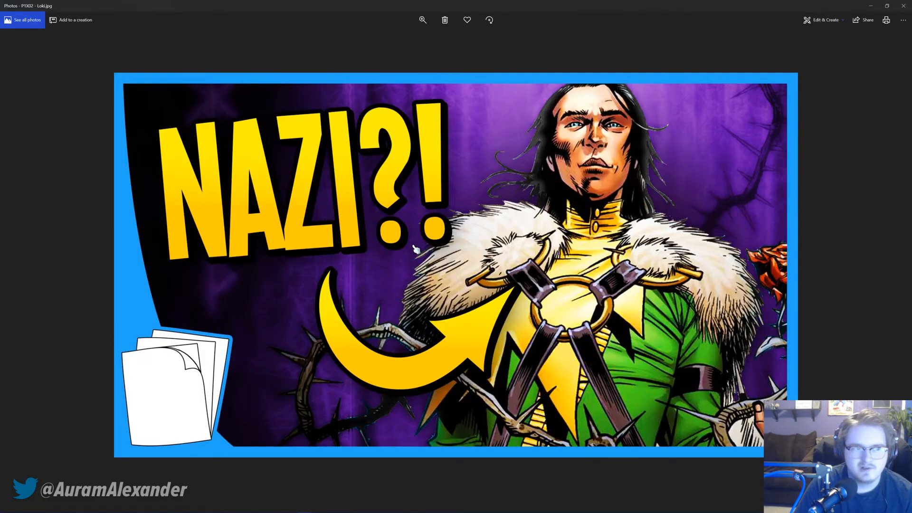
pyautogui.press('Right')
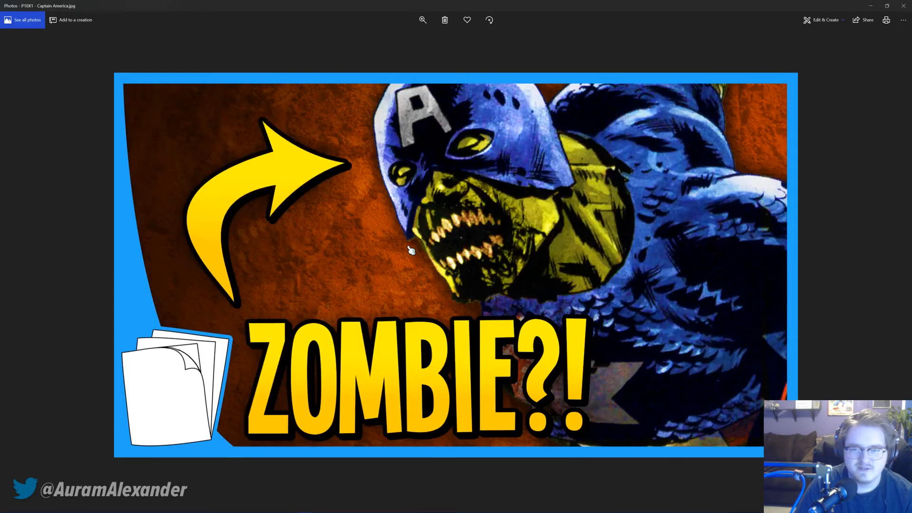
# Step: Compare the bordered Court of Owls Review thumbnail with its borderless DC version
pyautogui.press('Right')
pyautogui.press('Right')
pyautogui.press('Left')
pyautogui.press('Right')
pyautogui.press('Left')
pyautogui.press('Right')
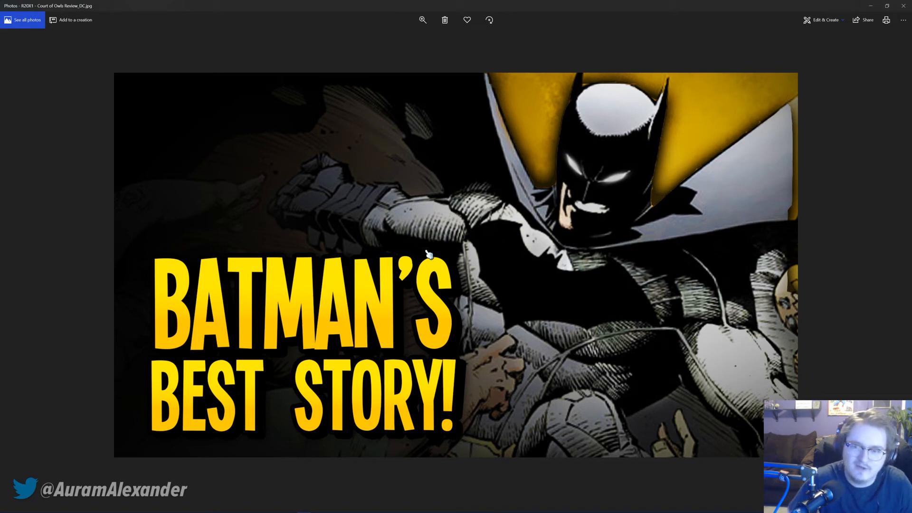
pyautogui.press('Left')
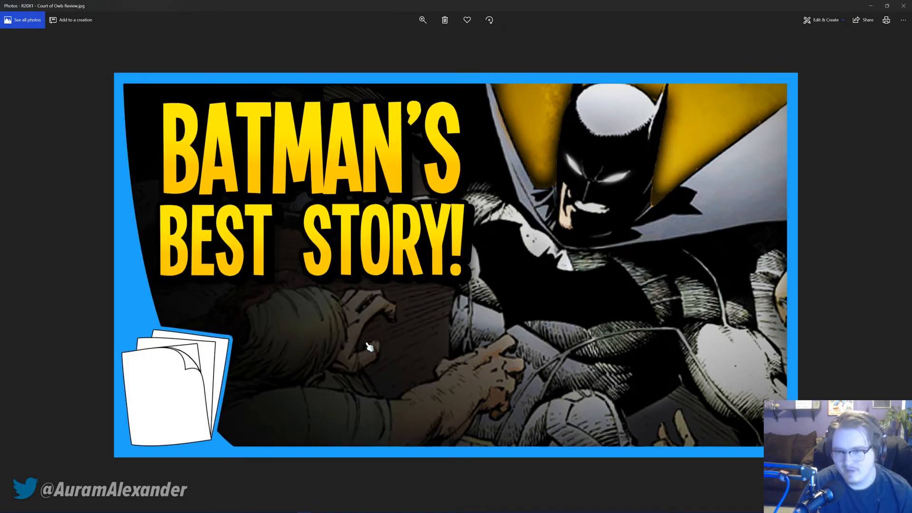
pyautogui.press('Right')
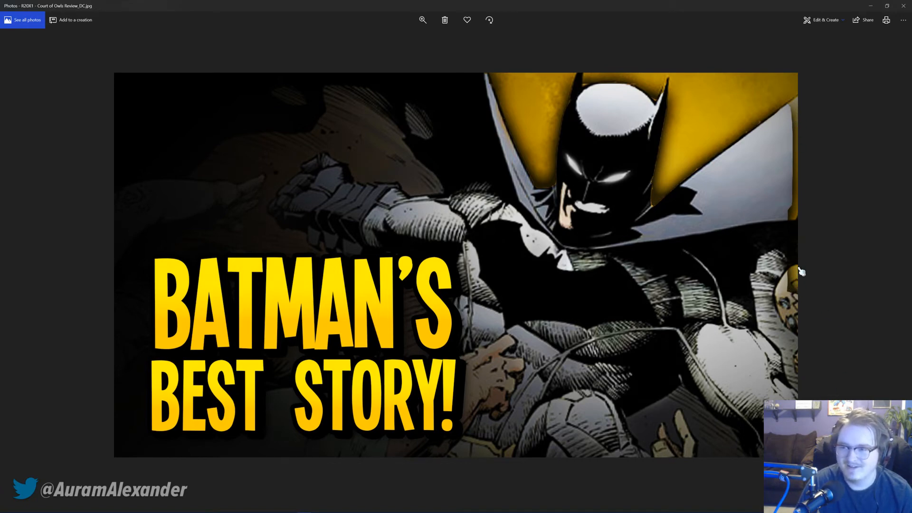
pyautogui.press('Left')
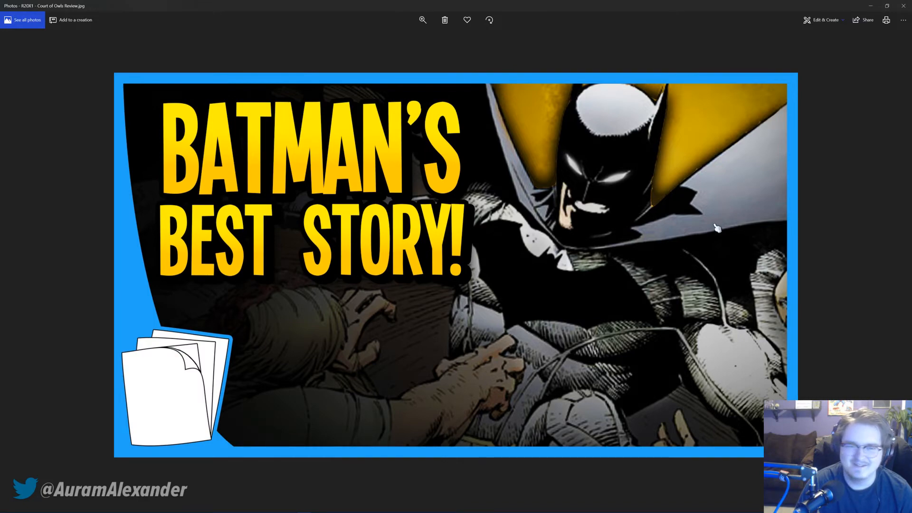
# Step: View the Invincible Iron Man 2008 thumbnail and compare its text and layout with both Court of Owls Review versions
pyautogui.press('Right')
pyautogui.press('Right')
pyautogui.press('Right')
pyautogui.press('Left')
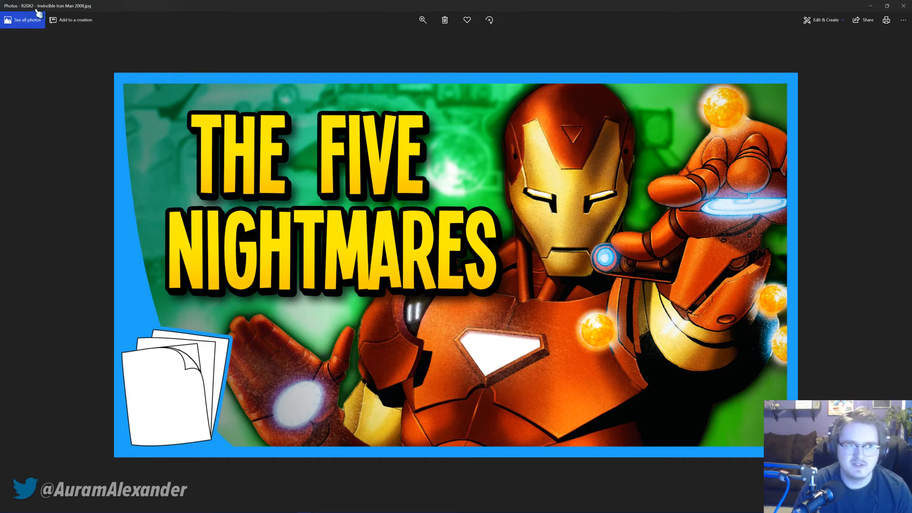
pyautogui.press('Left')
pyautogui.press('Left')
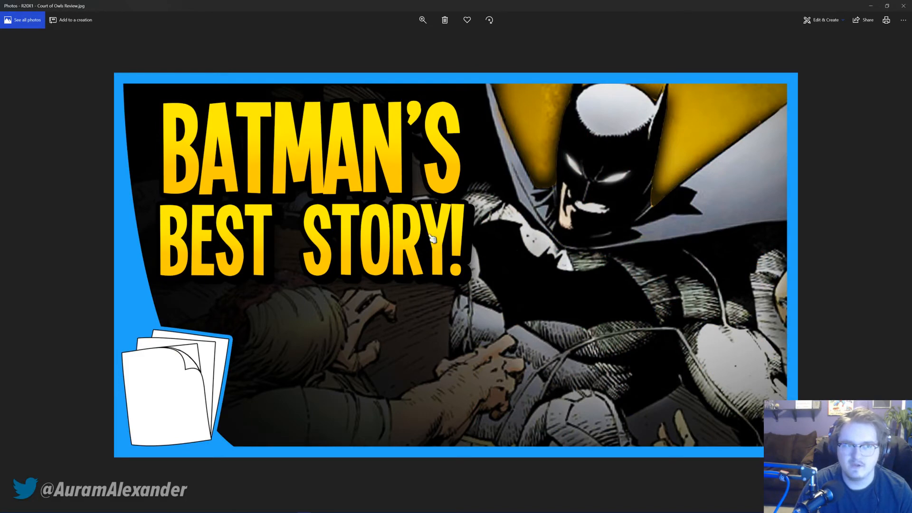
pyautogui.press('Right')
pyautogui.press('Right')
pyautogui.press('Left')
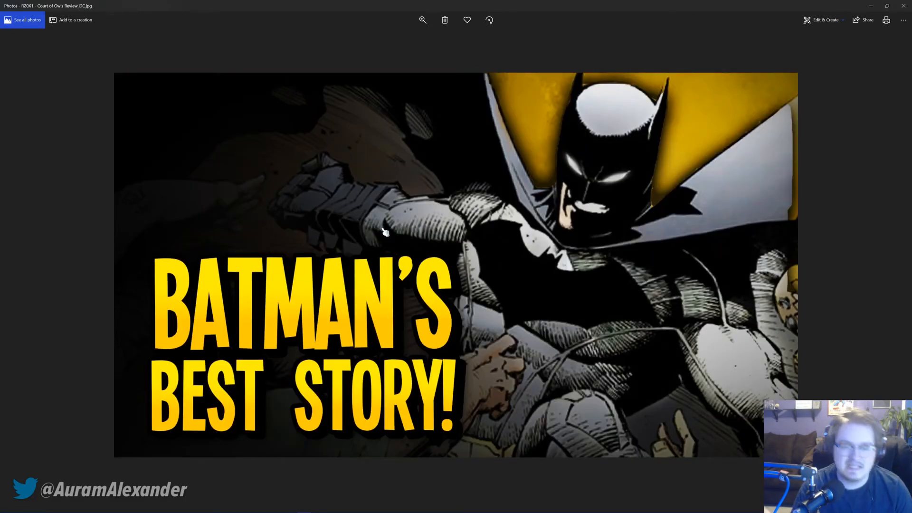
pyautogui.press('Right')
pyautogui.press('Right')
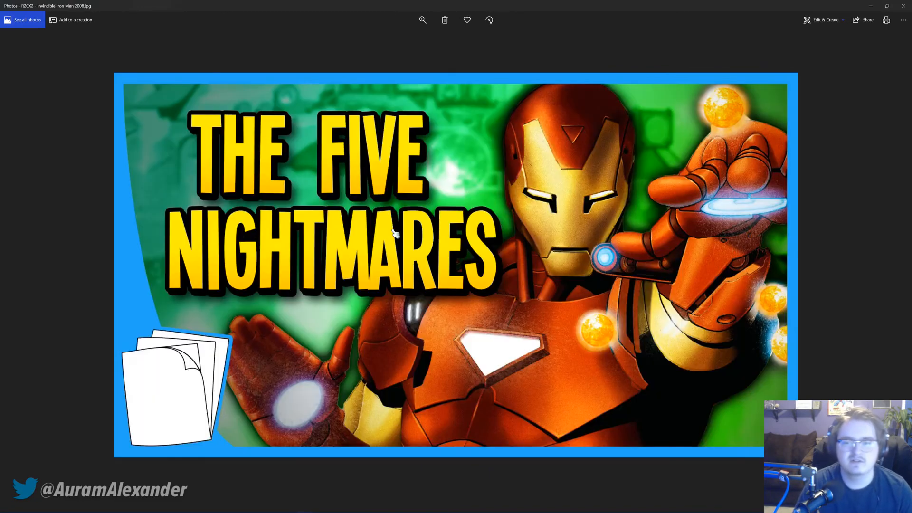
# Step: Browse past the "TOTALLY TERRIFYING" Hulk thumbnail to the first Suicide Squad Review version
pyautogui.press('Right')
pyautogui.press('Right')
pyautogui.press('Right')
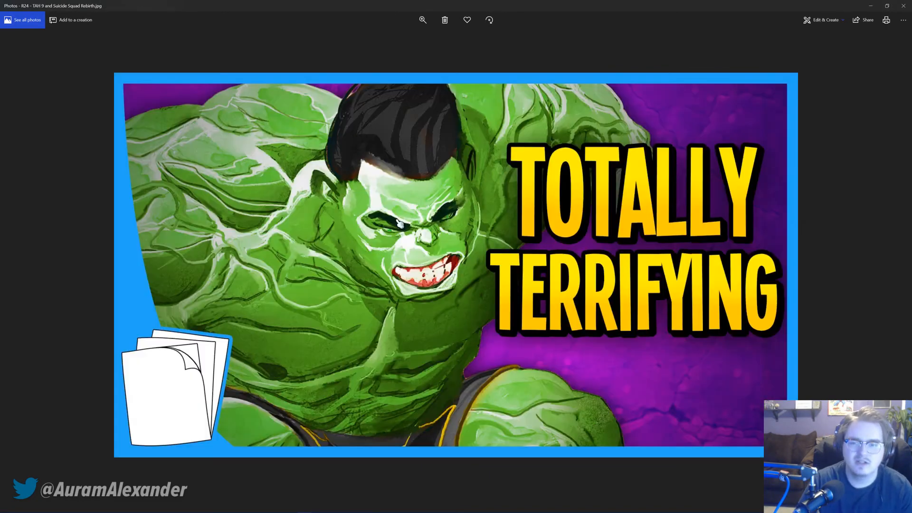
pyautogui.press('Left')
pyautogui.press('Right')
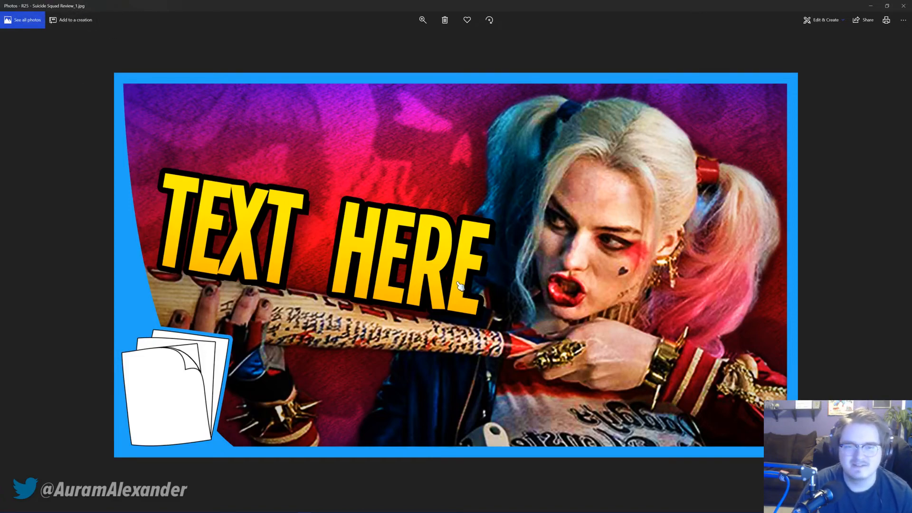
# Step: Compare the "SHUT UP, CRITICS" Suicide Squad Review thumbnail with its alternate "TEXT HERE" versions
pyautogui.press('Left')
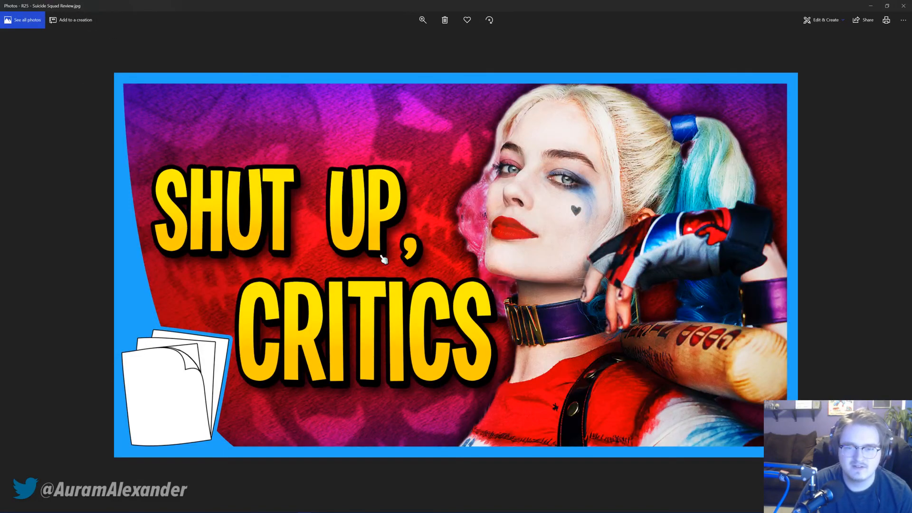
pyautogui.press('Left')
pyautogui.press('Left')
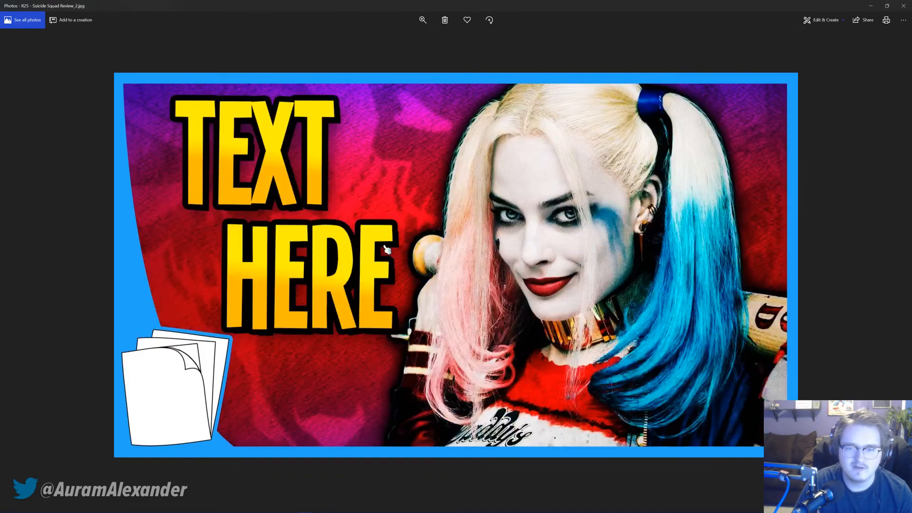
pyautogui.press('Left')
pyautogui.press('Left')
pyautogui.press('Right')
pyautogui.press('Left')
pyautogui.press('Right')
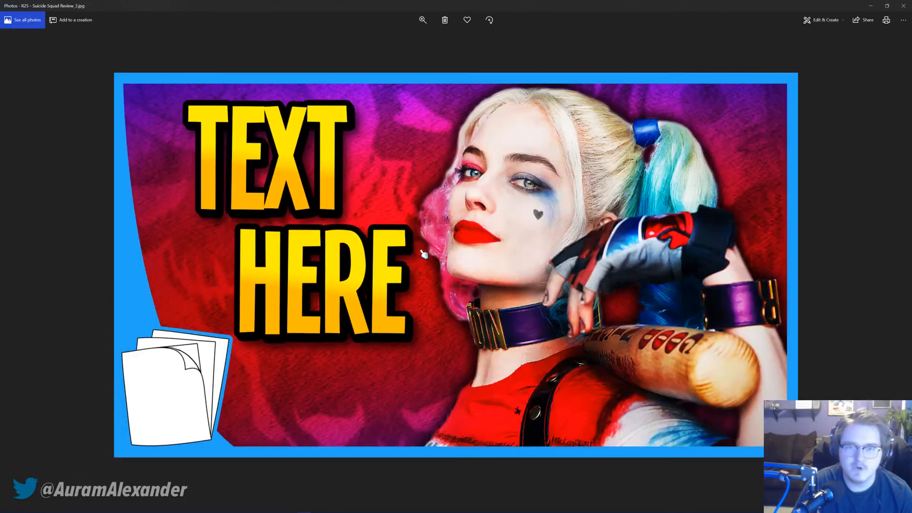
# Step: Compare the second and third Suicide Squad Review versions for differences in Harley Quinn's pose and the text placement
pyautogui.press('Right')
pyautogui.press('Right')
pyautogui.press('Left')
pyautogui.press('Left')
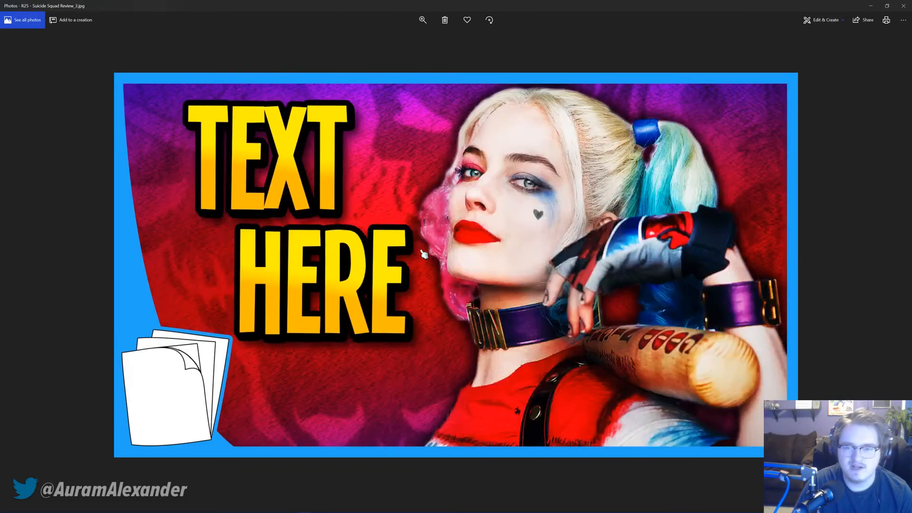
pyautogui.press('Right')
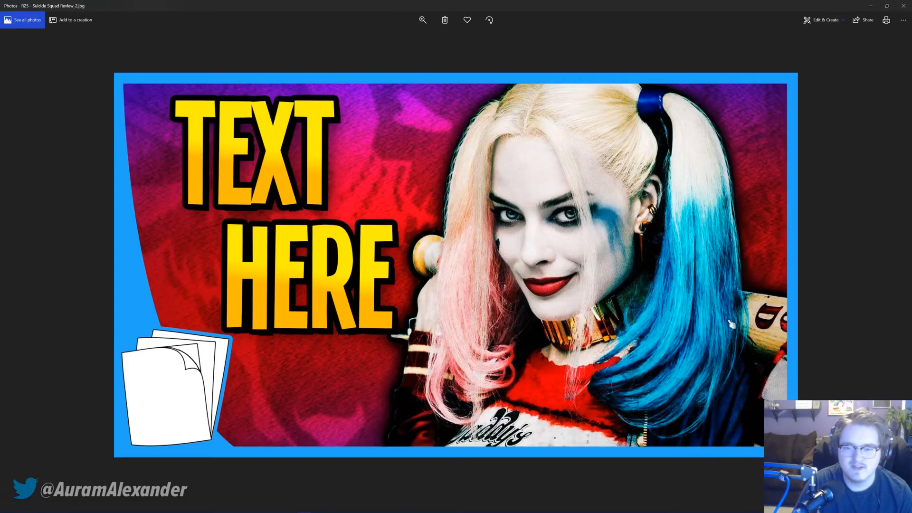
pyautogui.press('Left')
pyautogui.press('Right')
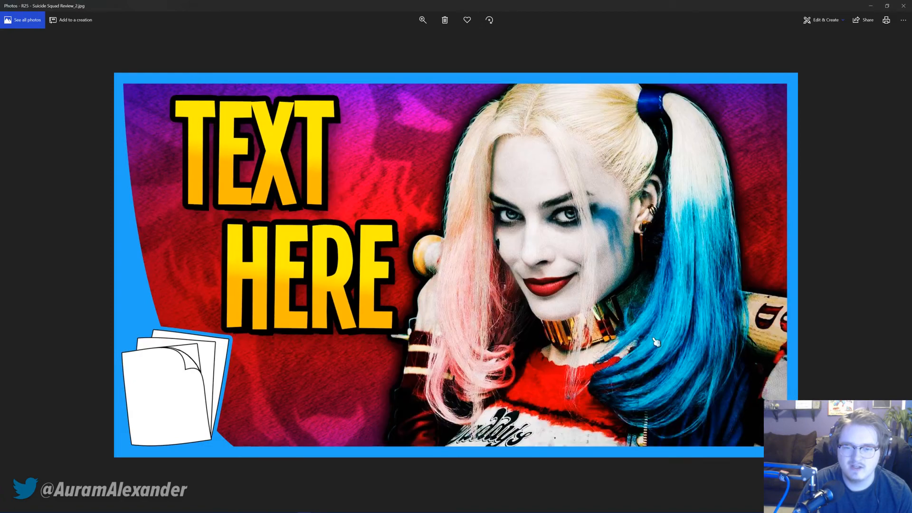
pyautogui.press('Left')
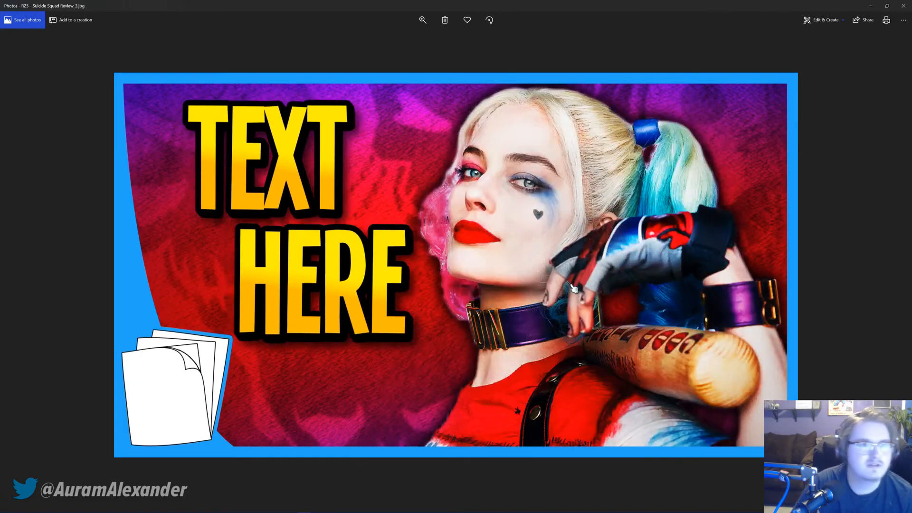
# Step: View the All-Star Batman and "NO MORE IRON MAN!" thumbnails, and compare "THIS IS JUST WEIRD" with "HE'S BACK!"
pyautogui.press('Left')
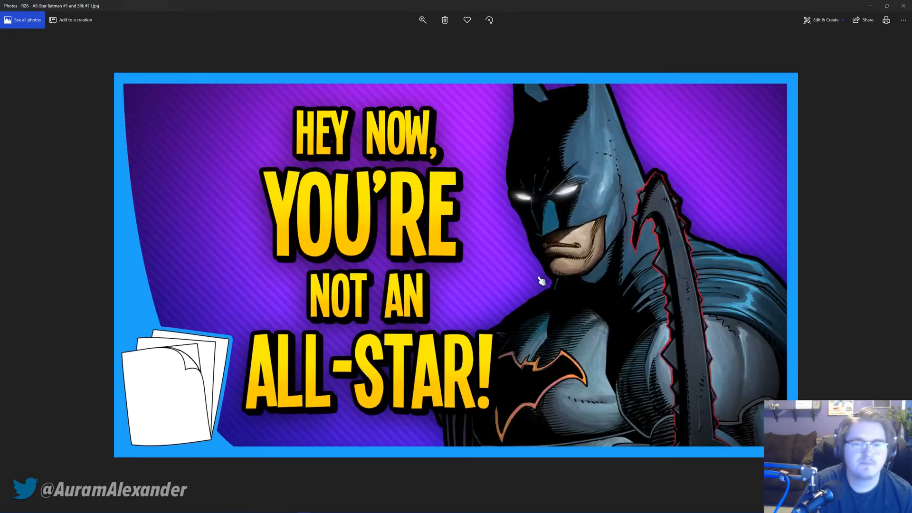
pyautogui.press('Left')
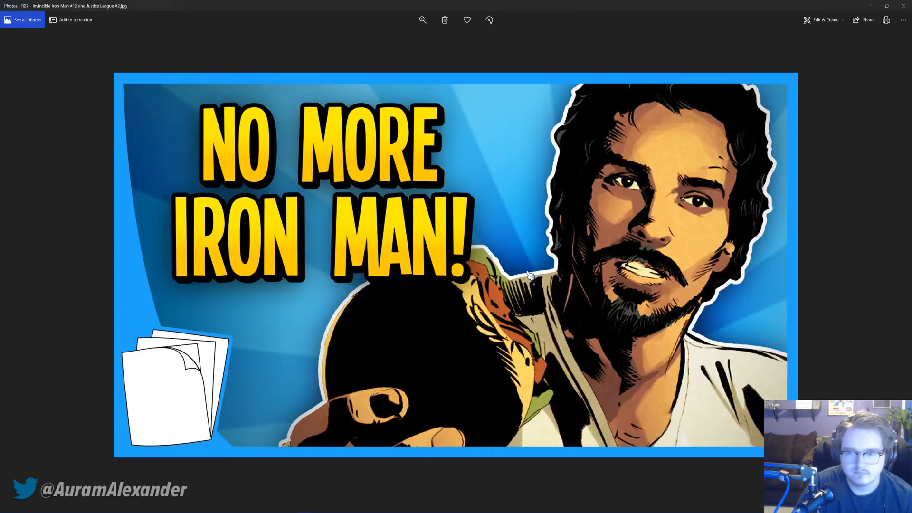
pyautogui.press('Left')
pyautogui.press('Left')
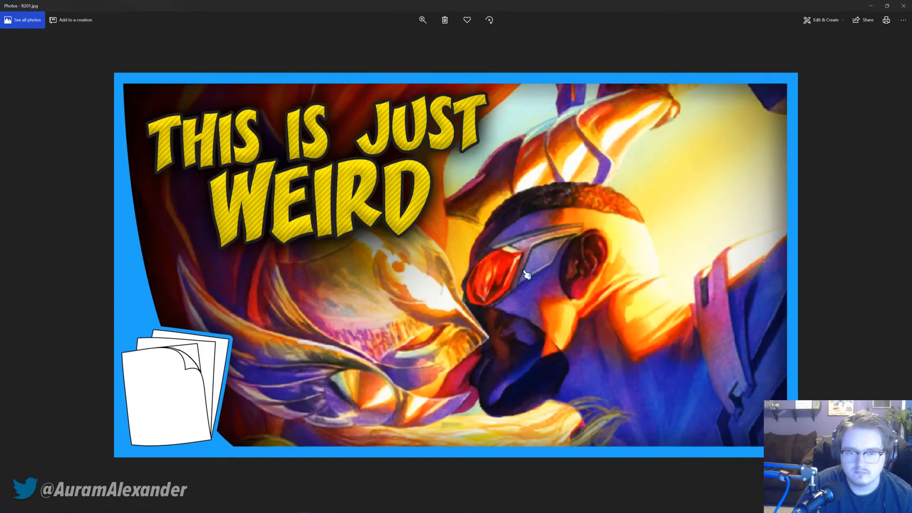
pyautogui.press('Left')
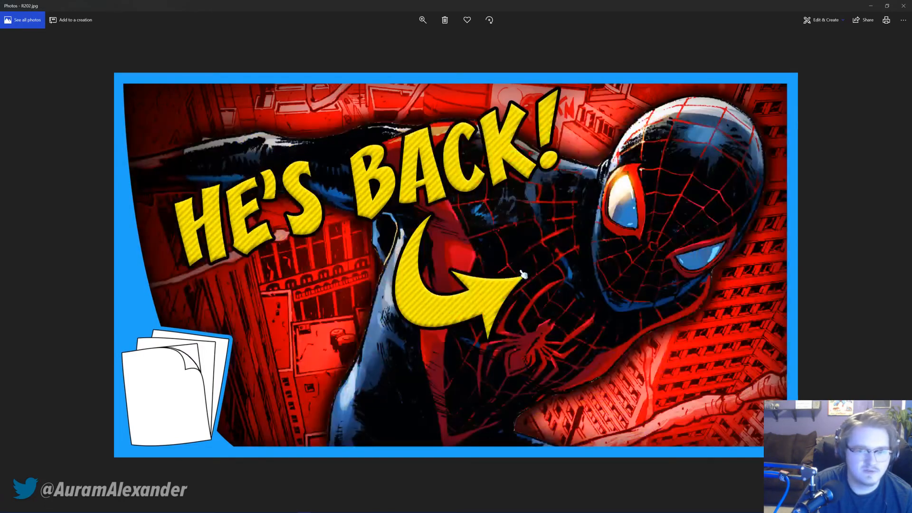
pyautogui.press('Left')
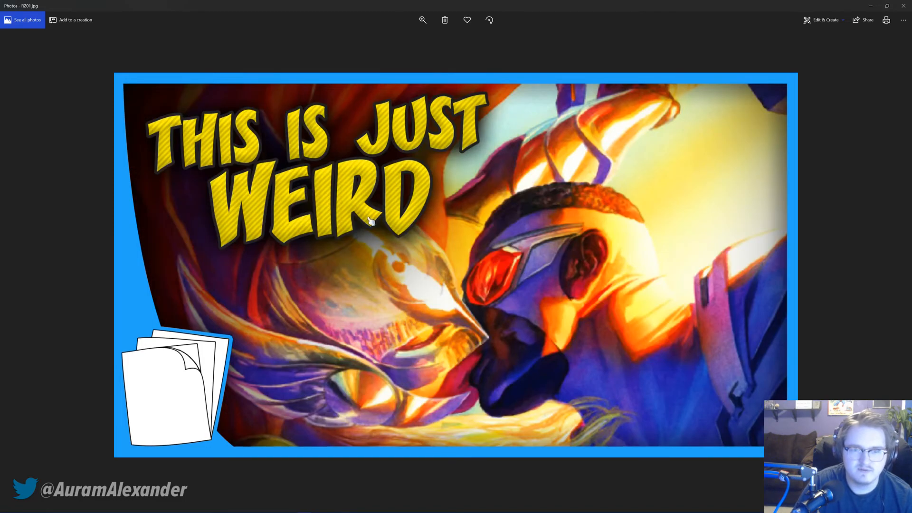
pyautogui.press('Right')
pyautogui.press('Left')
# Step: Browse the following review thumbnails through "THE NEW GIANT-MAN!" to "IT WAS ALL A DREAM!"
pyautogui.press('Left')
pyautogui.press('Left')
pyautogui.press('Left')
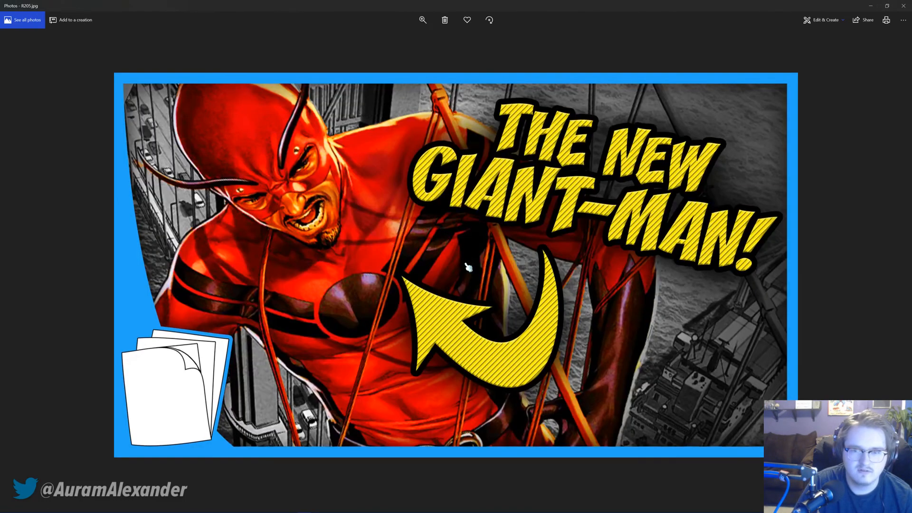
pyautogui.press('Left')
pyautogui.press('Left')
pyautogui.press('Left')
pyautogui.press('Left')
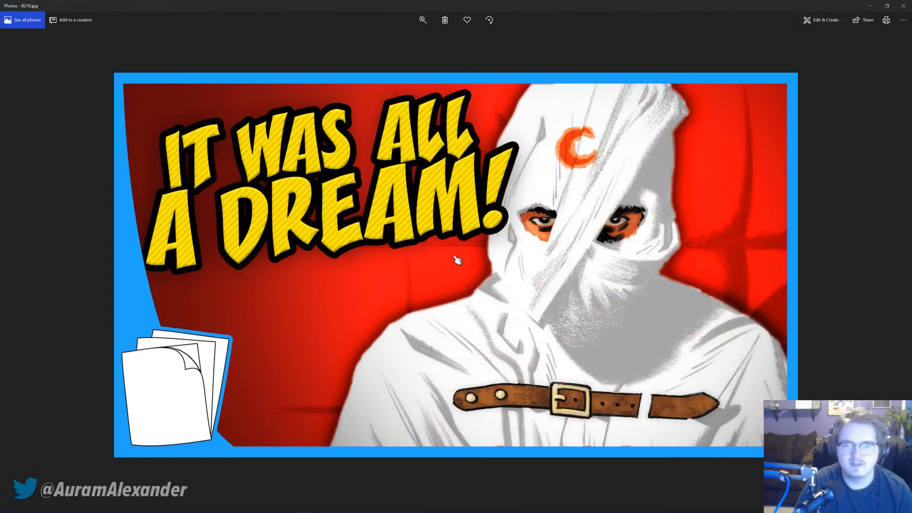
# Step: View the textless kissing androids thumbnail, continue to "CAPTAIN ROGERS RETURNS!", and close the review thumbnail series
pyautogui.press('Right')
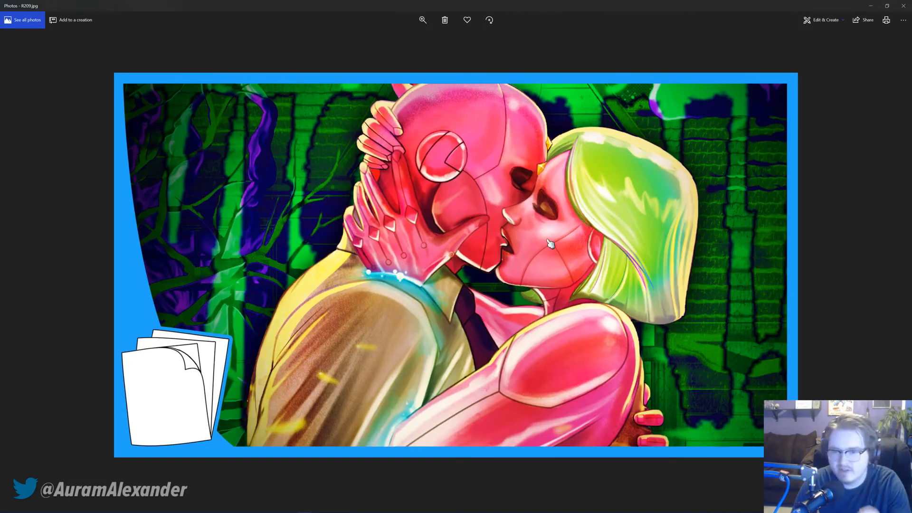
pyautogui.press('Left')
pyautogui.press('Left')
pyautogui.press('Left')
pyautogui.press('Left')
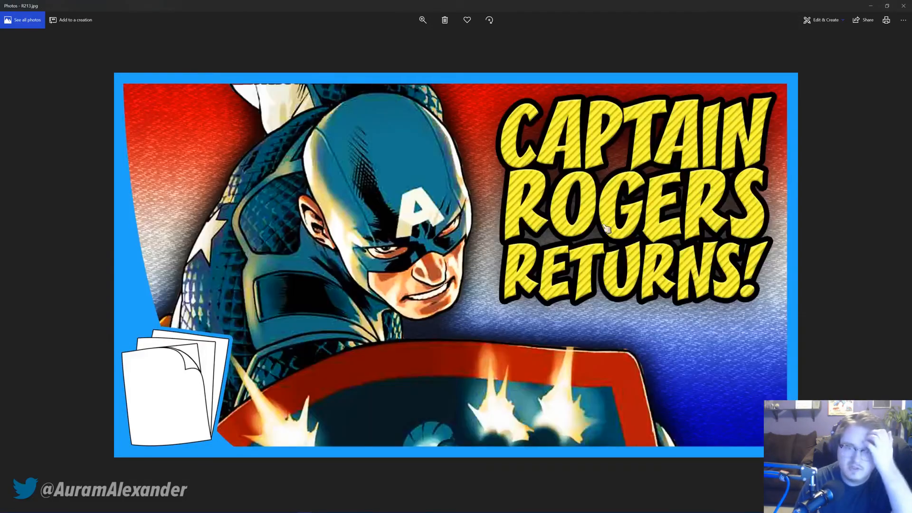
pyautogui.click(905, 5)
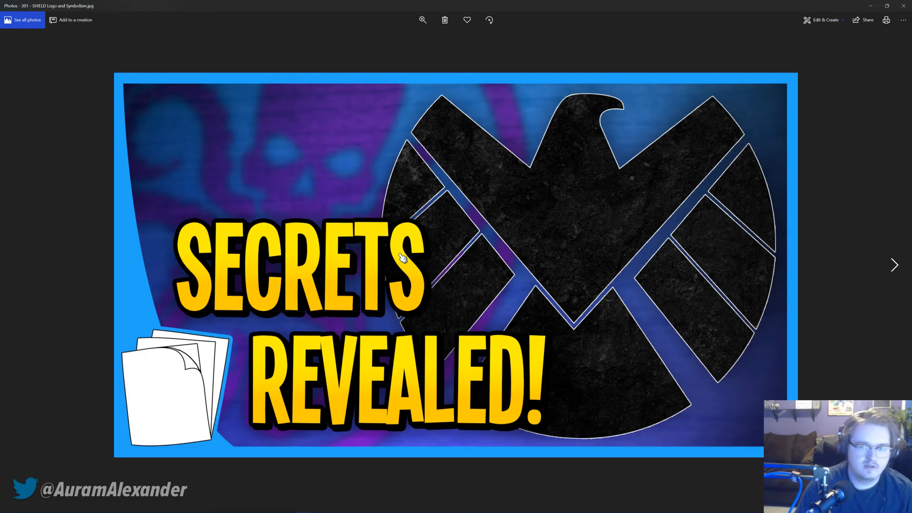
# Step: Browse from the "SECRETS REVEALED!" SHIELD thumbnail to "WHAT IS MAGIC?" and compare its two Doctor Strange versions
pyautogui.press('Right')
pyautogui.press('Right')
pyautogui.press('Left')
pyautogui.press('Left')
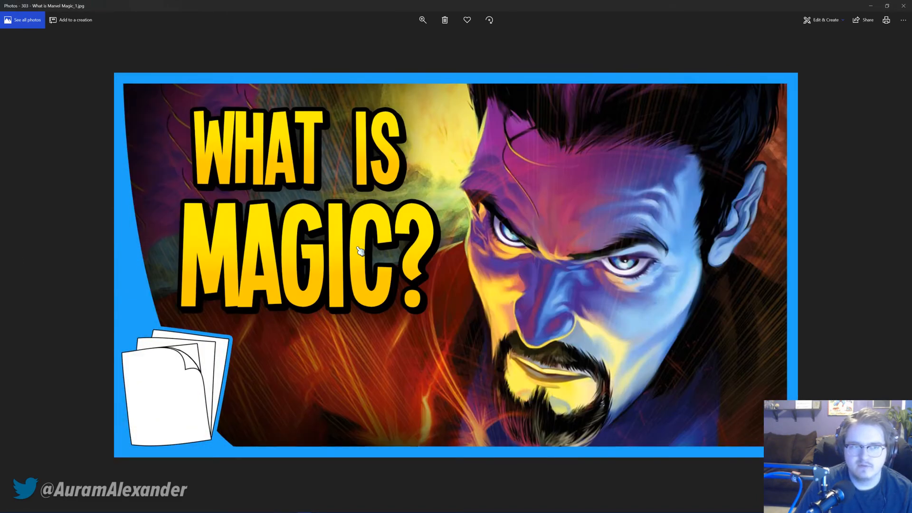
pyautogui.press('Right')
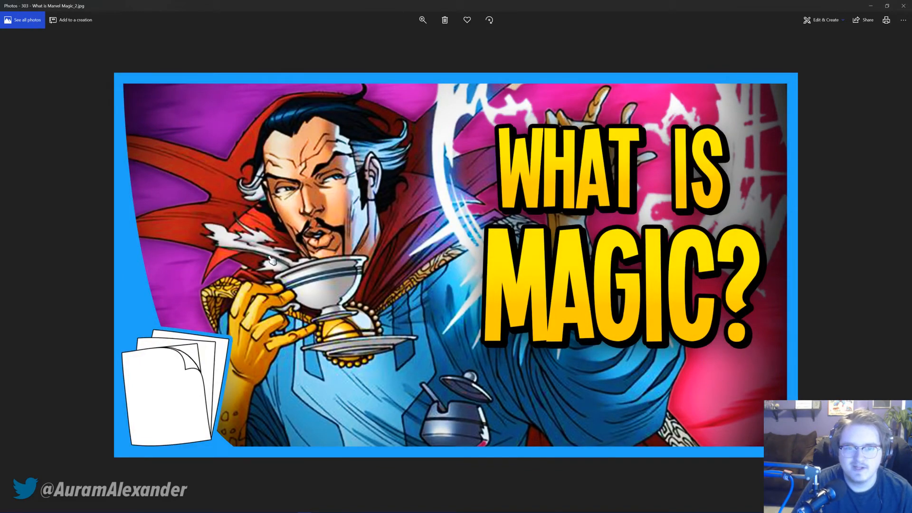
pyautogui.press('Left')
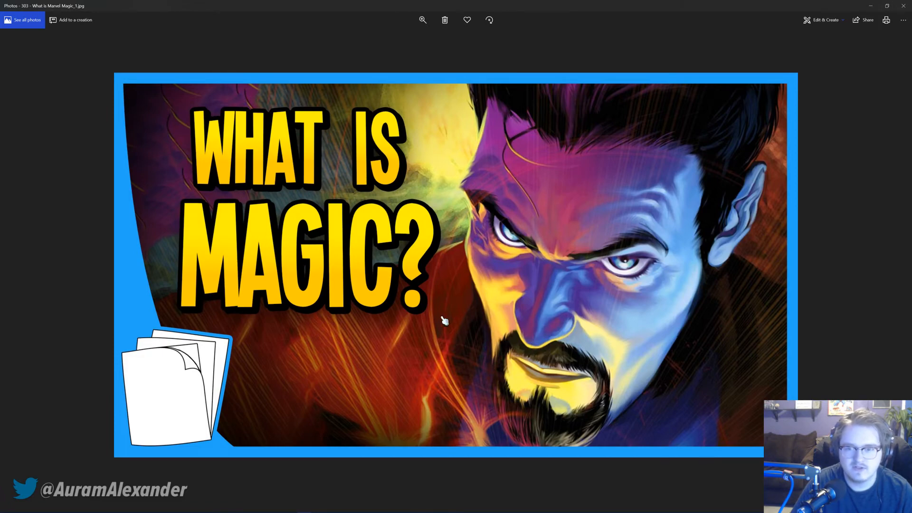
# Step: Go back through the earlier thumbnails to the "SECRETS REVEALED!" SHIELD logo design
pyautogui.press('Left')
pyautogui.press('Right')
pyautogui.press('Left')
pyautogui.press('Left')
pyautogui.press('Left')
pyautogui.press('Left')
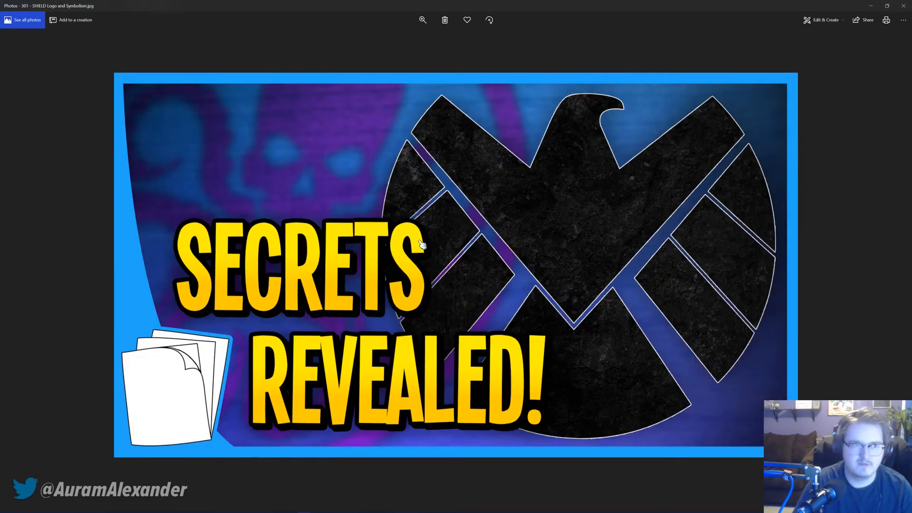
# Step: Compare the bordered "THE DOC IS IN!" thumbnail with the borderless "mother MJOLNIR" design
pyautogui.press('Right')
pyautogui.press('Right')
pyautogui.press('Right')
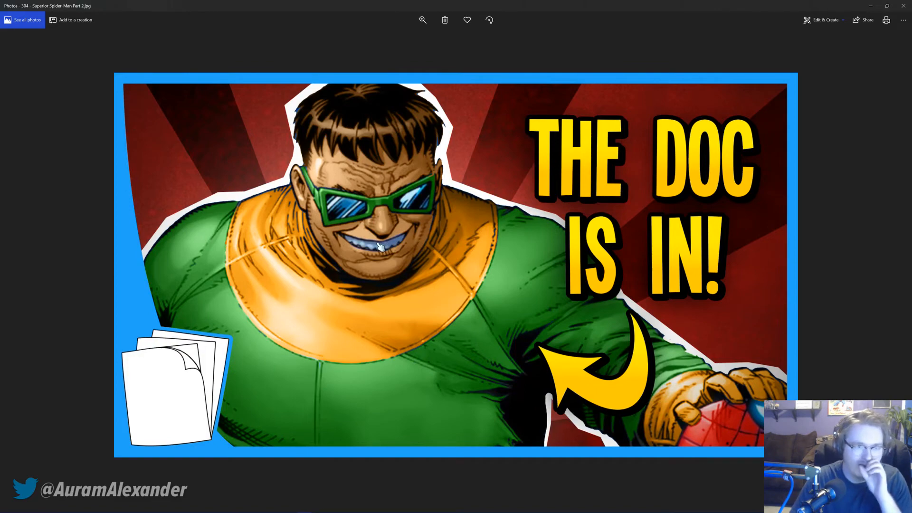
pyautogui.press('Right')
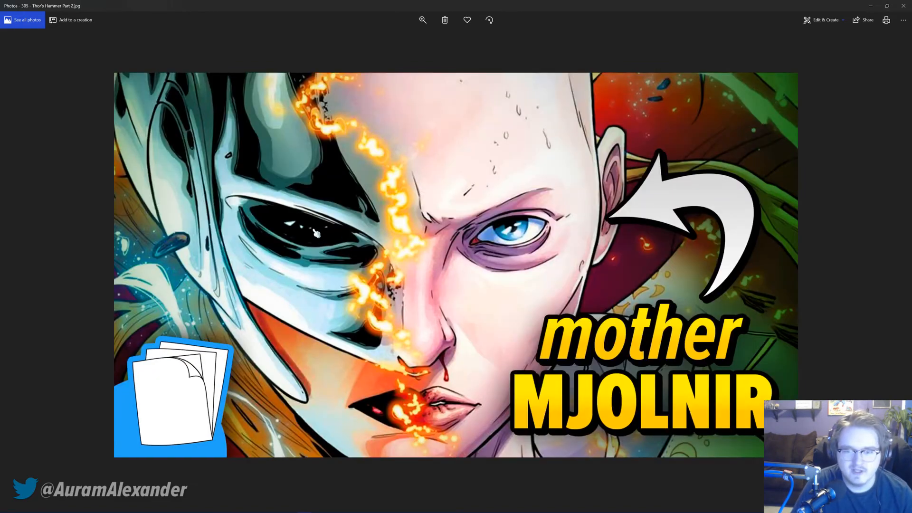
pyautogui.press('Left')
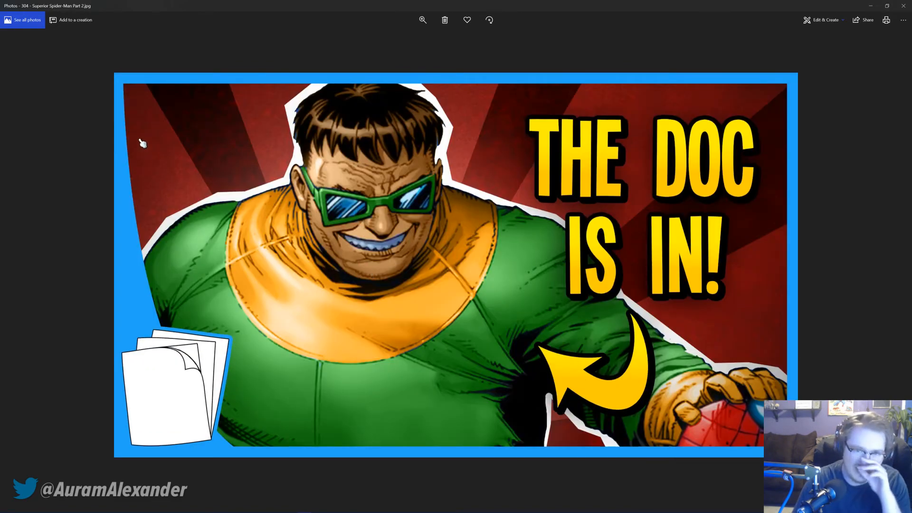
pyautogui.press('Right')
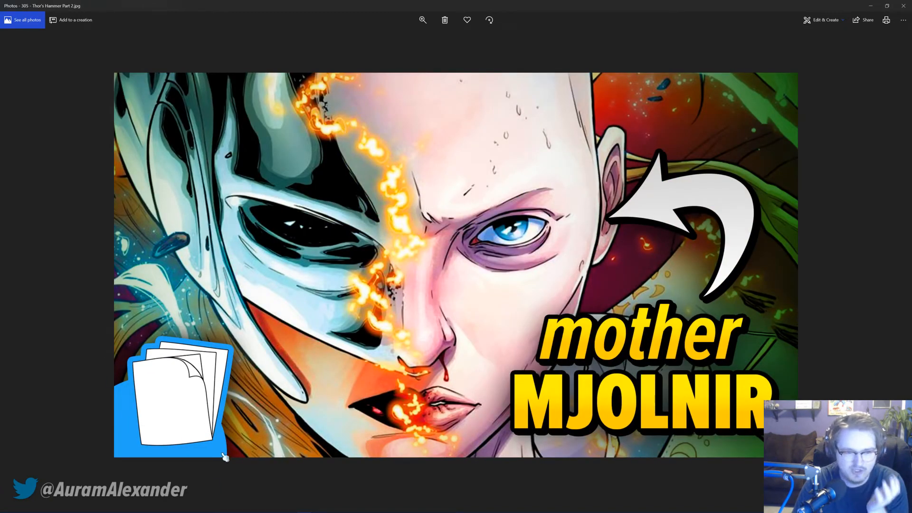
# Step: Switch to Photoshop and close the TSWR and TSWI thumbnail template documents, leaving Thanos Full Story.psd open
pyautogui.moveTo(218, 511)
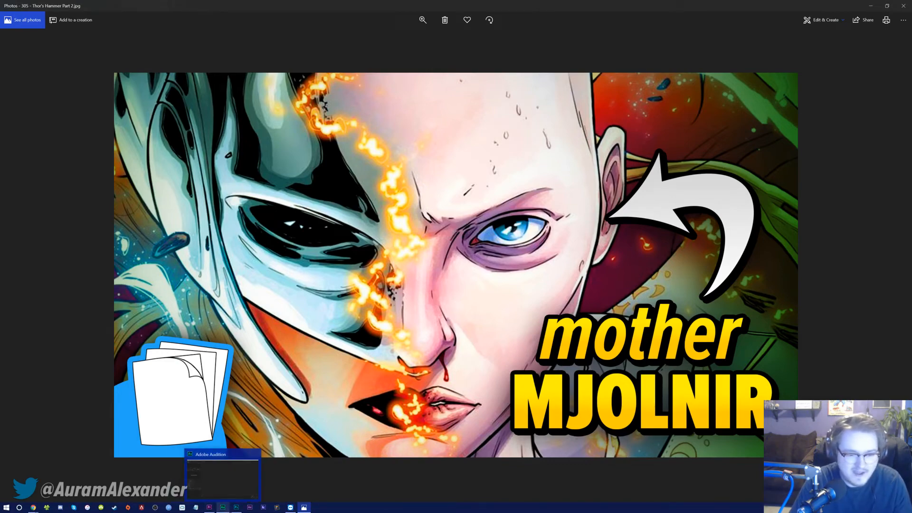
pyautogui.click(213, 511)
pyautogui.click(236, 508)
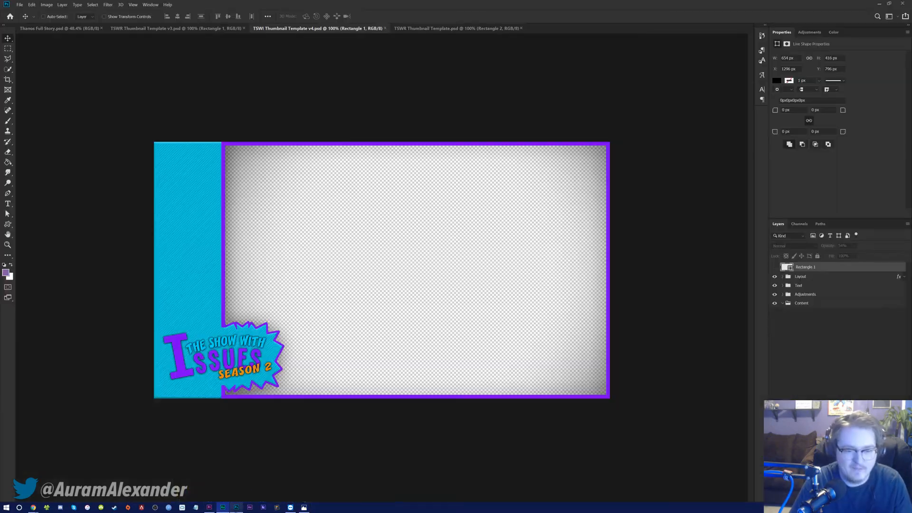
pyautogui.click(385, 28)
pyautogui.hotkey('ctrl', 'w')
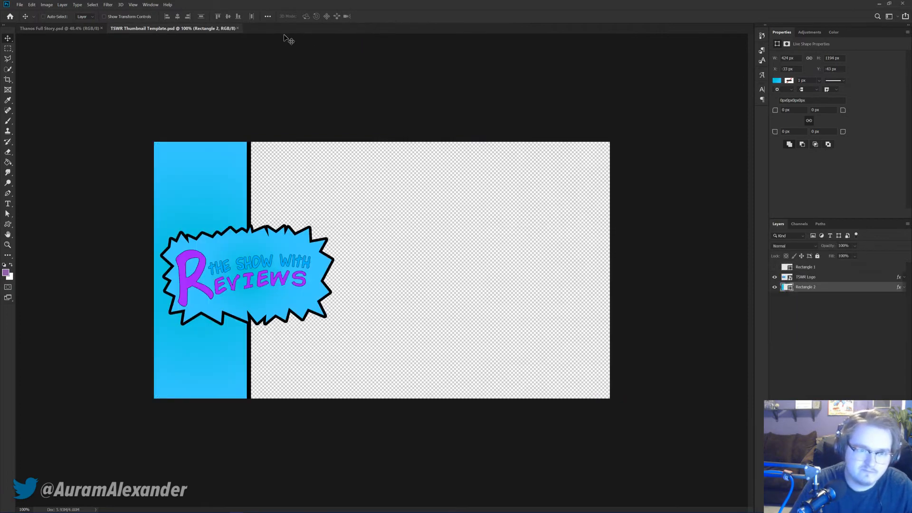
pyautogui.hotkey('ctrl', 'w')
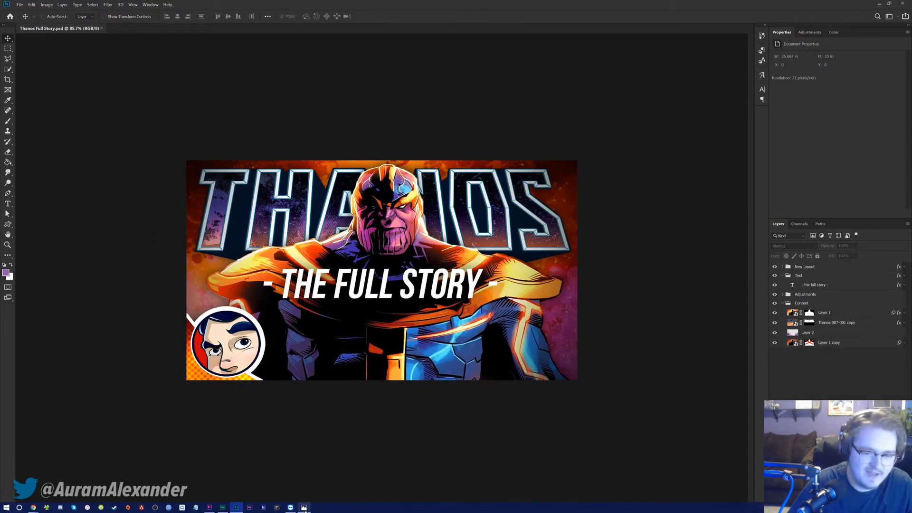
# Step: Return to the Photos app and compare the "mother MJOLNIR" thumbnail with the "it's a BOY!" Ultimate Spider-Woman one
pyautogui.click(298, 508)
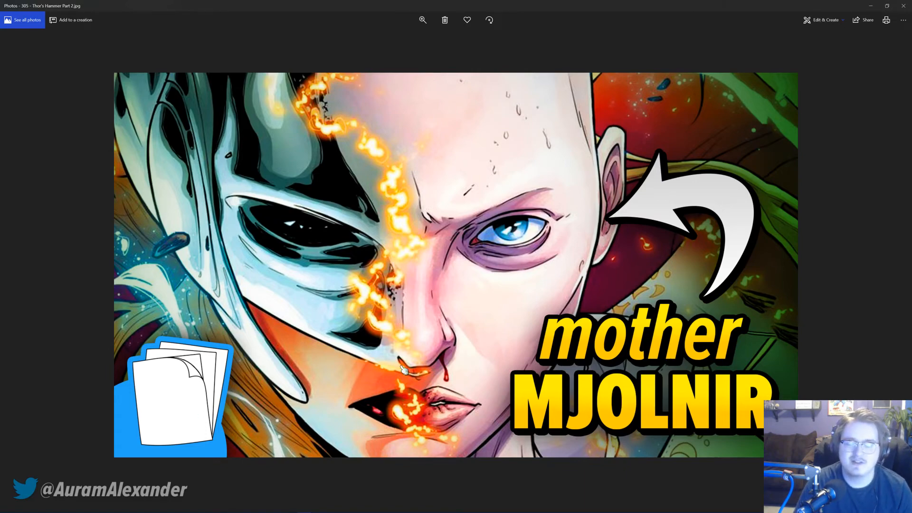
pyautogui.press('Right')
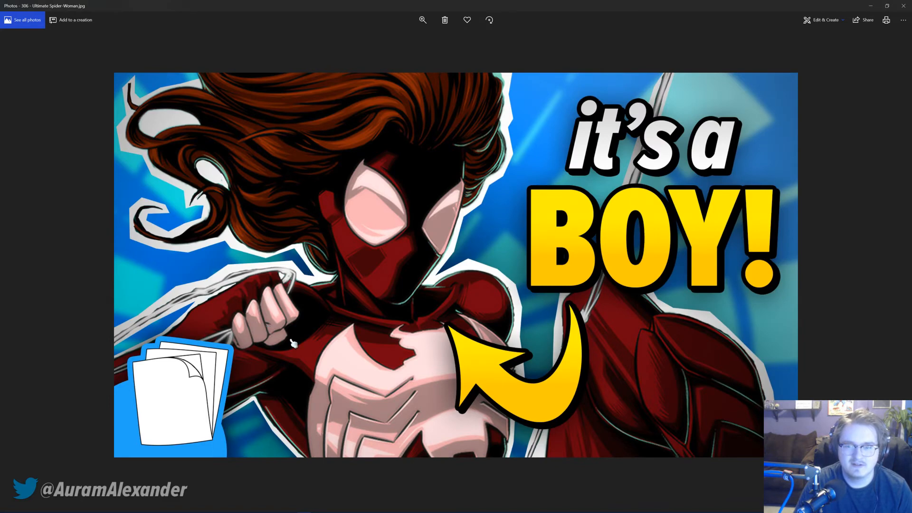
pyautogui.press('Left')
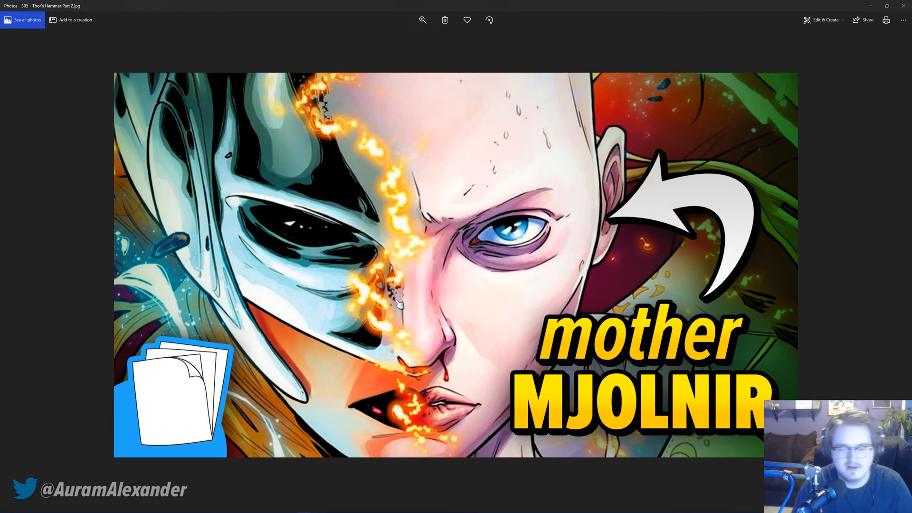
# Step: Check the Thanos Full Story design in Photoshop, and return to Photos to view Batgirl's "feminist FRAUD?" thumbnail
pyautogui.click(244, 507)
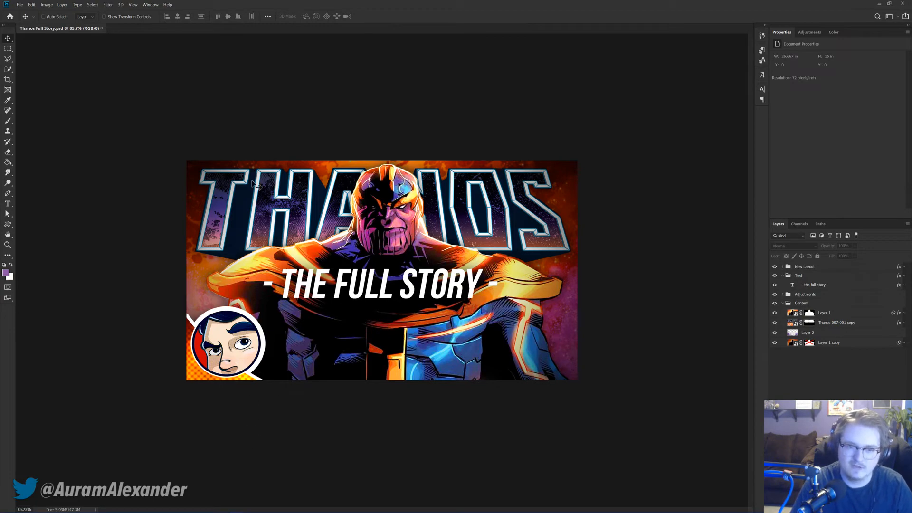
pyautogui.click(304, 507)
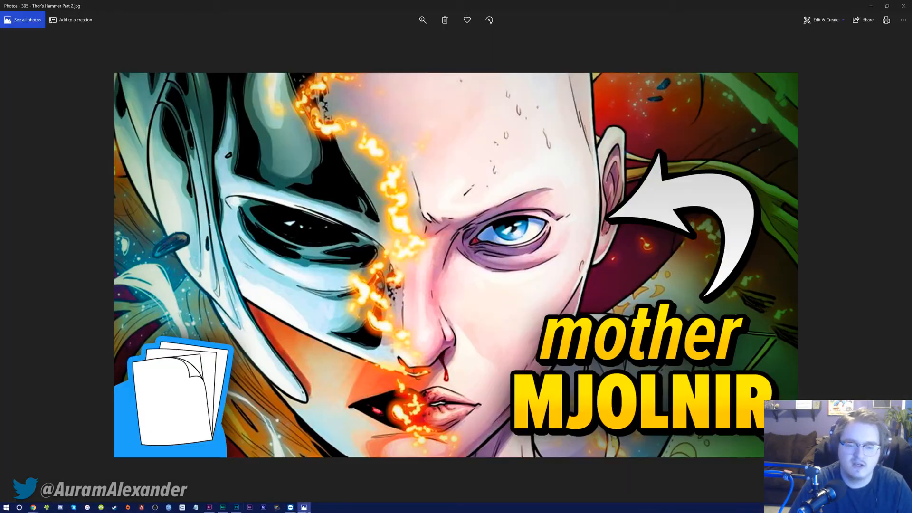
pyautogui.press('Right')
pyautogui.press('Right')
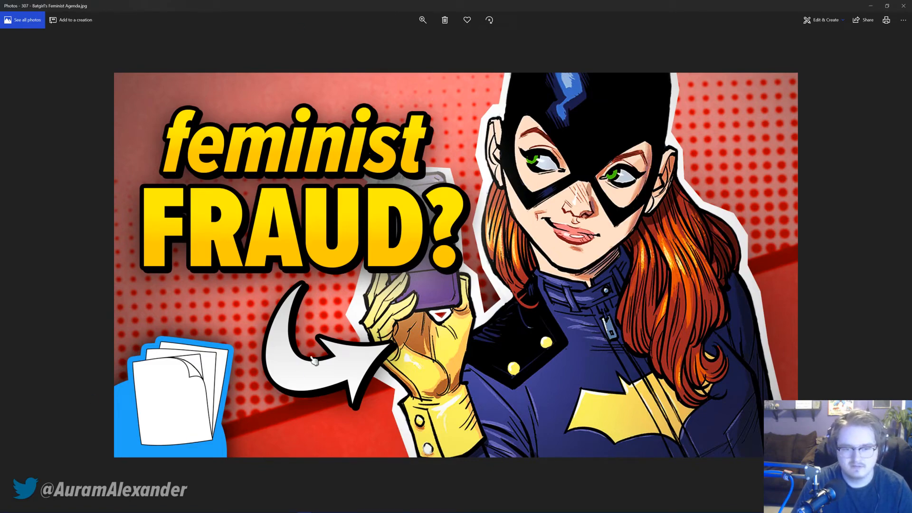
# Step: Compare the Wonder Woman "a HERO in her TIME" thumbnail with the preceding Batgirl and "it's a BOY!" Spider-Woman designs
pyautogui.press('Right')
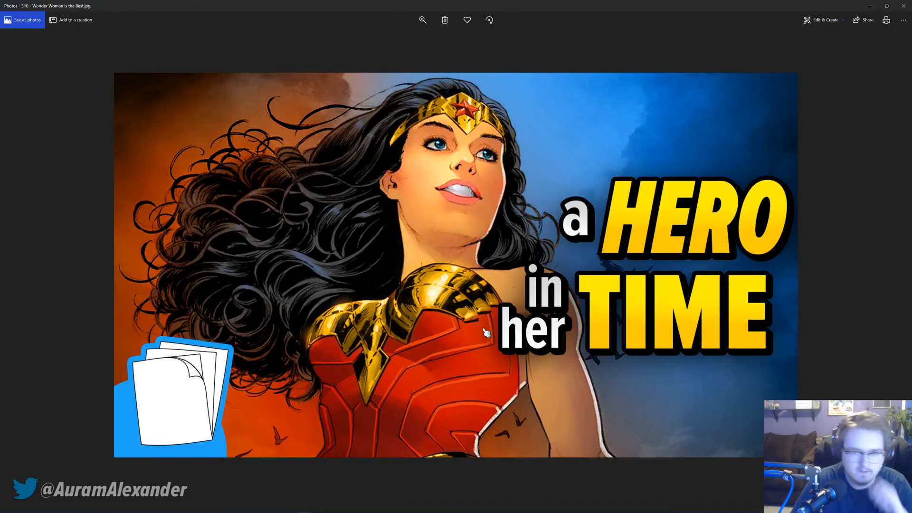
pyautogui.press('Right')
pyautogui.press('Left')
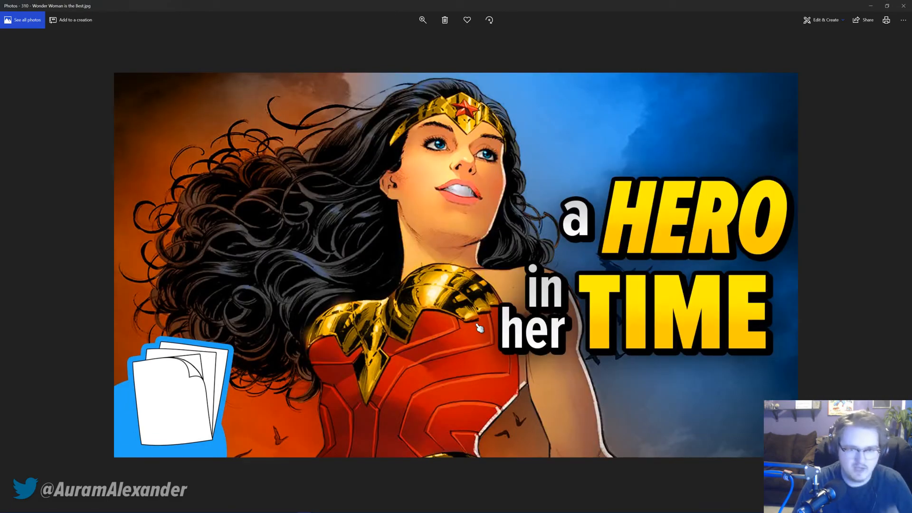
pyautogui.press('Left')
pyautogui.press('Left')
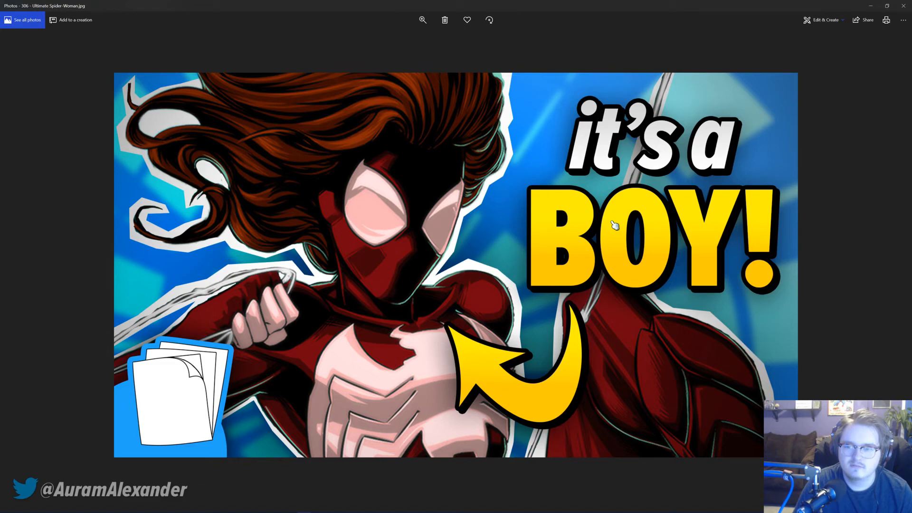
pyautogui.press('Right')
pyautogui.press('Right')
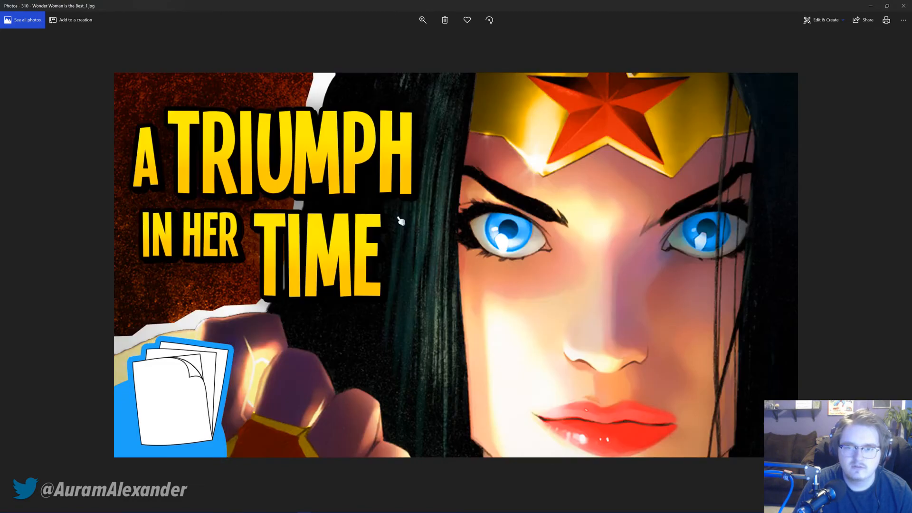
# Step: Compare the "A TRIUMPH IN HER TIME" close-up version with the mixed-case "a HERO in her TIME" Wonder Woman thumbnail
pyautogui.press('Left')
pyautogui.press('Right')
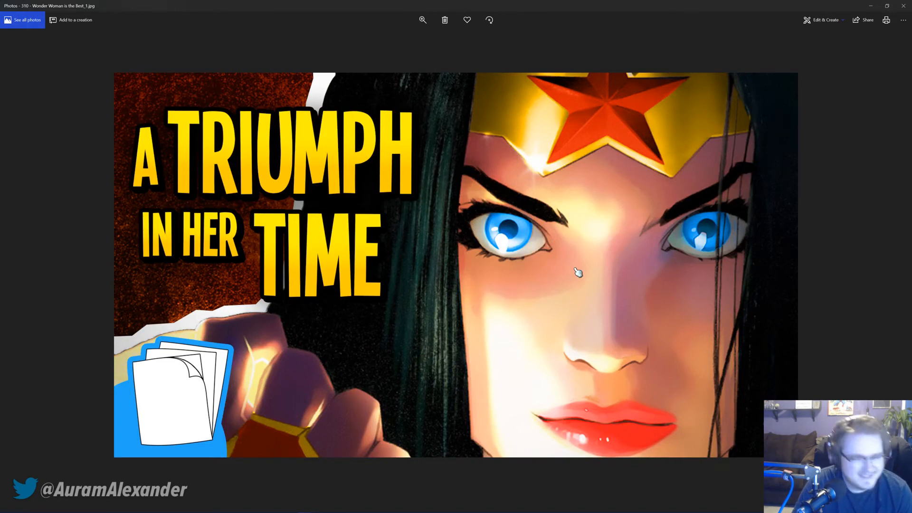
pyautogui.press('Left')
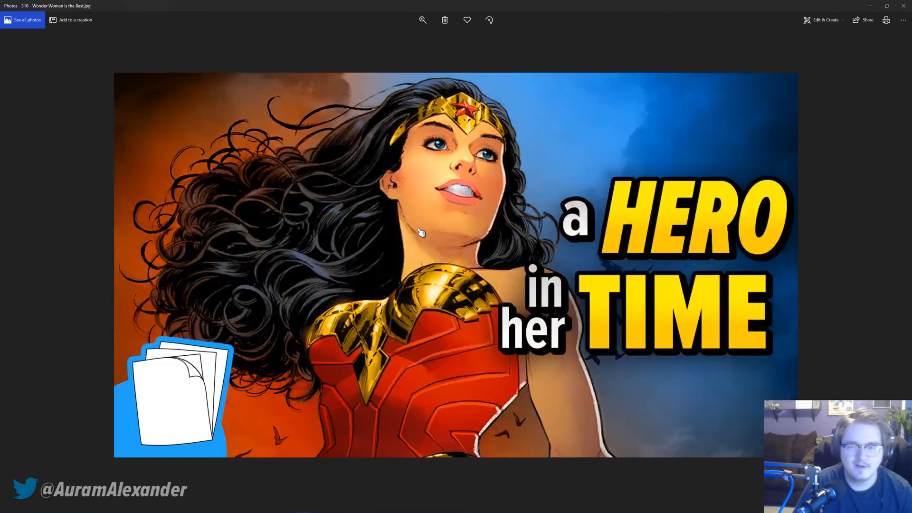
pyautogui.press('Right')
pyautogui.press('Left')
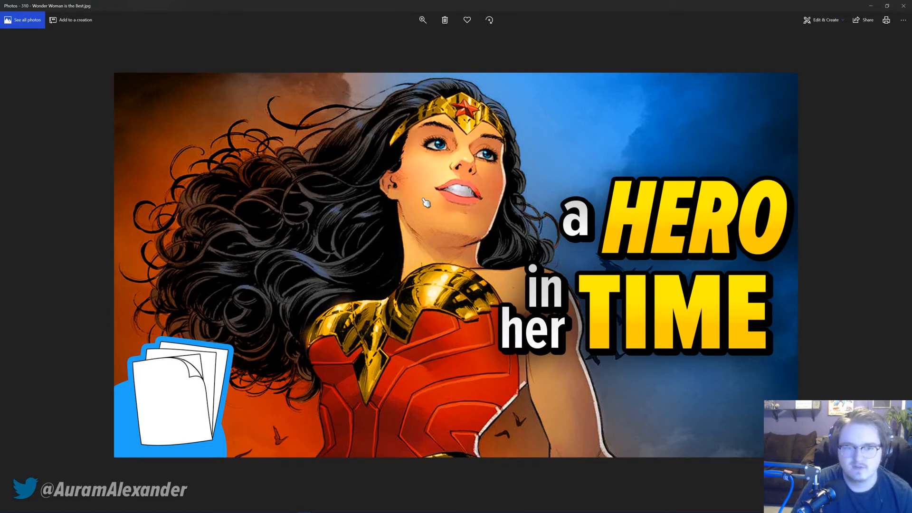
pyautogui.press('Right')
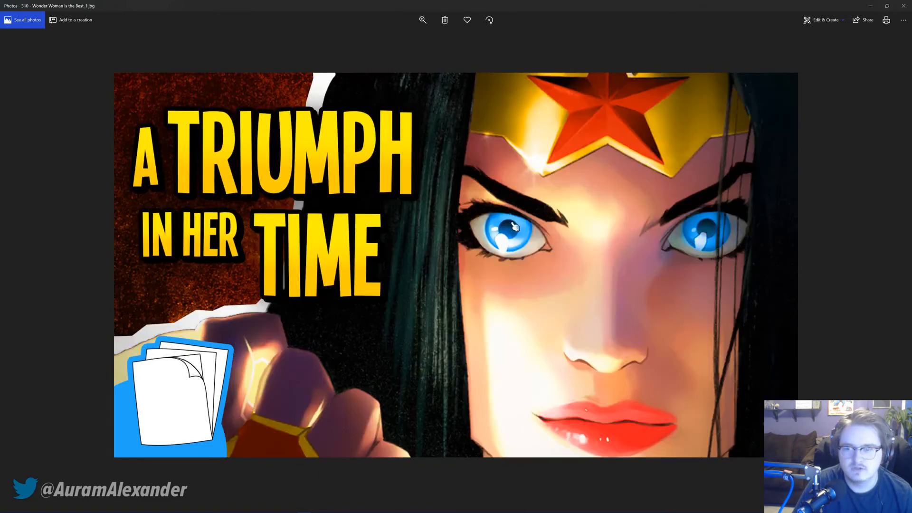
# Step: View the all-caps "A HERO IN HER TIME" Wonder Woman version and compare its lettering with the other two versions
pyautogui.press('Right')
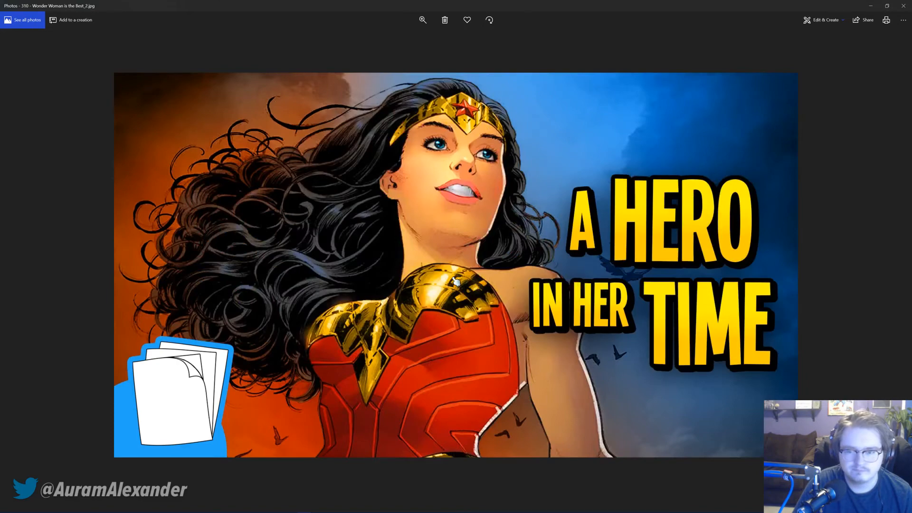
pyautogui.press('Left')
pyautogui.press('Left')
pyautogui.press('Right')
pyautogui.press('Right')
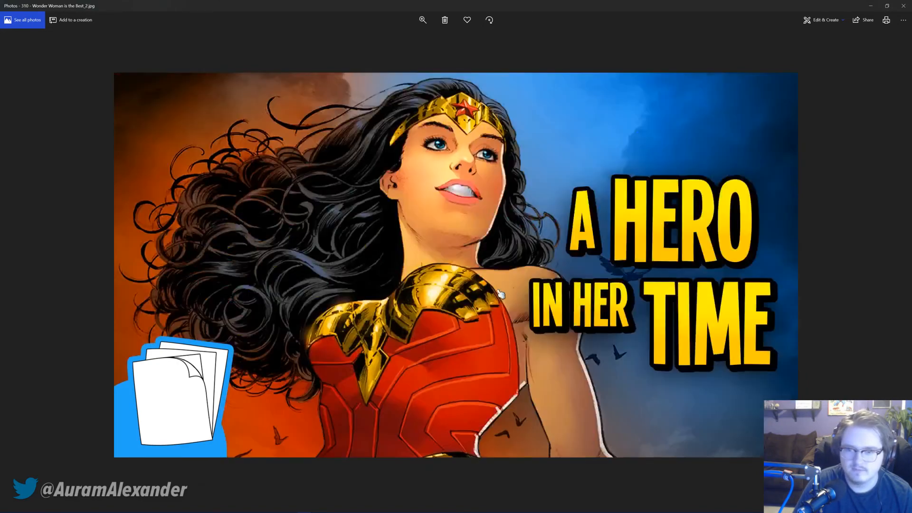
# Step: Move past the Wonder Woman versions to examine the Invincible Iron Man "THE FIVE NIGHTMARES" thumbnail and its neighbours
pyautogui.press('Right')
pyautogui.press('Right')
pyautogui.press('Right')
pyautogui.press('Left')
pyautogui.press('Left')
pyautogui.press('Right')
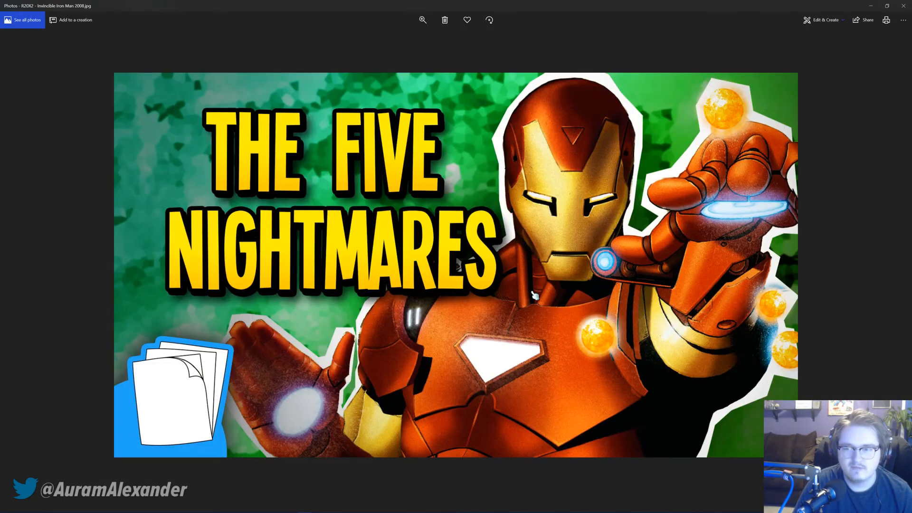
# Step: Review the blue-bordered thumbnails from "SAVE ME!" through "THEY'RE BACK!" to "THANOS WANTED!"
pyautogui.press('Right')
pyautogui.press('Right')
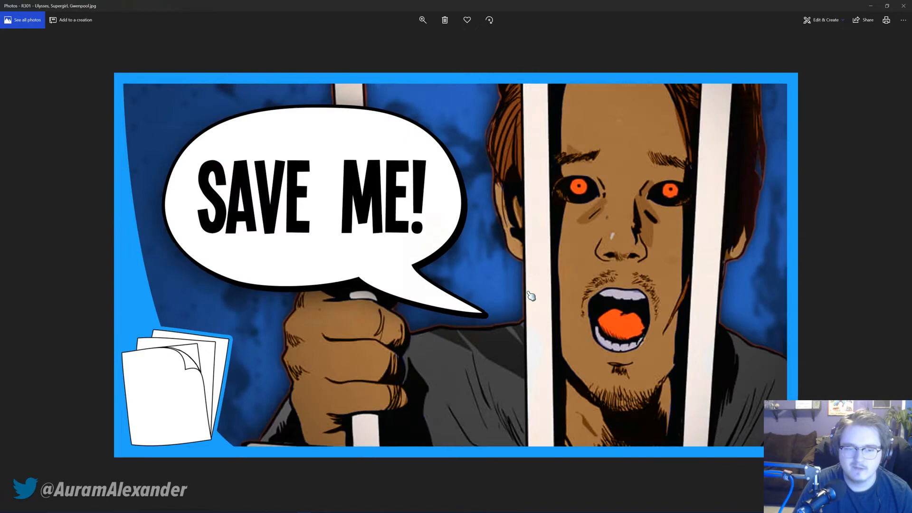
pyautogui.press('Right')
pyautogui.press('Right')
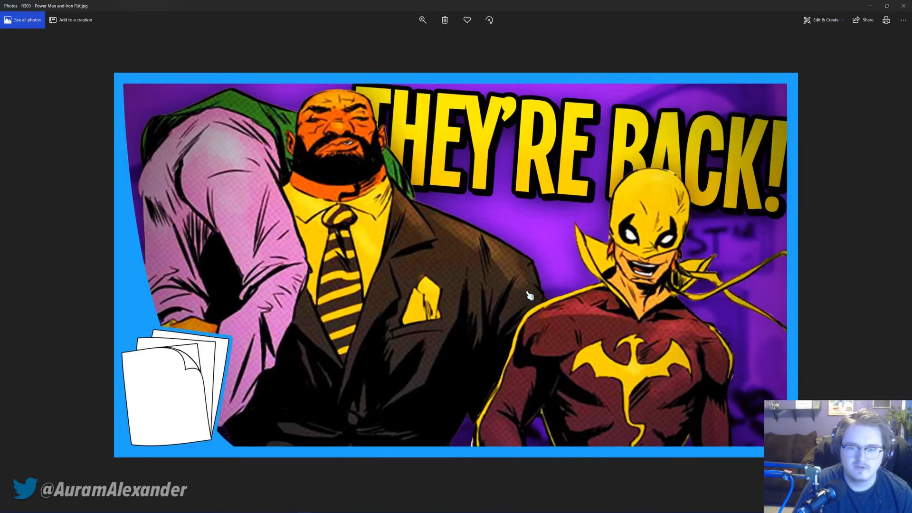
pyautogui.press('Right')
pyautogui.press('Right')
pyautogui.press('Right')
pyautogui.press('Right')
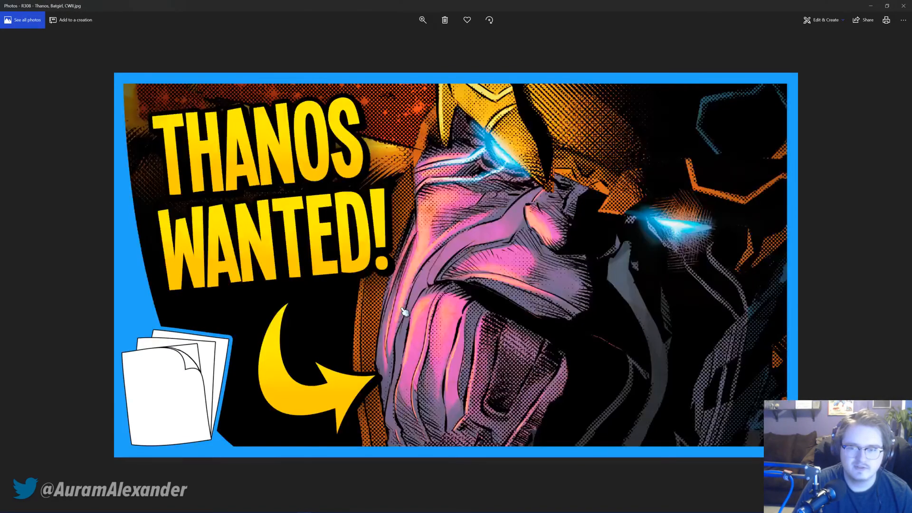
# Step: Continue to the Iron Fist "JUST OKAY" thumbnail and compare the larger corner logo with the "RAD NEW COSTUME!" Wolverine design
pyautogui.press('Right')
pyautogui.press('Right')
pyautogui.press('Right')
pyautogui.press('Right')
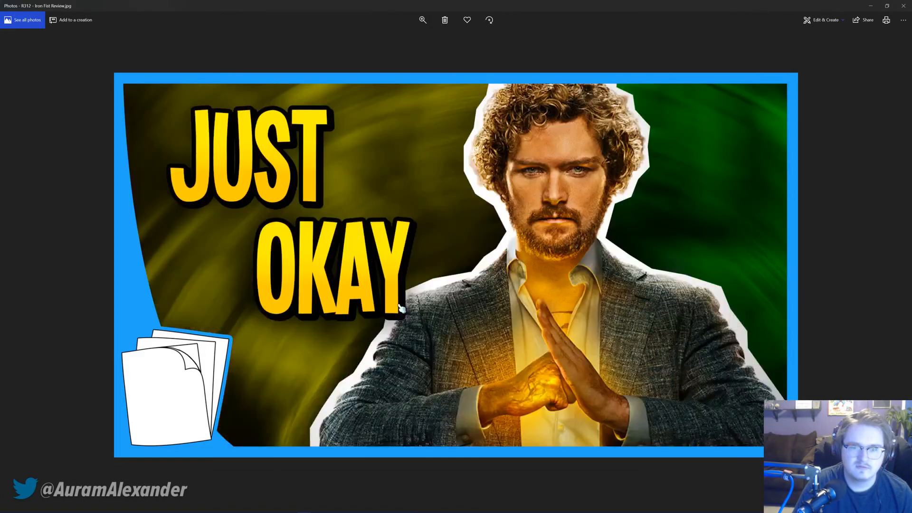
pyautogui.press('Left')
pyautogui.press('Left')
pyautogui.press('Right')
pyautogui.press('Left')
pyautogui.press('Right')
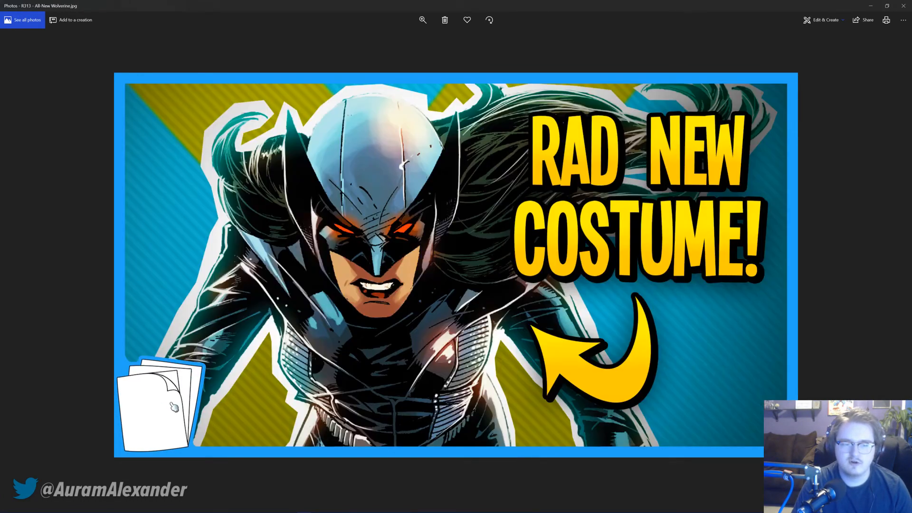
pyautogui.press('Left')
pyautogui.press('Right')
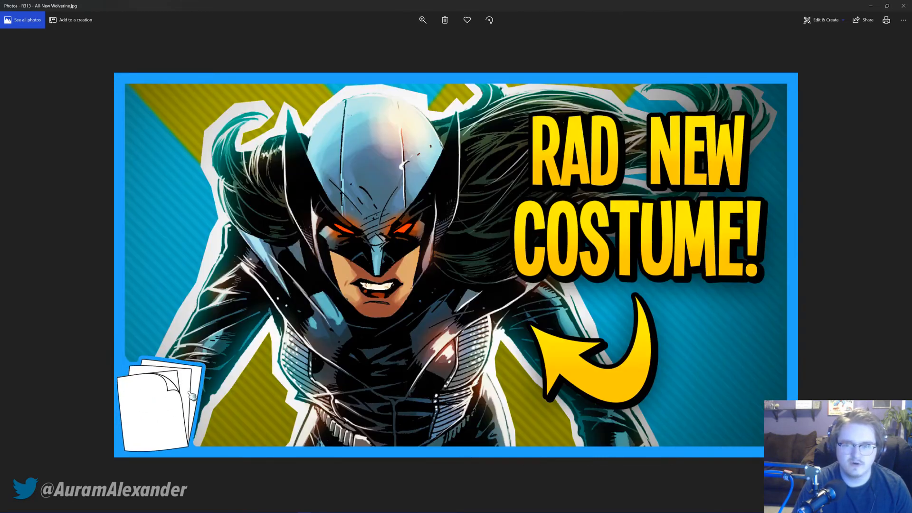
# Step: View the borderless Guardians Vol 2 "IT'S A GOOD!" and Jean Grey "NEW LOOK!" thumbnails
pyautogui.press('Right')
pyautogui.press('Right')
pyautogui.press('Right')
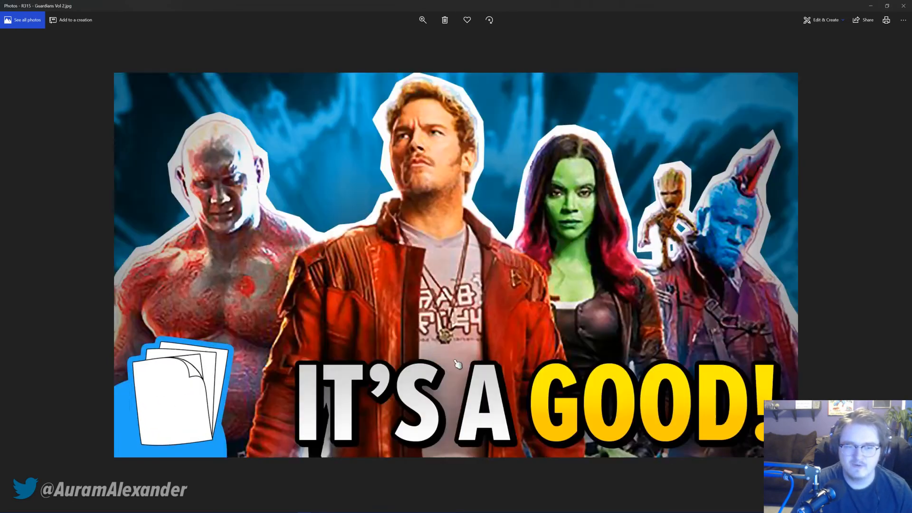
pyautogui.press('Left')
pyautogui.press('Right')
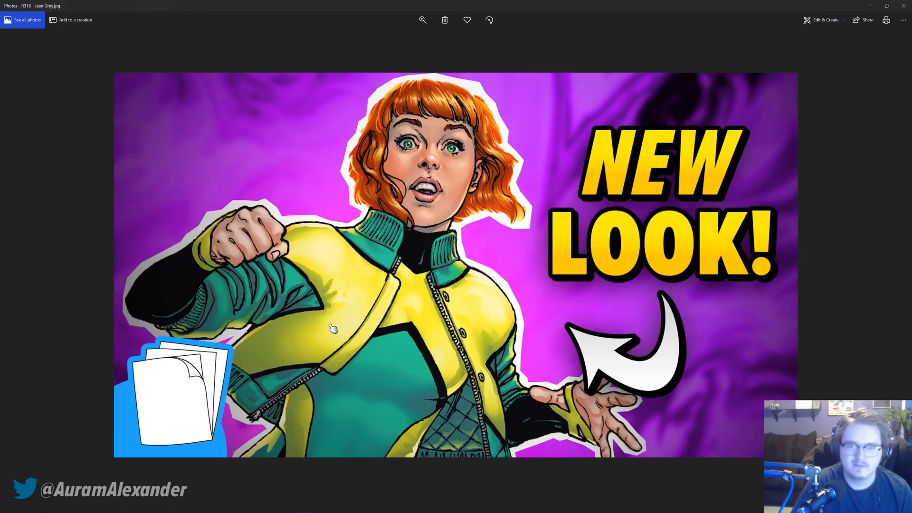
# Step: Continue through the Wonder Woman Review thumbnail to the Ragnarok "it's great!" design, and close that image series
pyautogui.press('Right')
pyautogui.press('Right')
pyautogui.press('Left')
pyautogui.press('Right')
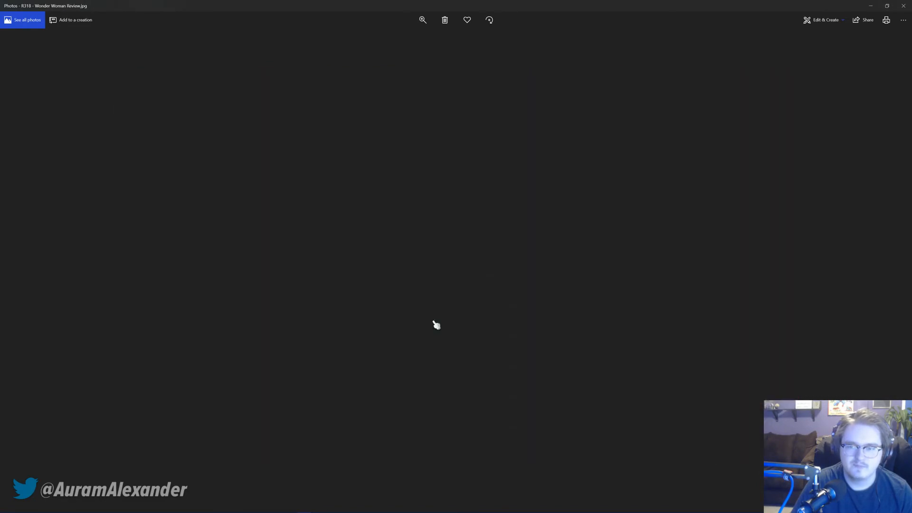
pyautogui.press('Right')
pyautogui.press('Left')
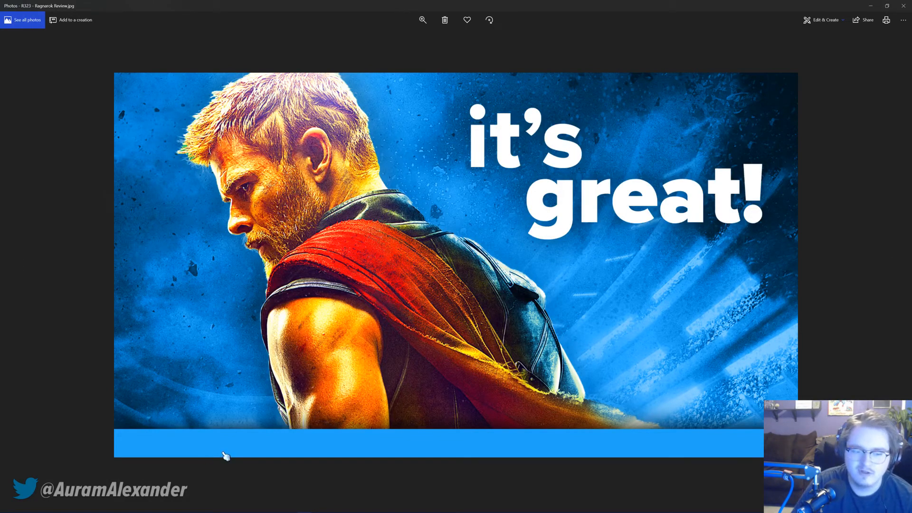
pyautogui.click(905, 5)
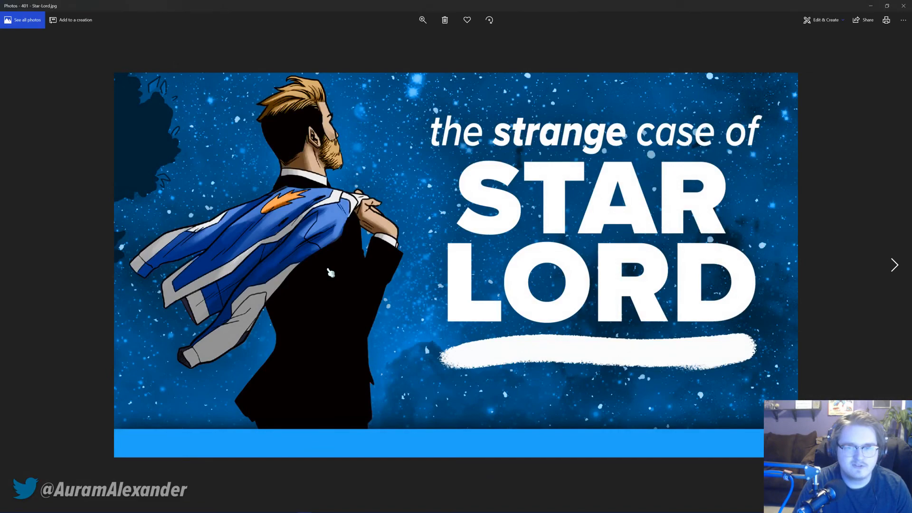
# Step: Compare the Star-Lord, Kite Man and first Earth-65 thumbnails with the solid blue bar along the bottom edge
pyautogui.press('Right')
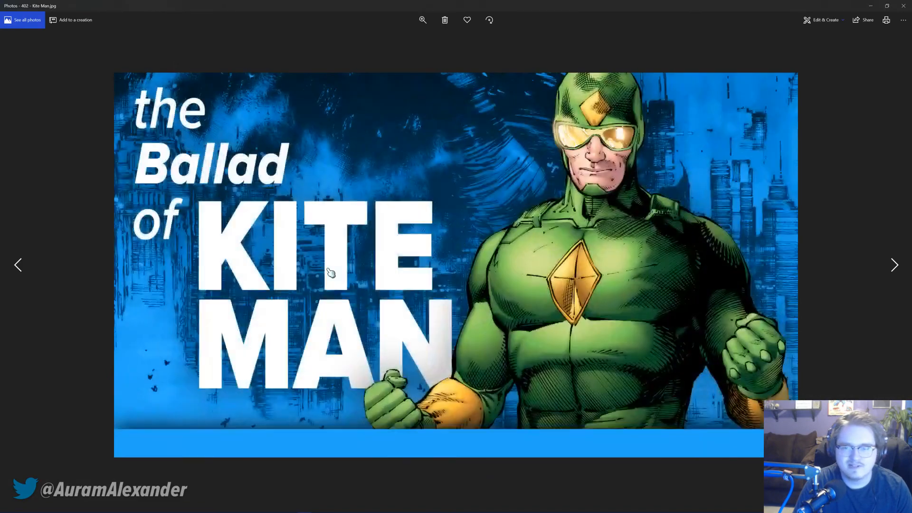
pyautogui.press('Right')
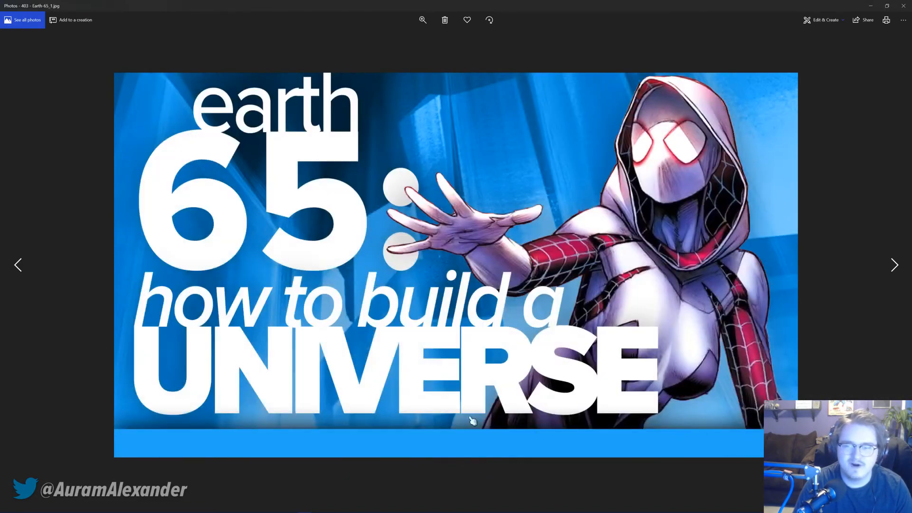
pyautogui.press('Left')
pyautogui.press('Left')
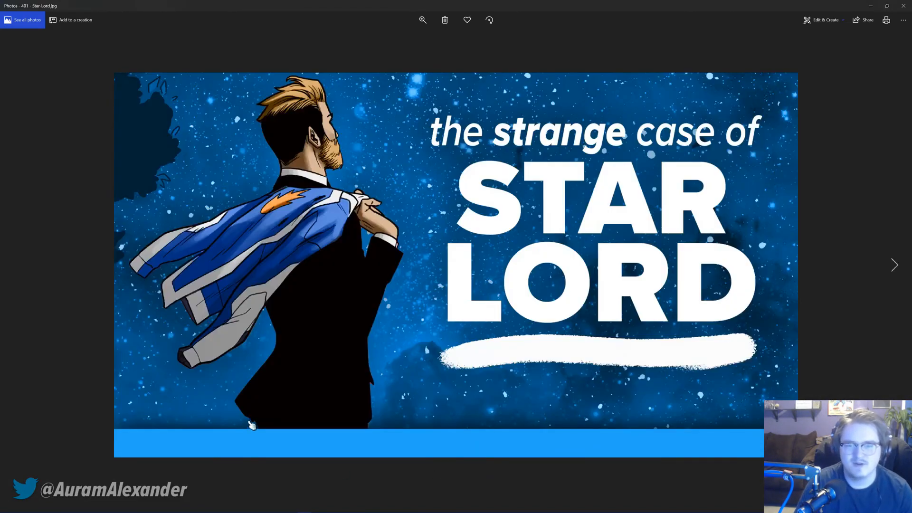
pyautogui.press('Right')
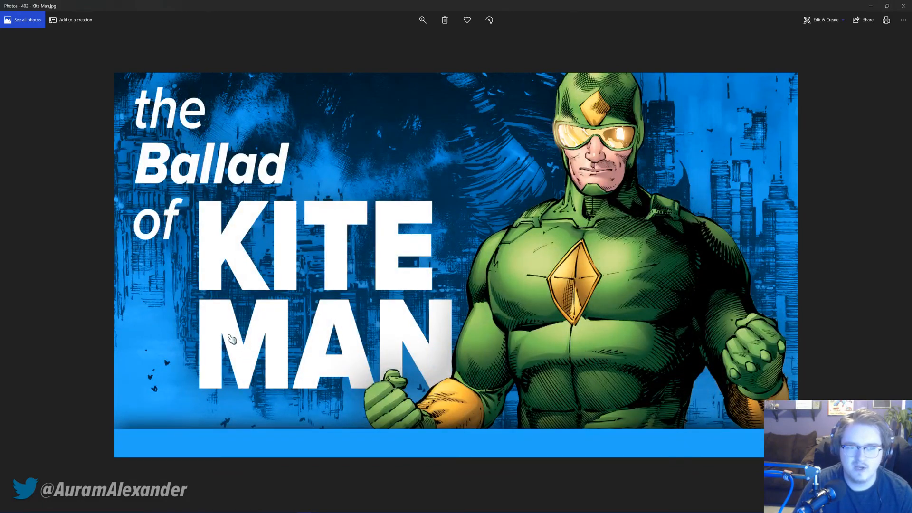
# Step: Compare the alternate Earth-65 "how to build a UNIVERSE" thumbnails, and continue to the "MANIAC" design
pyautogui.press('Right')
pyautogui.press('Right')
pyautogui.press('Right')
pyautogui.press('Left')
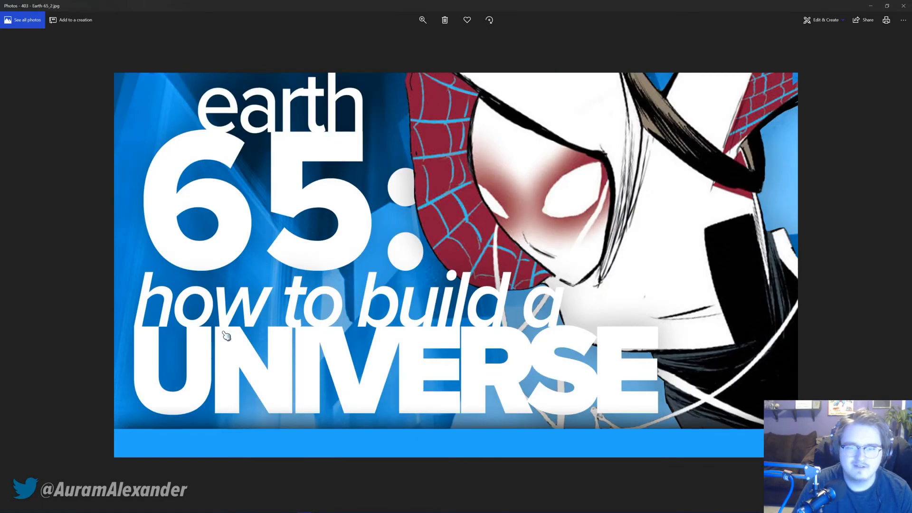
pyautogui.press('Right')
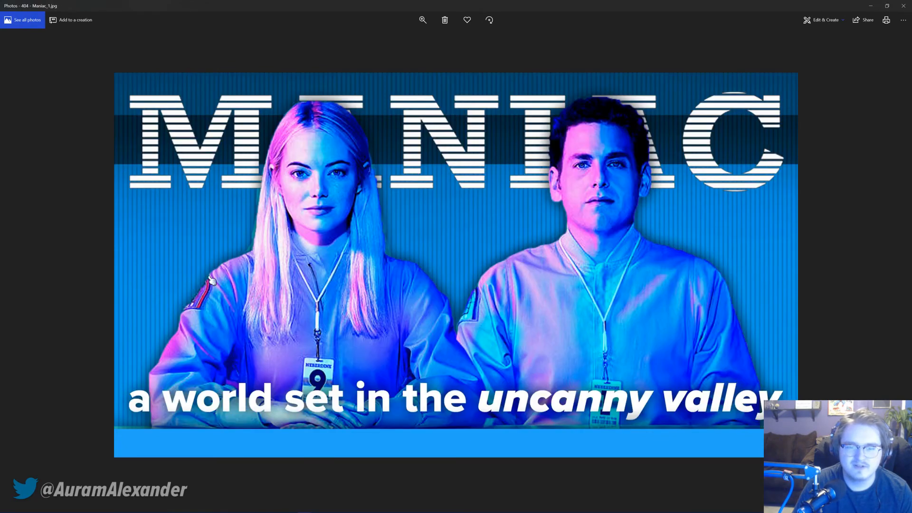
# Step: View the thumbnails following "MANIAC", including "the fatal flaw of the SOULS GENRE" and Batman #50's "Shame on you."
pyautogui.press('Right')
pyautogui.press('Right')
pyautogui.press('Right')
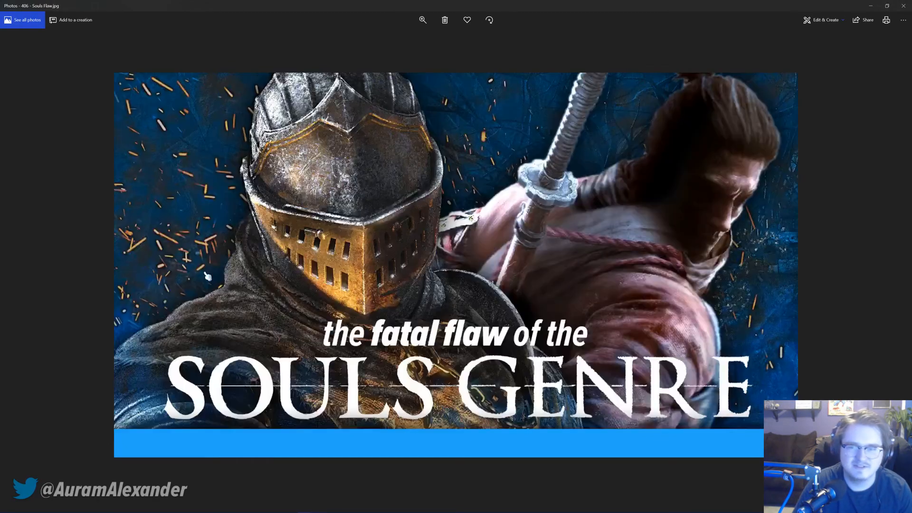
pyautogui.press('Right')
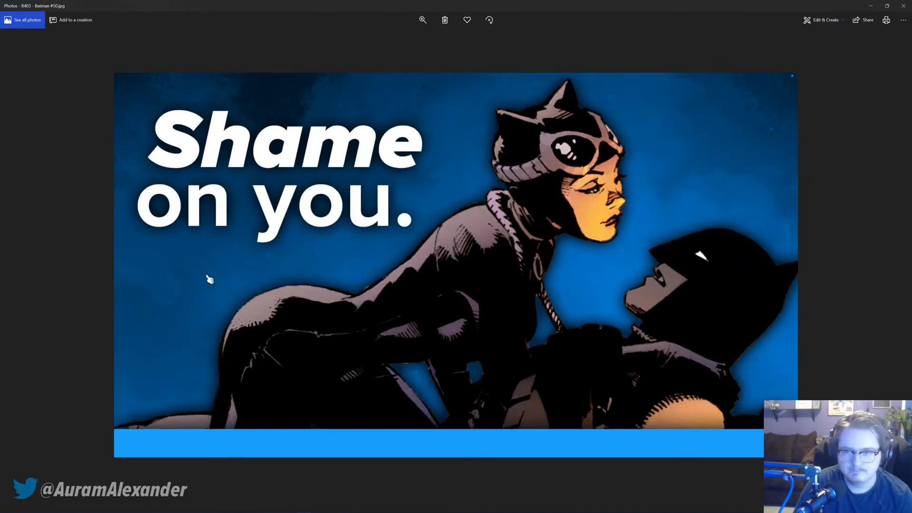
# Step: Review the remaining blue-bar thumbnails through "TOO MUCH SPIDER-MAN" to Captain Marvel's "SO GOOD!"
pyautogui.press('Right')
pyautogui.press('Right')
pyautogui.press('Right')
pyautogui.press('Right')
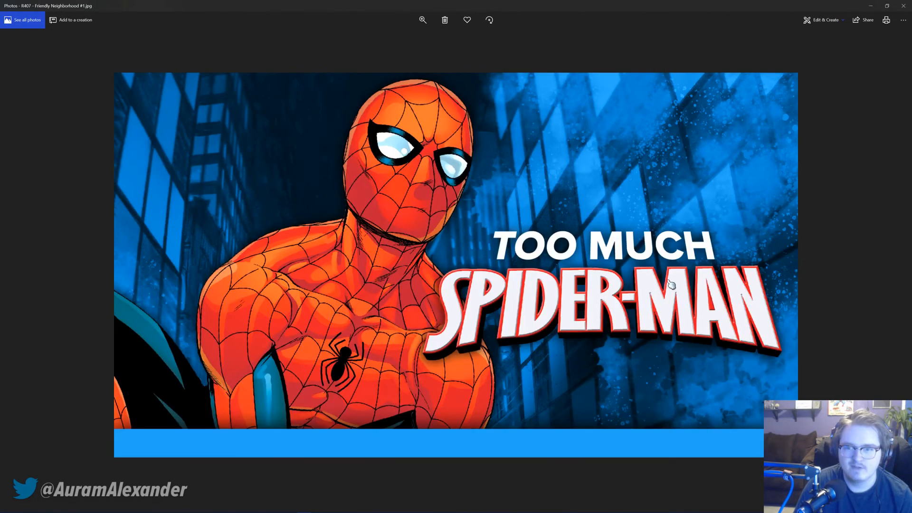
pyautogui.press('Right')
pyautogui.press('Right')
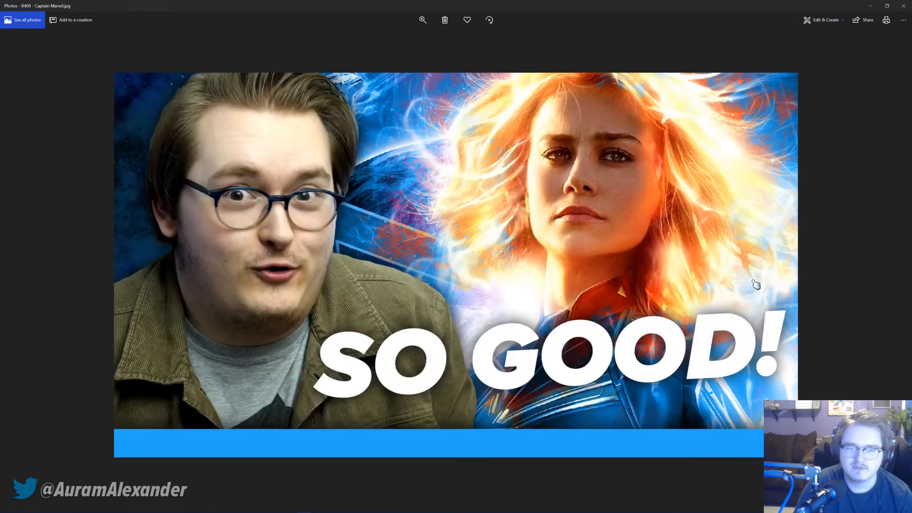
# Step: Leave Photos for Photoshop and close the 401 - Star-Lord.psd and Thanos Full Story.psd documents
pyautogui.click(904, 5)
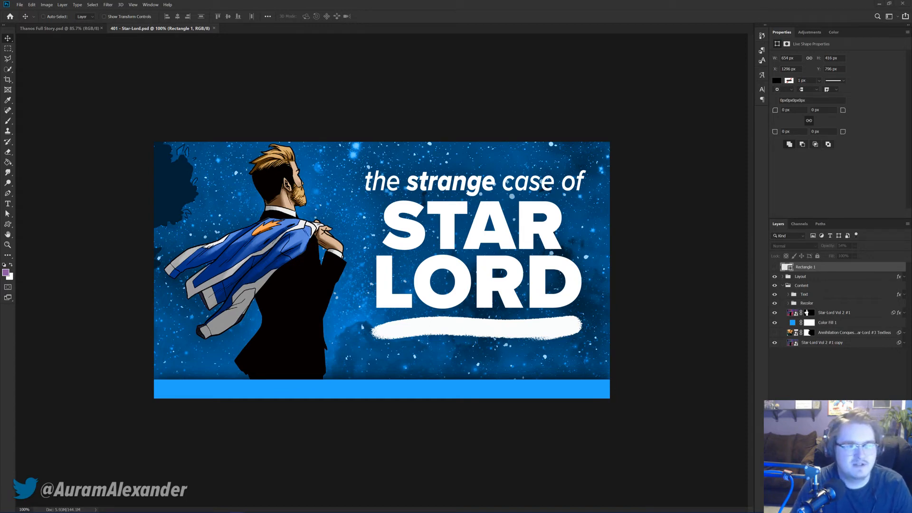
pyautogui.click(215, 28)
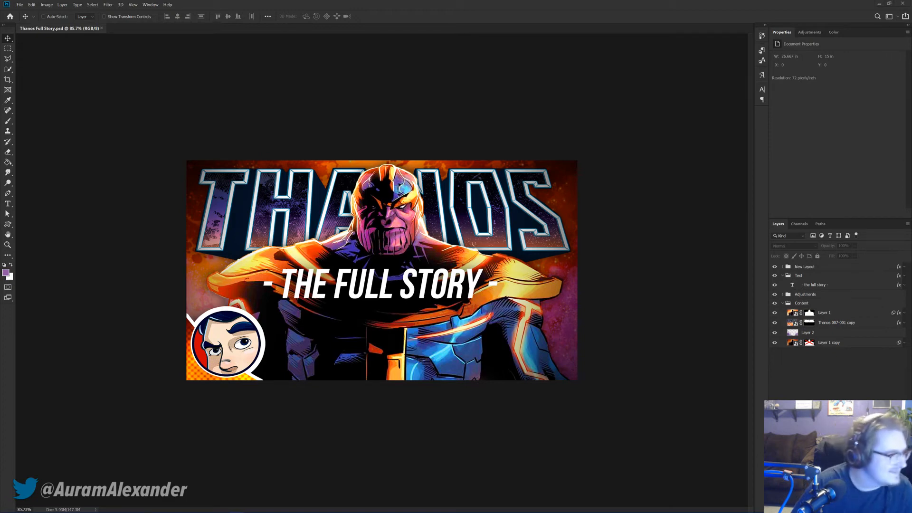
pyautogui.click(102, 29)
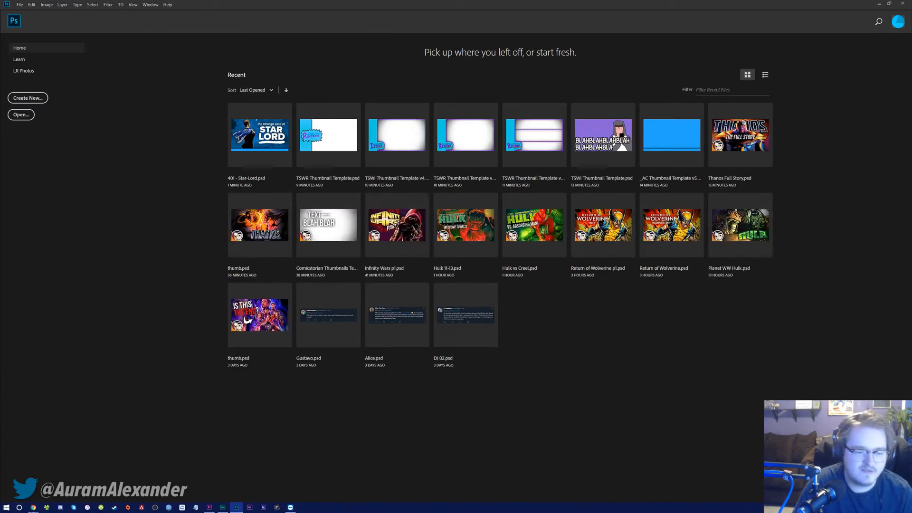
# Step: Switch to Chrome, open the bookmarked Vector Magic site, and upload image0.jpg from Downloads for vectorizing
pyautogui.moveTo(33, 508)
pyautogui.click(143, 469)
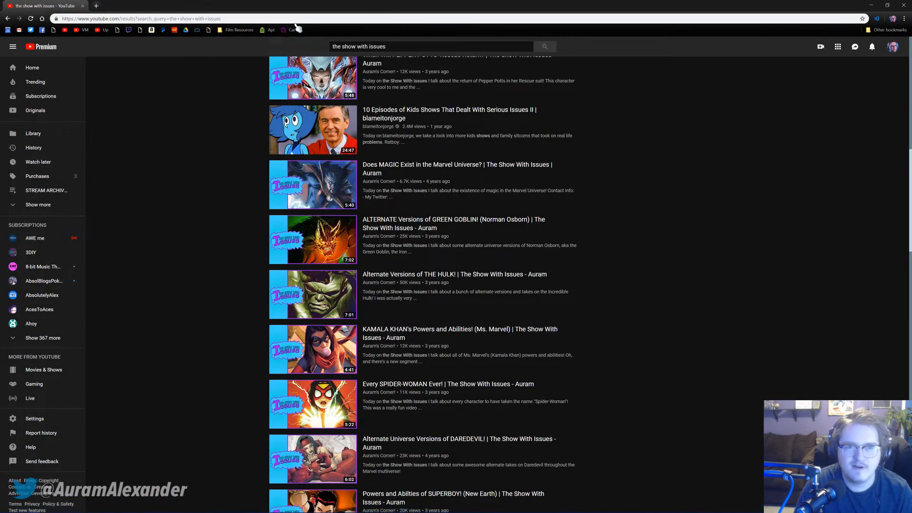
pyautogui.click(245, 30)
pyautogui.click(272, 209)
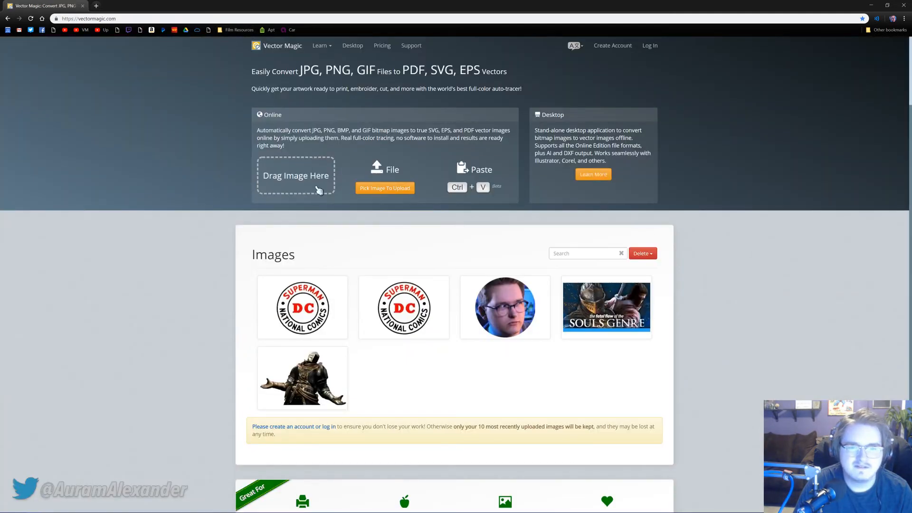
pyautogui.click(385, 190)
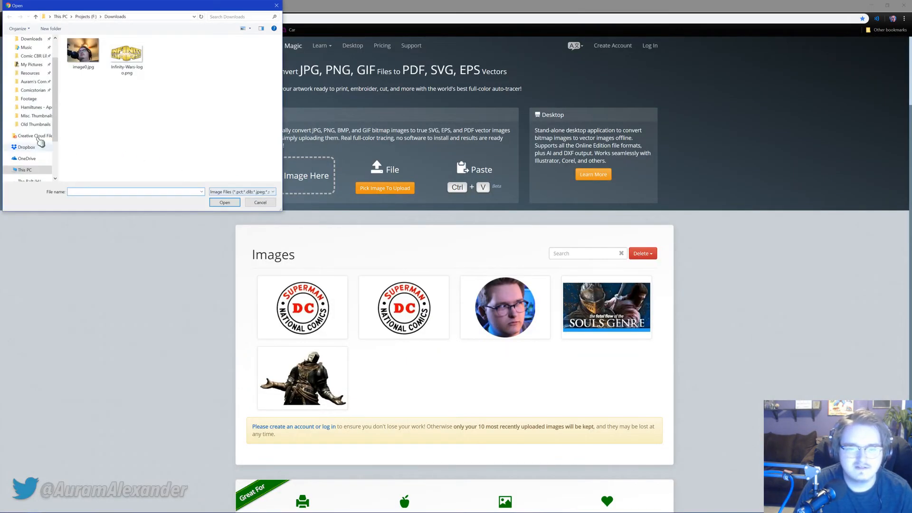
pyautogui.doubleClick(84, 51)
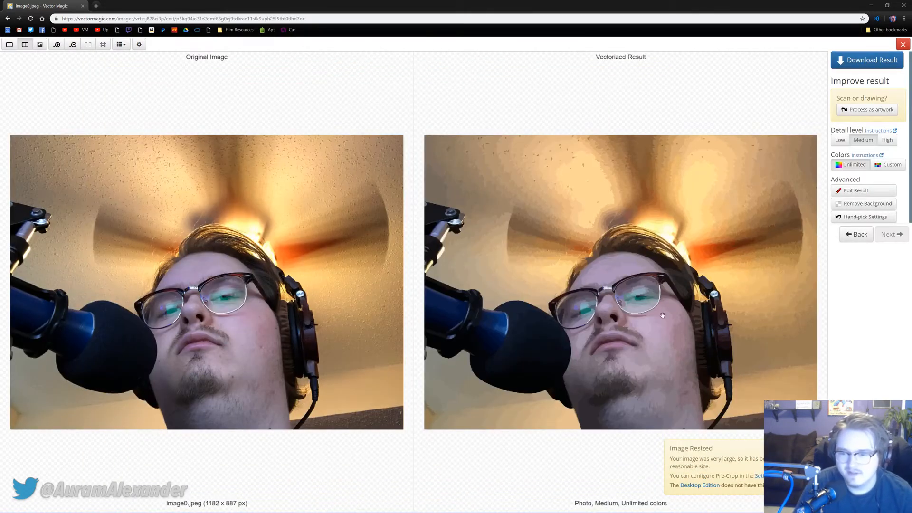
# Step: Compare the facial detail of the original photo with its vectorized result up close, and close the result
pyautogui.scroll(4, 622, 332)
pyautogui.scroll(4, 632, 323)
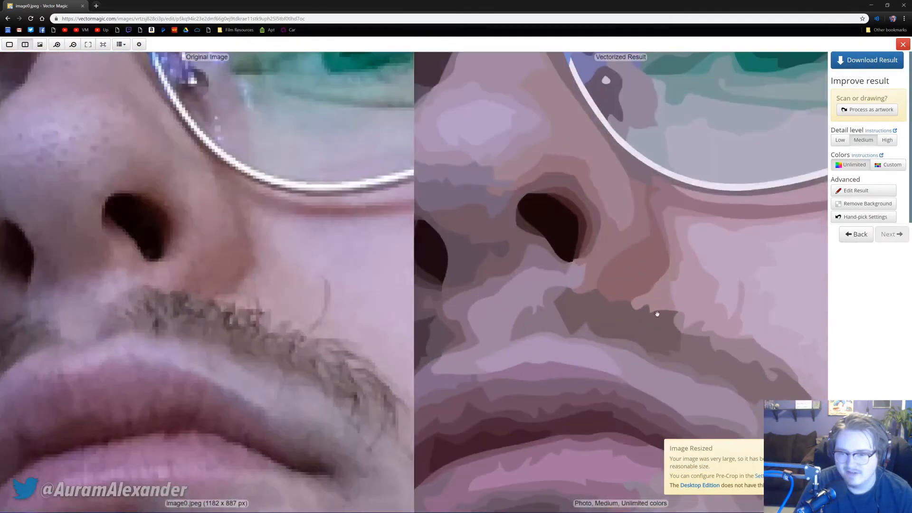
pyautogui.scroll(2, 675, 247)
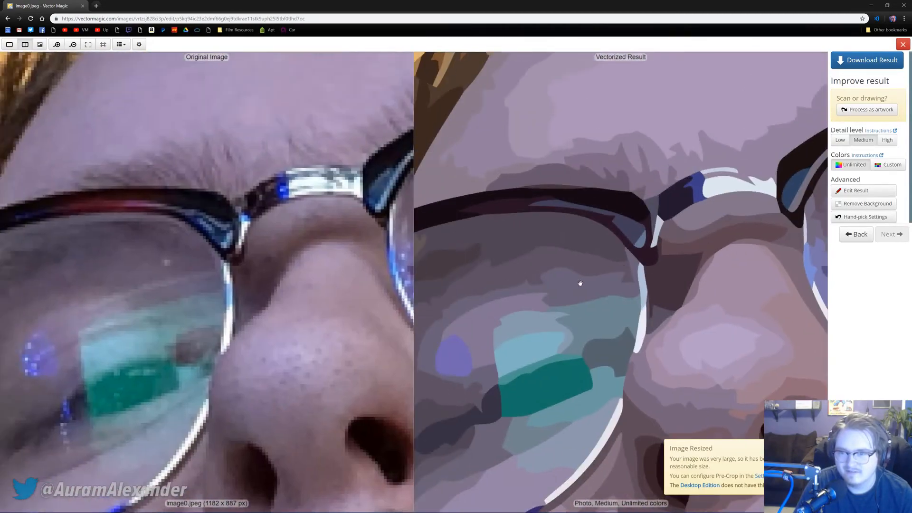
pyautogui.scroll(2, 580, 284)
pyautogui.scroll(-1, 584, 320)
pyautogui.scroll(-10, 575, 293)
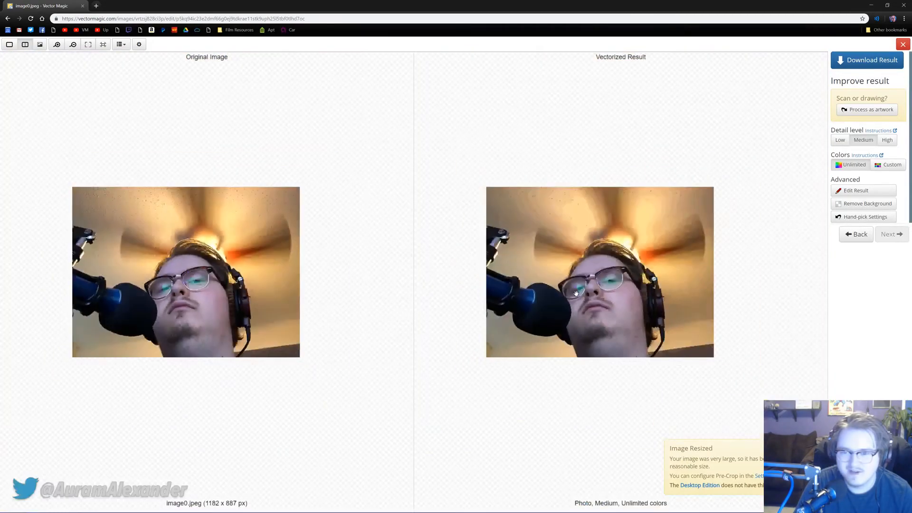
pyautogui.scroll(8, 599, 299)
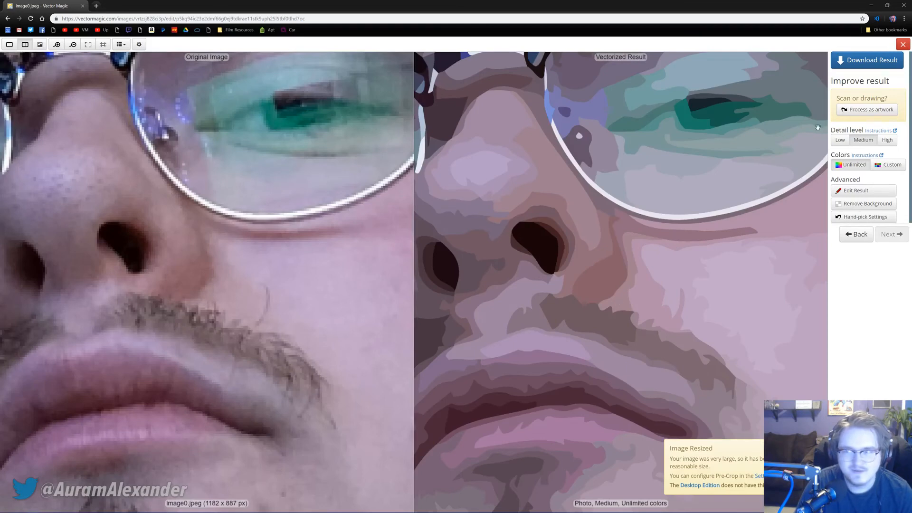
pyautogui.click(903, 45)
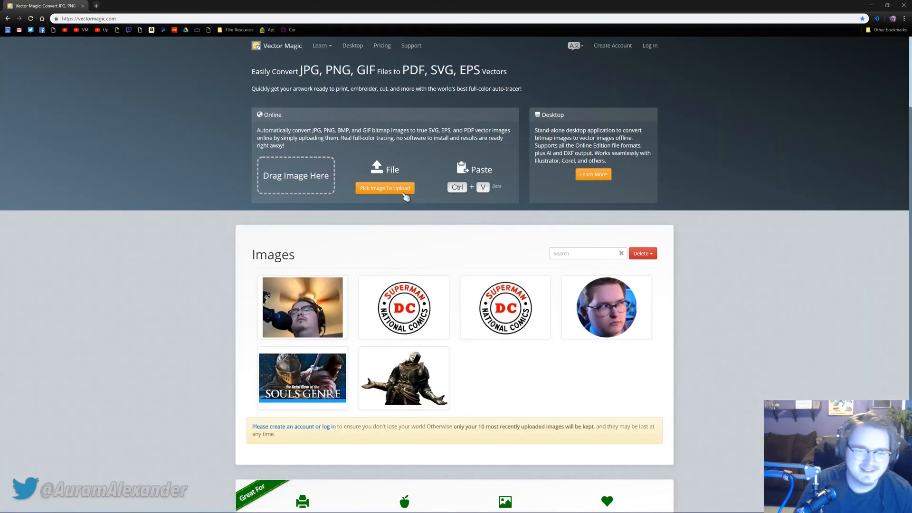
# Step: Open the first Superman DC National Comics logo and compare its original pixelated edges with the vectorized version
pyautogui.moveTo(417, 326)
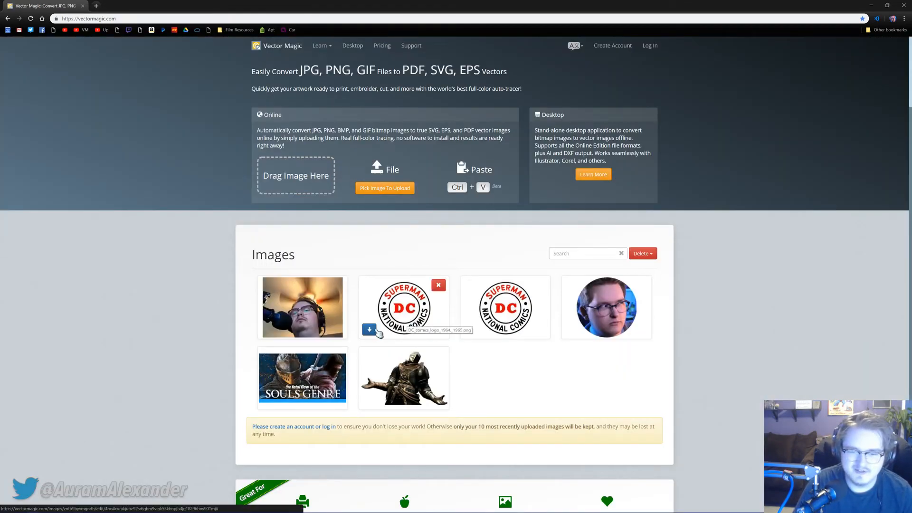
pyautogui.click(381, 294)
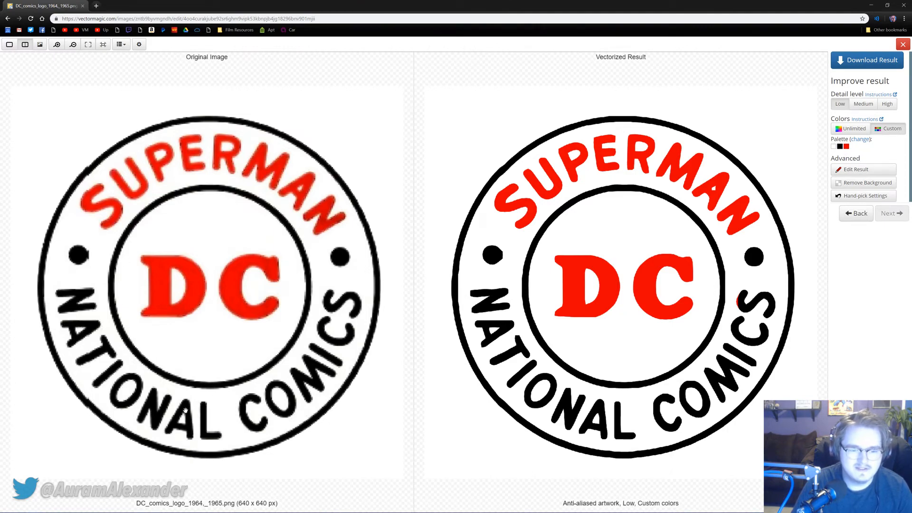
pyautogui.scroll(5, 537, 286)
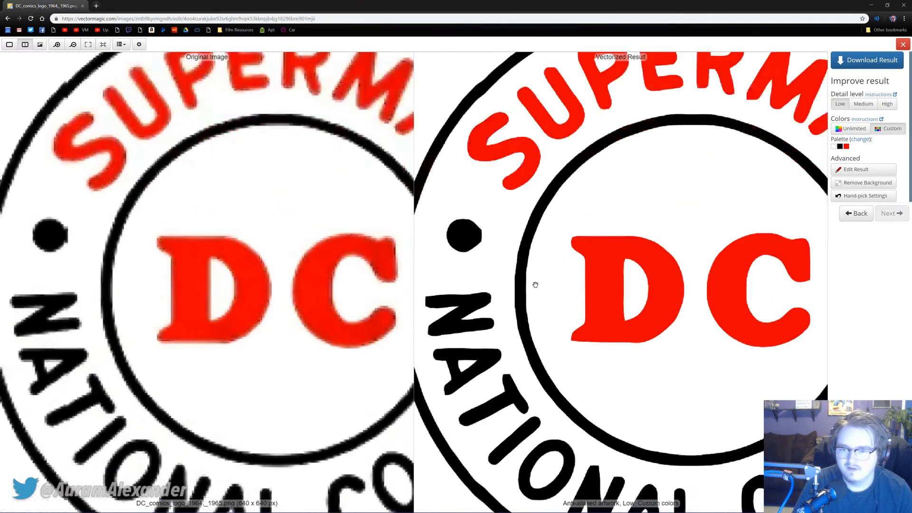
pyautogui.scroll(-3, 536, 285)
pyautogui.scroll(-4, 536, 285)
pyautogui.scroll(8, 620, 309)
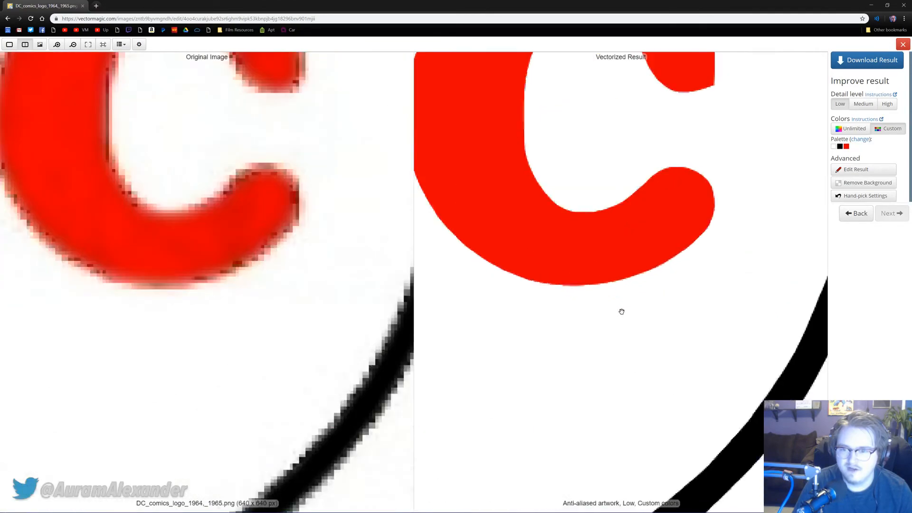
pyautogui.scroll(-2, 612, 333)
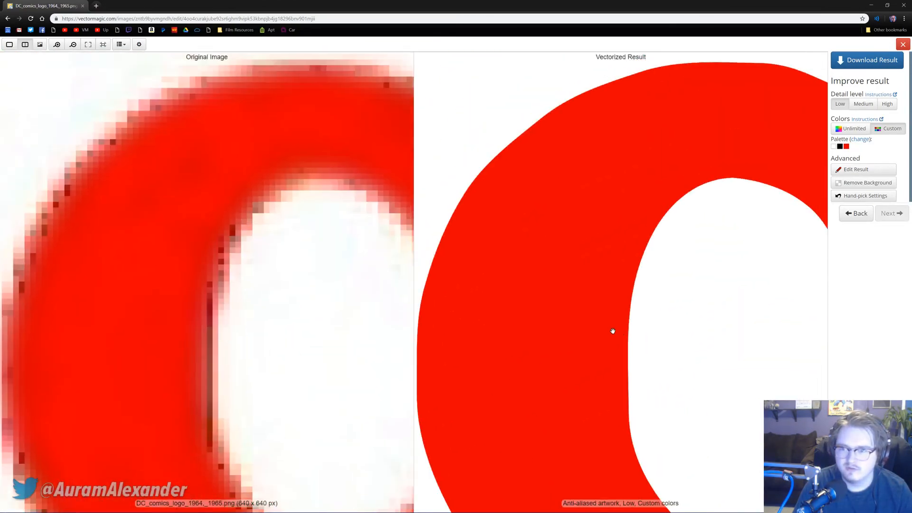
pyautogui.scroll(-6, 611, 330)
pyautogui.scroll(-3, 545, 285)
pyautogui.scroll(2, 403, 163)
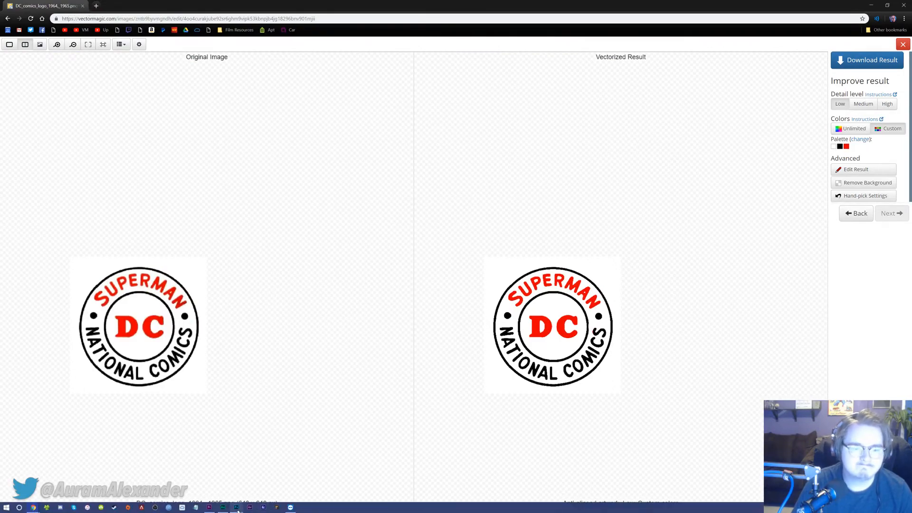
# Step: Switch to Photoshop, open Comicstorian Thumbnails Template v2.psd from the recent files, and close it again
pyautogui.click(210, 507)
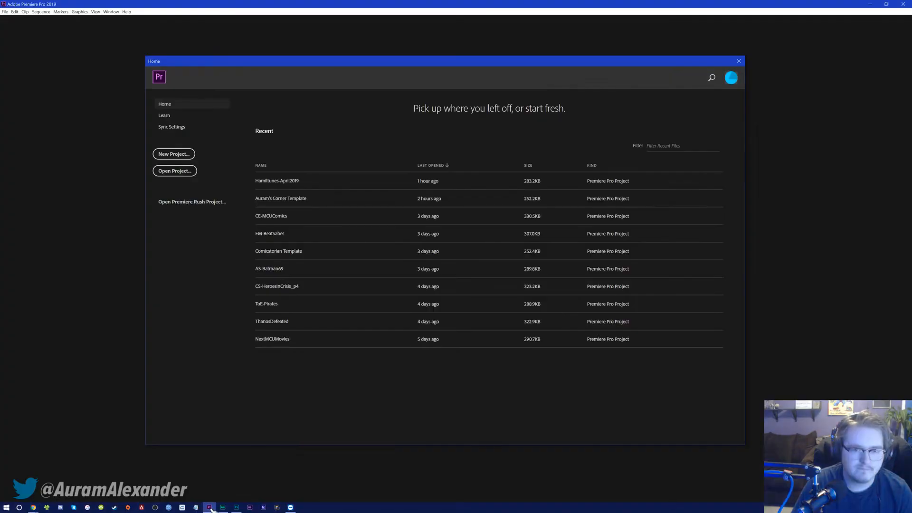
pyautogui.click(235, 508)
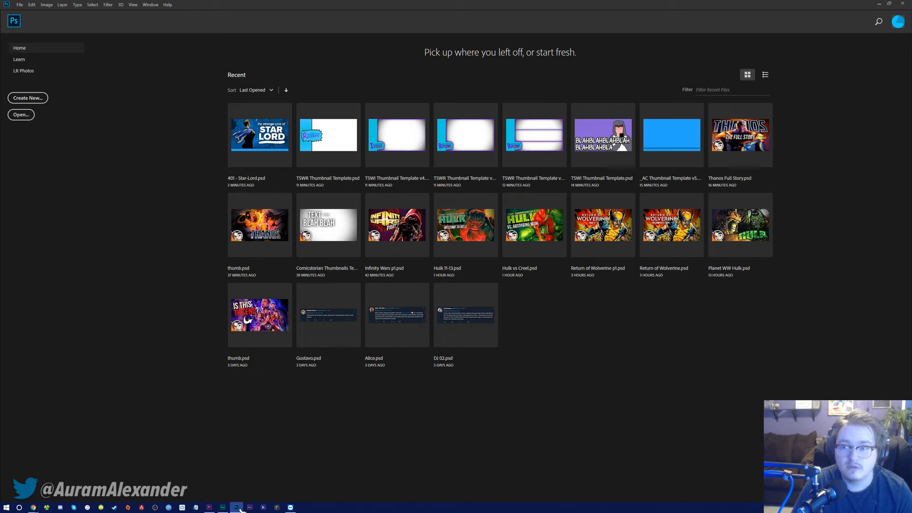
pyautogui.click(209, 507)
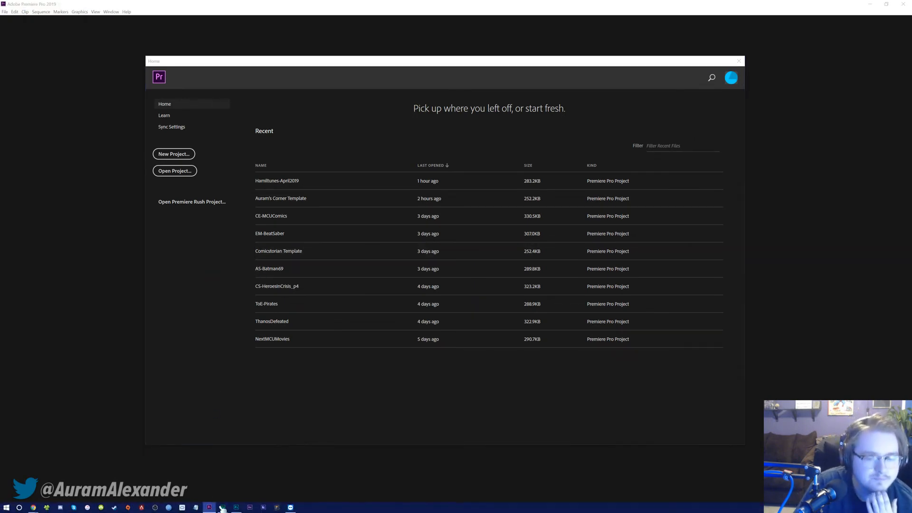
pyautogui.click(224, 508)
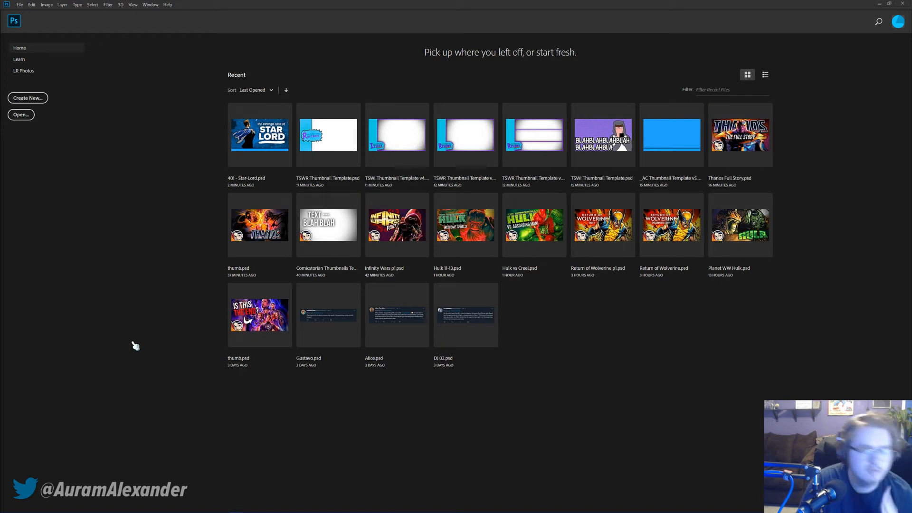
pyautogui.click(314, 220)
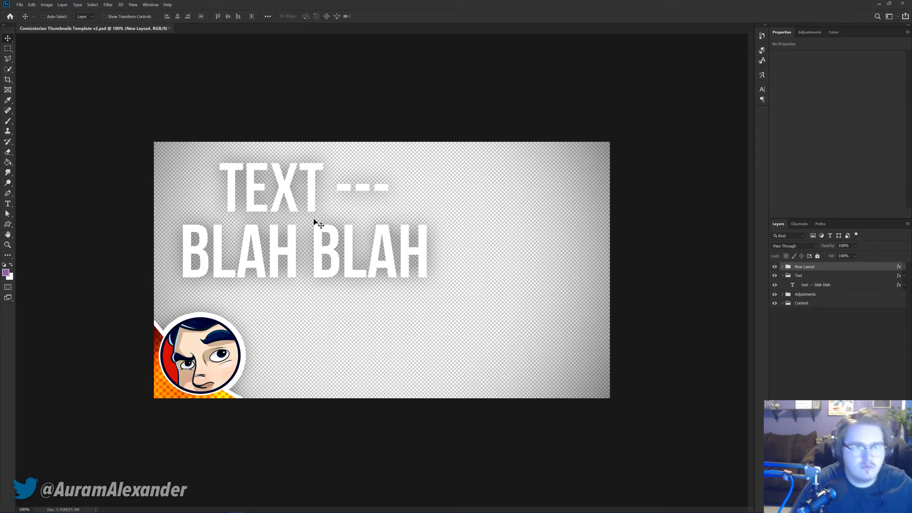
pyautogui.click(169, 29)
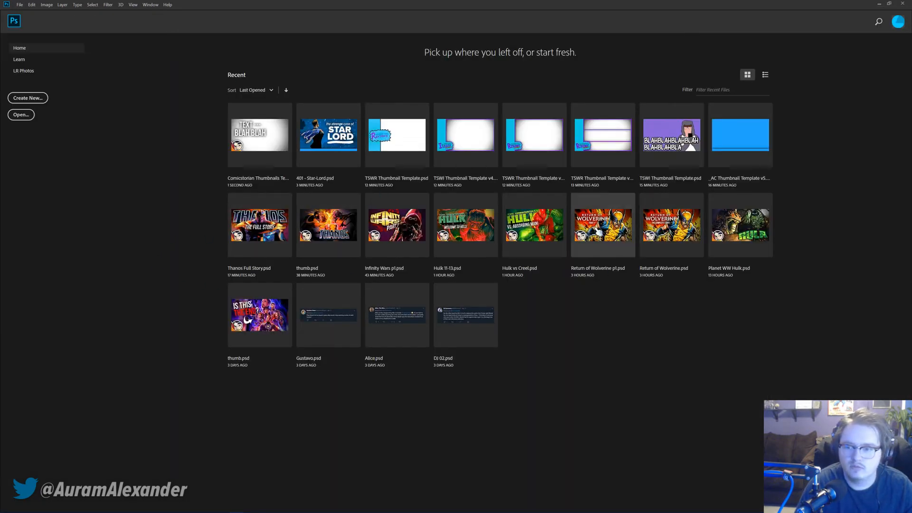
# Step: Open Return of Wolverine p1.psd and save it as Return of Wolverine p2 in the Misc. Thumbnails folder
pyautogui.click(601, 227)
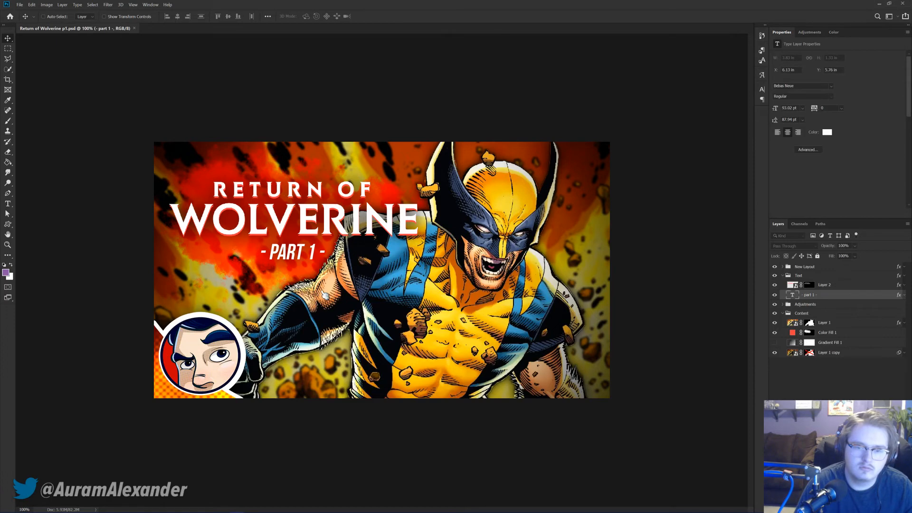
pyautogui.hotkey('ctrl', 'shift', 's')
pyautogui.click(107, 176)
pyautogui.press('BackSpace')
pyautogui.press('BackSpace')
pyautogui.press('BackSpace')
pyautogui.press('BackSpace')
pyautogui.press('BackSpace')
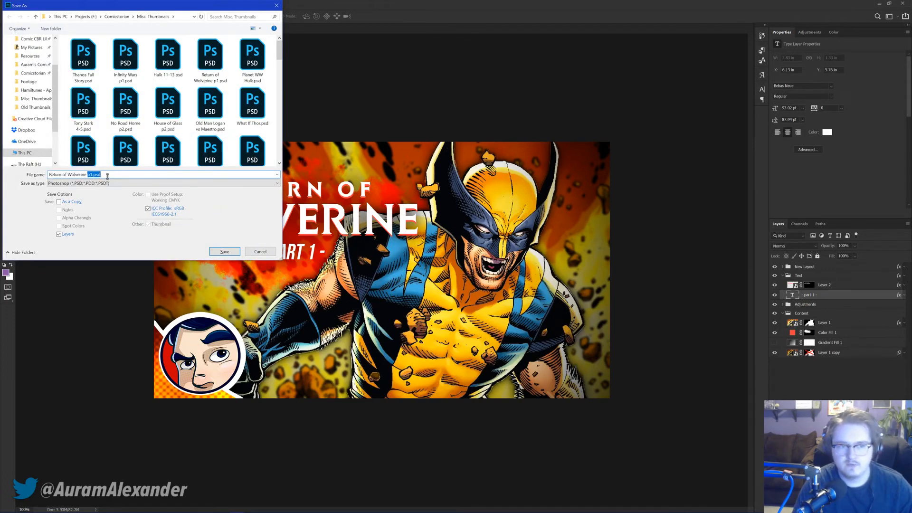
pyautogui.write('2')
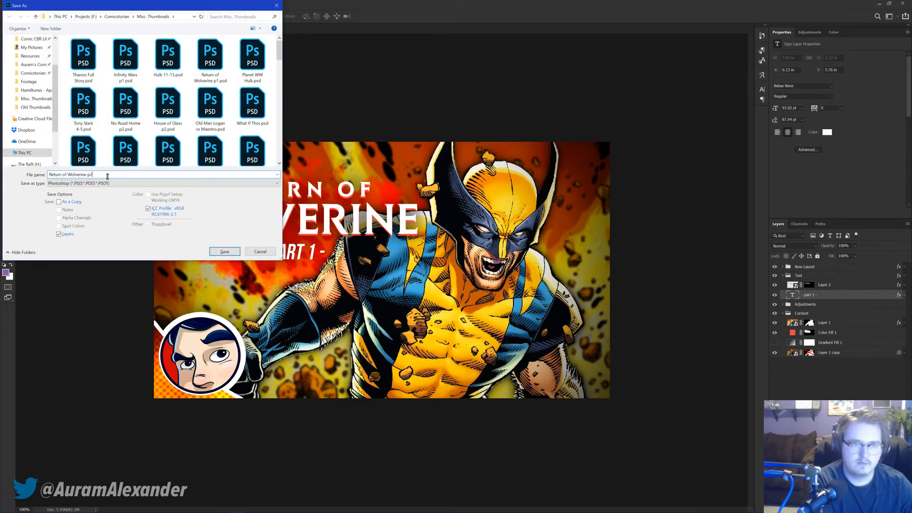
pyautogui.press('Return')
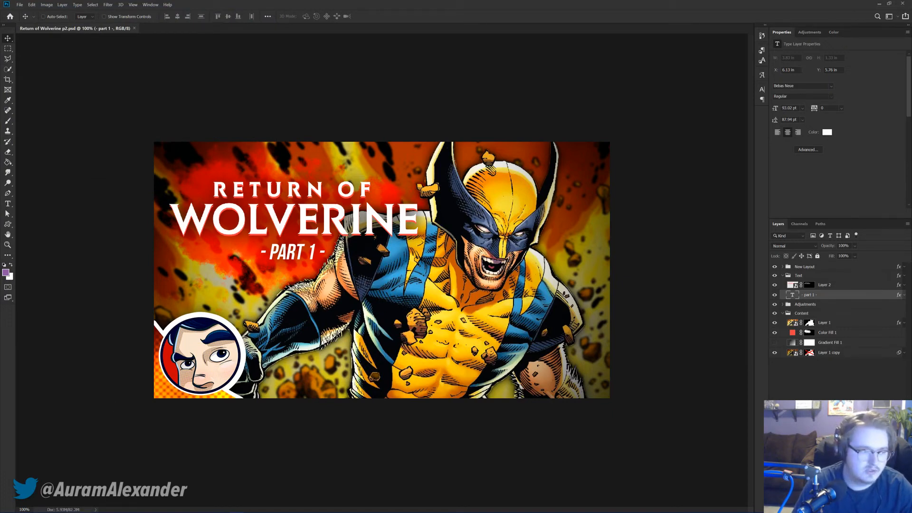
# Step: Close the Chrome window with the DC logo and open the Comicstorian YouTube channel in the Infinity Wars logo window
pyautogui.moveTo(10, 509)
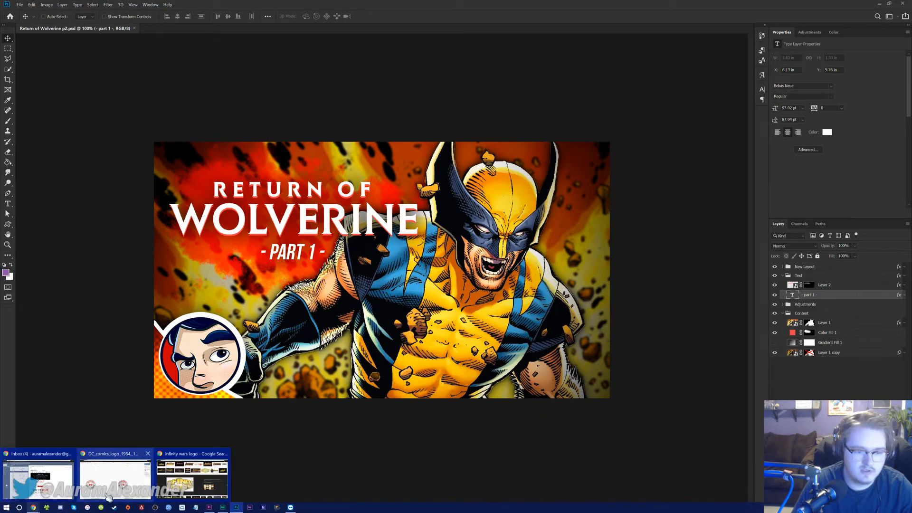
pyautogui.click(149, 454)
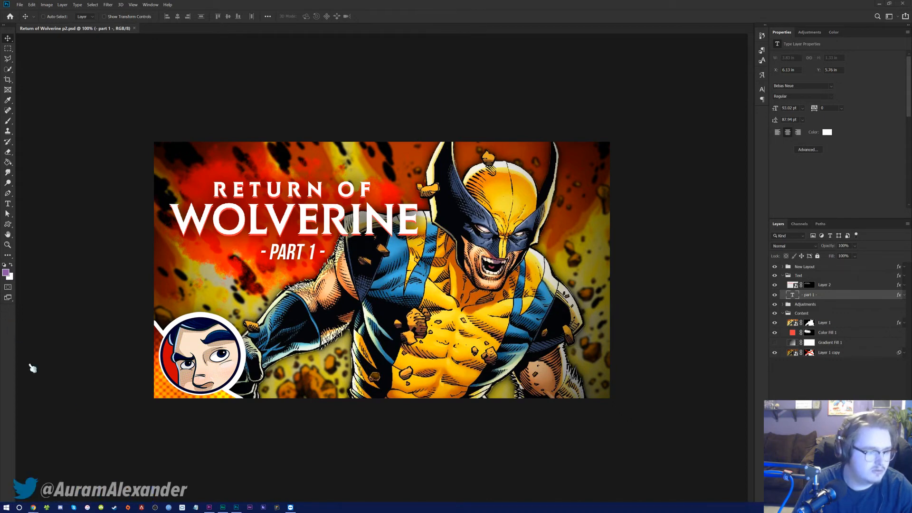
pyautogui.moveTo(33, 507)
pyautogui.click(114, 473)
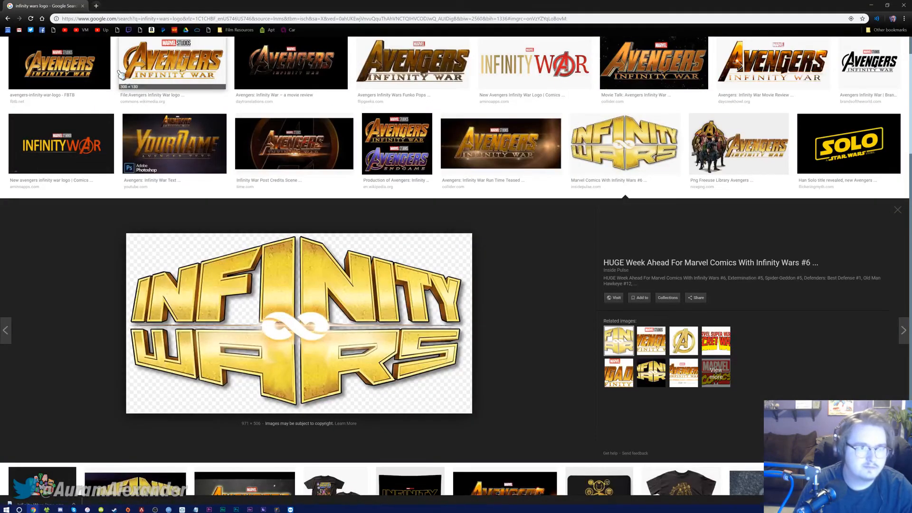
pyautogui.click(65, 30)
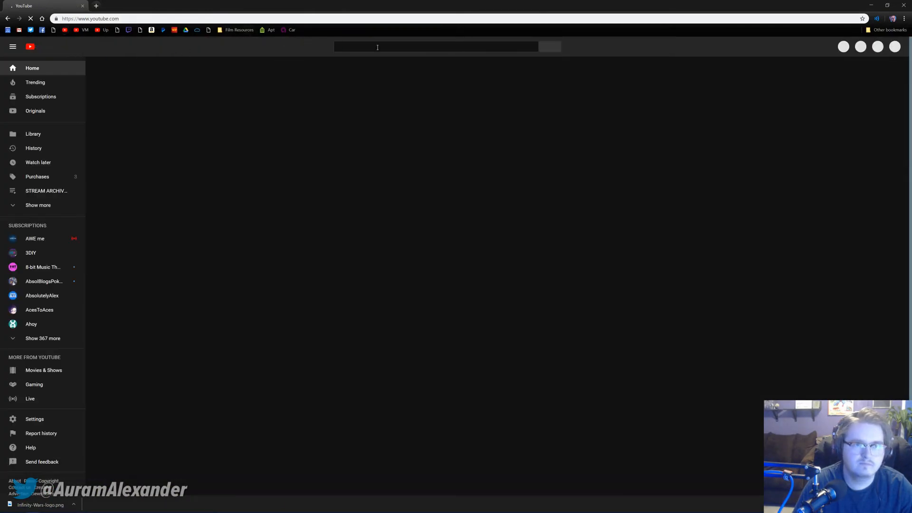
pyautogui.click(342, 17)
pyautogui.write('comic')
pyautogui.press('Down')
pyautogui.press('Return')
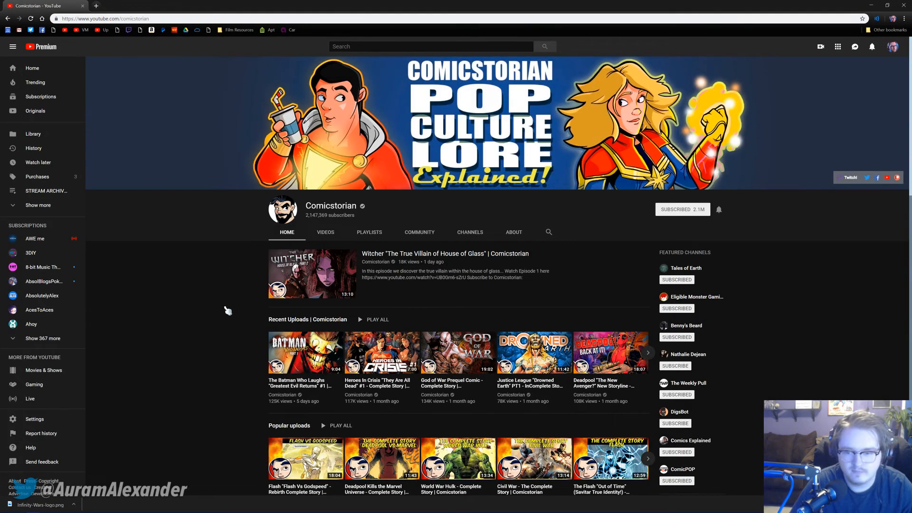
# Step: Open the Return of Wolverine "New Powers" #1 video from the channel's uploads, skip ahead to its closing segment, and pause it
pyautogui.click(326, 232)
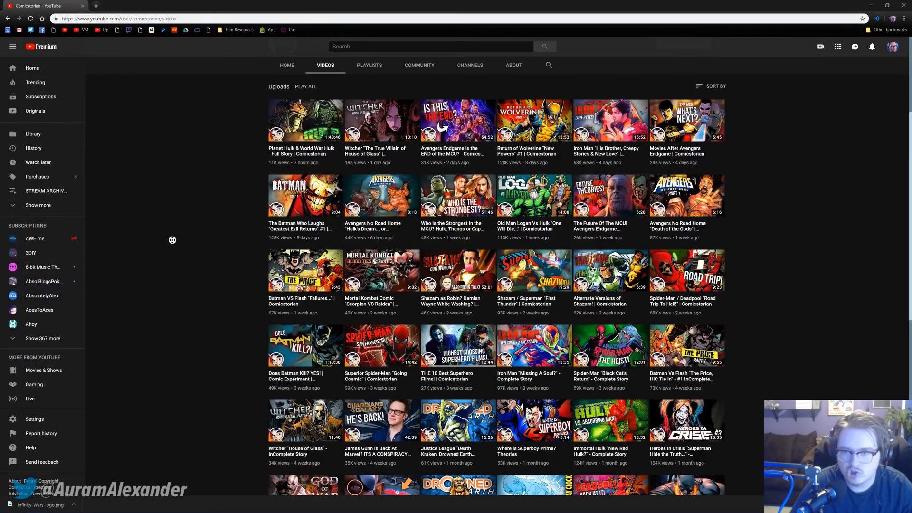
pyautogui.click(510, 121)
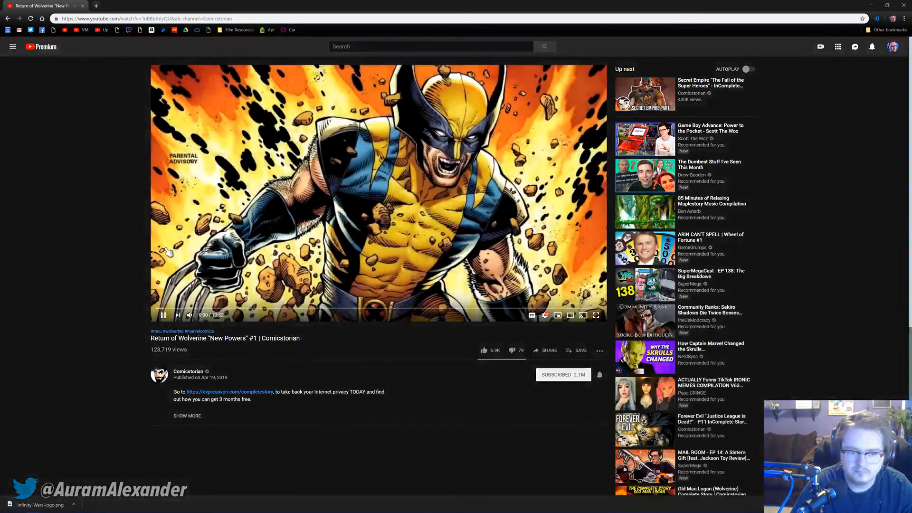
pyautogui.click(532, 308)
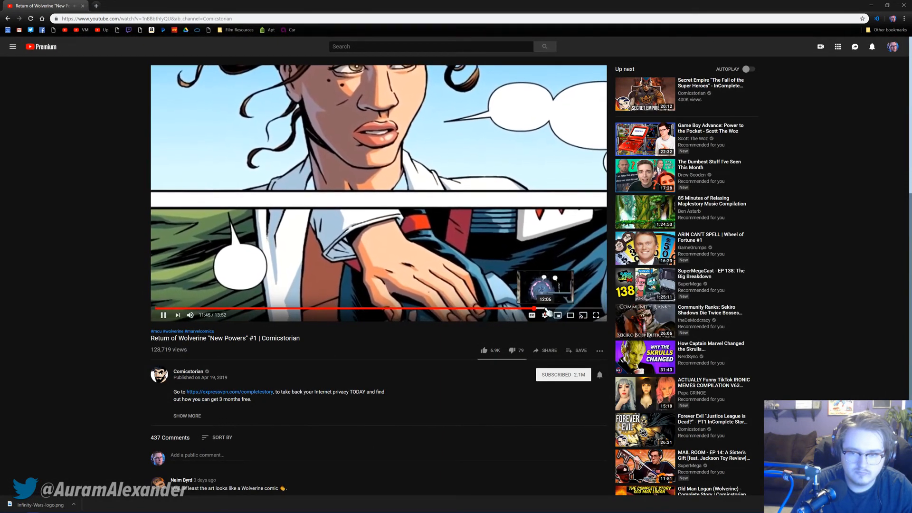
pyautogui.click(546, 309)
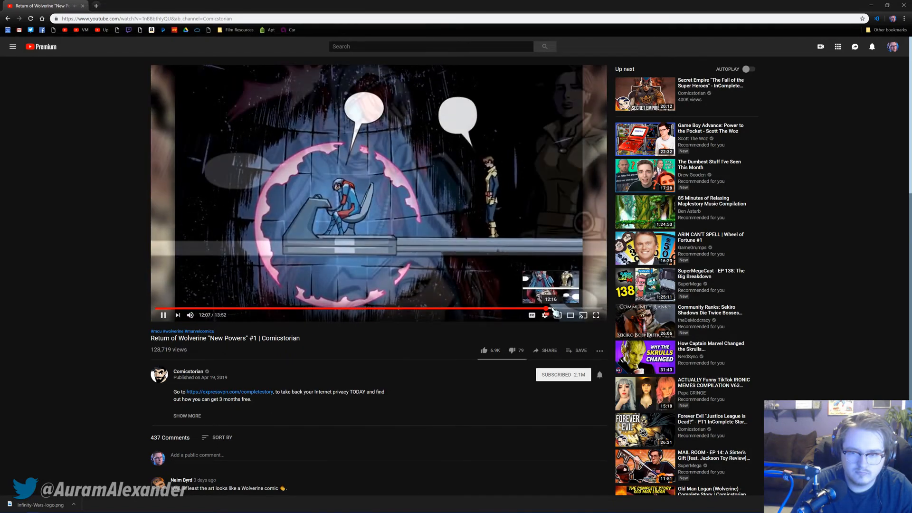
pyautogui.click(557, 309)
pyautogui.click(459, 264)
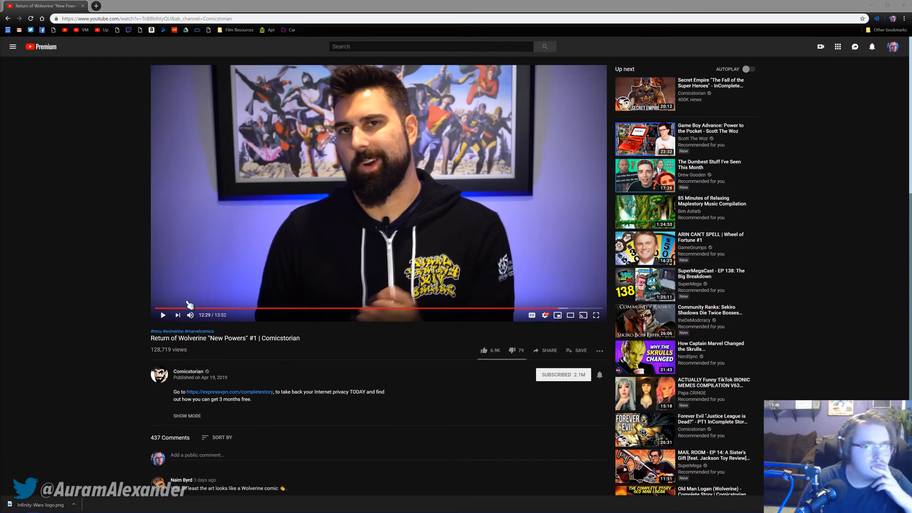
# Step: Switch to Photoshop and change the subtitle under the Wolverine title to "- part 2 -"
pyautogui.click(115, 218)
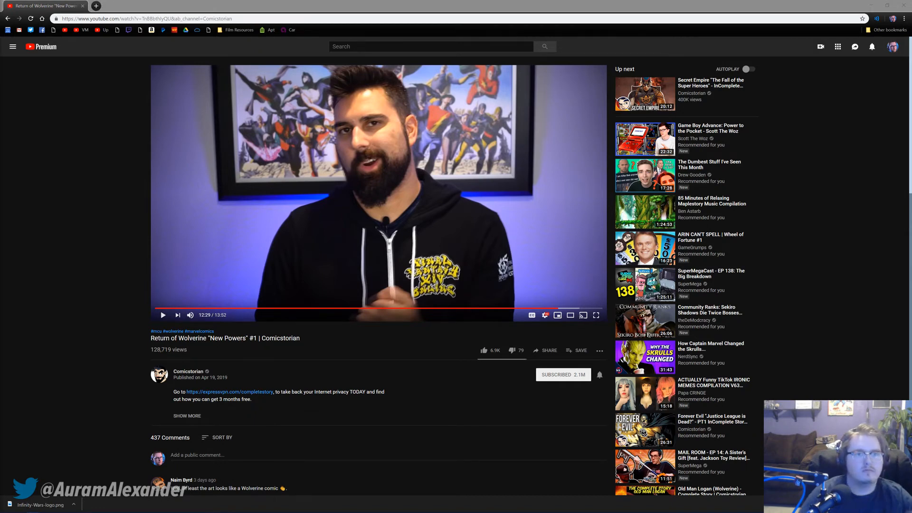
pyautogui.click(236, 507)
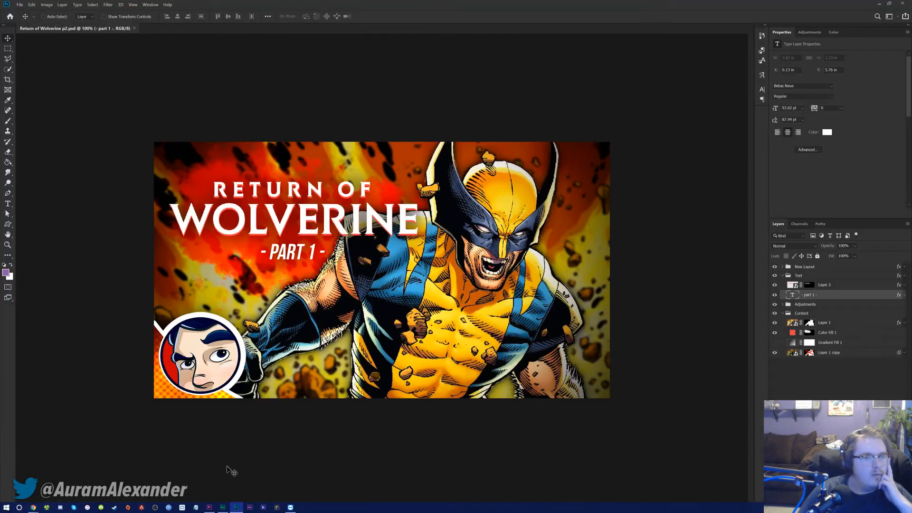
pyautogui.press('t')
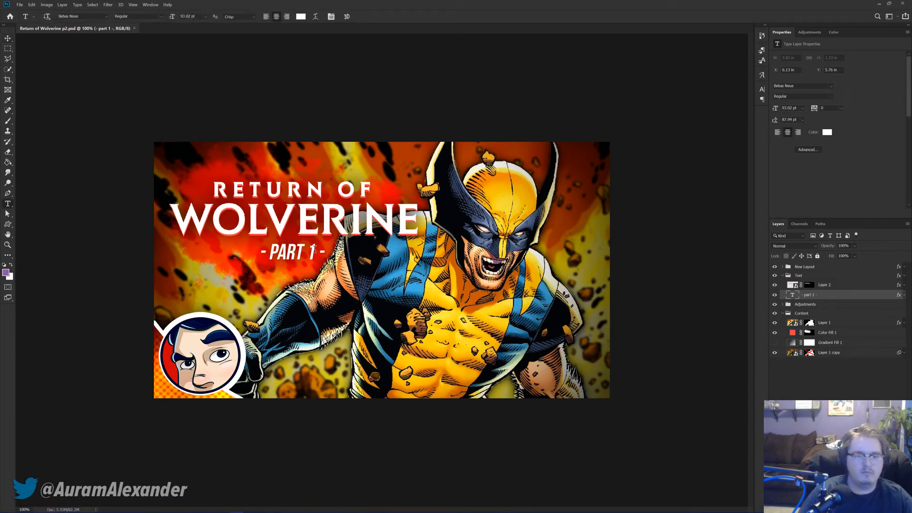
pyautogui.click(317, 250)
pyautogui.click(7, 40)
# Step: Delete Layer 1, Gradient Fill 1 and Layer 1 copy from the Content group and save the file
pyautogui.click(837, 324)
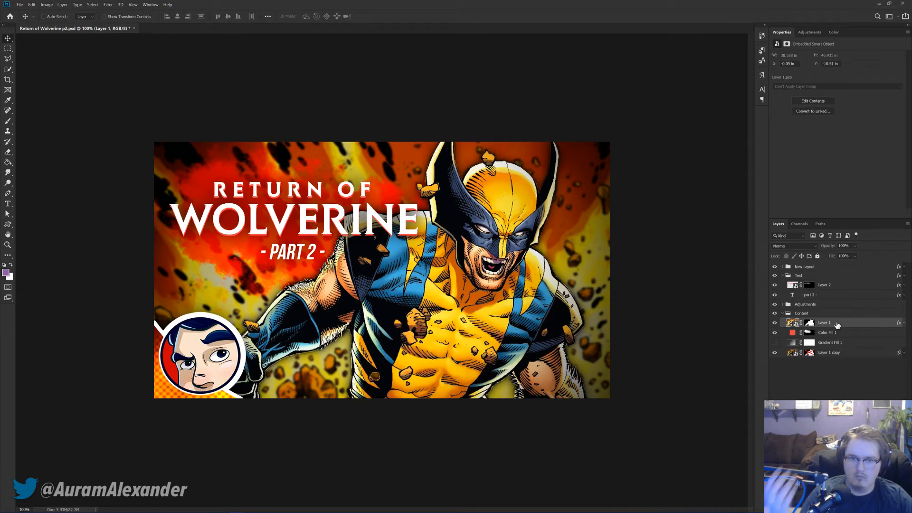
pyautogui.keyDown('ctrl'); pyautogui.click(830, 342); pyautogui.keyUp('ctrl')
pyautogui.keyDown('ctrl'); pyautogui.click(837, 353); pyautogui.keyUp('ctrl')
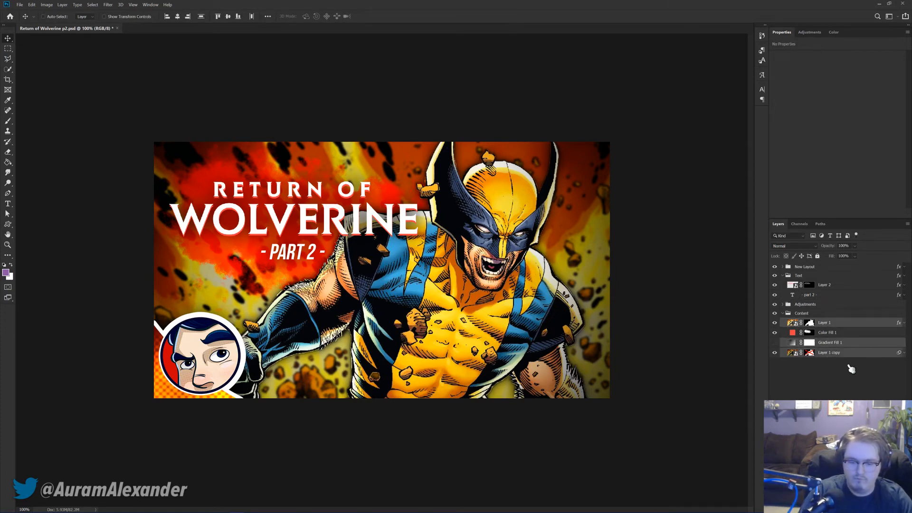
pyautogui.press('Delete')
pyautogui.hotkey('ctrl', 's')
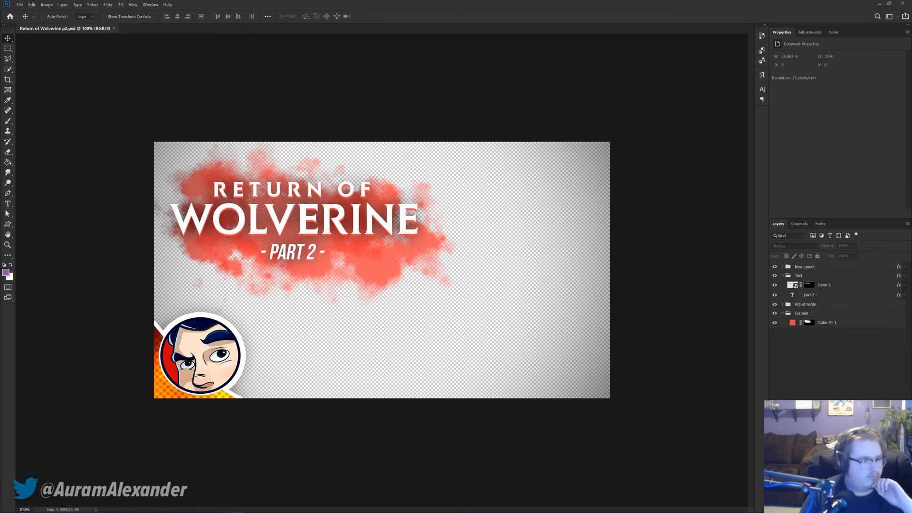
# Step: Paste the copied cover art into the document and move its layer down into the Content group
pyautogui.hotkey('ctrl', 'v')
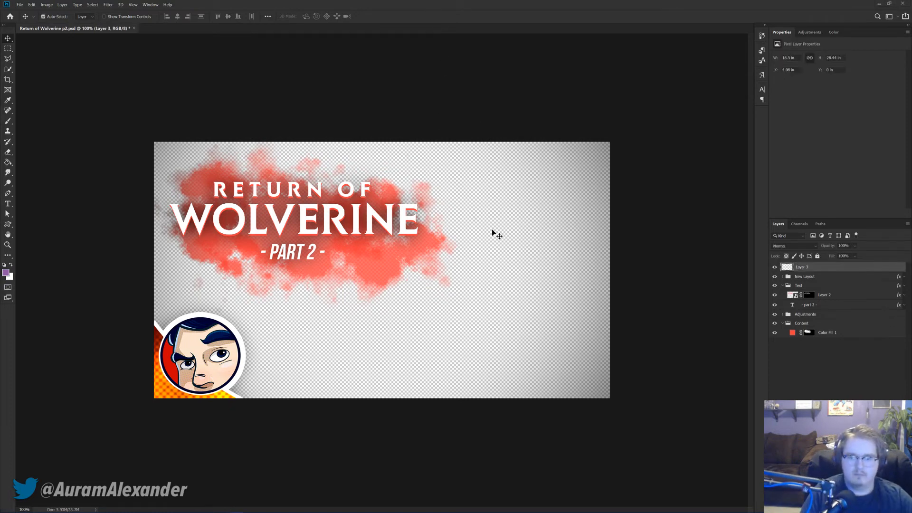
pyautogui.moveTo(827, 271); pyautogui.dragTo(814, 327)
pyautogui.scroll(-3, 447, 250)
pyautogui.scroll(-1, 447, 249)
# Step: Enlarge and reposition the cover art so the face fills the right half, and place its layer below Color Fill 1
pyautogui.hotkey('ctrl', 't')
pyautogui.moveTo(468, 211); pyautogui.dragTo(518, 179)
pyautogui.moveTo(437, 232); pyautogui.dragTo(485, 195)
pyautogui.moveTo(540, 117)
pyautogui.mouseDown()
pyautogui.moveTo(523, 129)
pyautogui.moveTo(539, 122)
pyautogui.mouseUp()
pyautogui.moveTo(485, 214); pyautogui.dragTo(493, 188)
pyautogui.moveTo(540, 122); pyautogui.dragTo(532, 127)
pyautogui.press('Return')
pyautogui.hotkey('ctrl', '+')
pyautogui.moveTo(818, 325); pyautogui.dragTo(818, 337)
# Step: Hide Color Fill 1 and temporarily hide the Text group to examine the cover art on its own
pyautogui.click(775, 276)
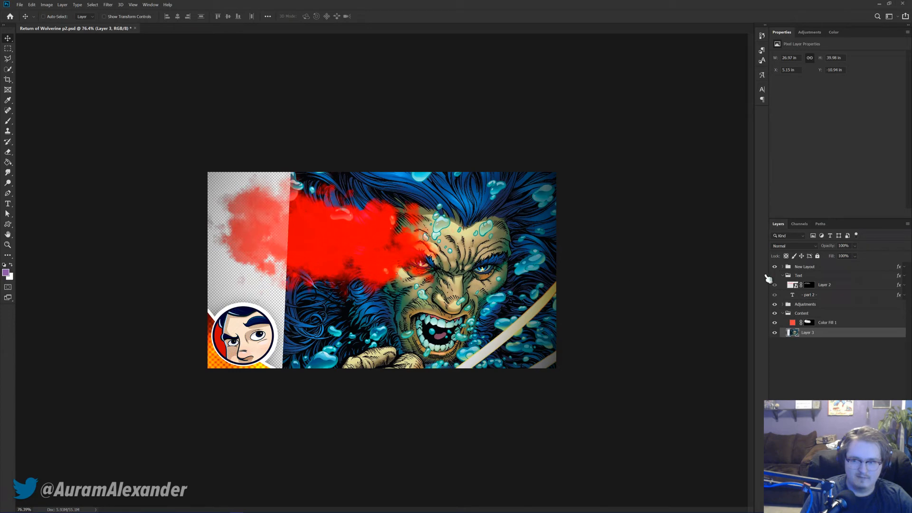
pyautogui.click(775, 276)
pyautogui.click(775, 277)
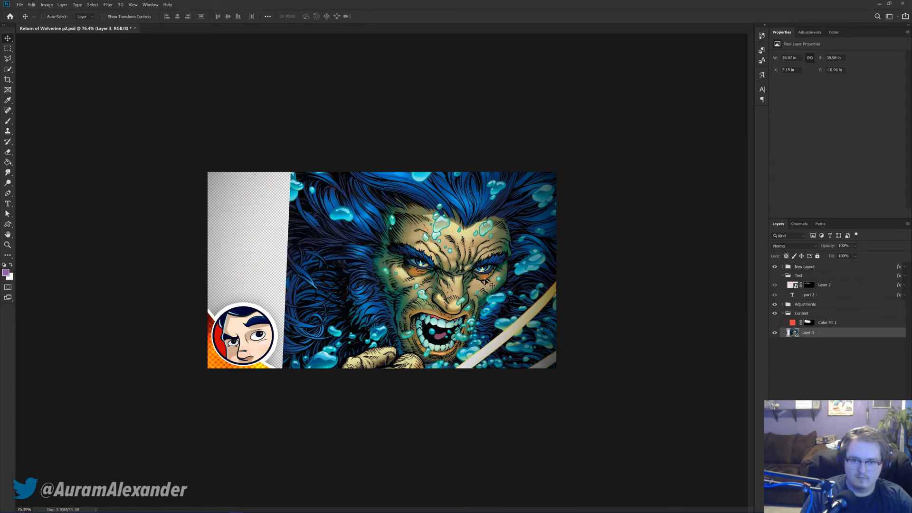
pyautogui.scroll(3, 463, 295)
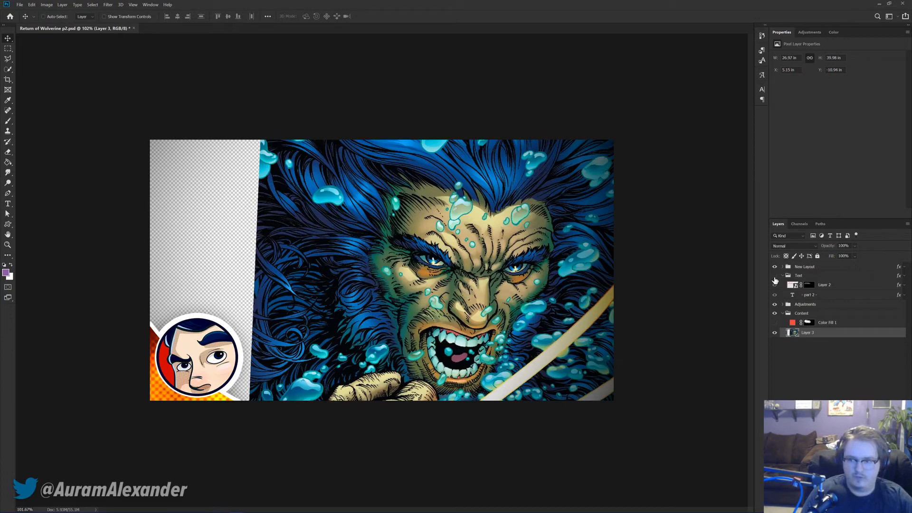
pyautogui.click(775, 277)
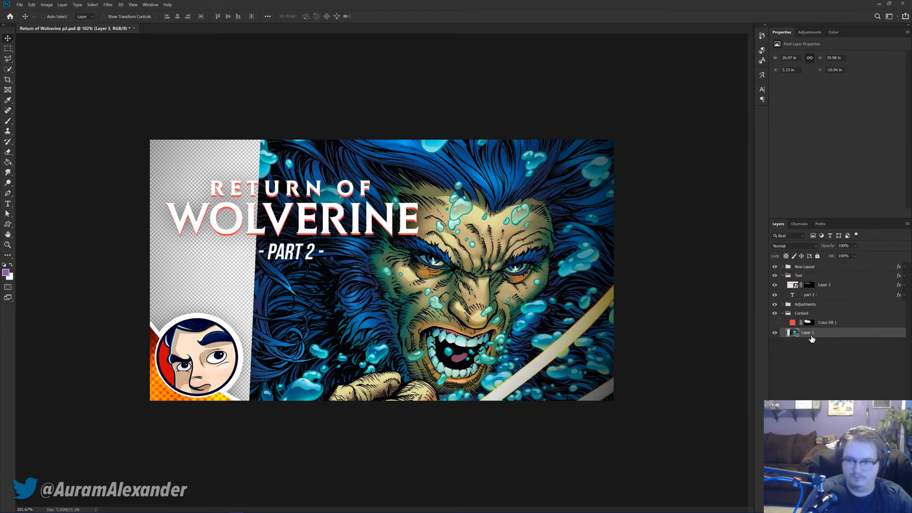
# Step: Select the transparent area left of the cover art on Layer 3 with the Magic Wand and fill it with Content-Aware
pyautogui.press('w')
pyautogui.click(208, 269)
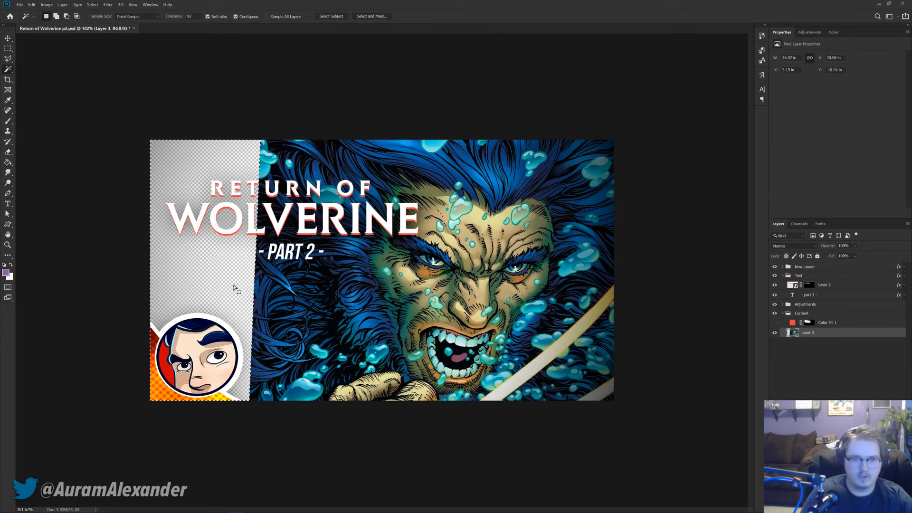
pyautogui.hotkey('shift', 'BackSpace')
pyautogui.press('Return')
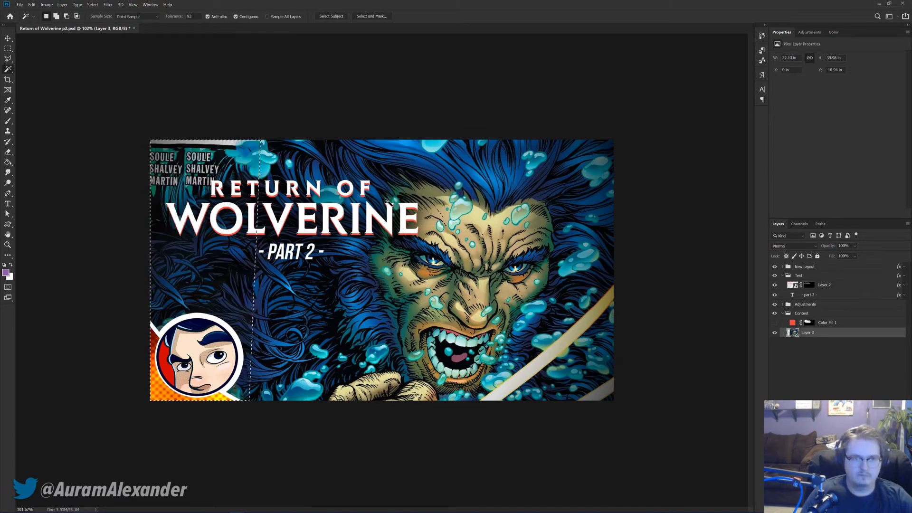
# Step: Paint over the duplicated creator credits in the upper-left of the artwork with the Spot Healing Brush
pyautogui.scroll(3, 274, 200)
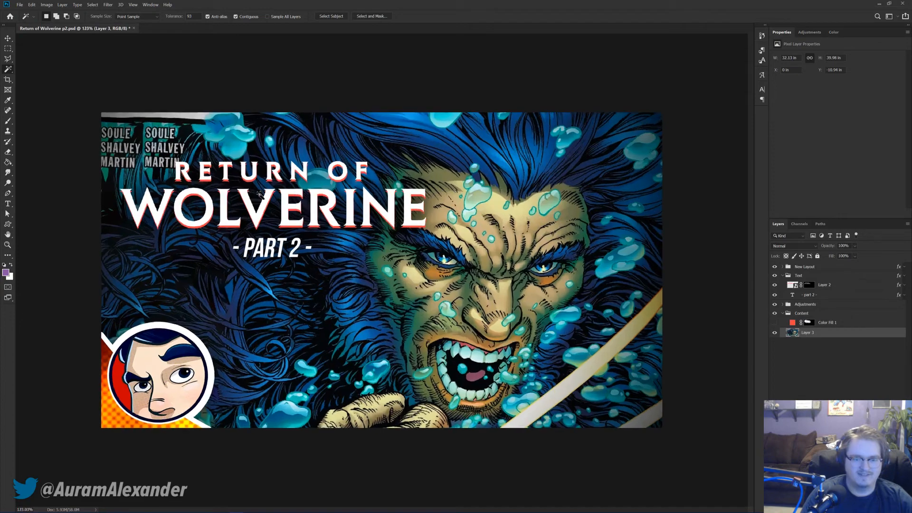
pyautogui.scroll(2, 269, 261)
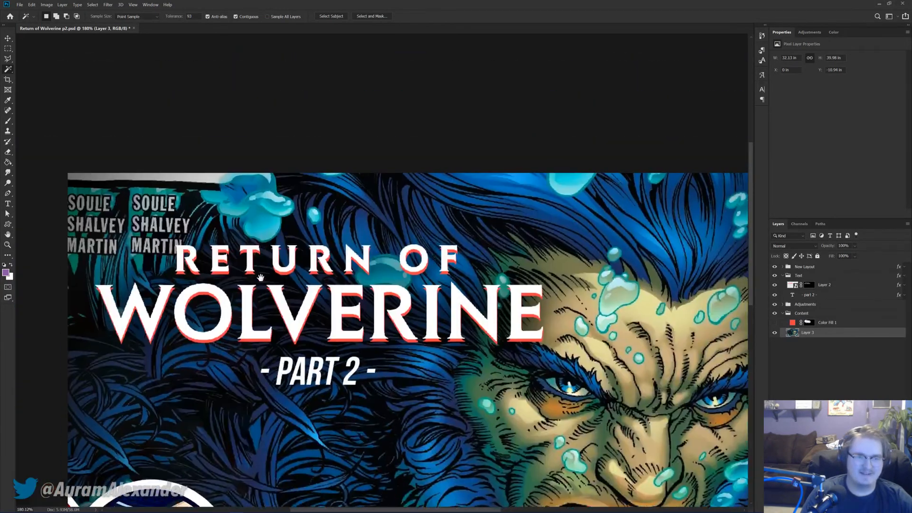
pyautogui.press('j')
pyautogui.moveTo(159, 226); pyautogui.dragTo(164, 266)
pyautogui.moveTo(86, 208); pyautogui.dragTo(92, 247)
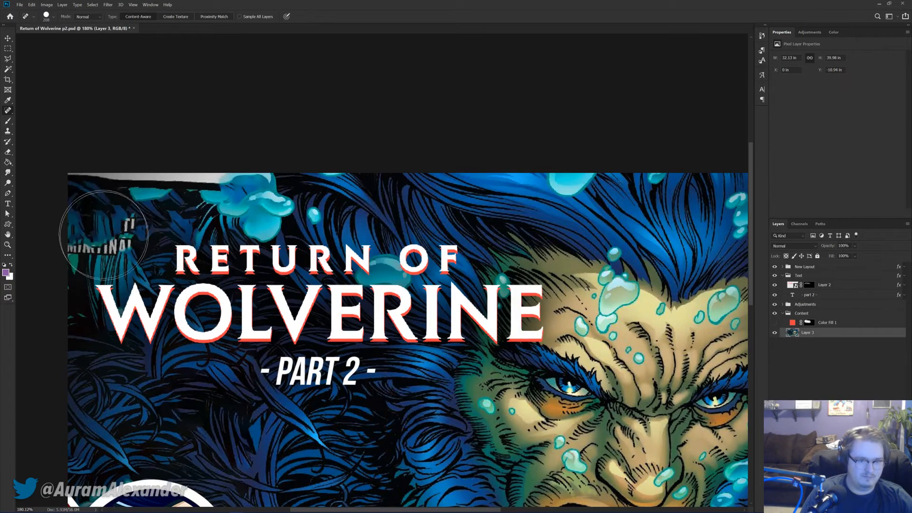
# Step: Heal the white strip along the artwork's upper-left edge and the leftover patches around it
pyautogui.click(102, 185)
pyautogui.click(213, 177)
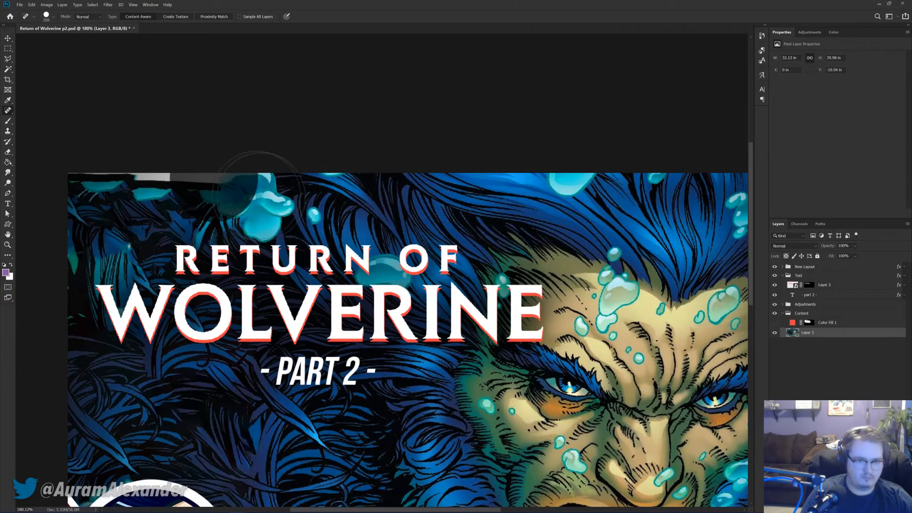
pyautogui.click(176, 179)
pyautogui.click(143, 183)
pyautogui.click(89, 174)
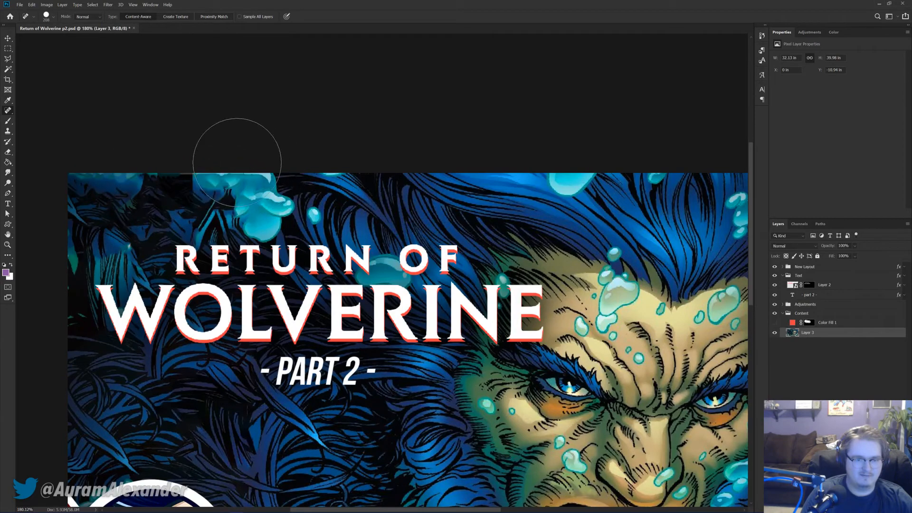
pyautogui.click(250, 164)
pyautogui.click(251, 164)
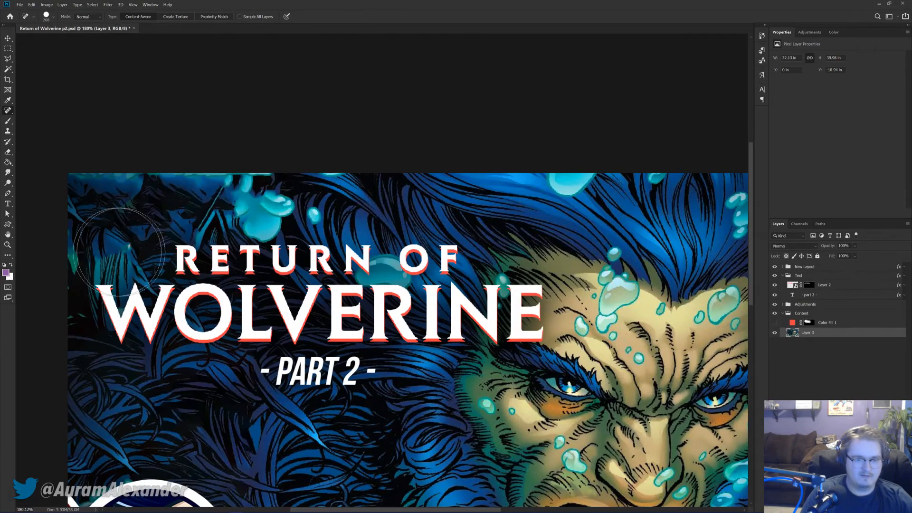
pyautogui.click(117, 228)
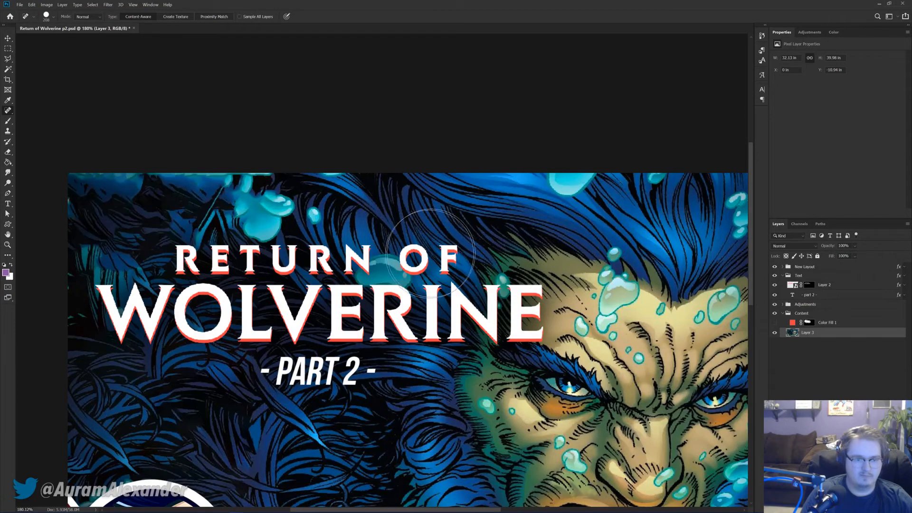
# Step: Convert Layer 3 to a smart object
pyautogui.press('v')
pyautogui.scroll(-5, 547, 301)
pyautogui.rightClick(815, 333)
pyautogui.click(860, 133)
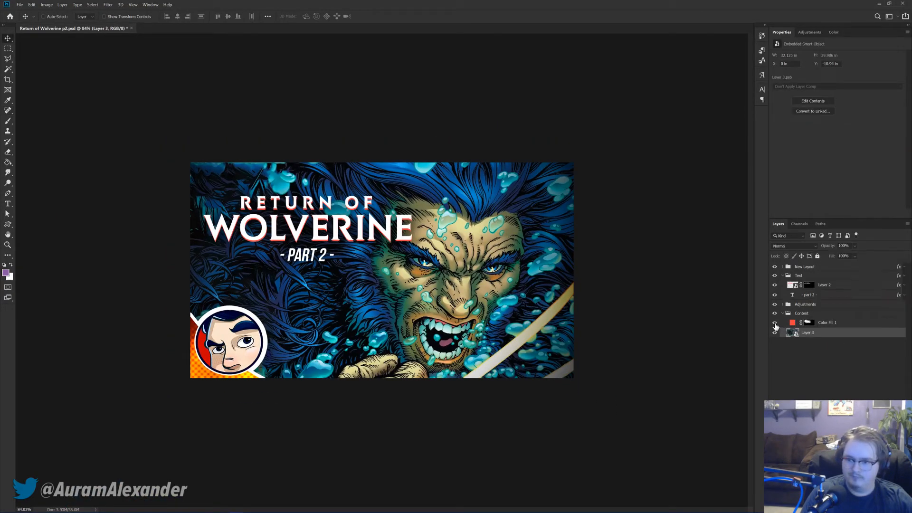
# Step: Show the Color Fill 1 layer again and set its blend mode to Multiply
pyautogui.click(775, 323)
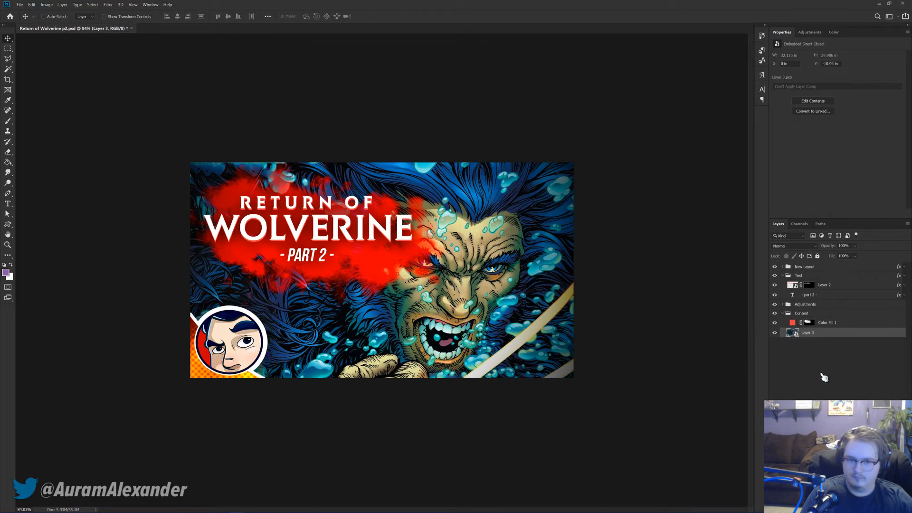
pyautogui.click(832, 324)
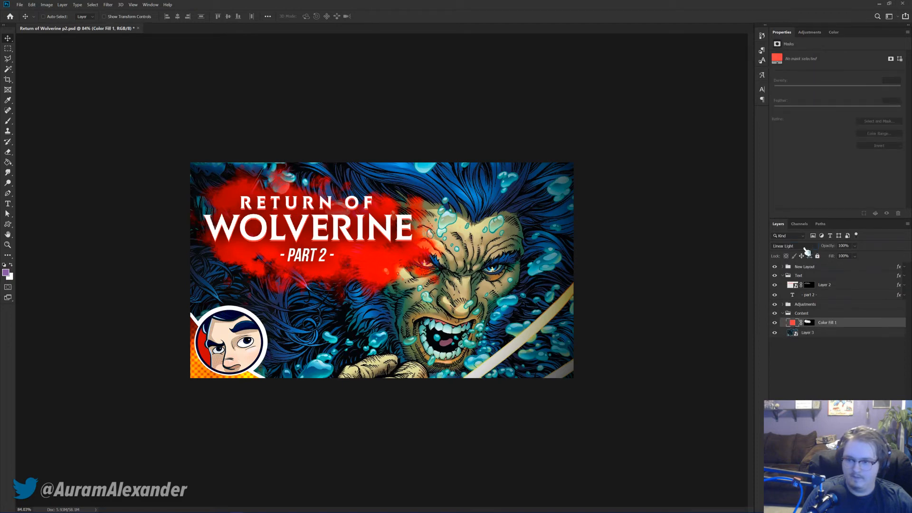
pyautogui.click(806, 247)
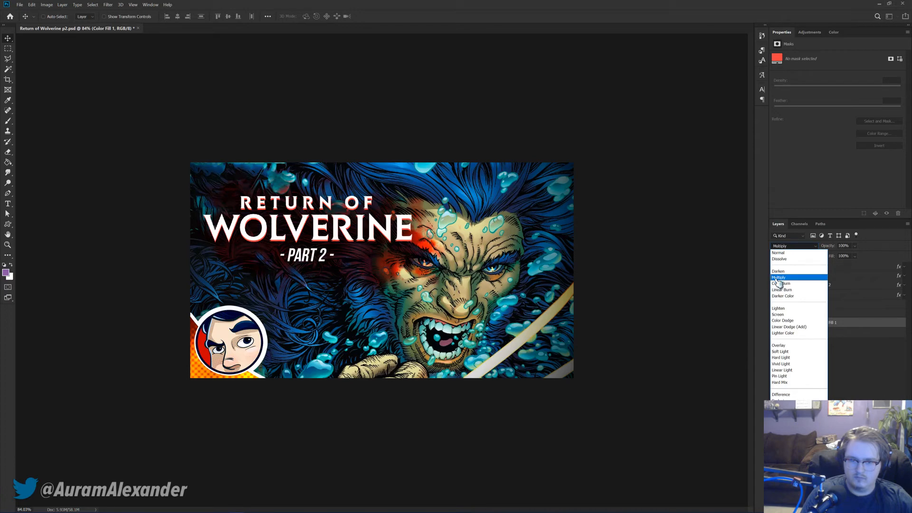
pyautogui.click(779, 278)
# Step: Scale the Color Fill 1 splatter to 66.34% and position it behind the title text
pyautogui.hotkey('ctrl', 't')
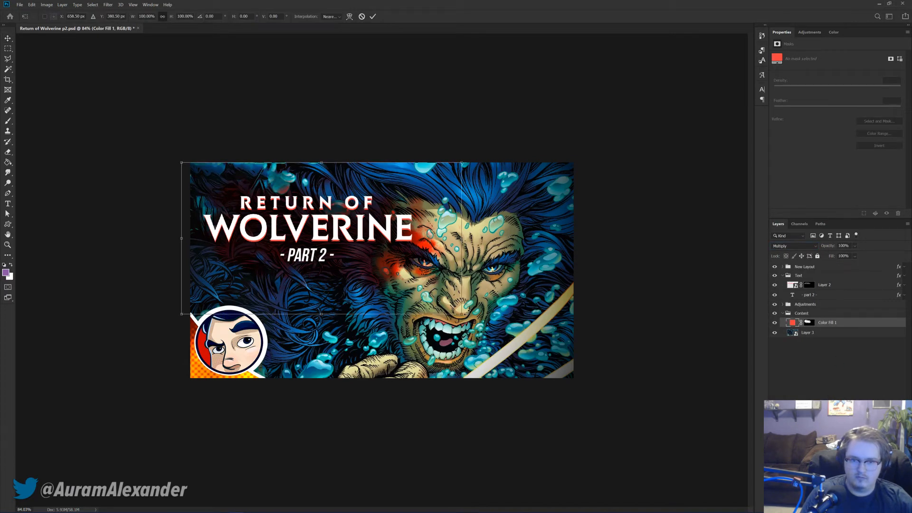
pyautogui.moveTo(438, 308); pyautogui.dragTo(413, 296)
pyautogui.moveTo(354, 256); pyautogui.dragTo(340, 249)
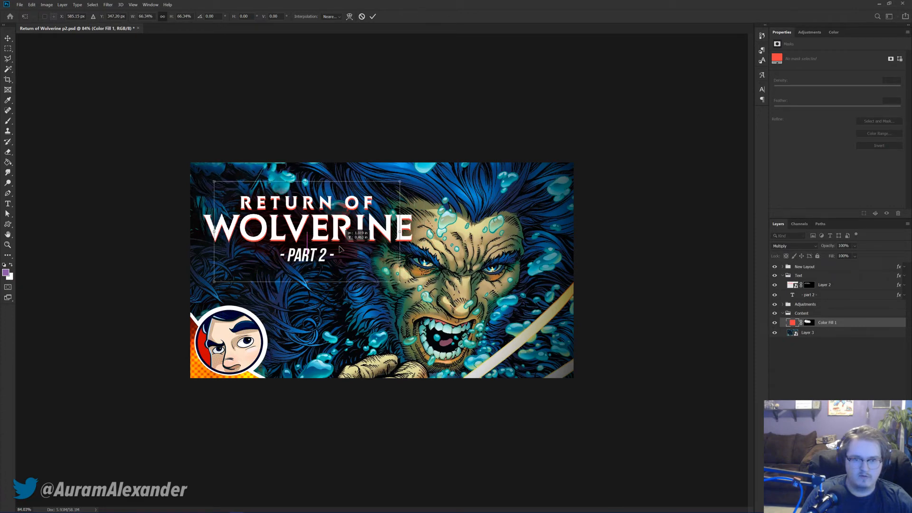
pyautogui.press('Return')
pyautogui.scroll(2, 375, 258)
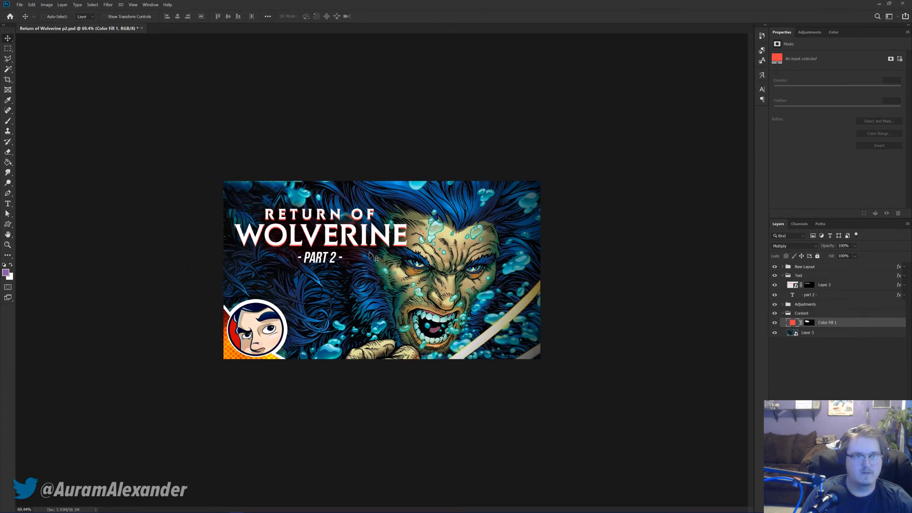
pyautogui.scroll(1, 487, 318)
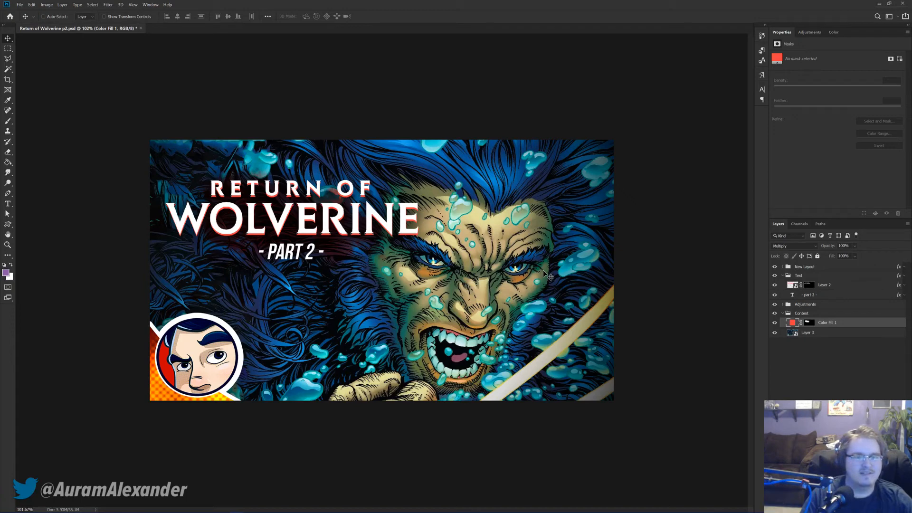
# Step: Add a new layer above Layer 3 and set up an enlarged soft round brush with black as the foreground color
pyautogui.click(808, 333)
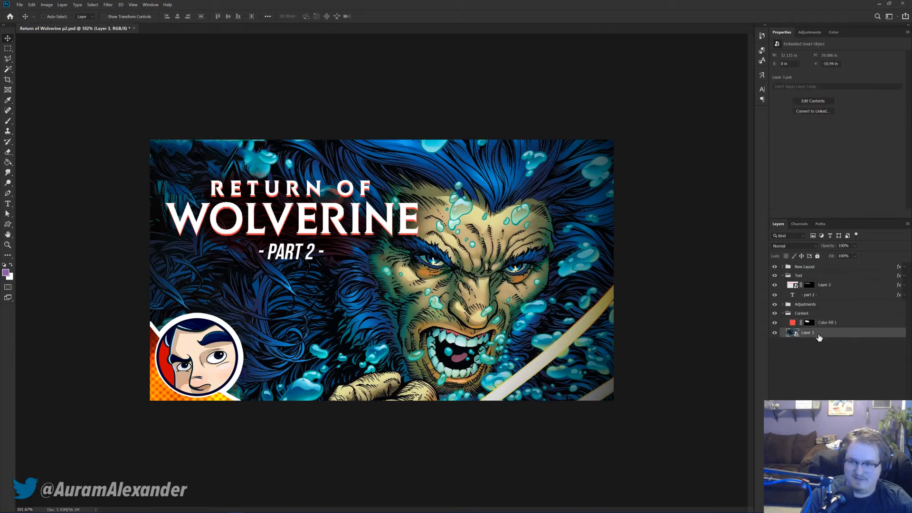
pyautogui.hotkey('ctrl', 'shift', 'alt', 'n')
pyautogui.press('b')
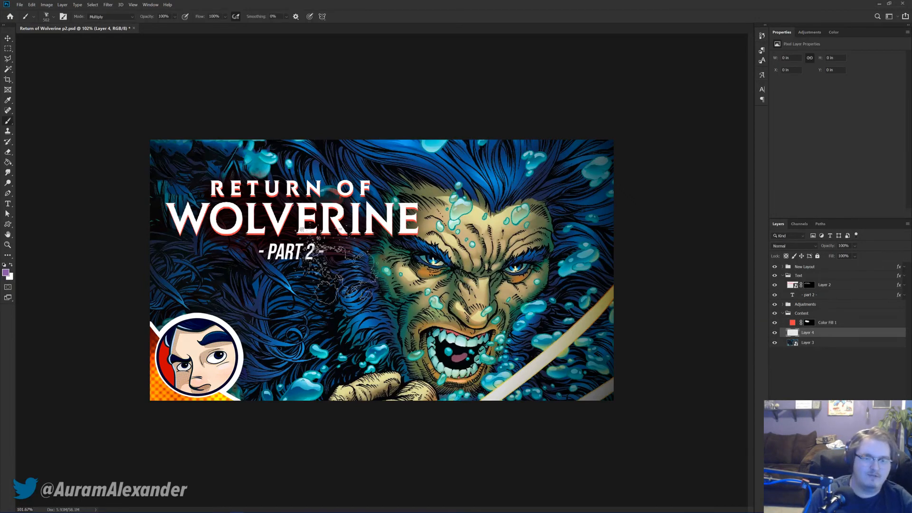
pyautogui.rightClick(307, 287)
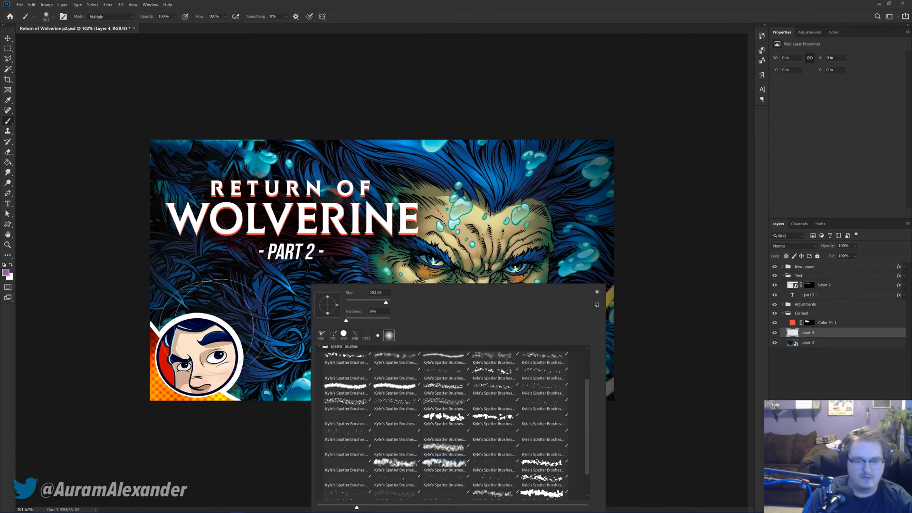
pyautogui.click(492, 37)
pyautogui.press('d')
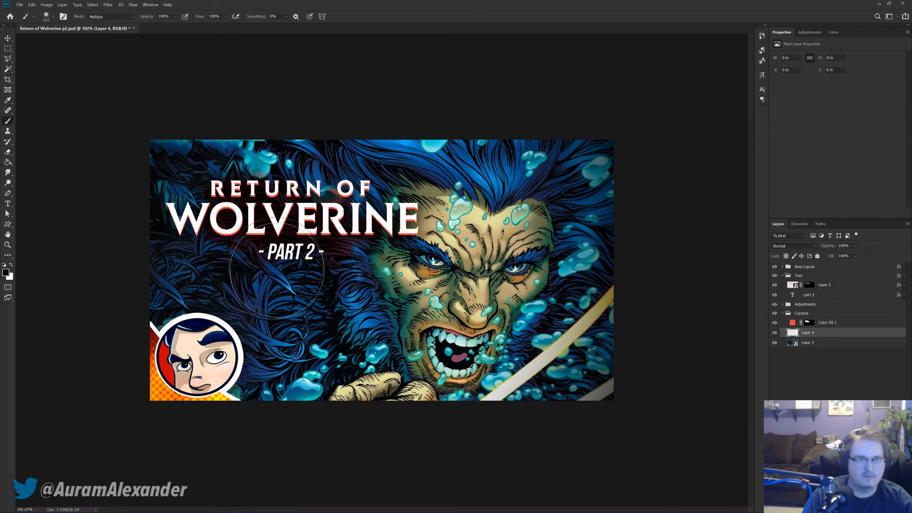
pyautogui.scroll(-2, 288, 341)
pyautogui.moveTo(346, 335); pyautogui.dragTo(386, 338)
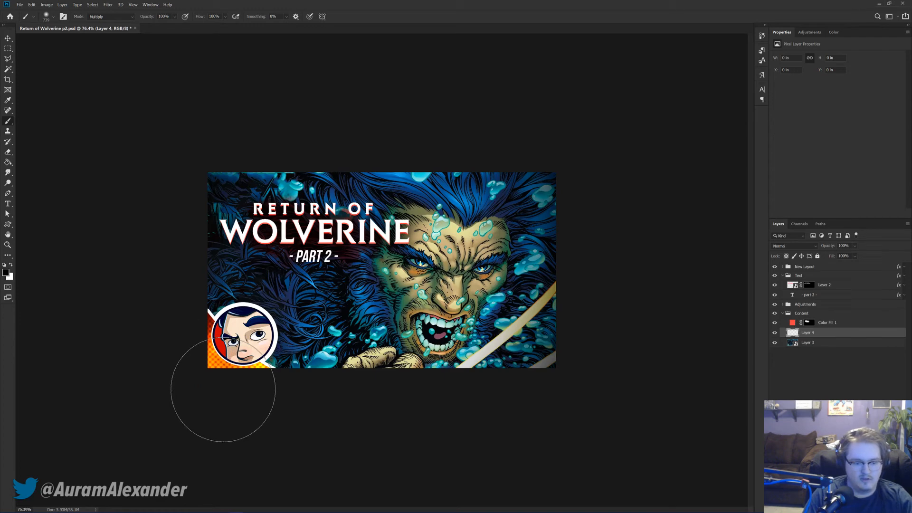
pyautogui.hotkey('shift', 'BackSpace')
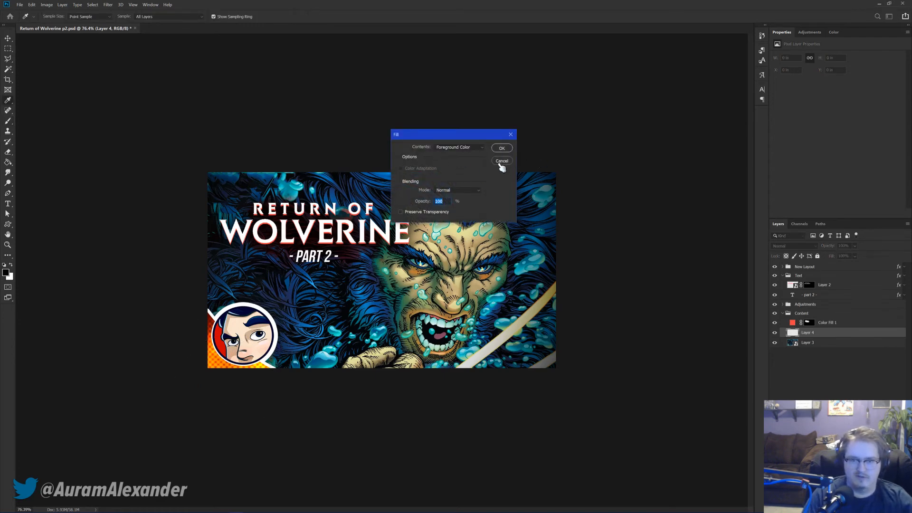
pyautogui.click(473, 152)
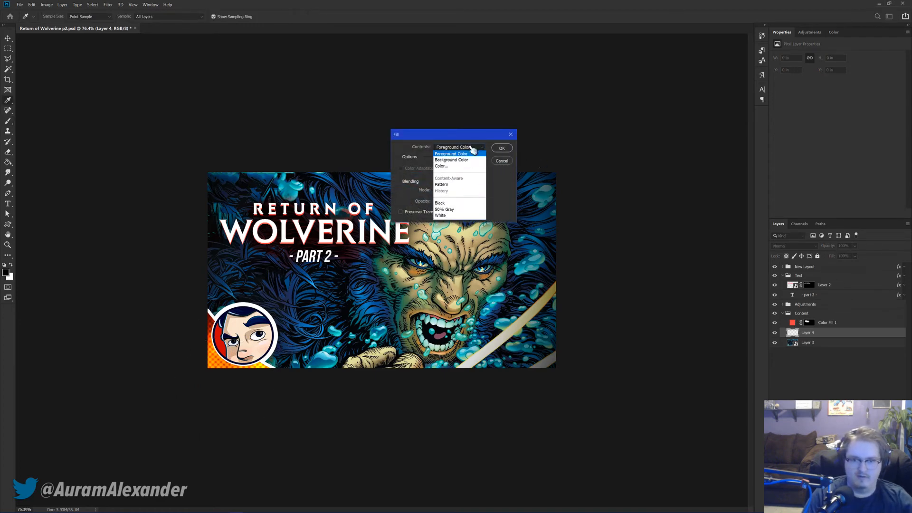
pyautogui.click(473, 152)
pyautogui.click(503, 161)
# Step: Try painting soft black shading over the artwork behind the title and mascot on Layer 4, and delete that layer
pyautogui.moveTo(179, 350)
pyautogui.mouseDown()
pyautogui.moveTo(214, 193)
pyautogui.moveTo(255, 152)
pyautogui.mouseUp()
pyautogui.moveTo(224, 430)
pyautogui.mouseDown()
pyautogui.moveTo(315, 137)
pyautogui.moveTo(219, 291)
pyautogui.moveTo(200, 387)
pyautogui.moveTo(292, 135)
pyautogui.moveTo(677, 263)
pyautogui.moveTo(592, 442)
pyautogui.moveTo(592, 395)
pyautogui.moveTo(659, 103)
pyautogui.moveTo(621, 334)
pyautogui.moveTo(489, 472)
pyautogui.moveTo(205, 391)
pyautogui.moveTo(205, 313)
pyautogui.moveTo(387, 489)
pyautogui.moveTo(300, 421)
pyautogui.moveTo(237, 321)
pyautogui.moveTo(361, 459)
pyautogui.moveTo(259, 332)
pyautogui.moveTo(377, 439)
pyautogui.moveTo(639, 461)
pyautogui.mouseUp()
pyautogui.press('v')
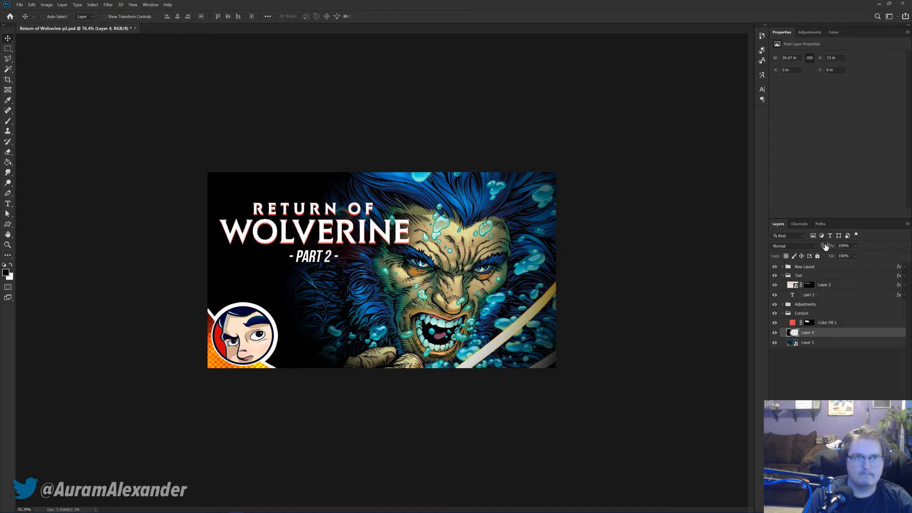
pyautogui.press('Delete')
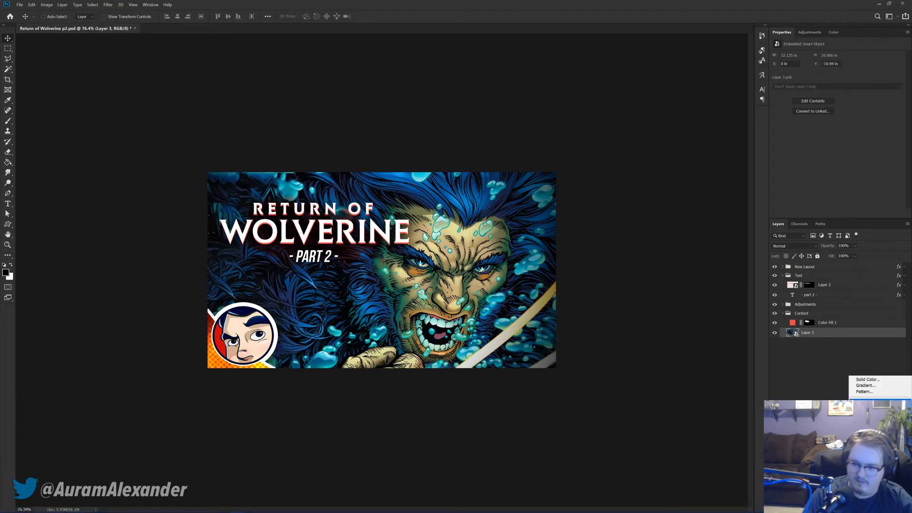
# Step: Add a dark blue solid color fill layer directly above Layer 3
pyautogui.click(863, 378)
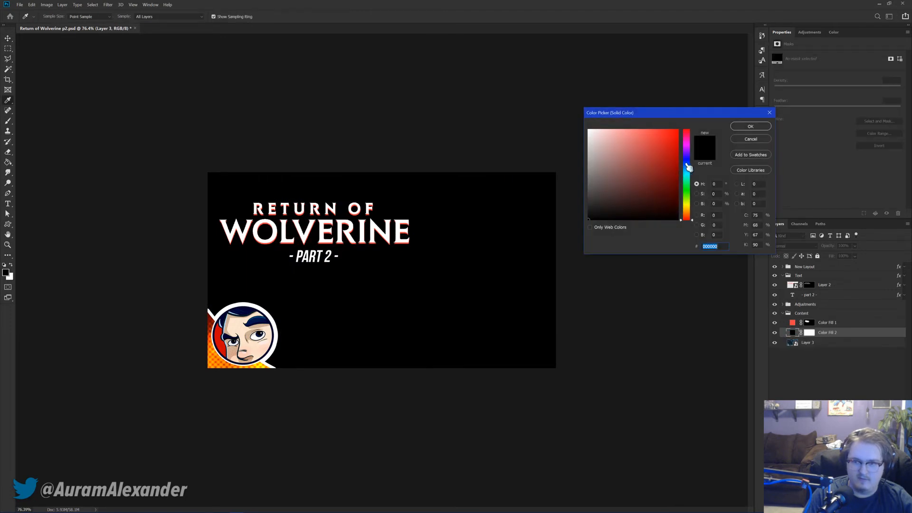
pyautogui.click(684, 163)
pyautogui.moveTo(666, 201); pyautogui.dragTo(681, 187)
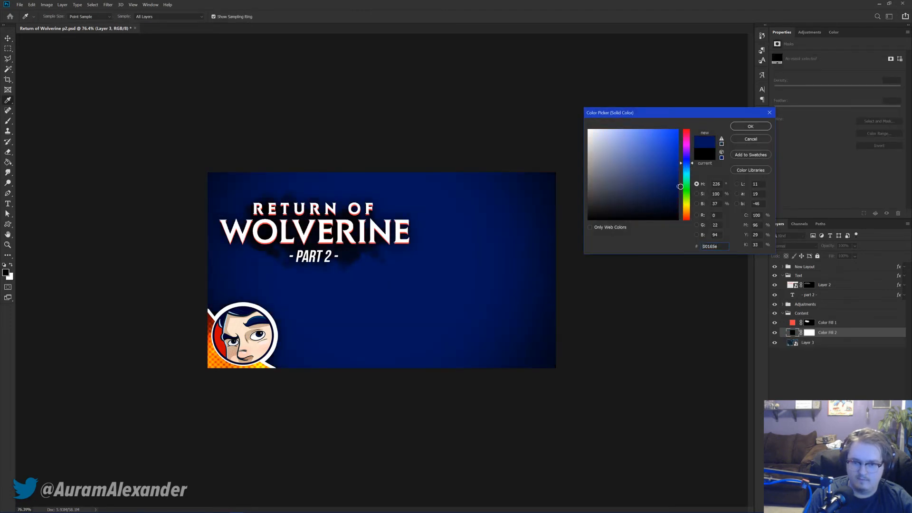
pyautogui.click(750, 127)
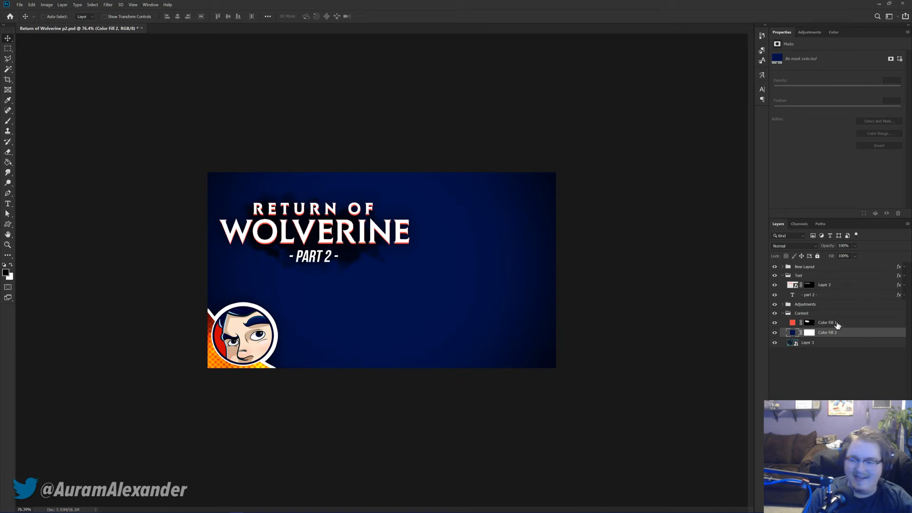
# Step: Invert the Color Fill 2 layer mask to hide the blue fill, and ready the brush with white as the foreground color
pyautogui.click(809, 334)
pyautogui.press('g')
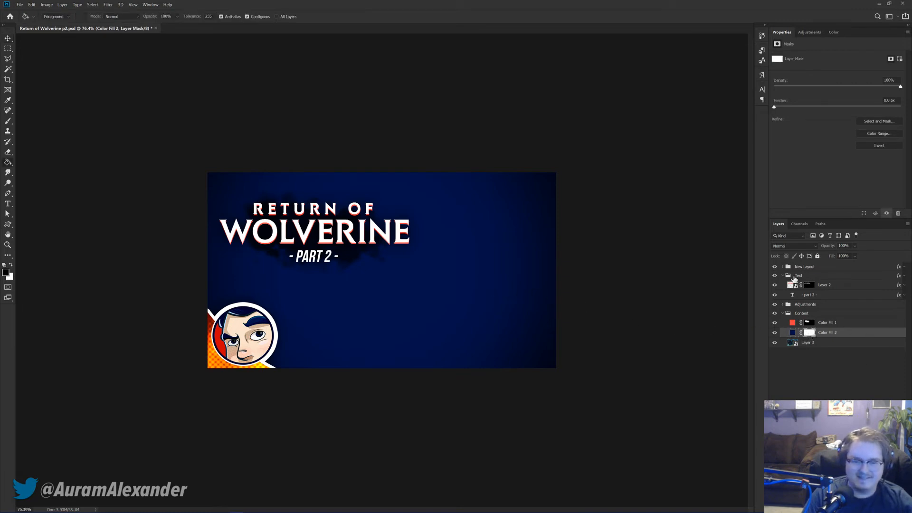
pyautogui.click(877, 149)
pyautogui.press('b')
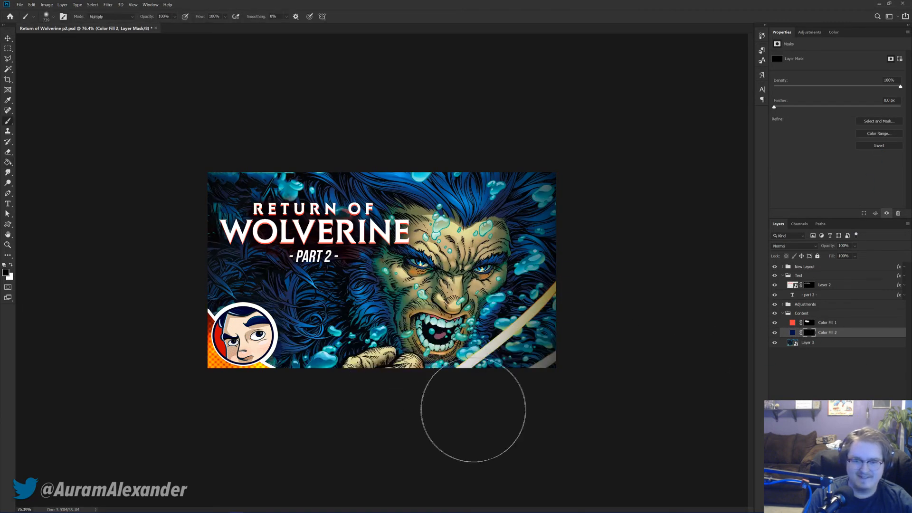
pyautogui.press('x')
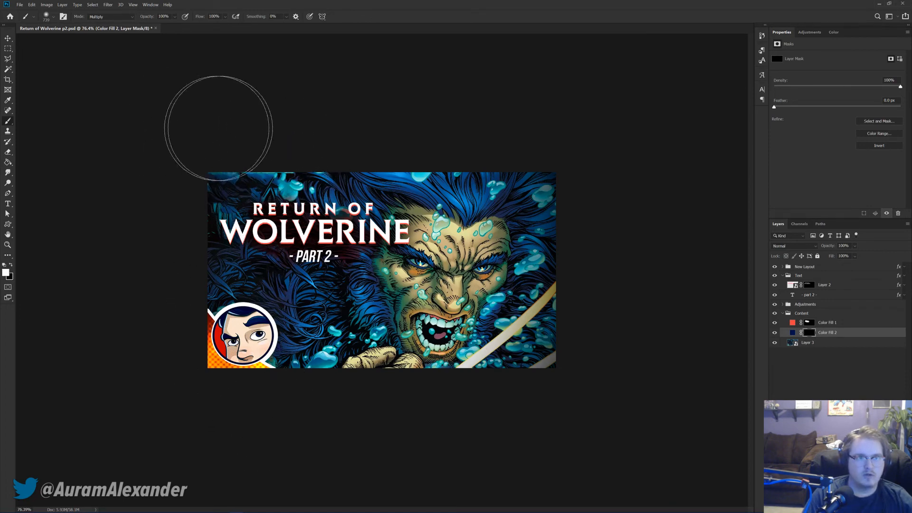
pyautogui.click(47, 5)
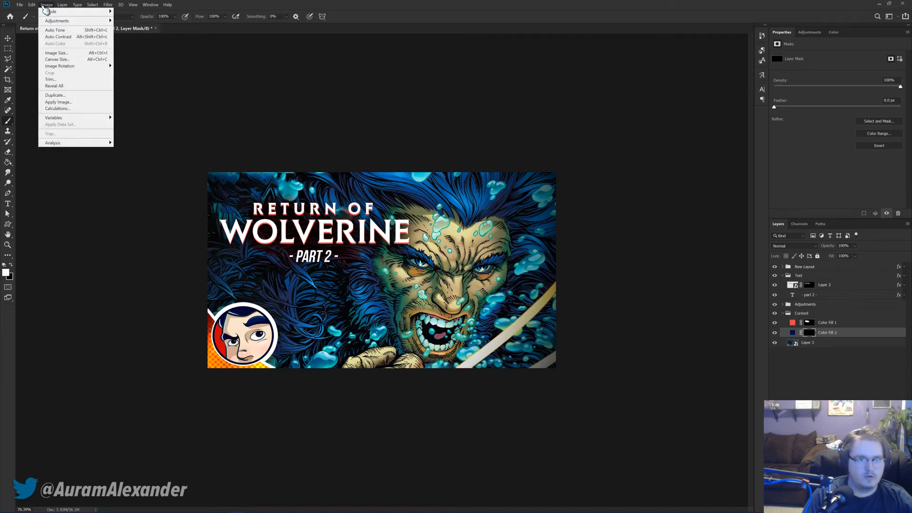
pyautogui.moveTo(33, 5)
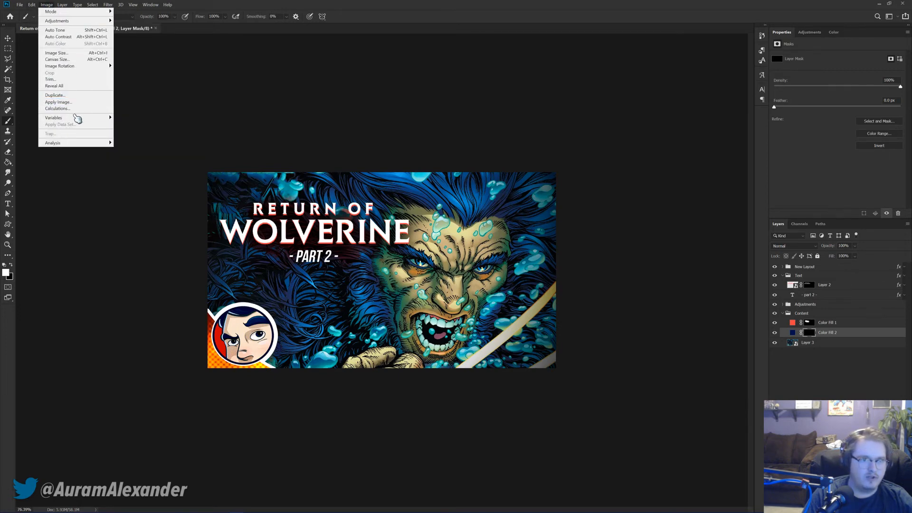
pyautogui.moveTo(63, 6)
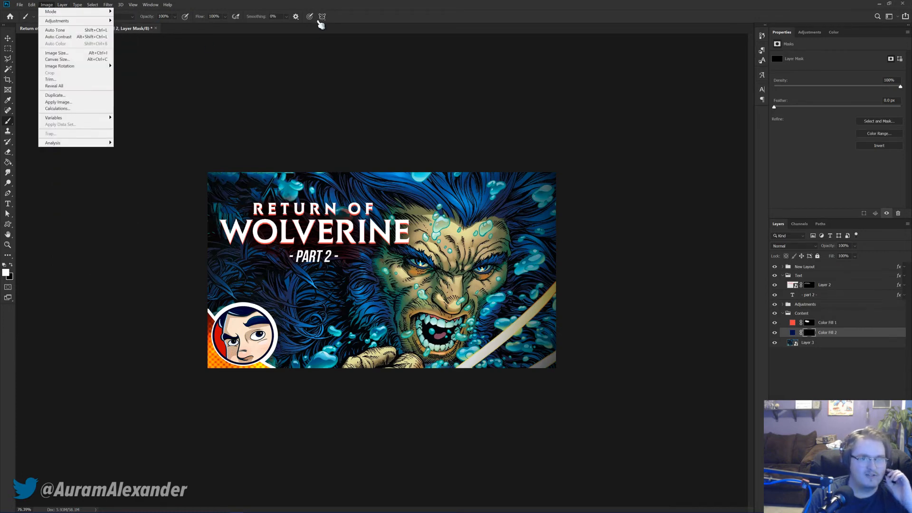
pyautogui.click(312, 43)
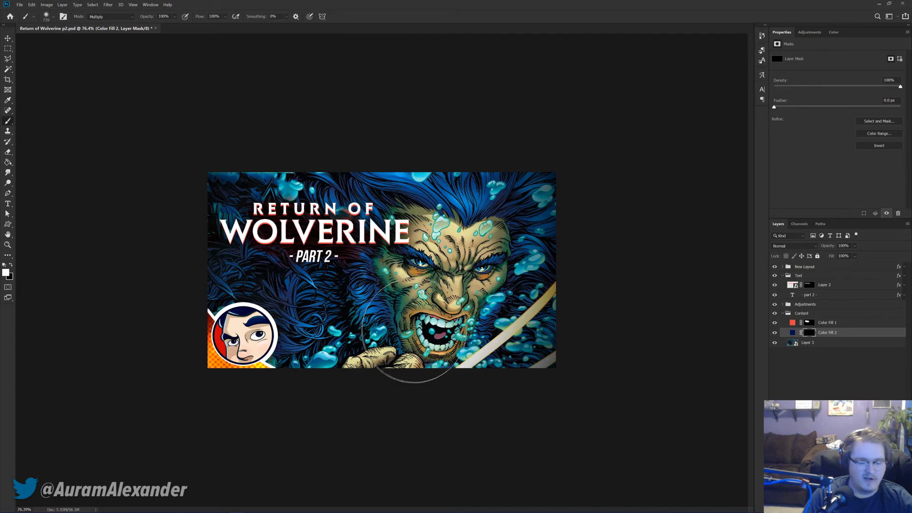
pyautogui.press('j')
pyautogui.scroll(2, 380, 270)
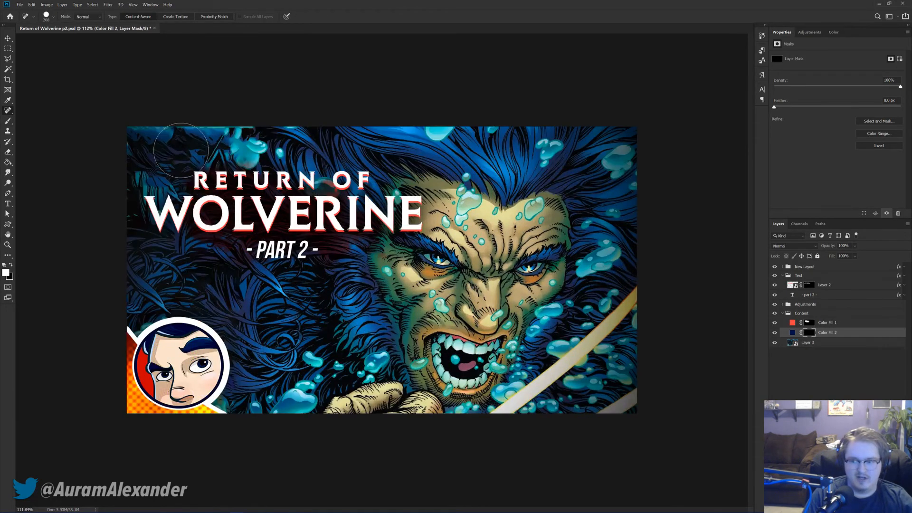
pyautogui.click(8, 111)
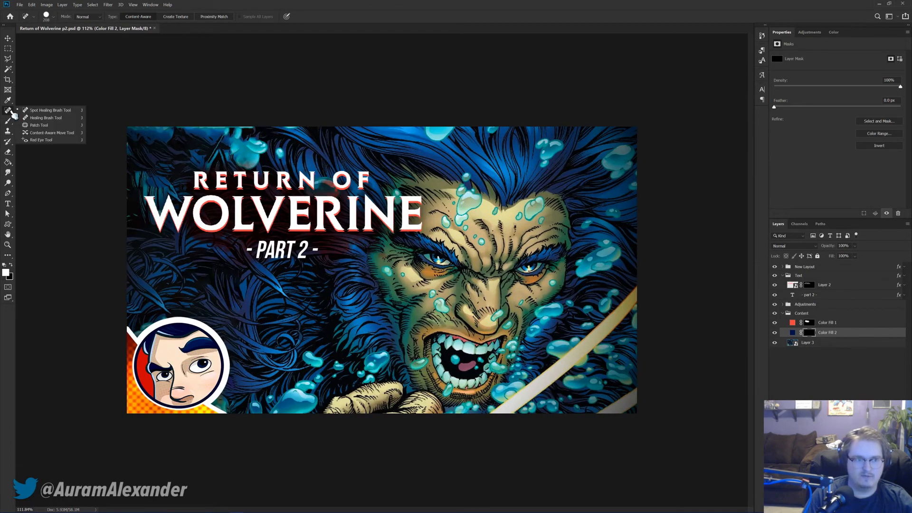
pyautogui.click(71, 114)
pyautogui.scroll(-1, 389, 290)
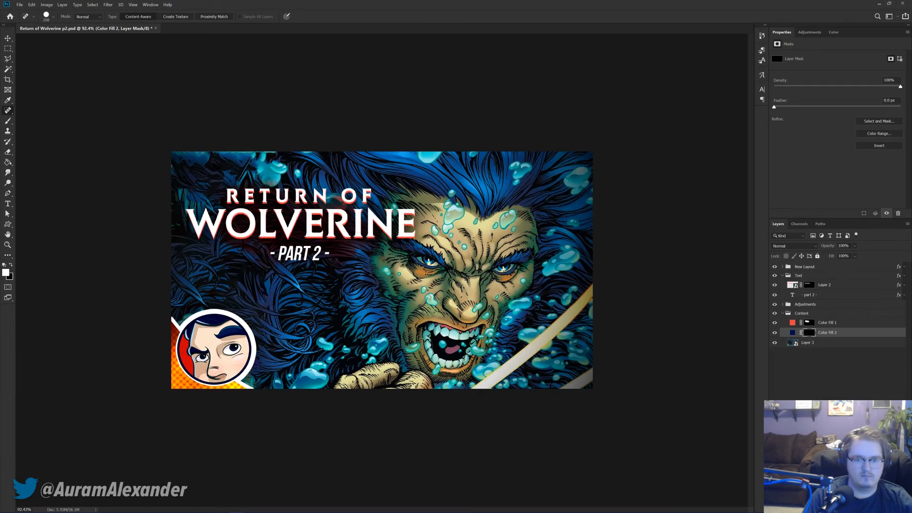
pyautogui.press('b')
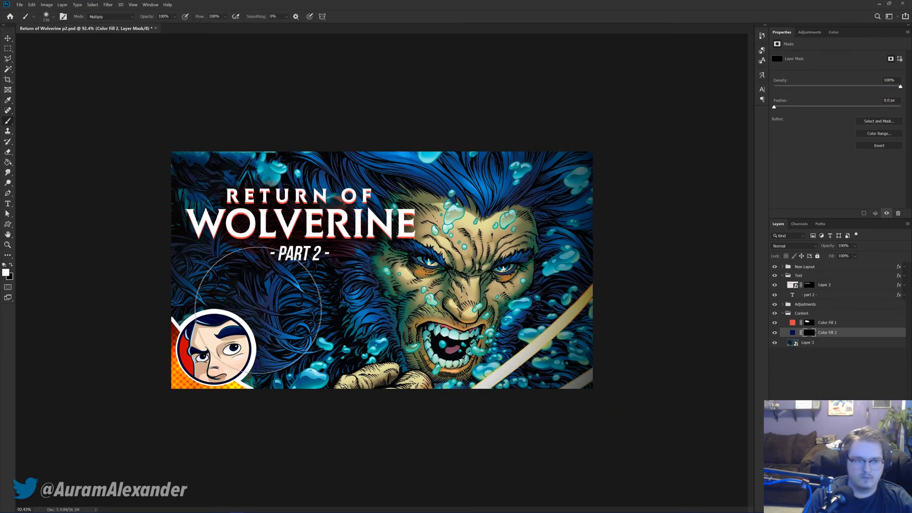
# Step: Set the brush mode to Normal and paint white on the Color Fill 2 mask behind the title and along the artwork's right edge
pyautogui.scroll(-1, 266, 247)
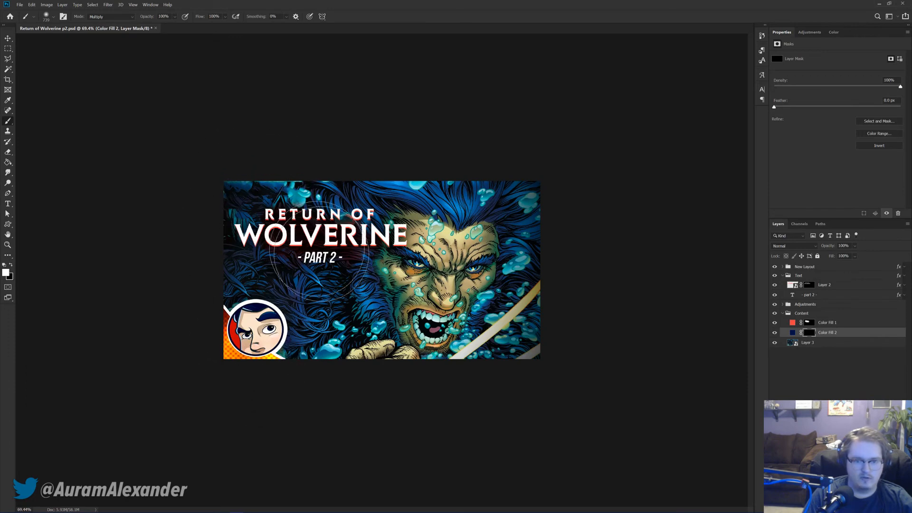
pyautogui.press('x')
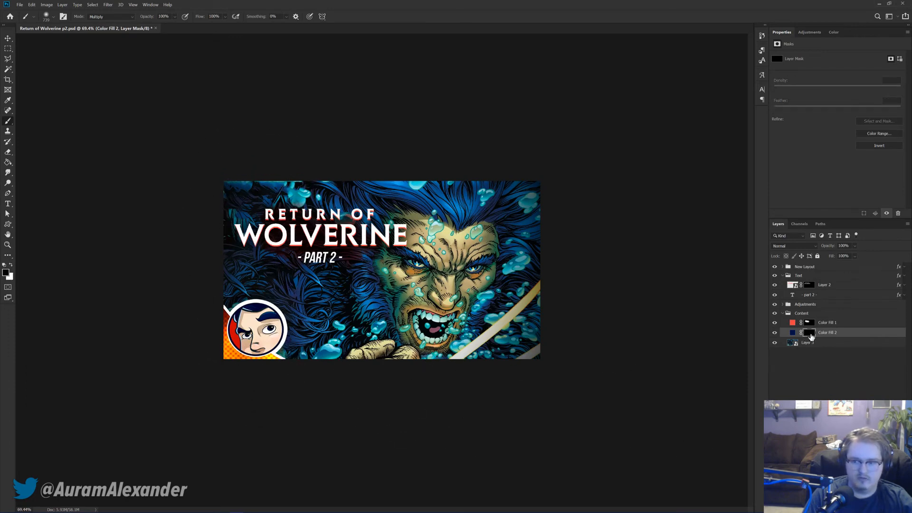
pyautogui.click(105, 17)
pyautogui.click(97, 22)
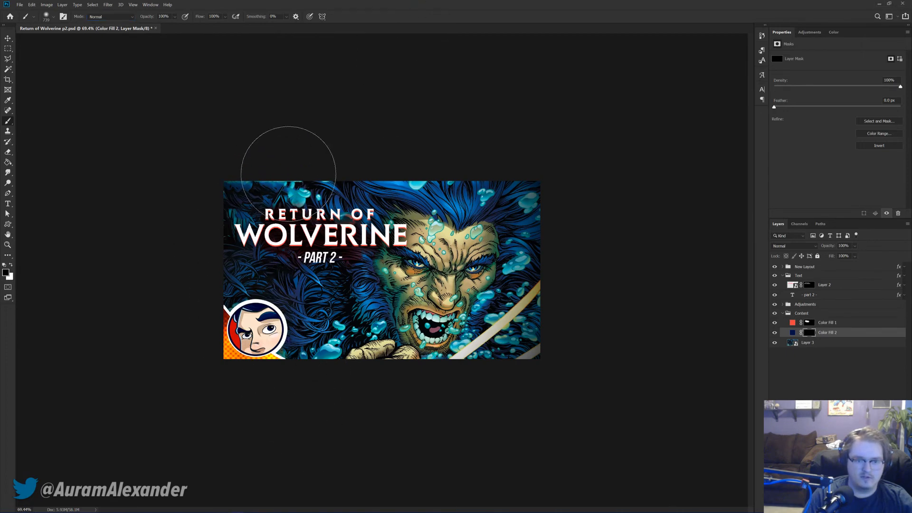
pyautogui.press('x')
pyautogui.moveTo(252, 205)
pyautogui.mouseDown()
pyautogui.moveTo(257, 338)
pyautogui.moveTo(240, 302)
pyautogui.moveTo(291, 167)
pyautogui.moveTo(302, 192)
pyautogui.moveTo(303, 367)
pyautogui.mouseUp()
pyautogui.moveTo(592, 264); pyautogui.dragTo(527, 121)
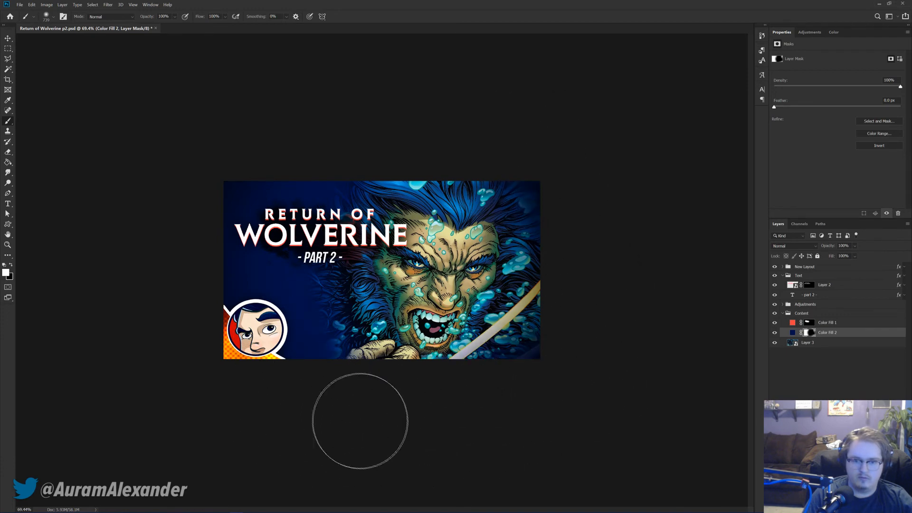
# Step: Set the Color Fill 2 layer's blend mode to Multiply and its opacity to 78%
pyautogui.press('v')
pyautogui.click(792, 246)
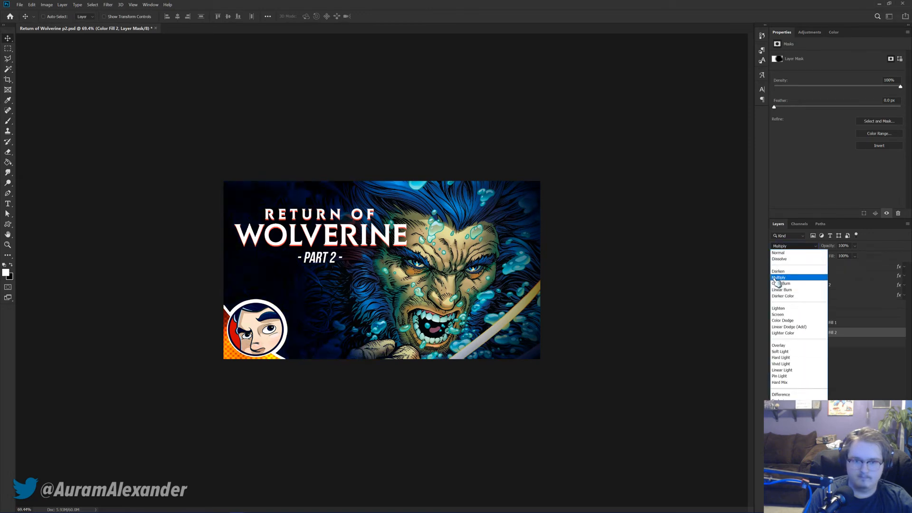
pyautogui.click(778, 279)
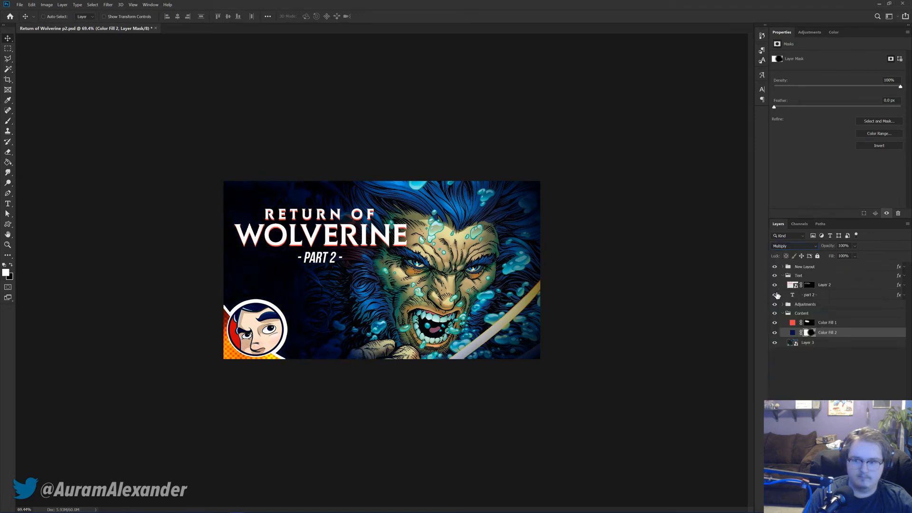
pyautogui.click(869, 393)
pyautogui.click(835, 334)
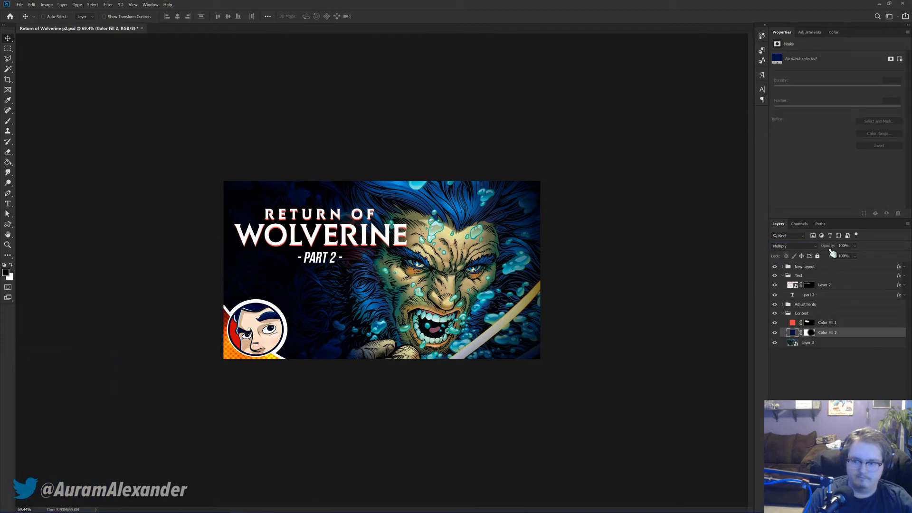
pyautogui.moveTo(834, 250); pyautogui.dragTo(825, 250)
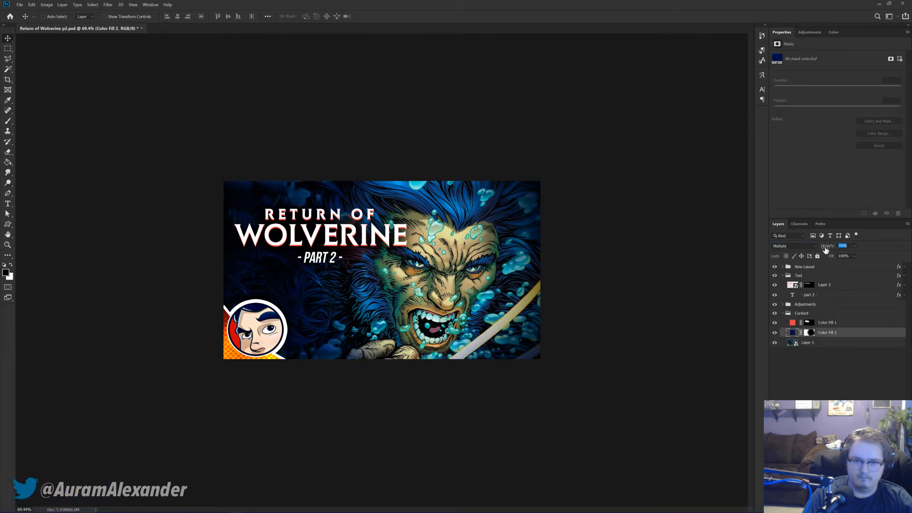
# Step: Toggle the Color Fill 2 shading for comparison and examine the darkened artwork behind the title at different magnifications
pyautogui.click(775, 333)
pyautogui.scroll(2, 290, 256)
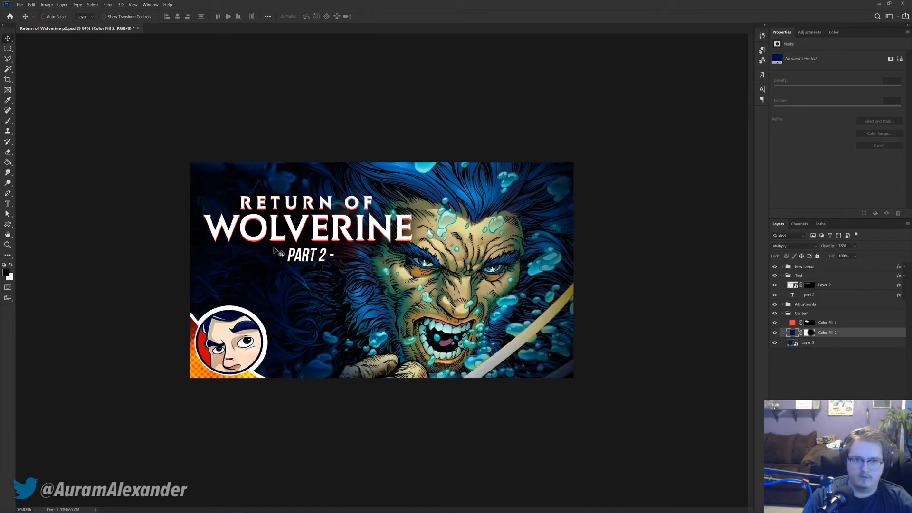
pyautogui.scroll(1, 272, 242)
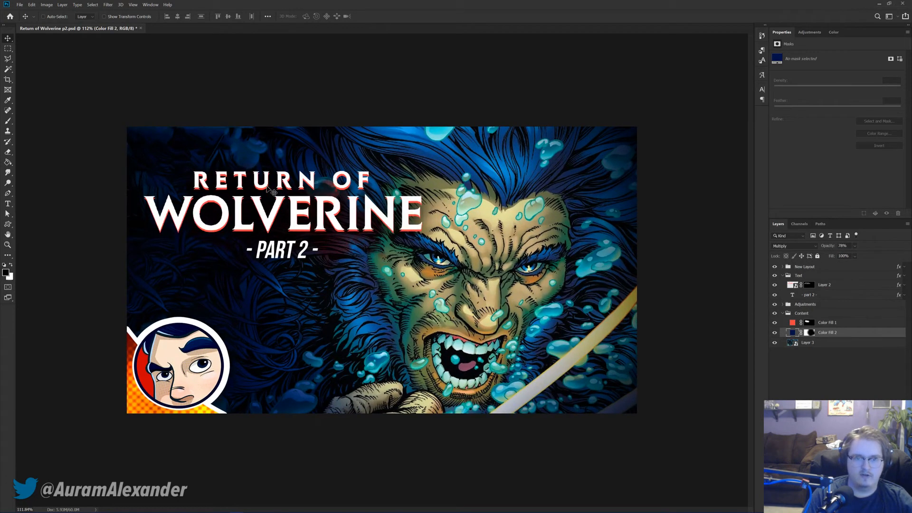
pyautogui.scroll(-2, 271, 252)
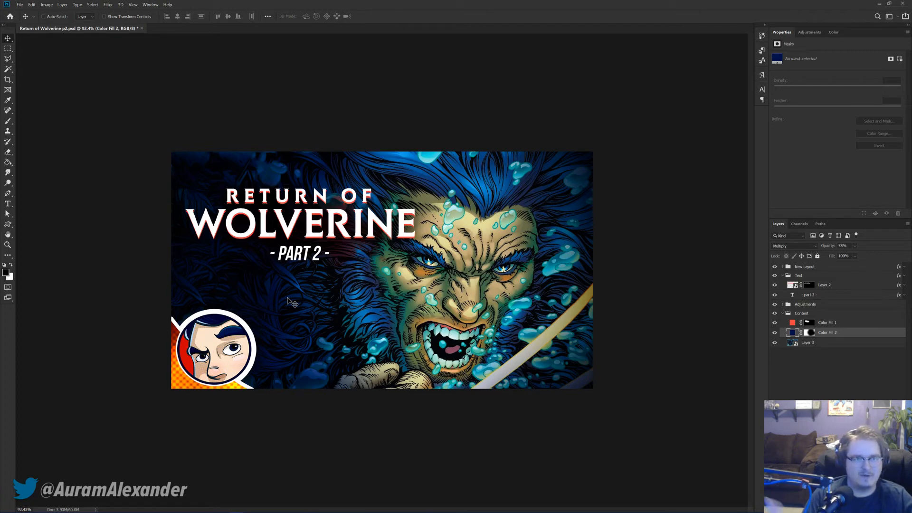
pyautogui.scroll(1, 321, 325)
pyautogui.scroll(1, 321, 325)
pyautogui.scroll(-2, 389, 327)
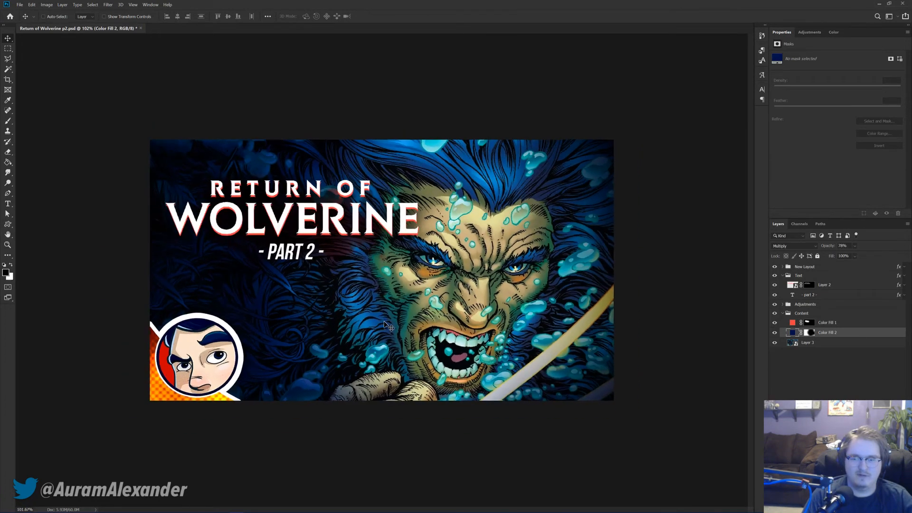
# Step: Apply Levels to Layer 3 with the input black point at 20 and white point at 202, comparing the preview
pyautogui.click(808, 343)
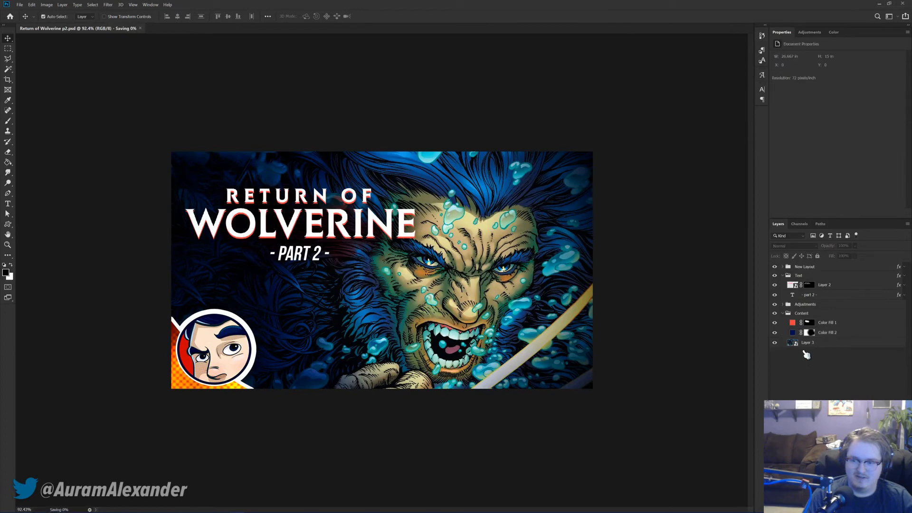
pyautogui.hotkey('ctrl', 'l')
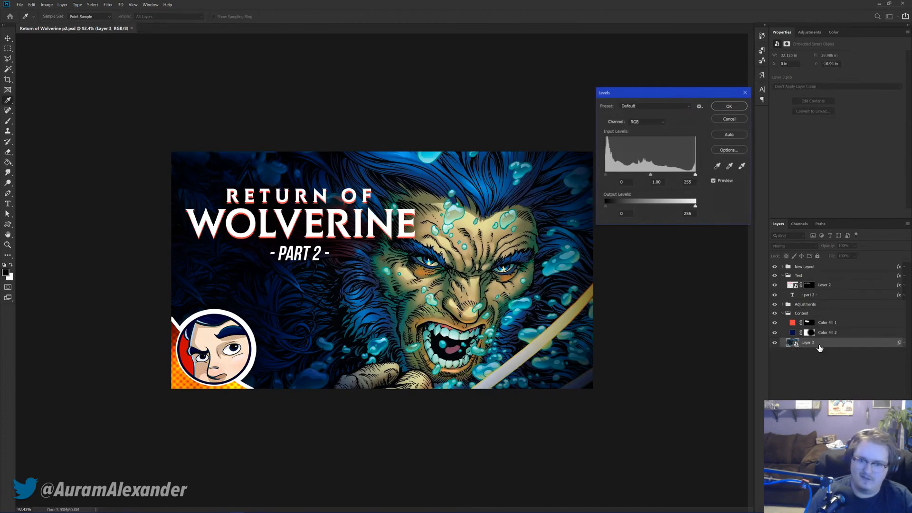
pyautogui.moveTo(696, 175); pyautogui.dragTo(676, 174)
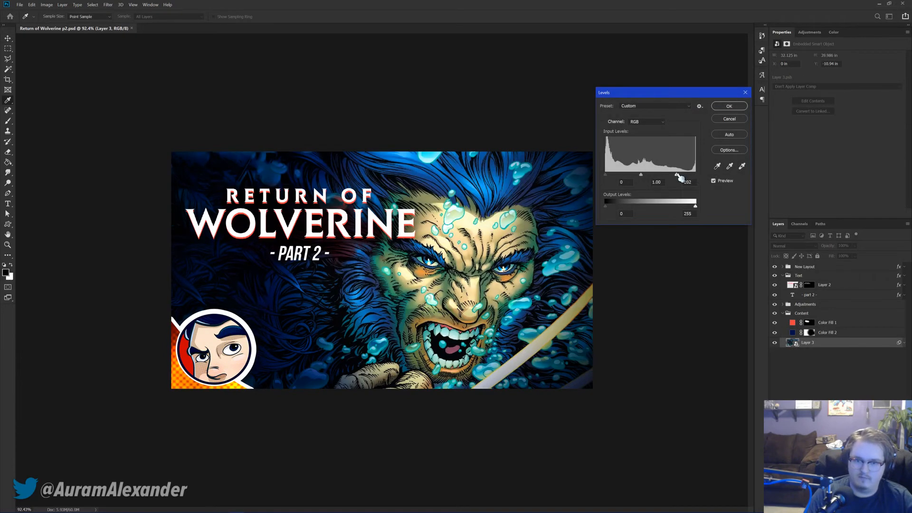
pyautogui.click(620, 181)
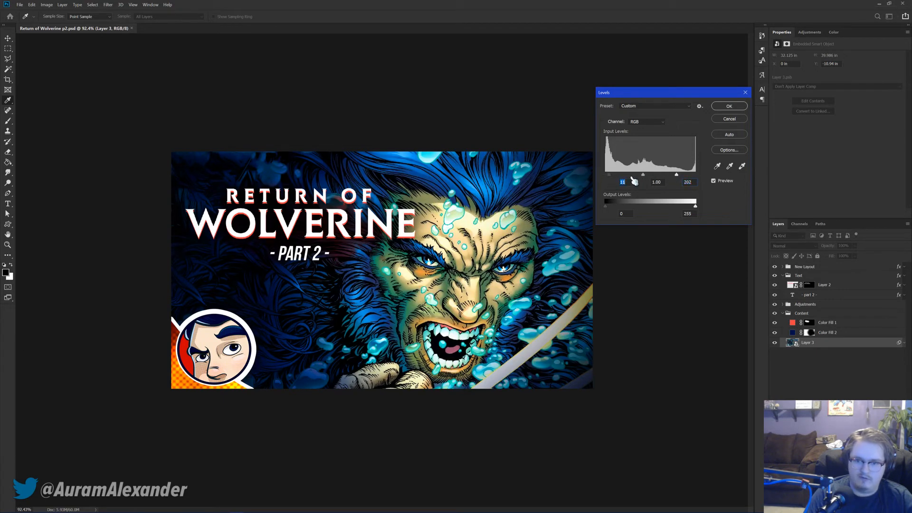
pyautogui.moveTo(613, 176); pyautogui.dragTo(615, 177)
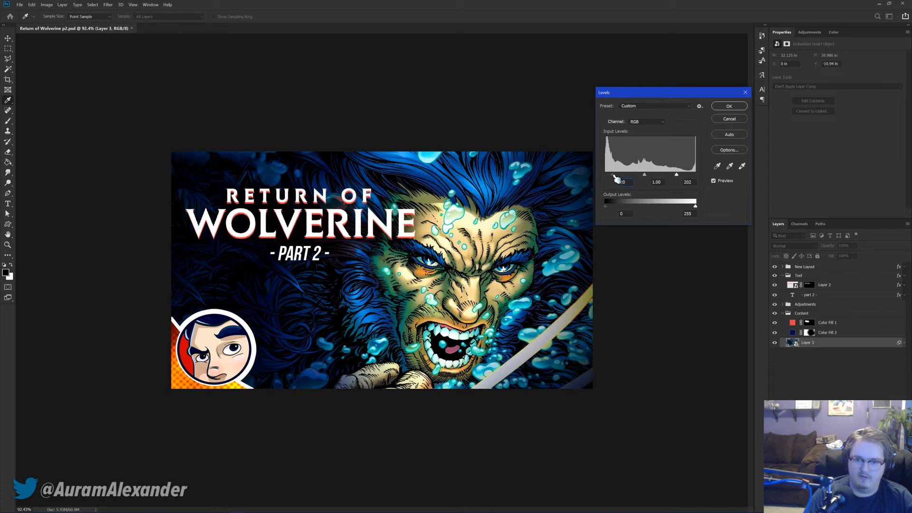
pyautogui.click(714, 181)
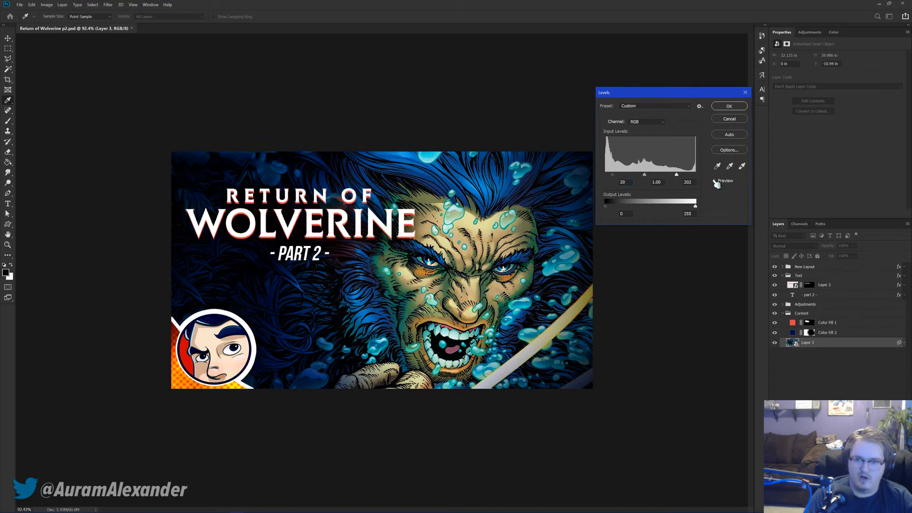
pyautogui.click(729, 106)
# Step: Collapse Layer 3's smart filters and place a duplicate of Layer 3 directly beneath it
pyautogui.press('v')
pyautogui.click(903, 345)
pyautogui.keyDown('alt'); pyautogui.moveTo(815, 344); pyautogui.dragTo(816, 349); pyautogui.keyUp('alt')
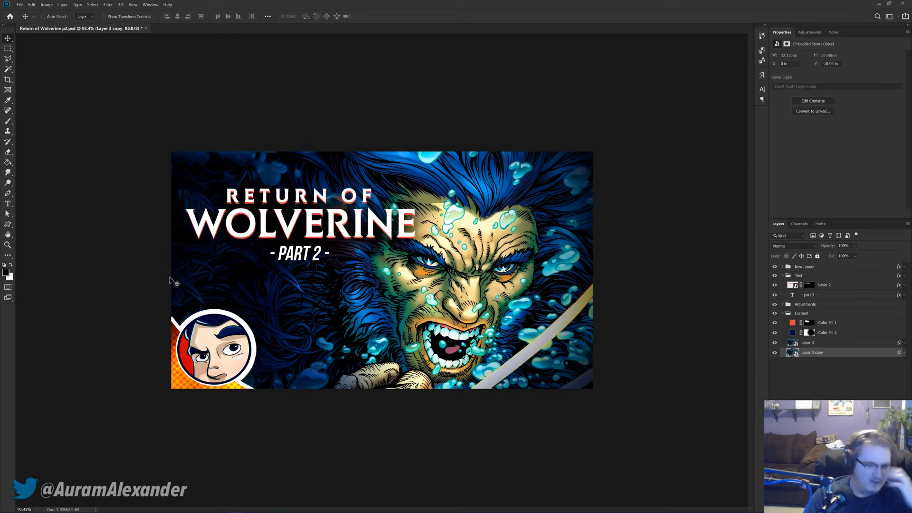
# Step: Skip through the Chris and Phil video to the Spider-Man: Into the Spider-Verse title card, examine it full screen, and close the player
pyautogui.moveTo(42, 510)
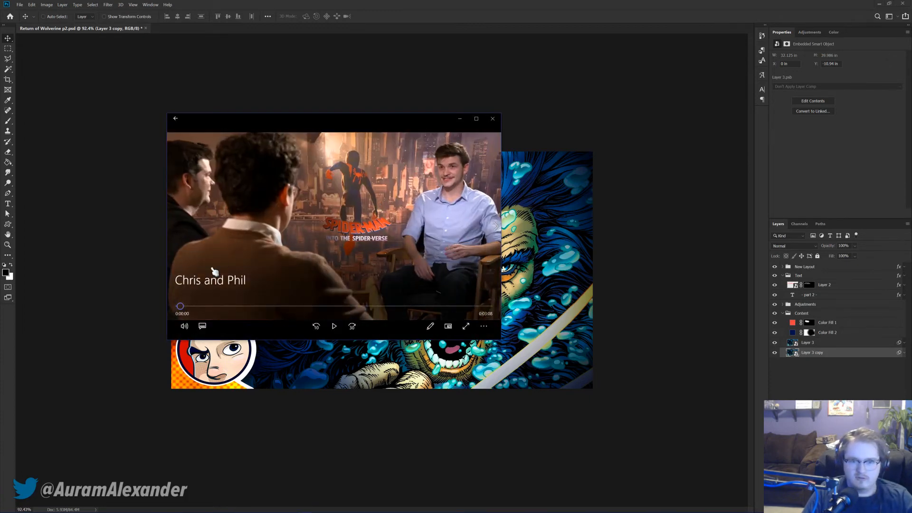
pyautogui.moveTo(285, 123); pyautogui.dragTo(277, 122)
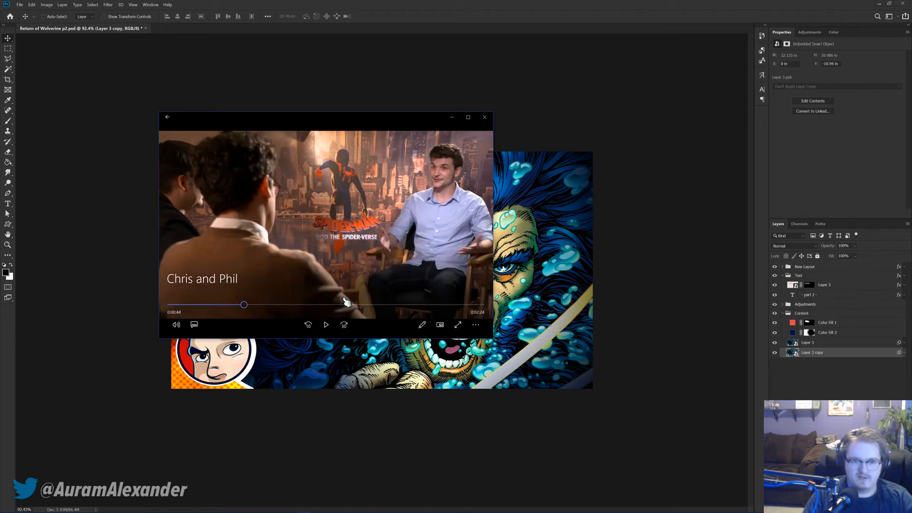
pyautogui.click(439, 305)
pyautogui.moveTo(453, 305); pyautogui.dragTo(484, 308)
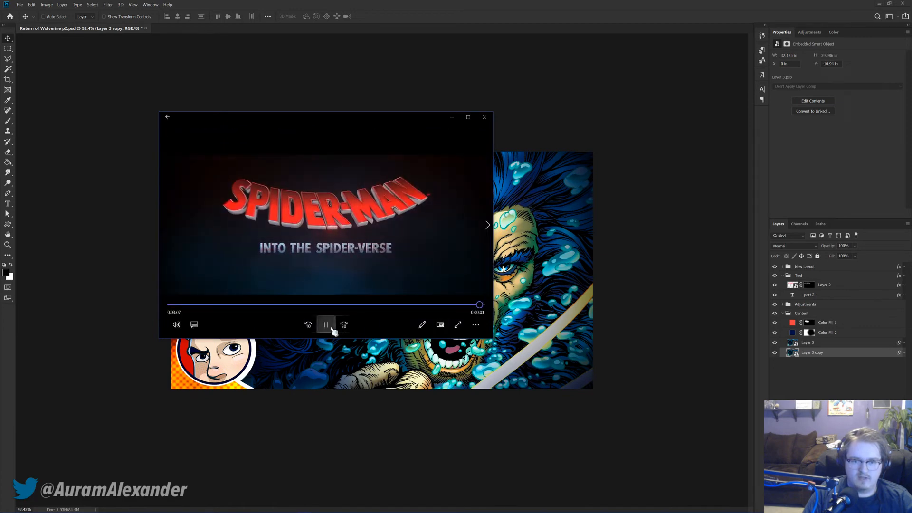
pyautogui.doubleClick(393, 253)
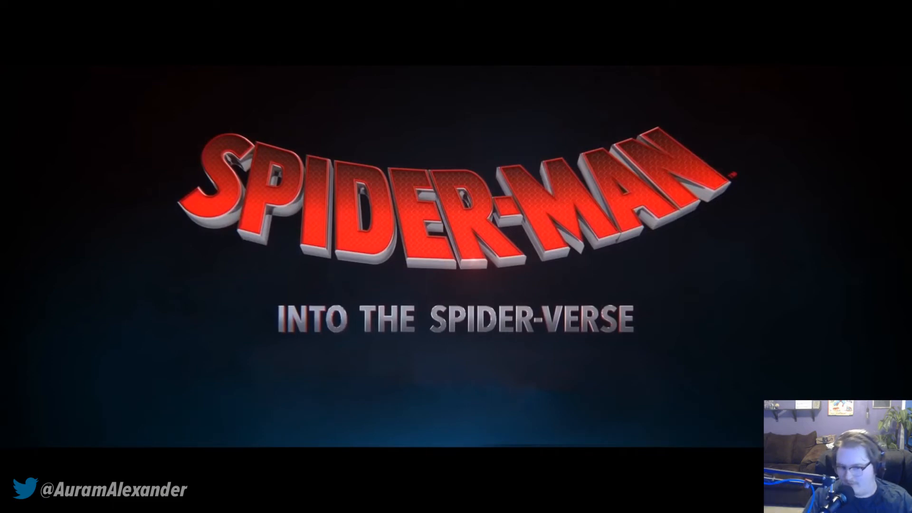
pyautogui.moveTo(491, 405)
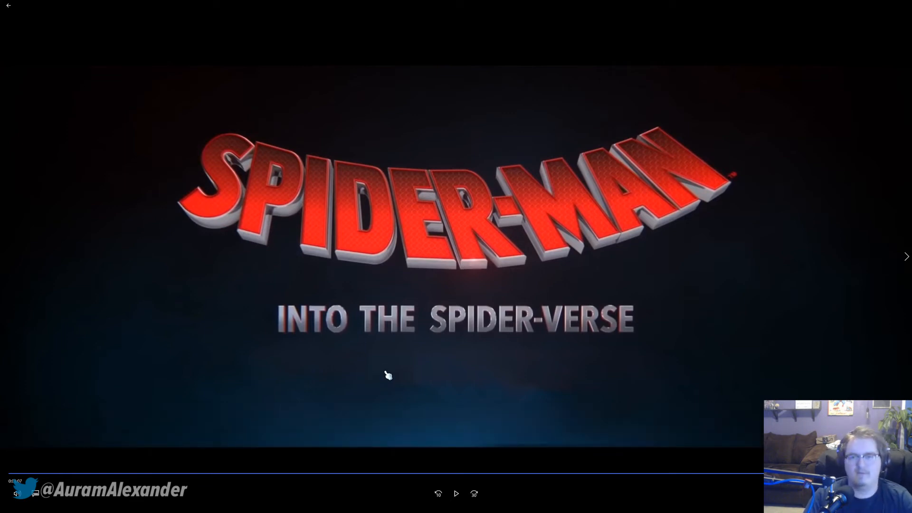
pyautogui.press('Escape')
pyautogui.click(482, 119)
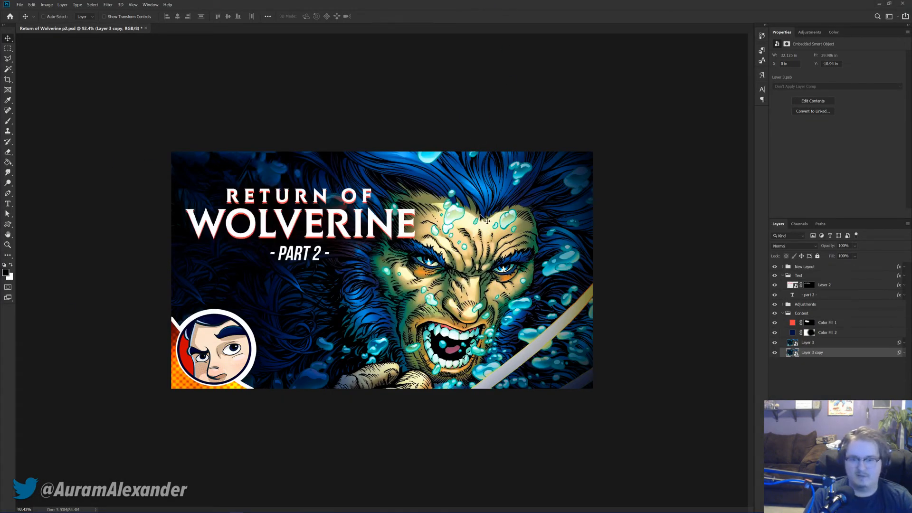
# Step: Transform the Text group together with Color Fill 1, slanting the title upward to the right and raising it slightly
pyautogui.scroll(-5, 585, 392)
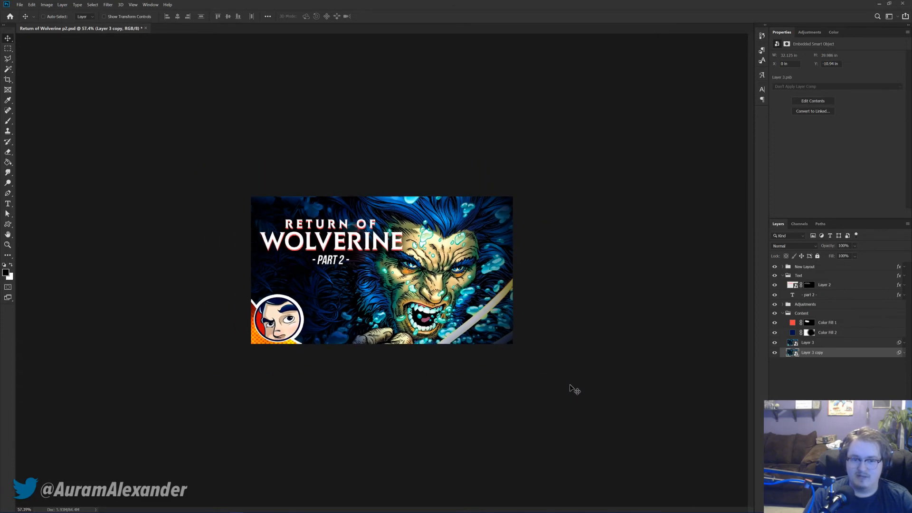
pyautogui.click(806, 276)
pyautogui.hotkey('ctrl', 't')
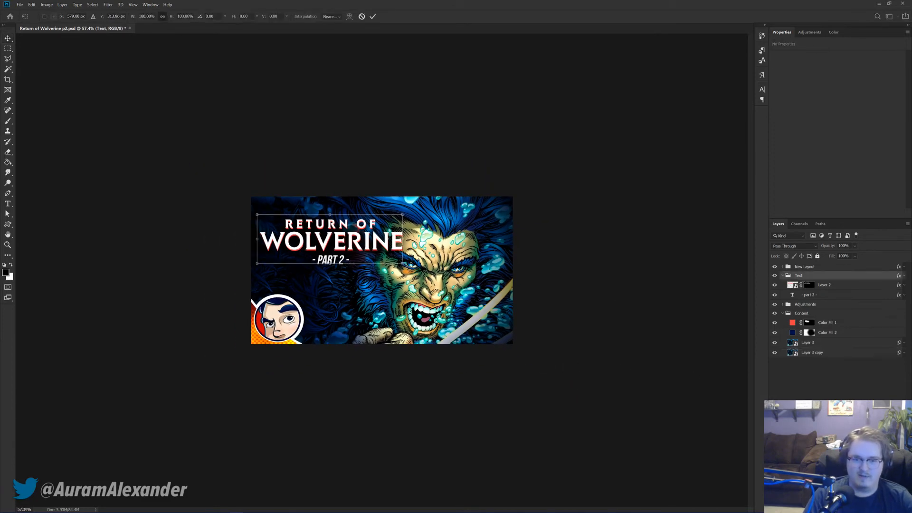
pyautogui.press('Return')
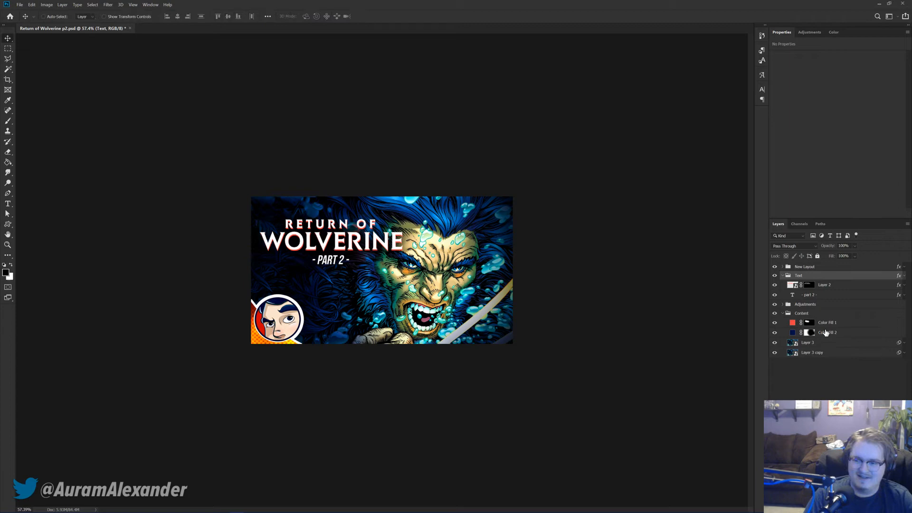
pyautogui.keyDown('ctrl'); pyautogui.click(834, 324); pyautogui.keyUp('ctrl')
pyautogui.hotkey('ctrl', 't')
pyautogui.moveTo(412, 251); pyautogui.dragTo(354, 234)
pyautogui.press('Escape')
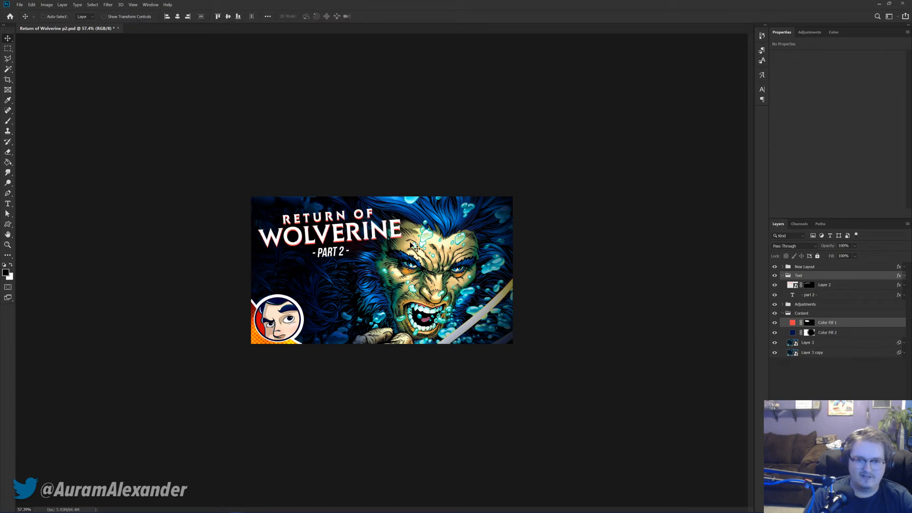
# Step: Examine the slanted title against the Wolverine artwork at different magnifications
pyautogui.scroll(3, 483, 319)
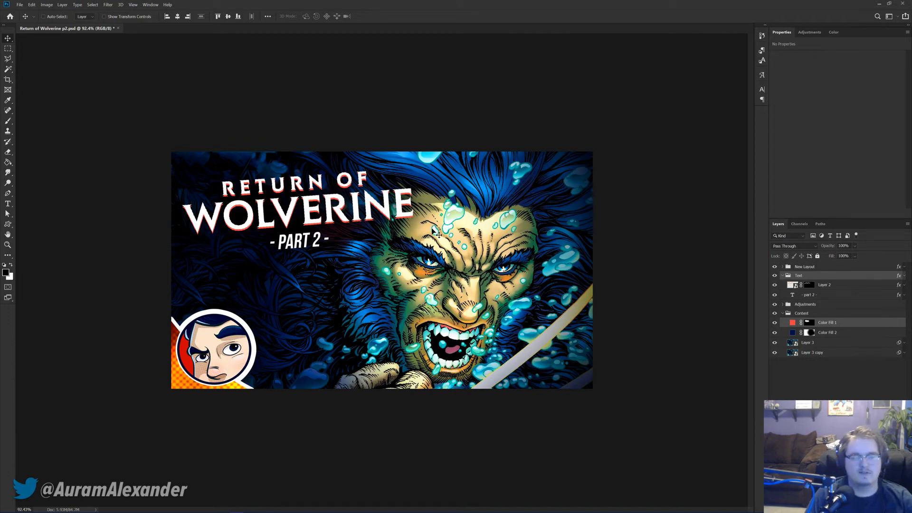
pyautogui.scroll(3, 401, 263)
pyautogui.scroll(-2, 389, 268)
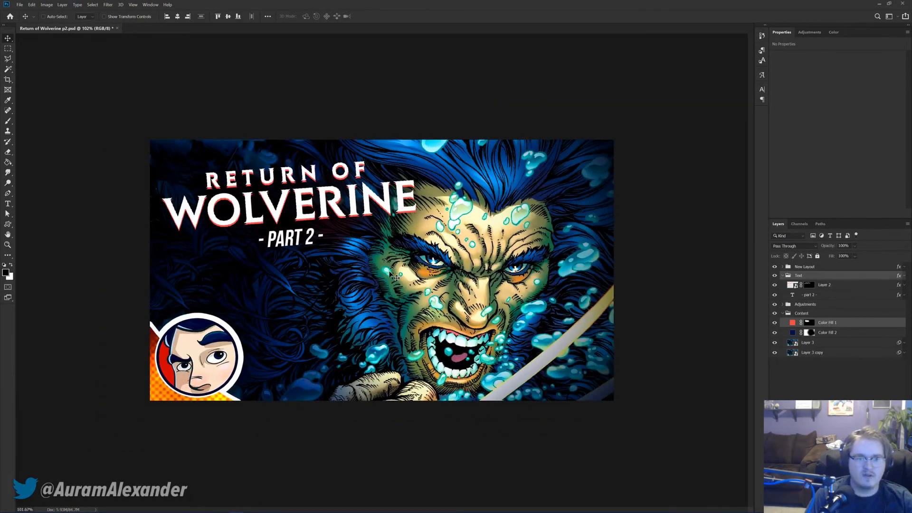
pyautogui.scroll(-1, 384, 274)
pyautogui.scroll(3, 385, 269)
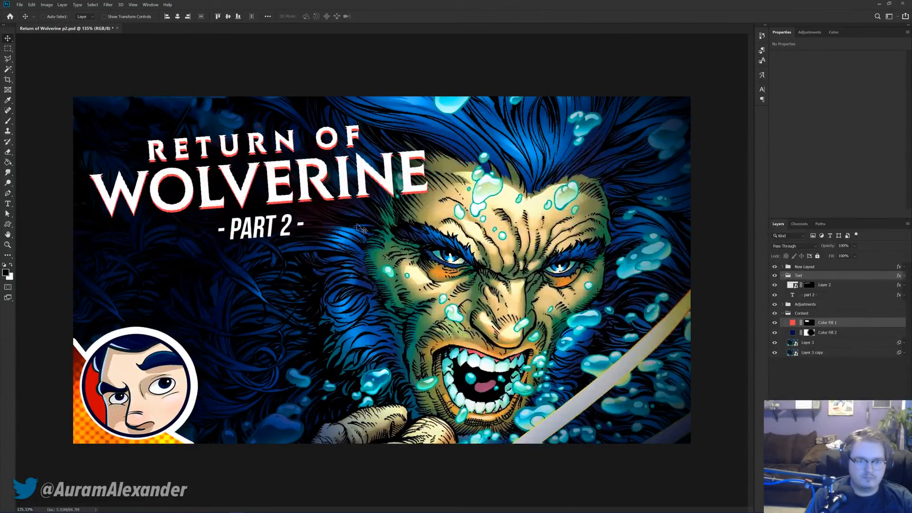
pyautogui.scroll(-3, 366, 240)
pyautogui.scroll(1, 470, 319)
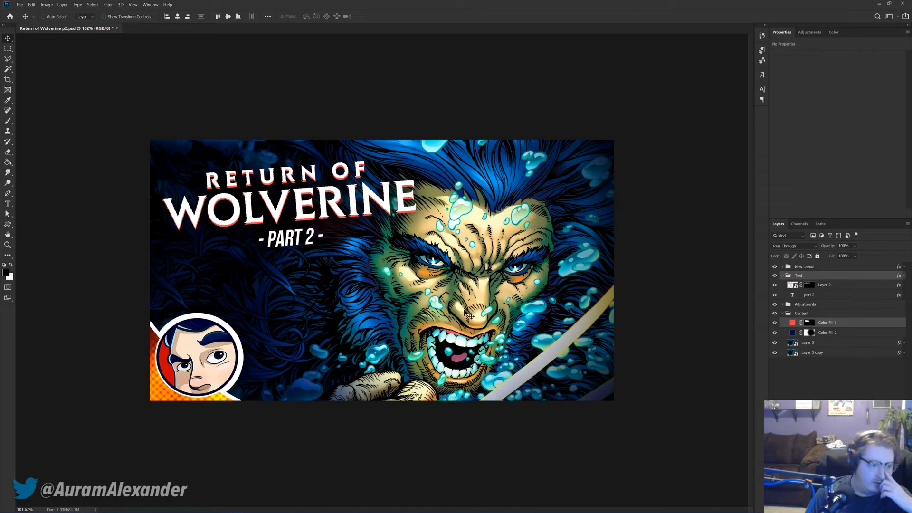
pyautogui.scroll(-1, 461, 309)
pyautogui.scroll(2, 459, 297)
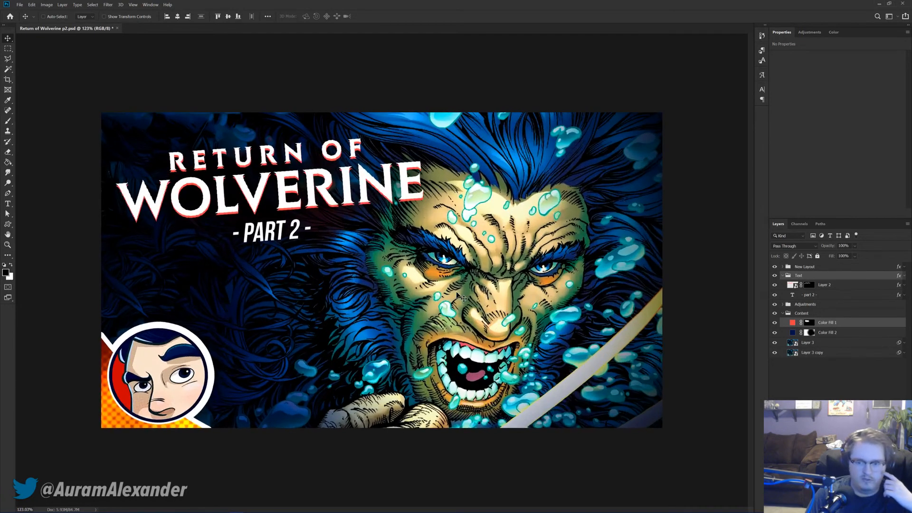
# Step: Copy the Color Fill 2 layer mask onto Layer 3 and collapse its smart filter list
pyautogui.click(813, 356)
pyautogui.moveTo(810, 334); pyautogui.dragTo(901, 348)
pyautogui.click(904, 343)
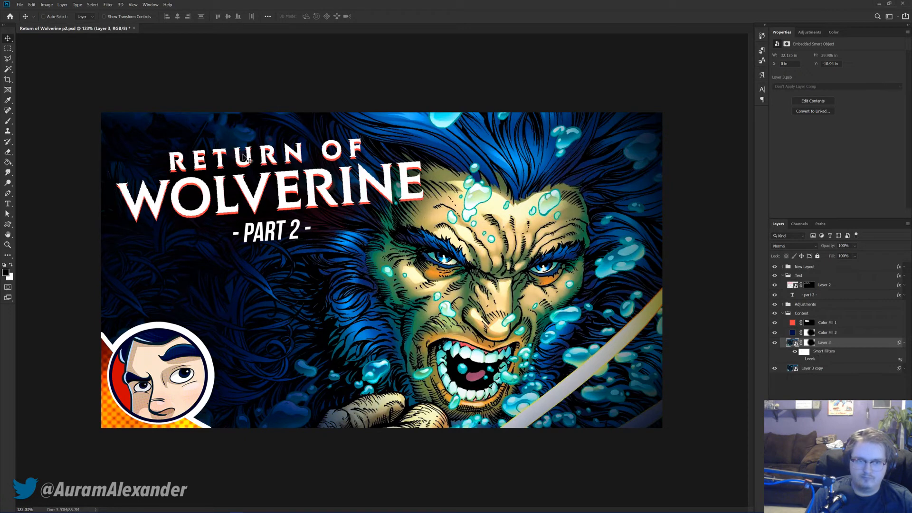
# Step: Apply a Gaussian Blur with a radius of 8 pixels to the masked Layer 3 and collapse its smart filters
pyautogui.click(109, 5)
pyautogui.moveTo(119, 79)
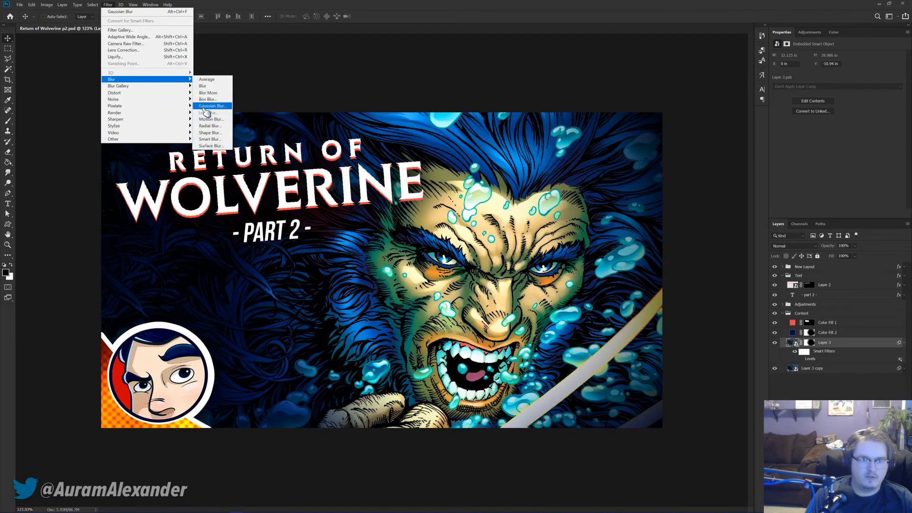
pyautogui.click(206, 105)
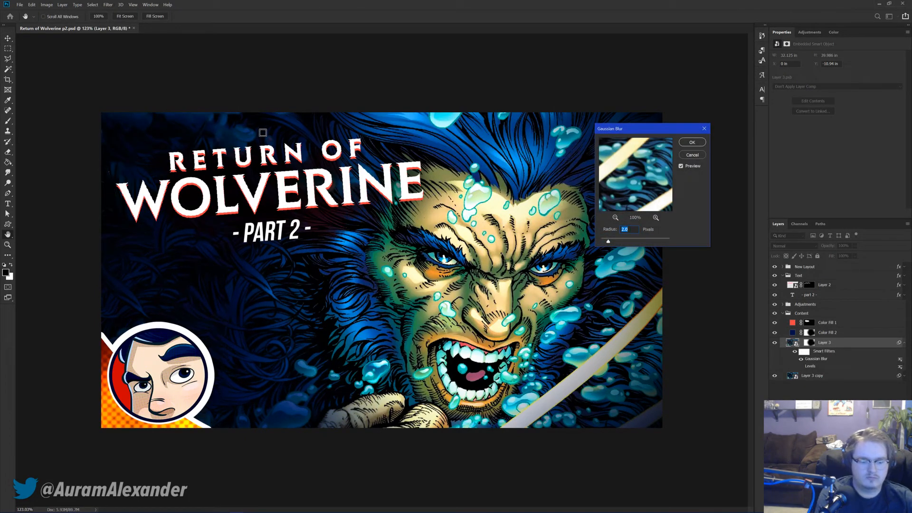
pyautogui.write('8')
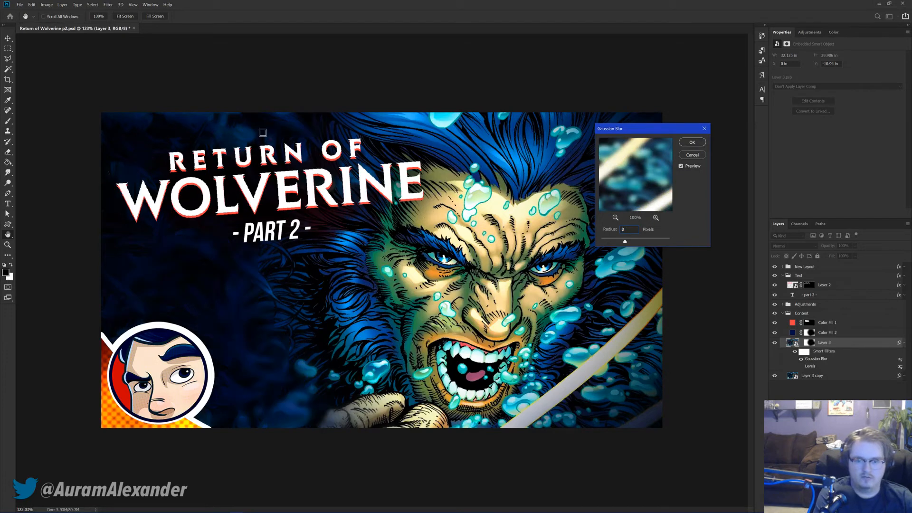
pyautogui.press('Return')
pyautogui.click(904, 342)
pyautogui.click(862, 383)
pyautogui.scroll(-3, 368, 284)
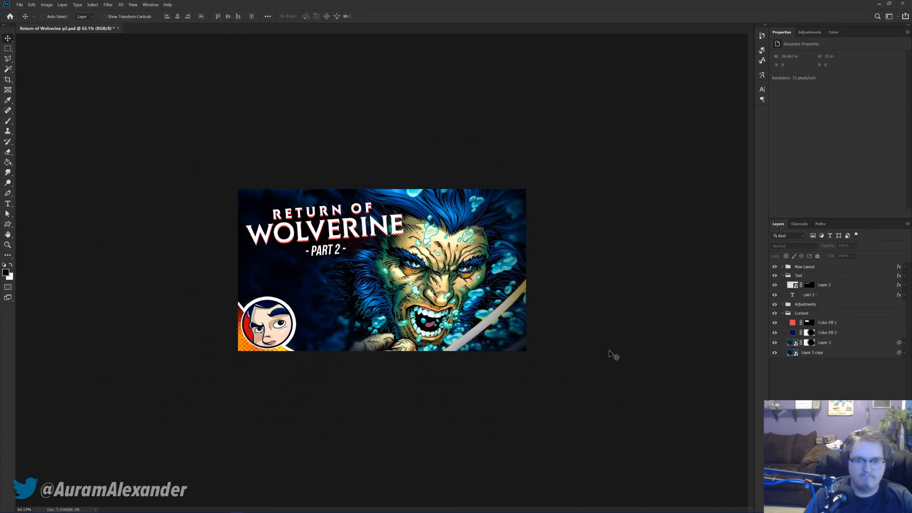
# Step: Create a new layer beneath Layer 3 copy and fill it with black
pyautogui.click(818, 355)
pyautogui.hotkey('ctrl', 'shift', 'n')
pyautogui.press('Return')
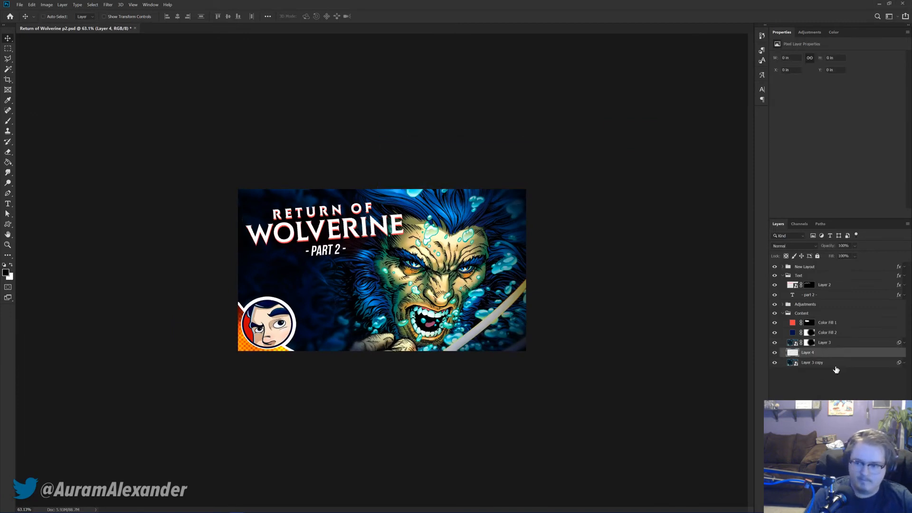
pyautogui.moveTo(811, 358); pyautogui.dragTo(815, 376)
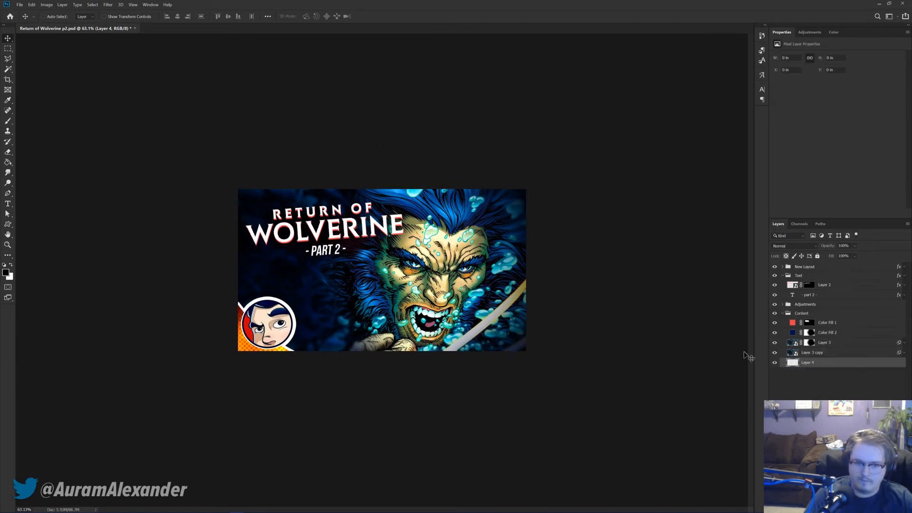
pyautogui.press('g')
pyautogui.click(333, 297)
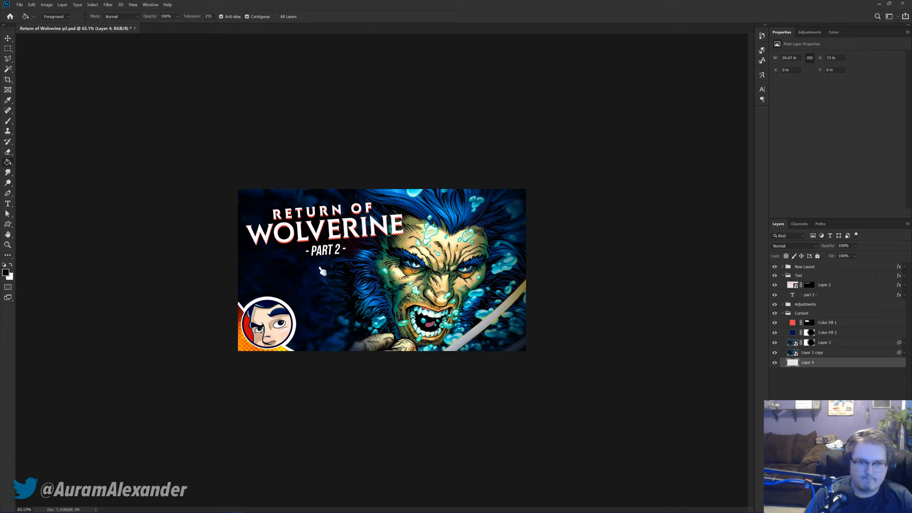
pyautogui.press('v')
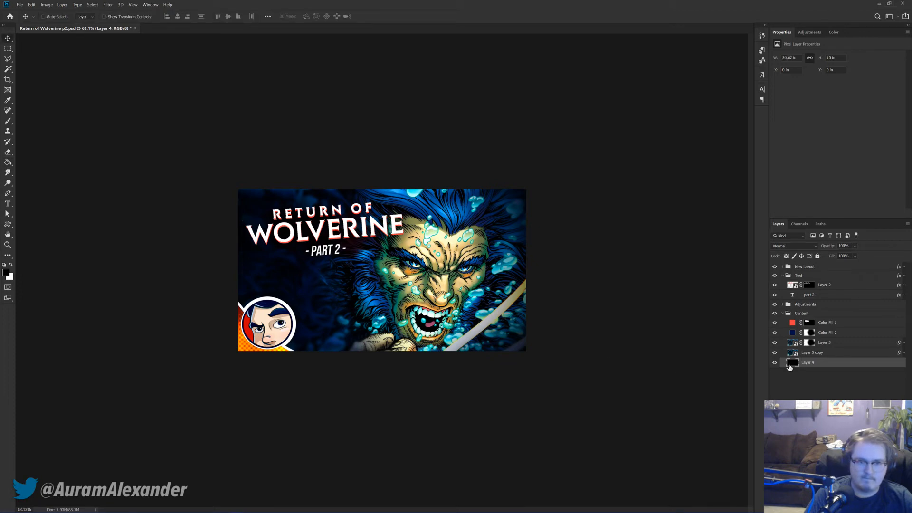
# Step: Add an empty layer above Color Fill 2 and set the foreground color to that fill's navy, 001149
pyautogui.click(809, 334)
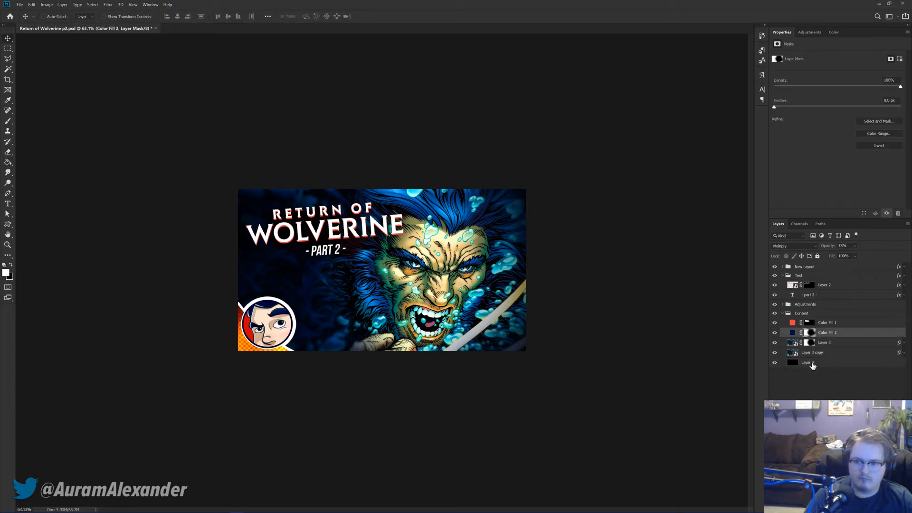
pyautogui.hotkey('ctrl', 'shift', 'alt', 'n')
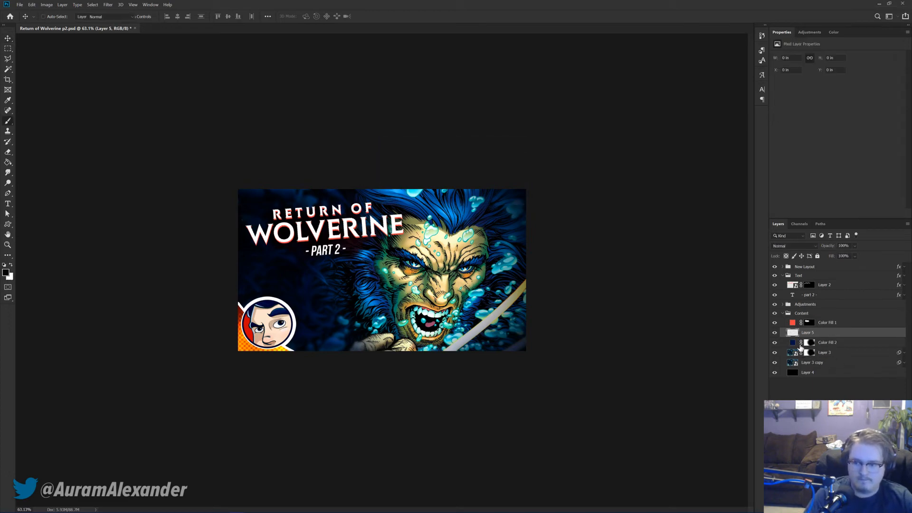
pyautogui.doubleClick(793, 342)
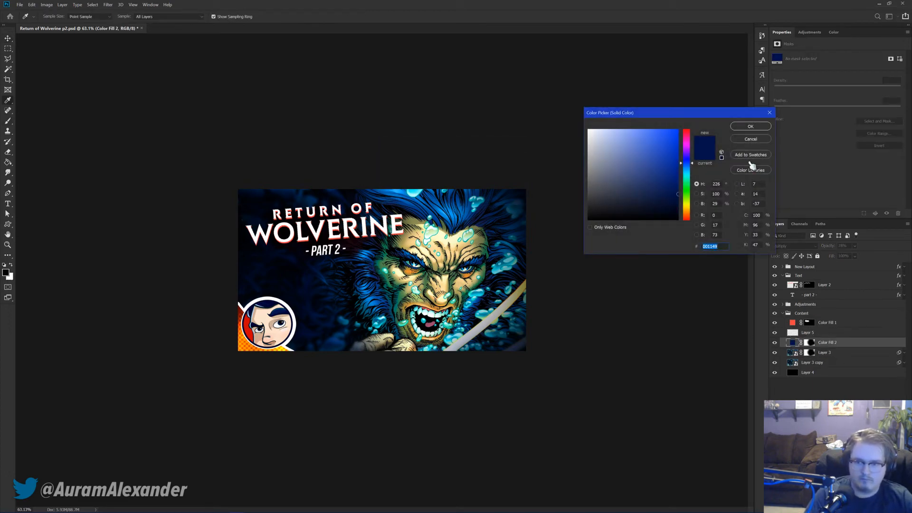
pyautogui.click(750, 126)
pyautogui.write('001149')
pyautogui.click(750, 127)
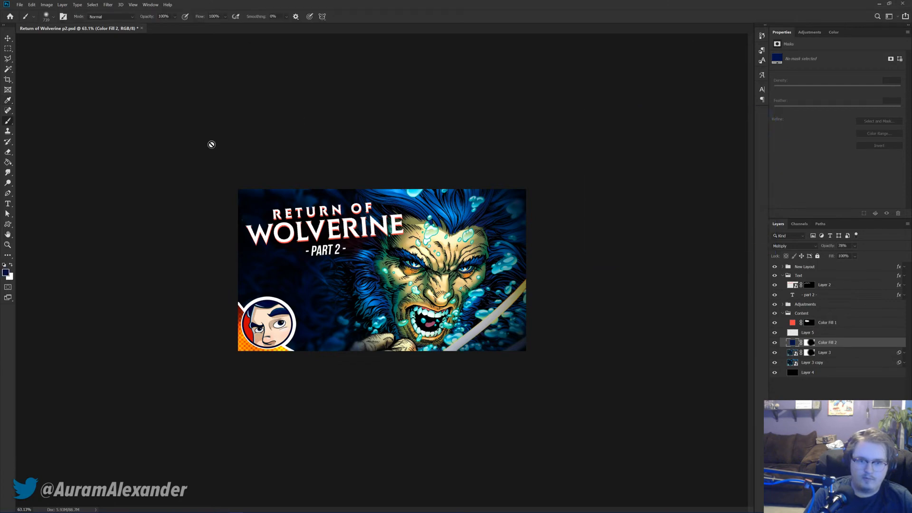
# Step: Select Layer 5, switch to the Move tool and save the Return of Wolverine p2 document
pyautogui.click(793, 335)
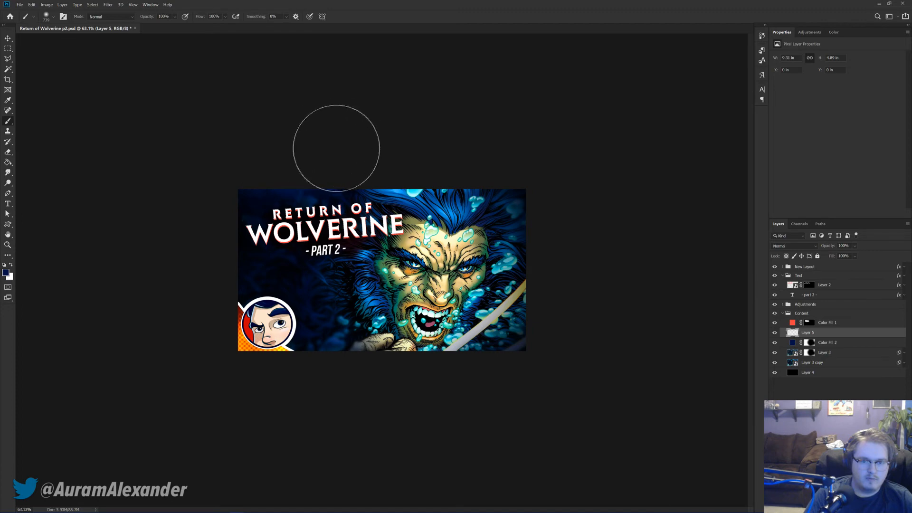
pyautogui.press('v')
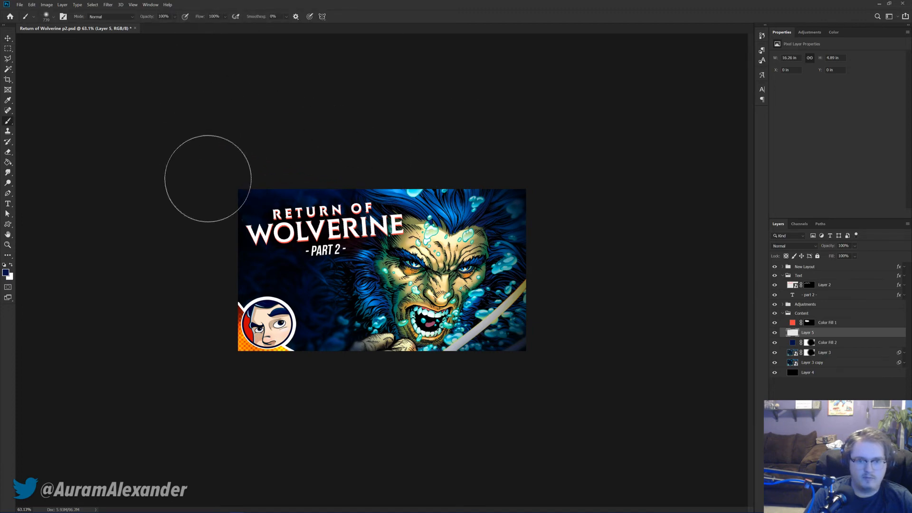
pyautogui.hotkey('ctrl', '-')
pyautogui.scroll(4, 534, 309)
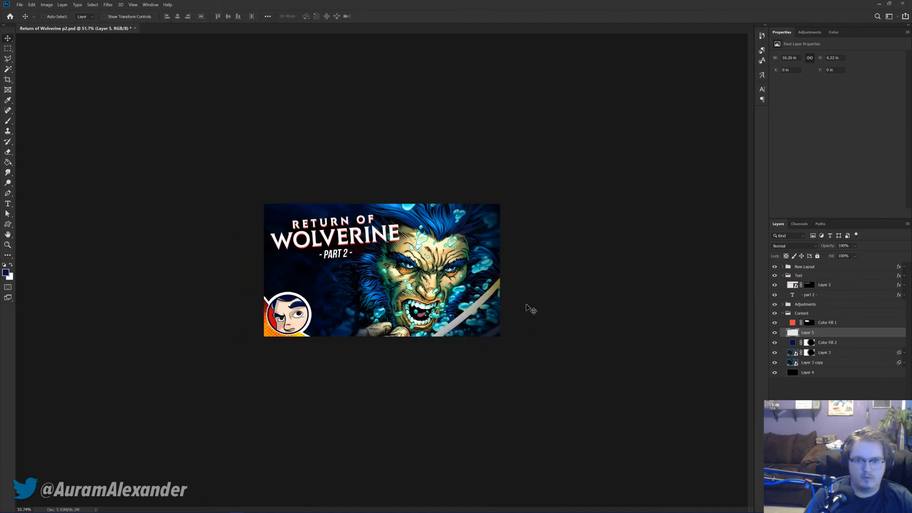
pyautogui.scroll(-4, 561, 309)
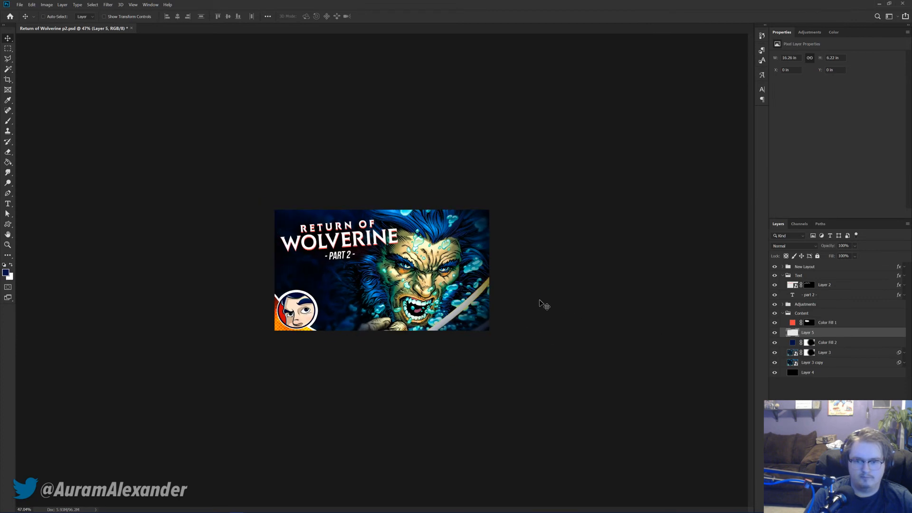
pyautogui.hotkey('ctrl', 's')
pyautogui.scroll(2, 470, 328)
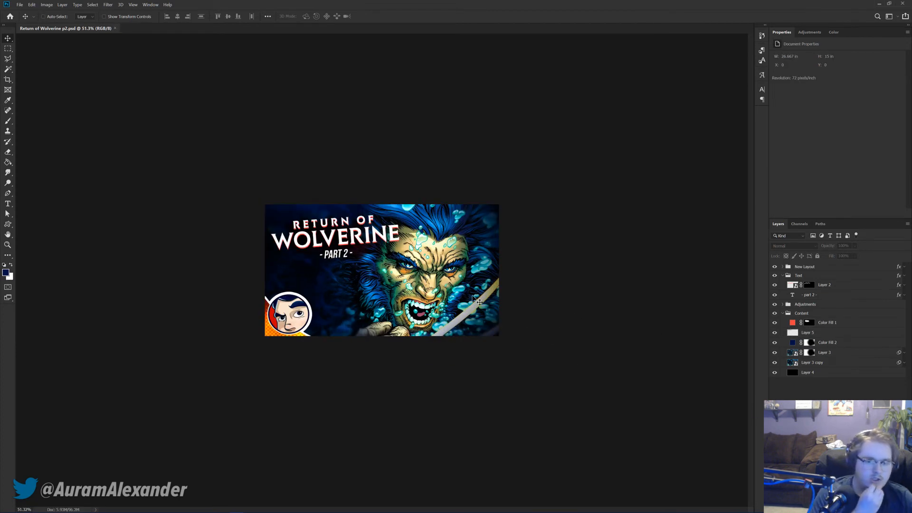
# Step: Save a JPEG copy of the thumbnail at Maximum quality in the Misc. Thumbnails folder and close the document
pyautogui.hotkey('ctrl', 'shift', 's')
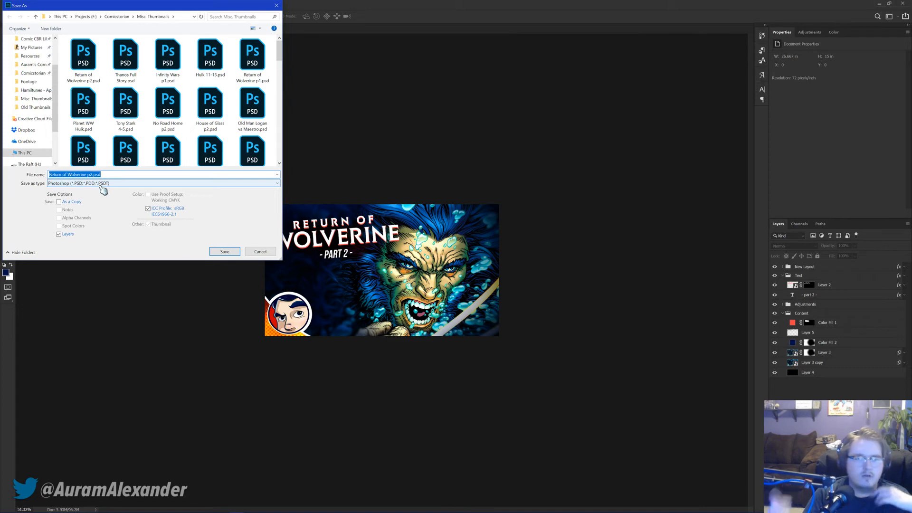
pyautogui.click(102, 187)
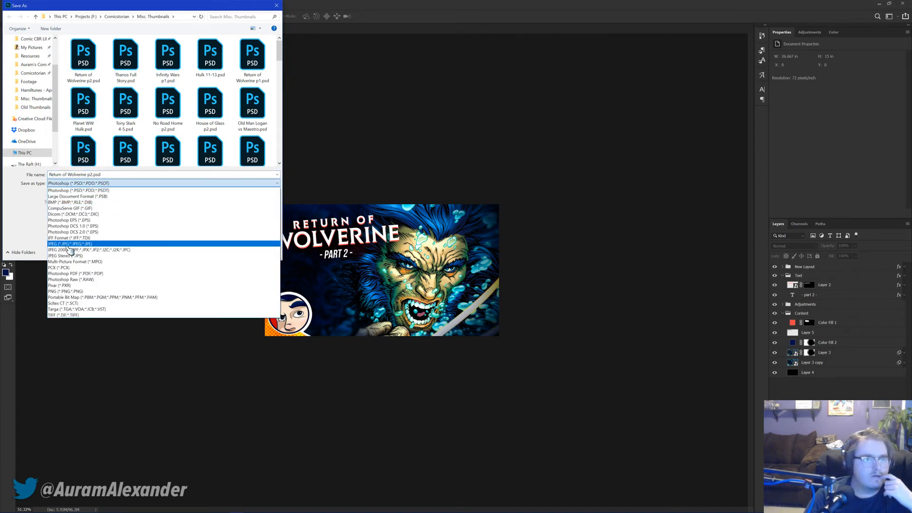
pyautogui.click(69, 244)
pyautogui.click(228, 251)
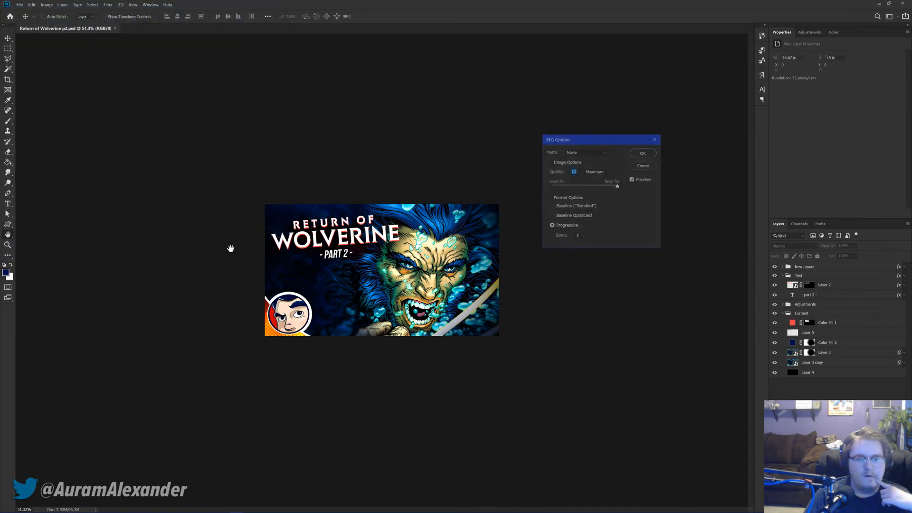
pyautogui.click(644, 153)
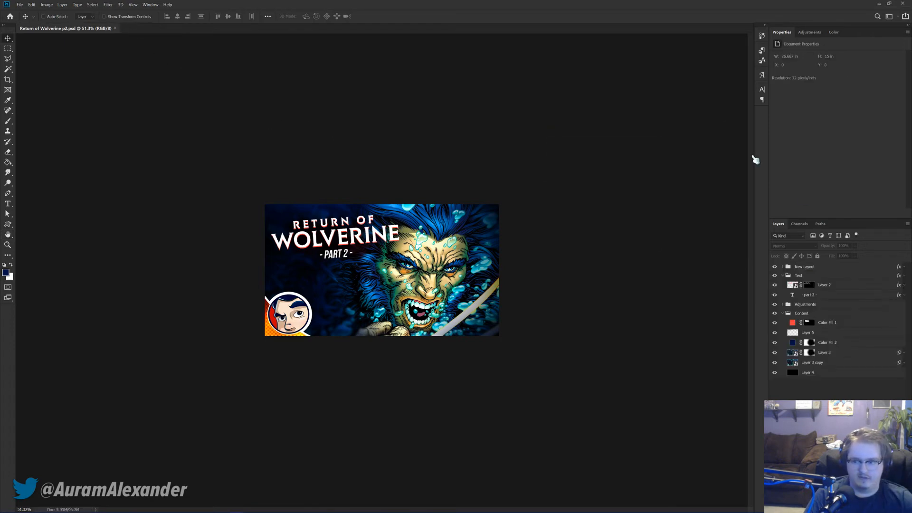
pyautogui.hotkey('ctrl', 'w')
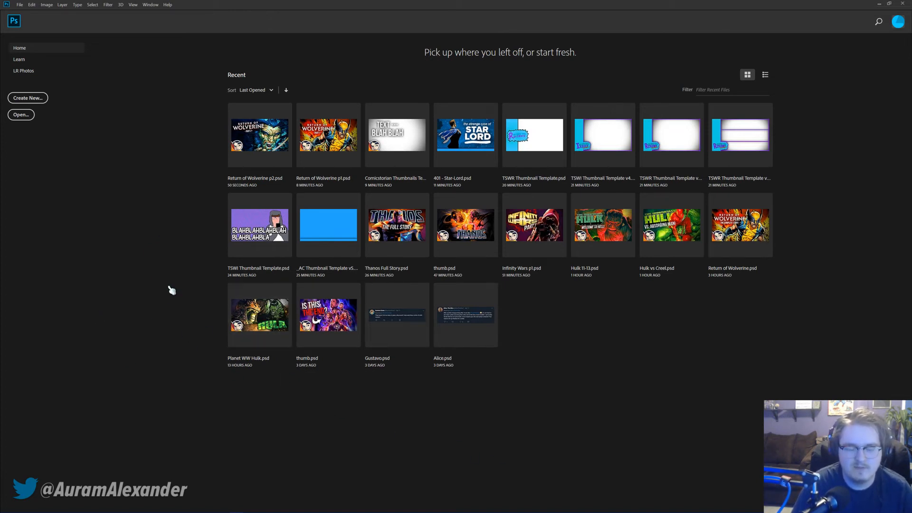
# Step: Examine the full list of available and installed apps in Adobe Creative Cloud, and close its window
pyautogui.moveTo(374, 511)
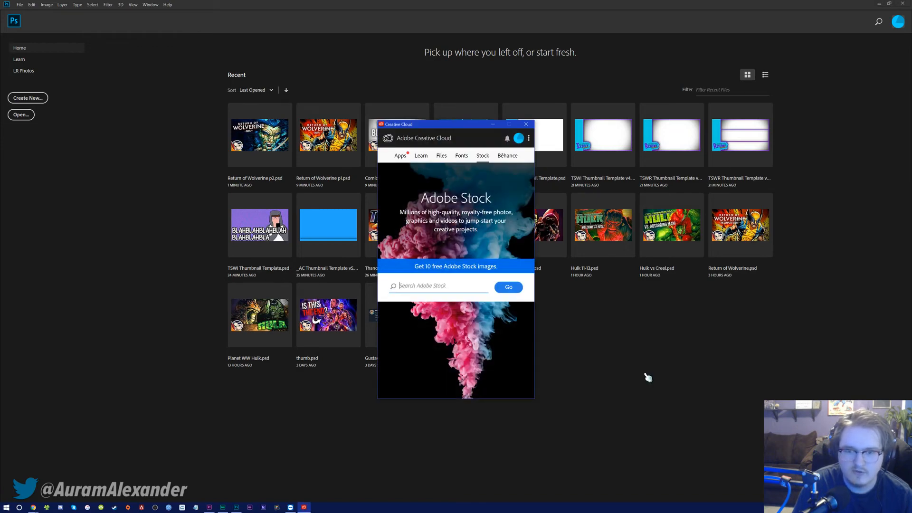
pyautogui.click(400, 156)
pyautogui.scroll(-3, 484, 270)
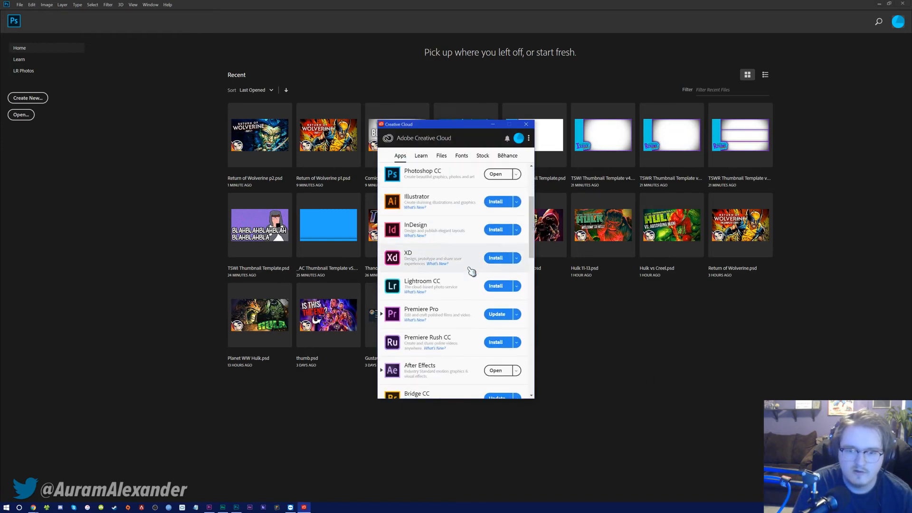
pyautogui.scroll(-3, 532, 252)
pyautogui.scroll(-6, 533, 252)
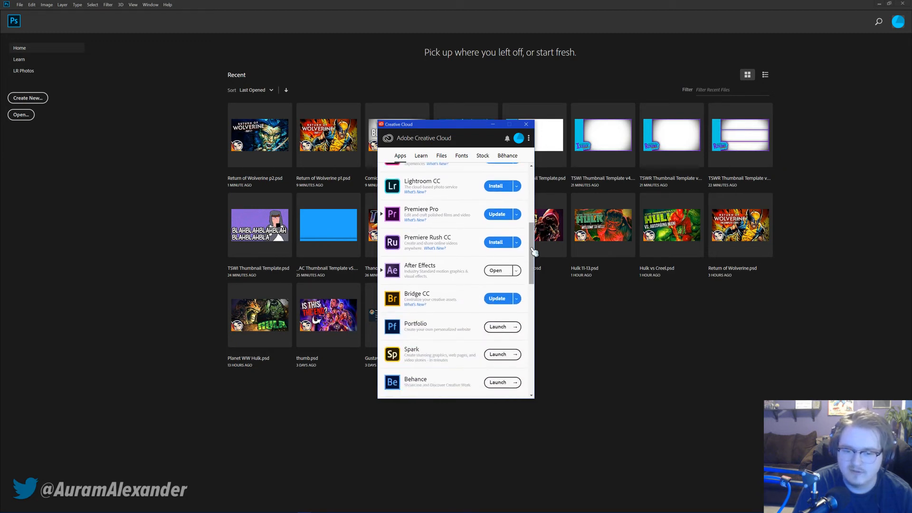
pyautogui.scroll(-6, 533, 251)
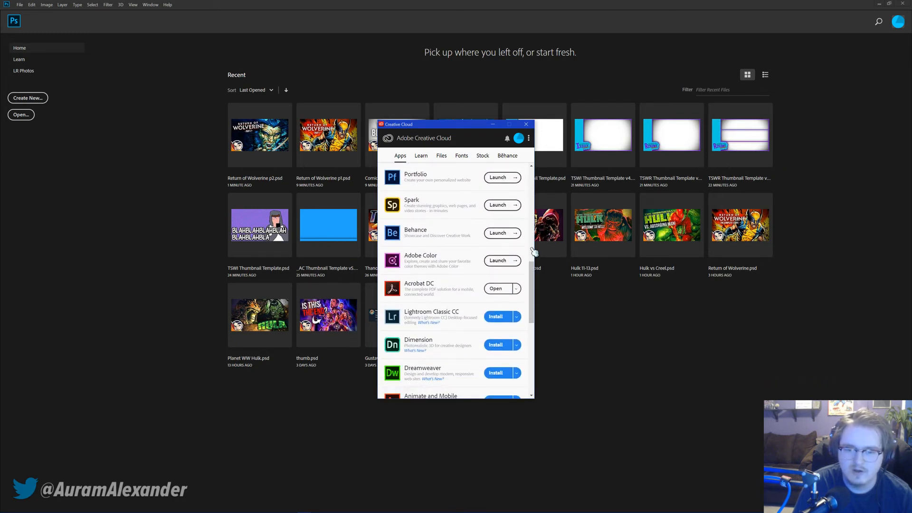
pyautogui.scroll(-6, 535, 252)
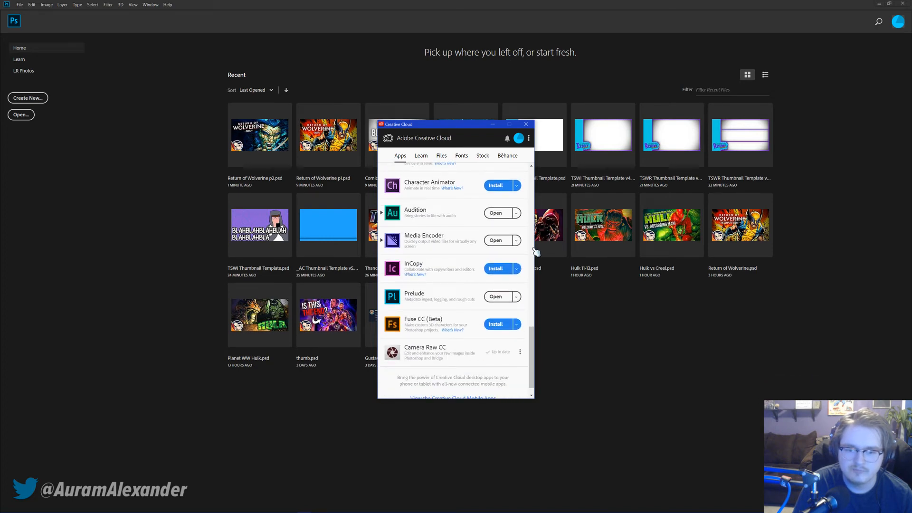
pyautogui.scroll(20, 535, 252)
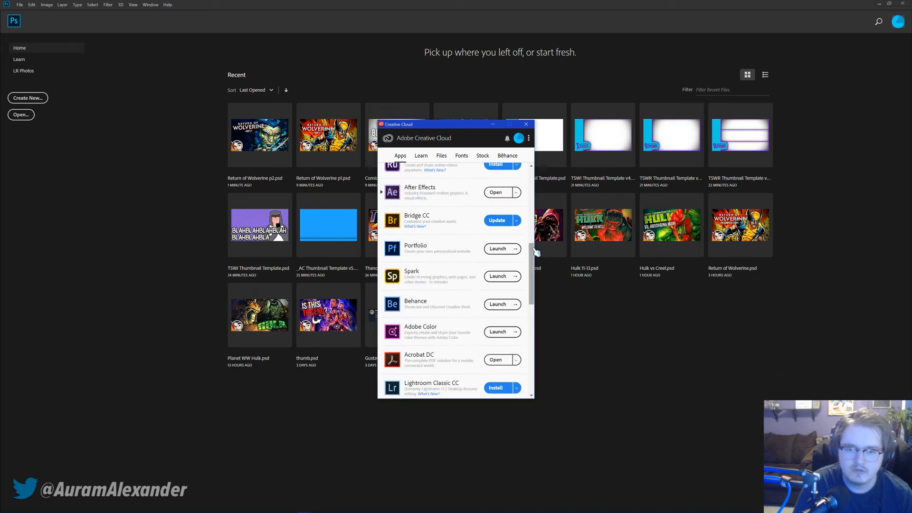
pyautogui.scroll(4, 535, 252)
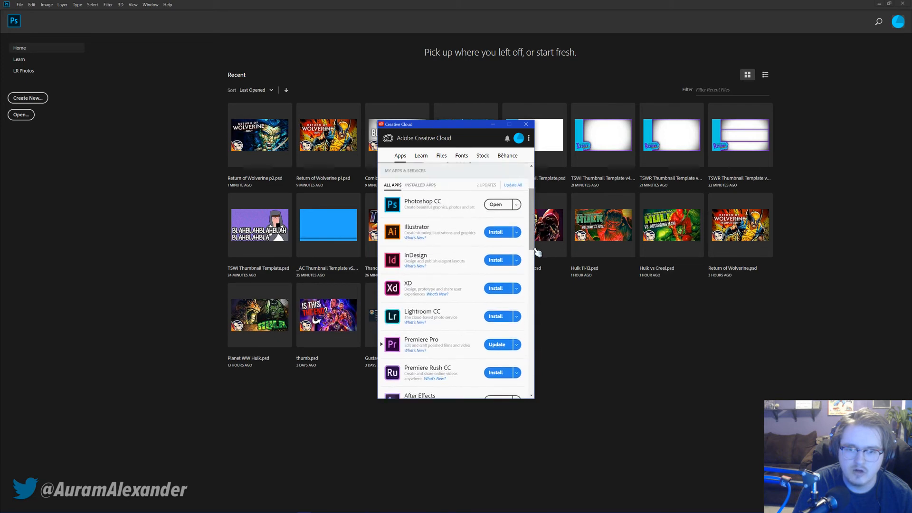
pyautogui.click(526, 125)
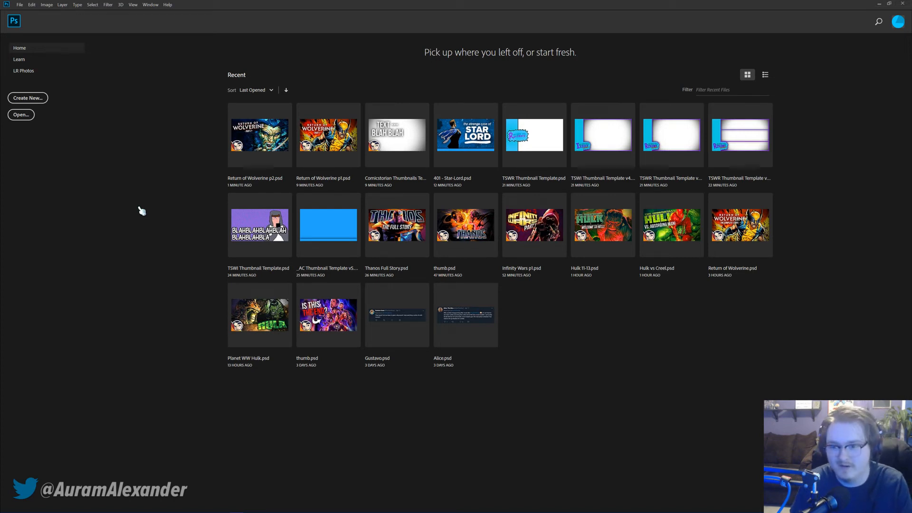
# Step: Open the recent Comicstorian thumbnails template and save it as Civil War 2 in the Misc. Thumbnails folder
pyautogui.moveTo(309, 510)
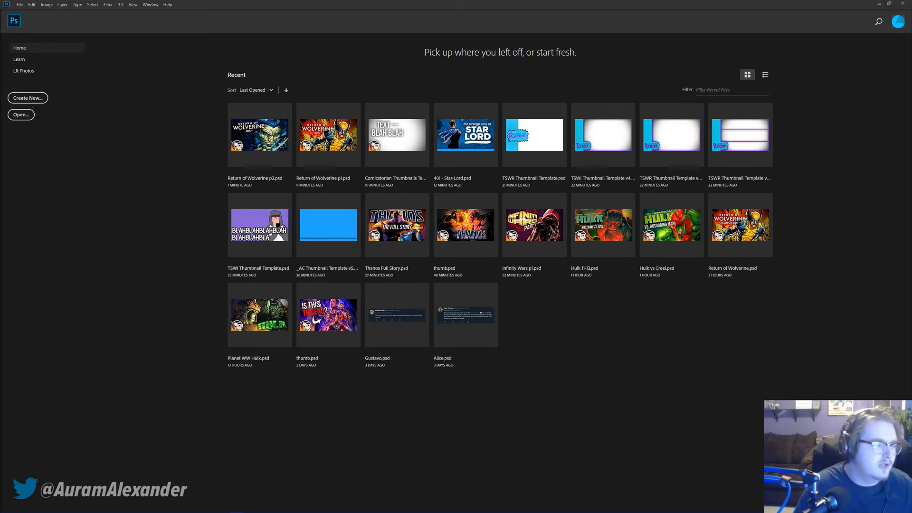
pyautogui.click(388, 149)
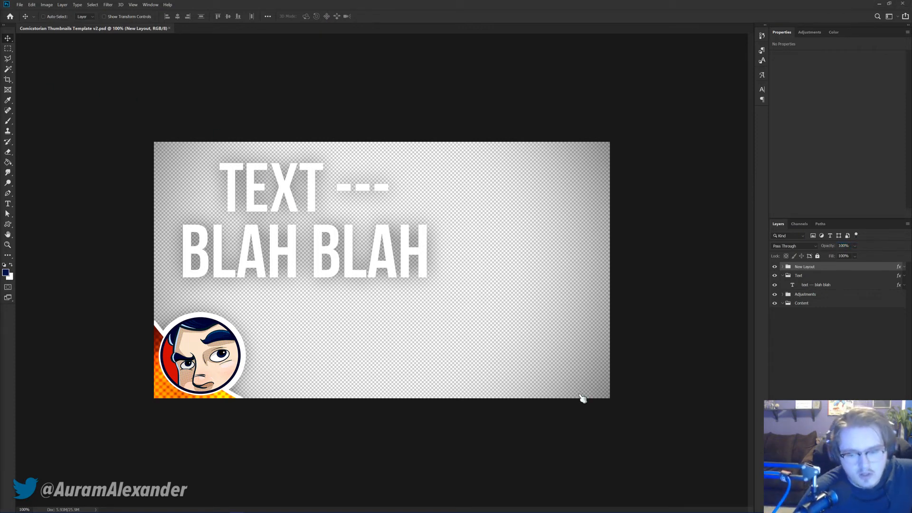
pyautogui.moveTo(631, 511)
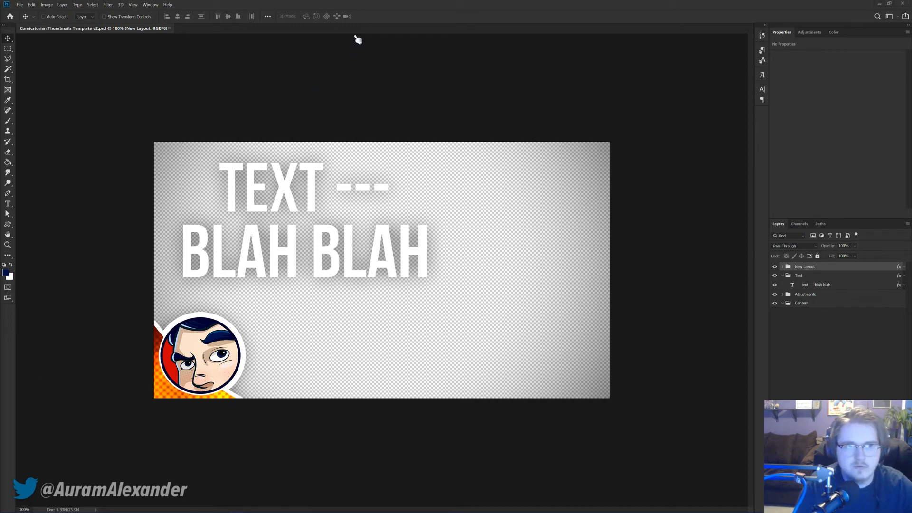
pyautogui.hotkey('ctrl', 'shift', 's')
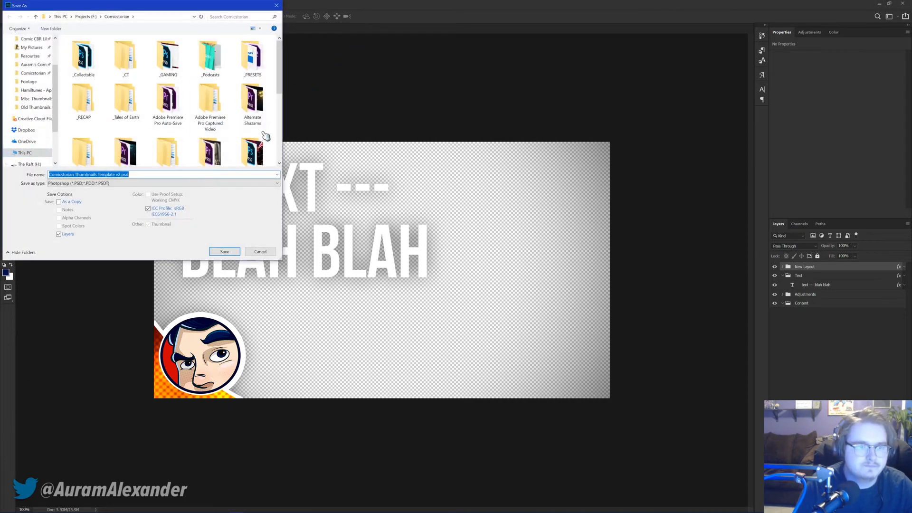
pyautogui.scroll(-2, 233, 129)
pyautogui.scroll(1, 242, 102)
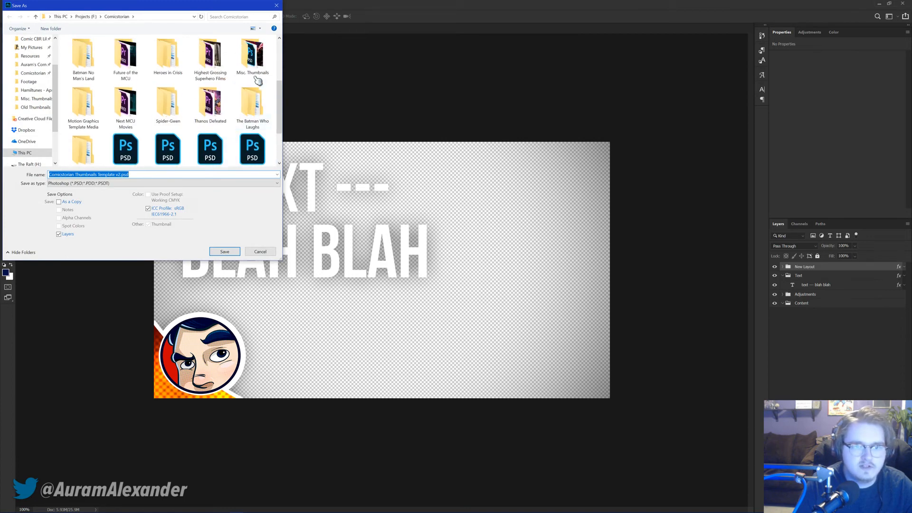
pyautogui.click(252, 65)
pyautogui.doubleClick(252, 65)
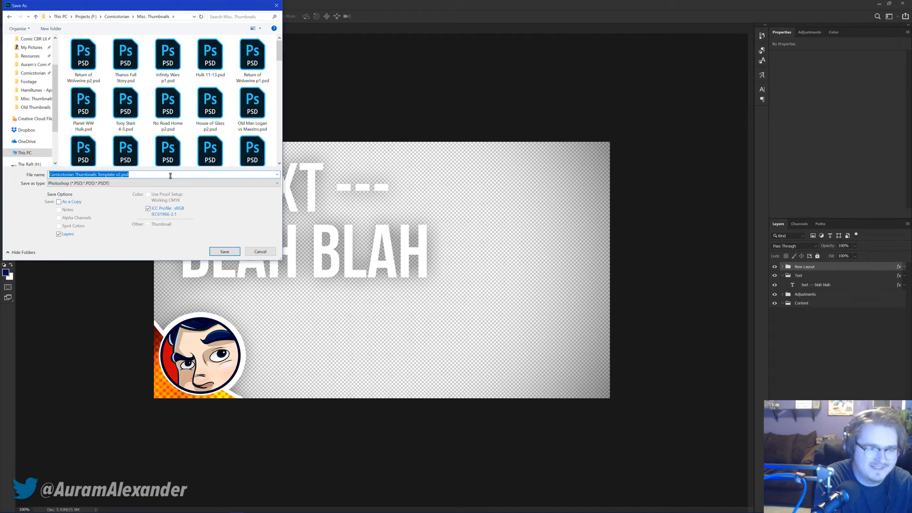
pyautogui.write('Civil War ')
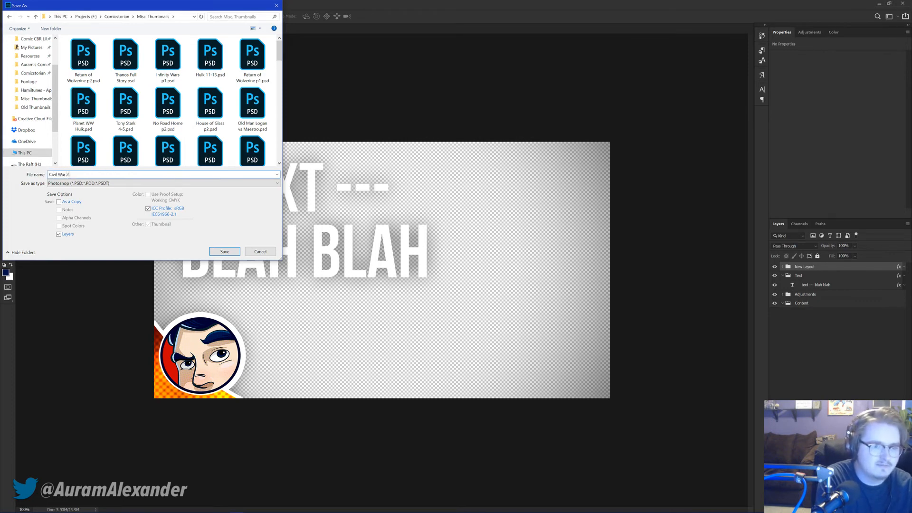
pyautogui.write('2')
pyautogui.press('Return')
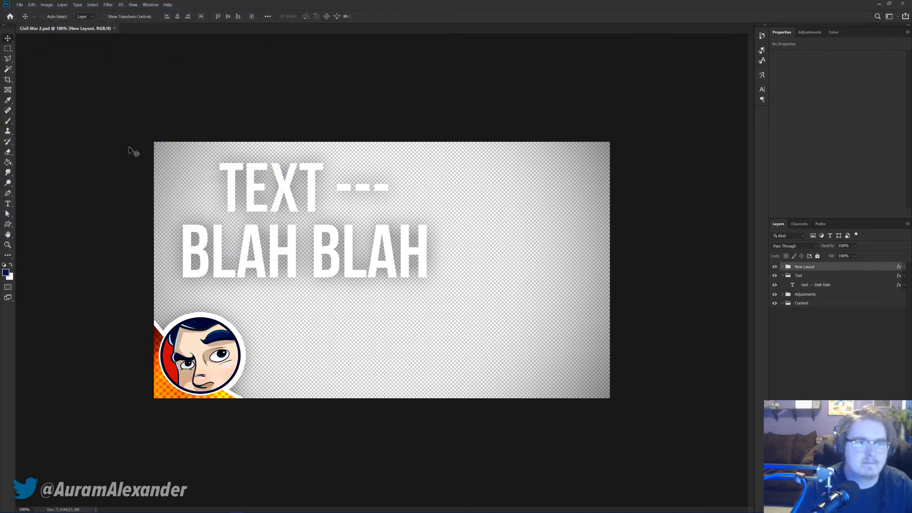
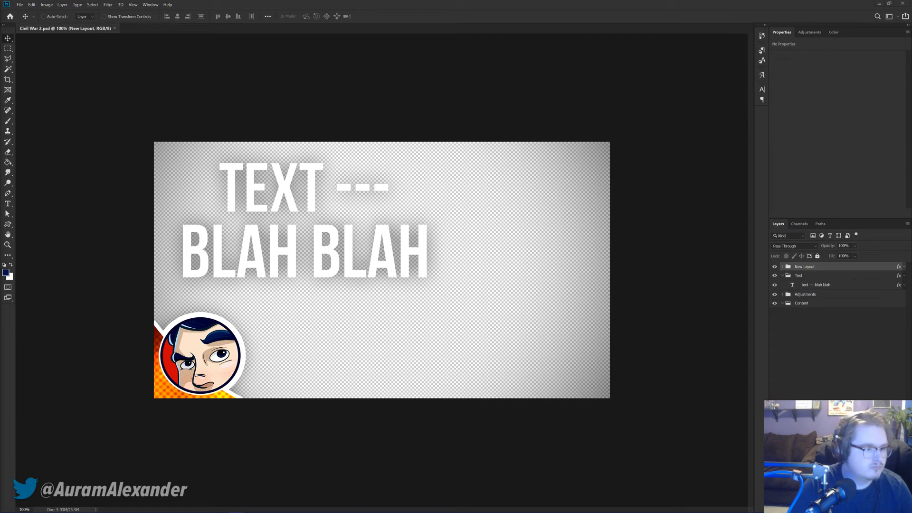
# Step: Switch to the YouTube window in Chrome and search for "comicstorian civil war 2"
pyautogui.moveTo(33, 508)
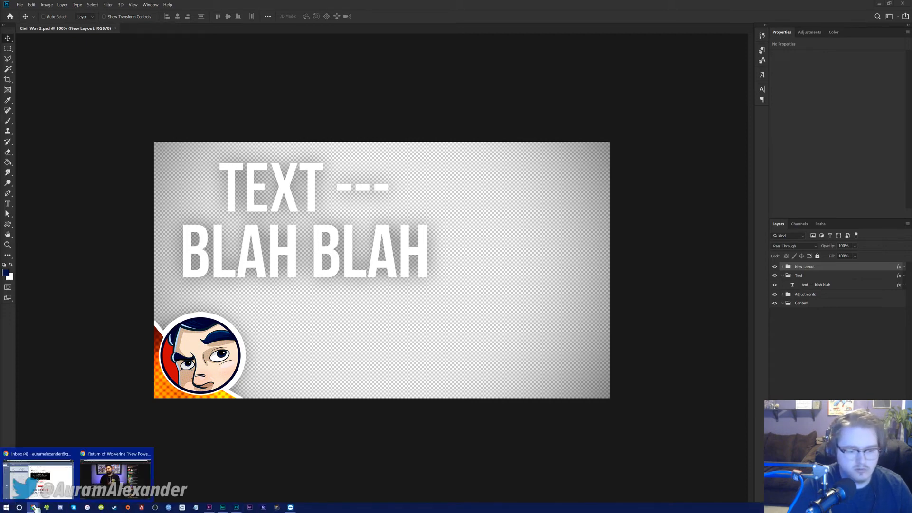
pyautogui.click(116, 480)
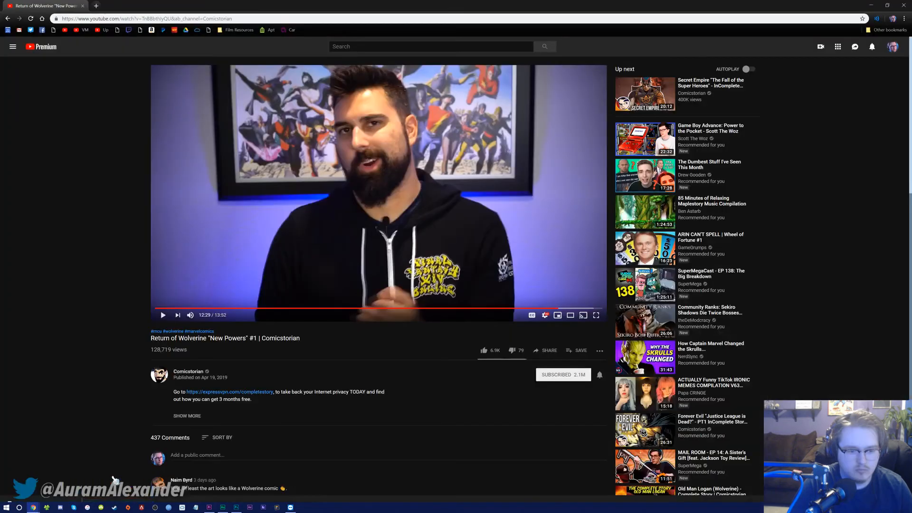
pyautogui.click(345, 48)
pyautogui.write('comicstorian civil war 2')
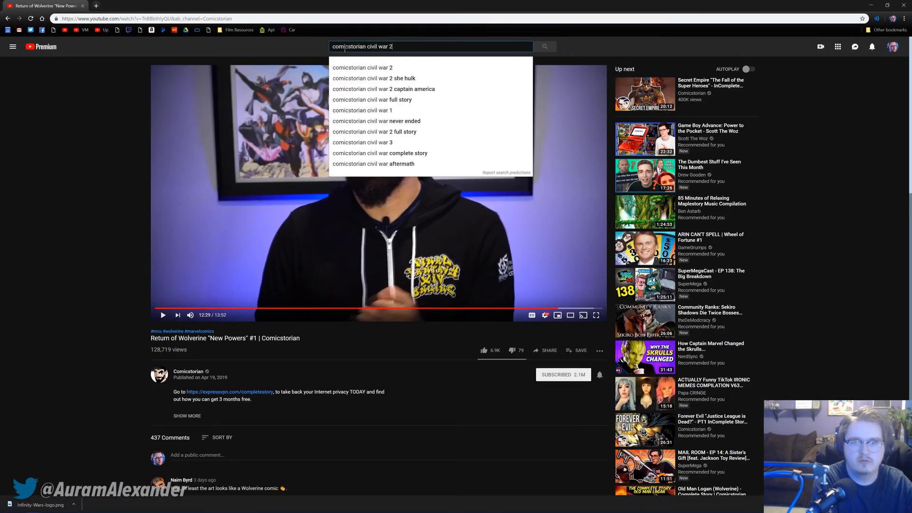
pyautogui.press('Return')
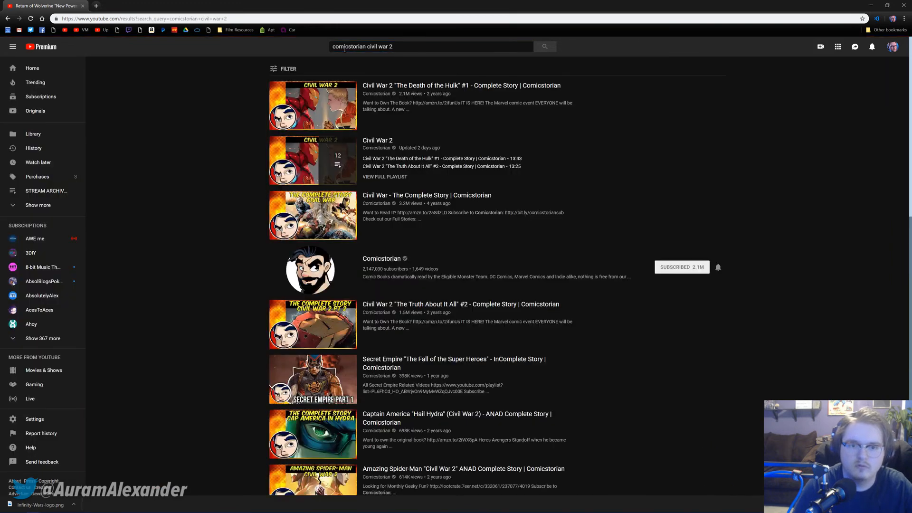
# Step: Look over the full Civil War 2 playlist, return to the search results and examine the remaining video thumbnails
pyautogui.click(376, 177)
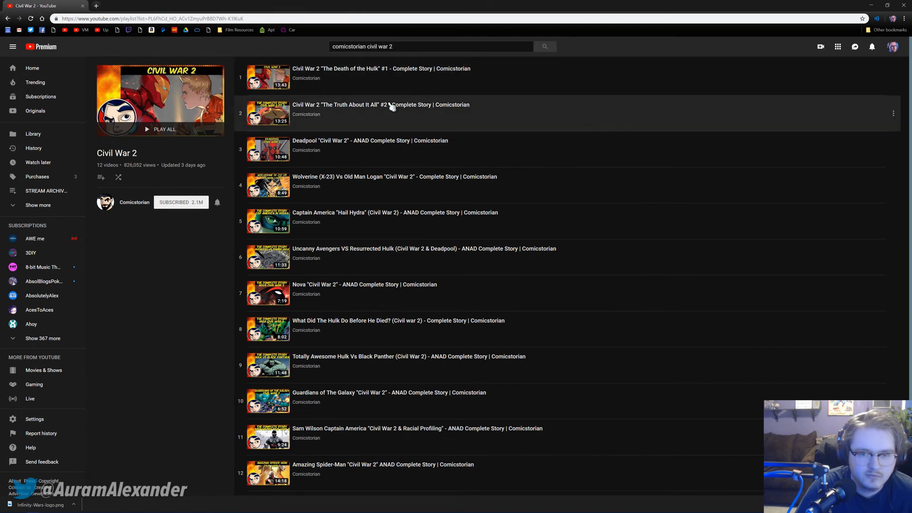
pyautogui.click(8, 19)
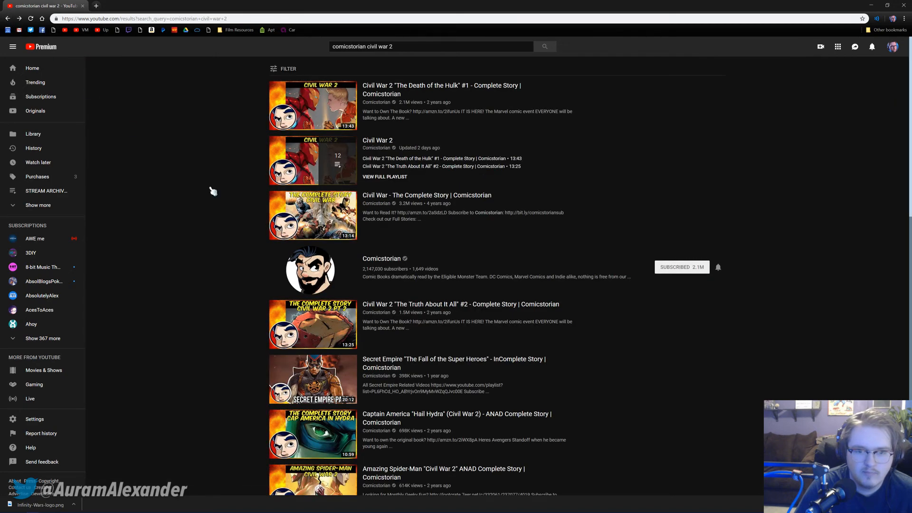
pyautogui.scroll(-1, 207, 183)
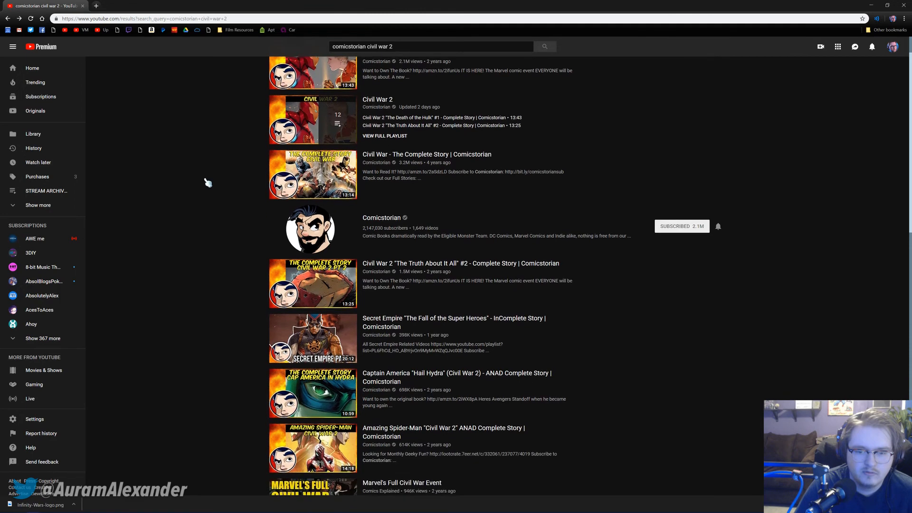
pyautogui.scroll(-3, 208, 183)
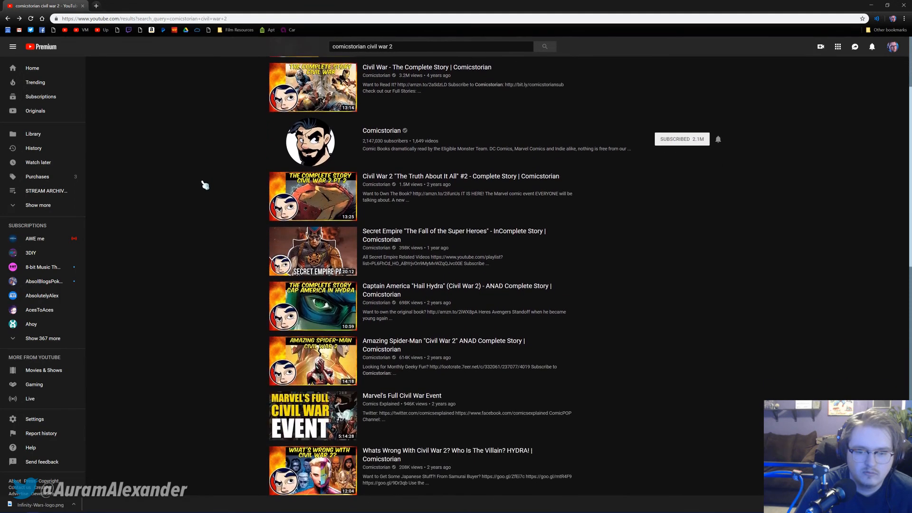
# Step: Open the Civil War 2 "The Truth About It All" #2 video separately, skim its panels from about 11:00 to 12:51, and close it
pyautogui.scroll(4, 200, 187)
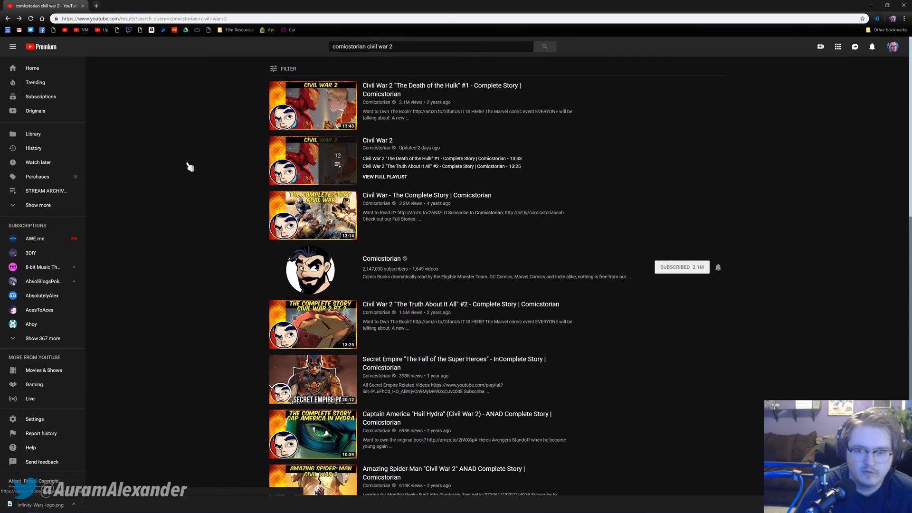
pyautogui.middleClick(278, 323)
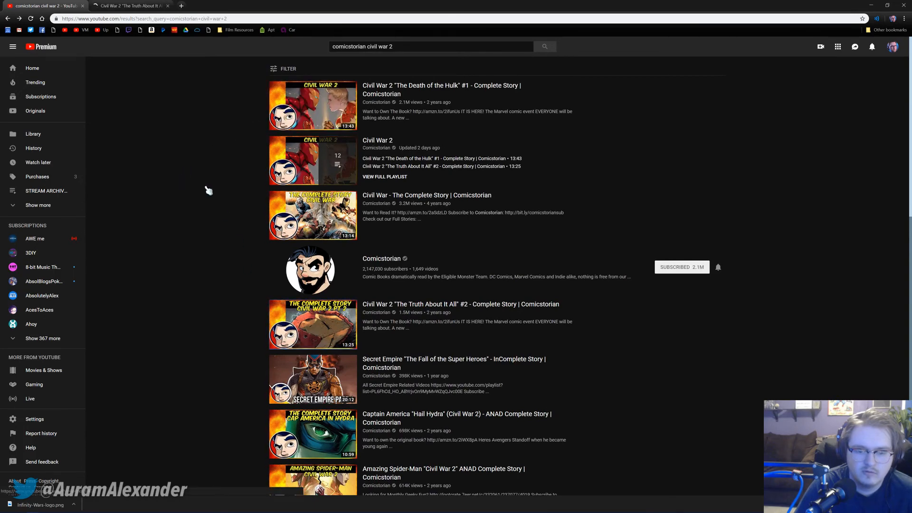
pyautogui.click(141, 6)
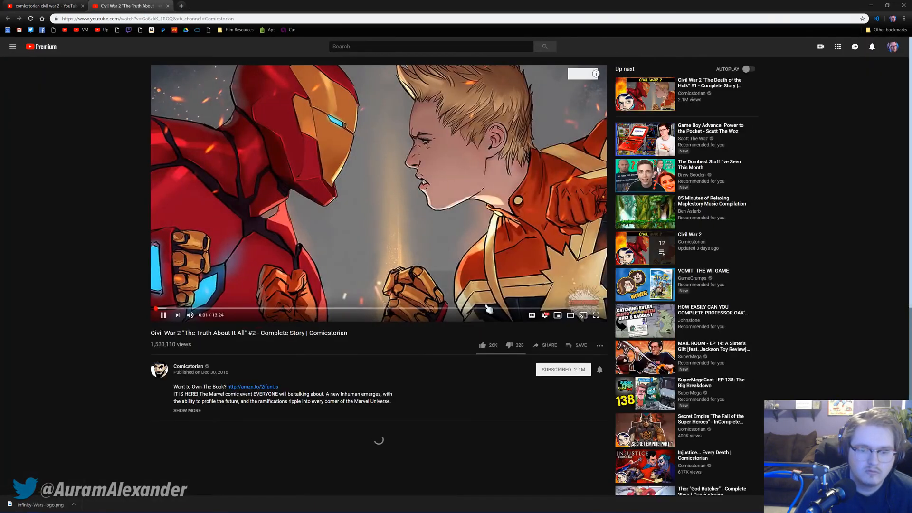
pyautogui.click(521, 308)
pyautogui.click(570, 309)
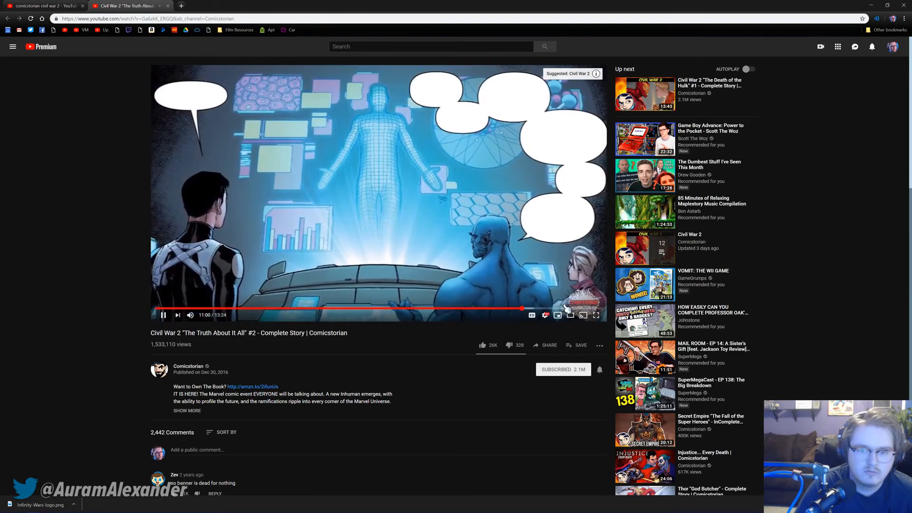
pyautogui.moveTo(571, 309); pyautogui.dragTo(585, 308)
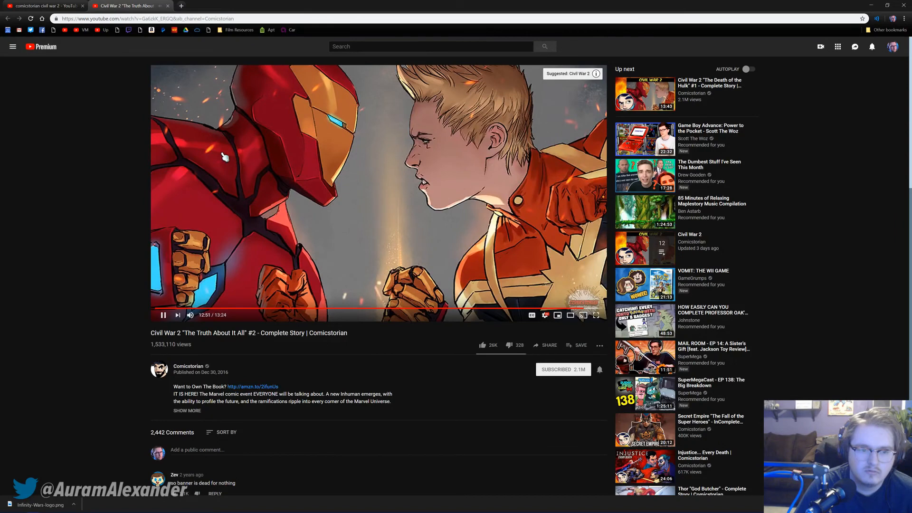
pyautogui.middleClick(122, 8)
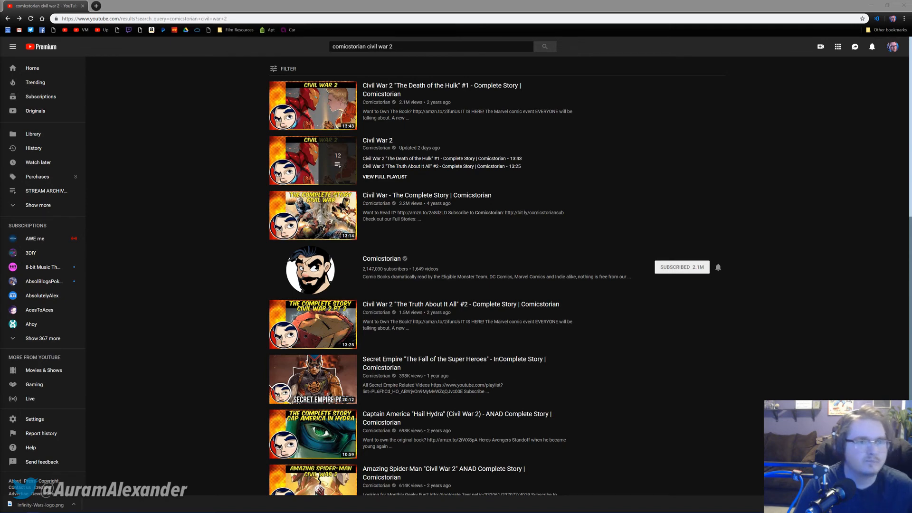
pyautogui.click(152, 204)
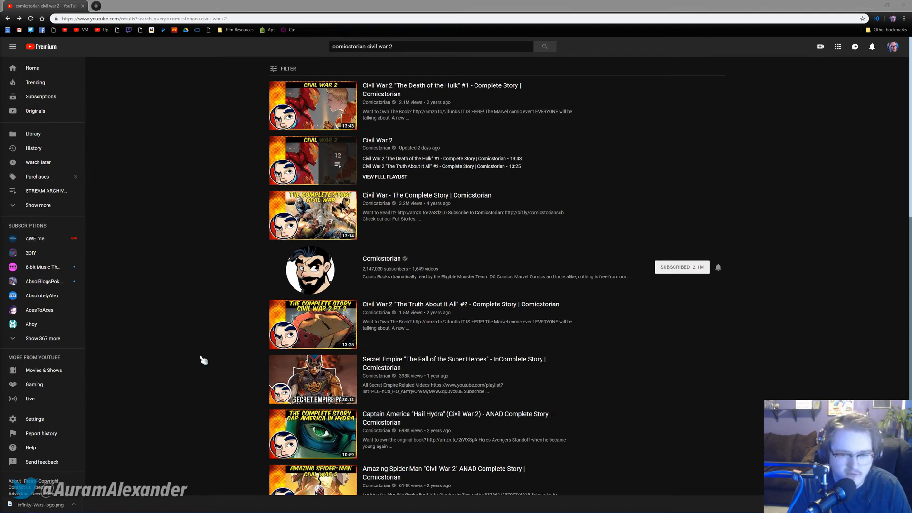
pyautogui.click(184, 342)
pyautogui.scroll(-5, 188, 309)
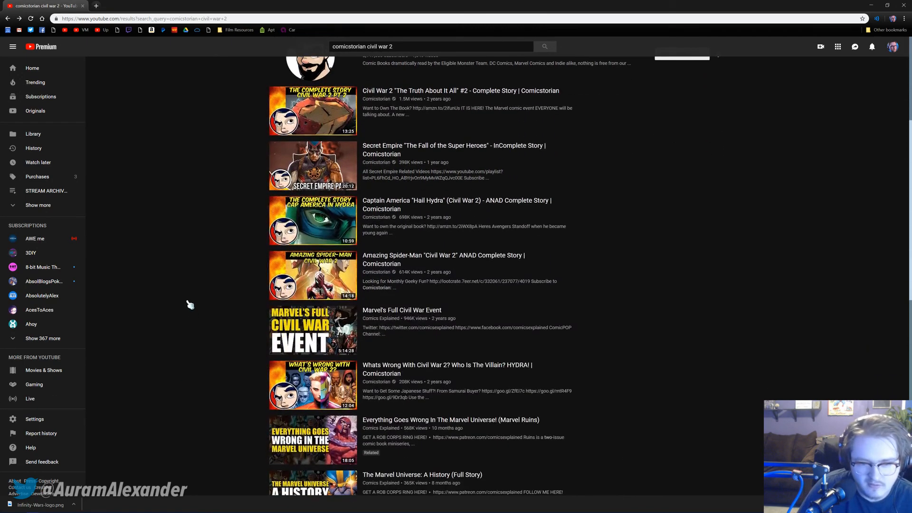
pyautogui.scroll(-2, 189, 305)
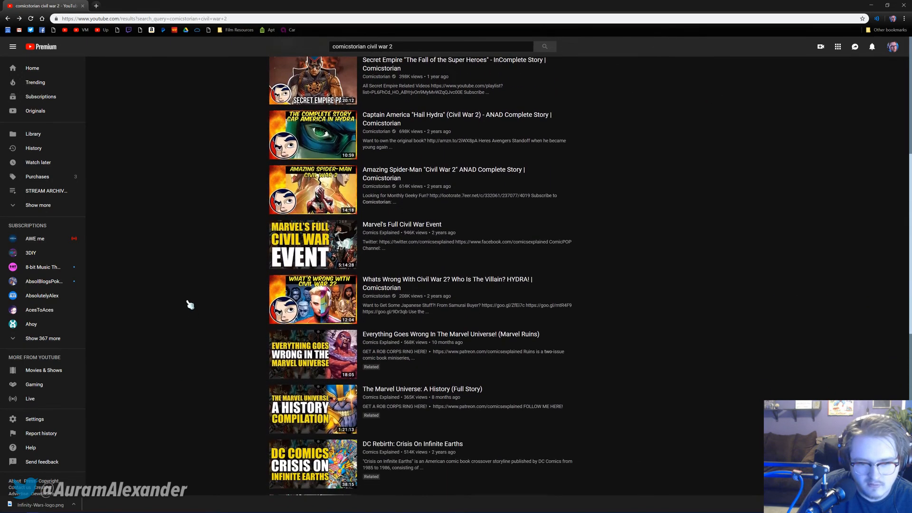
pyautogui.scroll(7, 190, 305)
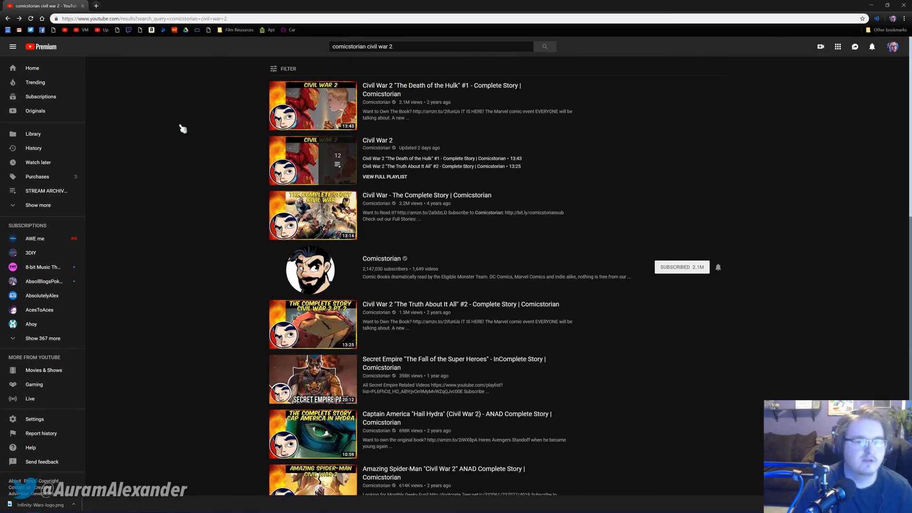
# Step: Open the Marvel Database wiki page marvel.wikia.com/Civil_War_II in a new tab
pyautogui.click(97, 7)
pyautogui.write('marvel.wikia.com/Thano')
pyautogui.press('BackSpace')
pyautogui.press('BackSpace')
pyautogui.press('BackSpace')
pyautogui.press('BackSpace')
pyautogui.press('BackSpace')
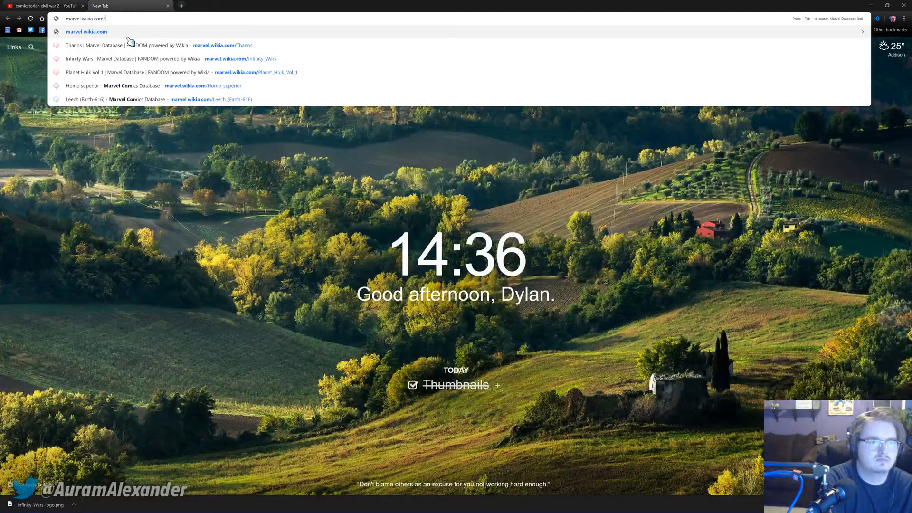
pyautogui.write('Civil_War_II')
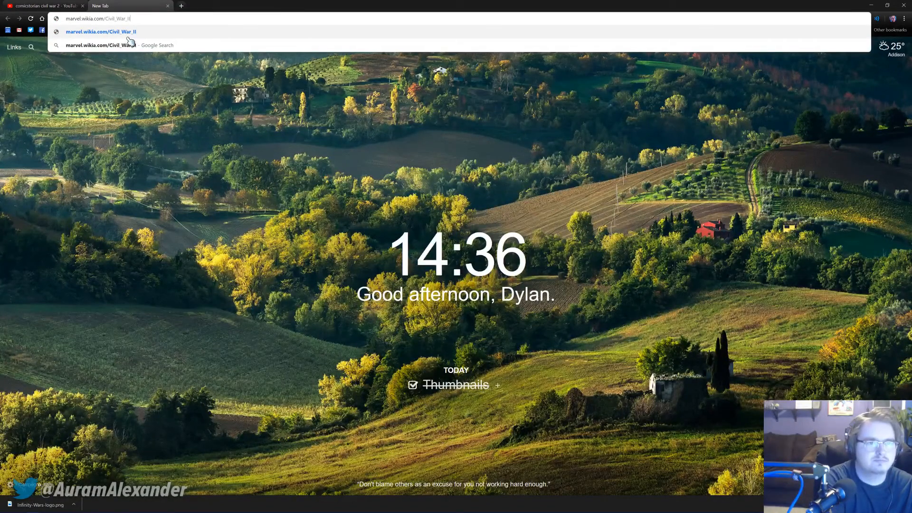
pyautogui.press('Return')
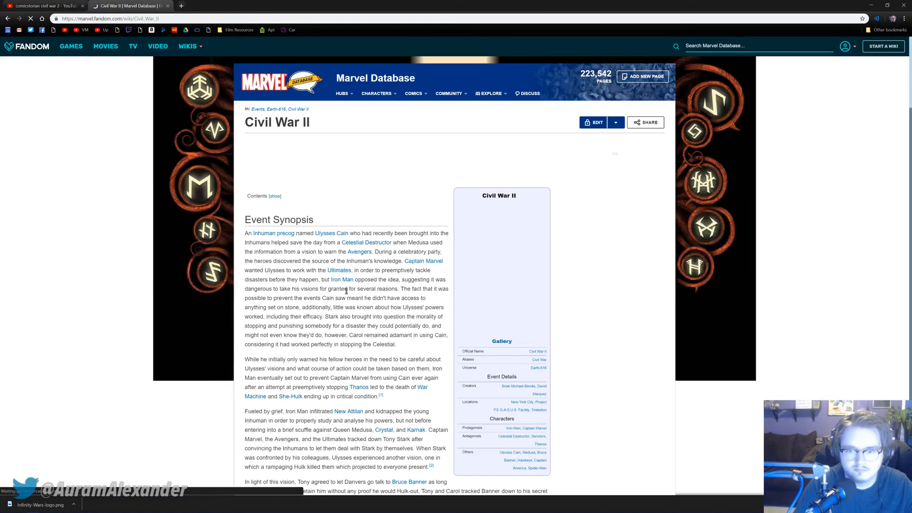
# Step: Open the Civil War II issue 1 and issue 0 pages in new tabs from the event's cover gallery, and check them
pyautogui.scroll(-5, 346, 291)
pyautogui.scroll(-10, 327, 302)
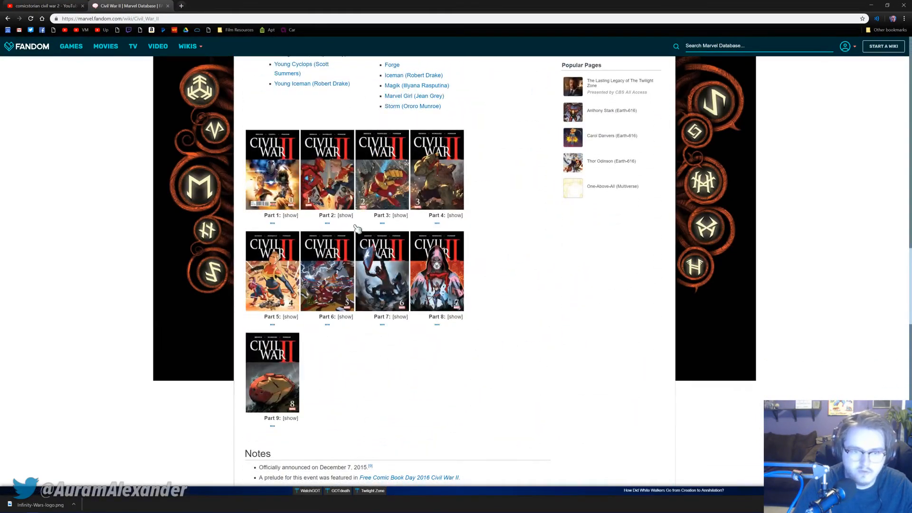
pyautogui.middleClick(329, 222)
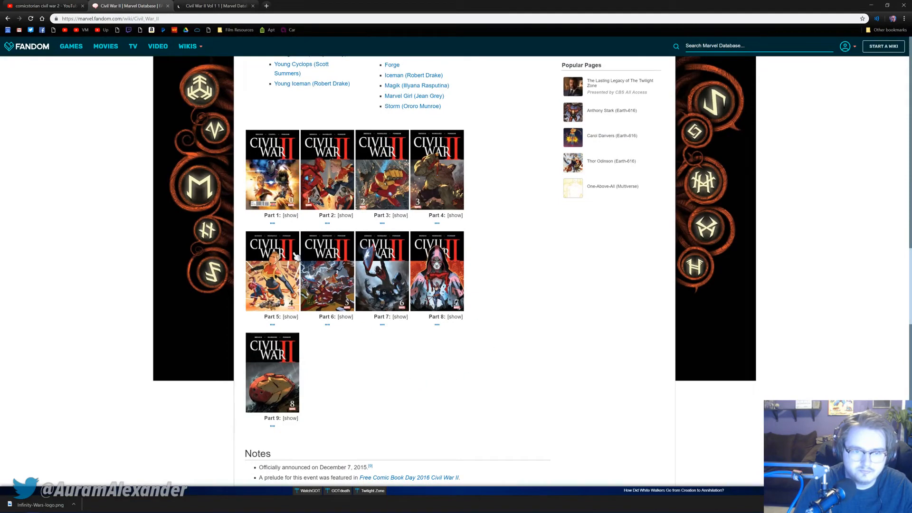
pyautogui.middleClick(274, 224)
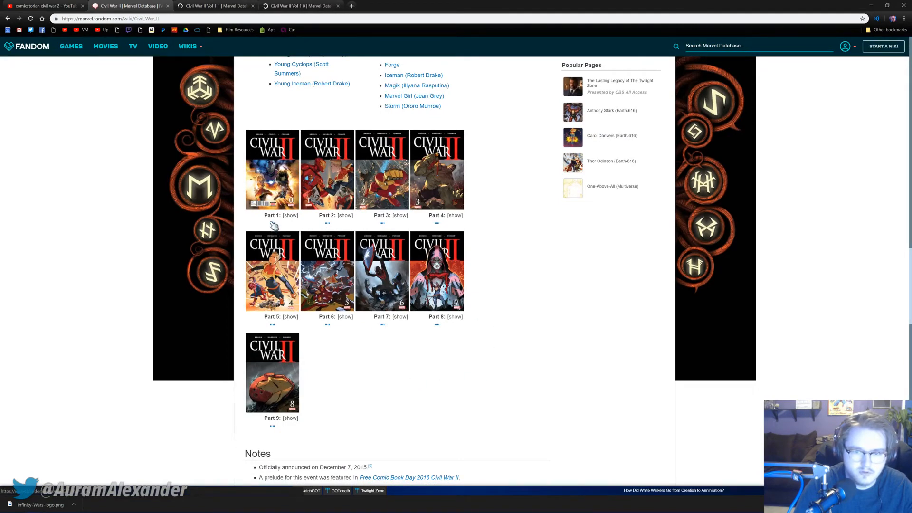
pyautogui.scroll(-1, 434, 373)
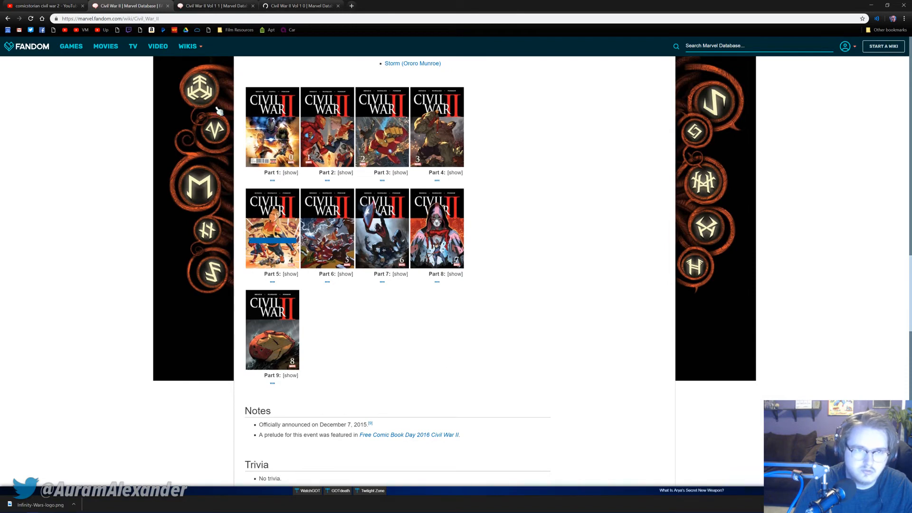
pyautogui.click(193, 7)
pyautogui.click(301, 6)
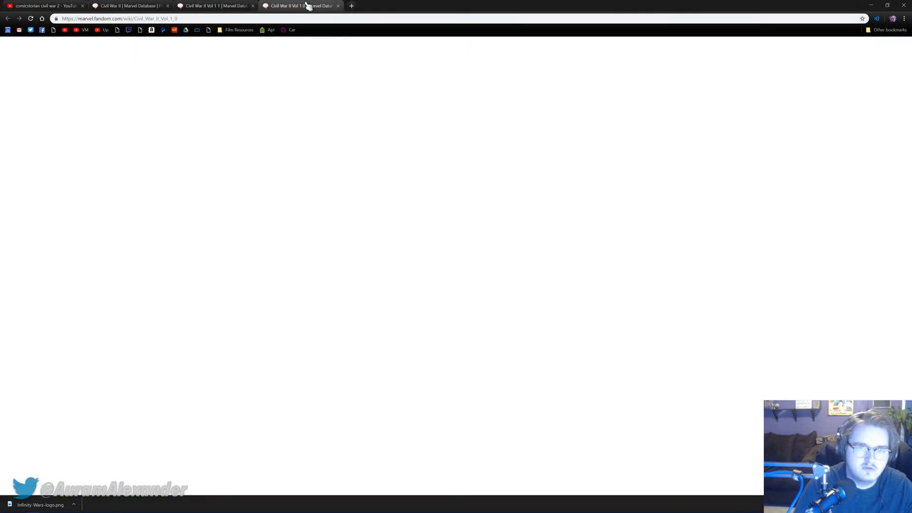
pyautogui.click(243, 6)
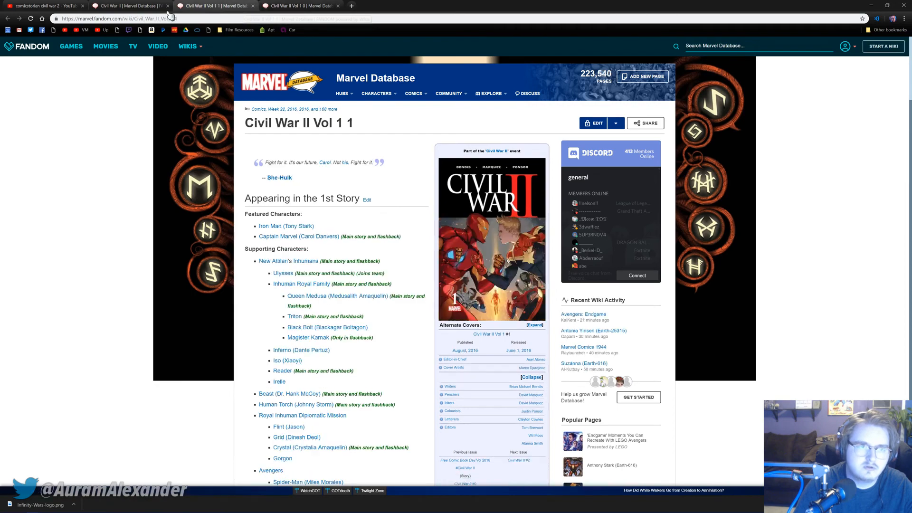
pyautogui.click(112, 7)
# Step: Reopen the Civil War 2 #2 video from the YouTube results, jump to about 10:31, and pause on the Capitol scene
pyautogui.click(47, 5)
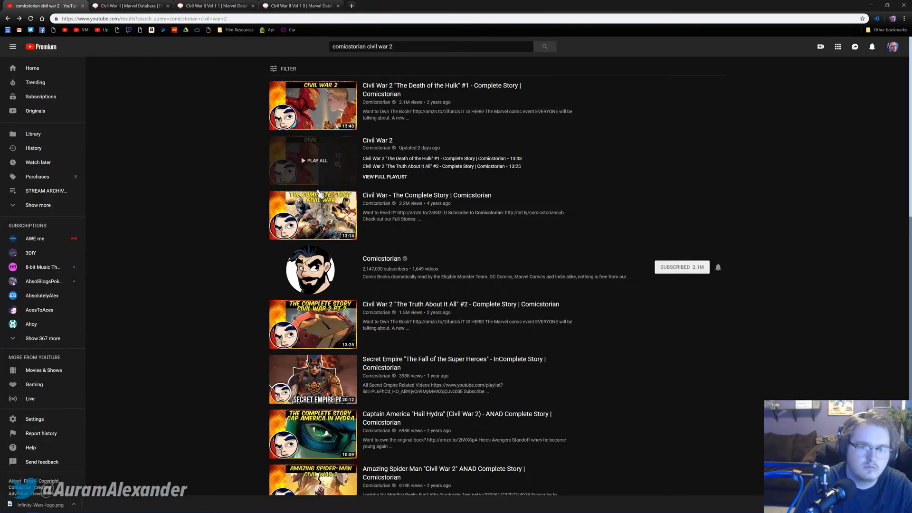
pyautogui.middleClick(311, 338)
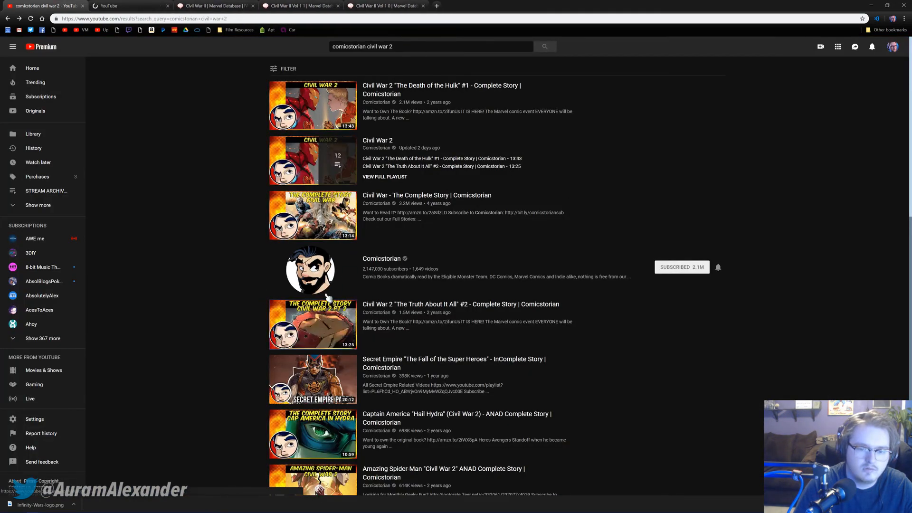
pyautogui.click(128, 5)
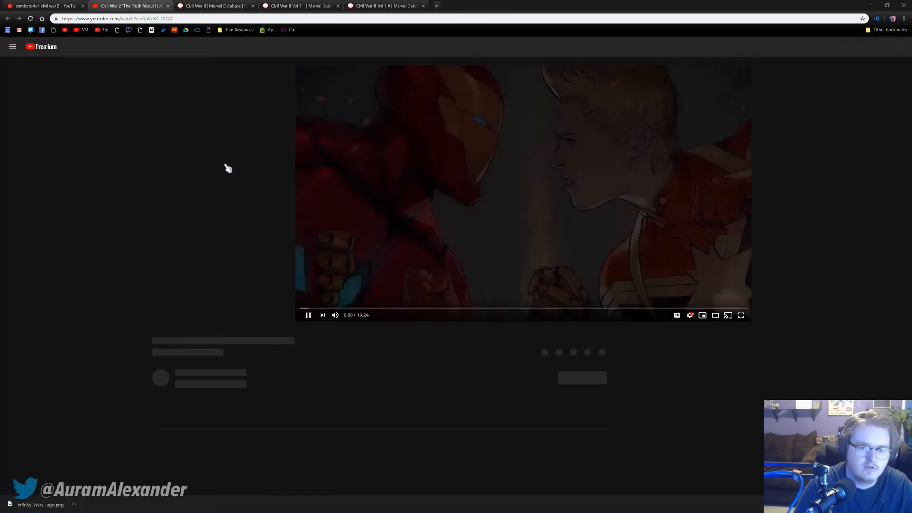
pyautogui.click(504, 308)
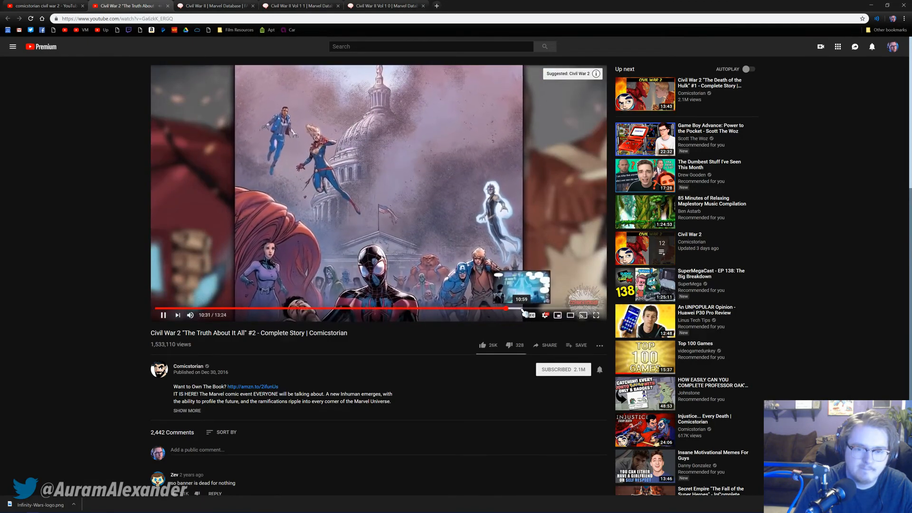
pyautogui.click(459, 242)
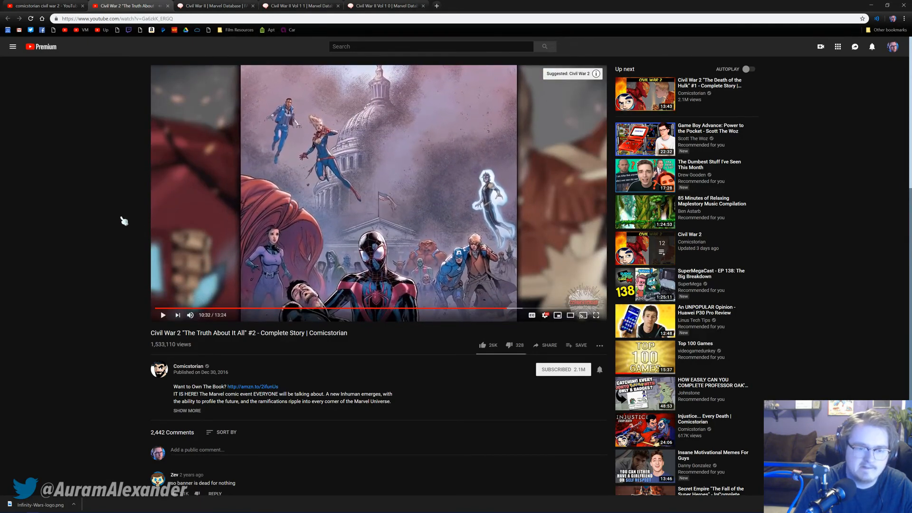
# Step: Open the Civil War 2 "The Death of the Hulk" #1 video, skim its panels from 9:41 to about 12:00, and close it
pyautogui.click(45, 6)
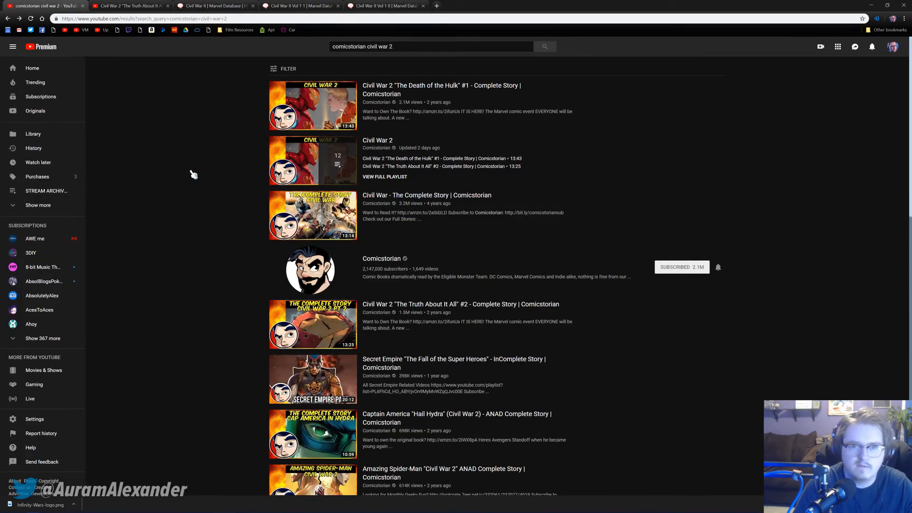
pyautogui.moveTo(283, 116); pyautogui.dragTo(128, 6)
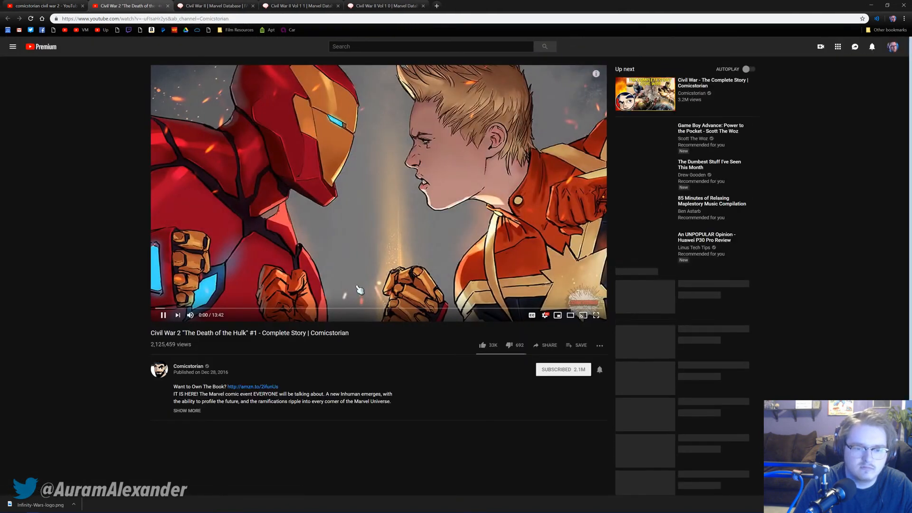
pyautogui.click(472, 309)
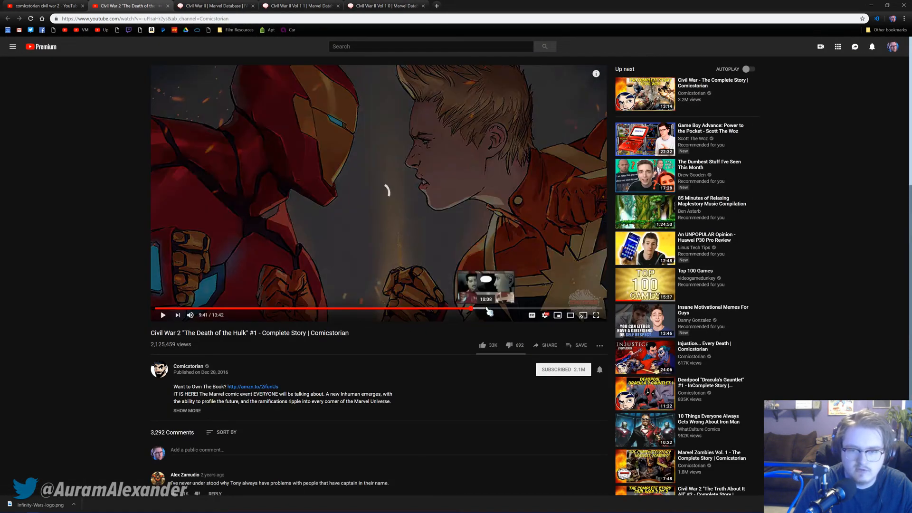
pyautogui.click(497, 309)
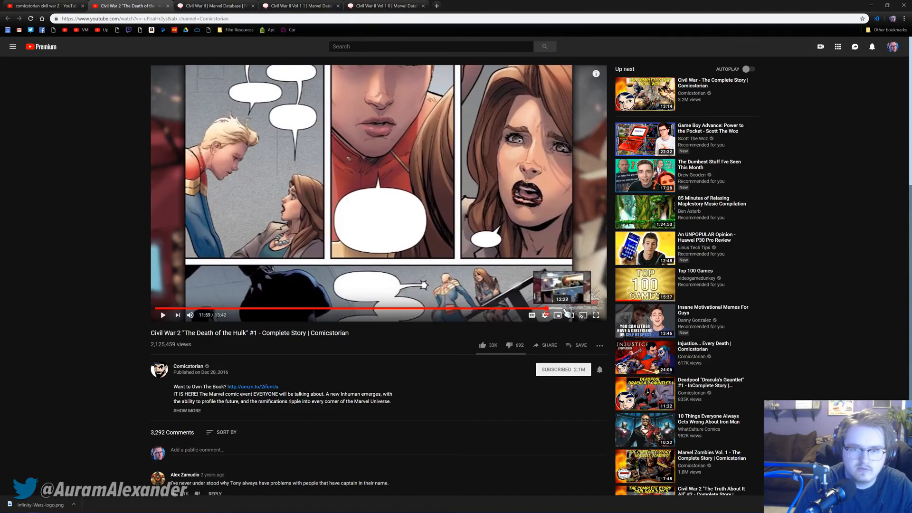
pyautogui.click(547, 309)
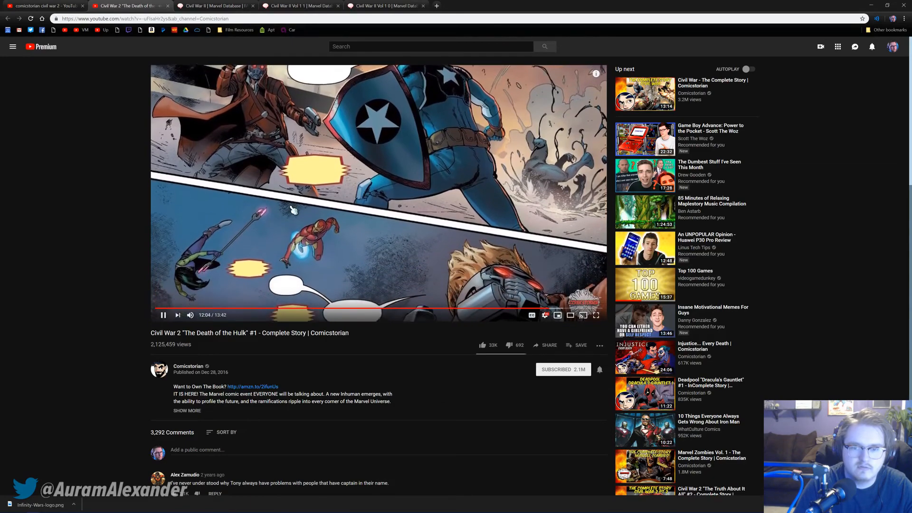
pyautogui.hotkey('ctrl', 'shift', 'Tab')
pyautogui.middleClick(152, 9)
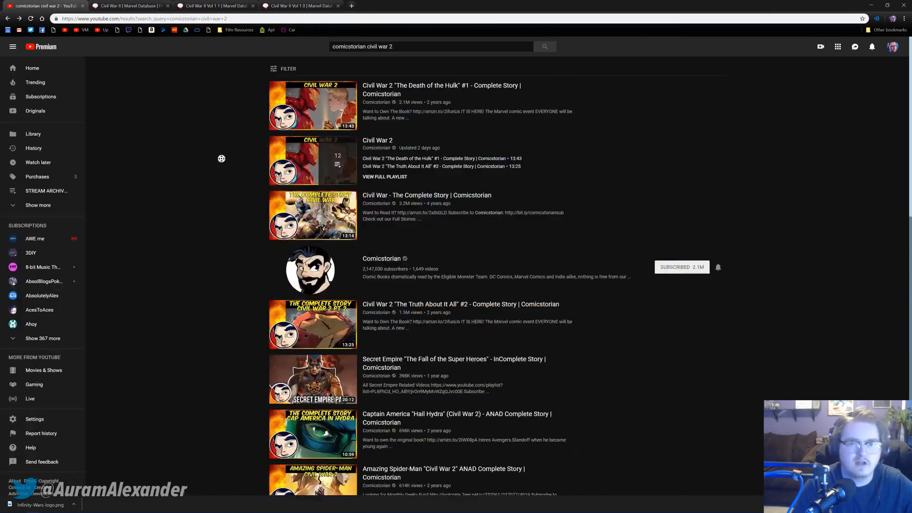
# Step: Examine the alternate covers on the Civil War II issue 0 page, including the Coliseum of Comics MegaCon variant, and close its tab
pyautogui.click(305, 5)
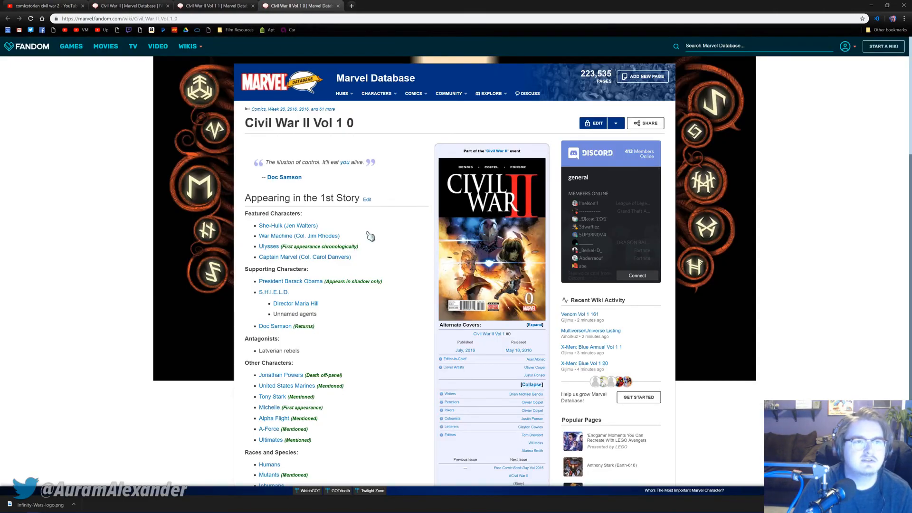
pyautogui.click(535, 325)
pyautogui.scroll(-3, 435, 264)
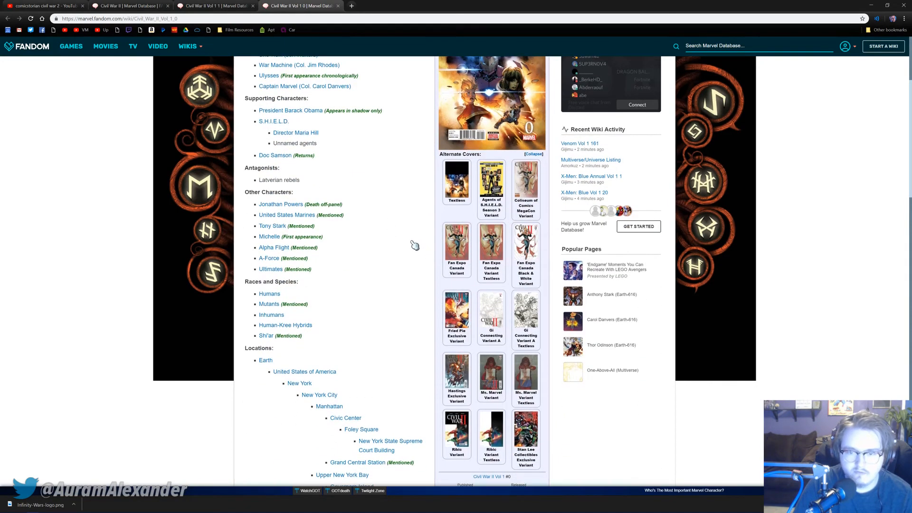
pyautogui.scroll(-1, 414, 244)
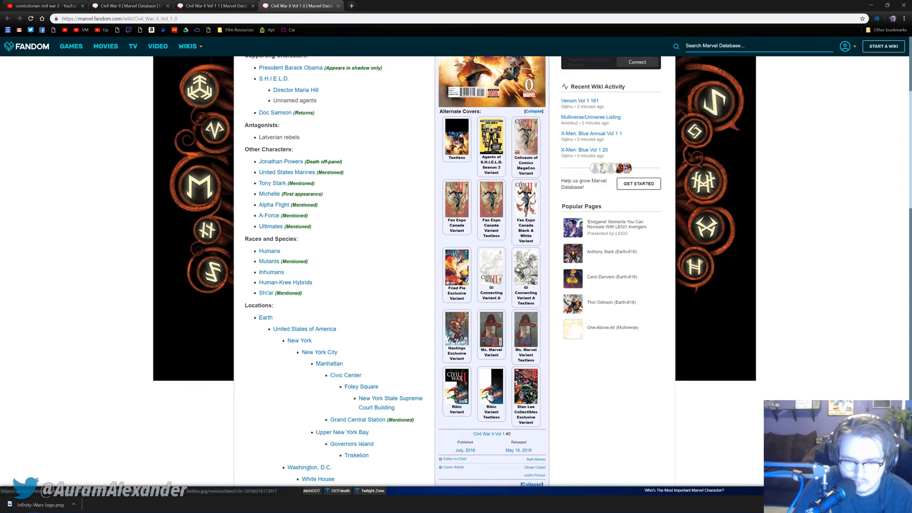
pyautogui.moveTo(491, 399)
pyautogui.moveTo(460, 328)
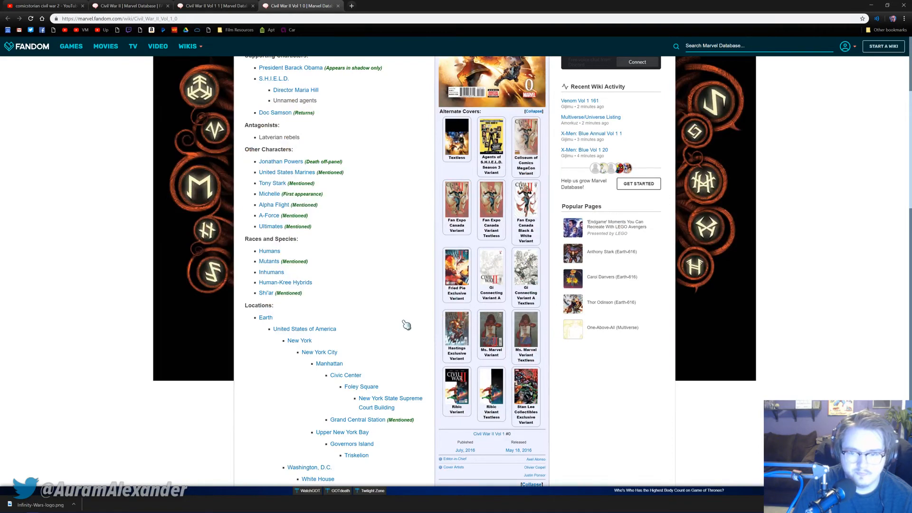
pyautogui.scroll(2, 413, 323)
pyautogui.scroll(2, 414, 323)
pyautogui.moveTo(523, 240)
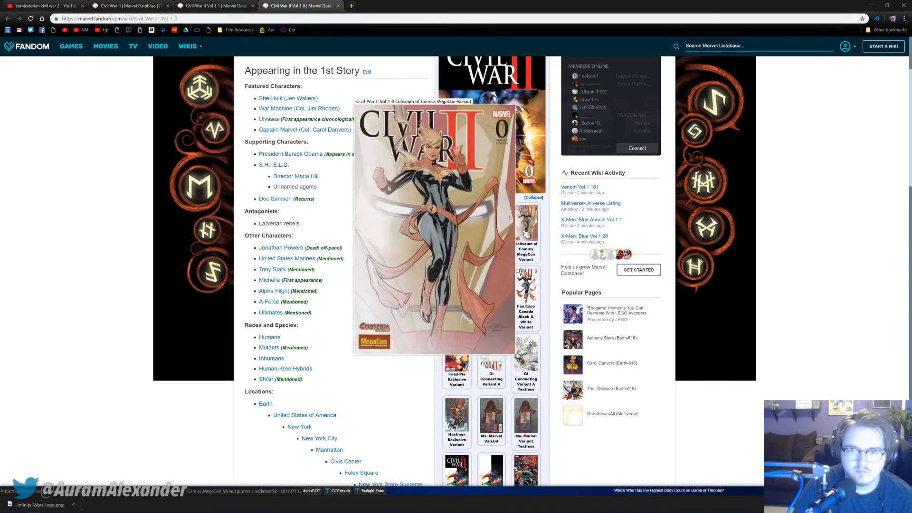
pyautogui.scroll(2, 425, 219)
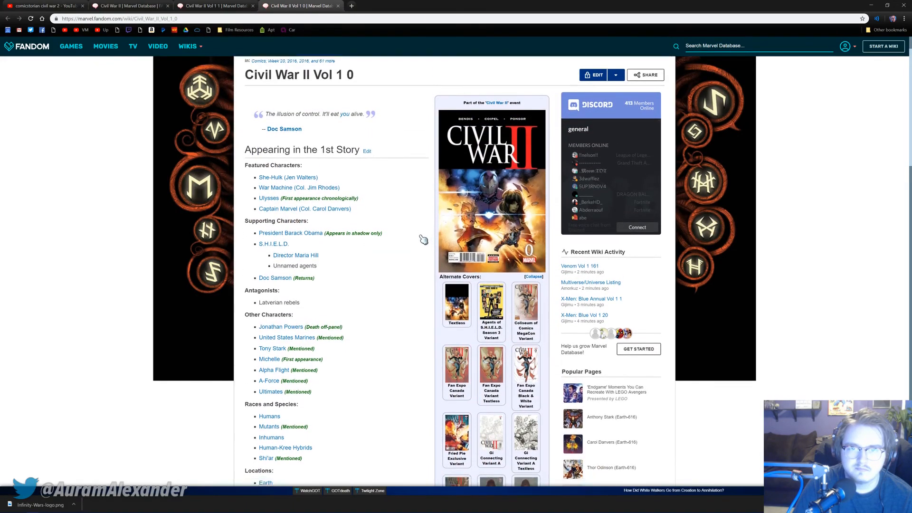
pyautogui.scroll(-5, 333, 143)
pyautogui.middleClick(281, 10)
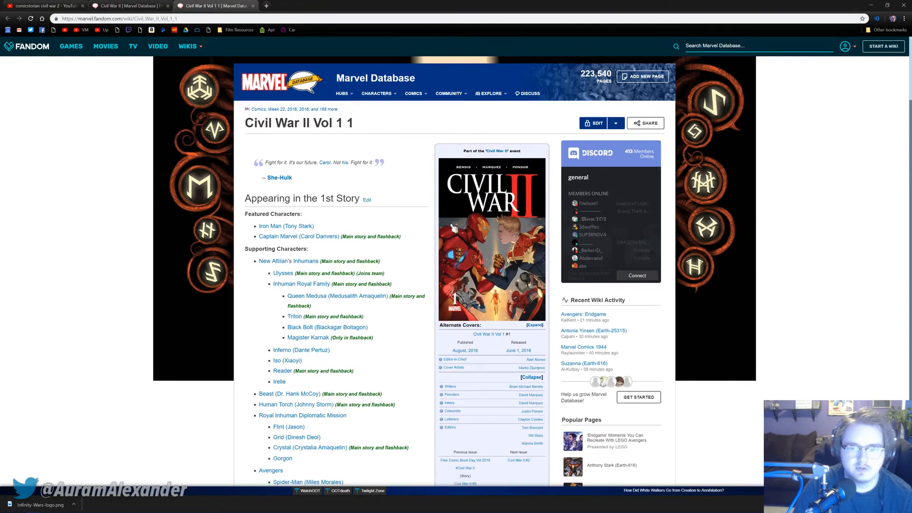
# Step: Expand the alternate covers on the issue 1 page and preview the textless Bulletproof Connecting Variants artwork
pyautogui.click(535, 325)
pyautogui.scroll(-2, 394, 252)
pyautogui.scroll(-1, 395, 252)
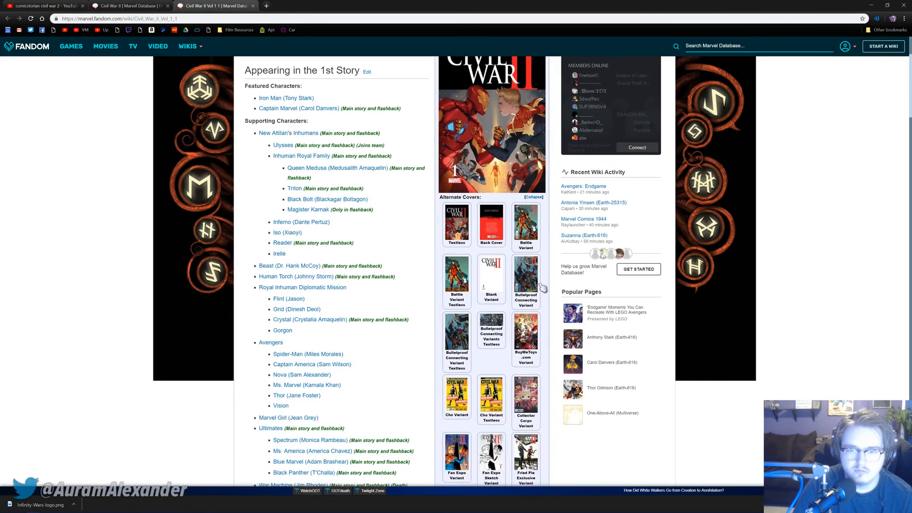
pyautogui.moveTo(468, 280)
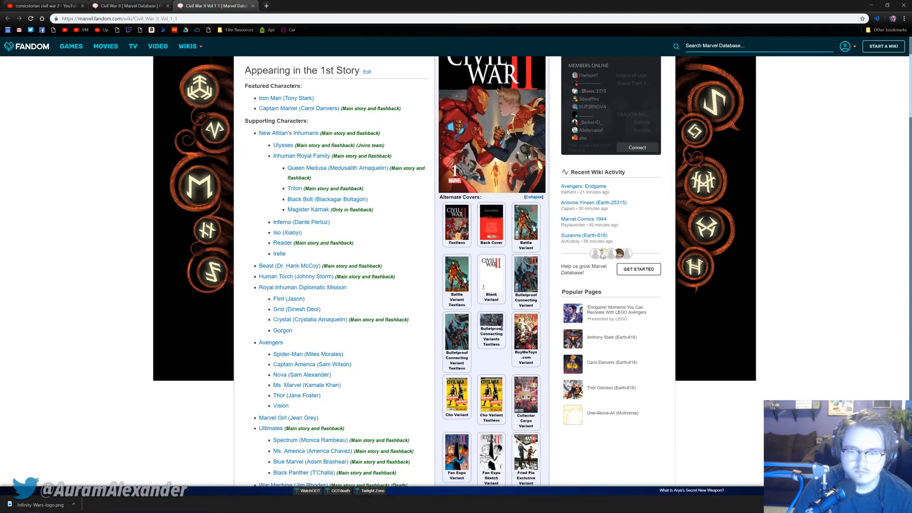
pyautogui.moveTo(496, 326)
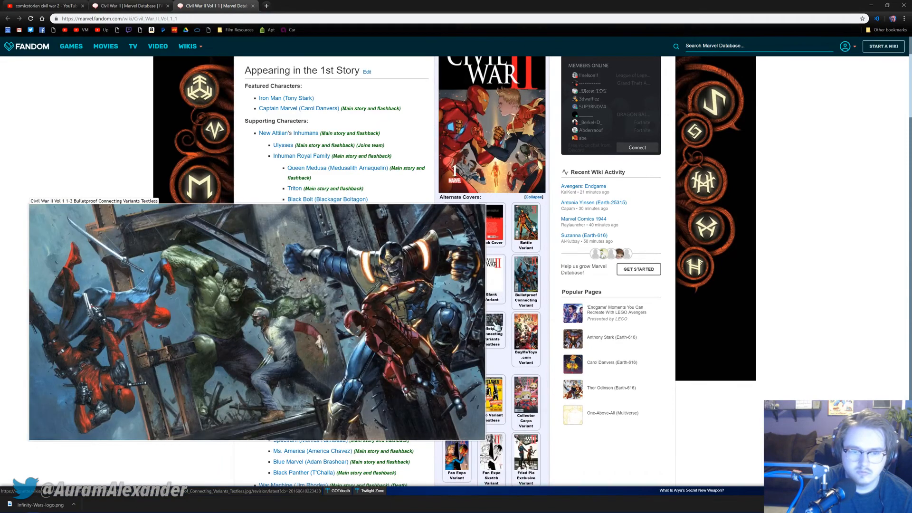
pyautogui.moveTo(525, 343)
# Step: Look through the remaining issue 1 alternate covers, previewing the textless Marquez and McNiven variants, and return to the main cover
pyautogui.scroll(-3, 524, 343)
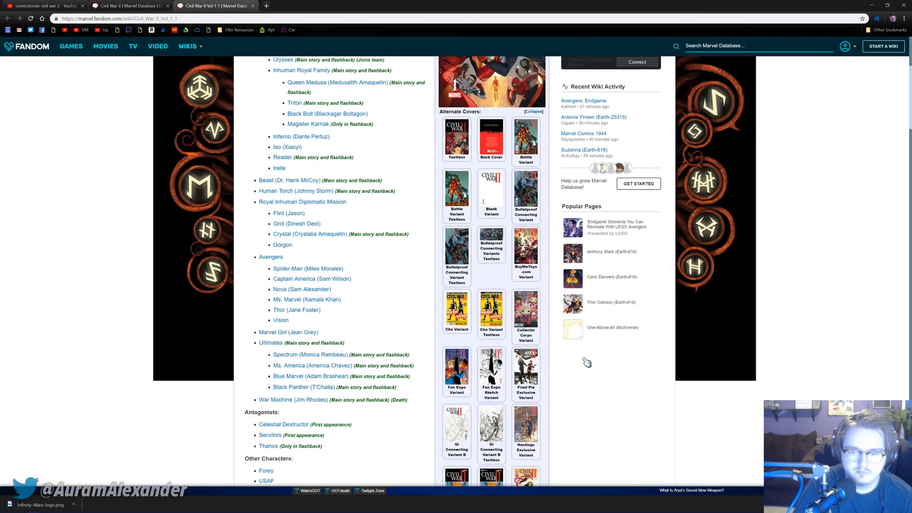
pyautogui.scroll(-2, 463, 365)
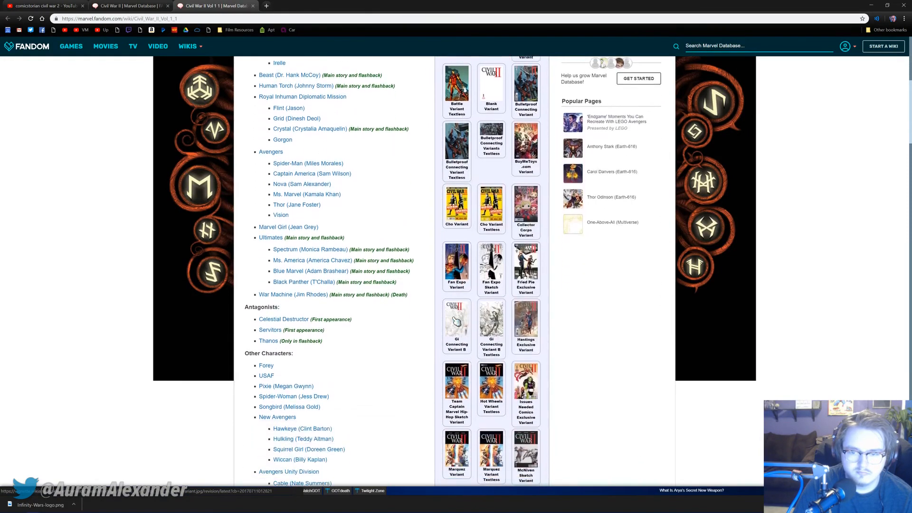
pyautogui.scroll(-3, 460, 364)
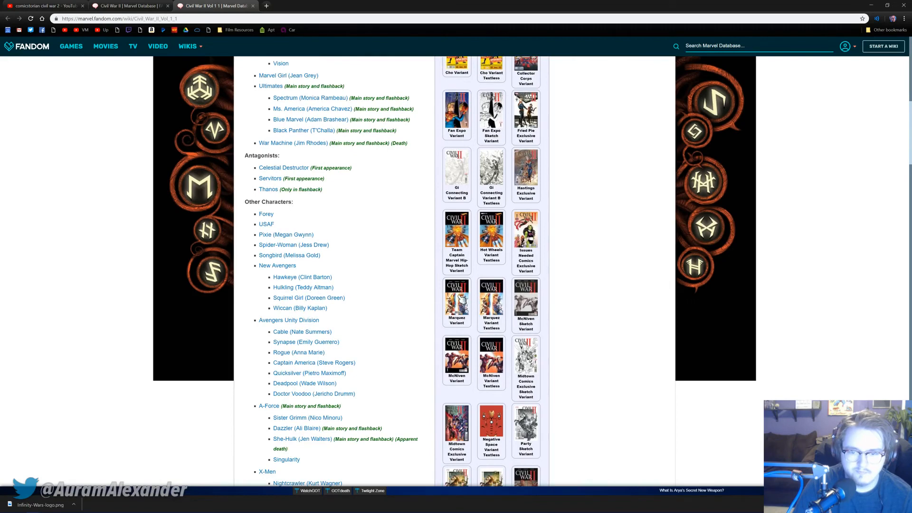
pyautogui.moveTo(458, 304)
pyautogui.scroll(-1, 458, 309)
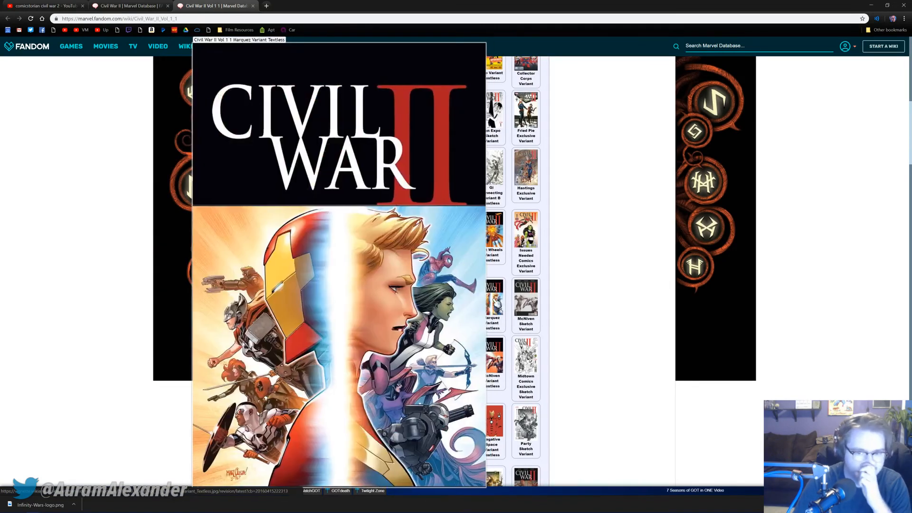
pyautogui.scroll(-1, 561, 339)
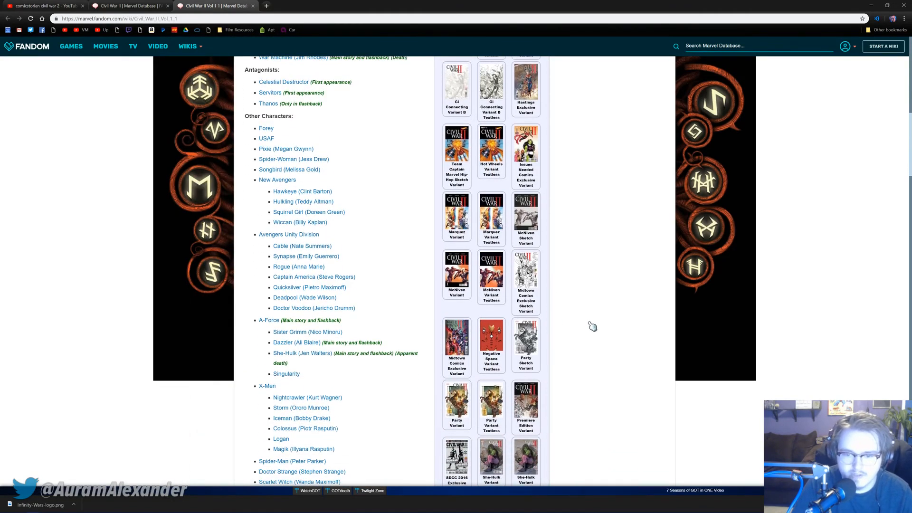
pyautogui.scroll(-1, 593, 326)
pyautogui.scroll(-2, 575, 340)
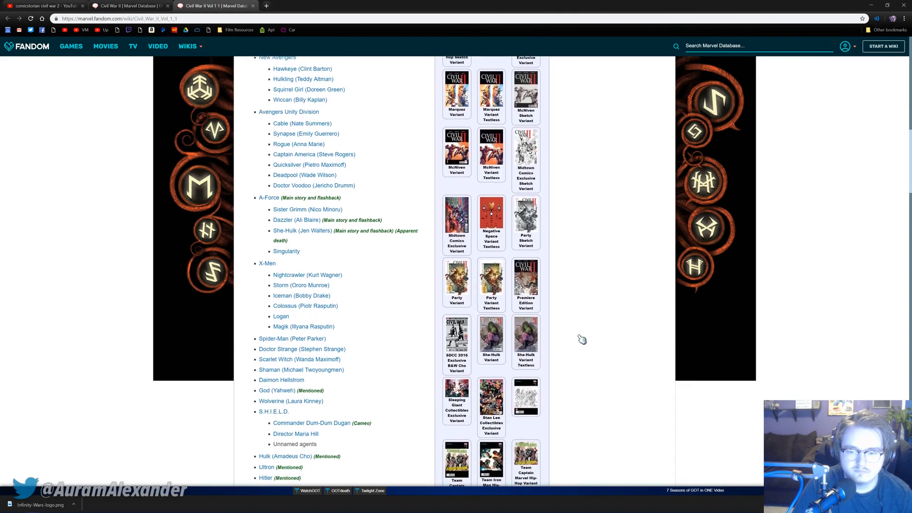
pyautogui.scroll(-1, 583, 339)
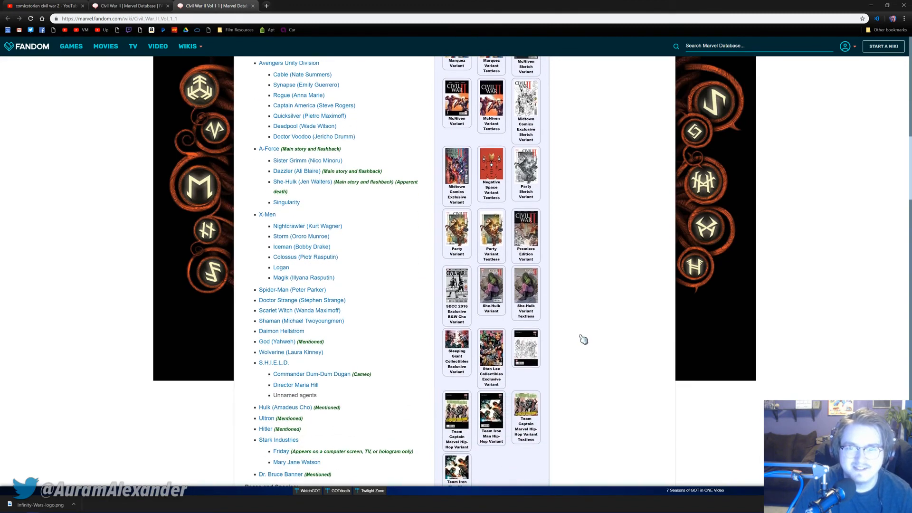
pyautogui.moveTo(491, 100)
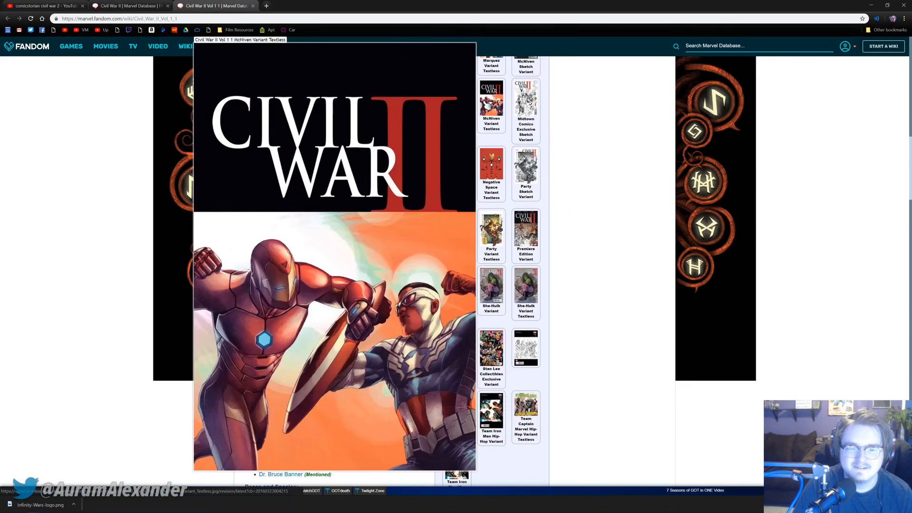
pyautogui.scroll(-2, 589, 266)
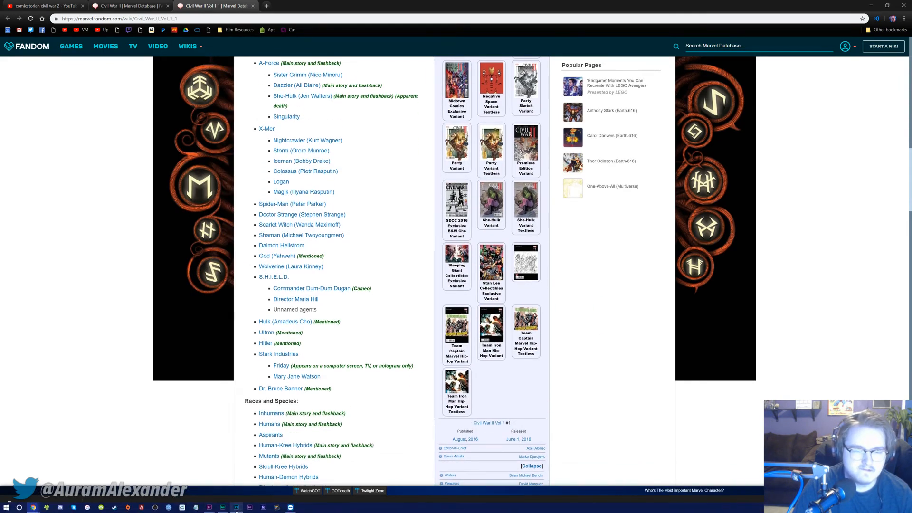
pyautogui.scroll(8, 491, 266)
pyautogui.scroll(7, 304, 285)
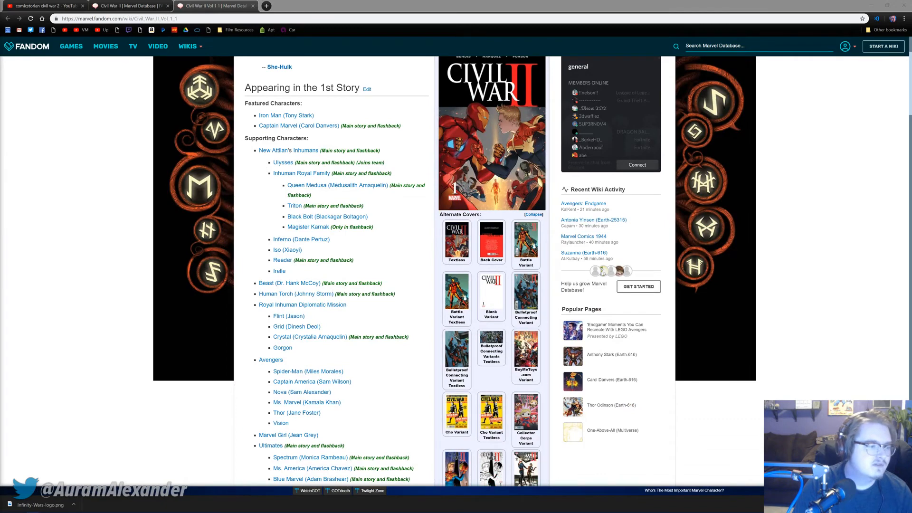
# Step: Switch to Photoshop, paste the issue 1 cover into Civil War 2.psd, and place it in the Content group with both faces framed
pyautogui.moveTo(14, 511)
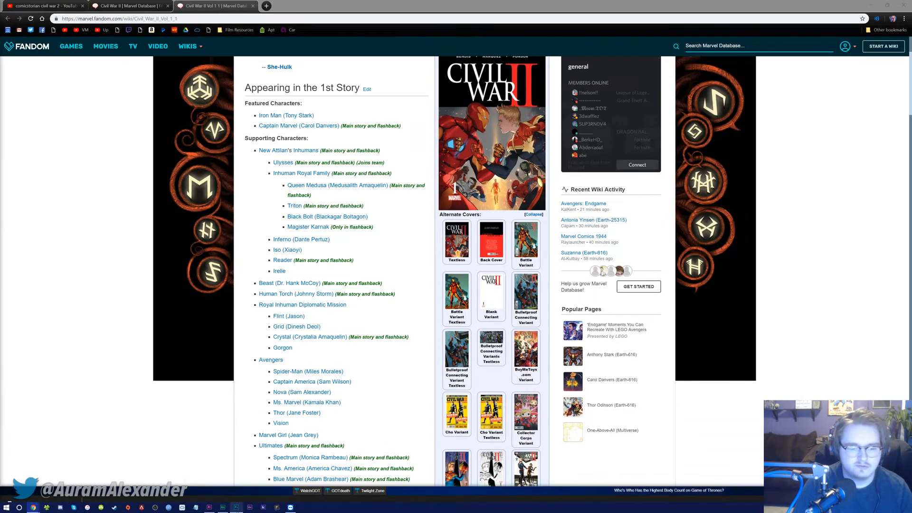
pyautogui.click(236, 508)
pyautogui.hotkey('ctrl', 'v')
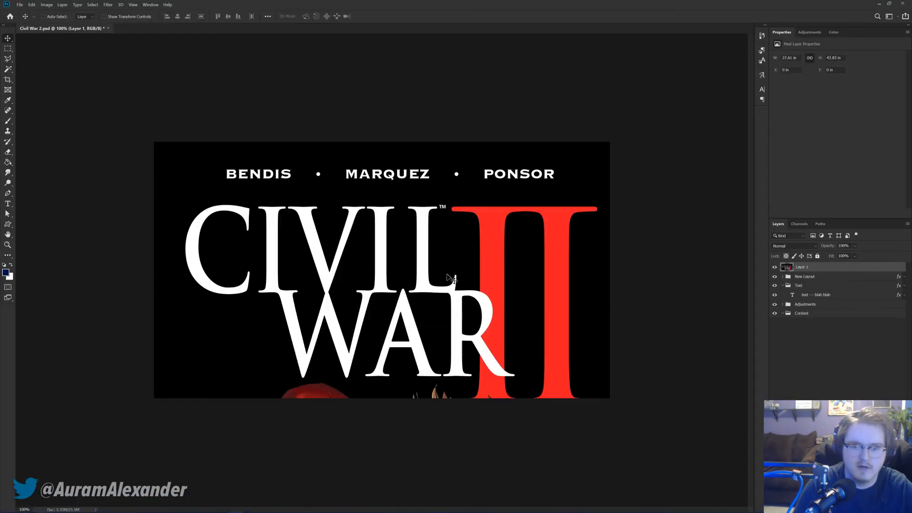
pyautogui.moveTo(500, 351); pyautogui.dragTo(463, 110)
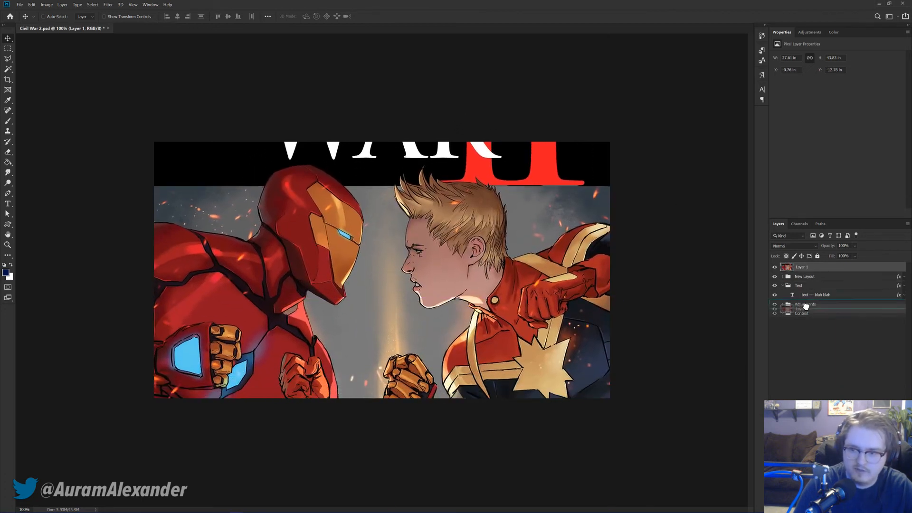
pyautogui.moveTo(802, 310); pyautogui.dragTo(802, 312)
pyautogui.moveTo(488, 225); pyautogui.dragTo(489, 200)
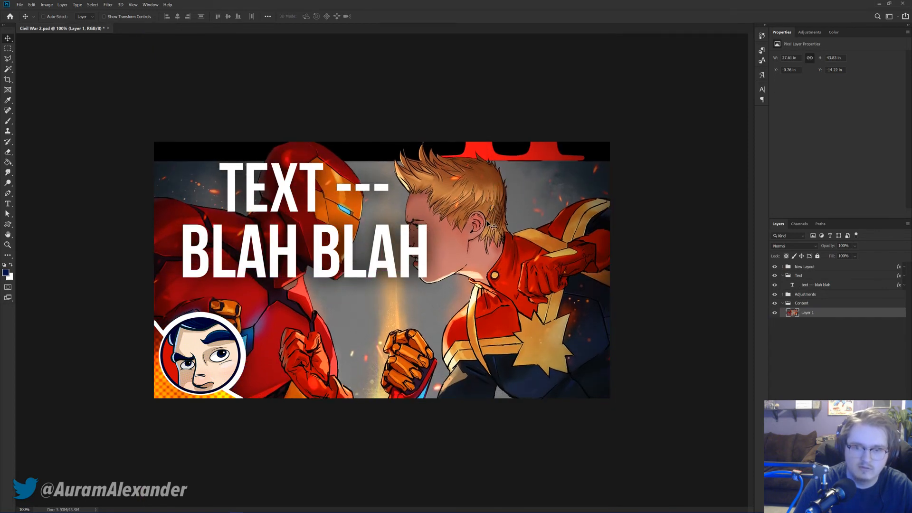
# Step: Delete the pasted cover layer from the Content group and close Civil War 2.psd
pyautogui.click(775, 285)
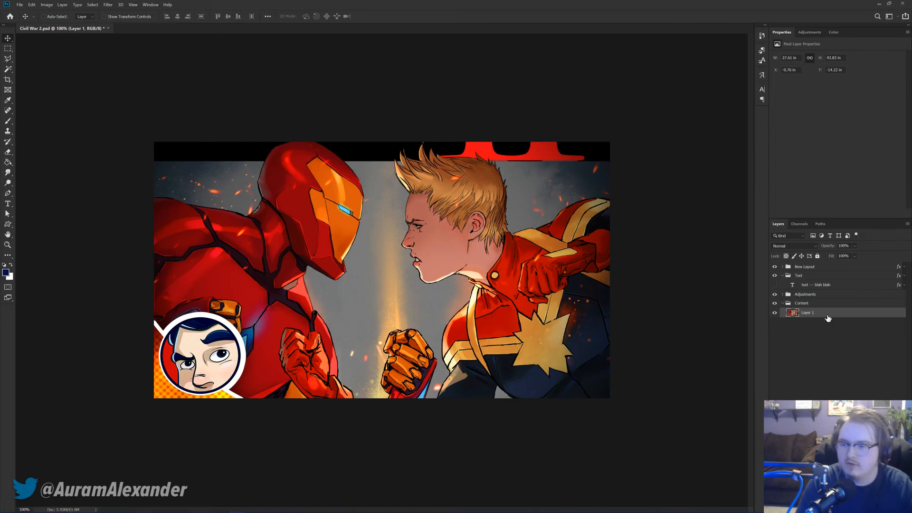
pyautogui.press('Delete')
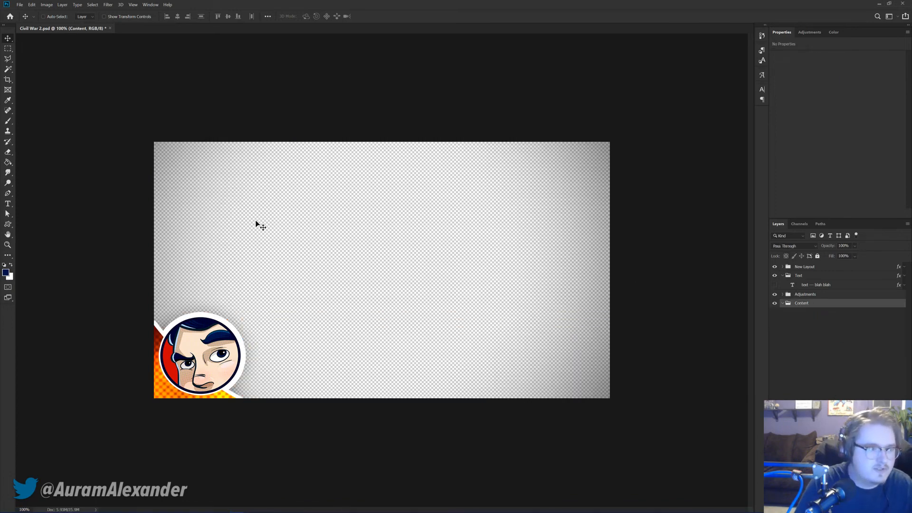
pyautogui.scroll(2, 228, 214)
pyautogui.scroll(-2, 200, 200)
pyautogui.scroll(1, 190, 184)
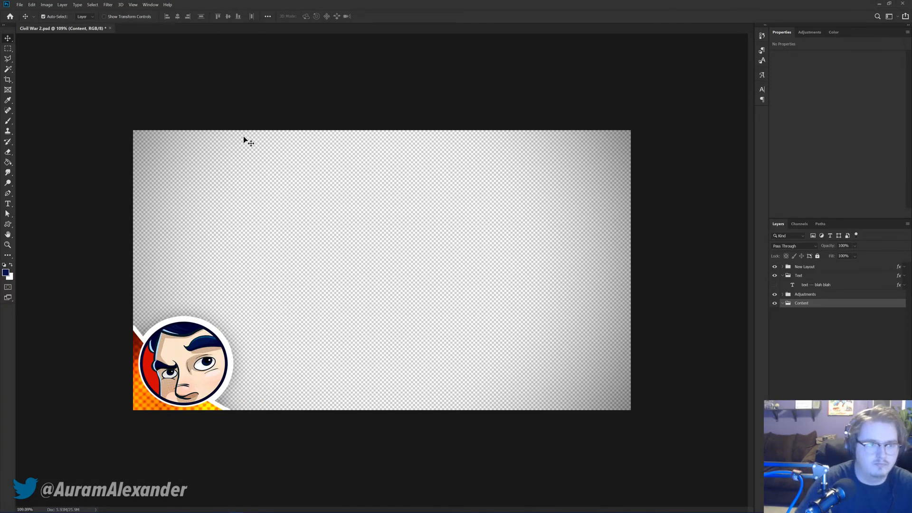
pyautogui.click(109, 28)
pyautogui.click(479, 195)
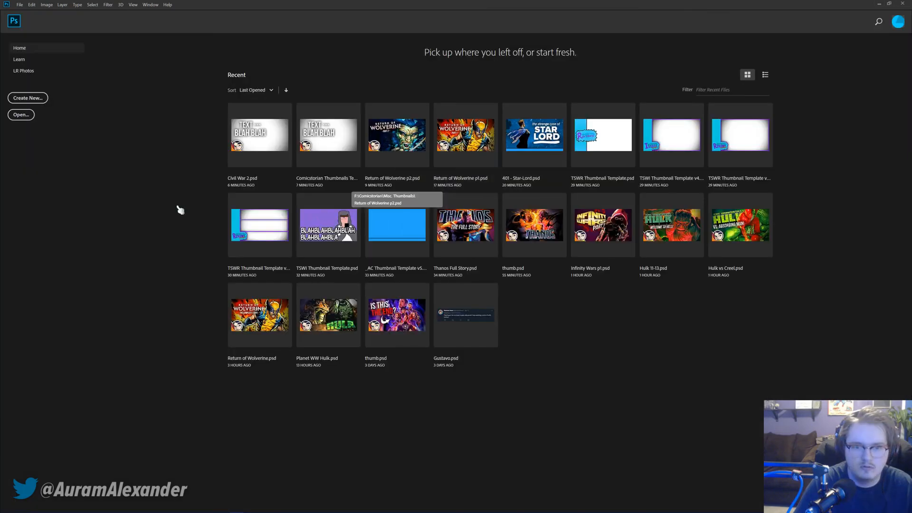
# Step: Open "104 - Dividing Criticism.psd" from the _NBN folder inside AC Thumbnails
pyautogui.click(20, 116)
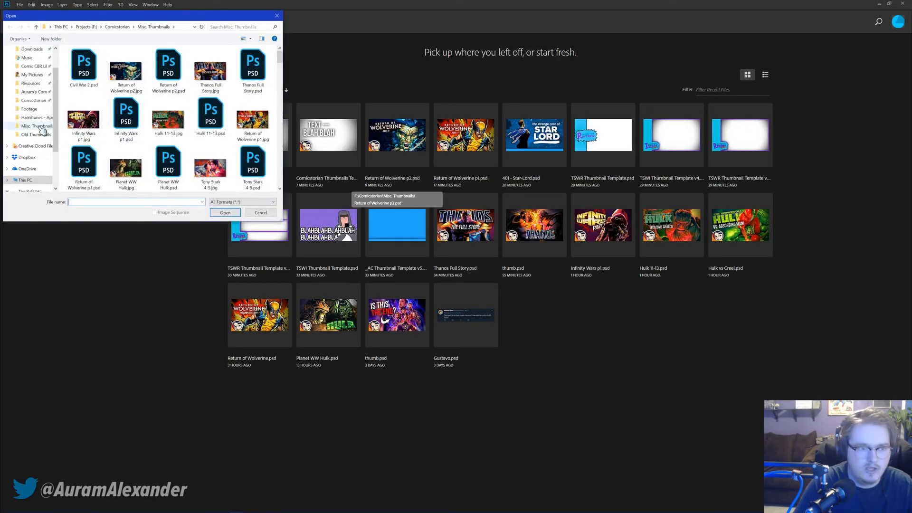
pyautogui.click(32, 92)
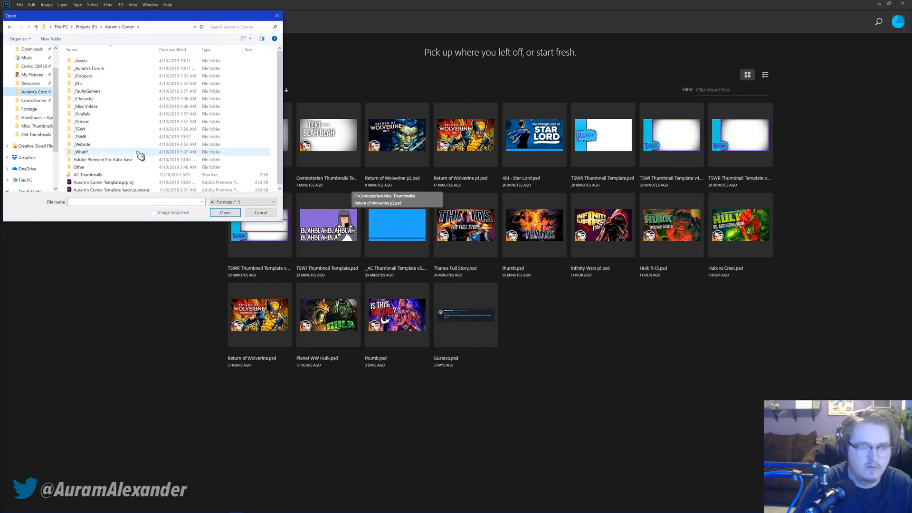
pyautogui.doubleClick(95, 175)
pyautogui.scroll(-2, 246, 171)
pyautogui.scroll(2, 253, 164)
pyautogui.doubleClick(261, 84)
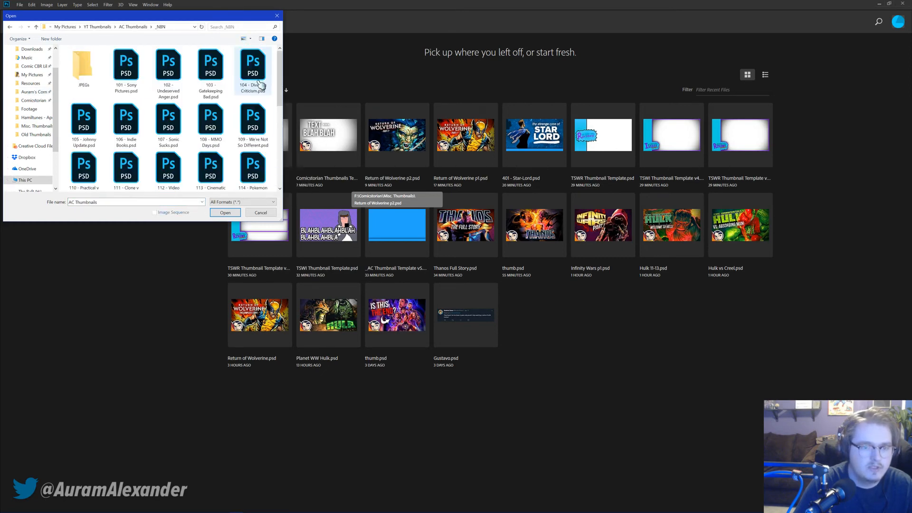
pyautogui.click(250, 76)
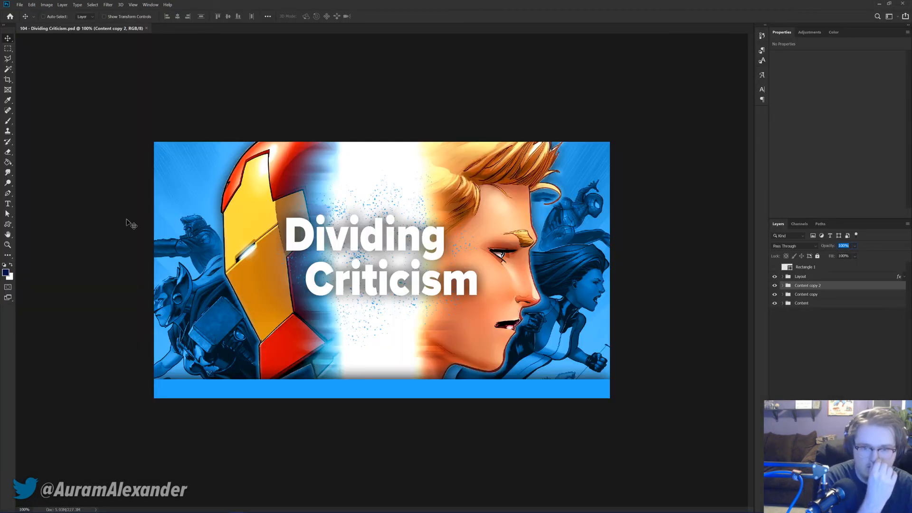
# Step: Save the Dividing Criticism document as Civil War 2.psd in the Comicstorian Misc. Thumbnails folder, replacing the existing file
pyautogui.click(195, 185)
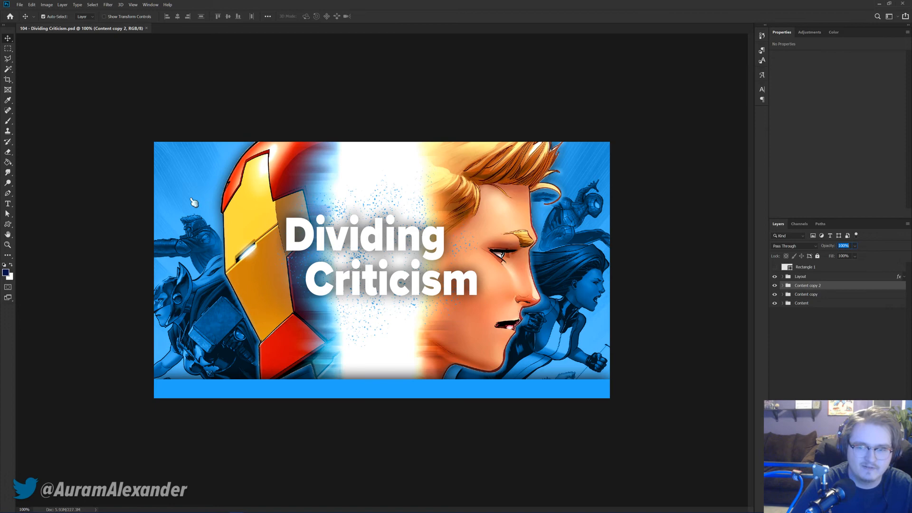
pyautogui.hotkey('ctrl', 'shift', 's')
pyautogui.click(31, 73)
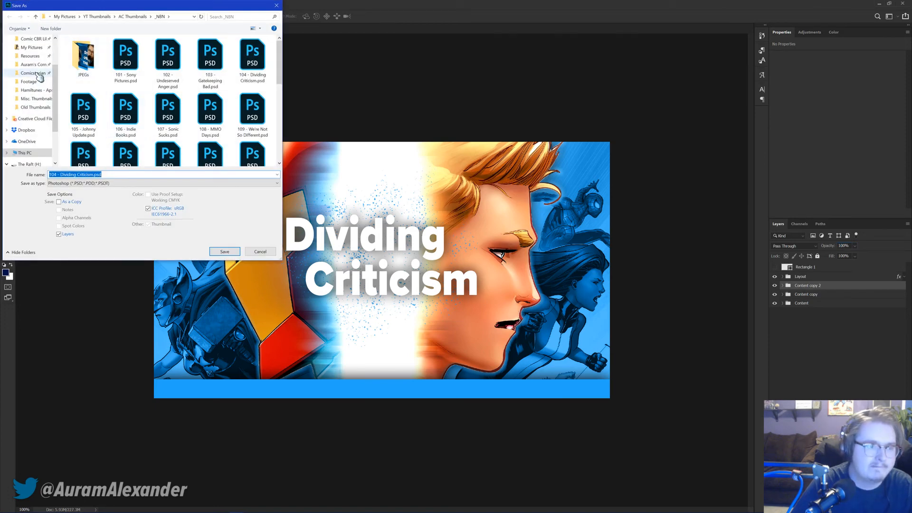
pyautogui.scroll(-3, 227, 110)
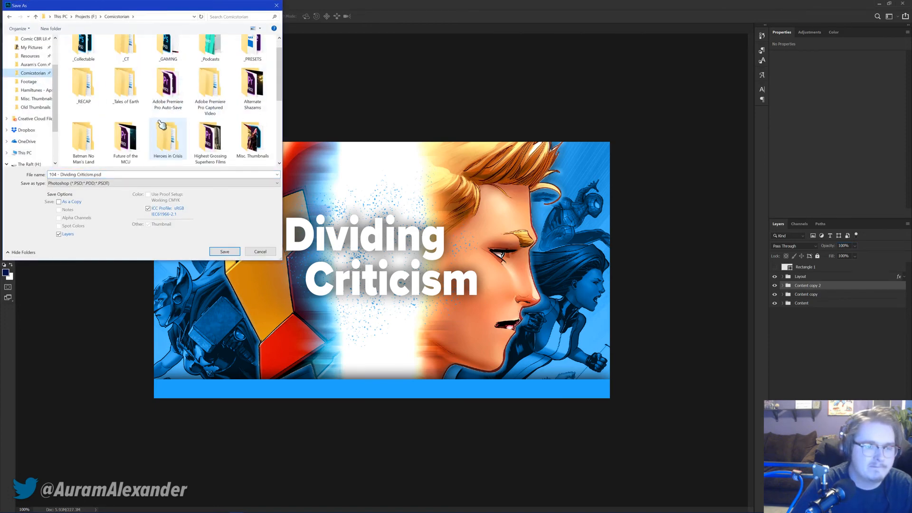
pyautogui.scroll(1, 217, 114)
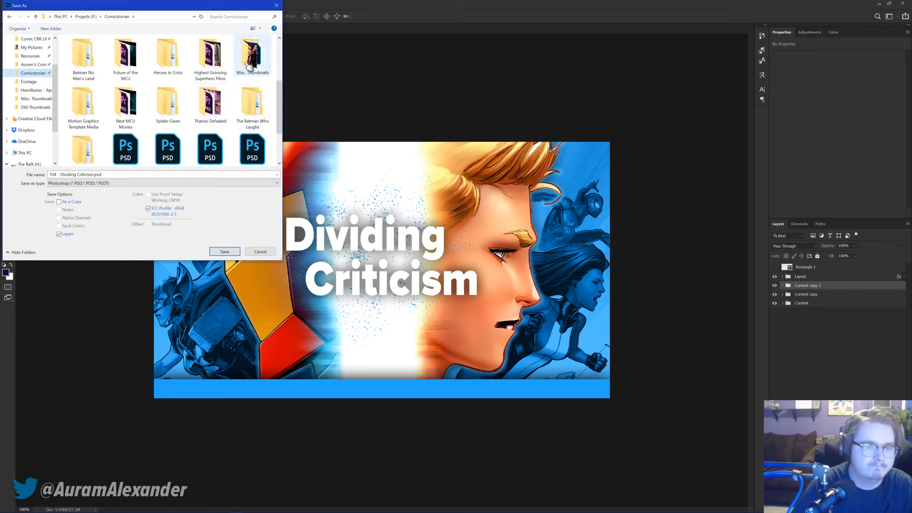
pyautogui.doubleClick(252, 55)
pyautogui.doubleClick(91, 57)
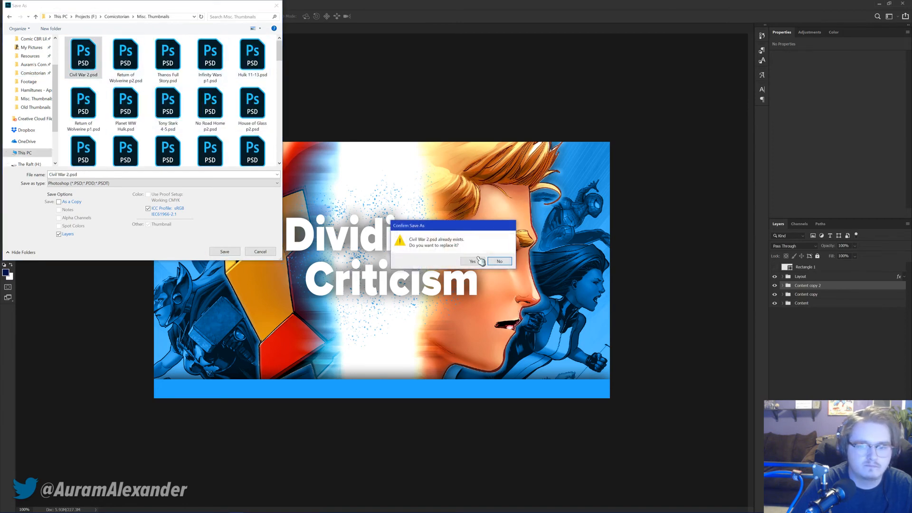
pyautogui.click(472, 262)
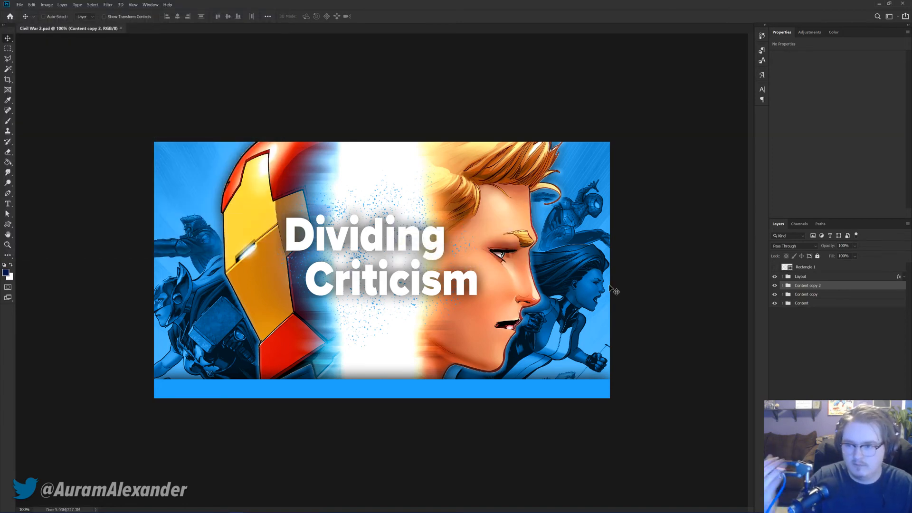
# Step: Compare the three content groups, delete the Content and Content copy groups, and keep Content copy 2 shown
pyautogui.click(774, 285)
pyautogui.click(775, 294)
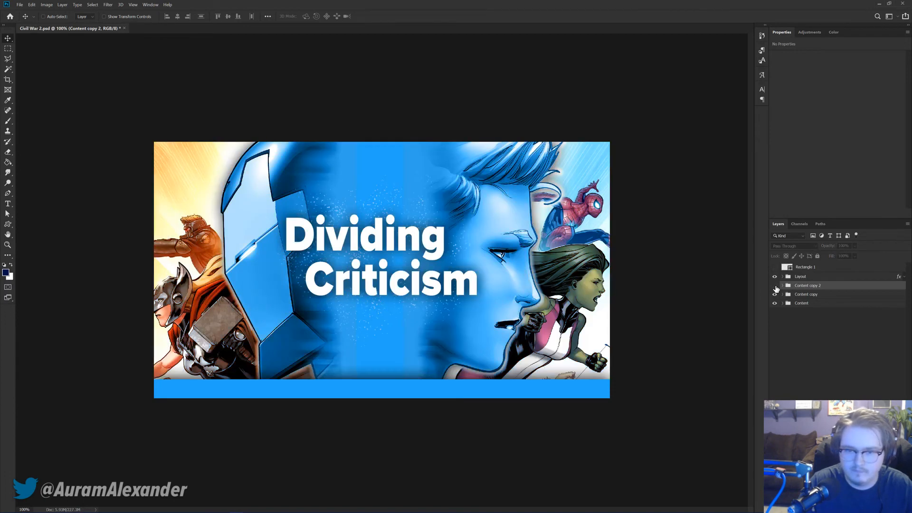
pyautogui.click(775, 303)
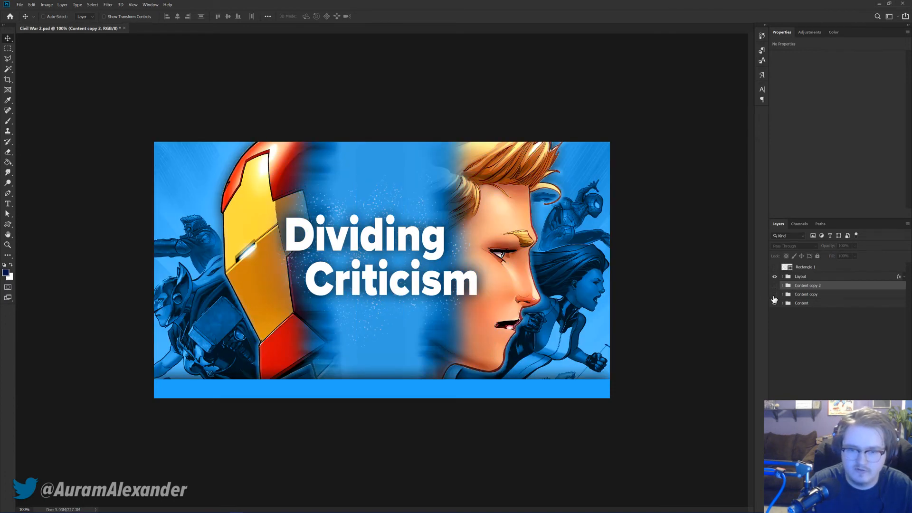
pyautogui.click(774, 303)
pyautogui.click(802, 303)
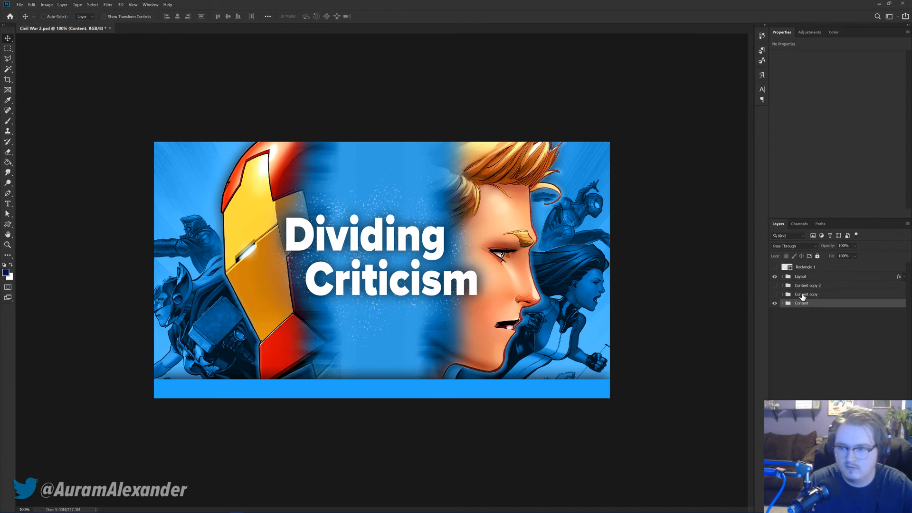
pyautogui.keyDown('shift'); pyautogui.click(804, 295); pyautogui.keyUp('shift')
pyautogui.press('Delete')
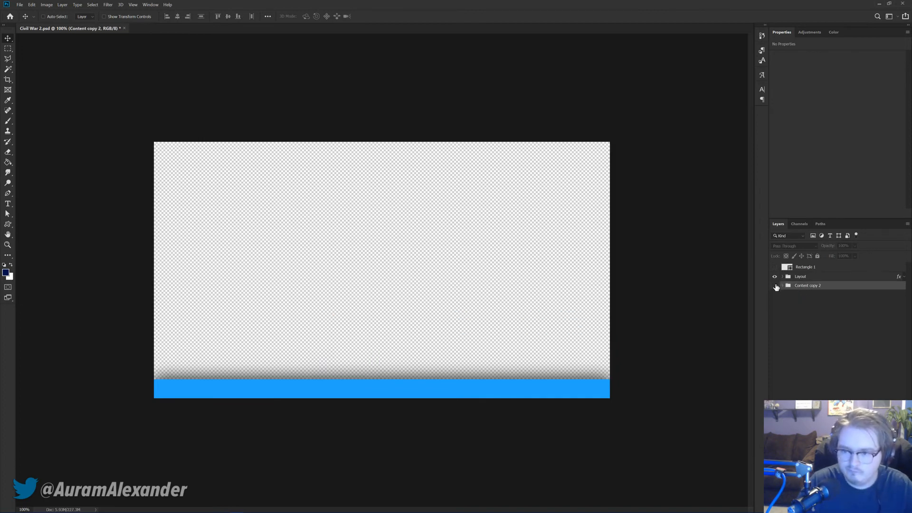
pyautogui.click(775, 285)
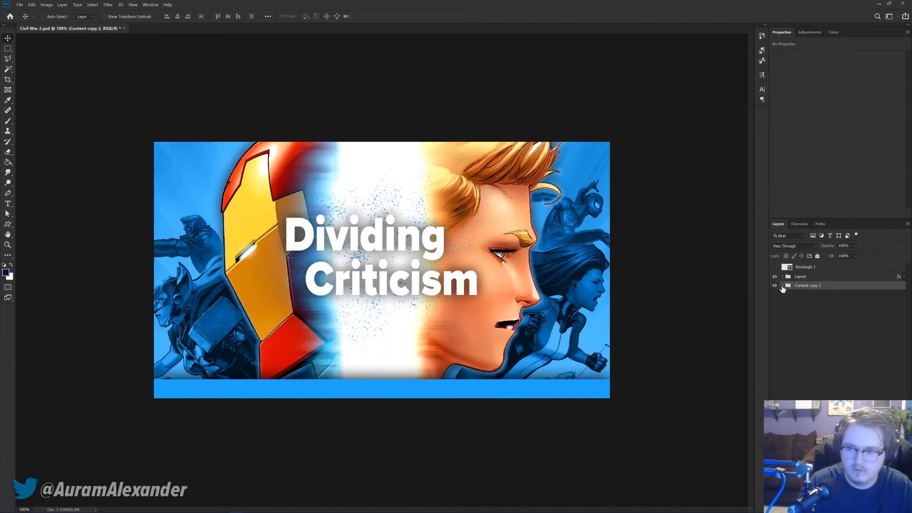
# Step: Expand the Content copy 2 group and hide its Text group, Layer 7 and the blue Color Fill 2 layer
pyautogui.click(783, 286)
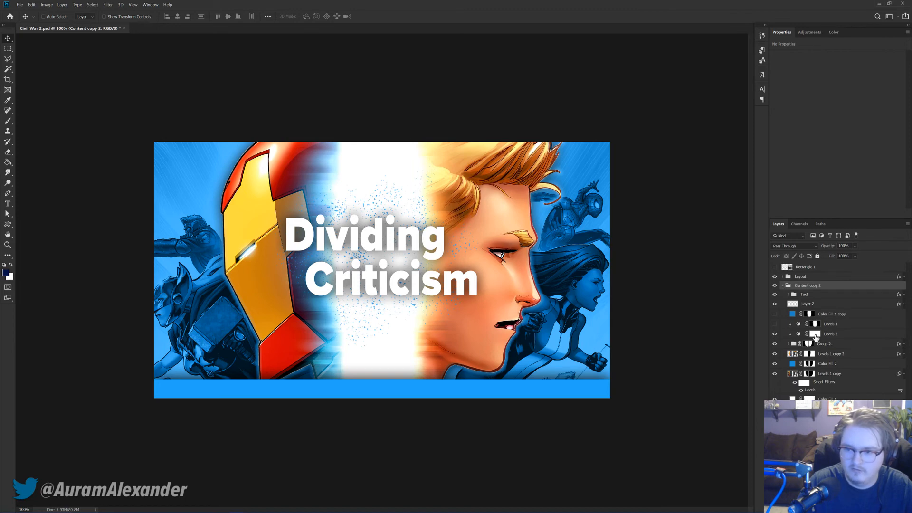
pyautogui.click(904, 374)
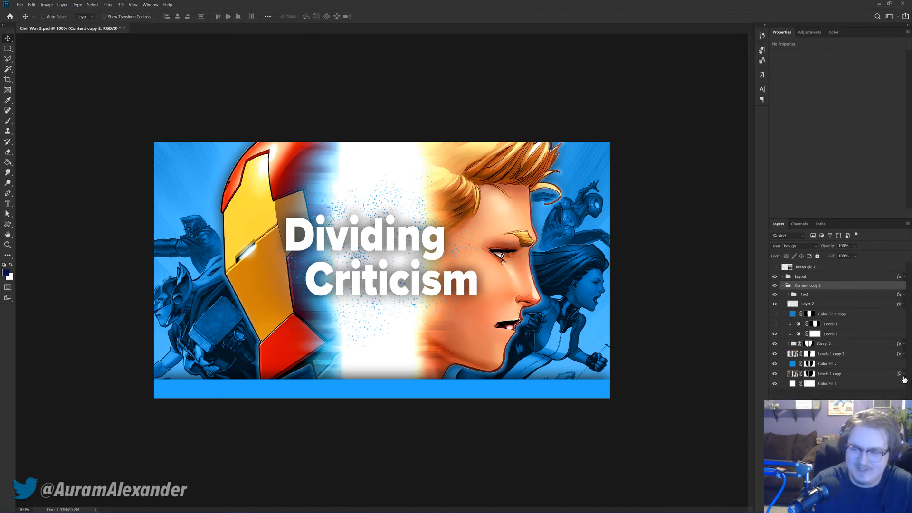
pyautogui.click(775, 294)
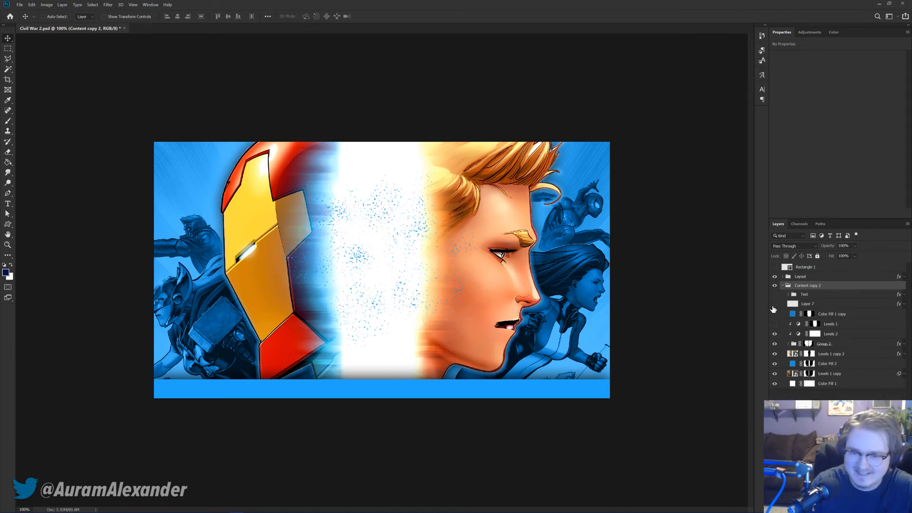
pyautogui.click(775, 304)
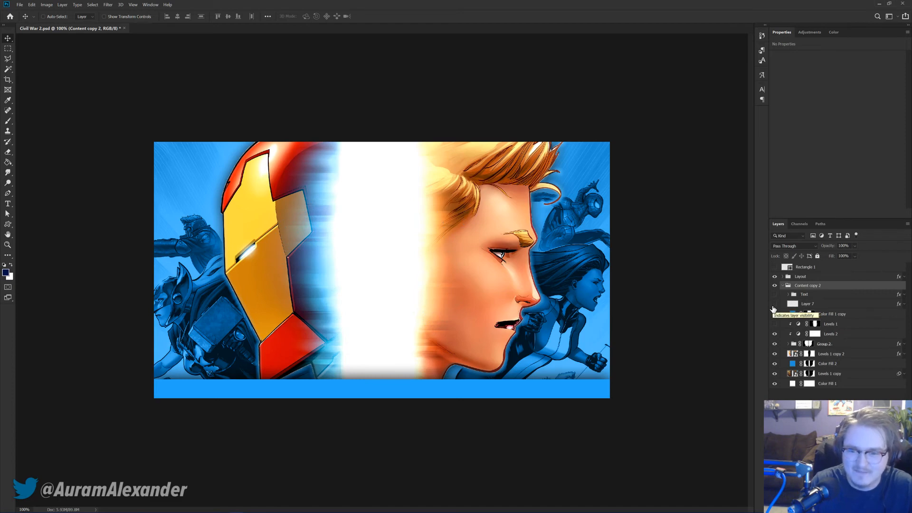
pyautogui.click(776, 364)
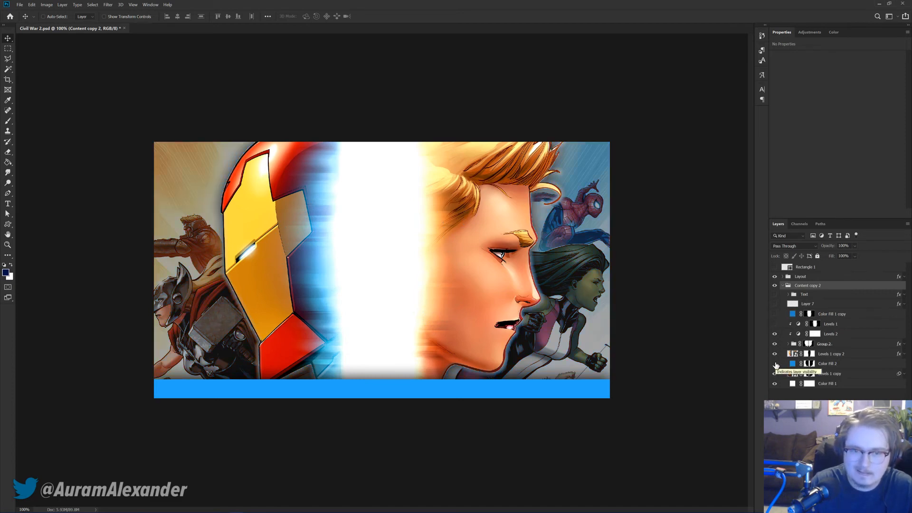
pyautogui.scroll(-3, 682, 340)
pyautogui.scroll(2, 682, 340)
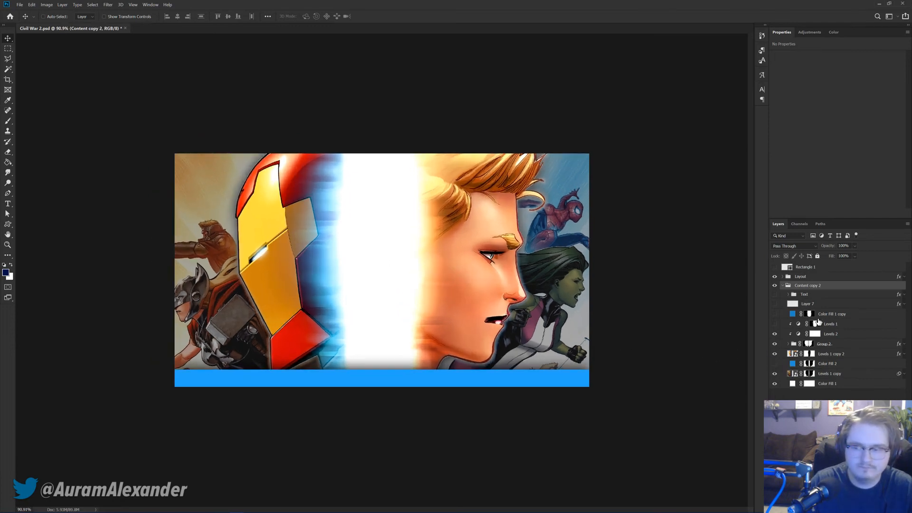
pyautogui.keyDown('alt'); pyautogui.click(775, 285); pyautogui.keyUp('alt')
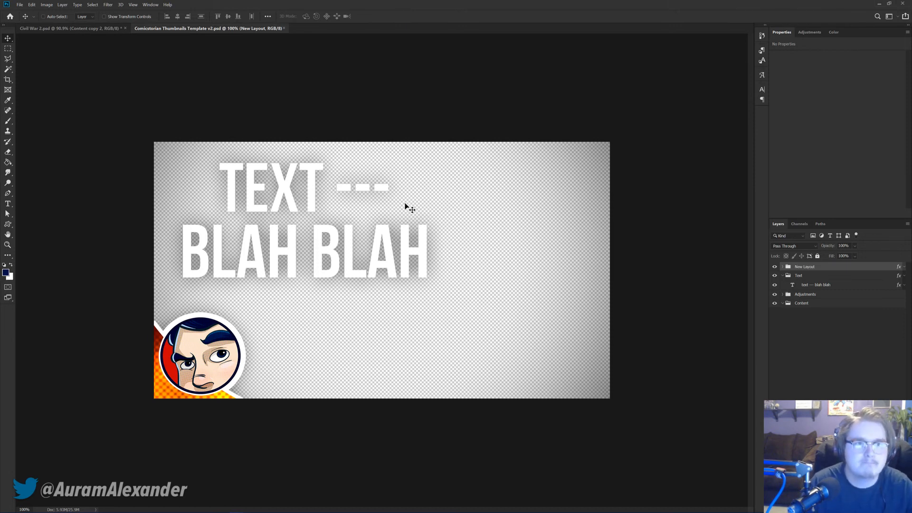
# Step: Copy the New Layout, Text and Adjustments groups from Comicstorian Thumbnails Template v2.psd into Civil War 2.psd, above the old Layout group
pyautogui.scroll(-1, 528, 249)
pyautogui.scroll(2, 461, 220)
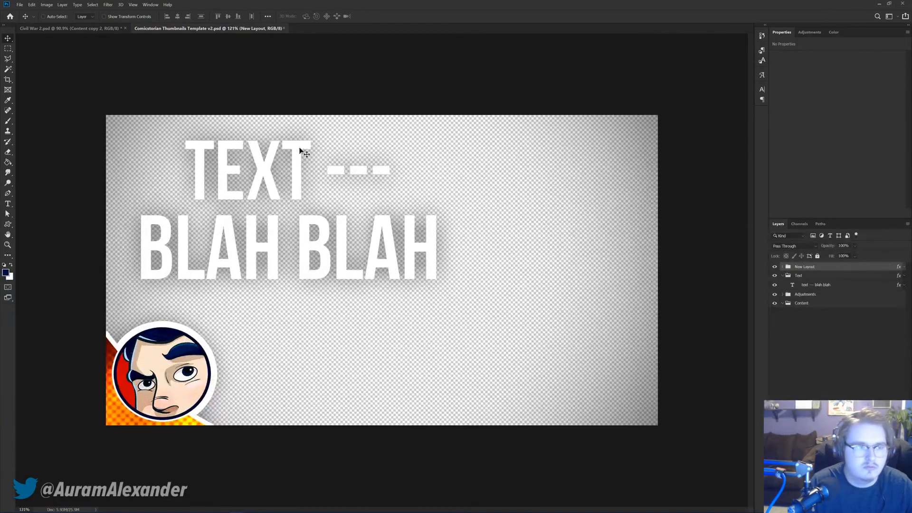
pyautogui.click(812, 286)
pyautogui.click(798, 267)
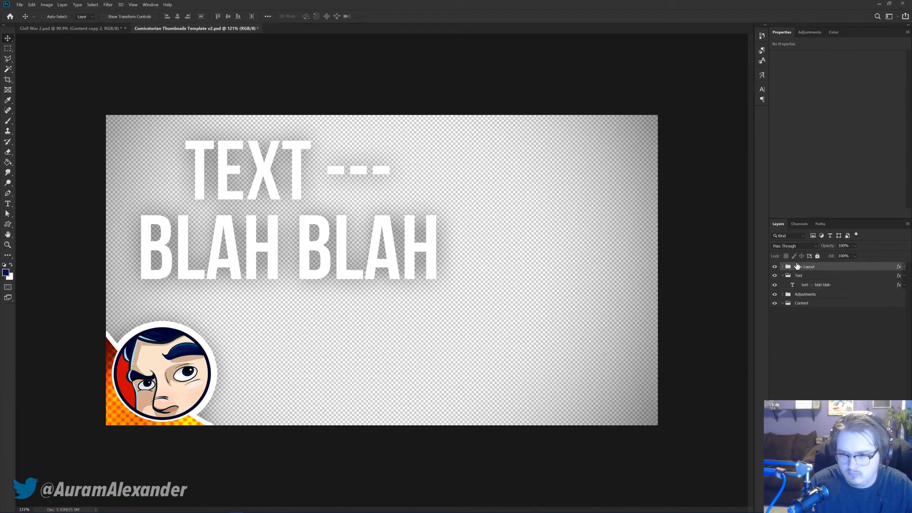
pyautogui.keyDown('shift'); pyautogui.click(798, 295); pyautogui.keyUp('shift')
pyautogui.moveTo(387, 255); pyautogui.dragTo(428, 286)
pyautogui.moveTo(819, 325); pyautogui.dragTo(797, 274)
pyautogui.moveTo(339, 253); pyautogui.dragTo(299, 304)
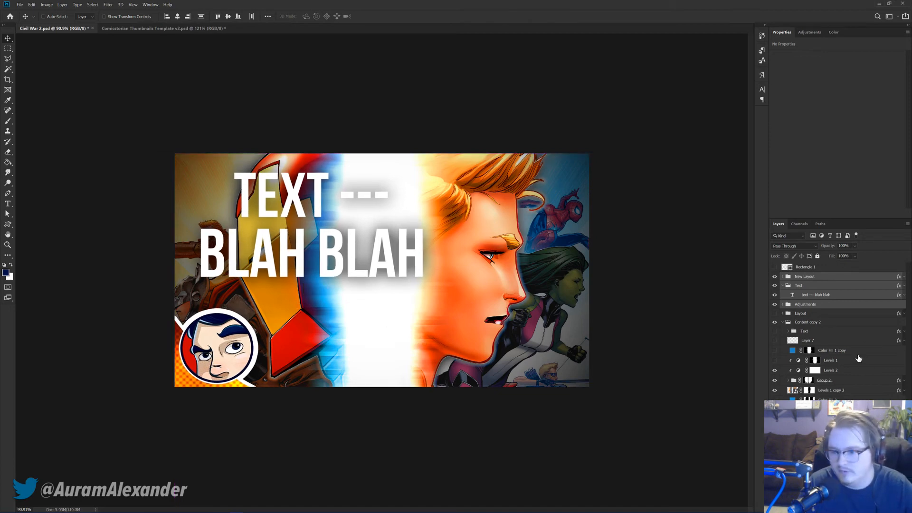
# Step: Hide the "text --- blah blah" placeholder layer and preview the artwork with and without the Adjustments group
pyautogui.scroll(-2, 416, 337)
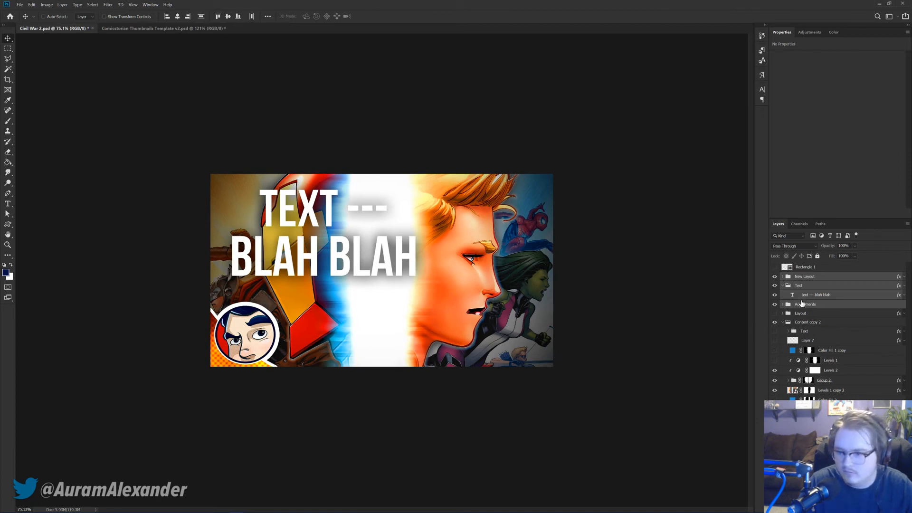
pyautogui.click(803, 295)
pyautogui.click(775, 295)
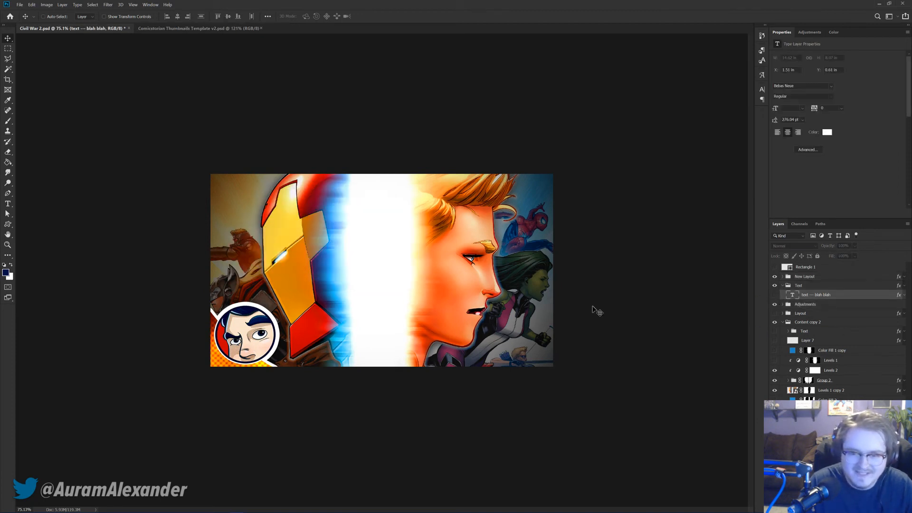
pyautogui.scroll(-2, 556, 316)
pyautogui.scroll(2, 542, 320)
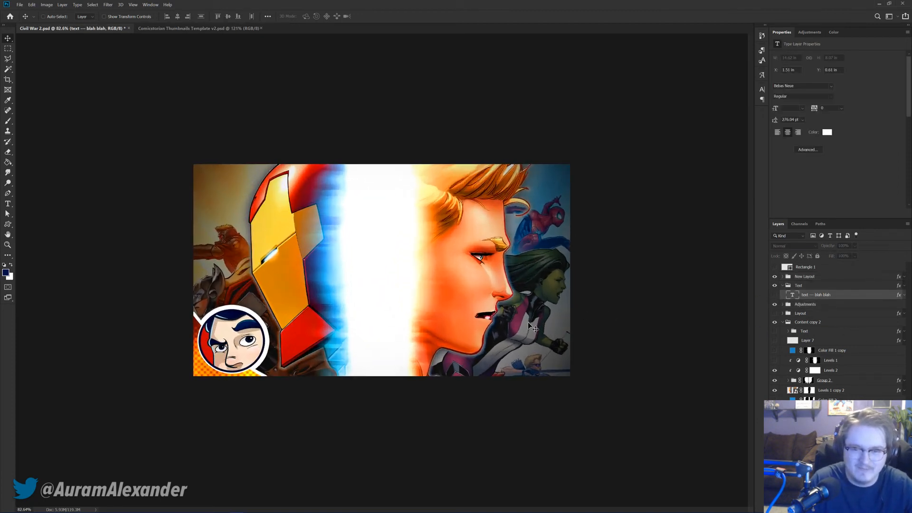
pyautogui.scroll(-2, 577, 332)
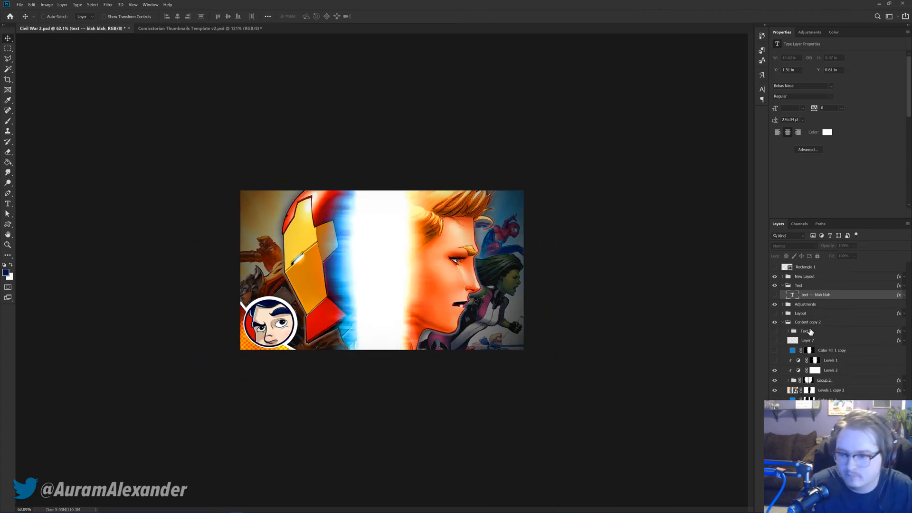
pyautogui.click(775, 305)
pyautogui.click(775, 305)
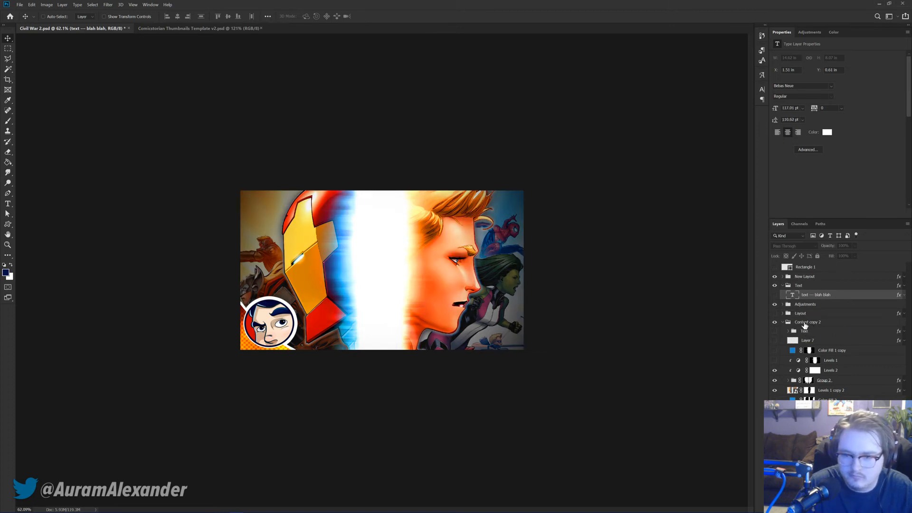
# Step: Shift the Content copy 2 artwork slightly to the right so Iron Man's helmet clears the logo more
pyautogui.click(808, 322)
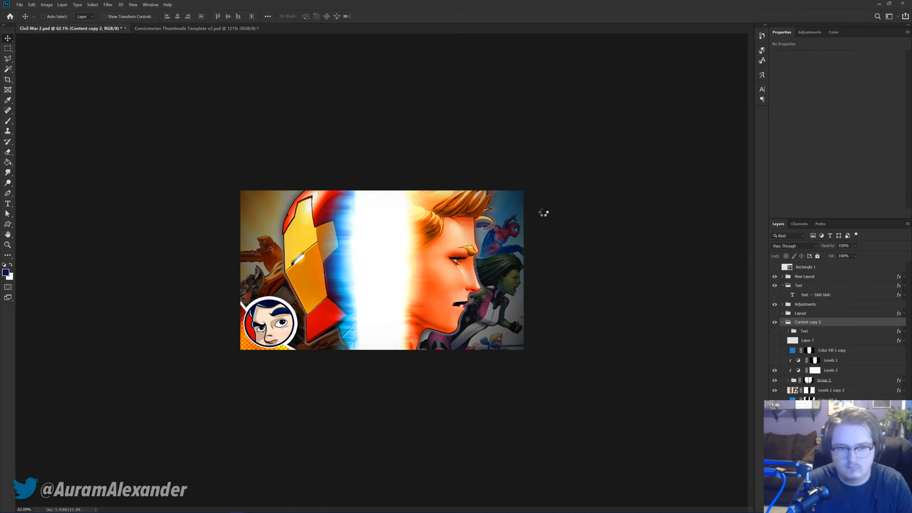
pyautogui.scroll(-3, 464, 178)
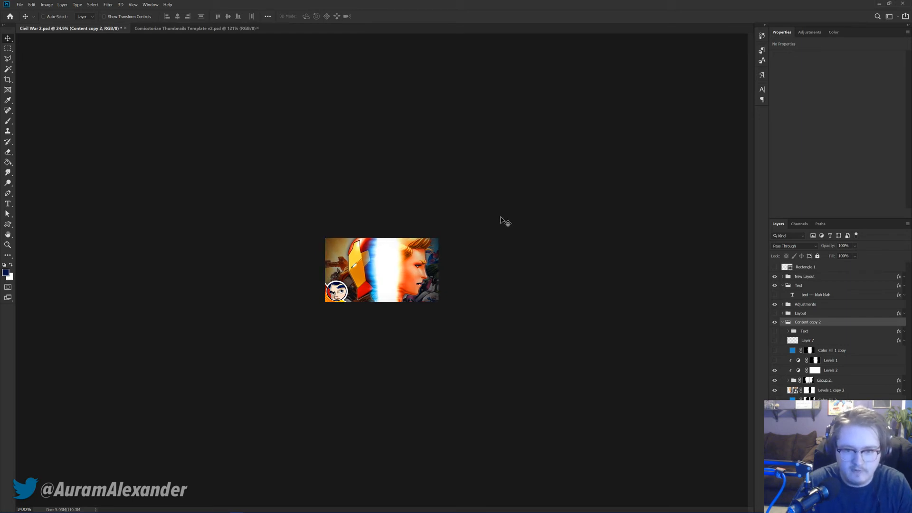
pyautogui.scroll(4, 463, 286)
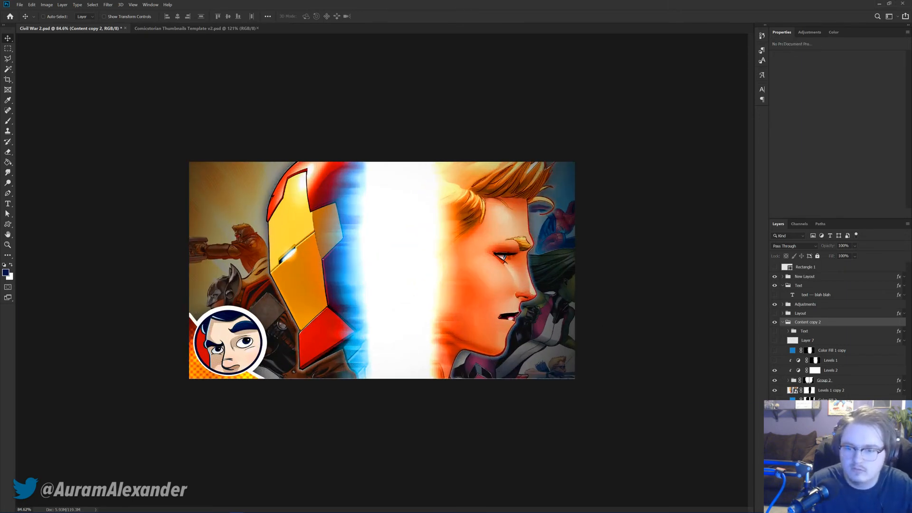
# Step: Toggle the visibility of Group 2, Levels 1 copy 2 and the background's Levels filter to compare their effect on the artwork
pyautogui.hotkey('ctrl', 'alt', 'a')
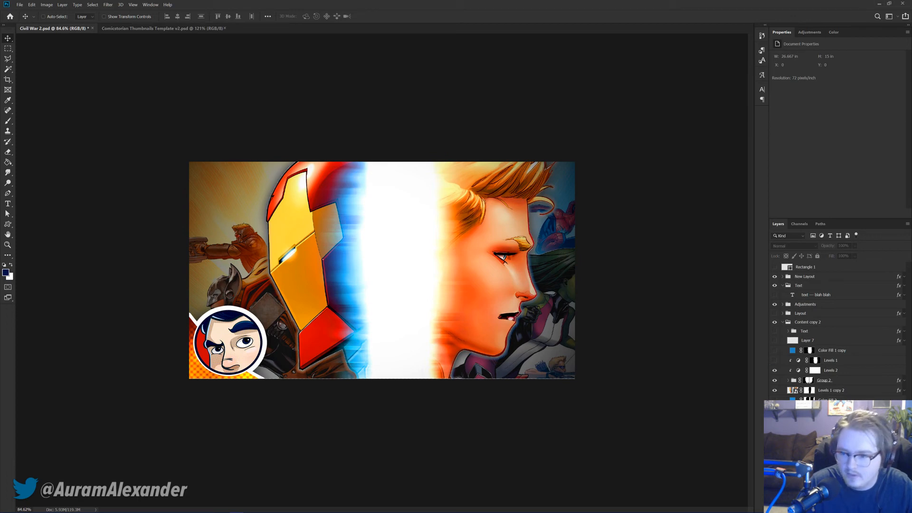
pyautogui.click(775, 381)
pyautogui.click(775, 380)
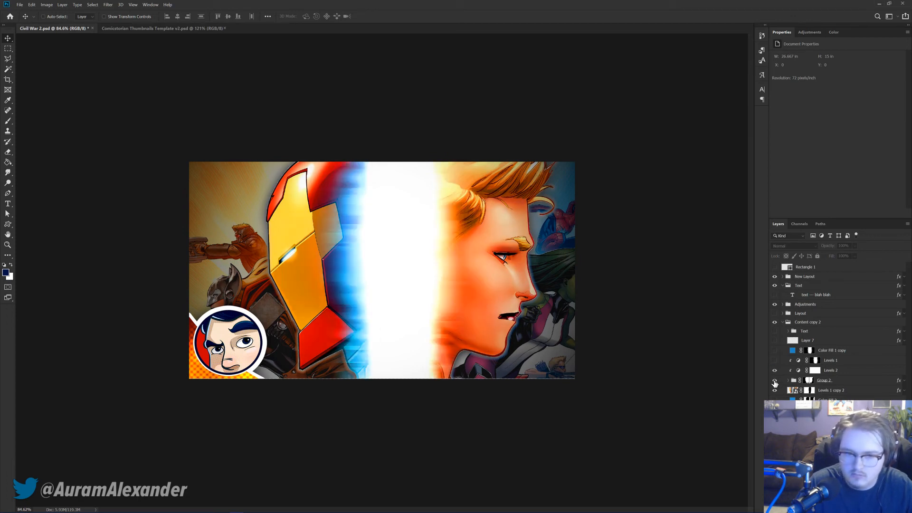
pyautogui.click(775, 381)
pyautogui.click(775, 380)
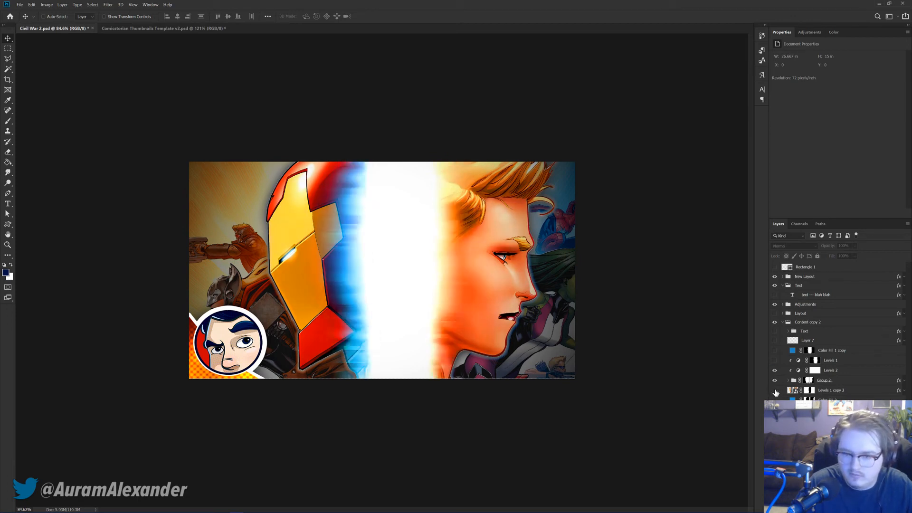
pyautogui.click(776, 391)
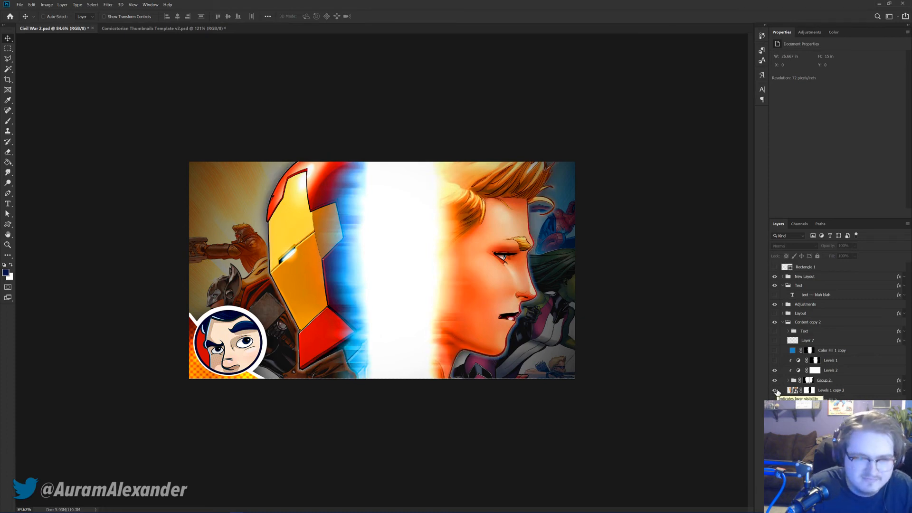
pyautogui.hotkey('ctrl', '-')
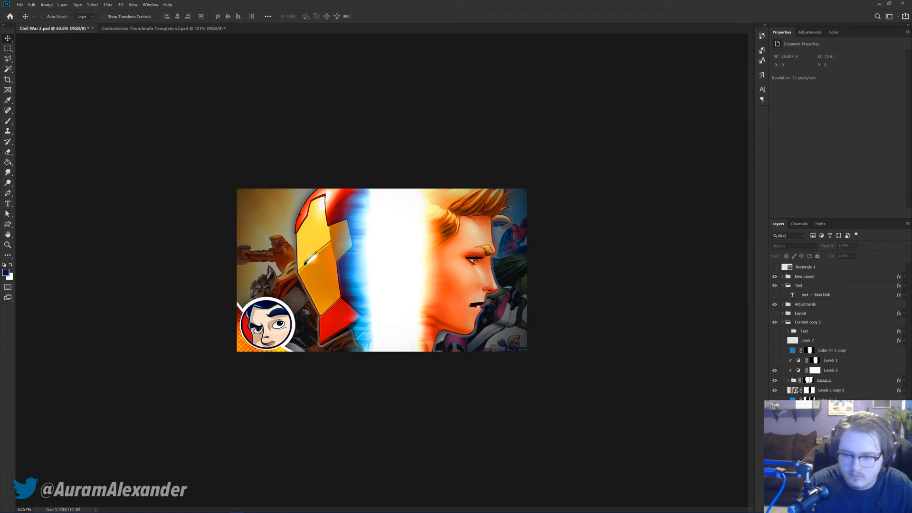
pyautogui.click(775, 420)
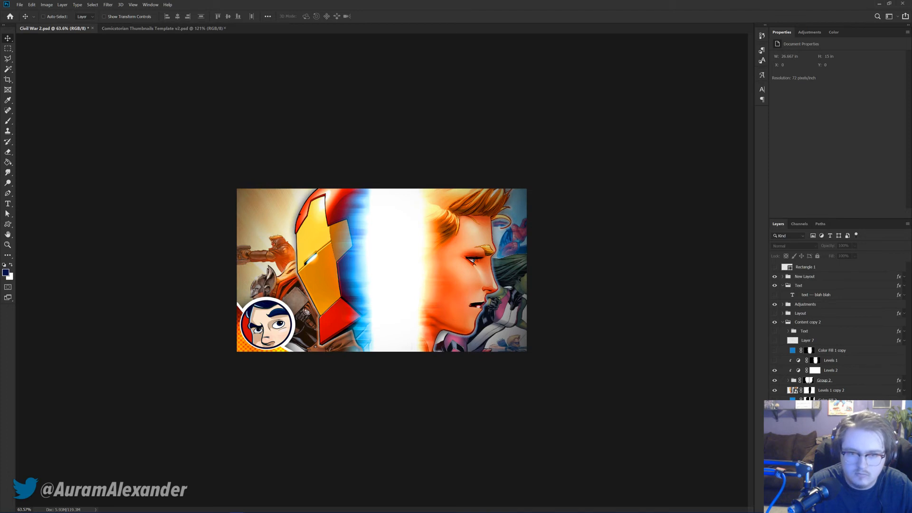
pyautogui.click(775, 420)
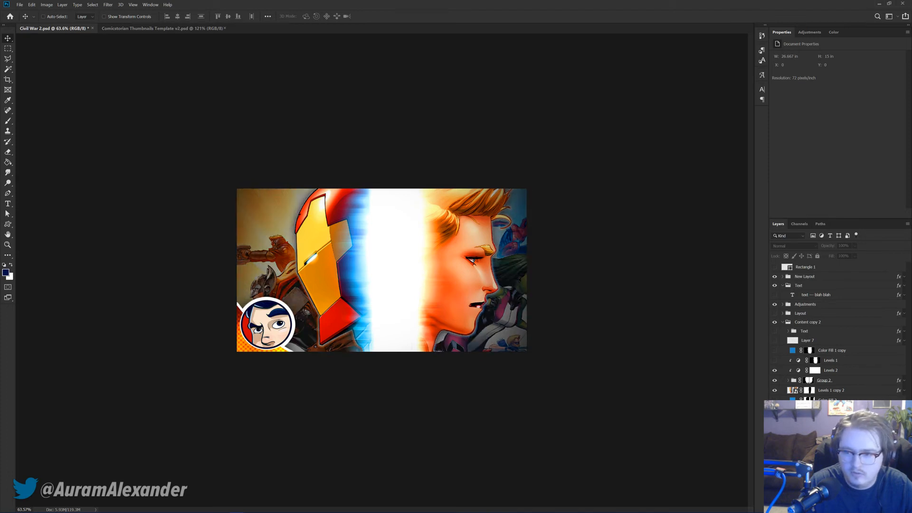
# Step: Brighten the Levels 1 copy background by setting its Levels filter's white output to 233 and midtone input to 0.85
pyautogui.click(789, 426)
pyautogui.click(789, 425)
pyautogui.doubleClick(808, 425)
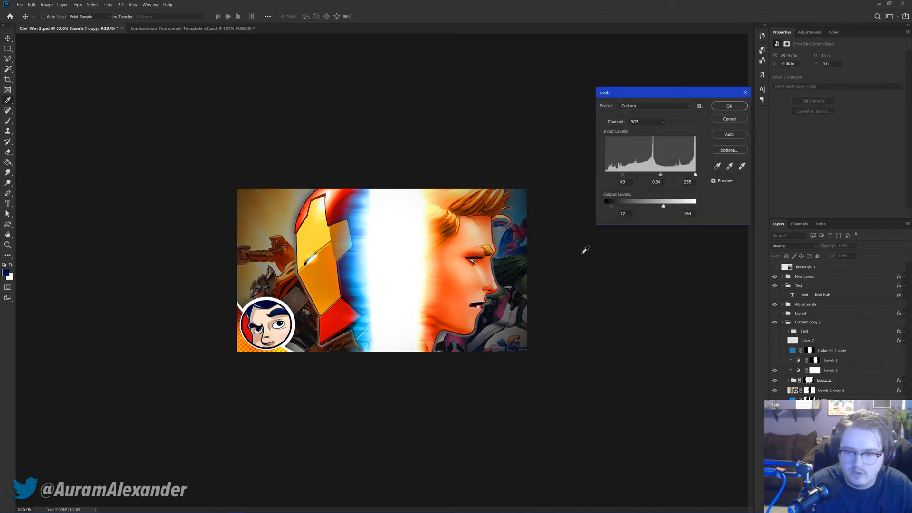
pyautogui.moveTo(665, 209); pyautogui.dragTo(688, 208)
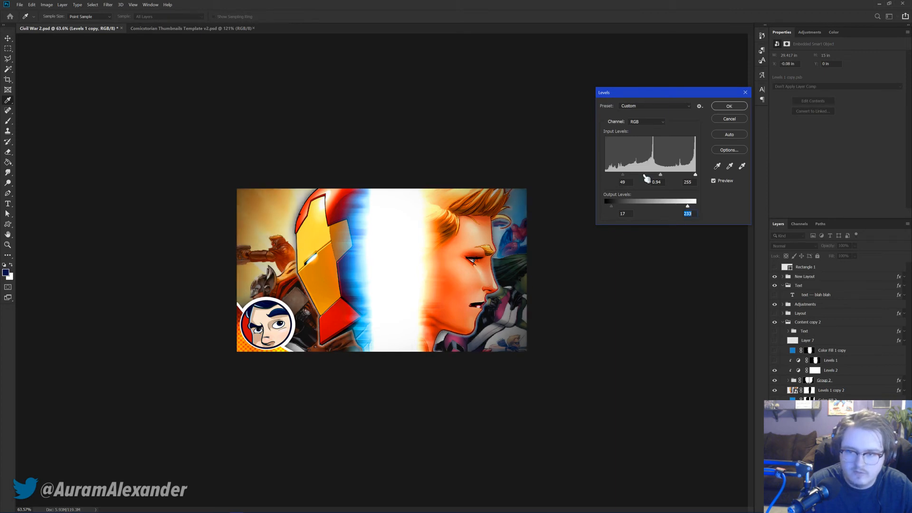
pyautogui.click(729, 106)
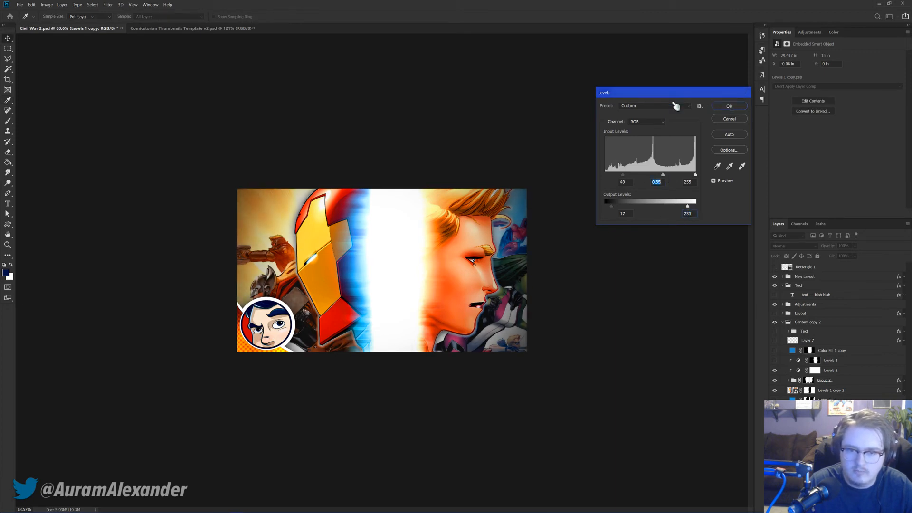
# Step: Apply a Gaussian Blur with a 2-pixel radius to the Levels 1 copy background
pyautogui.click(109, 4)
pyautogui.moveTo(119, 79)
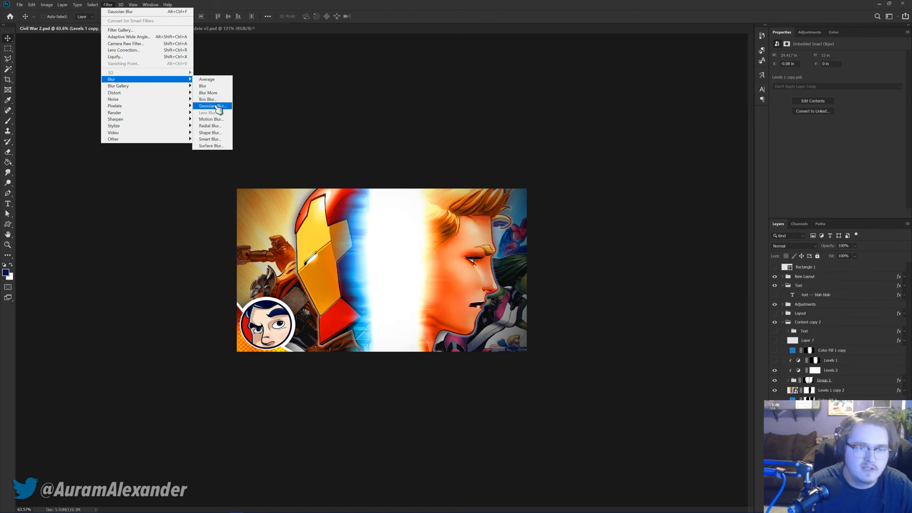
pyautogui.click(209, 105)
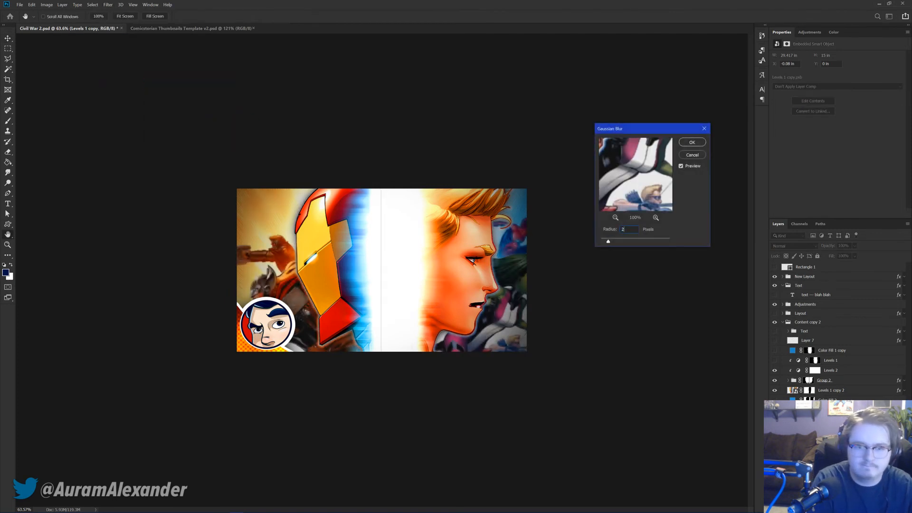
pyautogui.press('Return')
# Step: Paint black on the Levels 1 copy layer mask to hide the thin vertical line in the white center beam
pyautogui.hotkey('ctrl', ',')
pyautogui.hotkey('ctrl', ',')
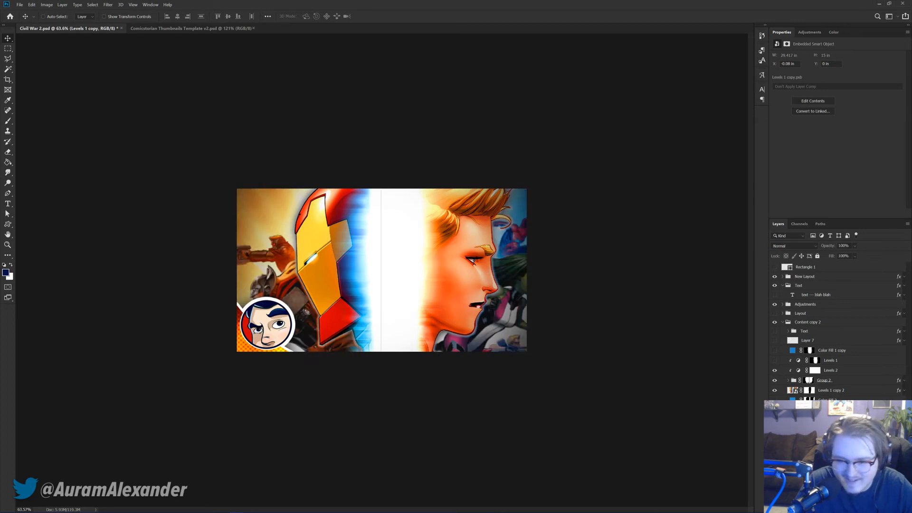
pyautogui.hotkey('ctrl', ',')
pyautogui.hotkey('ctrl', ',')
pyautogui.hotkey('ctrl', ',')
pyautogui.hotkey('ctrl', ',')
pyautogui.hotkey('alt', '[')
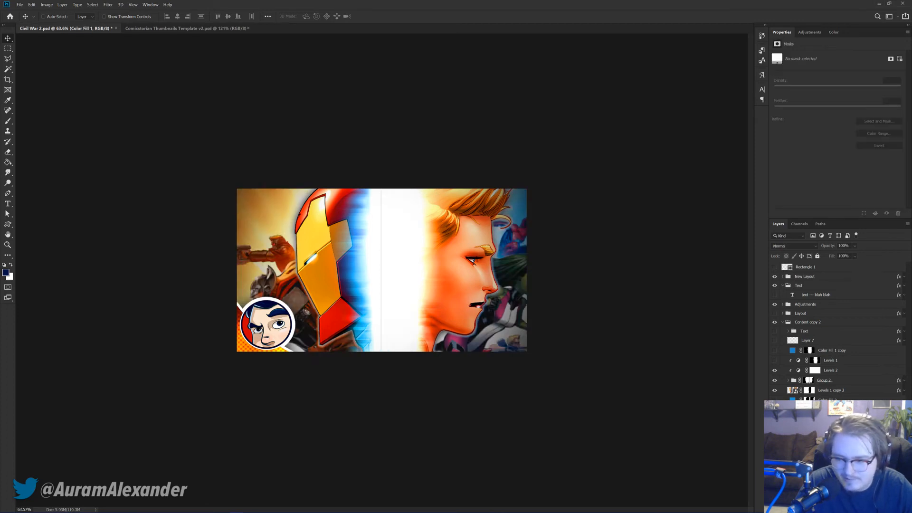
pyautogui.hotkey('alt', ']')
pyautogui.press('b')
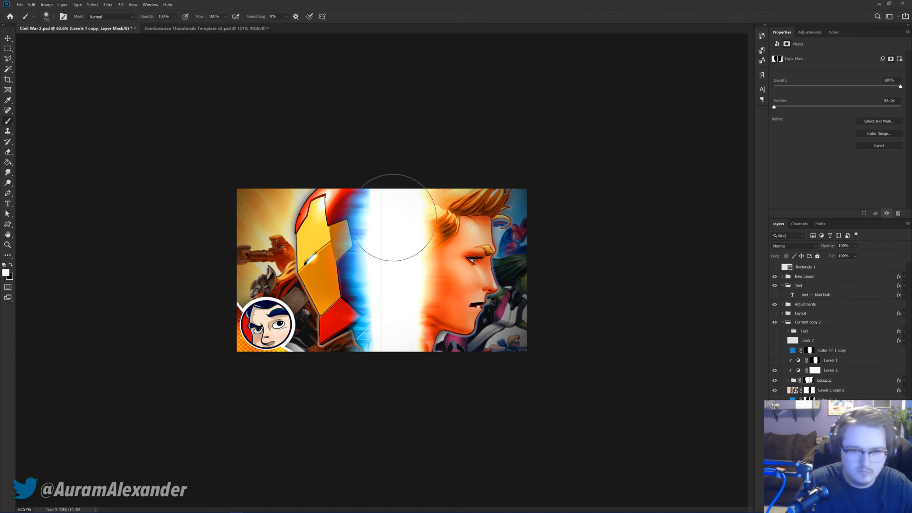
pyautogui.press('x')
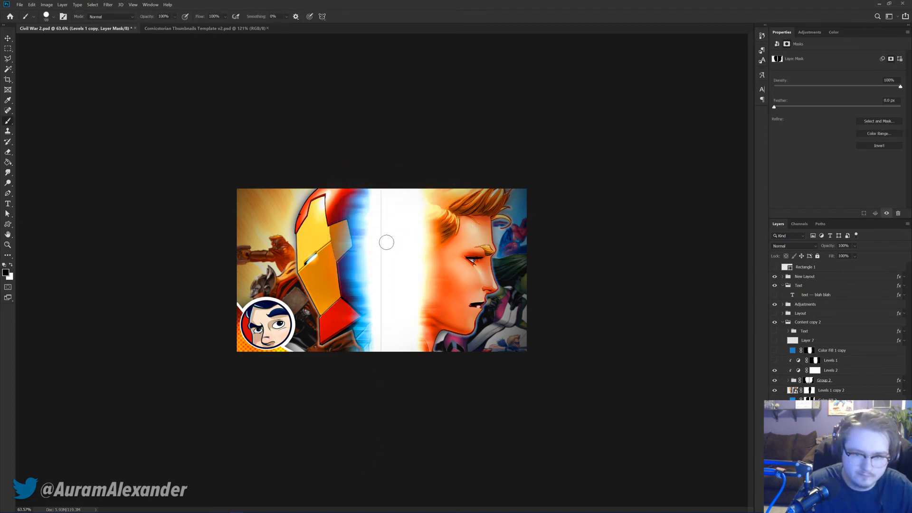
pyautogui.moveTo(383, 207); pyautogui.dragTo(383, 351)
pyautogui.press('v')
pyautogui.scroll(1, 380, 271)
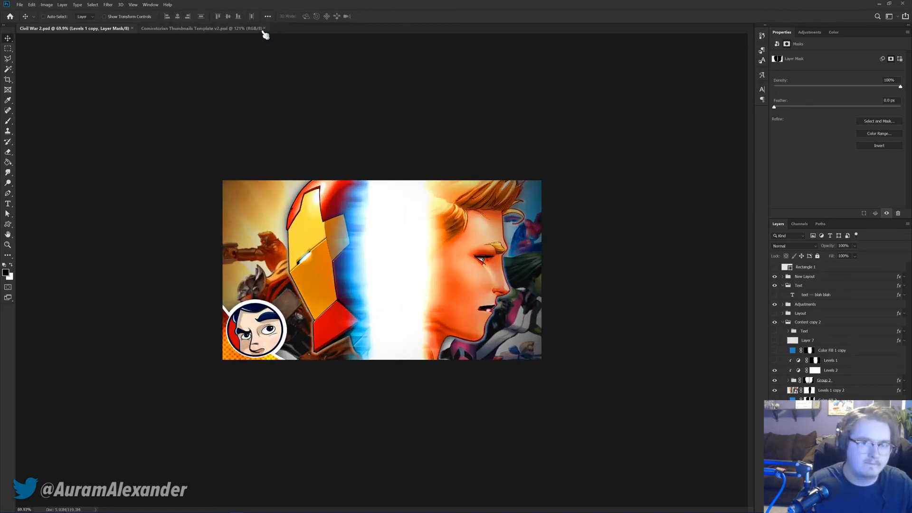
# Step: Close the Comicstorian Thumbnails Template v2.psd document, leaving Civil War 2.psd open
pyautogui.click(247, 29)
pyautogui.hotkey('ctrl', 'w')
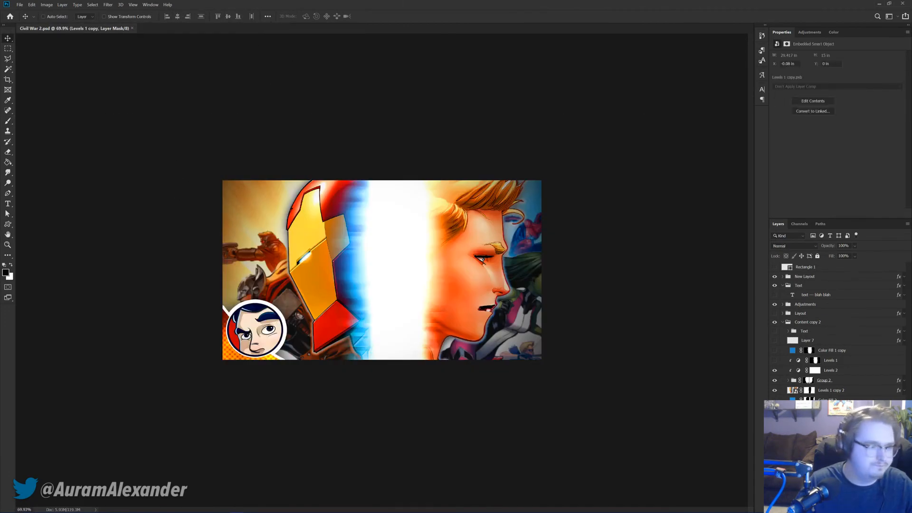
pyautogui.moveTo(33, 507)
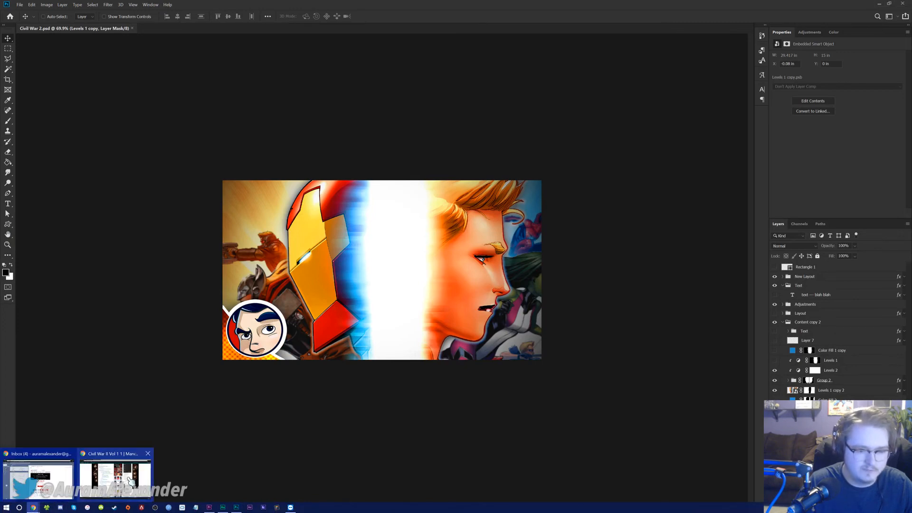
# Step: Switch to Chrome and search Google Images for "civil war 2 logo"
pyautogui.click(114, 475)
pyautogui.click(228, 19)
pyautogui.write('c')
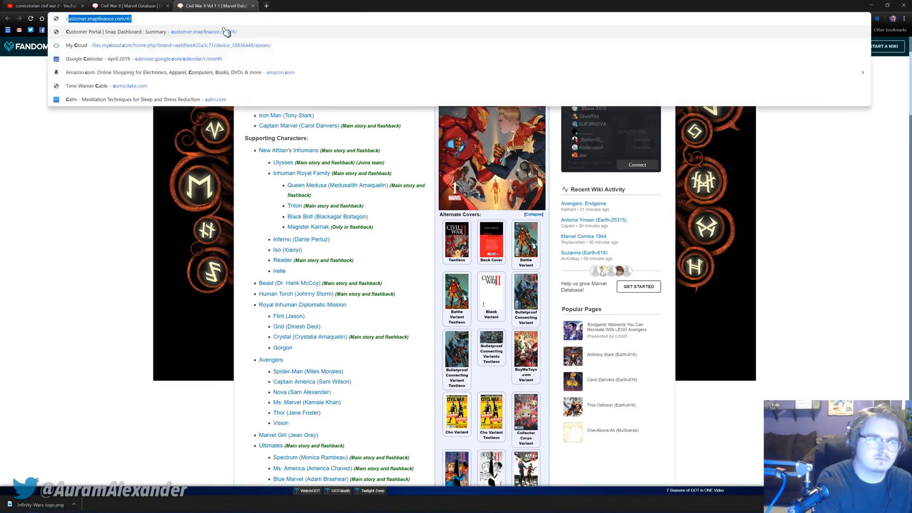
pyautogui.write('ivil w')
pyautogui.press('BackSpace')
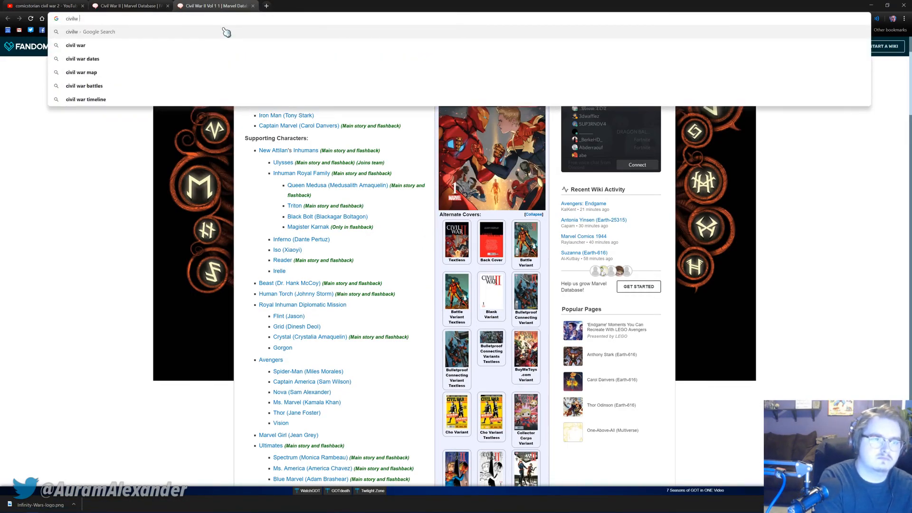
pyautogui.write('war 2 logo')
pyautogui.press('Return')
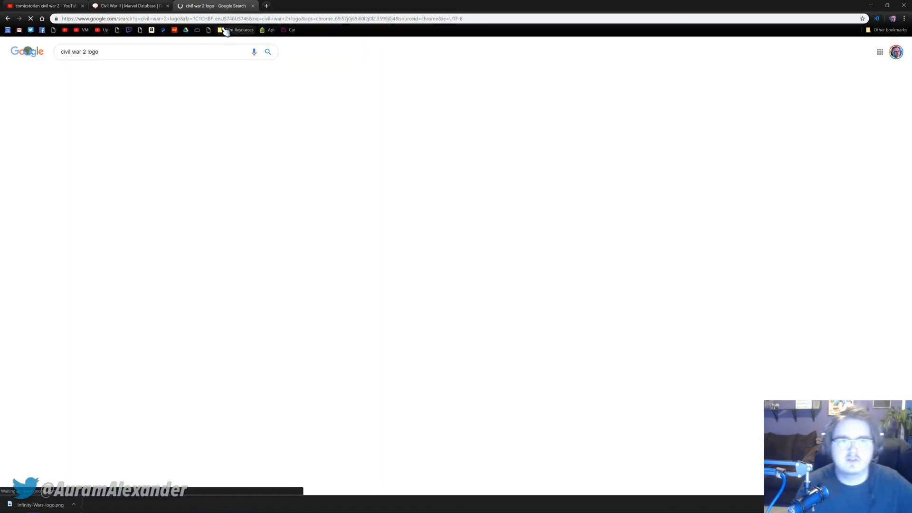
pyautogui.click(87, 74)
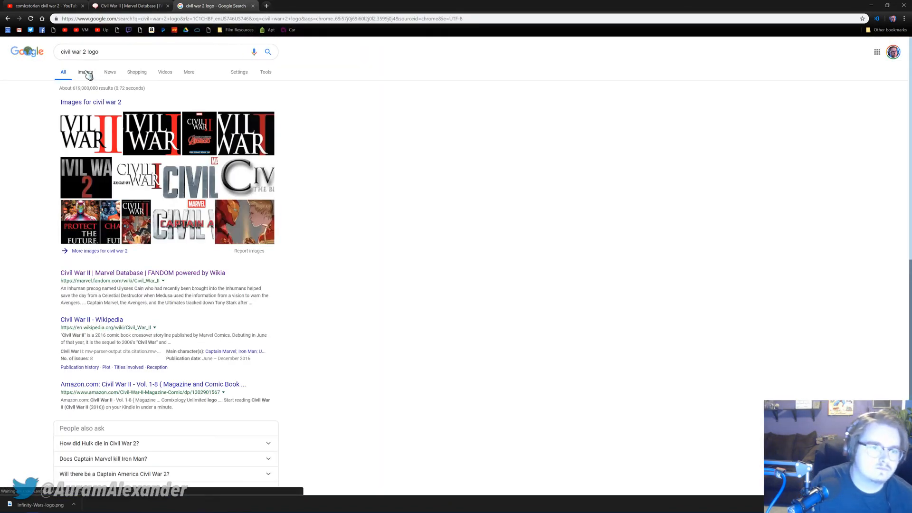
# Step: Save the first result's transparent Civil War II logo PNG and place it in the Text group of Civil War 2.psd in Photoshop
pyautogui.click(95, 162)
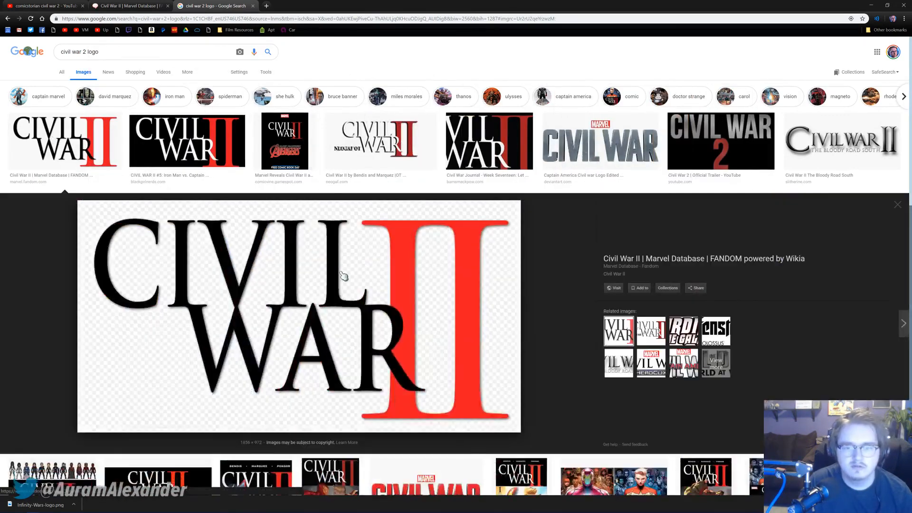
pyautogui.rightClick(340, 272)
pyautogui.click(369, 332)
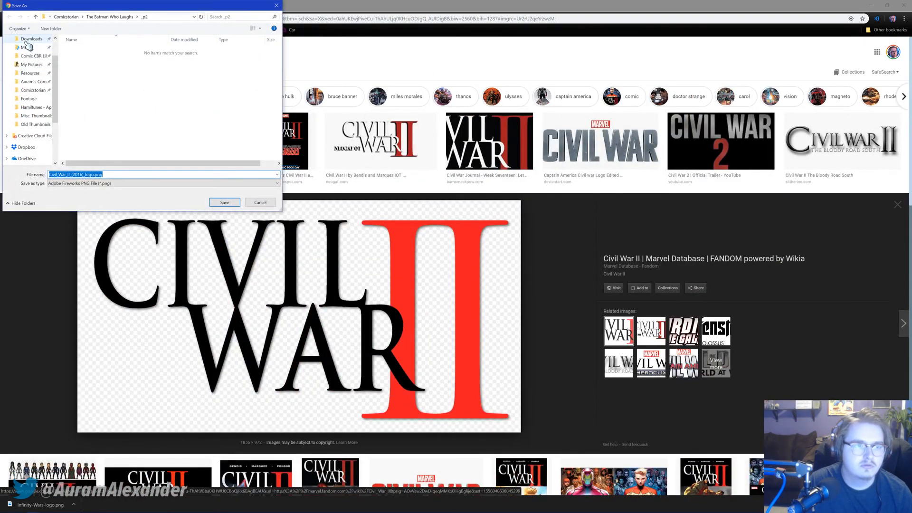
pyautogui.click(225, 202)
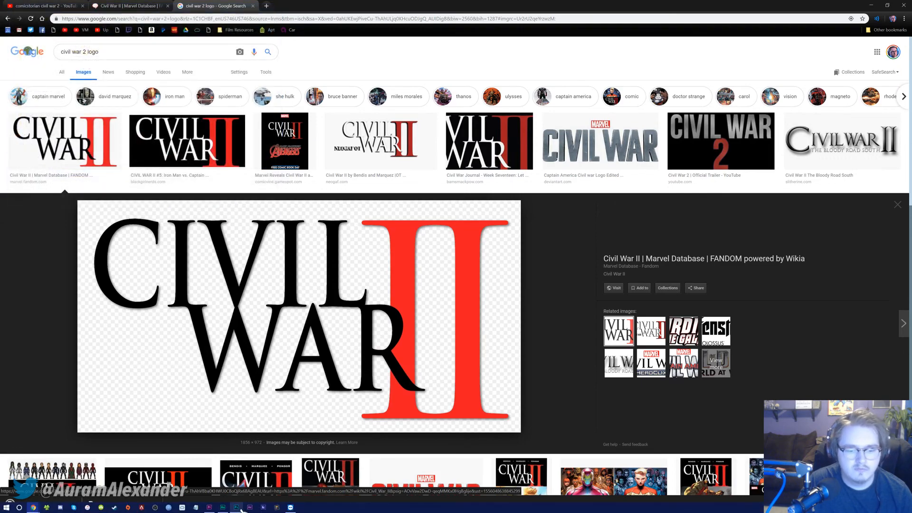
pyautogui.click(236, 508)
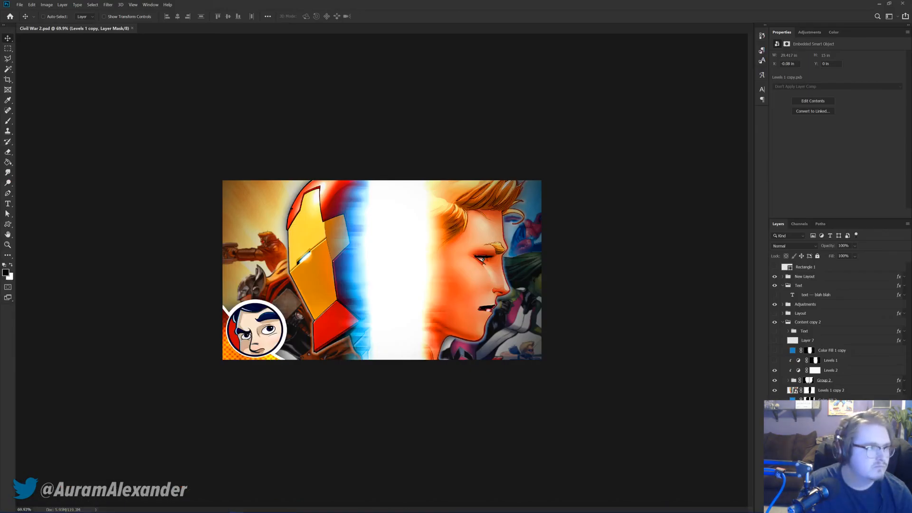
pyautogui.moveTo(236, 507); pyautogui.dragTo(417, 311)
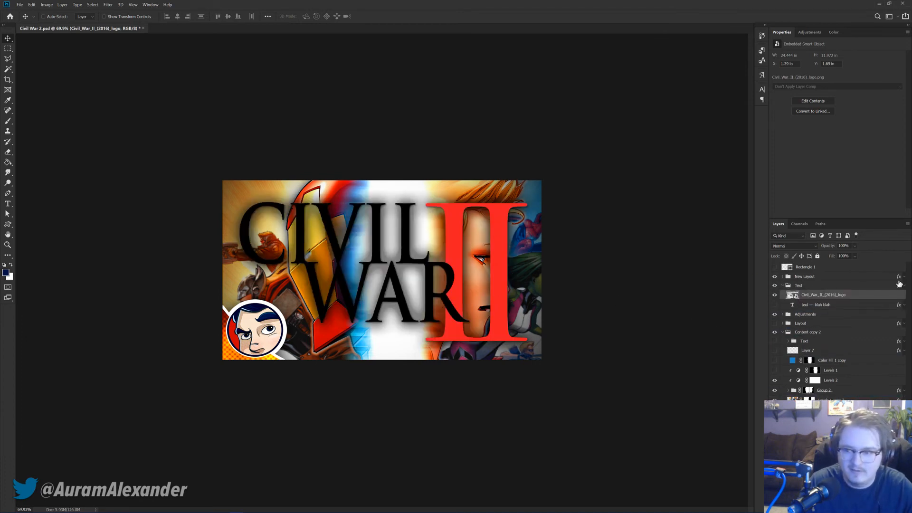
# Step: Remove the Outer Glow effect from the Text group
pyautogui.click(904, 287)
pyautogui.click(799, 301)
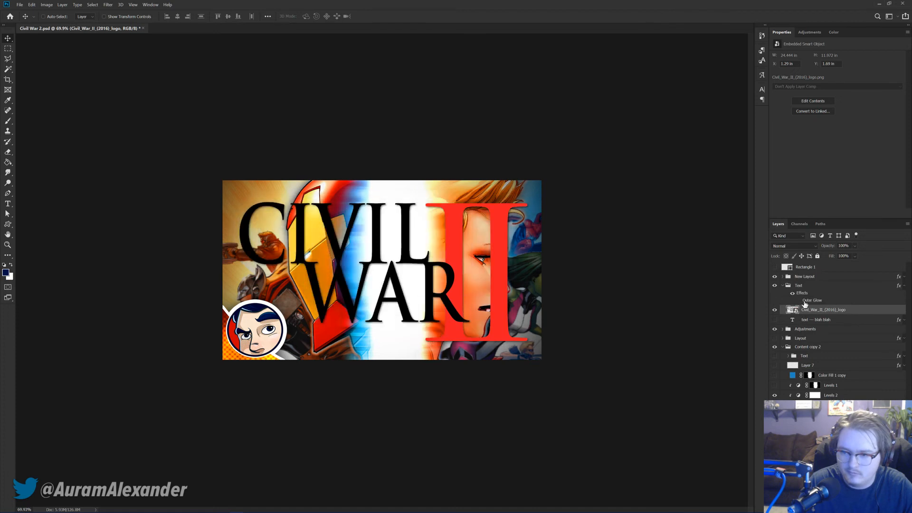
pyautogui.click(891, 287)
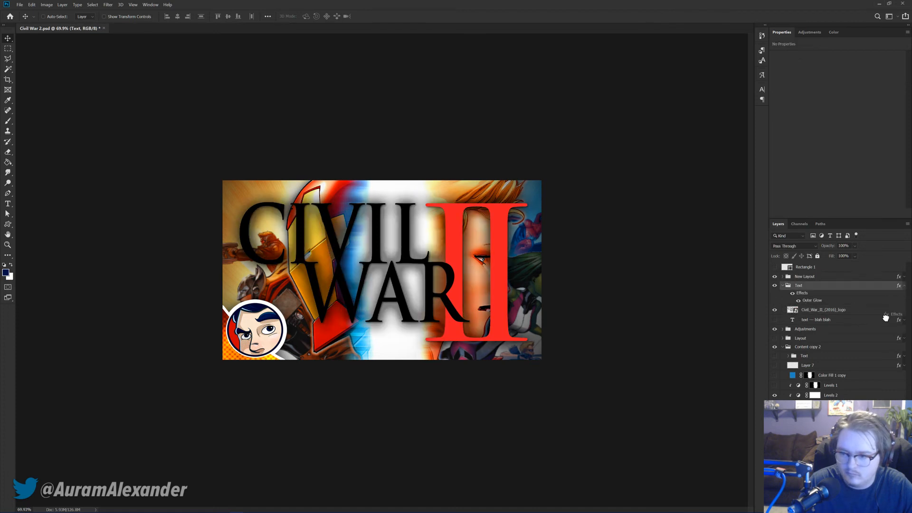
pyautogui.moveTo(883, 322); pyautogui.dragTo(898, 507)
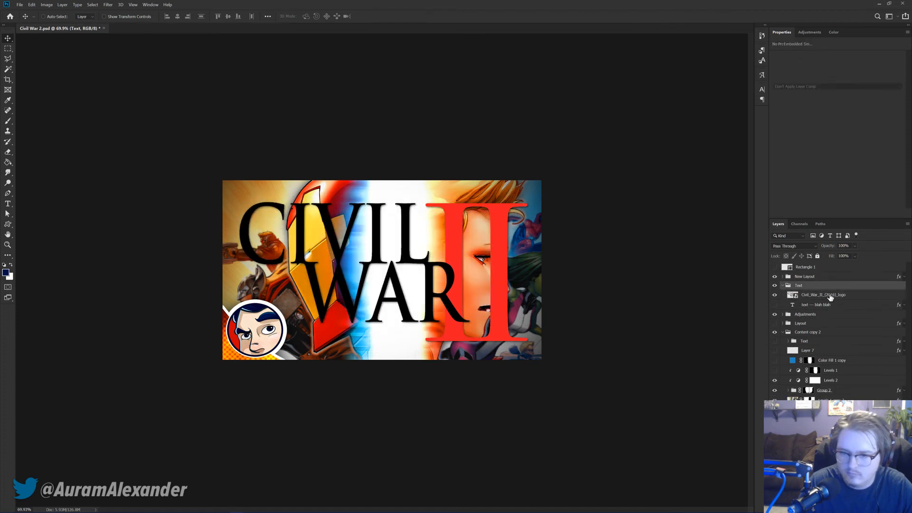
# Step: Scale the Civil War II logo down to about 11.7 by 5.8 in near the centre of the canvas
pyautogui.keyDown('ctrl'); pyautogui.click(538, 235); pyautogui.keyUp('ctrl')
pyautogui.hotkey('ctrl', 't')
pyautogui.moveTo(536, 191); pyautogui.dragTo(417, 244)
pyautogui.press('Return')
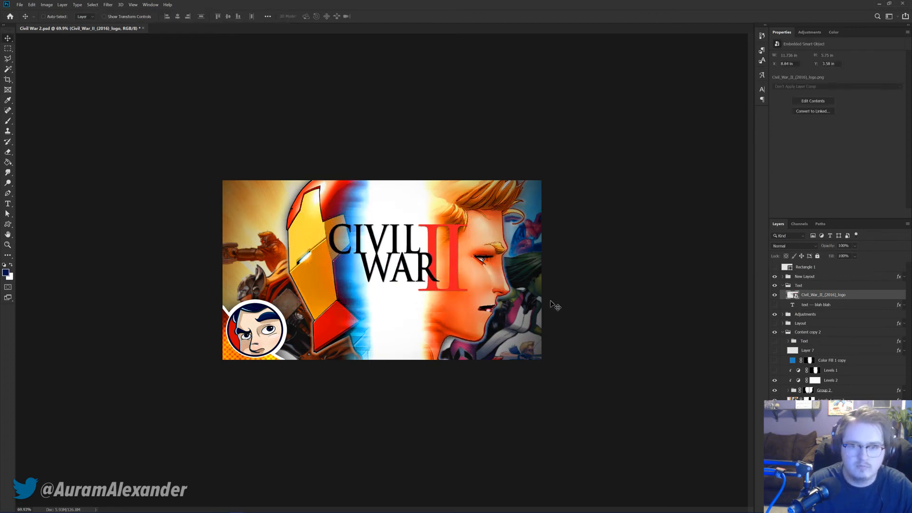
# Step: Show the placeholder text layer and replace its wording with "- THE COMPLETE STORY -"
pyautogui.click(817, 305)
pyautogui.click(775, 305)
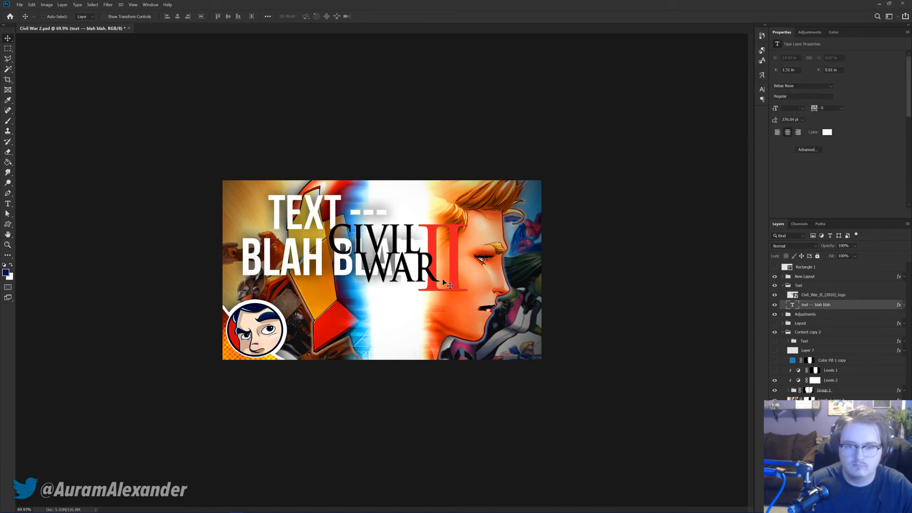
pyautogui.press('t')
pyautogui.click(326, 251)
pyautogui.hotkey('ctrl', 'a')
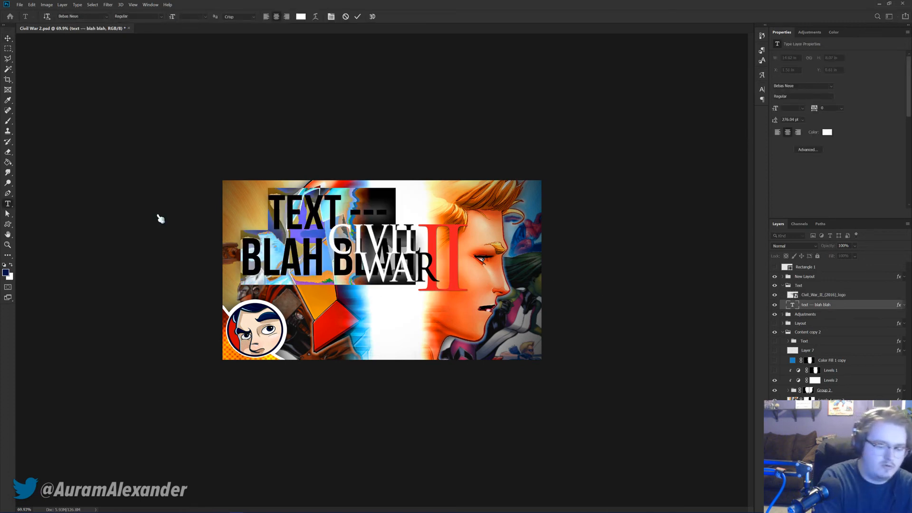
pyautogui.write('- THE COM')
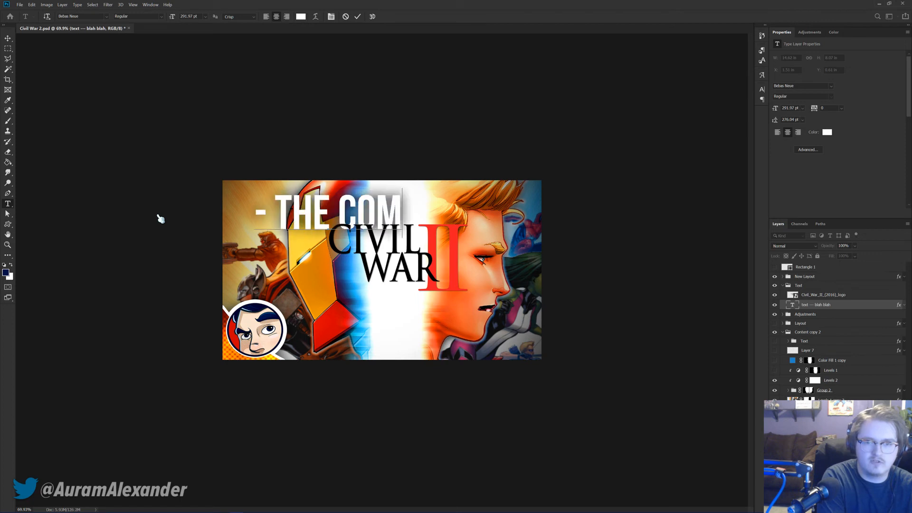
pyautogui.write('PLETE STORY -')
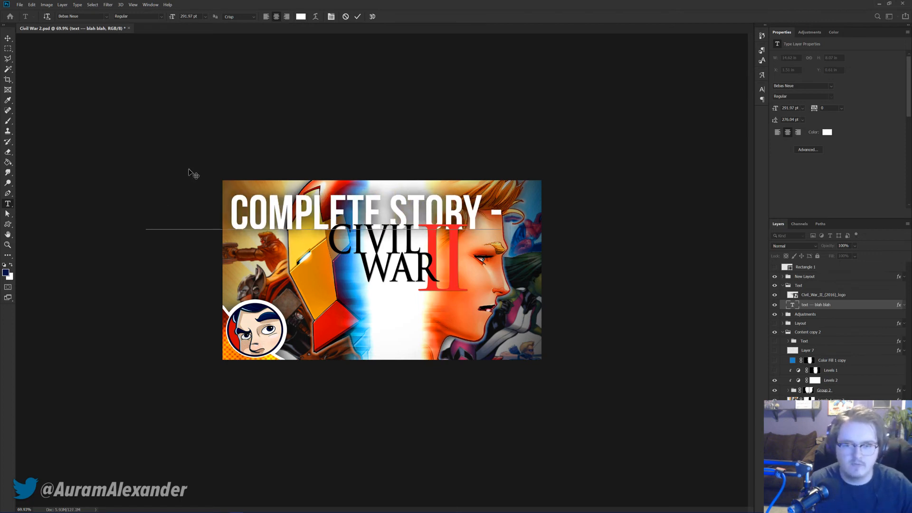
pyautogui.hotkey('ctrl', 'Return')
# Step: Replace the word "COMPLETE" with "FULL" in the text layer
pyautogui.moveTo(381, 209); pyautogui.dragTo(230, 208)
pyautogui.write('FULL')
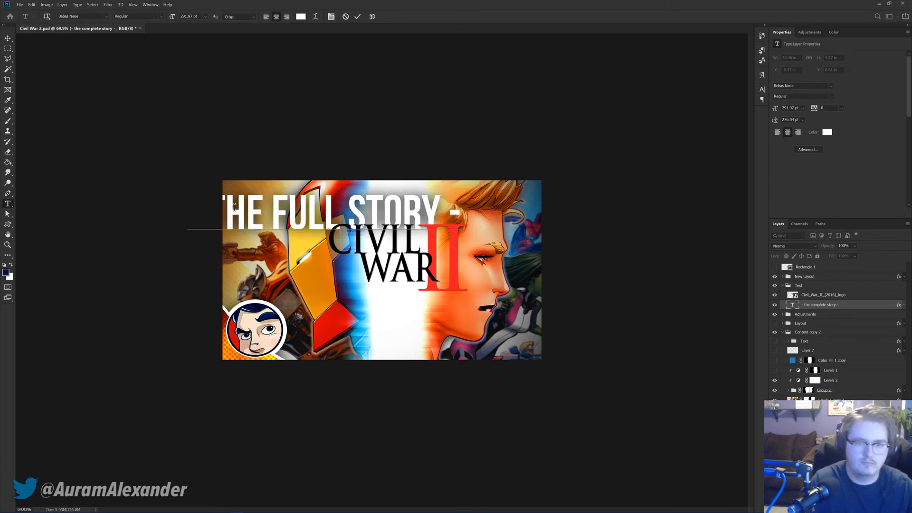
pyautogui.click(8, 39)
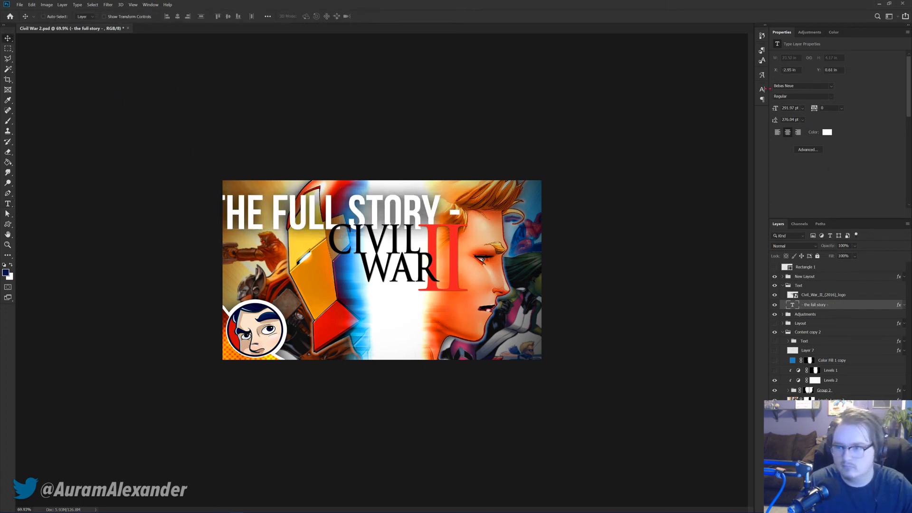
# Step: Apply faux italic to the "- THE FULL STORY -" text layer
pyautogui.click(763, 90)
pyautogui.click(687, 145)
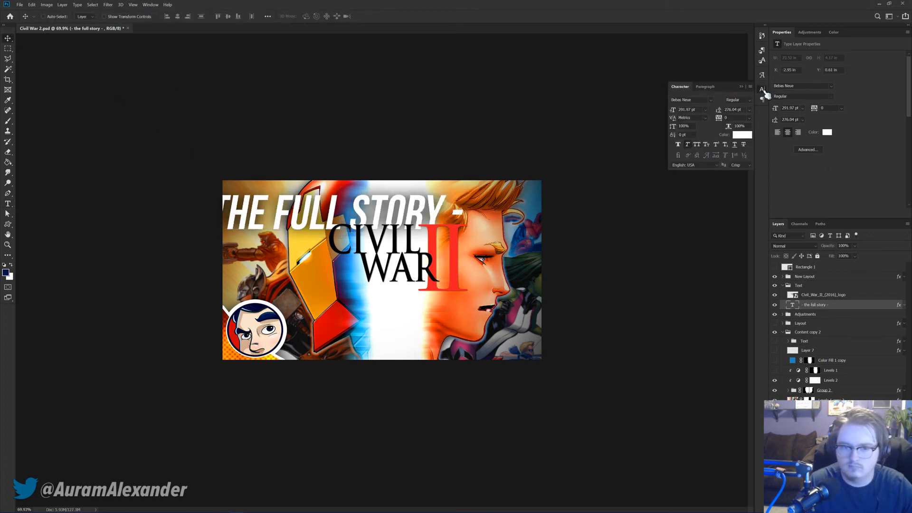
pyautogui.click(762, 90)
# Step: Scale the "- THE FULL STORY -" text to about 122 pt and position it just below the Civil War II logo
pyautogui.hotkey('ctrl', 't')
pyautogui.moveTo(468, 212); pyautogui.dragTo(472, 300)
pyautogui.press('Return')
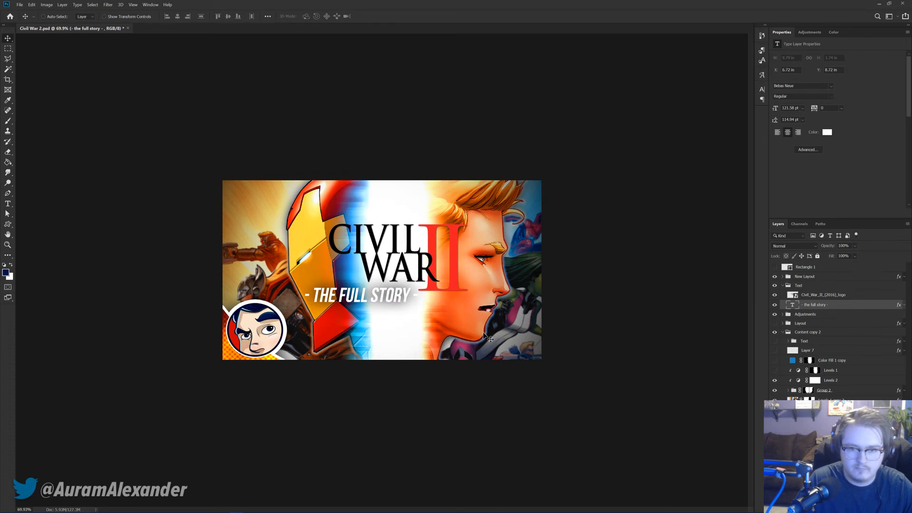
# Step: Check the thumbnail composition at a reduced size and save the document
pyautogui.scroll(-4, 403, 312)
pyautogui.scroll(3, 403, 313)
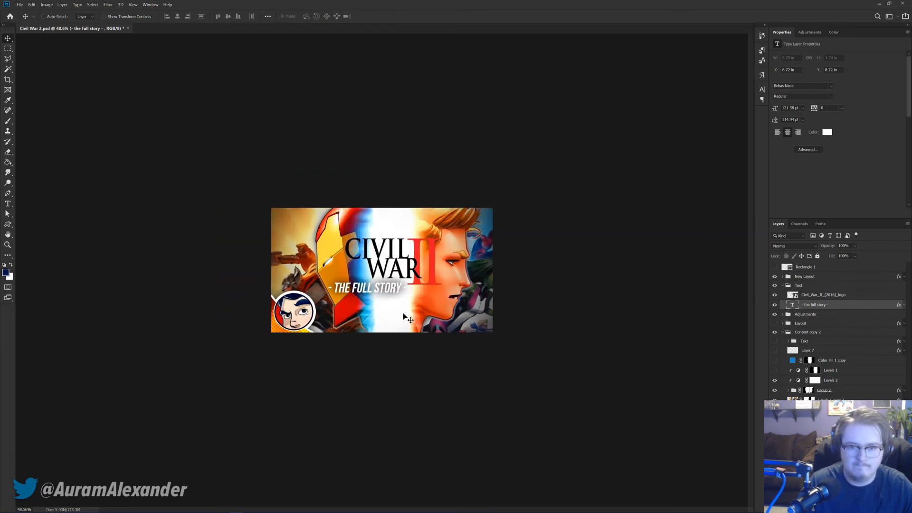
pyautogui.scroll(1, 403, 313)
pyautogui.scroll(-2, 403, 313)
pyautogui.scroll(3, 407, 313)
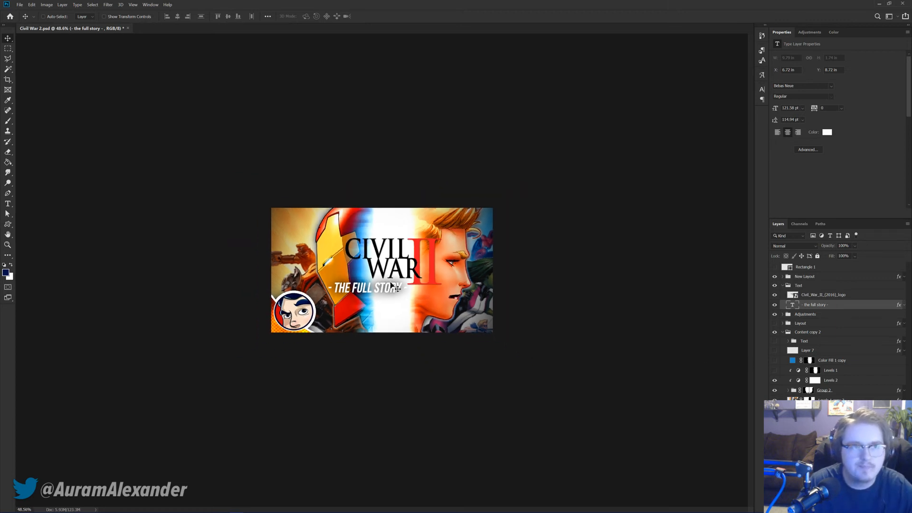
pyautogui.hotkey('ctrl', 's')
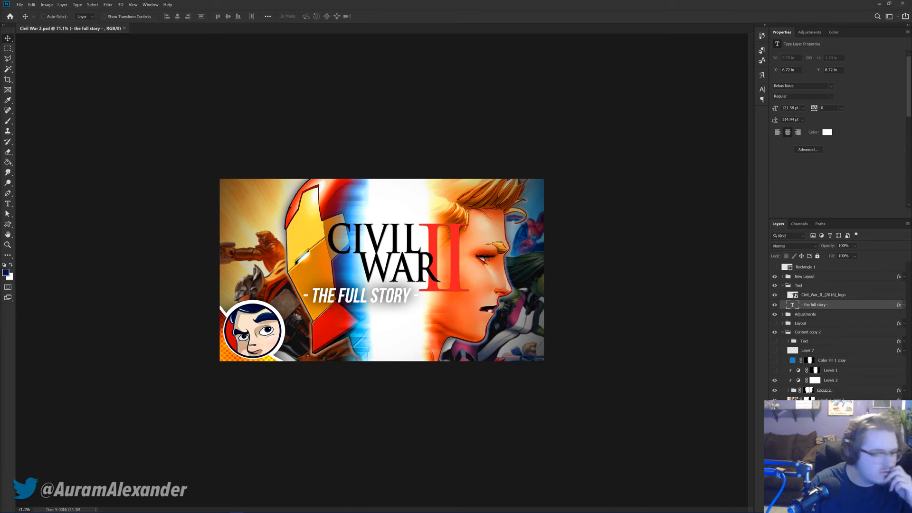
# Step: Delete the hidden Layout group and duplicate the New Layout, Text and Adjustments groups above the originals
pyautogui.click(783, 332)
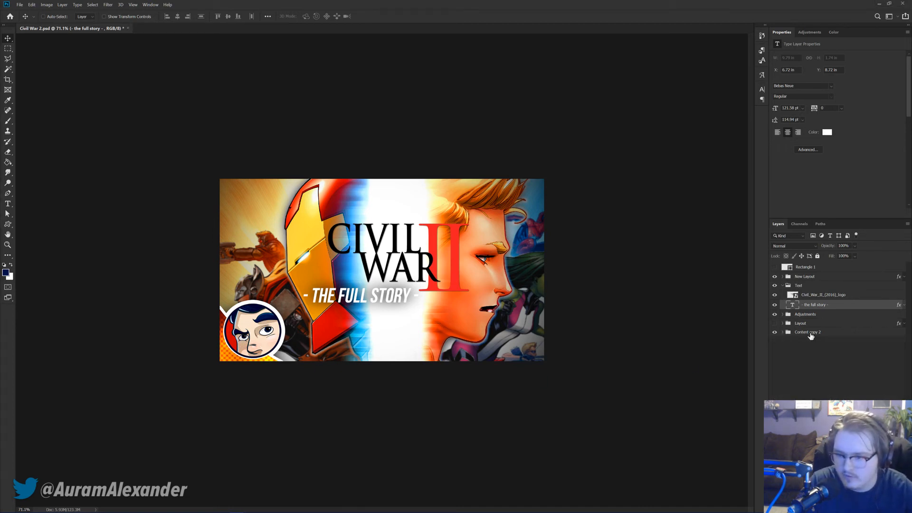
pyautogui.moveTo(801, 323); pyautogui.dragTo(808, 332)
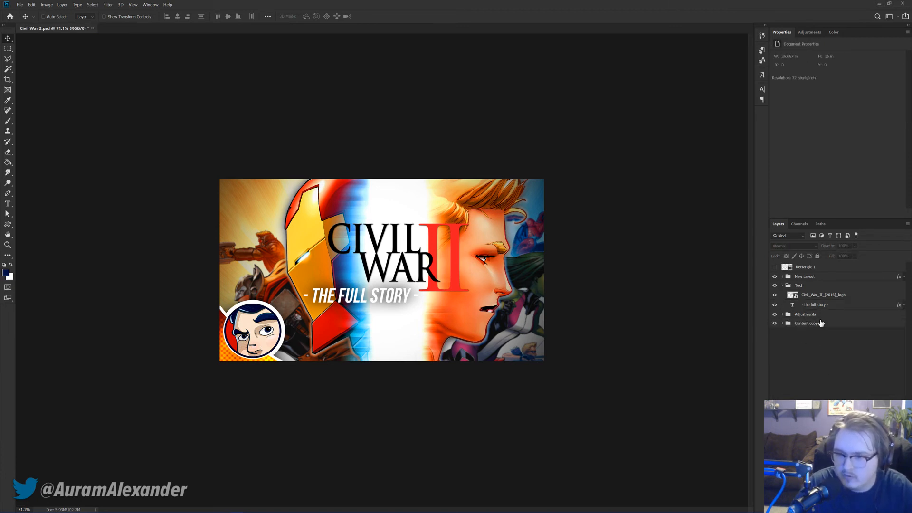
pyautogui.click(814, 325)
pyautogui.keyDown('shift'); pyautogui.click(809, 287); pyautogui.keyUp('shift')
pyautogui.moveTo(820, 349); pyautogui.dragTo(807, 274)
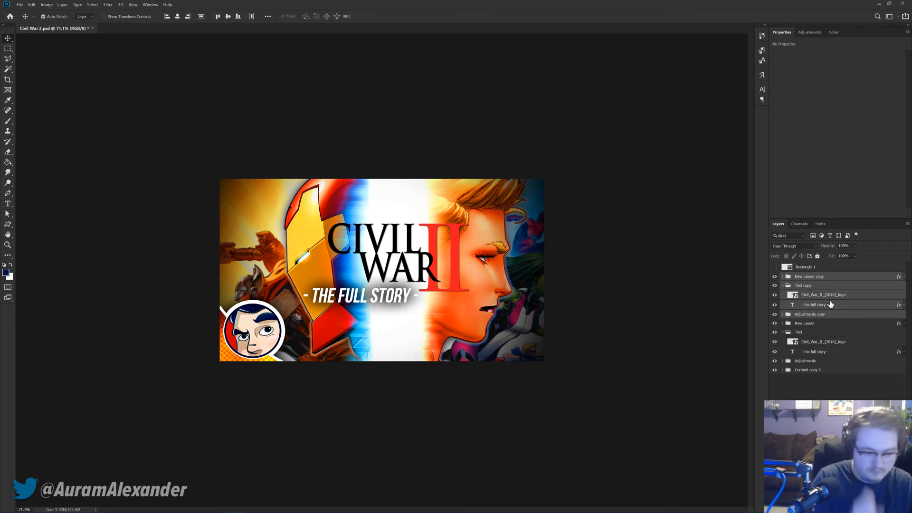
# Step: Group the duplicated layer groups and name the new group "Option 2"
pyautogui.hotkey('ctrl', 'g')
pyautogui.doubleClick(800, 278)
pyautogui.write('Option 2')
pyautogui.press('Return')
# Step: Group the original New Layout, Text, Adjustments and Content copy 2 groups as "Option 1" above Option 2
pyautogui.moveTo(810, 281); pyautogui.dragTo(848, 340)
pyautogui.keyDown('shift'); pyautogui.click(810, 324); pyautogui.keyUp('shift')
pyautogui.keyDown('shift'); pyautogui.click(802, 286); pyautogui.keyUp('shift')
pyautogui.keyDown('shift'); pyautogui.click(806, 278); pyautogui.keyUp('shift')
pyautogui.hotkey('ctrl', 'g')
pyautogui.doubleClick(802, 276)
pyautogui.write('Option 1')
pyautogui.press('Return')
pyautogui.click(782, 286)
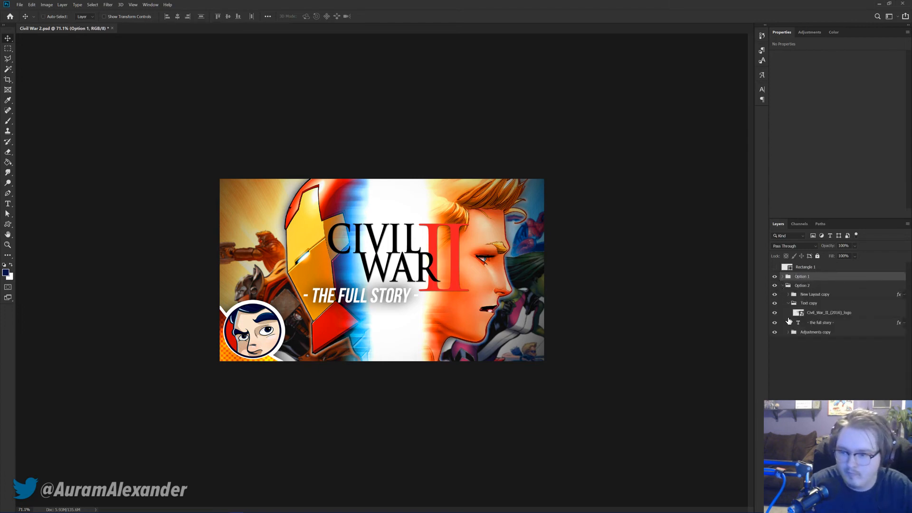
# Step: Hide the Option 1 group and add the black Civil War II cover image as a new layer inside Option 2
pyautogui.click(774, 276)
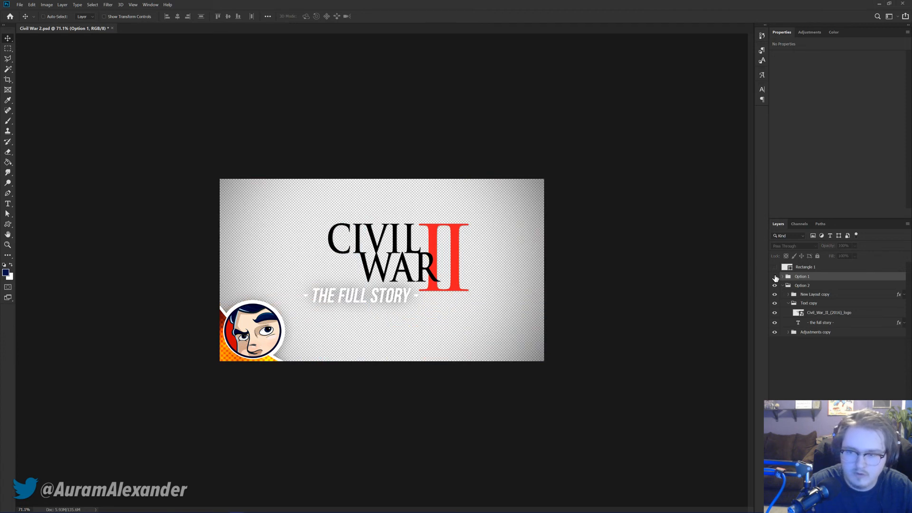
pyautogui.click(800, 286)
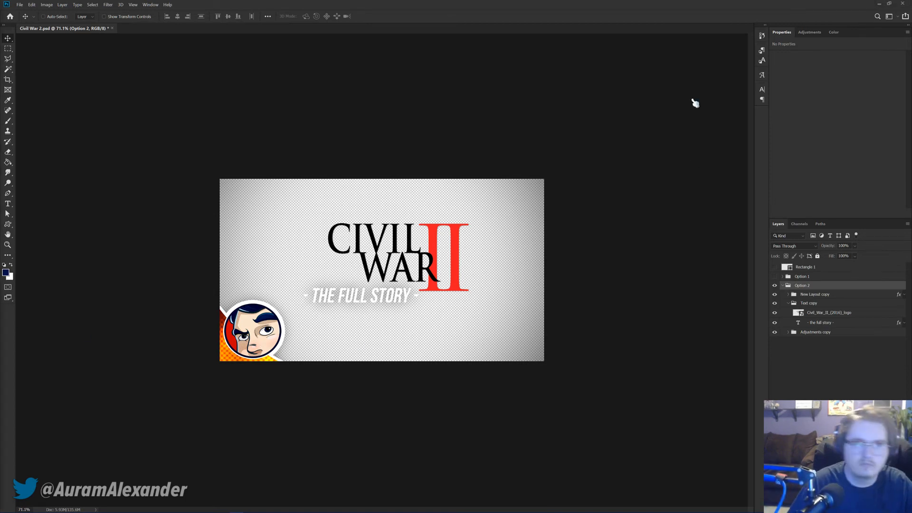
pyautogui.doubleClick(632, 5)
pyautogui.click(756, 363)
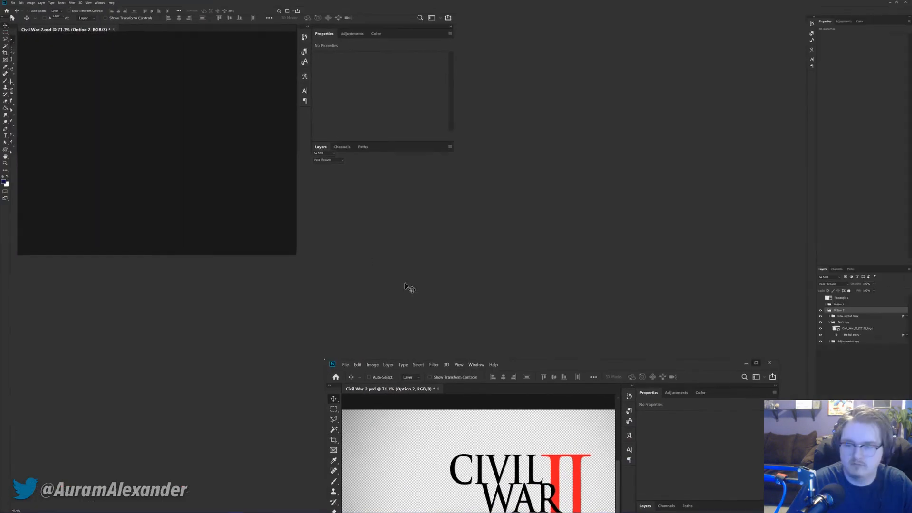
pyautogui.click(375, 204)
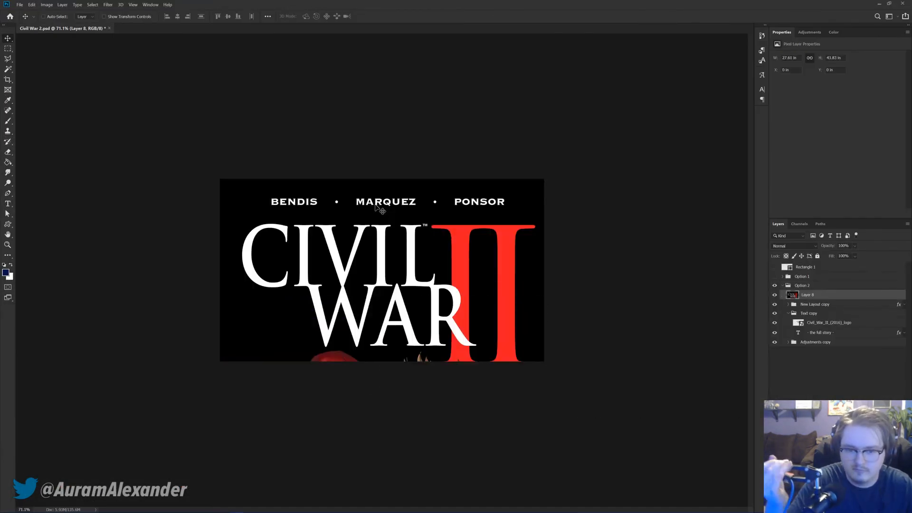
# Step: Move the cover image layer below Adjustments copy and put it in a group named "Content" within Option 2
pyautogui.moveTo(808, 295); pyautogui.dragTo(811, 345)
pyautogui.hotkey('ctrl', 'g')
pyautogui.doubleClick(811, 342)
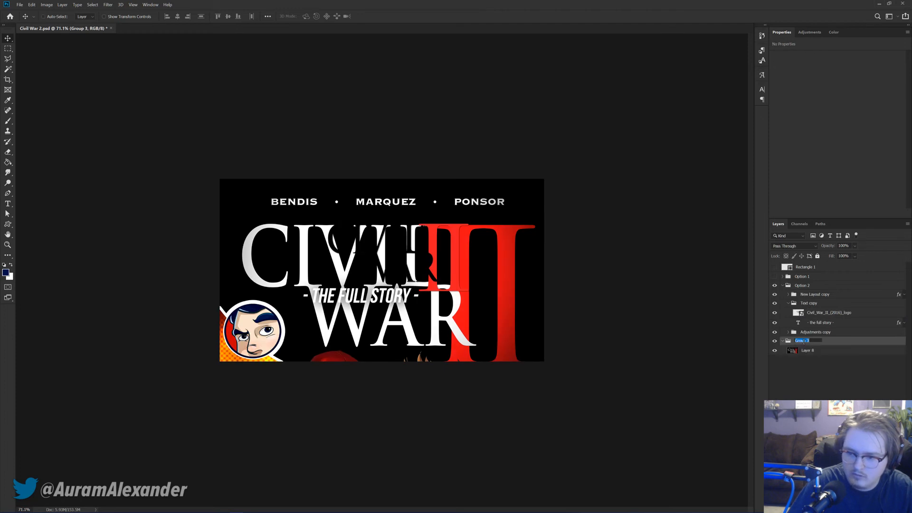
pyautogui.write('Content')
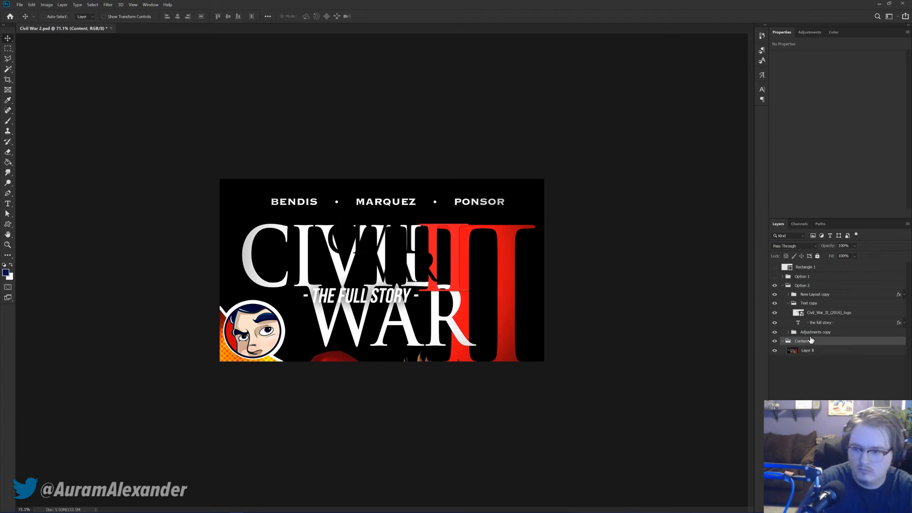
pyautogui.press('Return')
pyautogui.moveTo(791, 341); pyautogui.dragTo(825, 378)
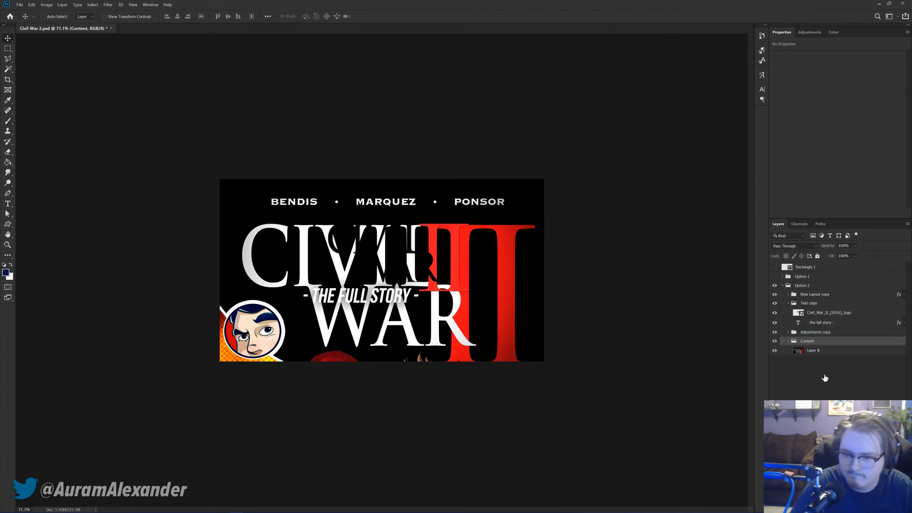
# Step: Hide the Text copy group and move the Layer 8 cover image up so the two facing characters fill the thumbnail
pyautogui.click(811, 353)
pyautogui.click(775, 304)
pyautogui.scroll(-3, 527, 264)
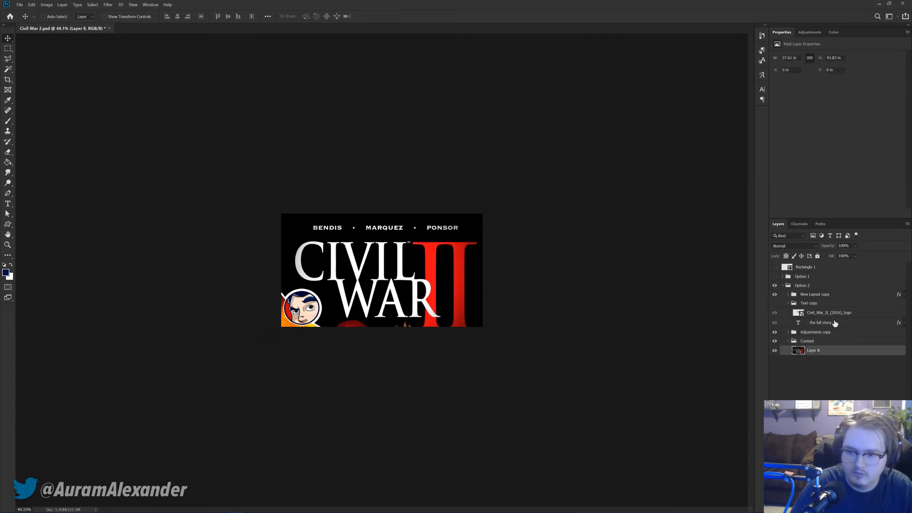
pyautogui.moveTo(412, 284); pyautogui.dragTo(414, 180)
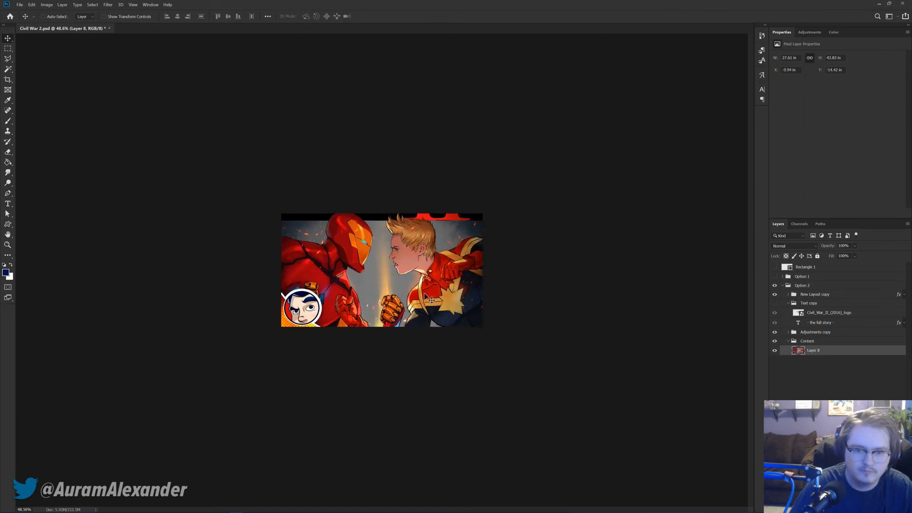
pyautogui.hotkey('ctrl', '0')
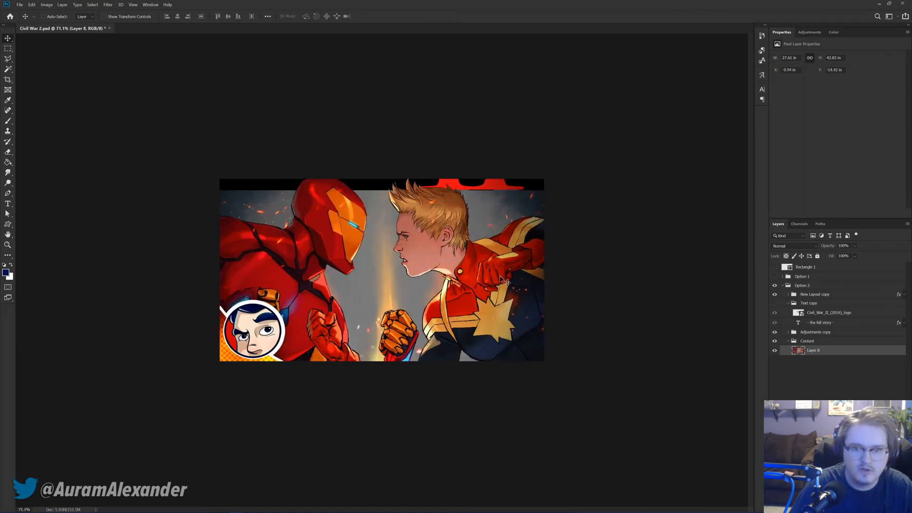
pyautogui.scroll(-1, 503, 280)
pyautogui.scroll(2, 475, 283)
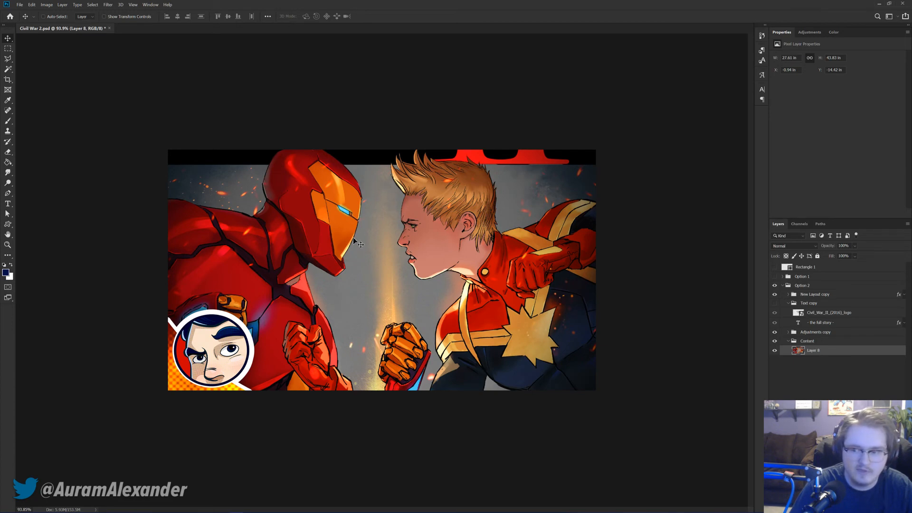
# Step: Clone the grey background over the black band behind Iron Man's head and convert Layer 8 to a smart object
pyautogui.scroll(3, 376, 248)
pyautogui.press('s')
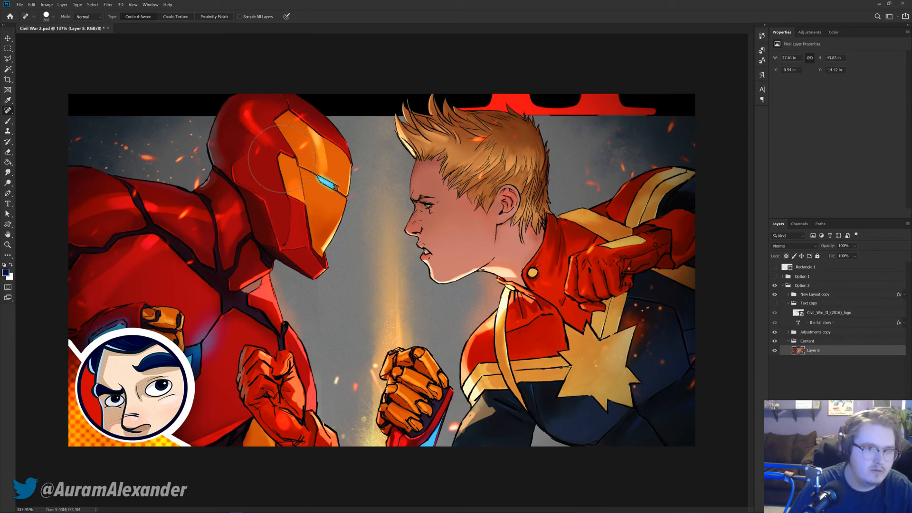
pyautogui.moveTo(128, 123)
pyautogui.mouseDown()
pyautogui.moveTo(80, 109)
pyautogui.moveTo(92, 101)
pyautogui.moveTo(100, 124)
pyautogui.moveTo(84, 102)
pyautogui.moveTo(134, 135)
pyautogui.moveTo(140, 108)
pyautogui.moveTo(106, 121)
pyautogui.moveTo(139, 99)
pyautogui.moveTo(148, 130)
pyautogui.moveTo(128, 93)
pyautogui.moveTo(156, 105)
pyautogui.moveTo(165, 127)
pyautogui.moveTo(199, 101)
pyautogui.mouseUp()
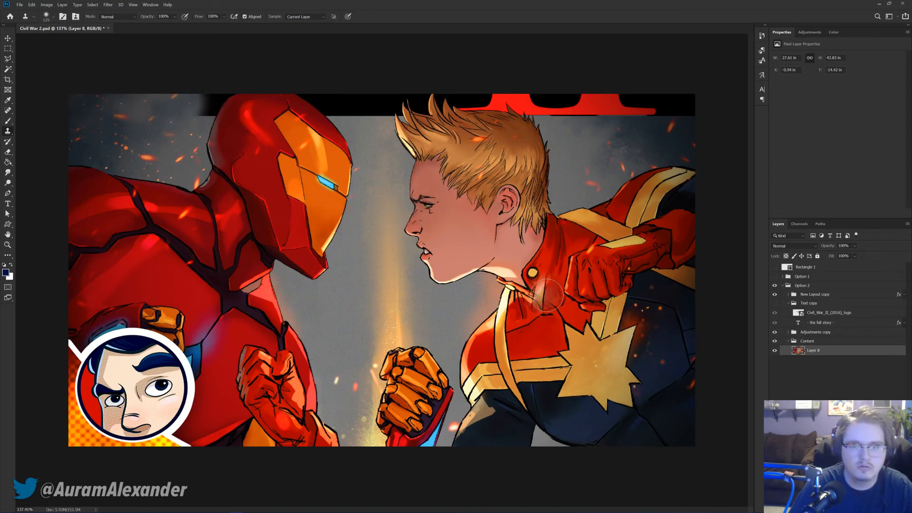
pyautogui.rightClick(816, 354)
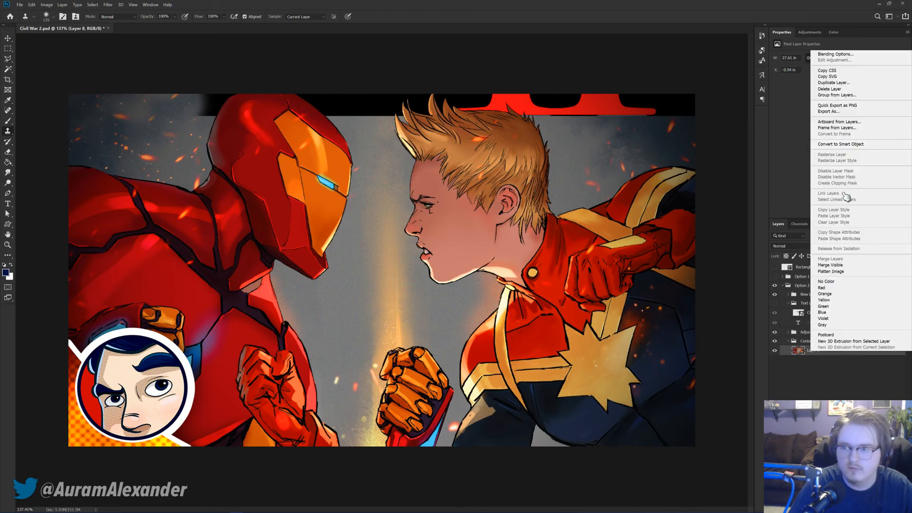
pyautogui.click(829, 143)
# Step: Select Iron Man's head, body and separate raised gauntlet fist on Layer 8 with Quick Selection
pyautogui.press('w')
pyautogui.moveTo(225, 117)
pyautogui.mouseDown()
pyautogui.moveTo(253, 163)
pyautogui.moveTo(242, 230)
pyautogui.moveTo(134, 232)
pyautogui.moveTo(71, 200)
pyautogui.moveTo(178, 259)
pyautogui.moveTo(211, 381)
pyautogui.moveTo(284, 380)
pyautogui.moveTo(259, 285)
pyautogui.moveTo(204, 323)
pyautogui.moveTo(124, 346)
pyautogui.moveTo(125, 333)
pyautogui.moveTo(171, 352)
pyautogui.mouseUp()
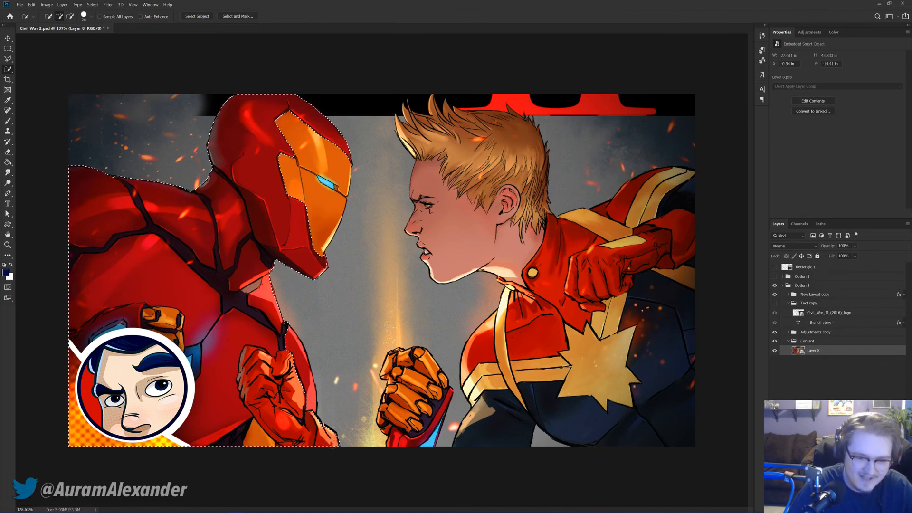
pyautogui.scroll(2, 338, 428)
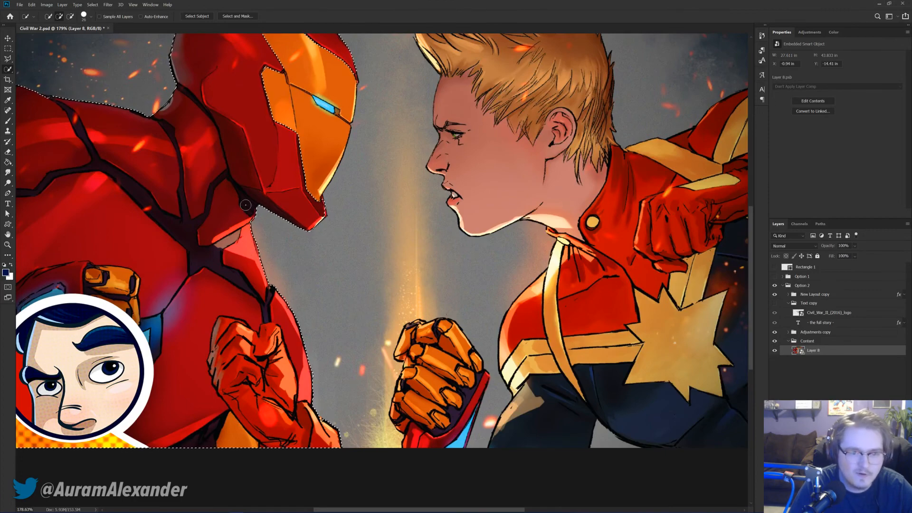
pyautogui.moveTo(142, 153); pyautogui.dragTo(161, 250)
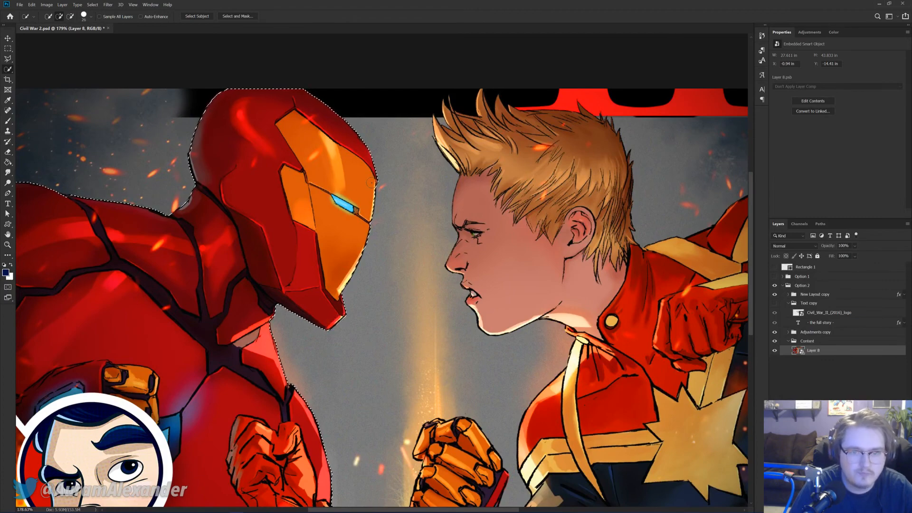
pyautogui.moveTo(323, 189); pyautogui.dragTo(225, 56)
pyautogui.click(345, 312)
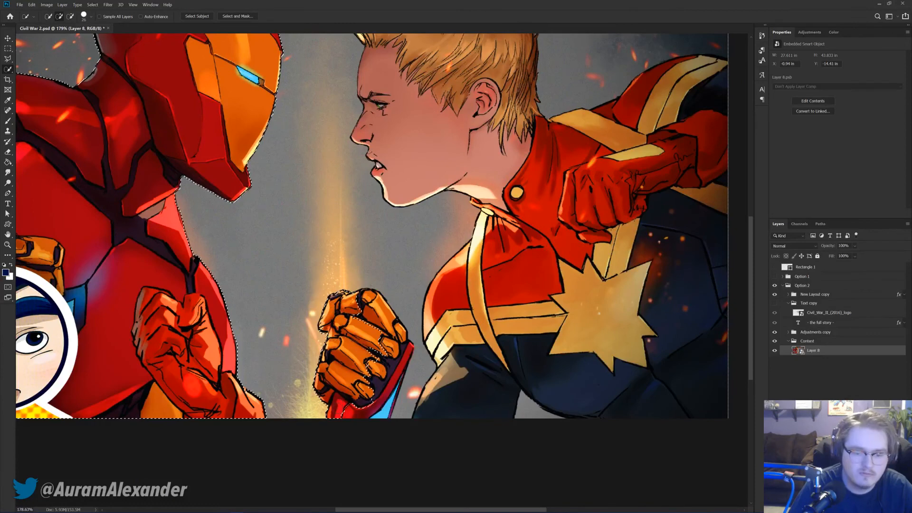
pyautogui.moveTo(394, 395); pyautogui.dragTo(378, 413)
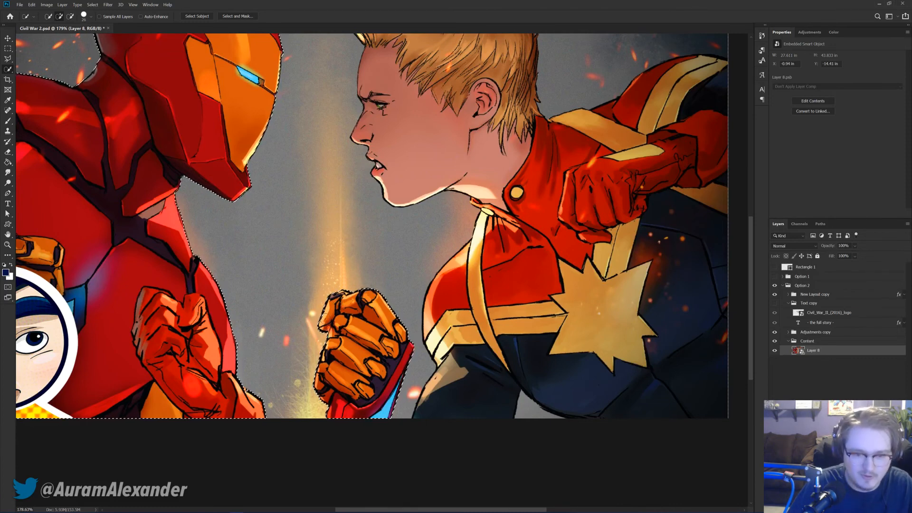
# Step: Add Captain Marvel's whole figure, including costume, fist, face and hair, to the Iron Man selection
pyautogui.moveTo(436, 397)
pyautogui.mouseDown()
pyautogui.moveTo(472, 345)
pyautogui.moveTo(435, 318)
pyautogui.moveTo(430, 341)
pyautogui.mouseUp()
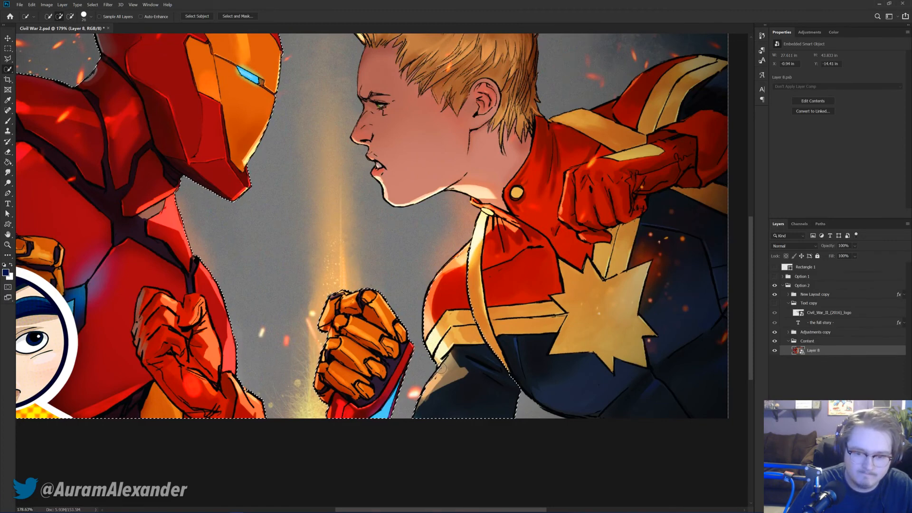
pyautogui.moveTo(516, 380)
pyautogui.mouseDown()
pyautogui.moveTo(618, 395)
pyautogui.moveTo(670, 373)
pyautogui.moveTo(697, 344)
pyautogui.moveTo(682, 150)
pyautogui.moveTo(680, 87)
pyautogui.mouseUp()
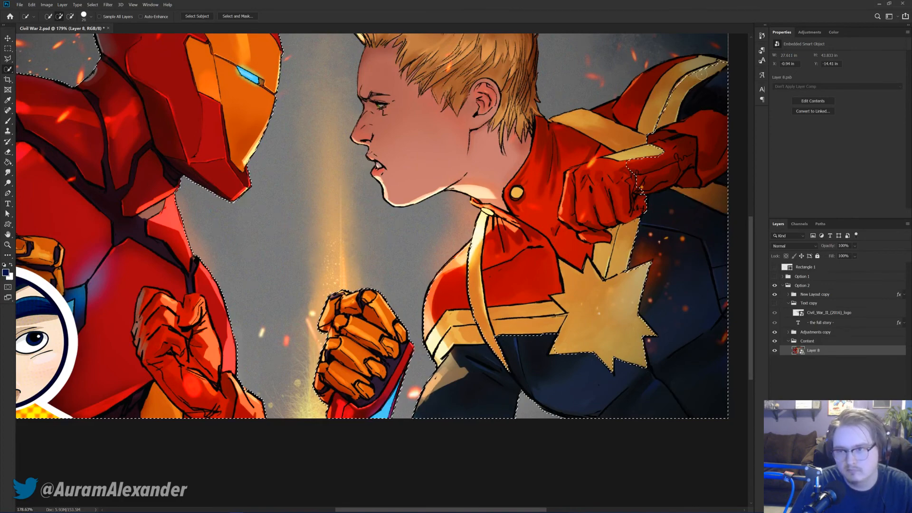
pyautogui.moveTo(601, 265); pyautogui.dragTo(538, 364)
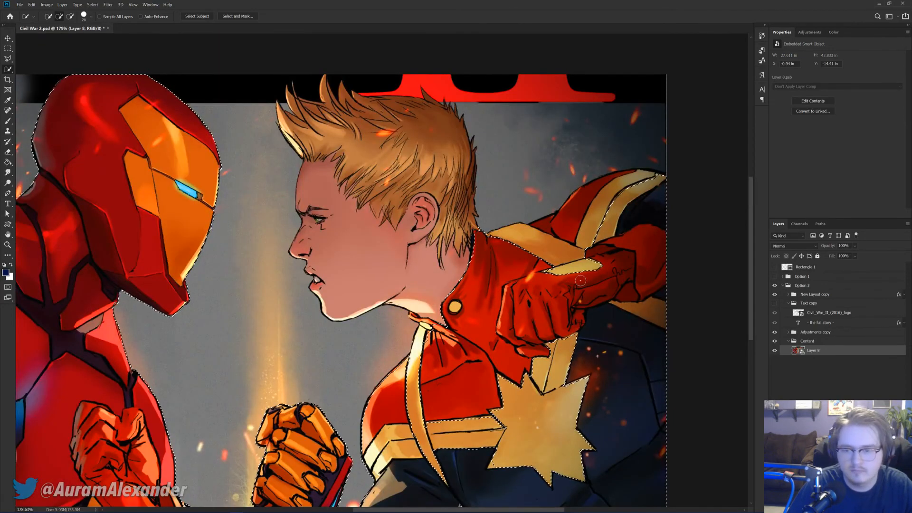
pyautogui.moveTo(532, 257)
pyautogui.mouseDown()
pyautogui.moveTo(499, 418)
pyautogui.moveTo(475, 437)
pyautogui.moveTo(423, 406)
pyautogui.moveTo(522, 252)
pyautogui.moveTo(413, 262)
pyautogui.moveTo(560, 222)
pyautogui.moveTo(589, 201)
pyautogui.moveTo(570, 190)
pyautogui.moveTo(651, 176)
pyautogui.mouseUp()
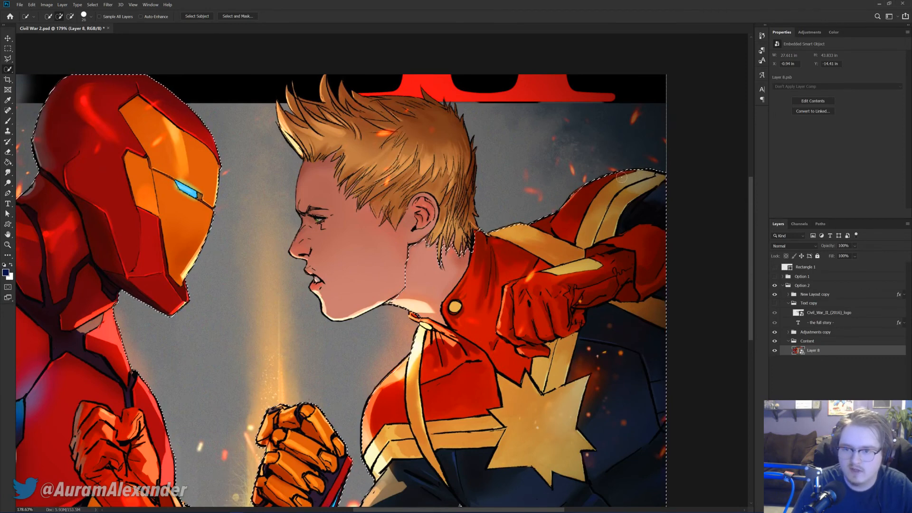
pyautogui.moveTo(463, 259)
pyautogui.mouseDown()
pyautogui.moveTo(428, 231)
pyautogui.moveTo(413, 144)
pyautogui.mouseUp()
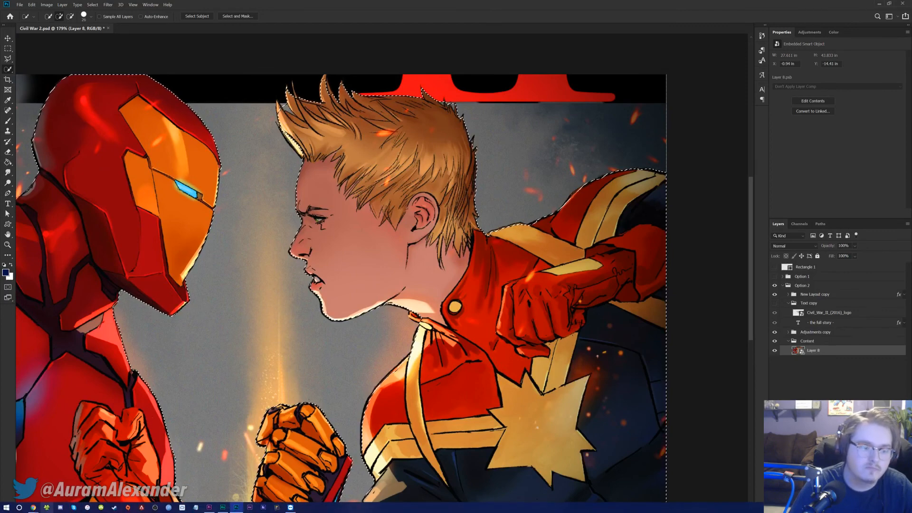
# Step: Switch to Chrome and search YouTube for "auram civil war 2"
pyautogui.moveTo(33, 507)
pyautogui.click(115, 476)
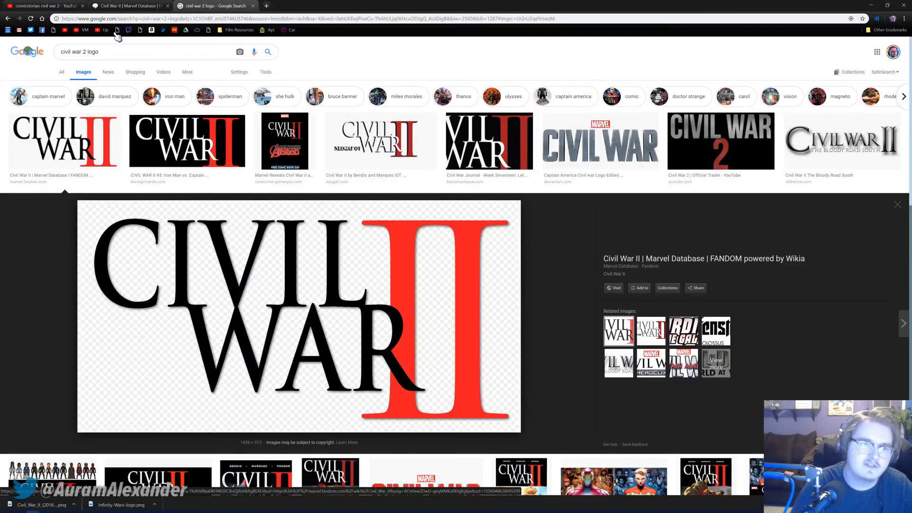
pyautogui.click(48, 5)
pyautogui.tripleClick(433, 48)
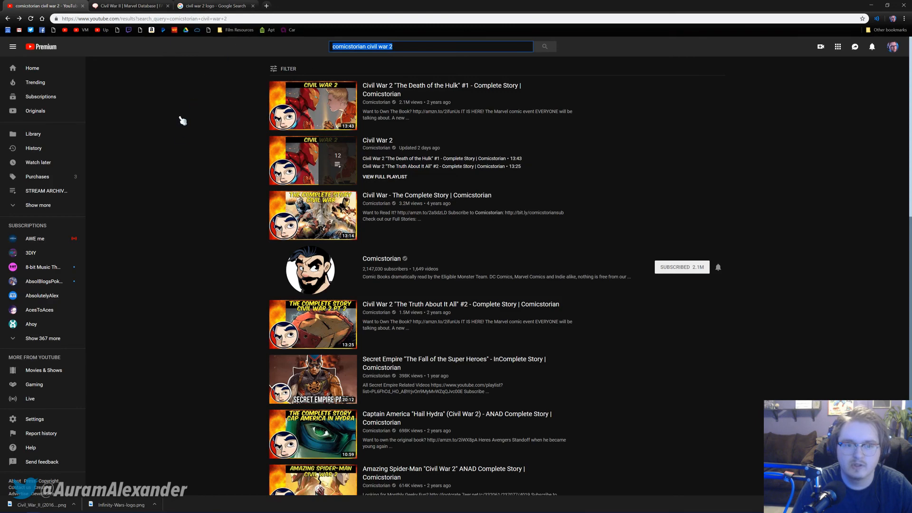
pyautogui.write('auram civil war 2')
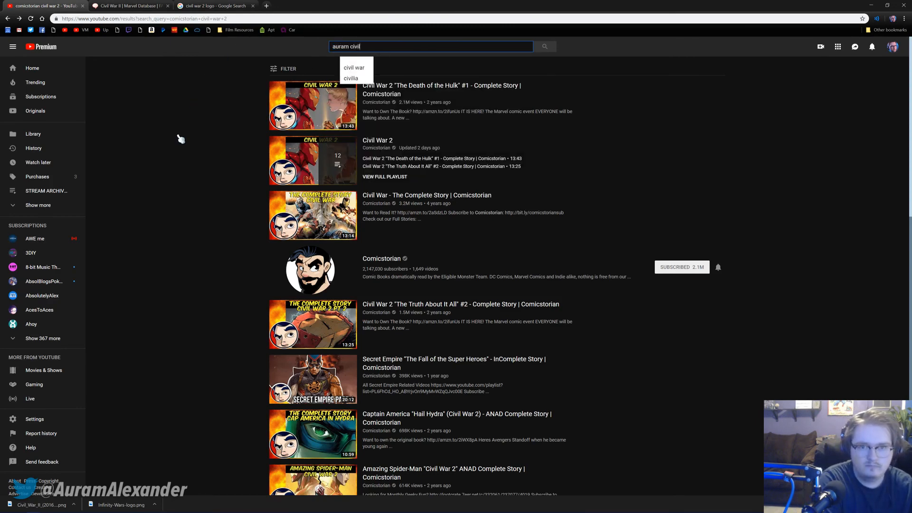
pyautogui.press('Return')
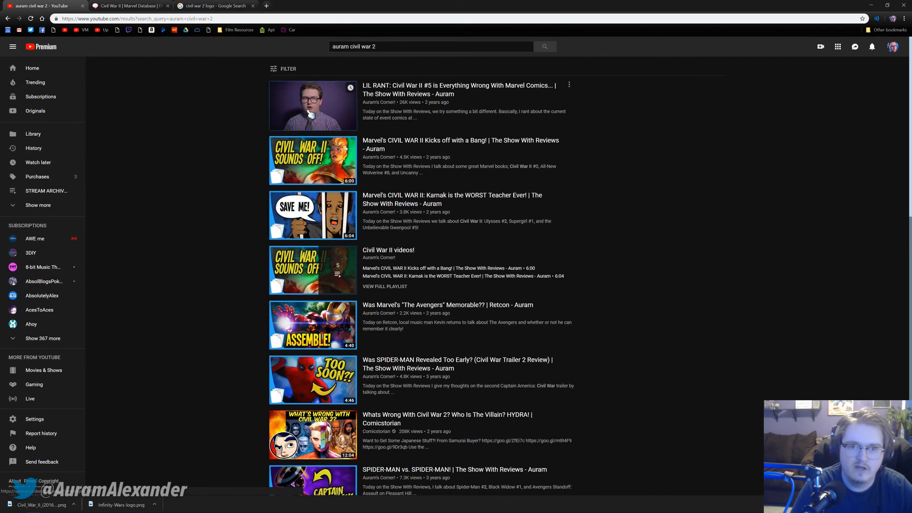
# Step: Open the "LIL RANT: Civil War II #5" video, skim its frames up to about 12:24, and return to the search results
pyautogui.click(309, 106)
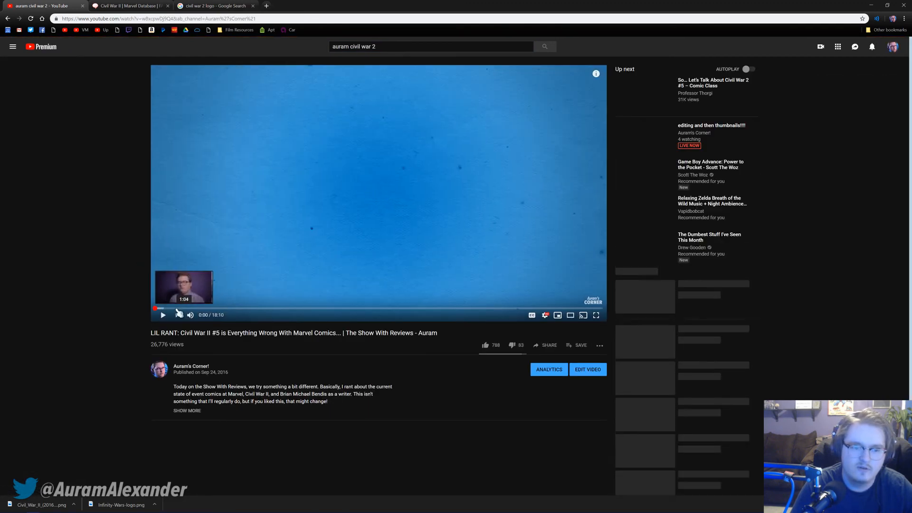
pyautogui.click(165, 308)
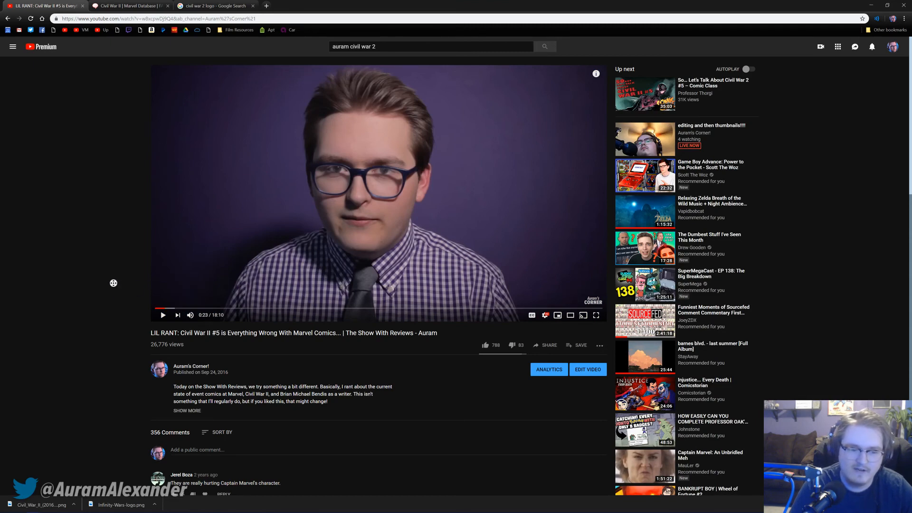
pyautogui.click(199, 308)
pyautogui.click(224, 309)
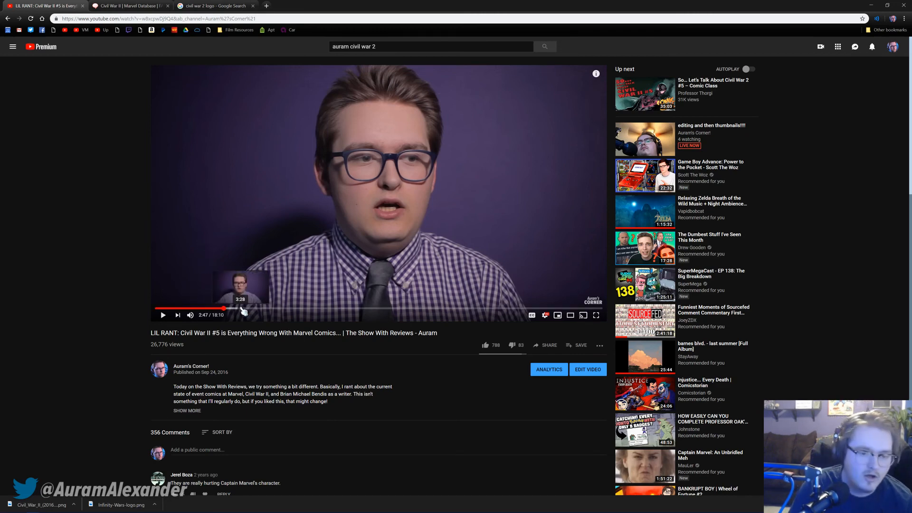
pyautogui.click(241, 309)
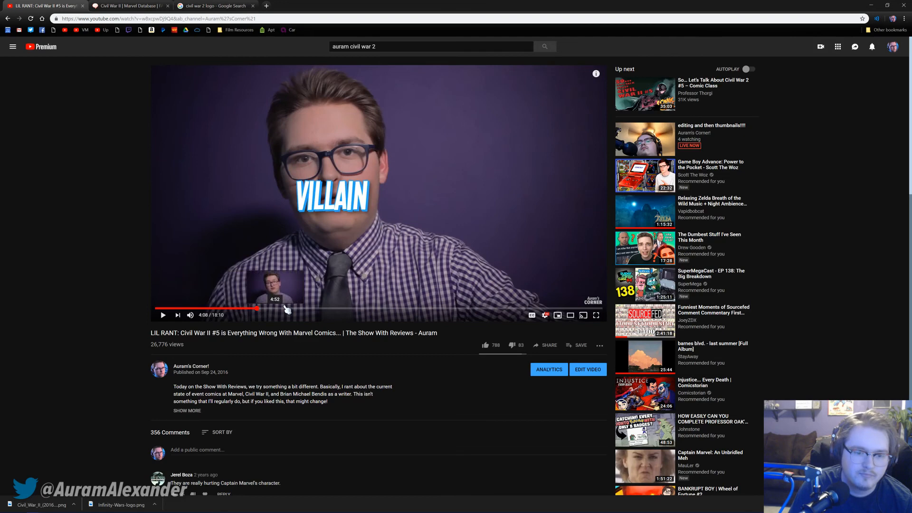
pyautogui.click(257, 309)
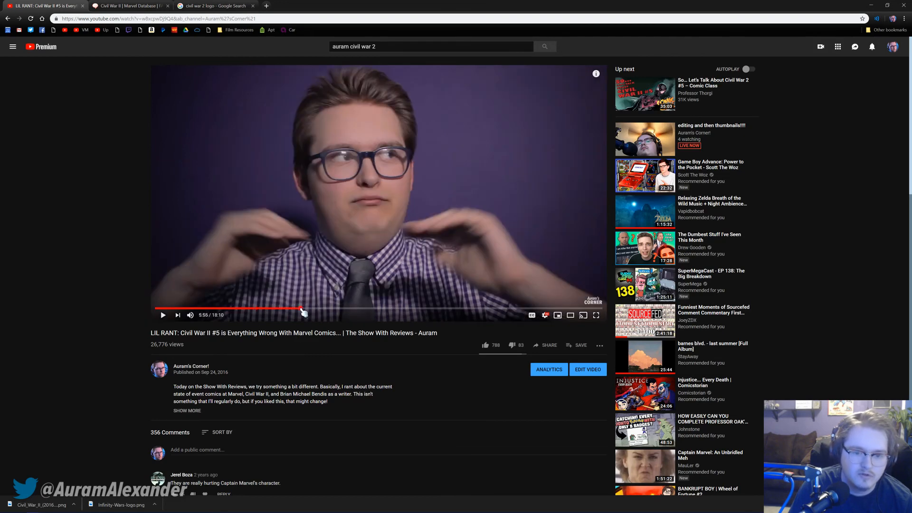
pyautogui.click(301, 308)
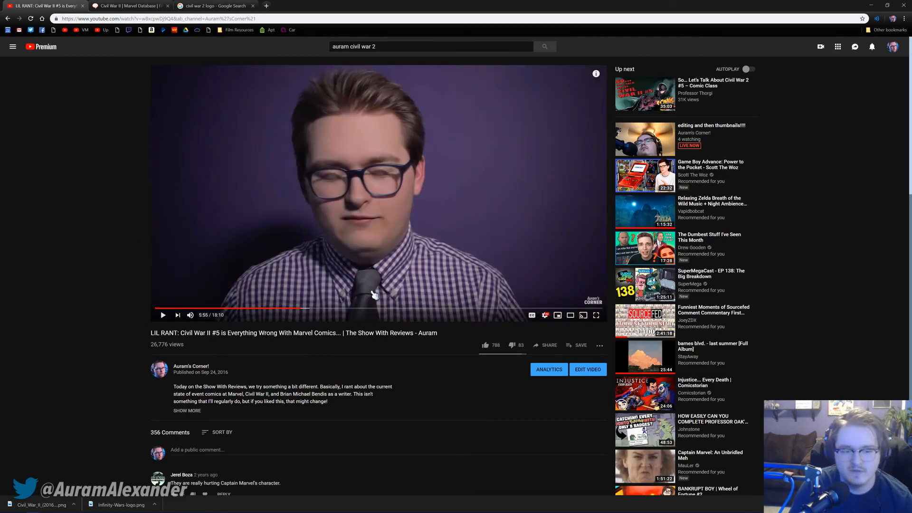
pyautogui.click(434, 309)
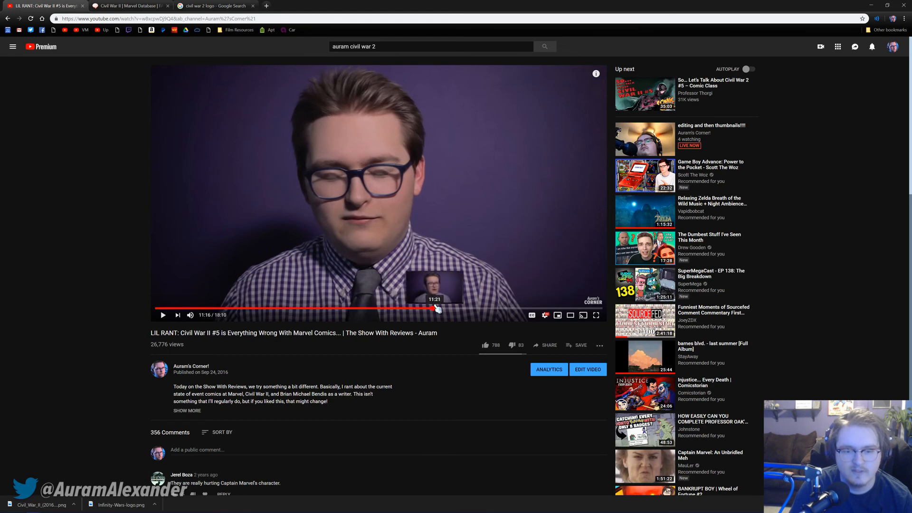
pyautogui.click(461, 309)
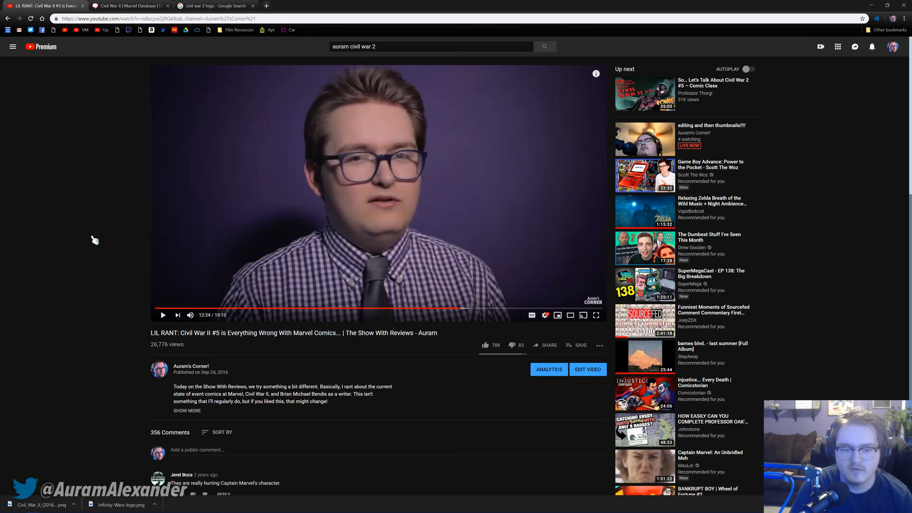
pyautogui.scroll(-3, 90, 235)
pyautogui.scroll(3, 127, 268)
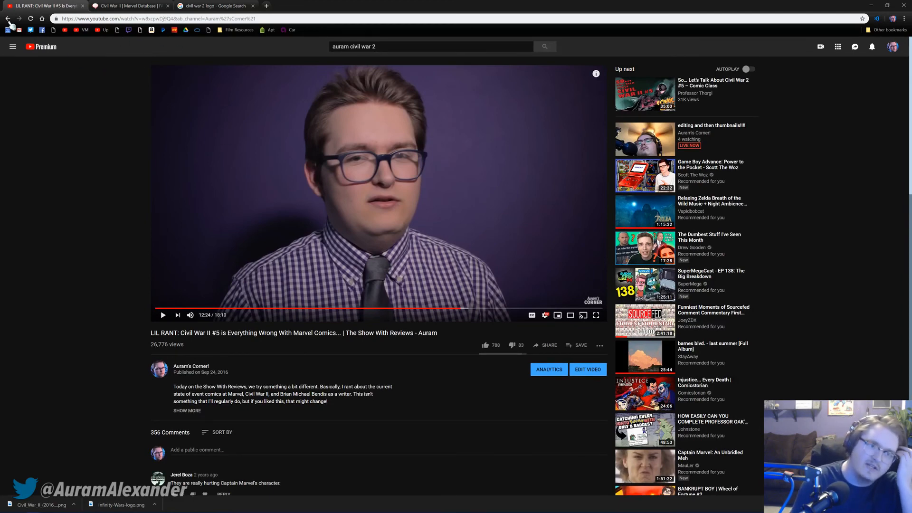
pyautogui.moveTo(147, 354); pyautogui.dragTo(190, 353)
pyautogui.click(195, 351)
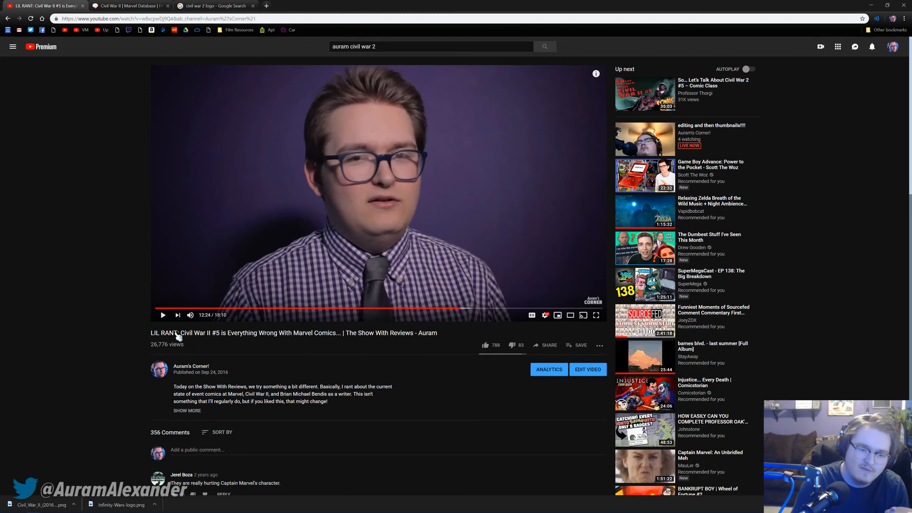
pyautogui.click(16, 19)
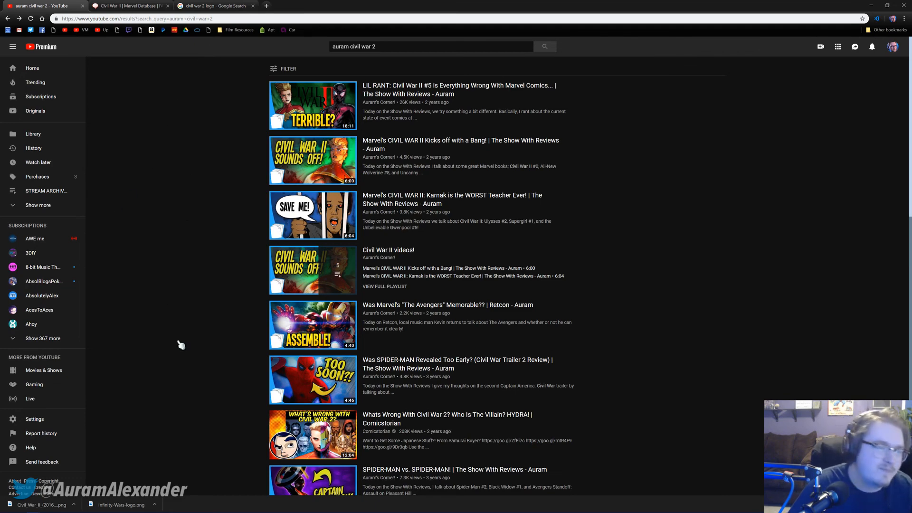
# Step: Check the Photoshop selection, return to the YouTube results in Chrome, and open the "LIL RANT" video in a new tab
pyautogui.click(236, 507)
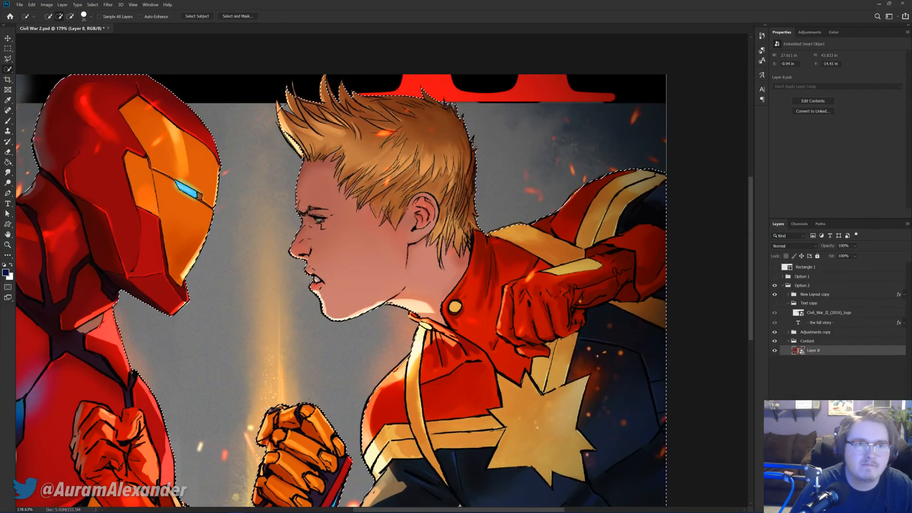
pyautogui.moveTo(236, 511)
pyautogui.moveTo(33, 508)
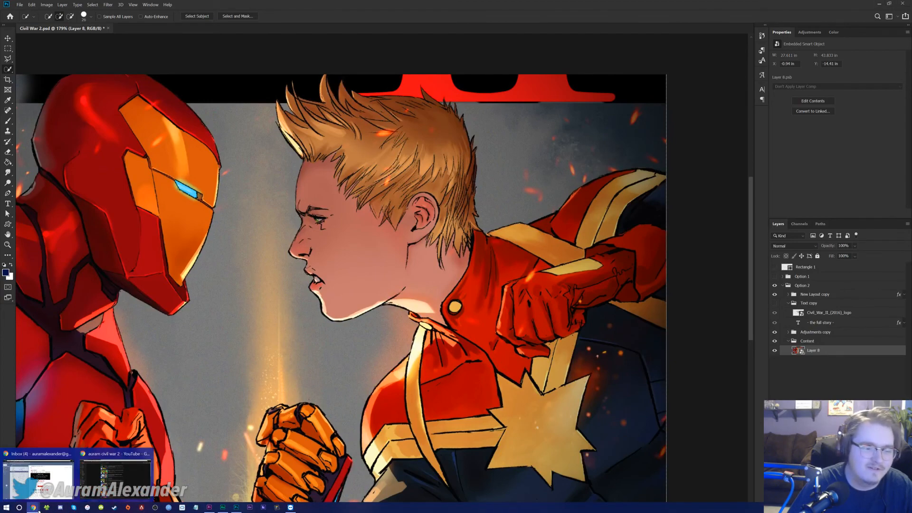
pyautogui.click(115, 468)
pyautogui.middleClick(304, 107)
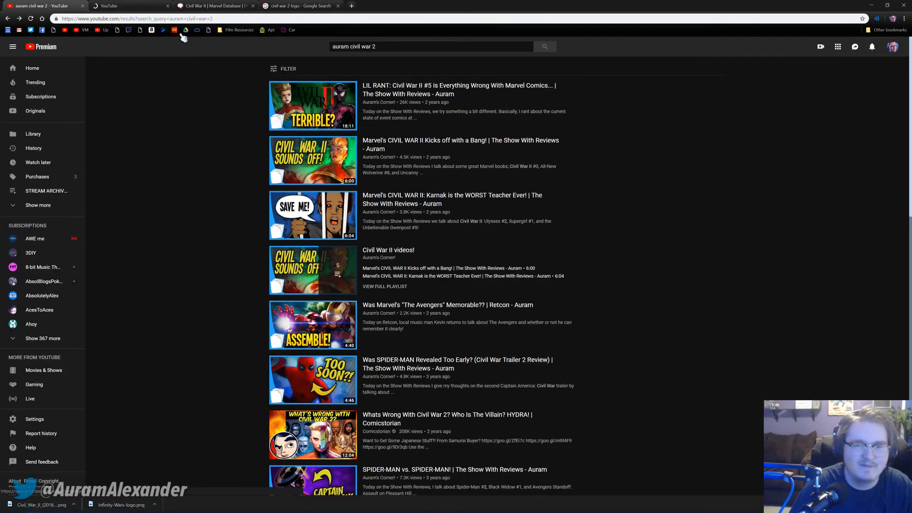
# Step: View the "LIL RANT" video around 1:15, close its tab, and return to the Civil War 2 document in Photoshop
pyautogui.click(137, 6)
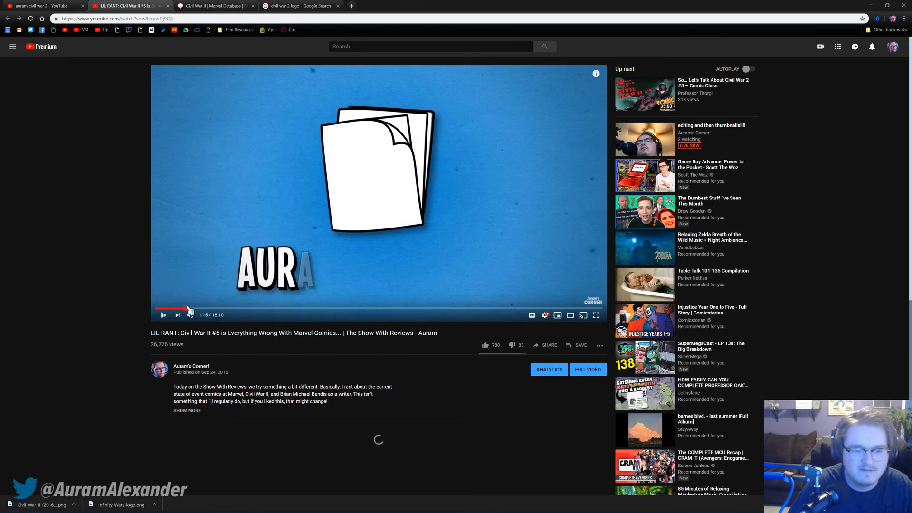
pyautogui.click(187, 308)
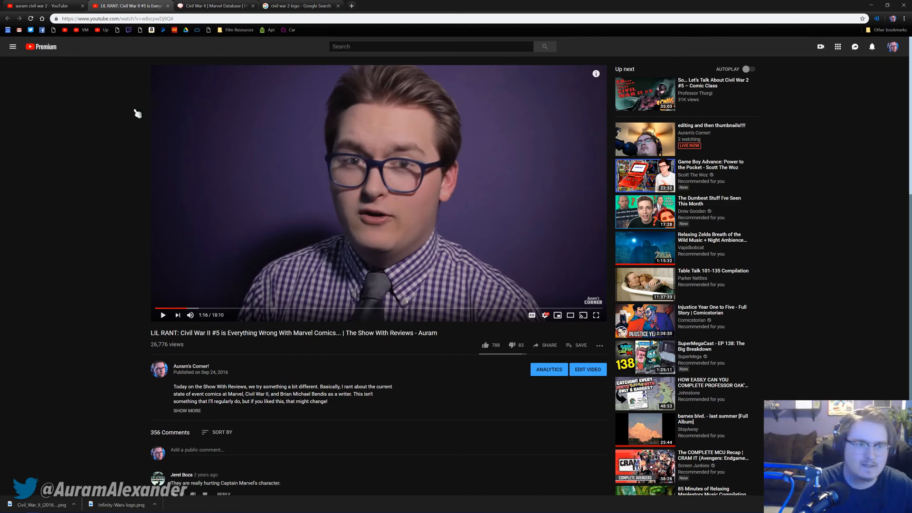
pyautogui.middleClick(113, 9)
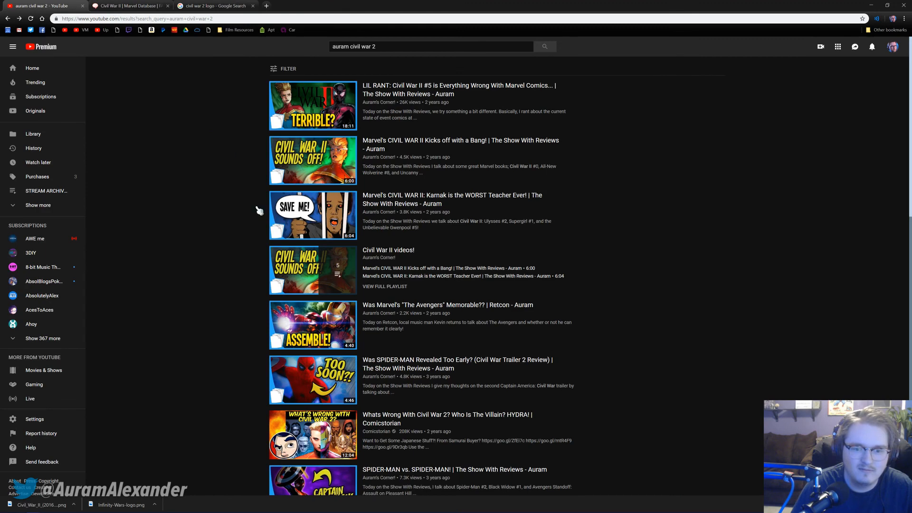
pyautogui.click(209, 508)
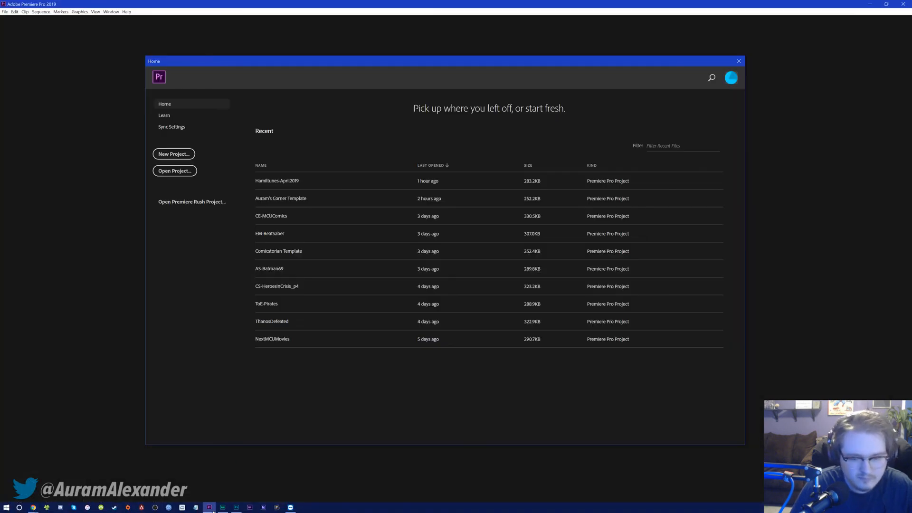
pyautogui.click(235, 508)
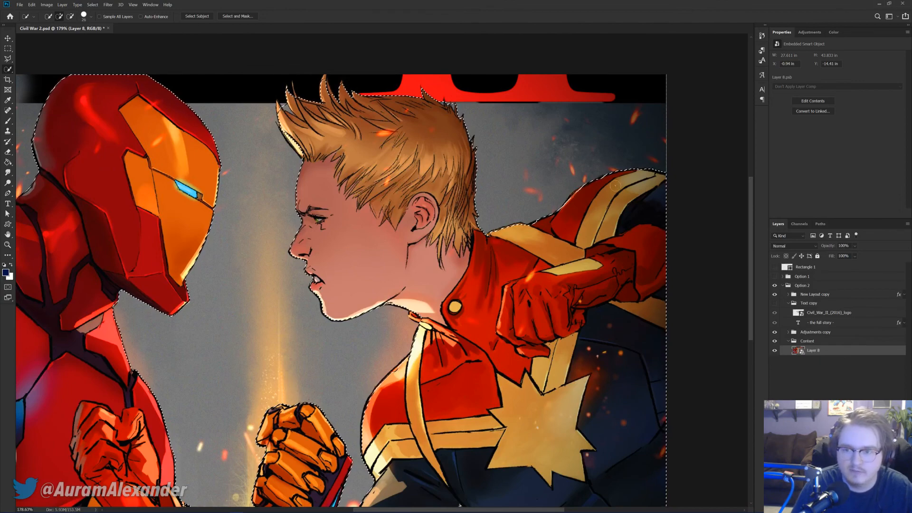
# Step: Inspect the selection edge along Captain Marvel's face, chest, waist and legs, including the gap between the legs
pyautogui.scroll(1, 432, 326)
pyautogui.scroll(1, 431, 326)
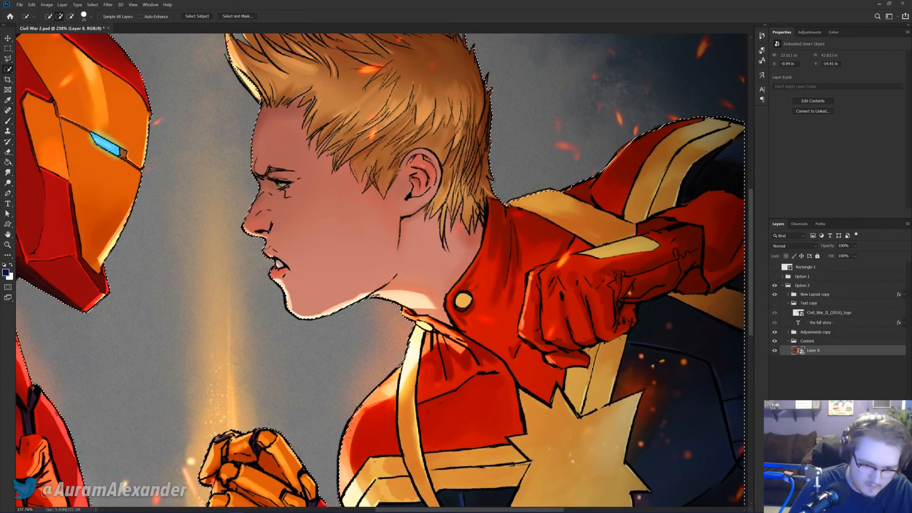
pyautogui.moveTo(354, 469); pyautogui.dragTo(361, 346)
pyautogui.scroll(3, 361, 333)
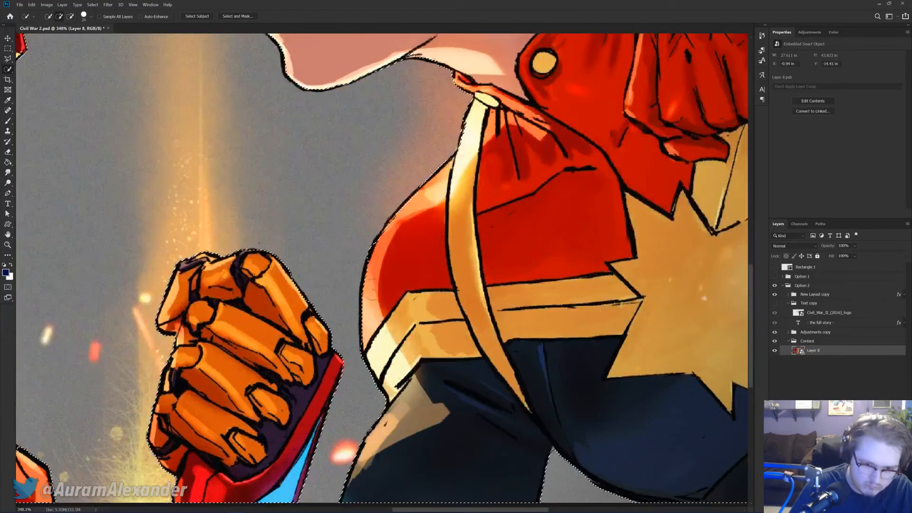
pyautogui.press('alt')
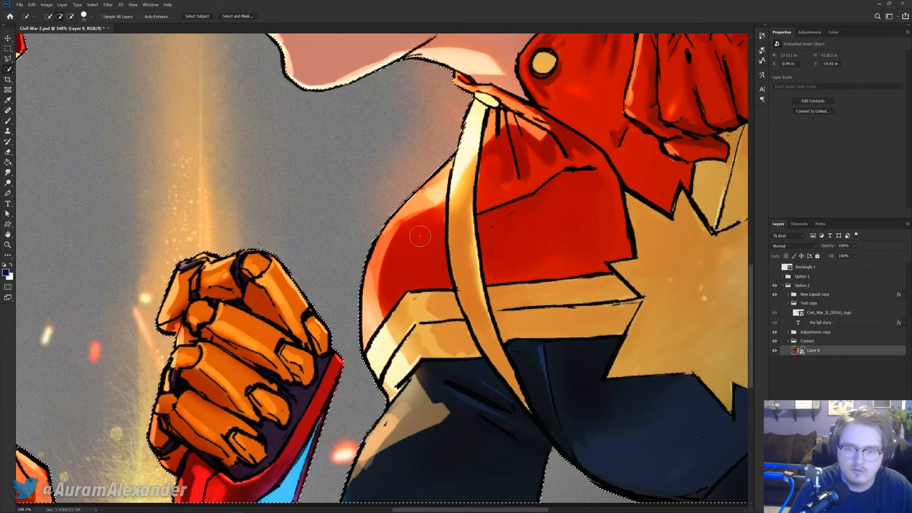
pyautogui.moveTo(390, 234); pyautogui.dragTo(385, 158)
pyautogui.moveTo(552, 228); pyautogui.dragTo(358, 176)
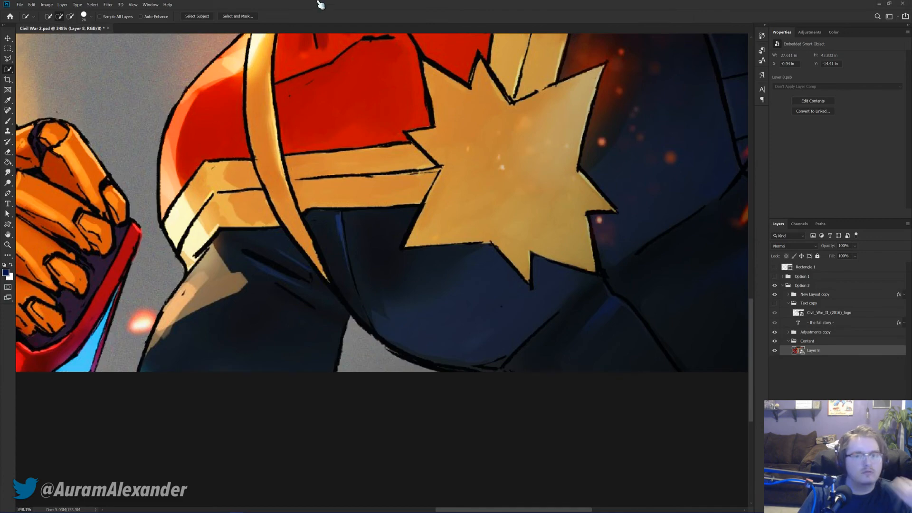
pyautogui.scroll(1, 235, 209)
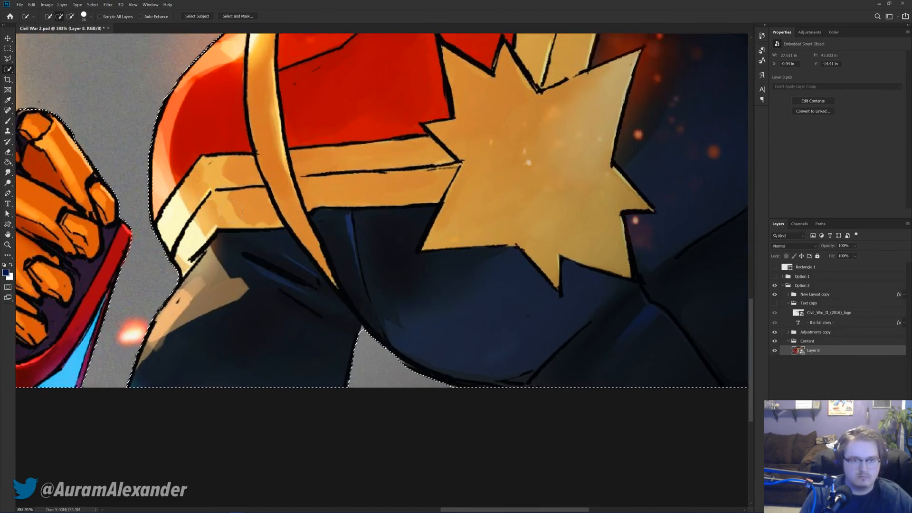
# Step: Refine the selection around Captain Marvel's hair spikes with a smaller Quick Selection brush, checking the outline down to her shoulder
pyautogui.moveTo(233, 209); pyautogui.dragTo(359, 350)
pyautogui.moveTo(250, 170); pyautogui.dragTo(297, 391)
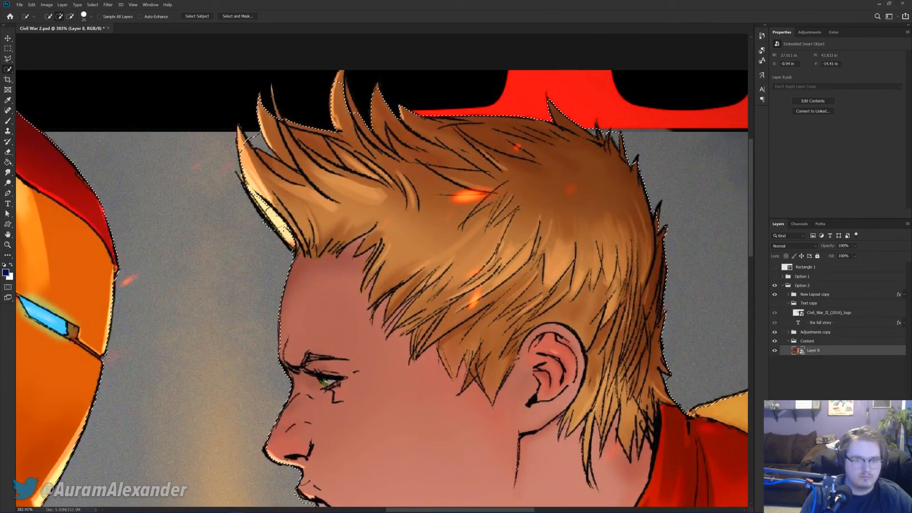
pyautogui.keyDown('alt'); pyautogui.rightClick(246, 145); pyautogui.keyUp('alt')
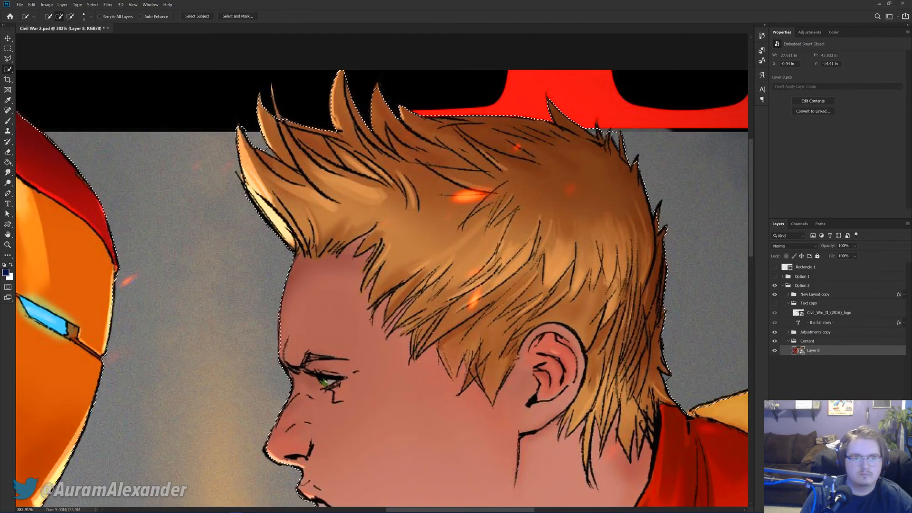
pyautogui.scroll(1, 374, 61)
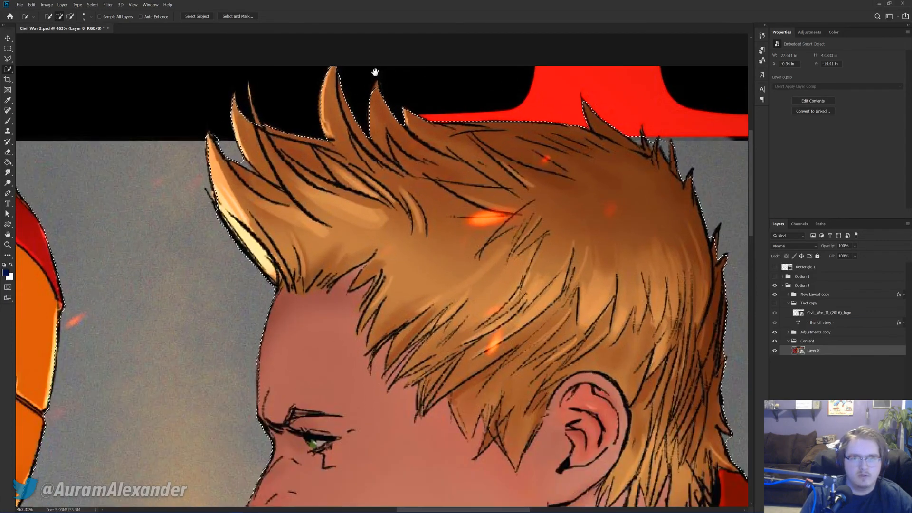
pyautogui.scroll(2, 375, 62)
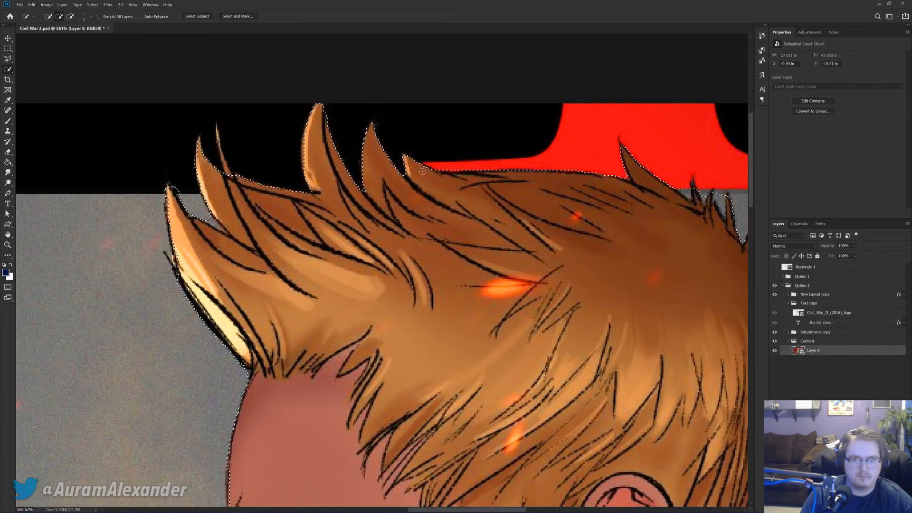
pyautogui.moveTo(708, 223); pyautogui.dragTo(468, 175)
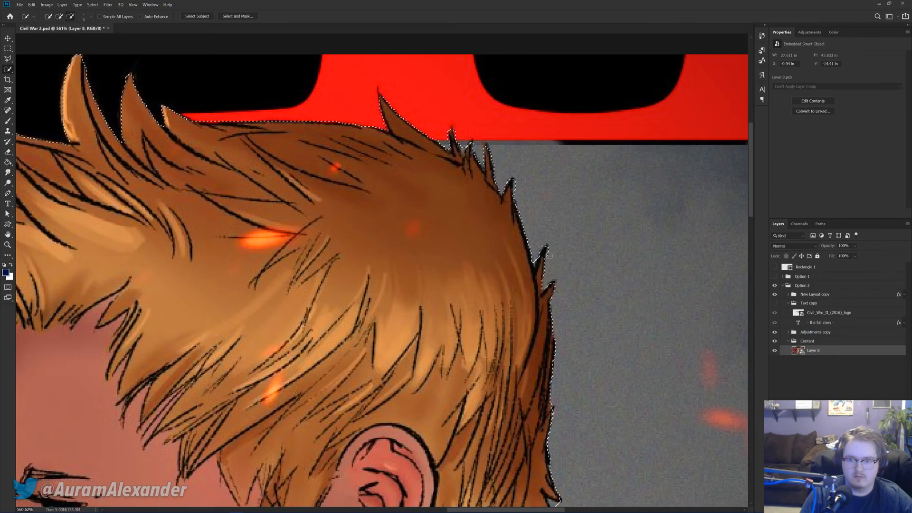
pyautogui.moveTo(455, 326); pyautogui.dragTo(389, 166)
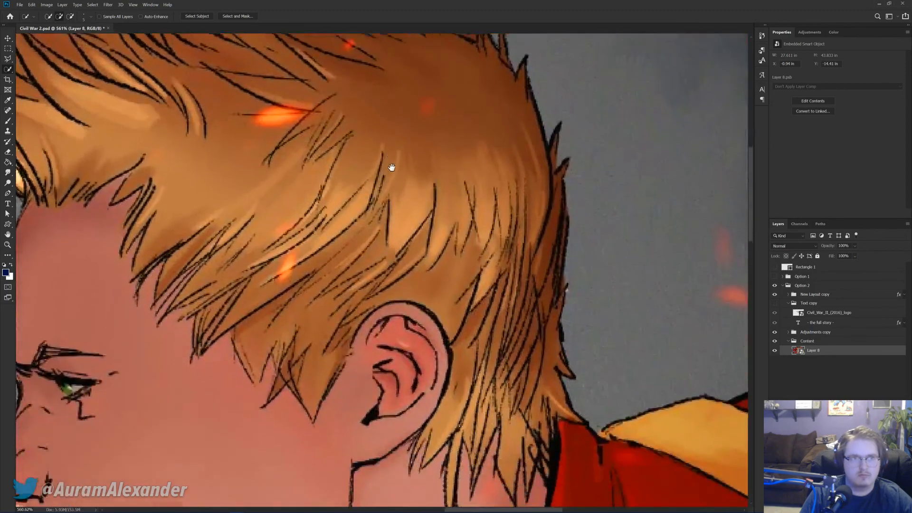
pyautogui.moveTo(580, 306); pyautogui.dragTo(475, 281)
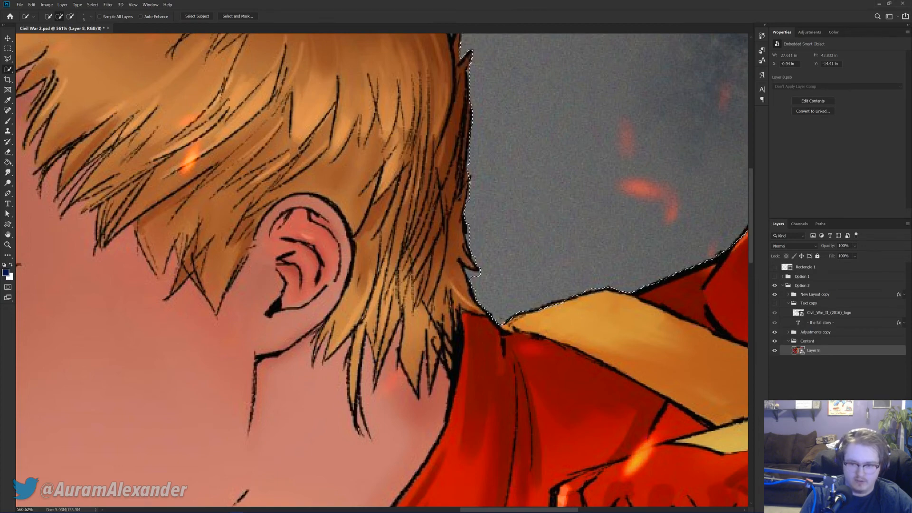
pyautogui.moveTo(652, 238); pyautogui.dragTo(418, 235)
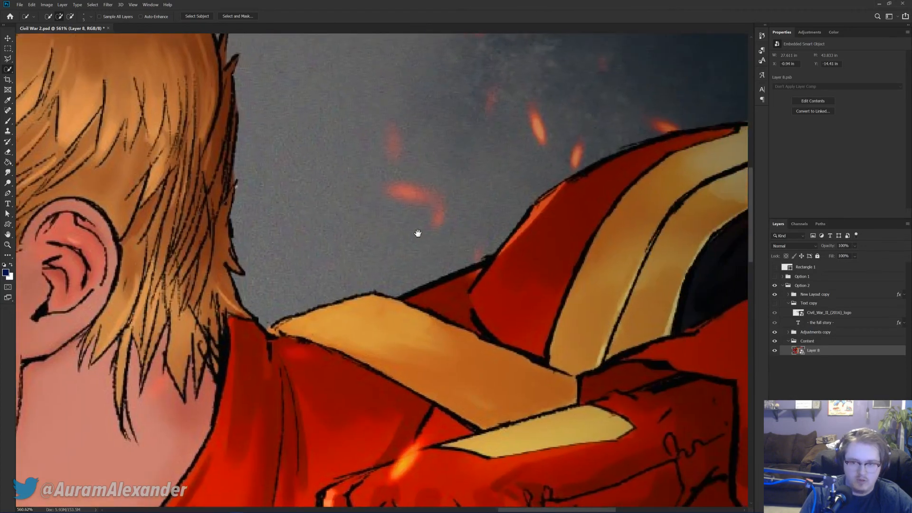
pyautogui.moveTo(499, 193); pyautogui.dragTo(424, 293)
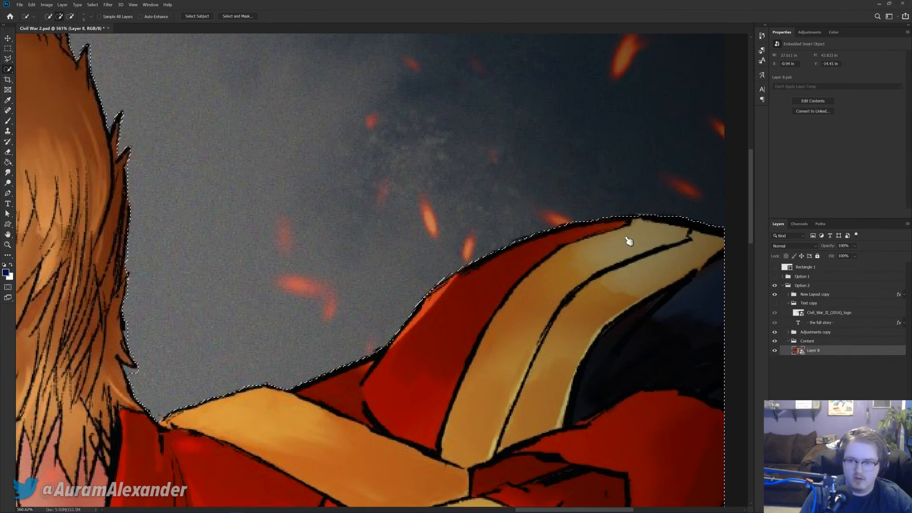
pyautogui.scroll(-5, 346, 254)
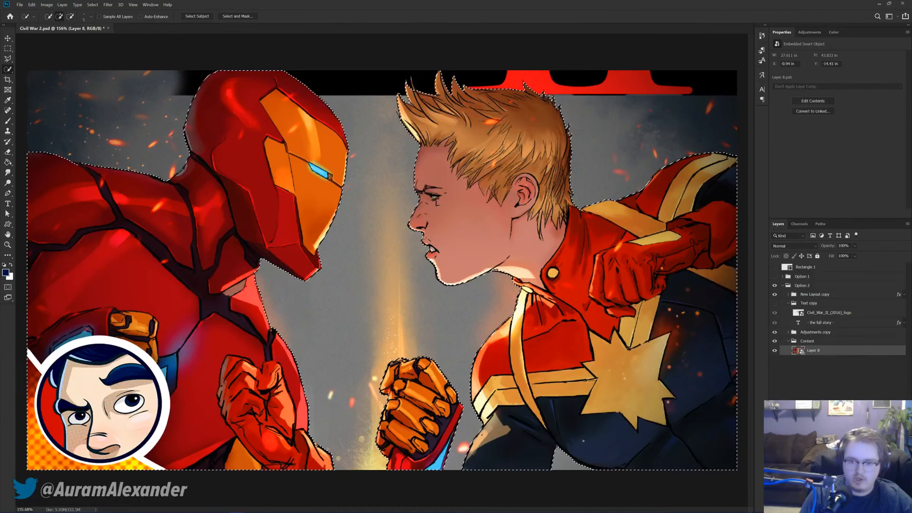
# Step: Refine the selection edge along Iron Man's neck, chin and the front of his faceplate
pyautogui.scroll(4, 544, 449)
pyautogui.scroll(1, 544, 449)
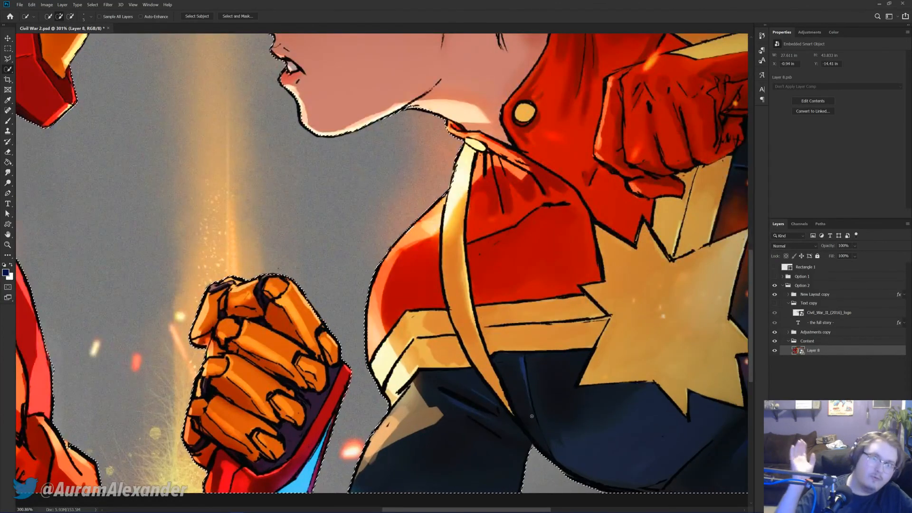
pyautogui.moveTo(533, 414); pyautogui.dragTo(674, 419)
pyautogui.moveTo(475, 237); pyautogui.dragTo(556, 228)
pyautogui.moveTo(197, 51); pyautogui.dragTo(296, 112)
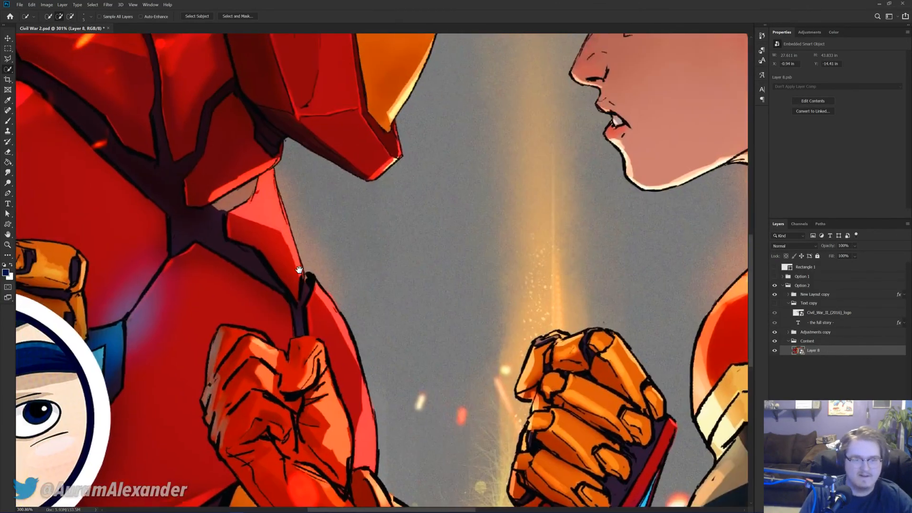
pyautogui.scroll(3, 244, 124)
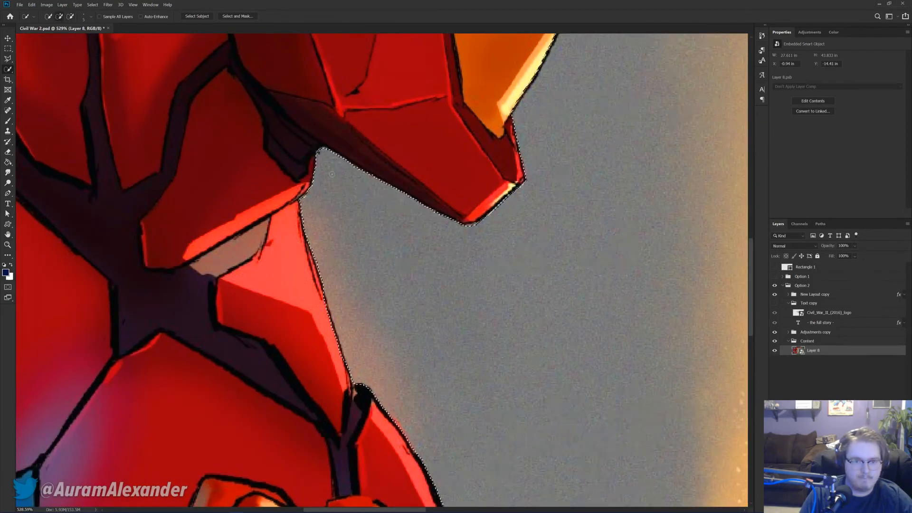
pyautogui.scroll(-3, 332, 175)
pyautogui.scroll(3, 312, 87)
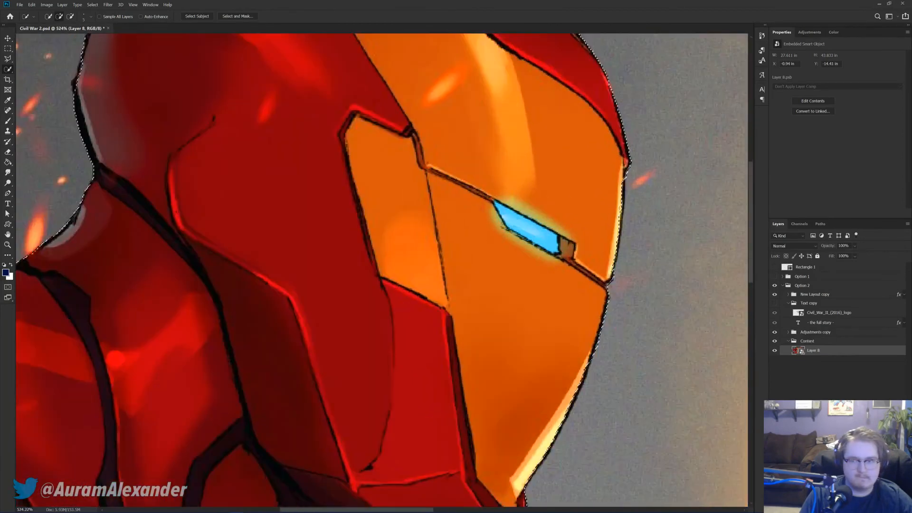
pyautogui.scroll(2, 622, 186)
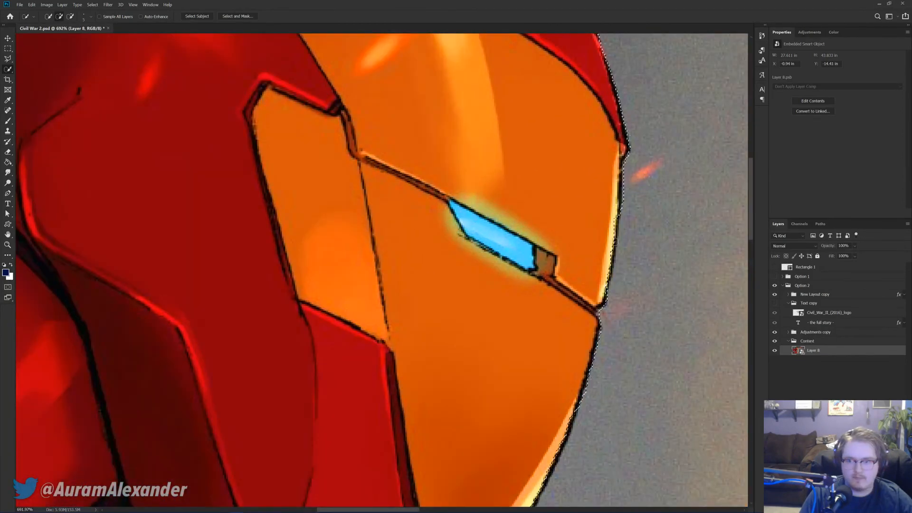
pyautogui.moveTo(619, 266); pyautogui.dragTo(608, 264)
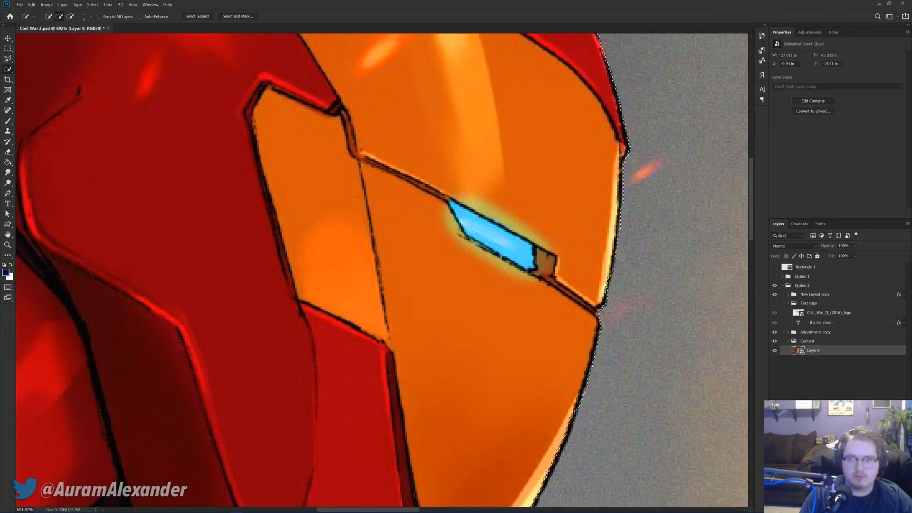
pyautogui.moveTo(613, 245); pyautogui.dragTo(507, 263)
pyautogui.moveTo(377, 146); pyautogui.dragTo(407, 271)
# Step: Inspect the selection outline along the back of Iron Man's helmet, his shoulder, both fists and the lower edge
pyautogui.moveTo(93, 275); pyautogui.dragTo(393, 241)
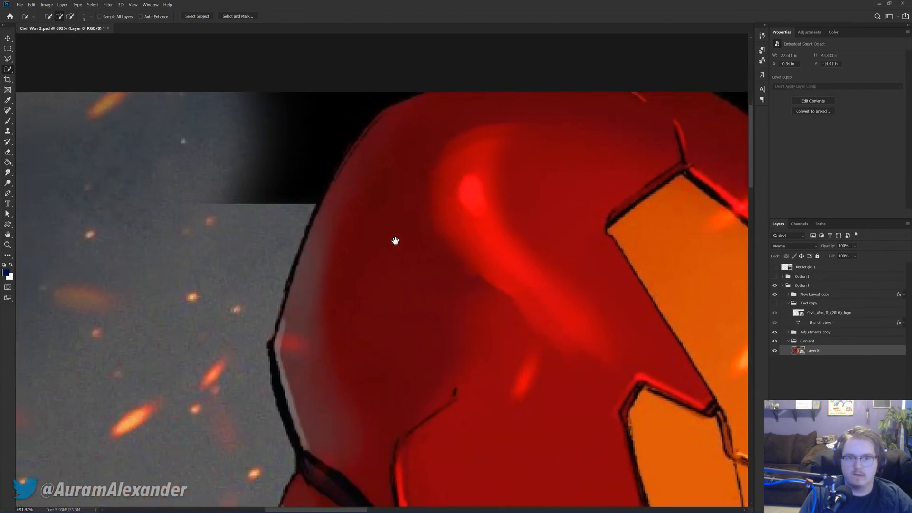
pyautogui.scroll(-3, 295, 271)
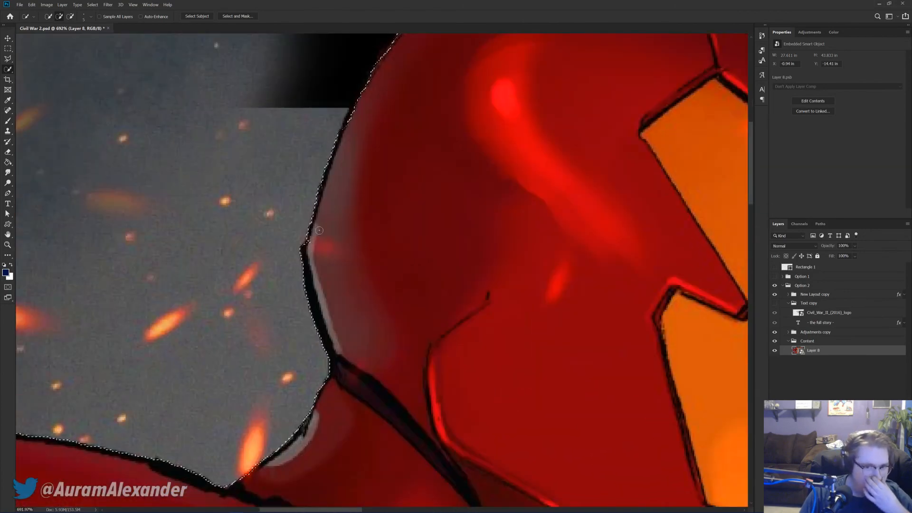
pyautogui.moveTo(247, 391); pyautogui.dragTo(562, 220)
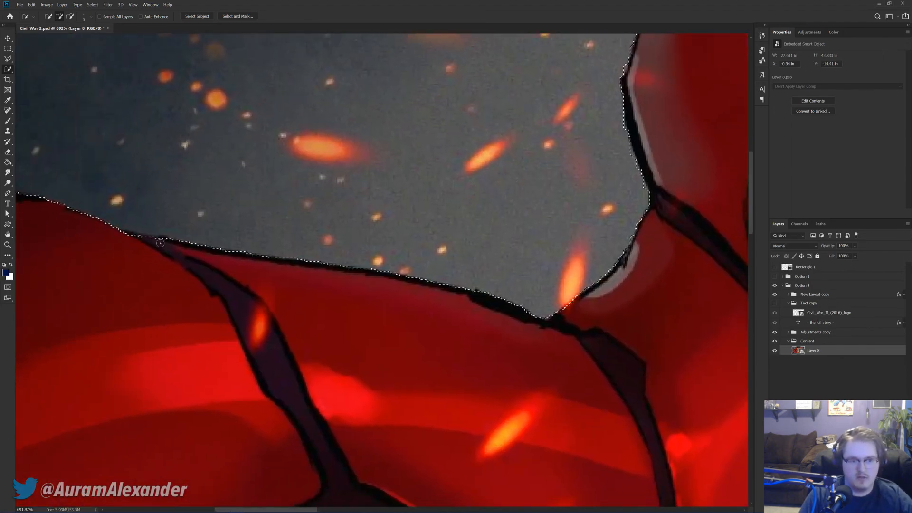
pyautogui.moveTo(311, 284); pyautogui.dragTo(340, 289)
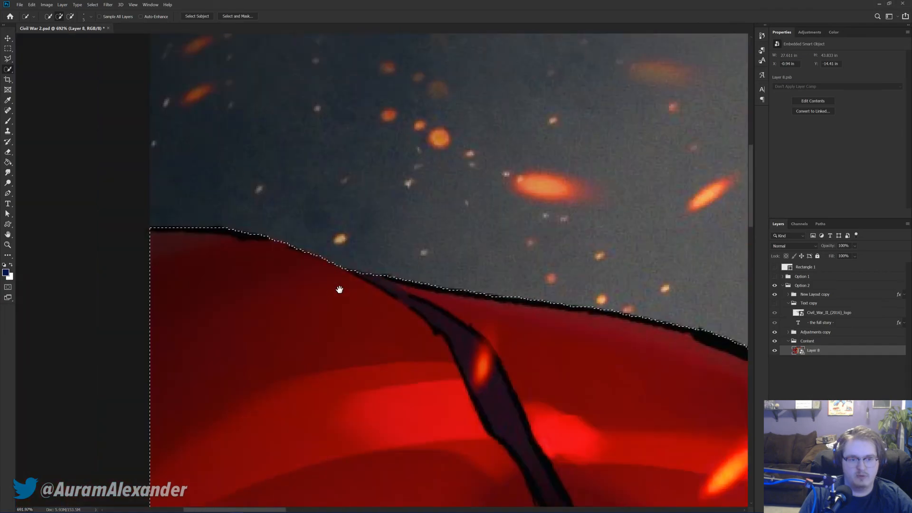
pyautogui.hotkey('ctrl', '0')
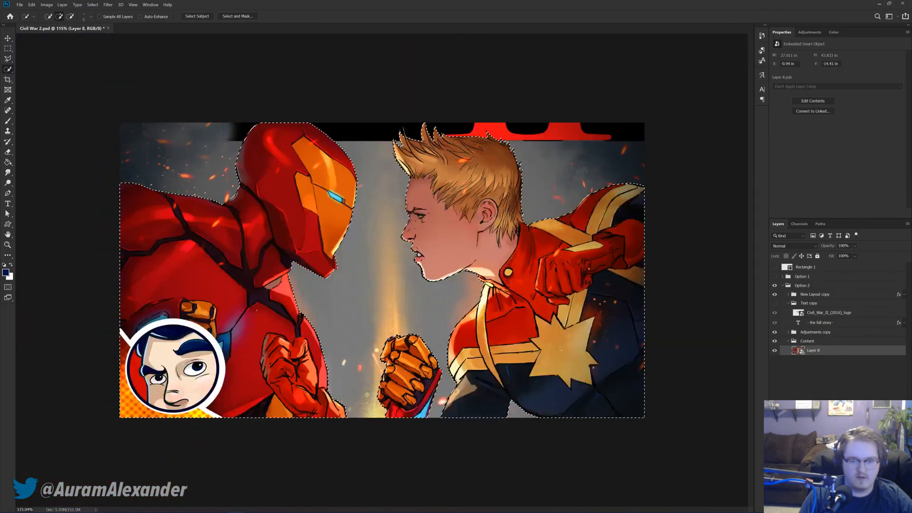
pyautogui.scroll(3, 238, 317)
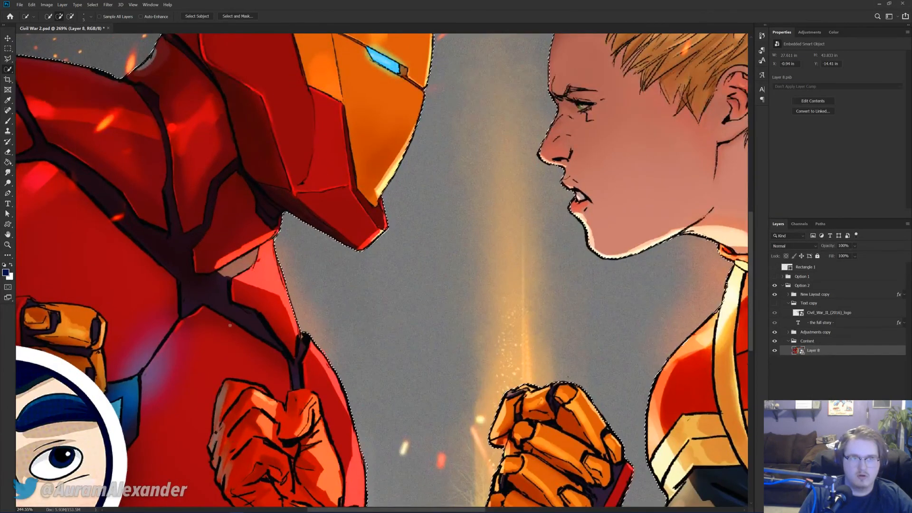
pyautogui.scroll(-1, 237, 323)
pyautogui.scroll(5, 237, 331)
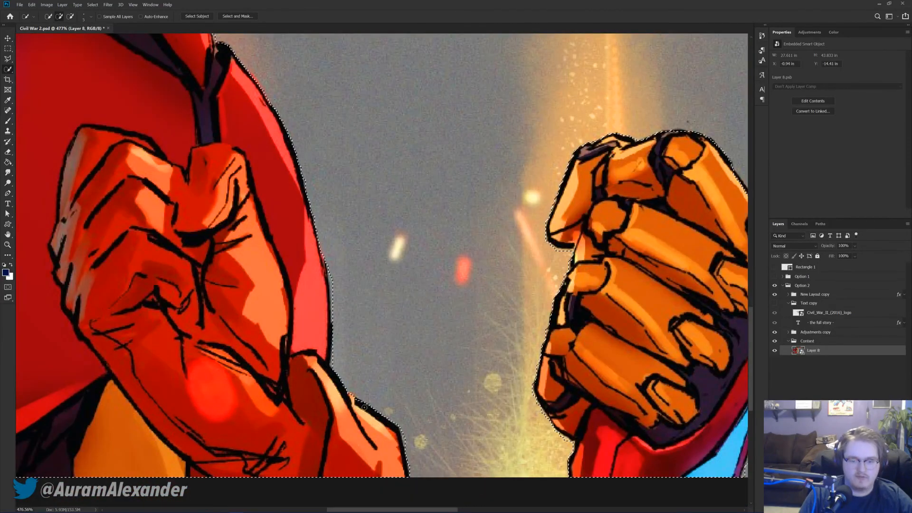
pyautogui.scroll(-2, 229, 366)
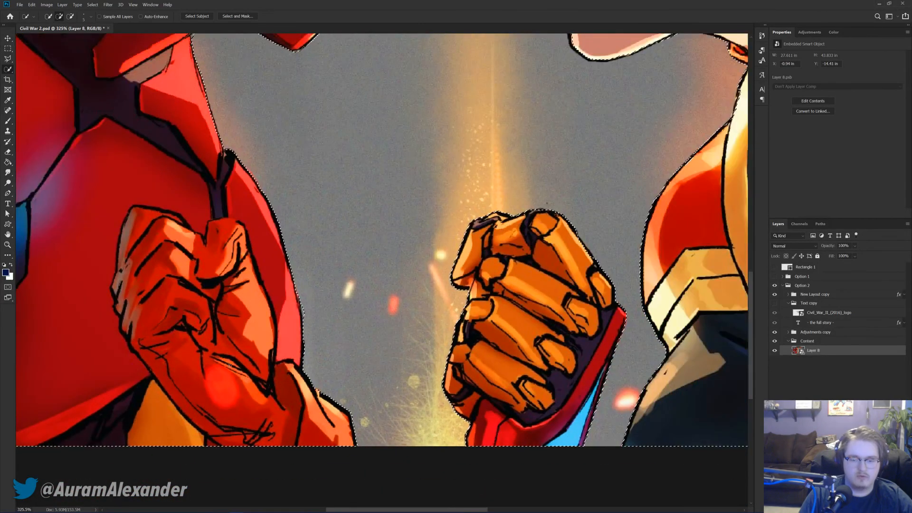
pyautogui.scroll(-2, 229, 365)
pyautogui.scroll(-2, 501, 363)
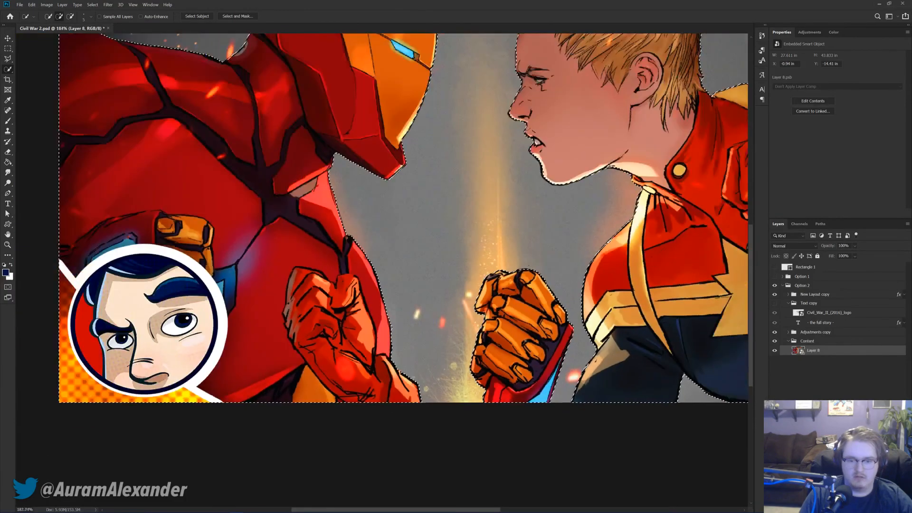
# Step: Refine the selection along the front lock of Captain Marvel's hair with a smaller Quick Selection brush
pyautogui.scroll(-2, 382, 271)
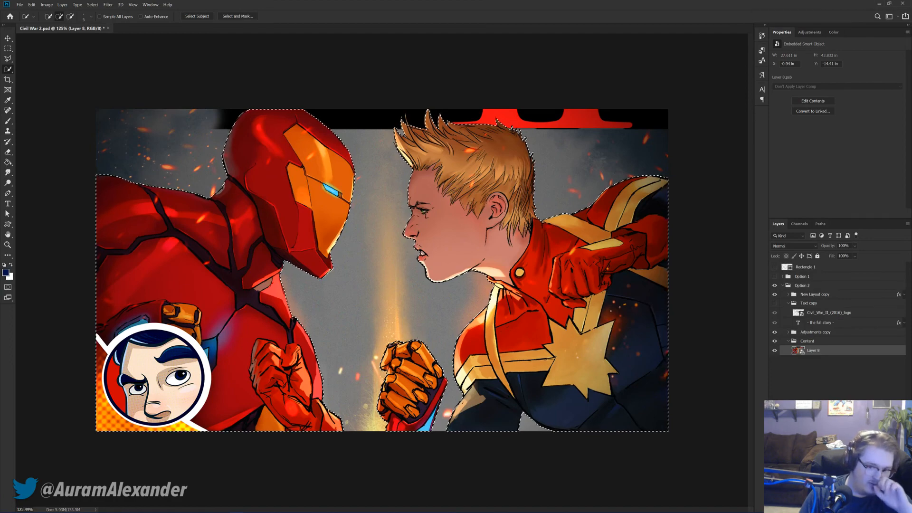
pyautogui.scroll(-1, 382, 271)
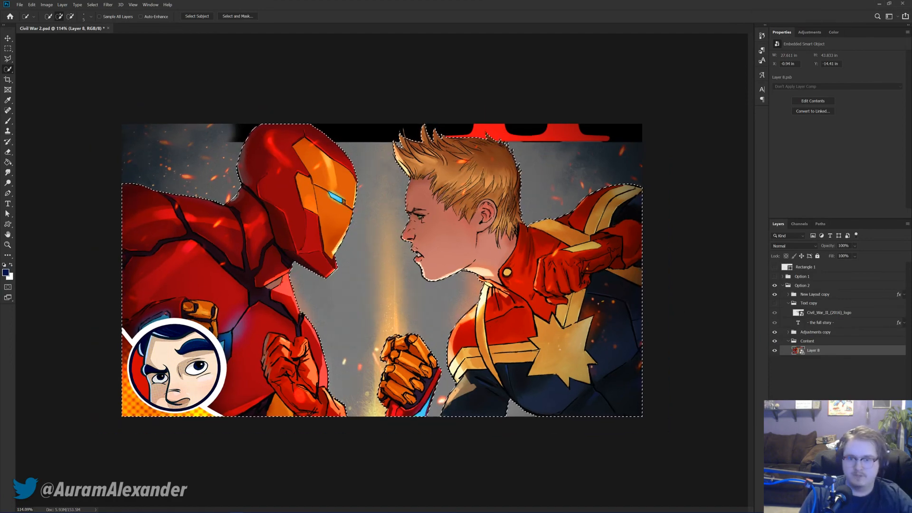
pyautogui.scroll(10, 369, 216)
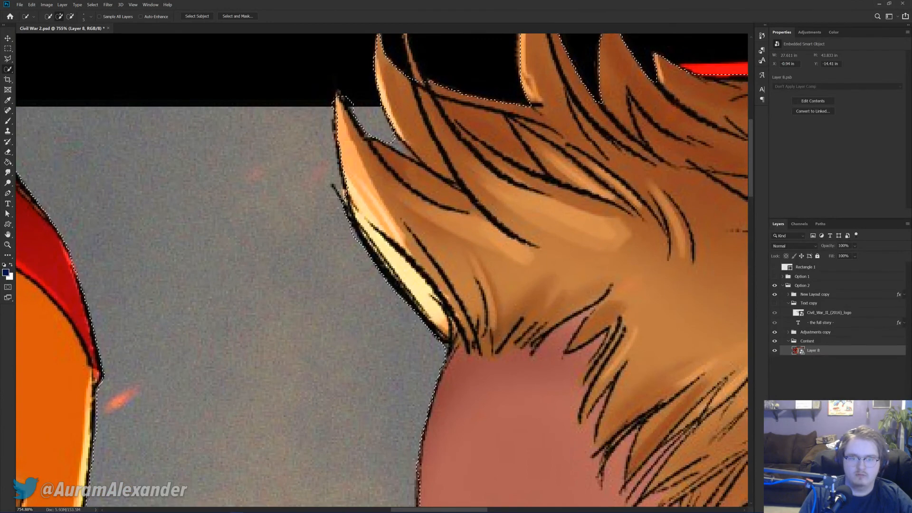
pyautogui.keyDown('alt'); pyautogui.click(336, 181); pyautogui.keyUp('alt')
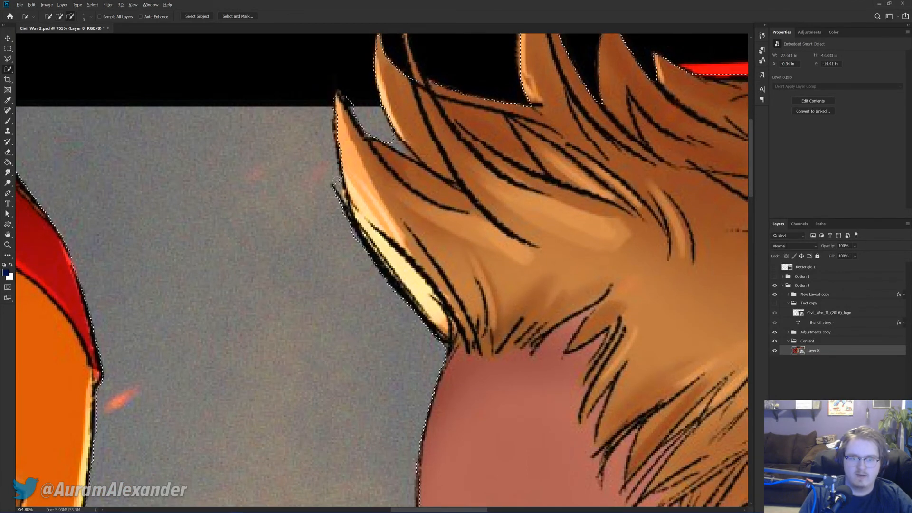
pyautogui.press('[')
pyautogui.press('[')
pyautogui.press('[')
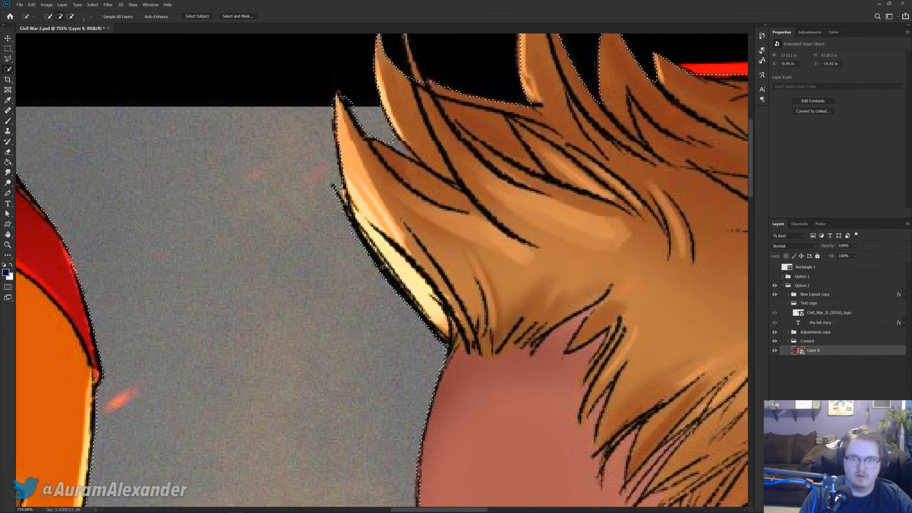
pyautogui.moveTo(382, 268); pyautogui.dragTo(359, 241)
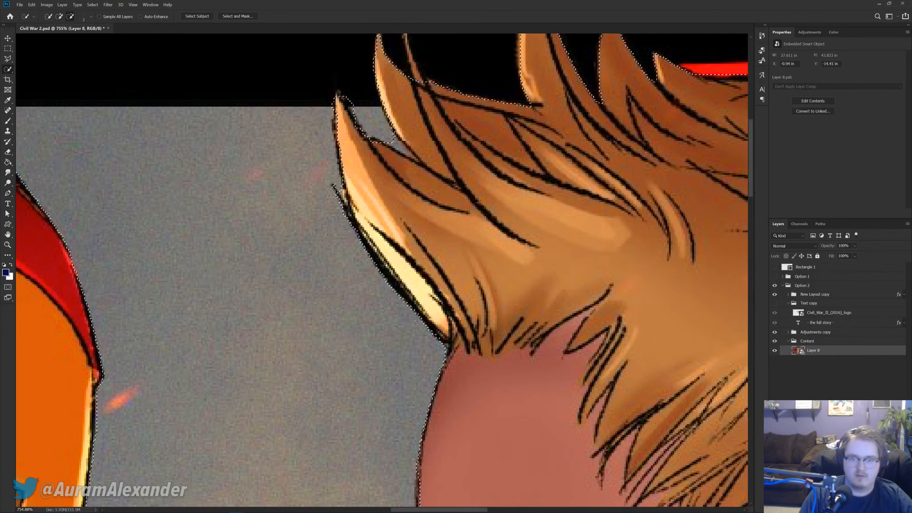
pyautogui.scroll(-6, 350, 233)
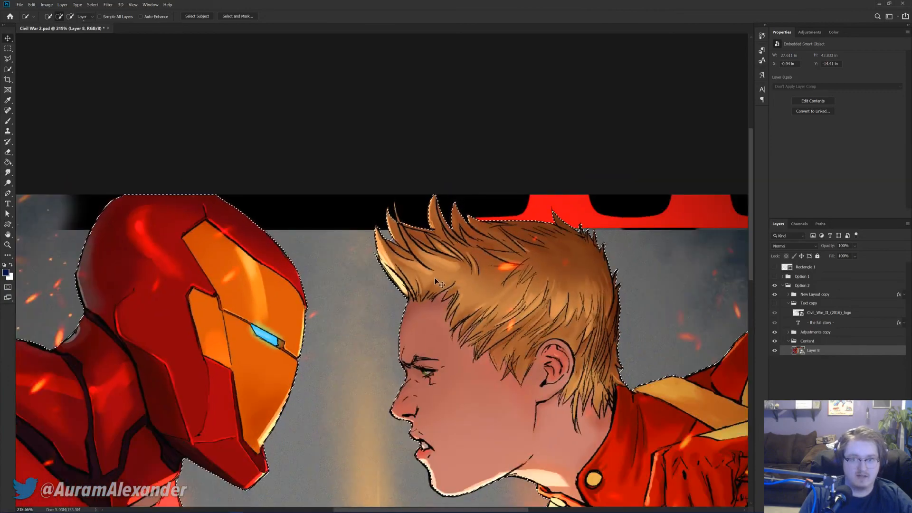
# Step: Add a layer mask to Layer 8 from the selection, isolating both characters, and check the cutout edges
pyautogui.press('v')
pyautogui.scroll(-5, 437, 289)
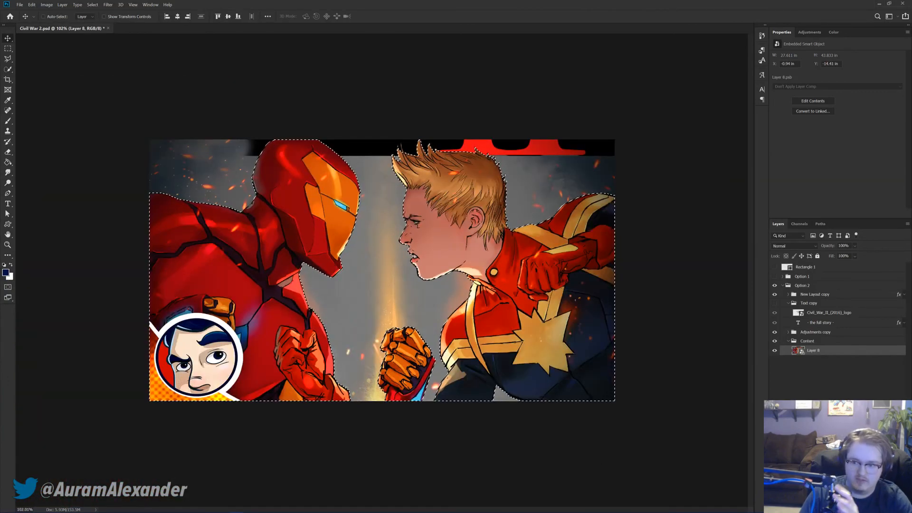
pyautogui.click(852, 505)
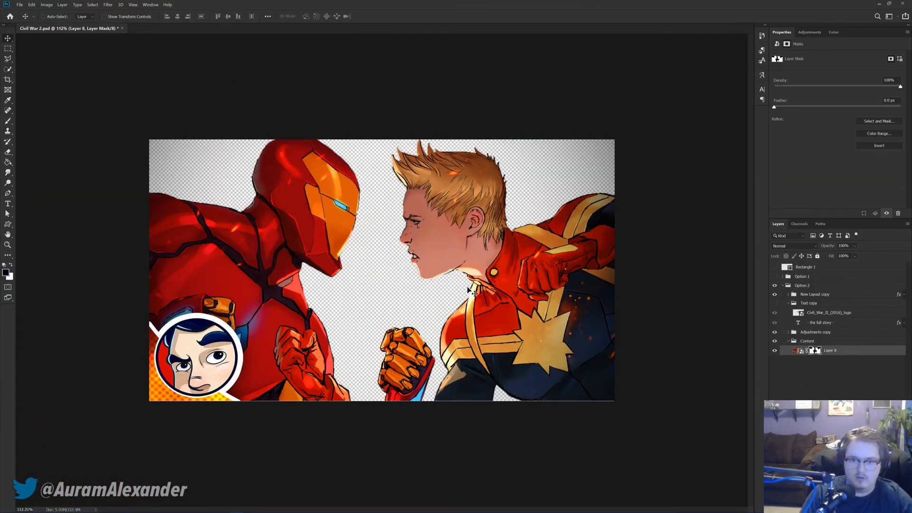
pyautogui.scroll(4, 474, 294)
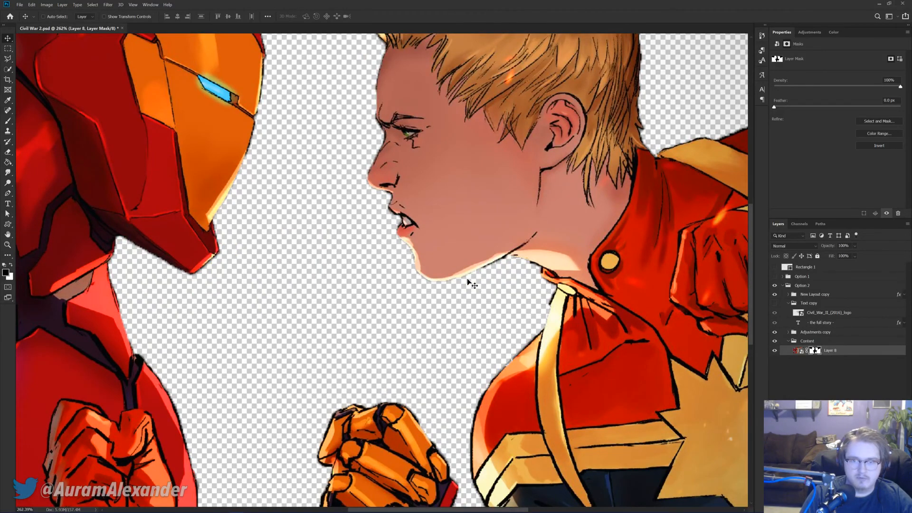
pyautogui.scroll(-2, 696, 314)
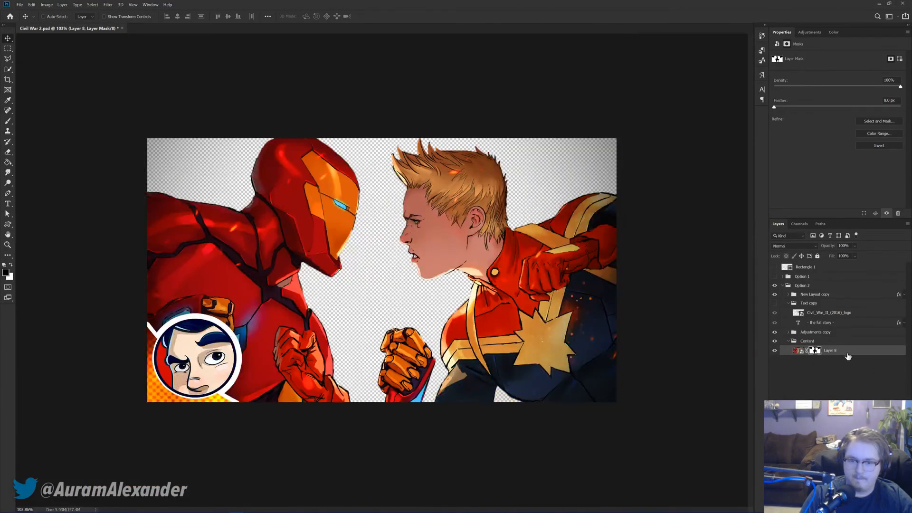
# Step: Duplicate Layer 8 beneath the original with the copy's mask disabled, then rasterize the copy while the original is hidden
pyautogui.moveTo(835, 351); pyautogui.dragTo(835, 362)
pyautogui.keyDown('shift'); pyautogui.click(816, 361); pyautogui.keyUp('shift')
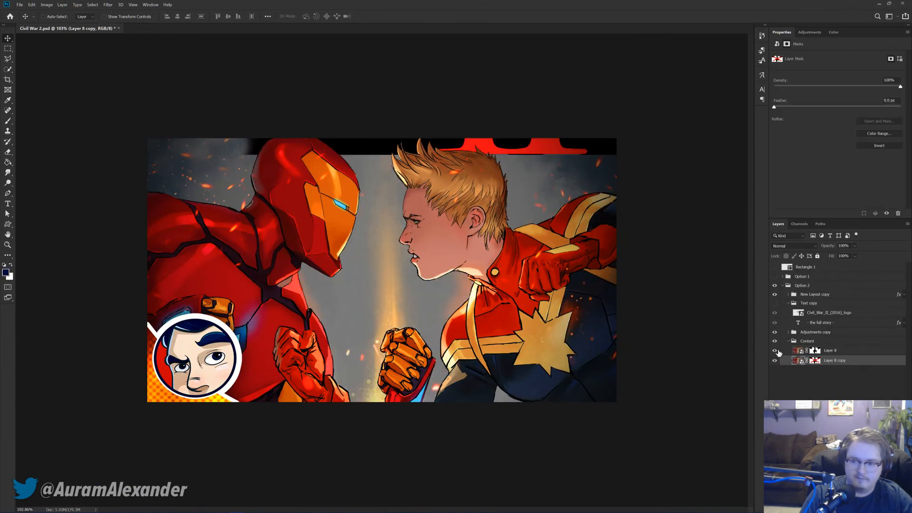
pyautogui.rightClick(837, 362)
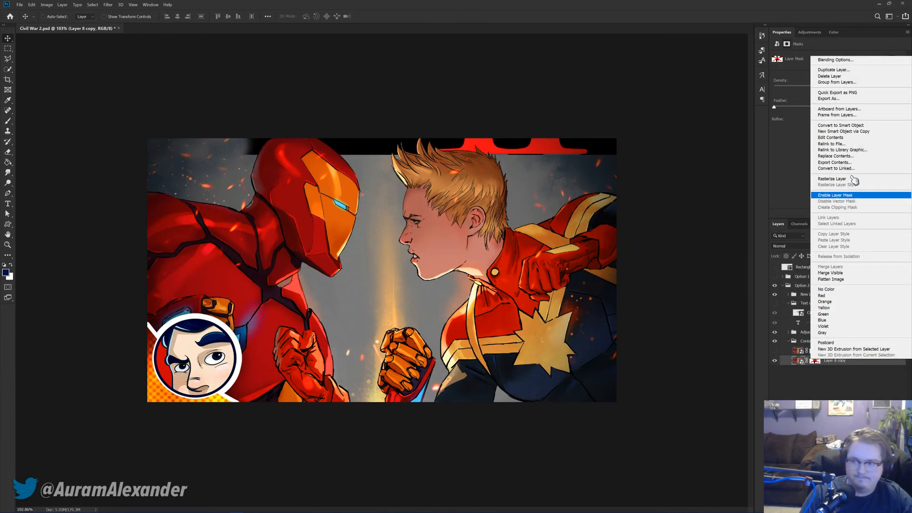
pyautogui.click(832, 179)
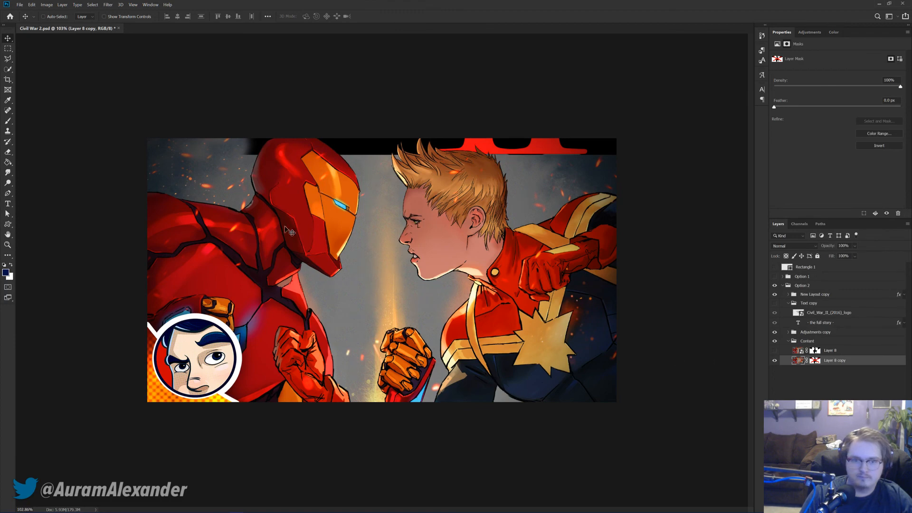
# Step: Clone-stamp clean background over the black title strip along the upper edge, beside Iron Man's helmet and behind Captain Marvel
pyautogui.scroll(1, 676, 359)
pyautogui.press('s')
pyautogui.moveTo(234, 134)
pyautogui.mouseDown()
pyautogui.moveTo(249, 134)
pyautogui.moveTo(245, 120)
pyautogui.mouseUp()
pyautogui.keyDown('alt'); pyautogui.click(367, 158); pyautogui.keyUp('alt')
pyautogui.moveTo(347, 140)
pyautogui.mouseDown()
pyautogui.moveTo(318, 121)
pyautogui.moveTo(383, 137)
pyautogui.moveTo(379, 156)
pyautogui.moveTo(397, 128)
pyautogui.mouseUp()
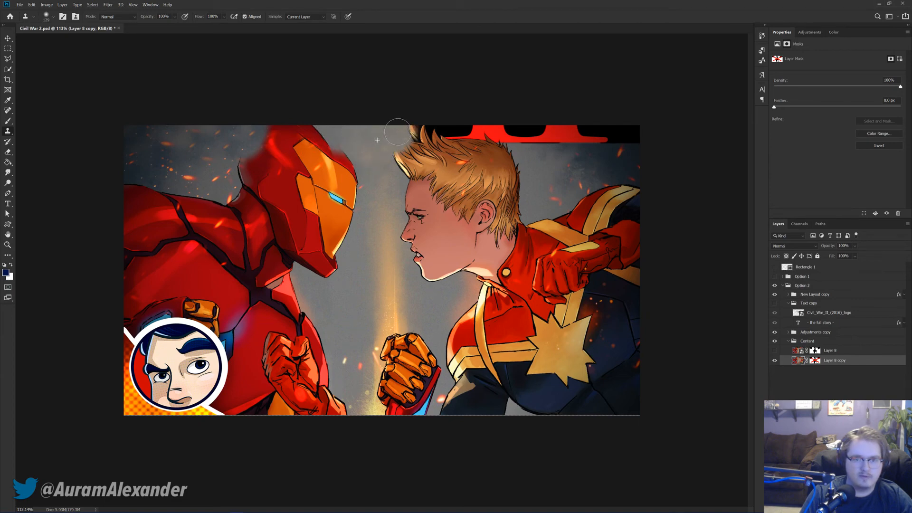
pyautogui.keyDown('alt'); pyautogui.click(532, 153); pyautogui.keyUp('alt')
pyautogui.moveTo(540, 147)
pyautogui.mouseDown()
pyautogui.moveTo(542, 135)
pyautogui.moveTo(570, 133)
pyautogui.moveTo(555, 152)
pyautogui.moveTo(580, 144)
pyautogui.moveTo(612, 158)
pyautogui.moveTo(615, 139)
pyautogui.moveTo(620, 150)
pyautogui.moveTo(598, 142)
pyautogui.moveTo(629, 166)
pyautogui.mouseUp()
pyautogui.moveTo(666, 139); pyautogui.dragTo(634, 164)
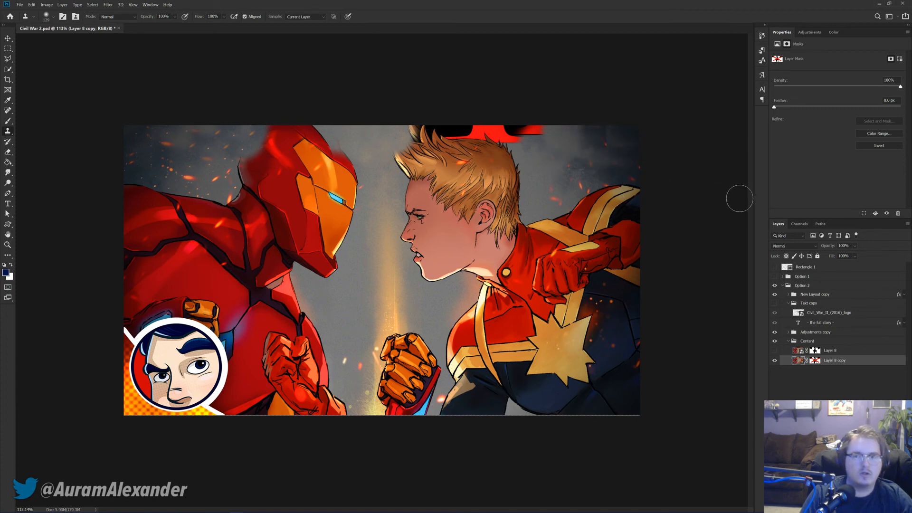
# Step: Clone background over the remaining red title lettering and the tips of Captain Marvel's hair on Layer 8 copy
pyautogui.hotkey('ctrl', '2')
pyautogui.keyDown('alt'); pyautogui.click(538, 141); pyautogui.keyUp('alt')
pyautogui.moveTo(533, 124)
pyautogui.mouseDown()
pyautogui.moveTo(494, 127)
pyautogui.moveTo(416, 133)
pyautogui.moveTo(461, 133)
pyautogui.mouseUp()
pyautogui.keyDown('alt'); pyautogui.click(542, 145); pyautogui.keyUp('alt')
pyautogui.keyDown('alt'); pyautogui.click(382, 139); pyautogui.keyUp('alt')
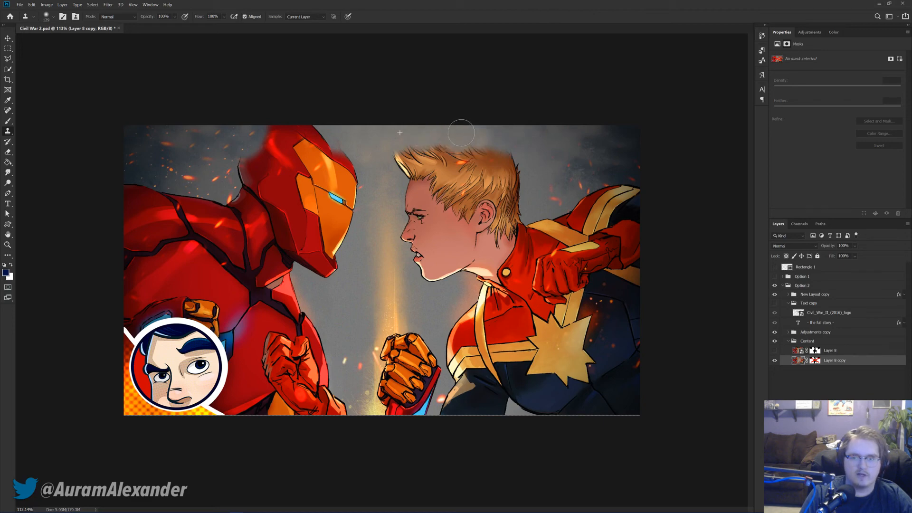
pyautogui.keyDown('alt'); pyautogui.click(520, 141); pyautogui.keyUp('alt')
pyautogui.click(383, 153)
# Step: Blend the cloned background above Captain Marvel's hair with the Spot Healing Brush and show Layer 8 again
pyautogui.press('j')
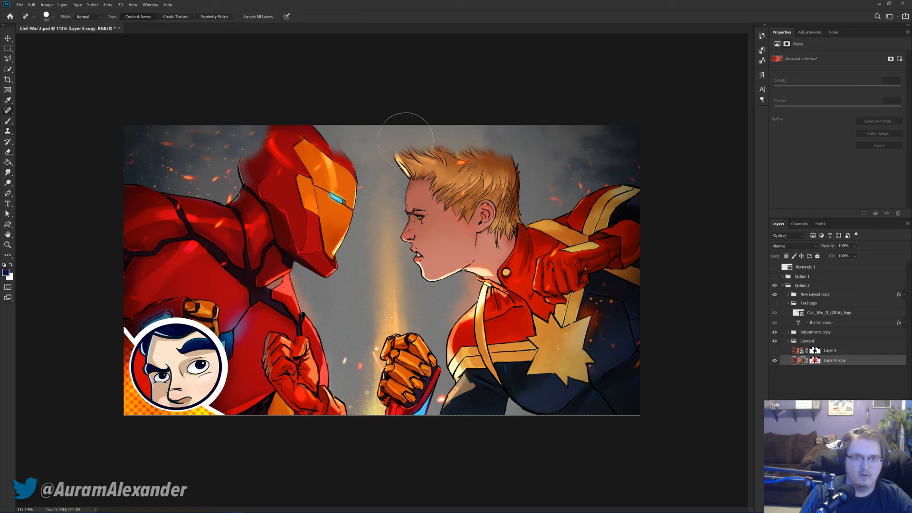
pyautogui.moveTo(420, 118); pyautogui.dragTo(421, 142)
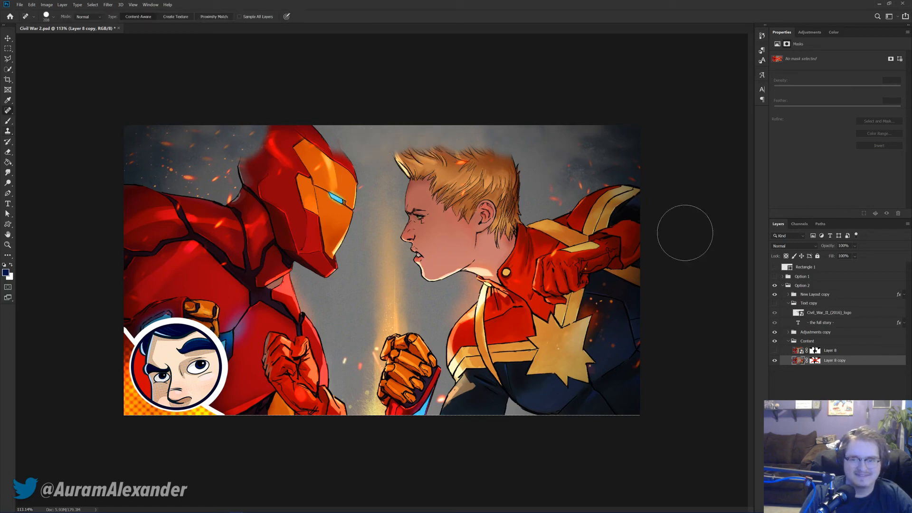
pyautogui.click(580, 136)
pyautogui.press('v')
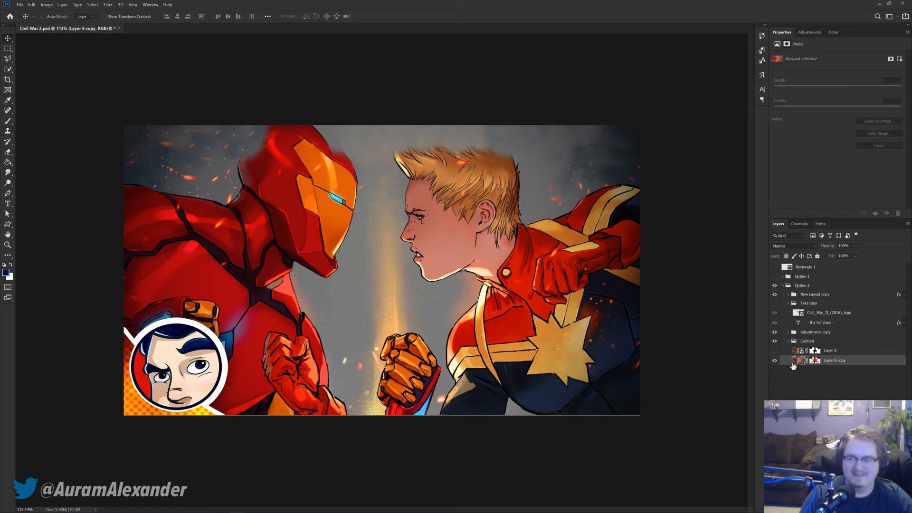
pyautogui.click(775, 350)
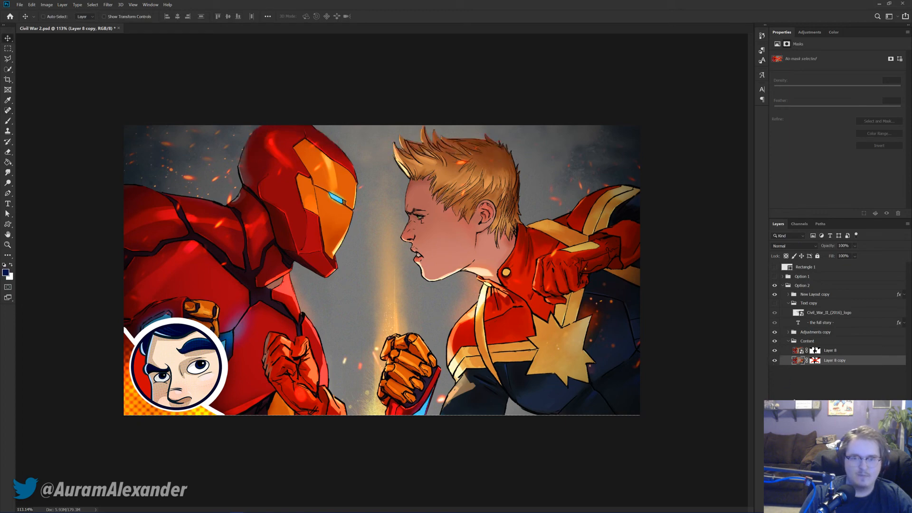
pyautogui.click(793, 395)
pyautogui.scroll(-3, 413, 197)
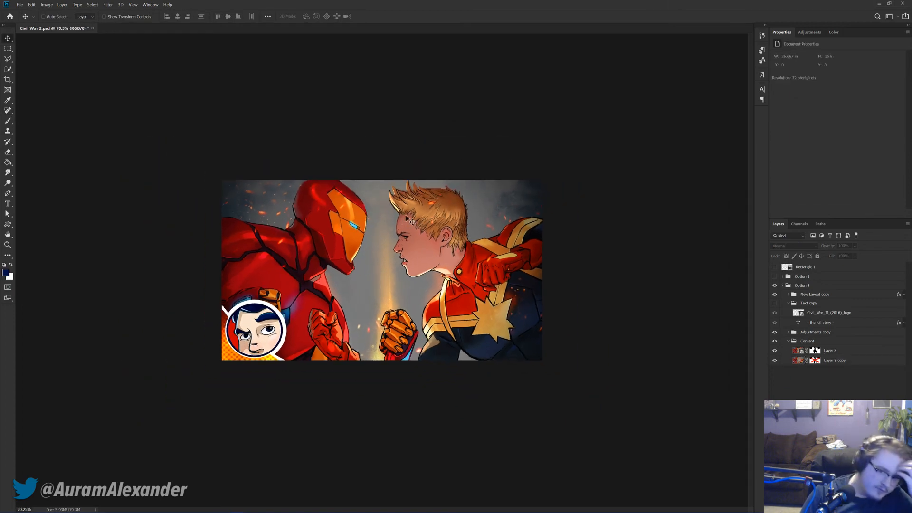
pyautogui.scroll(2, 495, 302)
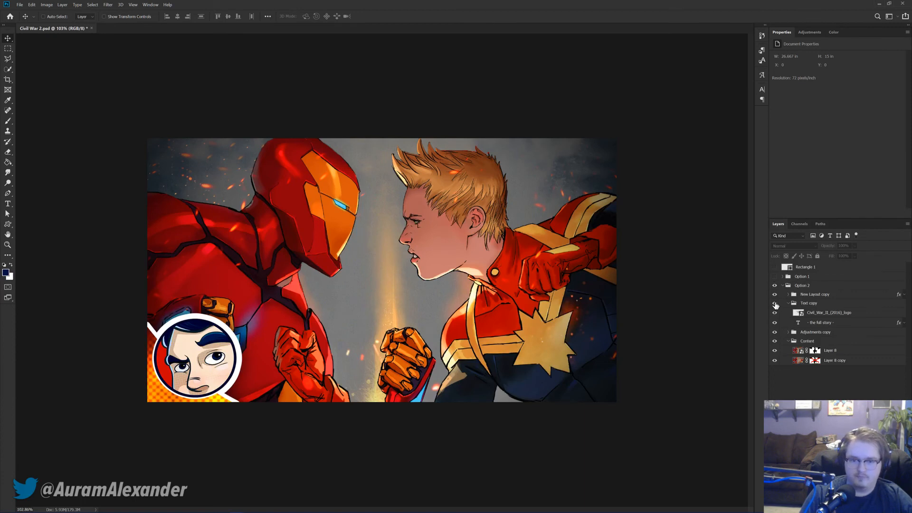
# Step: Show the Text copy group and move the Civil War II title and subtitle down to the lower middle of the thumbnail
pyautogui.click(775, 304)
pyautogui.click(814, 304)
pyautogui.moveTo(447, 264); pyautogui.dragTo(452, 341)
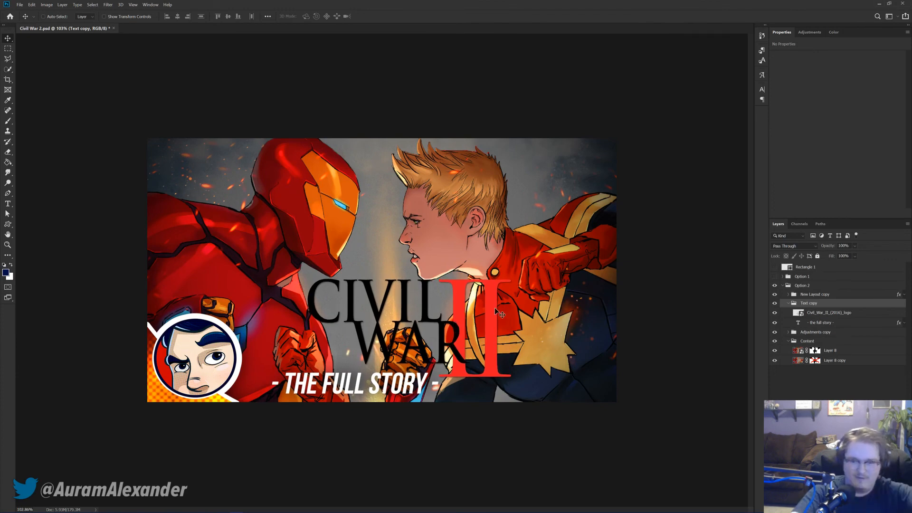
pyautogui.moveTo(464, 315); pyautogui.dragTo(464, 315)
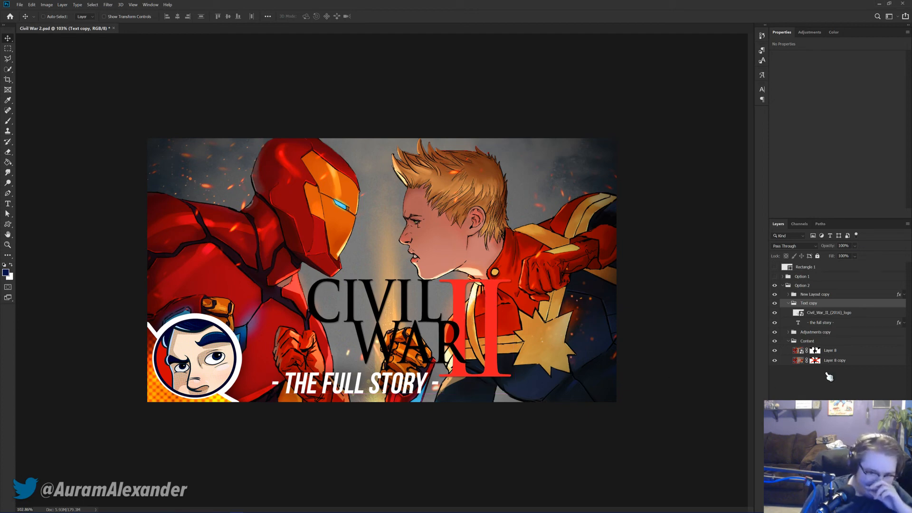
# Step: Duplicate Layer 8 and leave only Iron Man on the copy by filling a polygonal selection around Captain Marvel with black on its mask
pyautogui.click(830, 353)
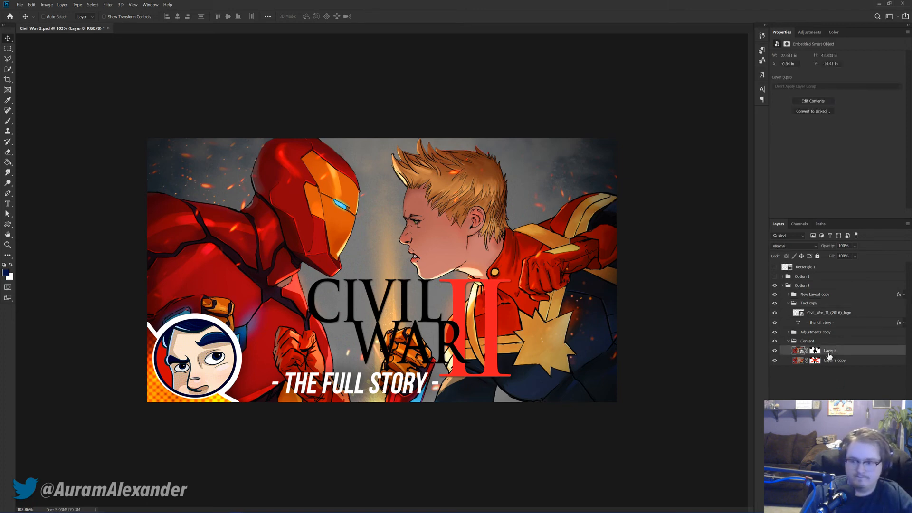
pyautogui.hotkey('ctrl', 'j')
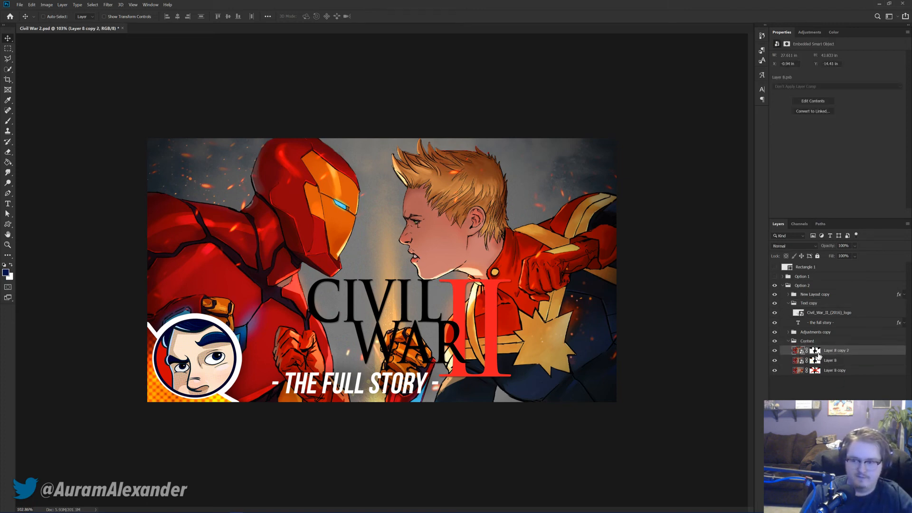
pyautogui.click(816, 352)
pyautogui.press('l')
pyautogui.click(385, 134)
pyautogui.click(365, 418)
pyautogui.click(635, 425)
pyautogui.doubleClick(644, 111)
pyautogui.press('g')
pyautogui.click(471, 261)
pyautogui.hotkey('ctrl', 'd')
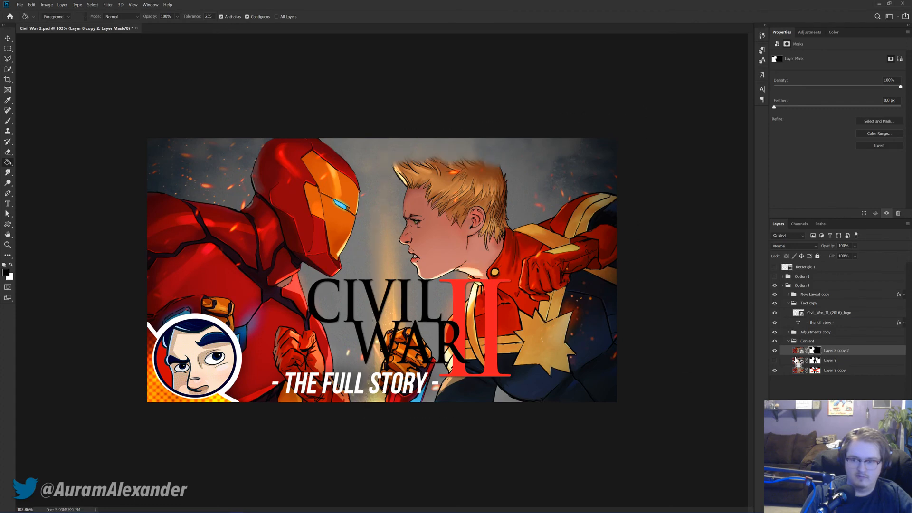
# Step: Leave only Captain Marvel on Layer 8 by filling a polygonal selection around Iron Man with black on its mask
pyautogui.click(775, 360)
pyautogui.click(774, 350)
pyautogui.click(816, 360)
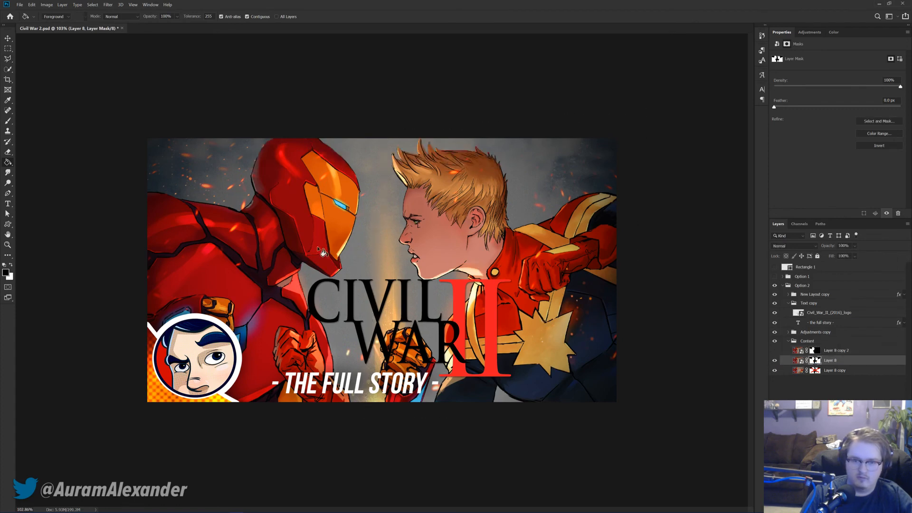
pyautogui.press('l')
pyautogui.click(376, 127)
pyautogui.click(367, 436)
pyautogui.click(94, 412)
pyautogui.click(169, 88)
pyautogui.doubleClick(370, 96)
pyautogui.press('g')
pyautogui.click(320, 243)
pyautogui.press('v')
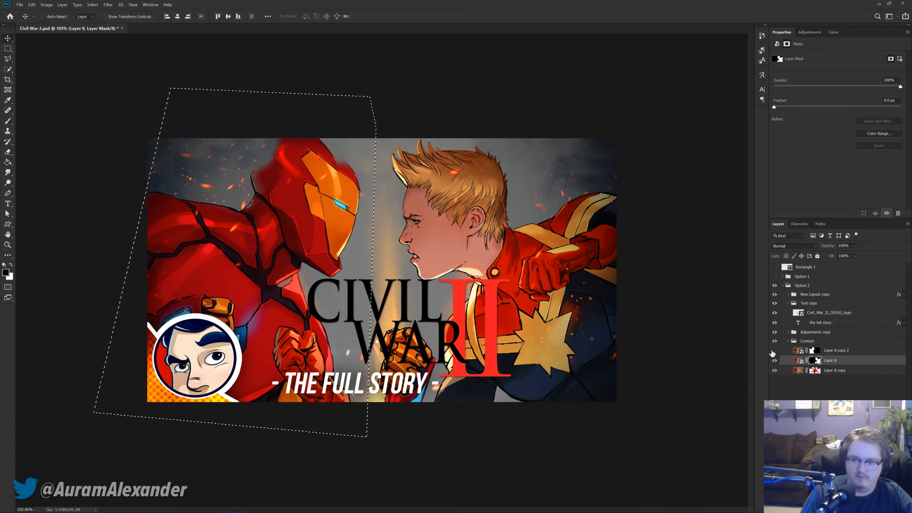
pyautogui.hotkey('ctrl', 'd')
# Step: Rename the Iron Man layer as Tony and the Captain Marvel layer as Carol
pyautogui.doubleClick(837, 350)
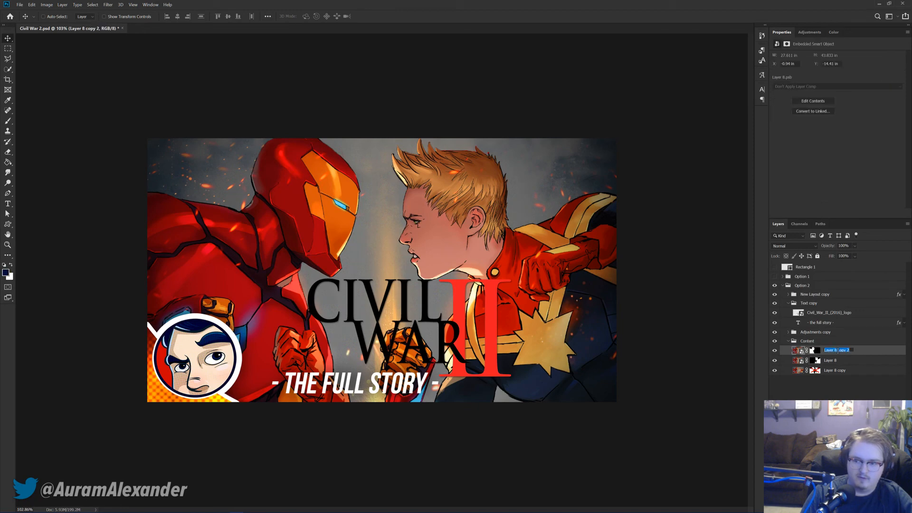
pyautogui.write('Tony')
pyautogui.press('Return')
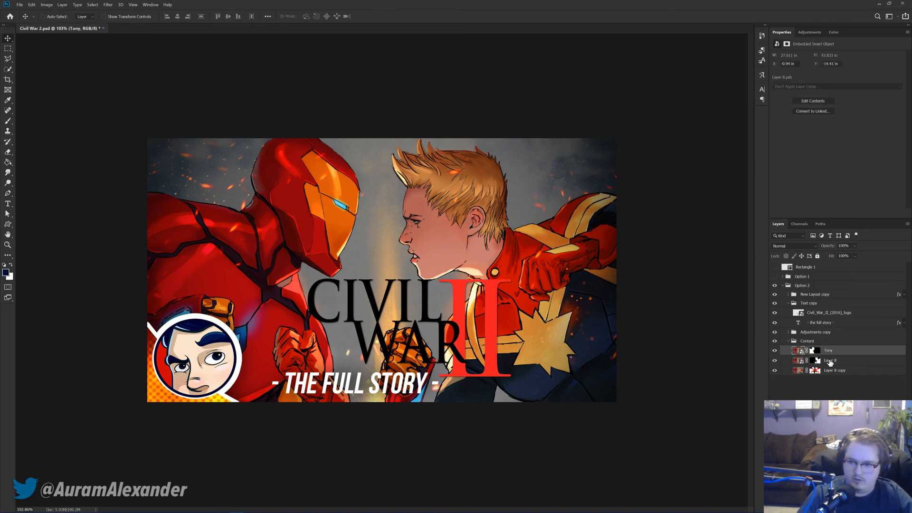
pyautogui.doubleClick(836, 360)
pyautogui.write('Carol')
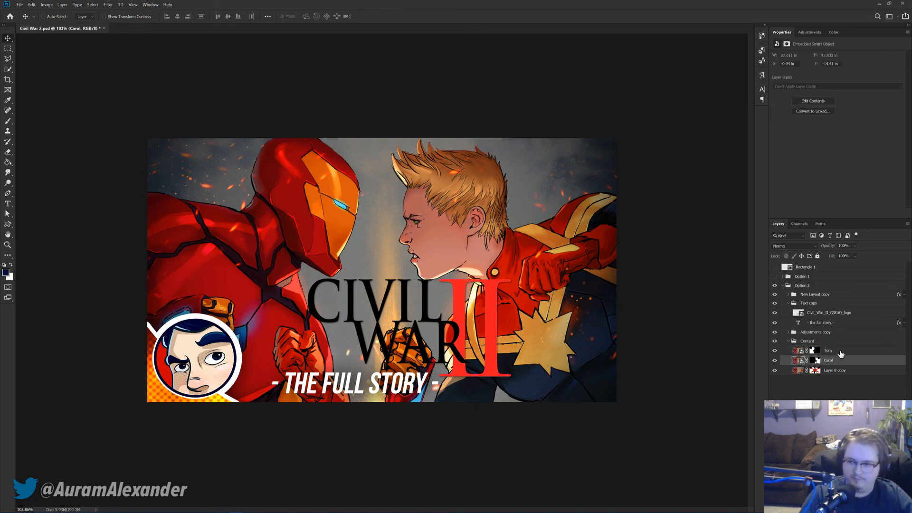
pyautogui.press('Return')
# Step: Enlarge the Tony layer proportionally and position Iron Man closer to Captain Marvel
pyautogui.keyDown('ctrl'); pyautogui.click(399, 209); pyautogui.keyUp('ctrl')
pyautogui.hotkey('ctrl', 't')
pyautogui.hotkey('ctrl', '0')
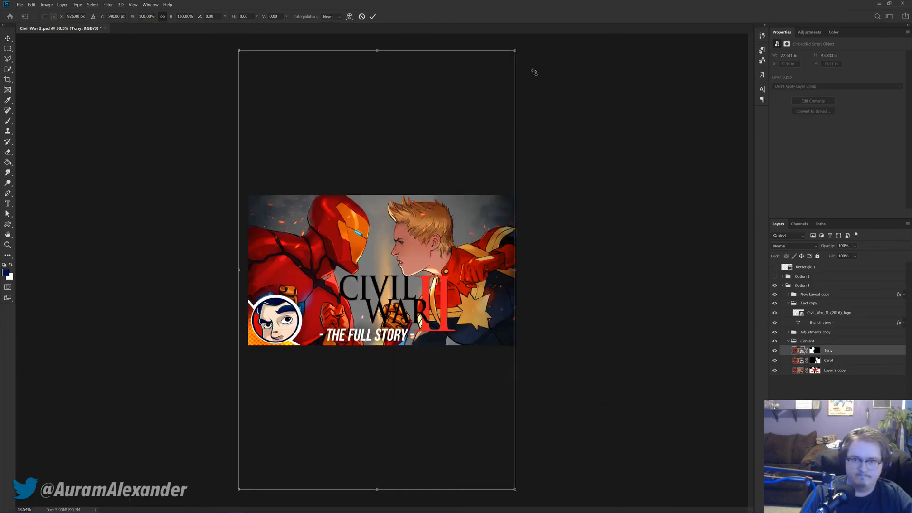
pyautogui.moveTo(517, 49); pyautogui.dragTo(570, 19)
pyautogui.moveTo(563, 268); pyautogui.dragTo(562, 275)
pyautogui.moveTo(418, 244); pyautogui.dragTo(431, 244)
pyautogui.press('Return')
pyautogui.click(828, 361)
pyautogui.hotkey('ctrl', 't')
pyautogui.keyDown('alt'); pyautogui.click(518, 53); pyautogui.keyUp('alt')
pyautogui.moveTo(516, 49); pyautogui.dragTo(568, 30)
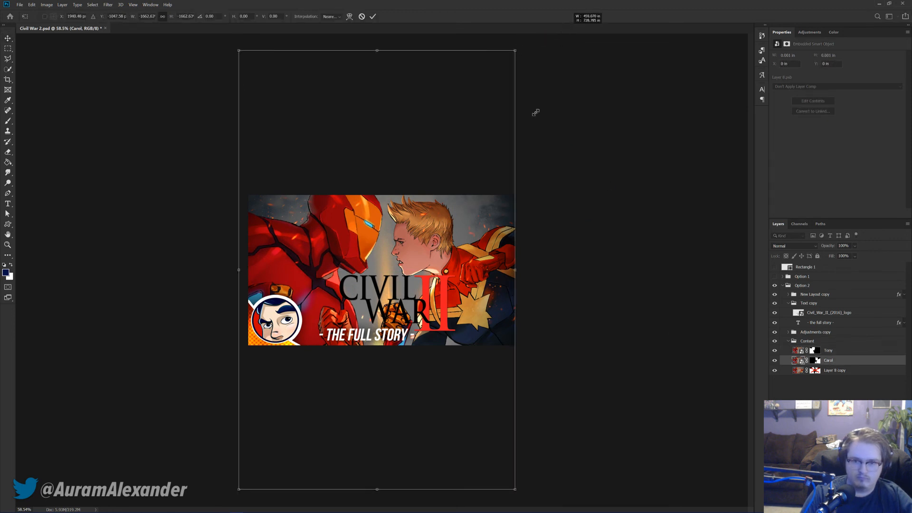
pyautogui.hotkey('ctrl', '-')
pyautogui.hotkey('ctrl', '-')
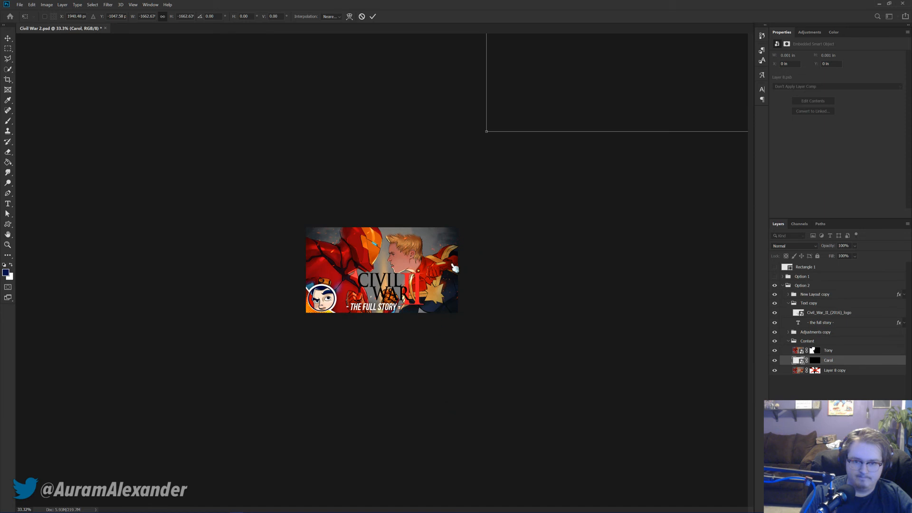
pyautogui.press('Escape')
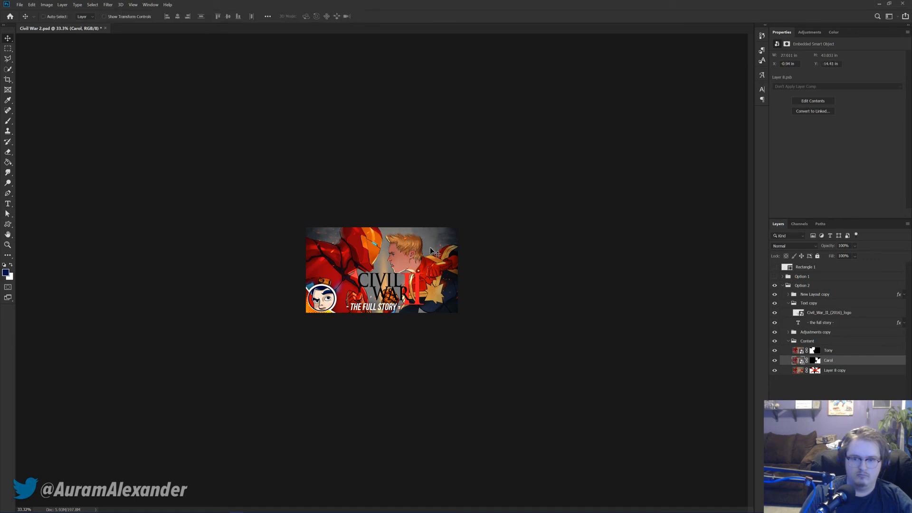
# Step: Hide the Layer 8 copy background and enlarge the Carol layer proportionally, positioning Captain Marvel face to face with Iron Man
pyautogui.click(775, 371)
pyautogui.hotkey('ctrl', 't')
pyautogui.moveTo(459, 143); pyautogui.dragTo(495, 136)
pyautogui.moveTo(446, 190); pyautogui.dragTo(441, 187)
pyautogui.moveTo(507, 106); pyautogui.dragTo(520, 129)
pyautogui.moveTo(444, 198); pyautogui.dragTo(437, 196)
pyautogui.press('Return')
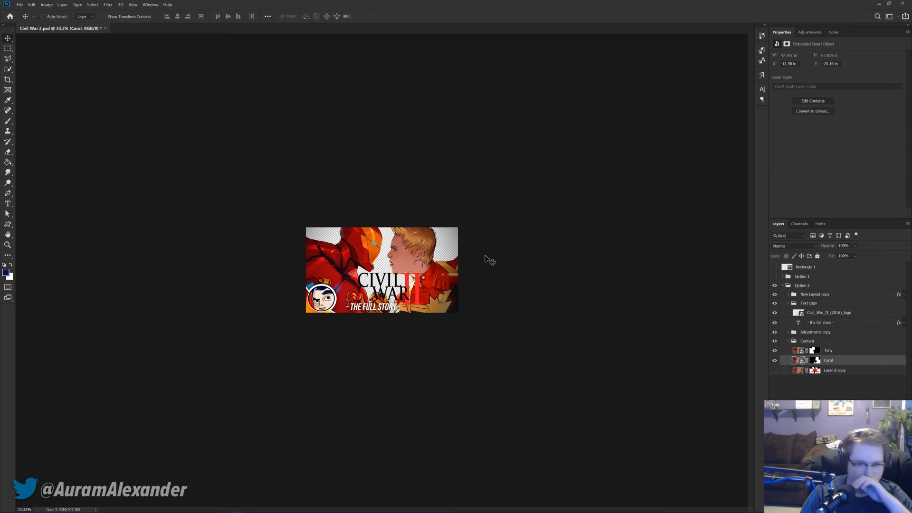
# Step: Scale the Carol layer down slightly so Captain Marvel's head better matches Iron Man's
pyautogui.scroll(3, 494, 257)
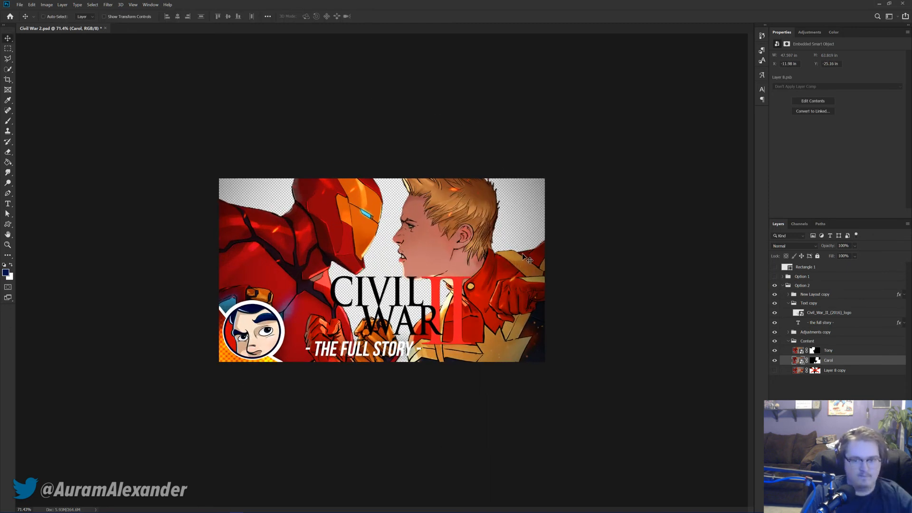
pyautogui.scroll(-2, 507, 266)
pyautogui.hotkey('ctrl', 't')
pyautogui.scroll(-2, 508, 271)
pyautogui.moveTo(477, 404); pyautogui.dragTo(472, 399)
pyautogui.press('Return')
pyautogui.scroll(4, 464, 288)
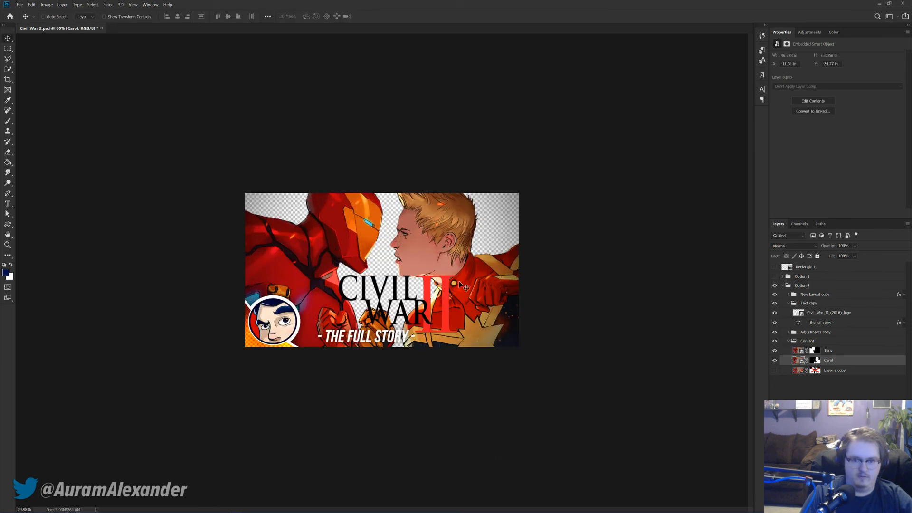
pyautogui.scroll(2, 463, 286)
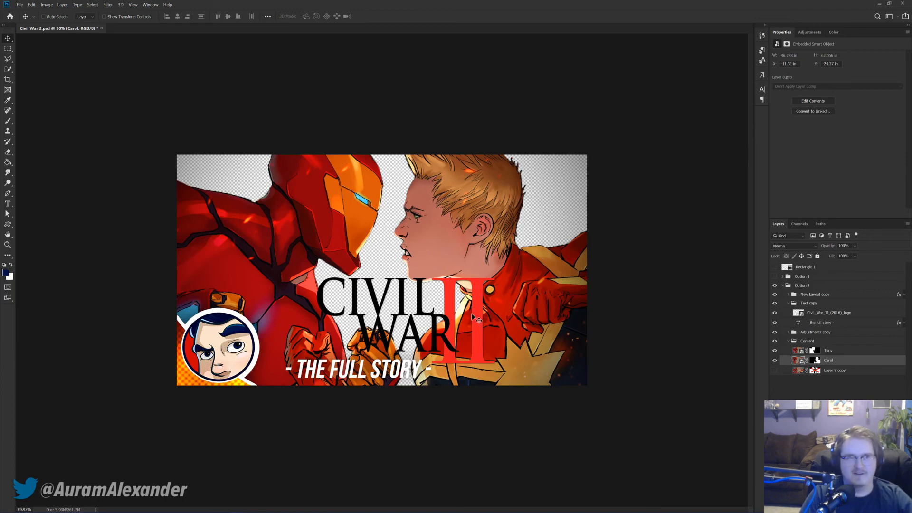
pyautogui.scroll(3, 476, 319)
pyautogui.scroll(-2, 519, 317)
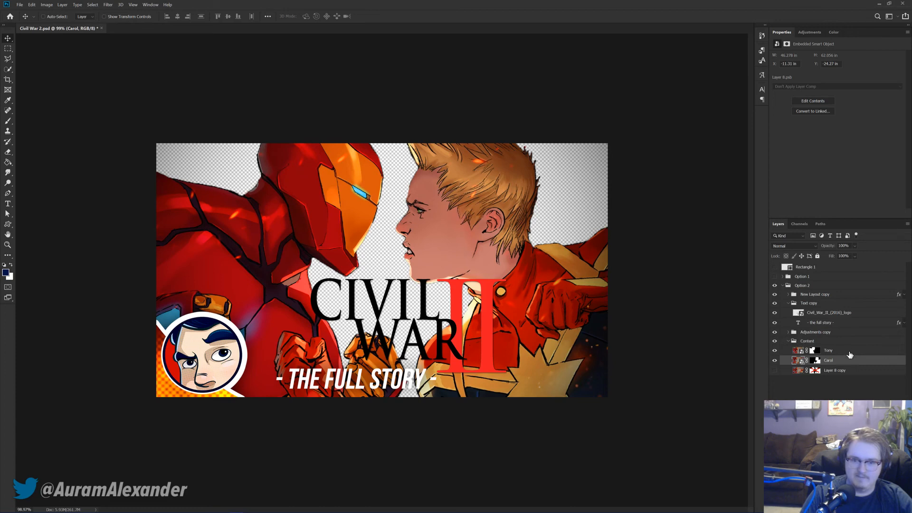
# Step: Try moving the Civil War II logo with the "- the full story -" text hidden
pyautogui.click(827, 315)
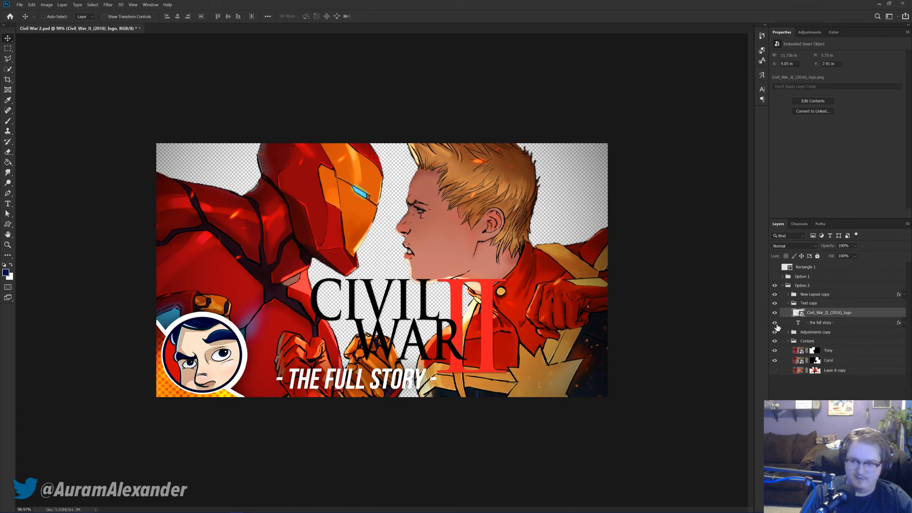
pyautogui.click(775, 323)
pyautogui.moveTo(446, 327); pyautogui.dragTo(435, 343)
pyautogui.hotkey('ctrl', 'z')
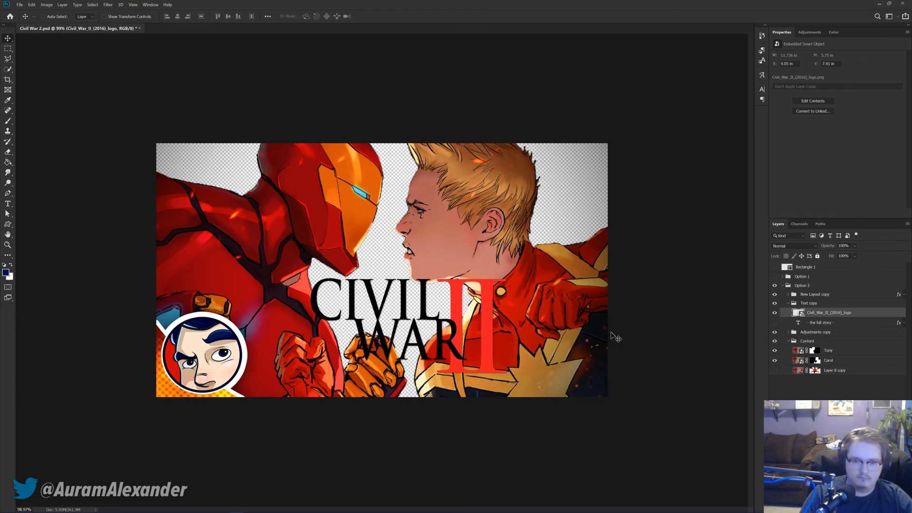
pyautogui.hotkey('ctrl', 'z')
pyautogui.hotkey('ctrl', 'z')
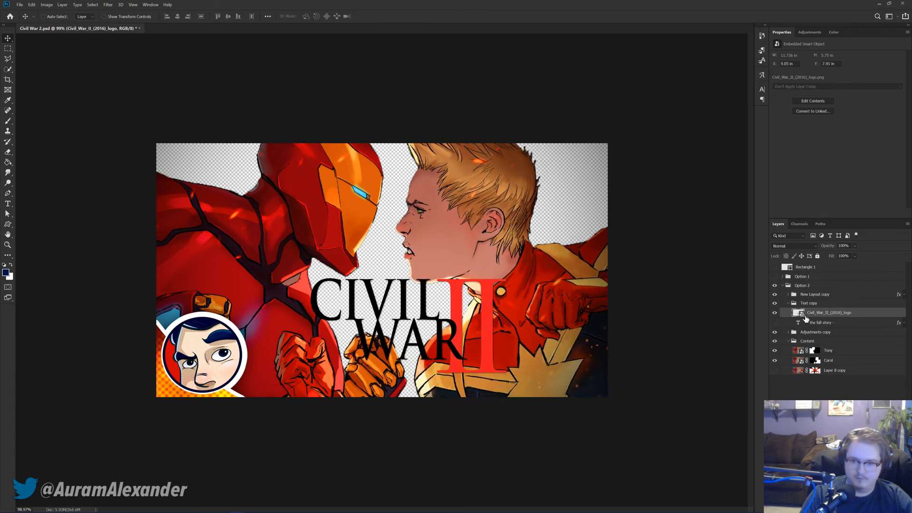
# Step: Shrink the "- the full story -" text to about 101 pt and place it directly beneath the word WAR in the logo
pyautogui.click(812, 323)
pyautogui.hotkey('ctrl', 't')
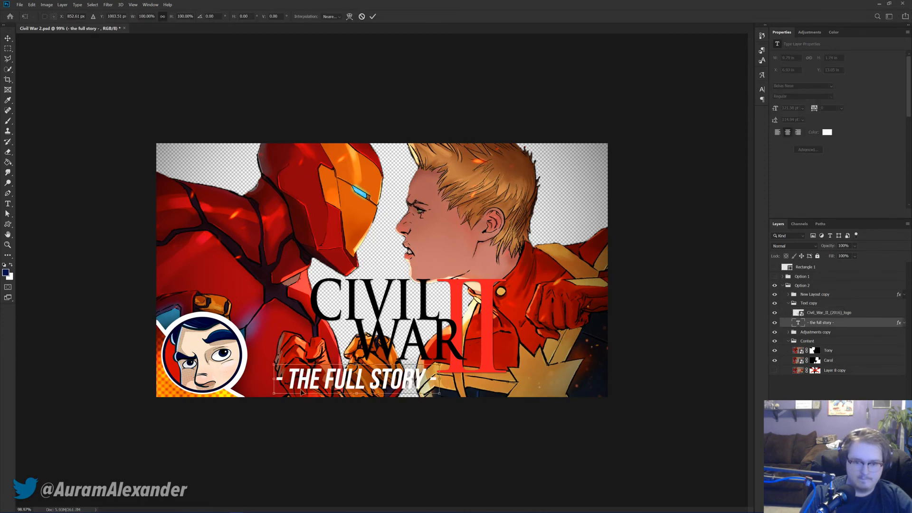
pyautogui.moveTo(271, 391); pyautogui.dragTo(288, 389)
pyautogui.press('Return')
pyautogui.moveTo(385, 382); pyautogui.dragTo(393, 377)
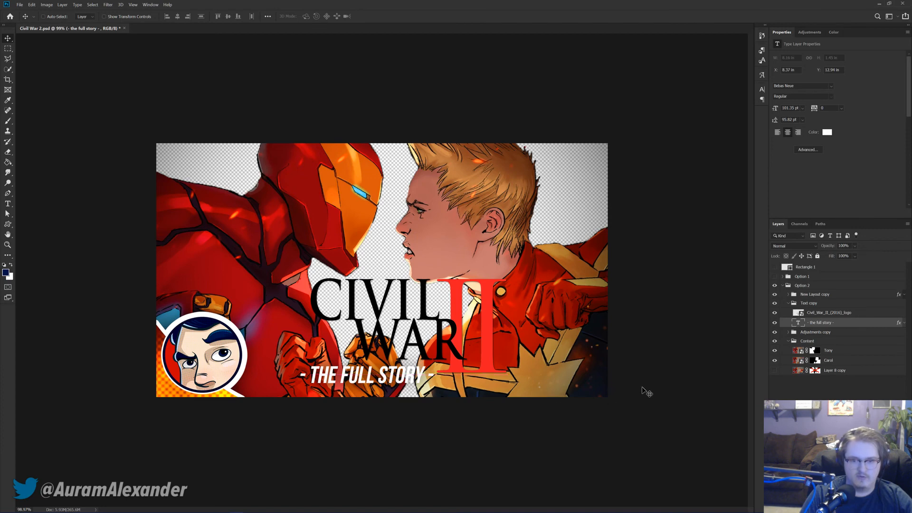
# Step: Nudge the "- the full story -" text slightly up and left to X 8.34 in, Y 12.88 in
pyautogui.press('Up')
pyautogui.press('Up')
pyautogui.press('Up')
pyautogui.press('Up')
pyautogui.press('Up')
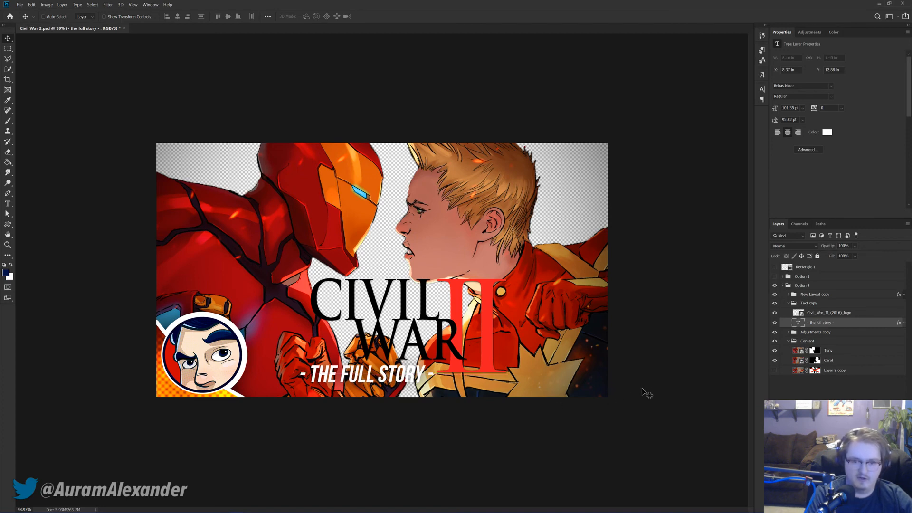
pyautogui.press('Left')
pyautogui.press('Left')
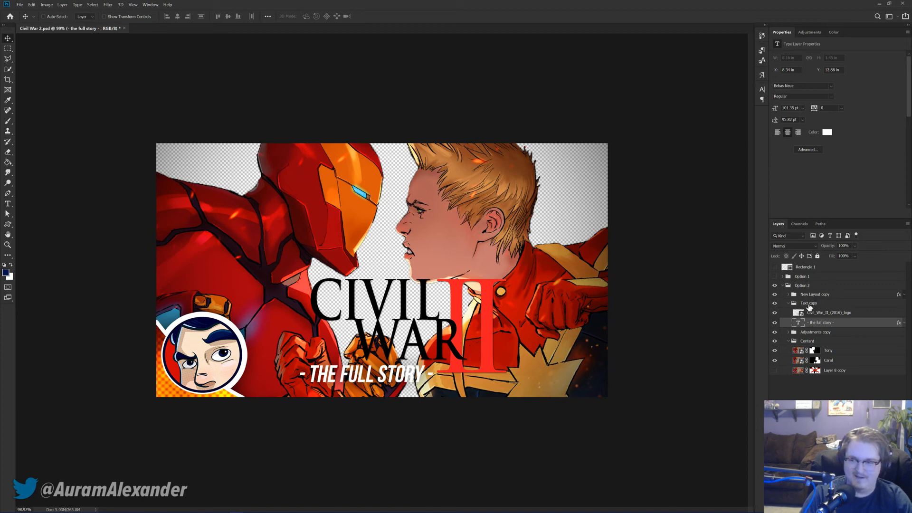
# Step: Shift the Text copy group, holding the logo and subtitle, slightly left and down in the thumbnail
pyautogui.click(809, 304)
pyautogui.scroll(-2, 480, 237)
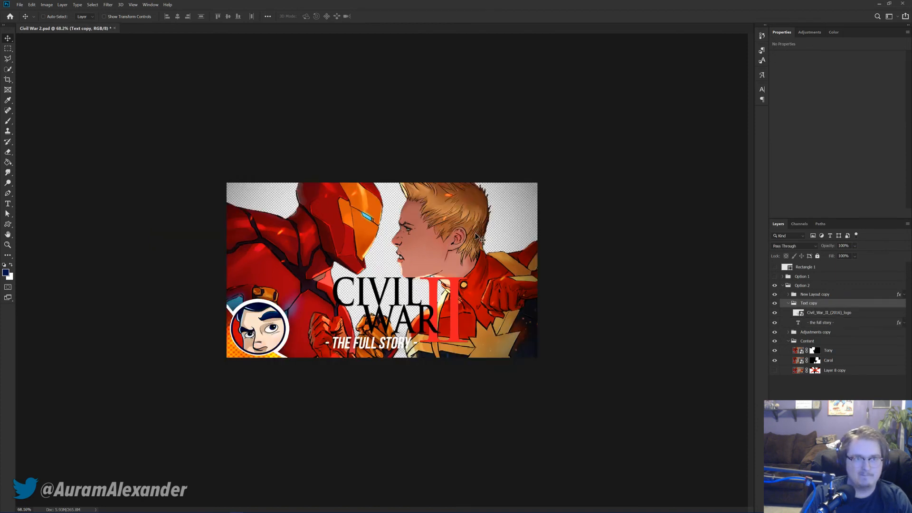
pyautogui.scroll(-1, 480, 237)
pyautogui.press('Left')
pyautogui.press('Left')
pyautogui.press('Left')
pyautogui.press('Left')
pyautogui.press('Left')
pyautogui.press('Left')
pyautogui.press('Left')
pyautogui.press('Left')
pyautogui.press('Left')
pyautogui.press('Left')
pyautogui.press('Left')
pyautogui.press('Left')
pyautogui.press('Left')
pyautogui.press('Left')
pyautogui.press('Left')
pyautogui.press('Left')
pyautogui.press('Left')
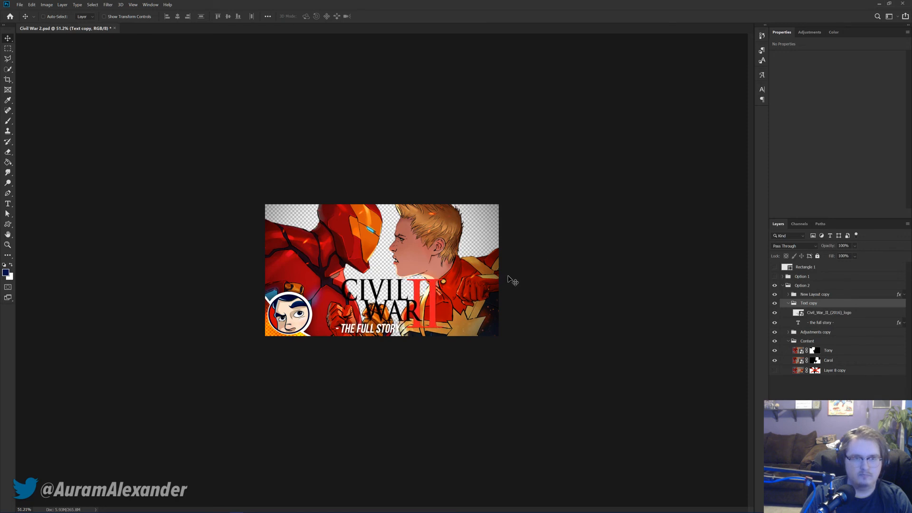
pyautogui.keyDown('ctrl'); pyautogui.click(421, 273); pyautogui.keyUp('ctrl')
pyautogui.moveTo(421, 273); pyautogui.dragTo(429, 249)
# Step: Show Layer 8 copy and clone grey background over the old Captain Marvel shoulder visible behind the enlarged figure
pyautogui.hotkey('ctrl', '0')
pyautogui.click(775, 370)
pyautogui.scroll(-2, 420, 267)
pyautogui.scroll(1, 420, 267)
pyautogui.click(829, 371)
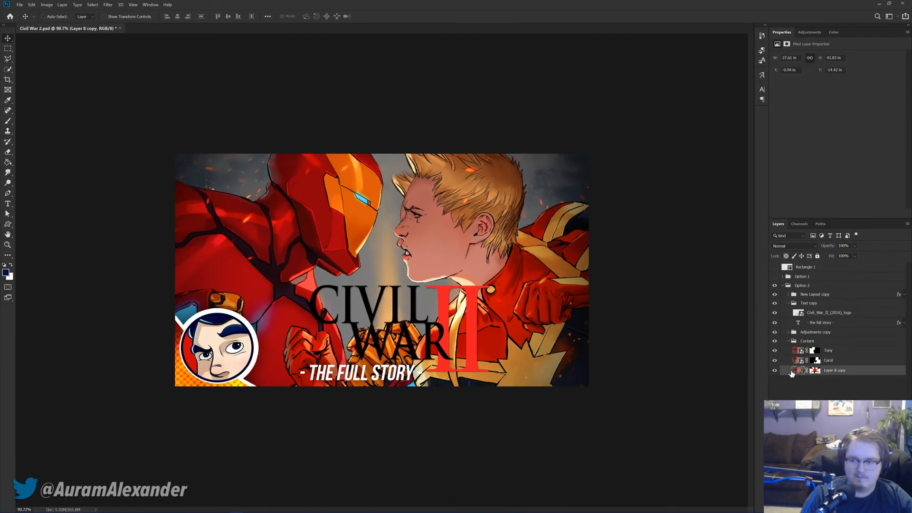
pyautogui.press('s')
pyautogui.keyDown('alt'); pyautogui.click(408, 209); pyautogui.keyUp('alt')
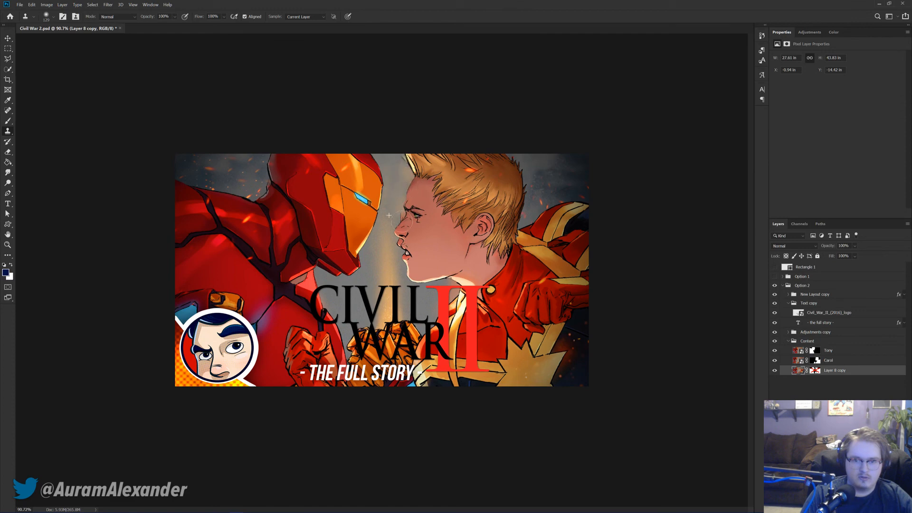
pyautogui.moveTo(535, 205)
pyautogui.mouseDown()
pyautogui.moveTo(525, 222)
pyautogui.moveTo(572, 208)
pyautogui.moveTo(532, 226)
pyautogui.moveTo(570, 227)
pyautogui.moveTo(568, 210)
pyautogui.moveTo(548, 221)
pyautogui.moveTo(565, 233)
pyautogui.mouseUp()
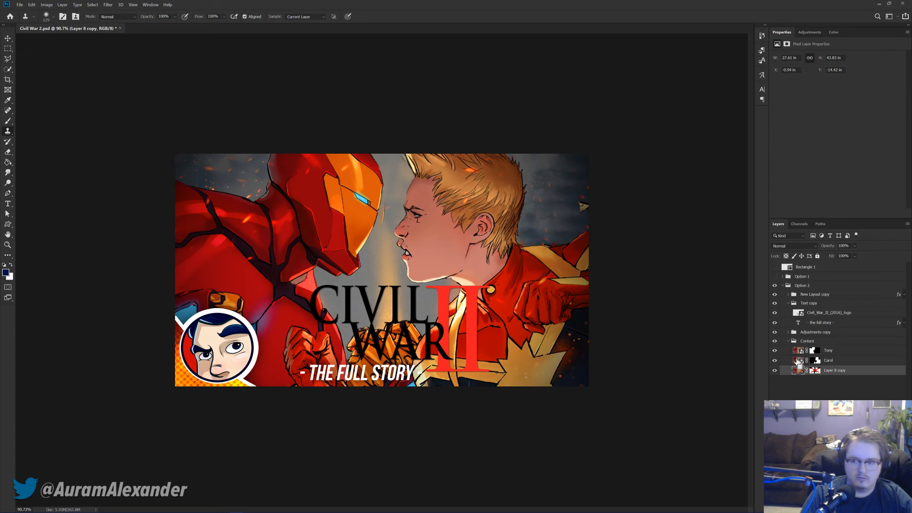
# Step: Load the Tony and Carol masks as one combined selection and hide both character layers, keeping Layer 8 copy active
pyautogui.keyDown('ctrl'); pyautogui.click(816, 351); pyautogui.keyUp('ctrl')
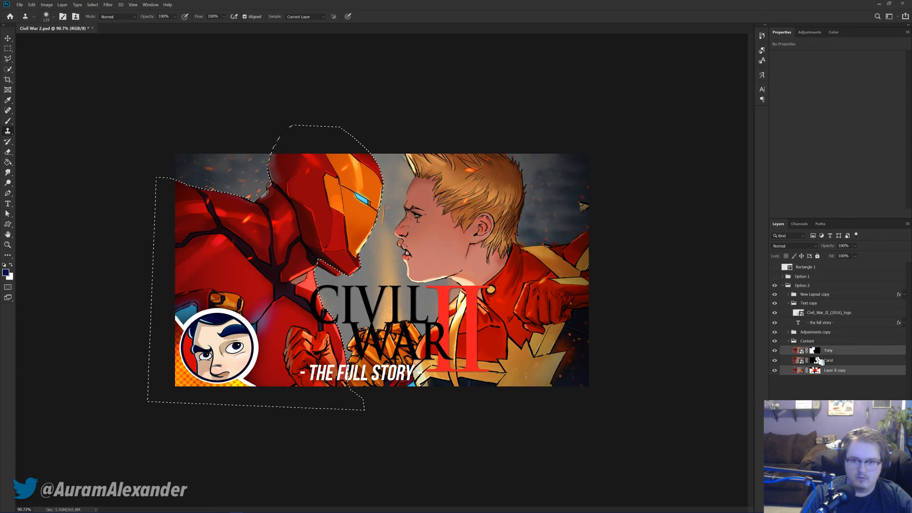
pyautogui.keyDown('ctrl'); pyautogui.keyDown('shift'); pyautogui.click(816, 360); pyautogui.keyUp('shift'); pyautogui.keyUp('ctrl')
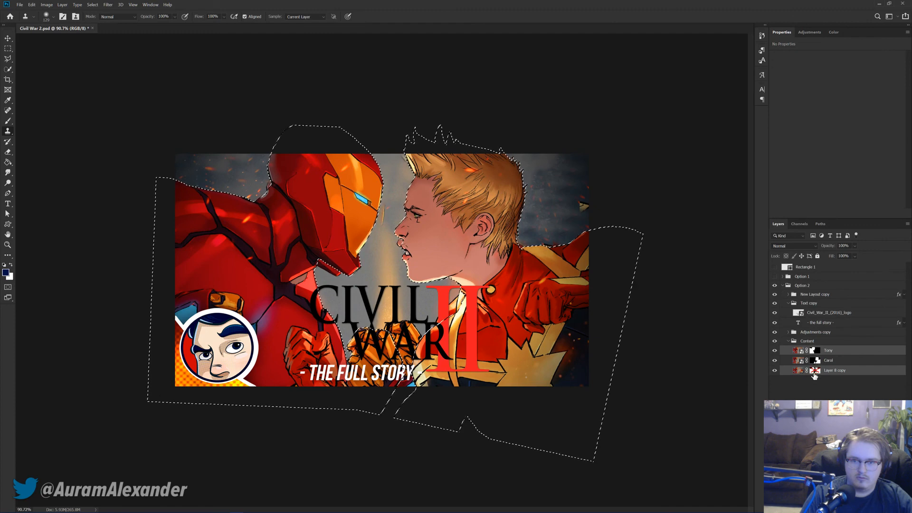
pyautogui.click(775, 361)
pyautogui.click(775, 351)
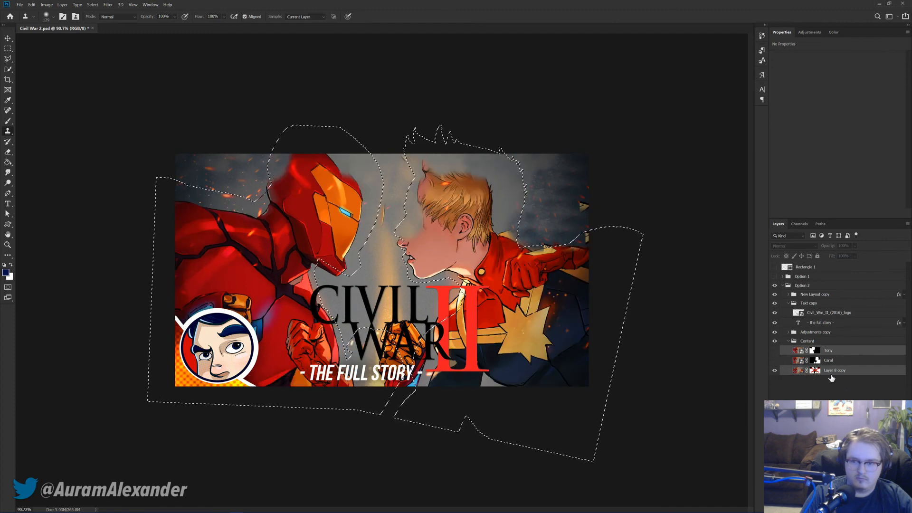
pyautogui.click(816, 372)
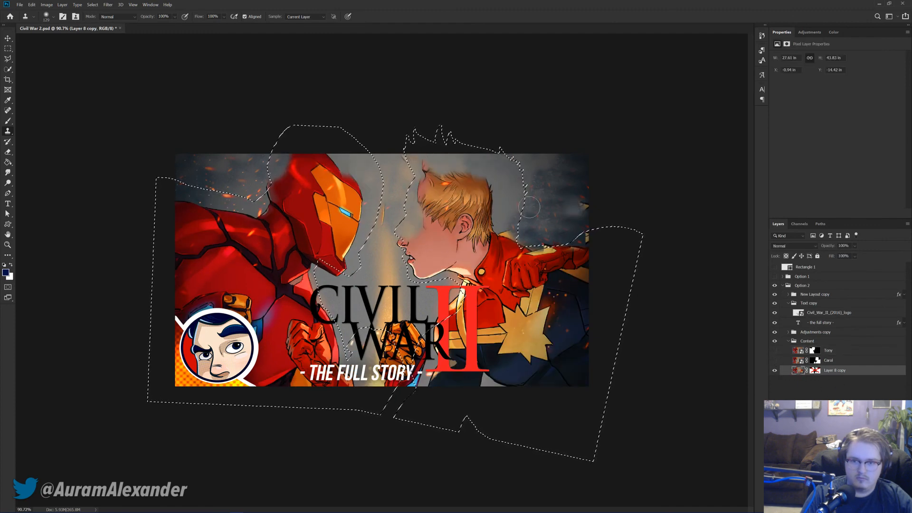
# Step: Clone background around Captain Marvel's outline on Layer 8 copy, and invert the selection to cover only the area outside both characters
pyautogui.moveTo(509, 174); pyautogui.dragTo(519, 169)
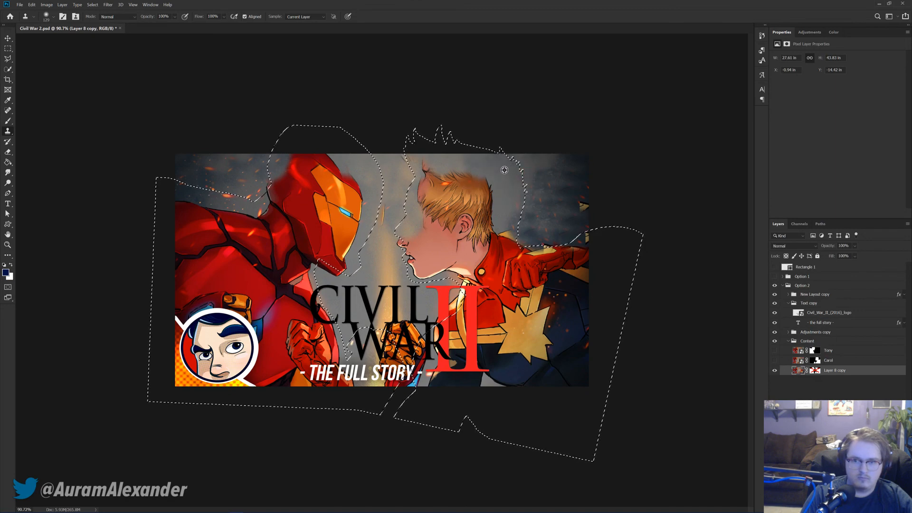
pyautogui.moveTo(508, 216)
pyautogui.mouseDown()
pyautogui.moveTo(512, 234)
pyautogui.moveTo(575, 238)
pyautogui.moveTo(587, 233)
pyautogui.moveTo(577, 201)
pyautogui.mouseUp()
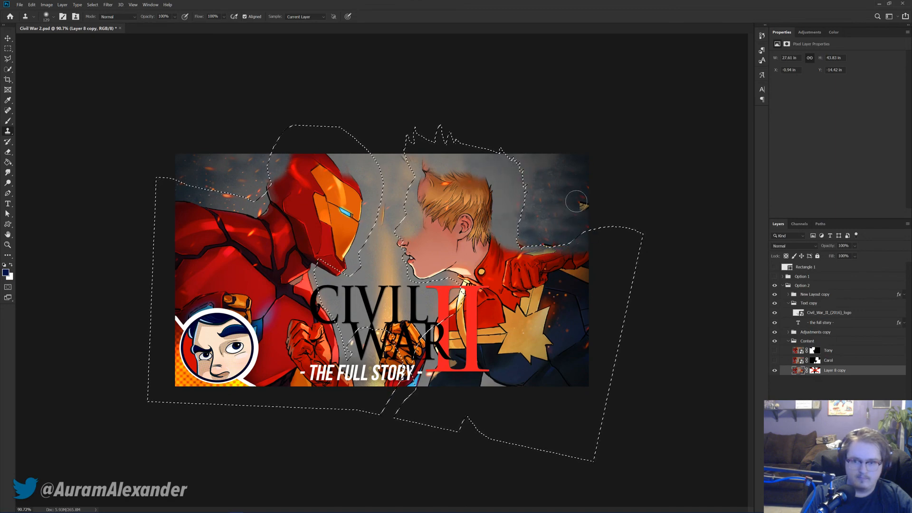
pyautogui.press('m')
pyautogui.rightClick(553, 277)
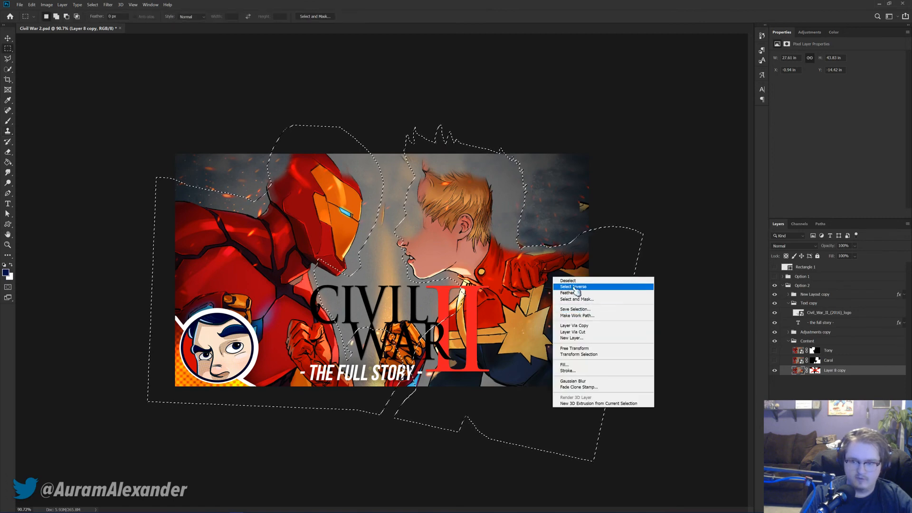
pyautogui.click(587, 286)
# Step: Clean leftover figure fragments from the selected background areas of Layer 8 copy with the Clone Stamp and Spot Healing Brush
pyautogui.press('s')
pyautogui.keyDown('alt'); pyautogui.click(569, 210); pyautogui.keyUp('alt')
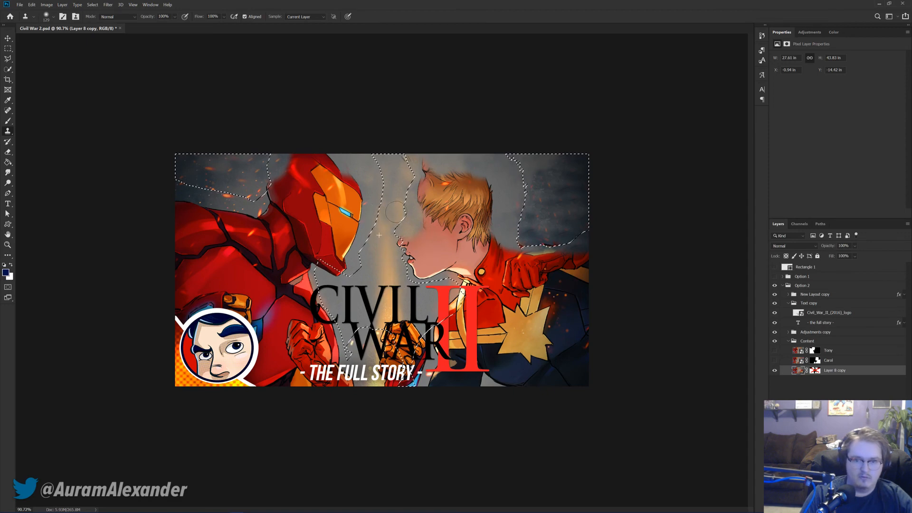
pyautogui.press('j')
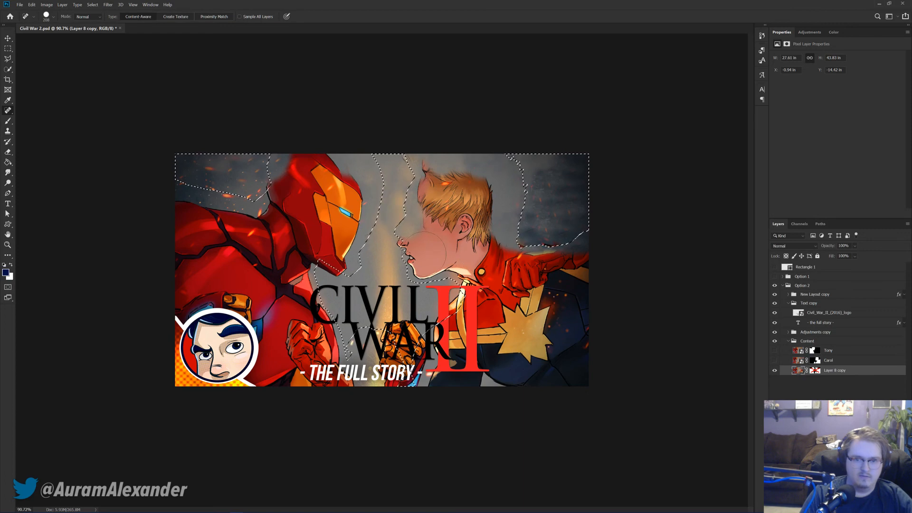
pyautogui.press('s')
pyautogui.click(327, 309)
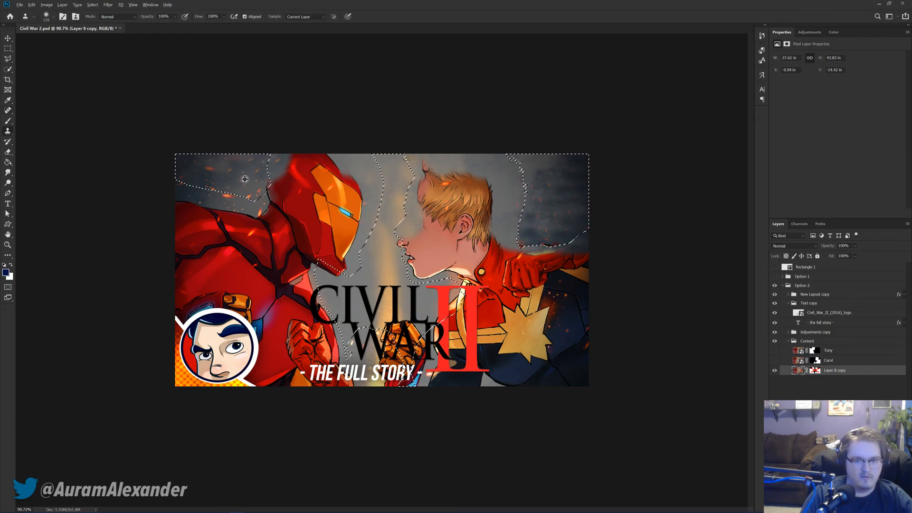
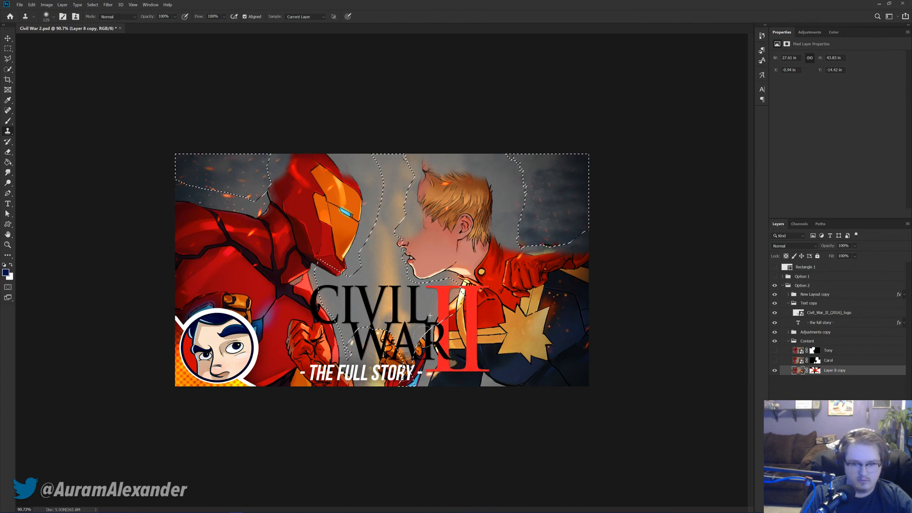
pyautogui.press('j')
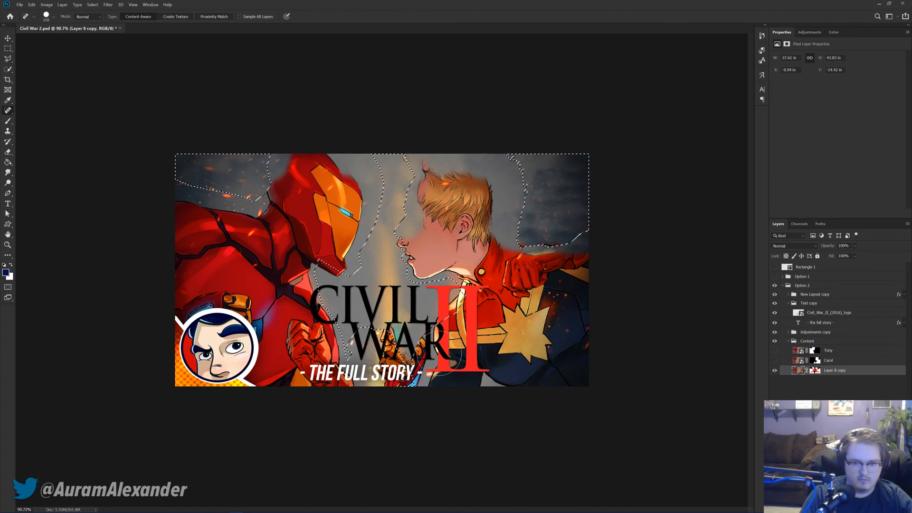
pyautogui.press('s')
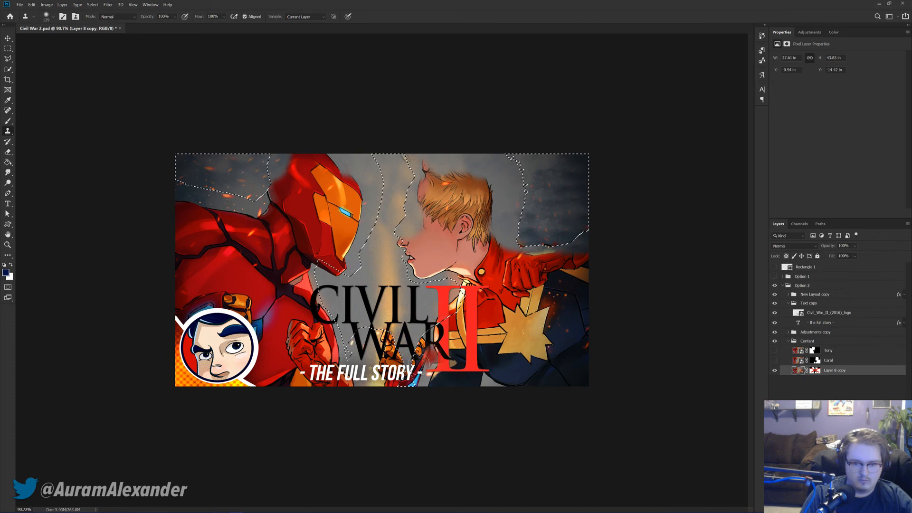
# Step: Clear the selection and show the Tony and Carol layers again over the cleaned Layer 8 copy background
pyautogui.hotkey('ctrl', 'd')
pyautogui.press('v')
pyautogui.moveTo(775, 350); pyautogui.dragTo(773, 368)
pyautogui.click(774, 370)
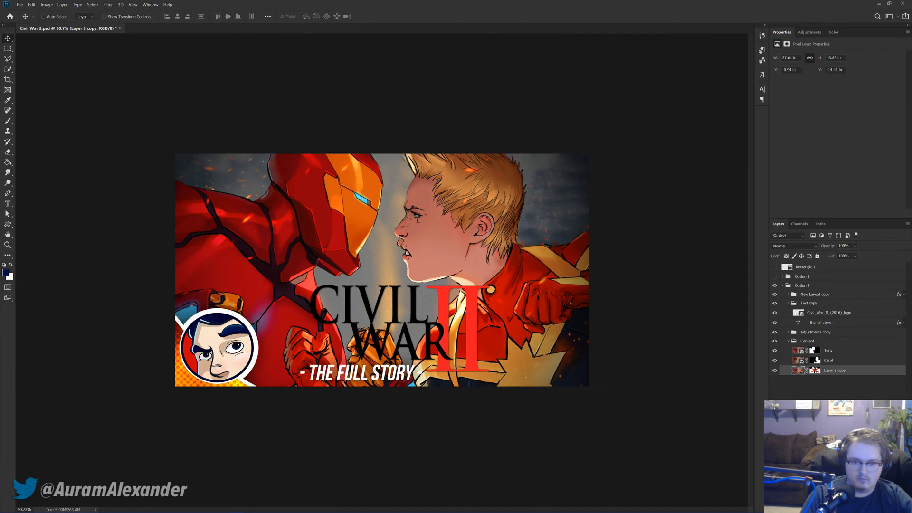
pyautogui.click(617, 389)
pyautogui.scroll(-3, 478, 346)
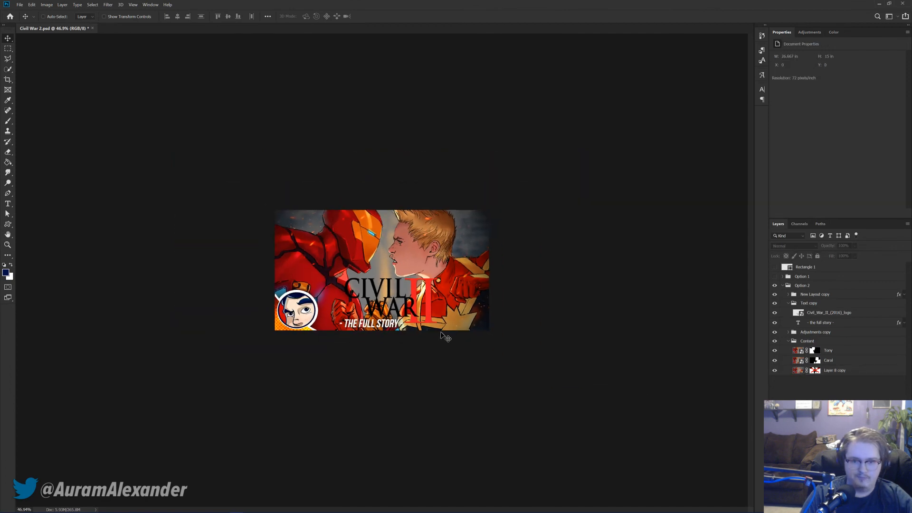
pyautogui.scroll(2, 445, 337)
pyautogui.scroll(3, 431, 334)
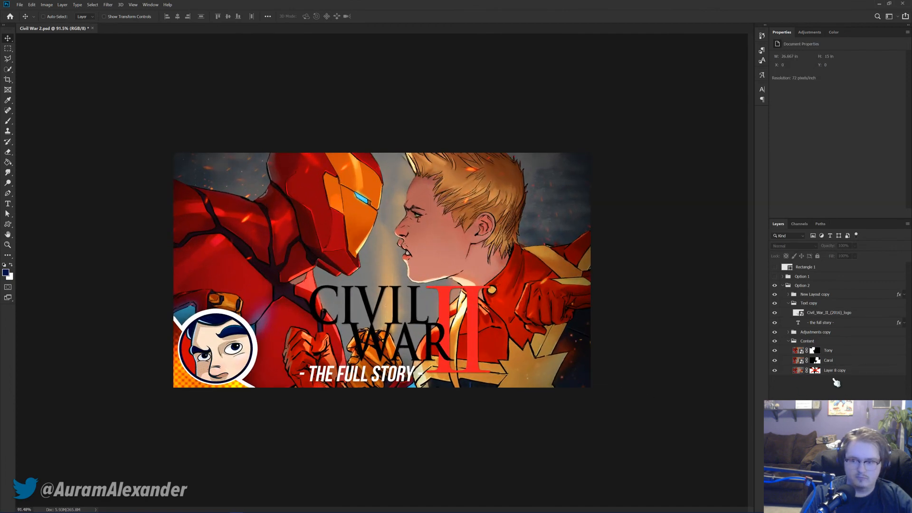
pyautogui.click(831, 370)
pyautogui.press('s')
pyautogui.scroll(4, 404, 257)
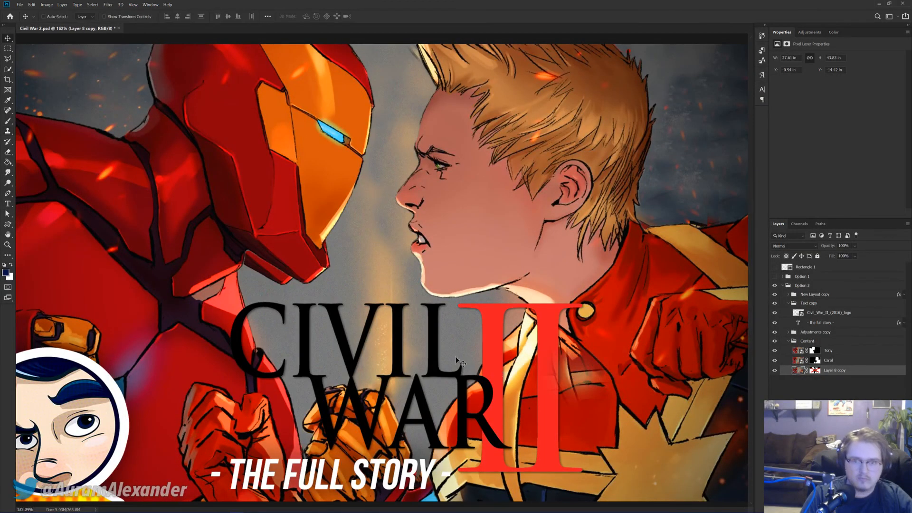
pyautogui.press('v')
pyautogui.scroll(-3, 409, 339)
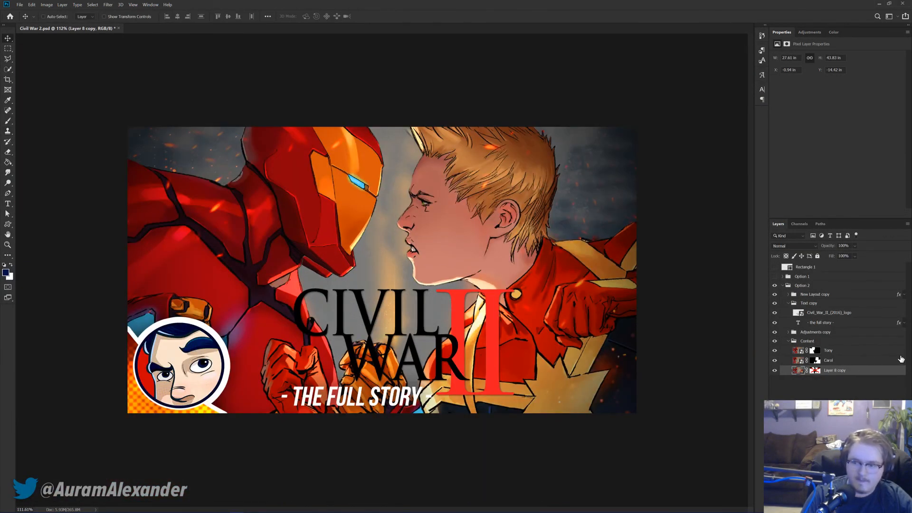
# Step: Apply a black Outer Glow with 36% opacity and 65 px size to the Tony layer, and copy it to Carol
pyautogui.click(905, 353)
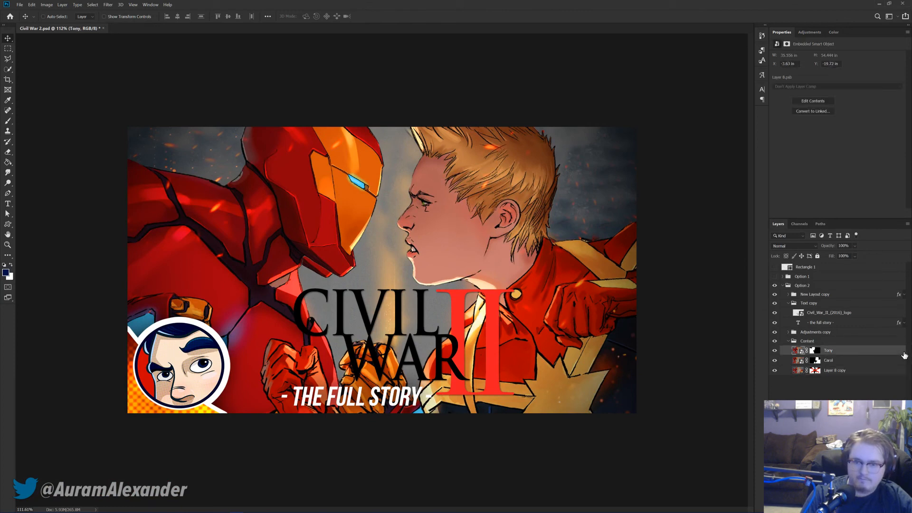
pyautogui.click(620, 303)
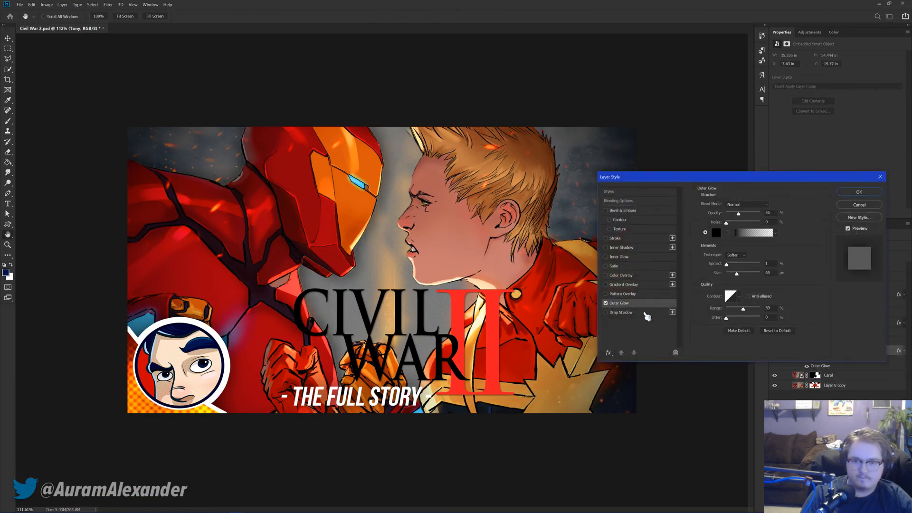
pyautogui.click(869, 195)
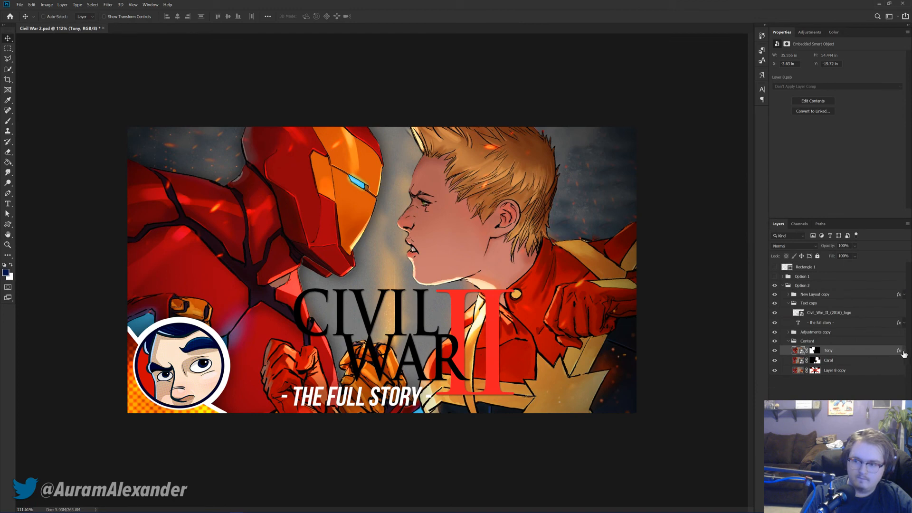
pyautogui.moveTo(899, 363); pyautogui.dragTo(899, 362)
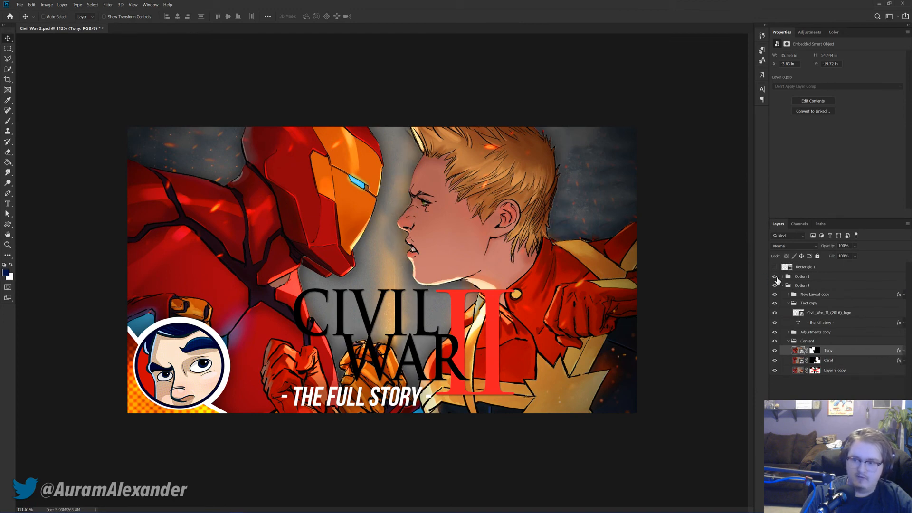
# Step: Briefly show the Option 1 group to compare it with Option 2, and clear the layer selection
pyautogui.click(776, 278)
pyautogui.click(776, 277)
pyautogui.keyDown('ctrl'); pyautogui.click(735, 445); pyautogui.keyUp('ctrl')
pyautogui.scroll(-2, 566, 352)
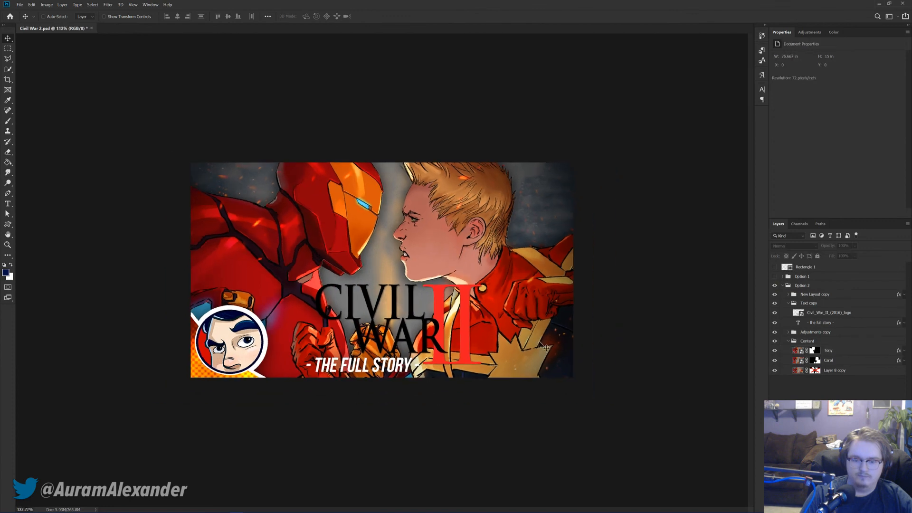
pyautogui.scroll(3, 565, 350)
pyautogui.scroll(-2, 553, 342)
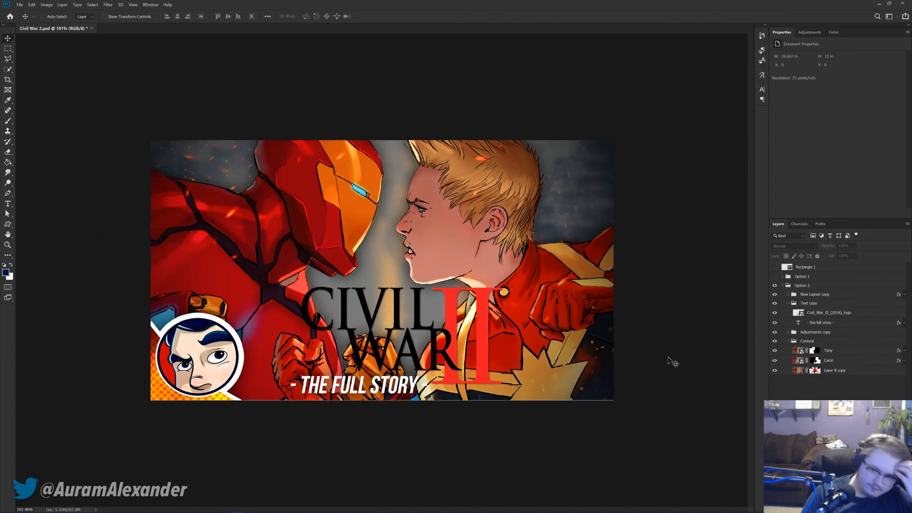
pyautogui.doubleClick(903, 316)
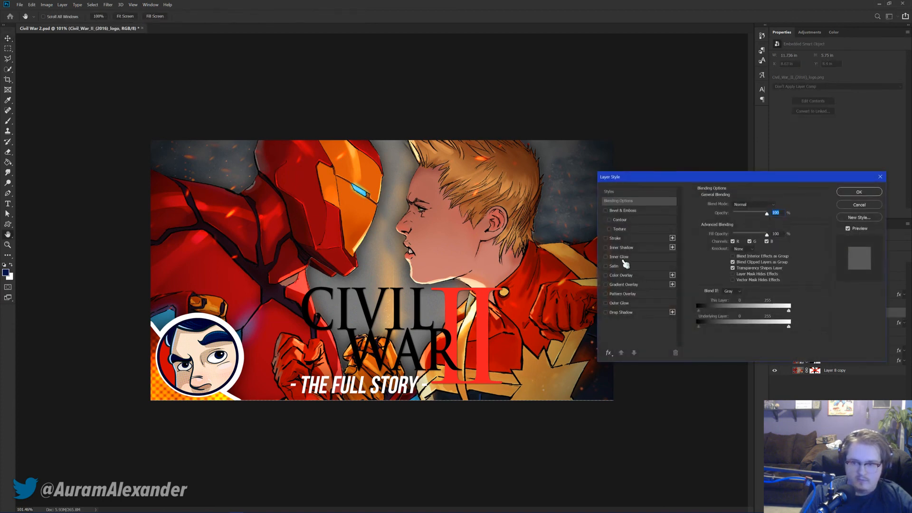
pyautogui.click(623, 312)
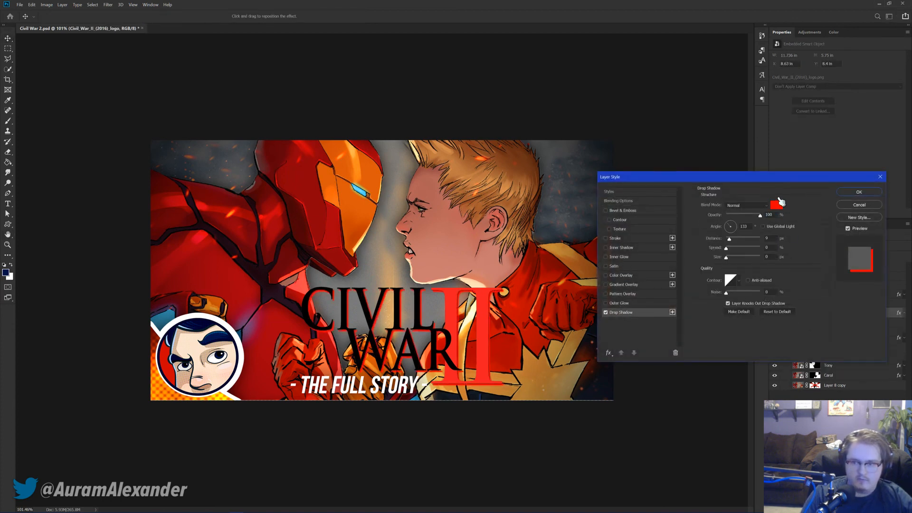
pyautogui.click(777, 204)
pyautogui.moveTo(594, 138); pyautogui.dragTo(521, 95)
pyautogui.click(740, 129)
pyautogui.click(856, 205)
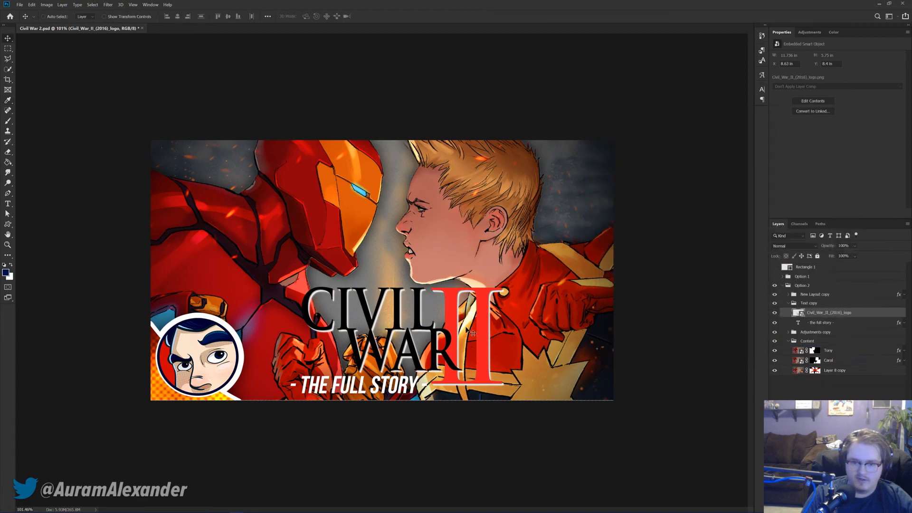
# Step: Try duplicating the Civil War II logo layer directly beneath the original, and undo the duplication
pyautogui.scroll(3, 466, 355)
pyautogui.scroll(3, 418, 333)
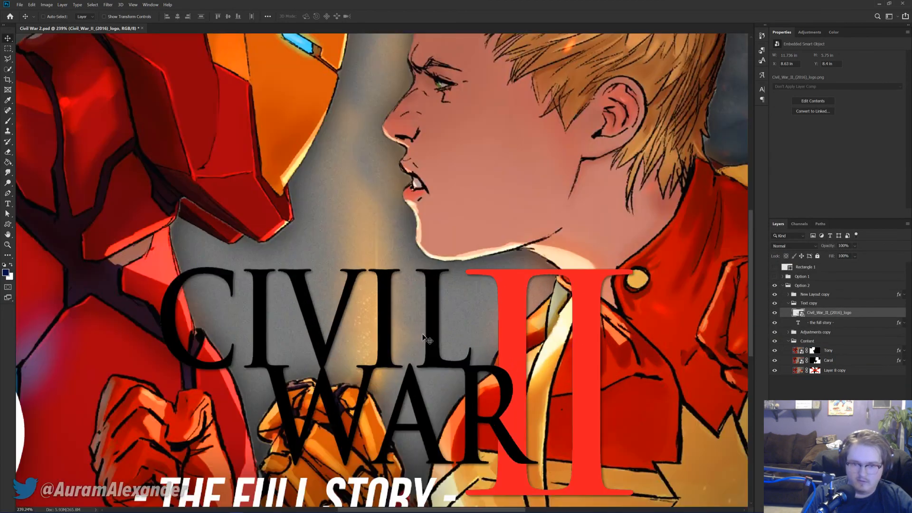
pyautogui.scroll(-4, 419, 332)
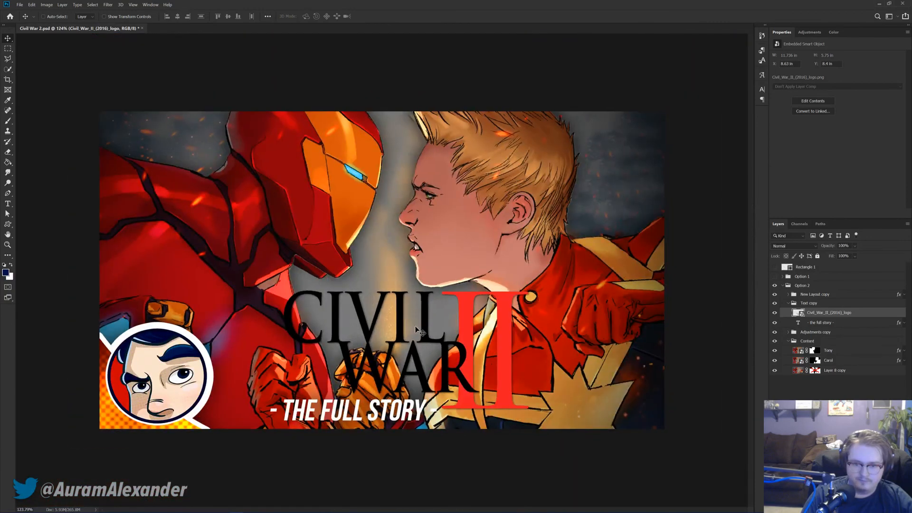
pyautogui.scroll(1, 417, 327)
pyautogui.scroll(-2, 417, 327)
pyautogui.scroll(1, 418, 326)
pyautogui.scroll(1, 417, 326)
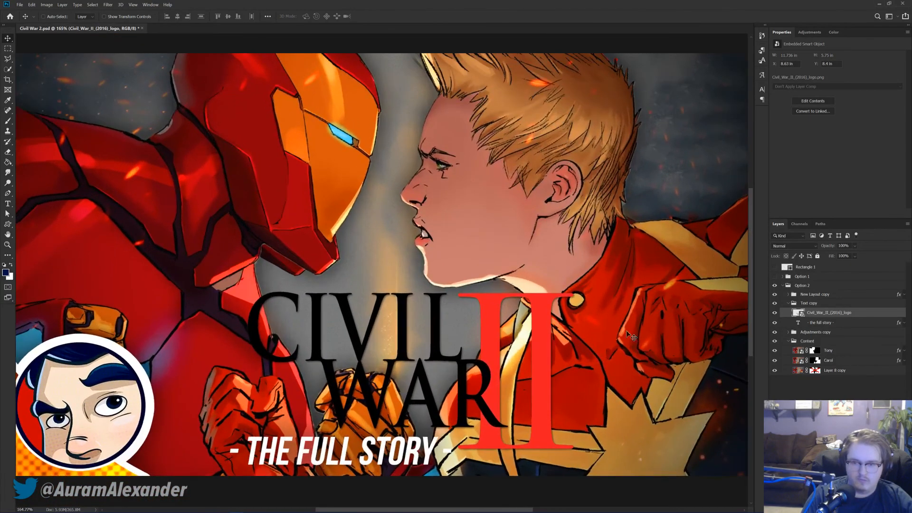
pyautogui.moveTo(843, 316); pyautogui.dragTo(905, 326)
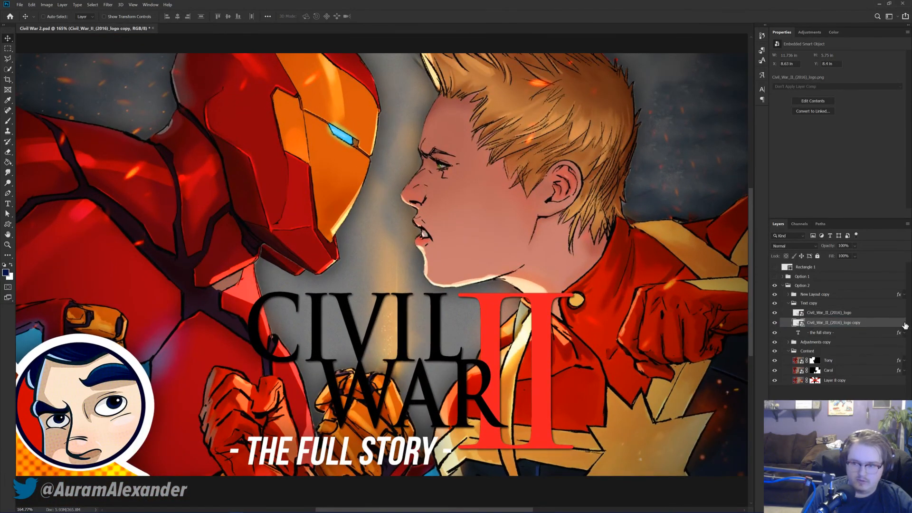
pyautogui.hotkey('ctrl', 'z')
# Step: Save the Civil War 2.psd document
pyautogui.scroll(-2, 333, 245)
pyautogui.hotkey('ctrl', 's')
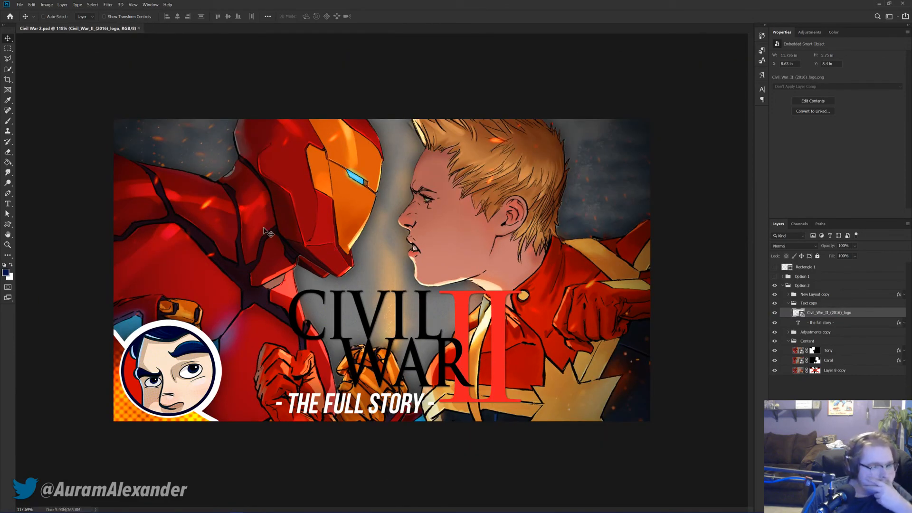
pyautogui.scroll(1, 373, 283)
pyautogui.scroll(-2, 519, 356)
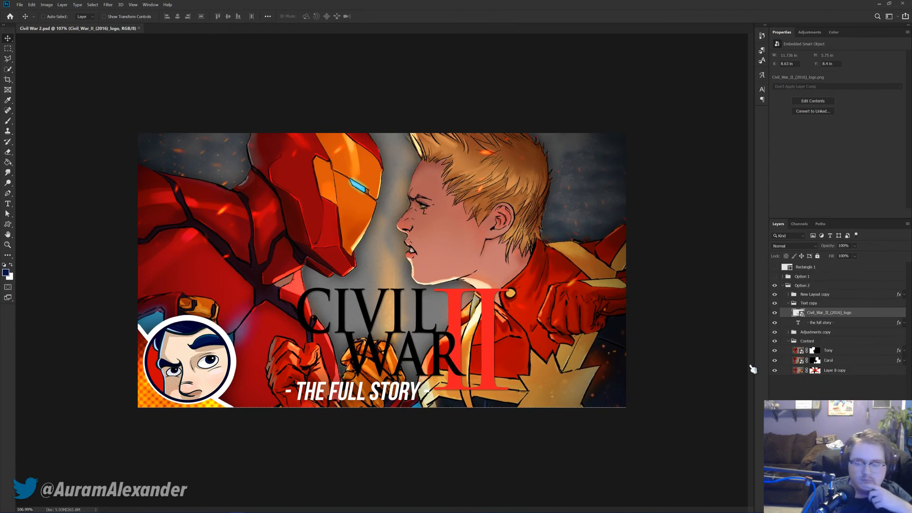
# Step: Convert the Layer 8 copy background layer, including its mask, to a smart object
pyautogui.click(841, 372)
pyautogui.click(850, 505)
pyautogui.press('Escape')
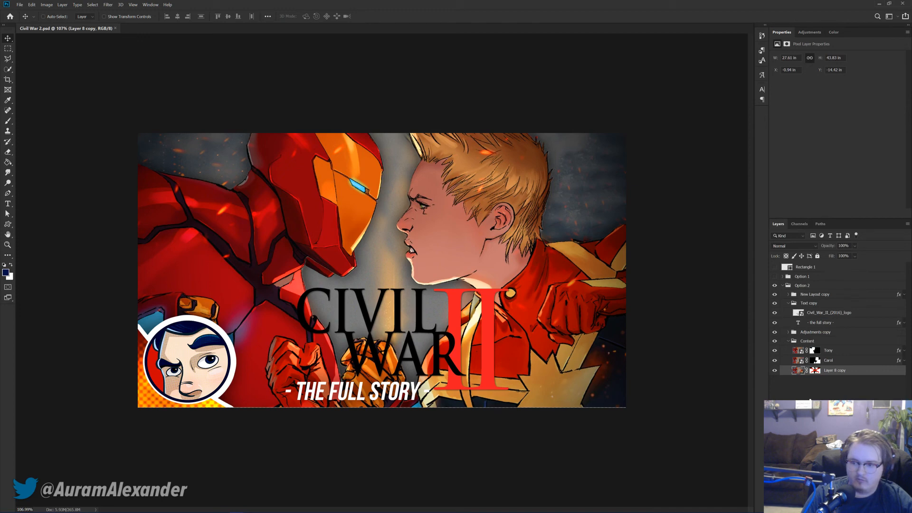
pyautogui.rightClick(838, 372)
pyautogui.click(841, 167)
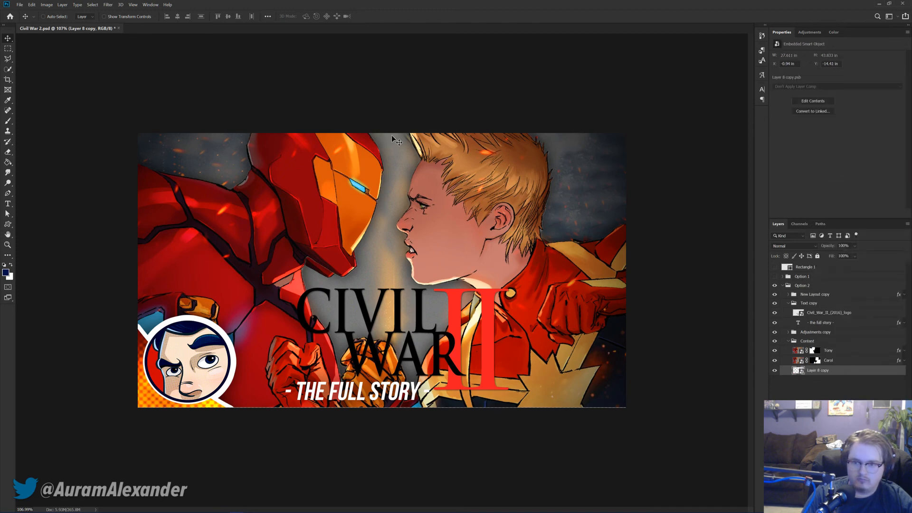
# Step: Apply a Gaussian Blur with a 2.0-pixel radius to Layer 8 copy as a smart filter, and save the document
pyautogui.click(114, 8)
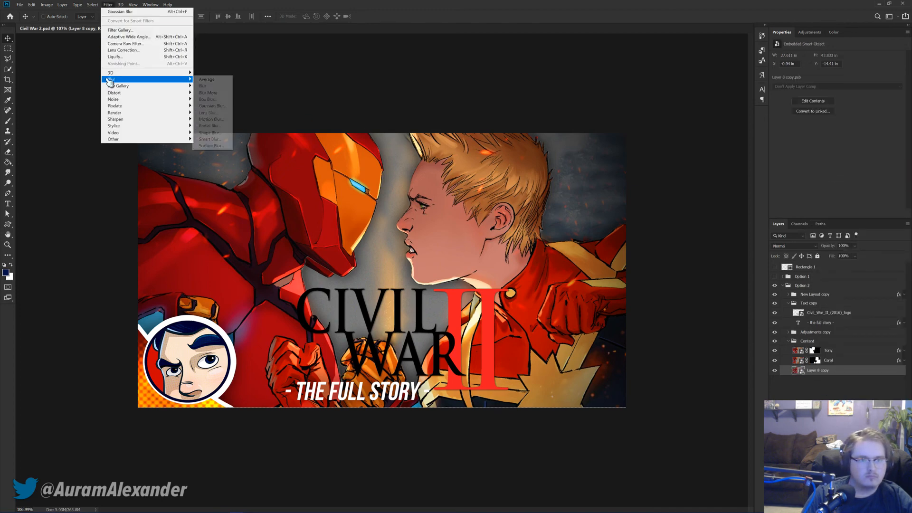
pyautogui.click(212, 107)
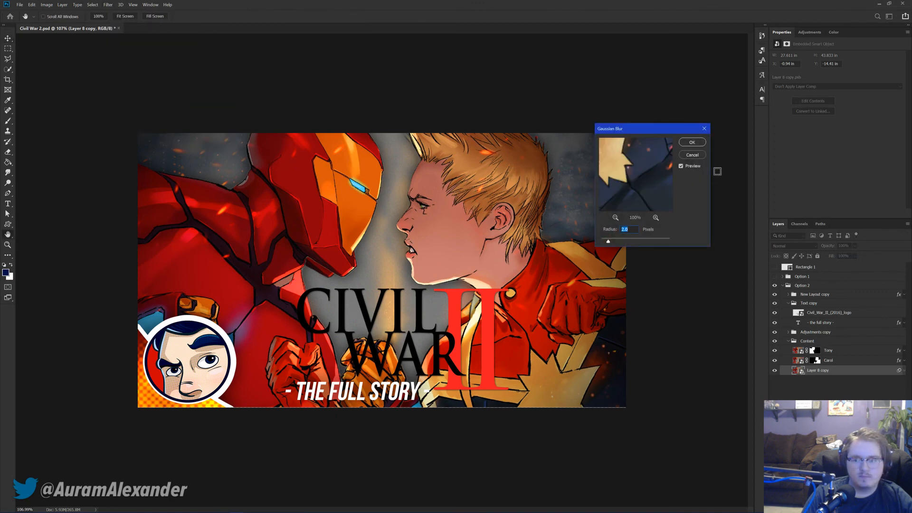
pyautogui.press('Return')
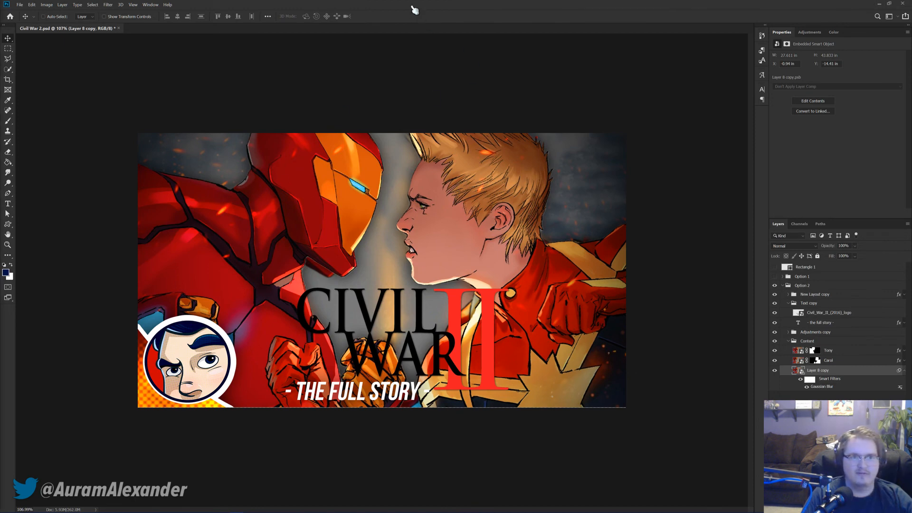
pyautogui.scroll(2, 567, 249)
pyautogui.hotkey('ctrl', 's')
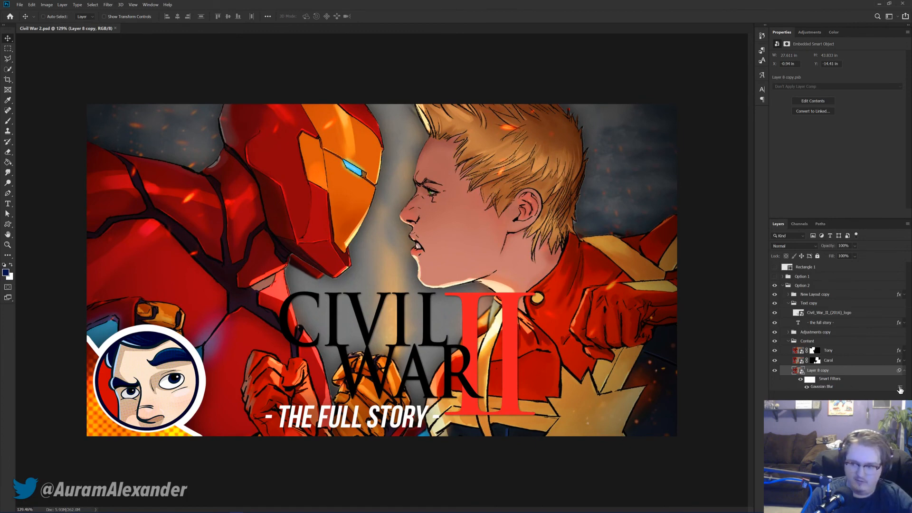
# Step: Add a linear 90° gradient fill layer above Layer 8 copy, fading from mint green (RGB 151, 255, 200) to transparent
pyautogui.click(905, 371)
pyautogui.click(850, 506)
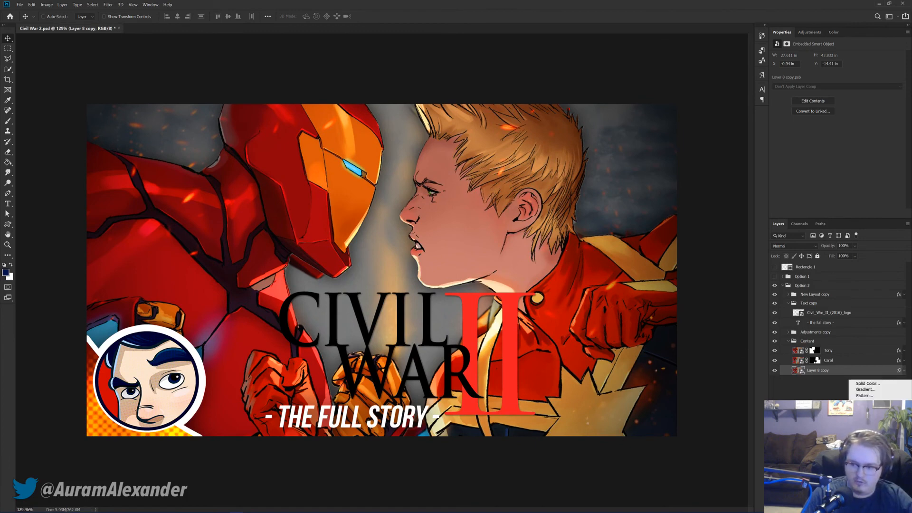
pyautogui.click(865, 389)
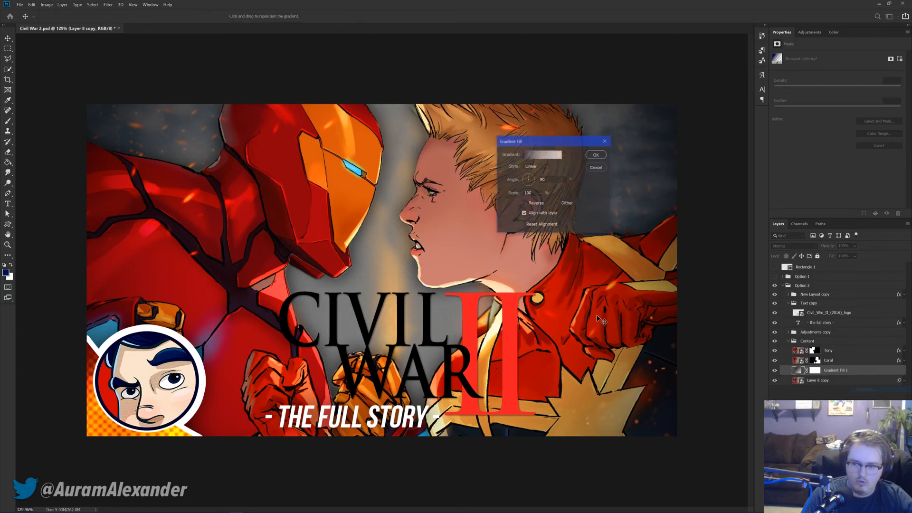
pyautogui.click(542, 154)
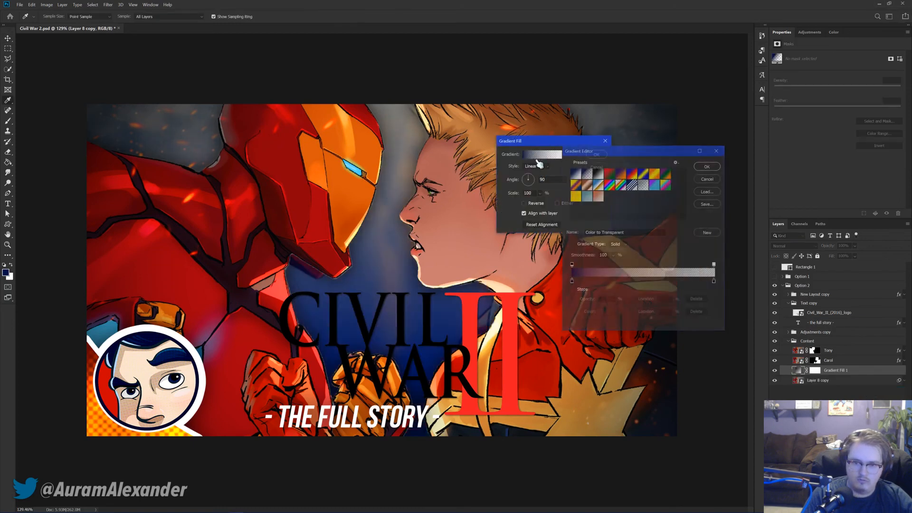
pyautogui.doubleClick(572, 282)
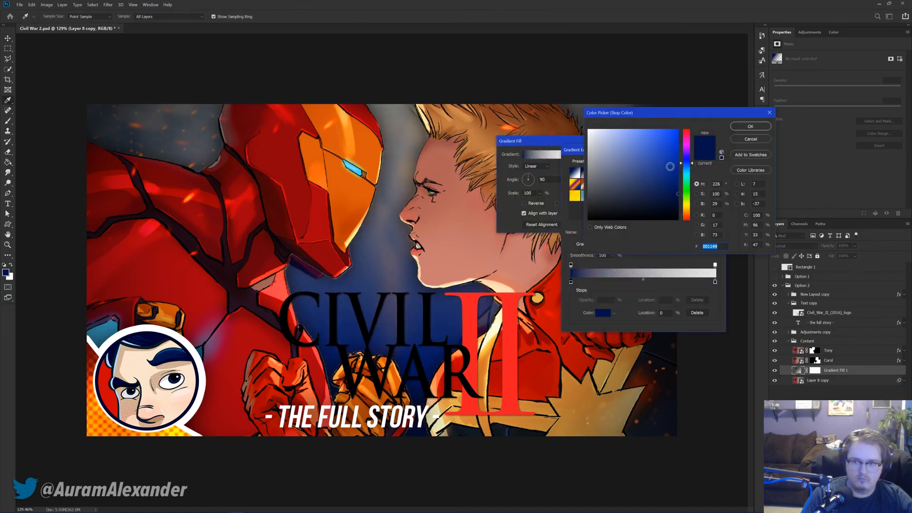
pyautogui.moveTo(691, 194)
pyautogui.mouseDown()
pyautogui.moveTo(632, 142)
pyautogui.moveTo(625, 117)
pyautogui.mouseUp()
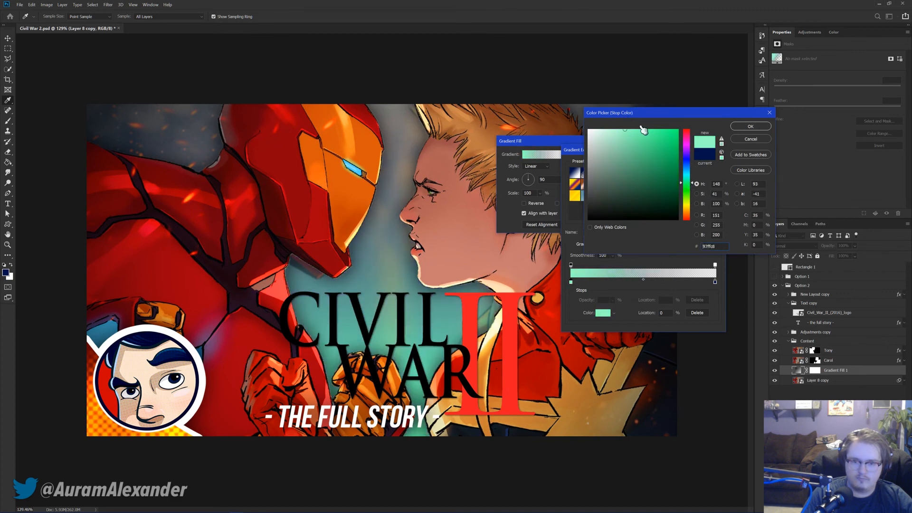
pyautogui.click(742, 139)
pyautogui.click(710, 167)
pyautogui.click(605, 166)
# Step: Set the Gradient Fill 1 layer to Overlay blending at 68% opacity, and clear the layer selection
pyautogui.click(790, 247)
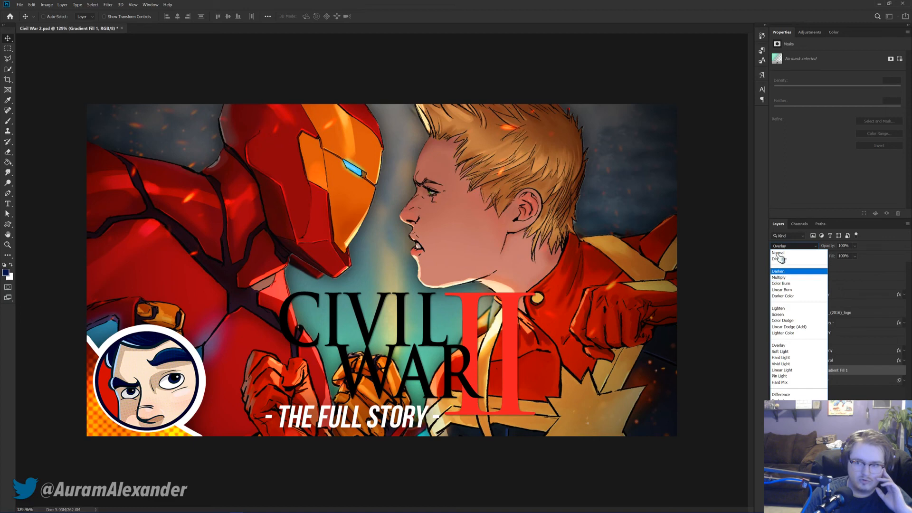
pyautogui.click(784, 345)
pyautogui.click(835, 360)
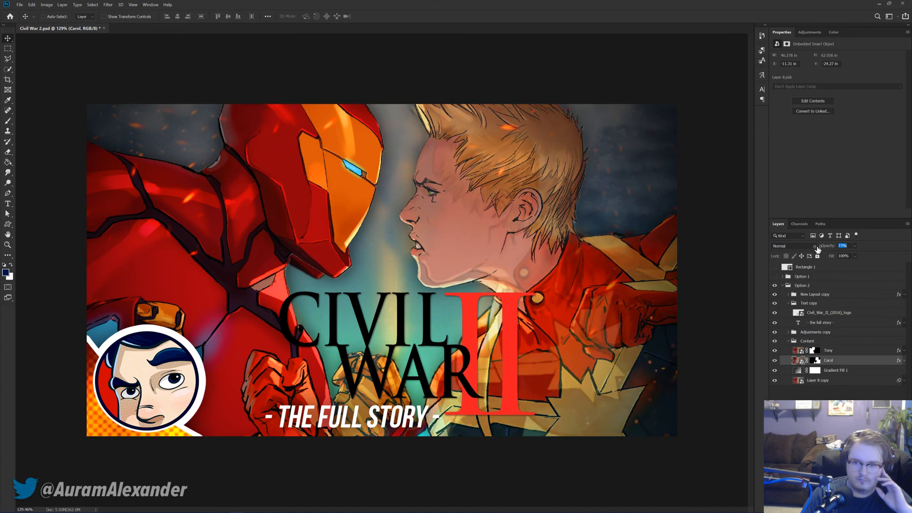
pyautogui.moveTo(817, 249)
pyautogui.mouseDown()
pyautogui.moveTo(840, 246)
pyautogui.moveTo(821, 249)
pyautogui.mouseUp()
pyautogui.hotkey('alt', '[')
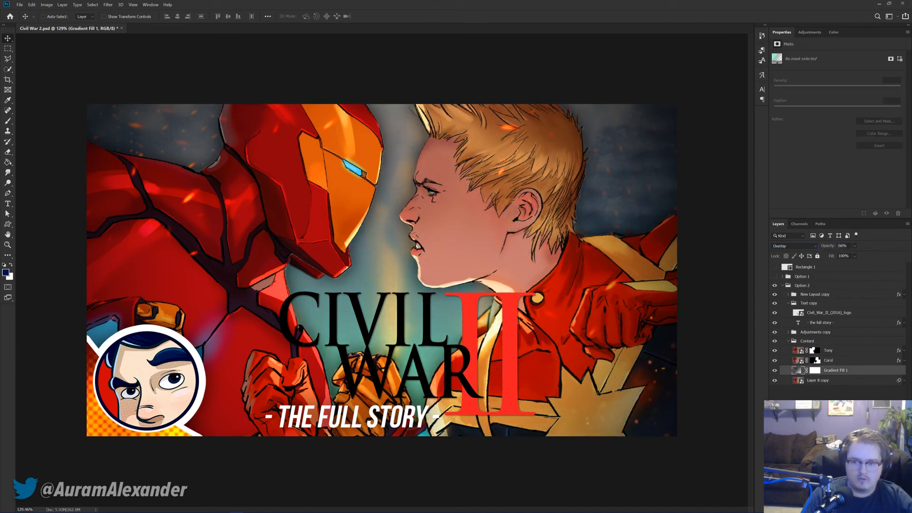
pyautogui.click(782, 391)
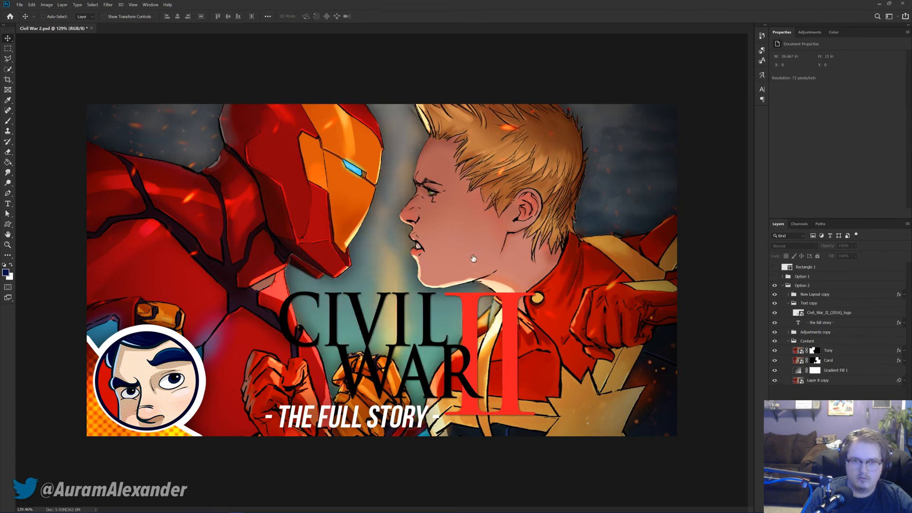
# Step: Save the document with the tinted background and check the thumbnail's overall look at a small size
pyautogui.scroll(-5, 382, 271)
pyautogui.scroll(-2, 499, 319)
pyautogui.hotkey('ctrl', 's')
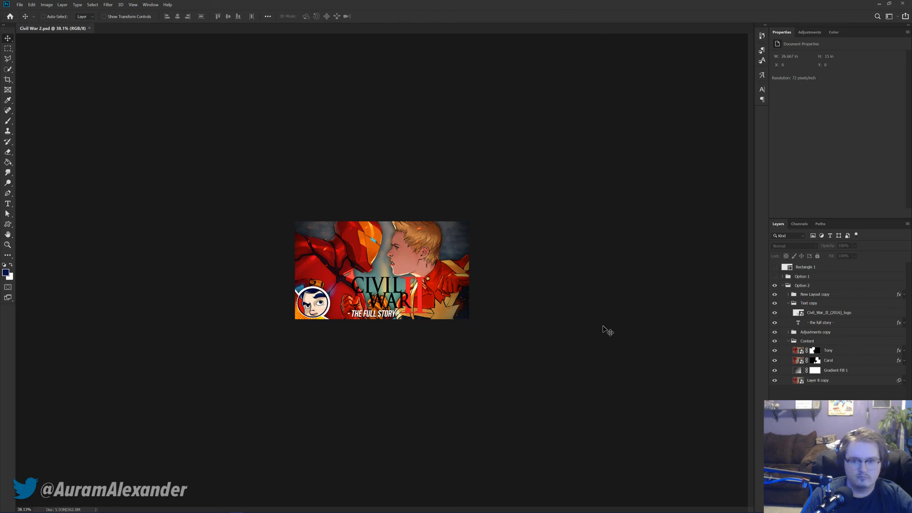
pyautogui.press('super')
pyautogui.press('super')
pyautogui.scroll(7, 505, 339)
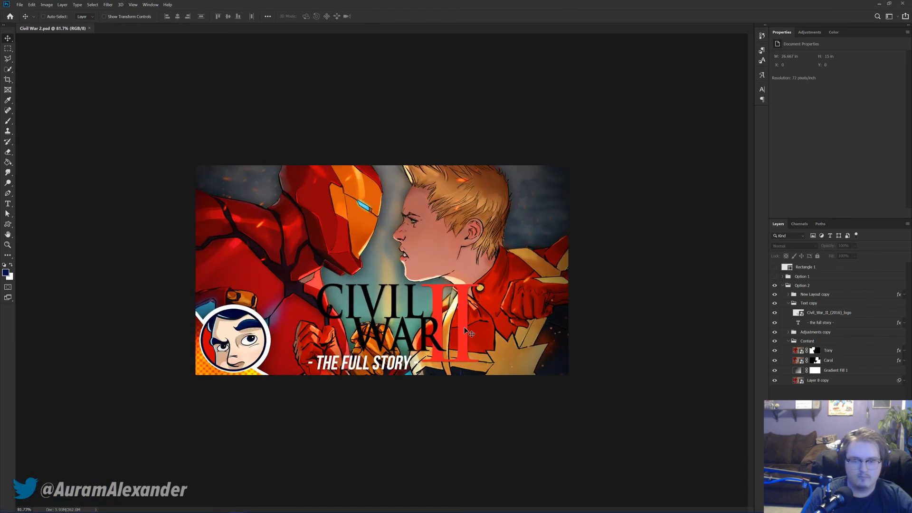
# Step: Examine the black and red Civil War II logo against the characters up close and at full-thumbnail size
pyautogui.scroll(2, 501, 334)
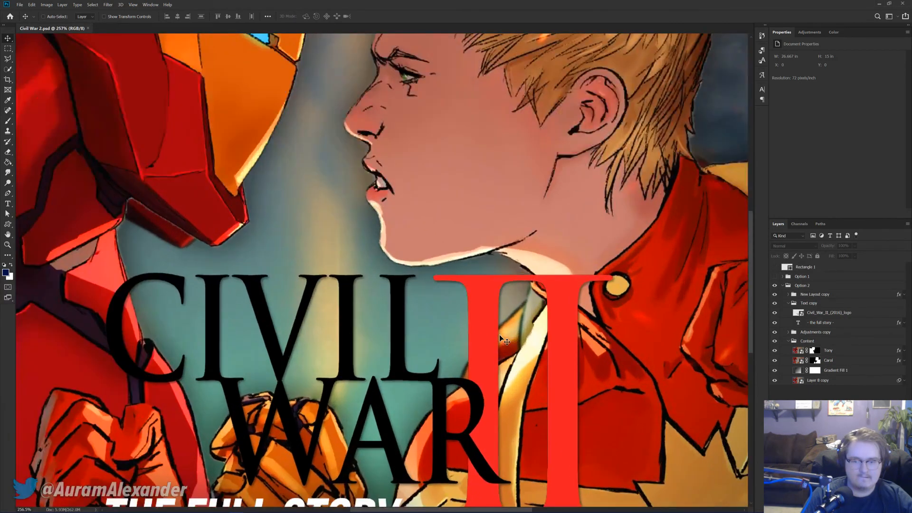
pyautogui.scroll(-2, 500, 334)
pyautogui.scroll(2, 457, 339)
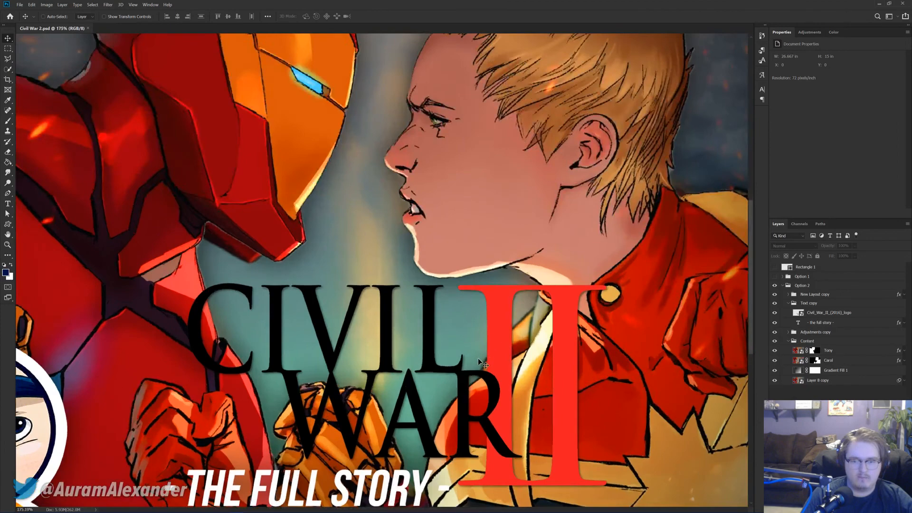
pyautogui.scroll(-4, 480, 357)
pyautogui.scroll(3, 396, 341)
pyautogui.scroll(-3, 395, 341)
pyautogui.scroll(4, 438, 359)
pyautogui.scroll(1, 437, 362)
# Step: Try Magic Wand selections on the Civil_War_II_(2016)_logo layer's lettering and lower the wand's tolerance to 7
pyautogui.press('w')
pyautogui.click(818, 315)
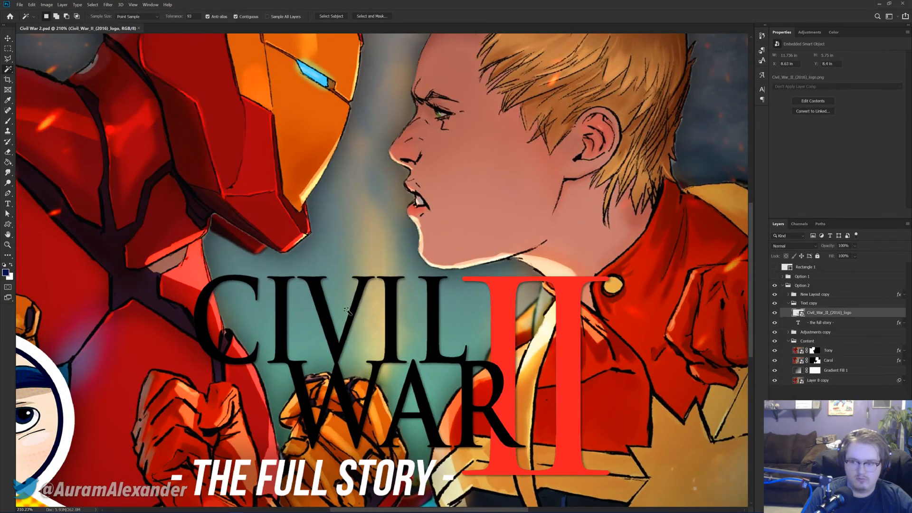
pyautogui.scroll(3, 435, 342)
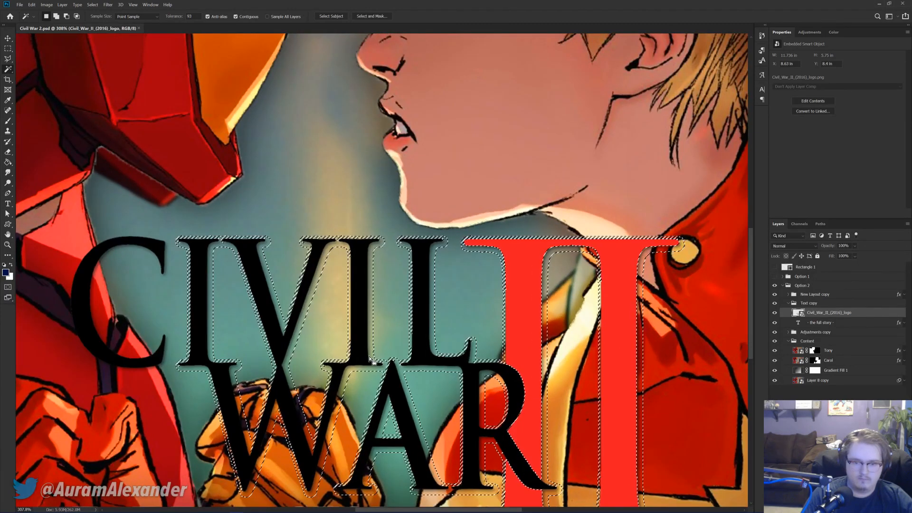
pyautogui.click(416, 299)
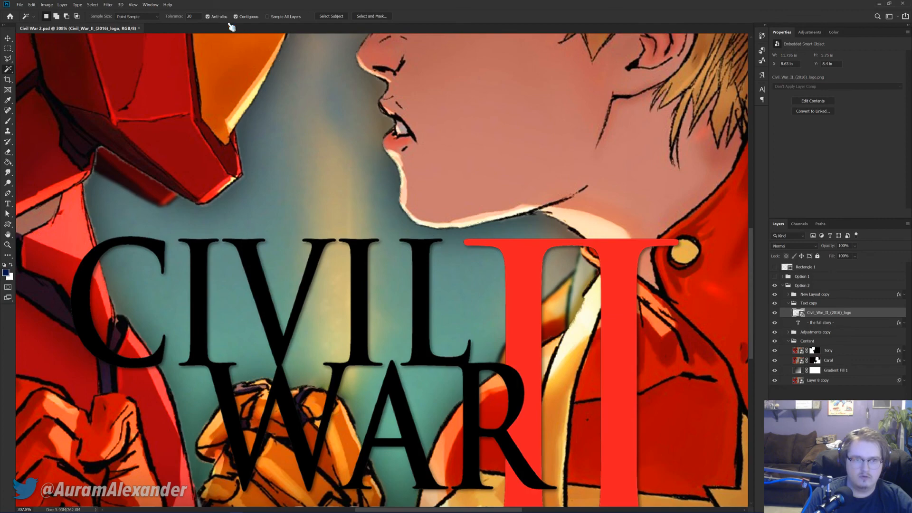
pyautogui.moveTo(175, 17); pyautogui.dragTo(178, 17)
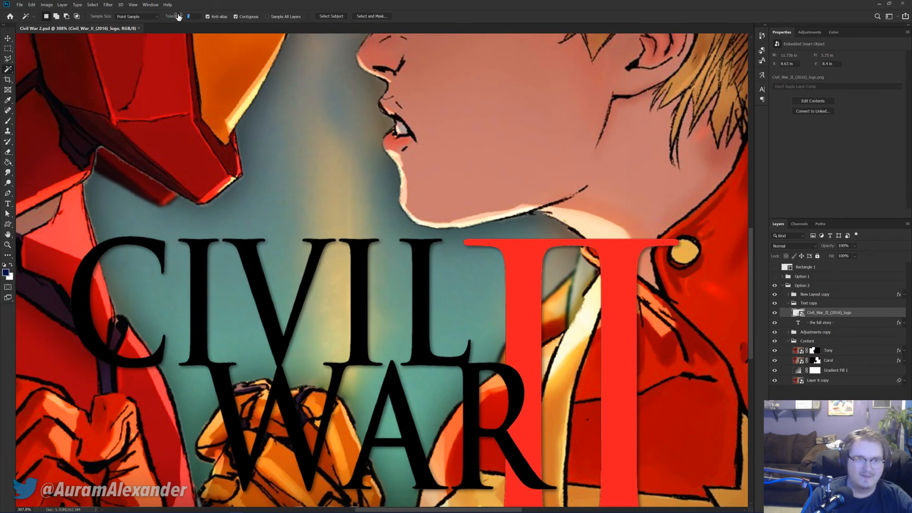
# Step: Invert the colors of the Civil War II logo layer with an Invert smart filter
pyautogui.press('v')
pyautogui.hotkey('ctrl', 'i')
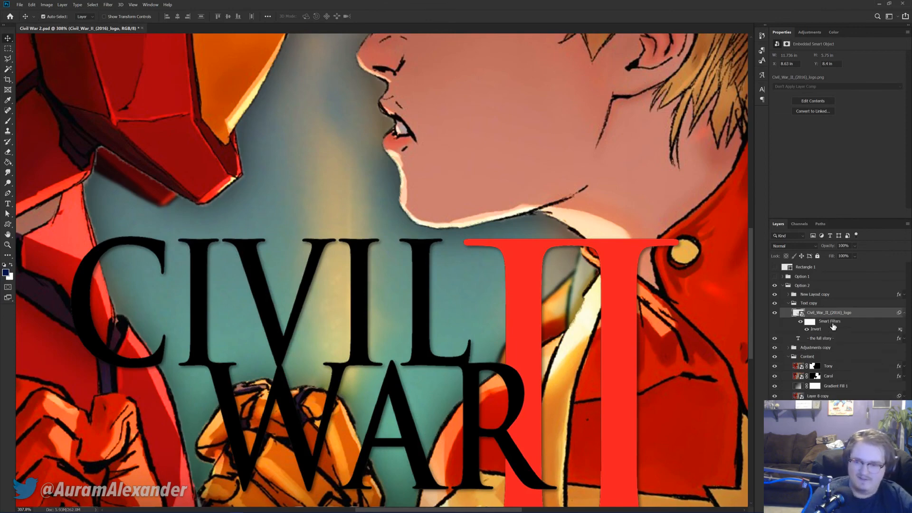
pyautogui.hotkey('ctrl', '0')
pyautogui.scroll(2, 632, 348)
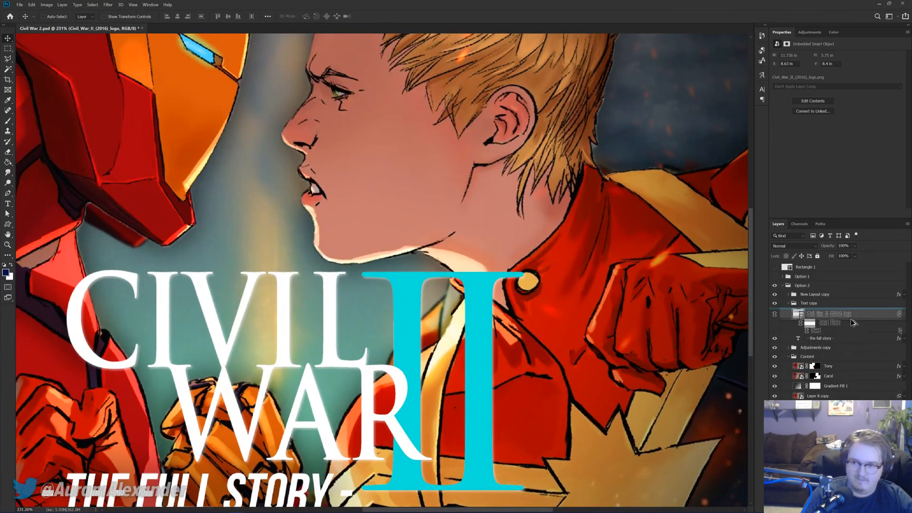
pyautogui.hotkey('ctrl', 'j')
pyautogui.click(905, 313)
pyautogui.click(904, 323)
pyautogui.click(905, 323)
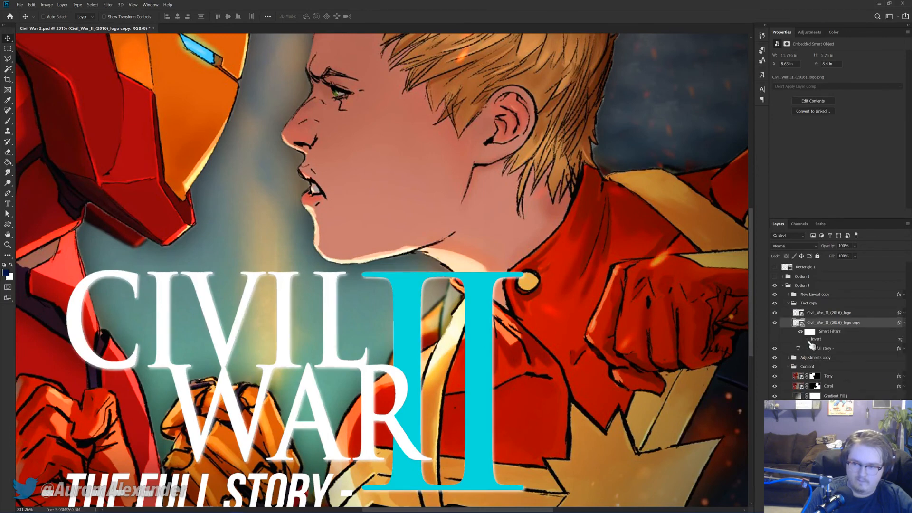
pyautogui.click(801, 331)
pyautogui.click(853, 504)
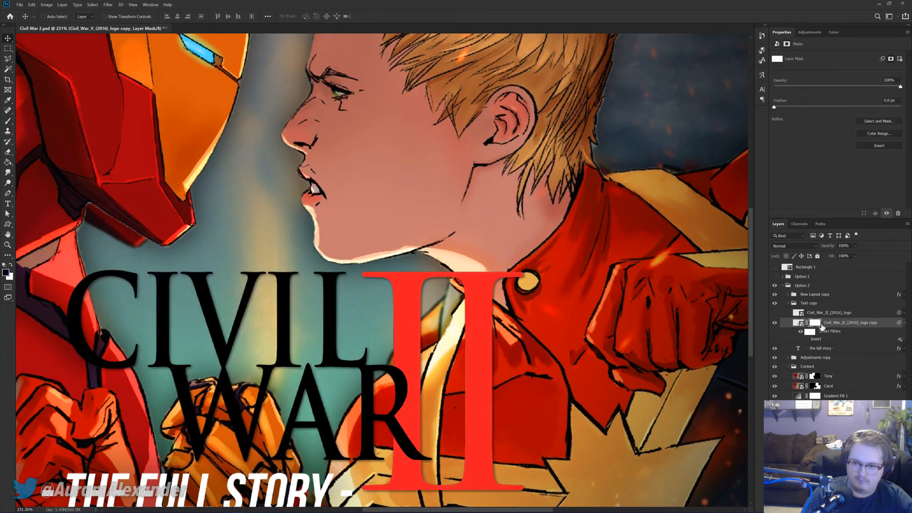
pyautogui.hotkey('ctrl', 'z')
pyautogui.press('Delete')
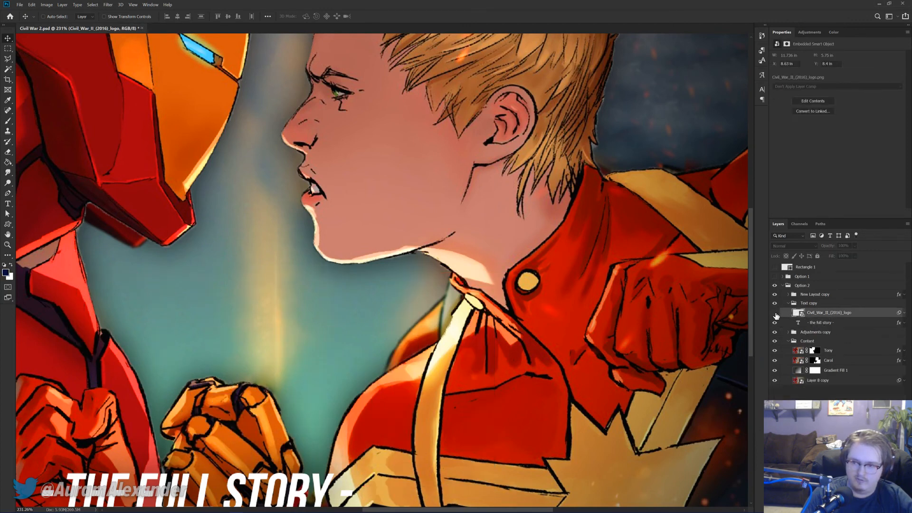
# Step: Fill the logo's II numeral with black on the Invert filter mask to bring back its original red, using a Magic Wand selection
pyautogui.click(810, 322)
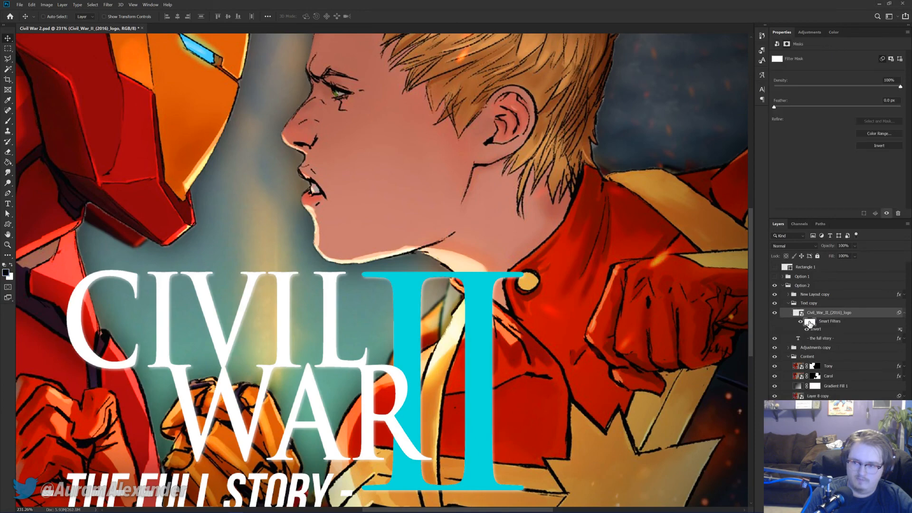
pyautogui.scroll(2, 482, 322)
pyautogui.press('w')
pyautogui.click(486, 339)
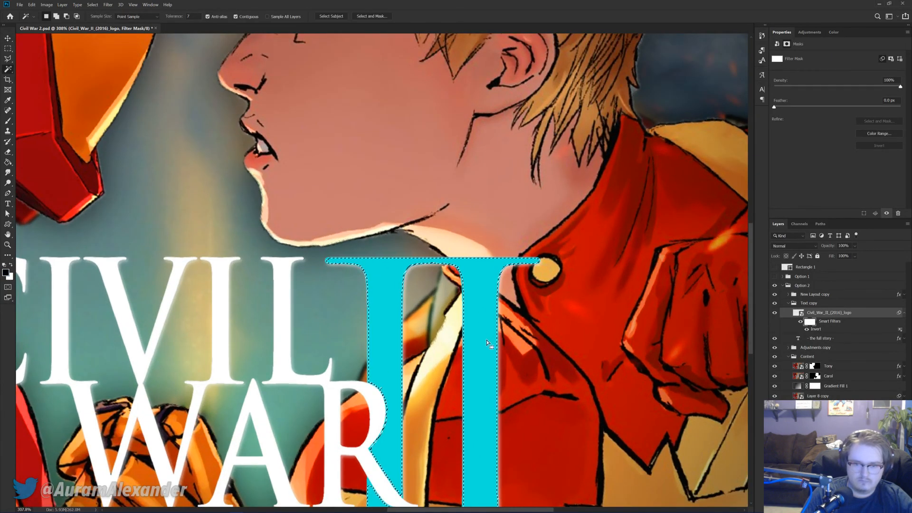
pyautogui.scroll(-2, 488, 342)
pyautogui.press('g')
pyautogui.click(482, 384)
pyautogui.hotkey('ctrl', 'd')
# Step: Paint black on the filter mask along the II numeral's stems and bottom serif to turn the leftover cyan edges red
pyautogui.press('b')
pyautogui.scroll(2, 524, 302)
pyautogui.moveTo(512, 279)
pyautogui.mouseDown()
pyautogui.moveTo(376, 281)
pyautogui.moveTo(404, 332)
pyautogui.moveTo(489, 355)
pyautogui.mouseUp()
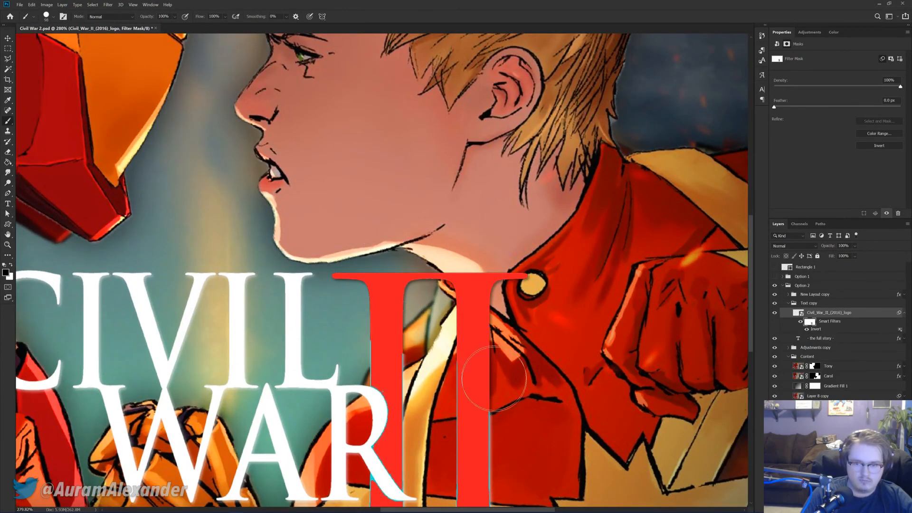
pyautogui.scroll(-5, 489, 355)
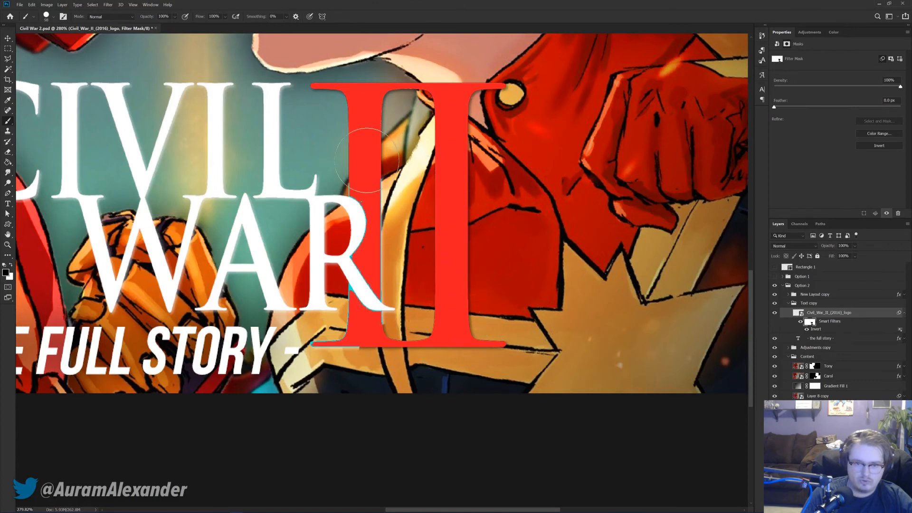
pyautogui.scroll(3, 389, 169)
pyautogui.keyDown('alt'); pyautogui.rightClick(443, 197); pyautogui.keyUp('alt')
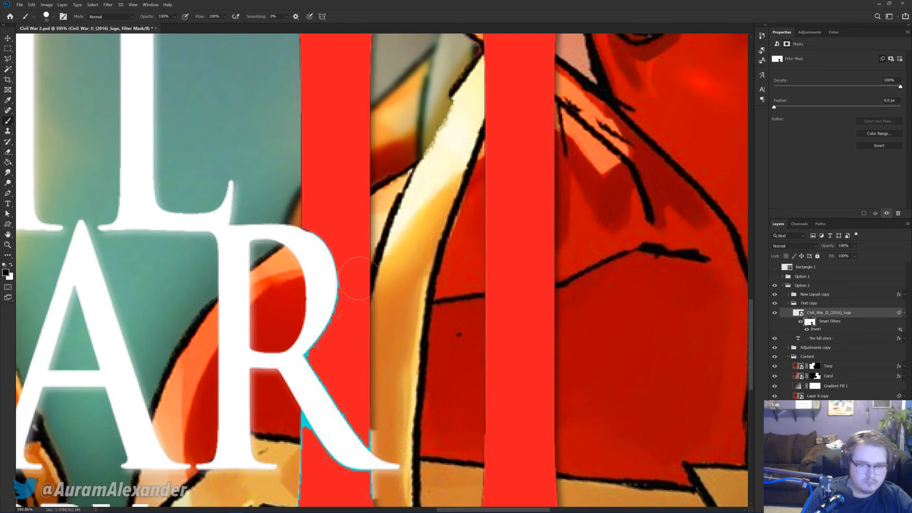
pyautogui.scroll(-5, 384, 383)
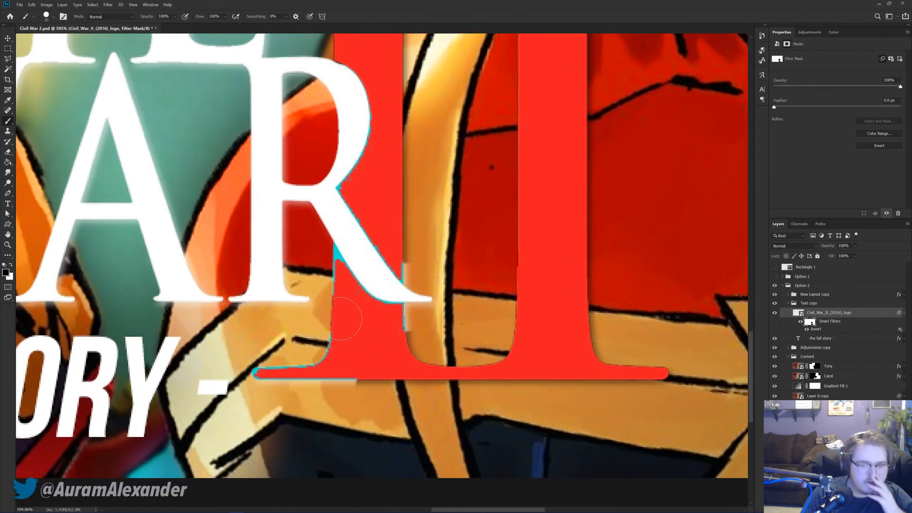
pyautogui.moveTo(259, 376); pyautogui.dragTo(354, 381)
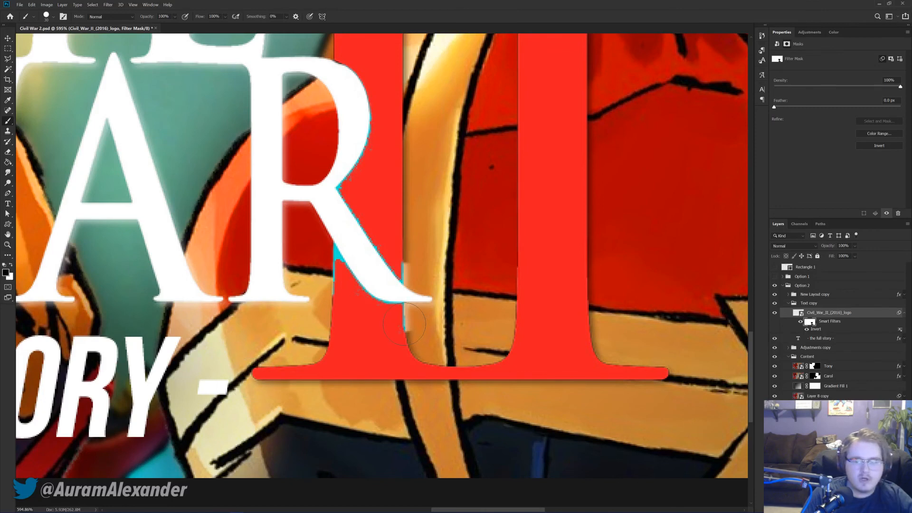
# Step: Paint black on the filter mask below the R's leg to remove the cyan fringe where it overlaps the II
pyautogui.scroll(2, 427, 309)
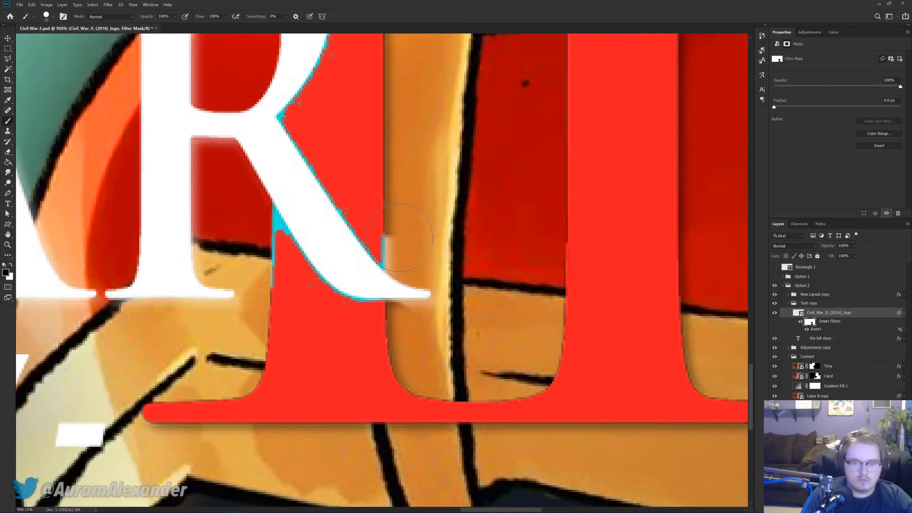
pyautogui.scroll(2, 349, 341)
pyautogui.moveTo(329, 343); pyautogui.dragTo(315, 345)
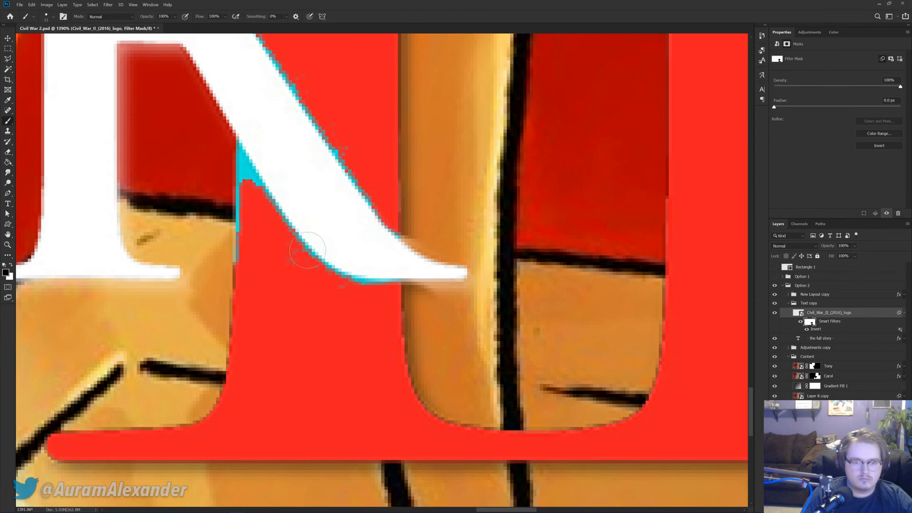
pyautogui.moveTo(285, 249)
pyautogui.mouseDown()
pyautogui.moveTo(314, 275)
pyautogui.moveTo(379, 306)
pyautogui.moveTo(381, 297)
pyautogui.moveTo(323, 275)
pyautogui.moveTo(208, 183)
pyautogui.moveTo(220, 163)
pyautogui.moveTo(223, 308)
pyautogui.mouseUp()
pyautogui.moveTo(228, 157); pyautogui.dragTo(307, 292)
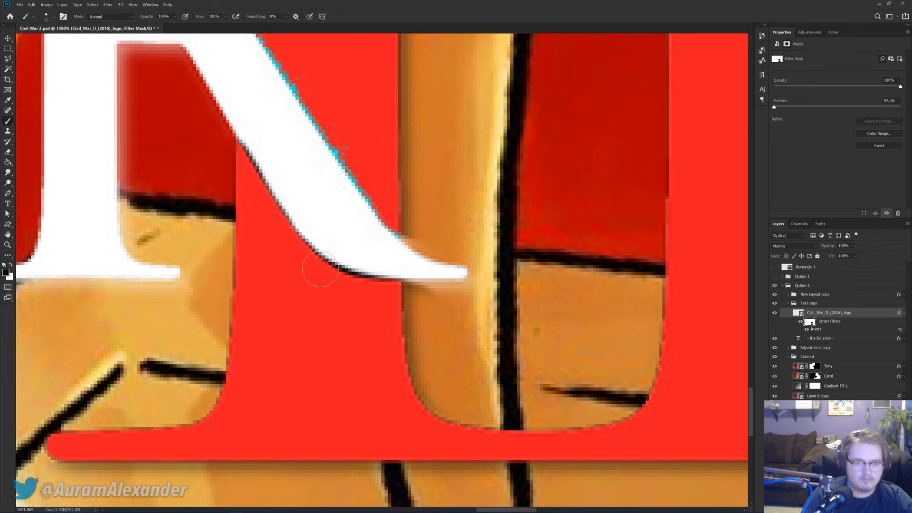
# Step: Remove the cyan fringe along the R's upper leg edge and outer bowl by painting black on the filter mask
pyautogui.moveTo(337, 188); pyautogui.dragTo(302, 320)
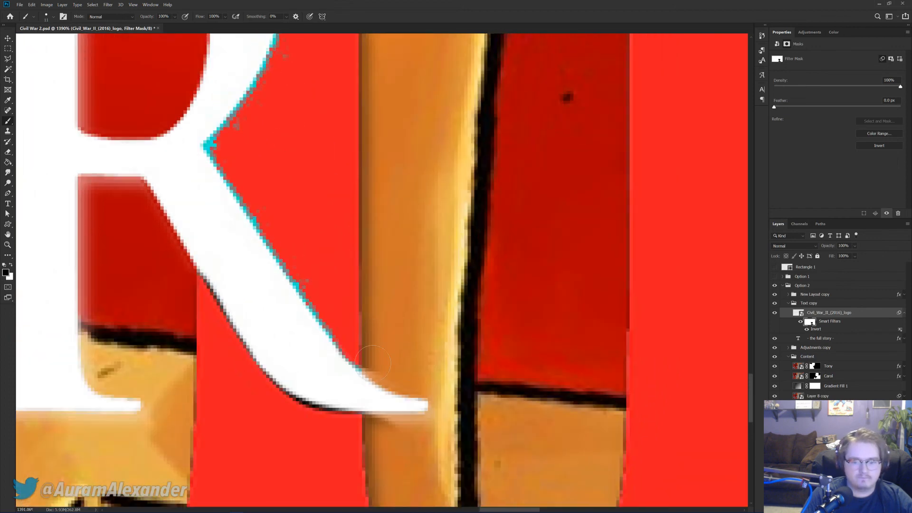
pyautogui.moveTo(360, 370)
pyautogui.mouseDown()
pyautogui.moveTo(226, 150)
pyautogui.moveTo(264, 104)
pyautogui.mouseUp()
pyautogui.moveTo(279, 149)
pyautogui.mouseDown()
pyautogui.moveTo(325, 274)
pyautogui.moveTo(316, 266)
pyautogui.moveTo(334, 104)
pyautogui.mouseUp()
pyautogui.moveTo(326, 271)
pyautogui.mouseDown()
pyautogui.moveTo(328, 252)
pyautogui.moveTo(300, 282)
pyautogui.moveTo(325, 251)
pyautogui.moveTo(334, 220)
pyautogui.moveTo(351, 95)
pyautogui.mouseUp()
pyautogui.moveTo(349, 157)
pyautogui.mouseDown()
pyautogui.moveTo(321, 237)
pyautogui.moveTo(346, 259)
pyautogui.mouseUp()
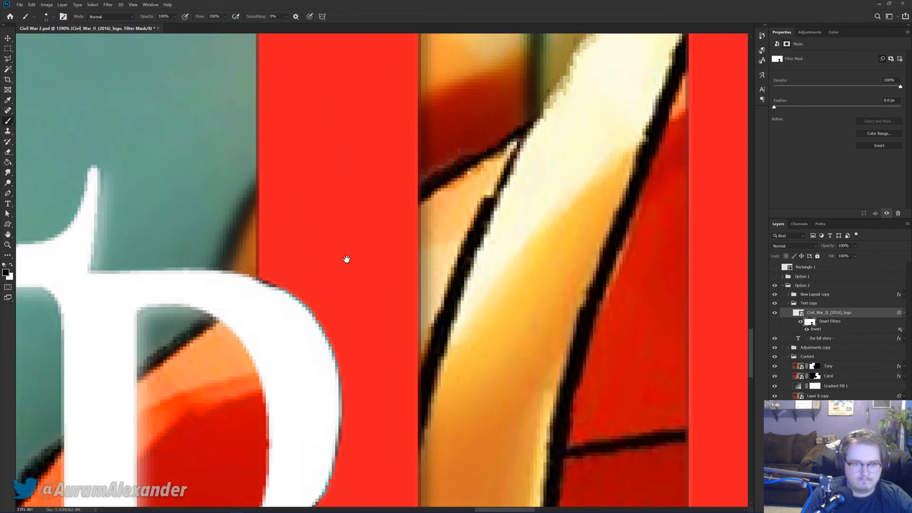
pyautogui.moveTo(286, 275)
pyautogui.mouseDown()
pyautogui.moveTo(319, 299)
pyautogui.moveTo(356, 371)
pyautogui.moveTo(358, 418)
pyautogui.moveTo(335, 477)
pyautogui.mouseUp()
pyautogui.moveTo(407, 432); pyautogui.dragTo(407, 166)
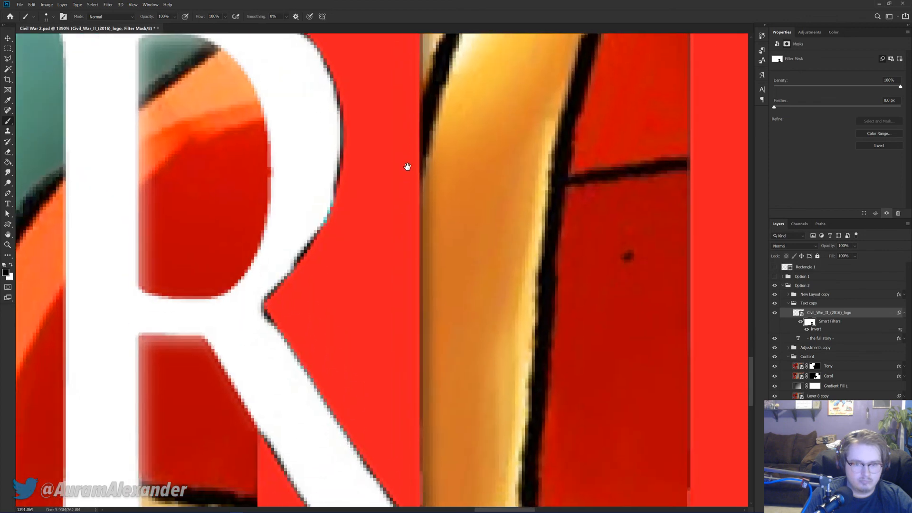
pyautogui.moveTo(350, 200); pyautogui.dragTo(334, 245)
pyautogui.moveTo(289, 322)
pyautogui.mouseDown()
pyautogui.moveTo(309, 342)
pyautogui.moveTo(347, 332)
pyautogui.mouseUp()
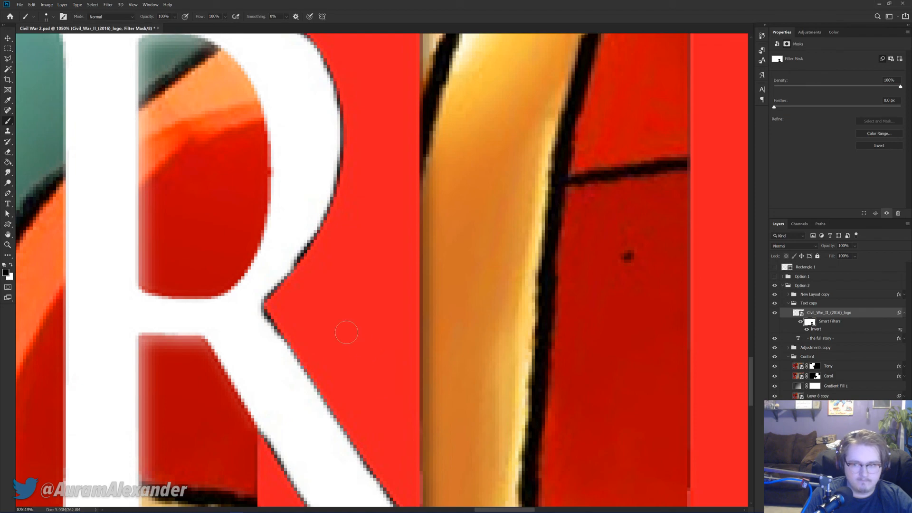
# Step: Paint white on the filter mask along the R's bowl and leg to clean up its dark outline, and restore black as foreground color
pyautogui.scroll(-5, 346, 332)
pyautogui.scroll(-2, 354, 309)
pyautogui.scroll(7, 354, 309)
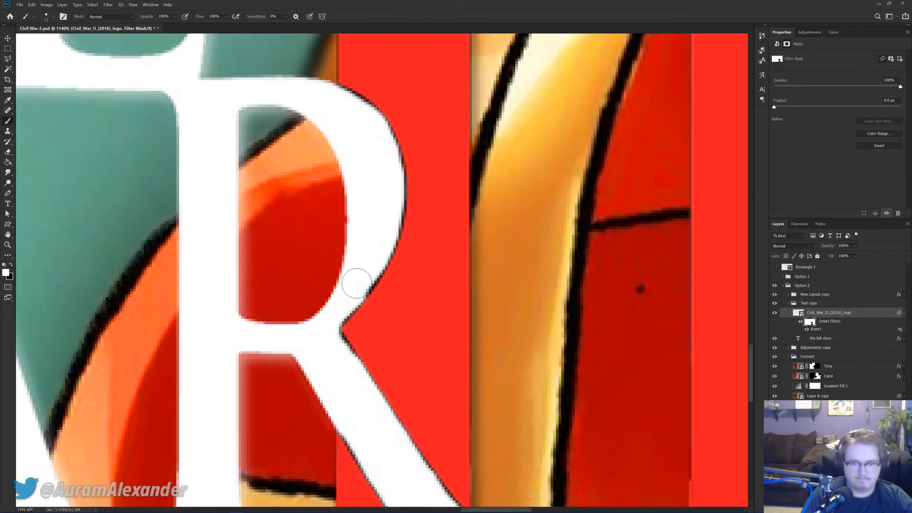
pyautogui.moveTo(357, 284)
pyautogui.mouseDown()
pyautogui.moveTo(391, 205)
pyautogui.moveTo(382, 155)
pyautogui.moveTo(360, 113)
pyautogui.moveTo(323, 96)
pyautogui.mouseUp()
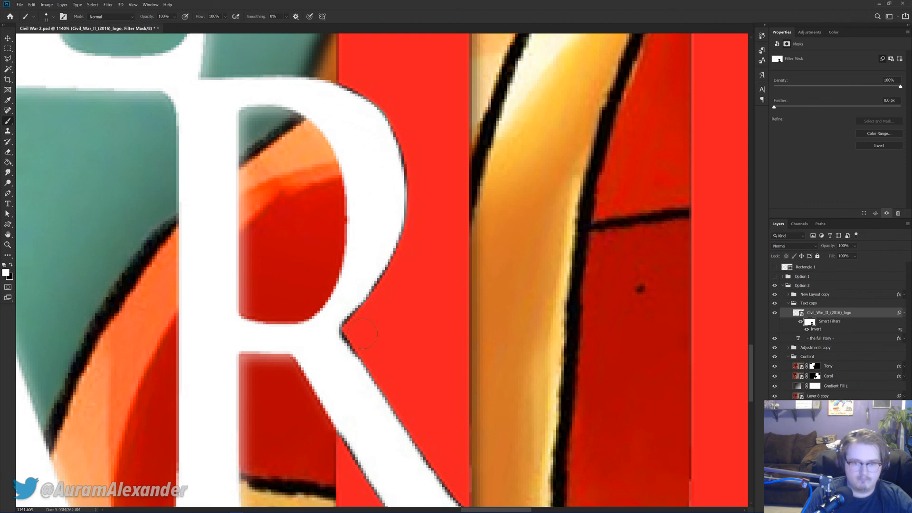
pyautogui.moveTo(366, 437)
pyautogui.mouseDown()
pyautogui.moveTo(320, 291)
pyautogui.moveTo(304, 258)
pyautogui.moveTo(297, 261)
pyautogui.moveTo(354, 334)
pyautogui.moveTo(383, 348)
pyautogui.moveTo(393, 338)
pyautogui.moveTo(348, 287)
pyautogui.mouseUp()
pyautogui.press('x')
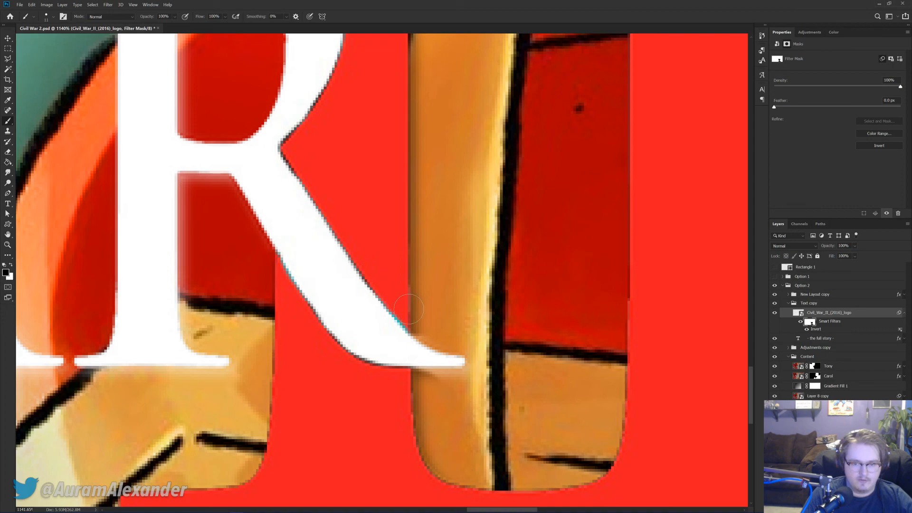
# Step: Save the document and check the thumbnail with the recolored logo at 100% and at smaller sizes
pyautogui.press('v')
pyautogui.scroll(-10, 310, 275)
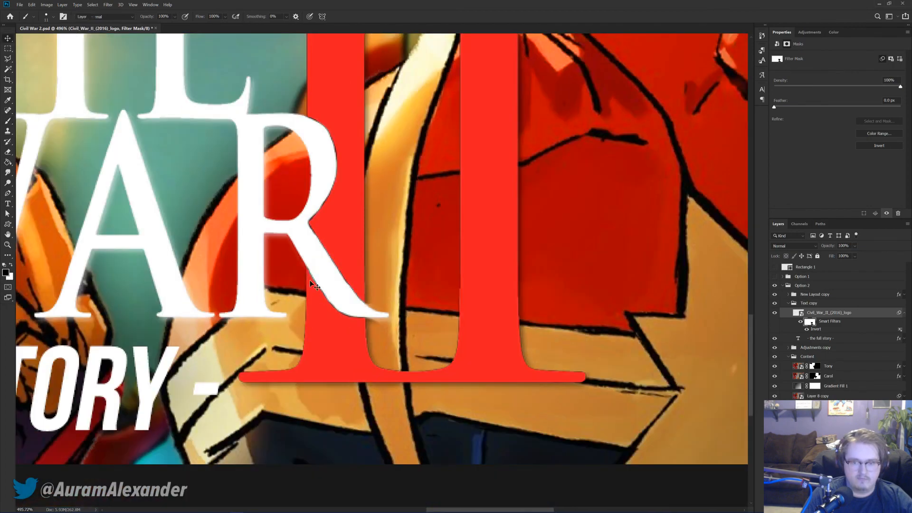
pyautogui.scroll(-3, 310, 274)
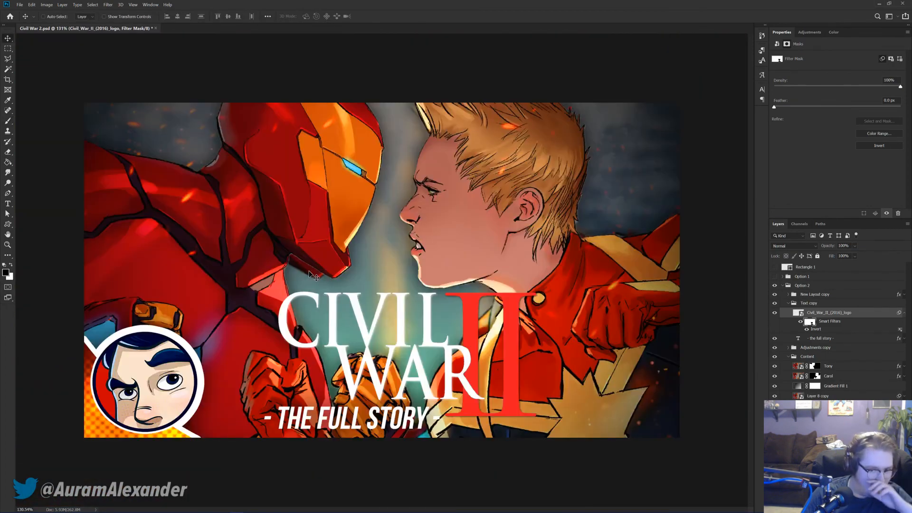
pyautogui.press('z')
pyautogui.rightClick(426, 271)
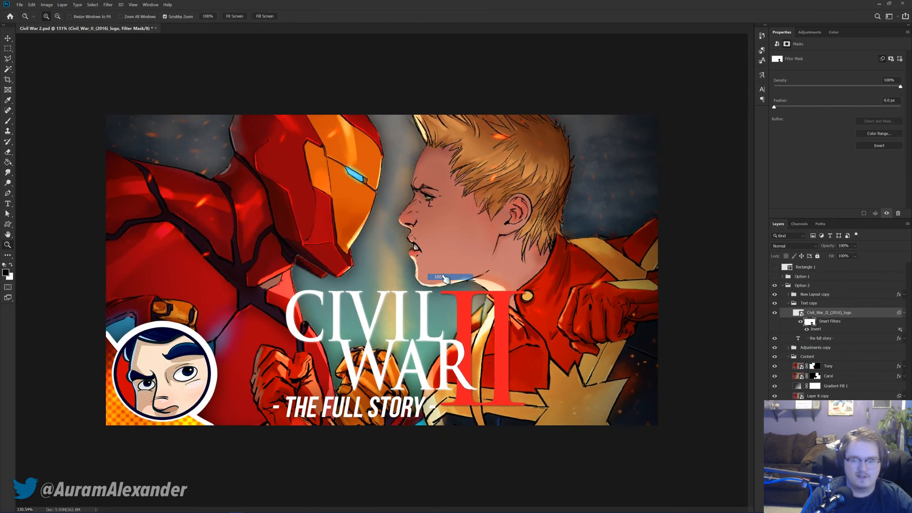
pyautogui.click(444, 281)
pyautogui.press('v')
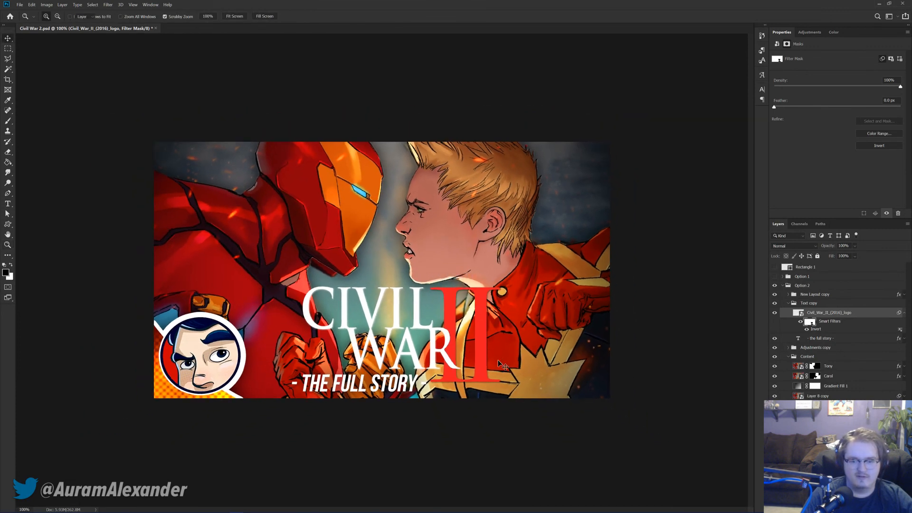
pyautogui.hotkey('ctrl', 's')
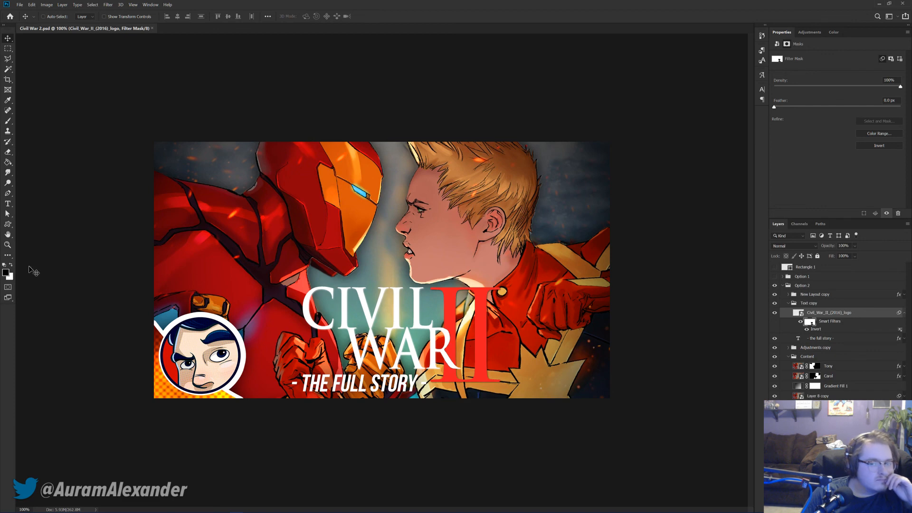
pyautogui.scroll(-3, 379, 329)
pyautogui.scroll(1, 390, 332)
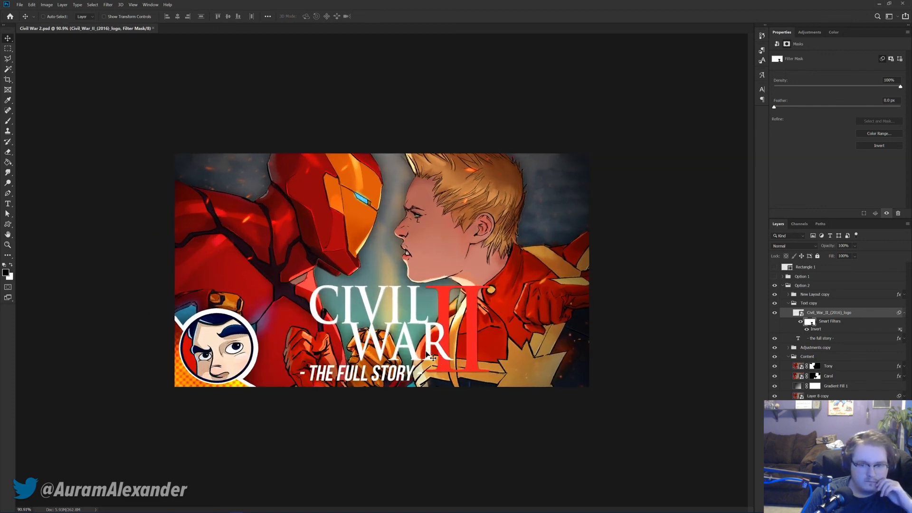
pyautogui.scroll(-3, 399, 338)
pyautogui.scroll(2, 403, 340)
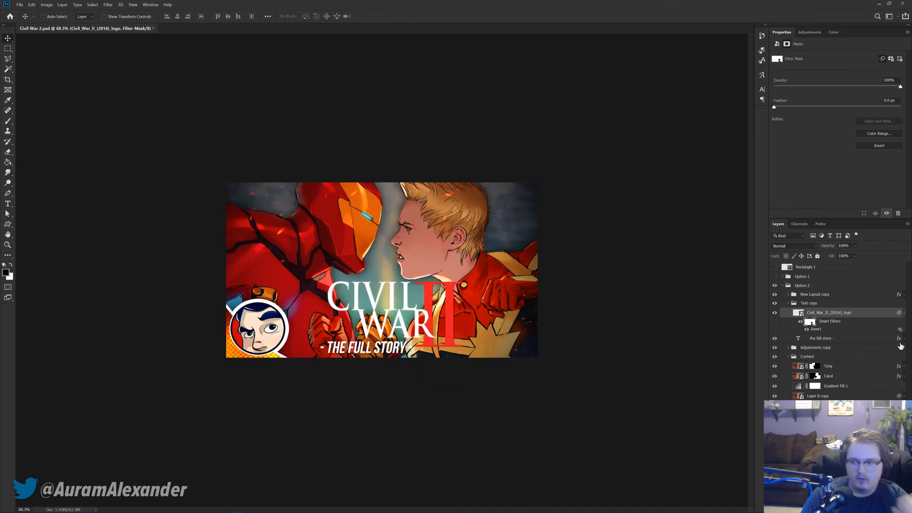
# Step: Apply Levels to the Tony layer with midtones at 0.91 and white input at 212, and collapse its effects list
pyautogui.scroll(1, 403, 340)
pyautogui.click(801, 367)
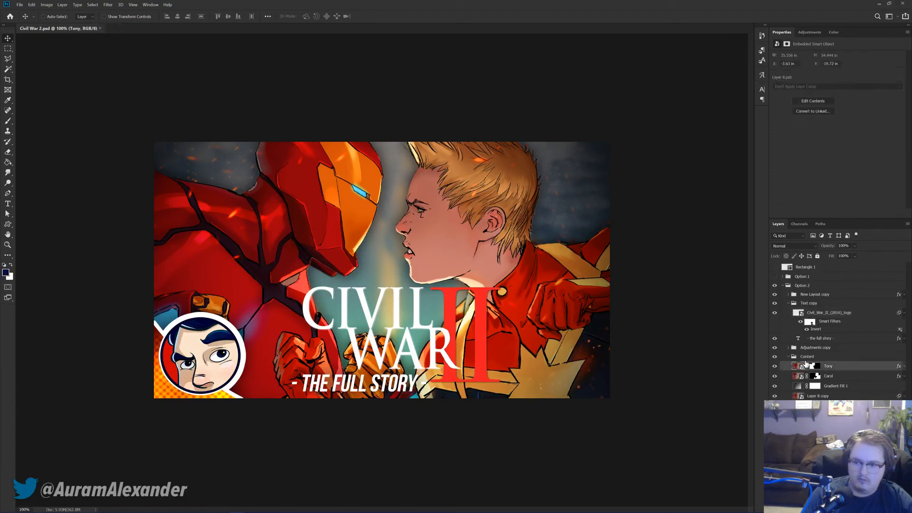
pyautogui.hotkey('ctrl', 'l')
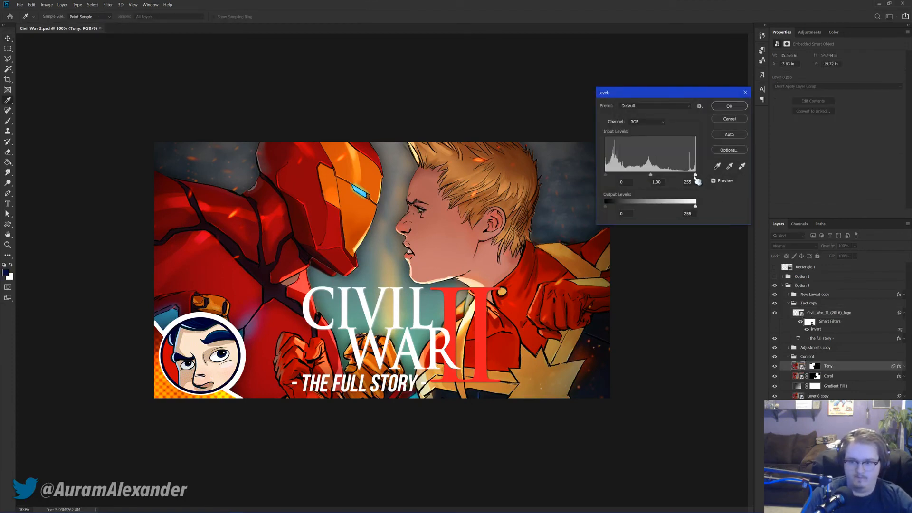
pyautogui.moveTo(688, 182); pyautogui.dragTo(687, 182)
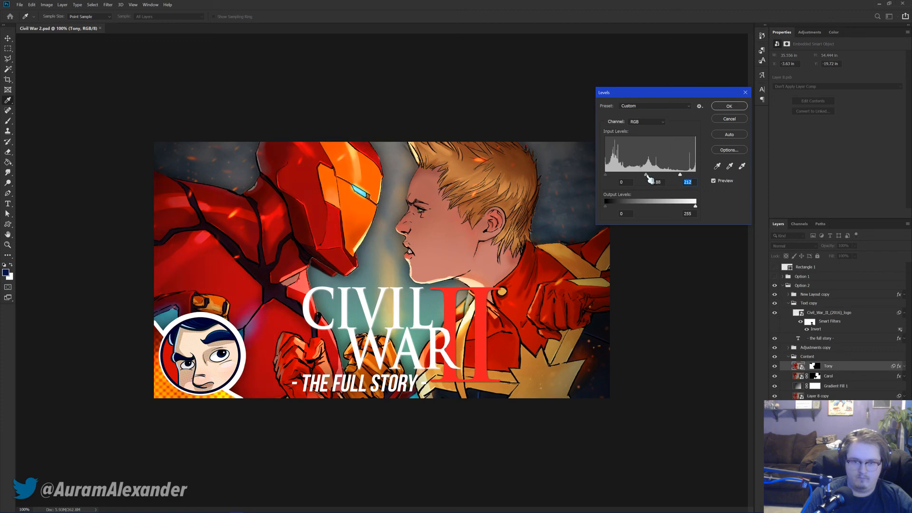
pyautogui.click(722, 188)
pyautogui.click(722, 187)
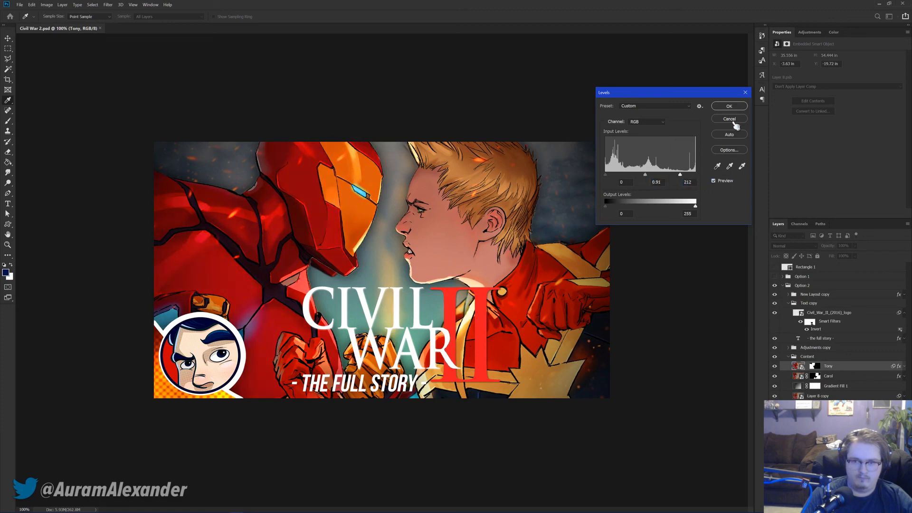
pyautogui.click(729, 106)
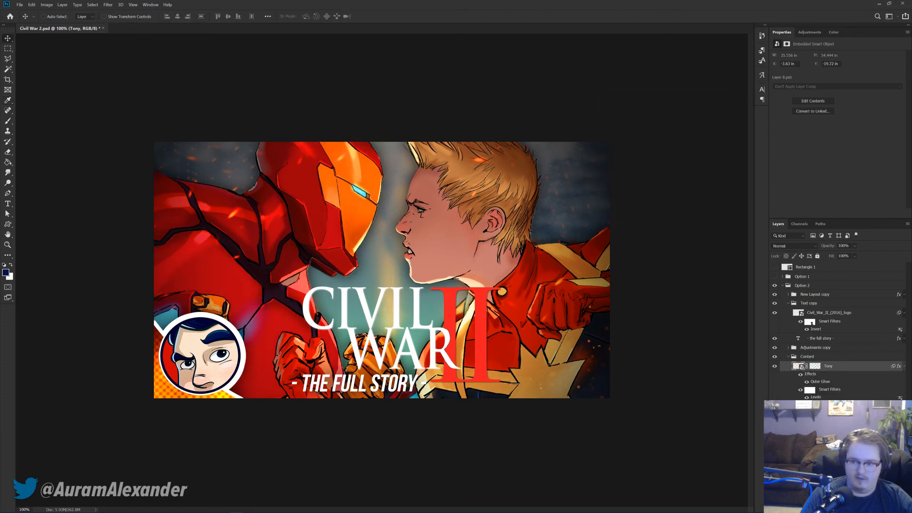
pyautogui.click(904, 367)
# Step: Rasterize Layer 8 copy and remove Iron Man's chin from the background artwork with the Clone Stamp
pyautogui.keyDown('ctrl'); pyautogui.click(284, 288); pyautogui.keyUp('ctrl')
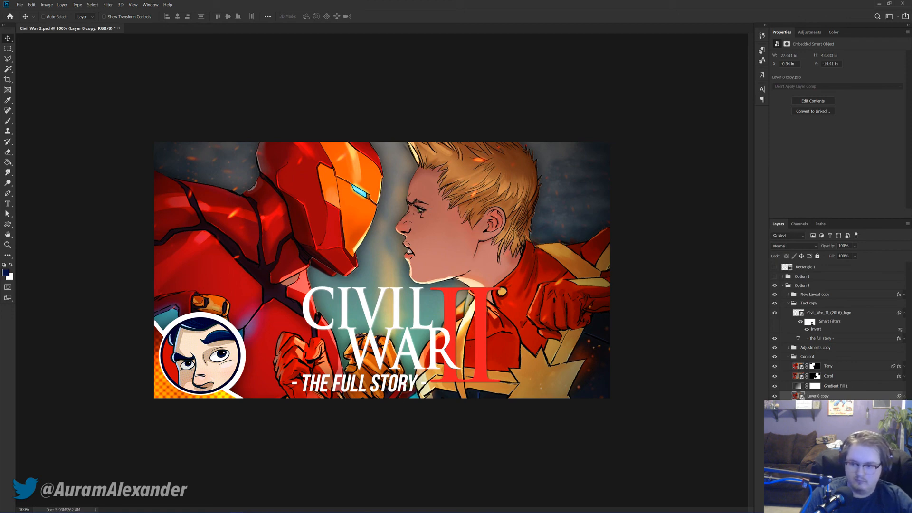
pyautogui.rightClick(827, 398)
pyautogui.click(834, 219)
pyautogui.press('s')
pyautogui.moveTo(325, 270); pyautogui.dragTo(322, 267)
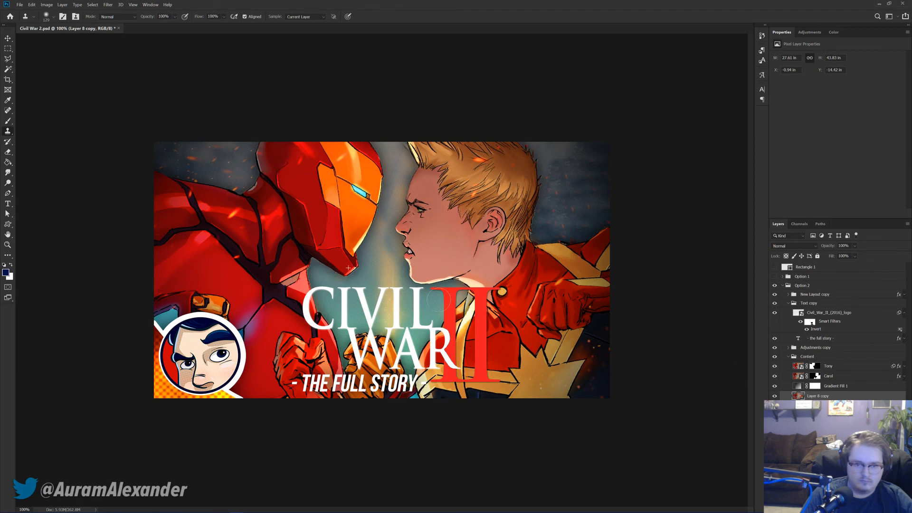
pyautogui.click(775, 370)
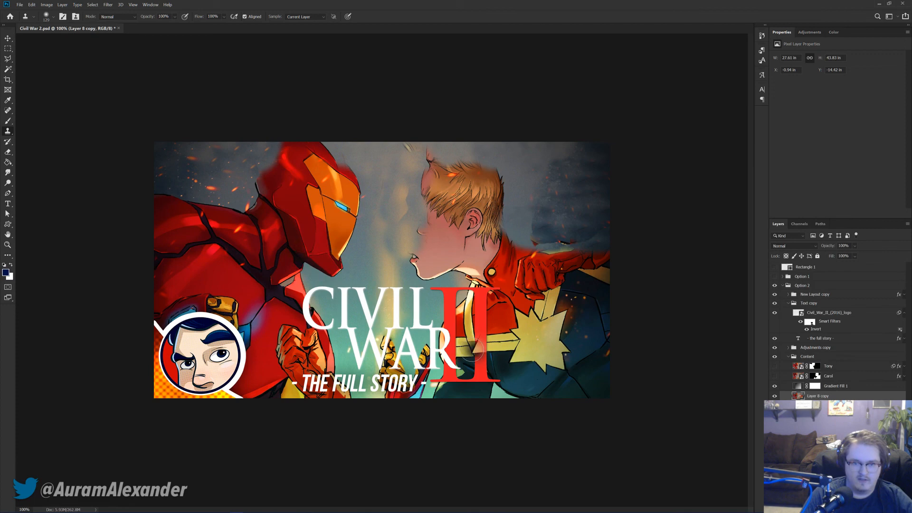
pyautogui.click(774, 369)
pyautogui.click(774, 370)
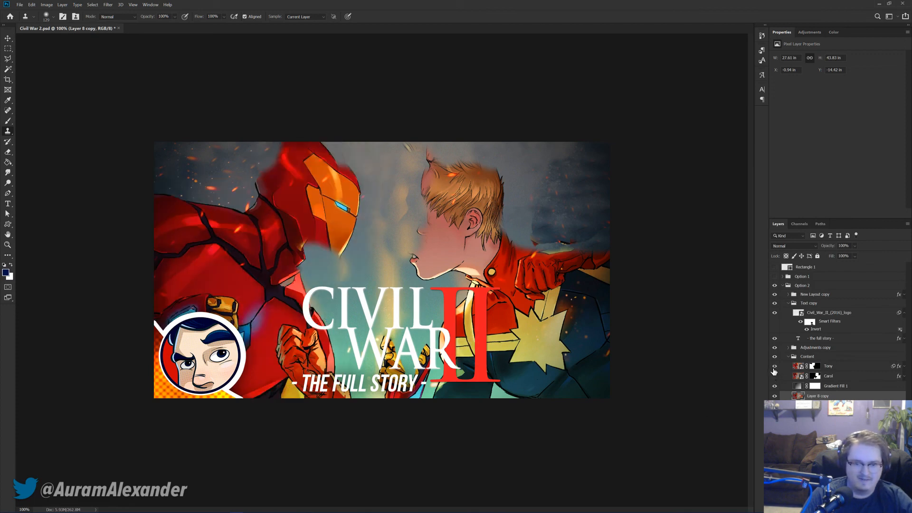
# Step: Compare the composition by showing and hiding the Tony, Carol and Gradient Fill 1 layers, leaving them all visible
pyautogui.click(774, 370)
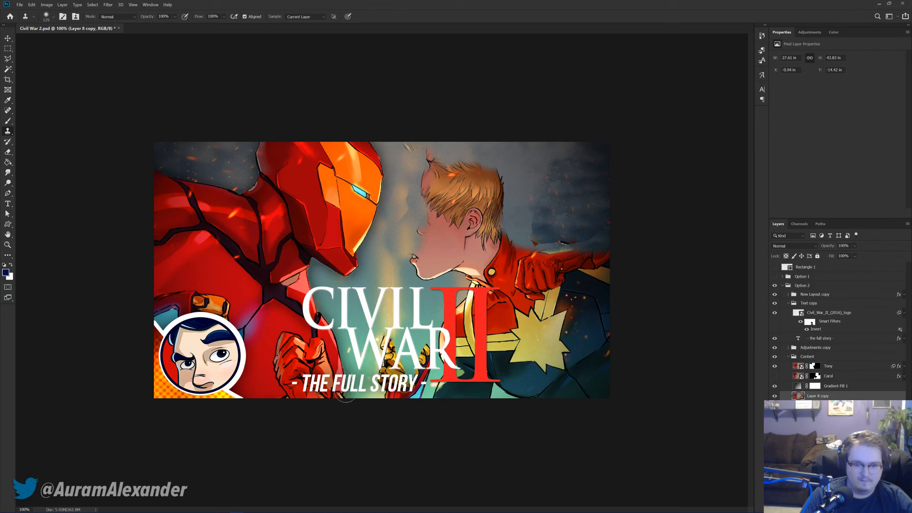
pyautogui.click(775, 370)
pyautogui.click(774, 370)
pyautogui.click(774, 370)
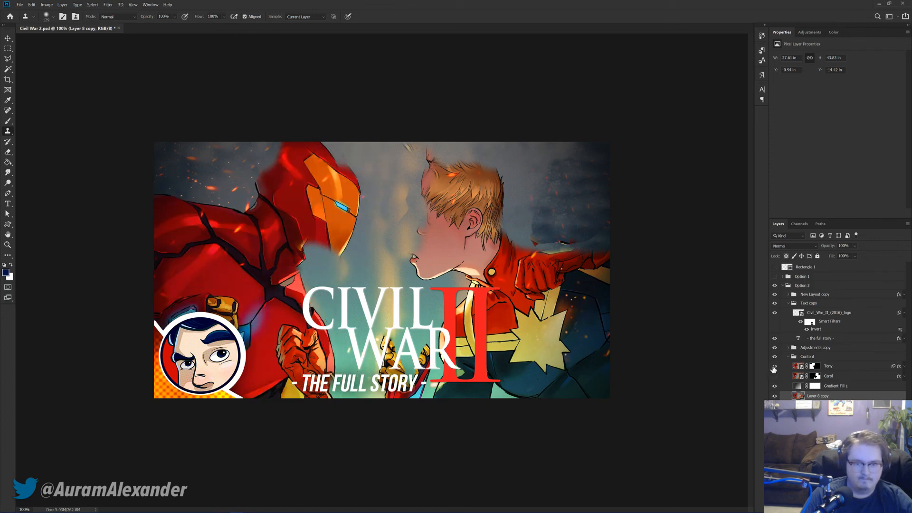
pyautogui.click(774, 368)
pyautogui.click(775, 369)
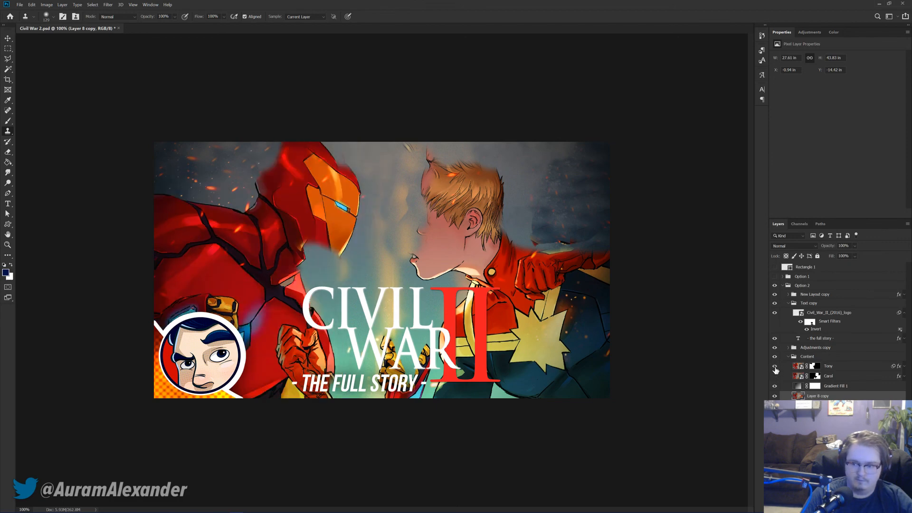
pyautogui.click(775, 376)
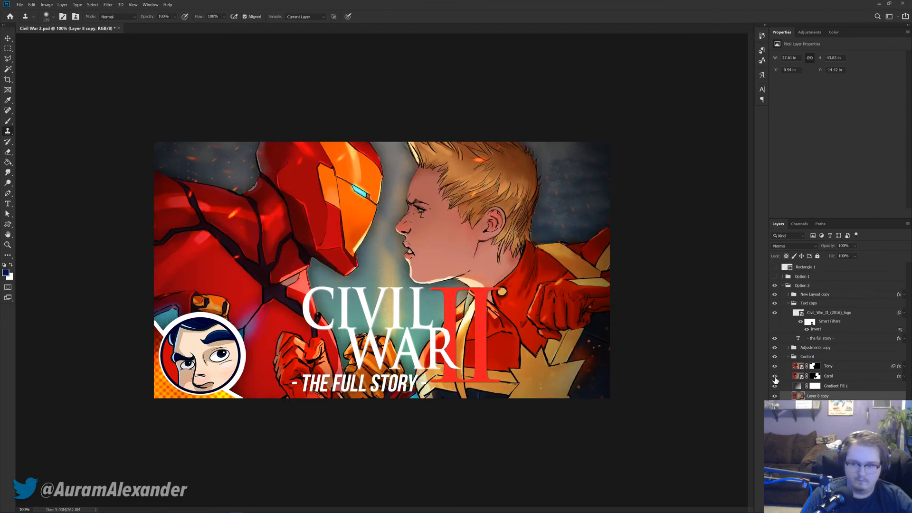
pyautogui.click(775, 376)
pyautogui.click(775, 377)
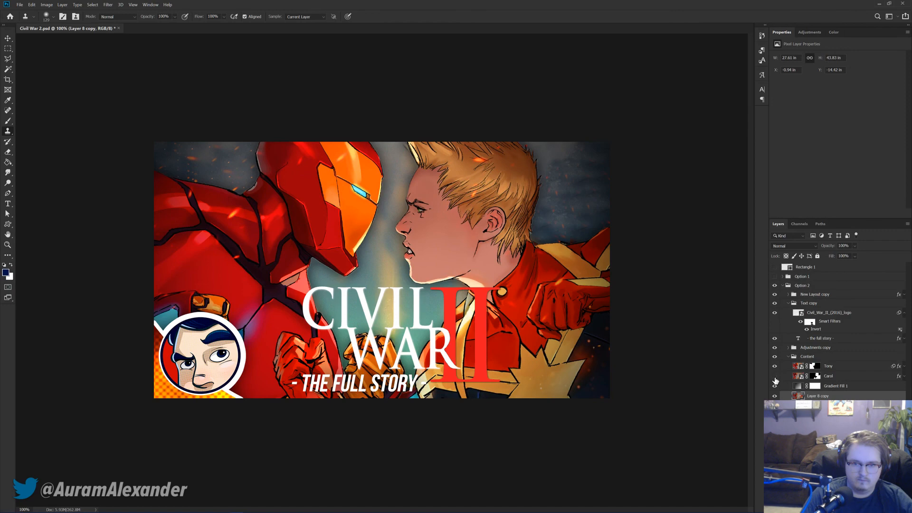
pyautogui.click(776, 379)
pyautogui.click(775, 379)
pyautogui.click(775, 379)
pyautogui.click(775, 379)
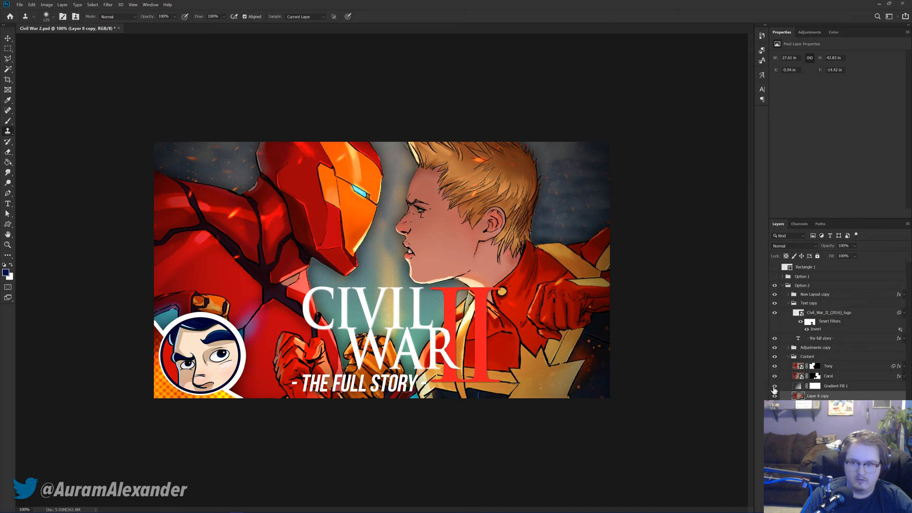
pyautogui.click(777, 379)
pyautogui.click(776, 379)
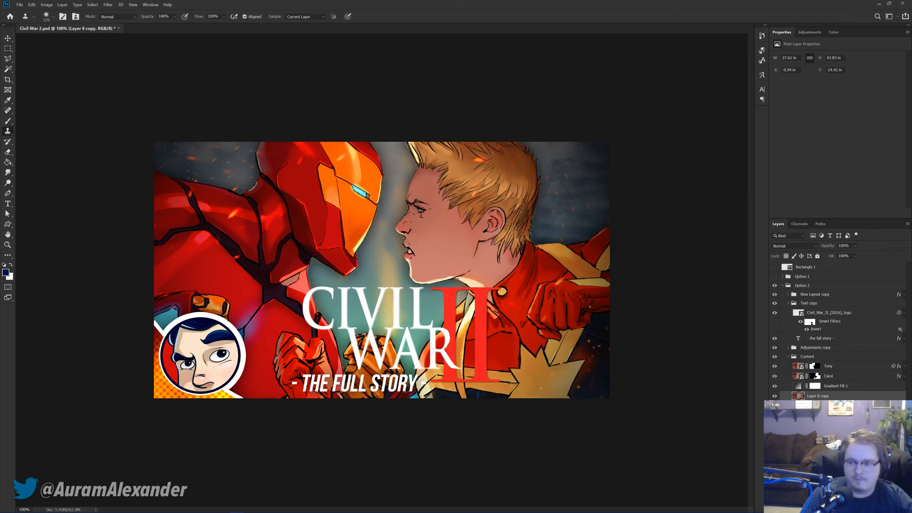
# Step: Convert Layer 8 copy back to a smart object
pyautogui.rightClick(811, 398)
pyautogui.click(854, 190)
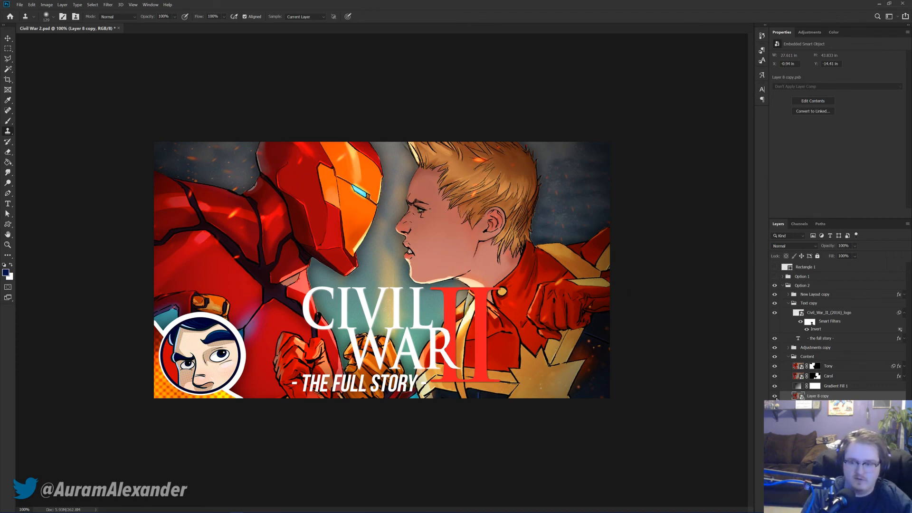
# Step: Paint black on Carol's layer mask with an enlarged brush to hide the stray gold hand behind the word WAR
pyautogui.click(812, 367)
pyautogui.press('b')
pyautogui.press(']')
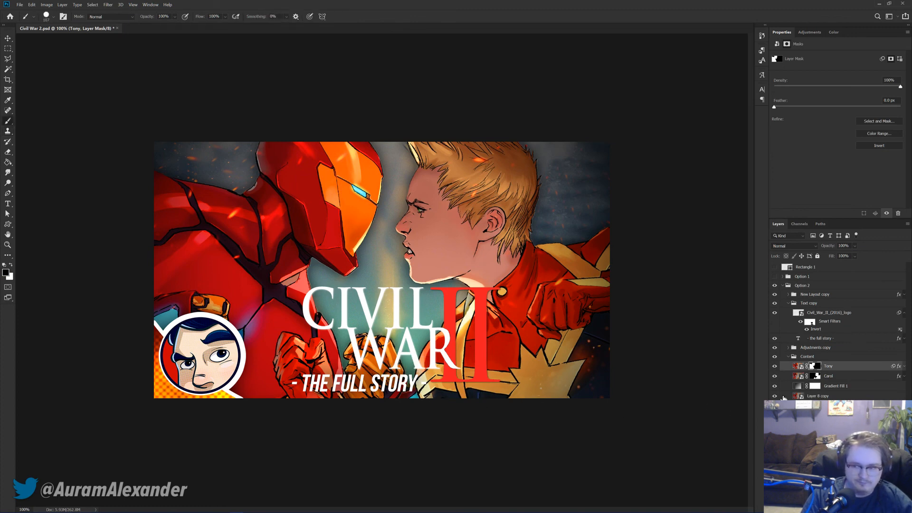
pyautogui.click(815, 377)
pyautogui.moveTo(364, 365)
pyautogui.mouseDown()
pyautogui.moveTo(346, 414)
pyautogui.moveTo(372, 352)
pyautogui.moveTo(387, 344)
pyautogui.moveTo(391, 390)
pyautogui.mouseUp()
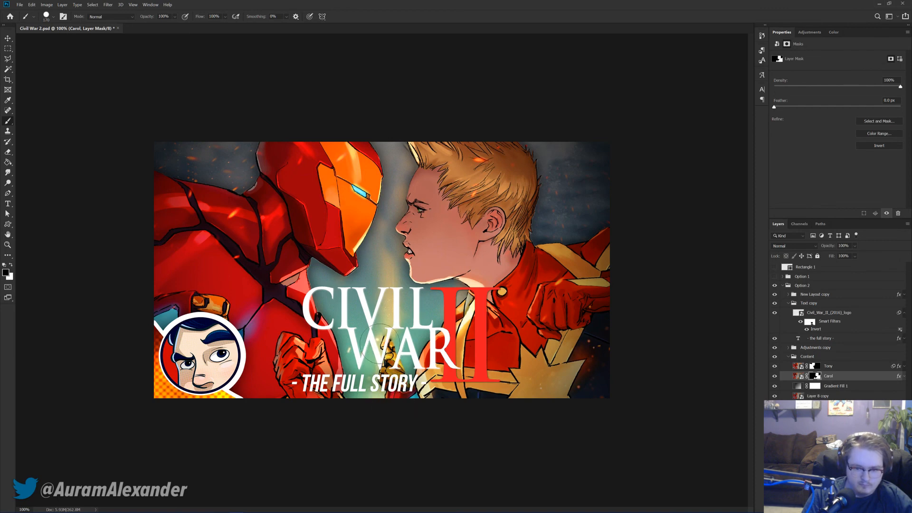
pyautogui.scroll(-2, 382, 429)
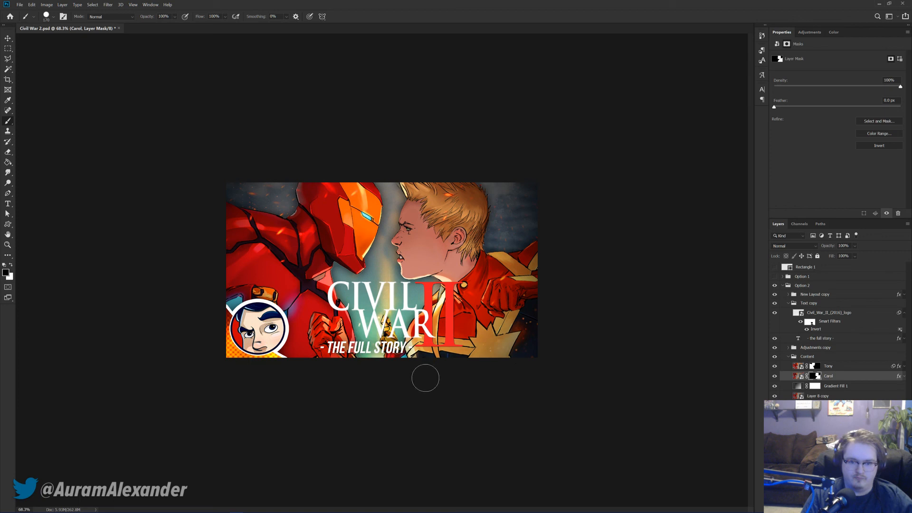
pyautogui.hotkey('ctrl', '1')
# Step: Rasterize Layer 8 copy and retouch the remaining gold hand behind WAR out of the background
pyautogui.rightClick(812, 397)
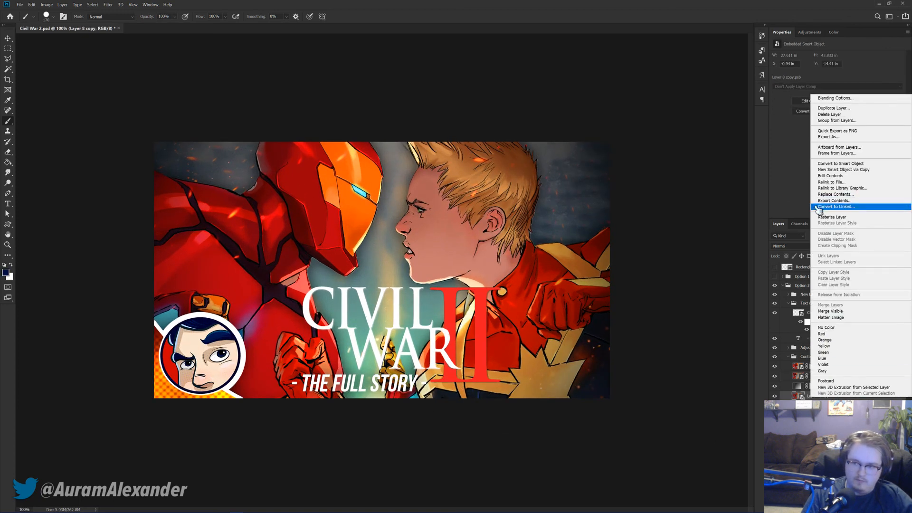
pyautogui.press('Escape')
pyautogui.press('s')
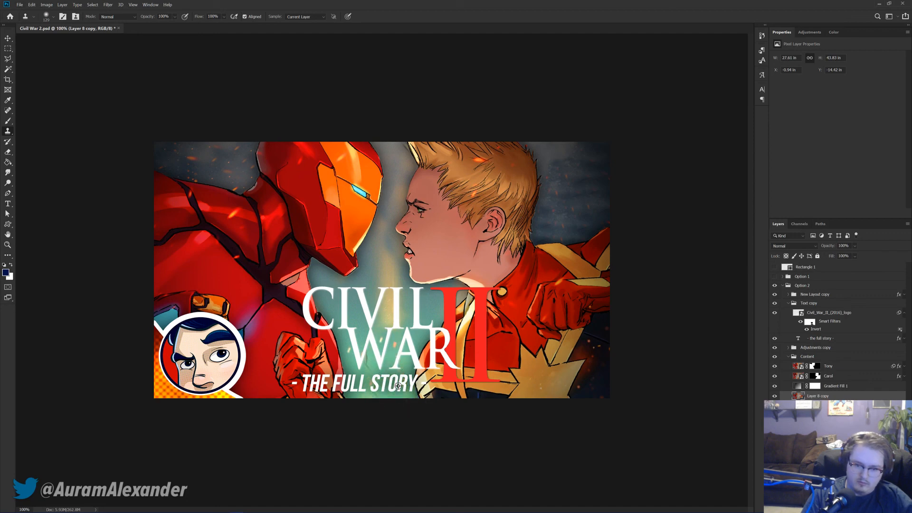
pyautogui.press('j')
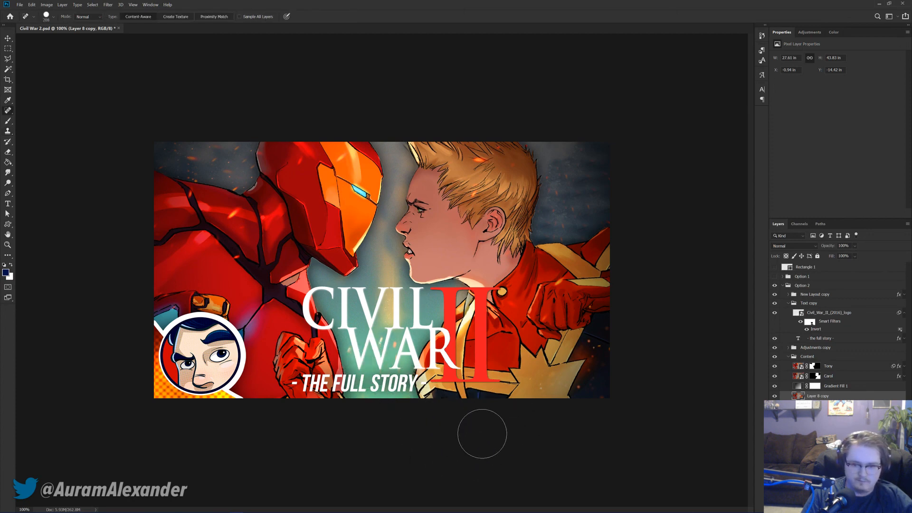
pyautogui.press('v')
pyautogui.scroll(-3, 481, 408)
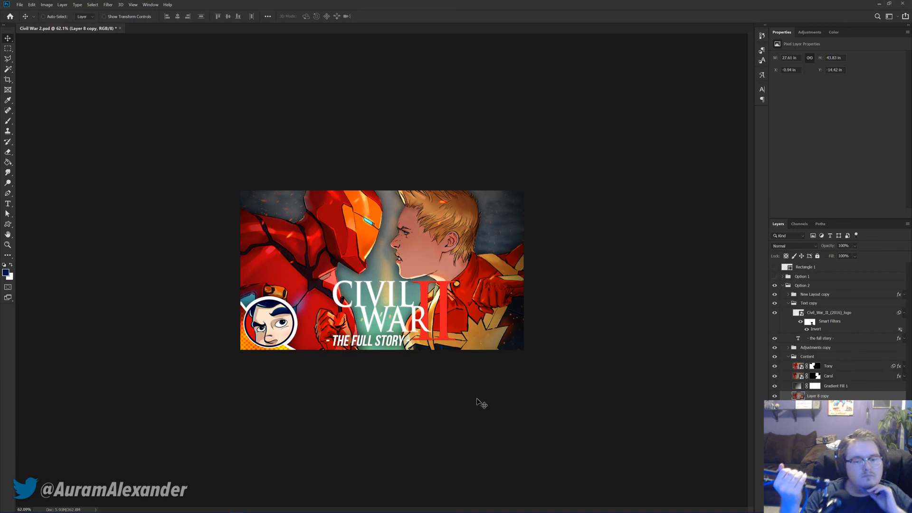
pyautogui.scroll(2, 481, 403)
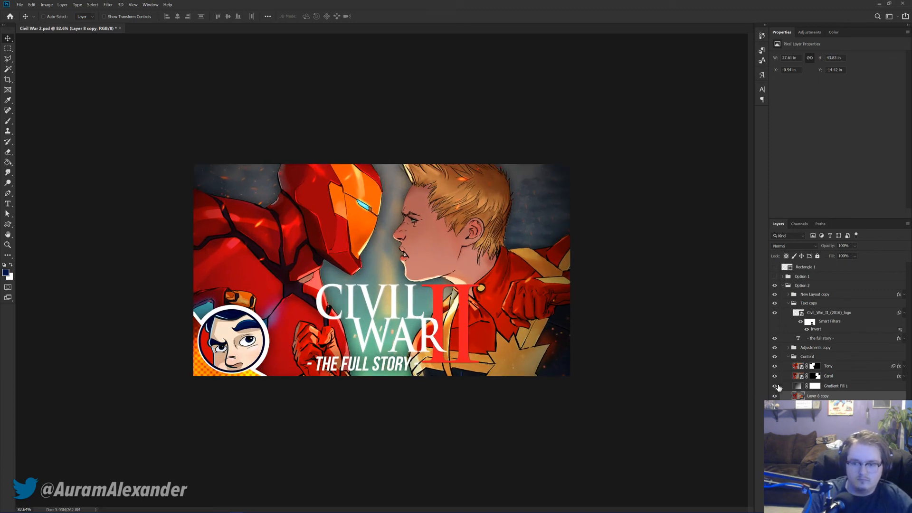
# Step: Check the background without Gradient Fill 1, restore it, and convert the retouched Layer 8 copy to a smart object
pyautogui.click(775, 386)
pyautogui.click(775, 386)
pyautogui.click(905, 313)
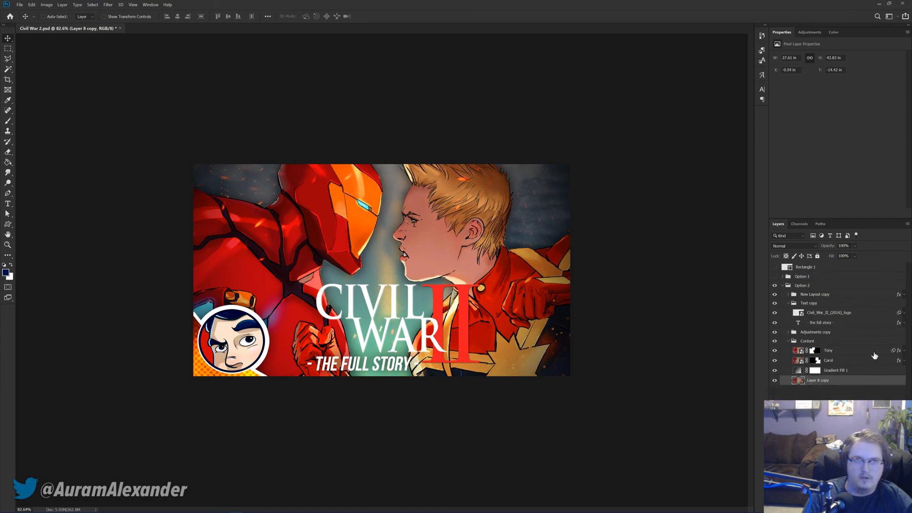
pyautogui.rightClick(822, 388)
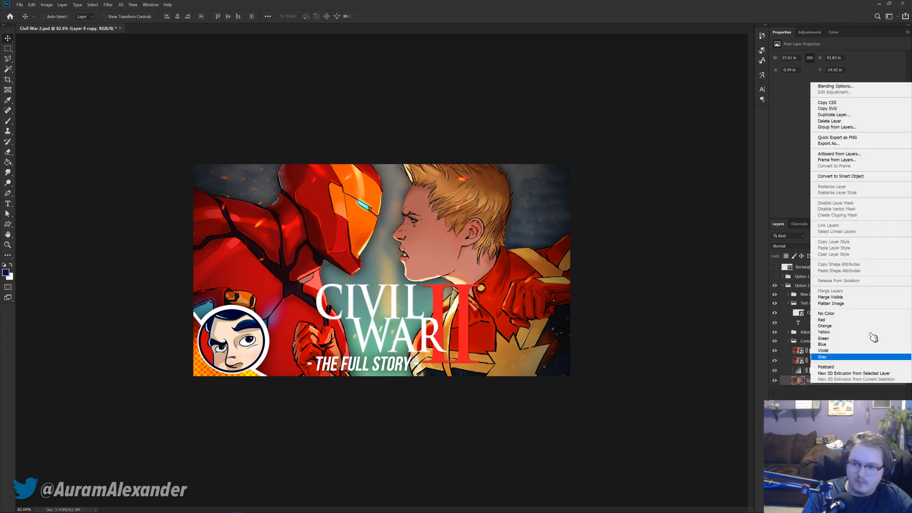
pyautogui.click(855, 176)
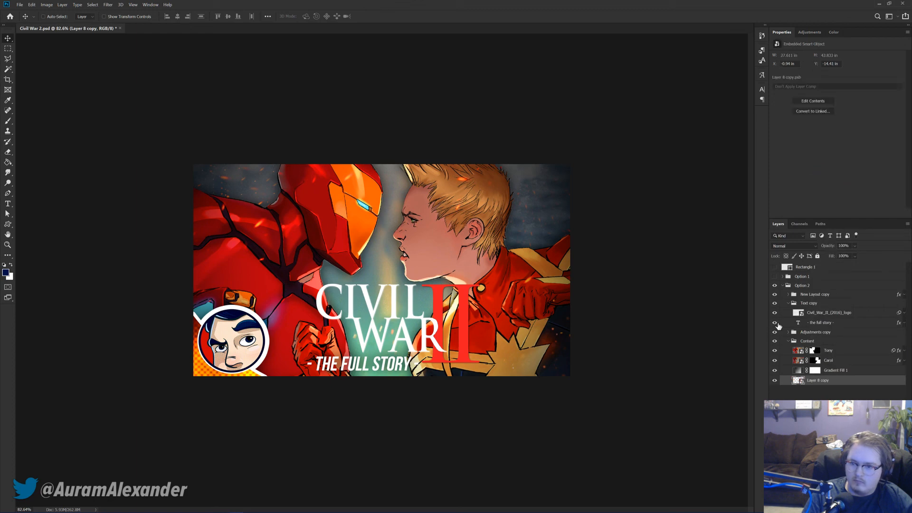
# Step: Try to scale the Text copy group down slightly
pyautogui.click(806, 305)
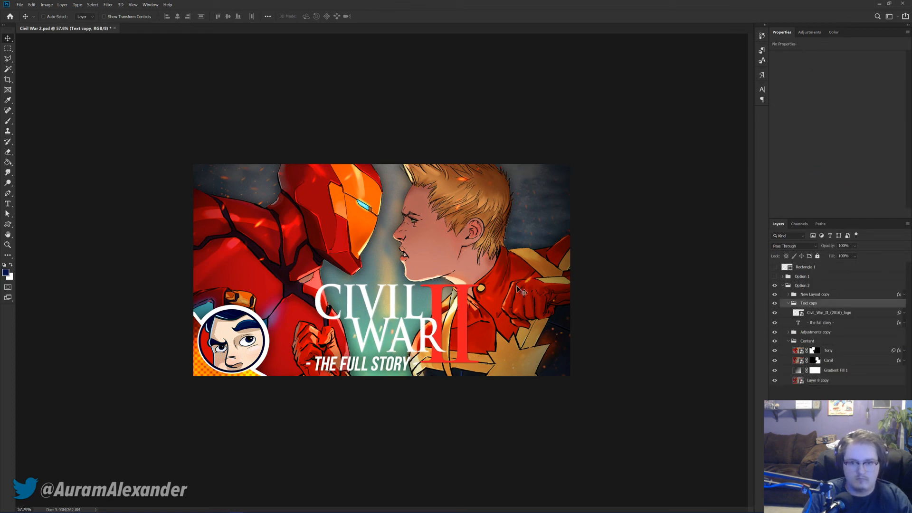
pyautogui.scroll(-3, 546, 304)
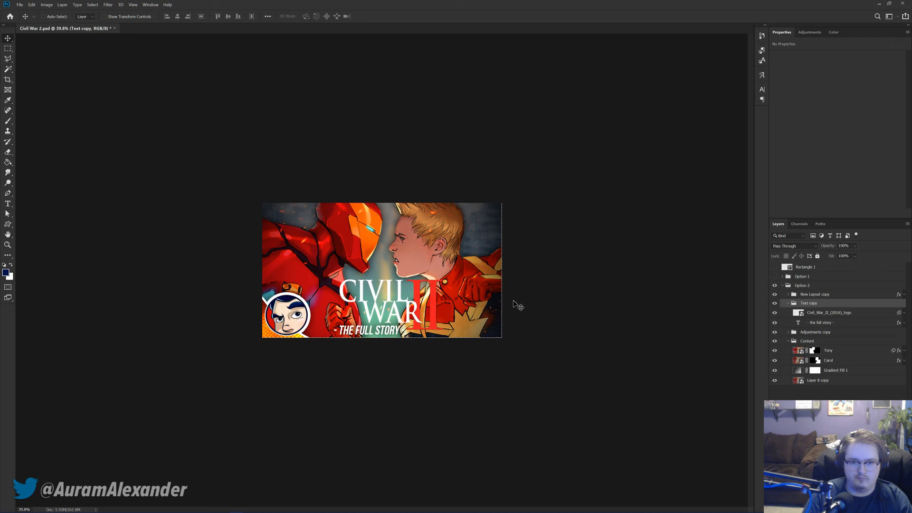
pyautogui.scroll(-1, 515, 305)
pyautogui.hotkey('ctrl', 't')
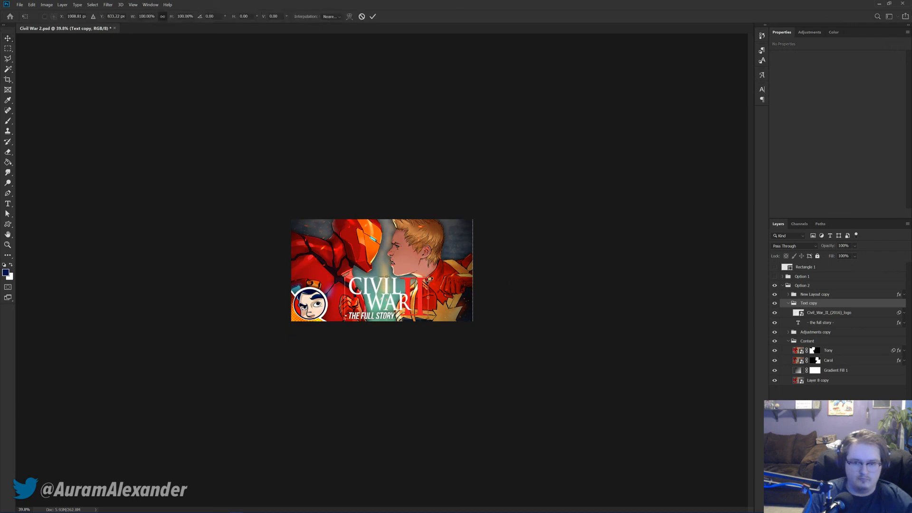
pyautogui.moveTo(429, 276); pyautogui.dragTo(426, 281)
pyautogui.press('Return')
pyautogui.scroll(3, 504, 331)
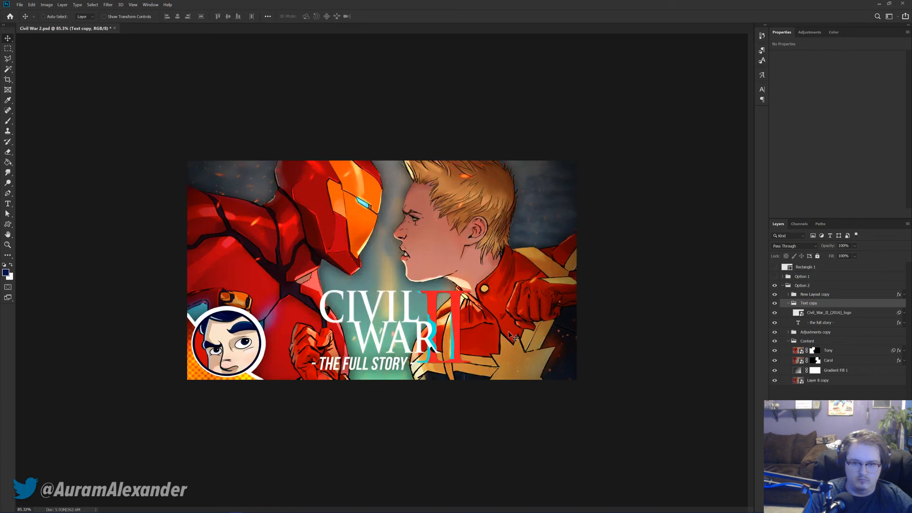
# Step: Convert the Civil_War_II_(2016)_logo layer with its Invert filter into a new smart object
pyautogui.click(905, 314)
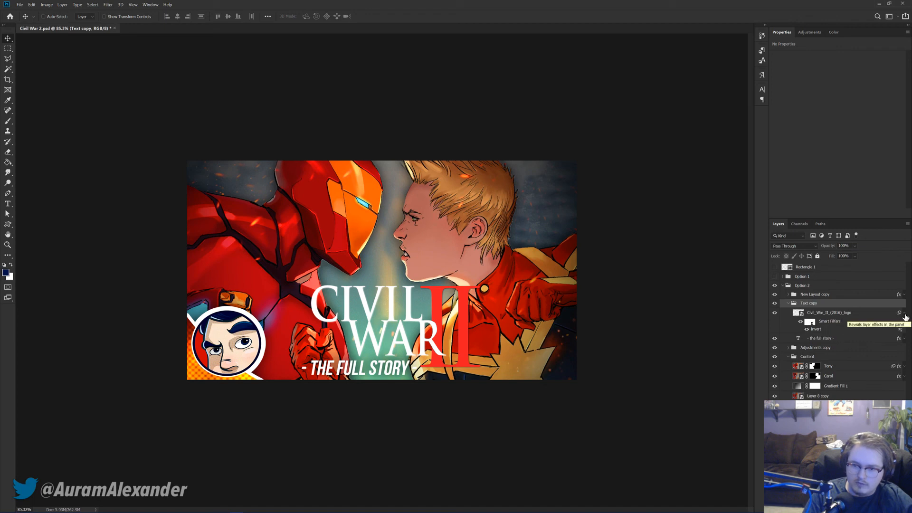
pyautogui.click(905, 313)
pyautogui.rightClick(851, 312)
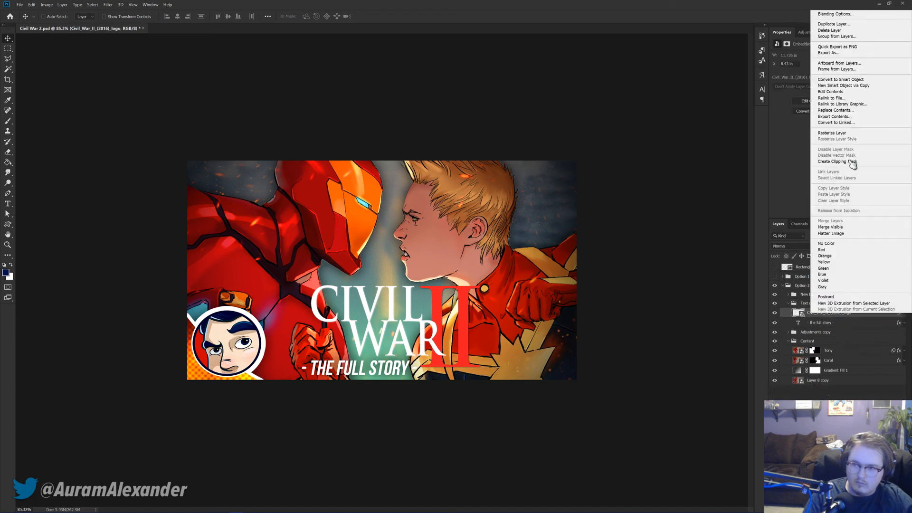
pyautogui.click(840, 80)
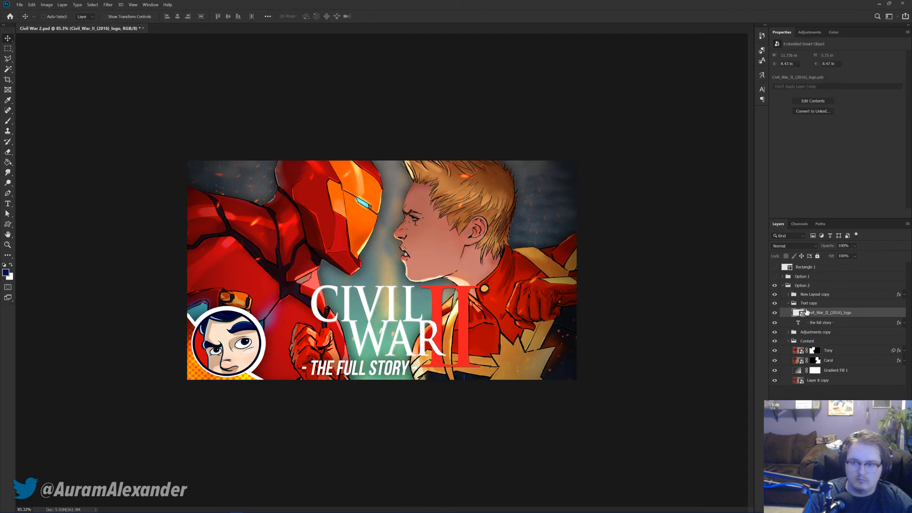
# Step: Scale the Text copy group down slightly
pyautogui.click(809, 303)
pyautogui.hotkey('ctrl', 't')
pyautogui.moveTo(477, 288); pyautogui.dragTo(470, 290)
pyautogui.press('Return')
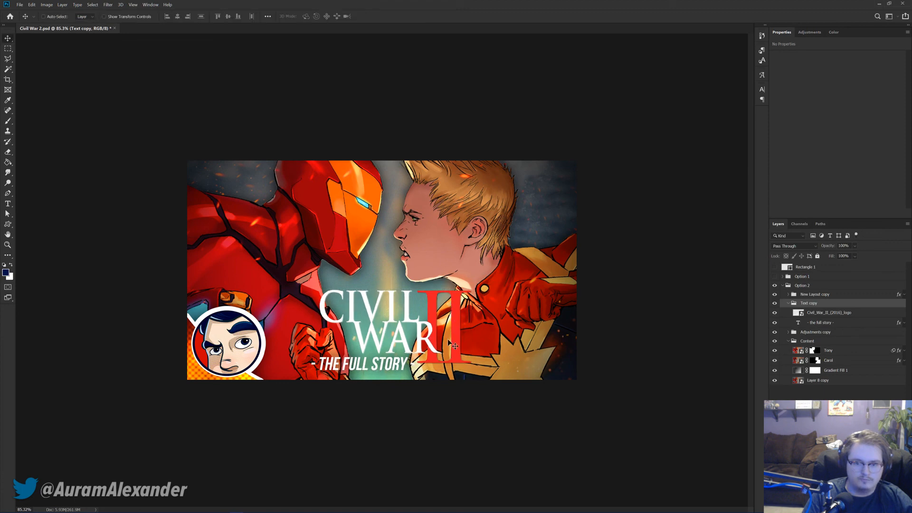
pyautogui.scroll(-2, 483, 351)
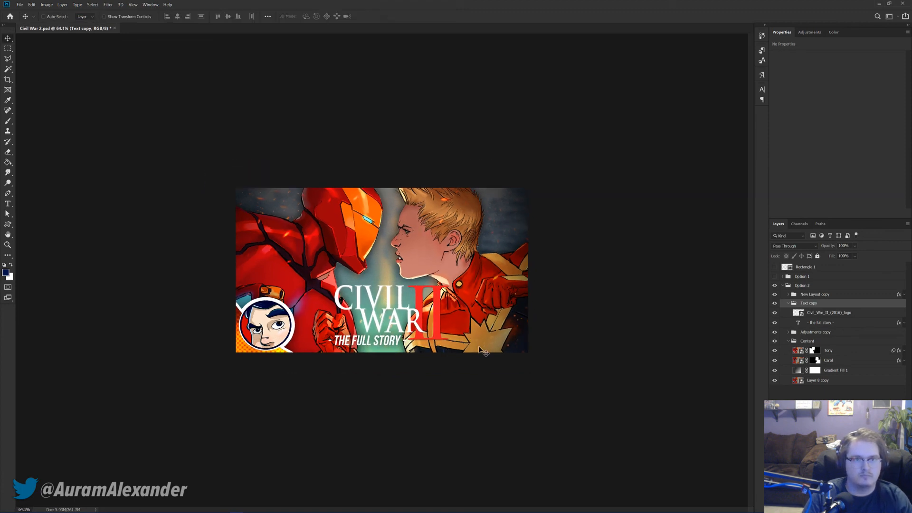
pyautogui.scroll(4, 450, 373)
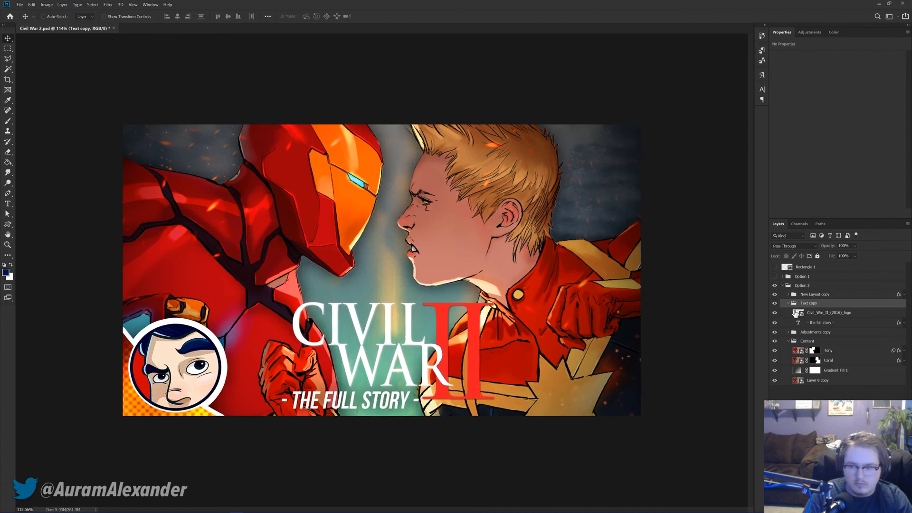
# Step: Hide the Text copy group and the Carol layer, and rasterize Layer 8 copy for retouching
pyautogui.click(775, 303)
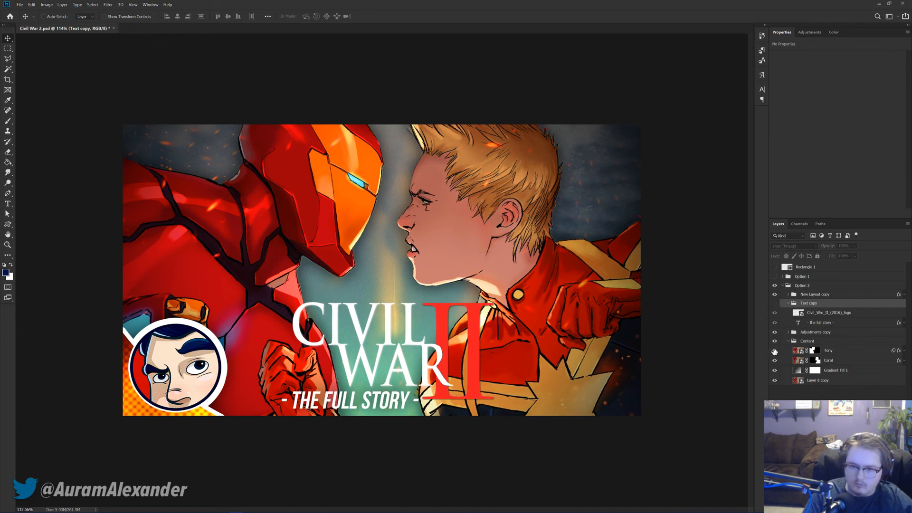
pyautogui.click(817, 382)
pyautogui.rightClick(817, 382)
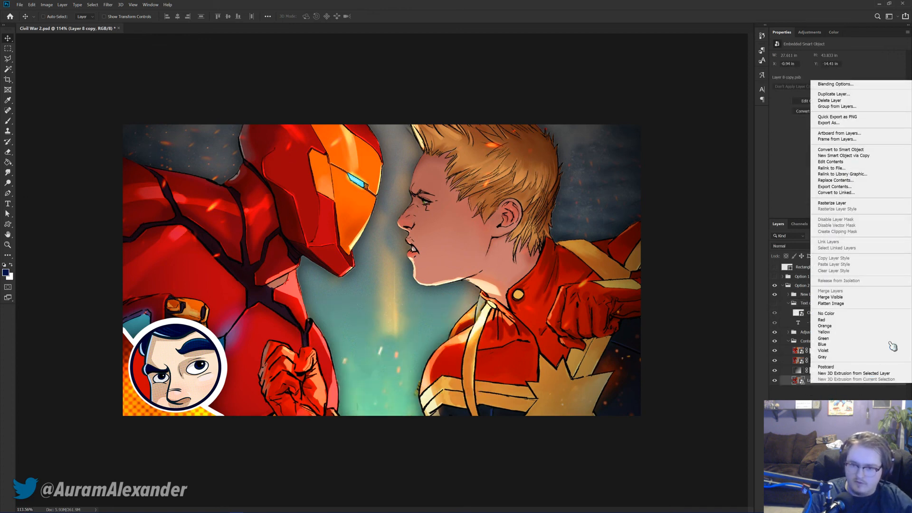
pyautogui.click(833, 203)
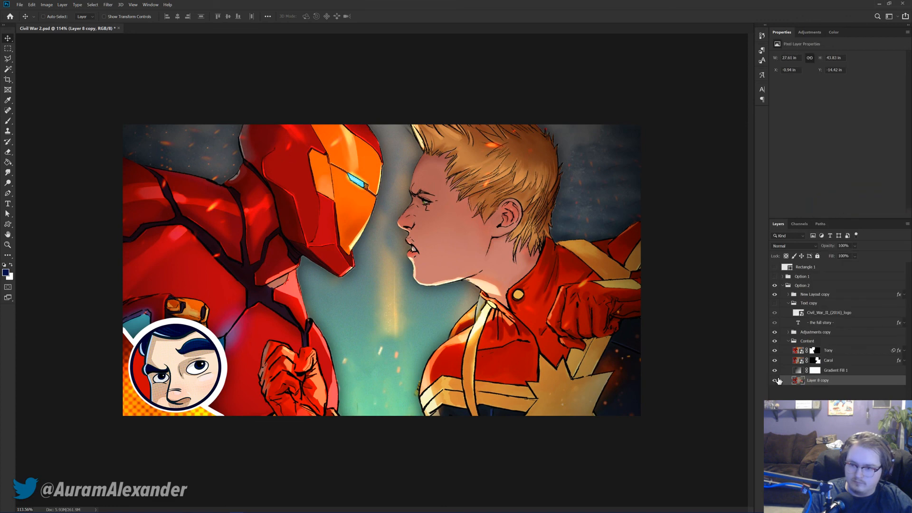
pyautogui.click(775, 361)
# Step: Clone teal background over Captain Marvel's front shoulder, chest and jaw on Layer 8 copy with the Clone Stamp
pyautogui.press('s')
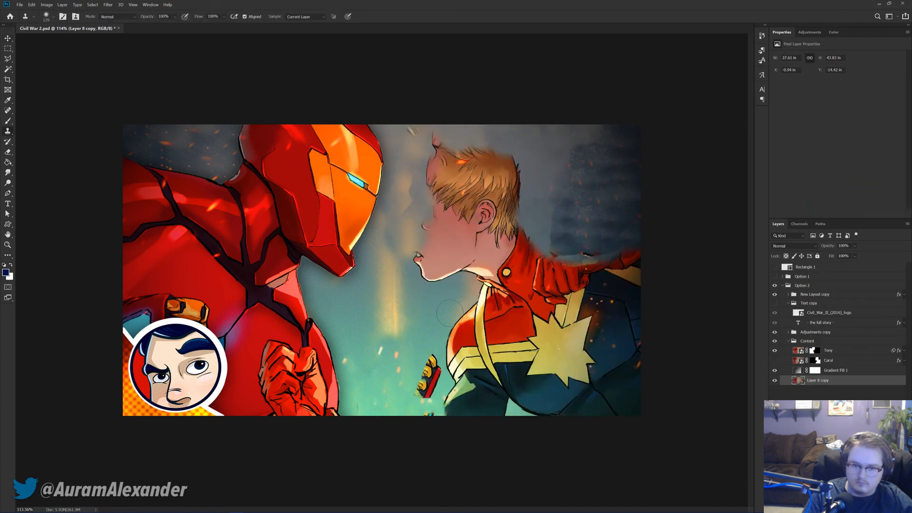
pyautogui.keyDown('alt'); pyautogui.click(451, 331); pyautogui.keyUp('alt')
pyautogui.moveTo(475, 334)
pyautogui.mouseDown()
pyautogui.moveTo(474, 304)
pyautogui.moveTo(489, 290)
pyautogui.moveTo(494, 333)
pyautogui.moveTo(497, 306)
pyautogui.mouseUp()
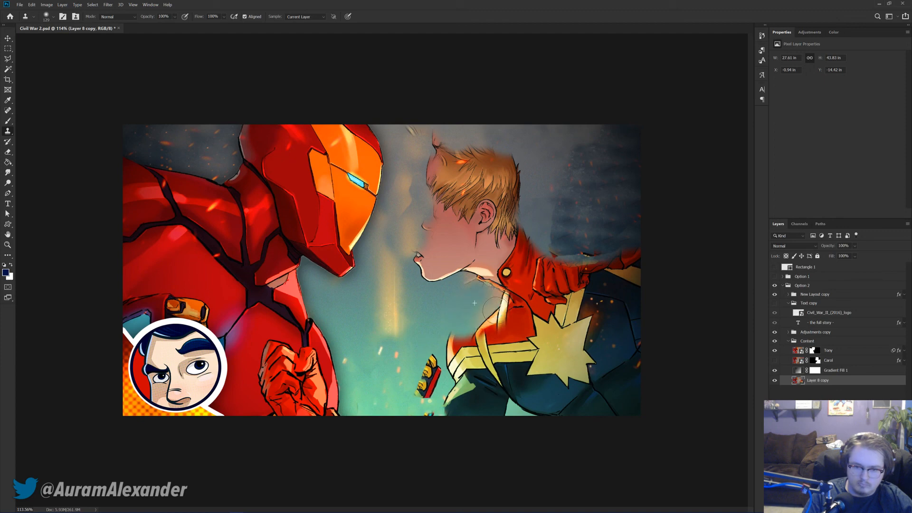
pyautogui.moveTo(454, 329)
pyautogui.mouseDown()
pyautogui.moveTo(468, 351)
pyautogui.moveTo(485, 335)
pyautogui.mouseUp()
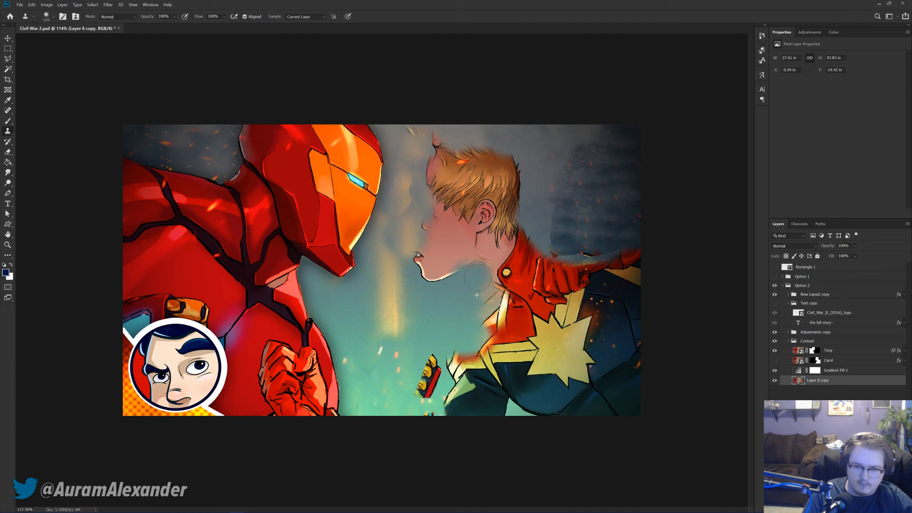
pyautogui.moveTo(477, 266)
pyautogui.mouseDown()
pyautogui.moveTo(430, 269)
pyautogui.moveTo(473, 258)
pyautogui.mouseUp()
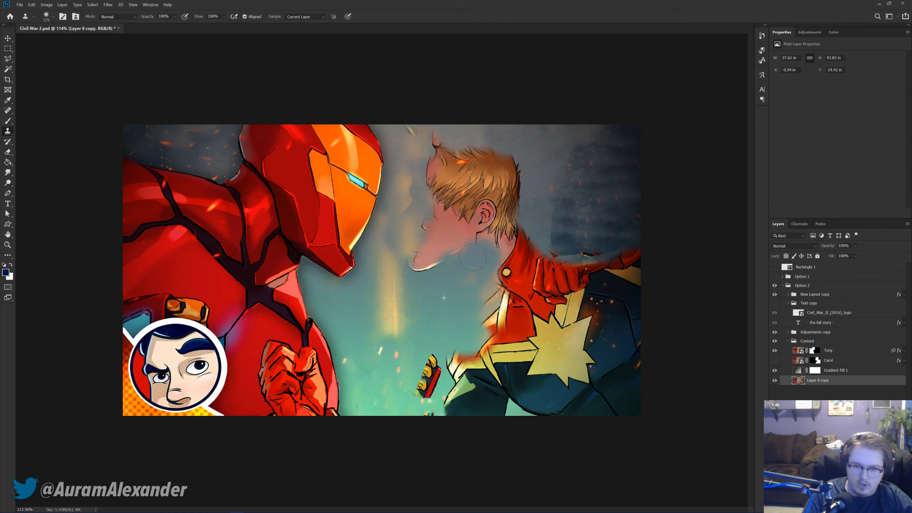
pyautogui.moveTo(477, 305)
pyautogui.mouseDown()
pyautogui.moveTo(506, 280)
pyautogui.moveTo(503, 333)
pyautogui.moveTo(480, 318)
pyautogui.mouseUp()
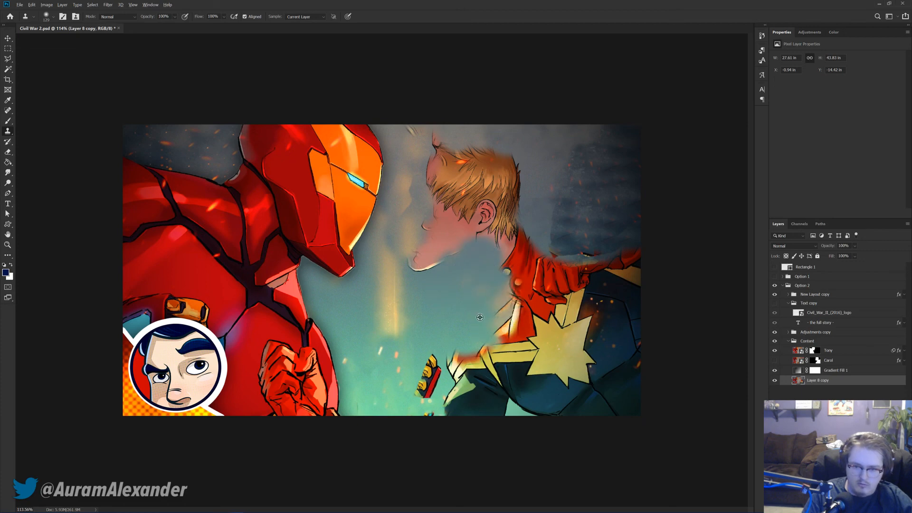
# Step: Heal away the gold hand fragments on Layer 8 copy and clone over the front edge of the lower torso
pyautogui.press('j')
pyautogui.click(429, 376)
pyautogui.click(435, 399)
pyautogui.press('s')
pyautogui.moveTo(450, 378)
pyautogui.mouseDown()
pyautogui.moveTo(470, 371)
pyautogui.moveTo(506, 351)
pyautogui.moveTo(482, 354)
pyautogui.moveTo(473, 377)
pyautogui.moveTo(518, 384)
pyautogui.mouseUp()
# Step: Lasso the remaining Captain Marvel figure on Layer 8 copy, replace it with a content-aware fill, and deselect
pyautogui.press('l')
pyautogui.hotkey('shift', 'l')
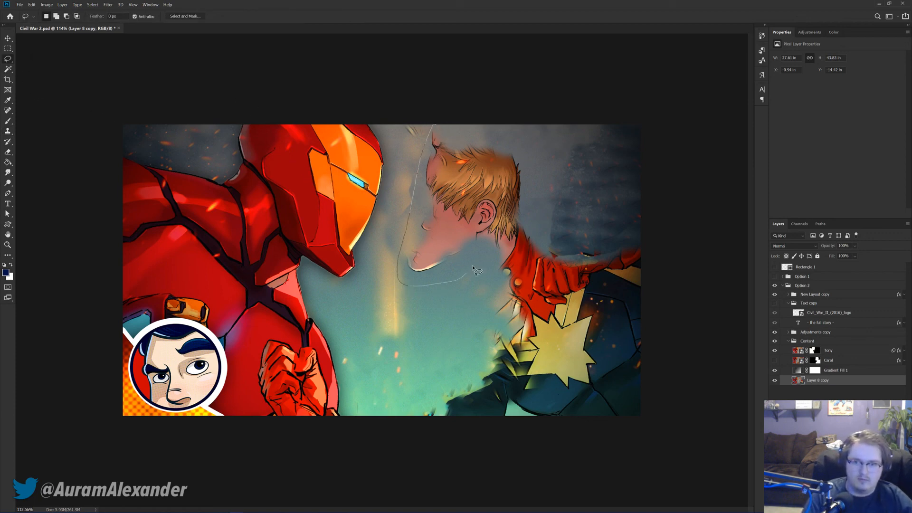
pyautogui.moveTo(432, 398)
pyautogui.mouseDown()
pyautogui.moveTo(576, 442)
pyautogui.moveTo(663, 402)
pyautogui.moveTo(656, 280)
pyautogui.moveTo(644, 246)
pyautogui.moveTo(542, 247)
pyautogui.mouseUp()
pyautogui.moveTo(455, 134); pyautogui.dragTo(444, 132)
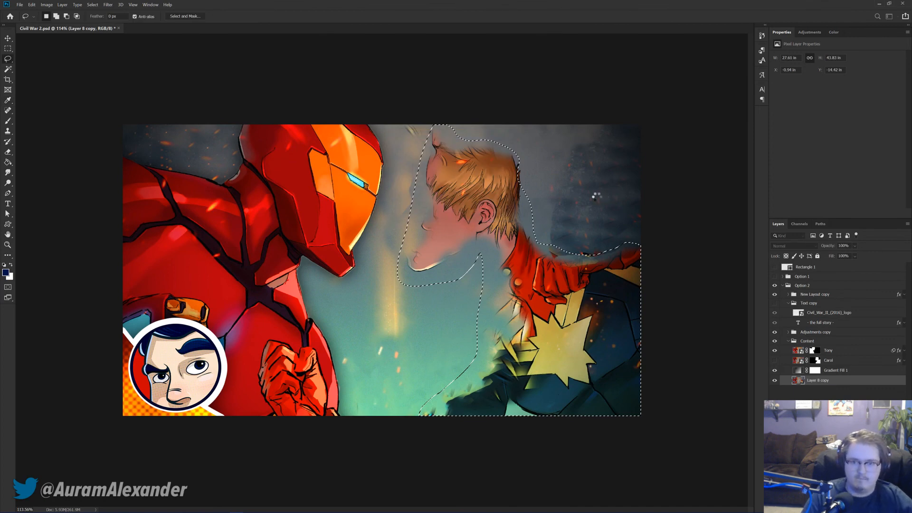
pyautogui.press('Delete')
pyautogui.hotkey('ctrl', 'd')
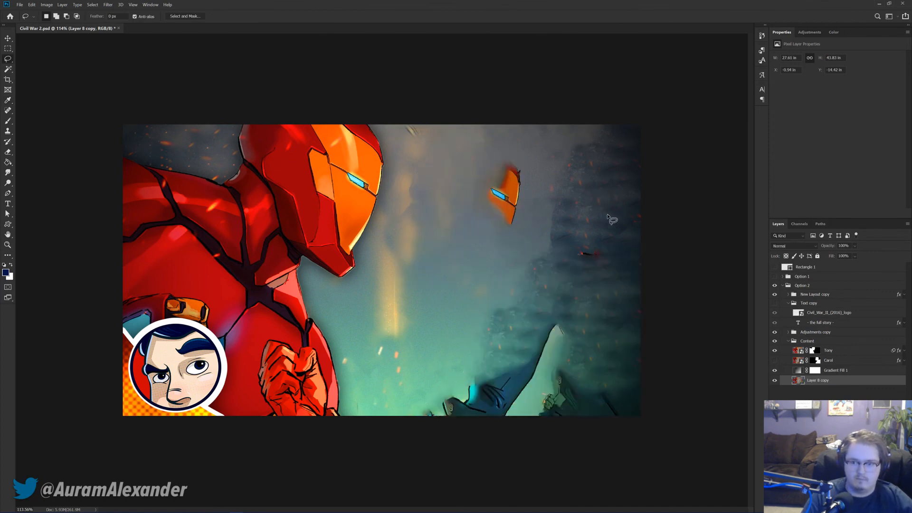
pyautogui.press('s')
pyautogui.moveTo(535, 163)
pyautogui.mouseDown()
pyautogui.moveTo(507, 194)
pyautogui.moveTo(498, 187)
pyautogui.moveTo(523, 214)
pyautogui.mouseUp()
pyautogui.moveTo(464, 214); pyautogui.dragTo(470, 207)
pyautogui.hotkey('ctrl', 'z')
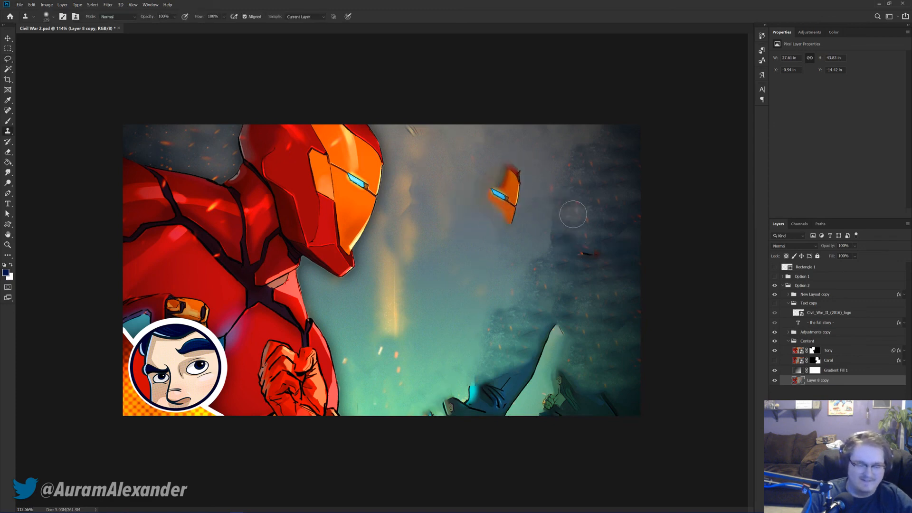
# Step: Spot-heal the stray helmet piece, the small red mark and the dark fragments along the lower edge of Layer 8 copy
pyautogui.press('j')
pyautogui.click(508, 177)
pyautogui.click(506, 198)
pyautogui.click(517, 215)
pyautogui.click(587, 258)
pyautogui.click(435, 413)
pyautogui.click(460, 411)
# Step: Clone dark background over the pointed teal shape and its outline on Layer 8 copy, and show the Carol layer again
pyautogui.press('s')
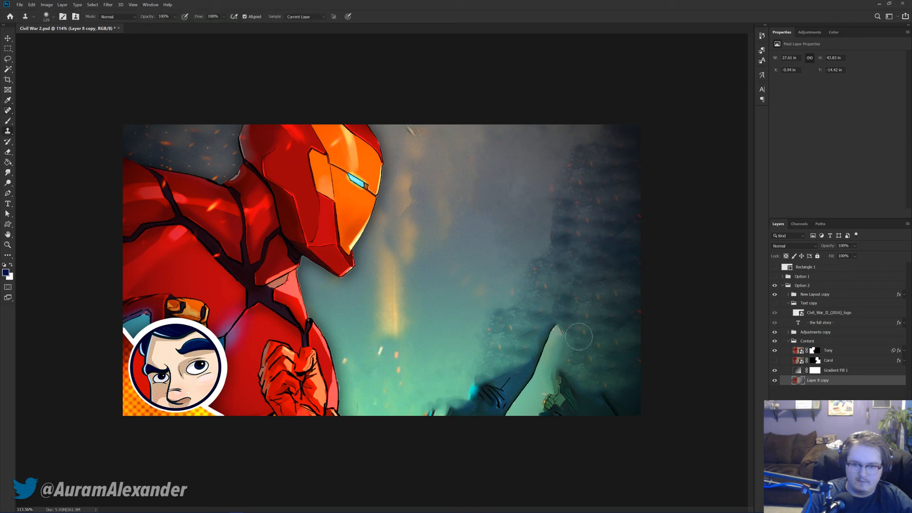
pyautogui.keyDown('alt'); pyautogui.click(596, 337); pyautogui.keyUp('alt')
pyautogui.moveTo(553, 328); pyautogui.dragTo(547, 404)
pyautogui.click(775, 361)
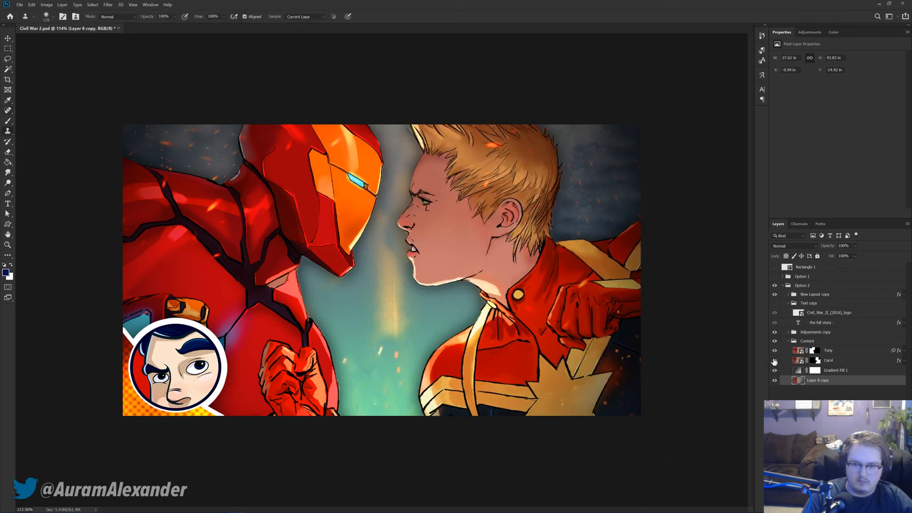
# Step: Spot-heal the small mark at the background's lower edge and the bright yellow streak between the two characters
pyautogui.press('j')
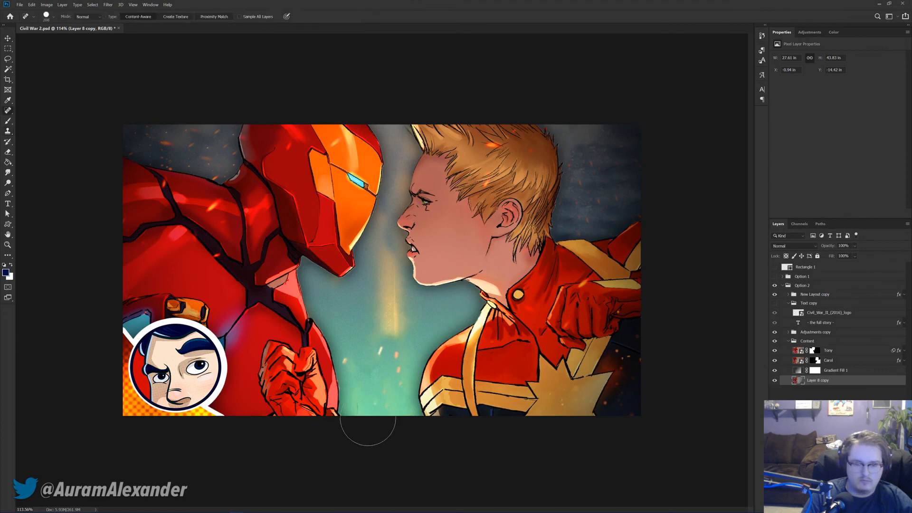
pyautogui.moveTo(358, 421); pyautogui.dragTo(357, 409)
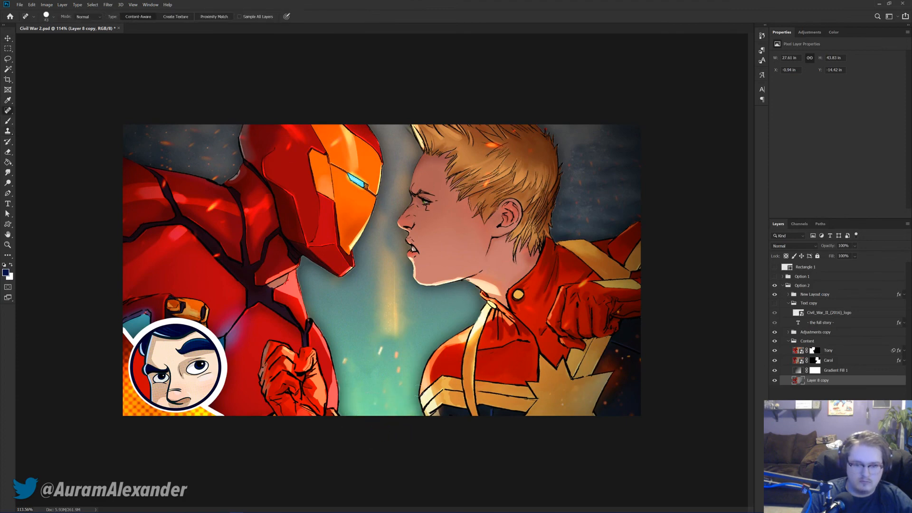
pyautogui.scroll(-1, 394, 324)
pyautogui.moveTo(394, 323)
pyautogui.mouseDown()
pyautogui.moveTo(404, 316)
pyautogui.moveTo(392, 321)
pyautogui.mouseUp()
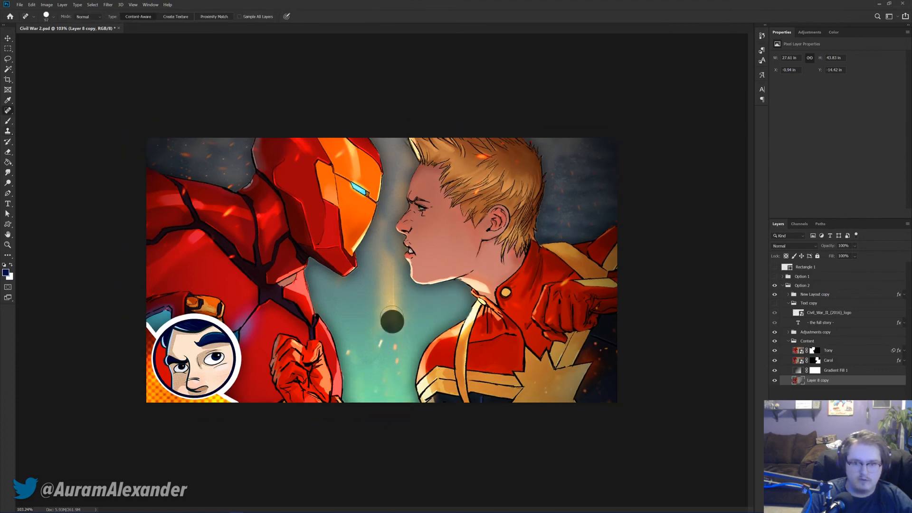
pyautogui.moveTo(392, 263); pyautogui.dragTo(387, 327)
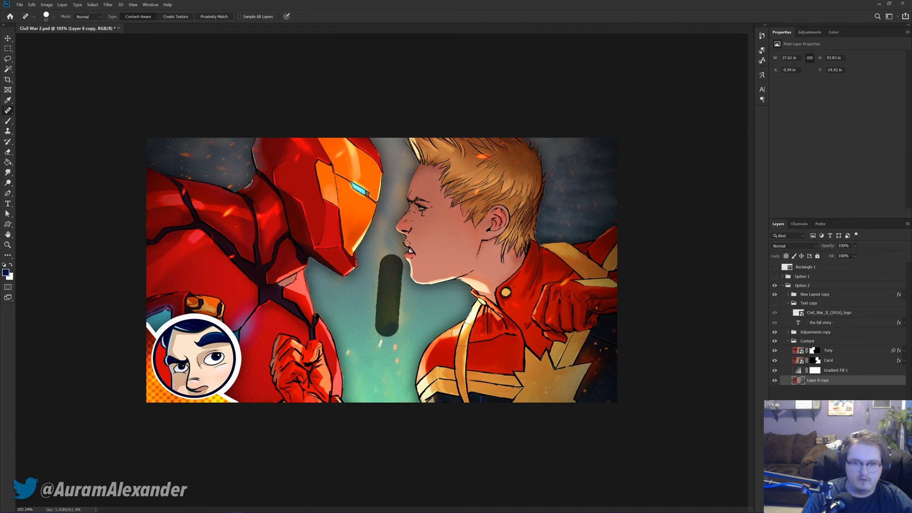
pyautogui.click(393, 299)
pyautogui.click(394, 312)
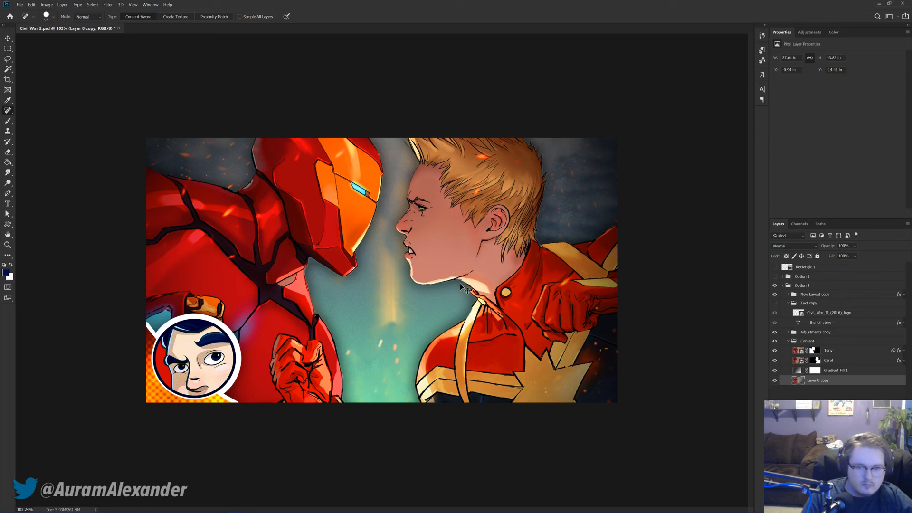
# Step: Clone teal background over the remaining yellow streak and red smudge between the characters, and heal the leftover blotch
pyautogui.press('s')
pyautogui.moveTo(387, 285); pyautogui.dragTo(380, 323)
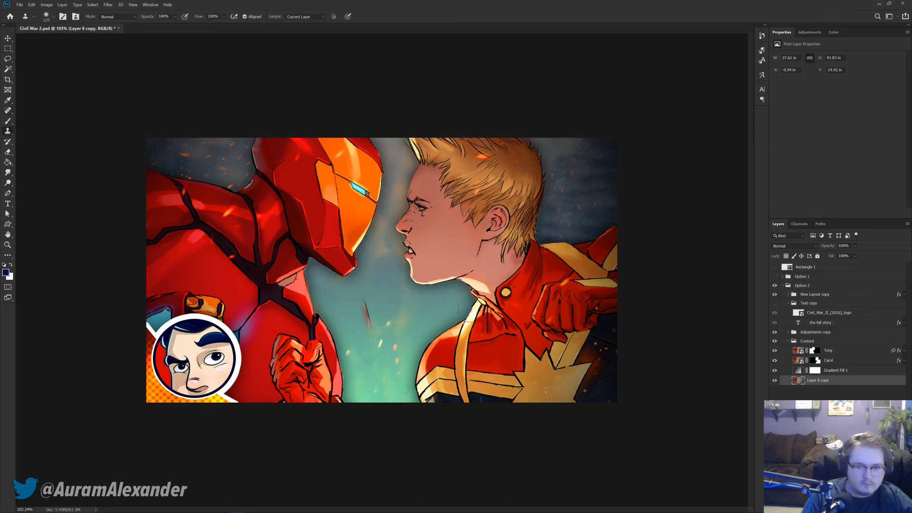
pyautogui.keyDown('alt'); pyautogui.click(480, 321); pyautogui.keyUp('alt')
pyautogui.moveTo(387, 252); pyautogui.dragTo(392, 320)
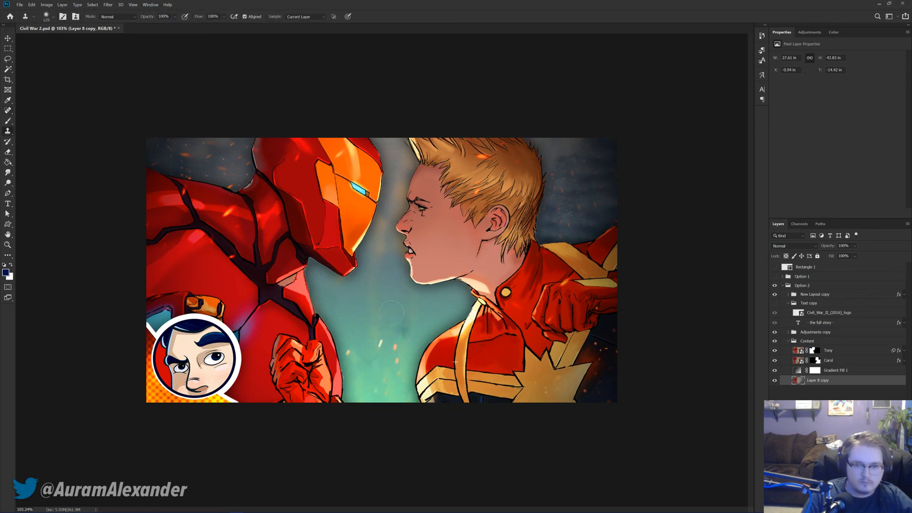
pyautogui.press('j')
pyautogui.moveTo(406, 321); pyautogui.dragTo(422, 321)
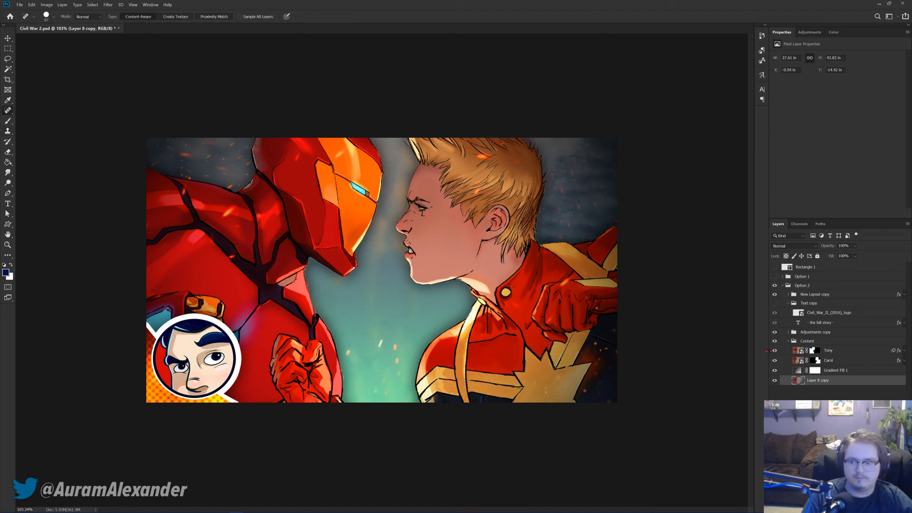
# Step: Show the Text copy group again over the retouched background
pyautogui.click(775, 304)
pyautogui.press('v')
pyautogui.scroll(-2, 464, 300)
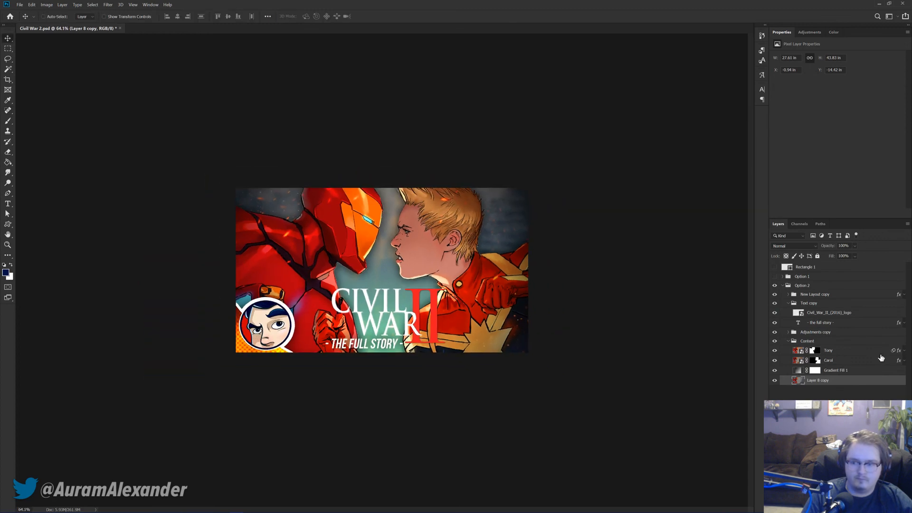
# Step: Copy the Levels smart filter from the Tony layer to the Carol layer
pyautogui.click(902, 351)
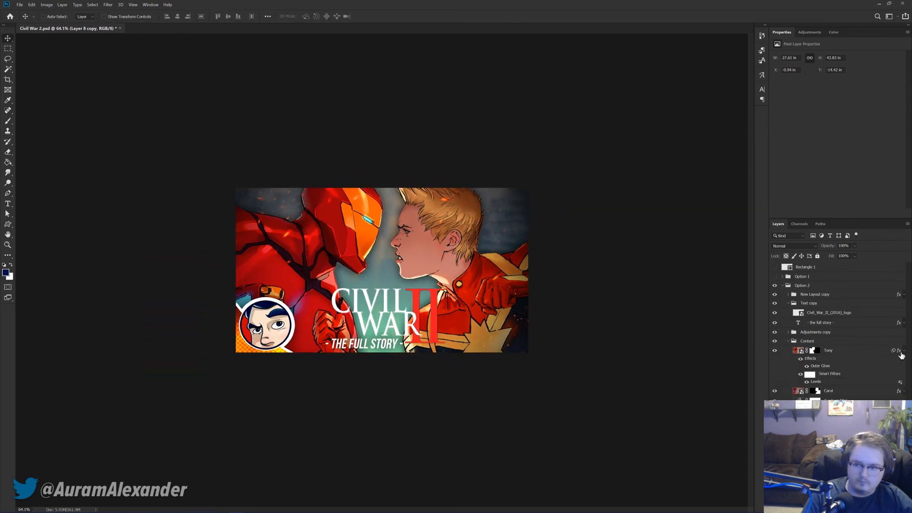
pyautogui.click(816, 382)
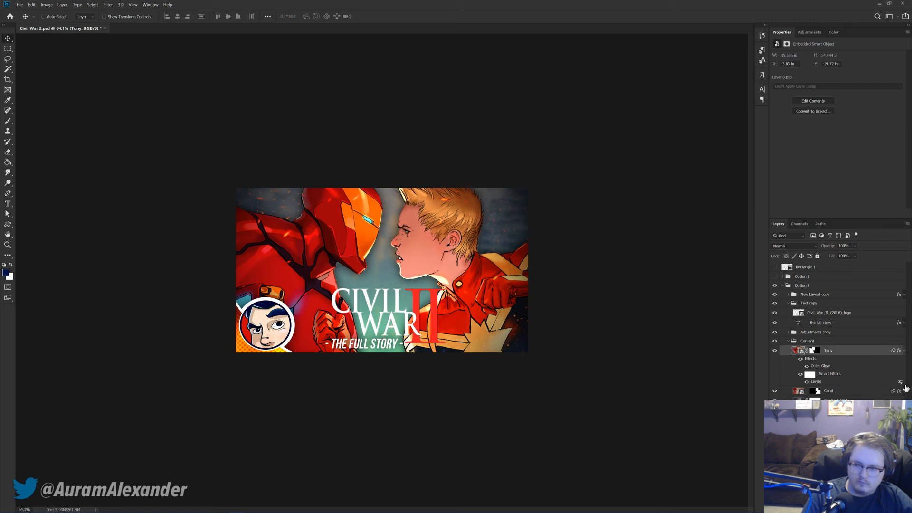
pyautogui.click(904, 352)
pyautogui.scroll(-1, 465, 302)
pyautogui.scroll(2, 465, 303)
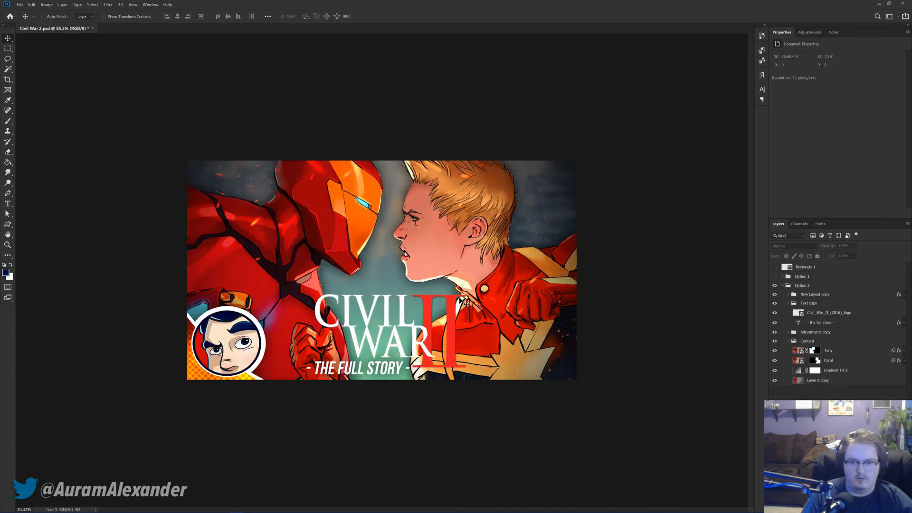
# Step: Convert the retouched Layer 8 copy back to a smart object
pyautogui.scroll(-1, 466, 303)
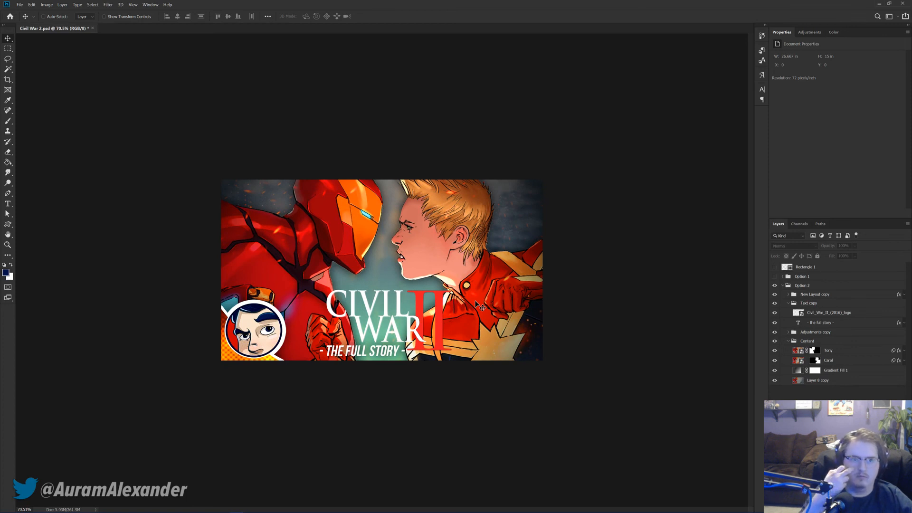
pyautogui.hotkey('ctrl', '+')
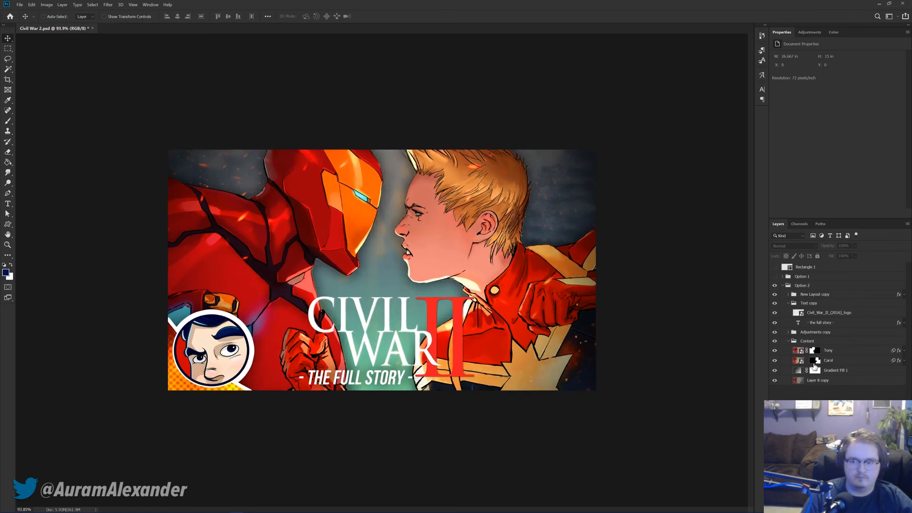
pyautogui.rightClick(814, 381)
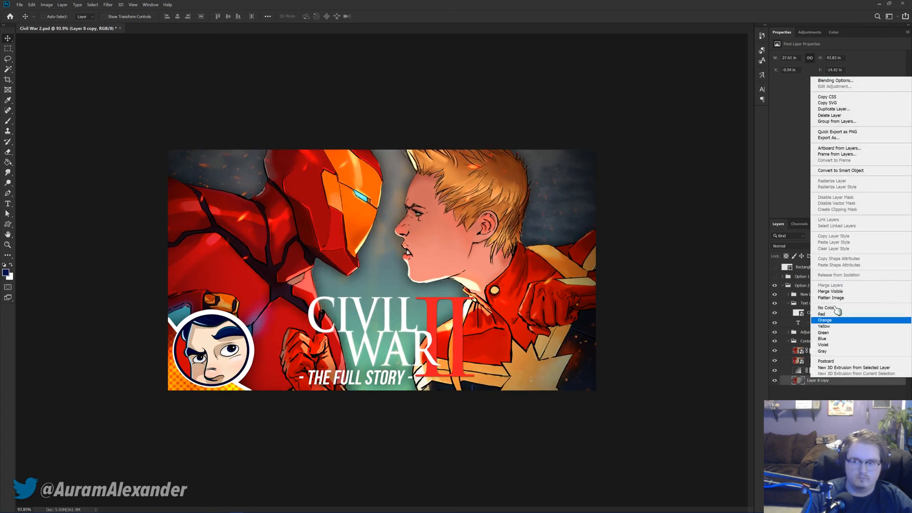
pyautogui.click(838, 172)
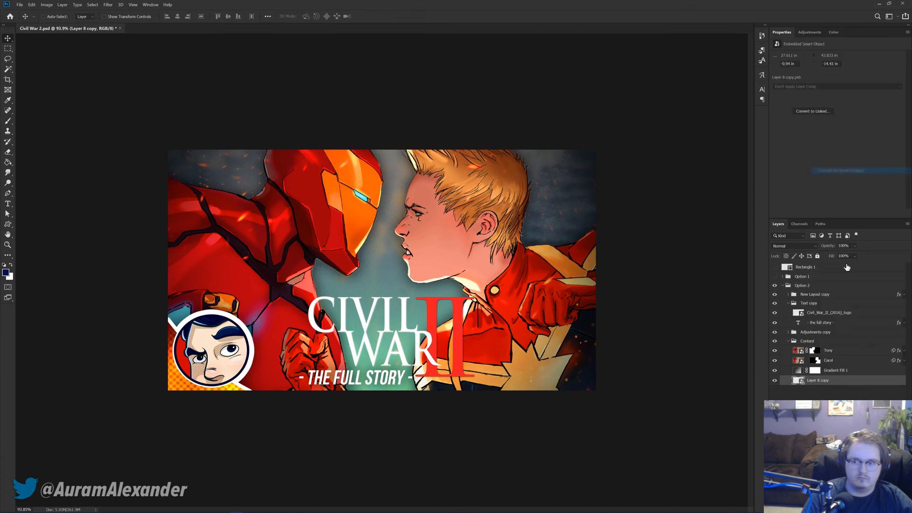
# Step: Try recolouring the navy end stop of Gradient Fill 1 to green and moving its full-opacity stop to location 0
pyautogui.doubleClick(799, 372)
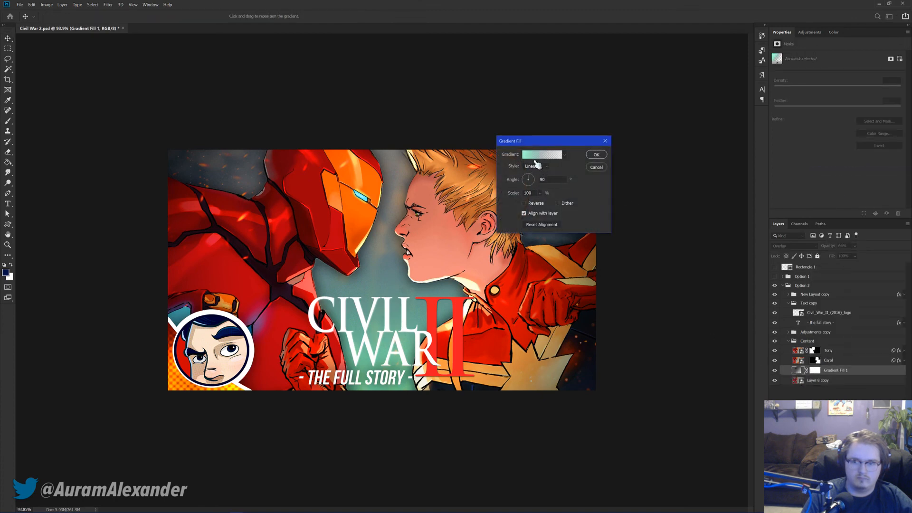
pyautogui.click(537, 156)
pyautogui.moveTo(571, 282); pyautogui.dragTo(624, 273)
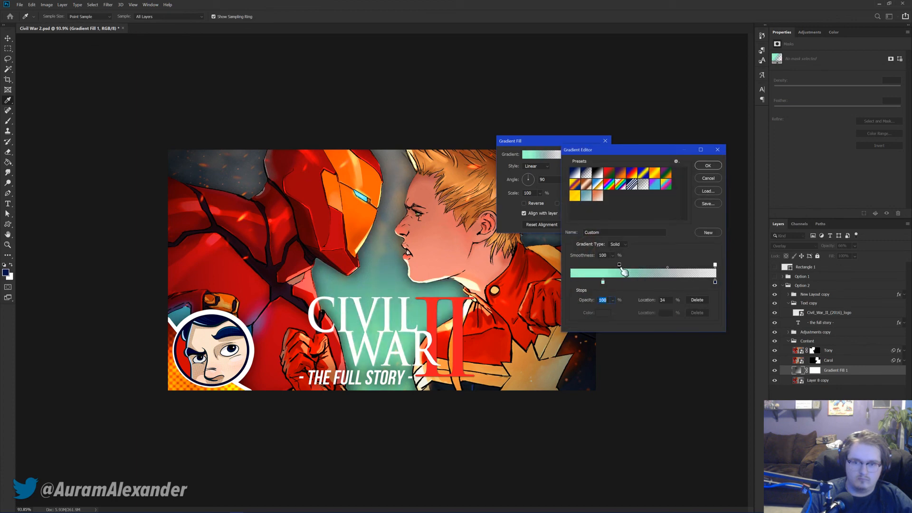
pyautogui.click(715, 265)
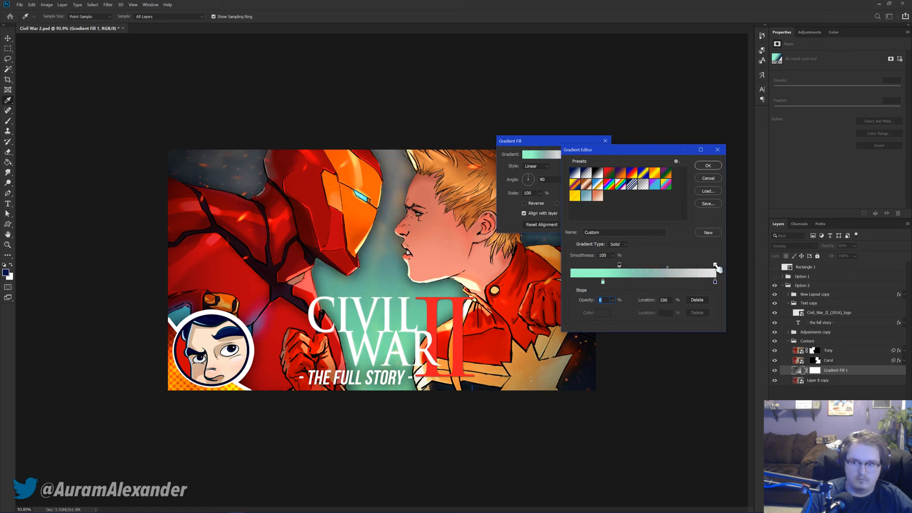
pyautogui.doubleClick(715, 282)
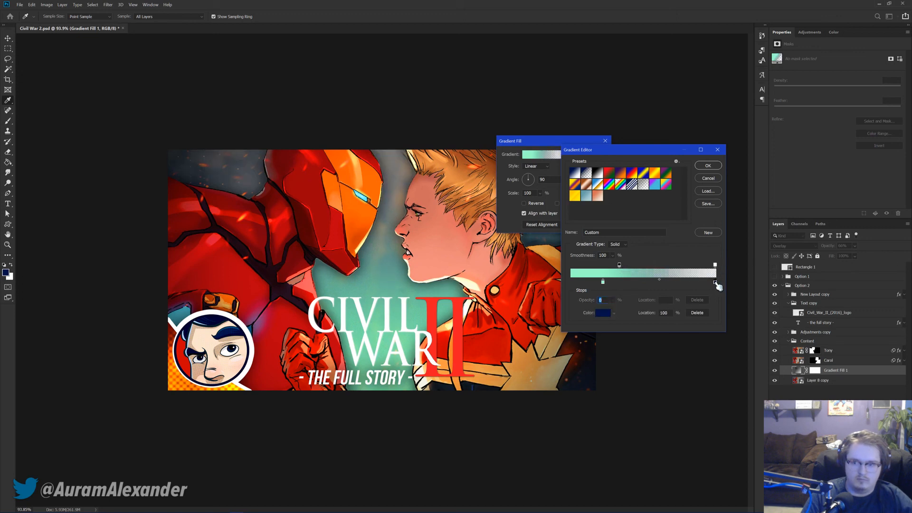
pyautogui.moveTo(691, 185); pyautogui.dragTo(691, 196)
pyautogui.click(661, 143)
pyautogui.click(751, 127)
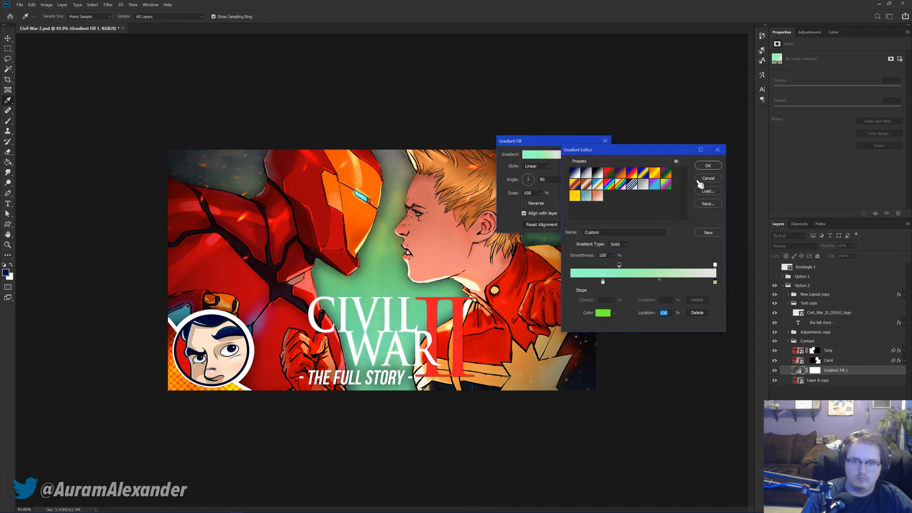
pyautogui.moveTo(620, 265); pyautogui.dragTo(593, 265)
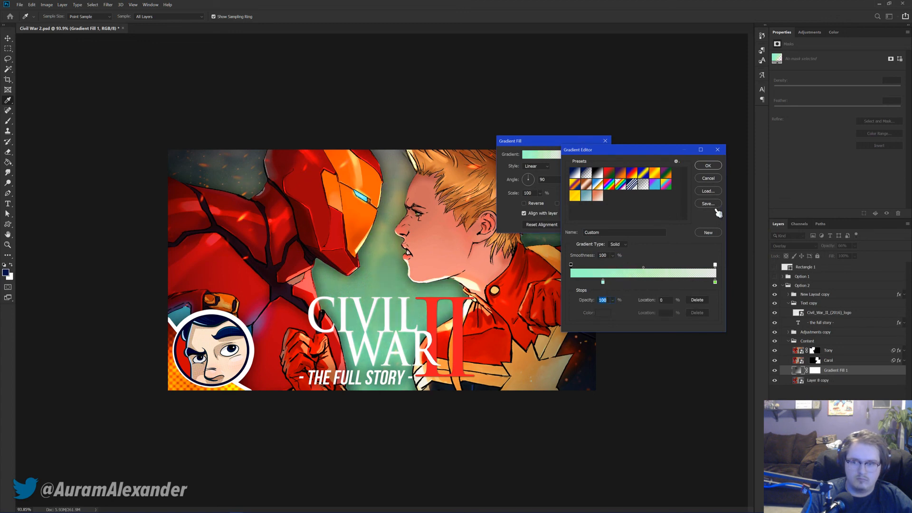
pyautogui.click(707, 165)
pyautogui.click(597, 155)
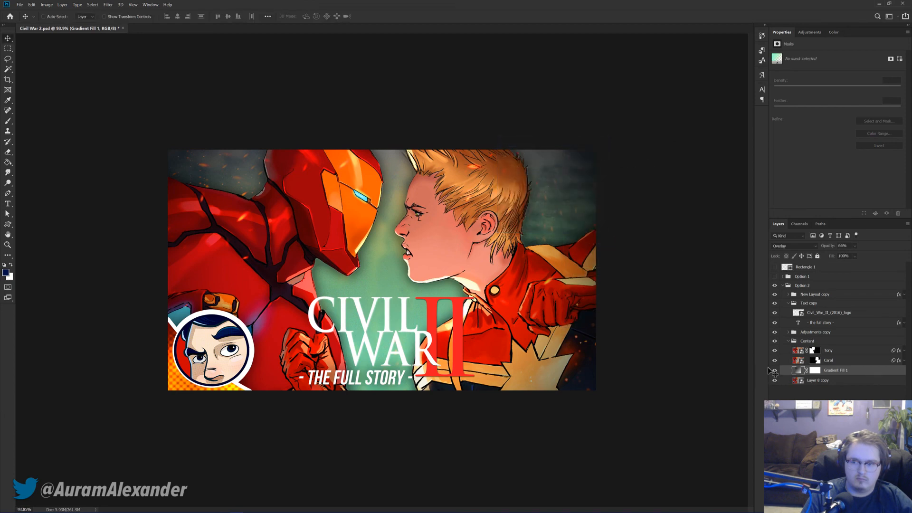
# Step: Compare the background with and without the green gradient, and undo the Gradient Fill 1 changes
pyautogui.click(775, 371)
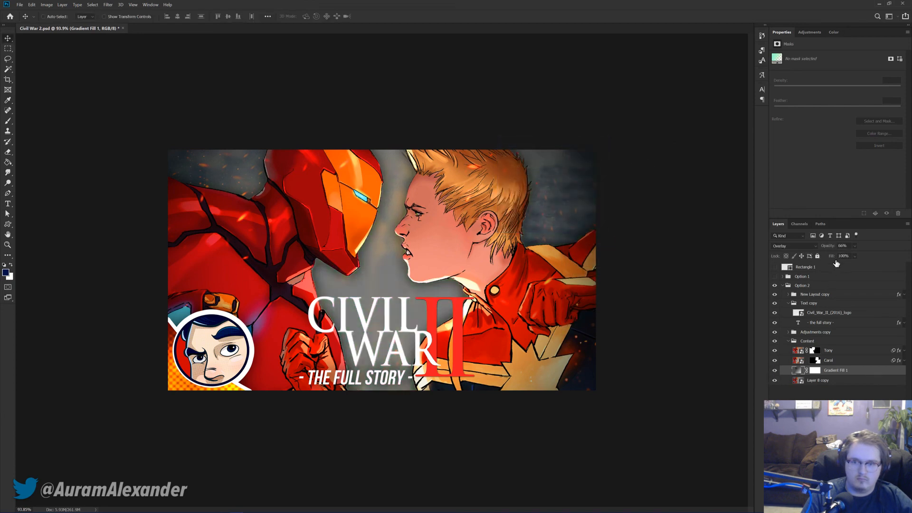
pyautogui.click(803, 246)
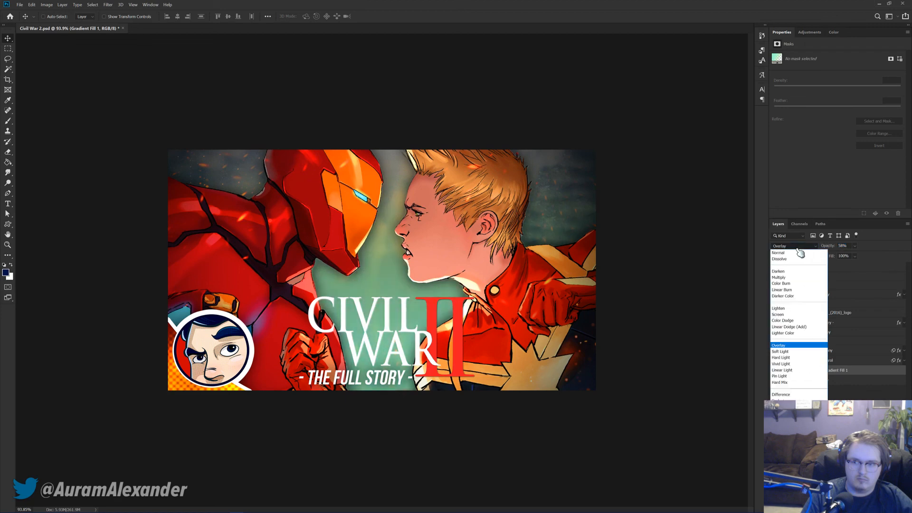
pyautogui.click(776, 360)
pyautogui.keyDown('ctrl'); pyautogui.click(779, 373); pyautogui.keyUp('ctrl')
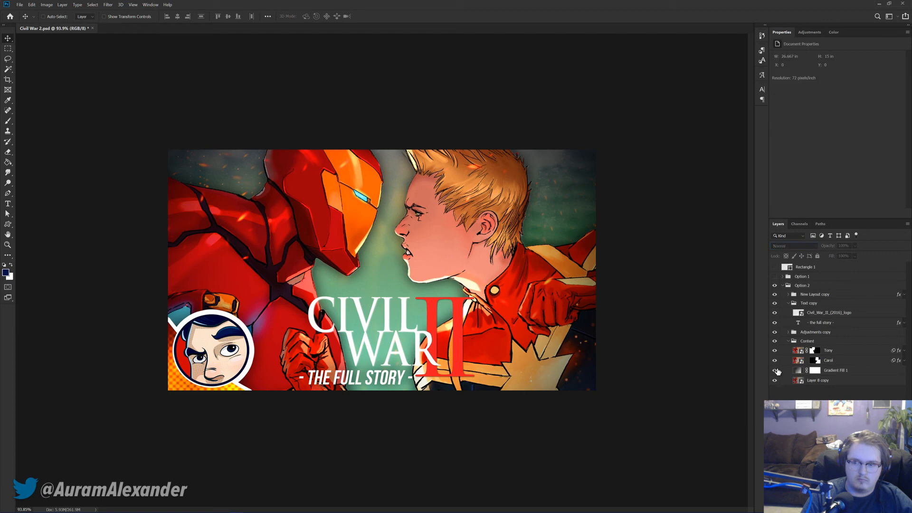
pyautogui.press('super')
pyautogui.press('super')
pyautogui.hotkey('ctrl', 'z')
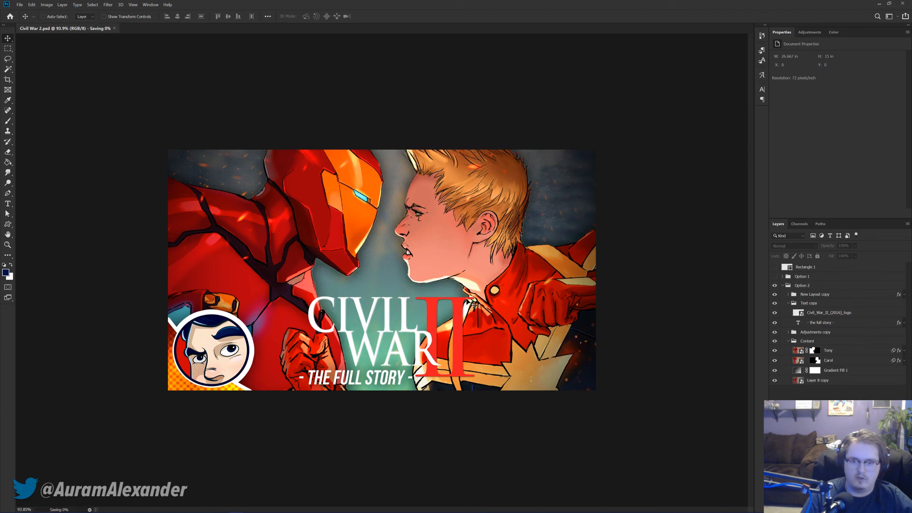
# Step: Examine the whole thumbnail at smaller and larger magnifications to judge the background and the logo's readability
pyautogui.scroll(-2, 309, 275)
pyautogui.scroll(2, 309, 275)
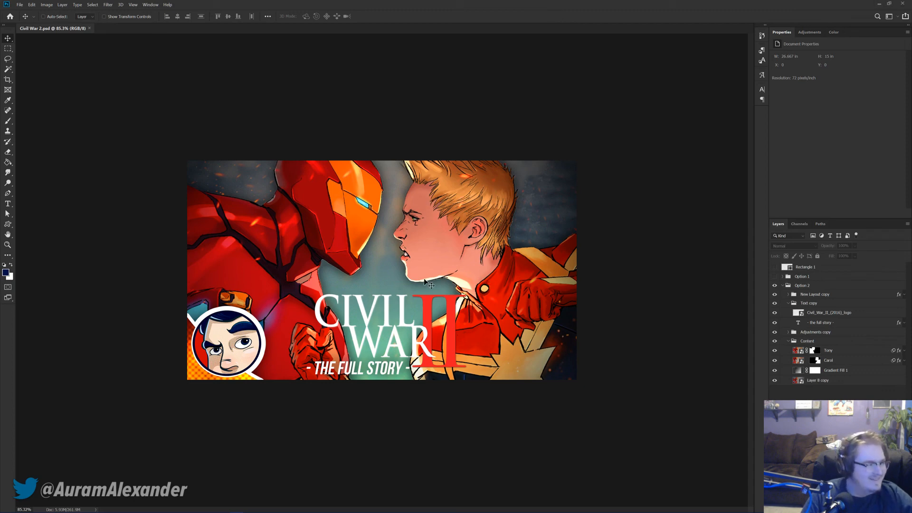
pyautogui.scroll(2, 376, 259)
pyautogui.scroll(-2, 375, 260)
pyautogui.scroll(2, 417, 295)
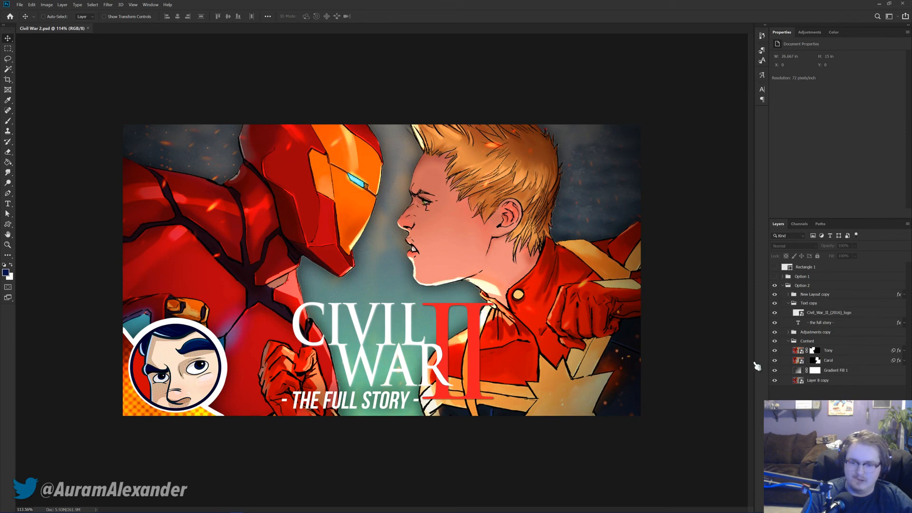
pyautogui.scroll(-2, 463, 301)
pyautogui.scroll(2, 463, 300)
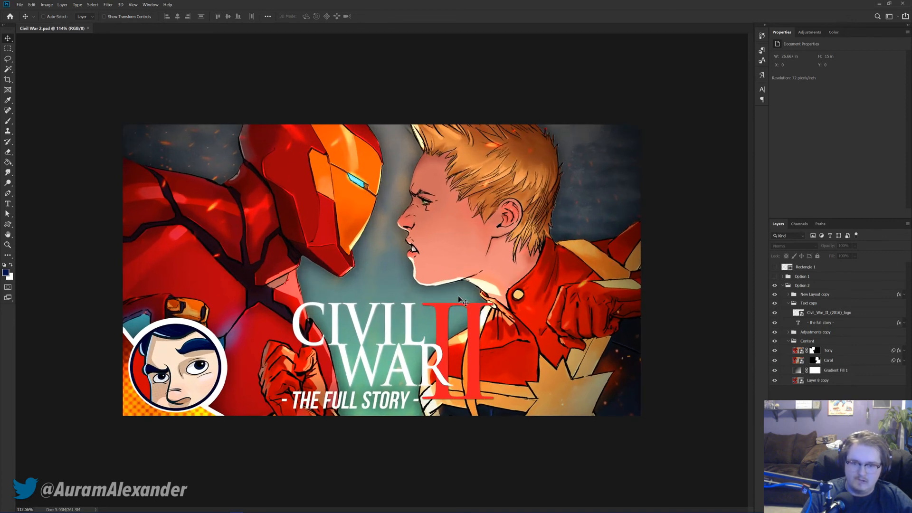
pyautogui.scroll(-2, 461, 300)
pyautogui.scroll(1, 457, 301)
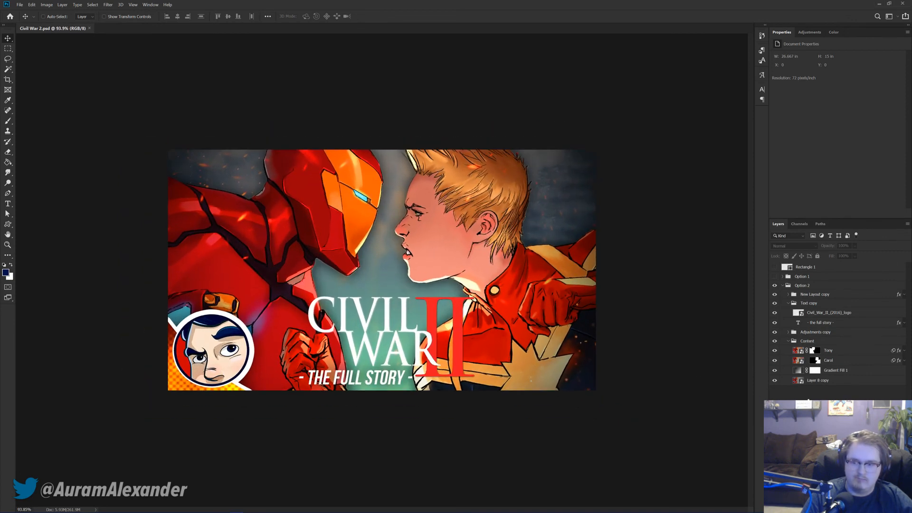
# Step: Add a new layer above Layer 8 copy and paint black shading along the lower background with a large brush at 0% hardness
pyautogui.click(825, 383)
pyautogui.hotkey('ctrl', 'shift', 'alt', 'n')
pyautogui.press('b')
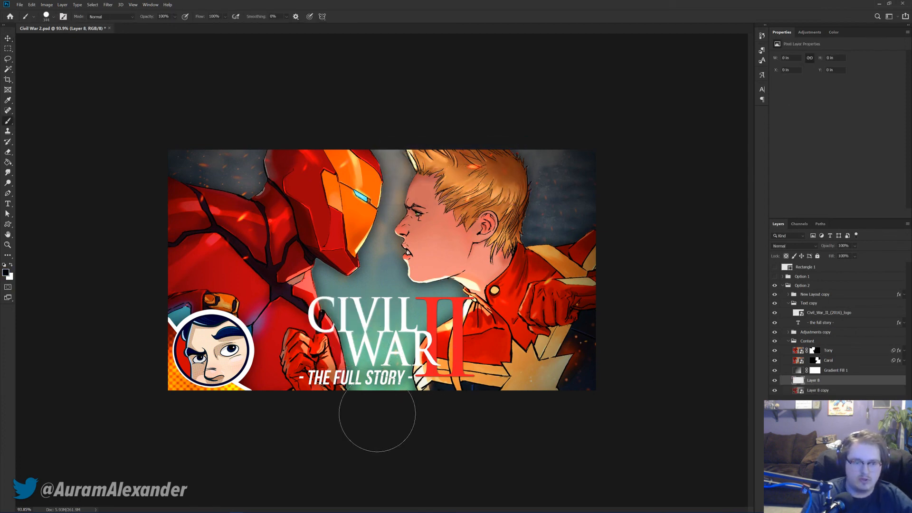
pyautogui.moveTo(380, 320)
pyautogui.mouseDown()
pyautogui.moveTo(408, 470)
pyautogui.moveTo(428, 246)
pyautogui.mouseUp()
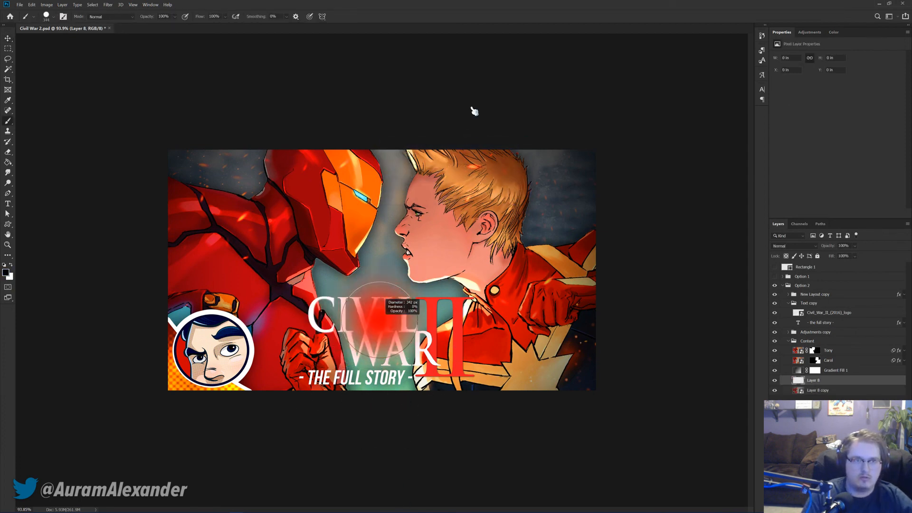
pyautogui.moveTo(409, 332); pyautogui.dragTo(421, 347)
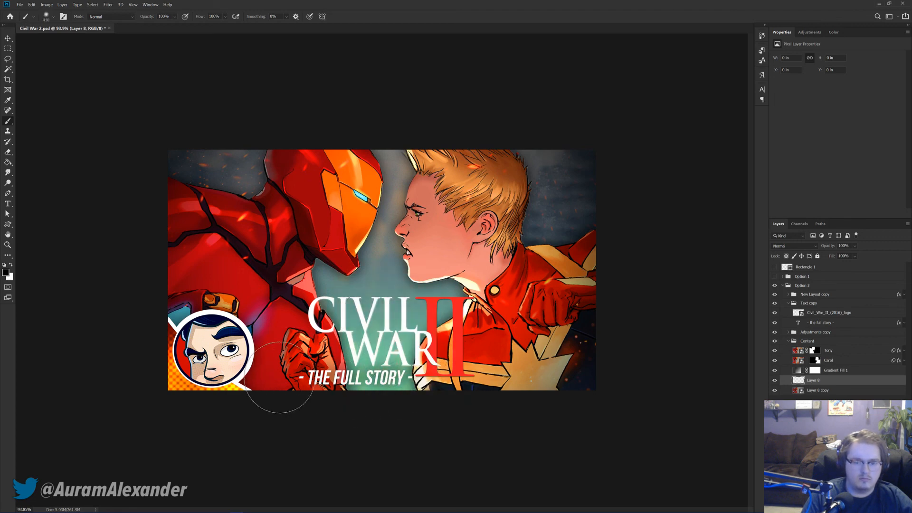
pyautogui.moveTo(199, 355); pyautogui.dragTo(285, 354)
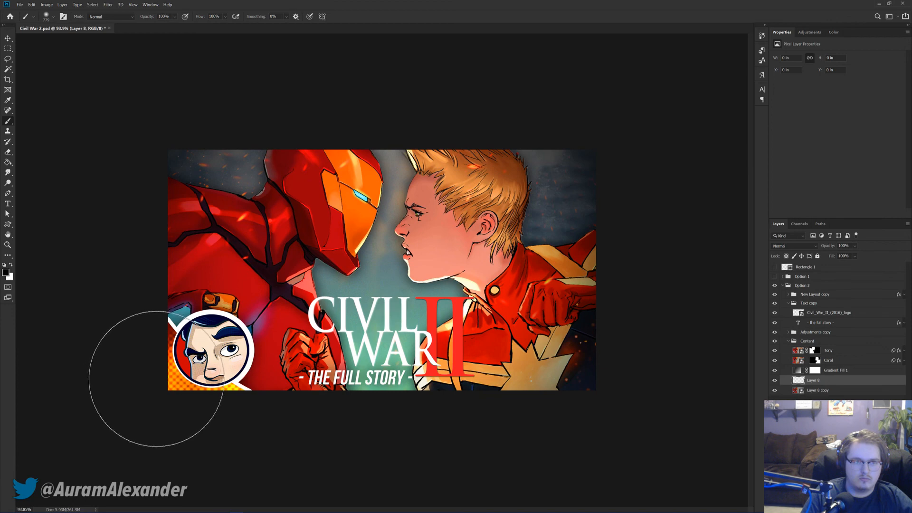
pyautogui.click(392, 362)
pyautogui.press('v')
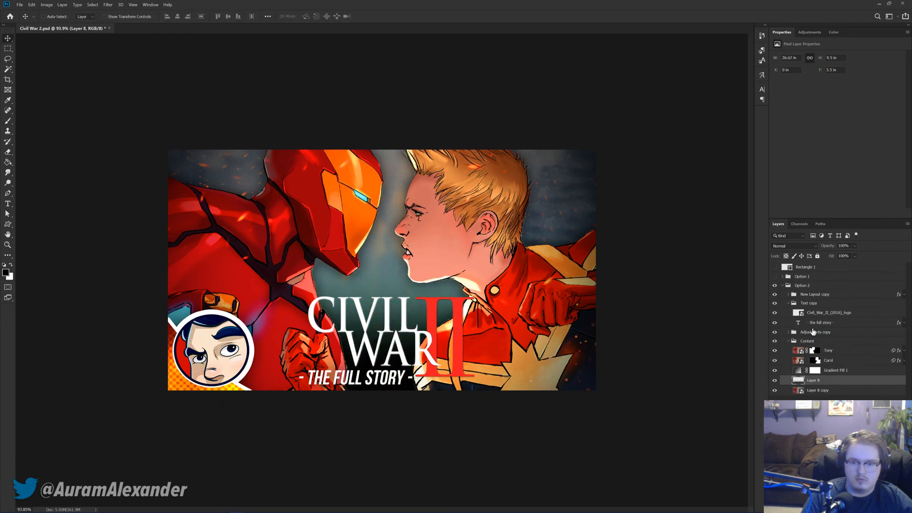
# Step: Set the black shading layer's blend mode to Soft Light
pyautogui.click(793, 246)
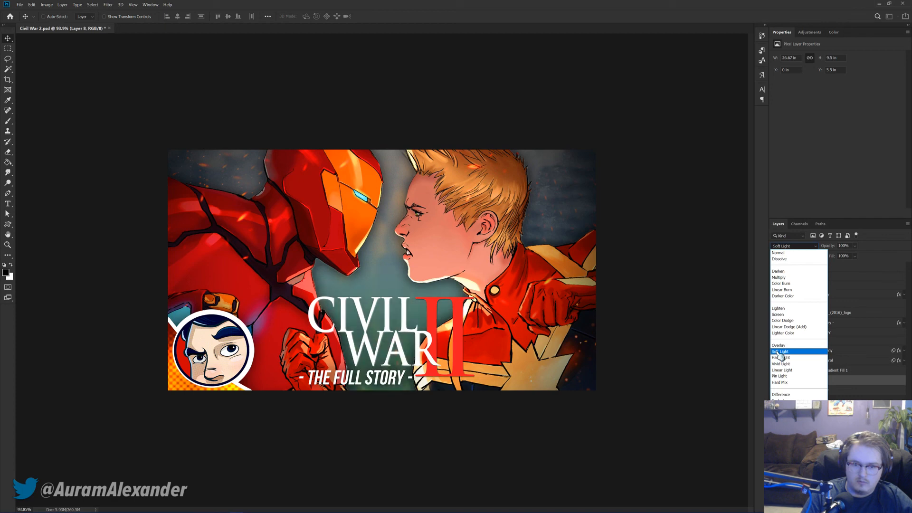
pyautogui.click(780, 352)
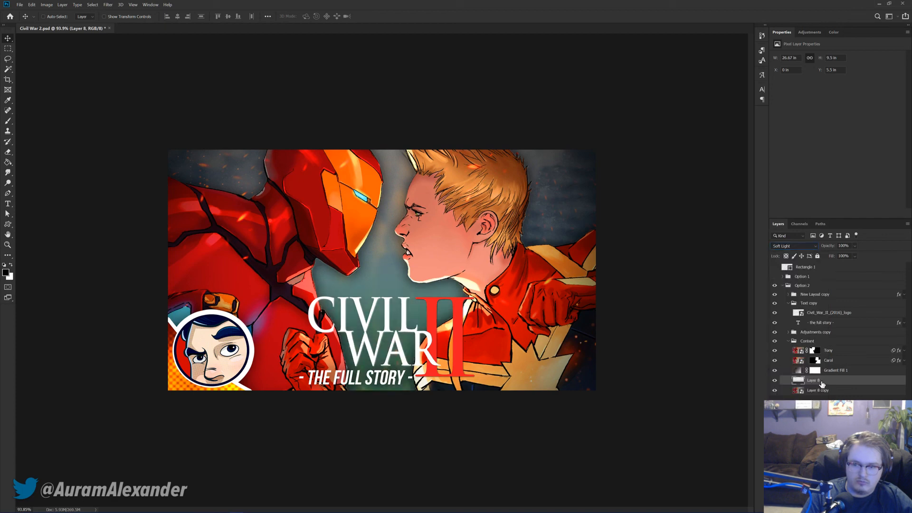
pyautogui.hotkey('ctrl', 's')
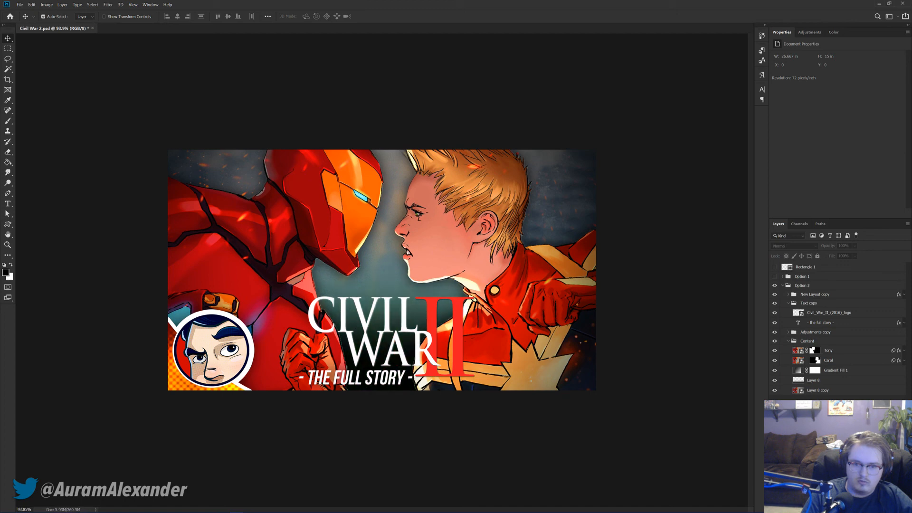
pyautogui.click(823, 382)
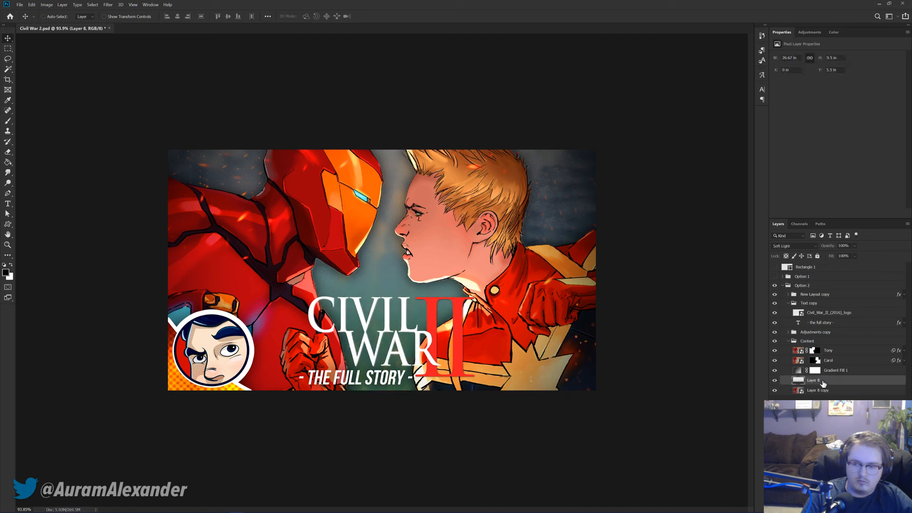
# Step: Compare the thumbnail with the shading layer hidden and shown, and save the document
pyautogui.click(775, 381)
pyautogui.click(775, 381)
pyautogui.click(779, 413)
pyautogui.scroll(-5, 438, 319)
pyautogui.hotkey('ctrl', 's')
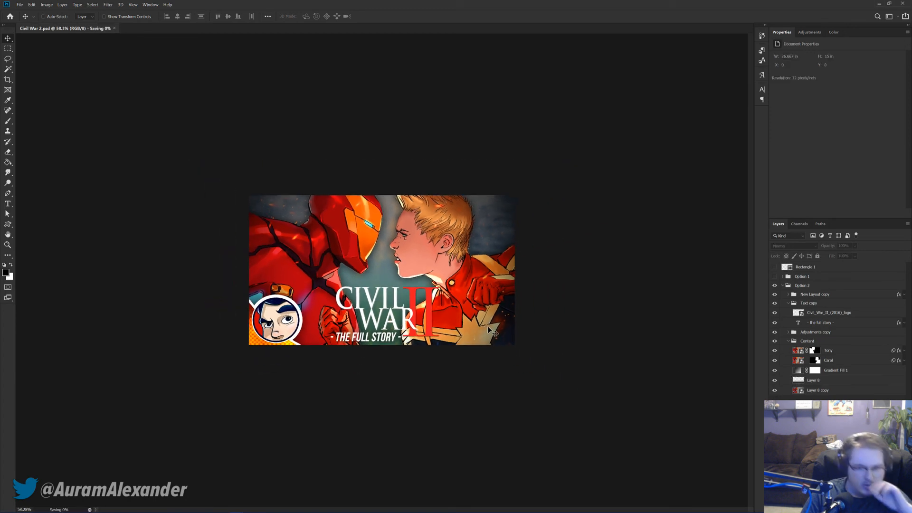
# Step: Apply a Gaussian Blur with a 5-pixel radius to the Layer 8 copy background smart object
pyautogui.scroll(3, 382, 270)
pyautogui.keyDown('ctrl'); pyautogui.click(313, 209); pyautogui.keyUp('ctrl')
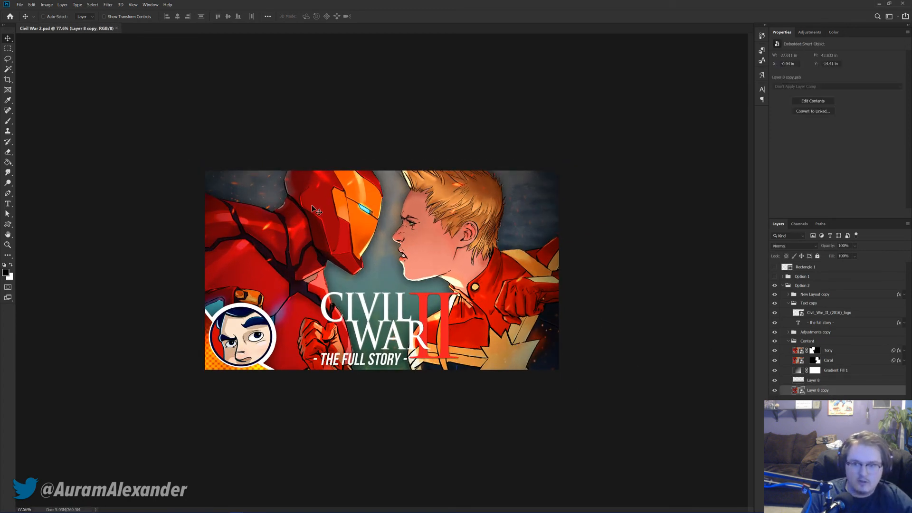
pyautogui.click(108, 5)
pyautogui.moveTo(124, 78)
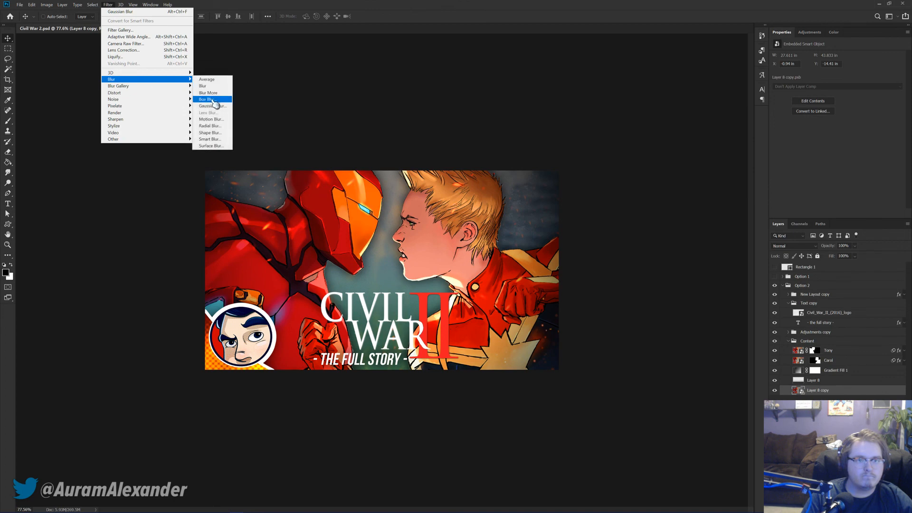
pyautogui.click(211, 106)
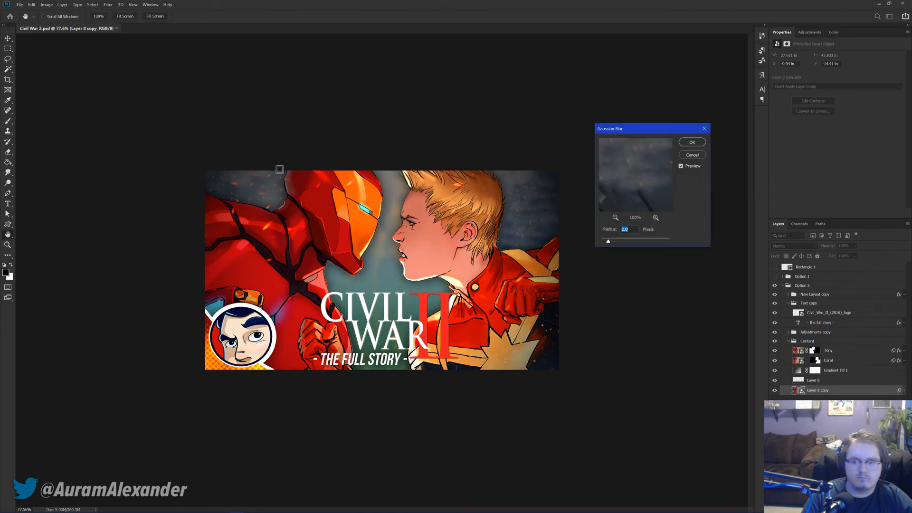
pyautogui.write('5')
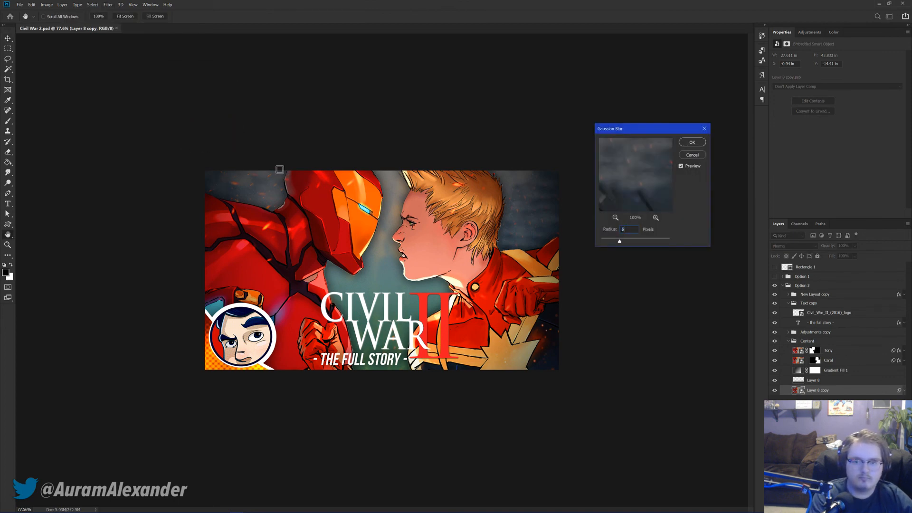
pyautogui.press('Return')
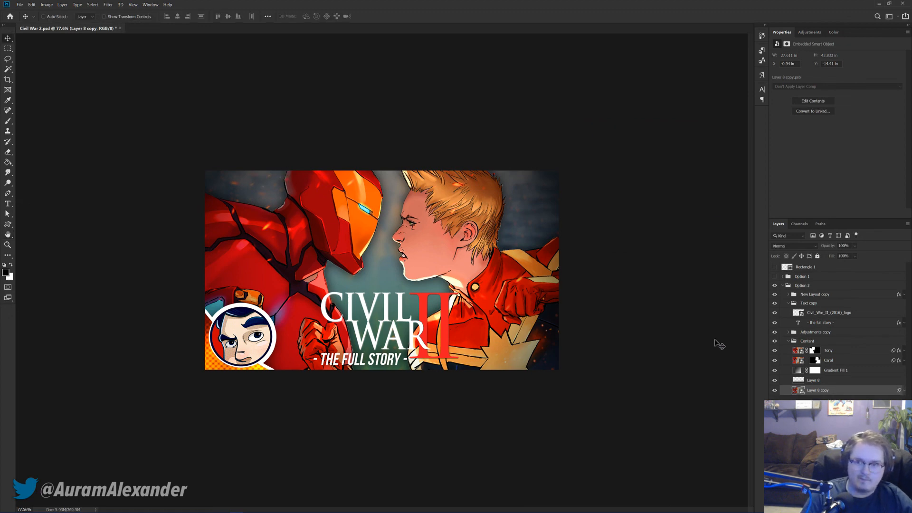
# Step: Mask out the red fringe and spot above Captain Marvel's hair on the Carol layer mask with a small black brush
pyautogui.scroll(1, 689, 340)
pyautogui.click(818, 358)
pyautogui.scroll(3, 408, 280)
pyautogui.press('b')
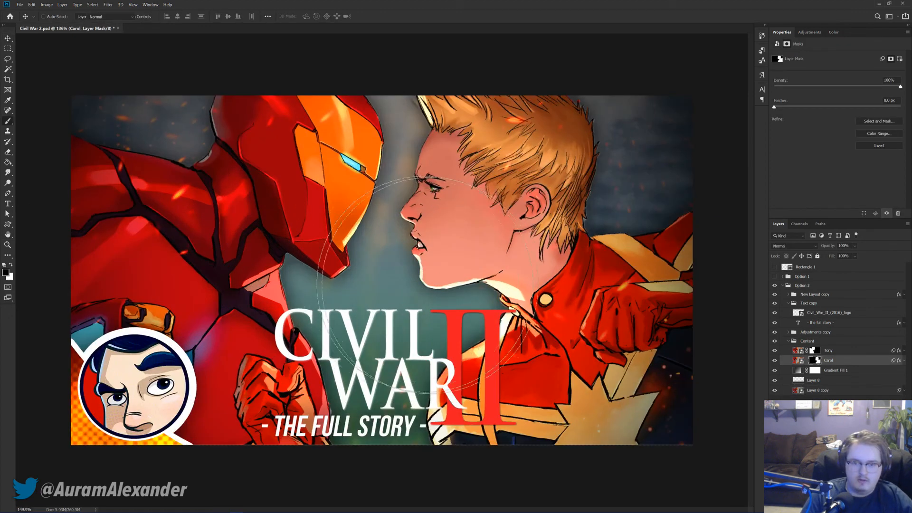
pyautogui.scroll(8, 410, 286)
pyautogui.moveTo(410, 286); pyautogui.dragTo(53, 265)
pyautogui.moveTo(491, 183)
pyautogui.mouseDown()
pyautogui.moveTo(498, 455)
pyautogui.moveTo(472, 478)
pyautogui.moveTo(480, 465)
pyautogui.mouseUp()
pyautogui.scroll(10, 438, 309)
pyautogui.hscroll(10, 438, 310)
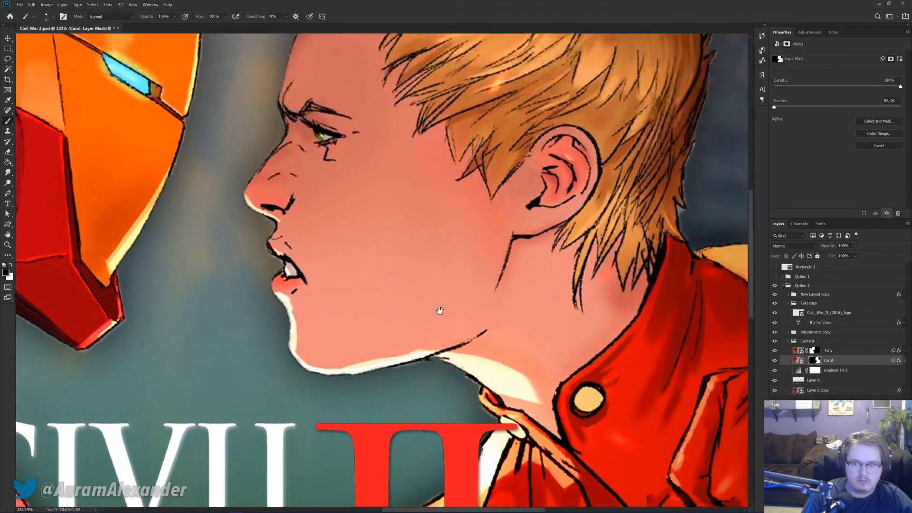
pyautogui.scroll(1, 431, 205)
pyautogui.scroll(7, 393, 277)
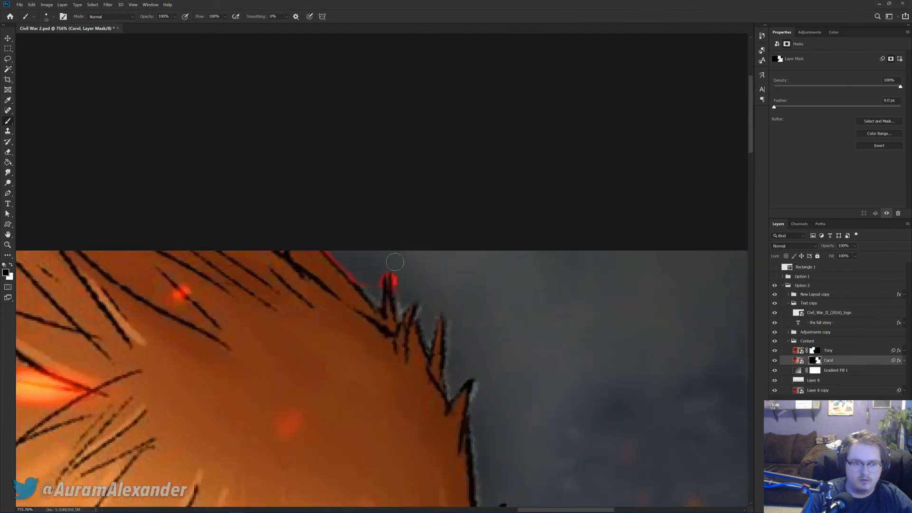
pyautogui.moveTo(384, 283); pyautogui.dragTo(316, 233)
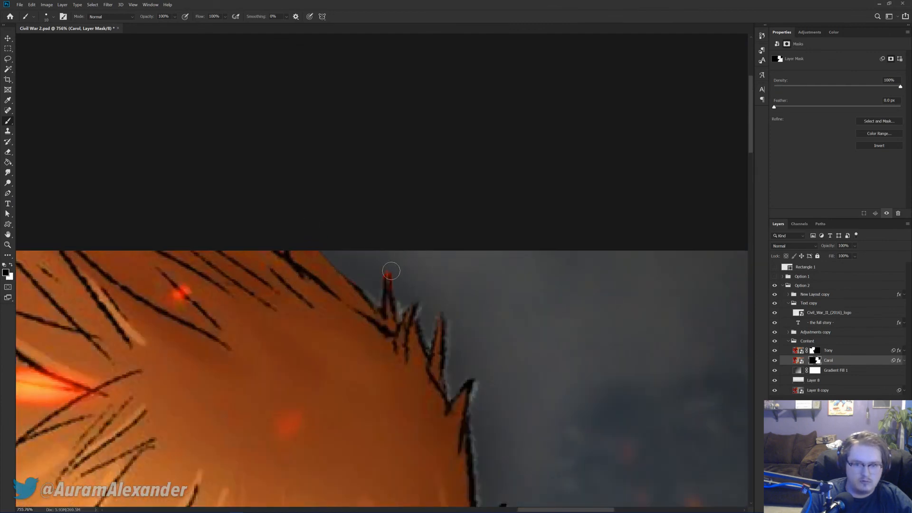
pyautogui.click(395, 271)
pyautogui.scroll(-8, 377, 254)
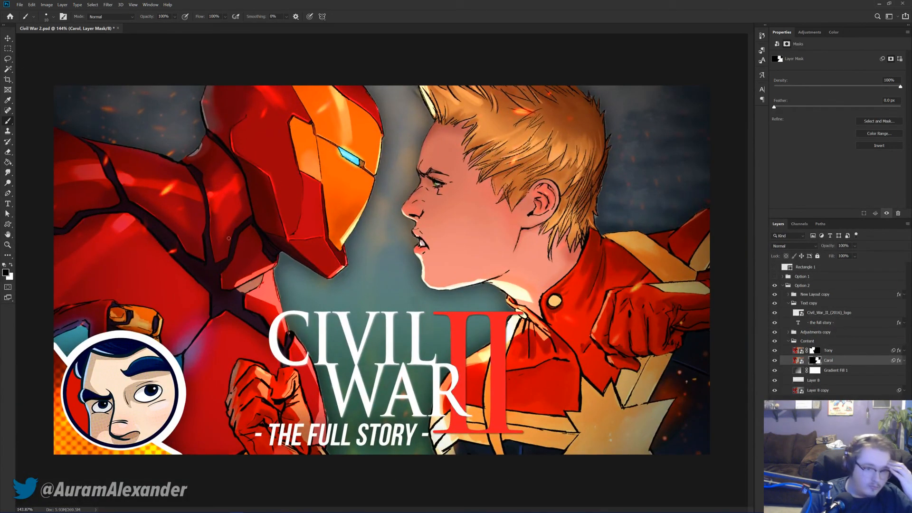
# Step: Darken the Layer 8 copy background with Levels, setting the midtone input to 0.85 and comparing the preview before accepting
pyautogui.scroll(-1, 272, 262)
pyautogui.scroll(-2, 272, 261)
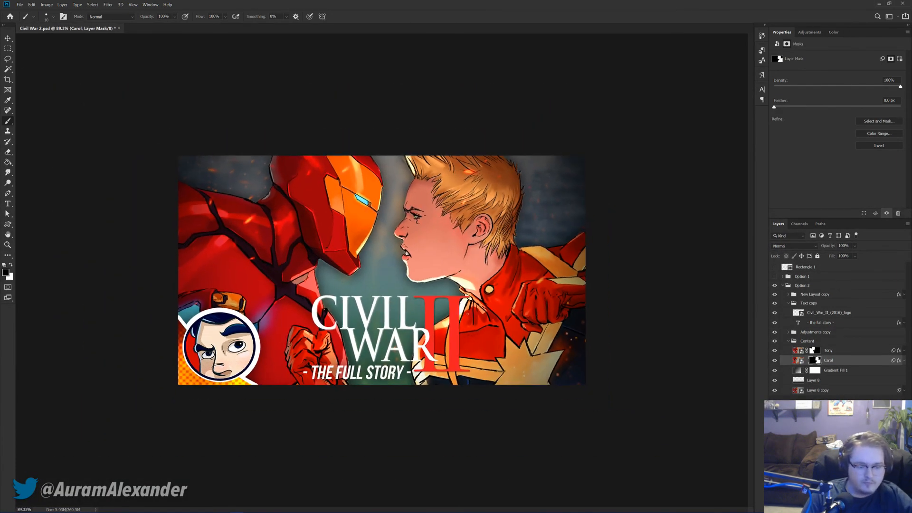
pyautogui.press('v')
pyautogui.click(818, 389)
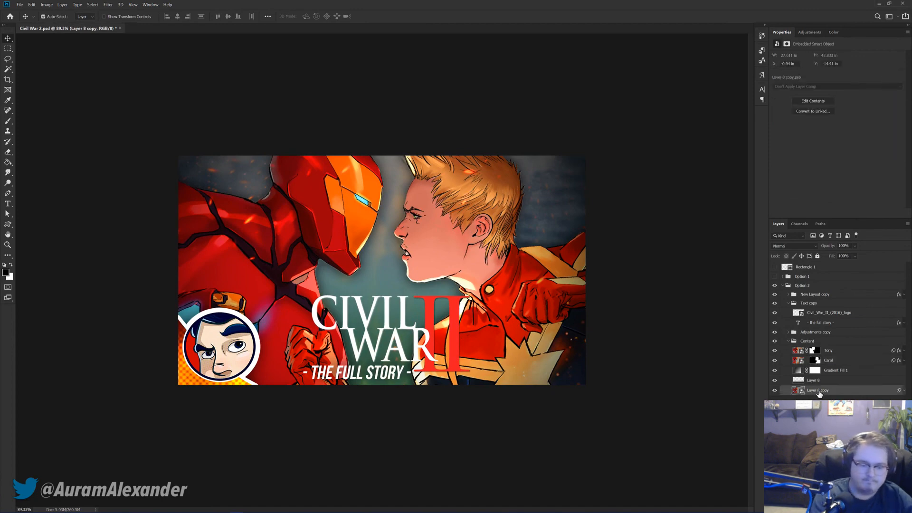
pyautogui.hotkey('ctrl', 'l')
pyautogui.moveTo(659, 177); pyautogui.dragTo(656, 175)
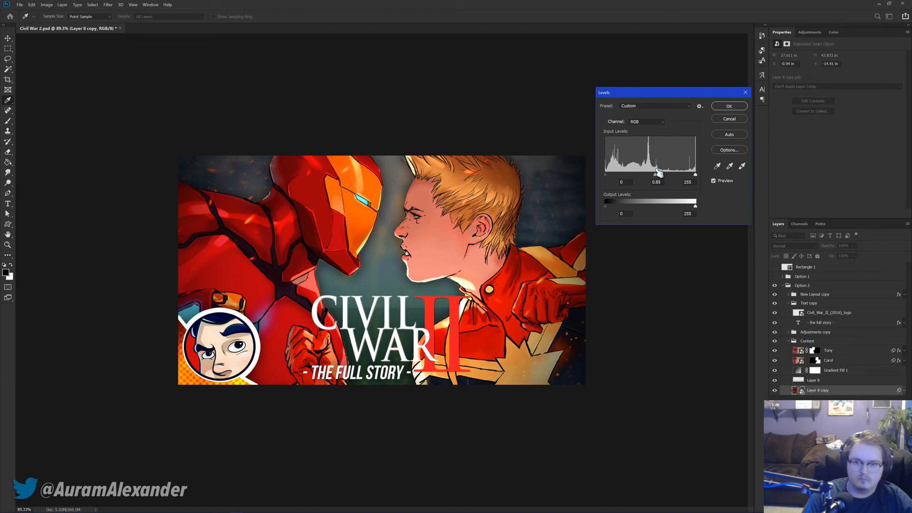
pyautogui.click(713, 181)
pyautogui.click(716, 181)
pyautogui.click(730, 106)
# Step: Recolour the end stop of the Gradient Fill 1 layer's gradient to bright red
pyautogui.doubleClick(797, 371)
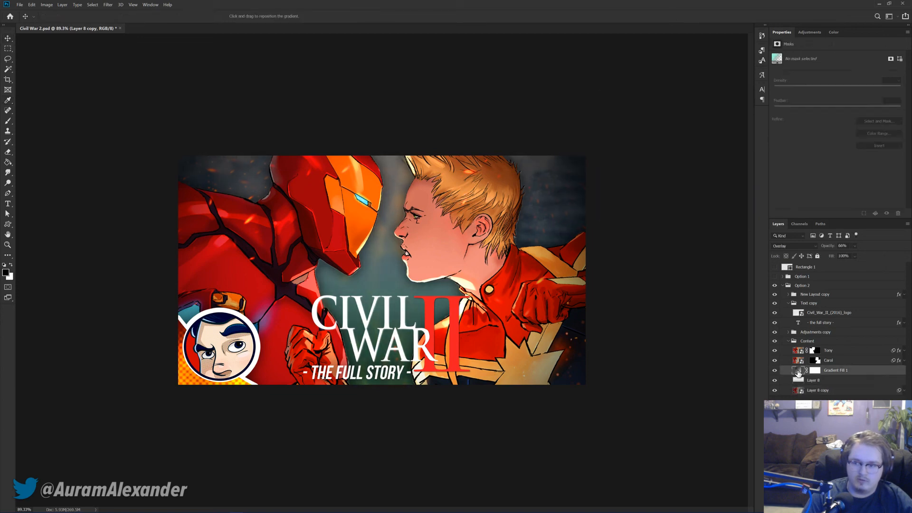
pyautogui.click(550, 159)
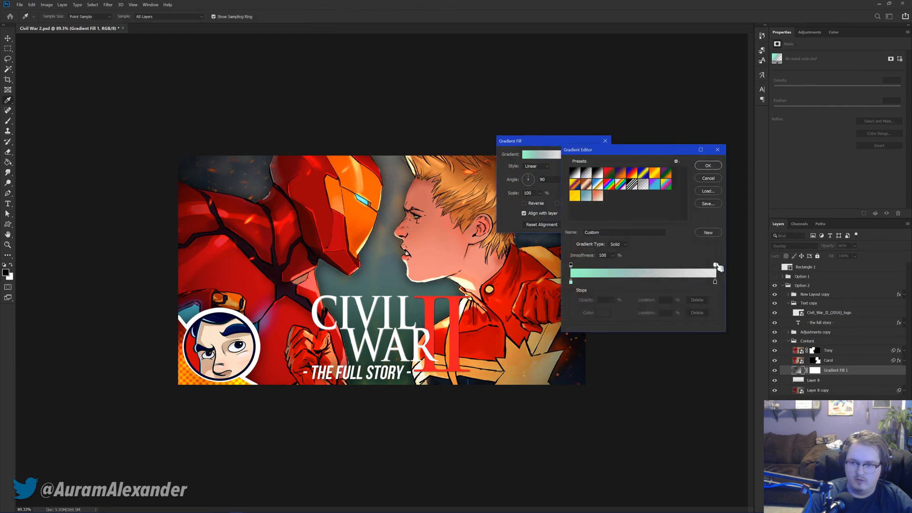
pyautogui.doubleClick(715, 282)
pyautogui.moveTo(686, 164); pyautogui.dragTo(690, 126)
pyautogui.moveTo(670, 161); pyautogui.dragTo(676, 132)
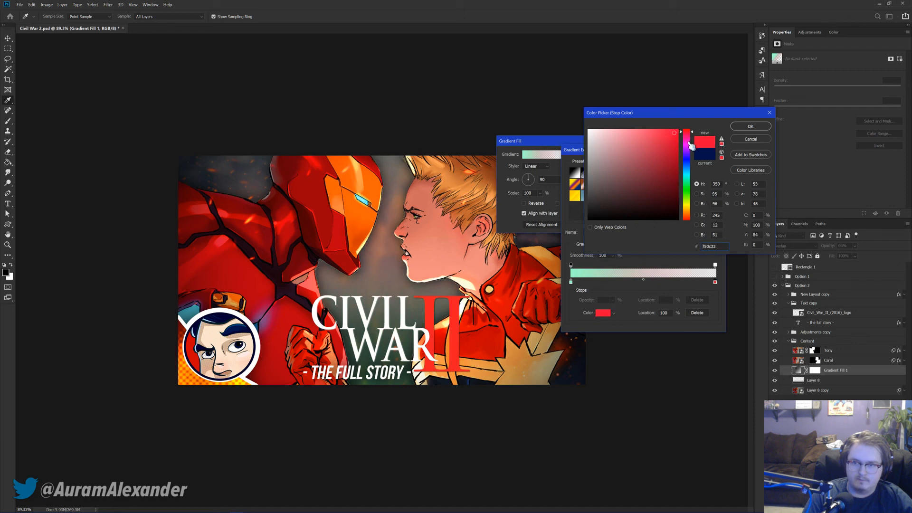
pyautogui.click(751, 126)
pyautogui.click(708, 158)
pyautogui.click(597, 156)
# Step: Review the thumbnail's overall look at reduced and enlarged sizes with no layer selected
pyautogui.keyDown('ctrl'); pyautogui.click(629, 379); pyautogui.keyUp('ctrl')
pyautogui.hotkey('ctrl', '-')
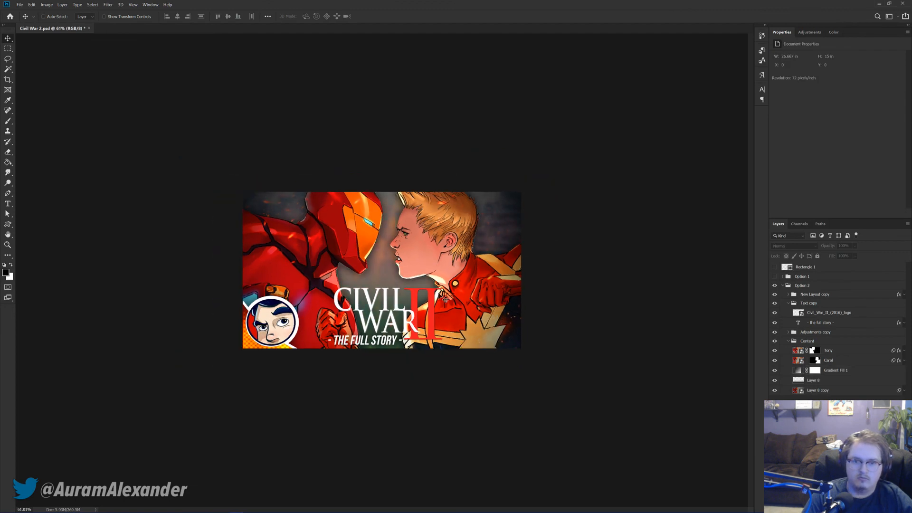
pyautogui.scroll(-5, 438, 302)
pyautogui.scroll(5, 437, 304)
pyautogui.scroll(-1, 437, 303)
pyautogui.scroll(5, 442, 307)
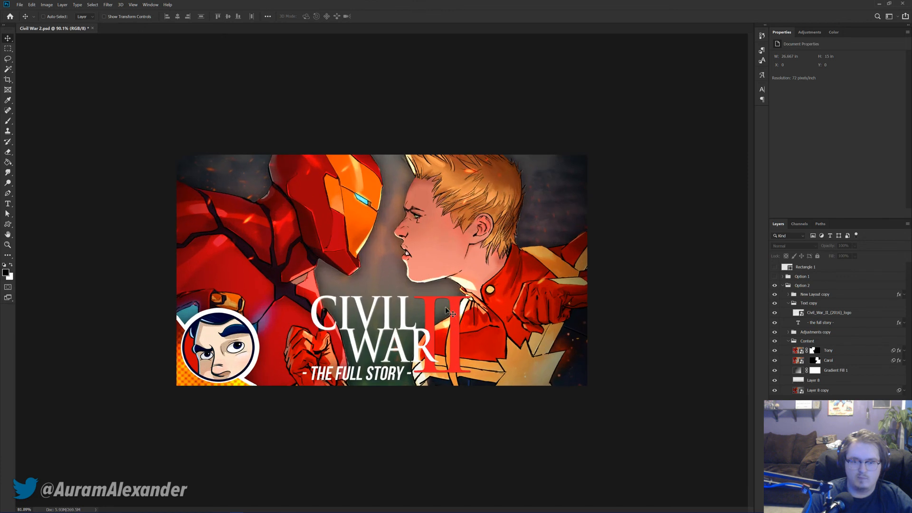
pyautogui.scroll(1, 450, 312)
# Step: Add a new layer above the Tony layer and sample orange from Iron Man's faceplate as the brush colour
pyautogui.click(831, 354)
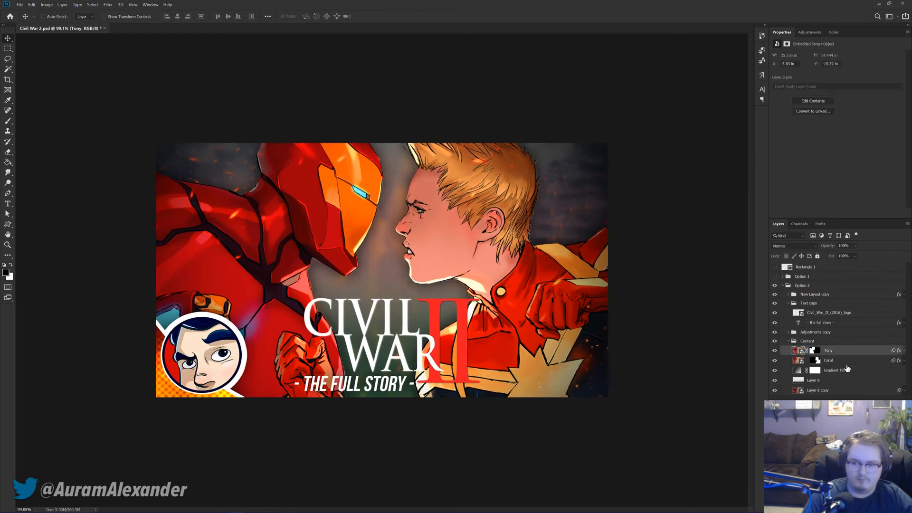
pyautogui.hotkey('ctrl', 'shift', 'n')
pyautogui.press('Return')
pyautogui.press('b')
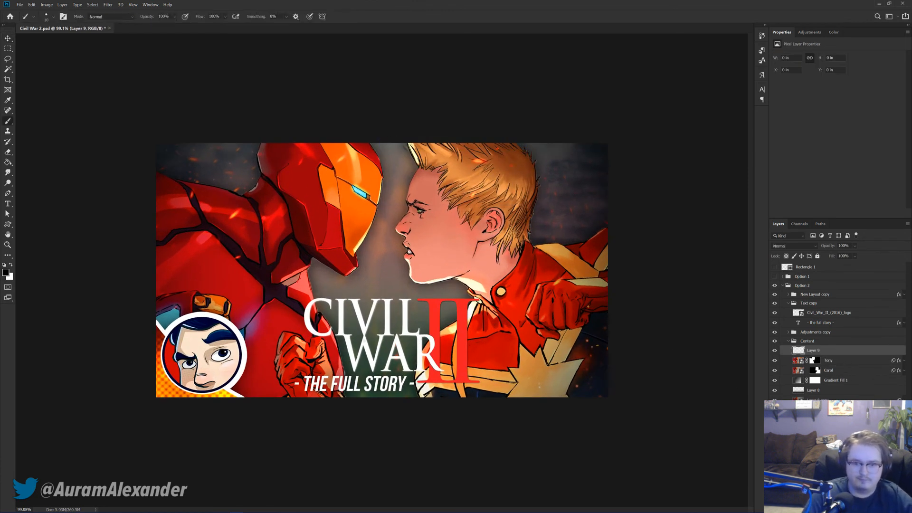
pyautogui.keyDown('alt'); pyautogui.click(269, 304); pyautogui.keyUp('alt')
pyautogui.keyDown('alt'); pyautogui.click(354, 206); pyautogui.keyUp('alt')
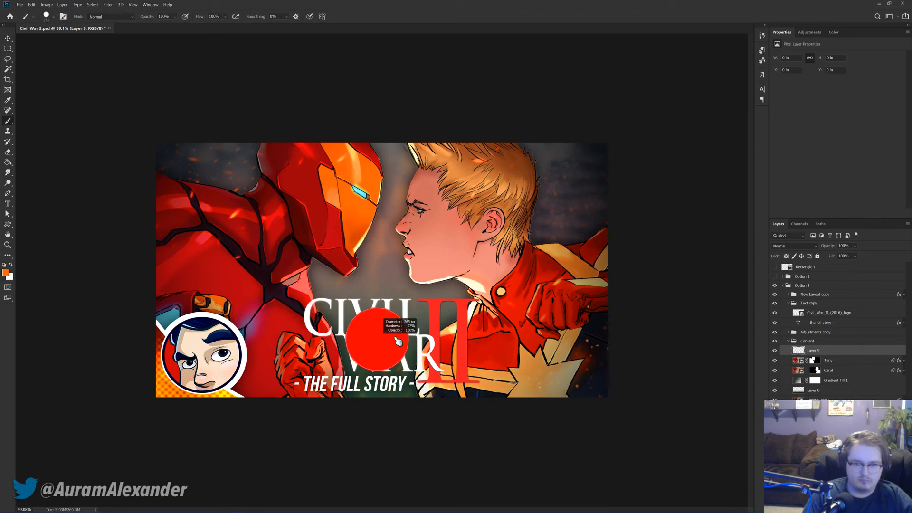
# Step: Paint orange texture across the lower part of the thumbnail with a Kyle's Spatter brush from the spatter_brushes set
pyautogui.rightClick(382, 344)
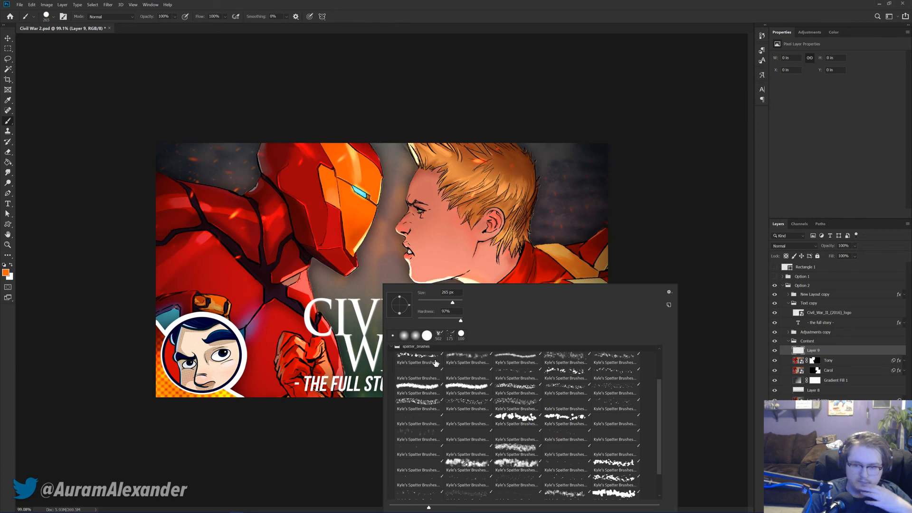
pyautogui.click(392, 347)
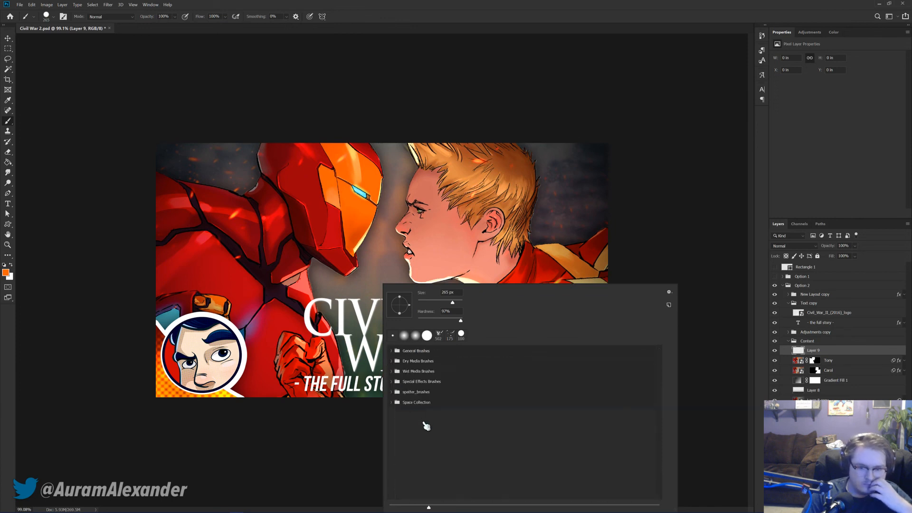
pyautogui.click(392, 392)
pyautogui.scroll(-2, 474, 425)
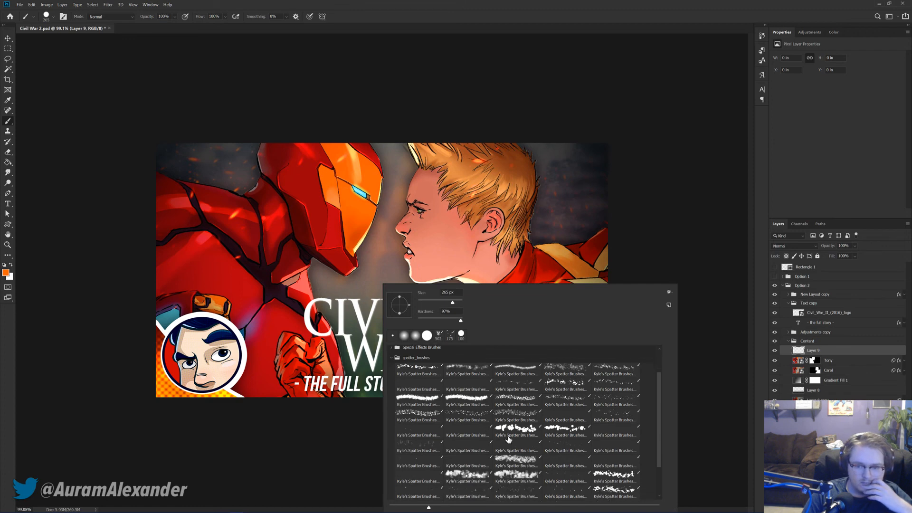
pyautogui.click(517, 433)
pyautogui.click(348, 320)
pyautogui.moveTo(466, 352); pyautogui.dragTo(451, 428)
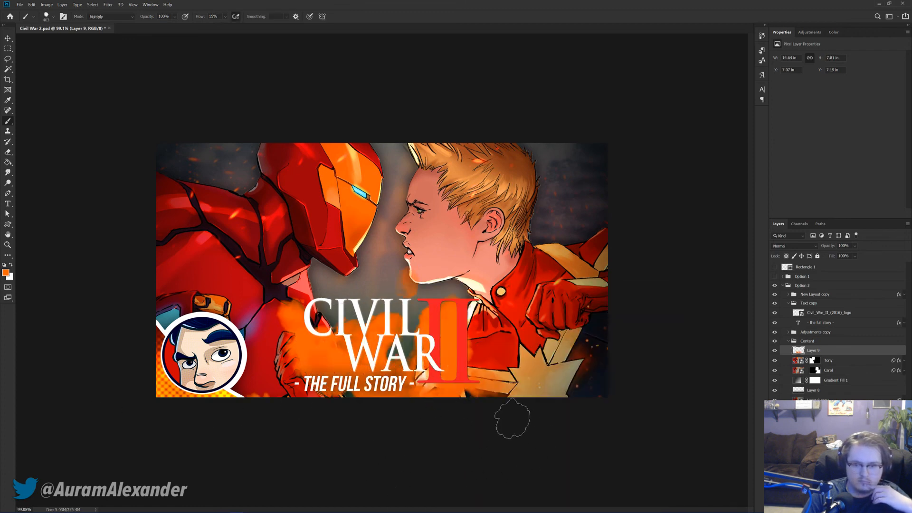
pyautogui.click(646, 447)
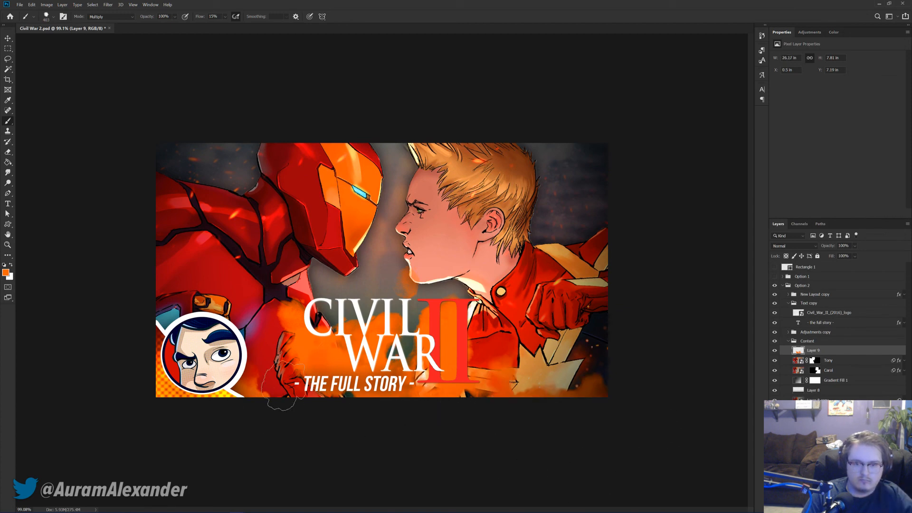
# Step: Set the orange spatter layer's blend mode to Overlay and lower its opacity
pyautogui.press('v')
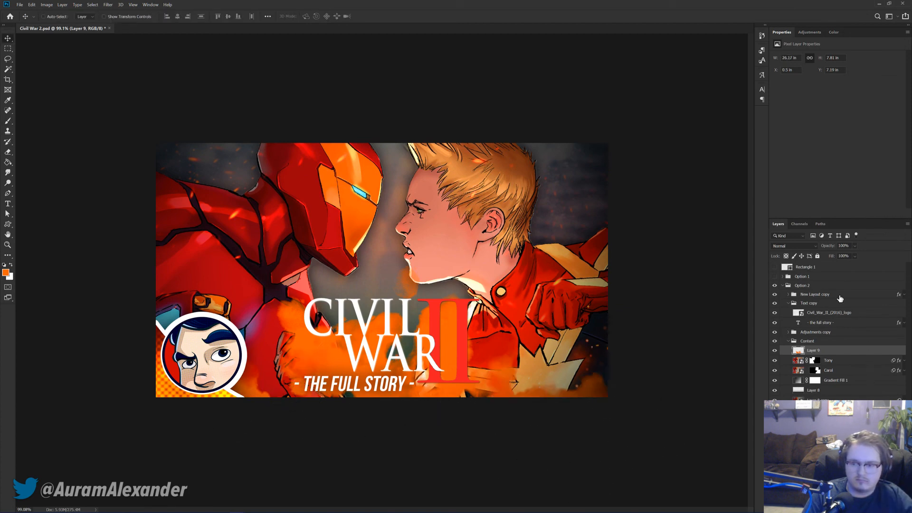
pyautogui.click(810, 246)
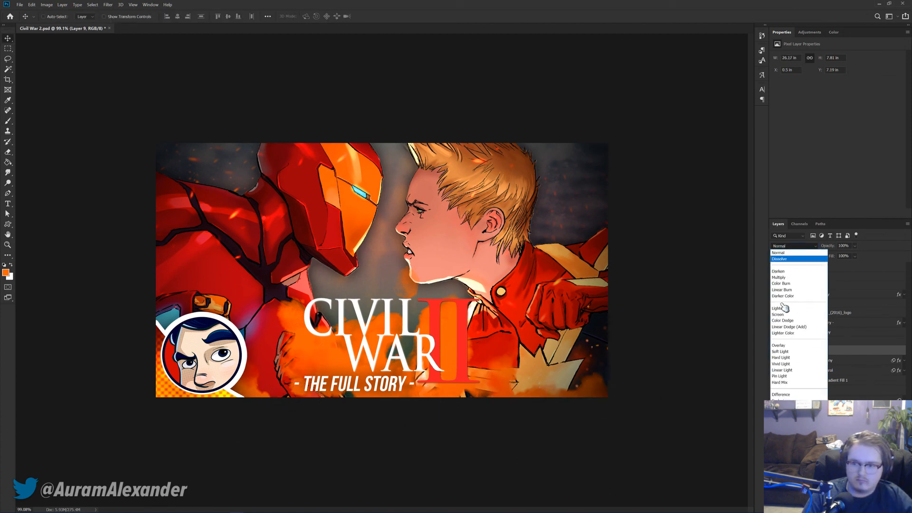
pyautogui.click(782, 346)
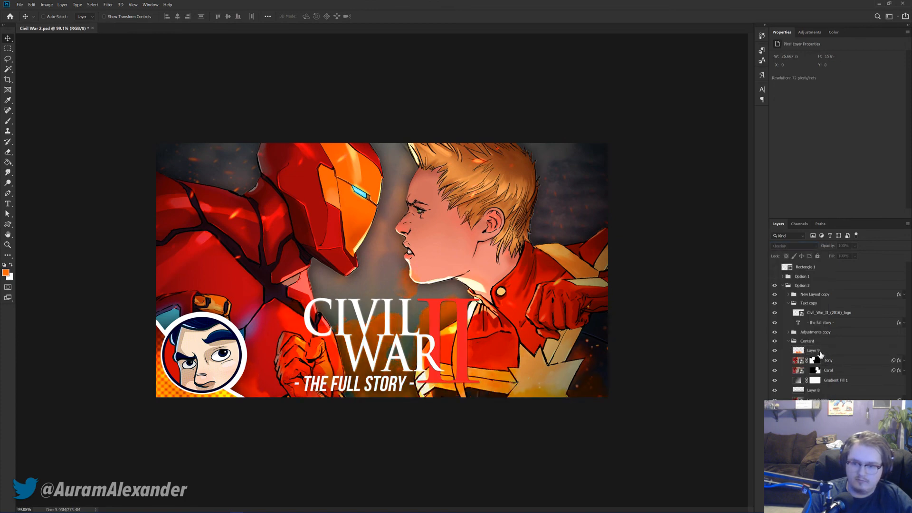
pyautogui.moveTo(829, 249); pyautogui.dragTo(821, 249)
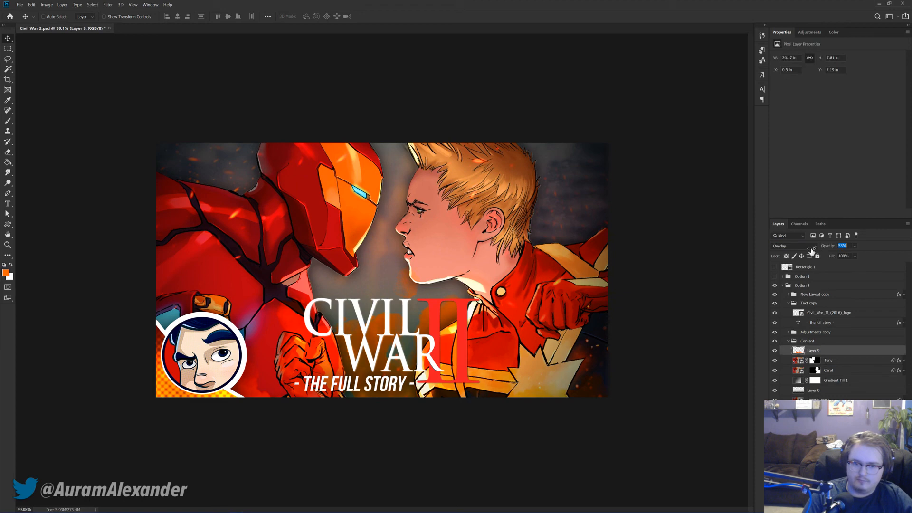
pyautogui.keyDown('ctrl'); pyautogui.click(801, 350); pyautogui.keyUp('ctrl')
# Step: Compare the thumbnail with the orange spatter layer hidden and shown, and save the document
pyautogui.hotkey('ctrl', '-')
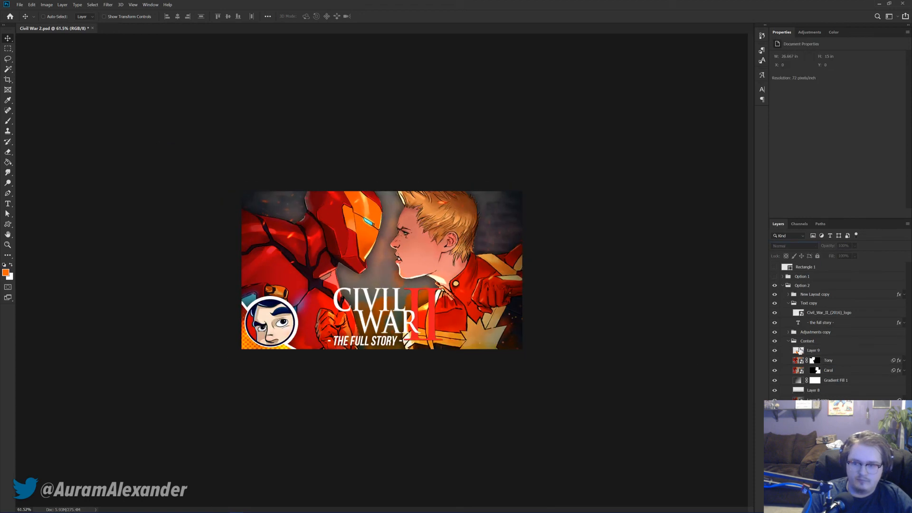
pyautogui.click(775, 314)
pyautogui.click(775, 314)
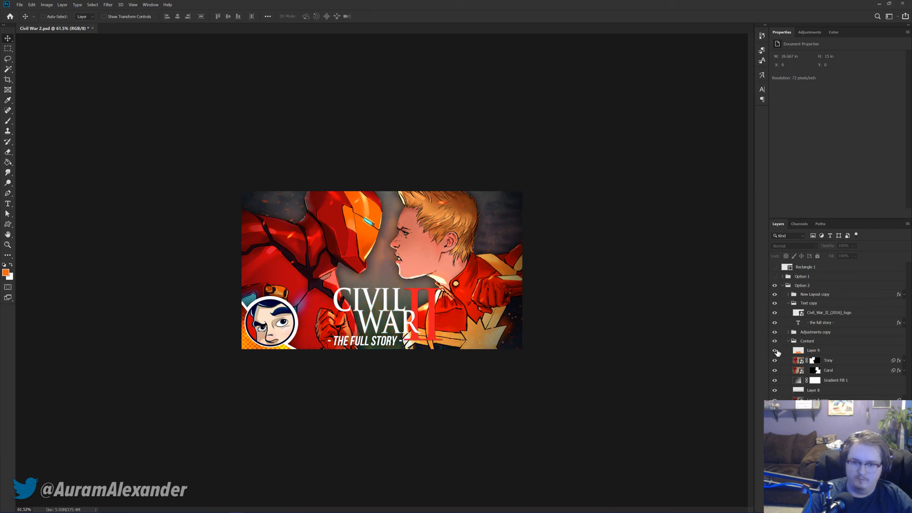
pyautogui.hotkey('ctrl', '-')
pyautogui.hotkey('ctrl', '+')
pyautogui.scroll(1, 413, 306)
pyautogui.hotkey('ctrl', 's')
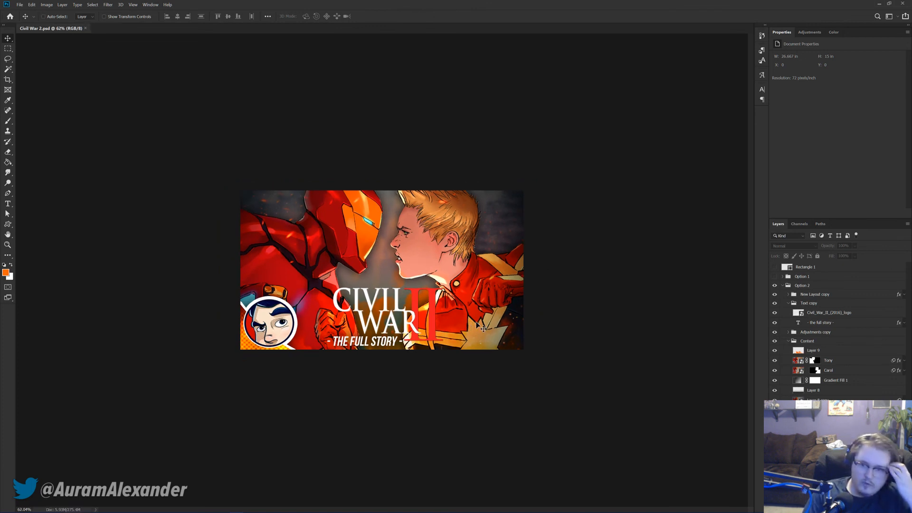
# Step: Change the end stop of the Gradient Fill 1 layer's gradient to white, and save the document
pyautogui.scroll(1, 480, 327)
pyautogui.scroll(1, 484, 327)
pyautogui.scroll(-2, 490, 330)
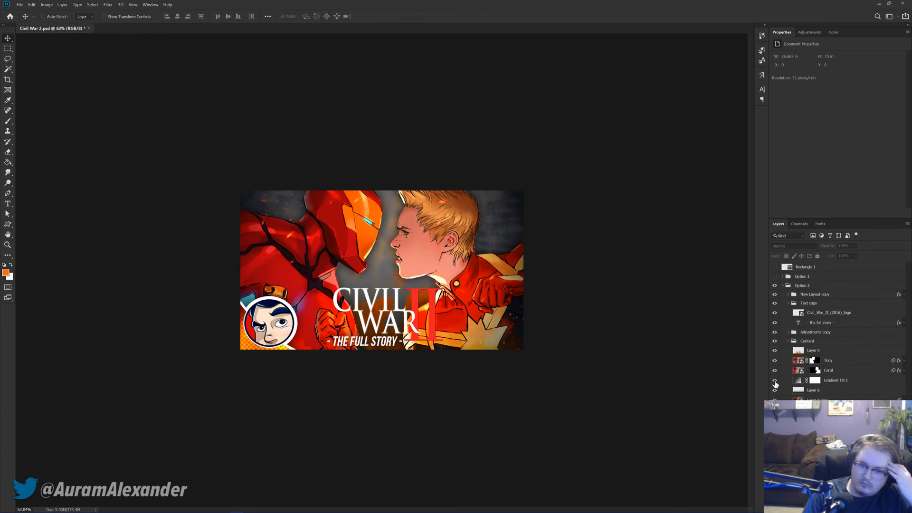
pyautogui.doubleClick(800, 381)
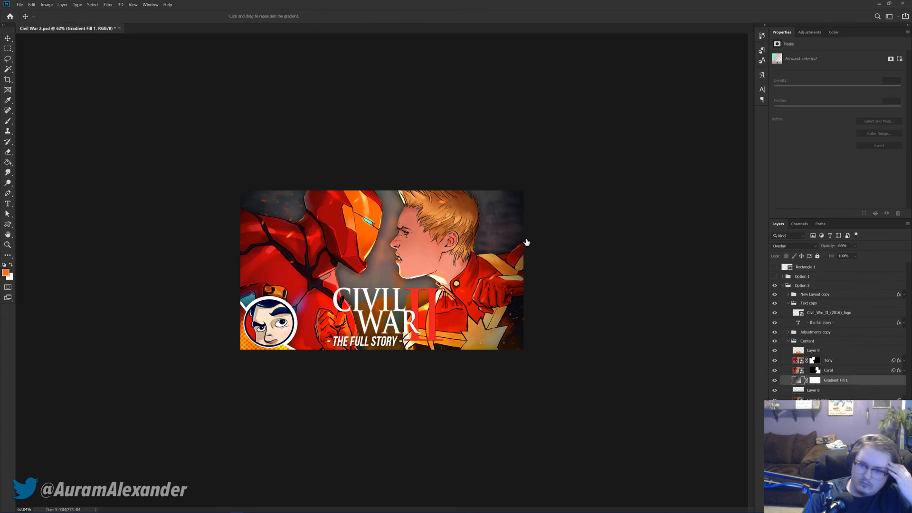
pyautogui.click(551, 157)
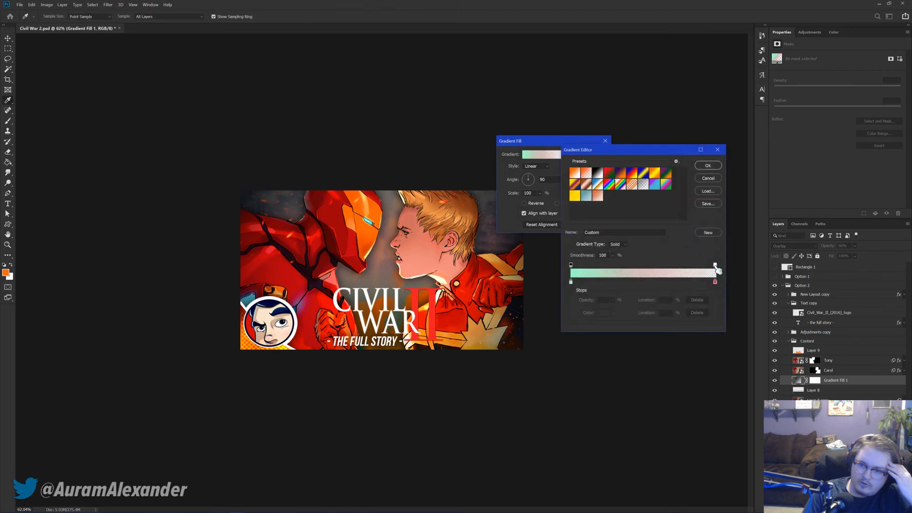
pyautogui.doubleClick(716, 282)
pyautogui.moveTo(660, 170); pyautogui.dragTo(541, 90)
pyautogui.click(751, 126)
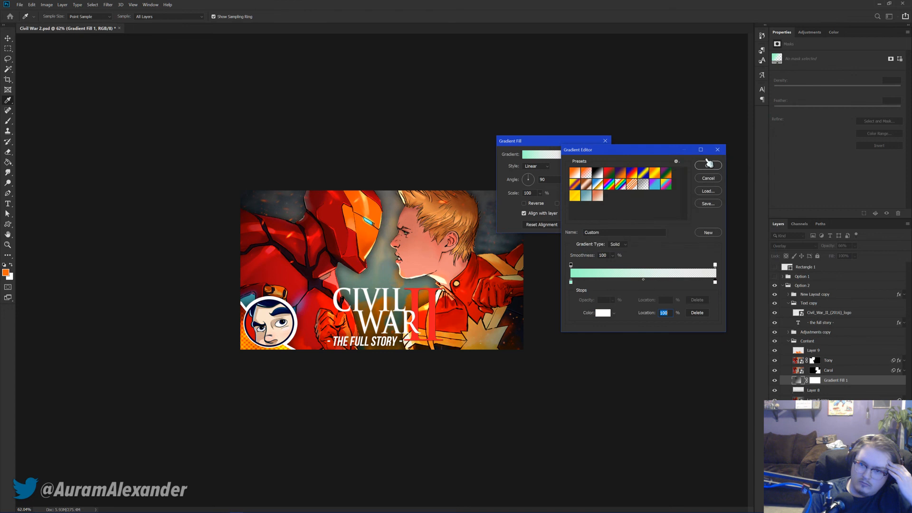
pyautogui.click(706, 167)
pyautogui.click(597, 155)
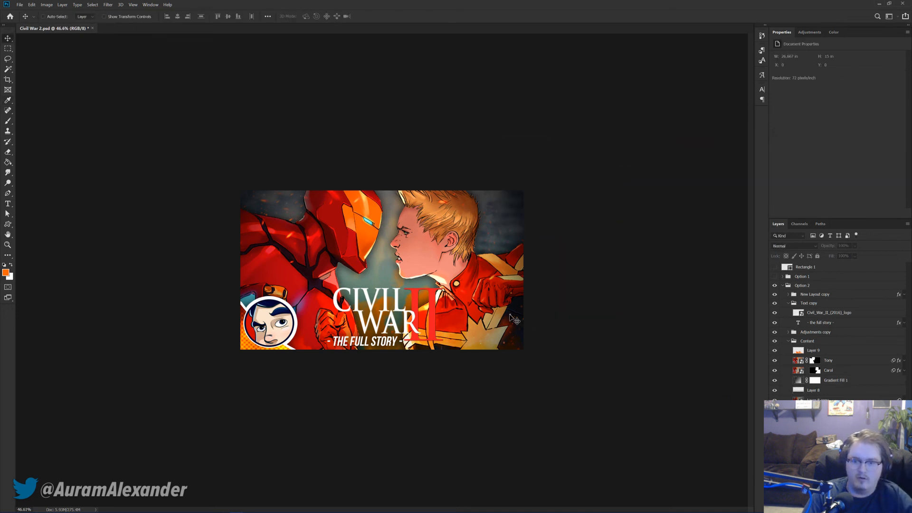
pyautogui.scroll(-2, 521, 306)
pyautogui.hotkey('ctrl', 's')
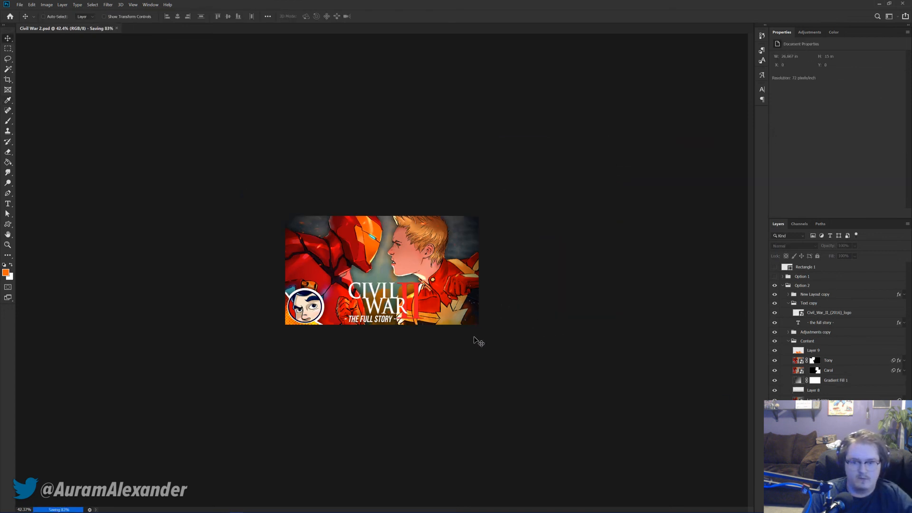
# Step: Compare the Option 1 and Option 2 thumbnails, leave only Option 2 shown, and save the document
pyautogui.press('super')
pyautogui.press('super')
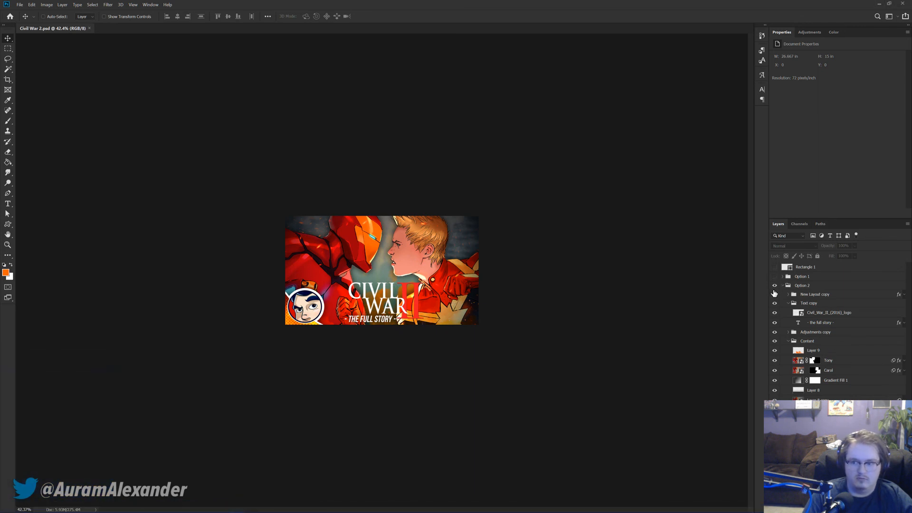
pyautogui.click(775, 278)
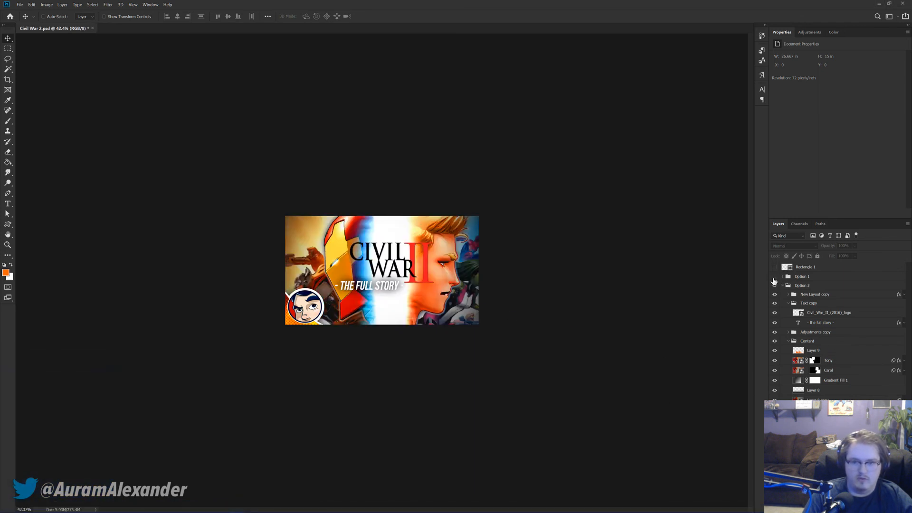
pyautogui.click(774, 285)
pyautogui.hotkey('ctrl', 's')
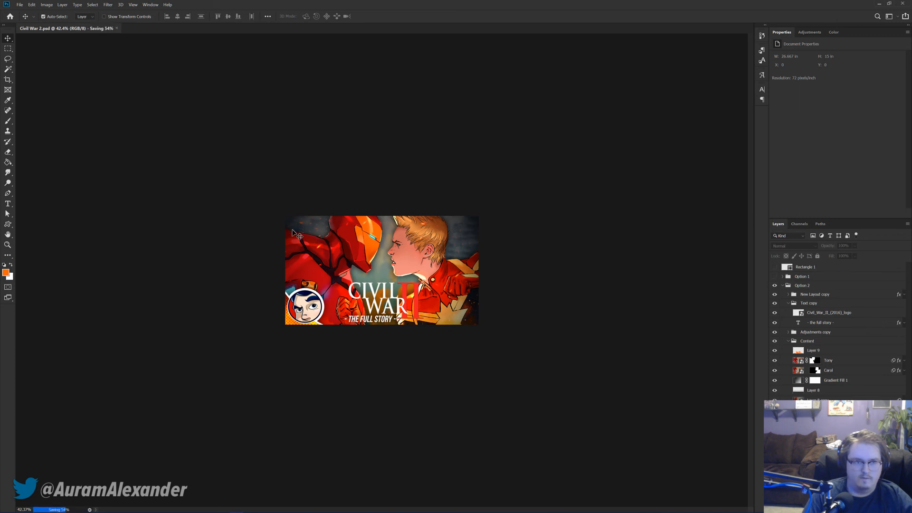
# Step: Save the Option 2 thumbnail as a JPEG image named Civil War 2, and close the document
pyautogui.hotkey('ctrl', 'shift', 's')
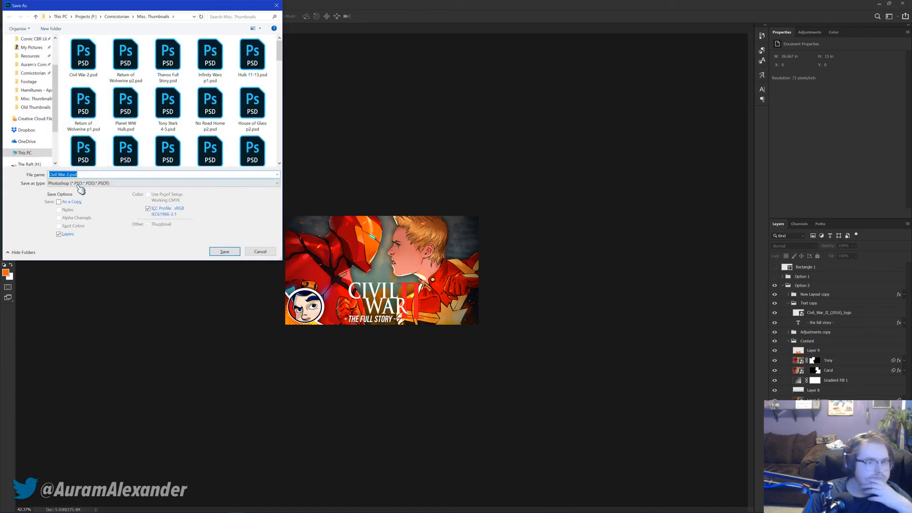
pyautogui.click(81, 184)
pyautogui.click(71, 244)
pyautogui.click(232, 247)
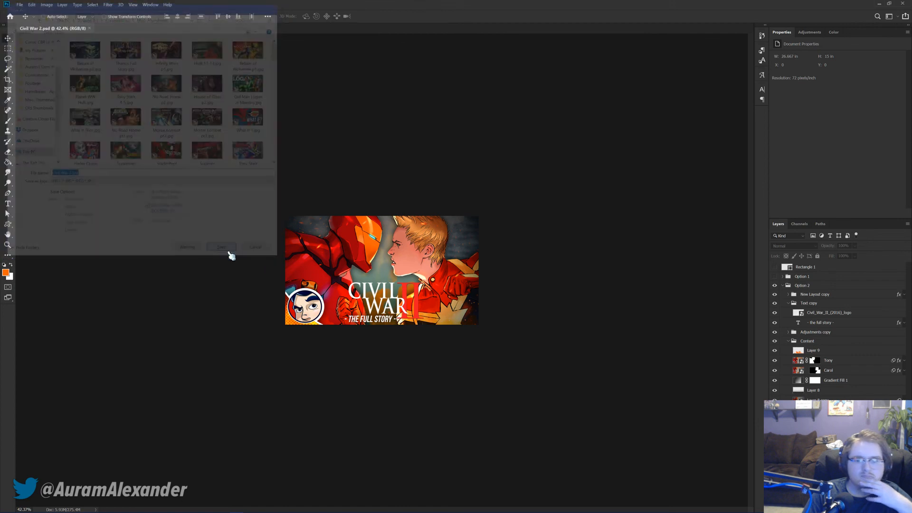
pyautogui.click(647, 157)
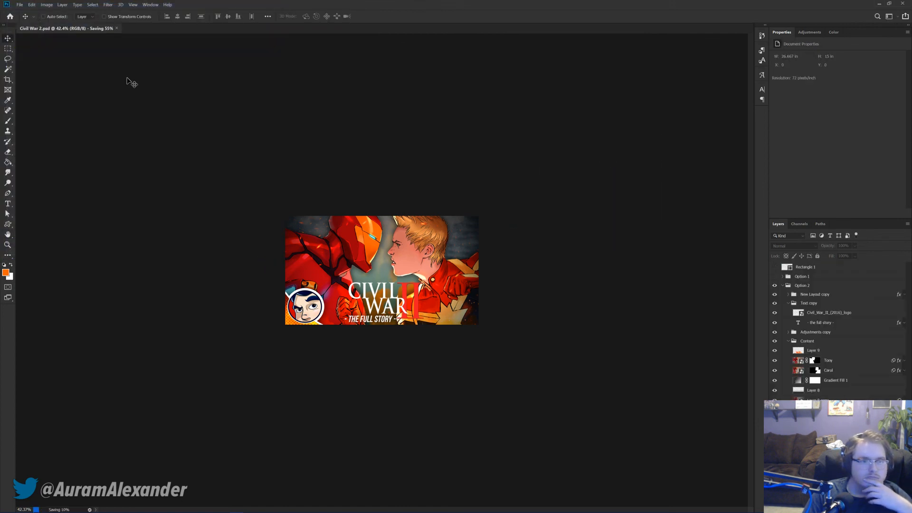
pyautogui.click(90, 29)
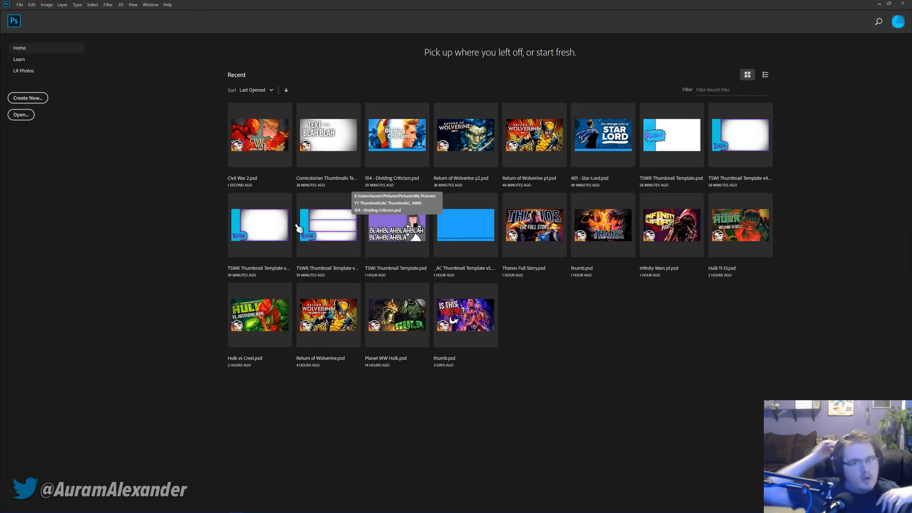